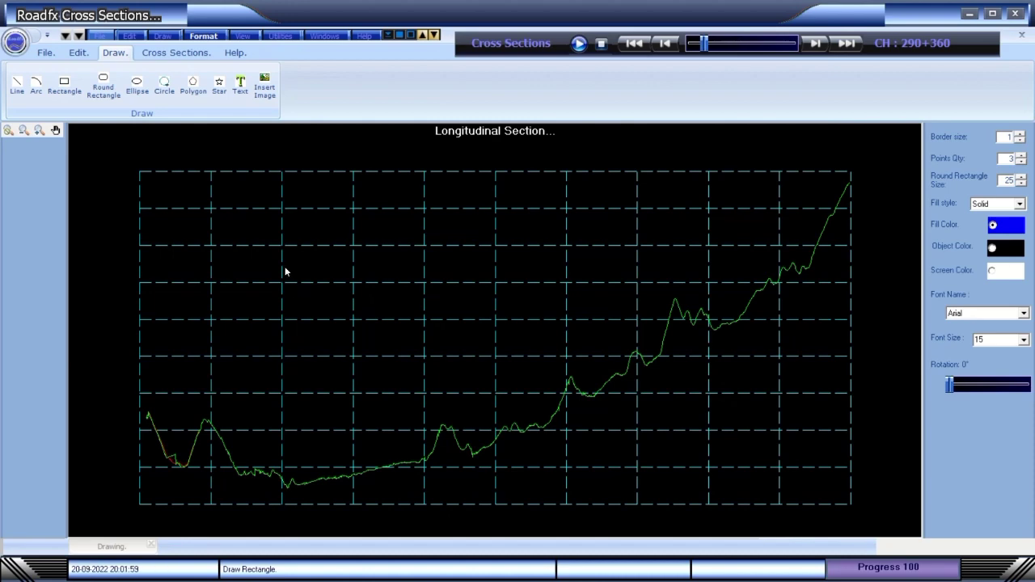
Step through the cross sections from chainage 290+370 to 290+410
click(137, 85)
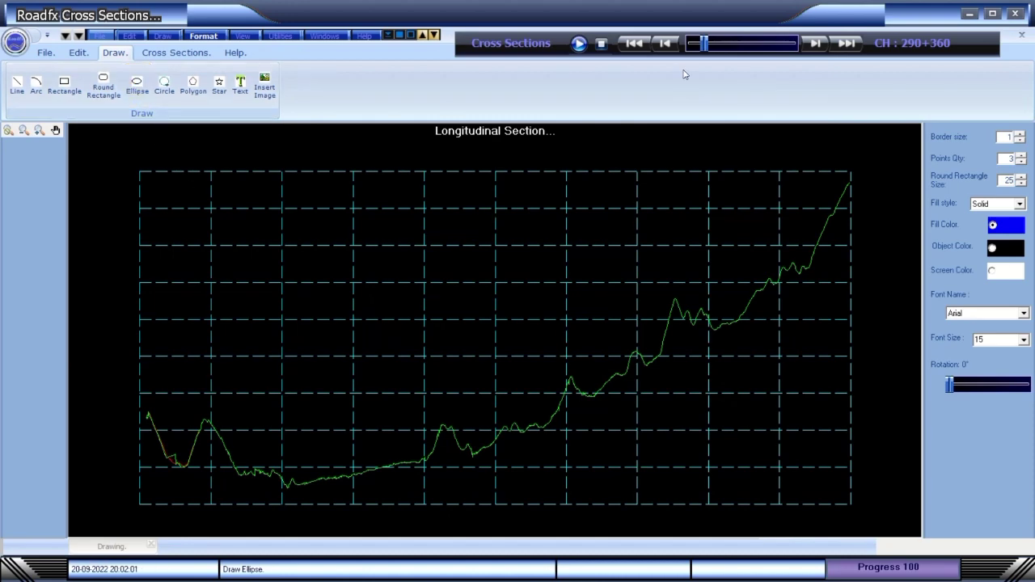
click(815, 43)
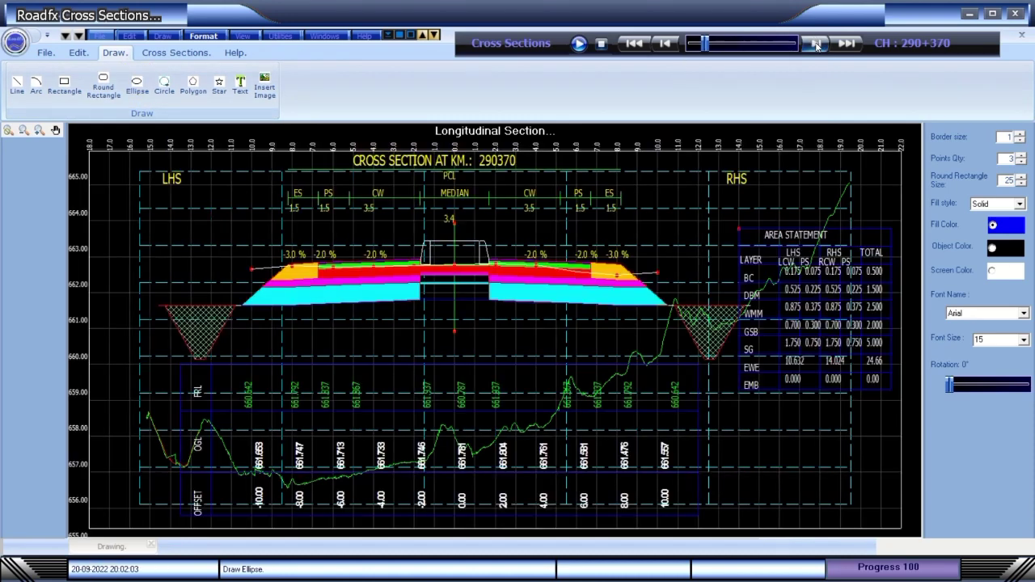
click(815, 43)
click(815, 43)
click(815, 43)
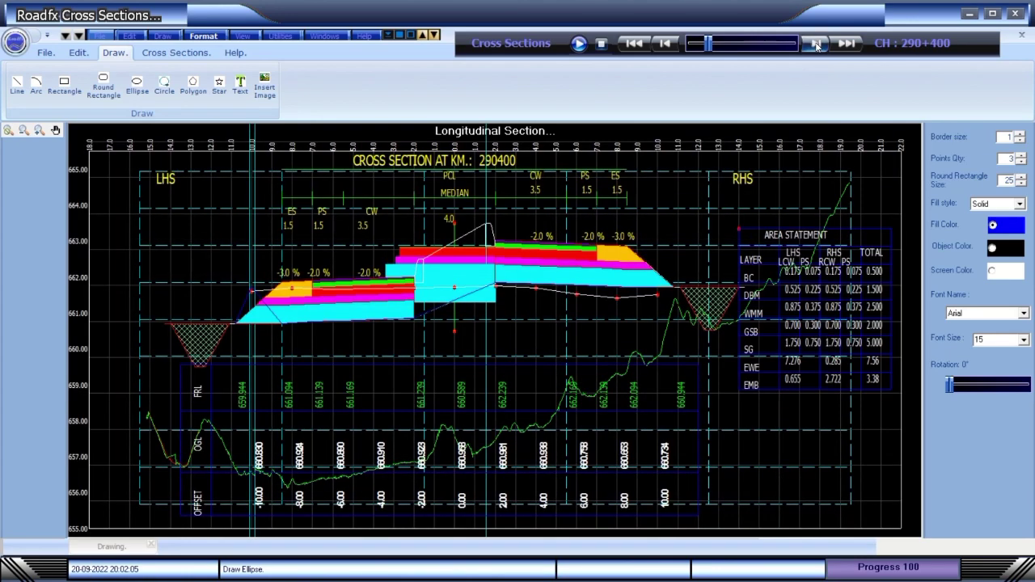
click(815, 43)
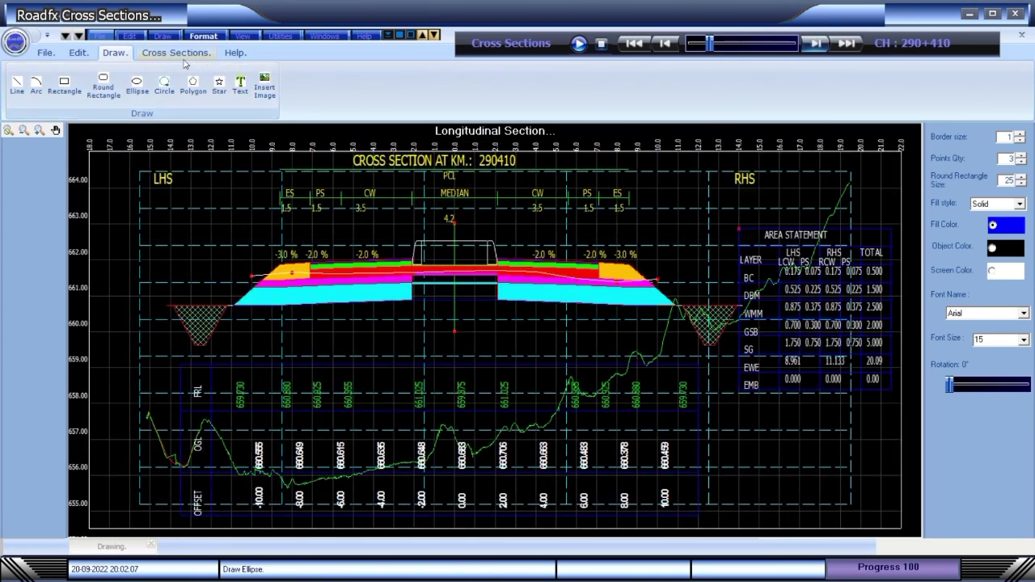
Review the Cross Sections input data form and return to the drawing
click(179, 53)
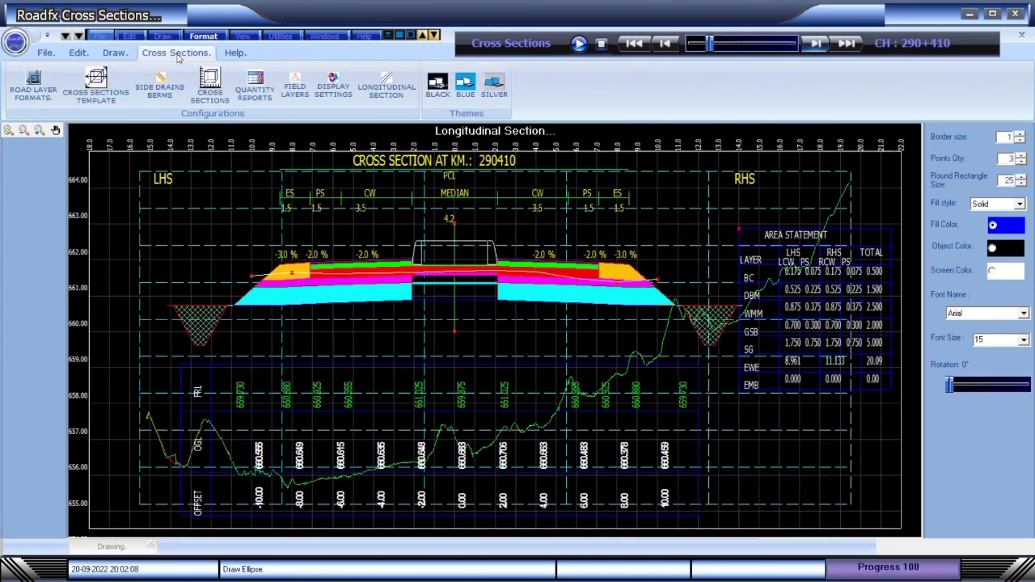
click(209, 87)
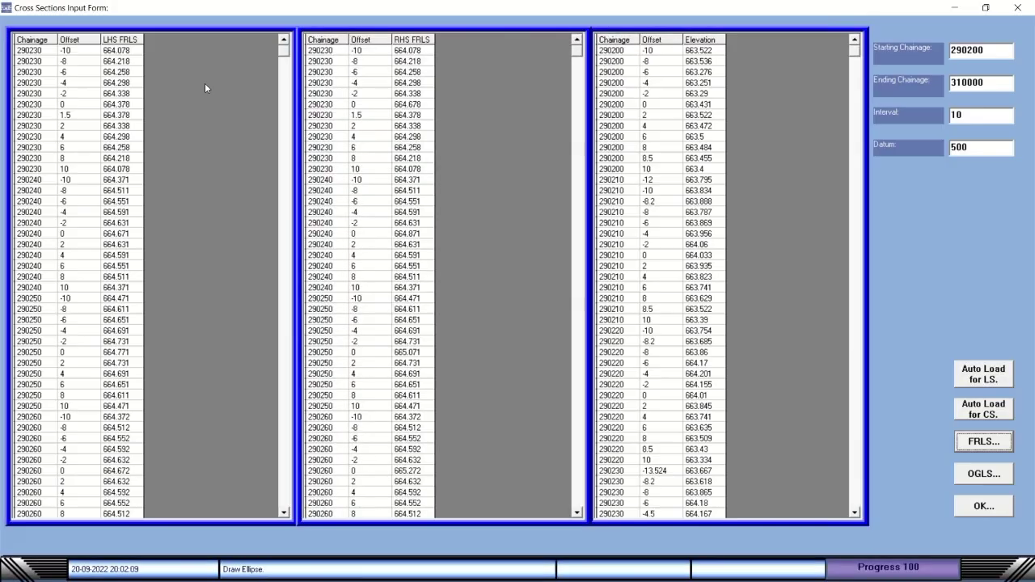
click(983, 506)
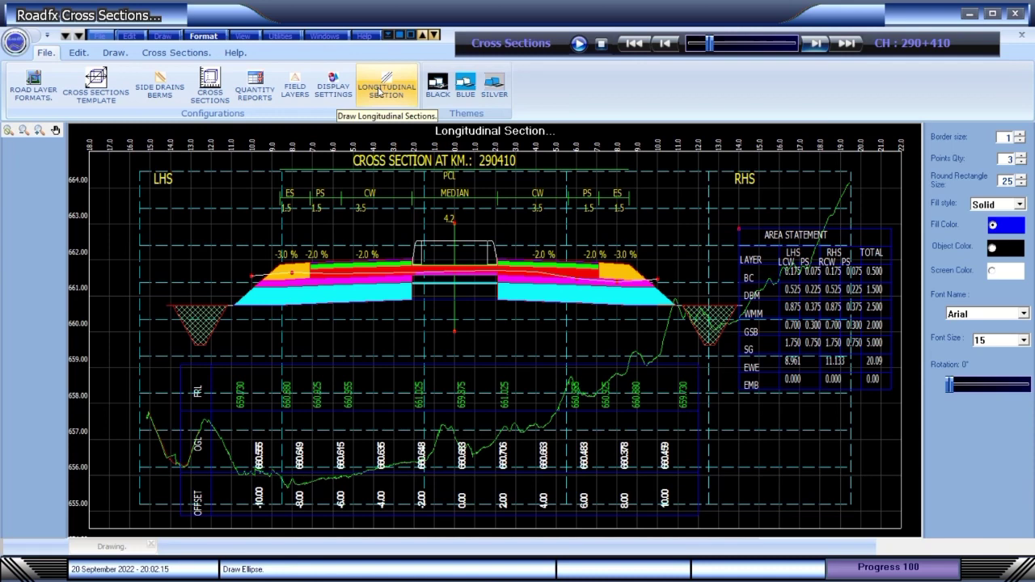
Jump ahead to chainage 291+220 and show the longitudinal section profile
click(815, 43)
click(847, 43)
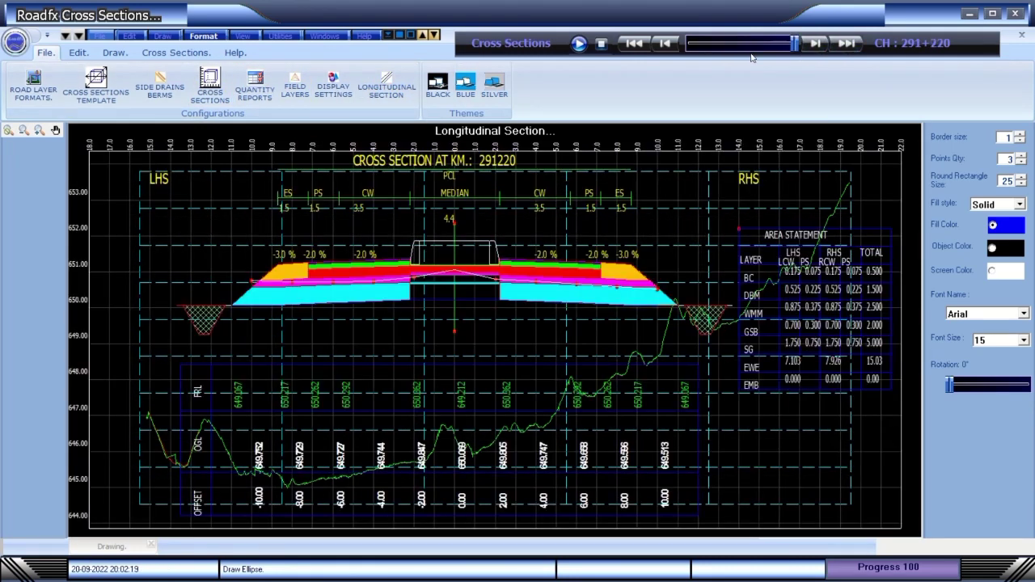
click(385, 89)
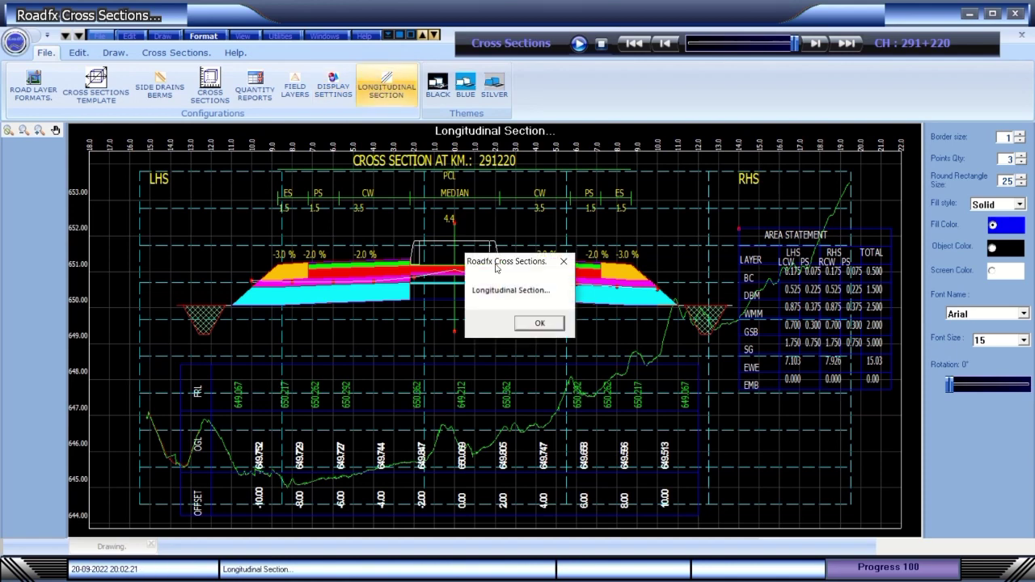
click(536, 324)
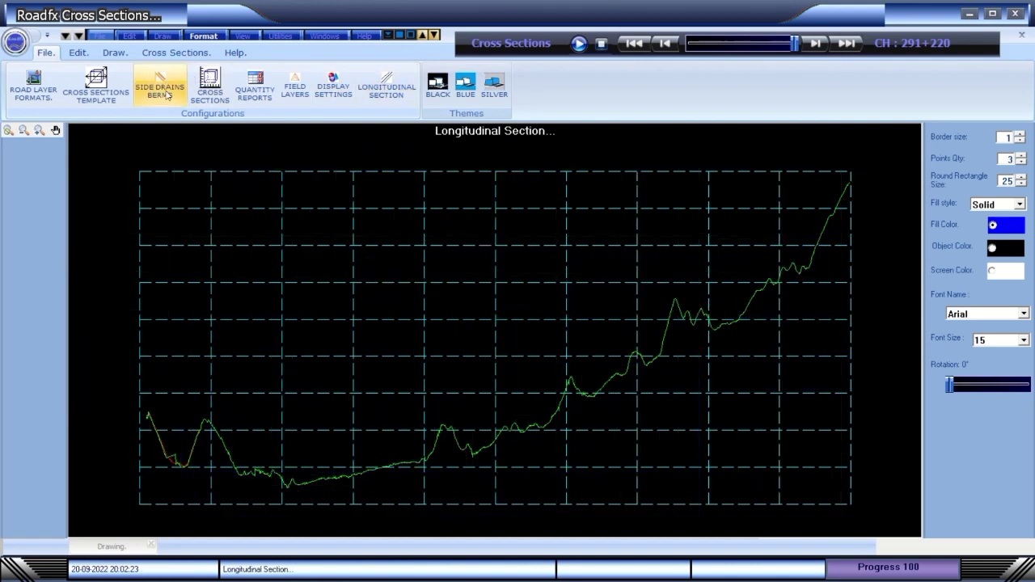
Recheck the input form, step sections 291+230 to 291+260, then request exit
click(209, 86)
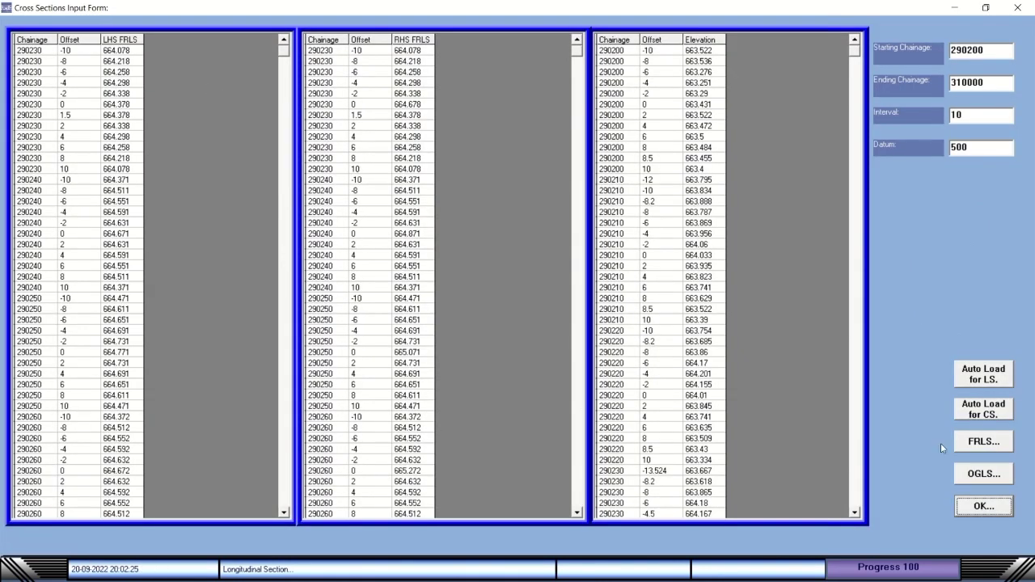
click(996, 508)
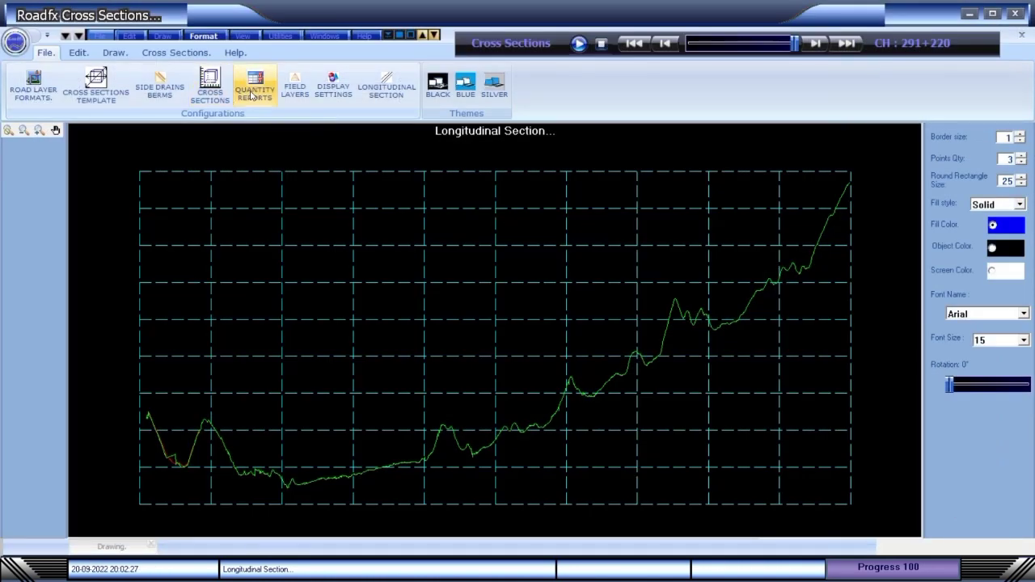
click(817, 43)
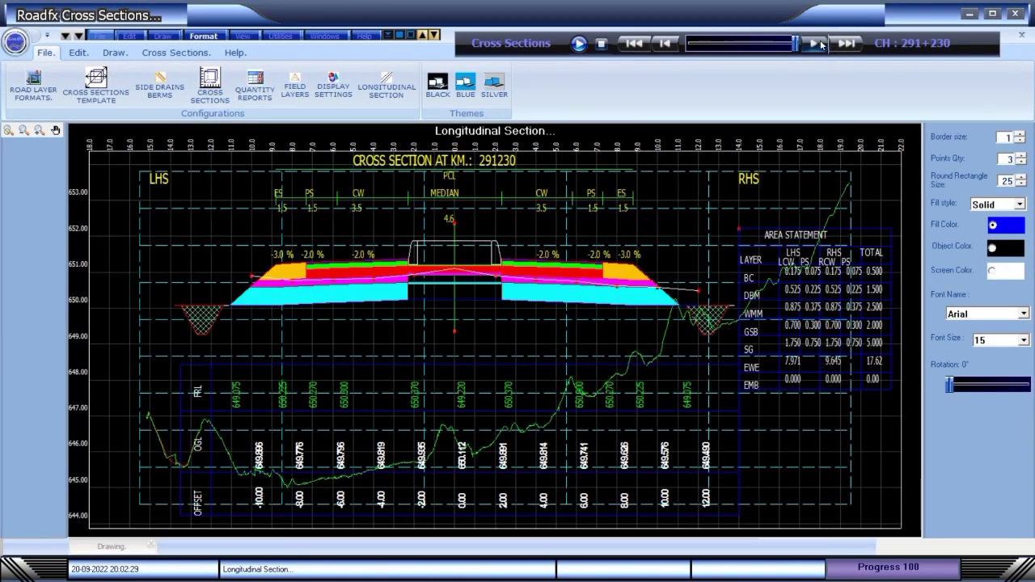
click(819, 44)
click(819, 43)
click(819, 43)
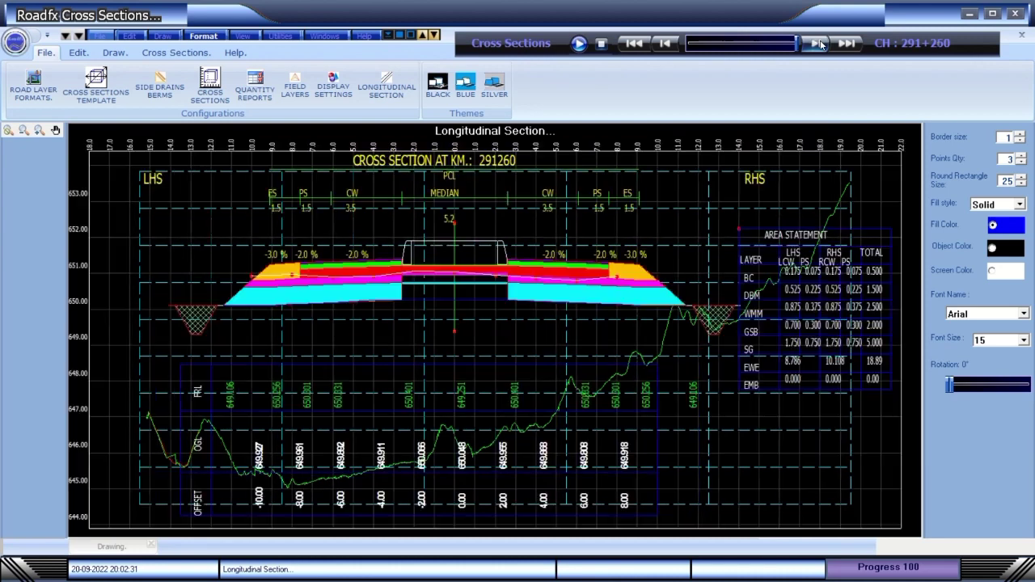
click(1015, 15)
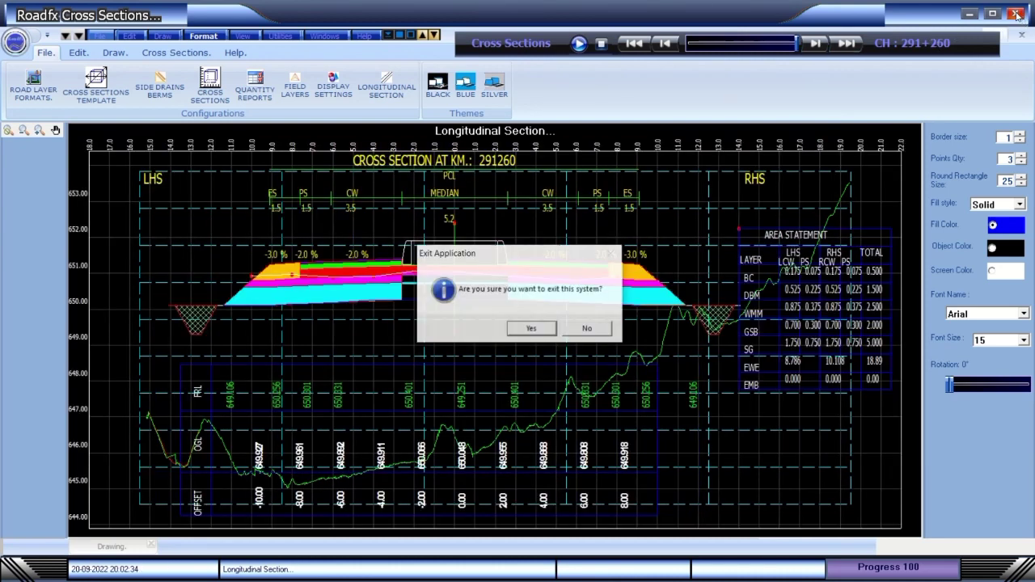
Confirm exiting Cross Sections and log back in with the account password
click(532, 330)
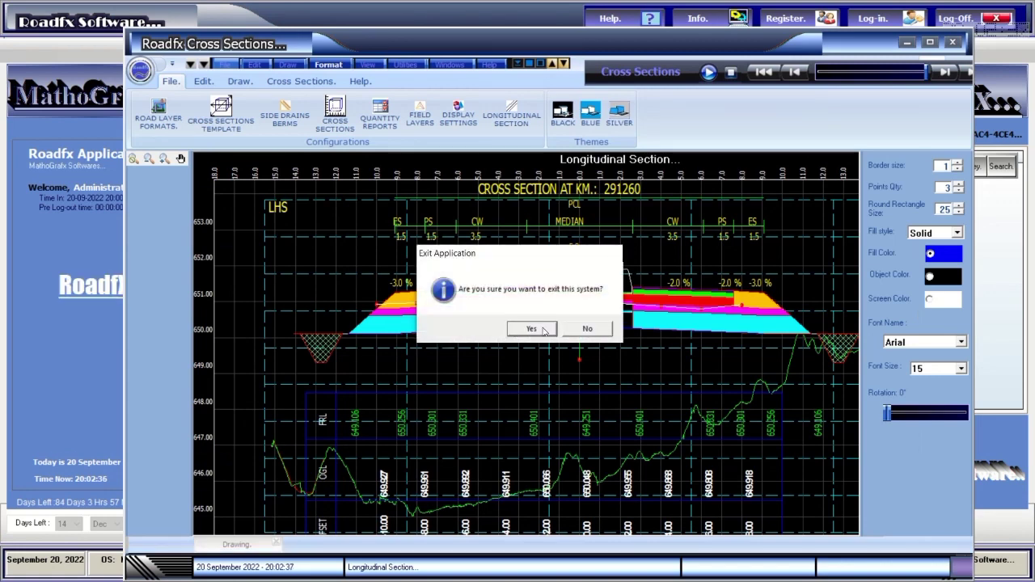
click(544, 330)
click(651, 375)
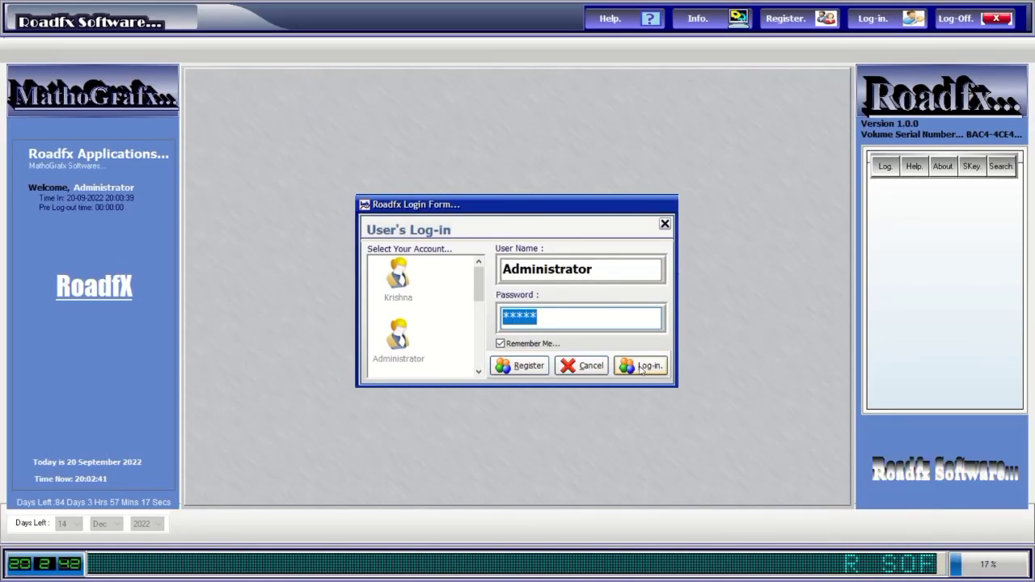
text(****)
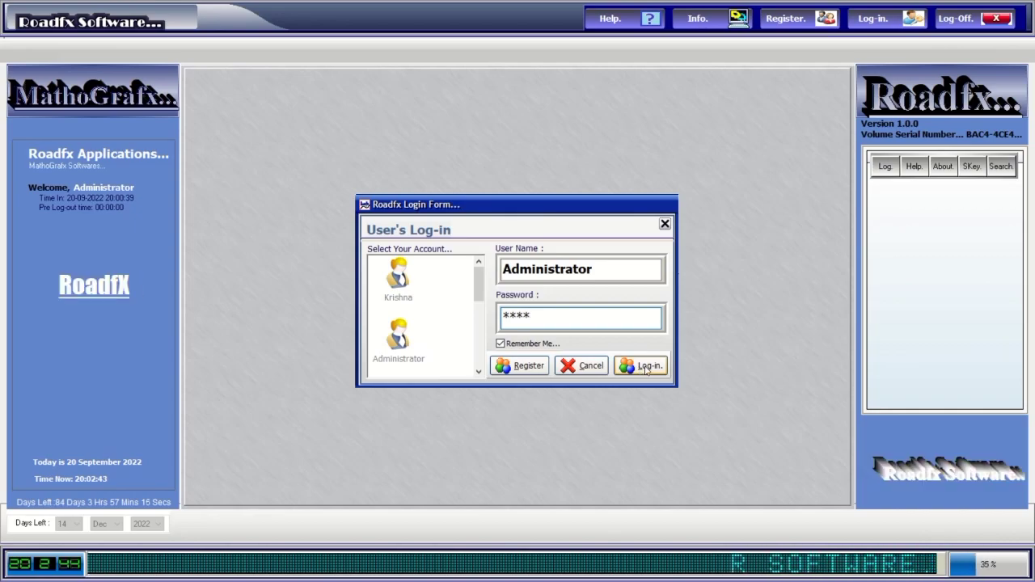
click(641, 367)
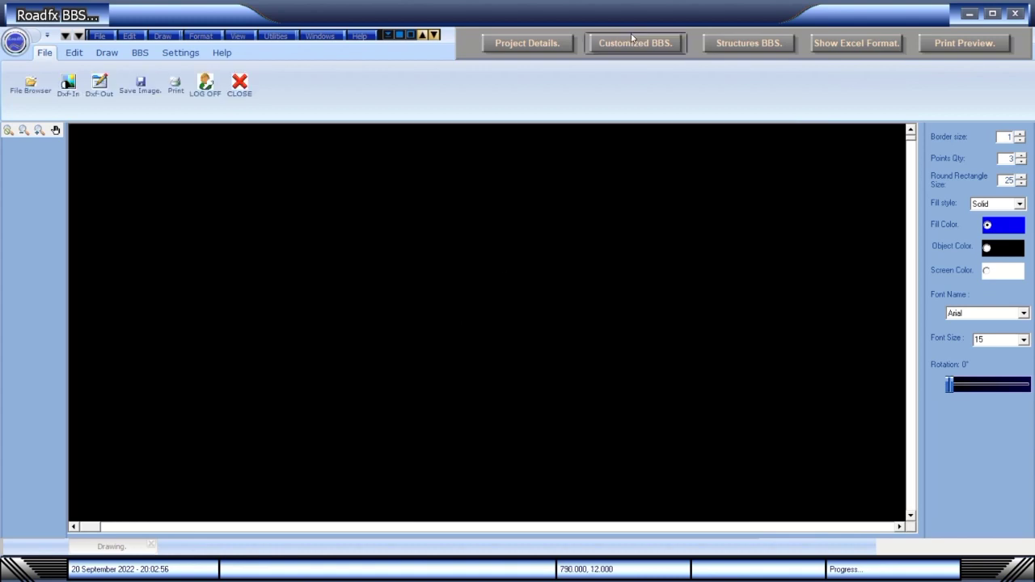
Load the Project Details 002 project file
click(548, 43)
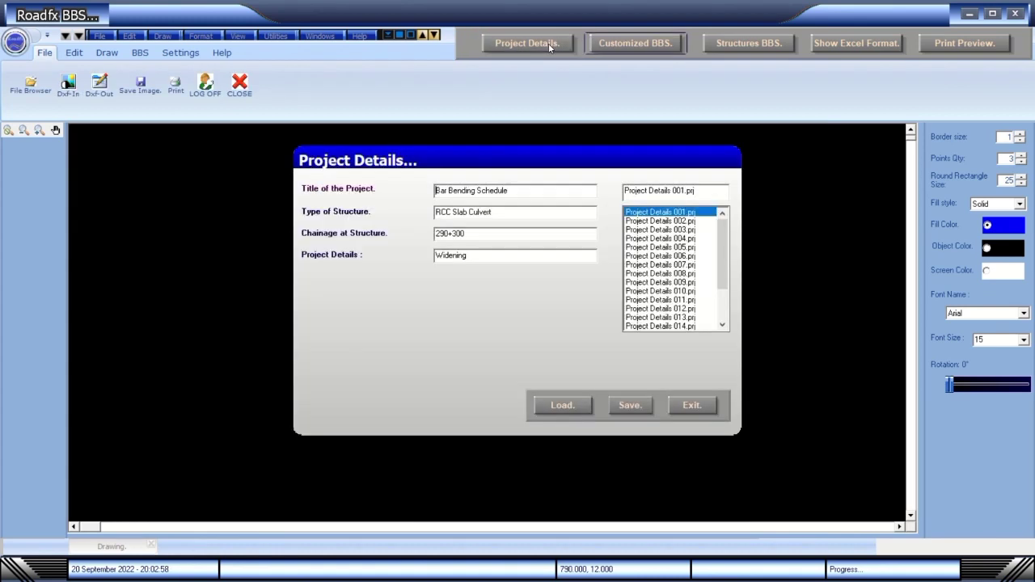
click(663, 223)
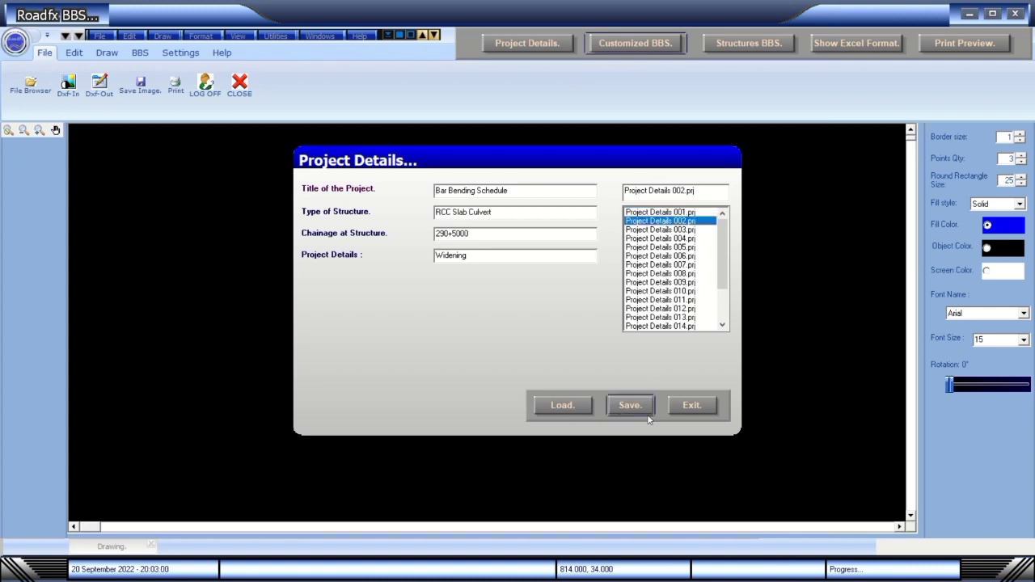
click(564, 405)
click(689, 405)
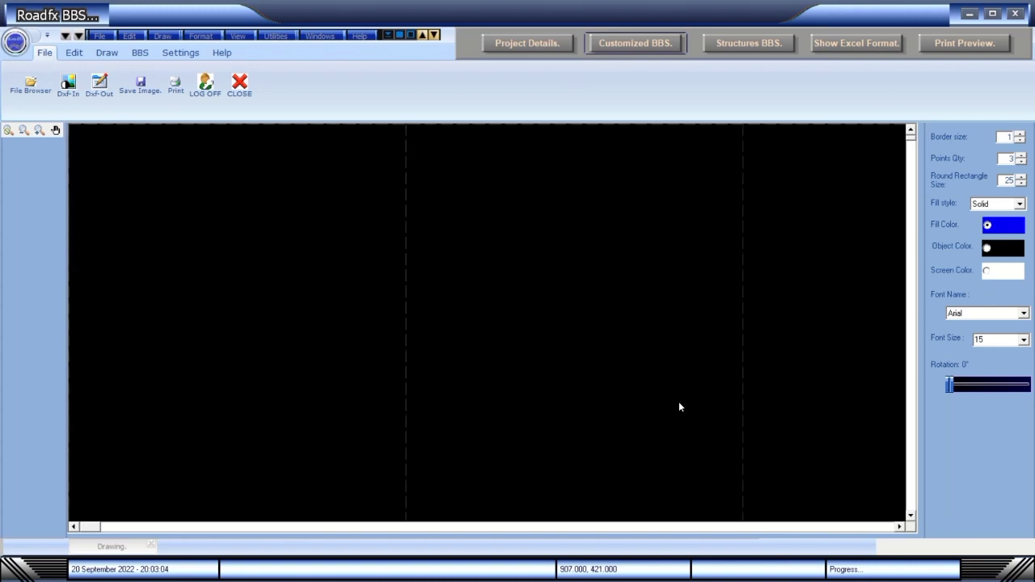
Generate a Slab Culvert schedule including bed block and abutment details
click(741, 45)
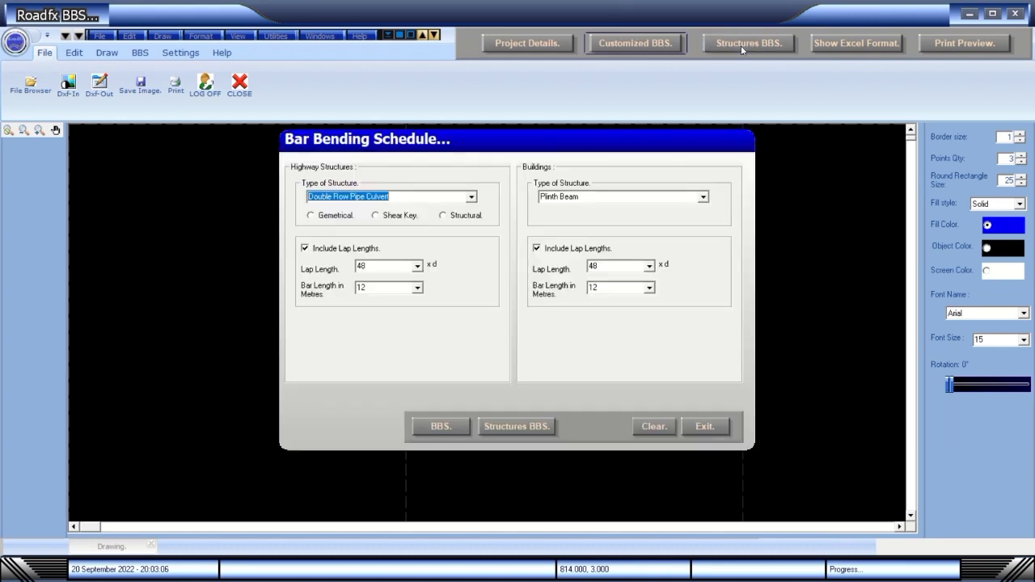
click(471, 197)
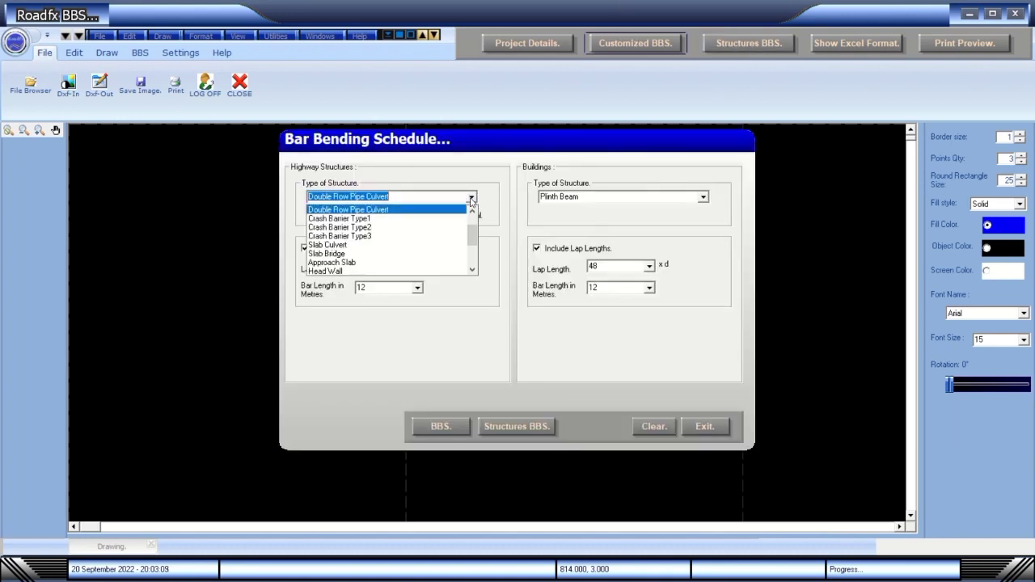
click(354, 246)
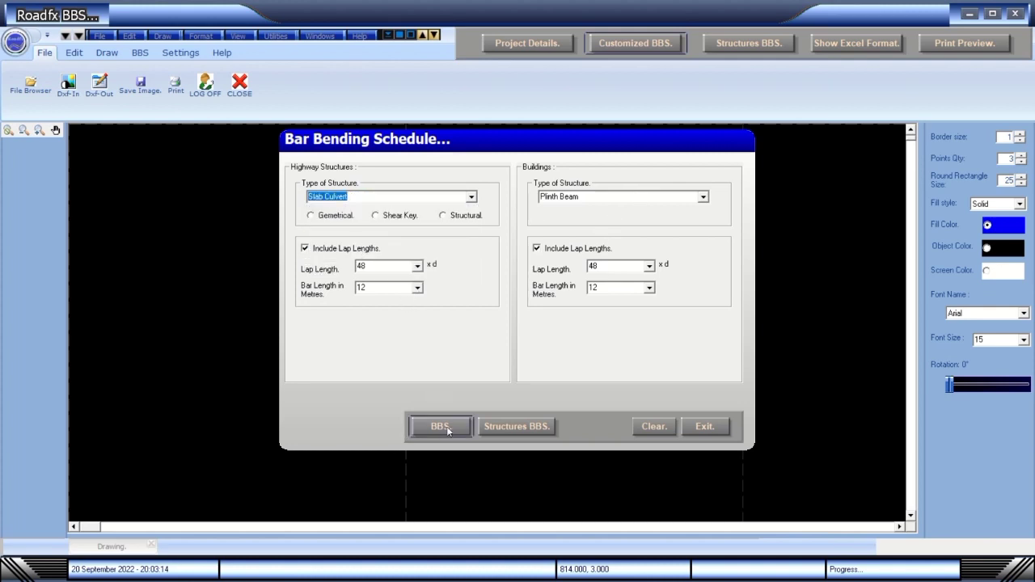
click(506, 427)
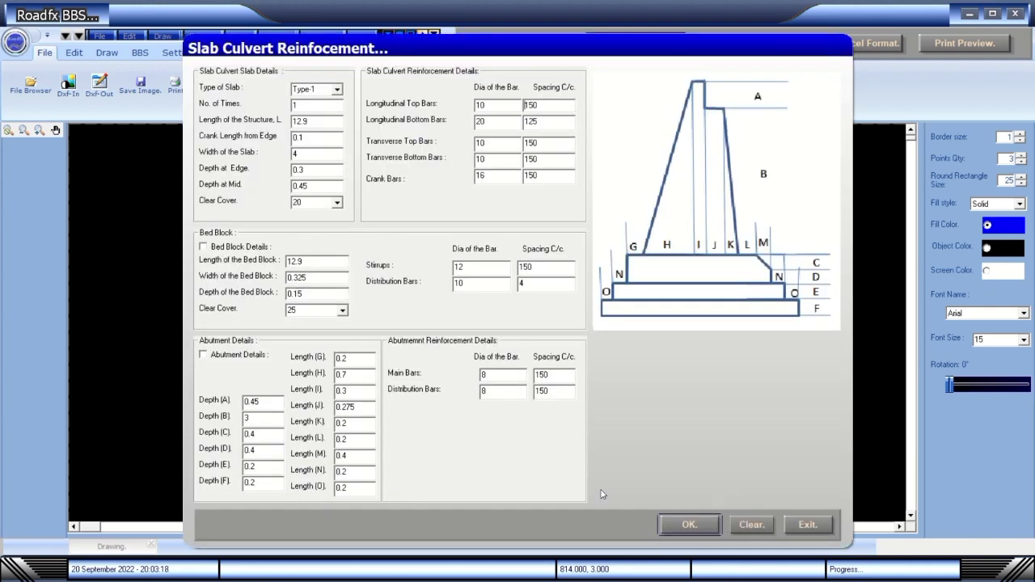
click(240, 248)
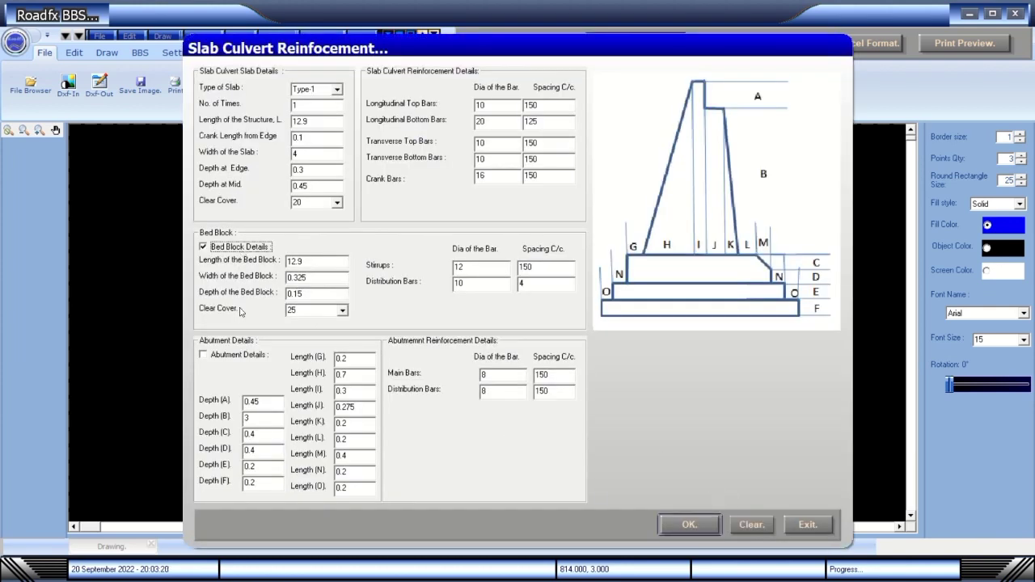
click(237, 358)
click(704, 524)
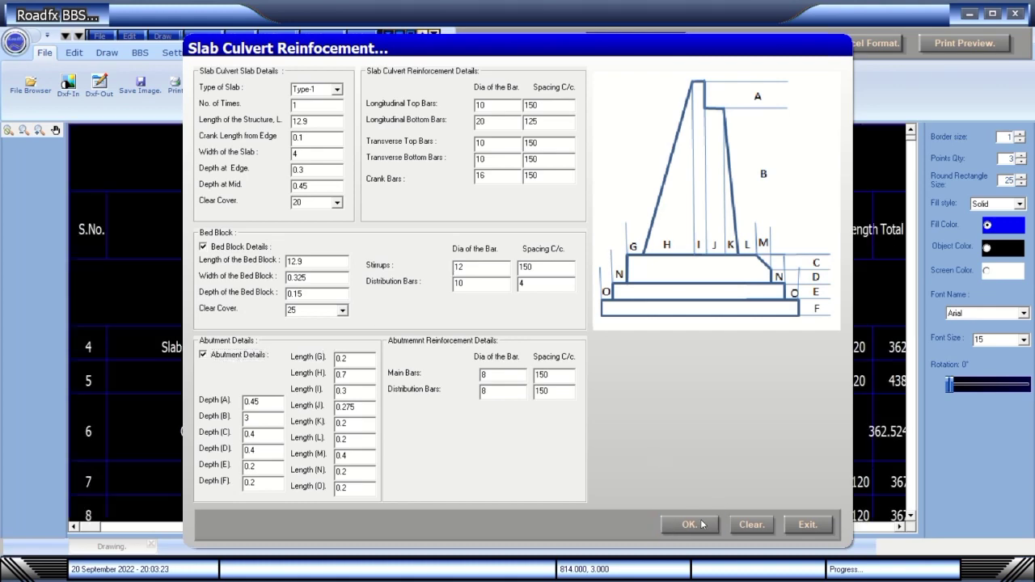
click(798, 526)
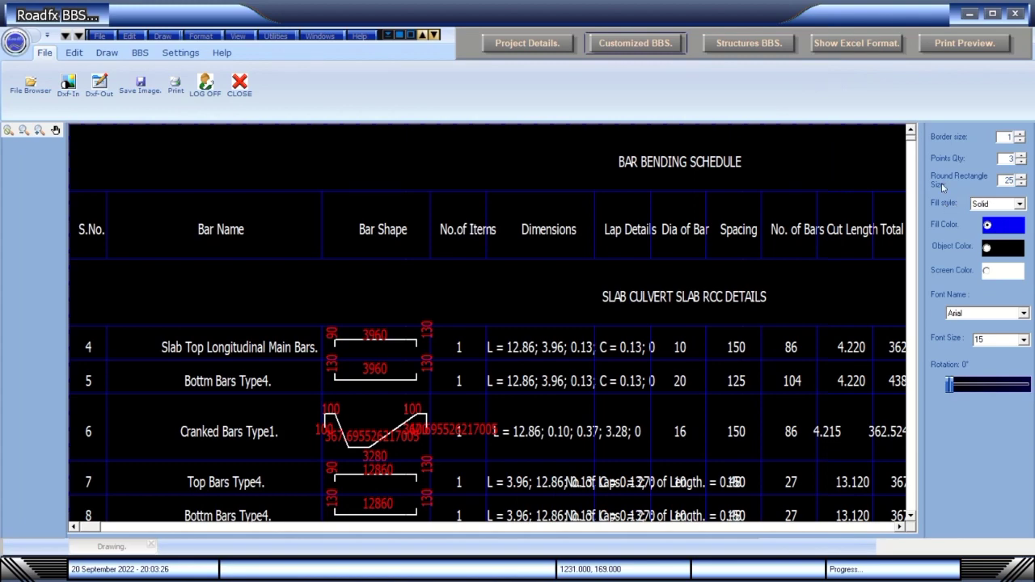
Scroll through the slab culvert schedule's stirrup, straight and main bar rows
scroll(912, 144, down, 3)
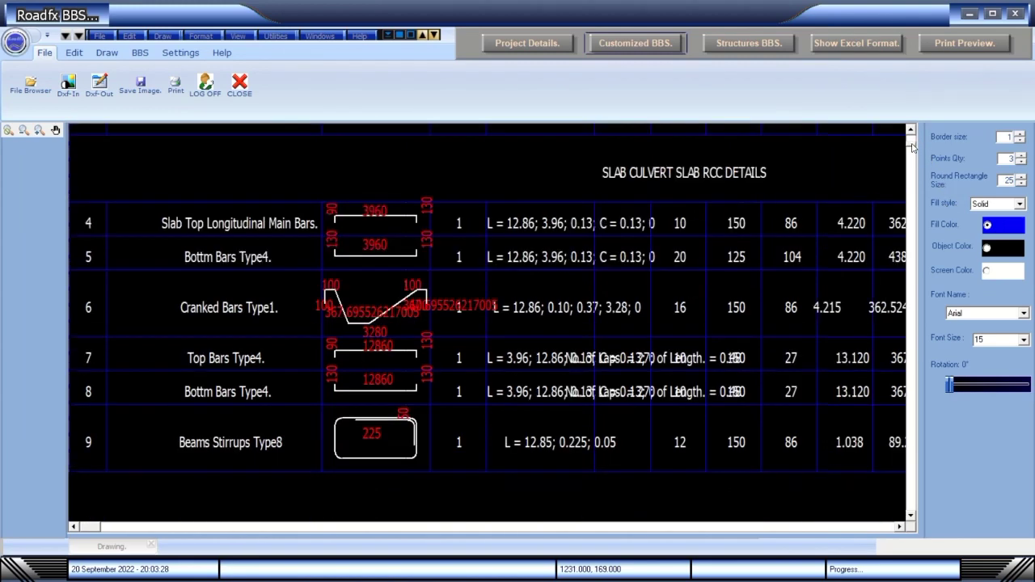
scroll(912, 166, down, 10)
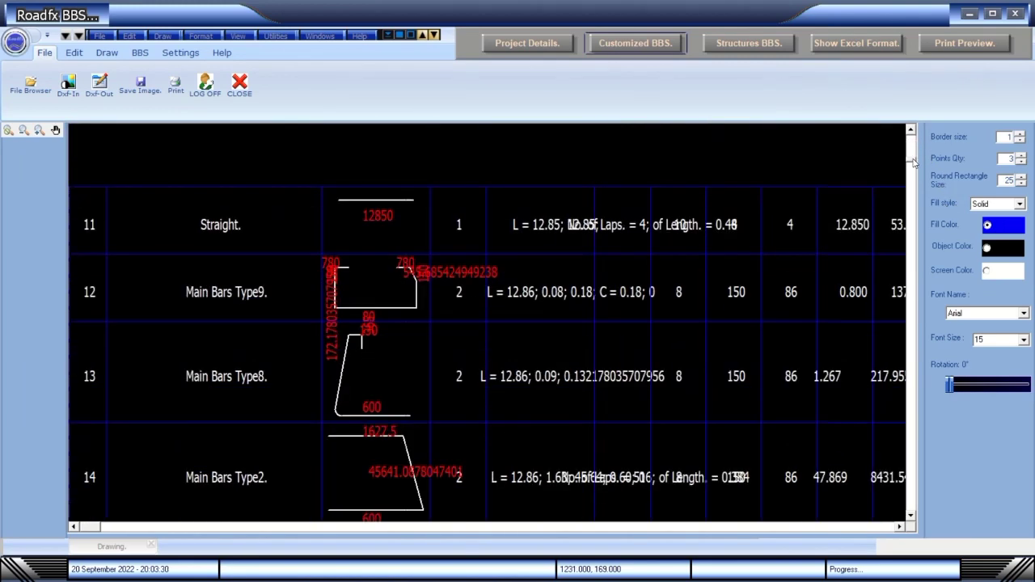
scroll(912, 138, up, 10)
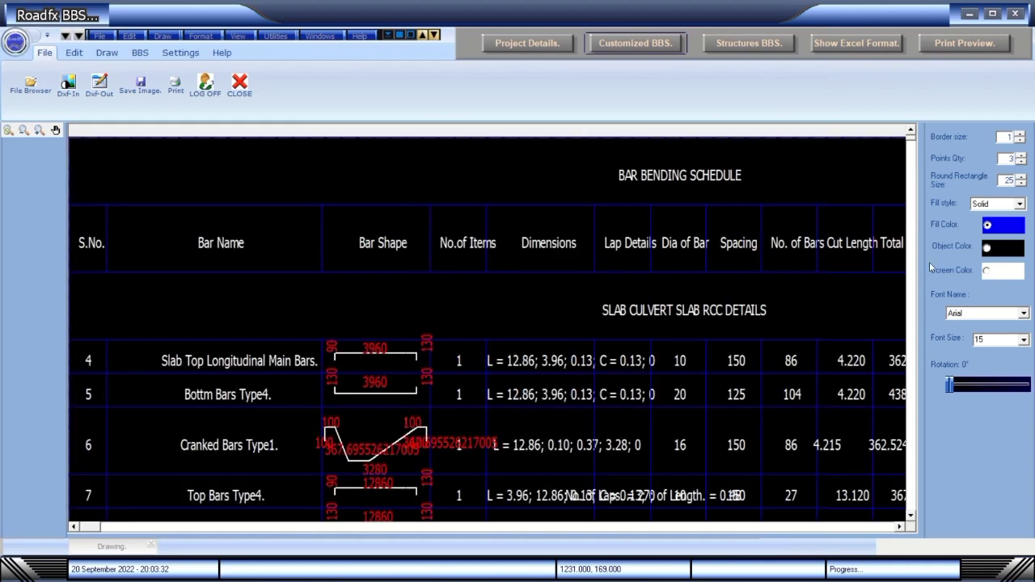
scroll(911, 518, down, 3)
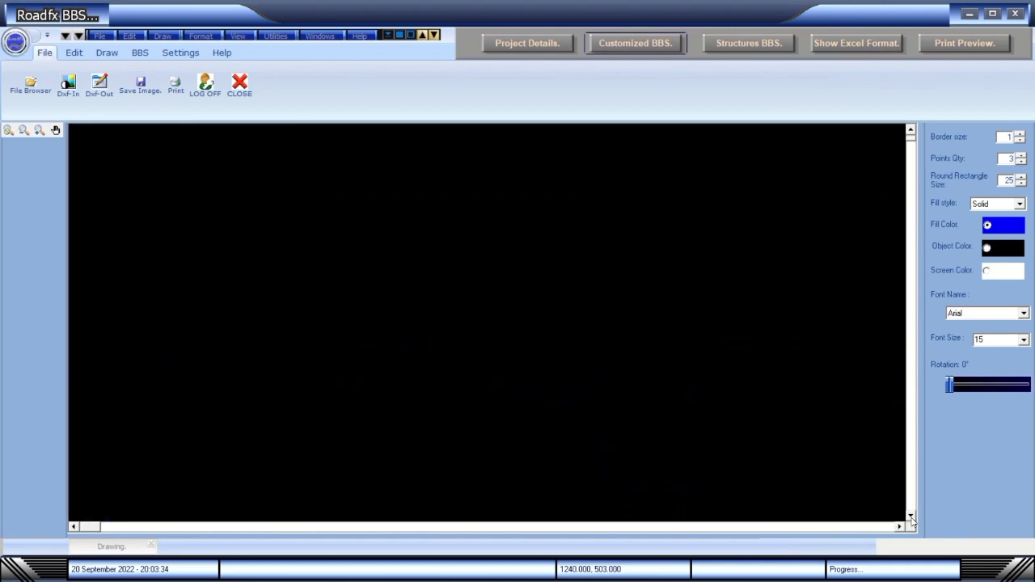
scroll(911, 518, down, 5)
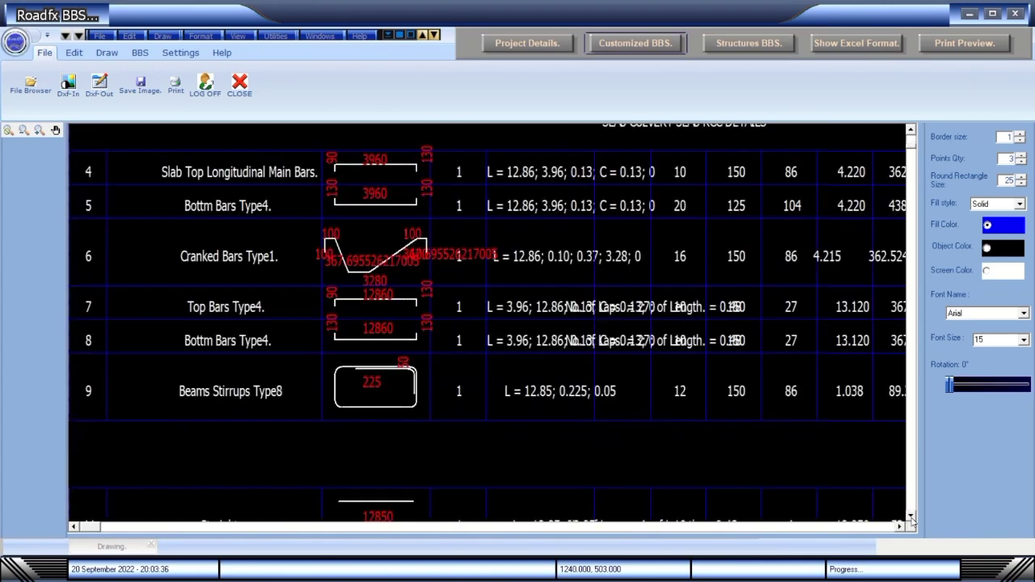
scroll(911, 518, down, 2)
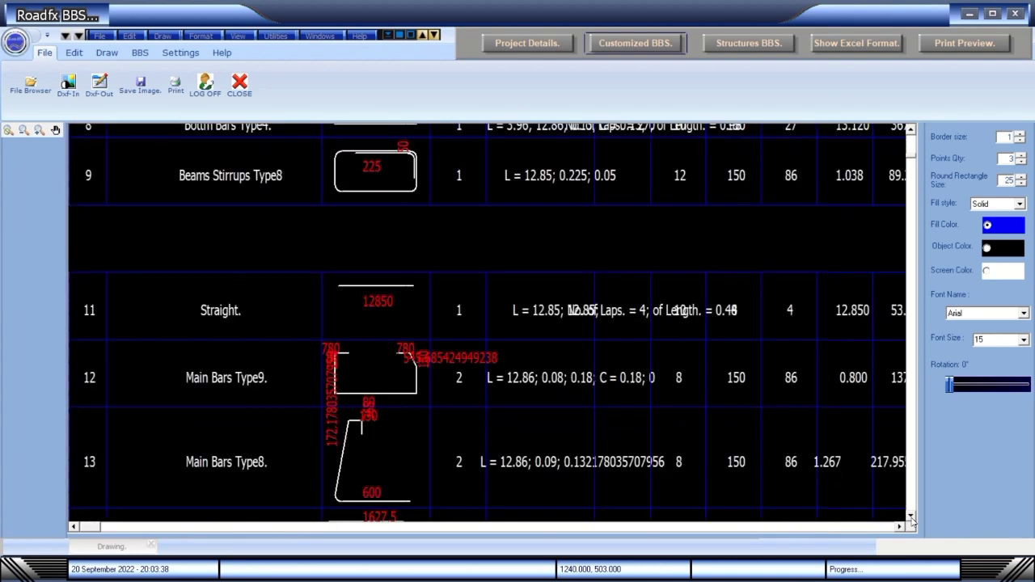
drag(91, 530, 280, 536)
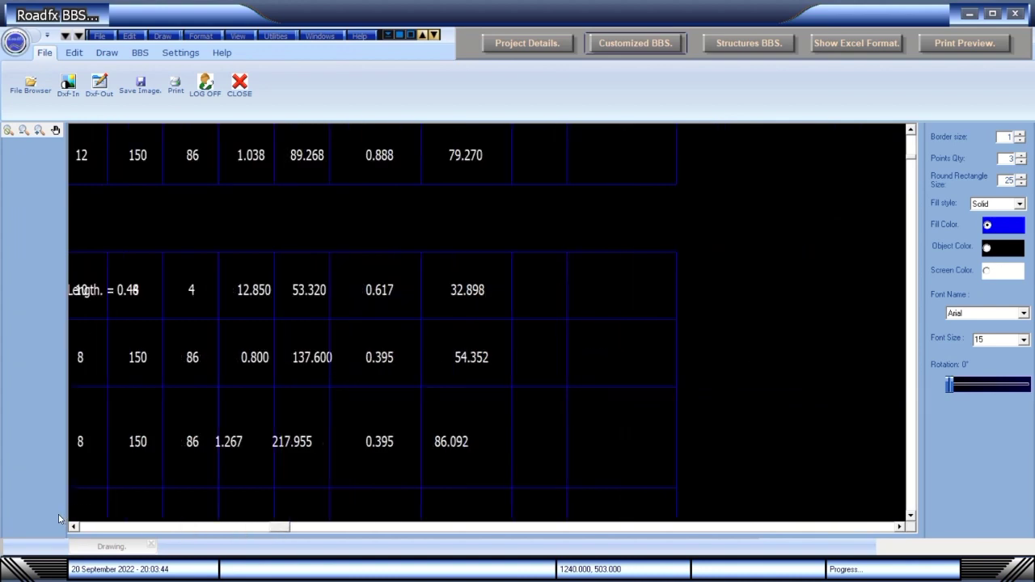
Build a schedule for a Single Cell Box Culvert from the box culvert data
click(748, 42)
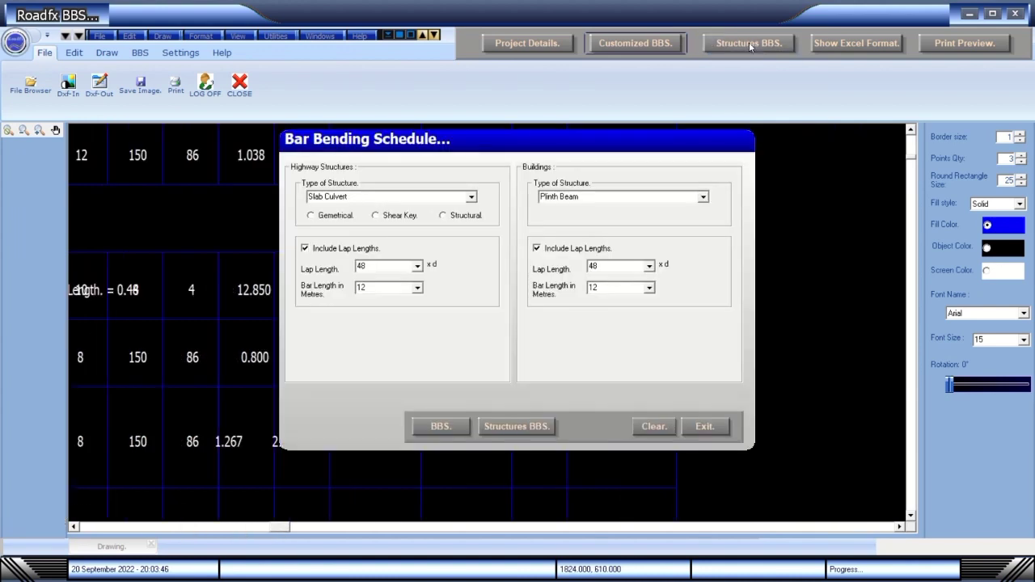
click(471, 197)
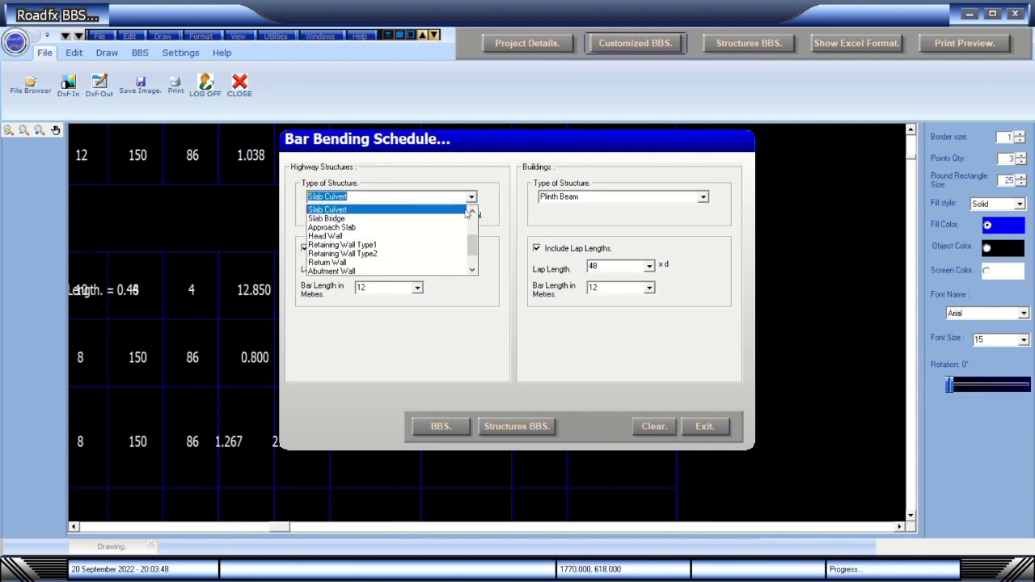
scroll(402, 244, up, 1)
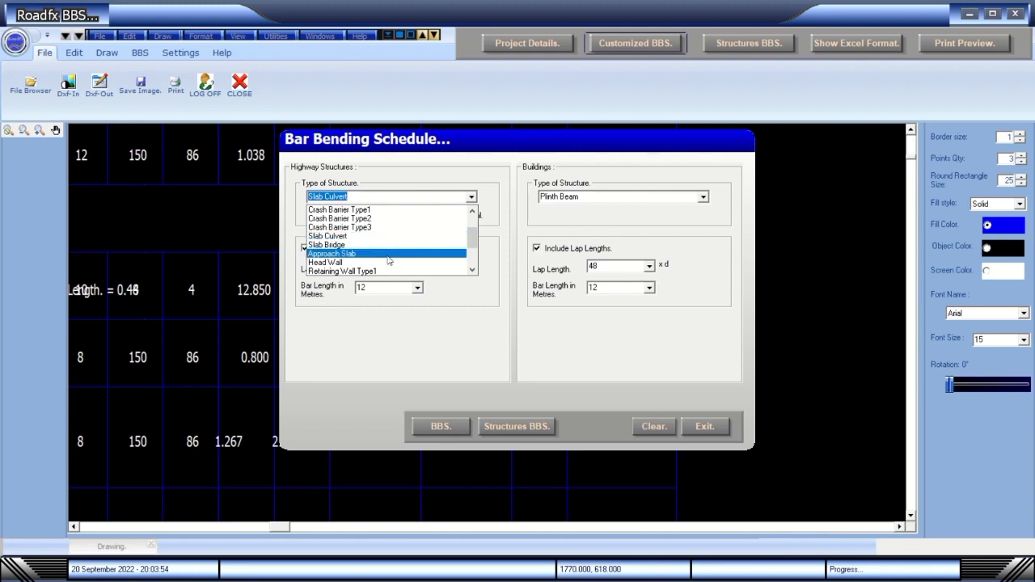
scroll(388, 261, down, 2)
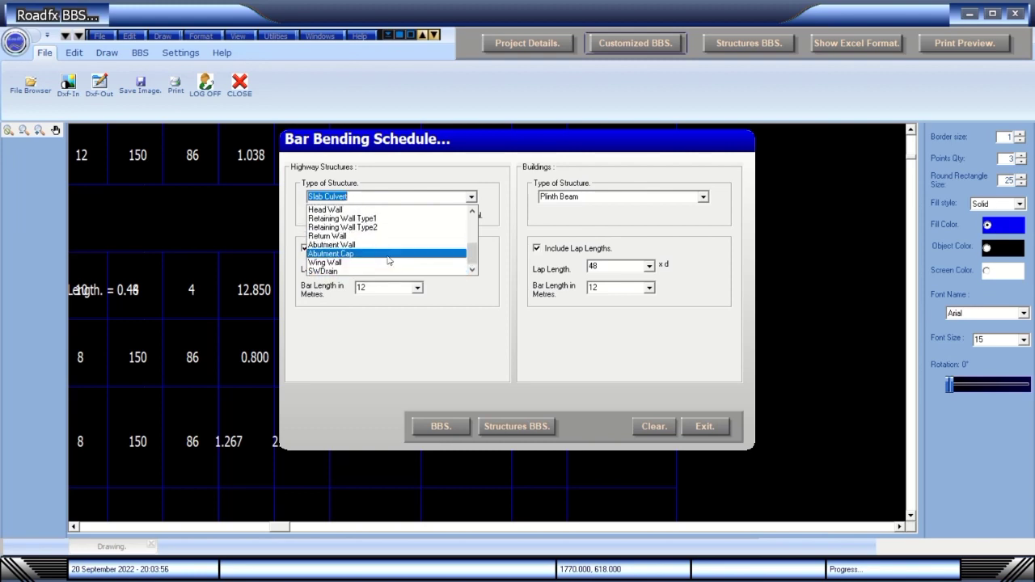
scroll(398, 221, up, 4)
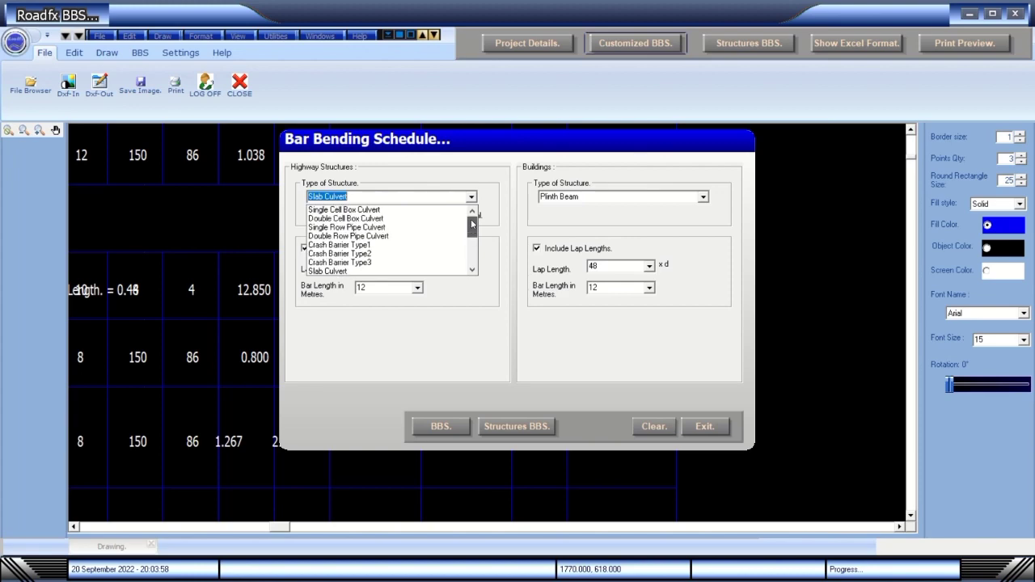
click(369, 210)
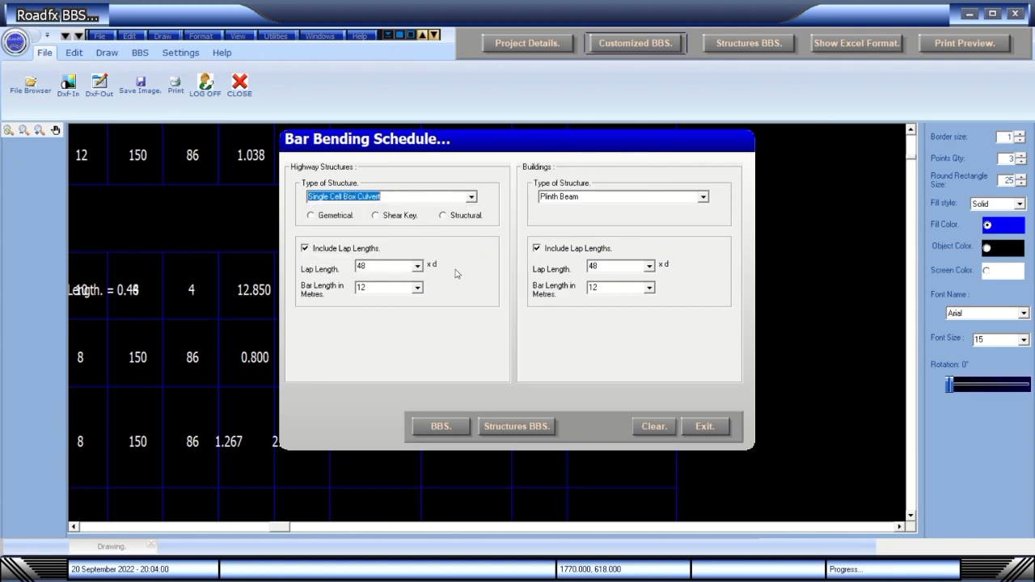
click(528, 429)
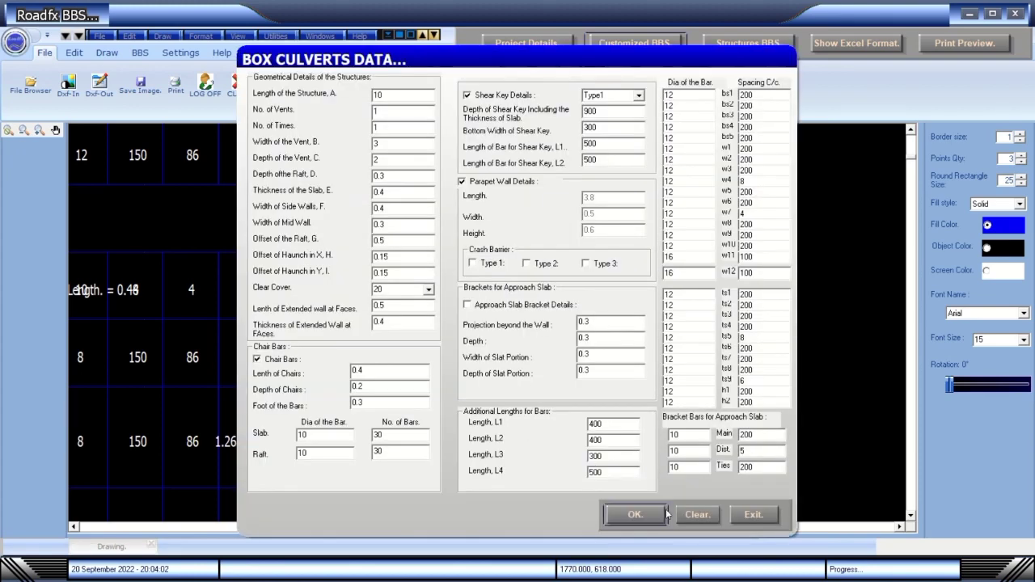
click(650, 512)
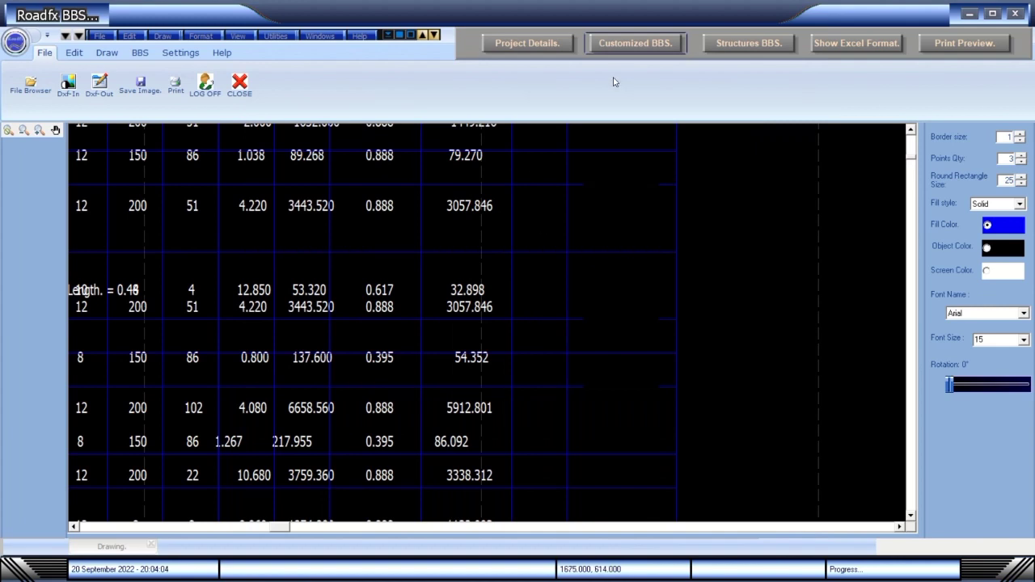
Clear the existing table and regenerate the box culvert schedule
click(715, 45)
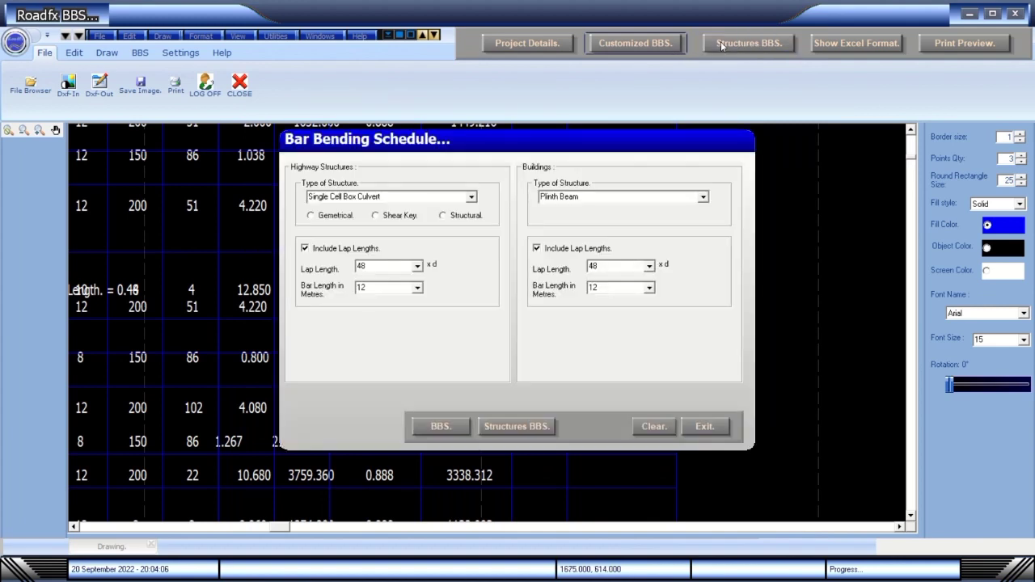
click(649, 430)
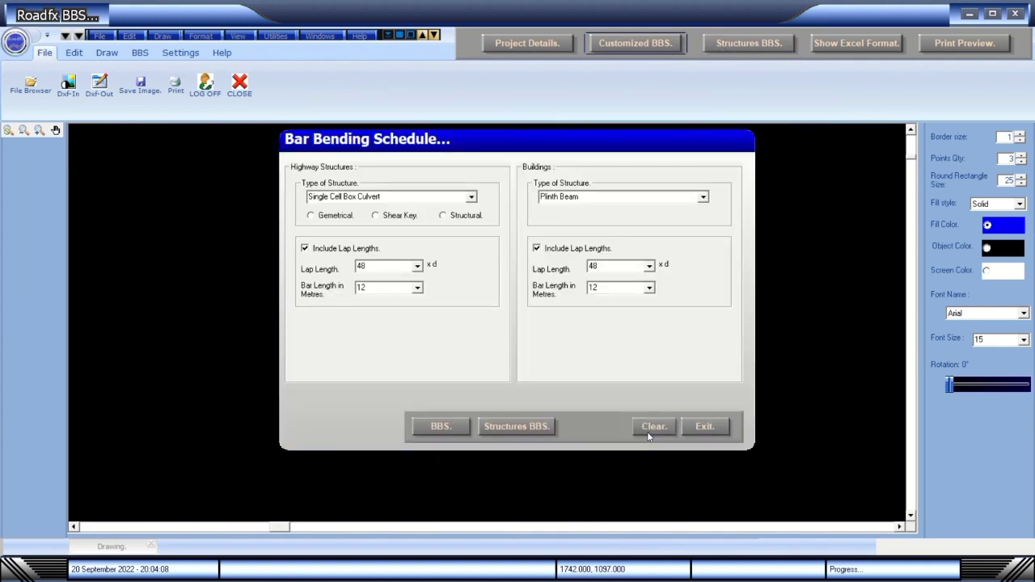
click(526, 437)
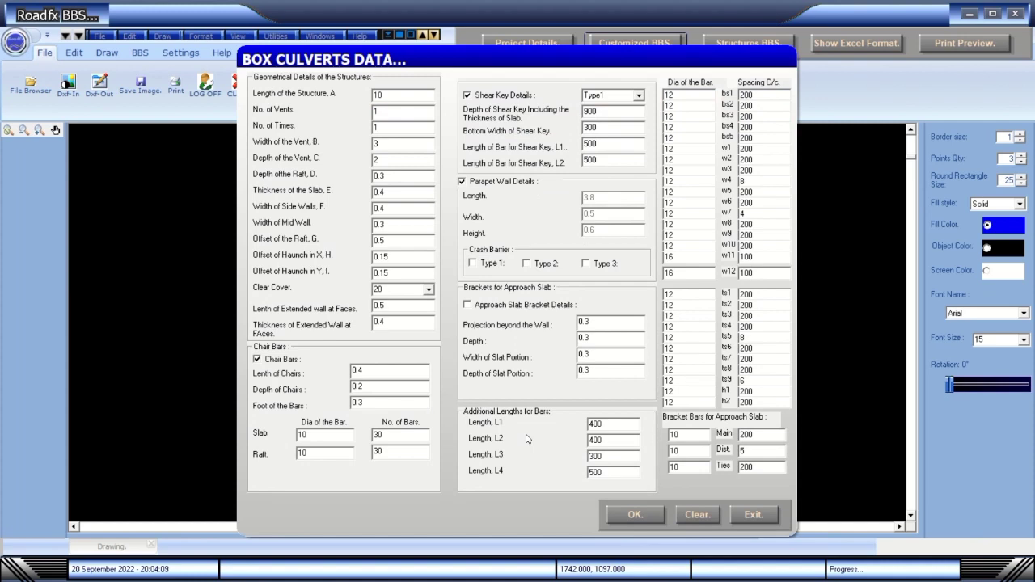
click(626, 517)
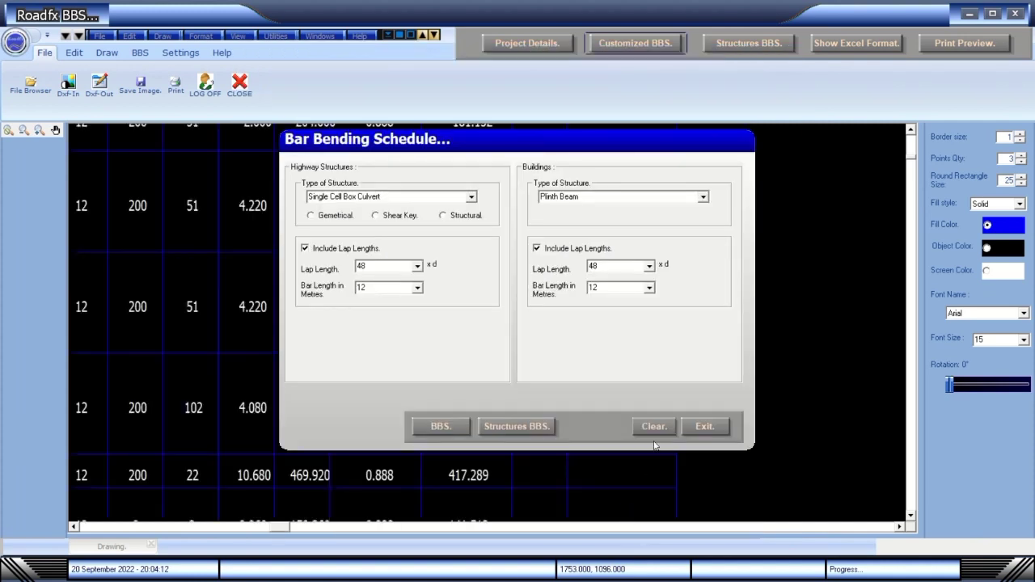
click(700, 427)
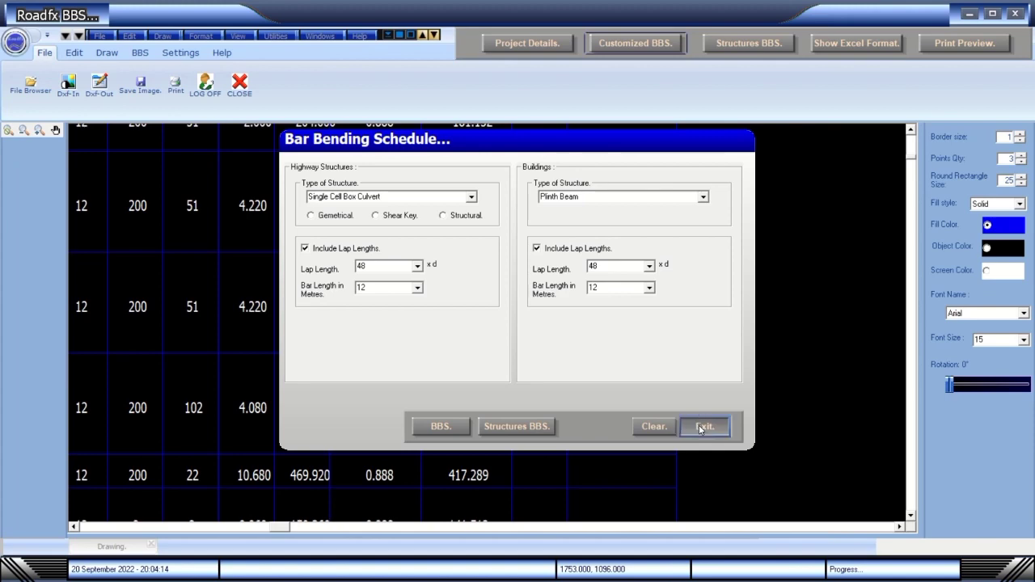
Scroll the box culvert schedule from the top to row 16 and open Print Preview
drag(273, 534, 88, 530)
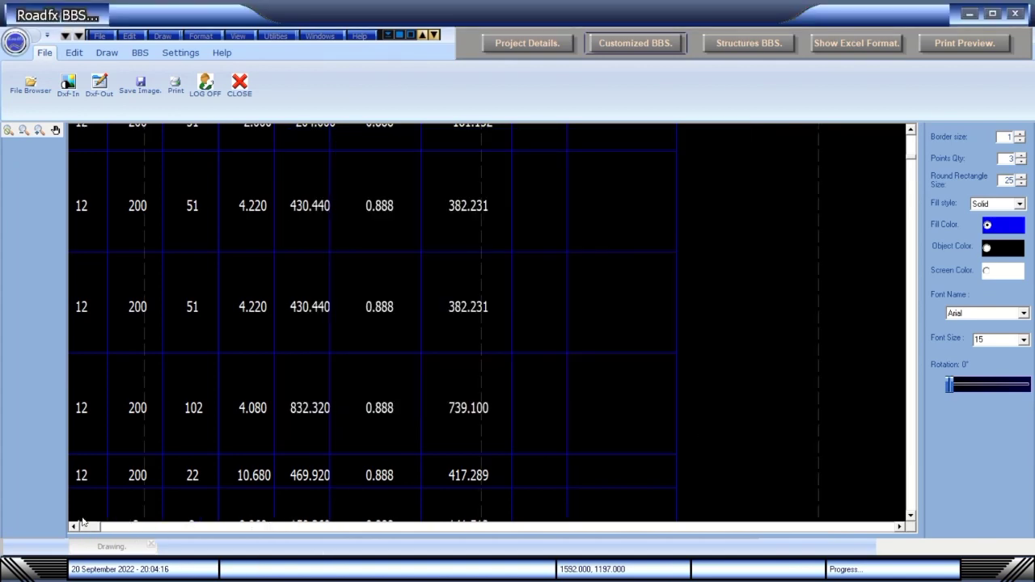
click(913, 138)
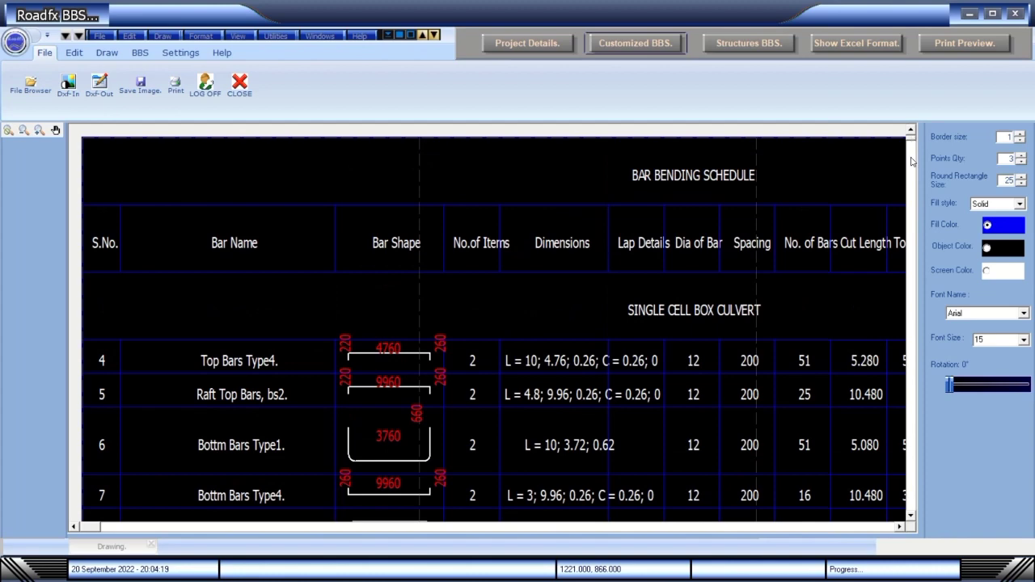
click(911, 516)
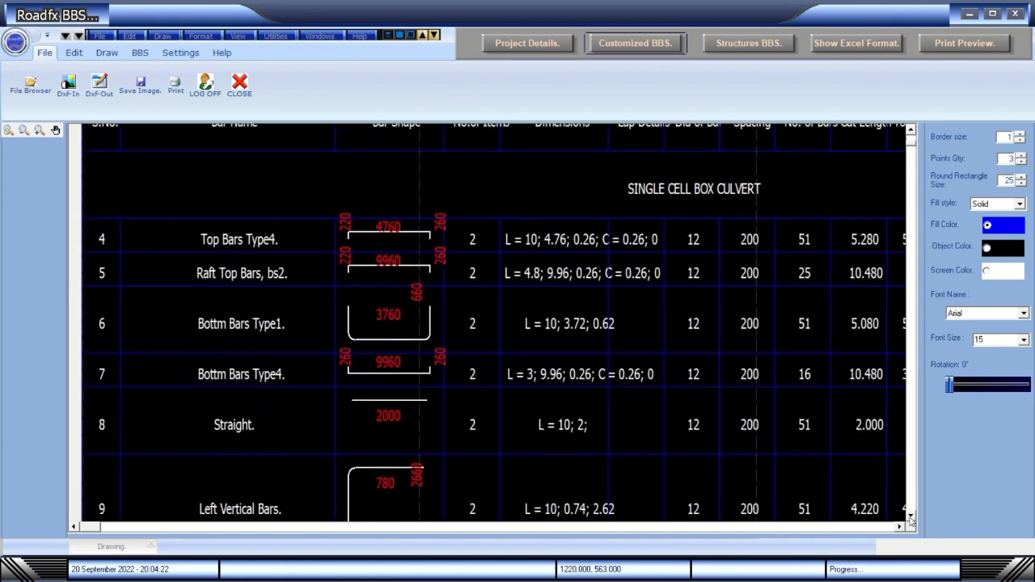
click(910, 516)
click(911, 516)
click(910, 516)
click(910, 515)
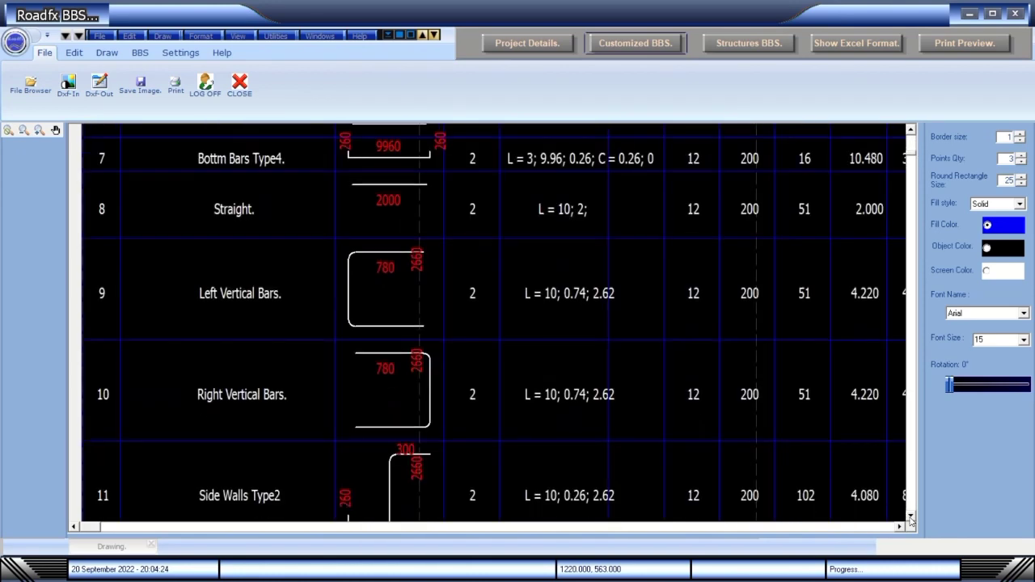
click(910, 516)
click(910, 515)
click(910, 516)
click(910, 516)
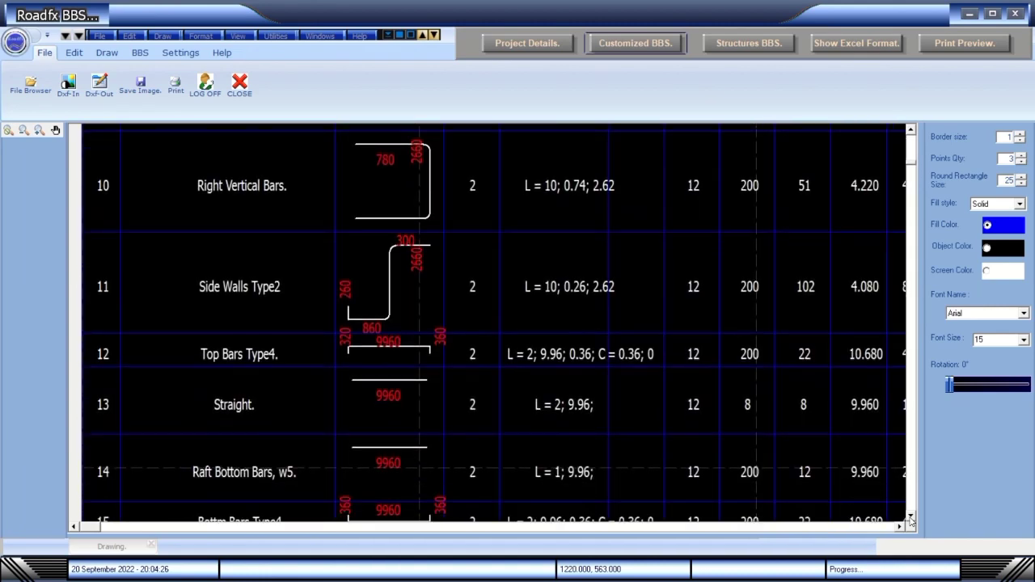
click(910, 515)
click(910, 516)
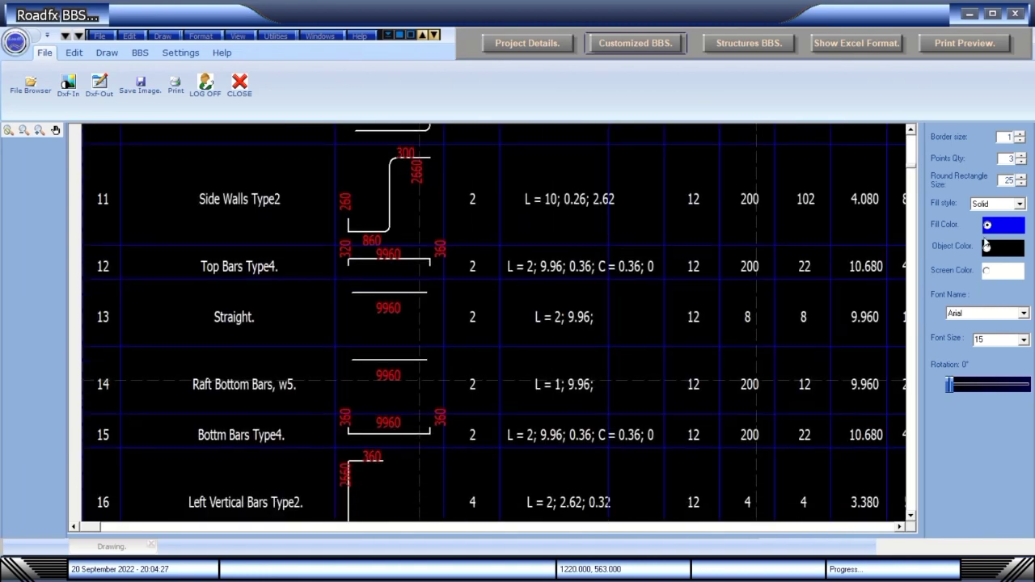
click(974, 49)
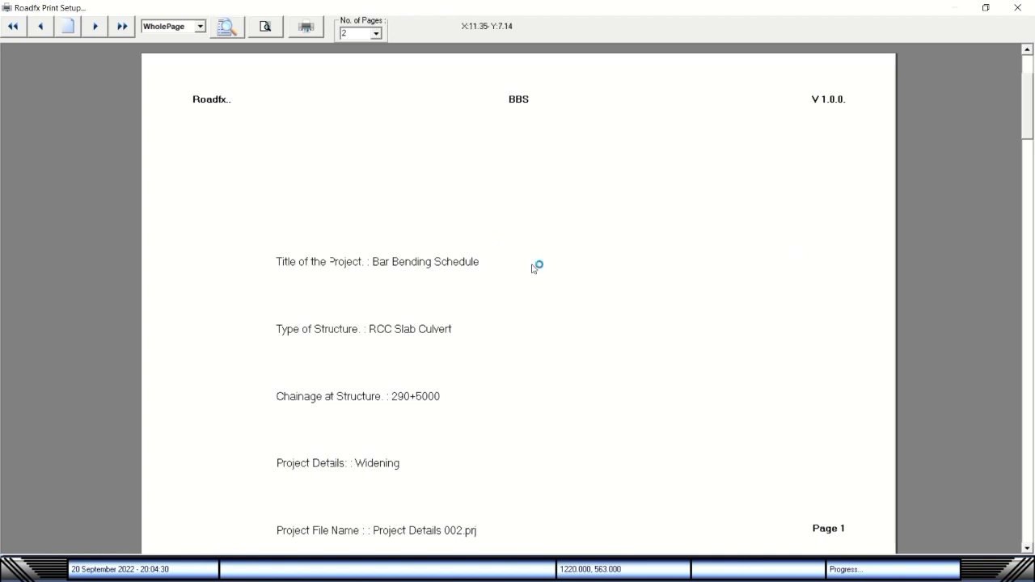
click(200, 27)
click(191, 35)
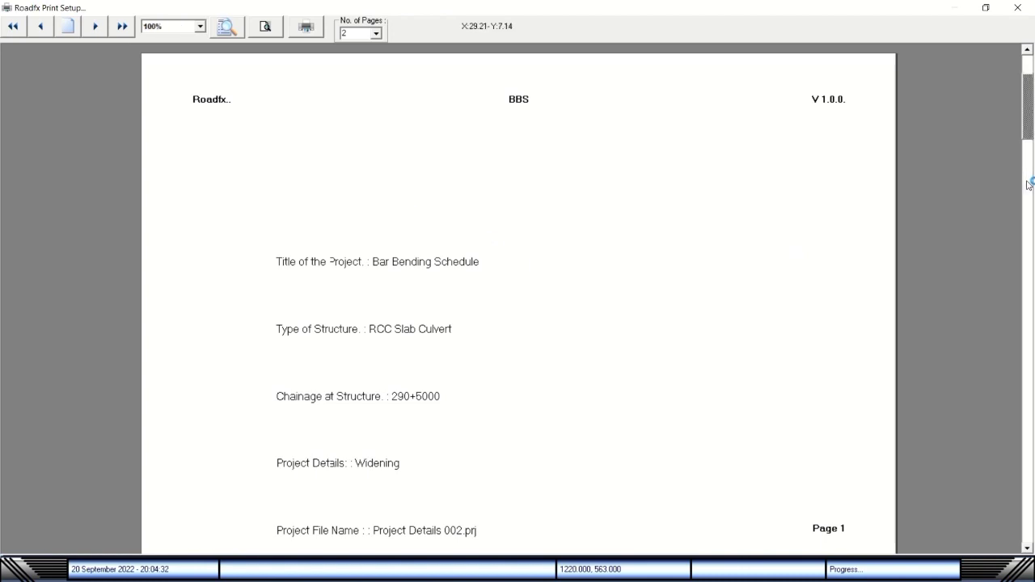
click(91, 31)
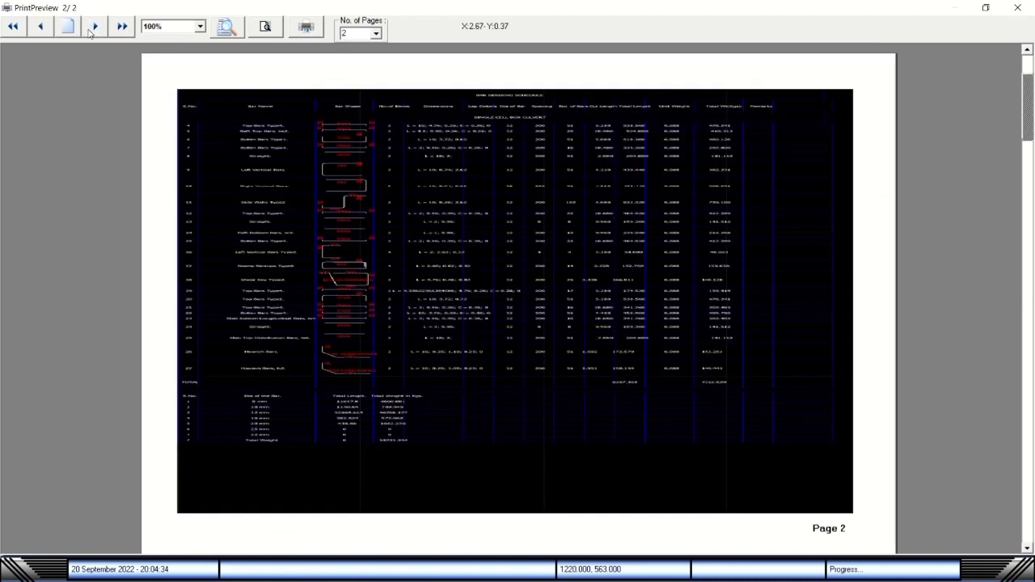
click(40, 31)
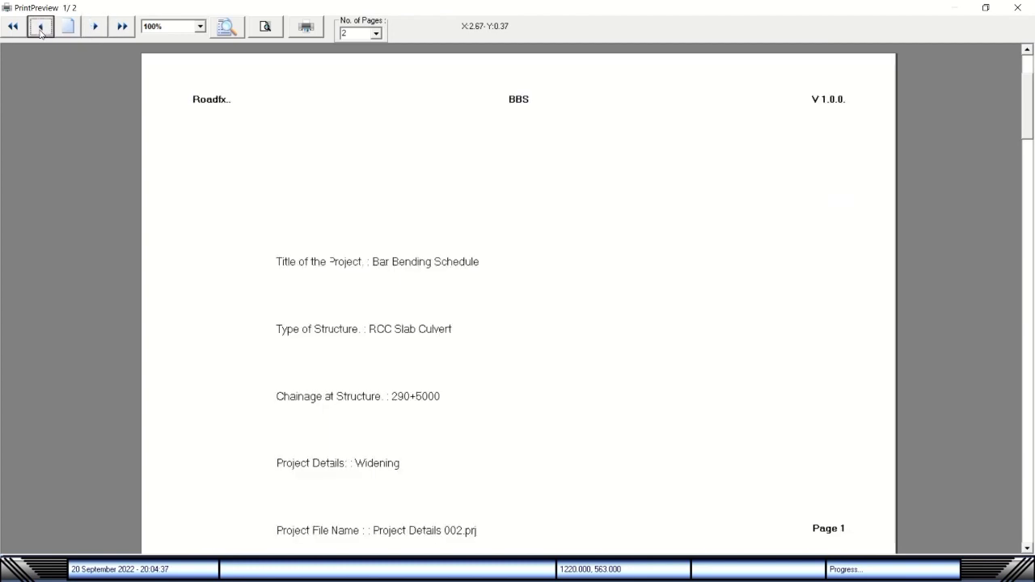
click(1028, 549)
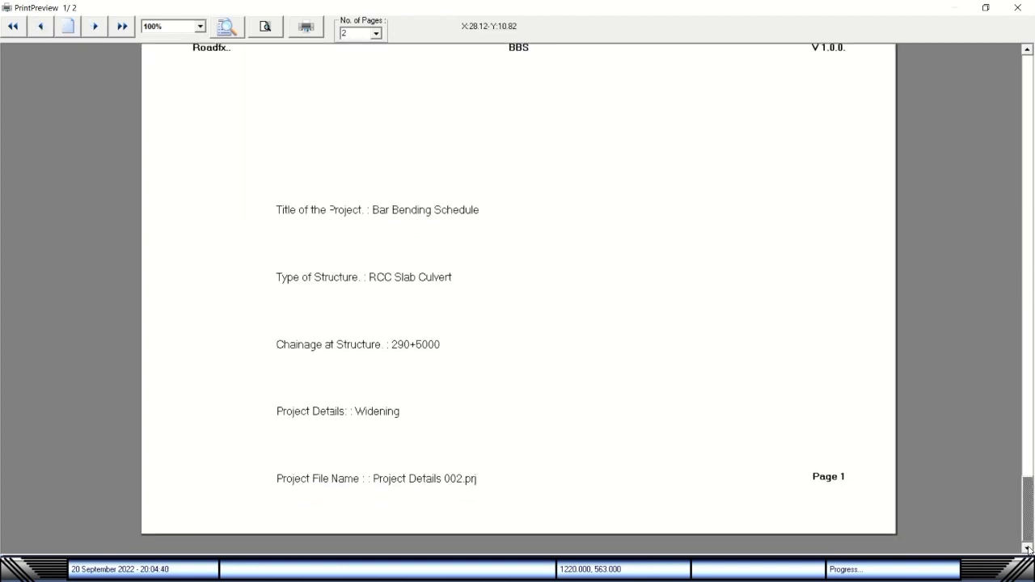
click(1028, 51)
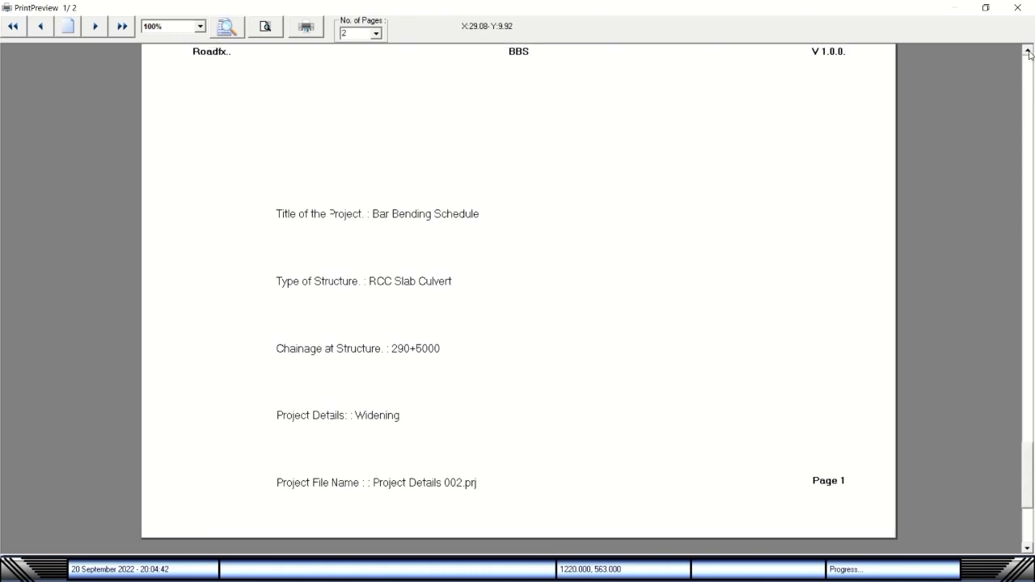
click(1028, 51)
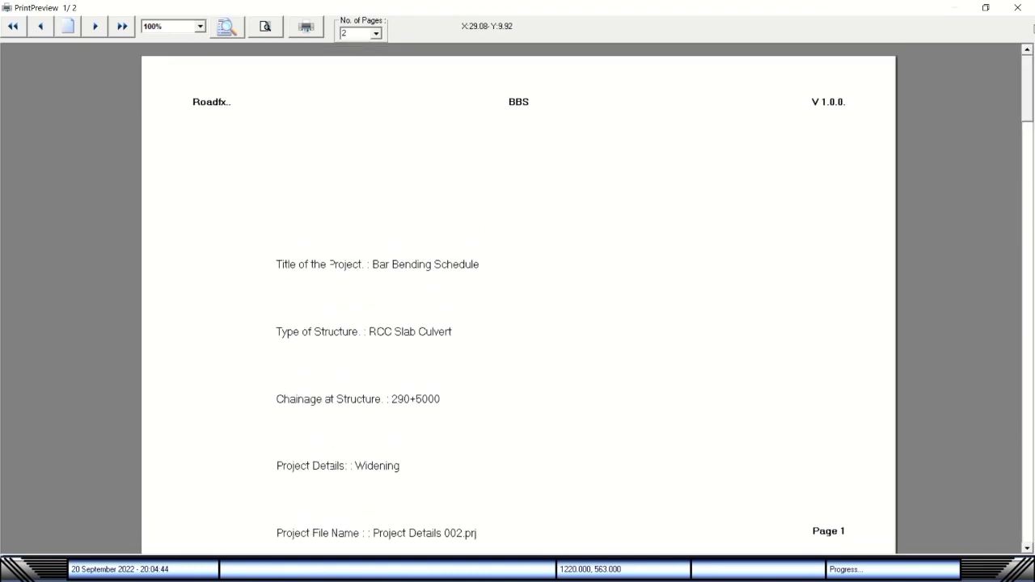
click(1019, 7)
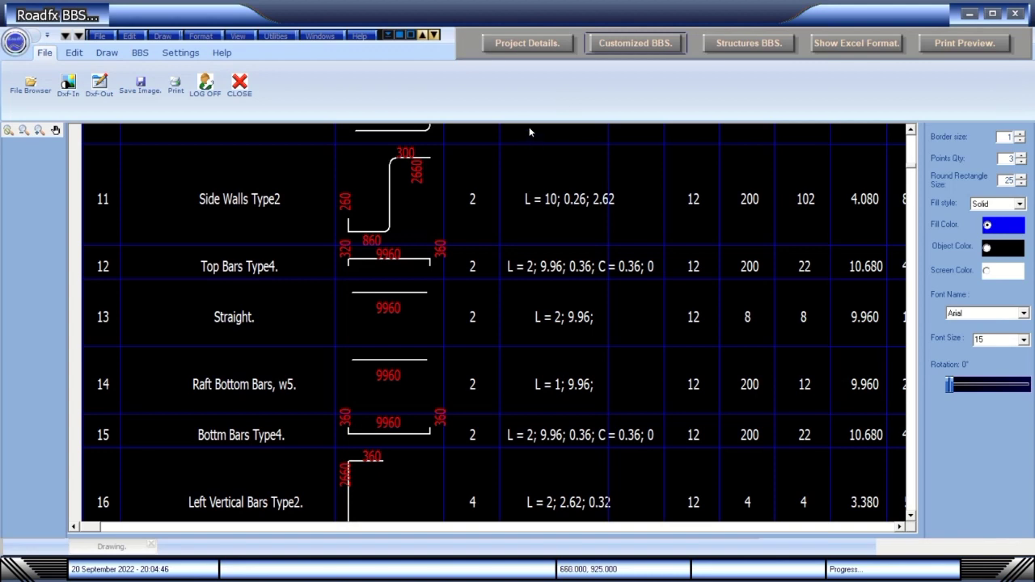
Check the project details without changes, then show the BBS ribbon tools
click(553, 46)
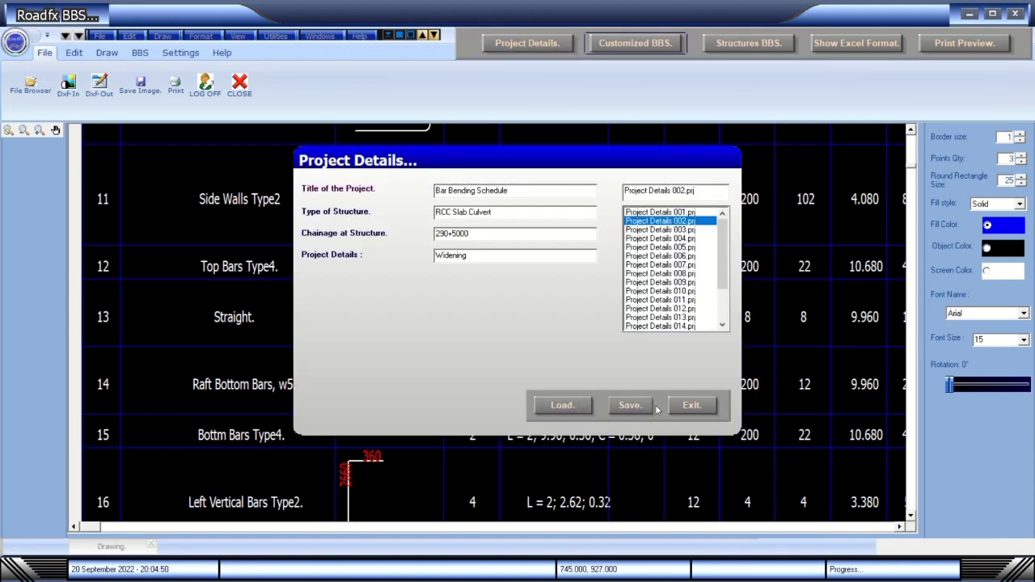
click(695, 408)
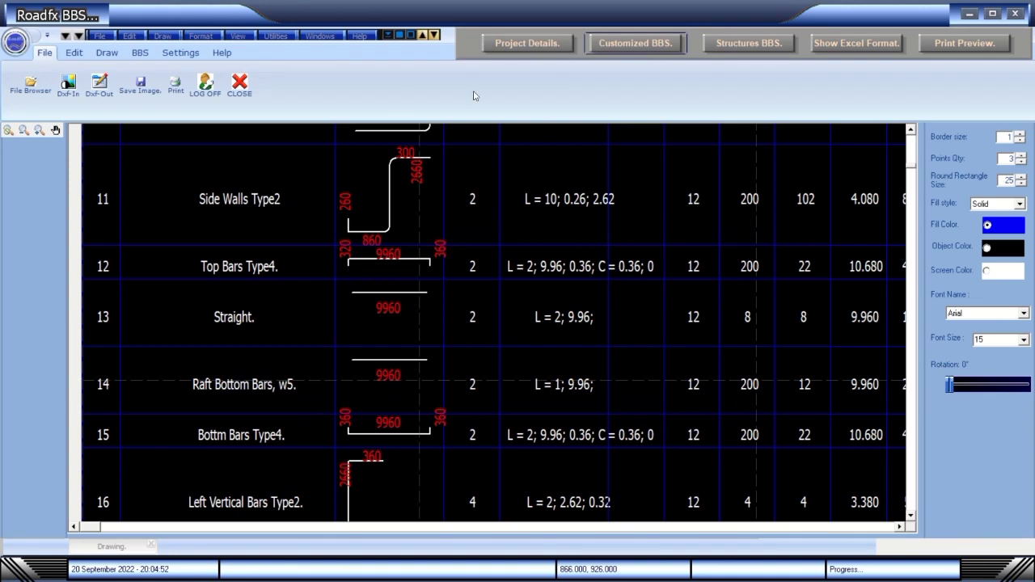
click(140, 54)
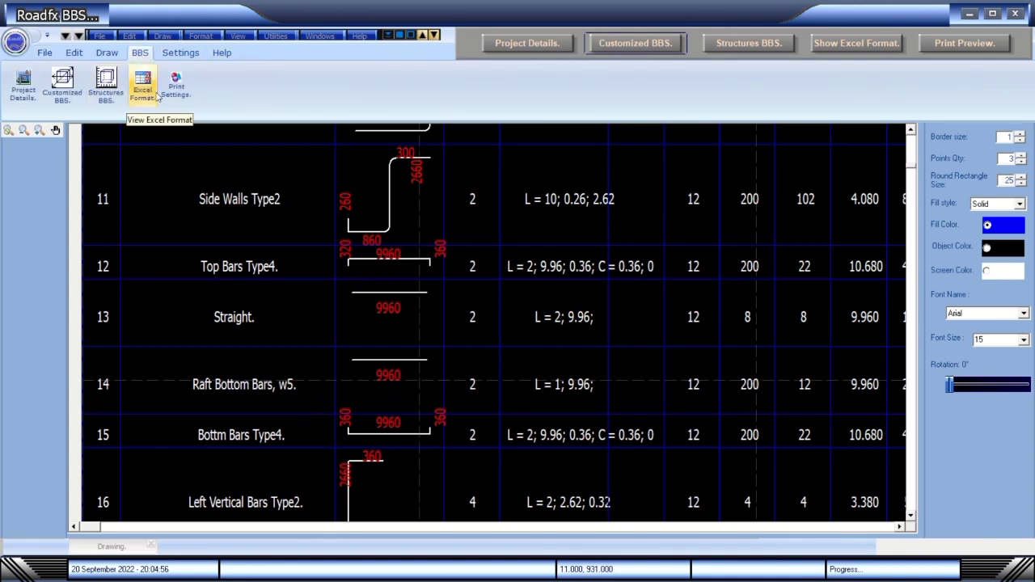
Clear the schedule table and run a trial Top Bars Type4 calculation
click(619, 44)
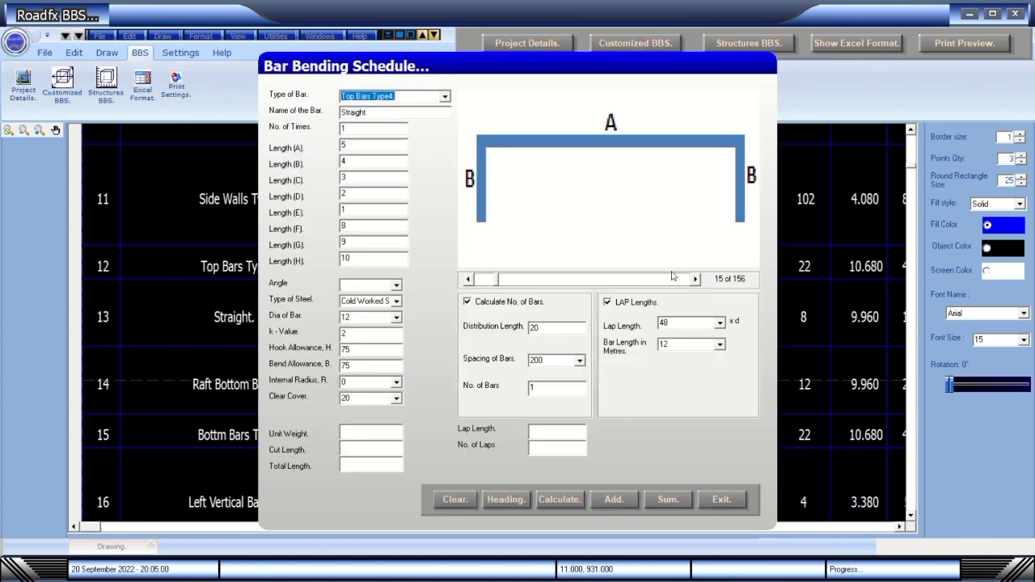
click(444, 501)
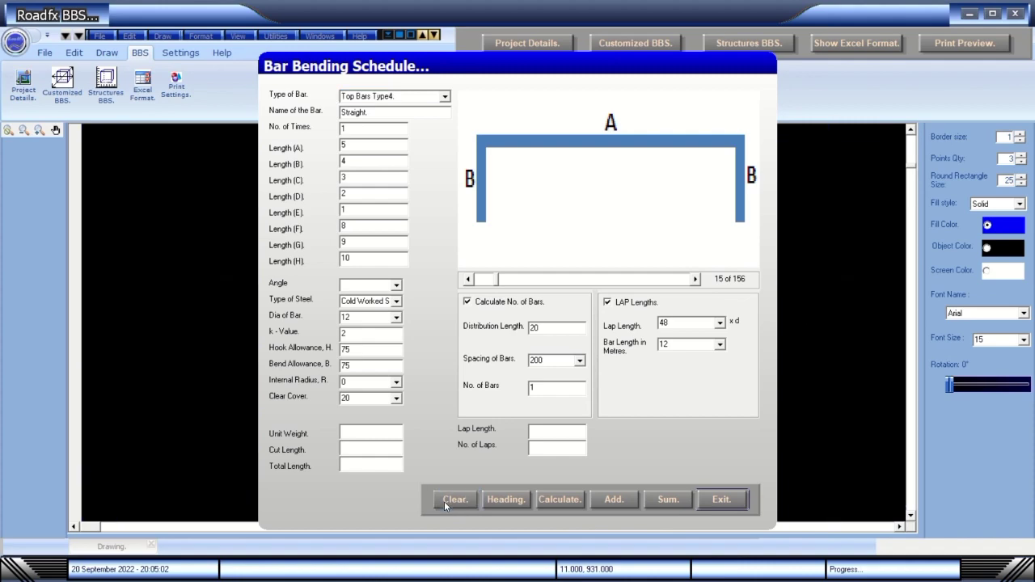
drag(600, 60, 825, 46)
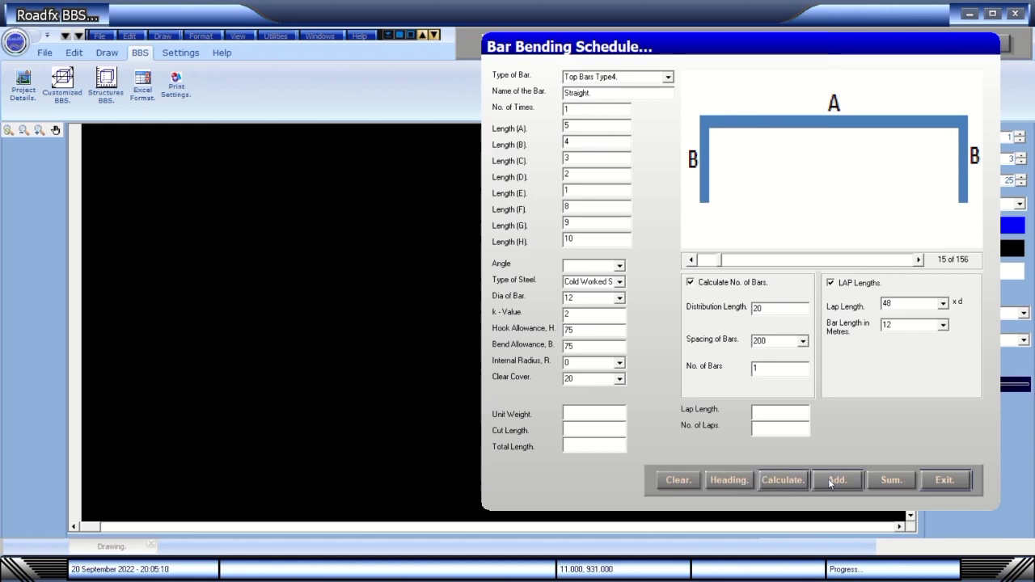
click(781, 480)
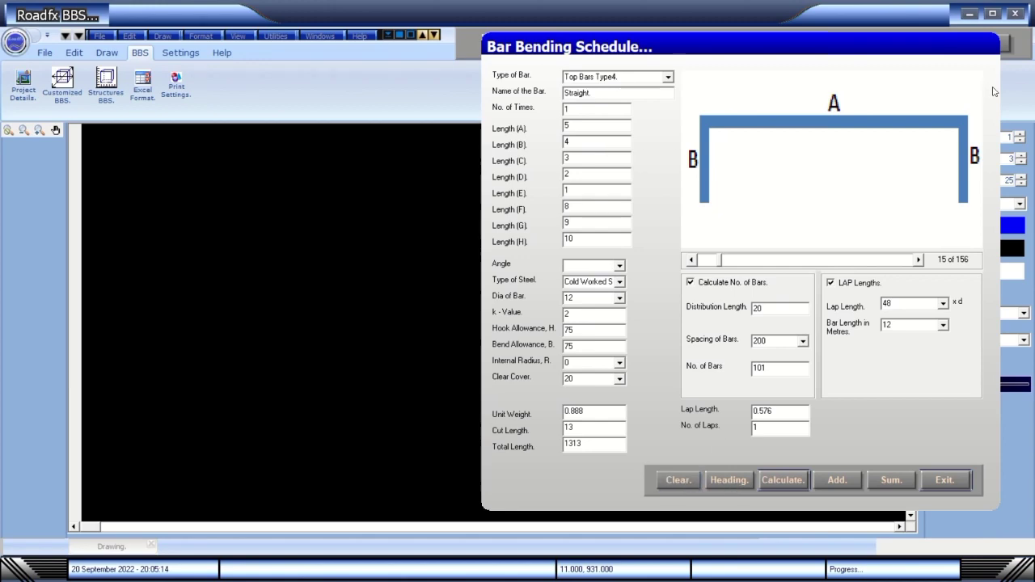
drag(894, 49, 712, 58)
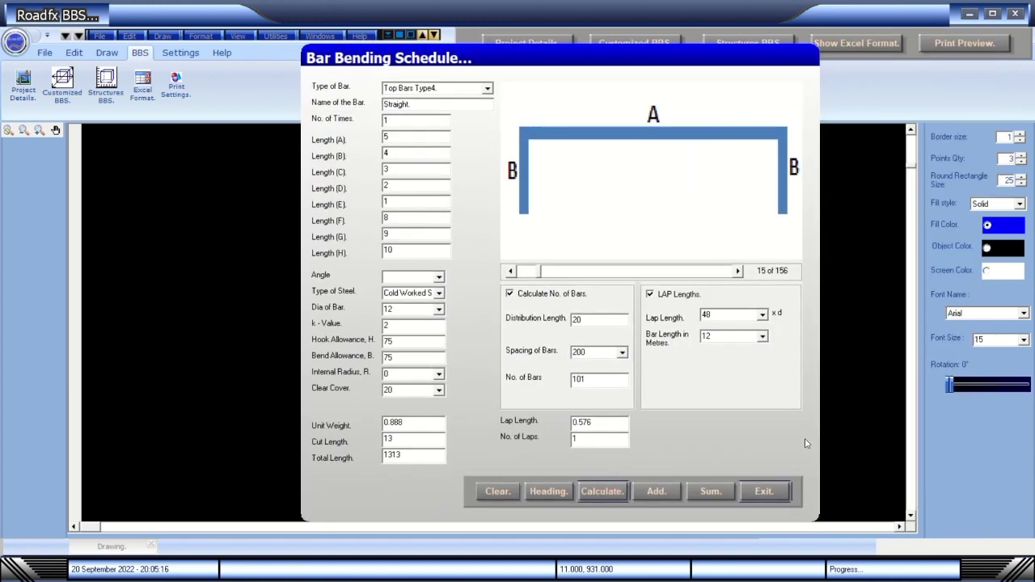
click(764, 491)
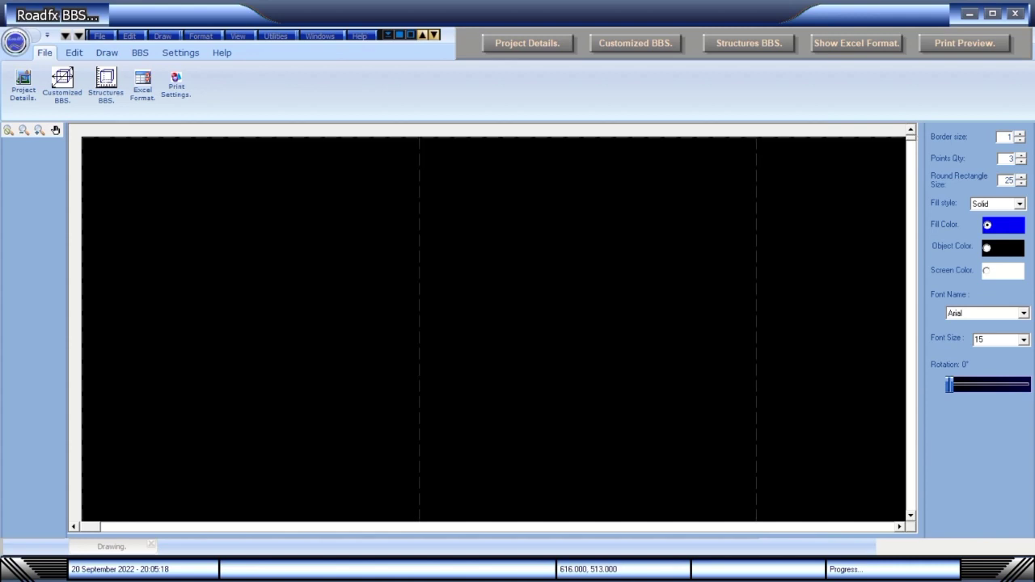
Add a heading row and a Straight bar as row 1 of the schedule
click(634, 43)
click(514, 501)
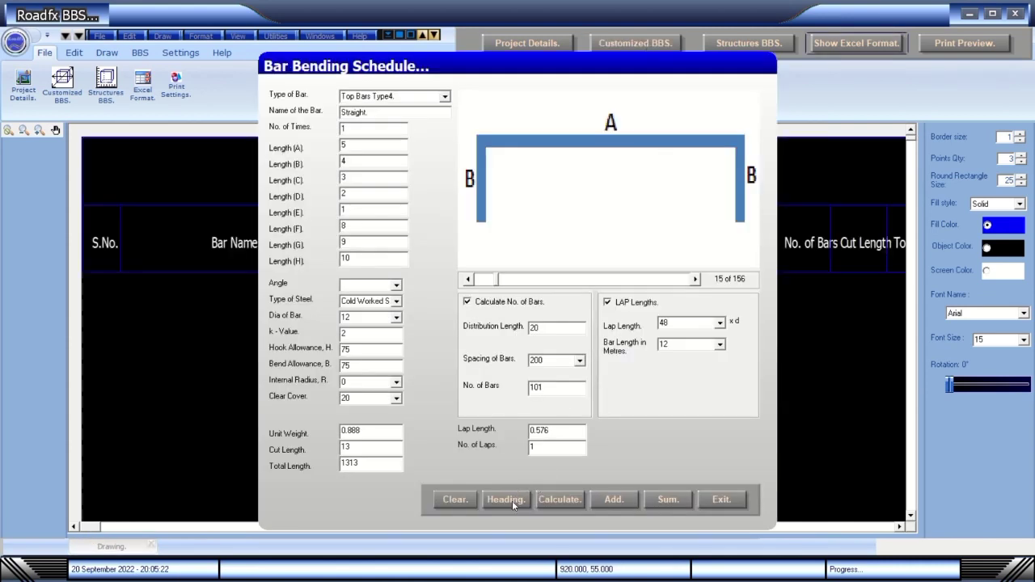
drag(609, 66, 826, 42)
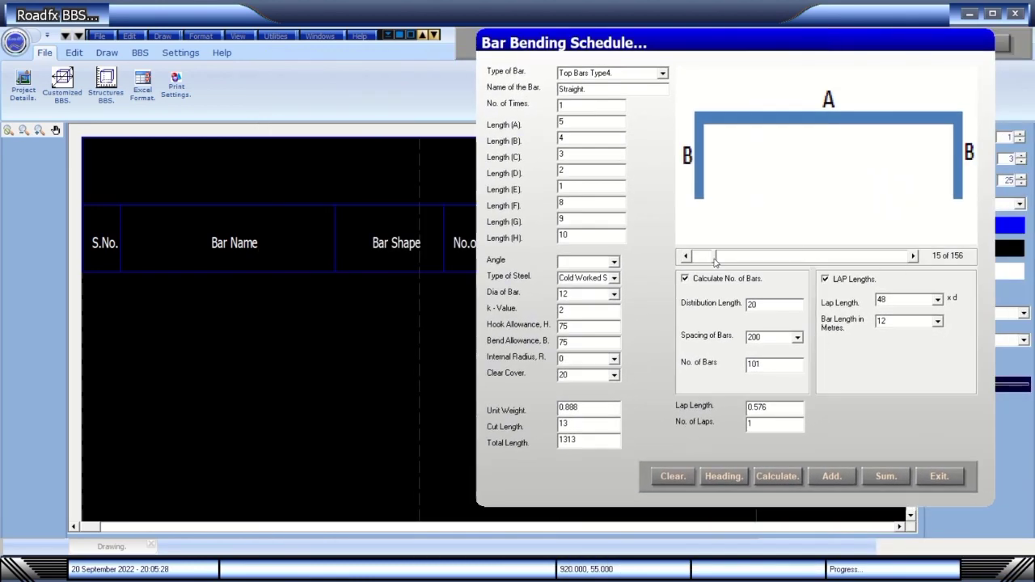
drag(715, 259, 703, 259)
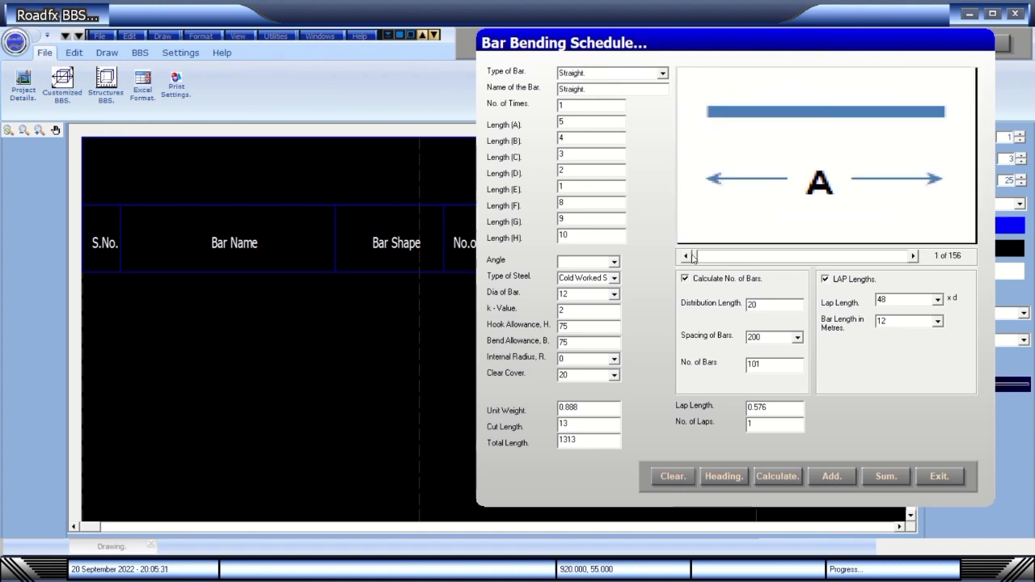
click(831, 476)
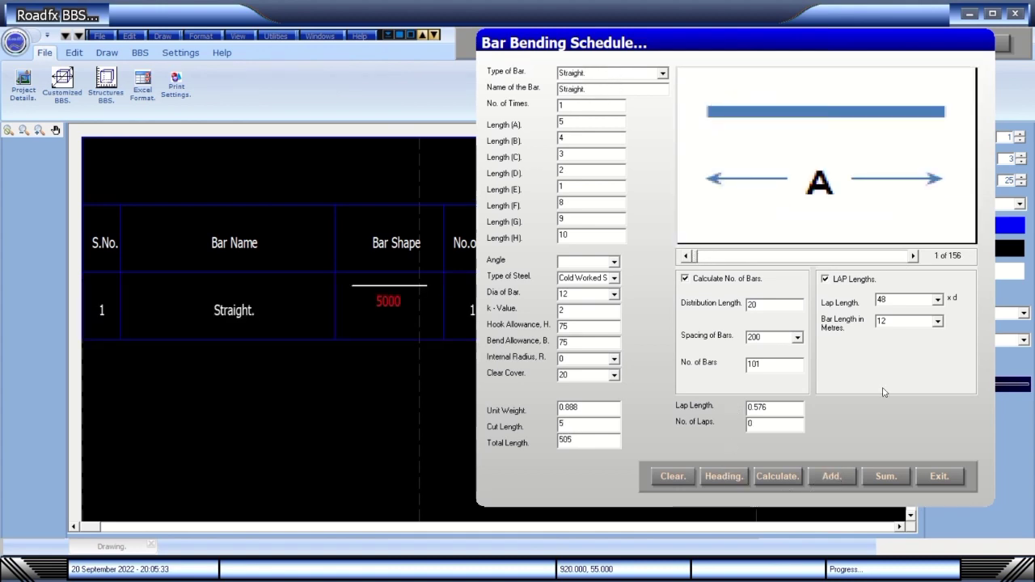
Add two 4960 by 3960 Stirrups rows with a 0 bend angle
click(914, 256)
click(841, 480)
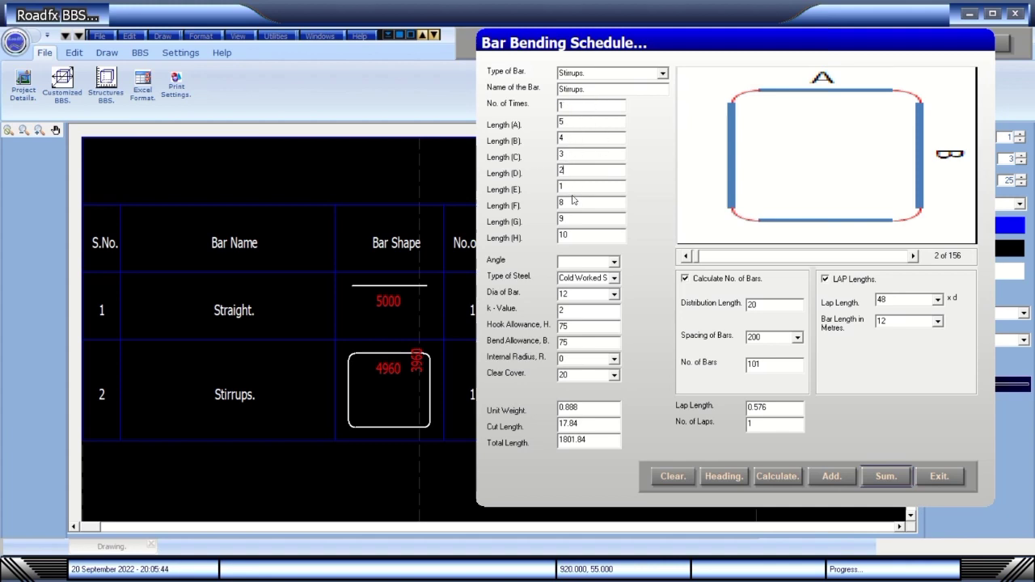
click(615, 262)
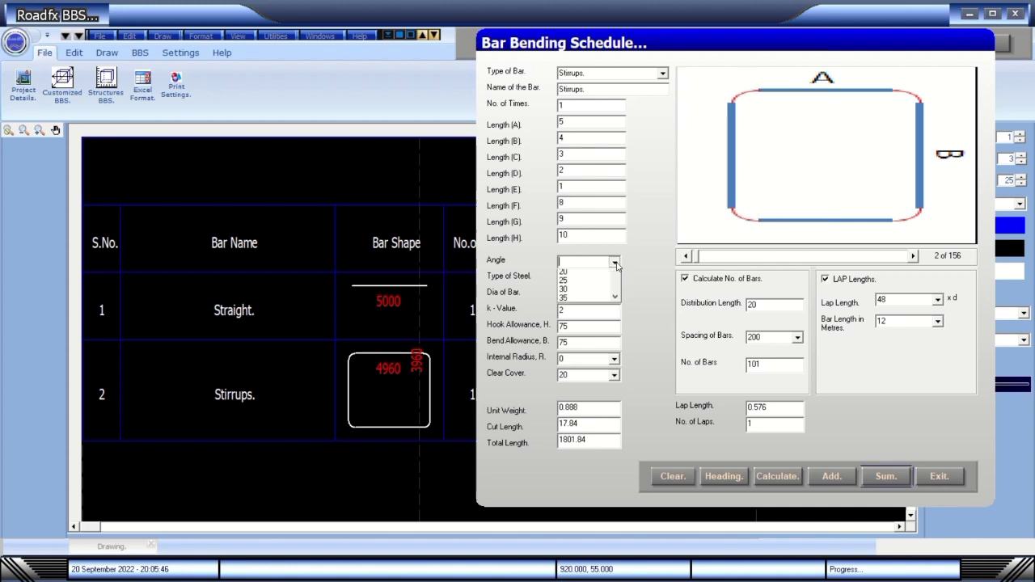
click(614, 262)
click(615, 262)
click(584, 273)
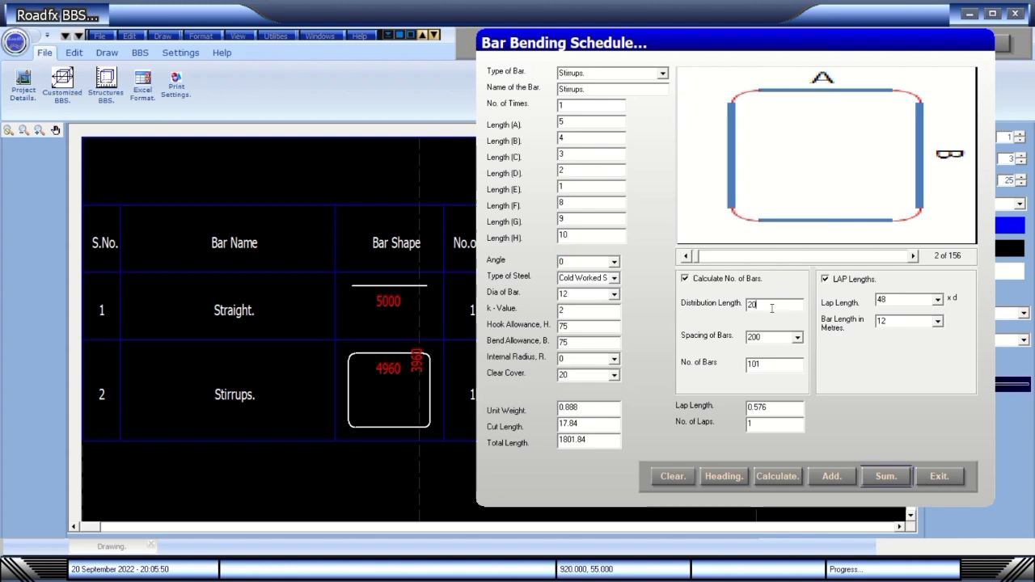
click(773, 339)
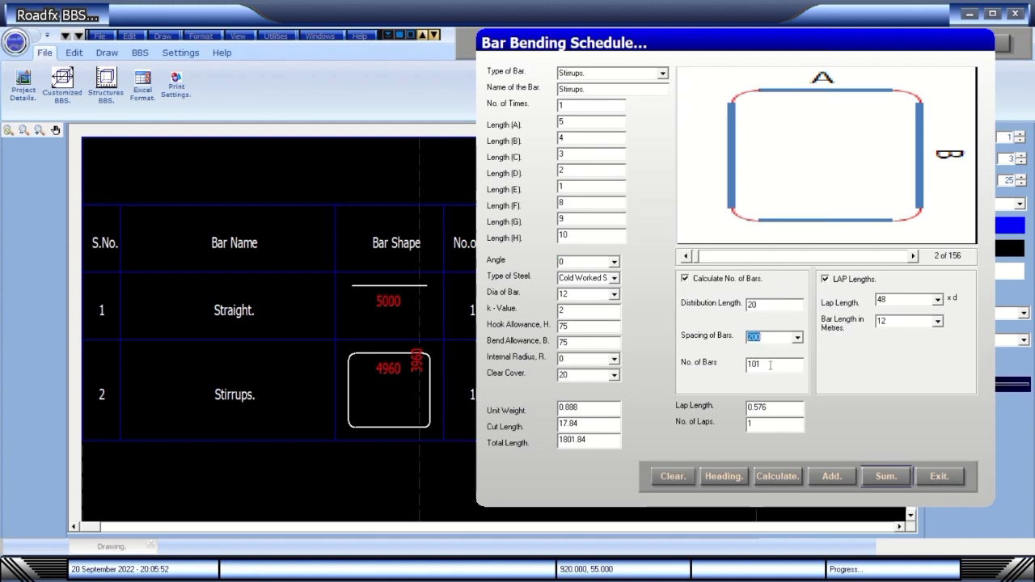
click(777, 424)
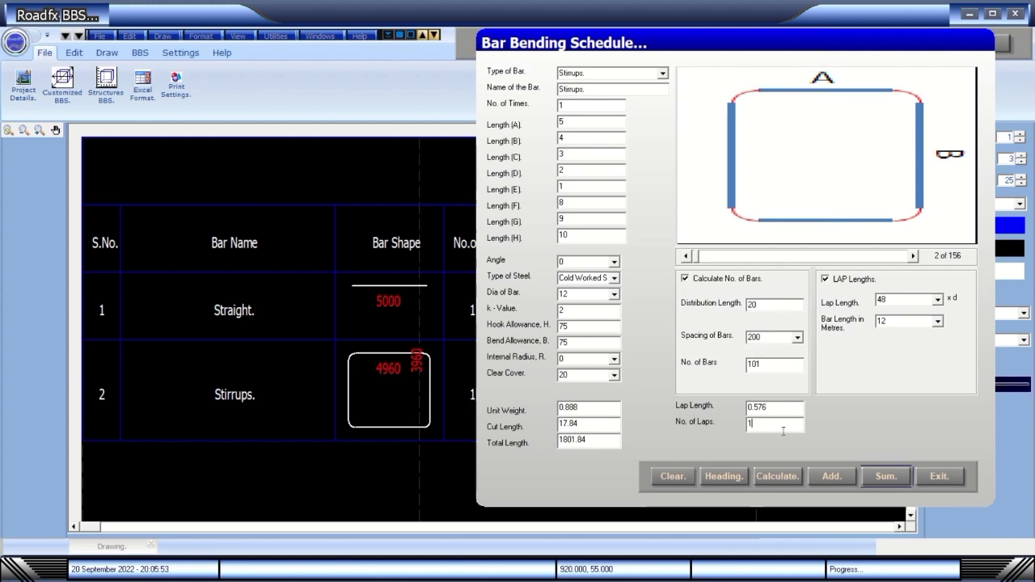
click(841, 483)
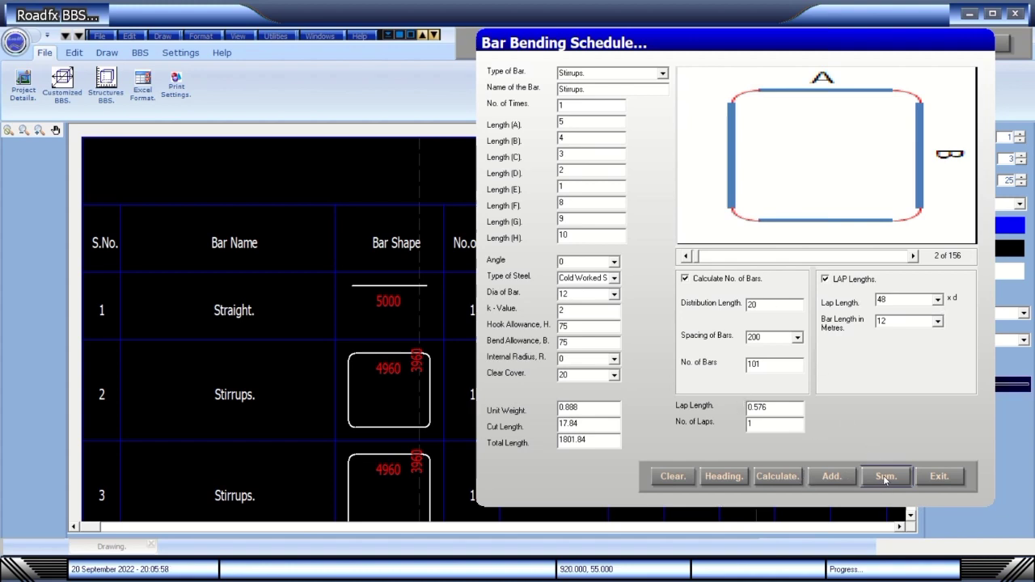
click(943, 477)
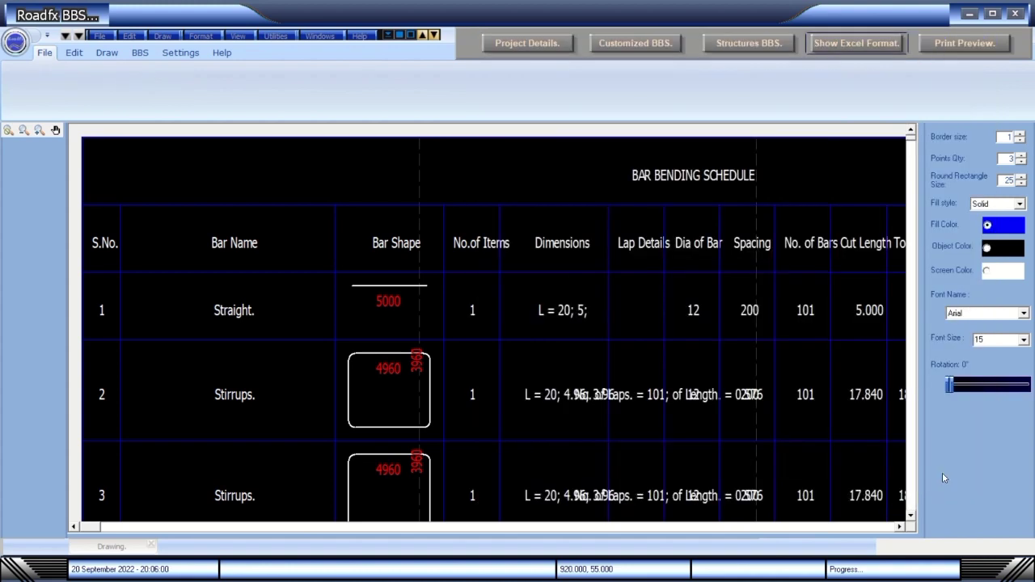
click(911, 516)
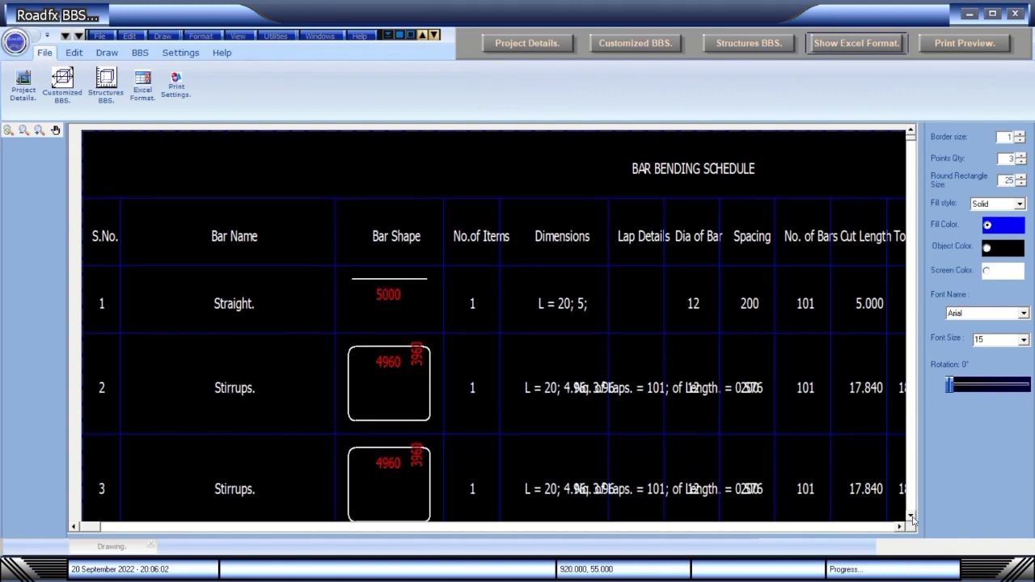
click(911, 518)
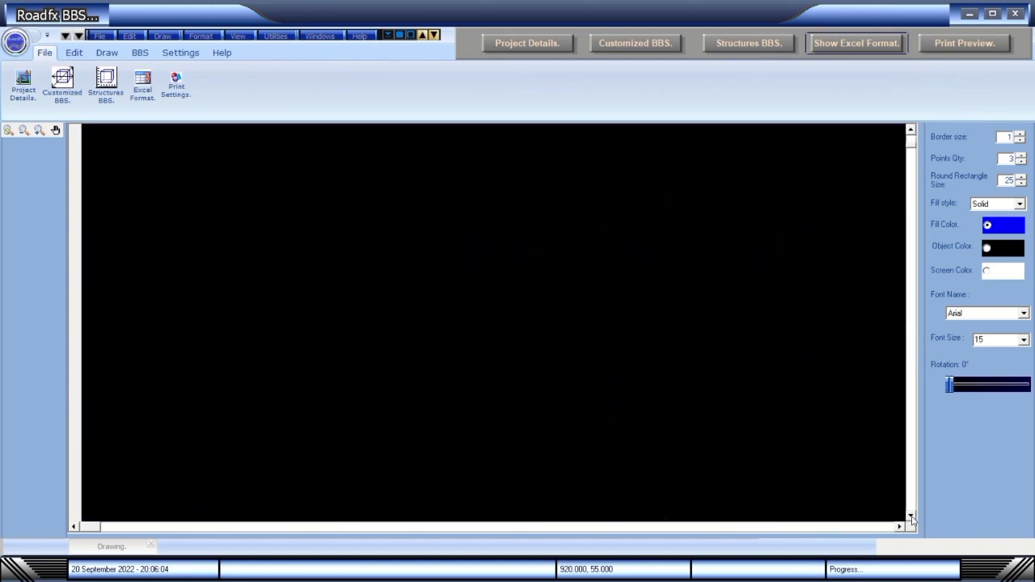
click(912, 518)
click(911, 518)
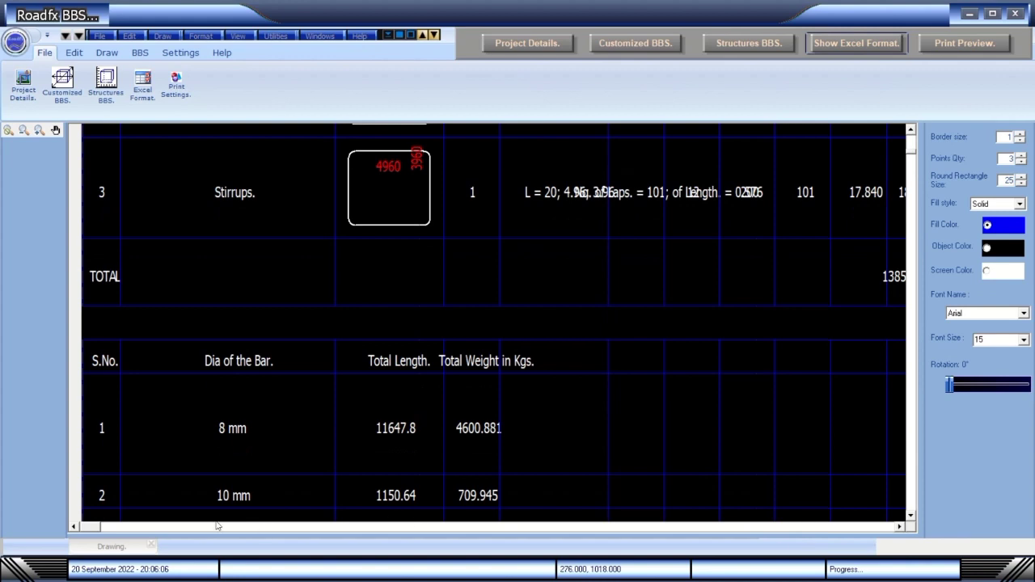
click(899, 527)
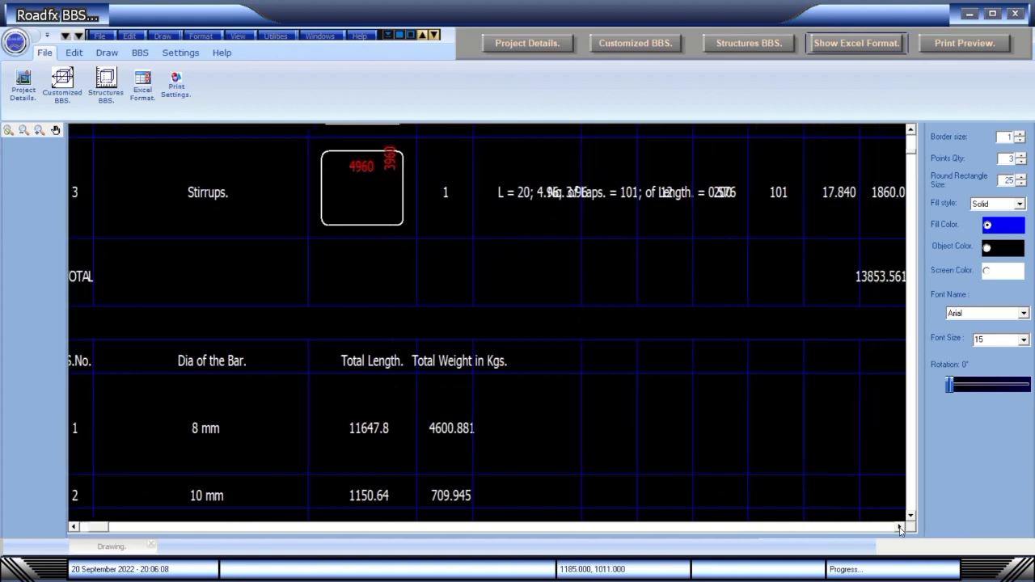
click(900, 527)
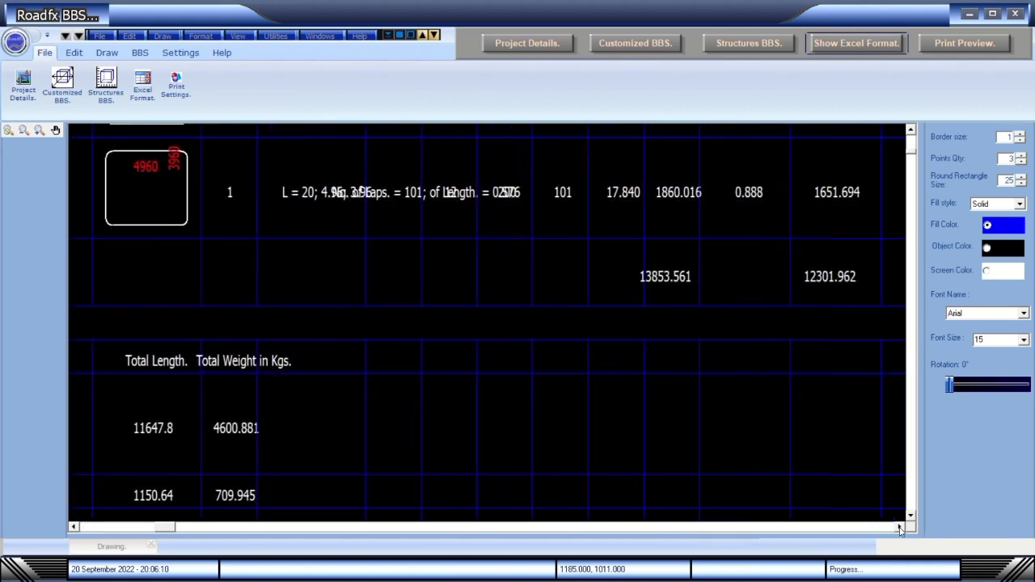
click(900, 527)
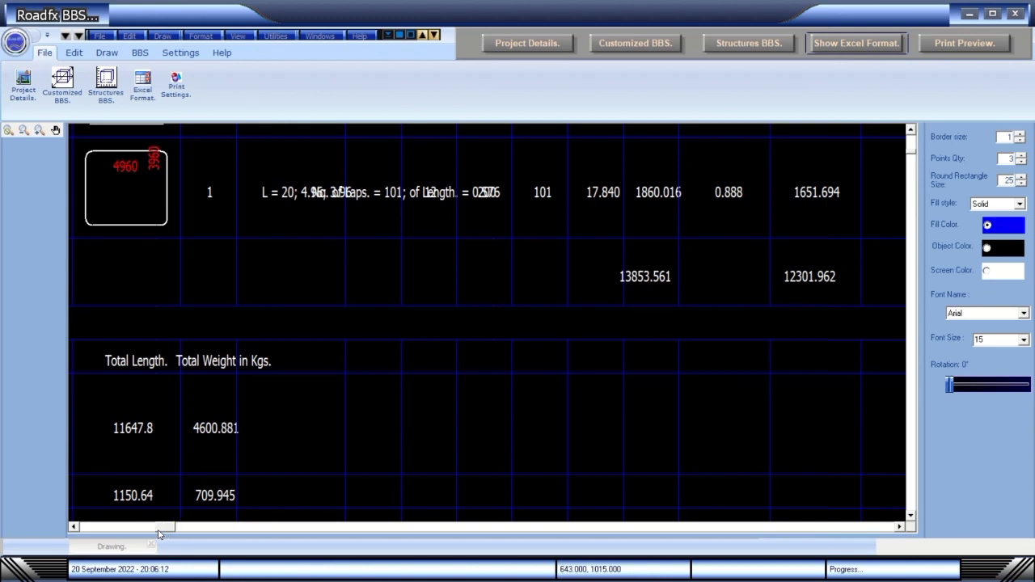
drag(160, 532, 81, 532)
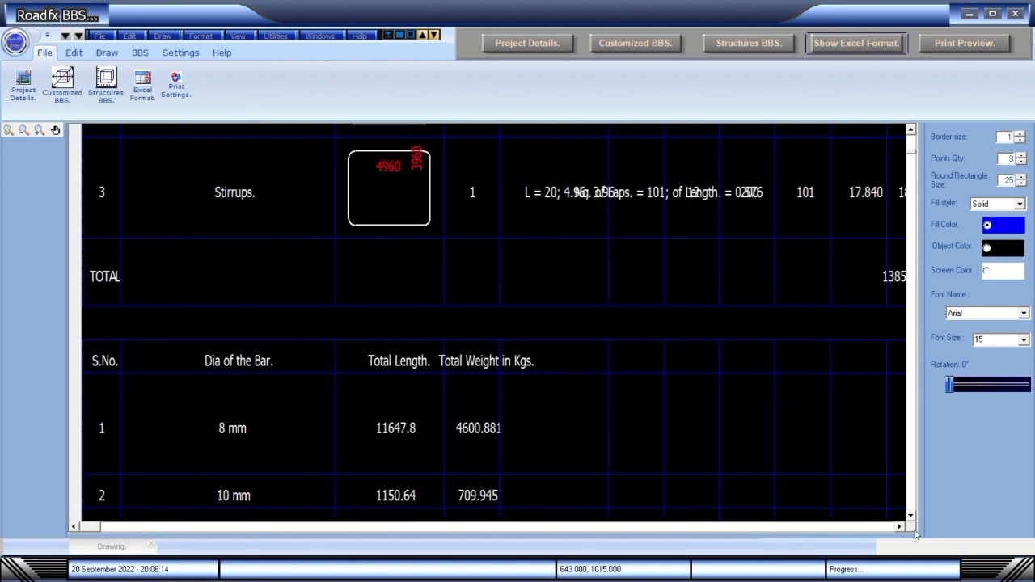
click(910, 516)
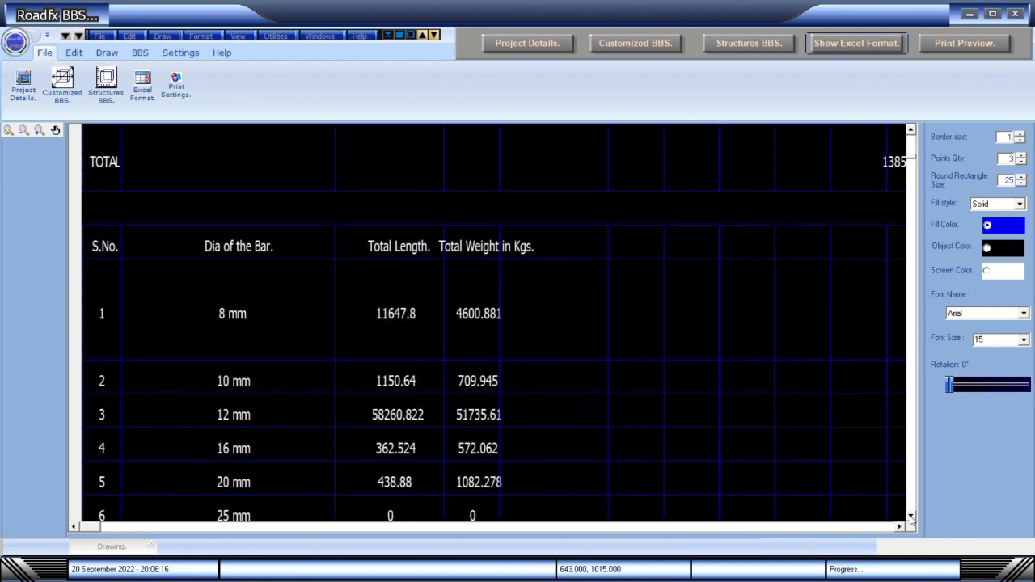
click(910, 517)
click(910, 517)
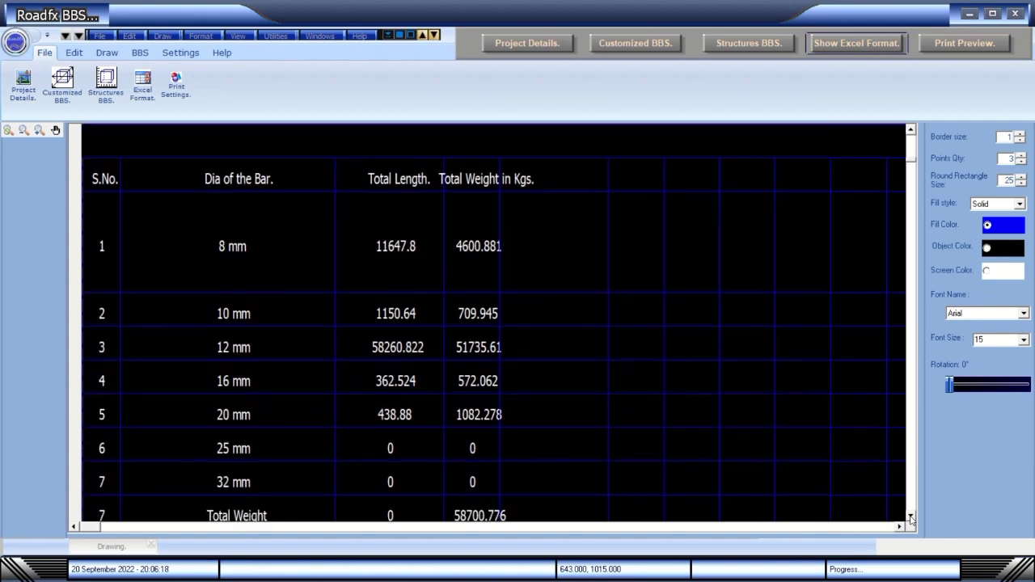
click(911, 517)
click(910, 518)
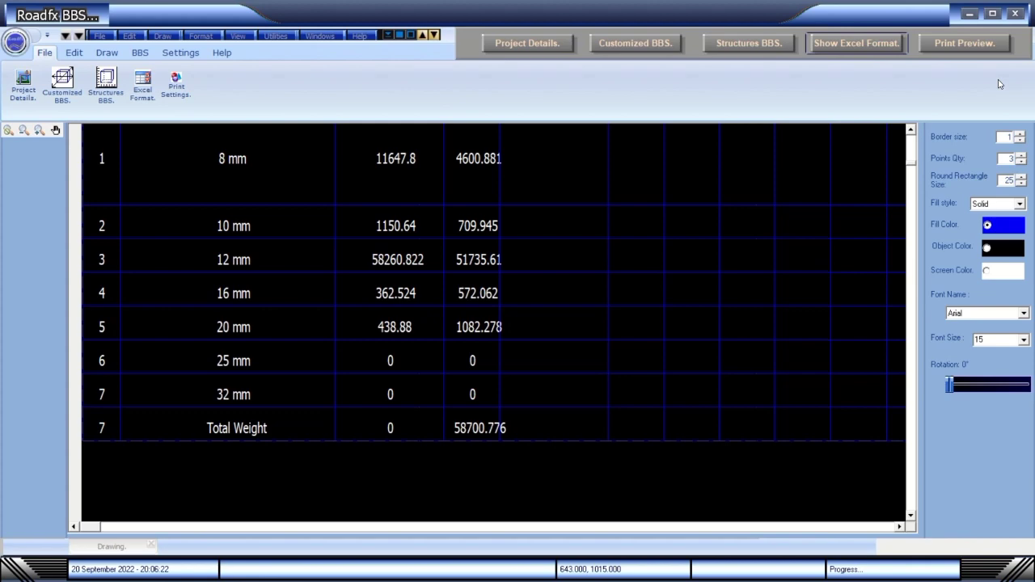
click(910, 129)
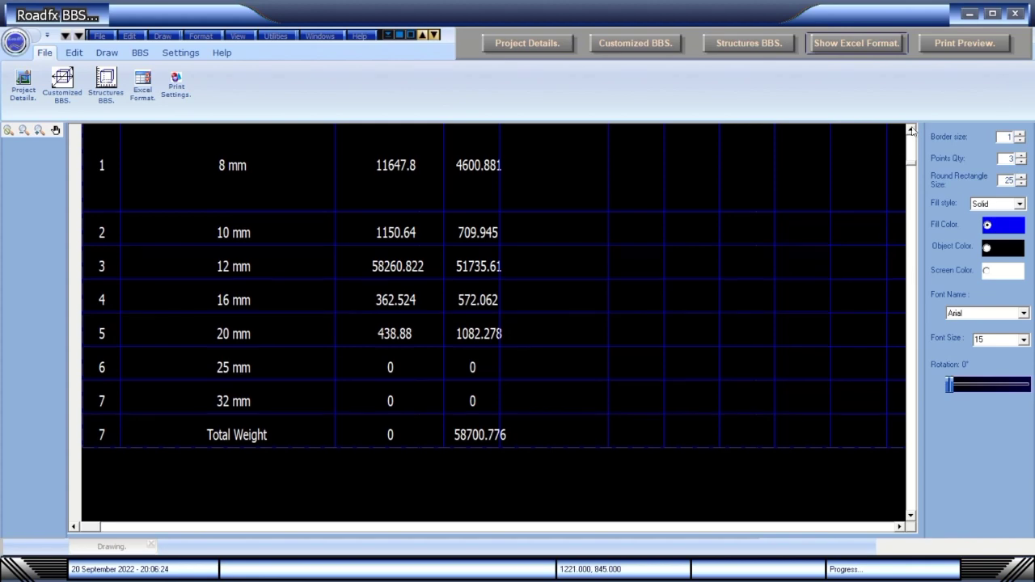
click(910, 128)
click(910, 129)
click(910, 130)
click(911, 129)
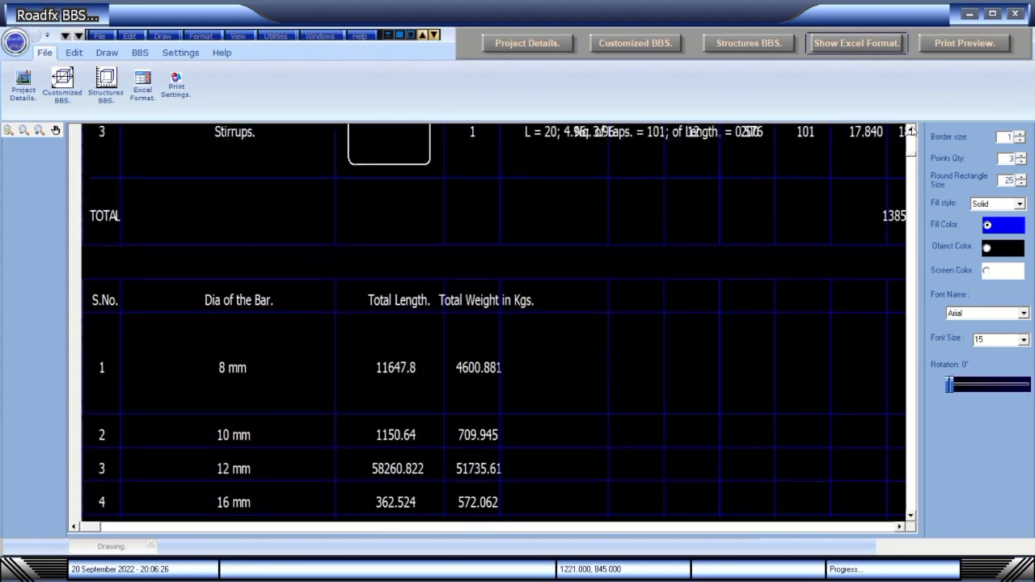
click(910, 129)
click(910, 130)
click(910, 130)
click(910, 130)
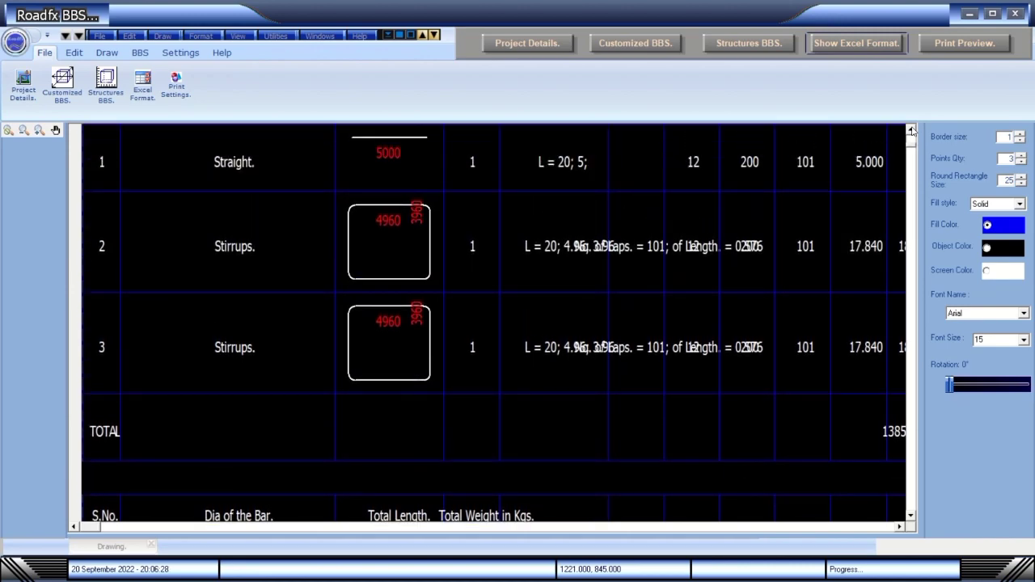
click(910, 129)
click(911, 129)
click(910, 130)
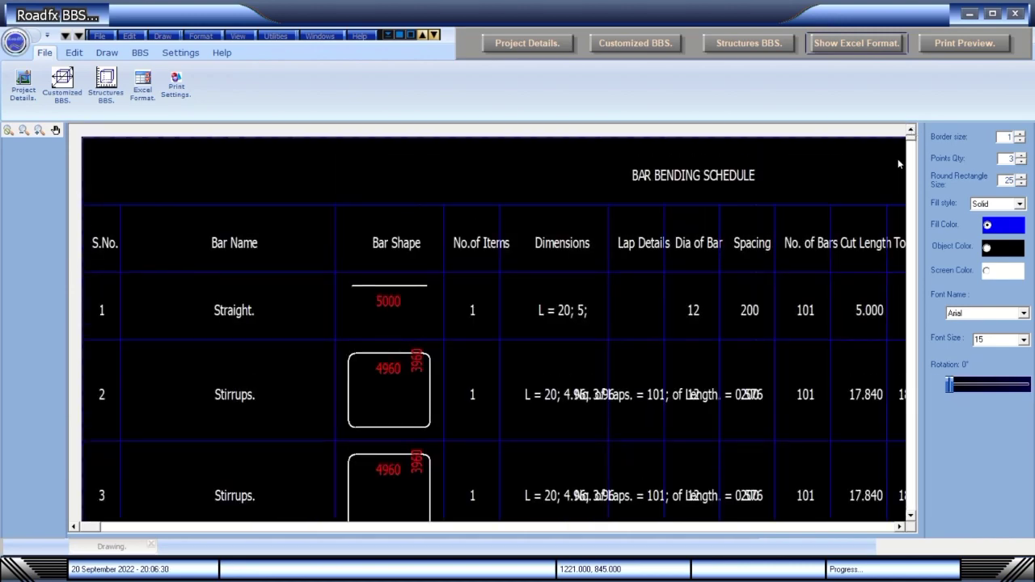
click(899, 526)
click(899, 526)
click(899, 526)
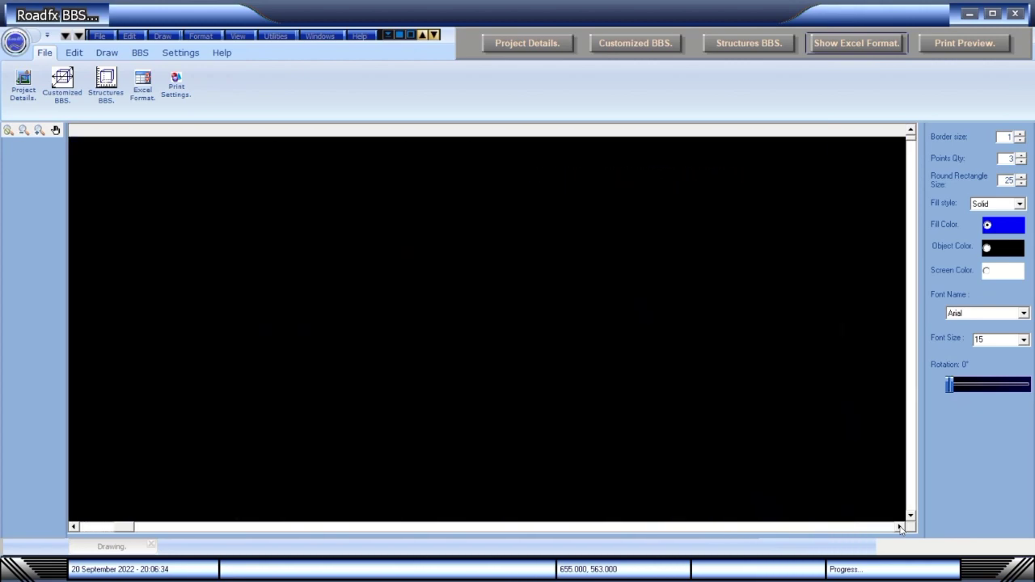
click(899, 527)
click(899, 526)
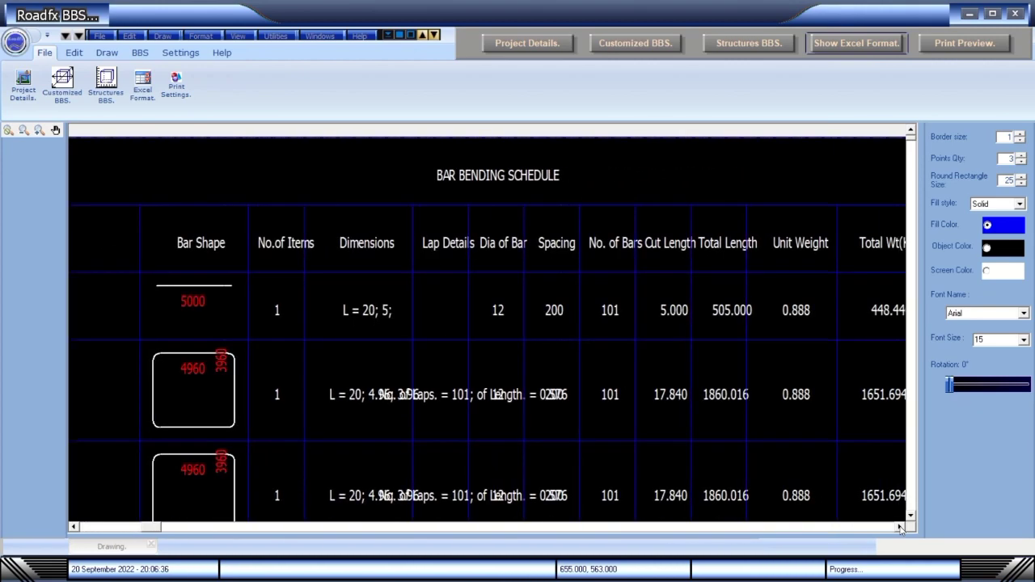
click(899, 527)
click(900, 526)
click(899, 527)
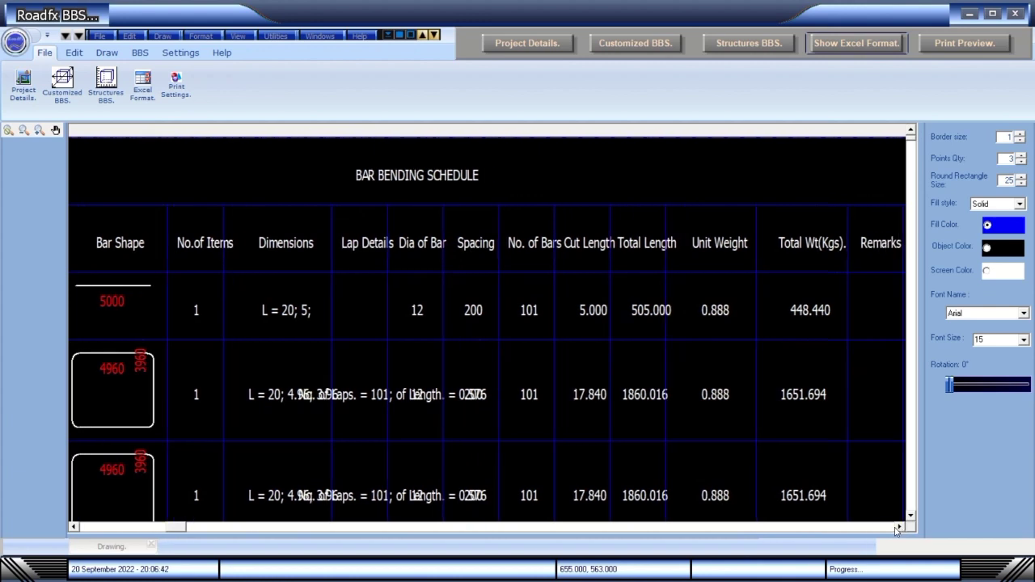
click(899, 526)
click(899, 526)
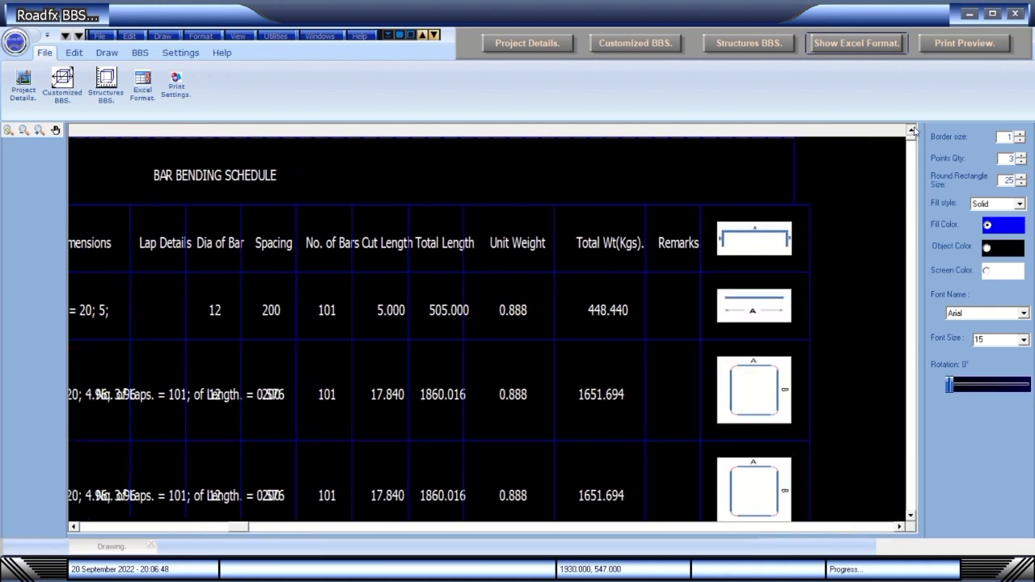
click(910, 517)
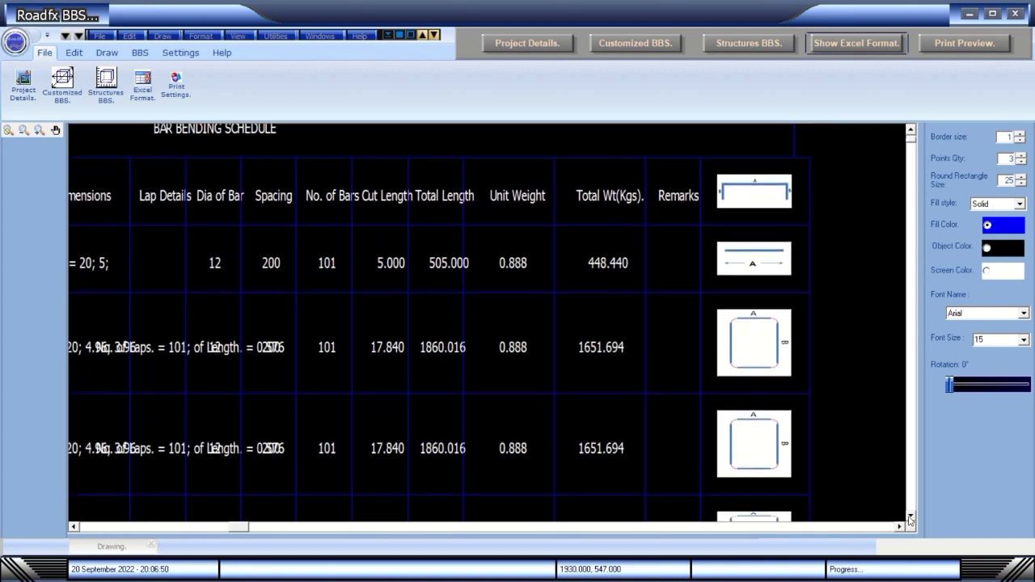
click(910, 519)
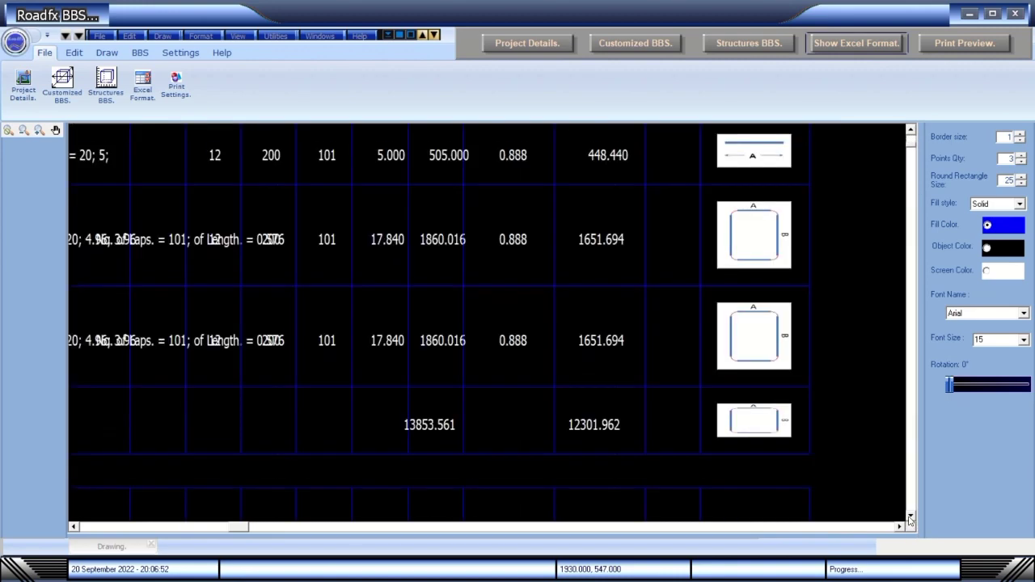
click(909, 520)
drag(235, 527, 93, 530)
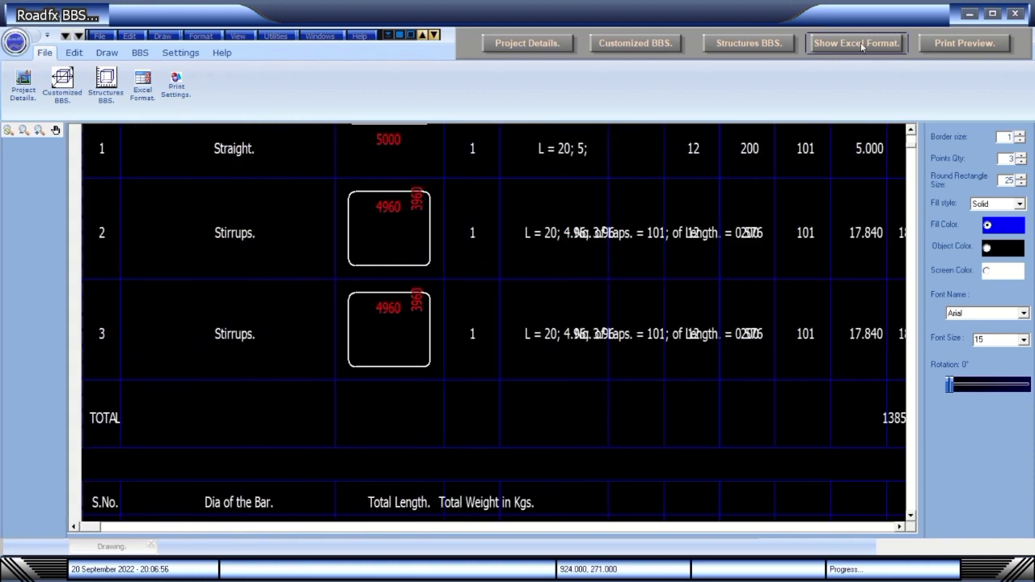
Switch to Excel format, choose Slab Culvert, and show its reinforcement inputs
click(860, 43)
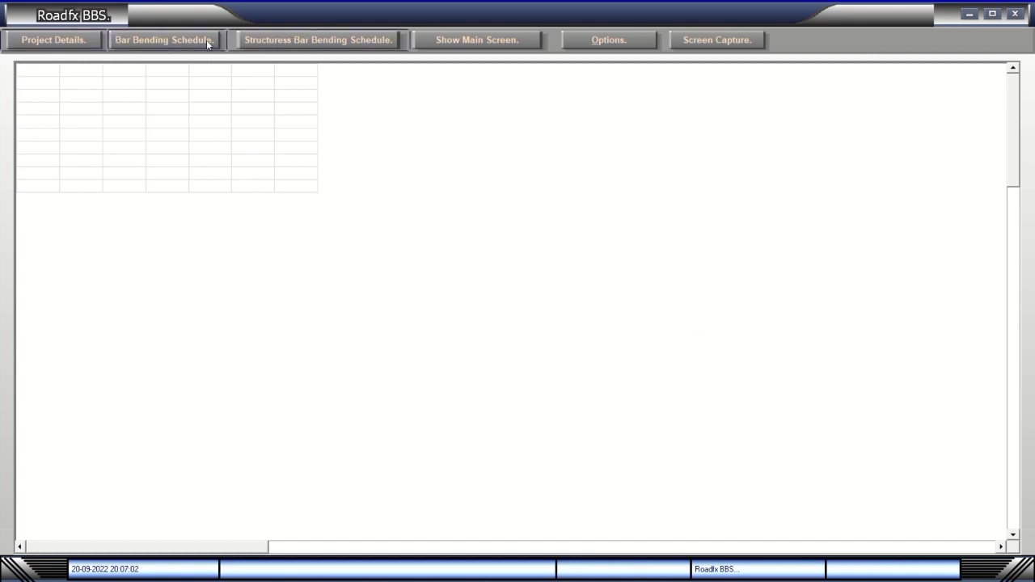
click(263, 43)
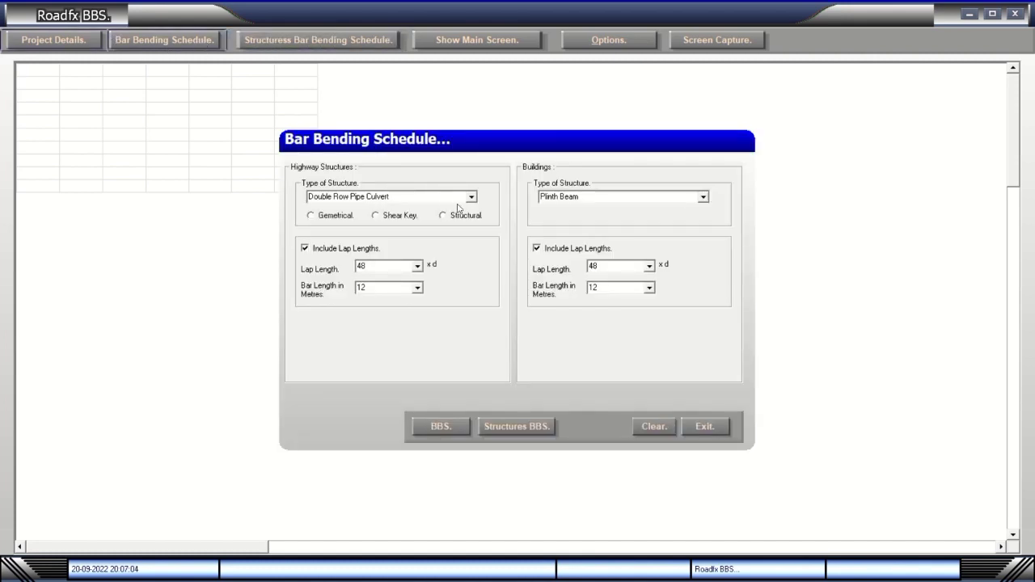
click(471, 196)
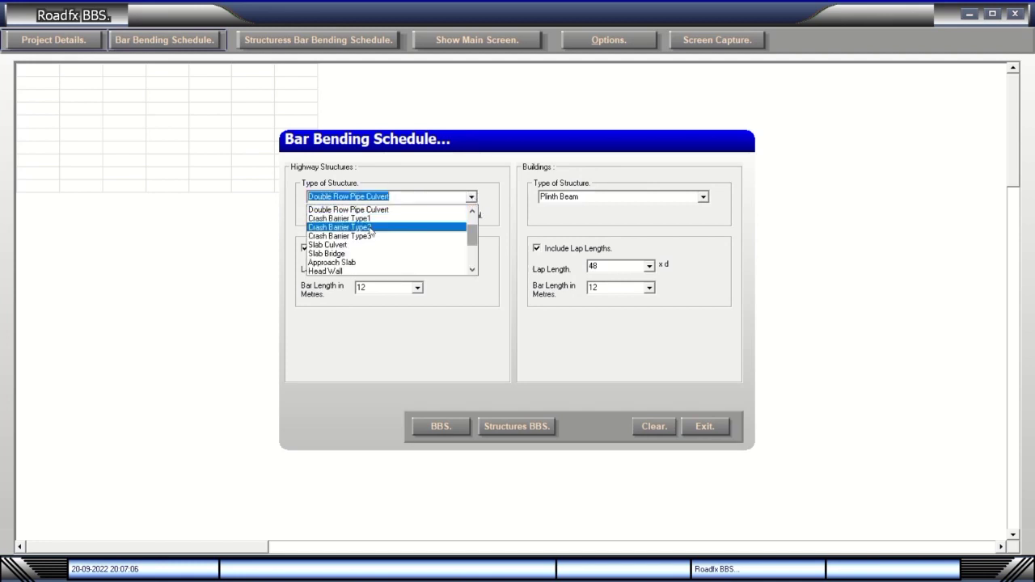
click(344, 245)
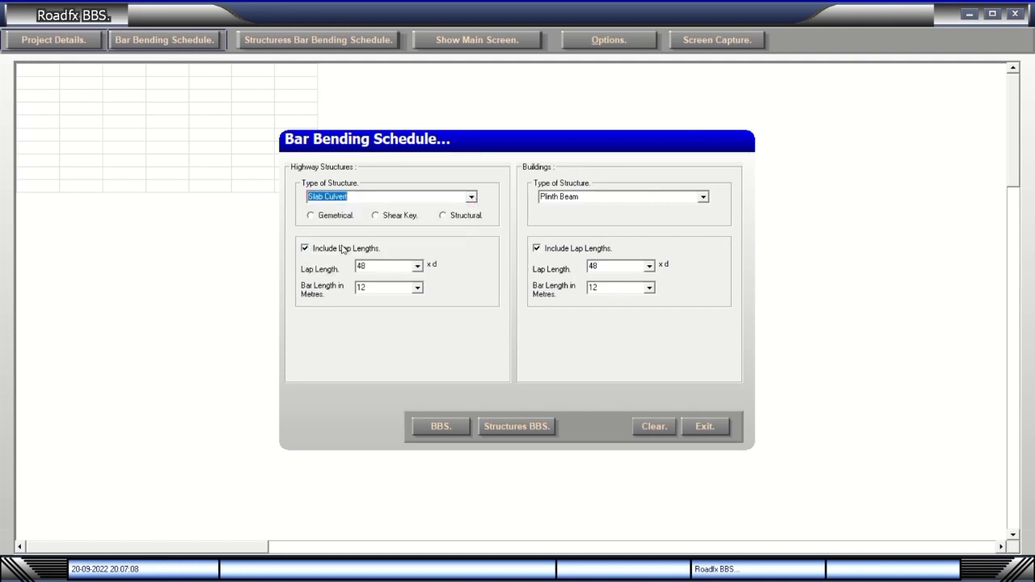
click(516, 426)
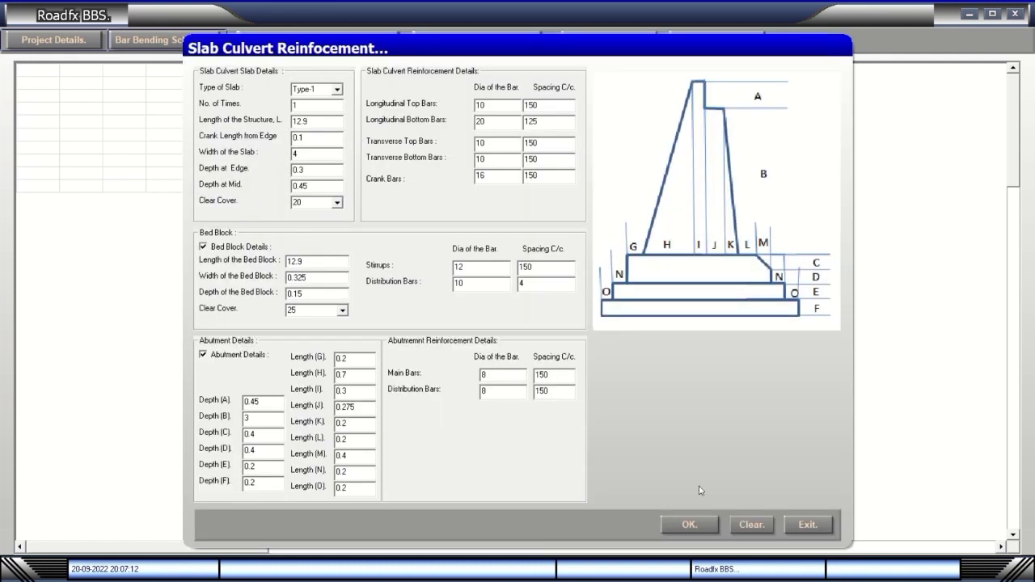
Accept the slab culvert reinforcement details to build the Top, Bottom and Cranked bar schedule
click(689, 524)
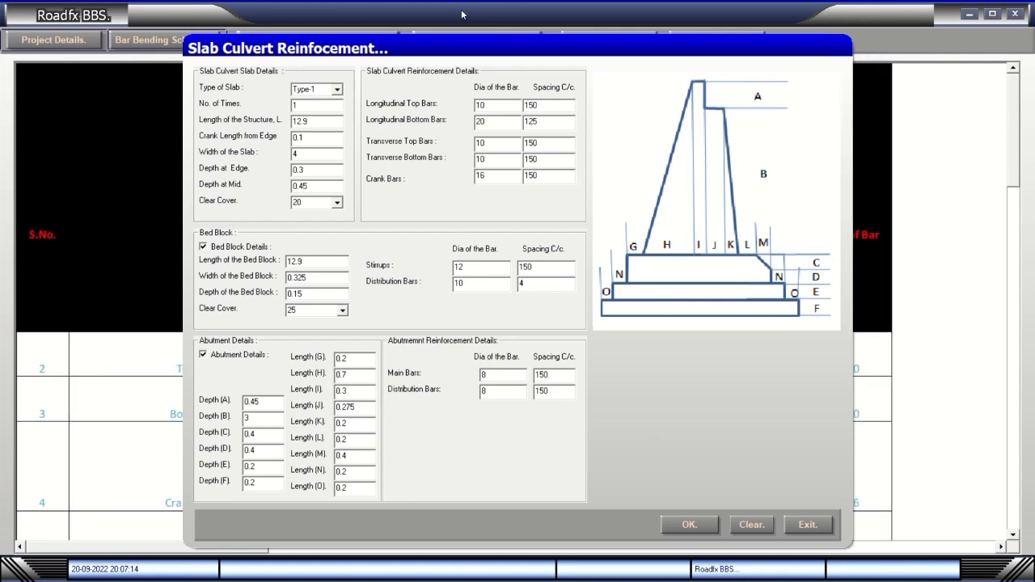
Open the schedule report for editing as a spreadsheet and dismiss the Office activation prompt
mouse_move(469, 22)
click(429, 29)
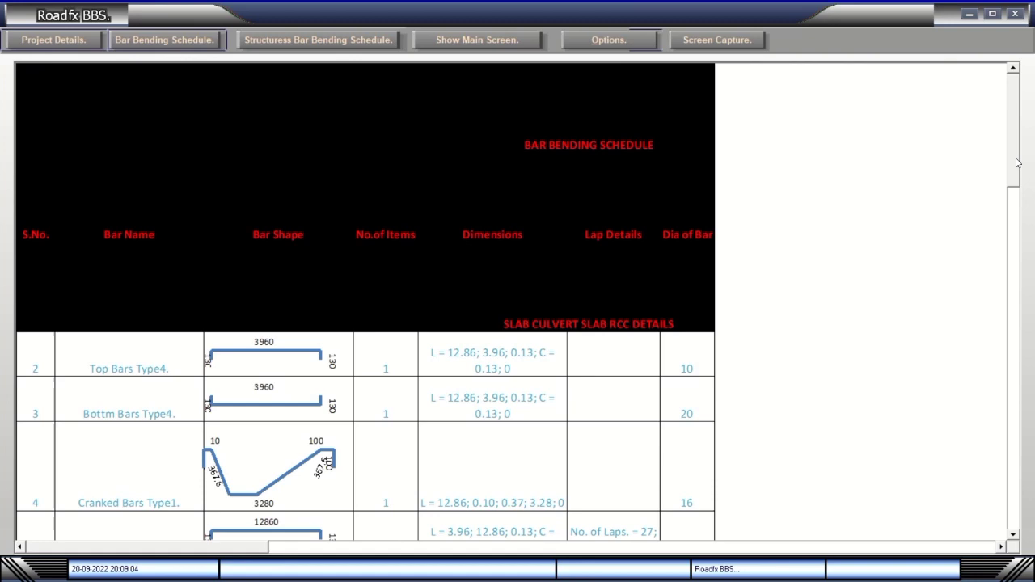
mouse_move(1017, 163)
mouse_down()
mouse_move(996, 329)
mouse_move(1010, 497)
mouse_move(1016, 158)
mouse_up()
right_click(679, 296)
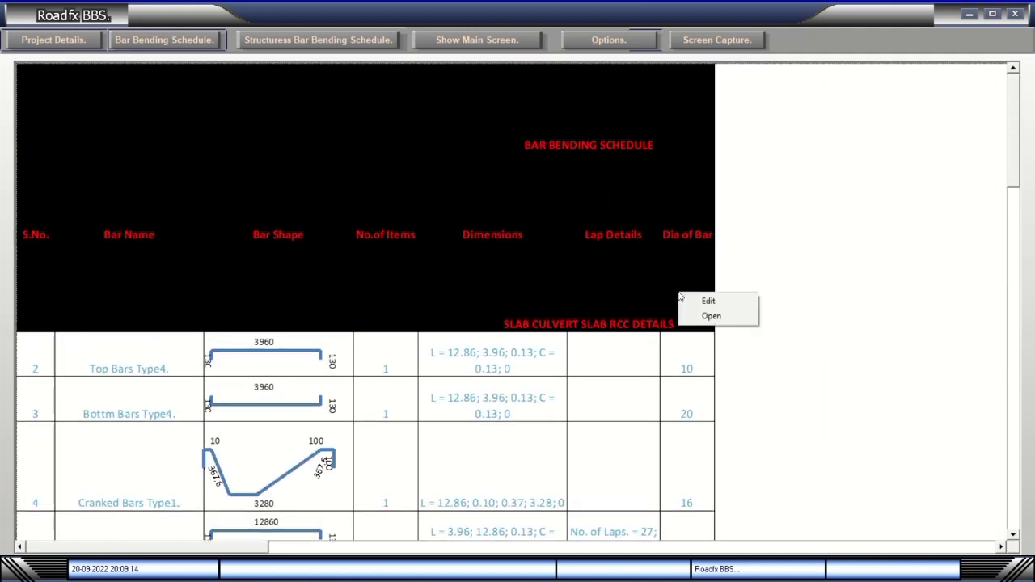
click(692, 301)
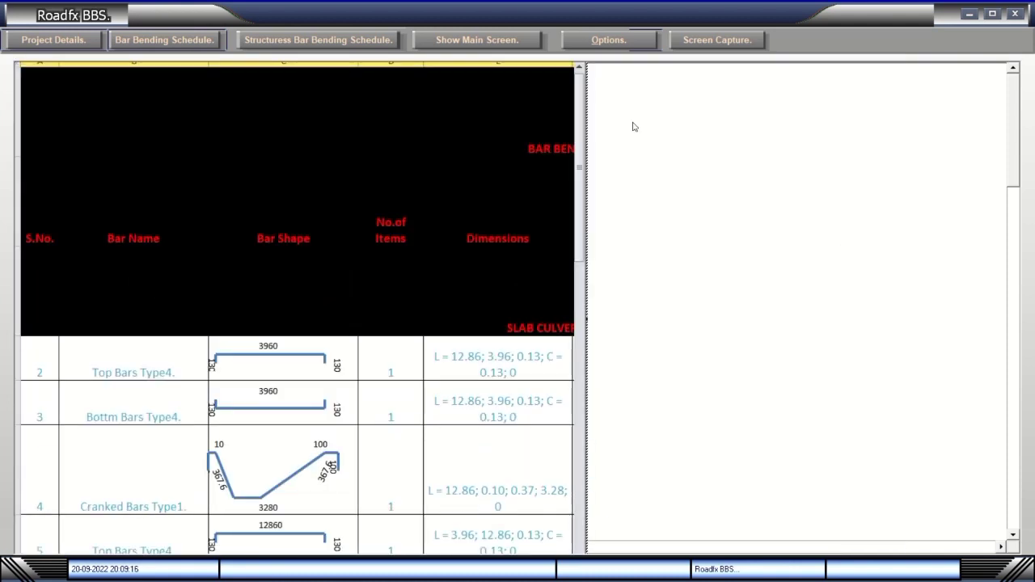
click(687, 453)
Widen and heighten the spreadsheet pane, then scroll down to the lower schedule rows
drag(584, 323, 837, 328)
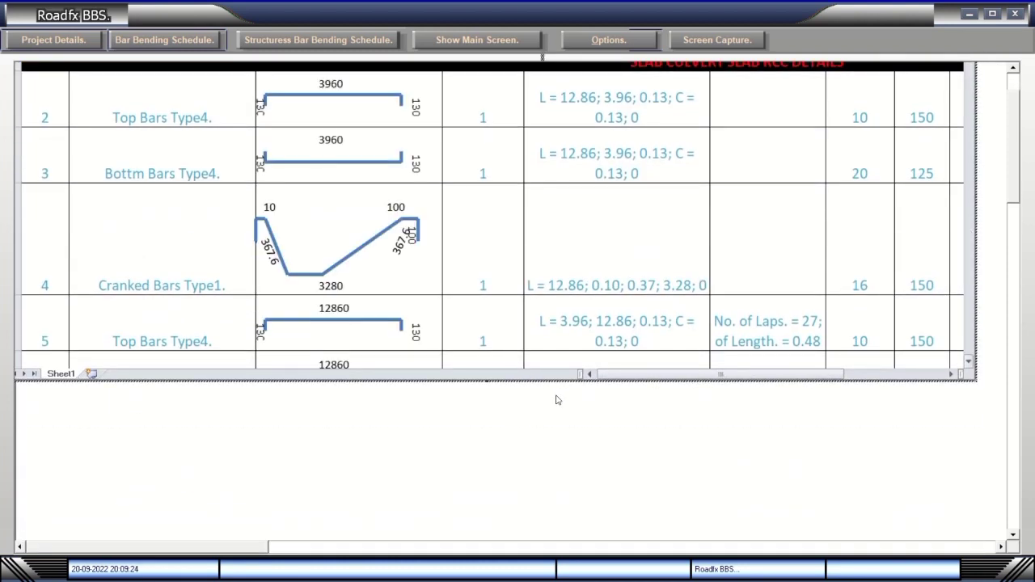
drag(487, 380, 493, 556)
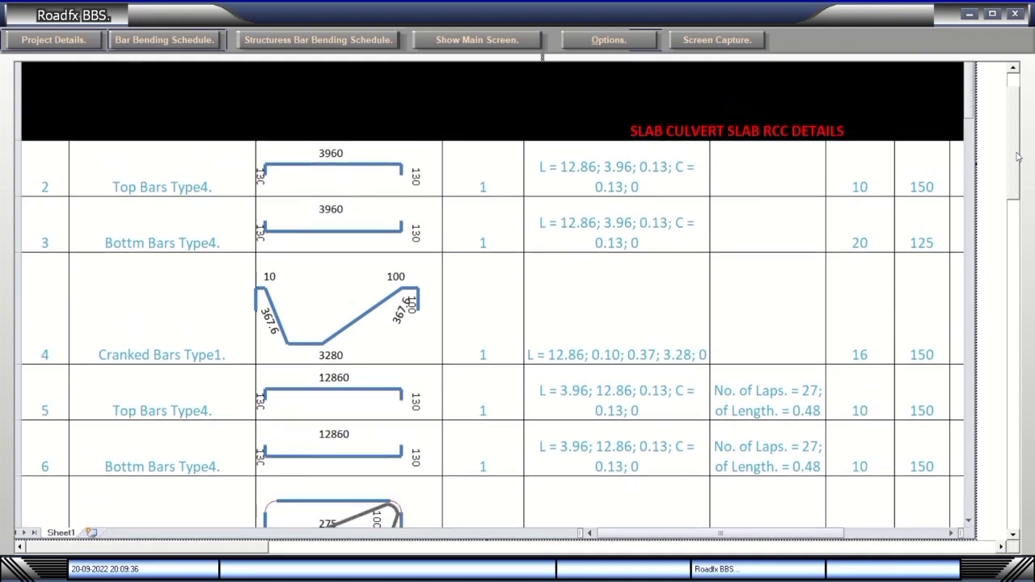
mouse_move(971, 123)
mouse_down()
mouse_move(965, 230)
mouse_move(966, 104)
mouse_up()
click(1011, 198)
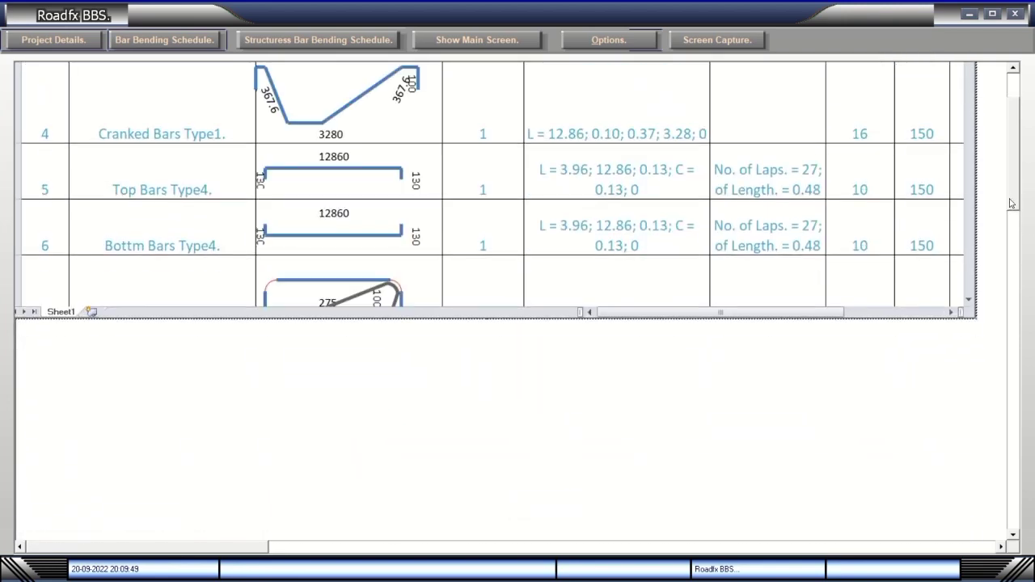
drag(1010, 203, 1019, 181)
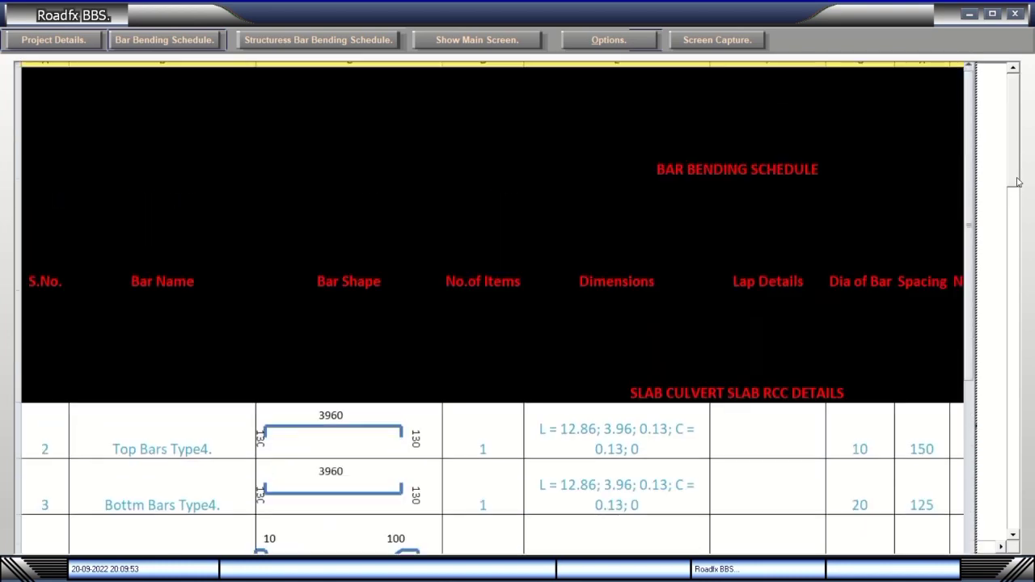
drag(970, 210, 971, 242)
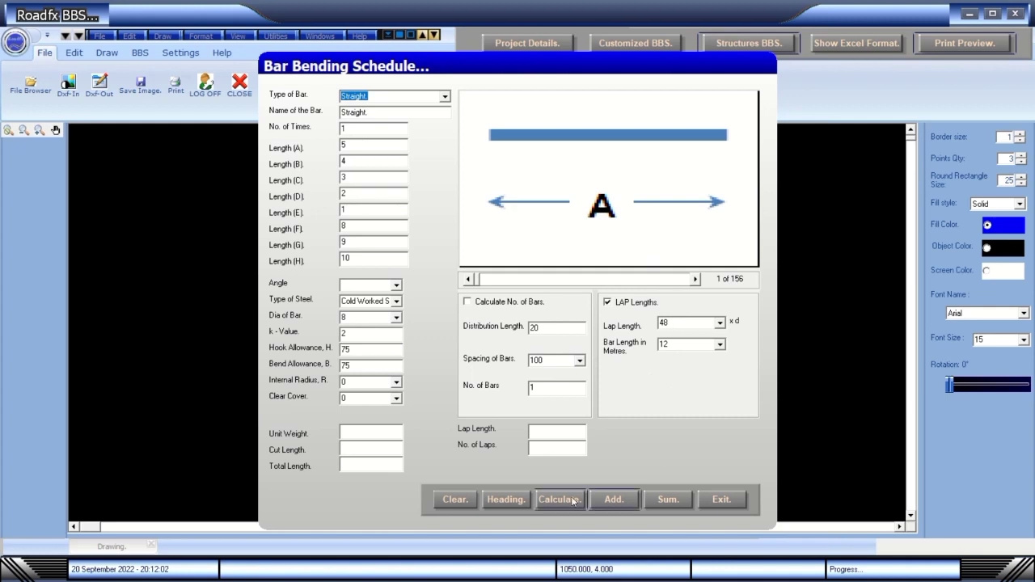
Add the heading row, a straight bar row and a Stirrups with Bends row to the schedule
click(512, 500)
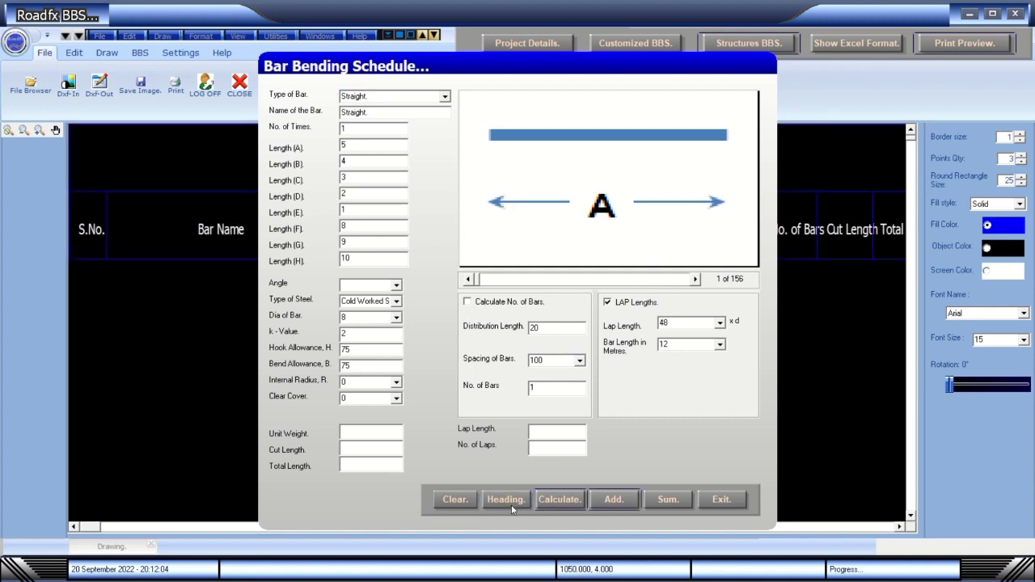
click(613, 500)
click(613, 500)
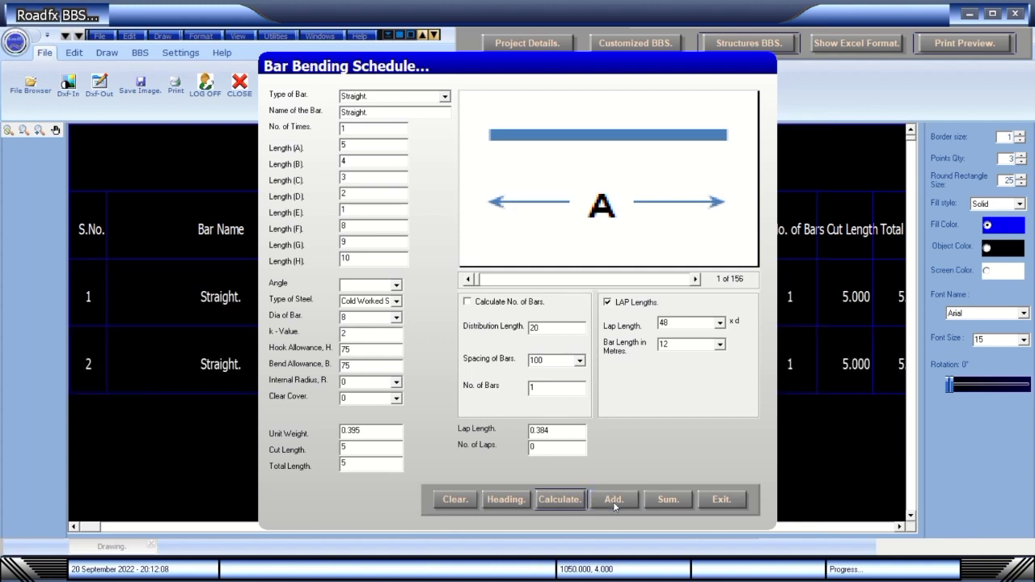
click(694, 279)
click(695, 279)
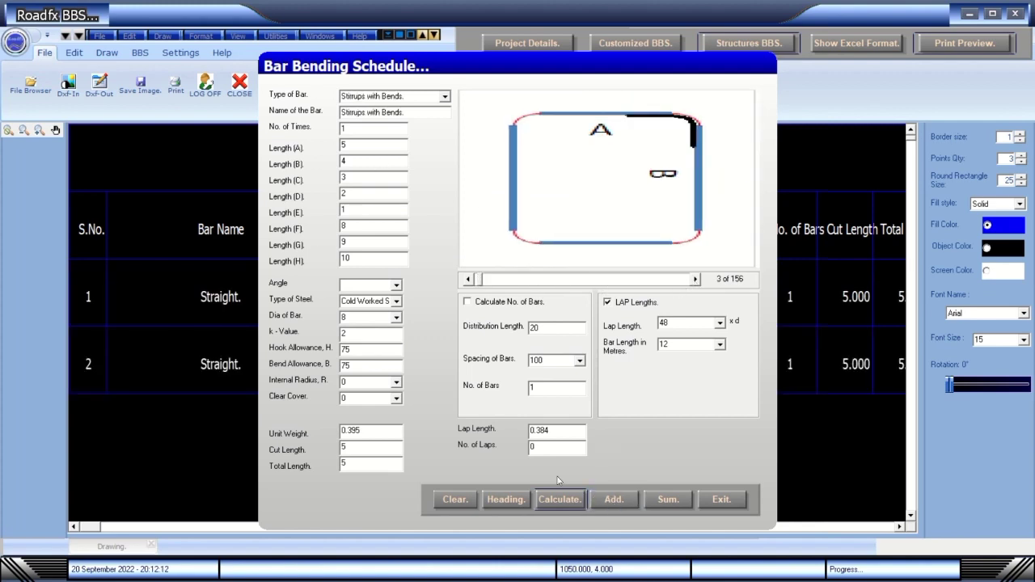
click(612, 500)
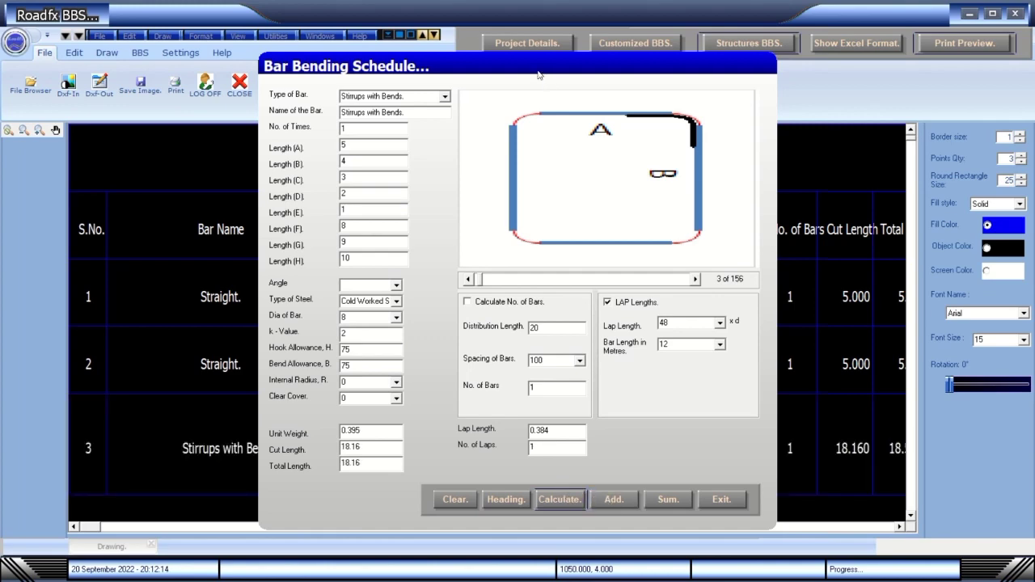
drag(539, 74, 734, 40)
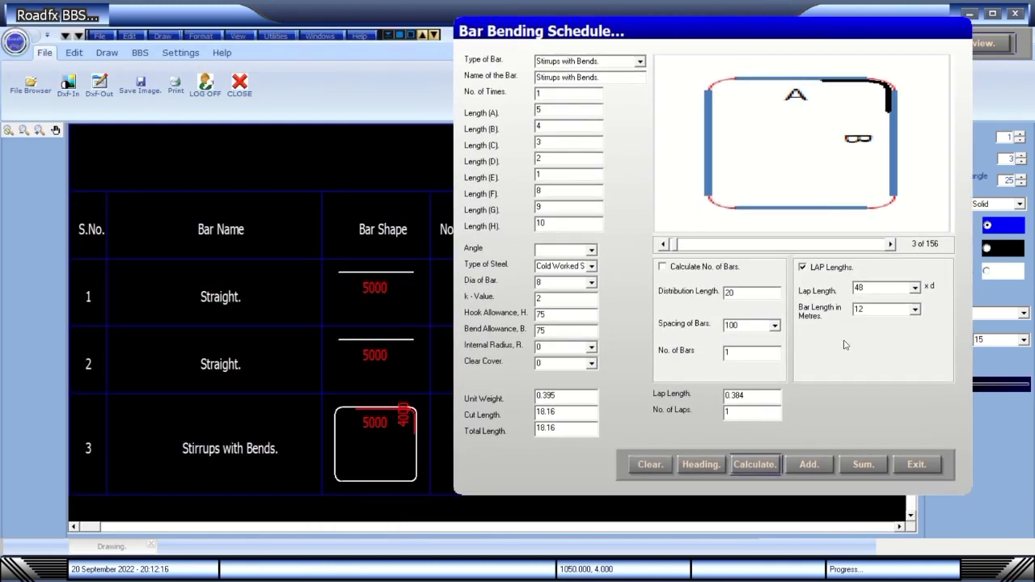
Add a second Stirrups with Bends row of 18.160 cut length and review the table
click(827, 468)
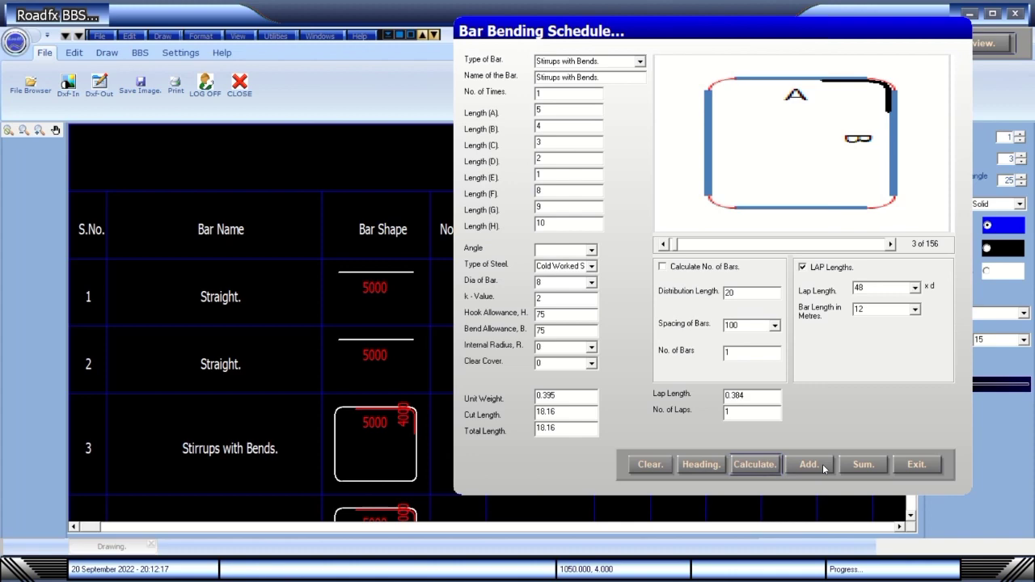
click(910, 516)
scroll(911, 516, down, 3)
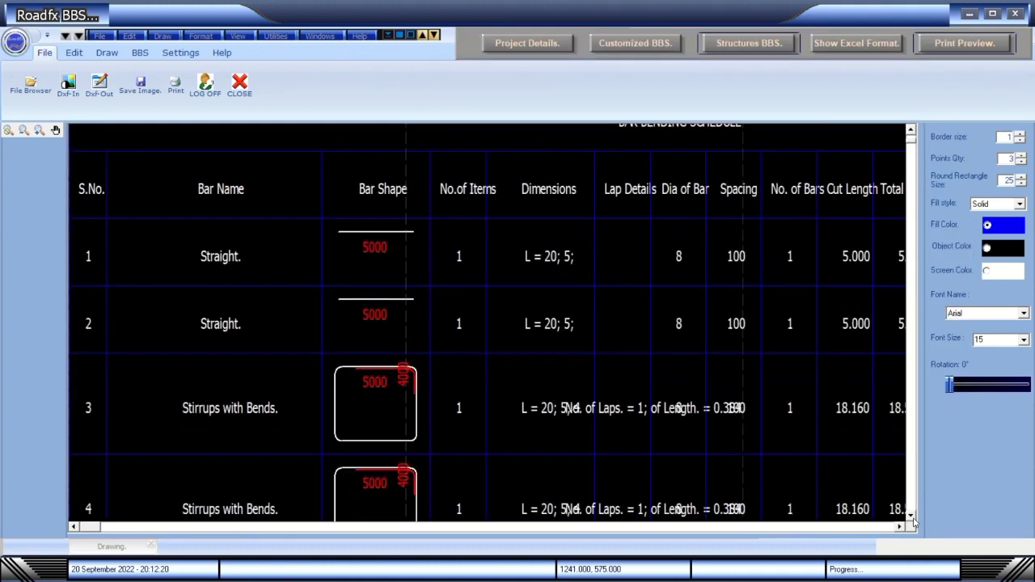
scroll(912, 521, down, 1)
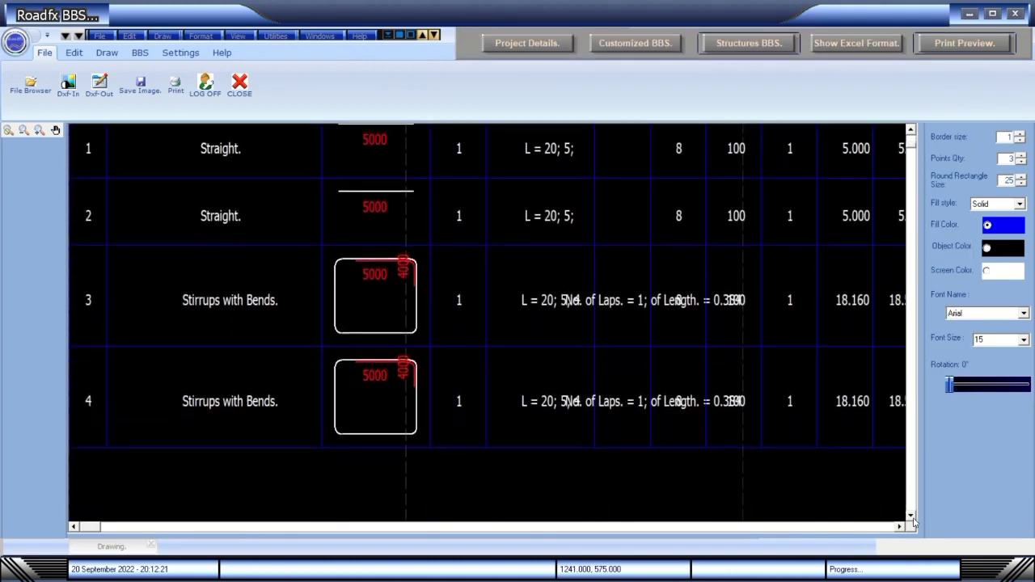
Use Sum. in Customized BBS to add a TOTAL row and per-diameter length and weight summary
click(635, 43)
click(718, 498)
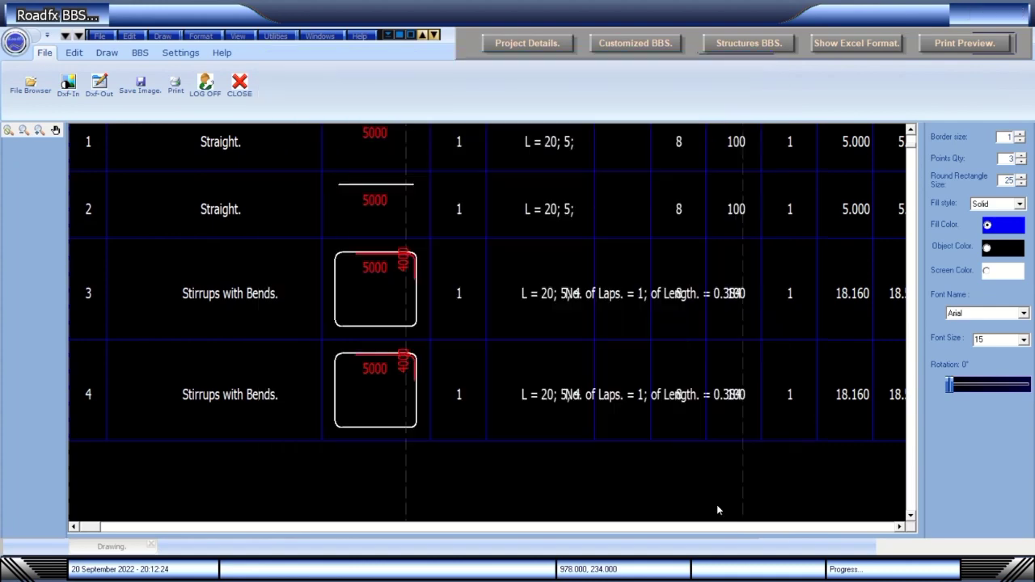
scroll(912, 522, down, 2)
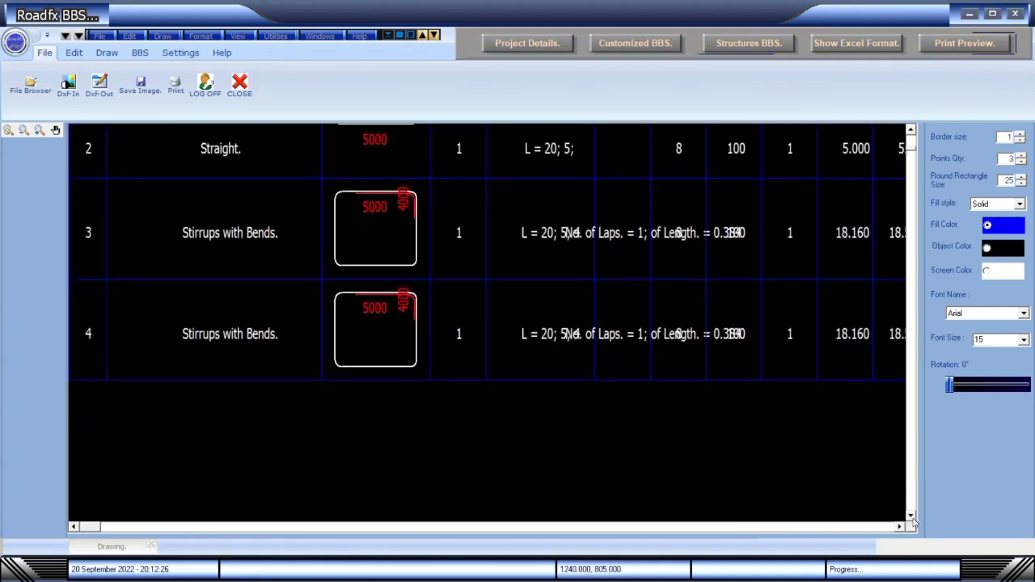
click(668, 43)
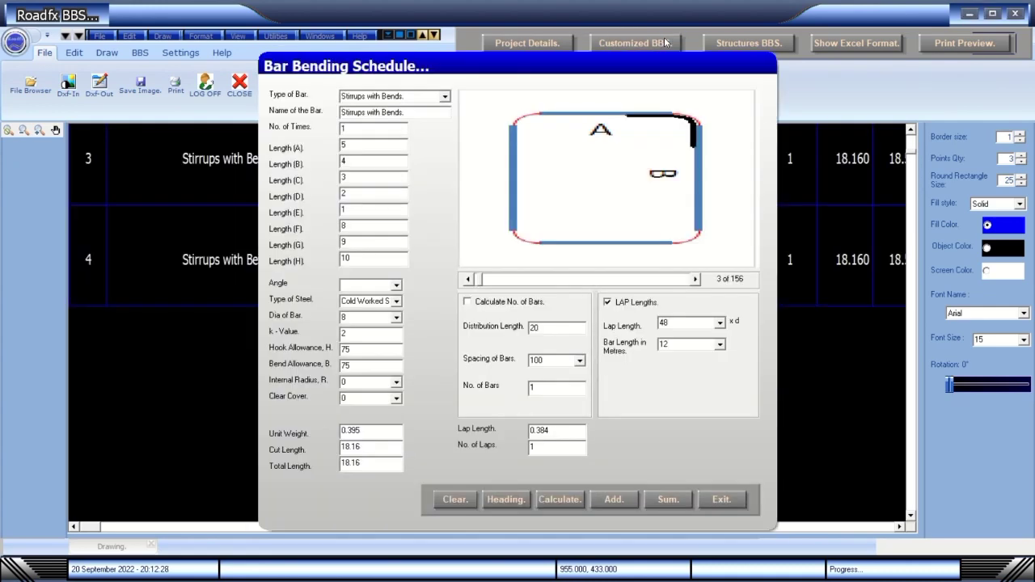
click(678, 508)
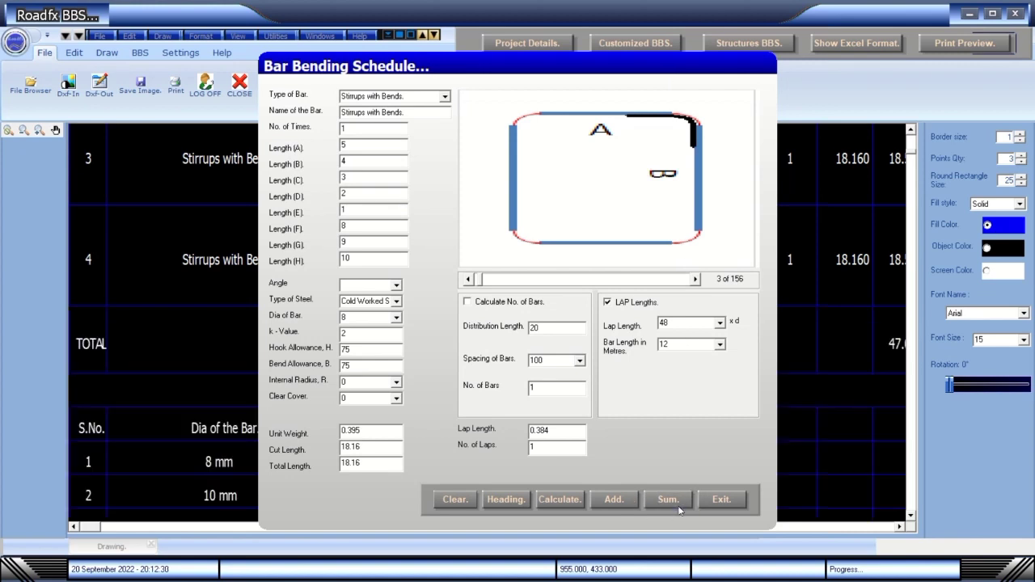
click(736, 500)
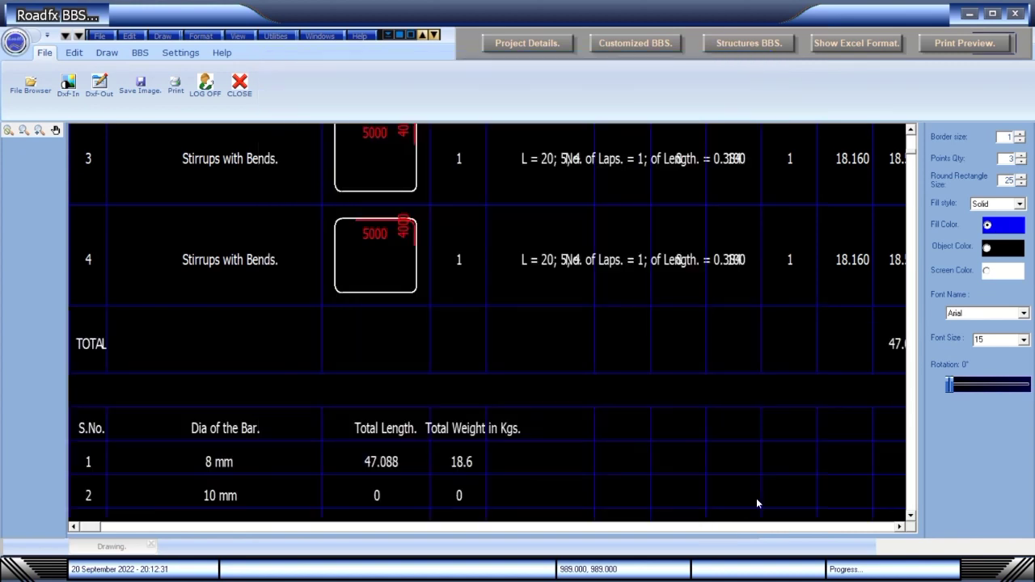
click(910, 519)
click(910, 519)
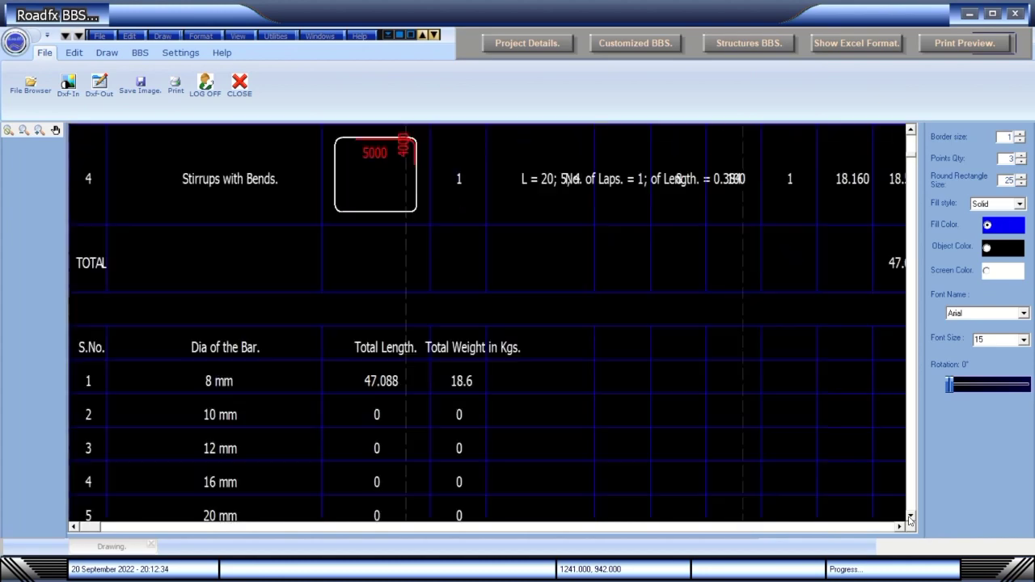
click(911, 519)
click(910, 519)
click(911, 519)
click(910, 519)
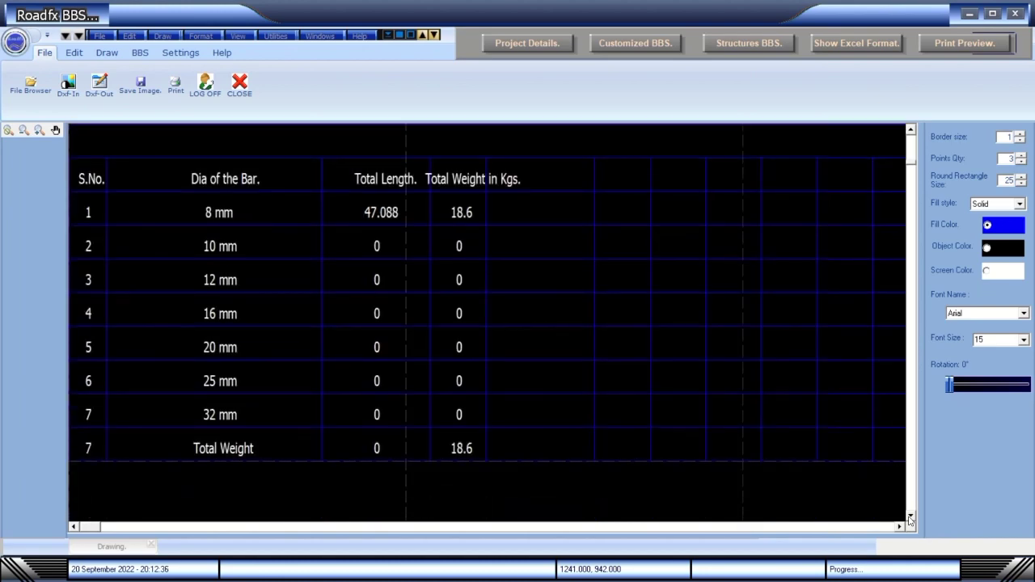
click(911, 131)
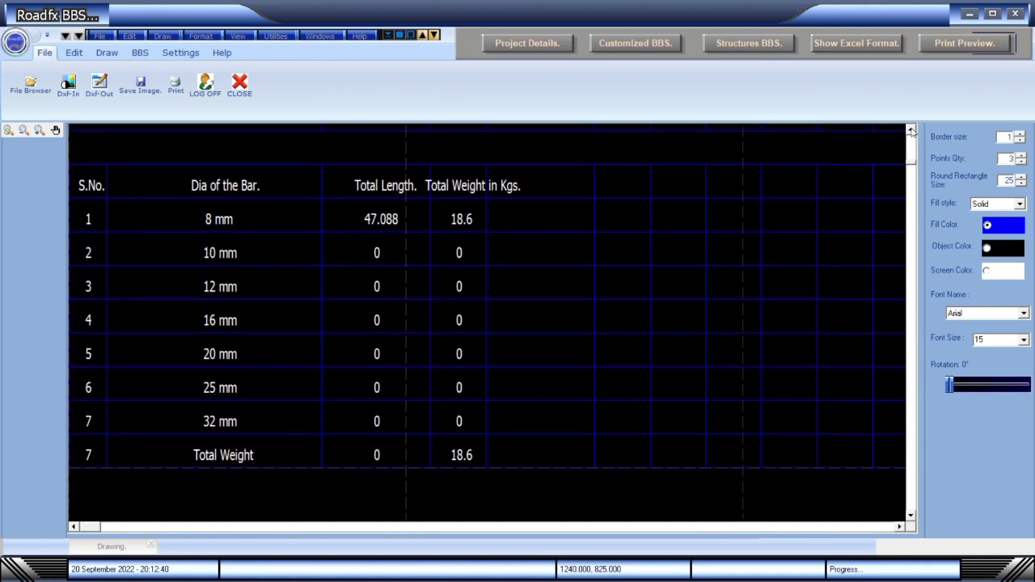
click(911, 131)
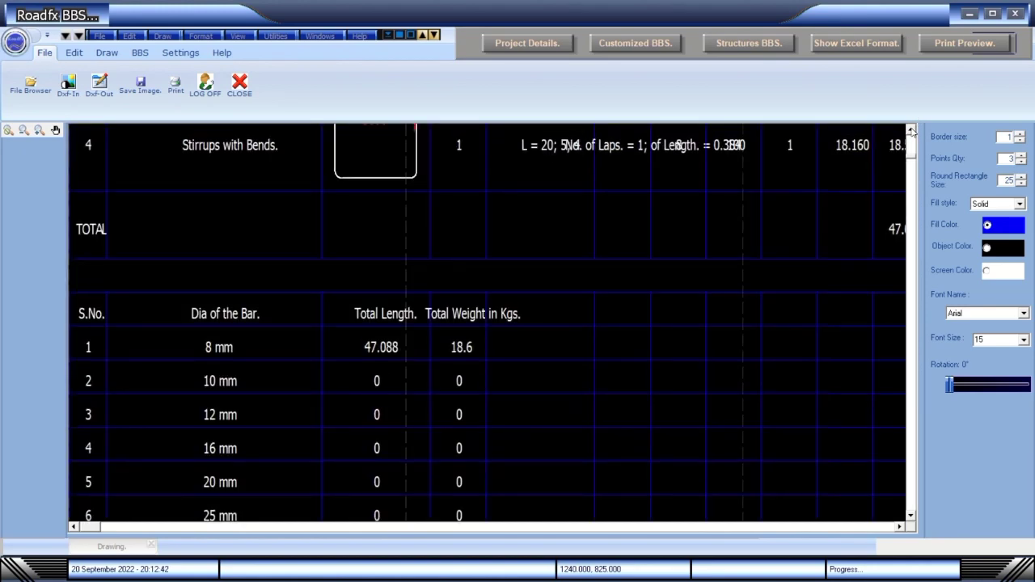
click(911, 131)
click(911, 131)
click(911, 131)
click(911, 131)
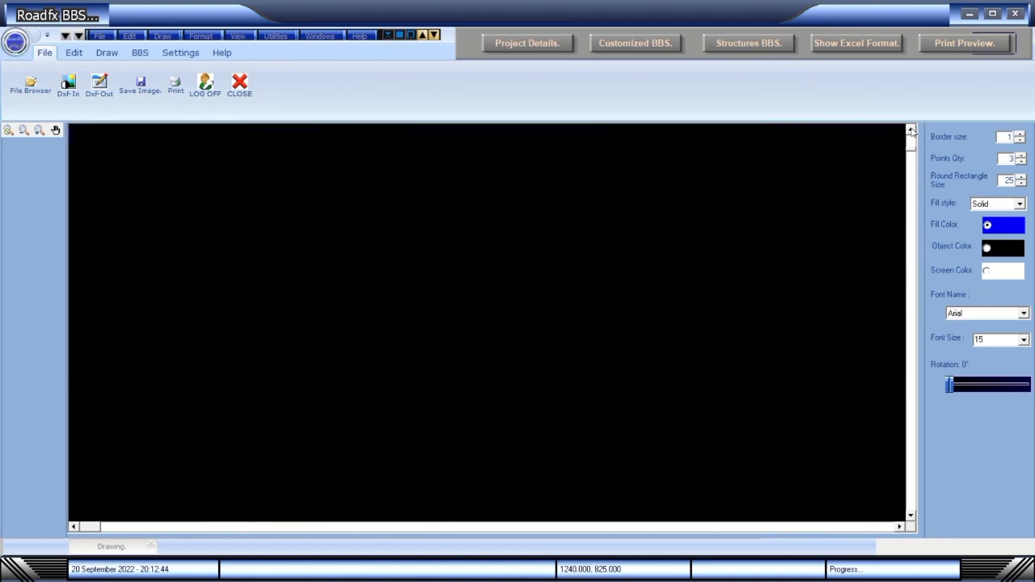
click(911, 131)
click(911, 131)
click(911, 131)
click(911, 131)
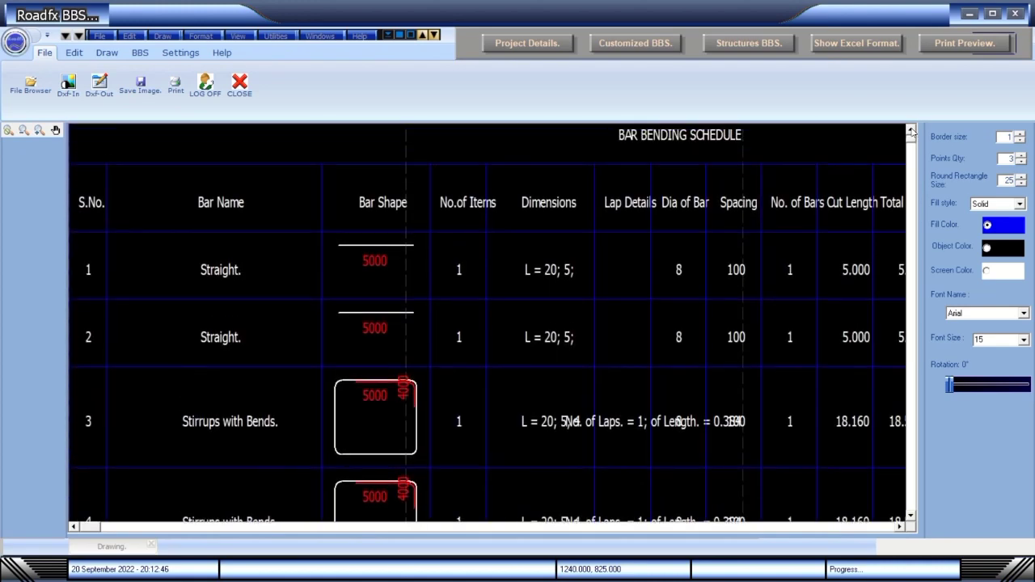
click(911, 131)
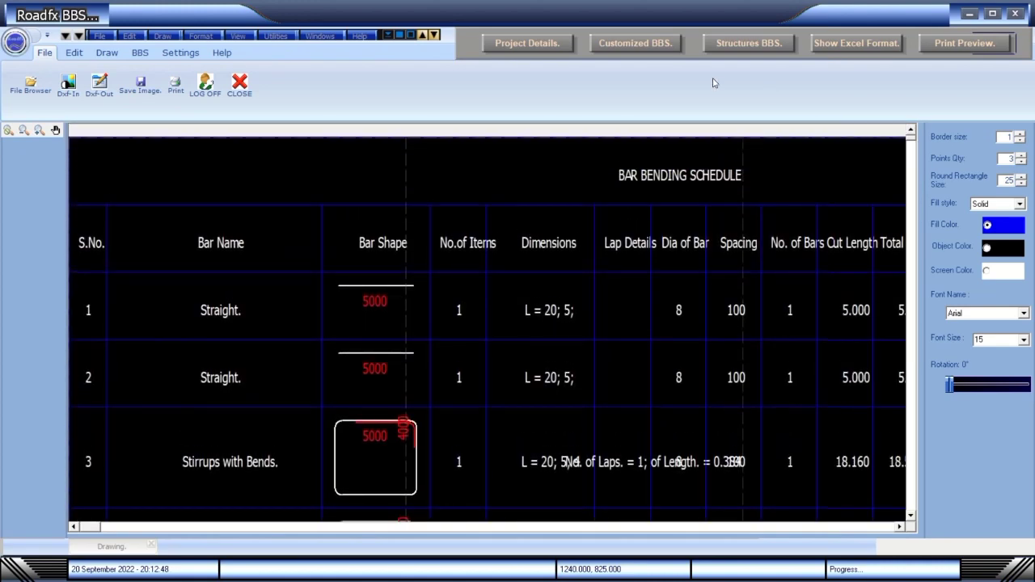
Preview both pages of the bar bending schedule printout
click(962, 43)
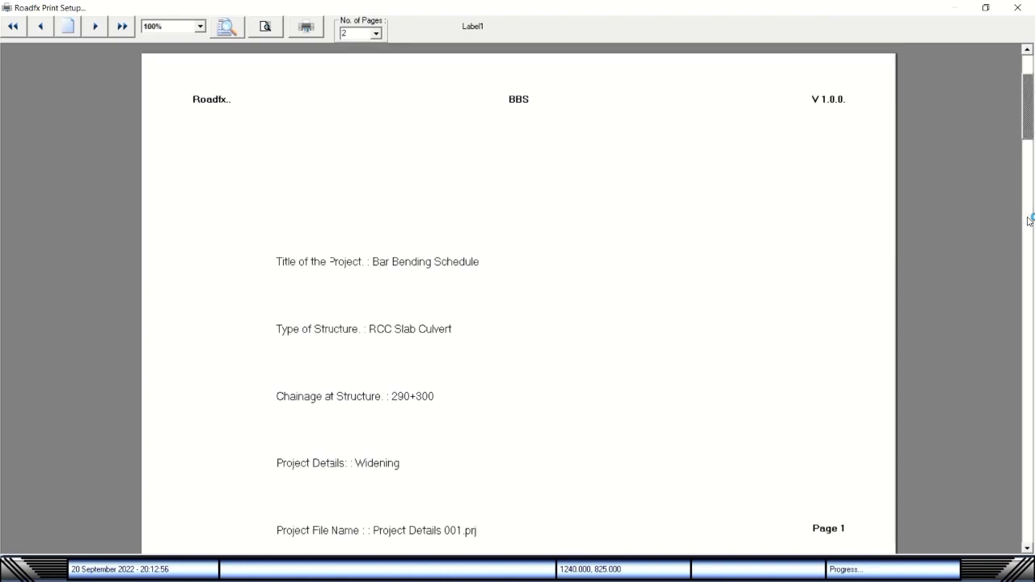
click(95, 26)
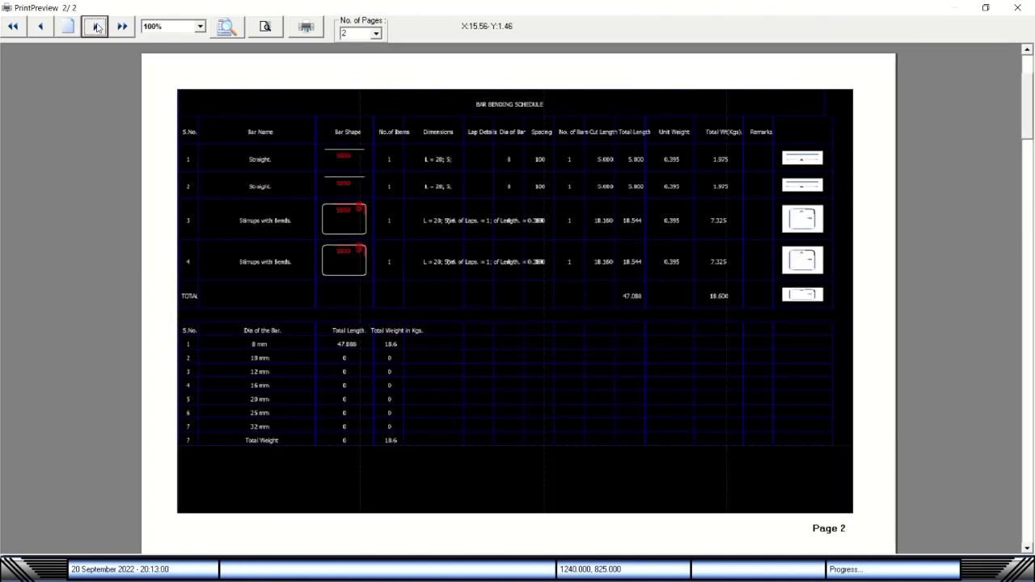
click(1017, 7)
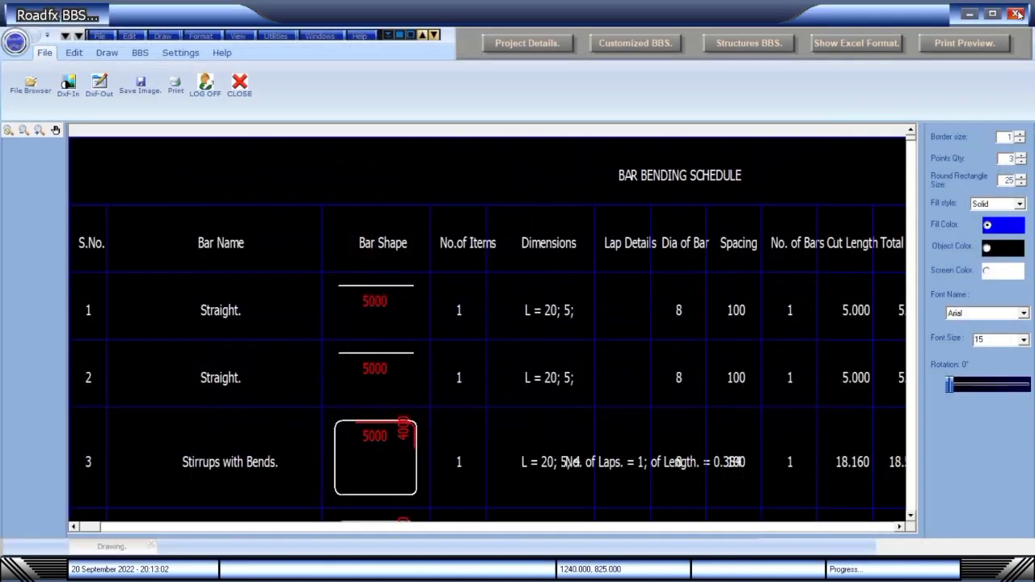
Exit the BBS application, confirming with Yes and dismissing the launcher message
click(1017, 15)
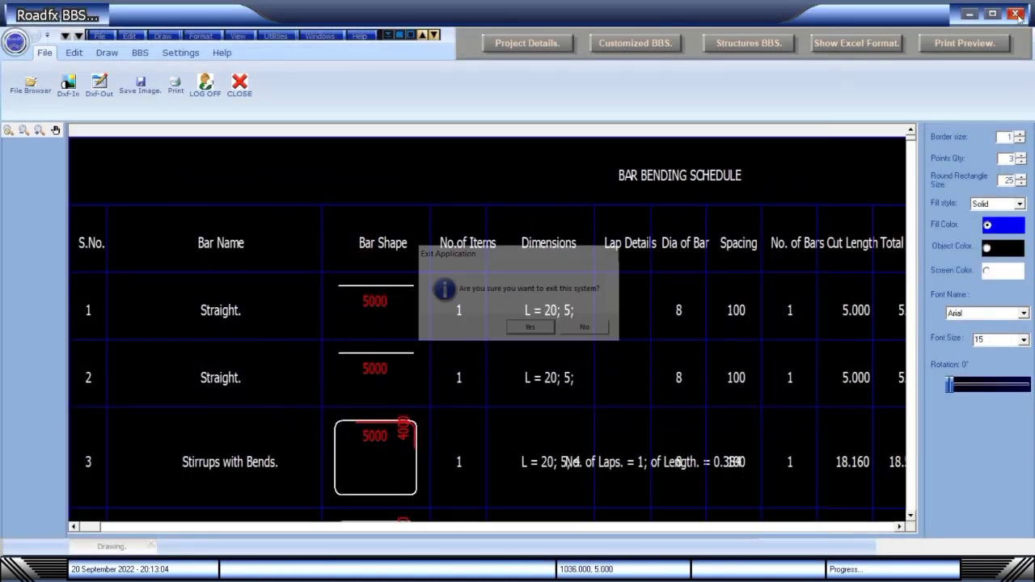
click(532, 330)
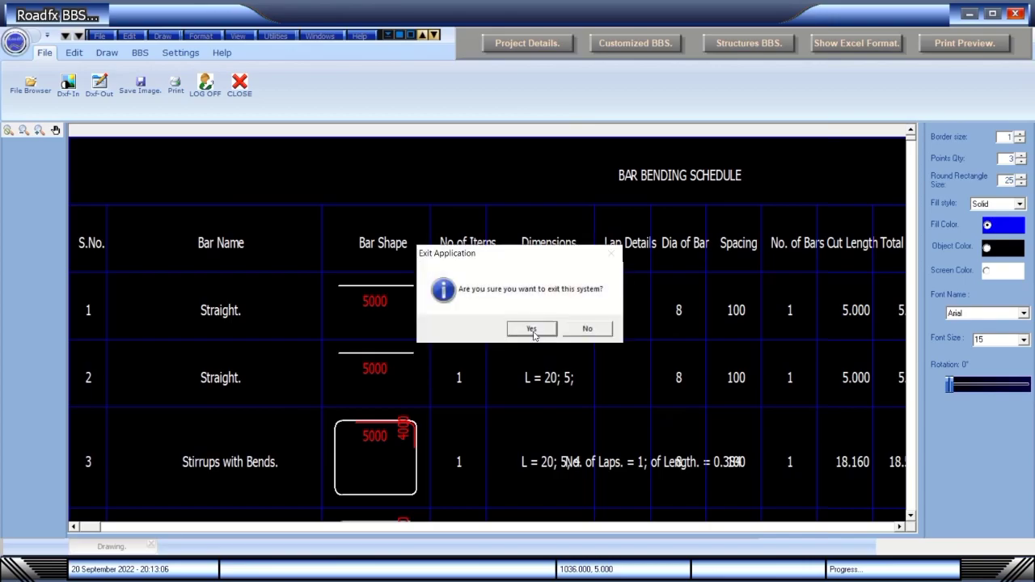
click(533, 331)
click(646, 371)
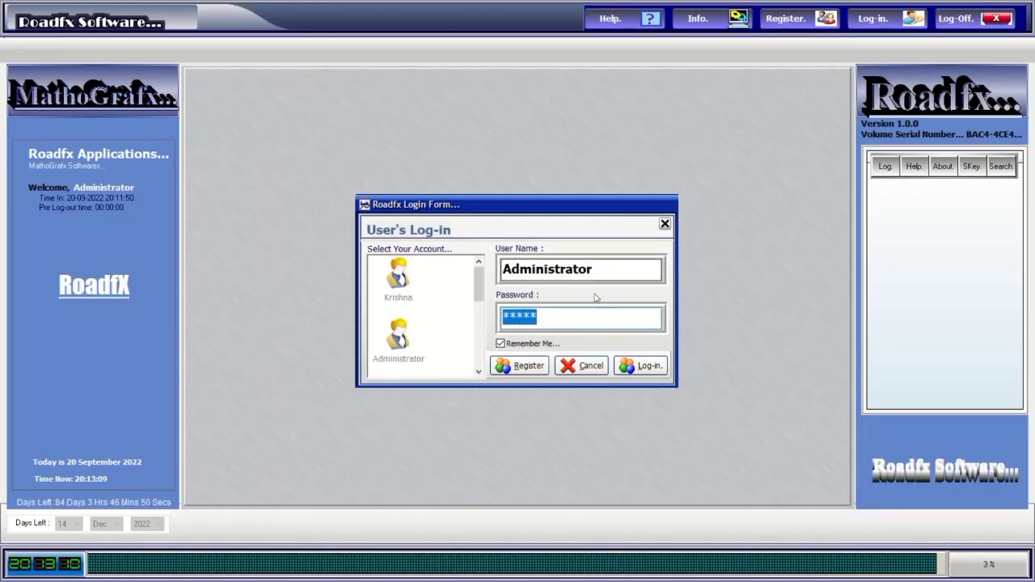
Log in with the account password and launch Roadfx Roadway Designs
text(****)
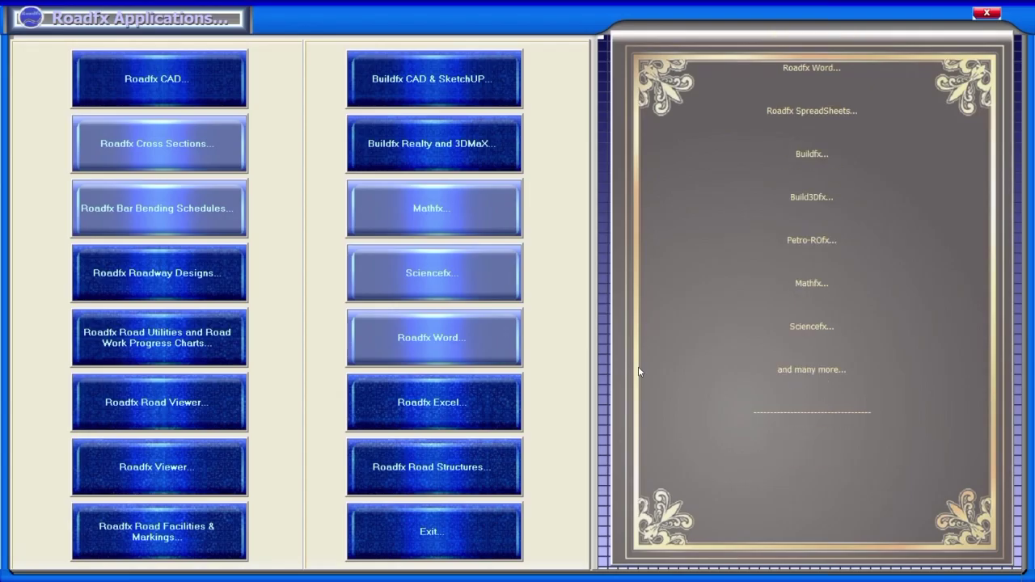
click(639, 366)
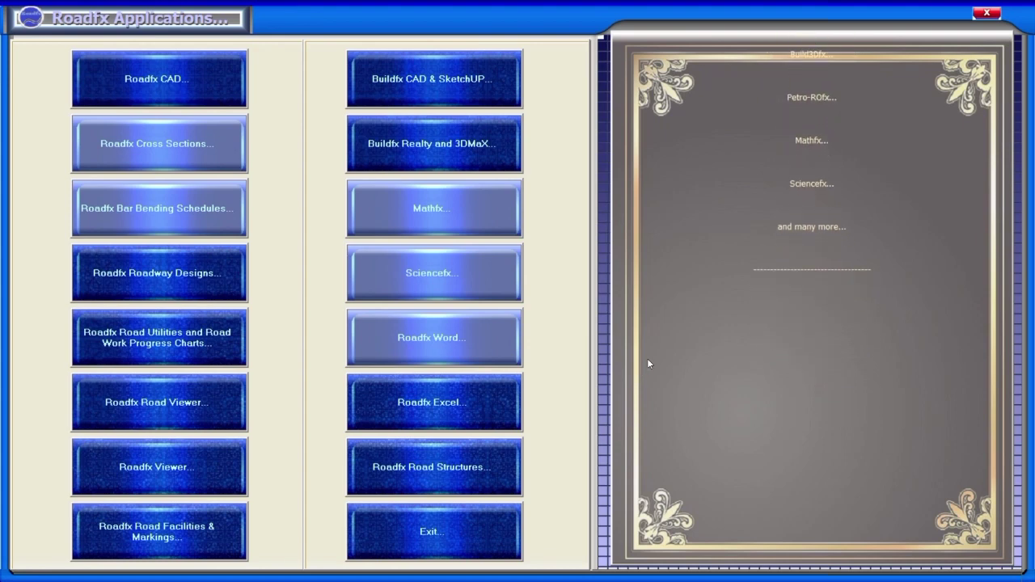
click(179, 283)
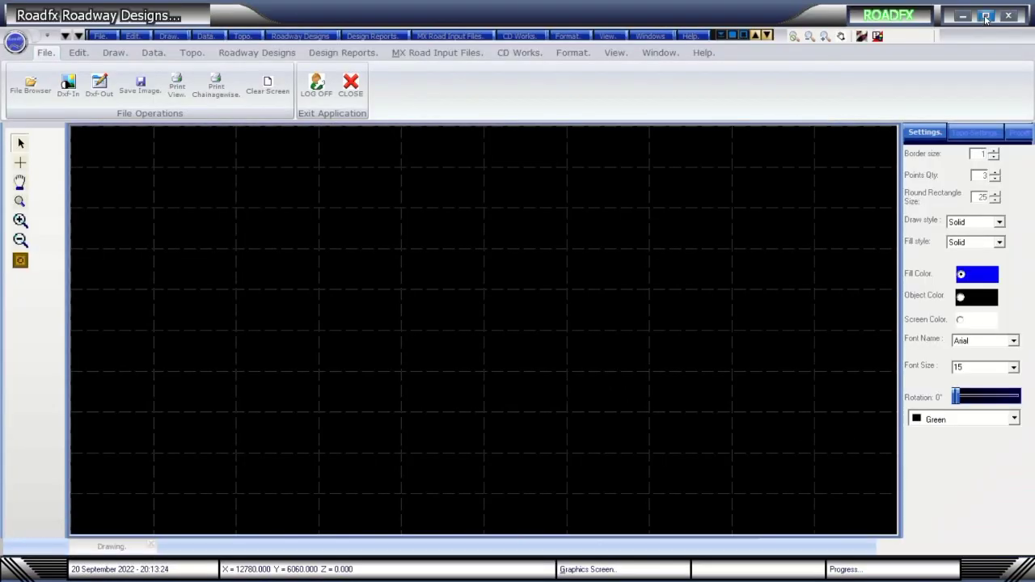
Maximize Roadway Designs and set the DXF import folder to HDSaved
click(985, 18)
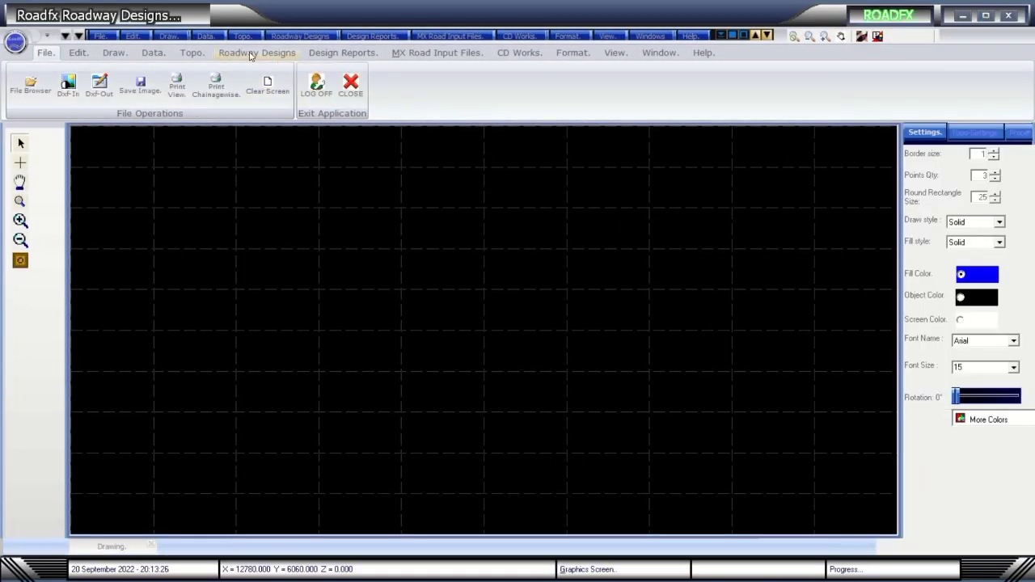
click(101, 36)
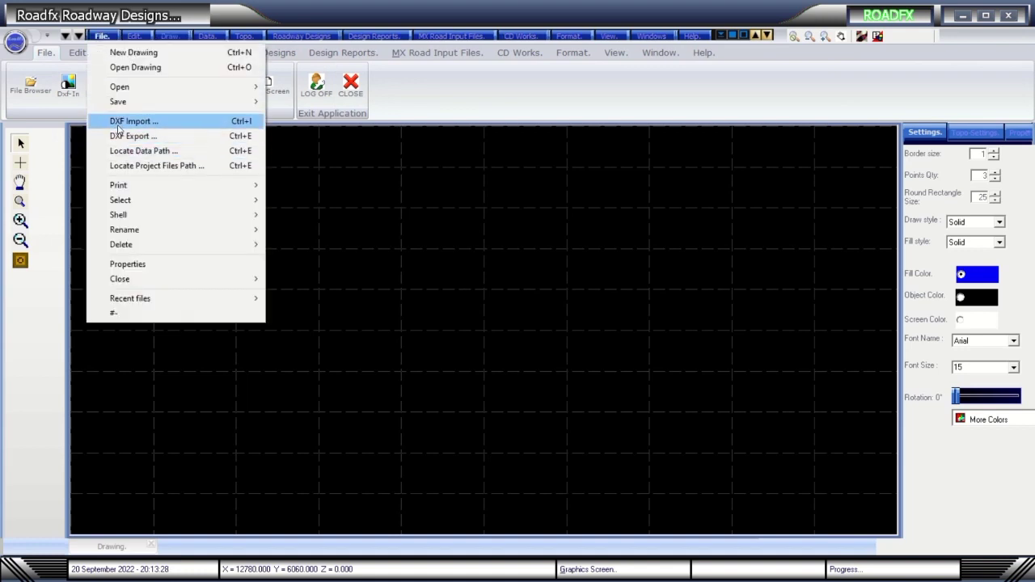
click(118, 123)
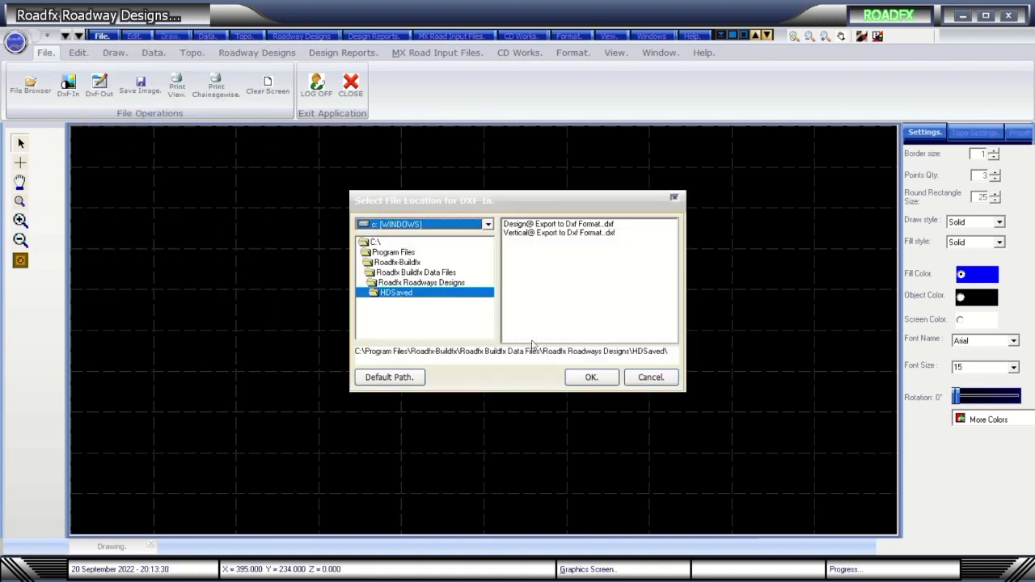
click(591, 377)
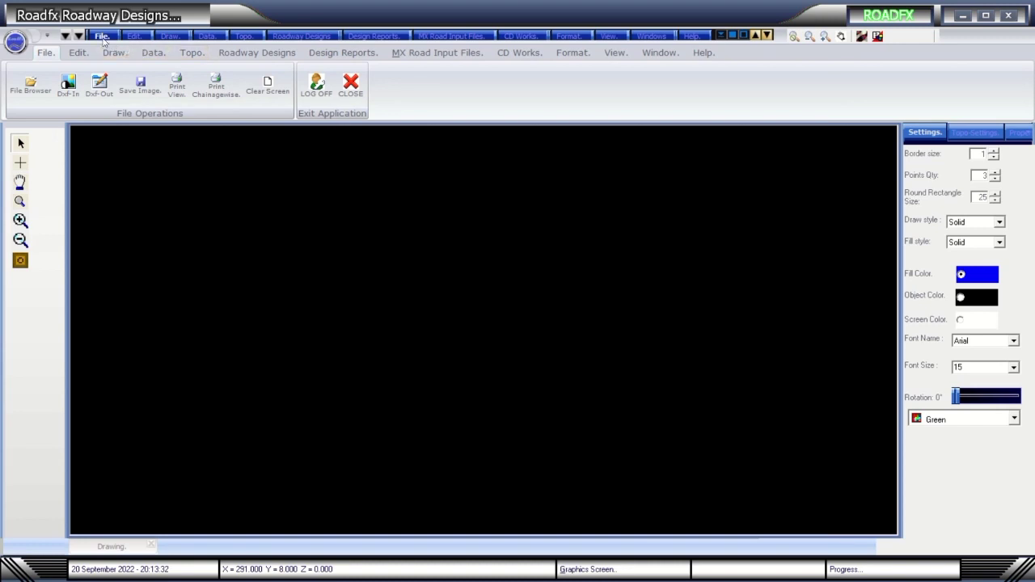
Set the data files location to the Demo Project folder under Data Files
click(101, 37)
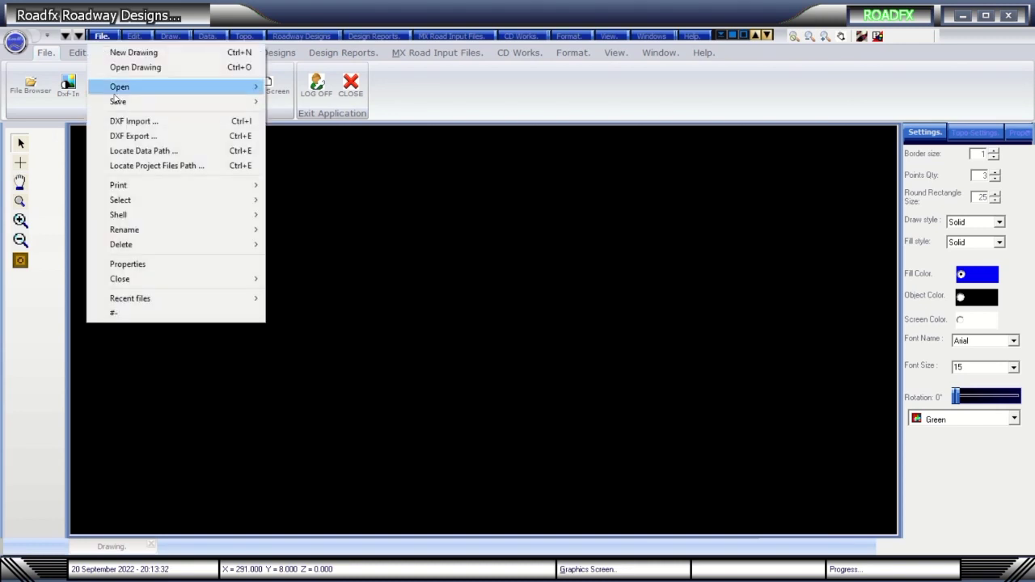
click(133, 150)
drag(435, 213, 496, 238)
click(456, 318)
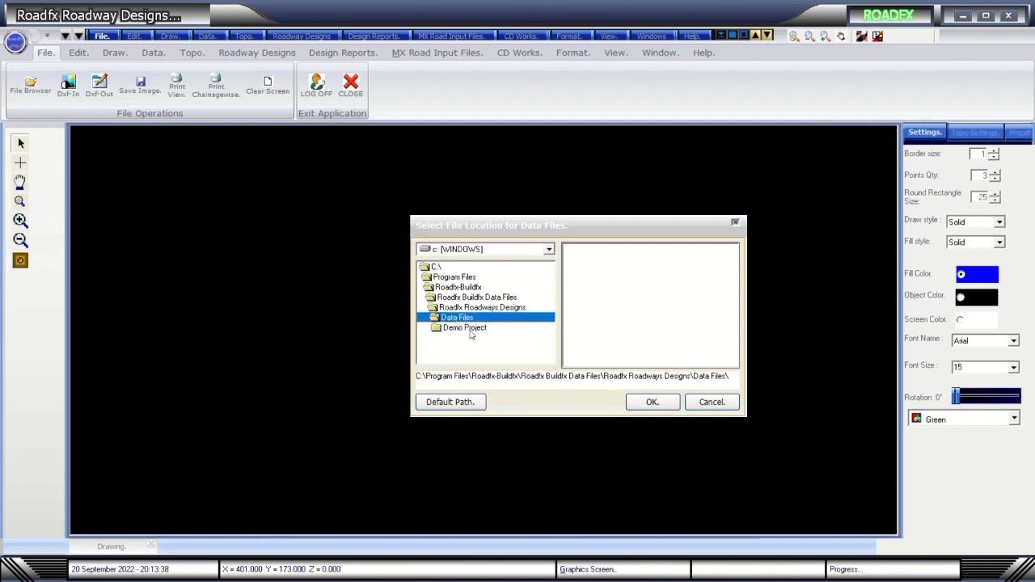
click(473, 328)
click(670, 402)
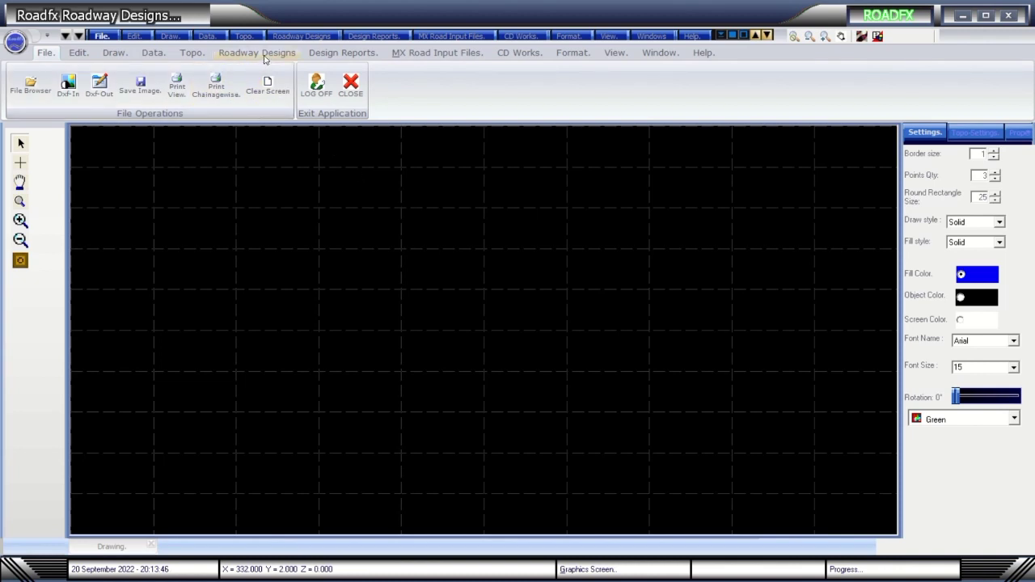
Try drawing the HIP from Horizontal Curve Details, dismiss the HIP data error, and exit the form
click(264, 58)
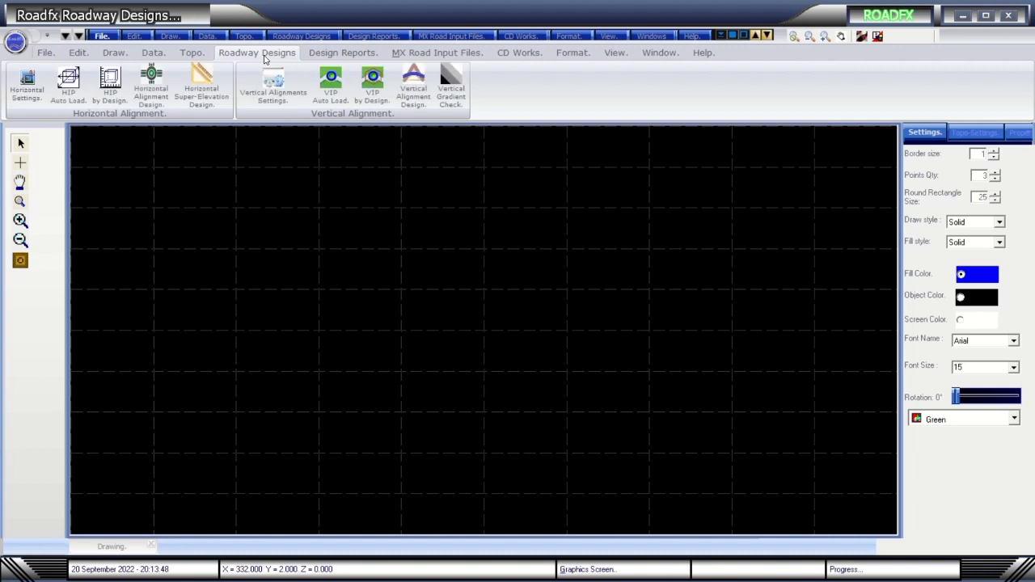
click(158, 93)
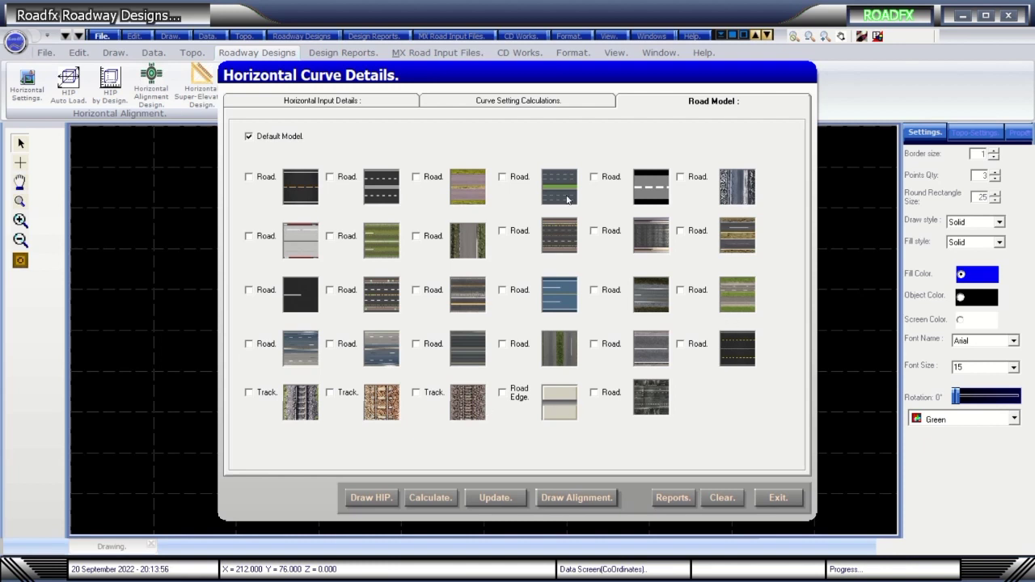
click(383, 498)
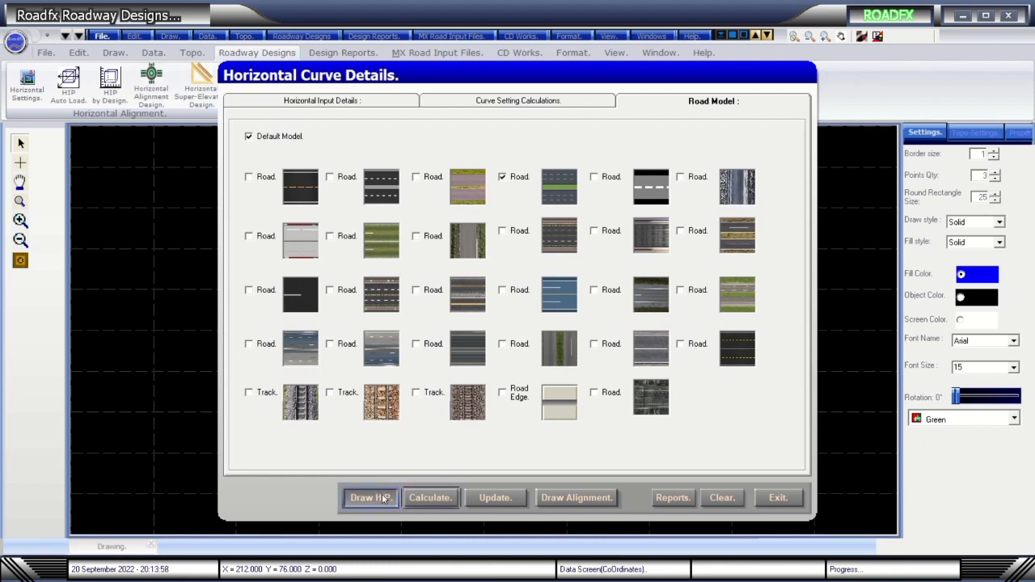
click(550, 332)
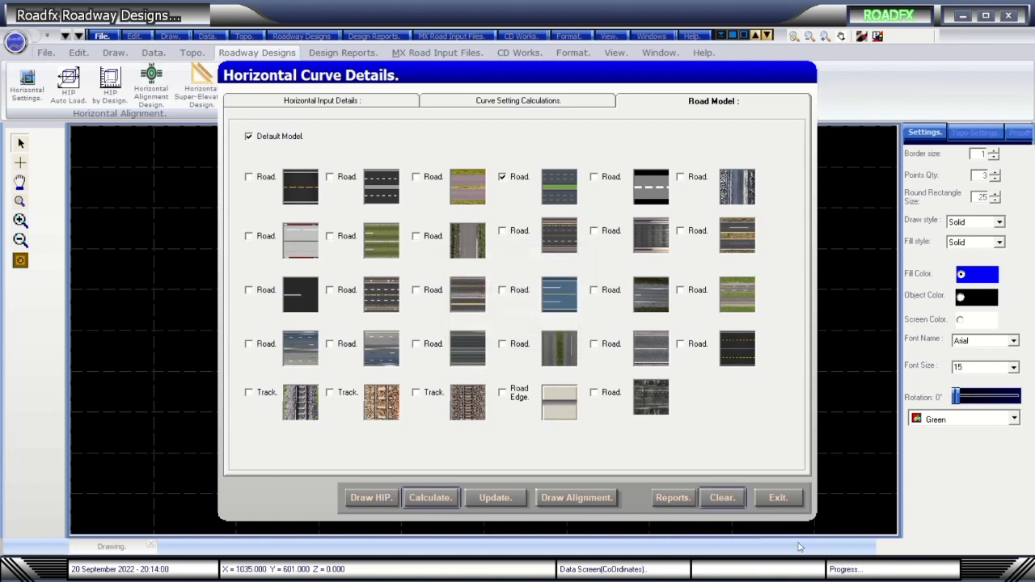
click(764, 497)
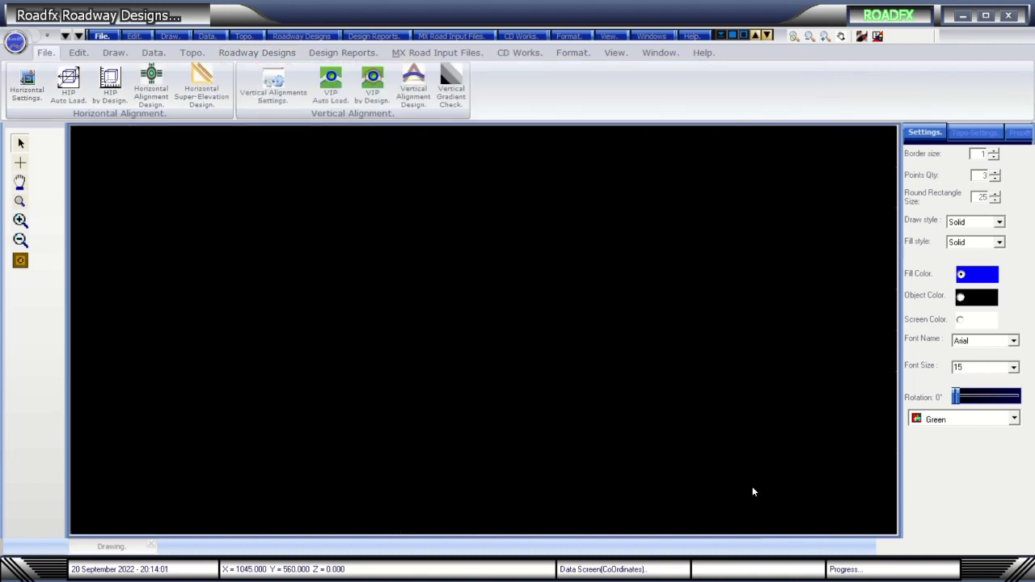
Open the RoadfxHD.rhd project file
click(101, 36)
click(133, 65)
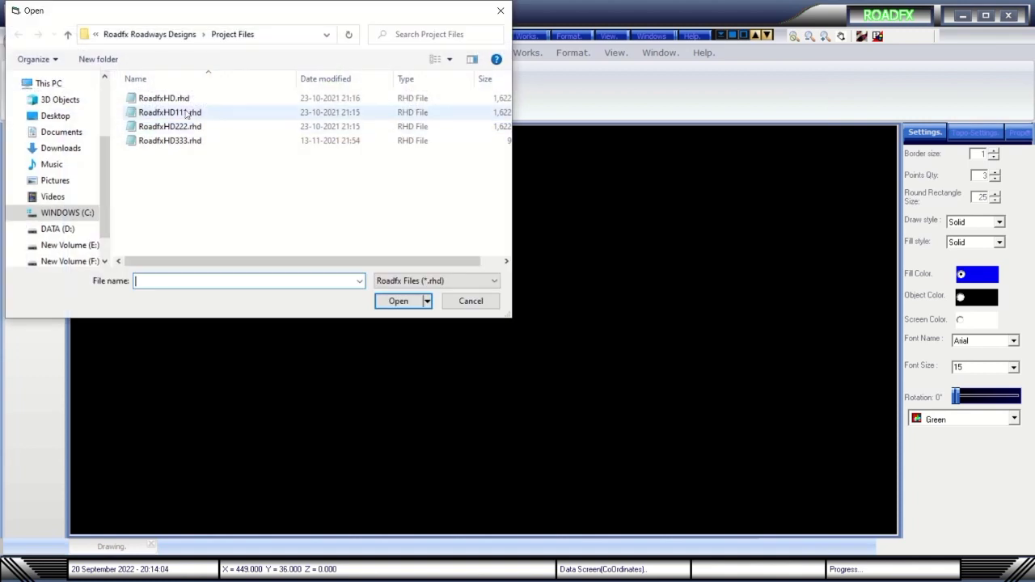
double_click(164, 98)
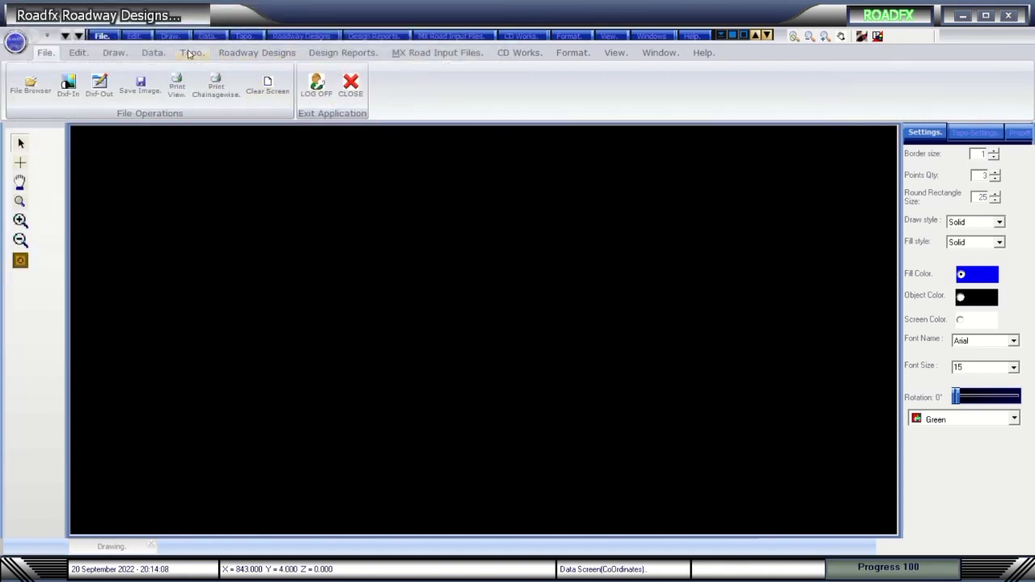
Auto-load the project data files, acknowledging FRL.txt and each following load message
click(151, 54)
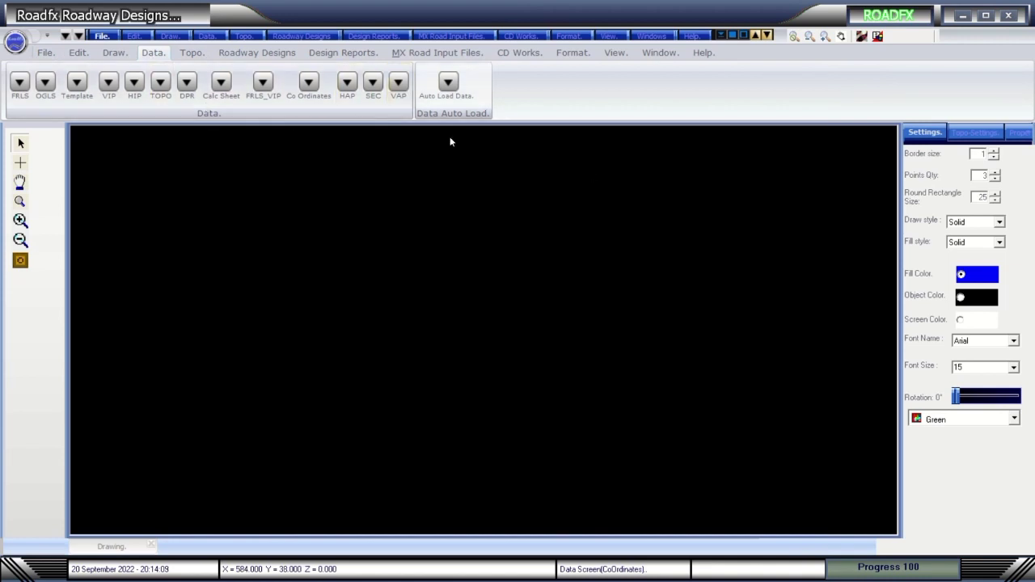
click(446, 84)
click(606, 334)
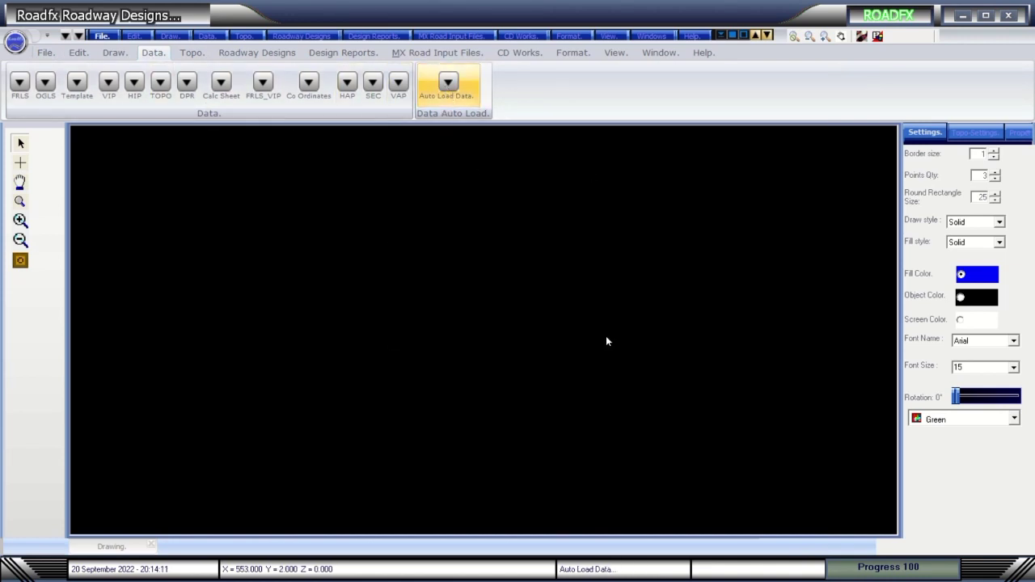
click(606, 338)
click(608, 334)
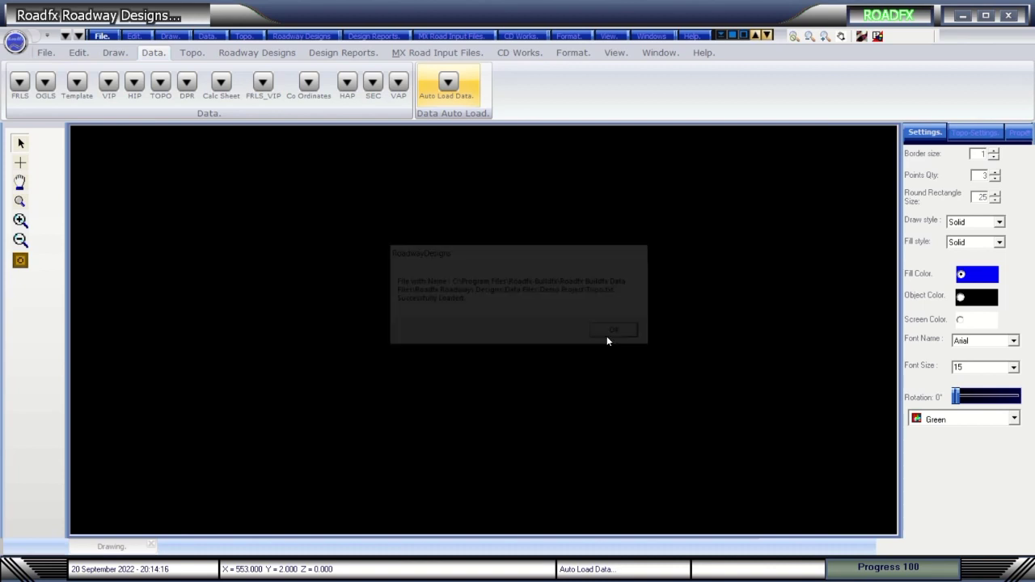
click(608, 334)
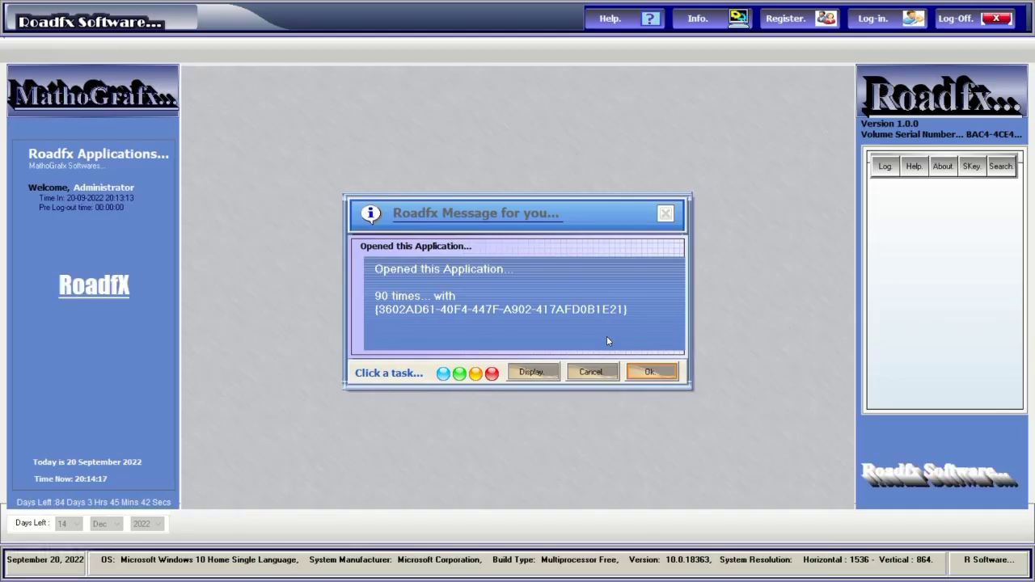
Dismiss the usage message, log in with the account password, and launch Roadway Designs
click(635, 371)
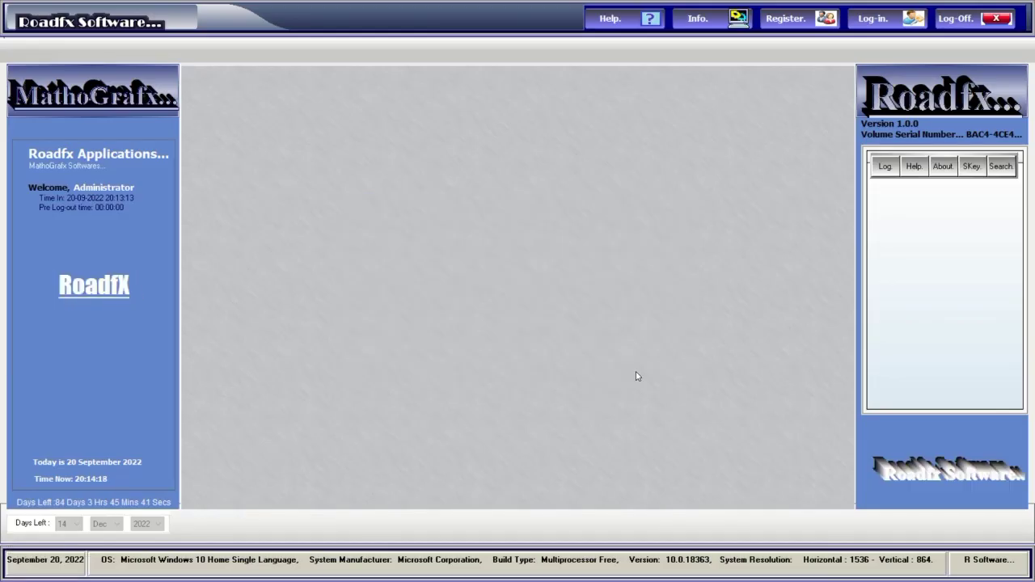
click(880, 18)
text(****)
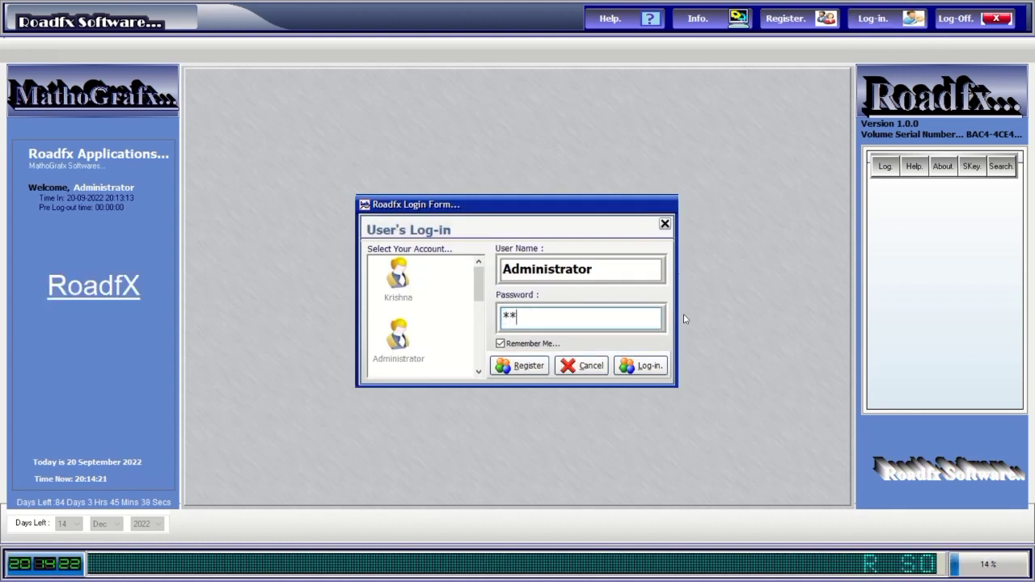
click(631, 372)
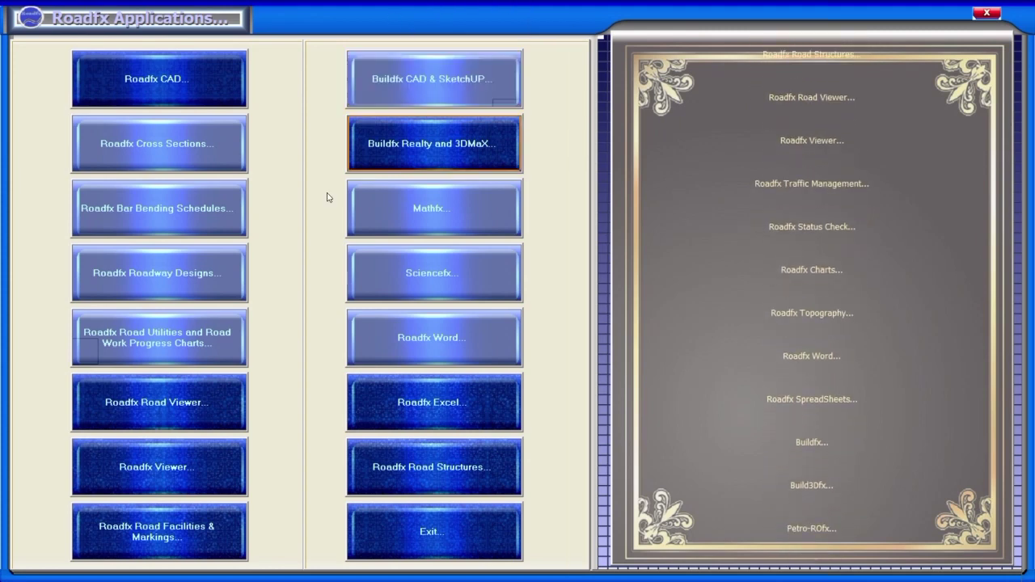
click(179, 280)
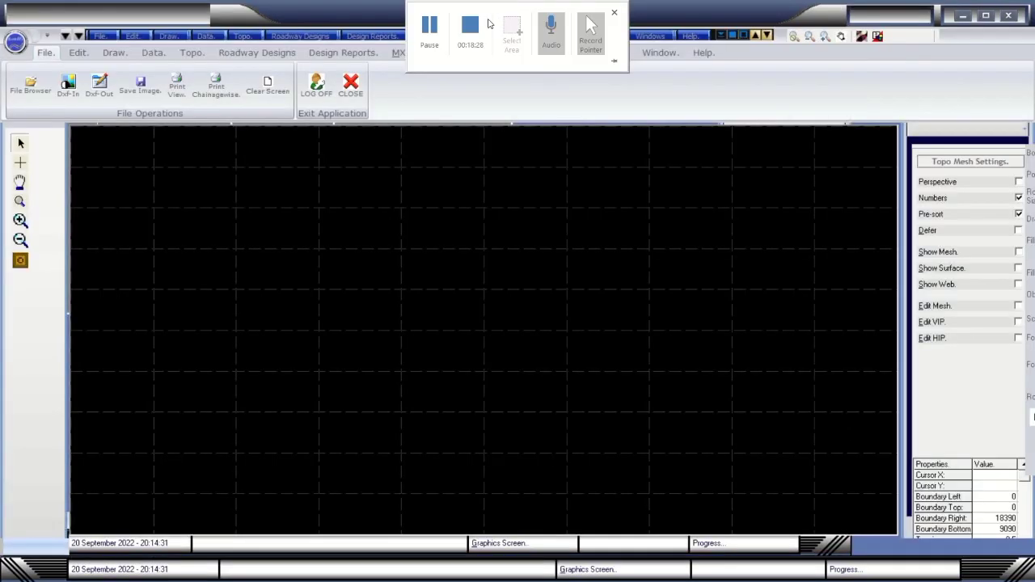
Run Auto Load Data, confirm the FRL.txt, Topo.txt and other load messages, then return to roadway design
click(257, 53)
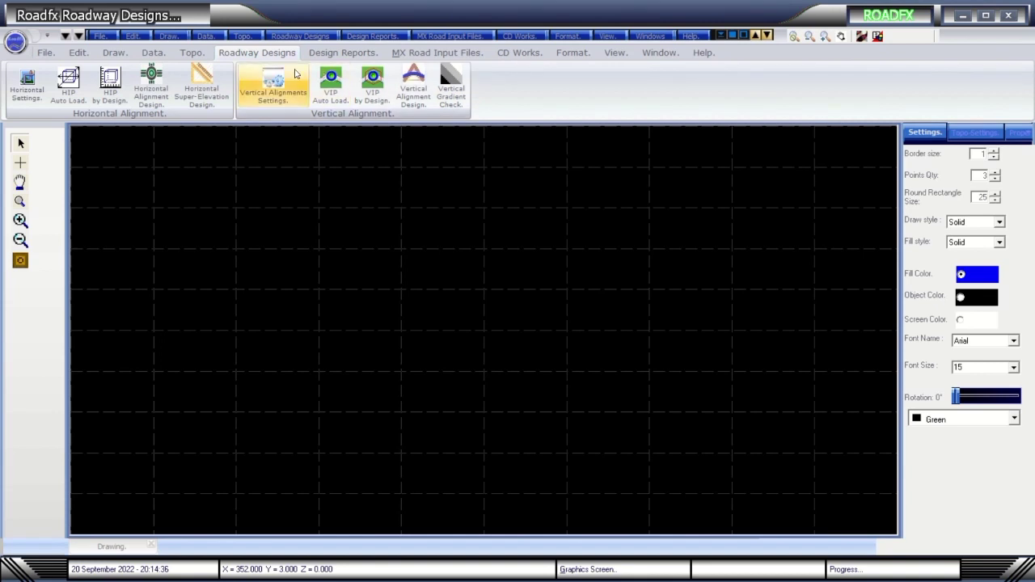
click(153, 54)
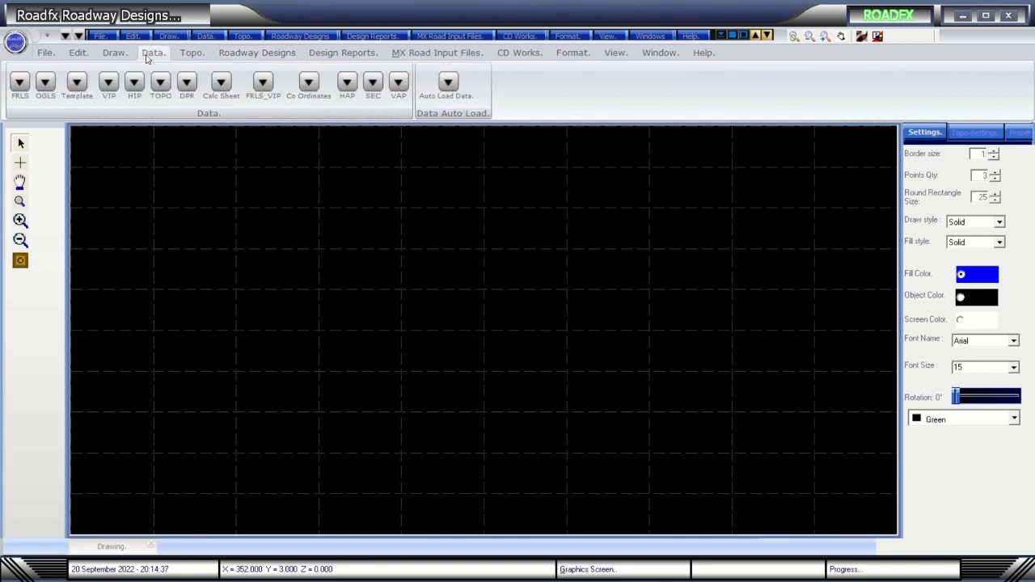
click(448, 82)
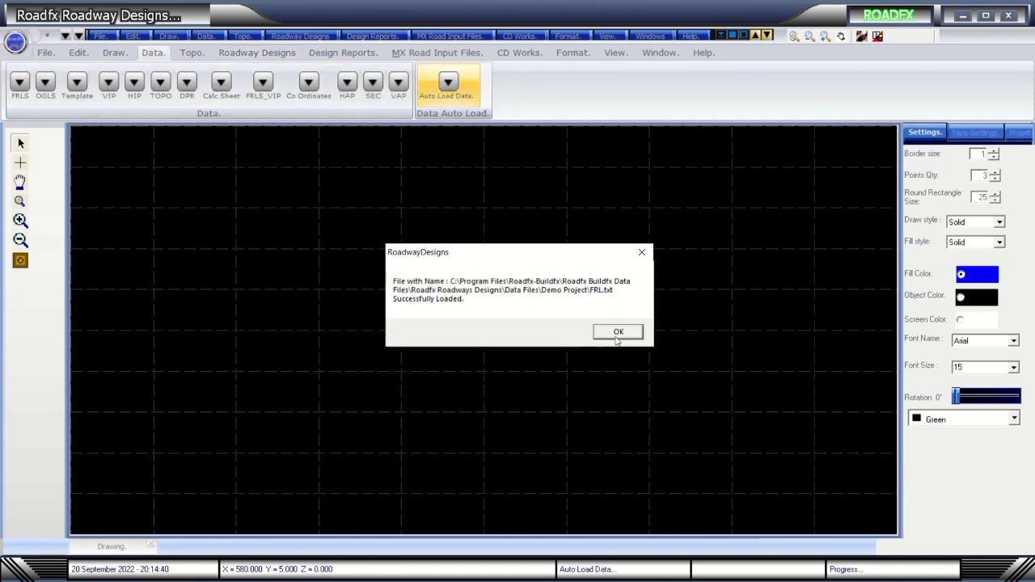
click(617, 337)
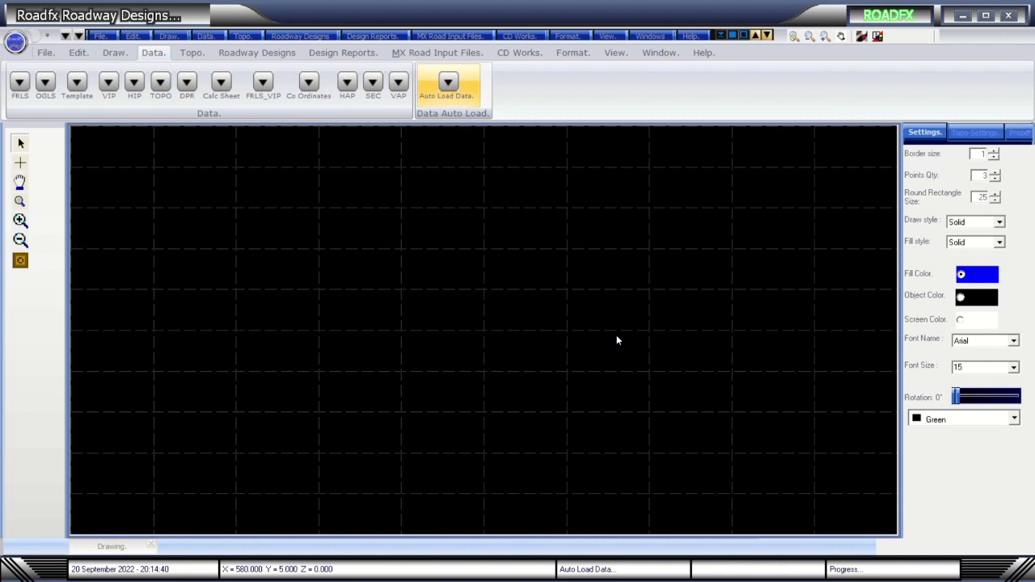
click(617, 335)
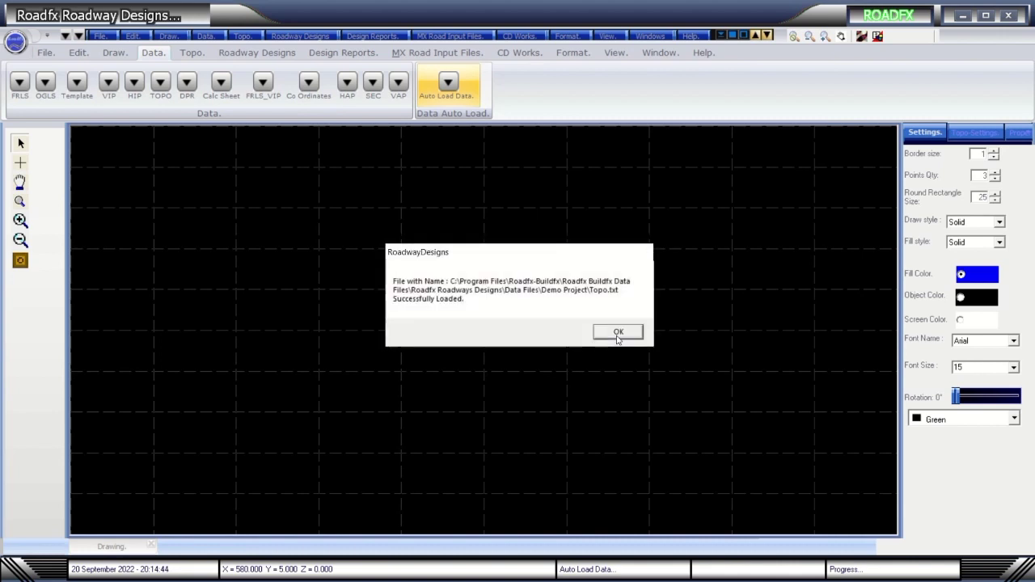
click(617, 333)
click(617, 333)
click(616, 333)
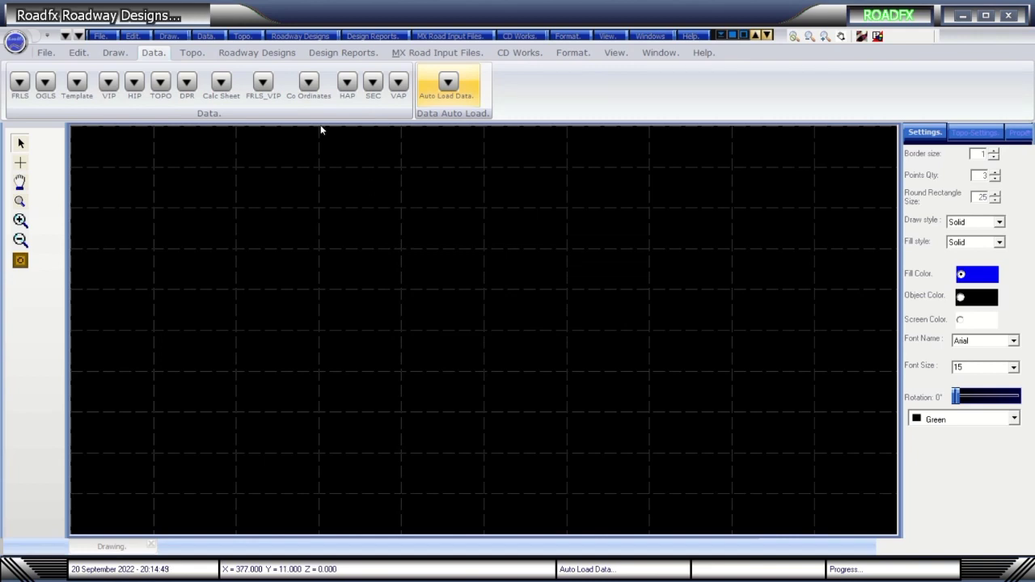
click(257, 51)
Choose the Track road model, draw the HIPs, and calculate curve settings showing parallel lines and text
click(152, 85)
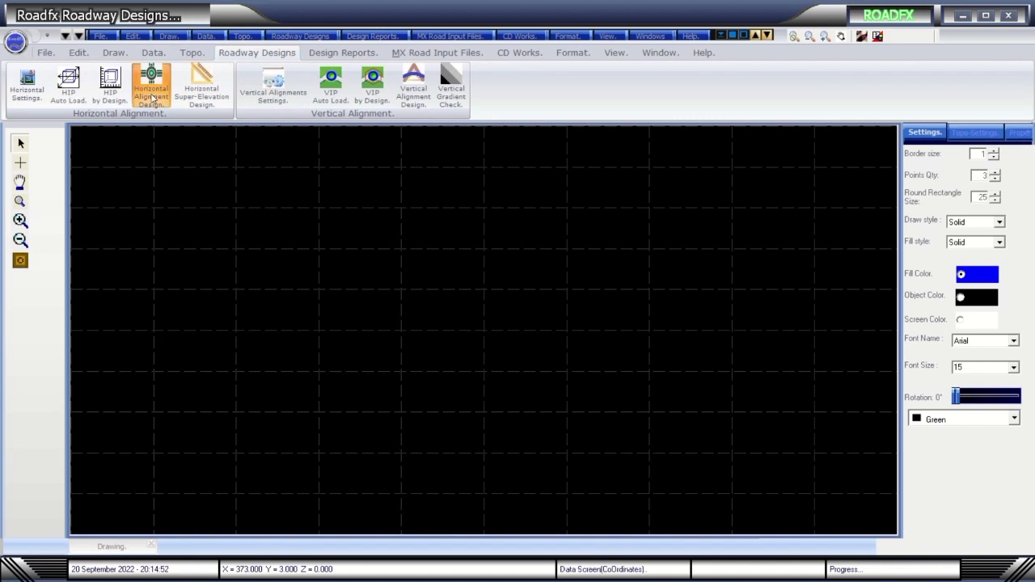
click(252, 392)
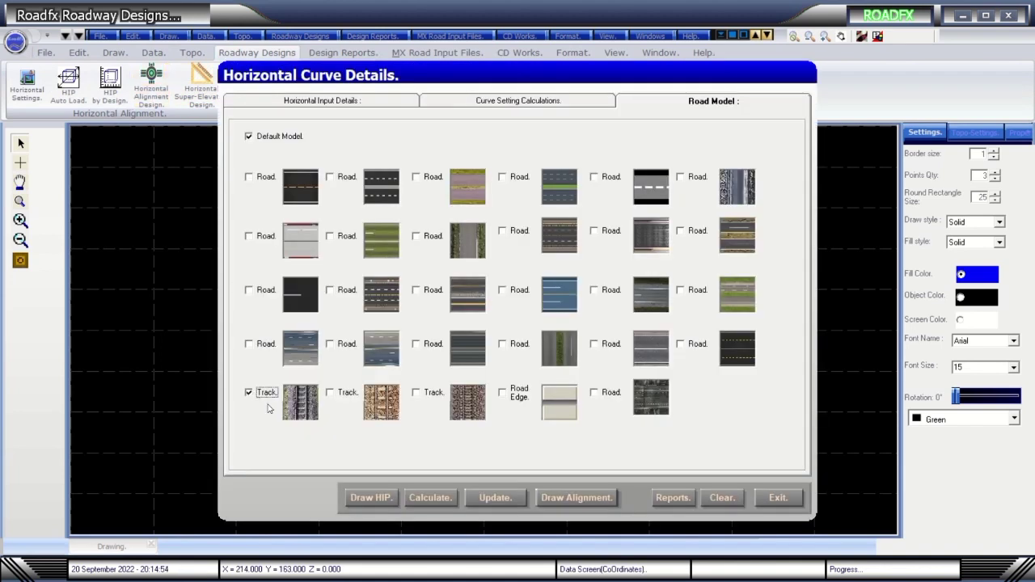
click(358, 498)
click(429, 497)
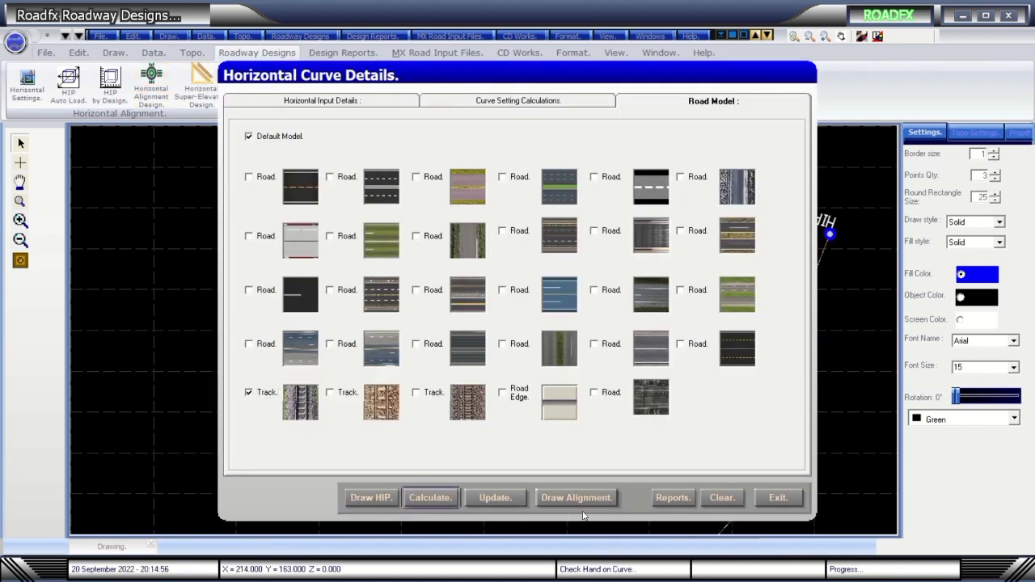
click(521, 104)
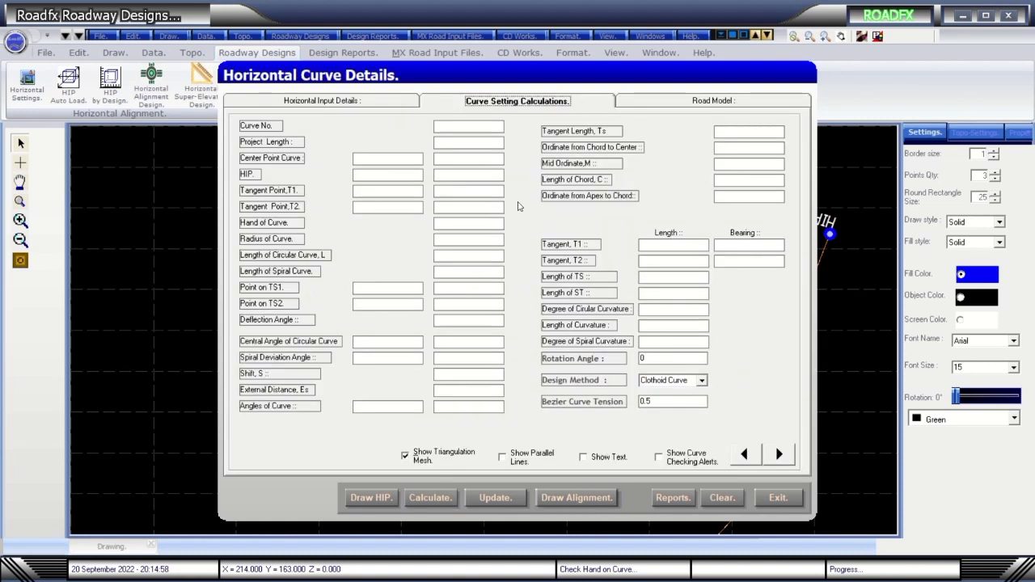
click(531, 457)
click(612, 459)
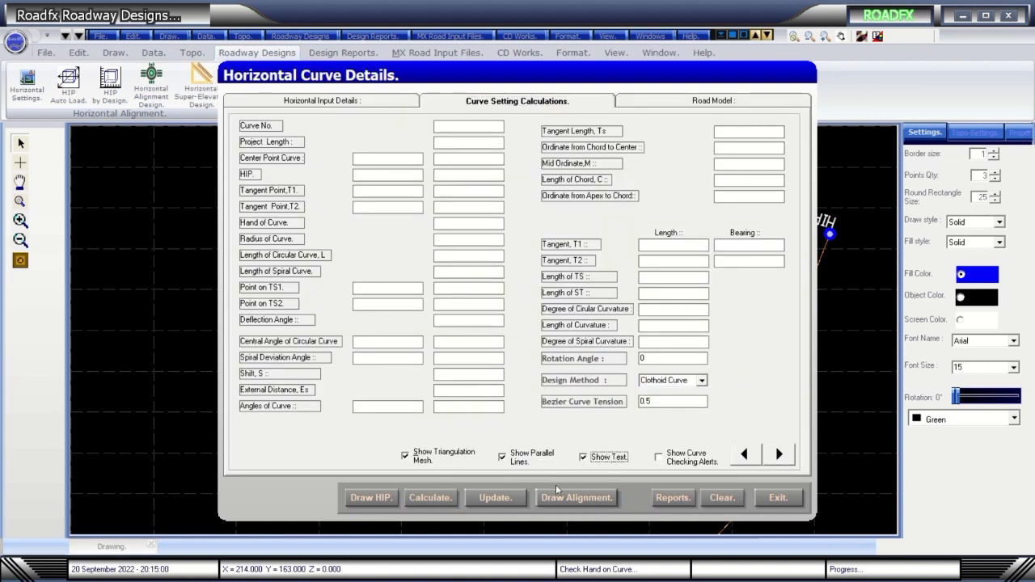
click(431, 497)
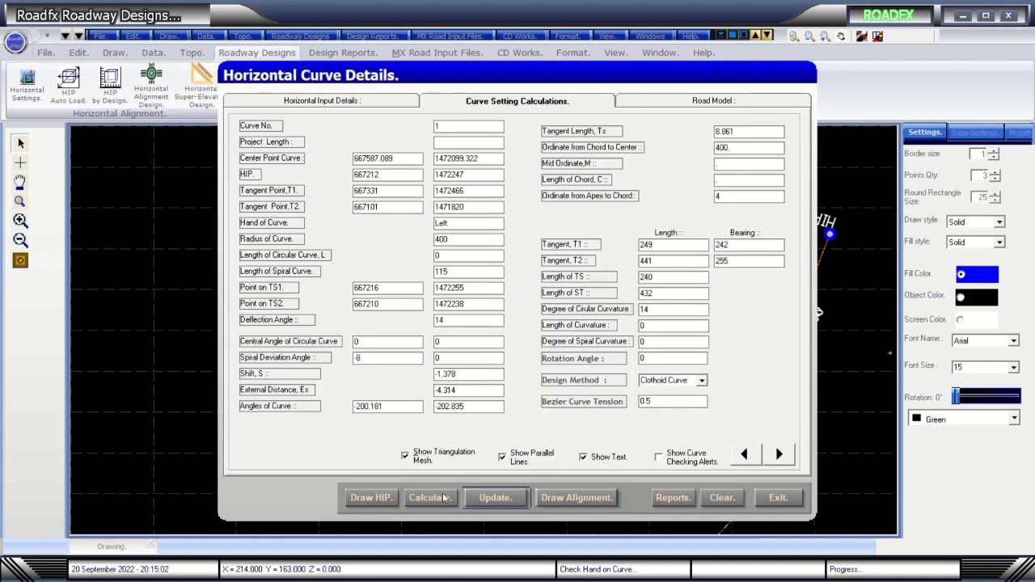
Page back and forth through the calculated curves 1 to 6 and toggle the curve checking alerts option
click(780, 455)
click(779, 455)
click(779, 455)
click(780, 455)
click(780, 455)
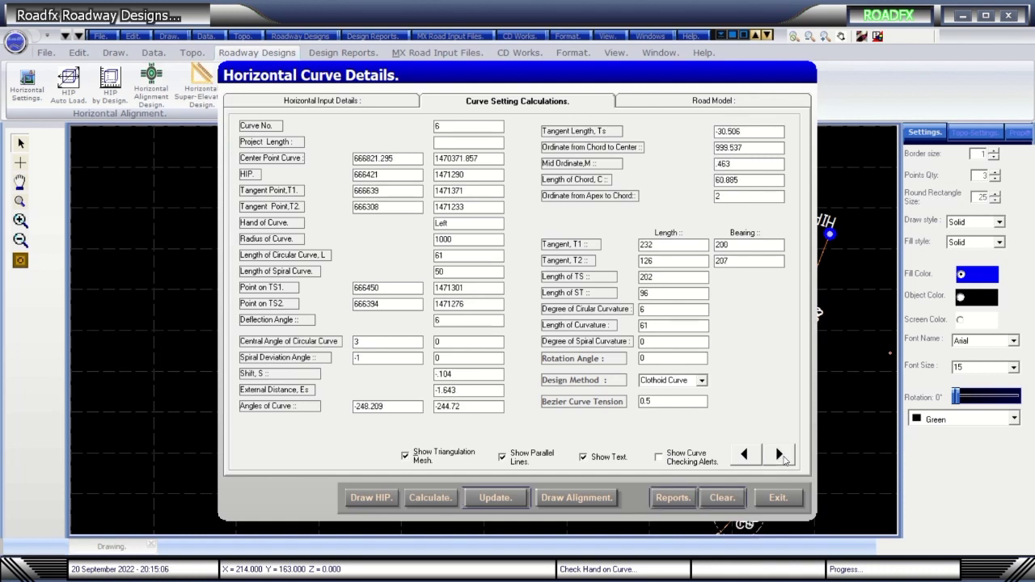
click(745, 455)
click(745, 455)
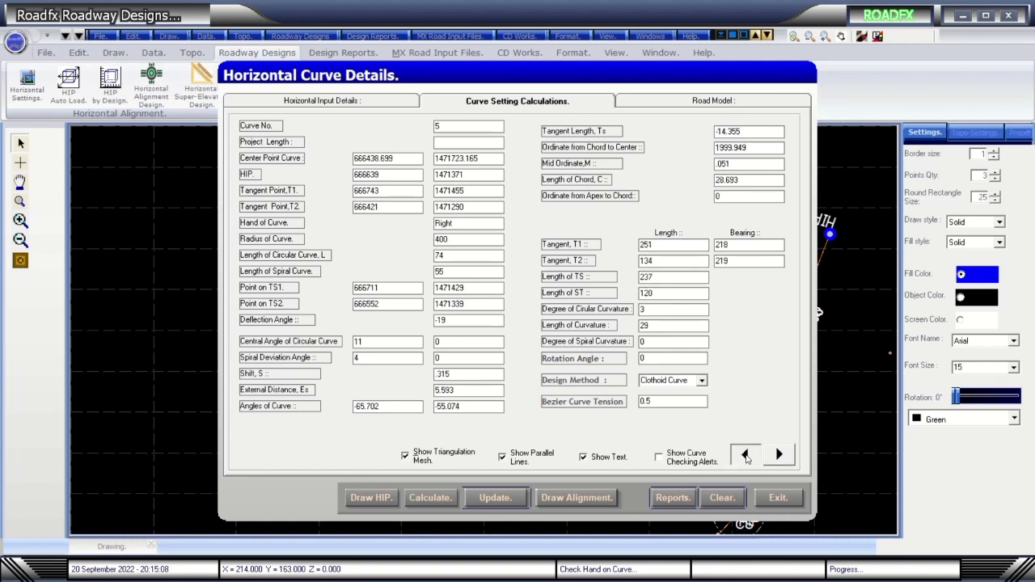
click(746, 455)
click(745, 455)
click(745, 455)
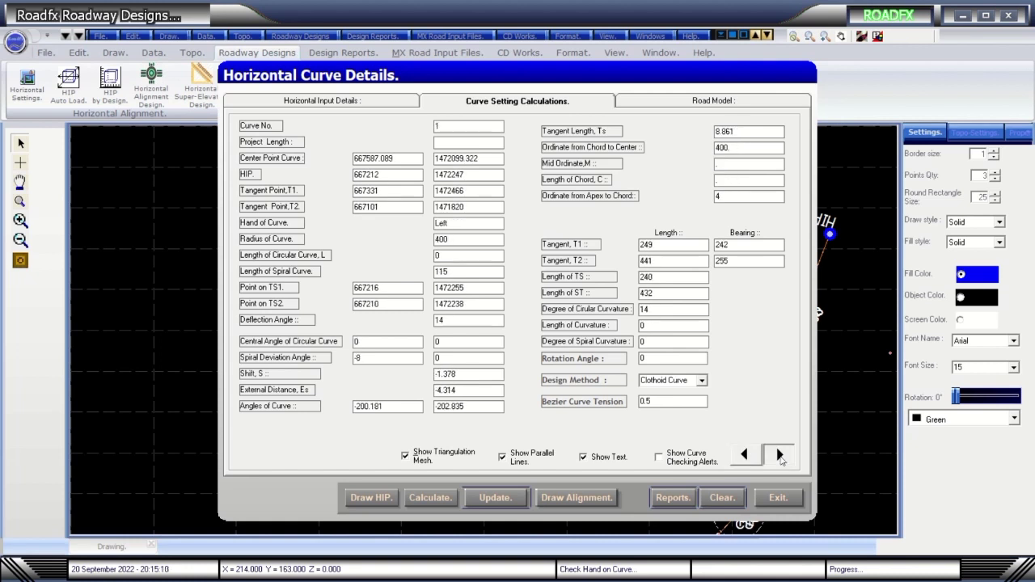
click(780, 456)
click(779, 456)
click(779, 456)
click(779, 455)
click(780, 455)
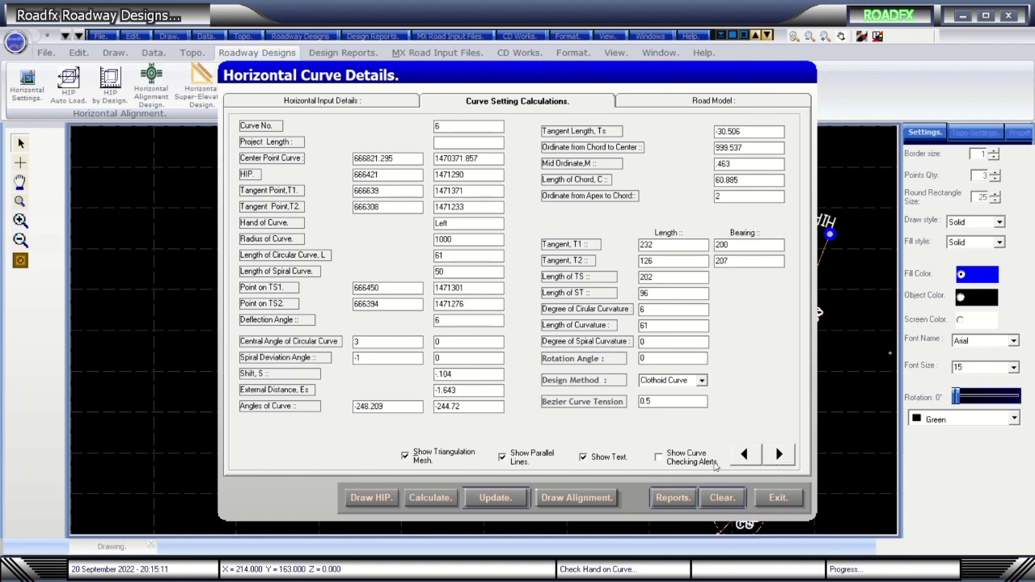
click(658, 456)
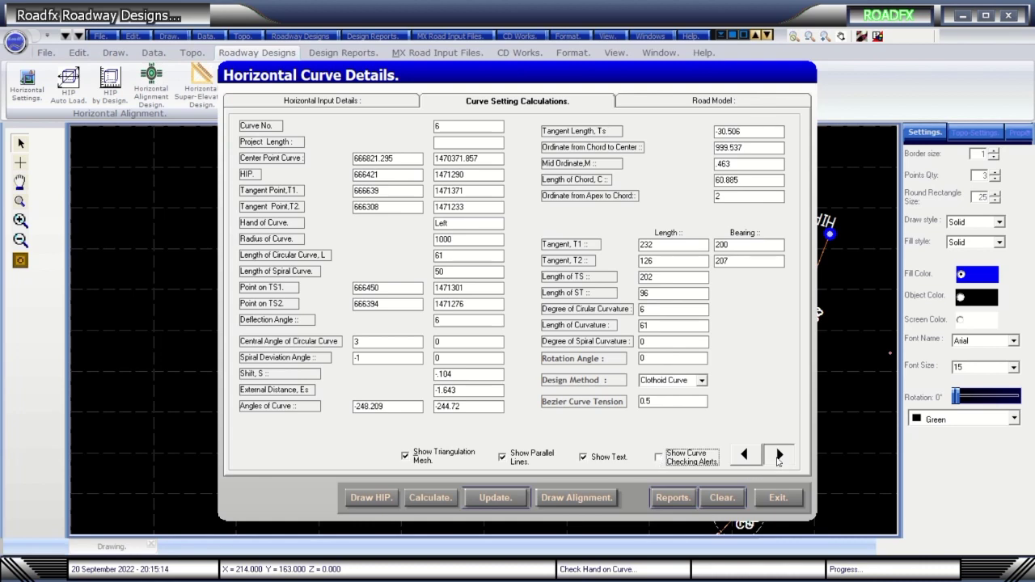
Draw the road alignment, reopen the RoadfxHD.rrd drawing, and bring up curve 1's horizontal curve details
click(574, 498)
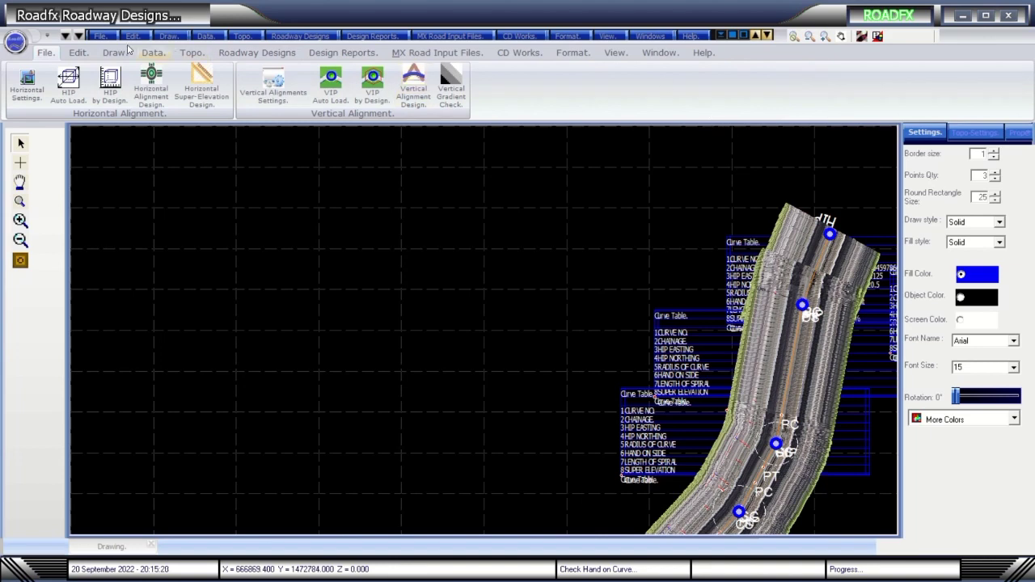
click(100, 35)
click(118, 67)
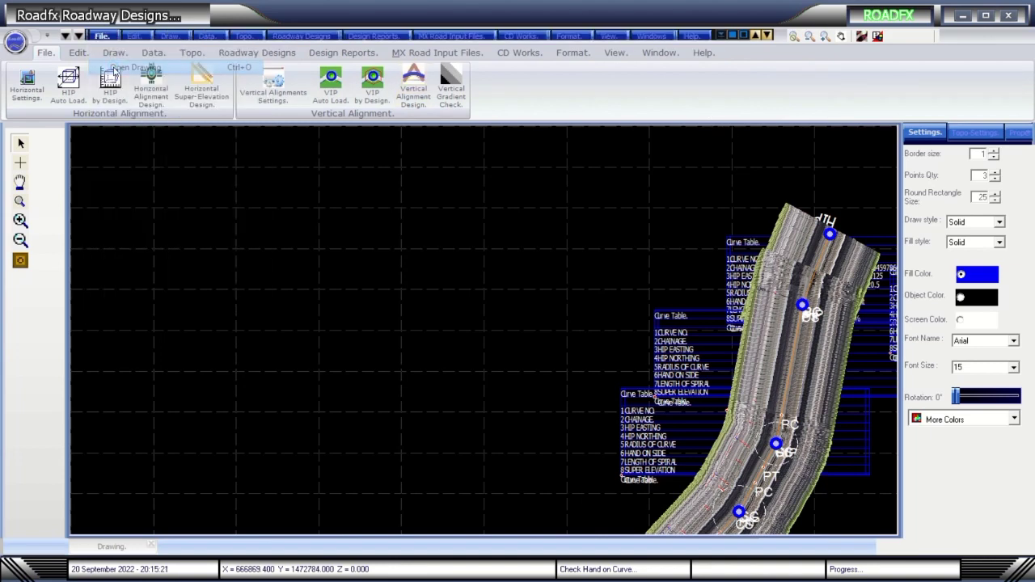
double_click(167, 98)
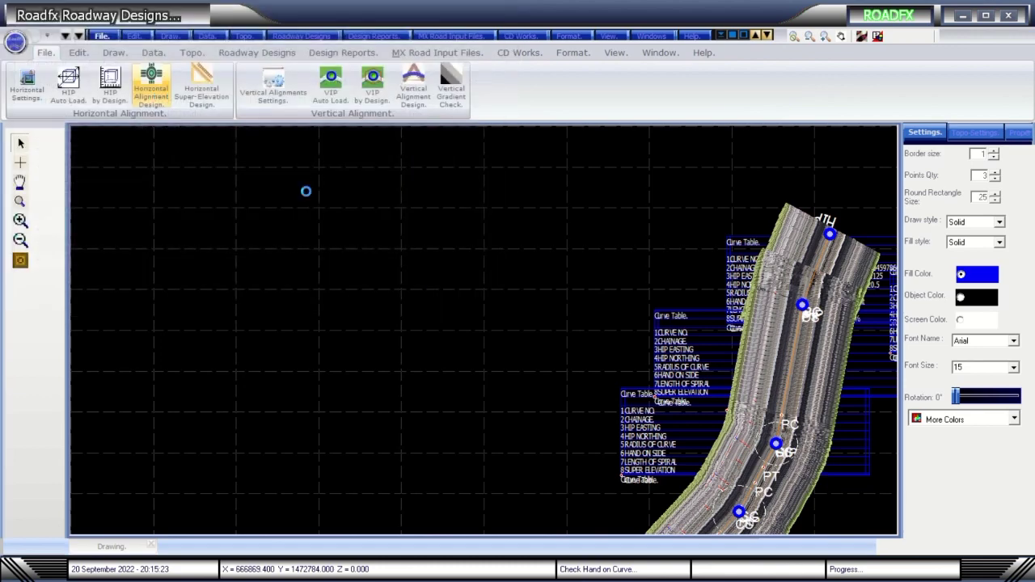
click(261, 53)
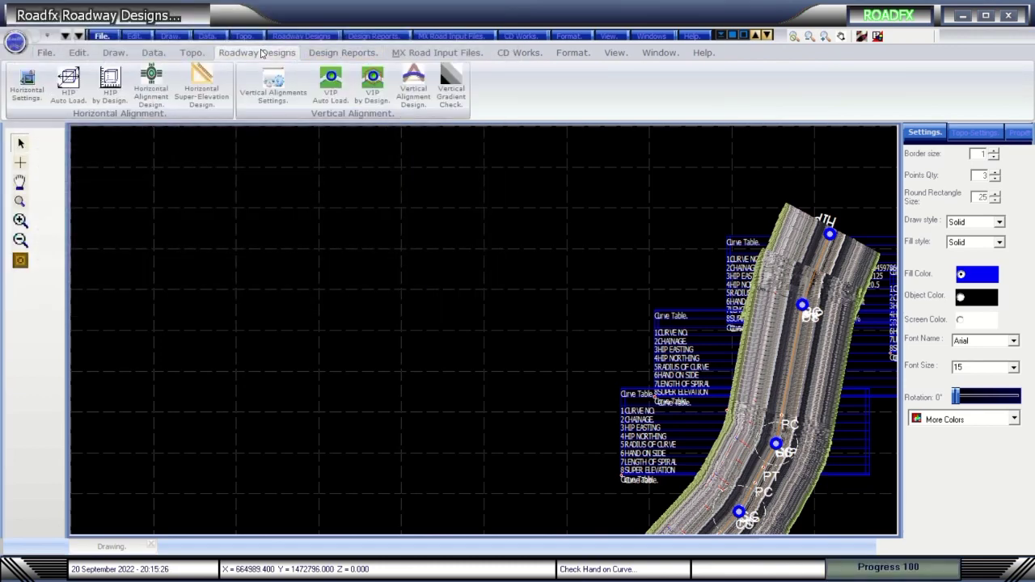
click(151, 85)
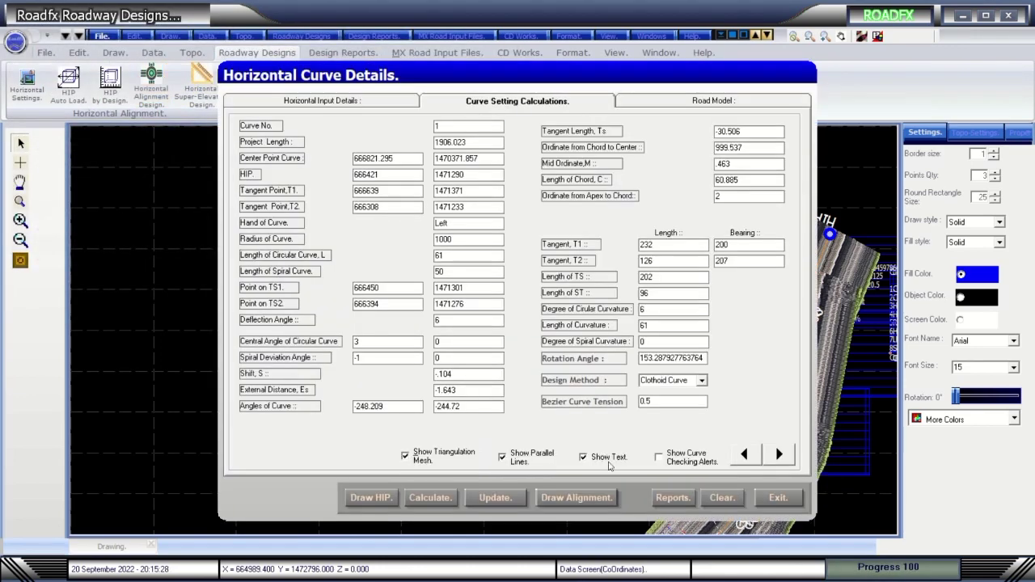
Clear and redraw the HIP points, draw the curved alignment, and add setting-out labels at the HIPs
click(728, 498)
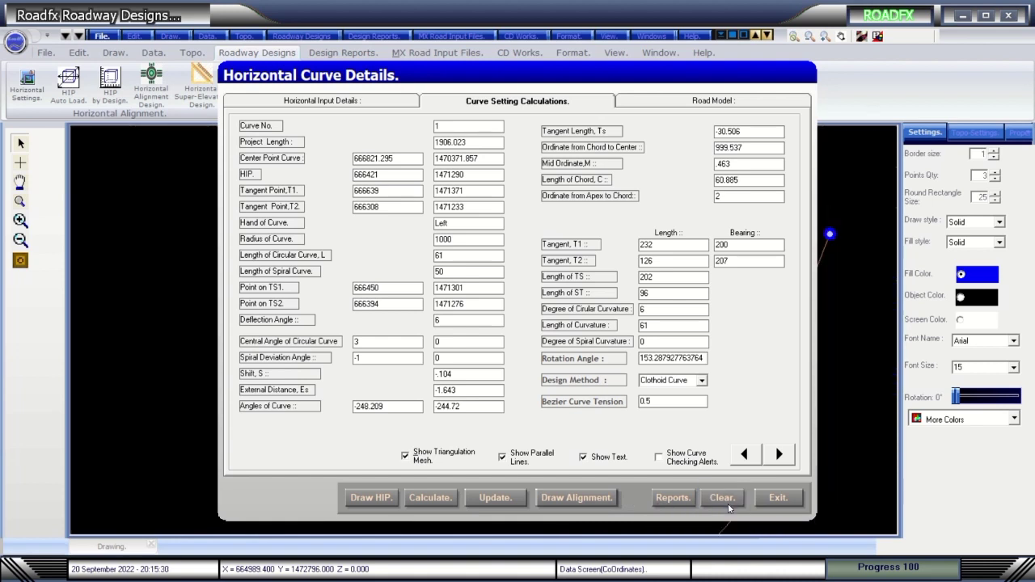
click(384, 500)
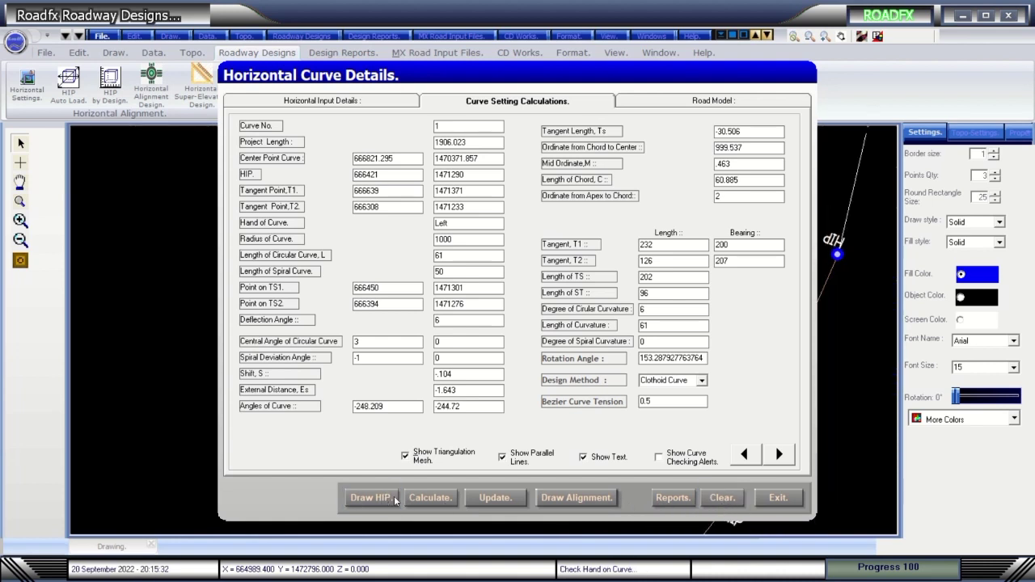
click(731, 500)
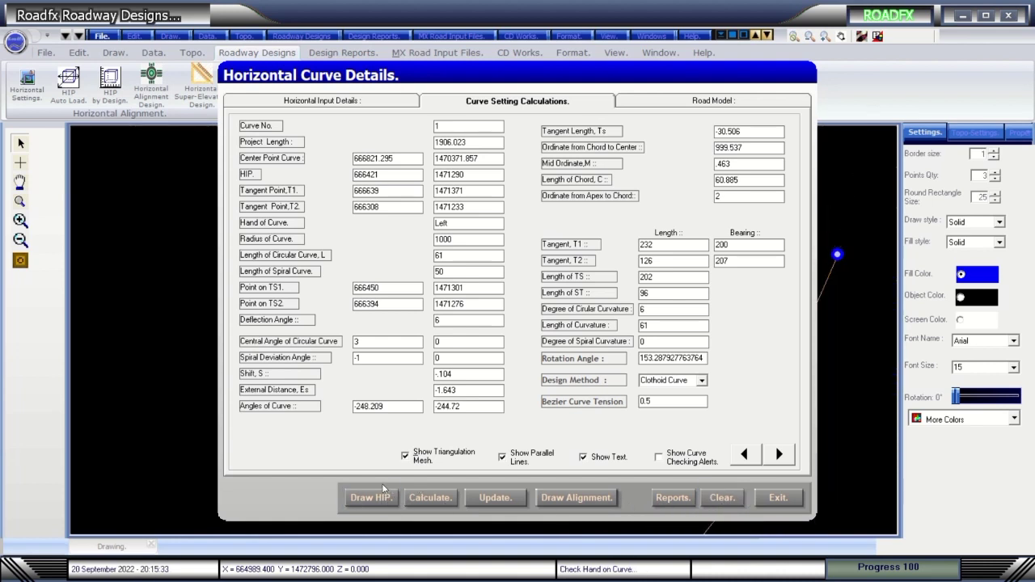
click(384, 490)
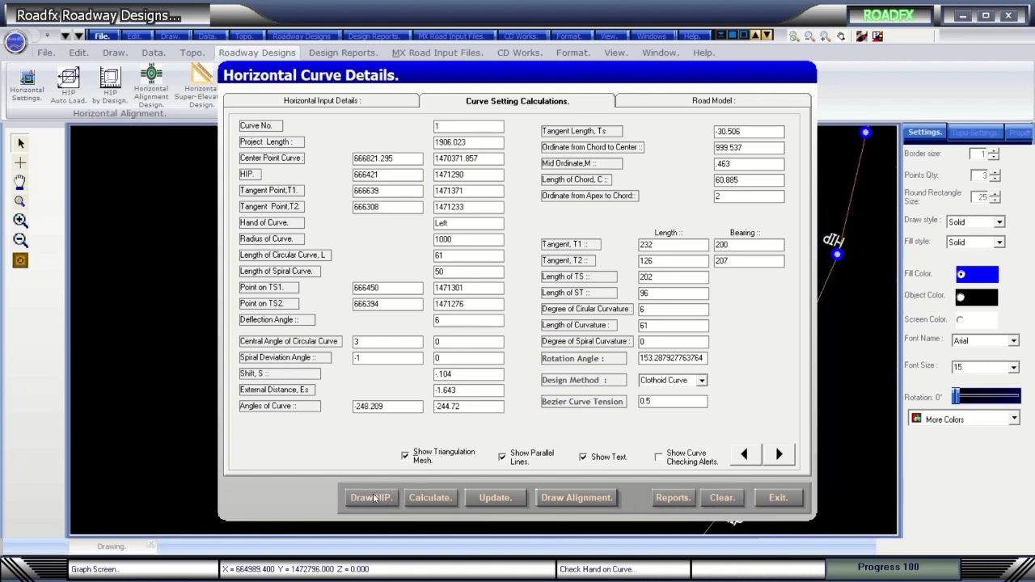
click(560, 501)
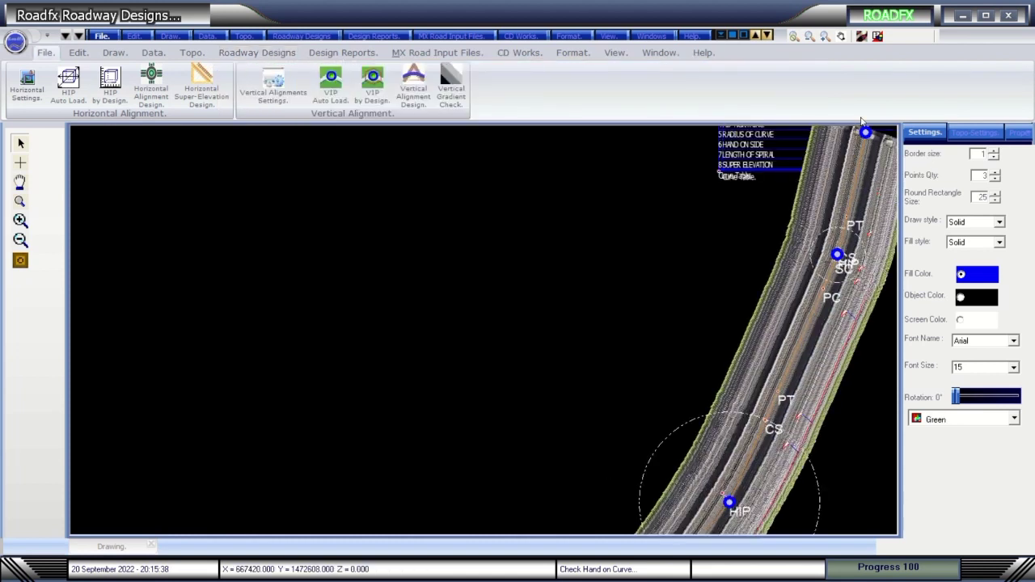
click(21, 260)
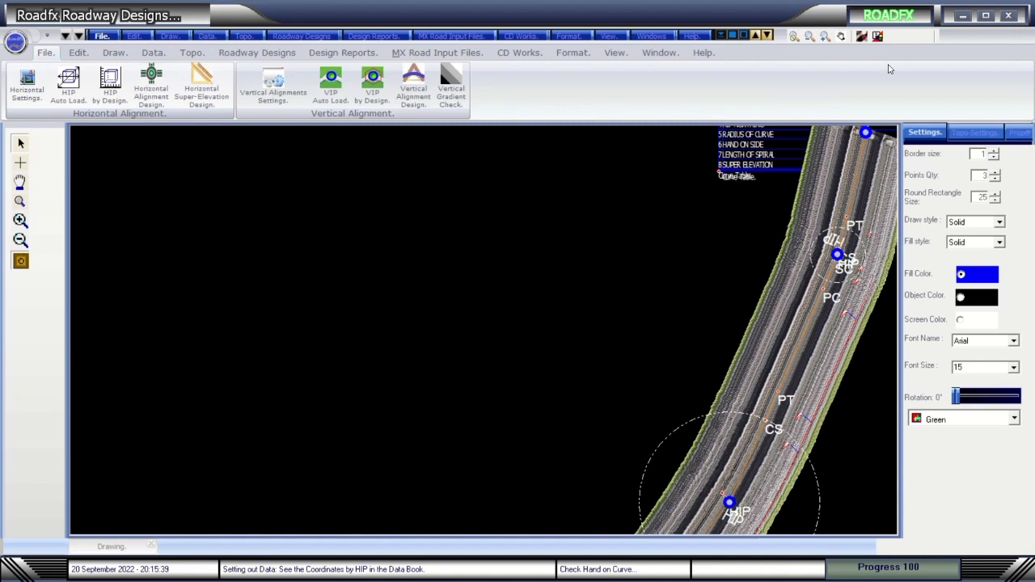
click(840, 37)
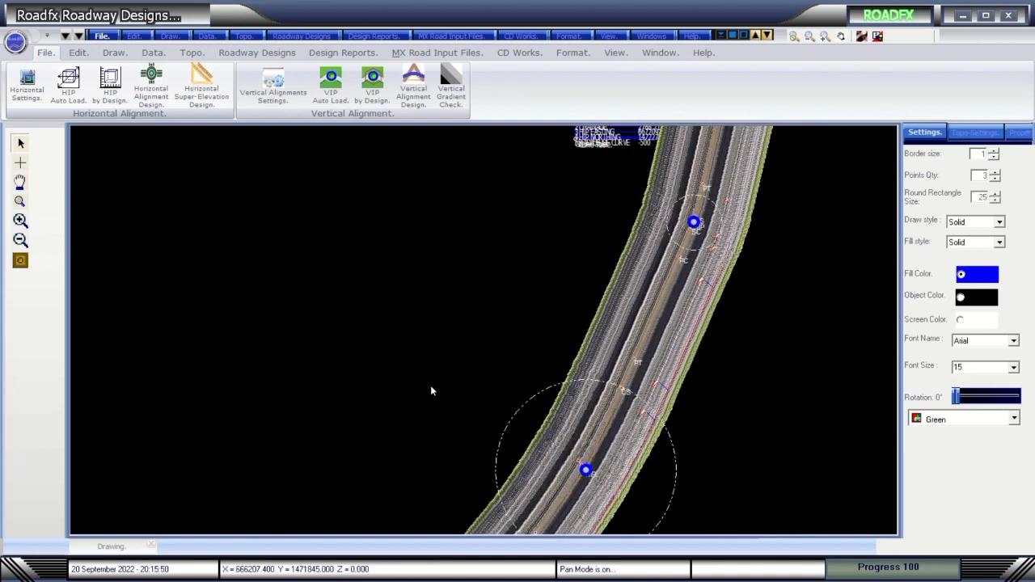
Reopen and close the horizontal curve details, pan along the alignment, and redraw the setting-out data
click(152, 79)
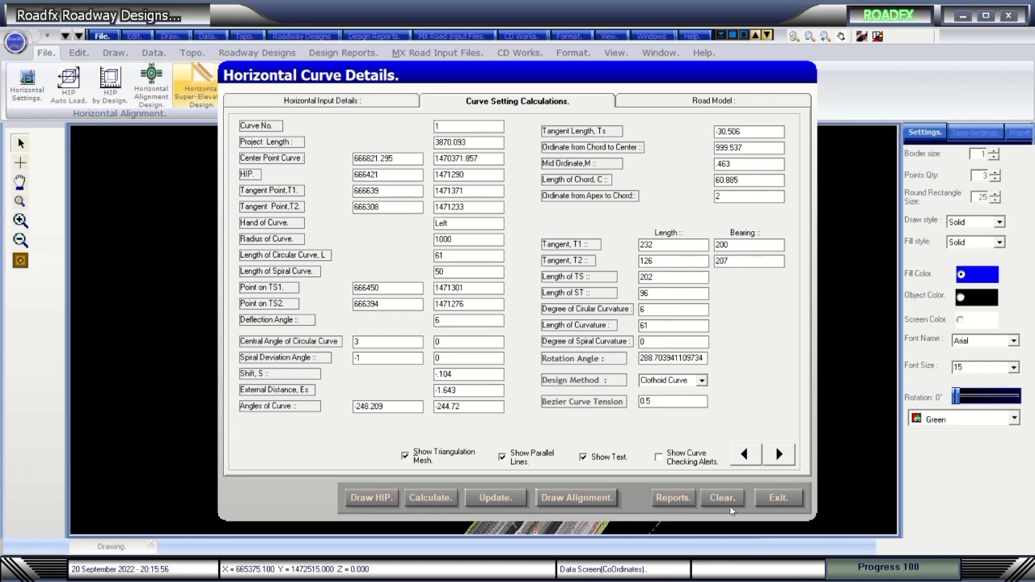
click(778, 497)
click(841, 38)
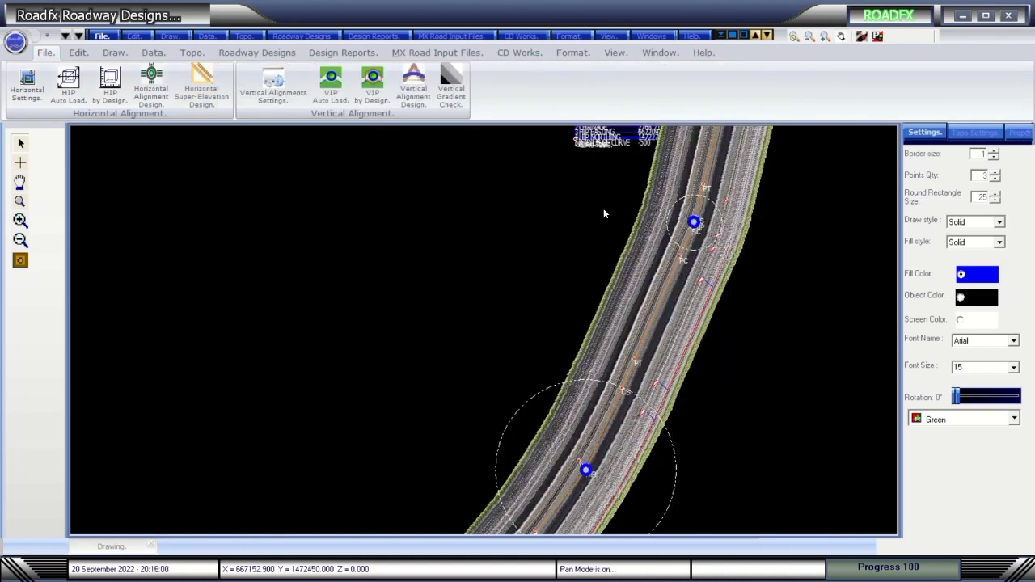
drag(487, 296, 452, 219)
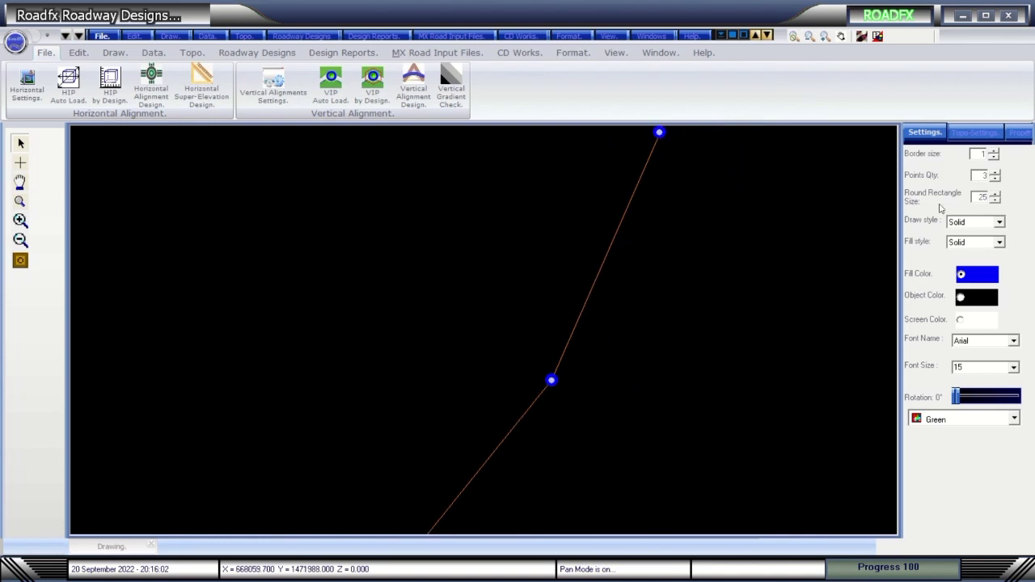
click(19, 260)
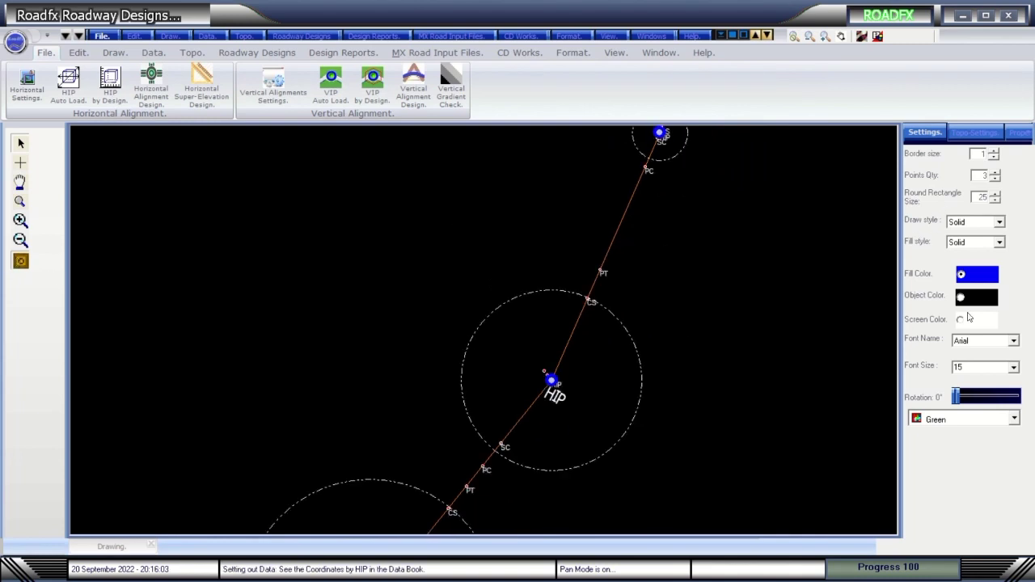
Turn on Show Mesh and Show Surface in the Topo-Settings
click(976, 132)
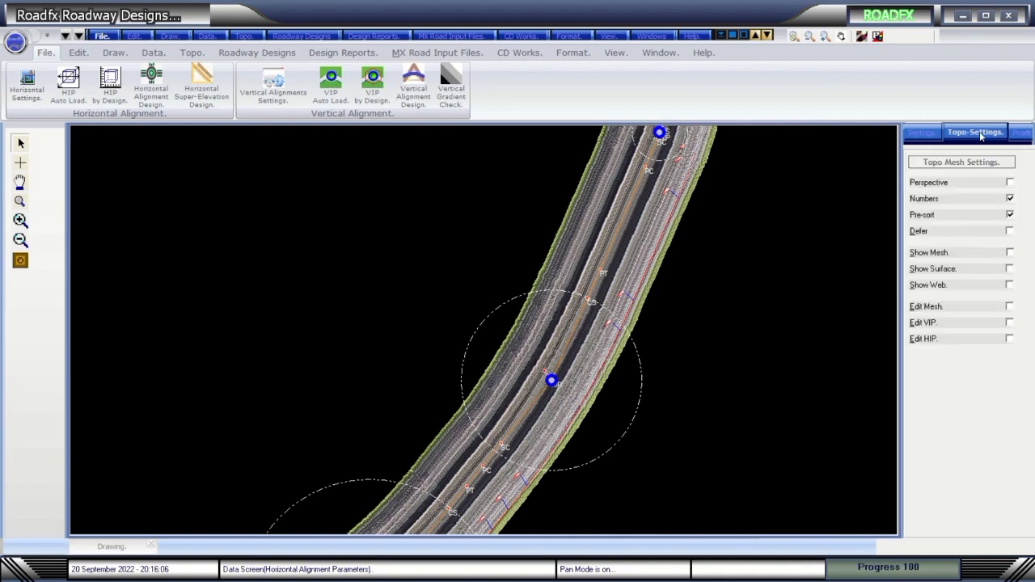
click(1009, 268)
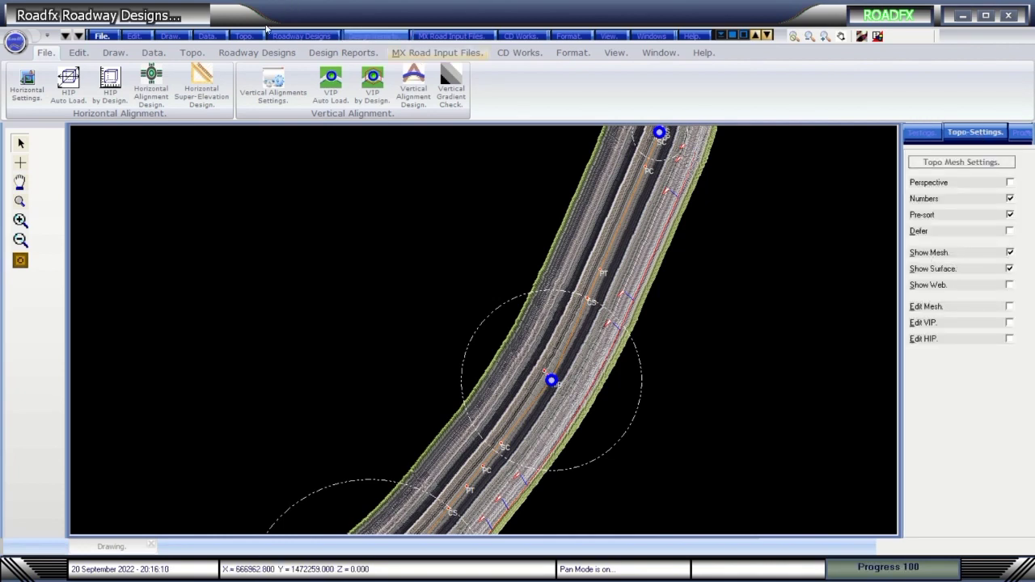
click(191, 52)
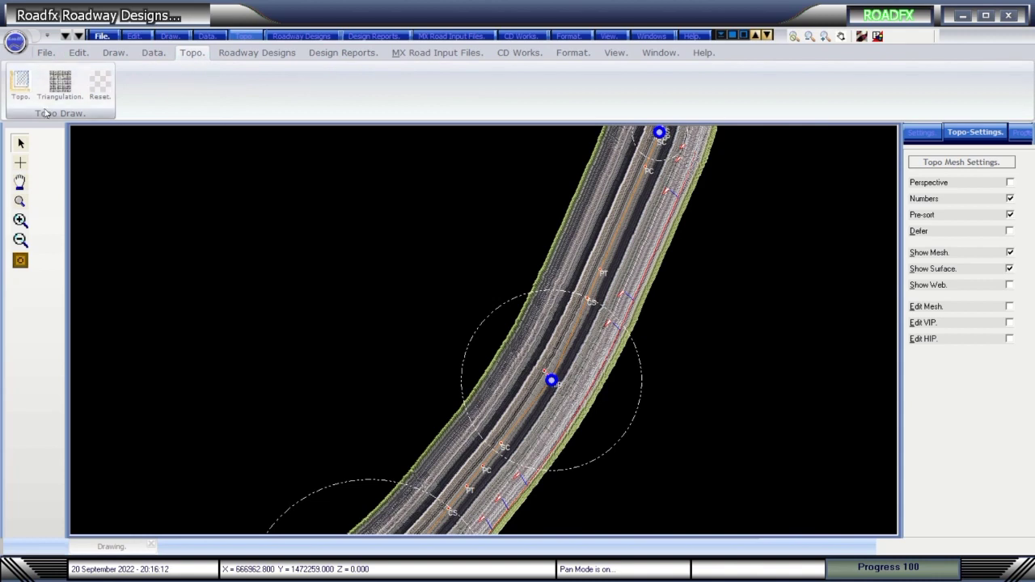
Draw the triangulation mesh of numbered survey points and add setting-out labels onto it
click(58, 82)
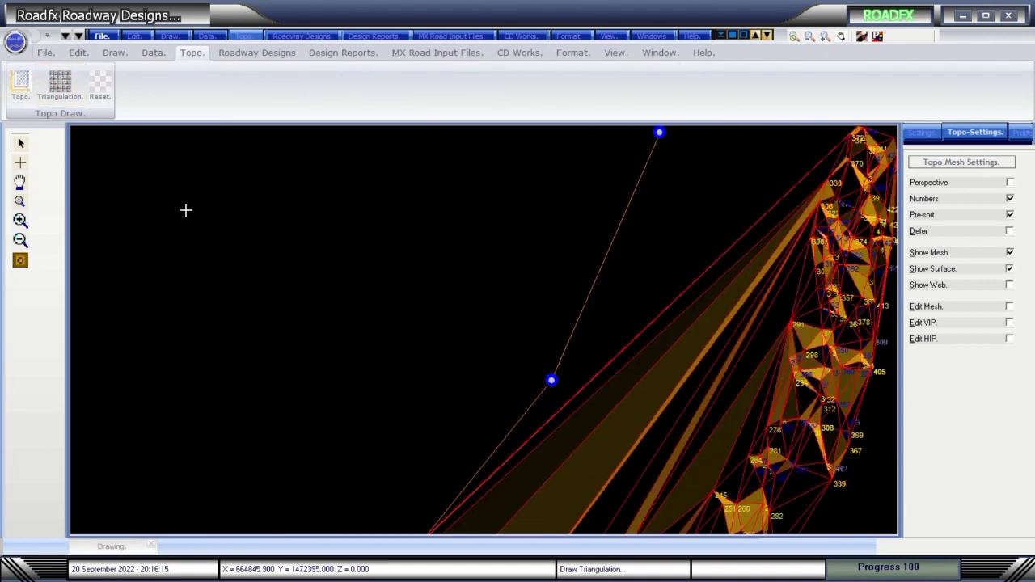
click(20, 260)
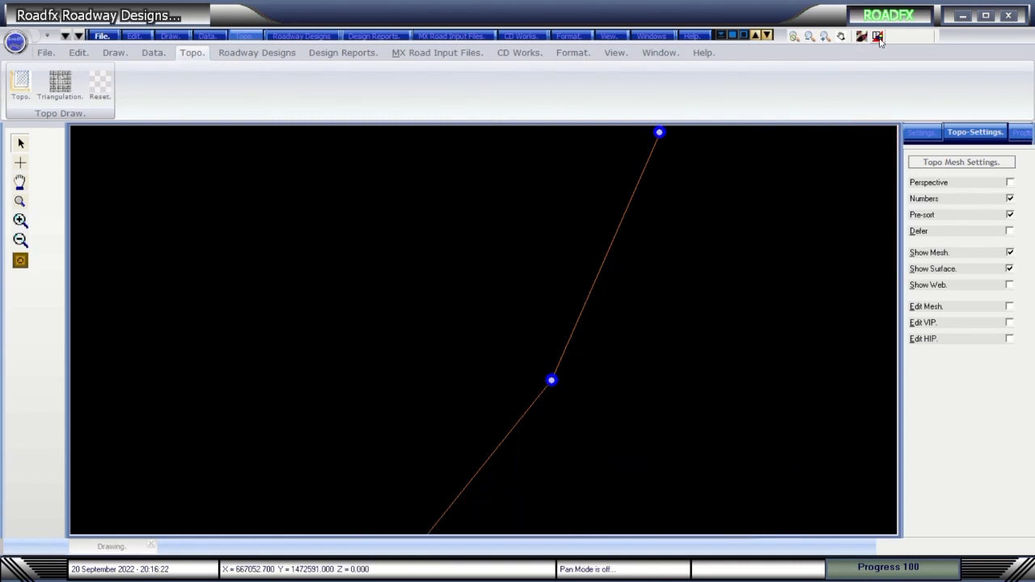
click(842, 37)
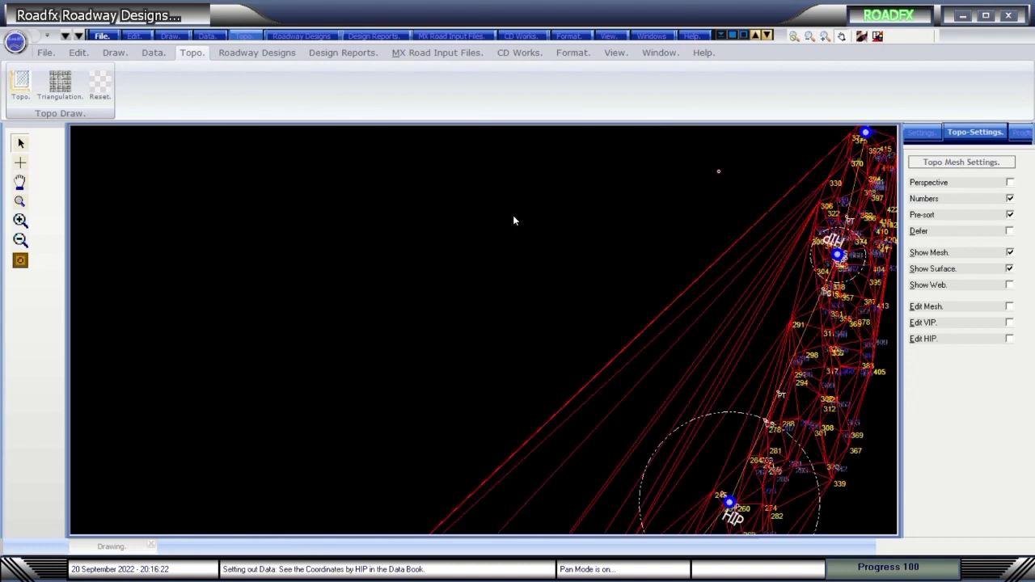
drag(519, 218, 529, 237)
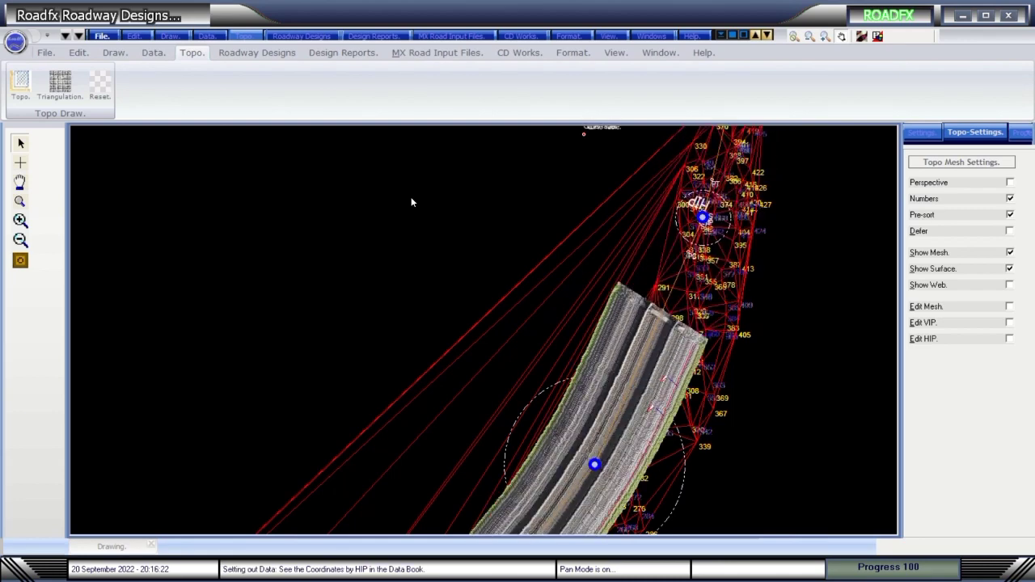
drag(411, 202, 412, 205)
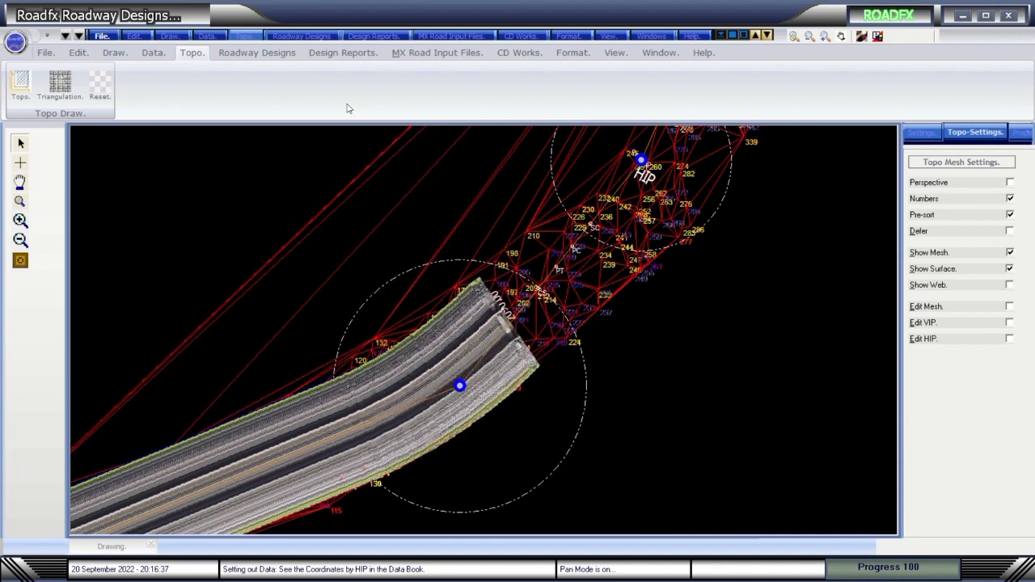
click(250, 54)
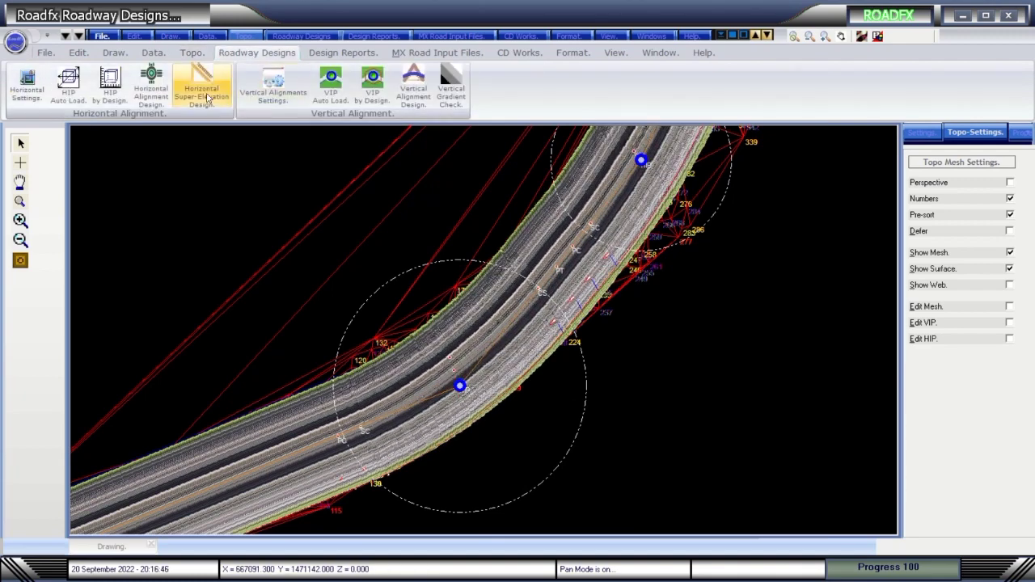
Check the five-curve HIP input table, keeping curve 2 on Left, and redraw the alignment from it
click(152, 85)
click(388, 104)
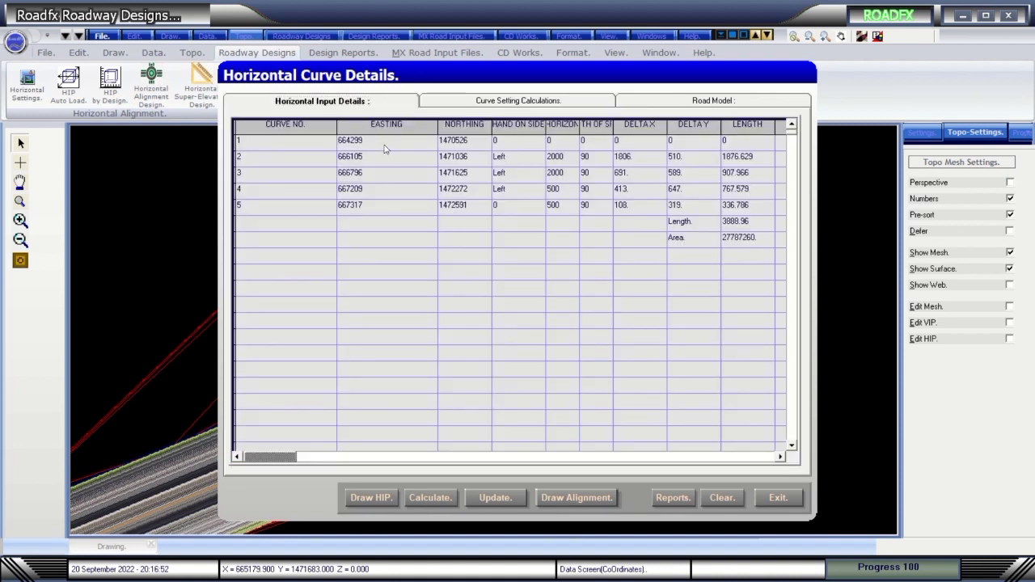
click(388, 144)
click(398, 162)
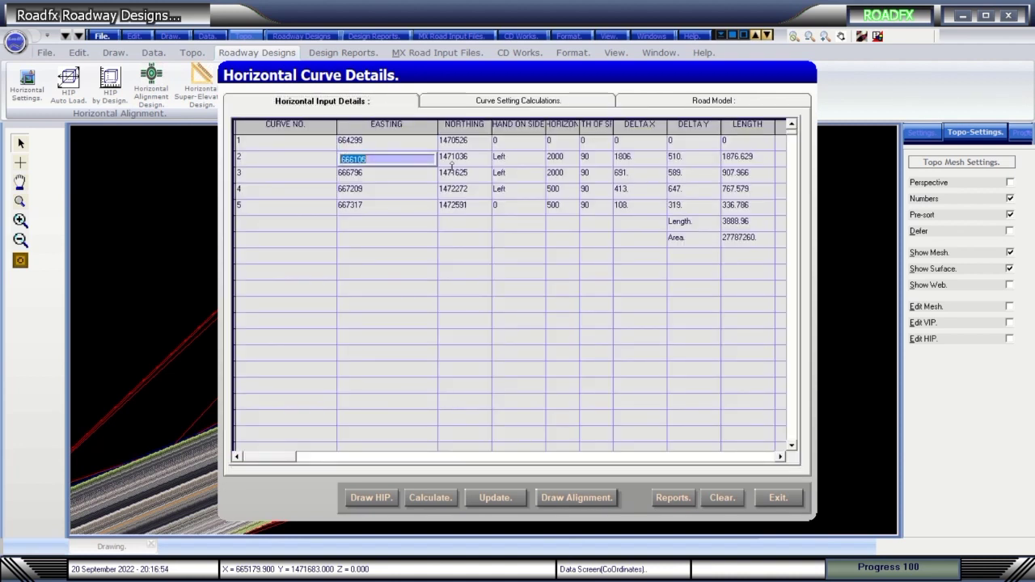
click(535, 158)
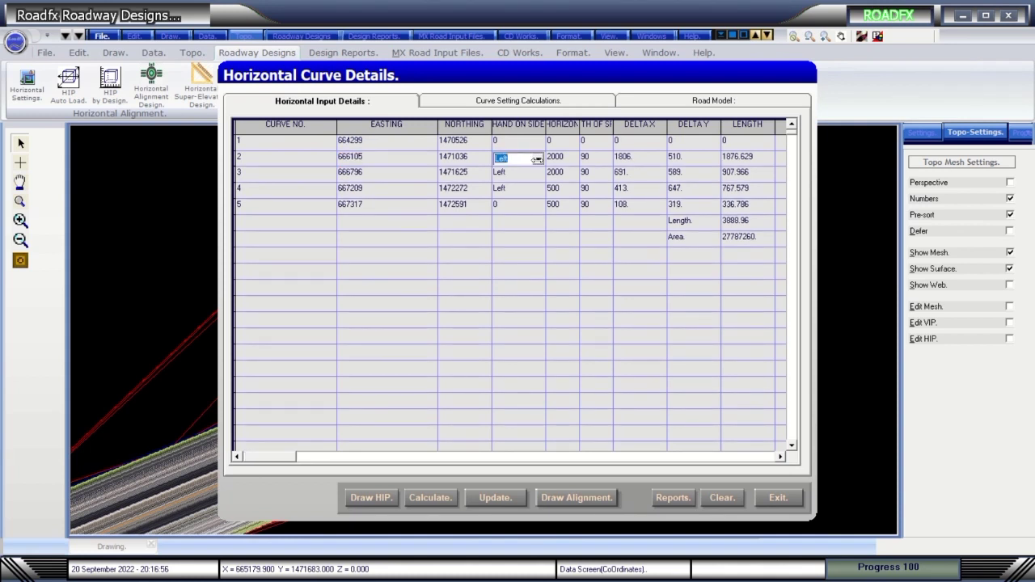
click(537, 160)
click(543, 170)
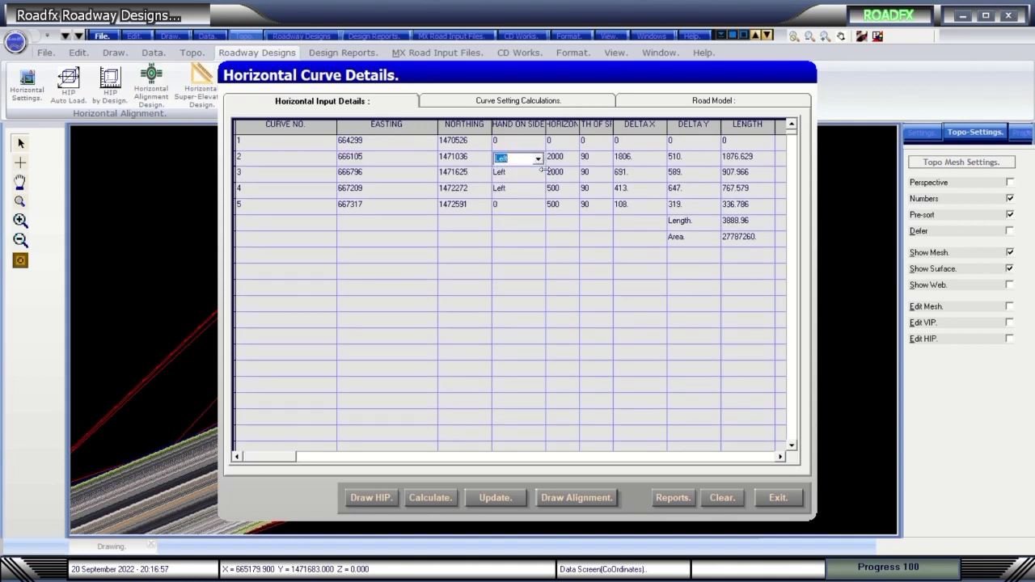
click(565, 206)
click(754, 240)
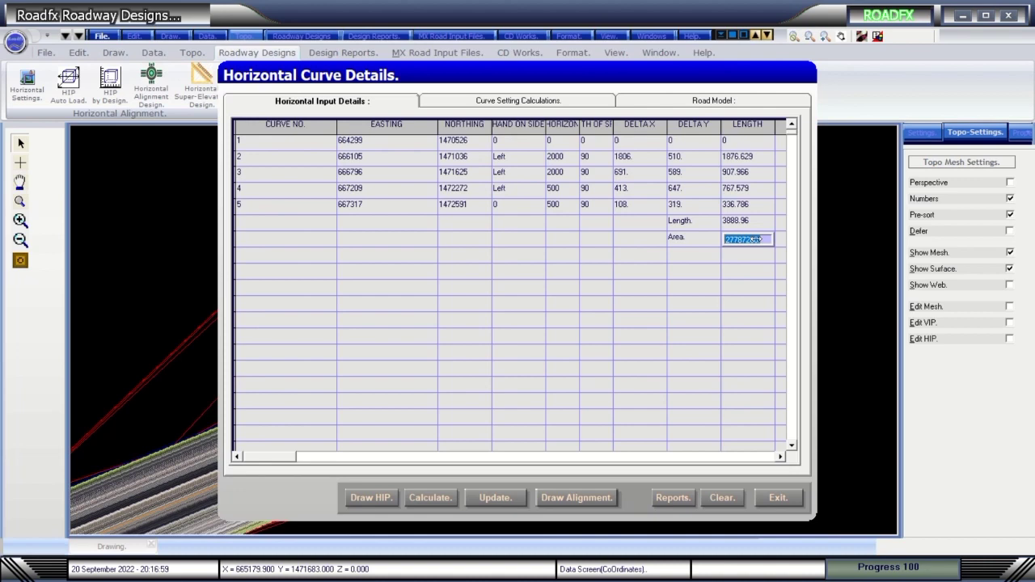
click(693, 222)
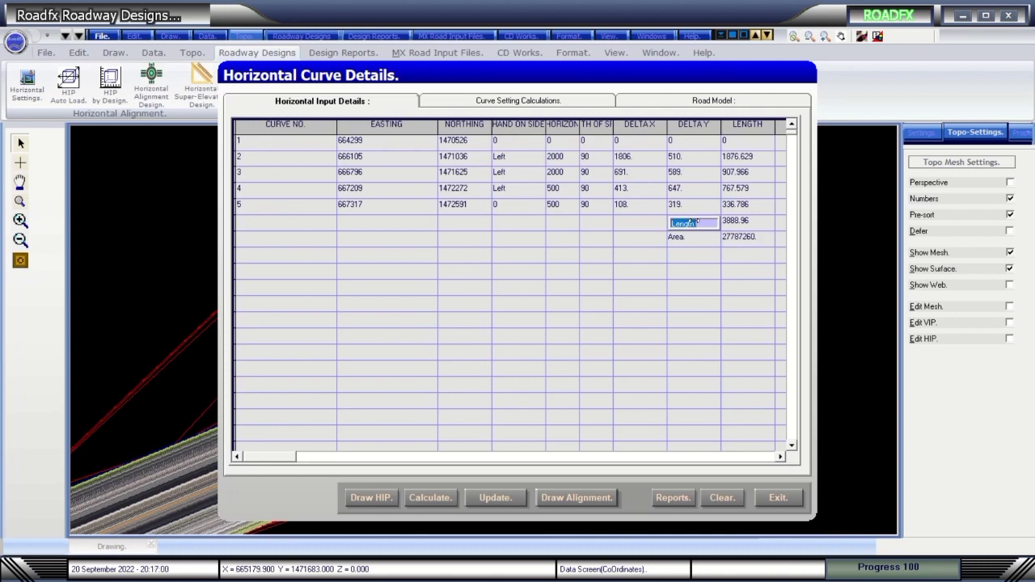
click(590, 497)
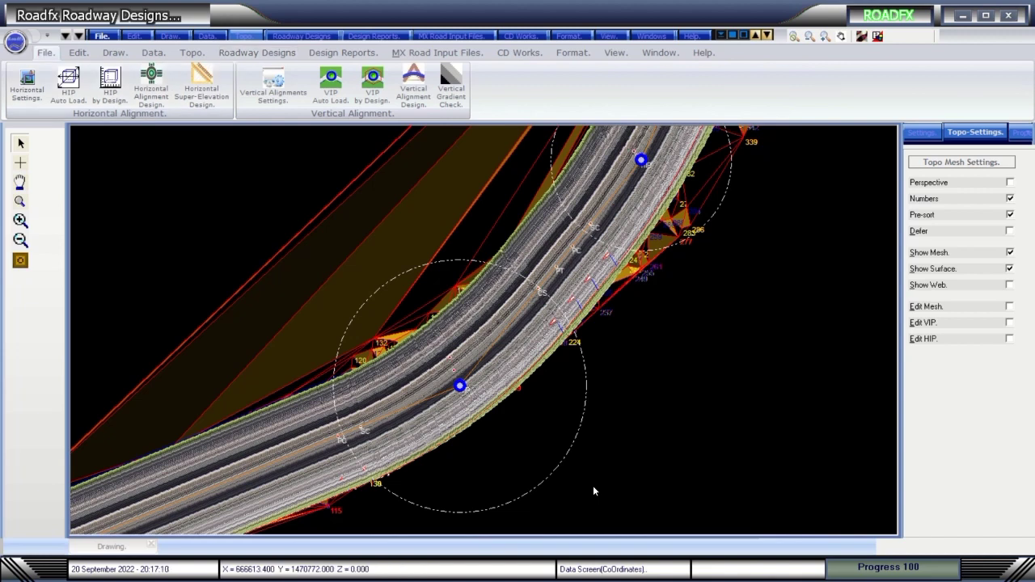
Open the super-elevation design data, then accept the vertical curve data in Roadfx Profile's Profile Design
click(209, 89)
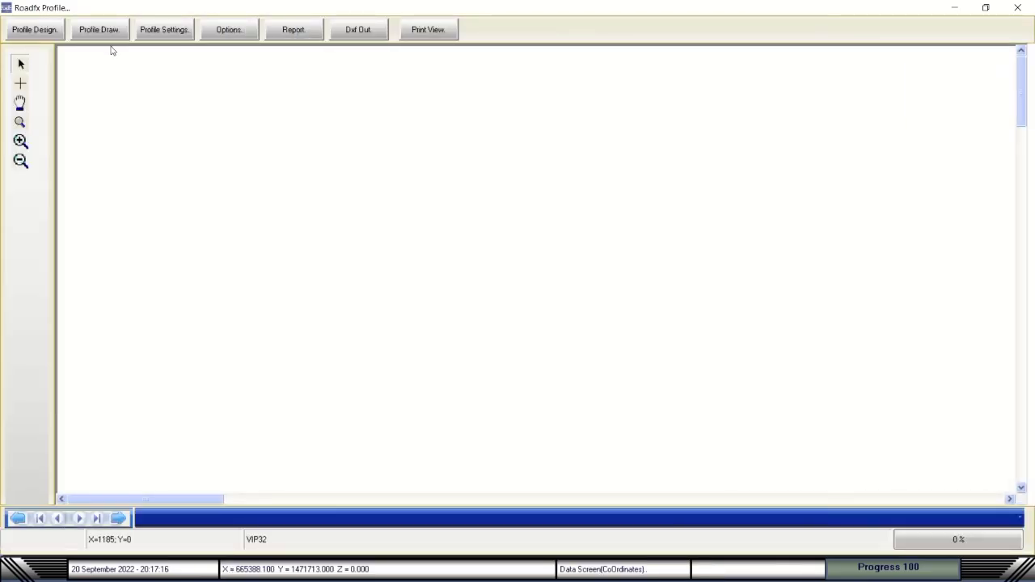
click(50, 33)
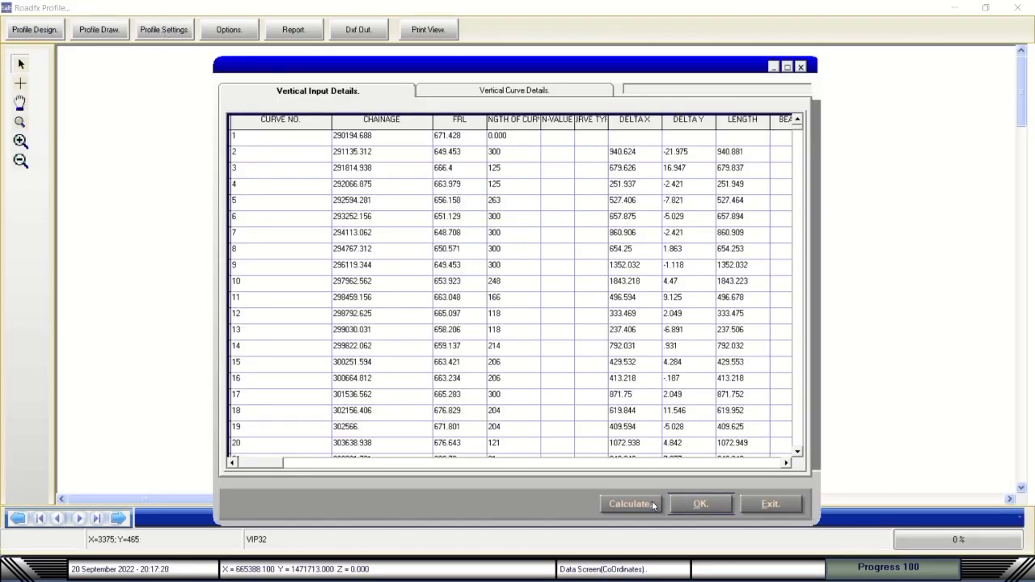
click(697, 504)
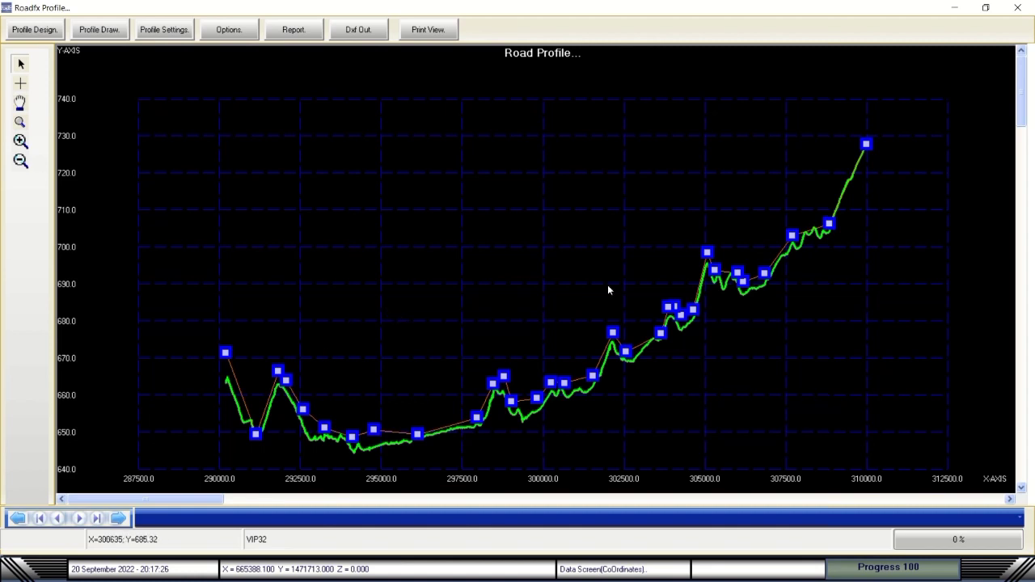
Redraw the road profile graph and let Profile Draw finish
click(105, 32)
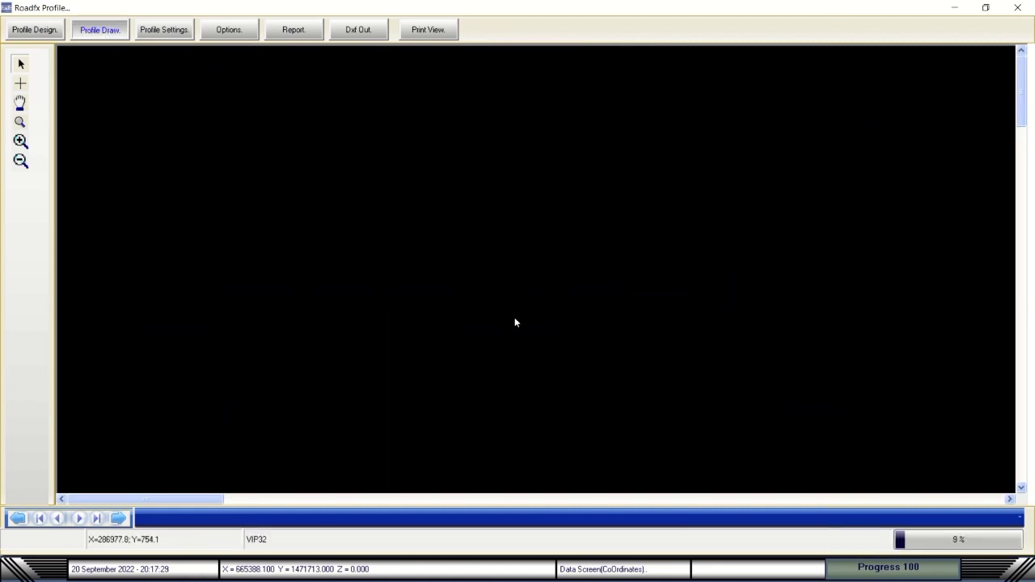
mouse_move(424, 5)
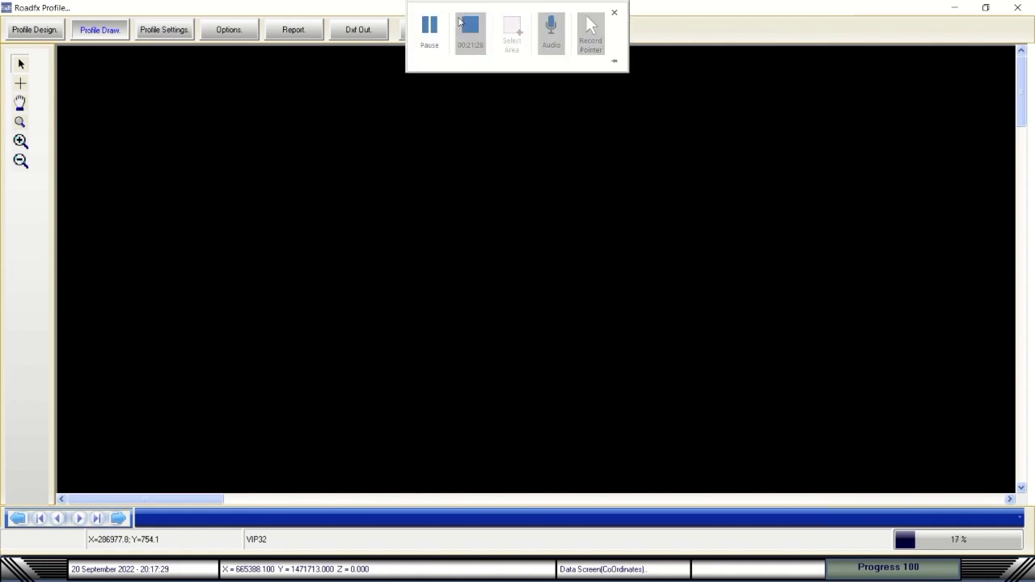
click(430, 31)
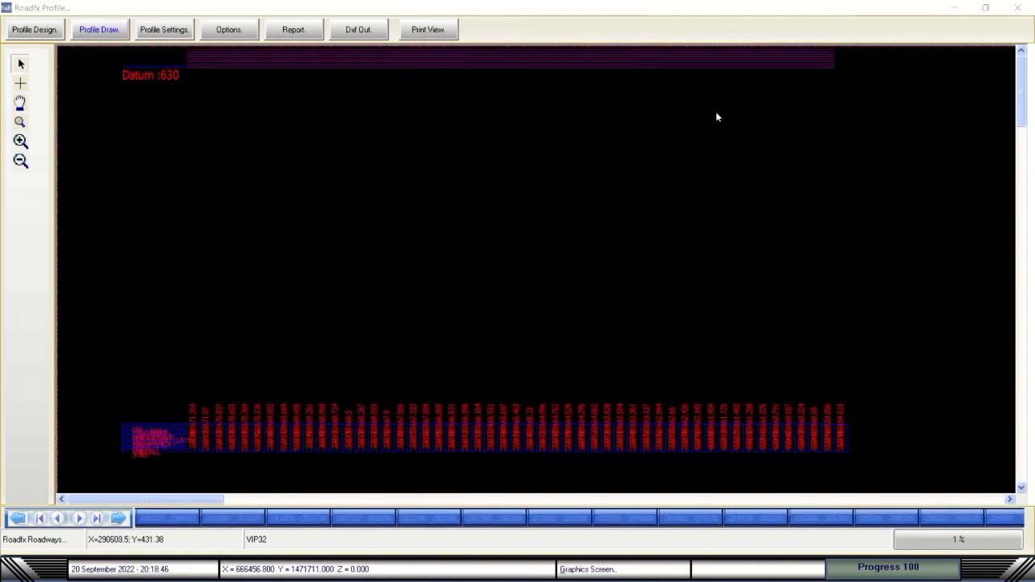
Page through the 36 layout sheets, settle on sheet 7 (chainage 293260–293760), and open the display options
click(118, 517)
click(118, 518)
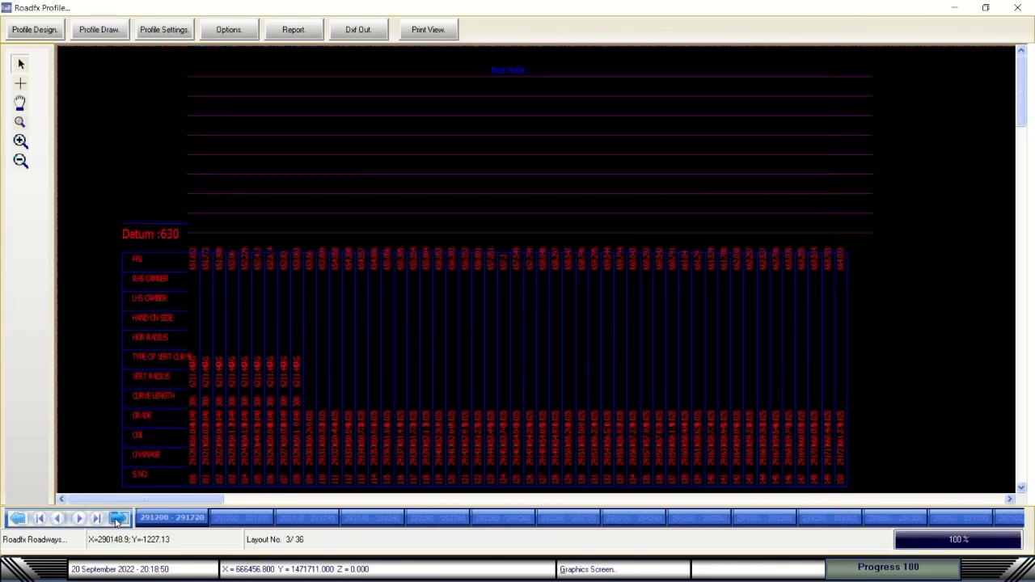
click(118, 517)
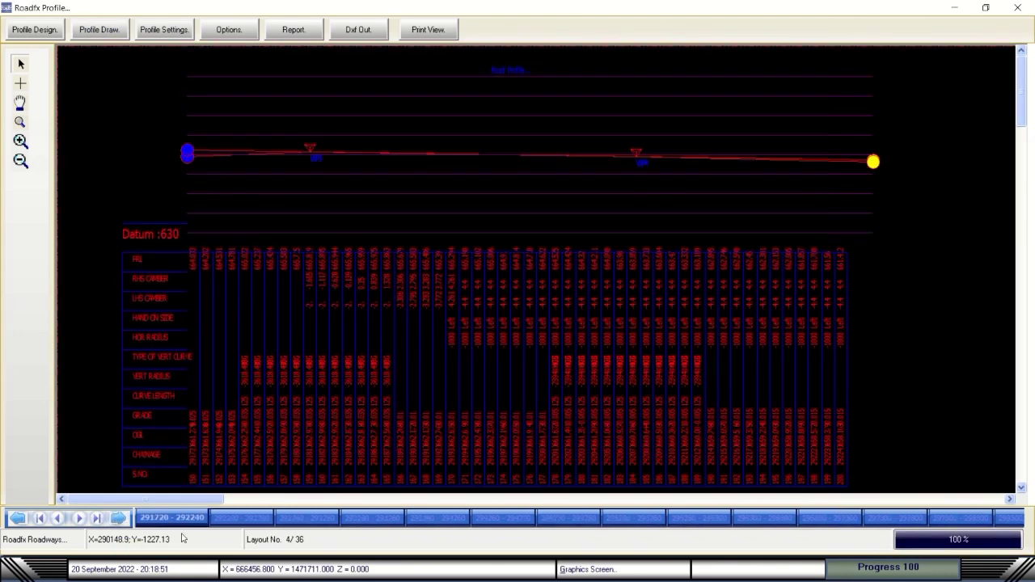
click(242, 520)
click(305, 520)
click(378, 521)
click(436, 520)
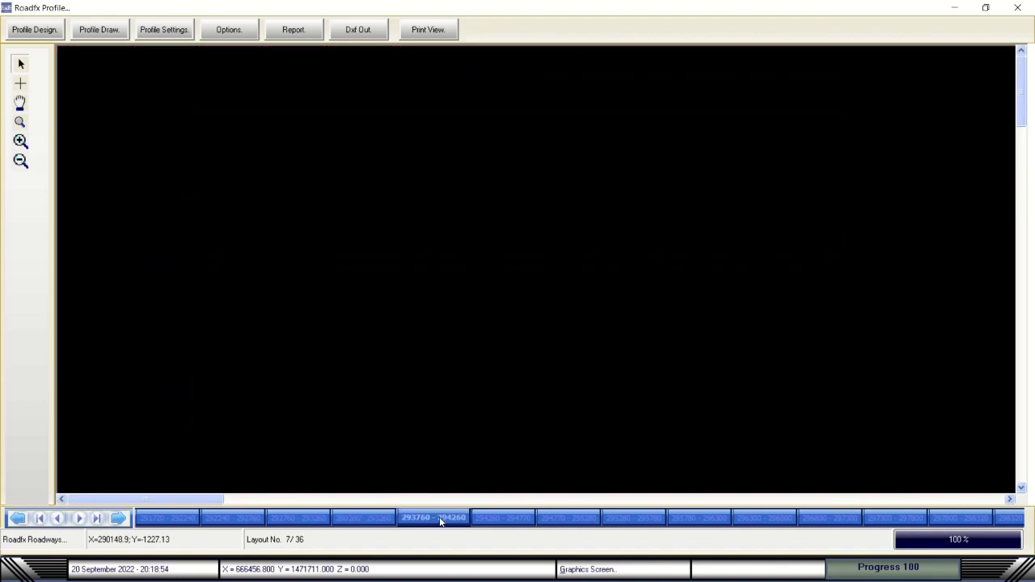
click(564, 521)
click(636, 519)
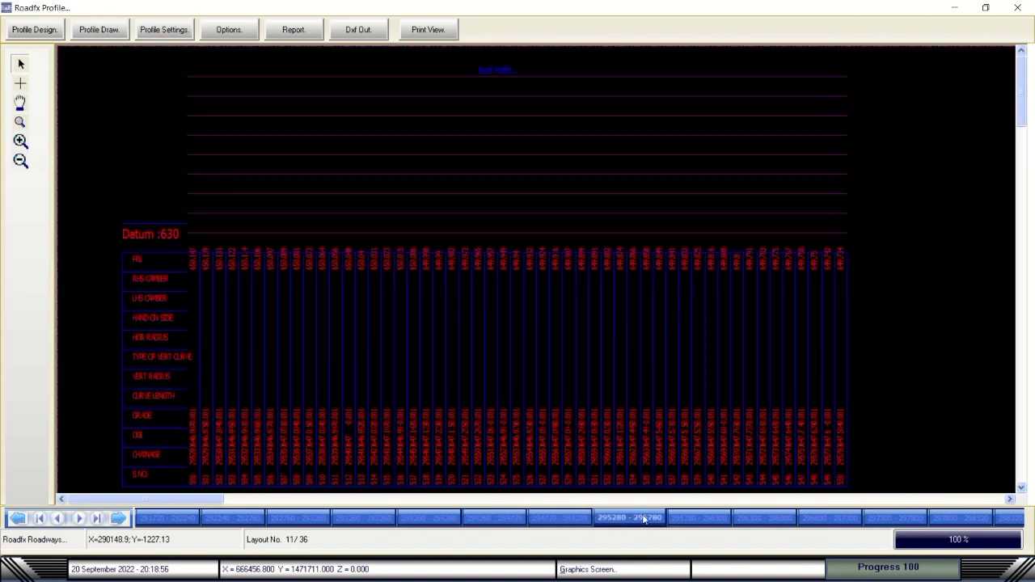
click(695, 520)
click(758, 519)
click(828, 515)
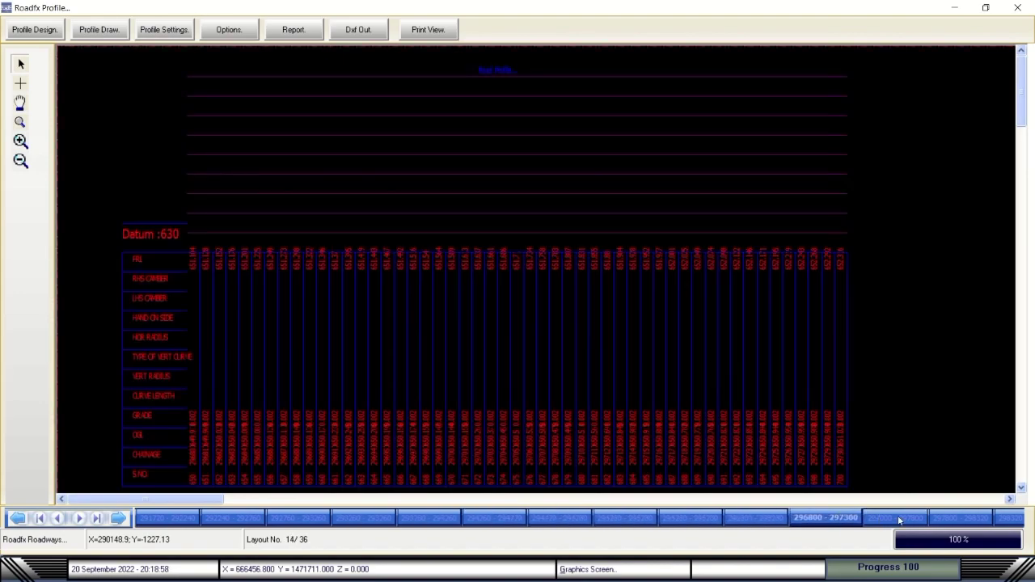
click(889, 518)
click(117, 520)
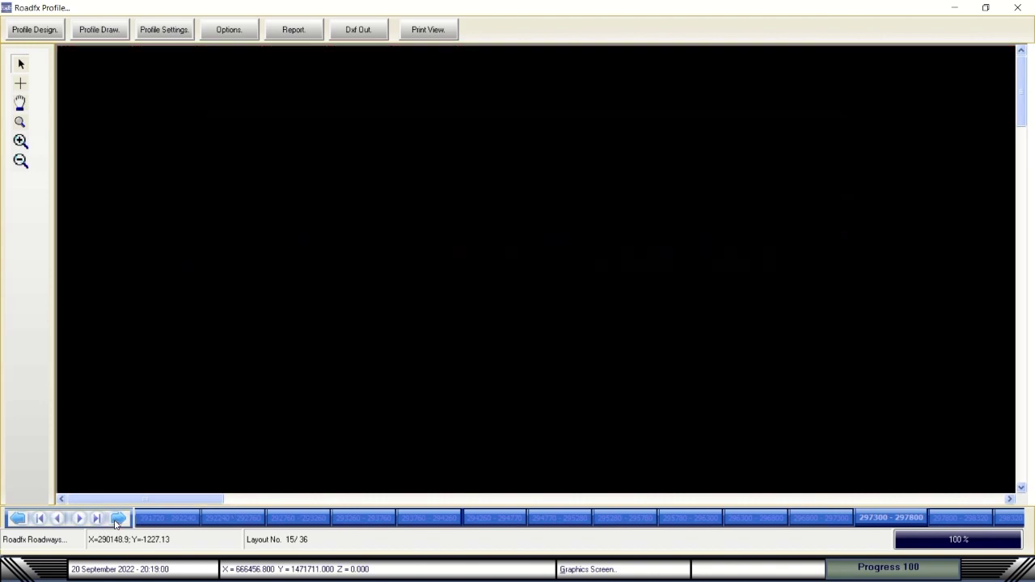
click(117, 520)
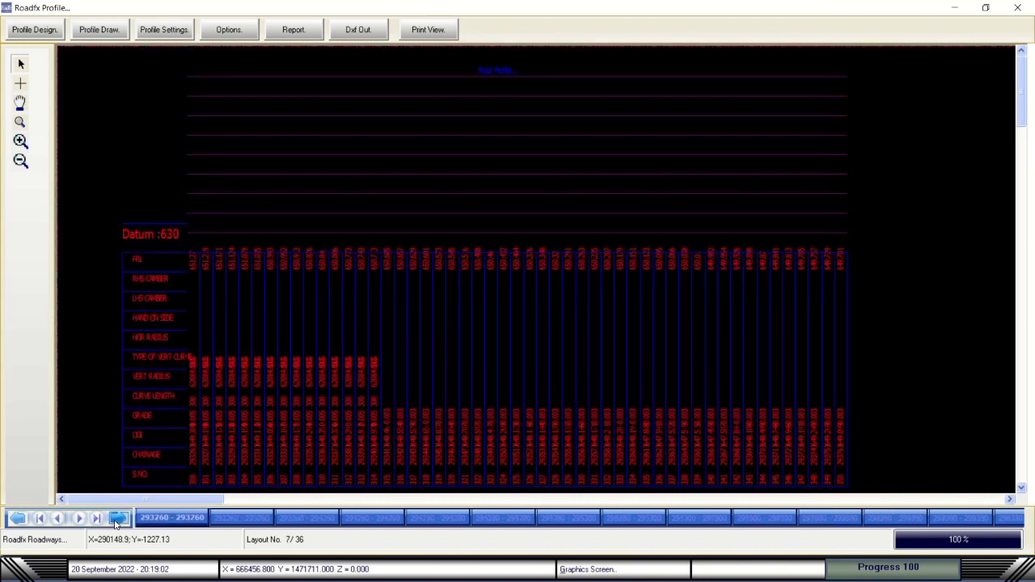
click(224, 32)
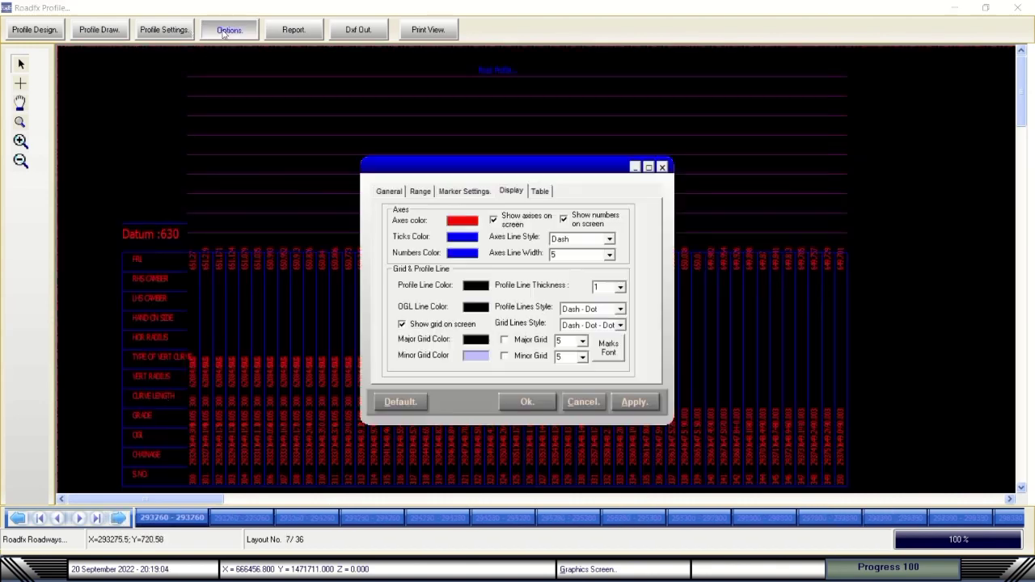
Restore default display settings, advance to layout sheet 10 (294770–295280), and open the Vertical Input Details table
click(394, 402)
click(522, 402)
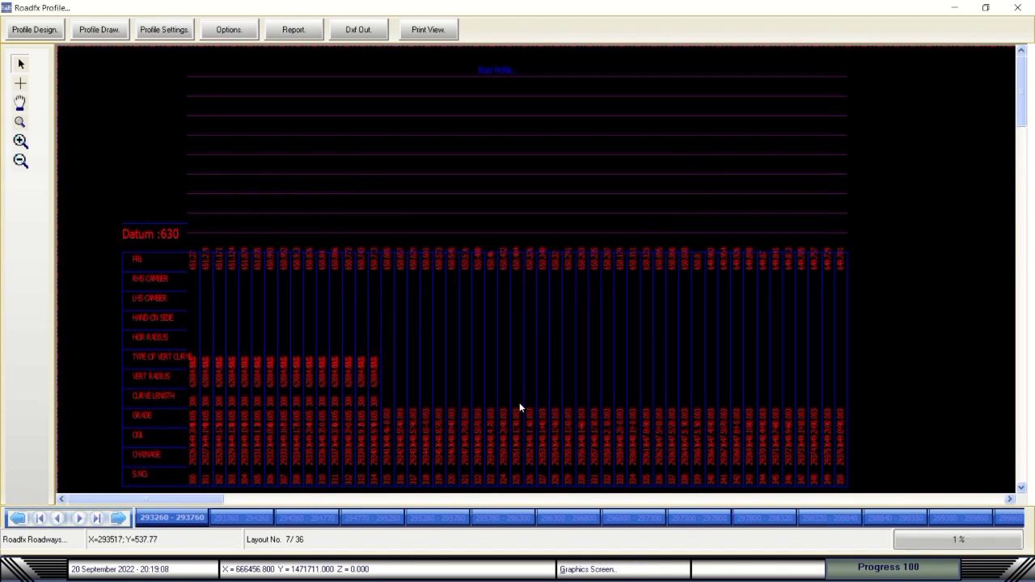
click(117, 518)
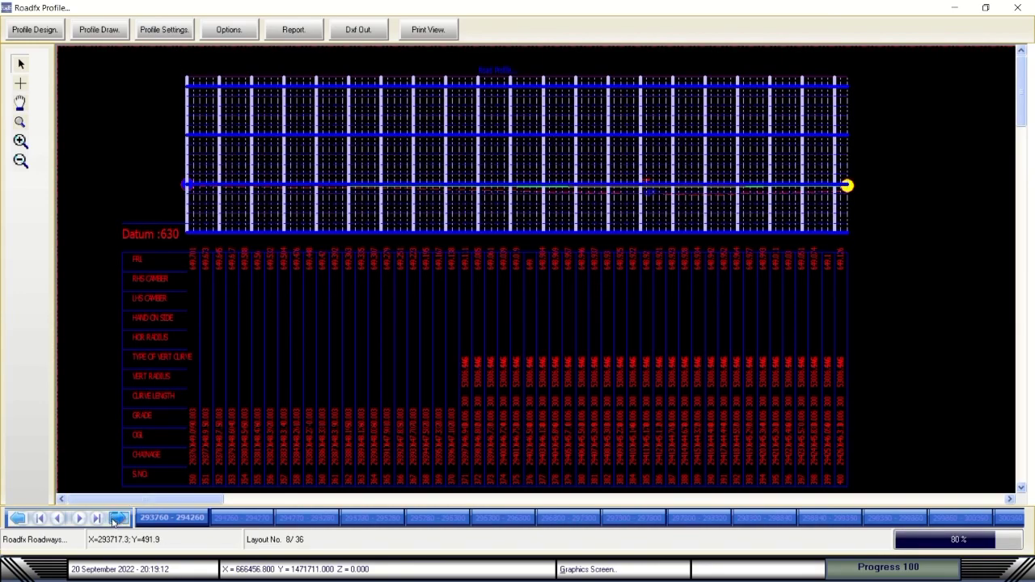
click(114, 521)
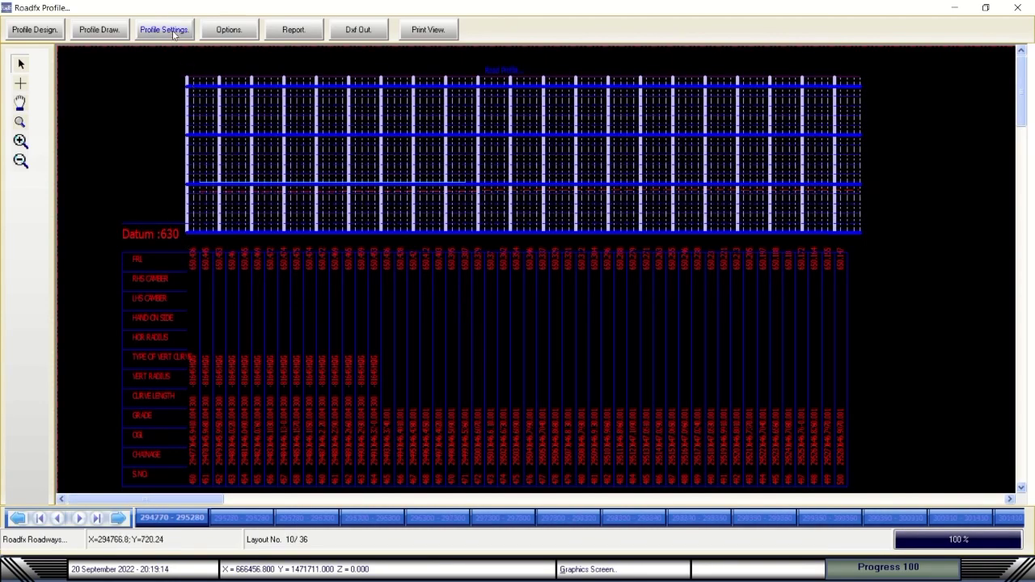
click(164, 30)
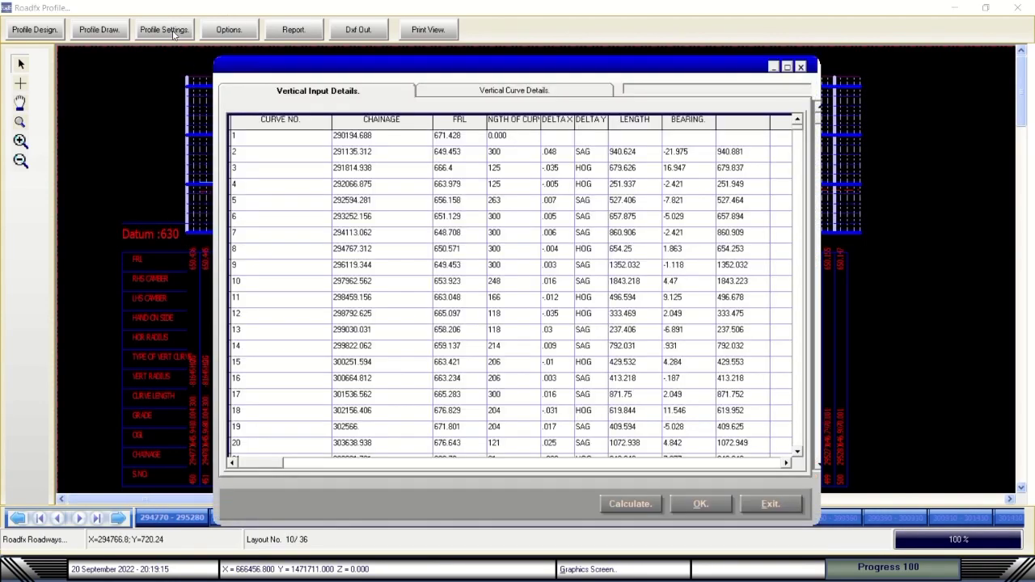
Check the datum level and vertical scale, then set the profile view to White Screen Full View
click(483, 95)
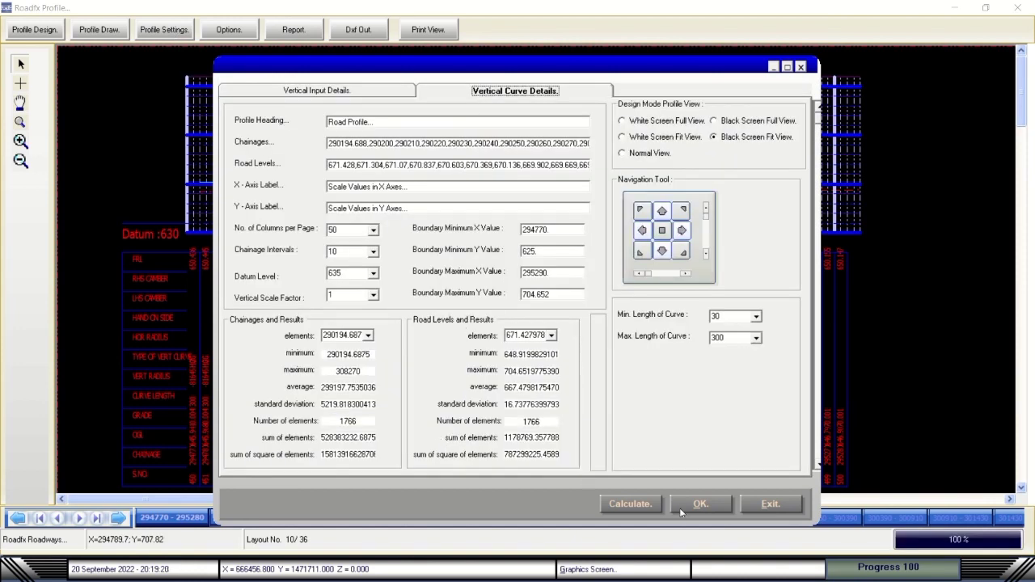
click(359, 271)
click(357, 296)
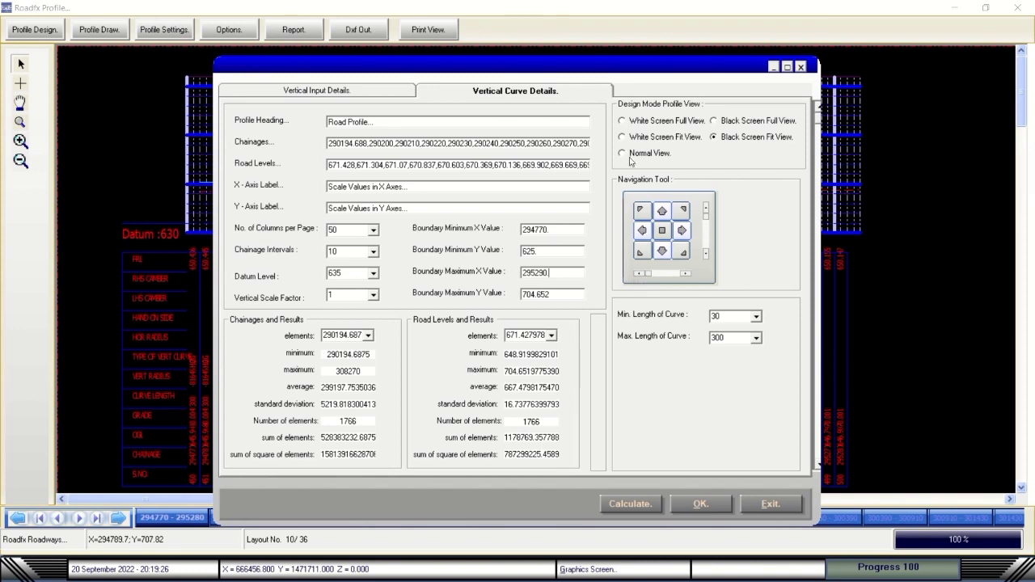
click(629, 123)
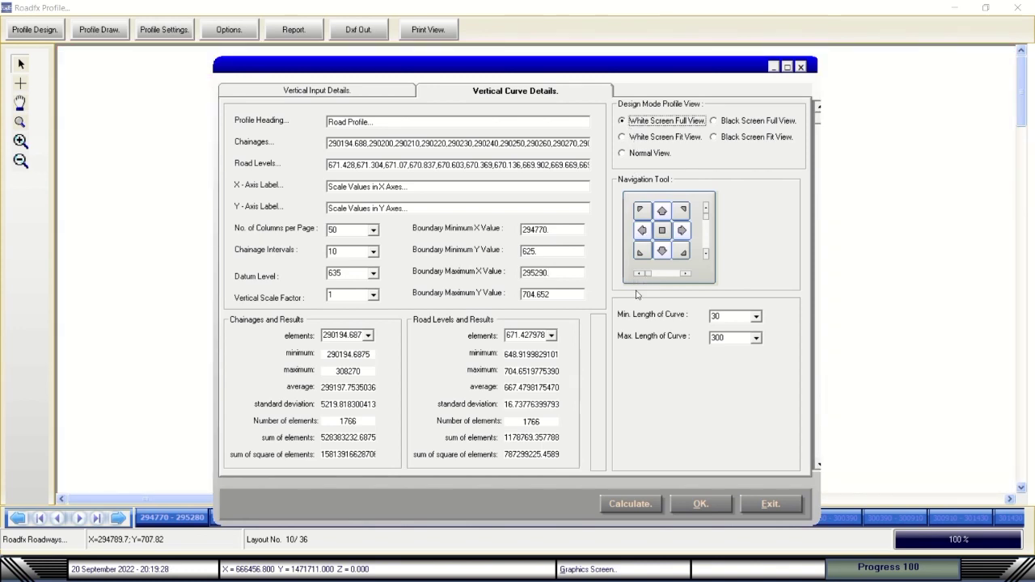
click(680, 502)
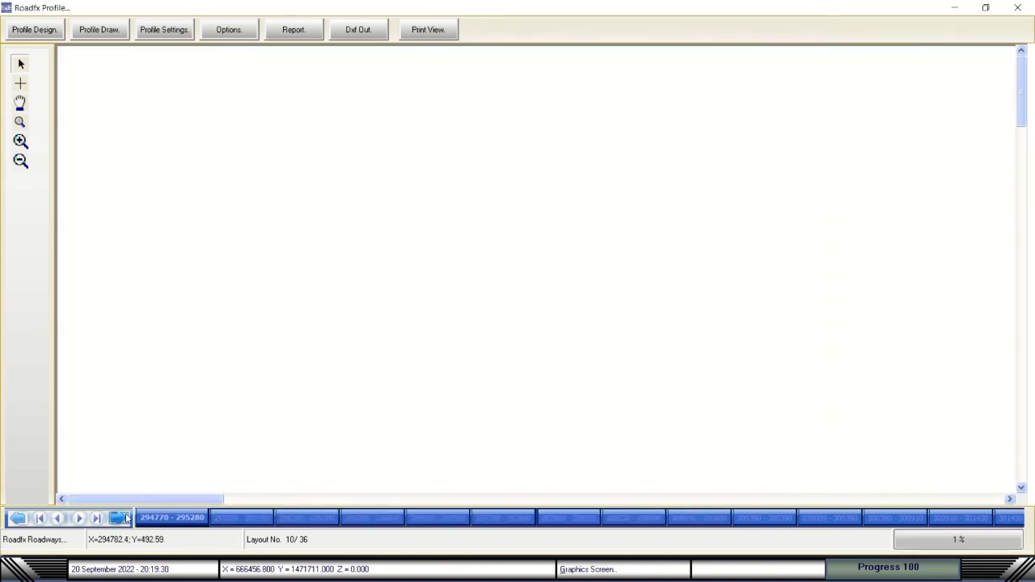
Advance to the next chainage sheet and redraw the road profile graph
click(119, 519)
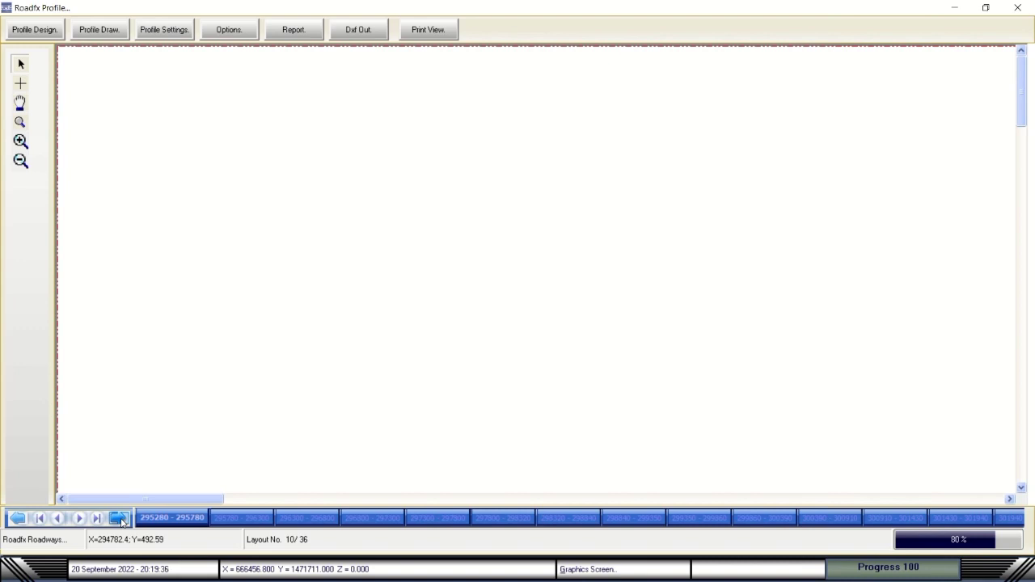
mouse_move(450, 8)
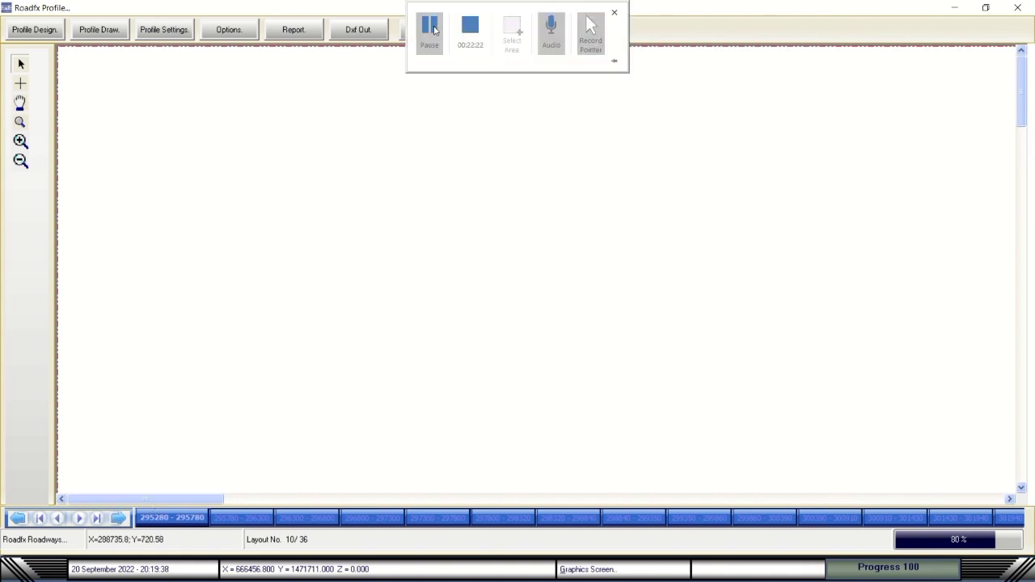
click(433, 30)
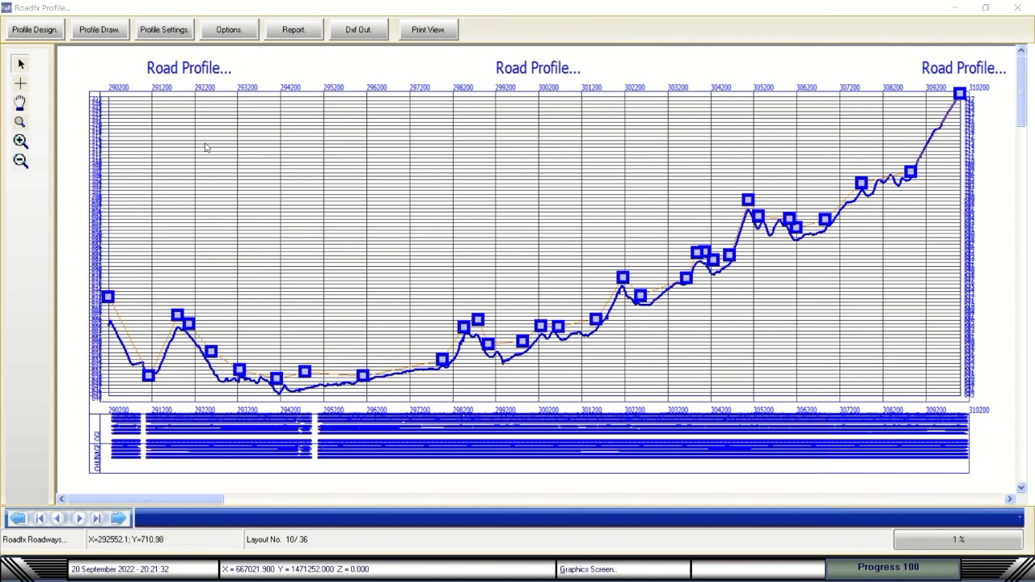
click(100, 30)
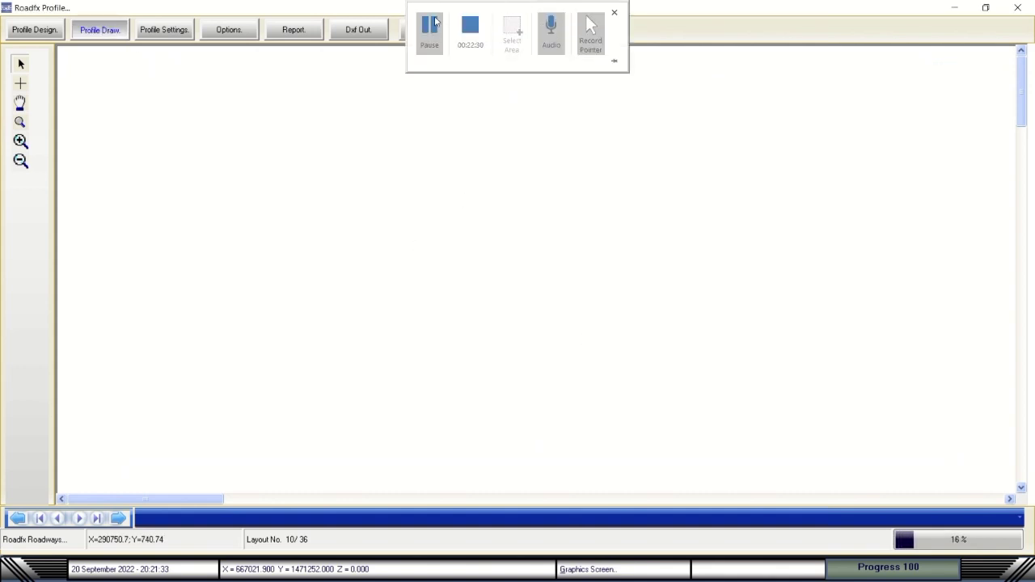
Page forward through the layout sheets to the one for chainage 300390–300910
click(429, 16)
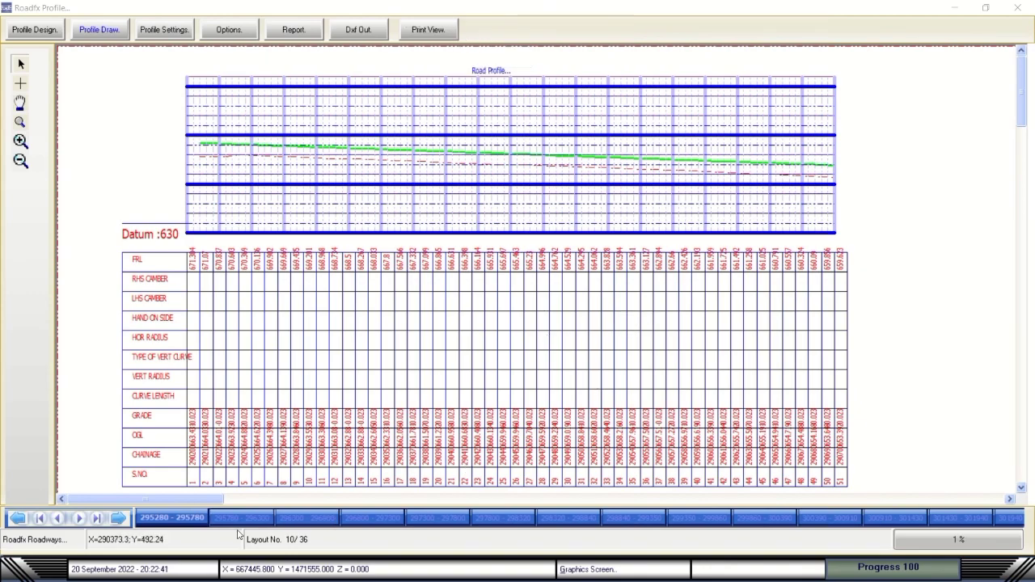
click(120, 519)
click(119, 519)
click(120, 519)
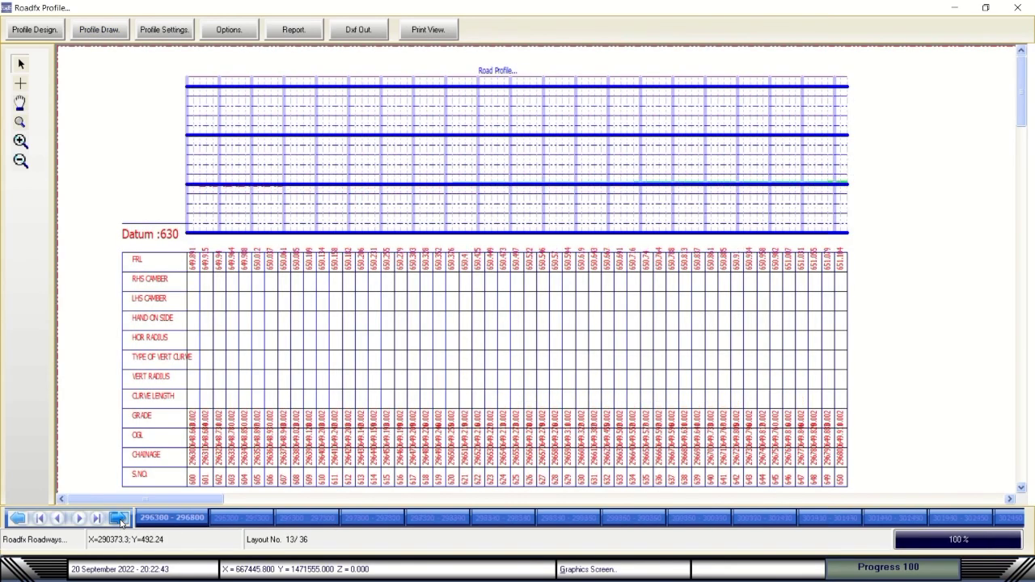
click(119, 519)
click(120, 519)
click(120, 519)
click(119, 519)
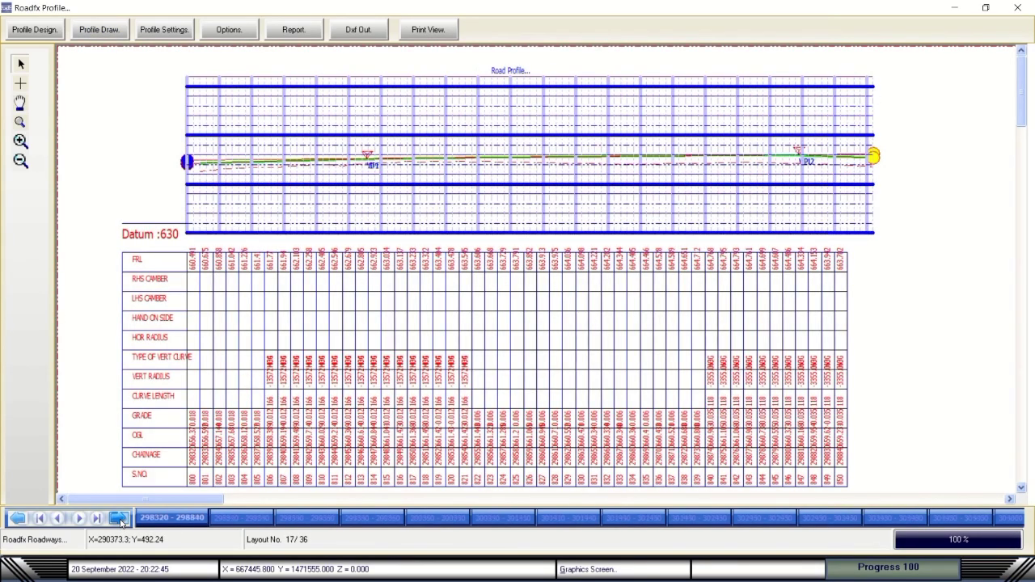
click(120, 519)
click(119, 519)
click(120, 519)
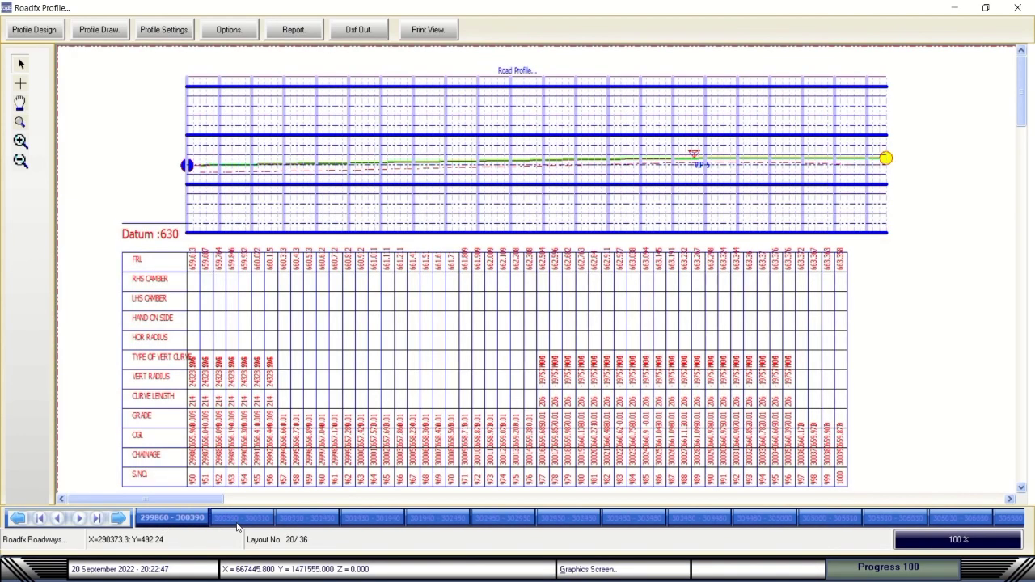
Step through the chainage tabs from 300390–300910 onward past 305510–306030
click(239, 519)
click(307, 519)
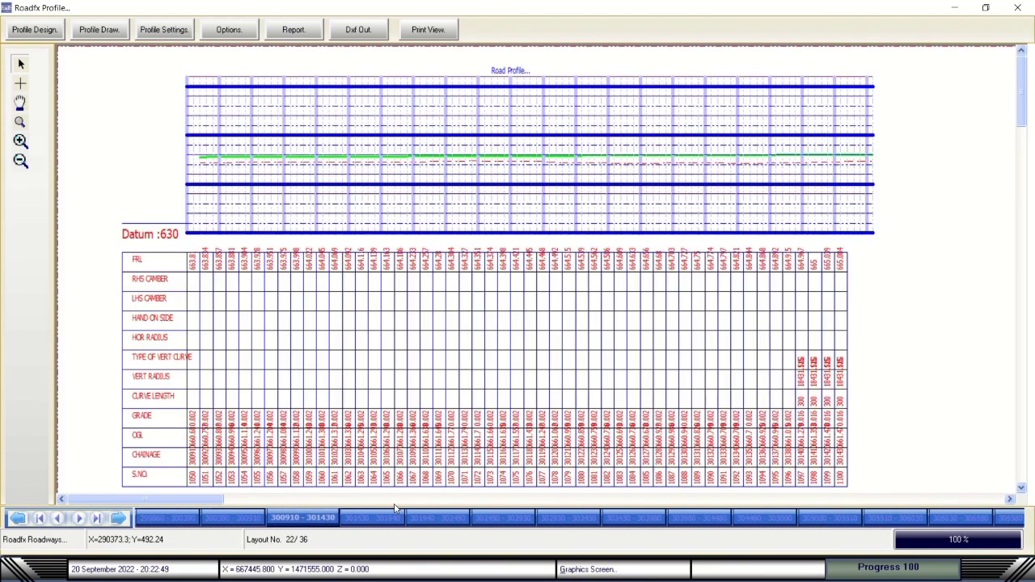
click(375, 519)
click(441, 519)
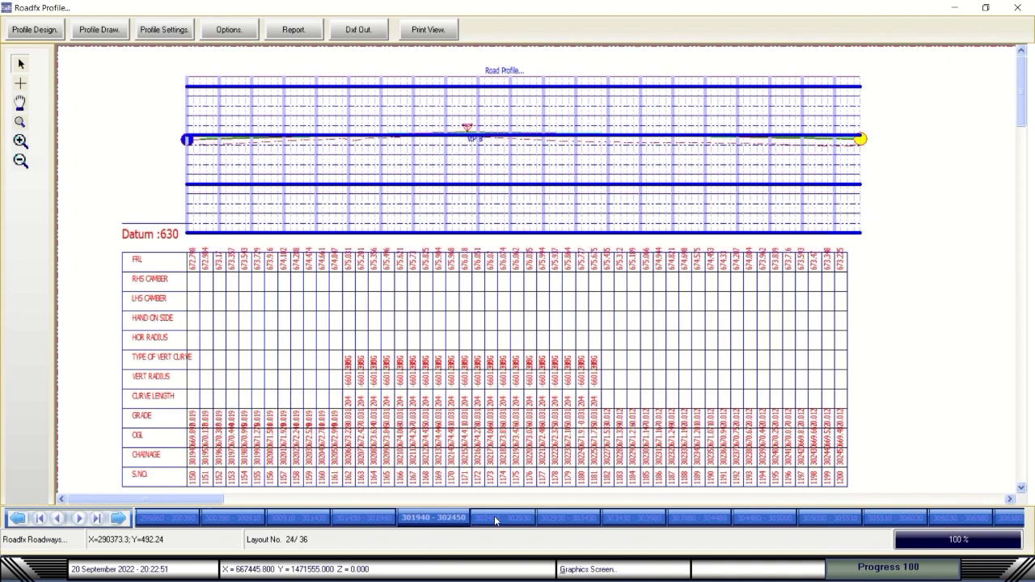
click(505, 518)
click(570, 518)
click(634, 519)
click(708, 517)
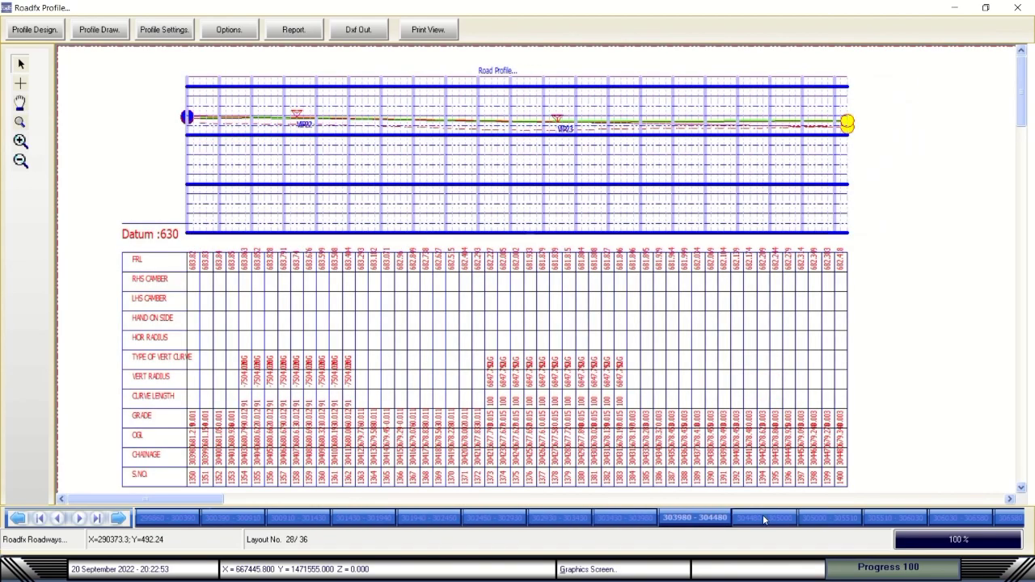
click(763, 518)
click(836, 518)
click(897, 517)
click(952, 515)
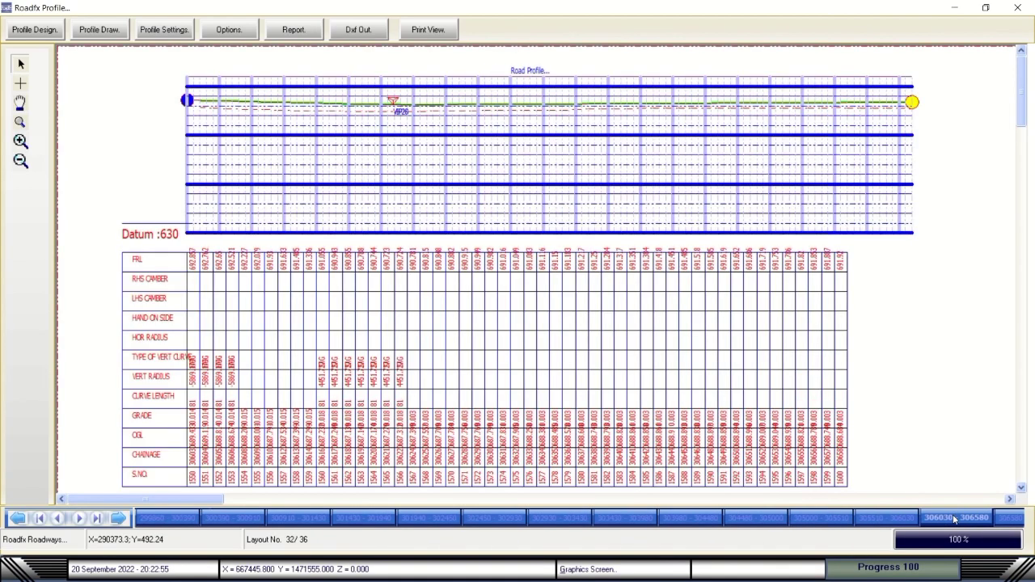
Jump to the last sheet, 308120–308260, then step back through the tabs to 304480–305000
click(119, 518)
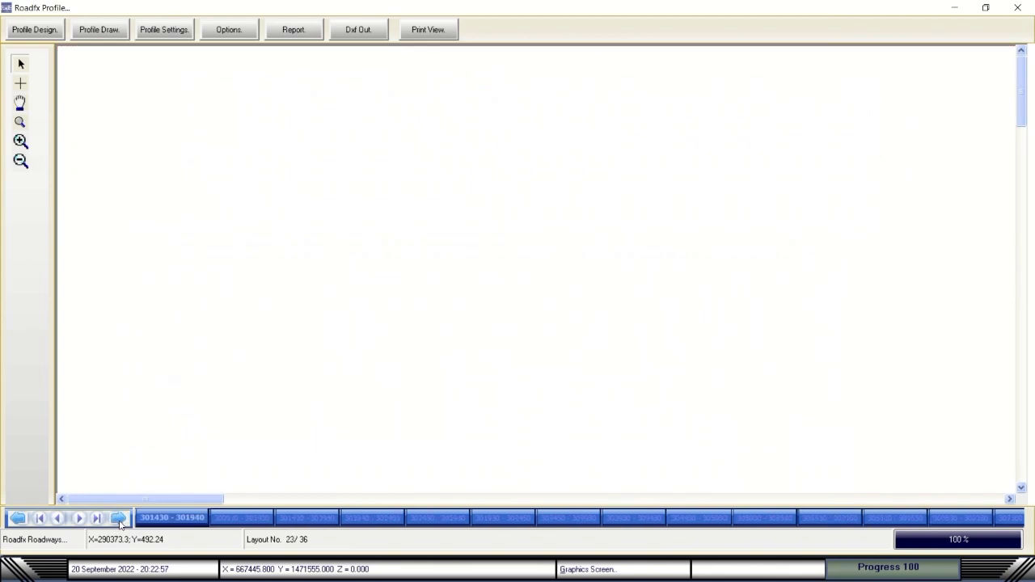
click(119, 518)
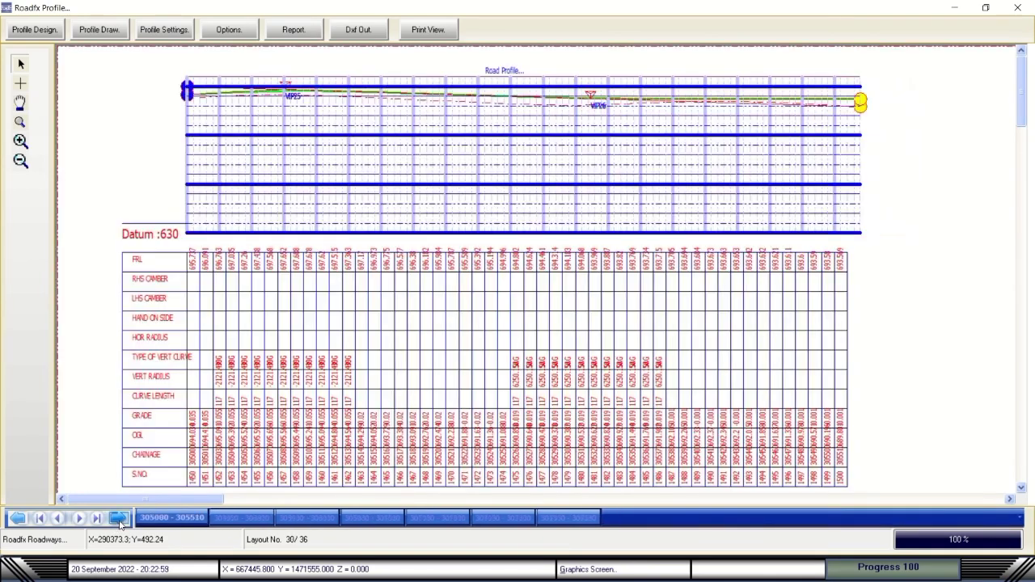
click(563, 518)
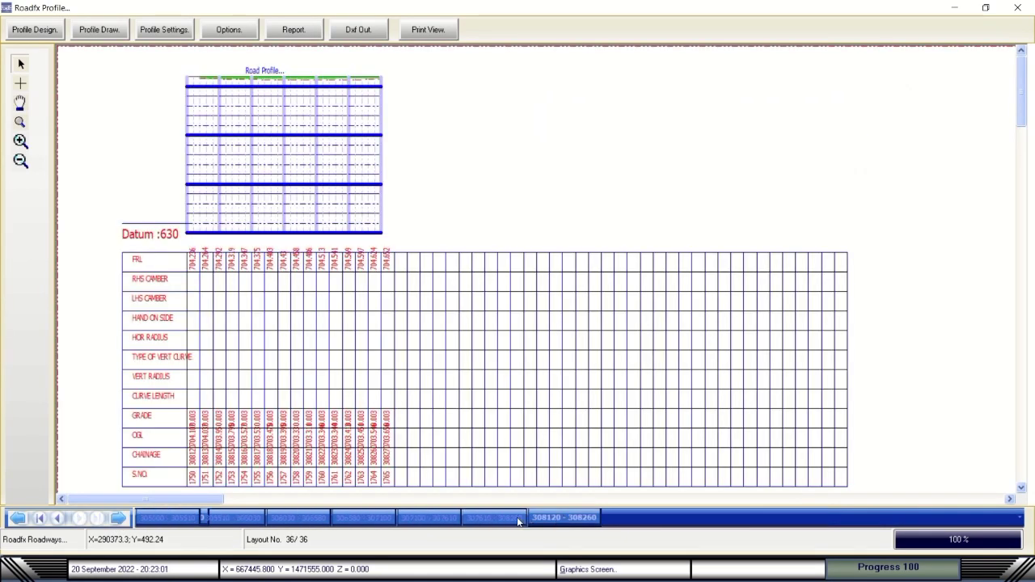
click(518, 520)
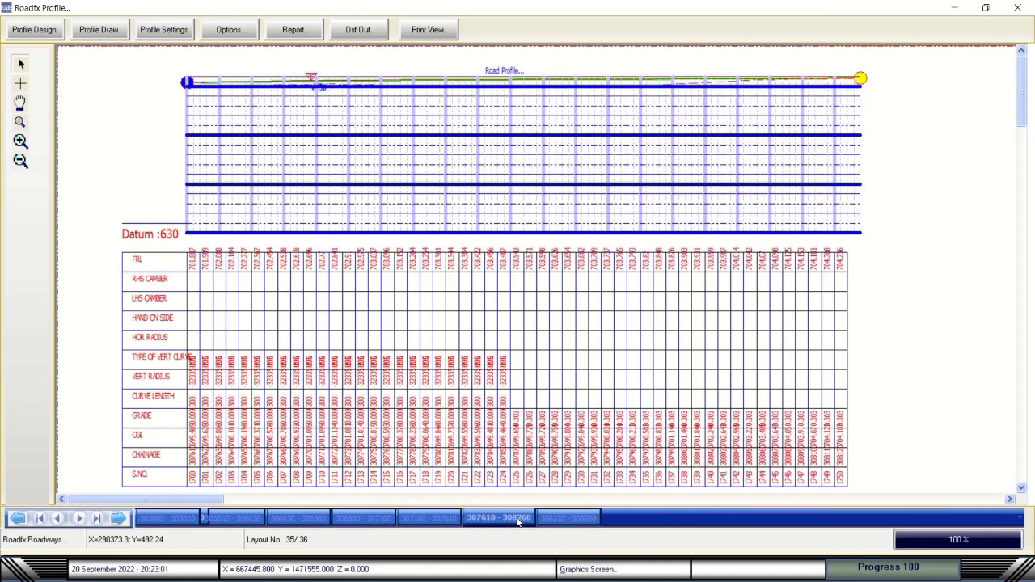
click(417, 521)
click(378, 520)
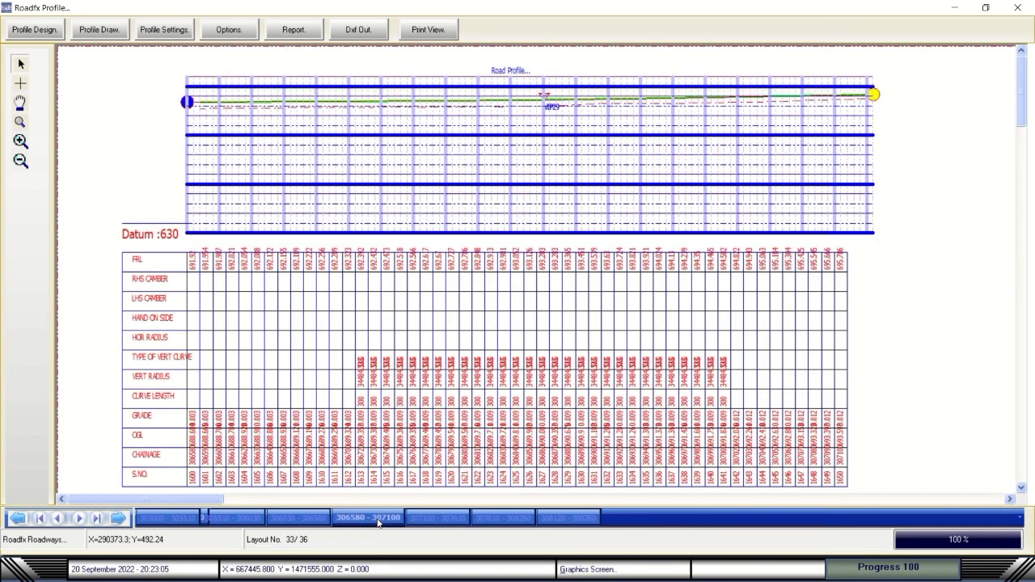
click(286, 518)
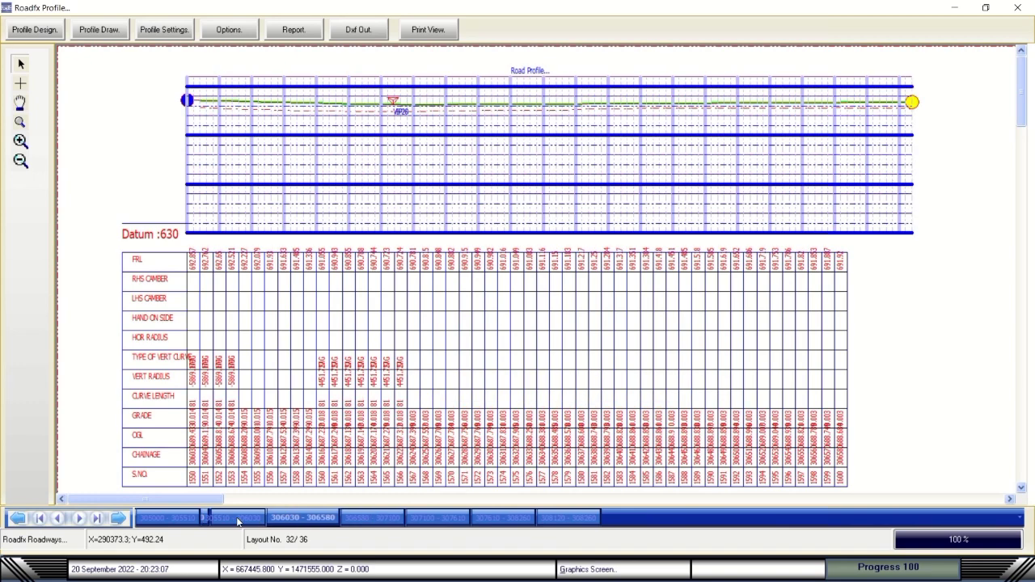
click(237, 518)
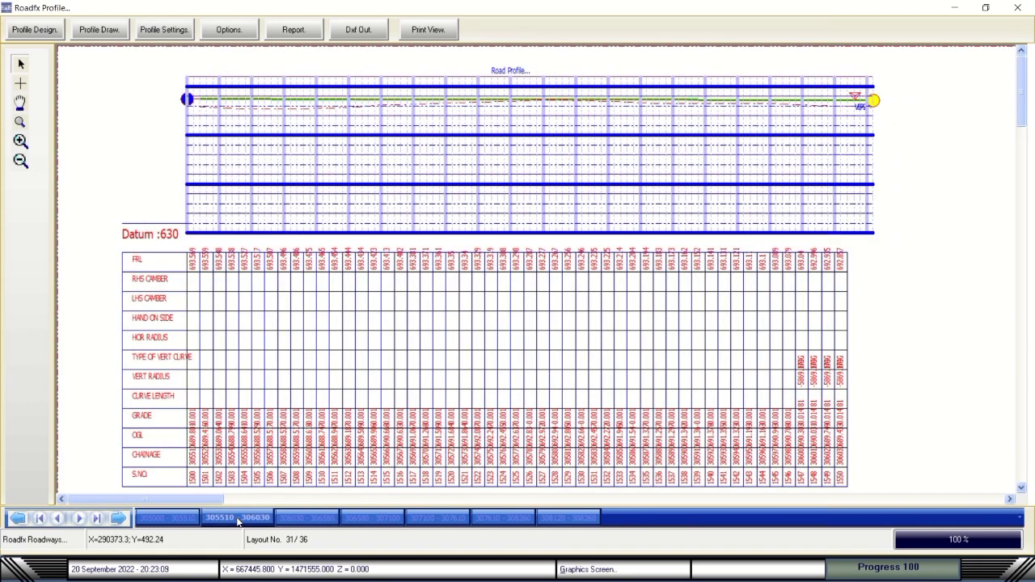
click(59, 519)
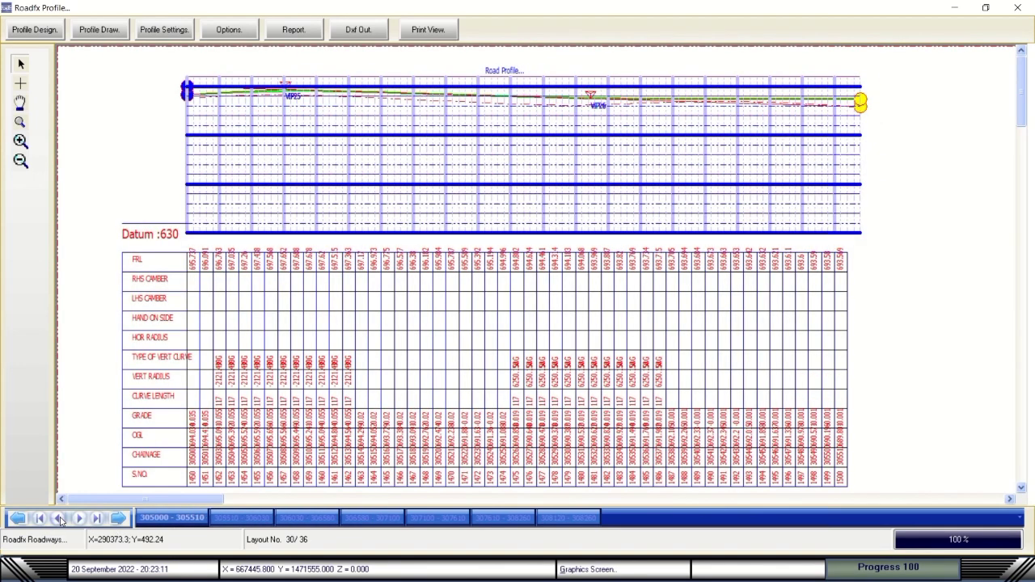
click(16, 520)
Page back to layout sheet 12 of 36, chainage 295780–296300
click(15, 520)
click(16, 520)
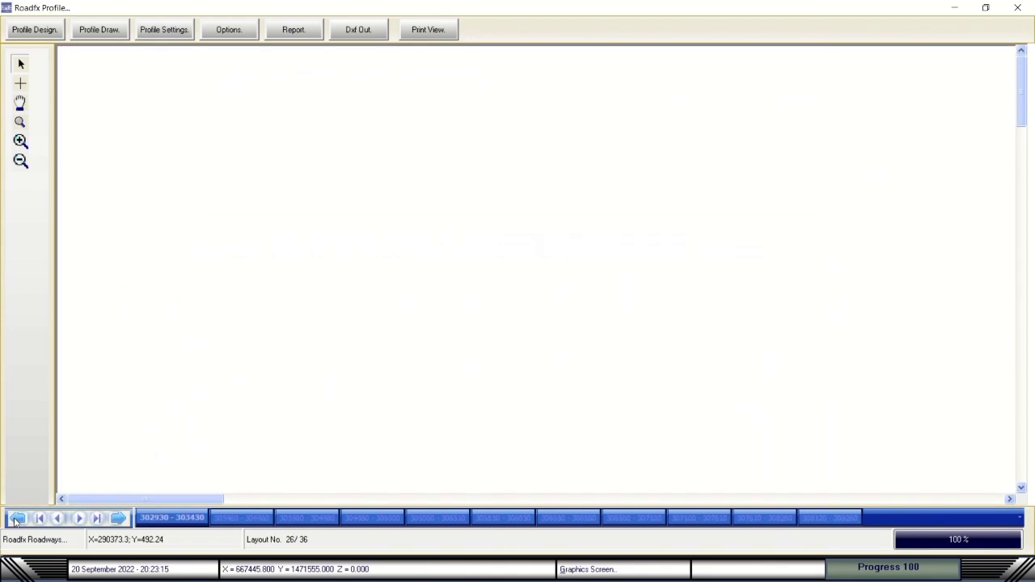
click(15, 520)
click(15, 520)
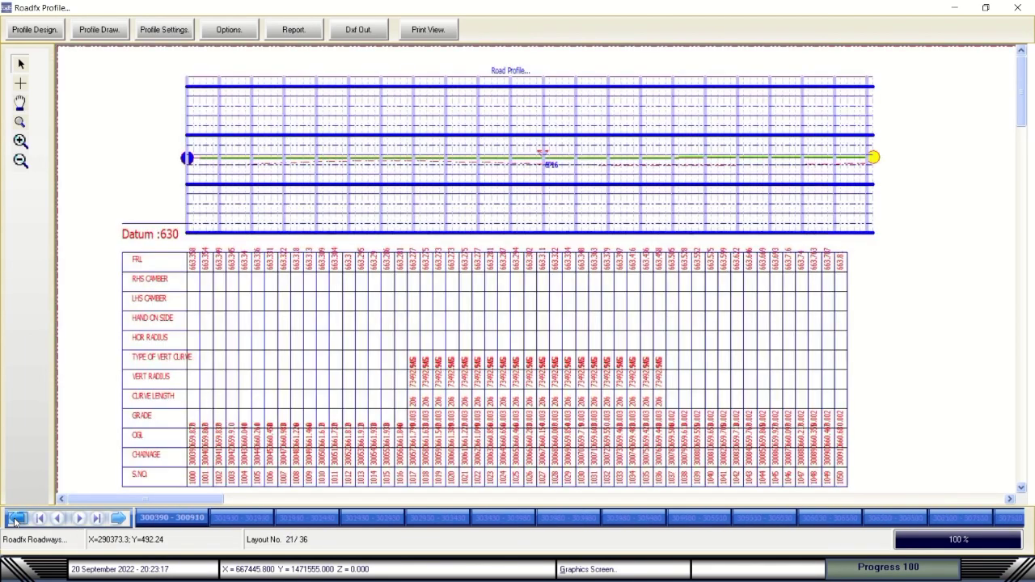
click(15, 520)
click(16, 520)
click(16, 520)
click(16, 520)
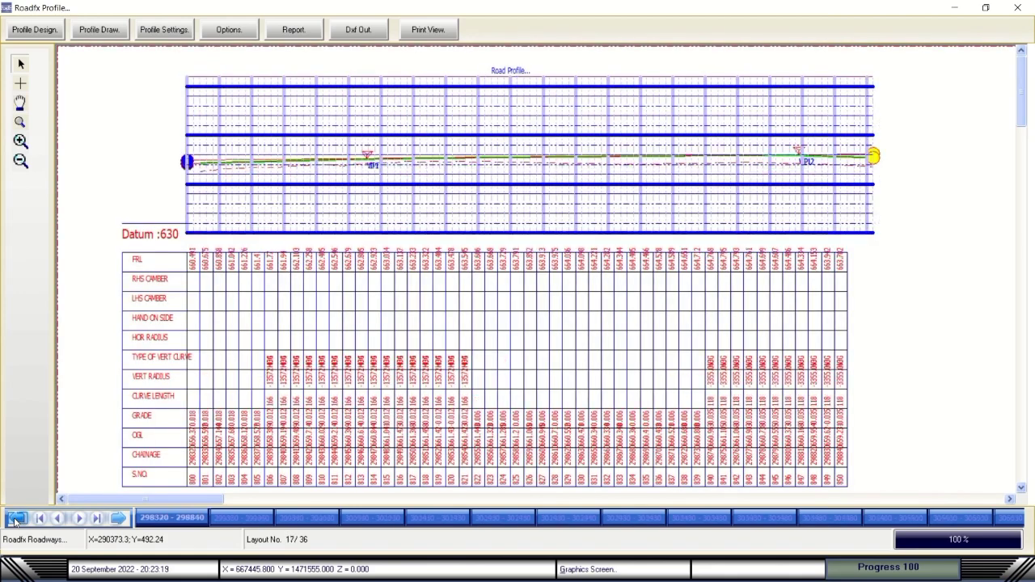
click(15, 520)
click(15, 520)
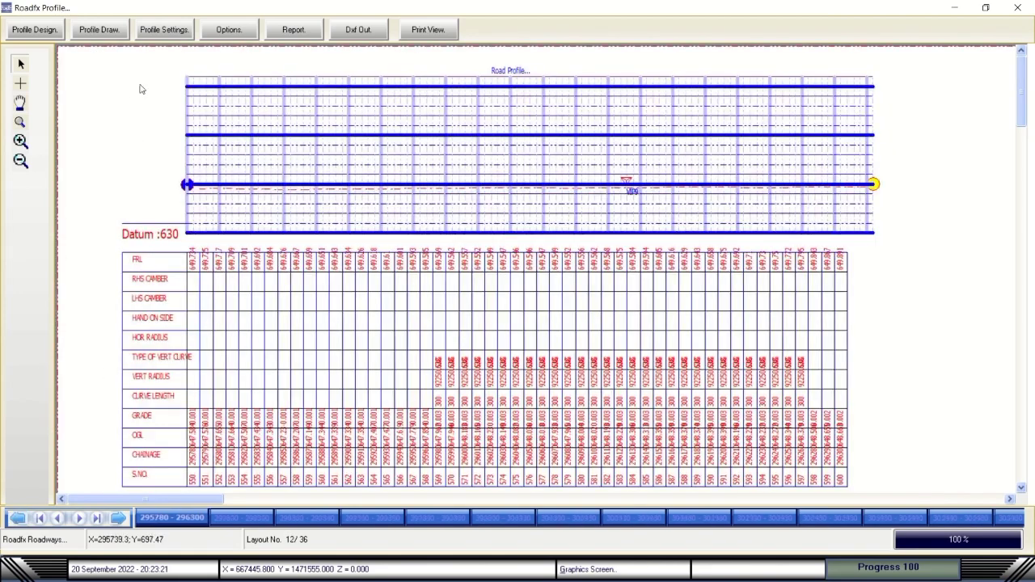
Switch the profile display to Normal View in Profile Settings and apply it
click(164, 30)
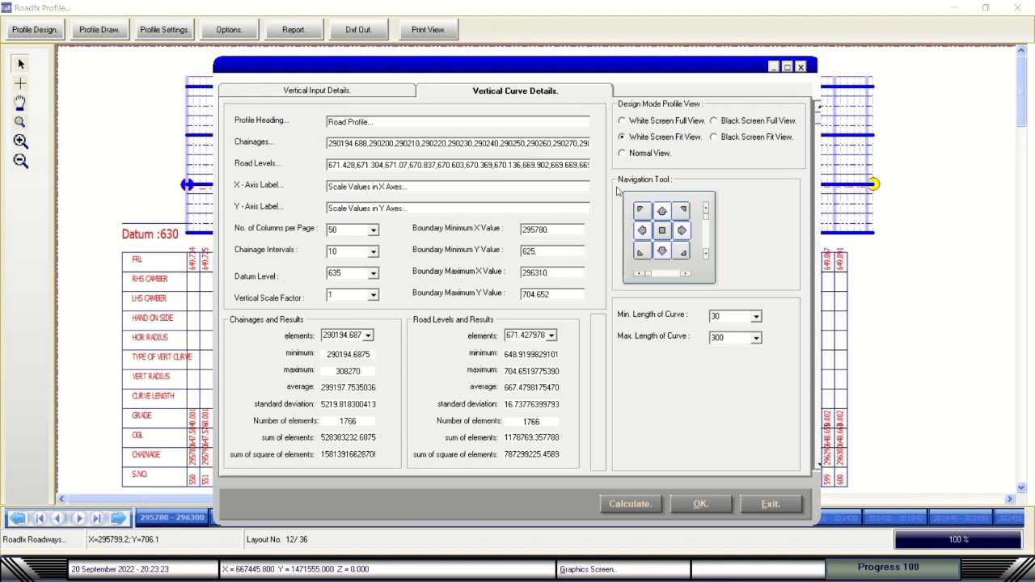
click(658, 154)
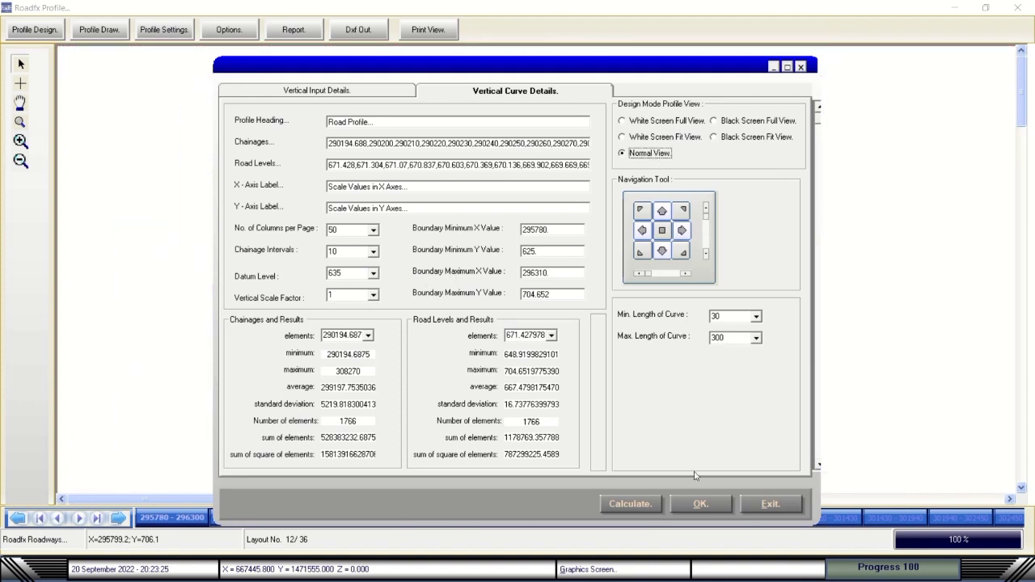
click(702, 506)
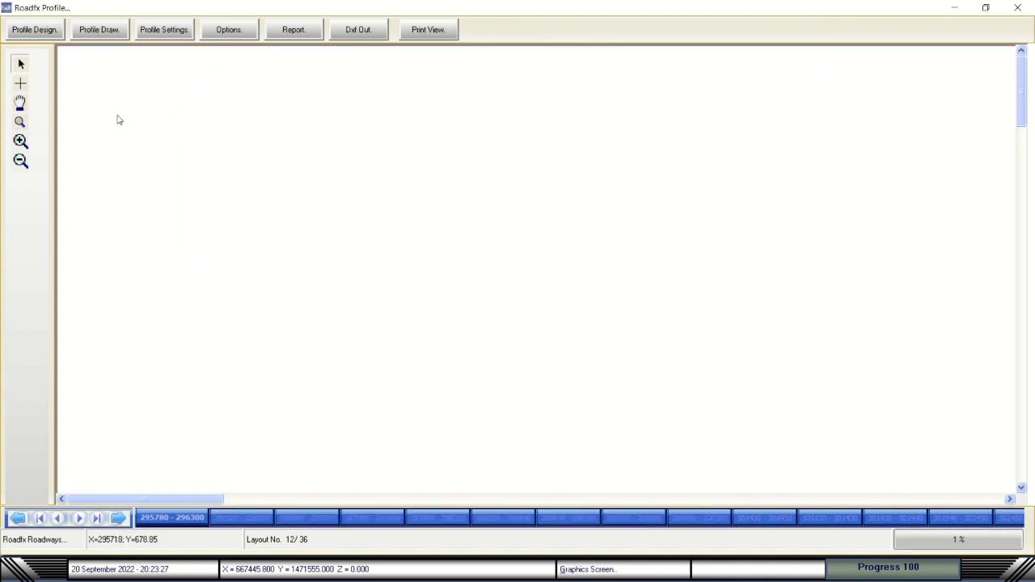
Advance to sheet 14 (296800–297300), draw the road profile graph, and regenerate the layout sheets
click(118, 519)
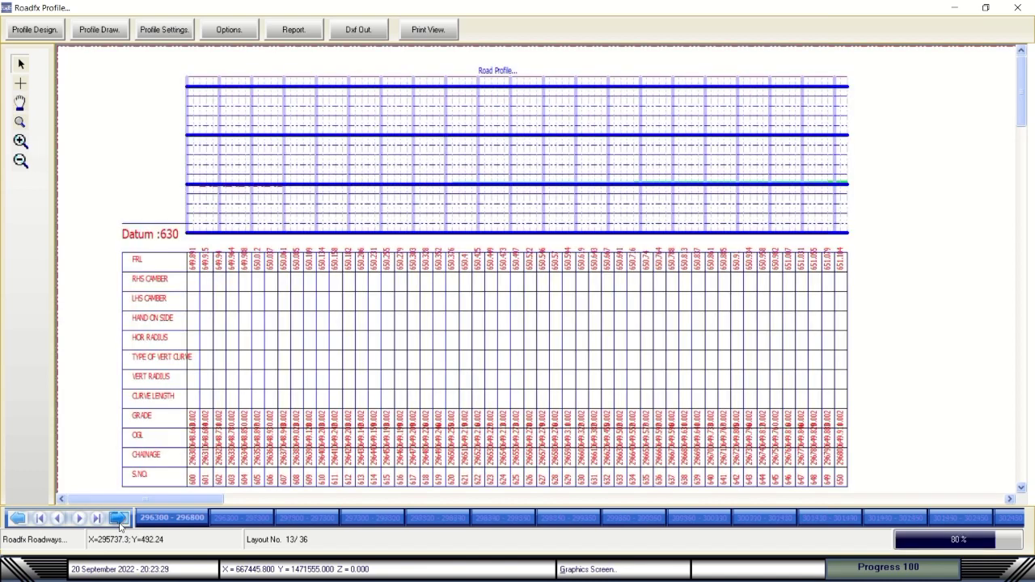
click(119, 518)
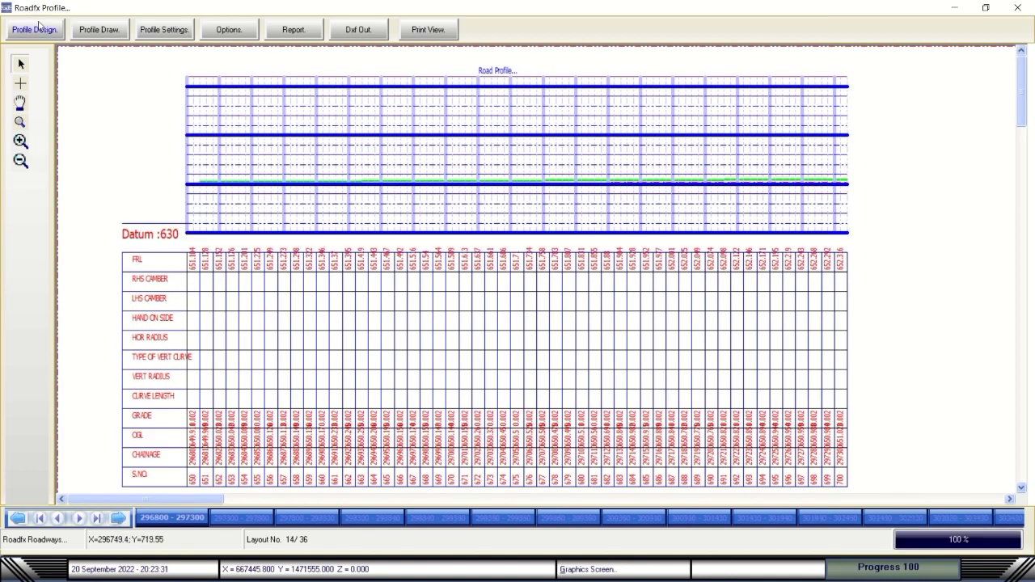
click(38, 28)
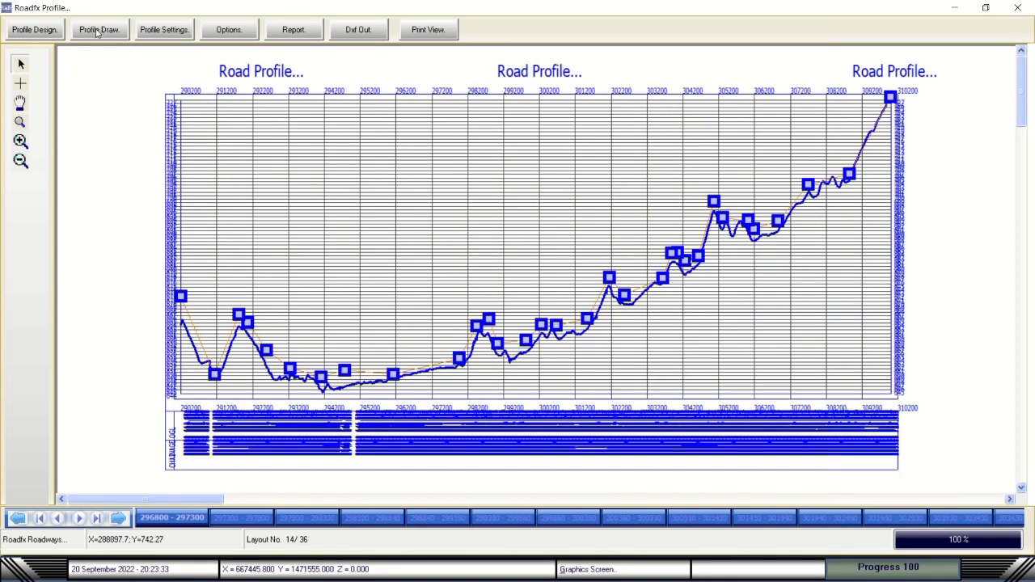
click(97, 30)
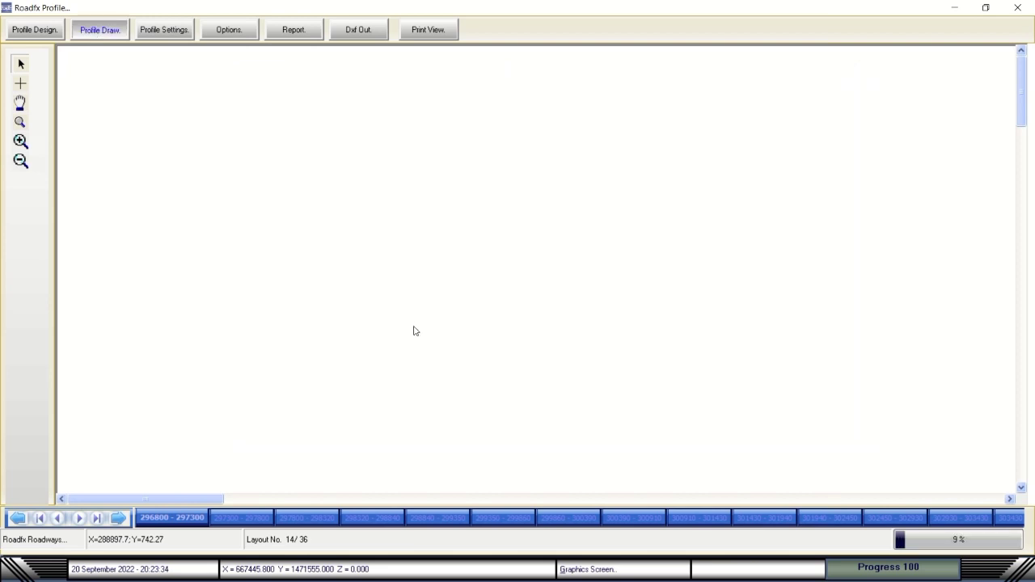
mouse_move(502, 3)
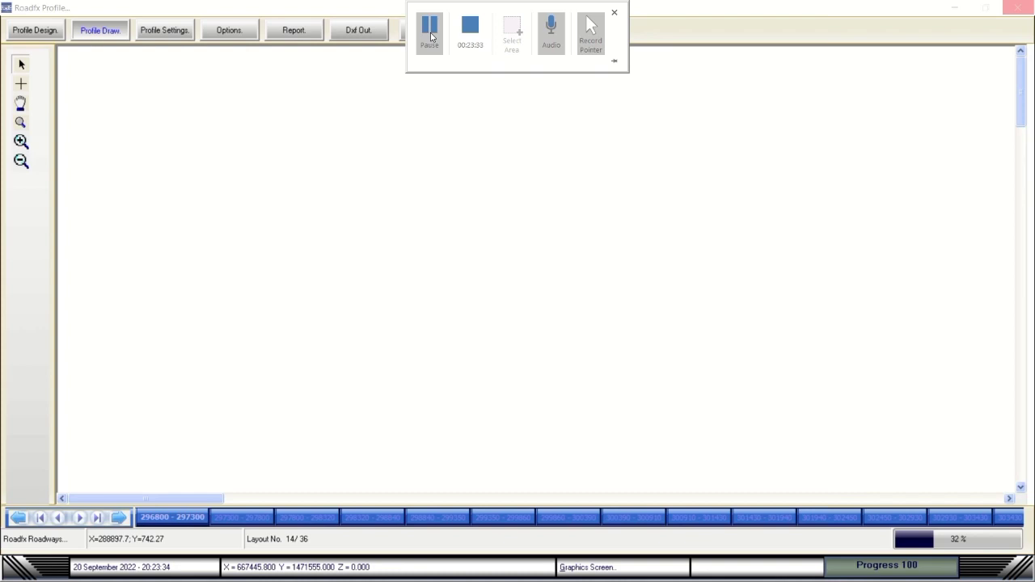
Page forward through the redrawn layout sheets to the last sheet, 36 of 36
click(431, 37)
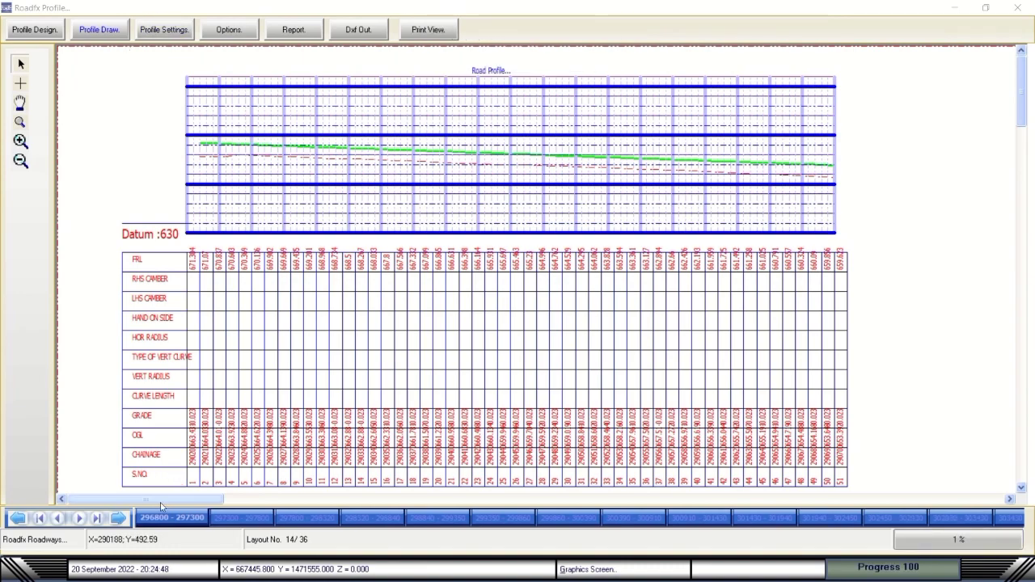
click(118, 519)
click(118, 519)
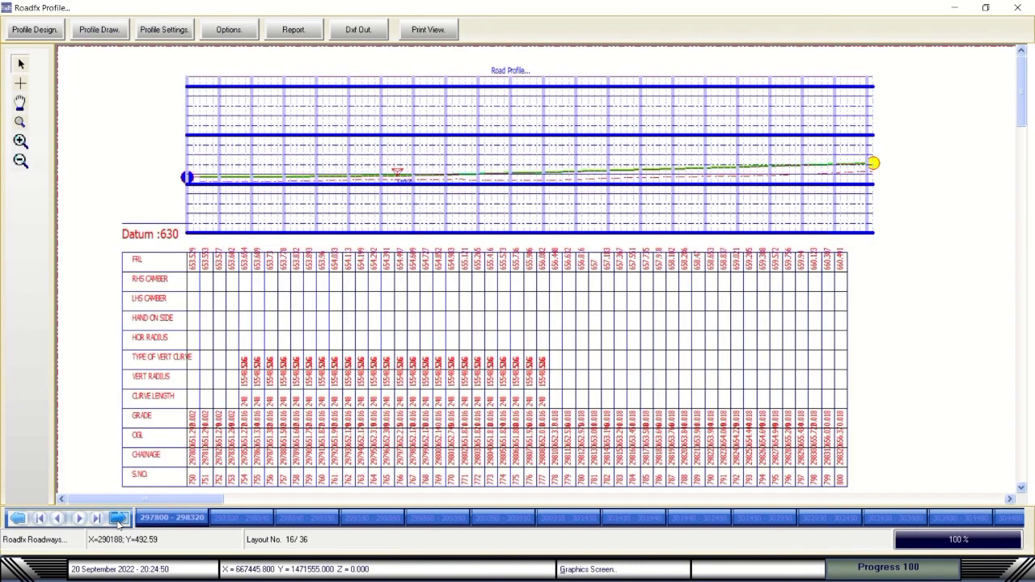
click(118, 519)
click(118, 519)
click(118, 519)
click(118, 518)
click(118, 518)
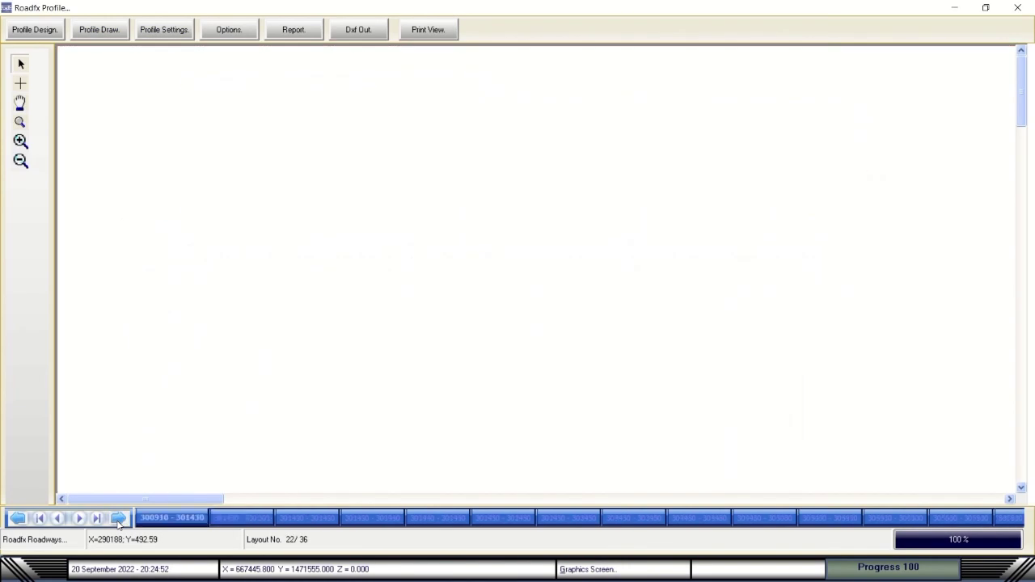
click(118, 518)
click(118, 518)
click(118, 519)
click(118, 518)
click(118, 518)
click(118, 519)
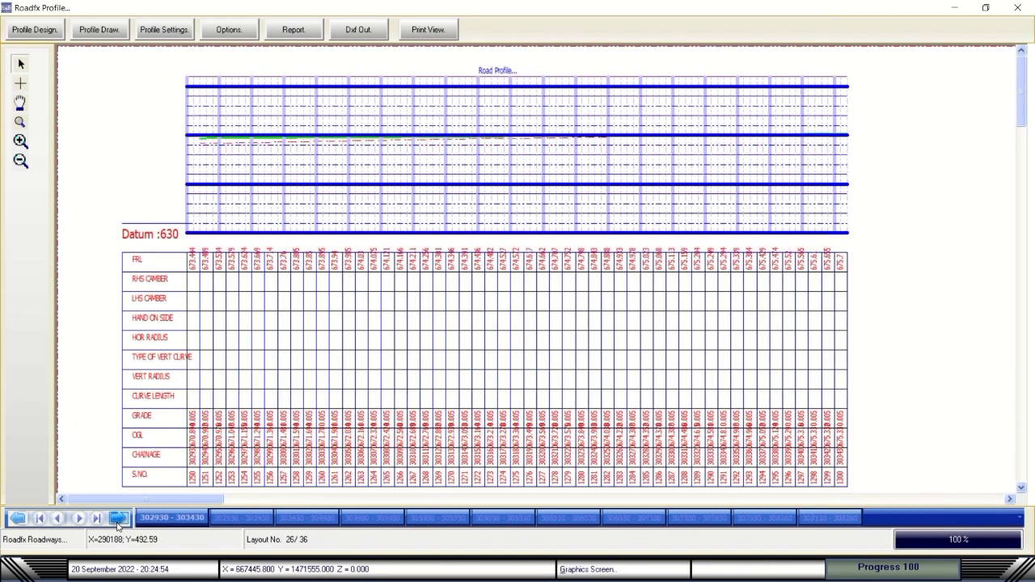
click(118, 518)
click(118, 519)
click(118, 519)
click(118, 518)
click(118, 519)
click(118, 518)
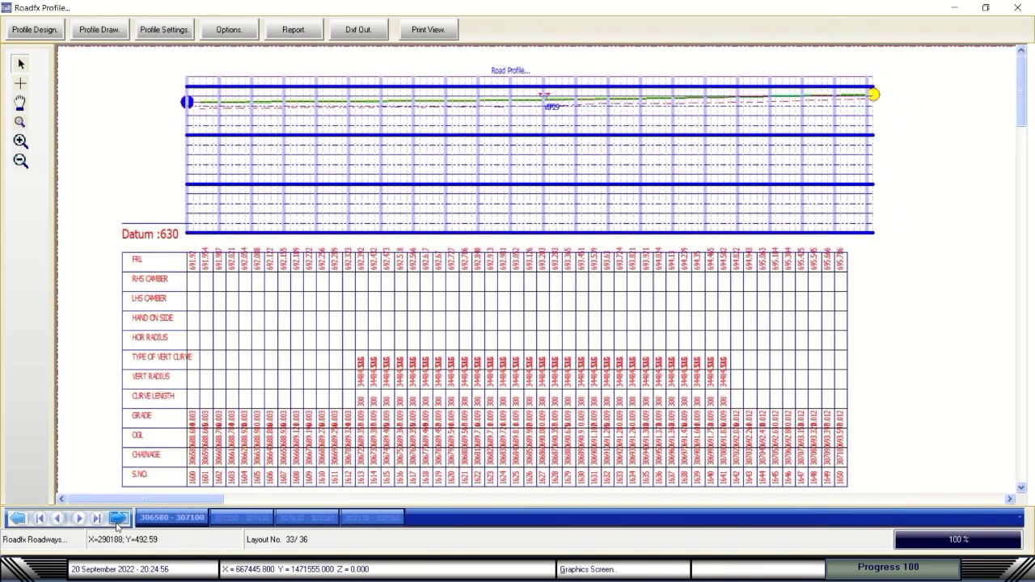
click(118, 518)
click(118, 519)
click(119, 518)
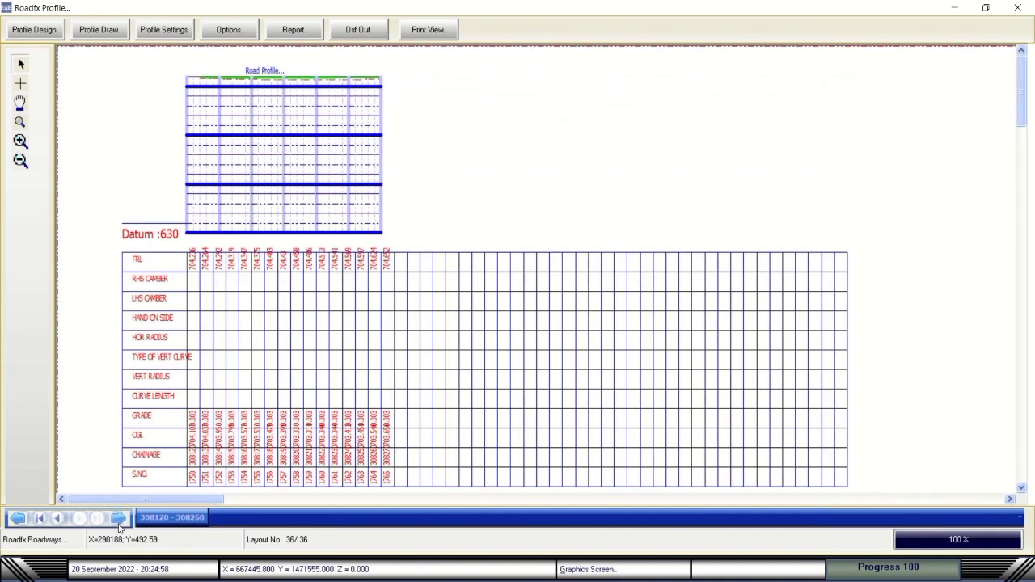
Check sheet 35, the first and last sheets, then sheet 2, and step back
click(57, 519)
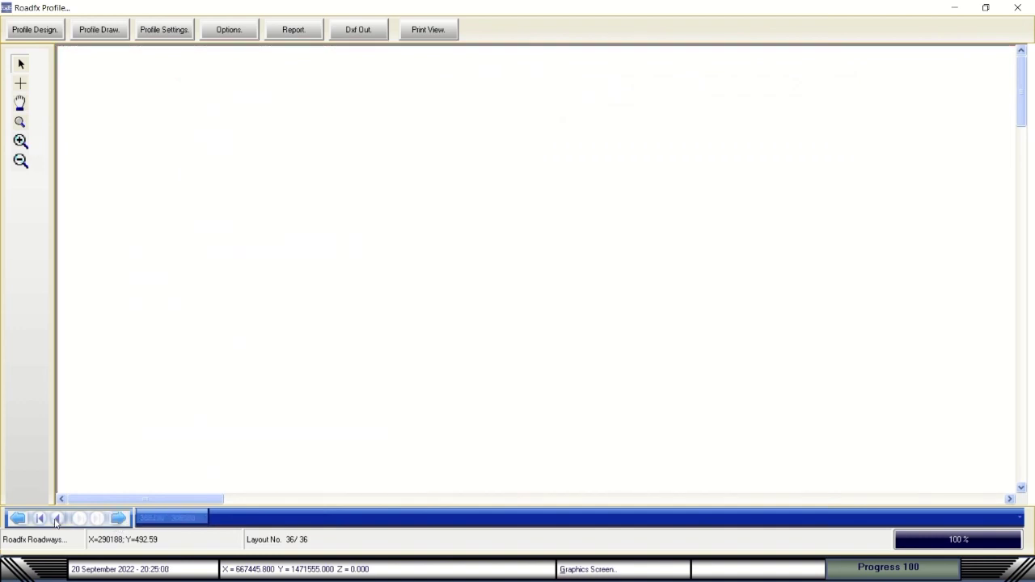
click(39, 519)
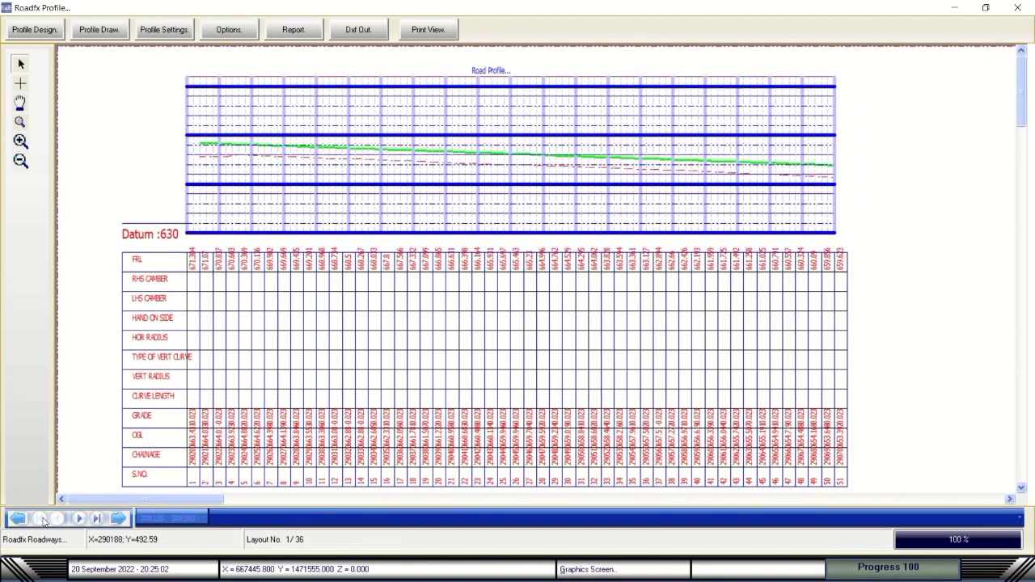
click(98, 519)
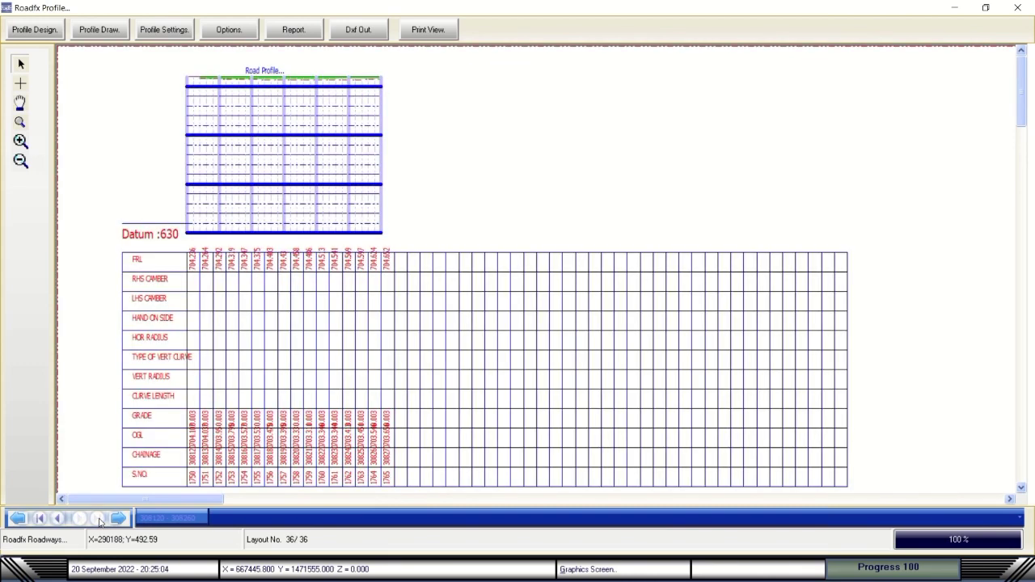
click(39, 519)
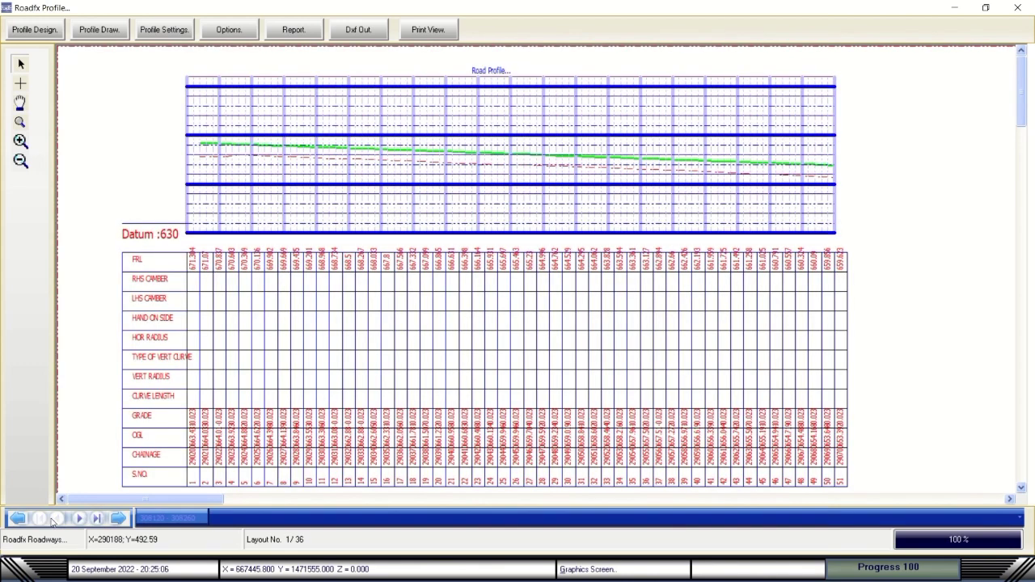
click(78, 518)
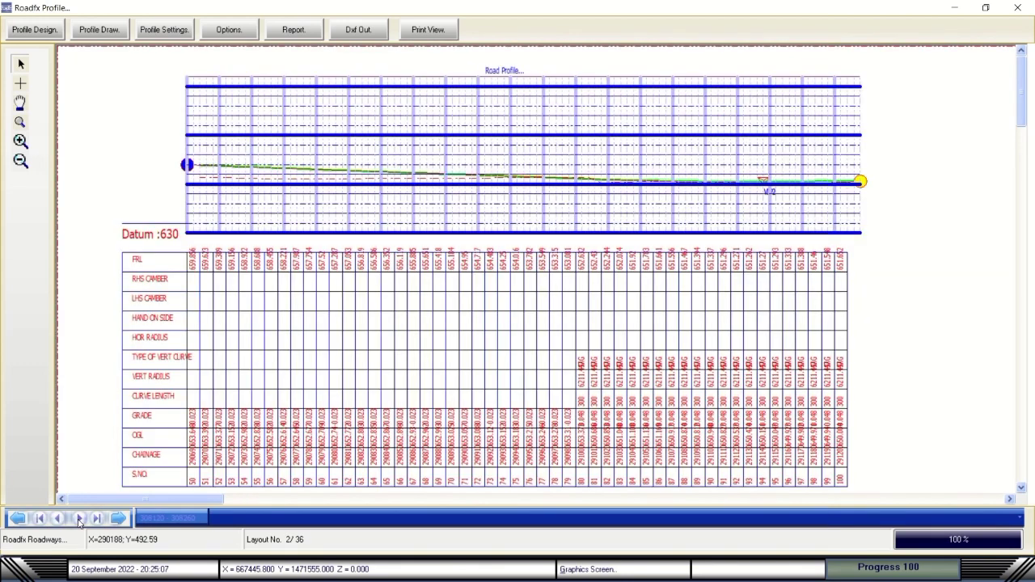
click(16, 519)
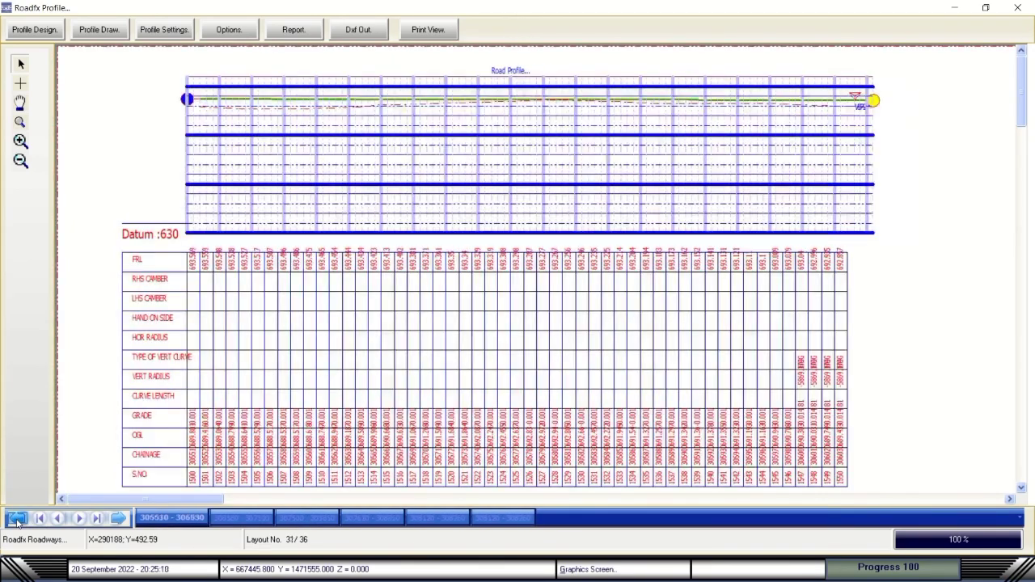
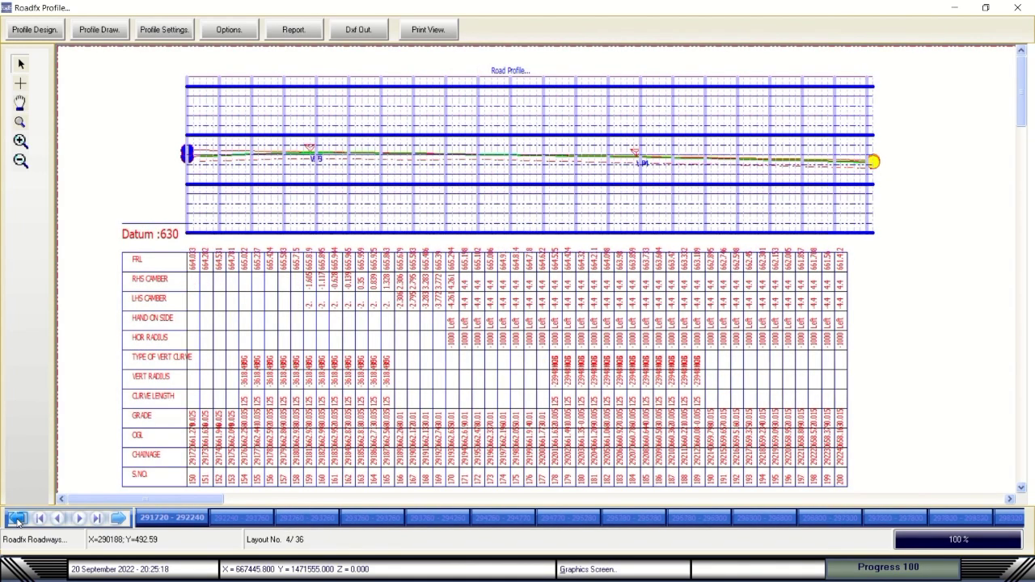
Page through profile layouts 3 to 7 of 36, ending back on layout 4
click(246, 519)
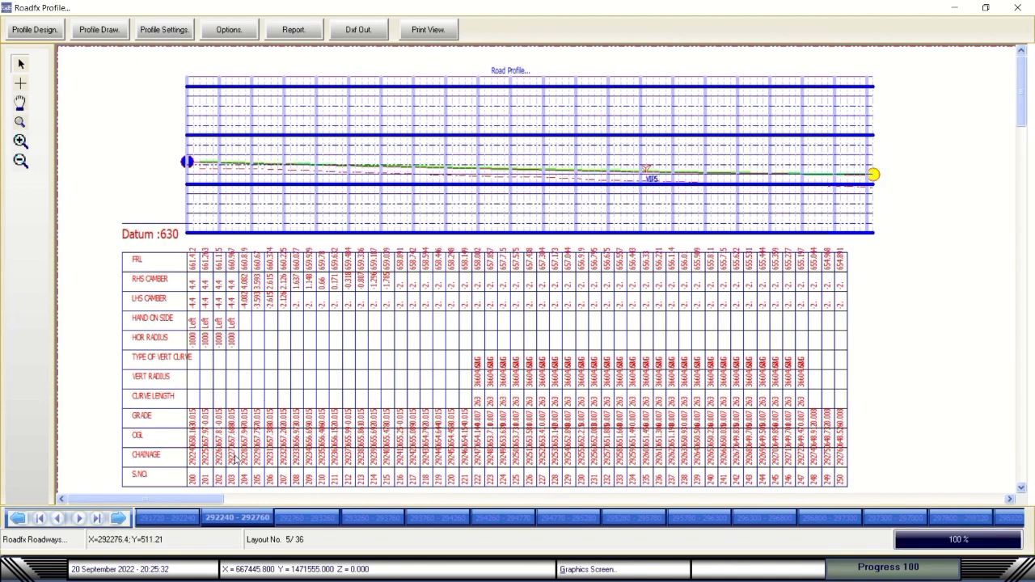
click(184, 518)
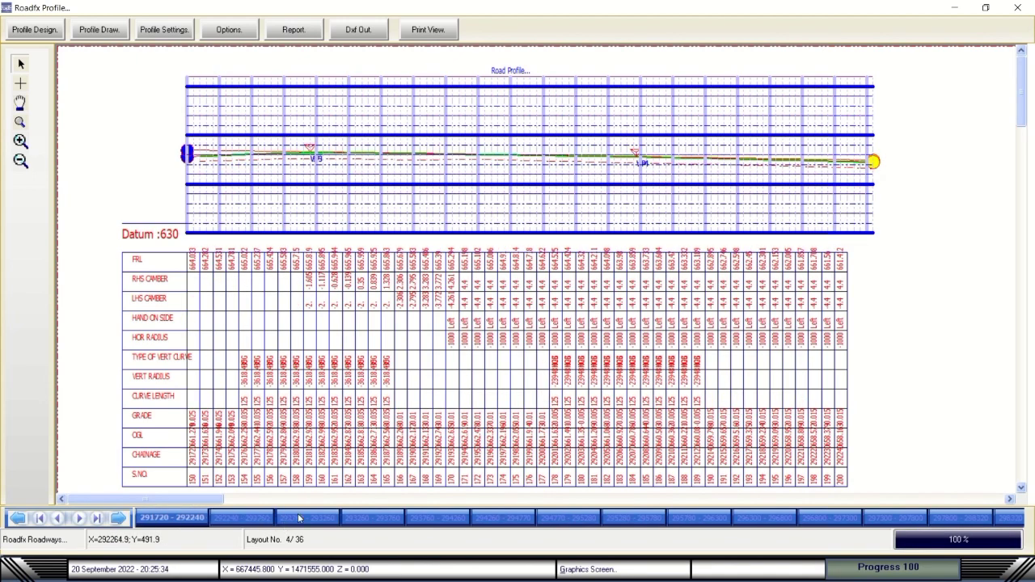
click(301, 519)
click(359, 518)
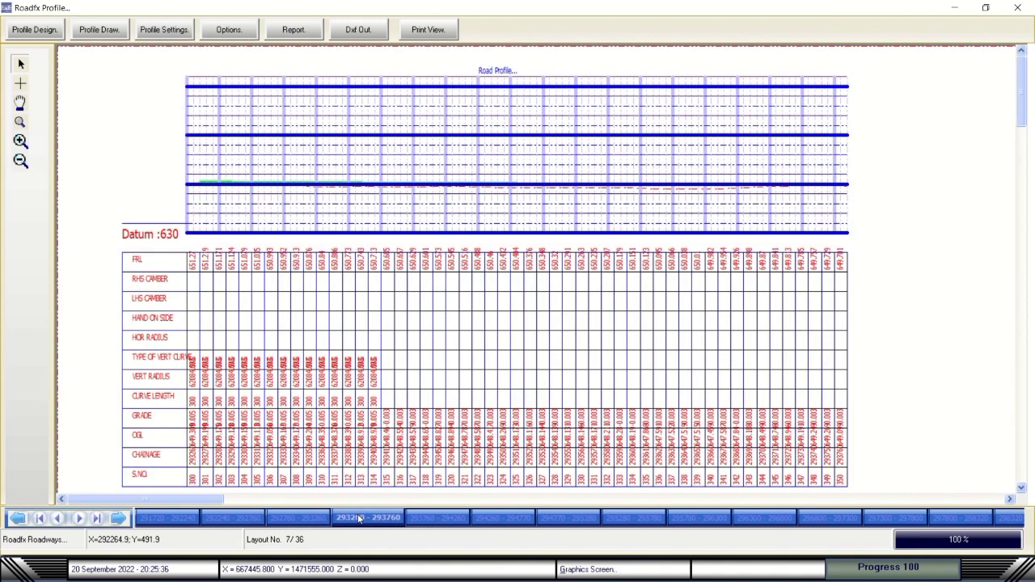
click(315, 518)
click(243, 518)
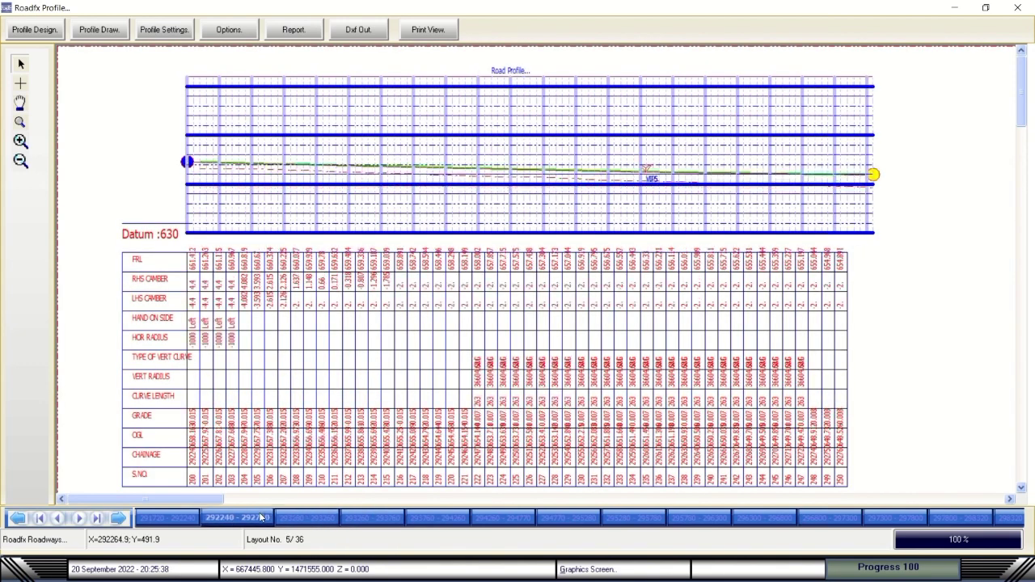
click(173, 518)
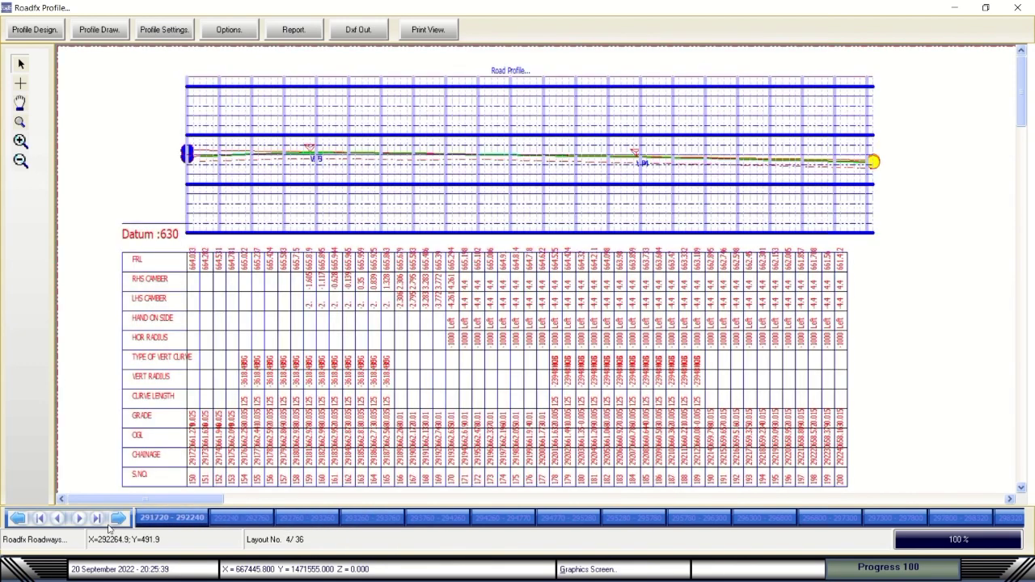
click(16, 519)
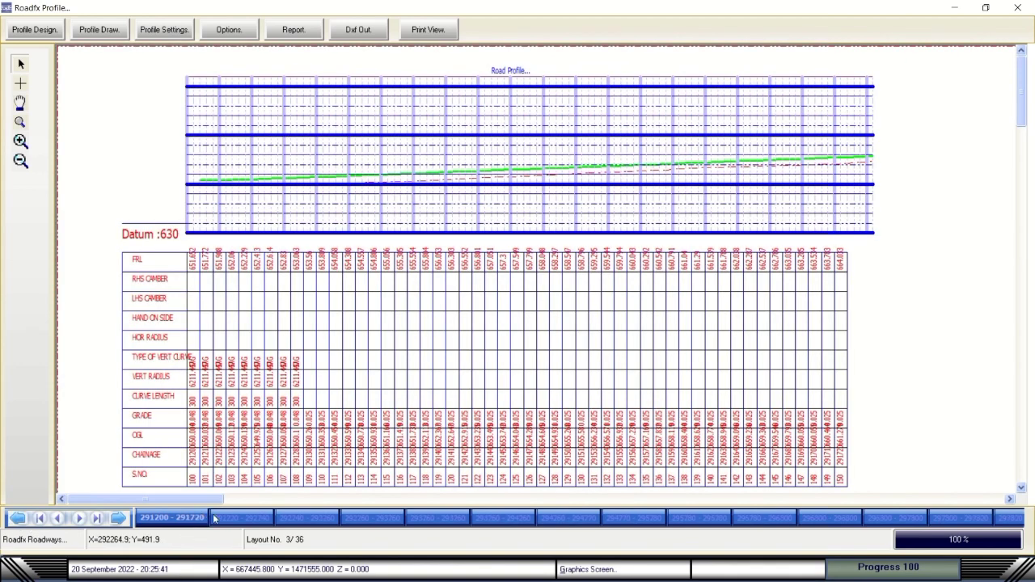
click(229, 515)
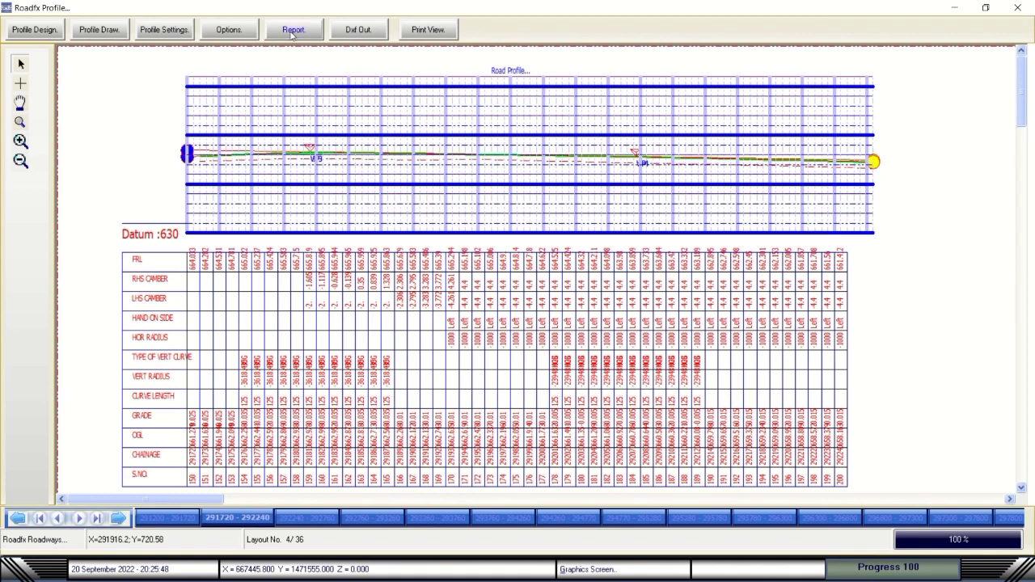
In the road report window, load the FRLs and then the OGLs
click(292, 31)
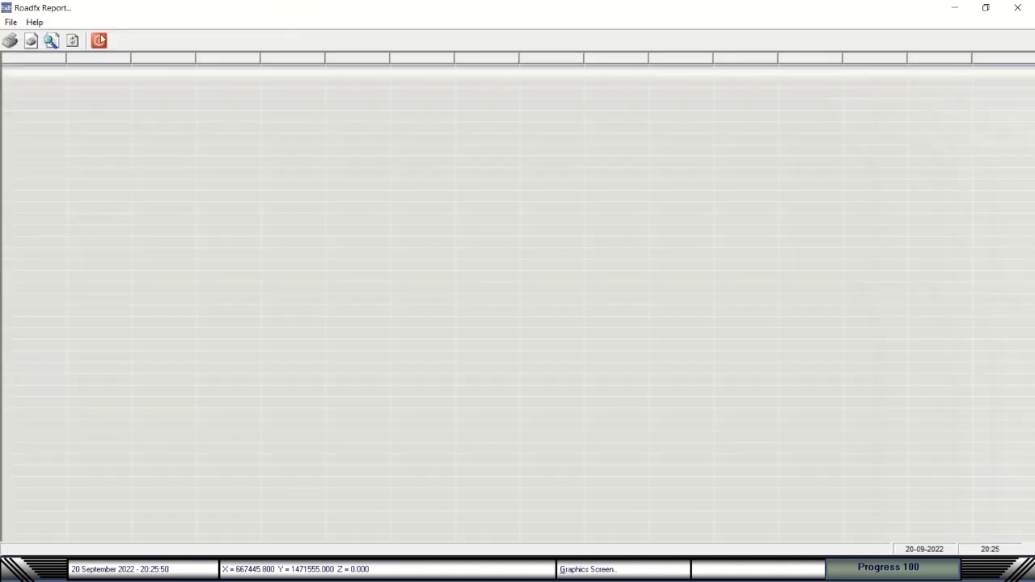
click(10, 22)
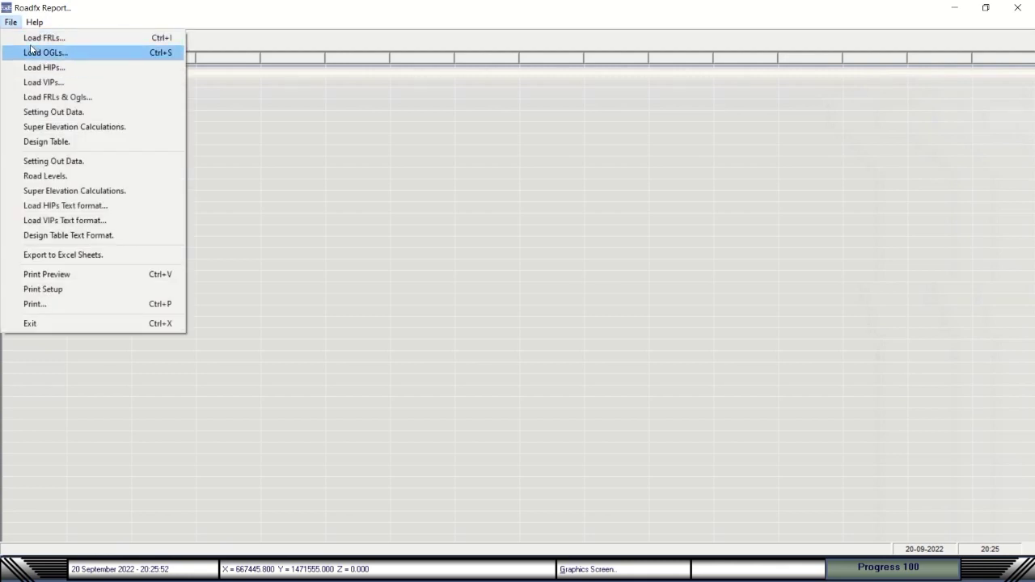
click(29, 50)
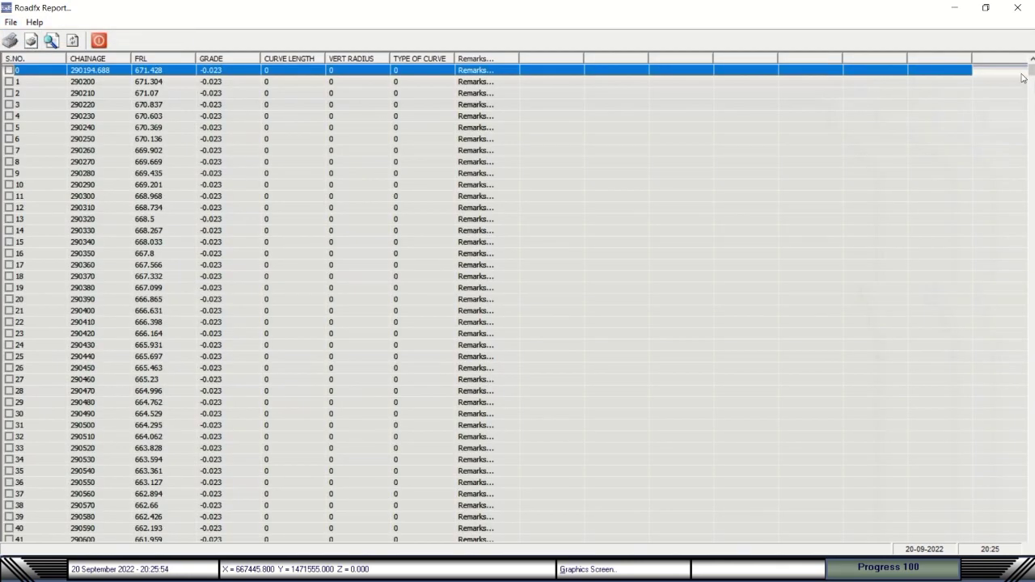
mouse_move(1031, 73)
mouse_down()
mouse_move(1031, 427)
mouse_move(1031, 77)
mouse_up()
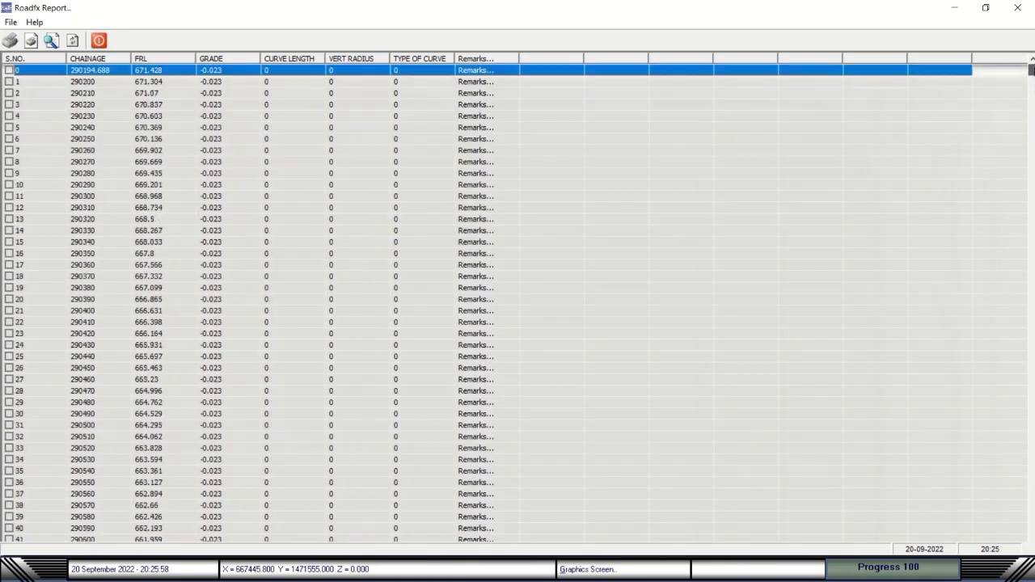
click(11, 22)
mouse_move(34, 22)
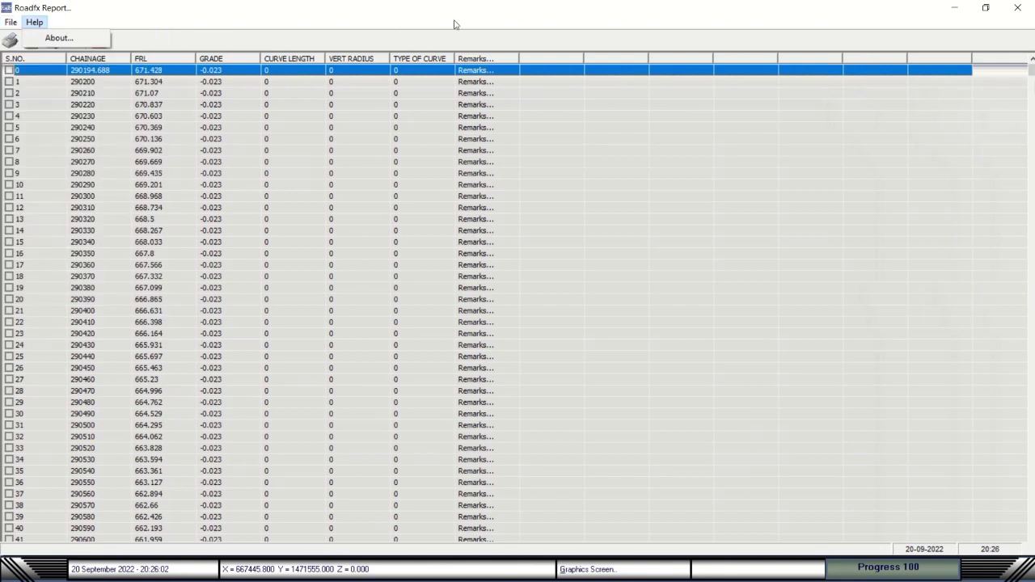
mouse_move(492, 5)
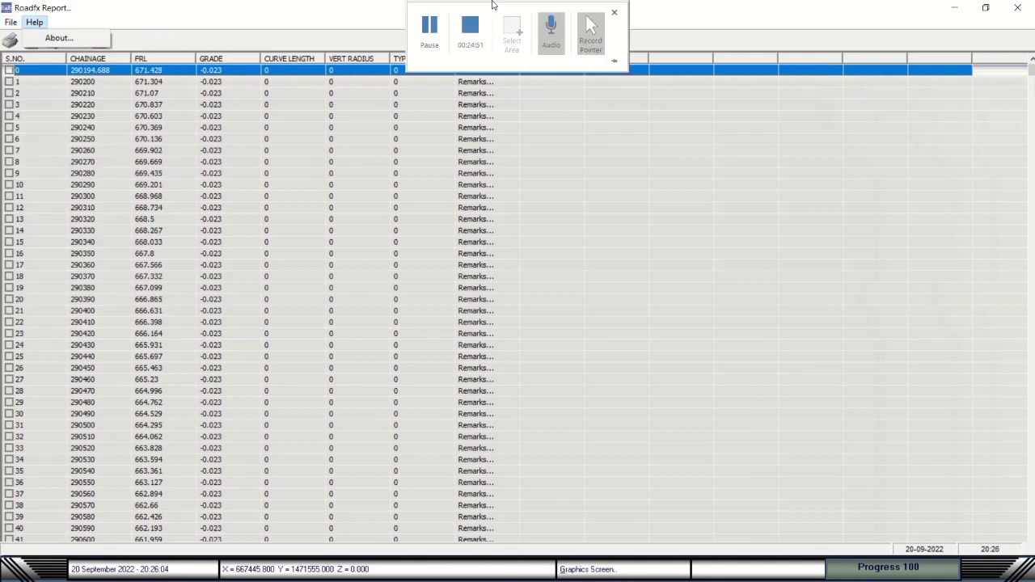
click(48, 51)
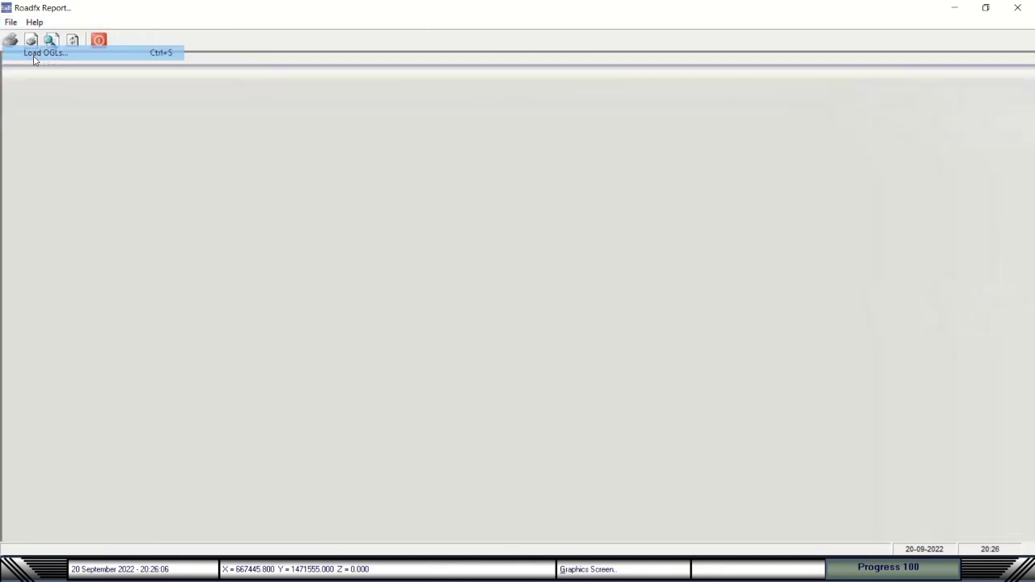
Load the HIPs, the VIPs and the combined FRLs & OGLs into the report
click(10, 22)
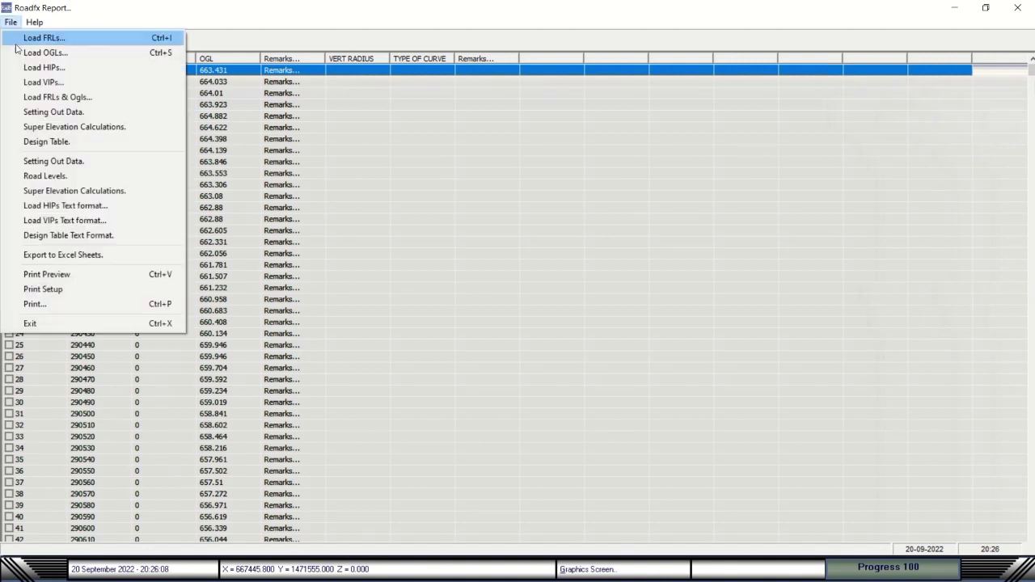
click(32, 69)
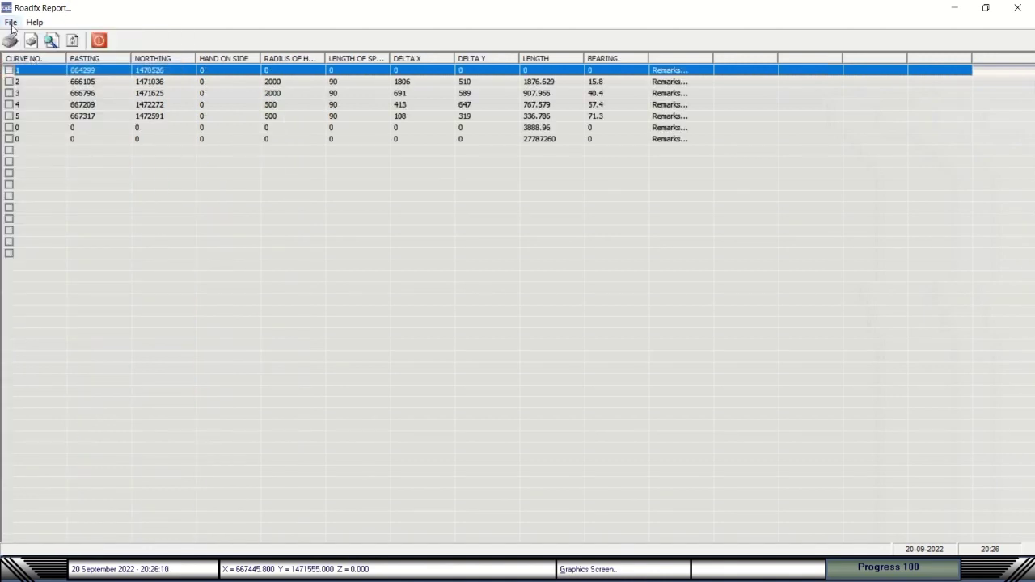
click(11, 22)
click(37, 84)
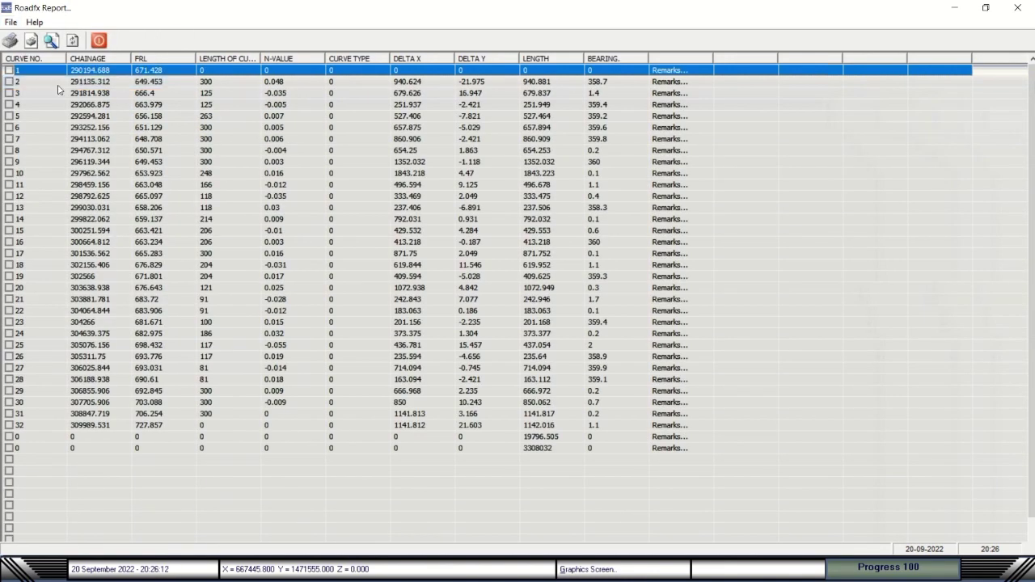
click(7, 23)
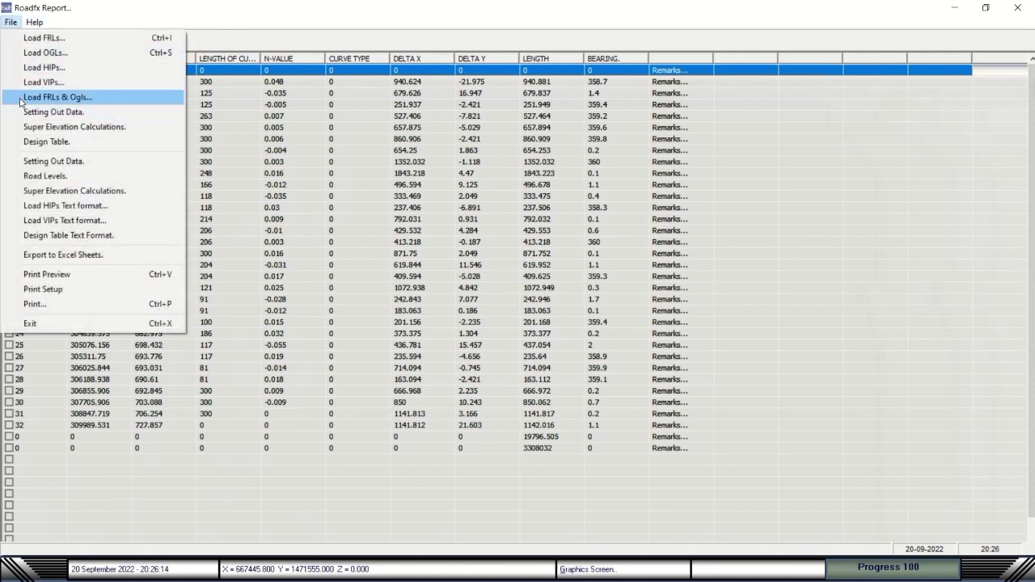
click(23, 98)
Show the Setting Out Data table, then the Super Elevation Calculations table
click(11, 22)
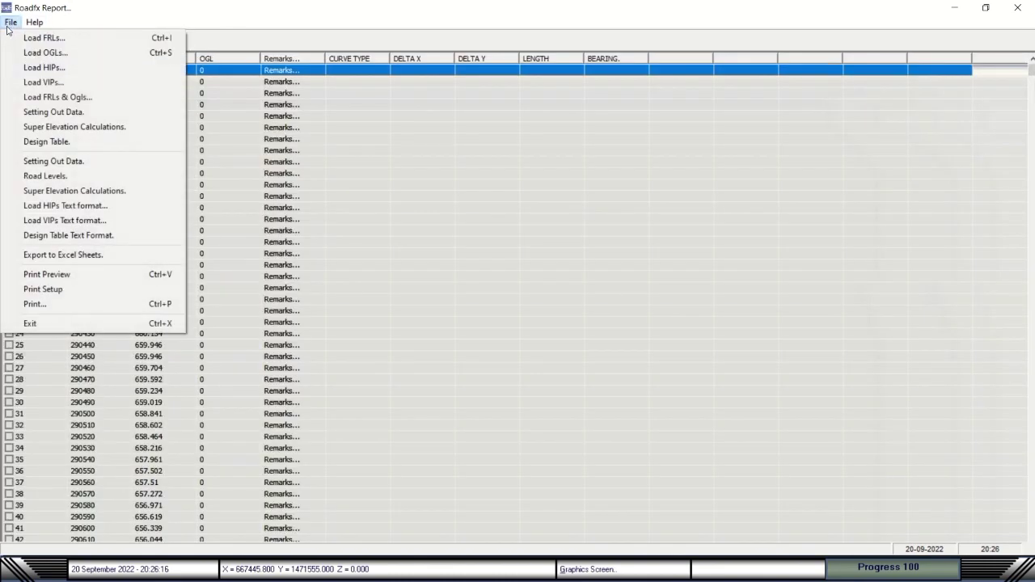
click(34, 111)
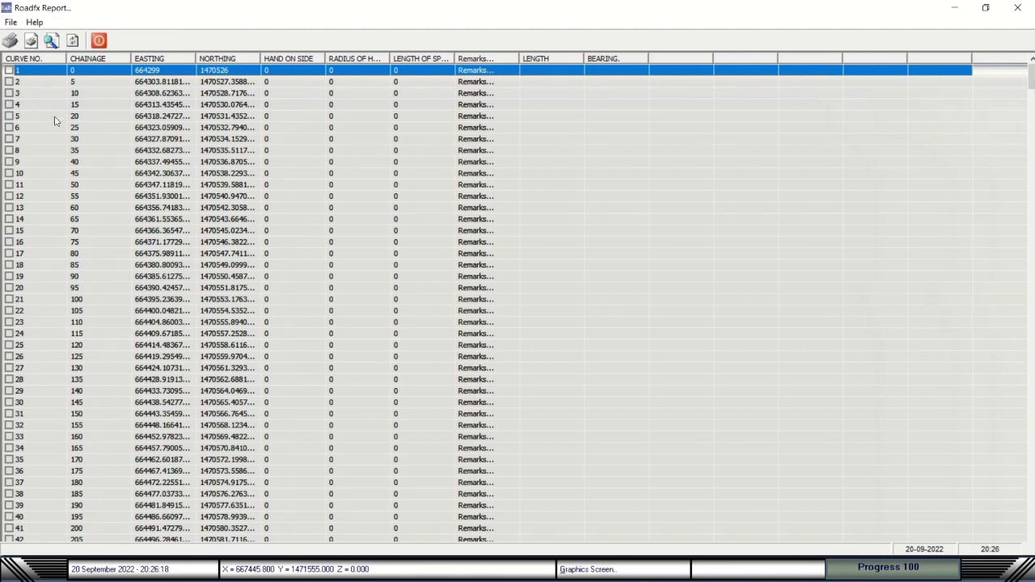
mouse_move(1031, 87)
mouse_down()
mouse_move(1032, 300)
mouse_move(1032, 72)
mouse_up()
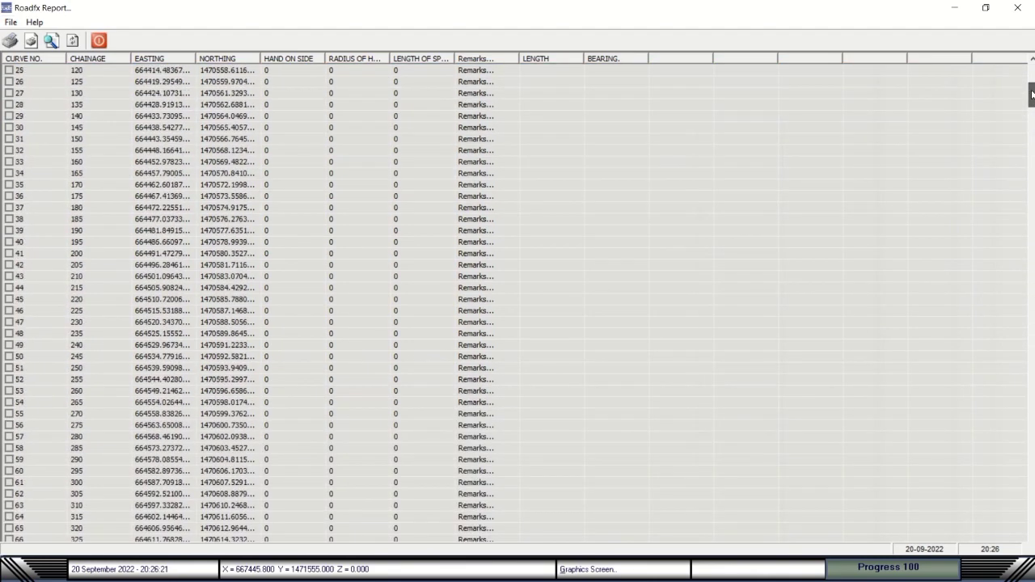
click(10, 22)
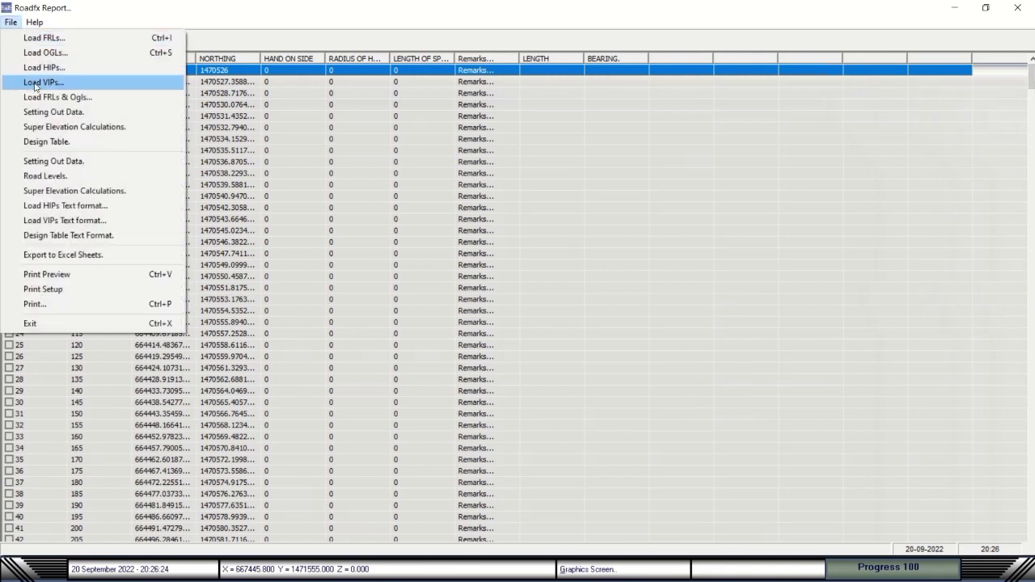
click(74, 126)
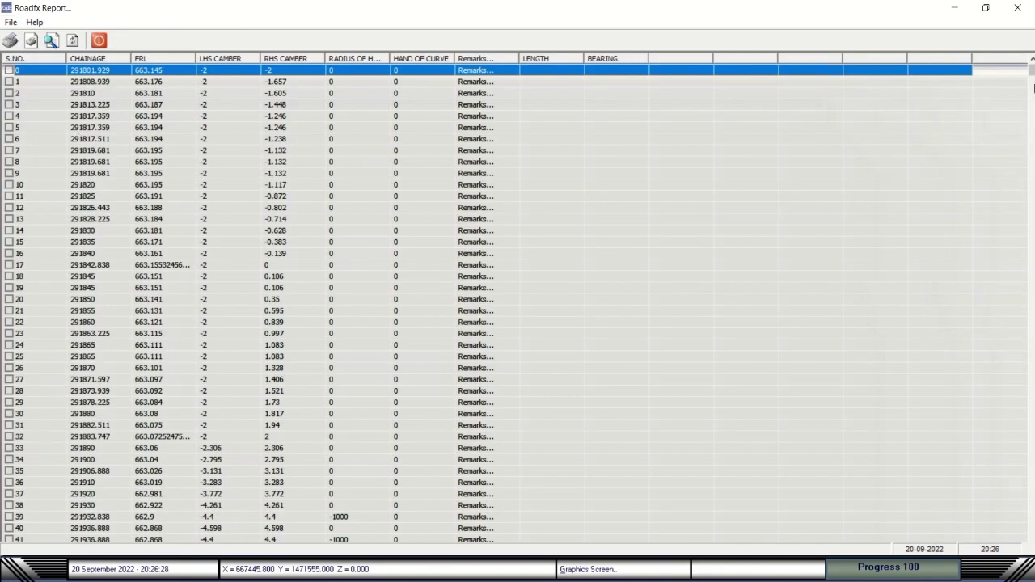
Pick rows 6, 8, 9, 10 and 12 of the super elevation table
mouse_move(1032, 77)
mouse_down()
mouse_move(1025, 163)
mouse_move(1031, 58)
mouse_up()
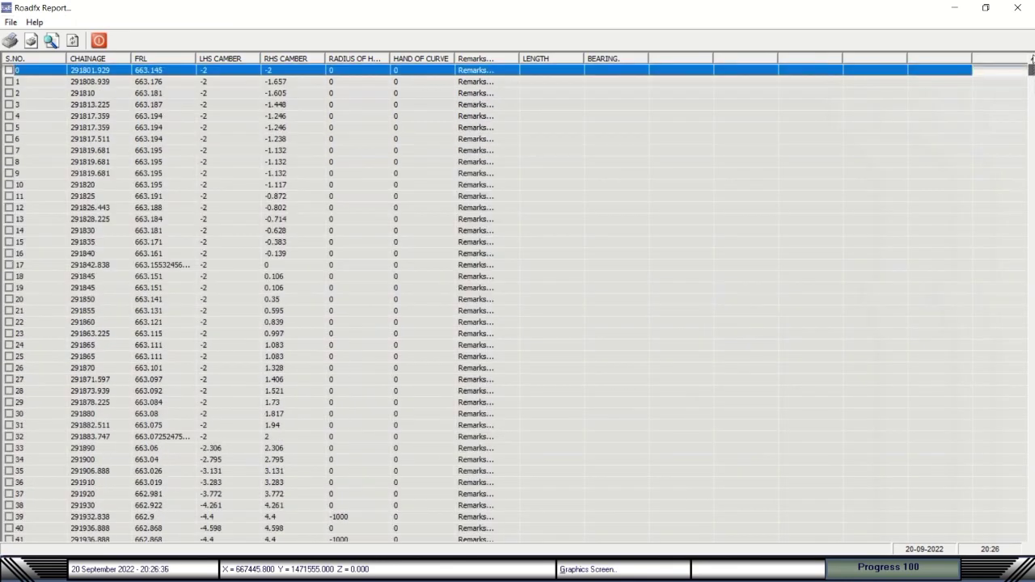
click(218, 140)
click(288, 161)
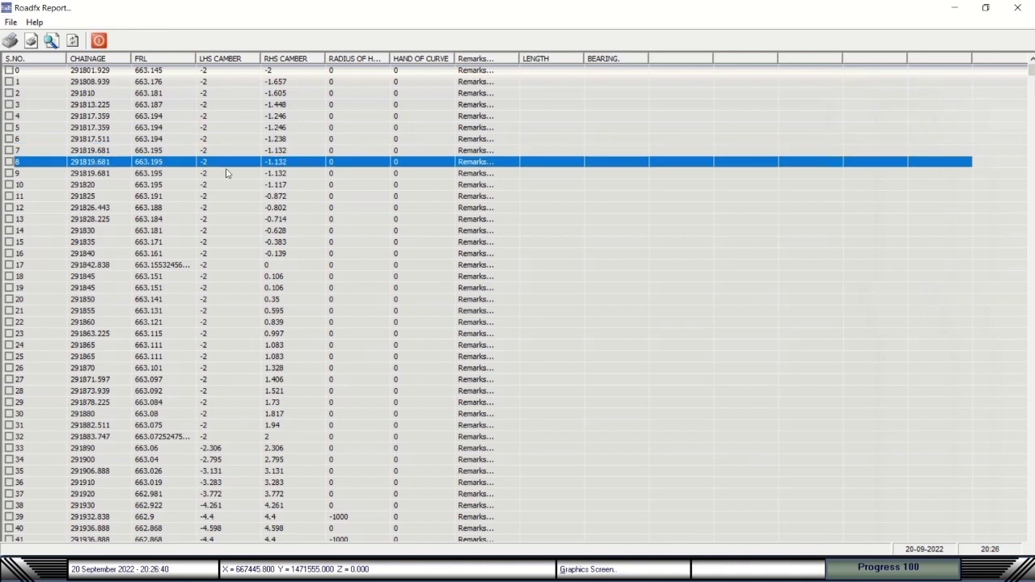
click(288, 174)
click(358, 189)
click(436, 208)
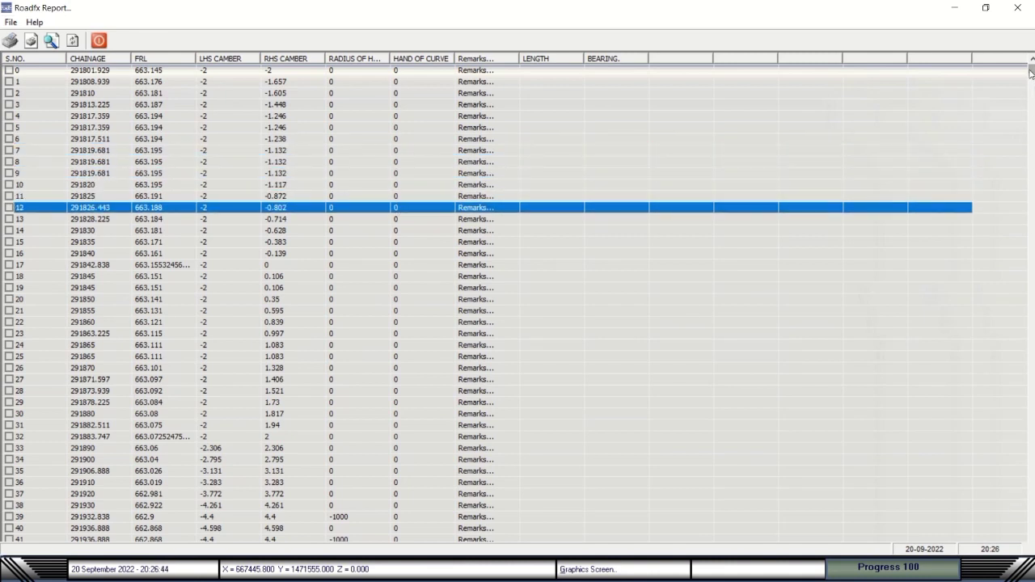
drag(1030, 71, 1030, 78)
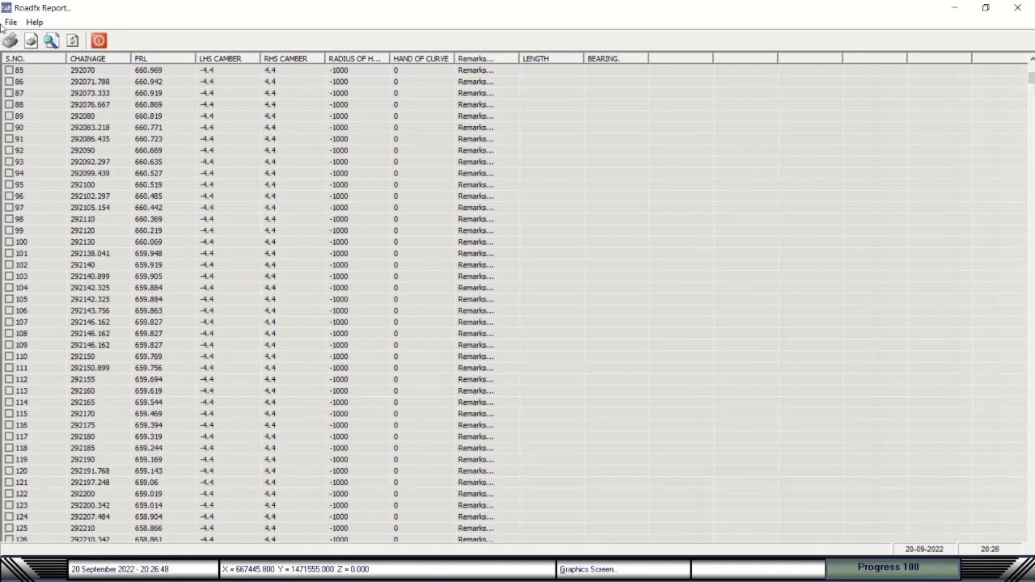
Show the full Design Table, then the Setting Out Data as a text report
click(11, 22)
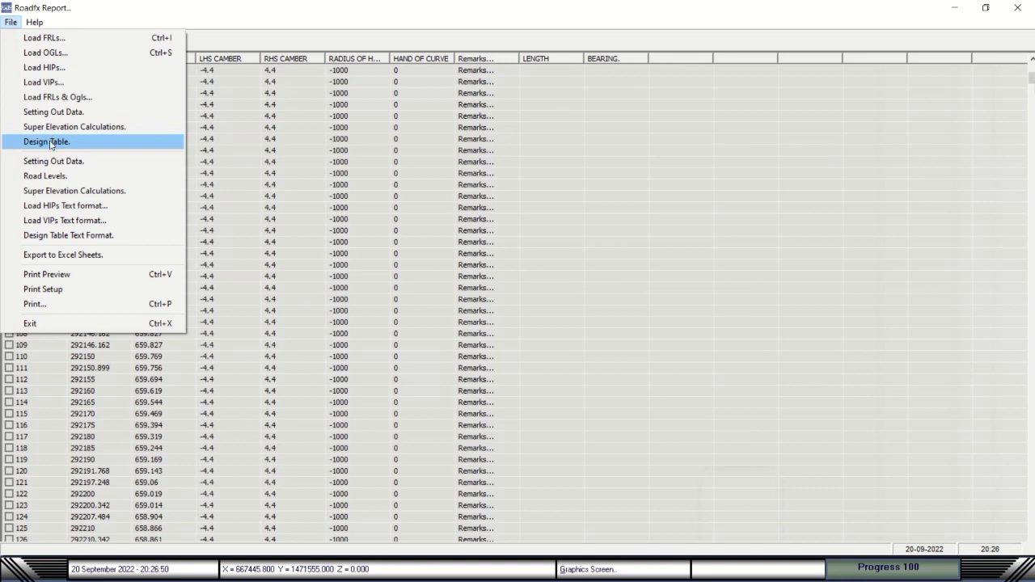
click(47, 142)
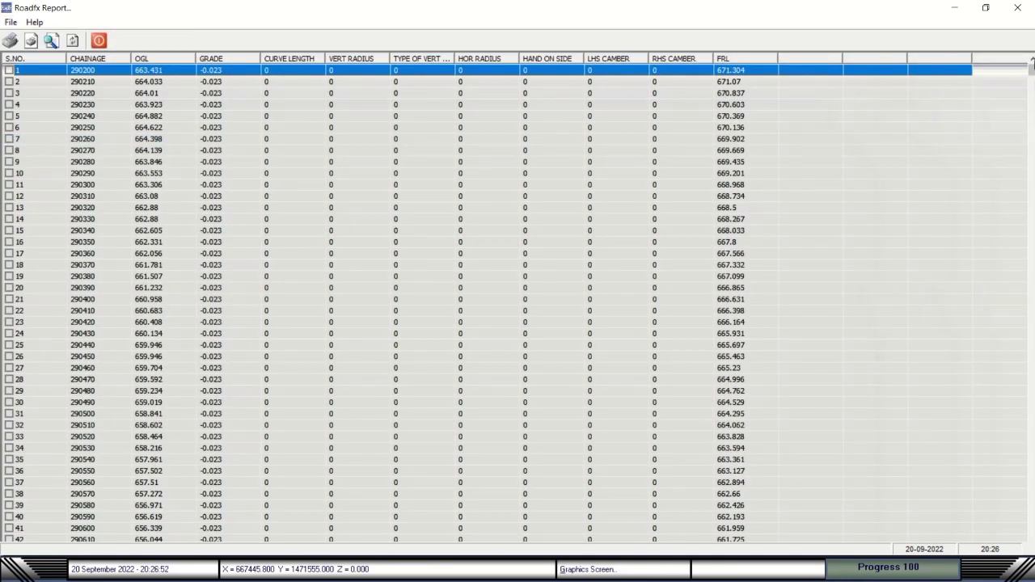
drag(1032, 71, 980, 65)
click(11, 22)
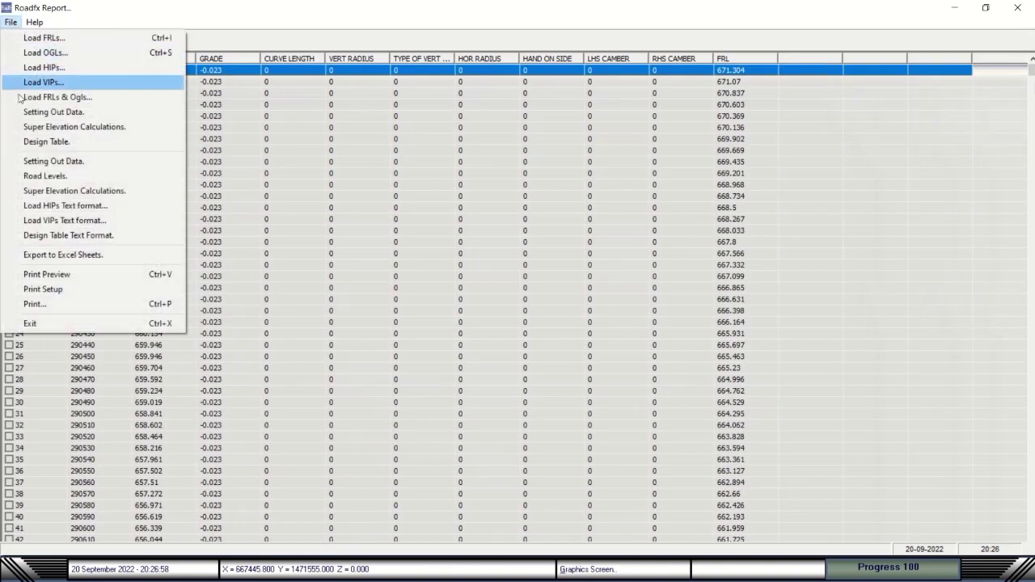
click(30, 163)
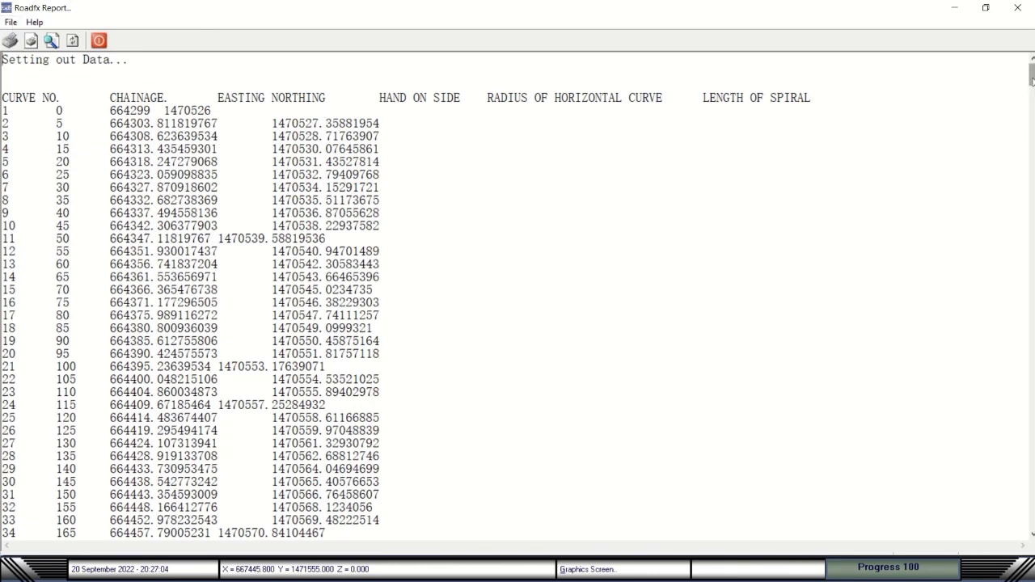
Show the Road Levels report, then the Super Elevation Calculations report
drag(1032, 79, 1031, 57)
click(11, 22)
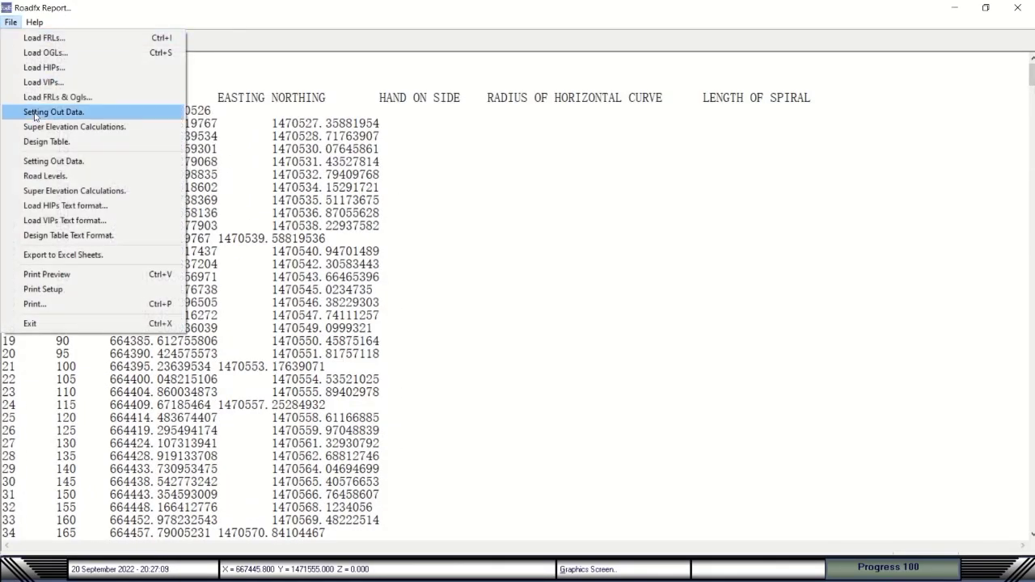
click(37, 174)
click(10, 22)
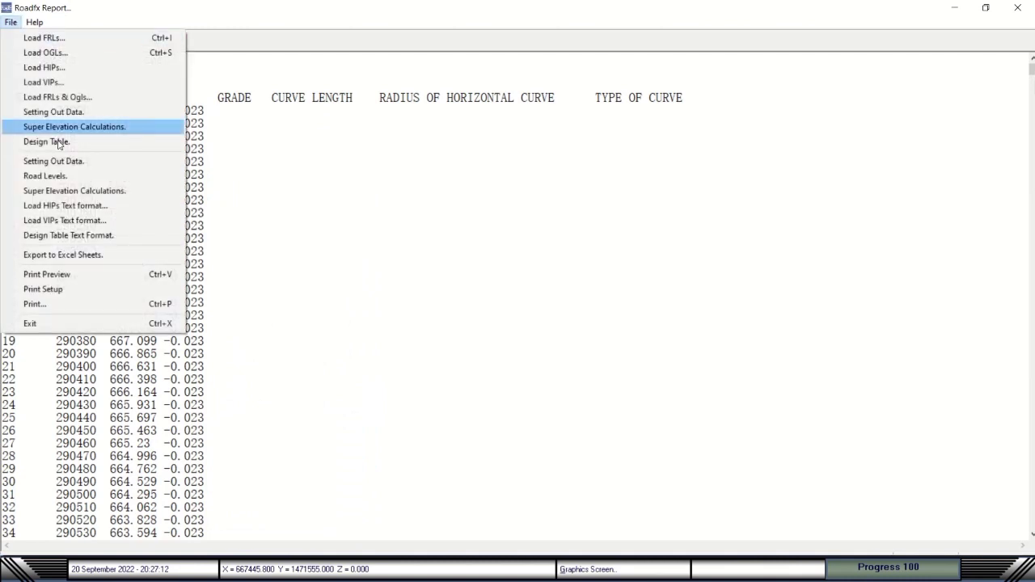
click(47, 190)
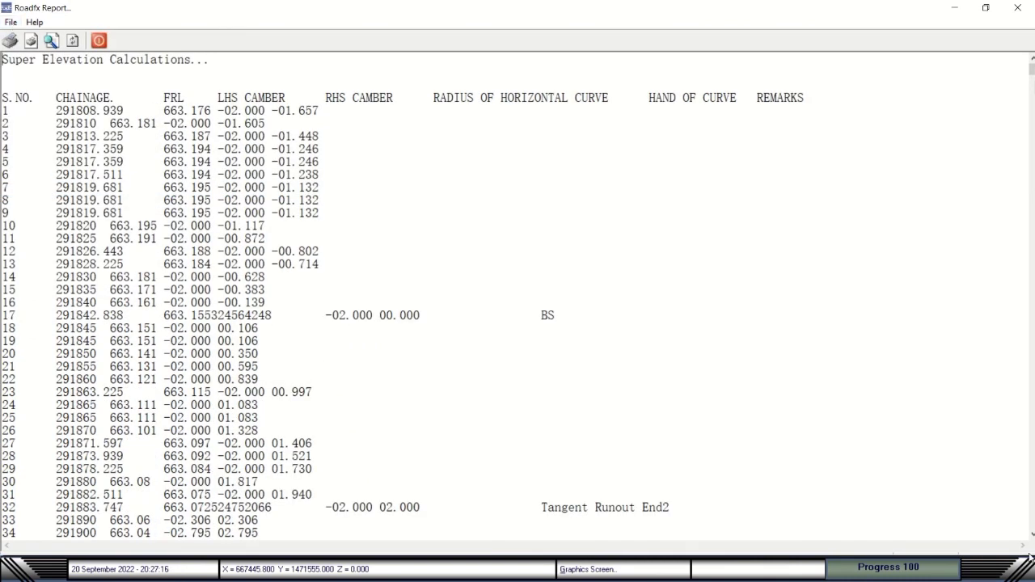
scroll(412, 271, down, 3)
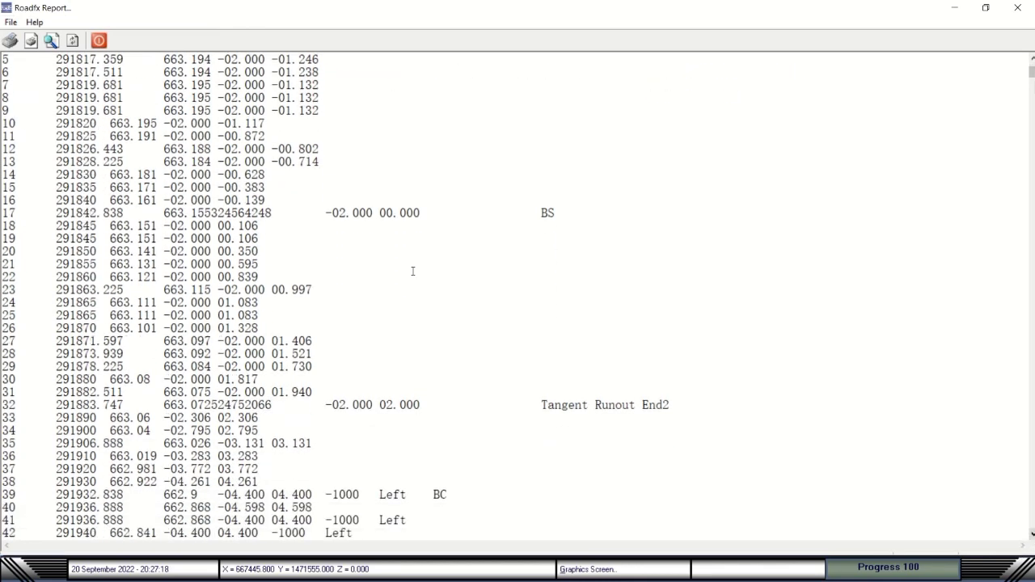
View the HIP and VIP text reports and the Design Table Calculations, then print-preview it
click(10, 22)
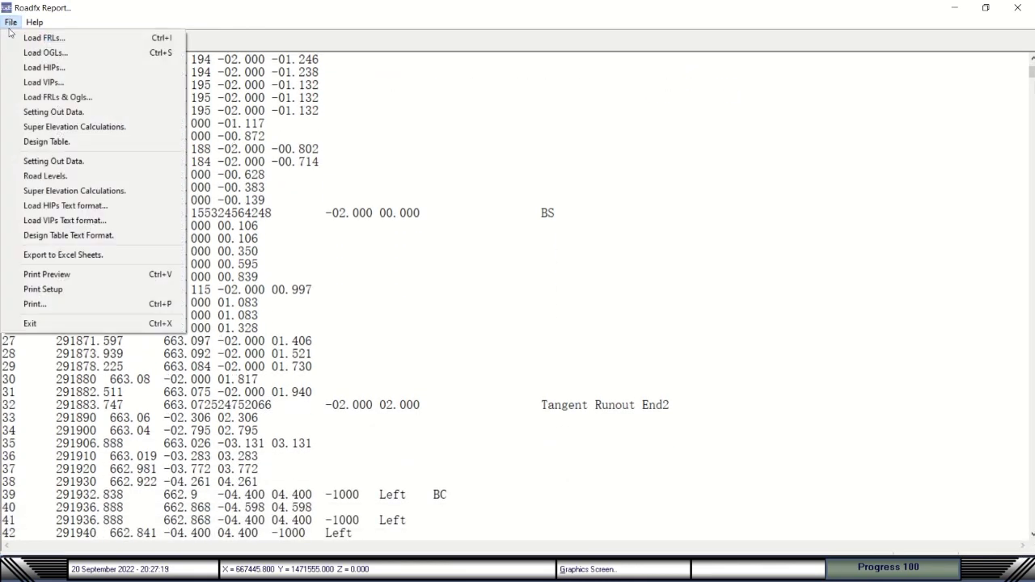
click(65, 205)
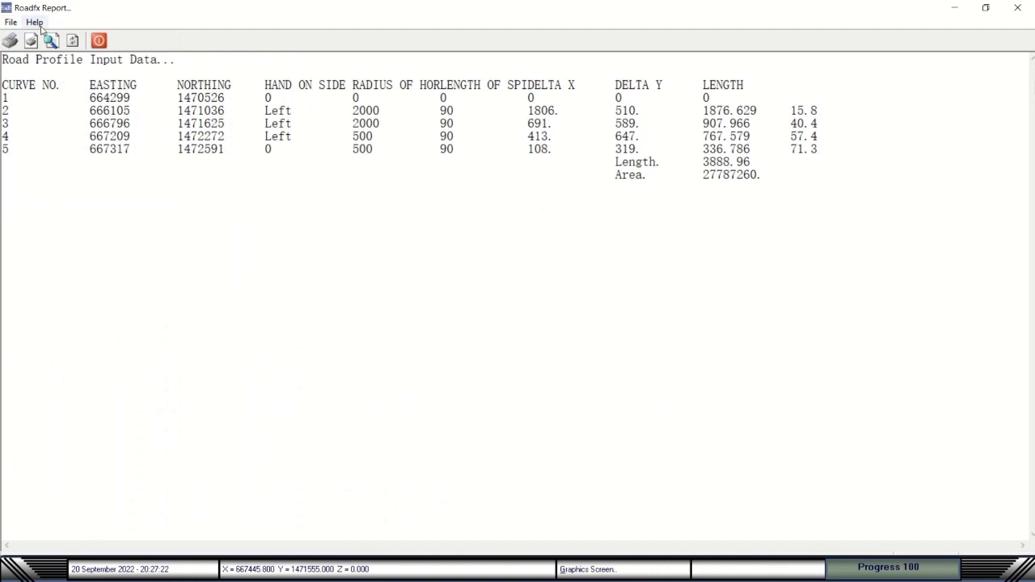
click(10, 22)
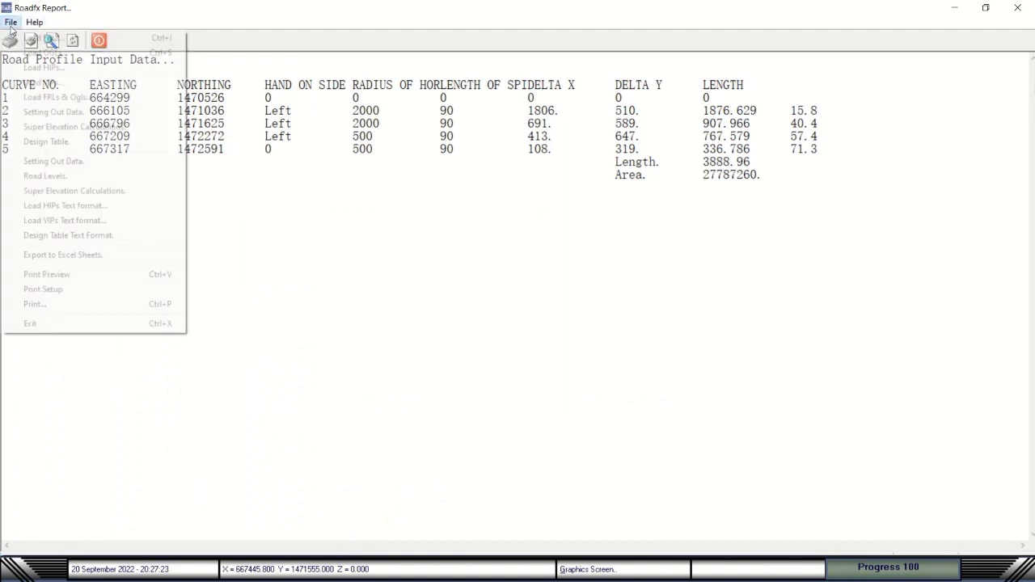
click(64, 218)
click(11, 22)
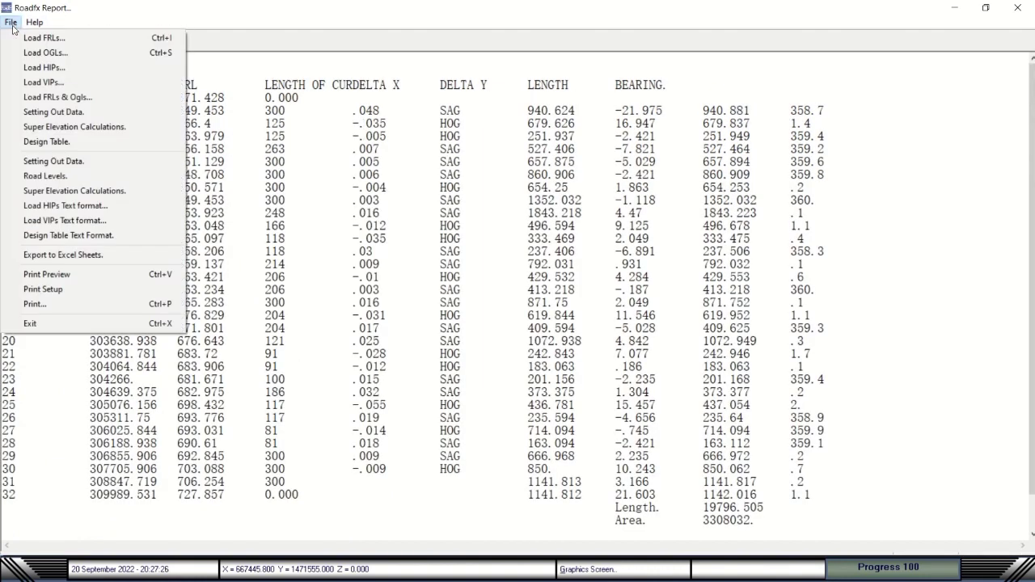
click(58, 234)
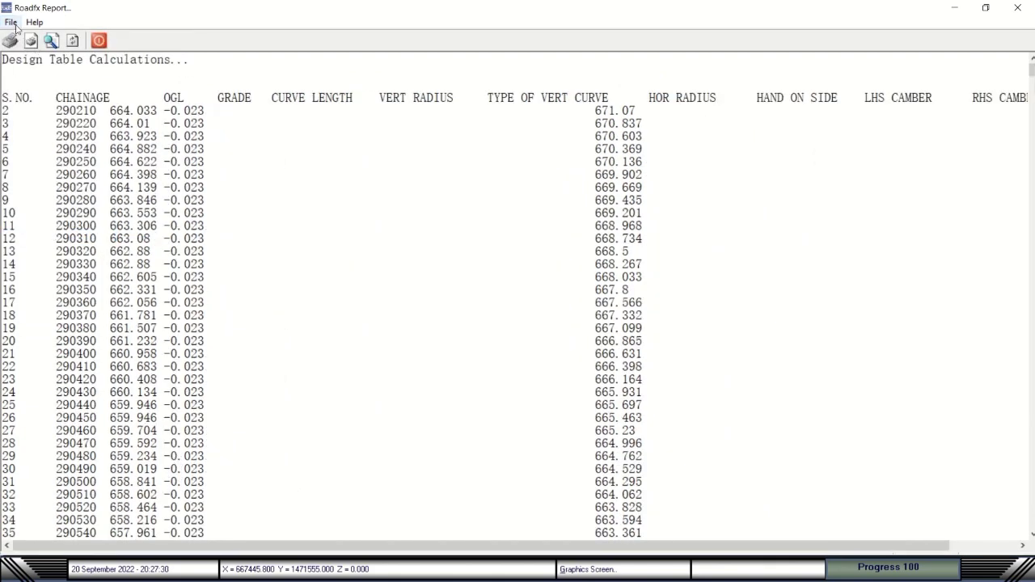
click(11, 22)
click(60, 277)
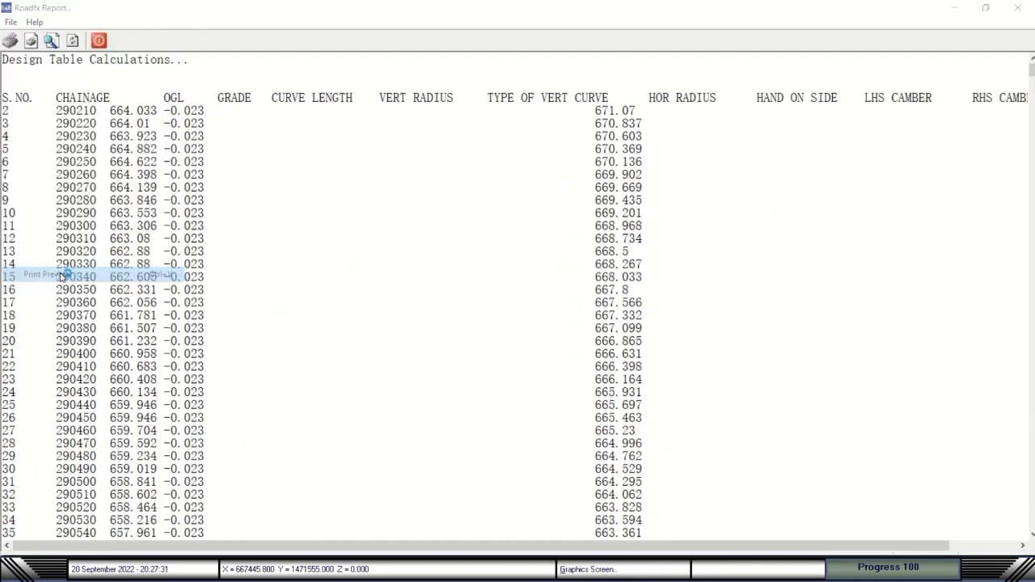
Dismiss the ListSubItems error and close the print preview and report window
click(535, 330)
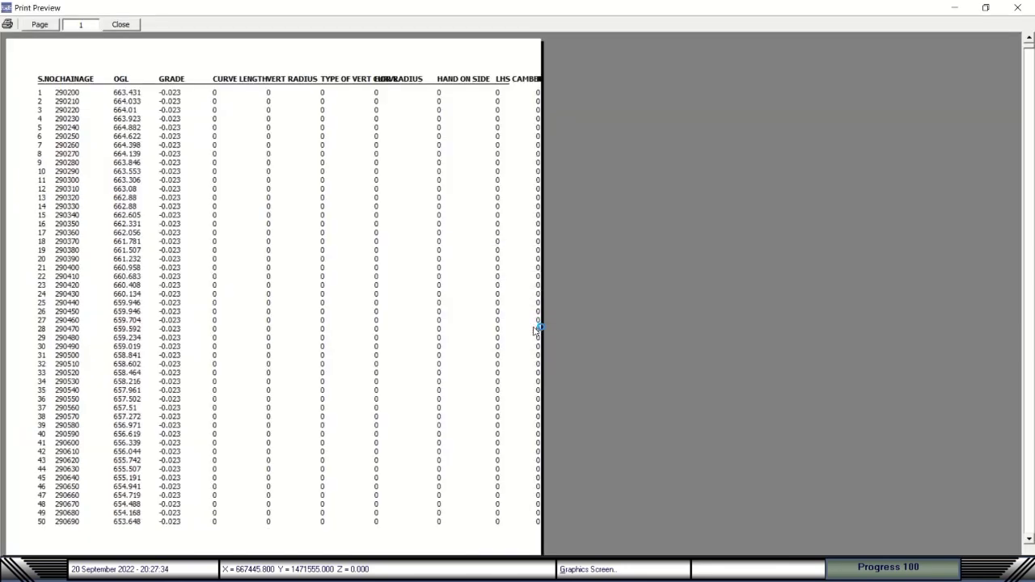
click(121, 24)
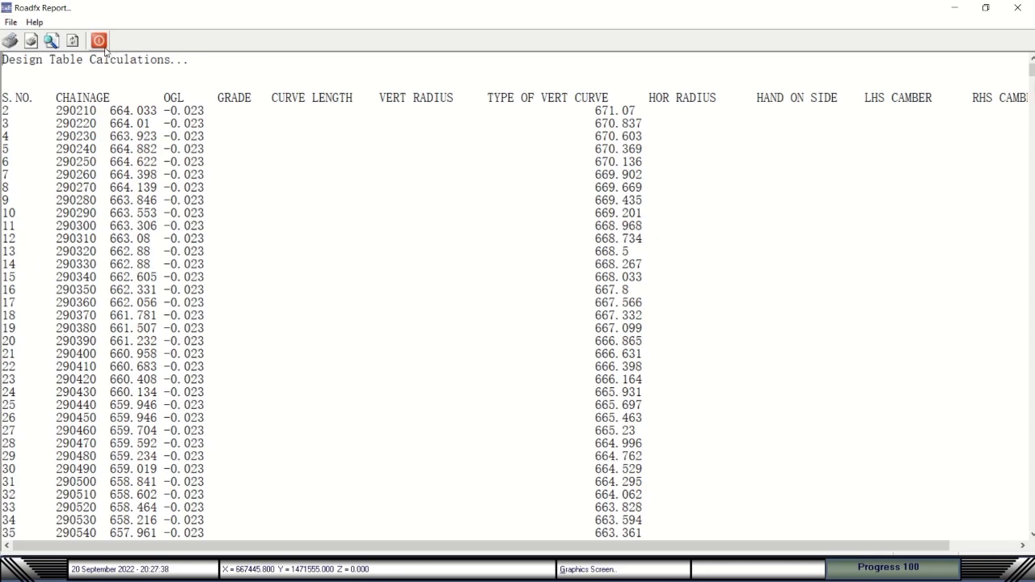
click(102, 44)
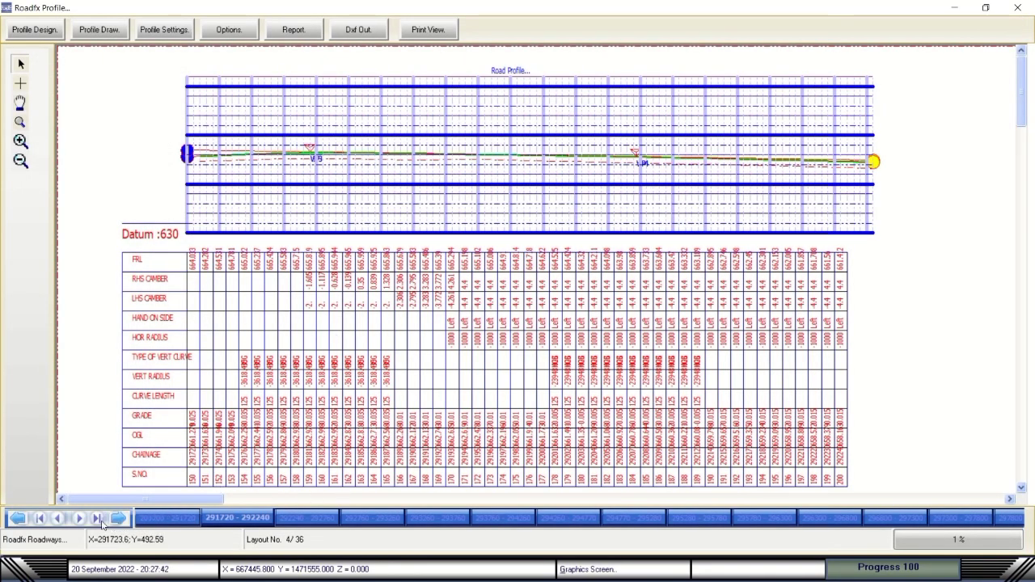
Page the profile layouts from 5 to 16 of 36, cancel the PDF save, close the profile window
click(308, 521)
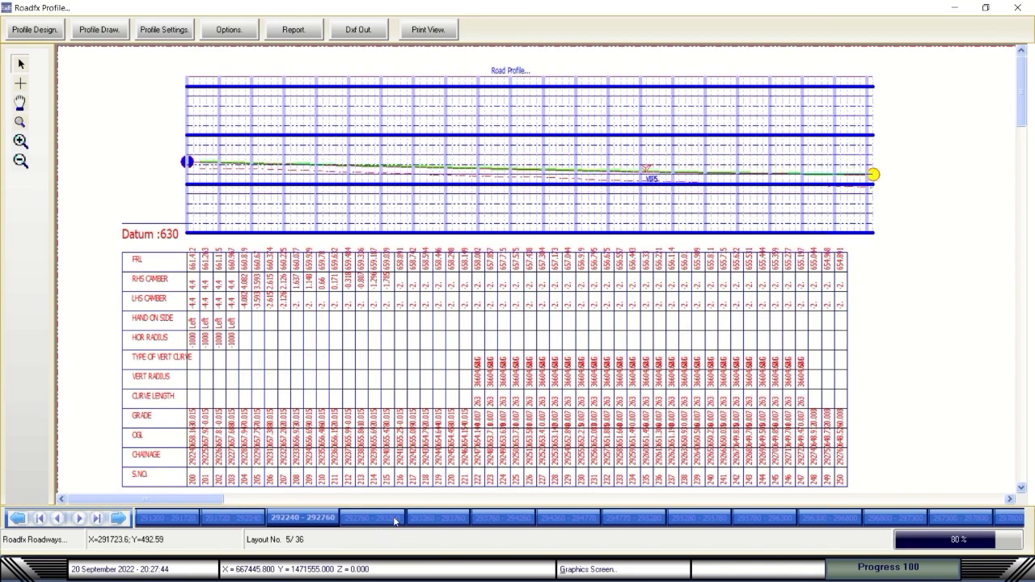
click(400, 520)
click(441, 520)
click(494, 518)
click(566, 521)
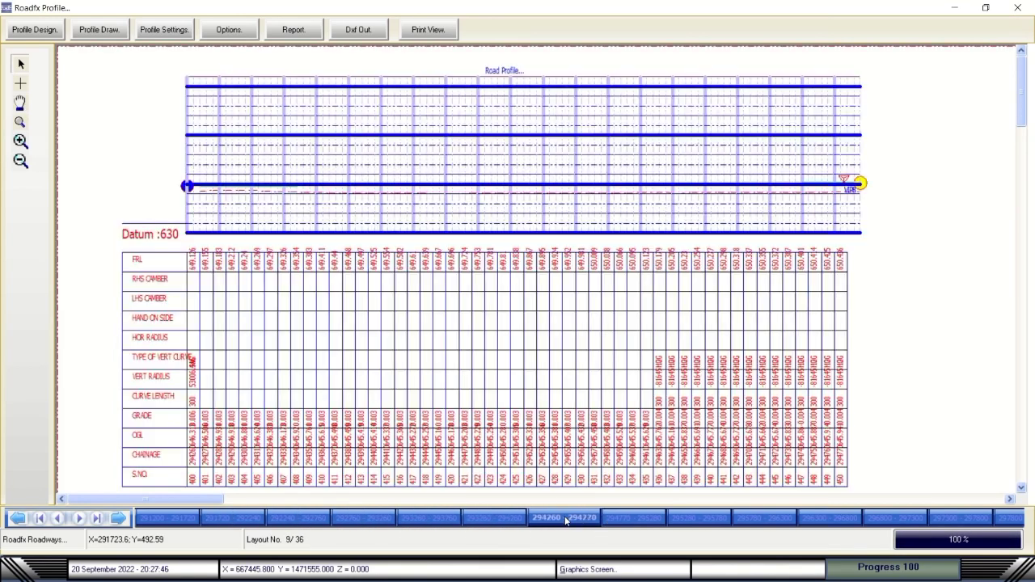
click(825, 523)
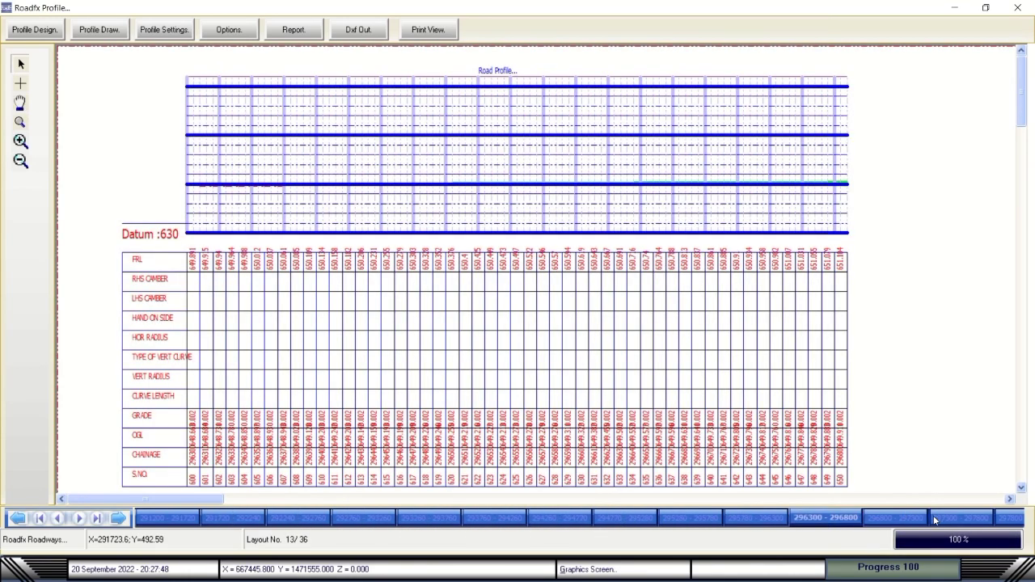
click(938, 517)
click(1023, 517)
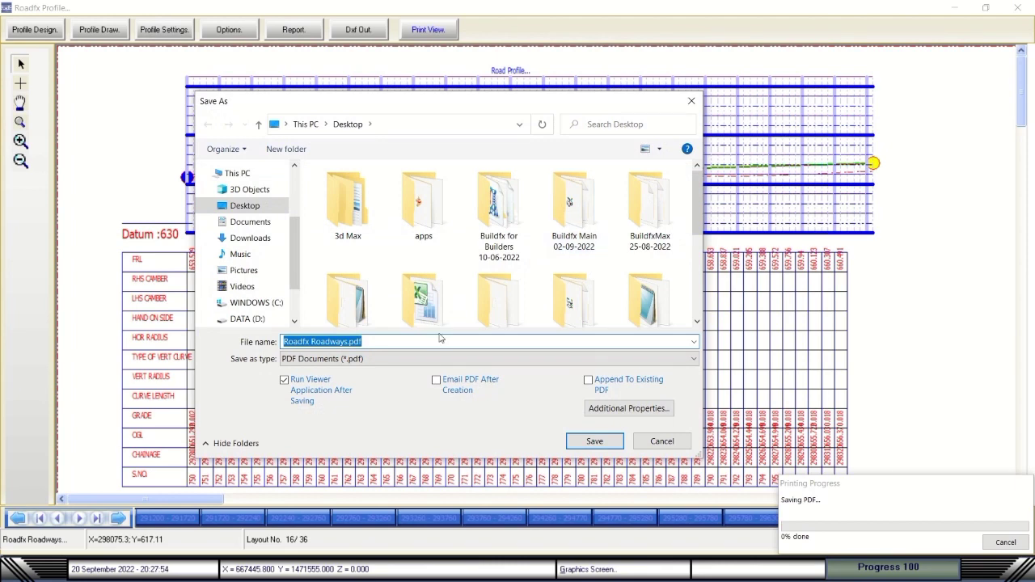
click(662, 443)
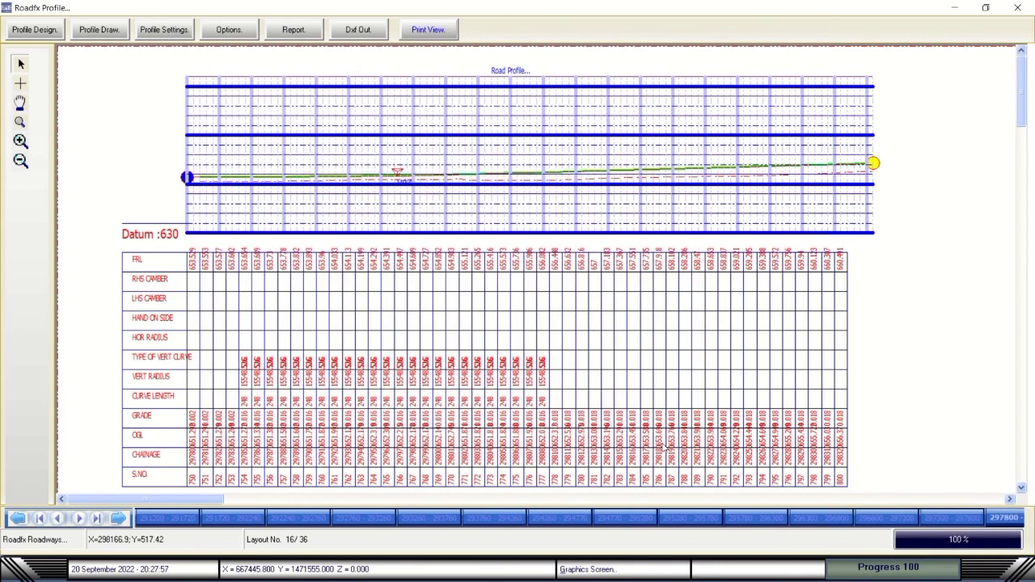
click(1017, 8)
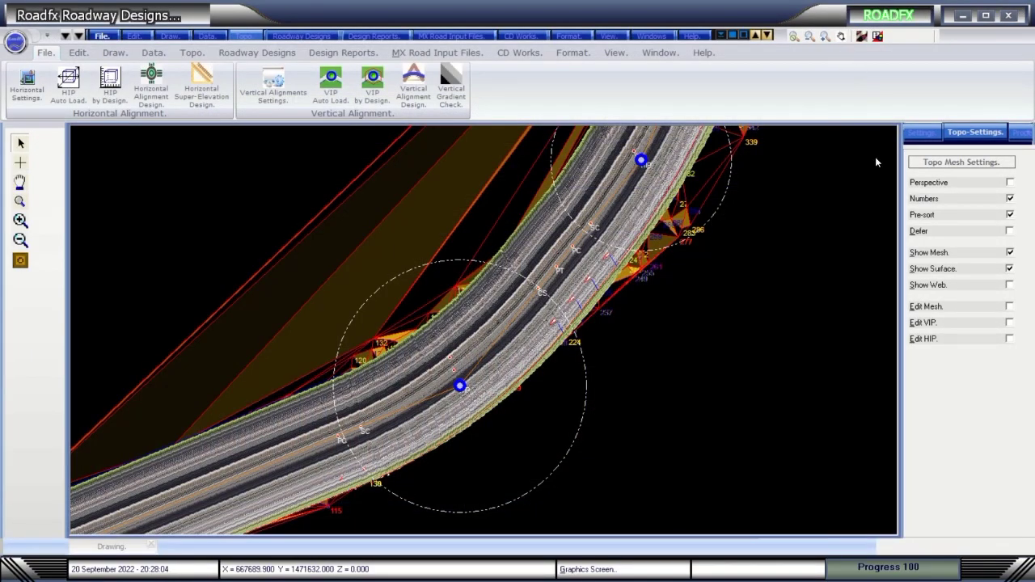
Open the data grid and show the calculations, FRLs, FRLs VIP and HIP coordinates sheets
click(878, 37)
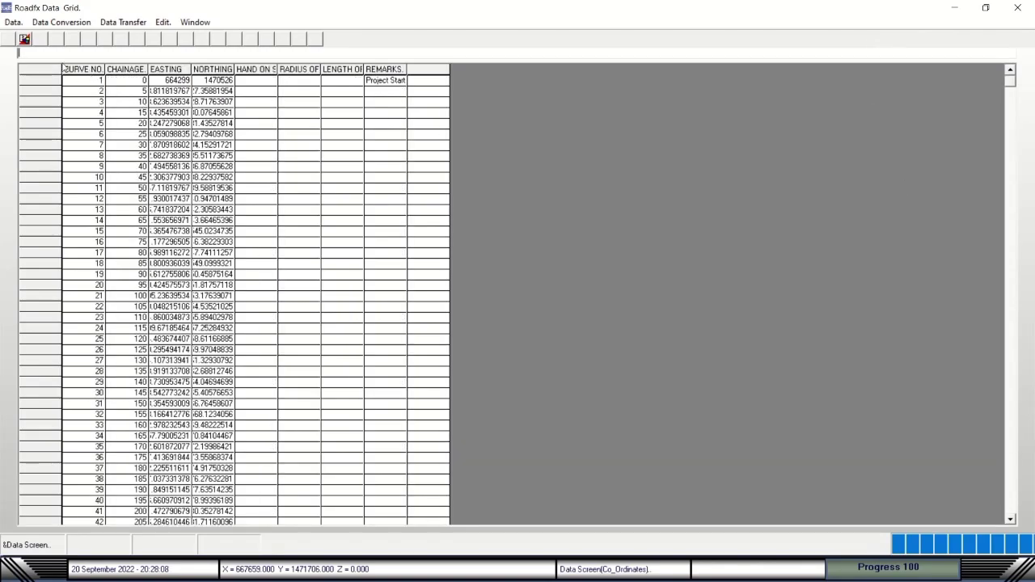
click(14, 22)
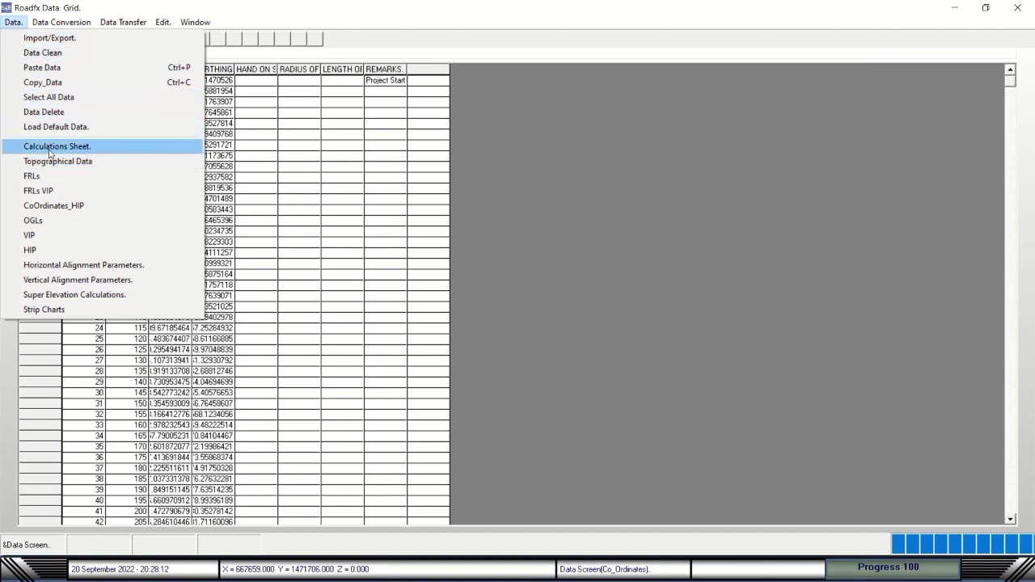
click(50, 146)
click(13, 22)
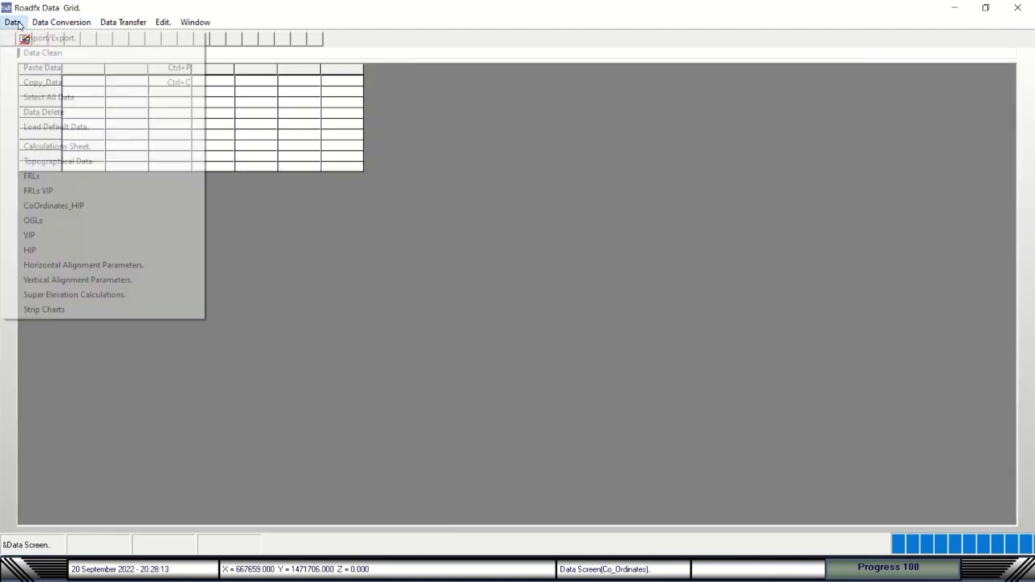
click(55, 175)
click(14, 22)
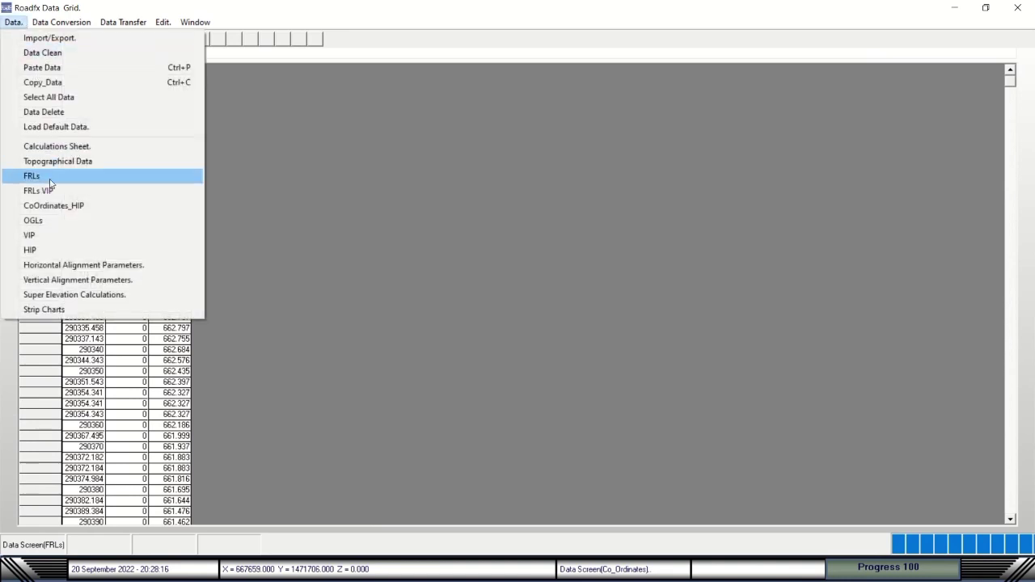
click(45, 190)
click(14, 21)
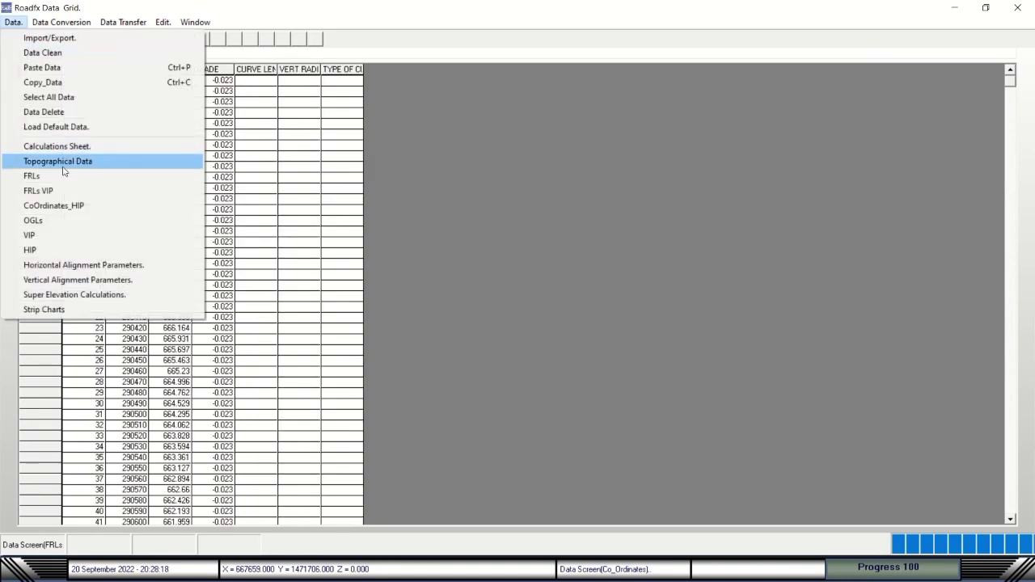
click(52, 206)
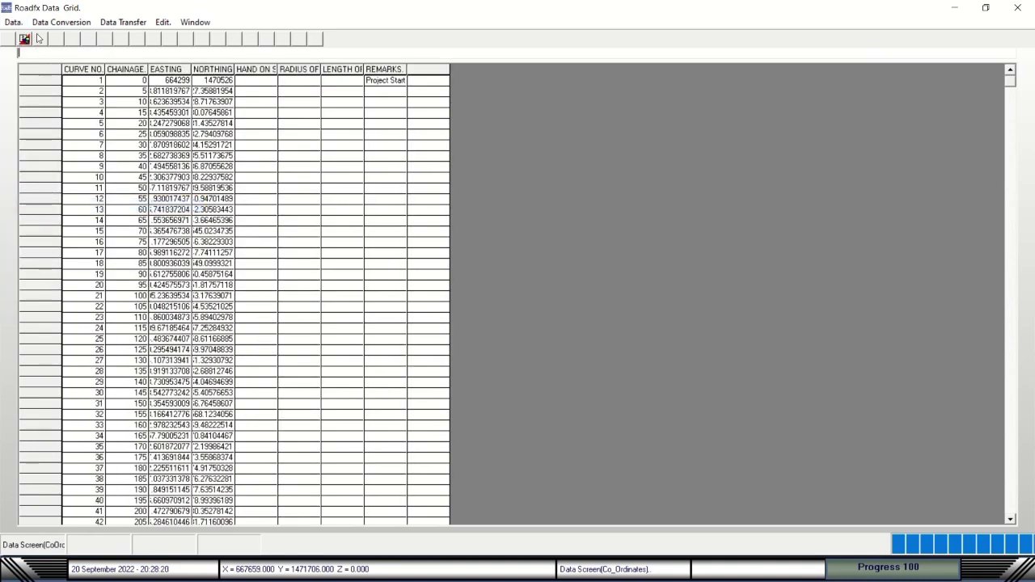
Show the OGLs, VIP curve, HIP and horizontal alignment parameters grids
click(13, 22)
click(33, 222)
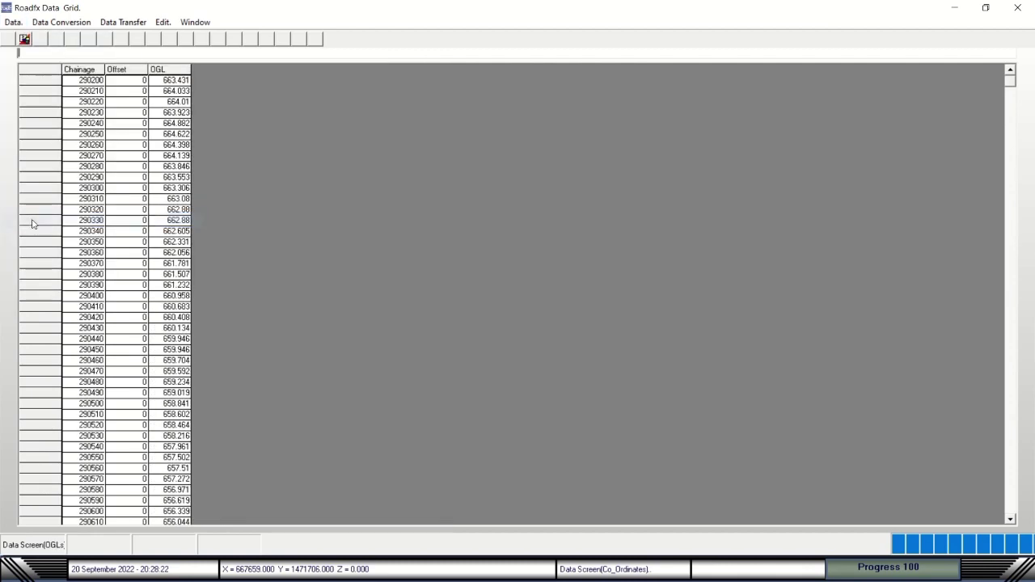
click(13, 21)
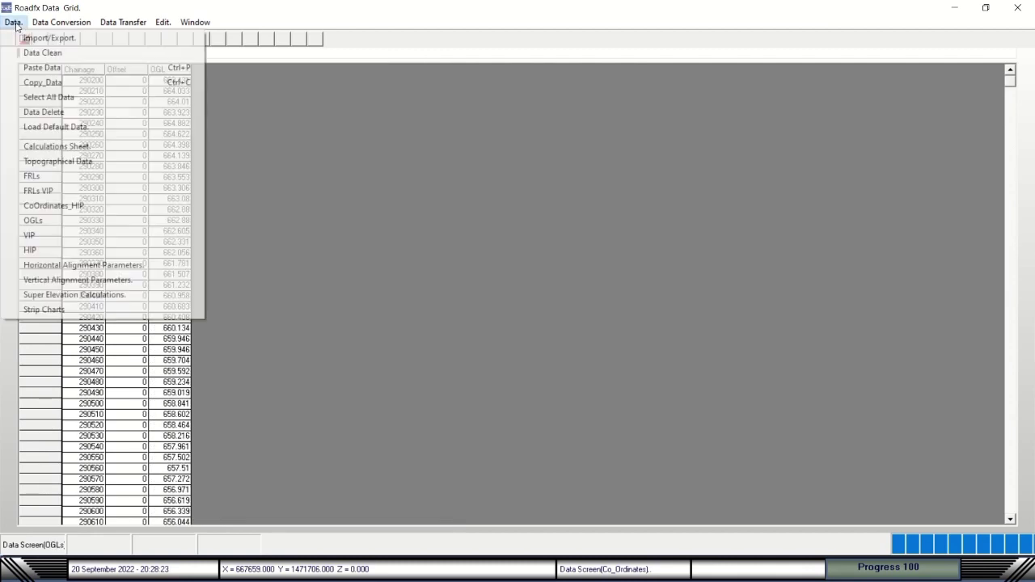
click(29, 234)
click(13, 21)
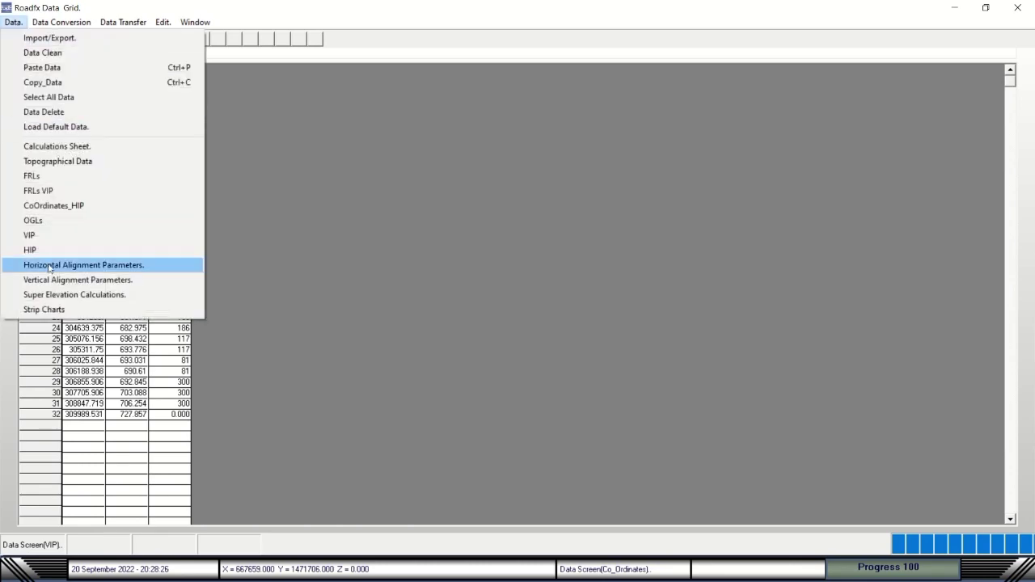
click(35, 252)
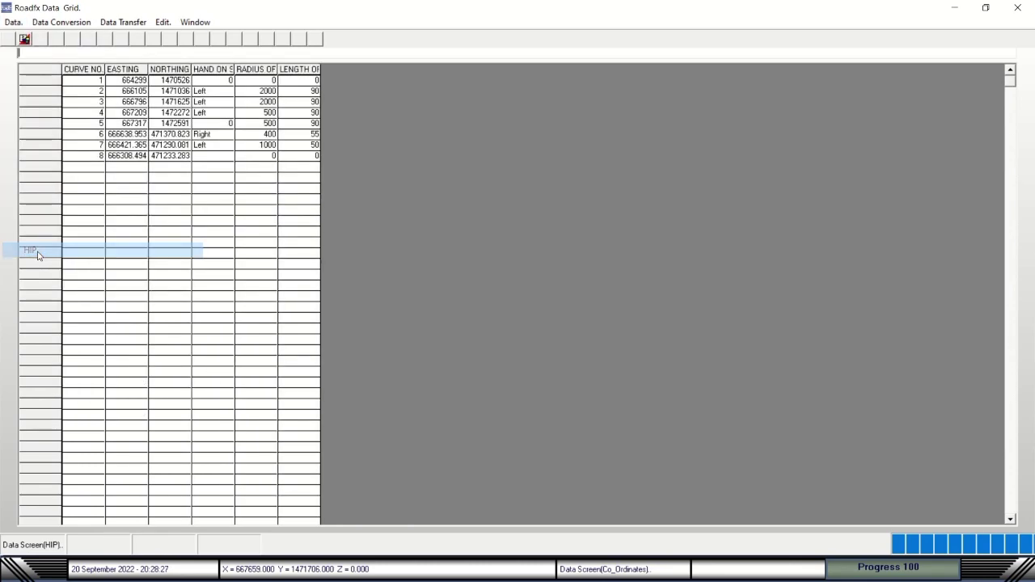
click(13, 22)
click(80, 265)
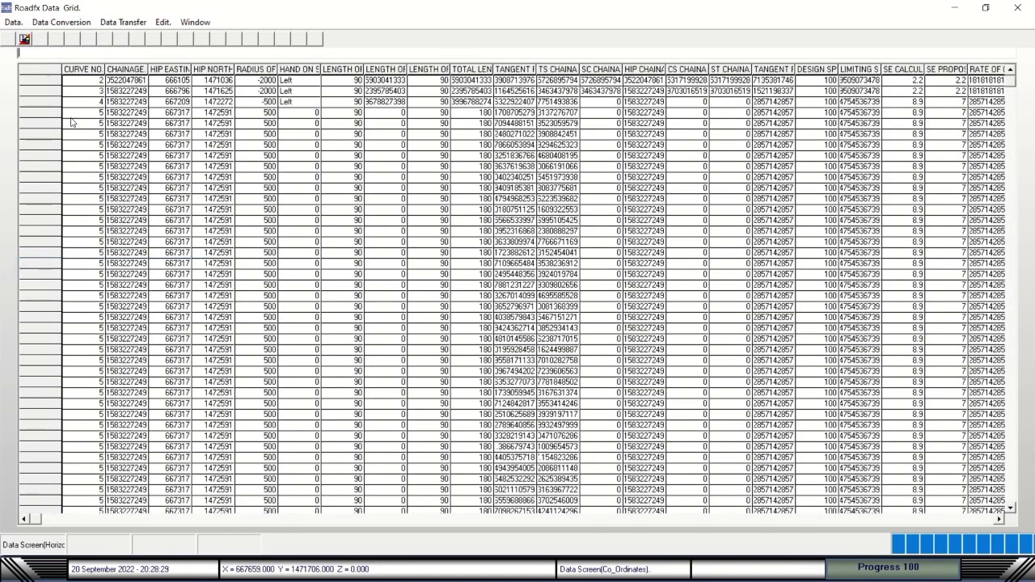
Load the vertical alignment parameters grid, then the empty super elevation calculations grid
click(13, 22)
click(33, 280)
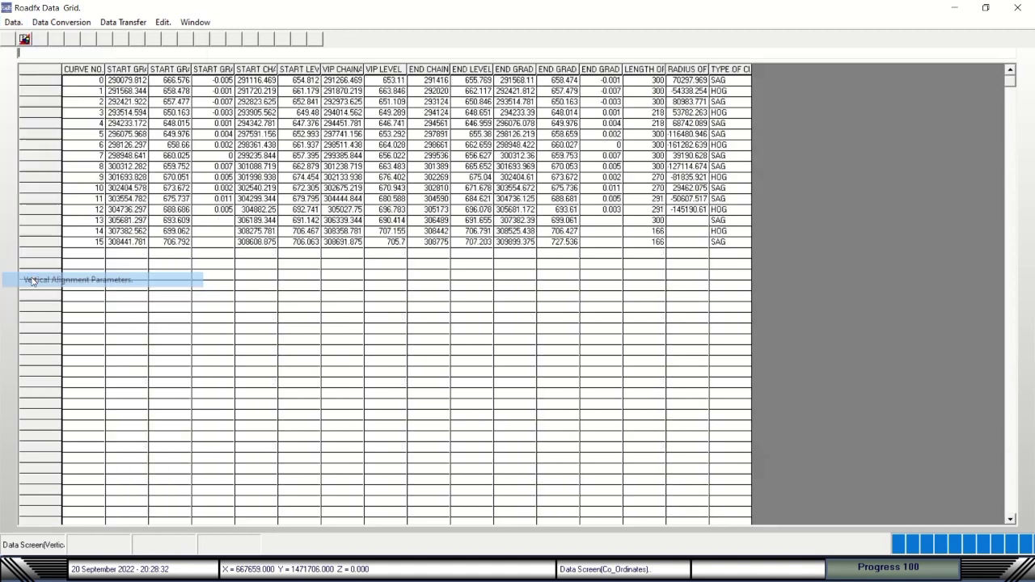
click(13, 22)
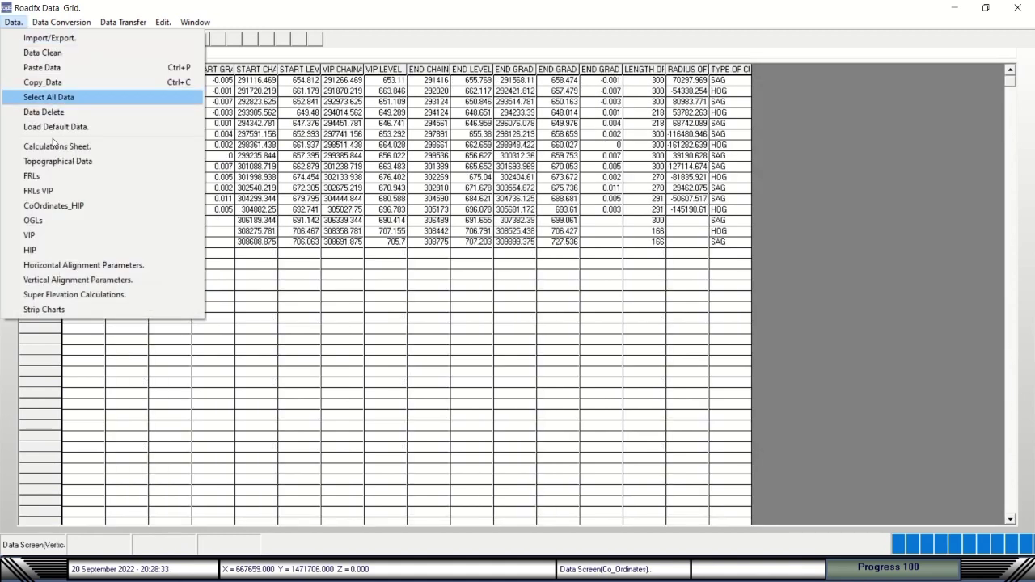
click(46, 296)
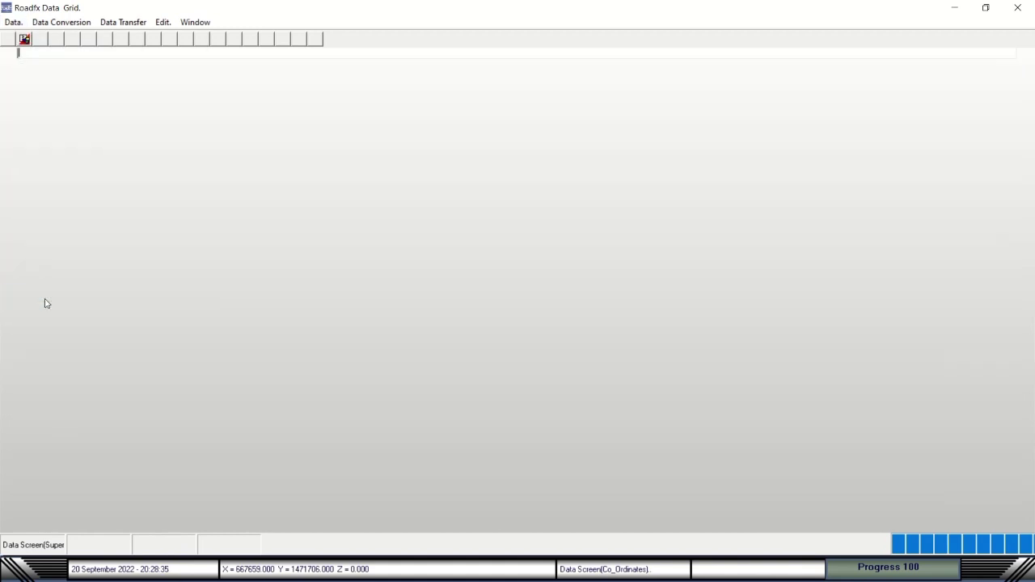
click(13, 22)
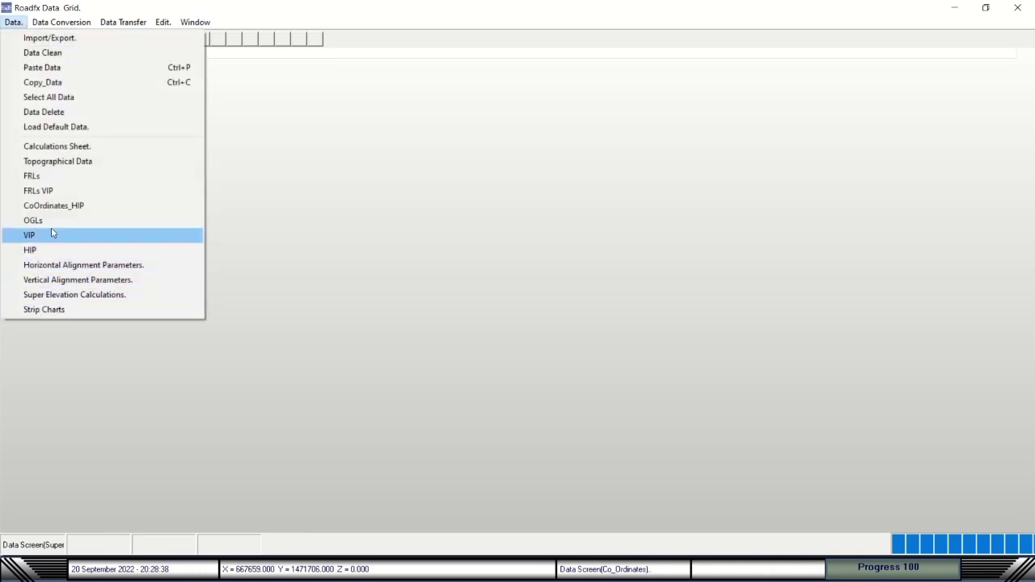
click(45, 297)
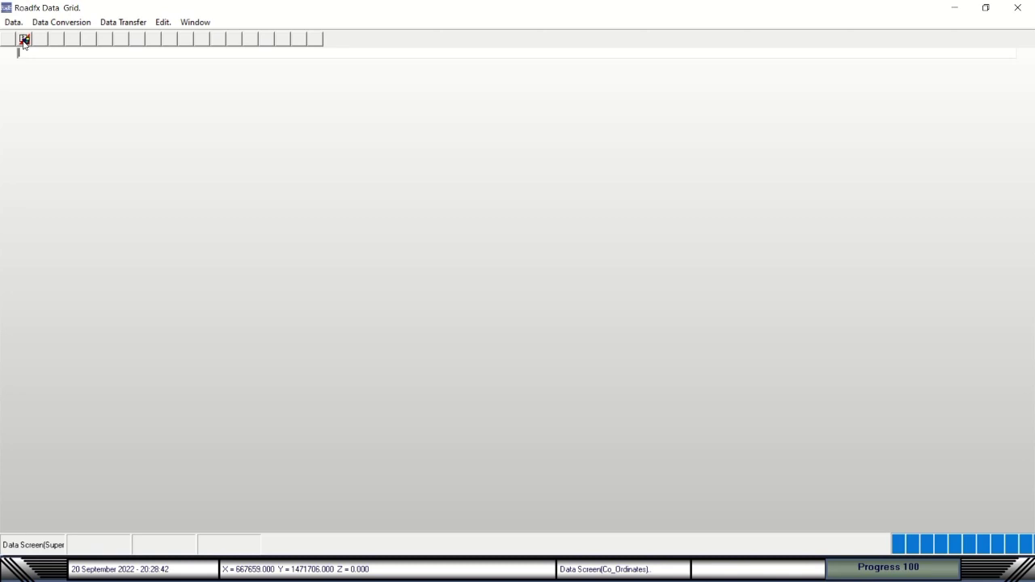
Load the VIP data grid, then close the data grid back to the road drawing
click(73, 23)
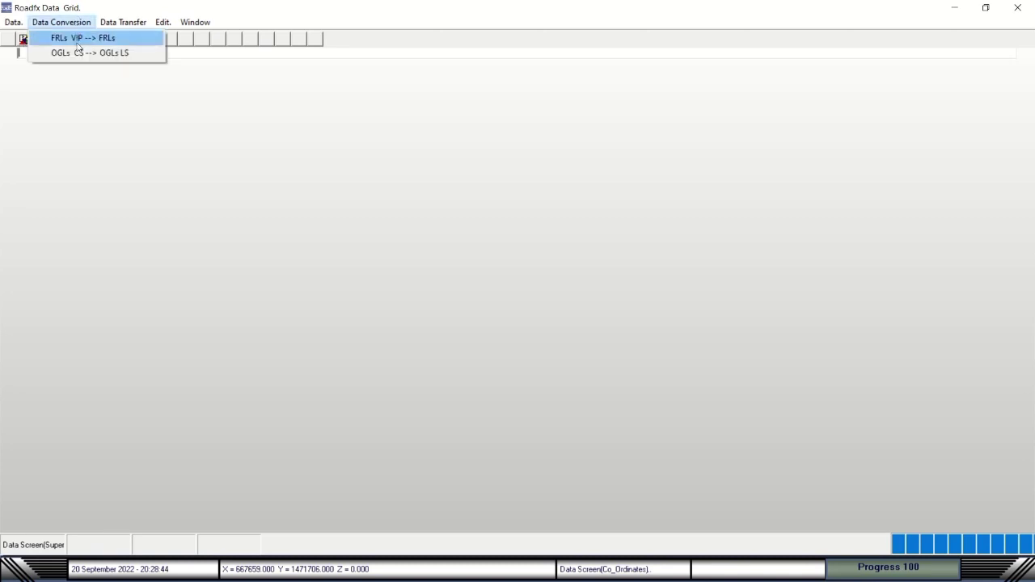
mouse_move(121, 23)
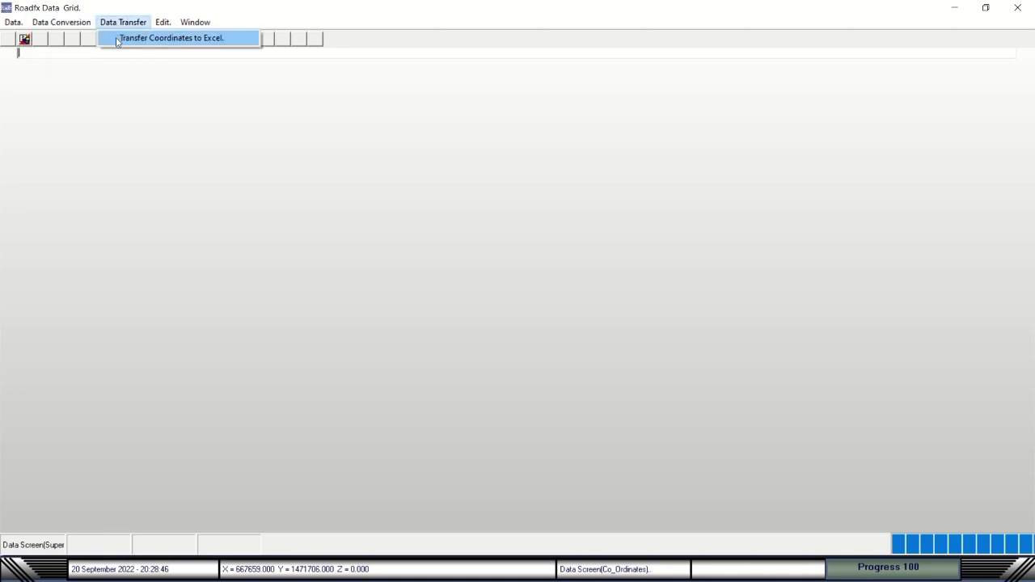
mouse_move(13, 23)
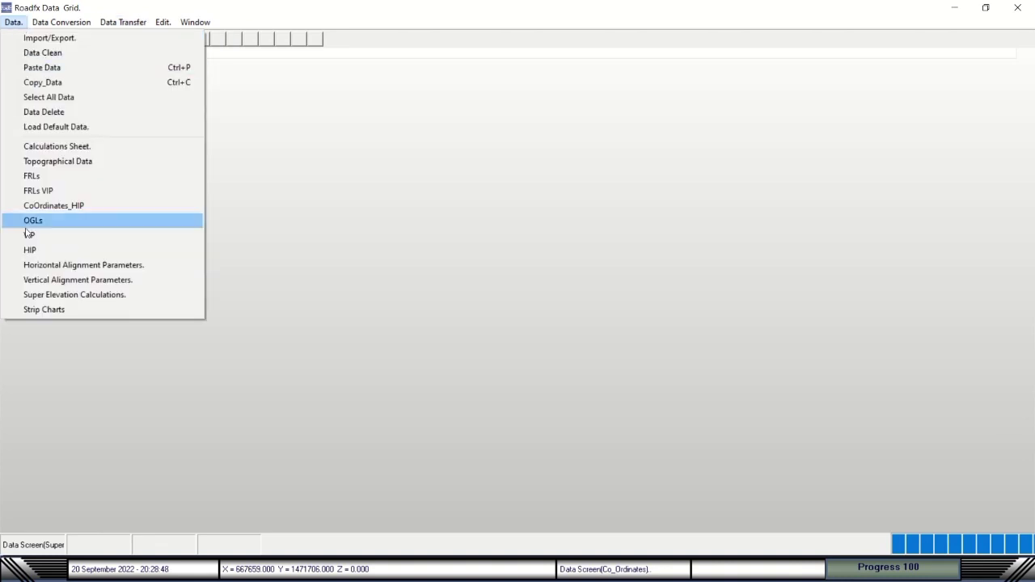
click(30, 249)
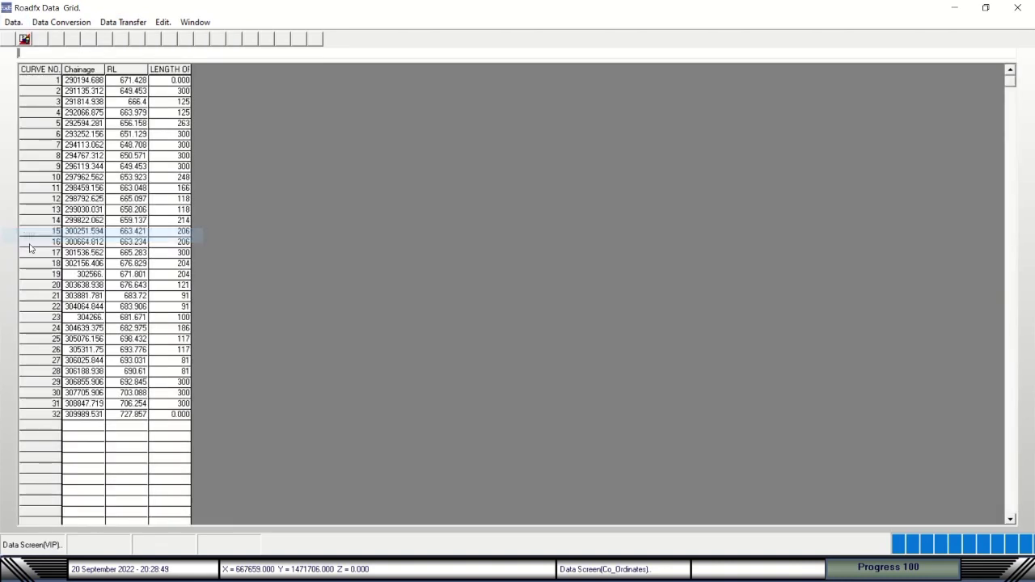
click(24, 41)
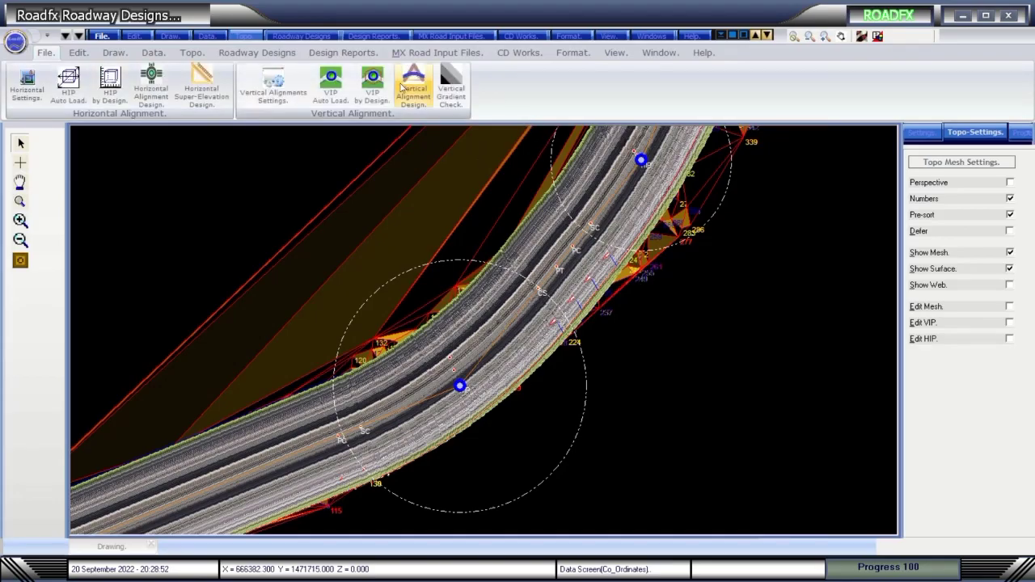
On MX Road Input Files, accept the MX string details twice and create the horizontal design file
click(434, 53)
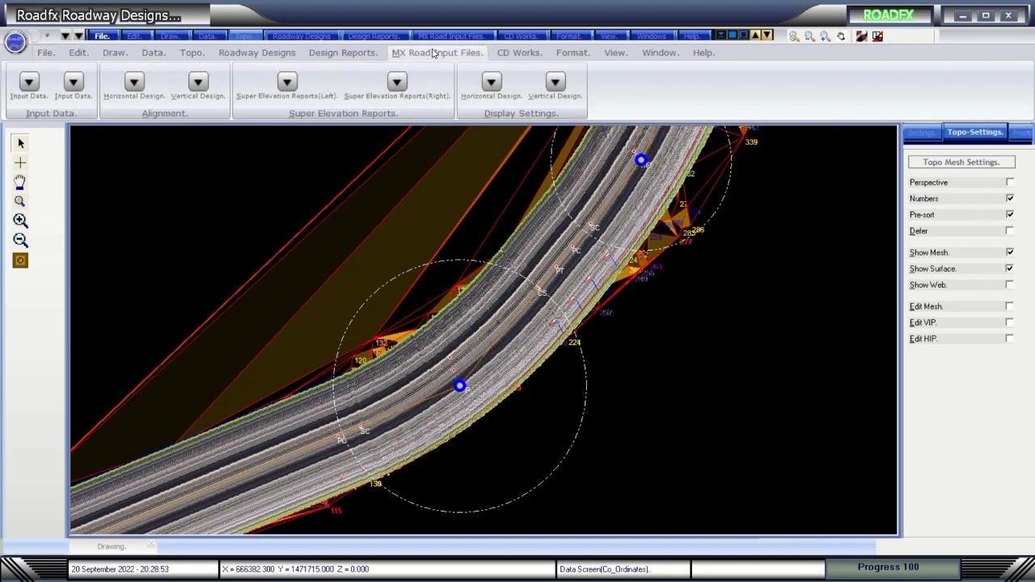
click(29, 82)
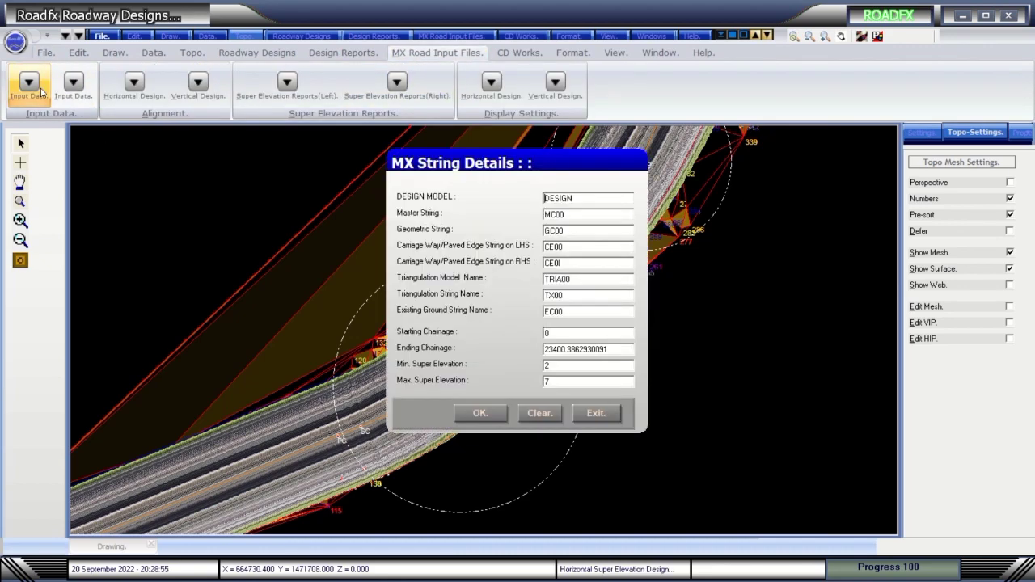
click(493, 415)
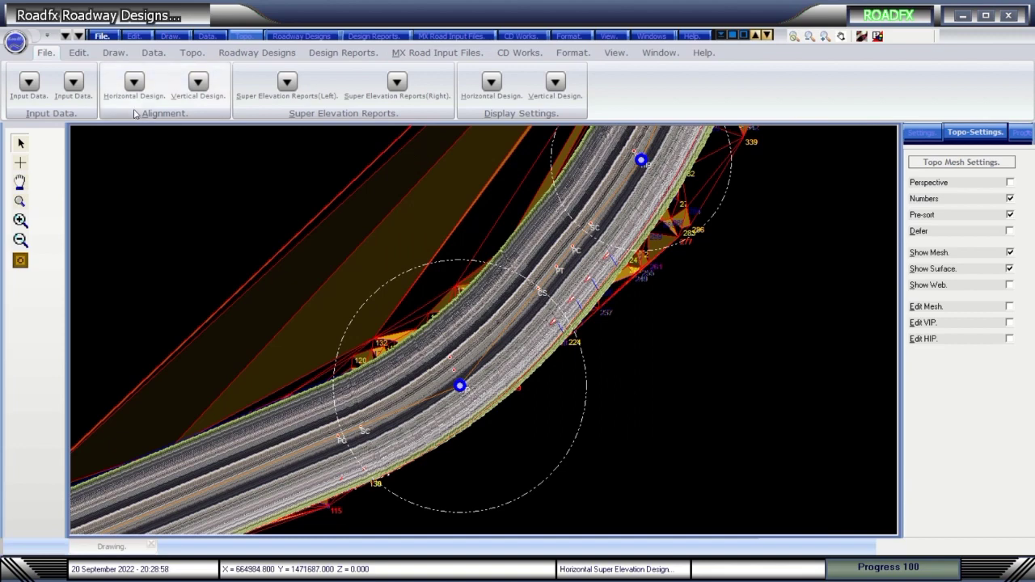
click(78, 87)
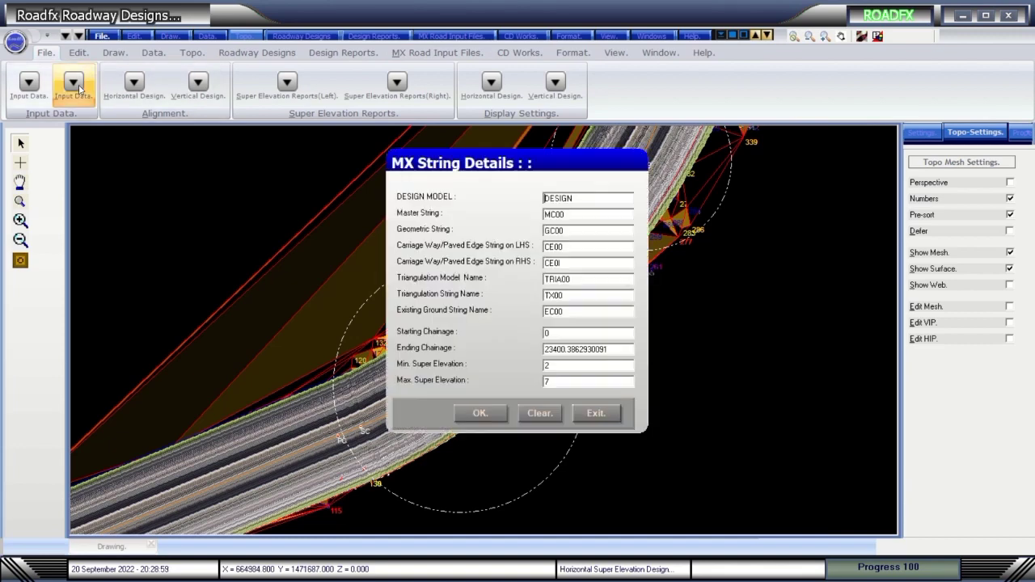
click(480, 413)
click(134, 83)
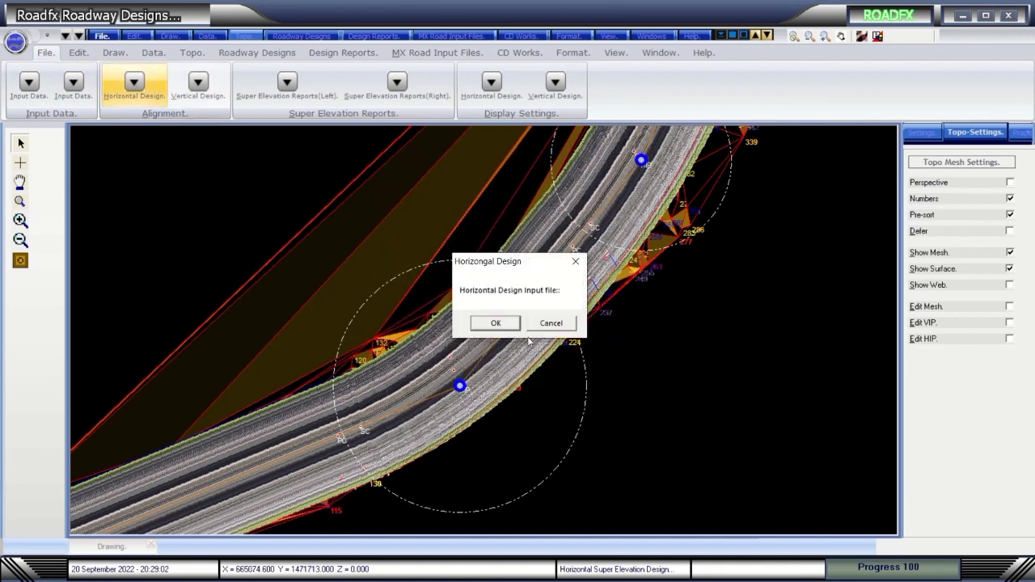
click(495, 323)
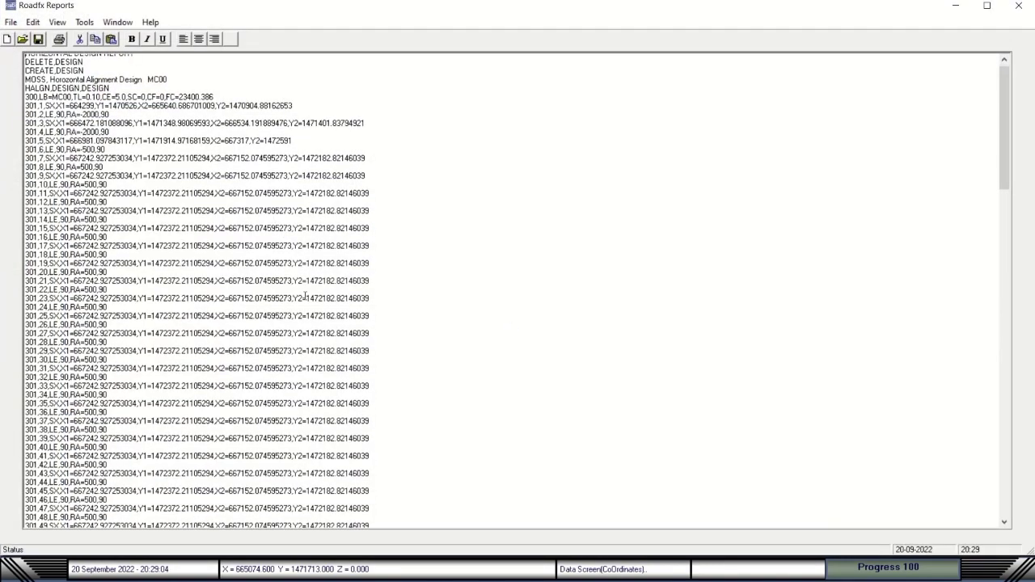
Scroll the horizontal design report and insert blank lines above its header for the heading
scroll(305, 298, down, 12)
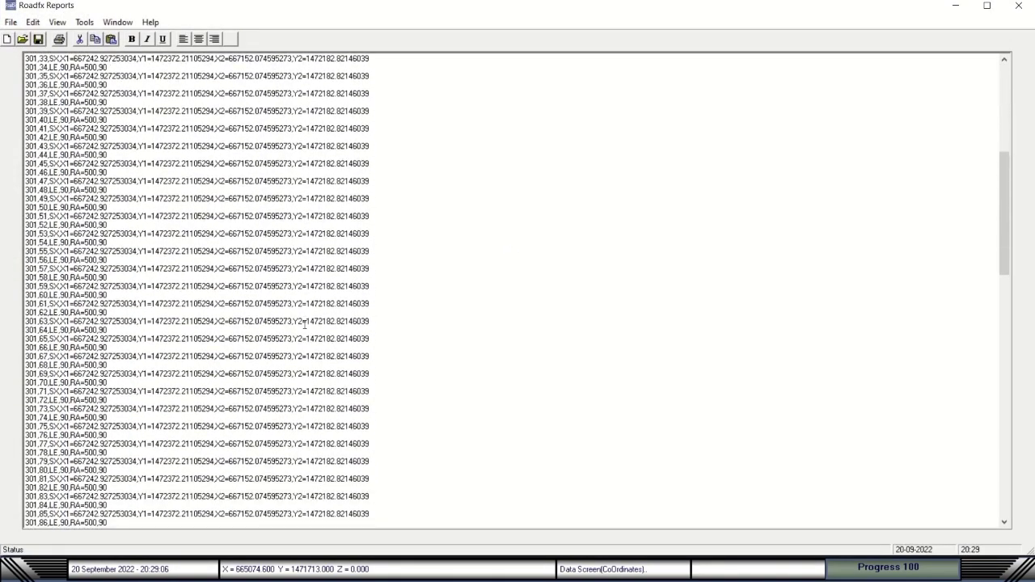
scroll(305, 323, up, 2)
mouse_move(1004, 219)
mouse_down()
mouse_move(1008, 473)
mouse_move(1023, 347)
mouse_move(1027, 65)
mouse_up()
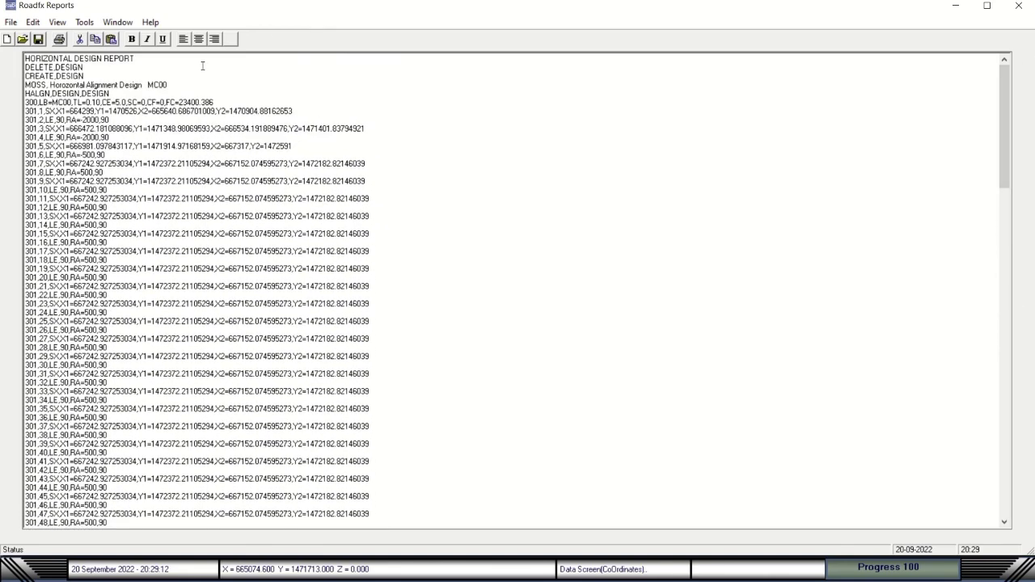
key(Return)
key(Return)
key(Return)
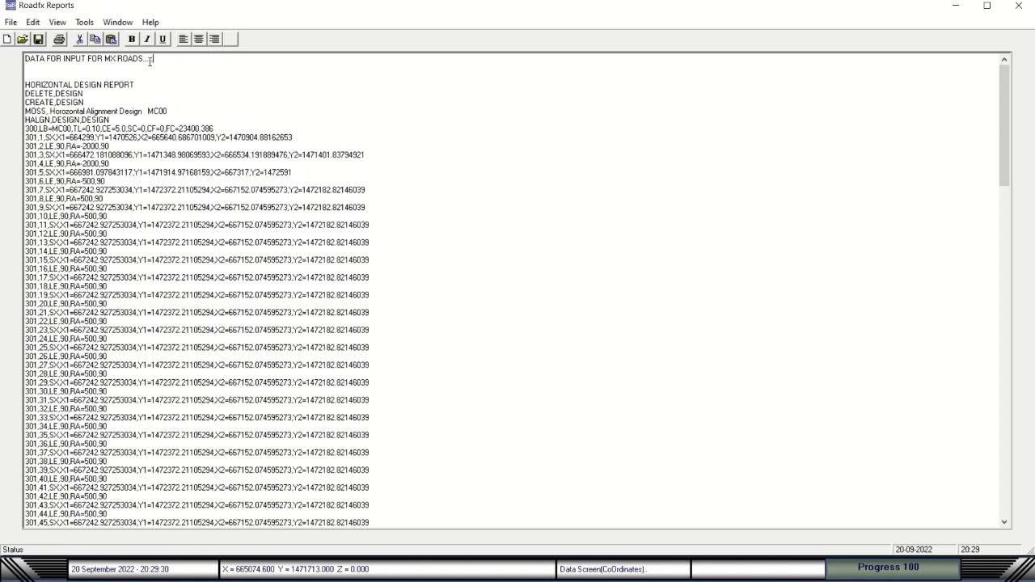
Reword the heading to 'DATA PREPARED FOR INPUT TO MX ROADS.....'
drag(155, 59, 14, 57)
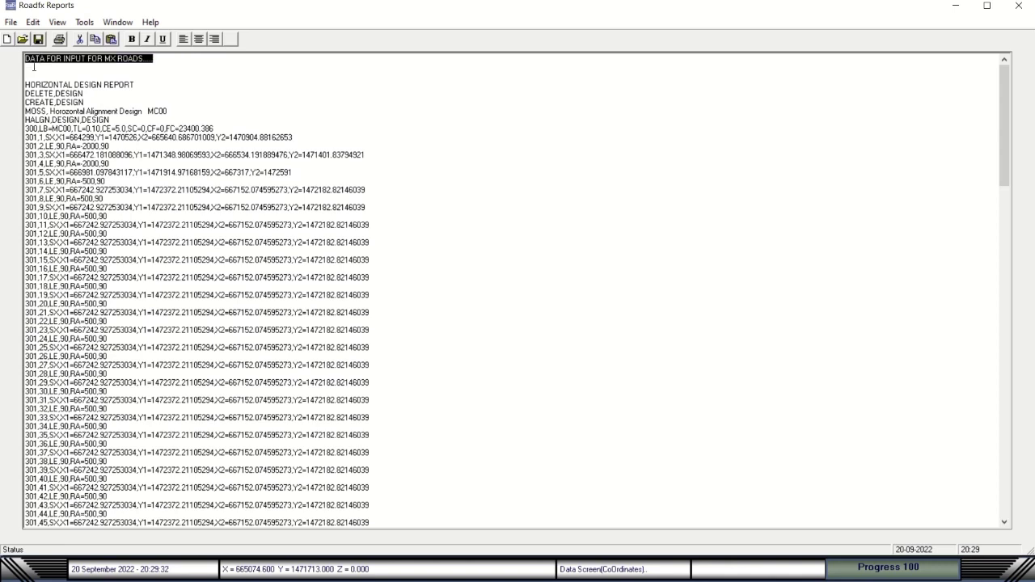
click(34, 67)
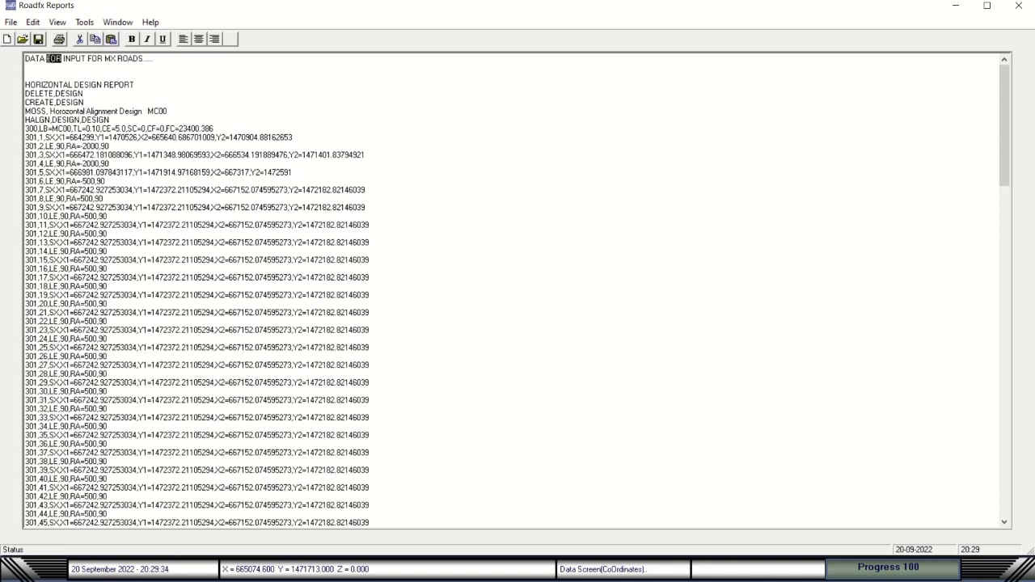
text(PREPARED)
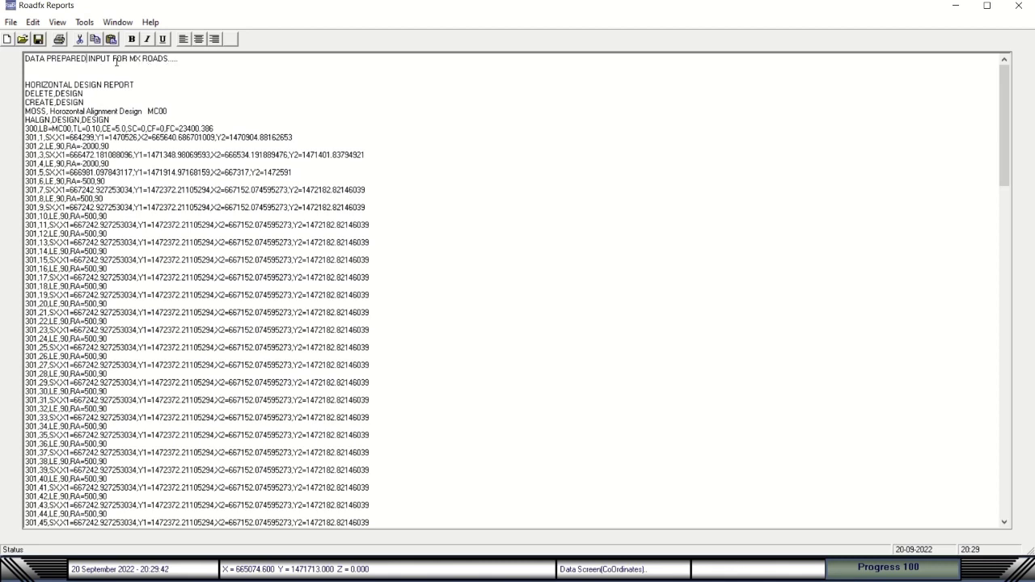
drag(88, 58, 102, 59)
key(Delete)
text(FOR INPUT TO)
Select the whole reworded heading line and copy it with Edit > Copy
drag(192, 58, 1, 50)
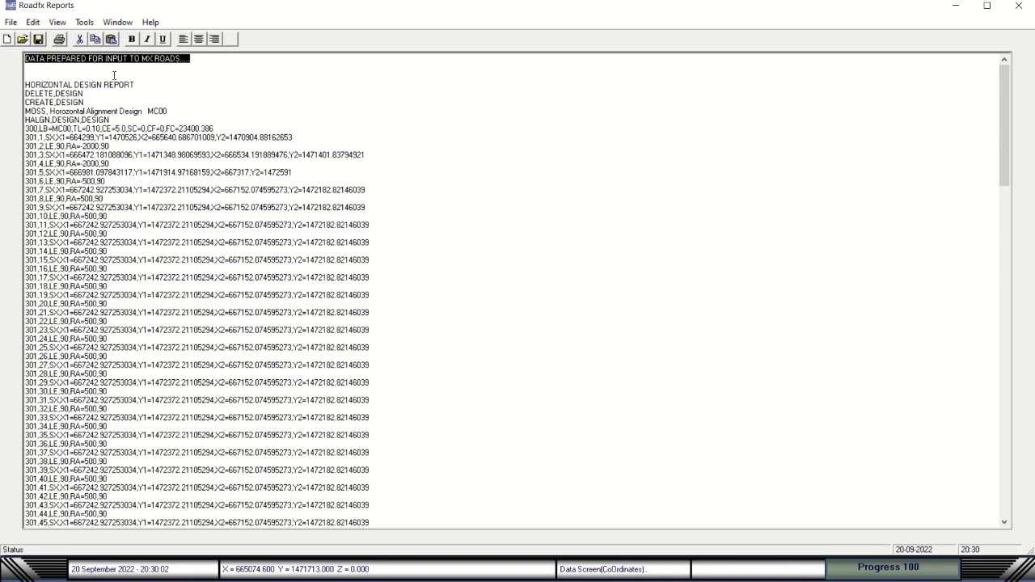
click(32, 22)
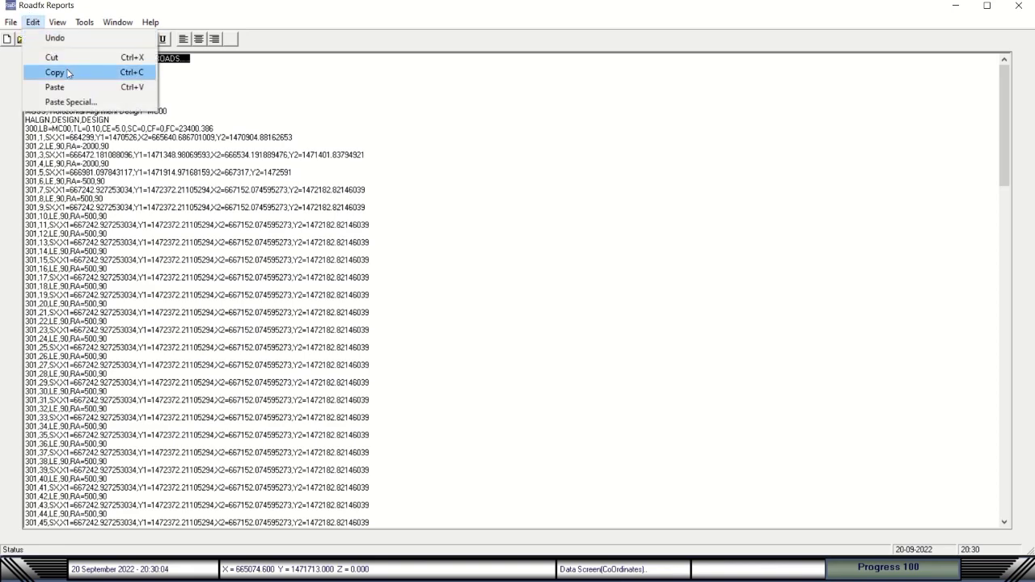
click(67, 72)
click(294, 81)
Scroll down and select the HORIZONTAL DESIGN REPORT title line
scroll(443, 202, down, 8)
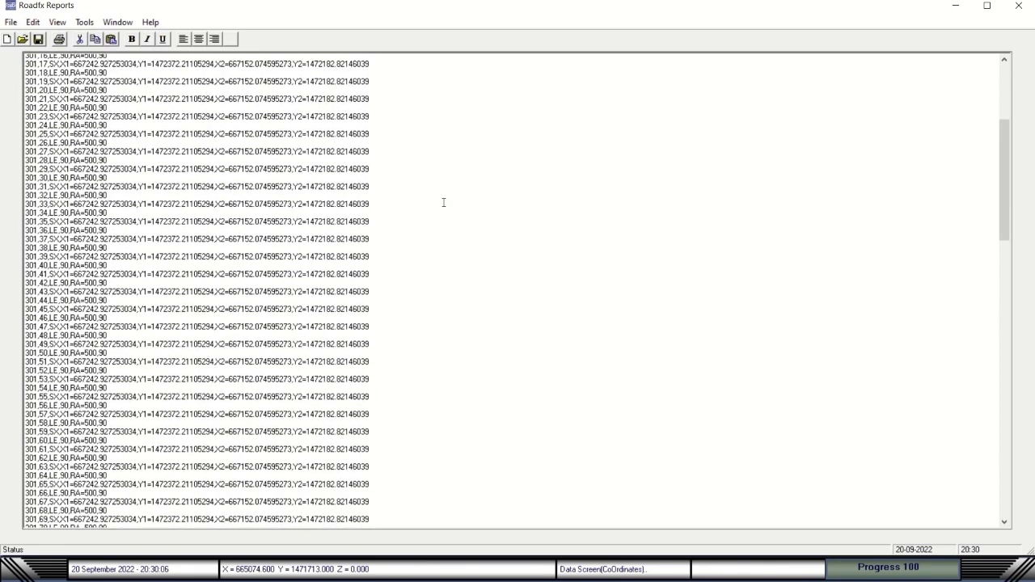
drag(1005, 217, 1000, 150)
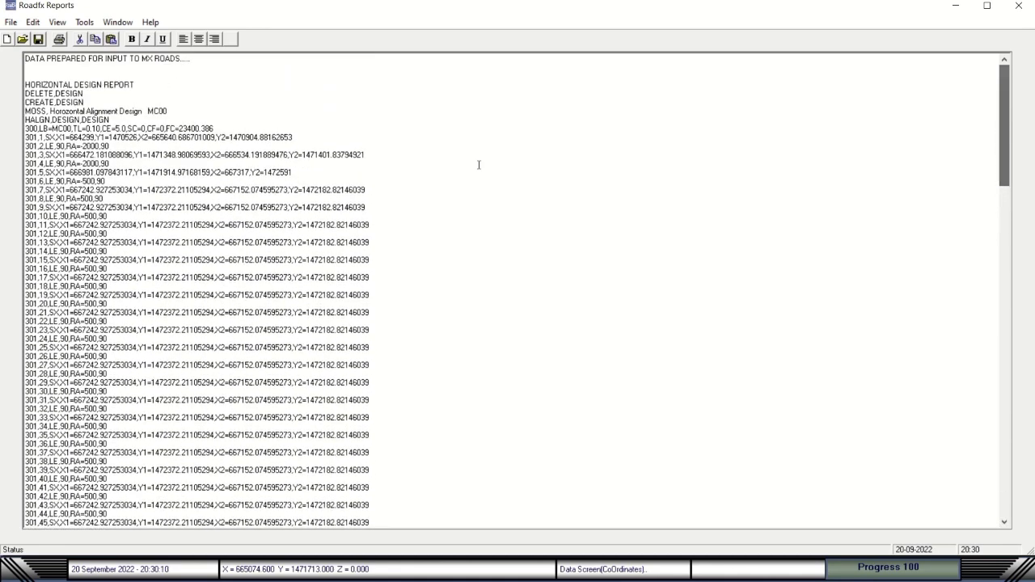
drag(139, 82, 25, 76)
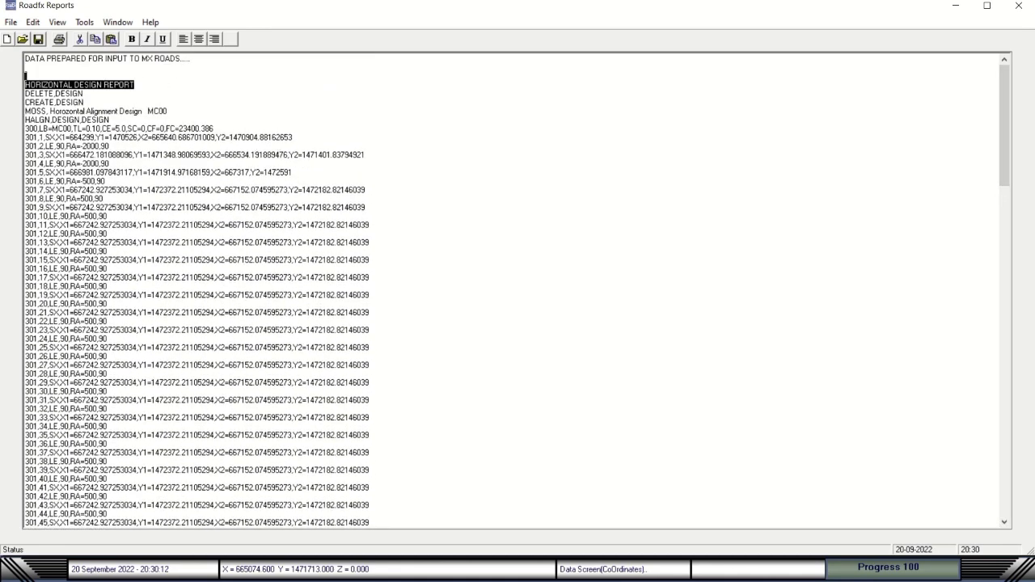
click(43, 69)
drag(142, 83, 2, 81)
Close the report and Horizontal Curve Details, then open and close the empty data grid
click(1018, 5)
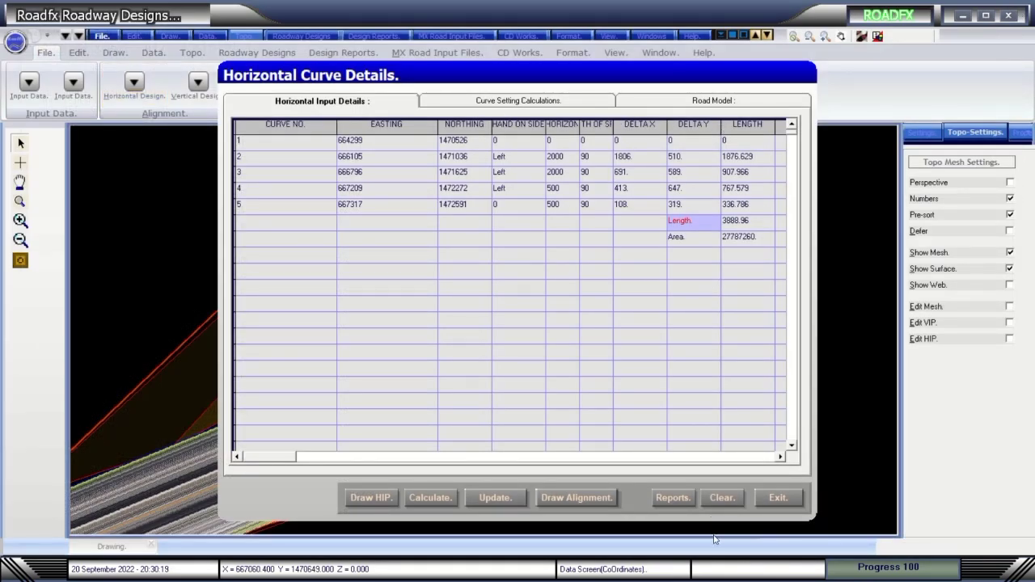
click(778, 498)
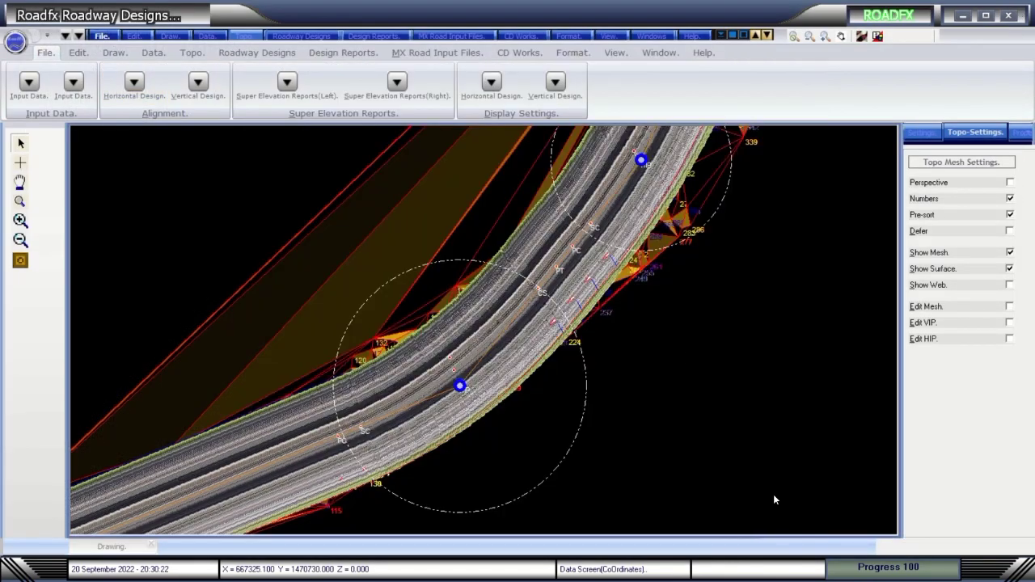
click(878, 36)
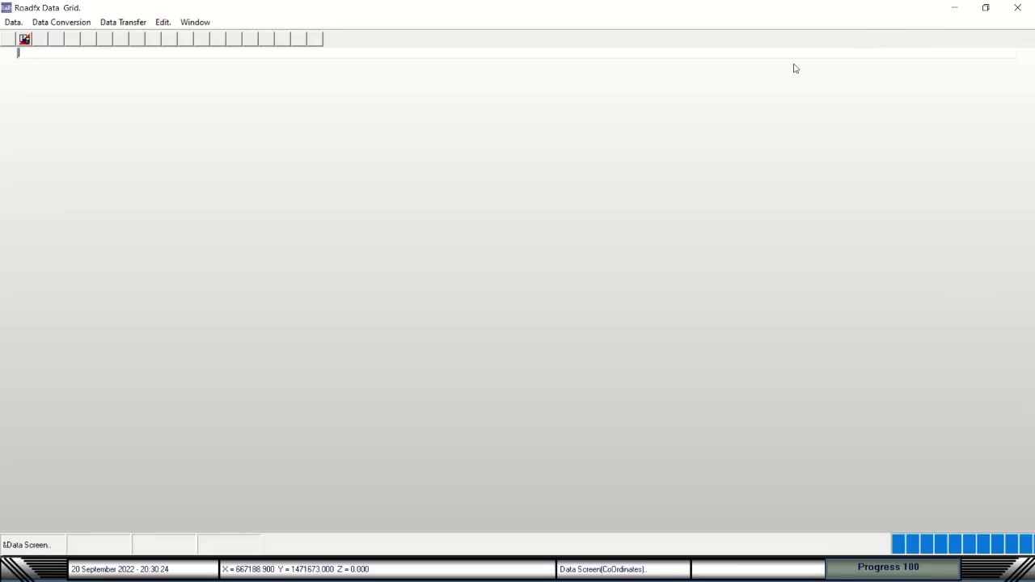
click(74, 24)
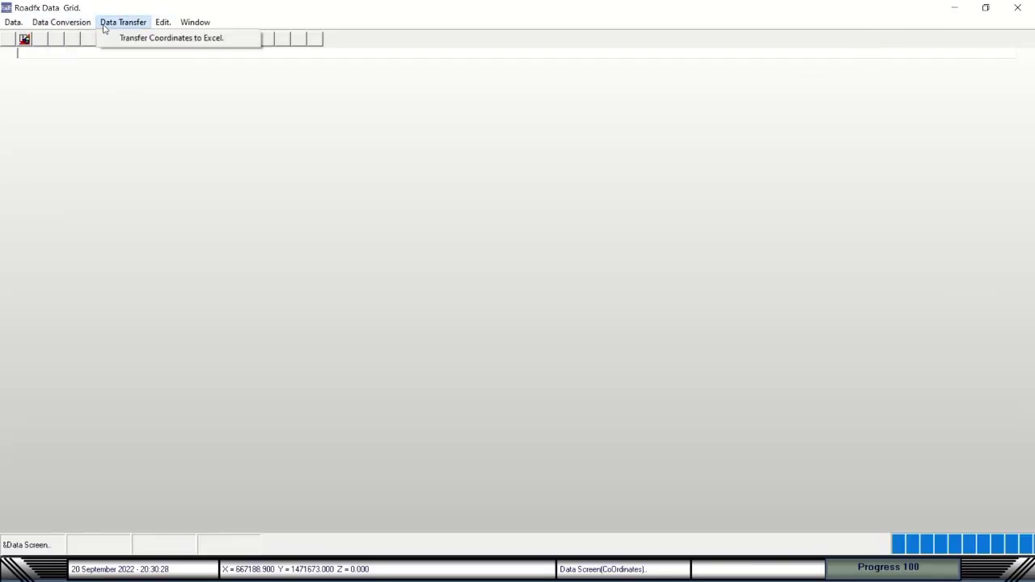
mouse_move(158, 27)
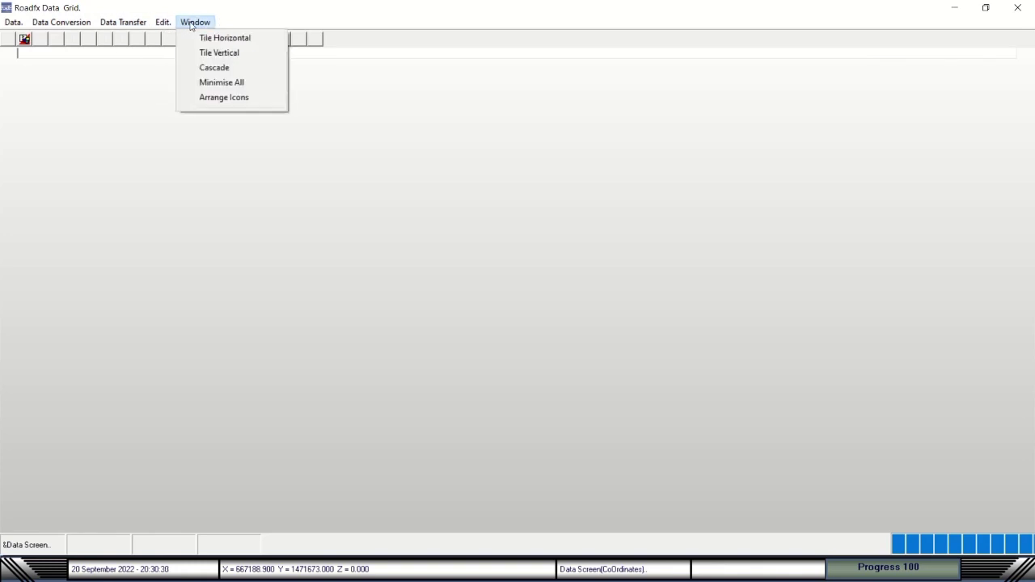
mouse_move(7, 25)
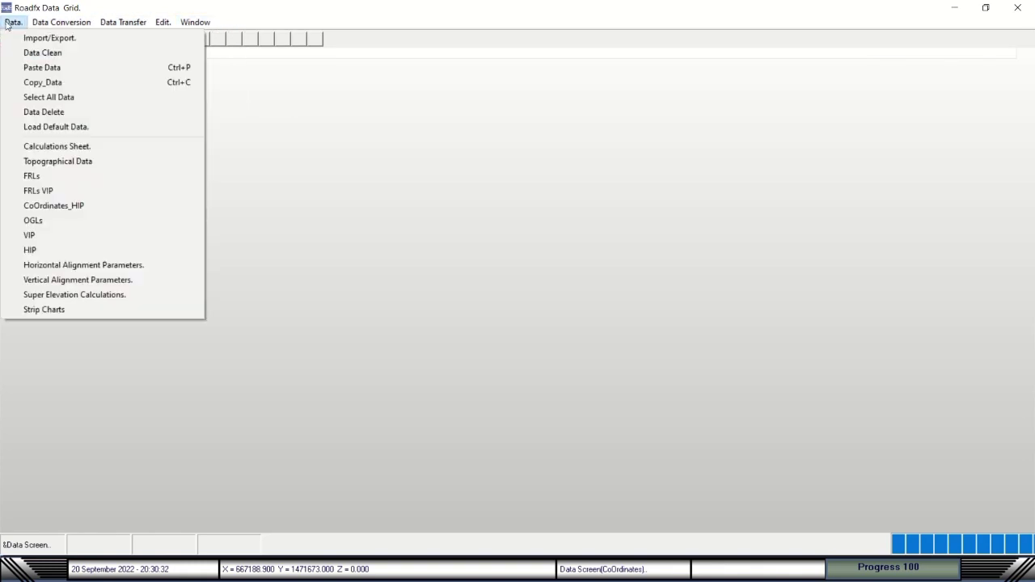
mouse_move(62, 23)
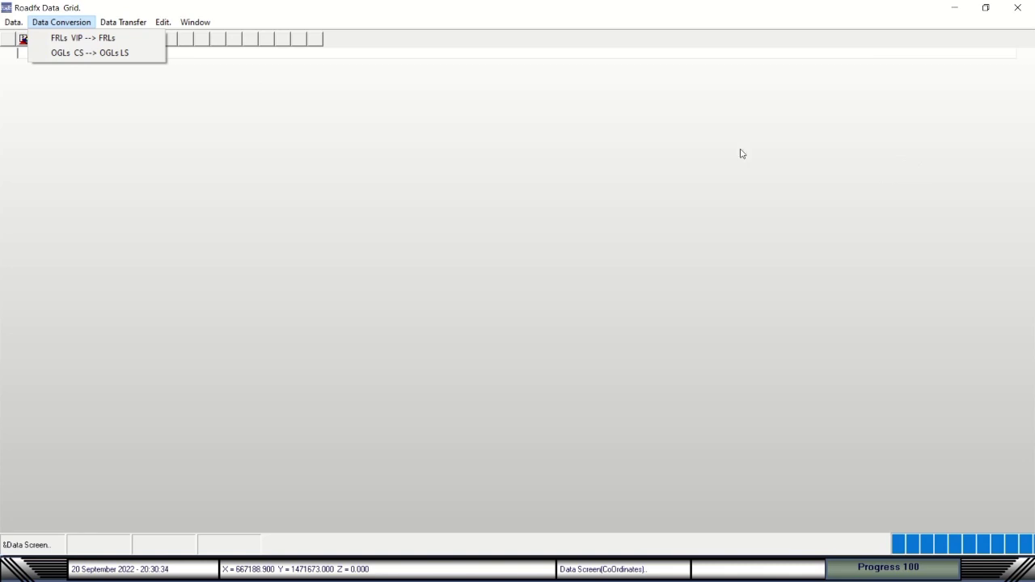
click(1018, 8)
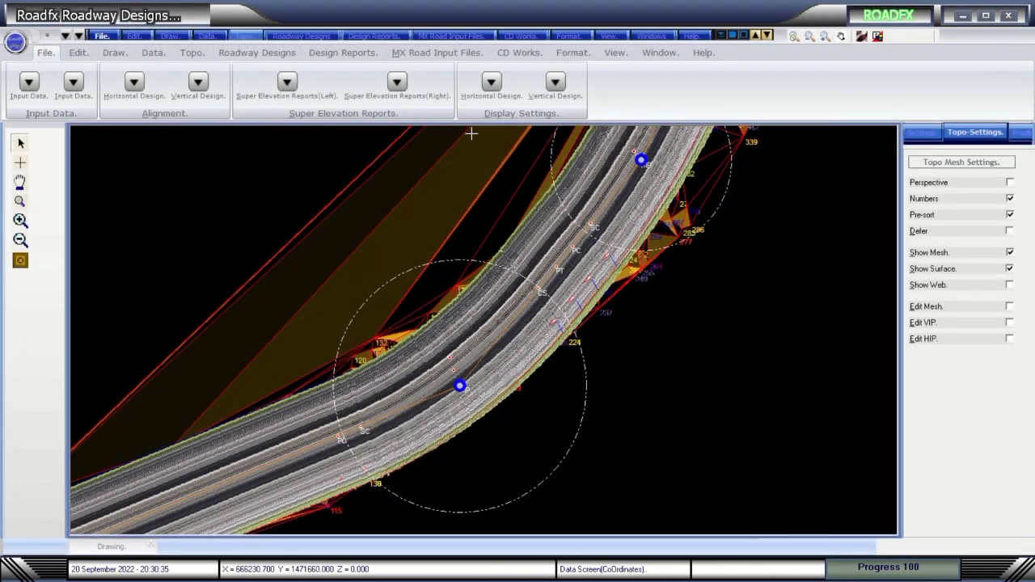
Start the vertical design input file from the MX Road input options and confirm it
click(374, 54)
click(417, 56)
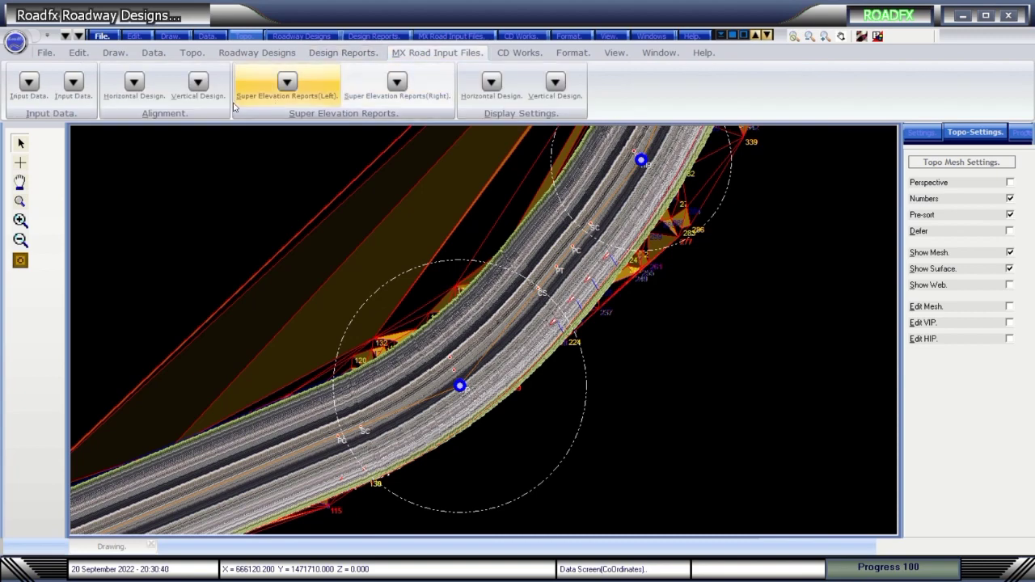
click(199, 87)
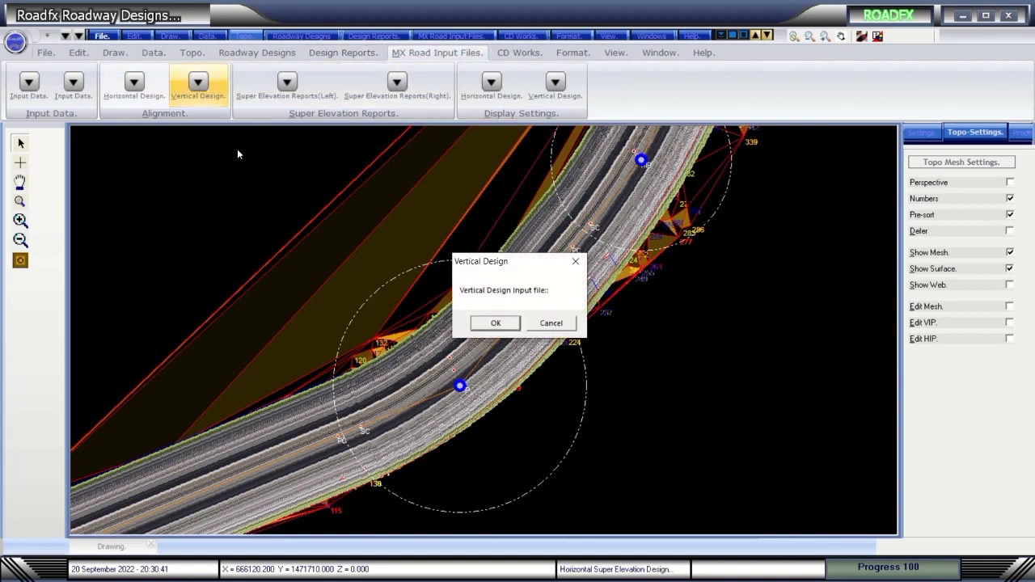
click(496, 323)
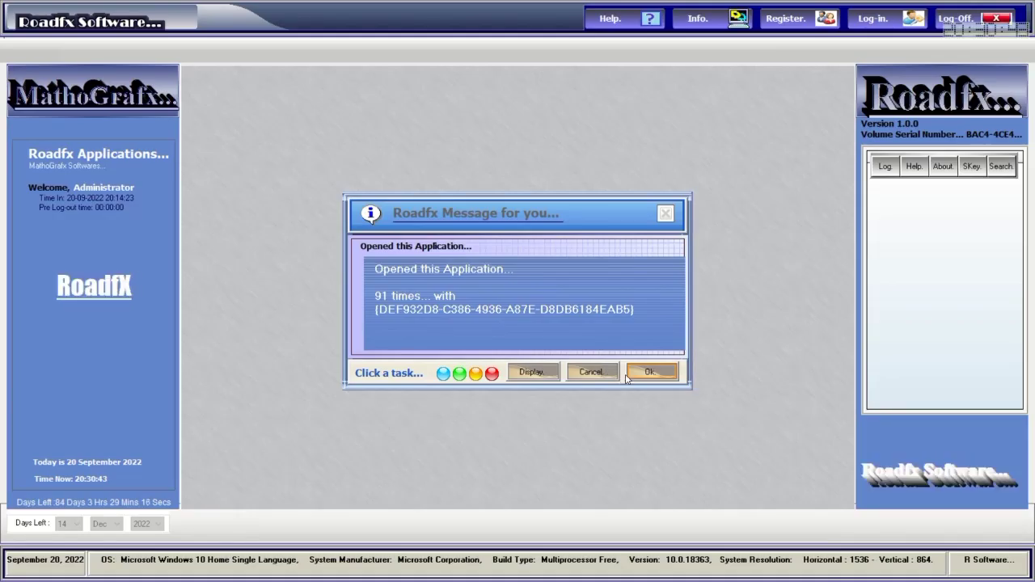
Dismiss the message, log in with the account password, and launch Roadway Designs
click(647, 372)
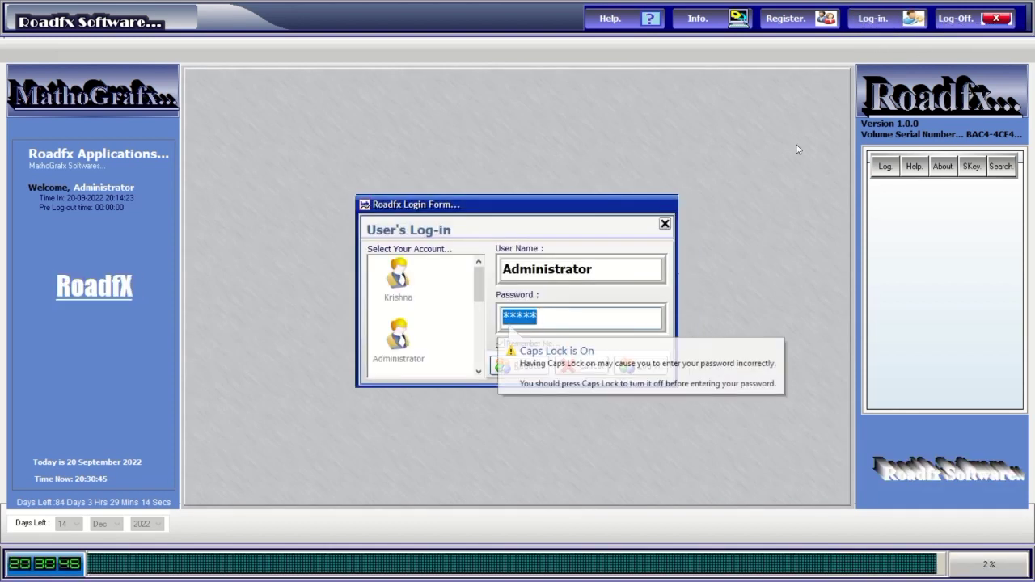
text(****)
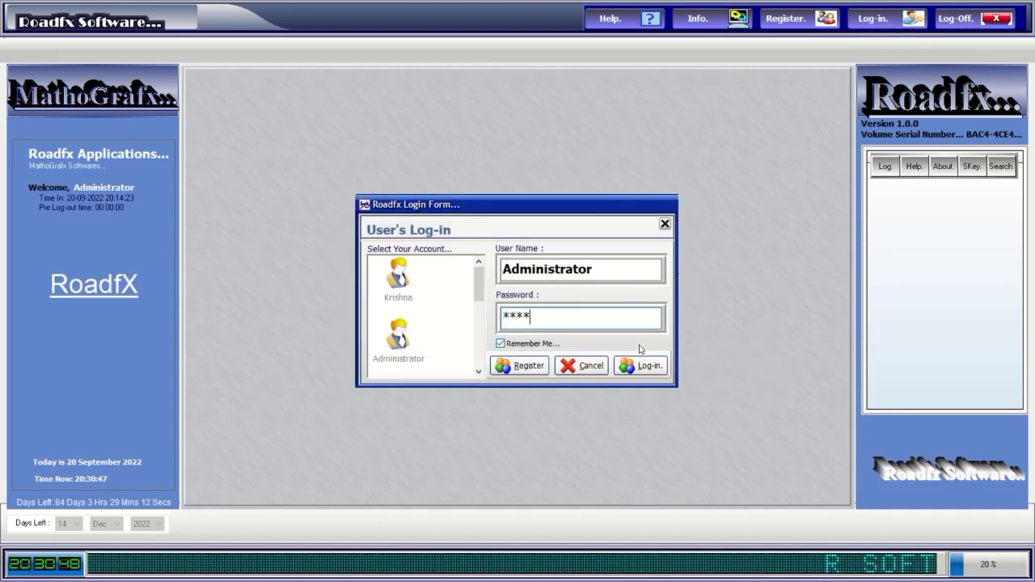
click(647, 366)
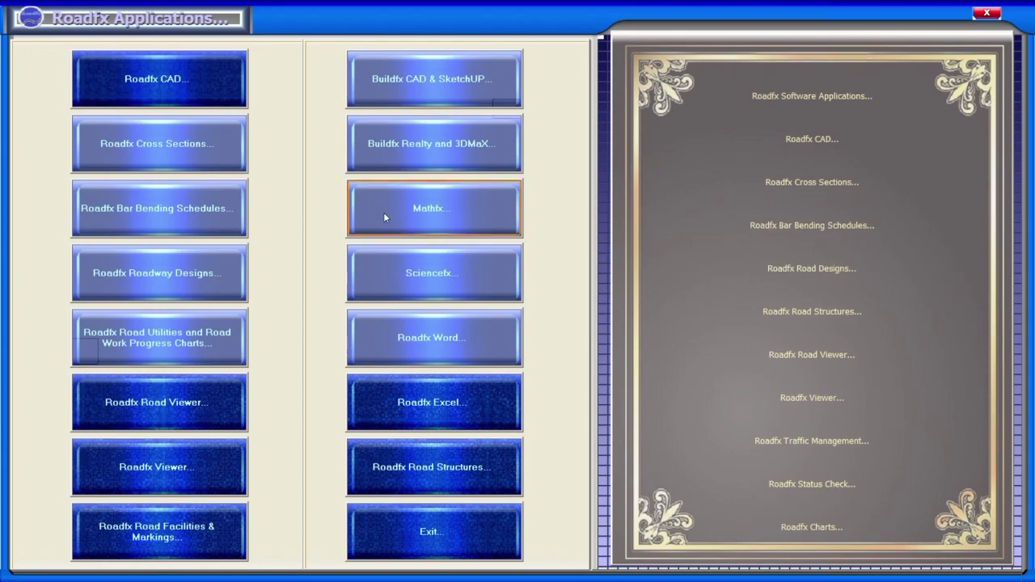
click(181, 280)
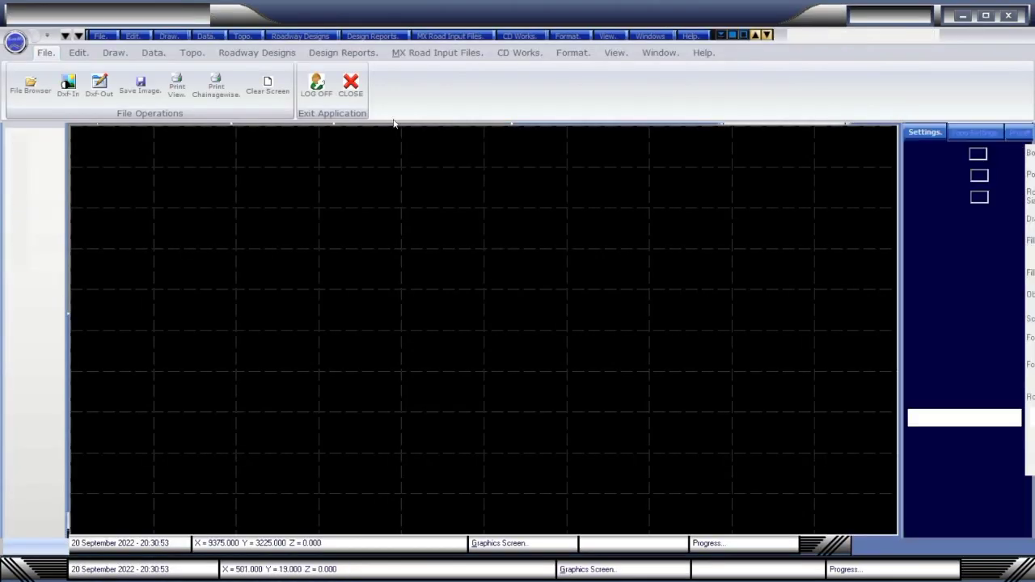
Open the RoadfxHD.rhd project drawing
click(101, 35)
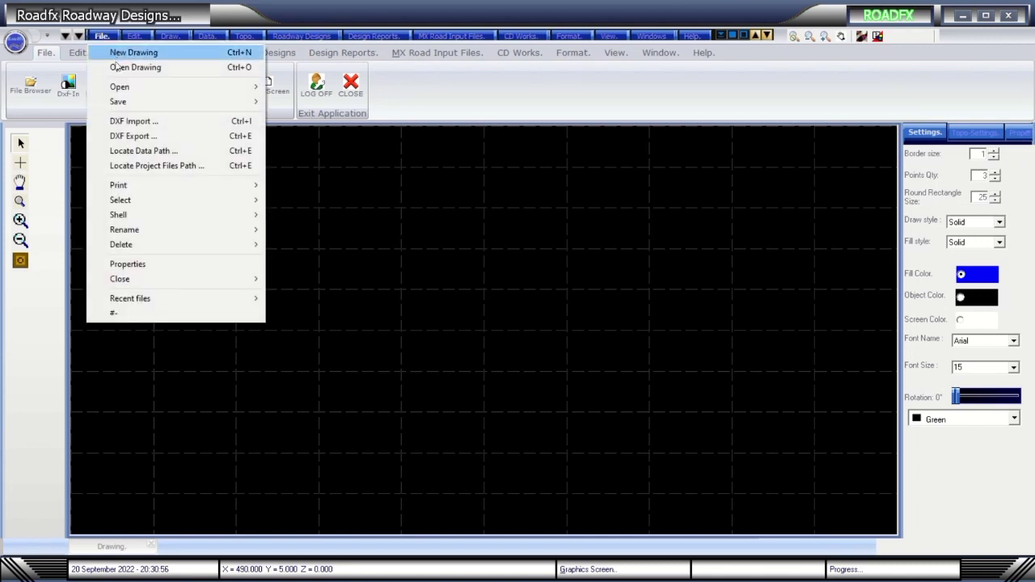
click(116, 67)
click(165, 98)
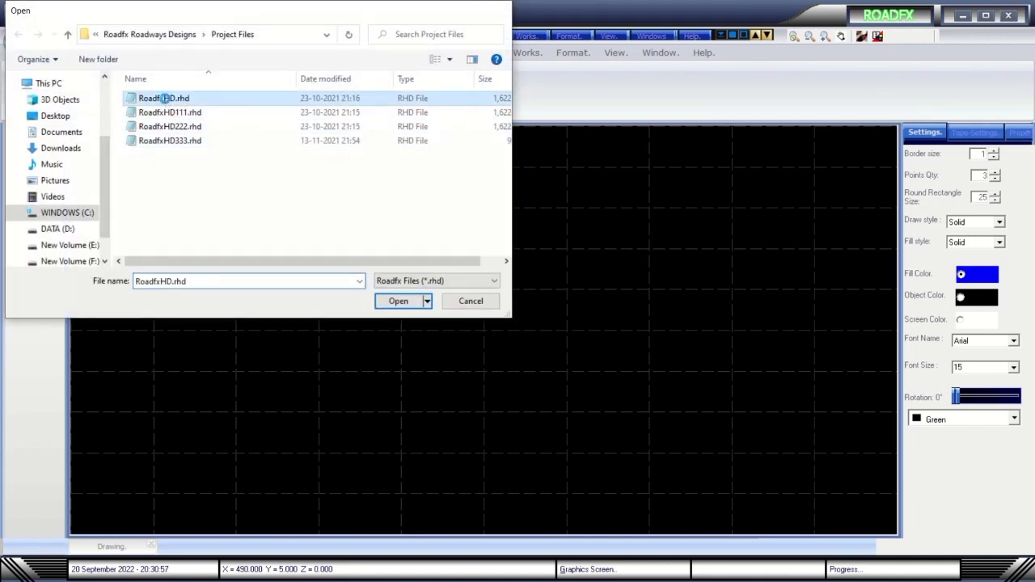
double_click(164, 98)
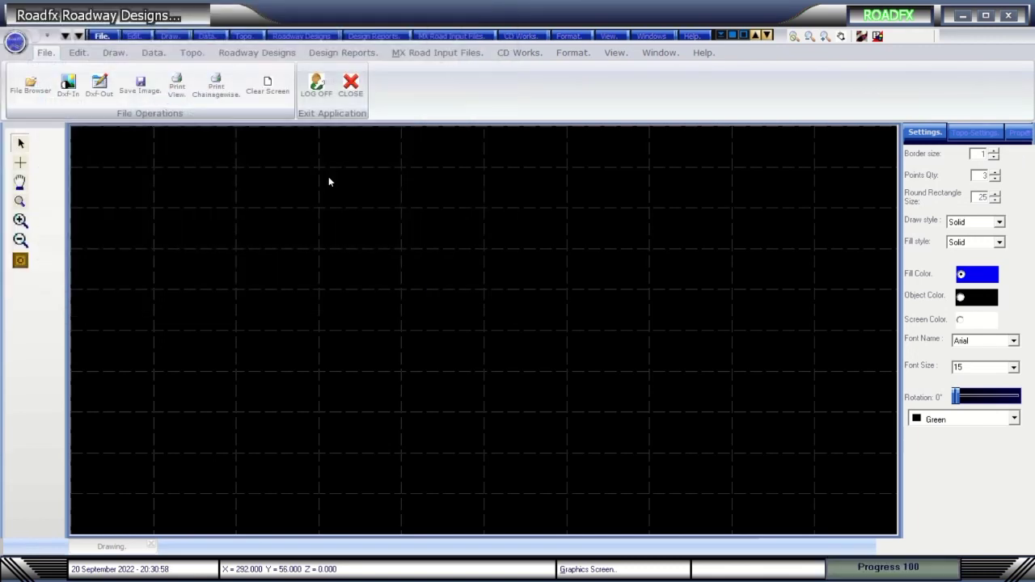
Draw the HIP alignment line using the first Track road model texture
click(274, 53)
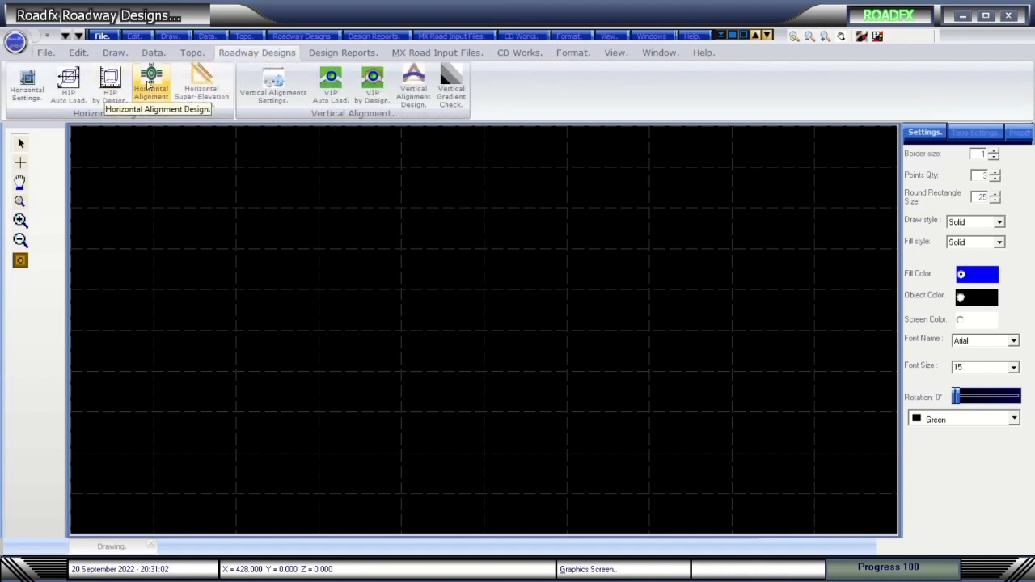
click(149, 87)
click(249, 393)
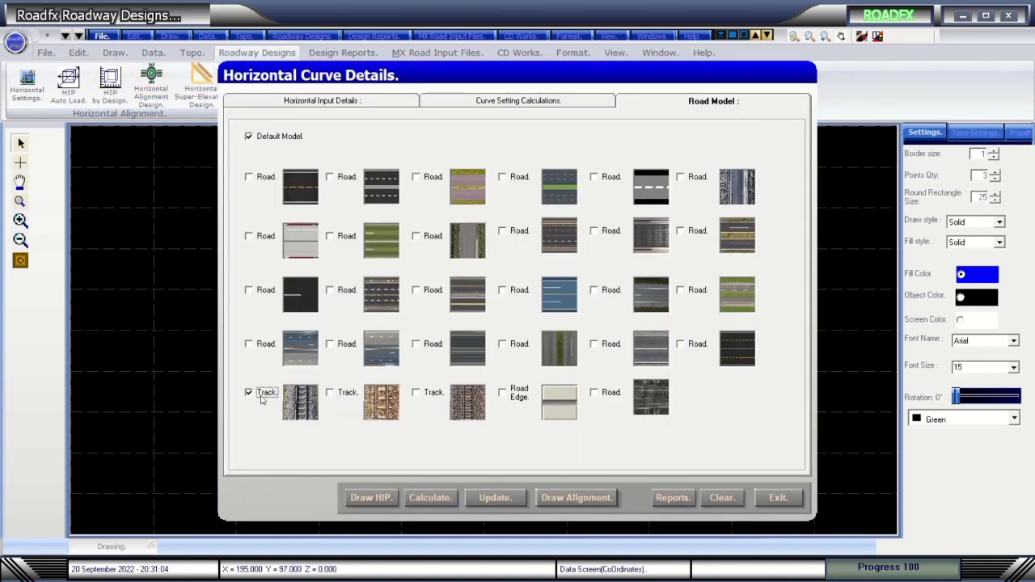
click(363, 503)
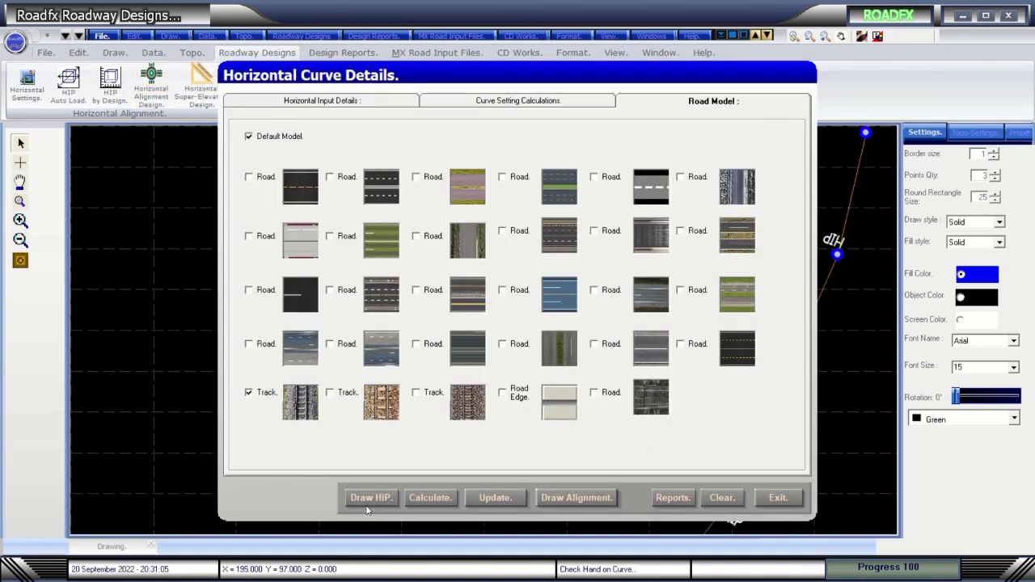
click(776, 498)
Generate the road profile chart from the vertical alignment grid, then close it
click(412, 85)
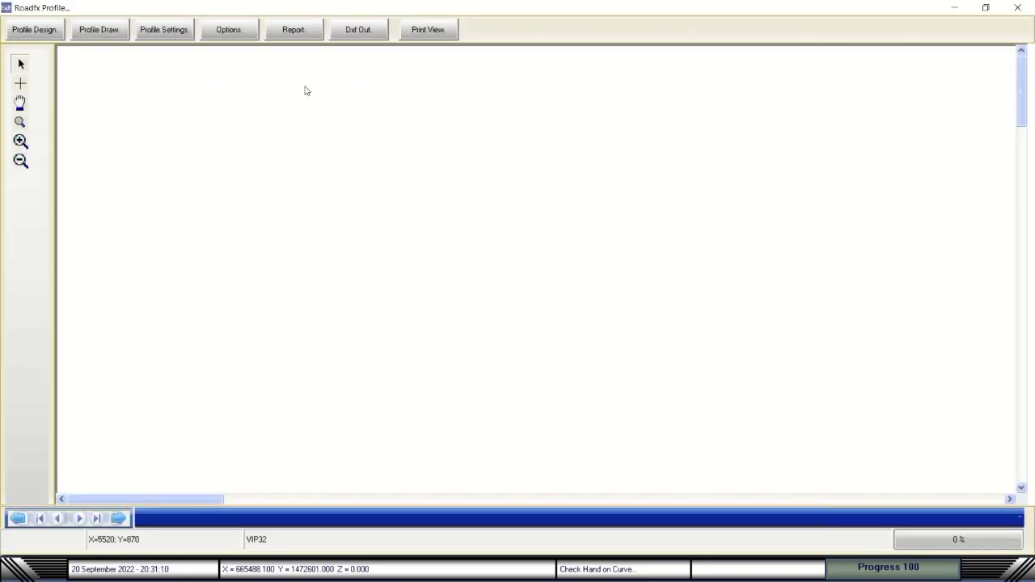
click(39, 30)
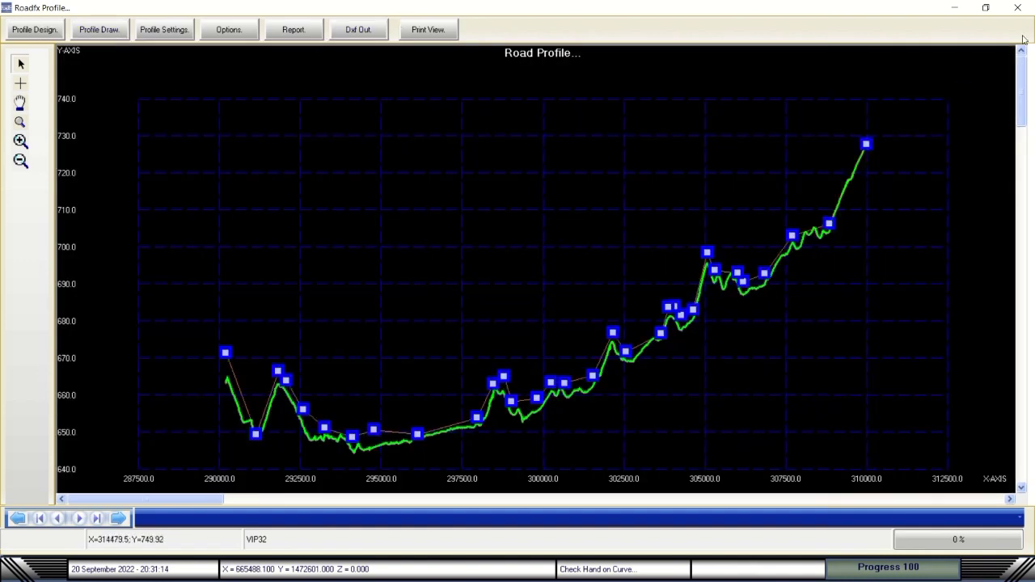
click(1017, 8)
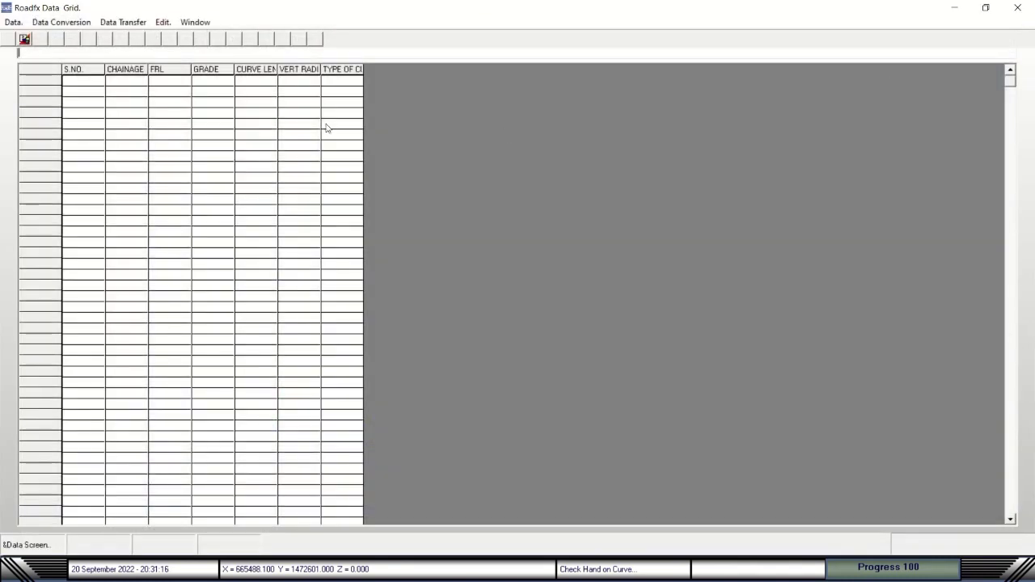
Close the data grid, then start and cancel the vertical design input file step
click(1017, 8)
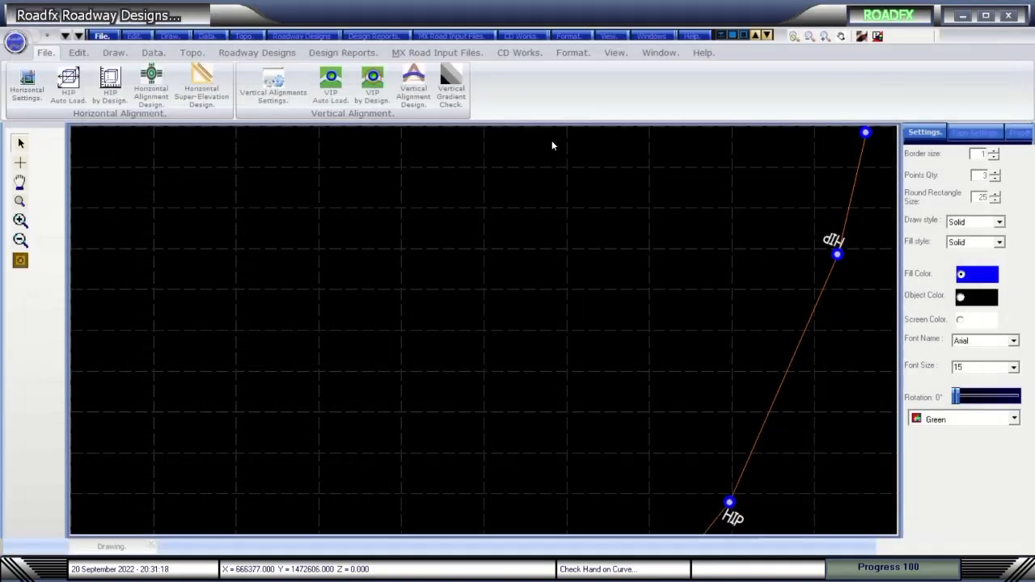
click(425, 54)
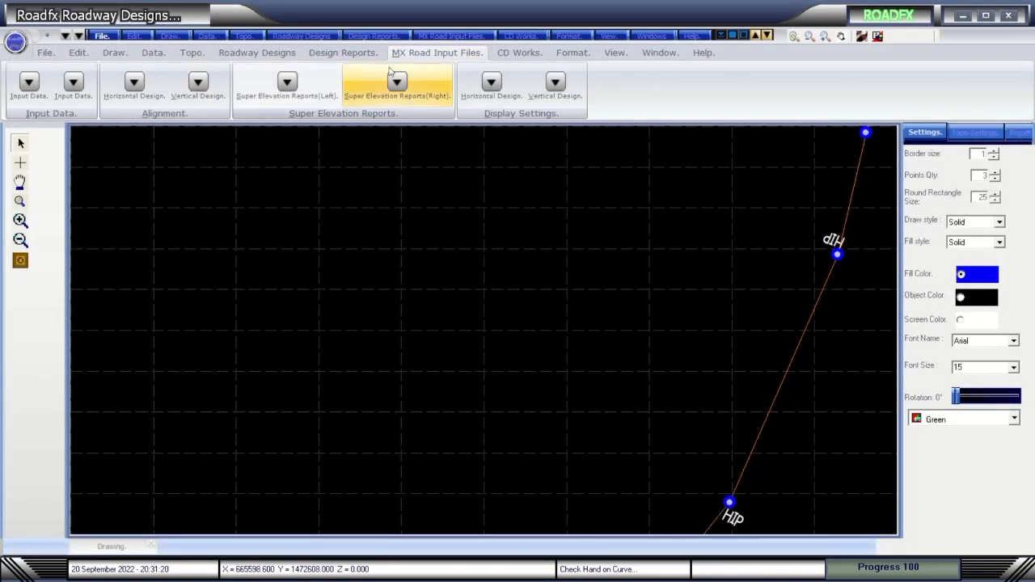
click(193, 86)
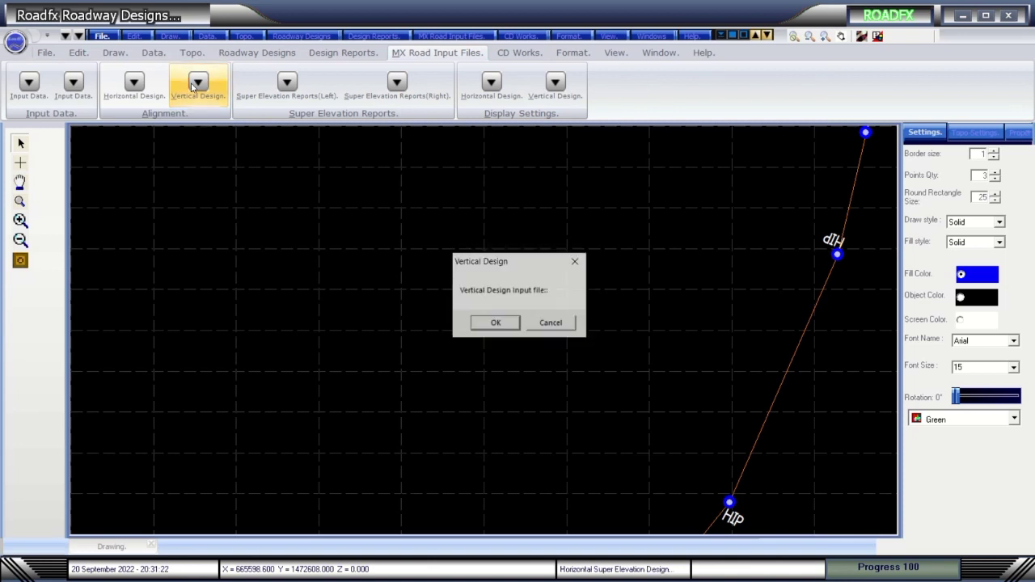
click(575, 261)
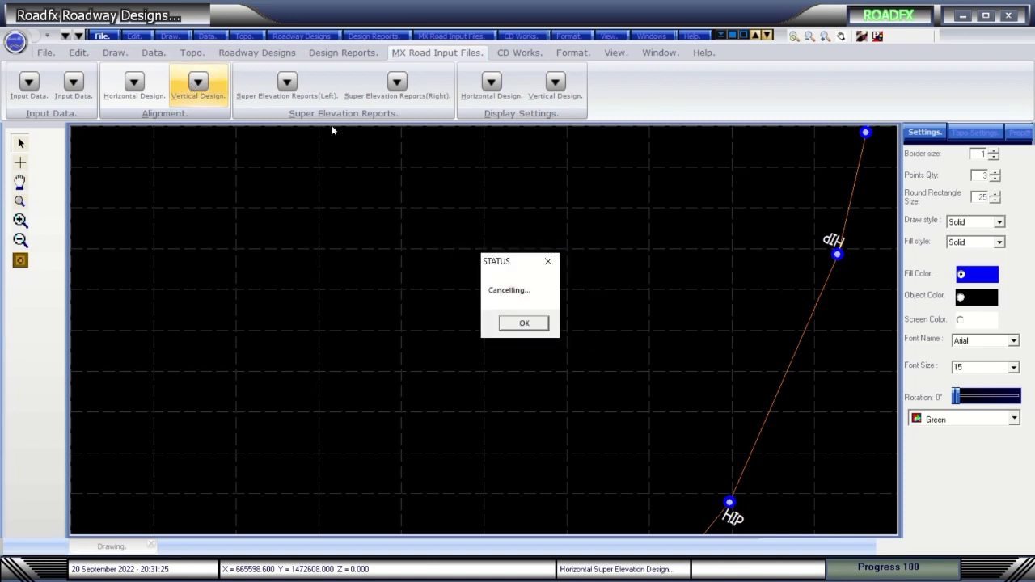
click(524, 324)
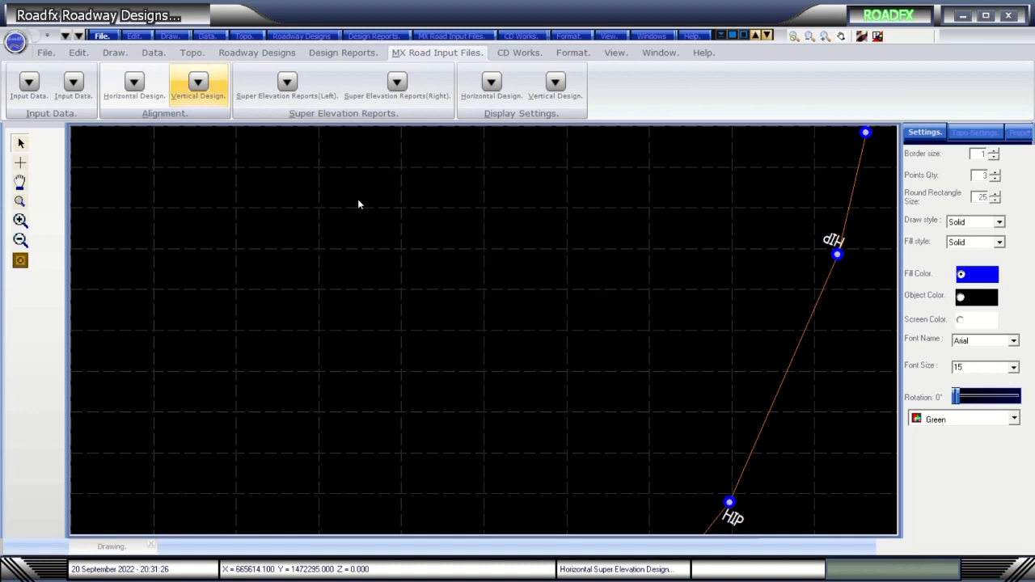
Request the left super elevation report, then cancel it
click(274, 84)
click(555, 324)
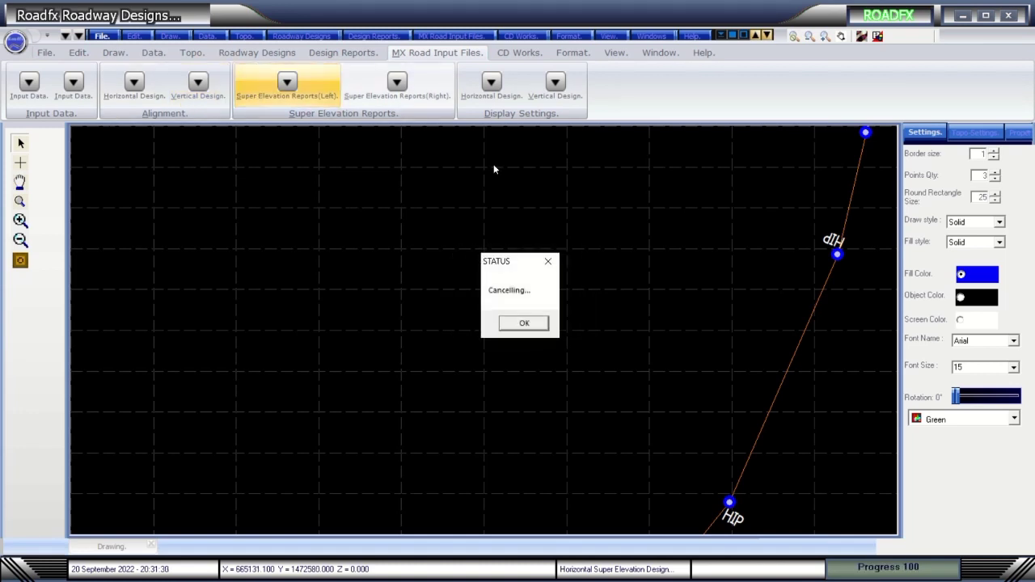
click(547, 261)
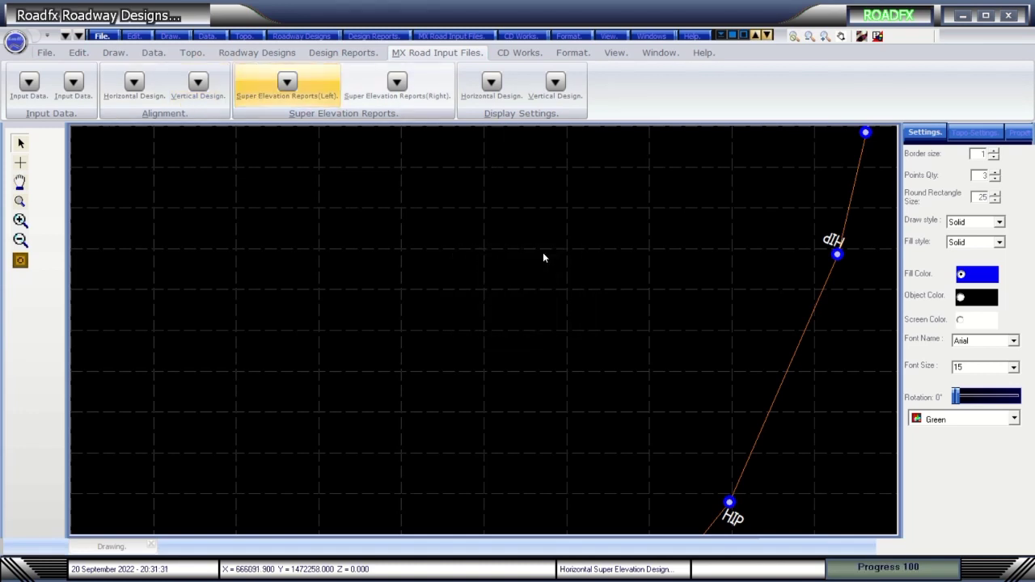
Review the horizontal and vertical design input reports, scrolling through each
click(491, 84)
scroll(453, 337, down, 4)
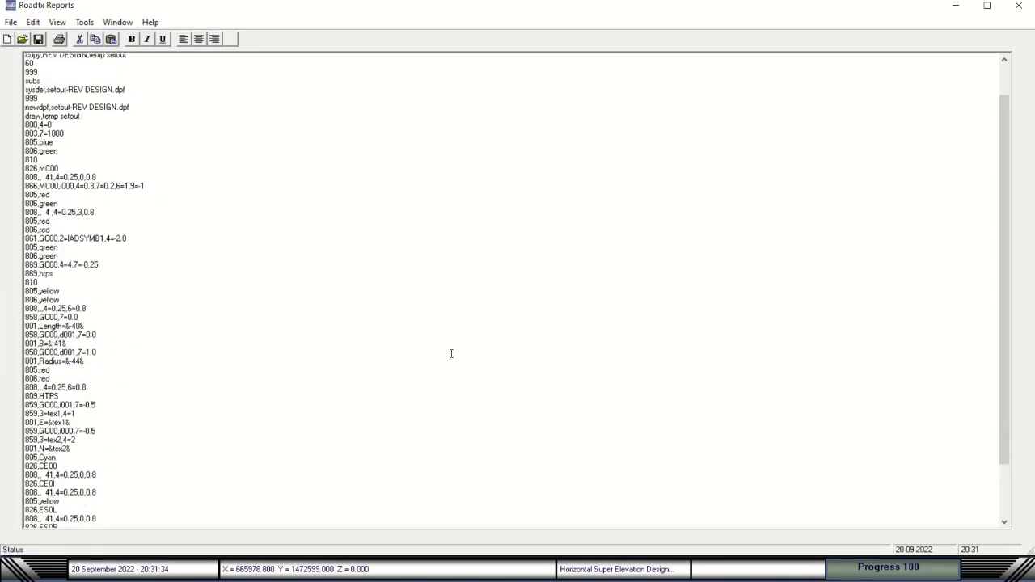
click(1019, 5)
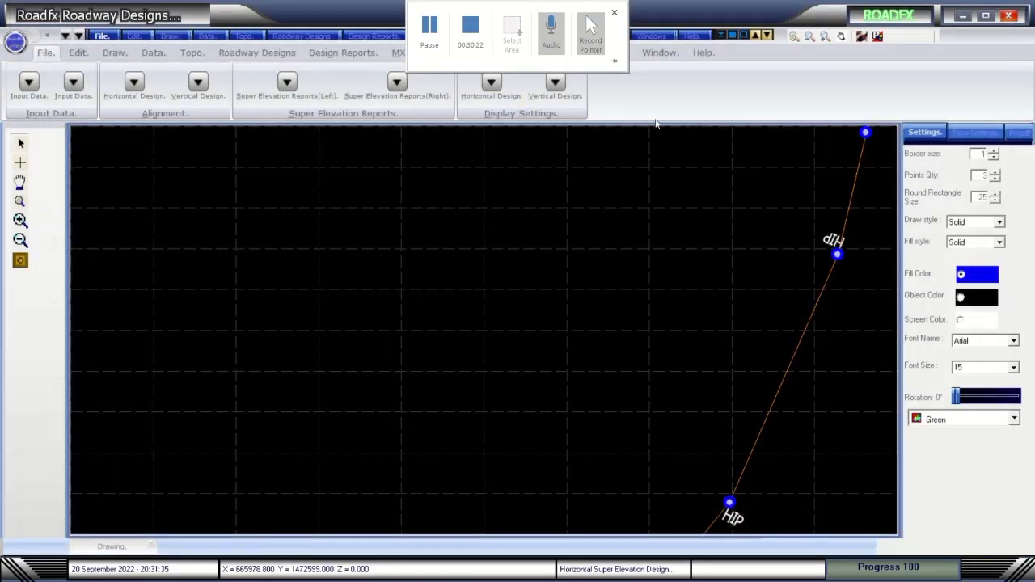
click(551, 89)
scroll(508, 319, down, 20)
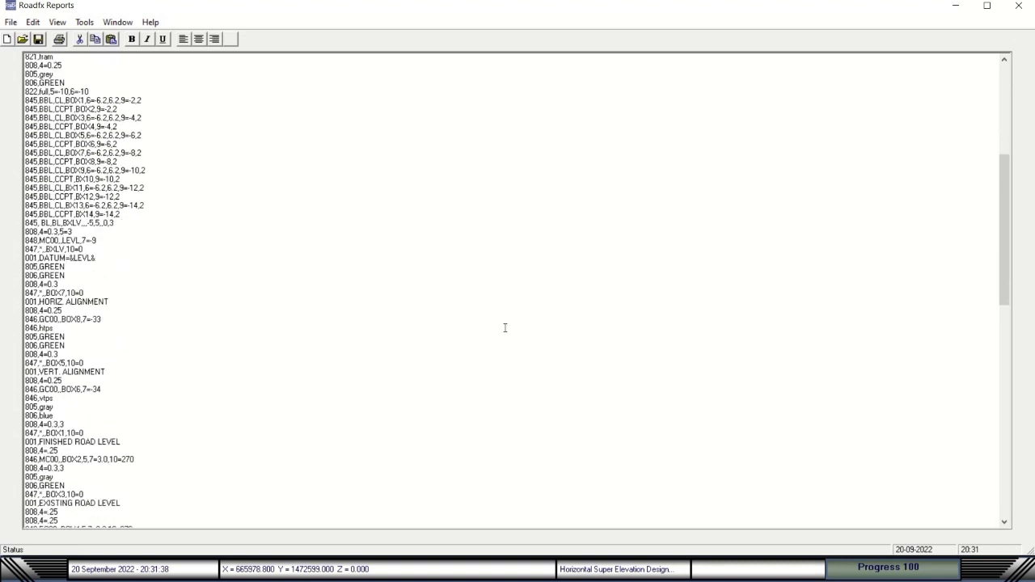
scroll(504, 327, down, 3)
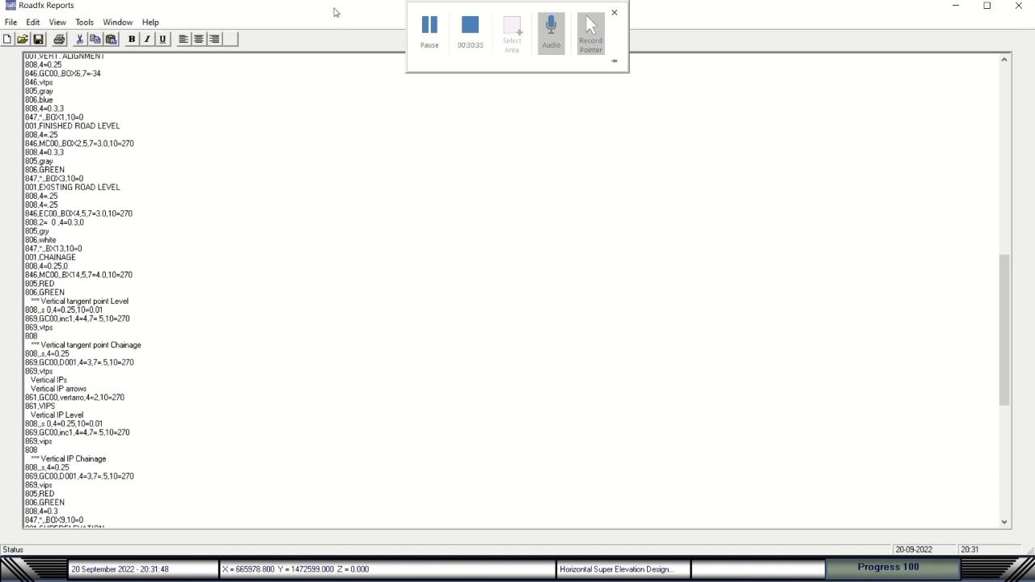
click(1017, 6)
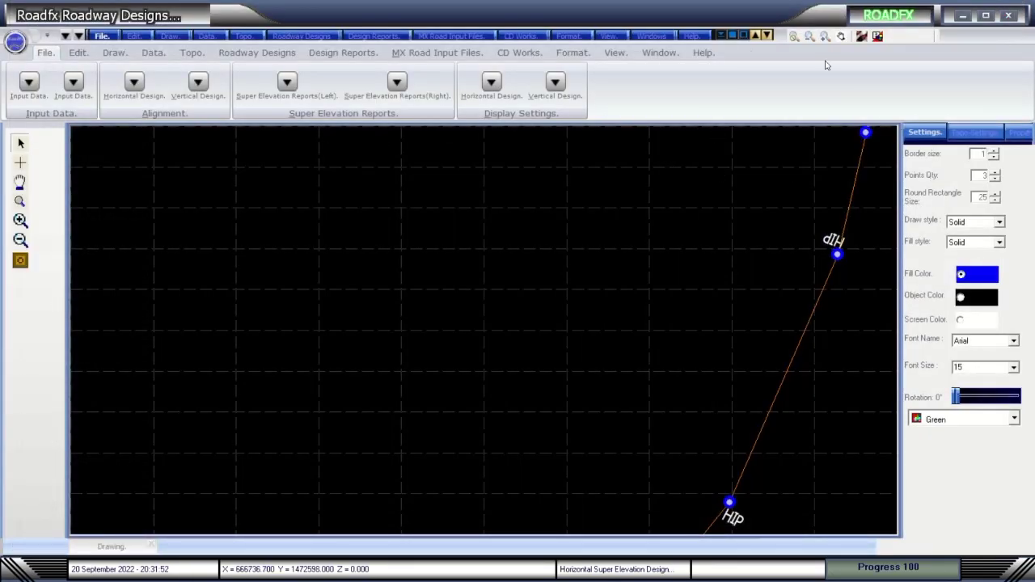
Look at the culvert discharge calculations and formula notes, and preview the culvert works report
click(505, 53)
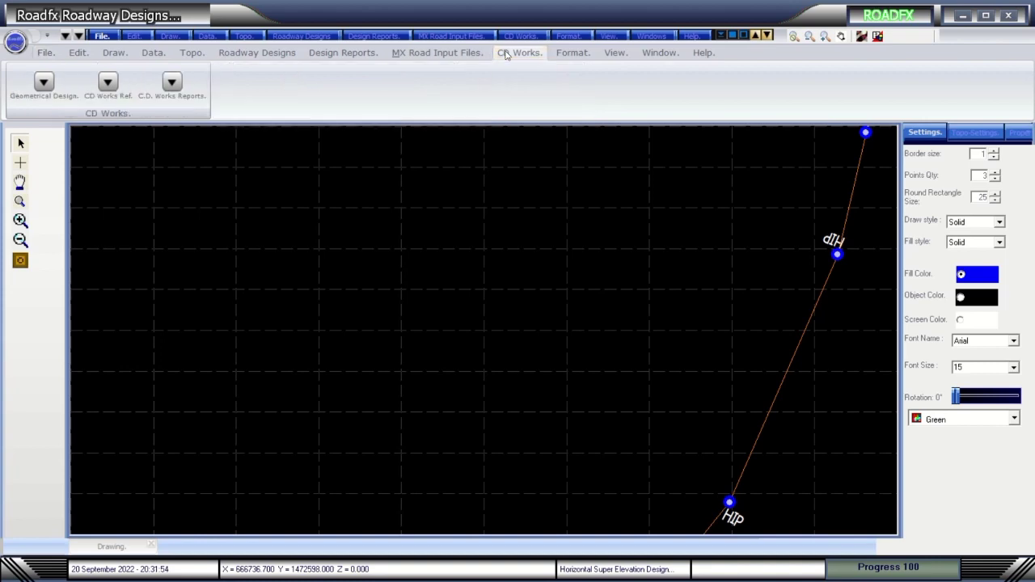
click(44, 82)
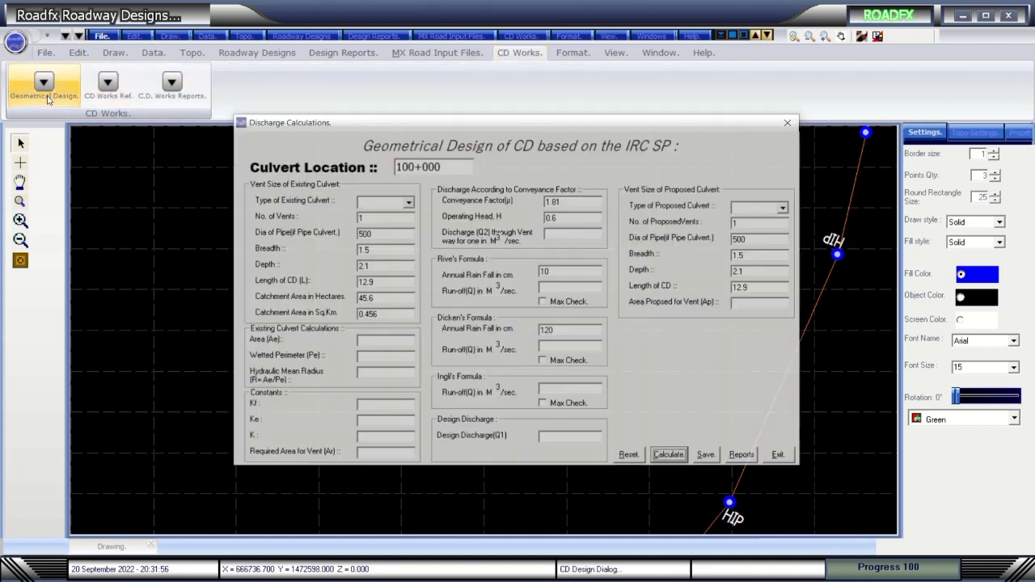
click(789, 459)
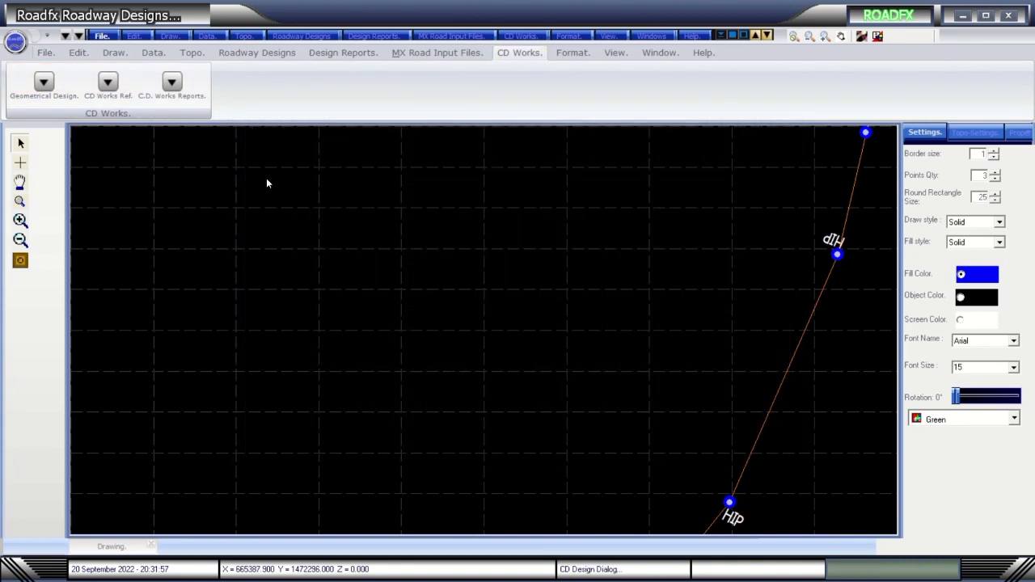
click(107, 82)
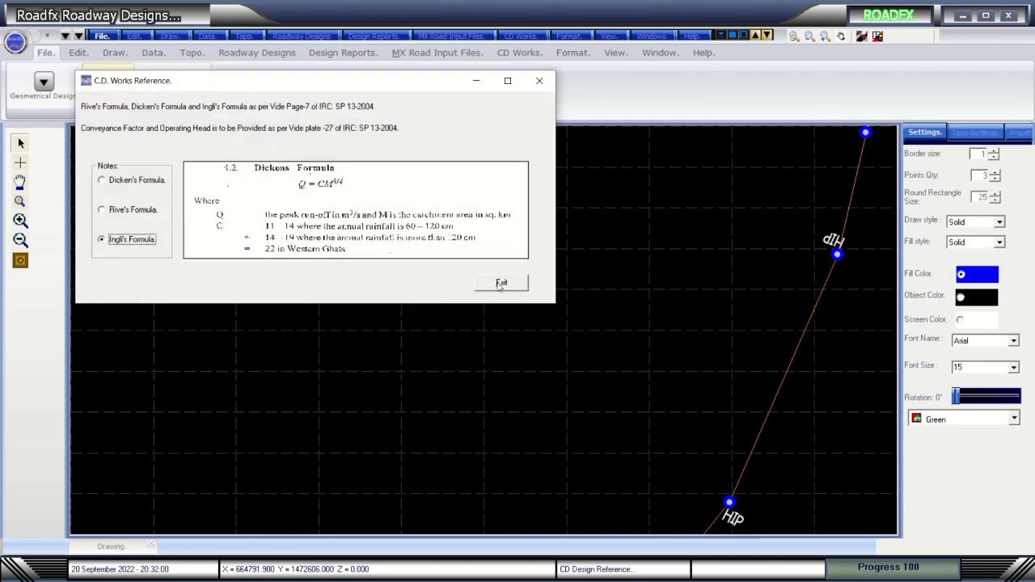
click(501, 282)
click(194, 103)
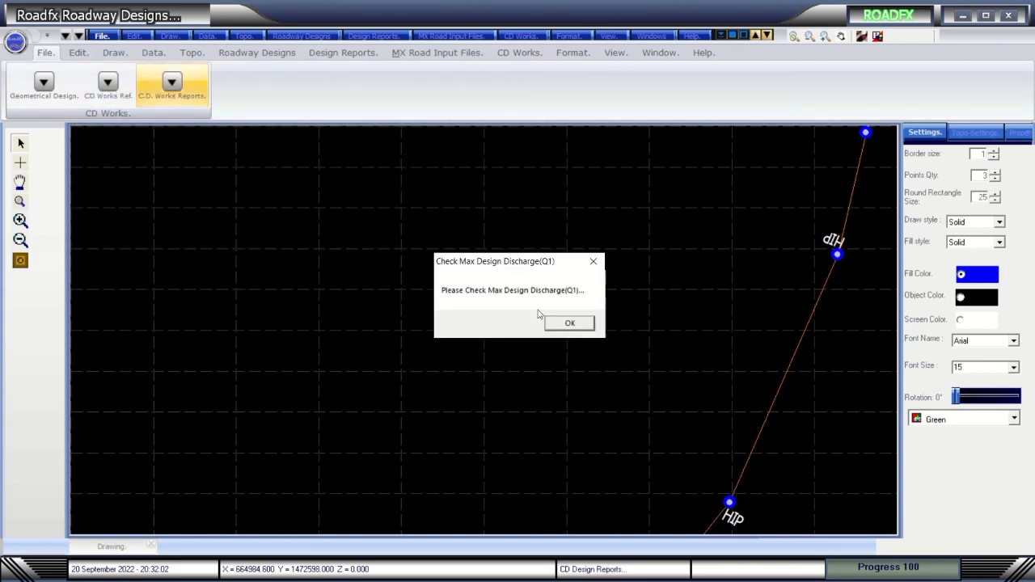
click(566, 324)
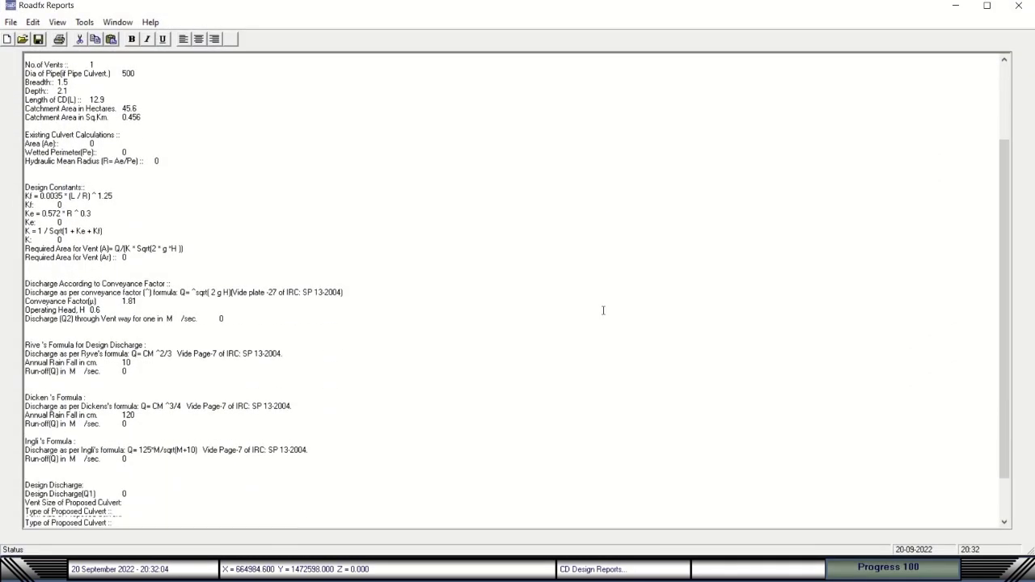
click(1018, 6)
Recalculate the 100+000 culvert discharge with a 45.65 ha catchment and open its report
click(29, 87)
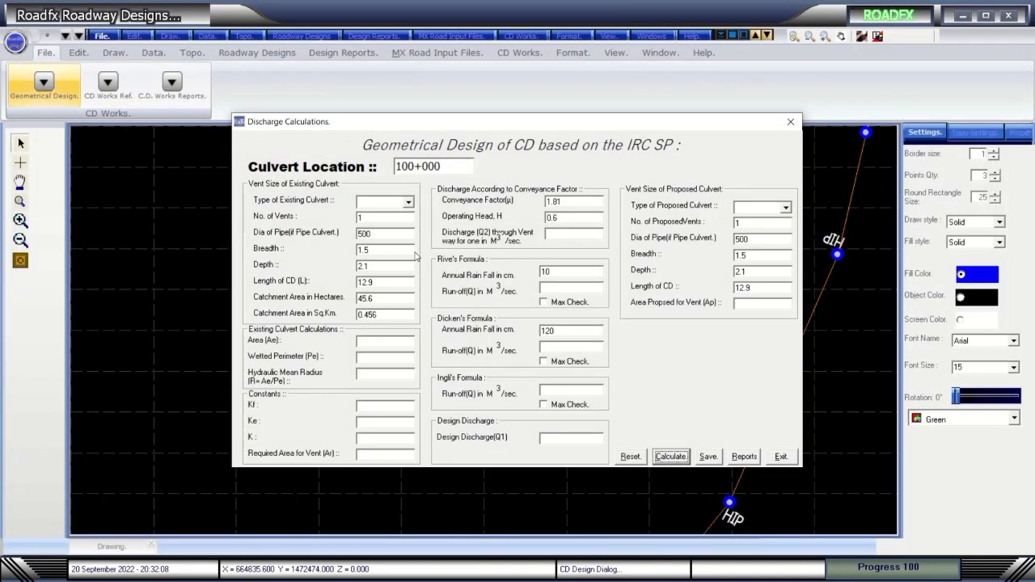
click(671, 457)
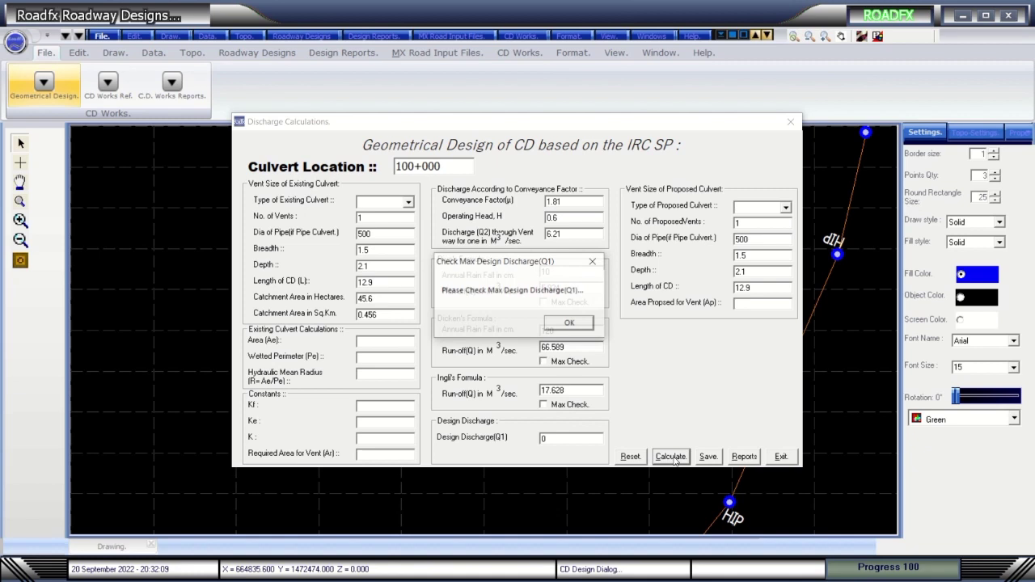
click(569, 324)
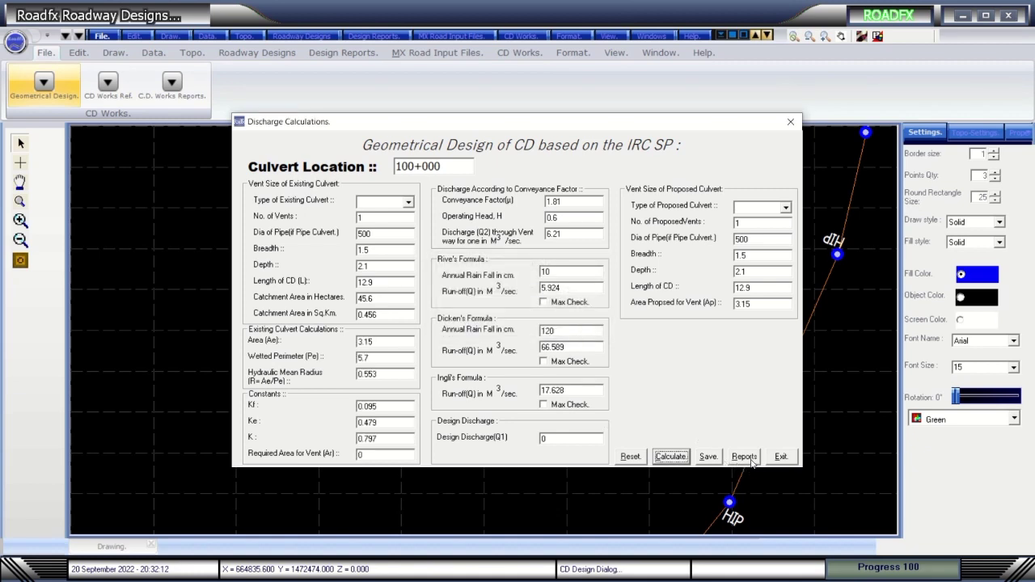
click(635, 458)
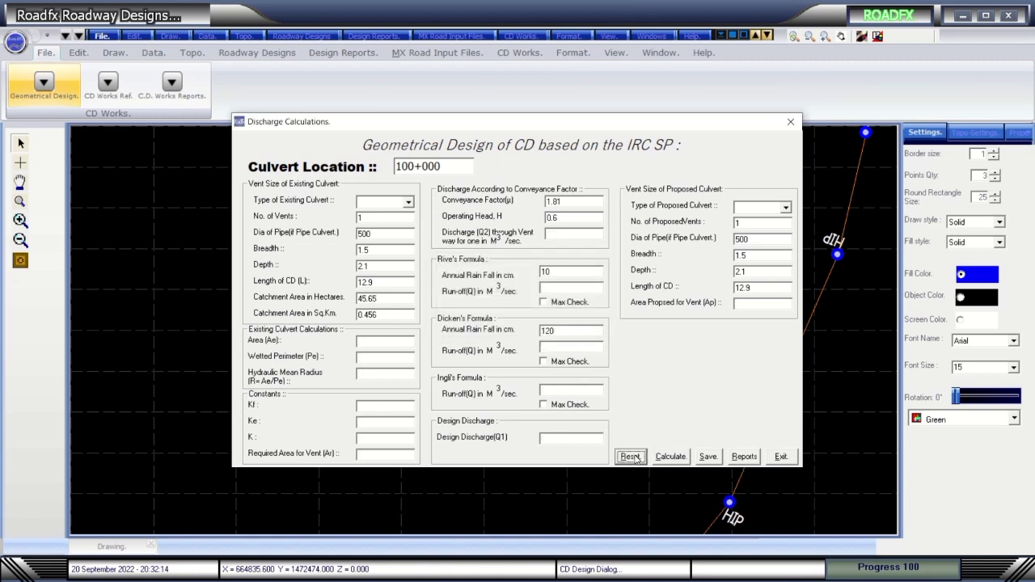
click(665, 459)
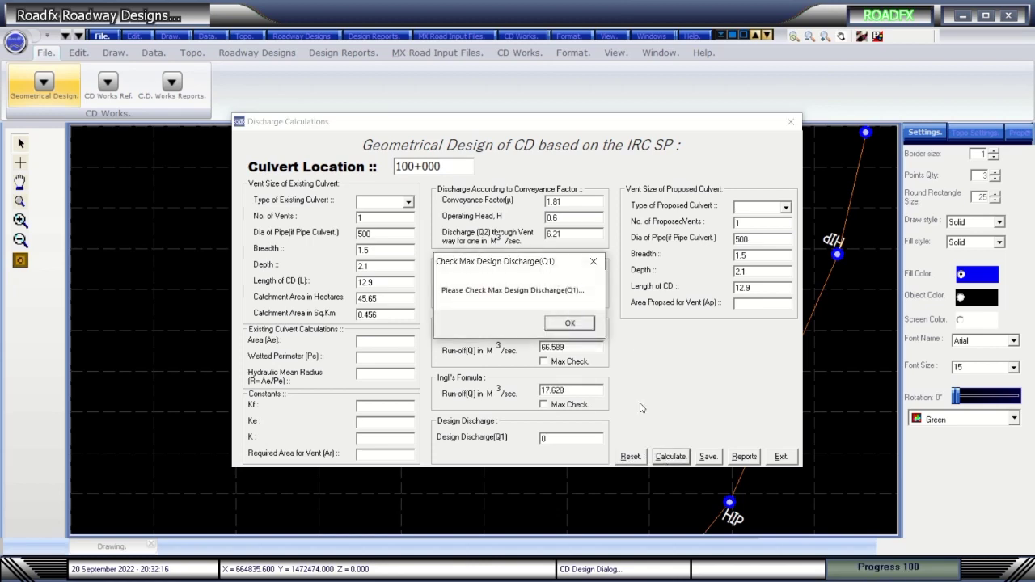
click(582, 329)
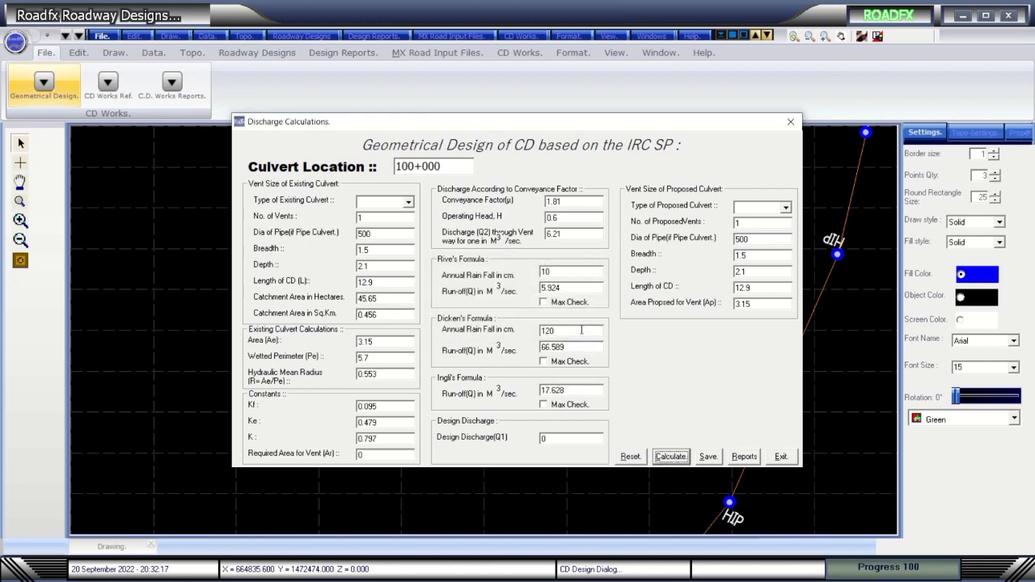
click(743, 457)
click(584, 328)
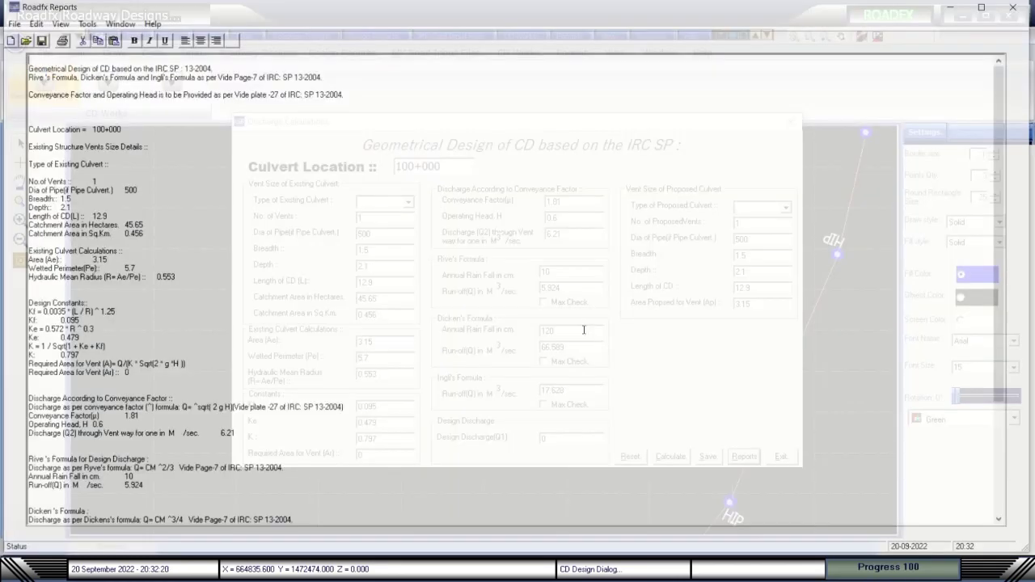
scroll(771, 422, down, 5)
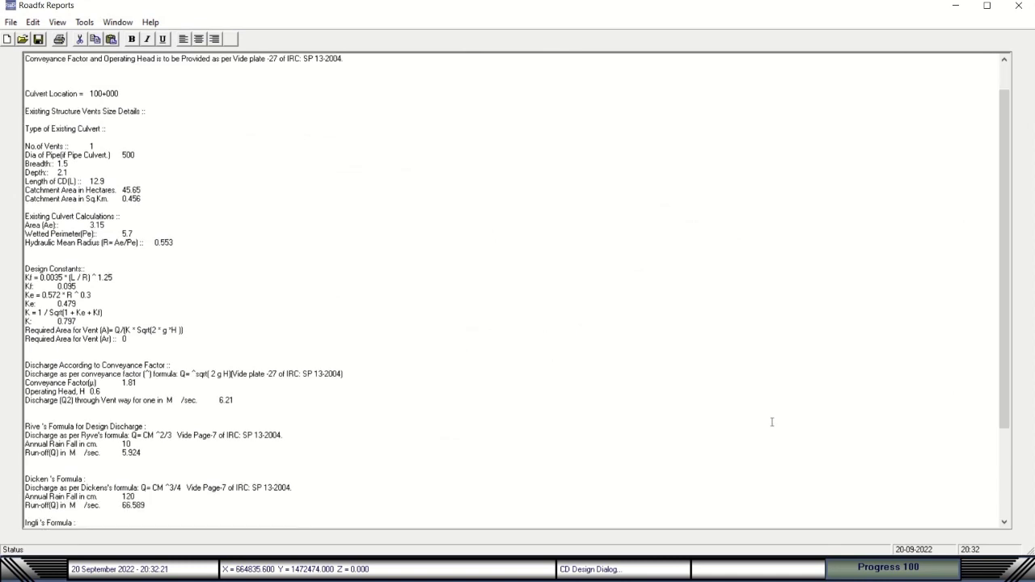
Close the culvert report and discharge dialog, then browse the theme, window and zoom options
click(1021, 9)
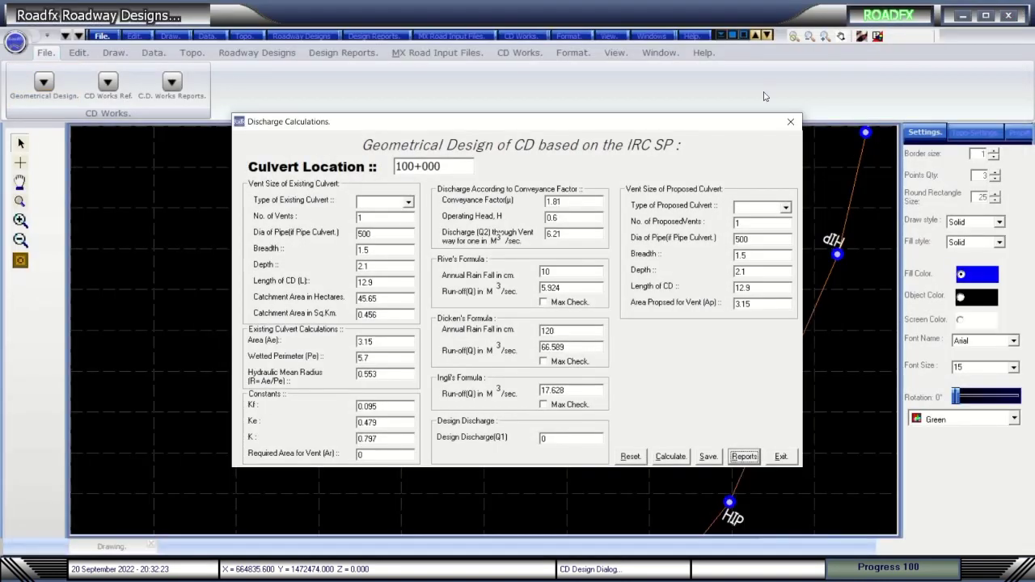
click(803, 112)
click(577, 53)
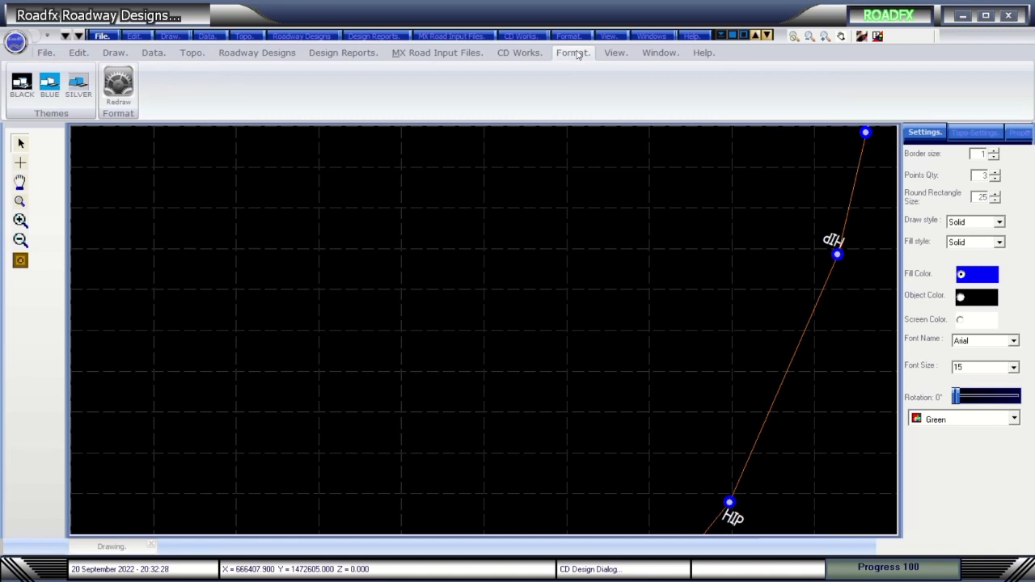
click(669, 55)
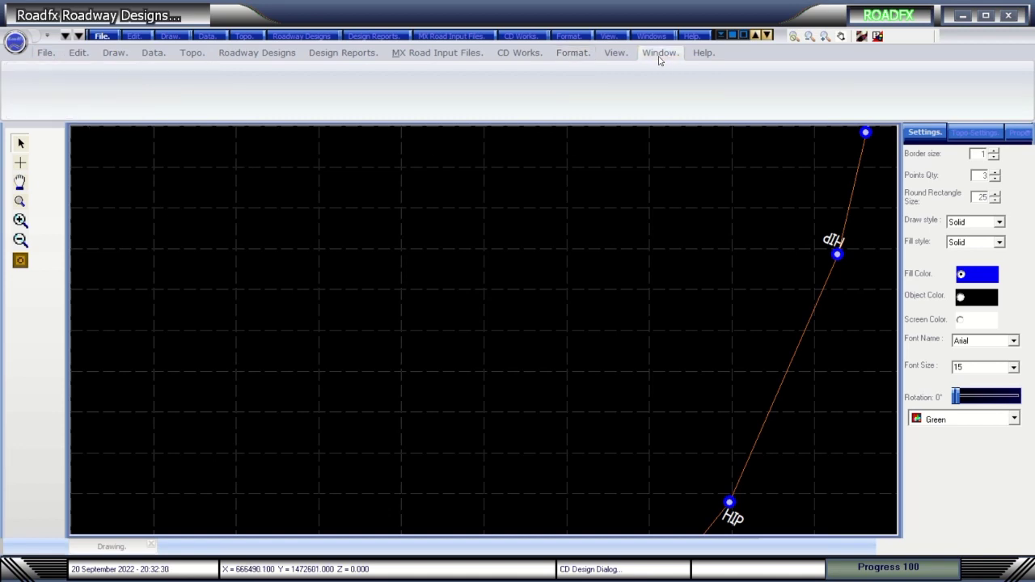
click(617, 55)
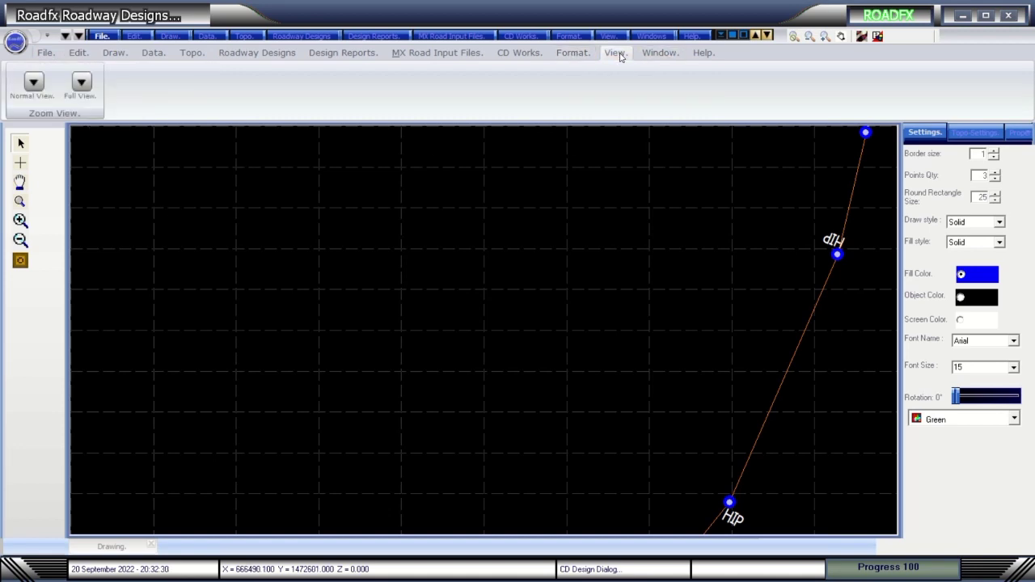
click(565, 54)
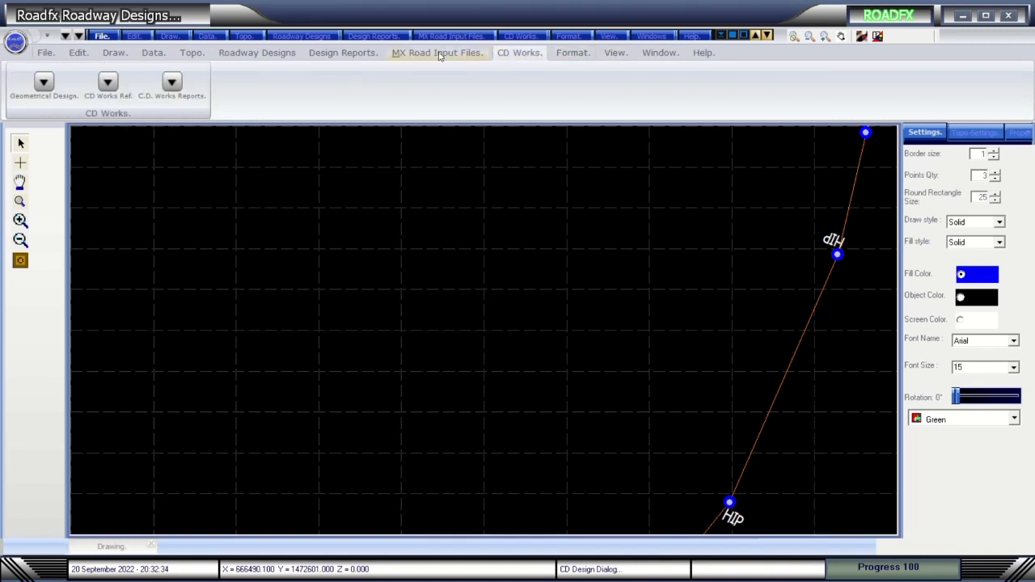
Check the MX Road input and report tools, then run the vertical gradient check
click(466, 54)
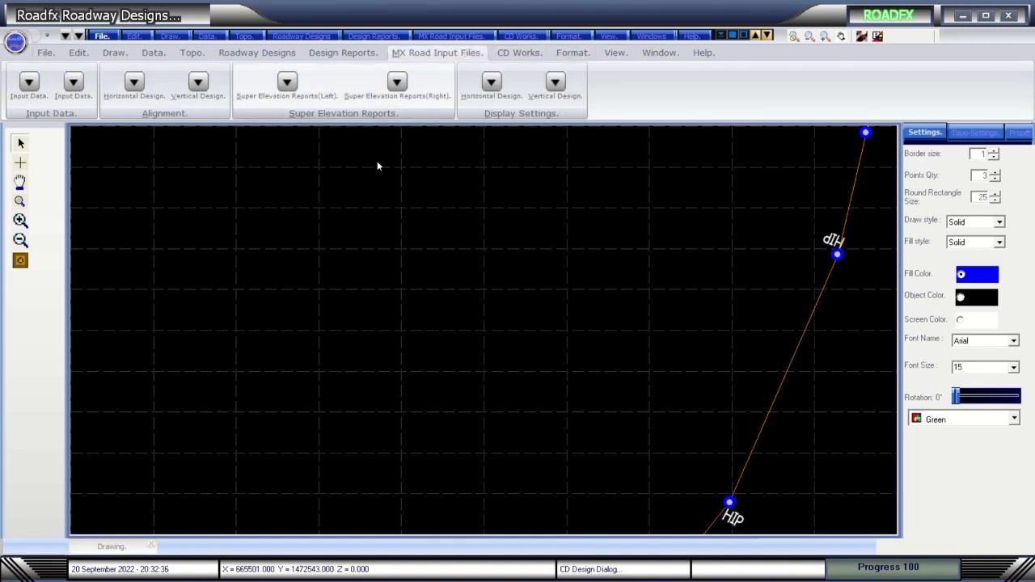
click(343, 53)
click(255, 53)
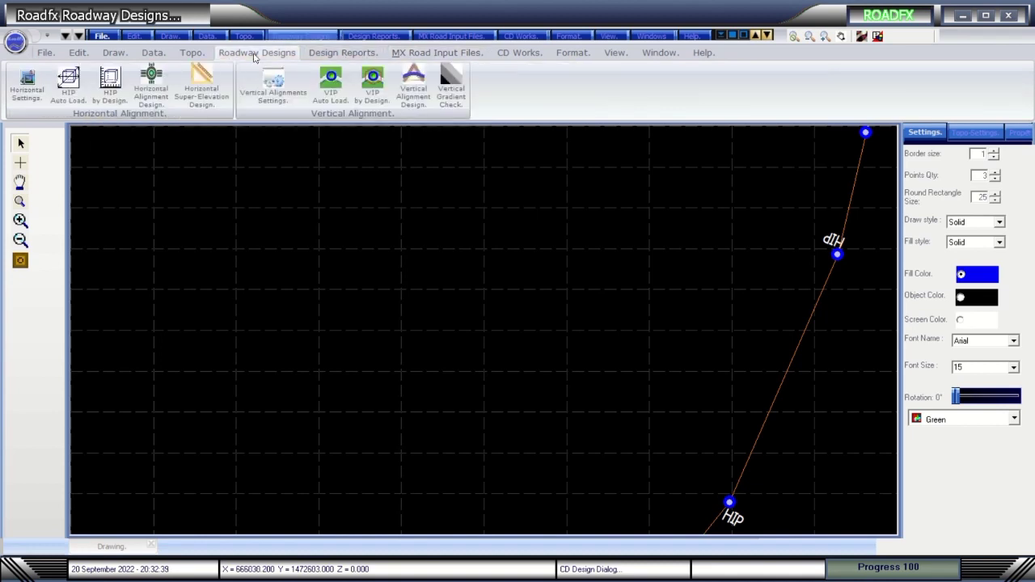
click(451, 88)
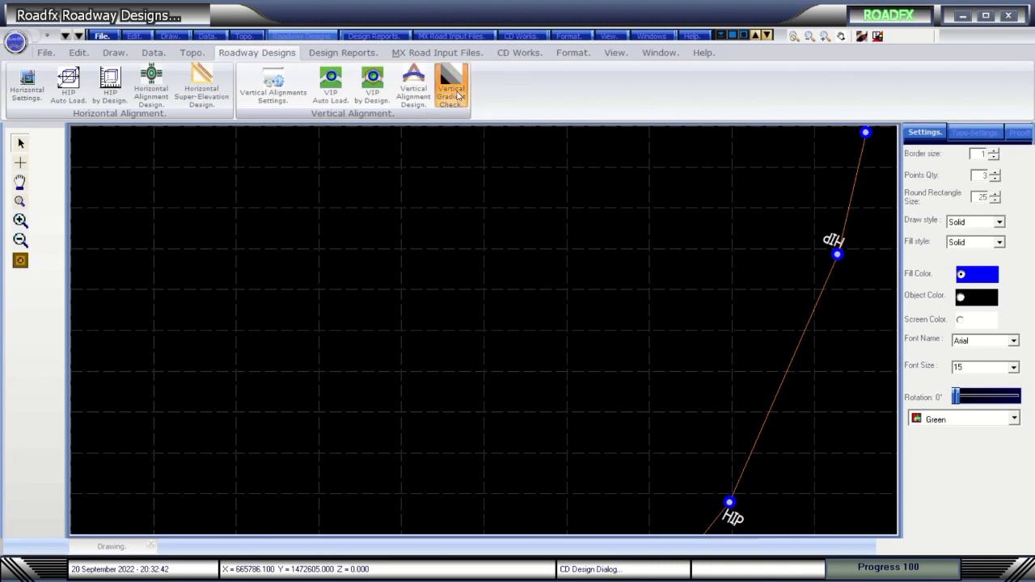
Dismiss the run-time error, log back in with the password, and launch Road Facilities and Markings
click(556, 333)
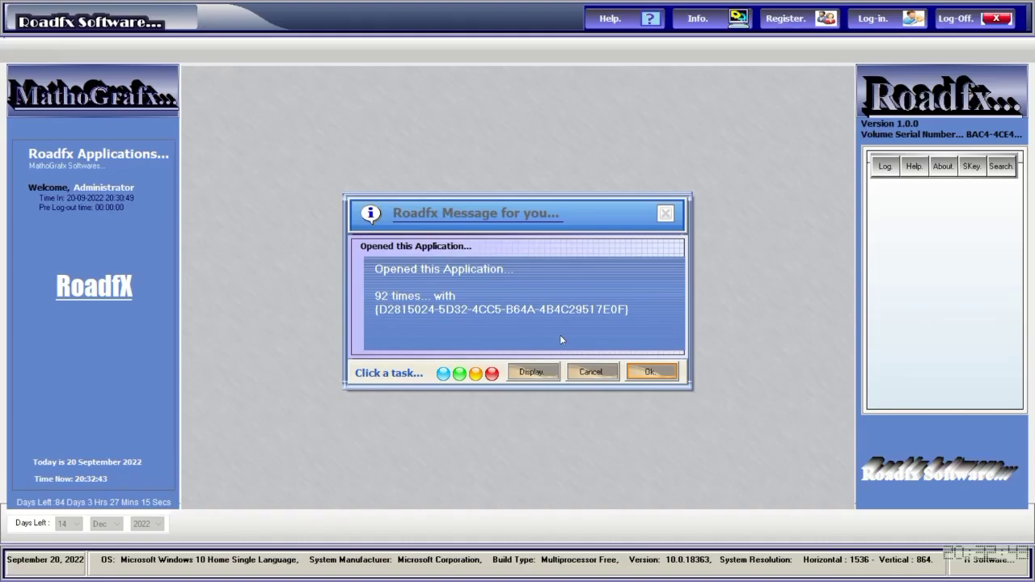
click(644, 376)
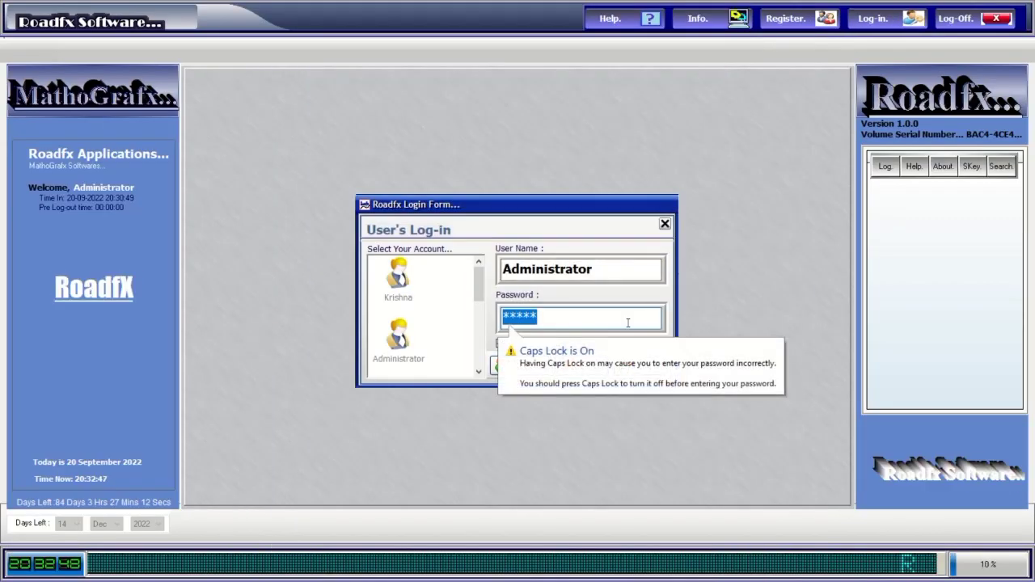
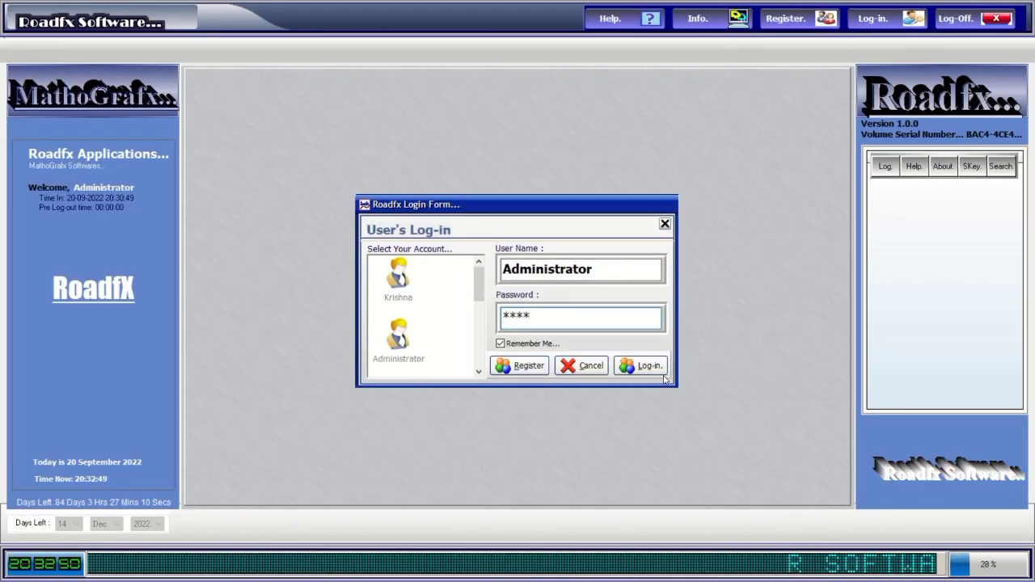
click(658, 370)
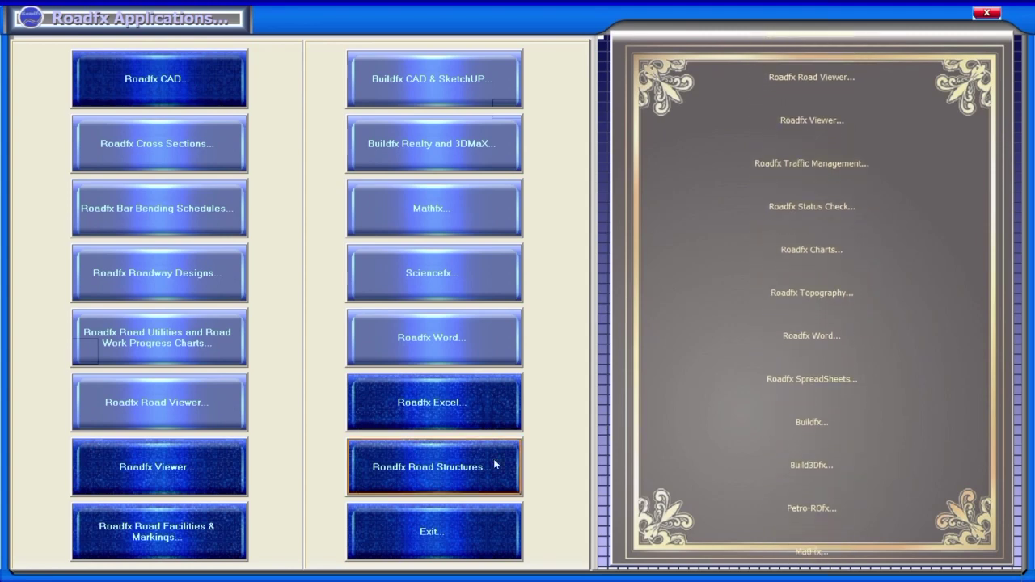
click(209, 535)
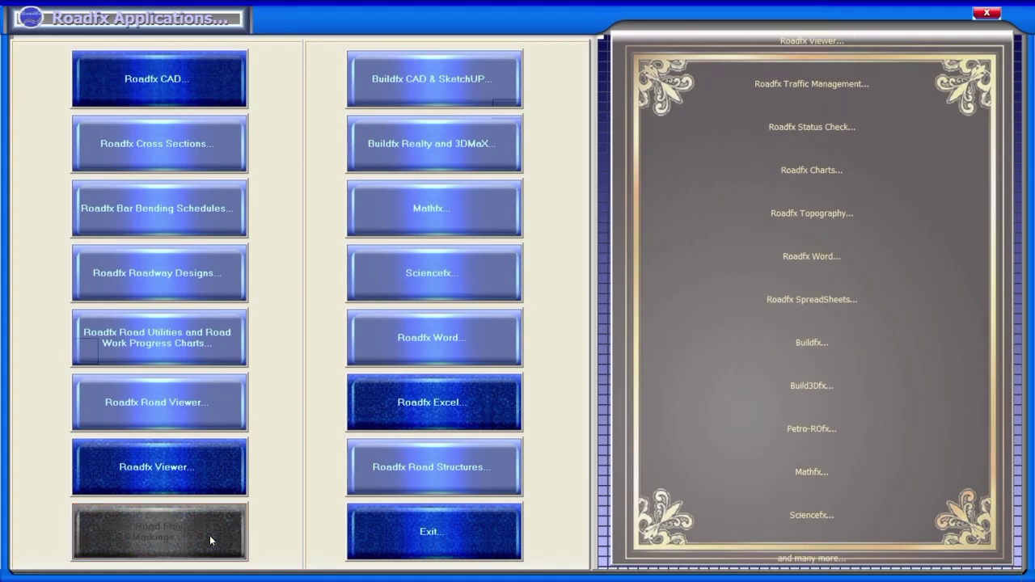
Dismiss the startup message and cancel the project files location and data path prompts
click(641, 367)
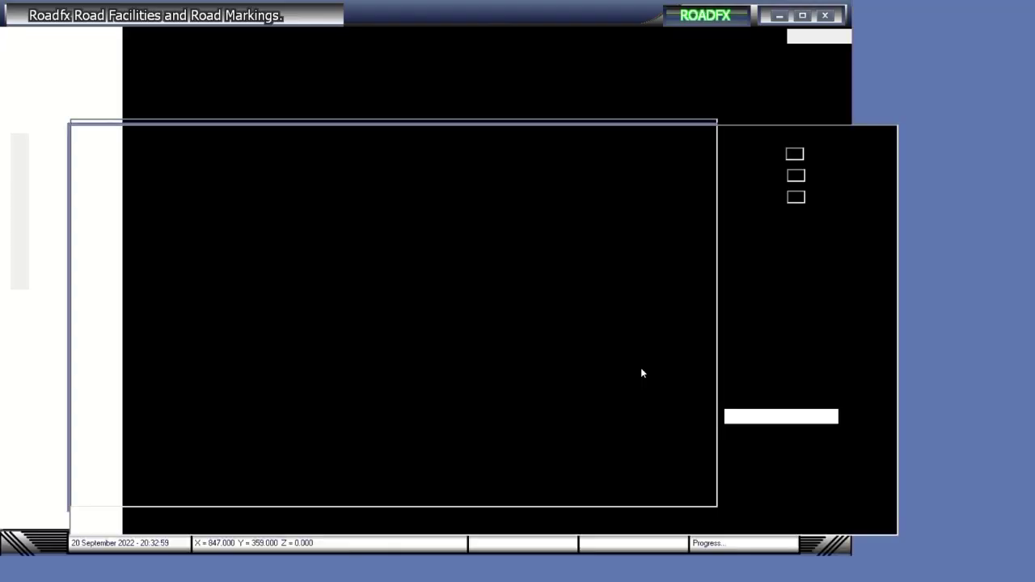
mouse_move(506, 4)
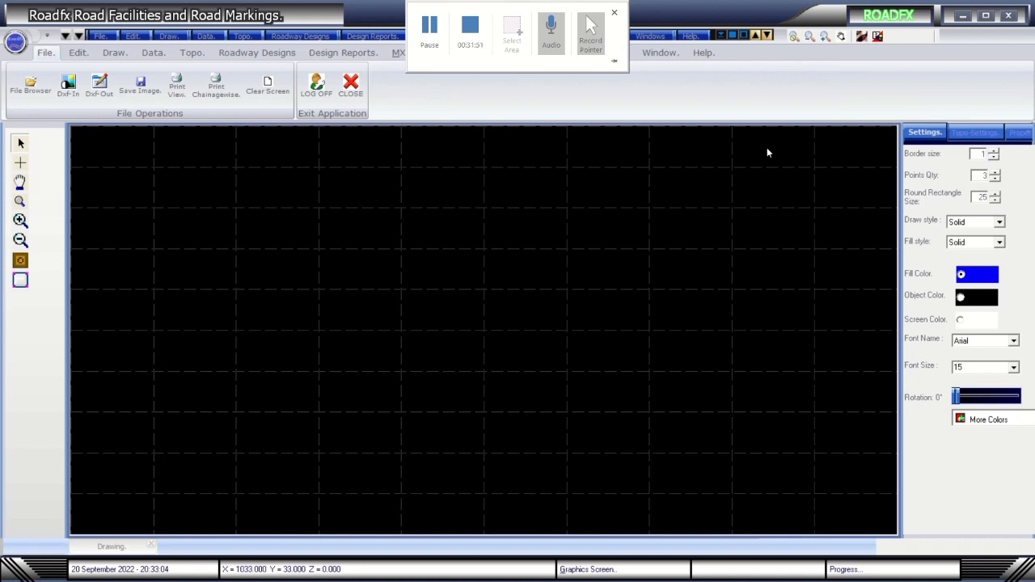
click(95, 37)
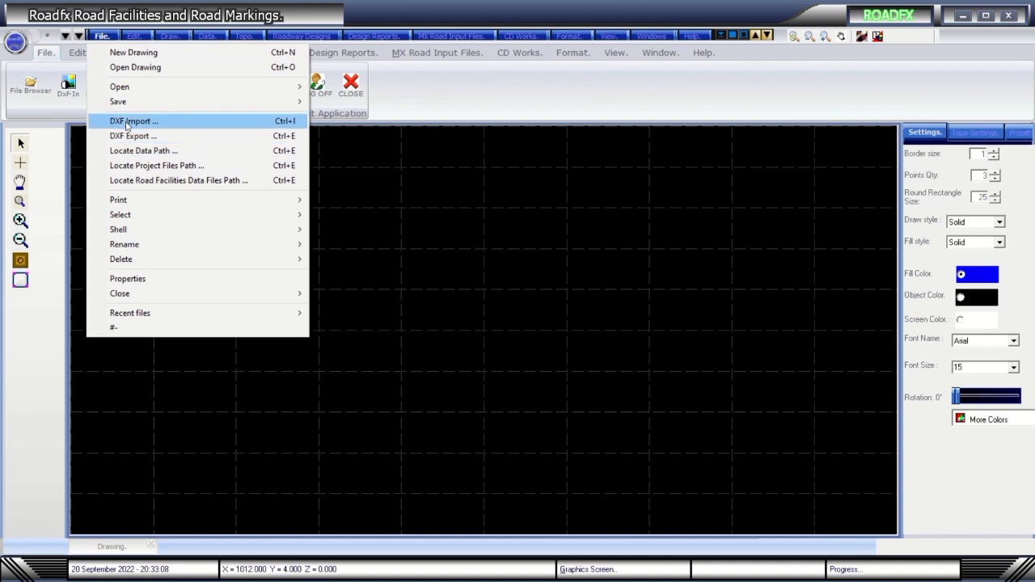
click(156, 168)
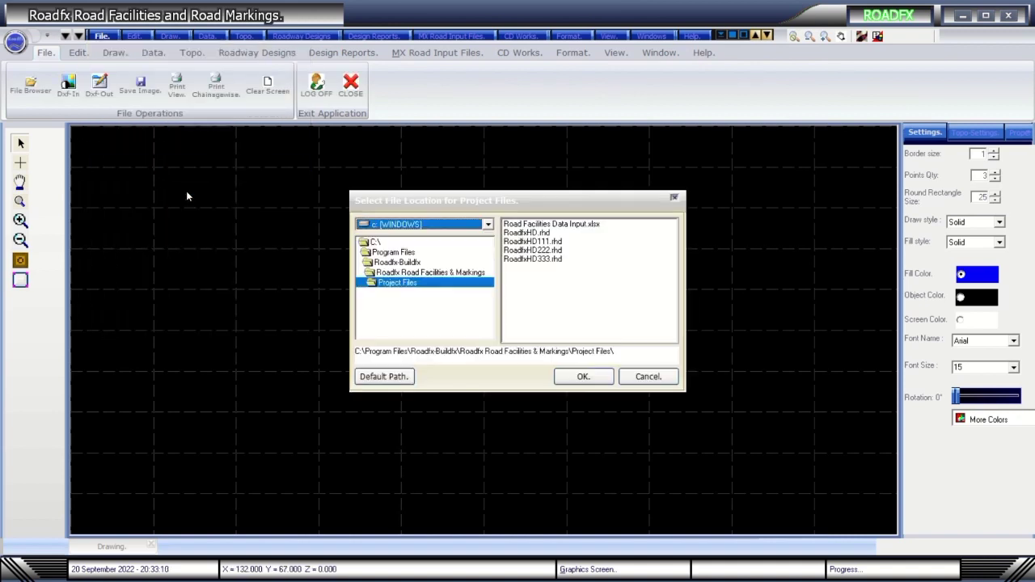
click(648, 377)
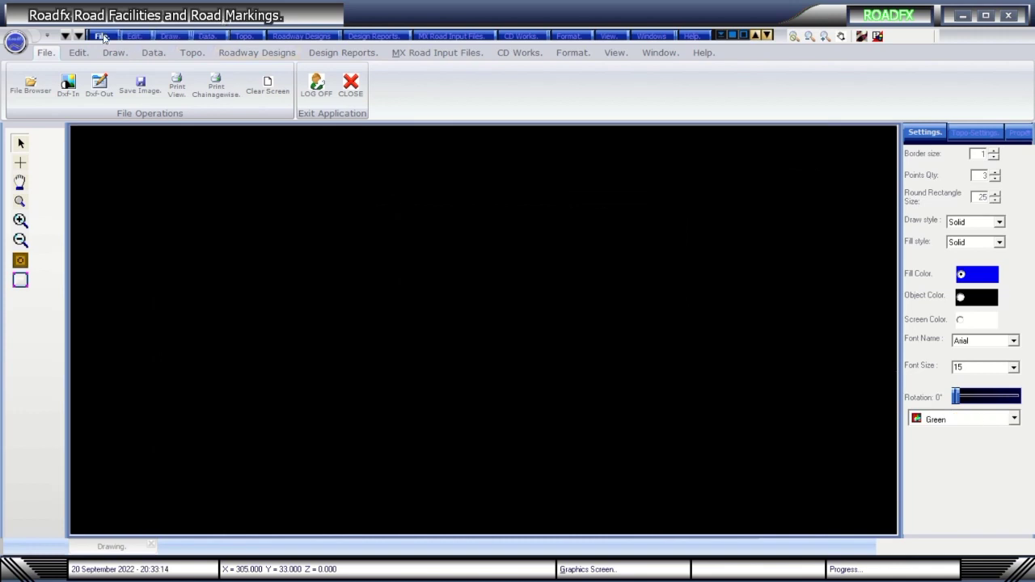
click(103, 38)
click(133, 180)
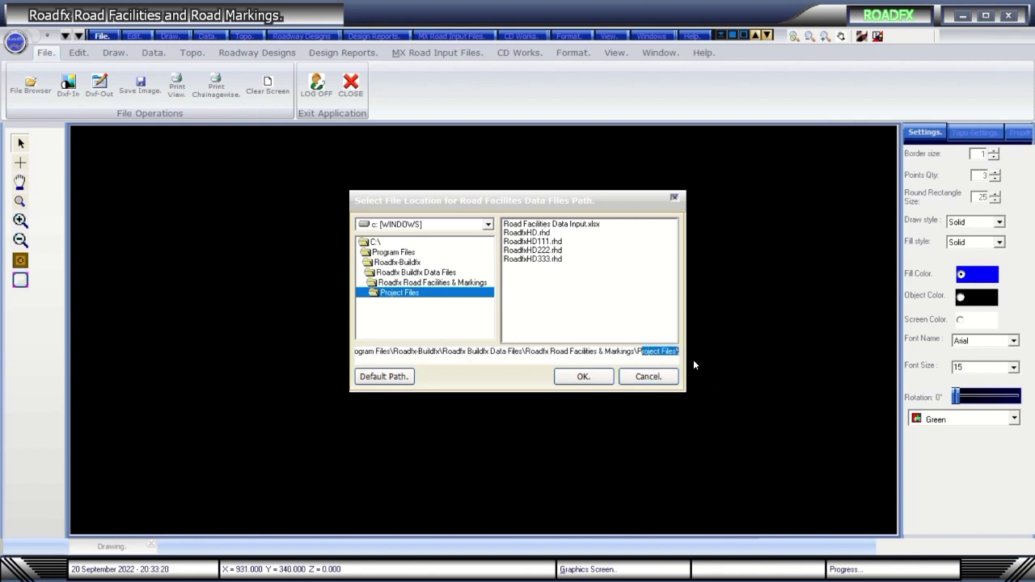
click(648, 376)
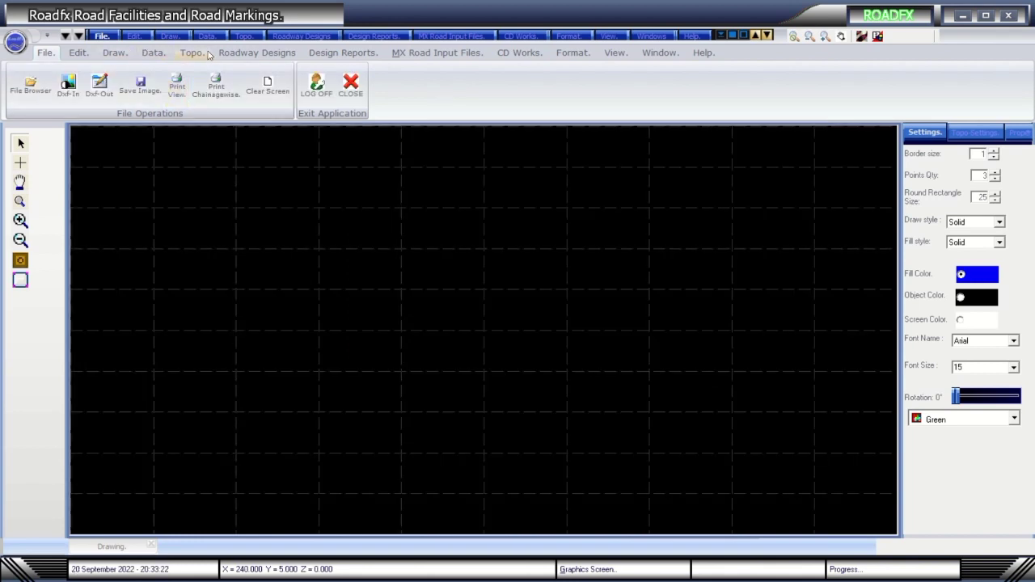
Open RoadfxHD.rhd from the Project Files folder
click(103, 37)
click(135, 67)
scroll(239, 170, down, 1)
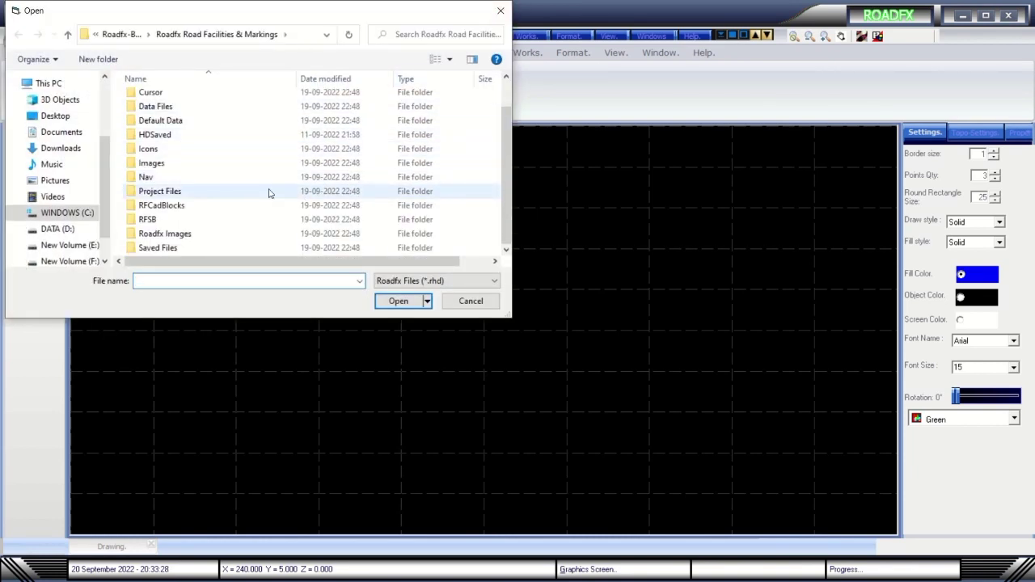
double_click(161, 191)
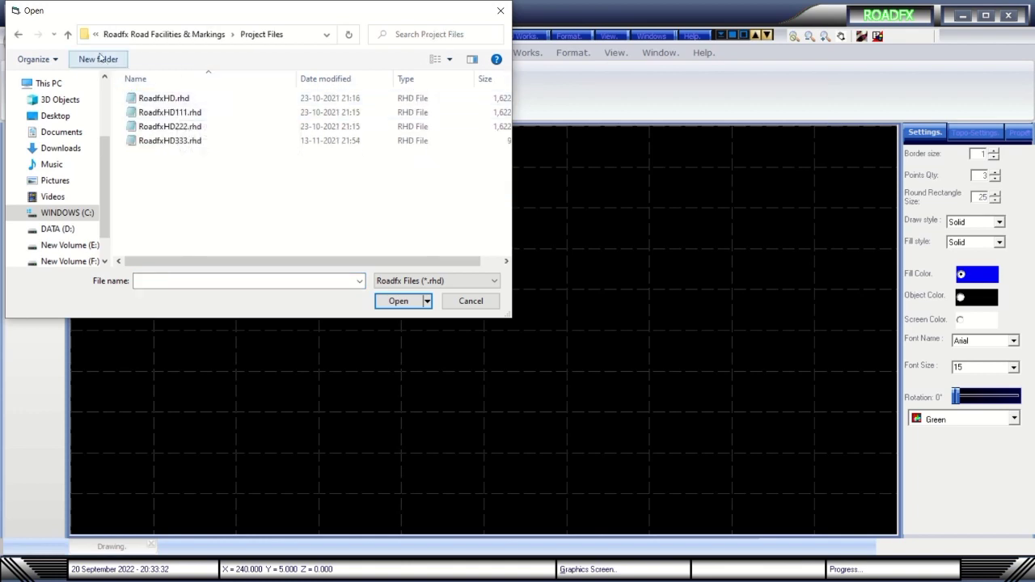
click(68, 34)
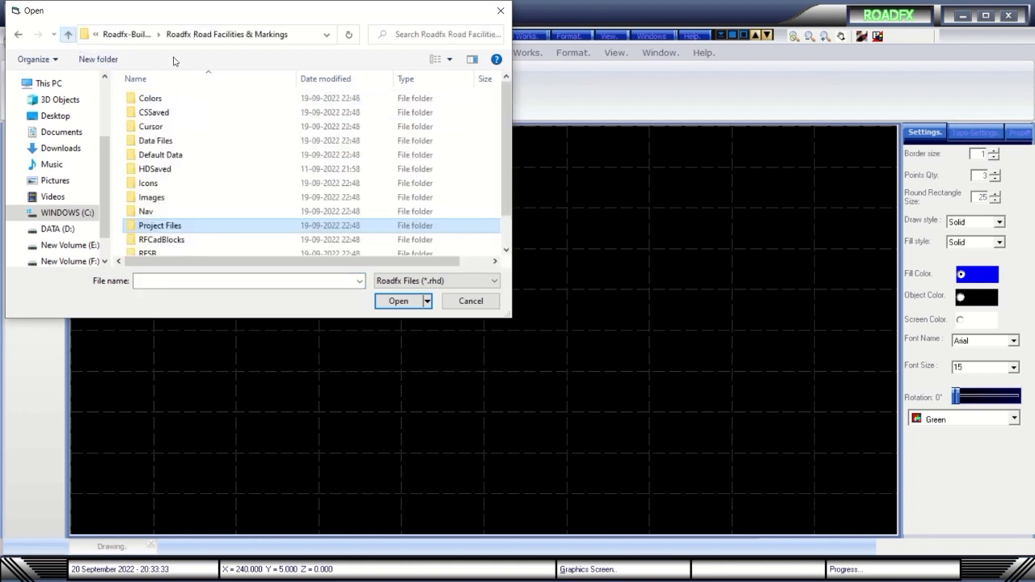
click(501, 11)
click(103, 36)
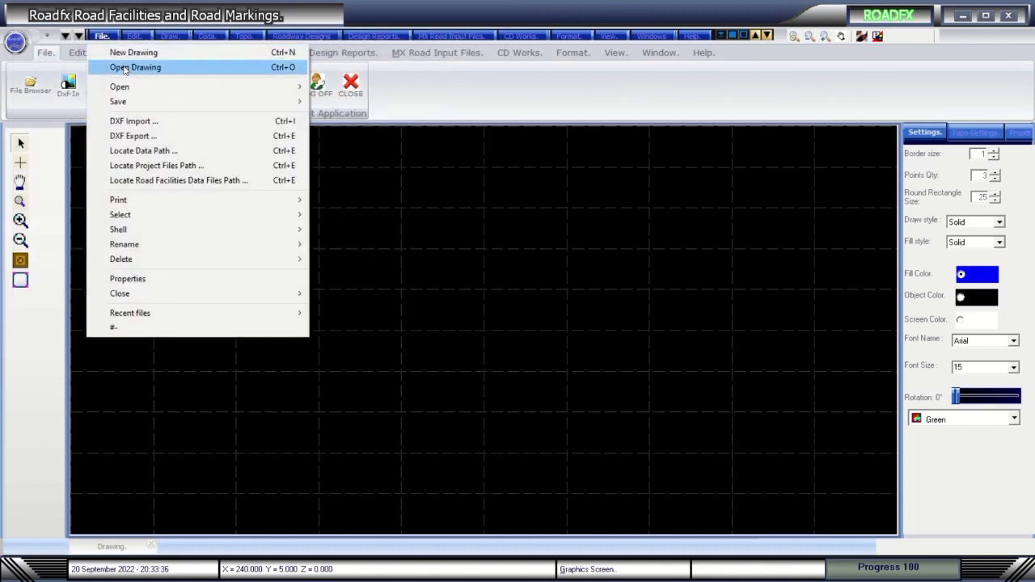
click(123, 67)
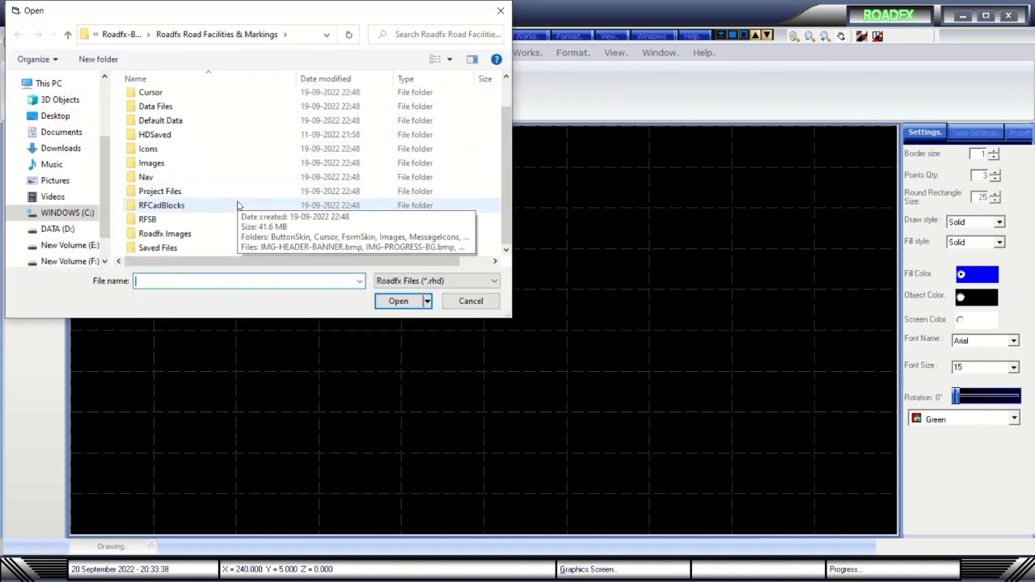
double_click(171, 191)
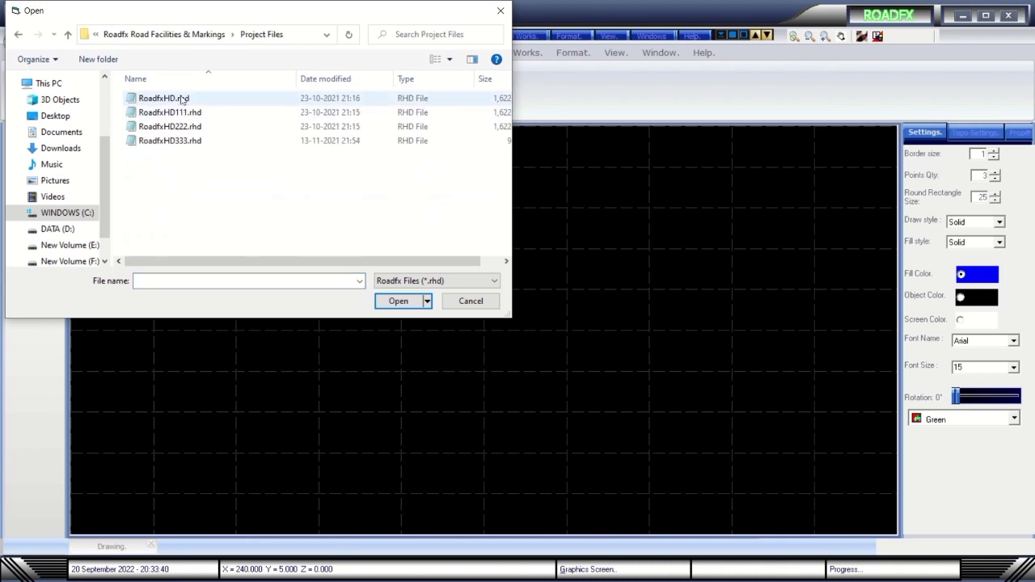
double_click(182, 98)
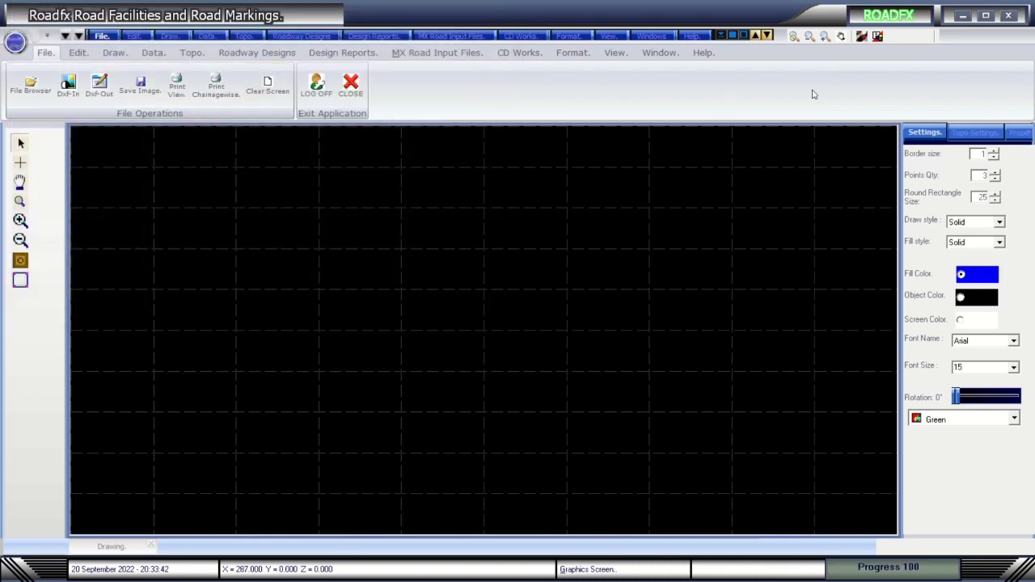
Auto-load the project's FRL.txt and Topo.txt data files
click(154, 53)
click(447, 84)
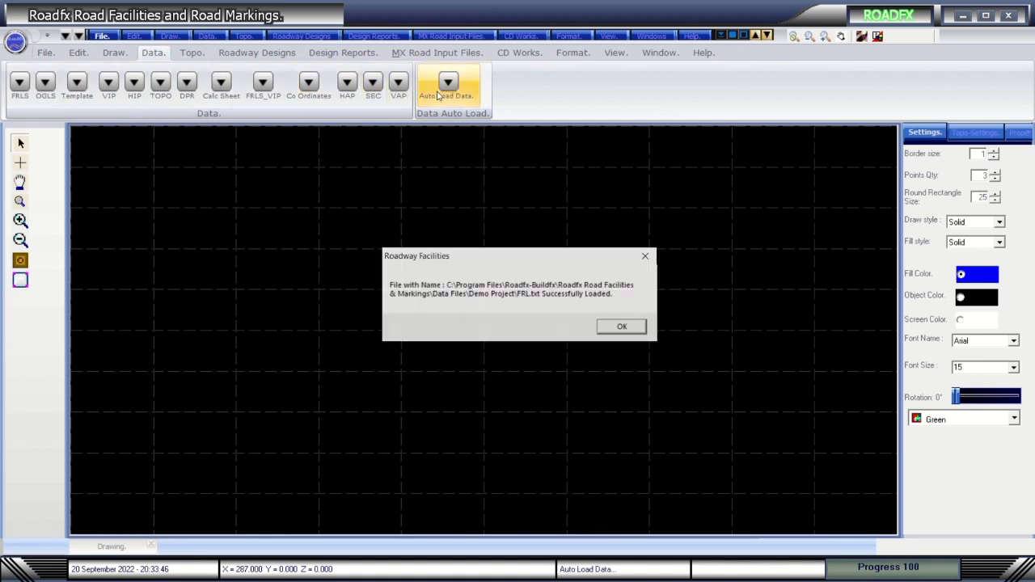
click(616, 330)
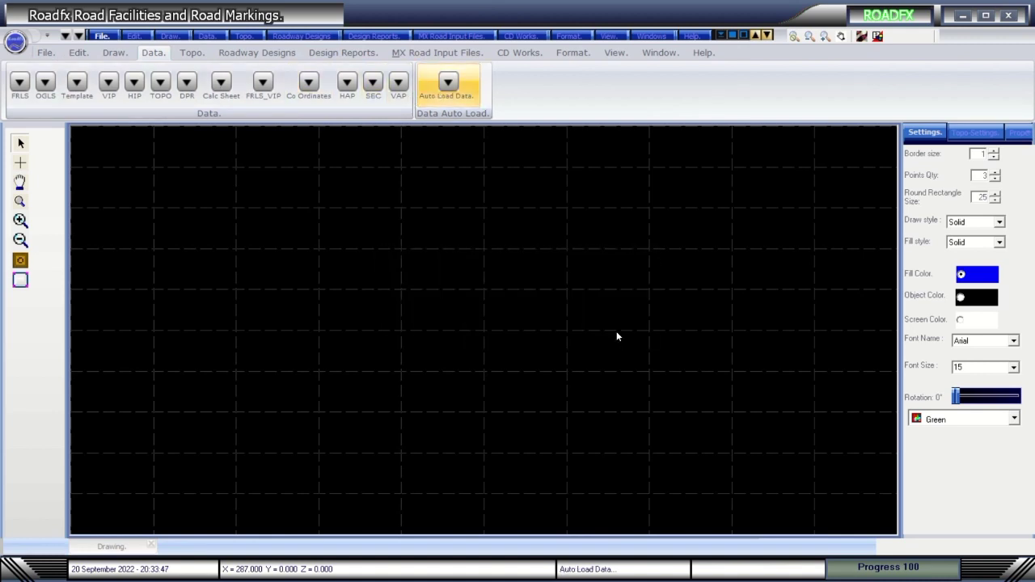
click(617, 330)
click(616, 329)
click(616, 329)
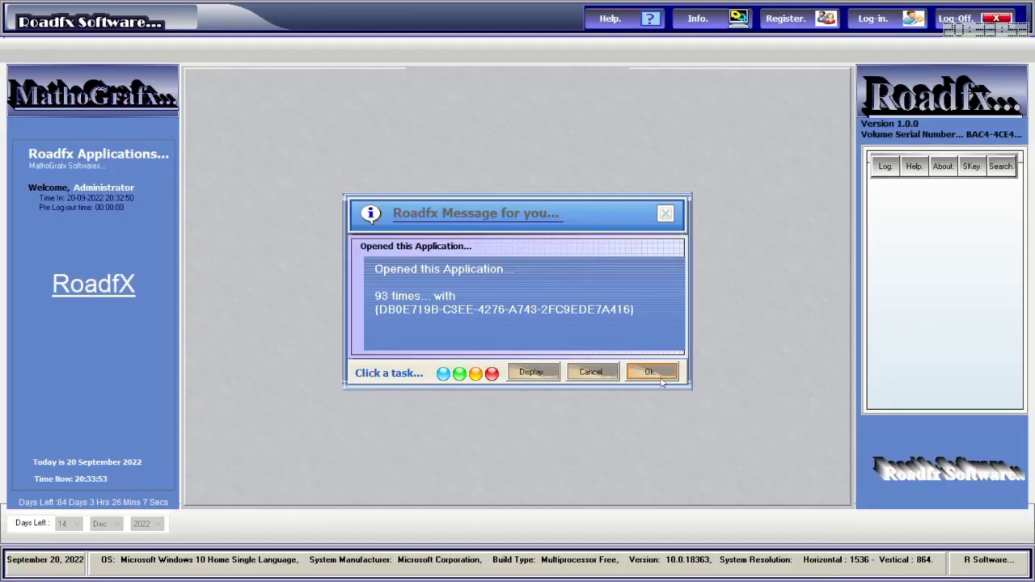
Log in to the launcher again with the password and relaunch Road Facilities & Markings
click(654, 370)
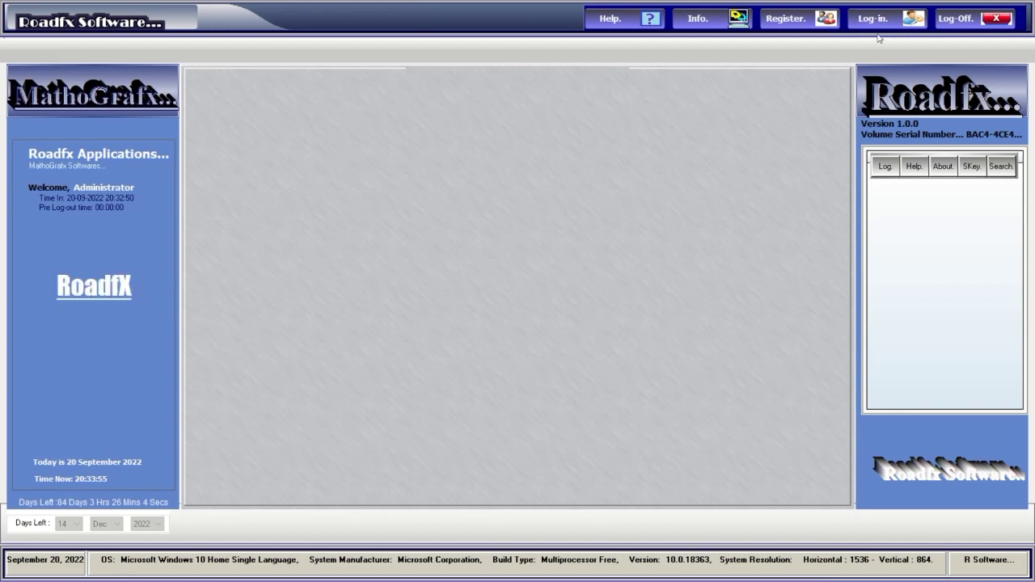
key(alt+Tab)
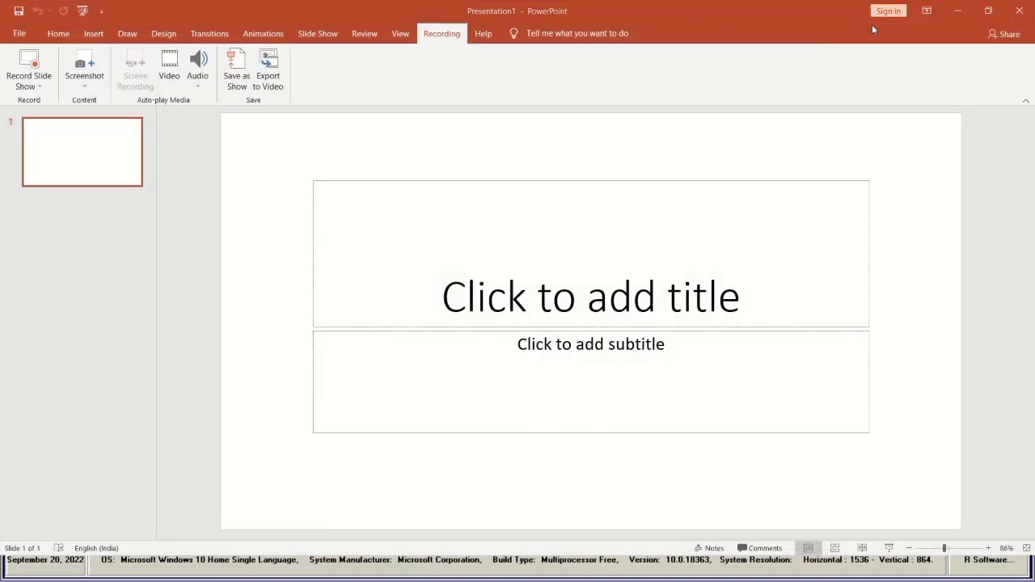
key(alt+Tab)
click(872, 25)
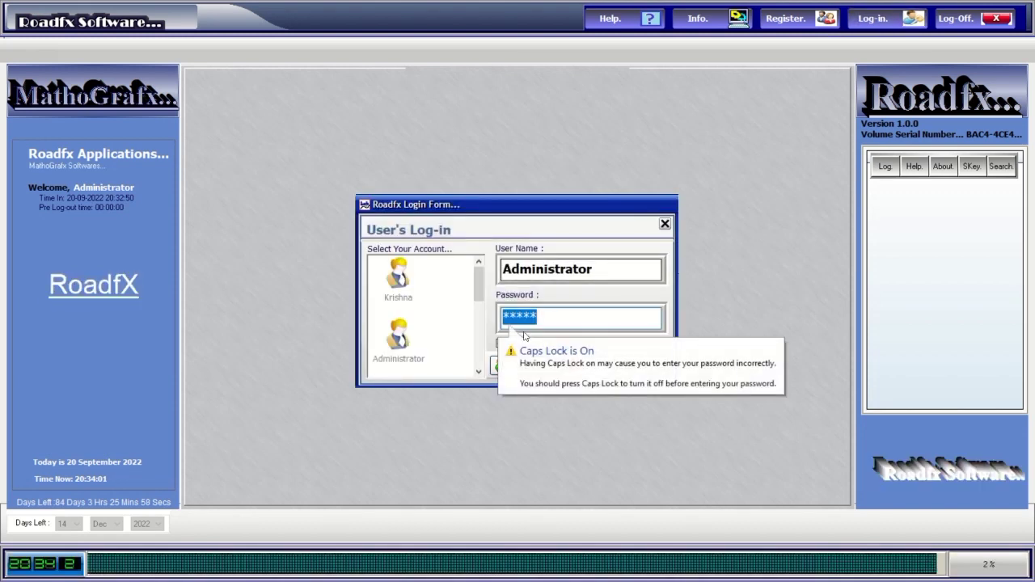
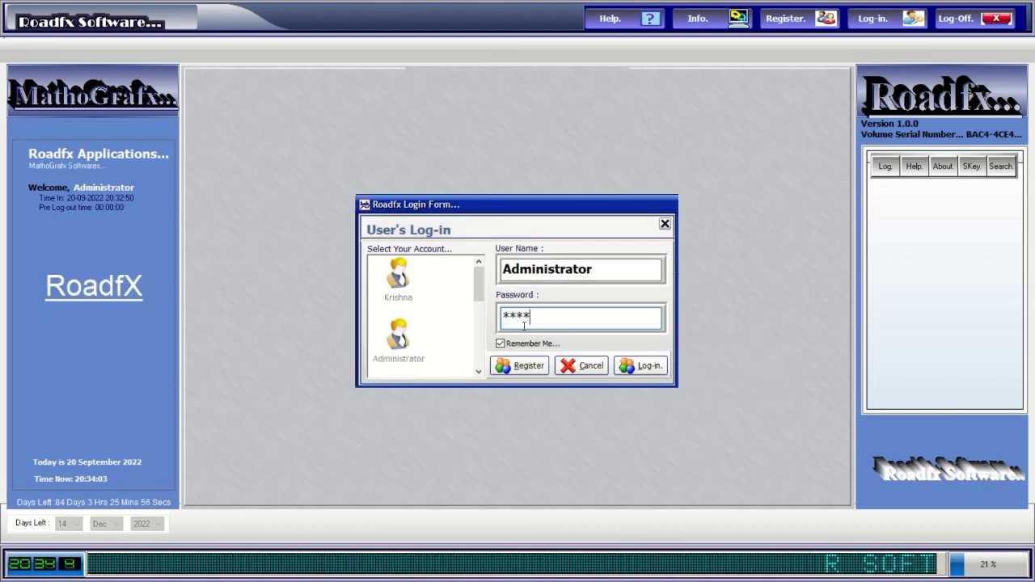
click(651, 364)
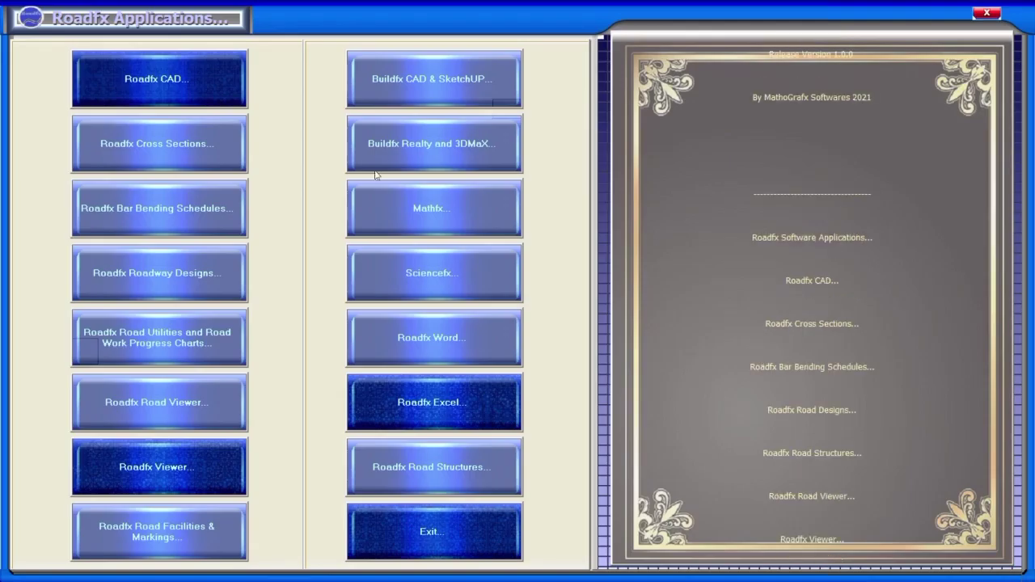
click(212, 519)
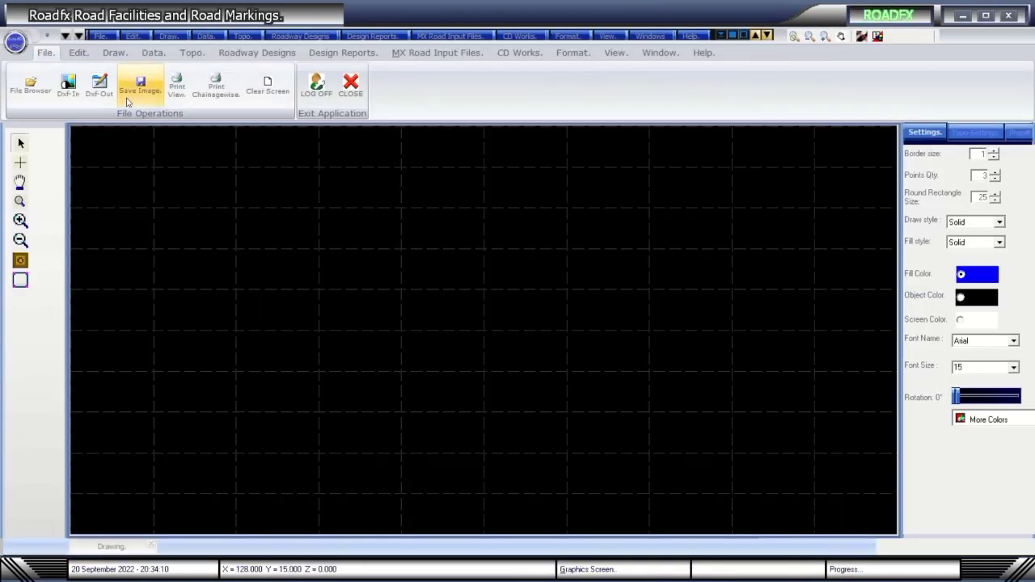
Auto-load the FRL.txt, OGLS.txt and Topo.txt data files
click(102, 35)
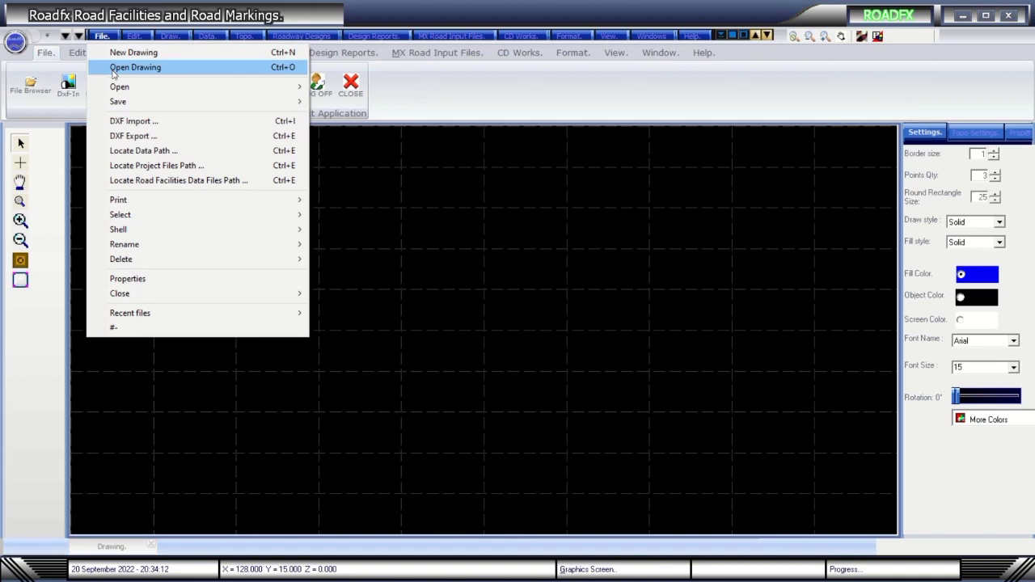
click(114, 69)
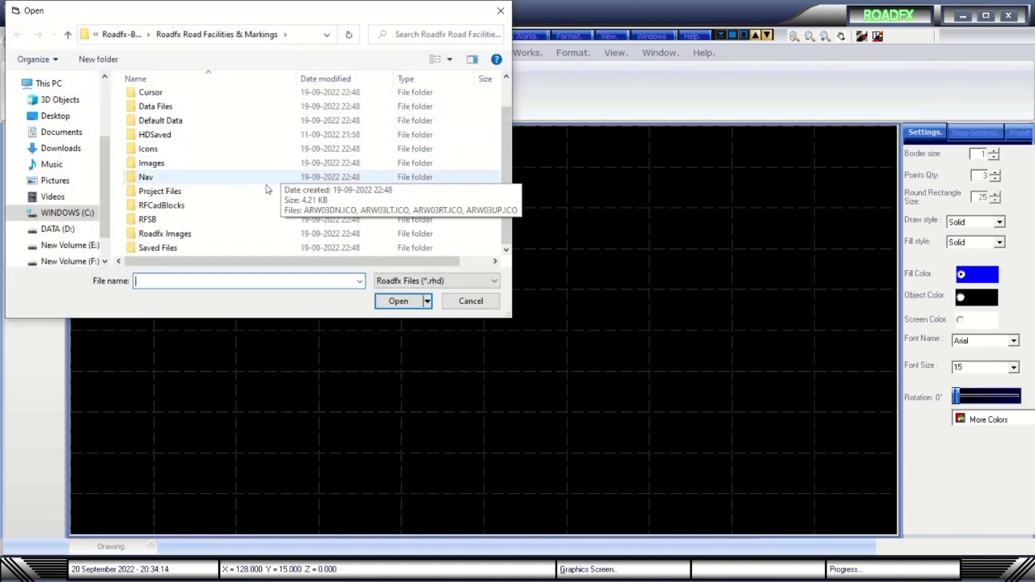
click(500, 13)
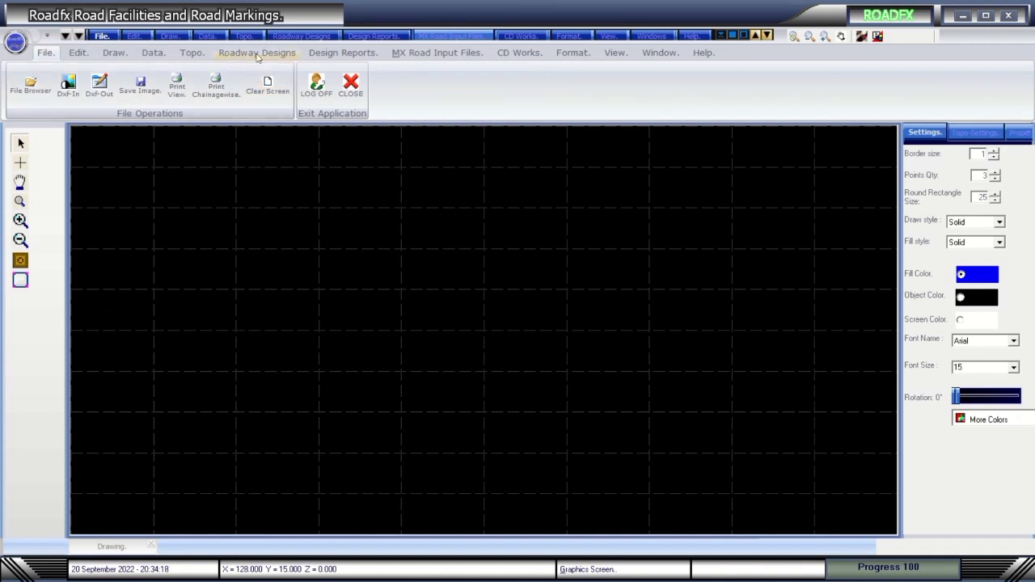
click(153, 53)
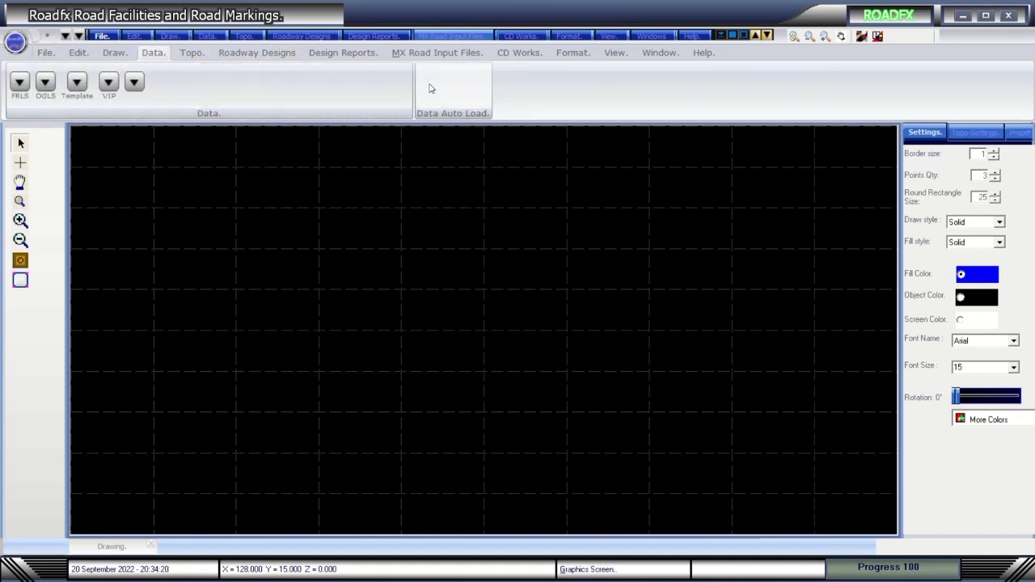
click(448, 84)
click(623, 326)
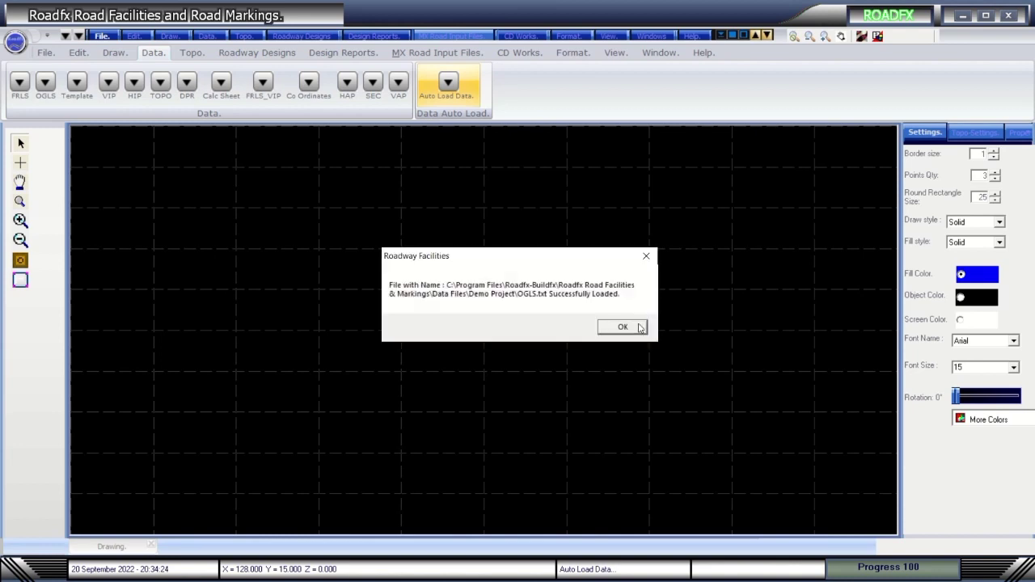
click(638, 325)
click(638, 325)
click(638, 325)
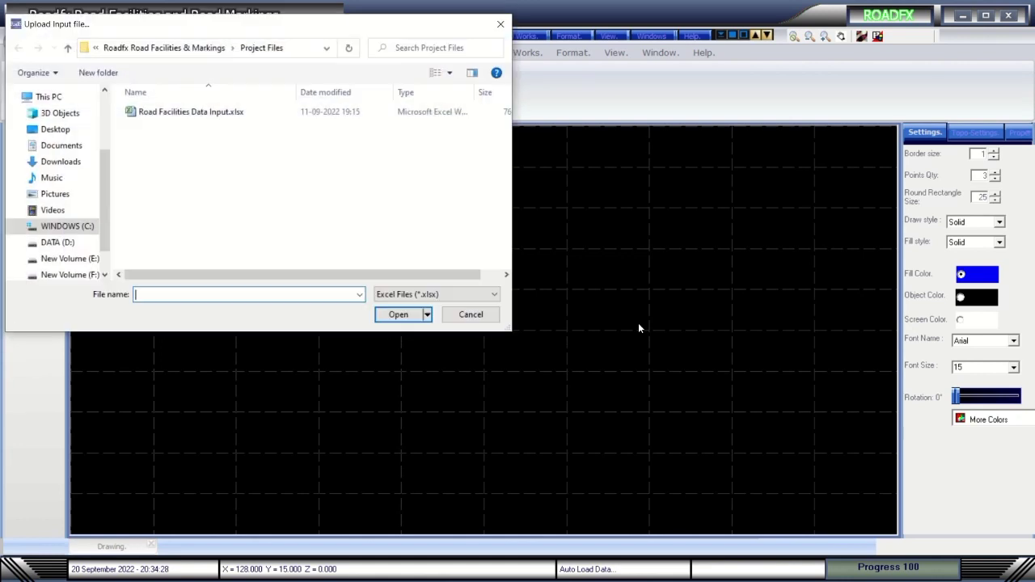
Upload Road Facilities Data Input.xlsx, replacing the existing input file
double_click(161, 112)
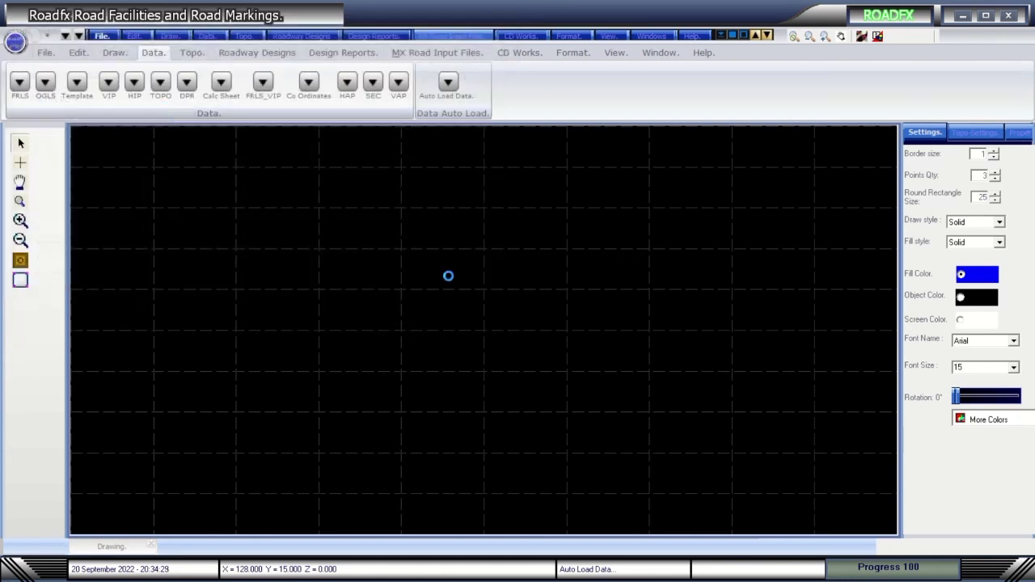
click(508, 332)
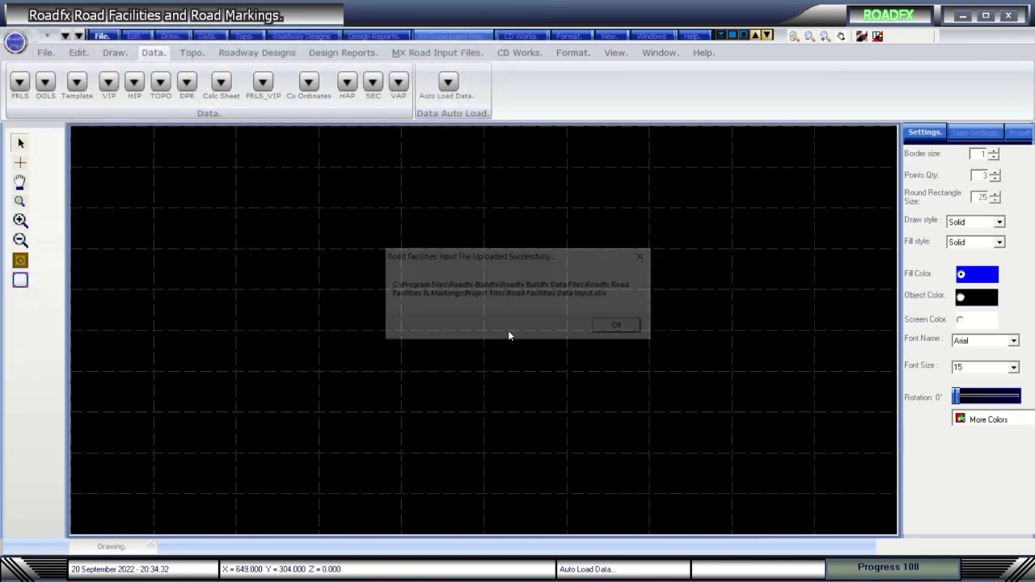
click(620, 326)
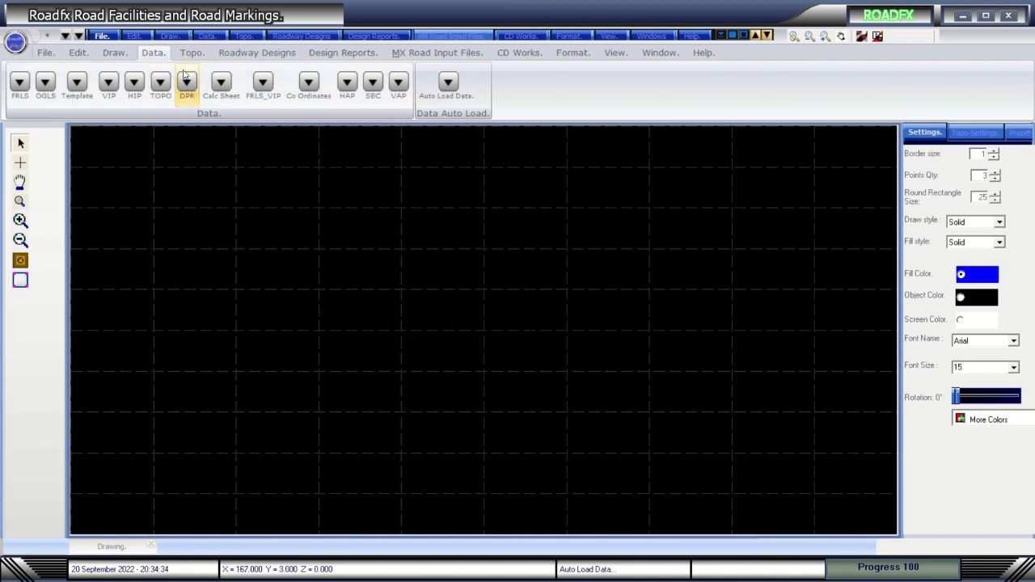
click(258, 52)
Plot the HIPs and draw the textured road alignment with curve tables and roadside signs
click(152, 84)
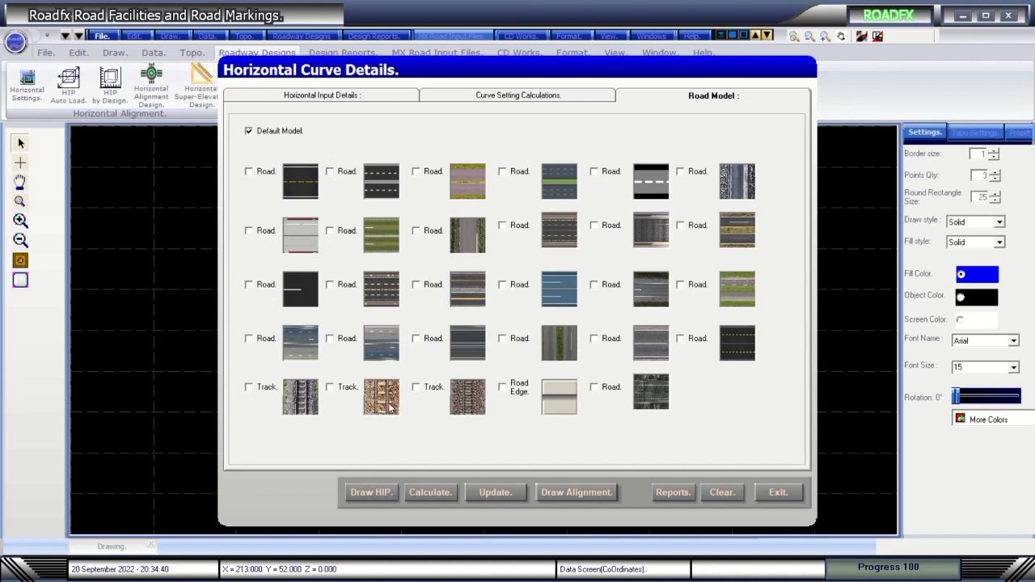
click(371, 492)
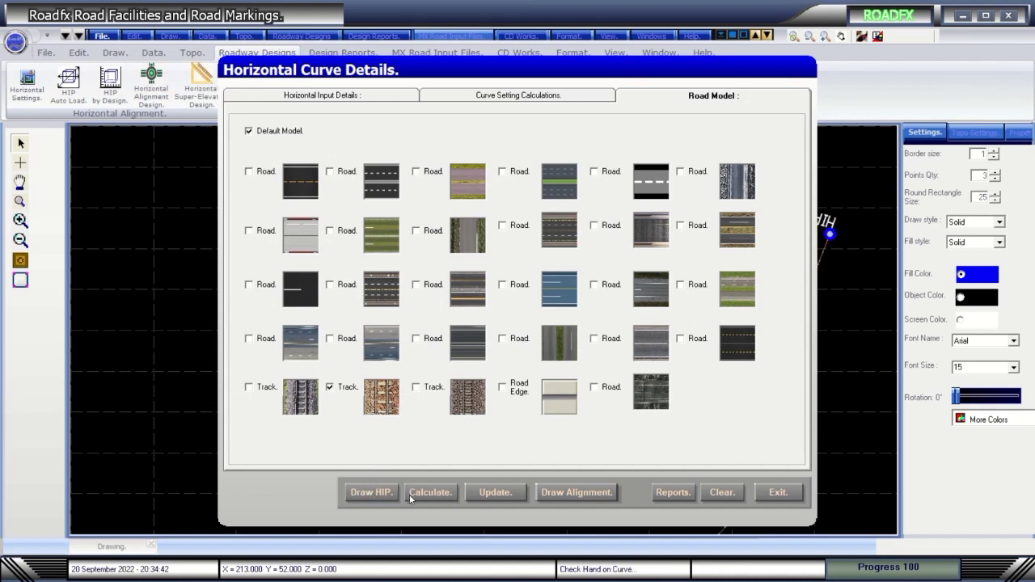
click(558, 494)
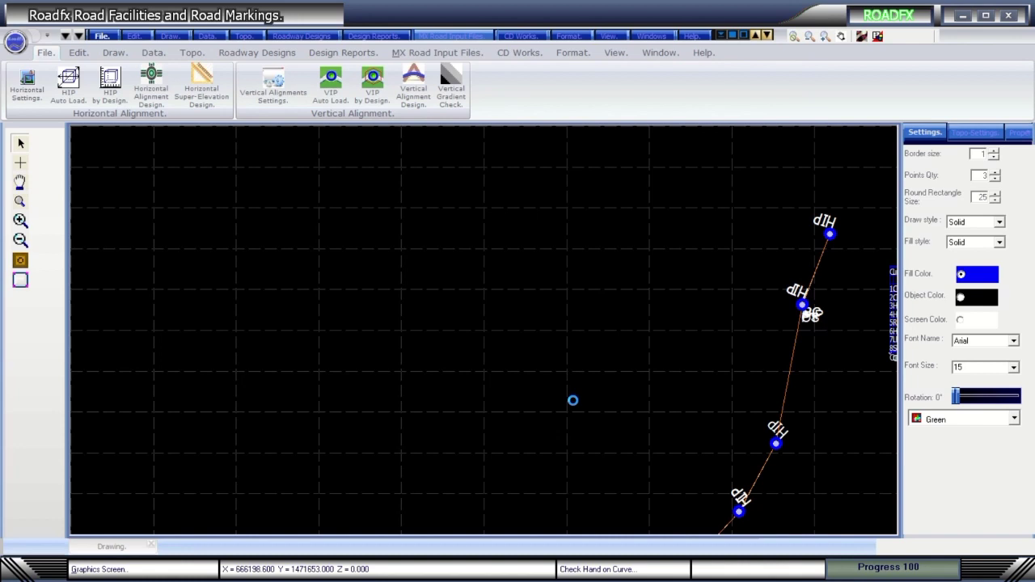
mouse_move(432, 4)
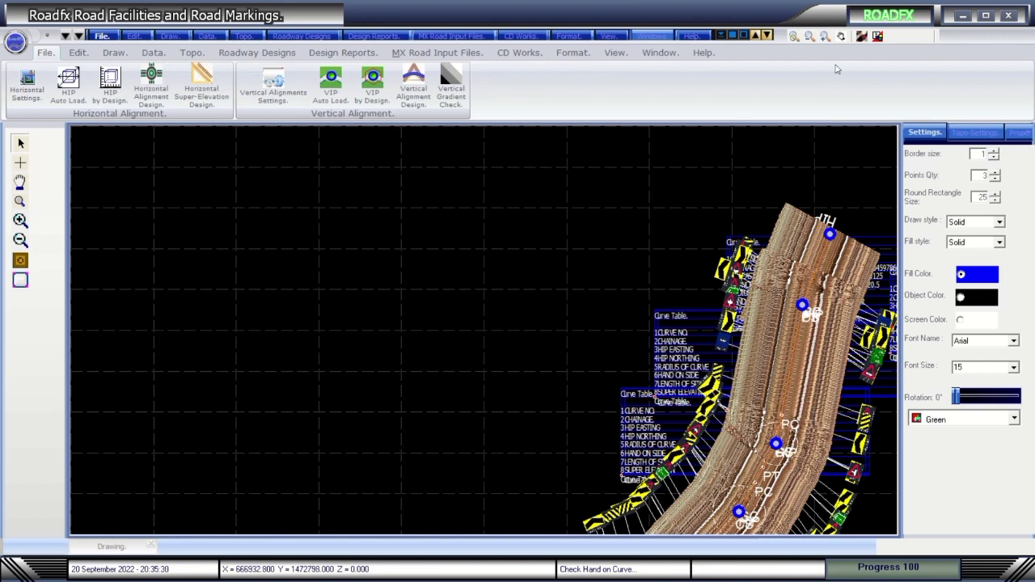
Add HIP labels beside the curve markers and view the redrawn alignment with chevron signs
click(20, 260)
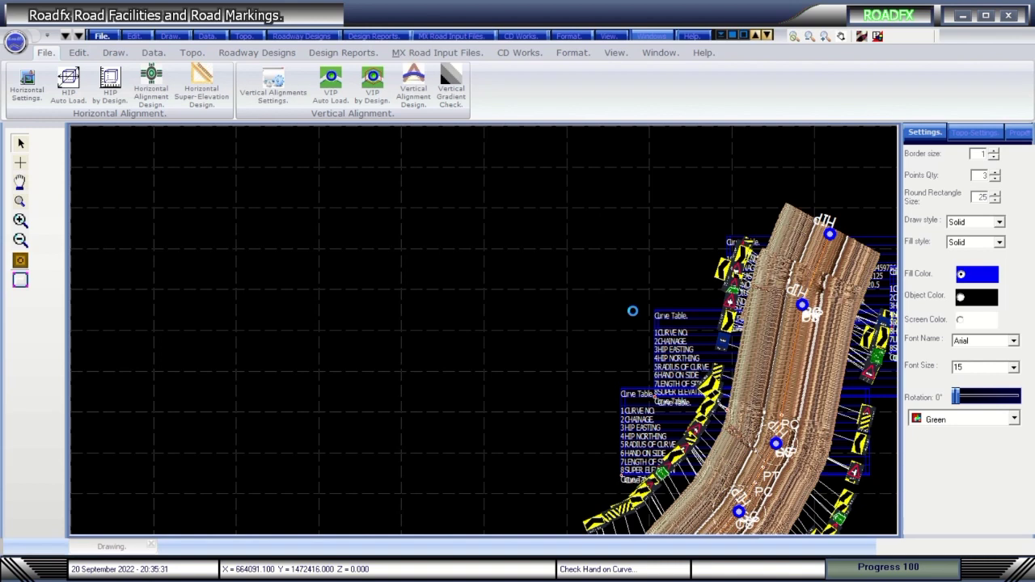
mouse_move(441, 11)
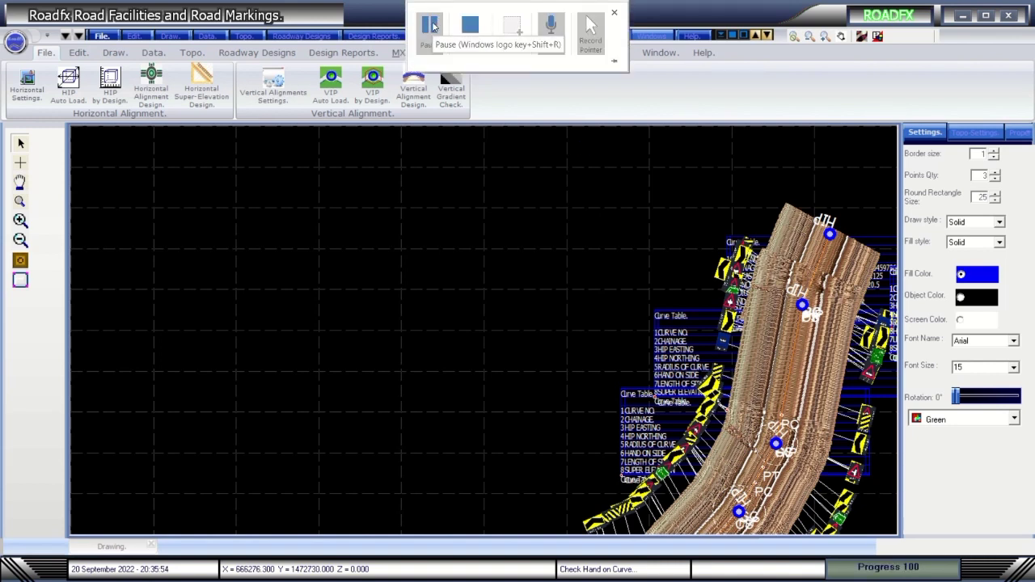
click(431, 27)
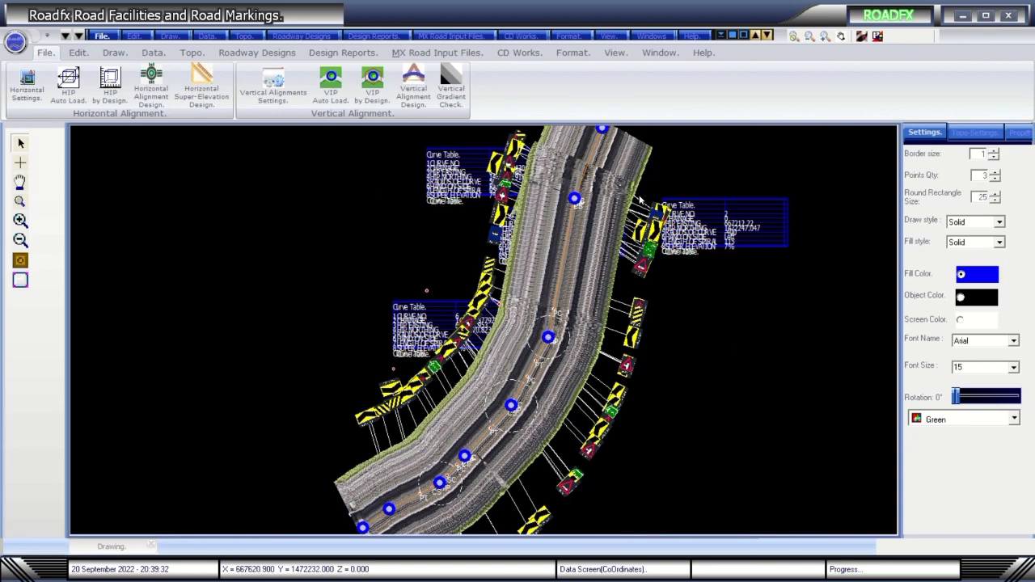
click(416, 90)
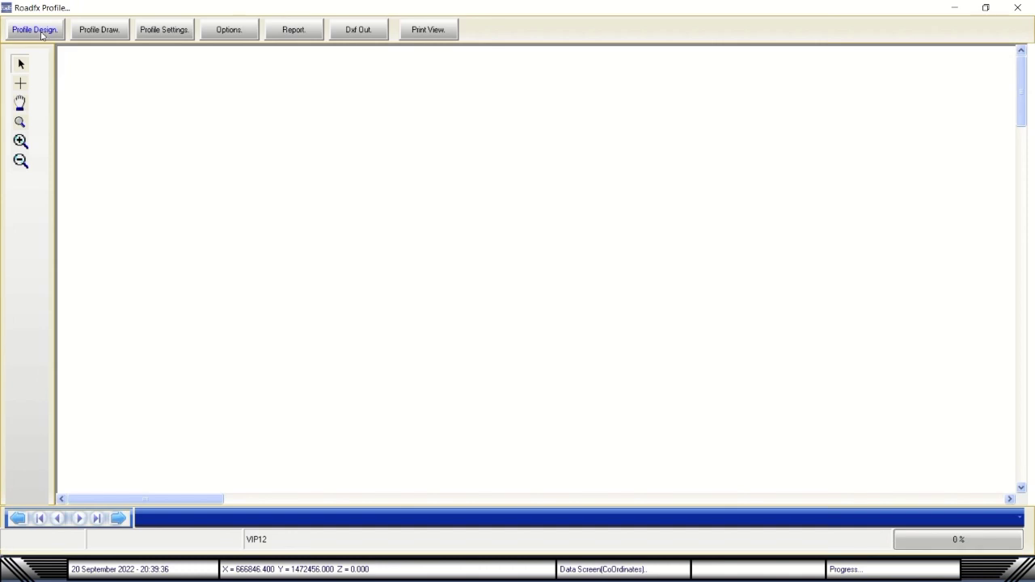
click(41, 35)
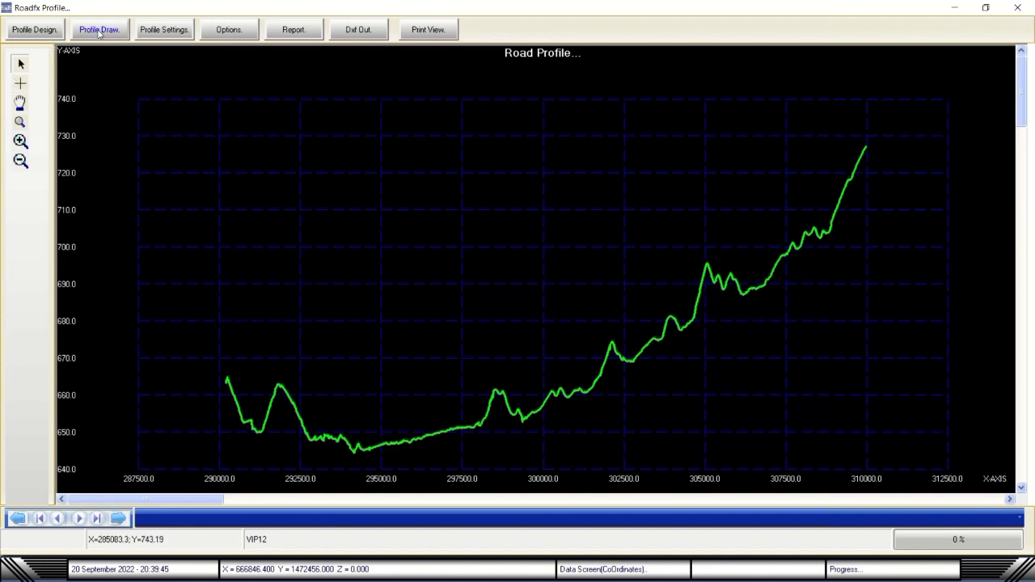
click(1017, 8)
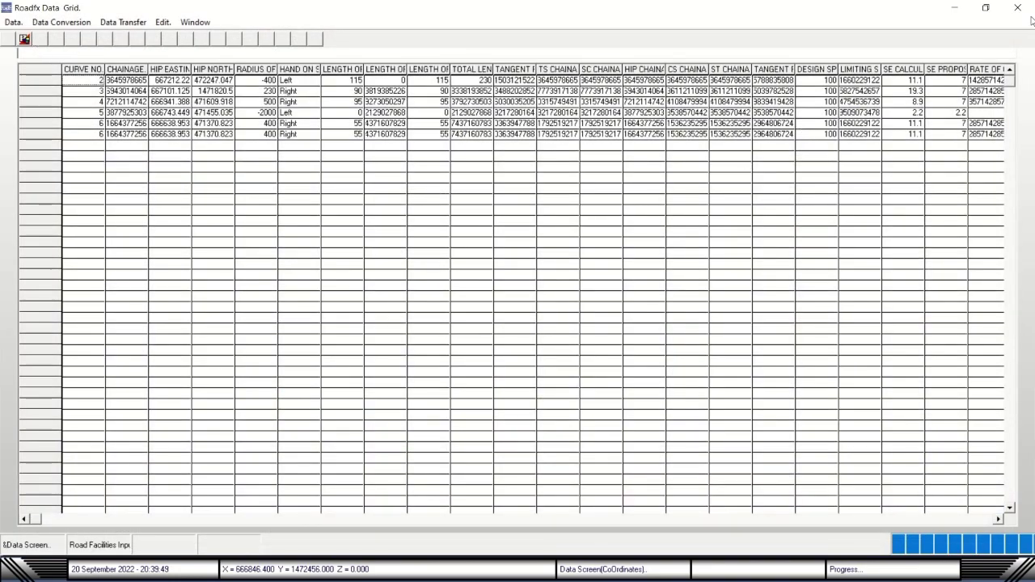
click(1017, 7)
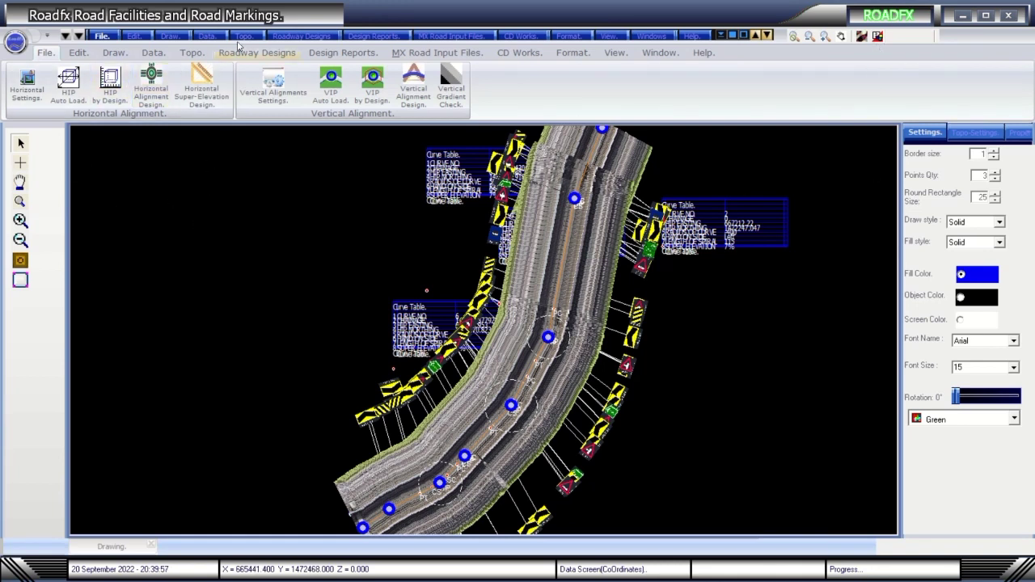
Reopen the project .rhd drawing from the Project Files folder
click(102, 37)
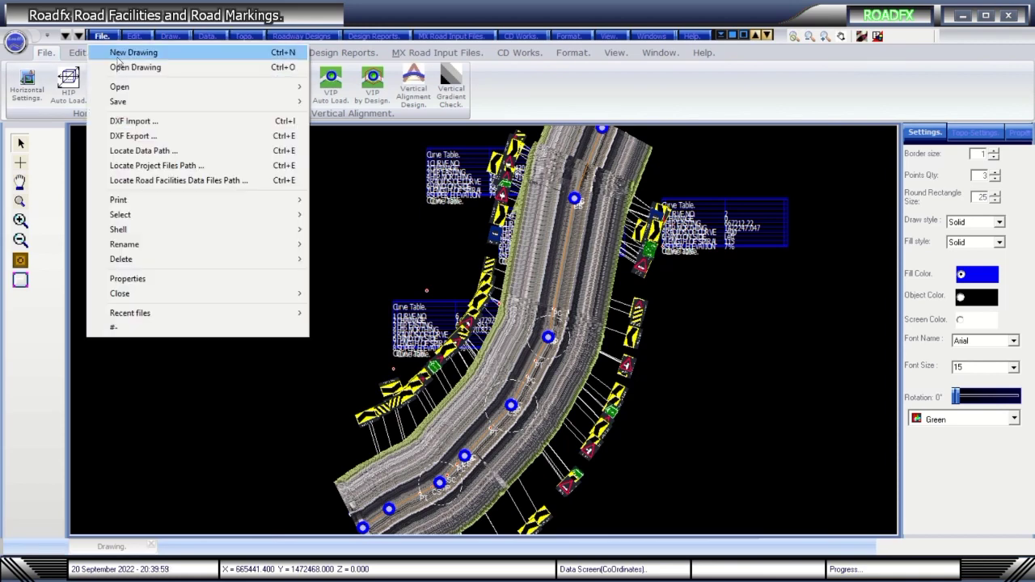
click(121, 67)
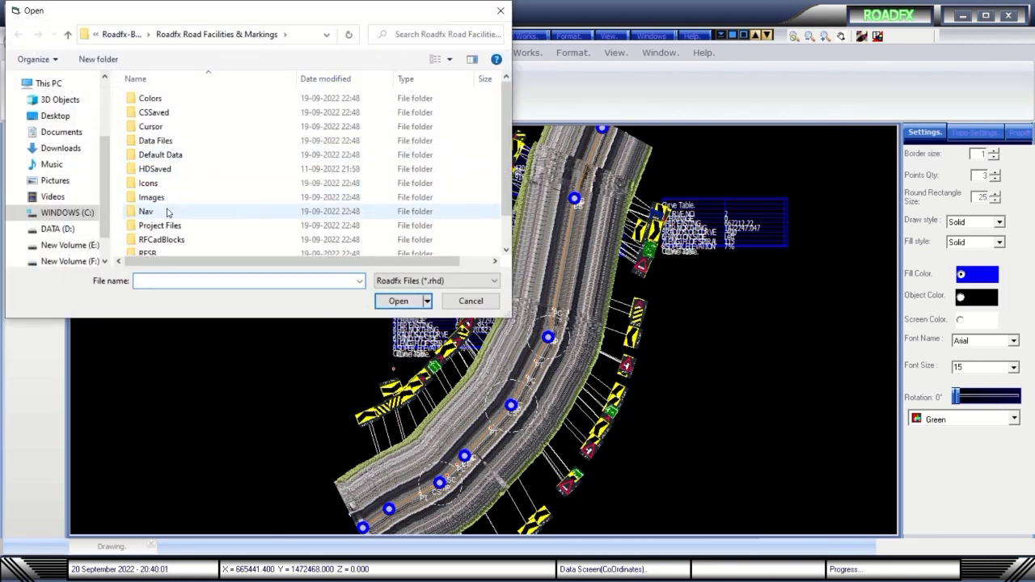
double_click(161, 227)
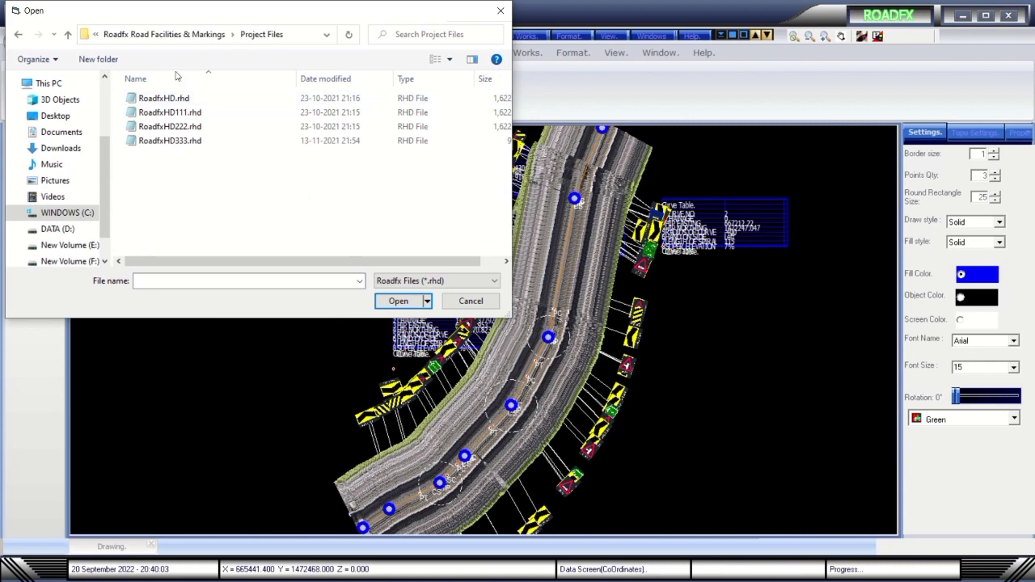
double_click(175, 99)
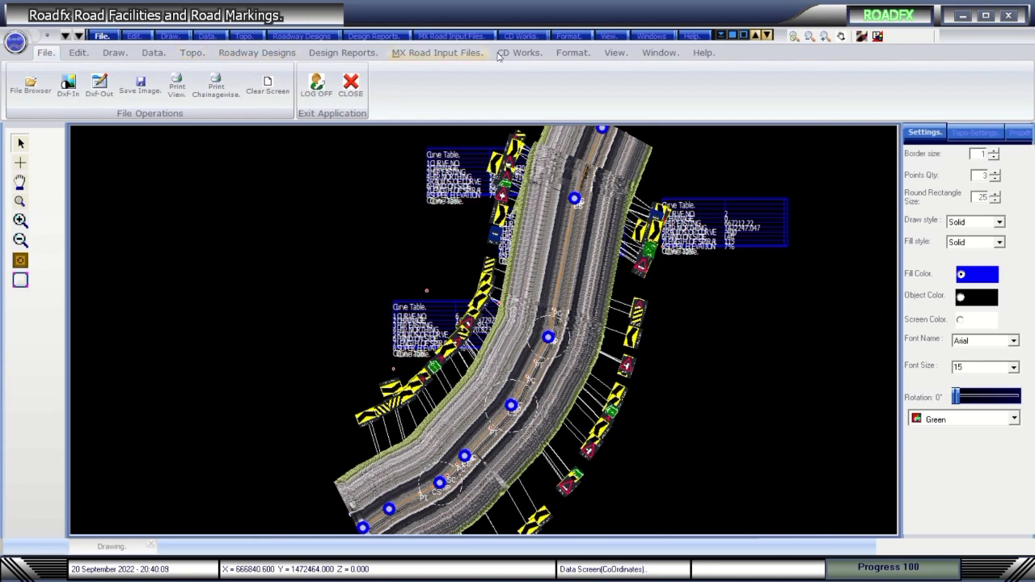
Load Road Facilities Data Input.xlsx through the Data Grid, replacing the existing copy
click(877, 37)
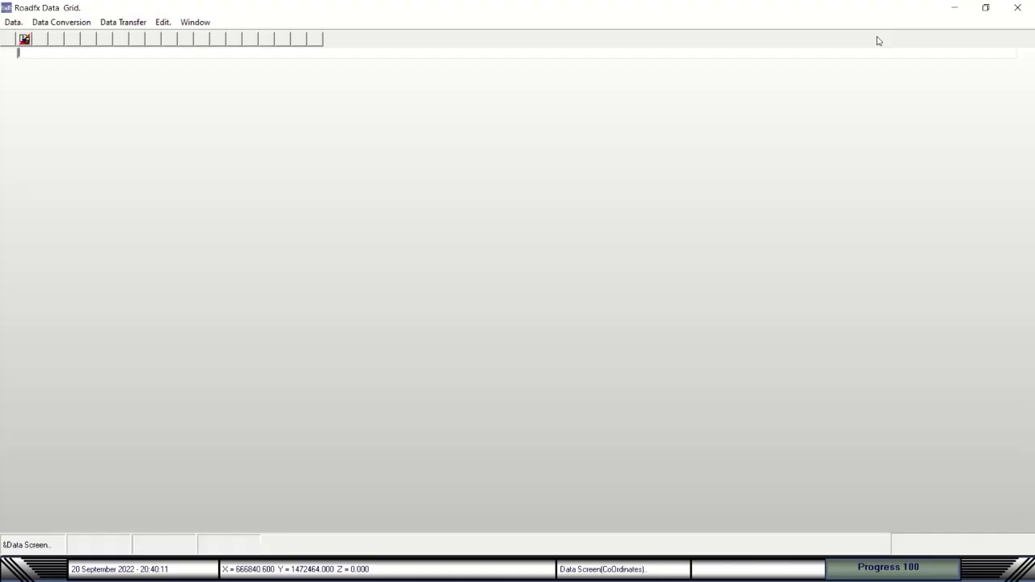
click(13, 21)
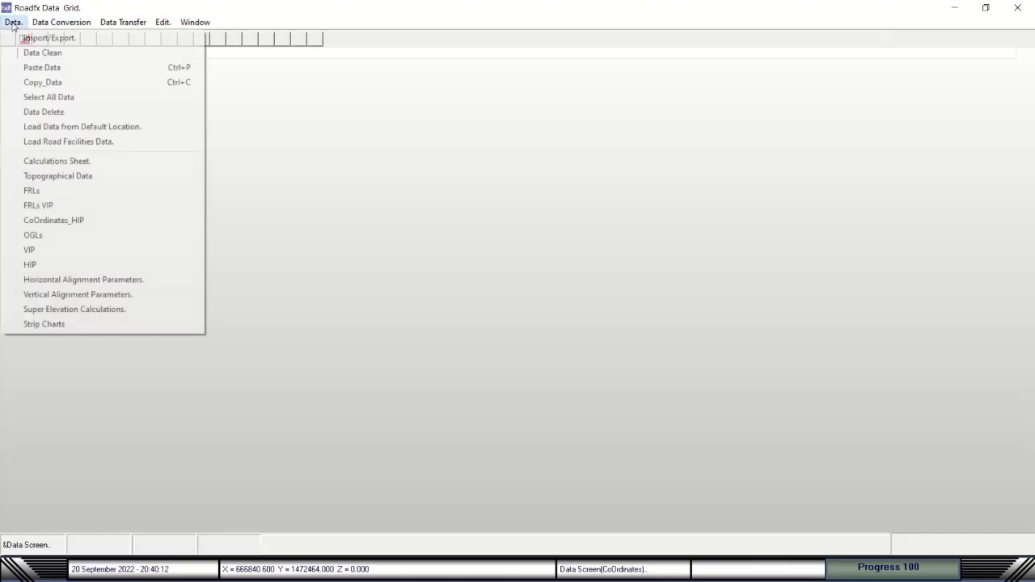
click(55, 142)
double_click(189, 100)
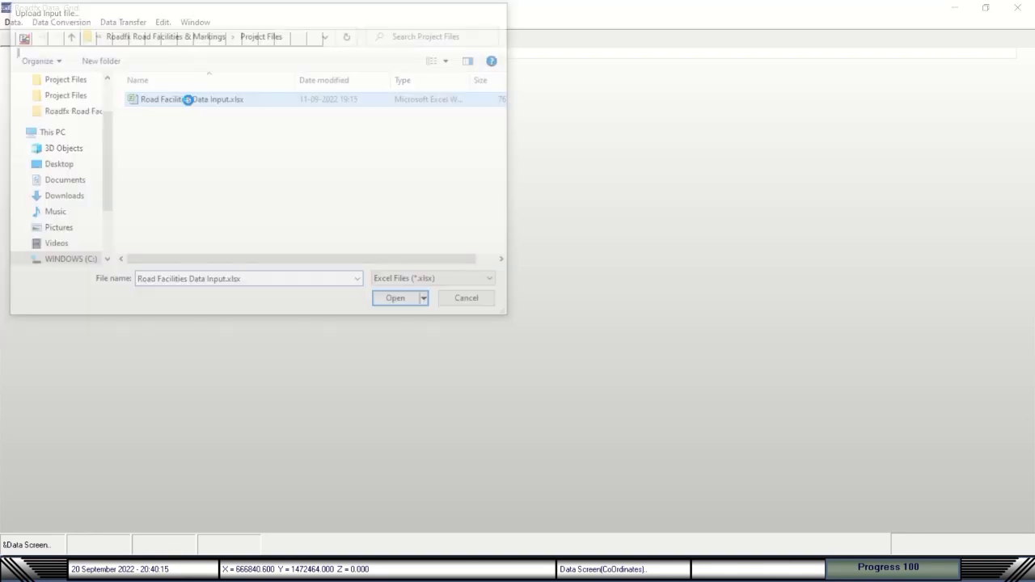
click(500, 331)
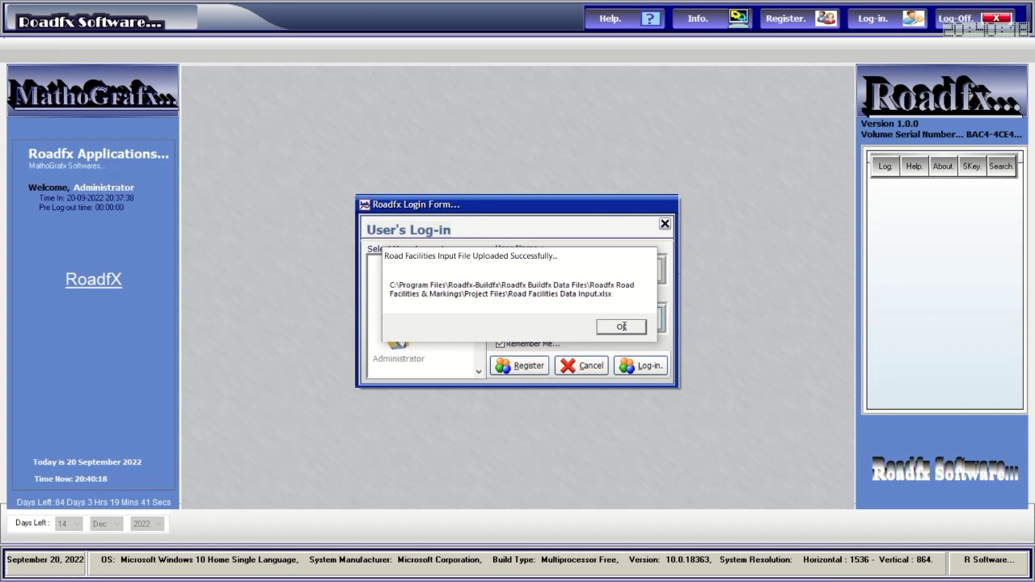
click(610, 325)
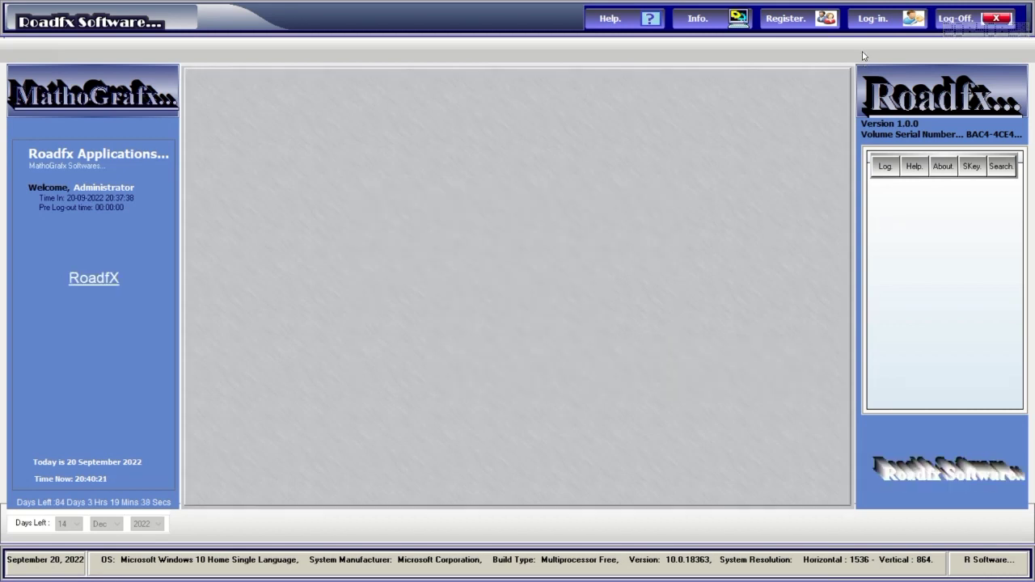
Log back in to Roadfx with the account password and stay on the launcher
click(873, 18)
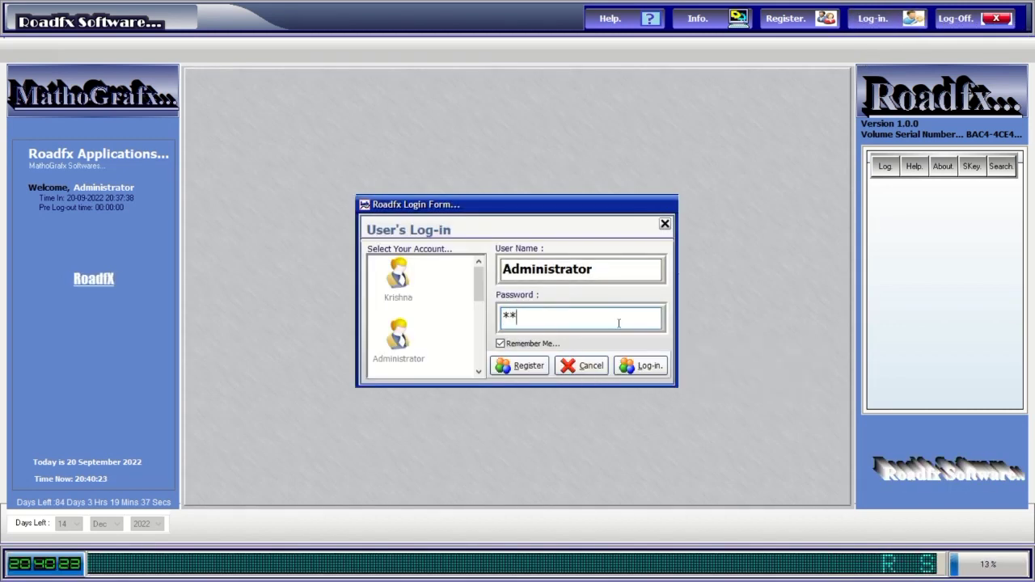
text(****)
click(640, 365)
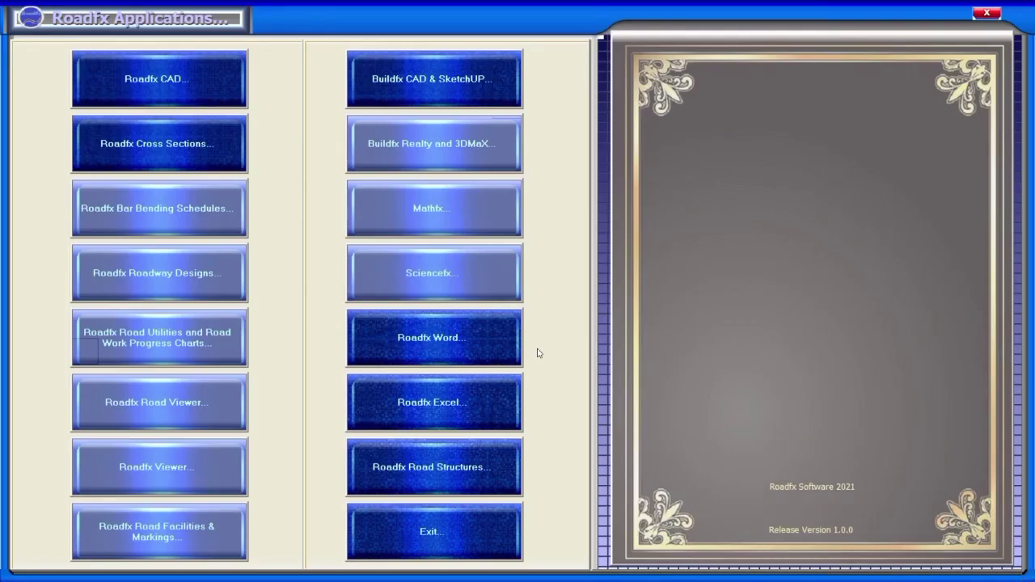
key(alt+Tab)
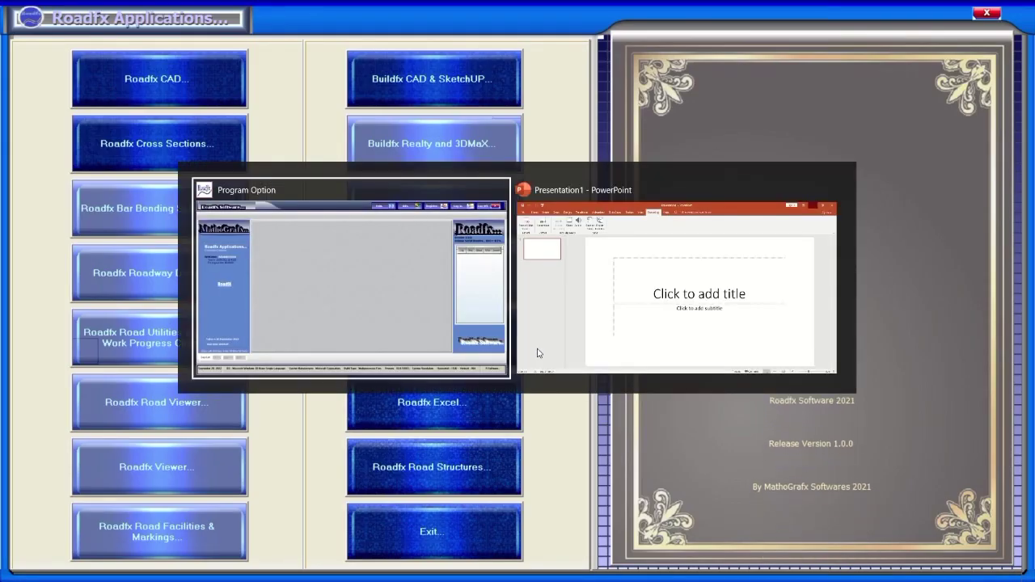
key(Escape)
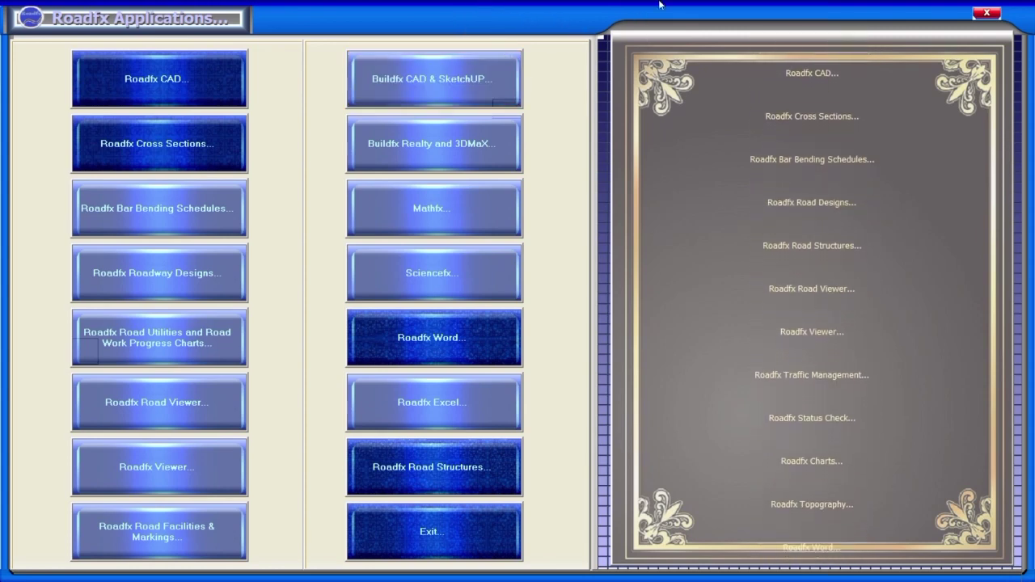
Launch Road Facilities & Markings, open RoadfxHD.rhd from Project Files, and show Horizontal Curve Details
click(172, 541)
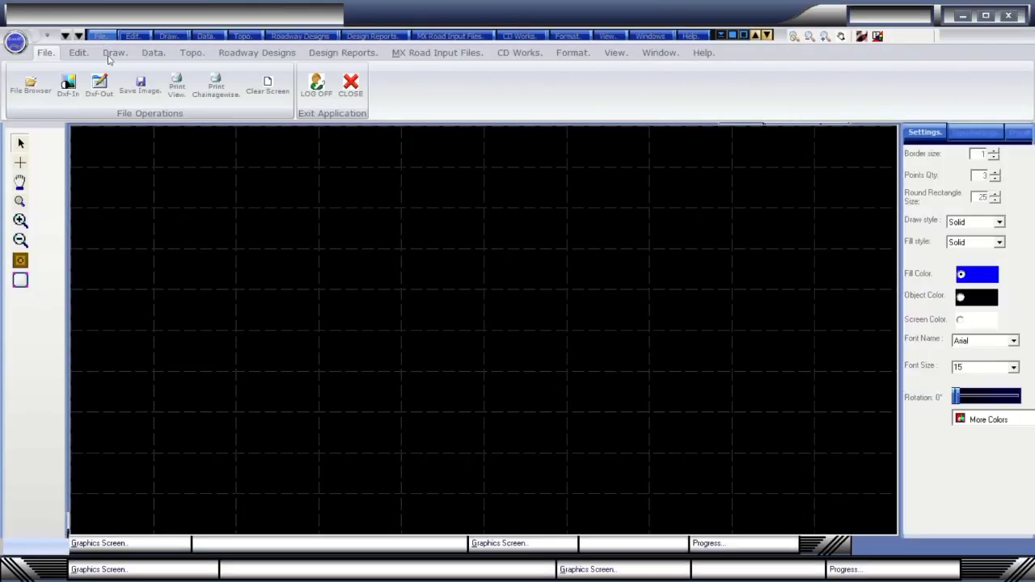
click(106, 35)
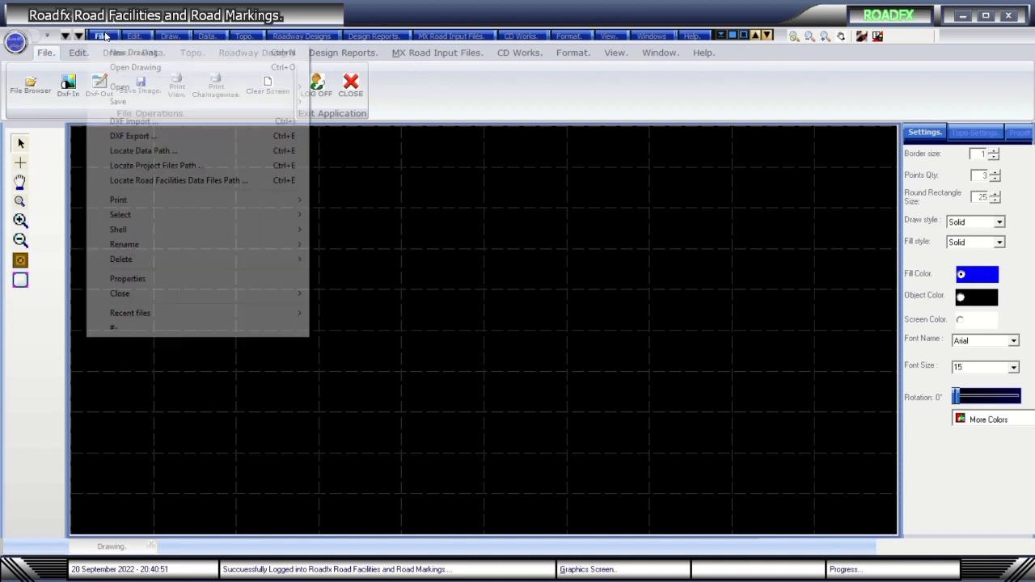
click(130, 68)
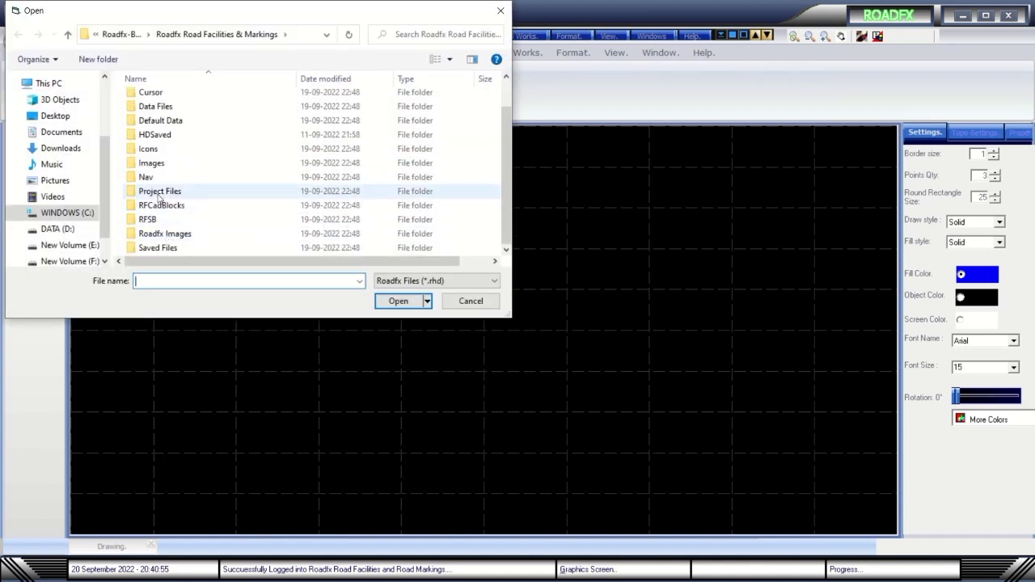
double_click(160, 194)
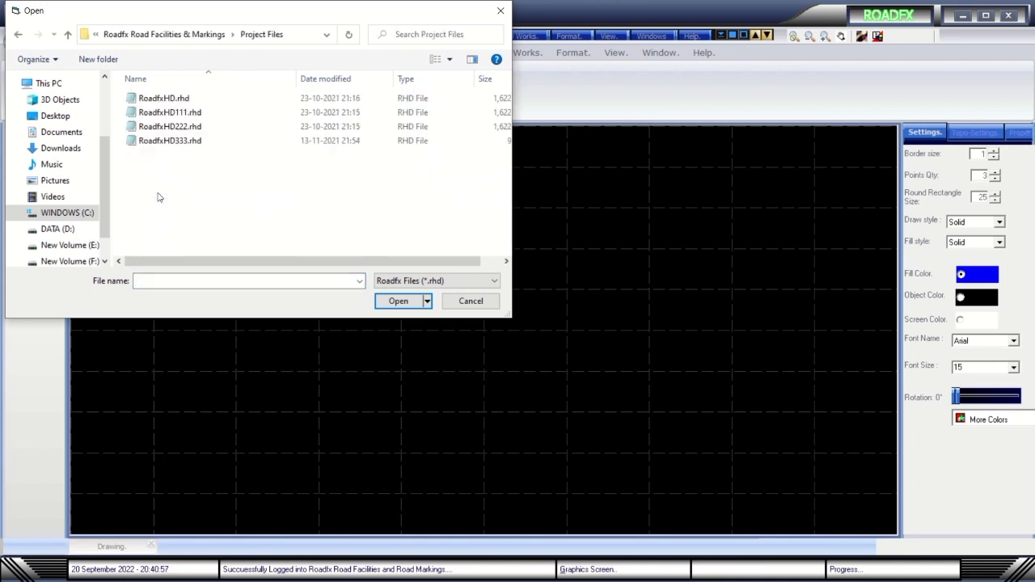
double_click(172, 100)
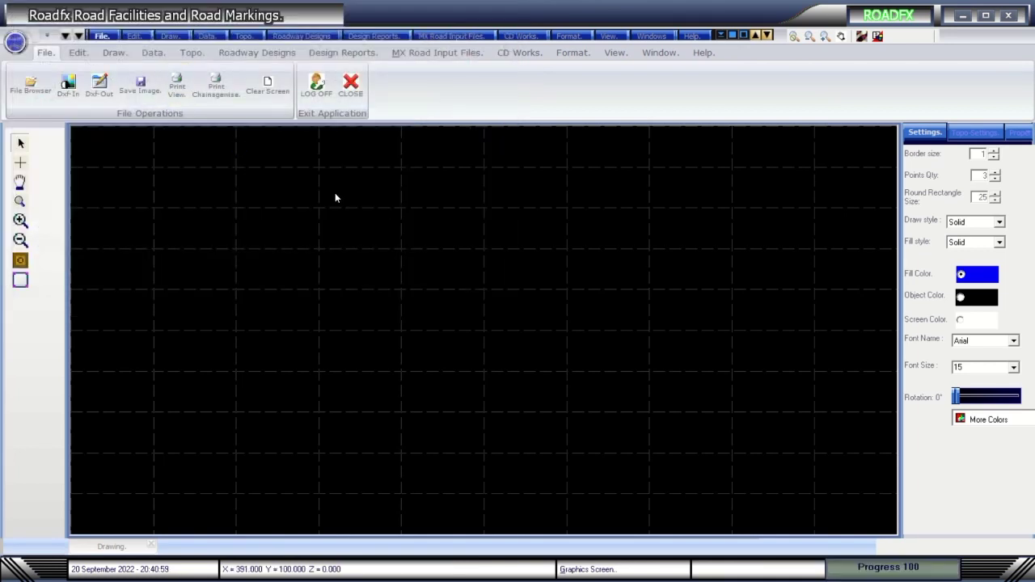
click(252, 55)
click(152, 96)
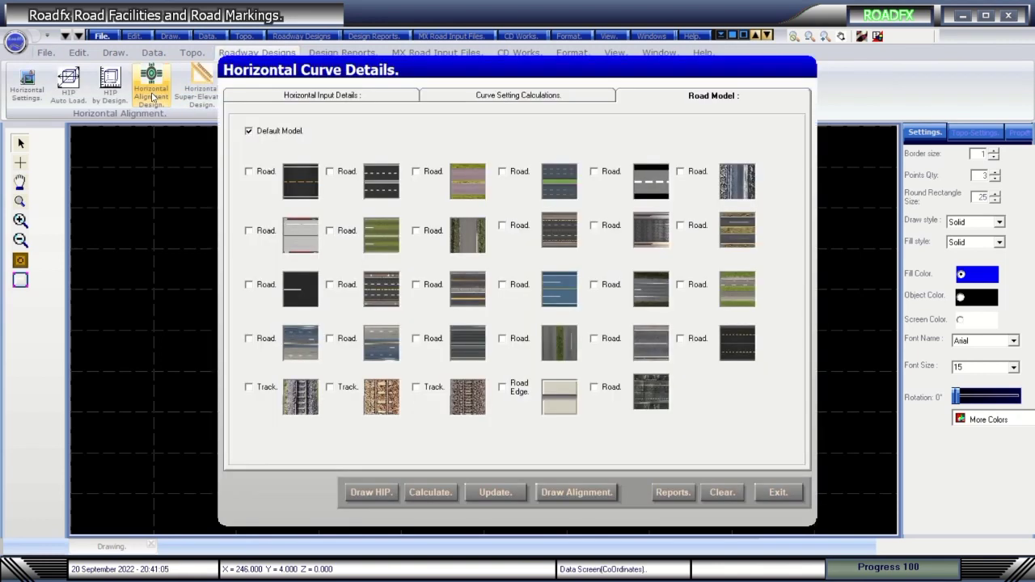
Redraw the HIP points and alignment, then open an empty Data Grid without changing the data-files location
click(372, 495)
click(566, 495)
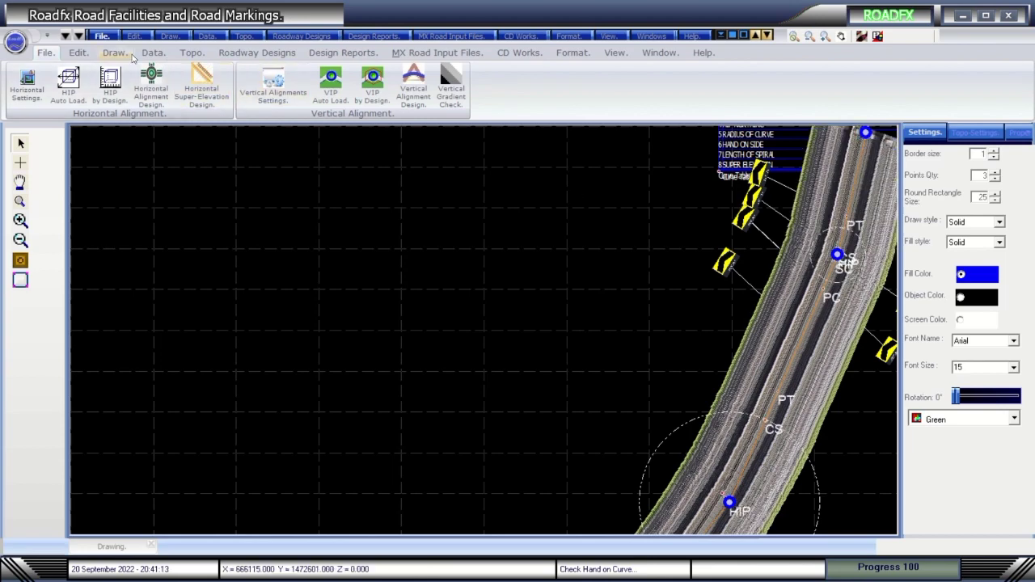
click(102, 38)
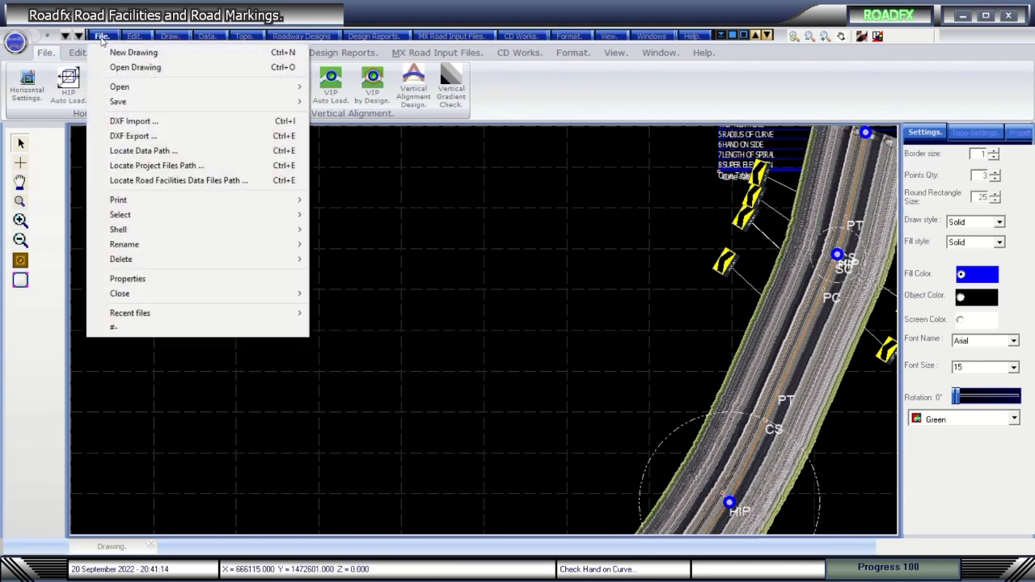
click(147, 181)
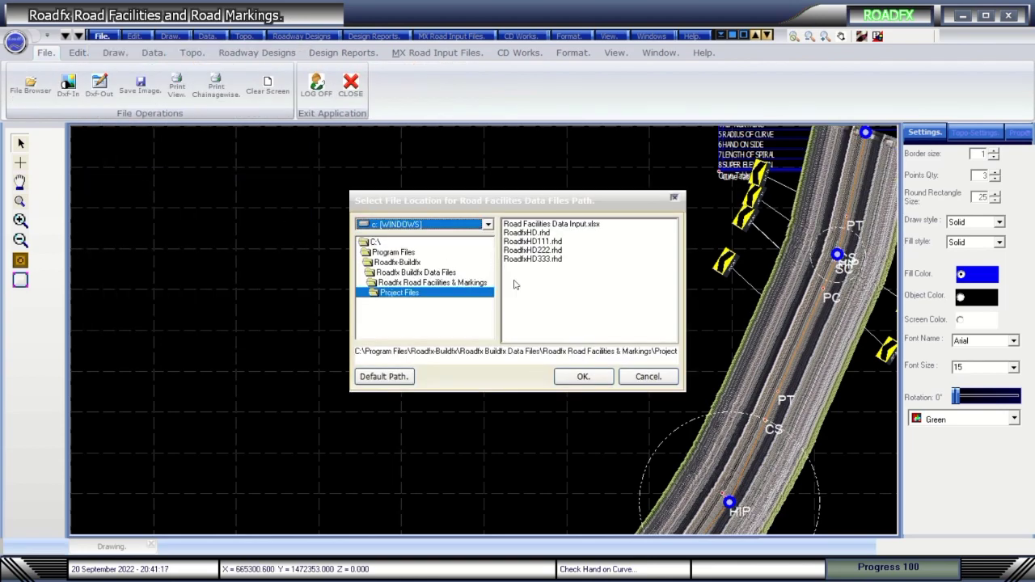
click(657, 377)
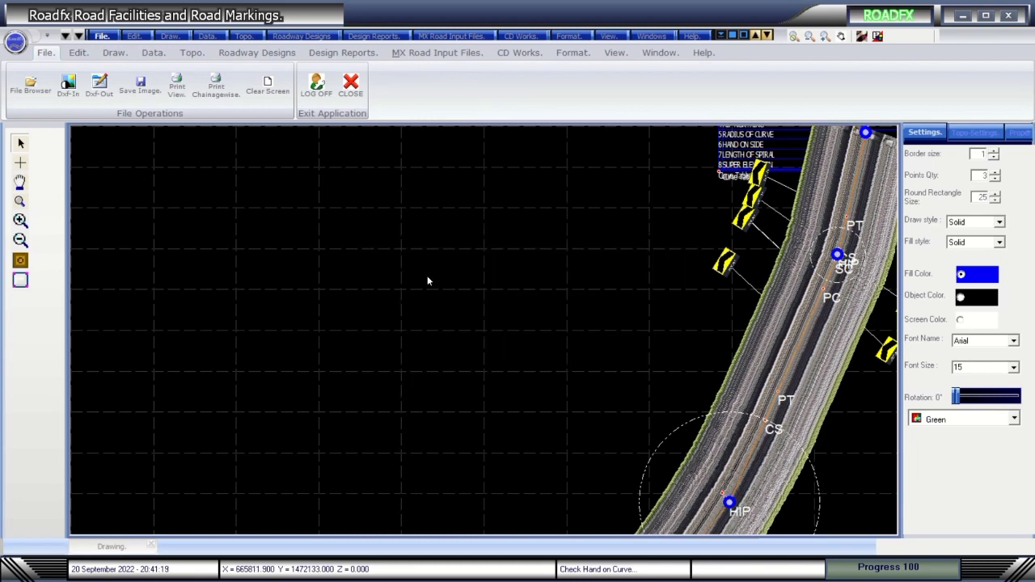
click(877, 37)
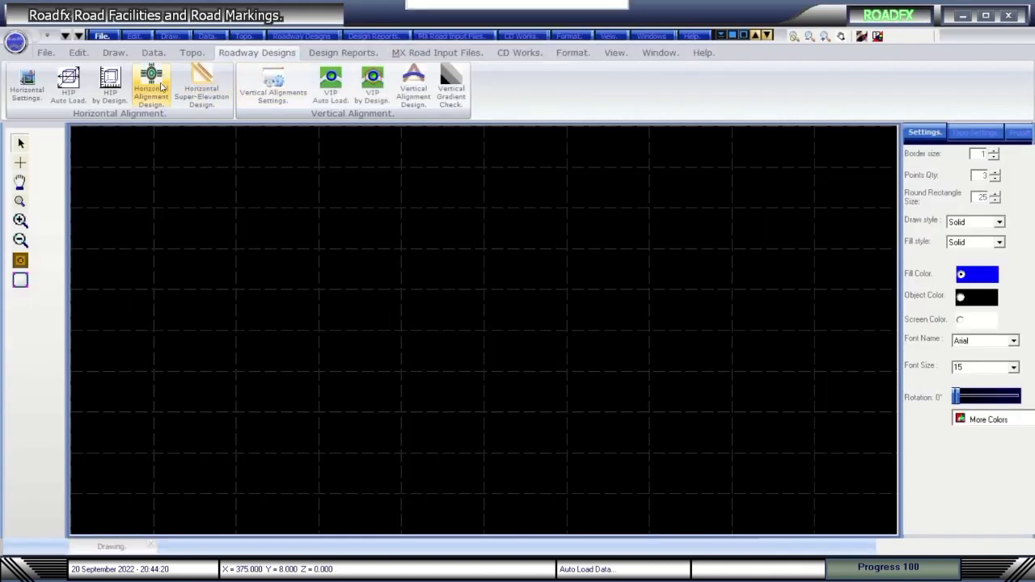
Draw the HIP points and alignment using the first Track road texture
click(154, 85)
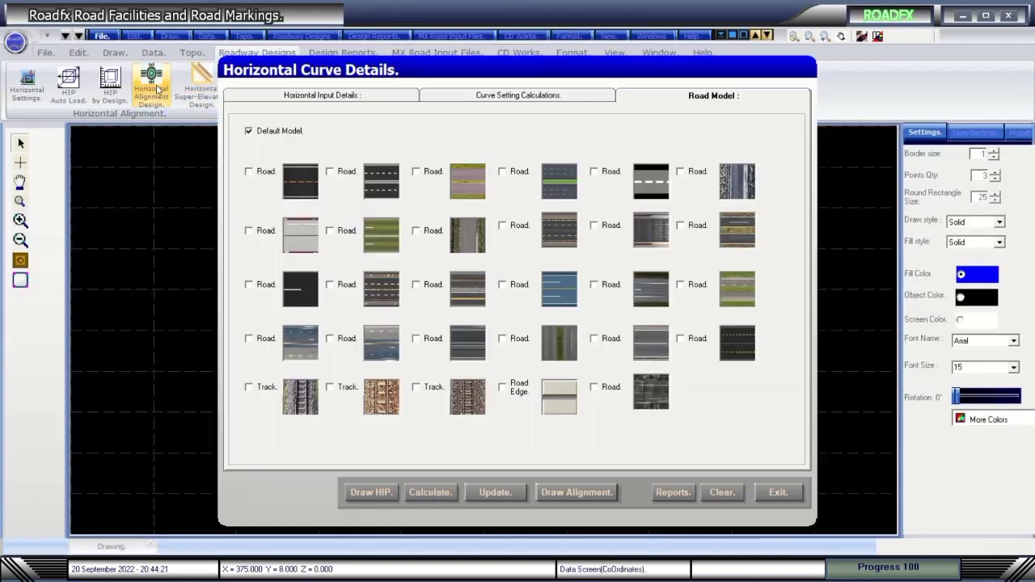
click(259, 391)
click(372, 491)
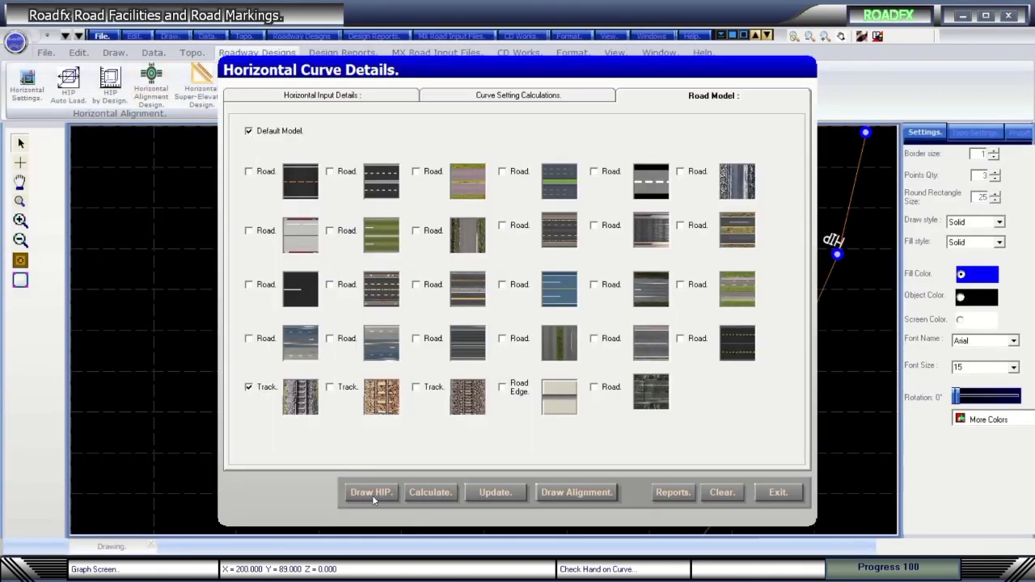
click(569, 492)
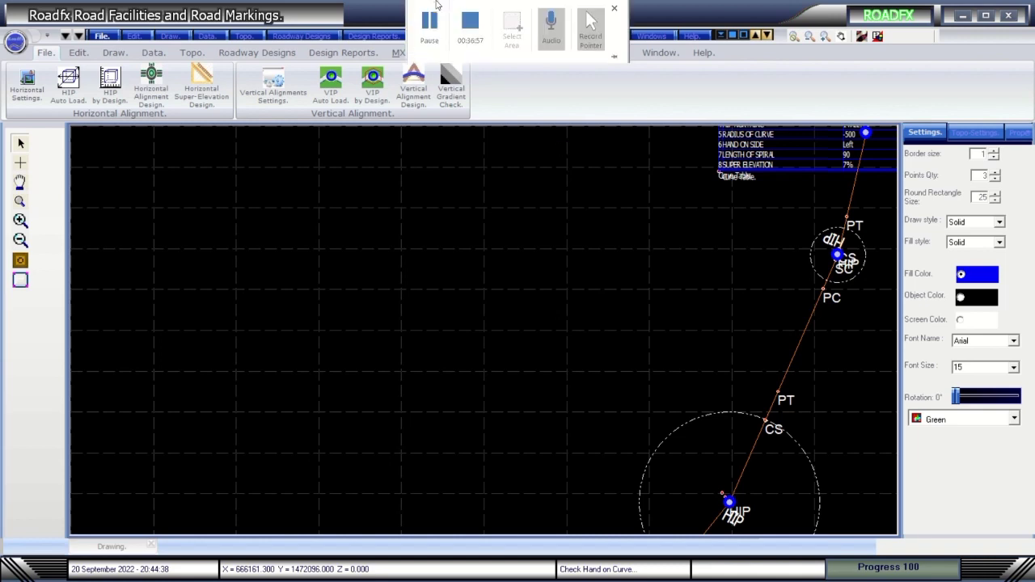
click(429, 32)
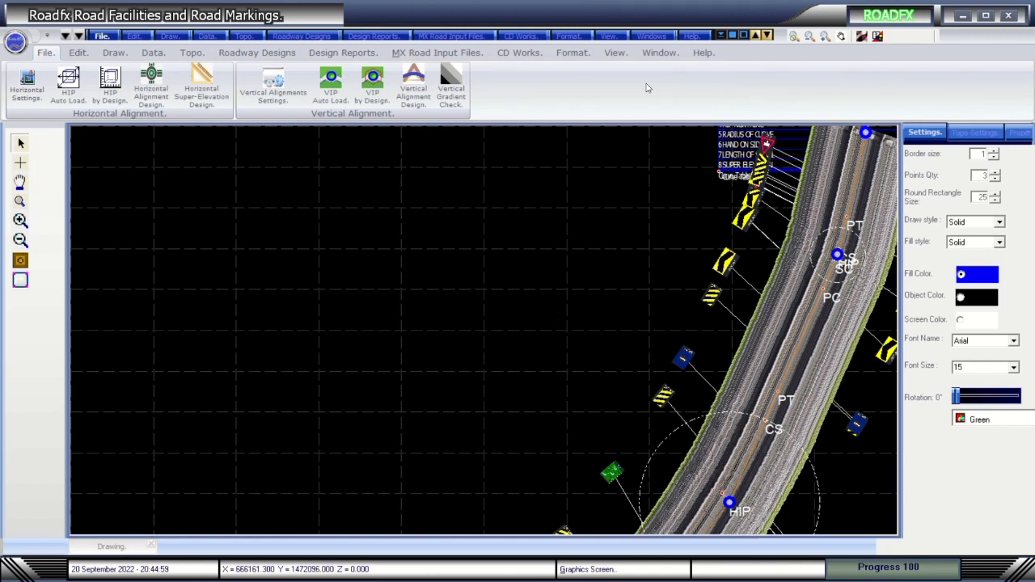
Pan to frame the next curve and show the curve circle and point labels
click(841, 36)
mouse_move(582, 282)
mouse_down()
mouse_move(471, 210)
mouse_move(388, 219)
mouse_move(396, 261)
mouse_move(383, 222)
mouse_up()
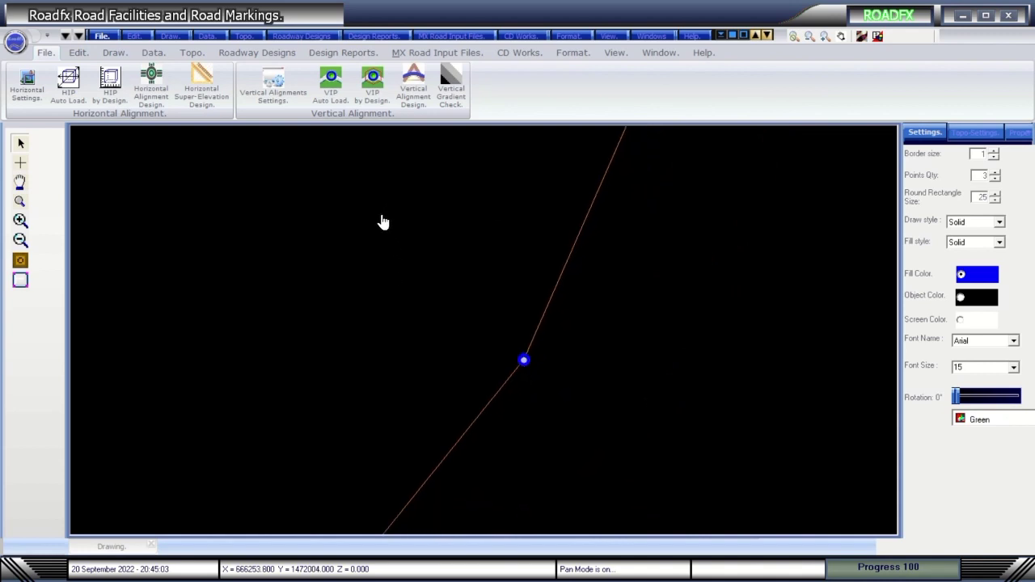
click(20, 259)
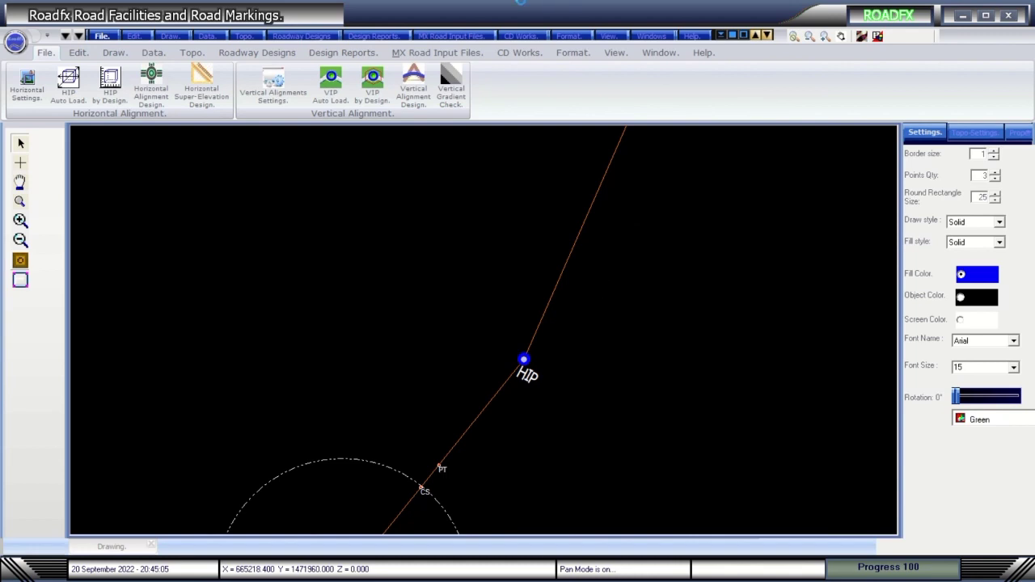
Fit the whole drawing in view and reopen Horizontal Curve Details
mouse_move(520, 2)
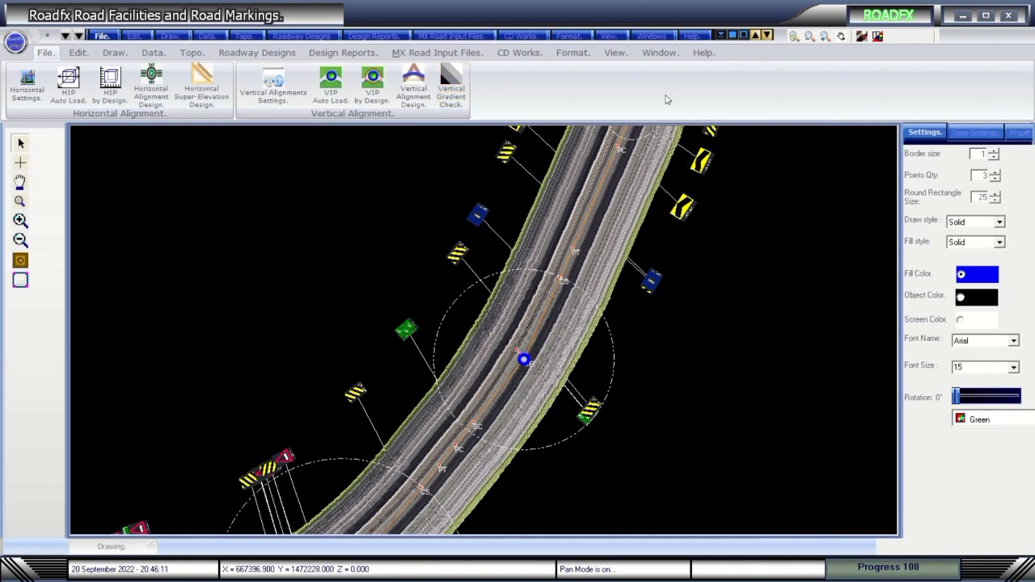
click(615, 52)
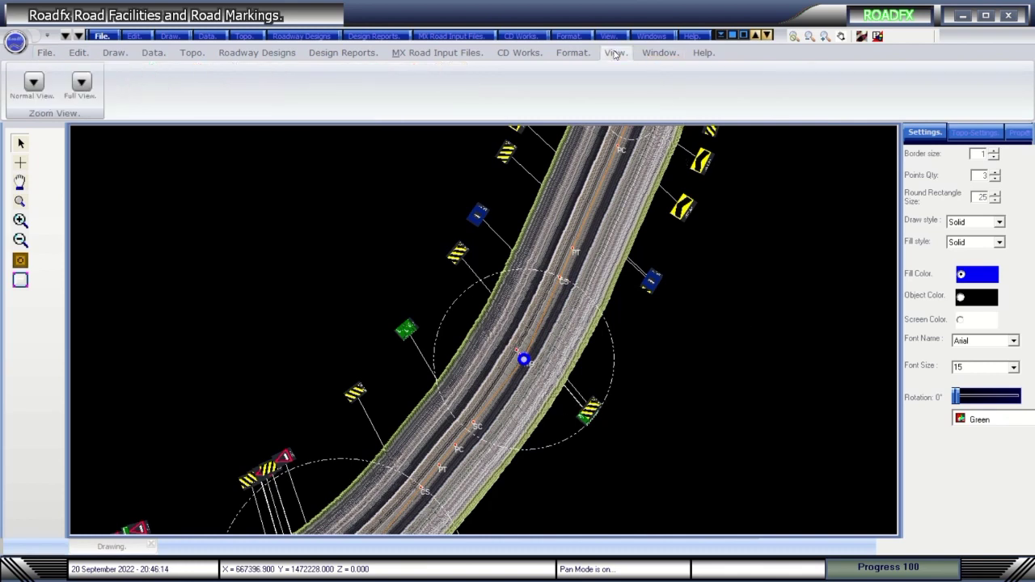
click(81, 82)
click(264, 53)
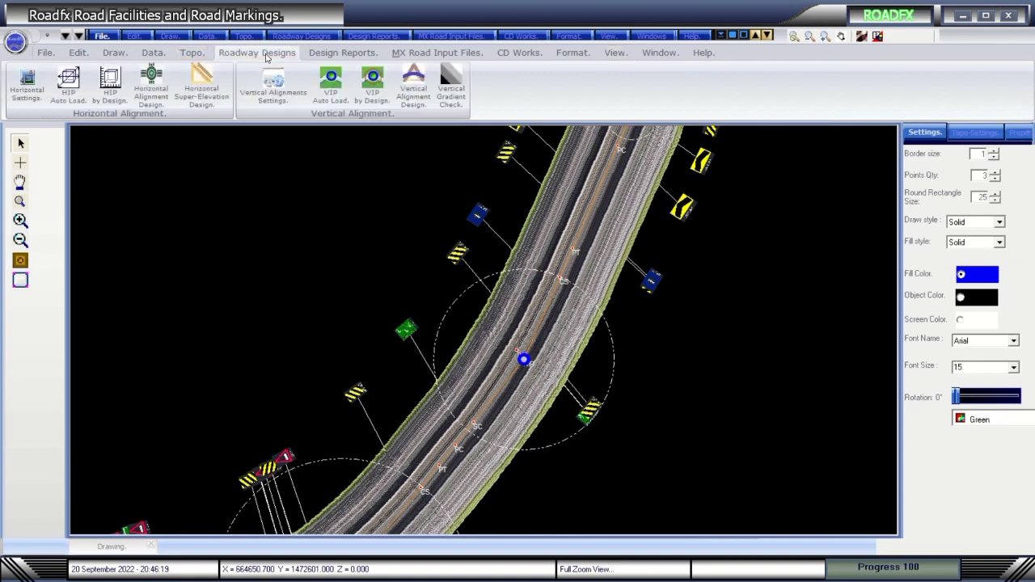
click(151, 81)
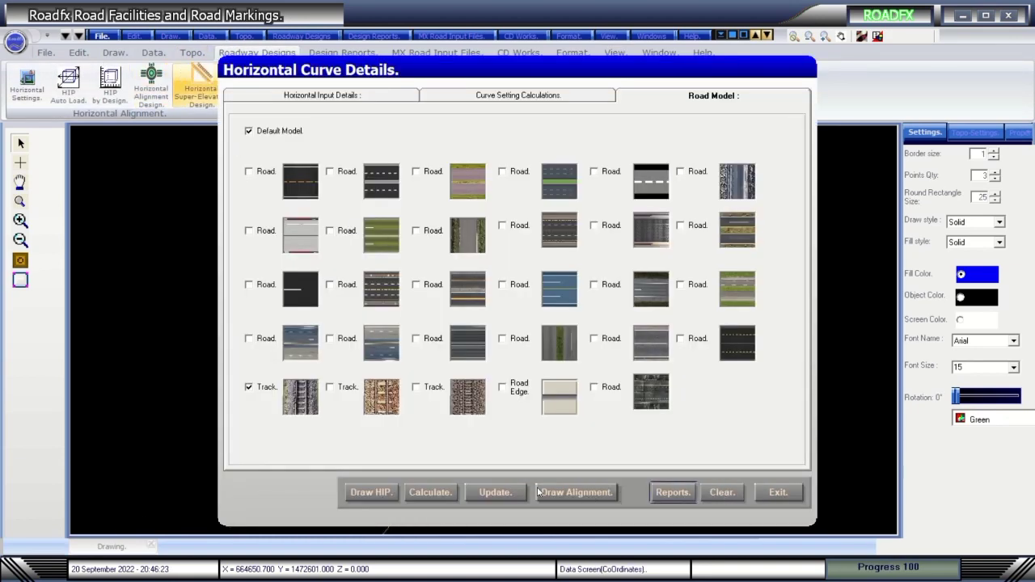
Plot the HIP points and redraw the textured road alignment
click(387, 494)
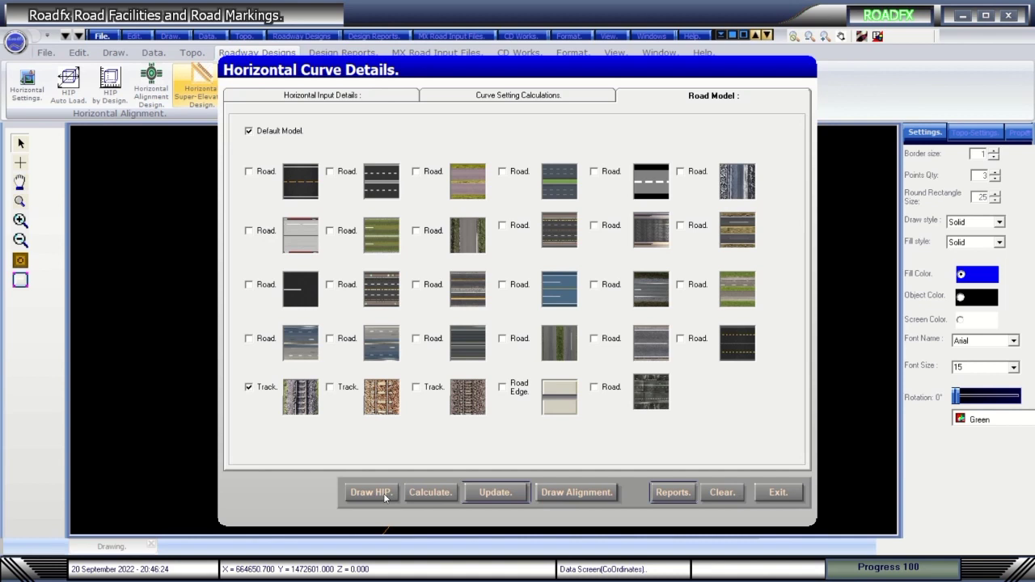
click(576, 494)
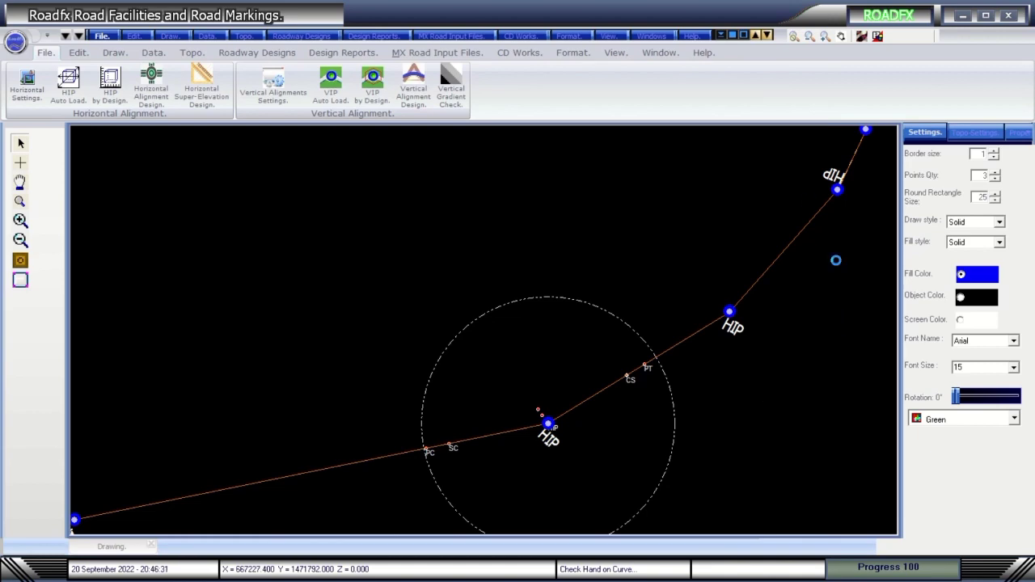
mouse_move(473, 1)
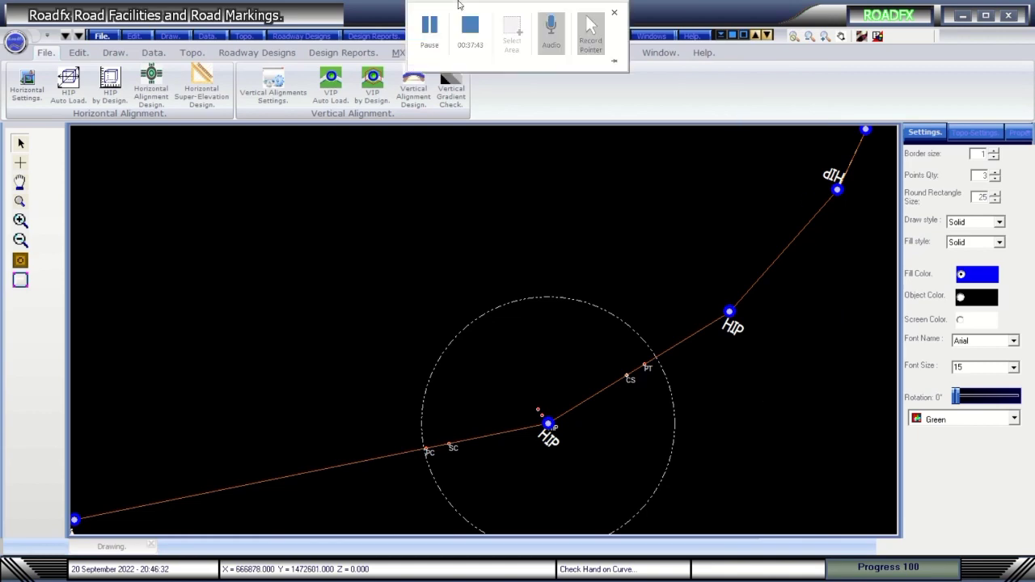
click(429, 28)
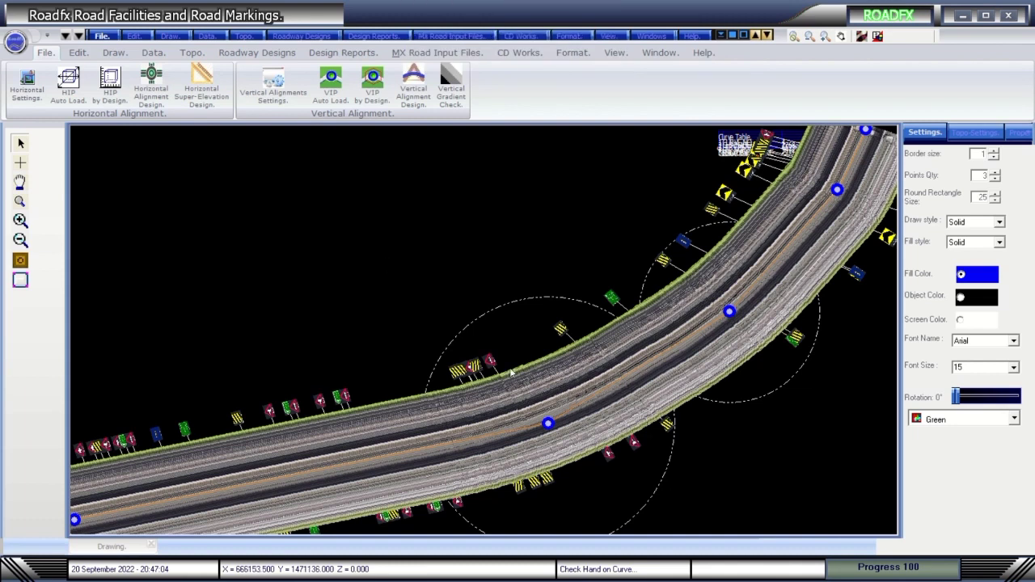
Show the curve circles and point labels, panning to frame all the curves
click(20, 259)
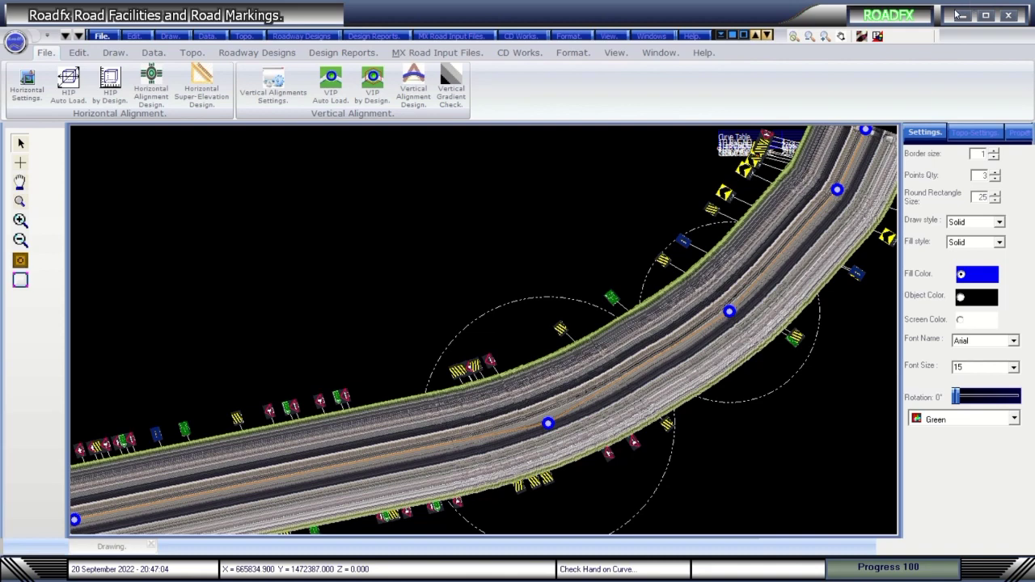
click(841, 38)
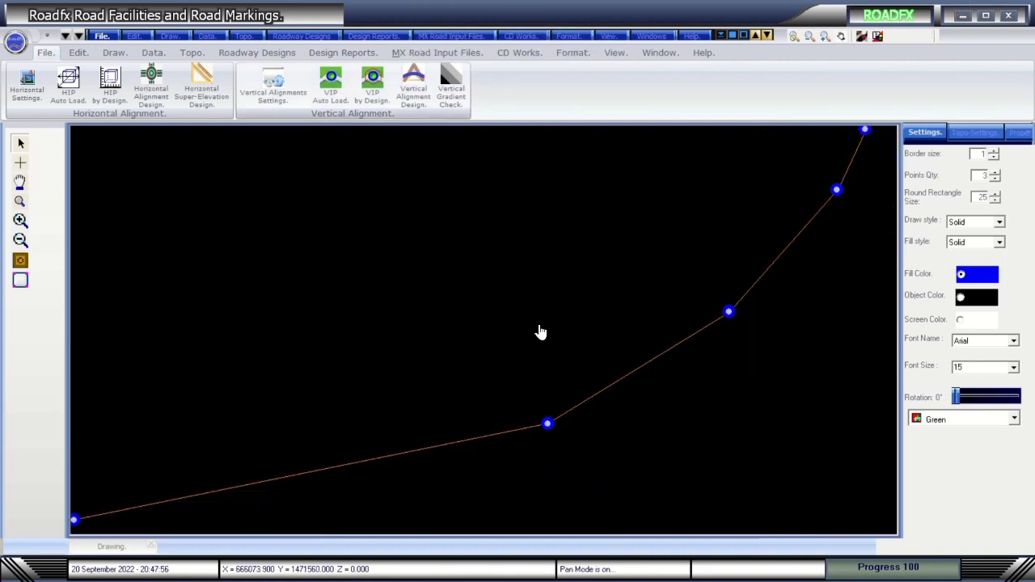
mouse_move(538, 331)
mouse_down()
mouse_move(506, 332)
mouse_move(329, 224)
mouse_move(566, 310)
mouse_move(605, 305)
mouse_move(563, 281)
mouse_move(538, 307)
mouse_up()
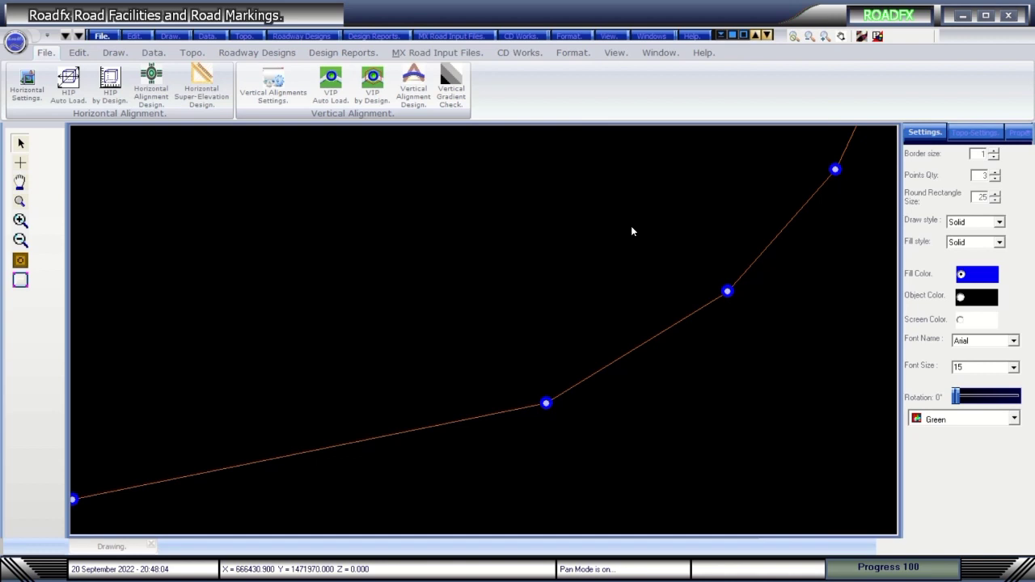
click(19, 261)
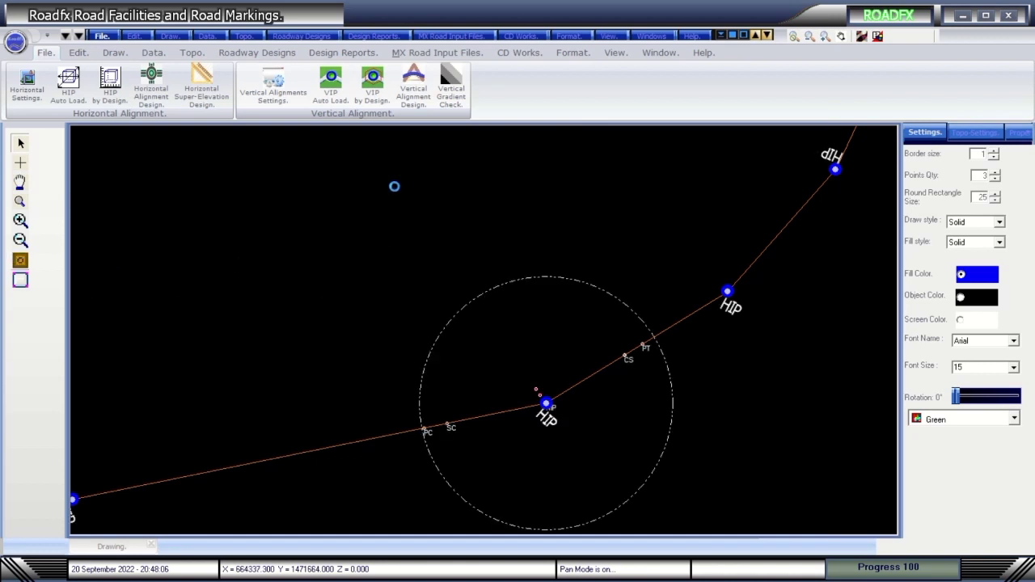
mouse_move(439, 9)
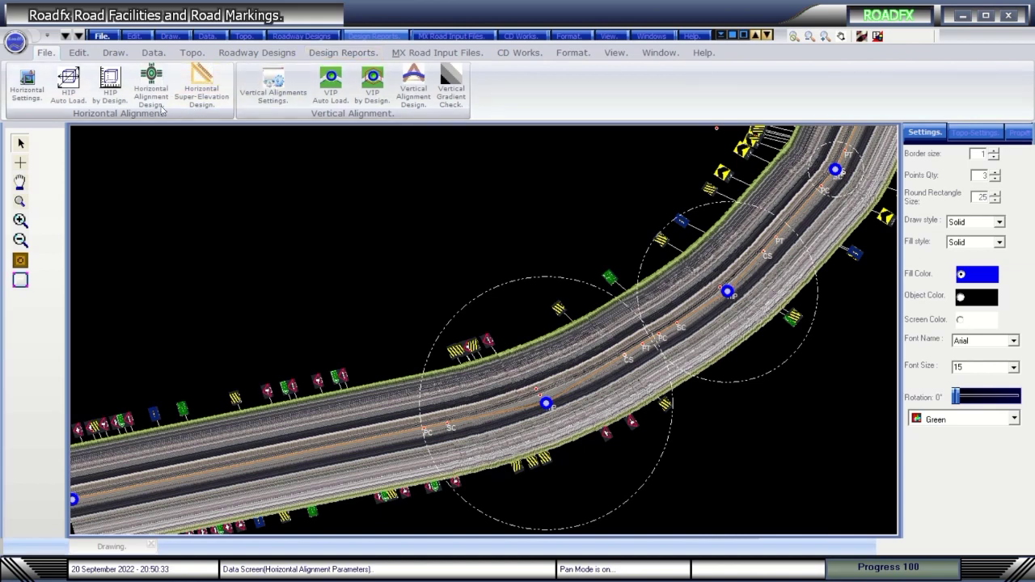
Turn on parallel lines and curve text, redraw the alignment, and generate setting-out coordinates
click(150, 81)
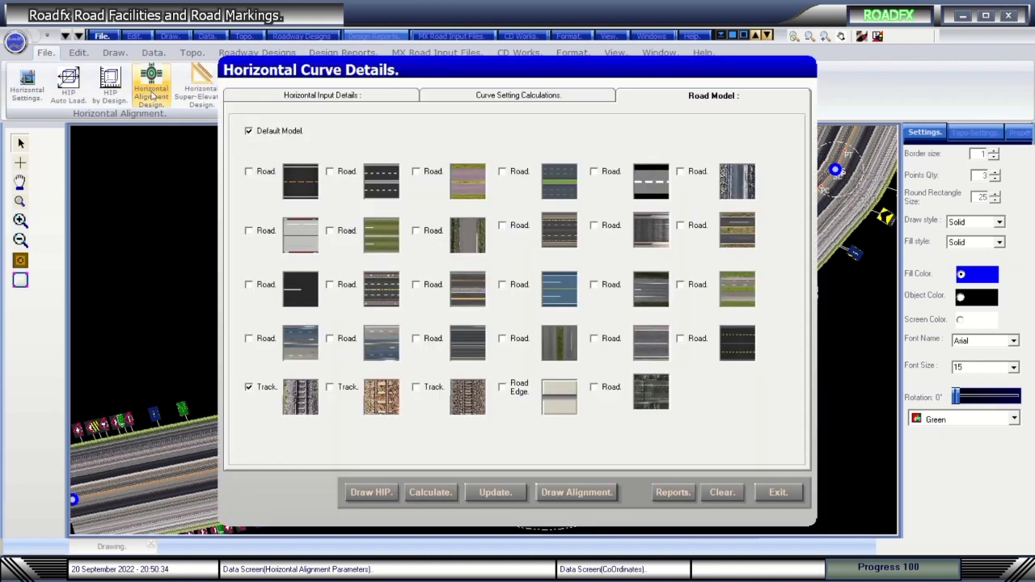
click(489, 97)
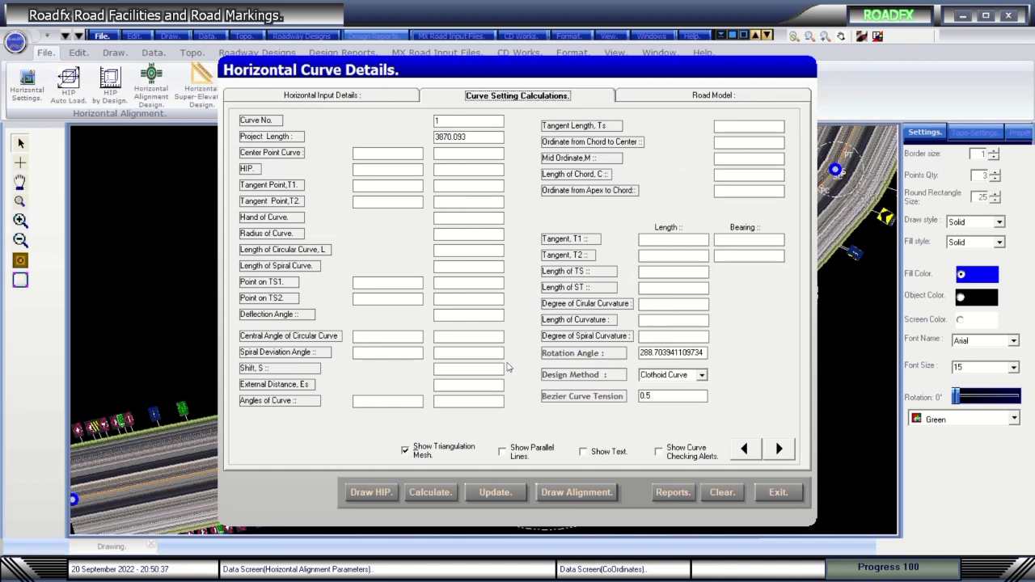
click(513, 453)
click(593, 457)
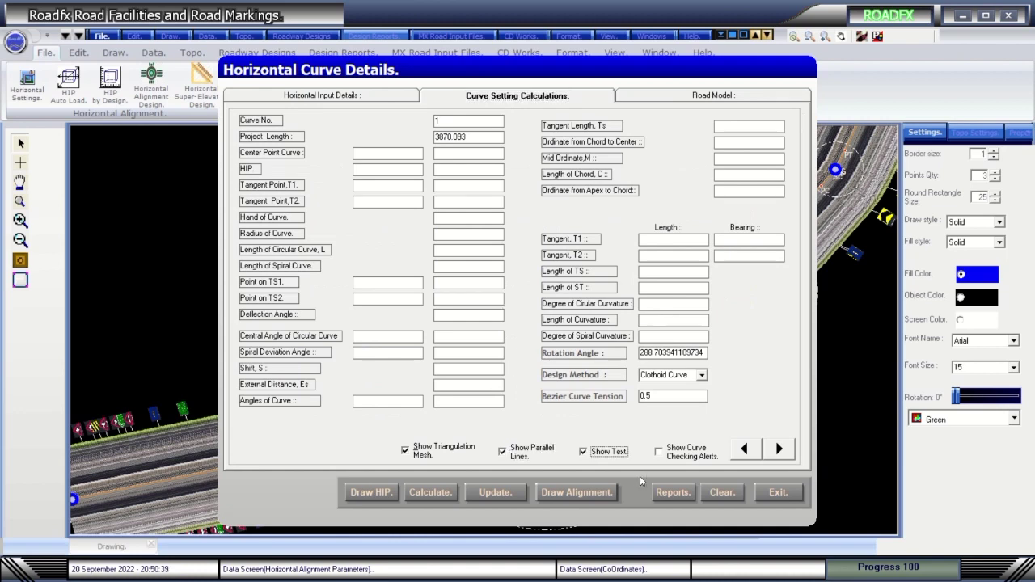
click(576, 493)
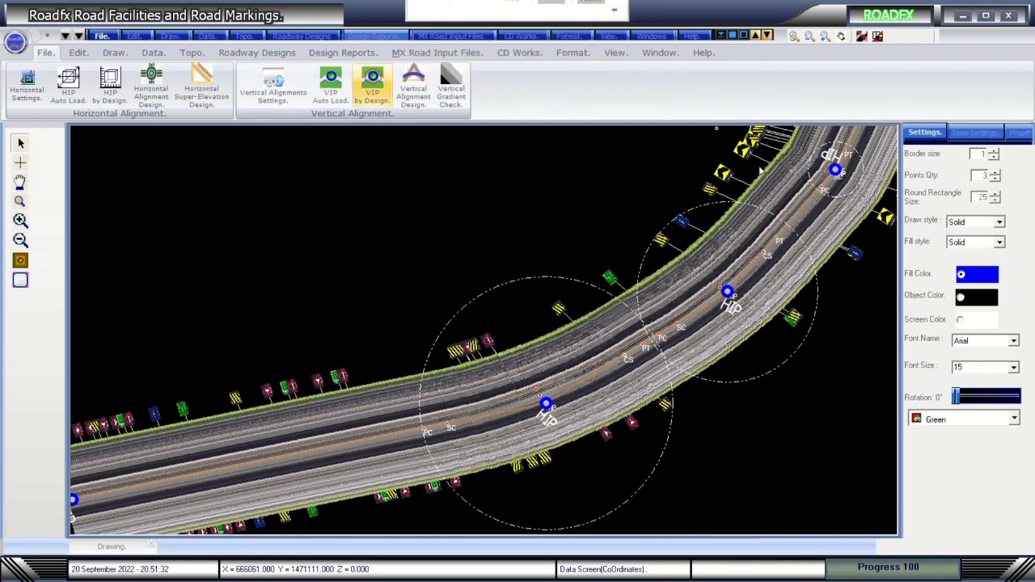
click(578, 345)
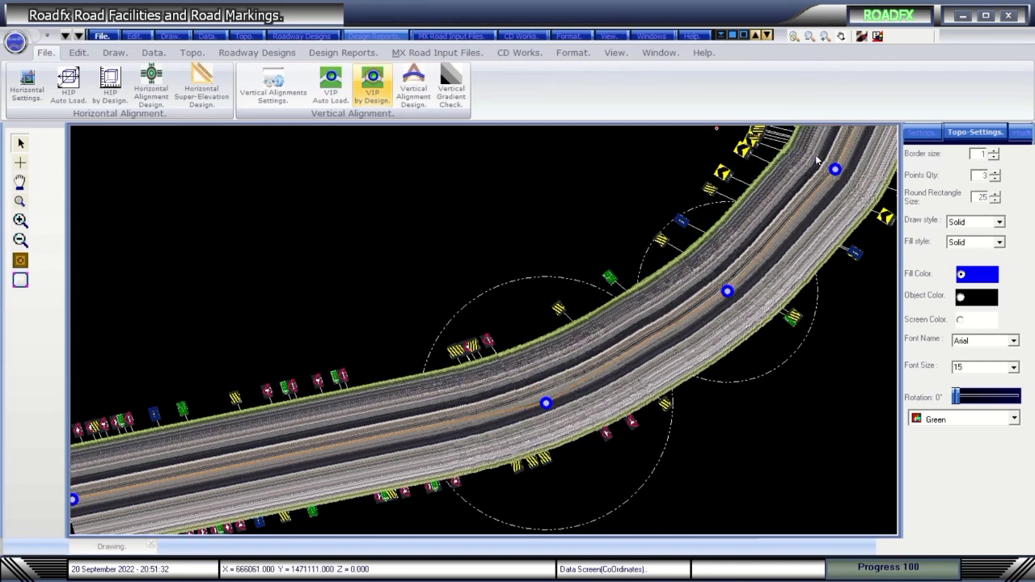
Turn on the topographic triangulation mesh and surface display in Topo-Settings
click(975, 132)
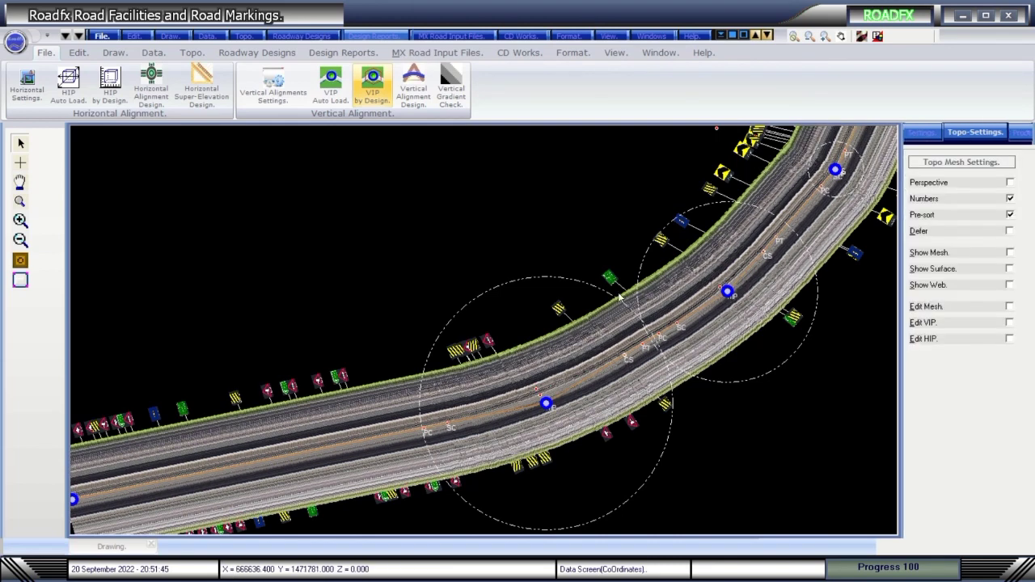
click(1010, 252)
click(1009, 269)
click(150, 92)
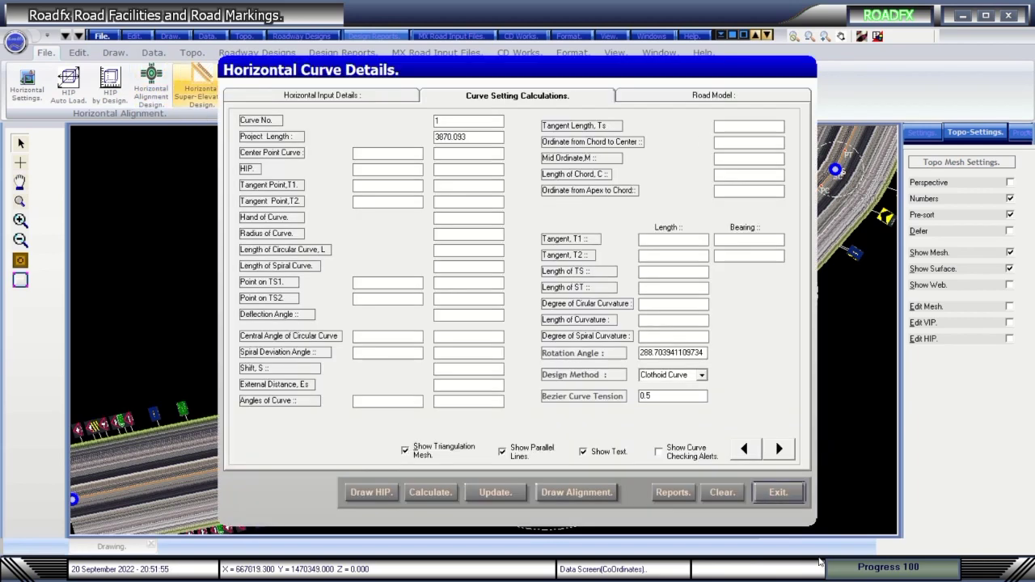
Calculate and step through each curve's values, then draw the alignment with the road model
click(443, 492)
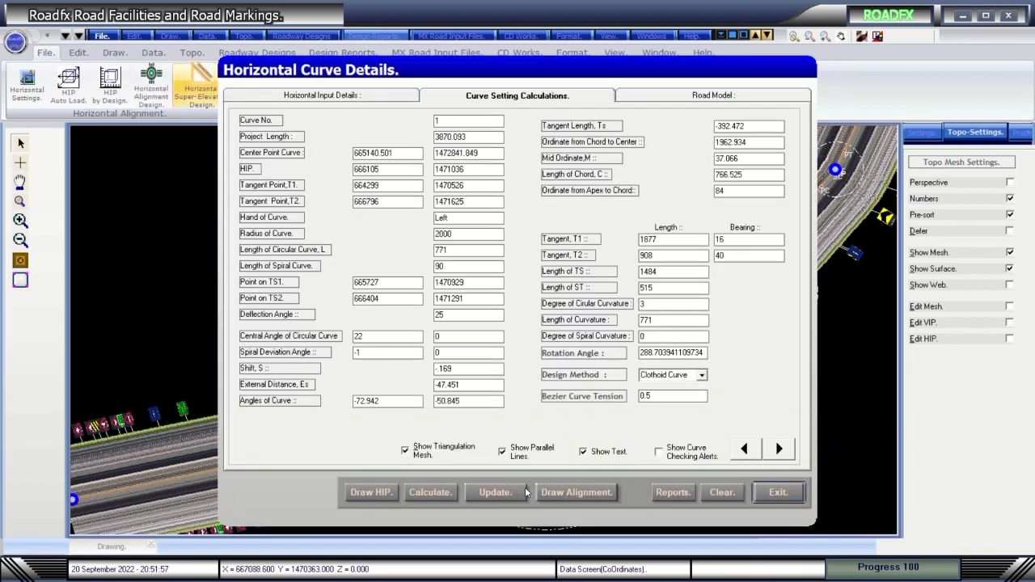
click(779, 450)
click(779, 450)
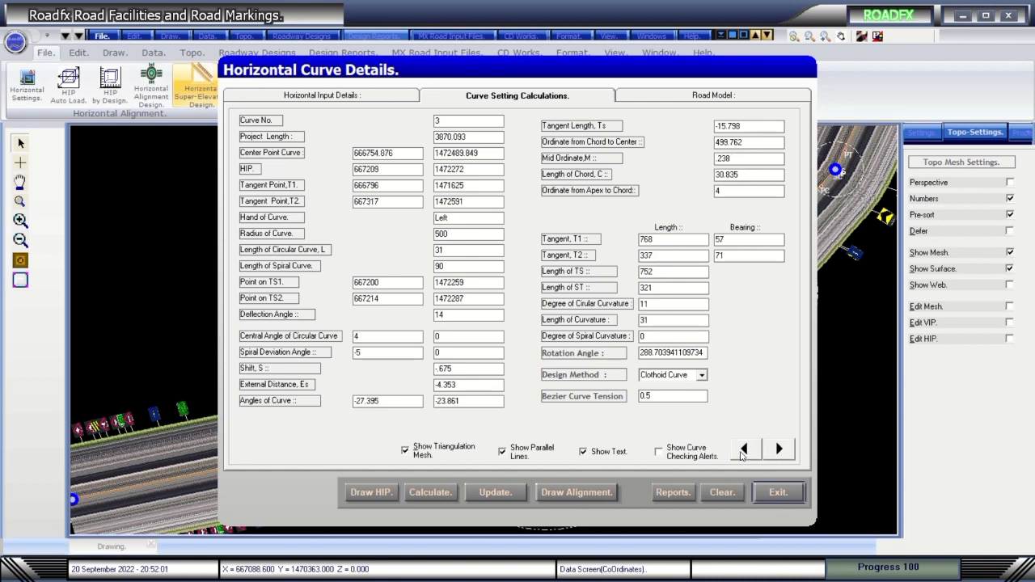
click(743, 450)
click(743, 451)
click(780, 449)
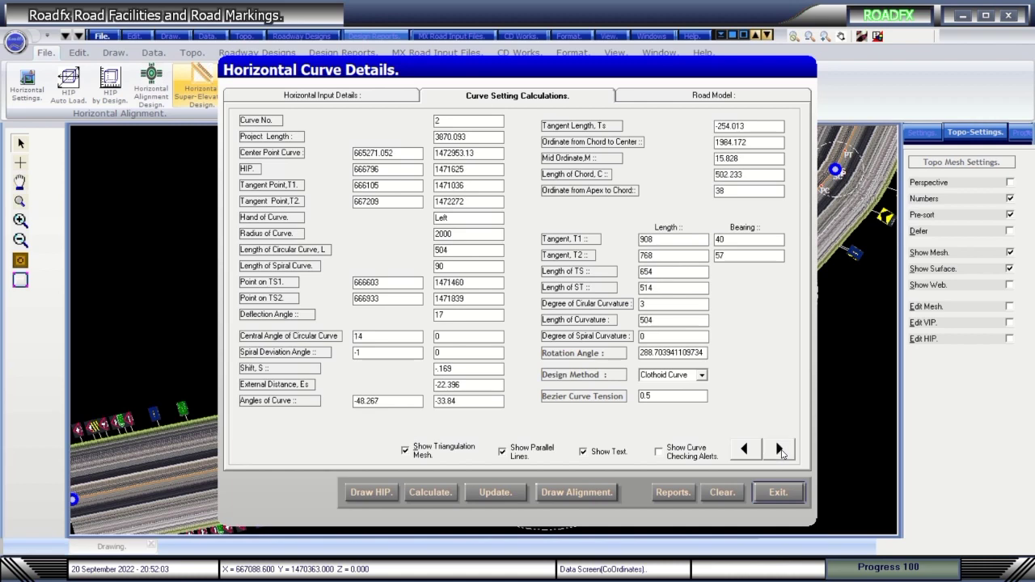
click(780, 450)
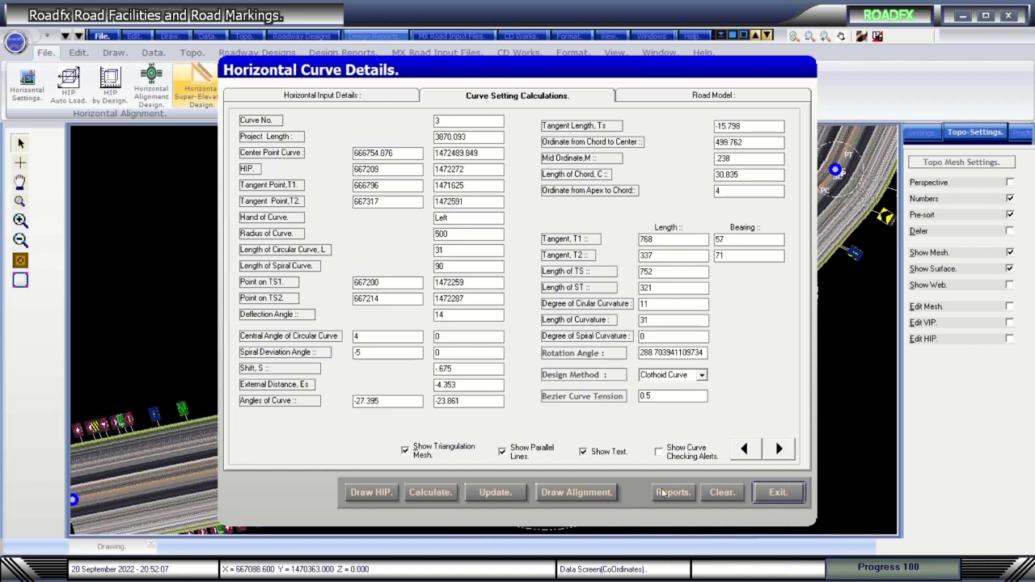
click(594, 495)
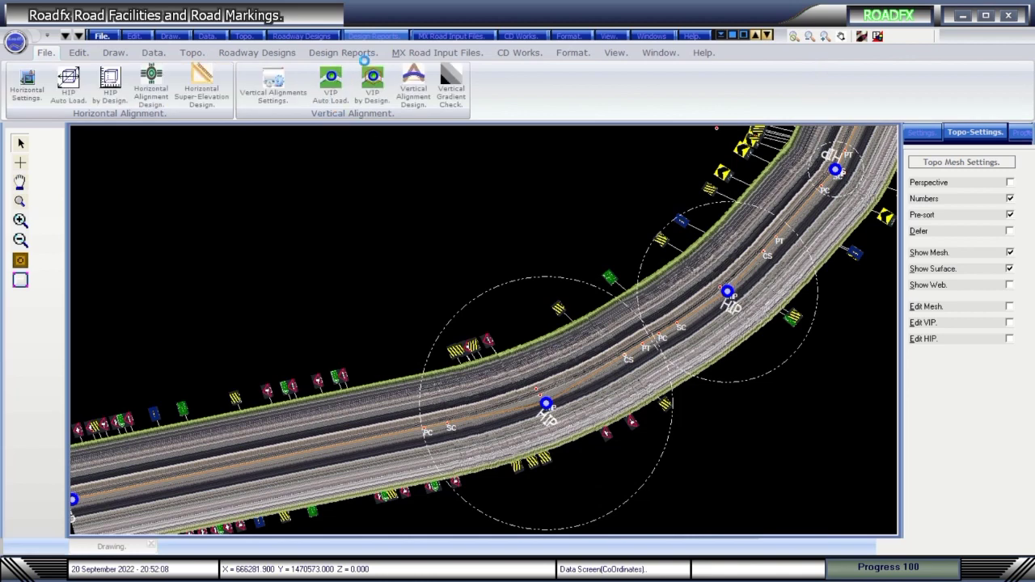
Draw the Topo triangulation mesh of the numbered survey points
click(429, 33)
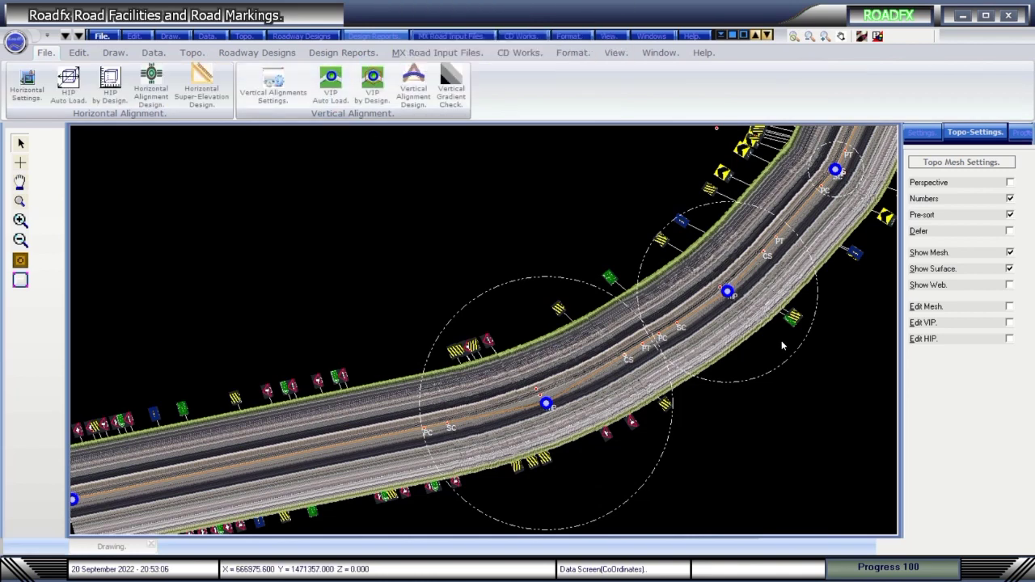
click(240, 55)
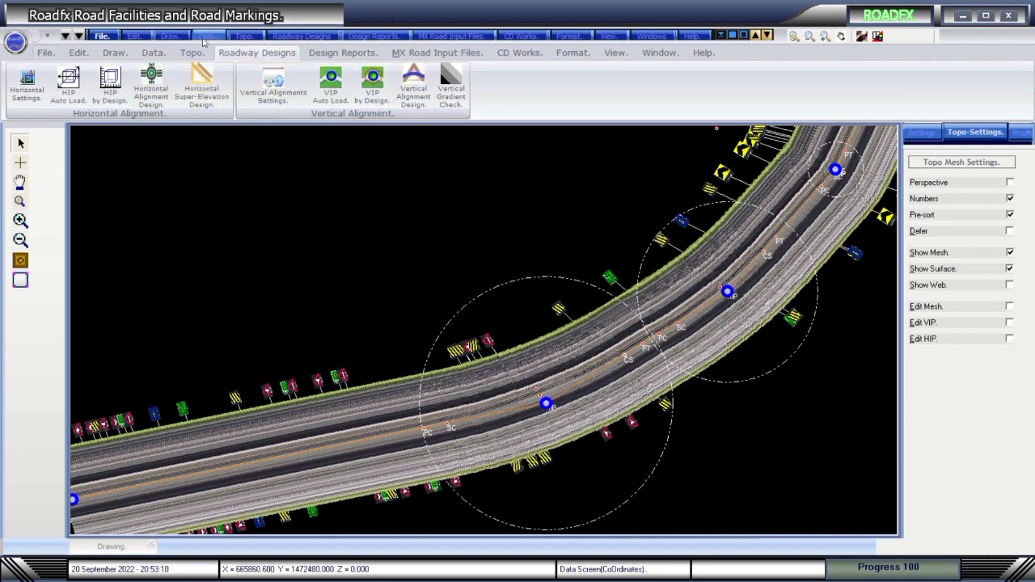
click(206, 37)
click(176, 41)
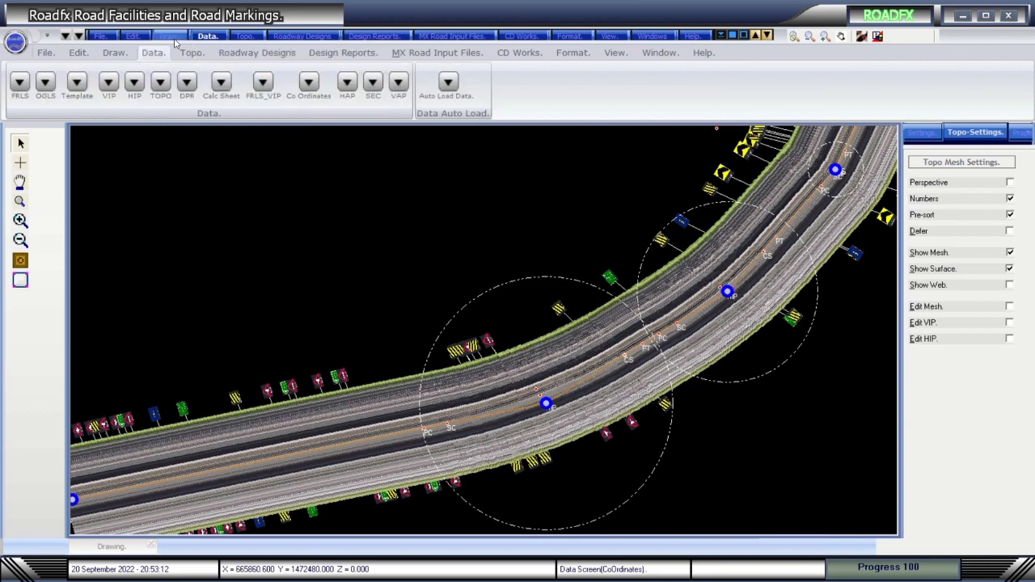
click(168, 37)
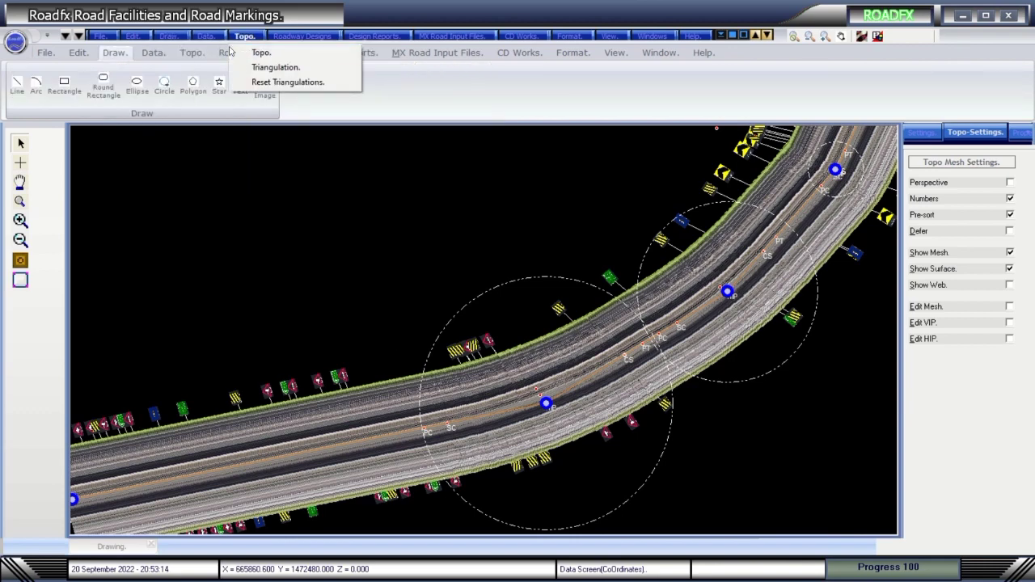
click(248, 38)
click(65, 87)
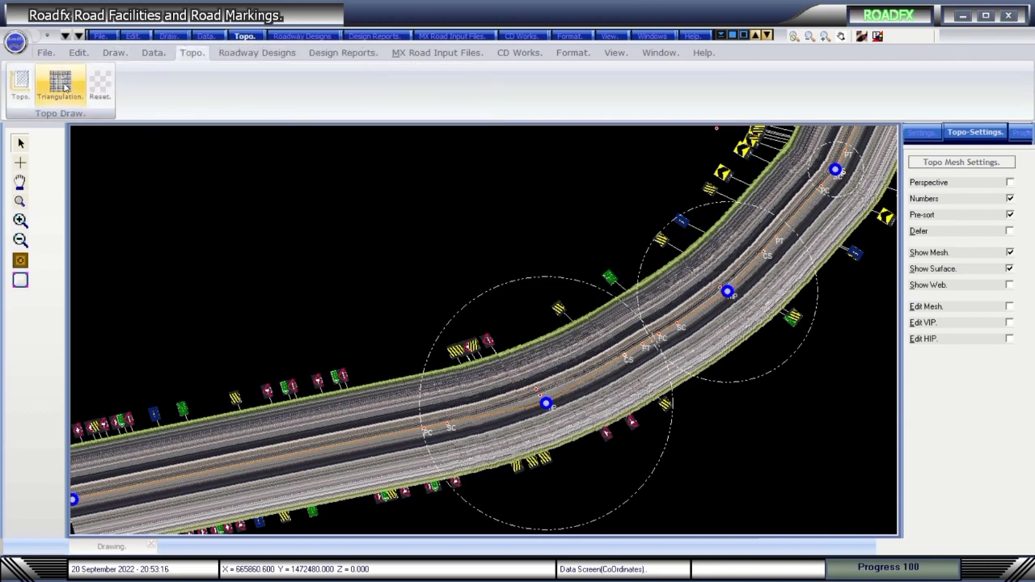
click(64, 88)
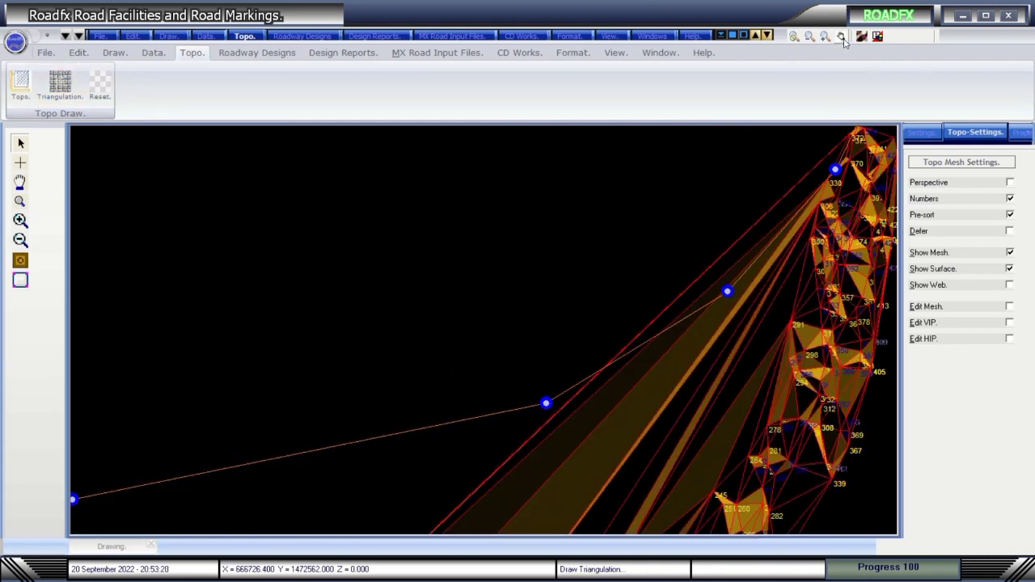
Zoom to the full drawing extent with View > Full View, then return to Roadway Designs
click(615, 54)
click(81, 82)
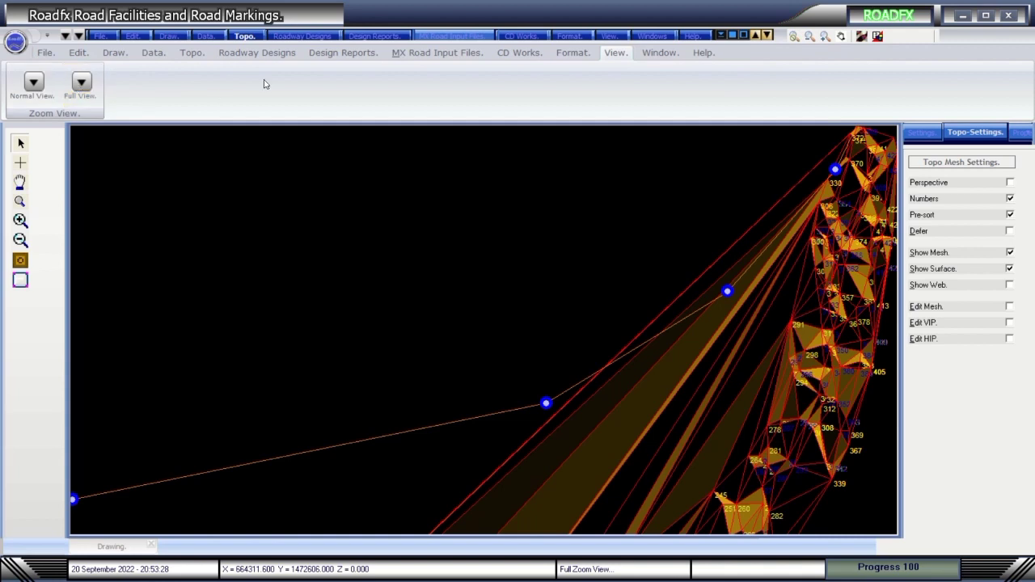
click(274, 53)
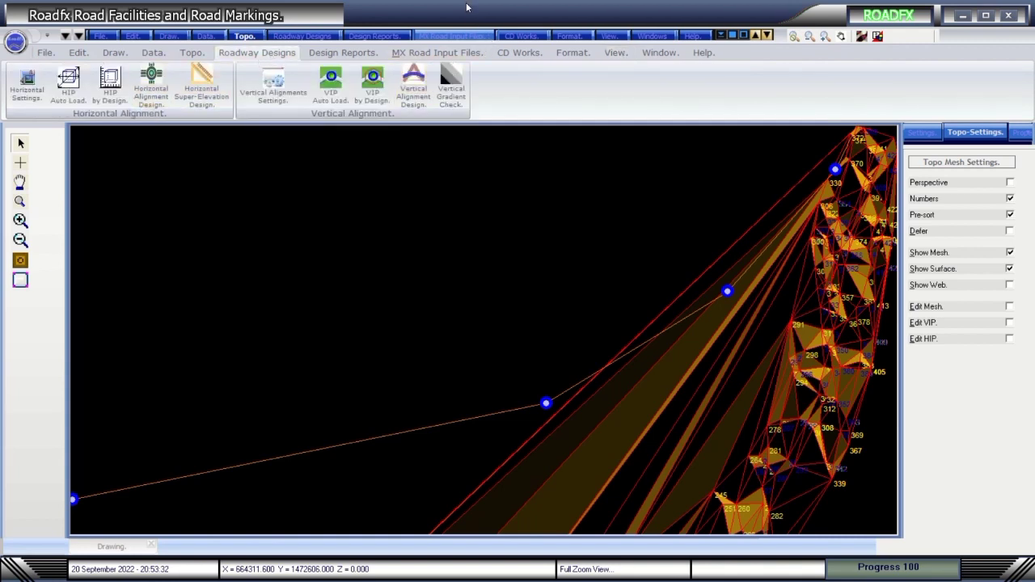
Clear the drawing, redraw the HIP points, and draw the textured alignment with signs and curve circles over the mesh
mouse_move(582, 2)
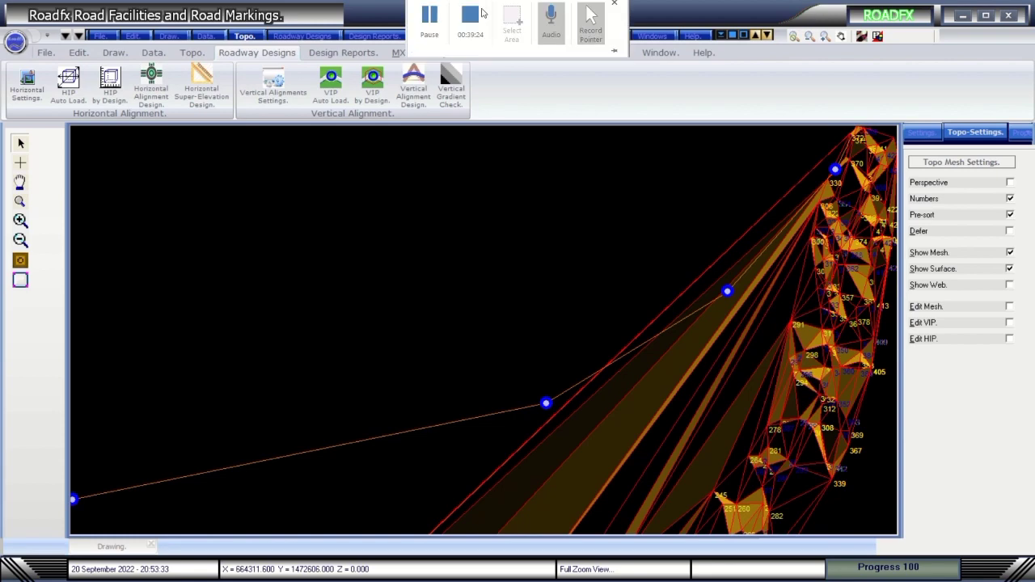
click(429, 30)
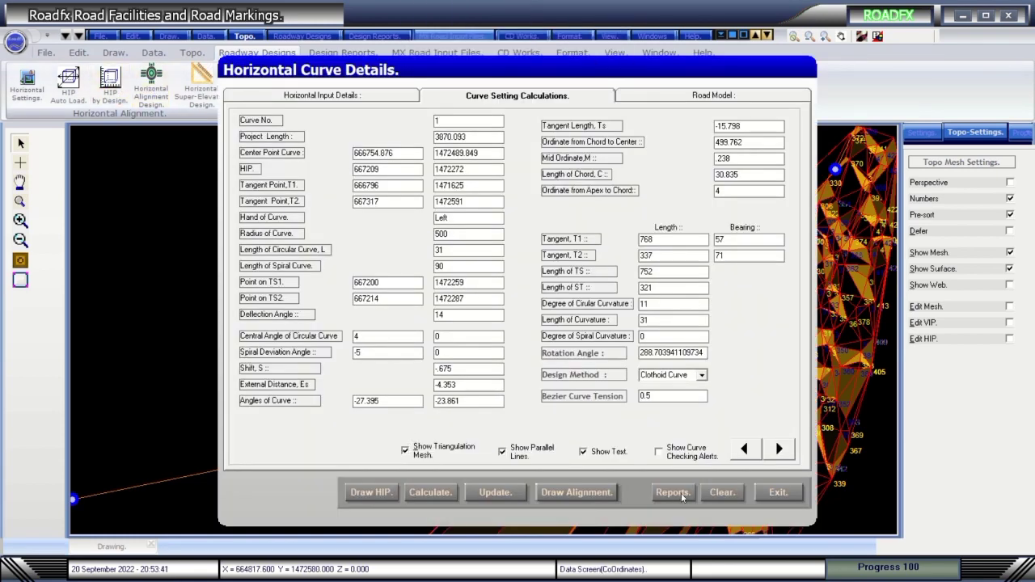
click(711, 493)
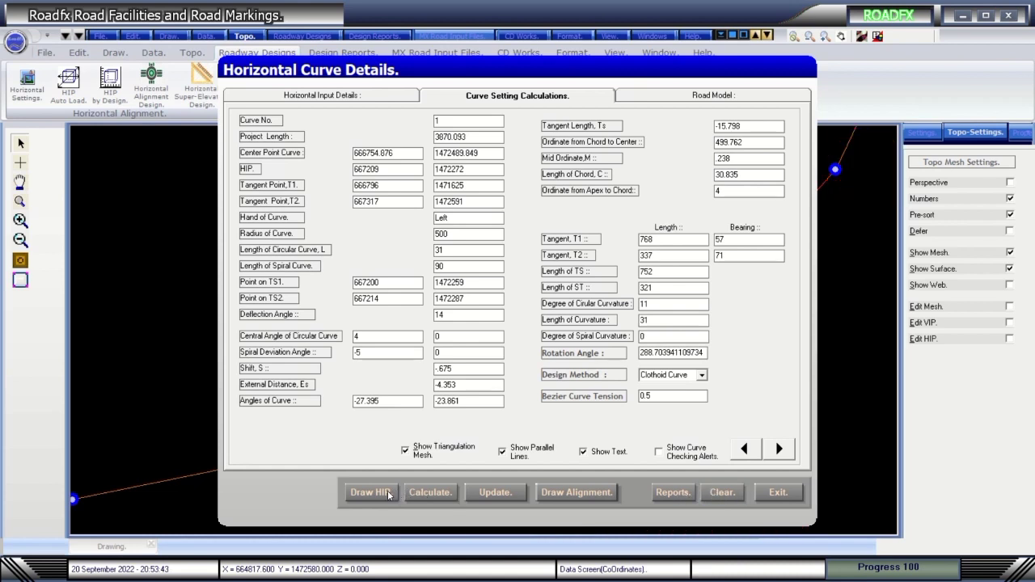
click(387, 492)
click(729, 498)
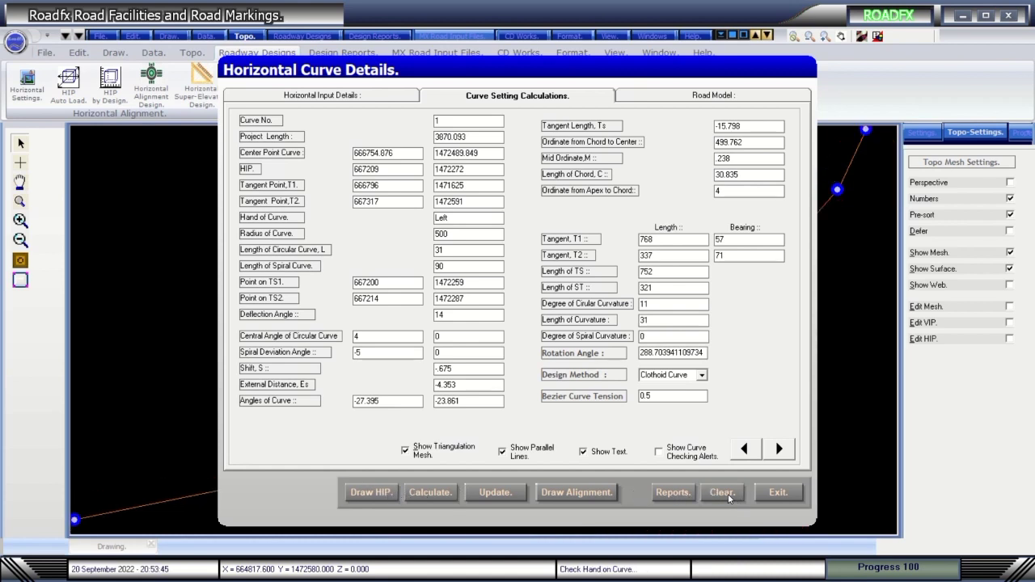
click(374, 494)
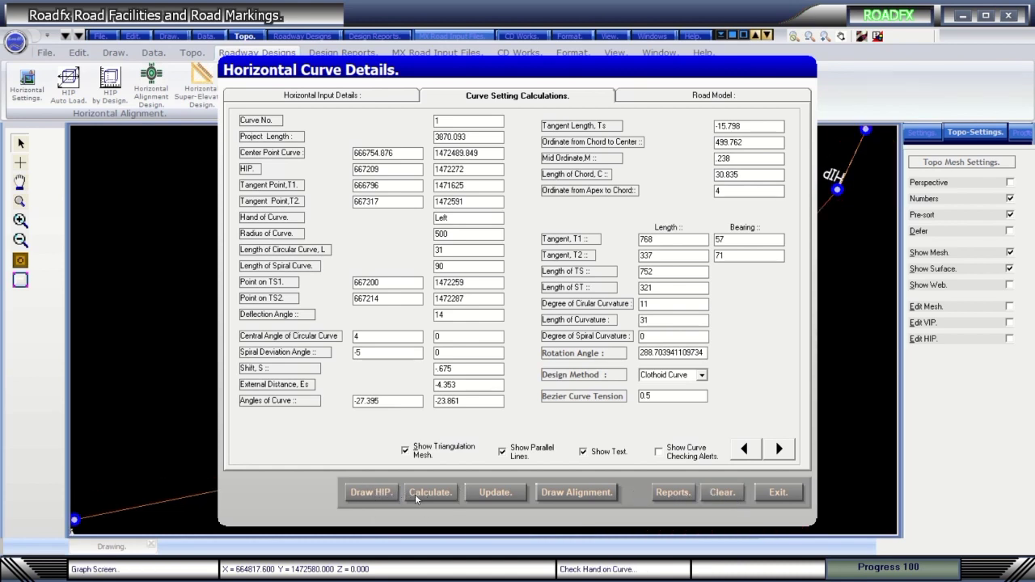
click(567, 493)
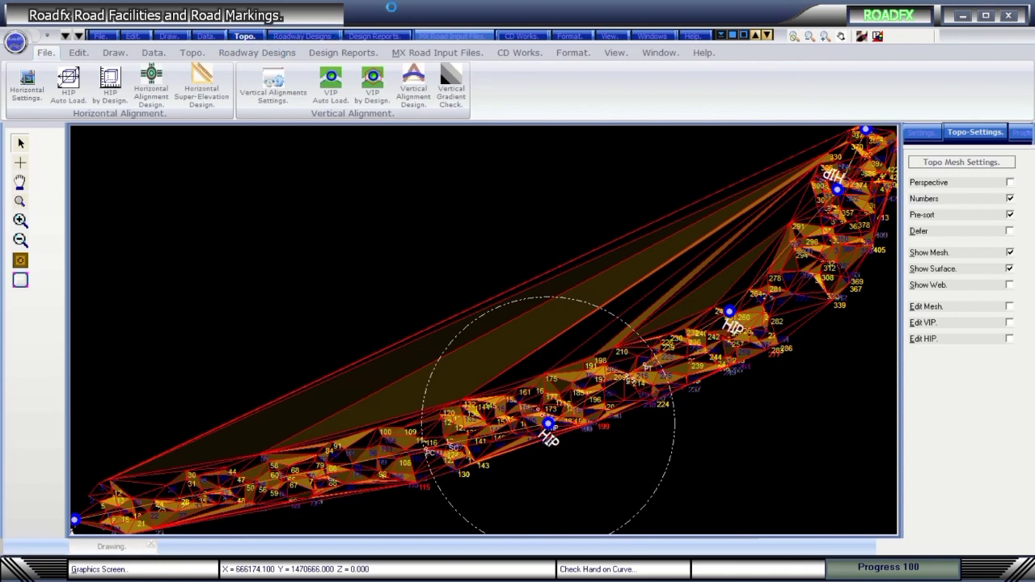
mouse_move(391, 6)
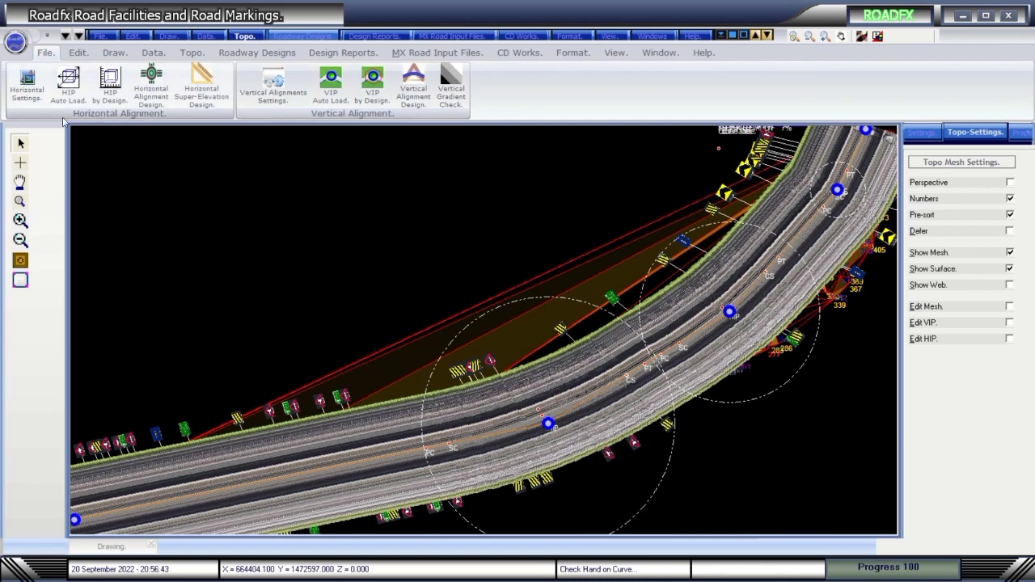
In Horizontal Settings, clear the road model and redraw only the HIP points and tangent line
click(26, 83)
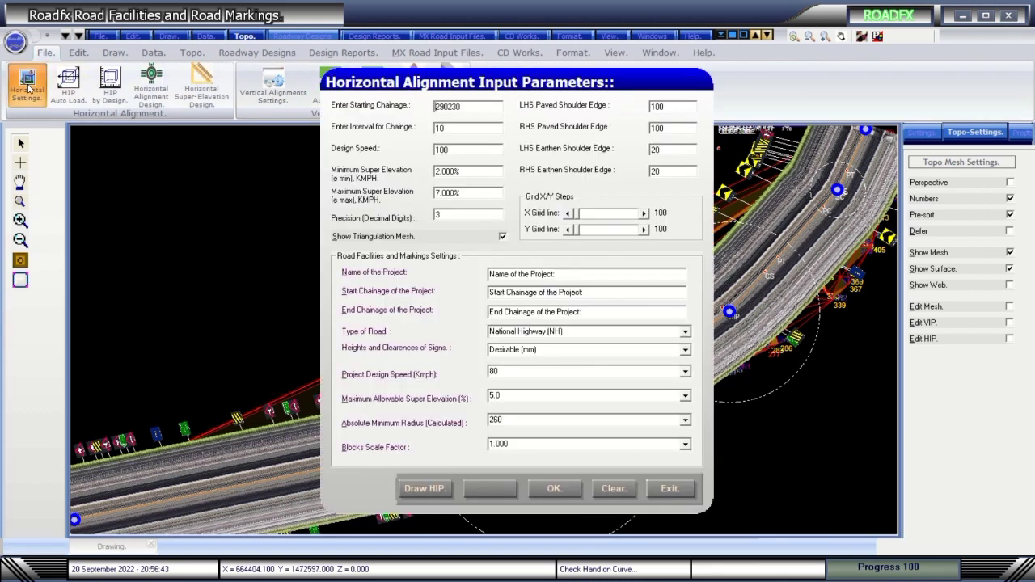
click(434, 495)
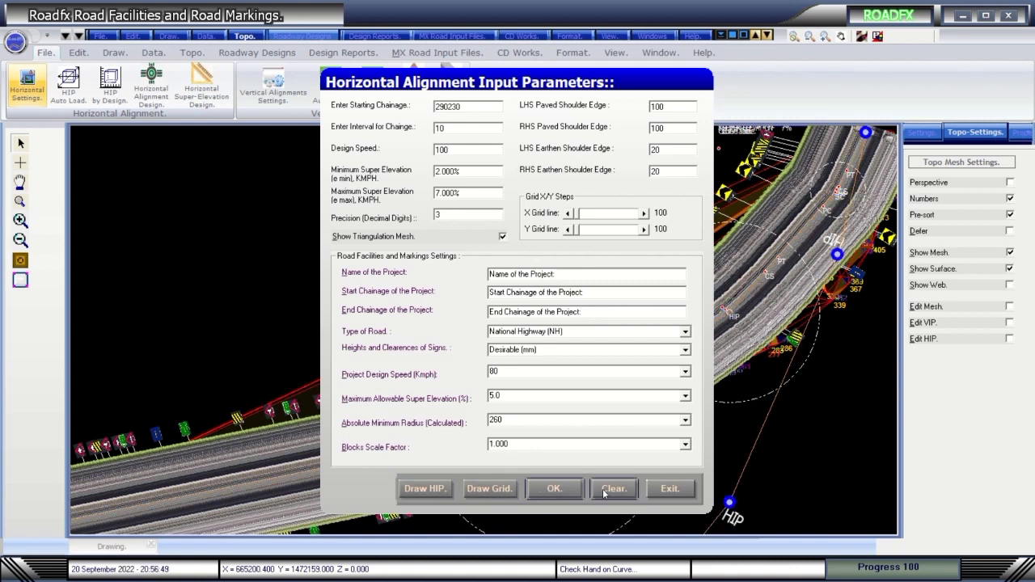
click(611, 489)
click(426, 491)
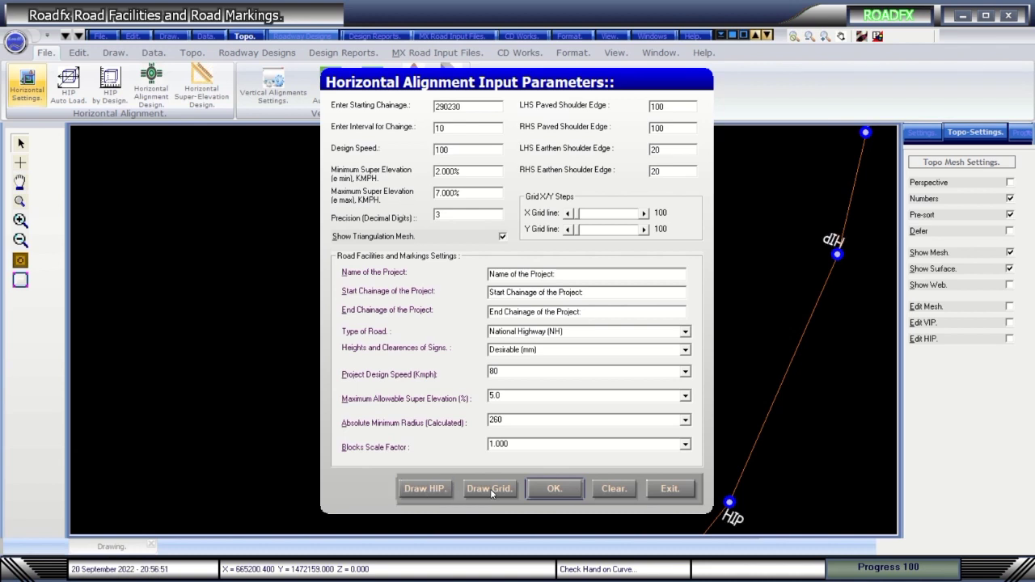
click(665, 493)
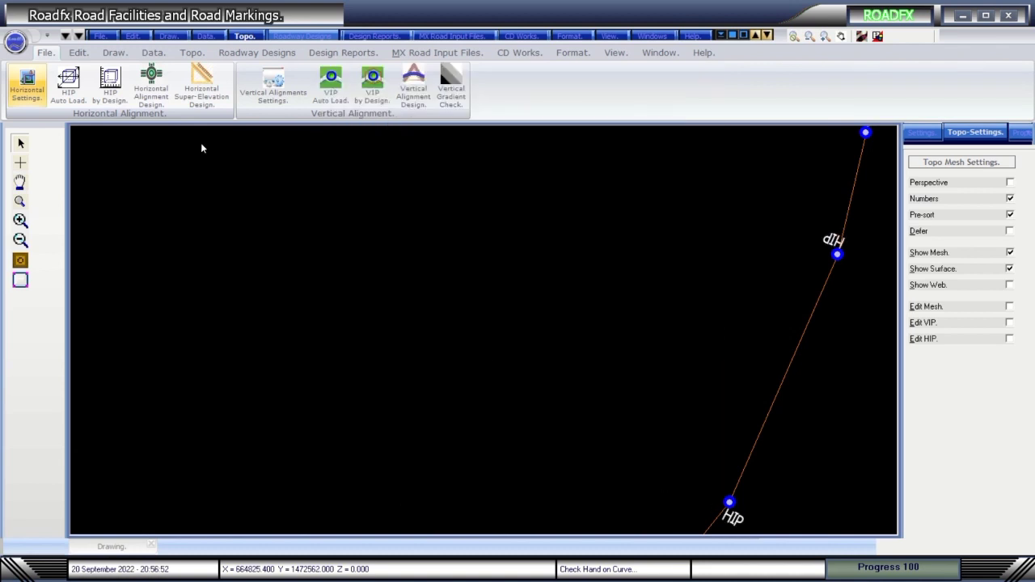
Check the horizontal curve input table, redraw the HIP points, and open Vertical Alignment Settings
click(156, 92)
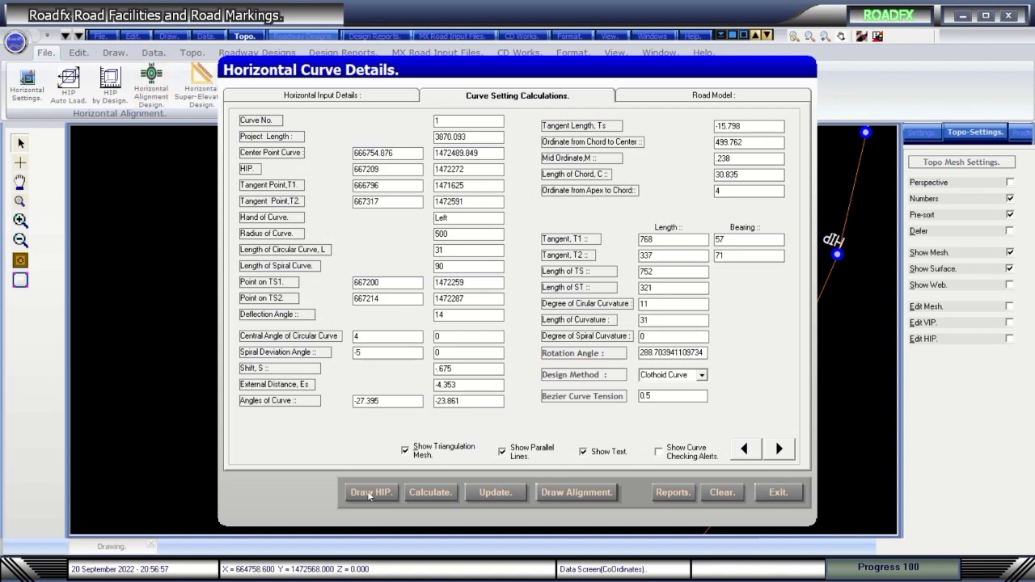
click(325, 96)
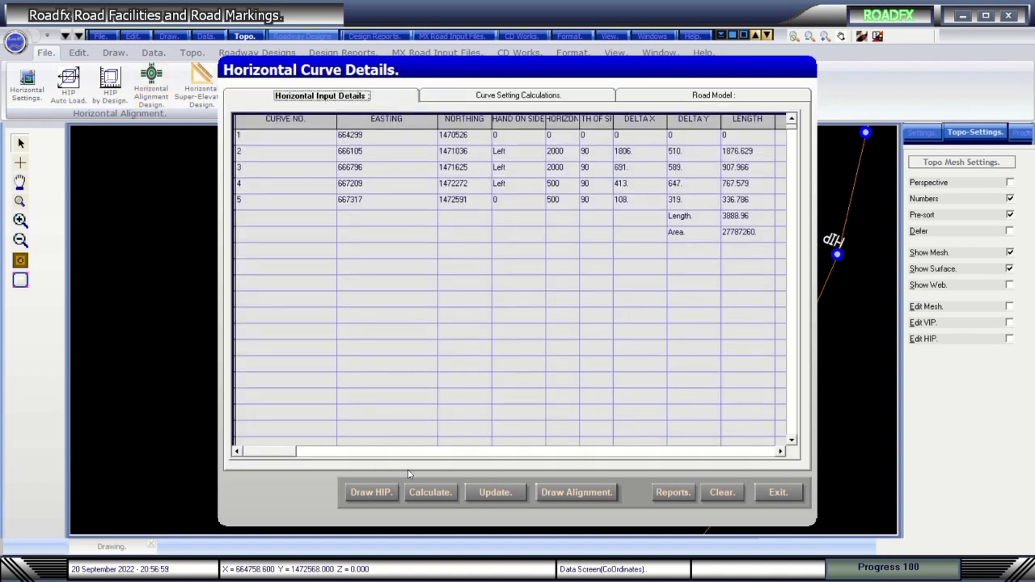
click(390, 494)
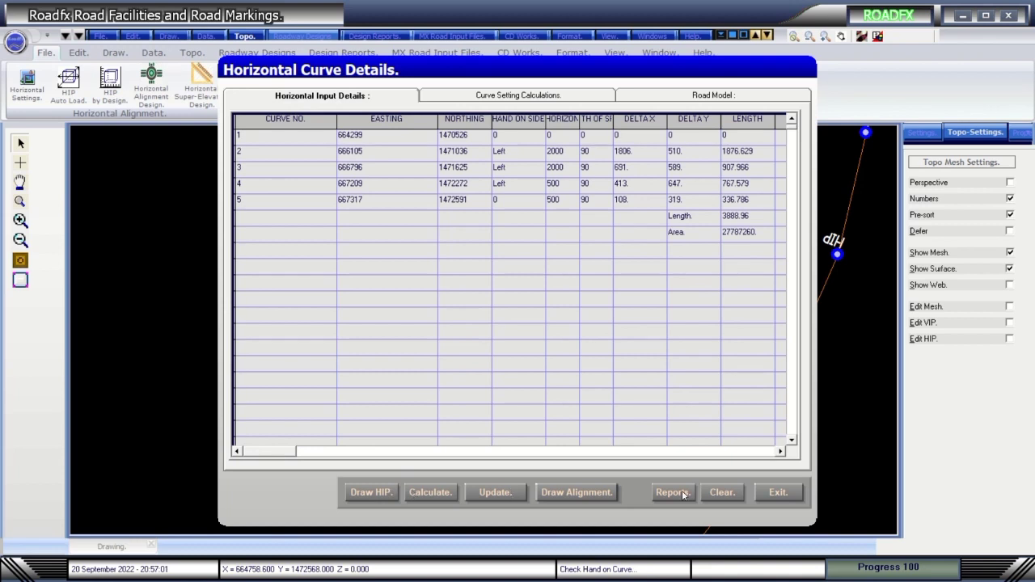
click(777, 492)
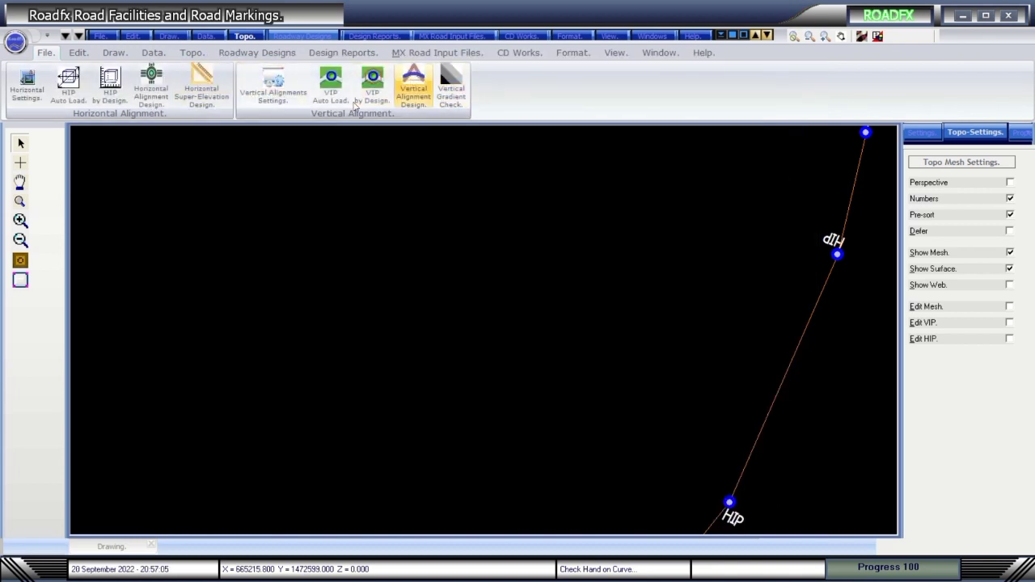
click(275, 95)
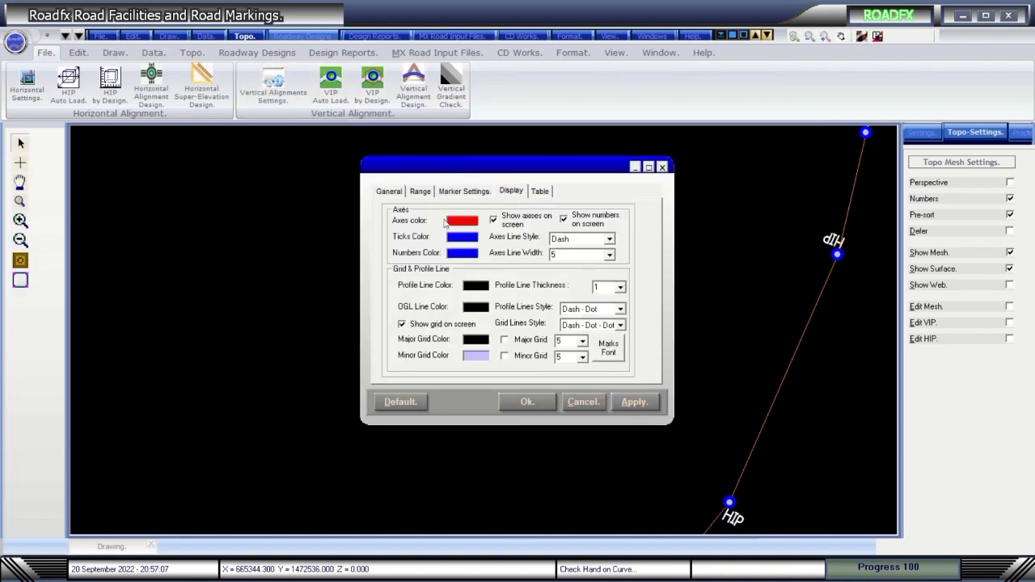
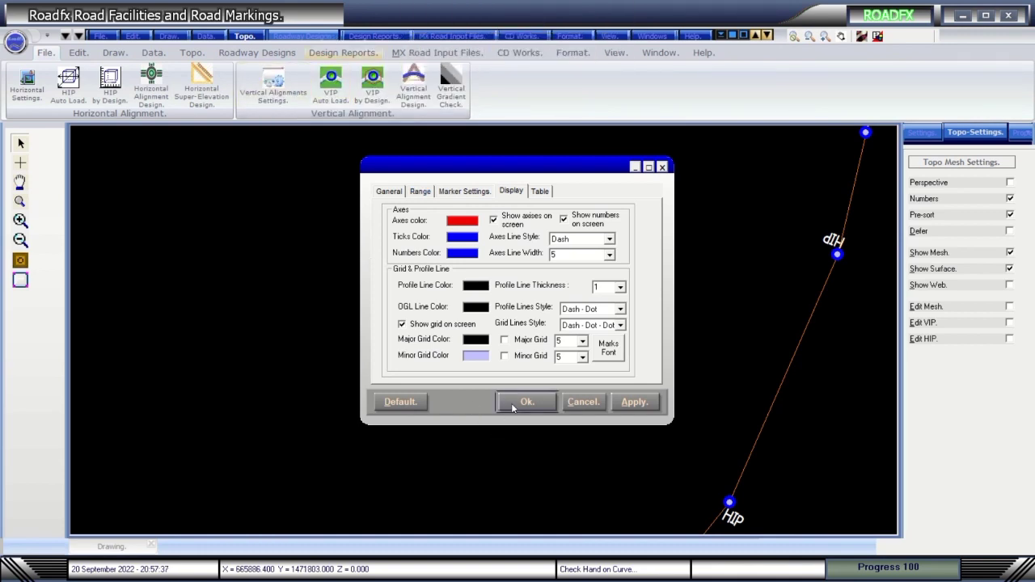
Review the General, Range, Marker Settings and Display pages of the profile settings, then close with Ok
click(382, 194)
click(420, 192)
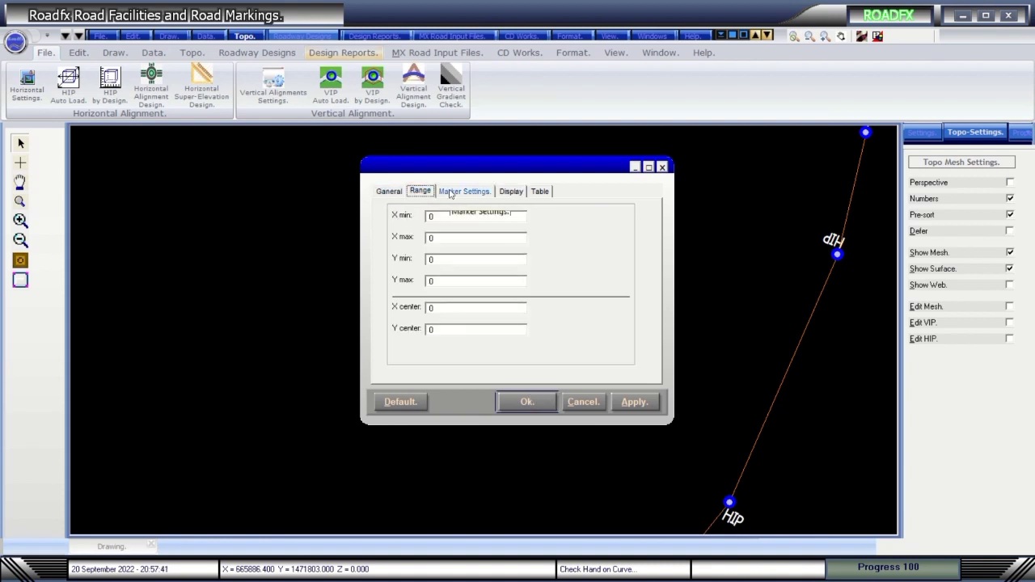
click(450, 192)
click(511, 191)
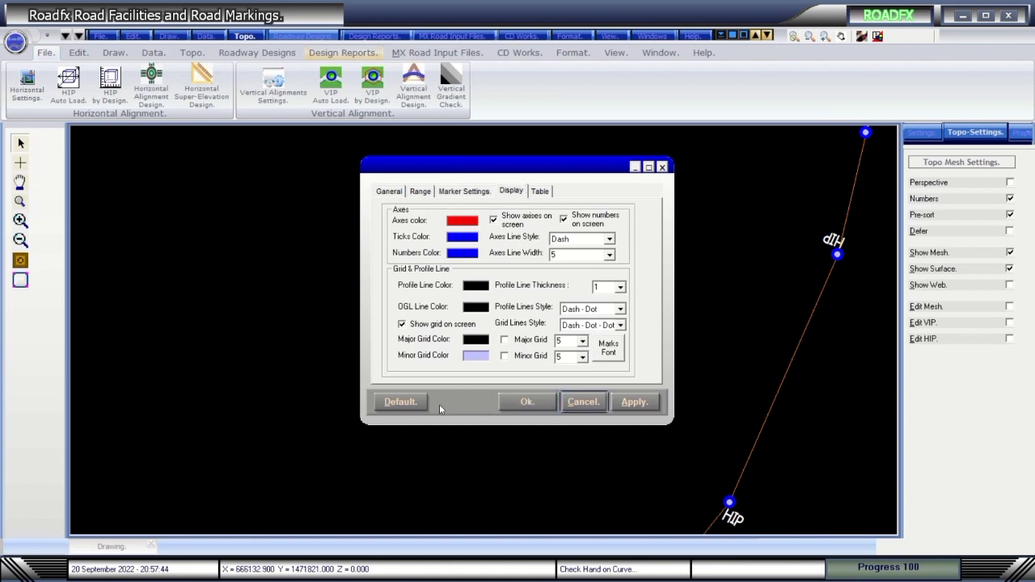
click(521, 406)
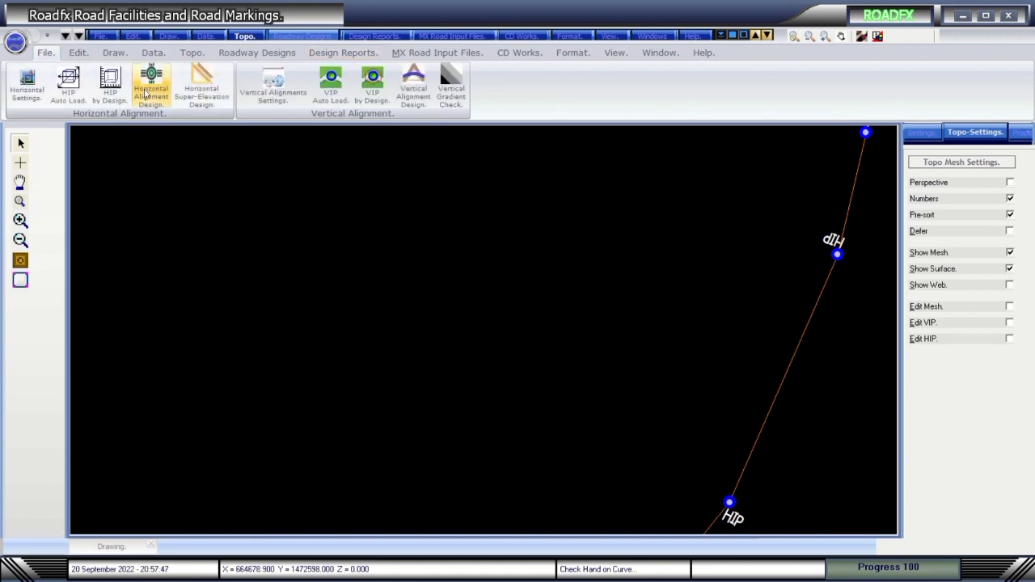
Review the Horizontal Settings parameters and the Horizontal Alignment Design curve table, then show the CD Works tools
click(42, 104)
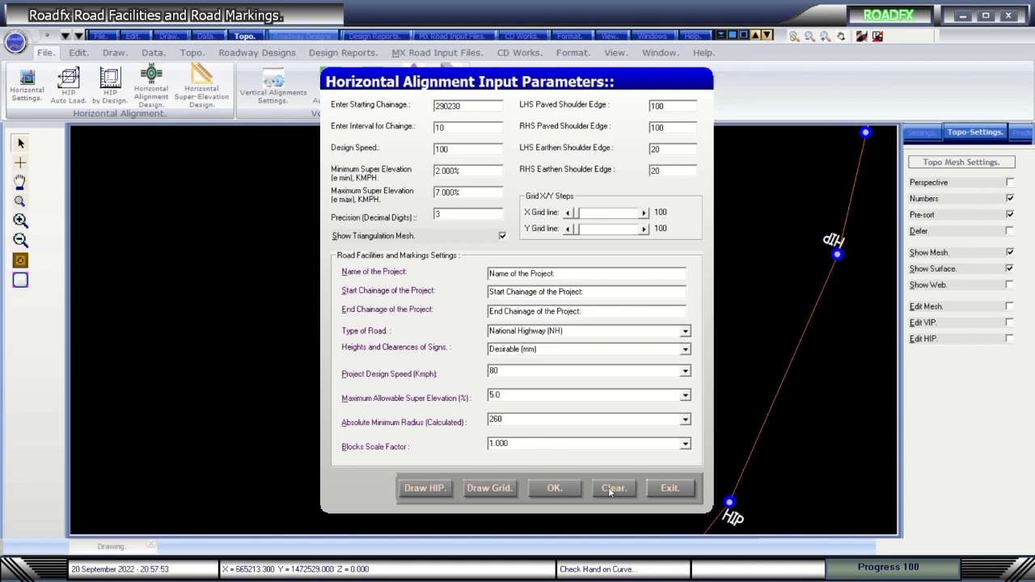
click(551, 488)
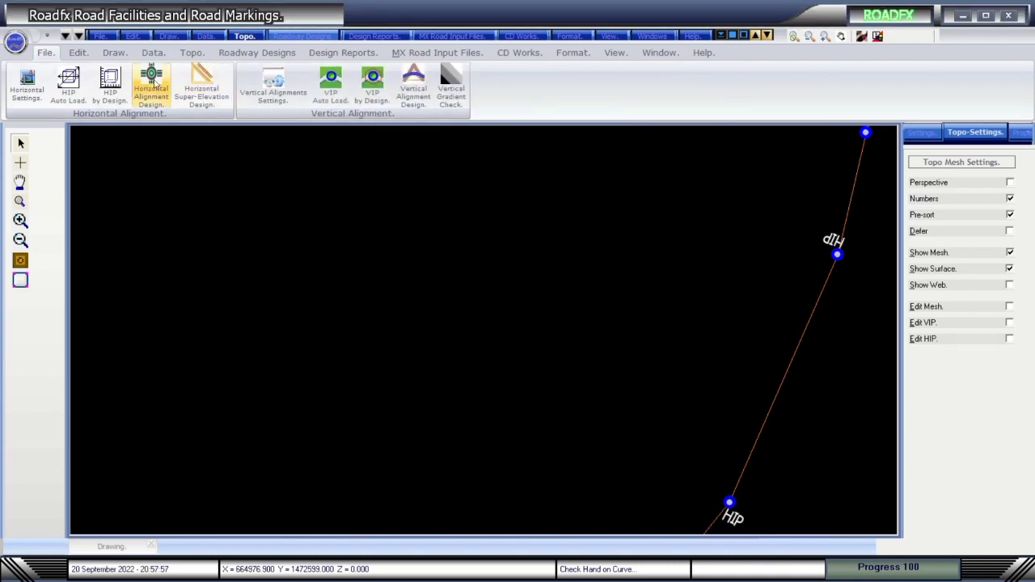
click(152, 82)
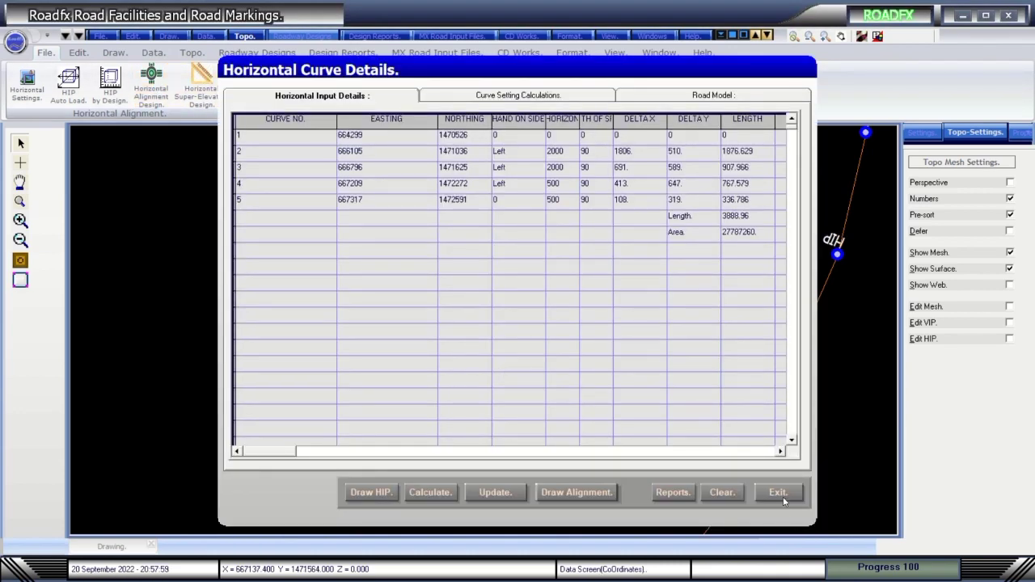
click(781, 497)
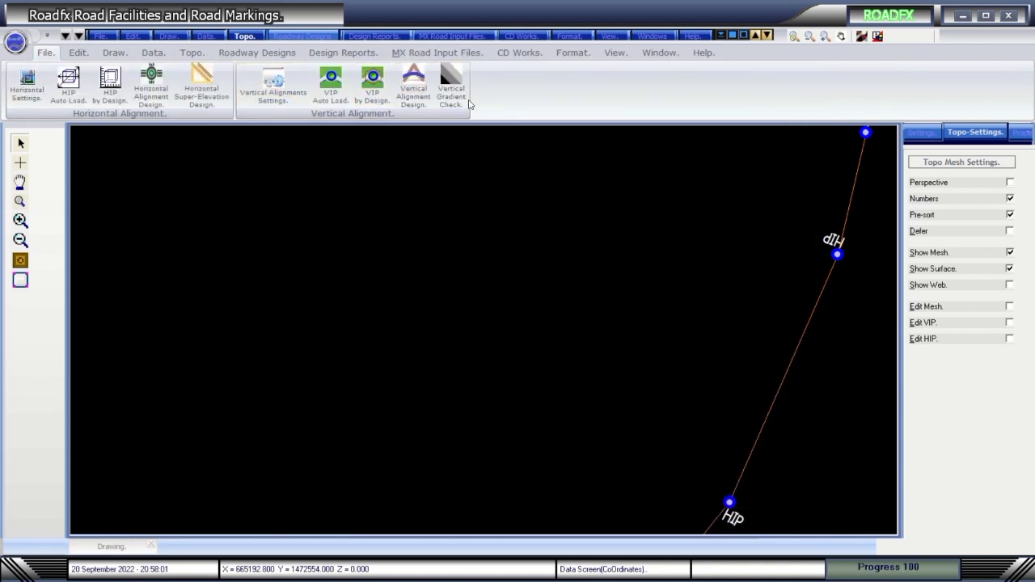
click(519, 54)
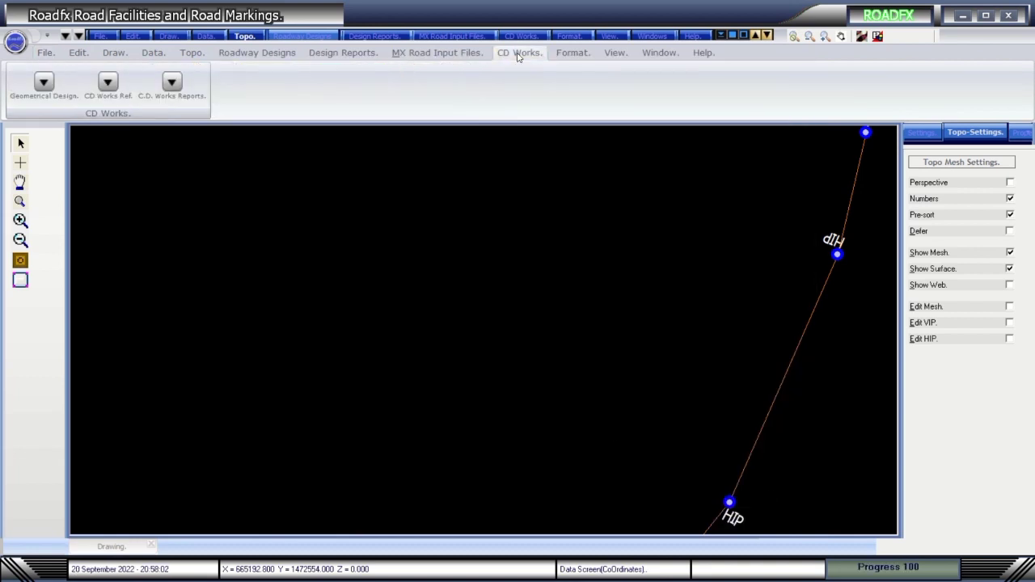
Show the MX Road Input Files tools and browse the File, Edit, Data, Topo and Roadway Designs menus
click(457, 55)
click(96, 37)
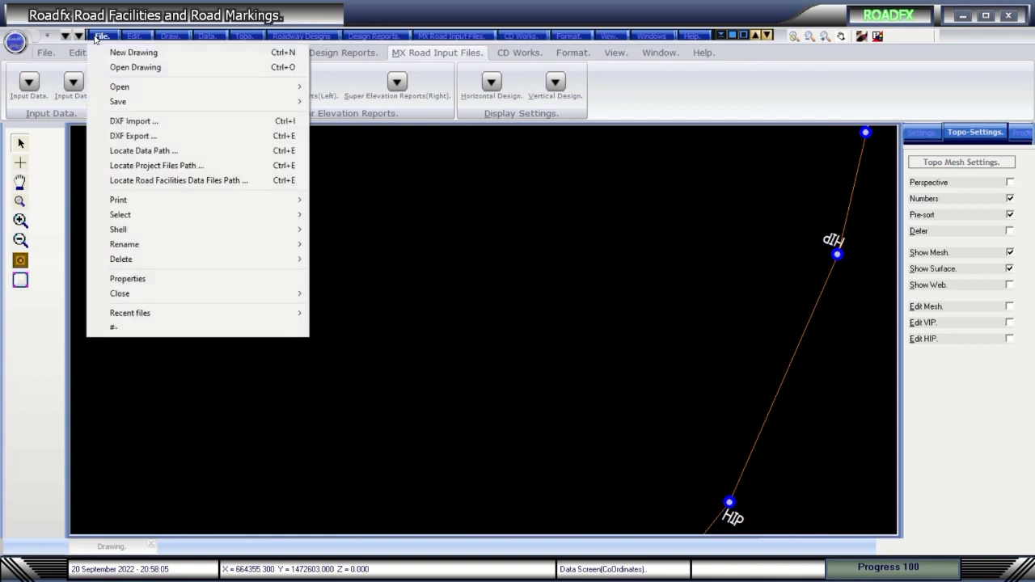
click(139, 37)
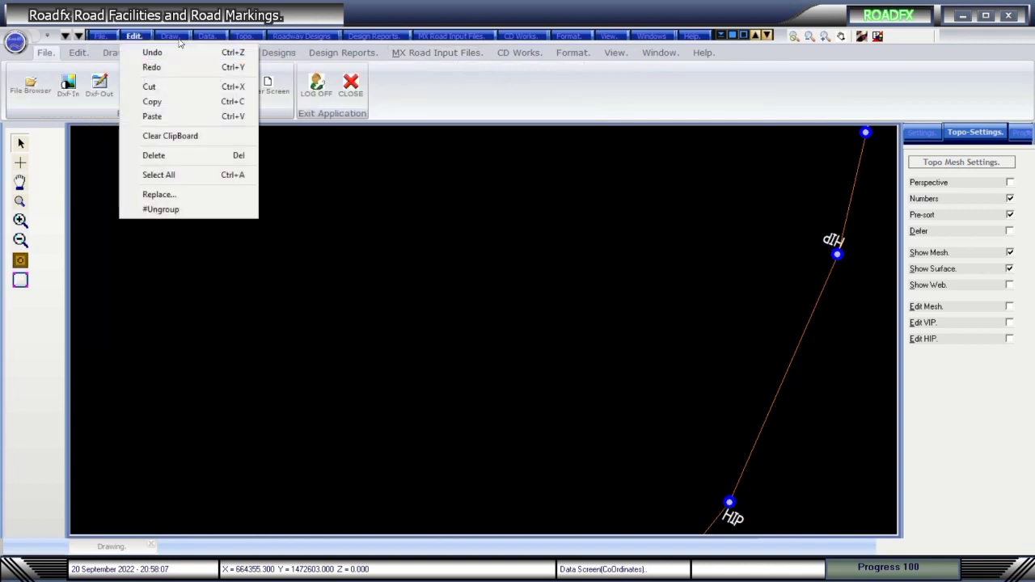
click(208, 37)
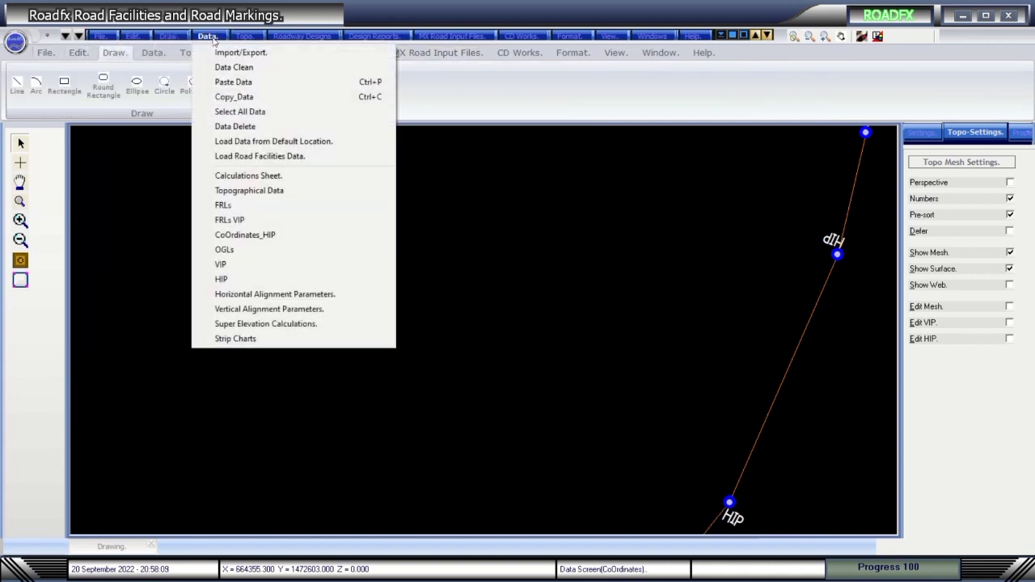
click(246, 37)
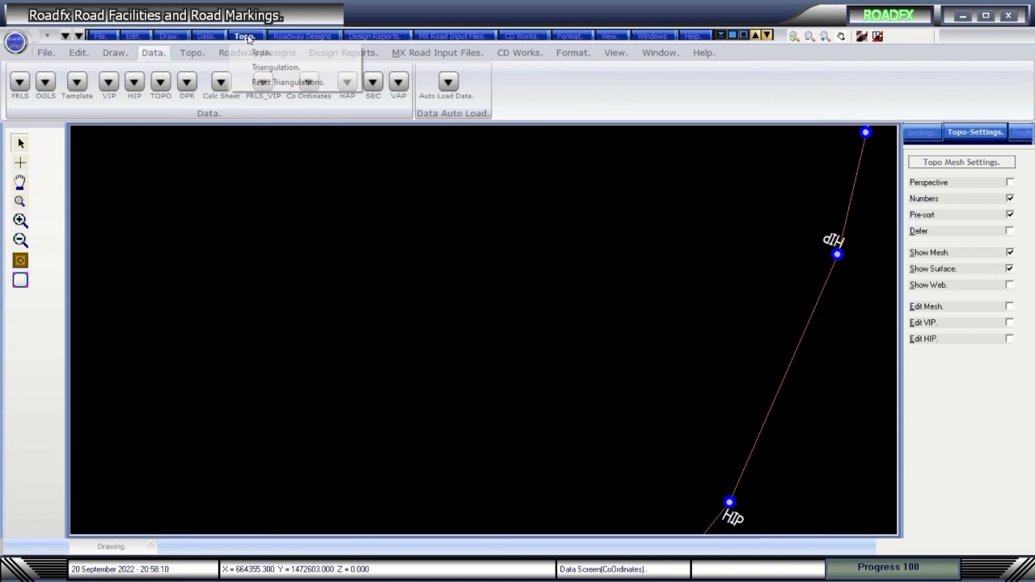
click(301, 37)
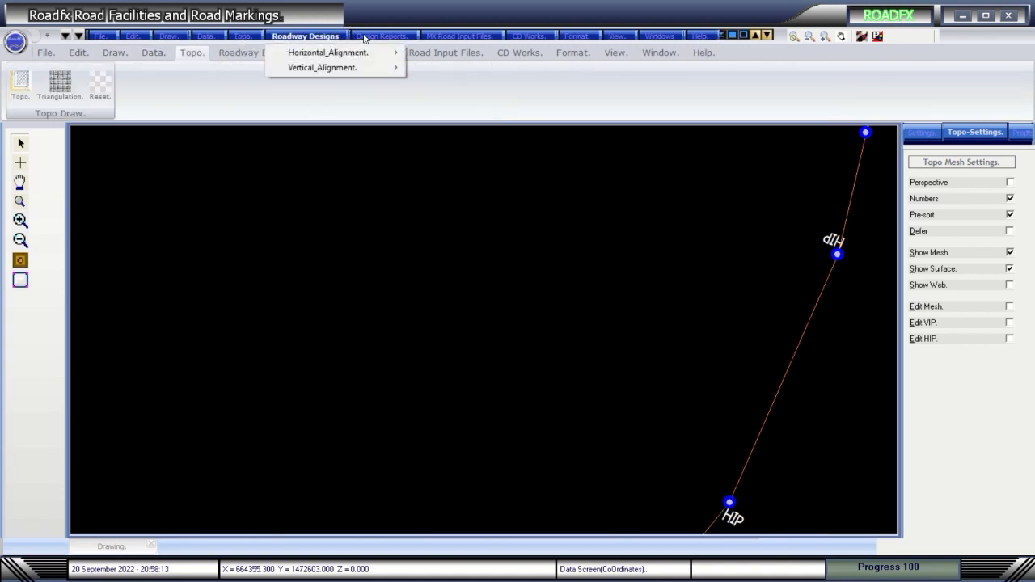
mouse_move(363, 52)
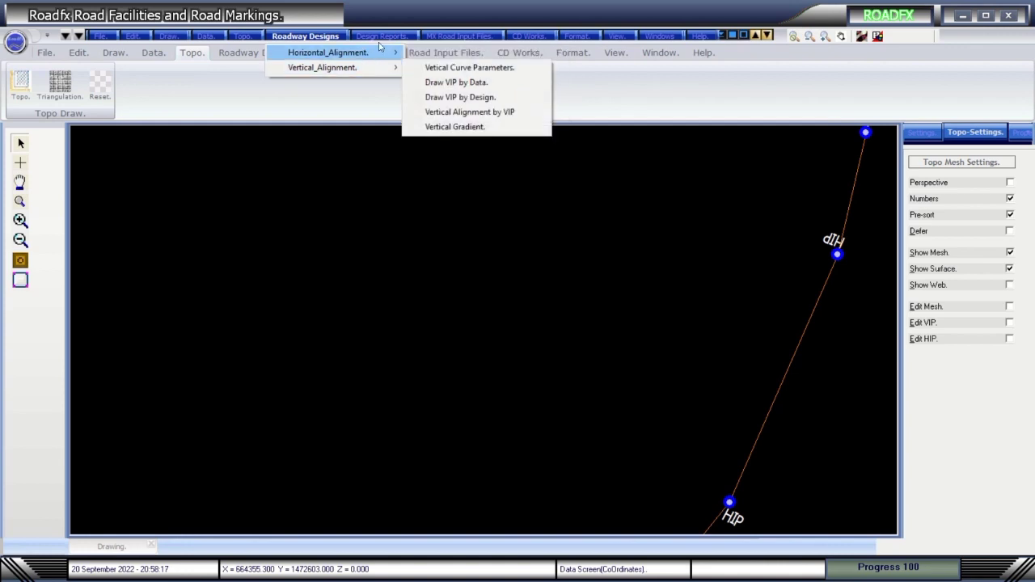
Show the Roadway Designs tools and browse the Design Reports, MX Road Input Files, CD Works, Format and View menus
click(380, 36)
click(381, 37)
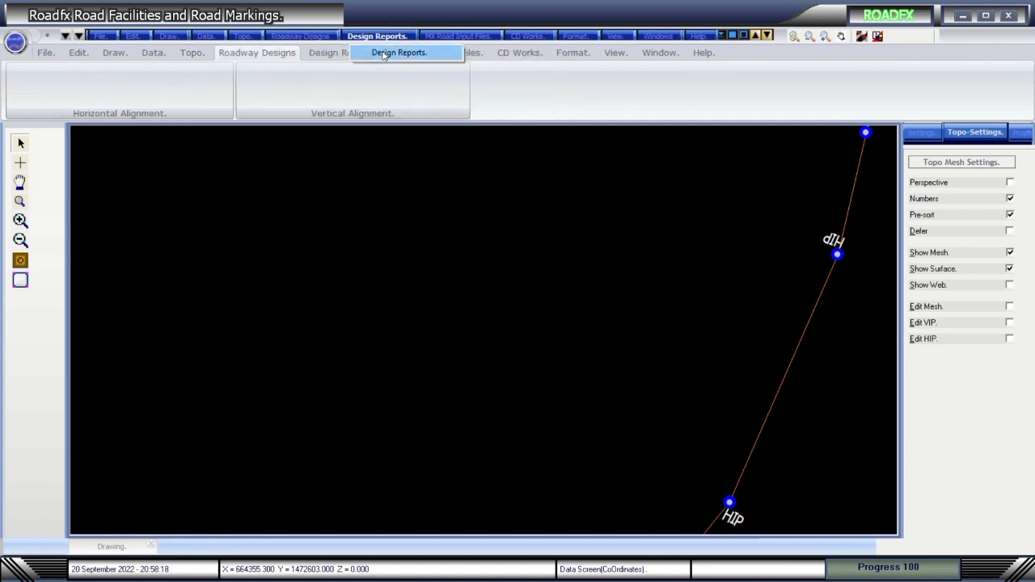
click(436, 37)
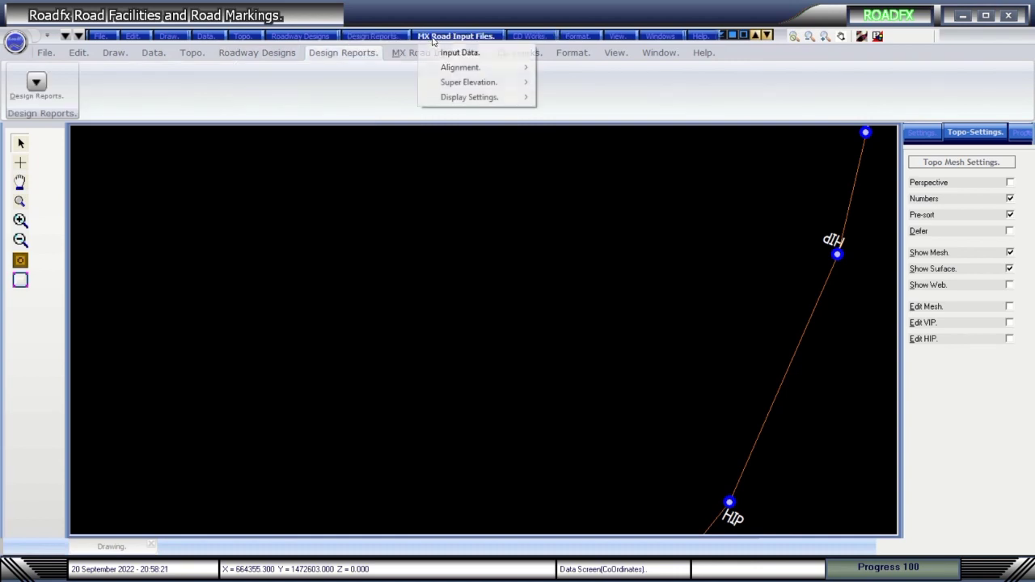
click(523, 37)
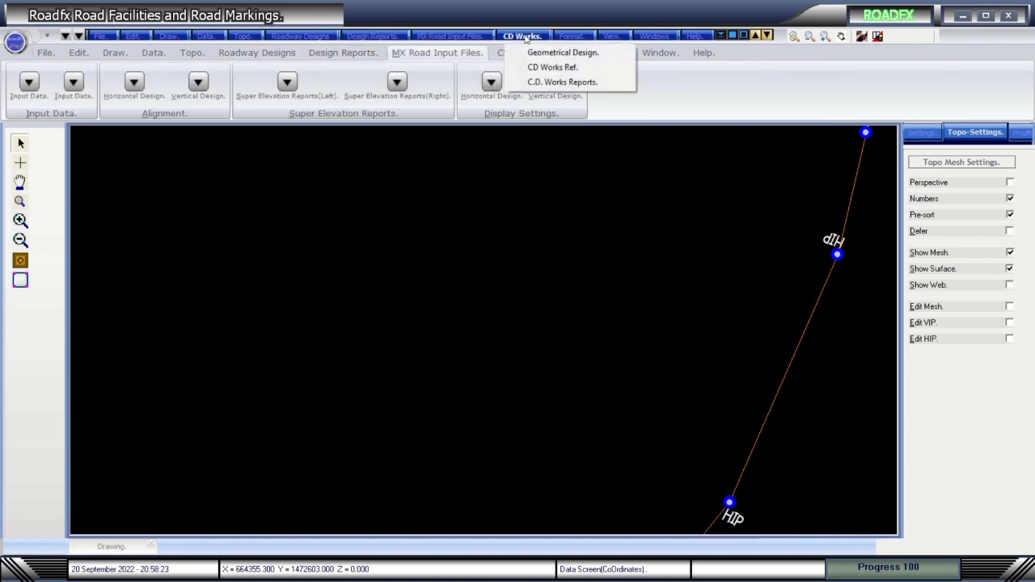
click(565, 37)
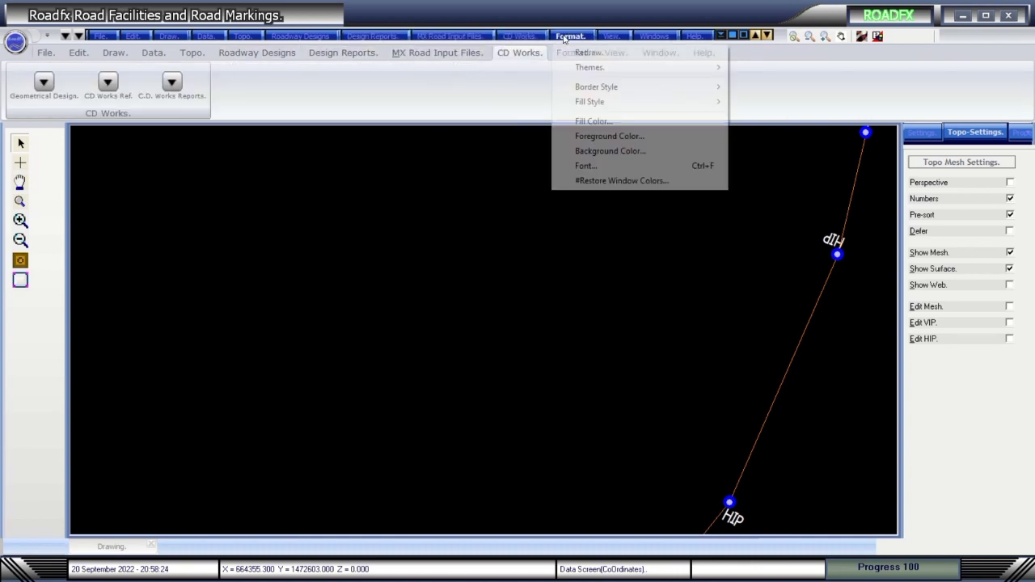
click(613, 37)
Browse the Window and Help menus, then view the Version 1.0x About splash from the Help tools
click(644, 37)
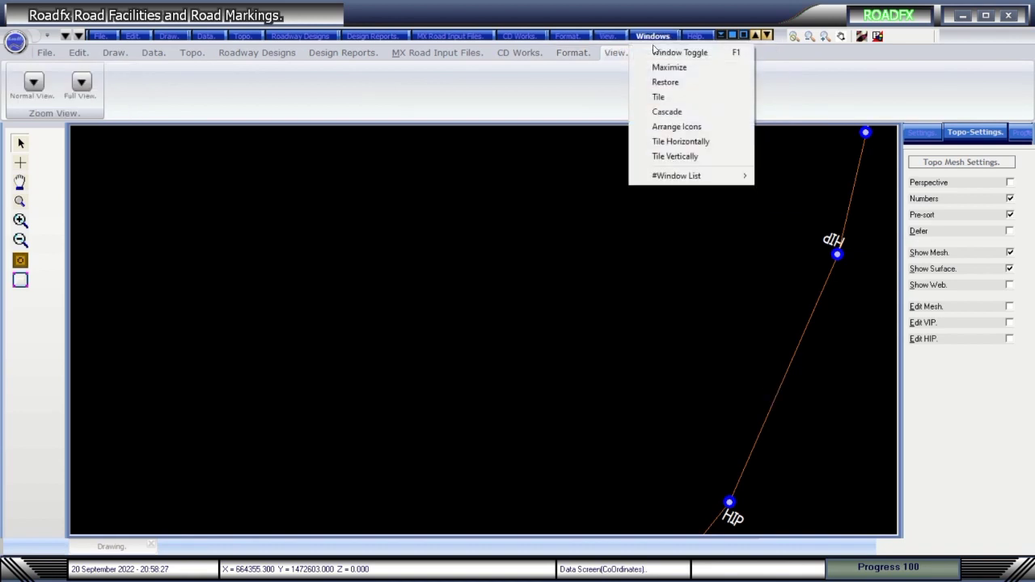
click(701, 37)
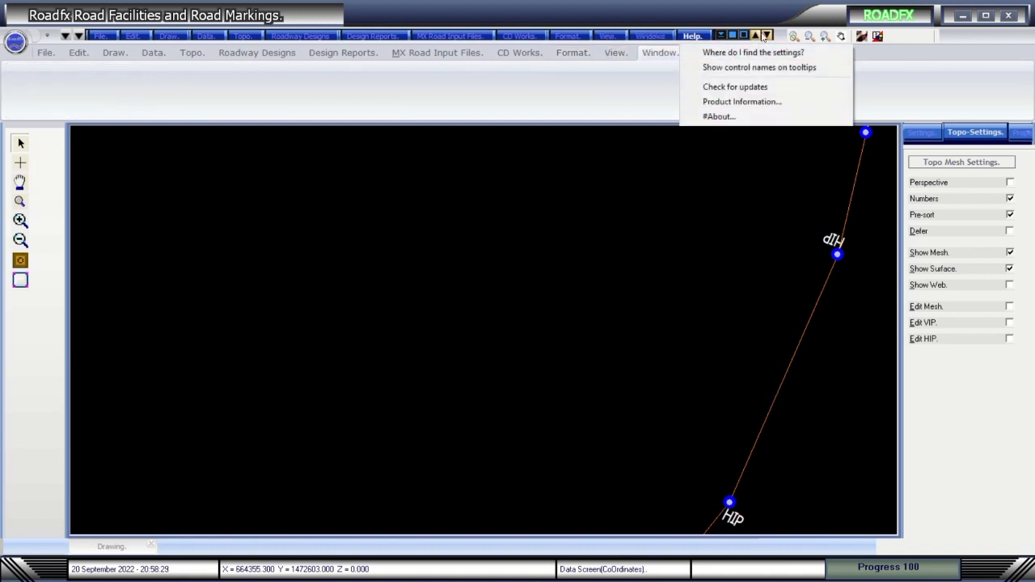
click(767, 37)
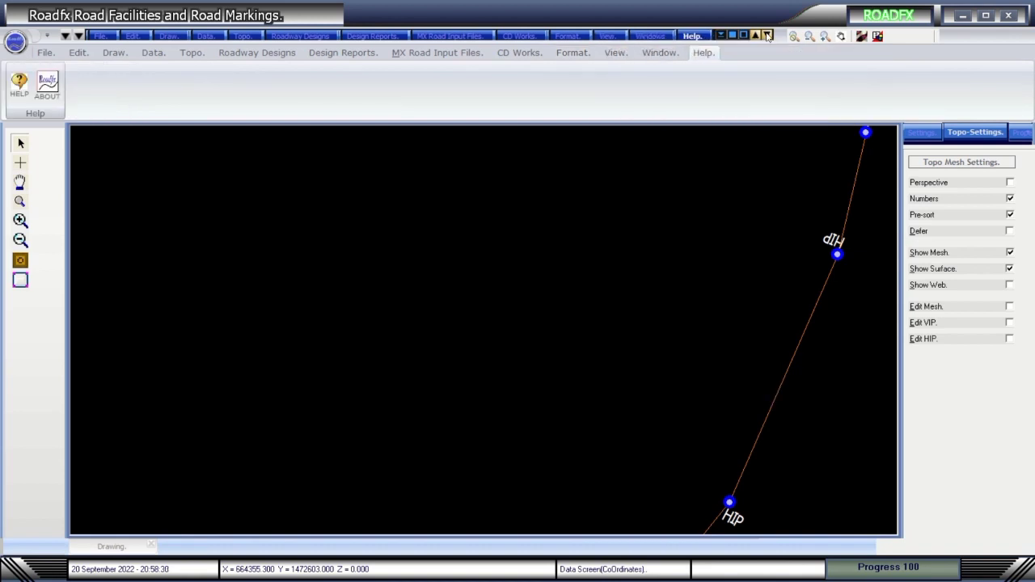
click(46, 96)
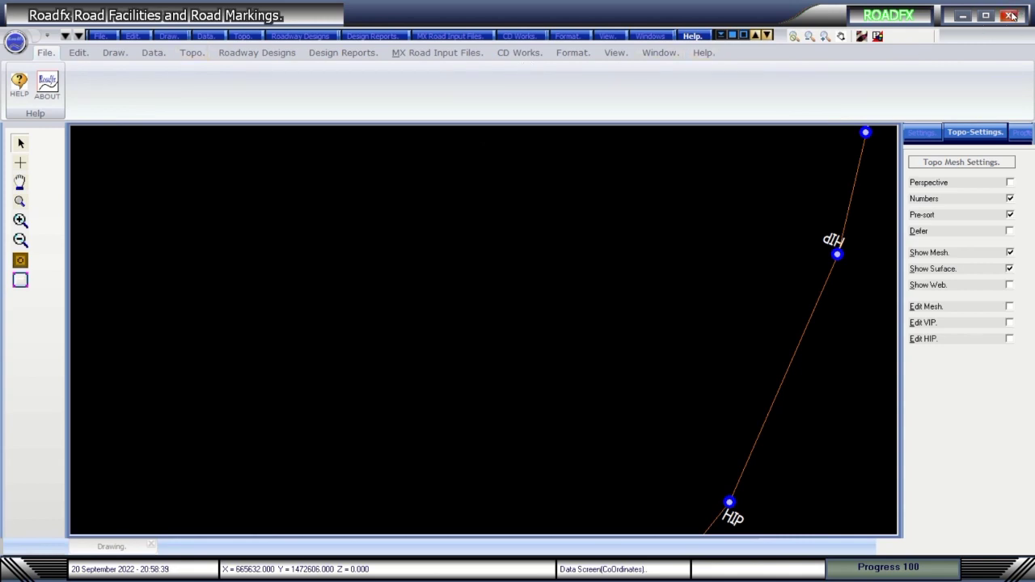
Exit the road facilities program and log back into the Roadfx launcher with the account password
click(1011, 16)
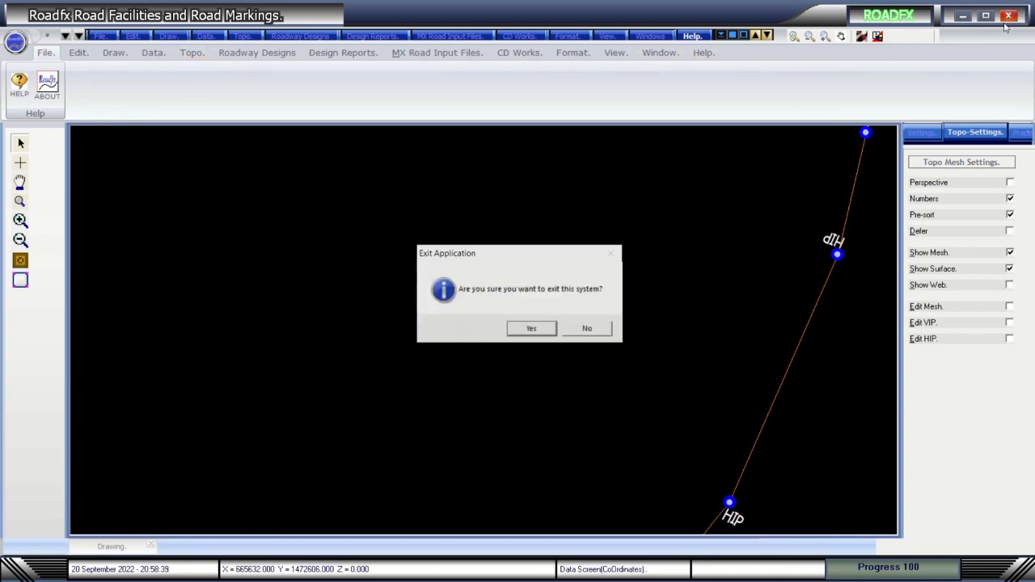
click(531, 329)
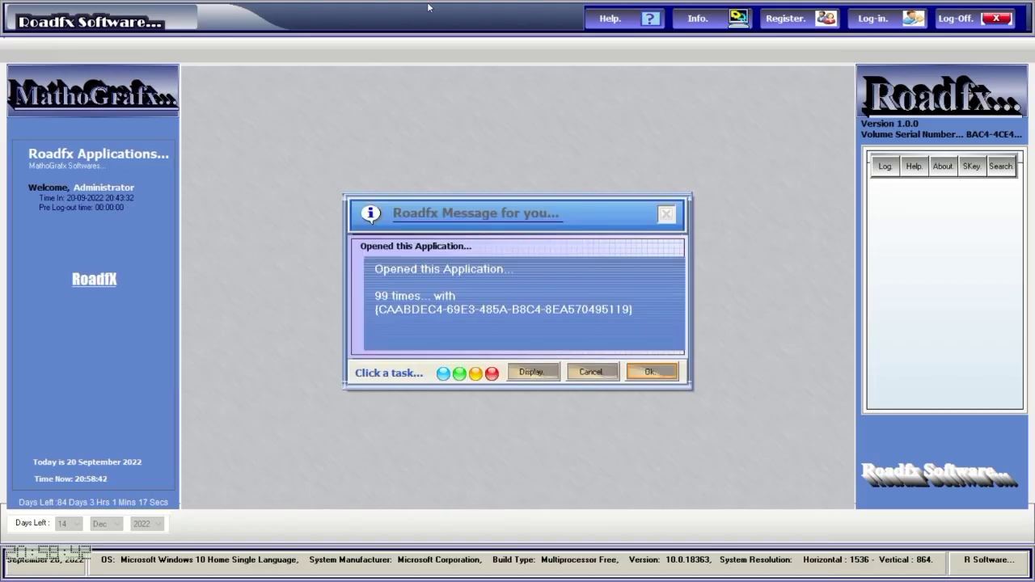
mouse_move(450, 30)
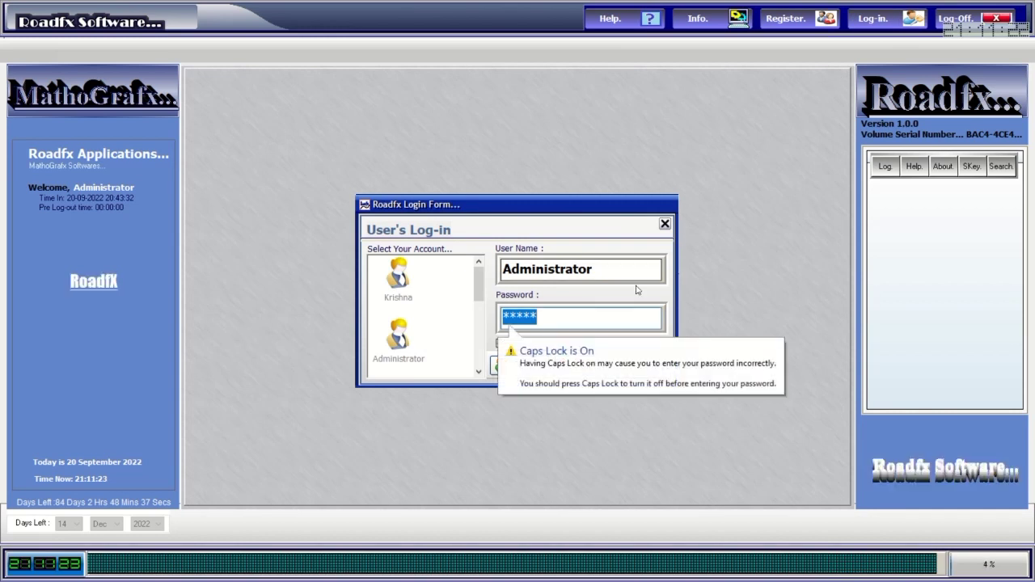
text(****)
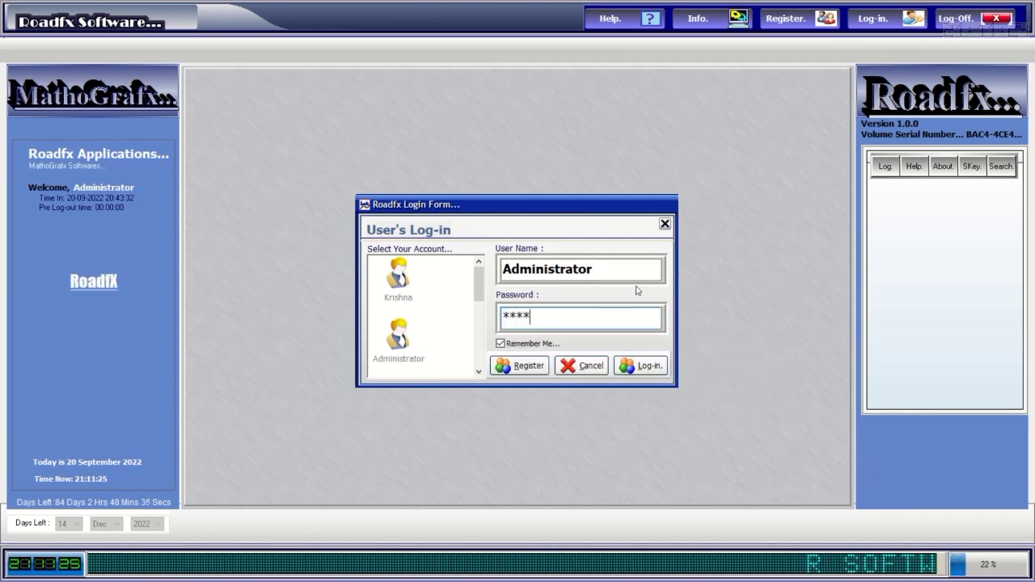
click(643, 368)
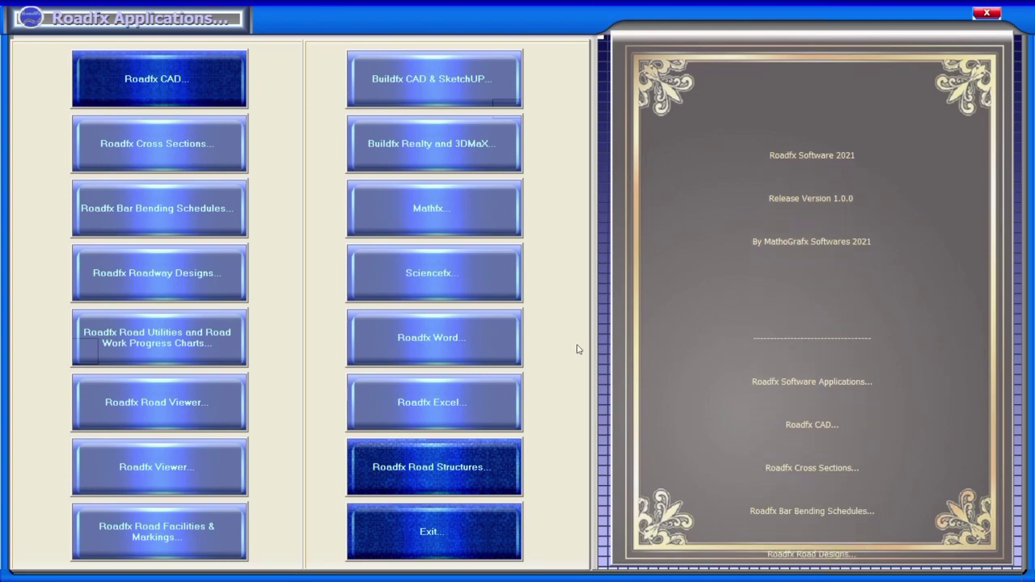
Launch Roadfx Road Utilities and Road Work Progress Charts from the launcher and open its File menu
click(127, 342)
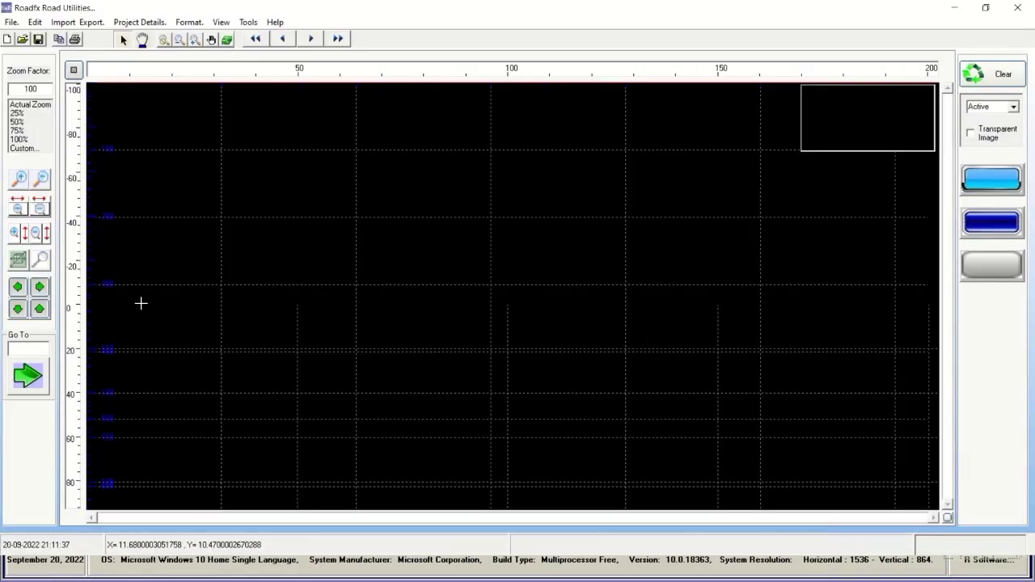
click(11, 22)
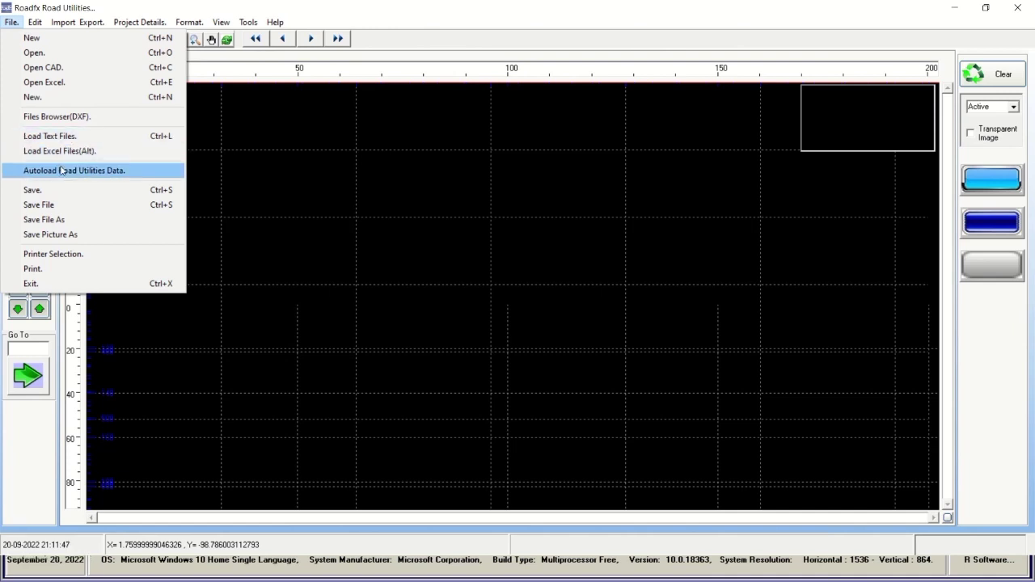
Autoload UT.txt from Roadfx Road Utilities\Data Files and start preparing the road drawing
mouse_move(75, 23)
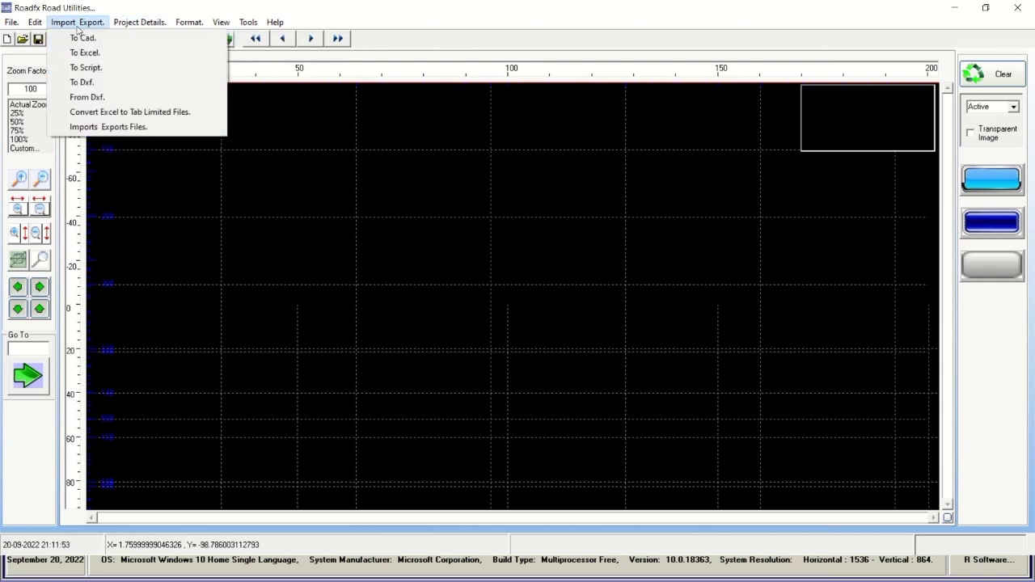
mouse_move(16, 25)
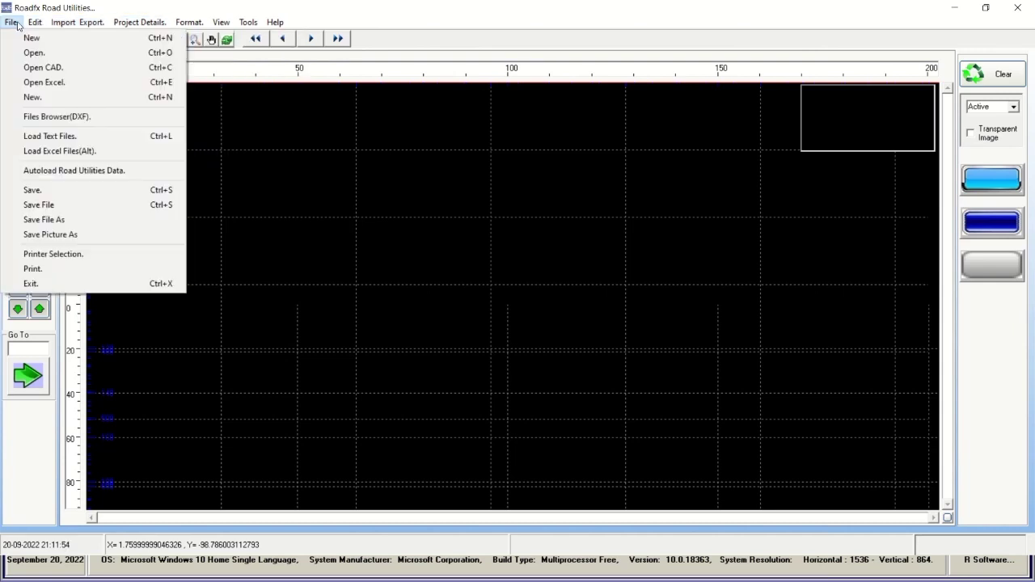
click(35, 171)
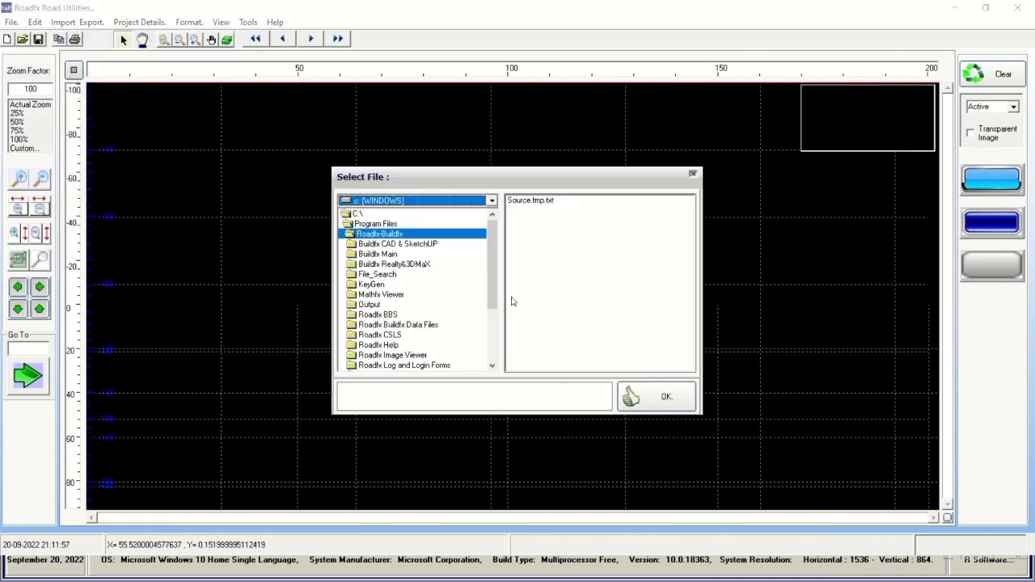
drag(494, 277, 491, 304)
double_click(411, 346)
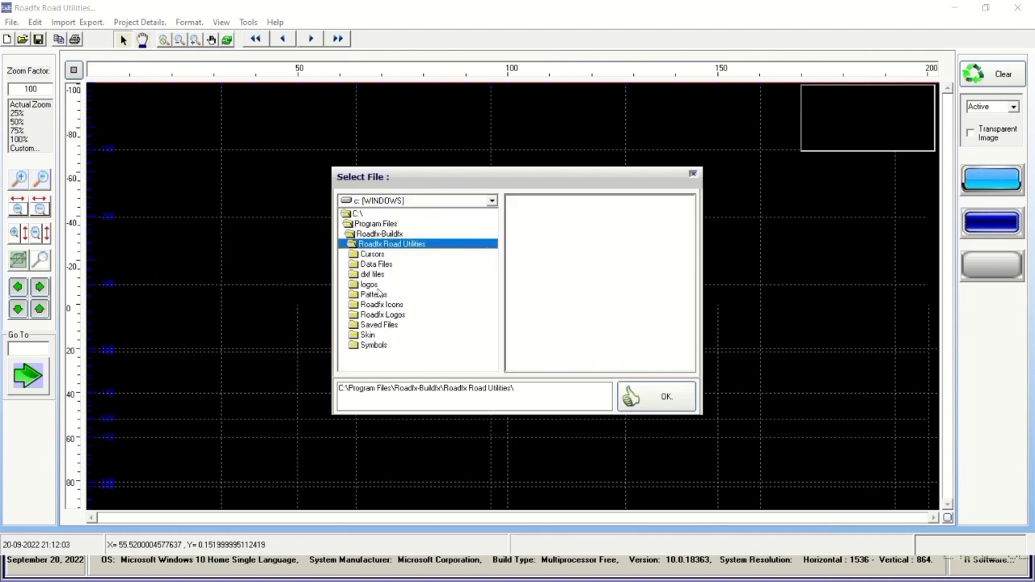
double_click(377, 265)
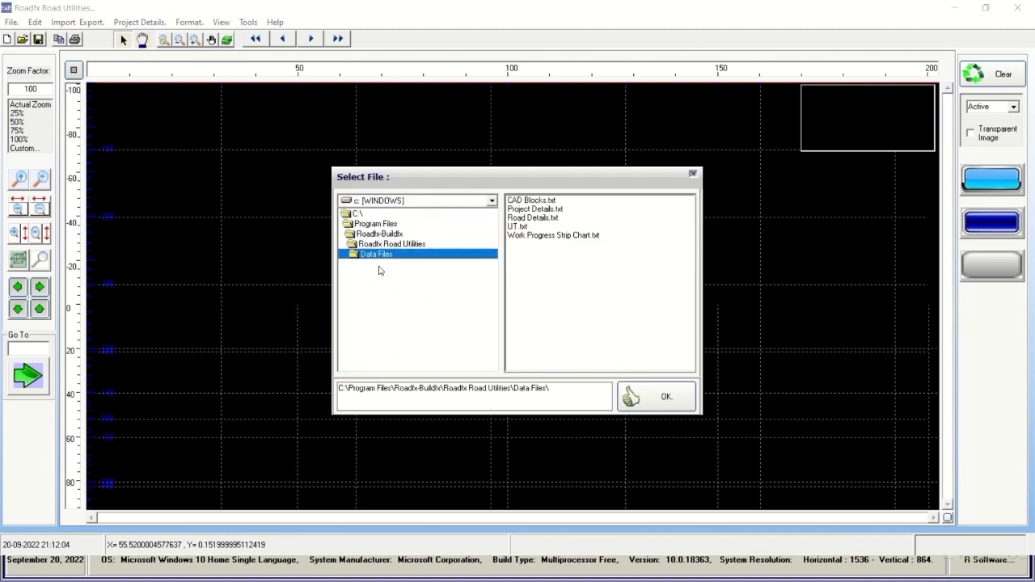
click(530, 227)
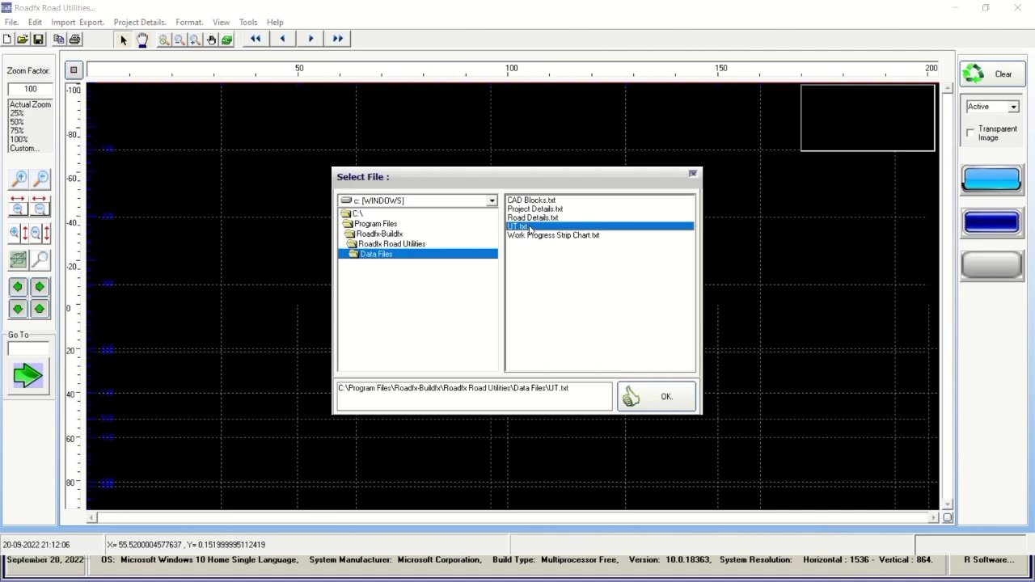
click(659, 397)
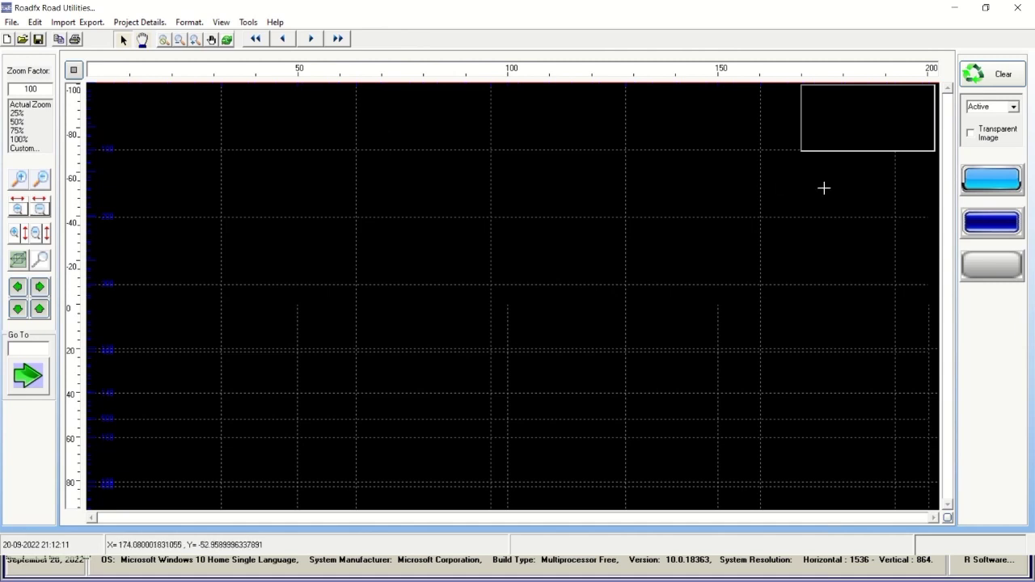
click(994, 182)
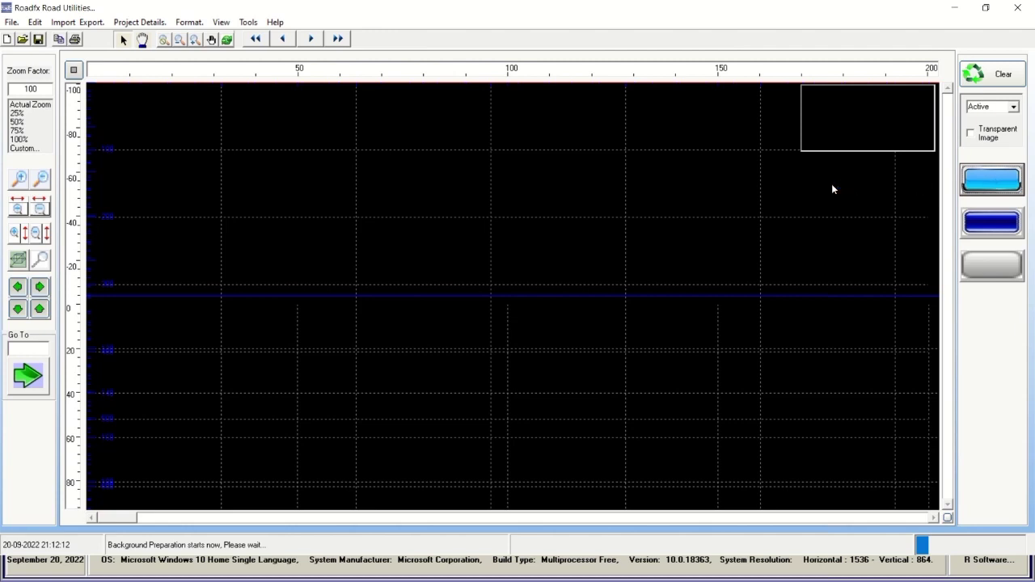
Jump the plan to chainage 30000, then step back to about 29960 and forward again
mouse_move(439, 6)
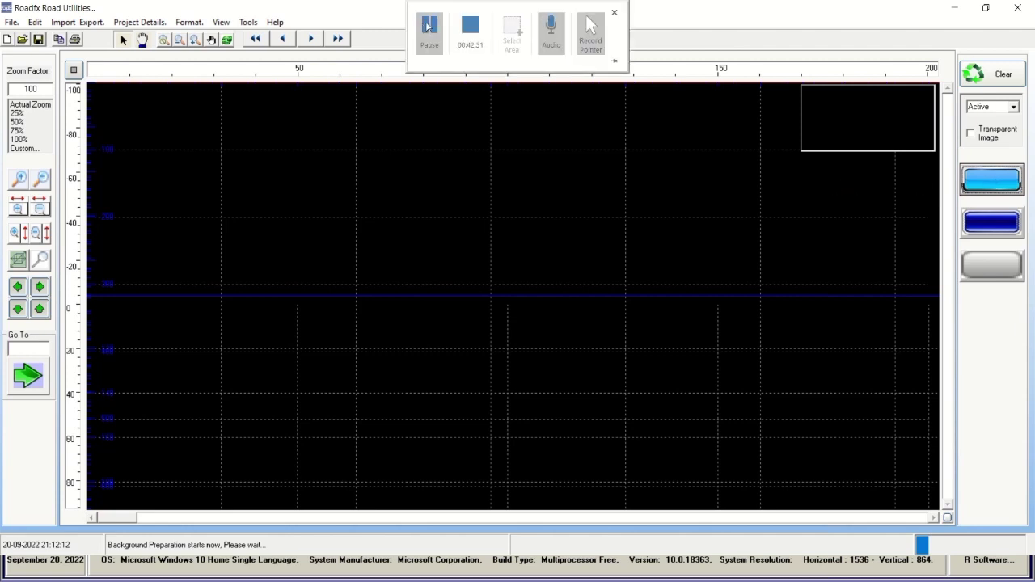
click(429, 33)
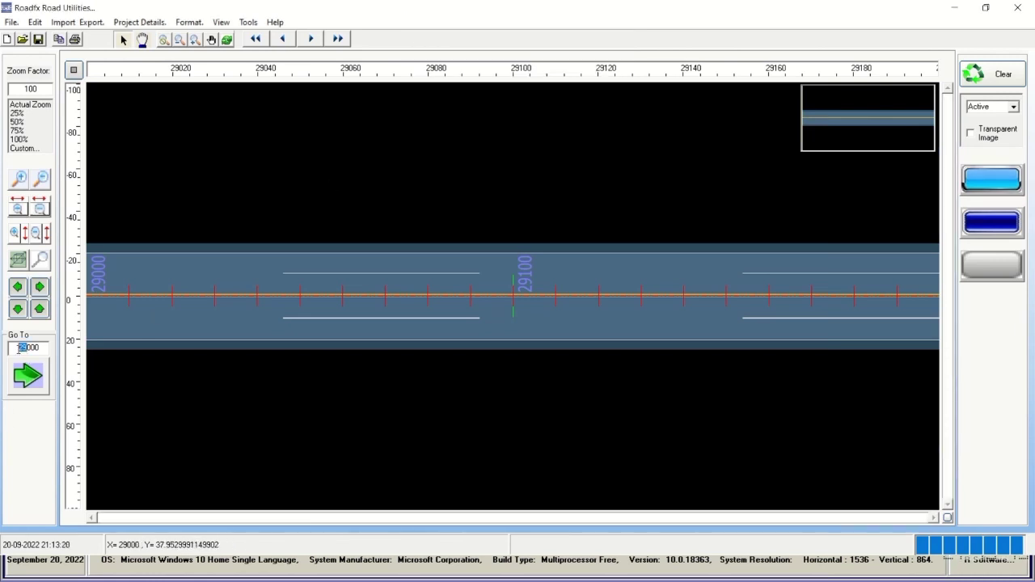
text(30)
click(20, 374)
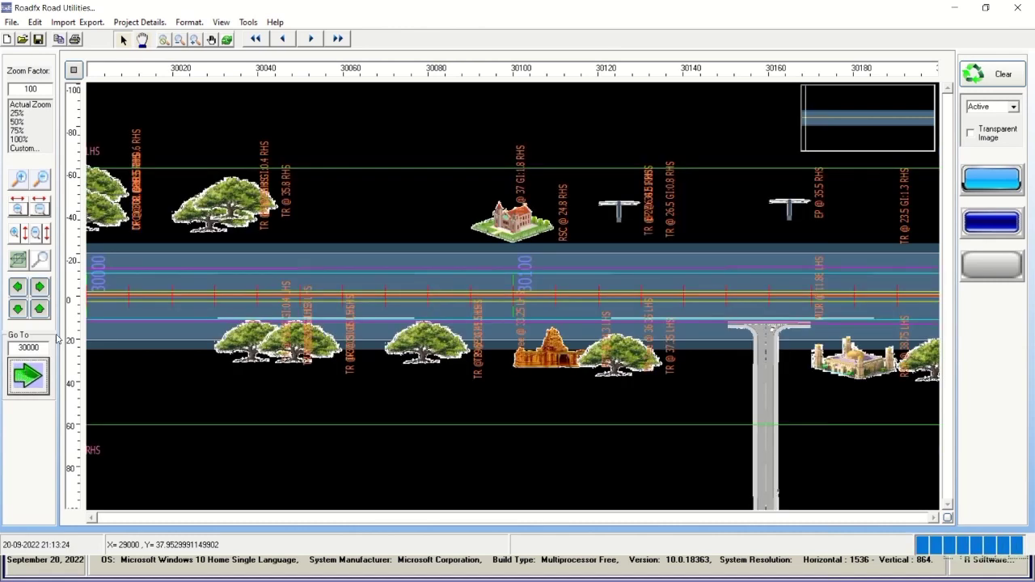
click(16, 287)
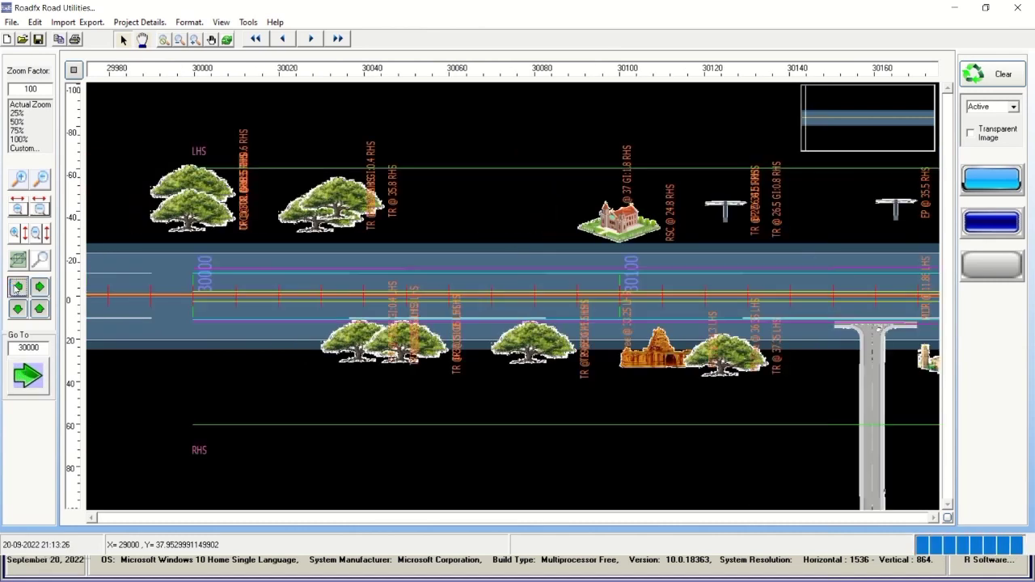
click(16, 287)
click(16, 287)
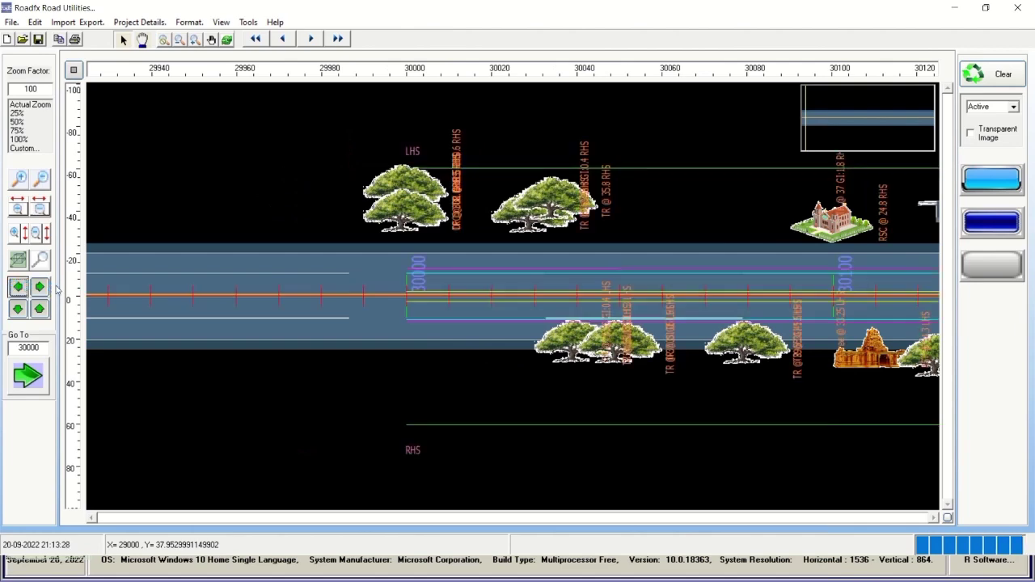
click(38, 287)
click(39, 287)
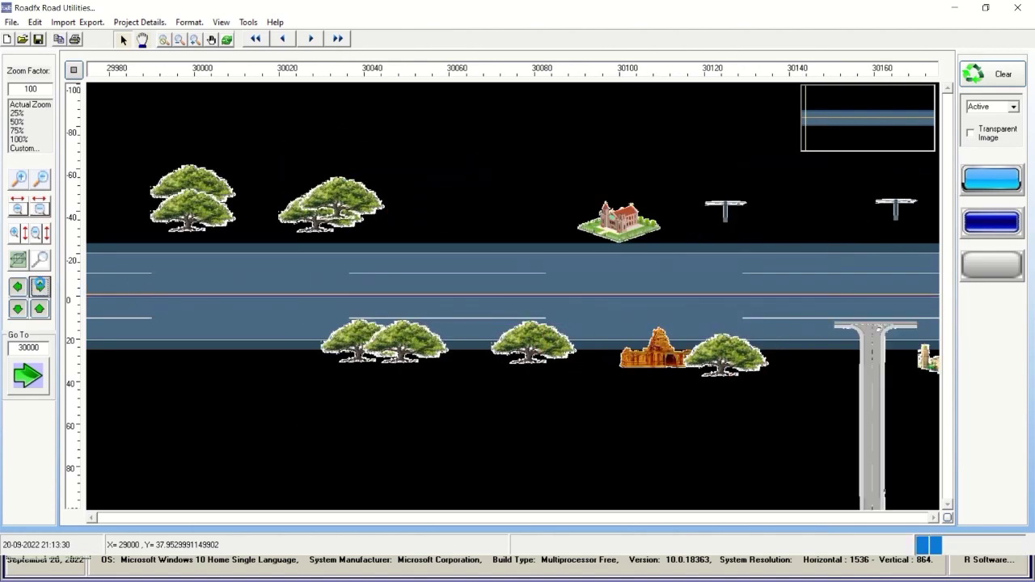
Pan forward along the road past chainage 30300 to about 30440
mouse_move(426, 26)
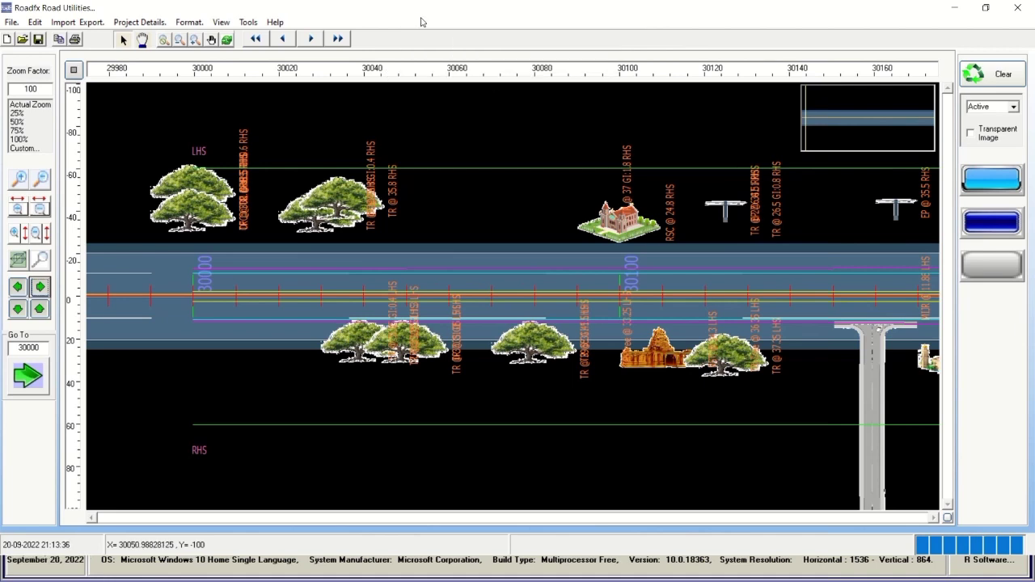
mouse_move(436, 7)
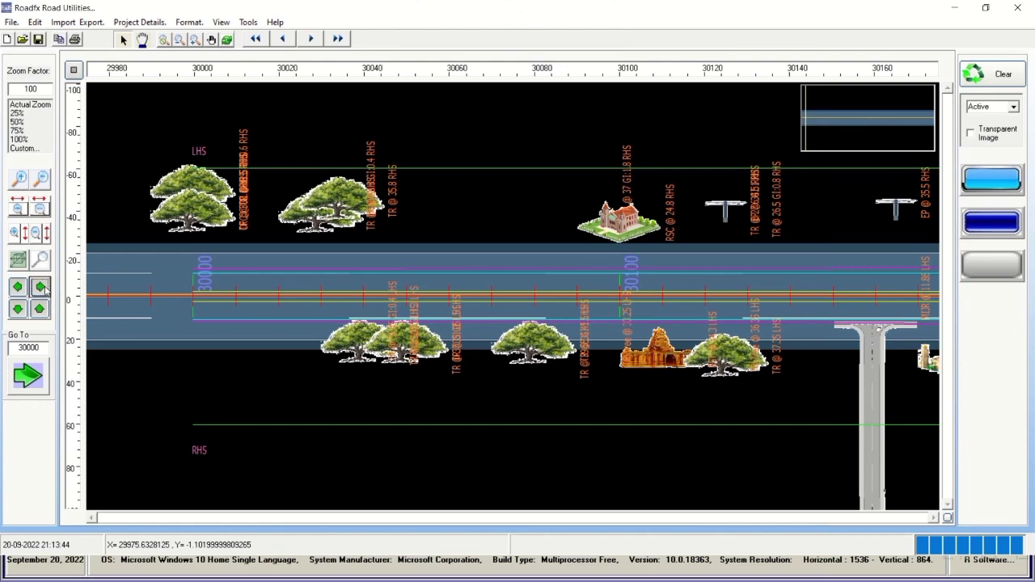
click(42, 288)
click(42, 287)
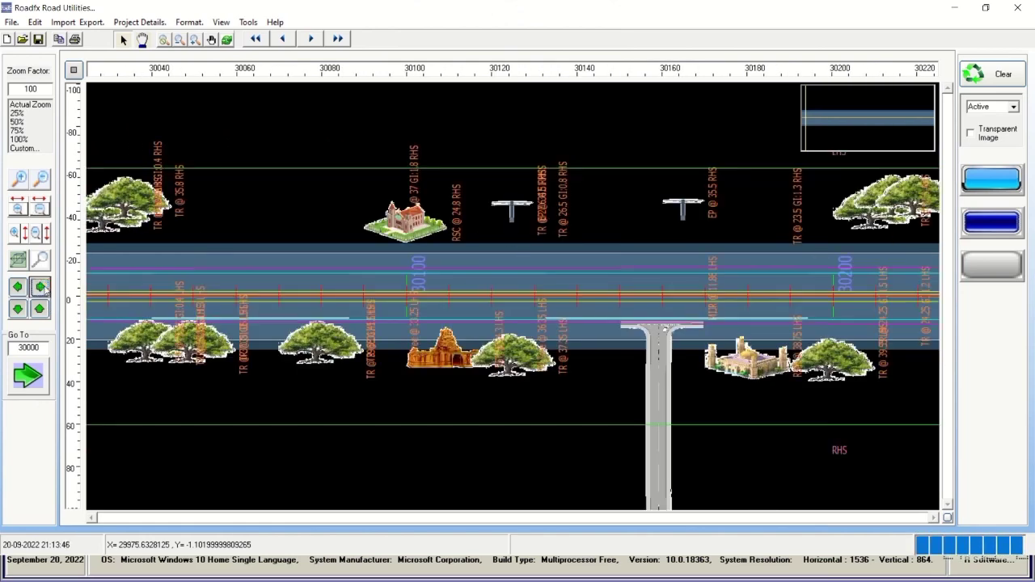
click(42, 288)
click(42, 288)
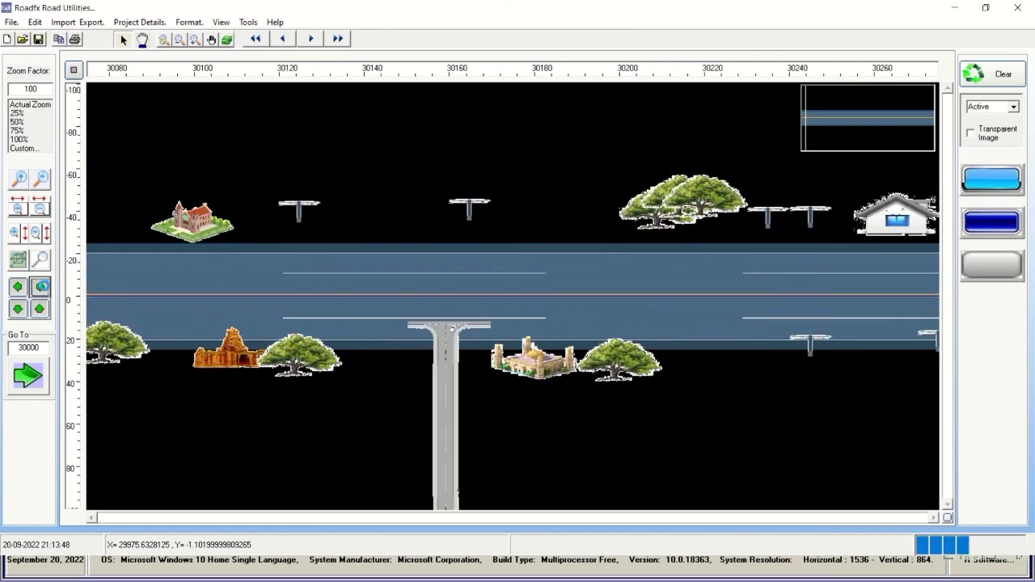
click(42, 288)
click(42, 288)
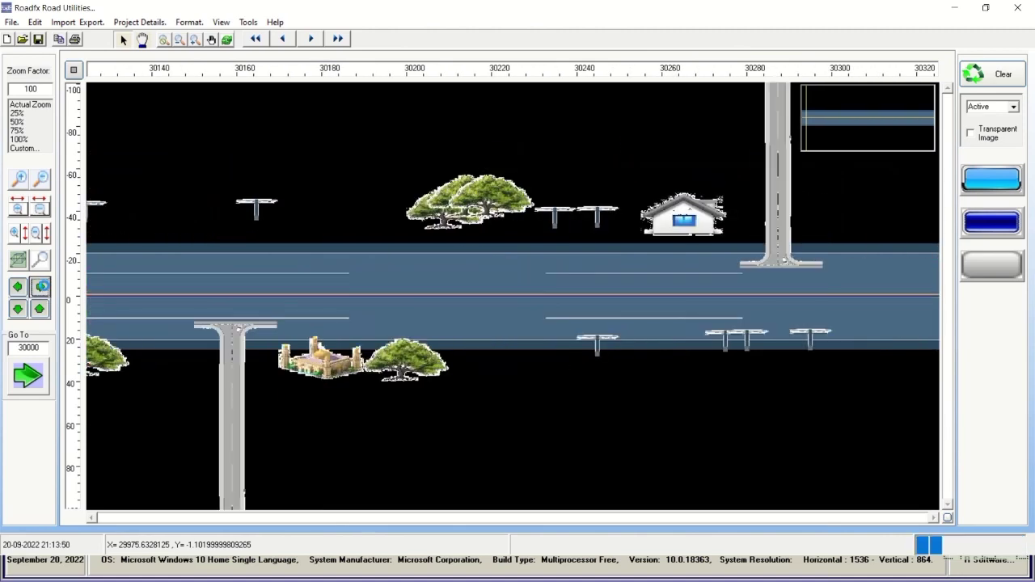
click(42, 288)
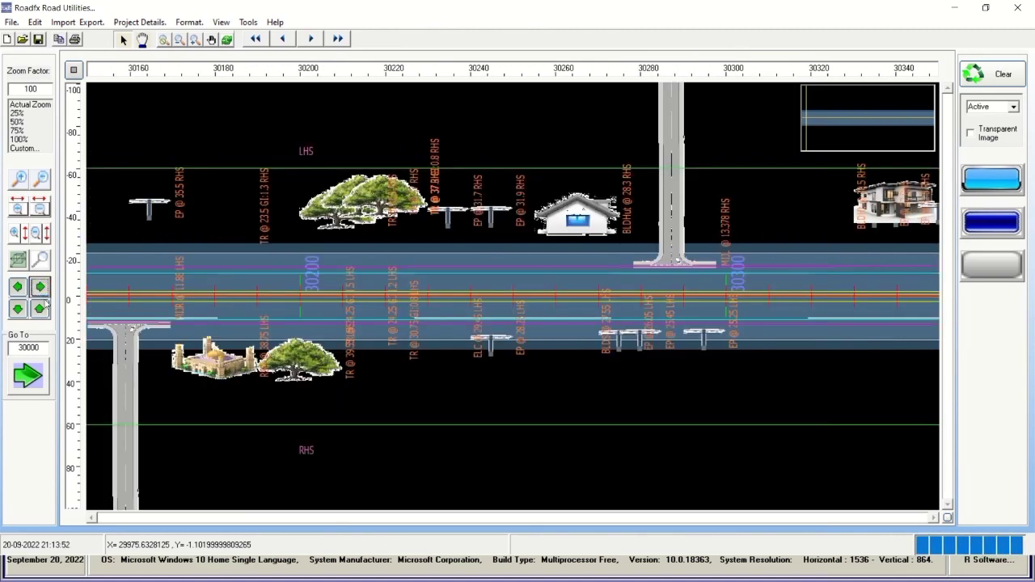
click(42, 288)
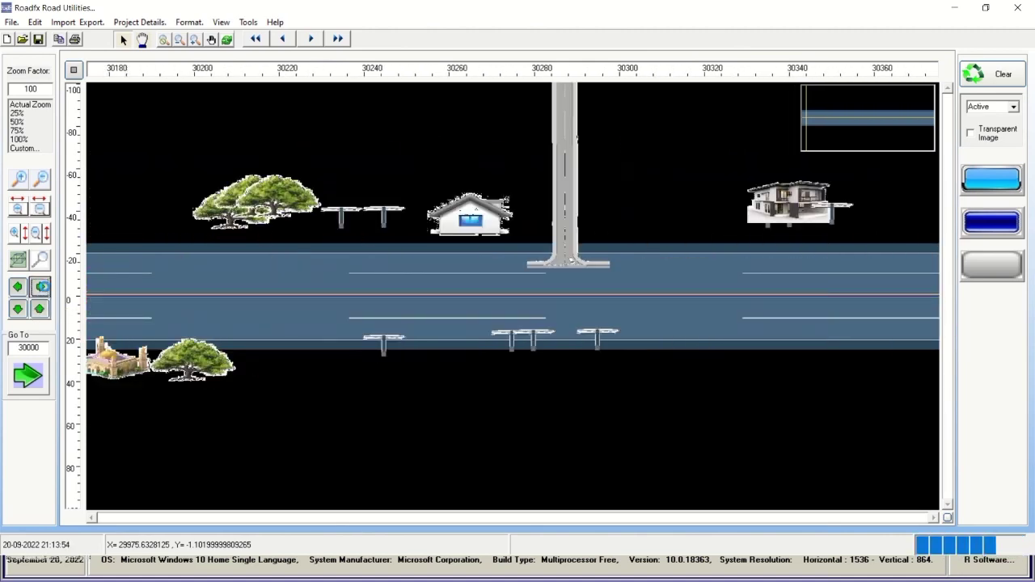
click(42, 287)
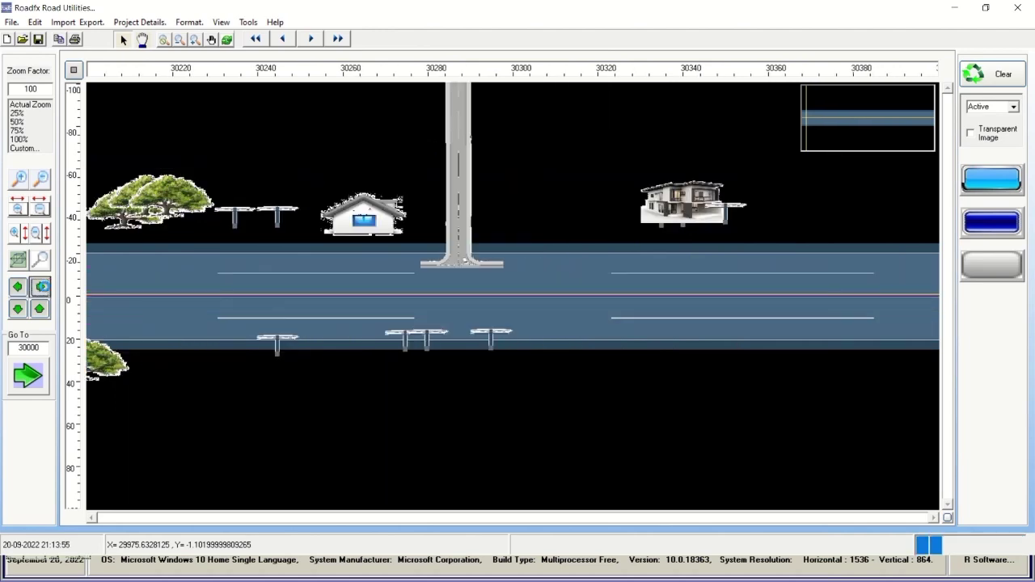
click(42, 287)
click(42, 288)
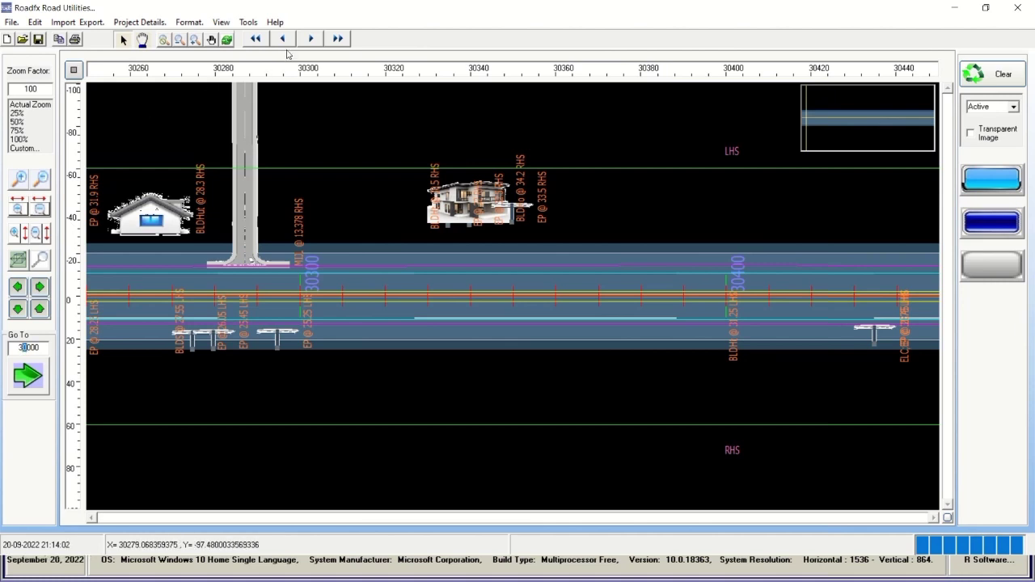
Step through chainages 31000 to 35000, jump to the last chainage 66800, then return to 29000
click(310, 39)
click(309, 39)
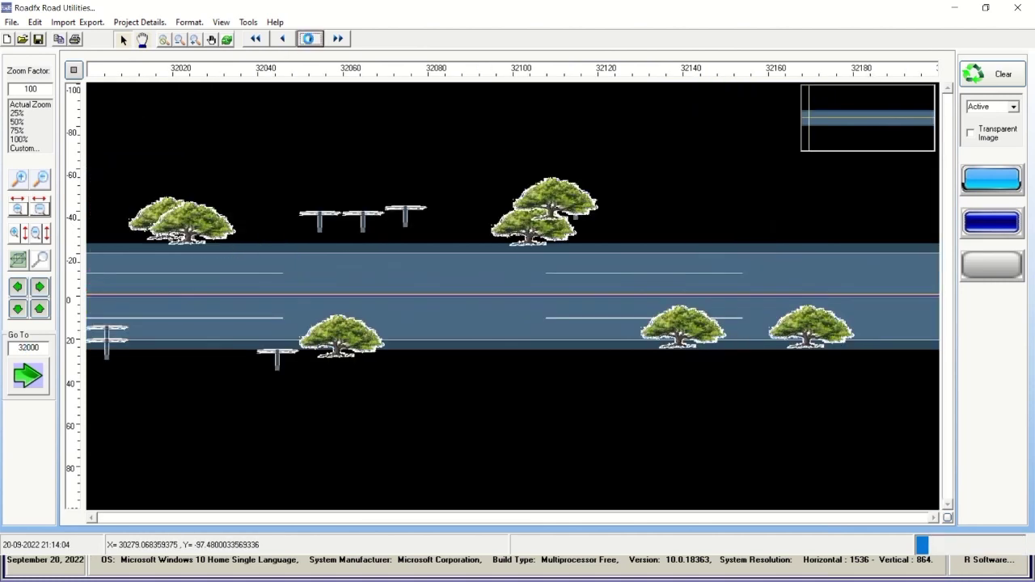
click(310, 39)
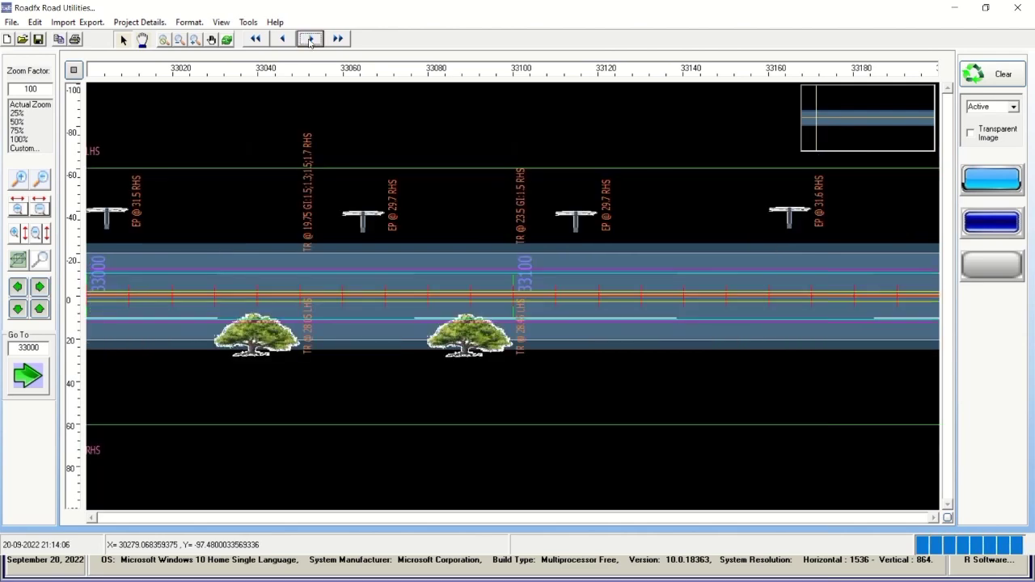
click(309, 39)
click(310, 39)
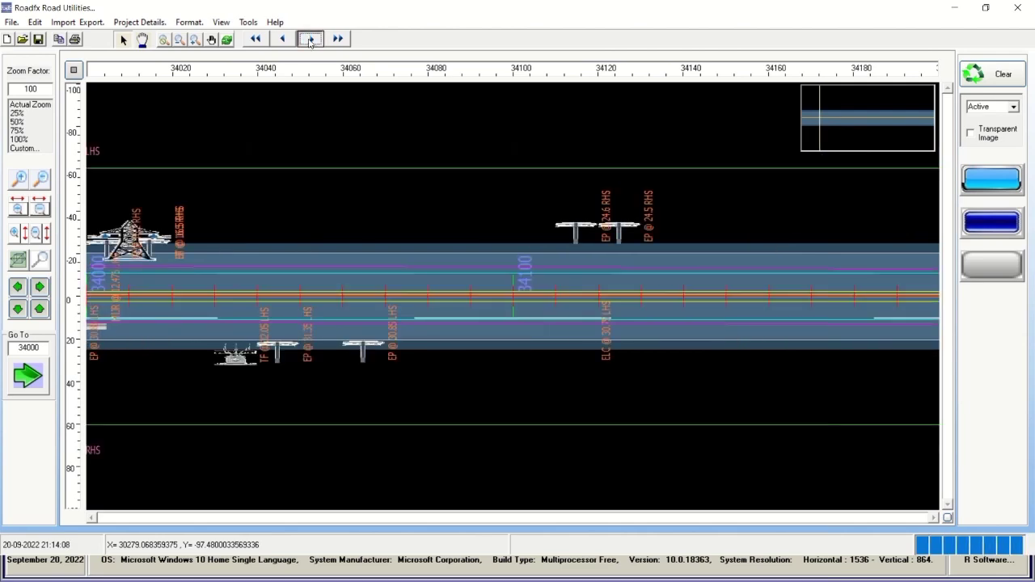
click(338, 39)
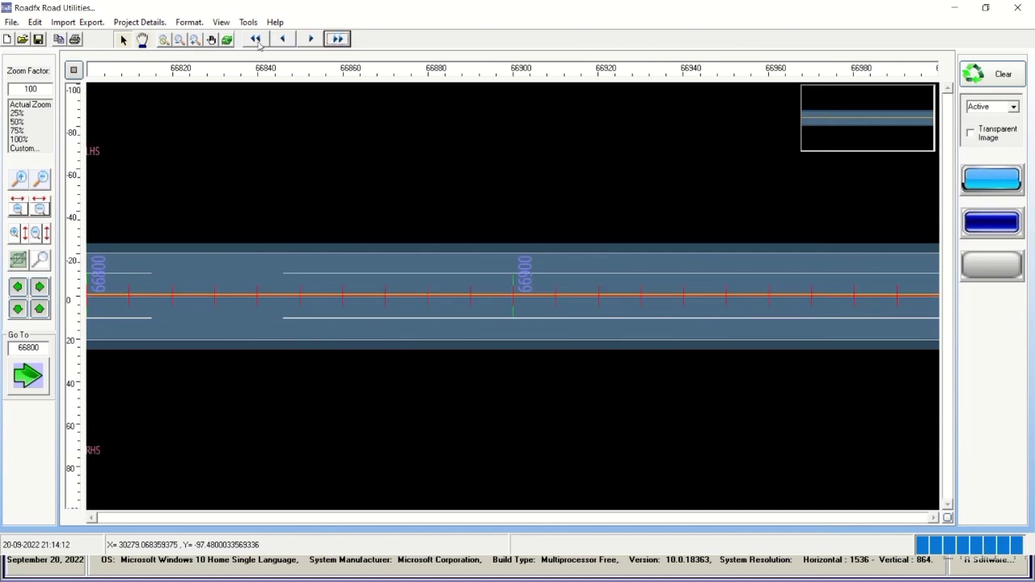
click(258, 42)
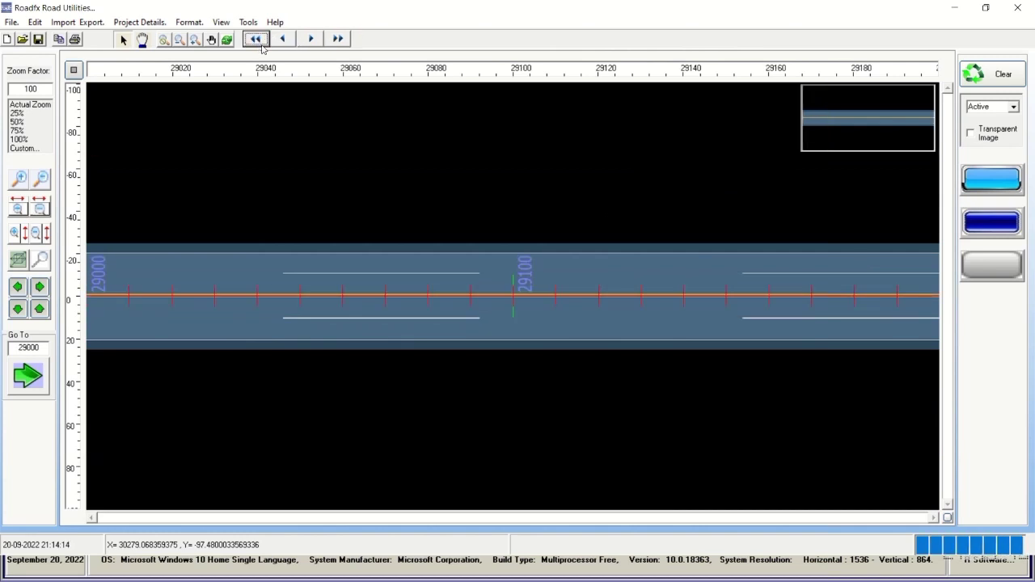
Advance from chainage 29000 through 30000, 31000 and 32000 to the 33000 stretch
click(310, 38)
click(311, 39)
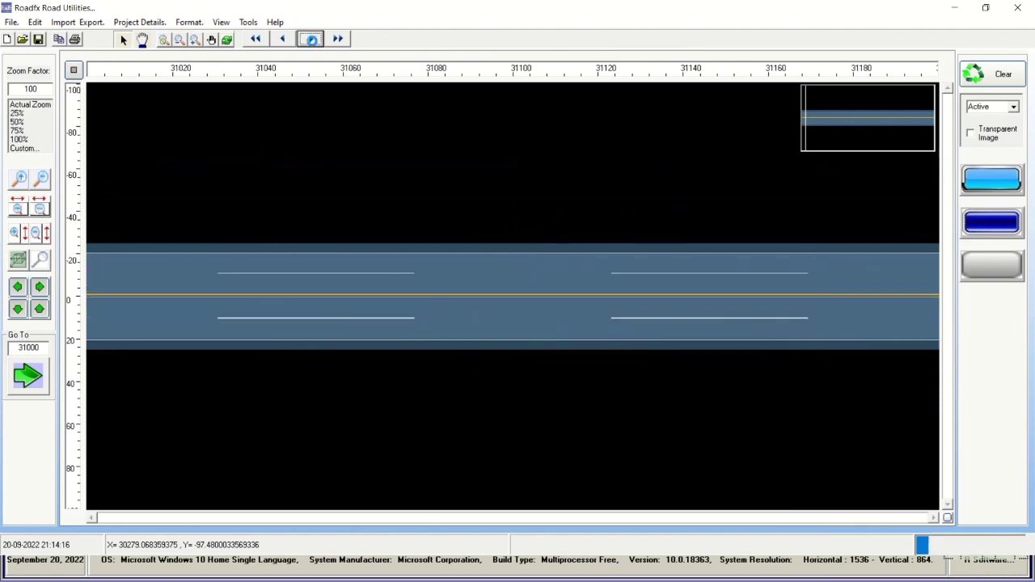
click(312, 40)
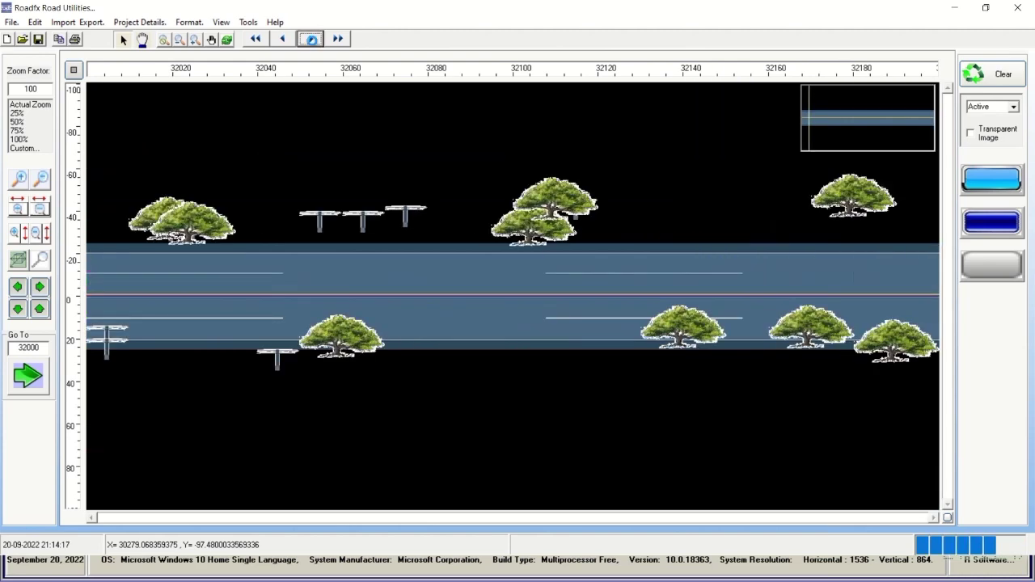
click(312, 41)
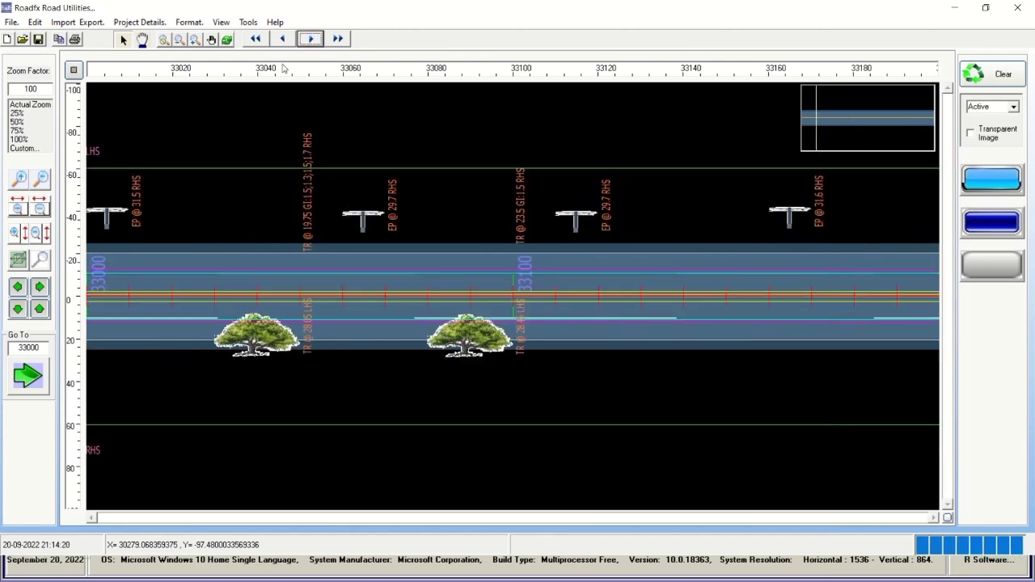
Pan along the 33000 stretch past 33300, then jump ahead to chainage 34000
click(42, 289)
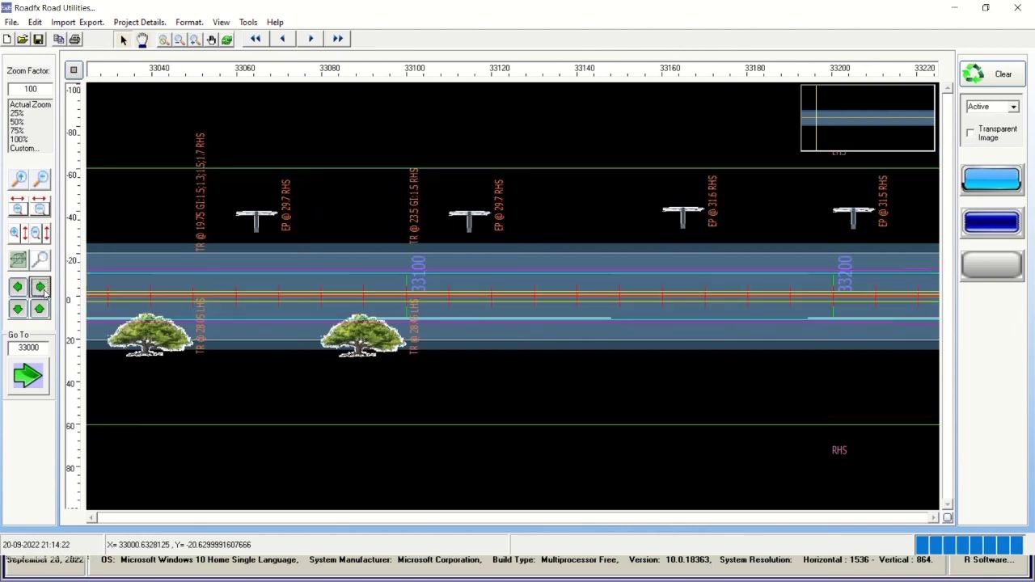
click(42, 289)
click(42, 288)
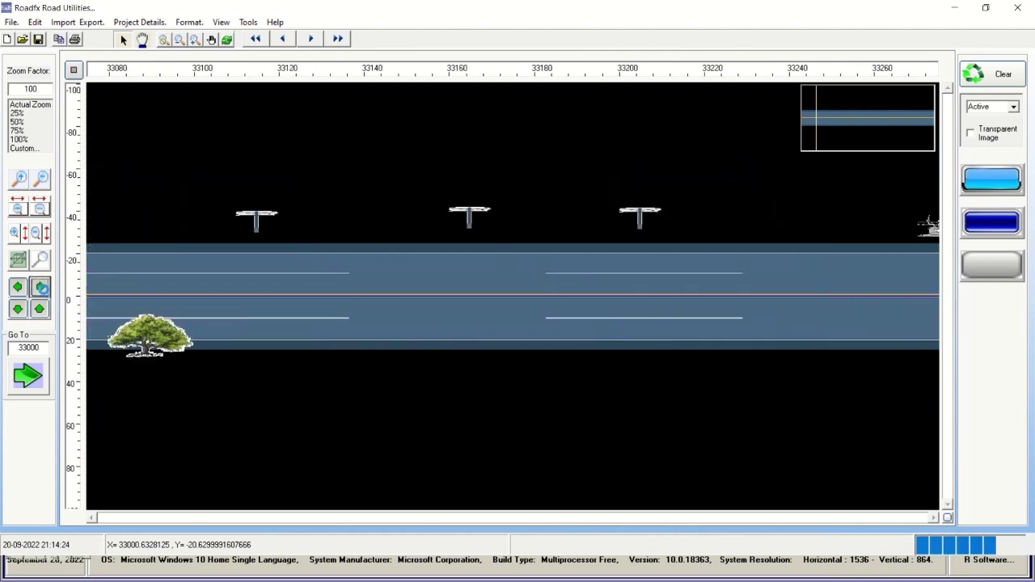
click(42, 289)
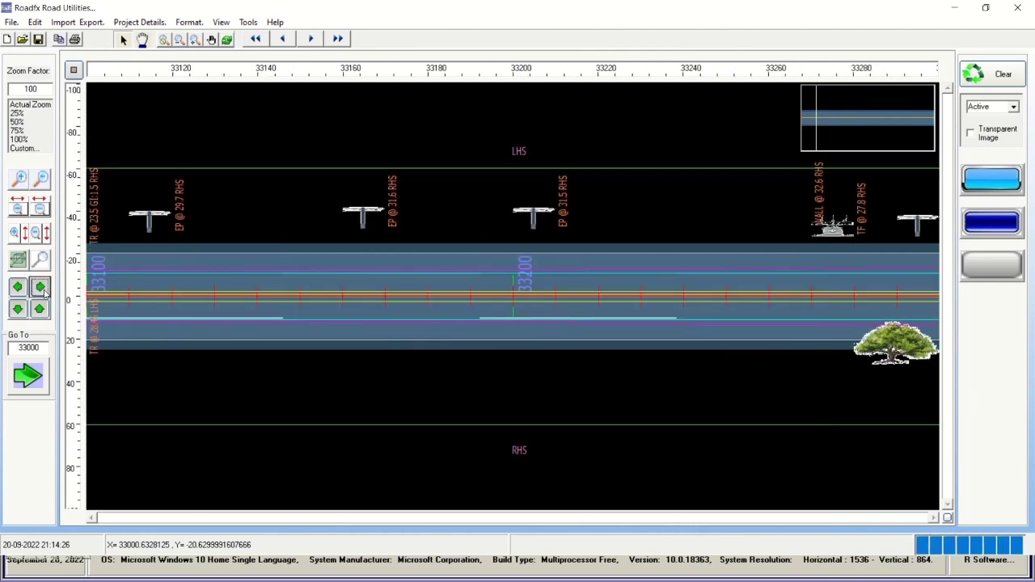
click(42, 289)
click(42, 288)
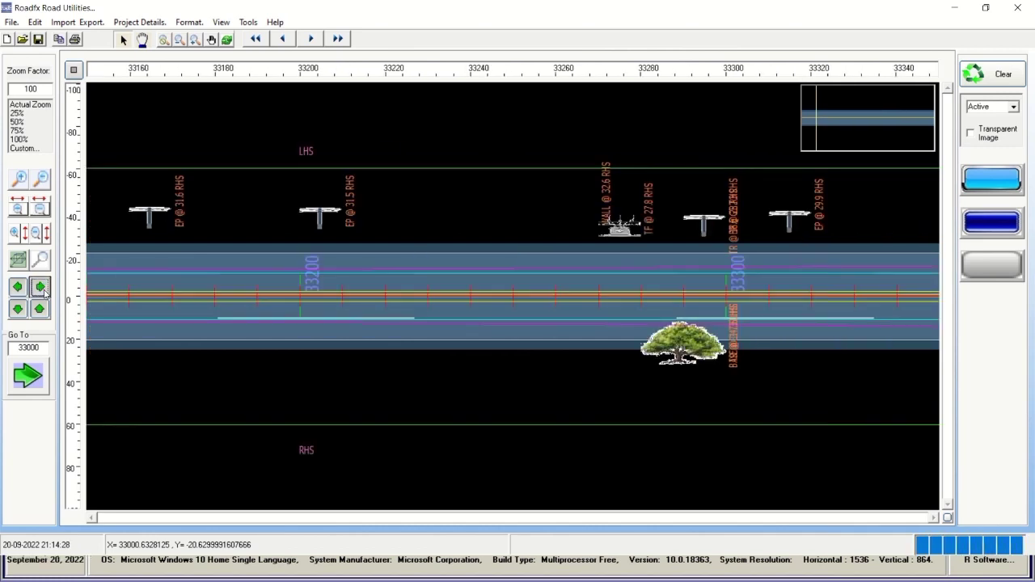
click(42, 288)
click(42, 288)
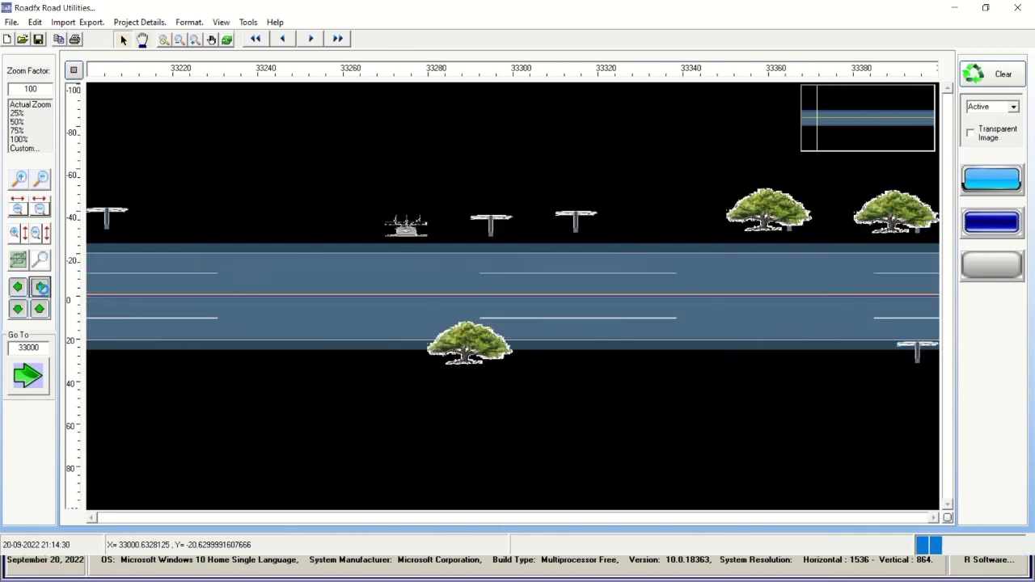
click(42, 288)
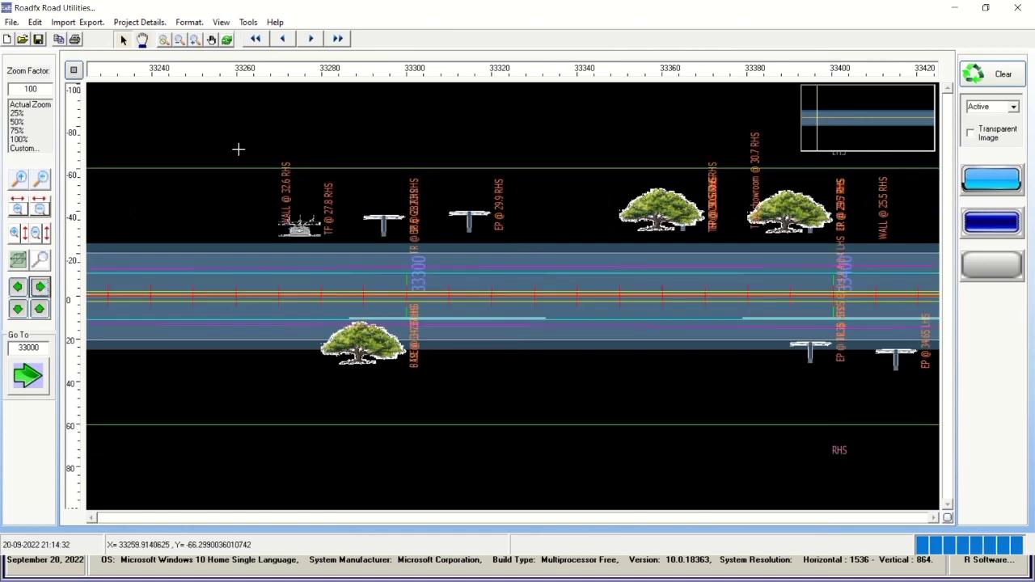
click(306, 38)
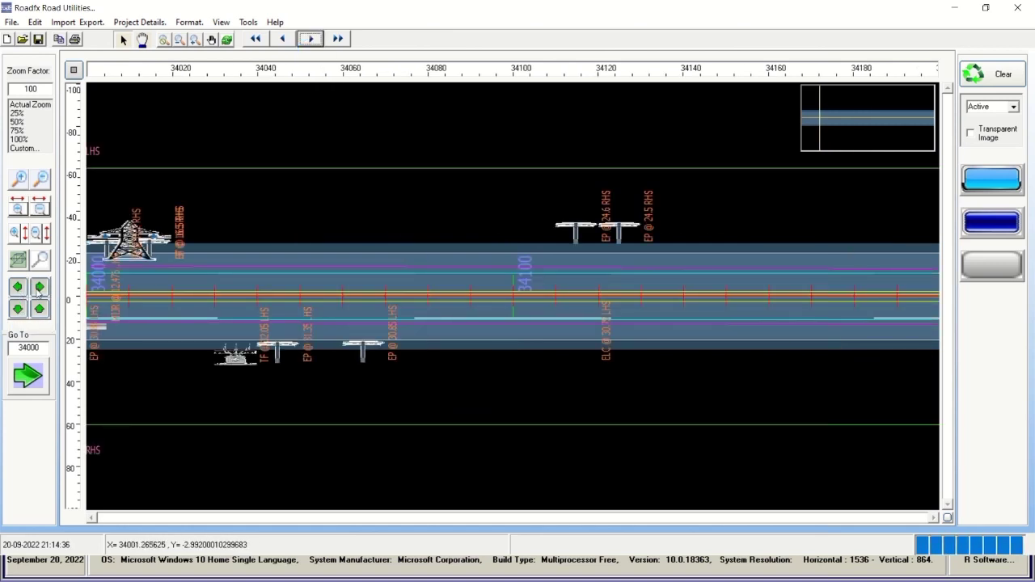
Shift the 34000 stretch view upward, recentre it on the road, then pan slightly forward
click(18, 310)
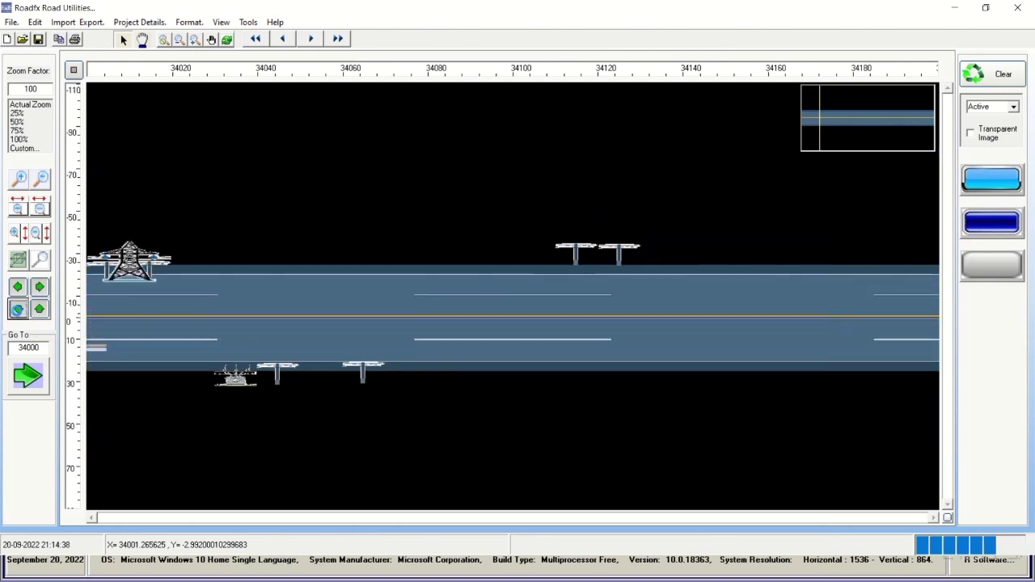
click(18, 309)
click(18, 310)
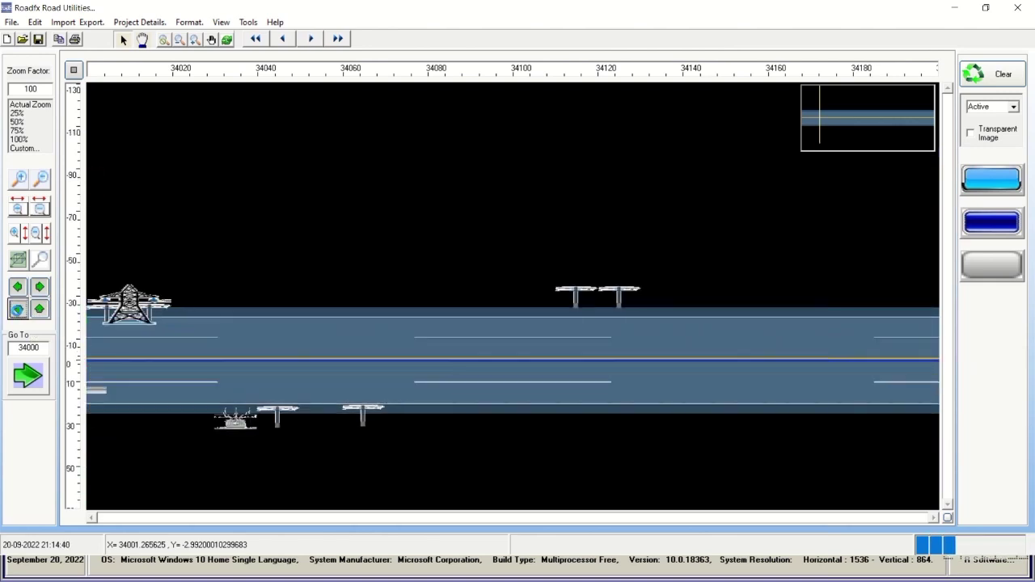
click(18, 311)
click(39, 309)
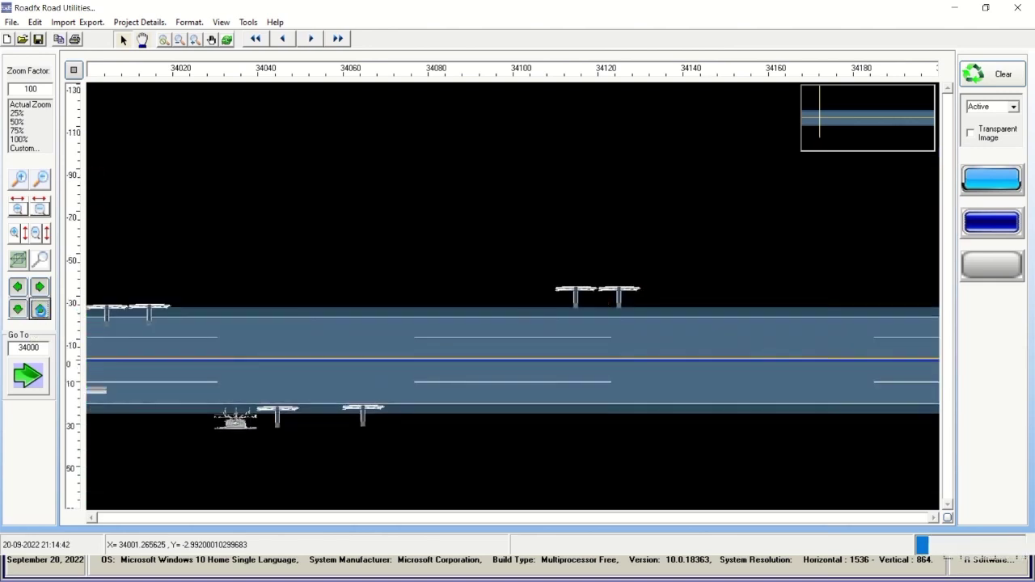
click(40, 309)
click(40, 309)
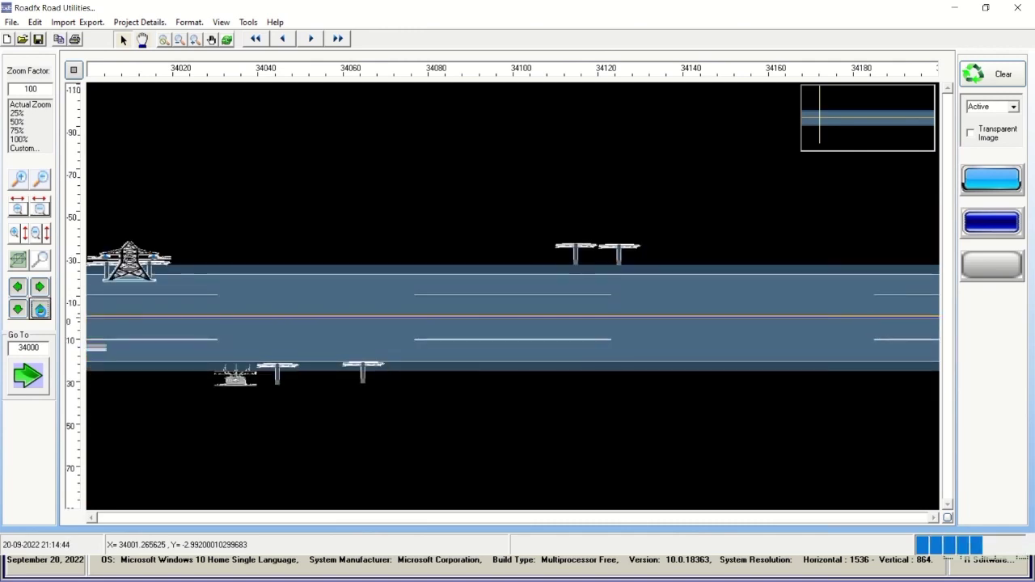
click(39, 309)
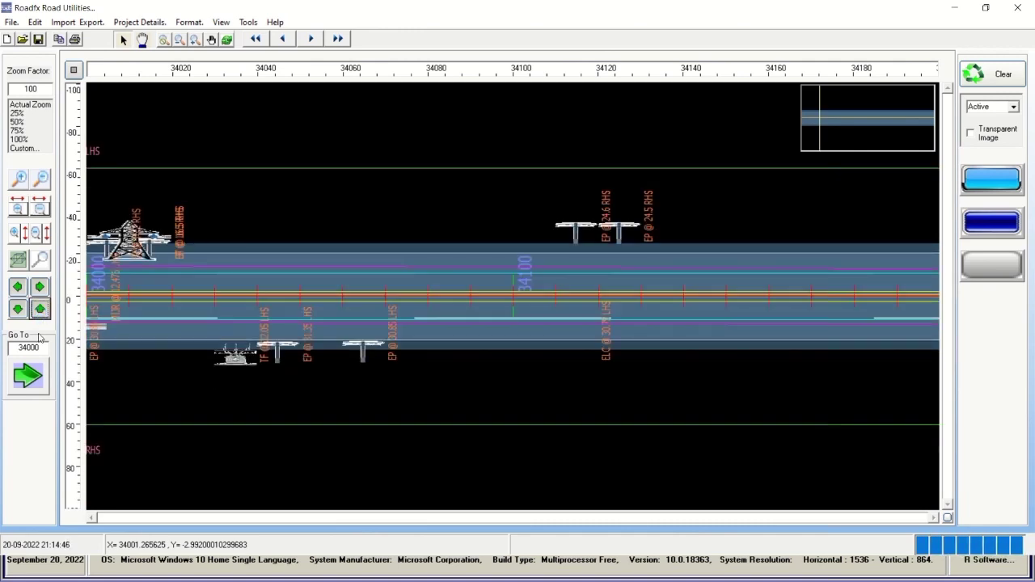
click(39, 289)
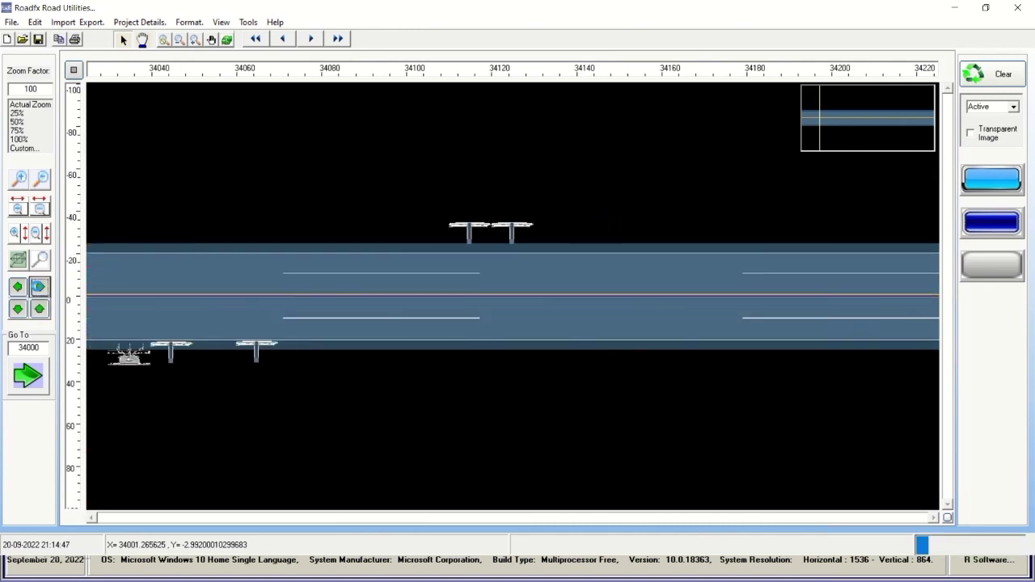
Jump via the overview map through chainages 36170, 39080, 43730, 50908 and 57887 to about 61959
click(827, 126)
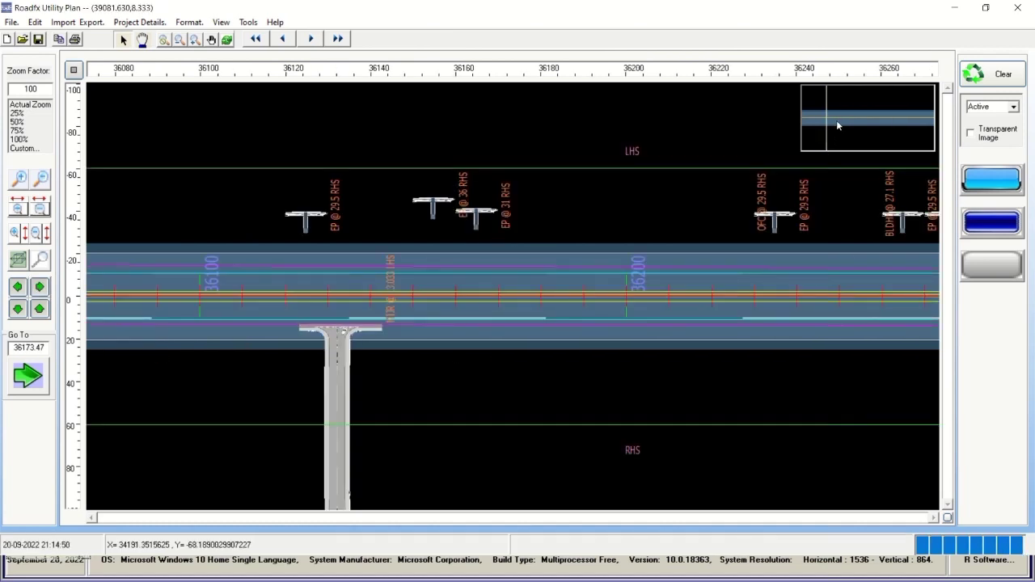
click(837, 126)
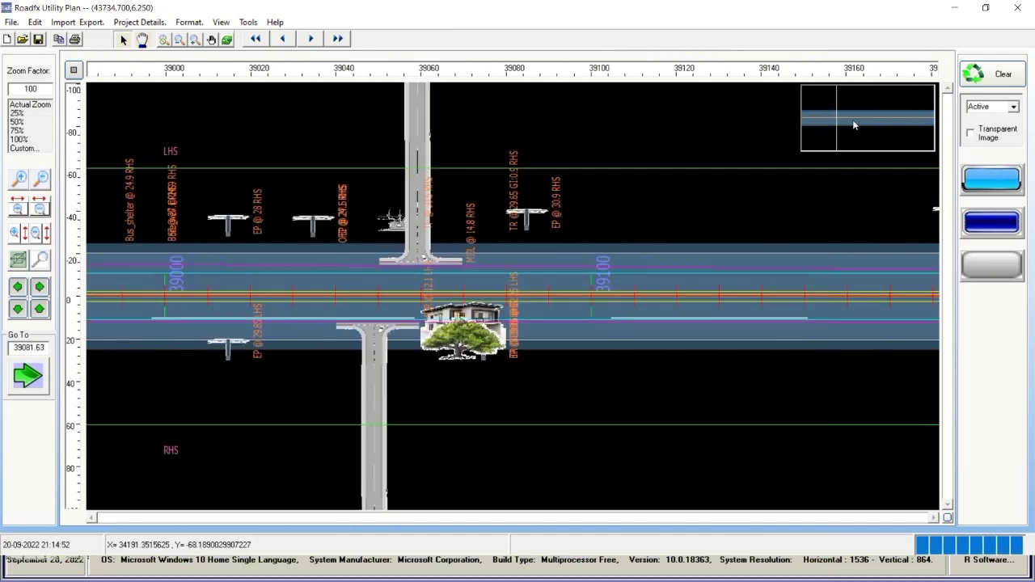
click(853, 125)
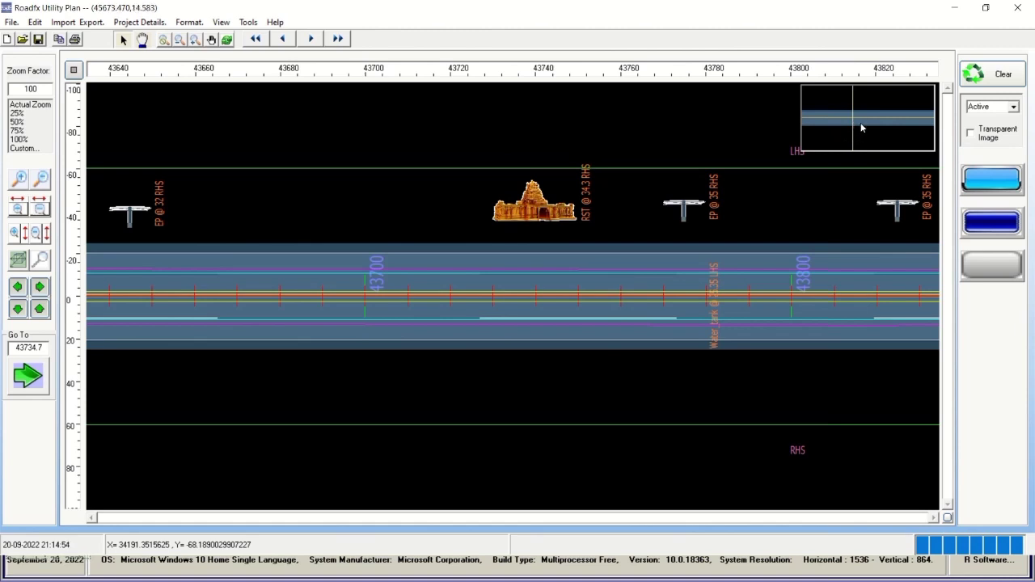
click(861, 125)
click(871, 125)
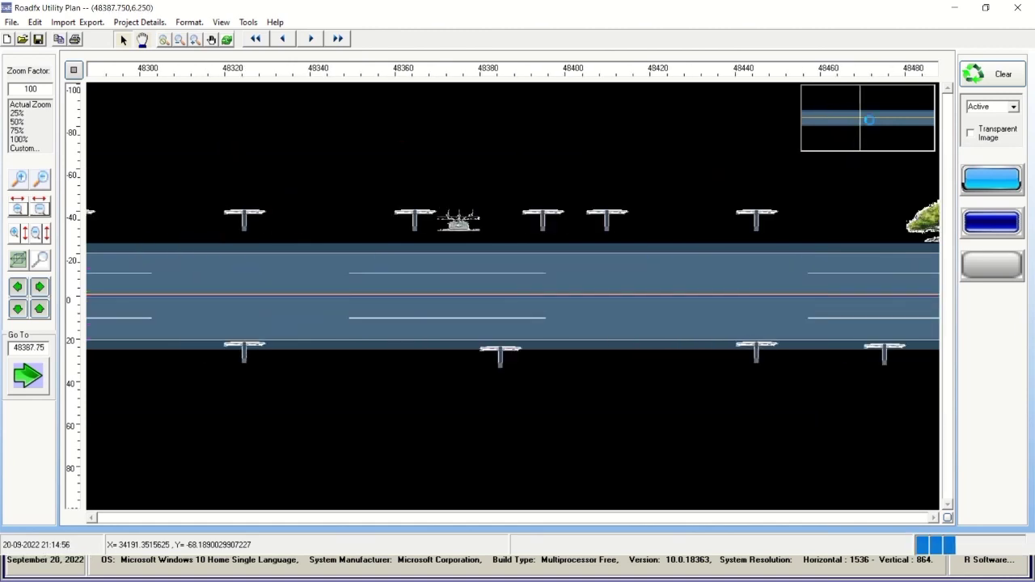
click(874, 126)
click(876, 127)
click(880, 127)
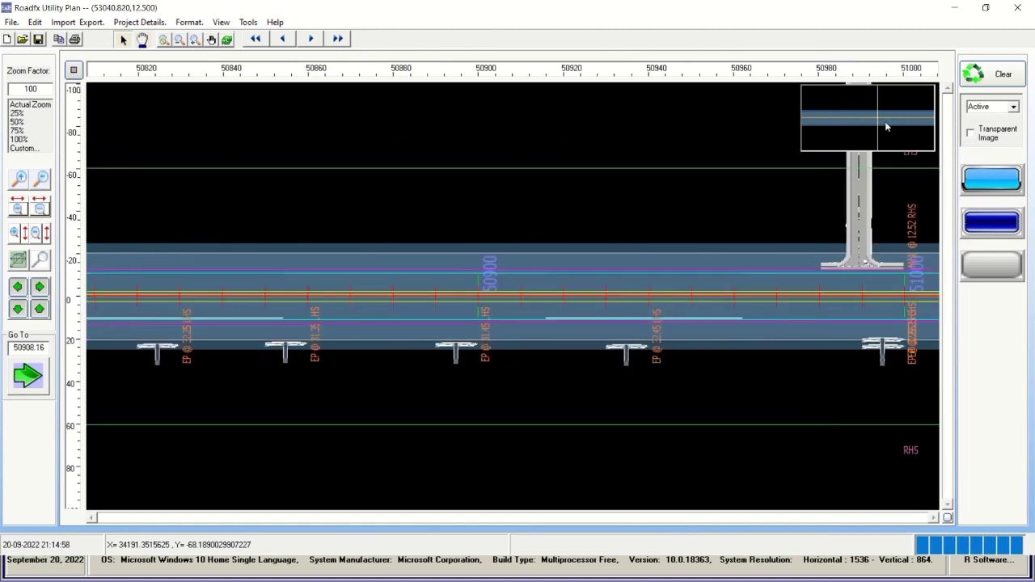
click(885, 123)
click(901, 123)
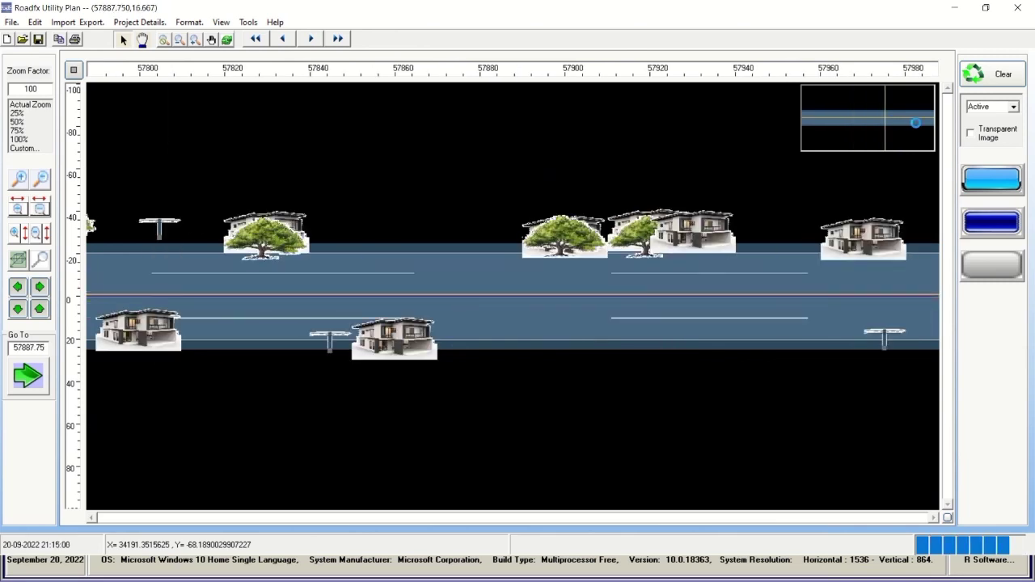
click(916, 125)
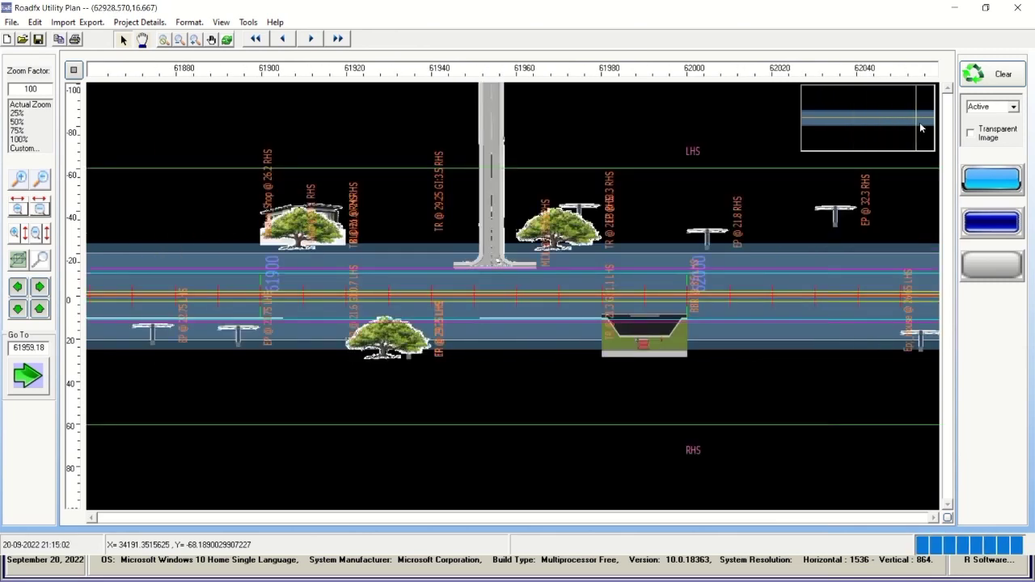
click(247, 23)
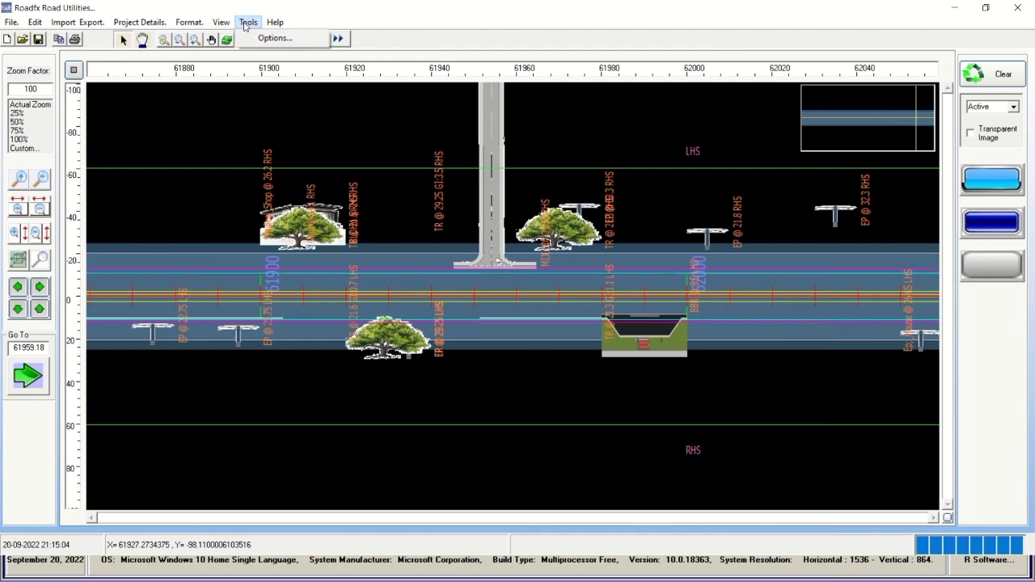
Open Tools > Options and close it unchanged, then pan the plan to chainages 61900–62080
click(271, 38)
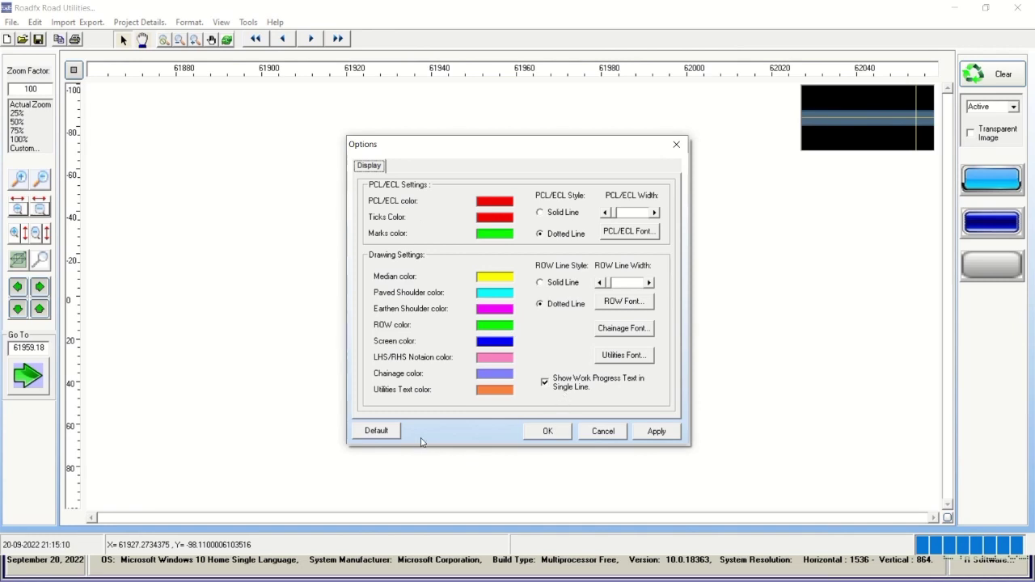
click(539, 437)
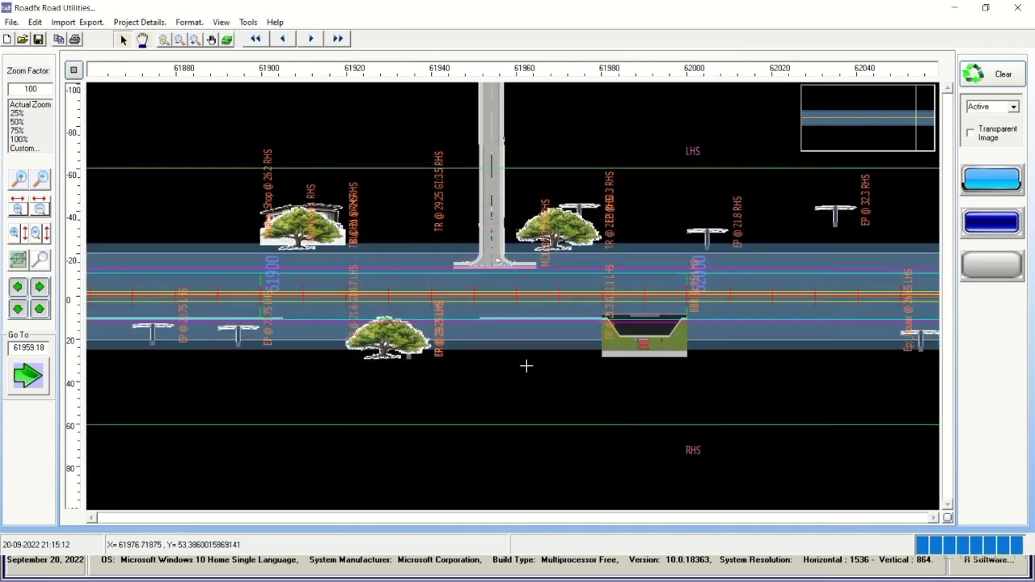
click(40, 287)
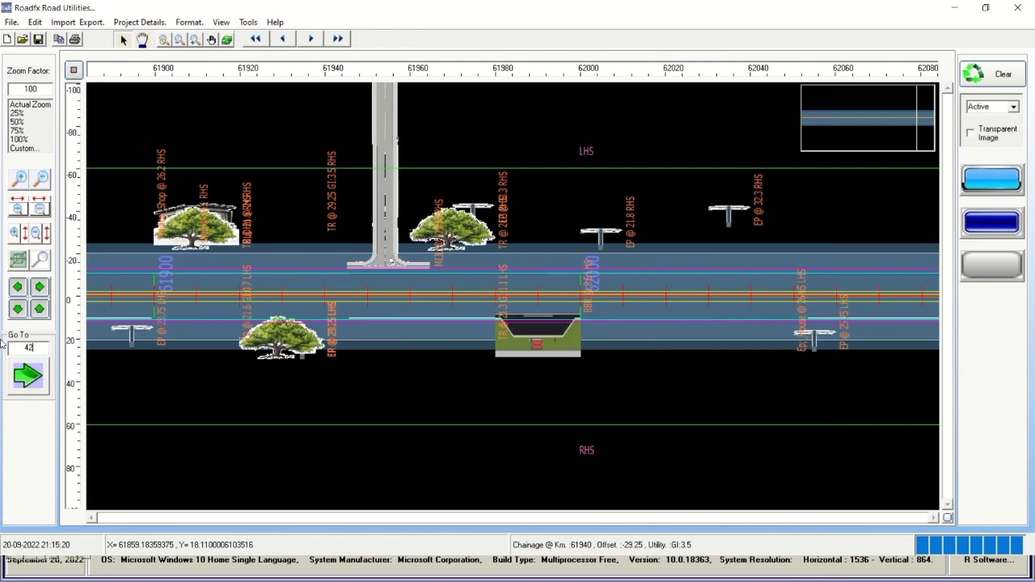
Jump the plan to chainage 42000 and bring up the Project Details menu
click(28, 377)
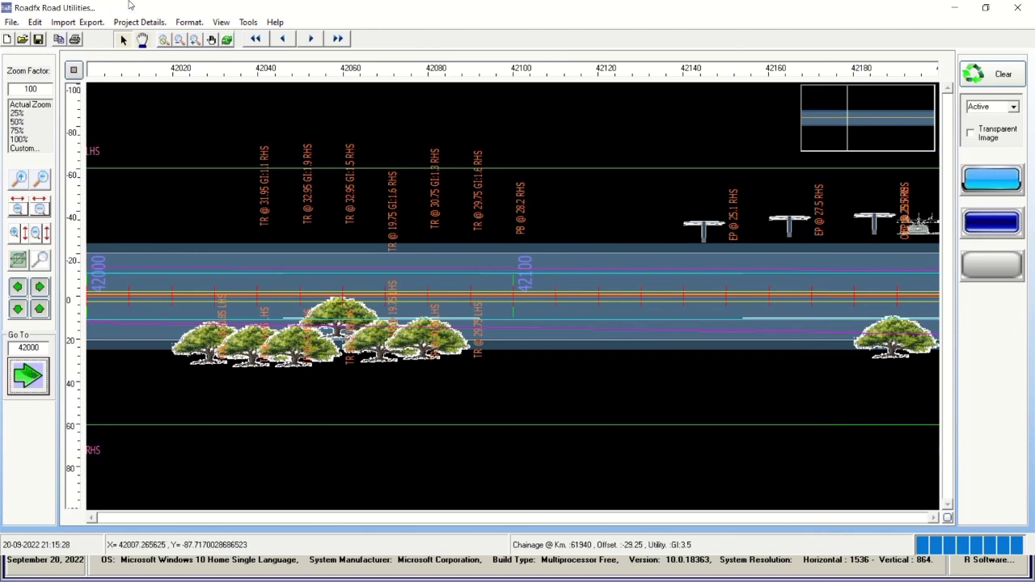
click(132, 22)
Open the project chainage details and apply the current display colour and line settings
click(133, 37)
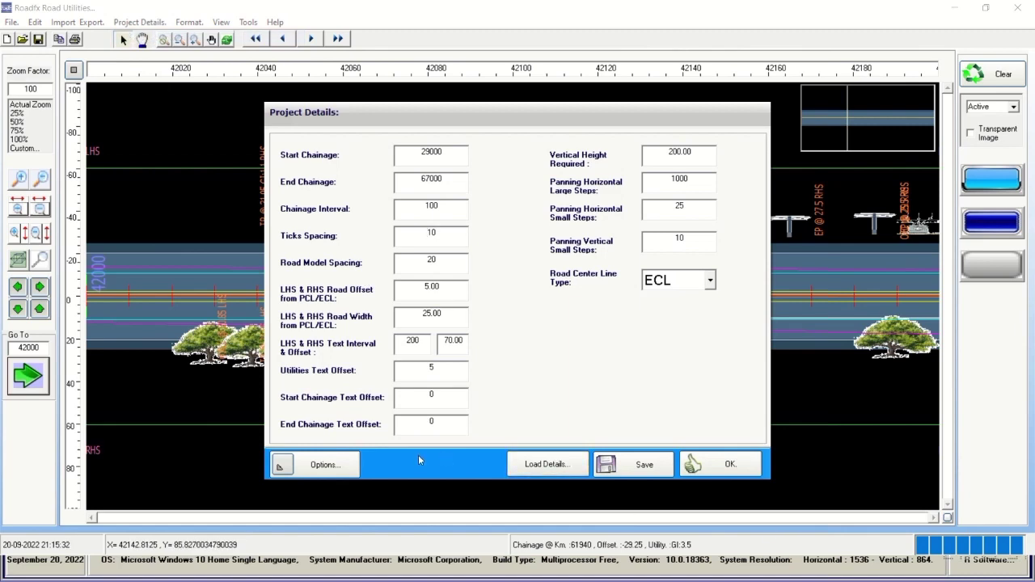
click(304, 465)
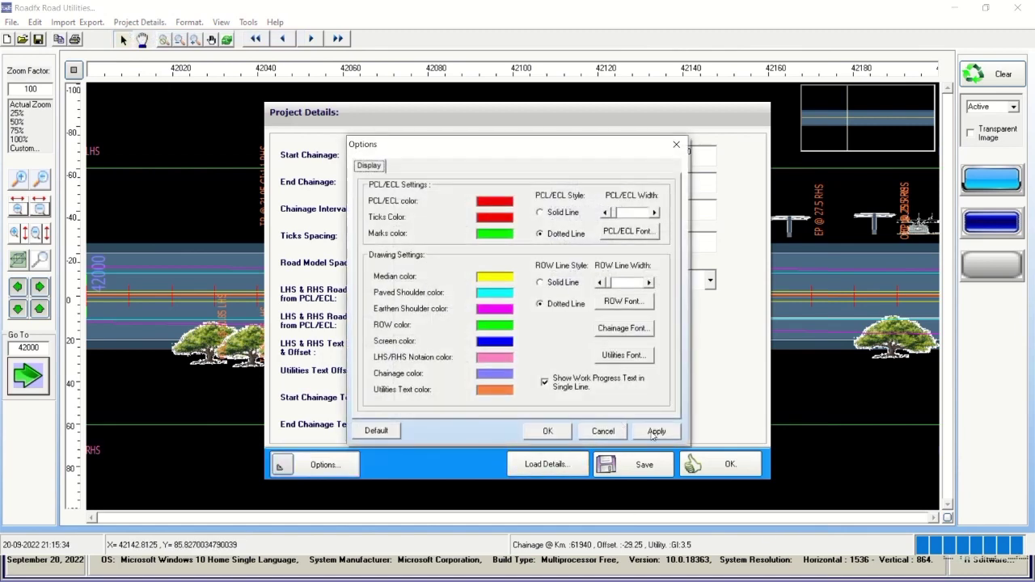
click(652, 433)
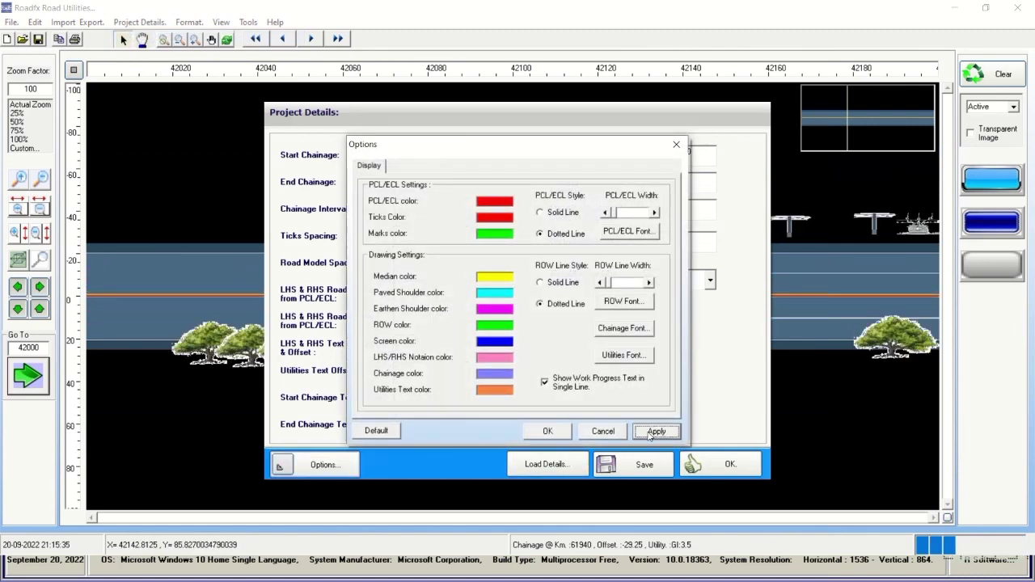
click(565, 435)
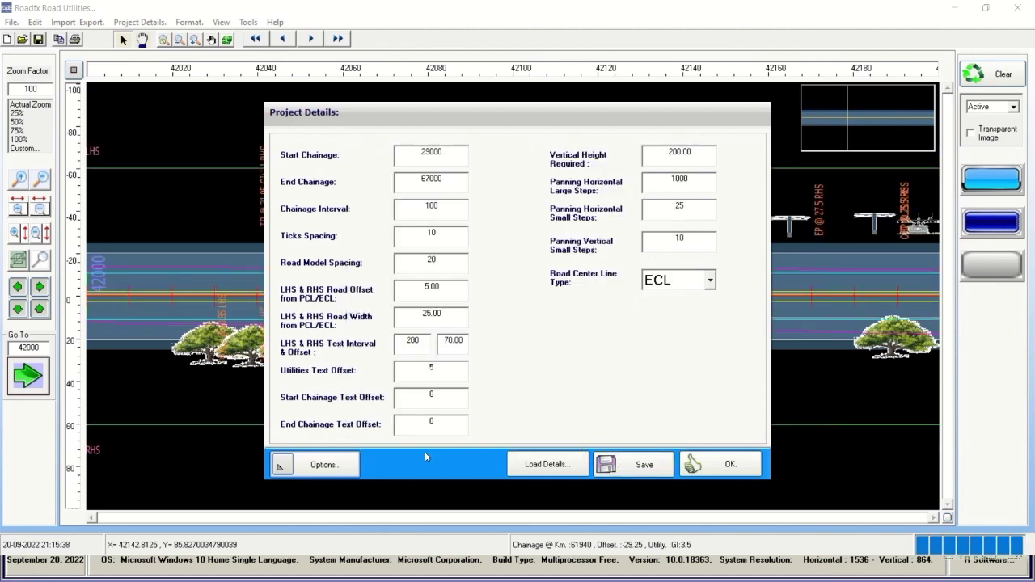
Abandon loading project details from a data file and acknowledge the run-time error 75
click(562, 465)
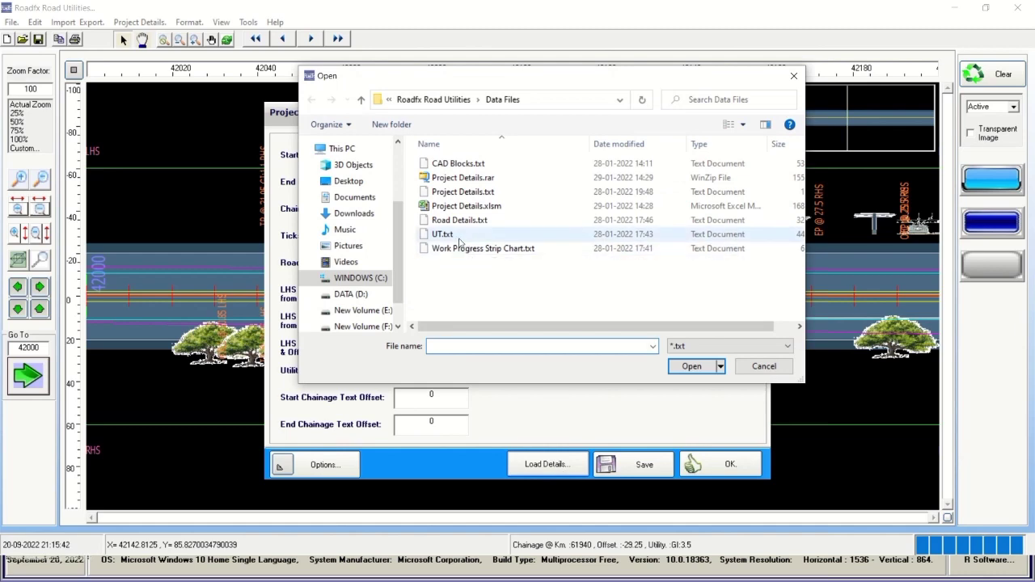
click(793, 78)
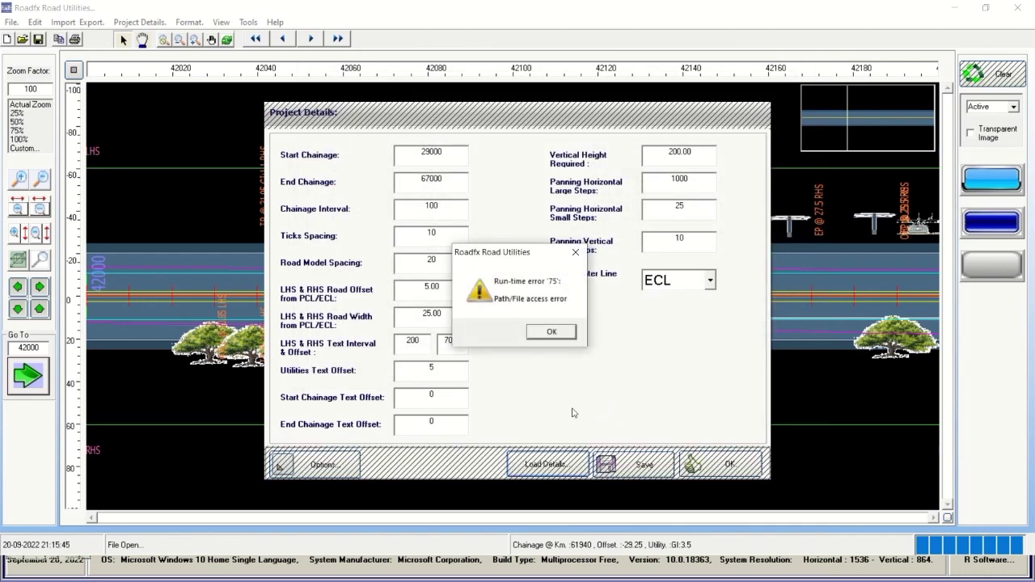
click(558, 335)
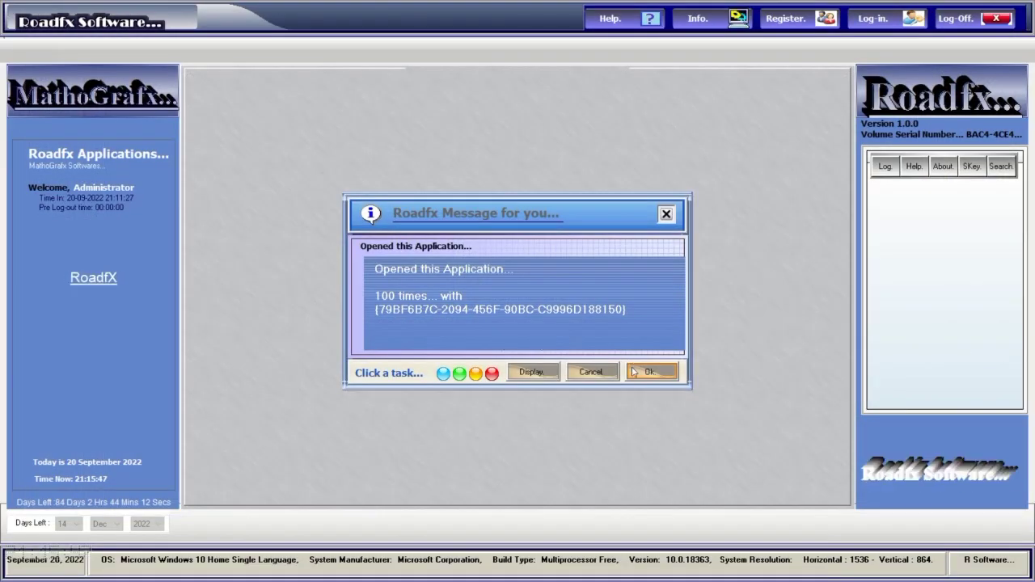
Dismiss the launcher usage message and relaunch Road Utilities, showing chainage 29000–29180
click(637, 373)
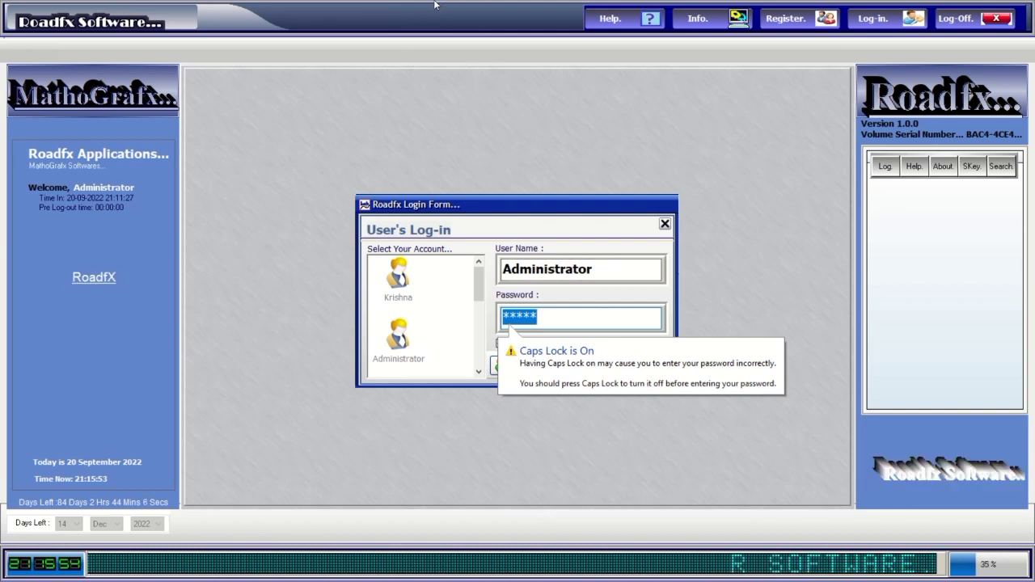
mouse_move(459, 7)
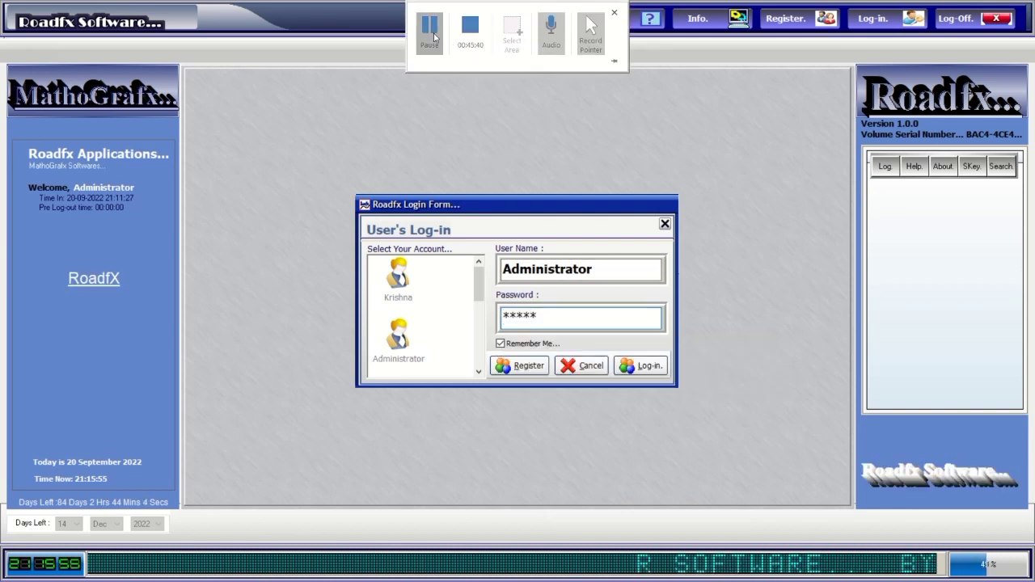
click(429, 24)
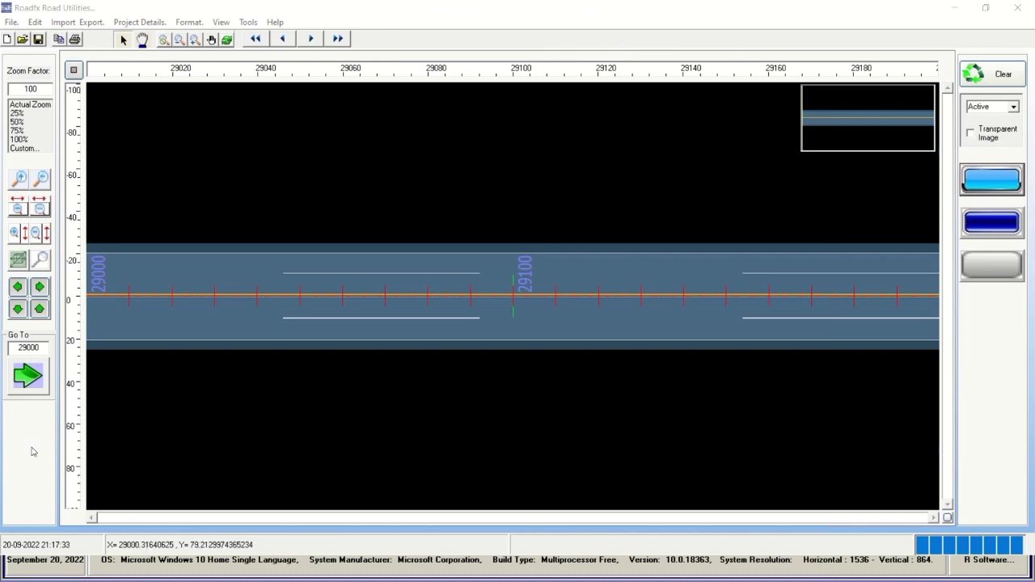
Go to chainage 30000 in the Go To box, then to 45000
double_click(29, 348)
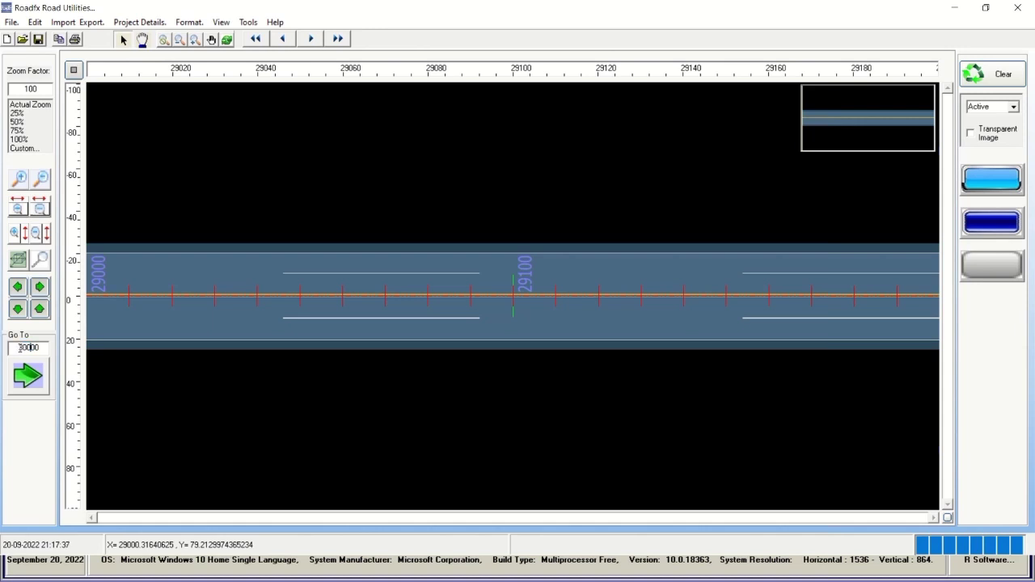
text(30000)
click(28, 375)
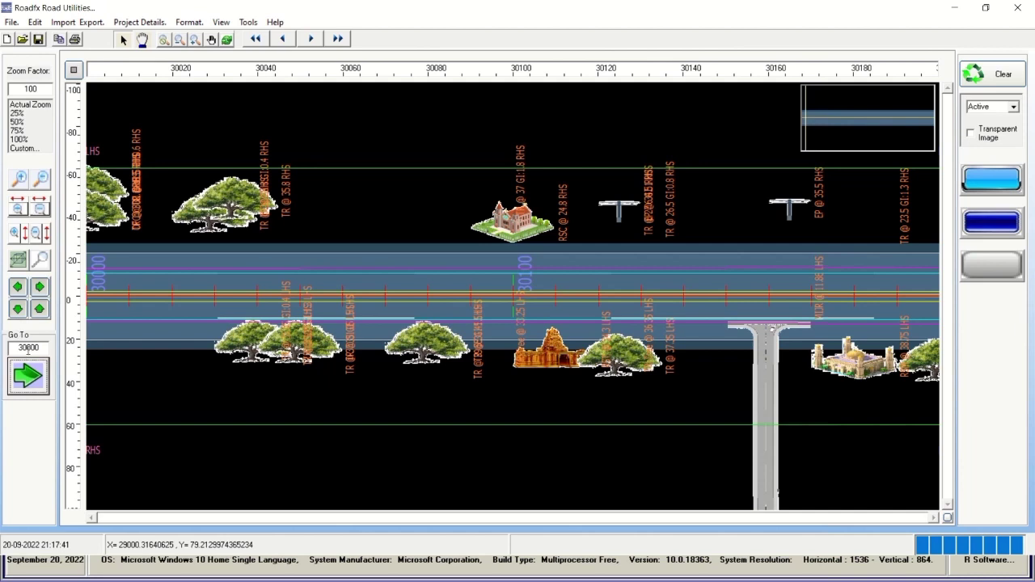
drag(29, 350, 13, 349)
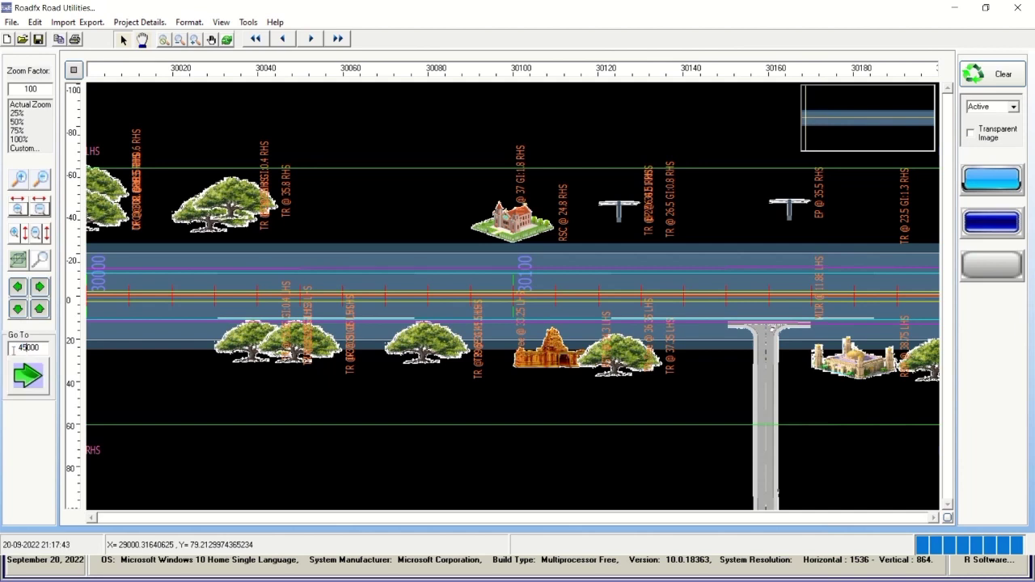
click(27, 375)
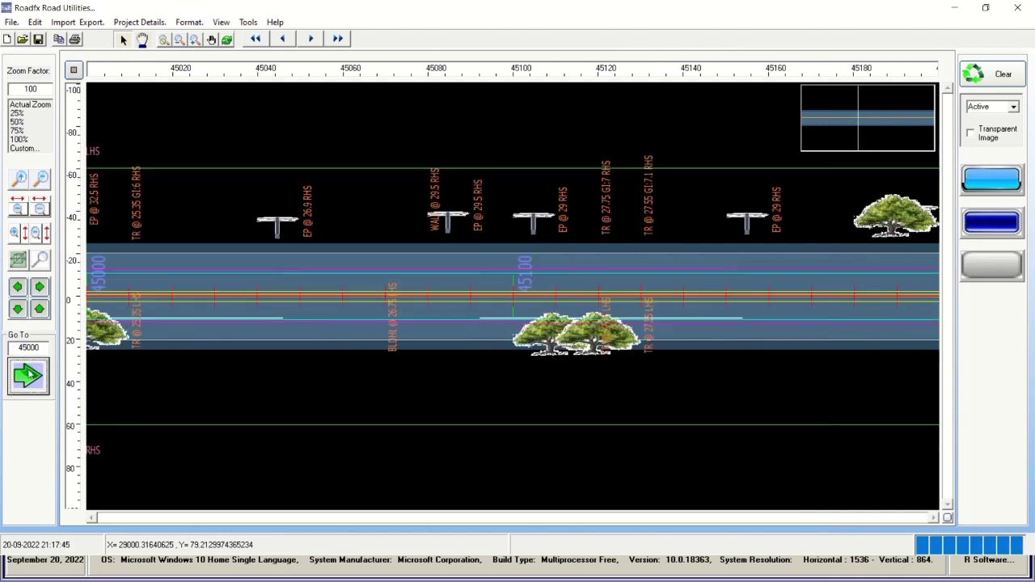
Pan forward twice at 45000, then go to chainages 46000 and 47000
click(39, 287)
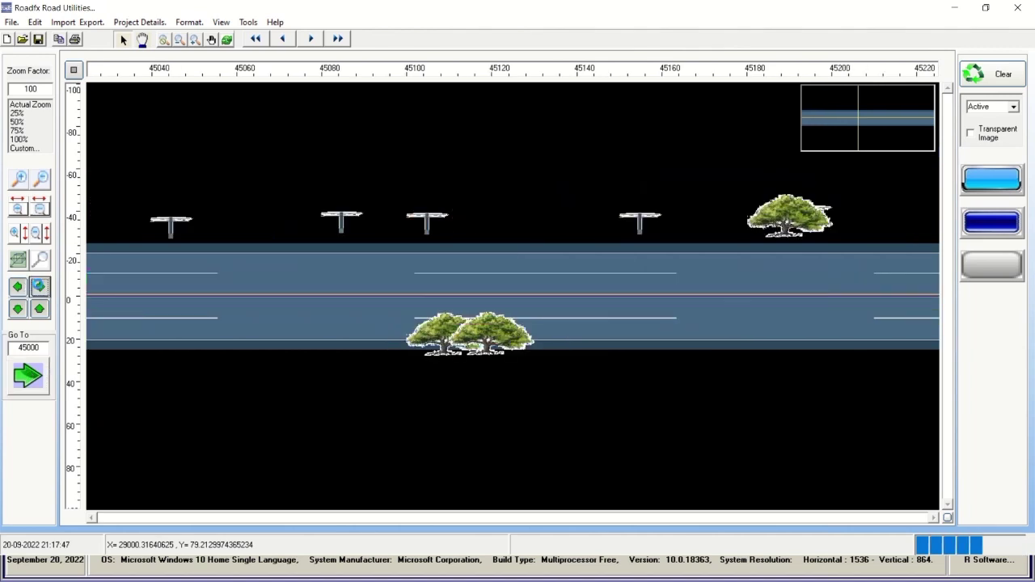
click(38, 287)
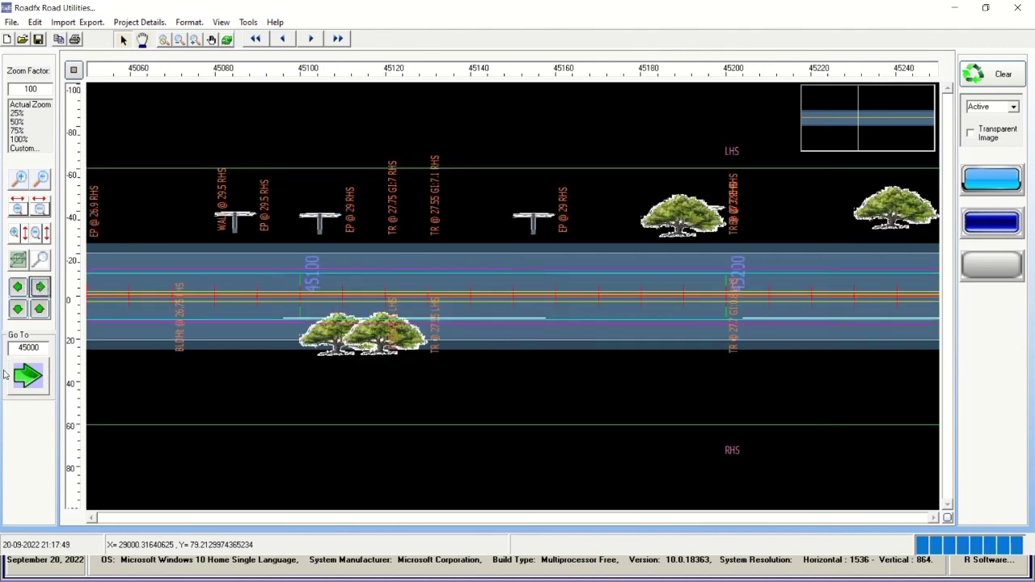
click(24, 347)
click(27, 375)
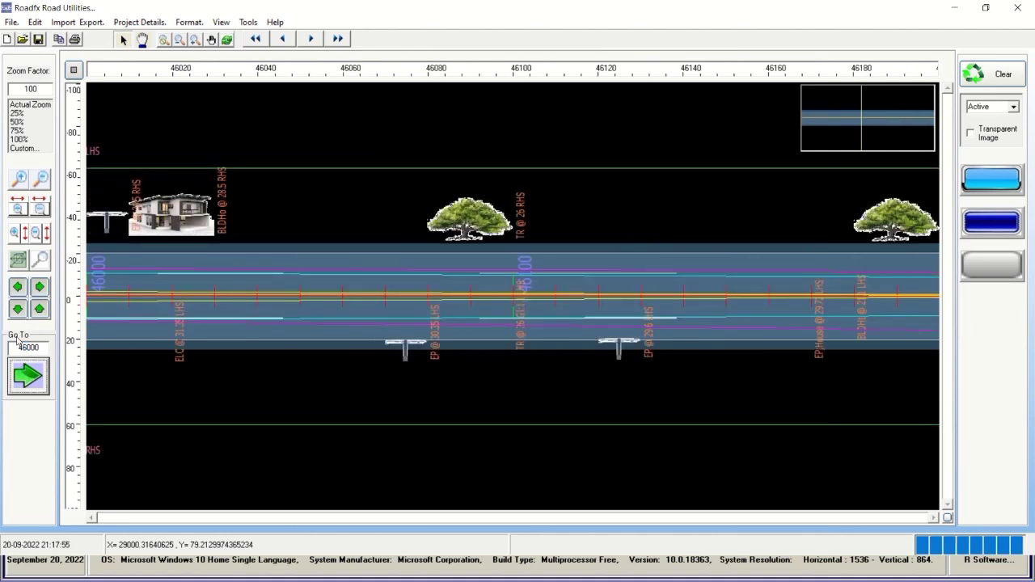
click(28, 346)
key(BackSpace)
text(8)
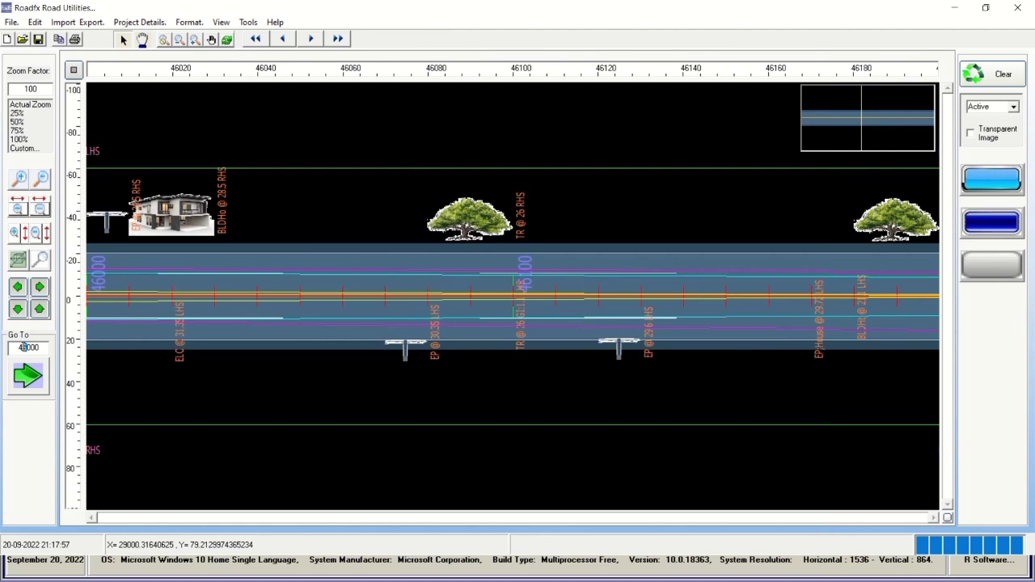
click(24, 378)
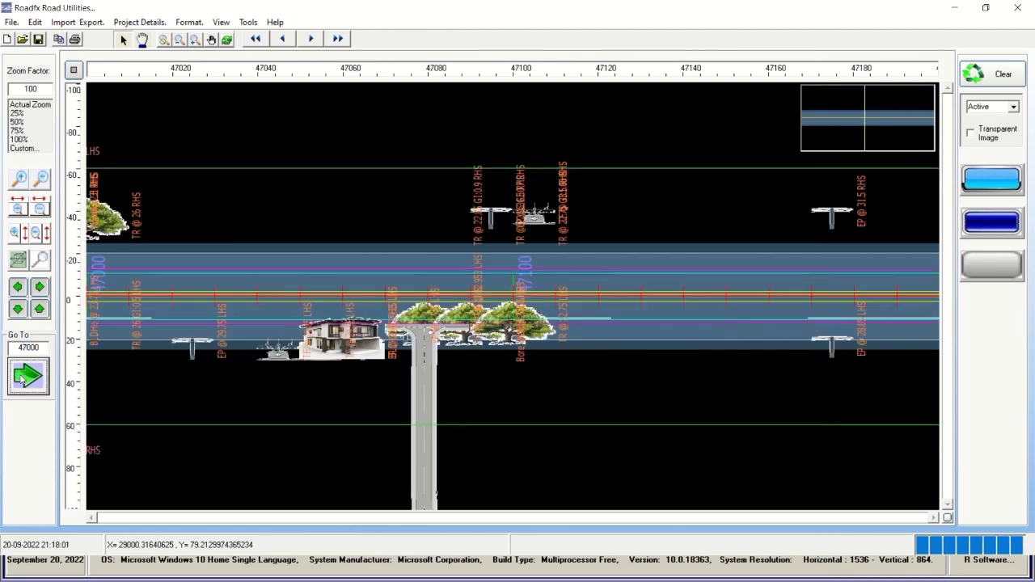
Jump along the overview map from chainage 48000 through about 50714 and 52459 to 57500
click(866, 121)
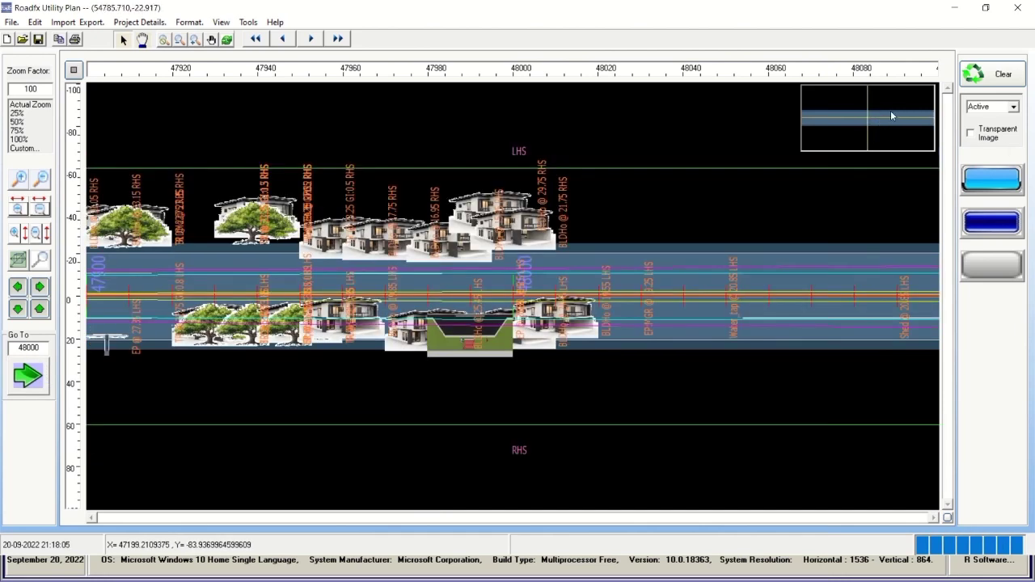
click(878, 122)
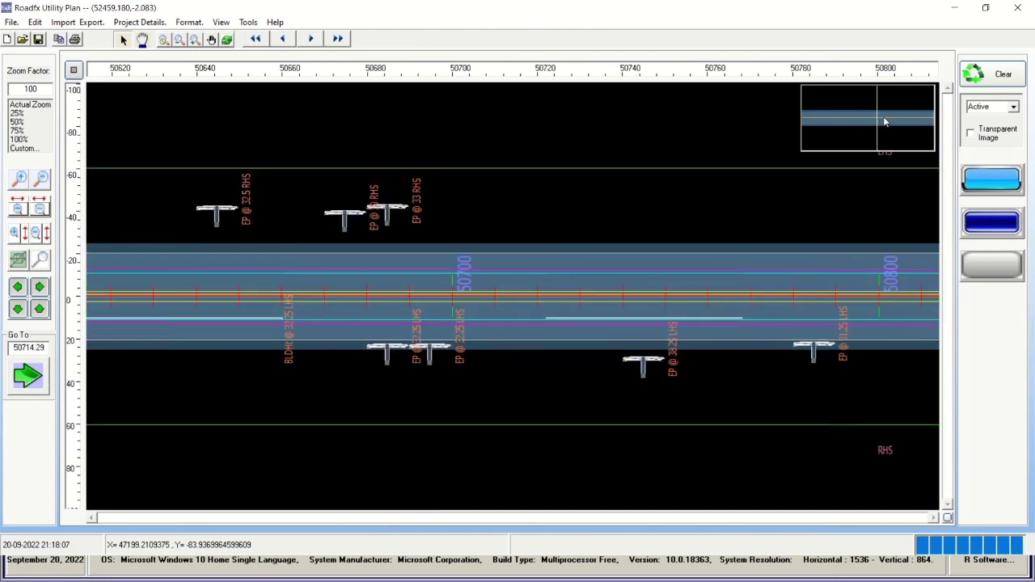
click(890, 122)
click(895, 123)
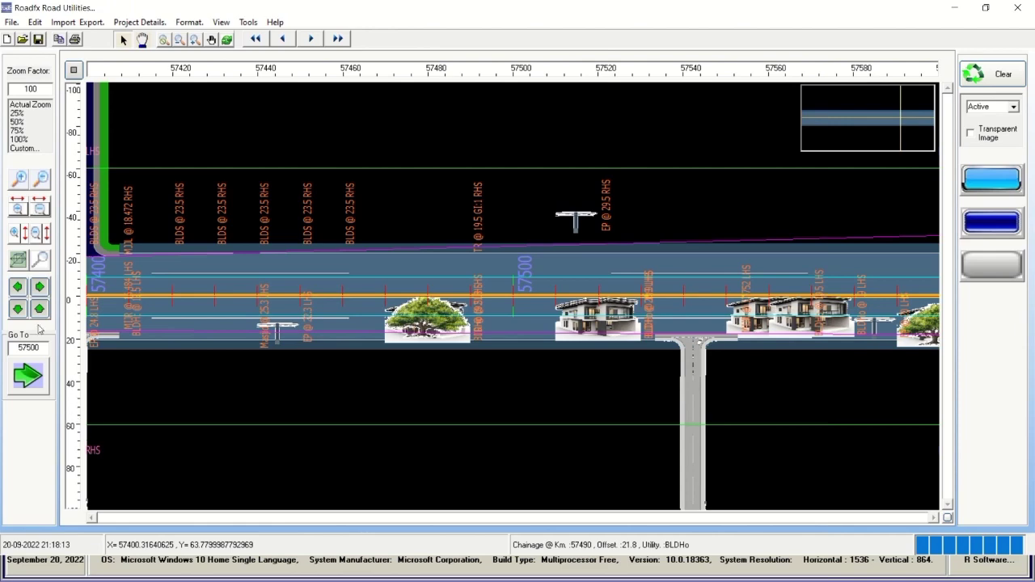
Pan around 57500, then jump ahead via 58469, 59439 and 61571 to about 63704
click(17, 287)
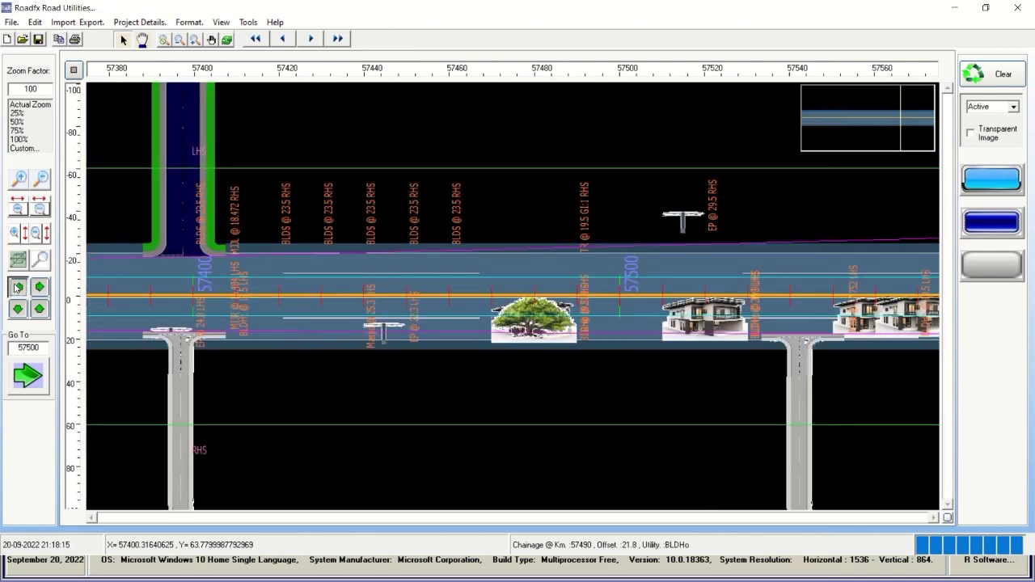
click(17, 287)
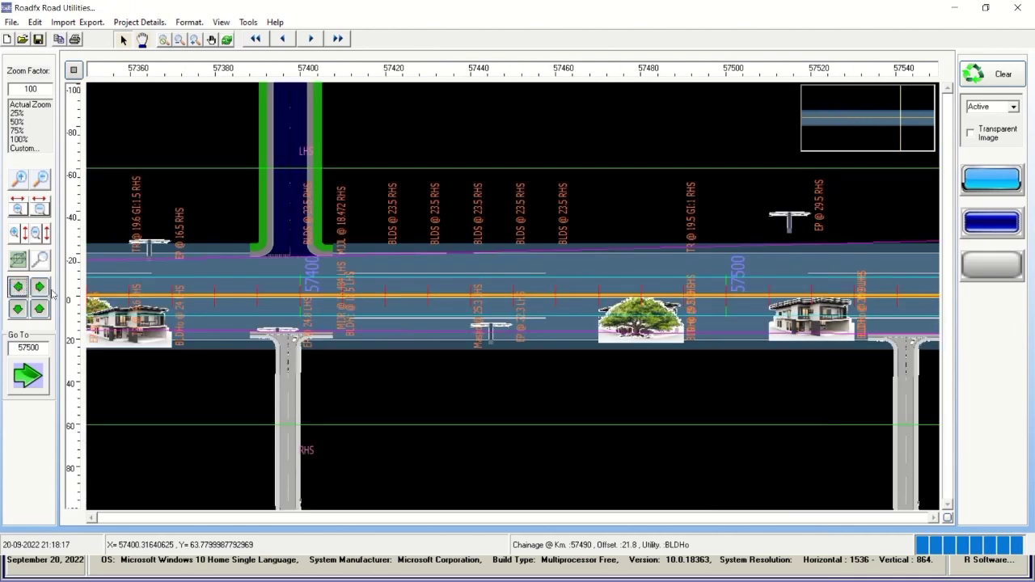
click(39, 287)
click(40, 287)
click(39, 287)
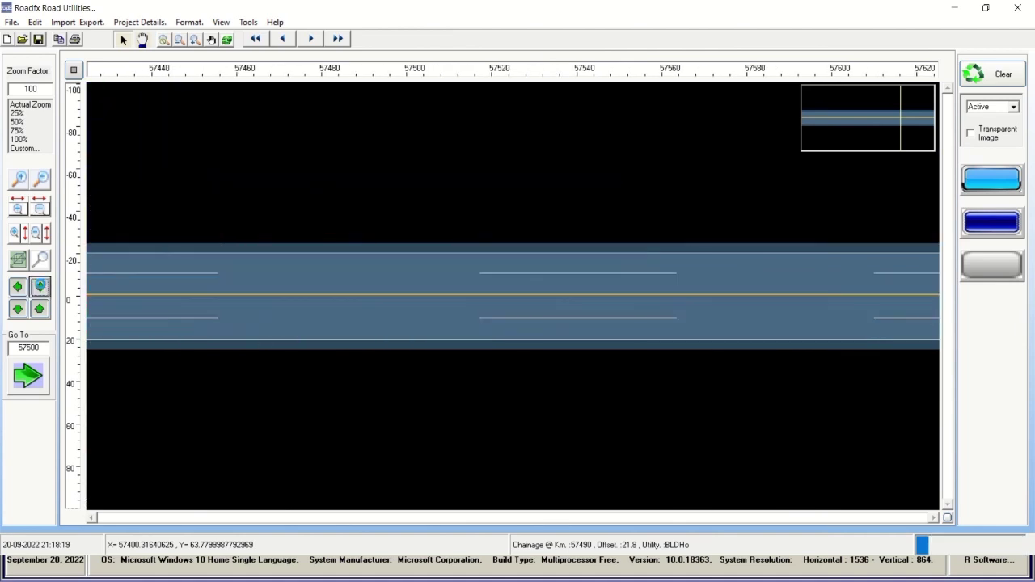
click(906, 122)
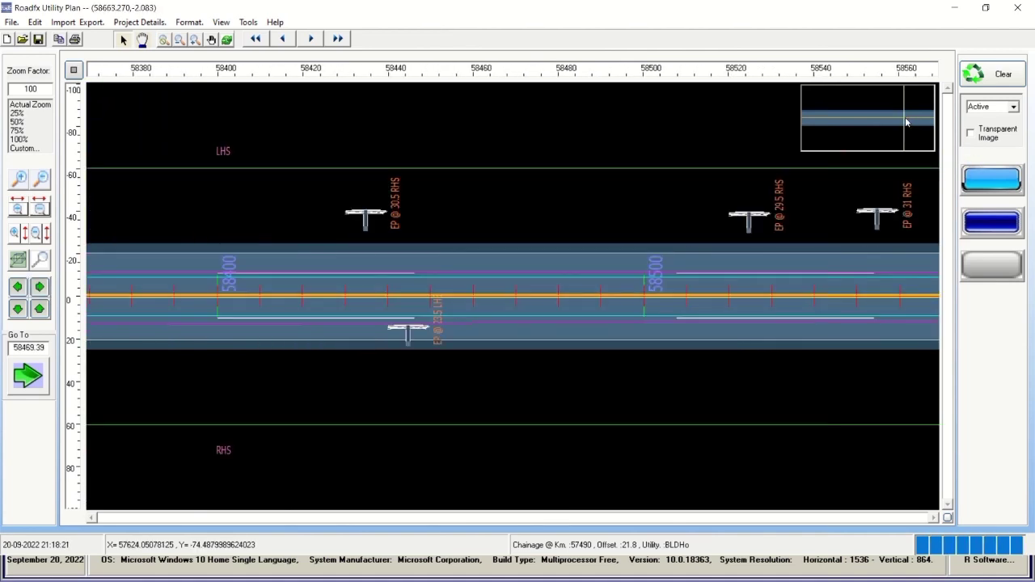
click(916, 123)
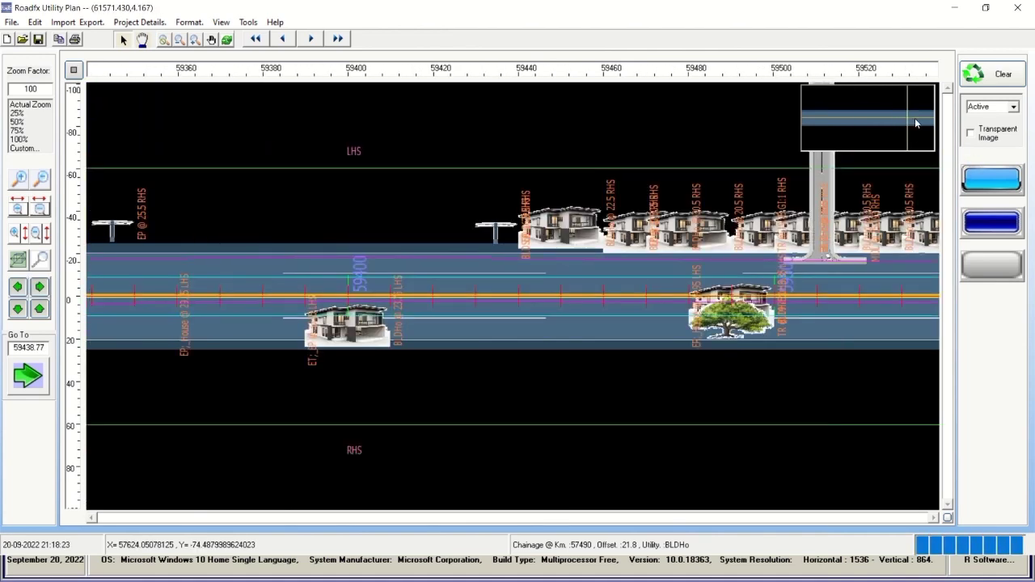
click(916, 123)
click(924, 123)
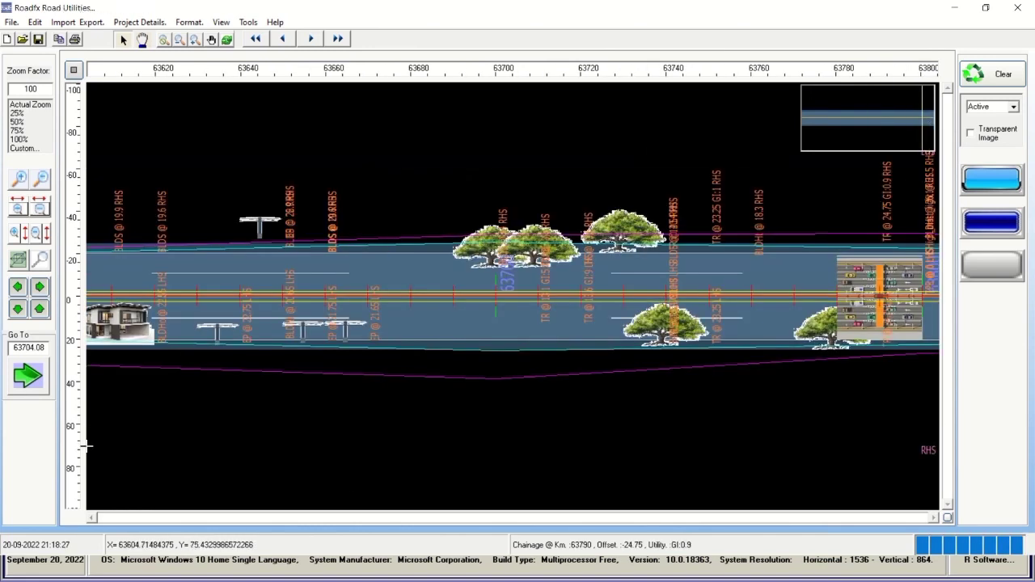
Pan the plan forward along the road until just past the side road junction
click(40, 286)
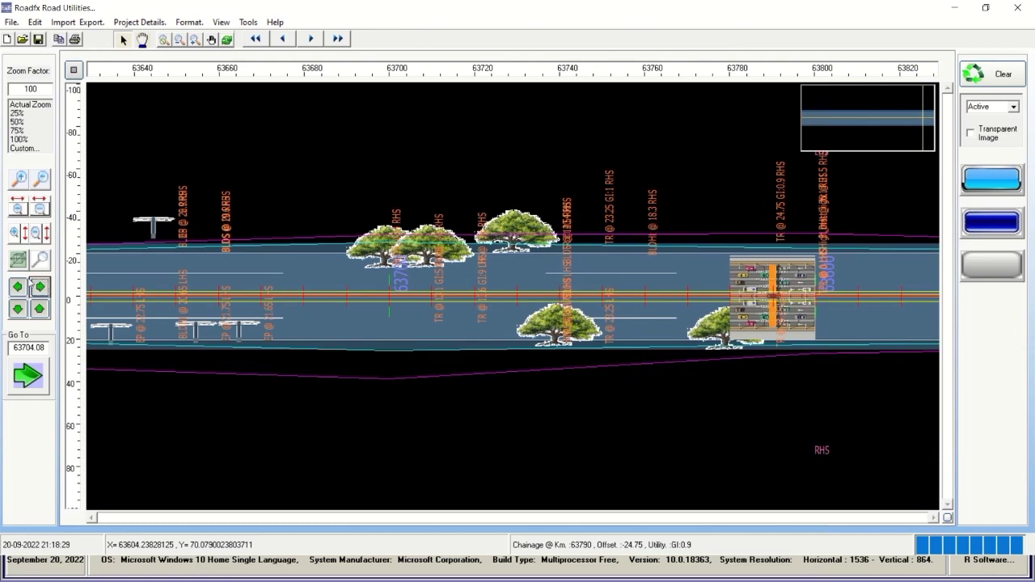
click(17, 286)
click(17, 287)
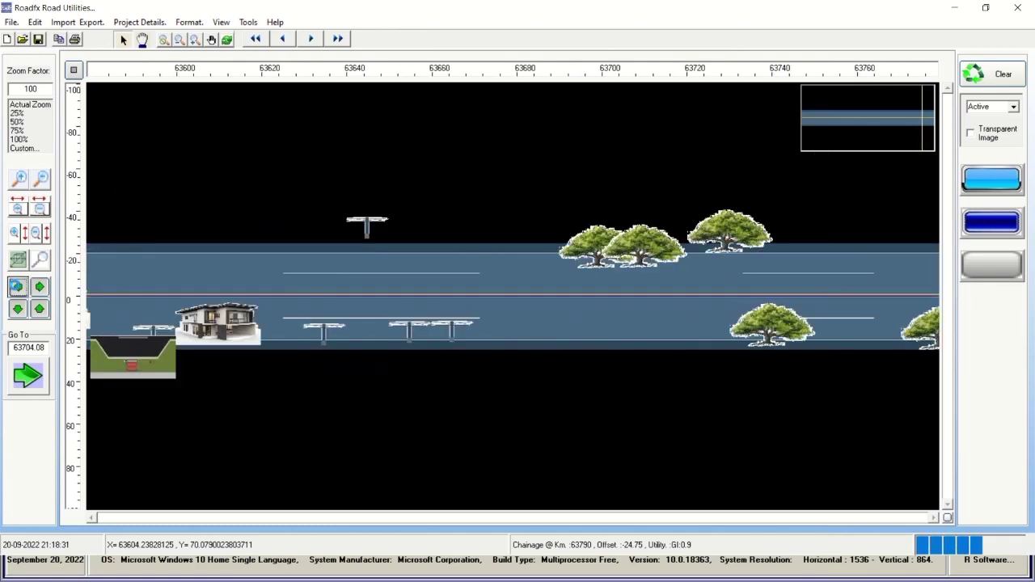
click(17, 286)
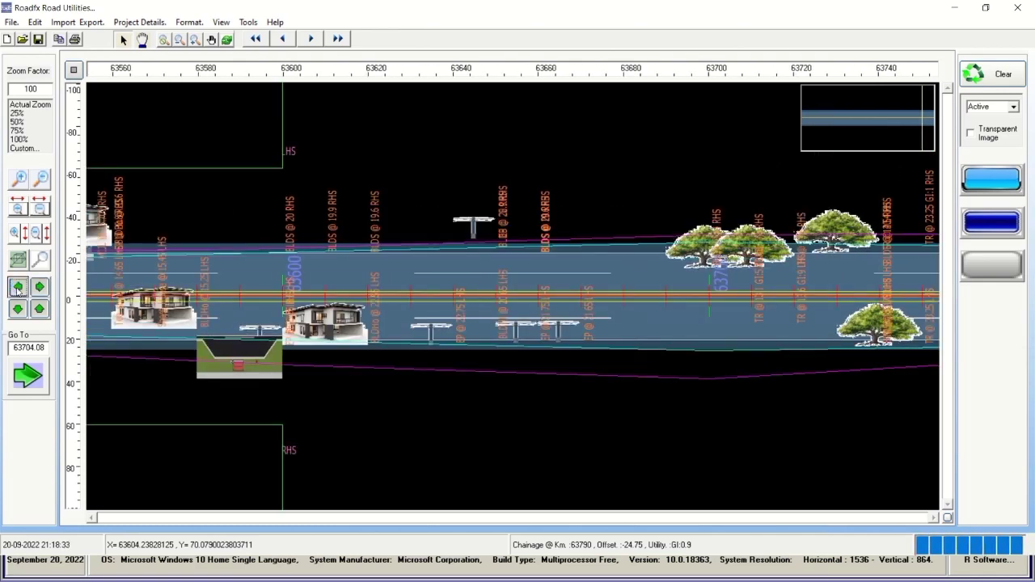
click(39, 286)
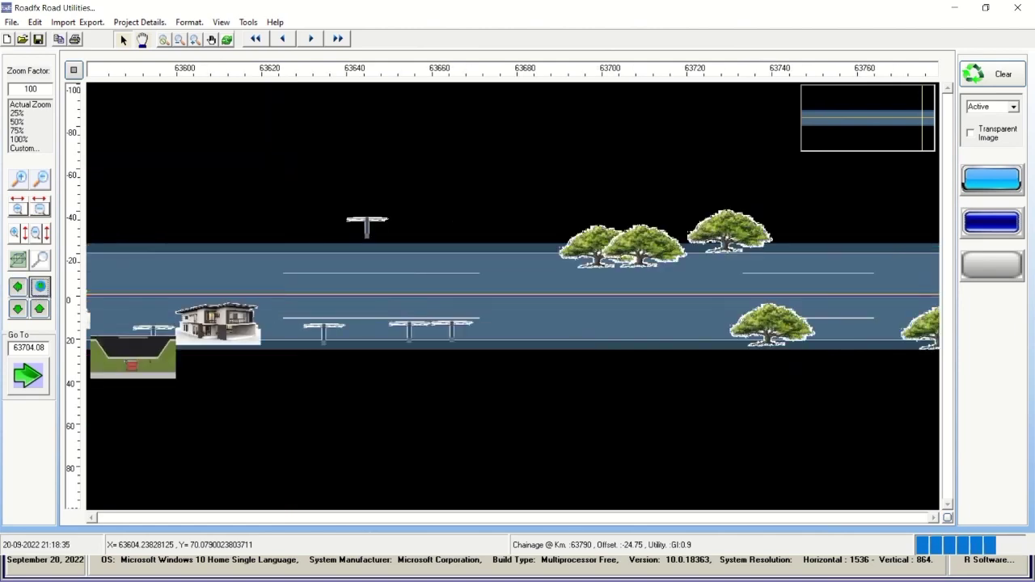
click(39, 286)
click(39, 286)
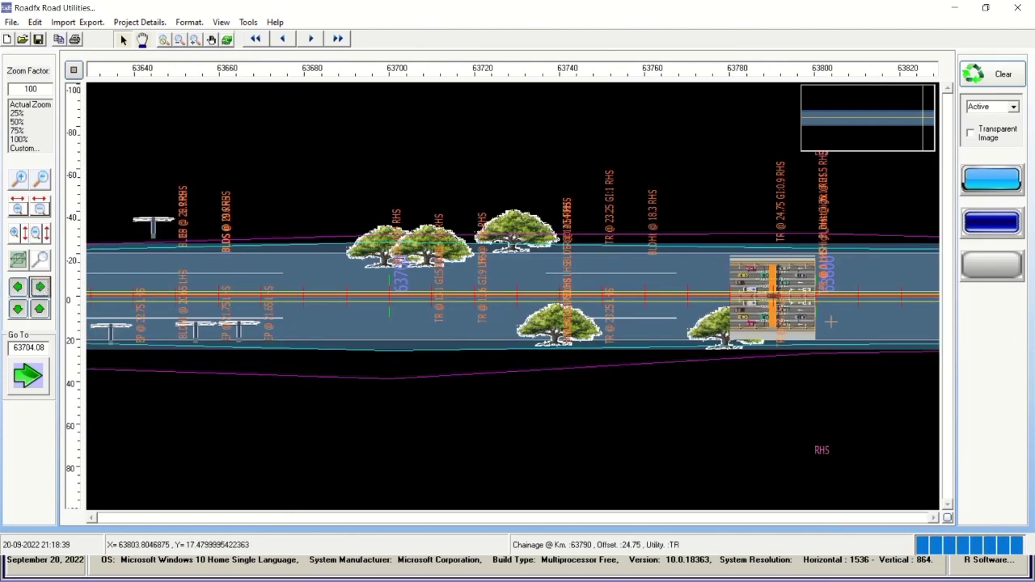
click(40, 286)
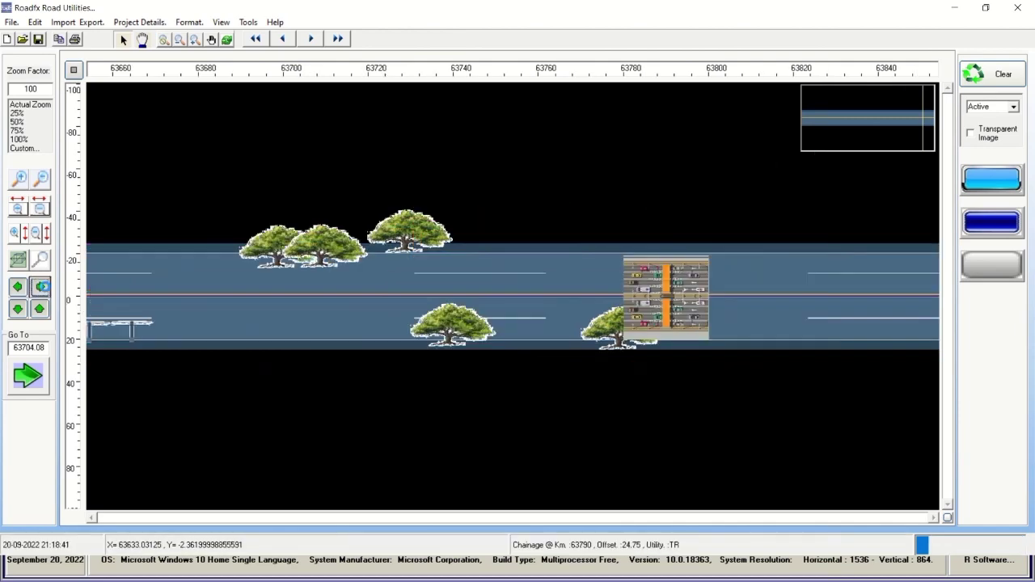
click(40, 286)
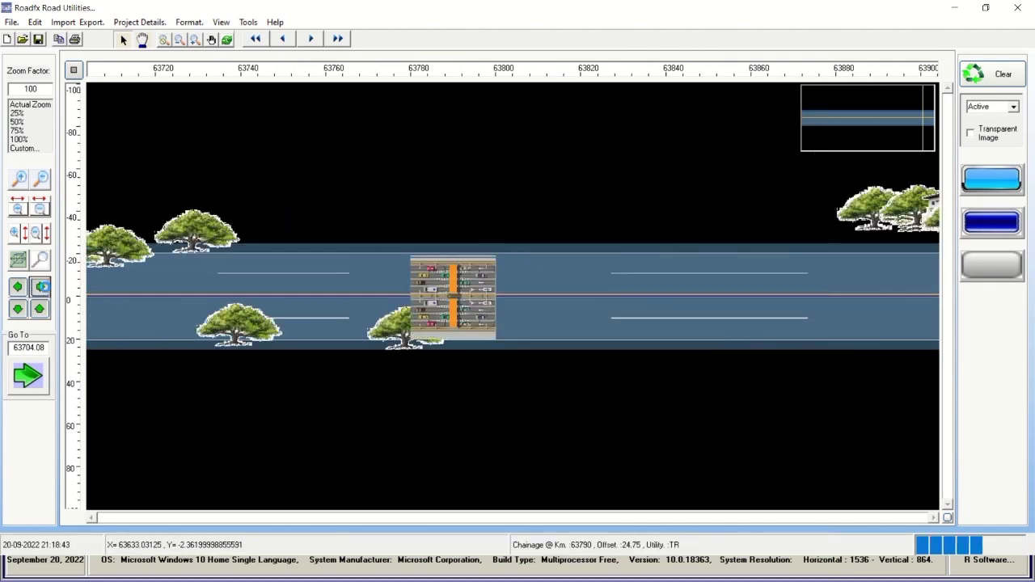
click(41, 286)
click(40, 286)
click(40, 286)
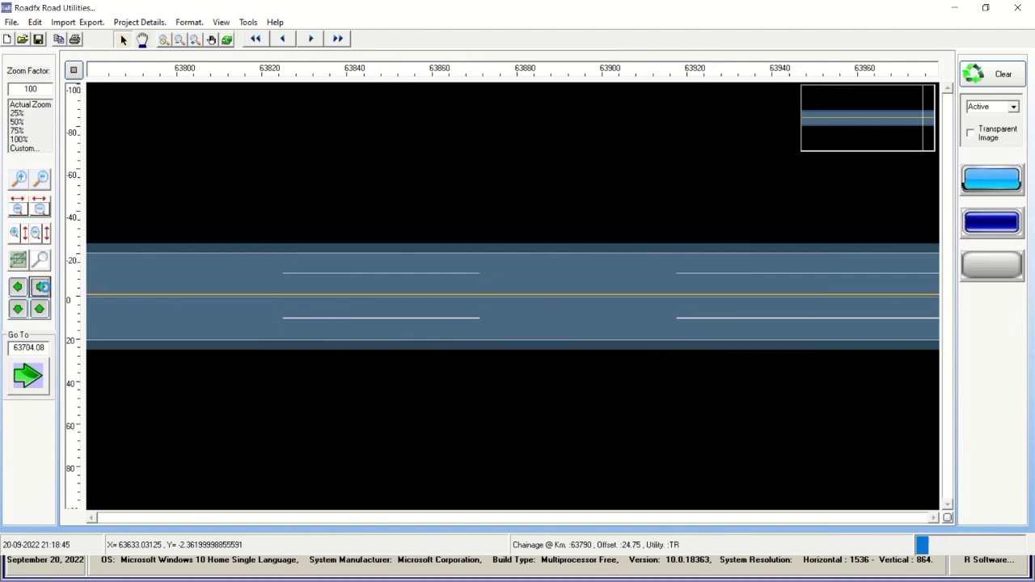
click(41, 286)
click(41, 287)
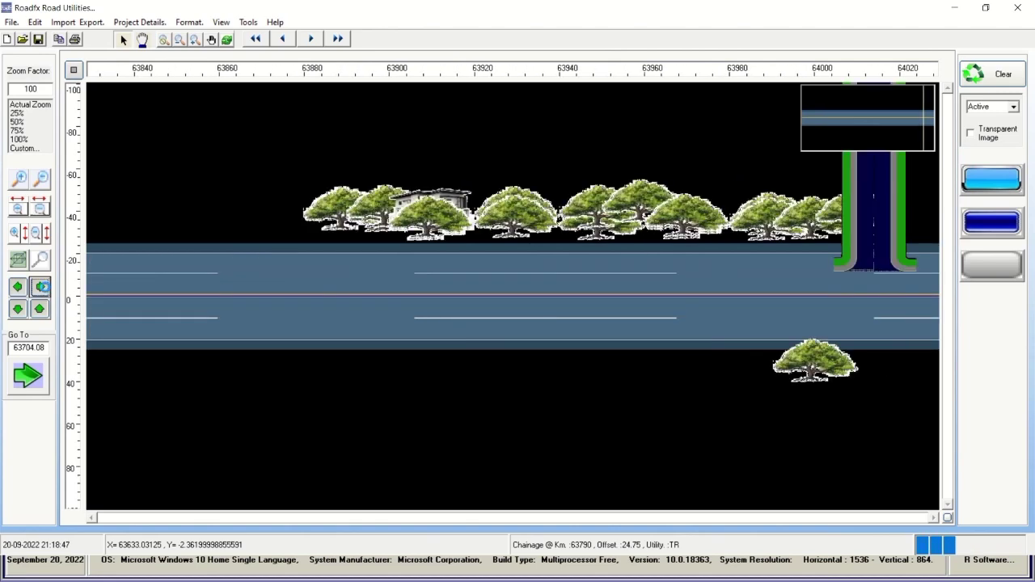
click(40, 286)
click(40, 286)
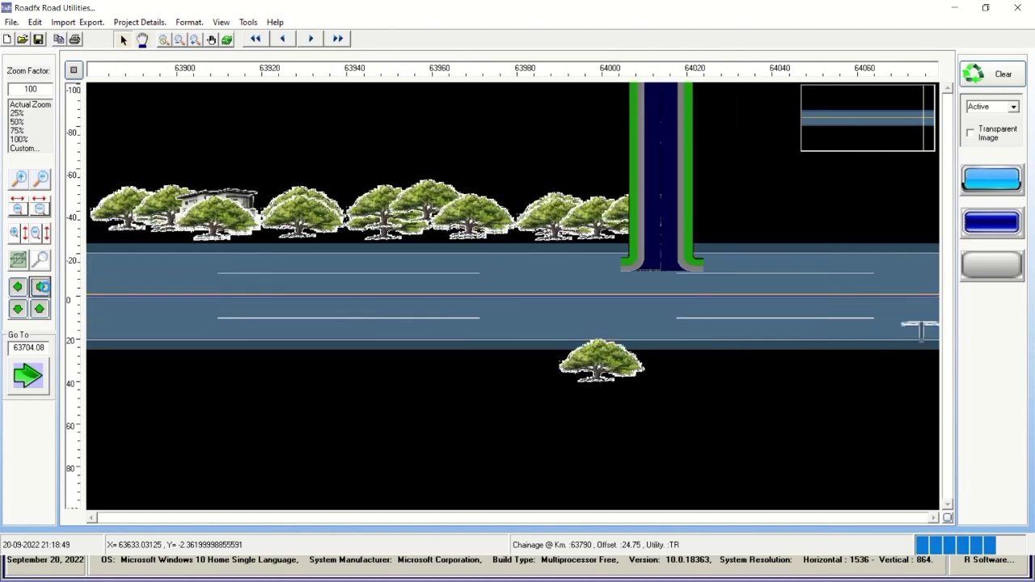
click(41, 286)
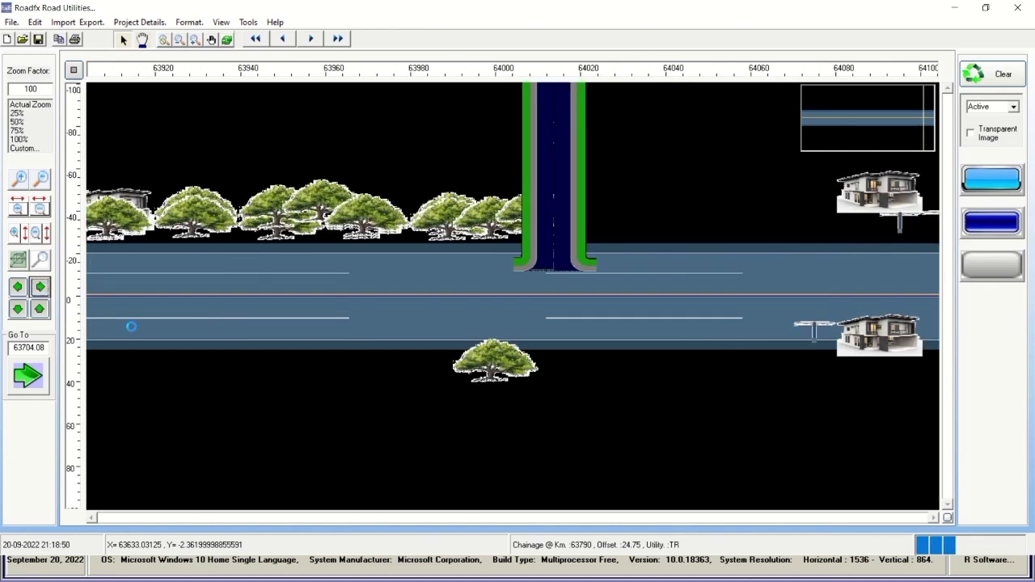
Pan the view above the road to inspect that area, then back to the centre line
click(18, 309)
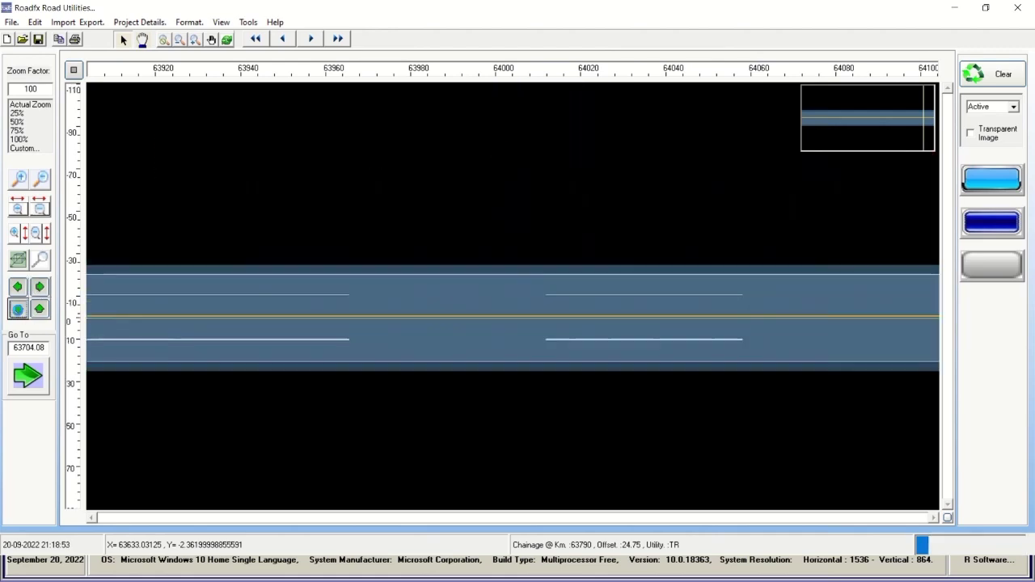
click(18, 309)
click(18, 309)
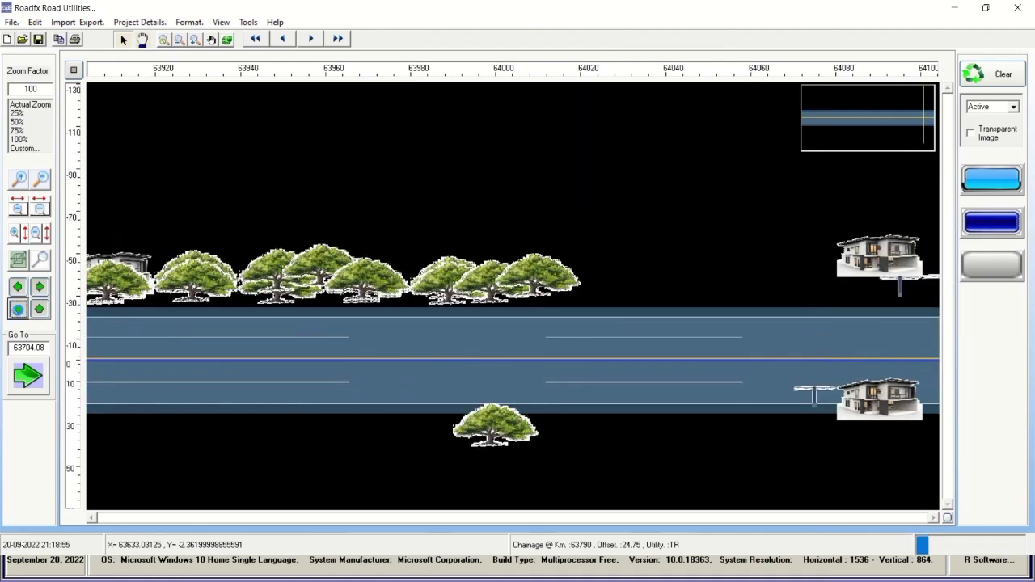
click(18, 308)
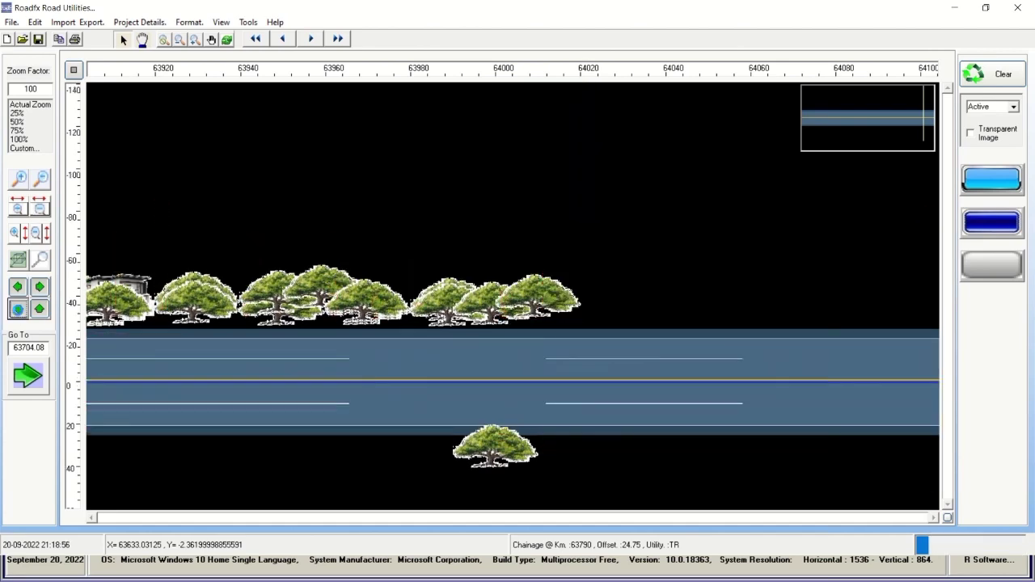
click(40, 309)
click(39, 309)
click(40, 309)
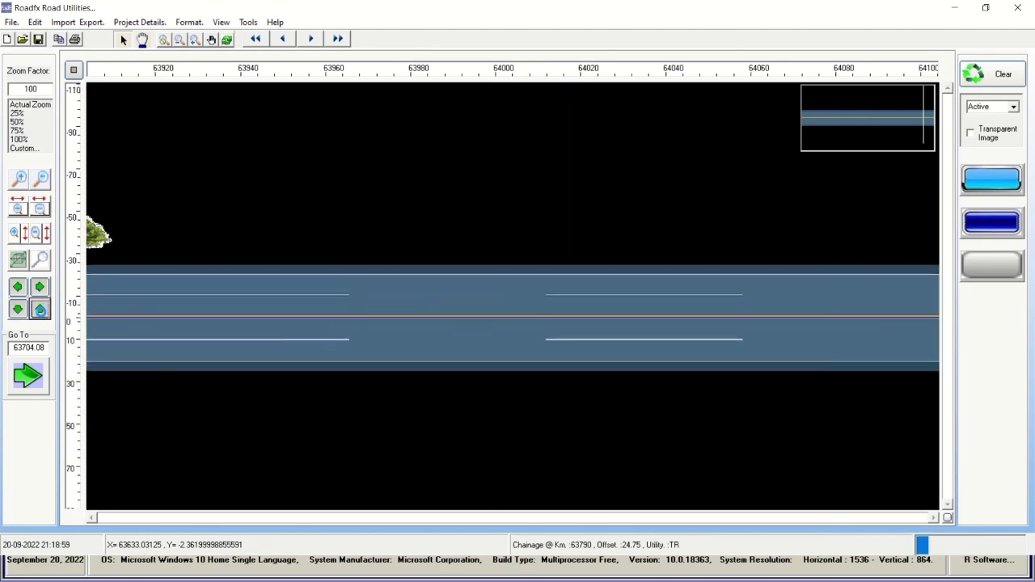
click(40, 309)
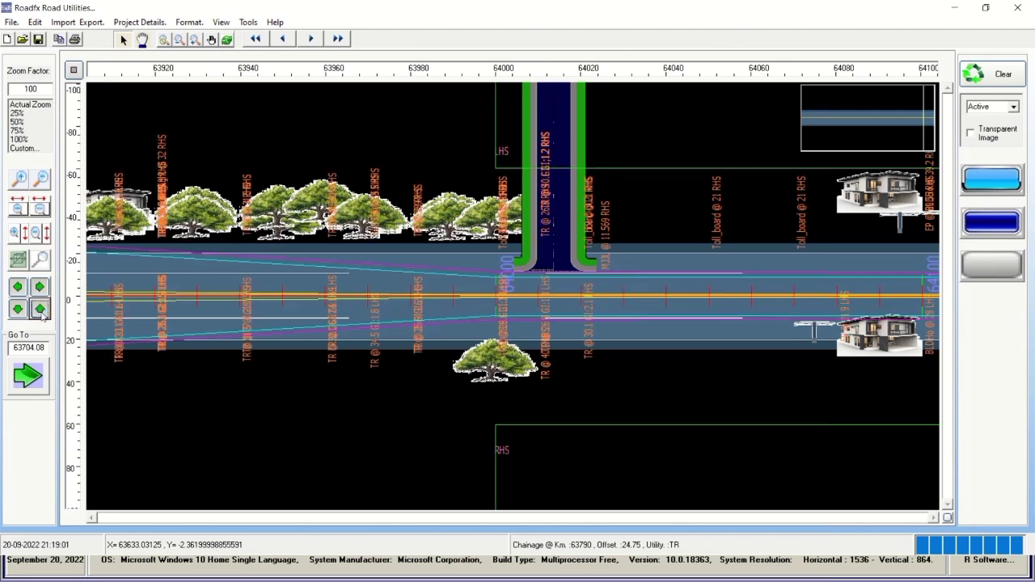
Advance past the side road, jump ahead to about chainage 66800, and dismiss the out-of-limits warning
click(40, 287)
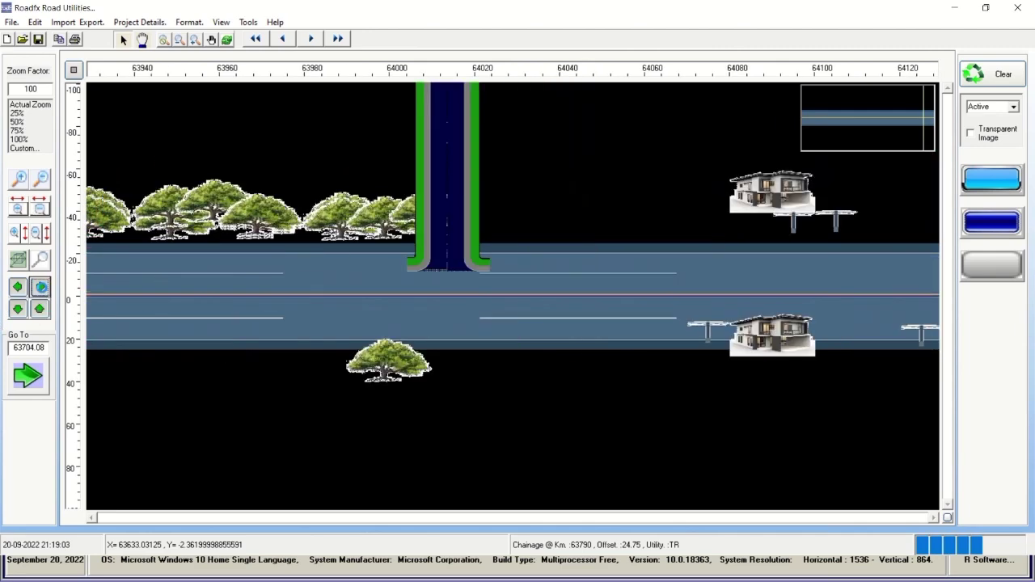
click(40, 287)
click(40, 287)
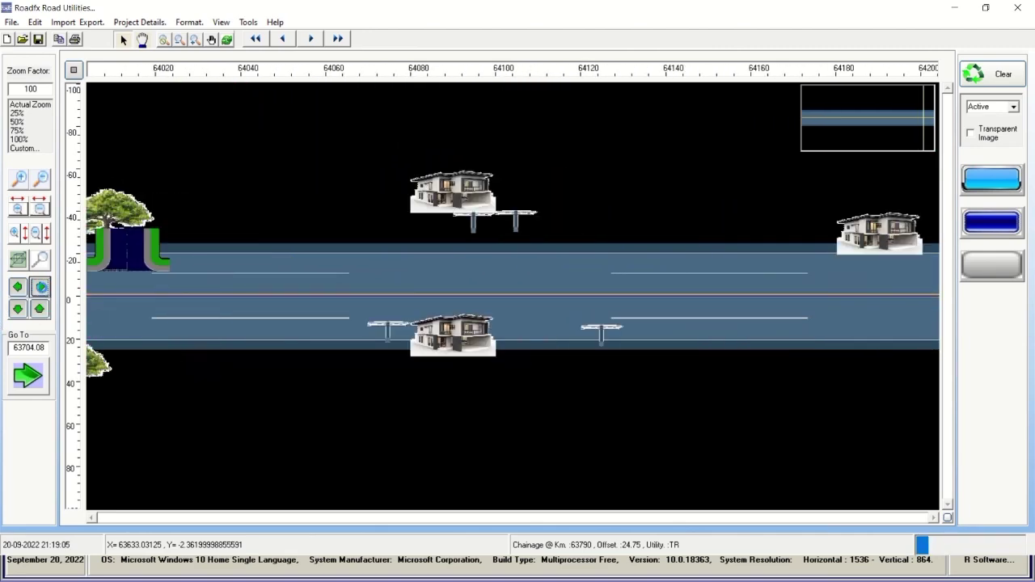
click(312, 39)
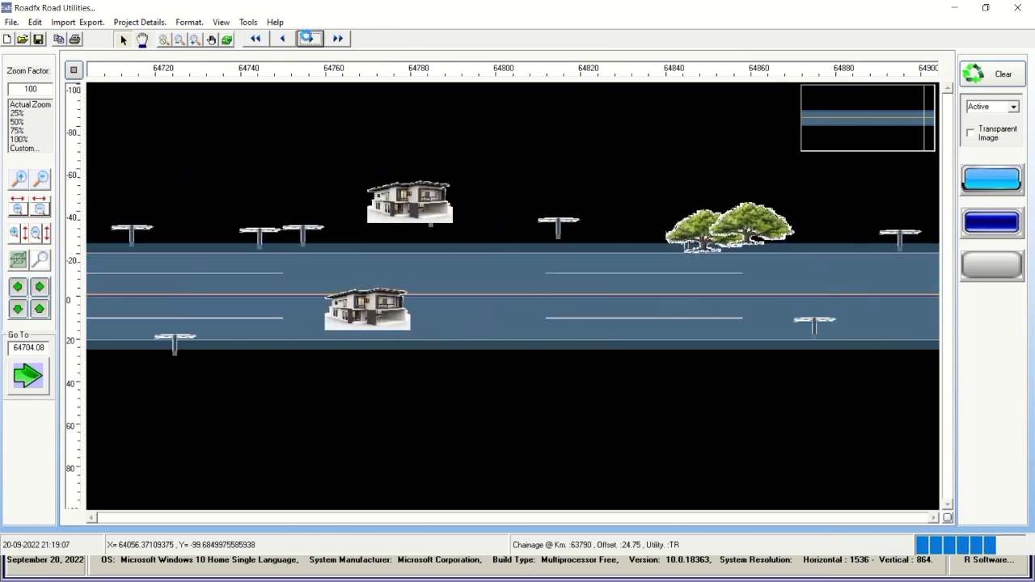
click(310, 39)
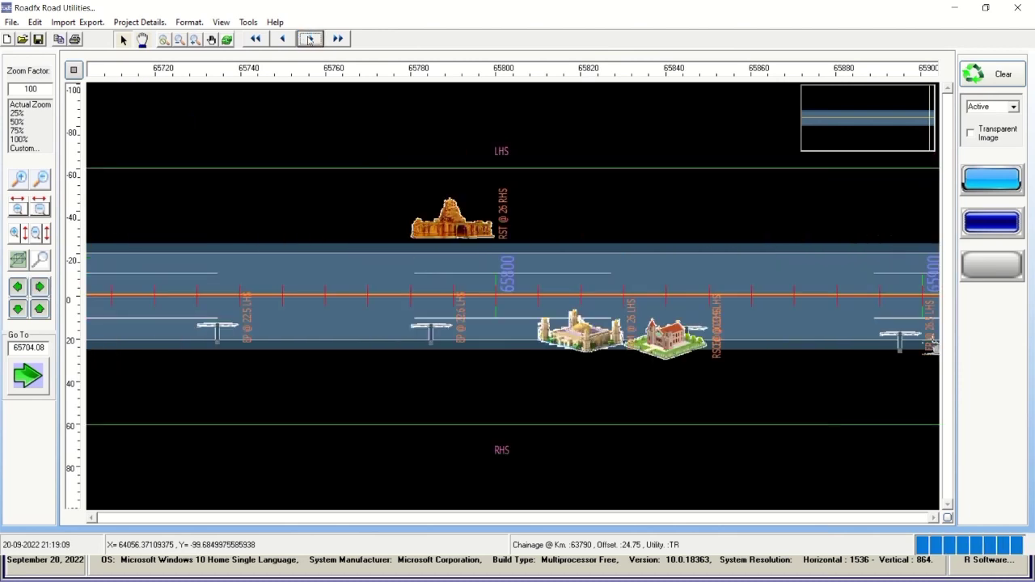
click(310, 39)
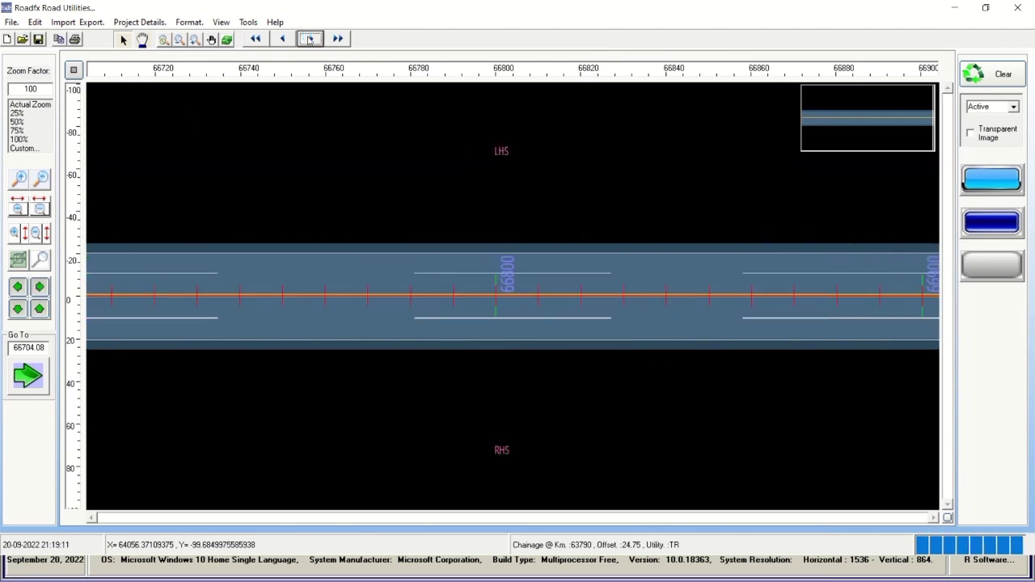
click(310, 39)
click(543, 330)
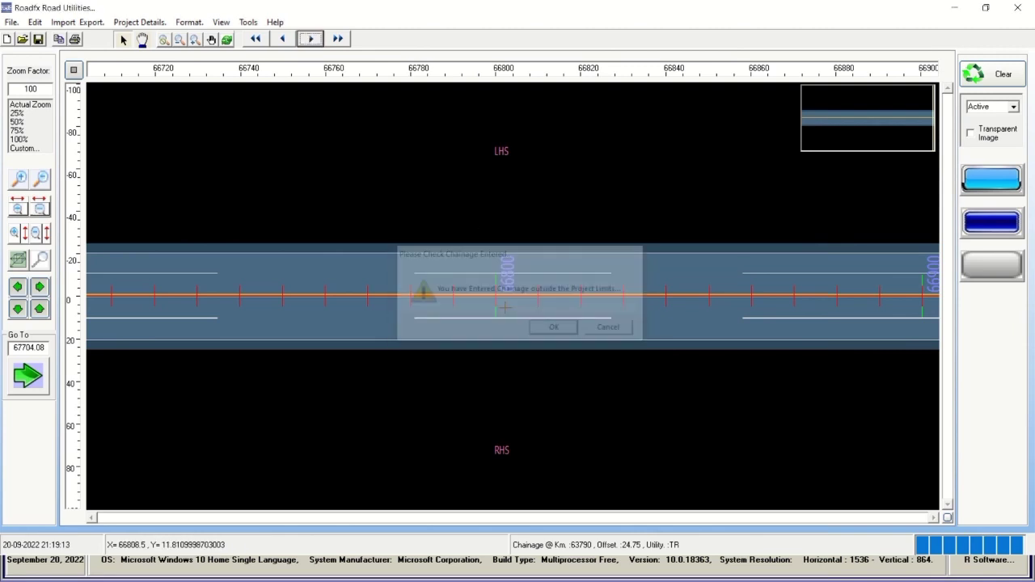
drag(18, 346, 10, 347)
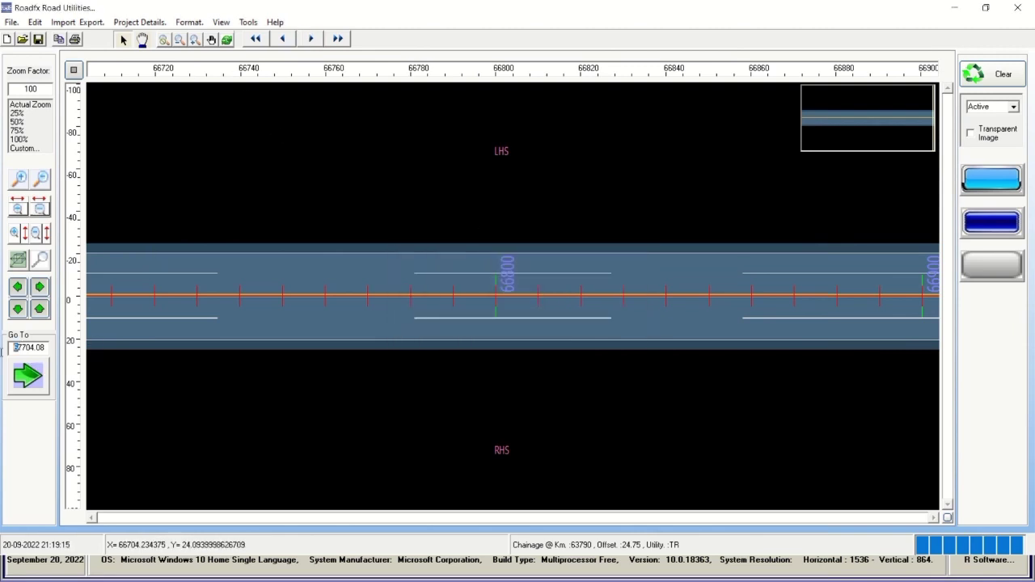
click(149, 21)
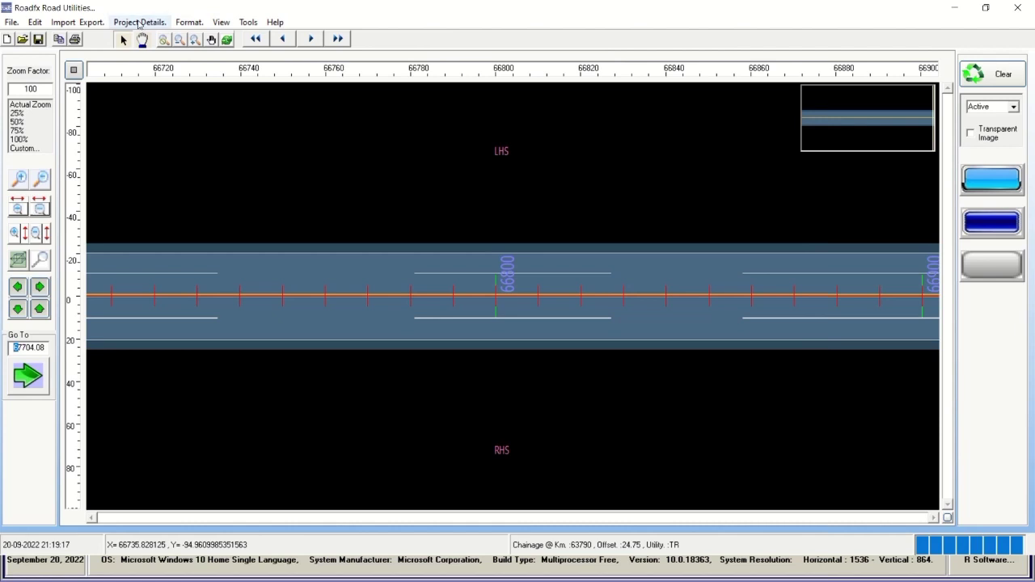
click(150, 48)
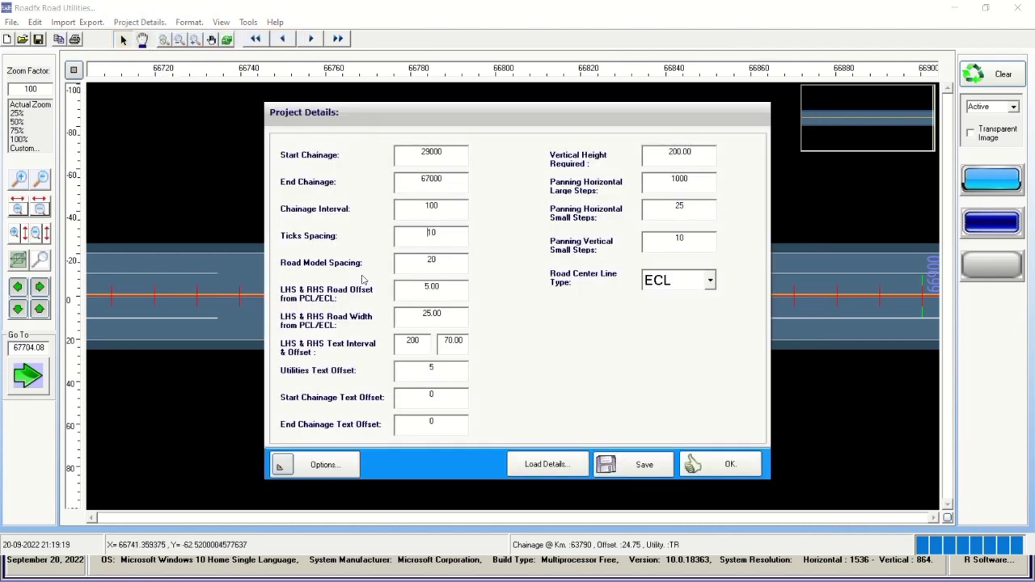
click(730, 472)
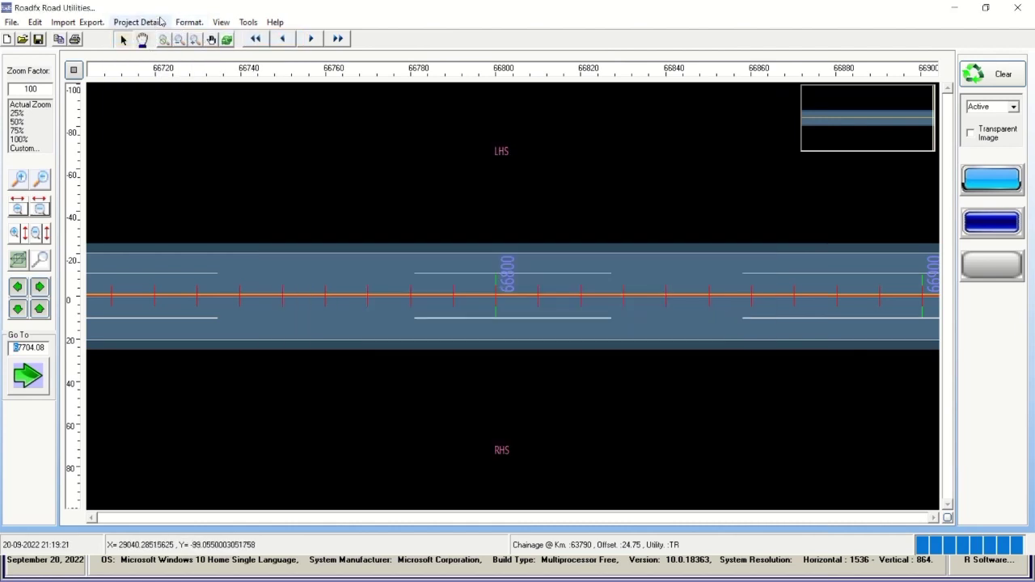
click(139, 22)
click(157, 51)
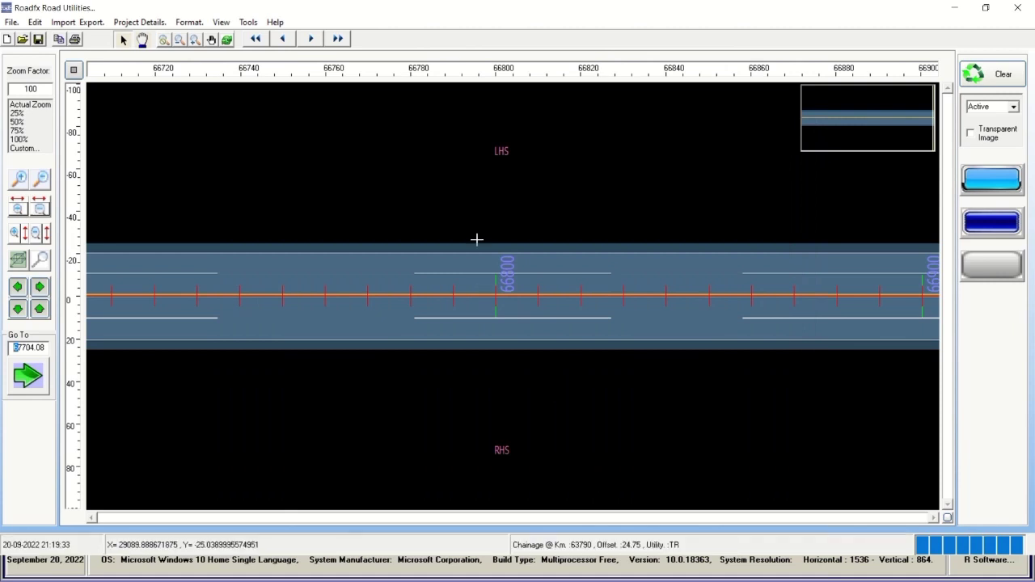
Open the Utilities Details Collection table and browse the EP, OFC and RST entries and offsets
click(139, 22)
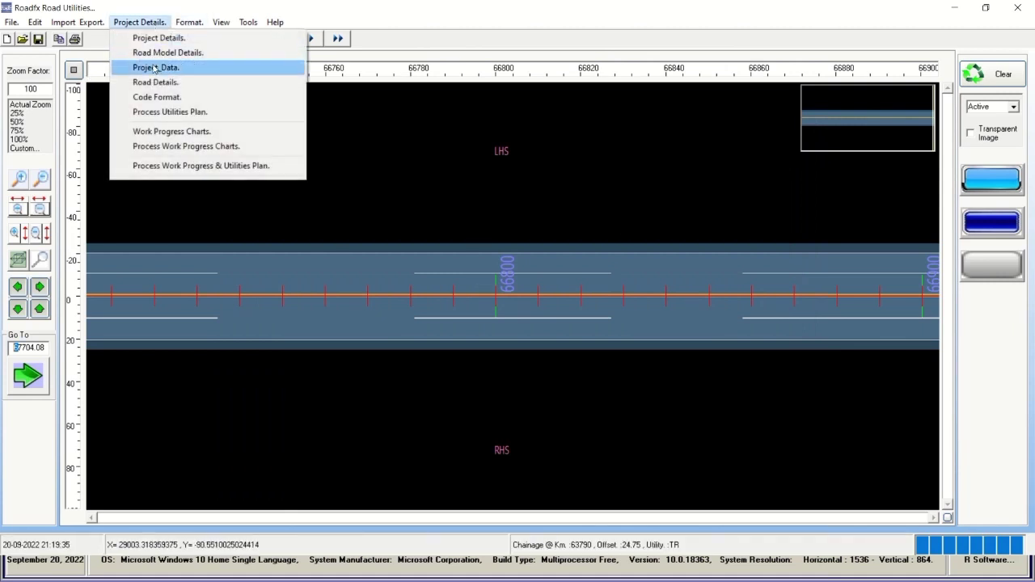
click(154, 68)
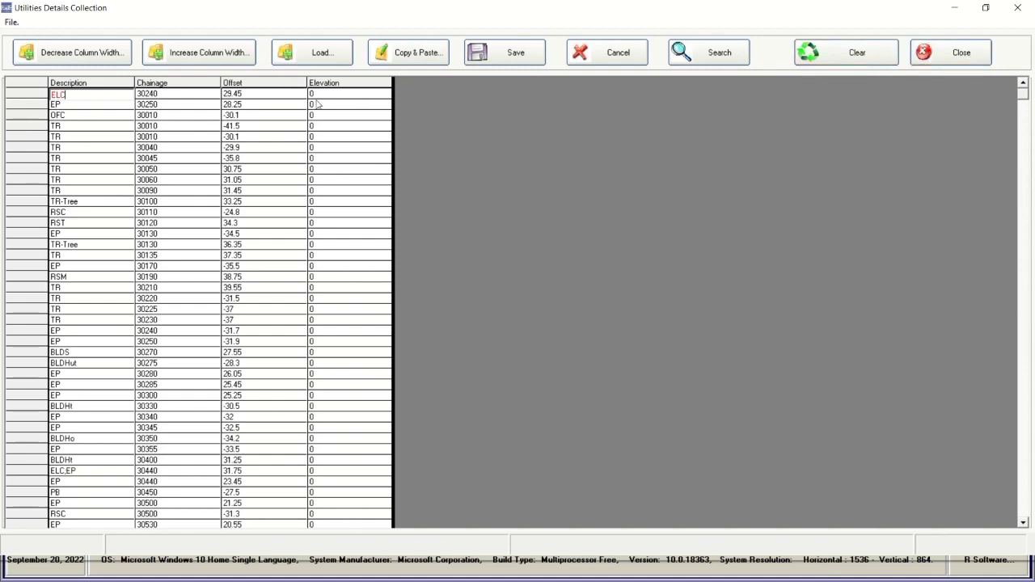
click(80, 104)
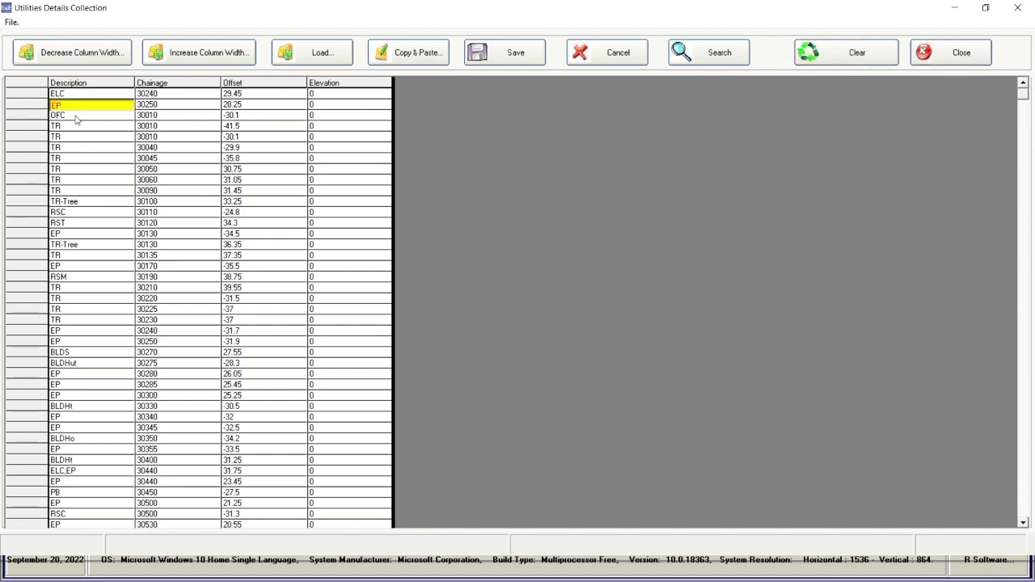
click(75, 116)
click(168, 126)
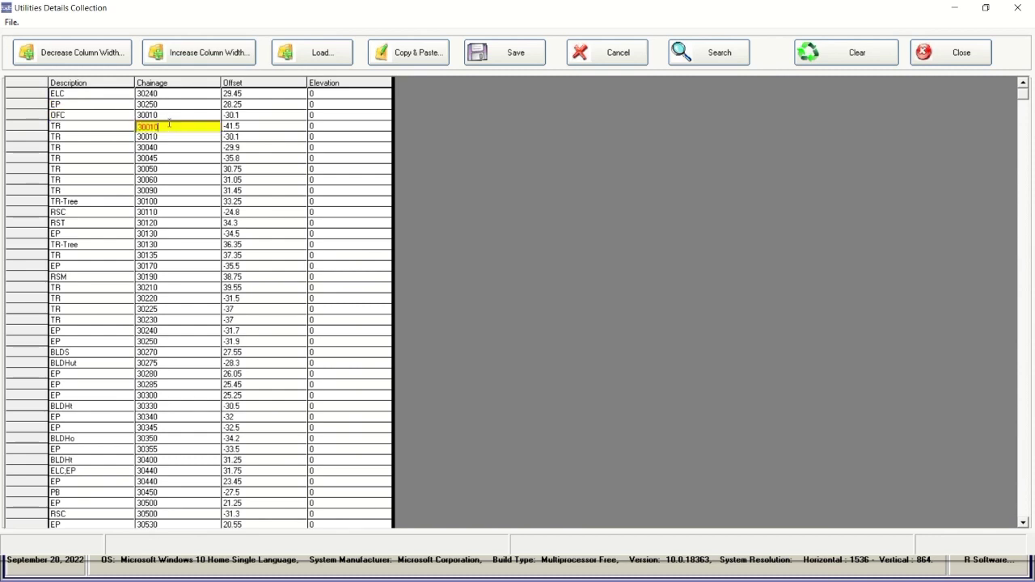
click(270, 126)
click(270, 136)
click(266, 169)
click(254, 222)
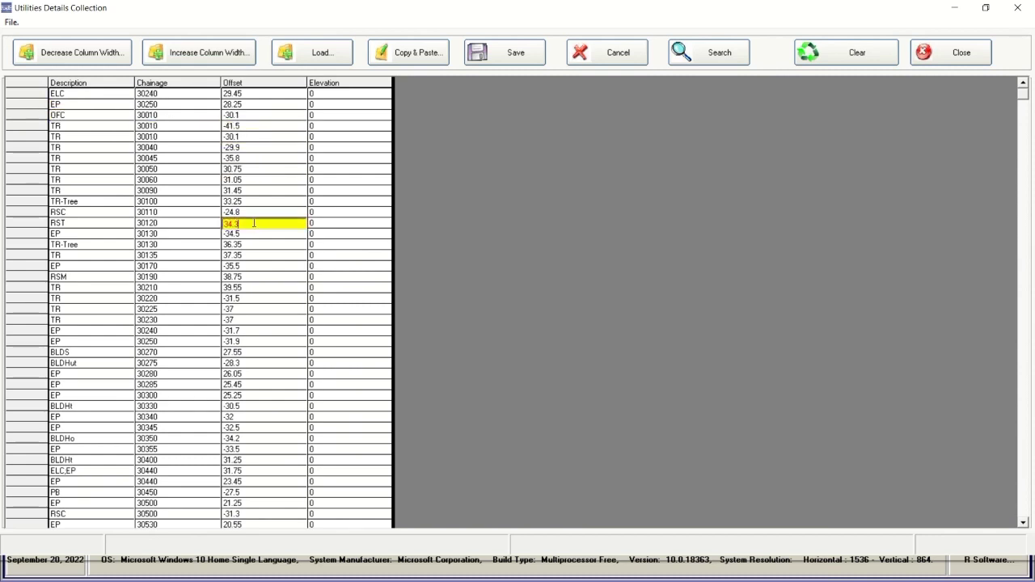
Inspect the ELC and TR rows and chainages 30040, 30060, 30110 and 30240, trying to widen columns
click(106, 96)
click(134, 127)
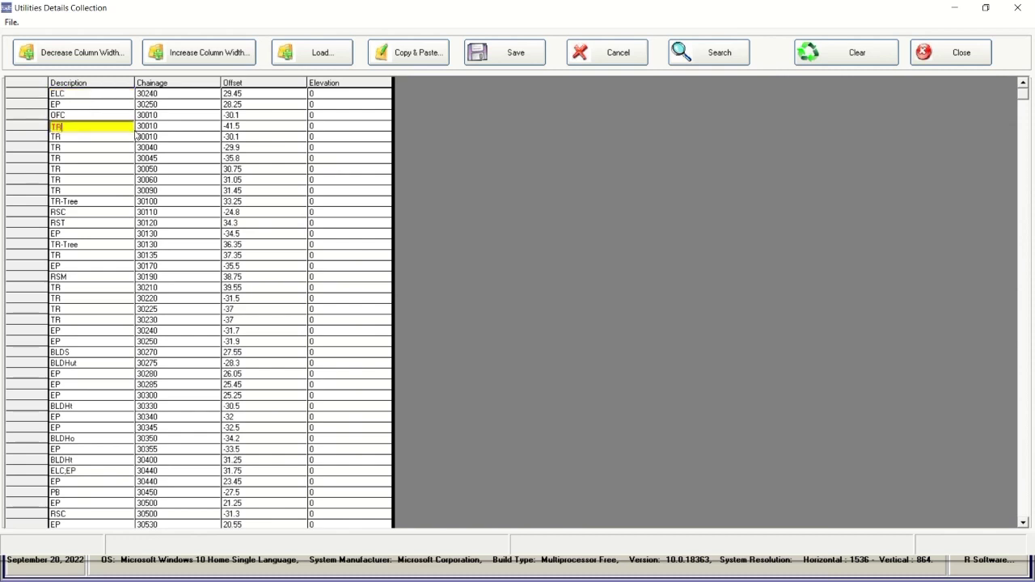
click(178, 148)
click(181, 181)
click(192, 215)
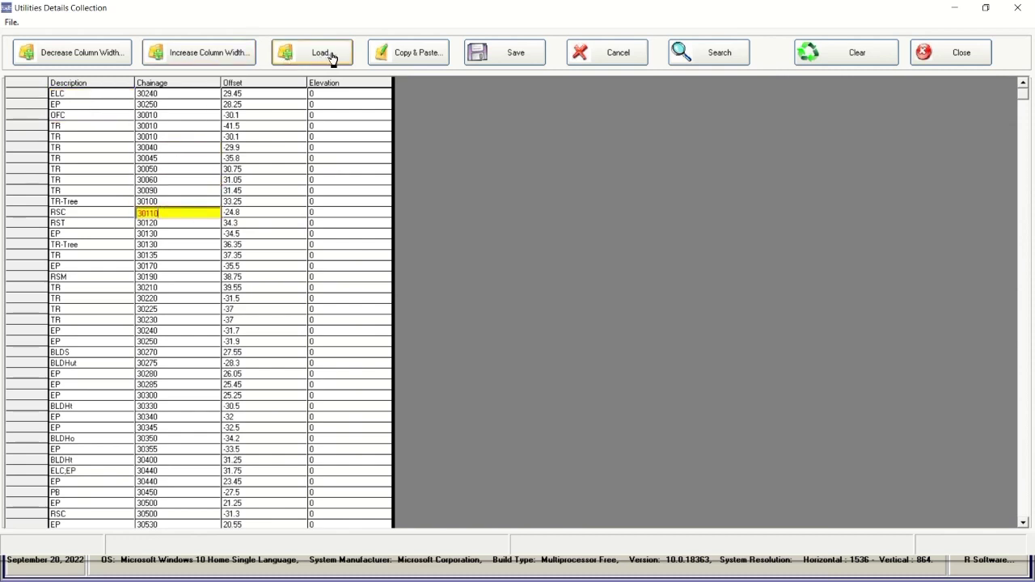
click(186, 60)
click(188, 62)
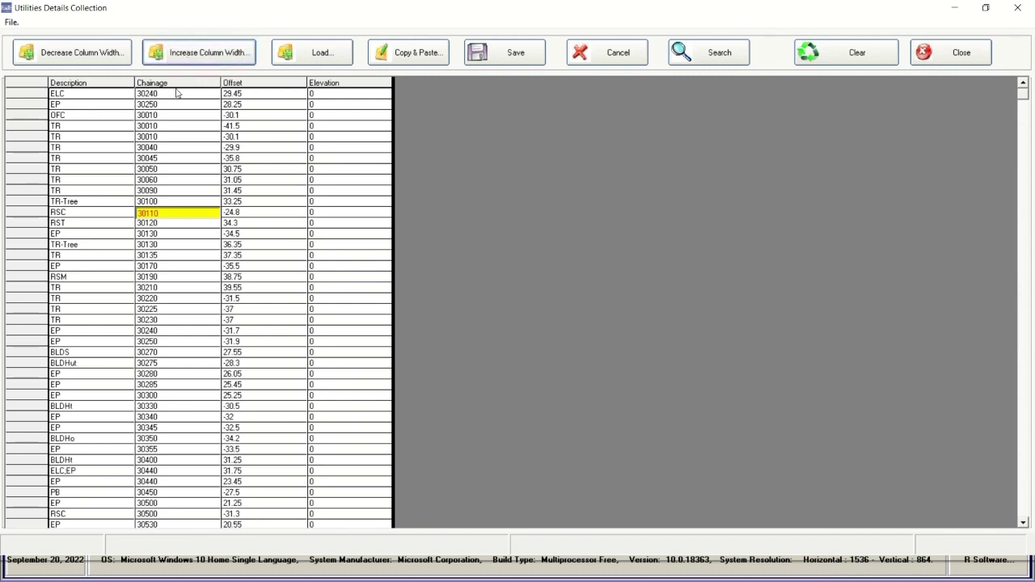
click(177, 94)
click(123, 94)
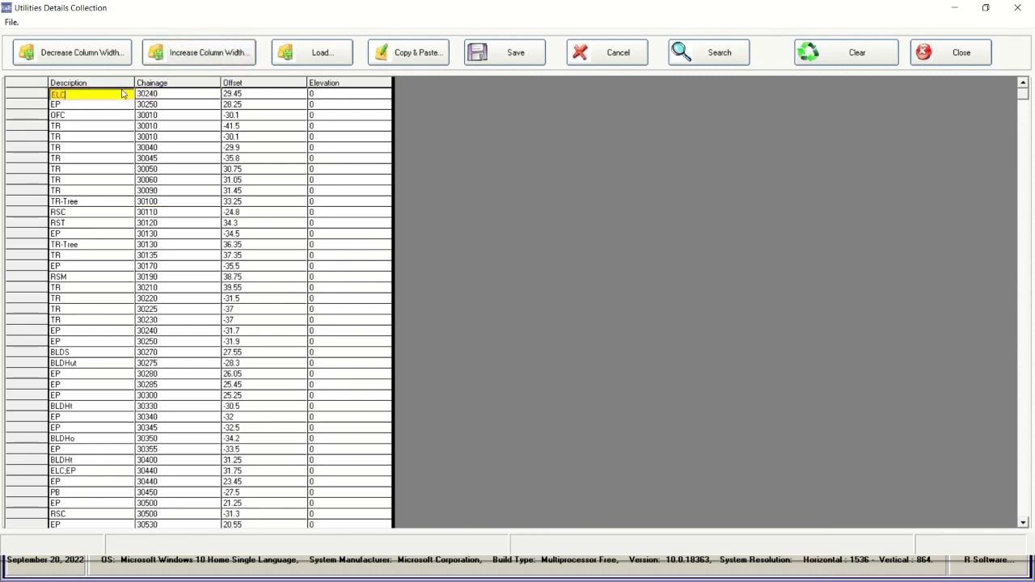
click(186, 63)
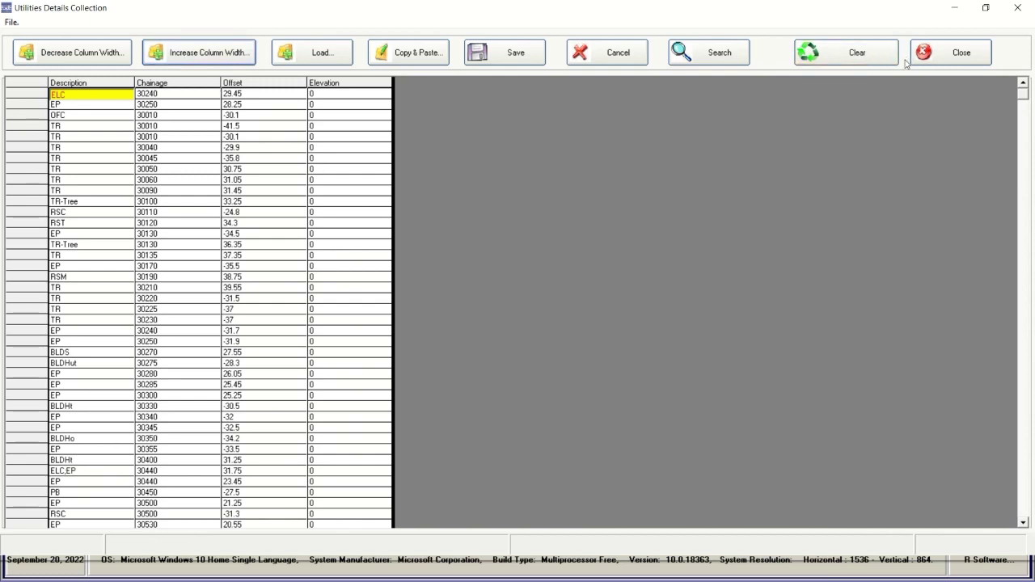
Close the utilities table, reopen and close it again, then open the Project Details menu
click(954, 52)
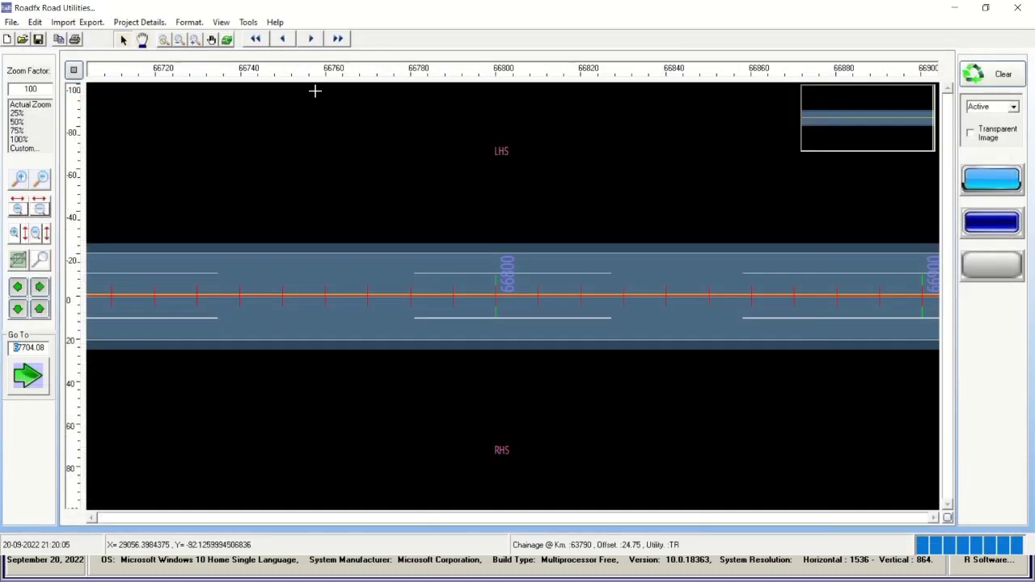
click(139, 22)
click(146, 68)
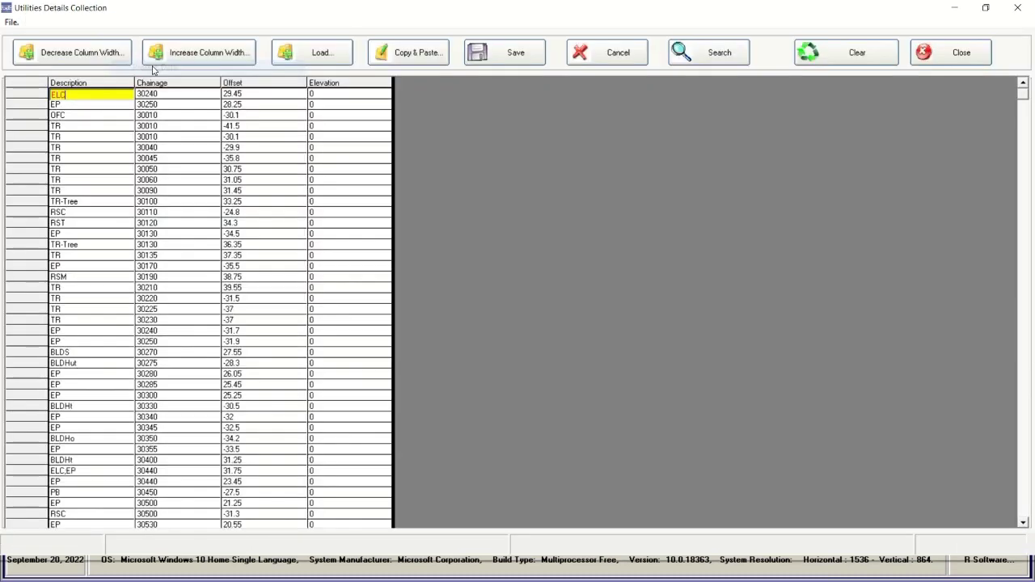
click(946, 57)
click(131, 23)
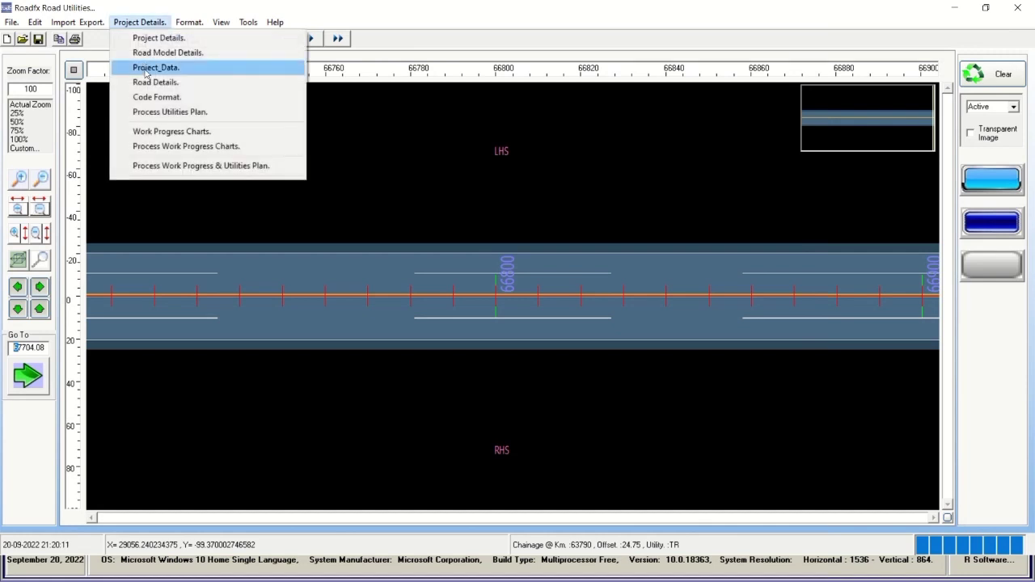
click(150, 81)
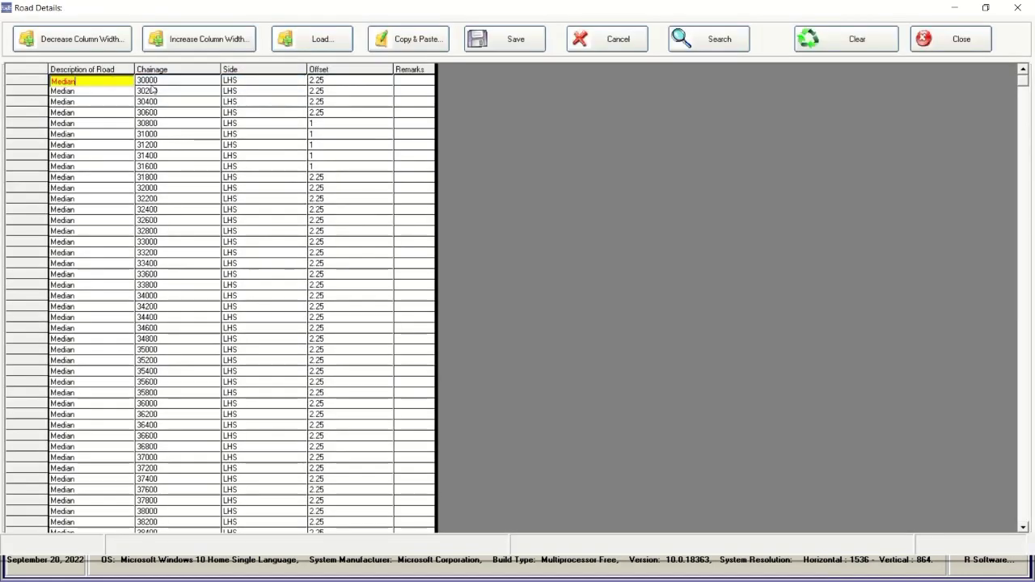
click(109, 92)
click(105, 101)
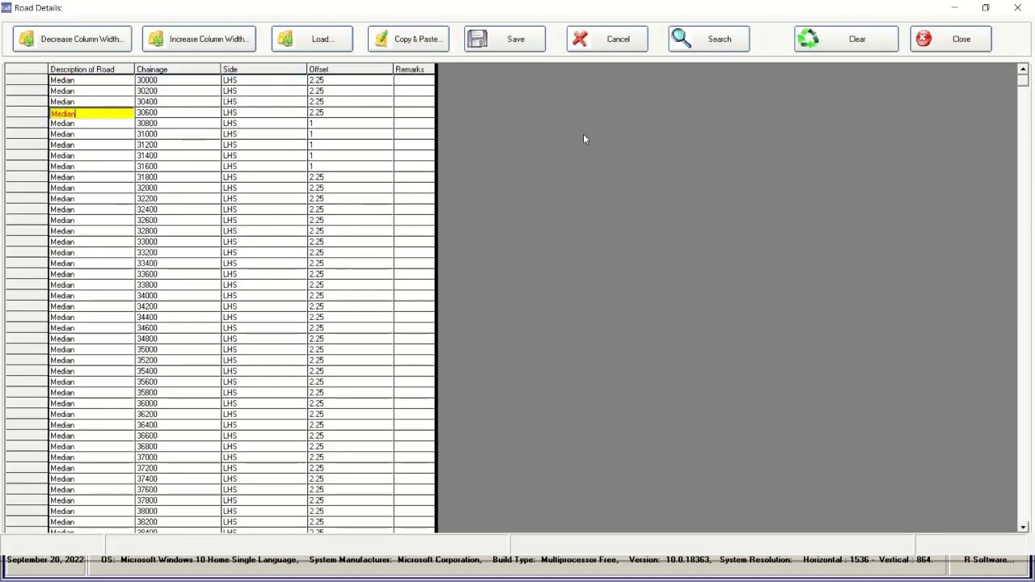
click(979, 49)
click(139, 23)
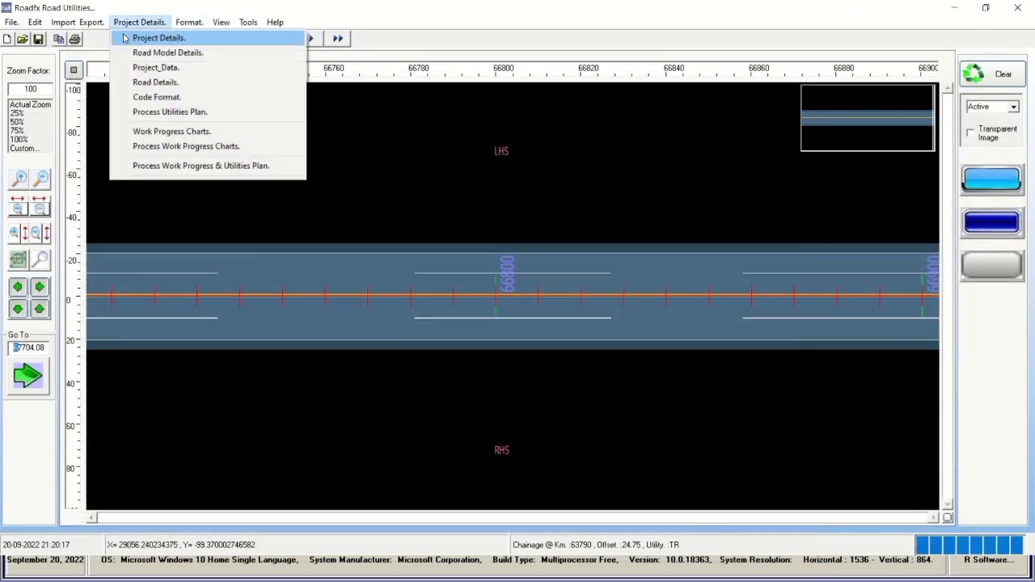
click(137, 98)
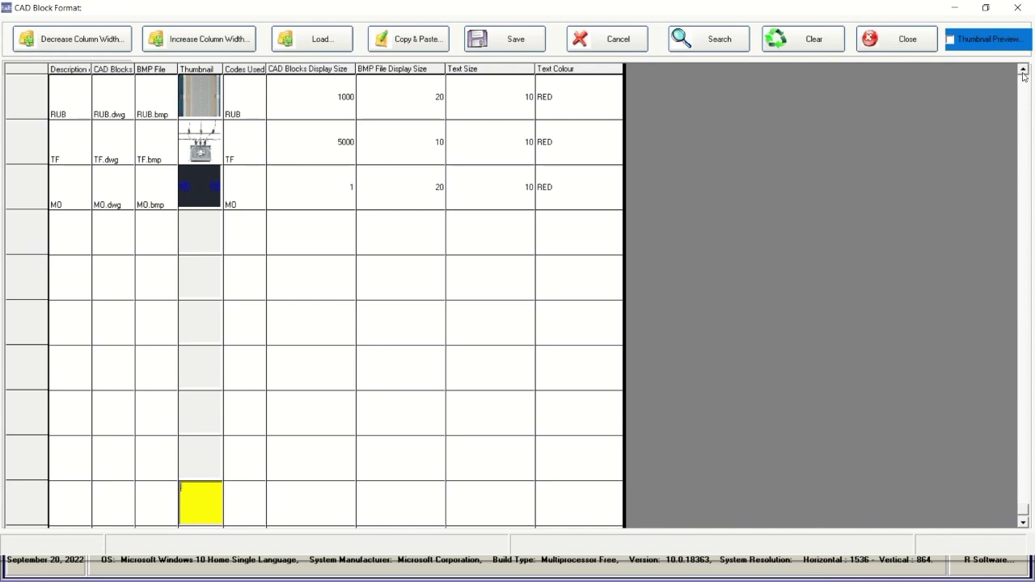
click(1023, 71)
click(1023, 72)
click(1022, 71)
click(1023, 71)
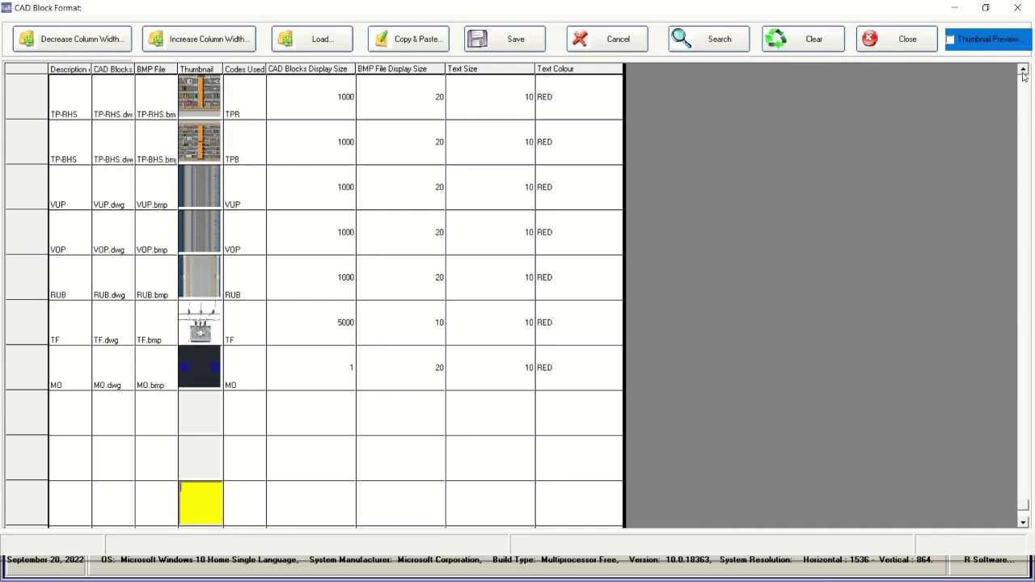
click(1023, 71)
click(1022, 71)
click(1023, 71)
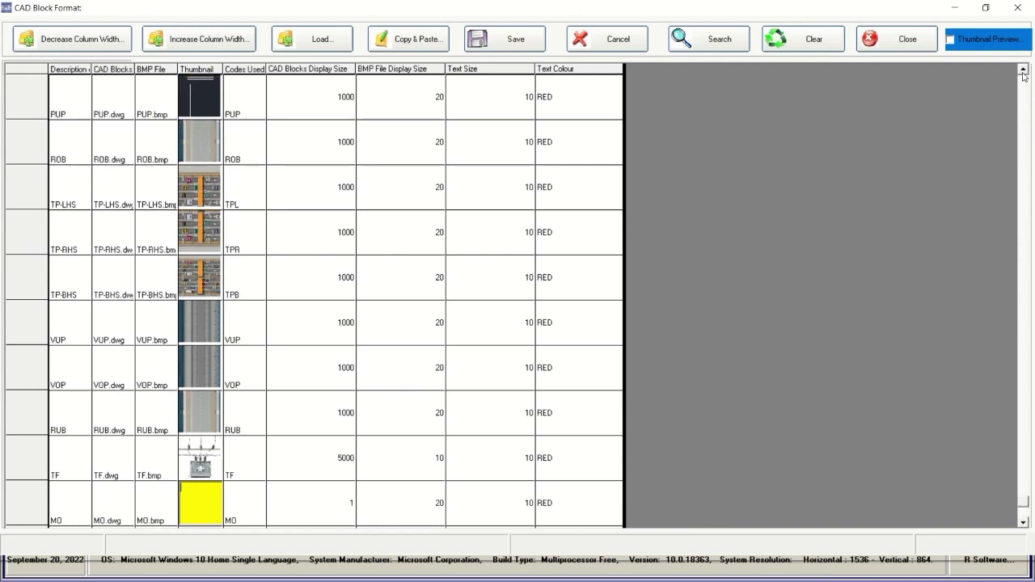
click(1023, 71)
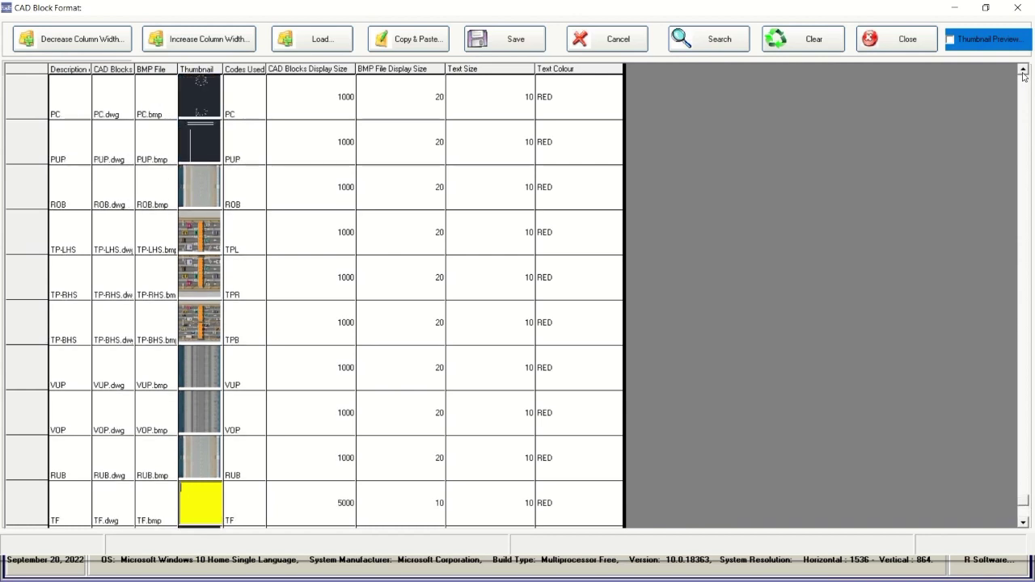
click(1022, 71)
click(1023, 71)
click(1023, 72)
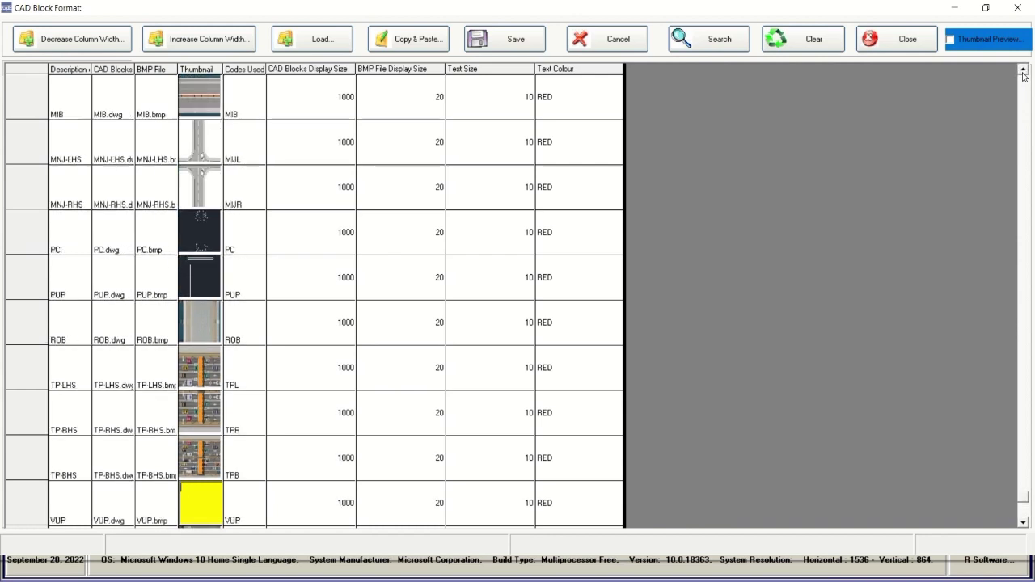
click(1023, 71)
click(1022, 72)
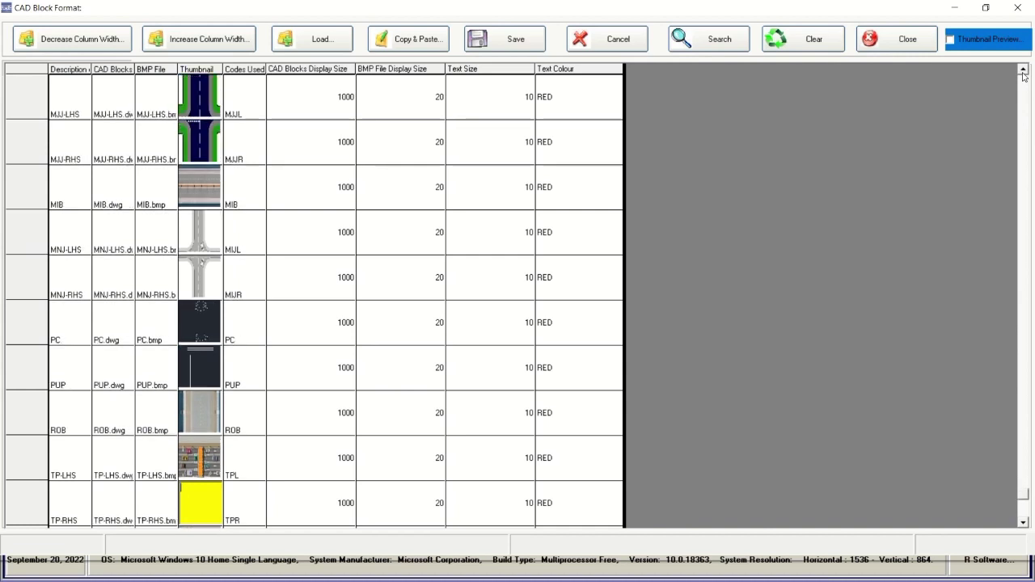
click(1023, 71)
click(1023, 71)
click(1023, 72)
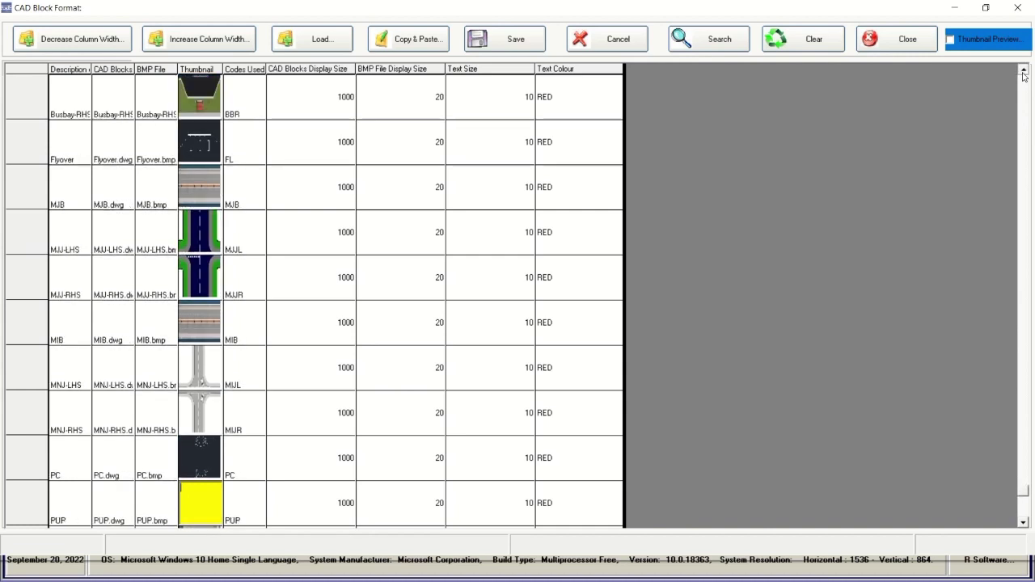
click(1023, 71)
click(1022, 71)
click(1023, 71)
click(1023, 71)
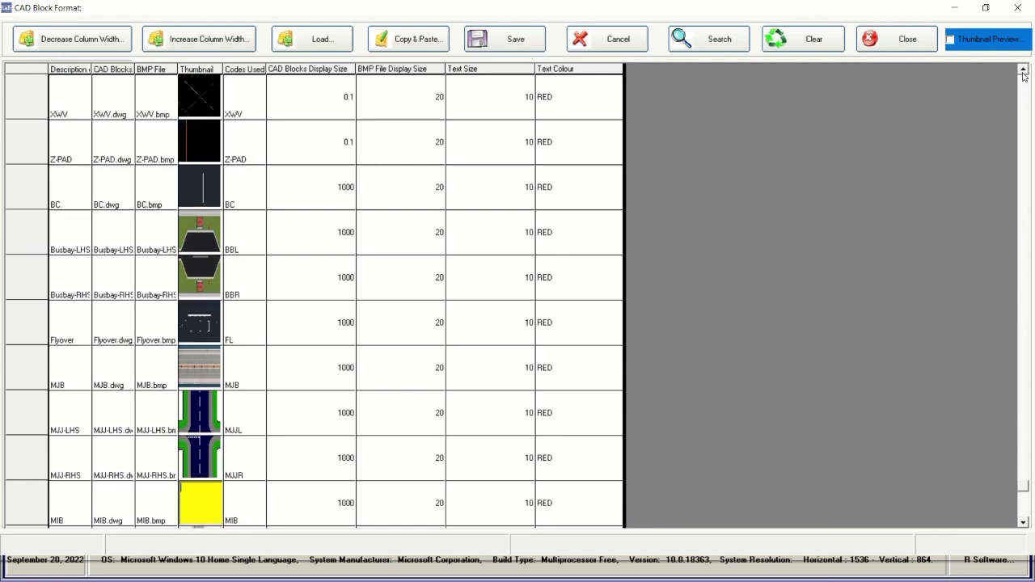
Close the CAD block format table, run Process Utilities Plan, and show the plan from chainage 29000
click(907, 41)
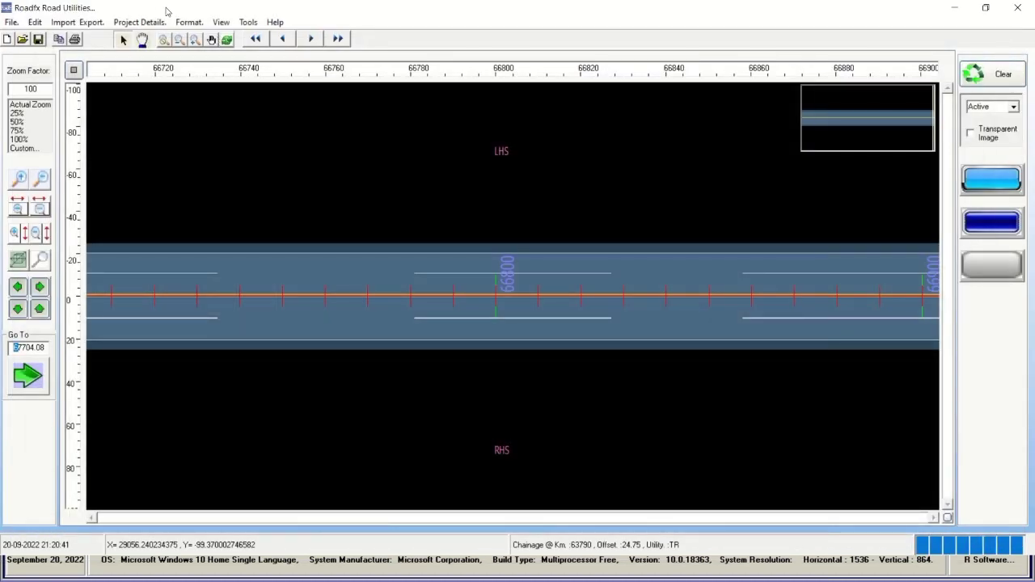
click(143, 23)
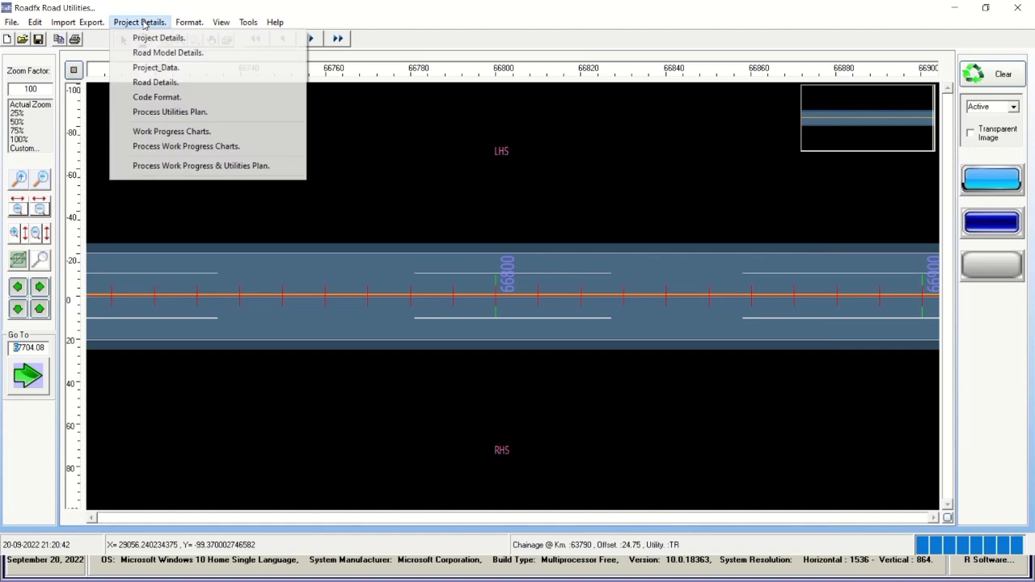
click(178, 114)
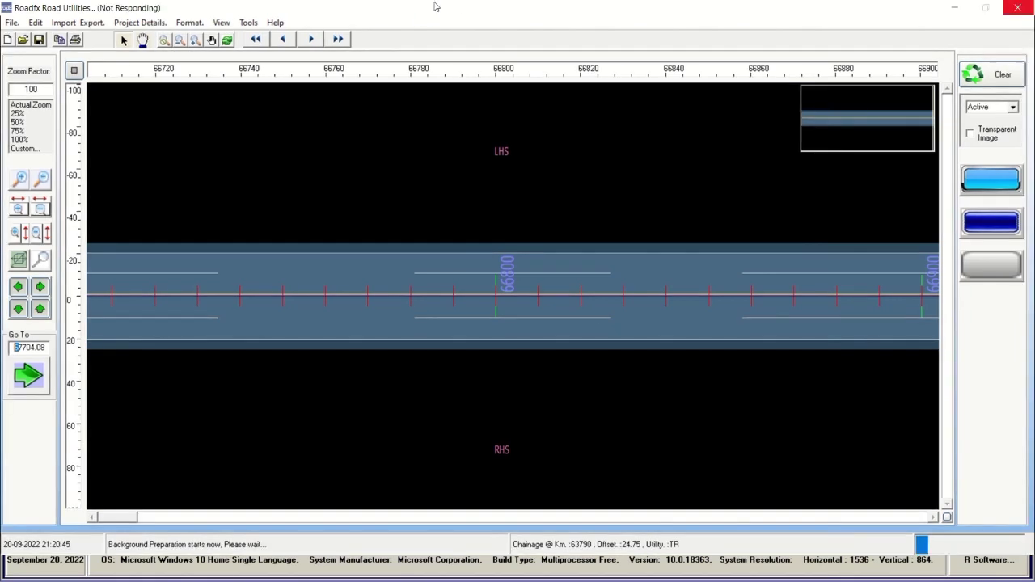
mouse_move(435, 5)
click(430, 31)
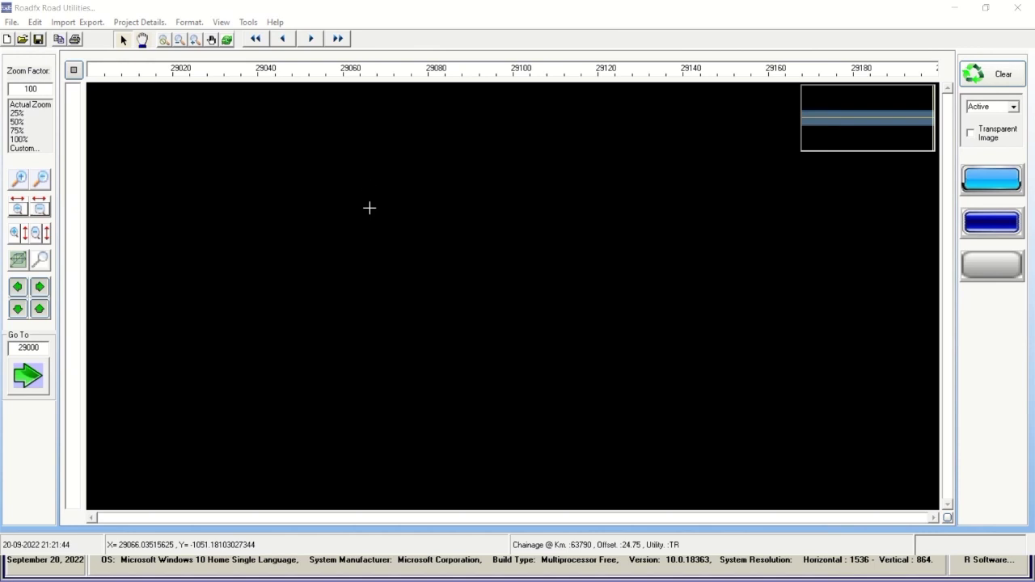
click(26, 364)
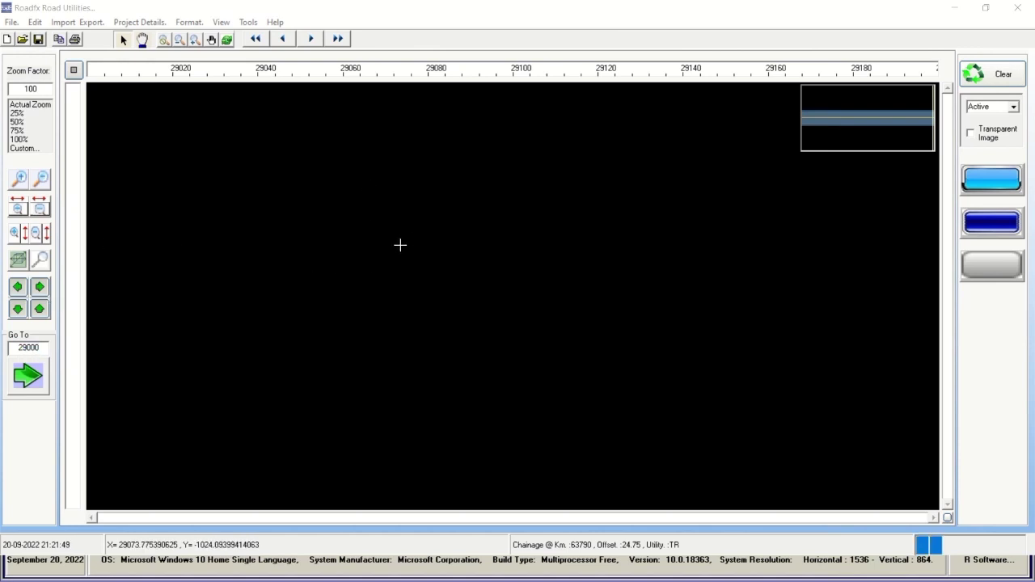
mouse_move(420, 10)
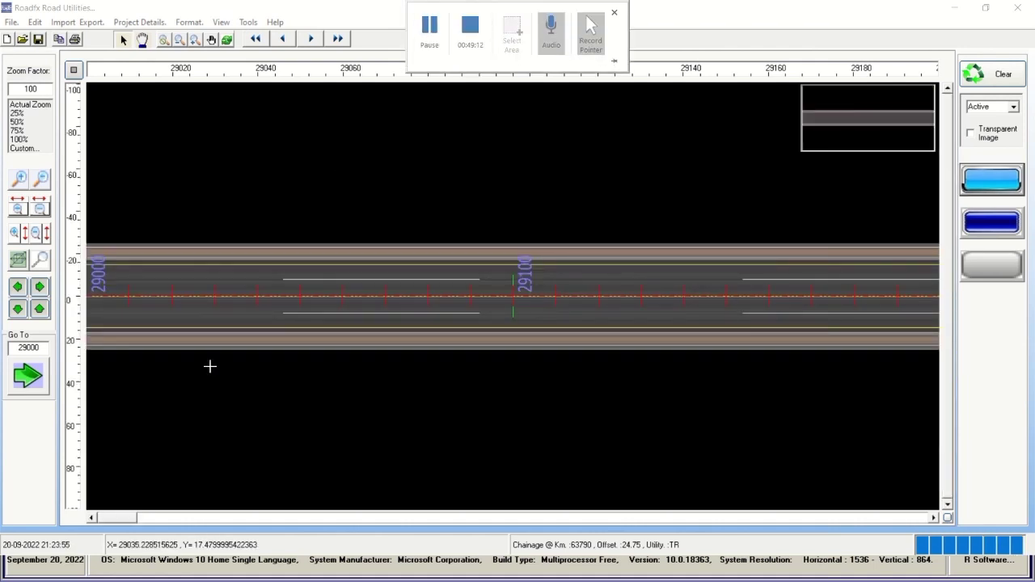
Go to chainage 30000 in the Go To box, then to 42000
click(30, 348)
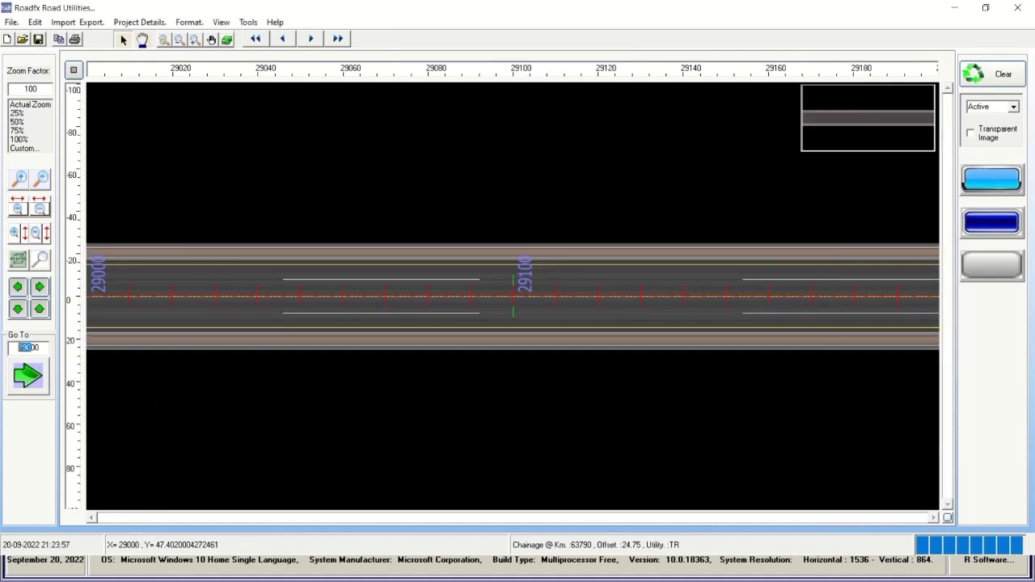
text(30)
click(28, 376)
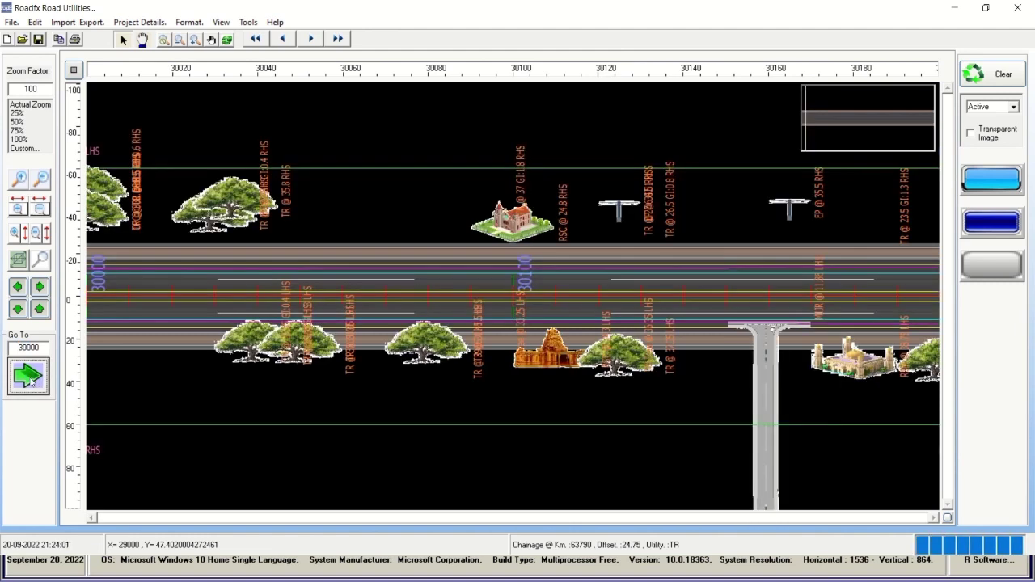
drag(27, 346, 18, 347)
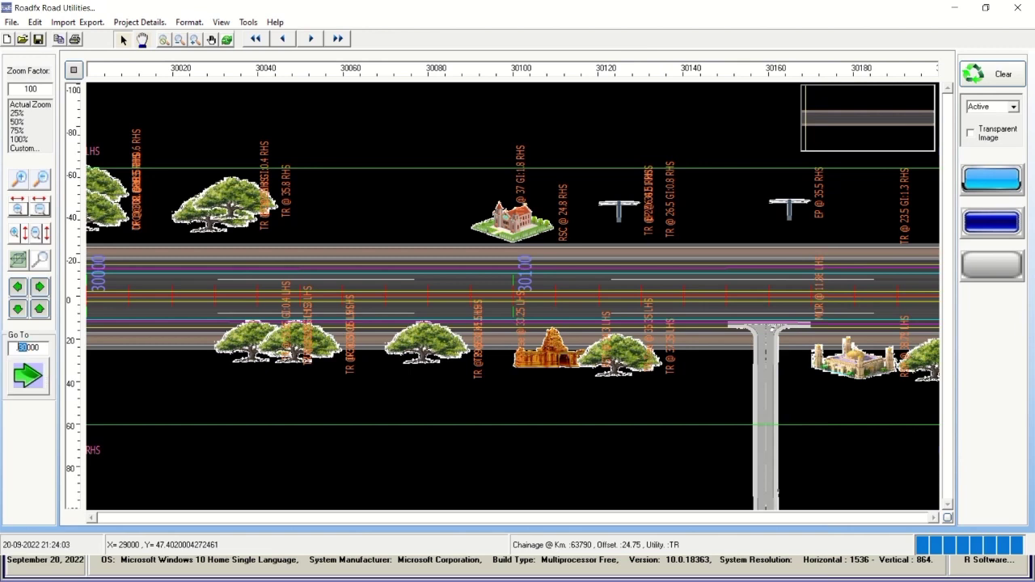
text(42)
click(28, 376)
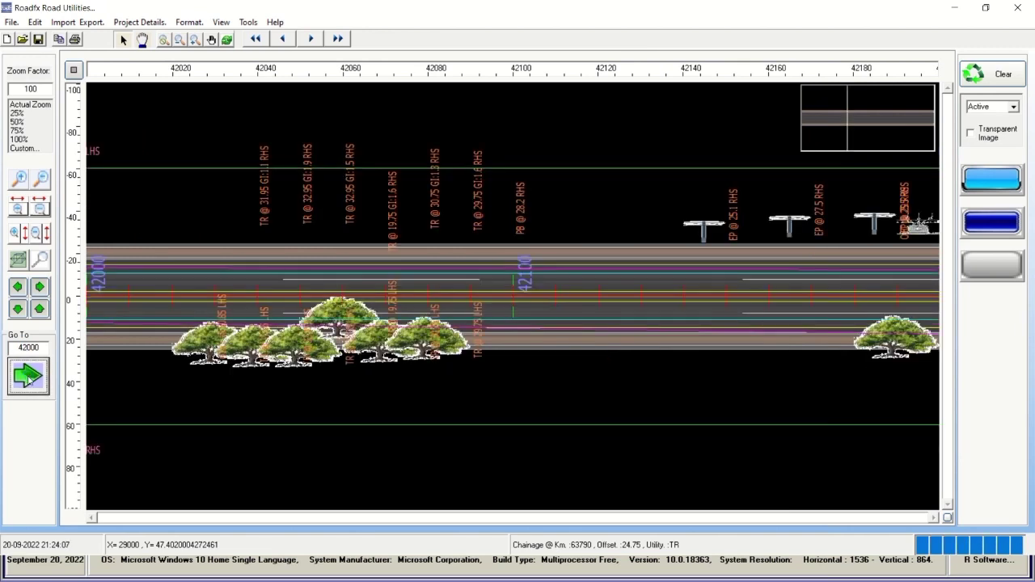
Go to chainage 49000, then 47000, then 52000
click(28, 347)
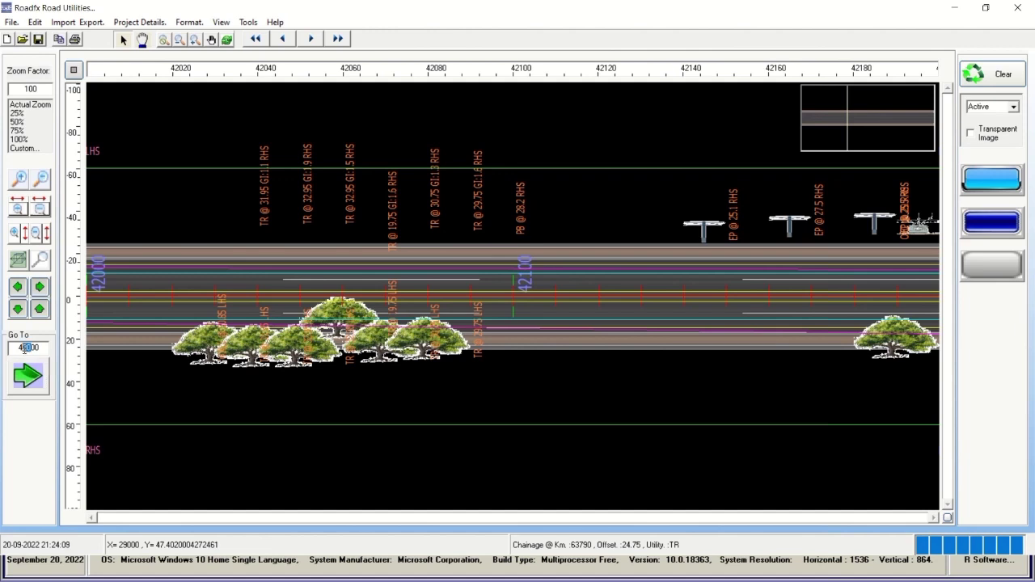
double_click(24, 347)
text(49000)
click(34, 379)
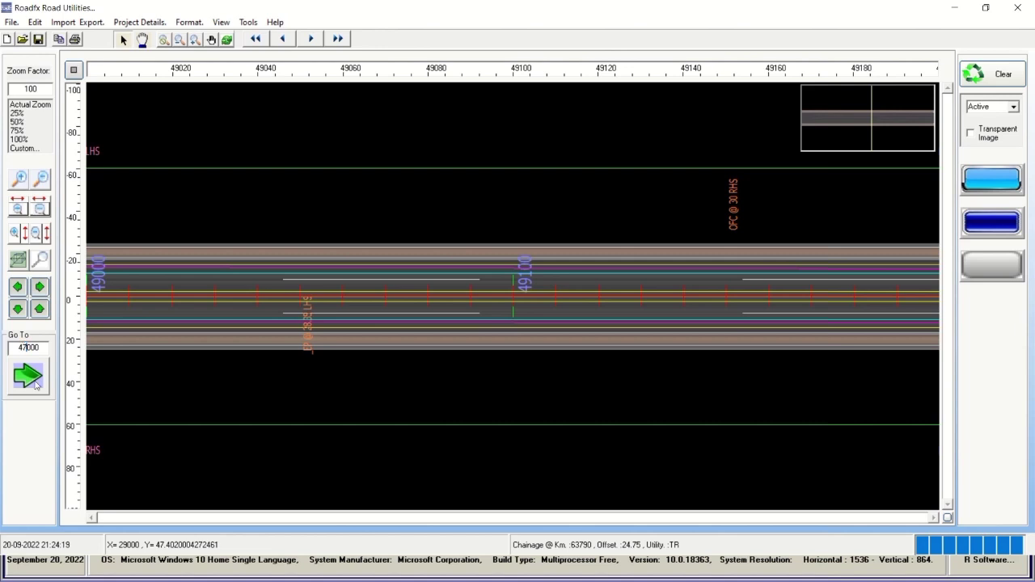
click(27, 382)
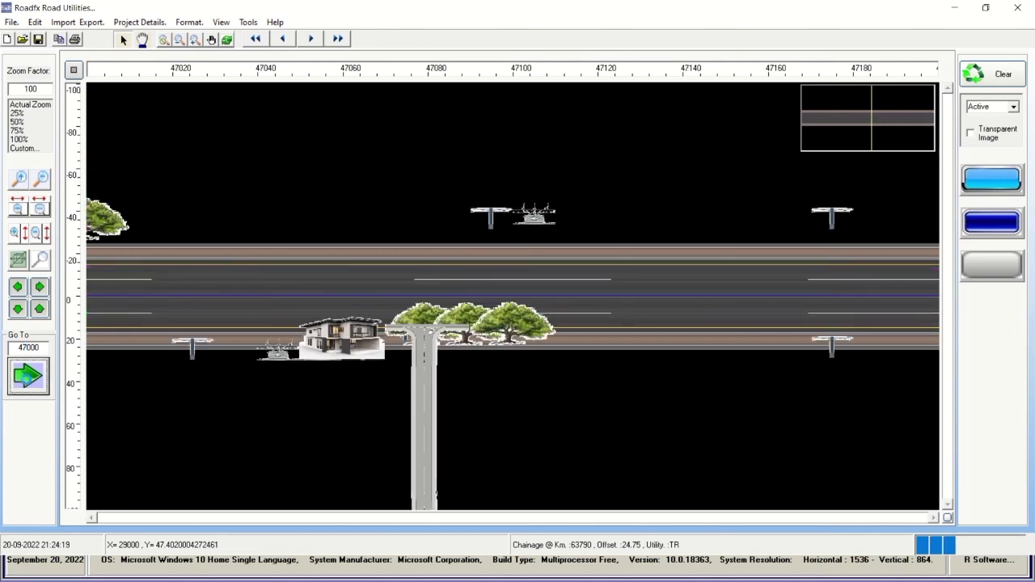
click(26, 347)
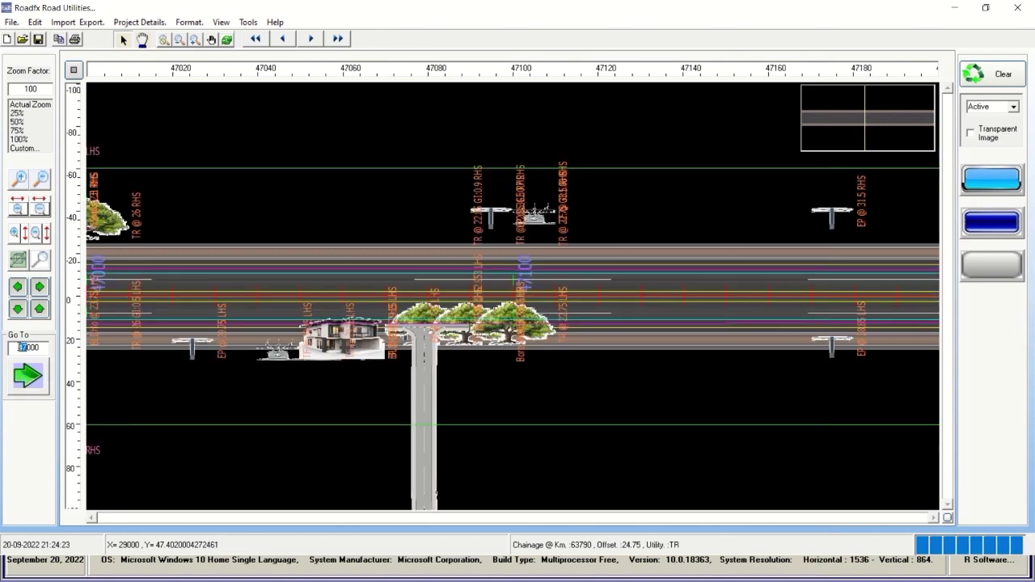
text(52)
click(39, 379)
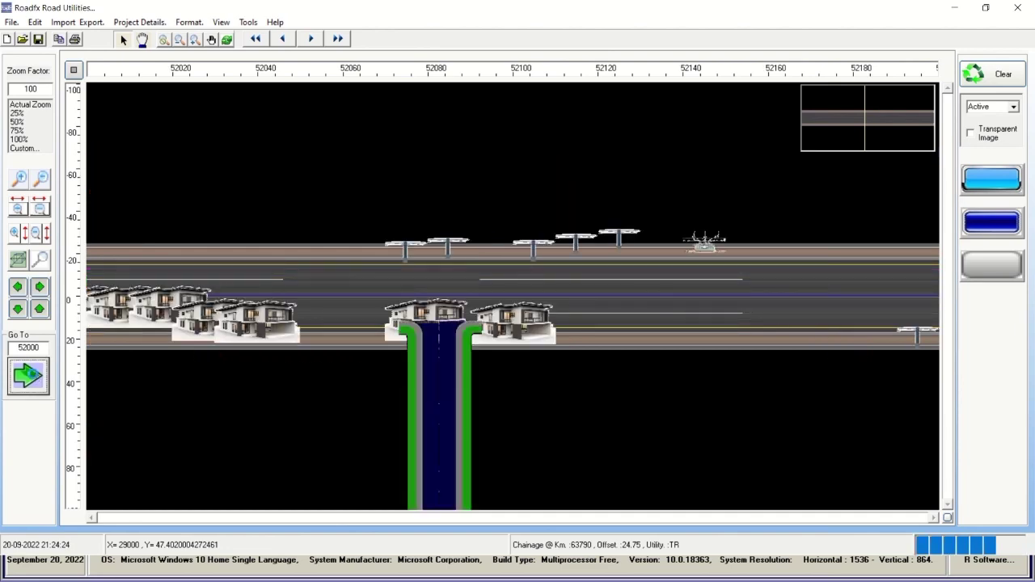
Step the plan forward six times from chainage 52000 with the next button
click(38, 288)
click(38, 288)
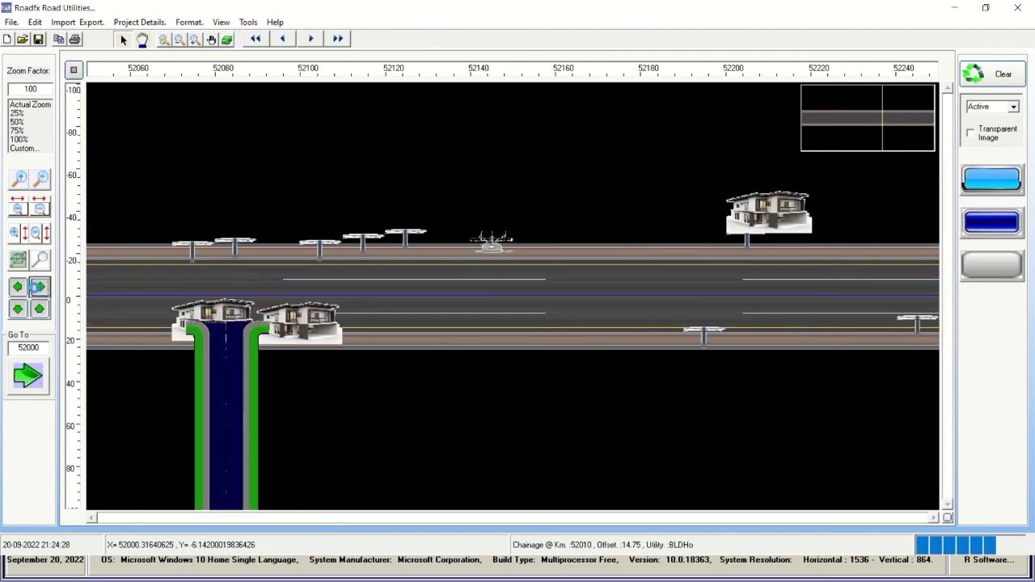
click(38, 287)
click(38, 288)
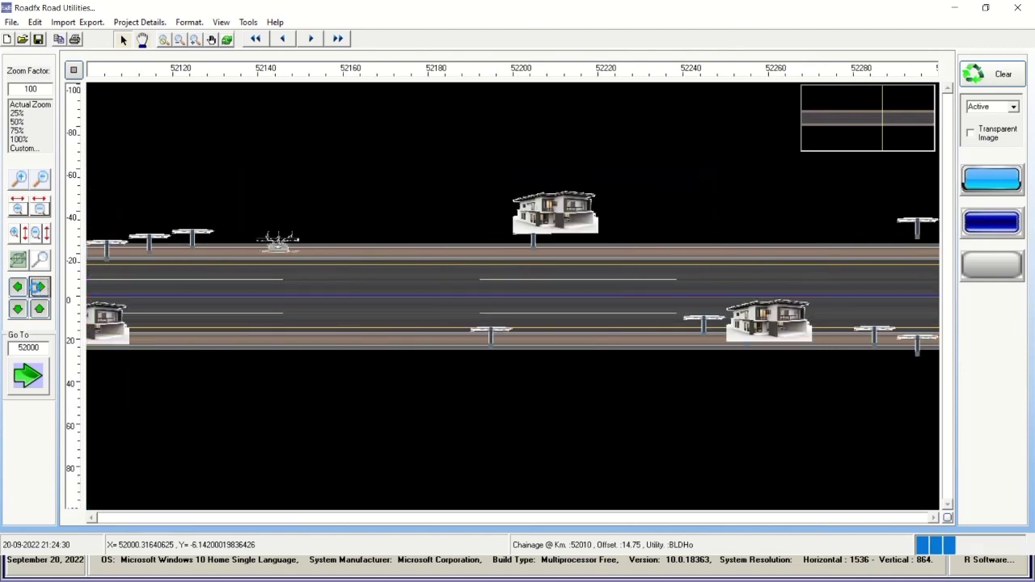
click(38, 288)
click(38, 288)
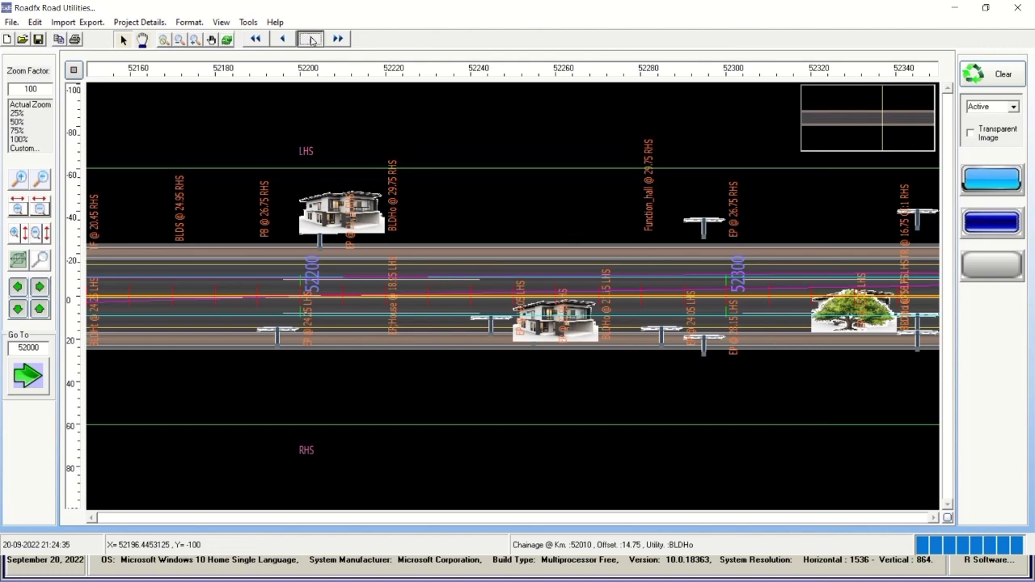
Advance through chainages 60000, 62000 and 64000 to 67000, then past it, raising the 68000 out-of-limits warning
click(311, 40)
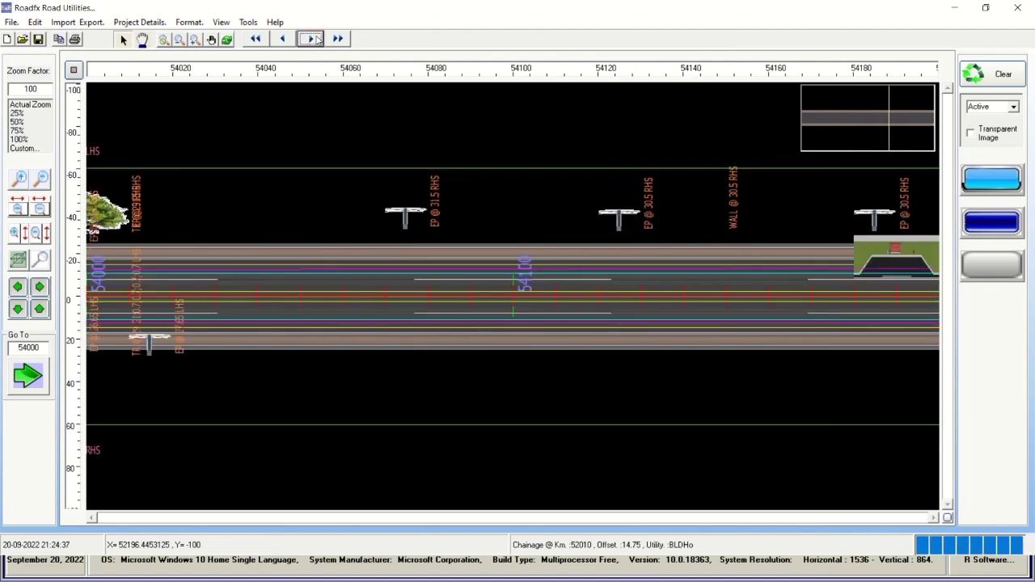
click(314, 40)
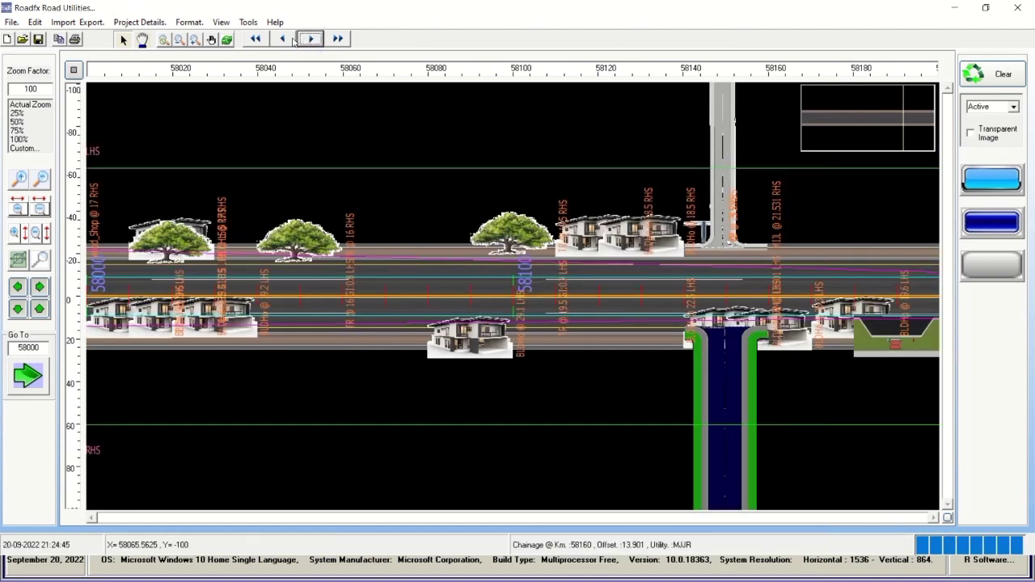
click(309, 38)
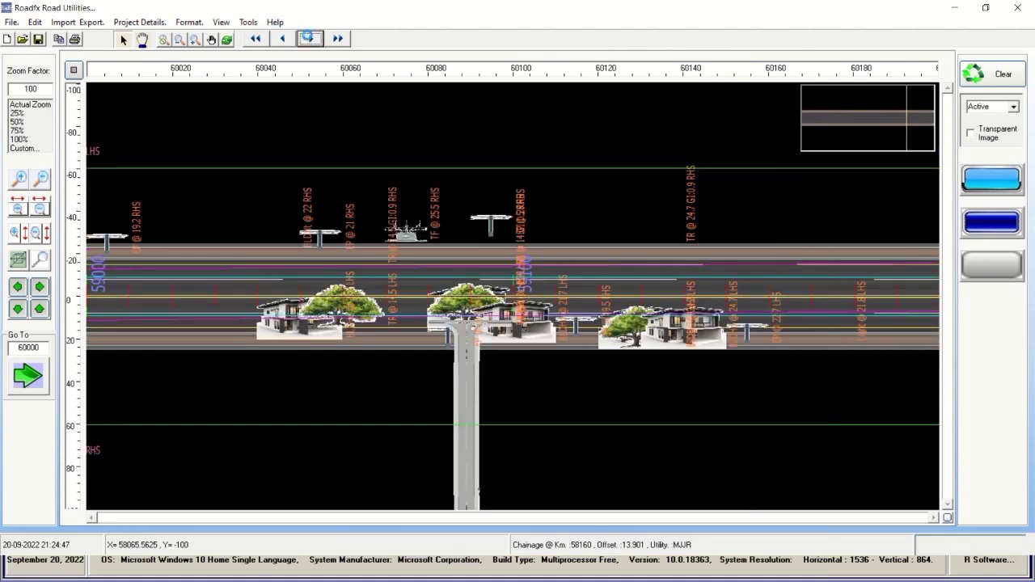
click(309, 38)
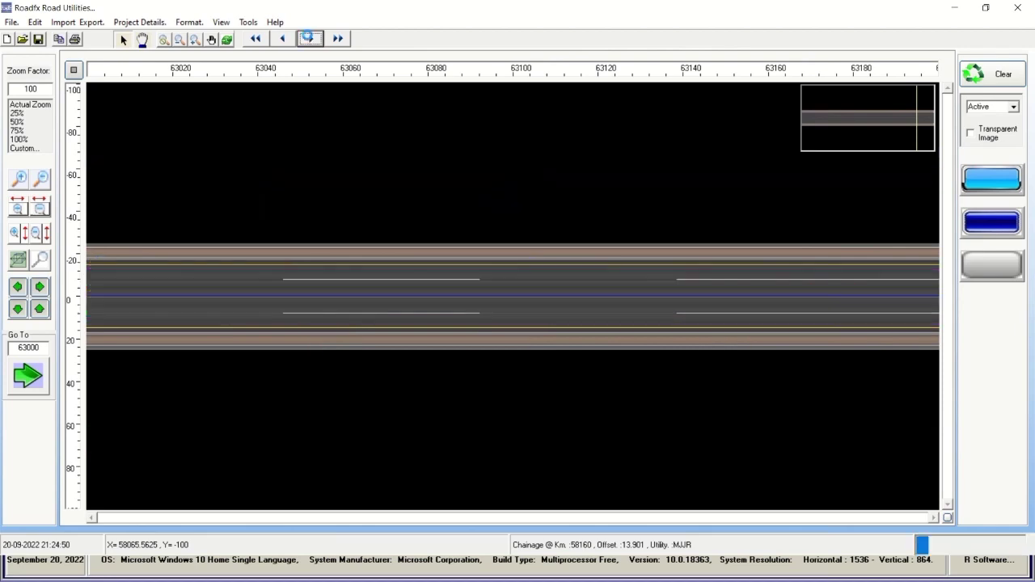
click(308, 38)
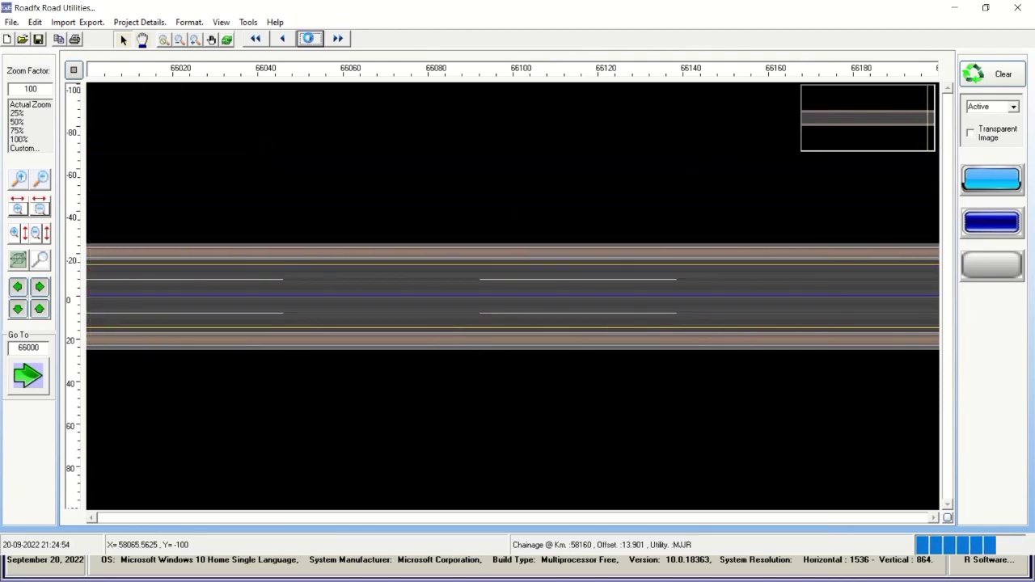
click(309, 38)
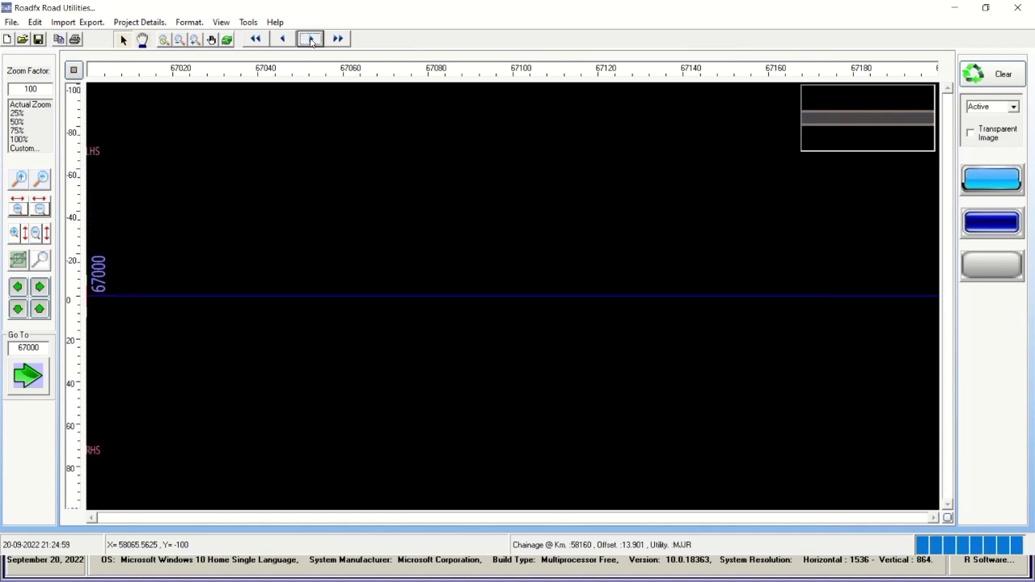
click(311, 39)
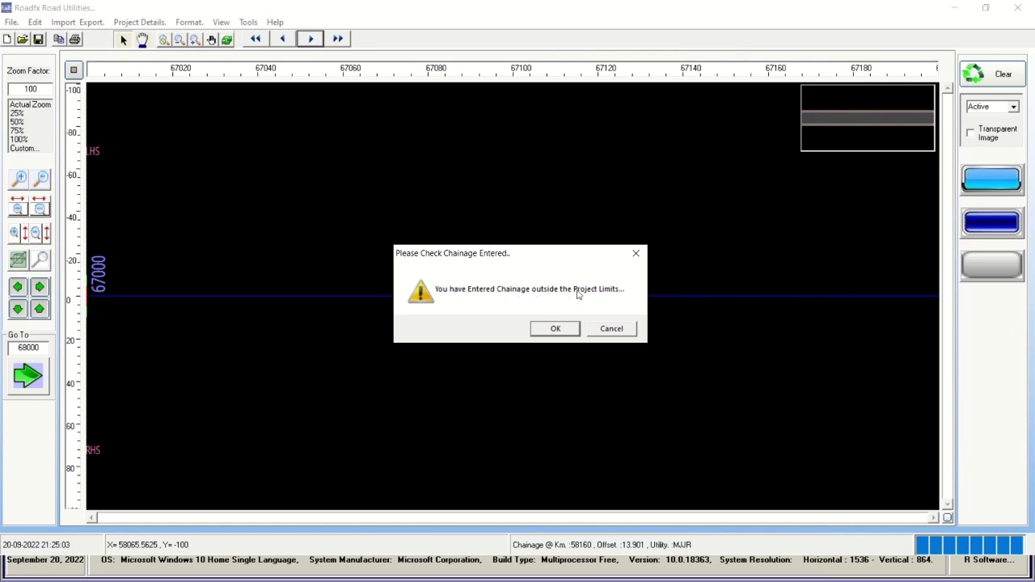
Dismiss the out-of-limits warning and pan the plan back toward lower chainages
click(549, 329)
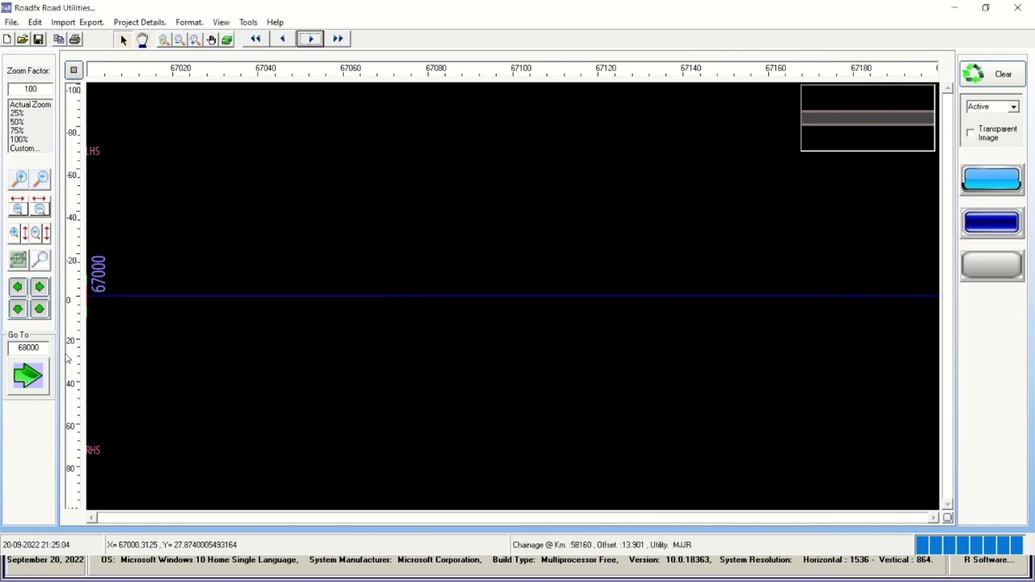
click(22, 286)
click(21, 287)
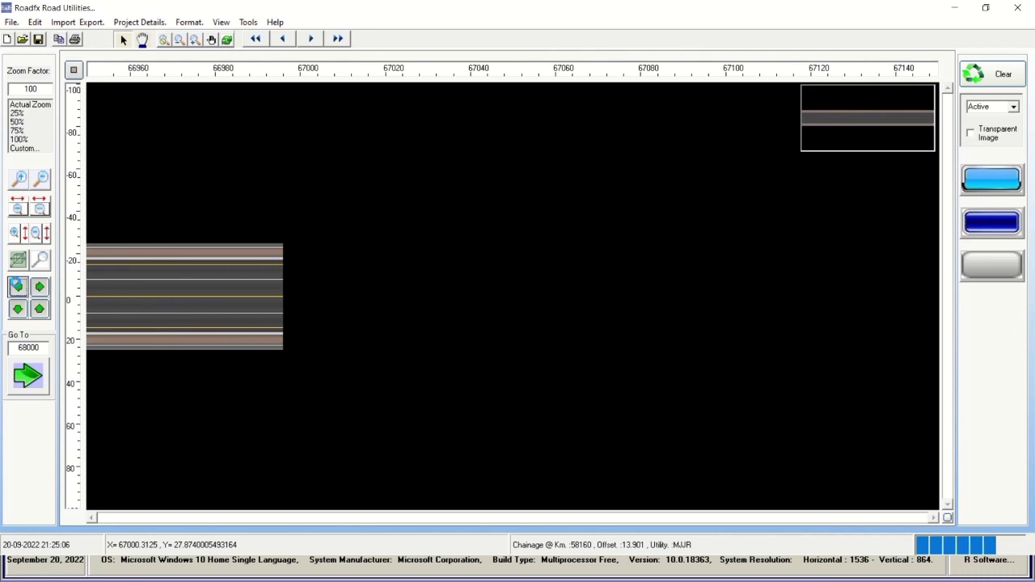
click(18, 286)
click(18, 286)
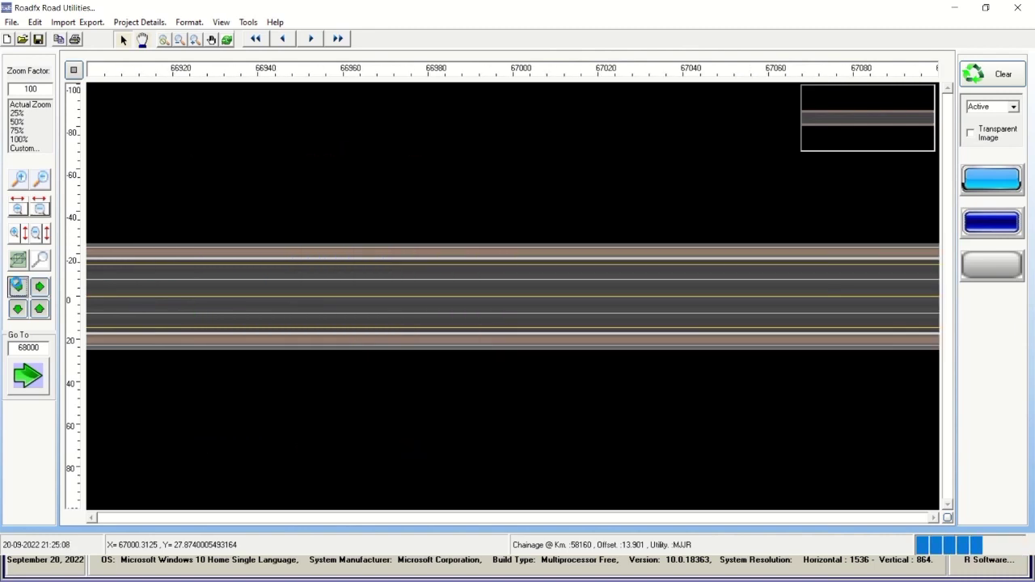
click(18, 287)
click(18, 286)
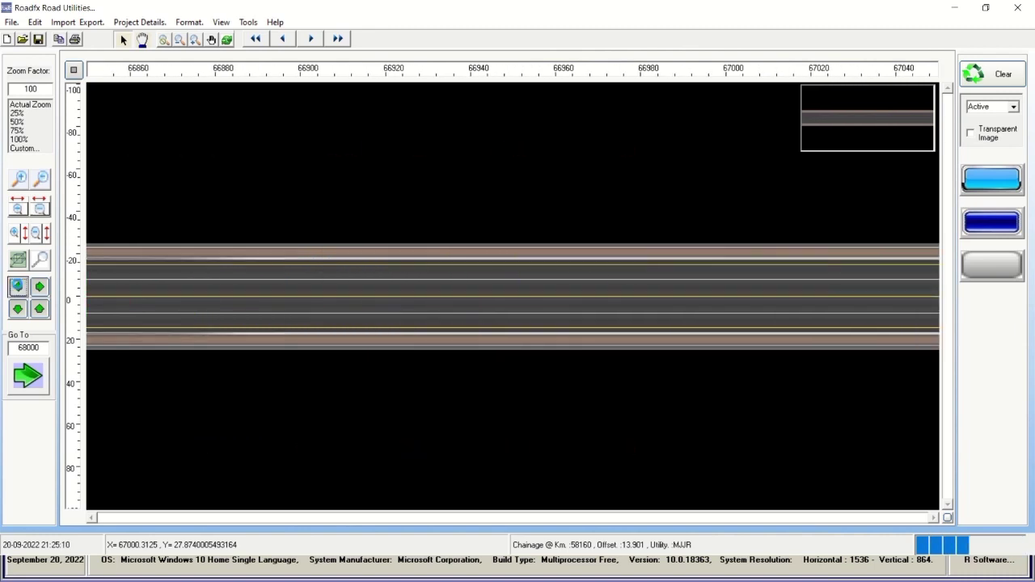
click(18, 286)
click(17, 286)
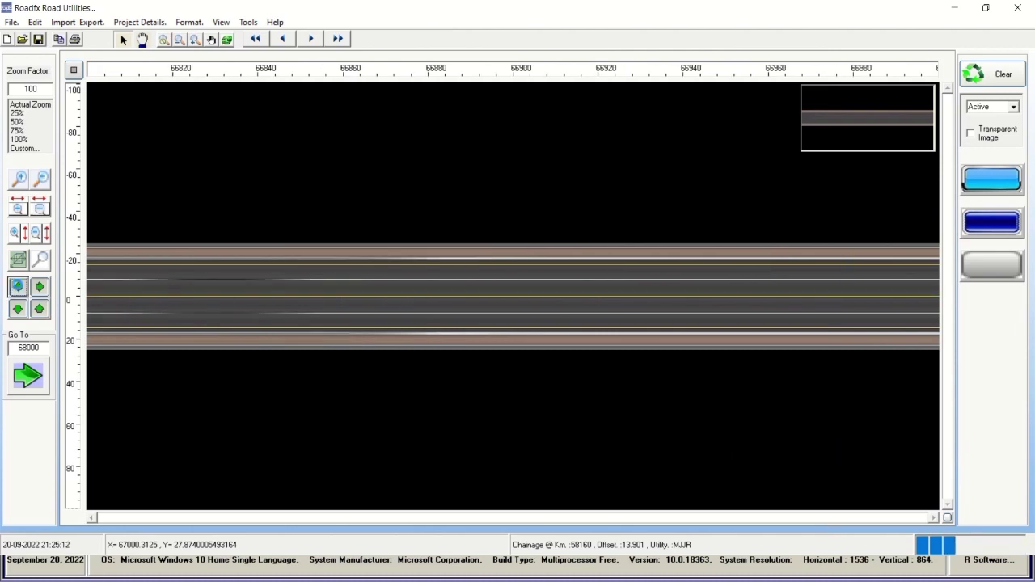
Step the plan from chainage 67000 back to 63000, then clear its utilities and labels
click(282, 38)
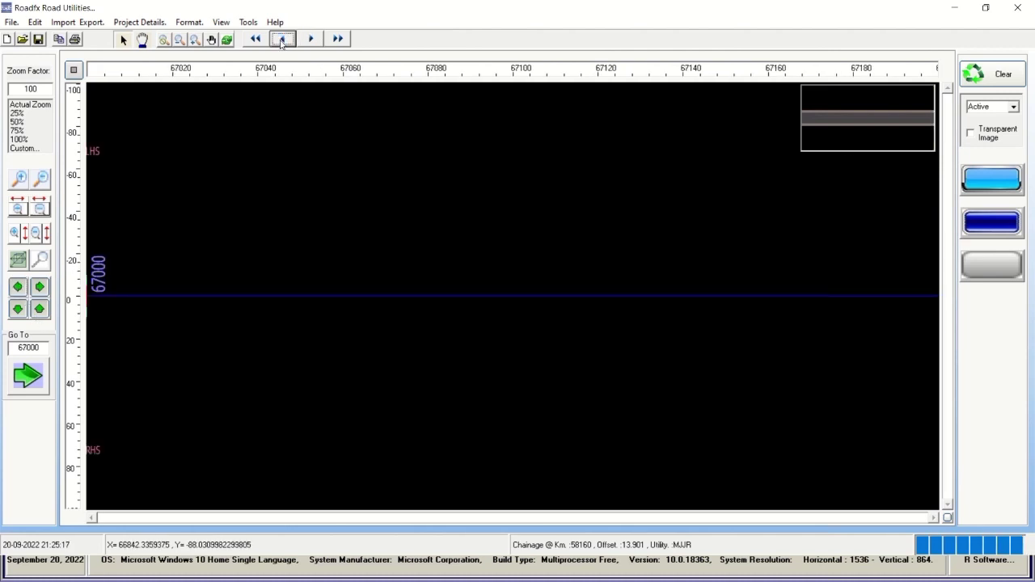
click(310, 40)
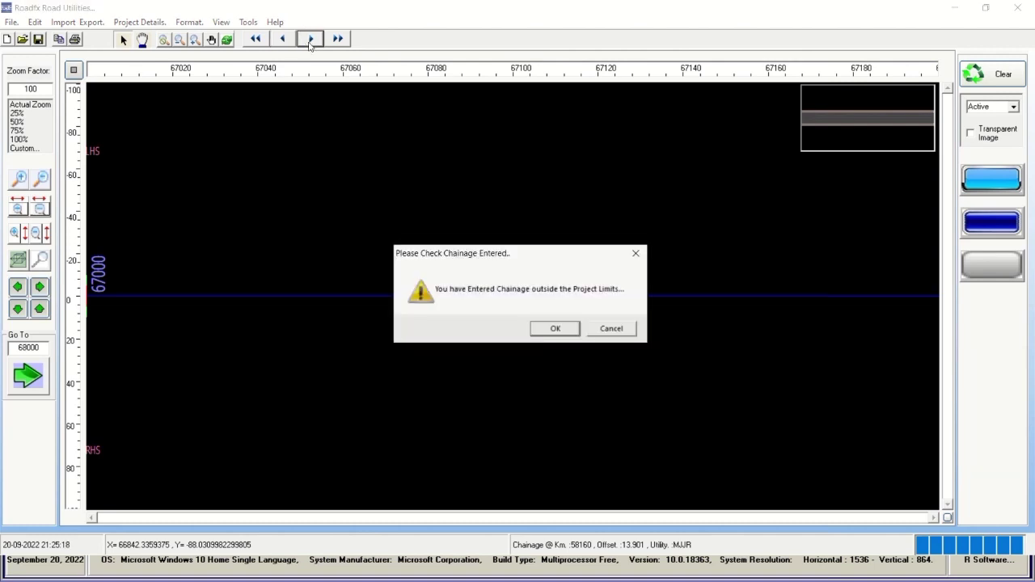
click(555, 327)
click(283, 39)
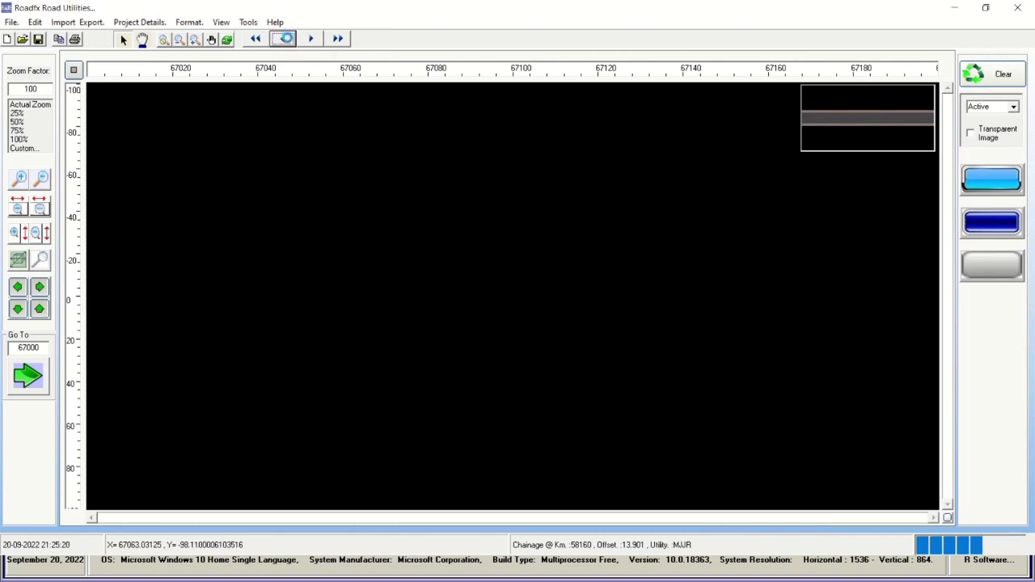
click(285, 40)
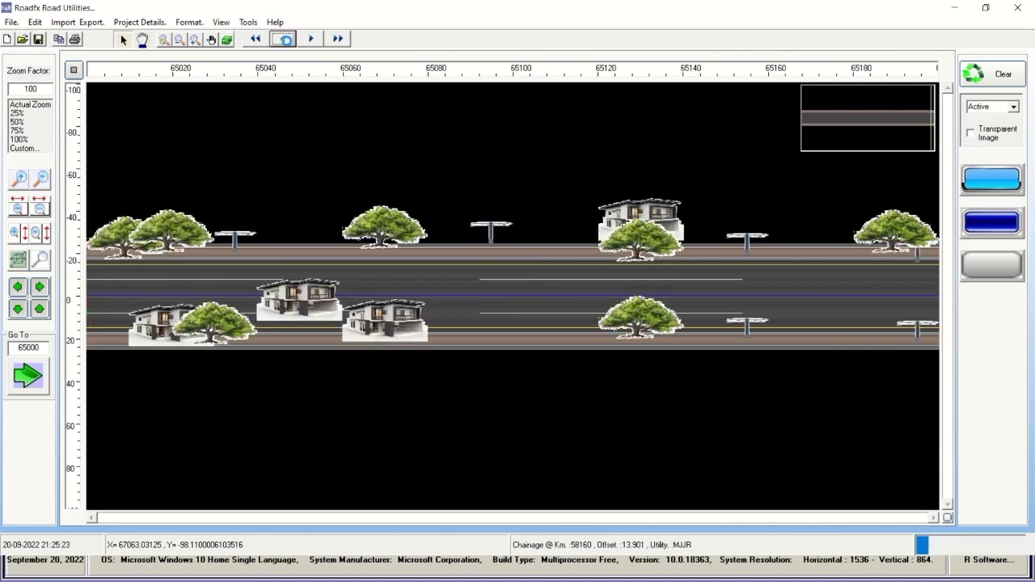
click(284, 40)
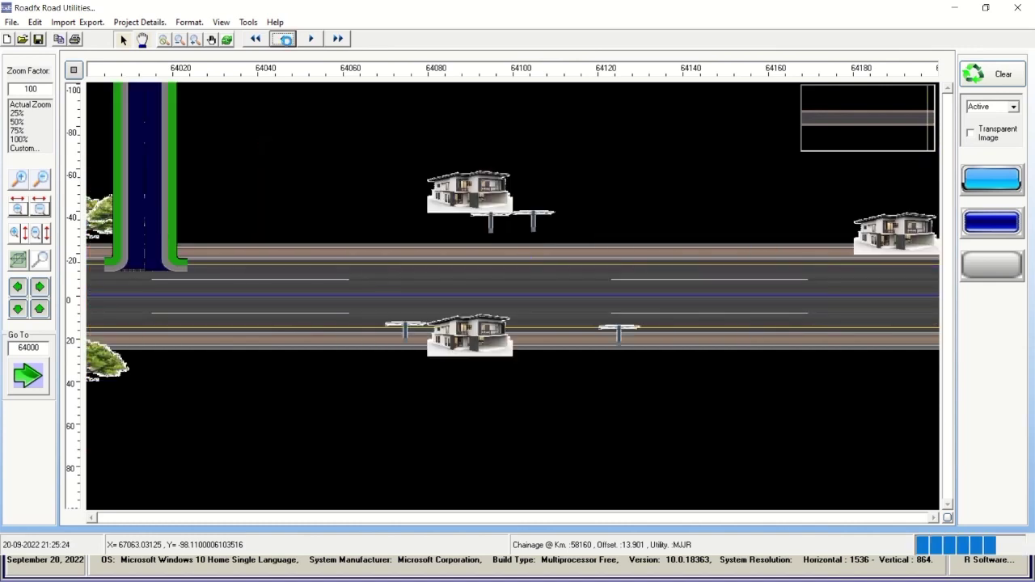
click(284, 40)
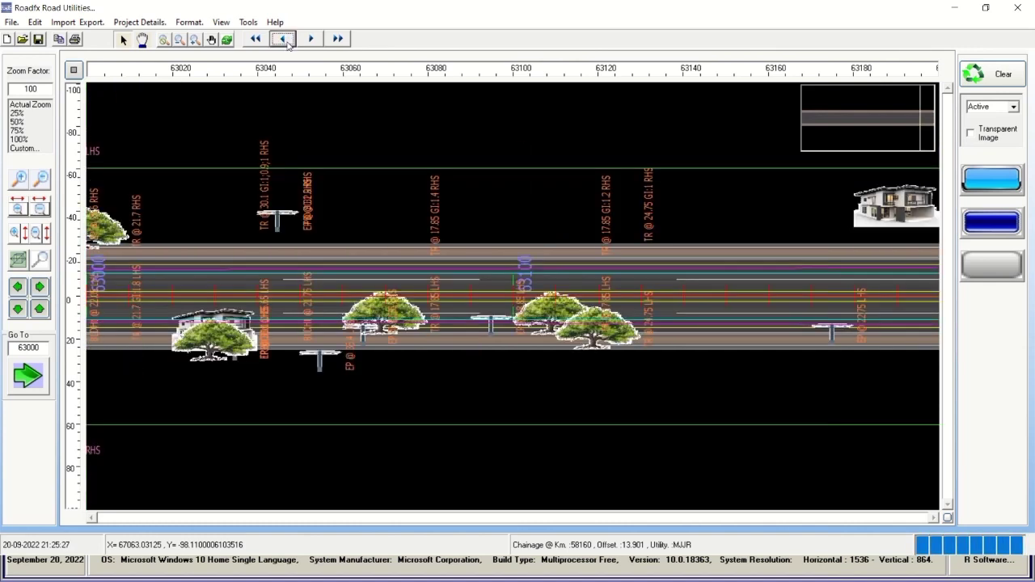
click(991, 74)
Reload the road view from start chainage 29000 and advance to chainage 30000
click(1003, 227)
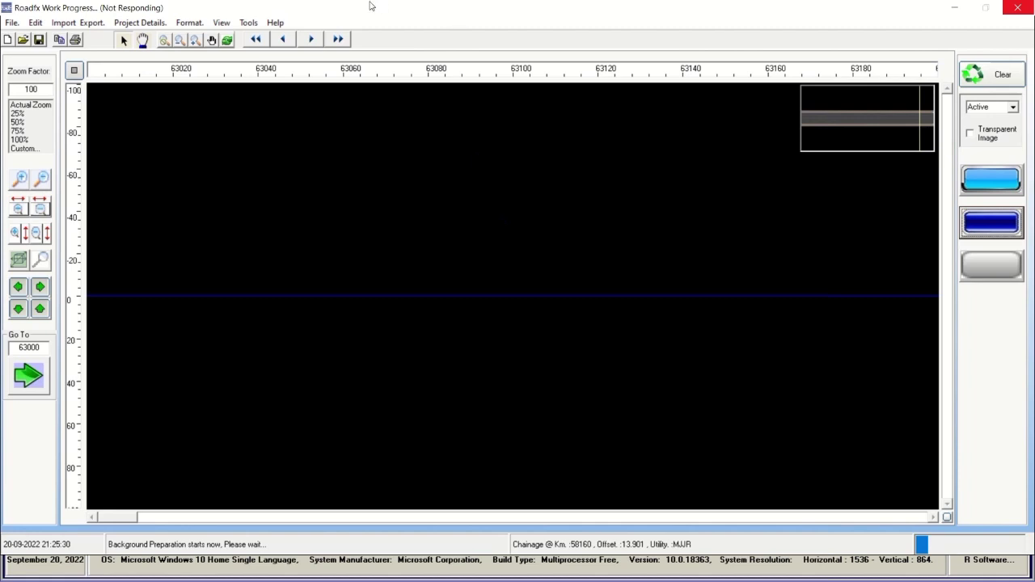
mouse_move(351, 7)
click(429, 36)
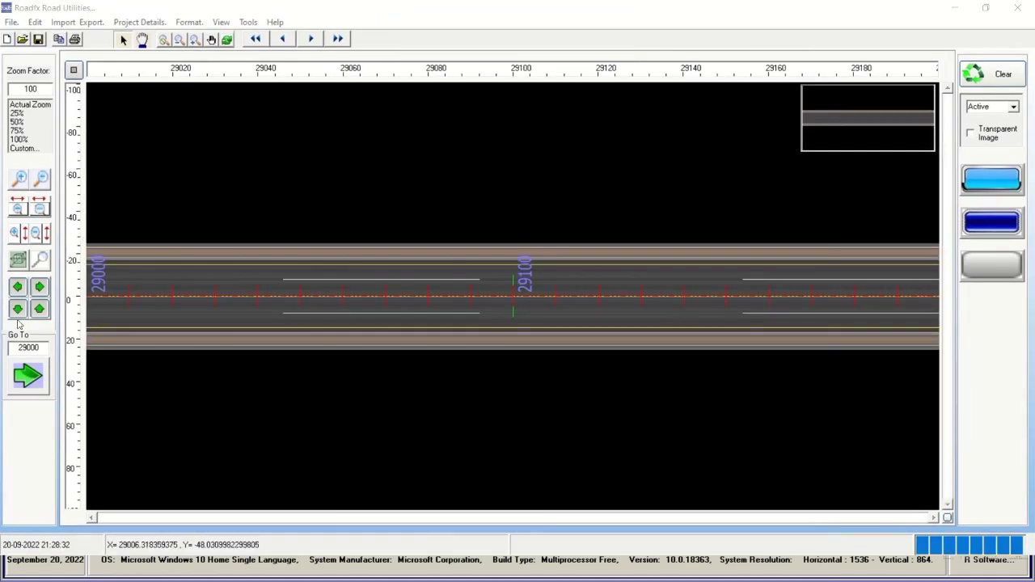
drag(27, 348, 18, 348)
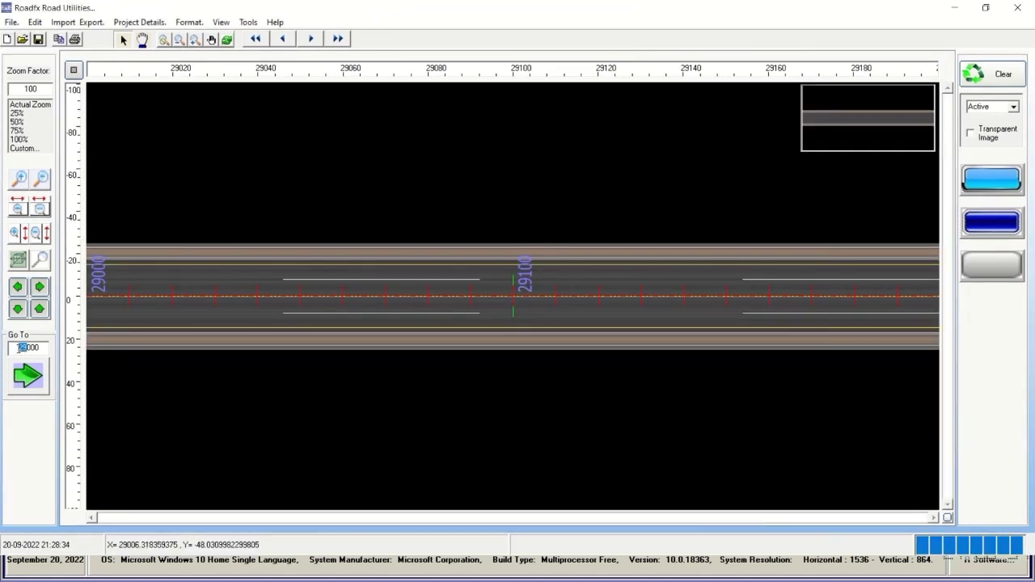
click(310, 38)
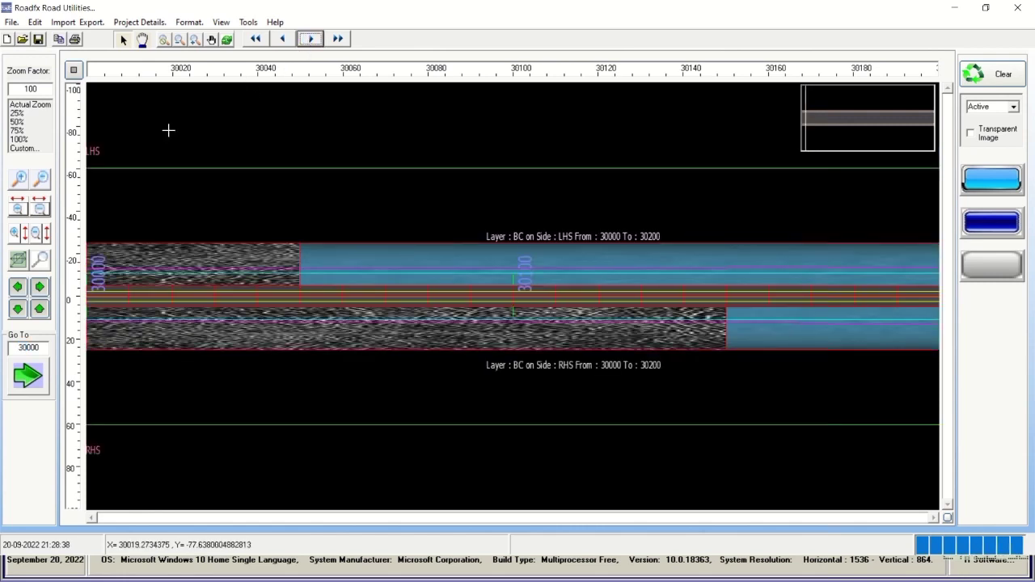
Pan back before chainage 30000, then forward along the BC layers toward 30200
click(16, 287)
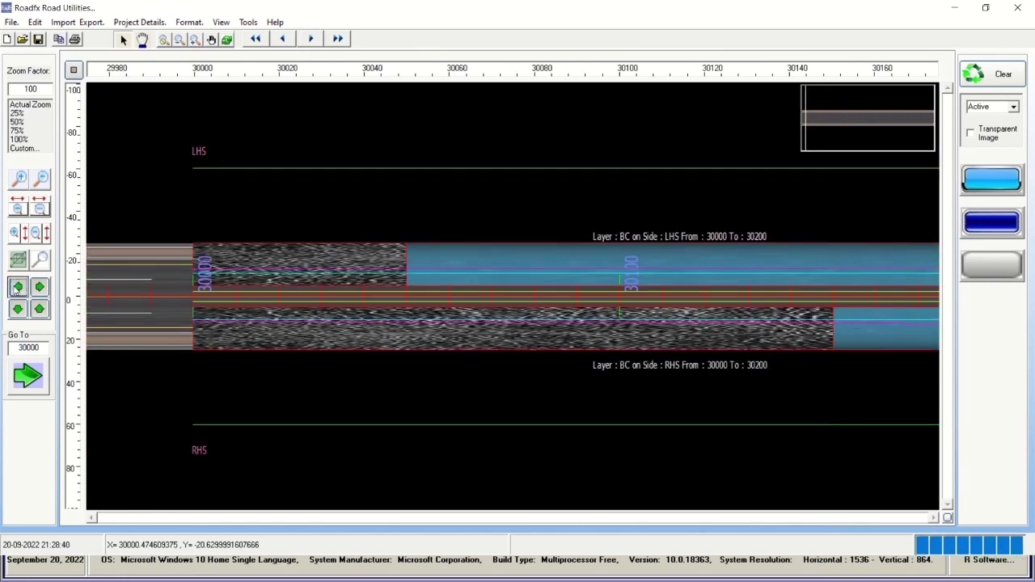
click(16, 288)
click(17, 289)
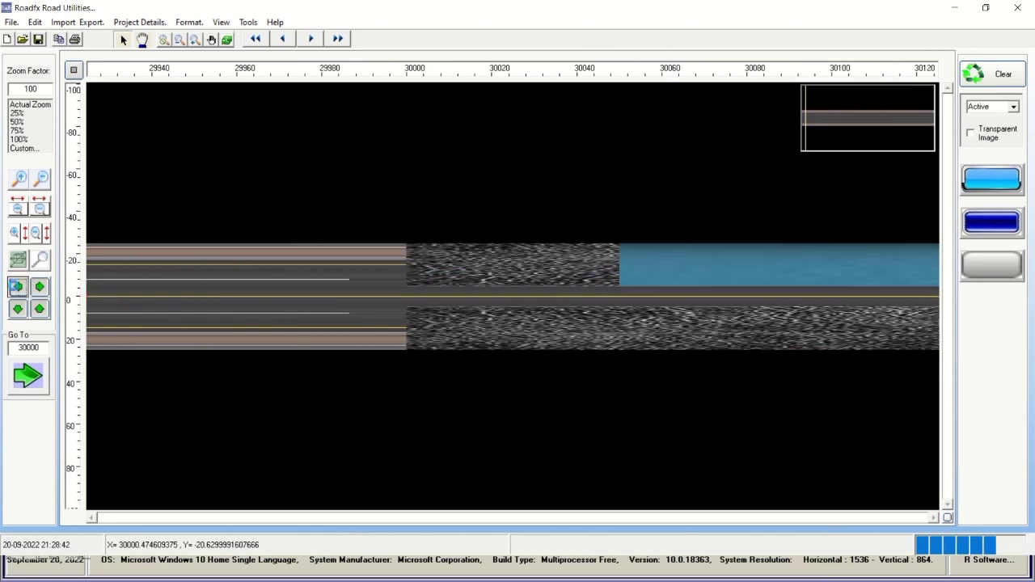
click(40, 288)
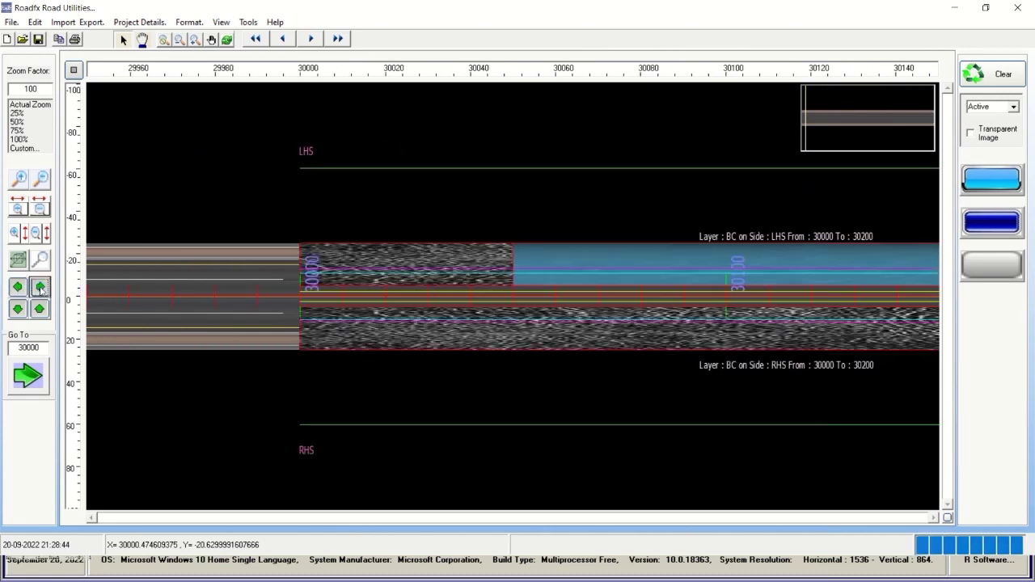
click(40, 289)
click(41, 288)
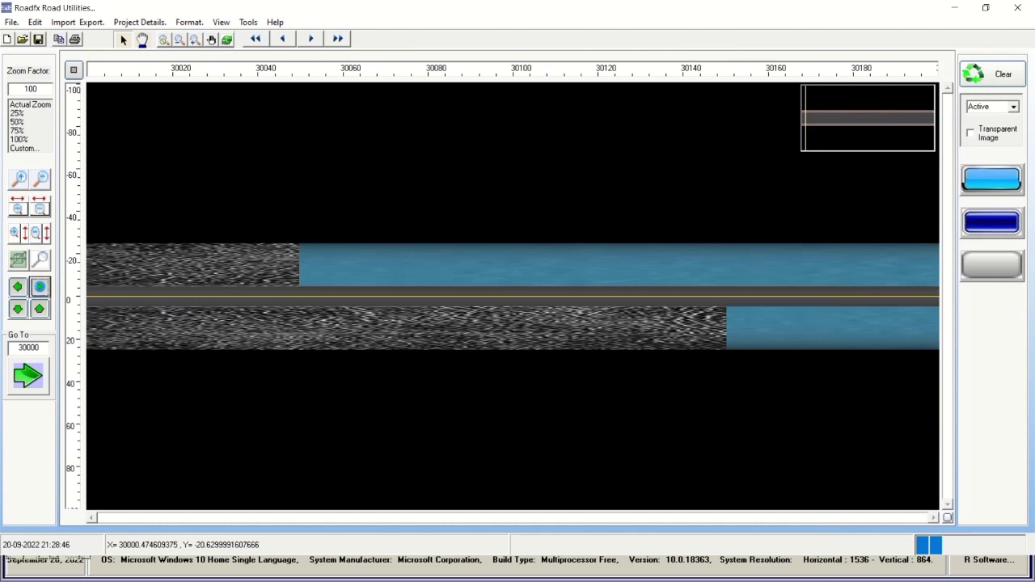
click(40, 289)
click(41, 289)
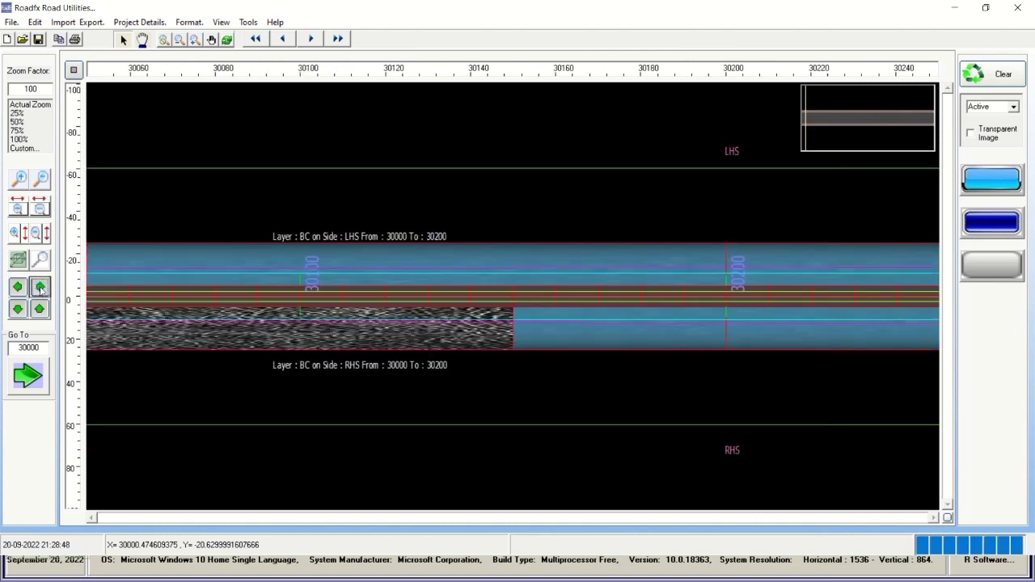
click(40, 288)
click(40, 289)
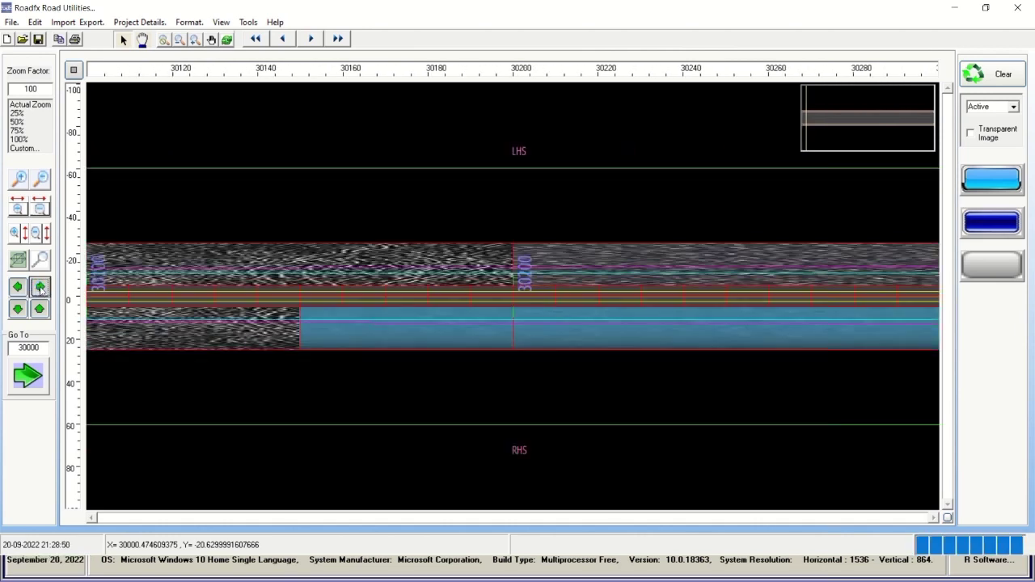
Review the Project Details settings and close them back to the plan
click(139, 22)
click(156, 37)
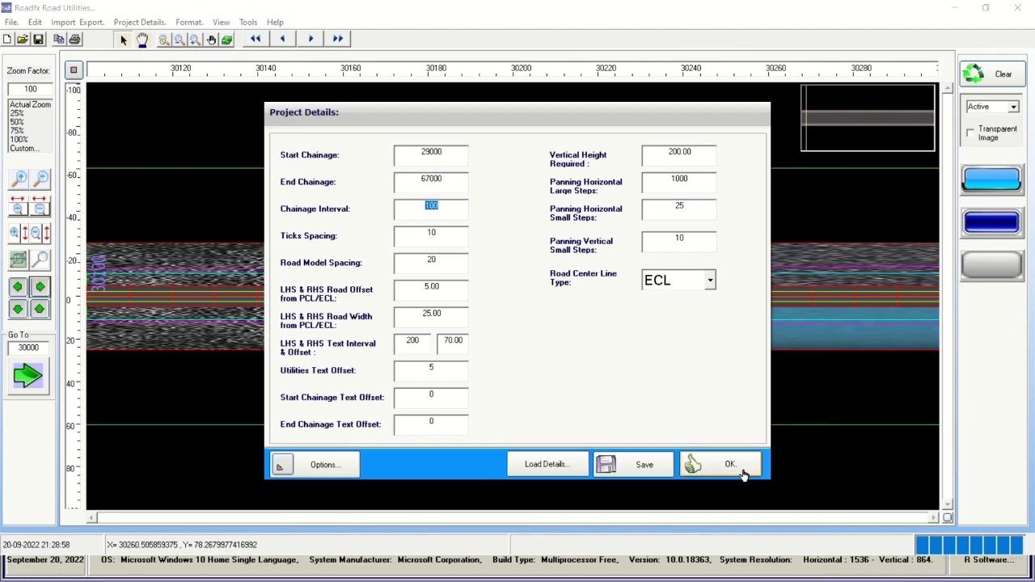
click(700, 464)
click(134, 24)
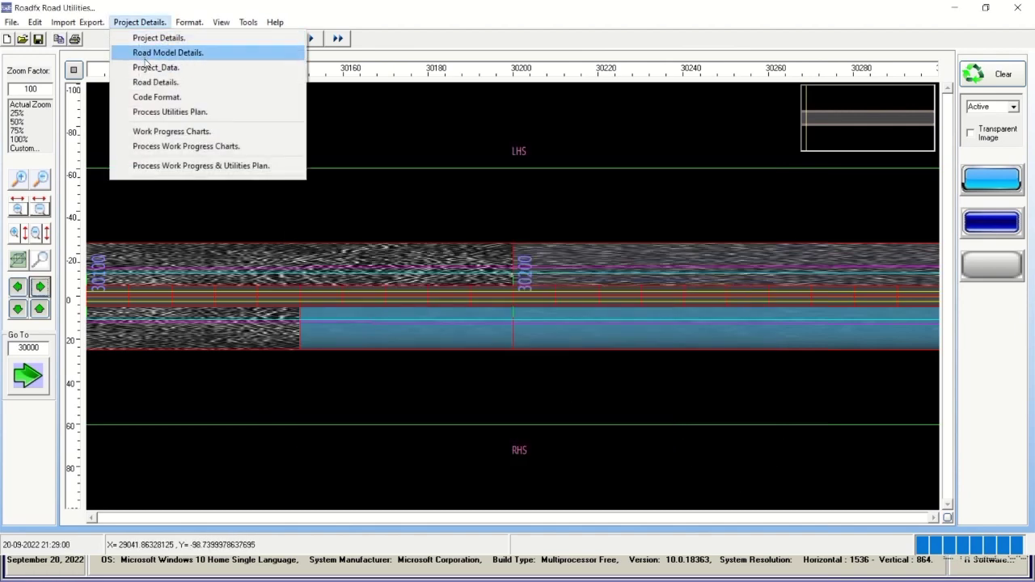
Accept the road model, then reopen Road Model Details to view the Chart Model BC, DBM, PQC and GSB patterns
click(150, 51)
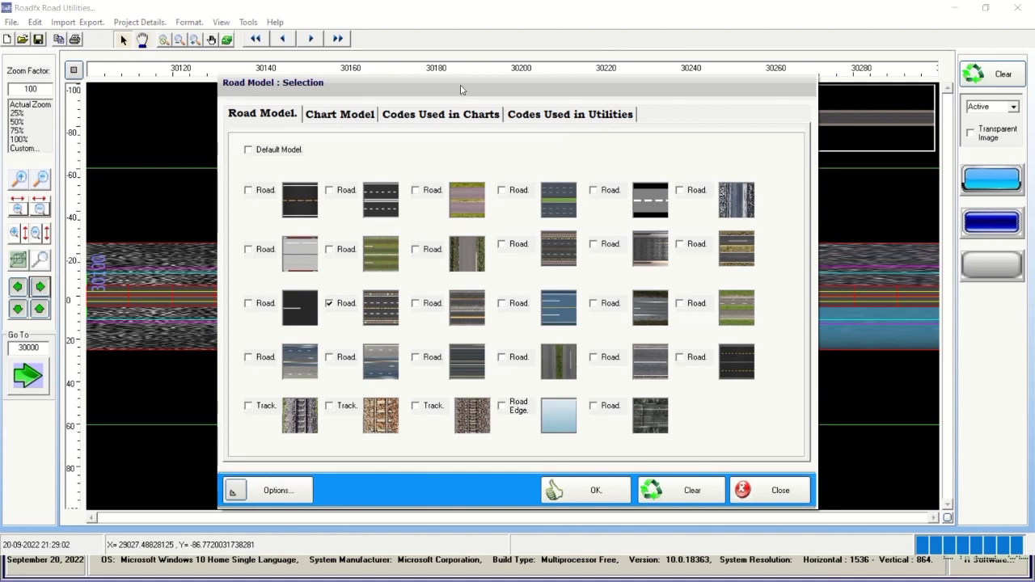
click(596, 490)
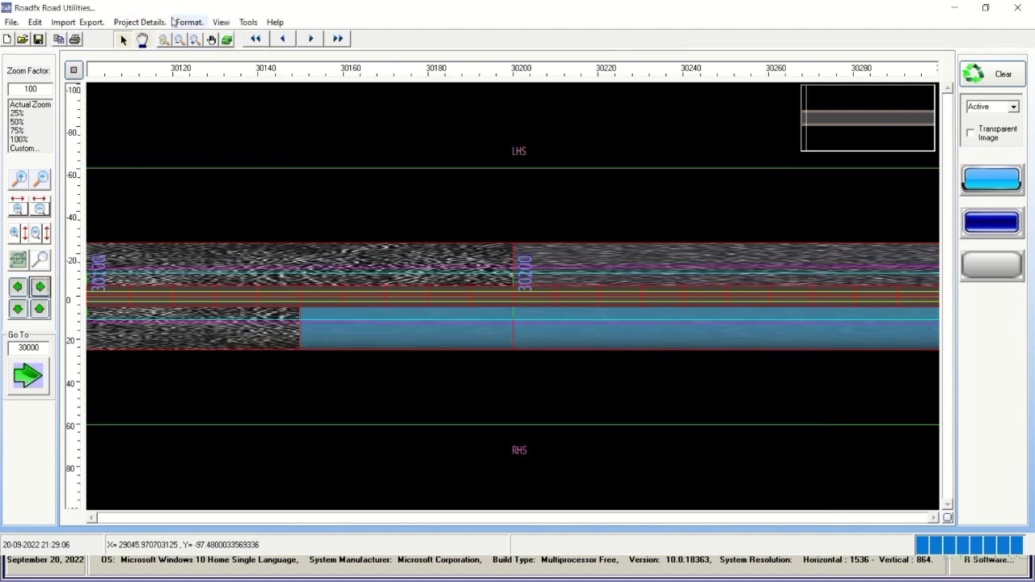
click(142, 22)
click(149, 51)
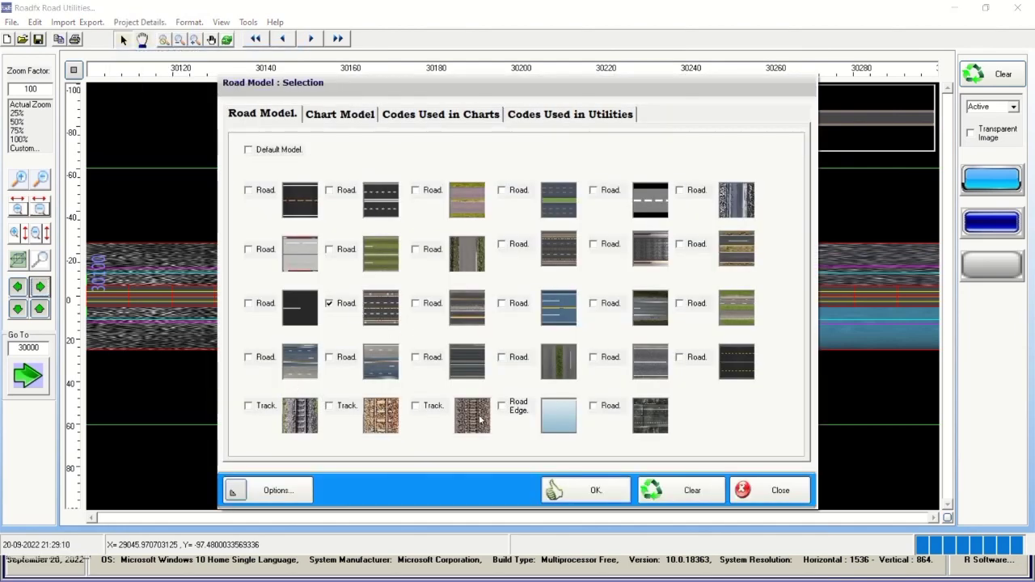
click(354, 114)
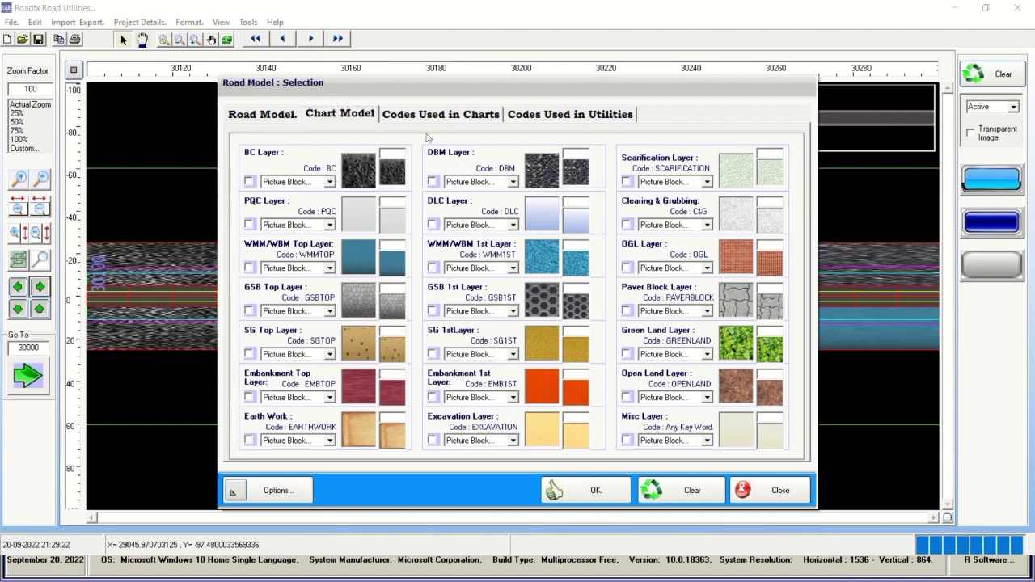
Browse the Codes Used in Charts and Codes Used in Utilities lists
click(440, 114)
scroll(798, 222, down, 2)
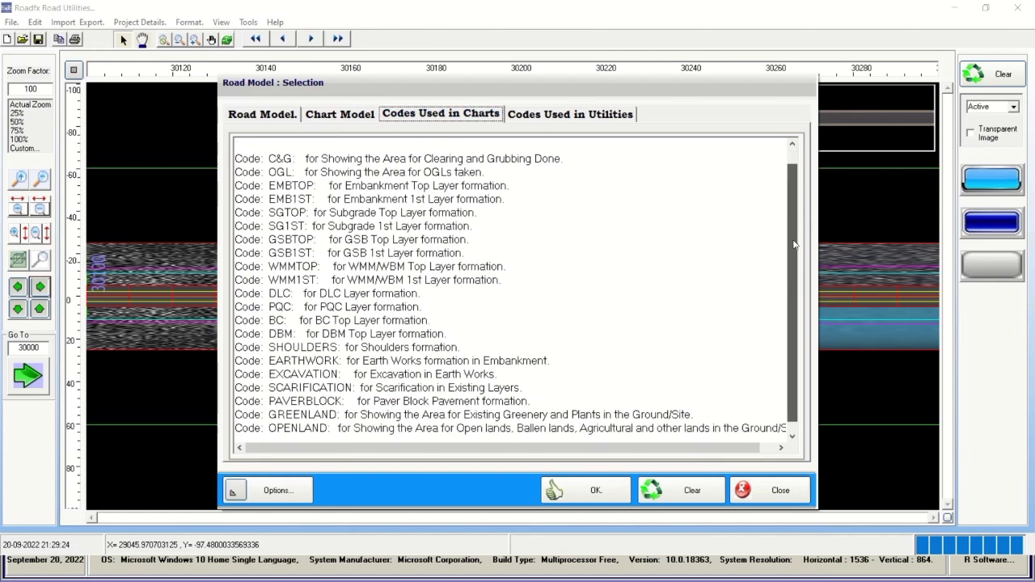
scroll(801, 198, up, 2)
click(570, 114)
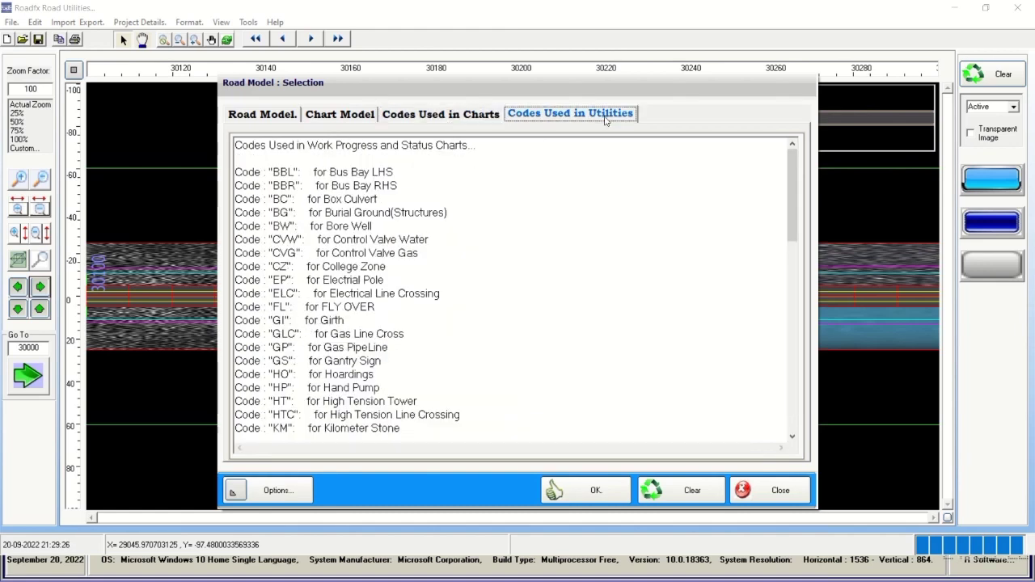
drag(792, 190, 813, 184)
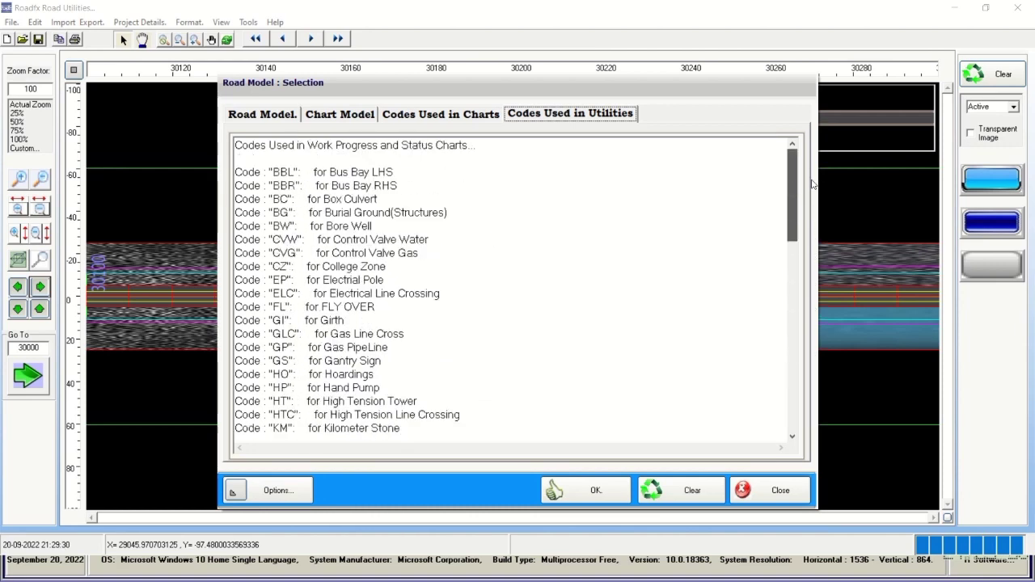
Highlight the OPENLAND, SCARIFICATION and Clearing and Grubbing entries in the chart codes
click(485, 117)
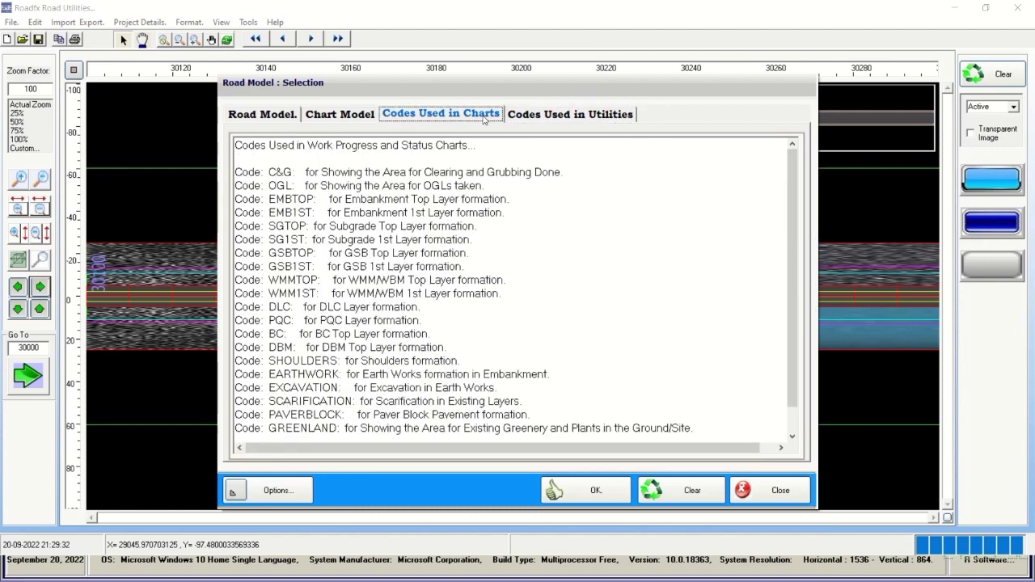
drag(792, 261, 795, 294)
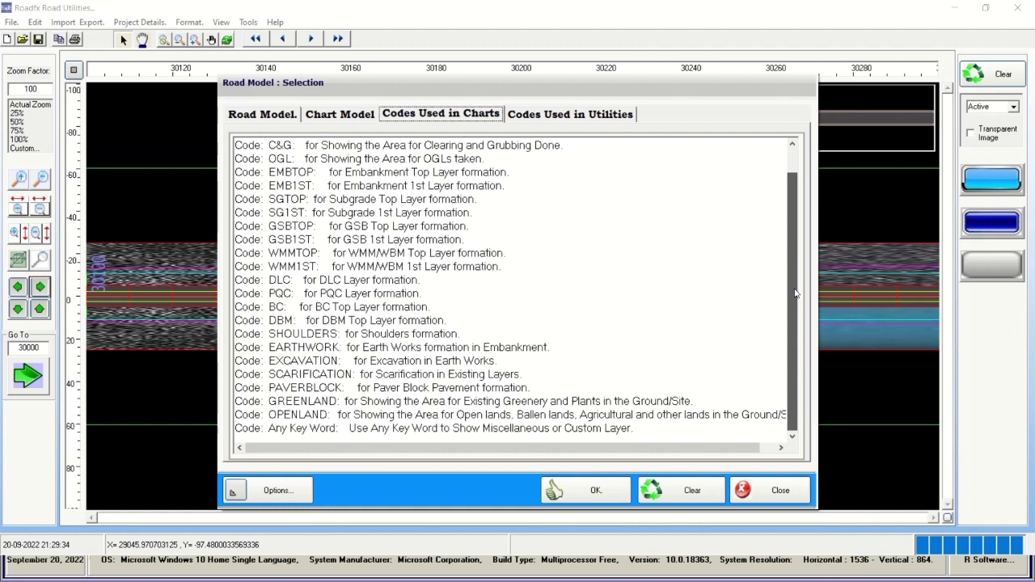
drag(339, 401, 268, 401)
drag(327, 415, 269, 415)
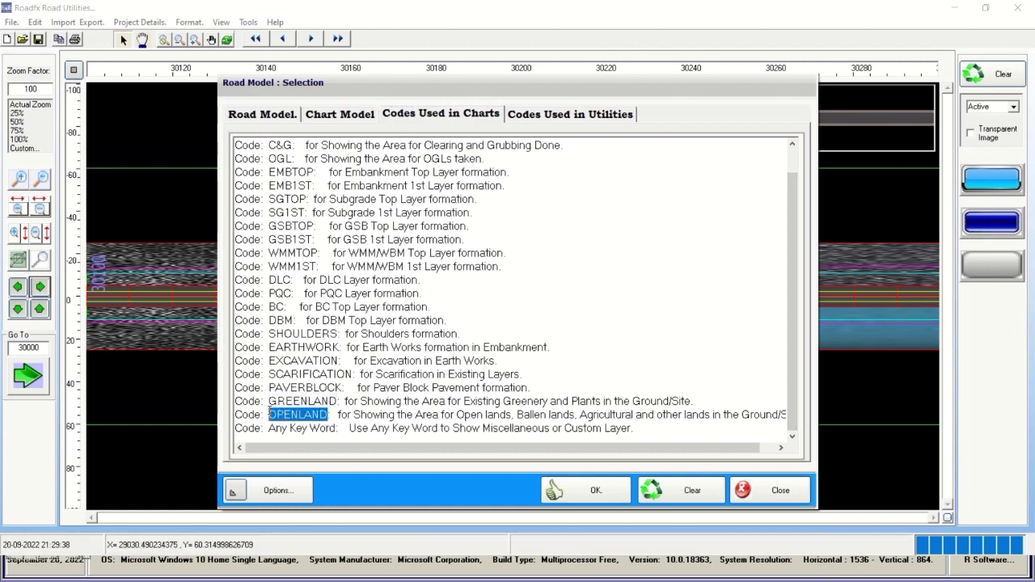
drag(353, 373, 268, 374)
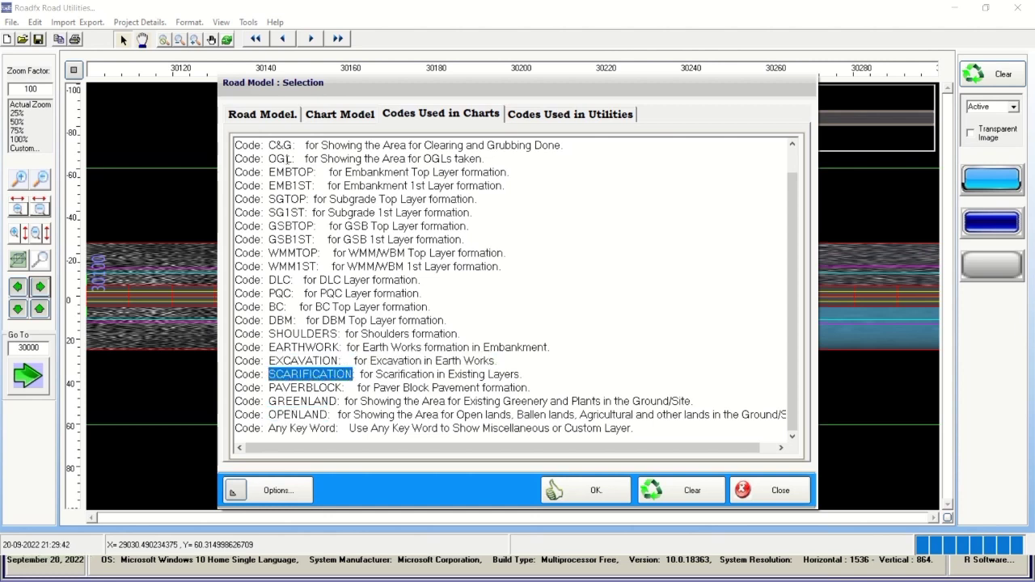
drag(291, 144, 564, 147)
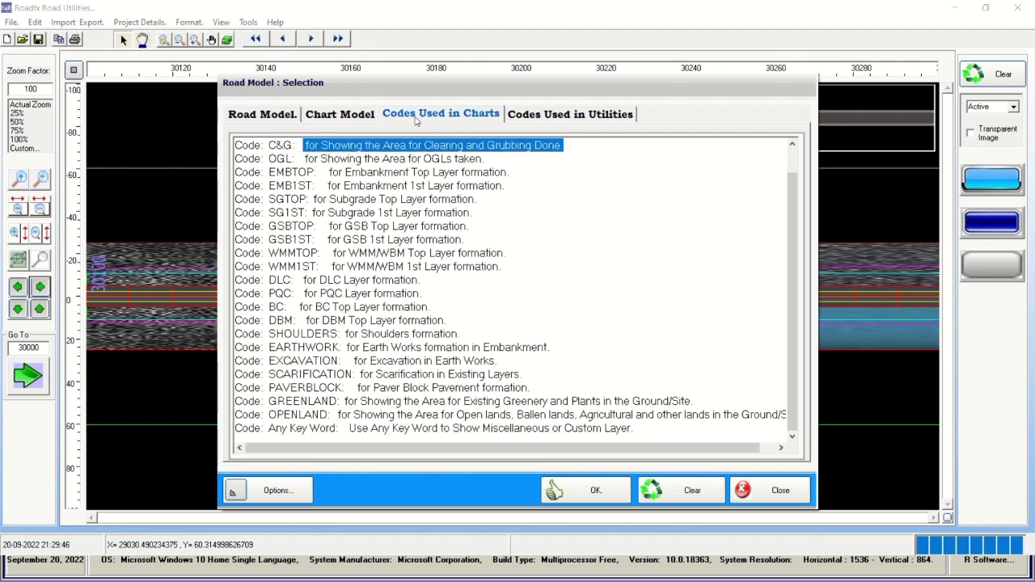
Return through Chart Model to the Road Model tab and accept the road model
click(352, 116)
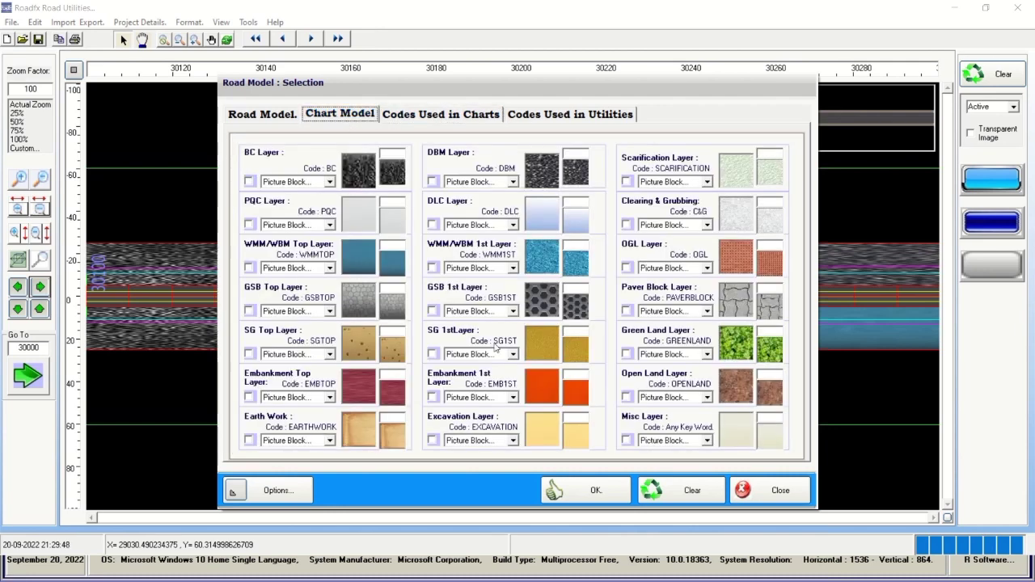
click(252, 114)
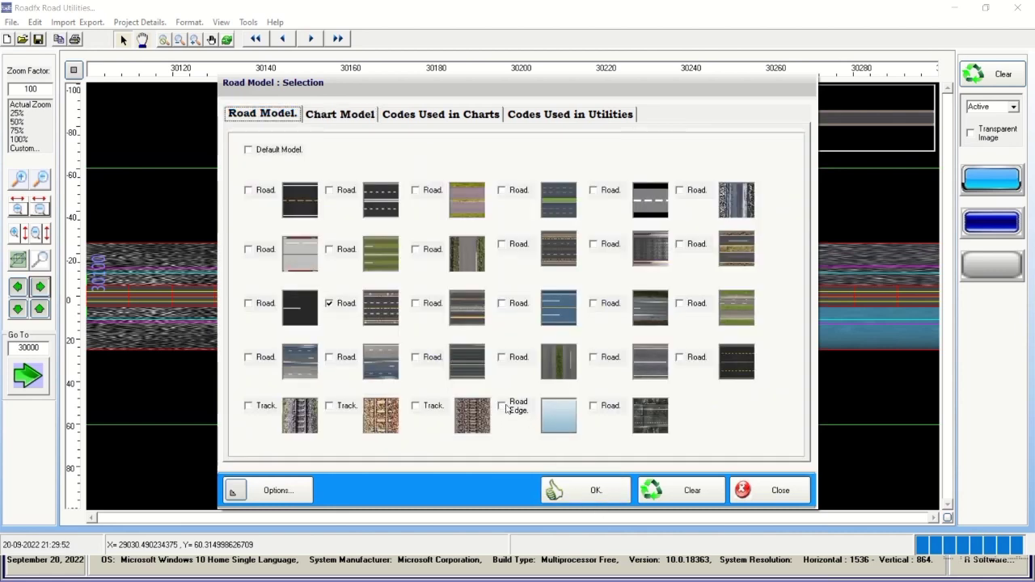
click(595, 492)
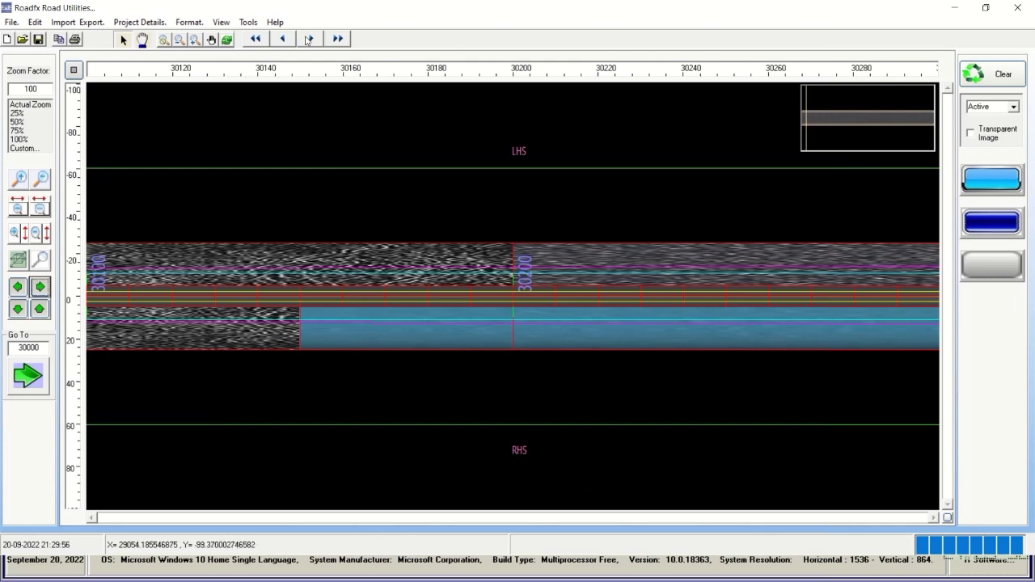
Step the plan forward 1000 at a time from chainage 31000 through to 60000
click(309, 39)
click(310, 39)
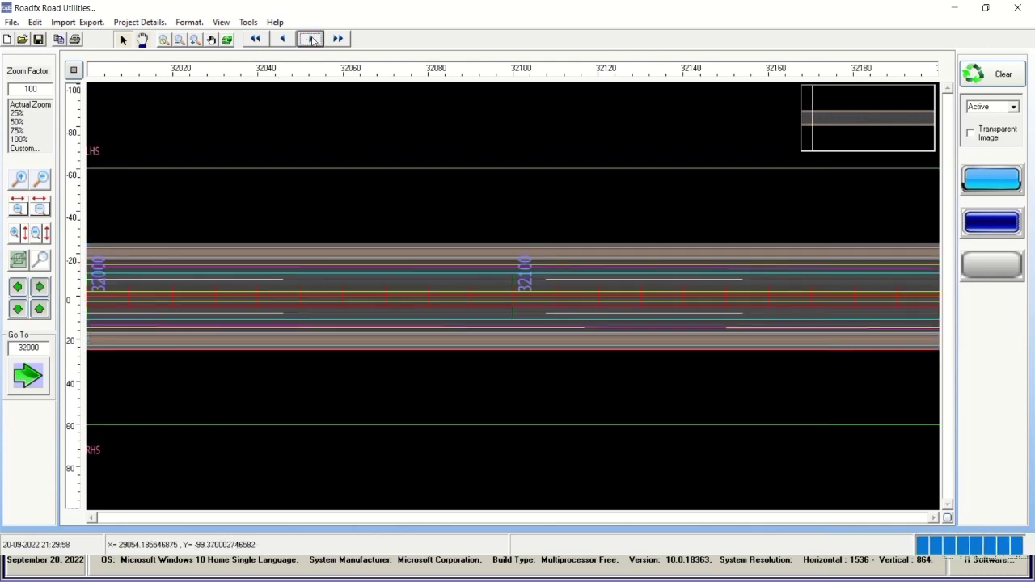
click(311, 39)
click(311, 39)
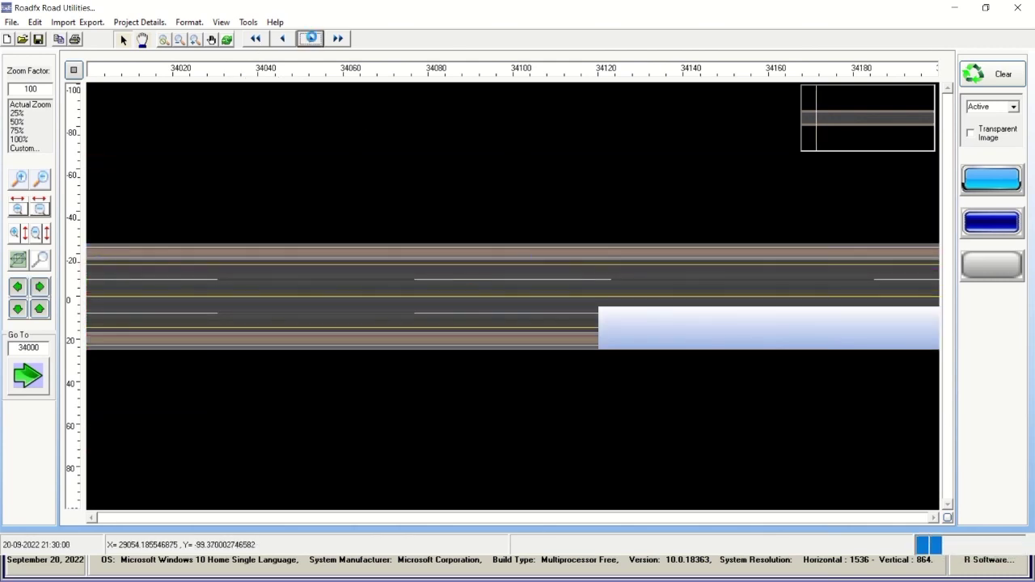
click(311, 38)
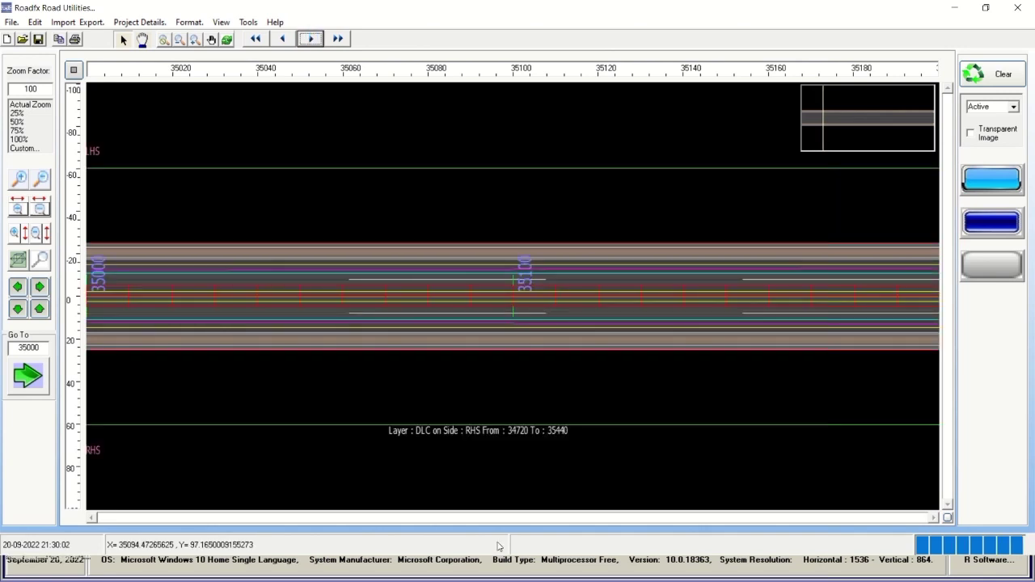
click(310, 39)
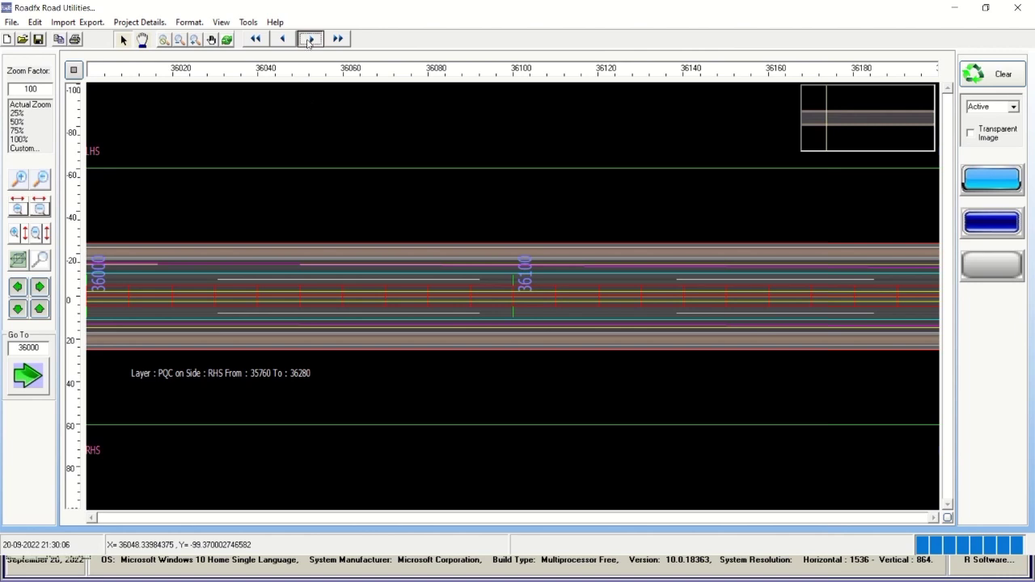
click(309, 39)
click(310, 39)
click(309, 39)
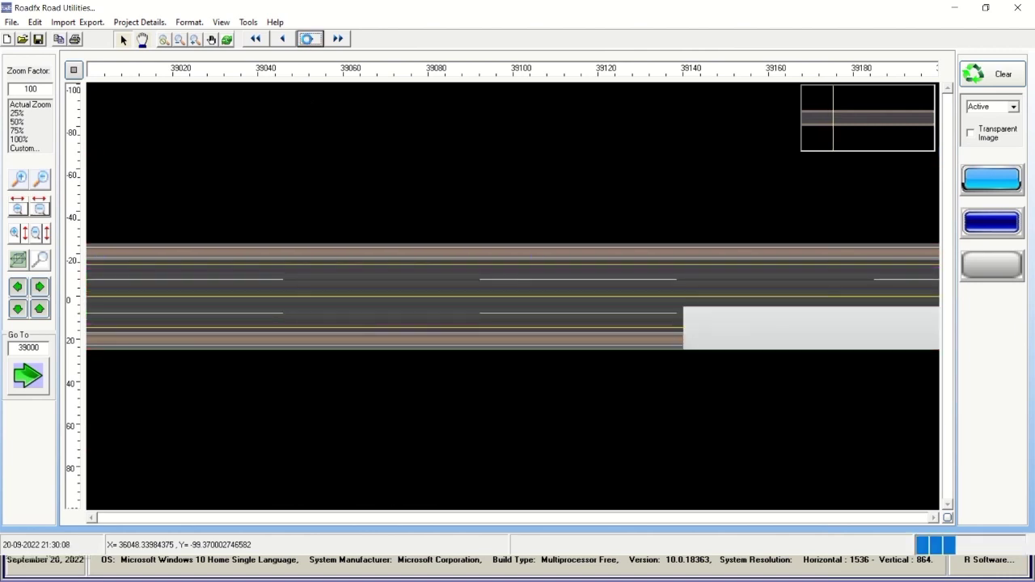
click(310, 38)
click(310, 39)
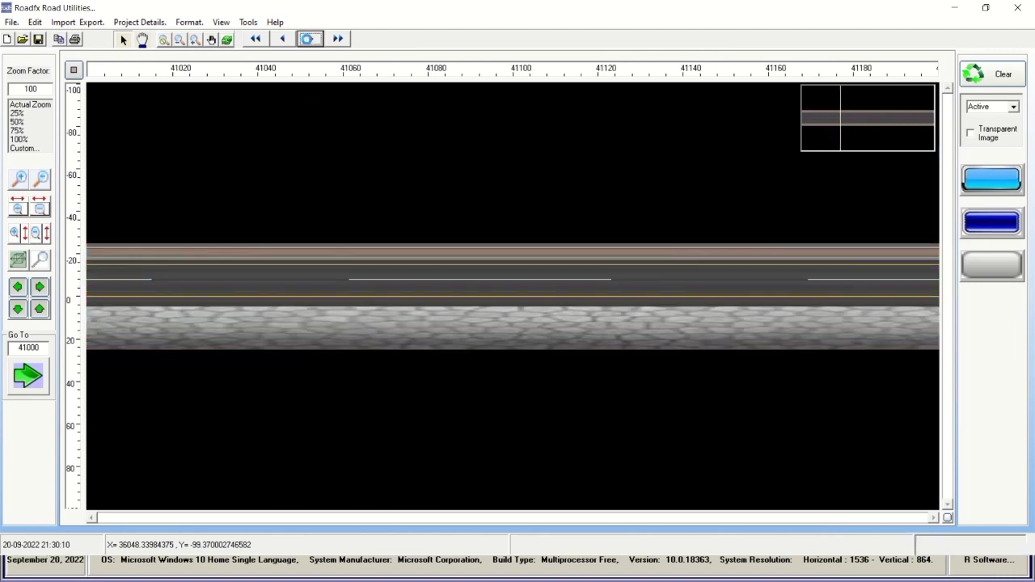
click(309, 39)
click(309, 39)
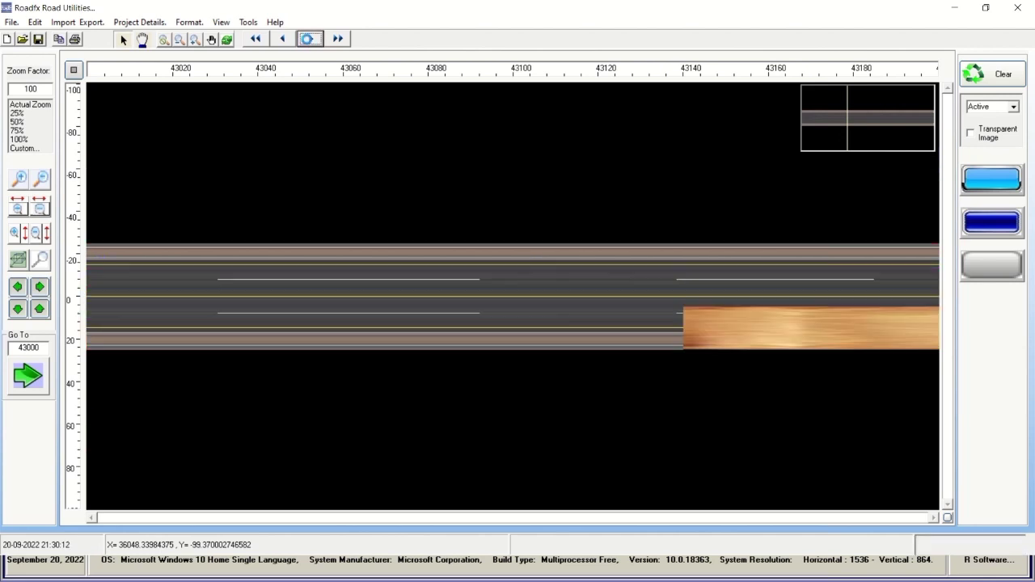
click(310, 39)
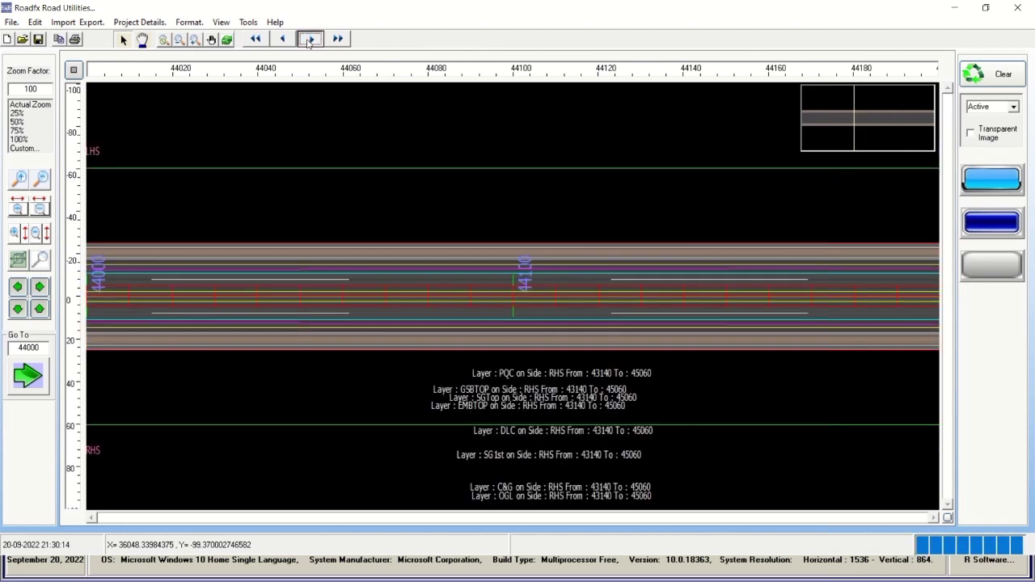
click(310, 39)
click(310, 39)
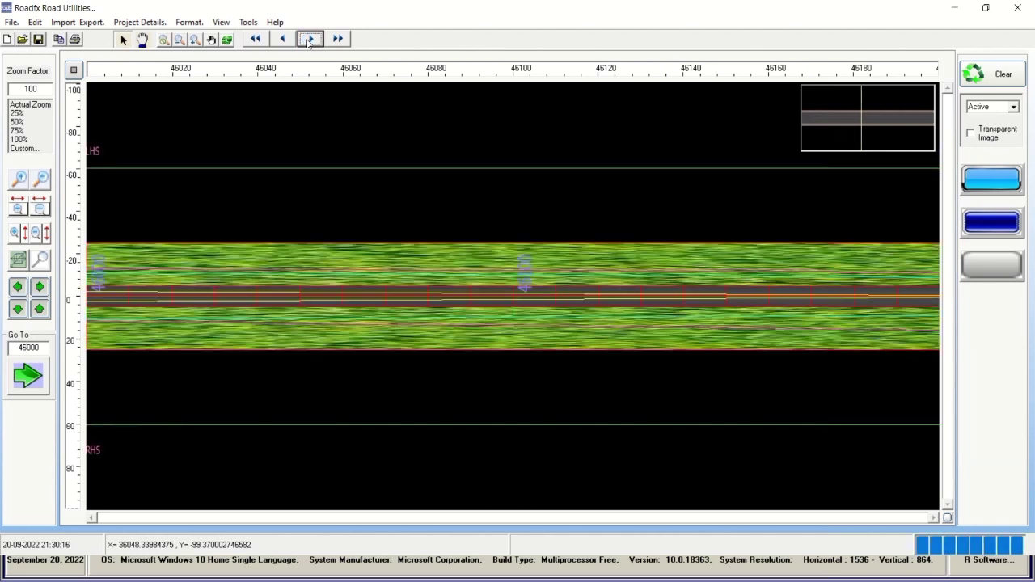
click(310, 39)
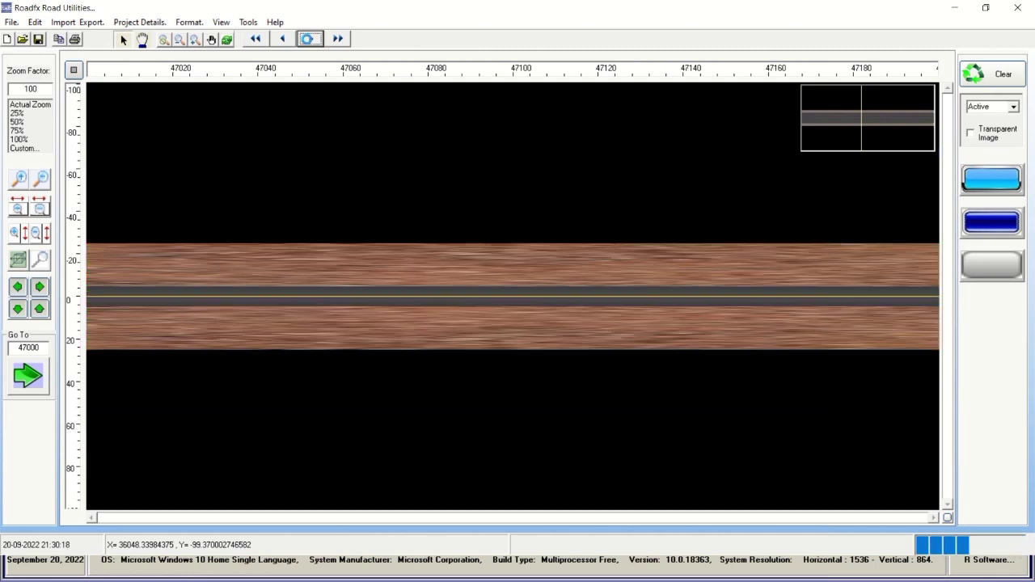
click(310, 39)
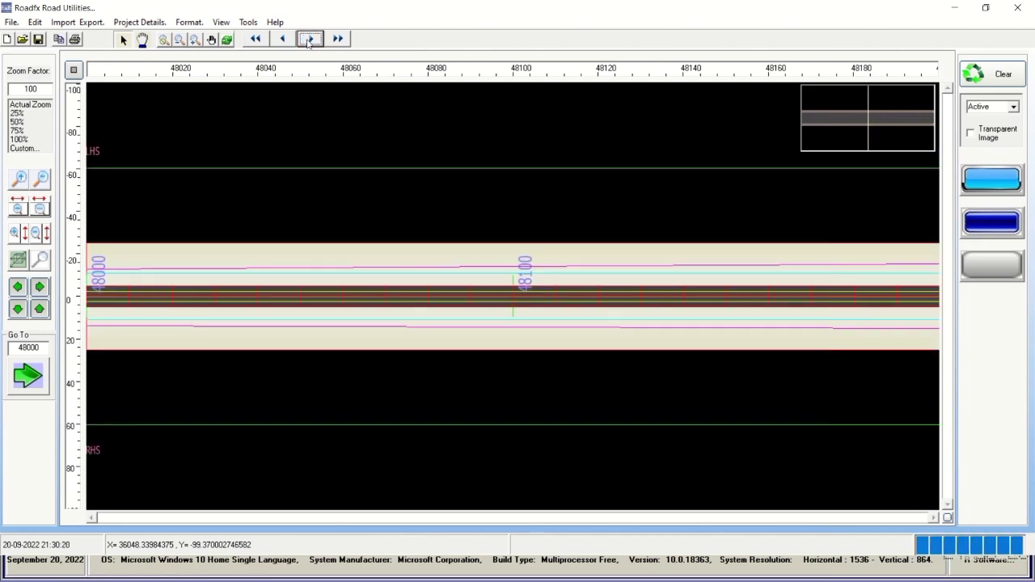
click(310, 39)
click(310, 39)
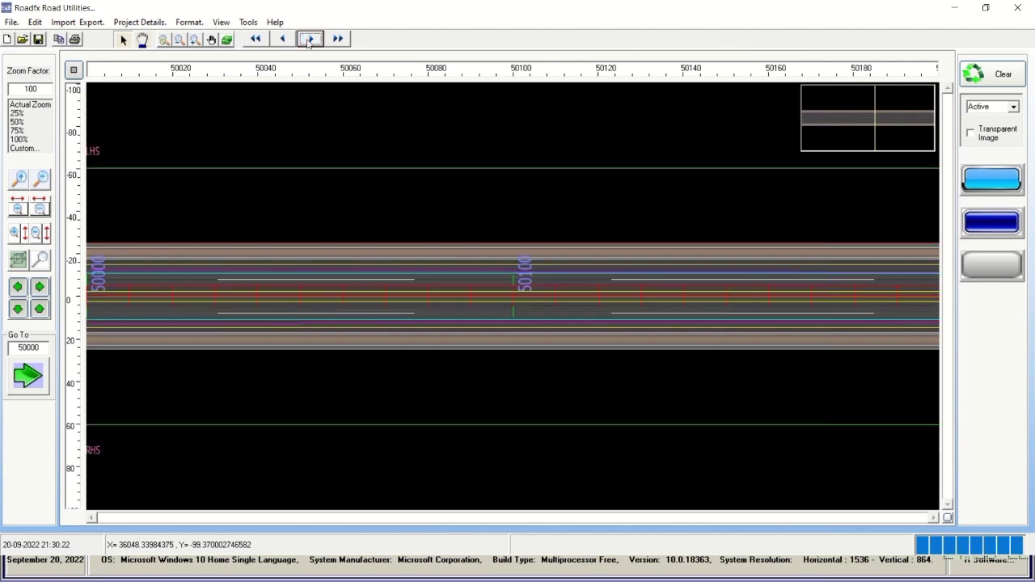
click(310, 39)
click(309, 39)
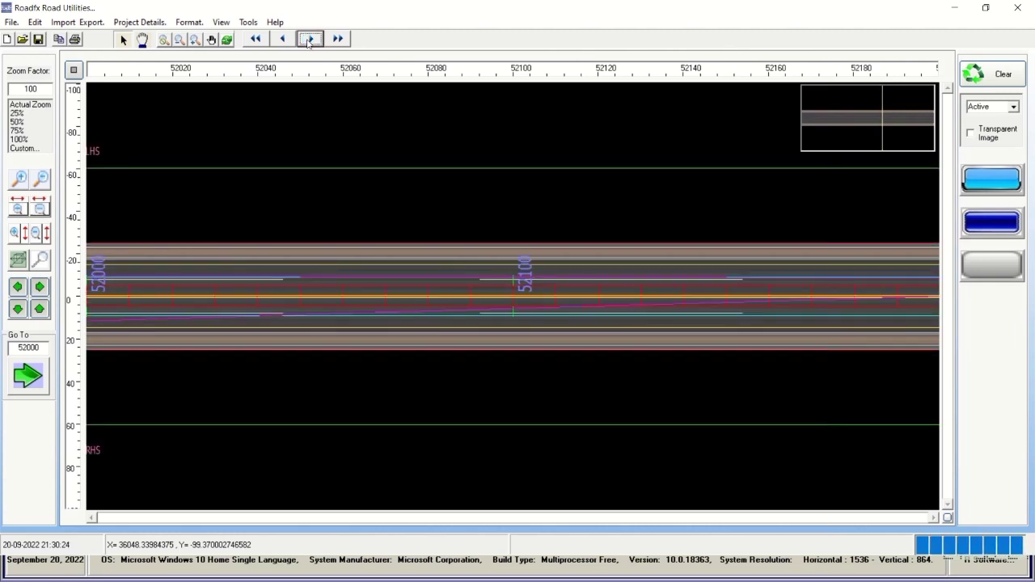
click(310, 39)
click(309, 39)
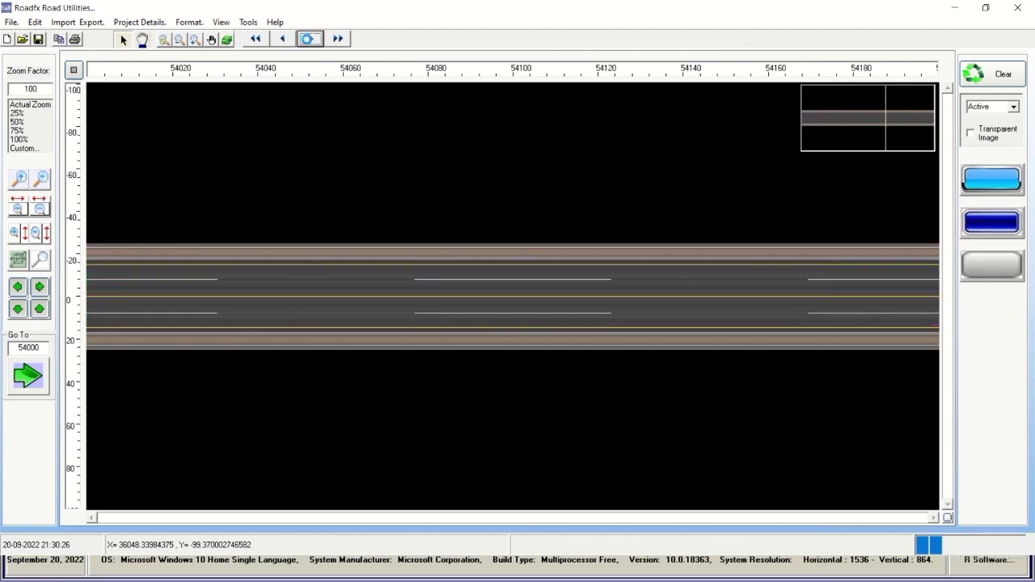
click(310, 39)
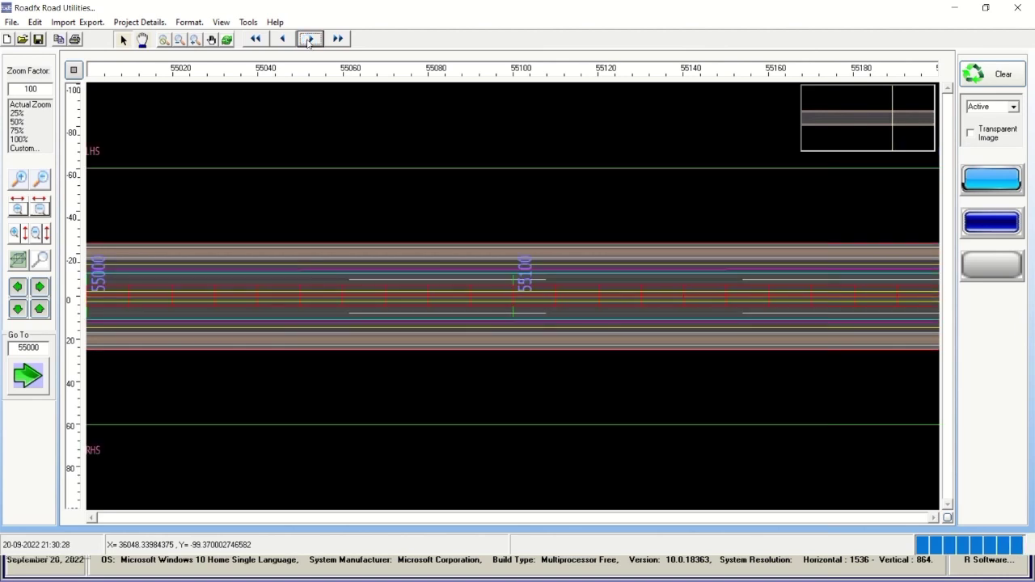
click(310, 38)
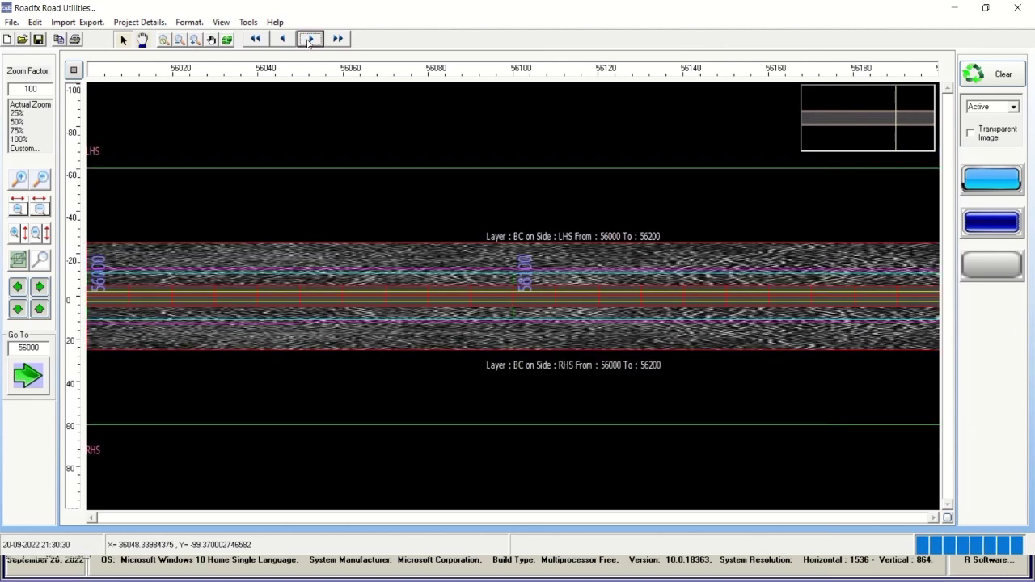
click(309, 39)
click(309, 39)
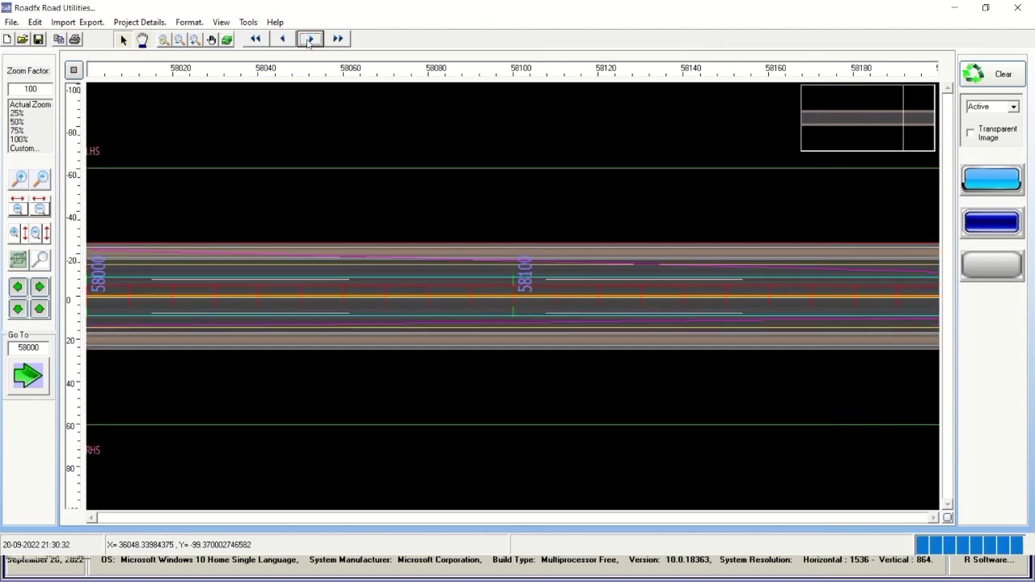
click(310, 39)
click(309, 39)
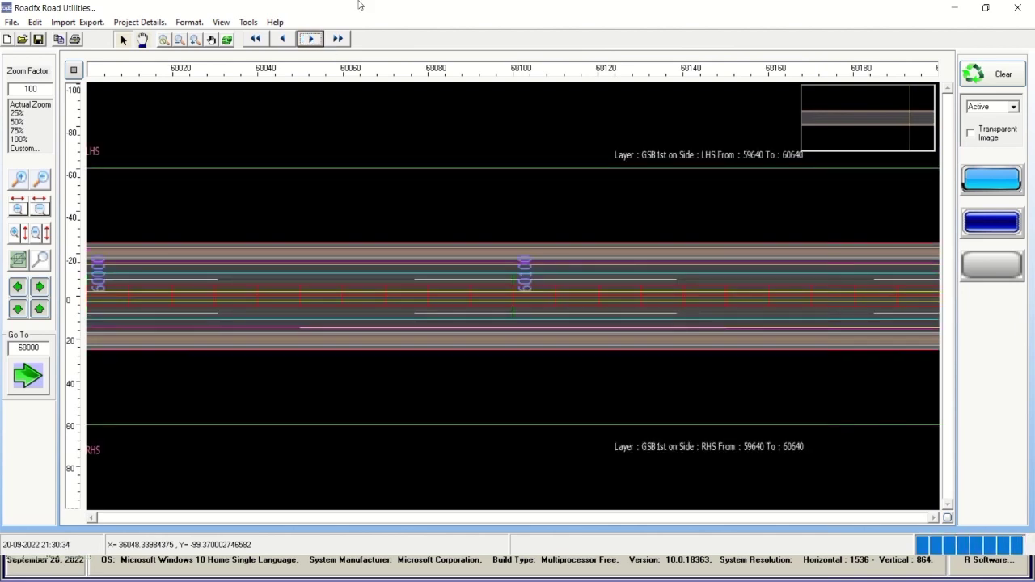
Step ahead from chainage 61000 to 67000, then jump back to 29000 and on to 30000
mouse_move(363, 5)
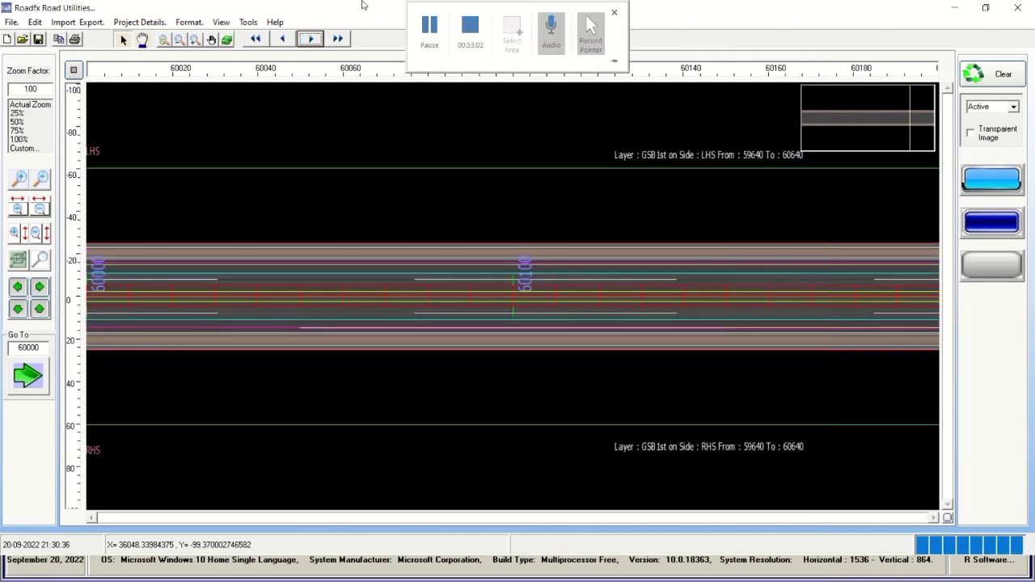
click(310, 39)
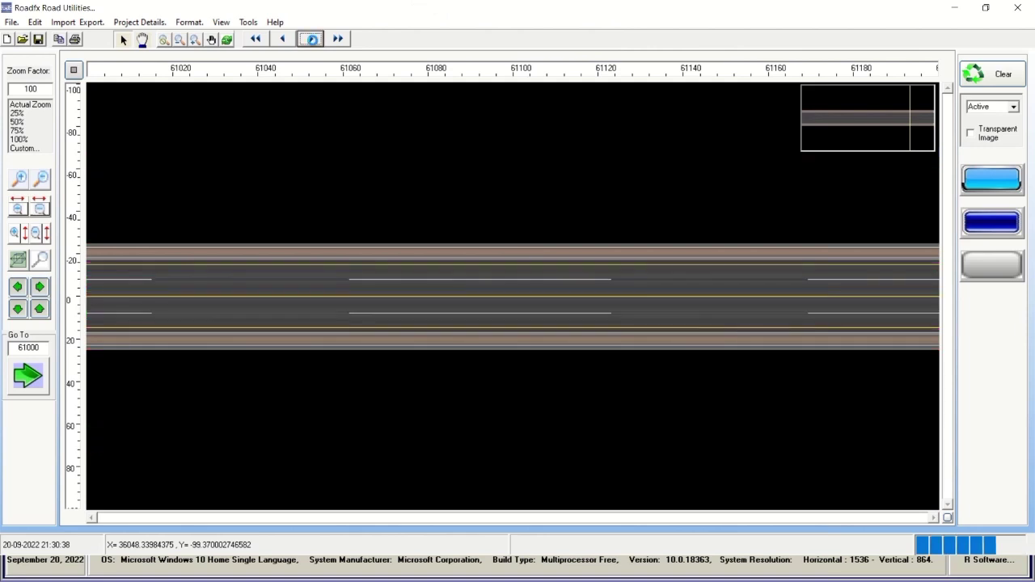
click(310, 39)
click(310, 39)
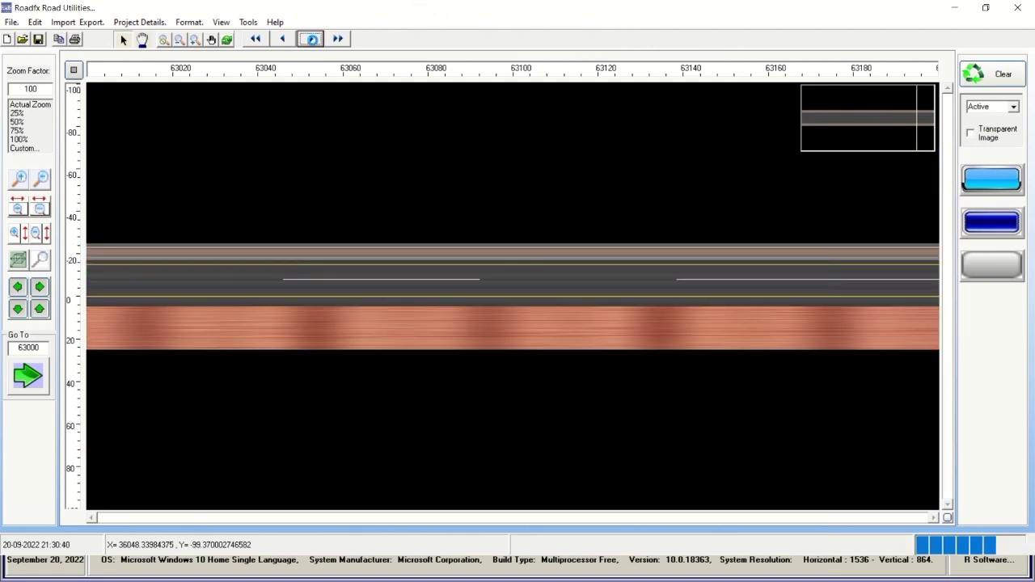
click(310, 39)
click(310, 39)
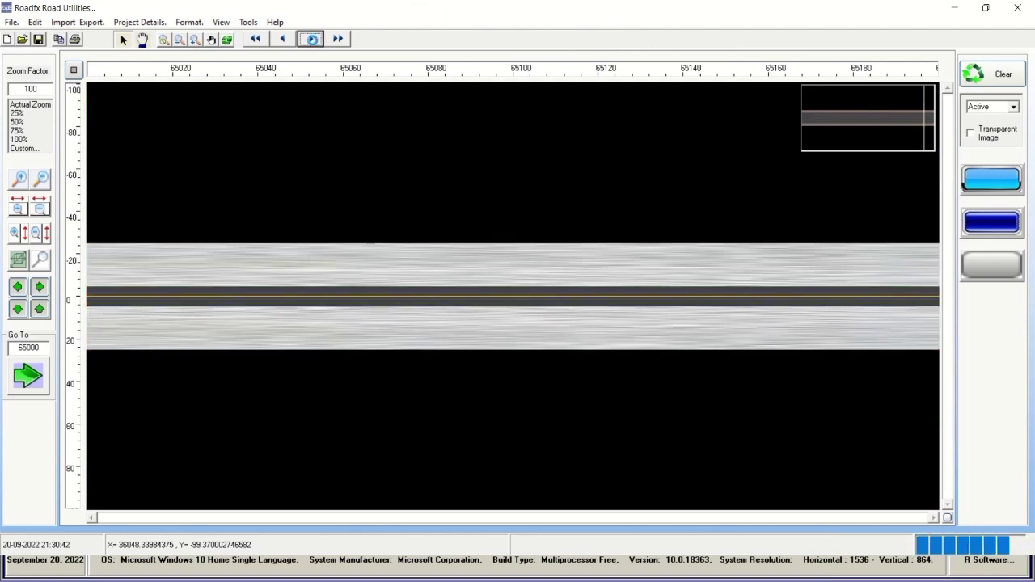
click(312, 40)
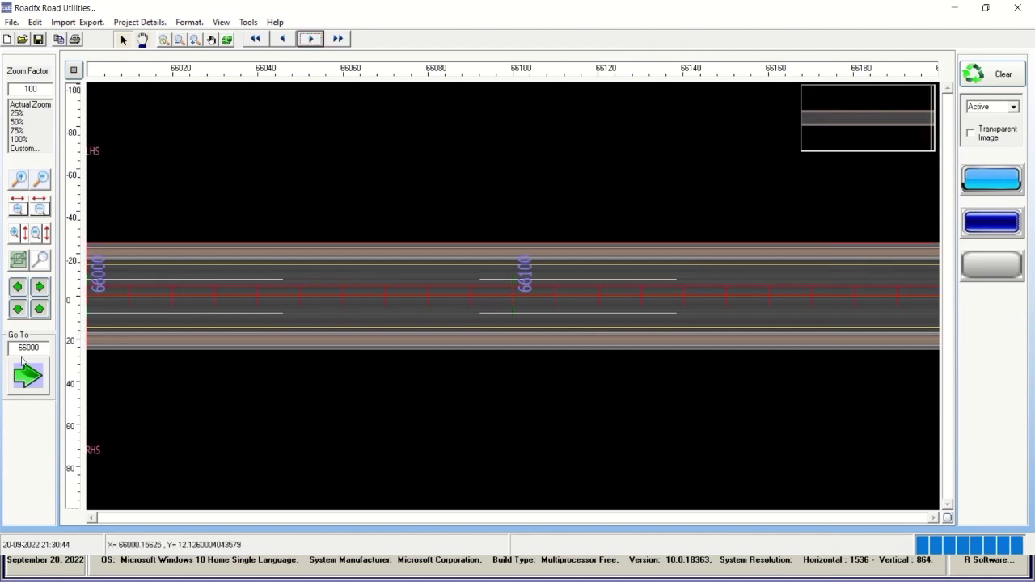
click(41, 287)
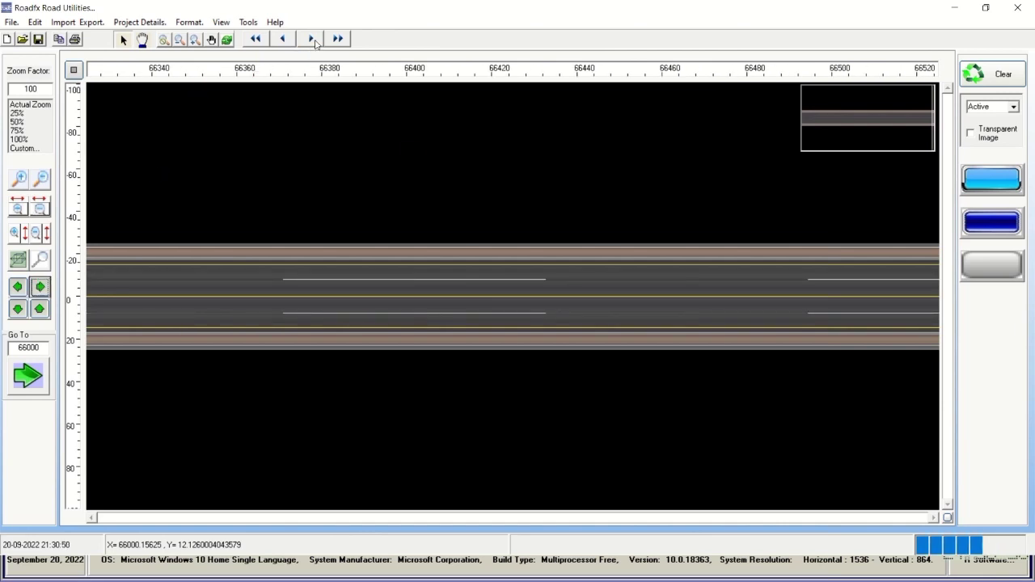
click(312, 39)
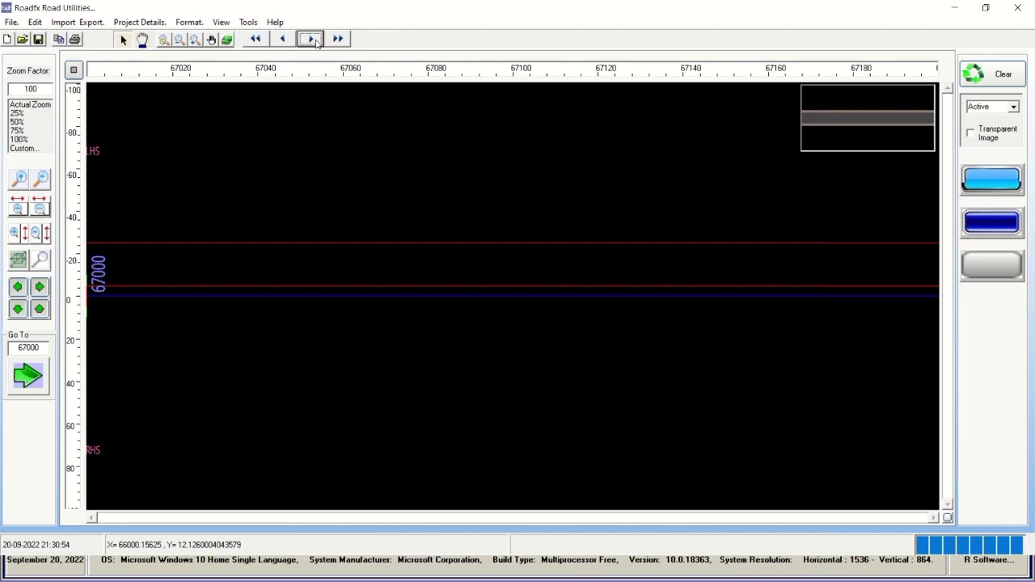
click(256, 39)
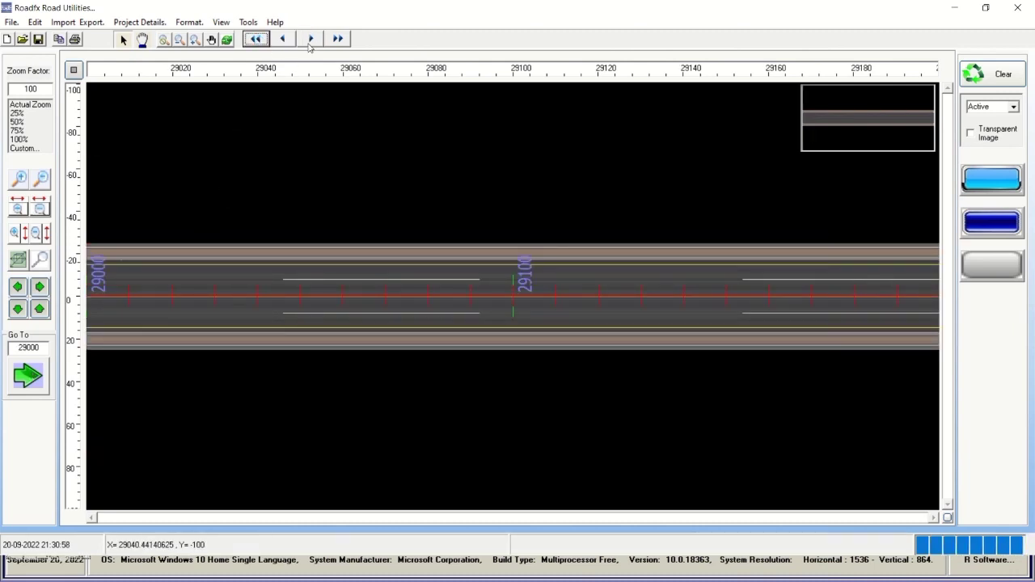
click(308, 39)
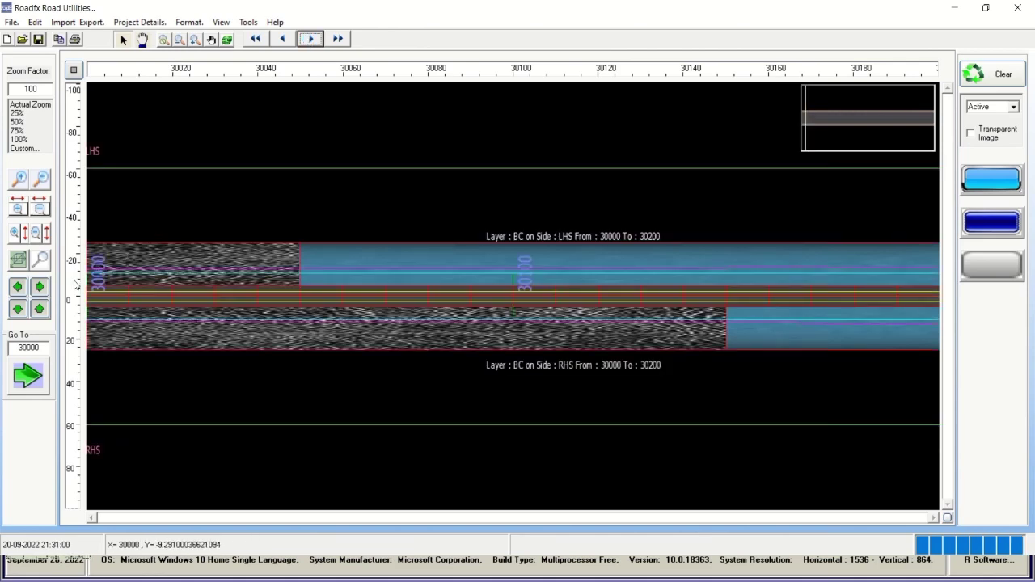
Pan right and zoom in horizontally for a close look at the start of the BC layer
click(45, 289)
click(45, 290)
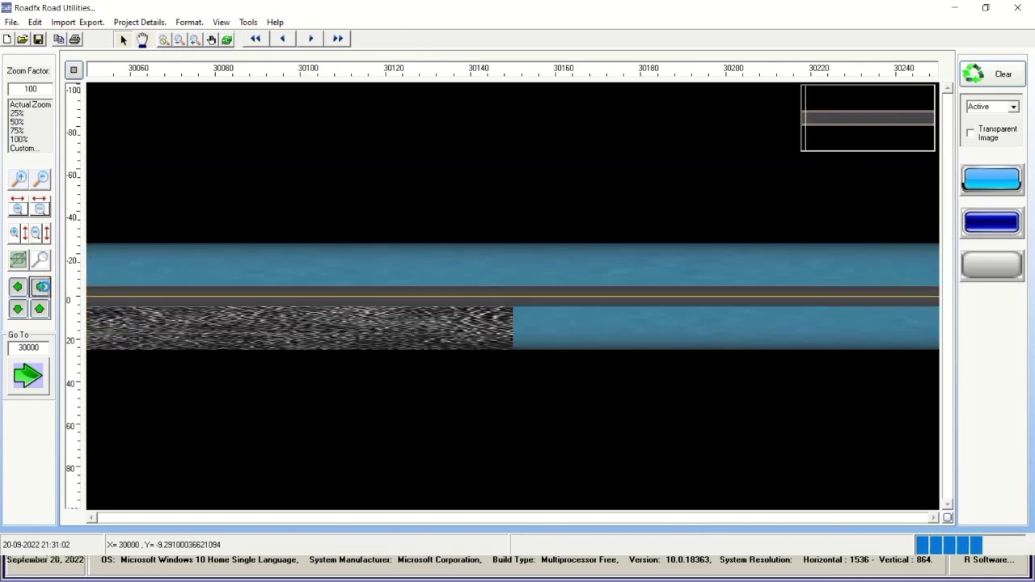
click(45, 289)
click(45, 289)
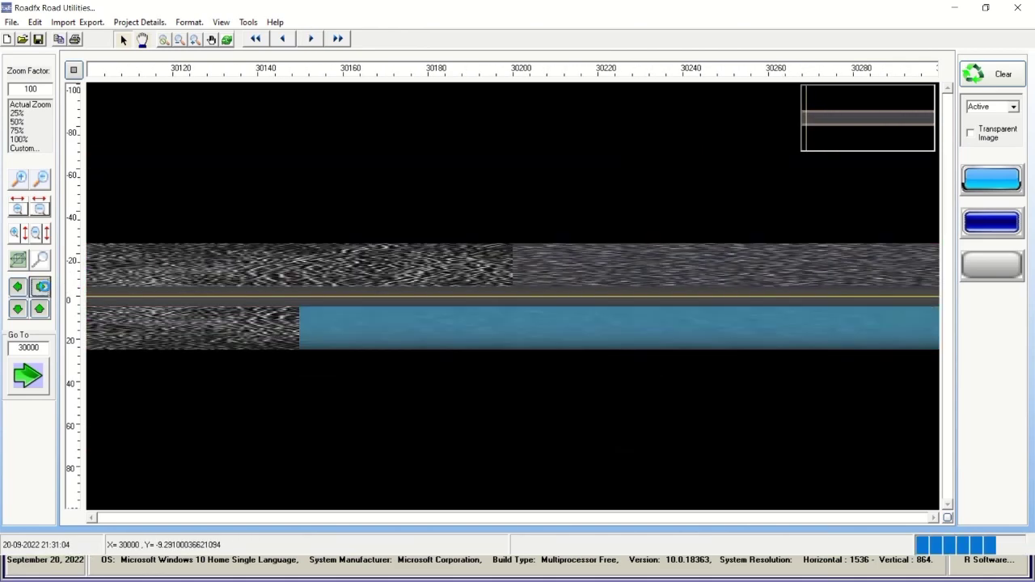
click(45, 289)
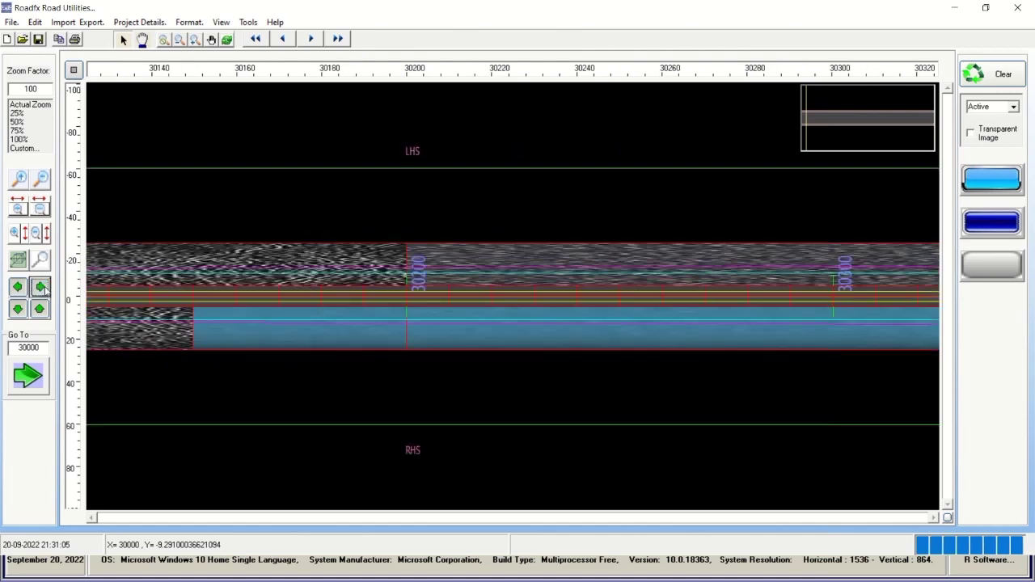
click(18, 209)
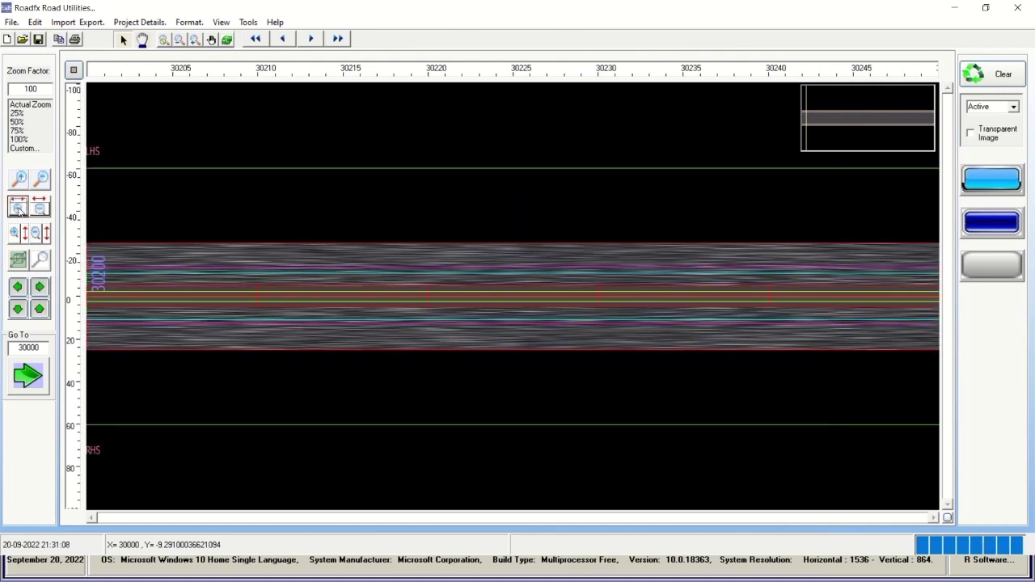
click(18, 209)
click(19, 209)
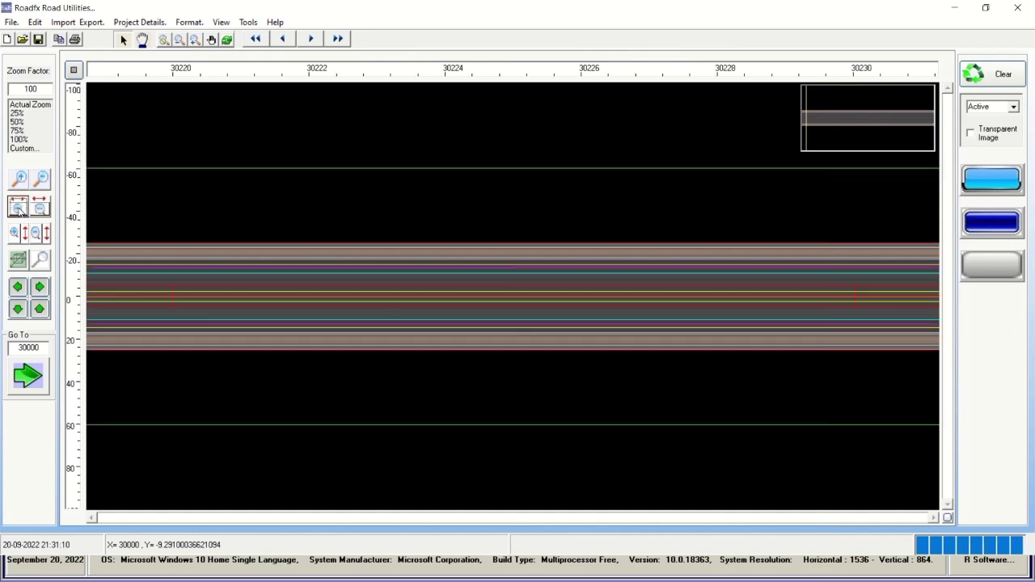
Zoom out horizontally until layer labels show across chainages 29900–30600
click(40, 209)
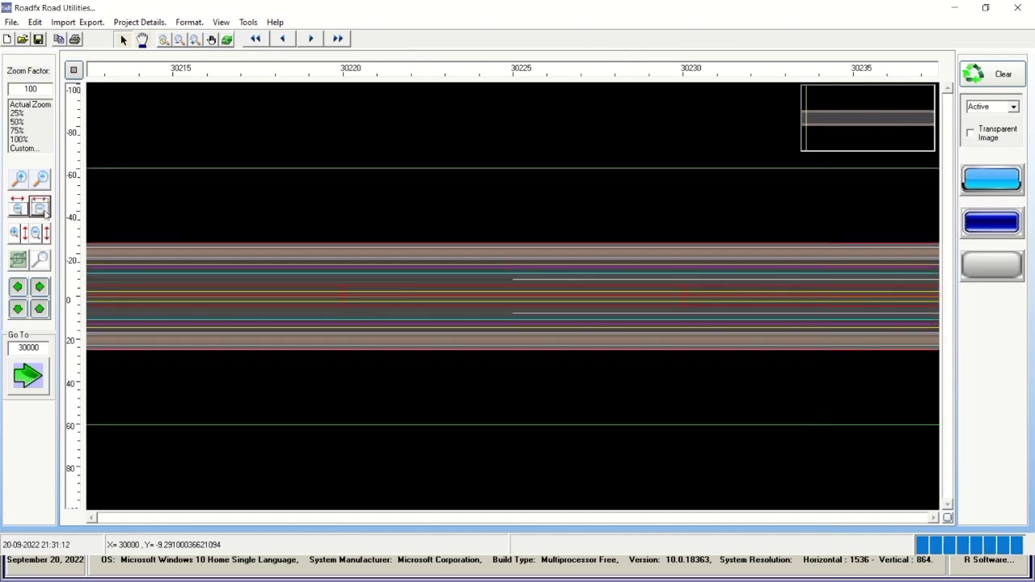
click(40, 209)
click(40, 208)
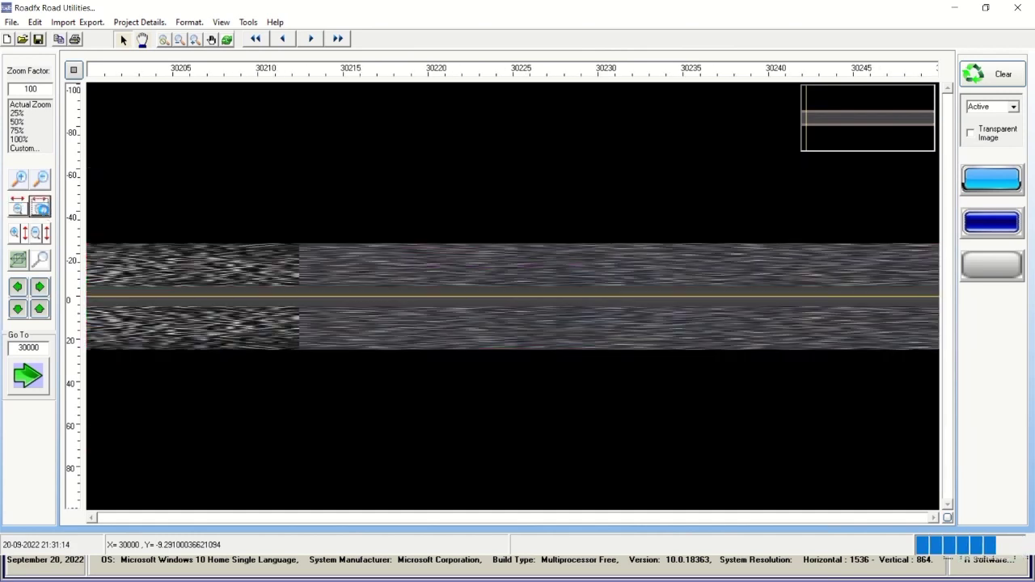
click(39, 209)
click(45, 212)
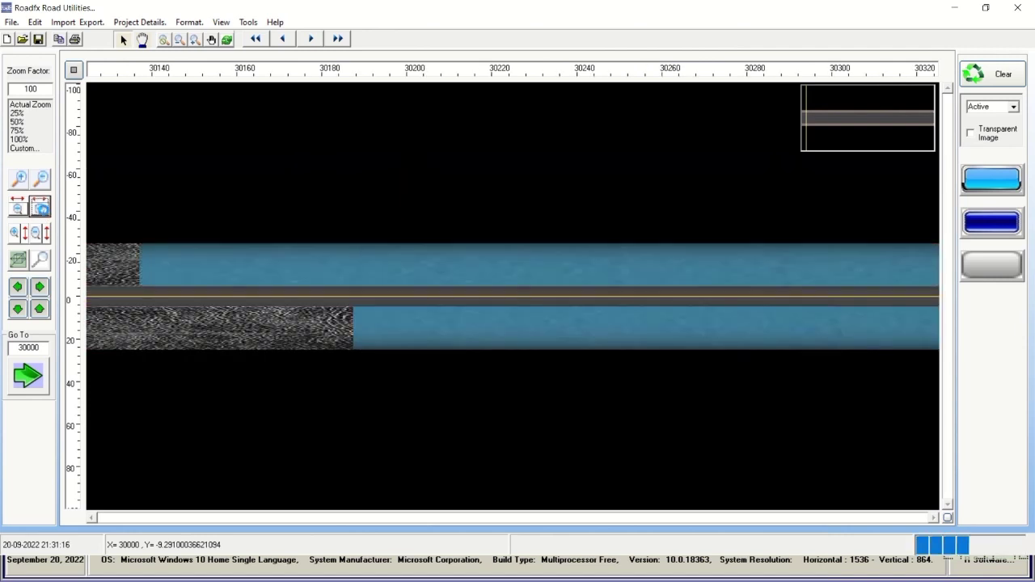
click(45, 212)
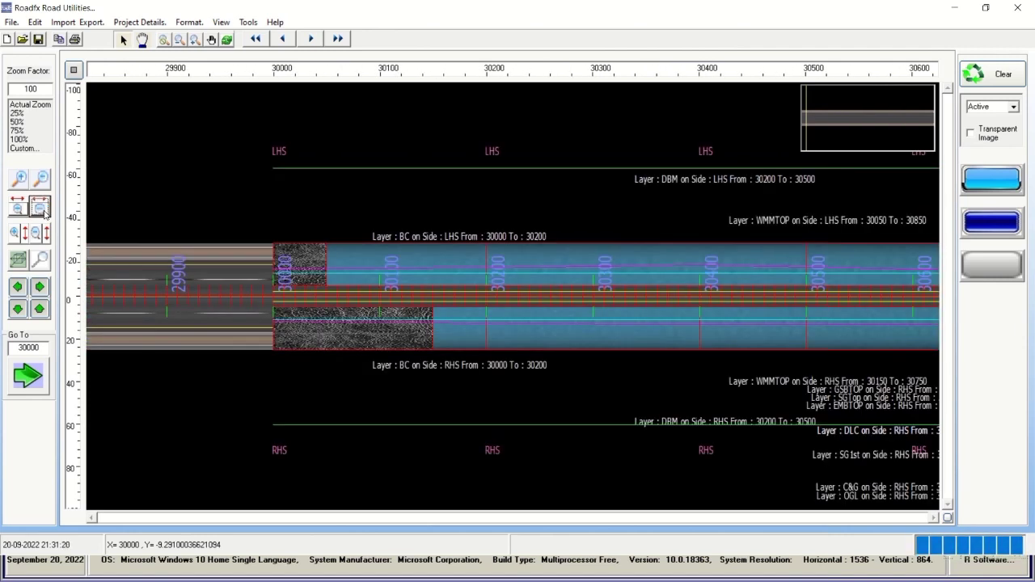
Zoom out to 200-chainage labels, pan right, jump near chainage 32296 and auto-advance toward 40000
click(44, 212)
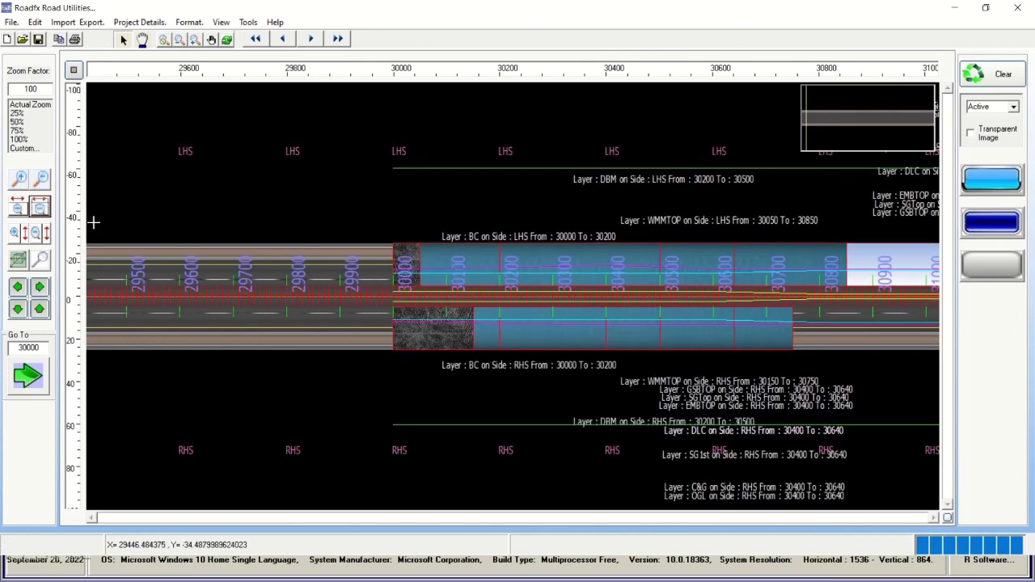
click(39, 288)
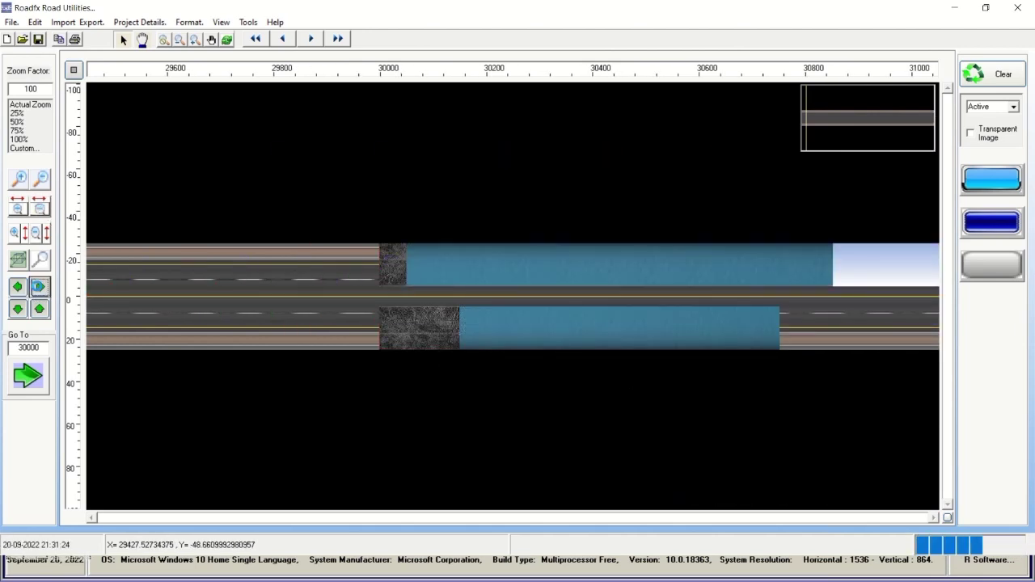
click(39, 288)
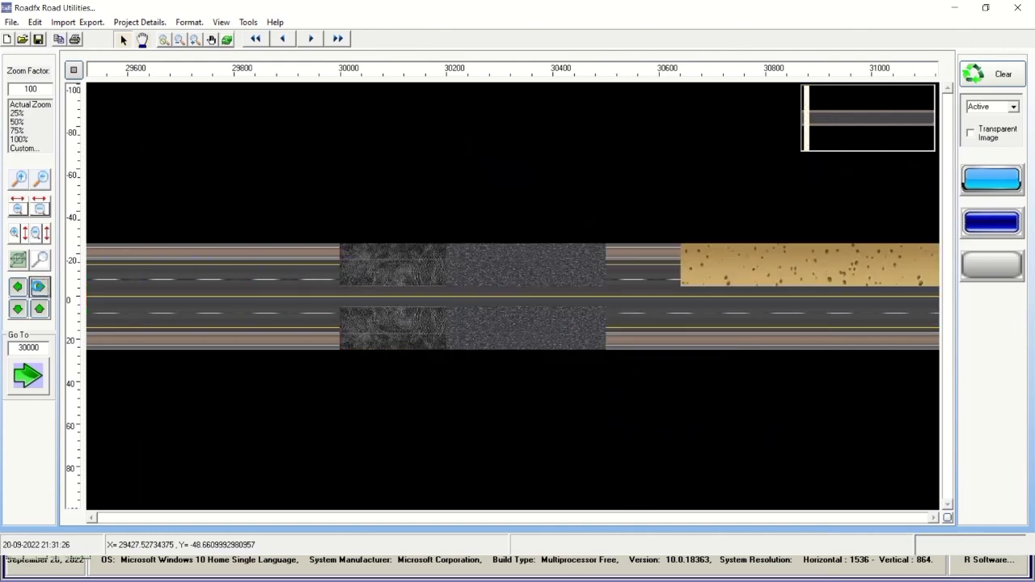
click(39, 287)
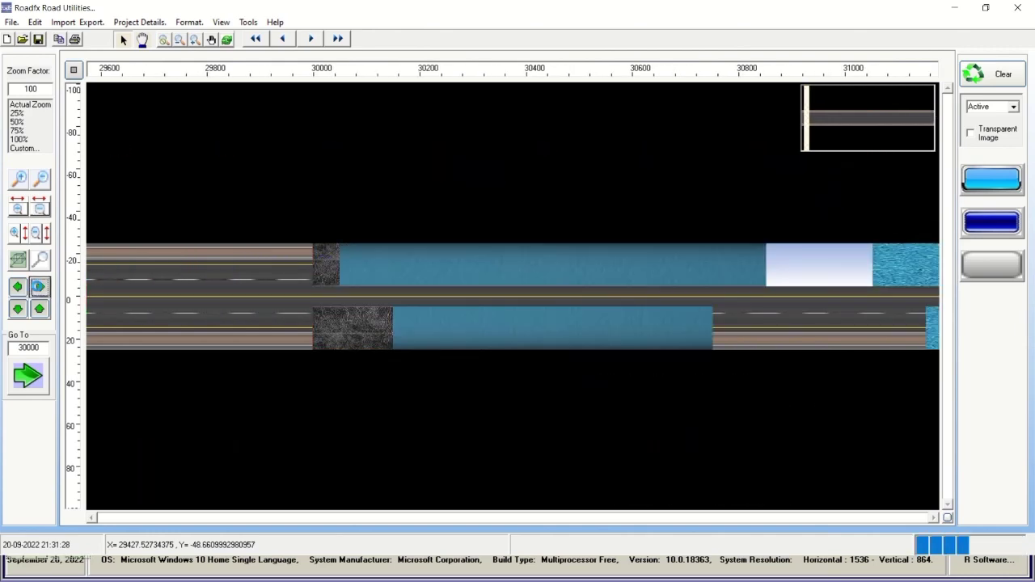
click(39, 287)
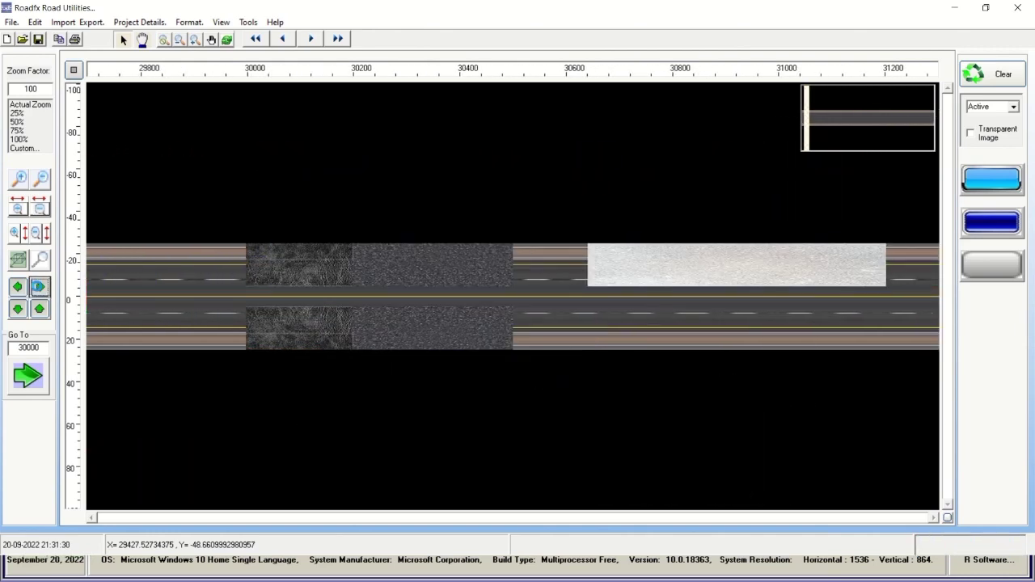
click(39, 287)
click(38, 287)
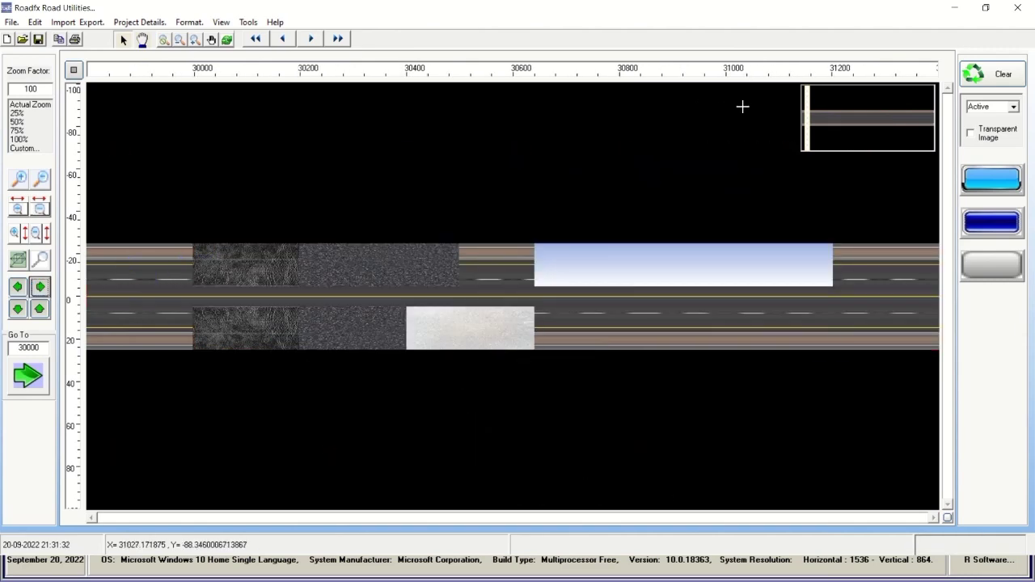
click(814, 121)
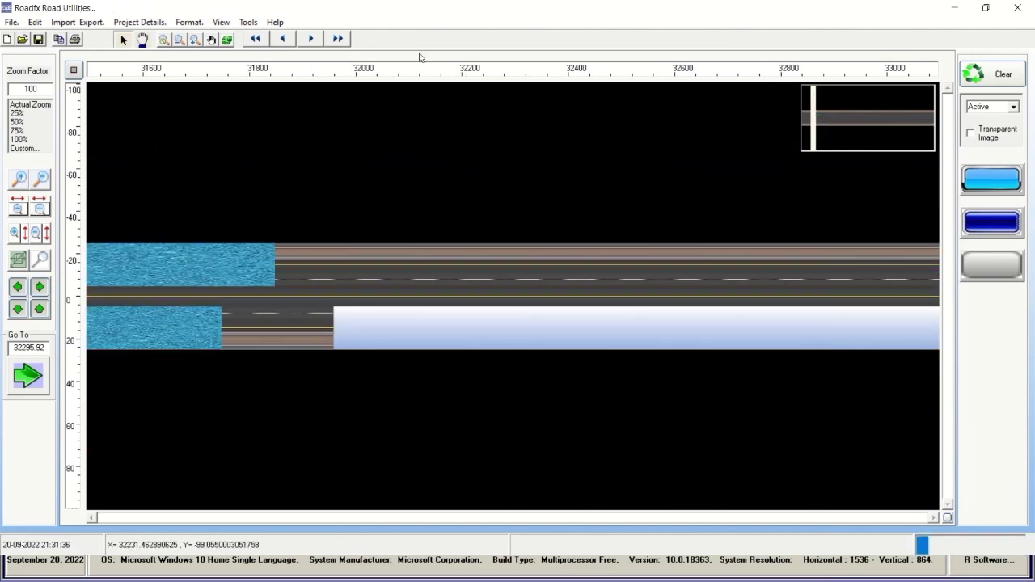
click(310, 39)
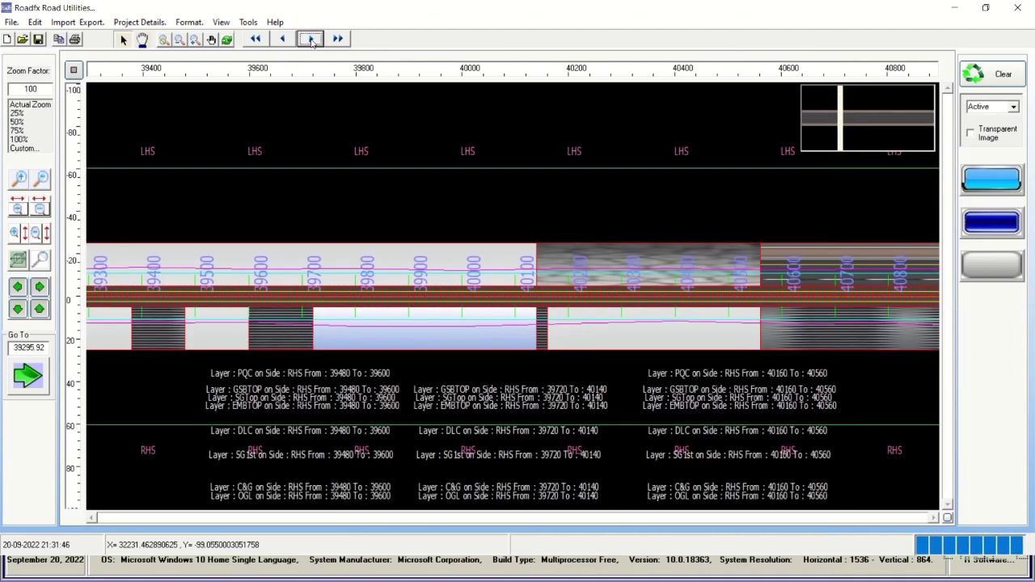
Stop the auto-advance and zoom out horizontally to show chainages 40000–52000
click(311, 40)
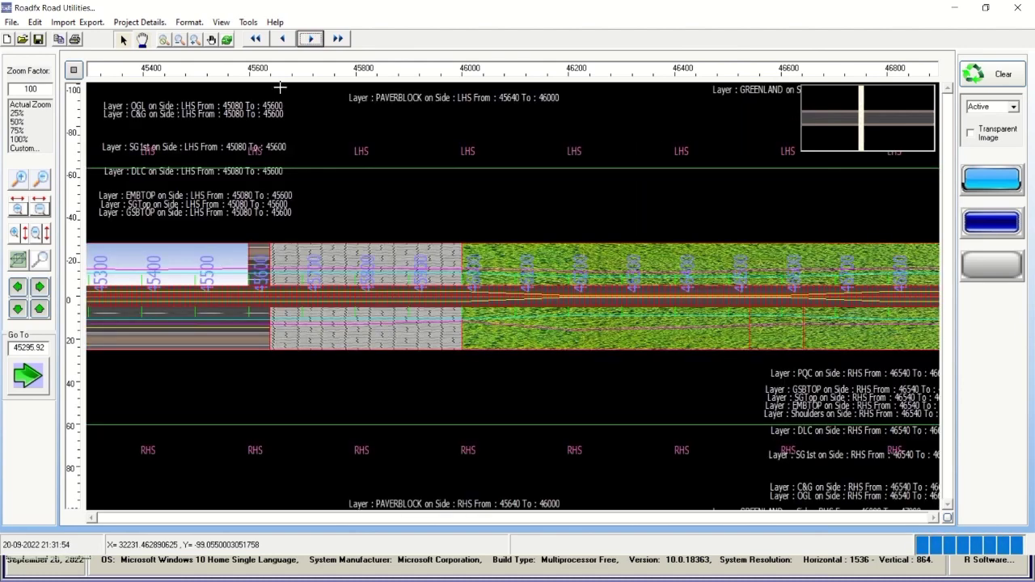
click(15, 209)
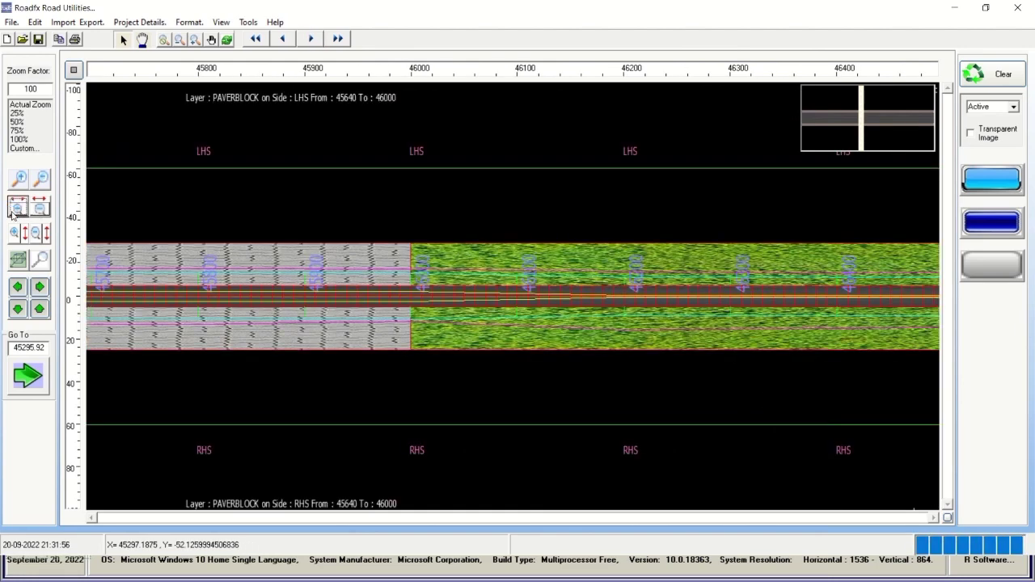
click(15, 209)
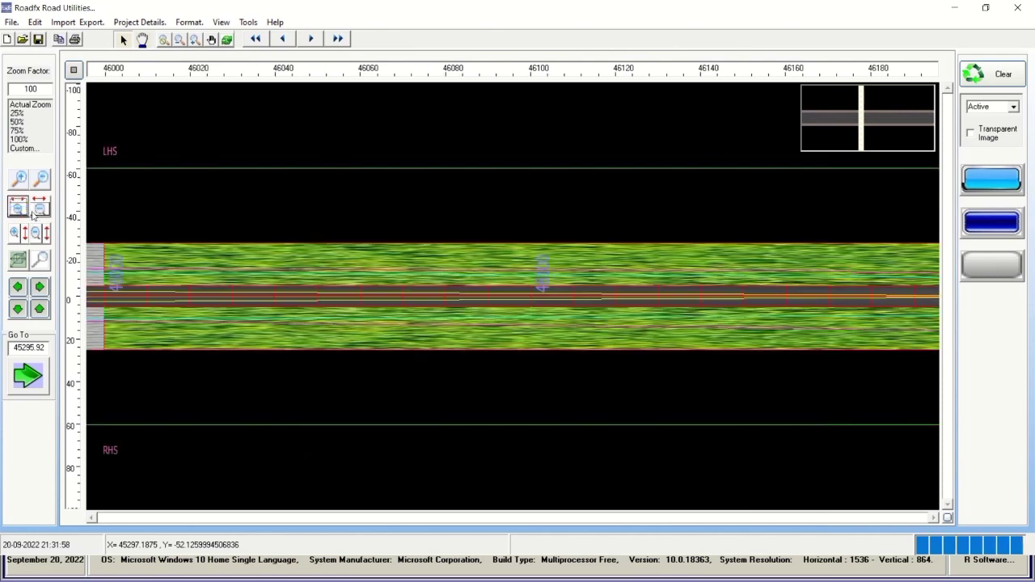
click(39, 209)
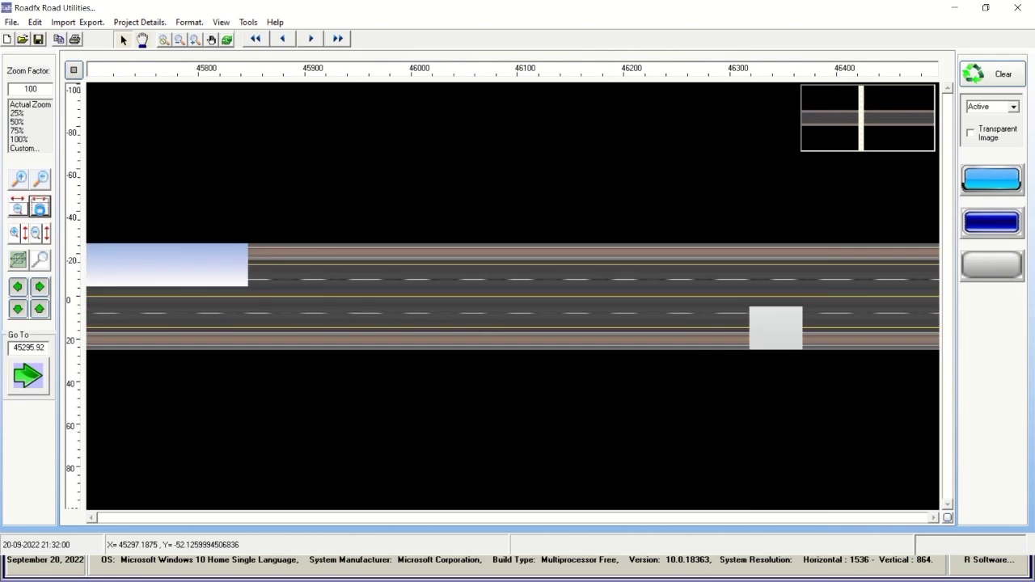
click(40, 209)
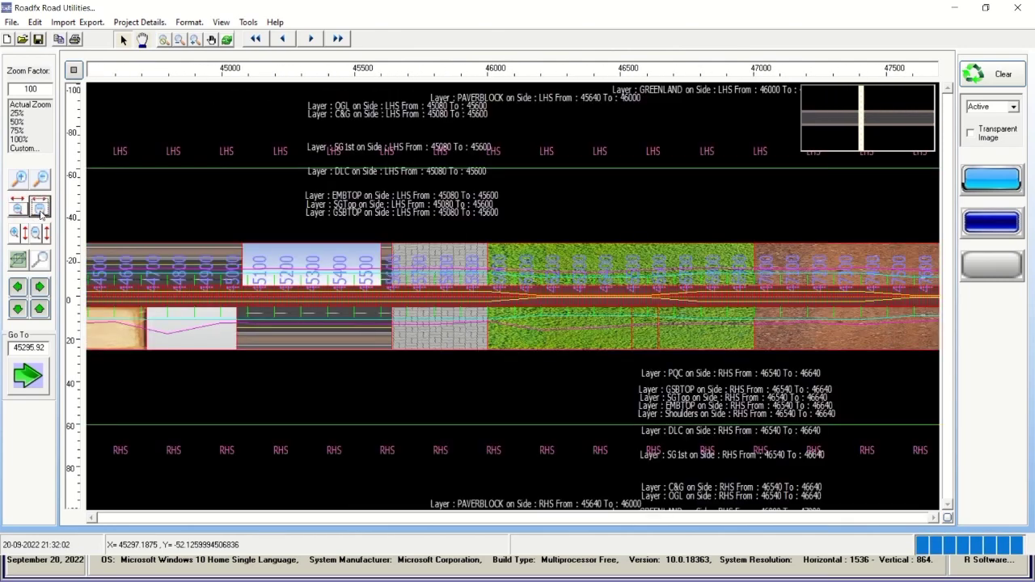
click(39, 209)
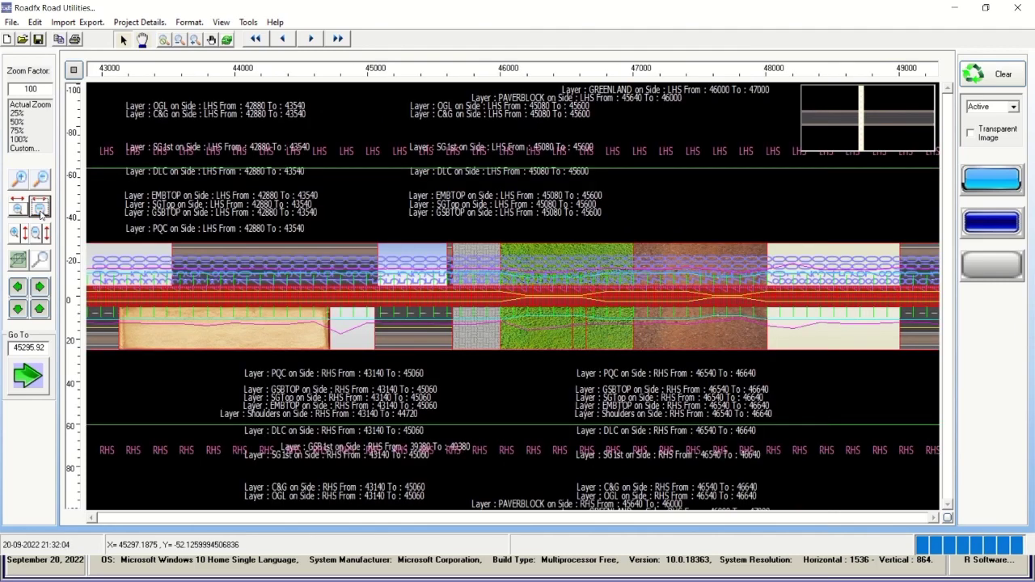
click(39, 208)
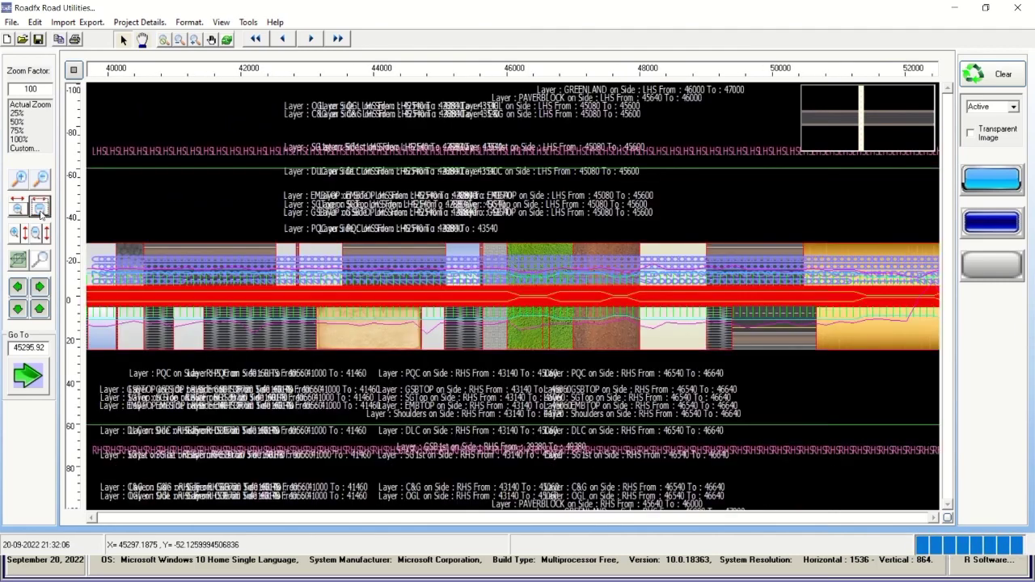
Zoom back in on chainages 45900–46250, where the paver block meets green land at 46000
click(16, 210)
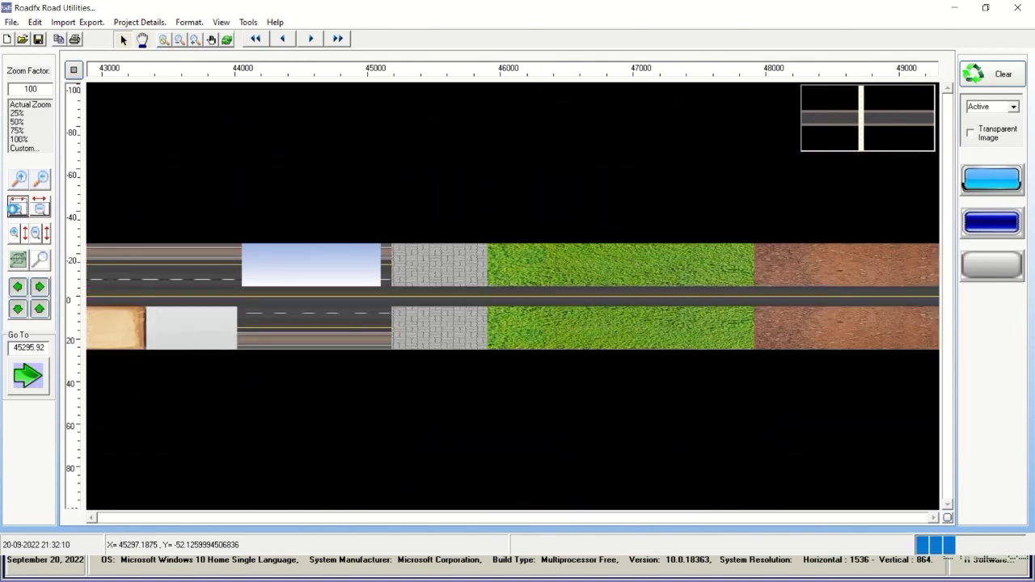
click(16, 210)
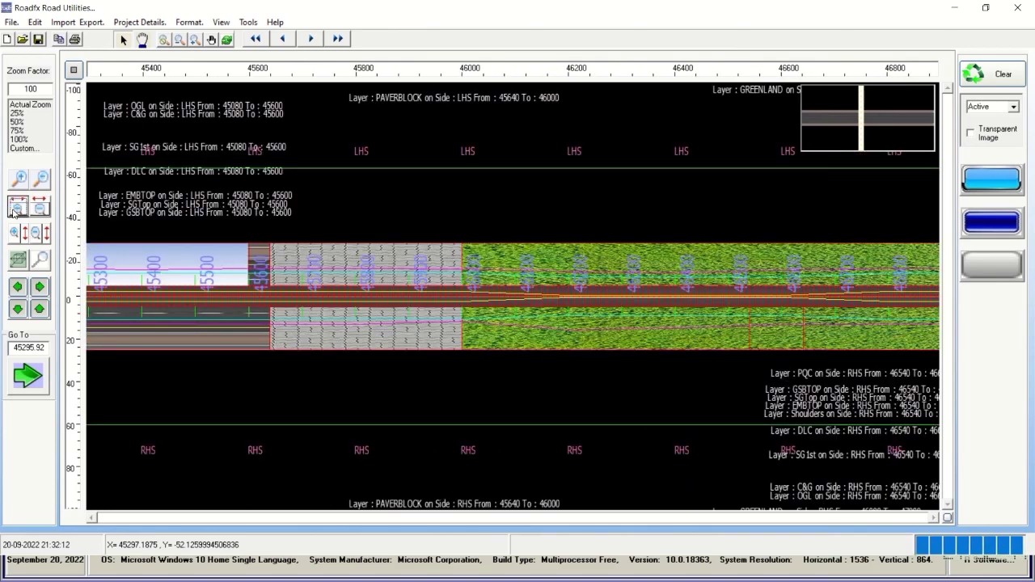
click(16, 209)
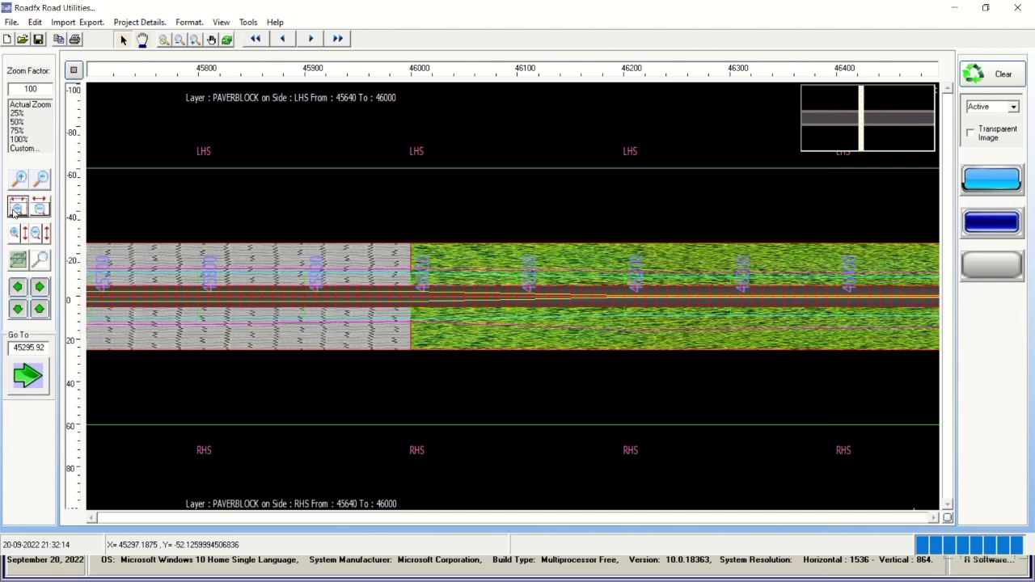
click(16, 209)
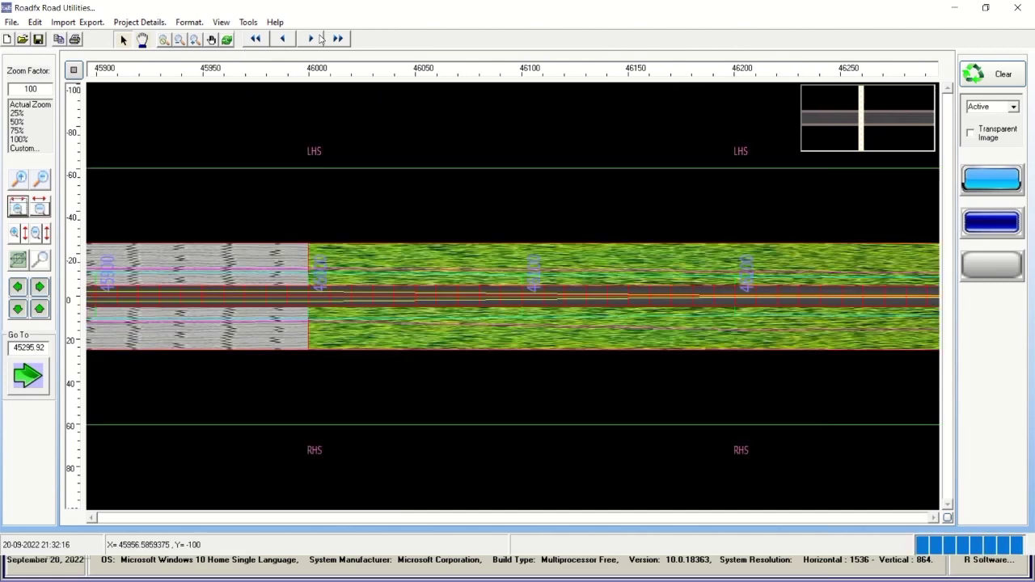
Step the plan forward through chainage 47300 to the section near chainage 48300
click(319, 40)
click(315, 45)
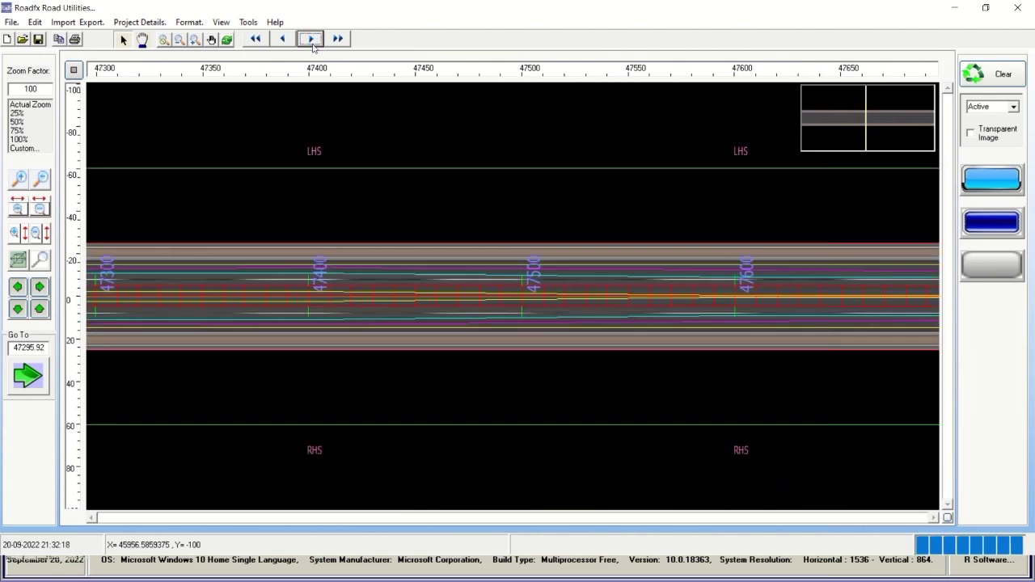
click(312, 43)
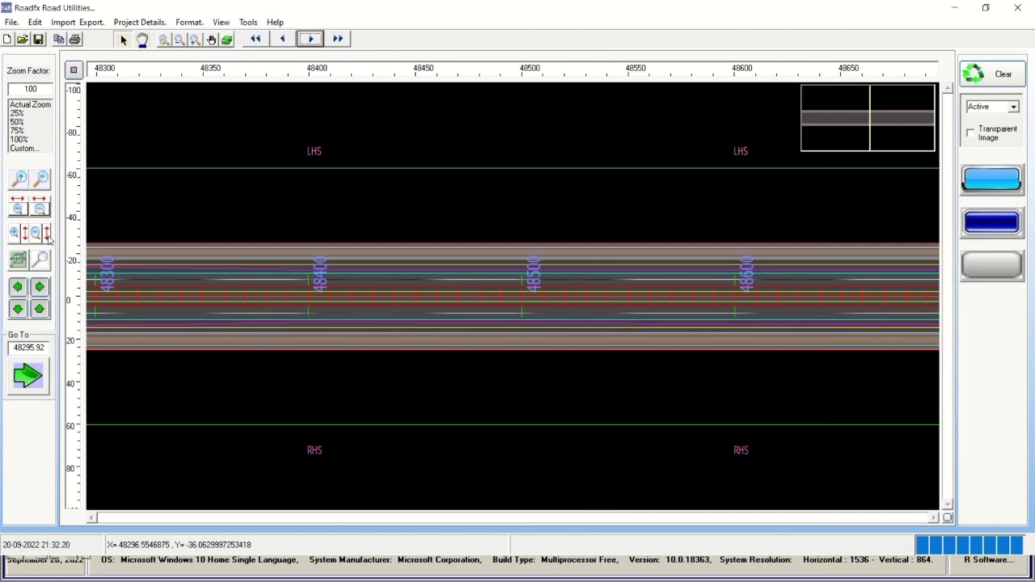
Zoom in horizontally on chainage 48500, then zoom back out to about 48150–48850
click(17, 209)
click(17, 210)
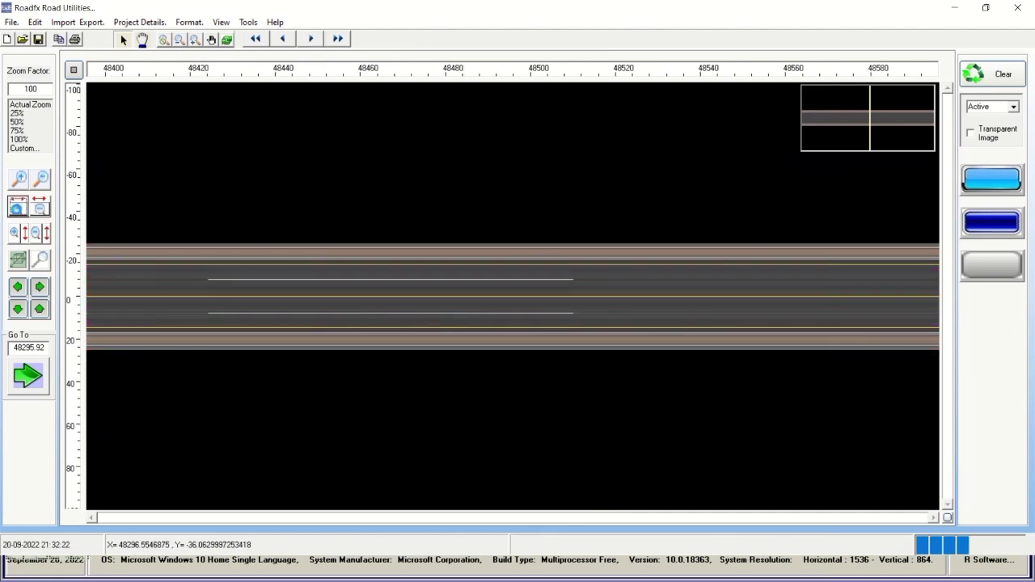
click(17, 210)
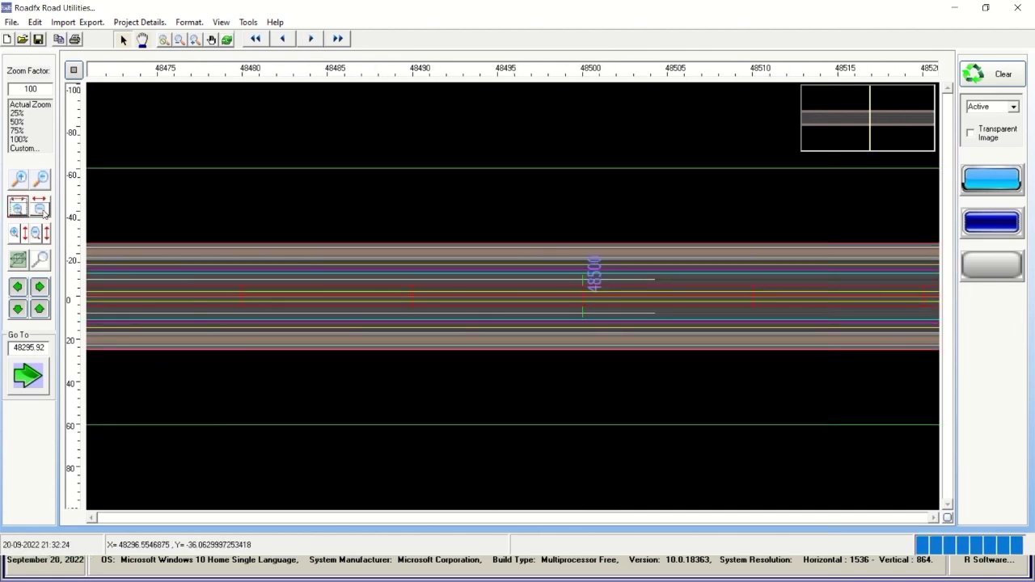
click(43, 210)
click(43, 210)
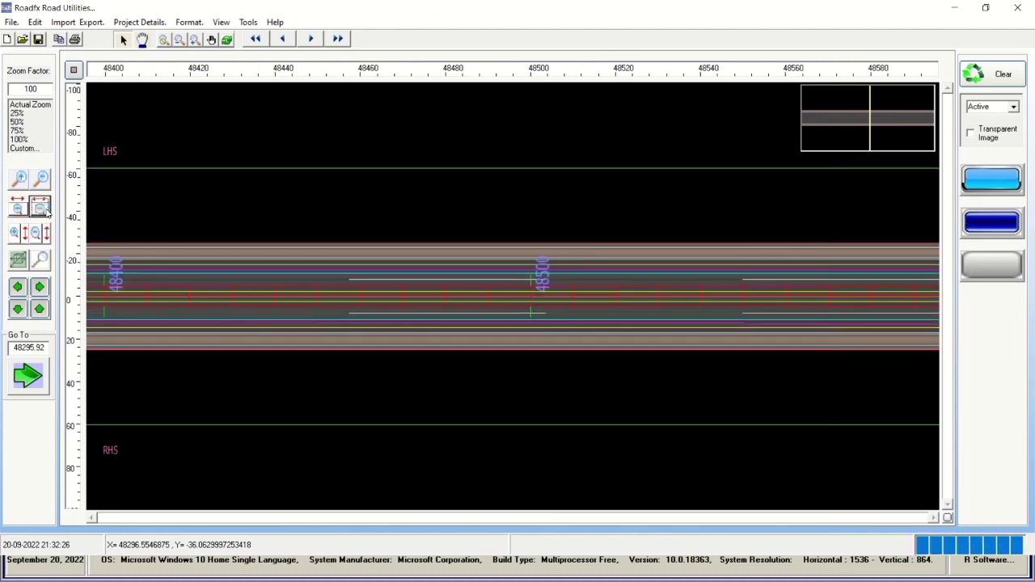
click(44, 210)
click(44, 210)
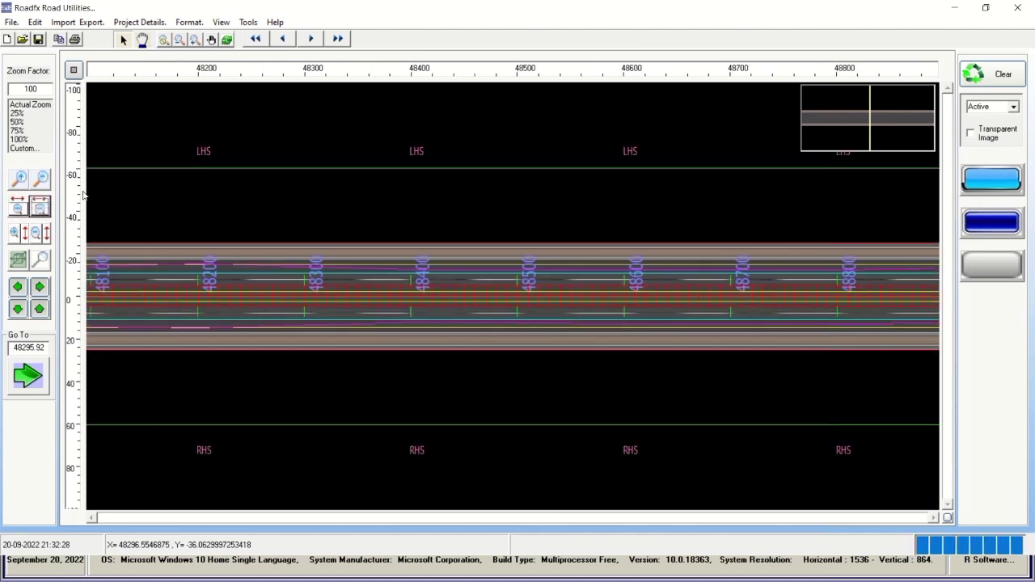
Advance section by section from 50400 to the DBM layer at 56400, then return to chainage 29000
click(311, 39)
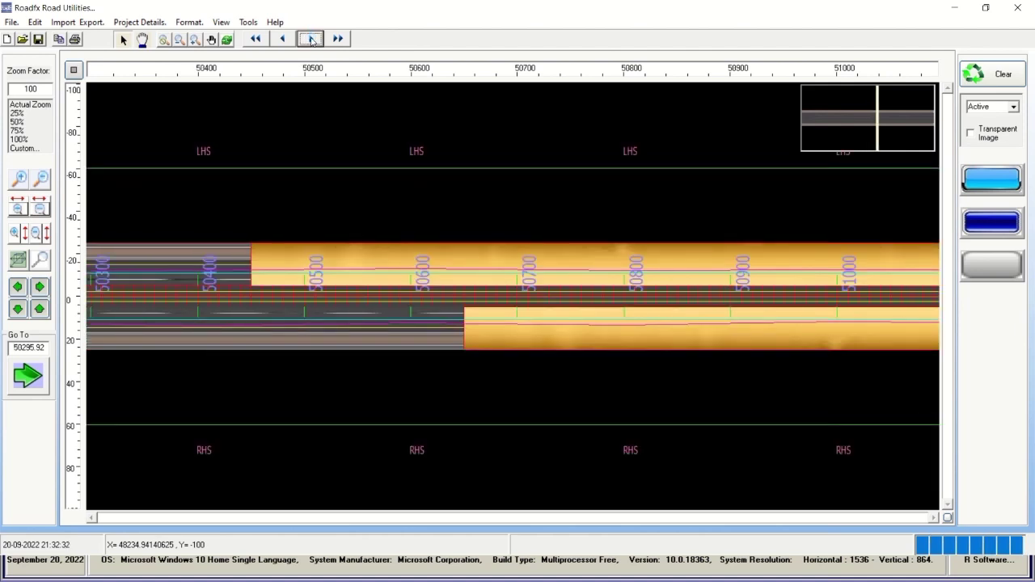
click(312, 39)
click(311, 39)
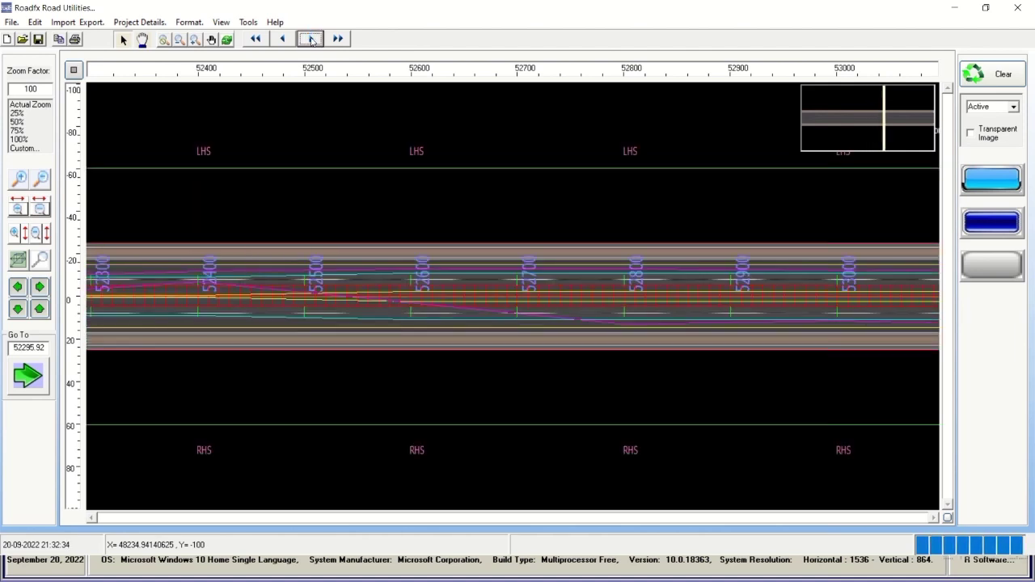
click(312, 39)
click(311, 39)
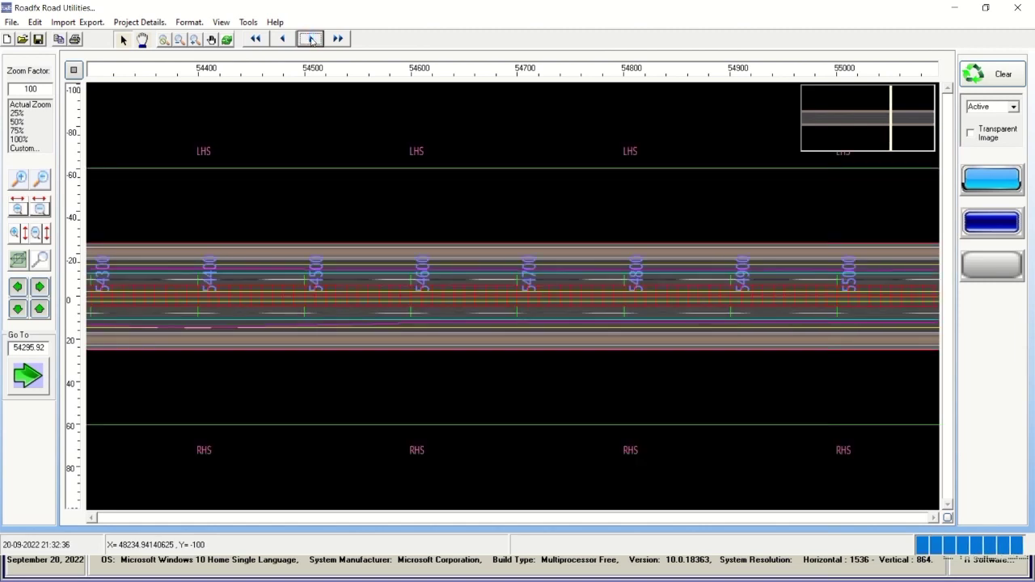
click(311, 39)
click(312, 39)
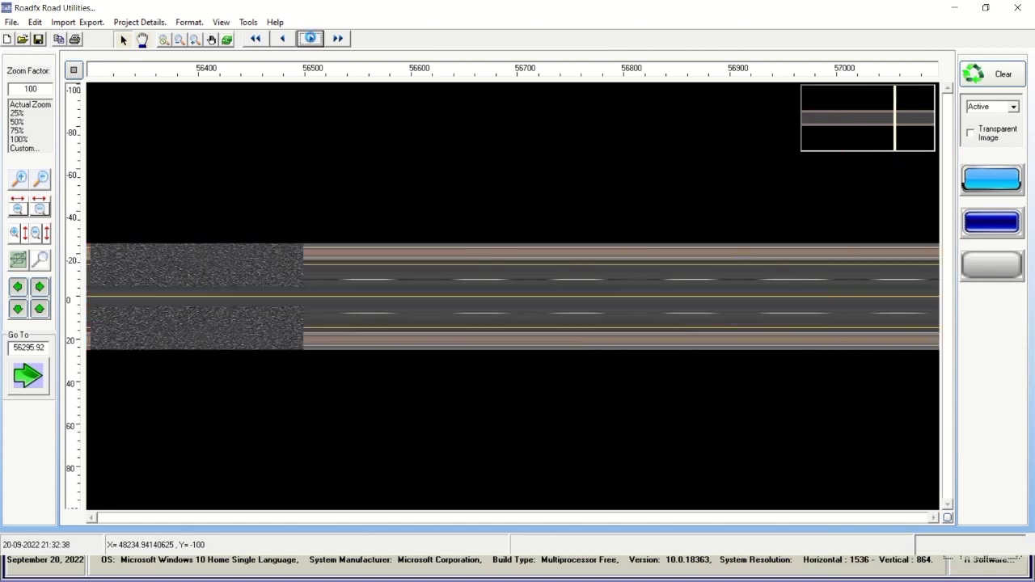
click(266, 41)
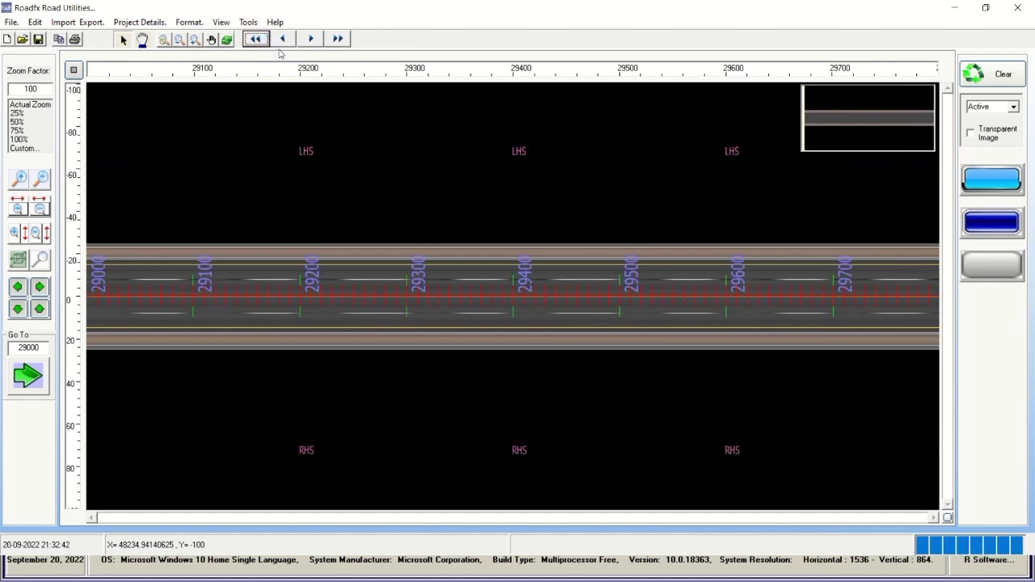
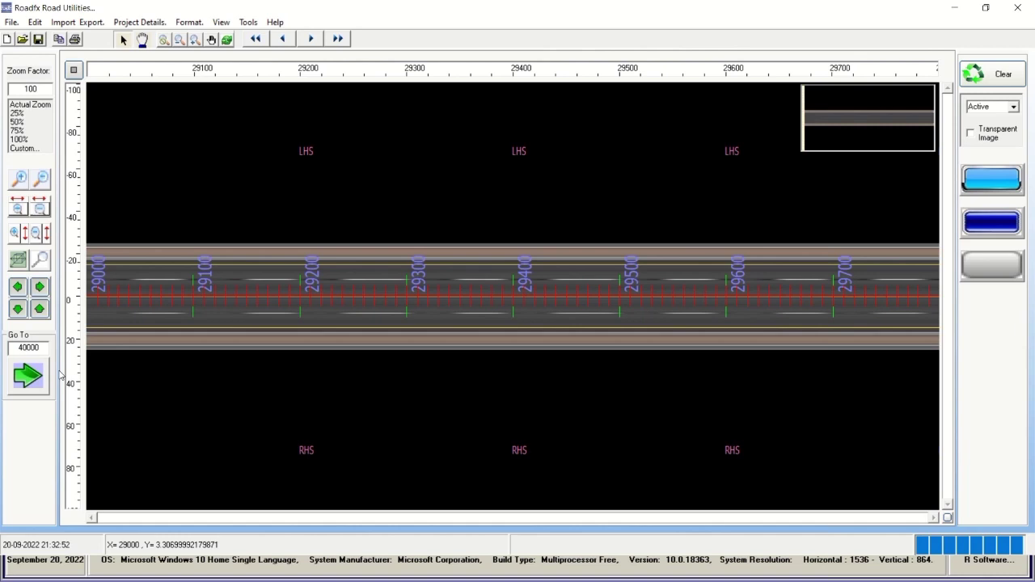
Jump the strip chart to chainage 40000, zoom out horizontally, and page ahead to 45000
click(40, 375)
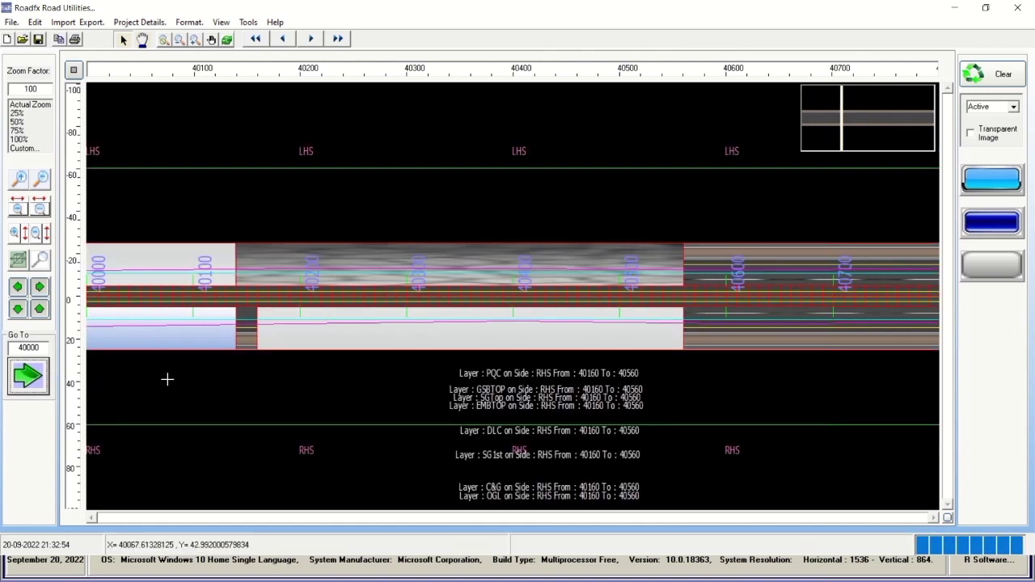
click(38, 207)
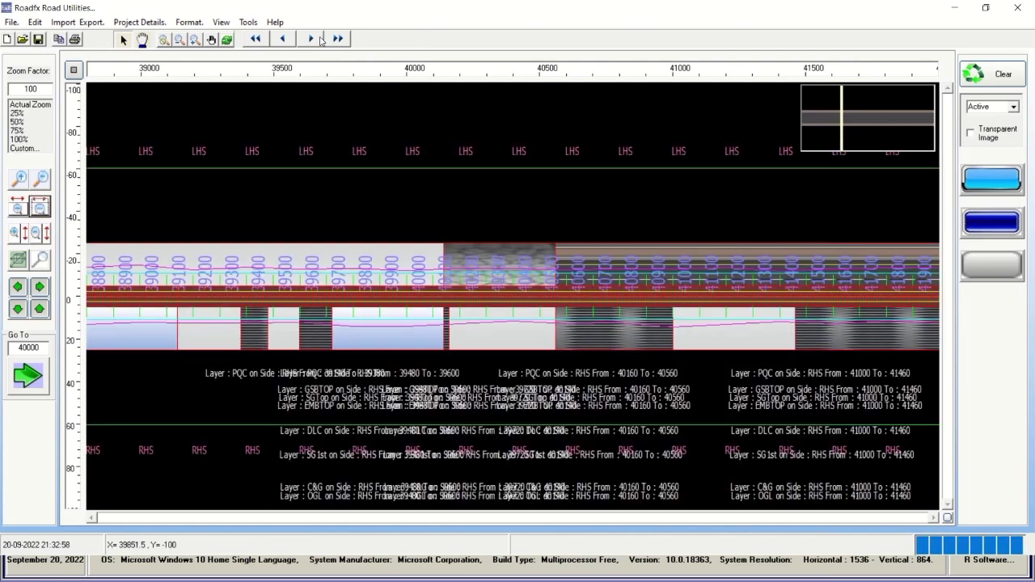
click(312, 39)
click(312, 39)
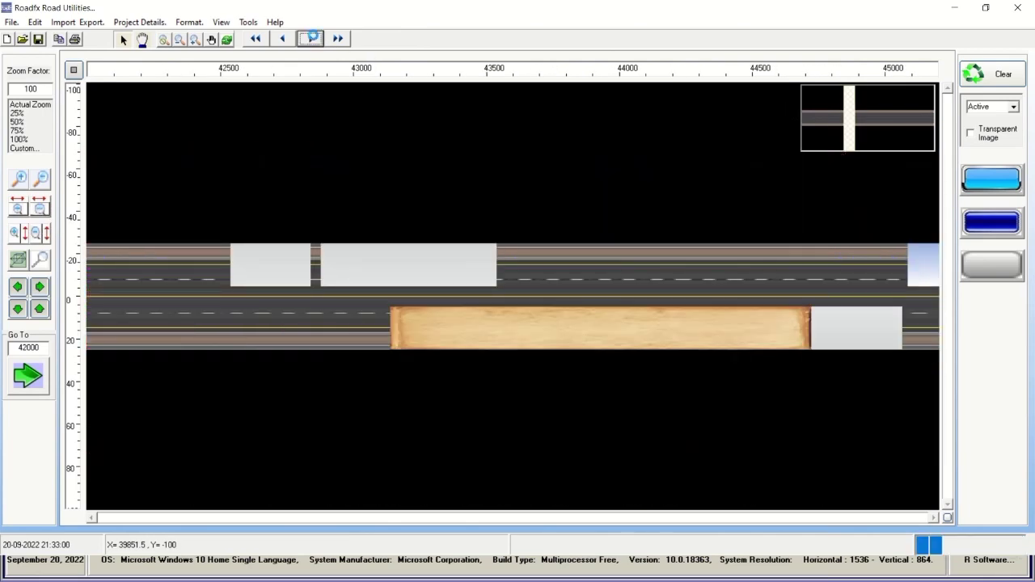
click(312, 39)
click(312, 39)
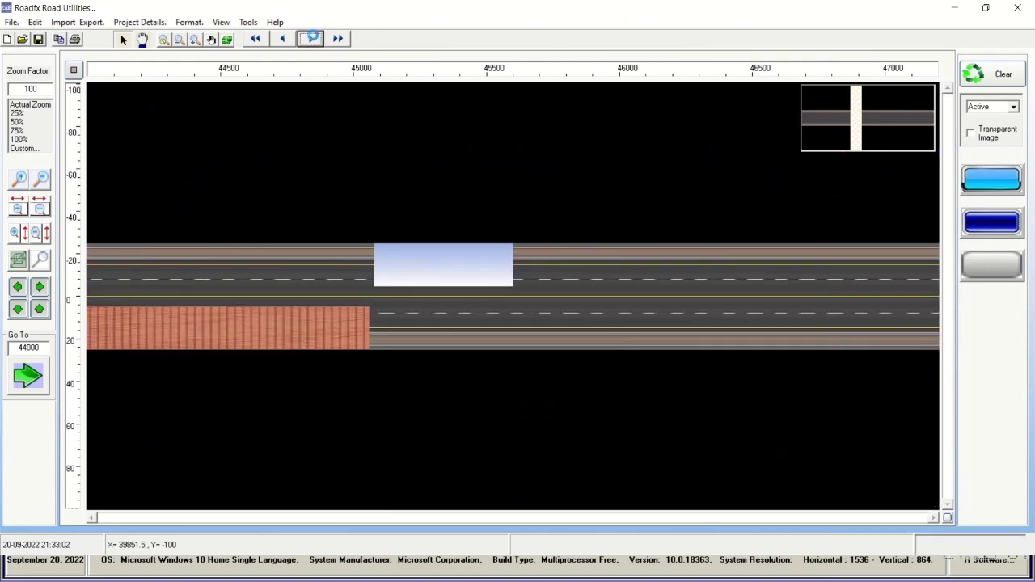
click(312, 39)
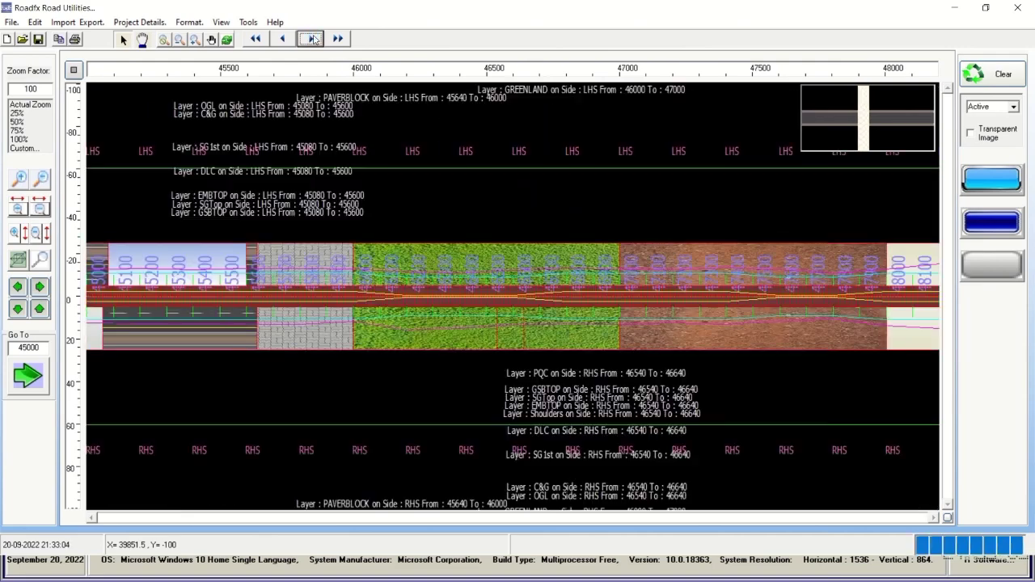
Page the strip chart on to chainage 50000, then bring up the PowerPoint slide
click(312, 39)
click(313, 38)
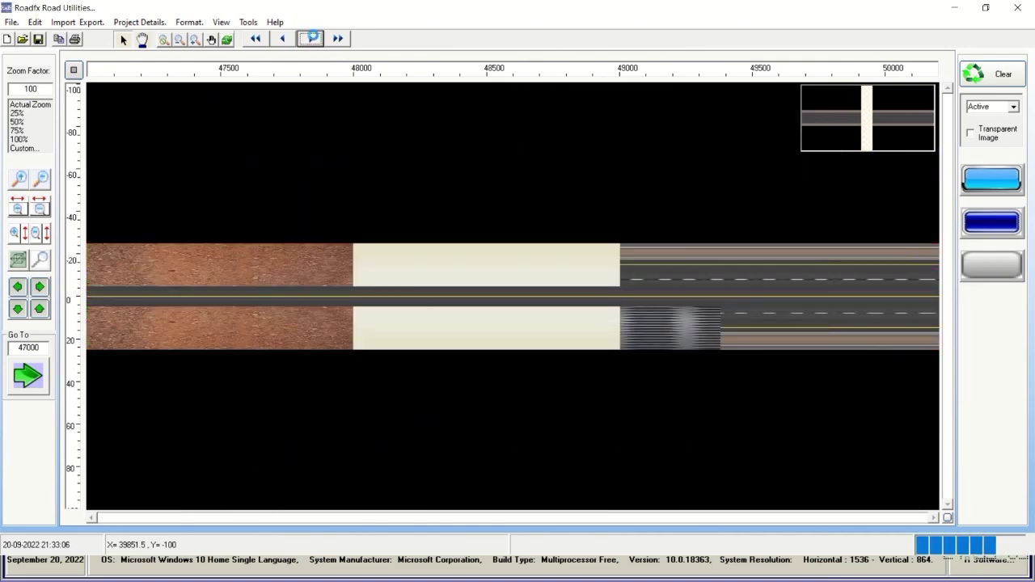
click(312, 39)
click(312, 39)
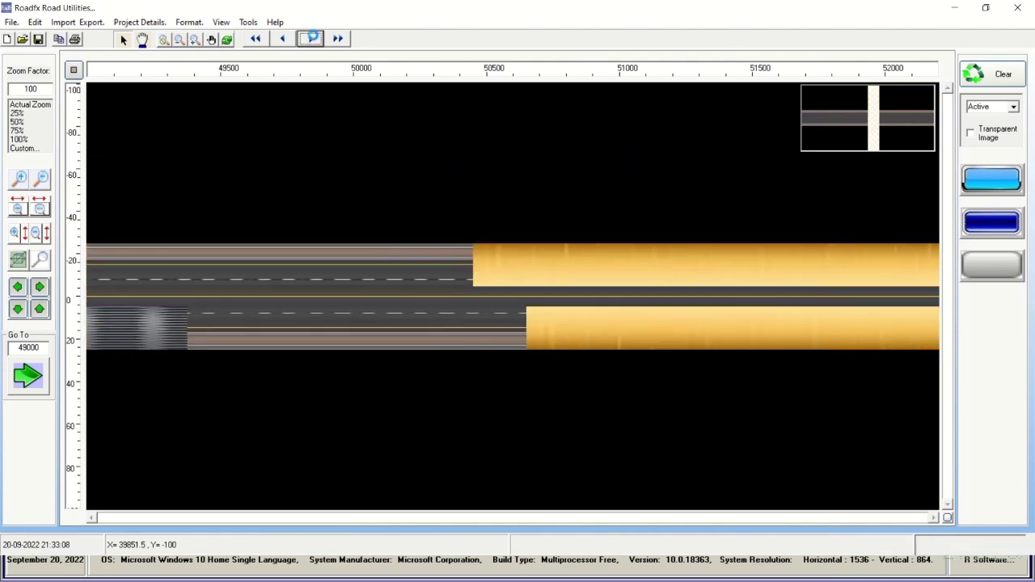
click(312, 39)
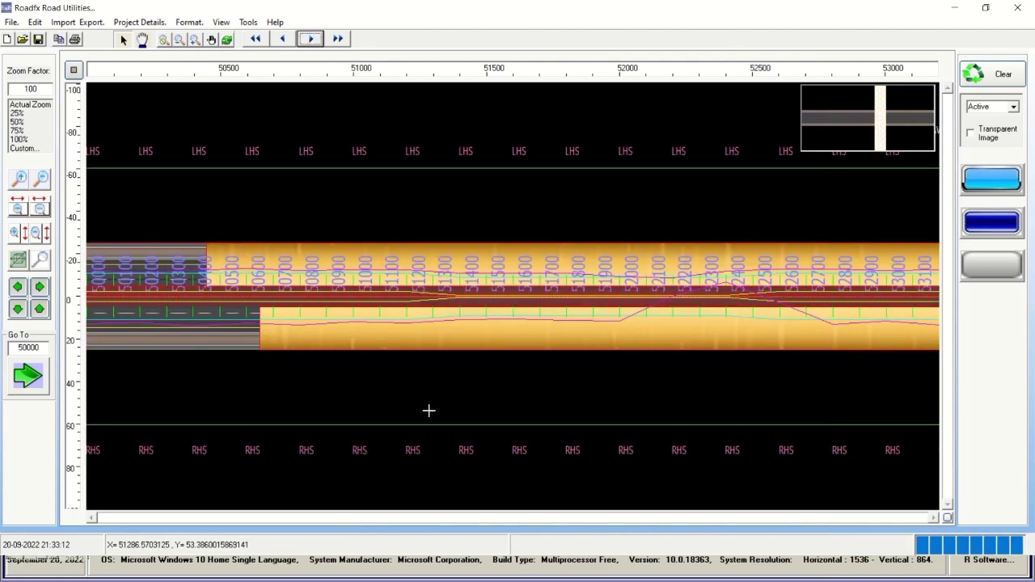
mouse_move(409, 6)
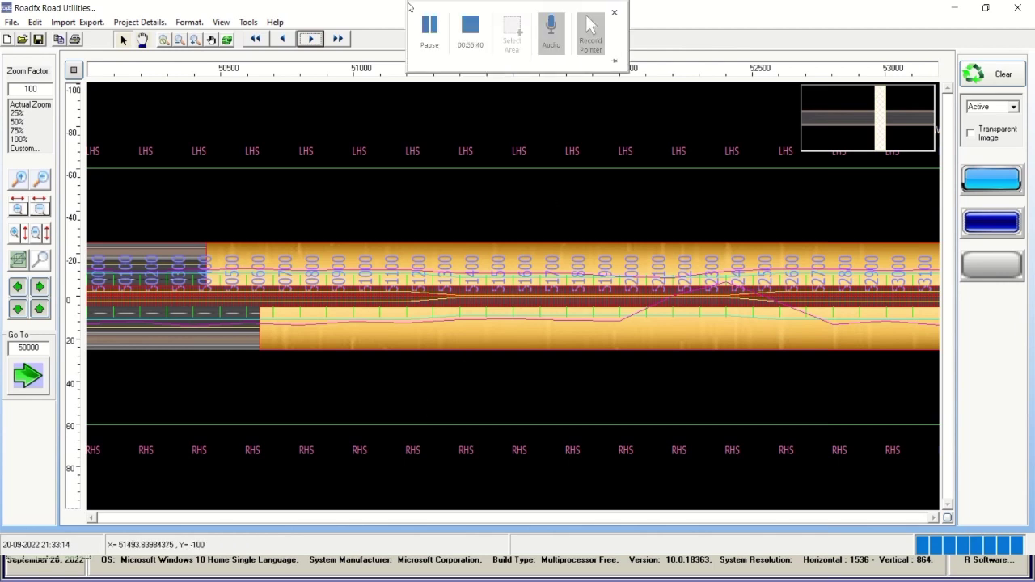
click(435, 31)
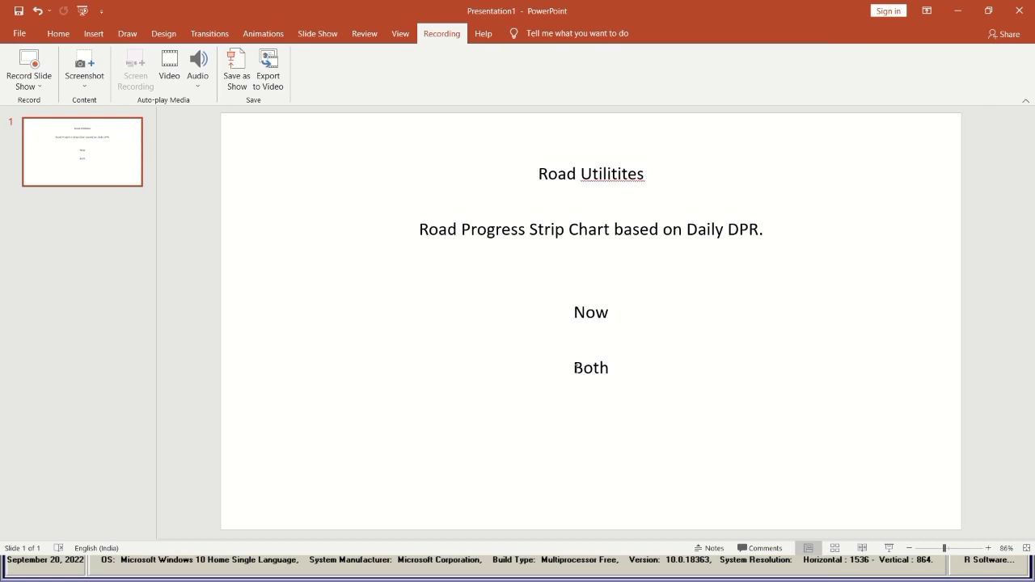
Highlight the slide's title, strip chart description, 'Now' and 'Both' lines, then minimise PowerPoint
drag(574, 367, 614, 373)
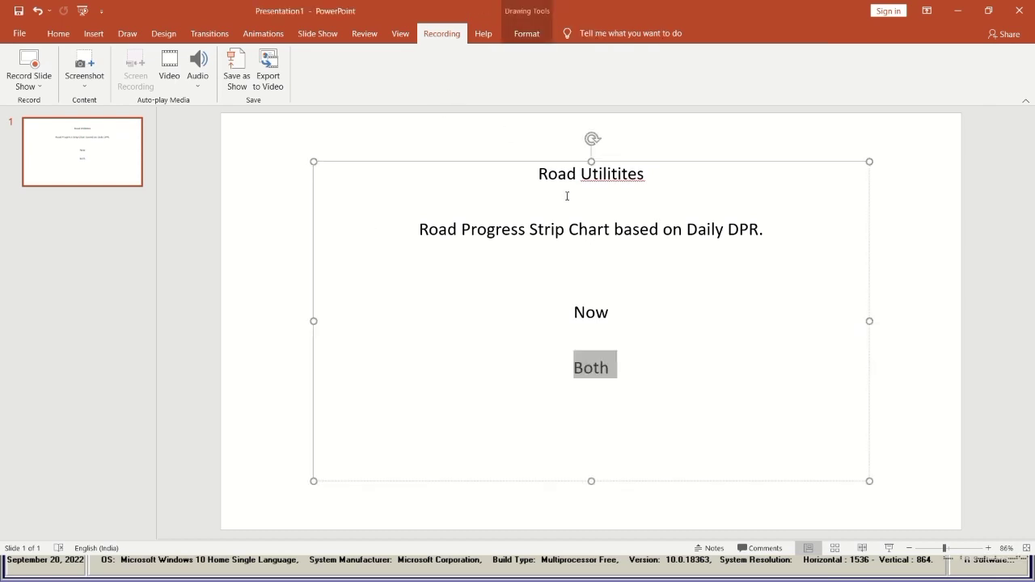
drag(540, 171, 650, 181)
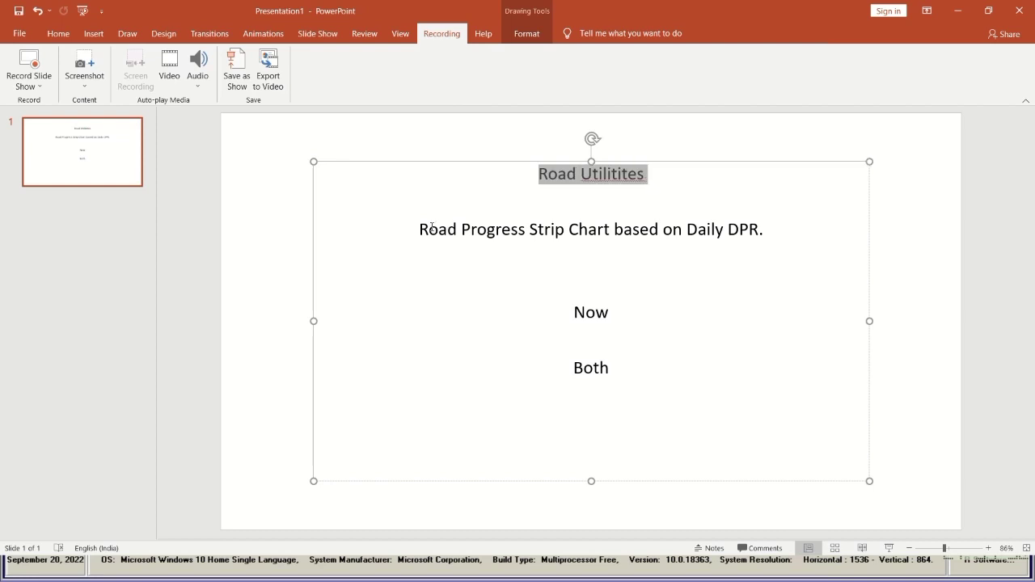
drag(418, 232, 751, 241)
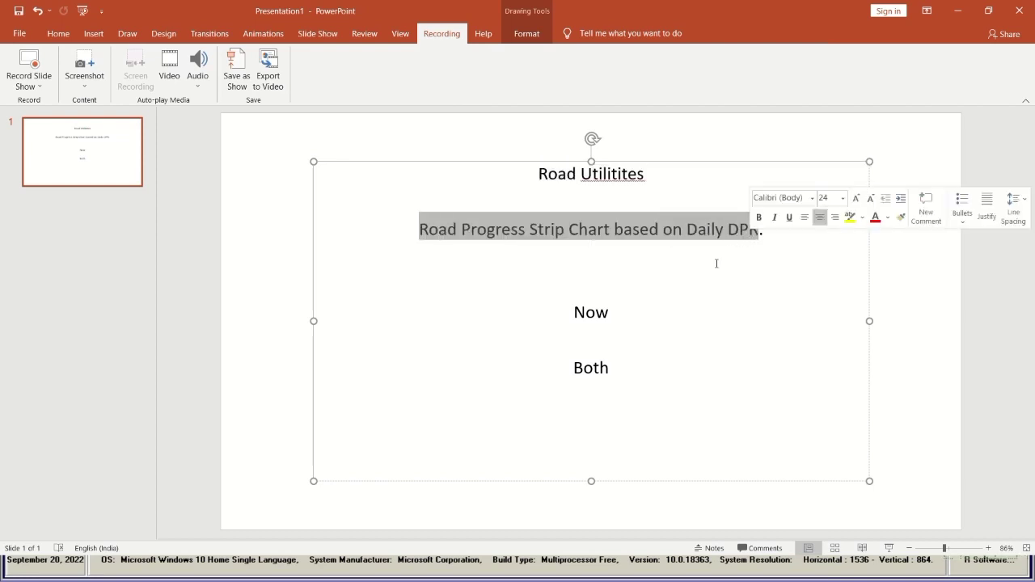
drag(621, 314, 573, 315)
drag(620, 371, 549, 374)
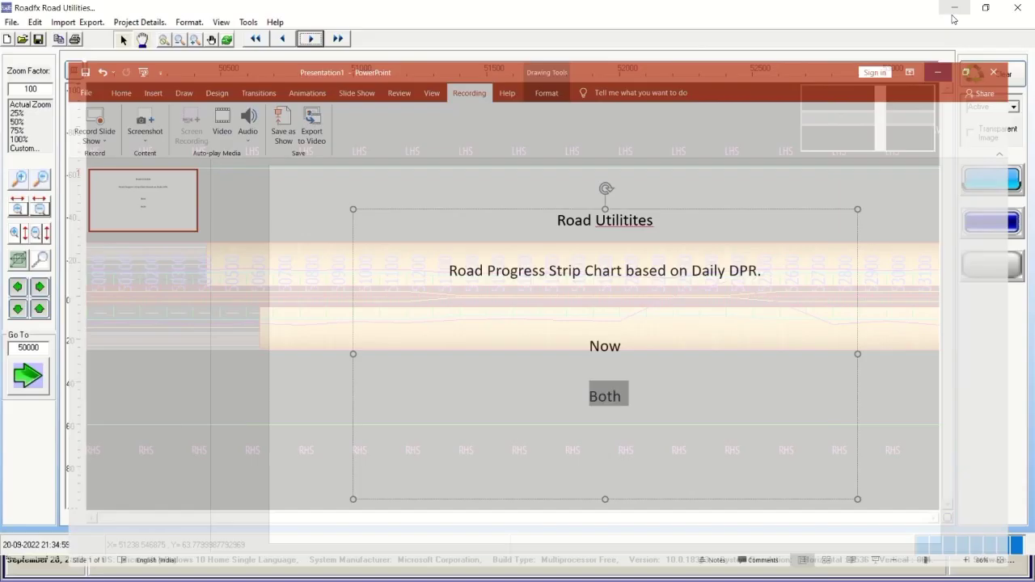
click(957, 10)
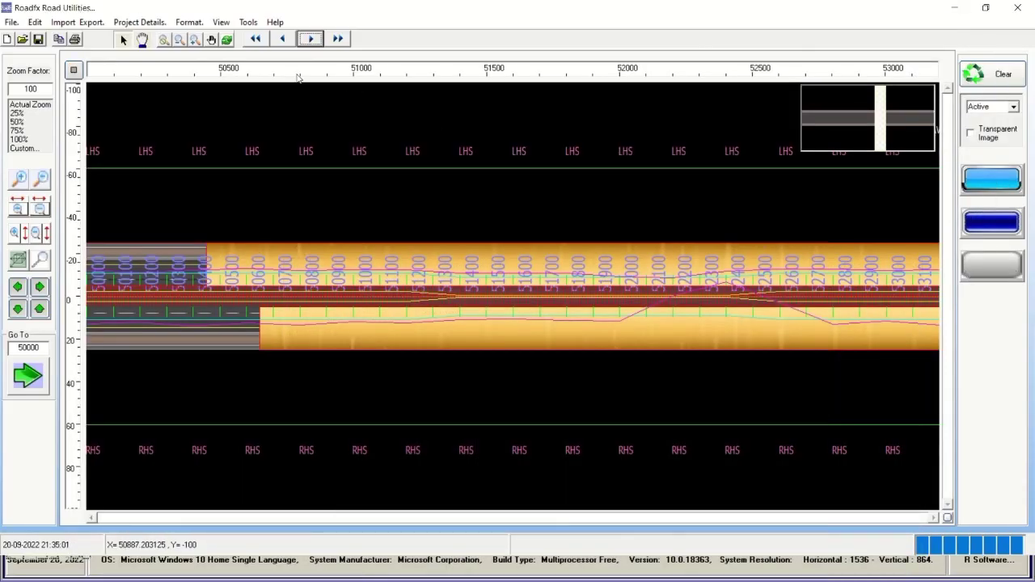
Clear the road strip image and run Background Preparation, returning the chart to chainage 29000
click(1000, 77)
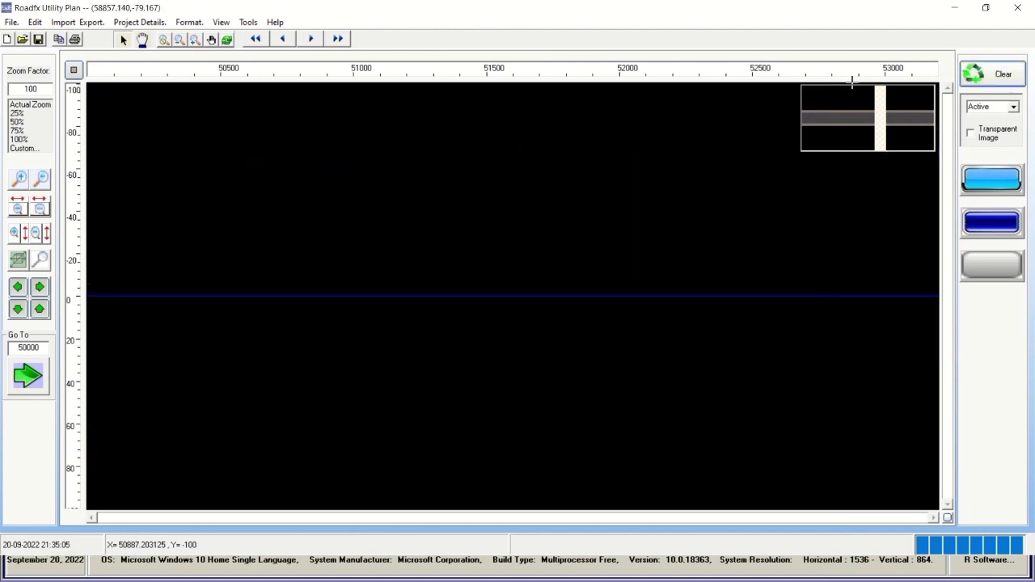
mouse_move(485, 4)
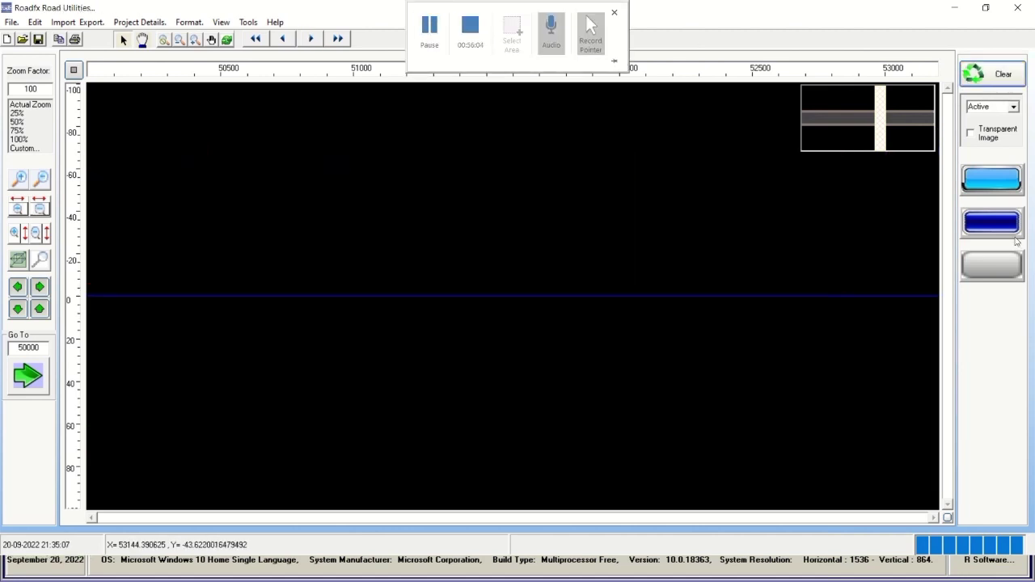
click(998, 263)
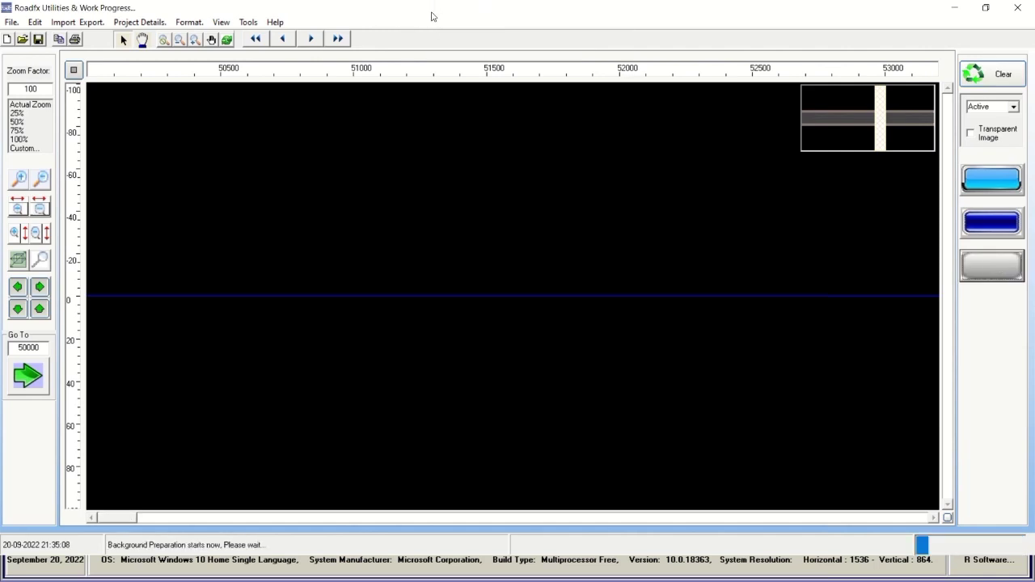
mouse_move(448, 5)
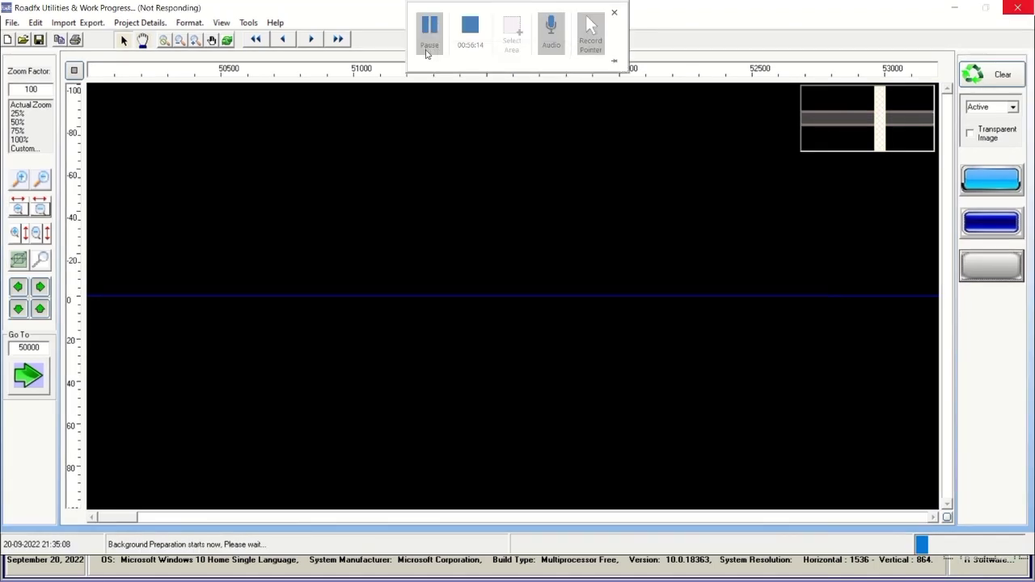
click(428, 50)
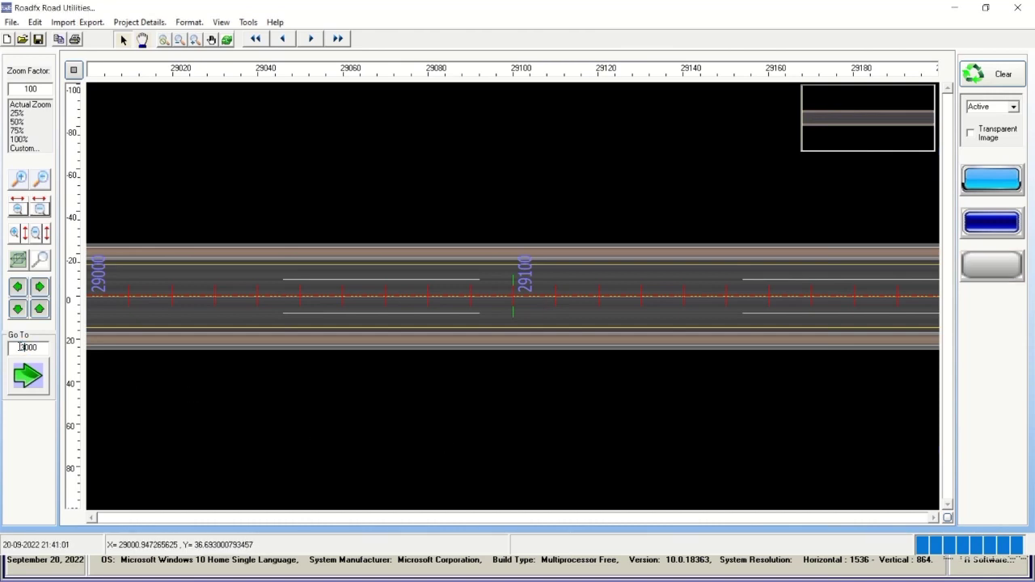
Jump to chainage 30000, step to 34000, zoom out twice and pan two steps along the road
click(25, 375)
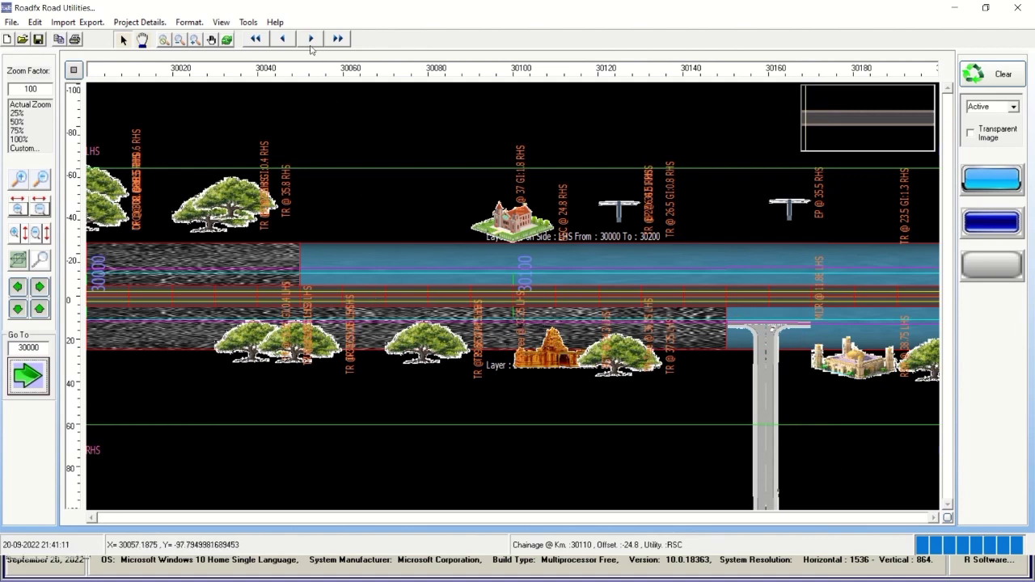
click(310, 38)
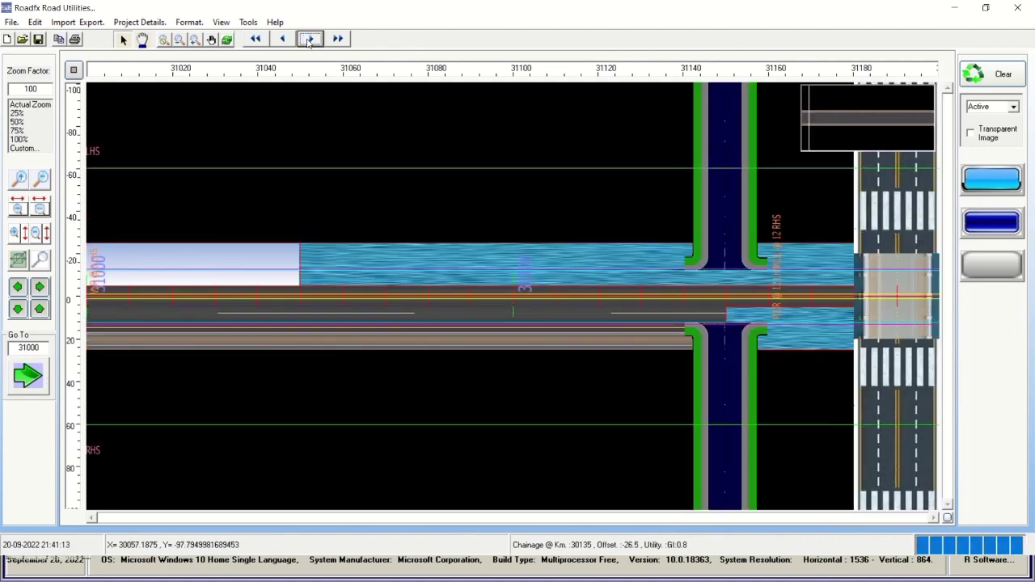
click(310, 39)
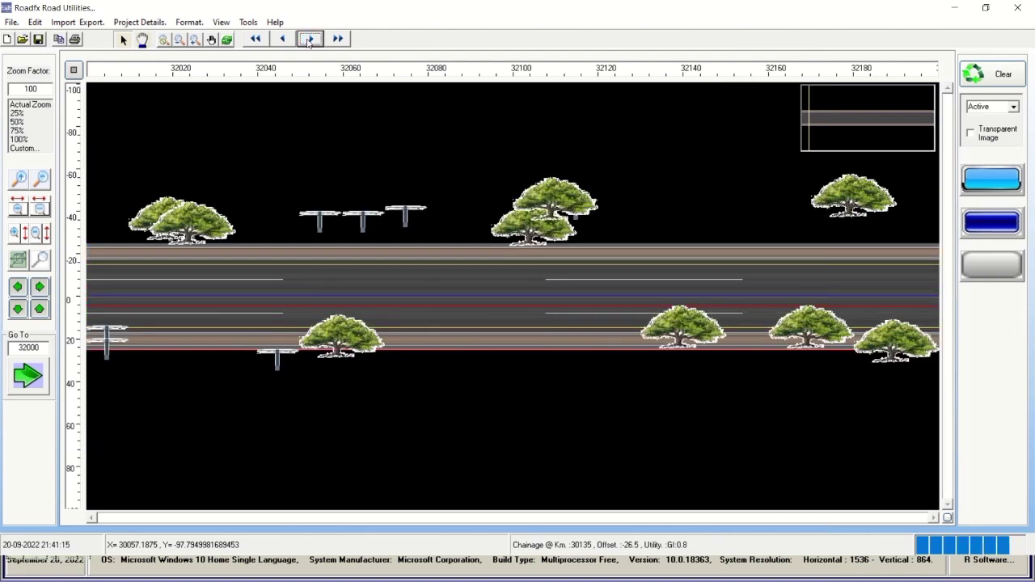
click(311, 39)
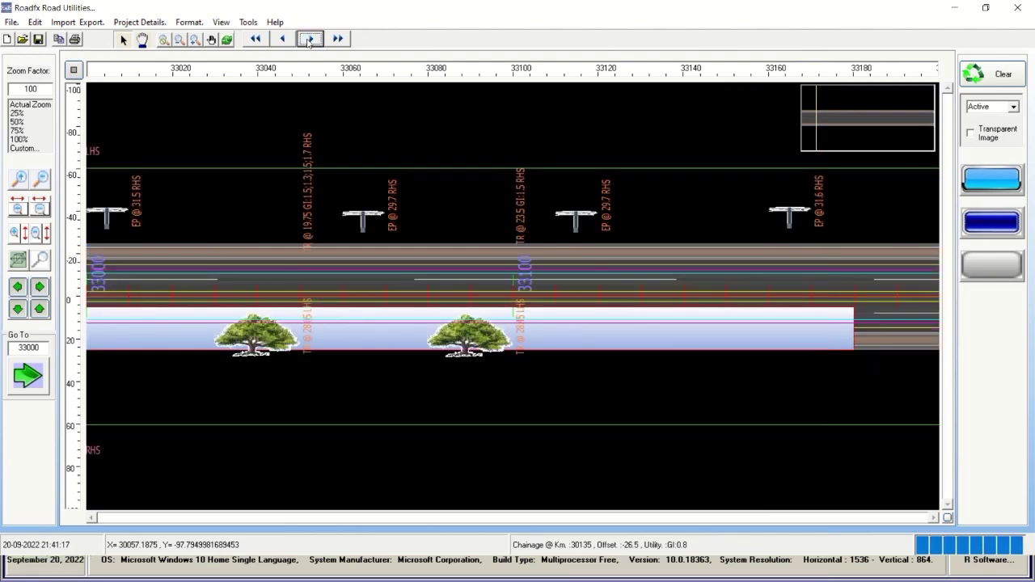
click(310, 39)
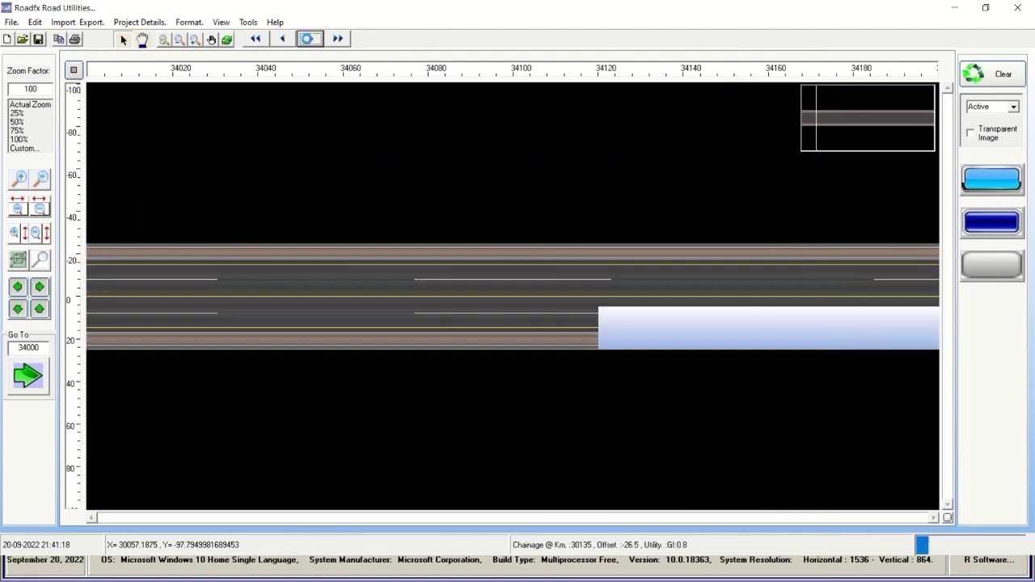
click(38, 209)
click(39, 209)
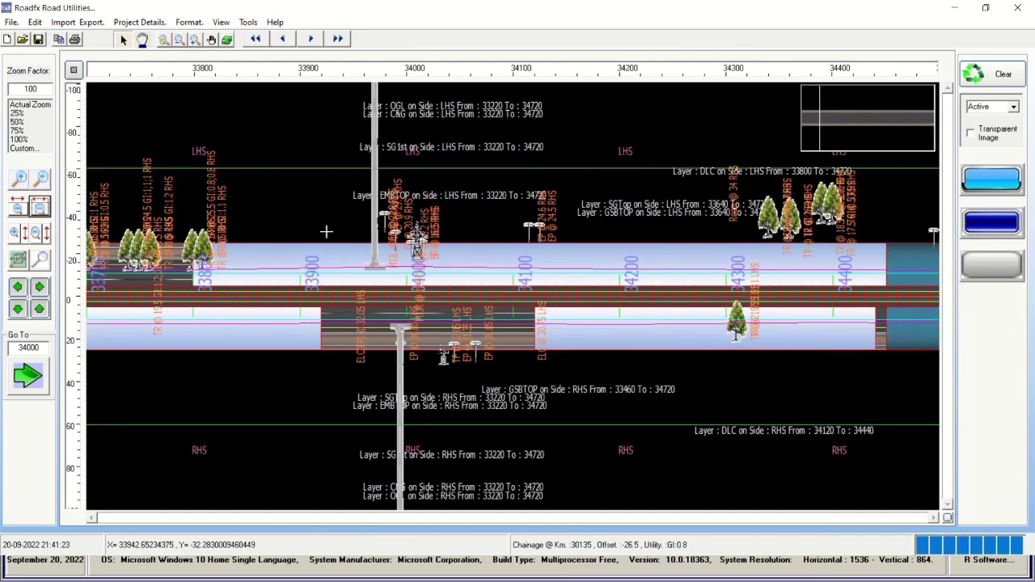
click(39, 288)
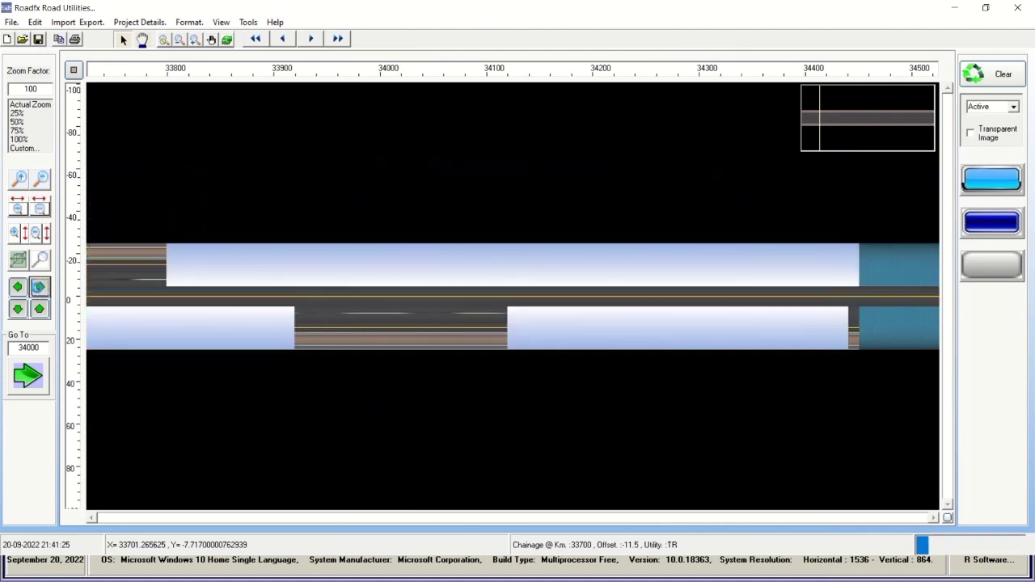
click(40, 288)
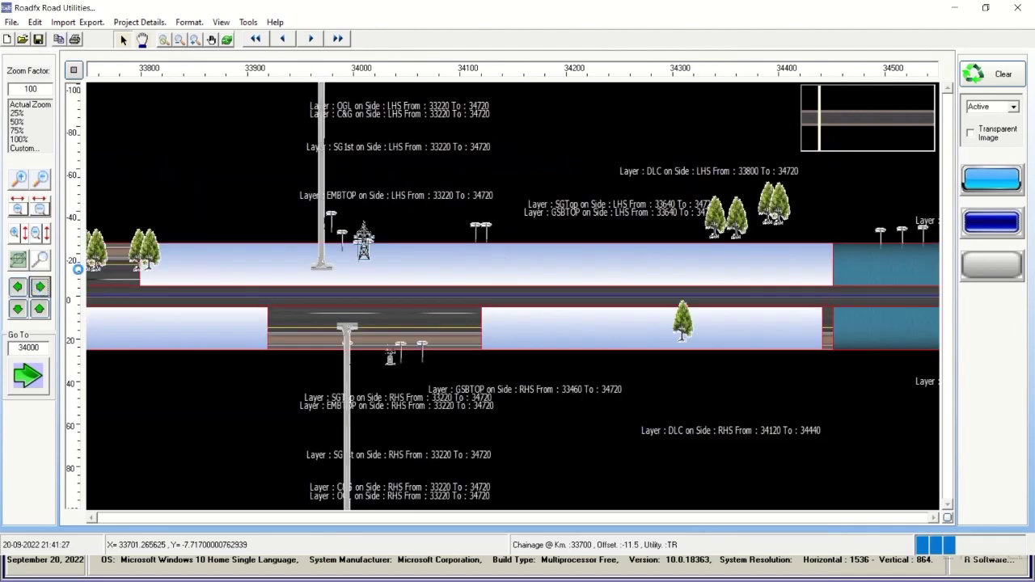
Step the road view chainage by chainage from 35000 to 50000
click(310, 38)
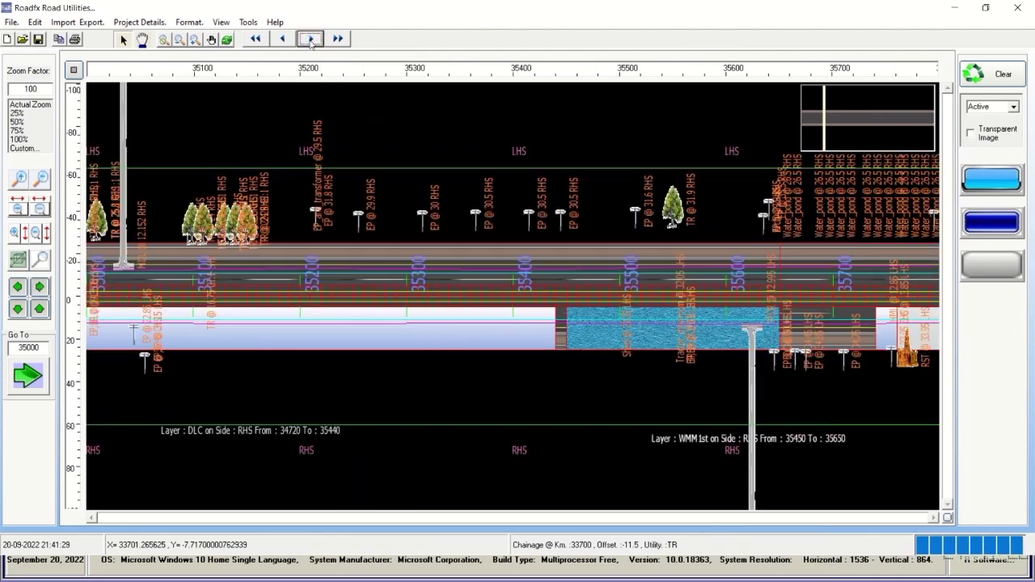
click(310, 39)
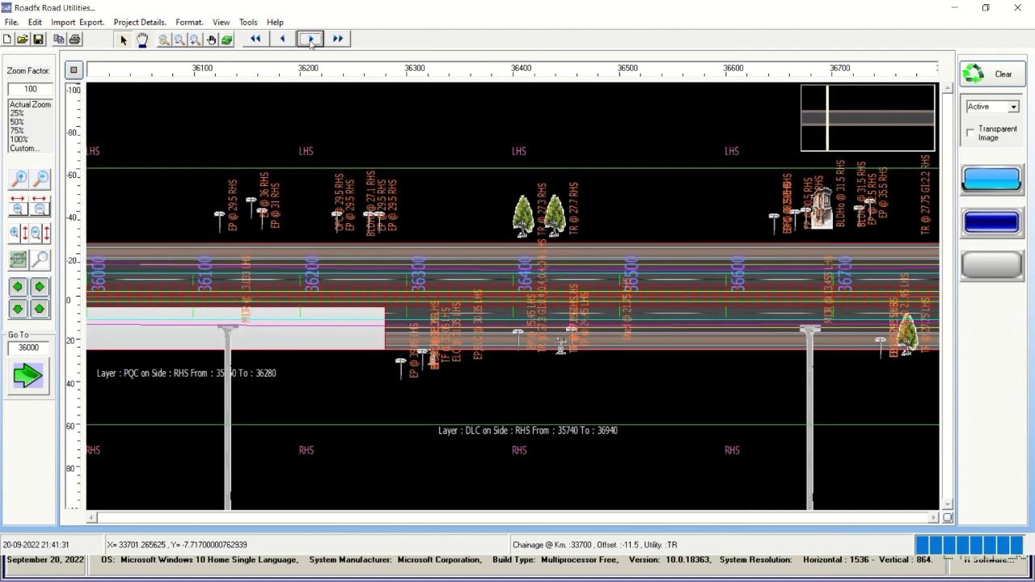
click(310, 39)
click(310, 39)
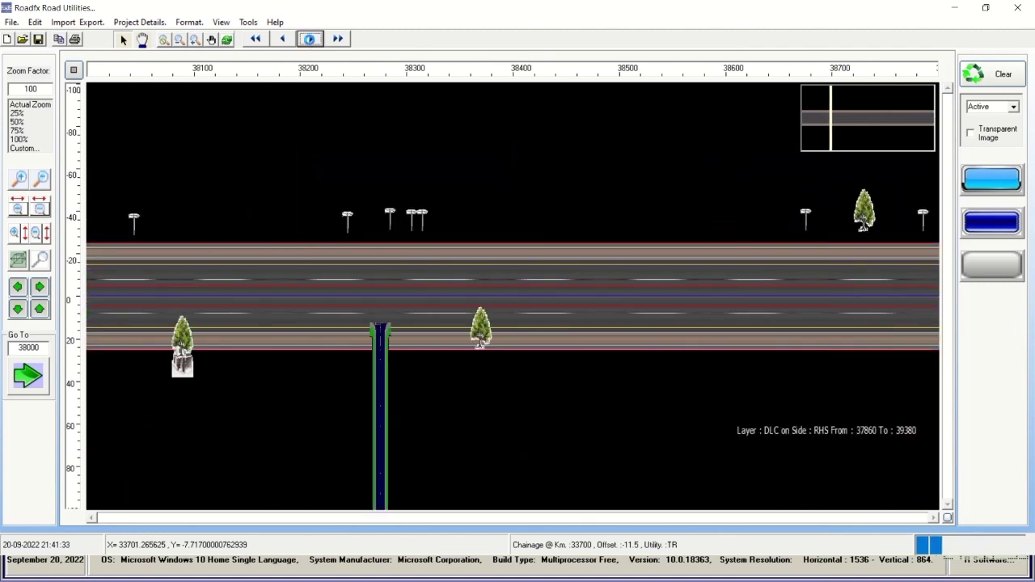
click(310, 39)
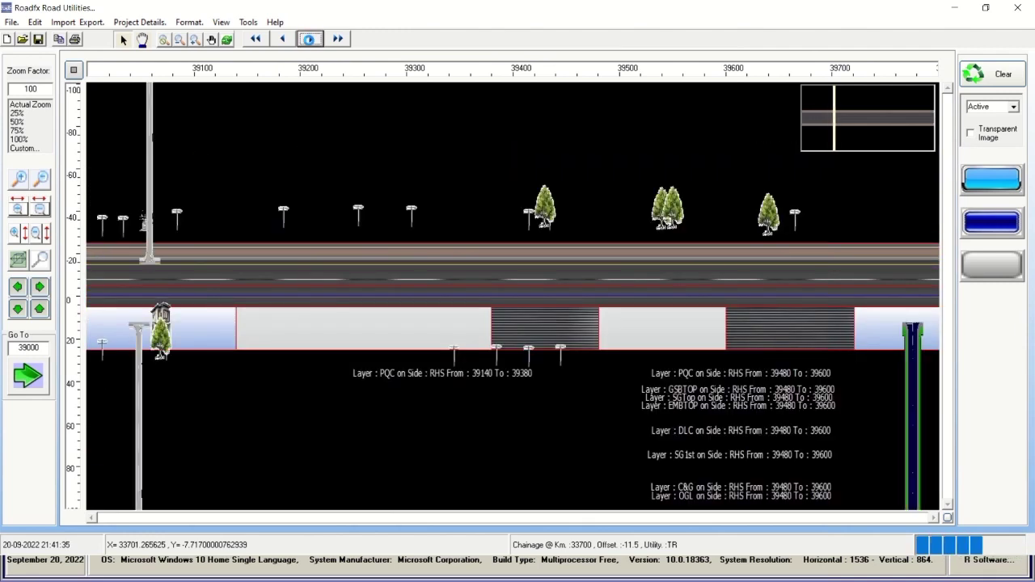
click(310, 39)
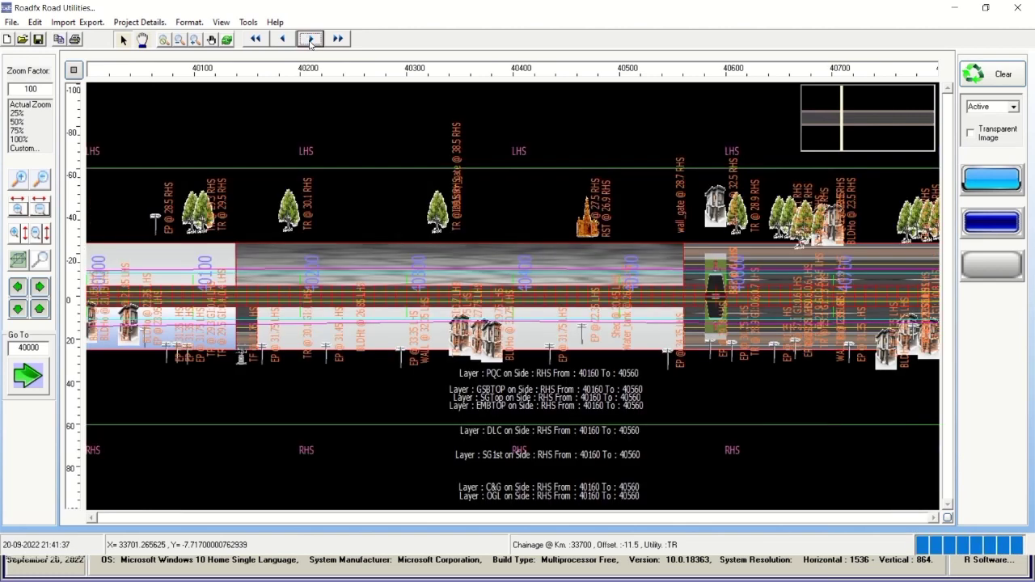
click(310, 39)
click(309, 39)
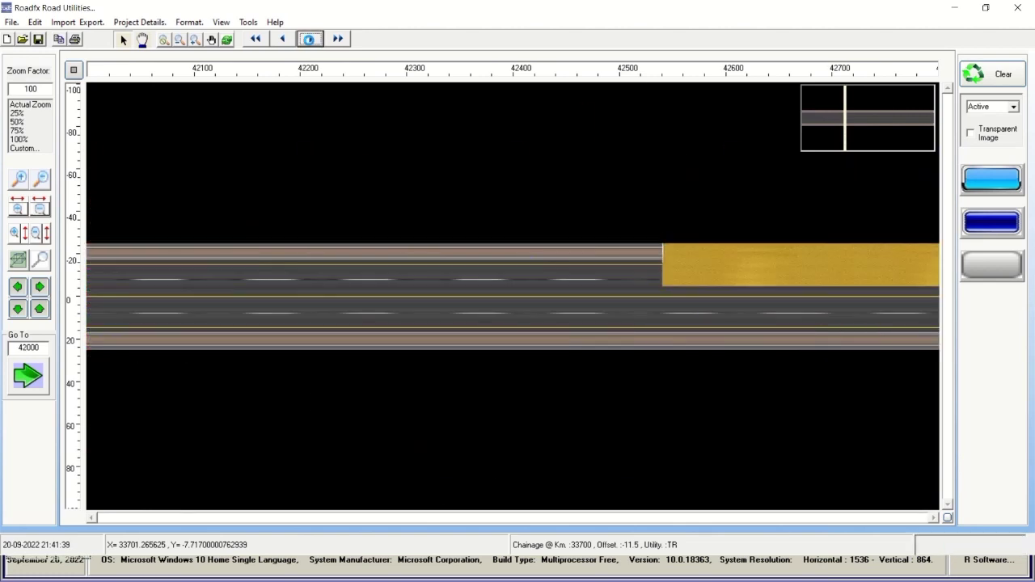
click(309, 39)
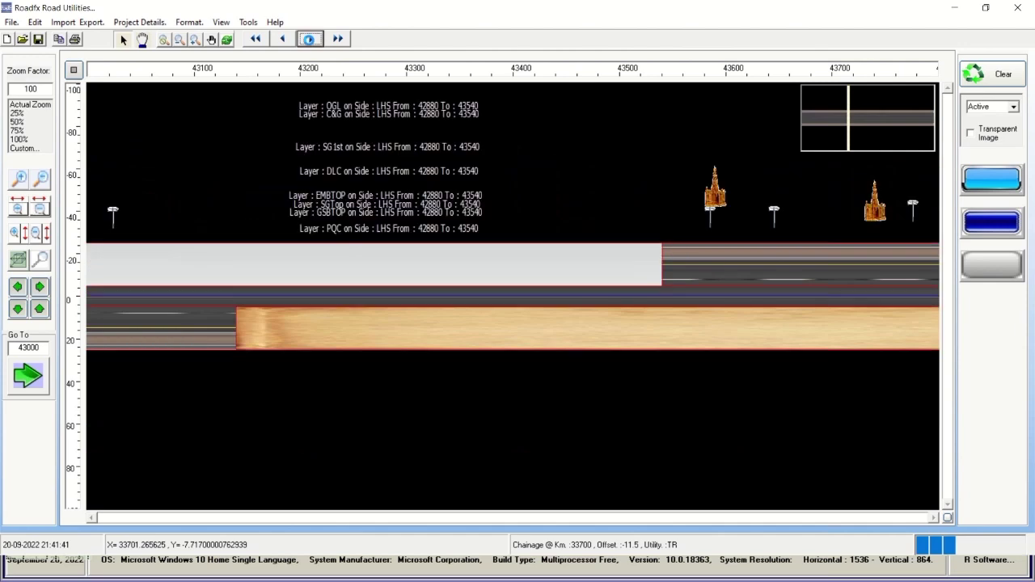
click(310, 39)
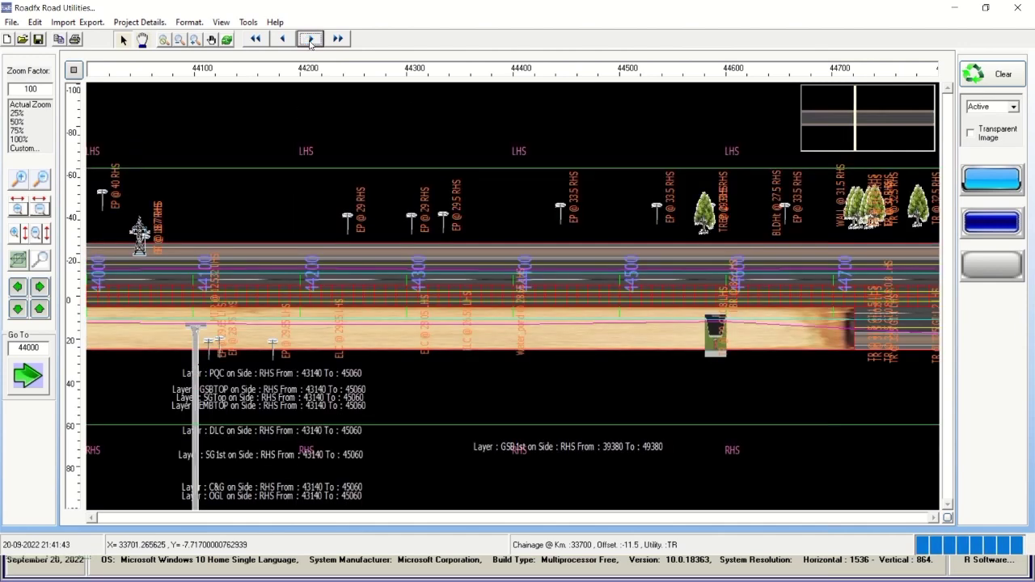
click(309, 39)
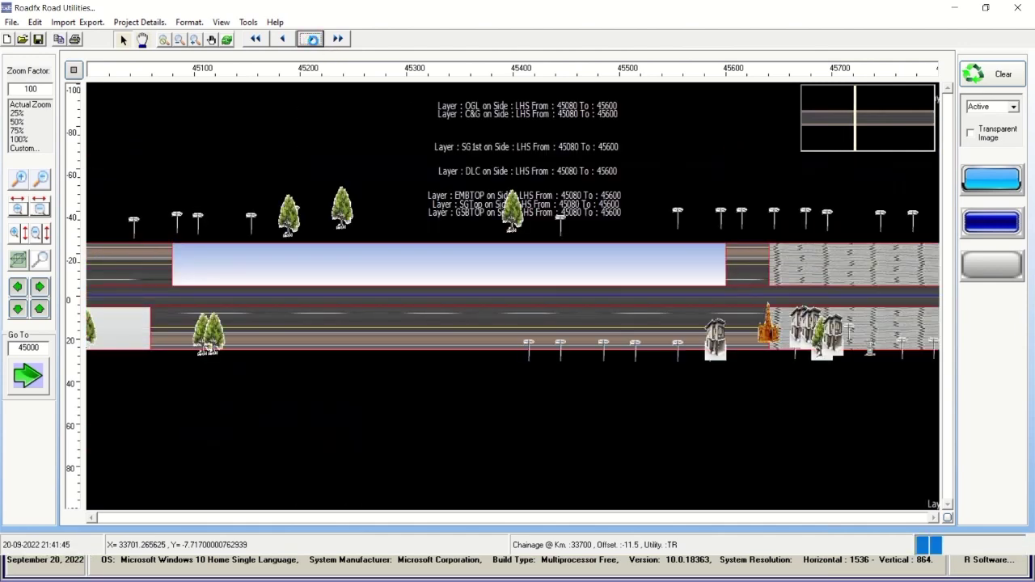
click(309, 39)
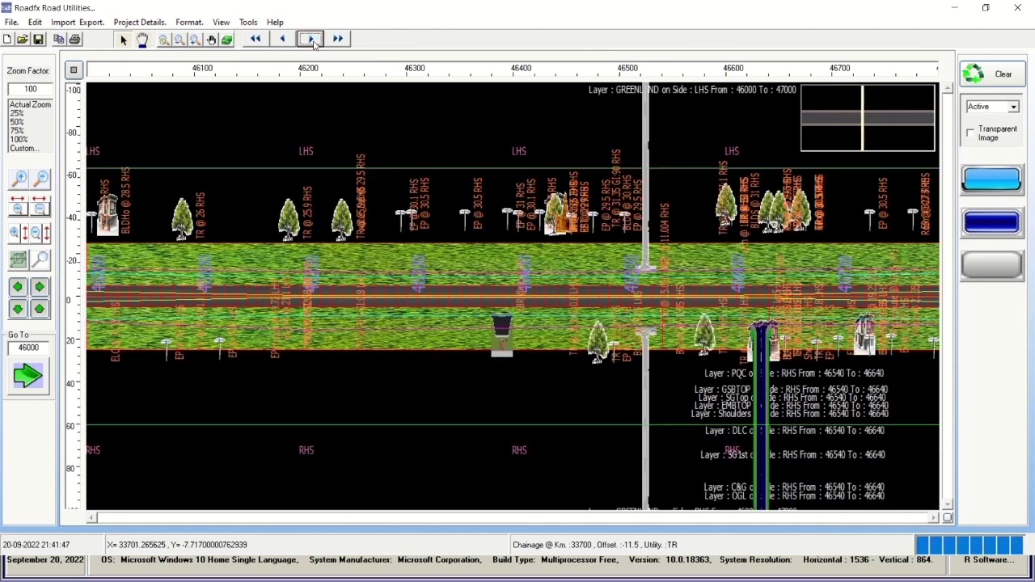
click(311, 39)
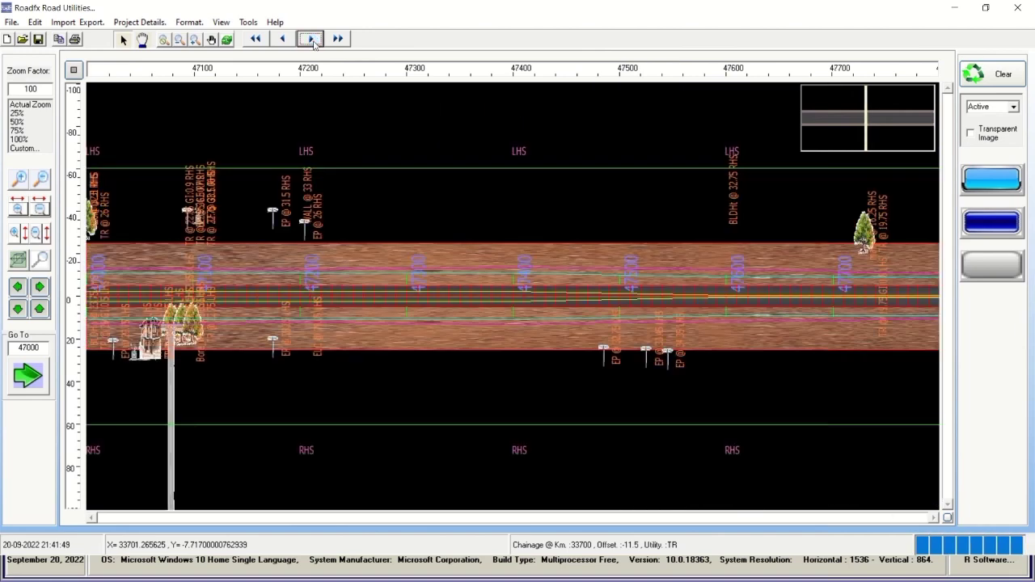
click(312, 39)
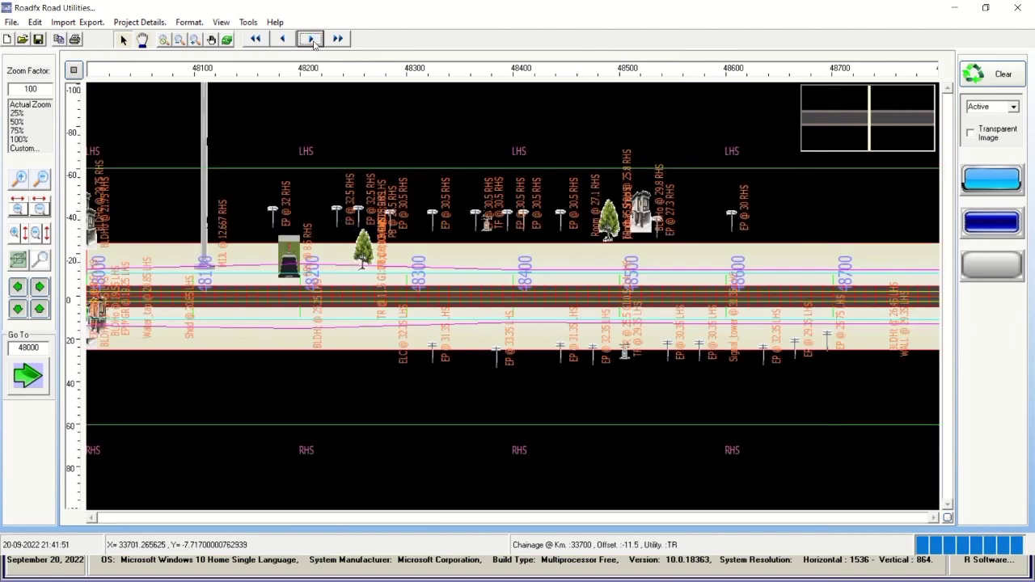
click(313, 40)
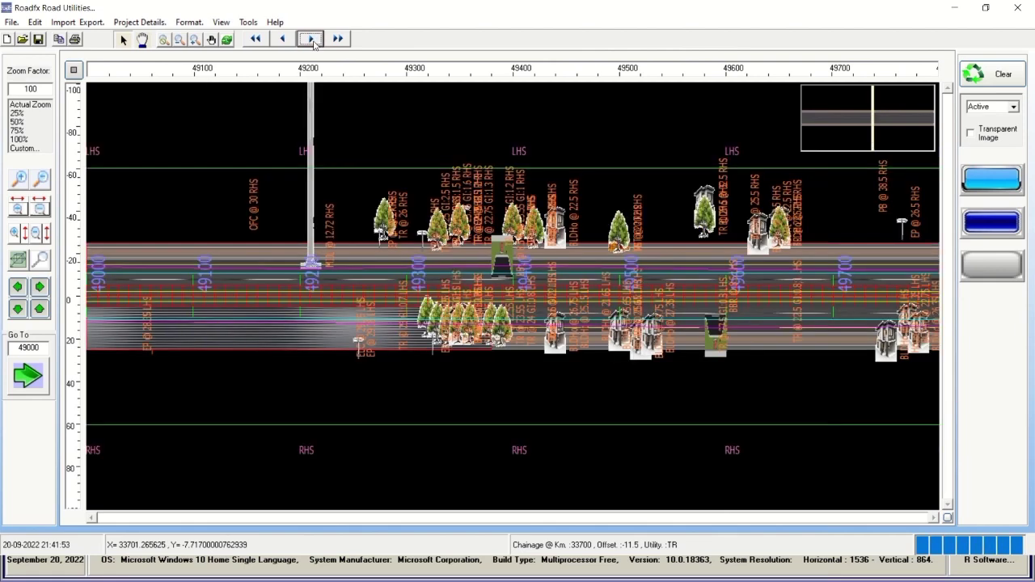
click(312, 39)
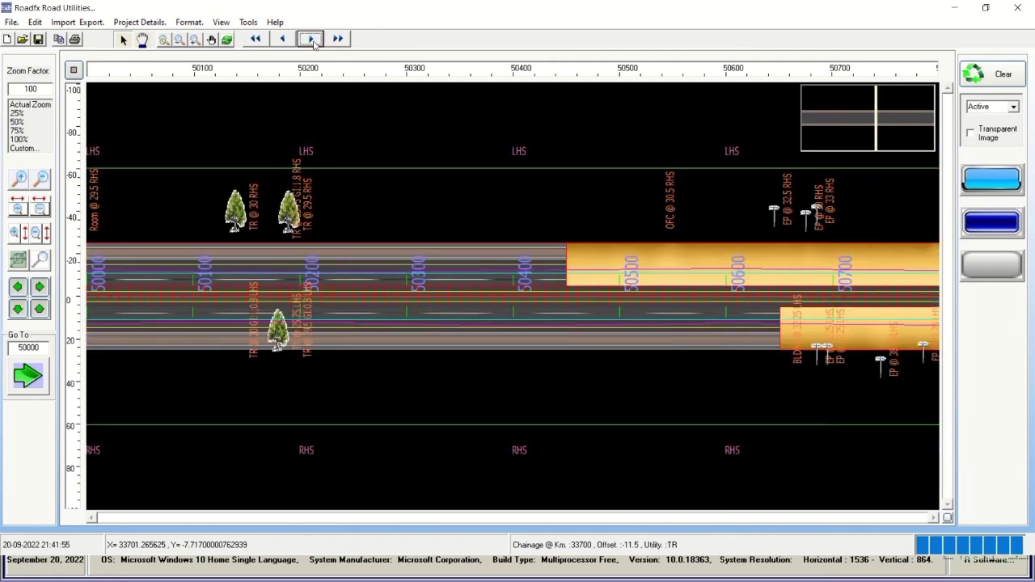
Continue stepping the road view from chainage 51000 to 63000
click(312, 39)
click(312, 39)
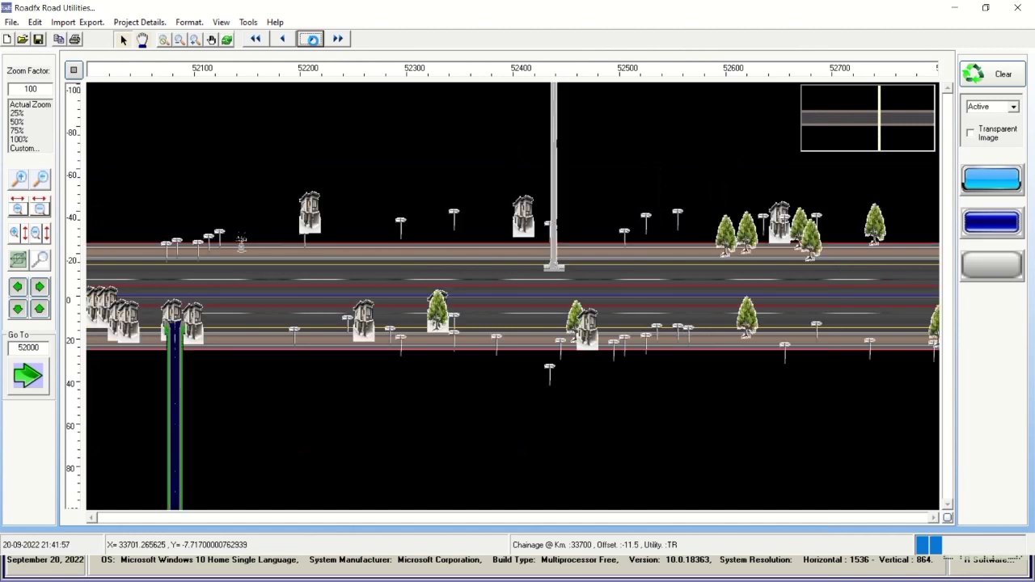
click(312, 39)
click(312, 39)
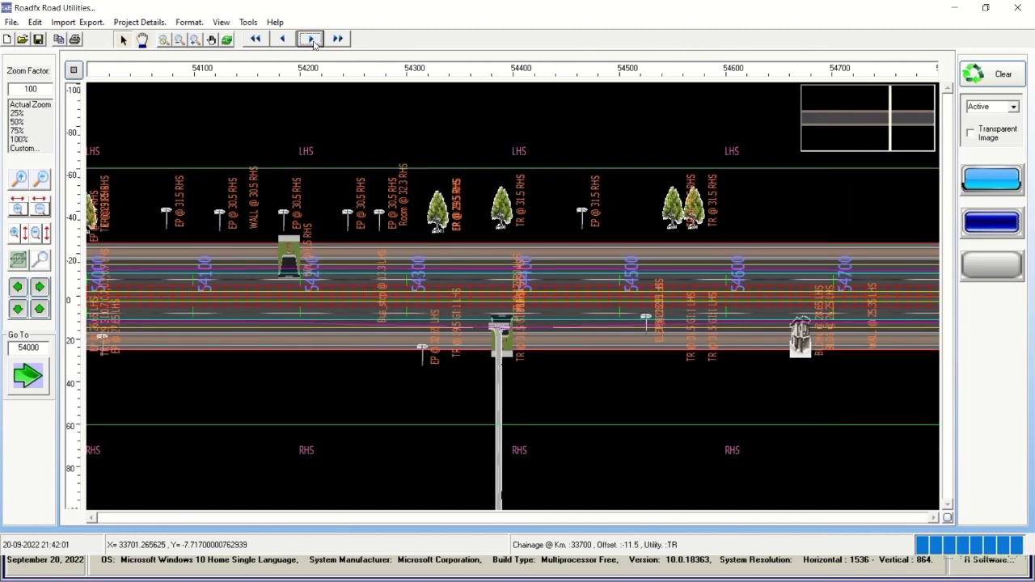
click(312, 39)
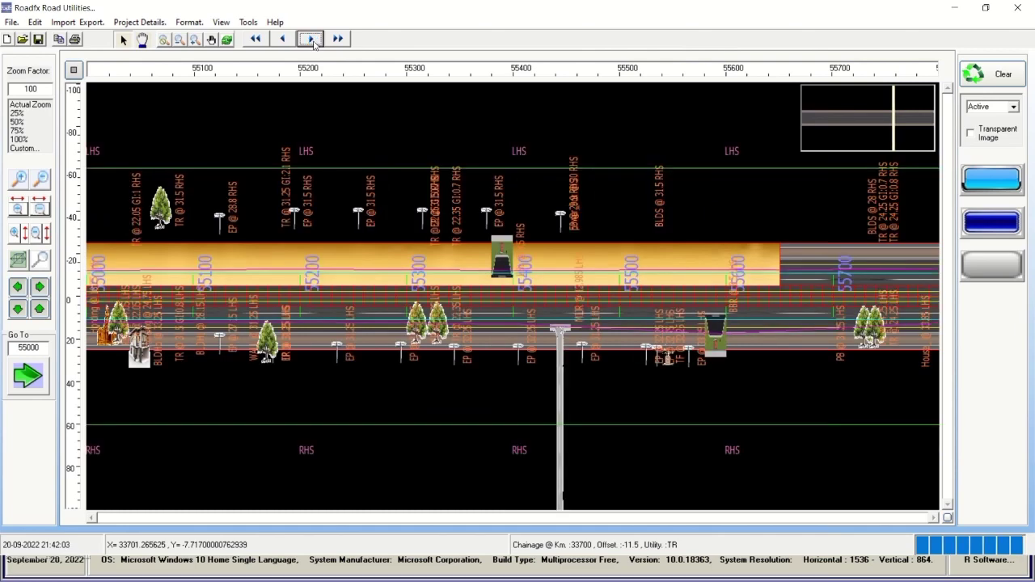
click(312, 39)
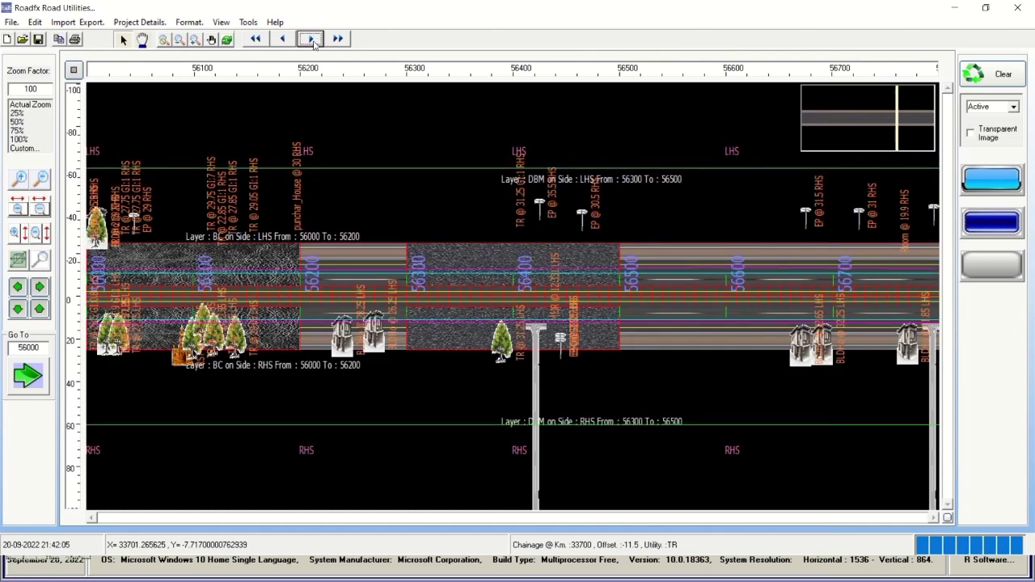
click(312, 39)
click(312, 39)
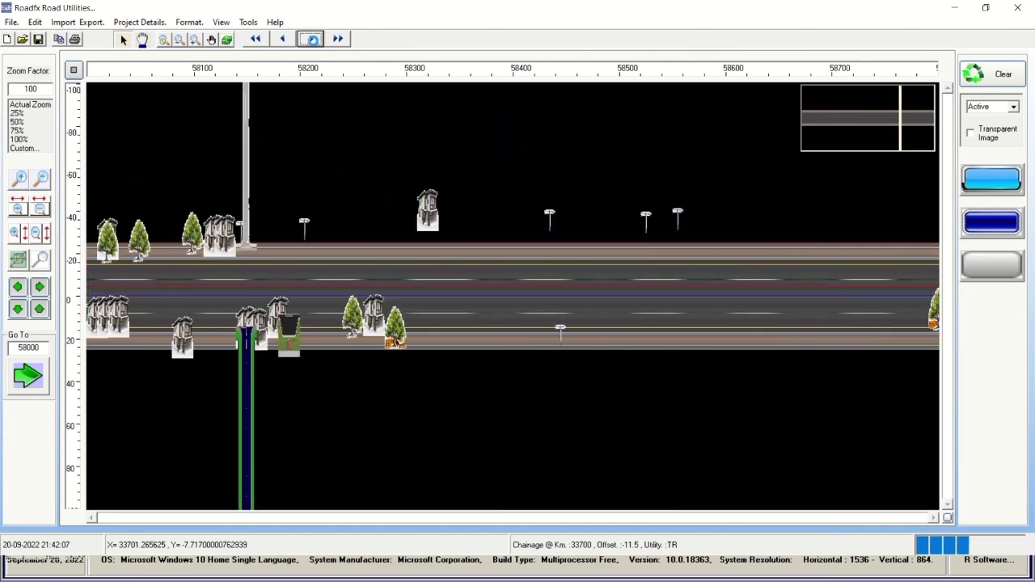
click(312, 39)
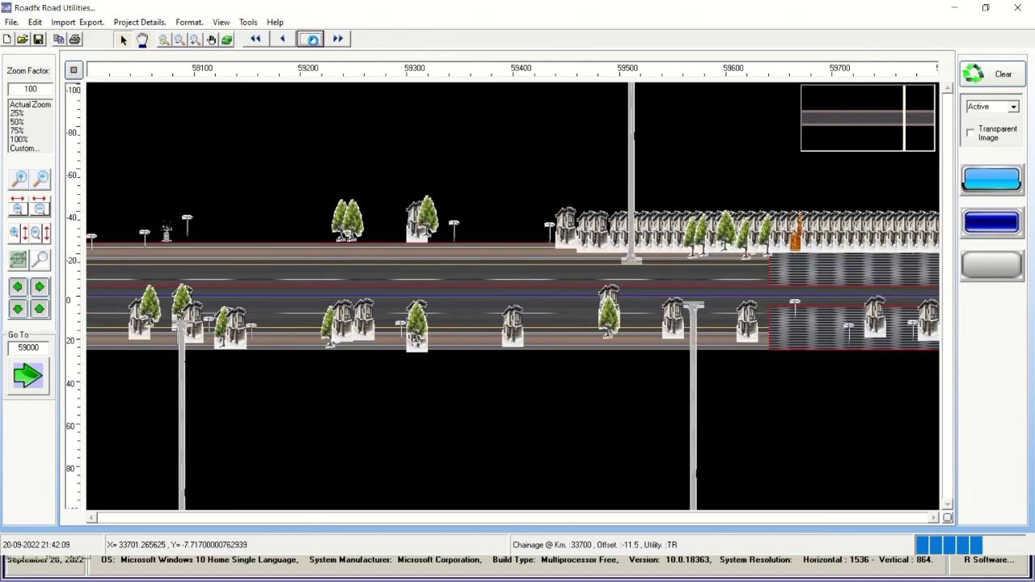
click(312, 39)
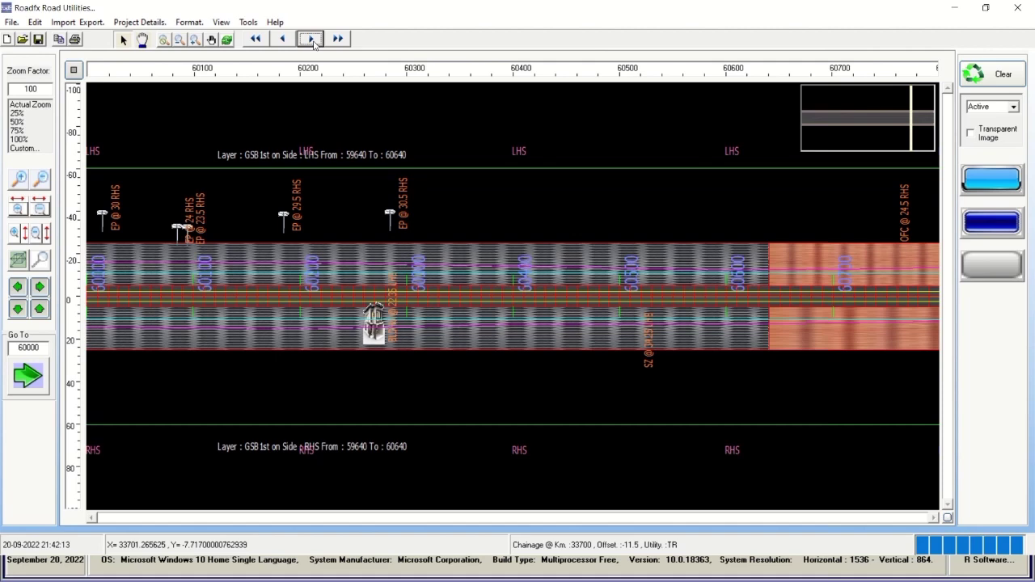
click(312, 38)
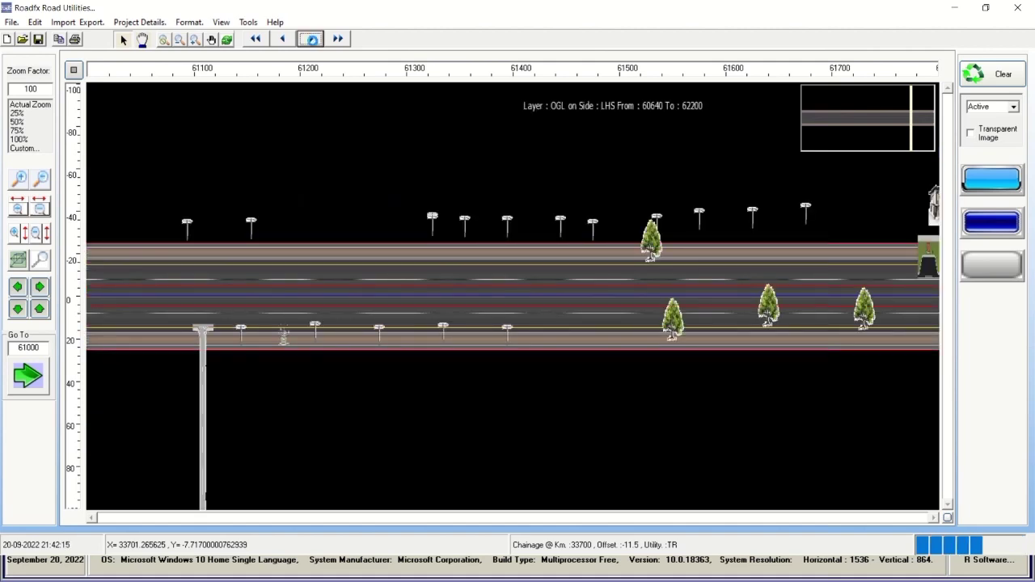
click(312, 39)
click(312, 39)
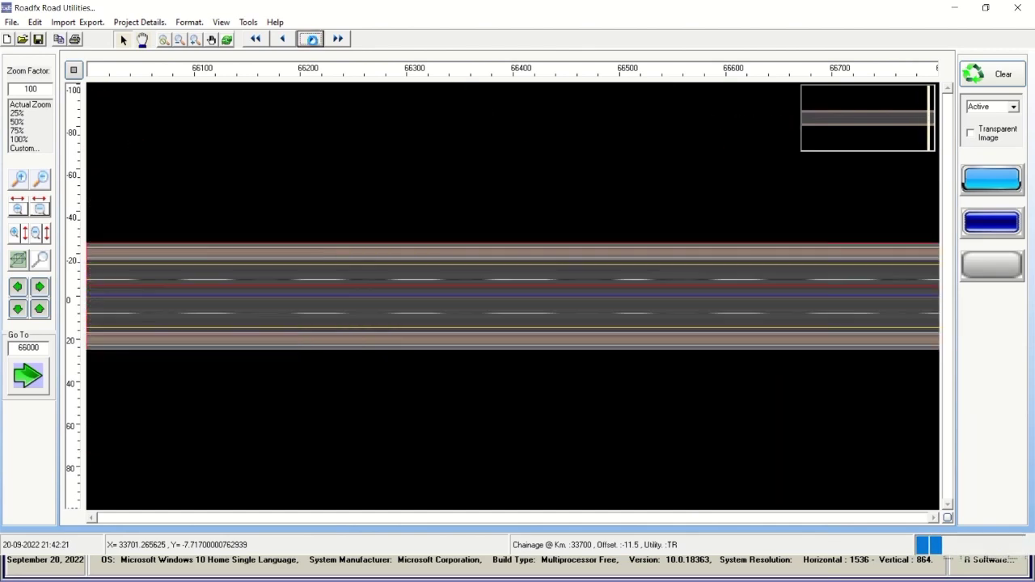
Overshoot to 67000, back up to 63000, zoom in, advance to 65000, and open Project Details
click(311, 40)
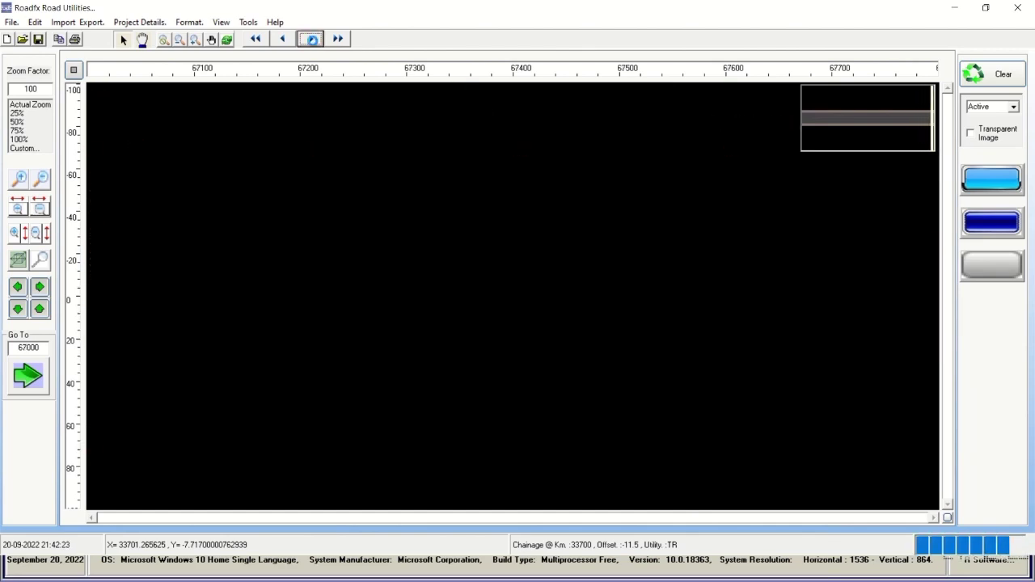
click(281, 40)
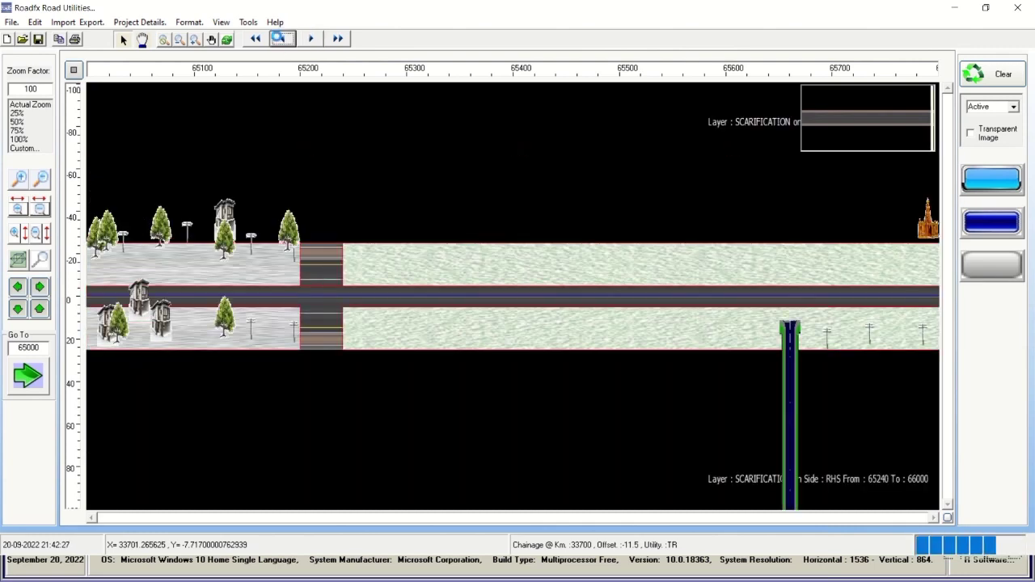
click(281, 39)
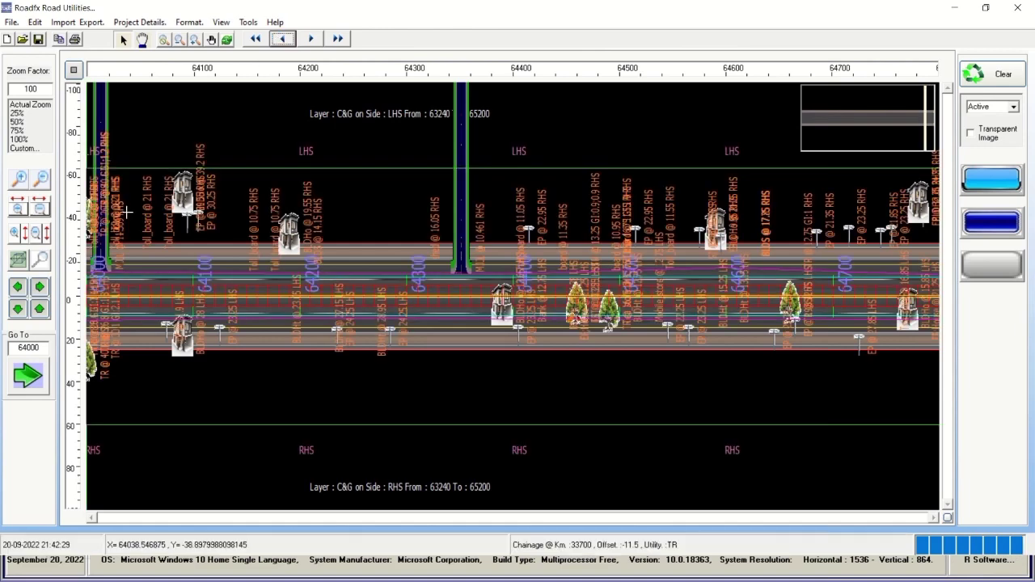
click(283, 39)
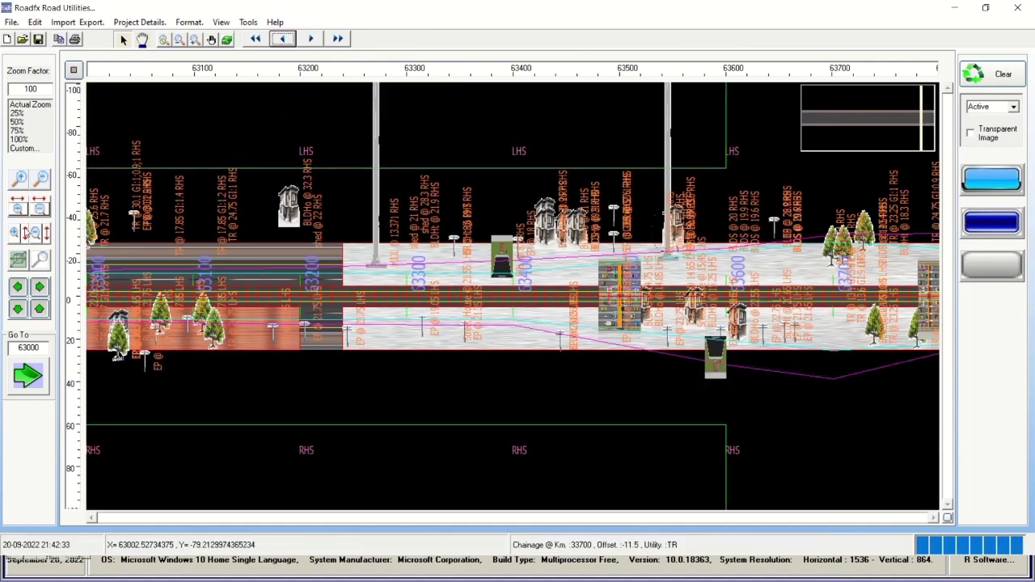
click(17, 208)
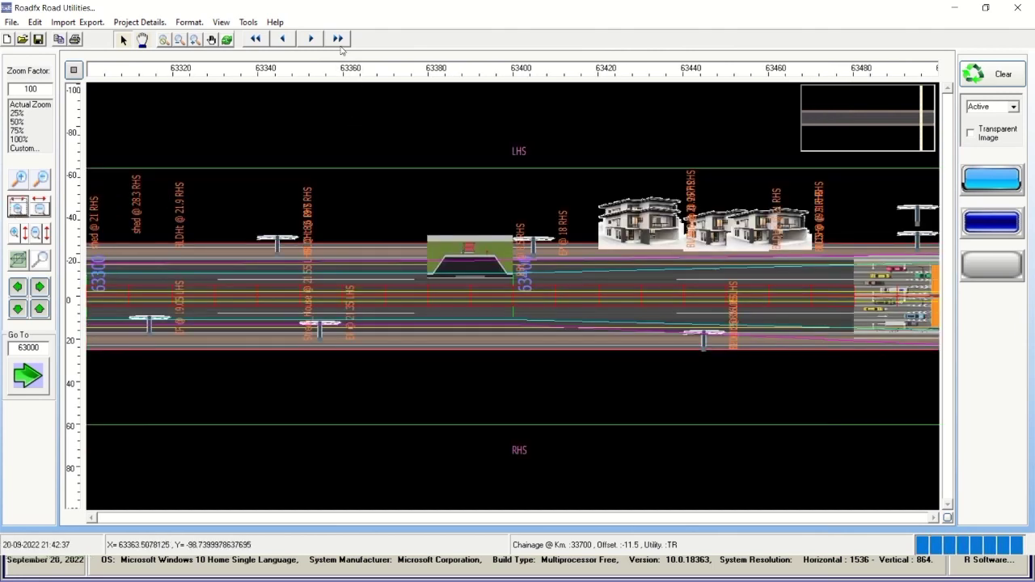
click(316, 39)
click(315, 38)
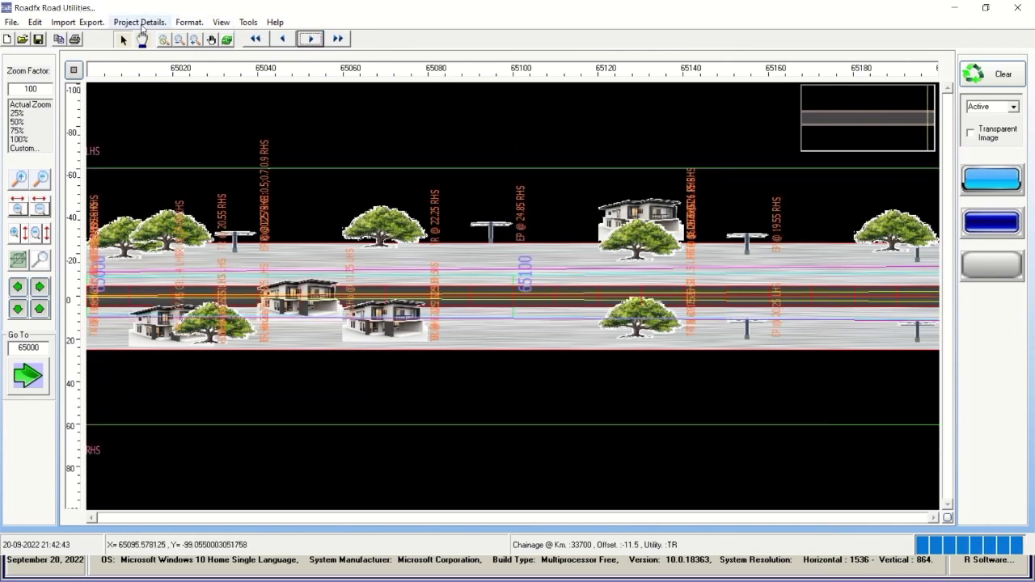
click(140, 21)
Open and dismiss the Road Model selection, then browse the View and Tools menus
click(146, 53)
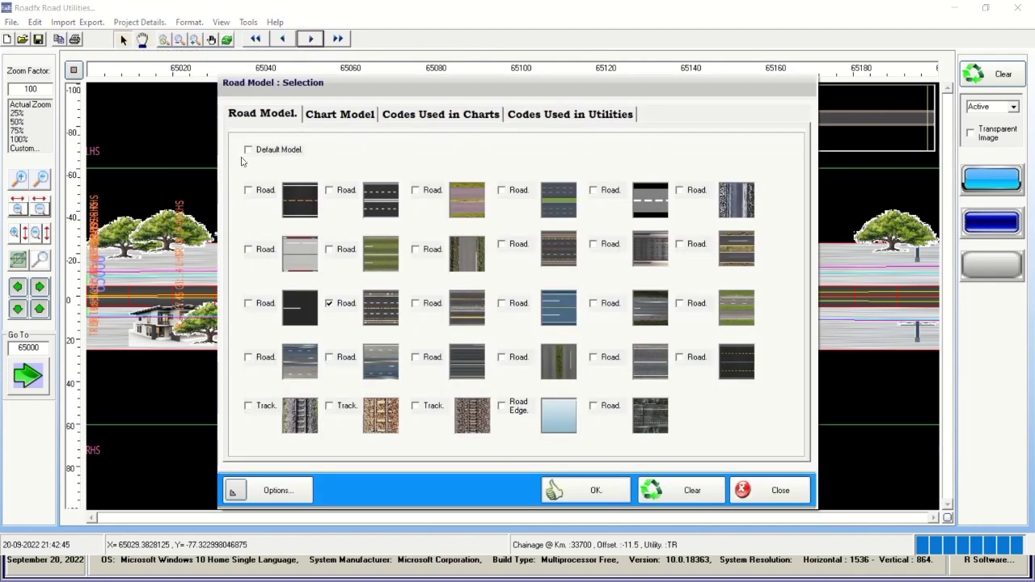
click(776, 490)
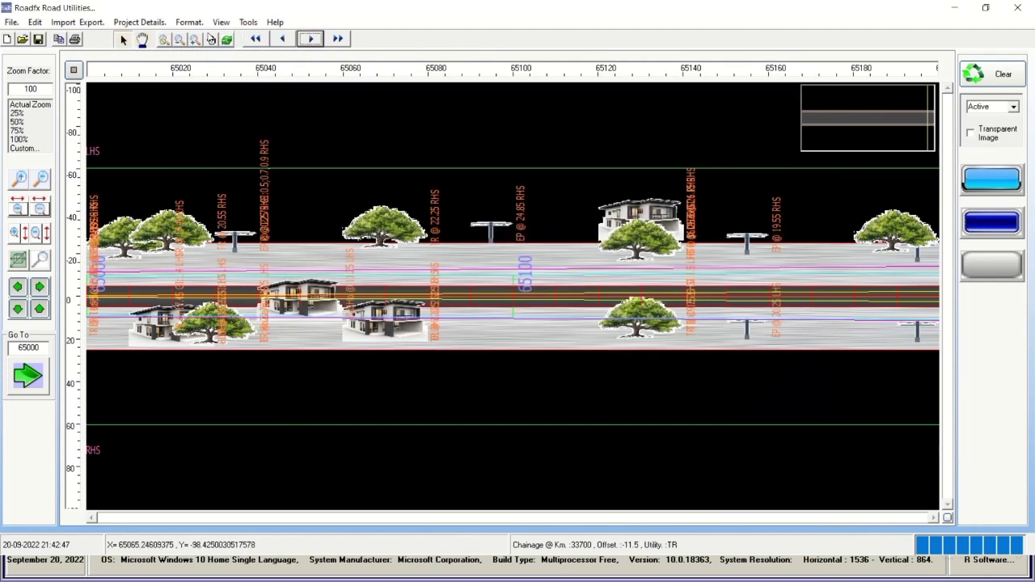
click(221, 21)
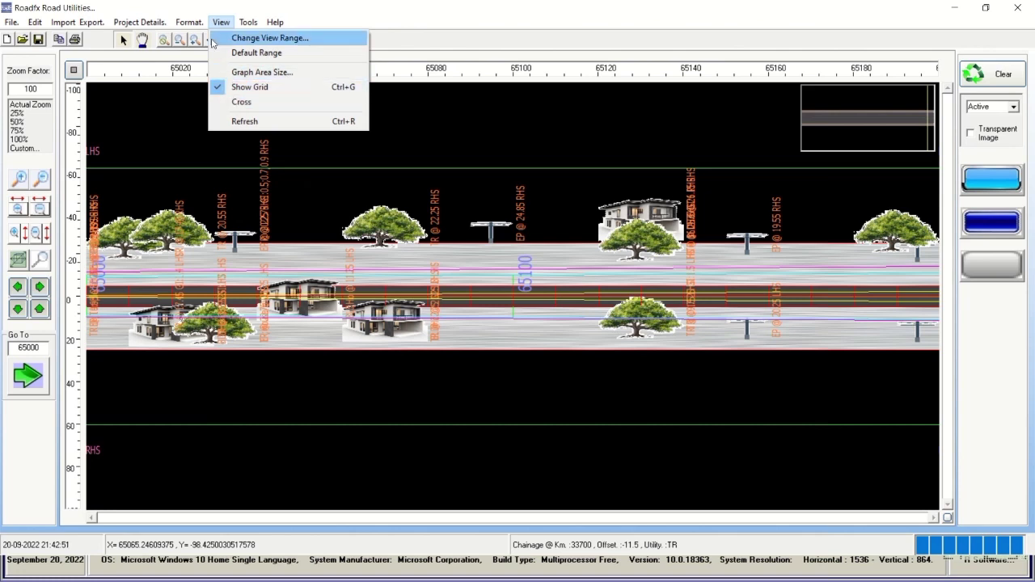
mouse_move(191, 24)
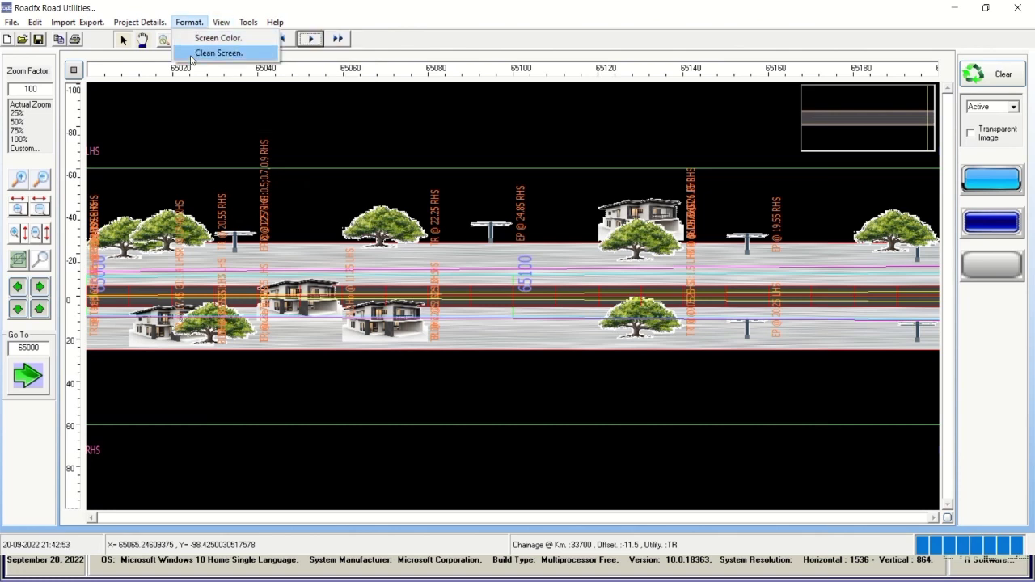
click(191, 54)
Accept the display Options unchanged with OK and exit Roadfx Road Utilities
click(249, 22)
click(271, 37)
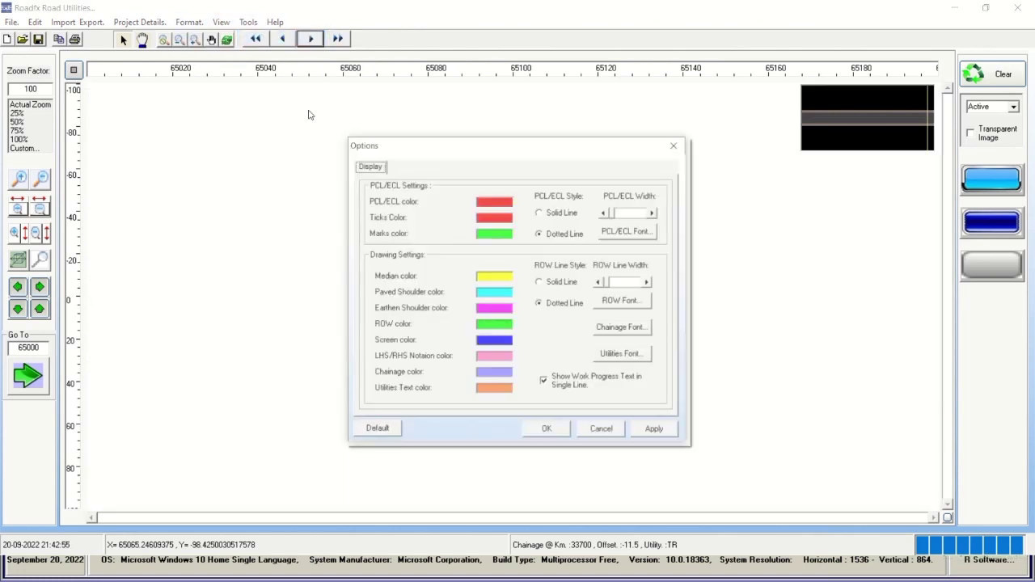
click(556, 433)
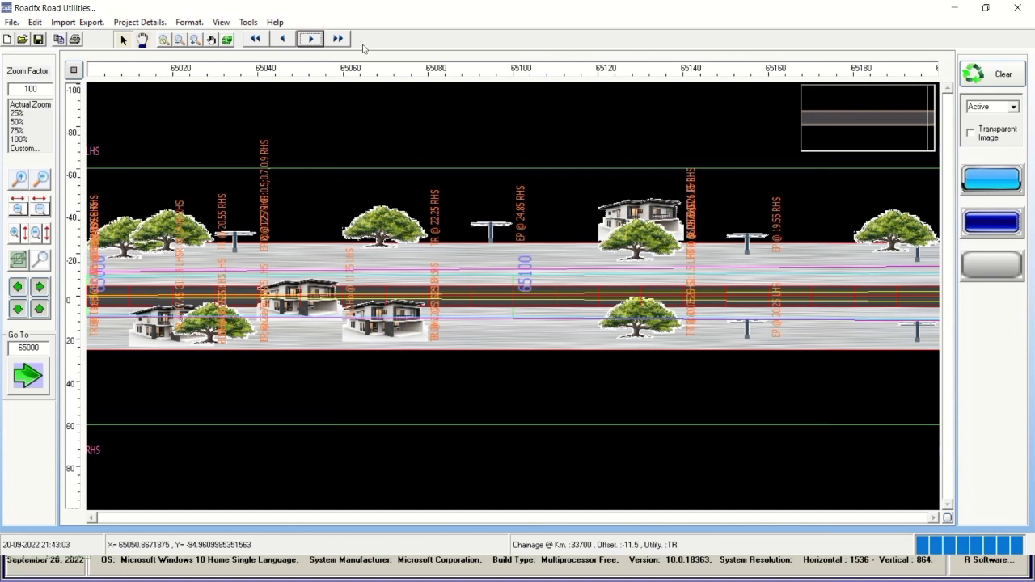
click(1020, 13)
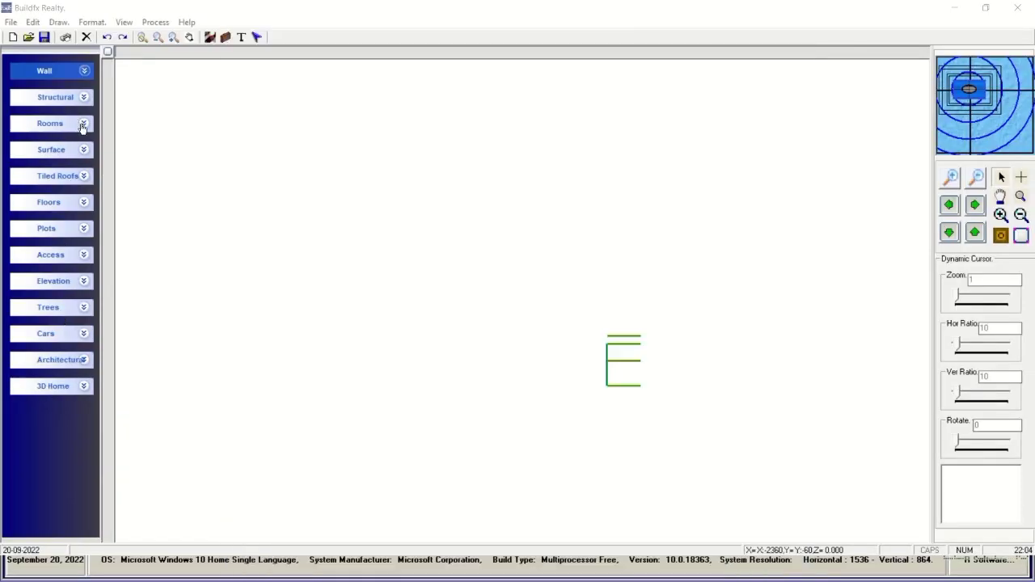
Place a HALL room, resize it to 270 × 260, and build it from its template
click(81, 126)
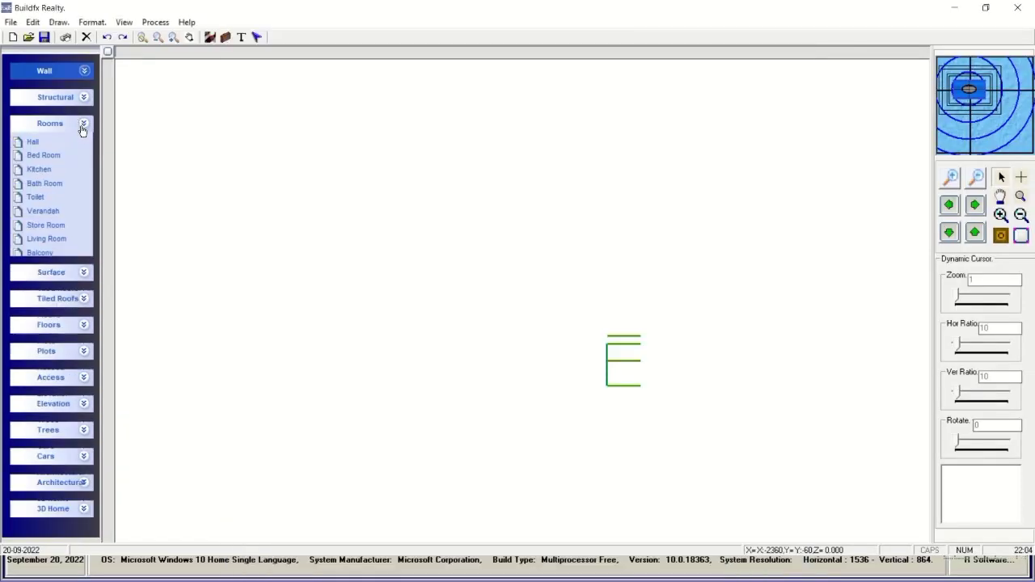
click(36, 148)
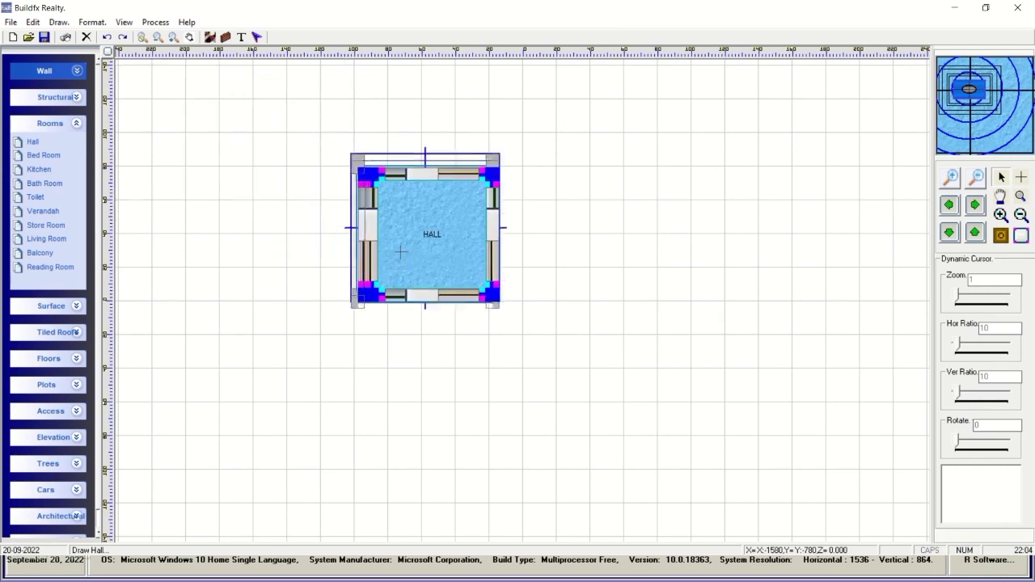
click(437, 262)
drag(495, 295, 437, 226)
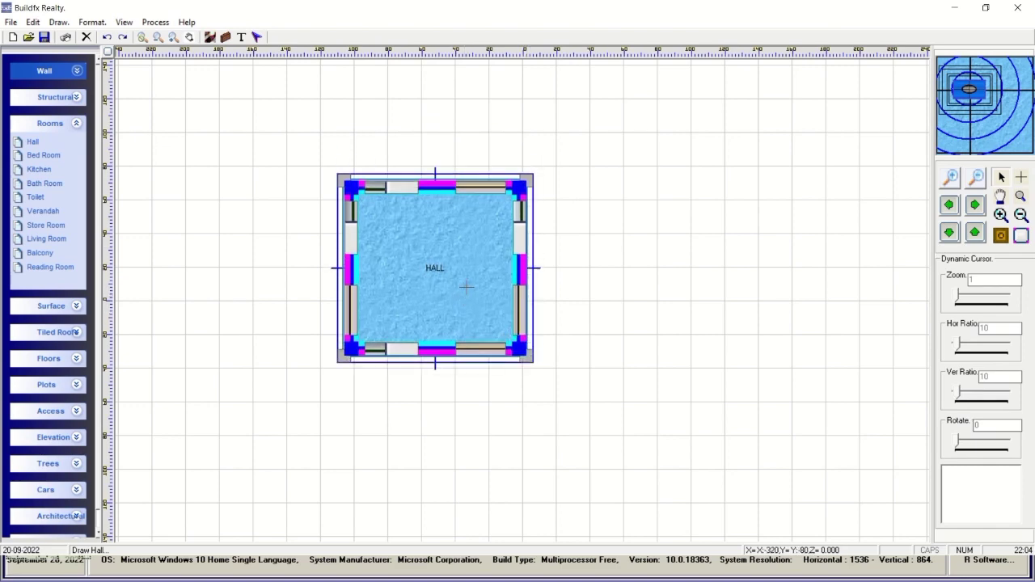
double_click(462, 284)
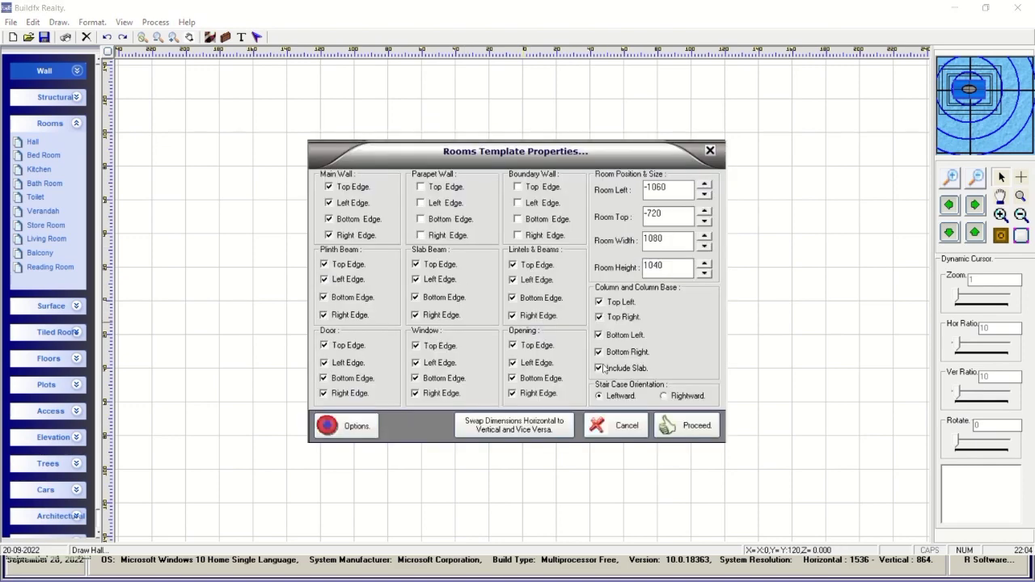
click(485, 437)
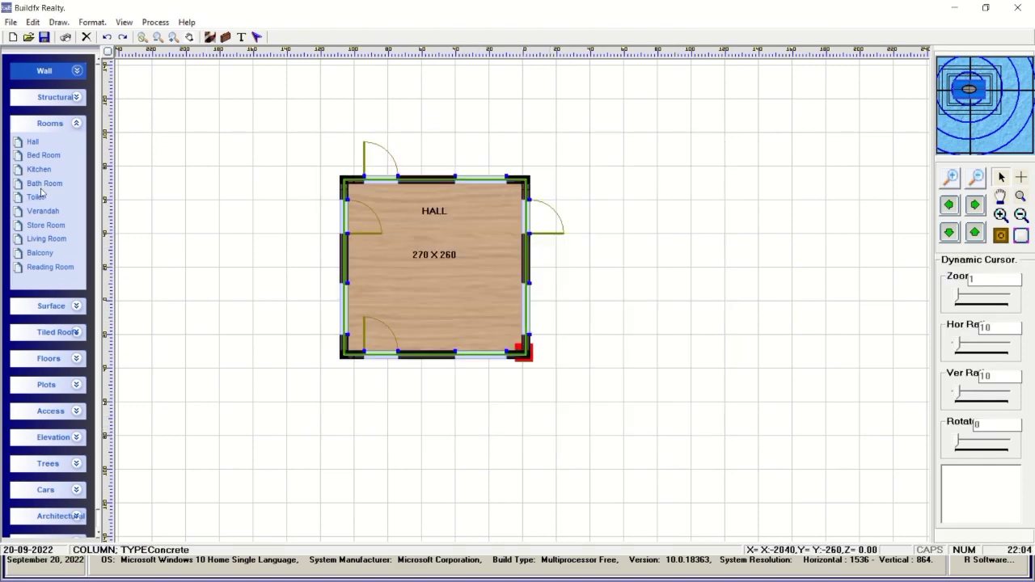
Add a 200 × 200 BED ROOM right of the Hall without its left main wall, then draw below
click(42, 156)
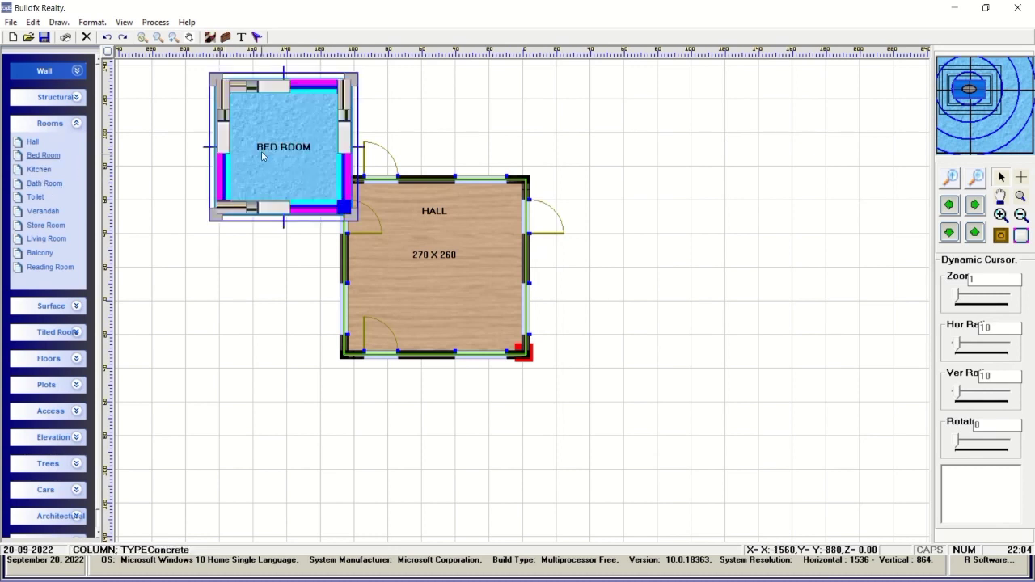
drag(261, 156, 571, 254)
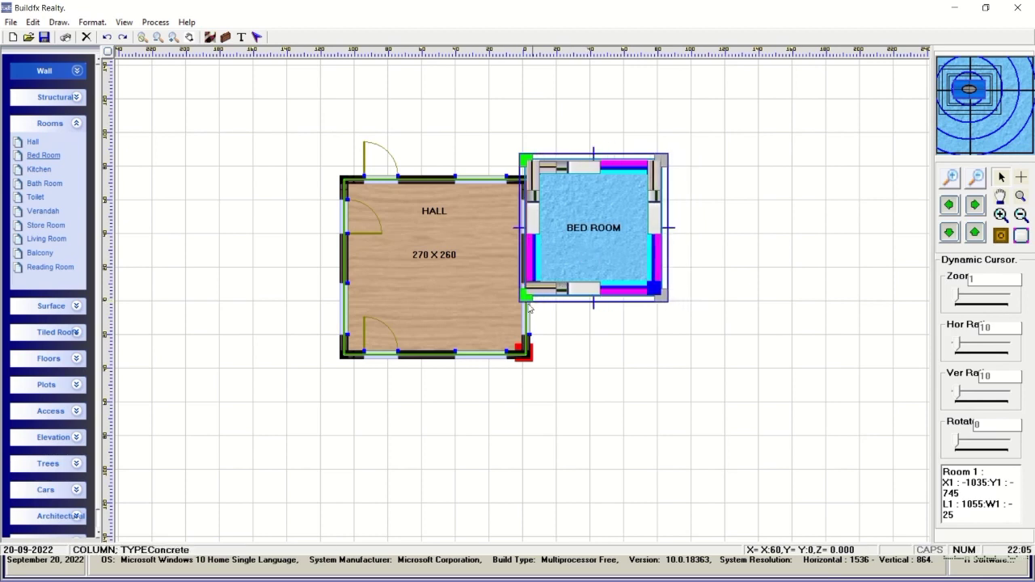
double_click(570, 253)
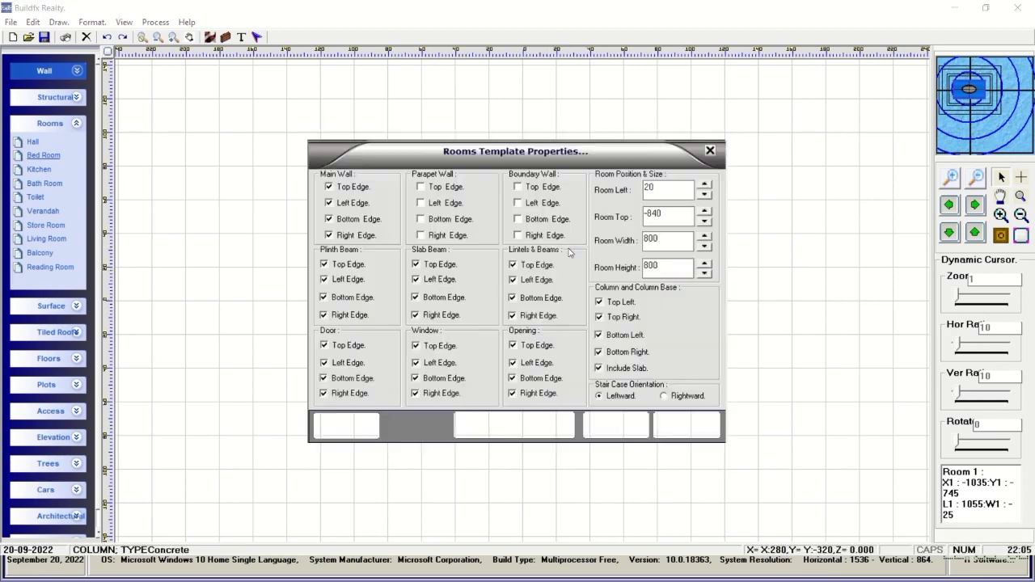
click(329, 202)
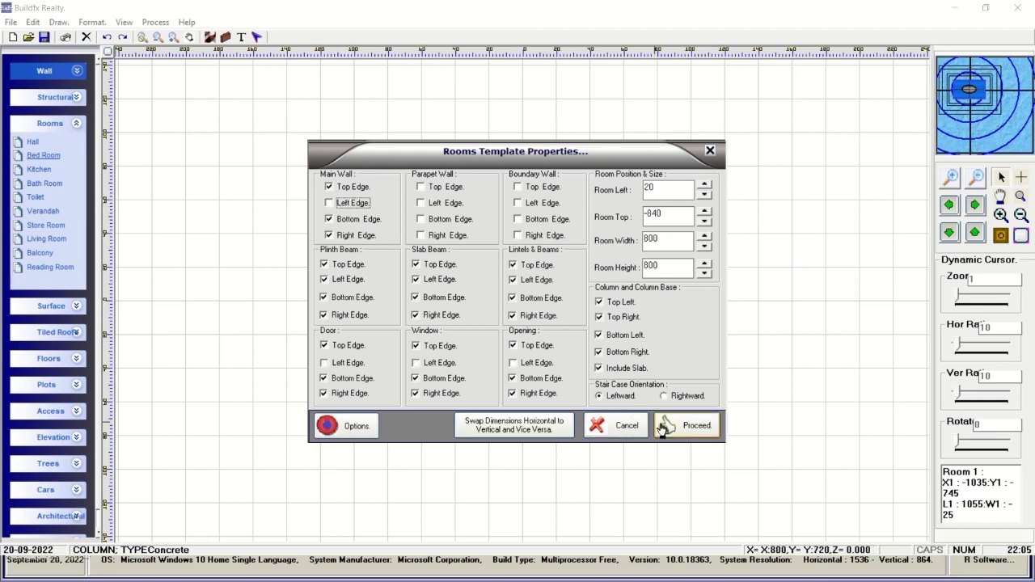
click(695, 431)
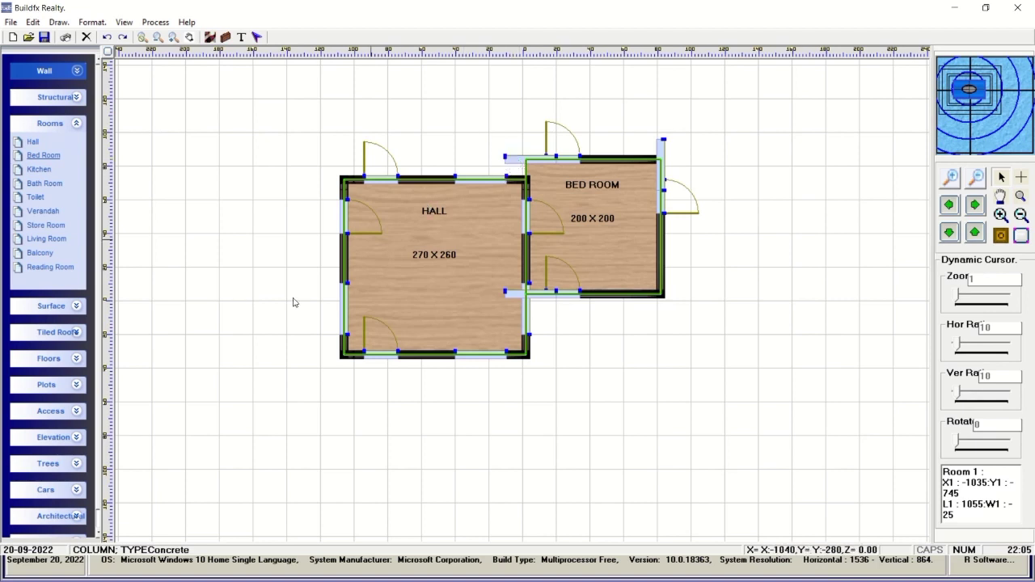
mouse_move(160, 450)
mouse_down()
mouse_move(728, 390)
mouse_move(744, 366)
mouse_up()
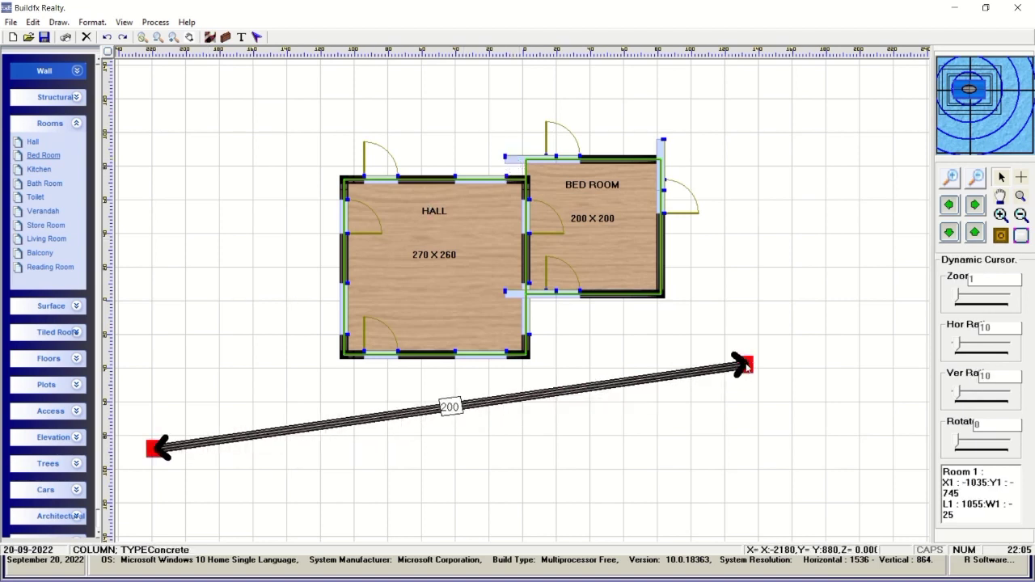
drag(283, 136, 285, 477)
drag(404, 490, 720, 334)
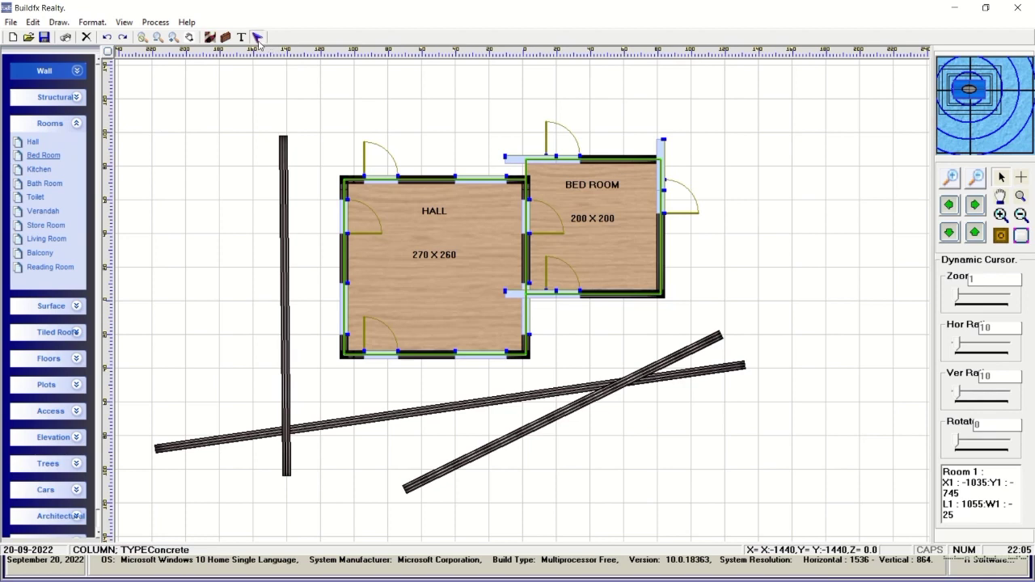
click(678, 362)
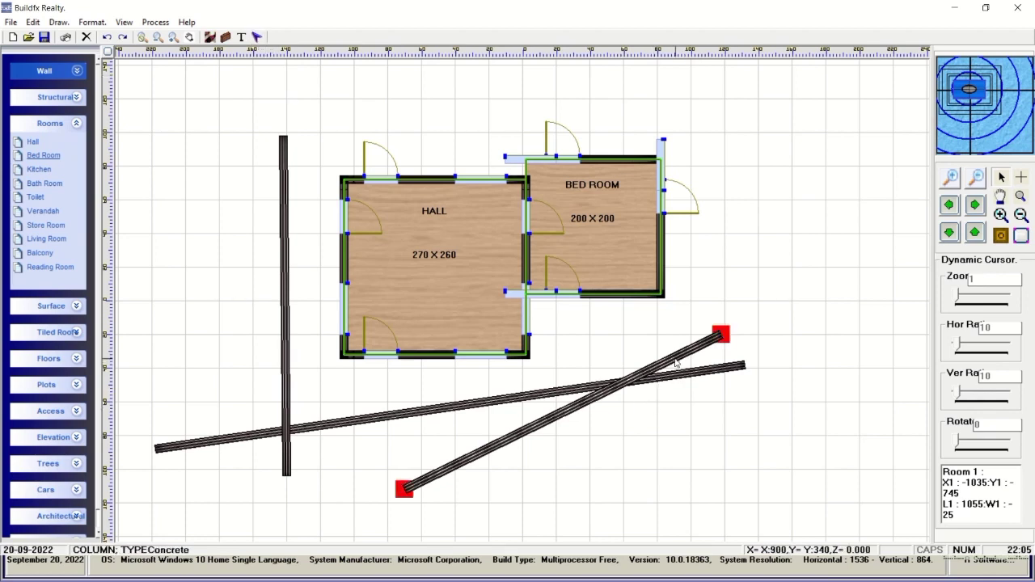
click(86, 37)
click(432, 412)
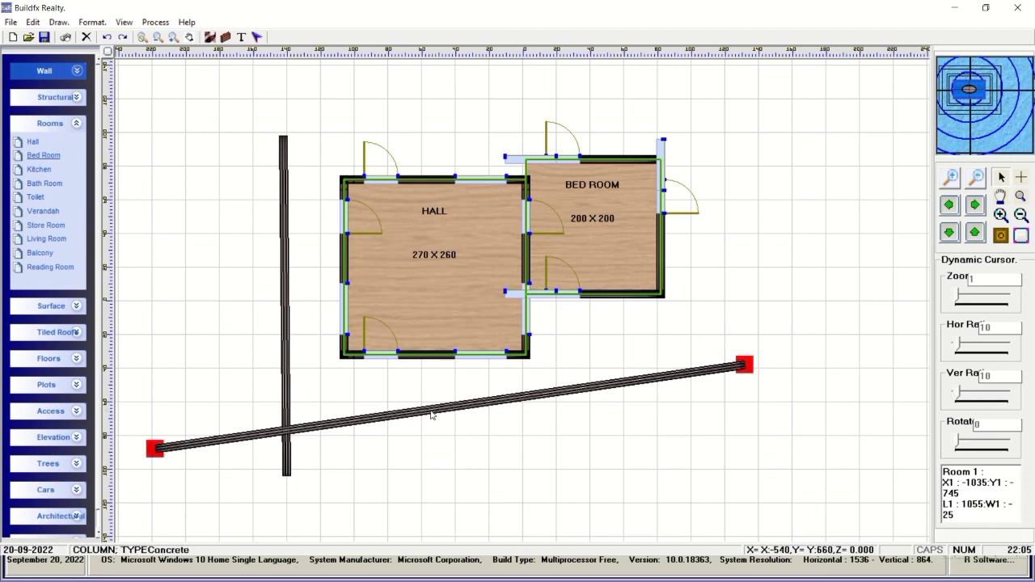
right_click(432, 414)
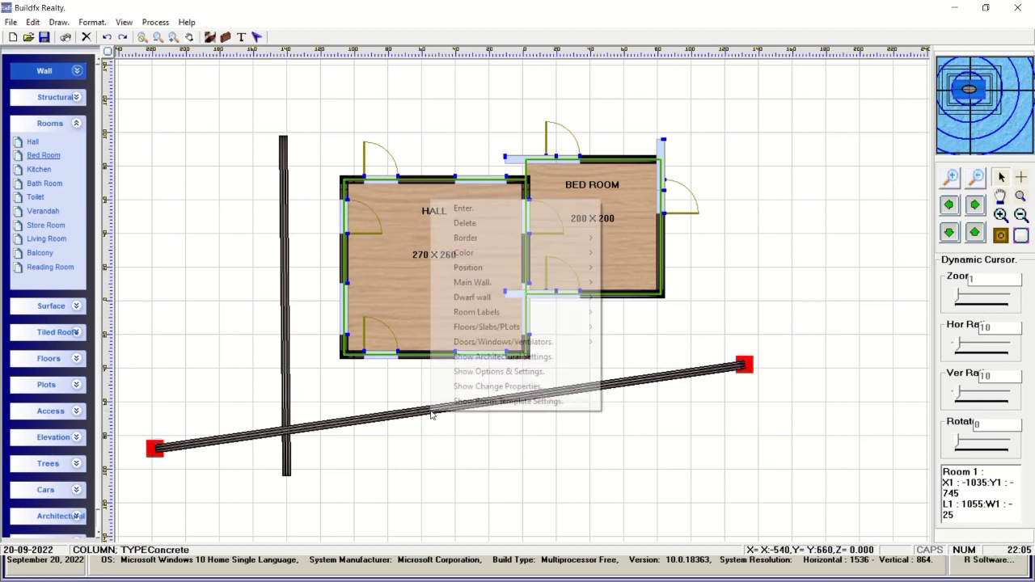
click(484, 222)
click(286, 358)
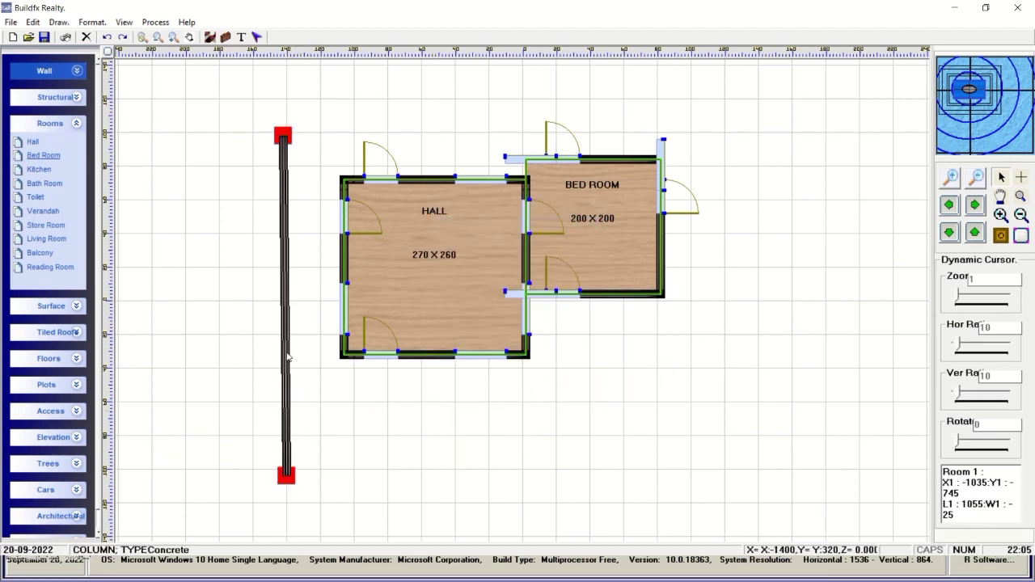
right_click(287, 357)
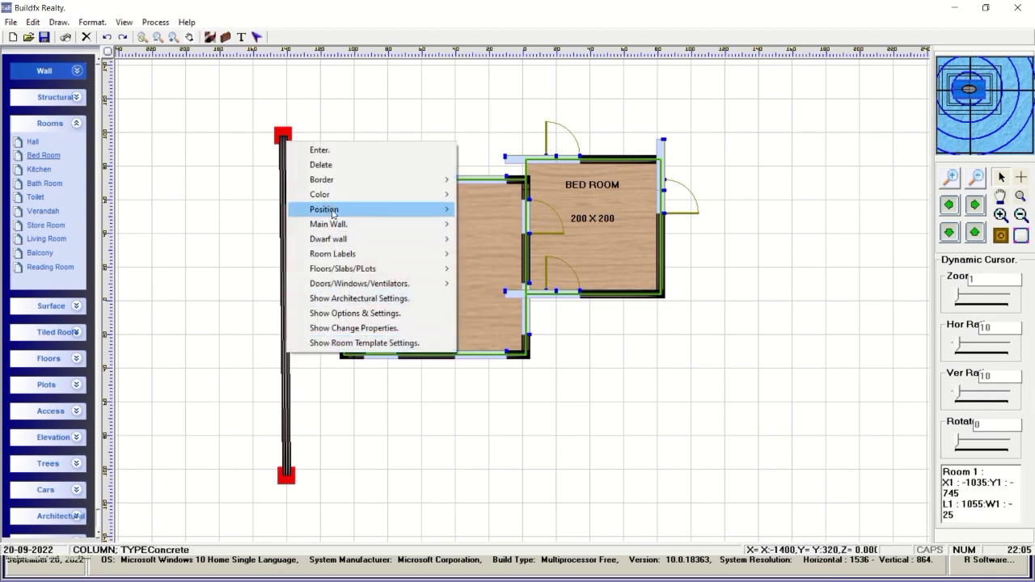
click(331, 166)
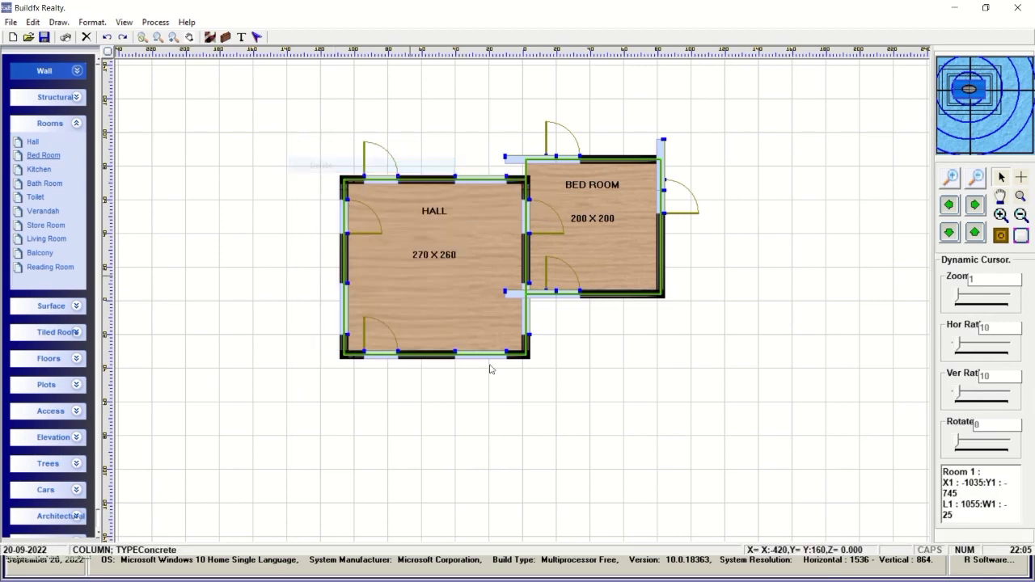
right_click(590, 421)
Open Change Properties, move it aside, and step through doors and windows to the Hall's right-wall window
click(629, 394)
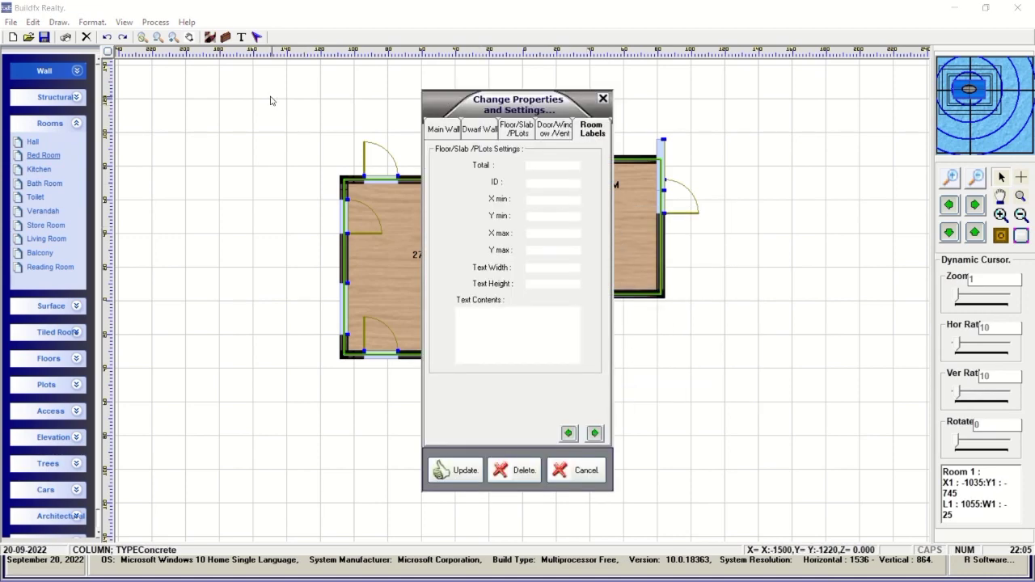
drag(432, 98, 726, 90)
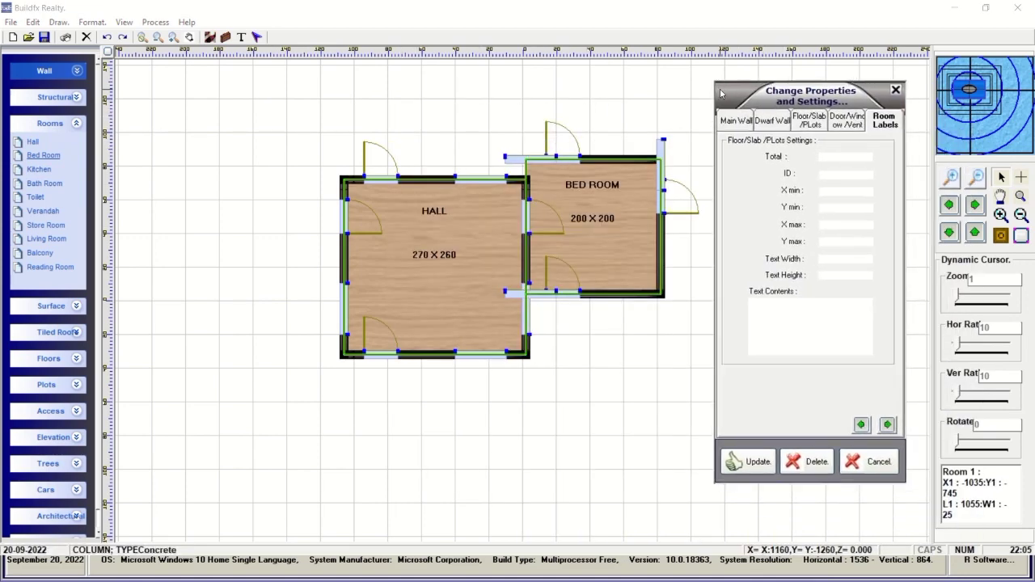
click(859, 125)
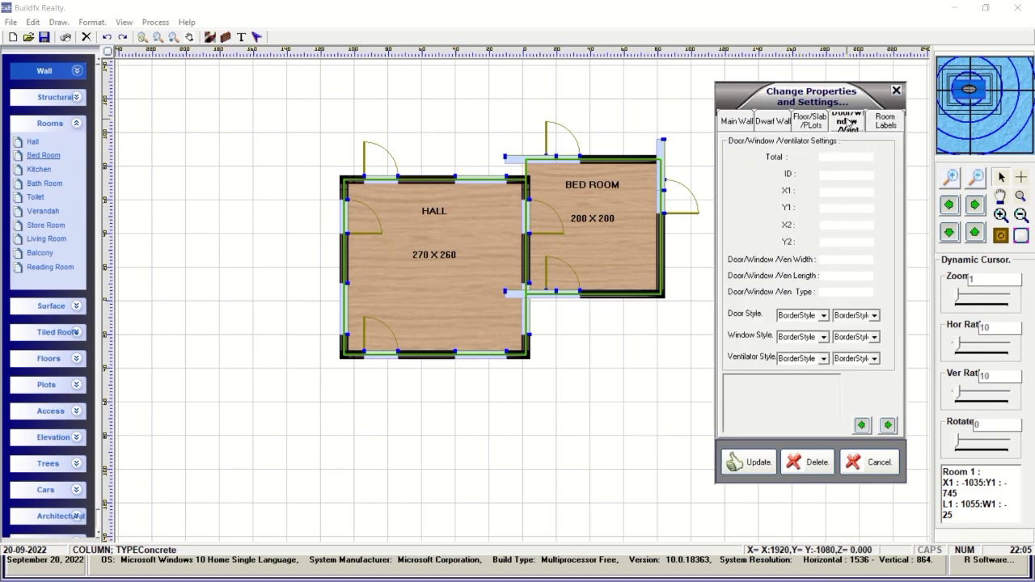
click(885, 424)
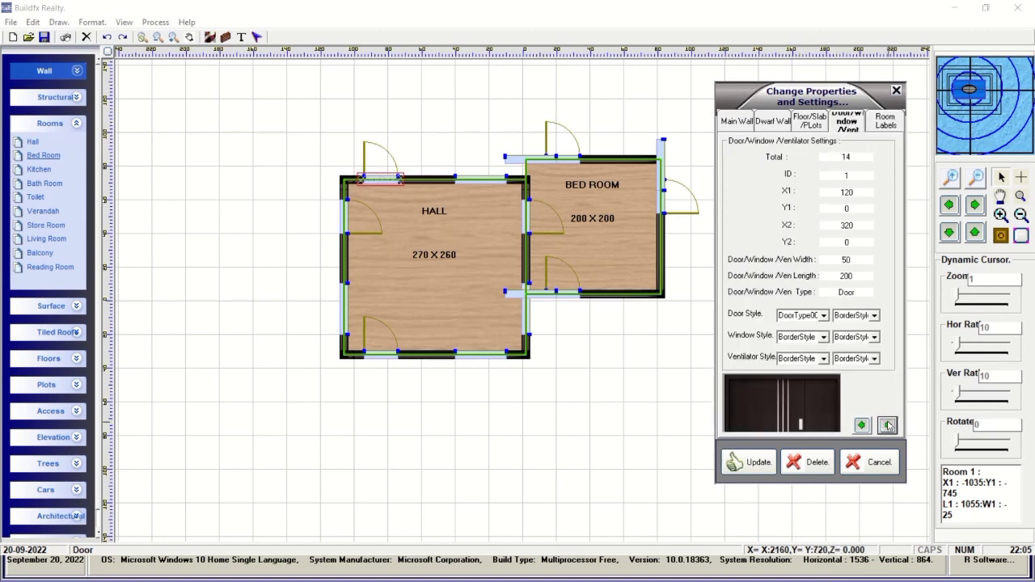
click(886, 424)
click(887, 425)
click(887, 426)
click(887, 425)
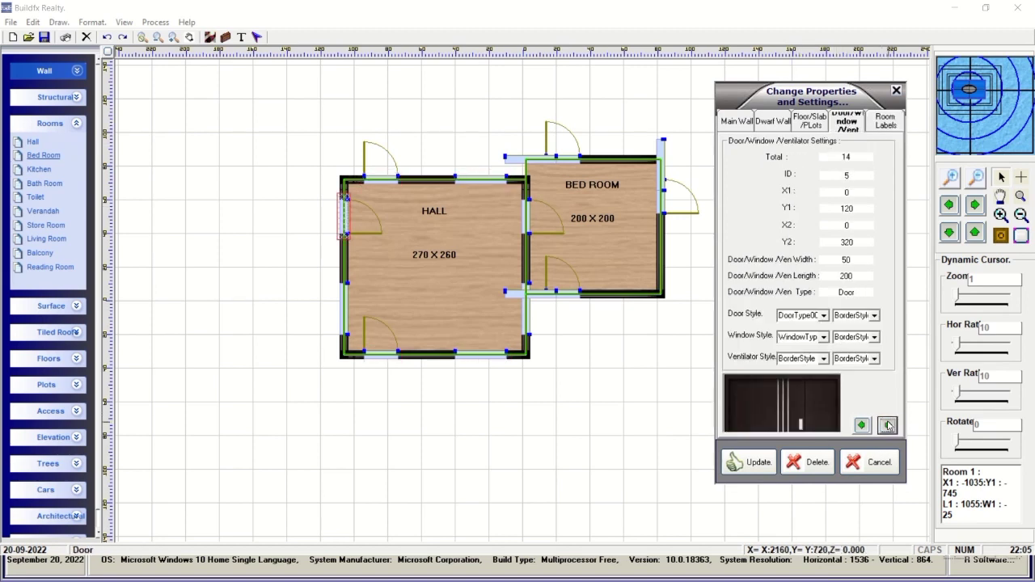
click(887, 425)
click(887, 425)
click(887, 425)
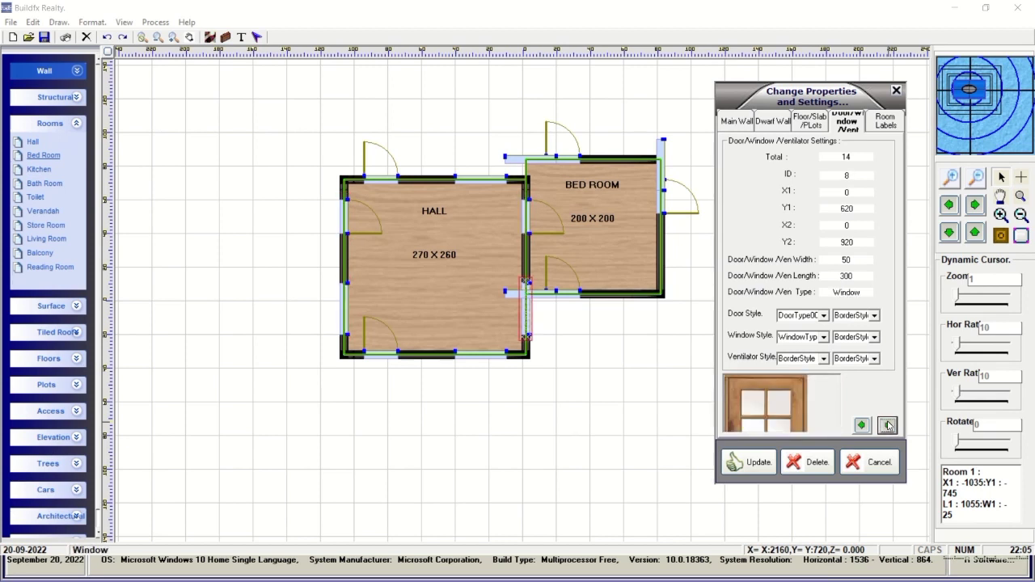
Delete the windows on the Hall's right wall, Bed Room's top wall, the junction, and Bed Room's right wall
click(813, 462)
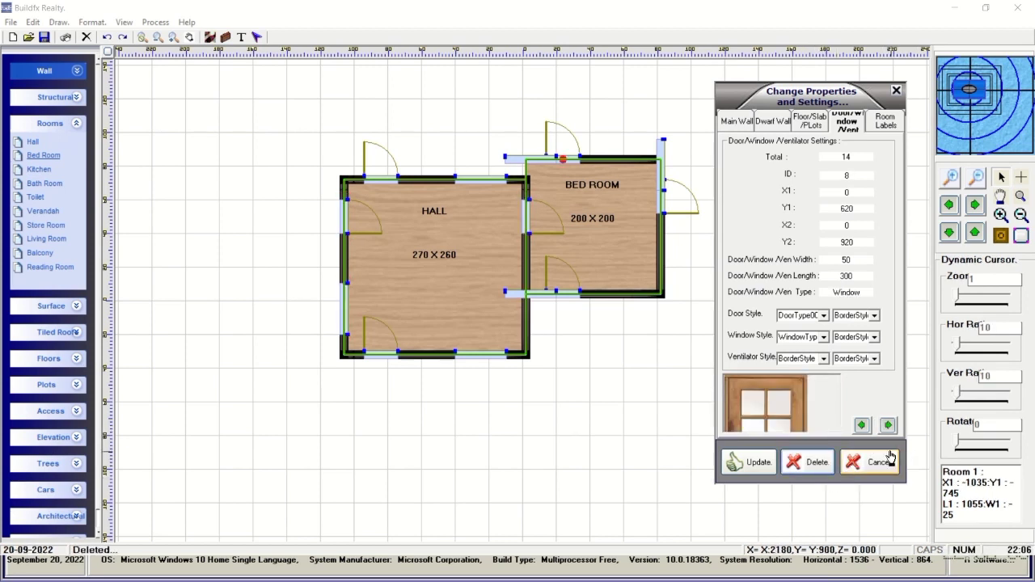
click(816, 464)
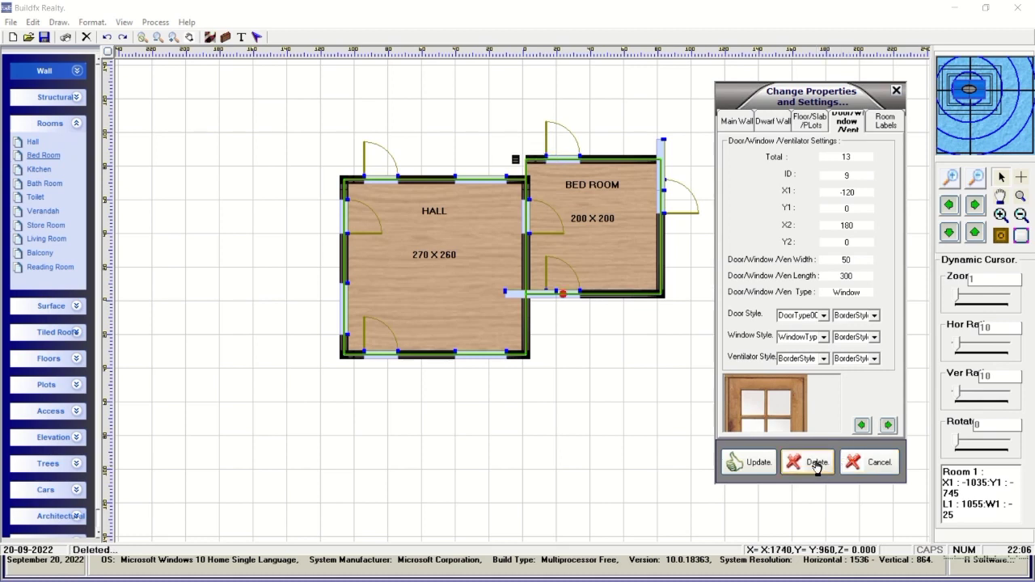
click(887, 426)
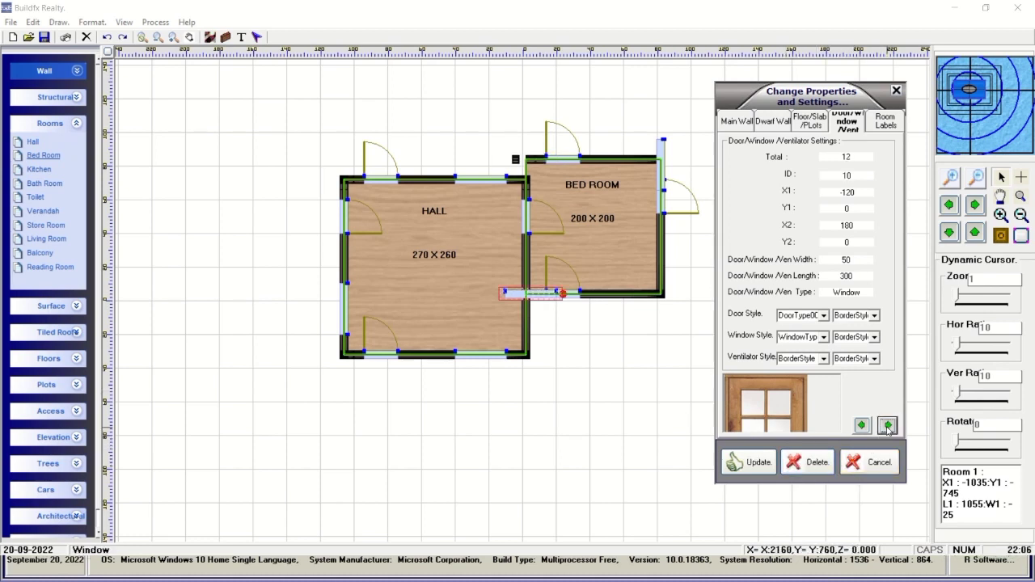
click(813, 464)
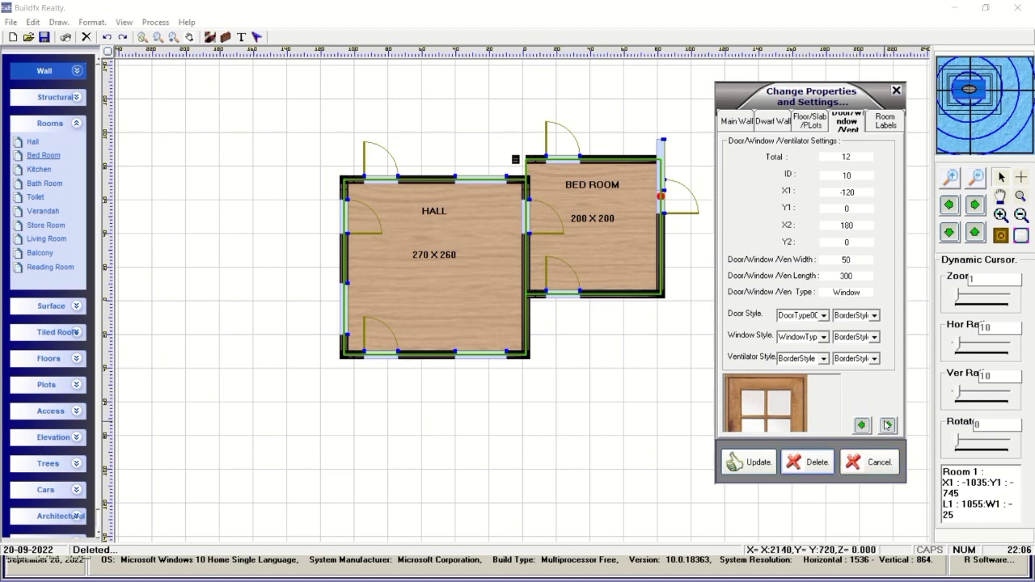
click(888, 425)
click(813, 466)
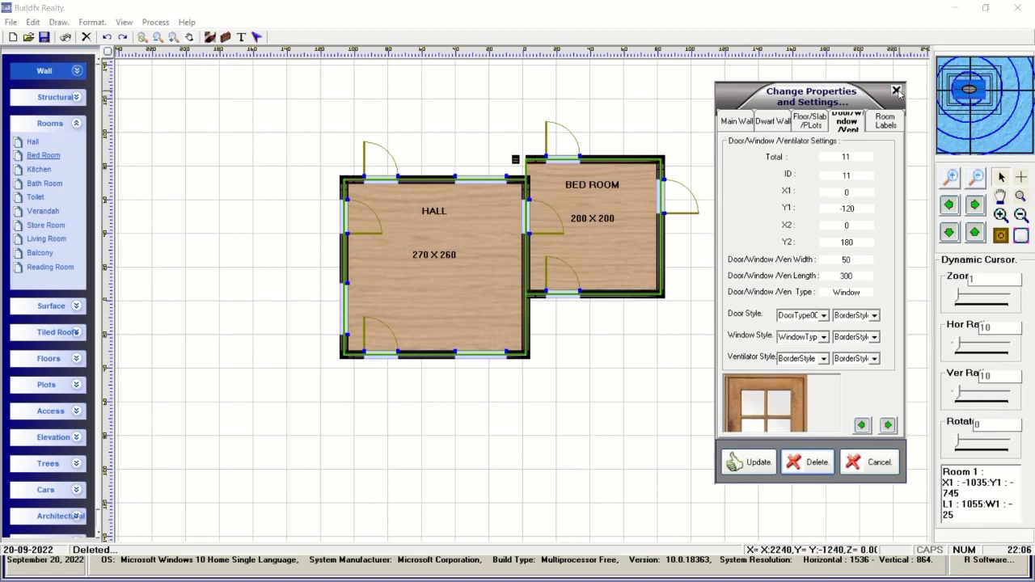
In Main Wall settings, remove the short wall segment by the Bed Room, Update, and close
click(737, 120)
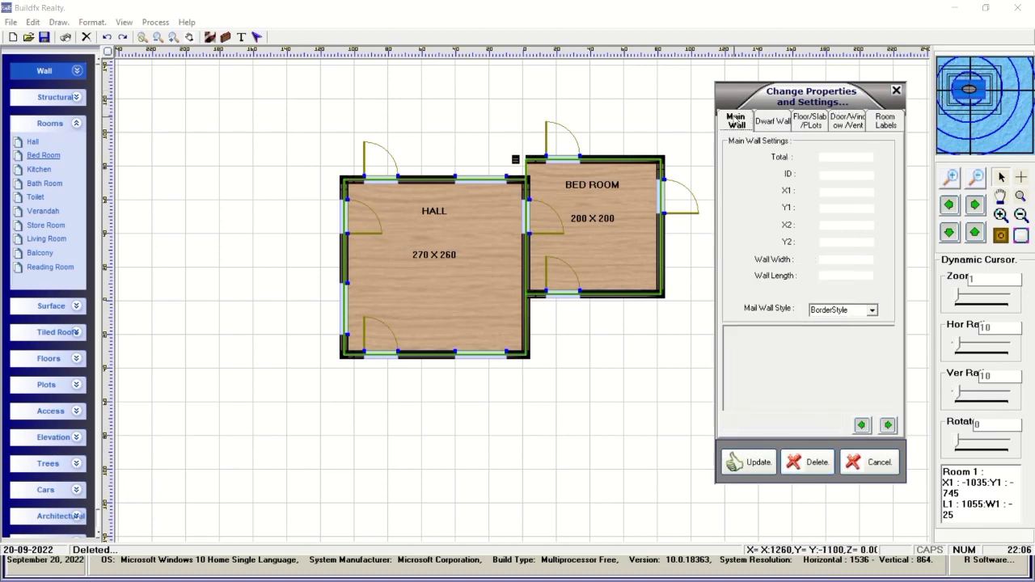
click(887, 425)
click(887, 425)
click(887, 425)
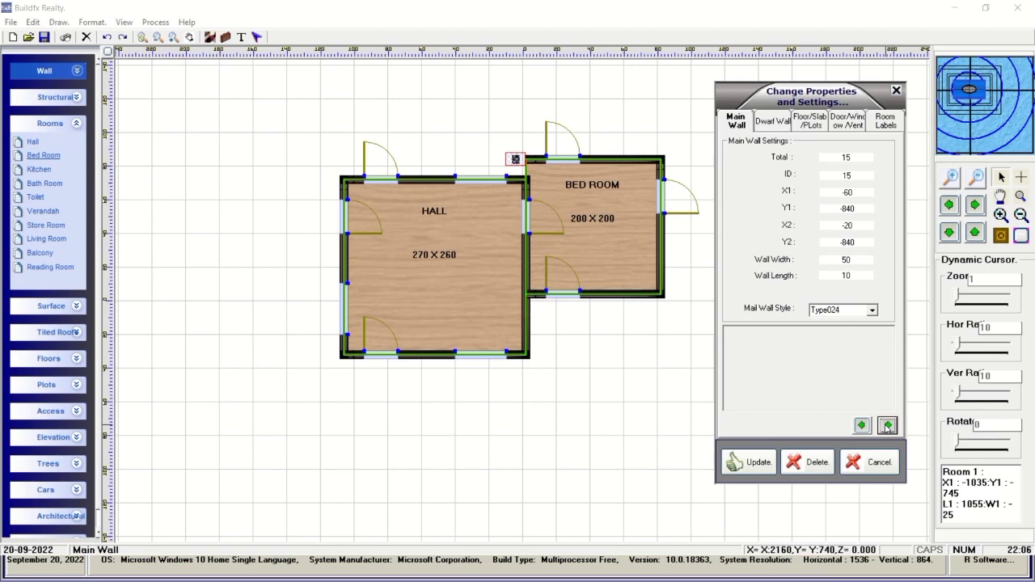
click(815, 462)
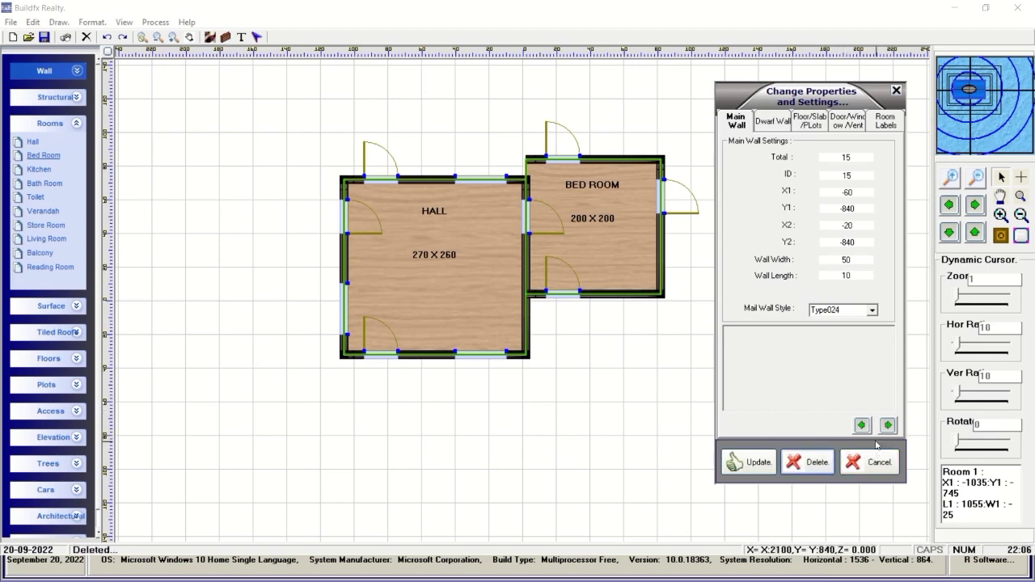
click(766, 467)
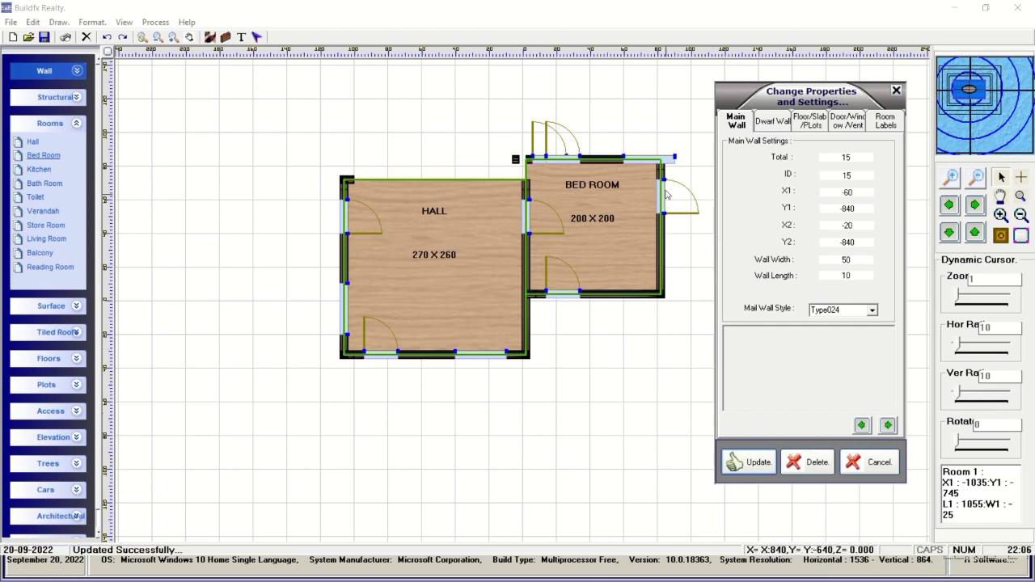
click(670, 160)
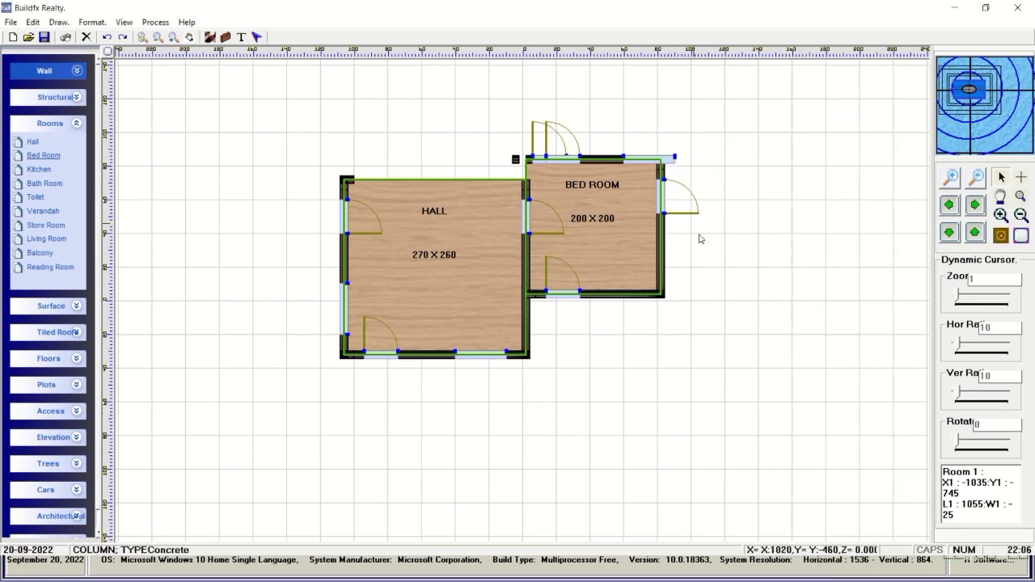
Open the plan properties editor and delete the window on the Bed Room's top wall
right_click(722, 324)
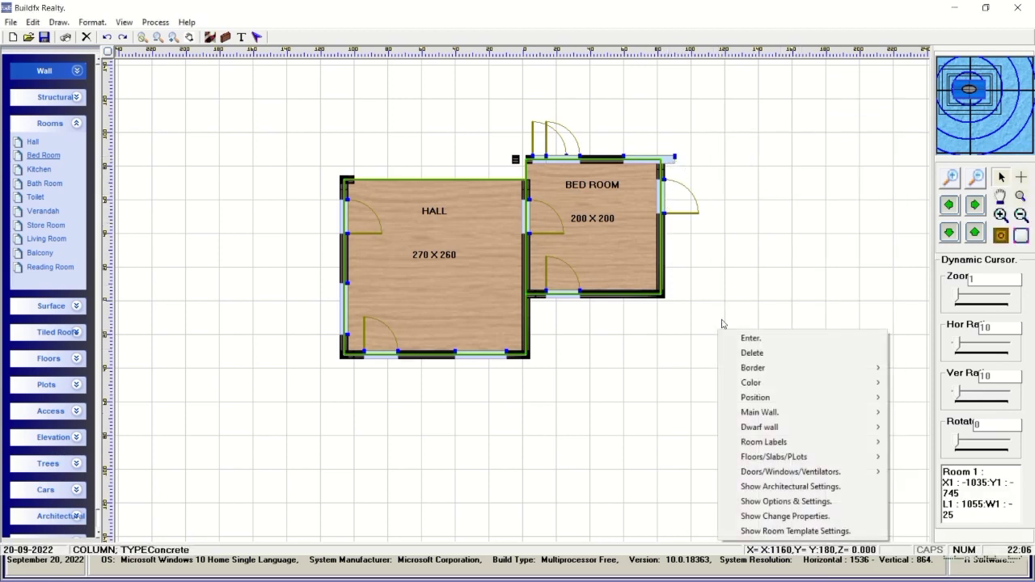
click(781, 517)
drag(524, 113, 774, 93)
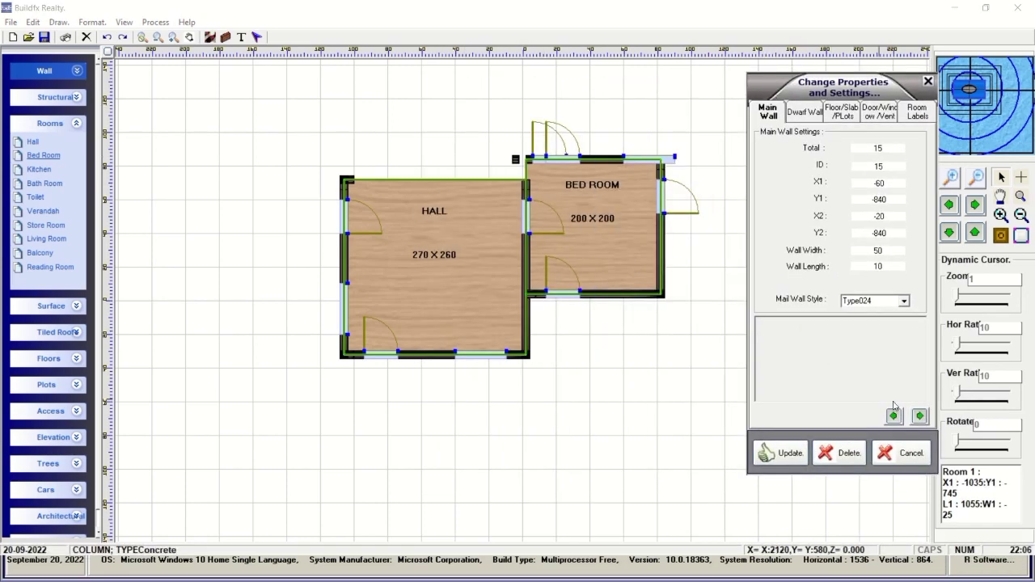
click(879, 113)
click(919, 416)
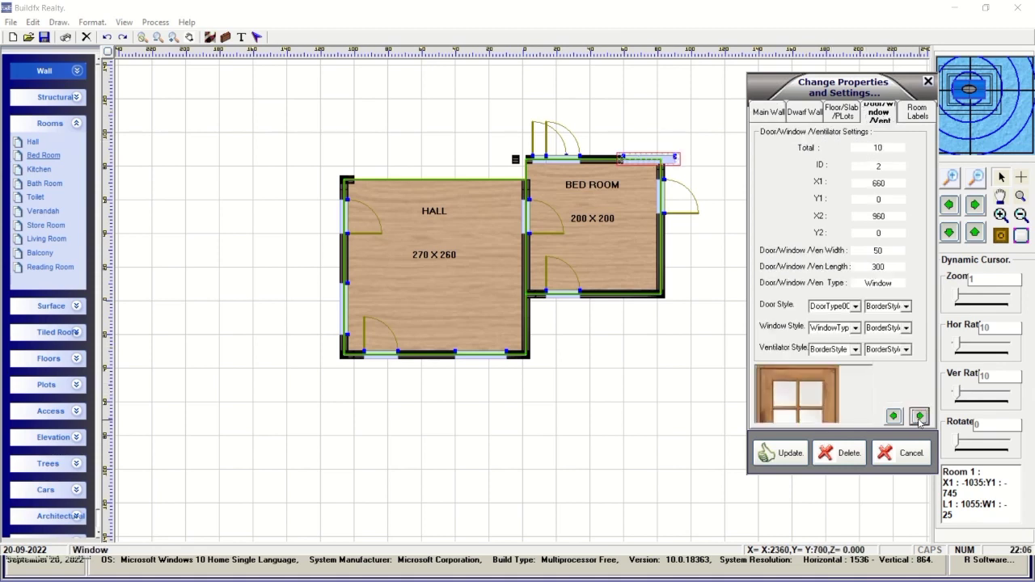
click(847, 452)
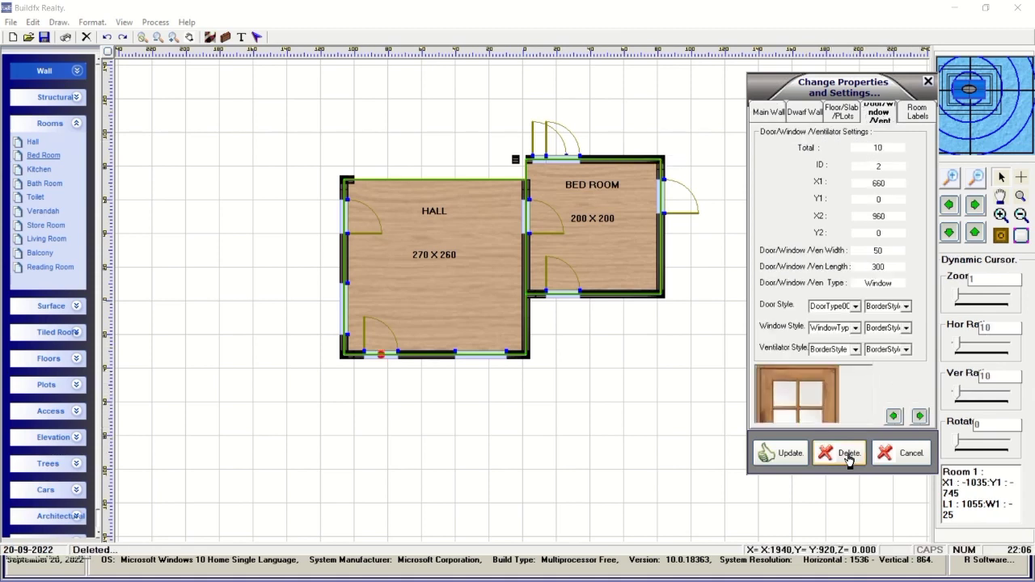
Cycle through the doors and windows to the extra Bed Room top-wall door and delete it
click(920, 417)
click(919, 417)
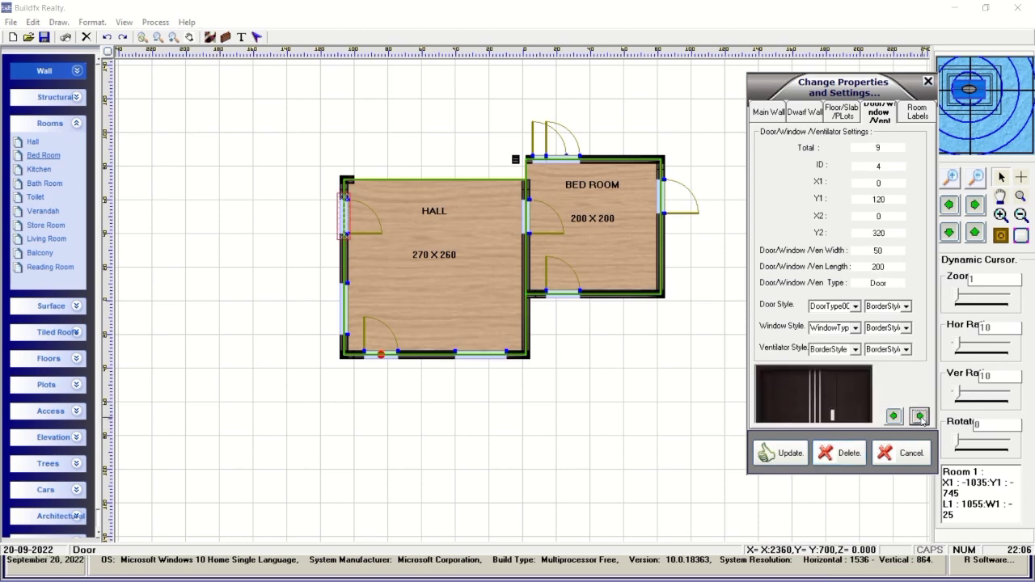
click(919, 417)
click(919, 416)
click(919, 416)
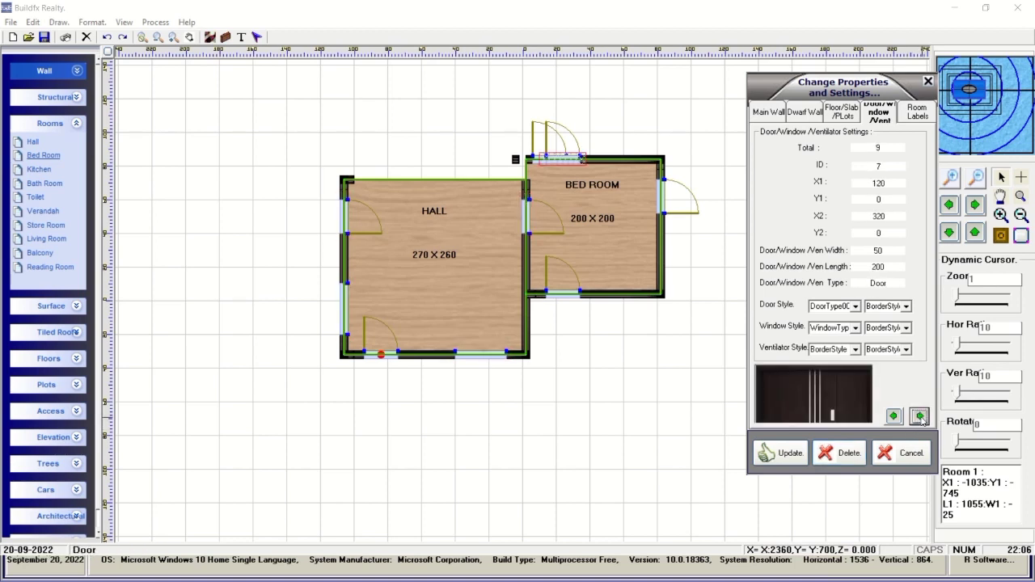
click(919, 416)
click(919, 416)
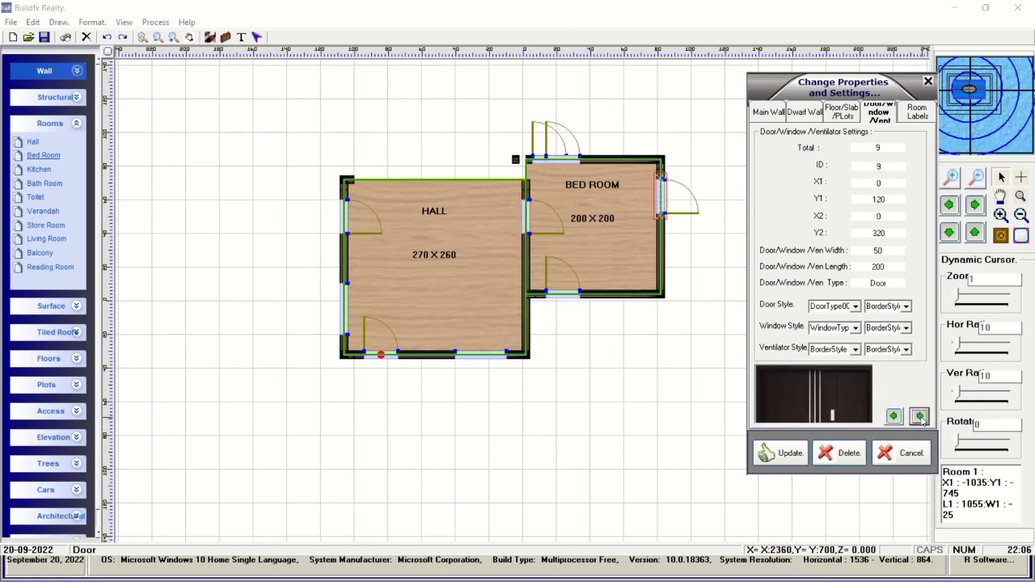
click(920, 416)
click(919, 416)
click(919, 417)
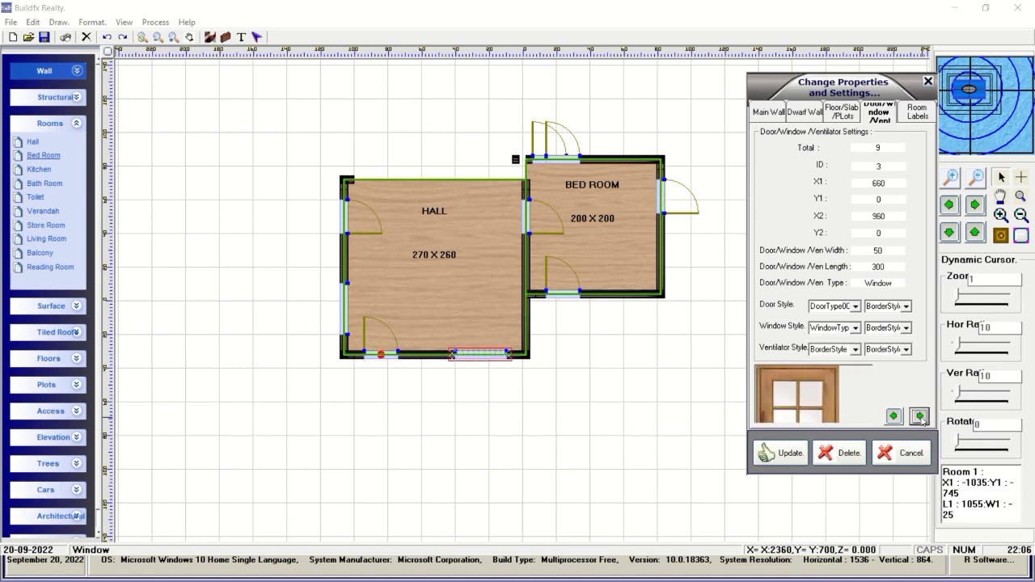
click(919, 416)
click(919, 417)
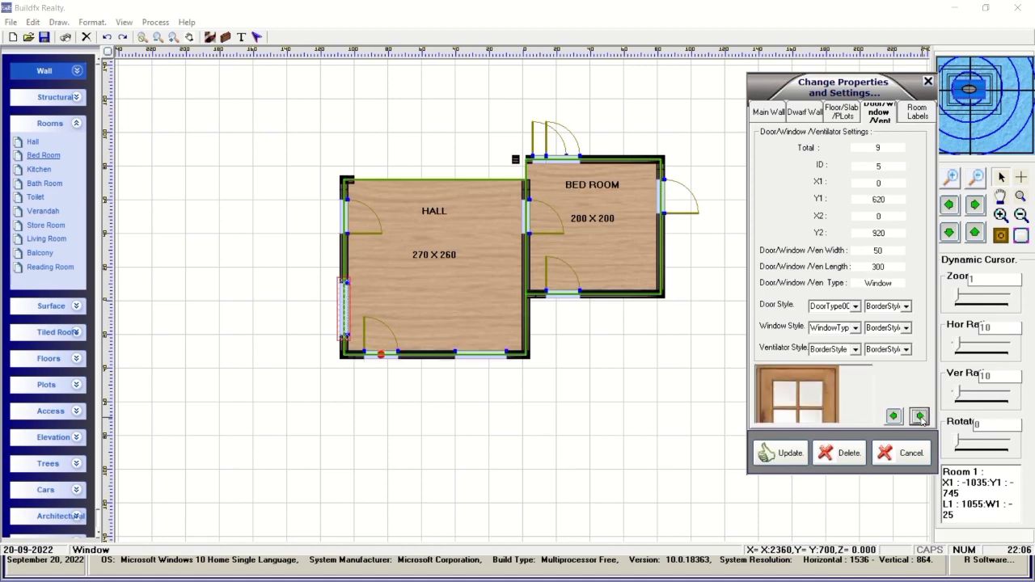
click(919, 417)
click(919, 417)
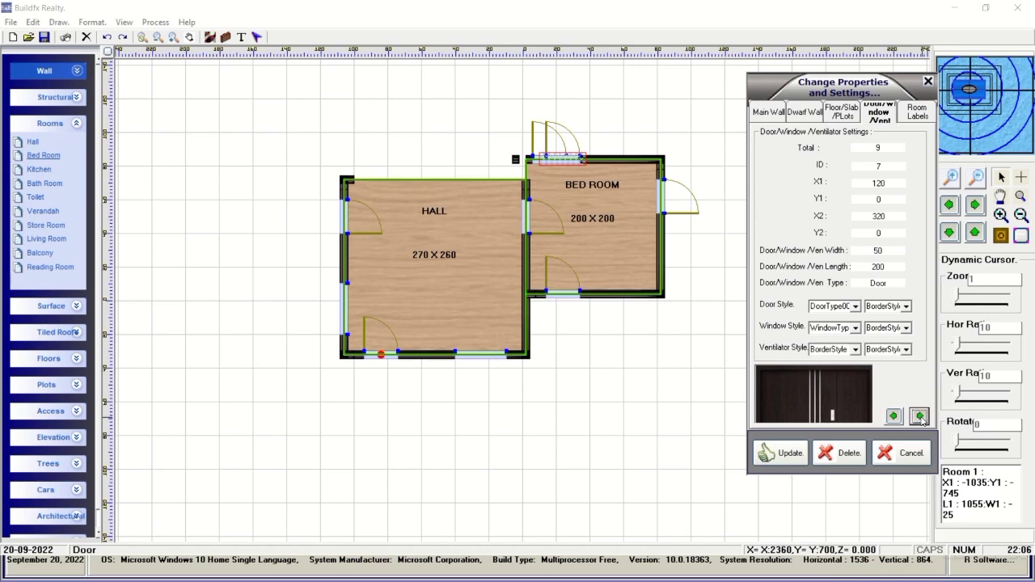
click(847, 453)
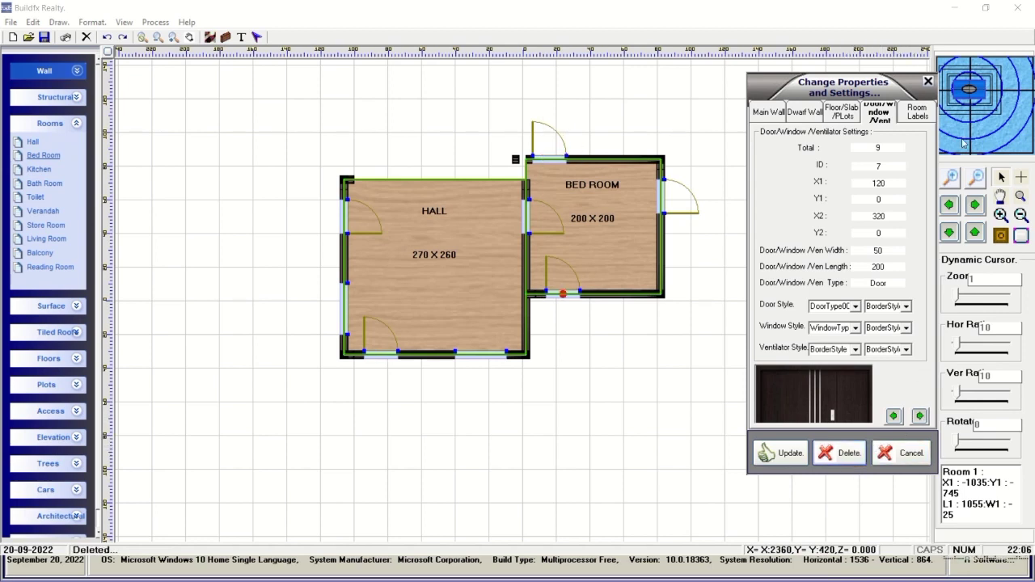
Review the room label, floor and main wall settings wall by wall, then close the editor
click(917, 111)
click(881, 113)
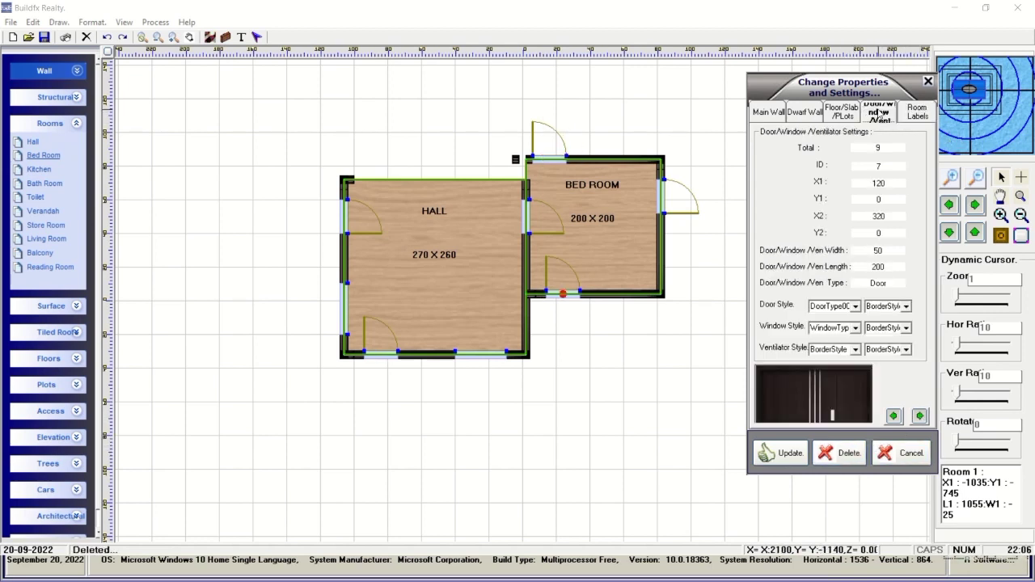
click(841, 113)
click(764, 114)
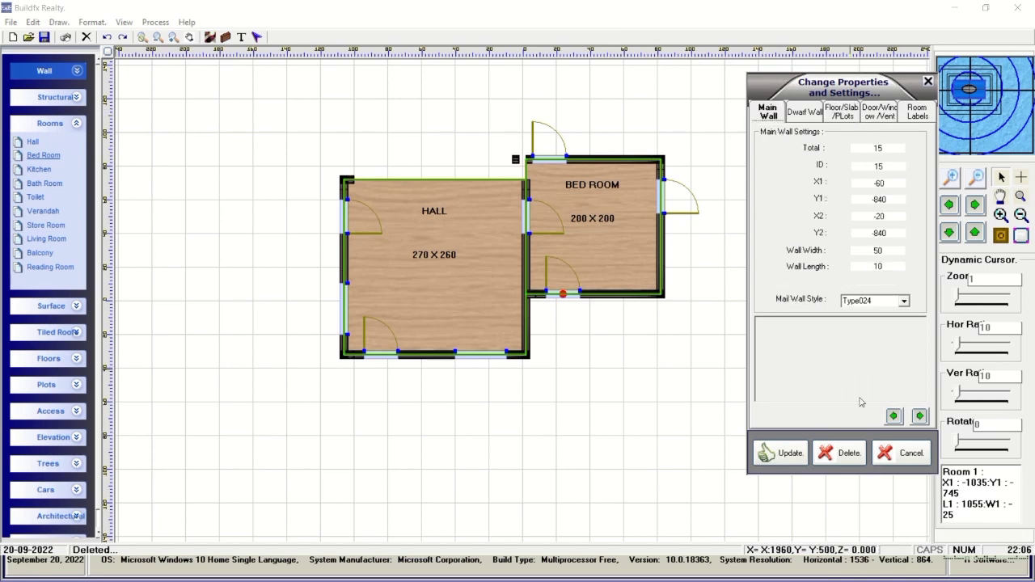
click(919, 417)
click(918, 417)
click(918, 416)
click(918, 416)
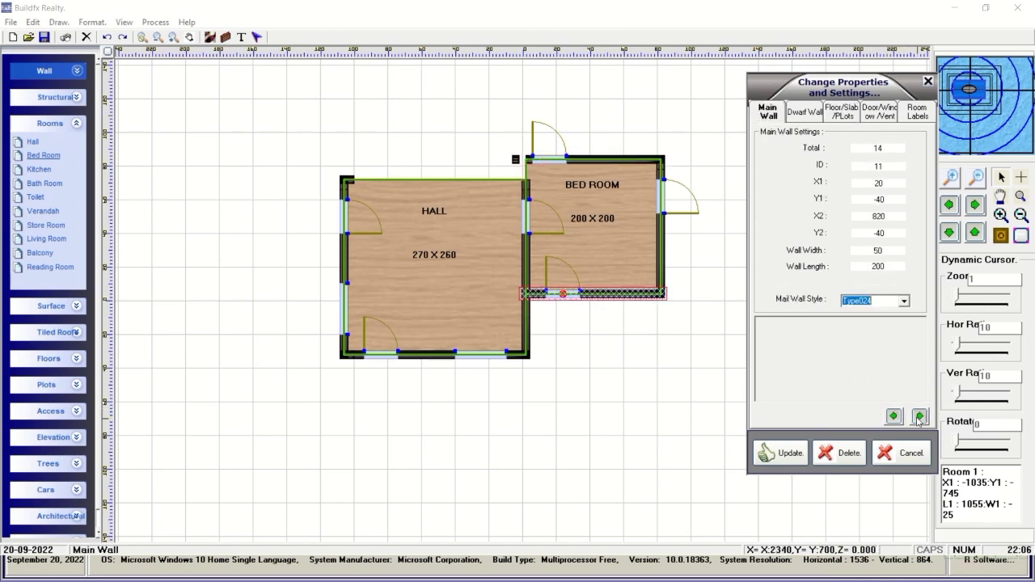
click(919, 416)
click(918, 417)
click(919, 417)
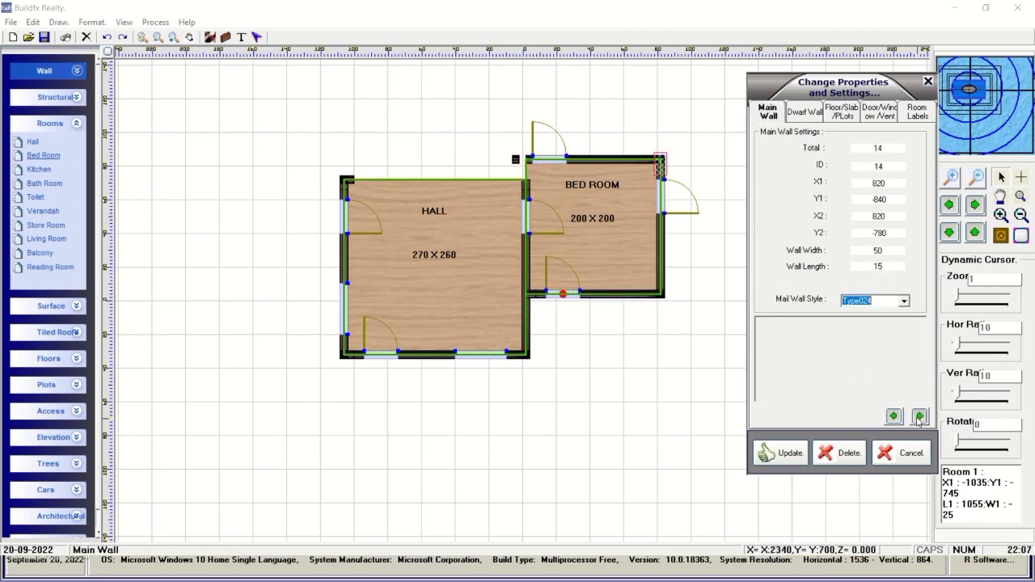
click(918, 416)
click(918, 416)
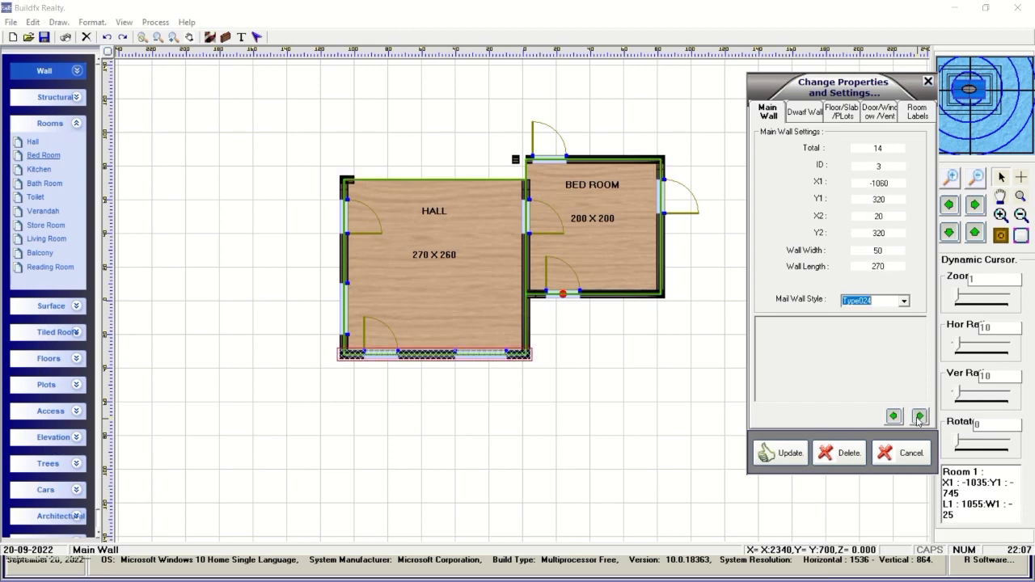
click(918, 416)
click(918, 416)
click(918, 416)
click(919, 416)
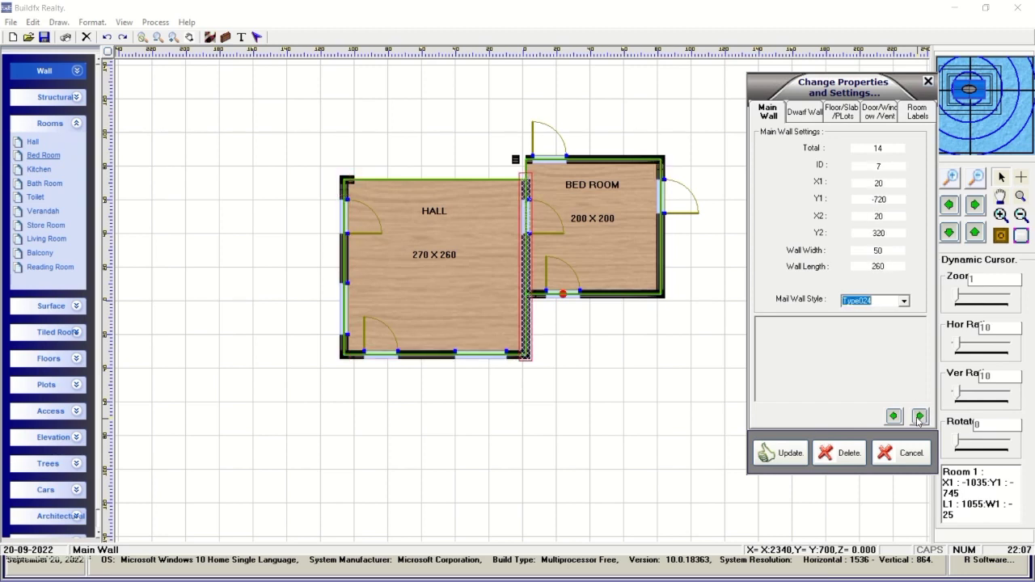
click(918, 416)
click(920, 417)
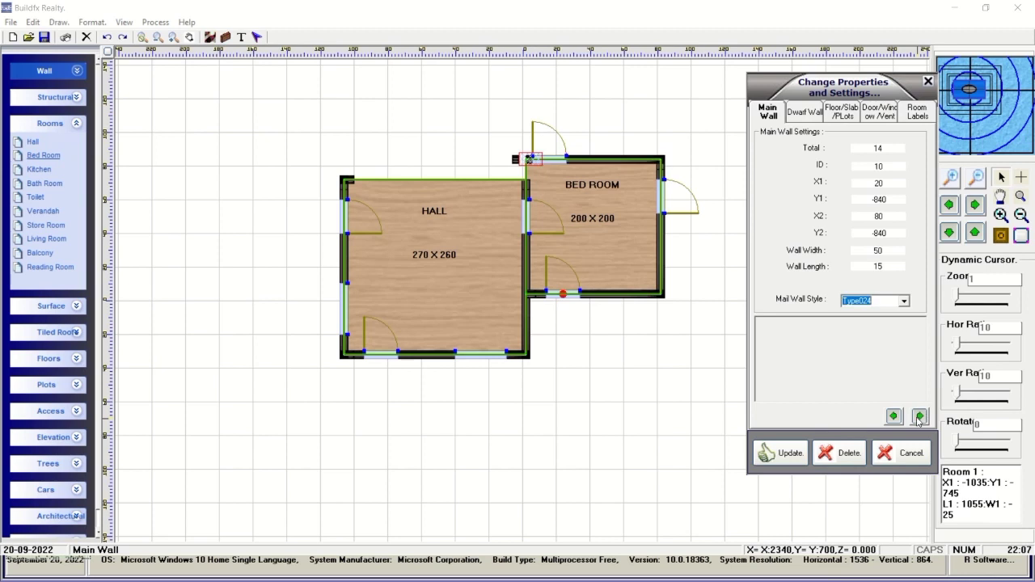
click(919, 417)
click(919, 417)
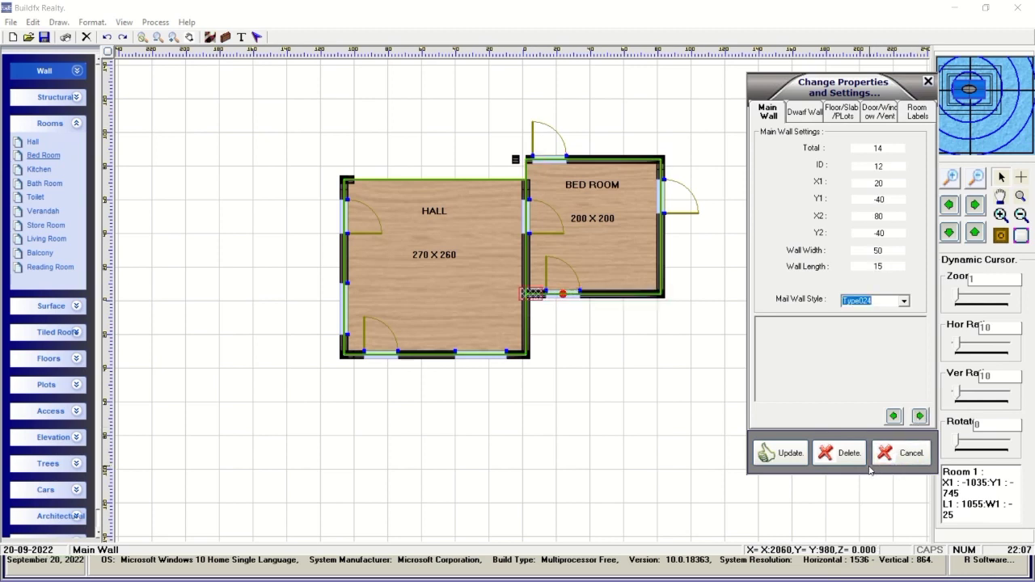
click(899, 455)
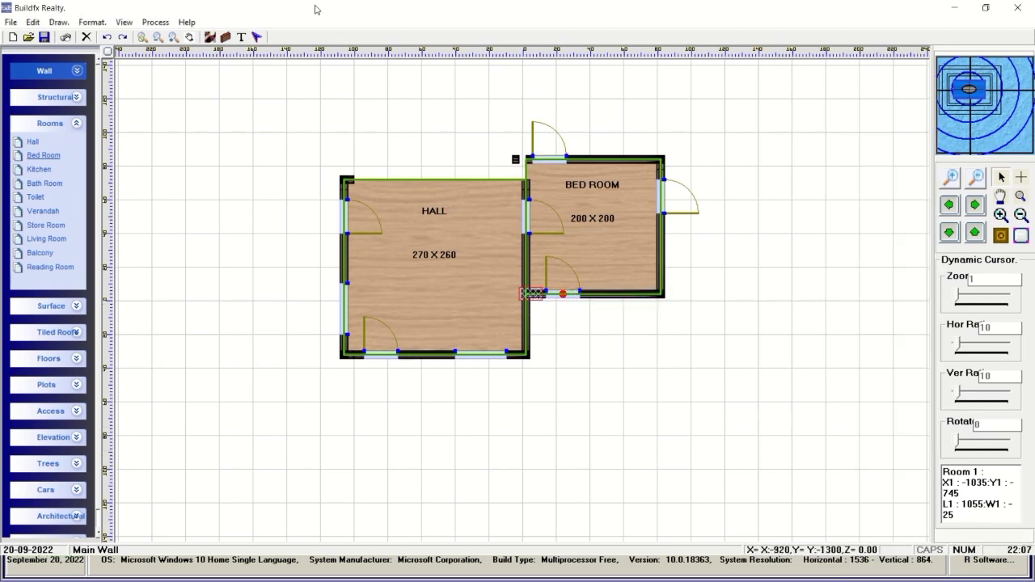
Place a trial concrete column at the Bed Room's top-left corner, then delete it
click(256, 37)
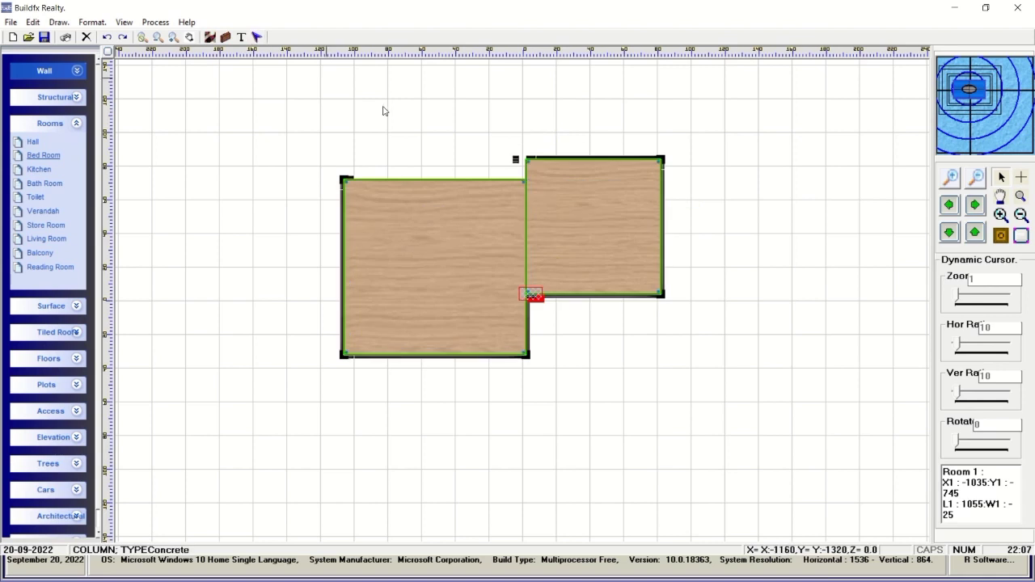
click(515, 159)
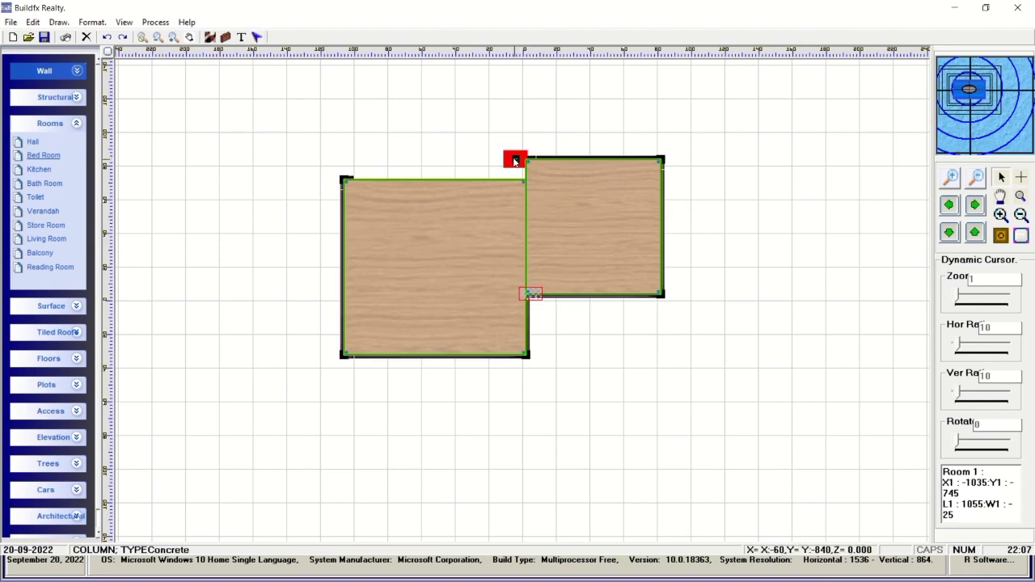
click(86, 38)
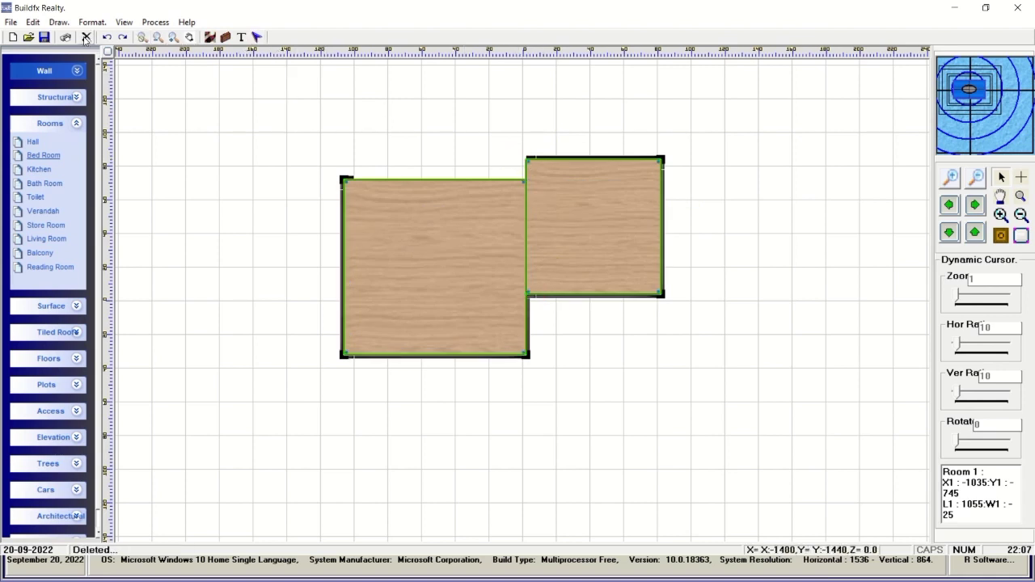
click(225, 38)
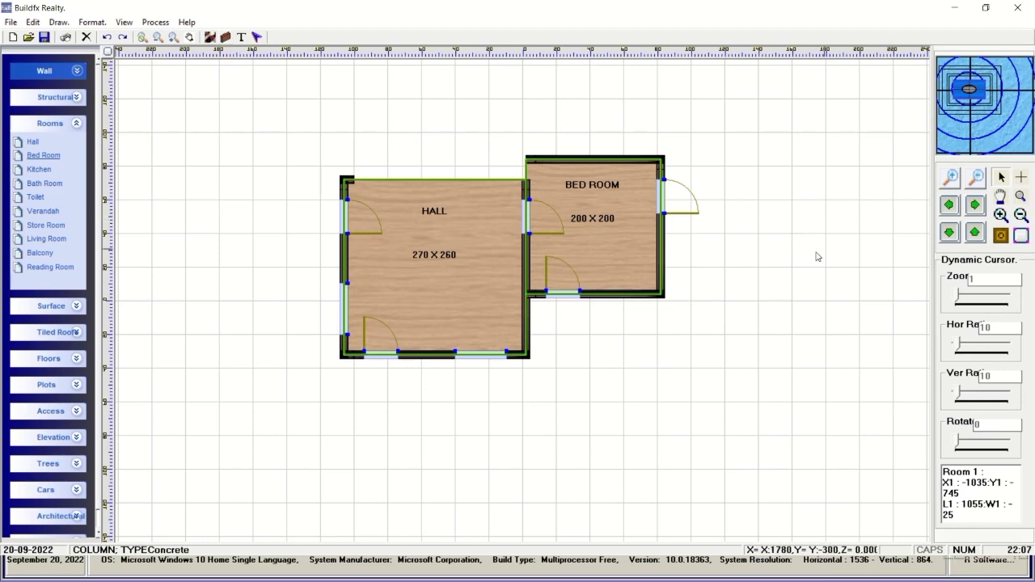
Collapse the Rooms and Surface lists in the left panel and expand the 3D Home options
click(82, 306)
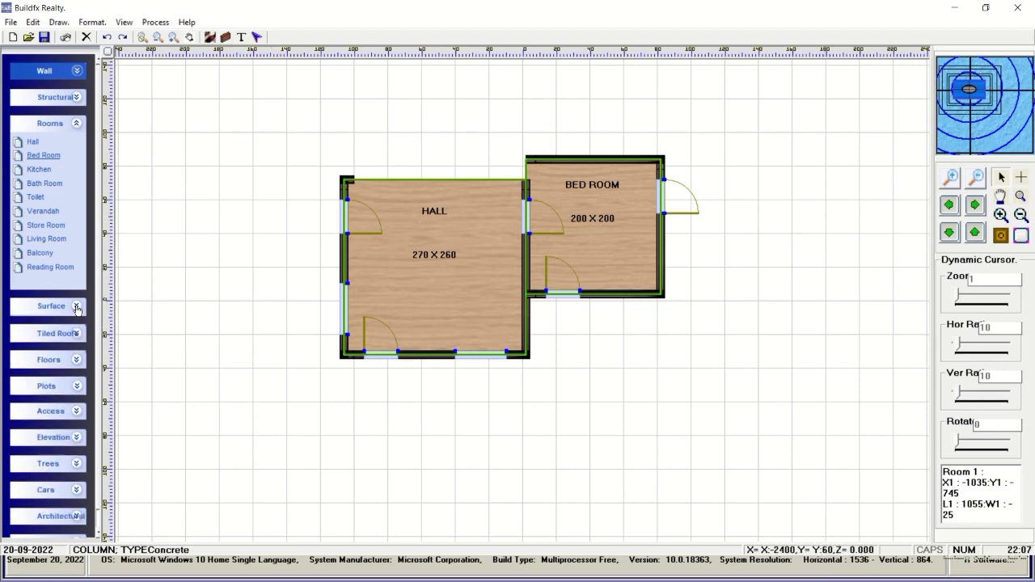
click(73, 124)
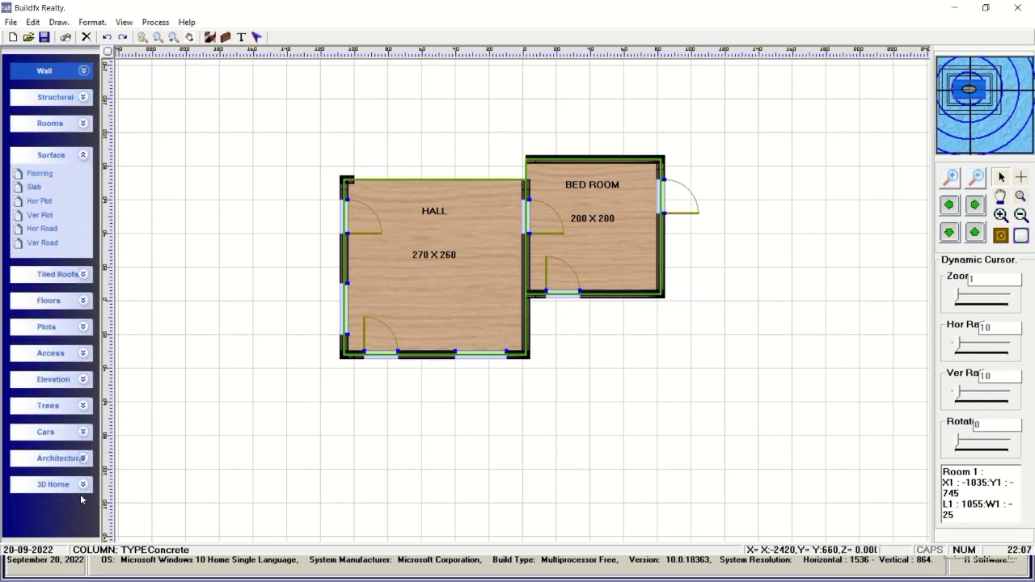
click(83, 485)
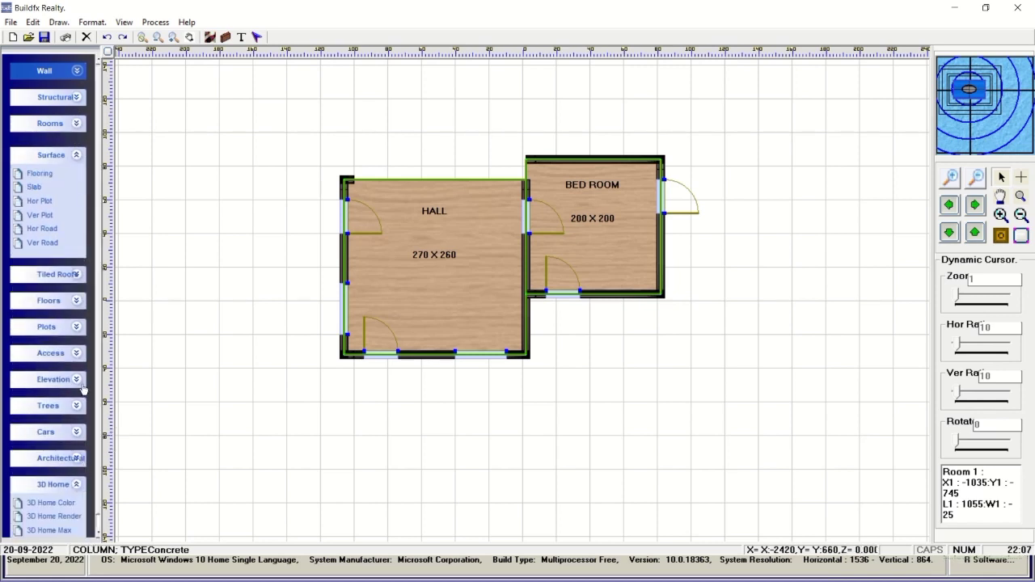
click(78, 156)
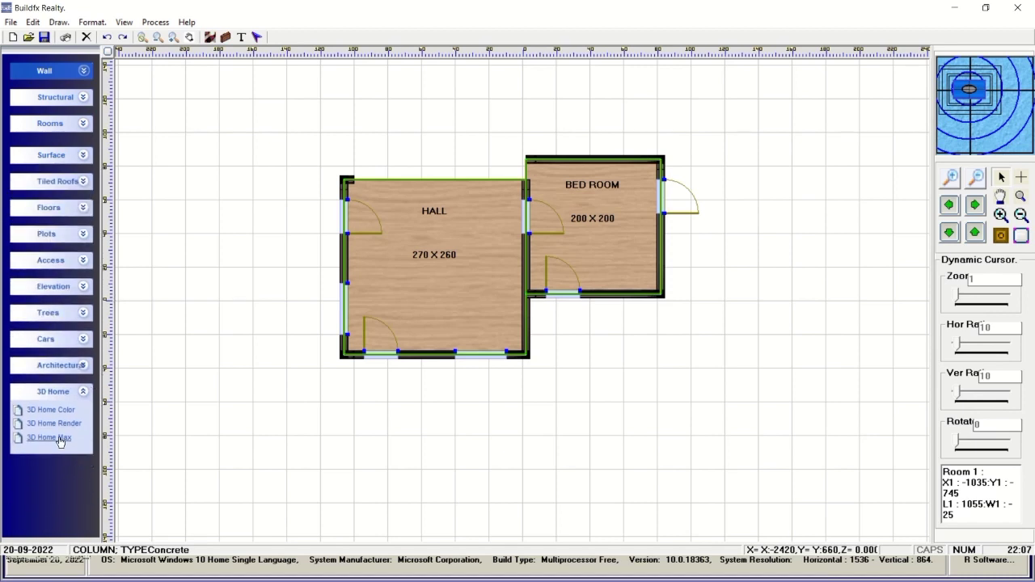
Open the house in 3DMaX and view it with Gradient shading, then Plan Based Colors
click(50, 437)
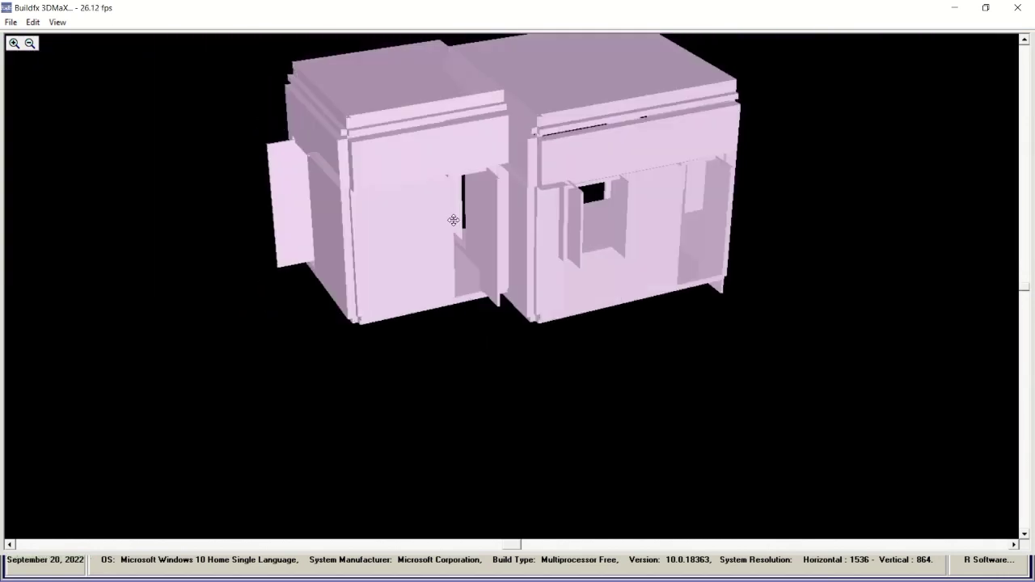
drag(1023, 283, 1022, 226)
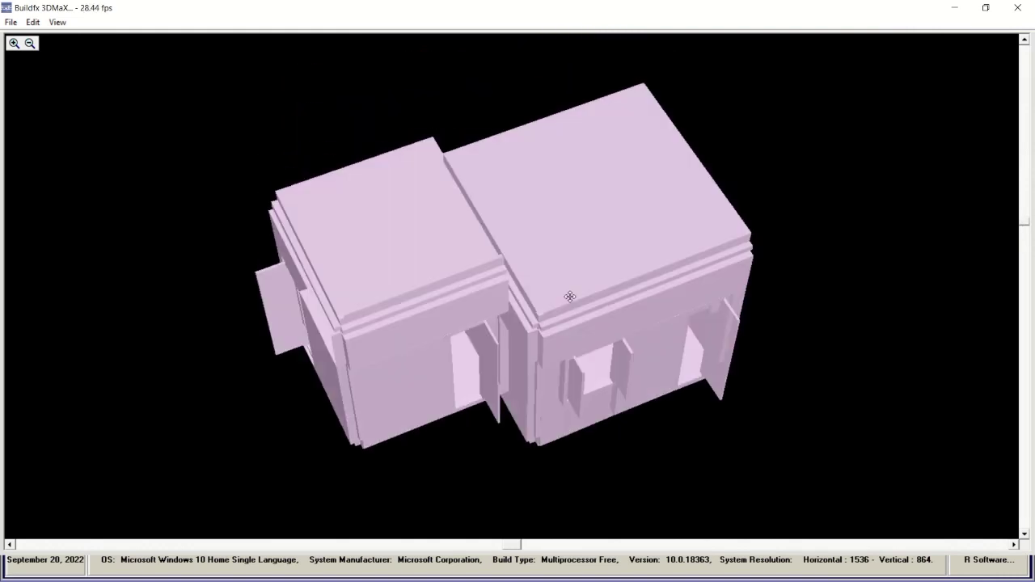
click(57, 22)
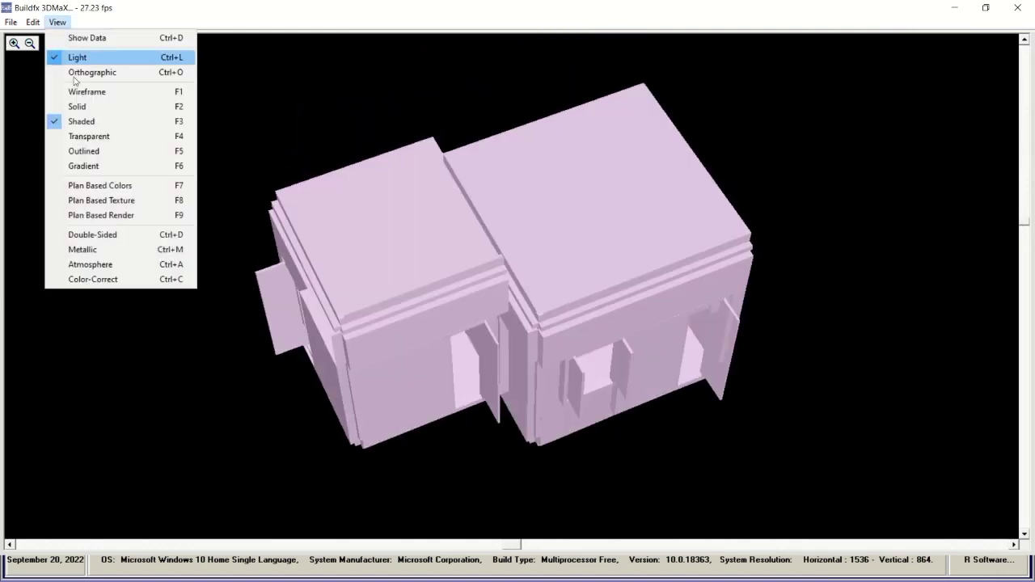
click(88, 167)
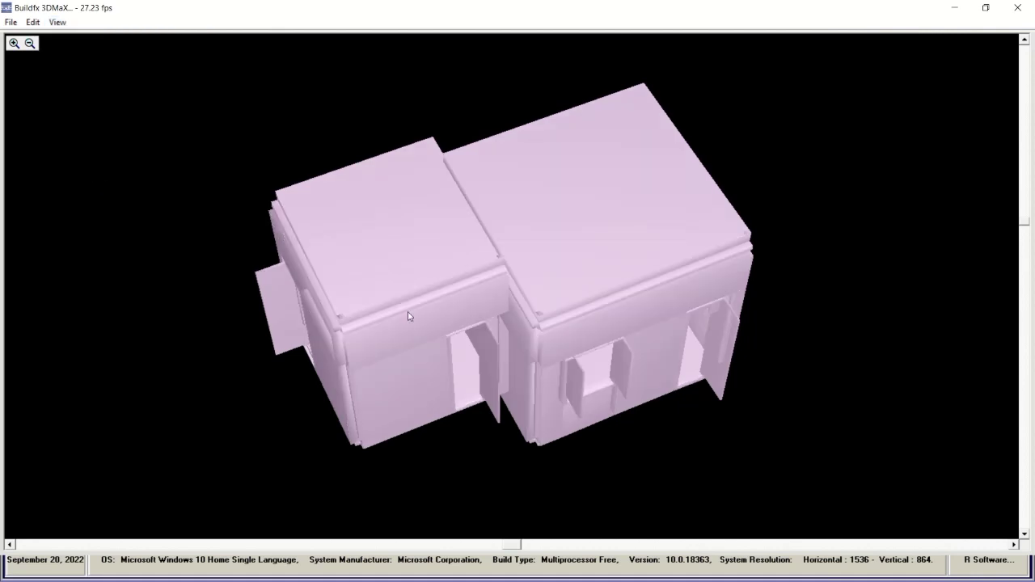
click(57, 22)
click(98, 186)
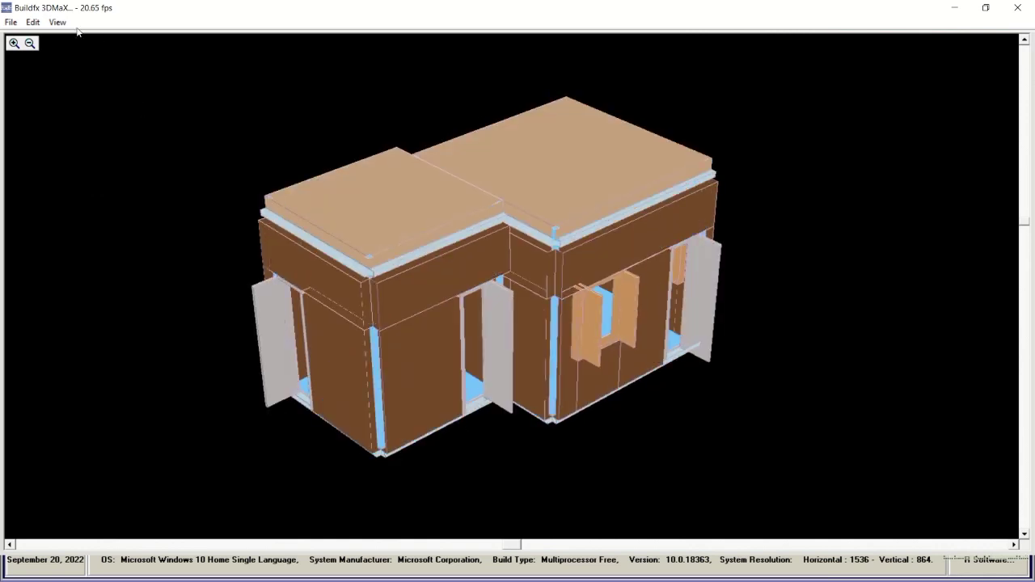
Show the house with Plan Based Texture, then Plan Based Render, and close 3DMaX
click(57, 22)
click(97, 199)
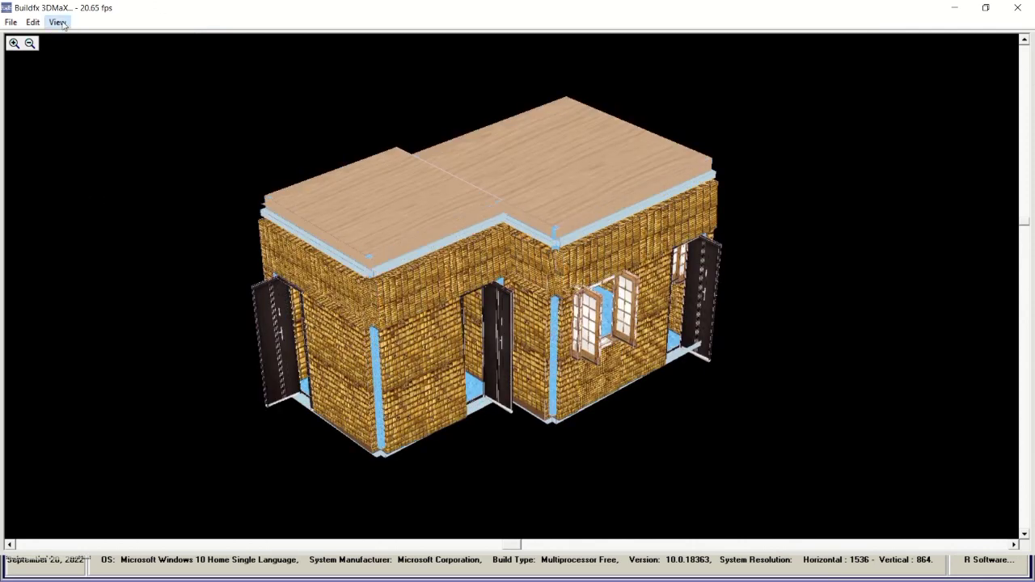
click(58, 22)
click(99, 215)
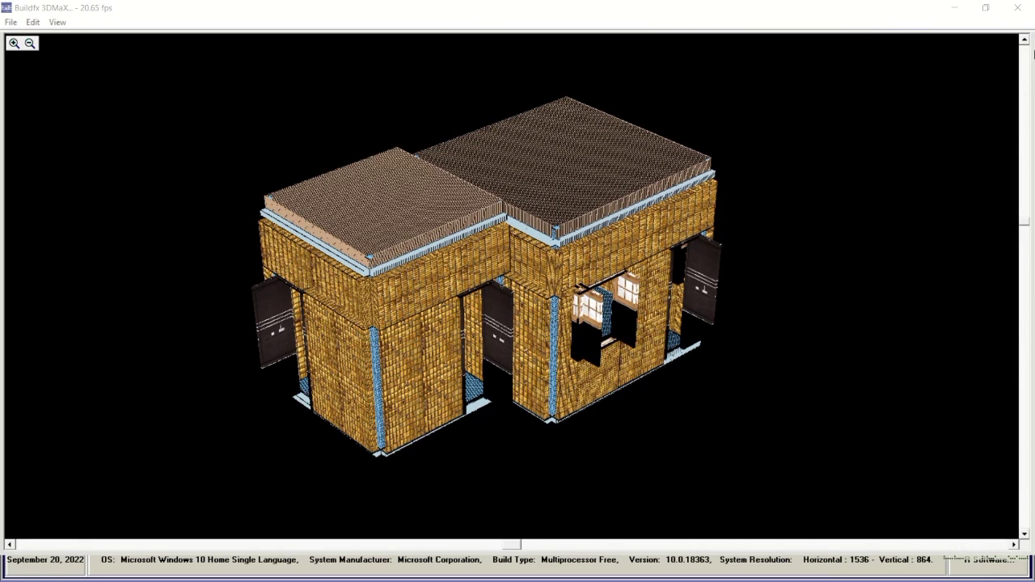
click(1017, 8)
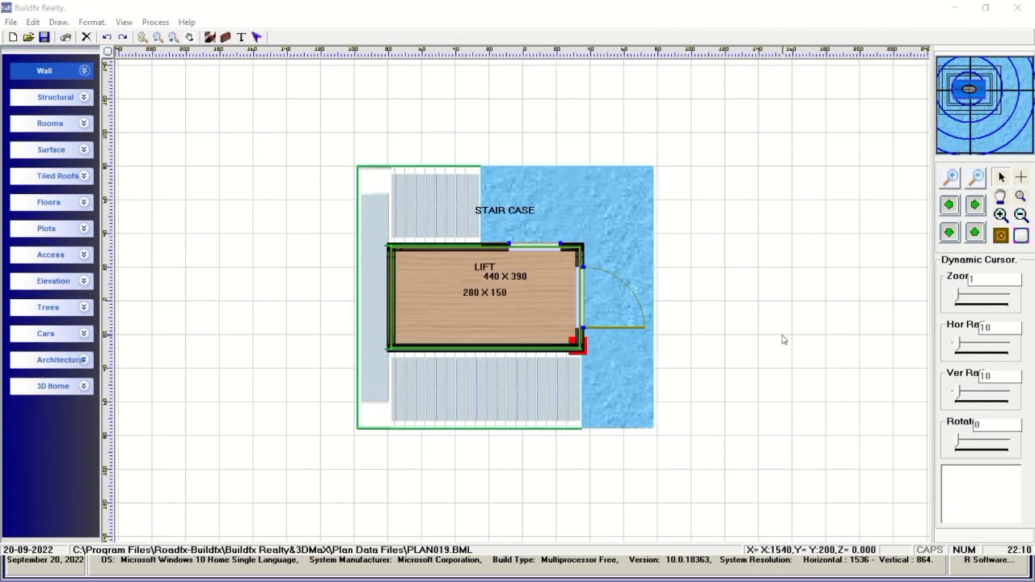
Open the staircase-and-lift plan in 3D Home Max, orbit it, and apply Gradient then Plan Based Colors
click(84, 387)
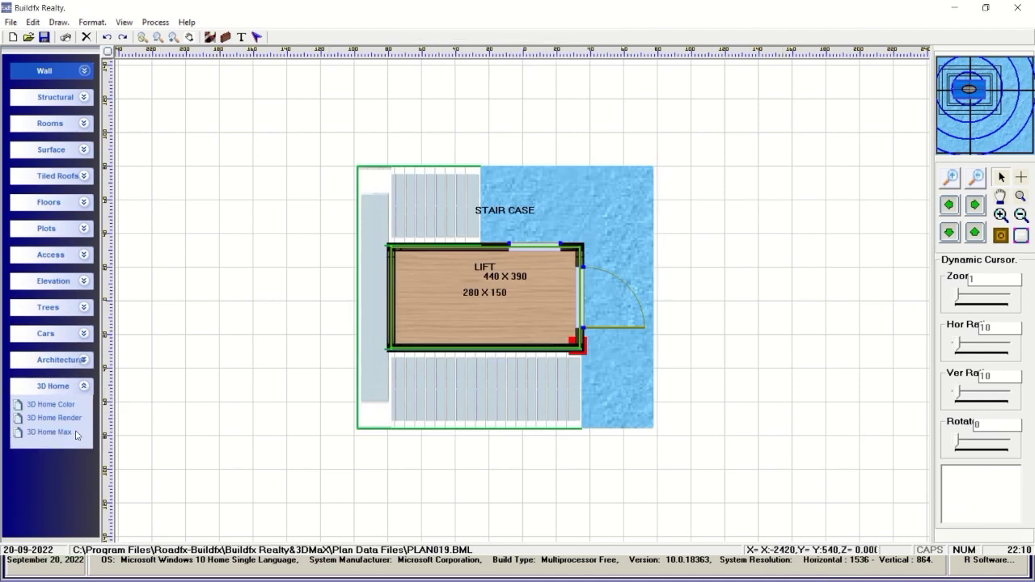
click(64, 435)
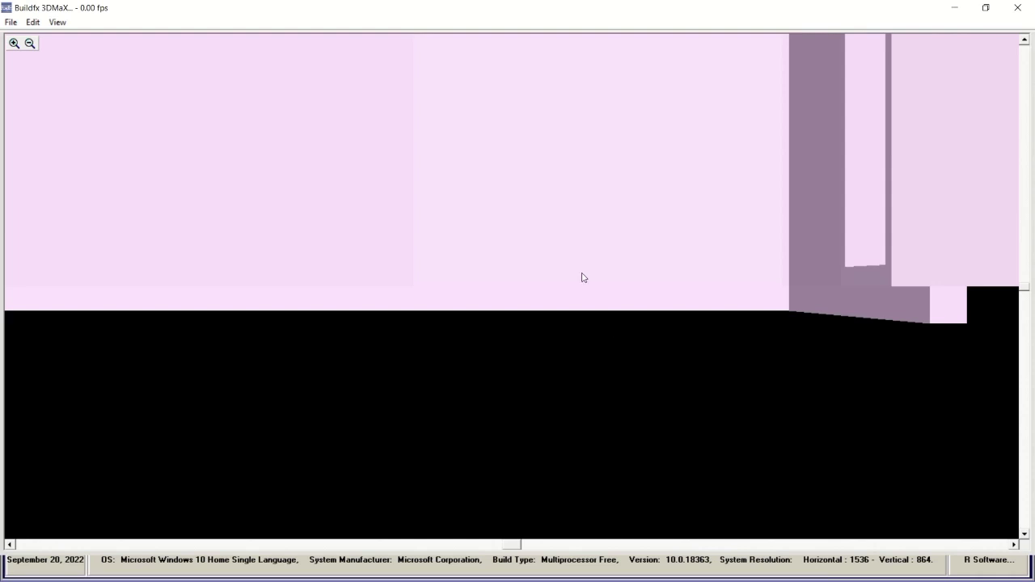
drag(579, 277, 501, 293)
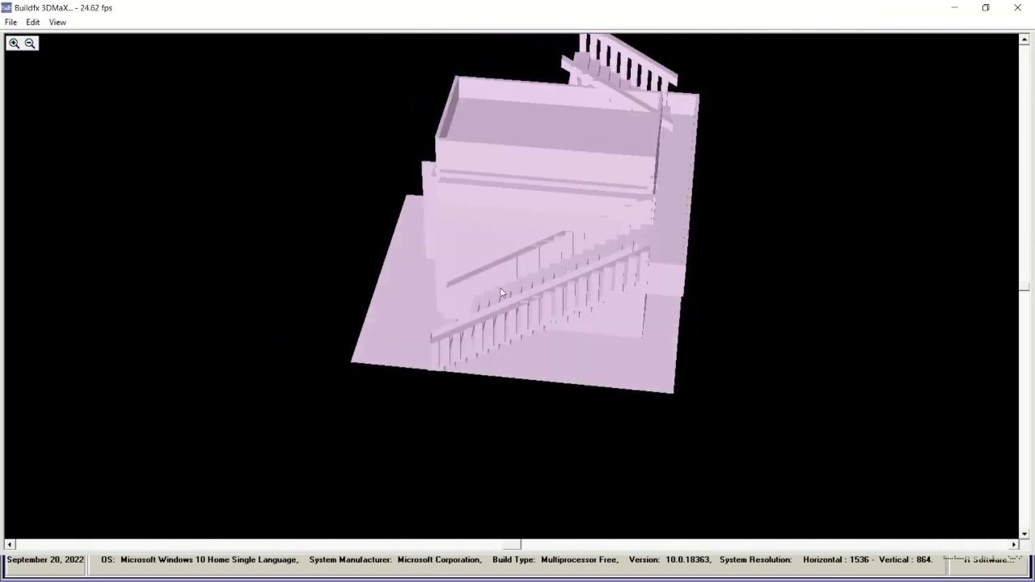
click(56, 22)
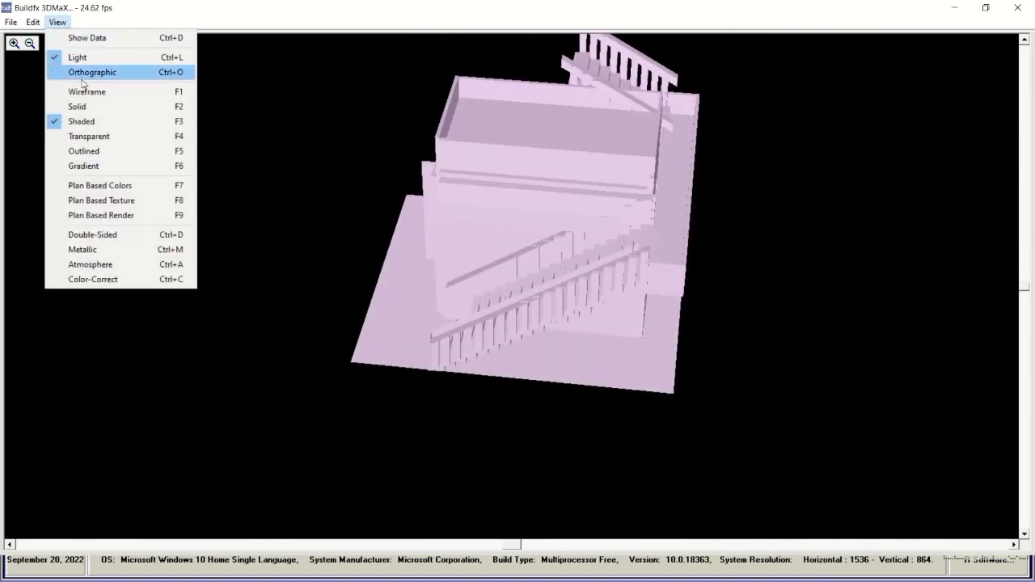
click(85, 165)
drag(473, 303, 480, 298)
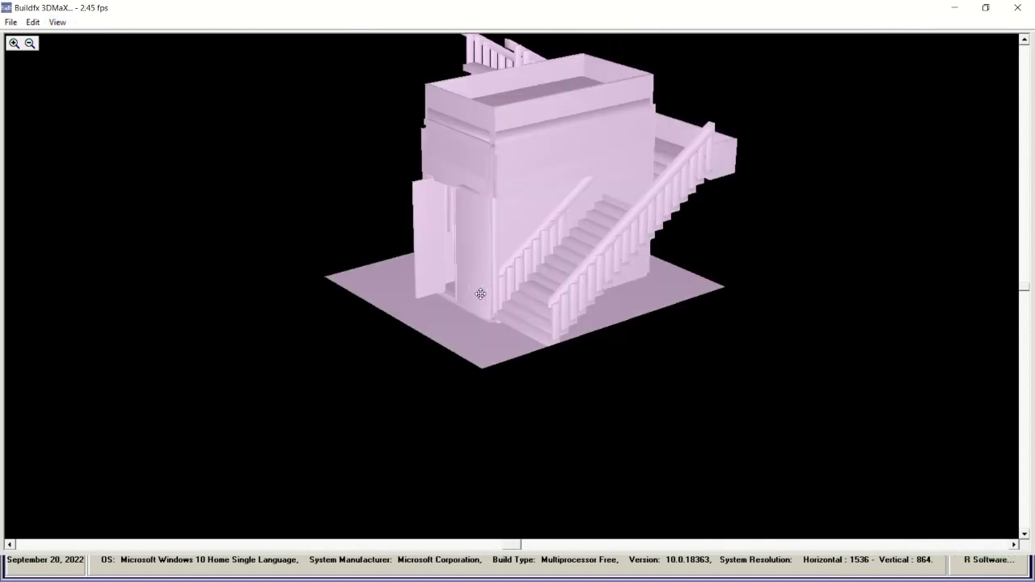
click(55, 23)
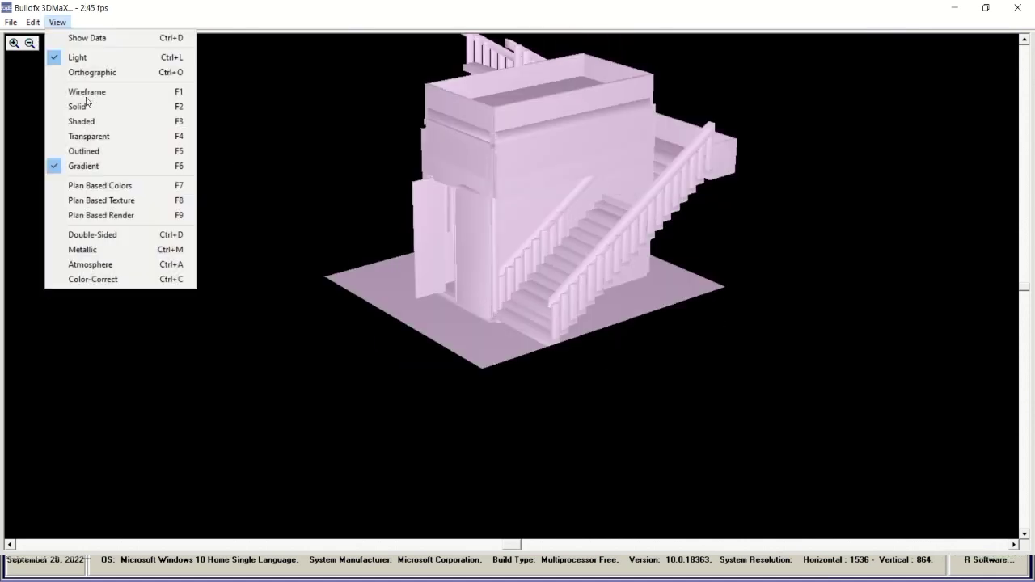
click(91, 185)
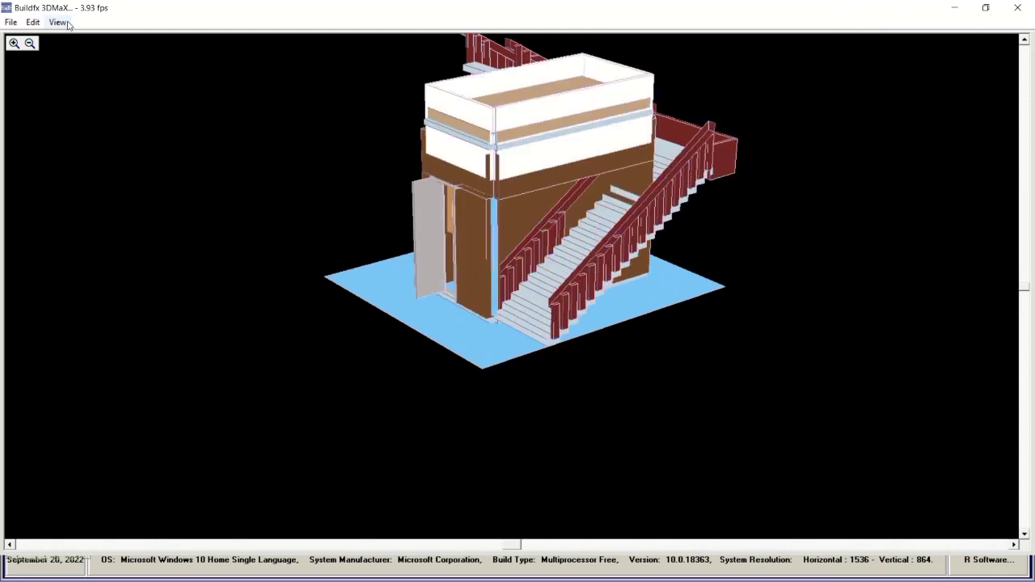
Switch the staircase-and-lift model to Plan Based Texture, then to Plan Based Render
click(57, 22)
click(99, 202)
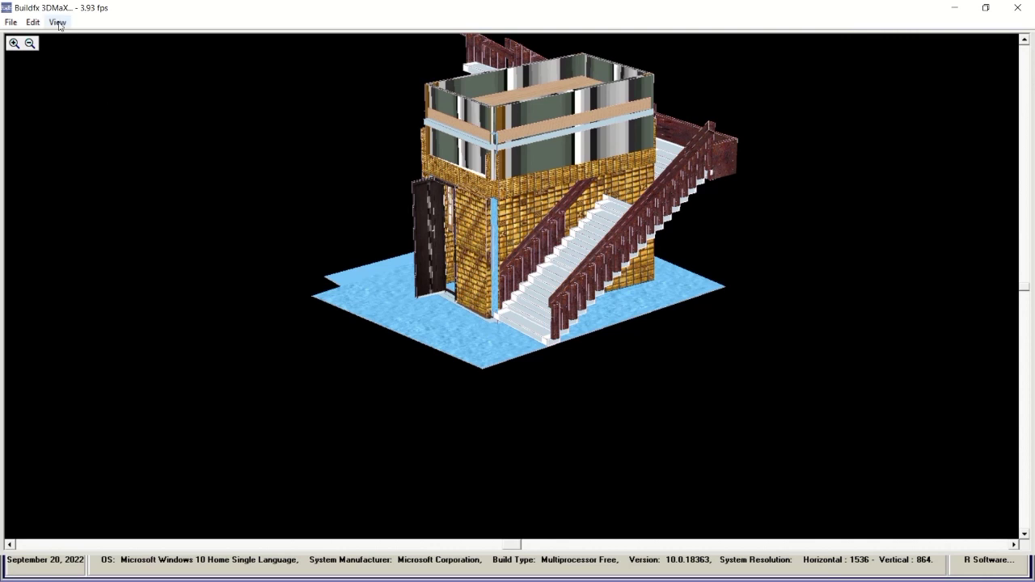
click(57, 22)
click(114, 215)
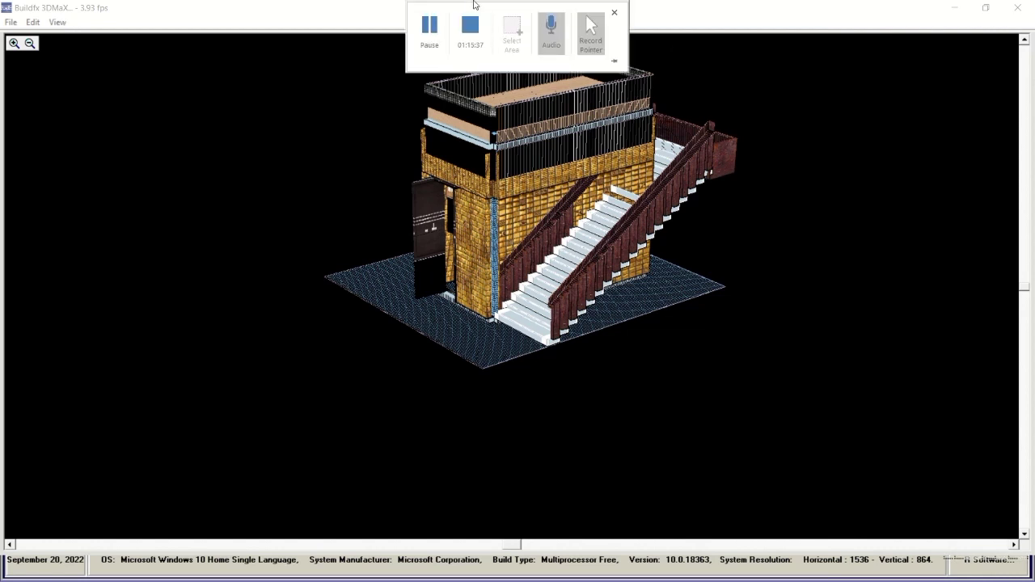
Show the staircase model as Transparent, then as Wireframe, and orbit it to a new angle
click(56, 22)
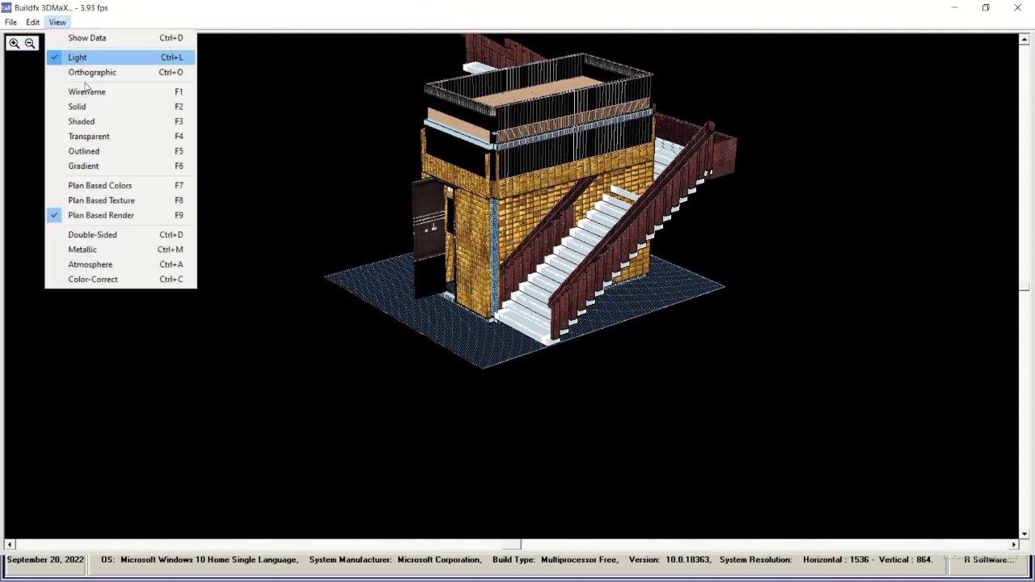
click(98, 141)
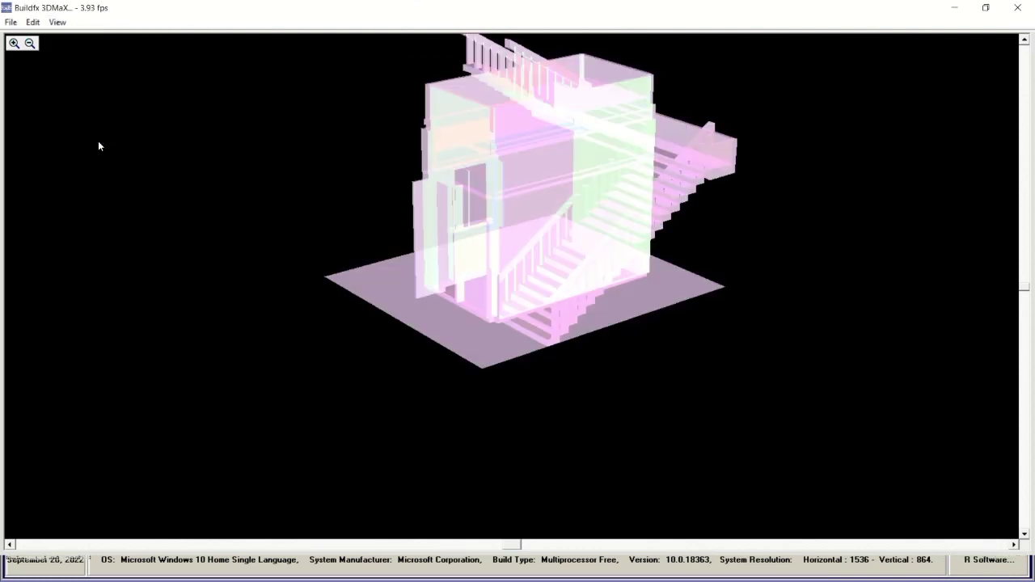
click(58, 22)
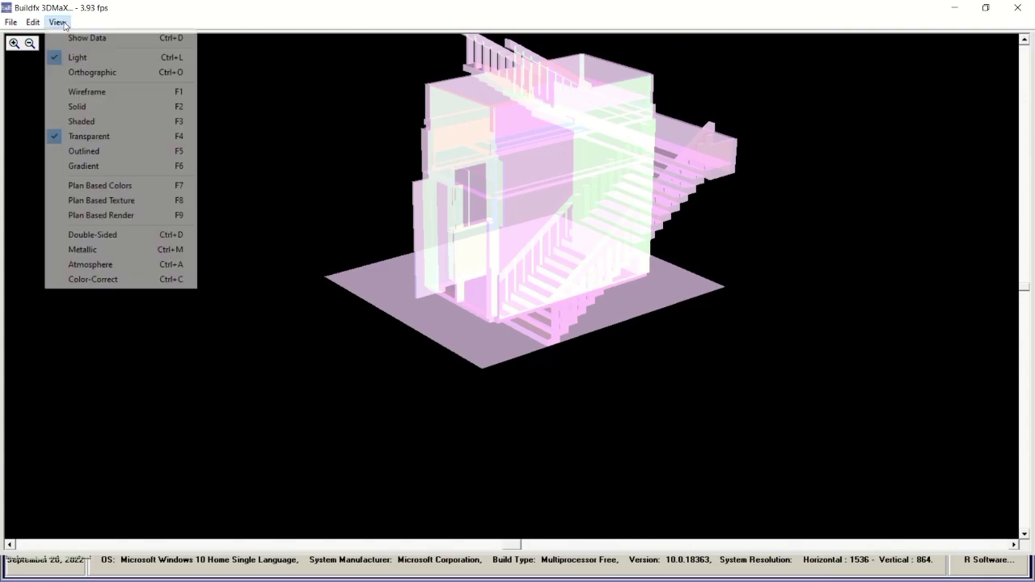
click(89, 92)
drag(430, 278, 442, 279)
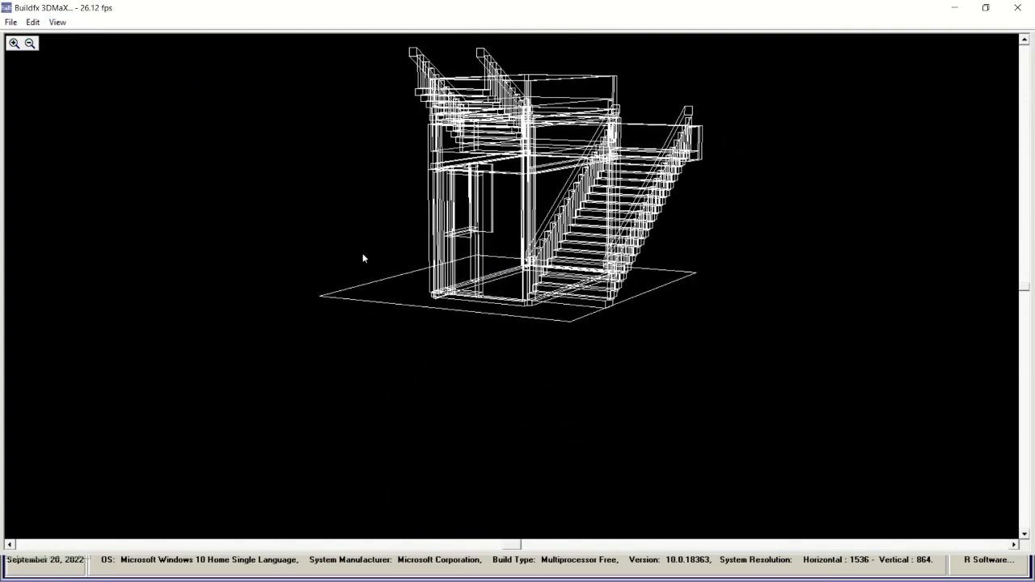
Return the model to a solid pink view, turn it to an elevated three-quarter angle, and close 3DMaX
click(57, 22)
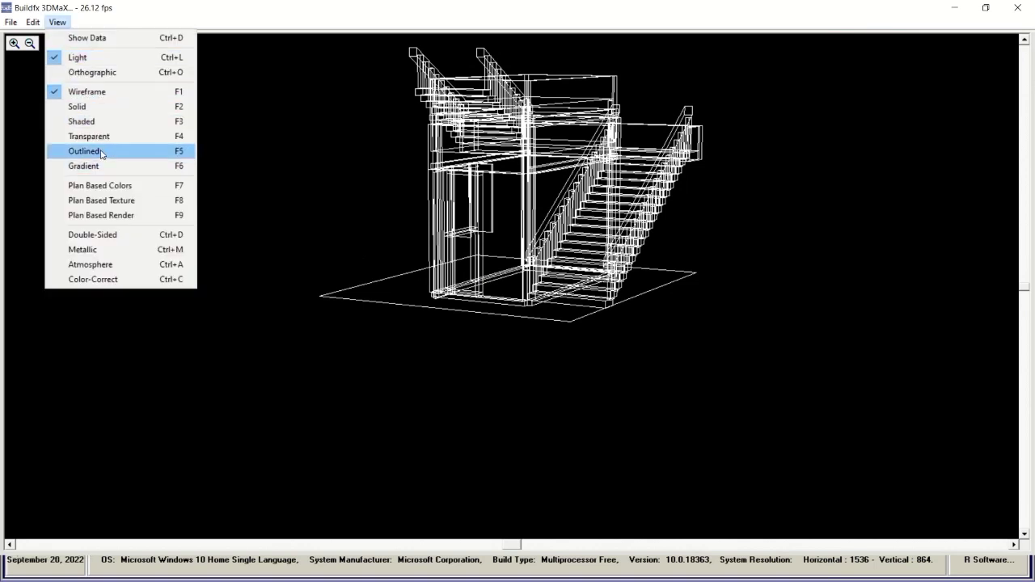
click(102, 154)
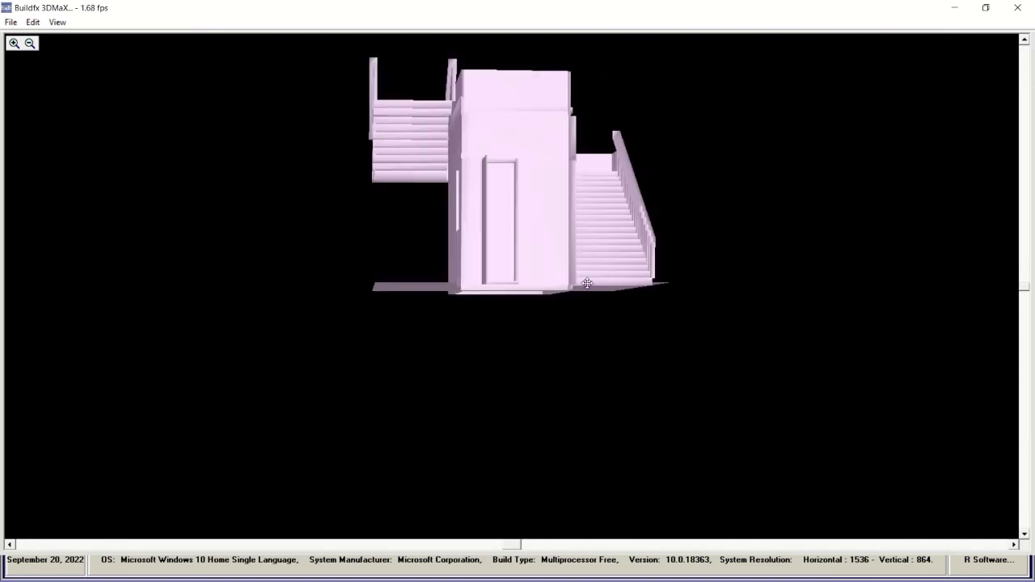
drag(587, 283, 607, 294)
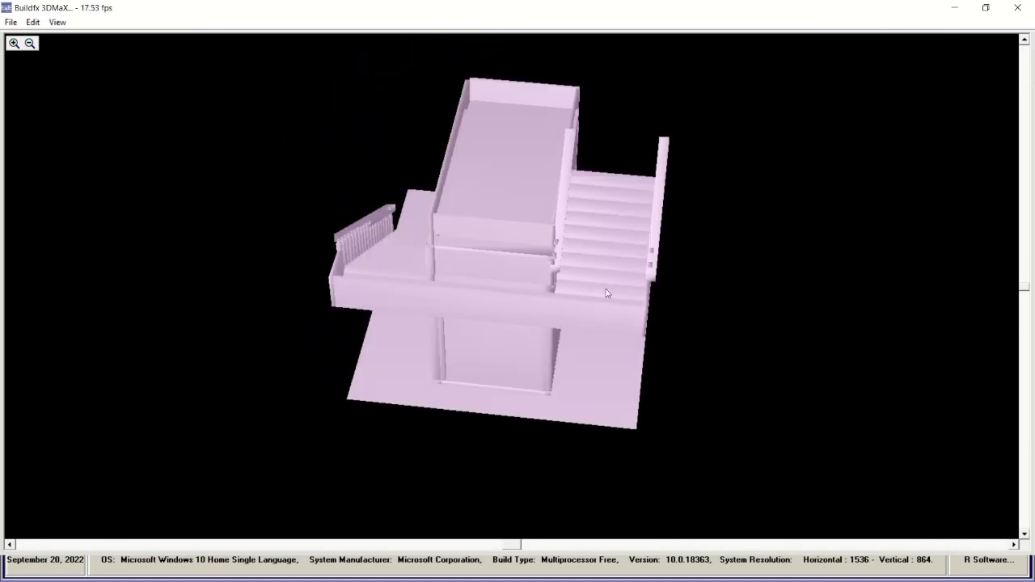
click(1017, 8)
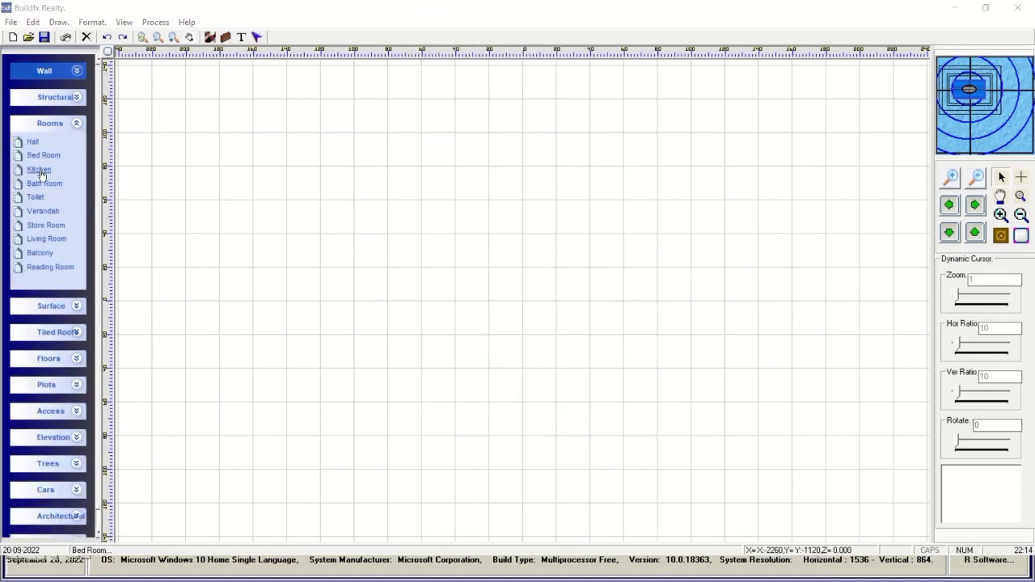
Add a Living Room, enlarge it to 1080 × 1040, and position it on the canvas
click(46, 239)
drag(287, 162, 462, 307)
drag(522, 361, 574, 404)
drag(495, 333, 458, 239)
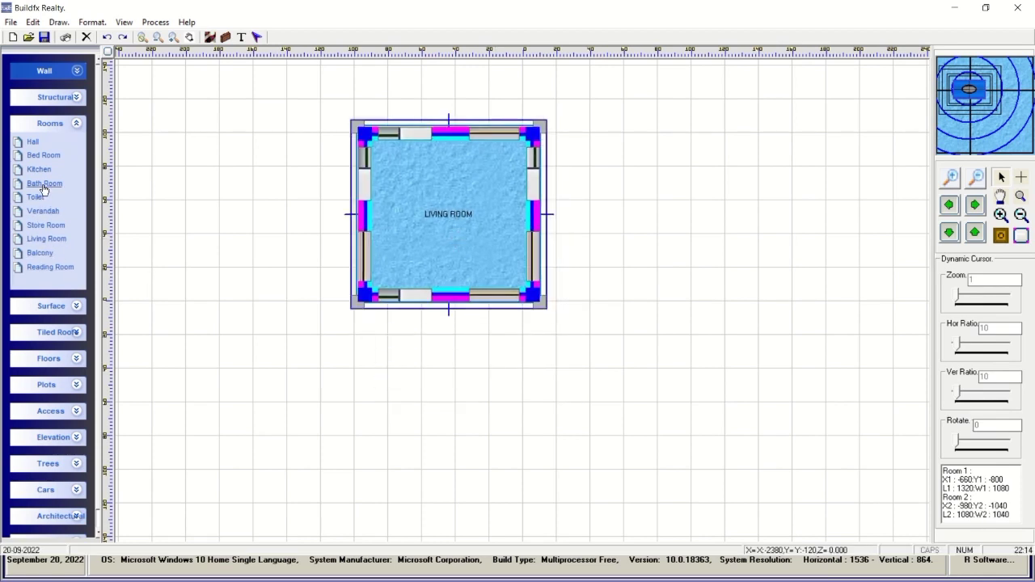
Add an 800 × 800 Bed Room flush to the Living Room's right and slide its top window right
click(45, 156)
drag(279, 145, 589, 194)
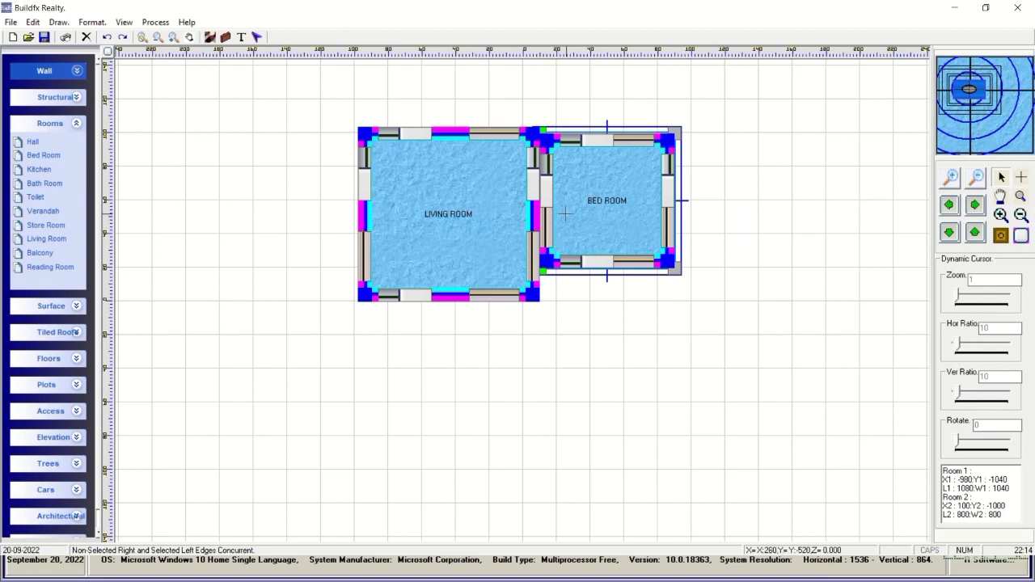
click(428, 138)
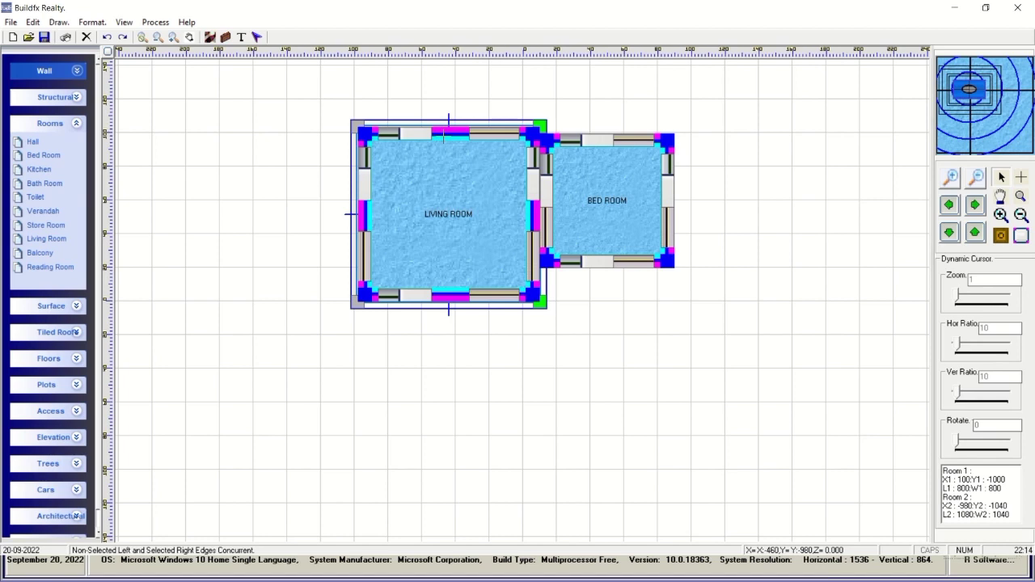
drag(414, 138, 435, 140)
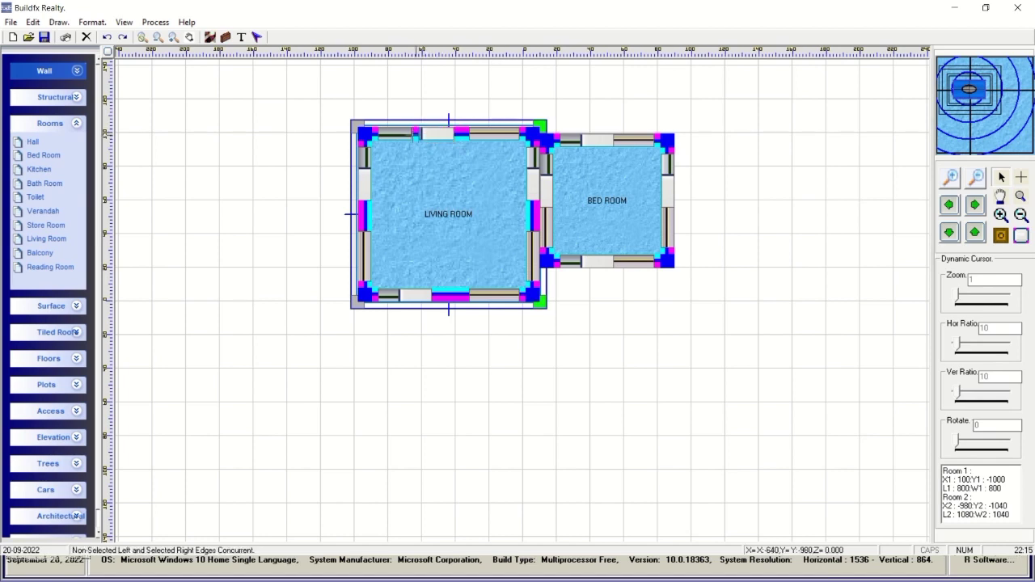
Clear the top, left, bottom and right openings in the Living Room's template properties
double_click(441, 159)
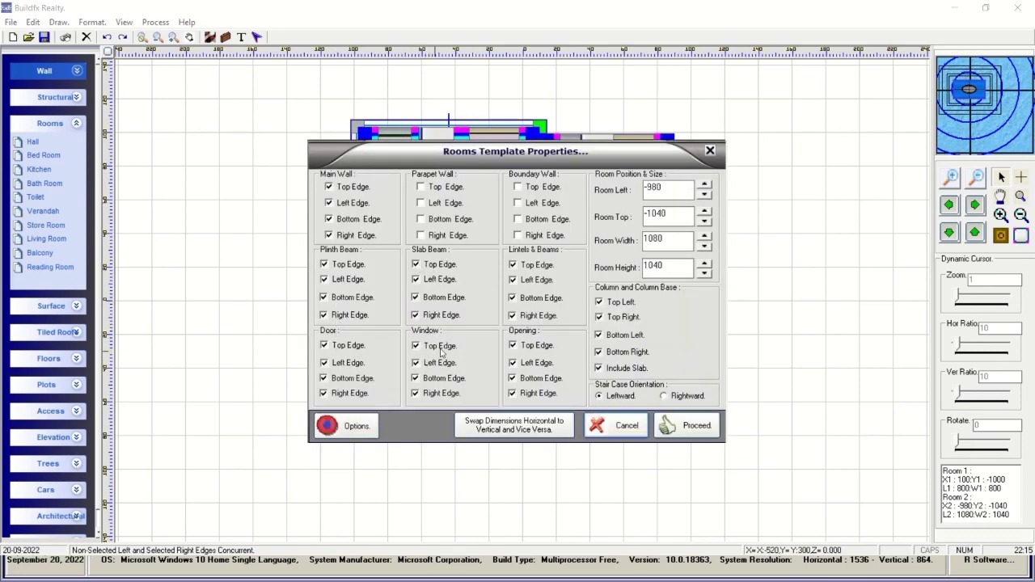
click(516, 345)
click(524, 363)
click(524, 379)
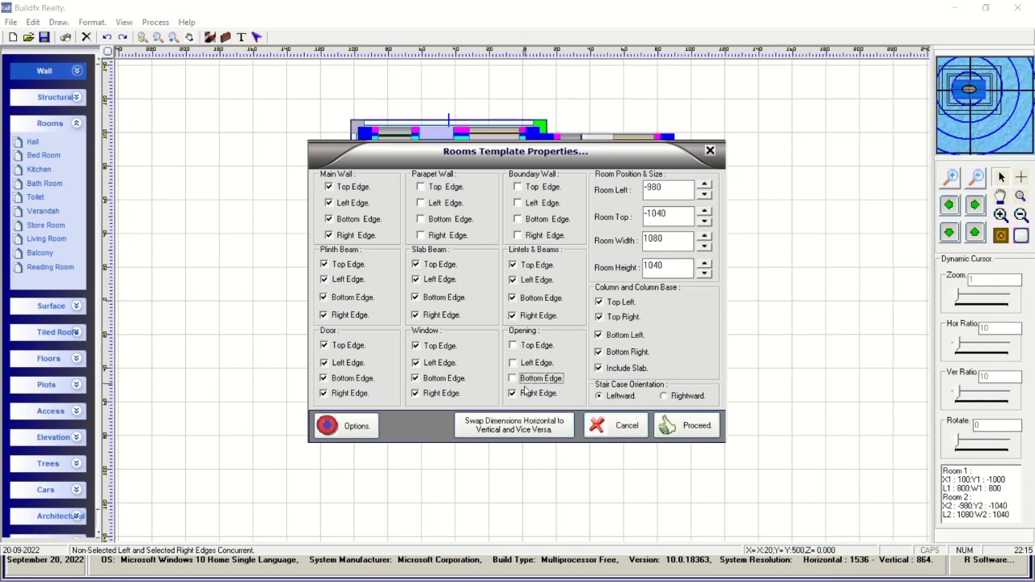
click(524, 394)
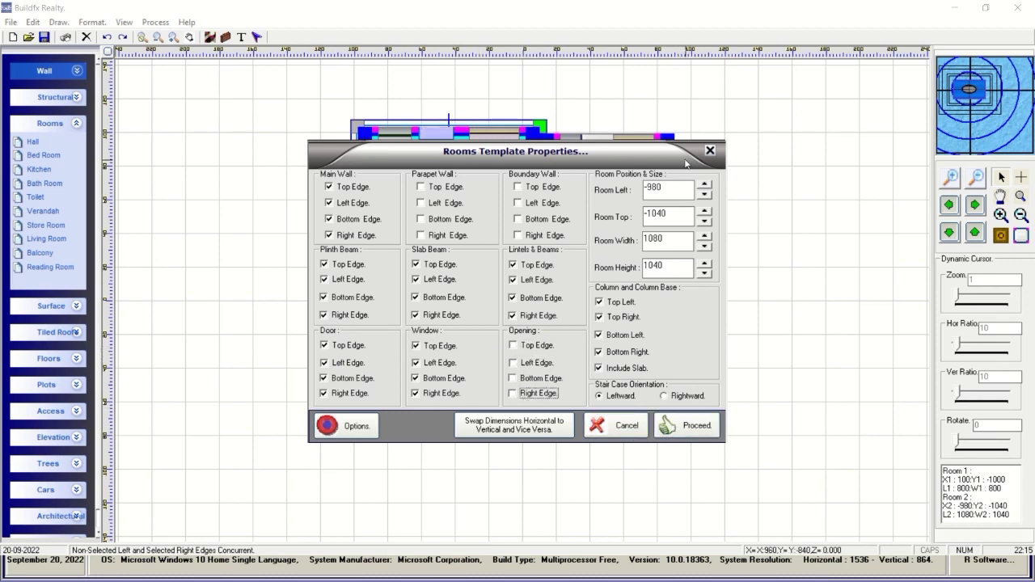
click(710, 151)
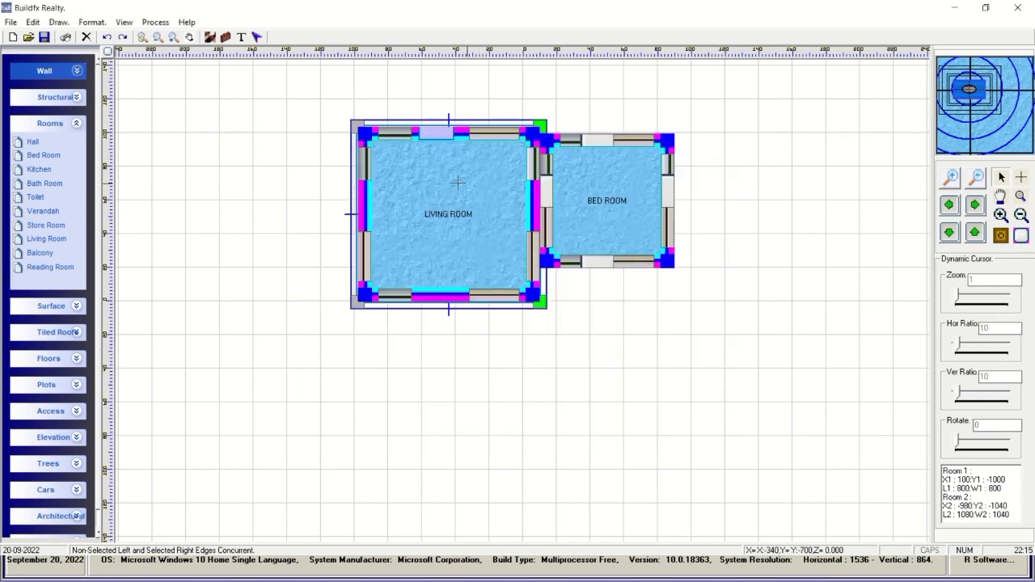
Delete the unwanted extra room outline and add a Bath Room to the plan
double_click(585, 171)
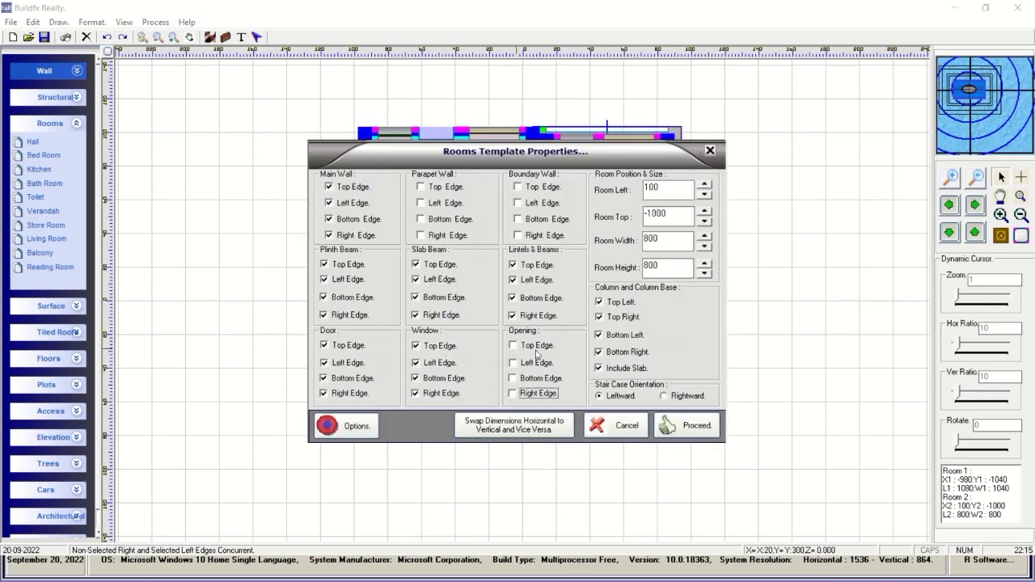
click(612, 426)
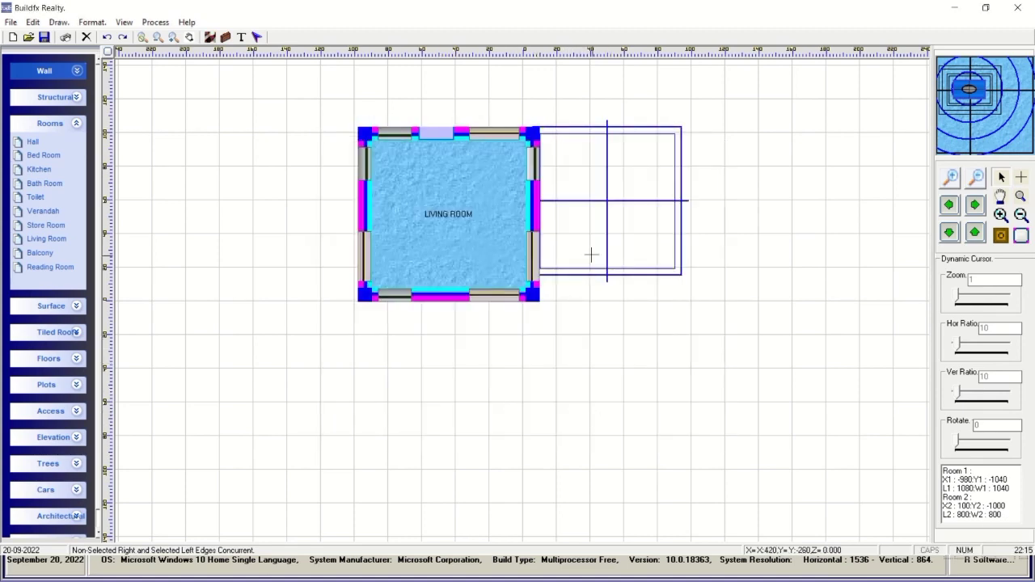
key(Delete)
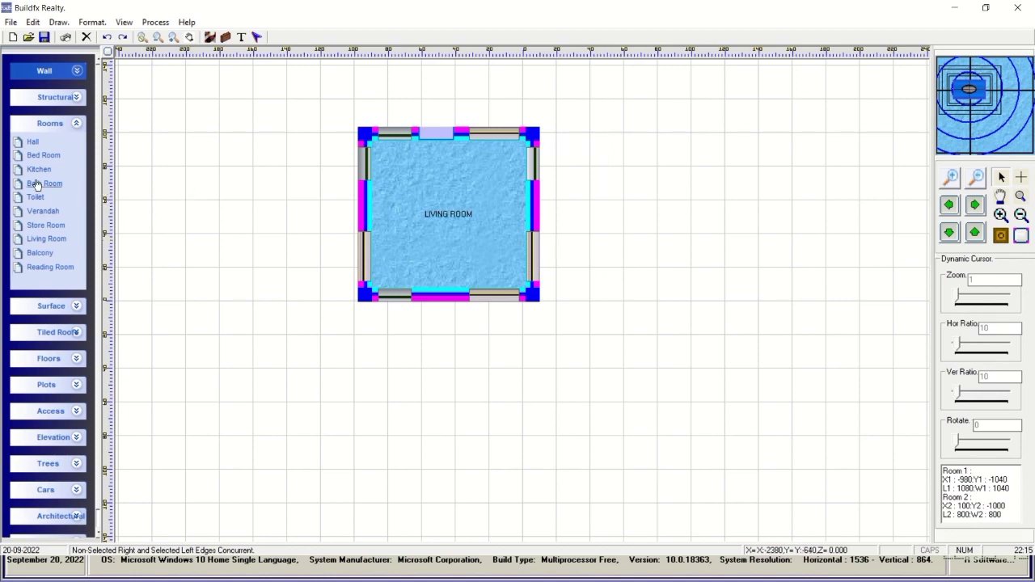
click(34, 185)
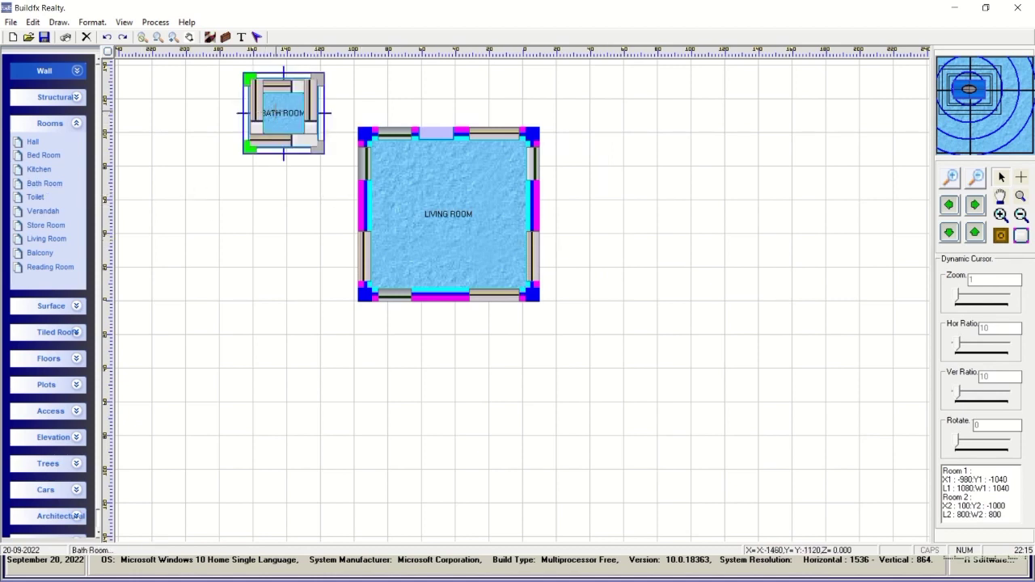
Move the Bath Room against the Living Room's right side and open the Living Room's Rooms Template Properties
drag(274, 111, 560, 167)
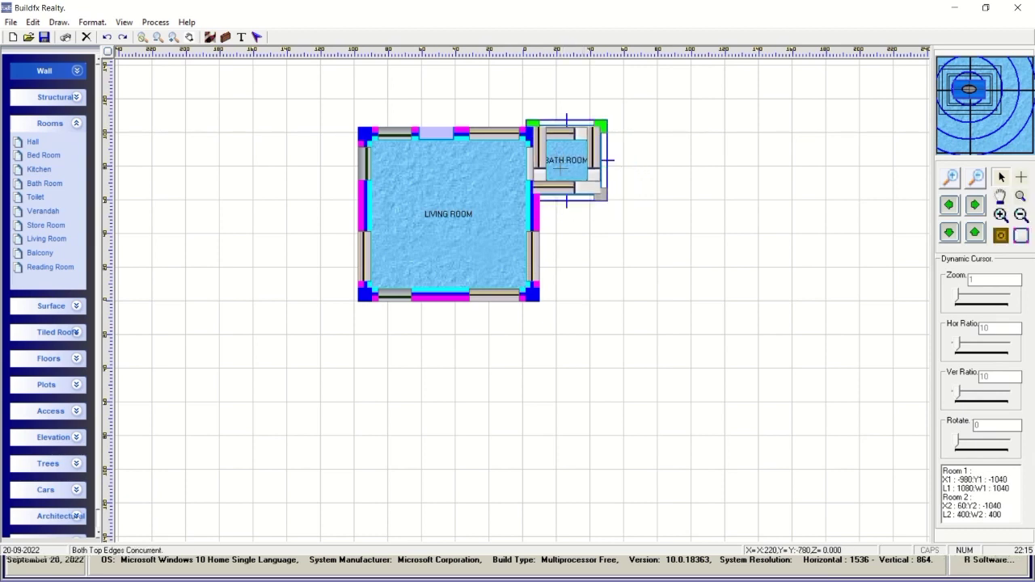
click(490, 211)
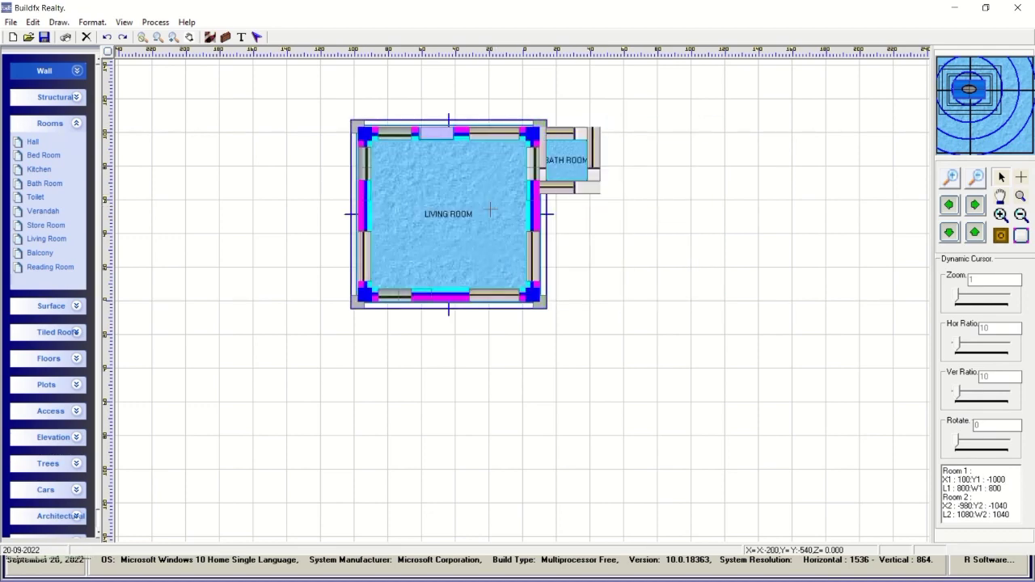
double_click(489, 211)
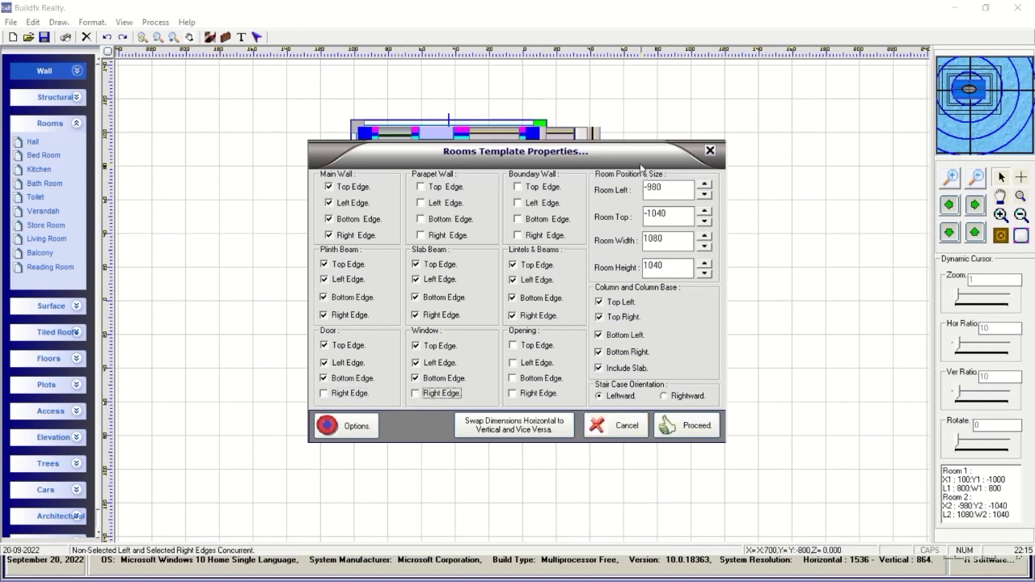
Build the 270 X 260 Living Room with Proceed, then generate the 100 X 100 Bath Room from its template
drag(641, 168, 691, 190)
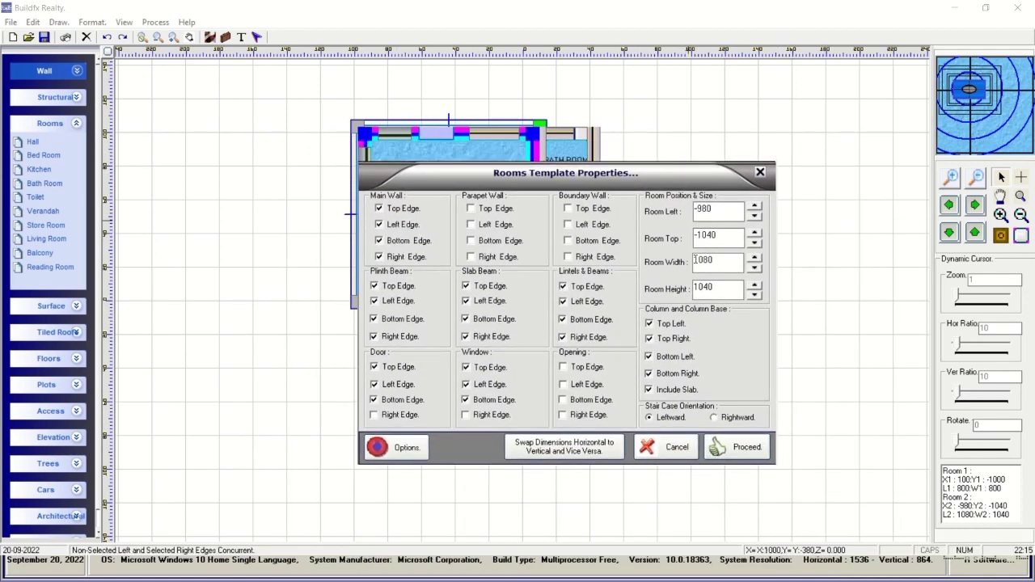
click(739, 450)
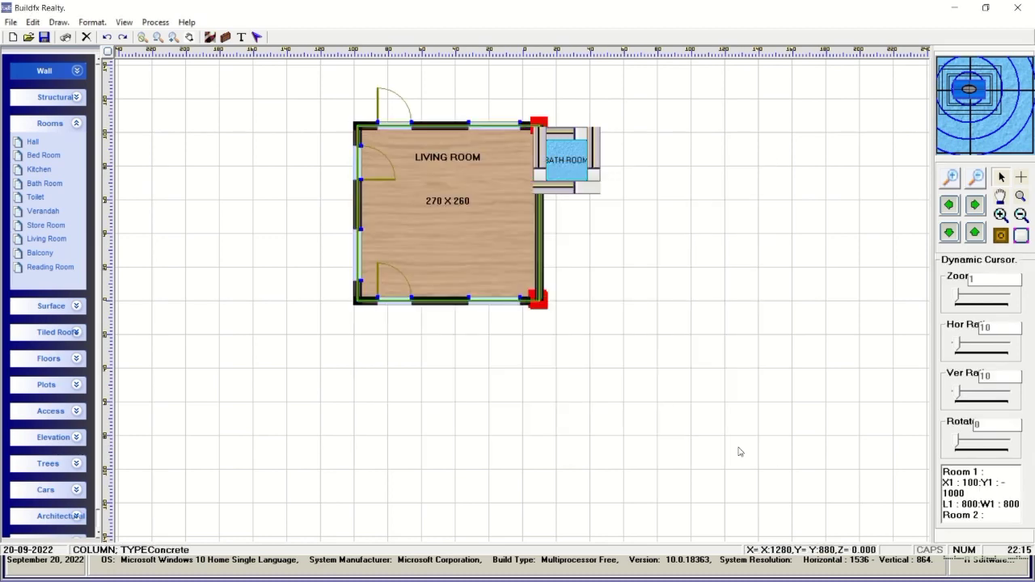
click(566, 176)
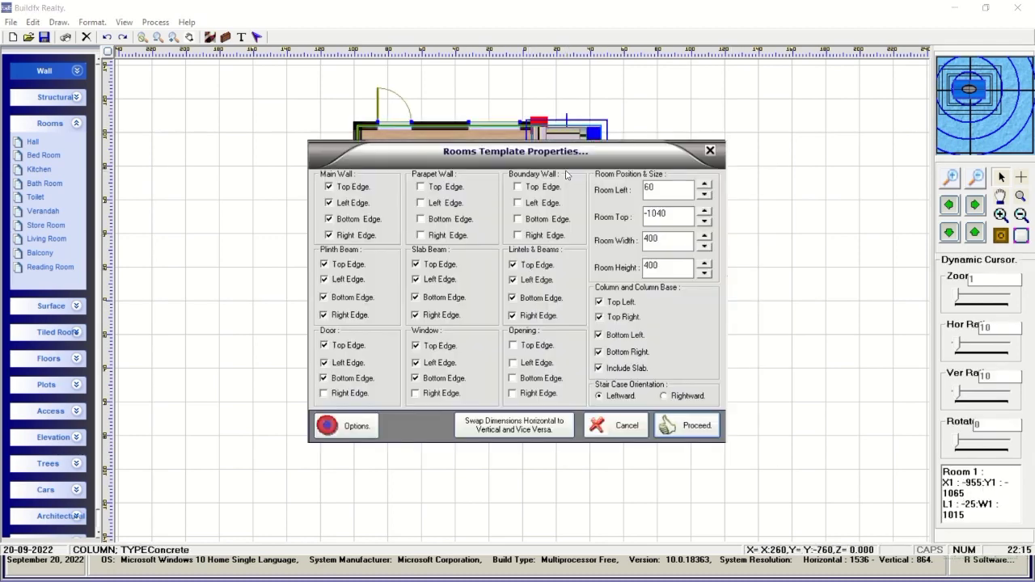
click(607, 419)
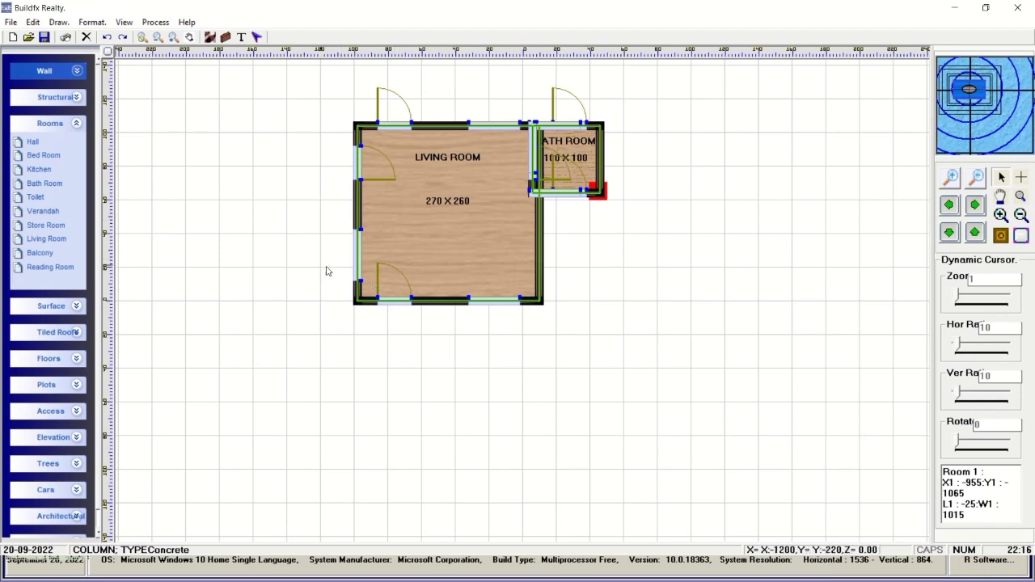
click(77, 307)
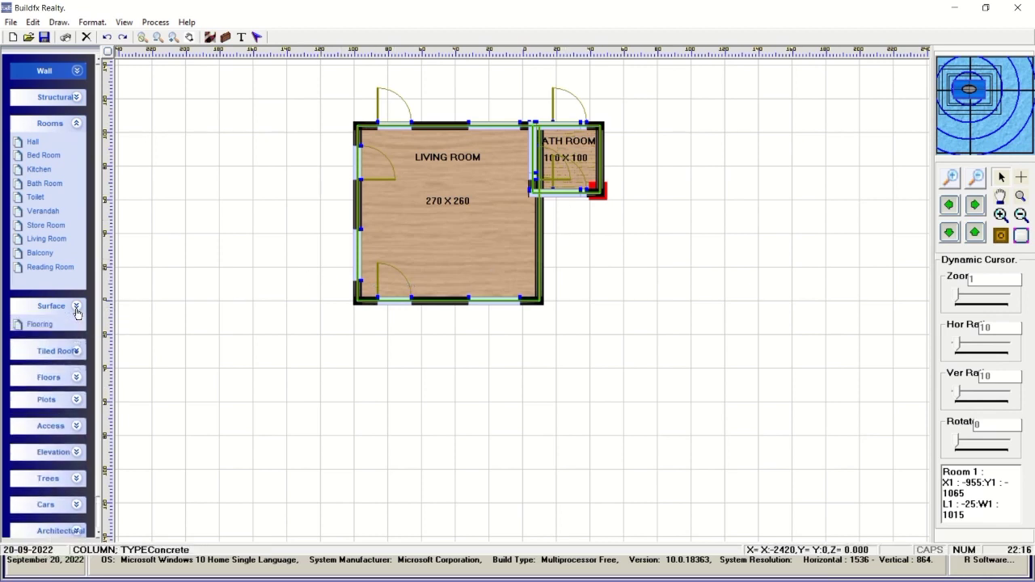
click(77, 123)
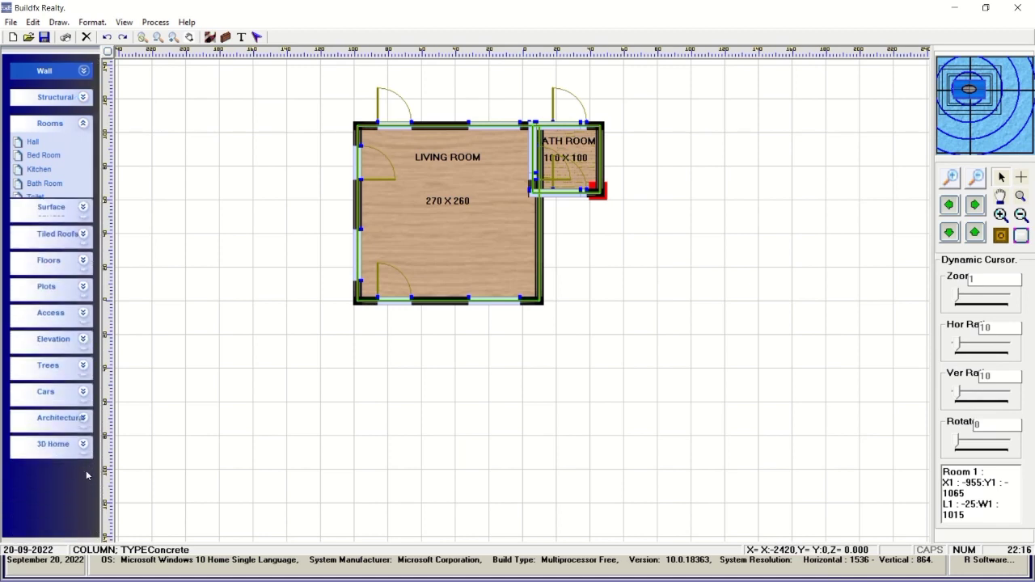
click(82, 392)
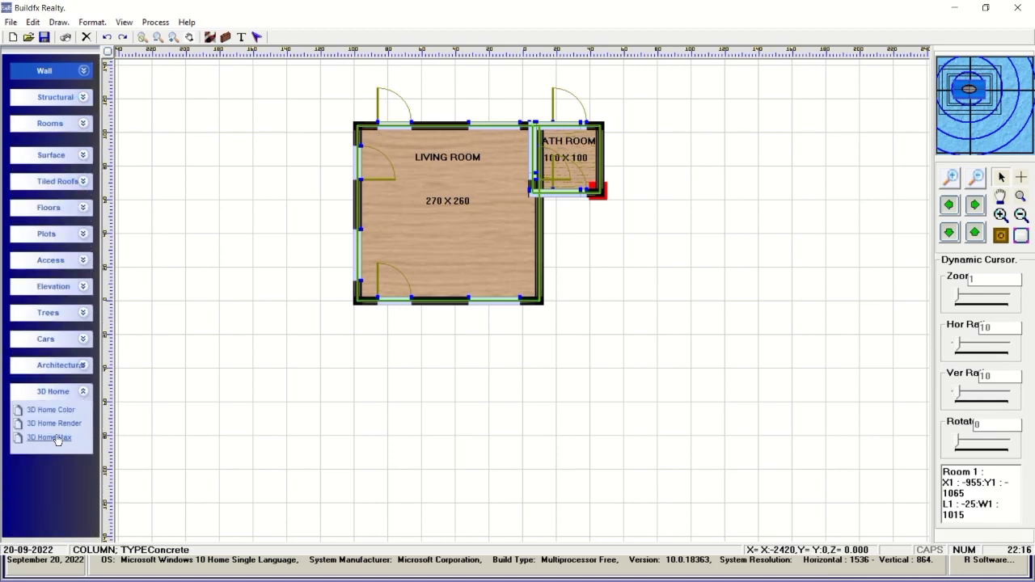
click(56, 438)
drag(407, 200, 405, 224)
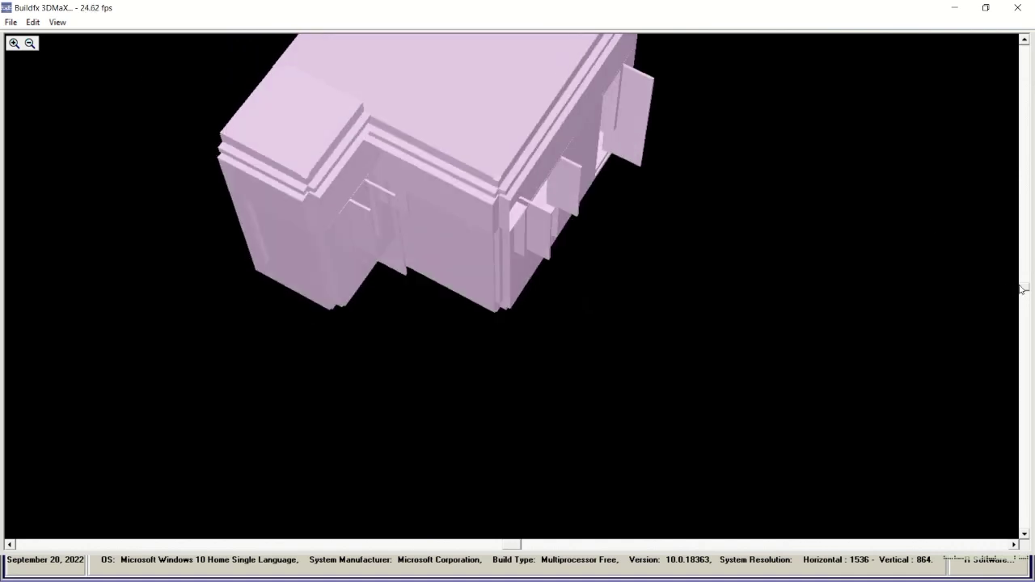
drag(1023, 289, 1022, 191)
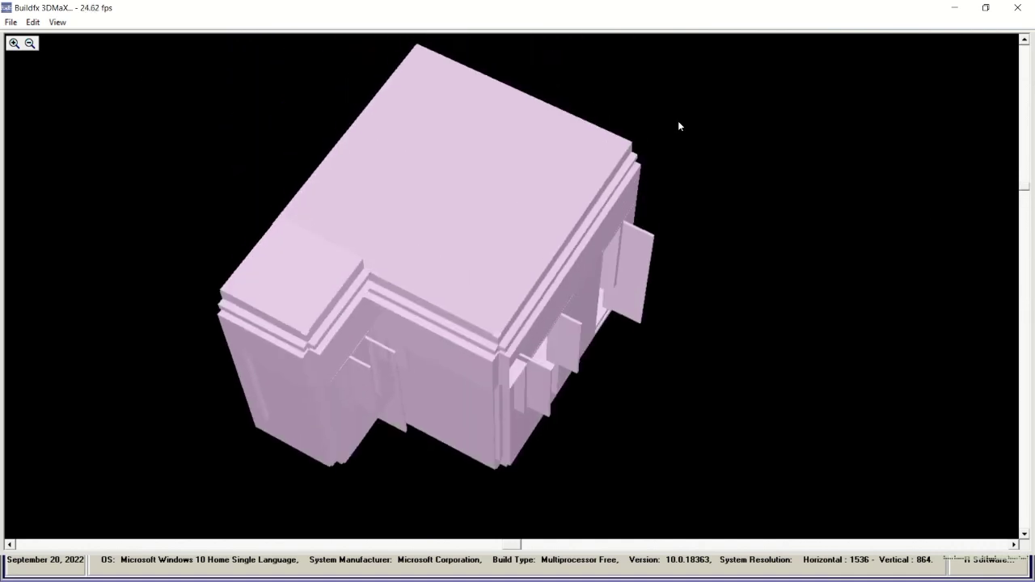
click(56, 22)
click(98, 188)
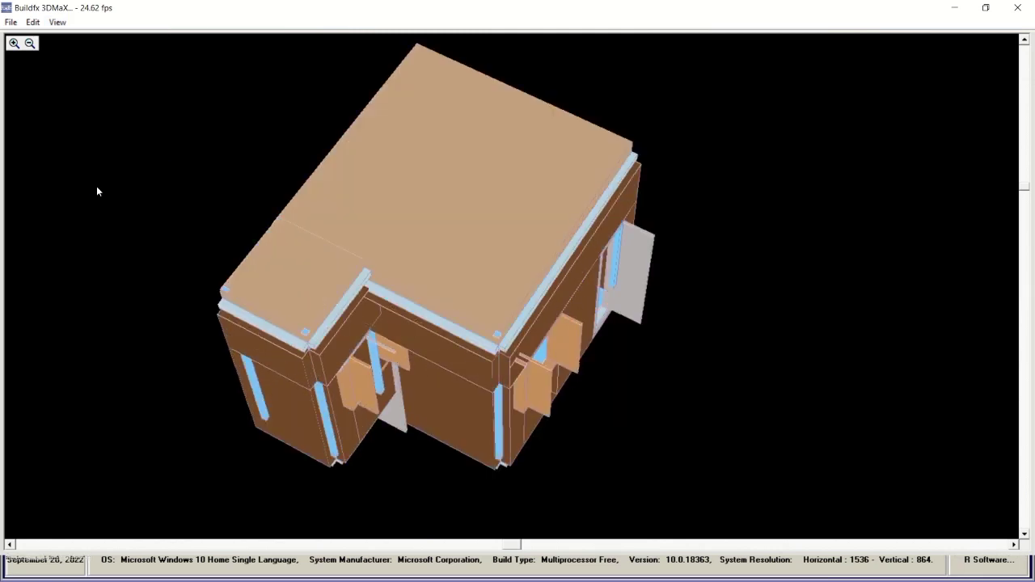
click(1023, 13)
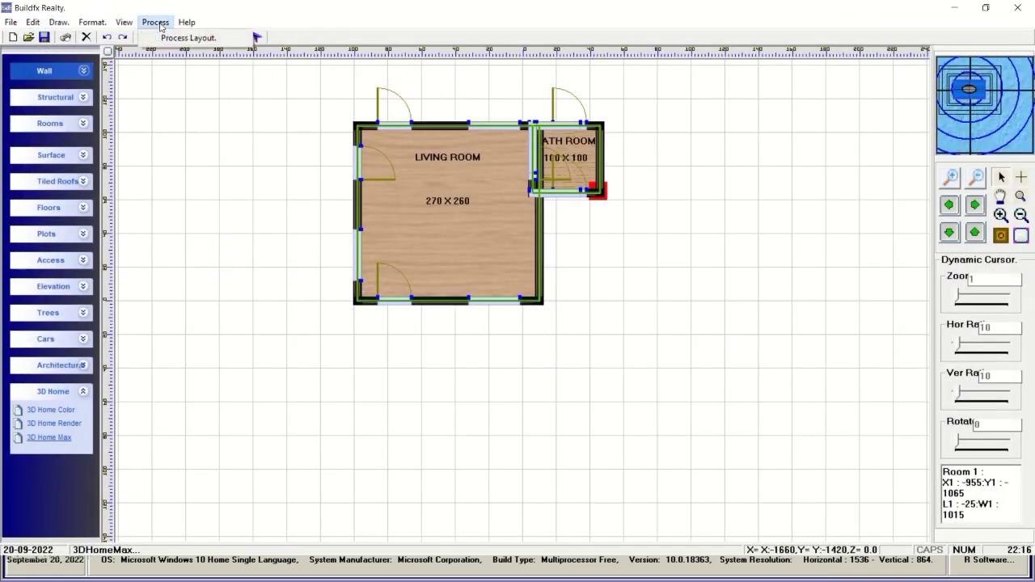
Load the full plot plan PLAN012.BML through View > Options and Settings
click(124, 22)
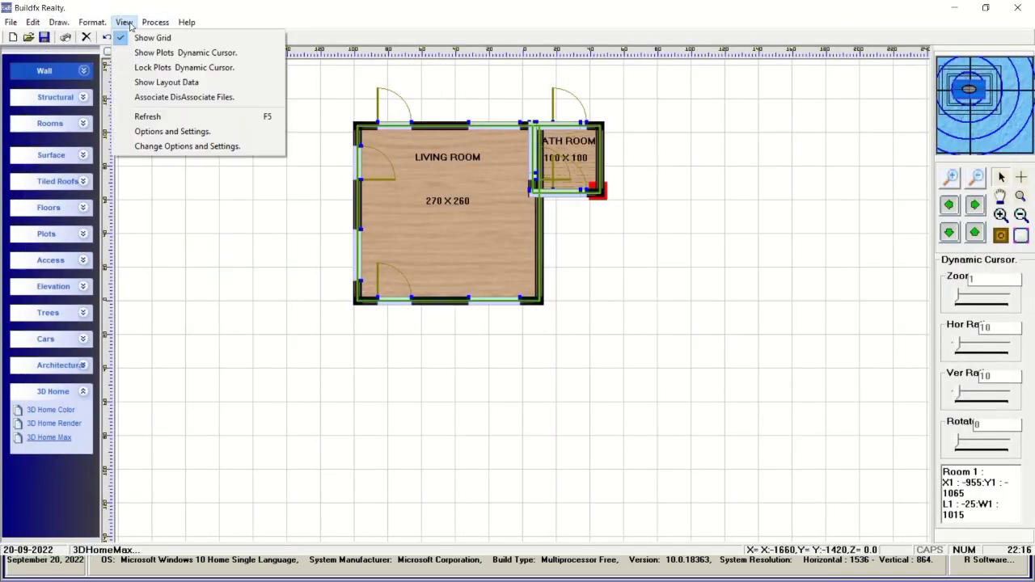
click(172, 131)
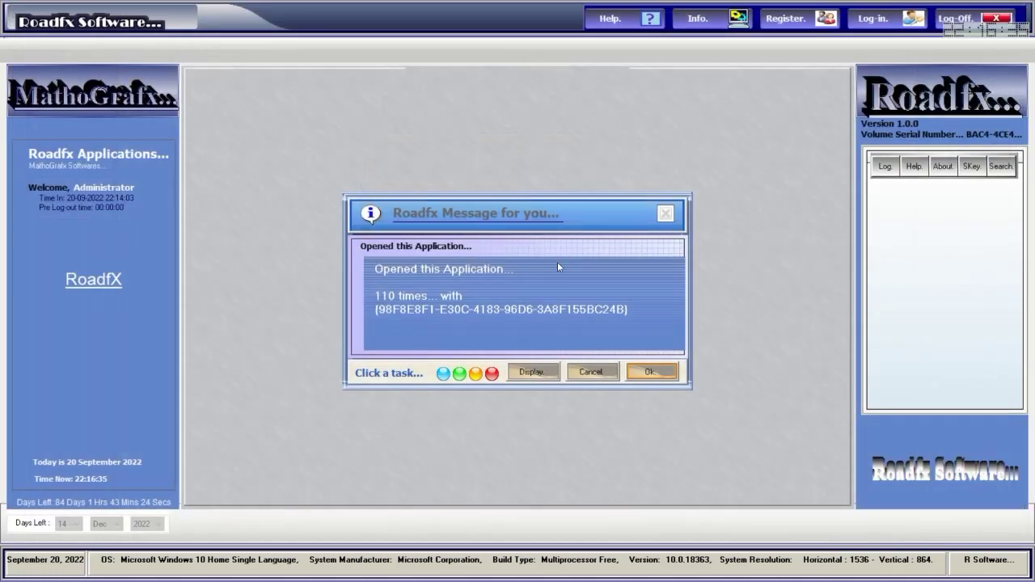
mouse_move(480, 17)
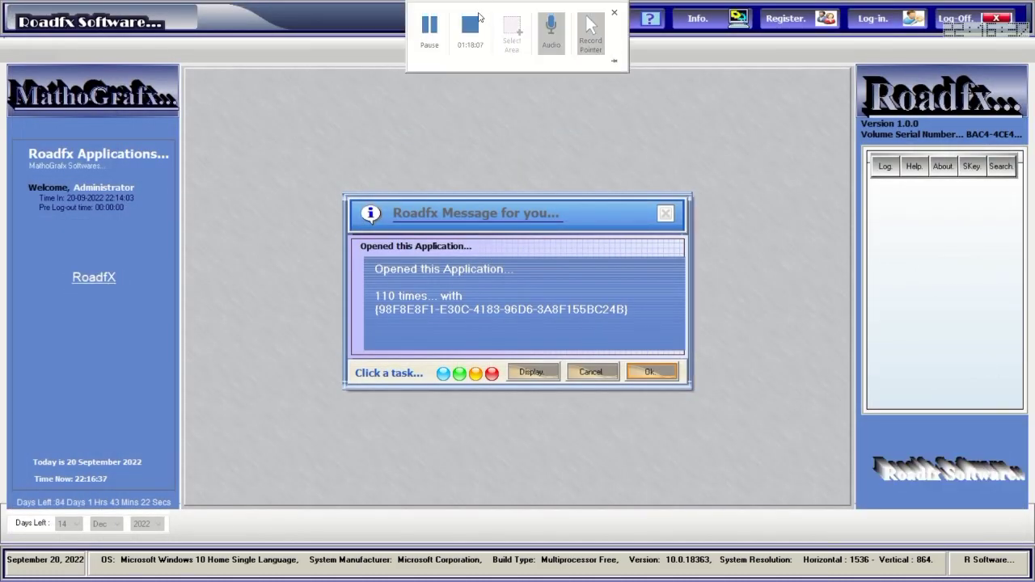
click(431, 30)
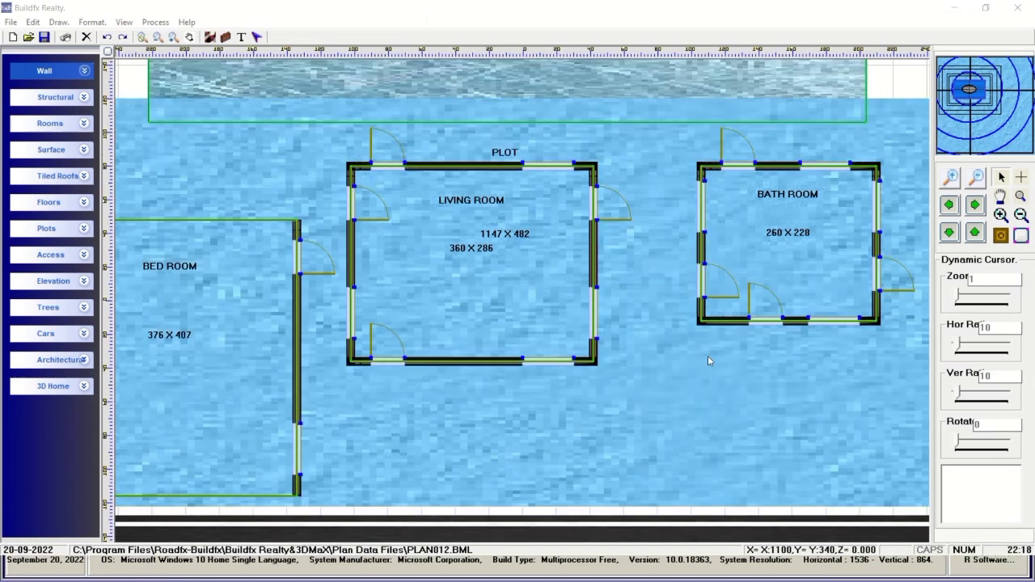
Zoom out and back in on the plot, and expand the 3D Home section
click(957, 180)
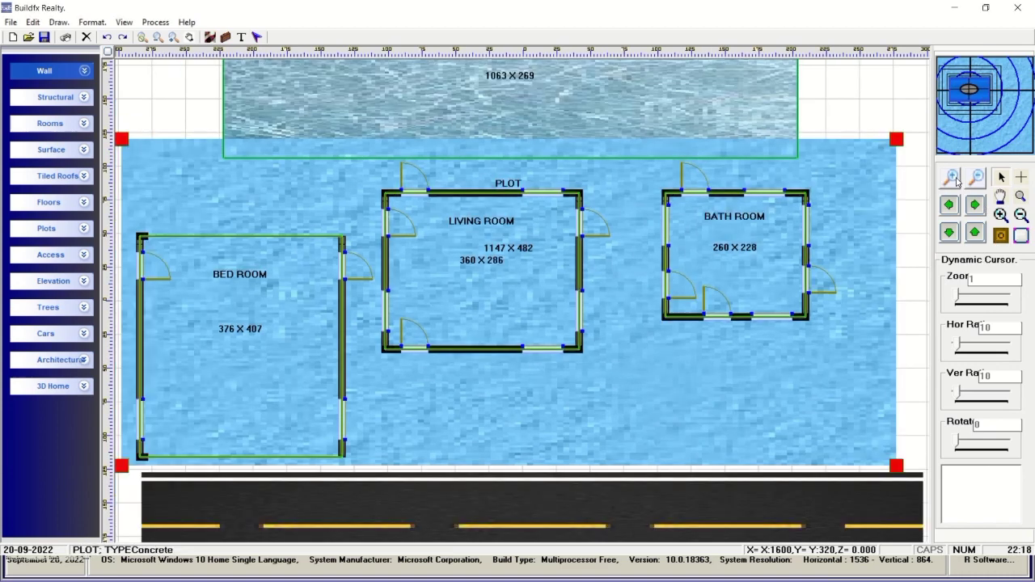
click(957, 180)
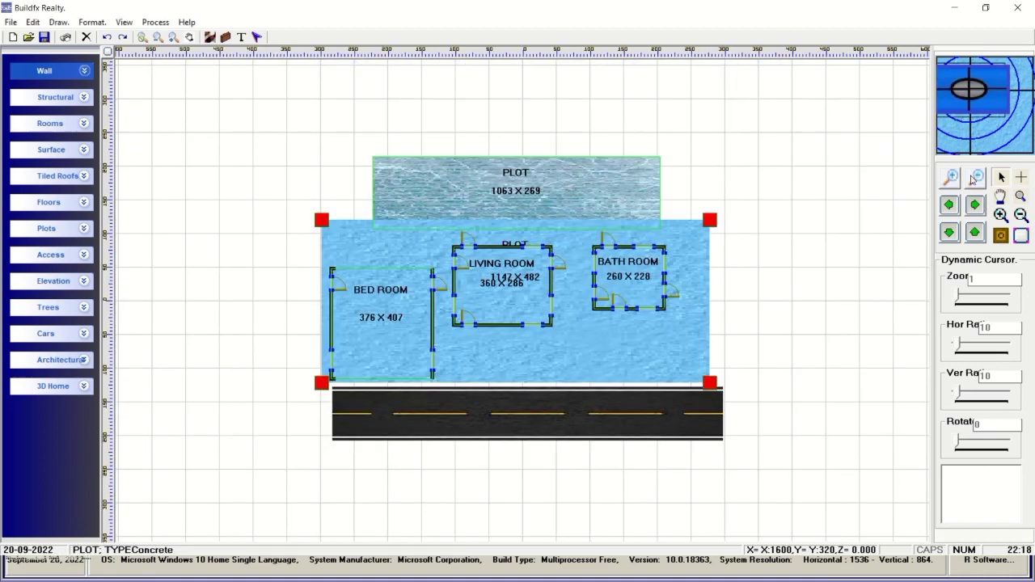
click(976, 177)
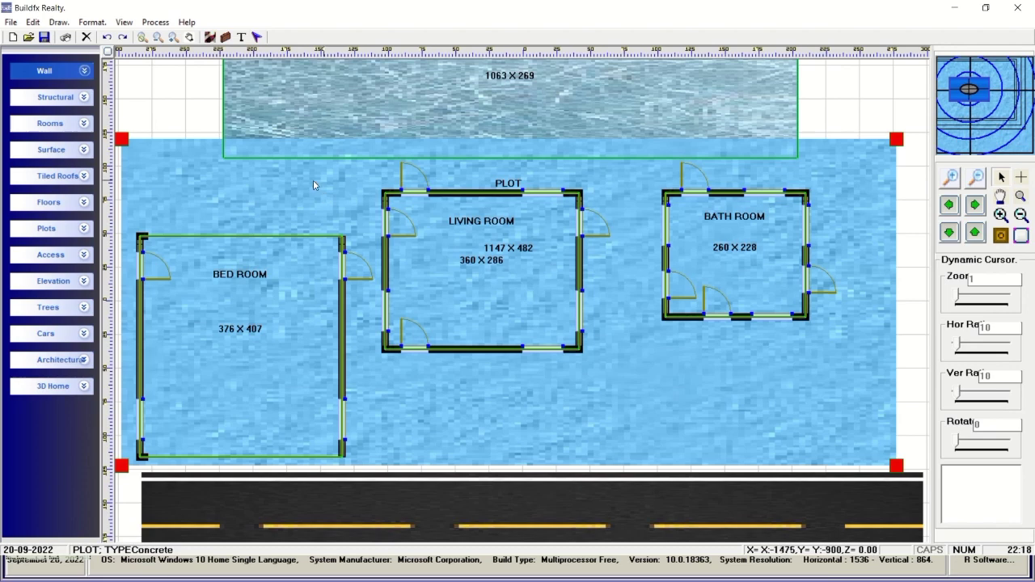
click(84, 387)
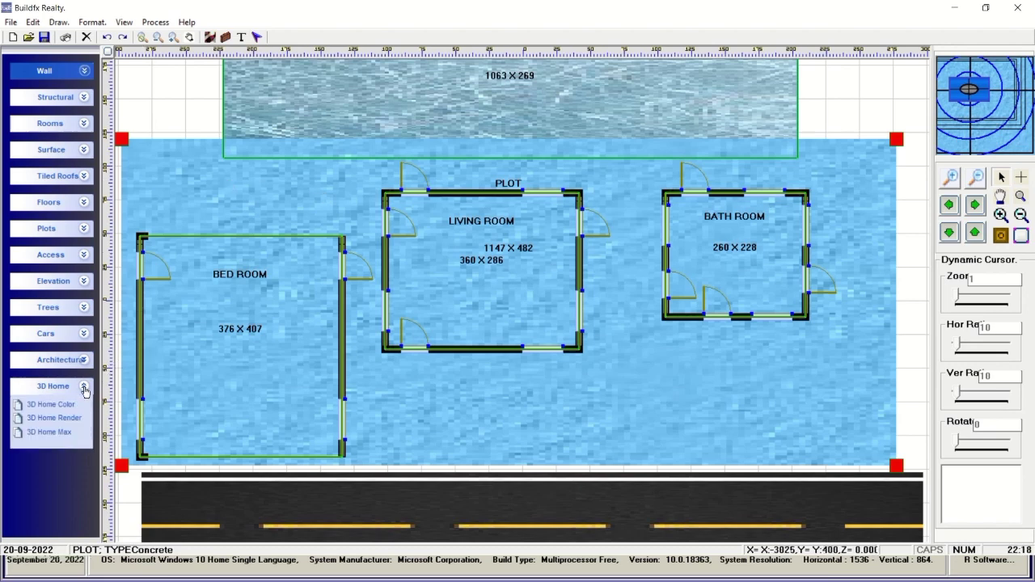
Open the plot plan in the 3D viewer with gradient shading, then plan-based colours
click(50, 433)
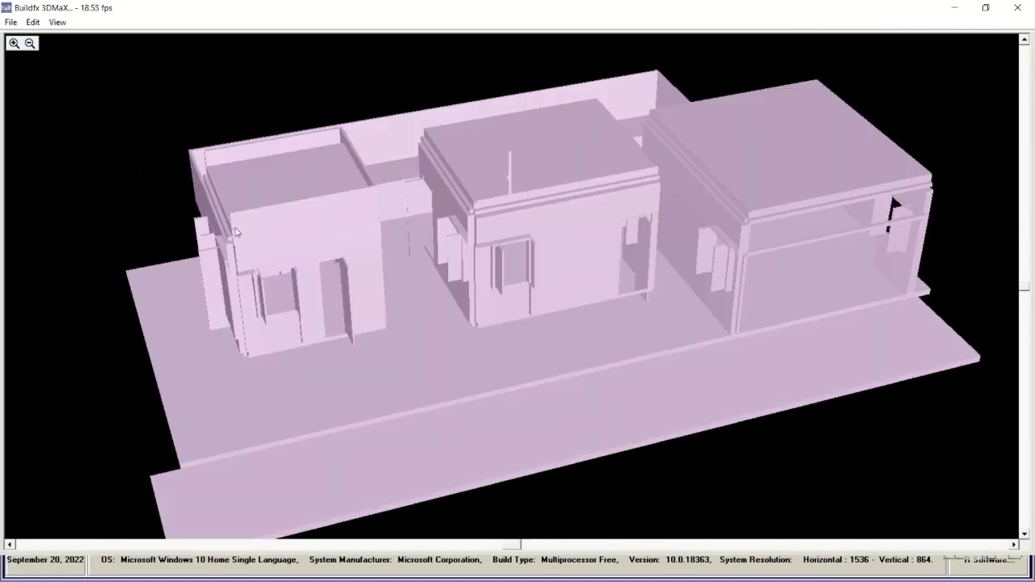
click(58, 22)
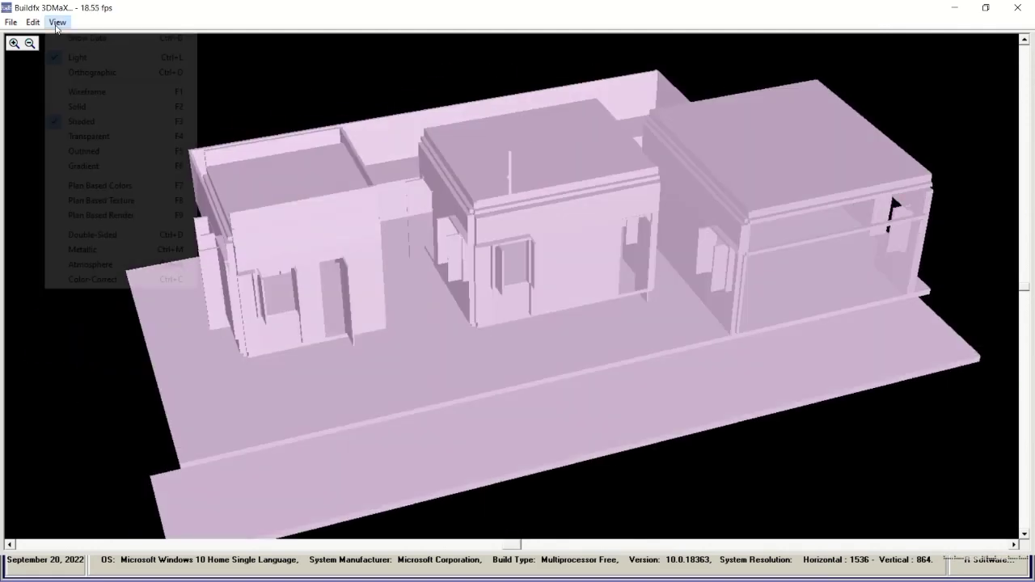
click(81, 167)
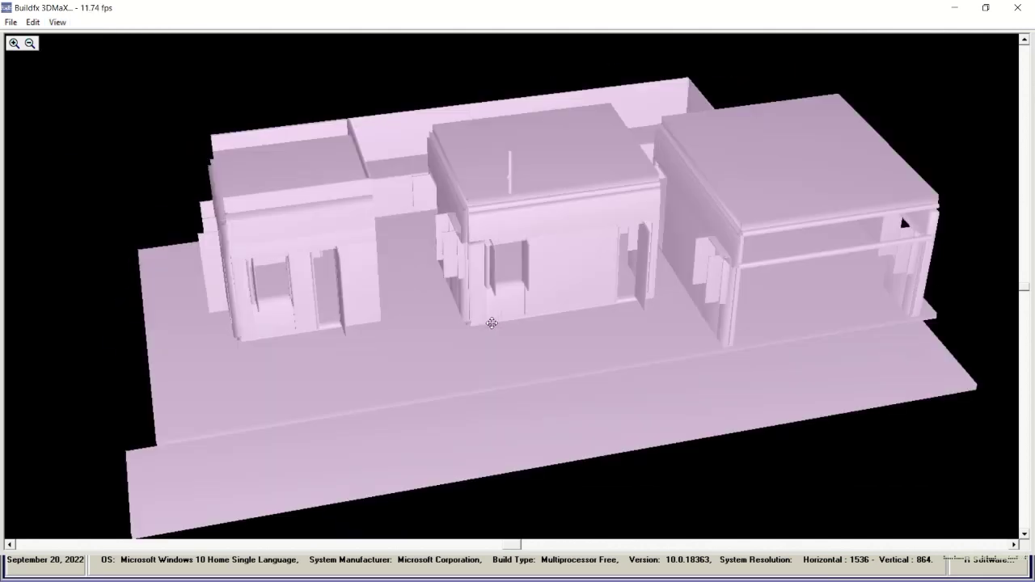
click(57, 22)
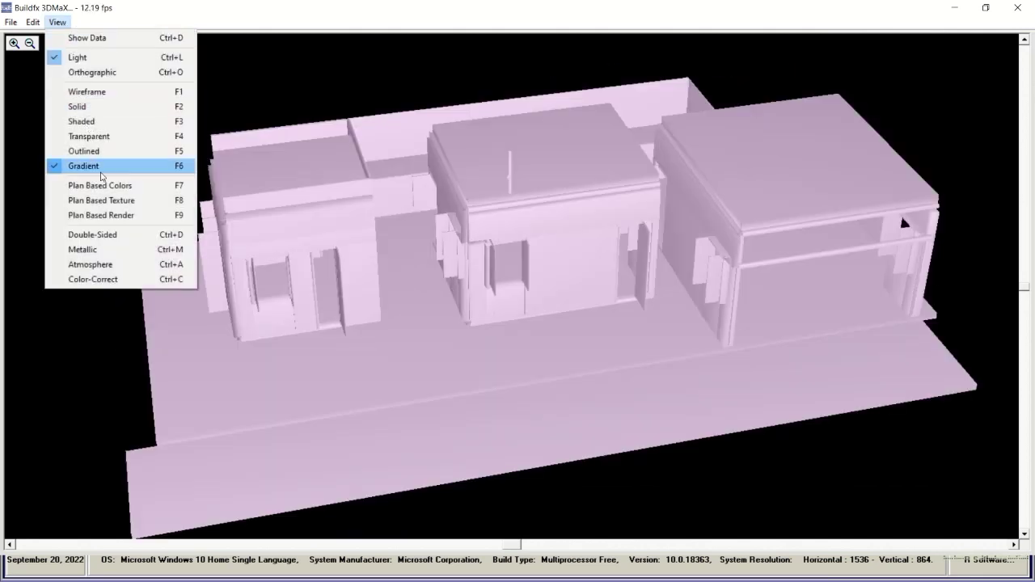
click(102, 185)
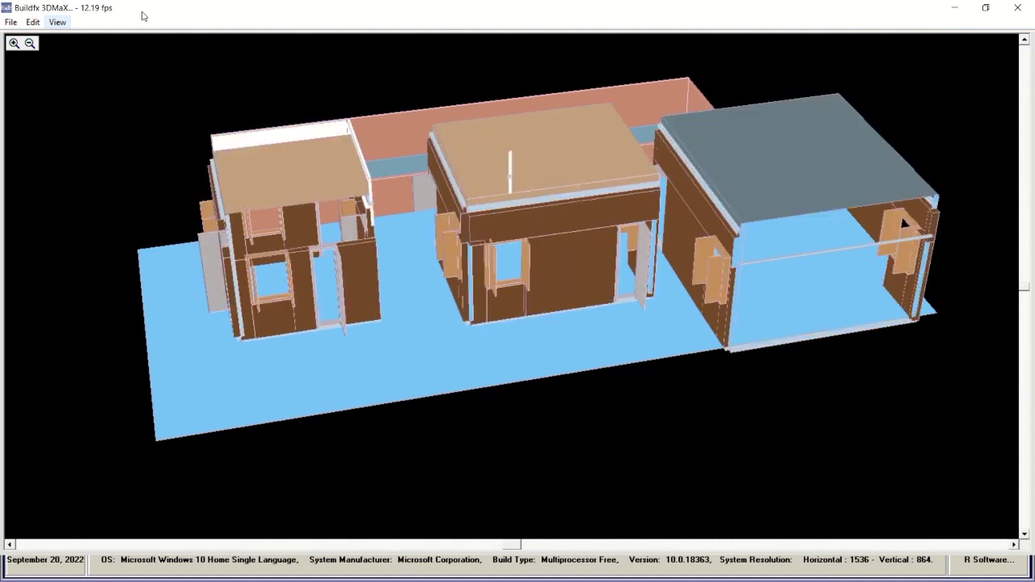
Apply plan-based textures to the 3D model, then close the Buildfx 3DMaX viewer
click(57, 22)
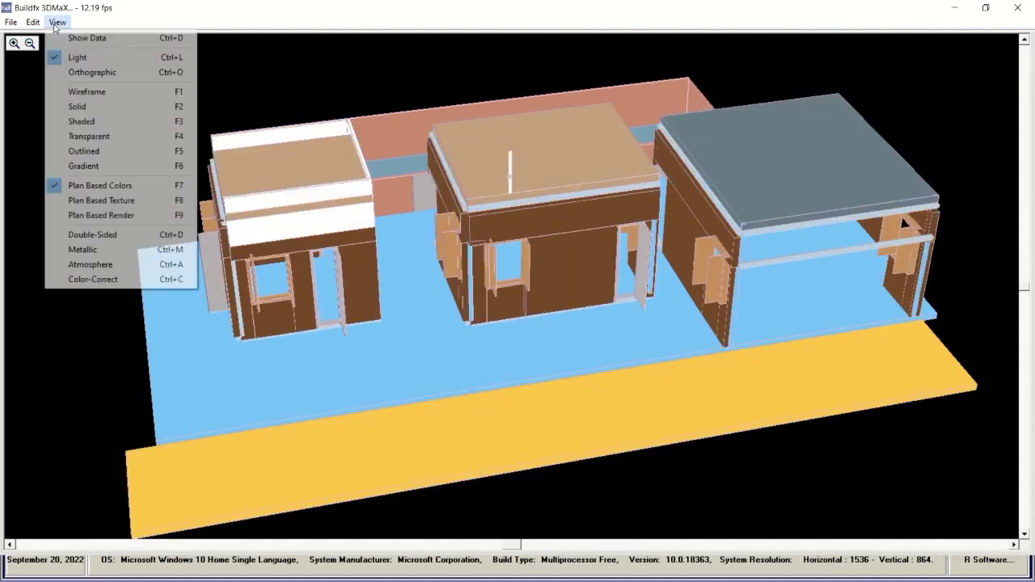
click(89, 197)
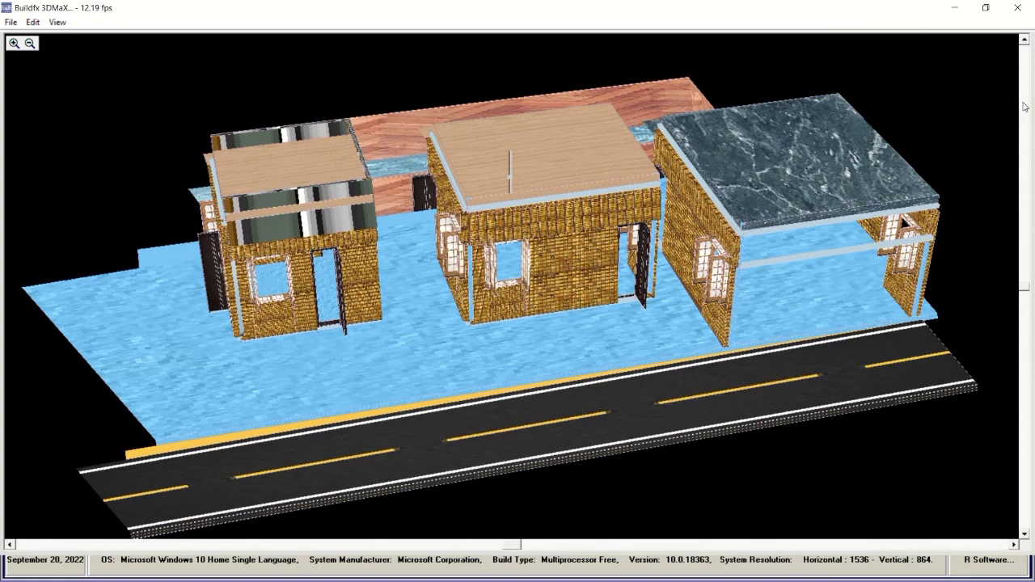
click(1017, 7)
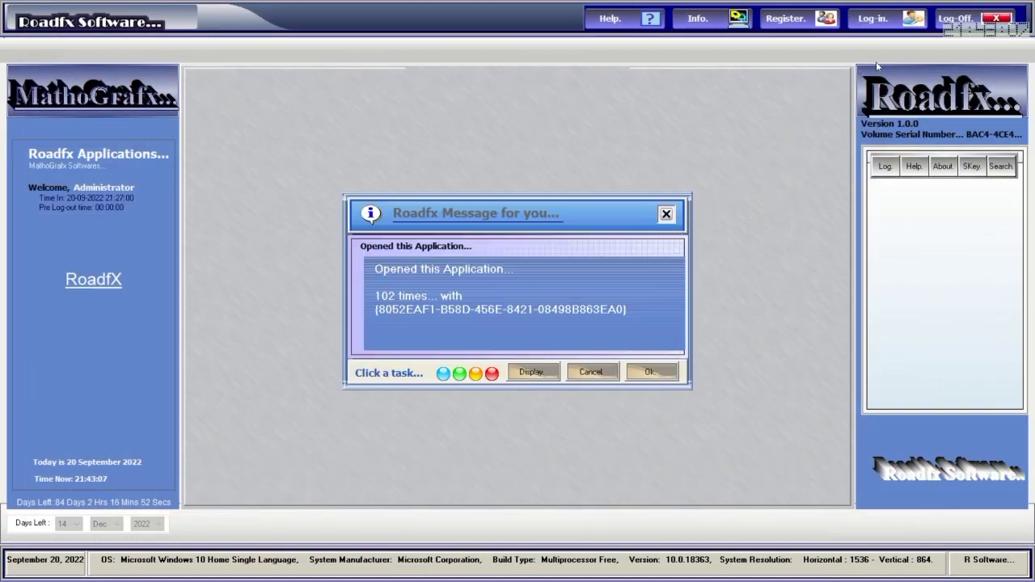
Dismiss the message, log in with the account password, and launch Buildfx Realty and 3DMaX
click(652, 372)
click(875, 19)
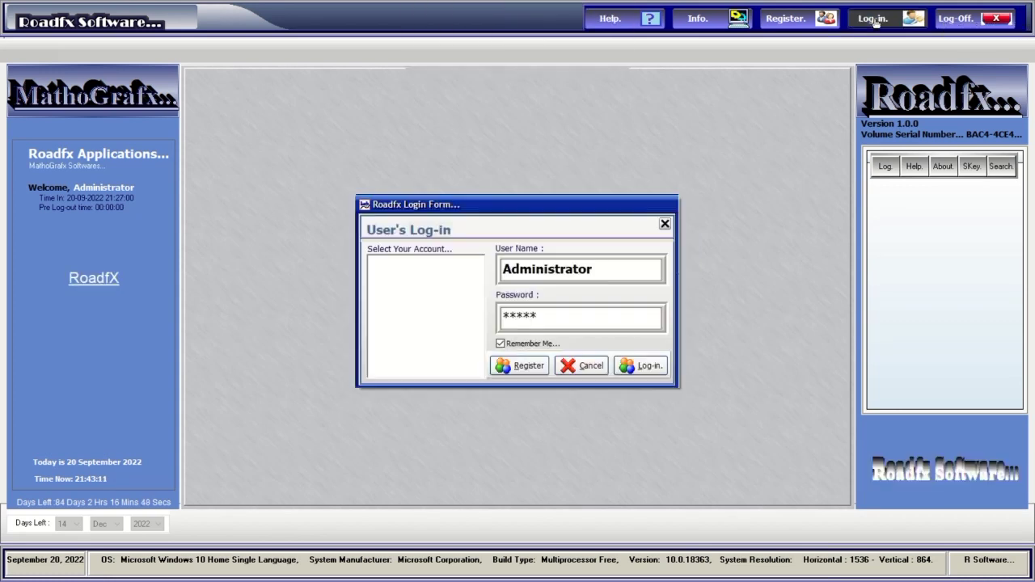
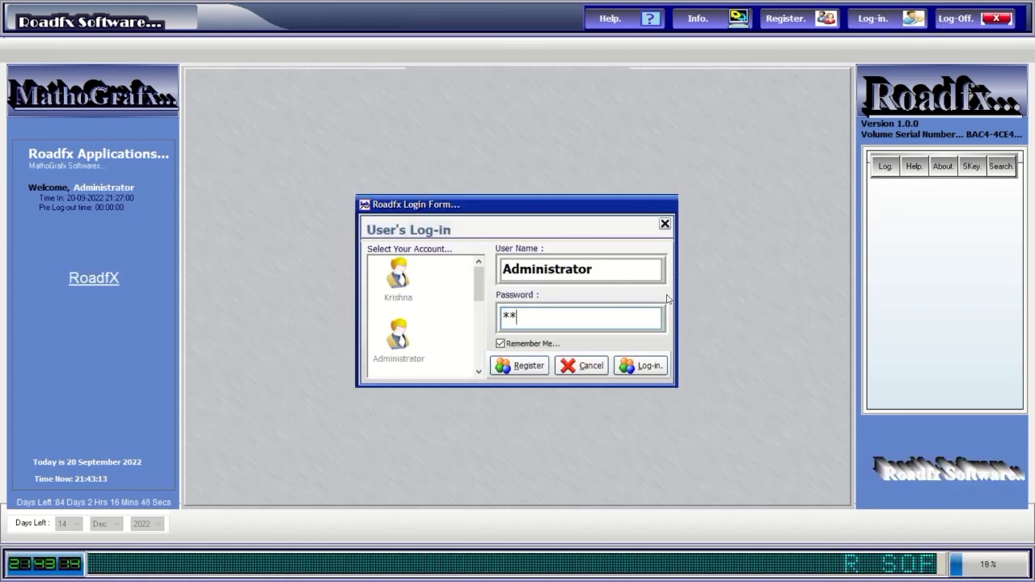
click(642, 366)
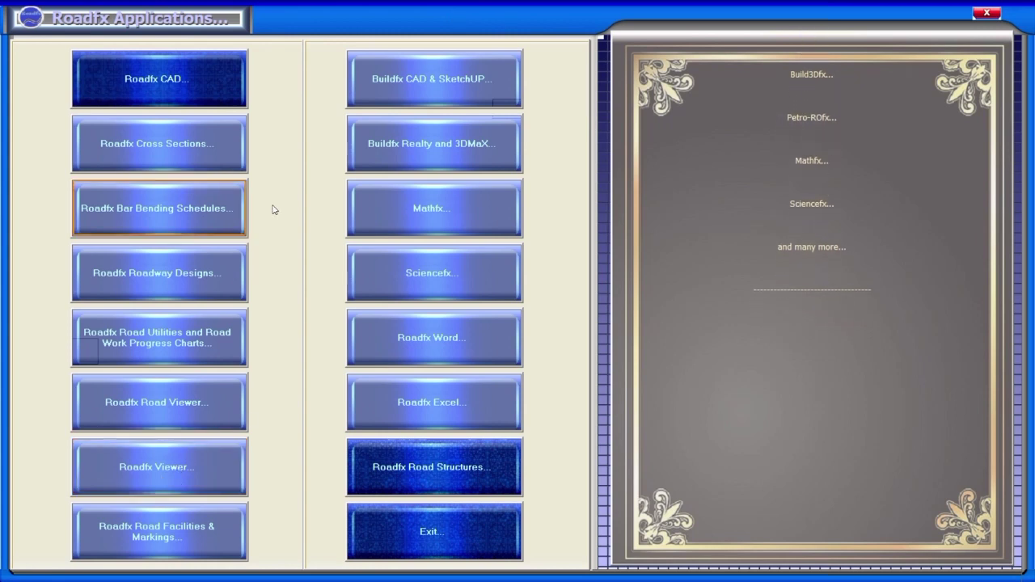
click(413, 139)
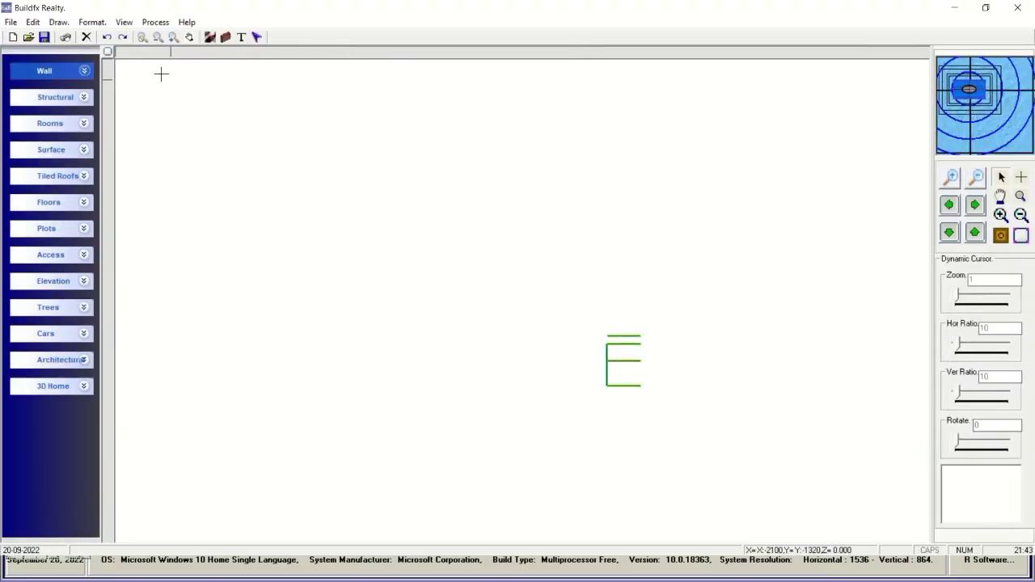
Open PLAN013.BML from Plan Data Files and zoom out twice to show the whole plot
click(11, 22)
click(32, 51)
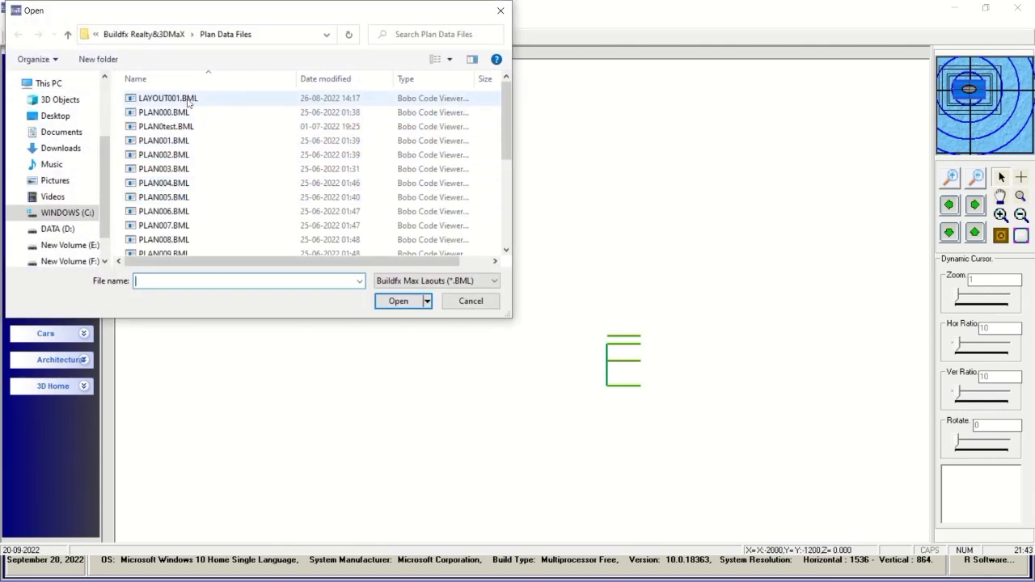
scroll(192, 190, down, 4)
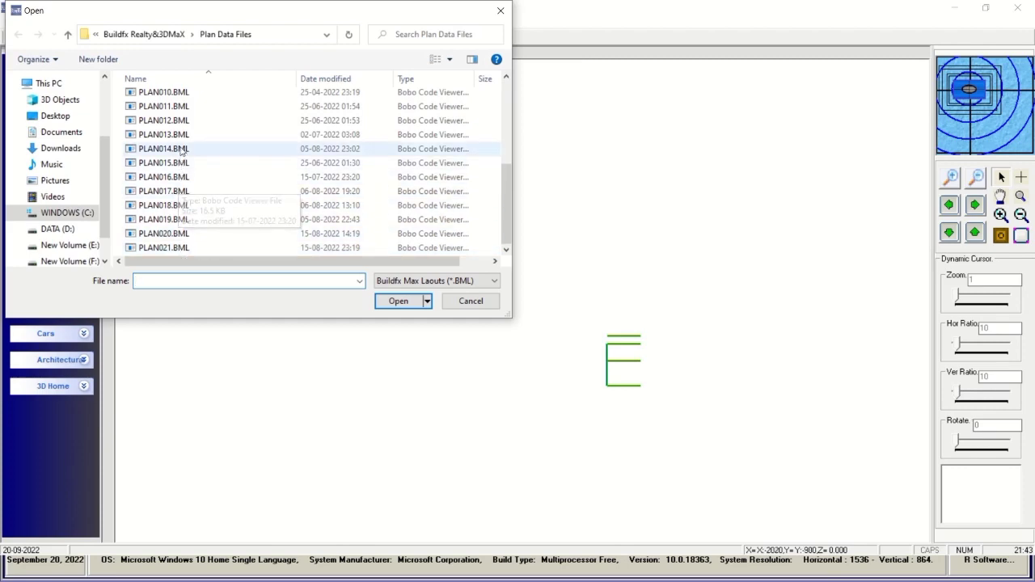
click(182, 138)
double_click(182, 138)
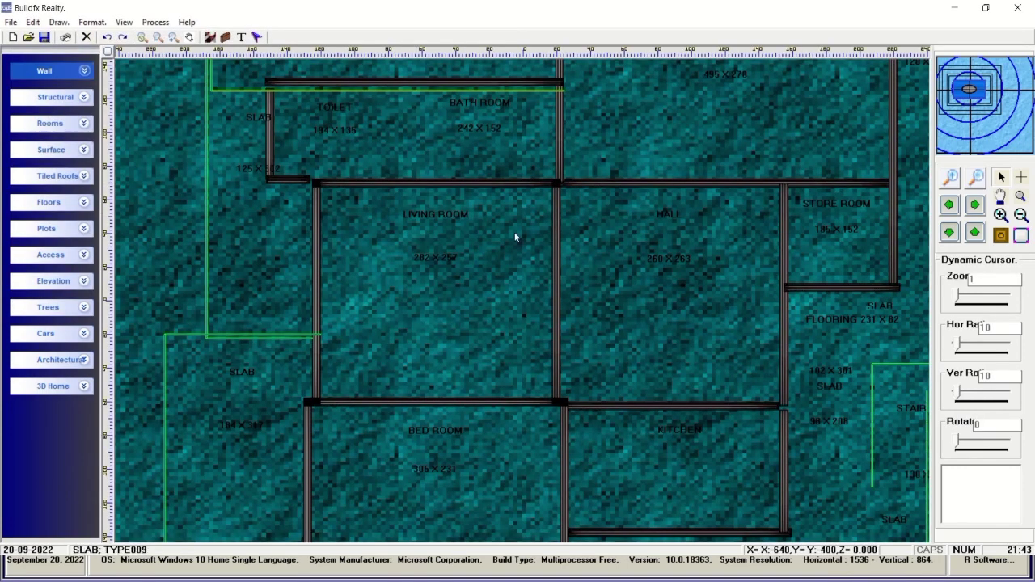
click(950, 178)
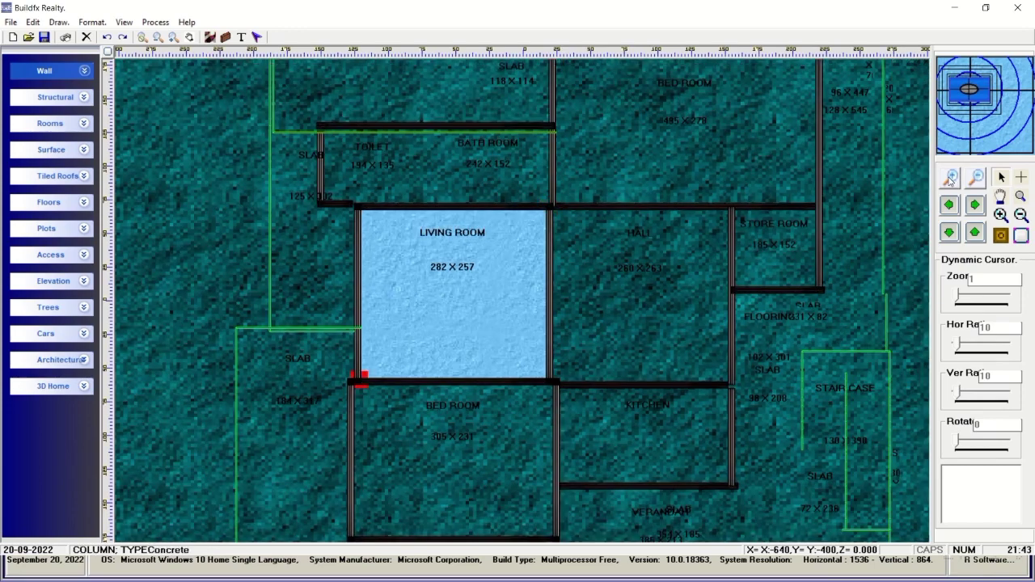
click(950, 177)
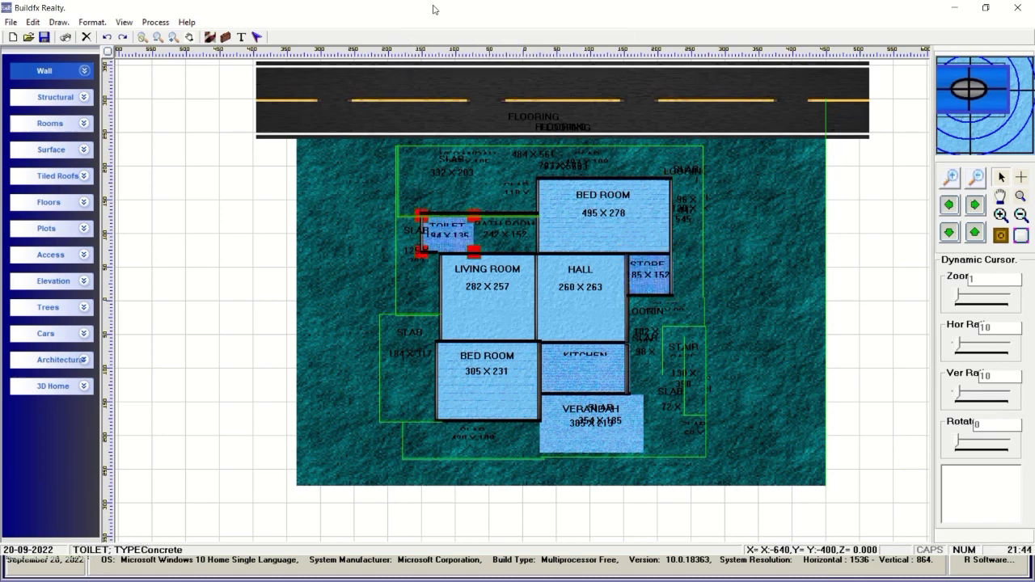
Start adding the side road, two cars, four trees and wood-textured slabs around the plan
mouse_move(433, 11)
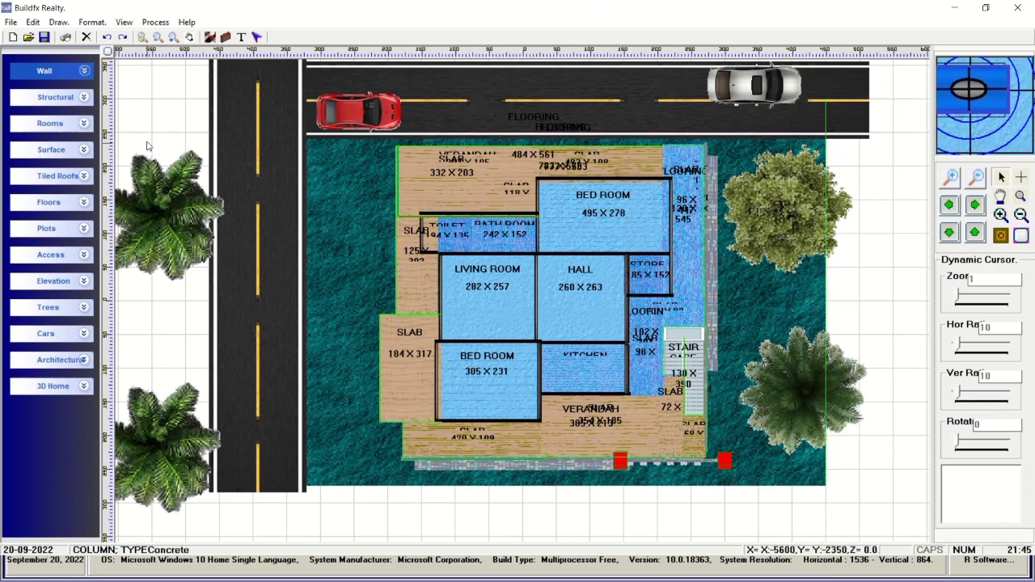
Expand and collapse the Wall and Structural categories, then expand the 3D Home category
click(85, 71)
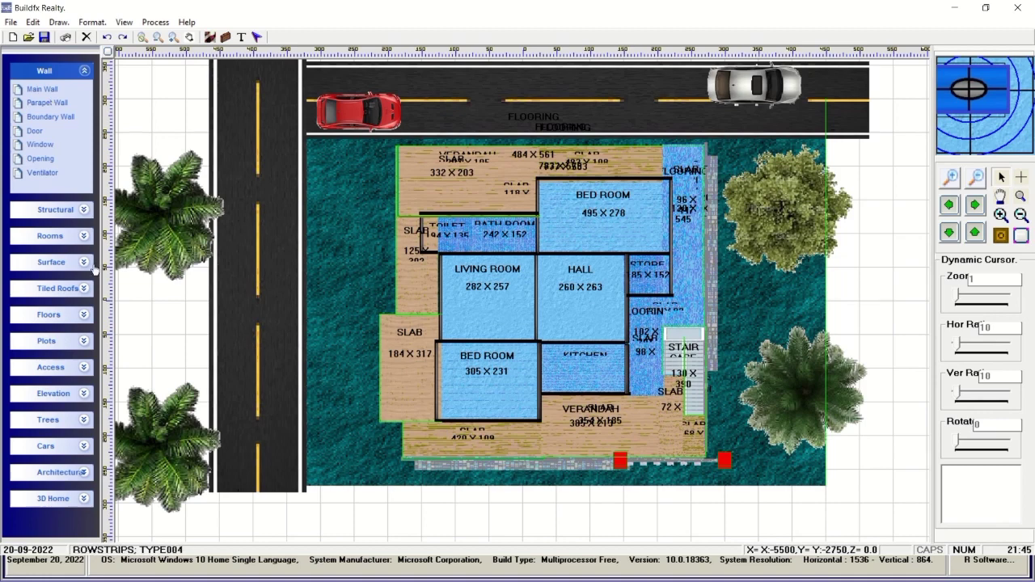
click(83, 211)
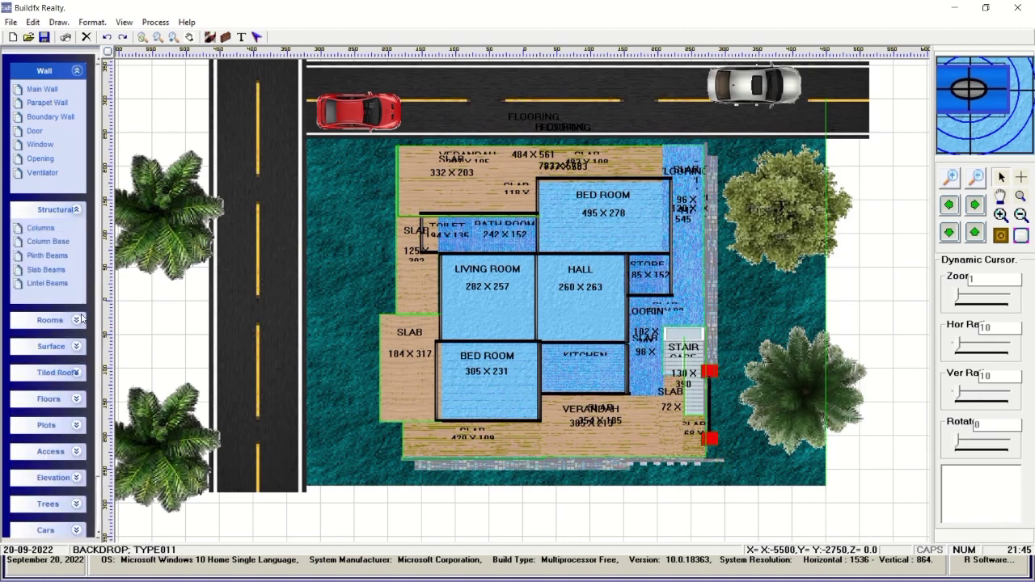
click(72, 71)
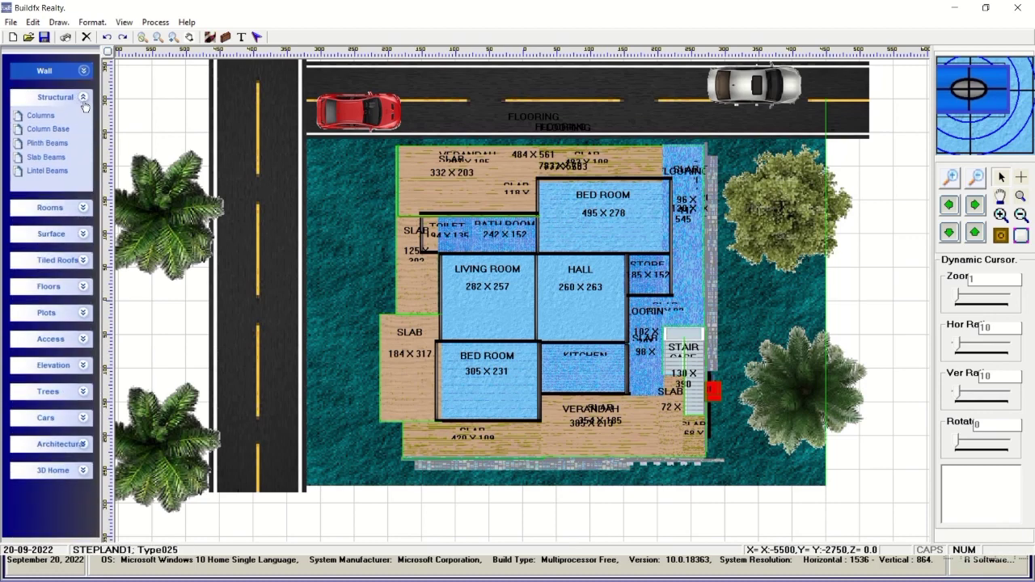
click(83, 97)
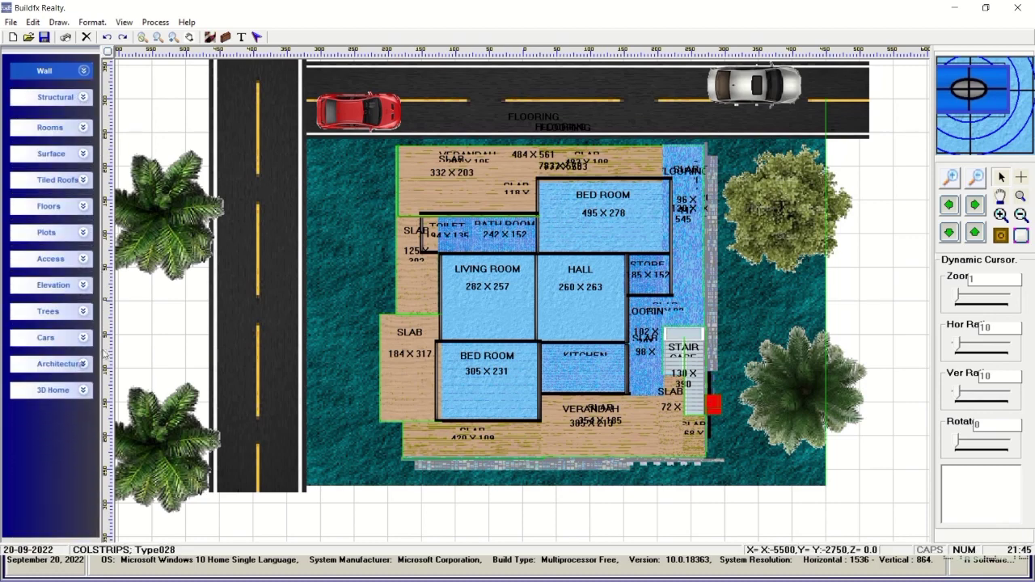
click(83, 390)
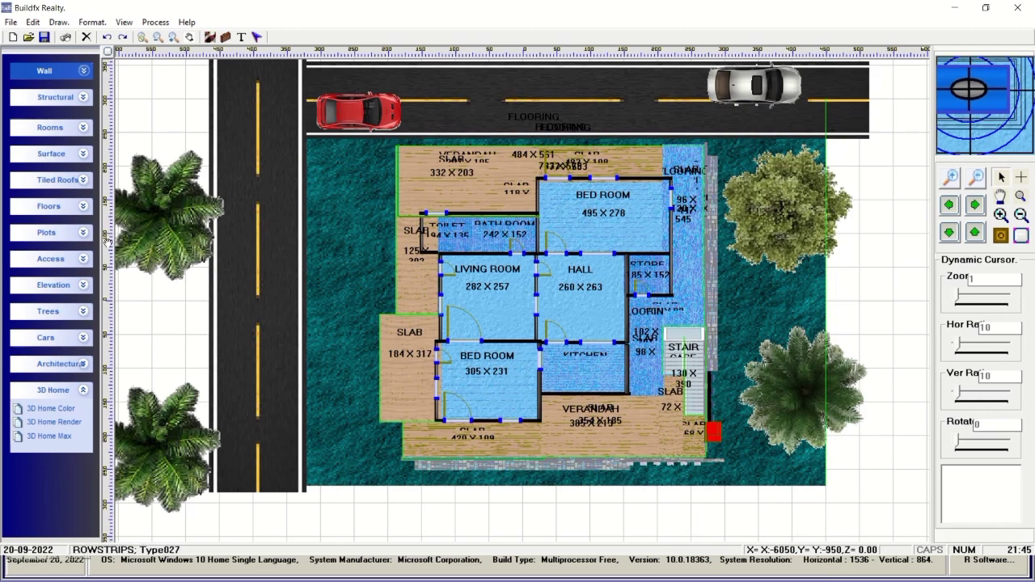
scroll(108, 273, up, 1)
scroll(107, 275, down, 3)
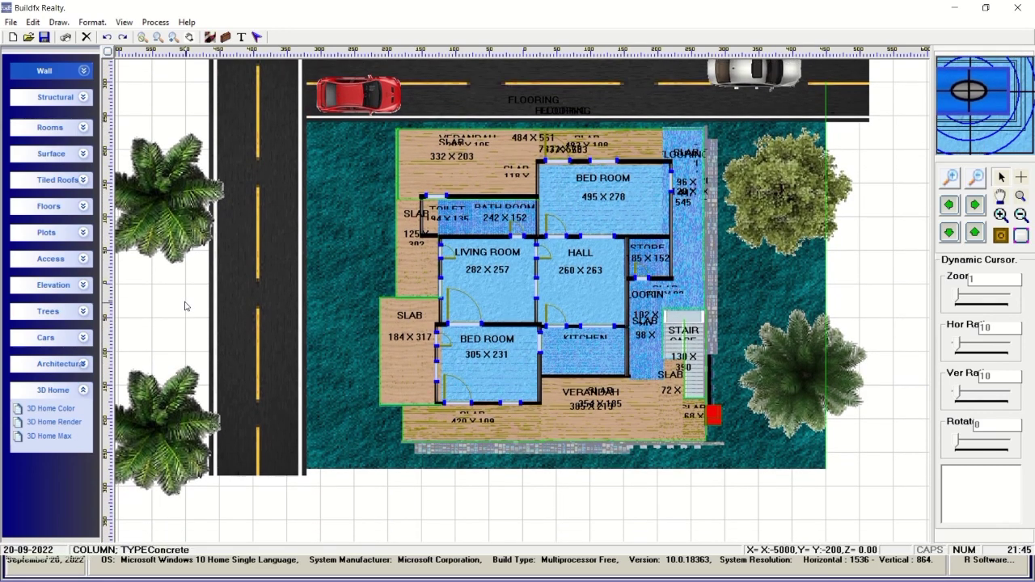
scroll(185, 306, up, 1)
right_click(186, 304)
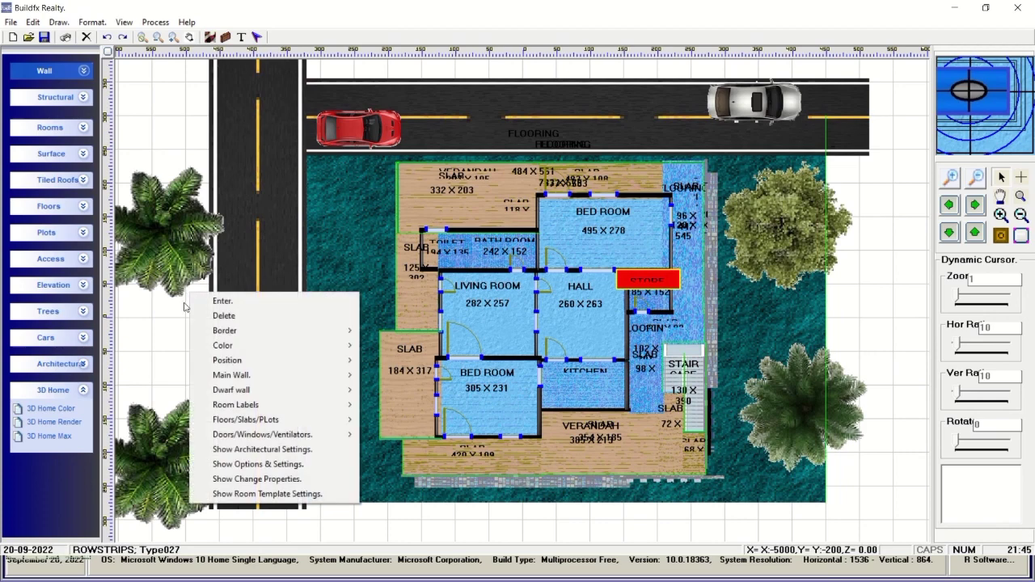
click(277, 494)
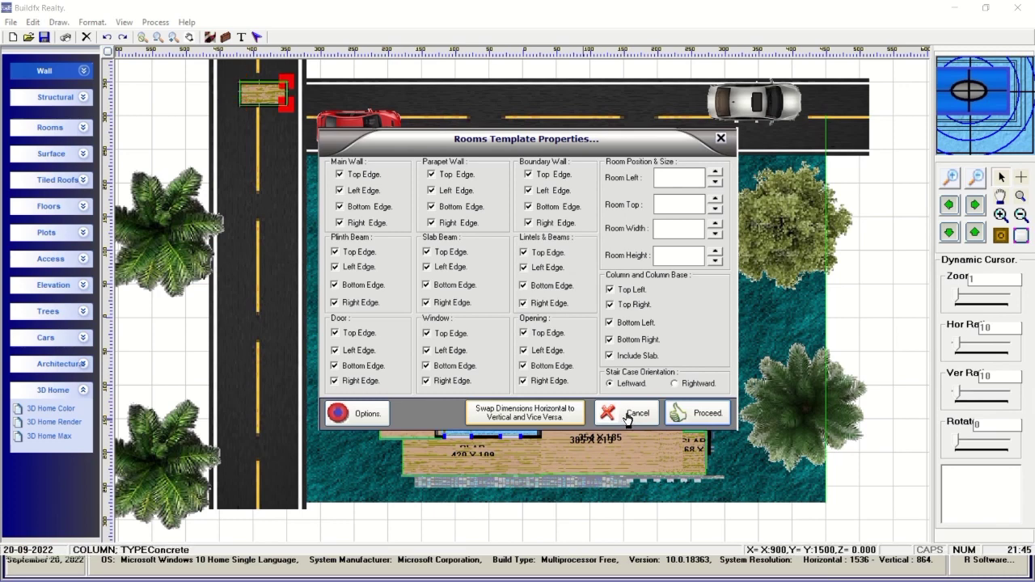
click(633, 413)
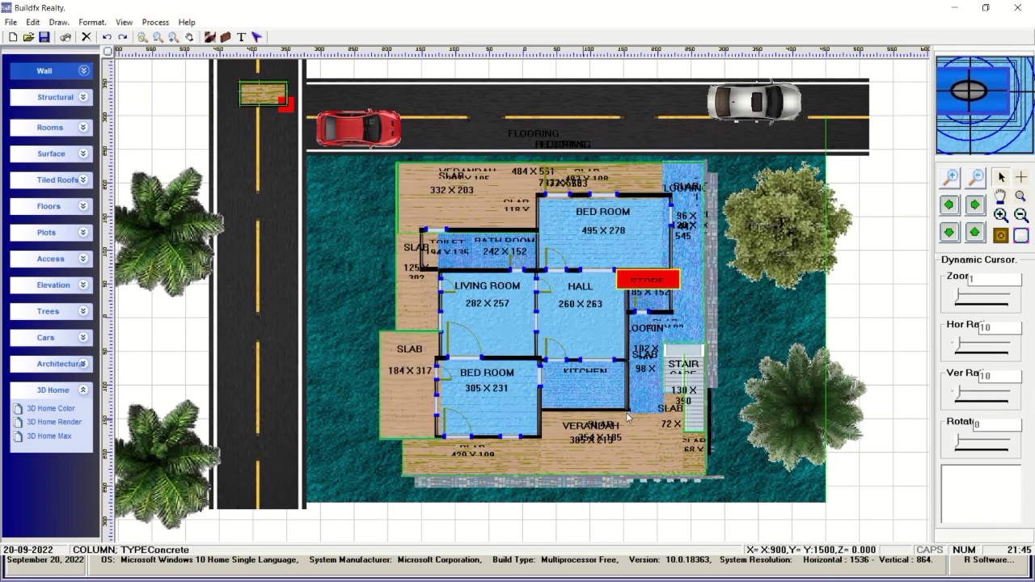
Open Change Properties for the plan and step through main walls to the bedroom's left wall
right_click(162, 373)
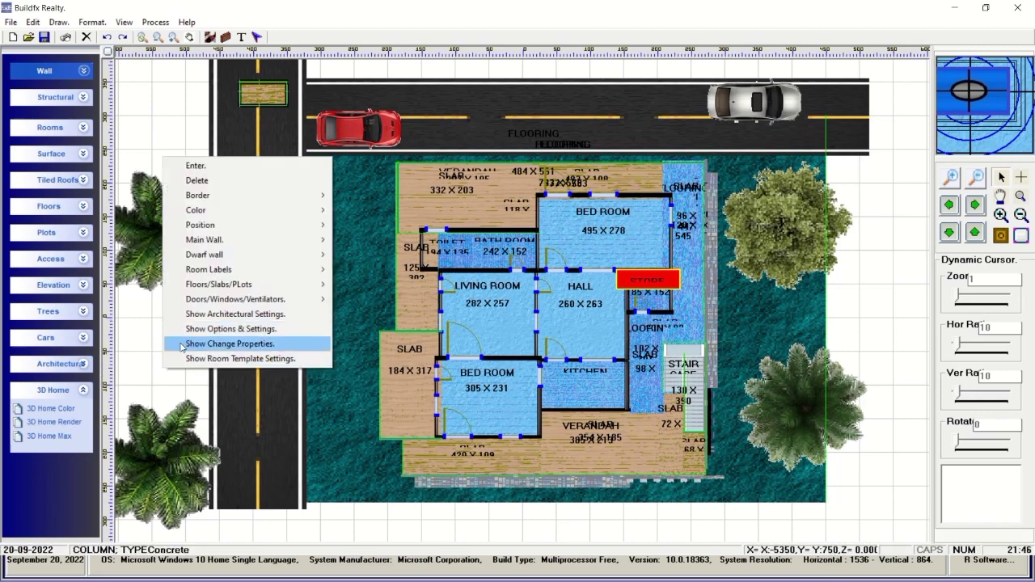
click(181, 347)
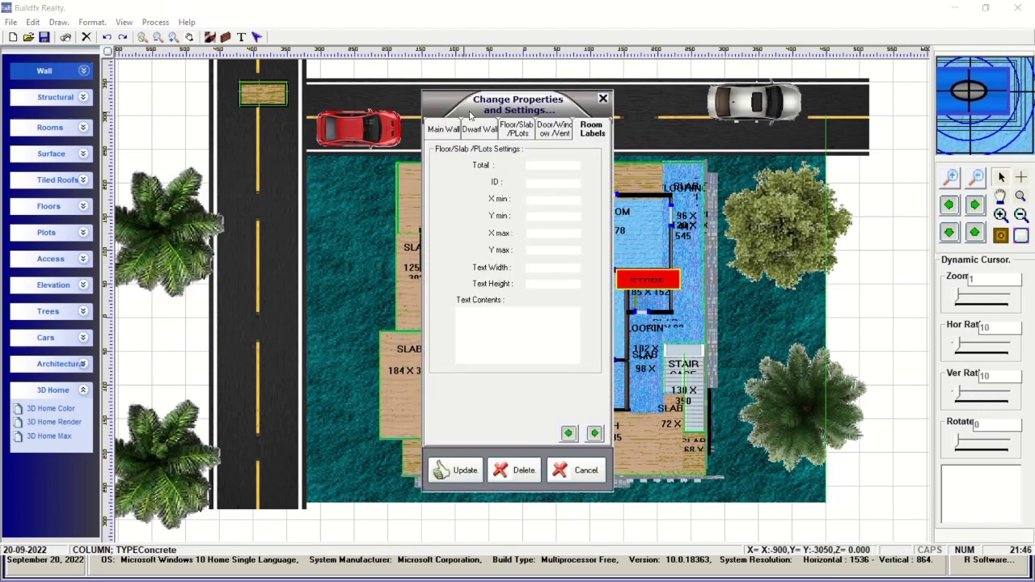
drag(451, 99, 720, 120)
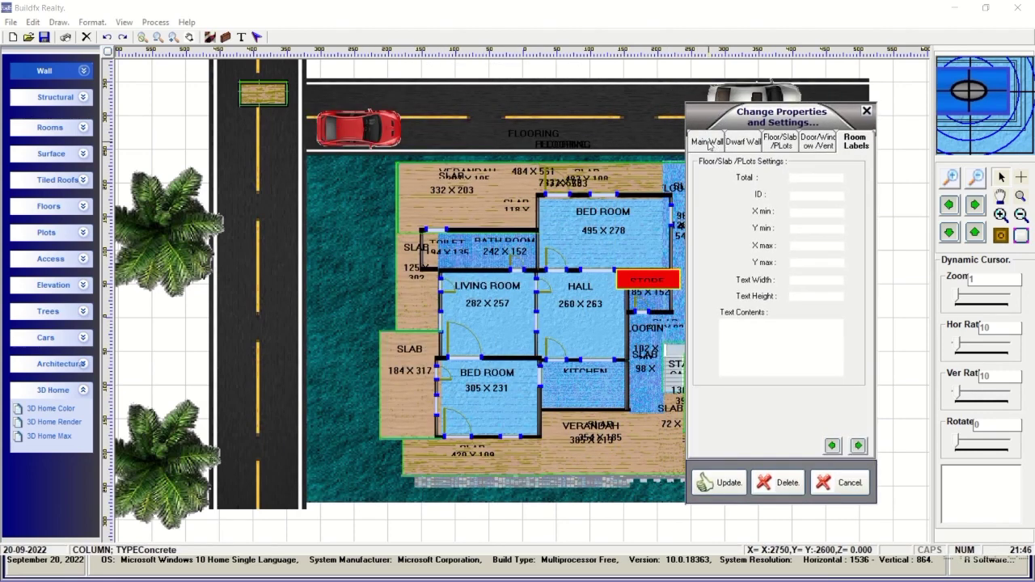
click(707, 142)
click(857, 445)
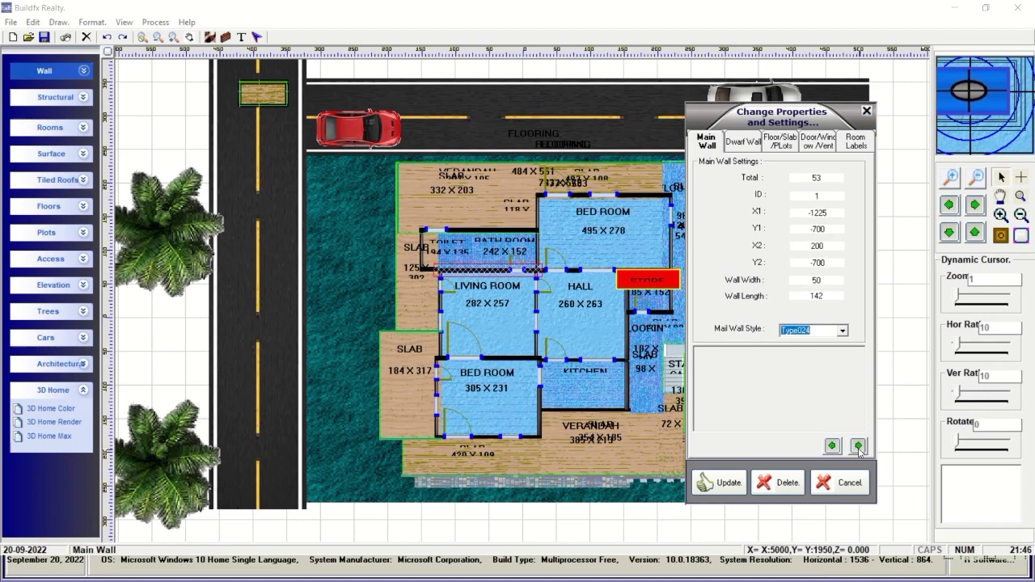
click(857, 445)
click(858, 446)
click(858, 446)
click(858, 445)
click(858, 445)
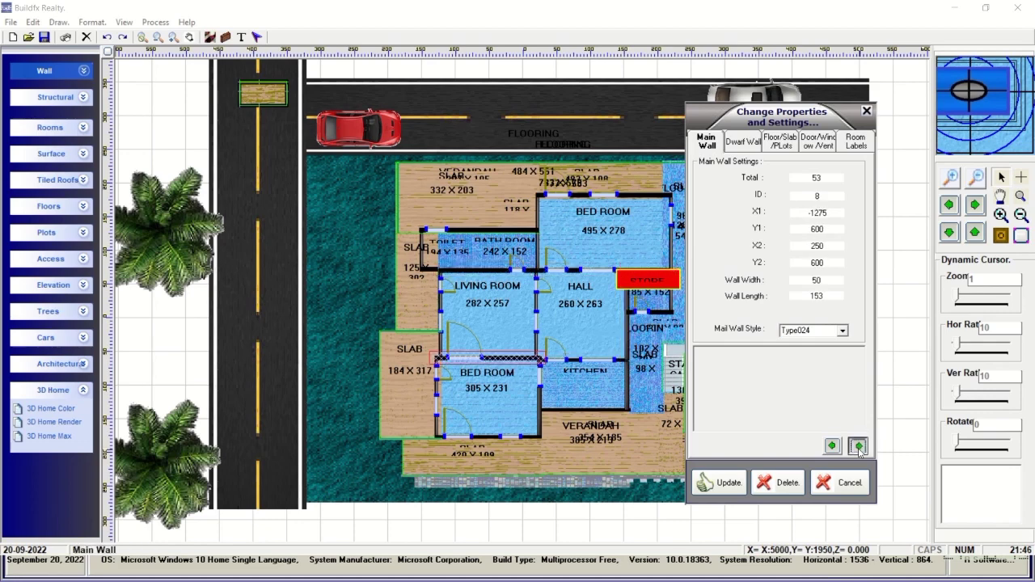
click(858, 446)
click(858, 446)
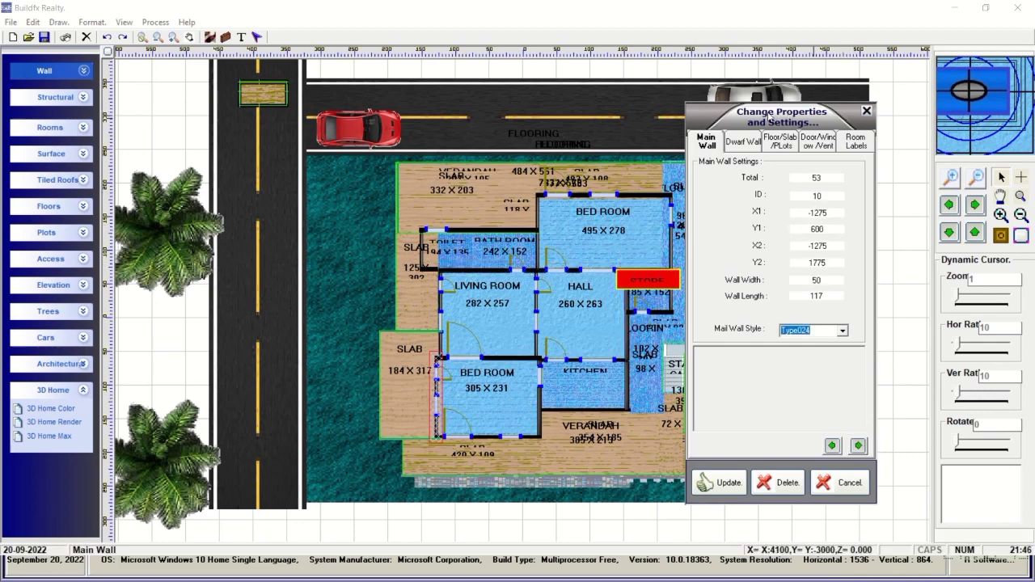
Continue stepping through the main walls up to the bathroom's top wall
drag(770, 119, 874, 124)
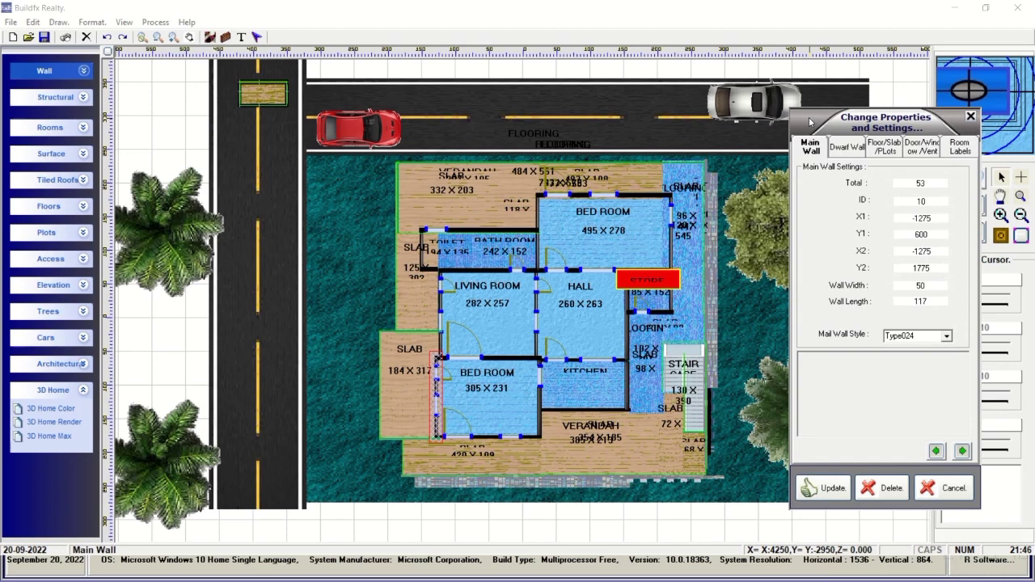
click(963, 451)
click(964, 450)
click(964, 451)
click(964, 451)
click(964, 450)
click(964, 451)
click(964, 450)
click(963, 451)
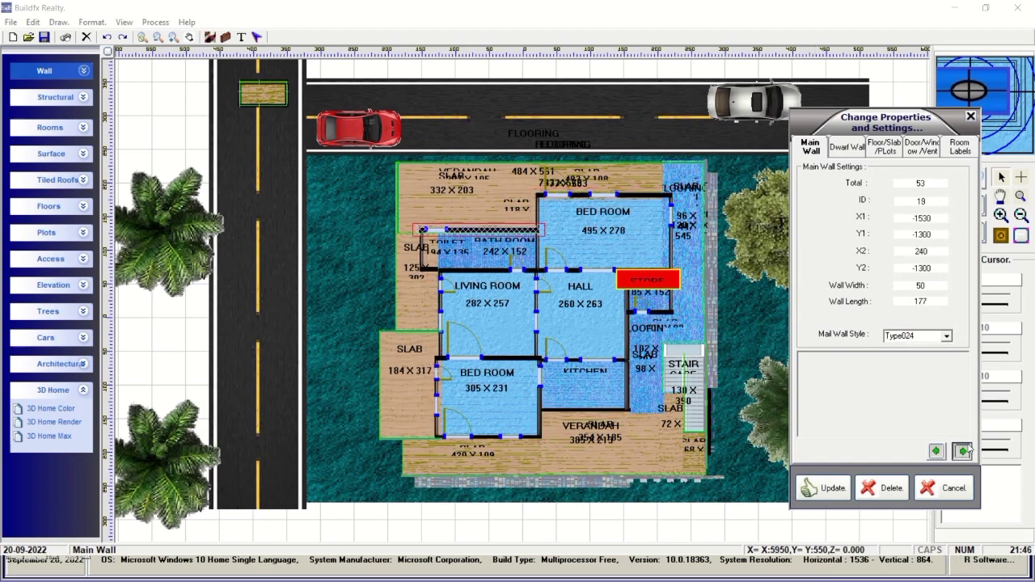
click(964, 451)
click(964, 450)
click(964, 451)
click(963, 451)
click(964, 450)
click(964, 450)
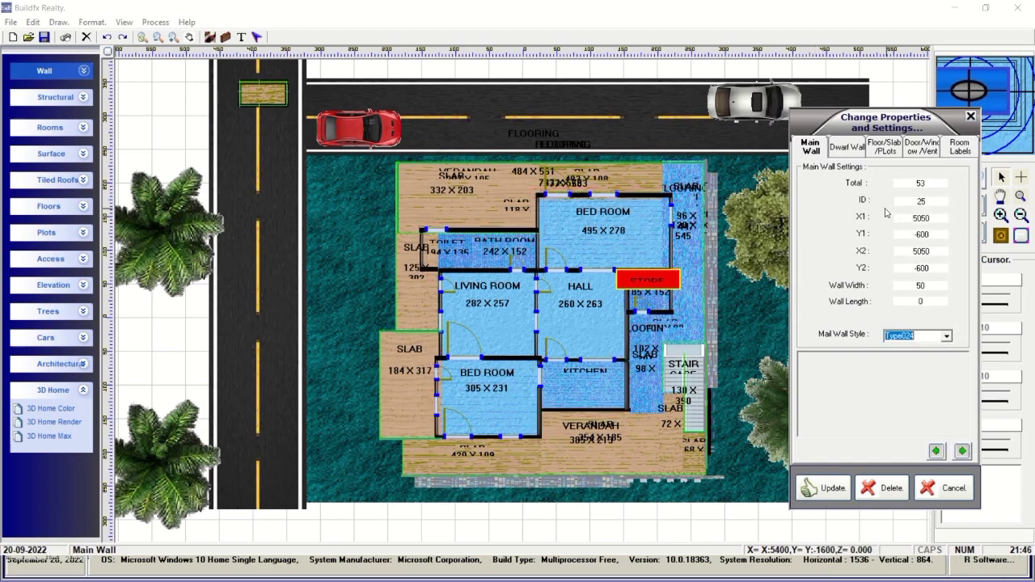
Browse the dwarf walls, then step through the floor, slab and plot items including BATH ROOM
click(848, 149)
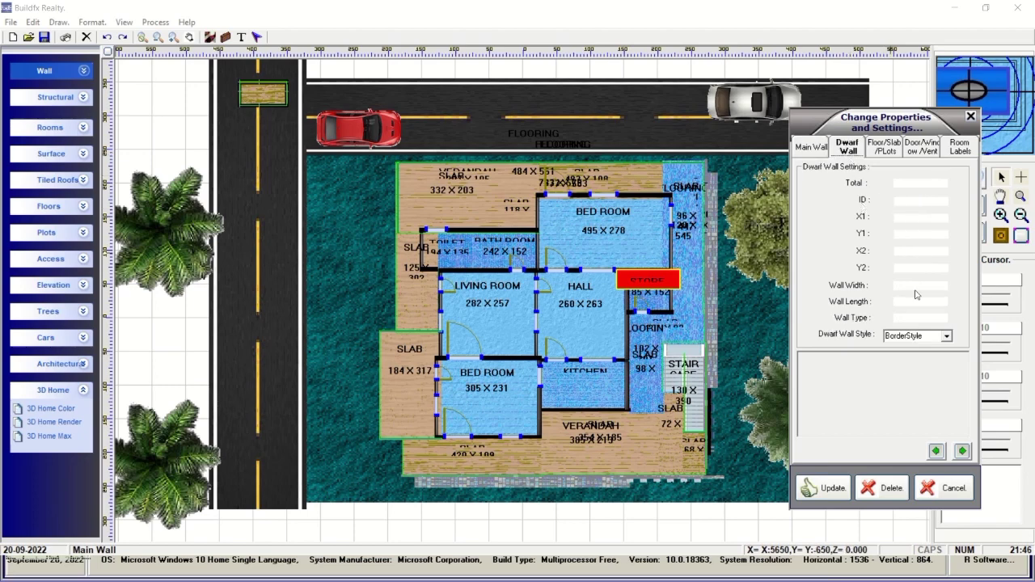
click(956, 449)
click(957, 449)
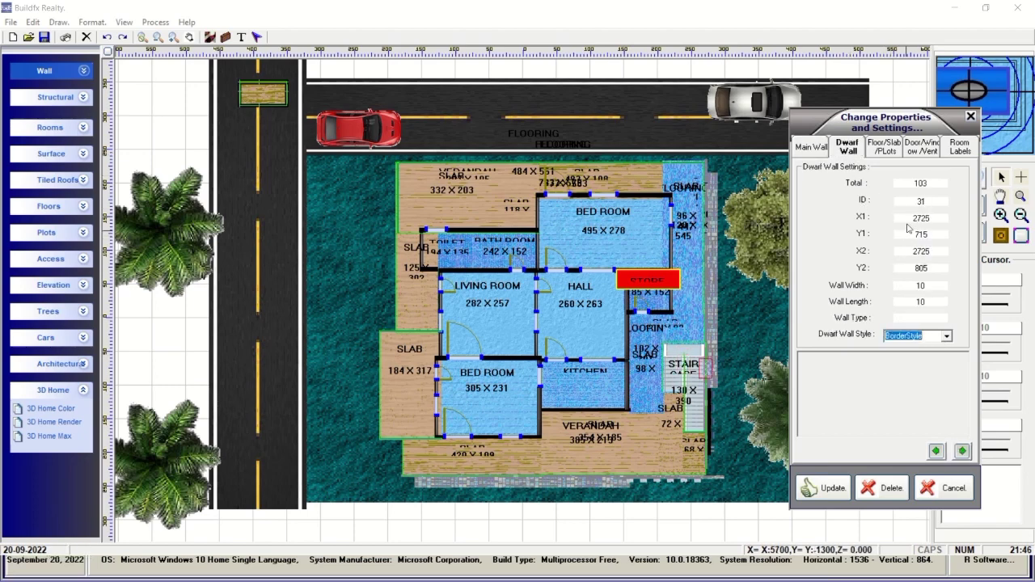
click(886, 148)
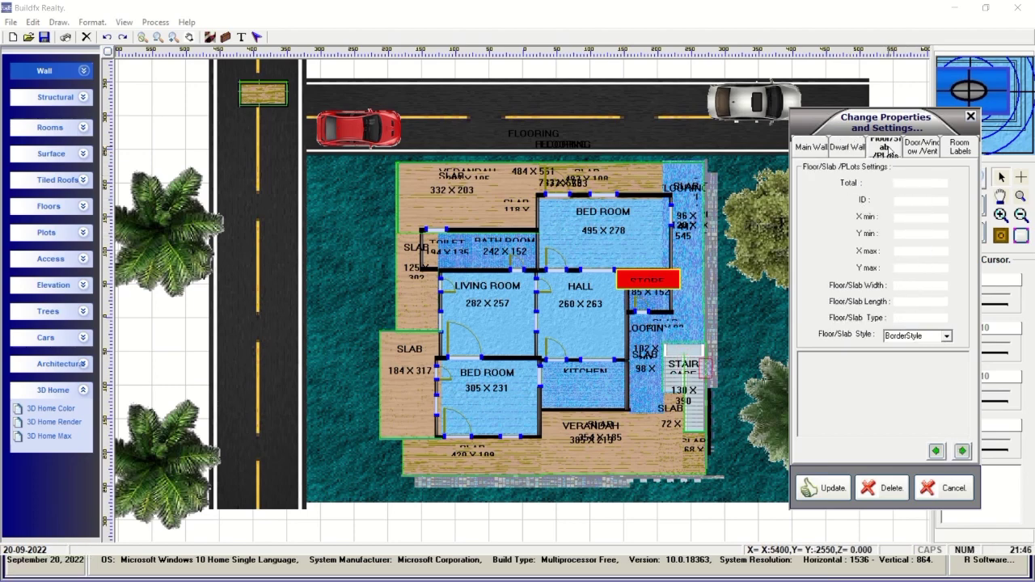
click(962, 450)
click(961, 450)
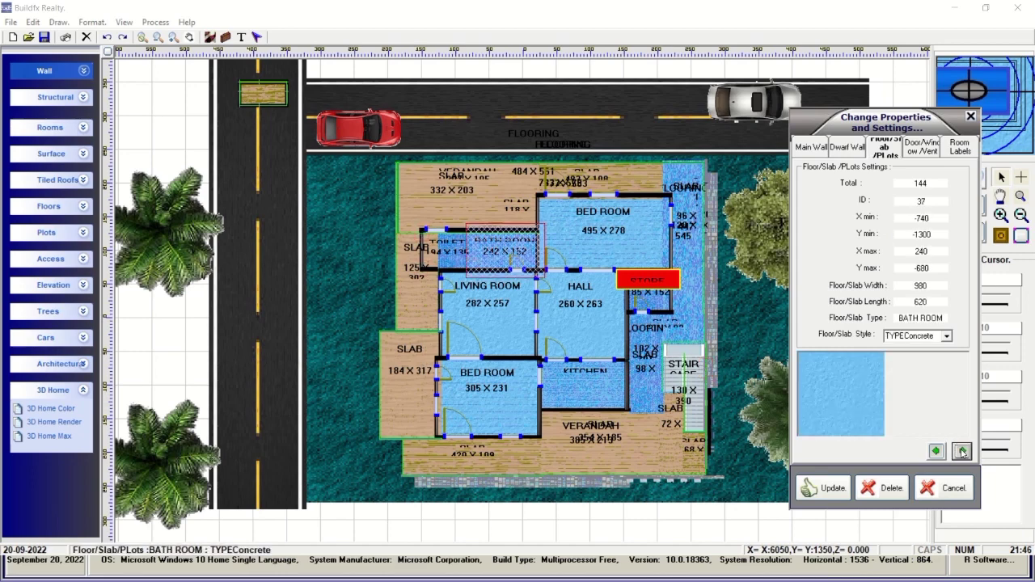
click(962, 450)
click(962, 450)
click(961, 450)
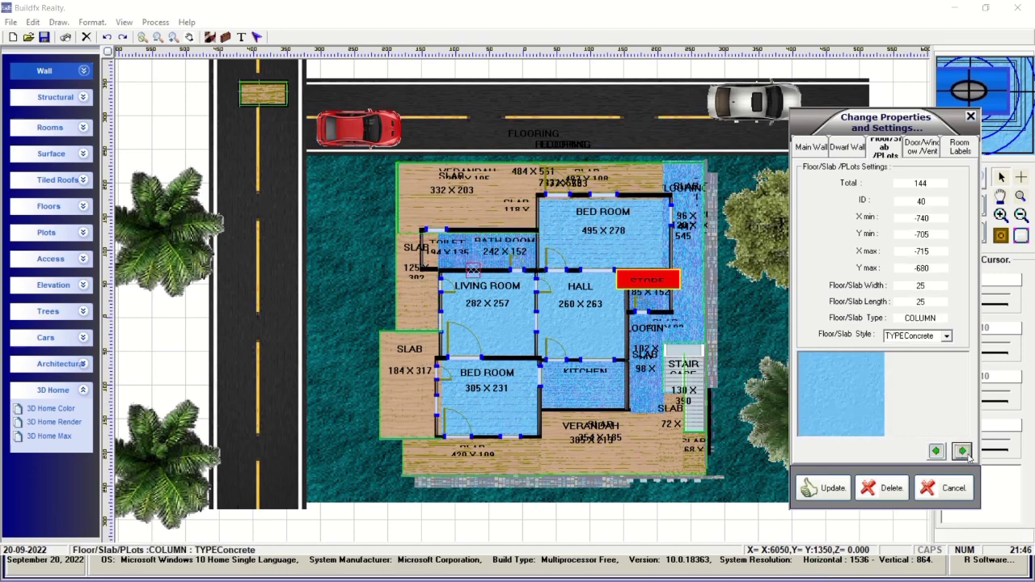
click(962, 451)
click(961, 450)
click(962, 450)
click(962, 450)
click(962, 450)
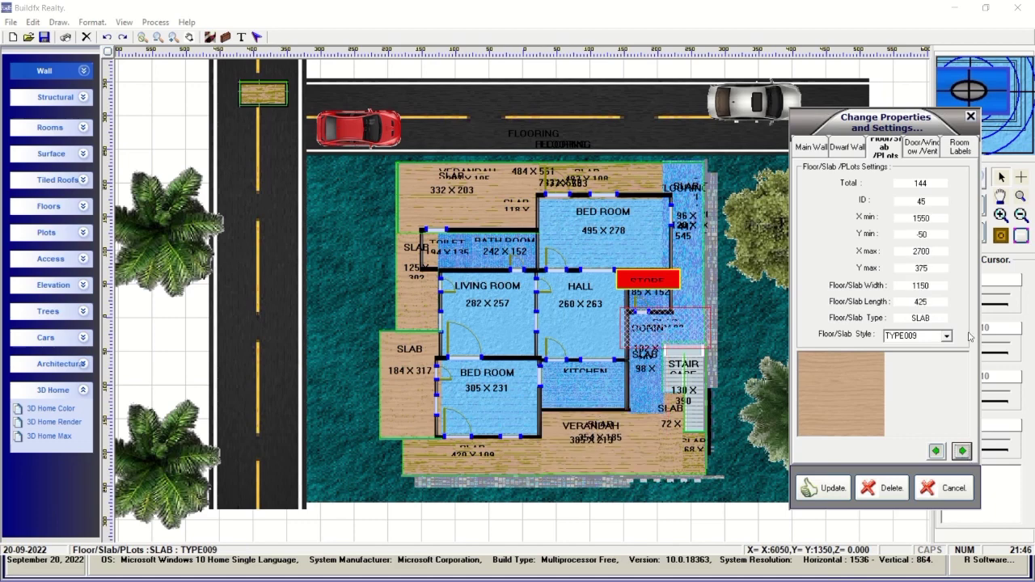
Step through the doors on the Door/Window/Vent tab up to door ID 7
click(922, 147)
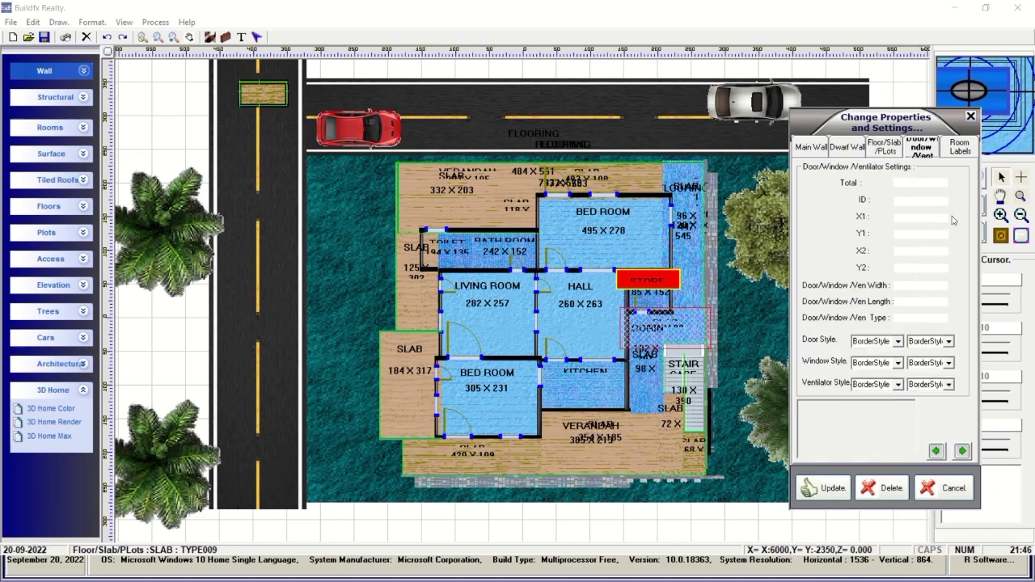
click(962, 451)
click(961, 450)
click(962, 450)
click(961, 450)
click(961, 450)
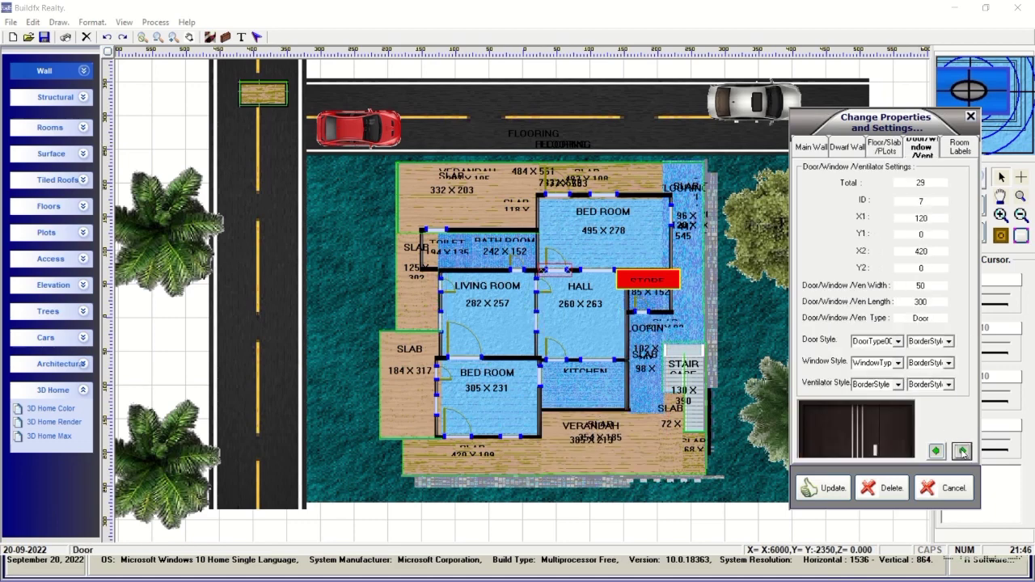
click(961, 451)
click(961, 450)
click(962, 450)
click(962, 451)
click(966, 150)
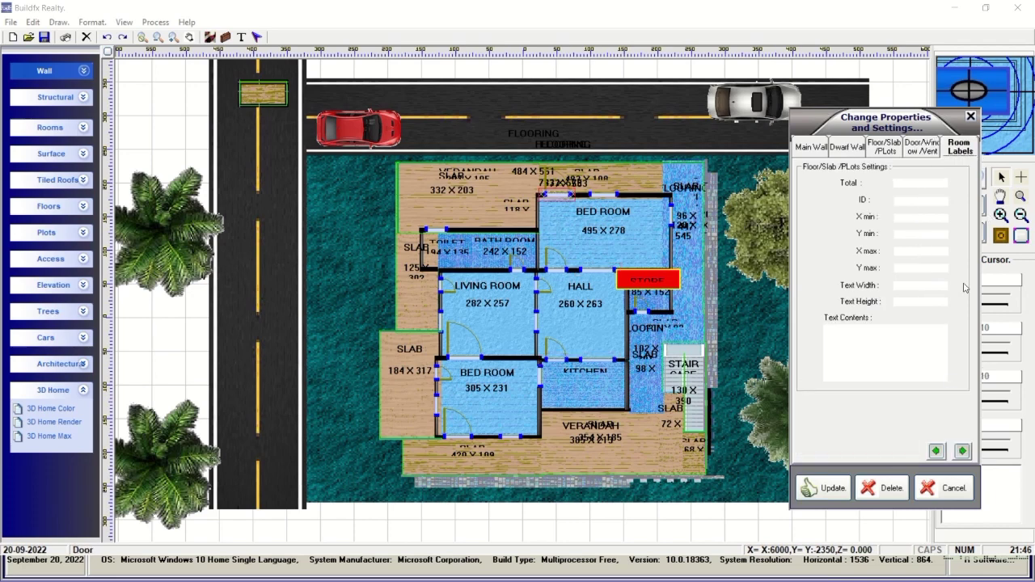
Step through the room labels, then cancel the property editor without changes
click(961, 450)
click(961, 450)
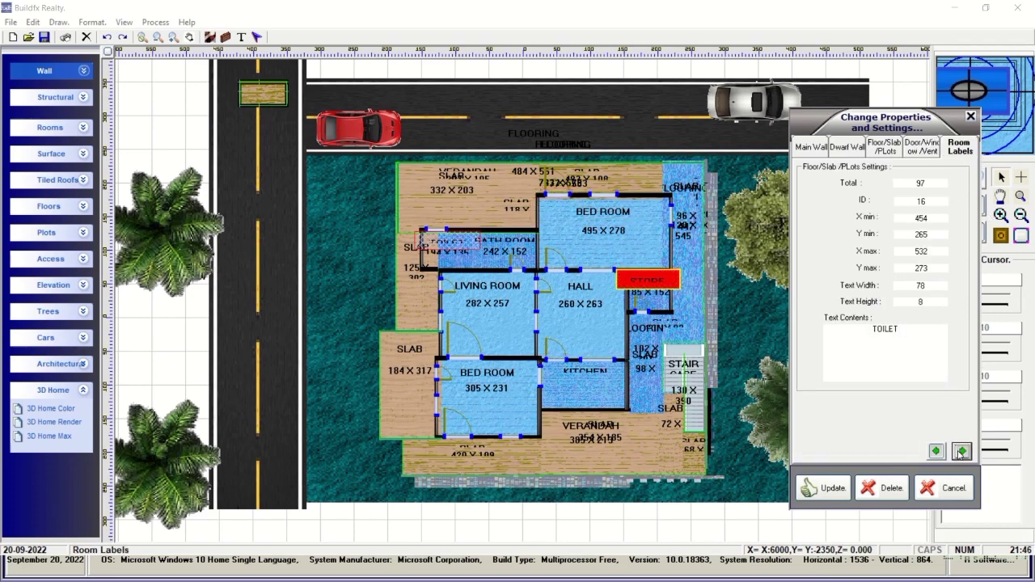
click(961, 450)
click(961, 450)
click(961, 451)
click(946, 488)
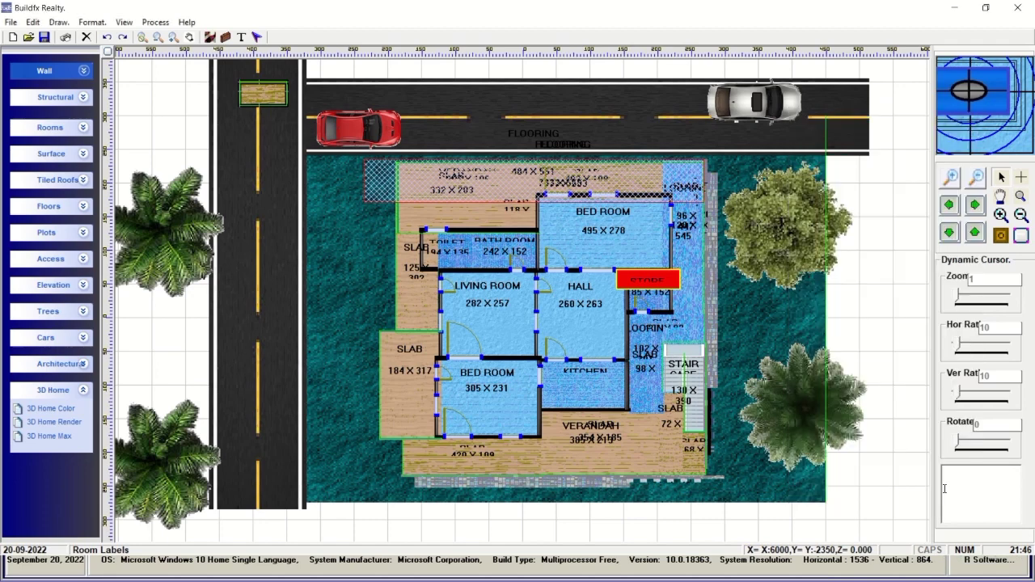
right_click(135, 313)
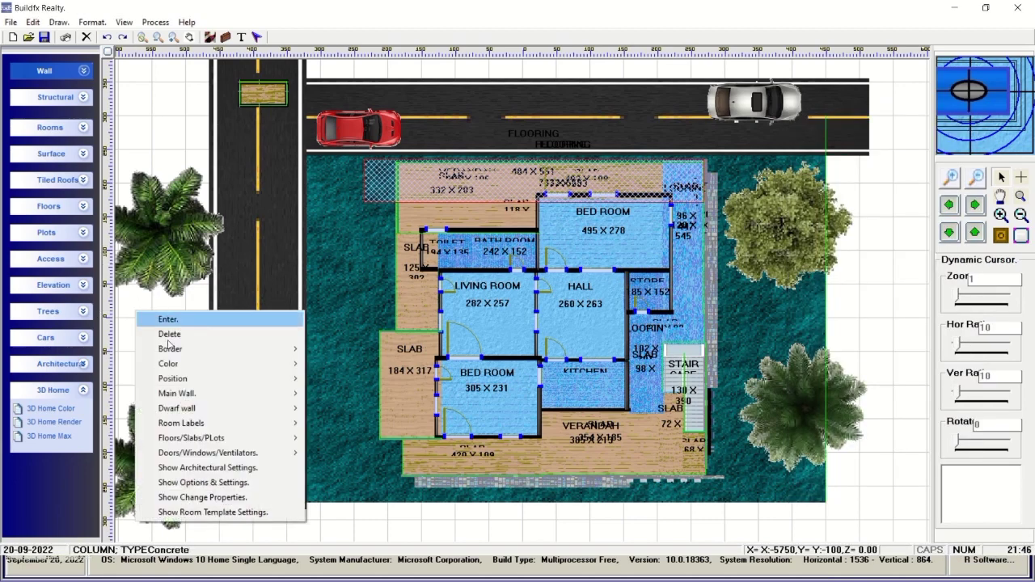
click(179, 482)
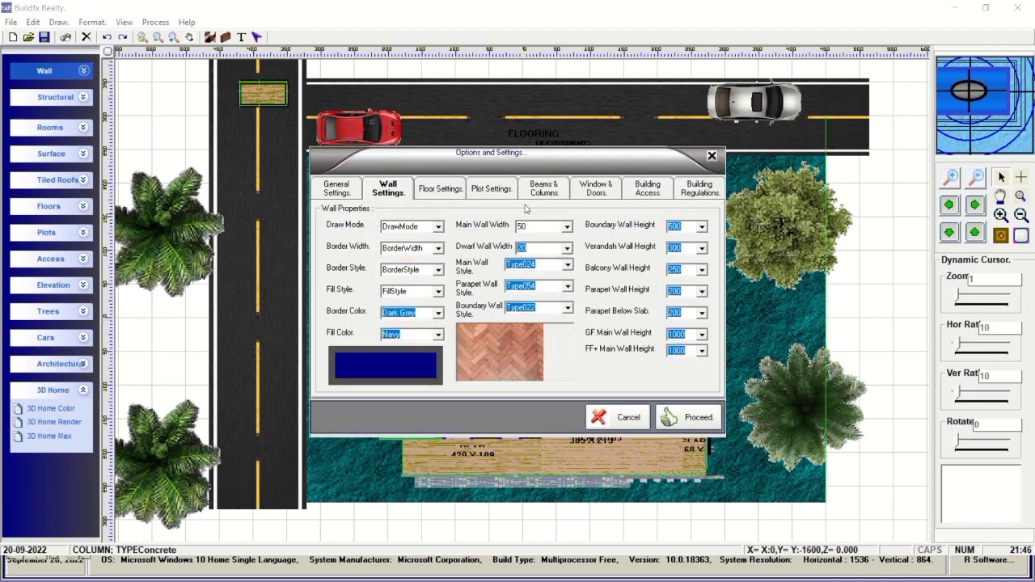
drag(546, 166, 611, 110)
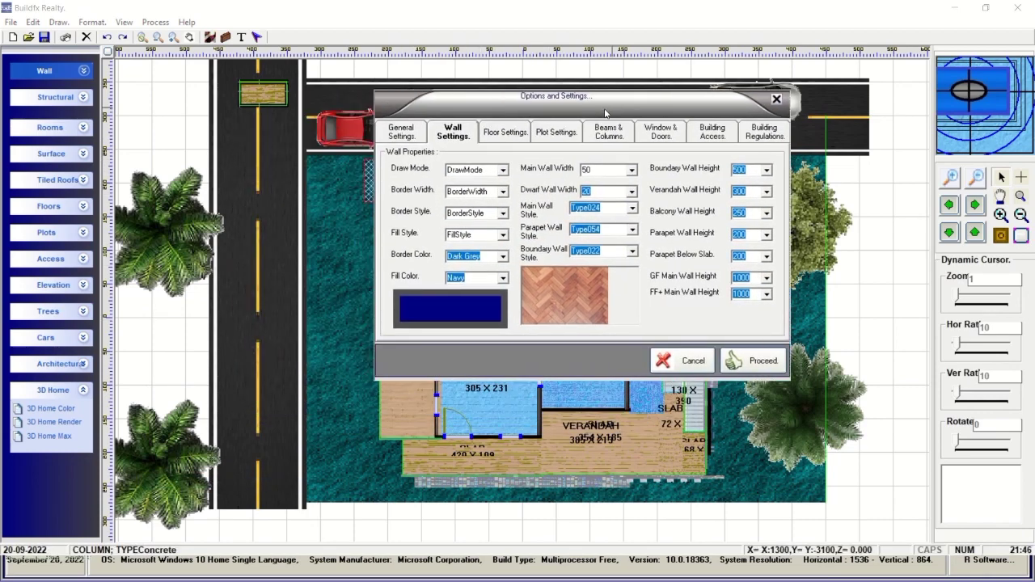
click(401, 132)
click(460, 136)
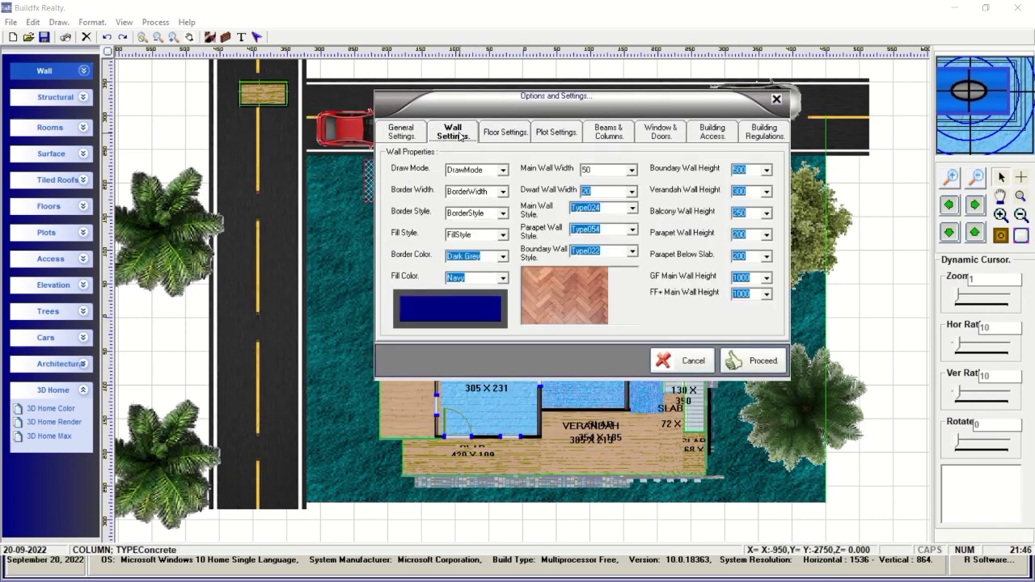
click(502, 133)
click(556, 131)
click(610, 133)
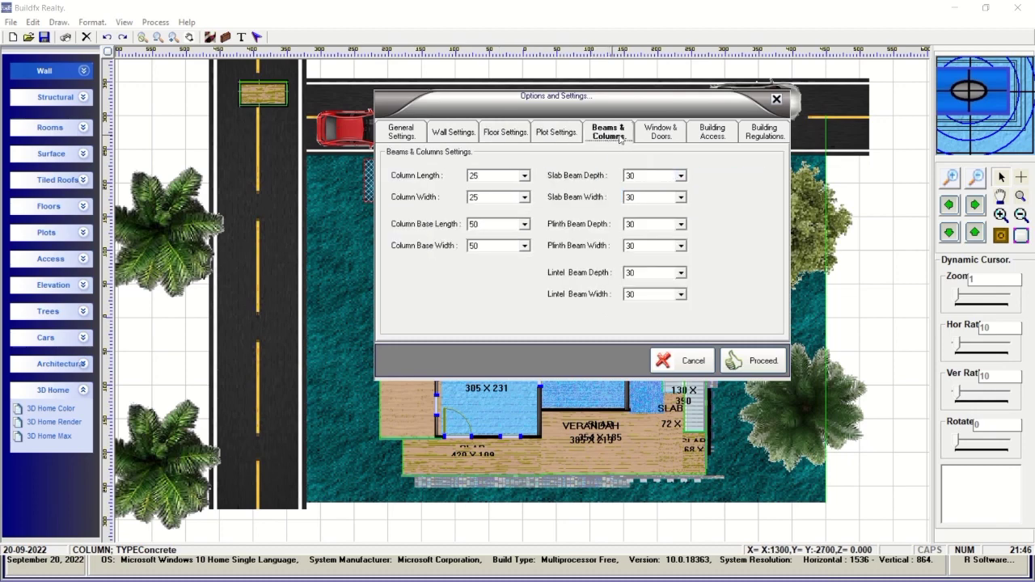
click(669, 136)
click(712, 132)
click(763, 132)
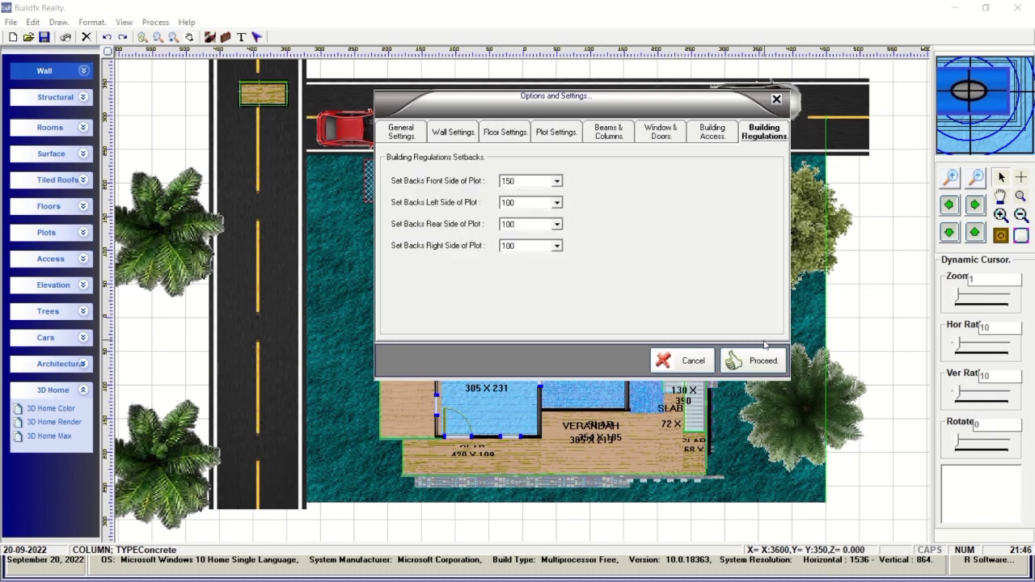
click(686, 363)
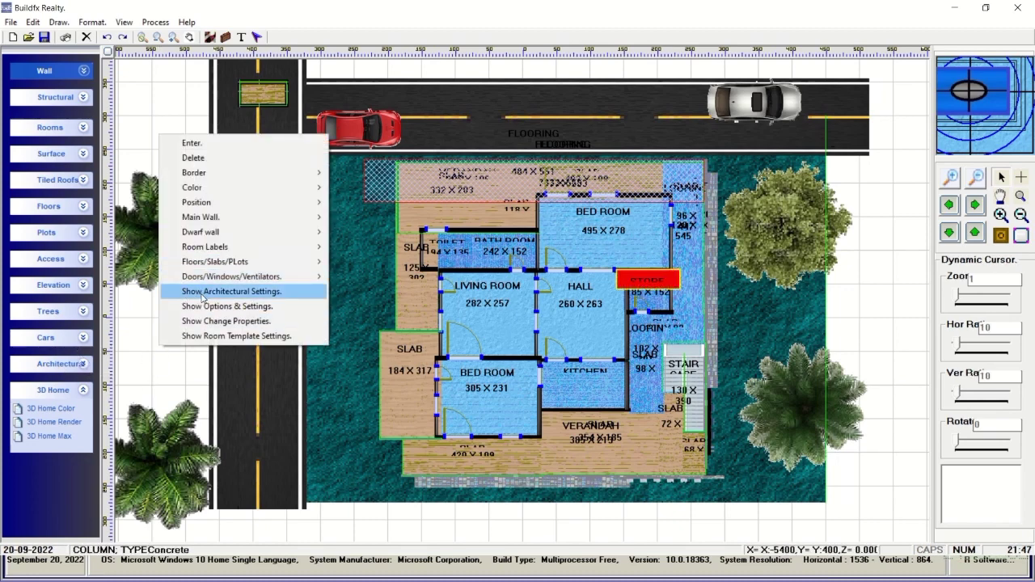
click(203, 292)
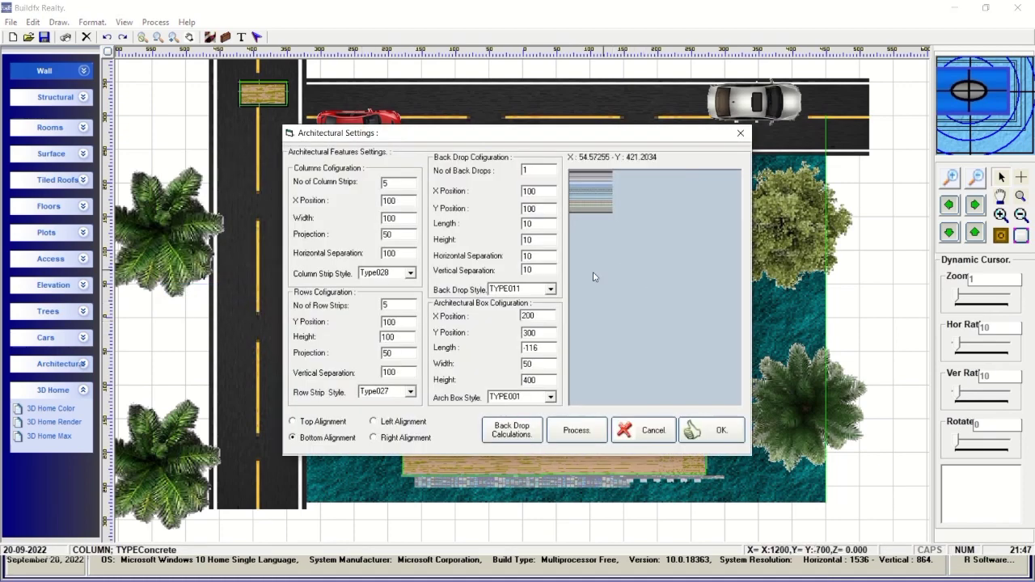
click(700, 434)
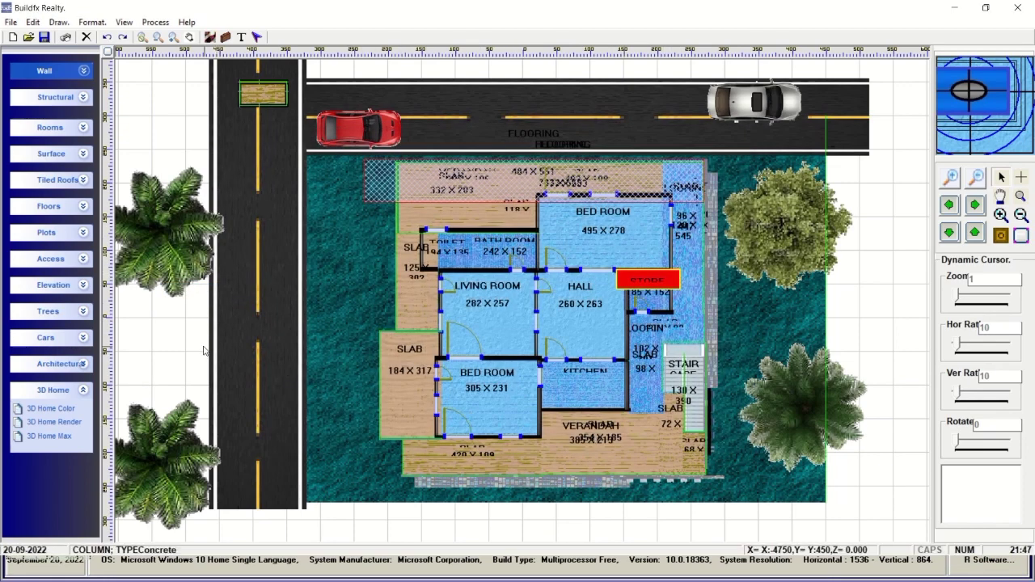
right_click(127, 322)
mouse_move(178, 460)
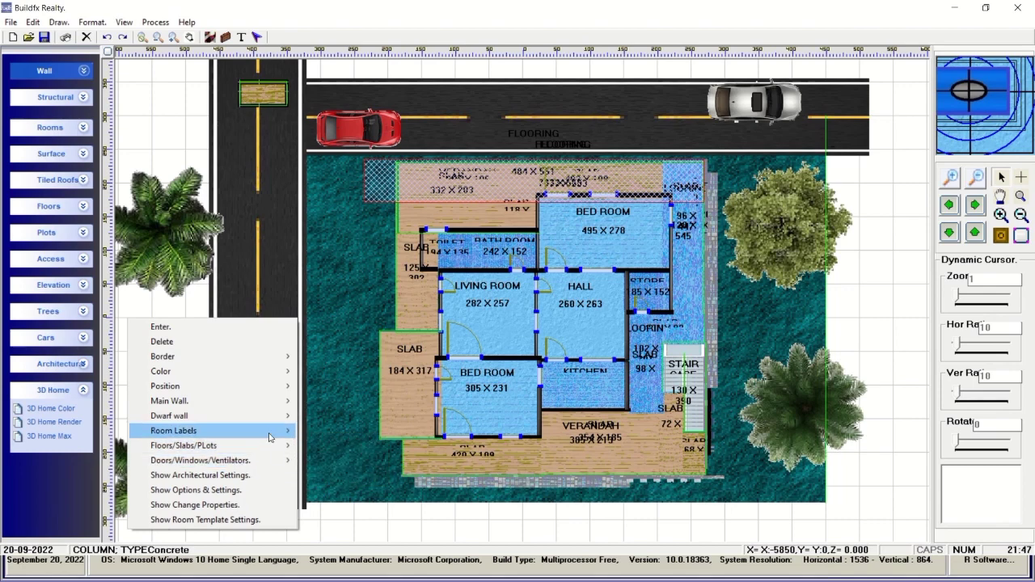
mouse_move(269, 437)
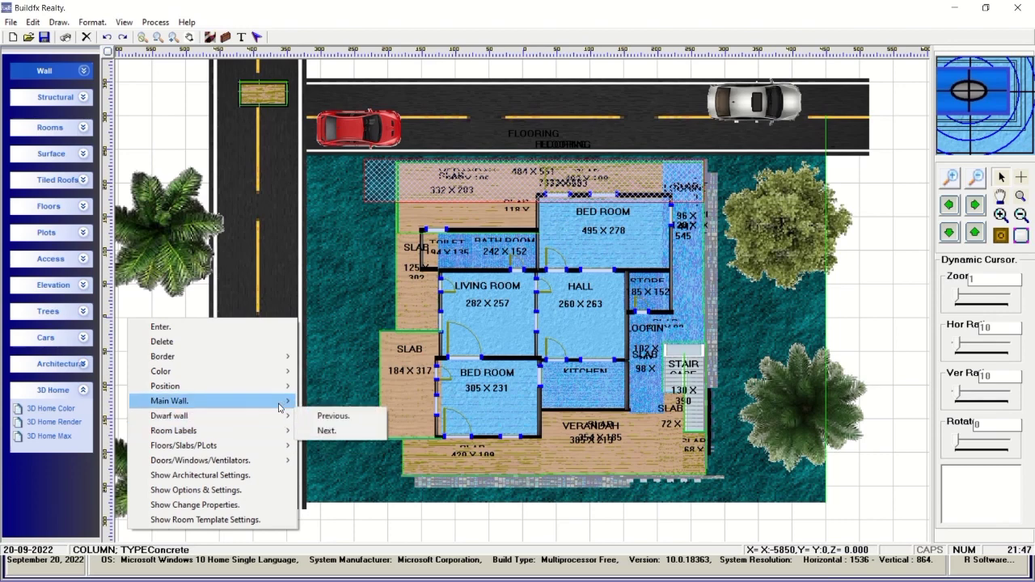
mouse_move(280, 402)
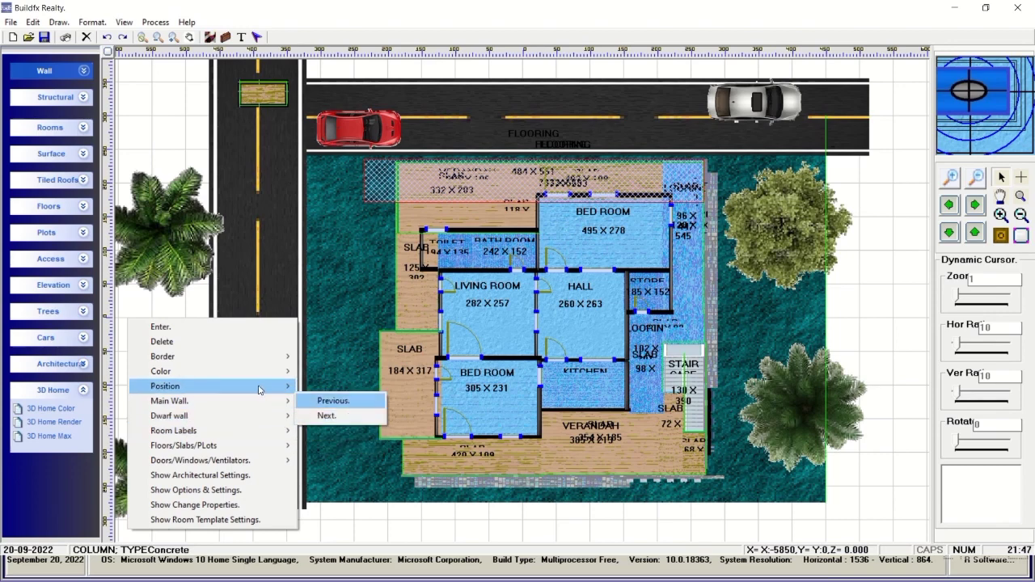
mouse_move(260, 388)
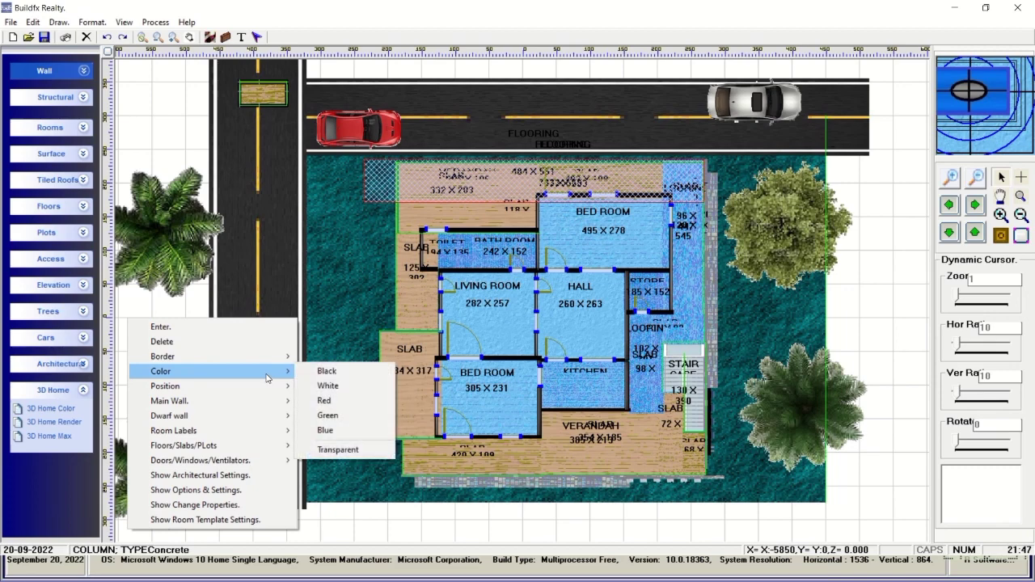
mouse_move(269, 361)
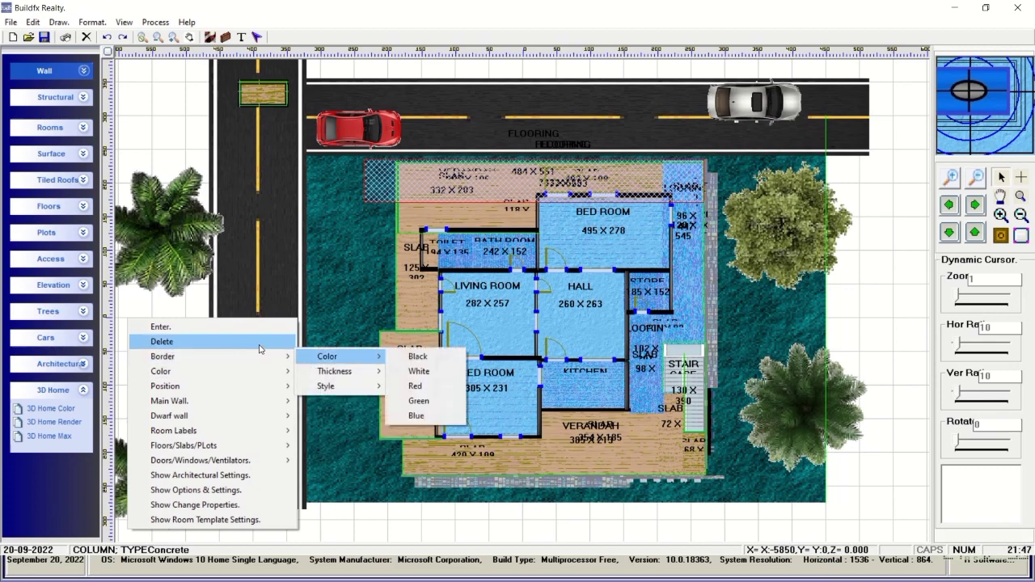
click(169, 142)
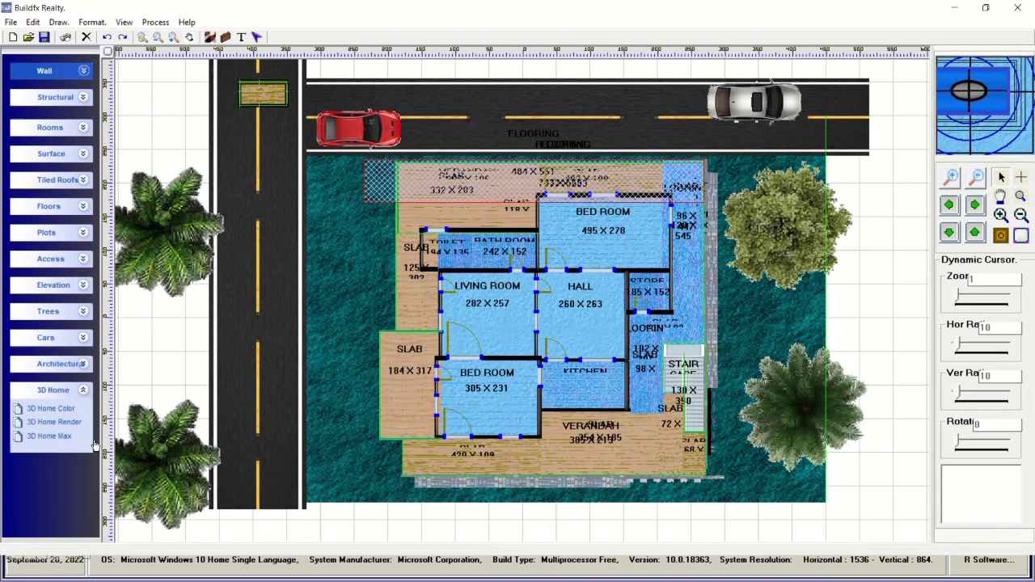
Open the house as a pink 3D model and orbit it with arrow keys to a high oblique view
click(50, 437)
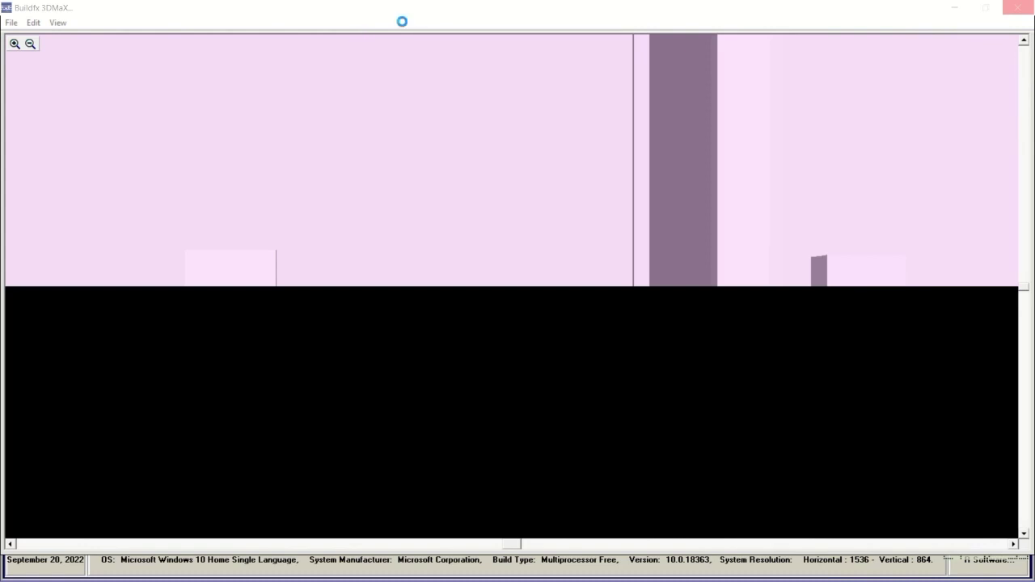
mouse_move(436, 28)
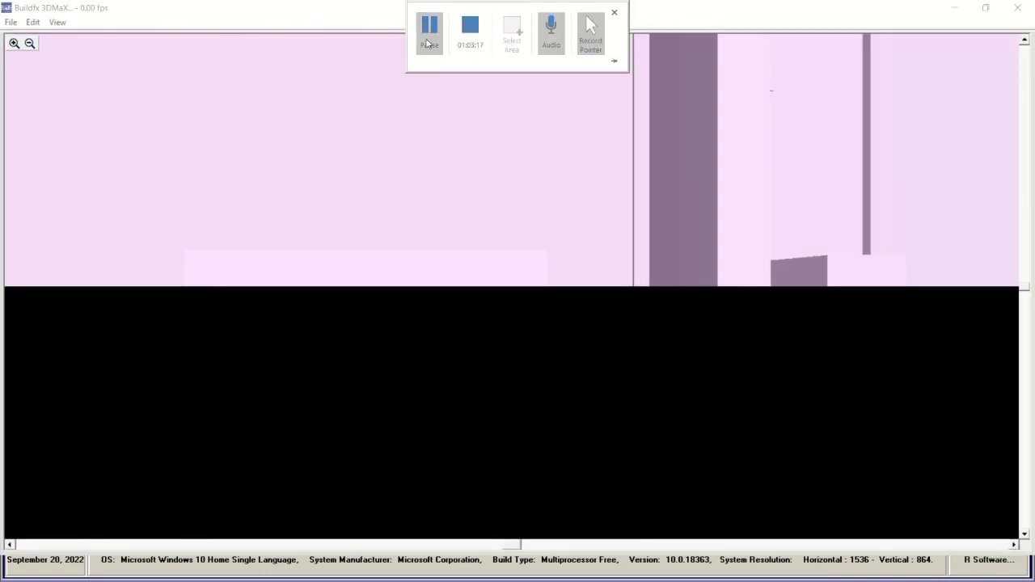
key(Right)
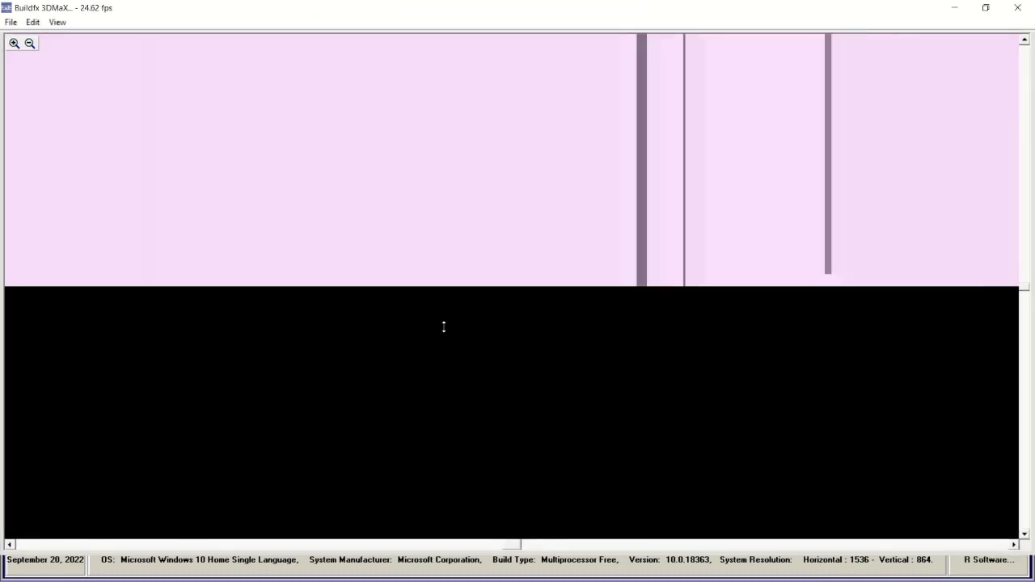
key(Down)
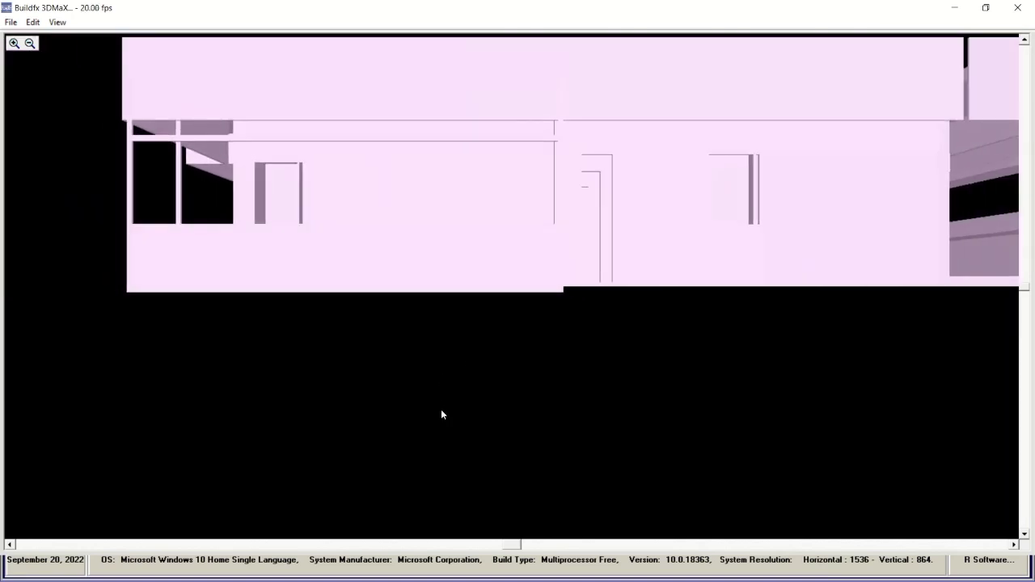
key(Down)
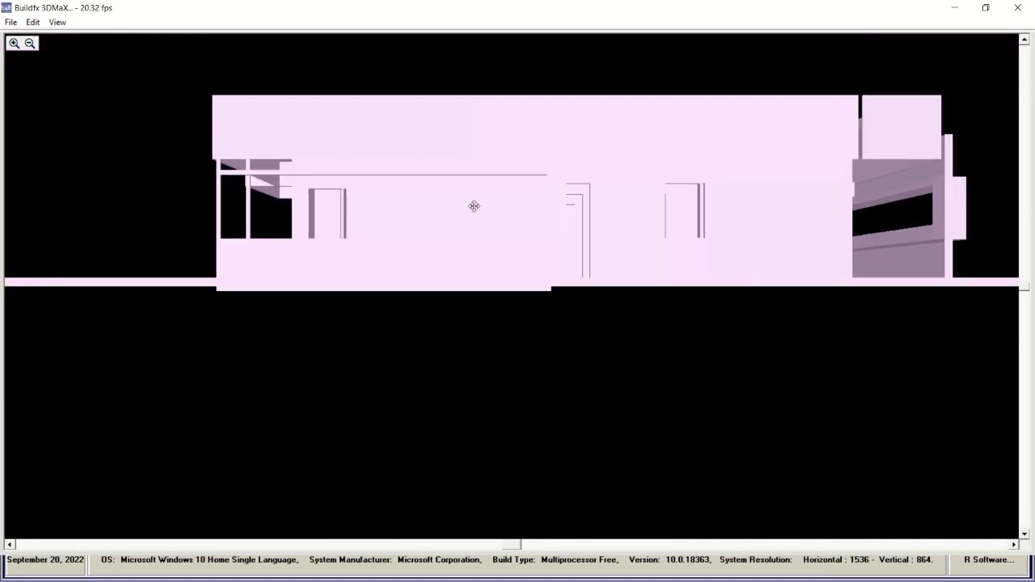
key(Up)
key(Down)
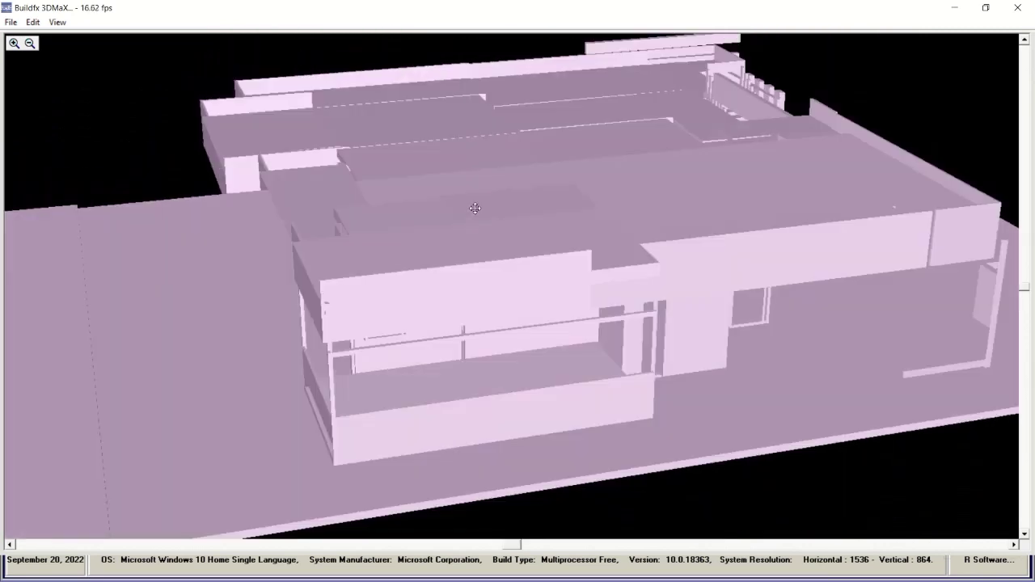
key(Up)
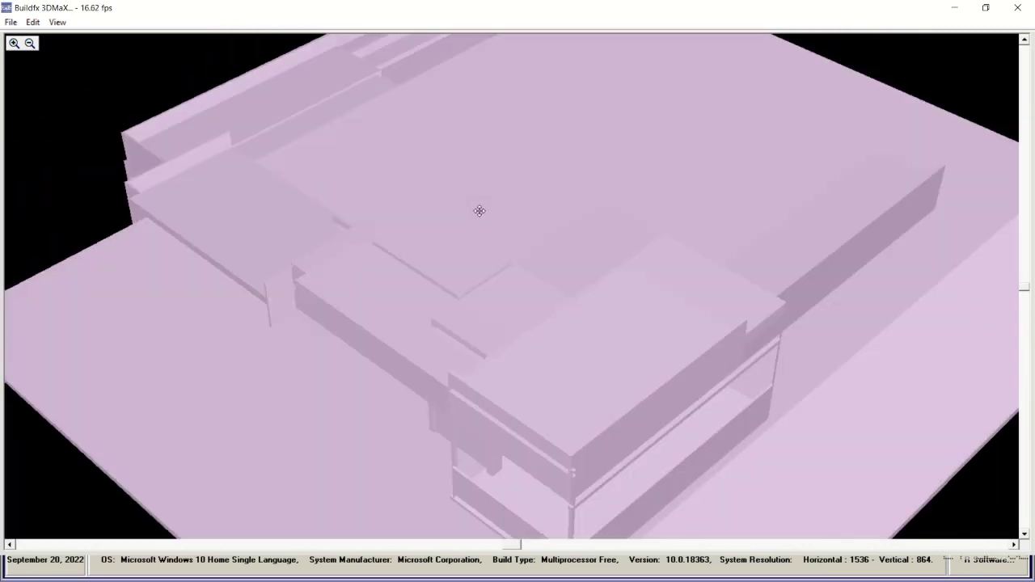
key(Down)
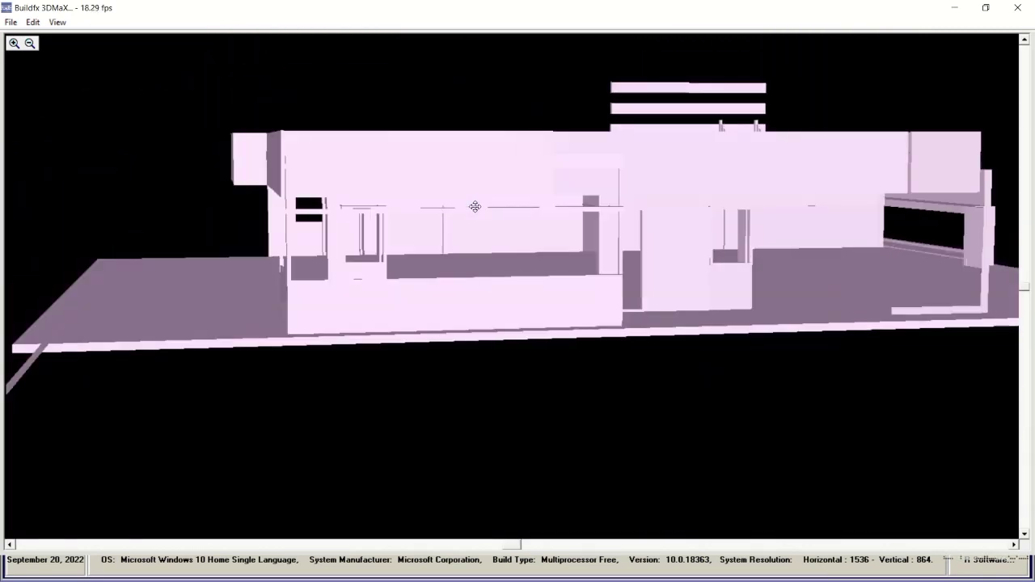
key(Left)
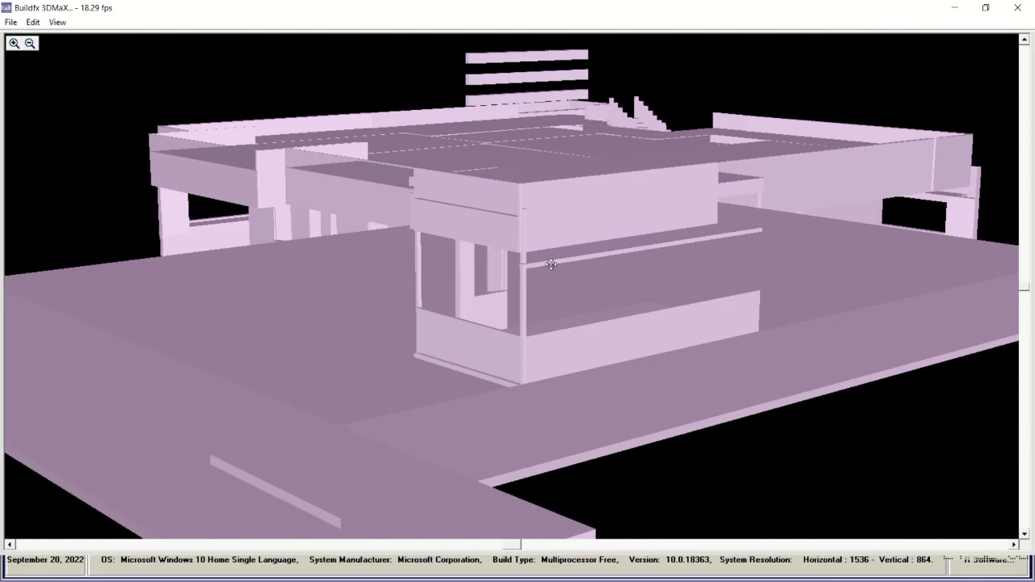
key(Right)
key(Up)
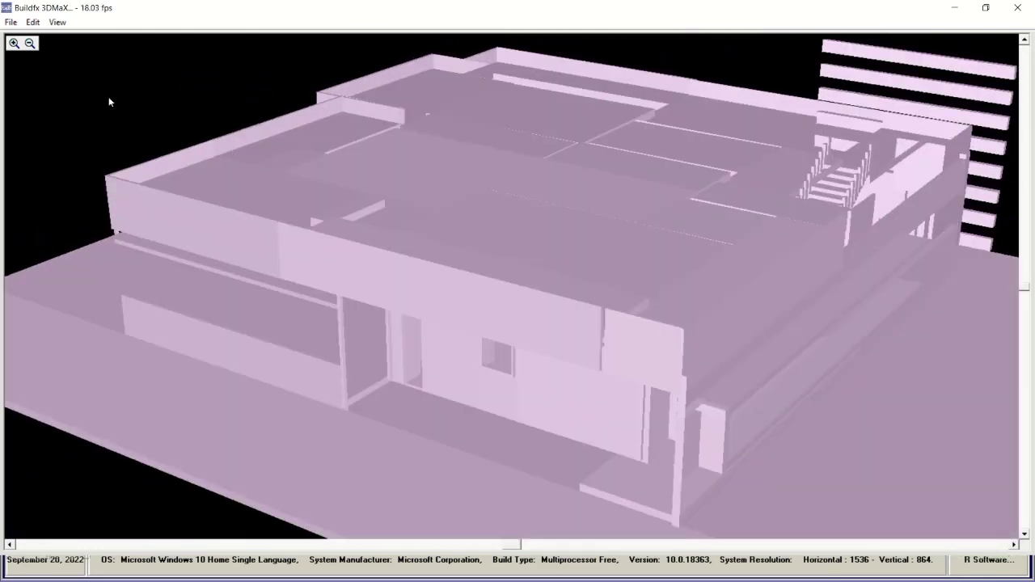
click(11, 23)
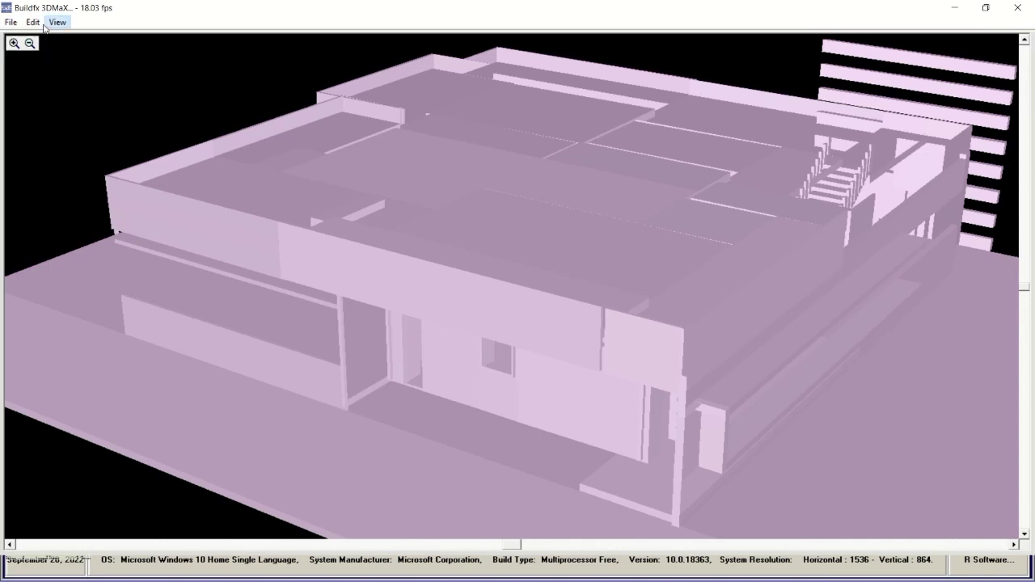
Render the house as a wireframe, then in outlined mode
click(34, 22)
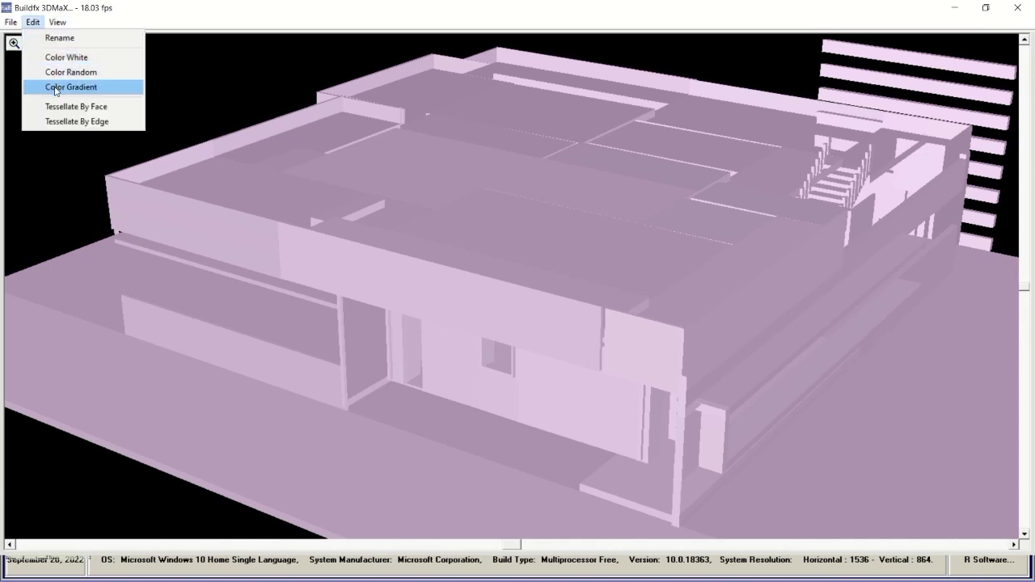
mouse_move(64, 25)
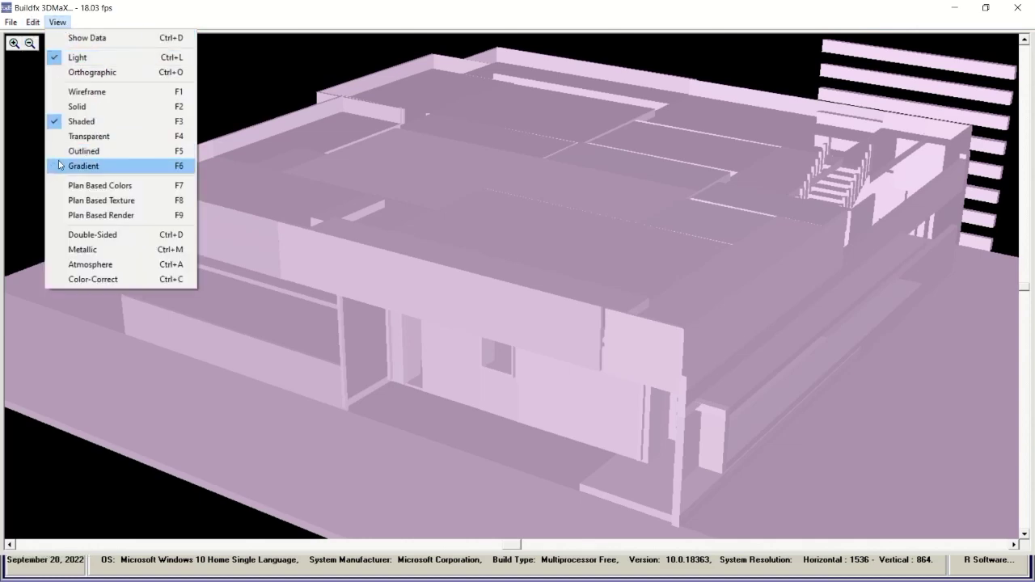
click(73, 94)
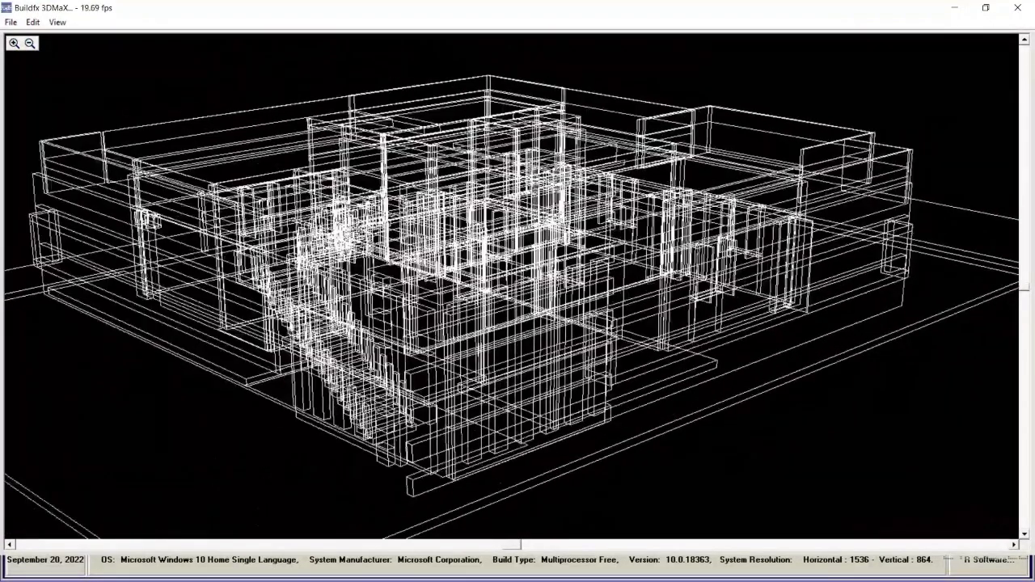
click(37, 24)
mouse_move(56, 22)
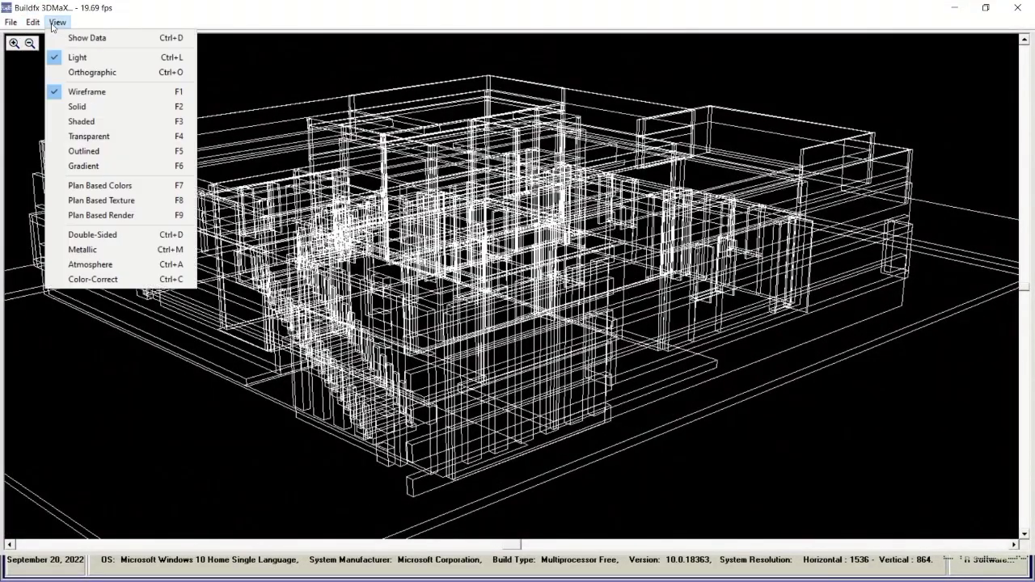
click(87, 151)
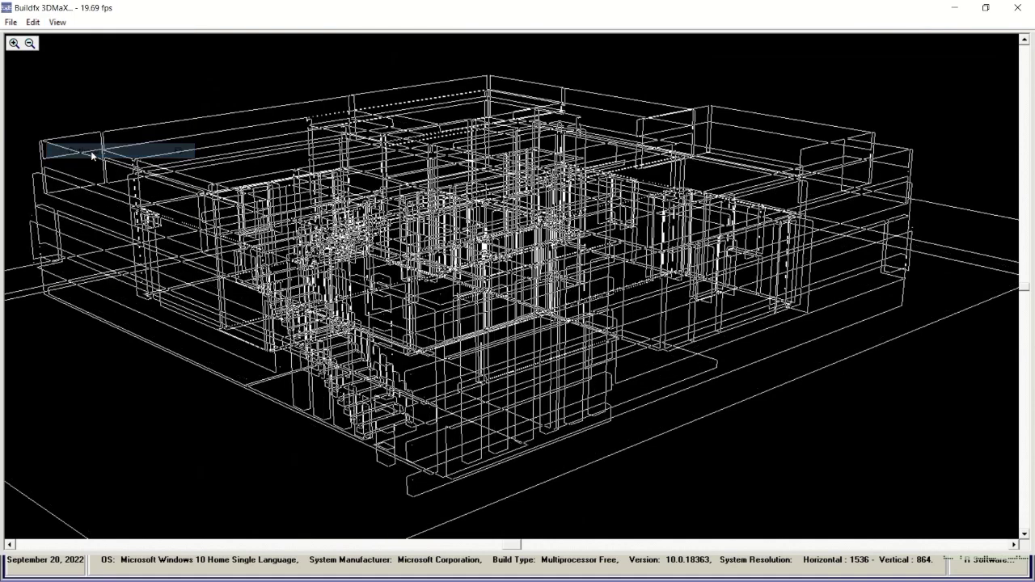
Switch the model to gradient shading, then to plan-based colours
click(56, 22)
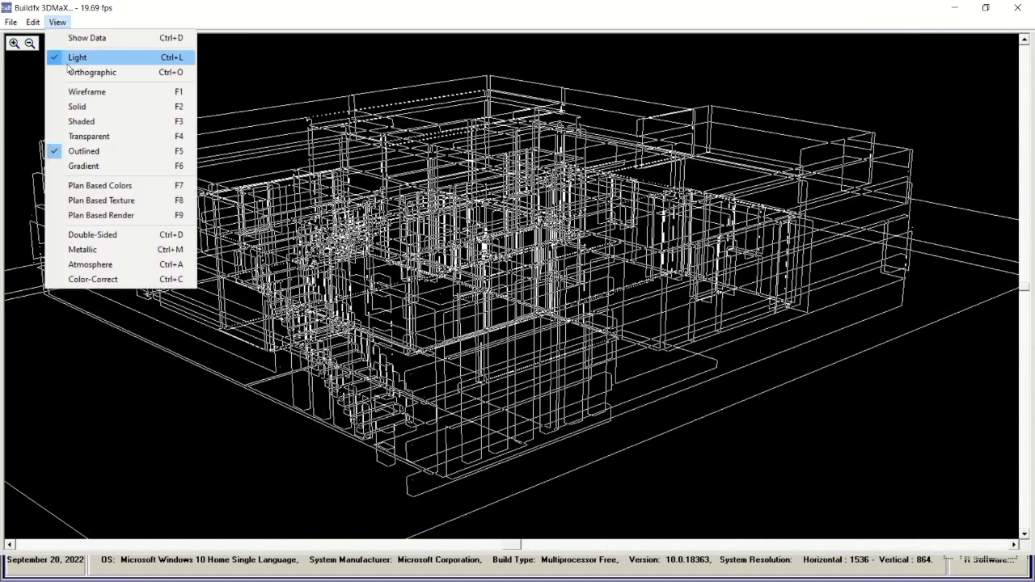
click(85, 166)
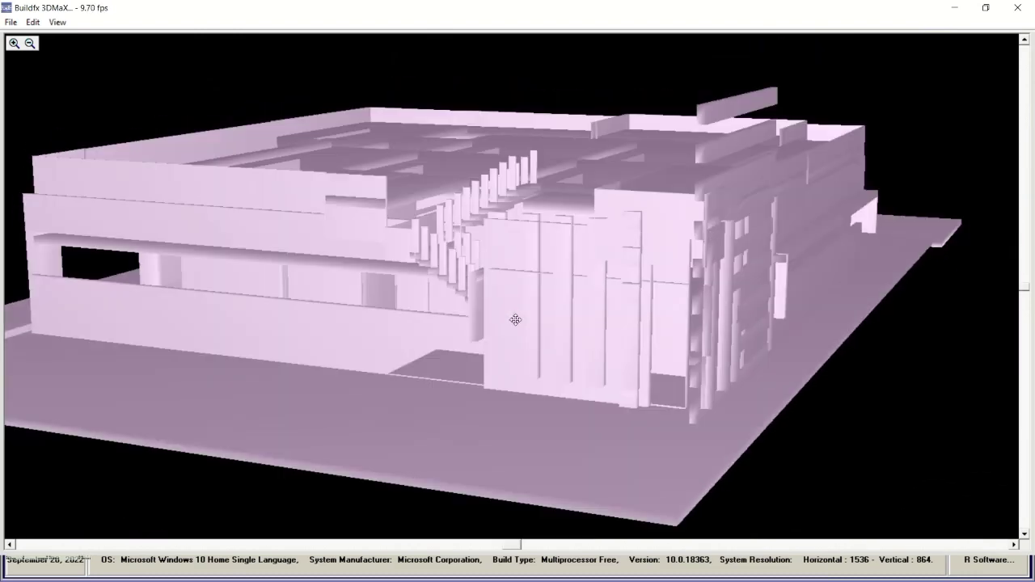
click(56, 21)
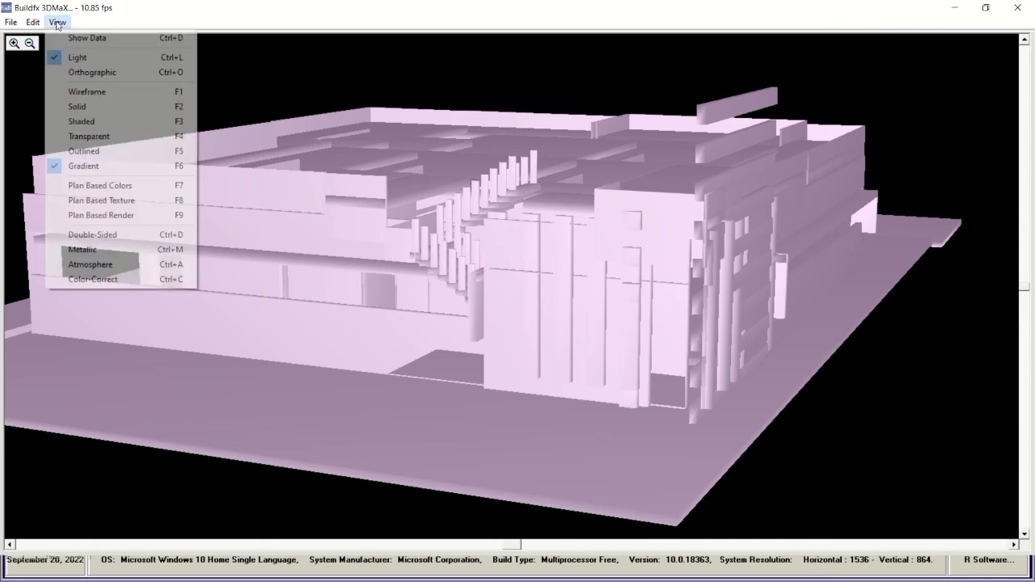
click(100, 185)
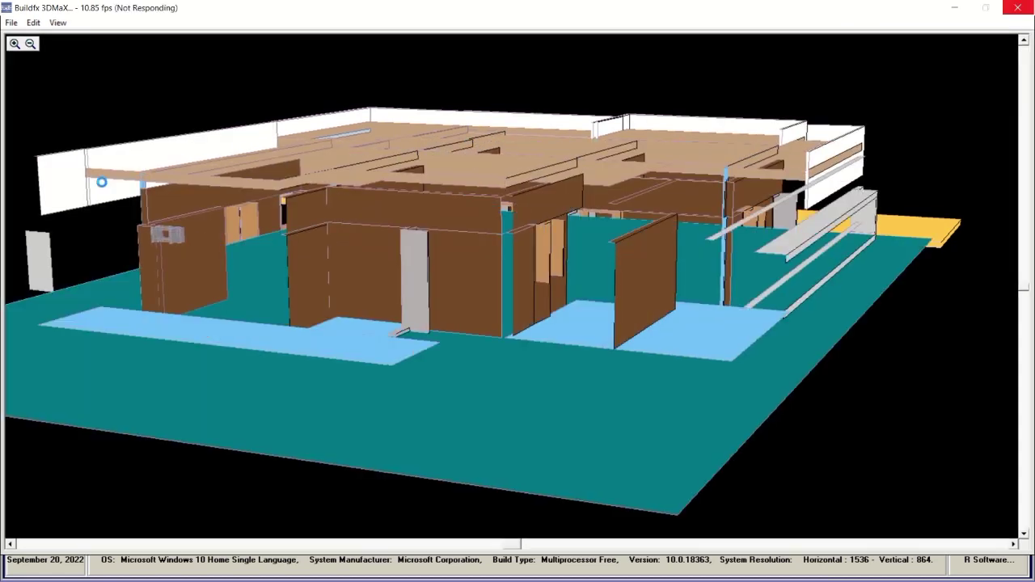
Dismiss the Run-time error '5' dialog and switch back to the Buildfx 3DMaX model view
key(Escape)
mouse_move(904, 6)
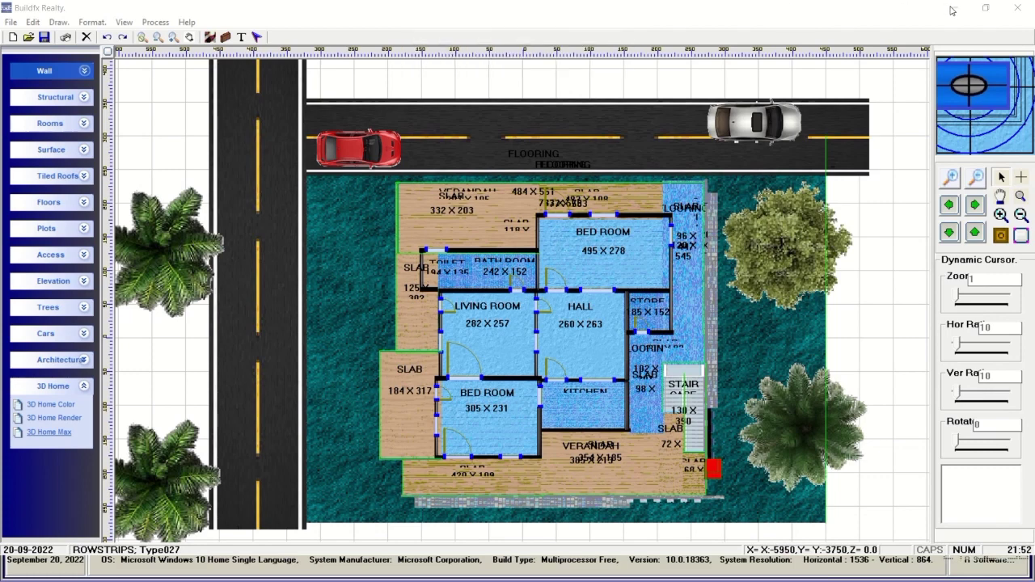
key(alt+Tab)
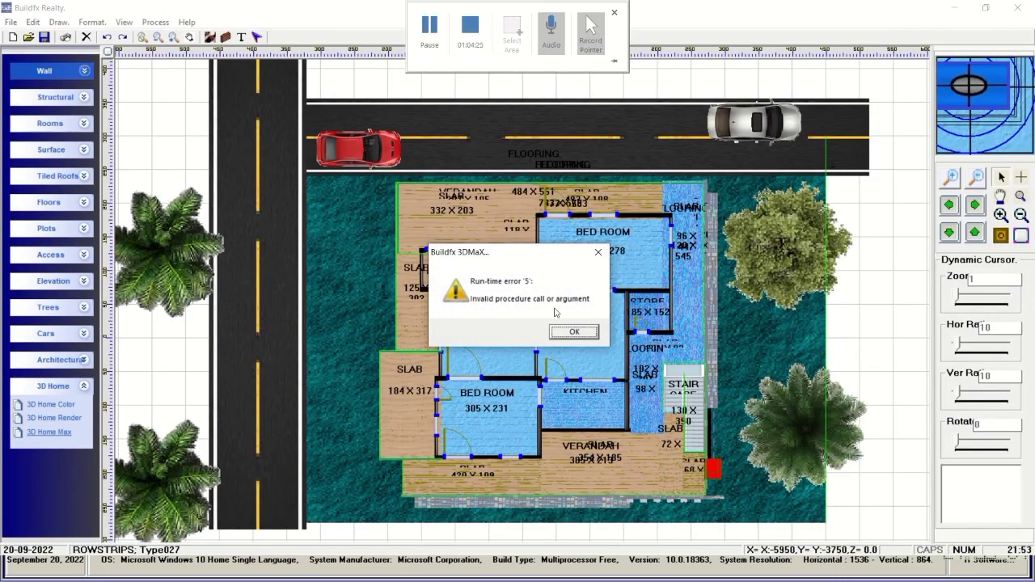
click(573, 331)
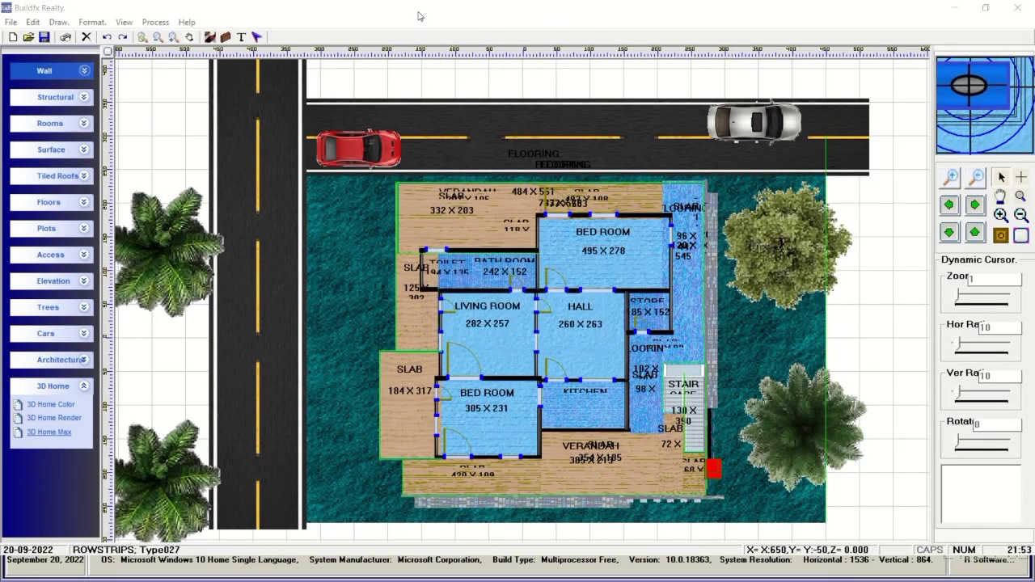
mouse_move(426, 10)
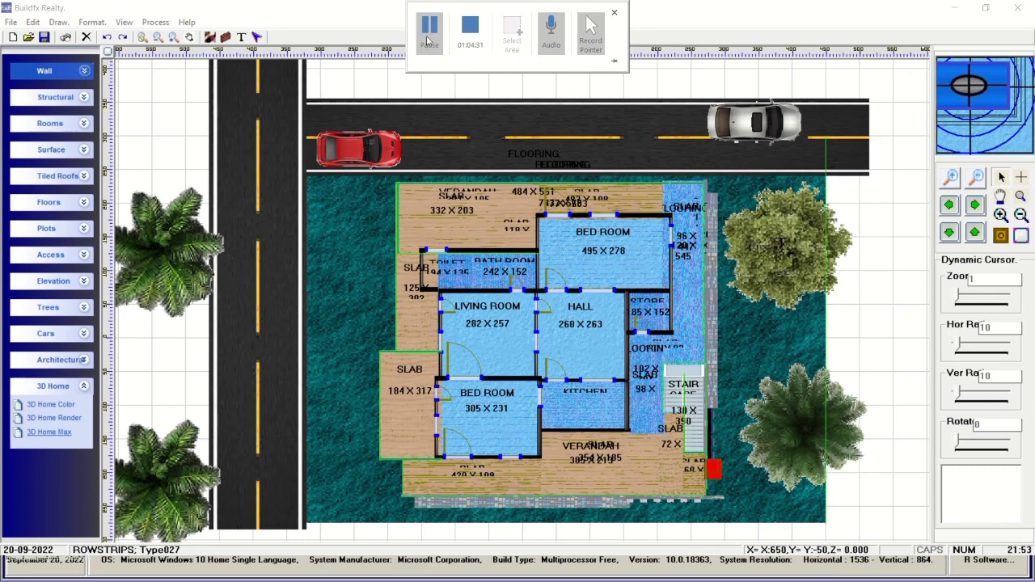
key(alt+Tab)
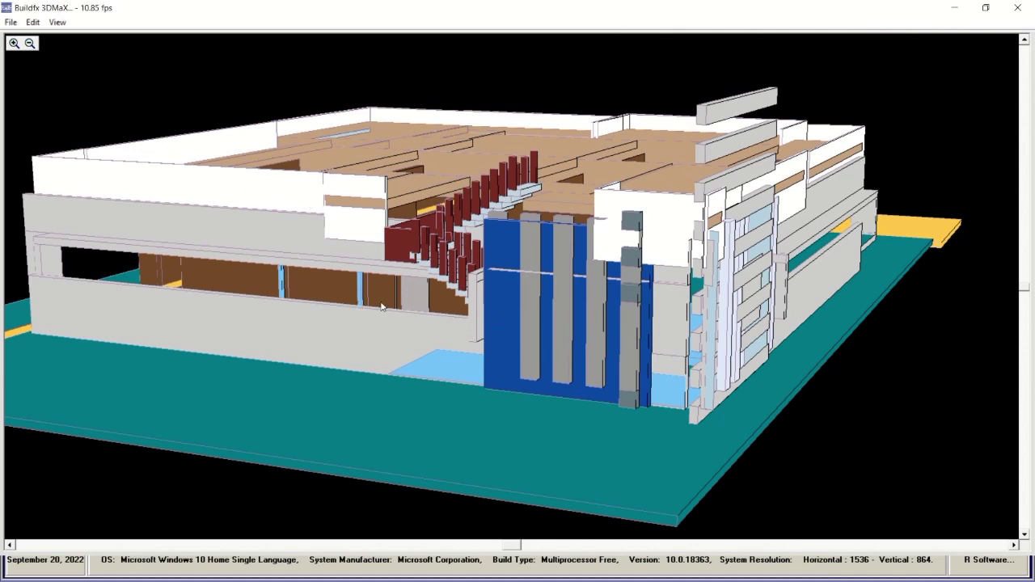
Switch the 3DMaX display mode to gradient shading
click(56, 23)
click(97, 166)
click(429, 28)
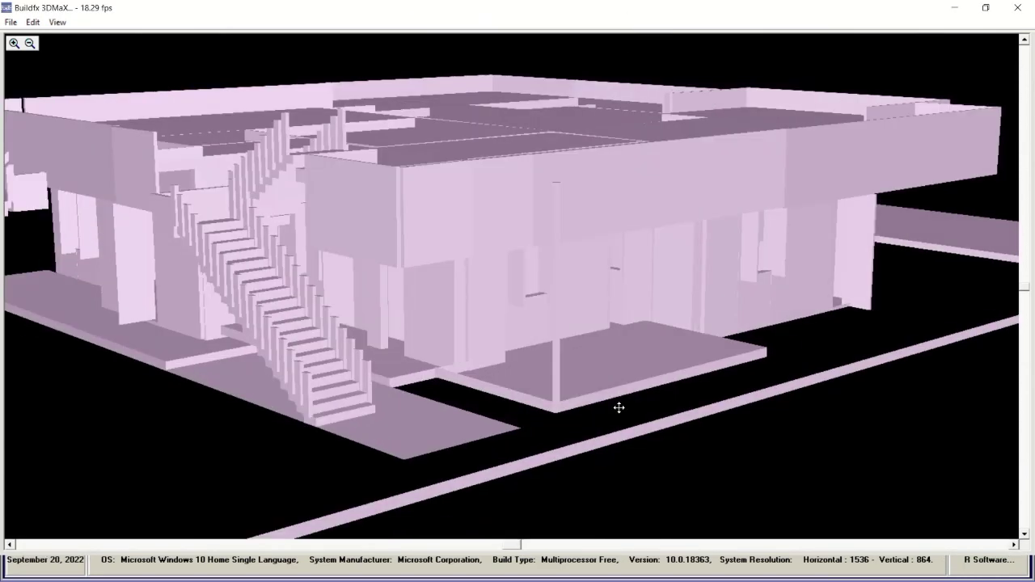
Move in closer to the front stairs and recolour the model with plan-based colours
drag(619, 406, 528, 365)
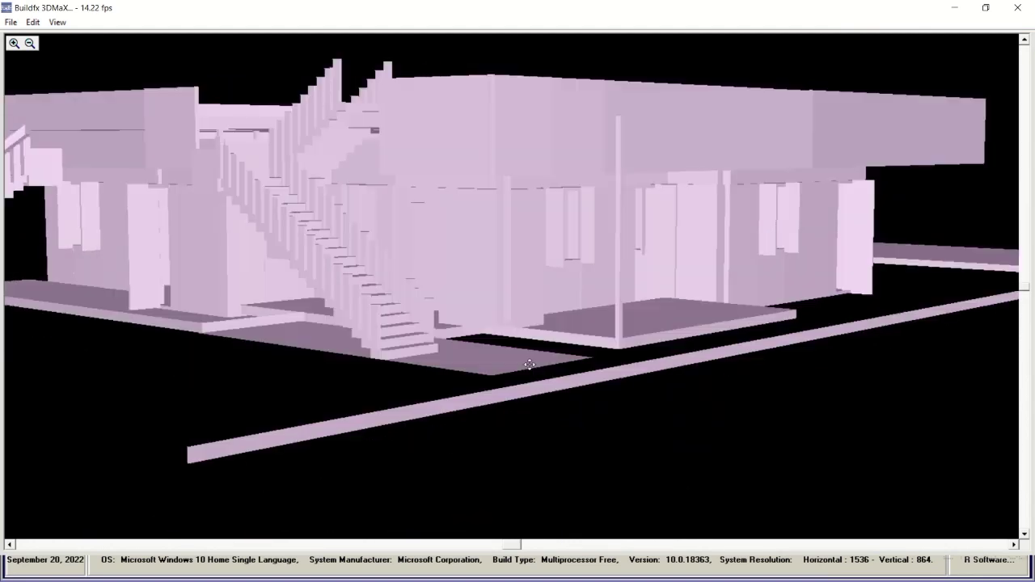
click(57, 22)
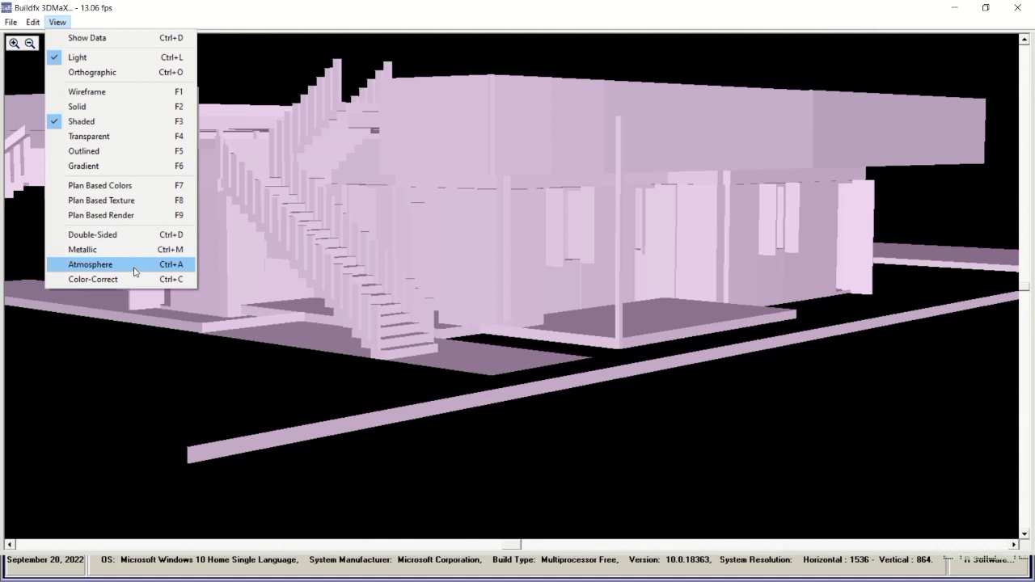
click(104, 189)
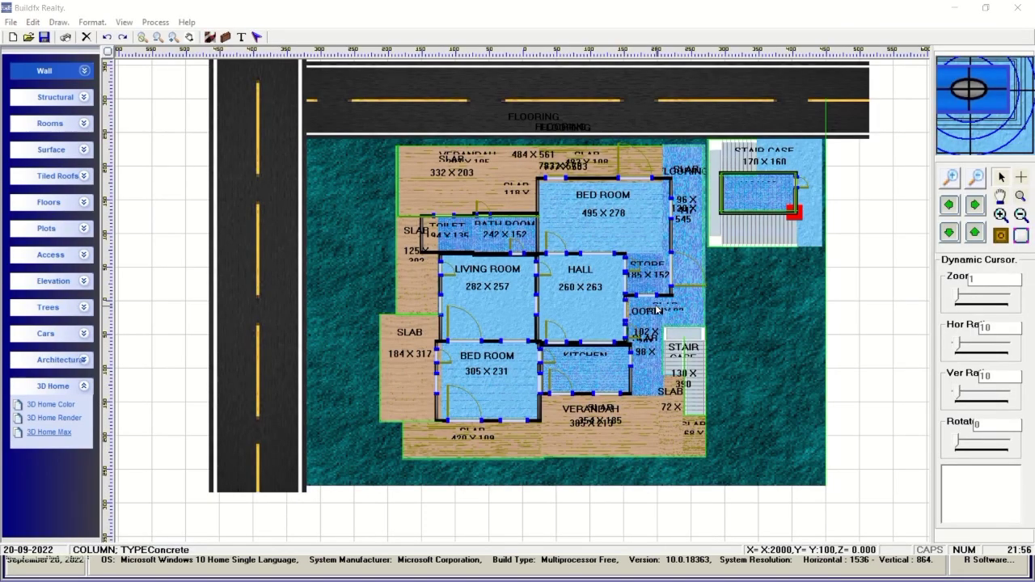
Minimize the frozen 3DMaX viewer and switch back to the plan-coloured 3DMaX window
key(alt+Tab)
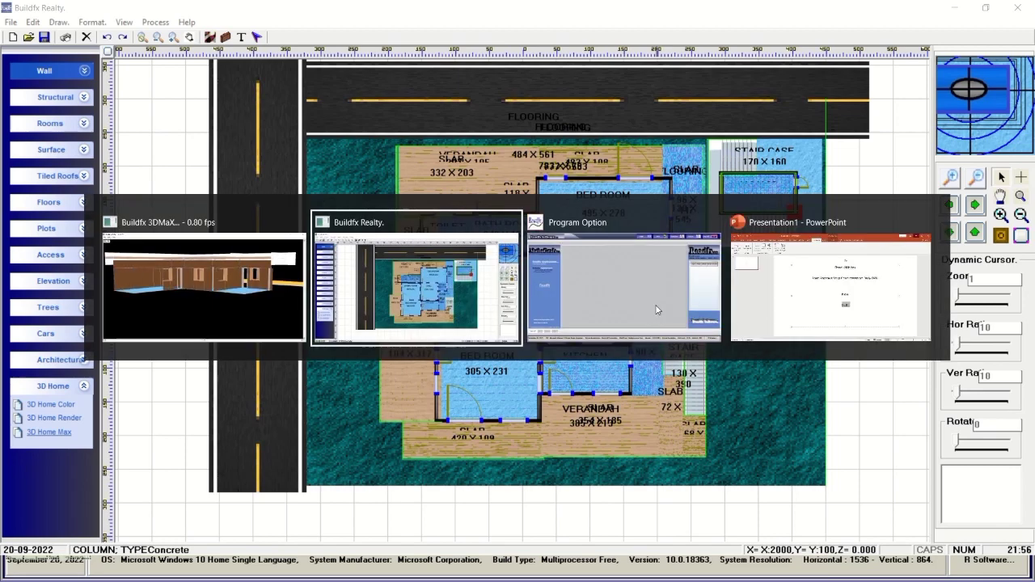
key(alt+Tab)
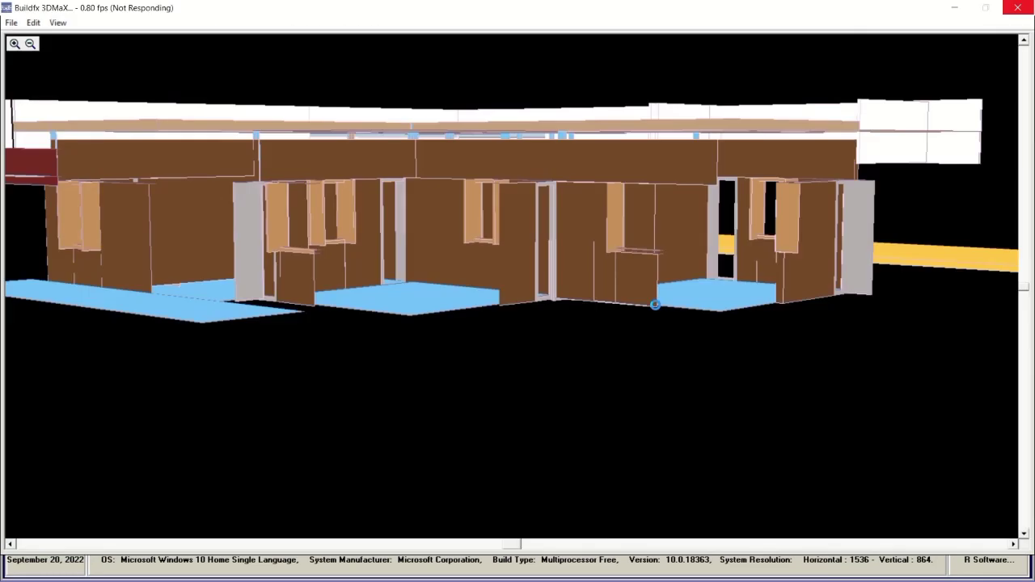
key(alt+Tab)
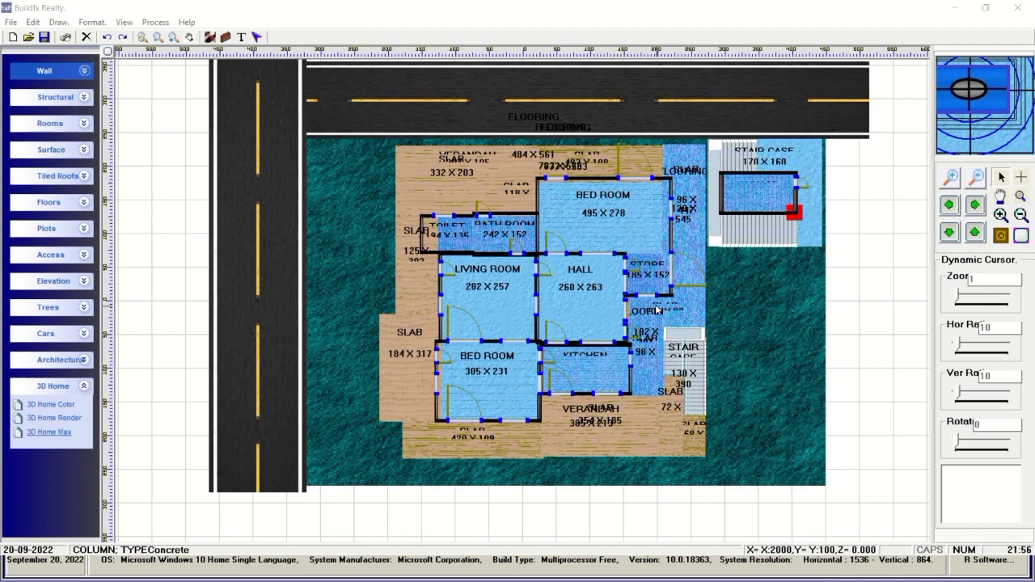
key(alt+Tab)
click(959, 7)
click(956, 8)
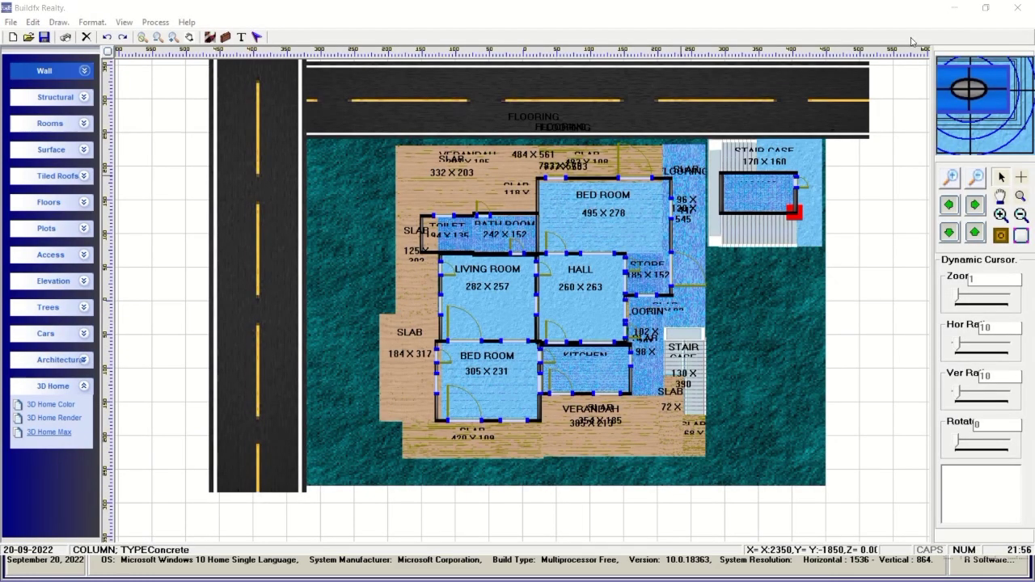
key(alt+Tab)
key(alt+Tab)
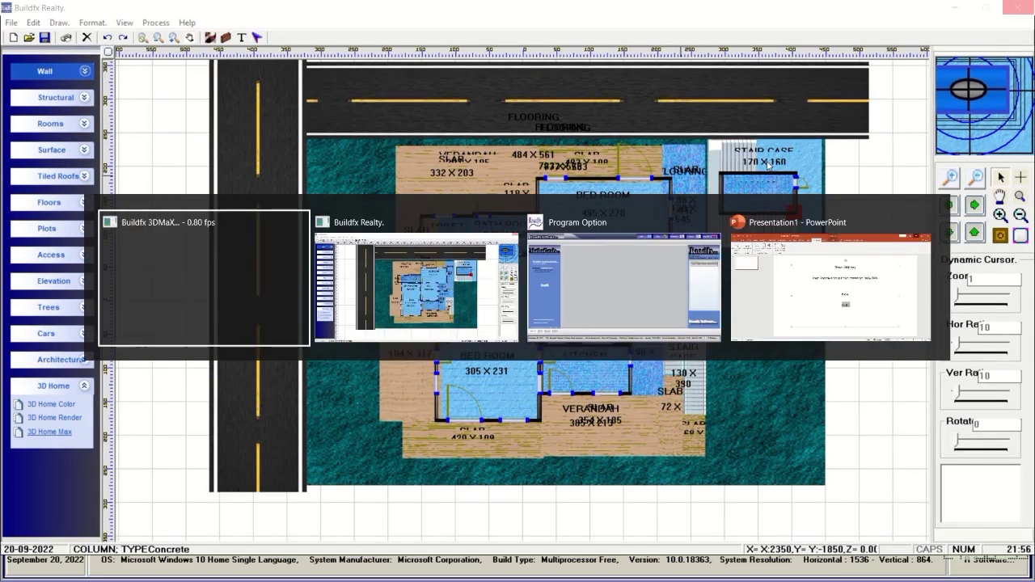
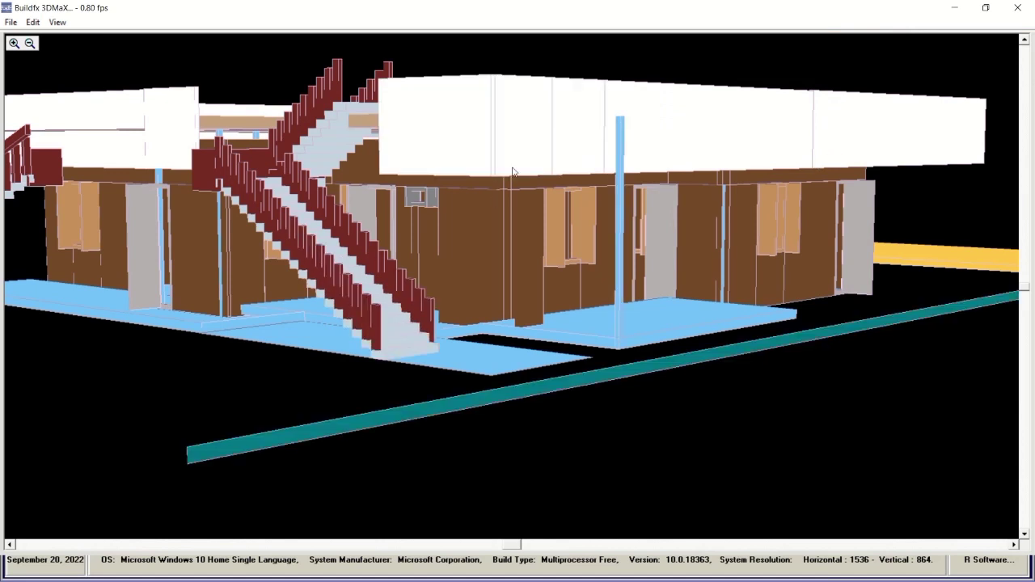
Re-render the 3D house with Plan Based Texture on its walls
click(58, 22)
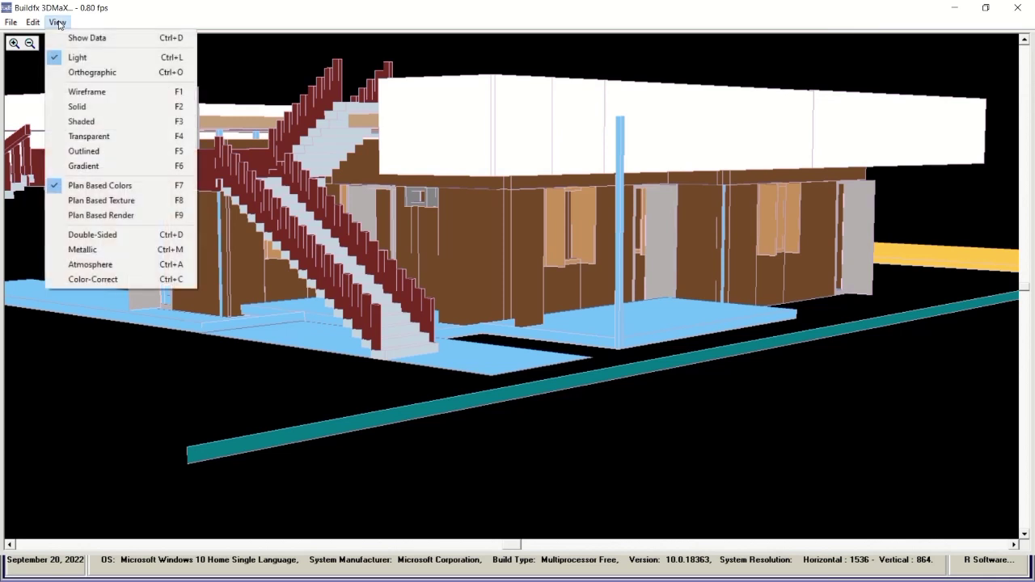
click(124, 209)
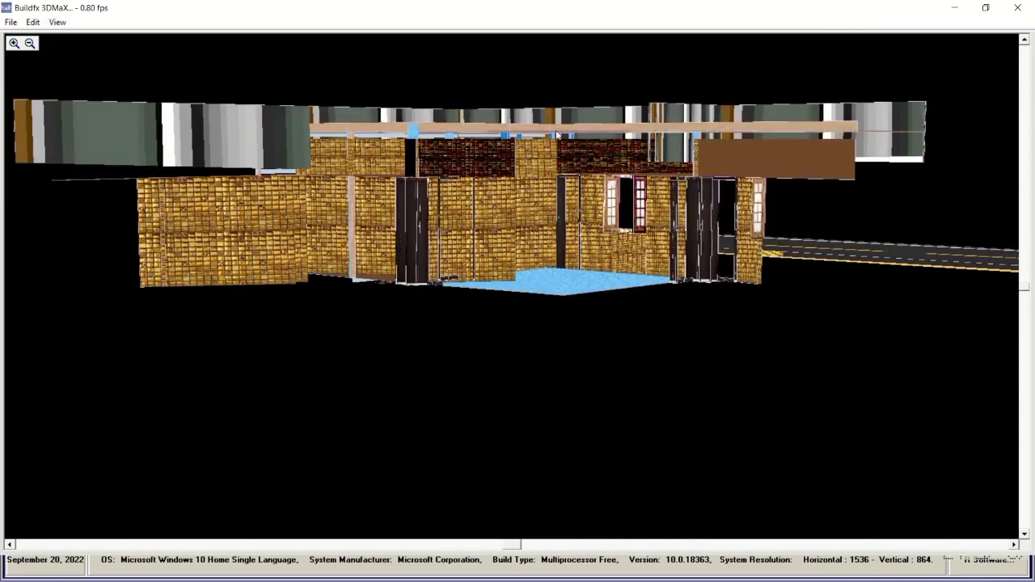
mouse_move(445, 17)
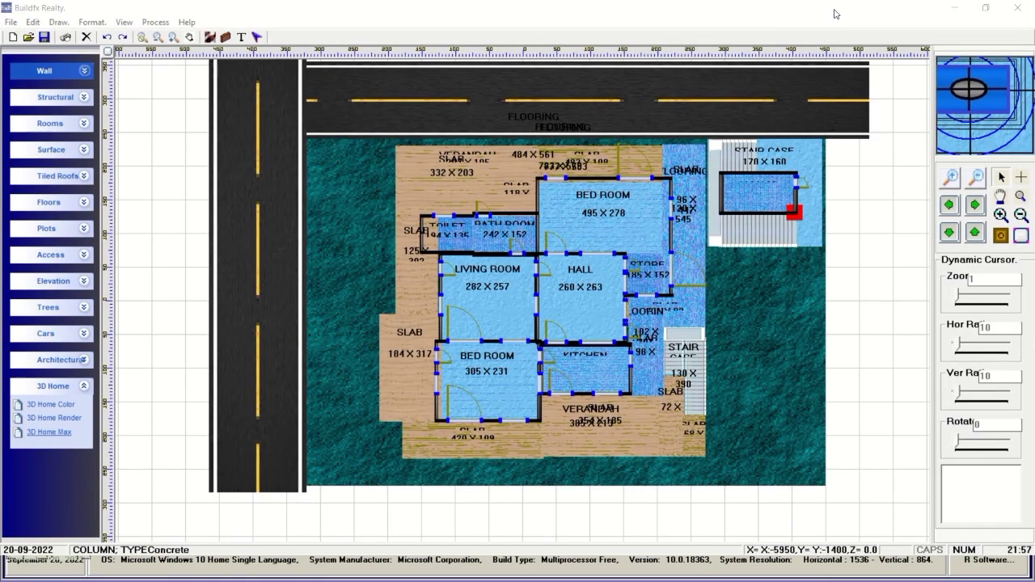
mouse_move(877, 3)
Dismiss the run-time error, switch the model to Plan Based Render, and close the 3D viewer
key(alt+Tab)
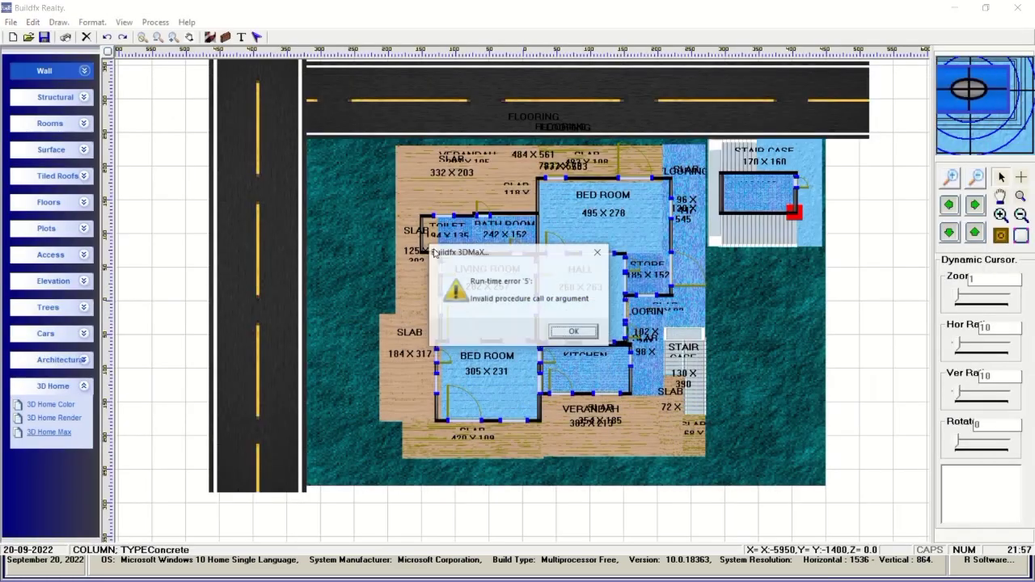
click(570, 332)
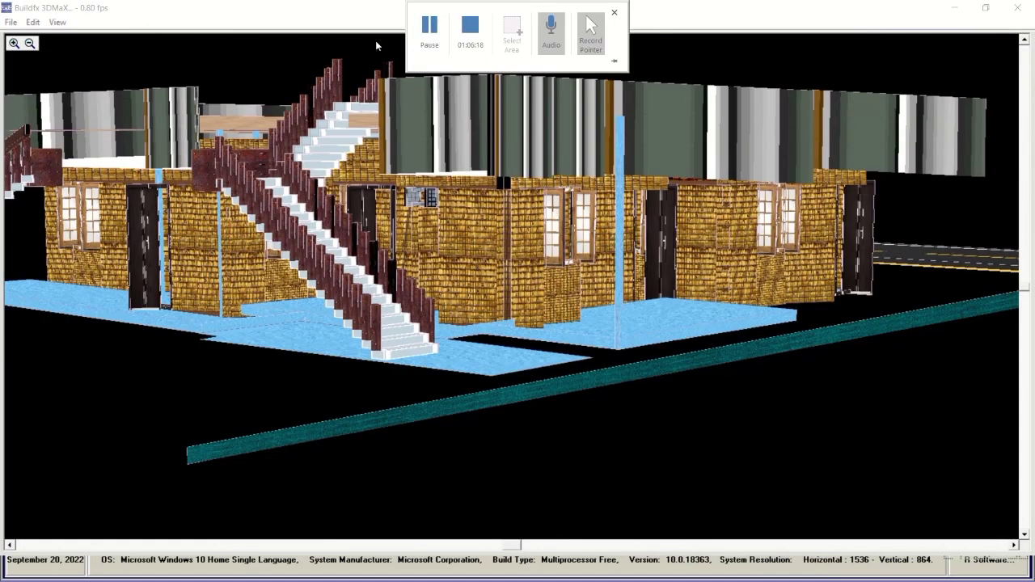
click(57, 23)
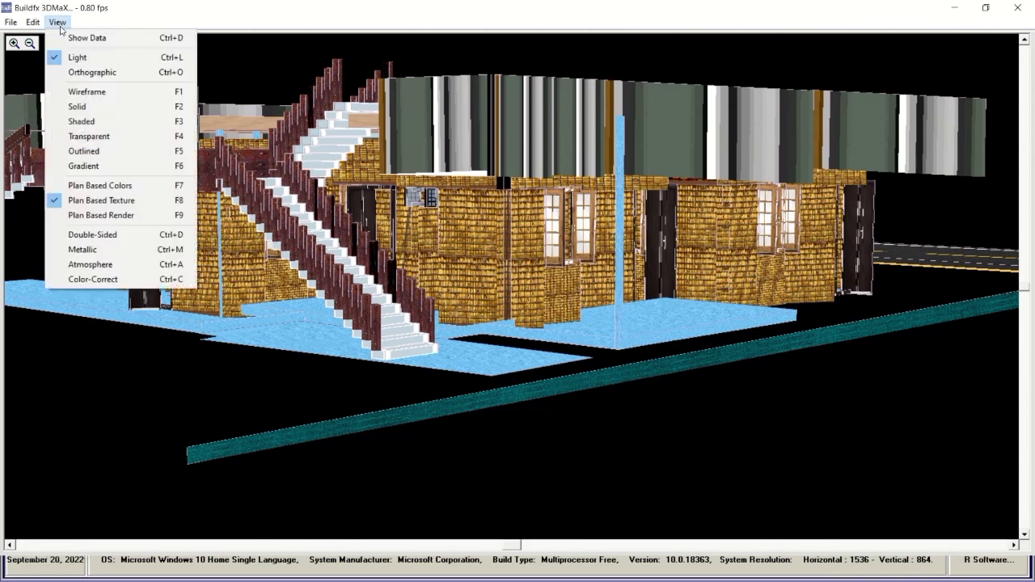
click(84, 215)
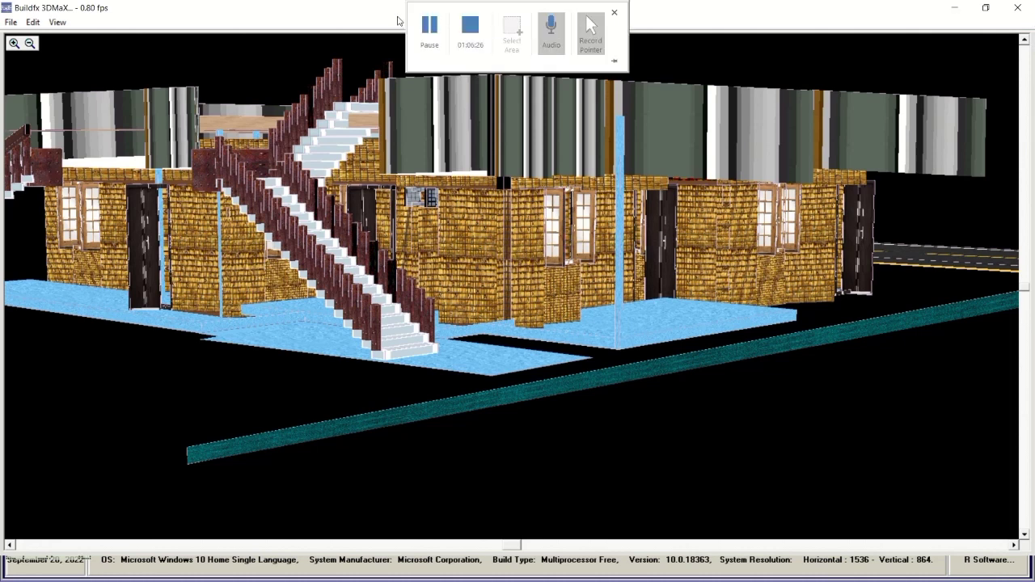
key(alt+F4)
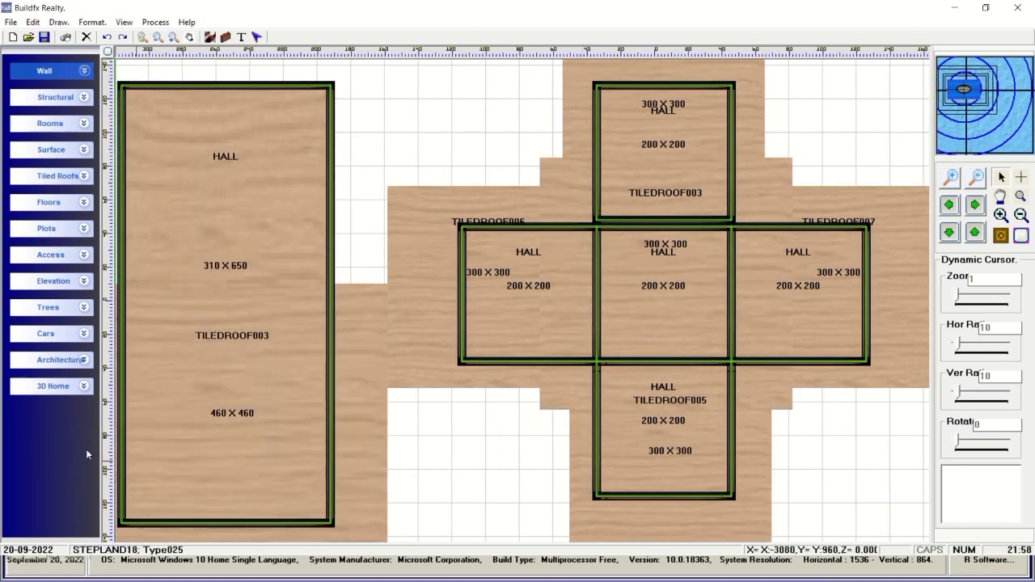
Open the plan in 3D Home Max and orbit the camera around the house
click(84, 388)
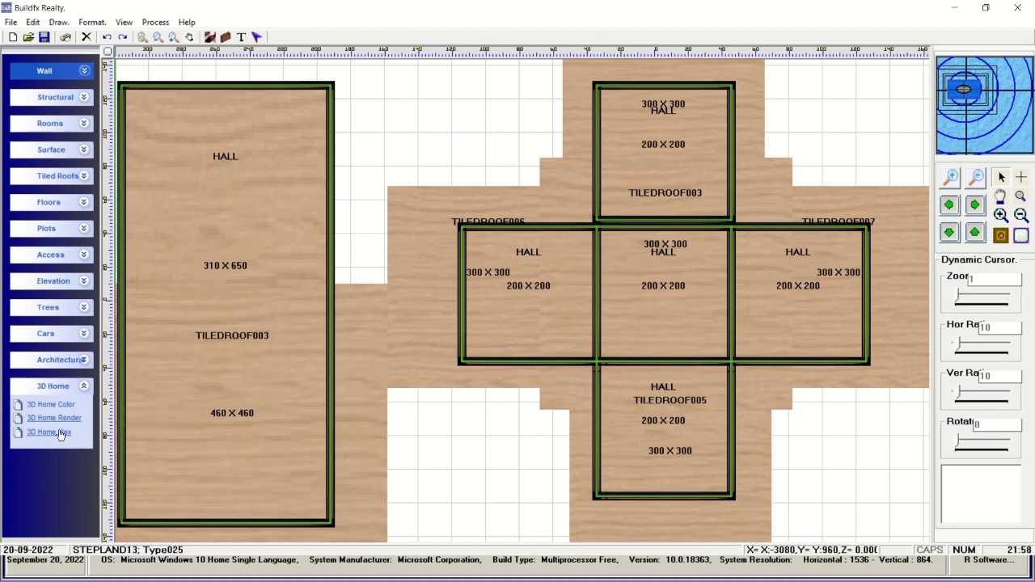
click(49, 429)
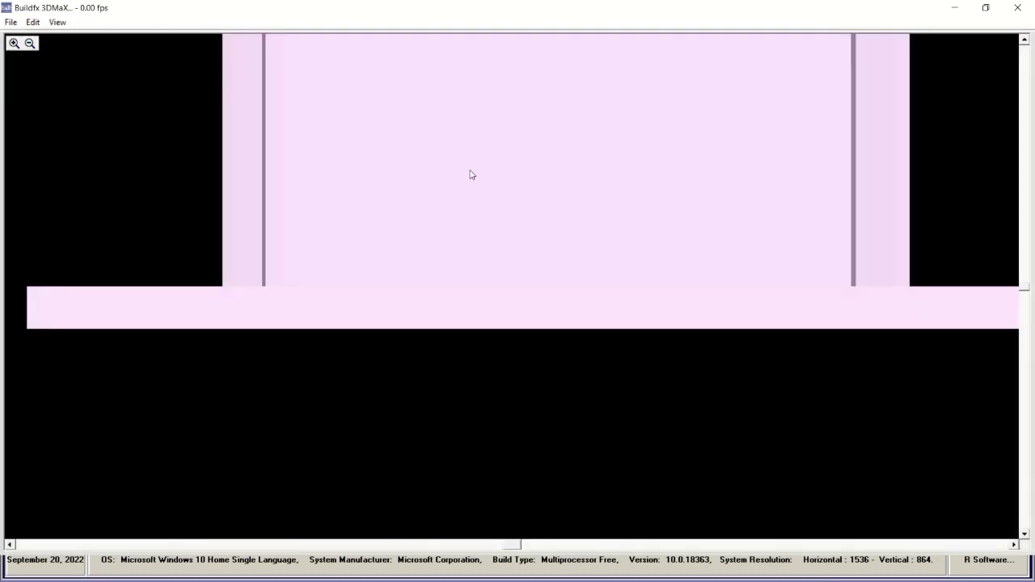
drag(472, 175, 459, 361)
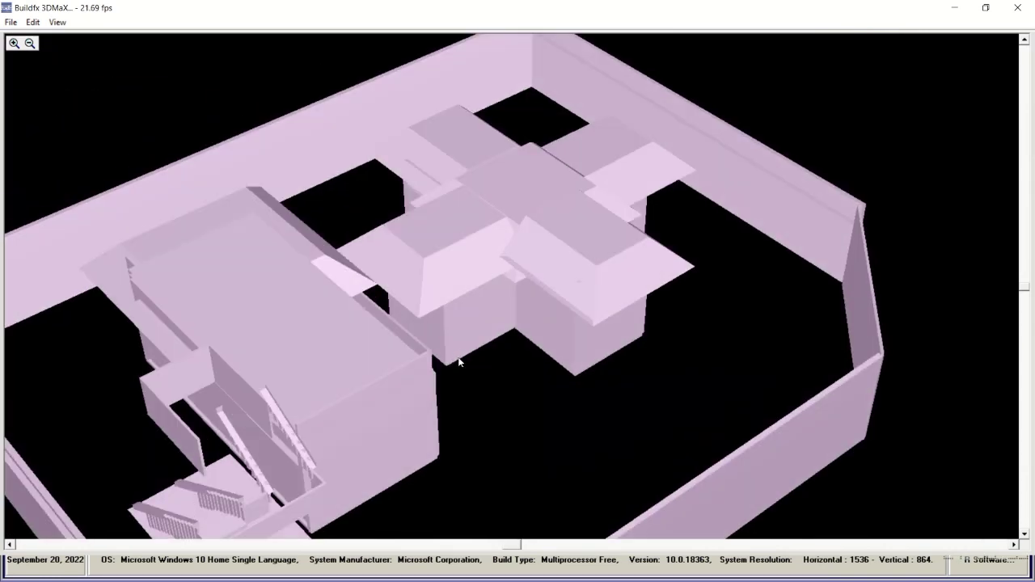
drag(1027, 294, 994, 350)
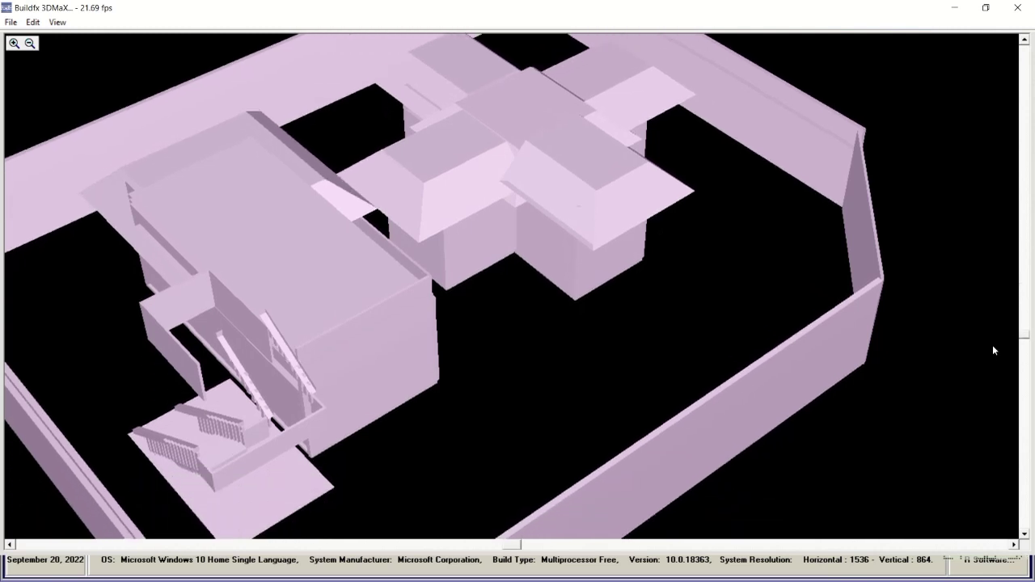
drag(514, 546, 448, 544)
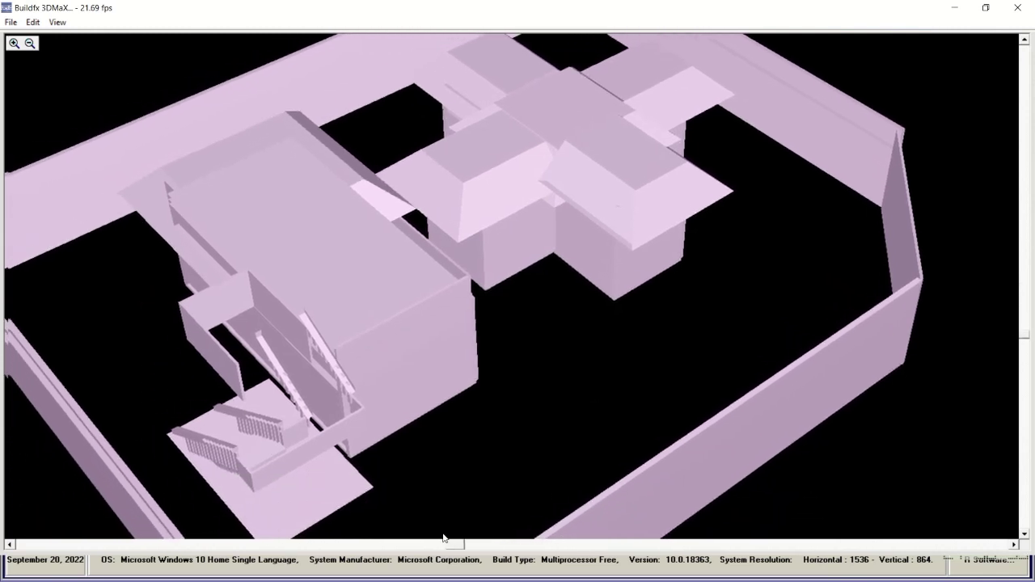
drag(432, 423, 438, 421)
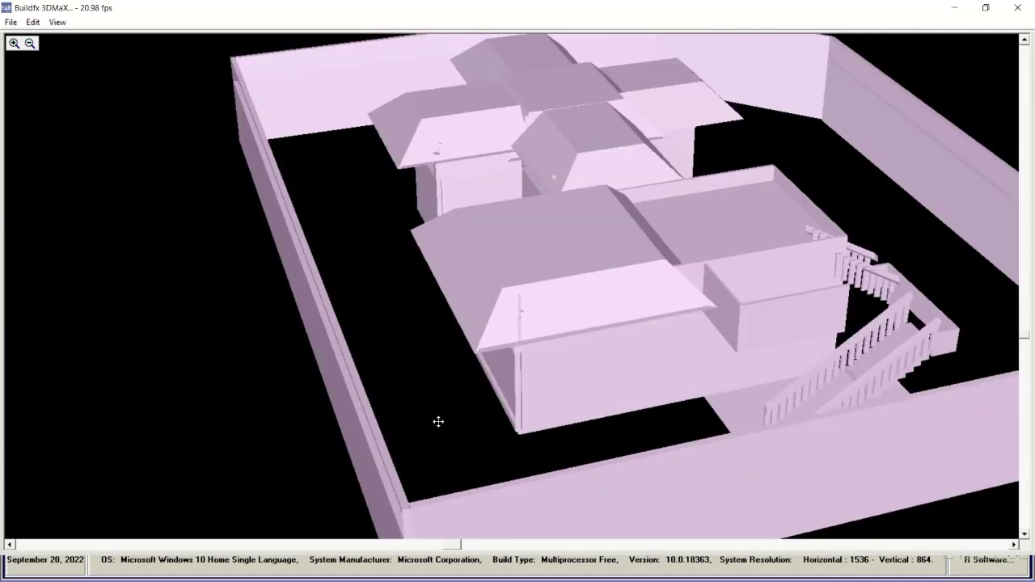
Shade the model with Gradient, then colour it with Plan Based Colors
click(57, 22)
click(81, 166)
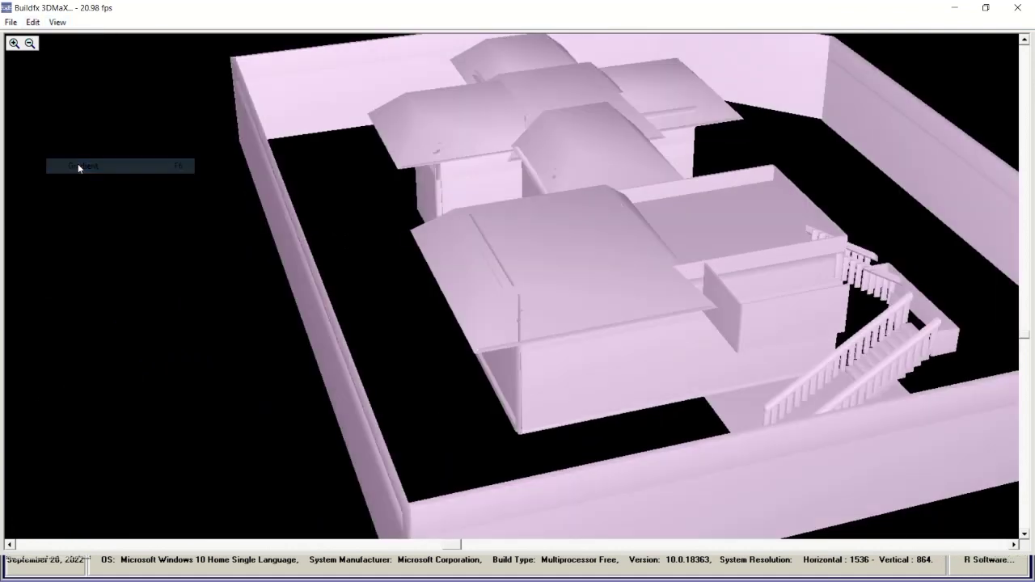
click(56, 21)
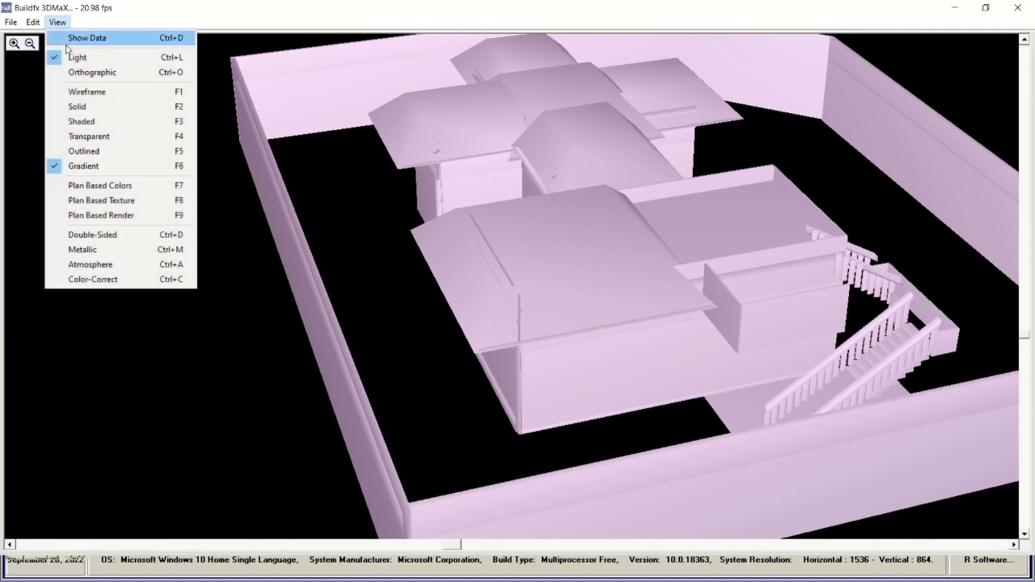
click(85, 186)
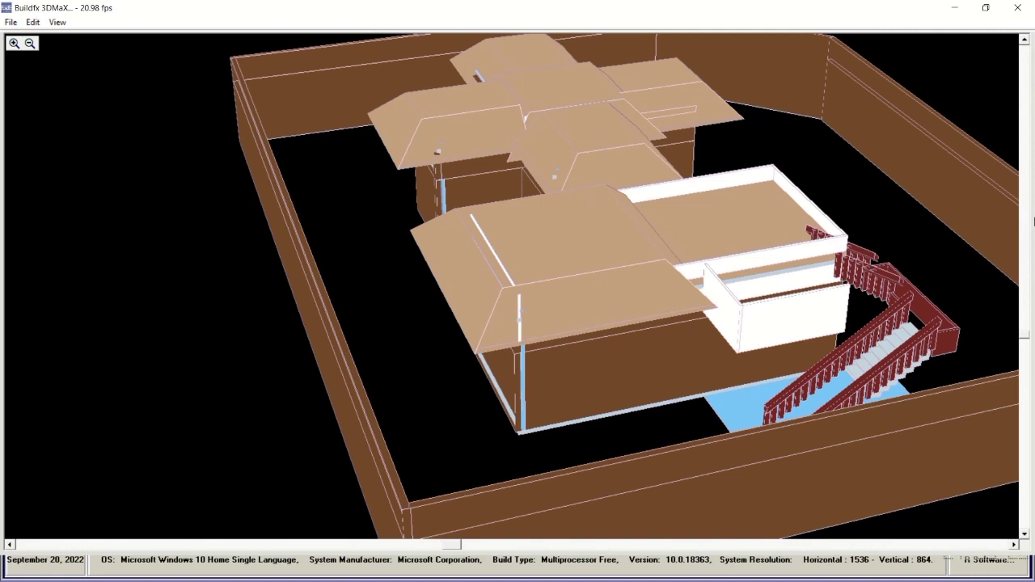
Preview the house rendered with Plan Based Texture
click(57, 22)
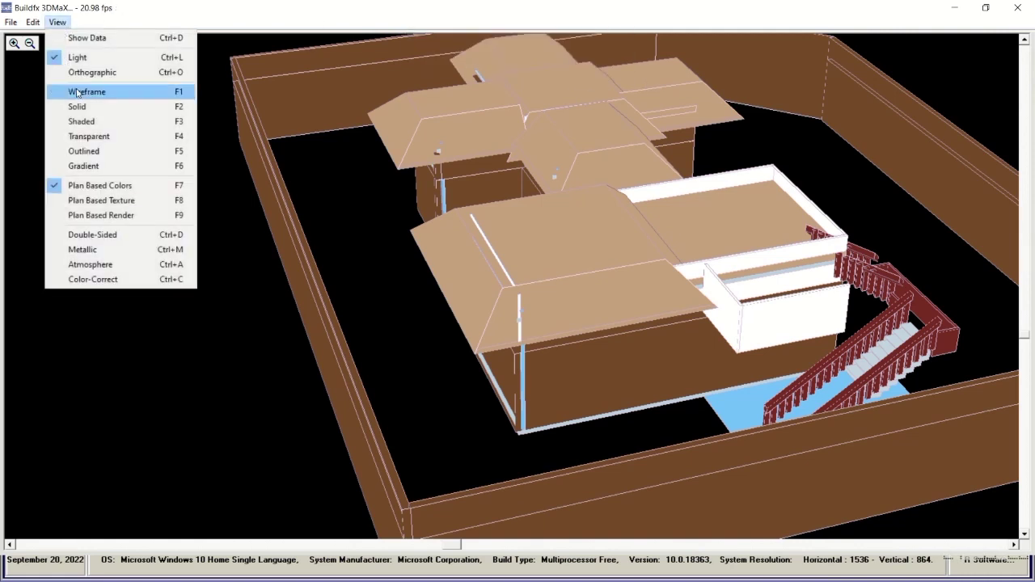
click(97, 200)
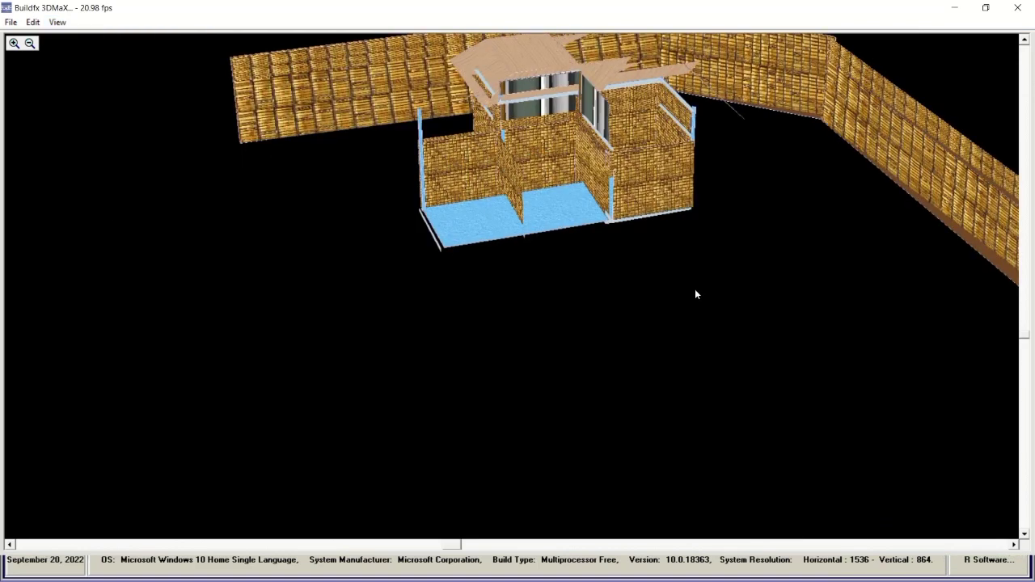
mouse_move(699, 5)
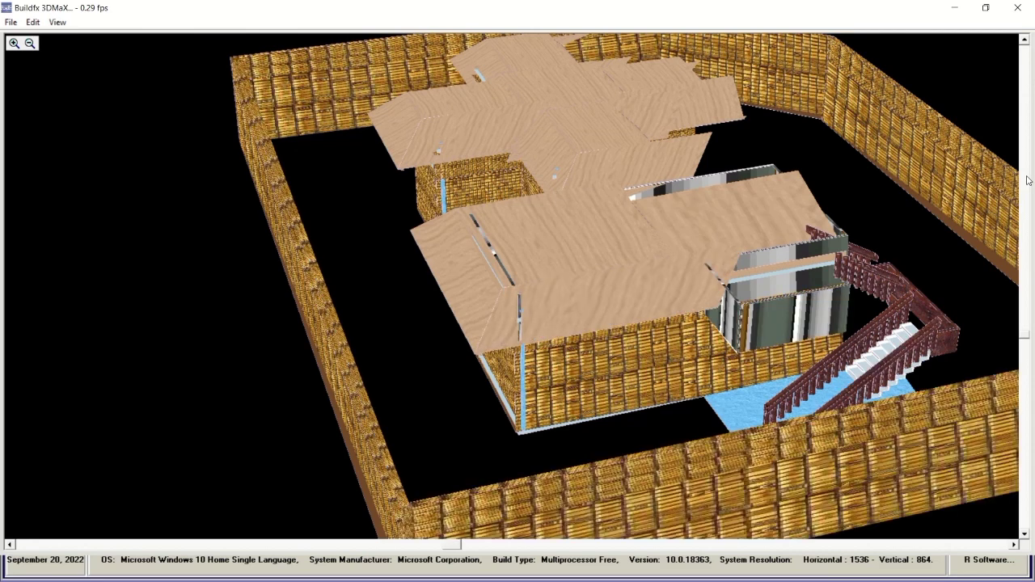
Return the model to Gradient shading, orbit to another side, and close 3DMaX
click(58, 23)
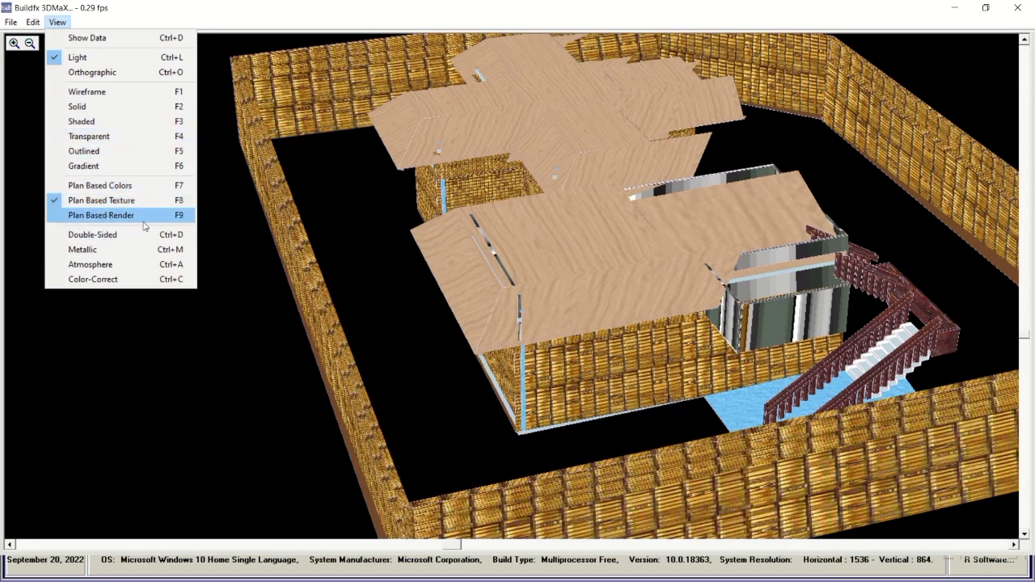
click(85, 166)
mouse_move(491, 295)
mouse_down()
mouse_move(497, 288)
mouse_move(472, 289)
mouse_up()
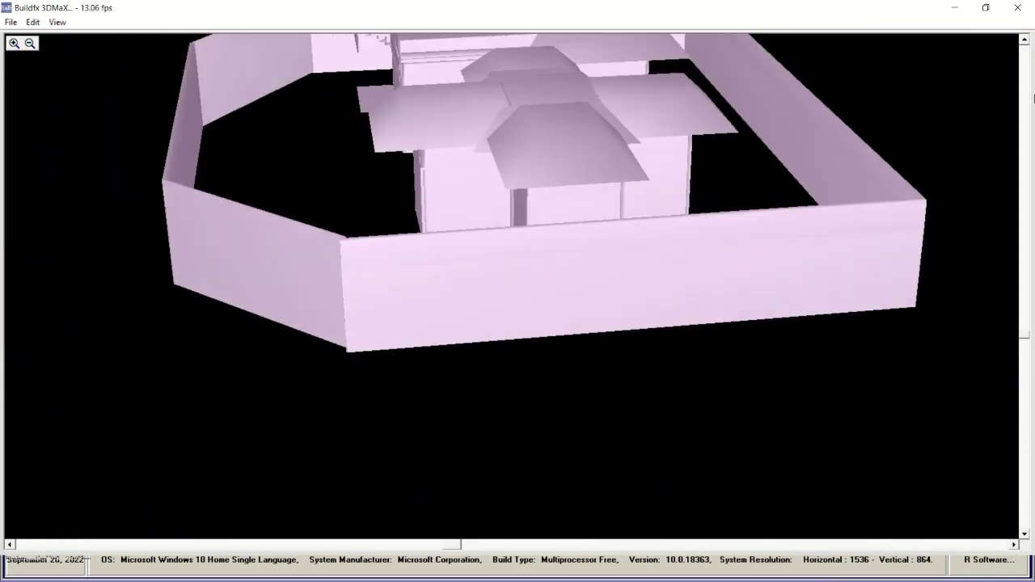
click(1017, 7)
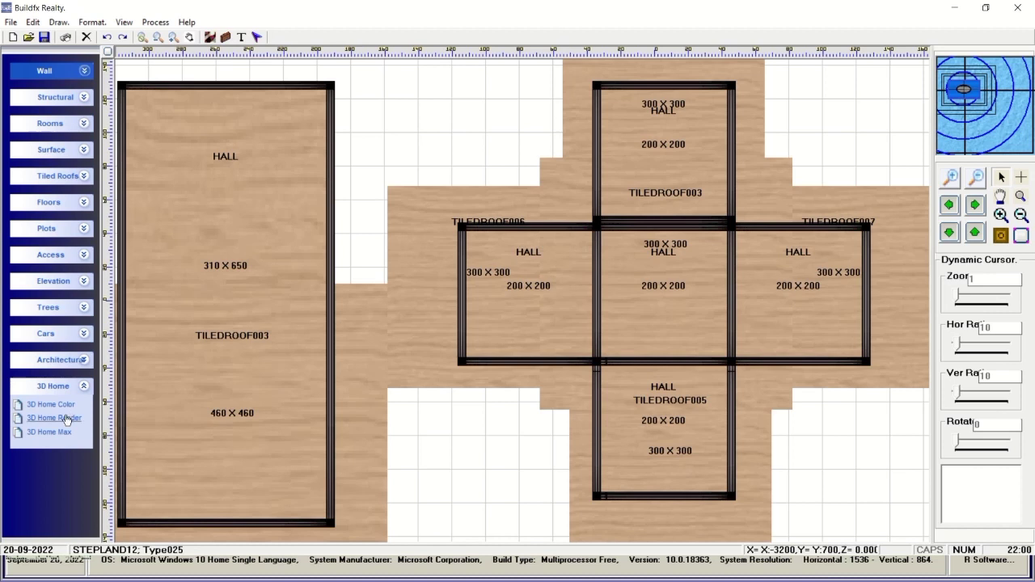
Launch 3D Home Render and rotate the model from 28° to 125°
click(51, 404)
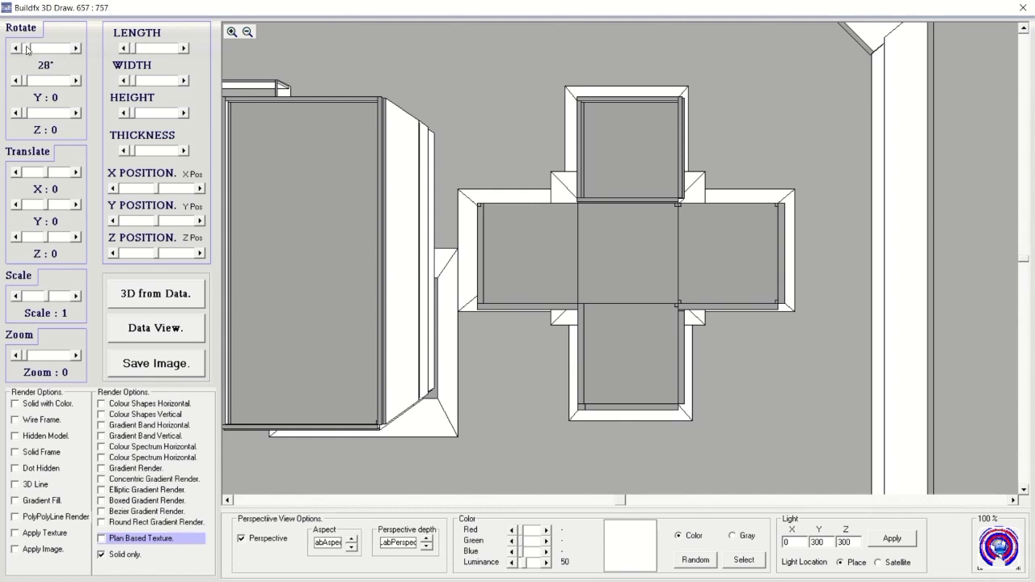
drag(27, 49, 38, 50)
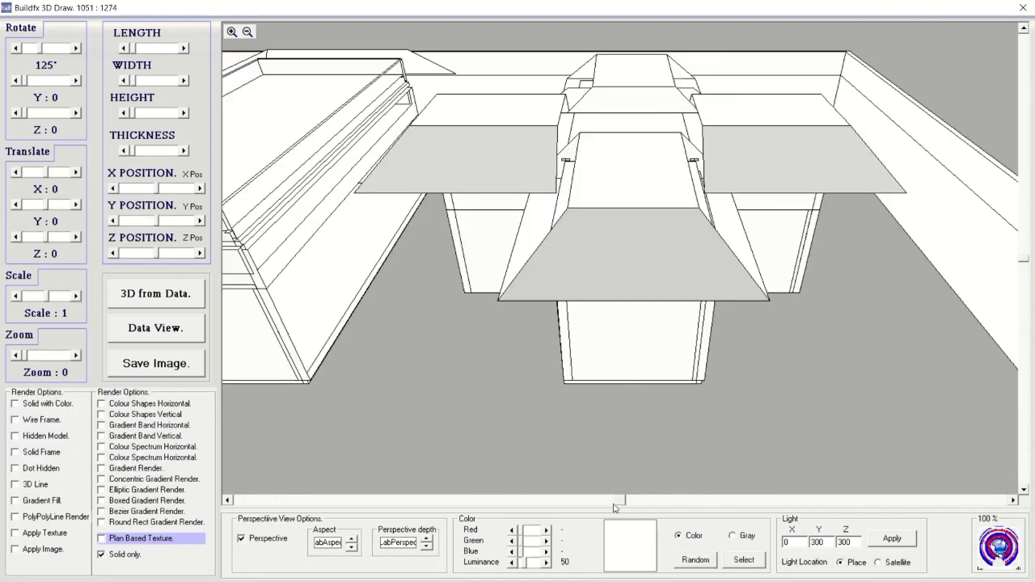
drag(620, 500, 325, 478)
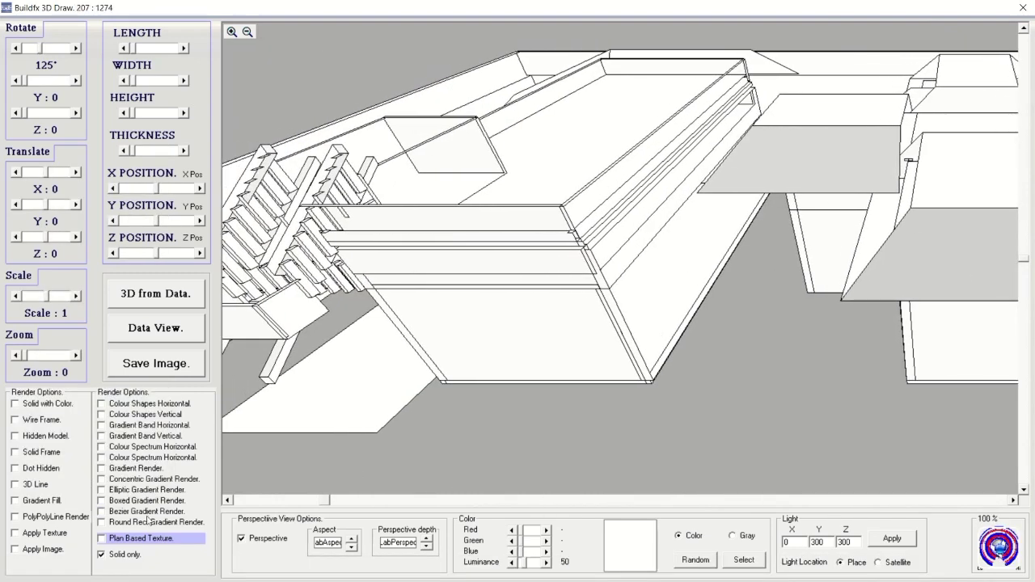
Render with Plan Based Texture, untick Solid only, set rotation 126° and Z rotation 0°
click(125, 539)
click(120, 556)
click(75, 49)
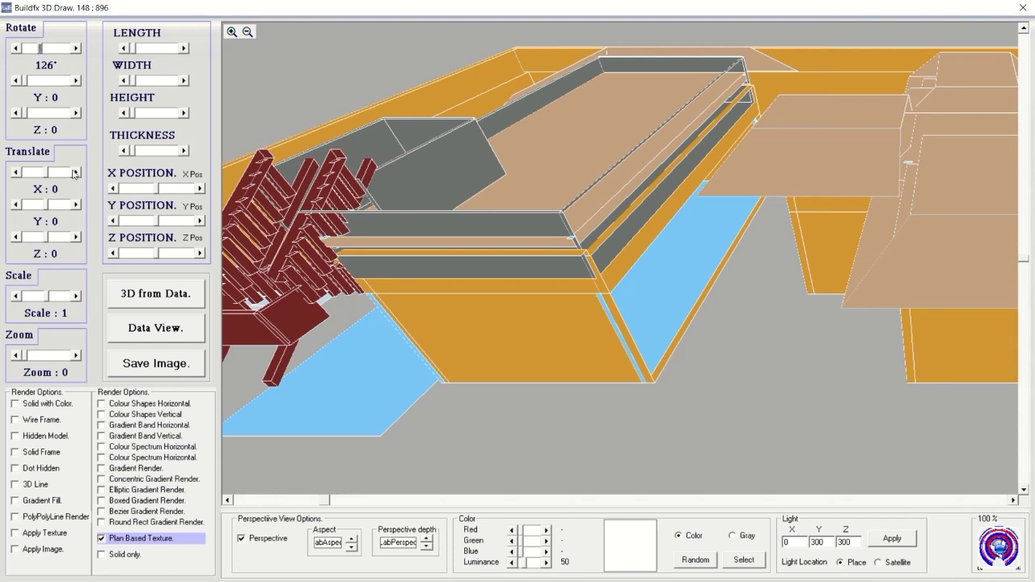
click(27, 113)
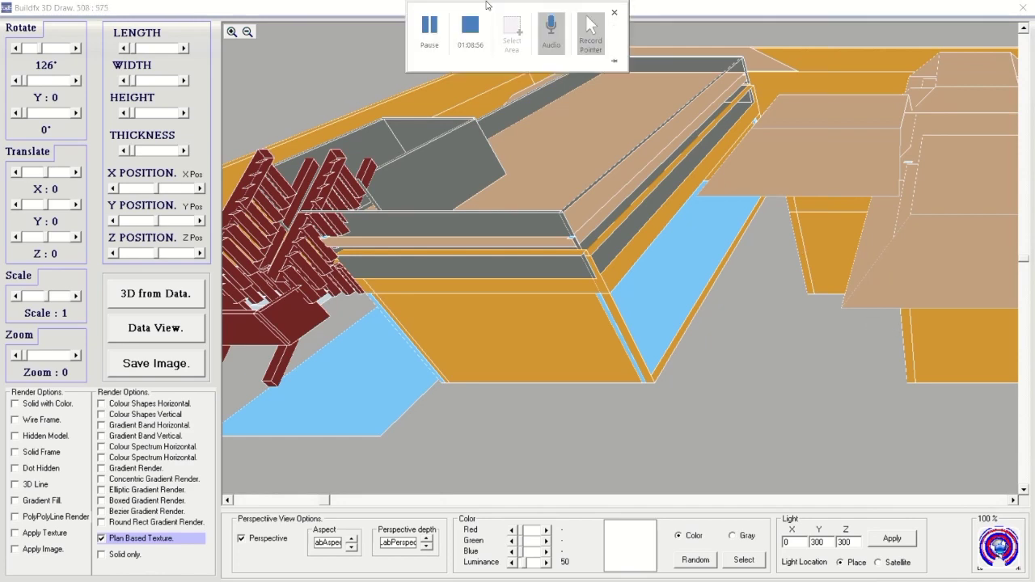
click(429, 29)
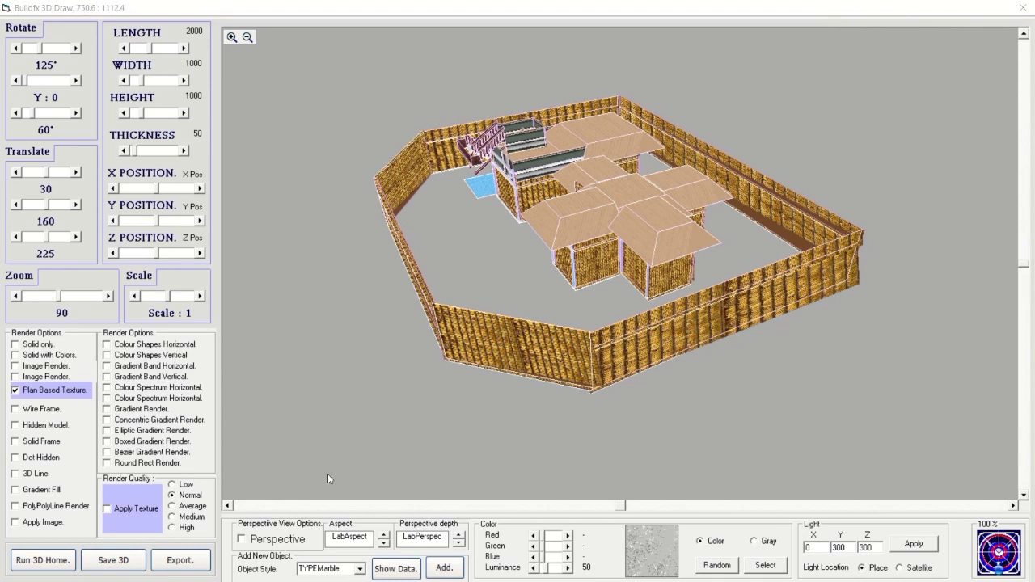
Set render quality to Average, view the model data, export it, and close 3D Draw
click(192, 507)
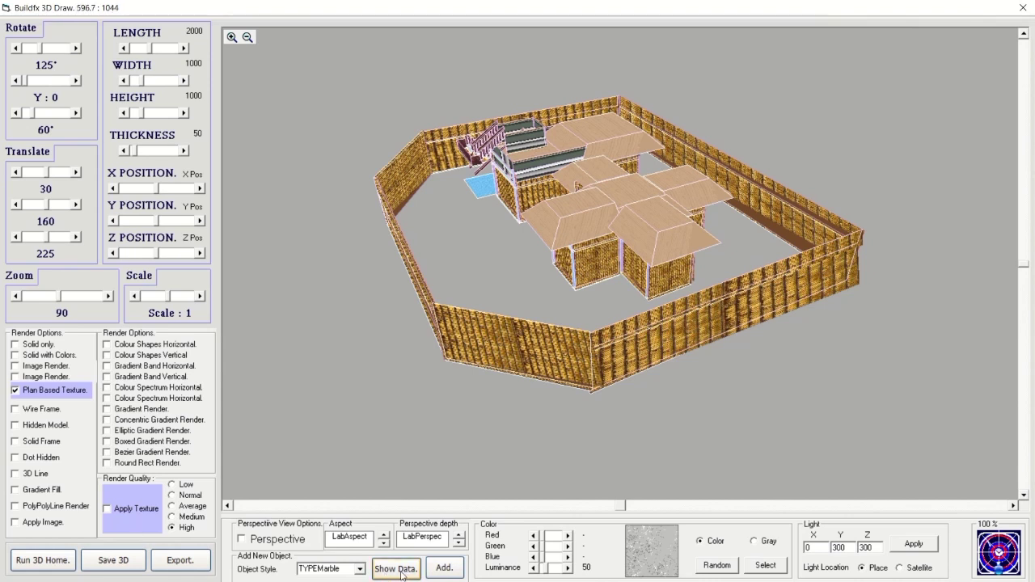
click(395, 569)
click(187, 562)
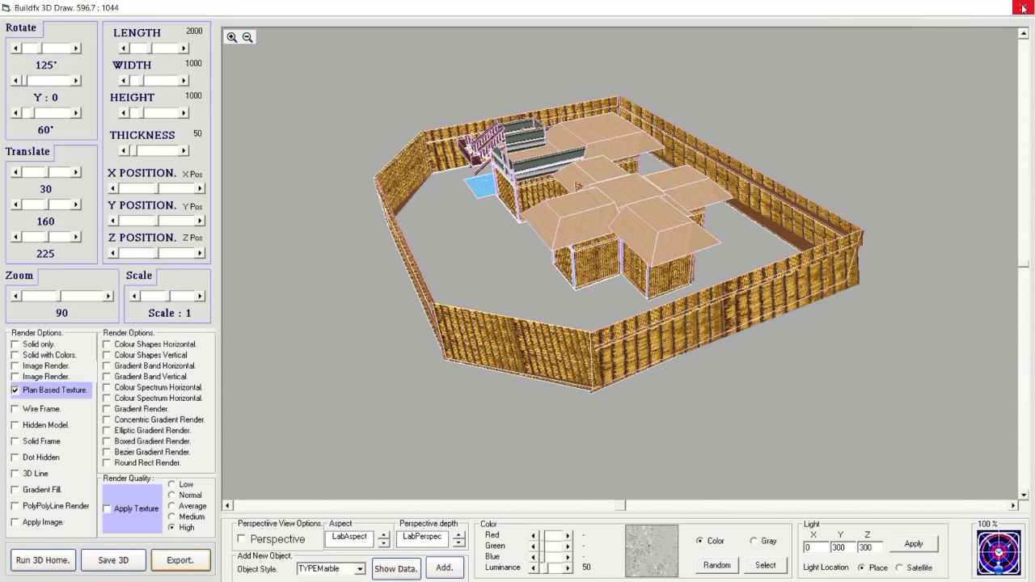
mouse_move(380, 4)
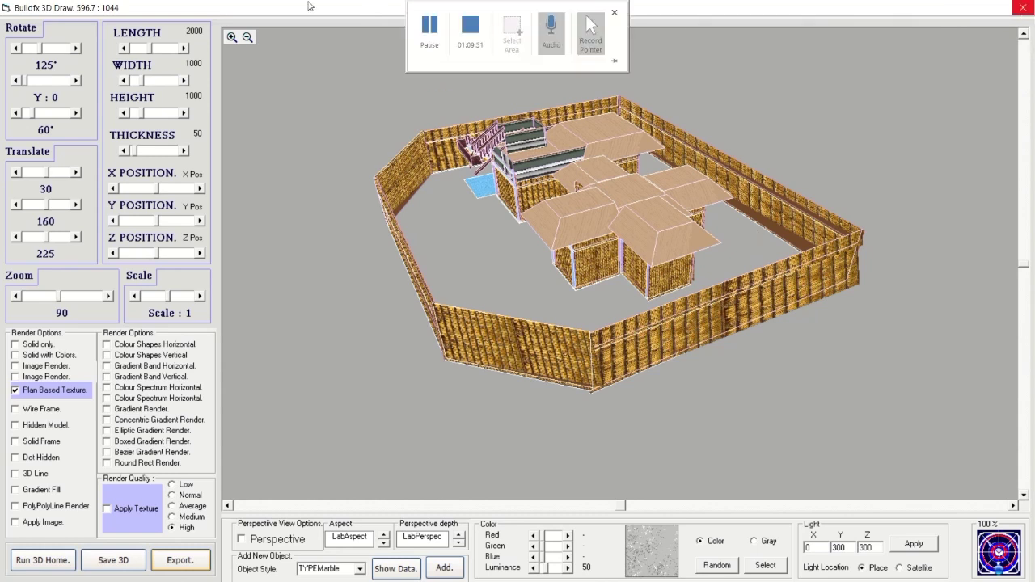
key(alt+F4)
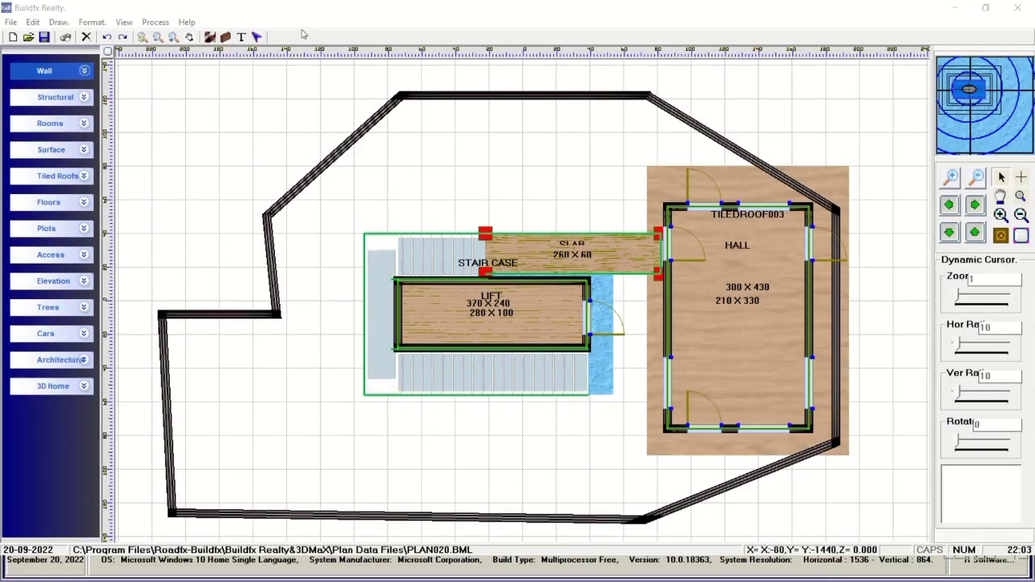
Open the house in 3D Home Max, zoom out to an overview, and apply Plan Based Colors
click(84, 386)
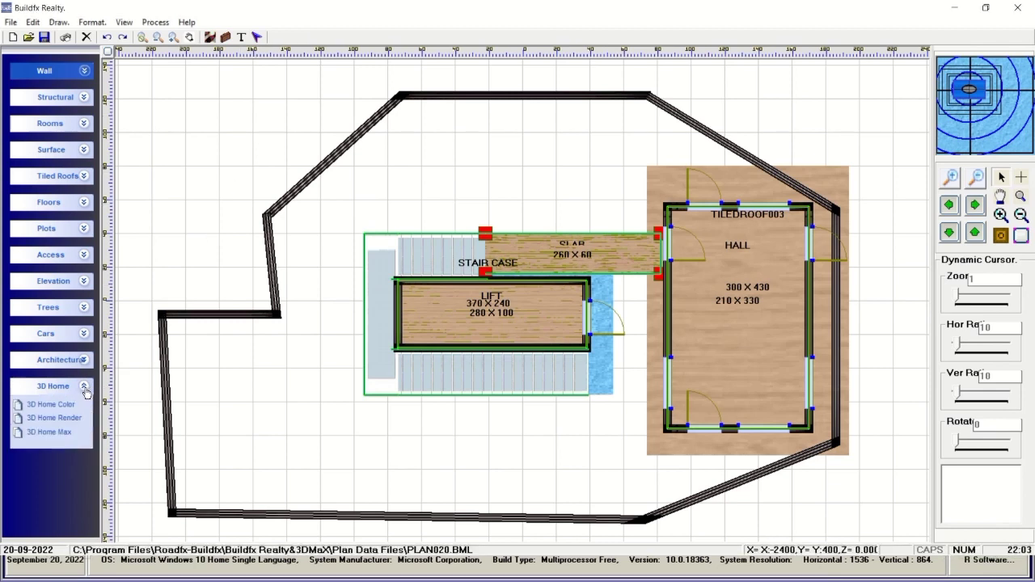
click(56, 432)
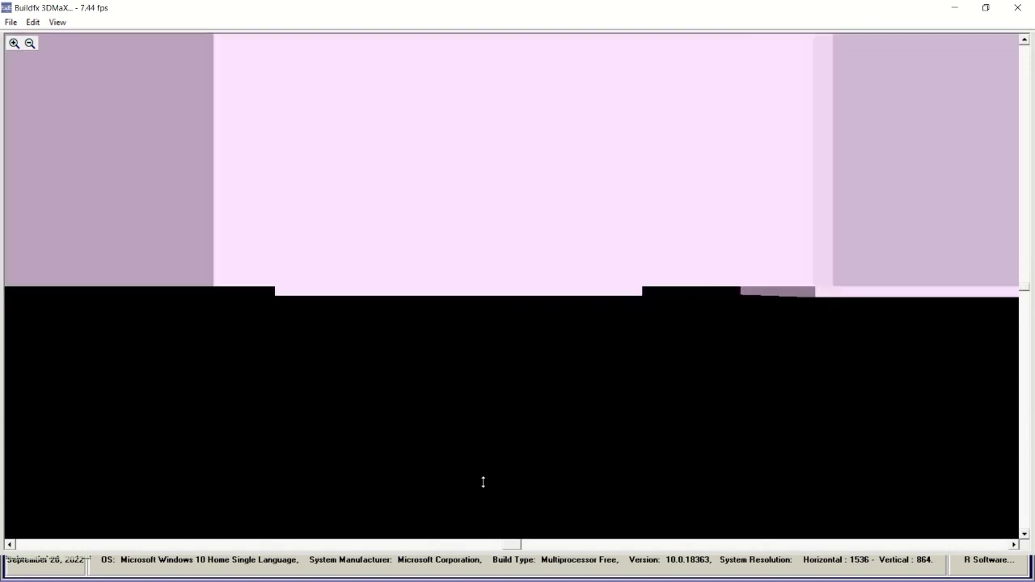
drag(482, 482, 484, 205)
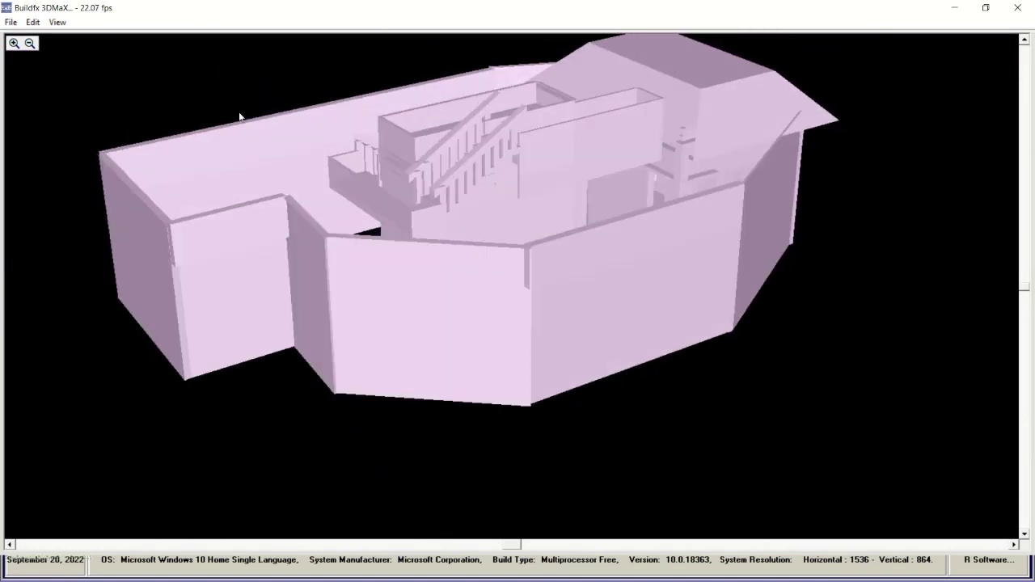
click(57, 22)
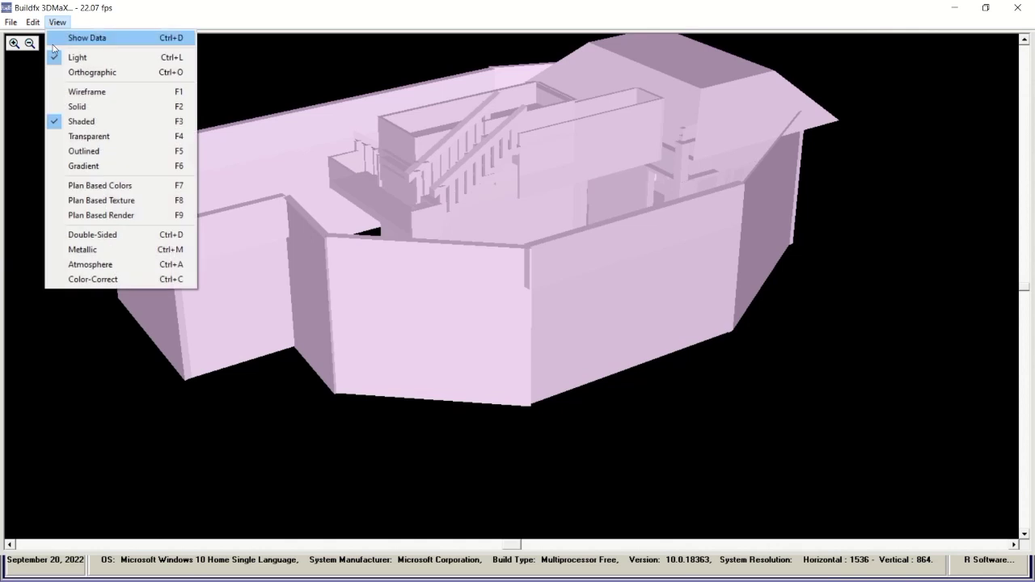
click(86, 186)
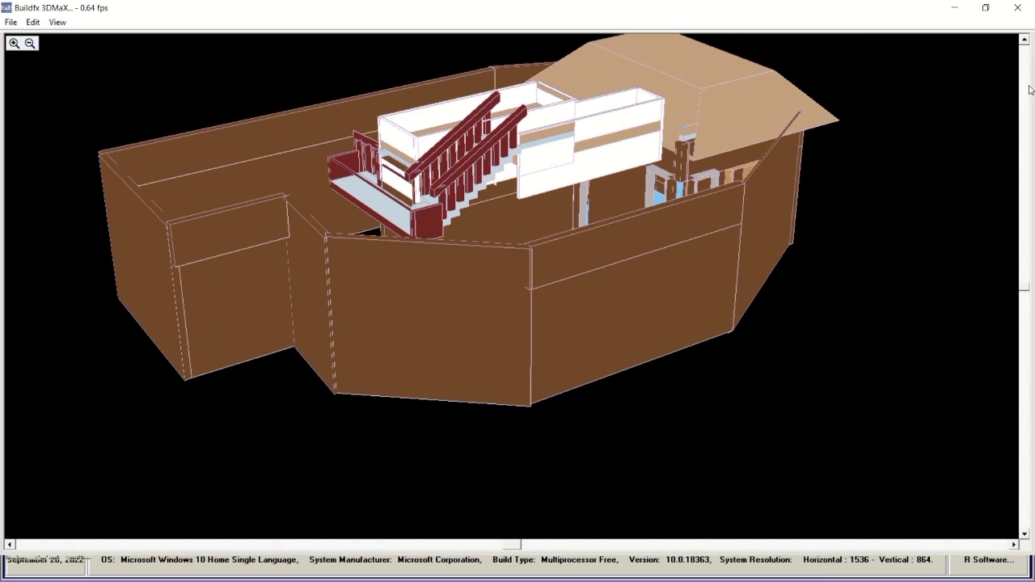
Preview Plan Based Texture, switch back to Gradient shading, spin the model, and close 3DMaX
click(57, 22)
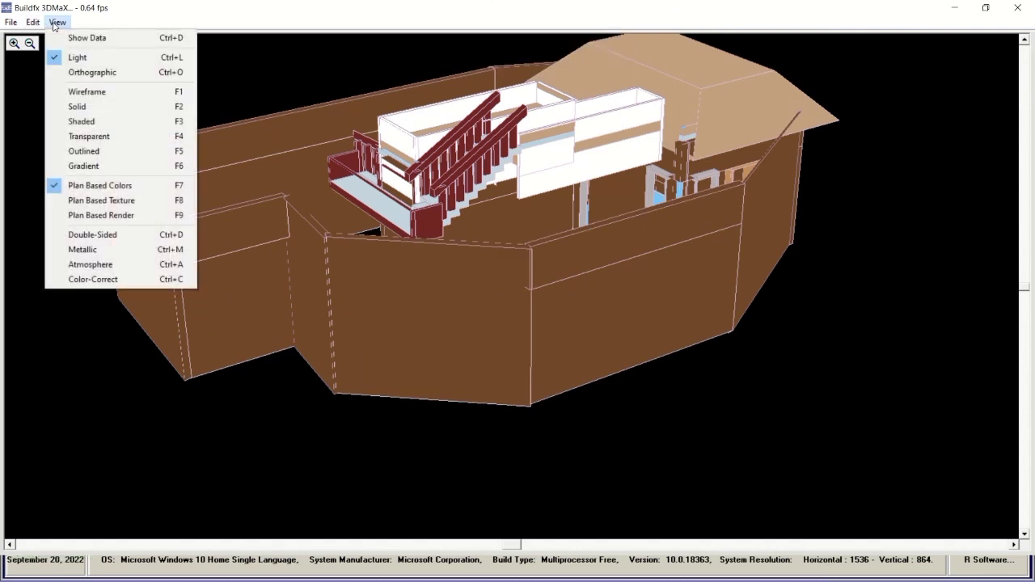
click(73, 202)
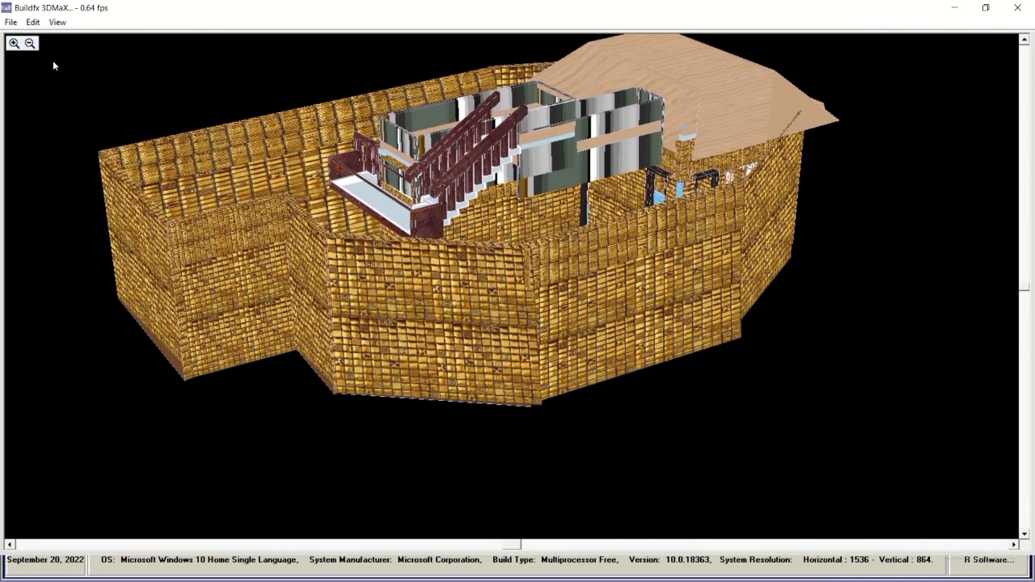
click(57, 22)
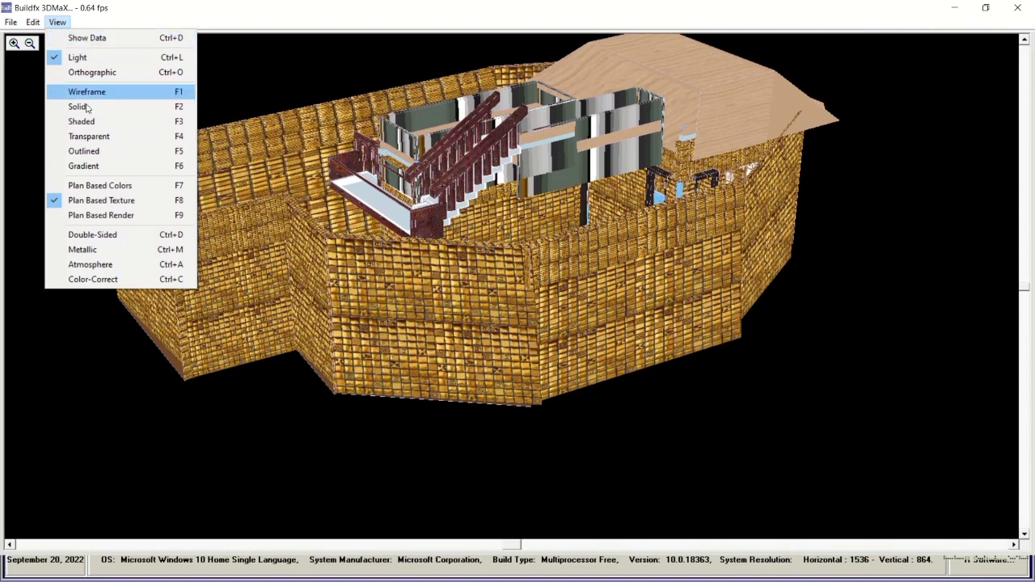
click(83, 165)
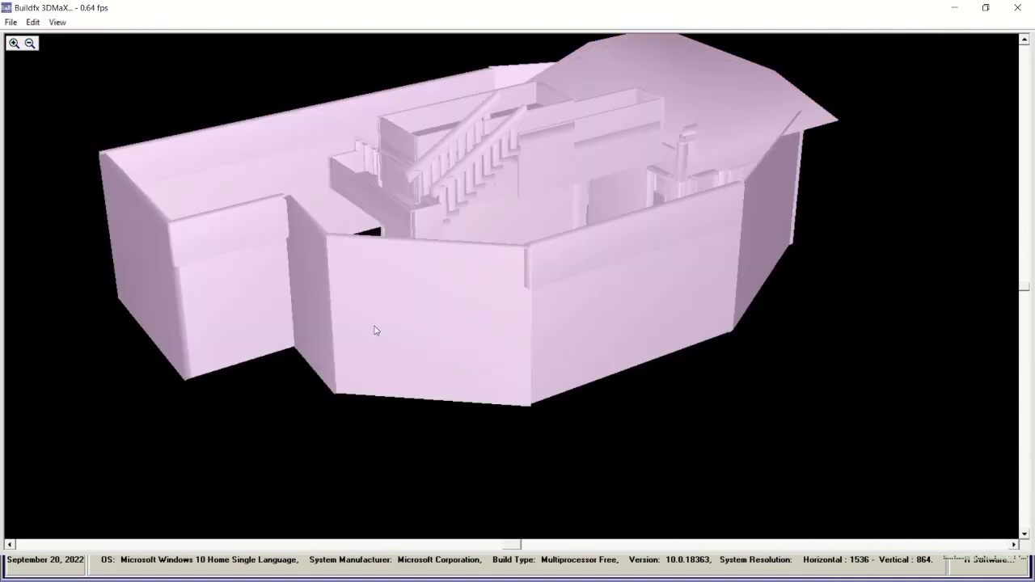
mouse_move(374, 330)
mouse_down()
mouse_move(420, 326)
mouse_move(420, 317)
mouse_move(423, 326)
mouse_move(375, 326)
mouse_up()
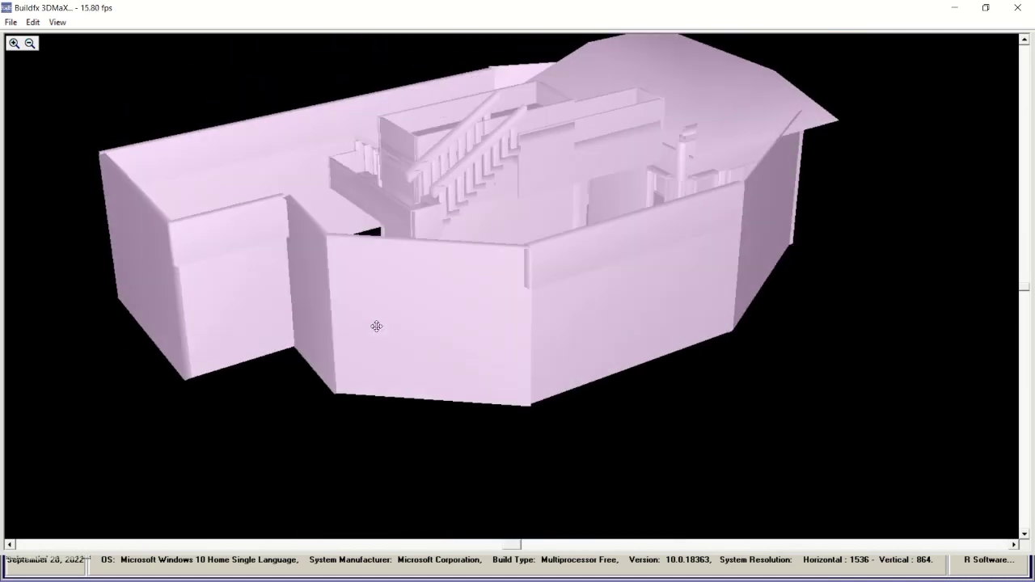
click(1021, 7)
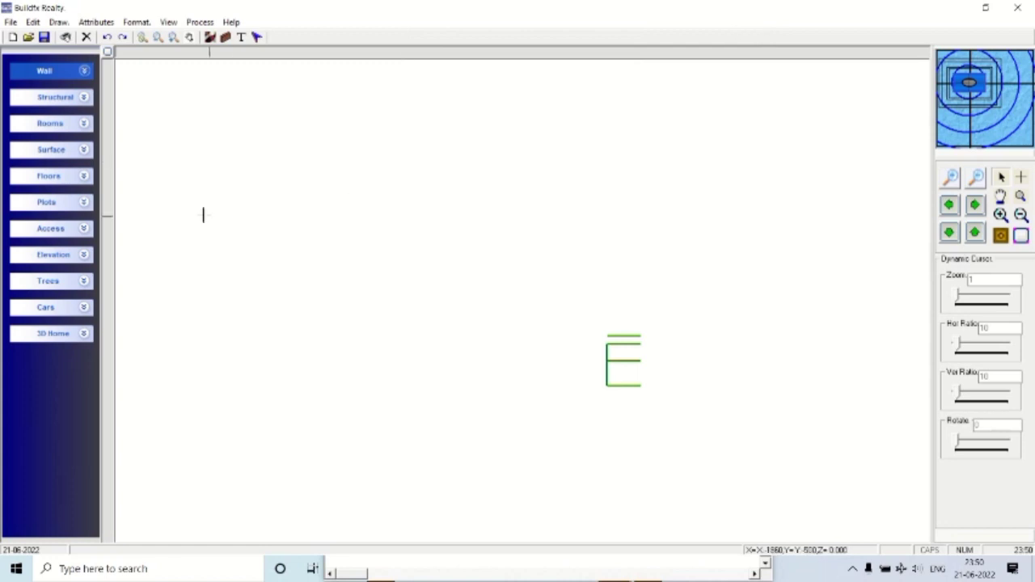
Place a Hall room on the plan and size it to 325 × 307
click(84, 125)
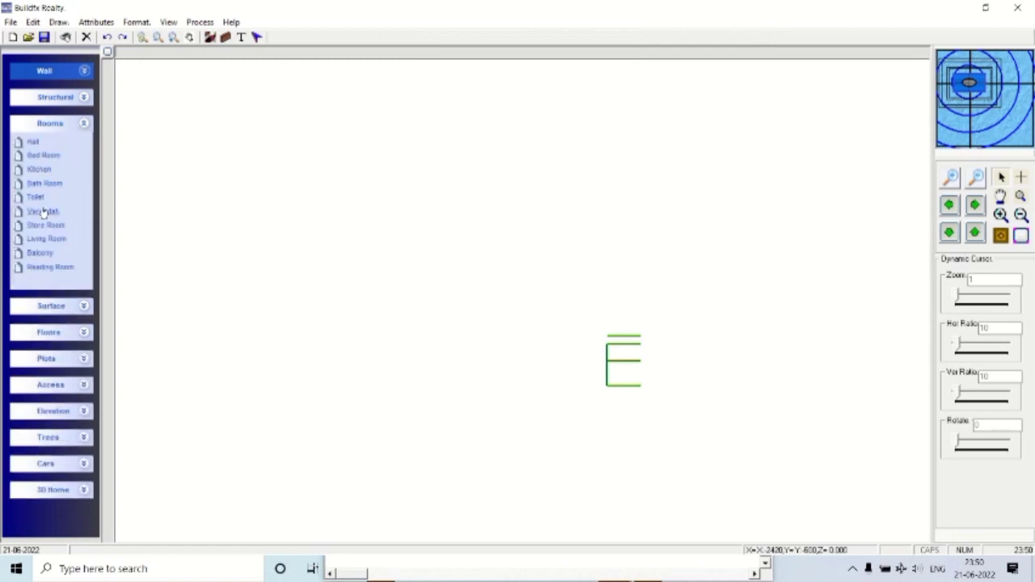
click(33, 142)
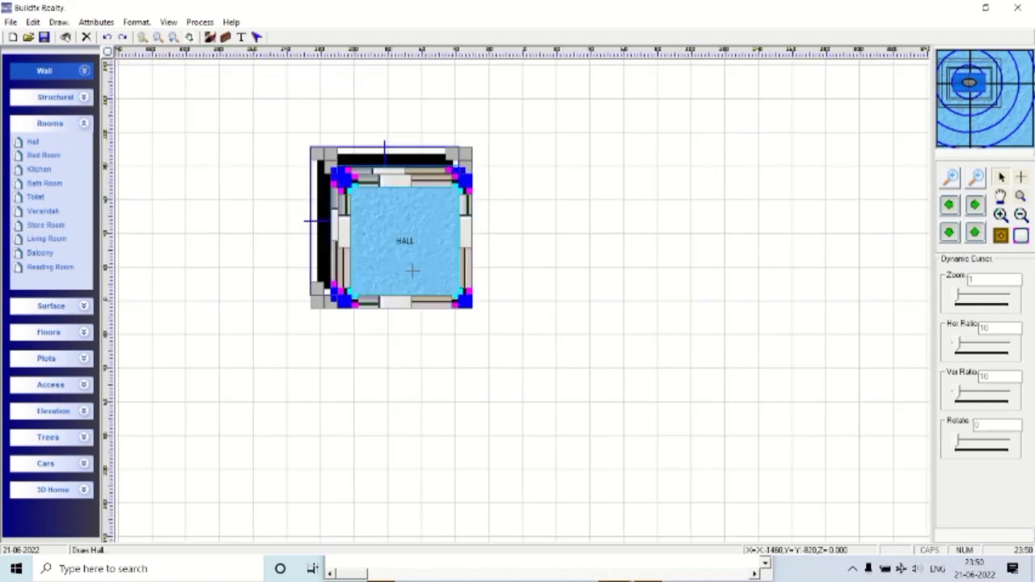
click(438, 275)
drag(511, 349, 575, 437)
drag(501, 311, 475, 245)
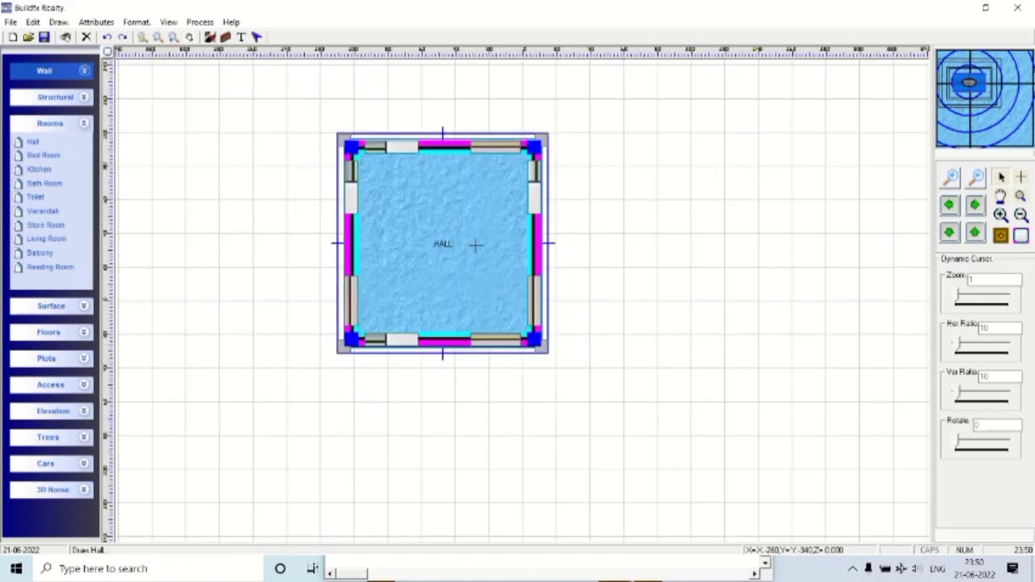
drag(547, 348, 571, 350)
Add parapet walls on the Hall's top, left, bottom and right edges
double_click(499, 275)
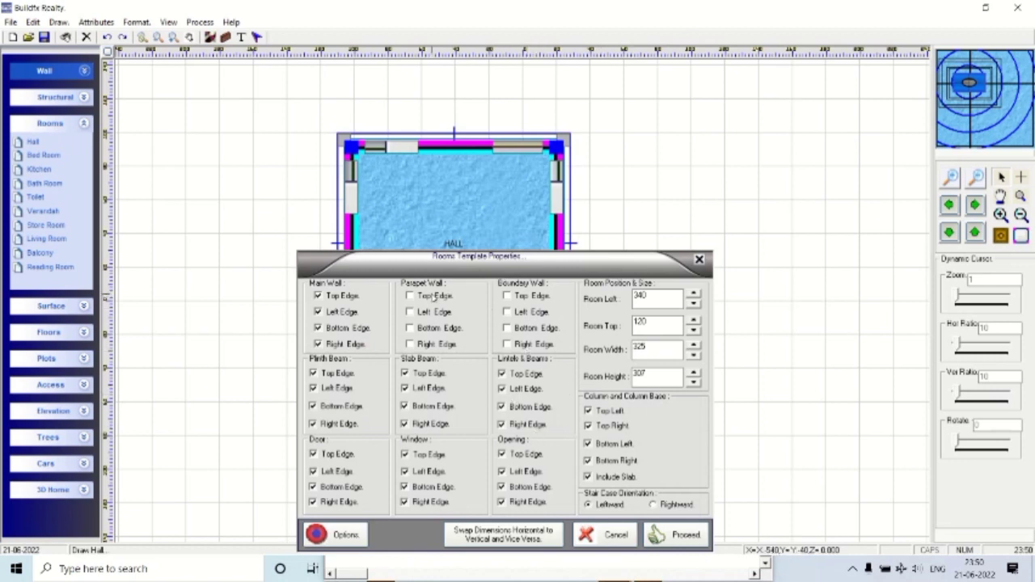
click(435, 296)
click(434, 312)
click(437, 328)
click(436, 345)
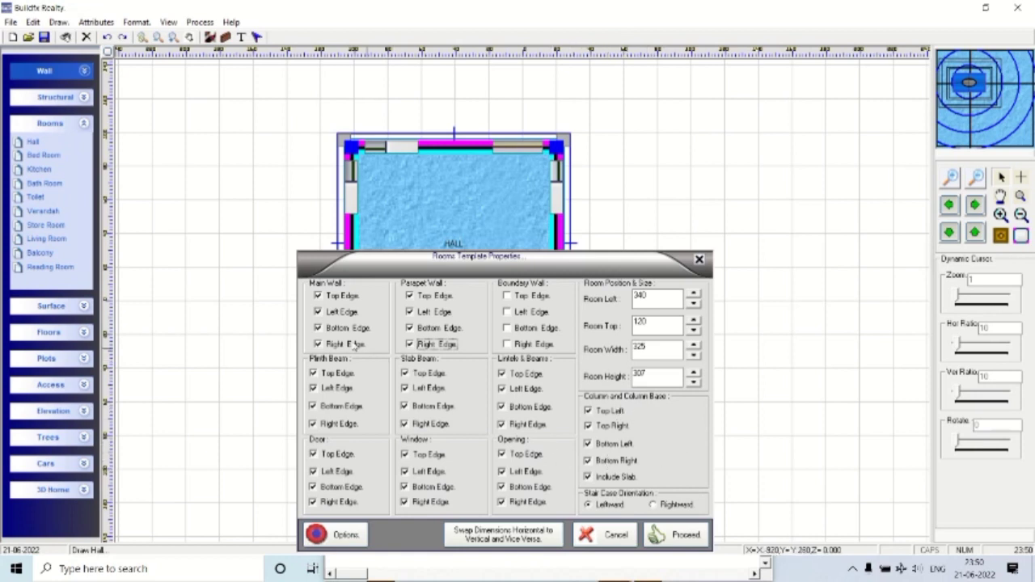
click(670, 536)
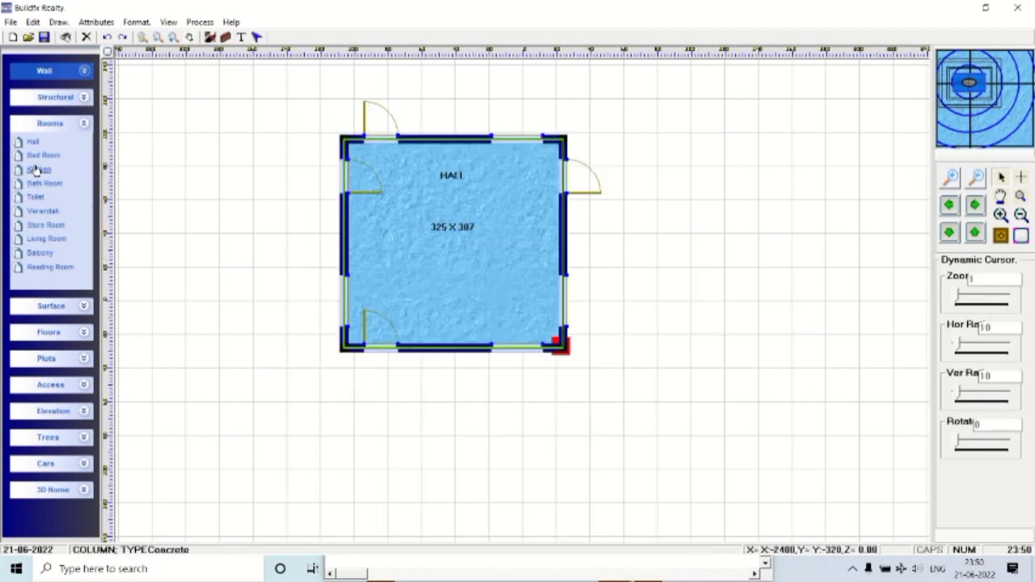
Place a 326 × 323 Bed Room against the Hall's right wall, aligned with its top
drag(38, 158, 333, 202)
drag(307, 157, 662, 215)
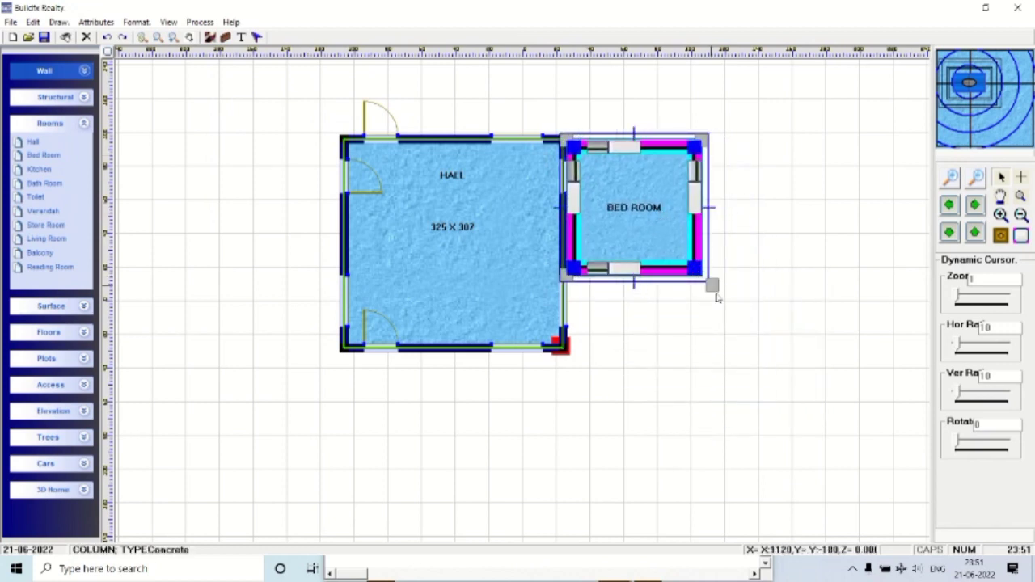
drag(712, 283, 781, 345)
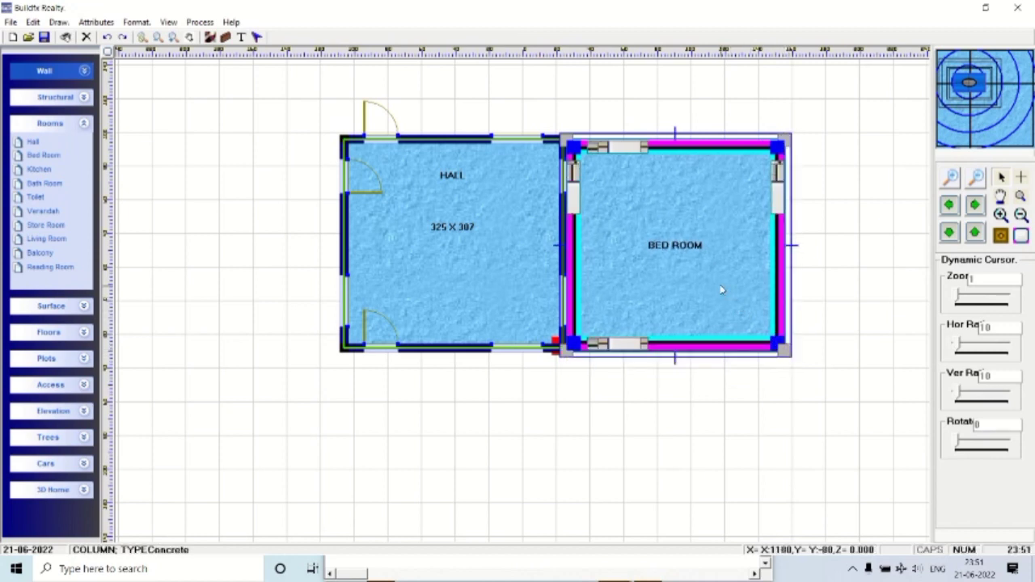
drag(695, 286, 663, 285)
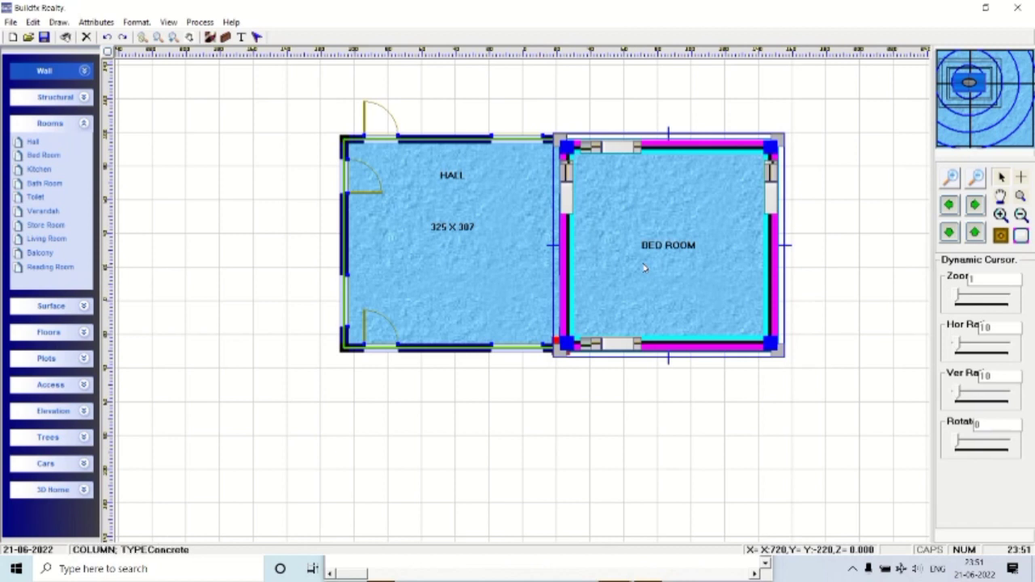
drag(644, 264, 644, 258)
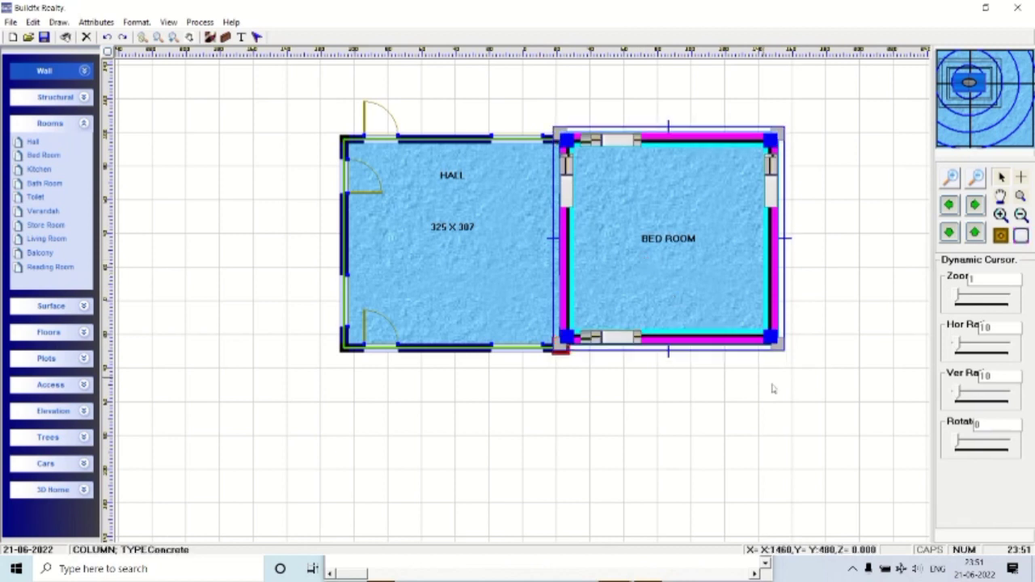
drag(778, 351, 779, 358)
Untick the Bed Room's Main Wall Left Edge so it shares the Hall's wall
double_click(693, 281)
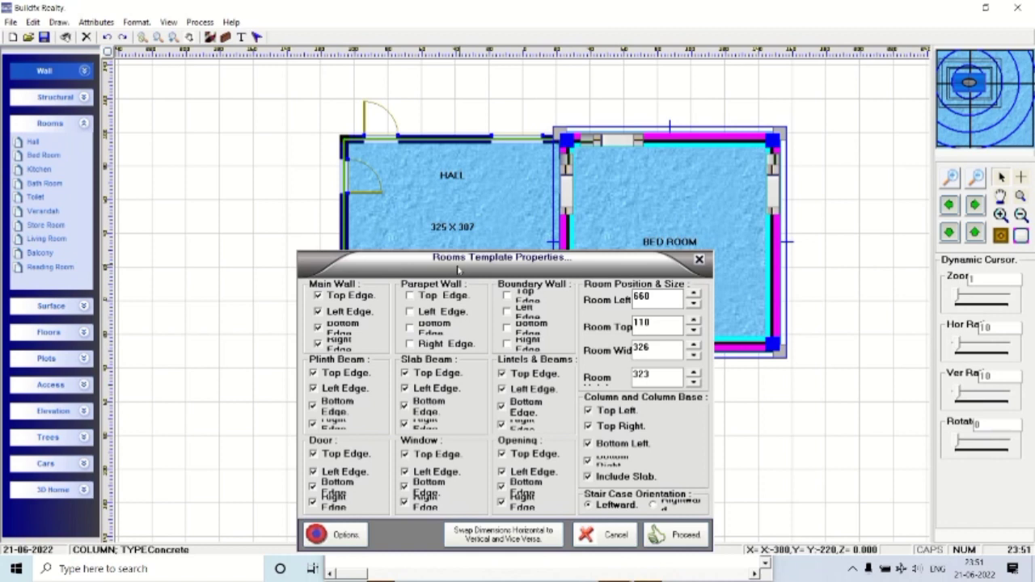
click(344, 311)
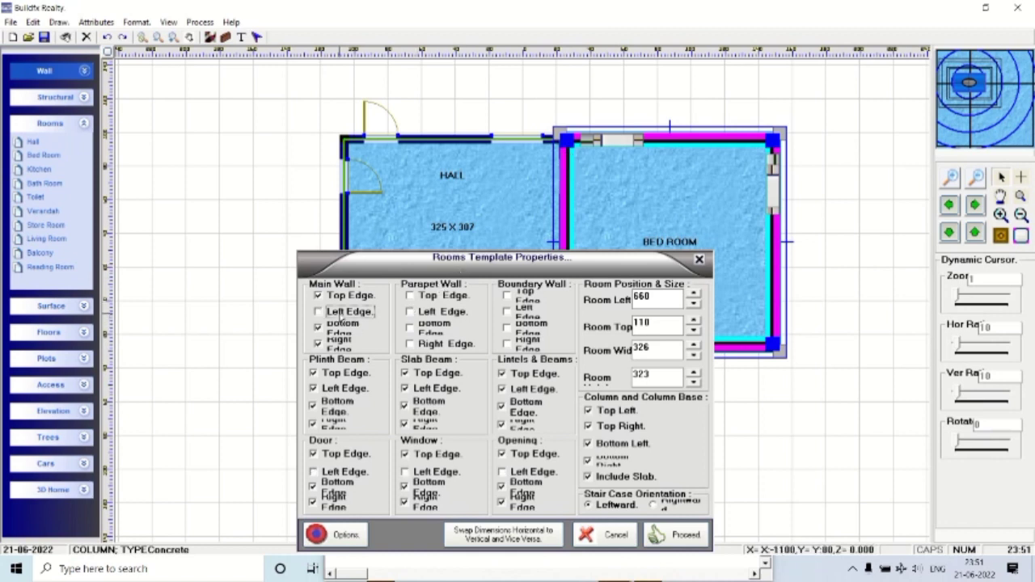
click(678, 535)
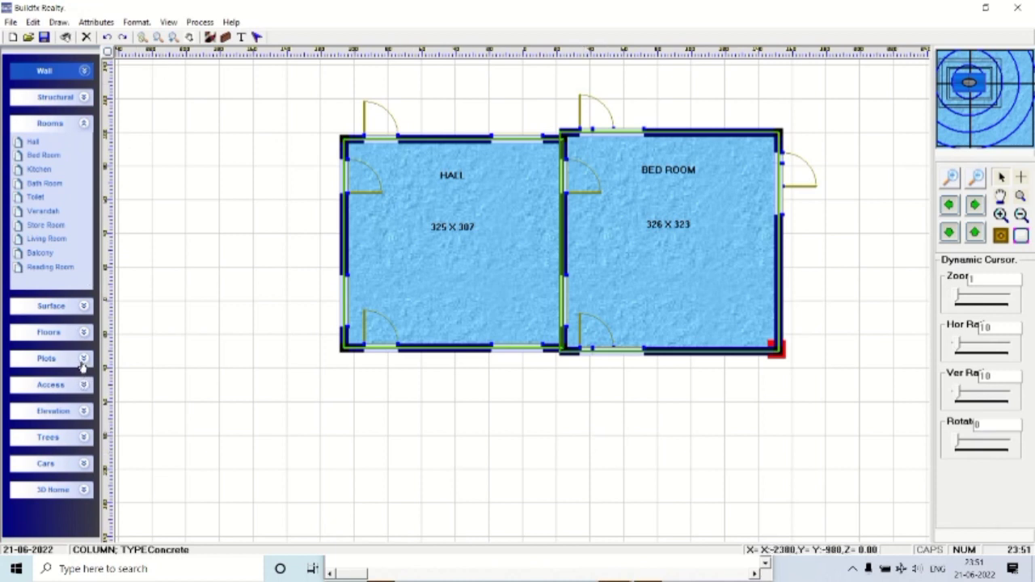
Place a Trees Type 001 tree just left of the Hall
click(84, 124)
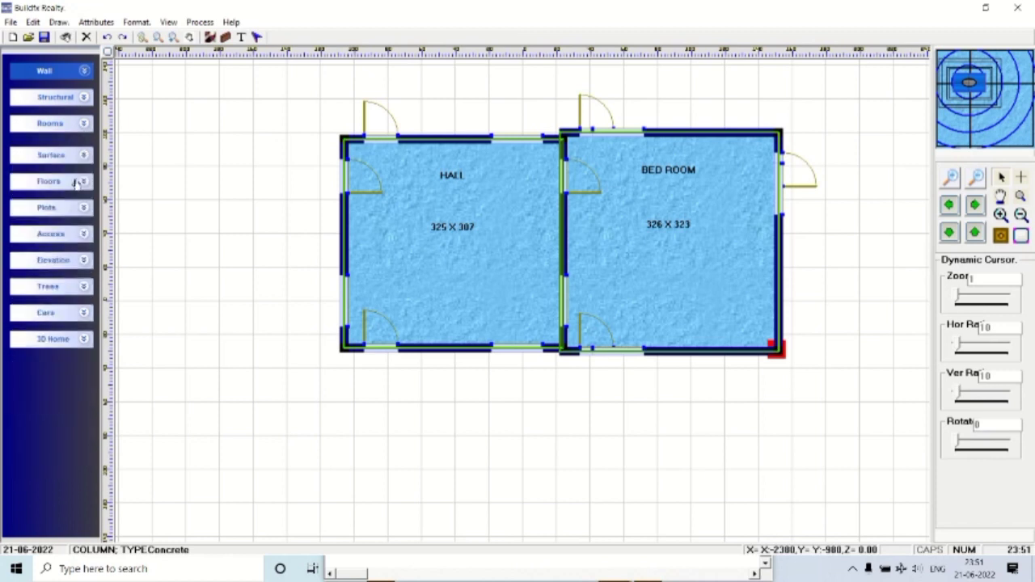
click(84, 288)
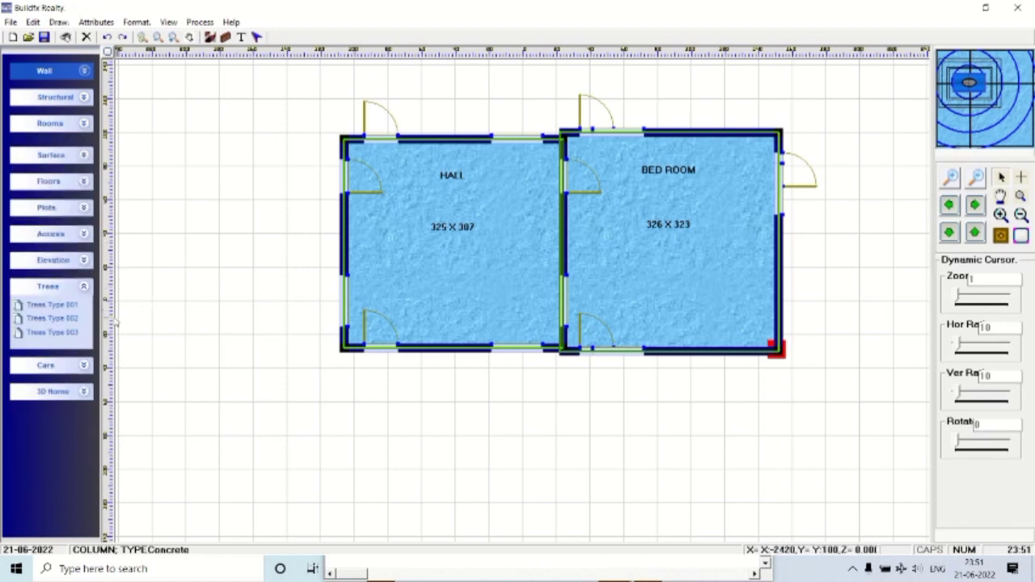
click(61, 306)
drag(263, 174, 244, 180)
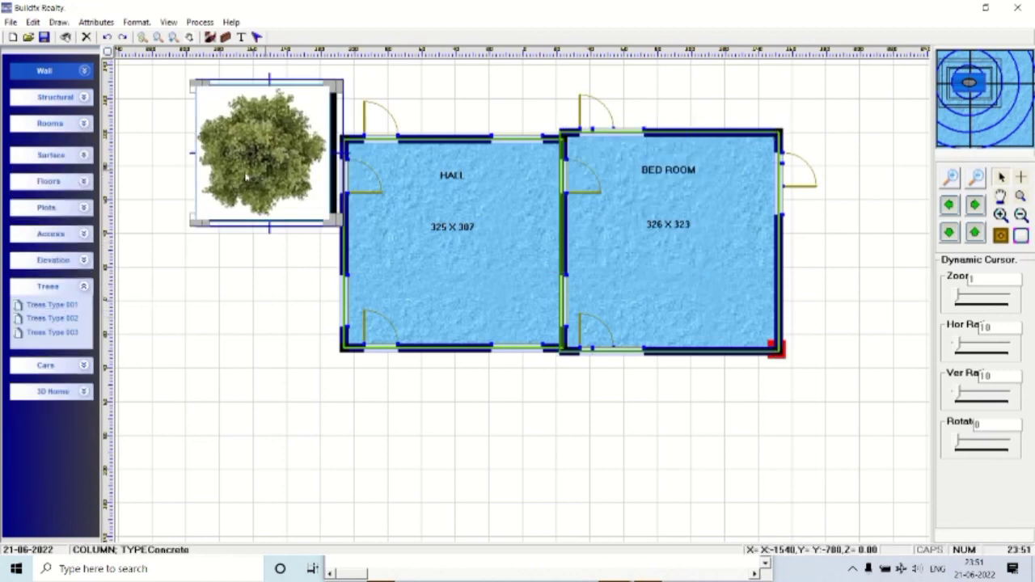
Add Trees Type 002 and Type 003 palms stacked below the first tree
click(51, 320)
drag(263, 161, 229, 287)
click(55, 333)
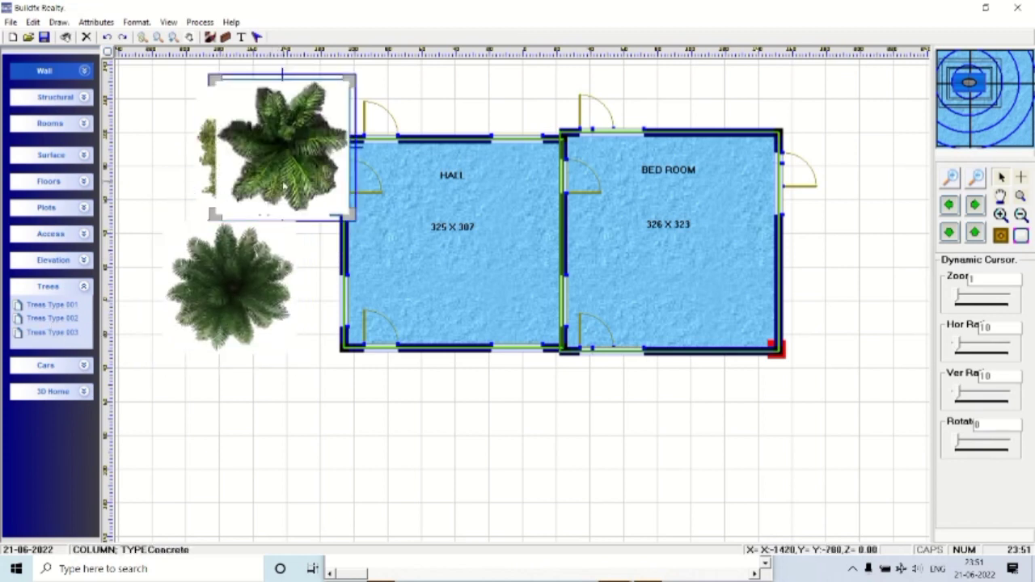
drag(279, 142, 235, 422)
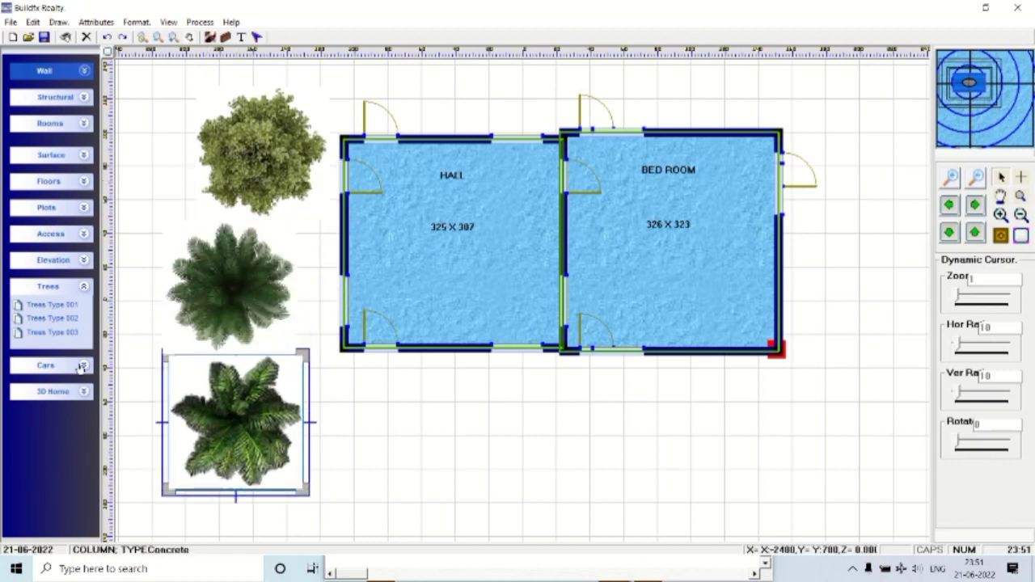
Add a red Car Type 001 beside the Hall and move the third palm beside the Bed Room
click(81, 367)
click(38, 385)
drag(323, 119, 500, 427)
drag(271, 422, 898, 133)
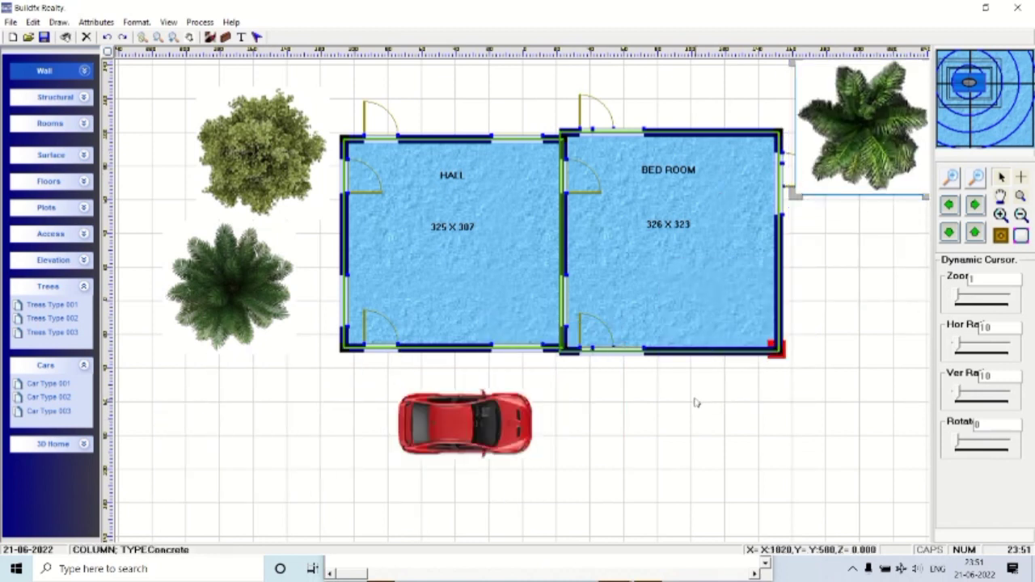
drag(860, 203, 860, 364)
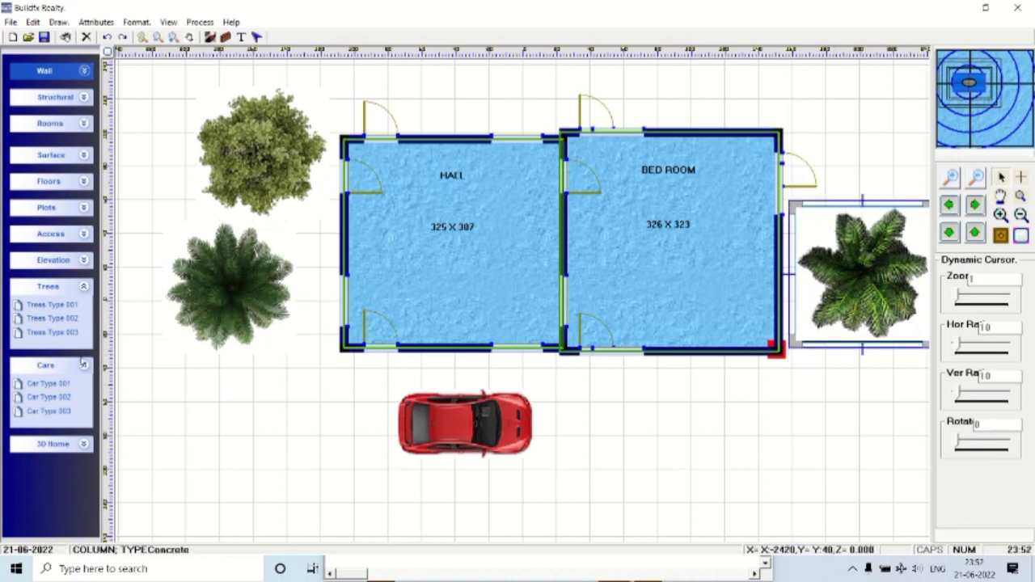
Add a Hor Road from Surface and move it down below the trees
click(84, 183)
click(86, 156)
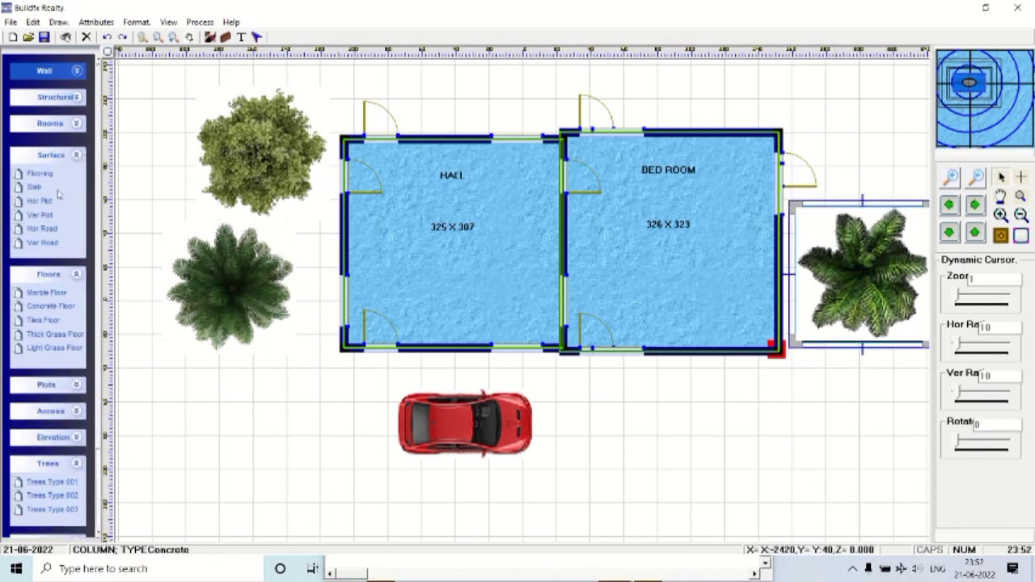
click(45, 231)
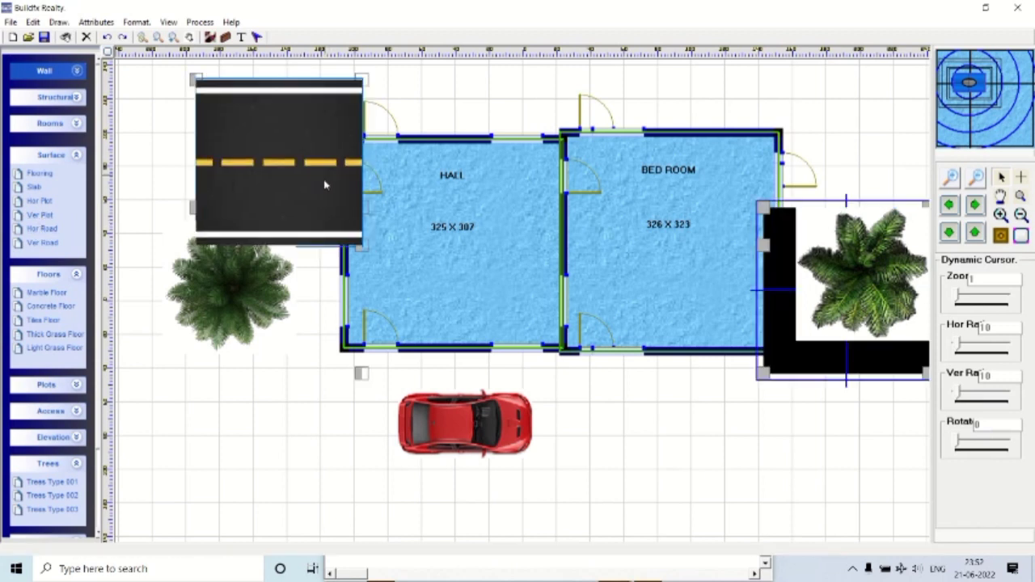
drag(326, 183, 326, 215)
drag(363, 282, 423, 208)
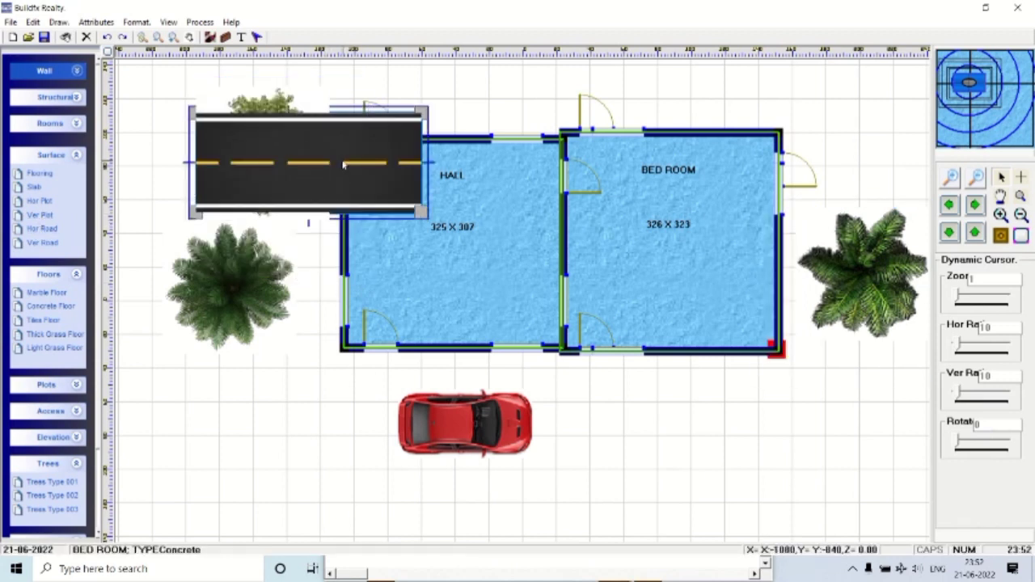
drag(307, 224, 318, 453)
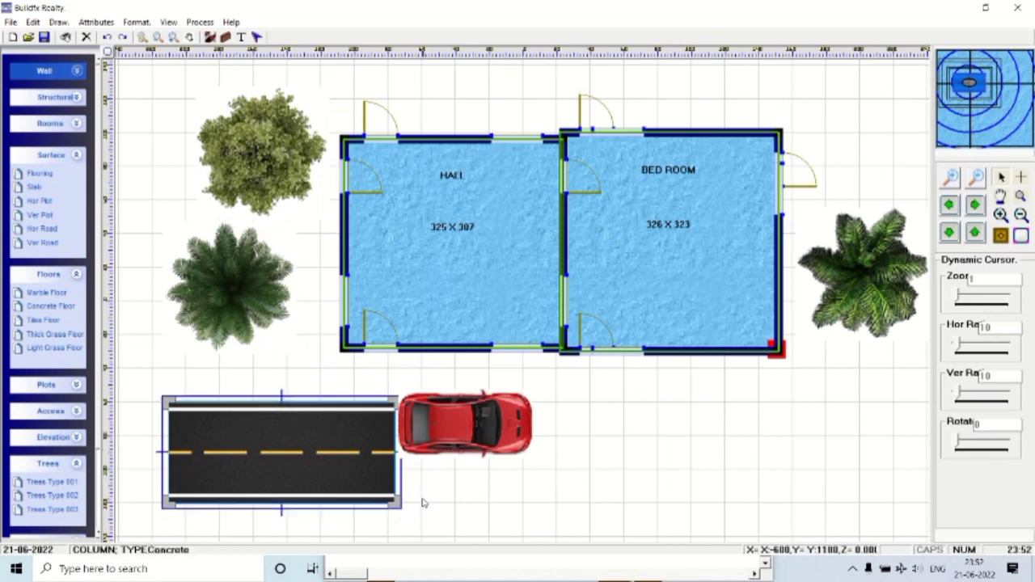
Move the red car aside and stretch the road across to the plot's right edge
drag(466, 410, 414, 283)
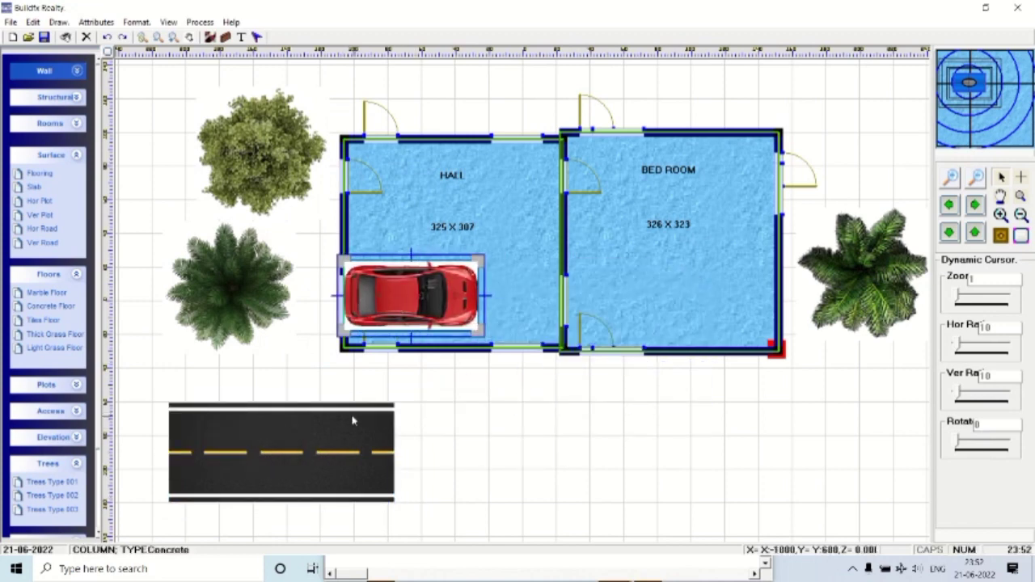
drag(353, 418, 524, 274)
drag(451, 325, 261, 446)
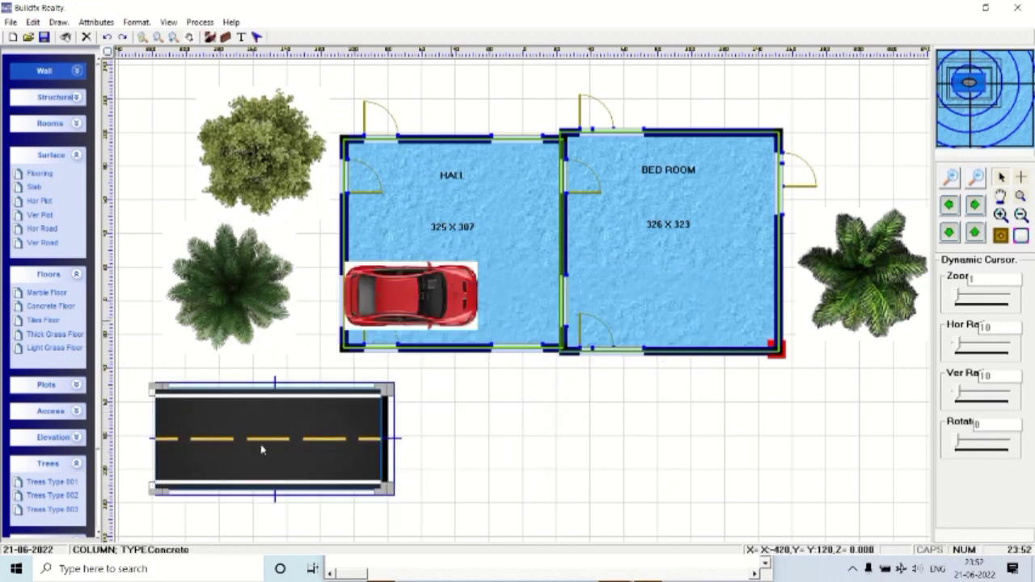
drag(335, 452, 923, 497)
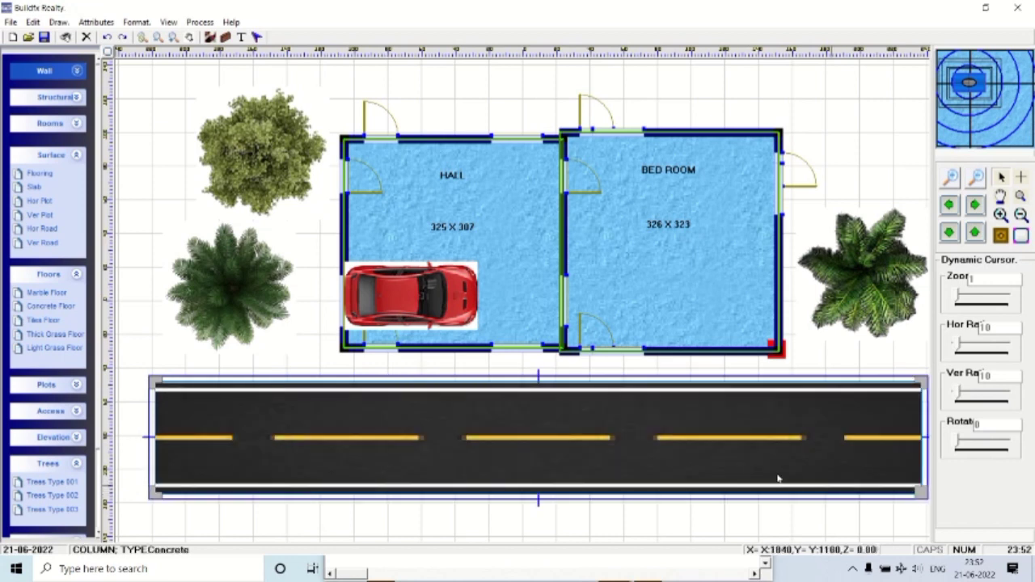
drag(777, 478, 705, 460)
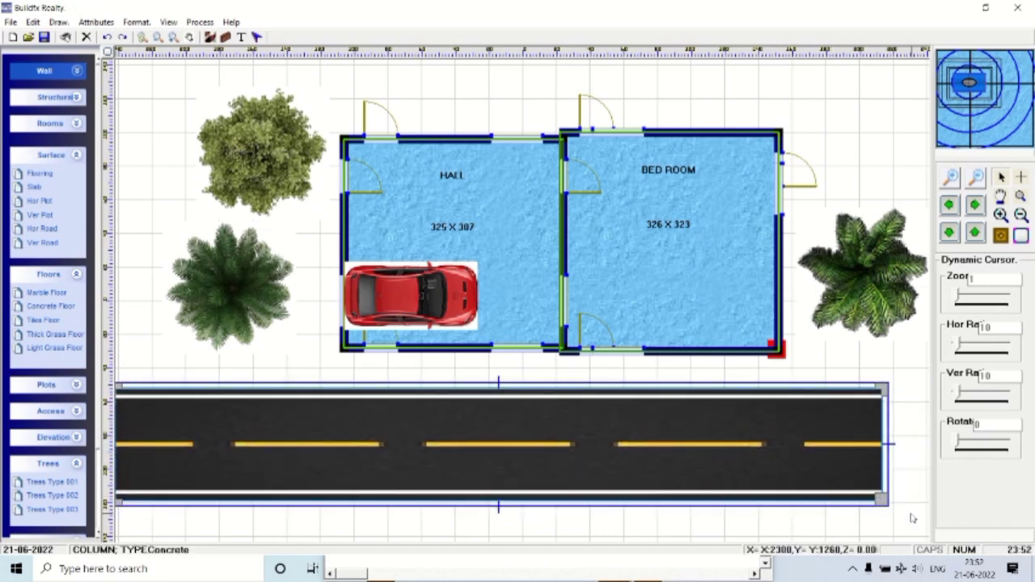
drag(928, 504, 927, 503)
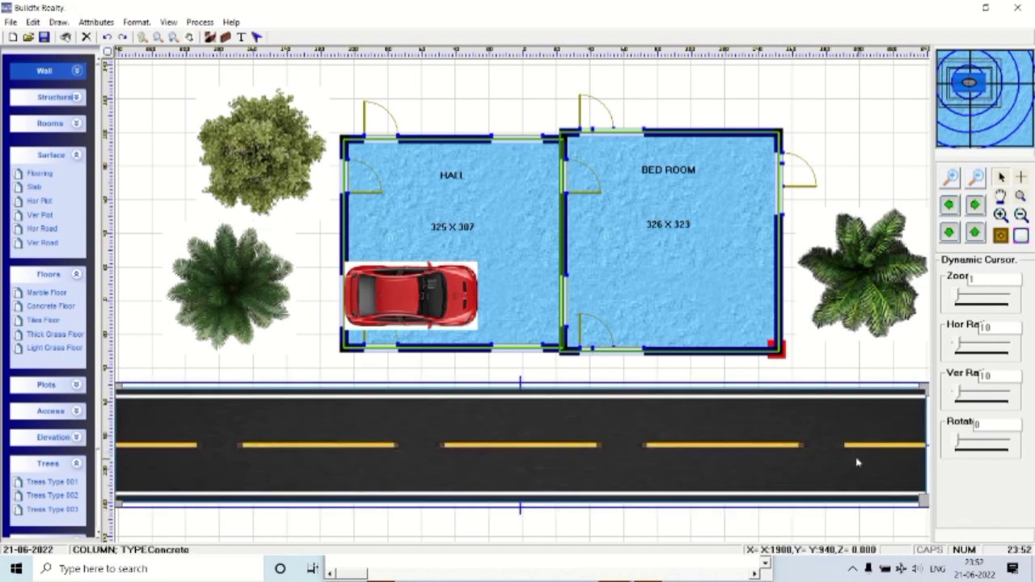
Confirm the road's properties with Proceed and park the red car on the road
double_click(766, 427)
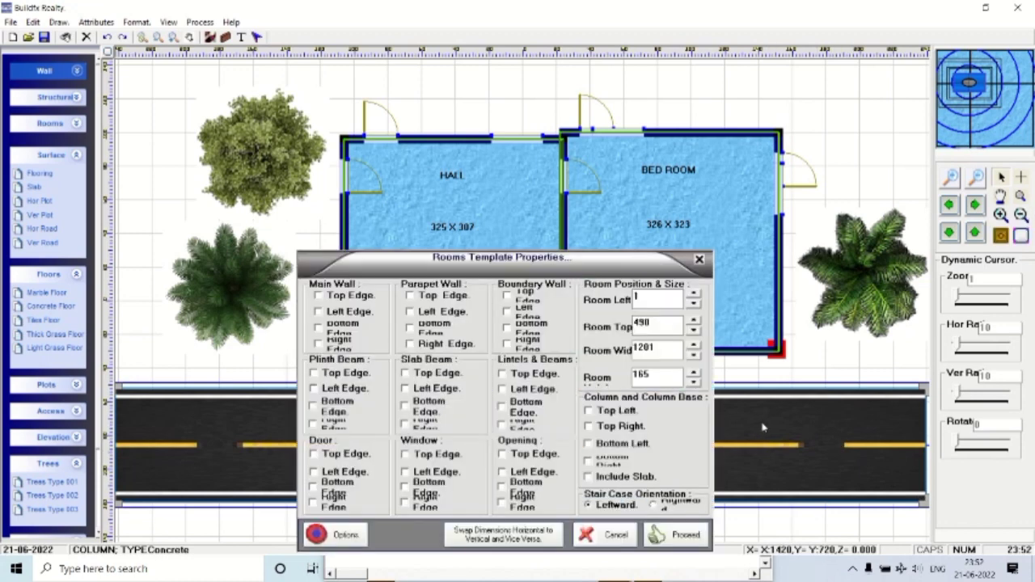
click(686, 536)
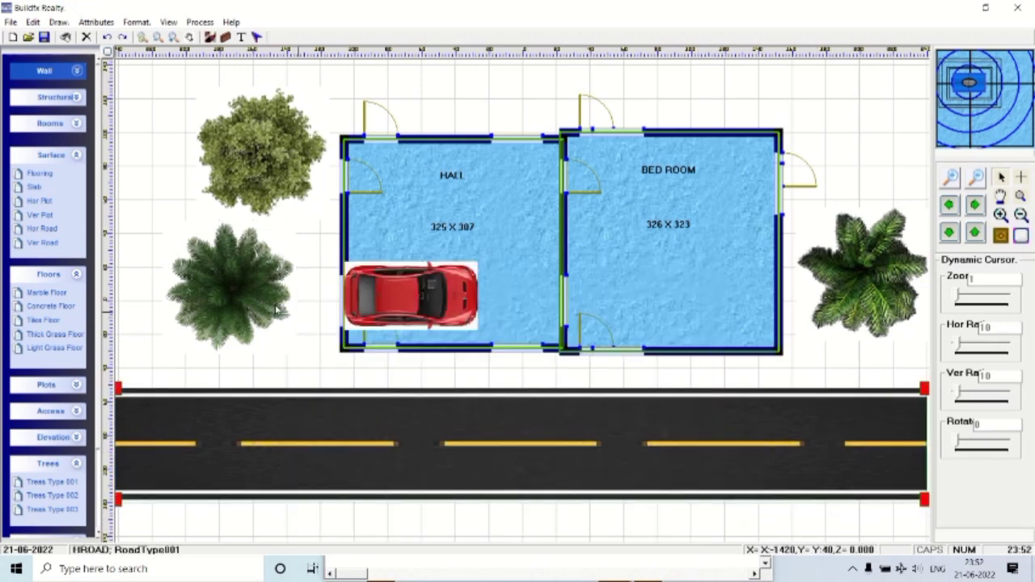
drag(399, 296, 372, 392)
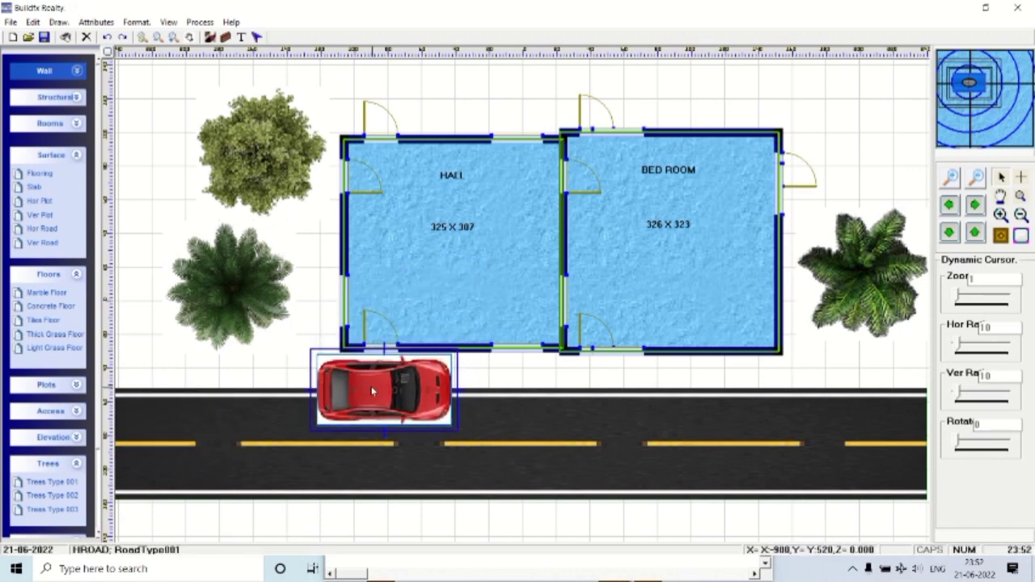
Refresh the view and move the red car left beside the palm
click(168, 22)
click(192, 117)
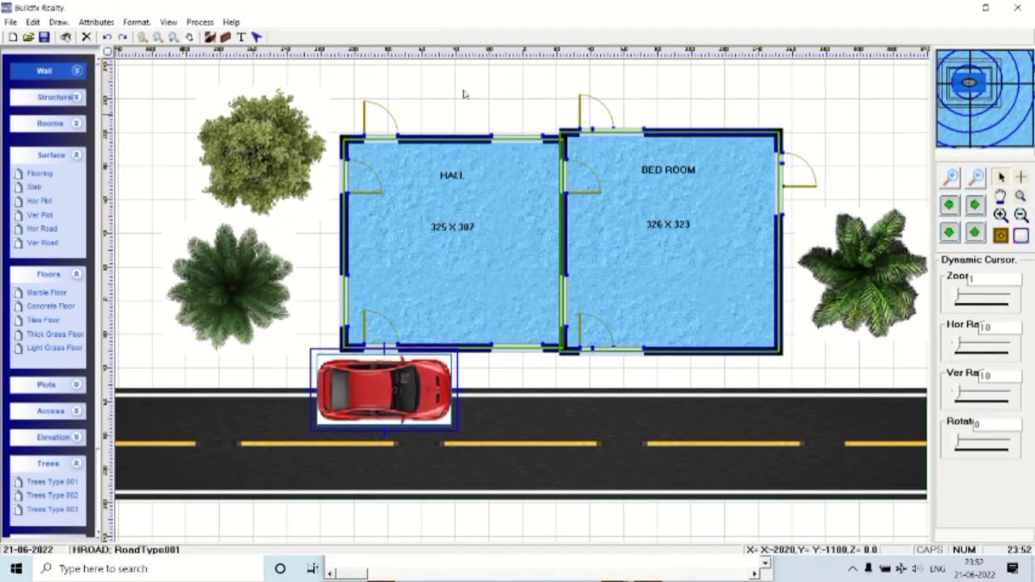
click(428, 327)
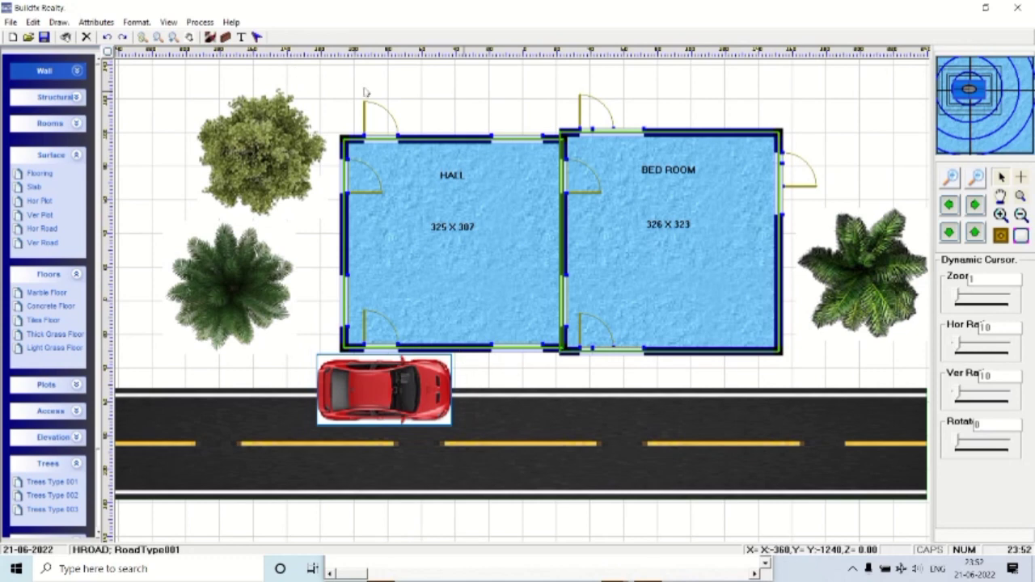
click(548, 379)
drag(426, 385, 352, 395)
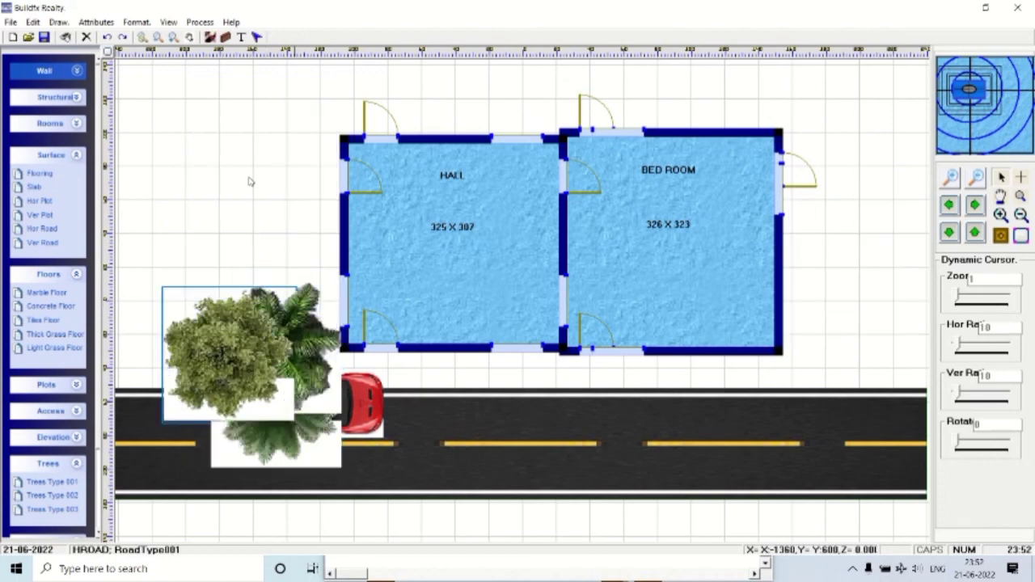
Column the round tree and a palm left of the Hall, other palm beside the Bed Room
click(271, 212)
drag(241, 205, 237, 139)
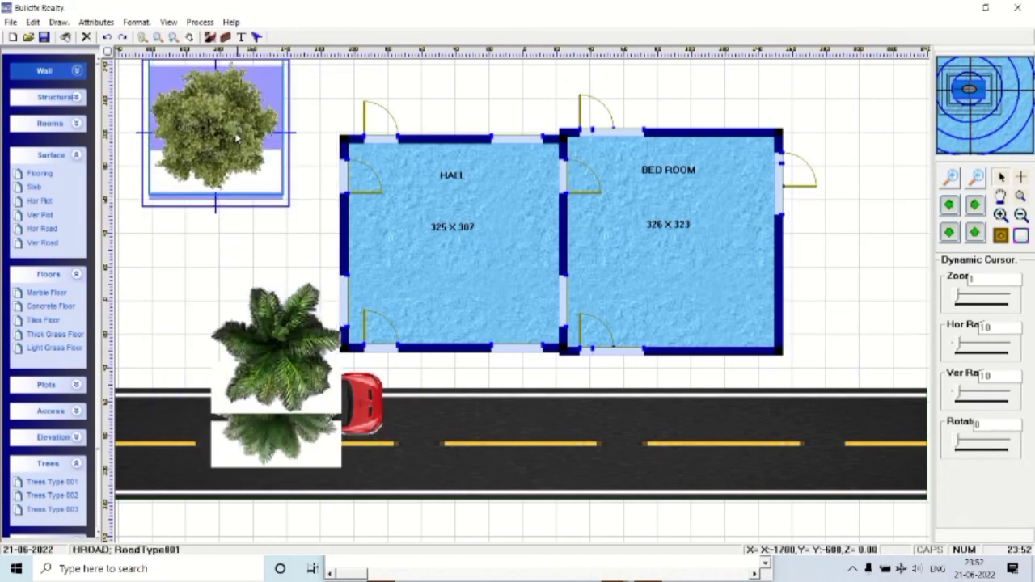
drag(270, 339, 199, 245)
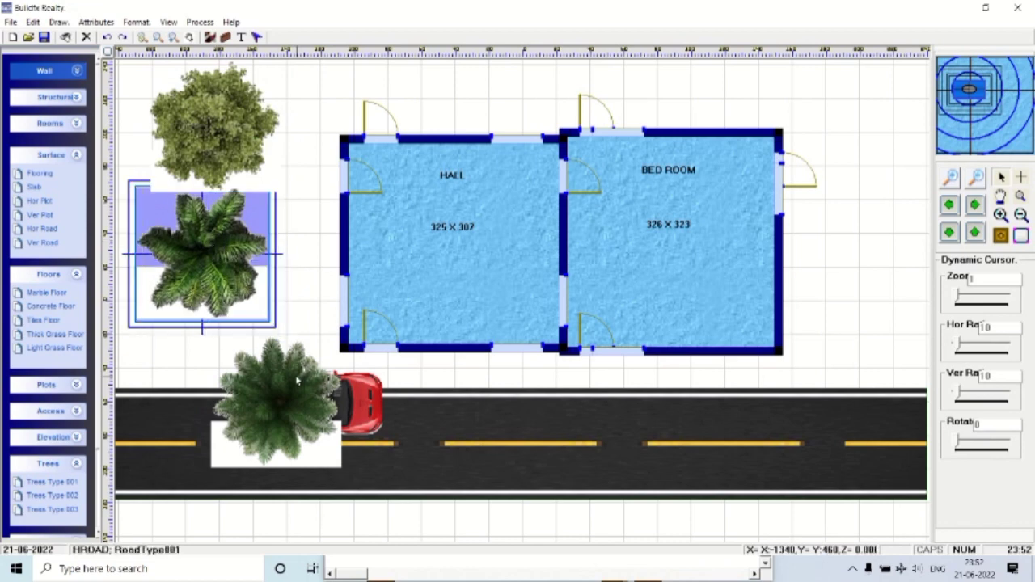
drag(298, 380, 840, 270)
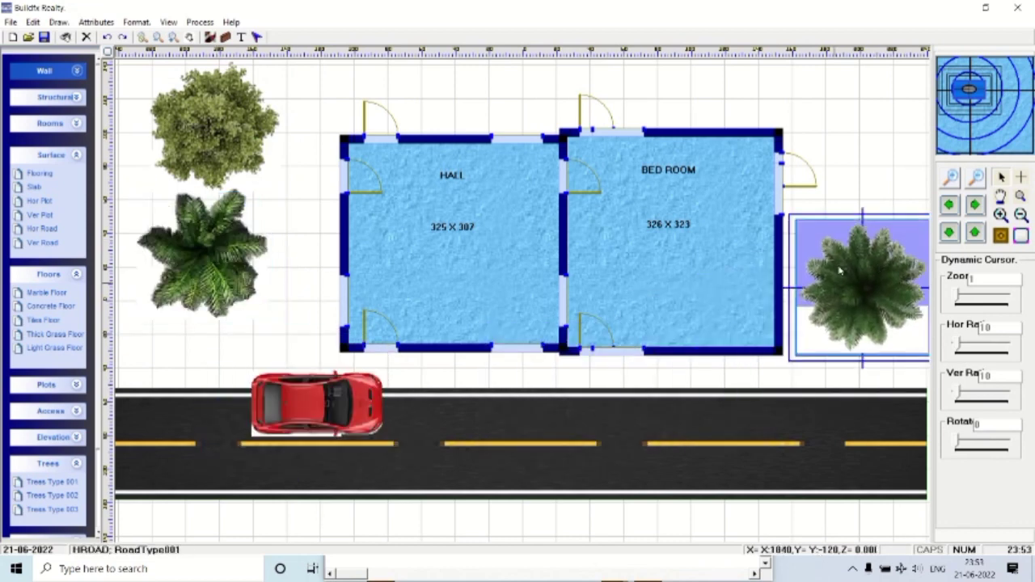
click(865, 161)
Settle the red car onto the top edge of the road's left end
drag(322, 411, 323, 380)
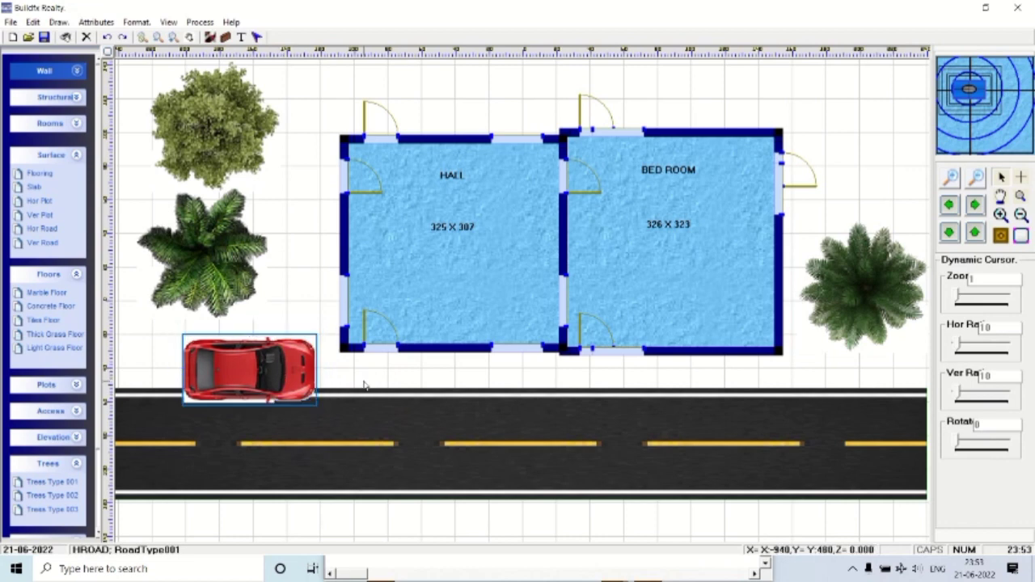
drag(267, 363, 266, 392)
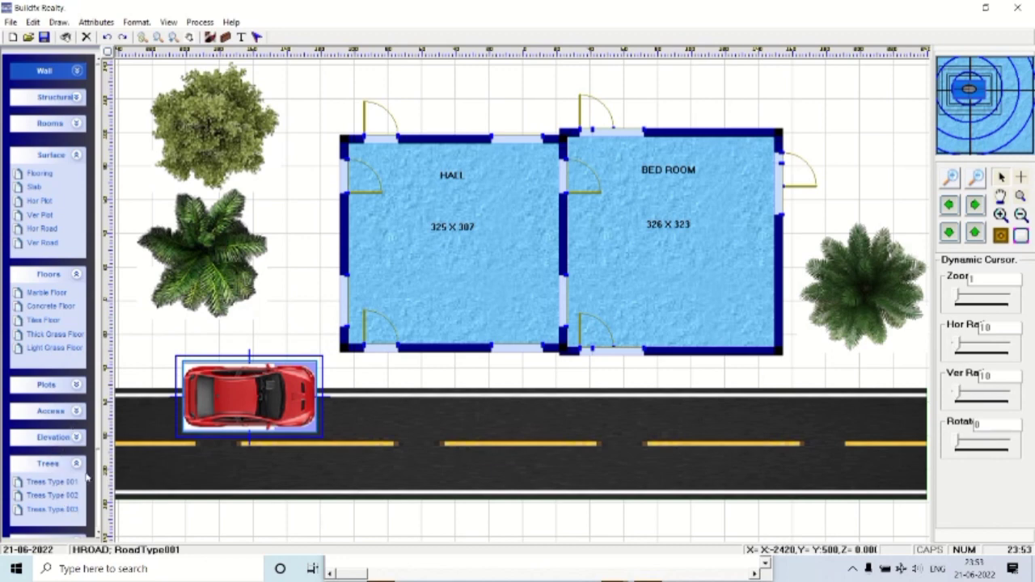
click(76, 464)
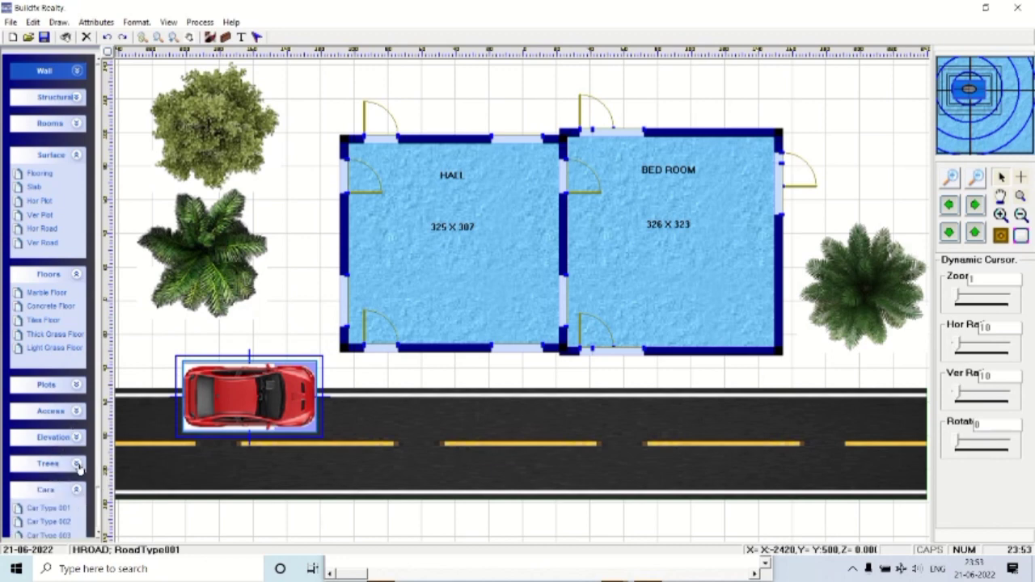
Park a silver Car Type 003 on the road below the Hall and refresh the view
click(55, 536)
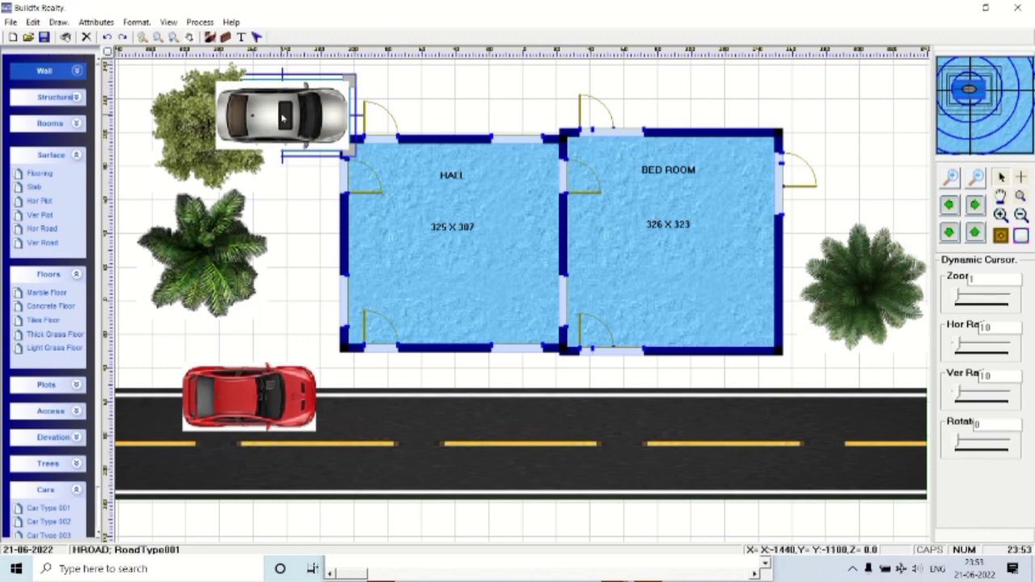
drag(289, 115, 506, 406)
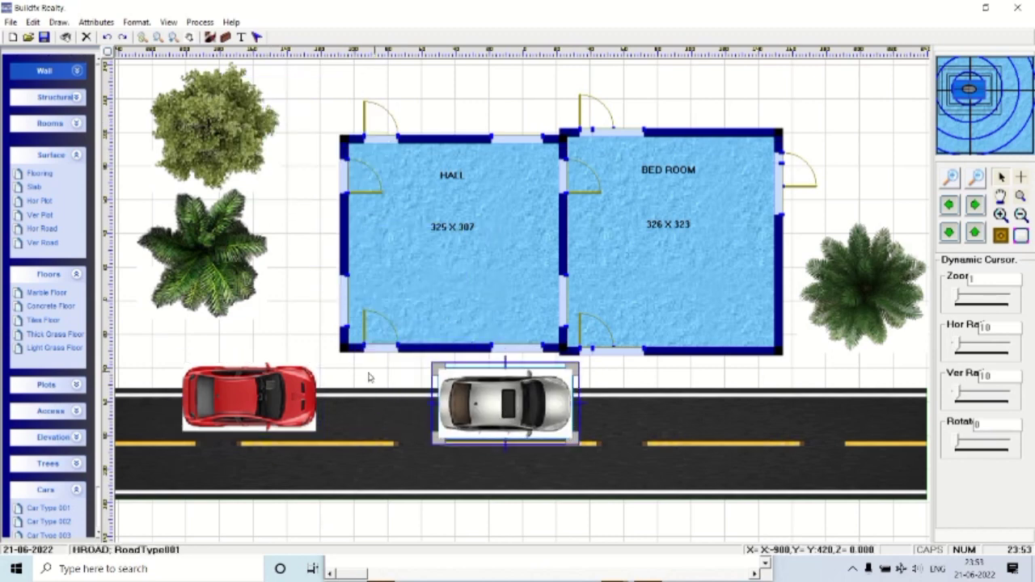
click(168, 22)
click(185, 118)
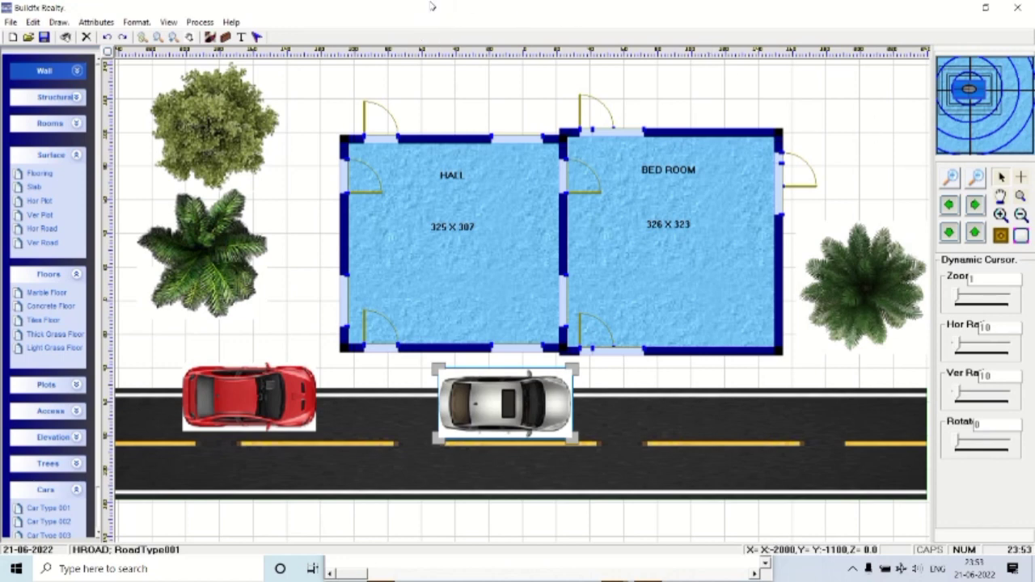
Use a top menu item, then select the Bed Room and finally the Hall
mouse_move(432, 6)
click(434, 32)
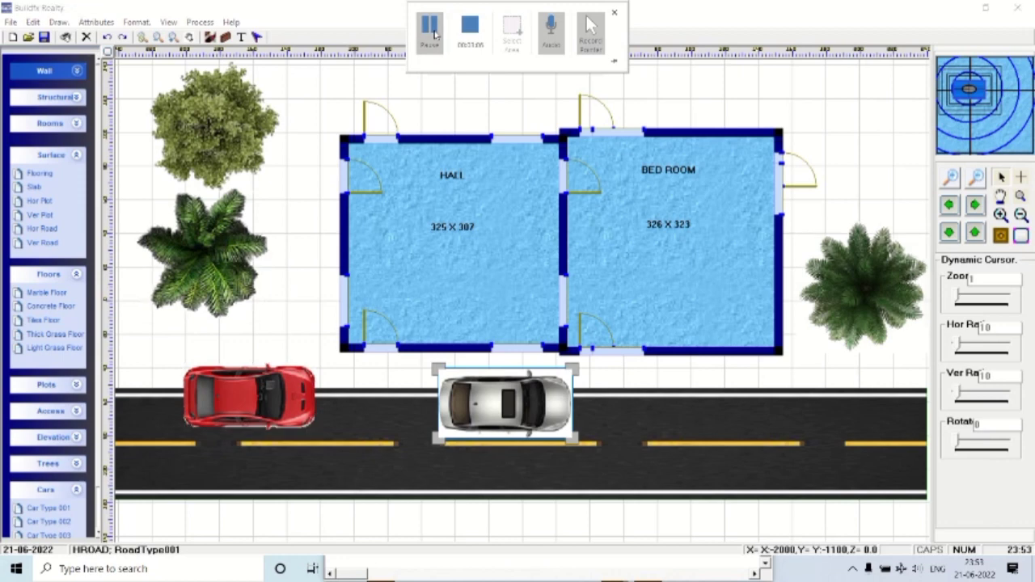
click(677, 287)
click(481, 182)
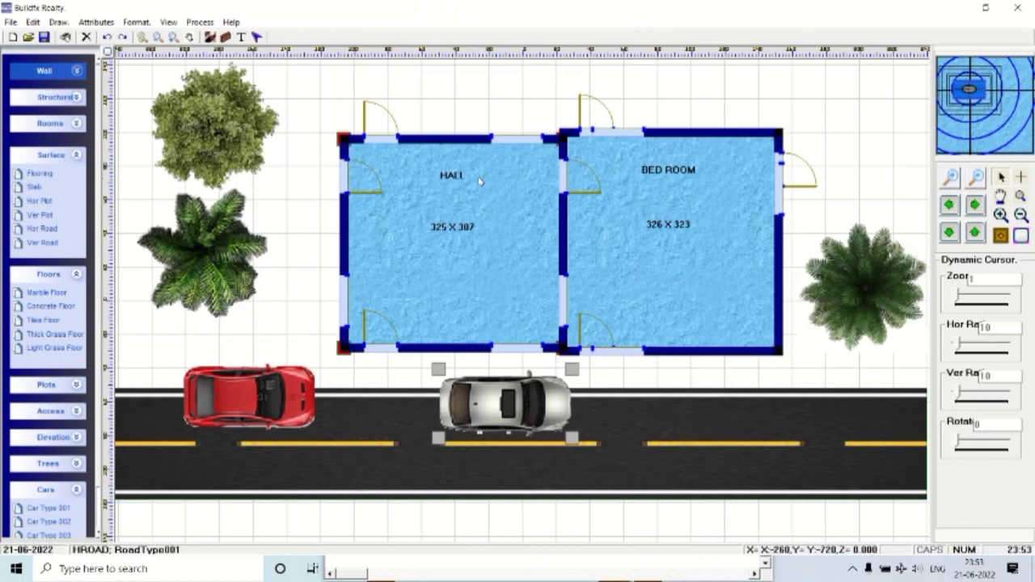
click(501, 81)
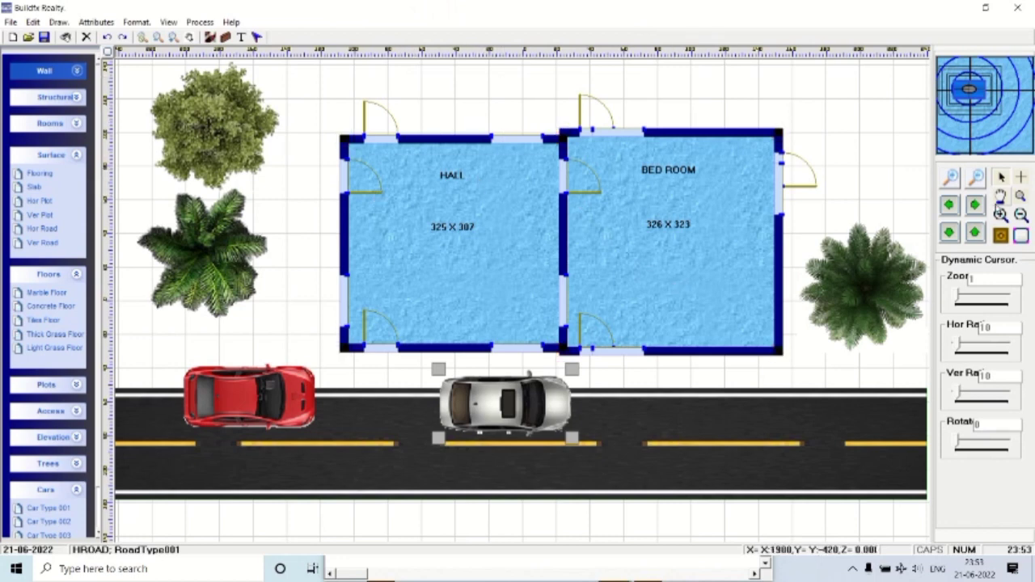
click(889, 294)
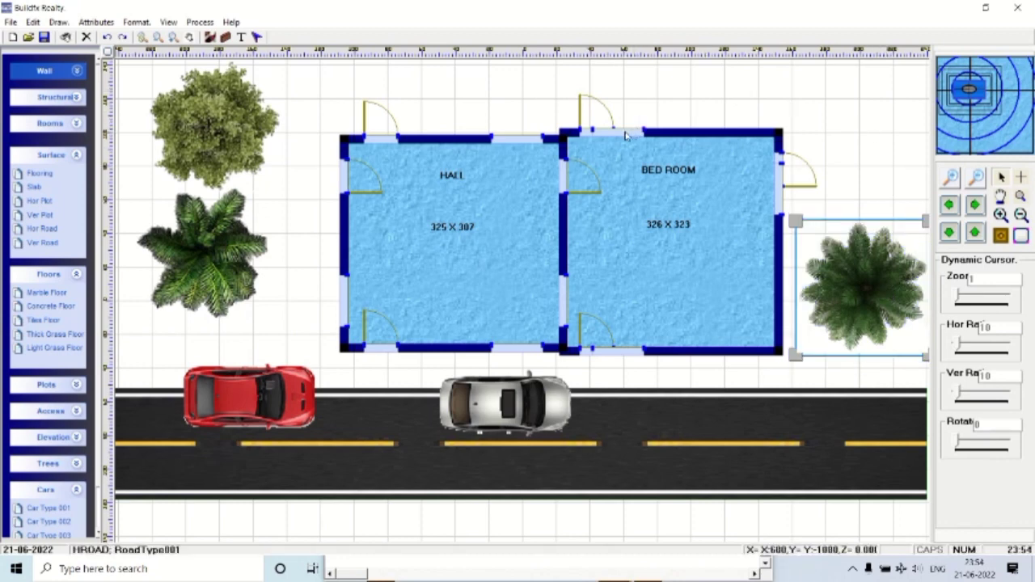
Open Change Properties from the palm tree's context menu and move it off the plan
right_click(739, 87)
click(794, 258)
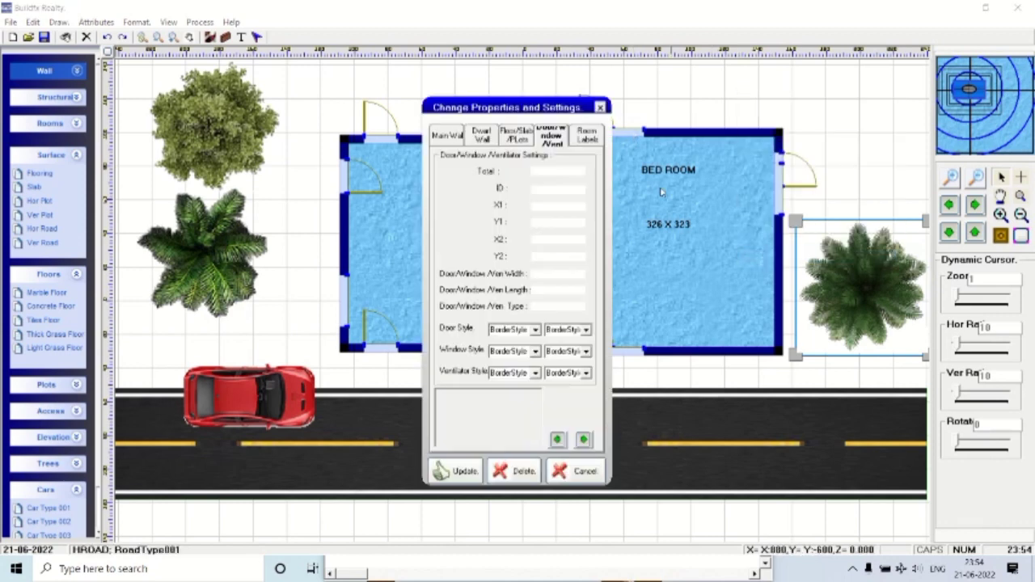
drag(561, 105, 273, 48)
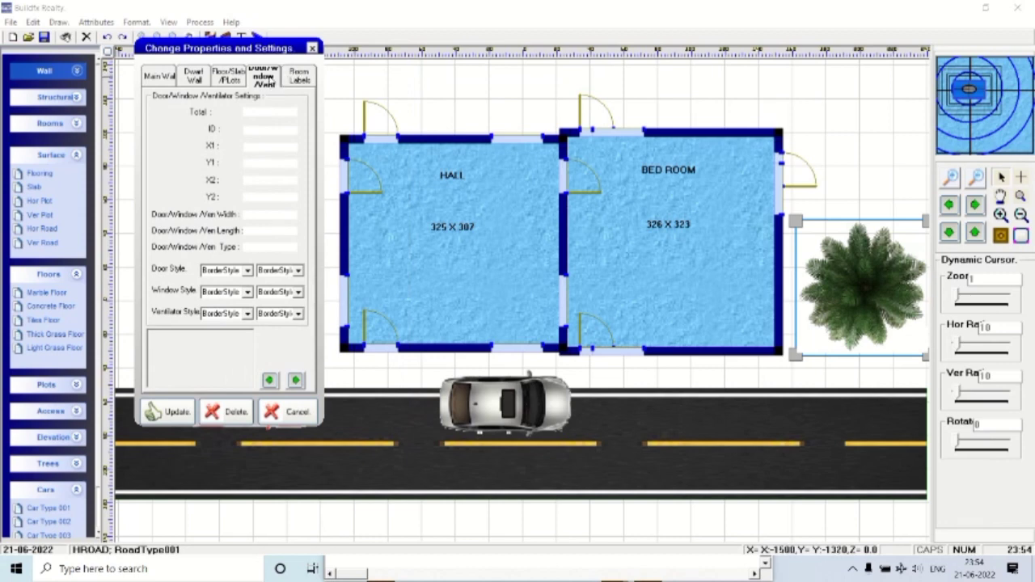
Step through the Floor/Slab records to the Bed Room's floor slab
click(234, 77)
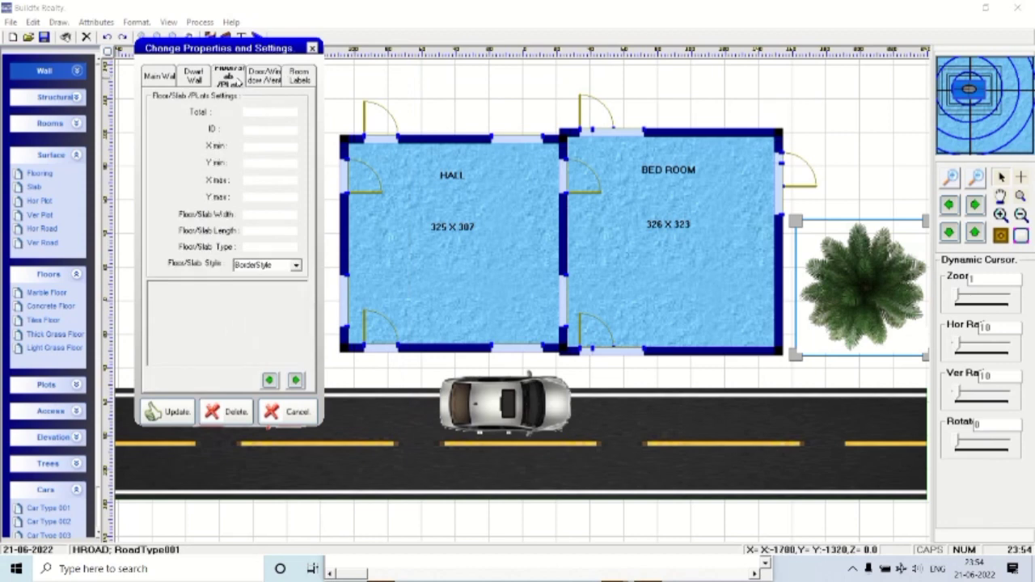
click(296, 380)
click(296, 380)
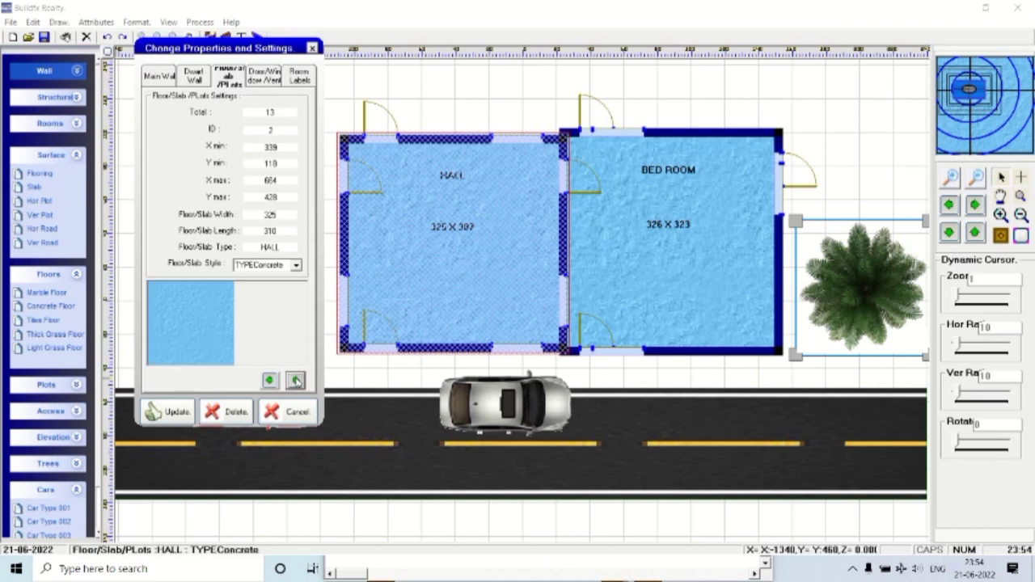
click(296, 380)
click(296, 380)
click(296, 380)
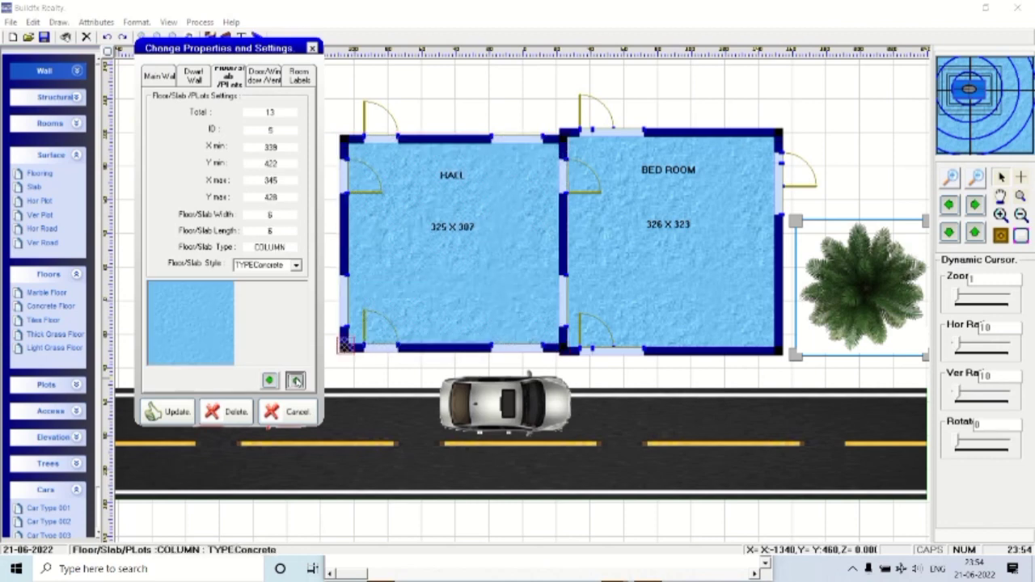
click(296, 380)
click(296, 380)
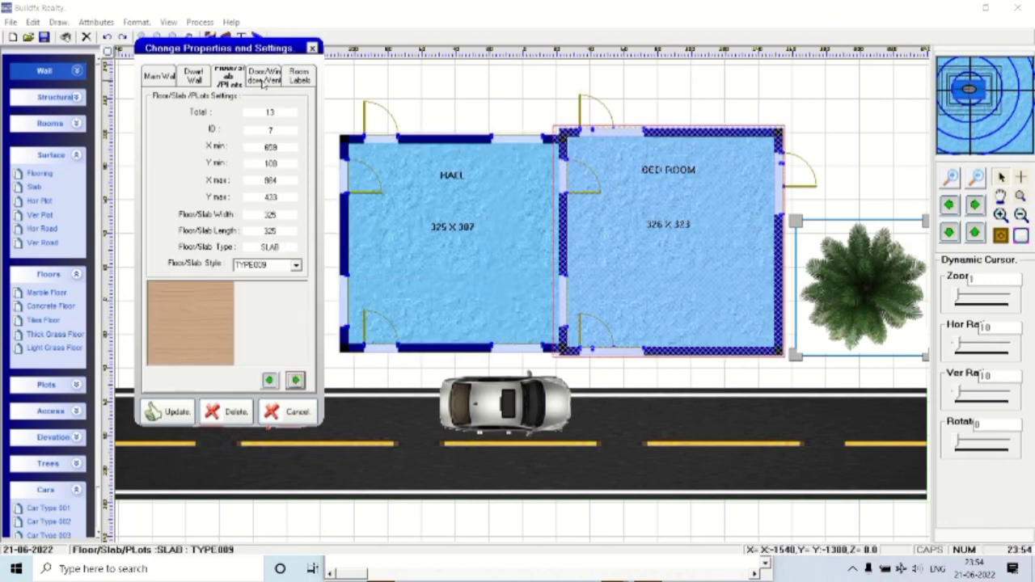
Arrow through the Door/Window/Vent records to window ID 10
click(263, 77)
click(296, 380)
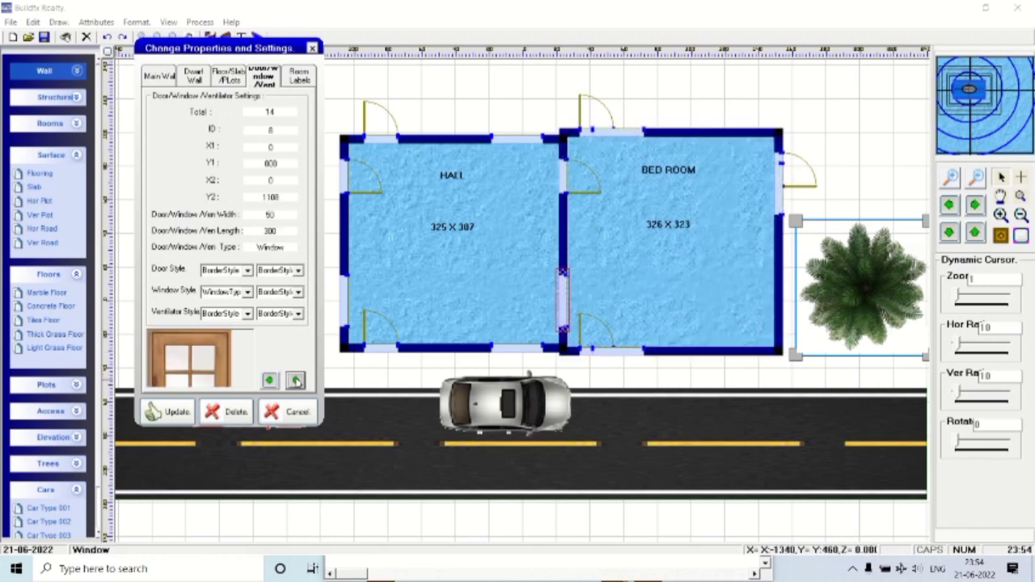
click(296, 380)
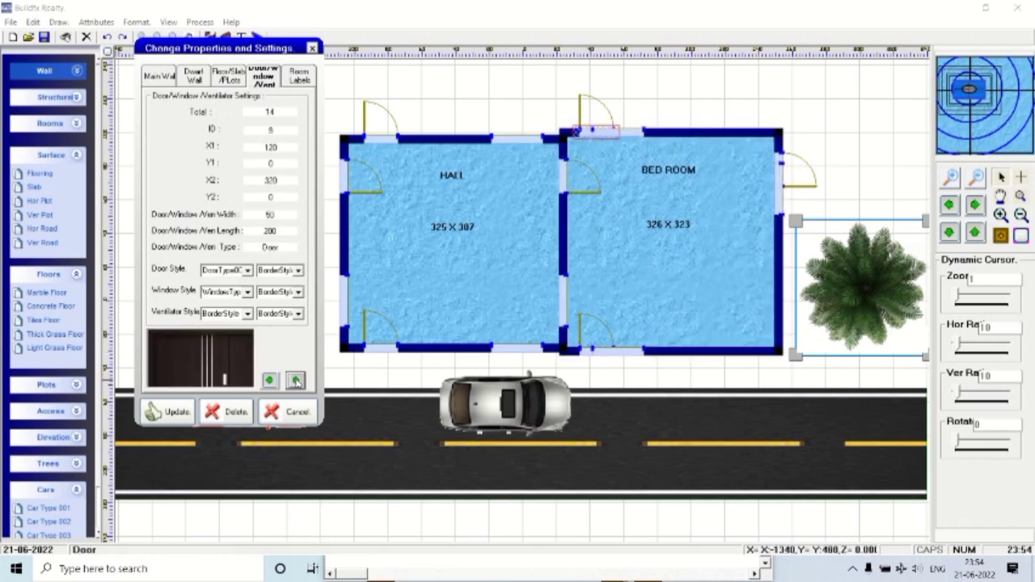
click(295, 380)
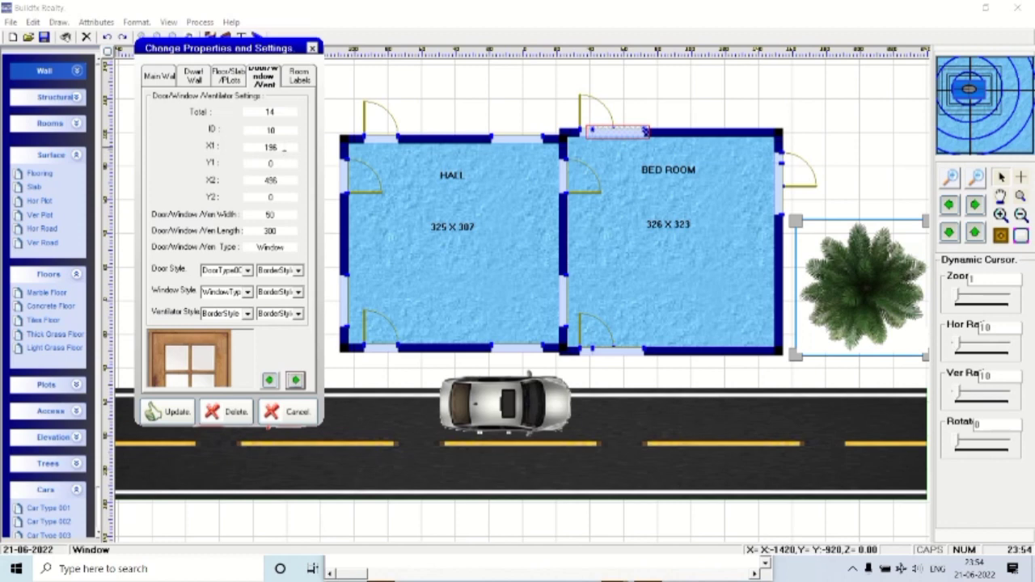
Set X1 to 450 for window 10 and window 12, updating each
double_click(275, 147)
click(175, 412)
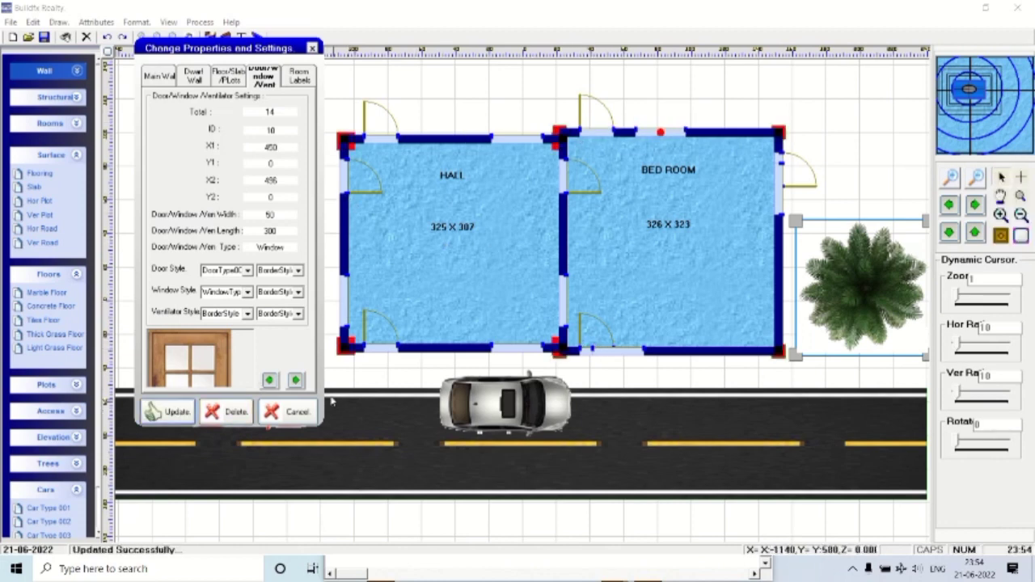
click(296, 381)
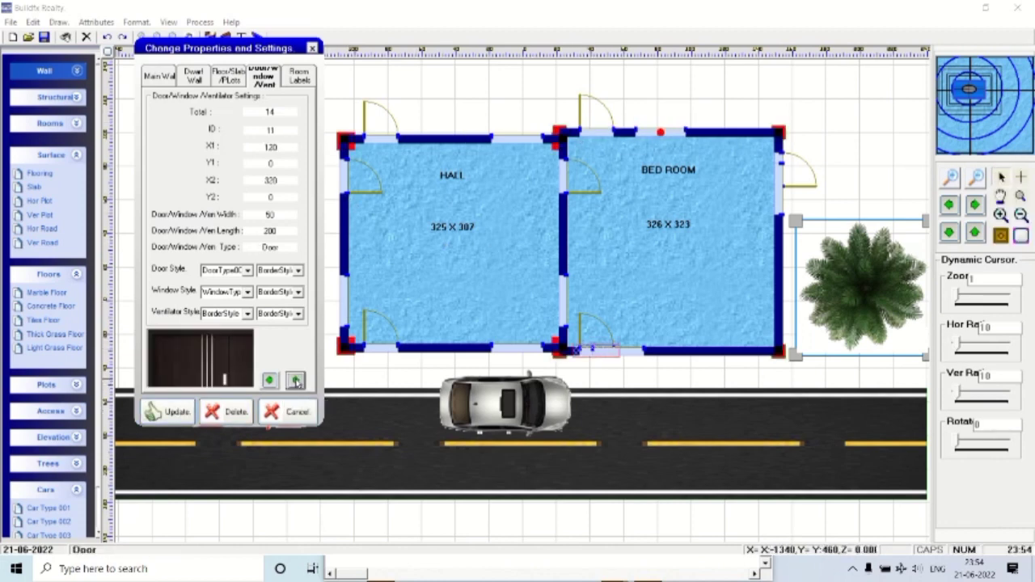
click(296, 381)
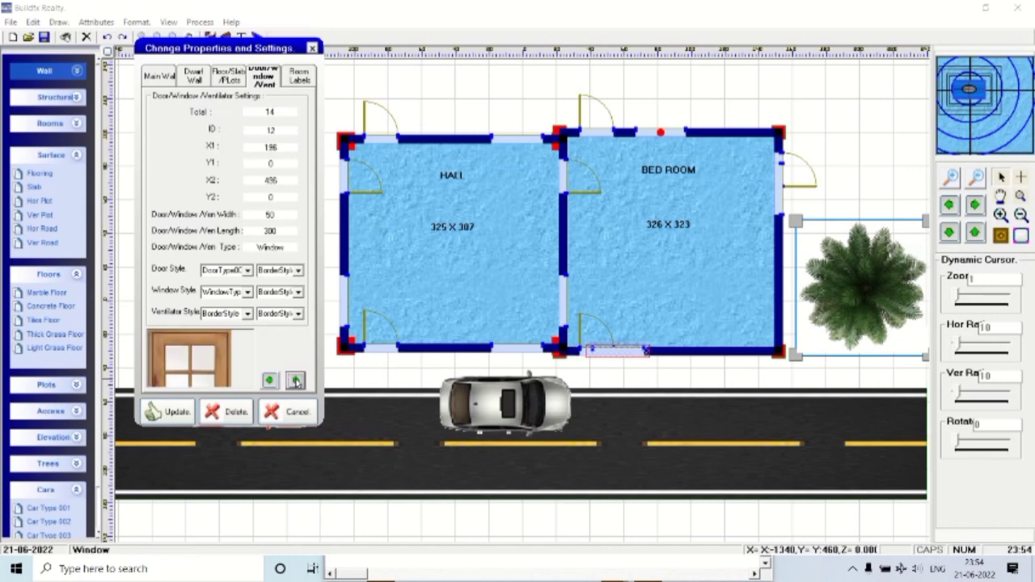
double_click(288, 147)
text(450)
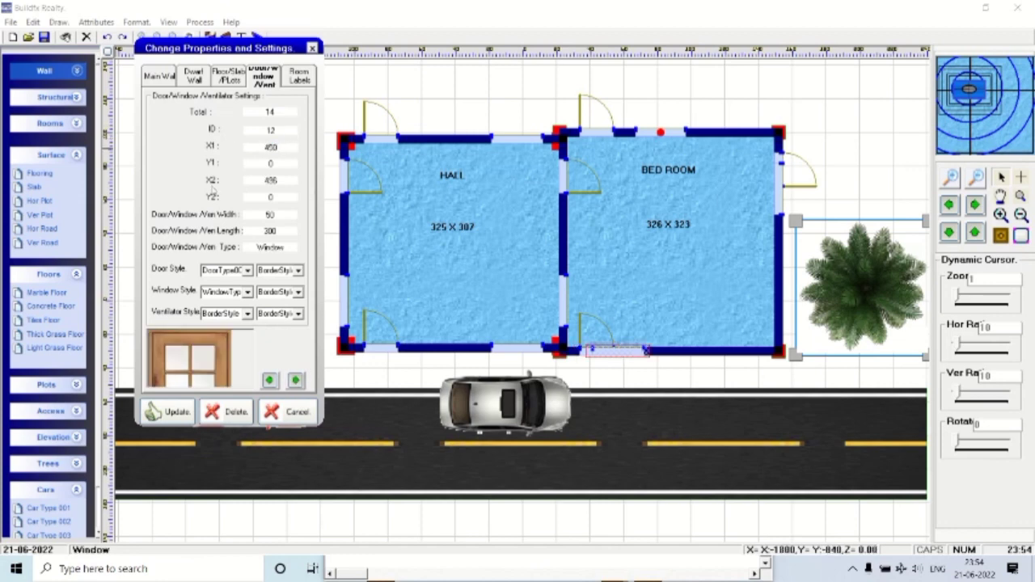
click(173, 414)
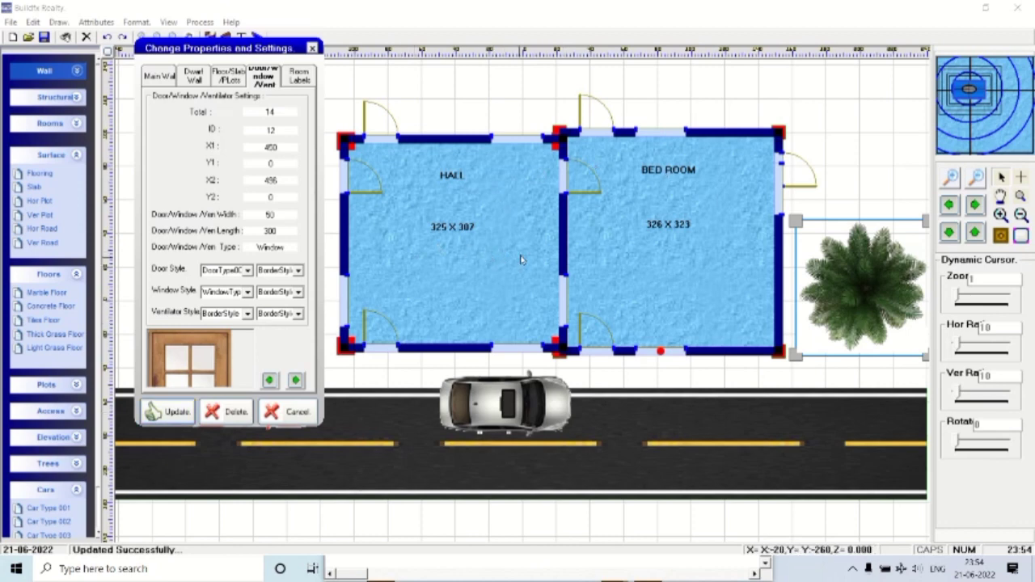
Cycle forward through all door and window records, wrapping round to window 4
click(296, 381)
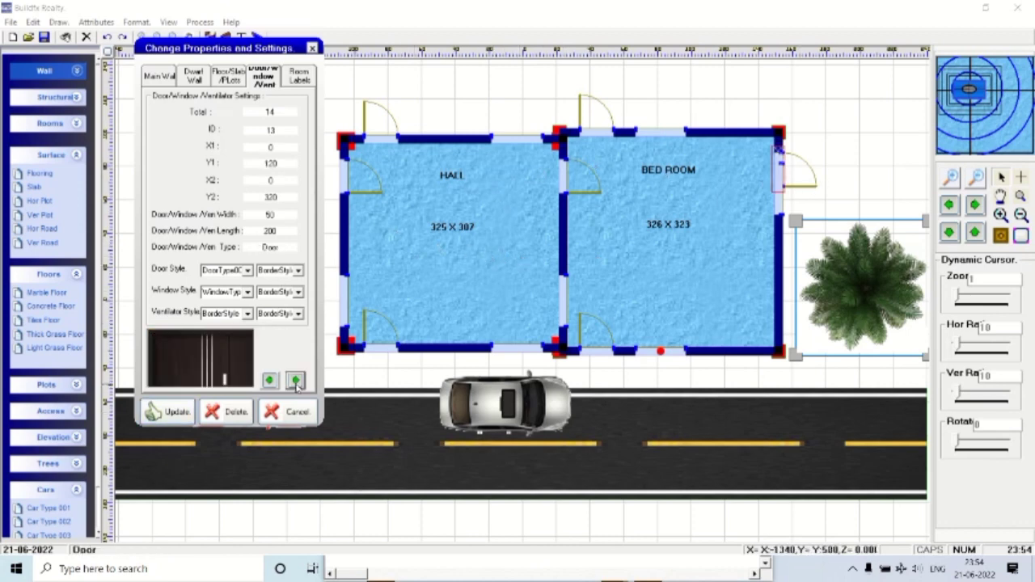
click(296, 381)
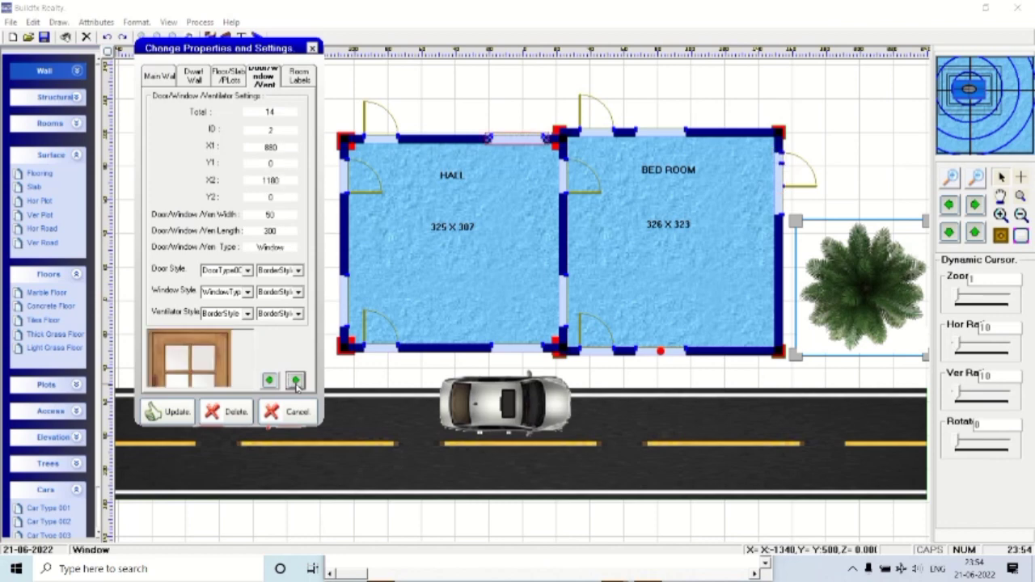
click(296, 381)
click(296, 381)
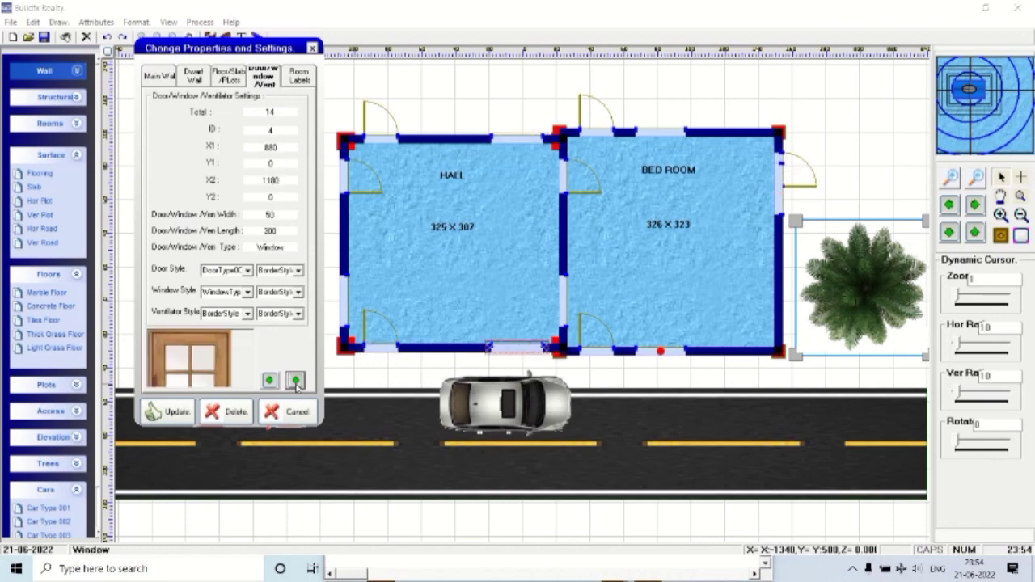
click(296, 380)
click(296, 380)
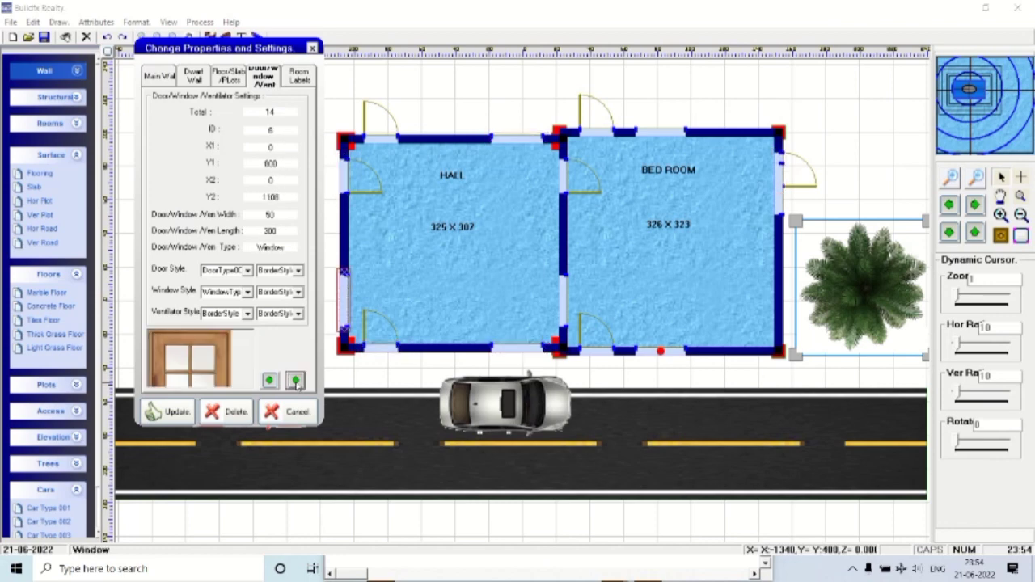
click(296, 380)
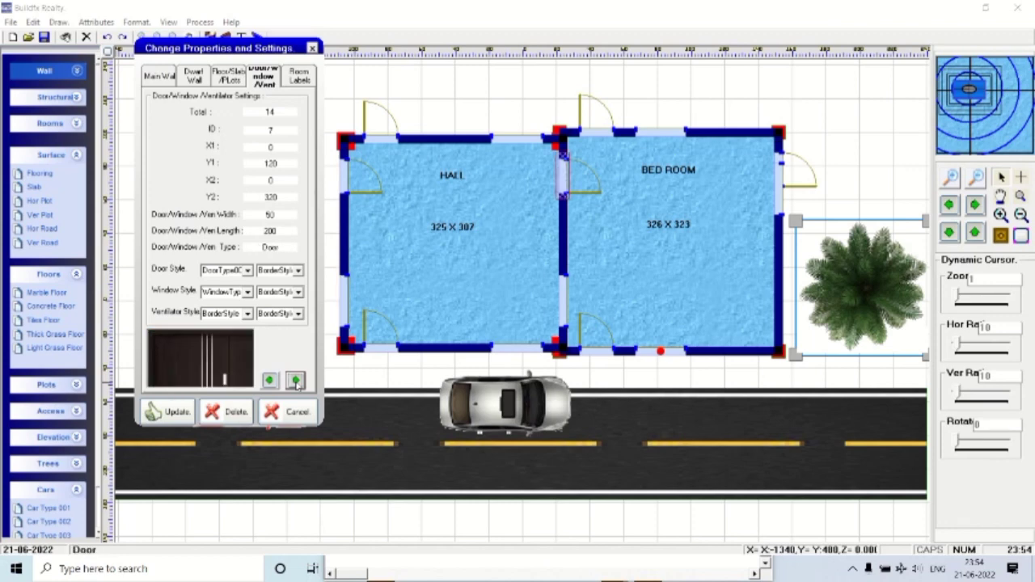
click(296, 380)
click(296, 381)
click(295, 381)
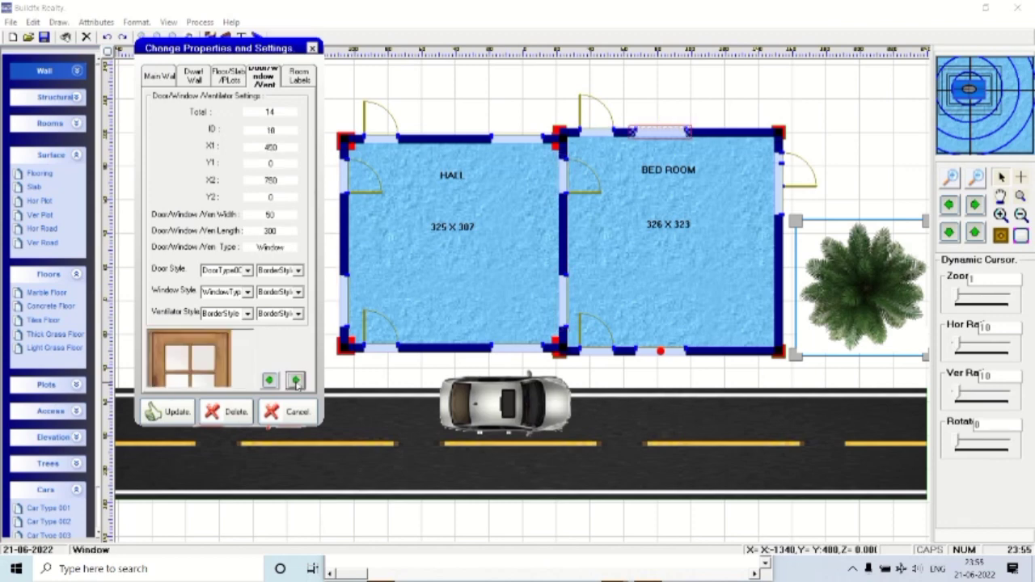
click(296, 380)
click(296, 381)
click(296, 380)
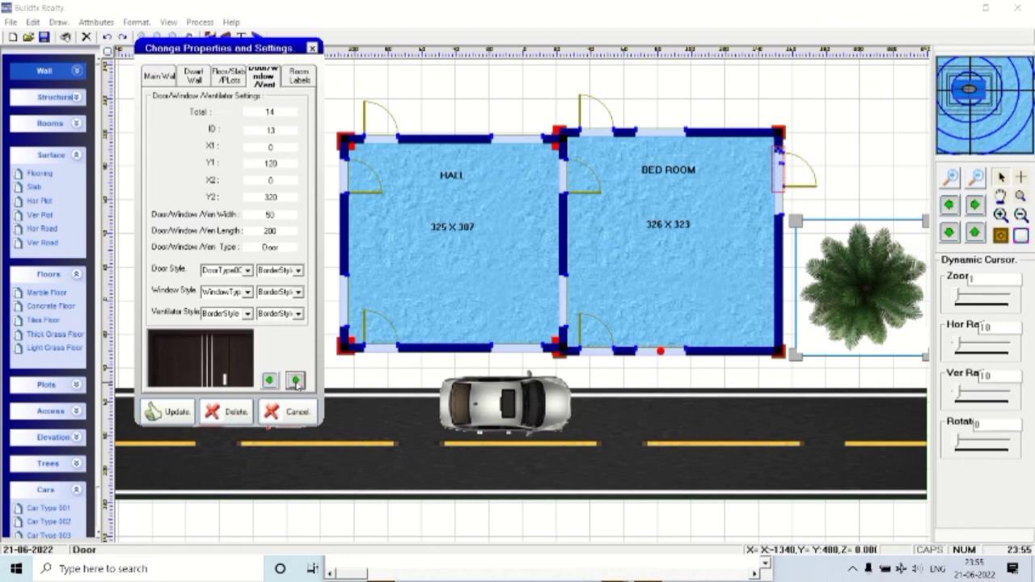
click(296, 381)
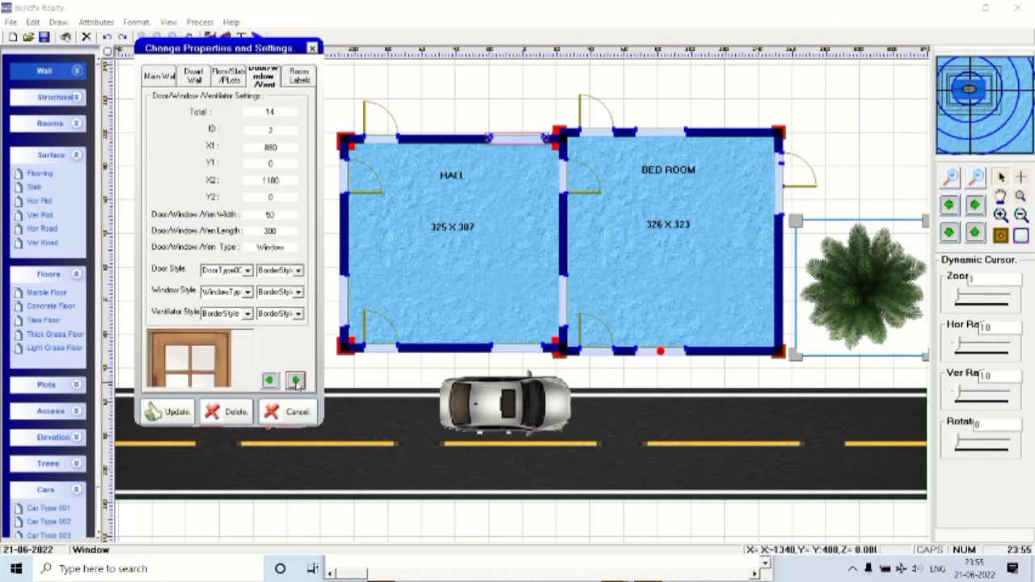
click(296, 381)
click(296, 381)
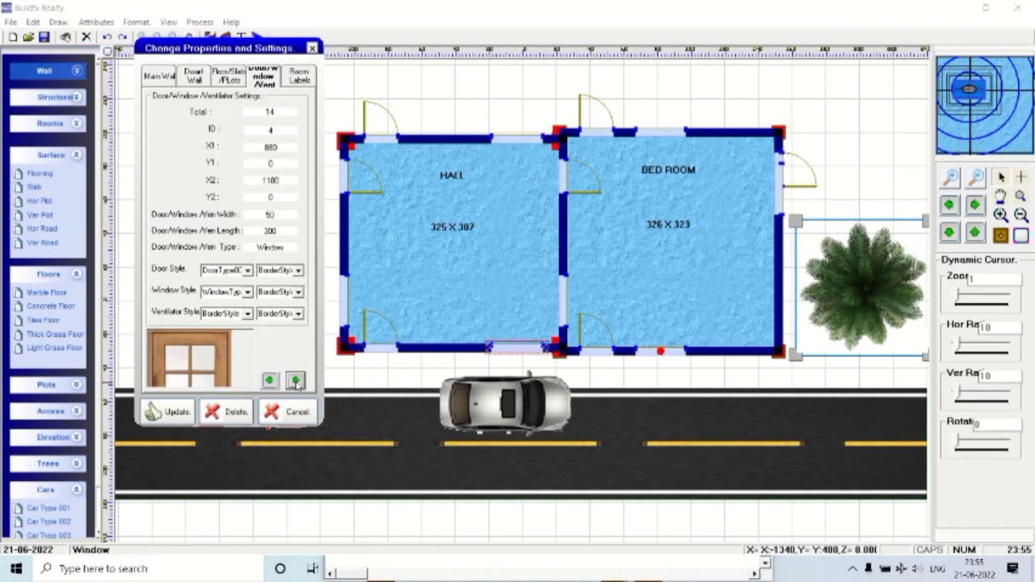
Step back to bottom-wall window 12, then close the properties dialog
click(270, 381)
click(270, 381)
click(270, 381)
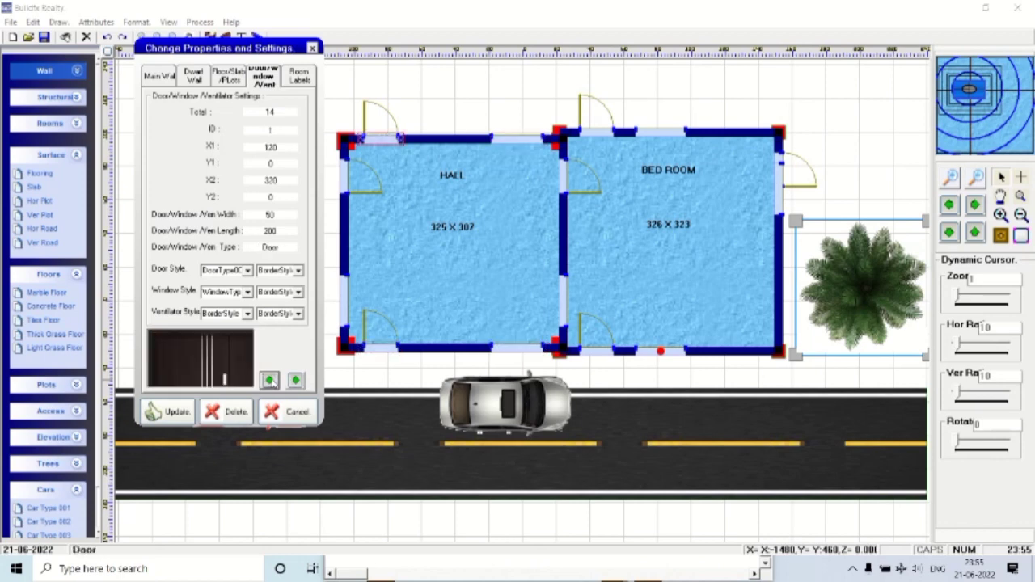
click(270, 381)
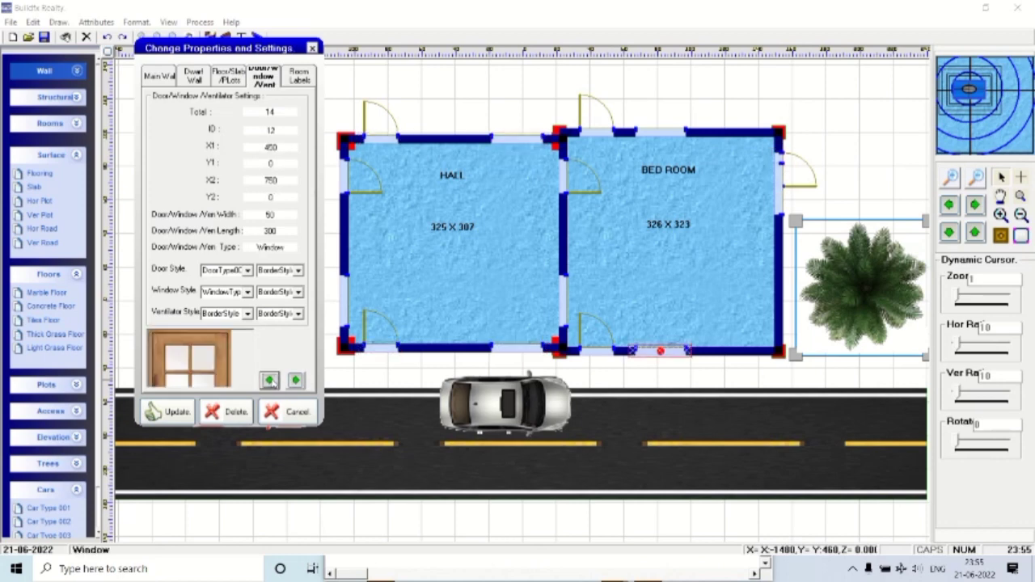
click(312, 49)
Reopen Show Change Properties and step back through the records to window 12
right_click(316, 103)
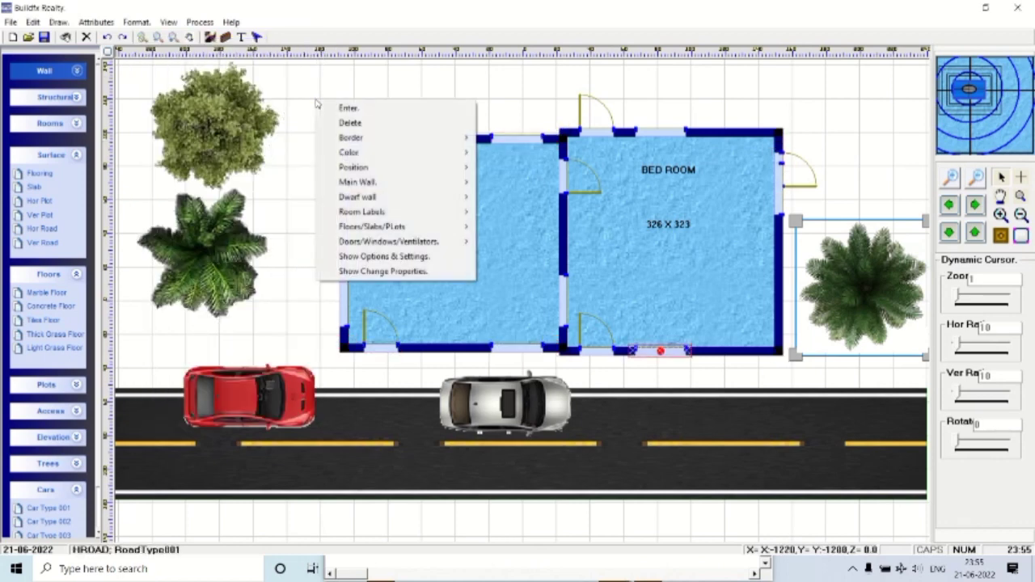
click(336, 273)
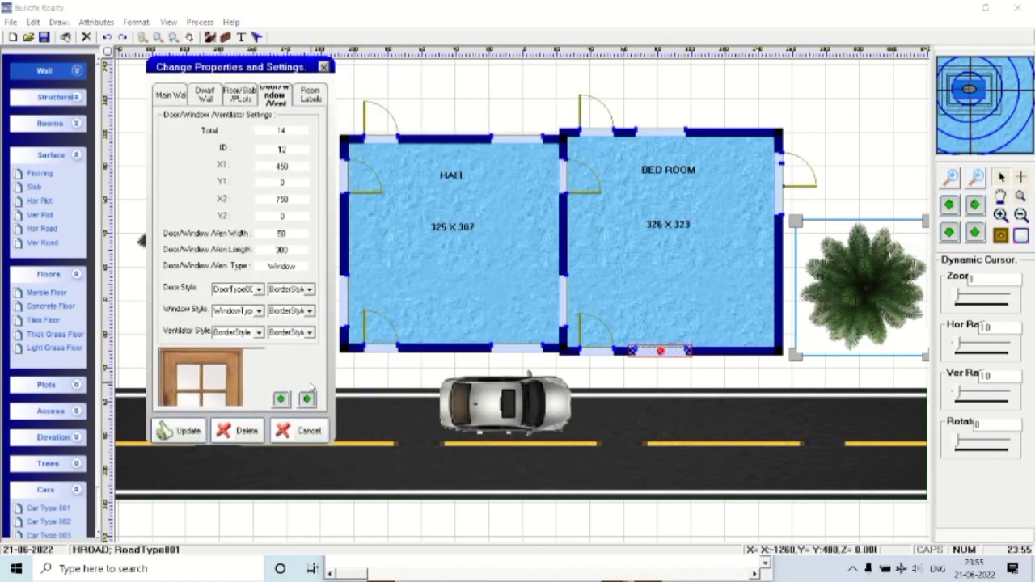
click(307, 398)
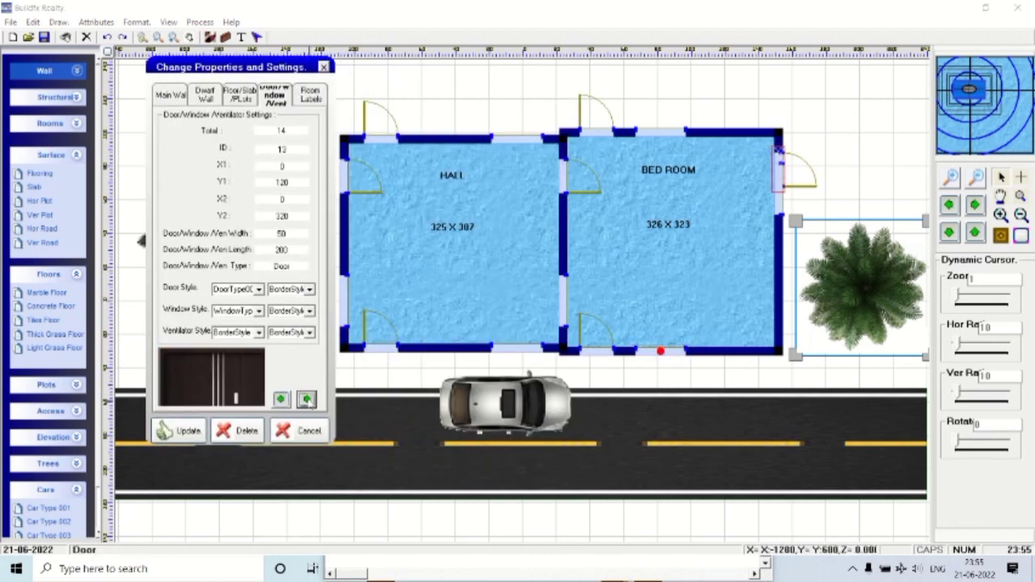
click(281, 400)
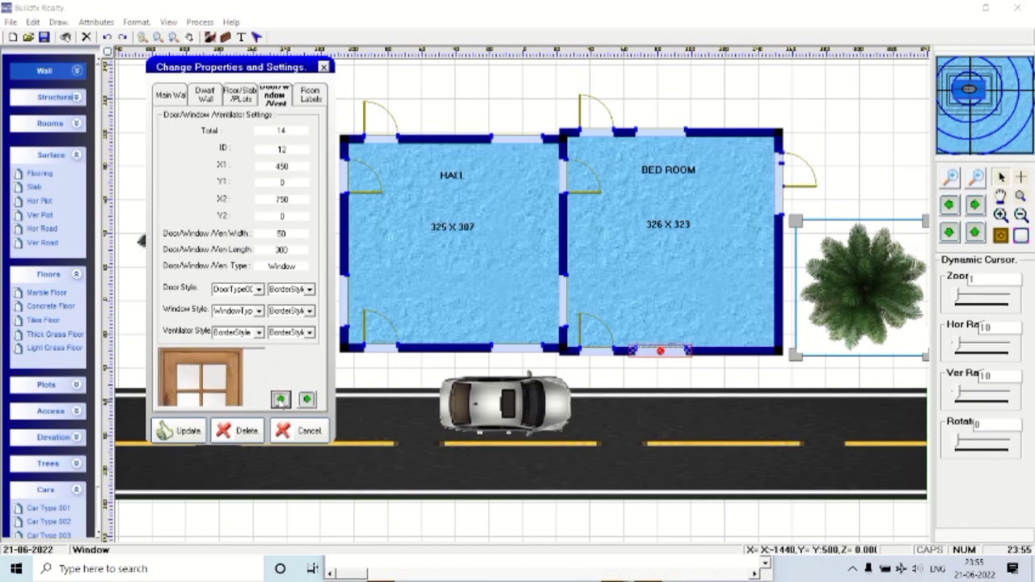
click(281, 399)
click(281, 399)
click(281, 400)
click(281, 399)
click(280, 400)
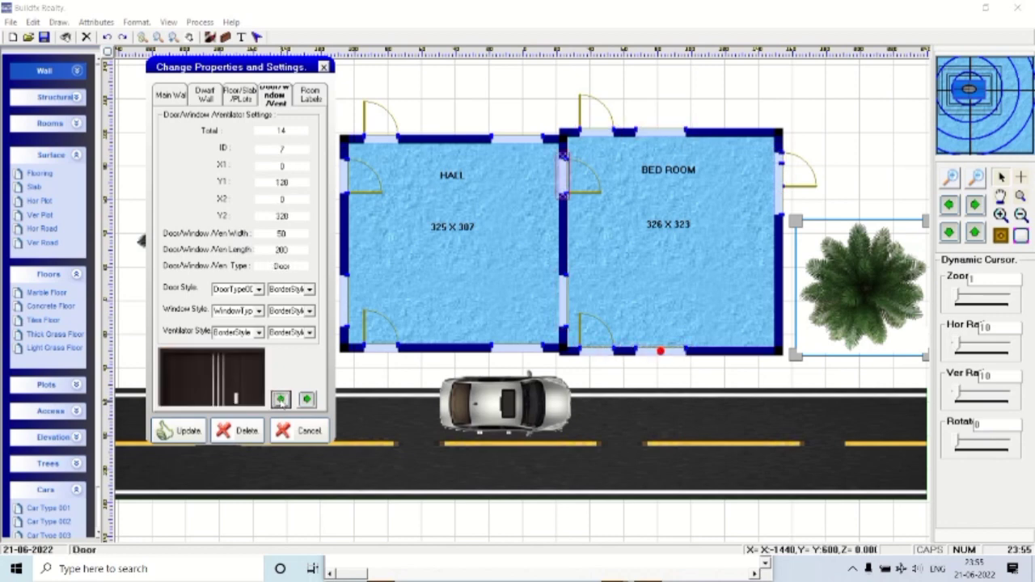
click(280, 399)
click(281, 399)
click(281, 399)
click(280, 399)
click(280, 399)
click(280, 399)
click(281, 399)
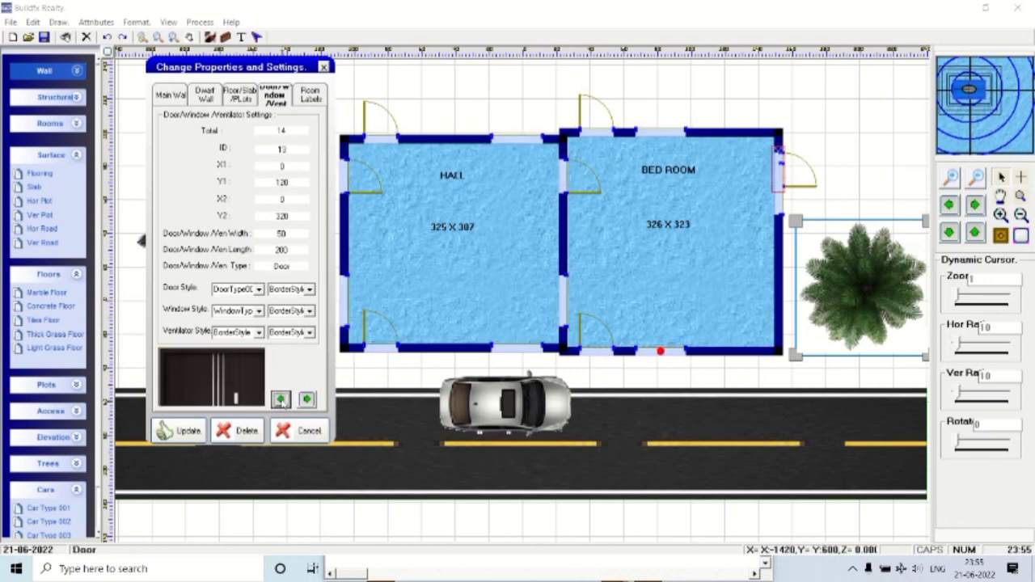
click(280, 400)
click(280, 400)
Advance to door 13 and hall window 2, then close the dialog
click(306, 399)
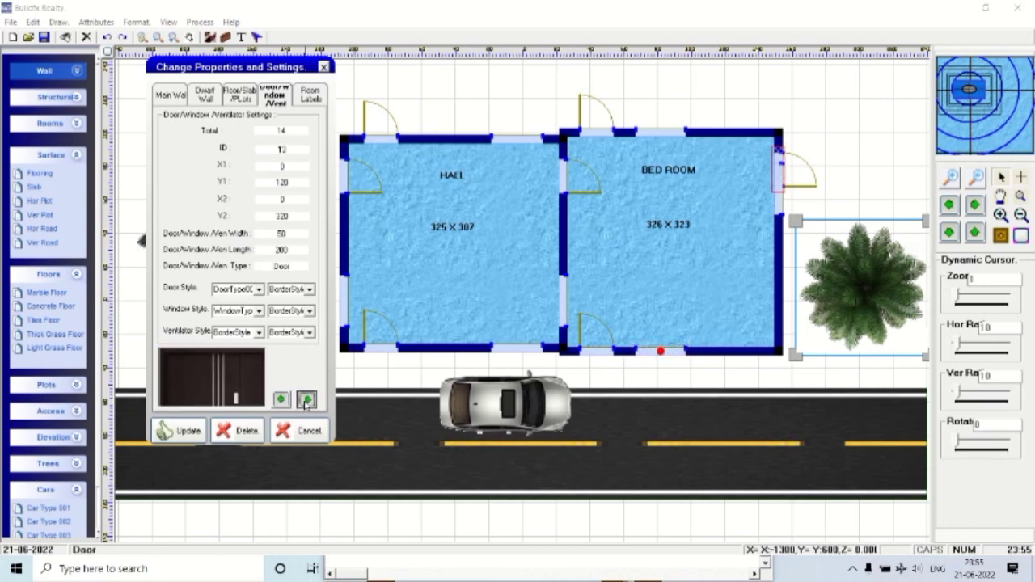
click(306, 399)
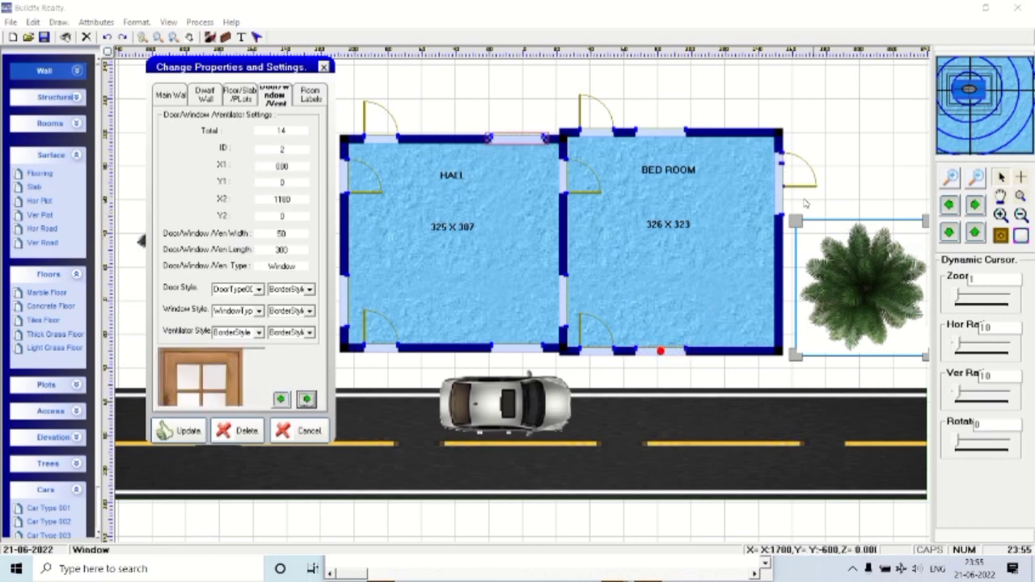
click(785, 203)
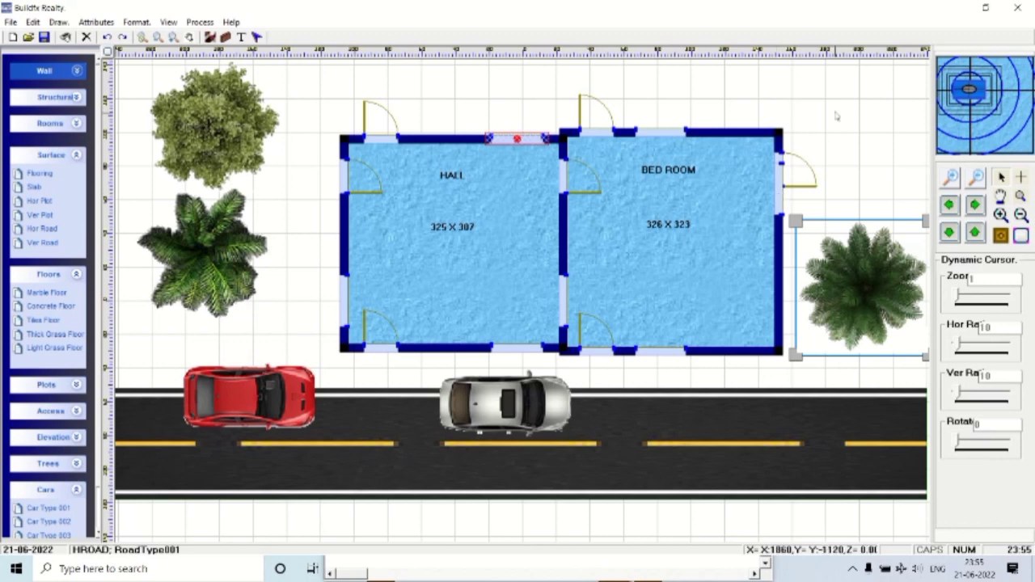
Select the Bed Room's top-wall strip, clear it, then select the Hall's top-wall window
click(780, 198)
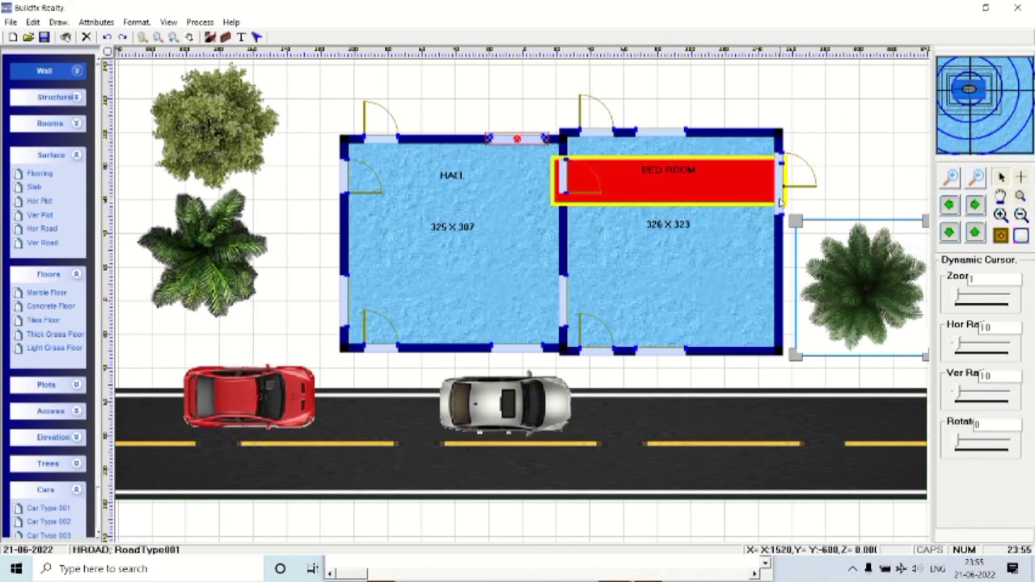
click(852, 156)
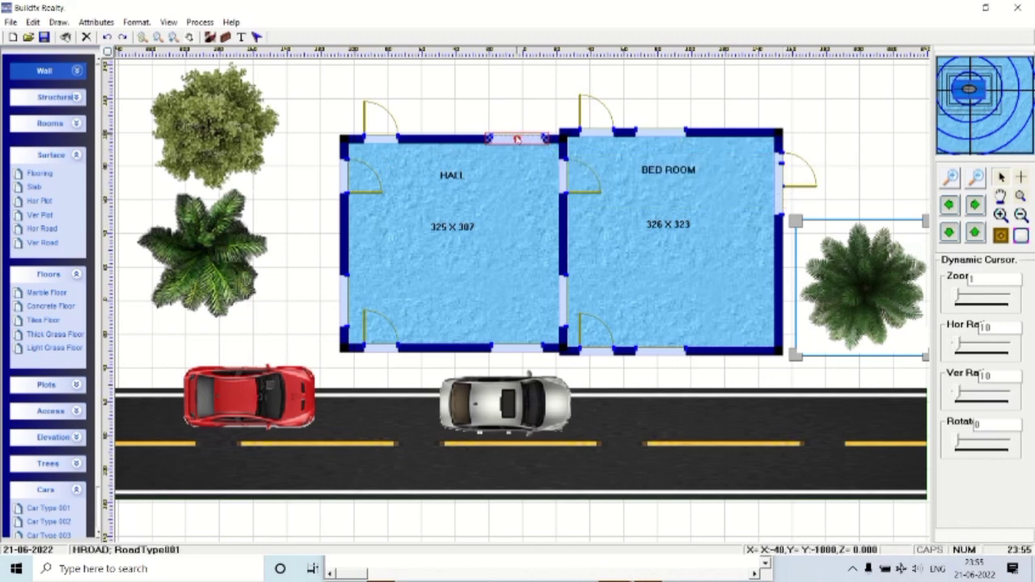
click(517, 139)
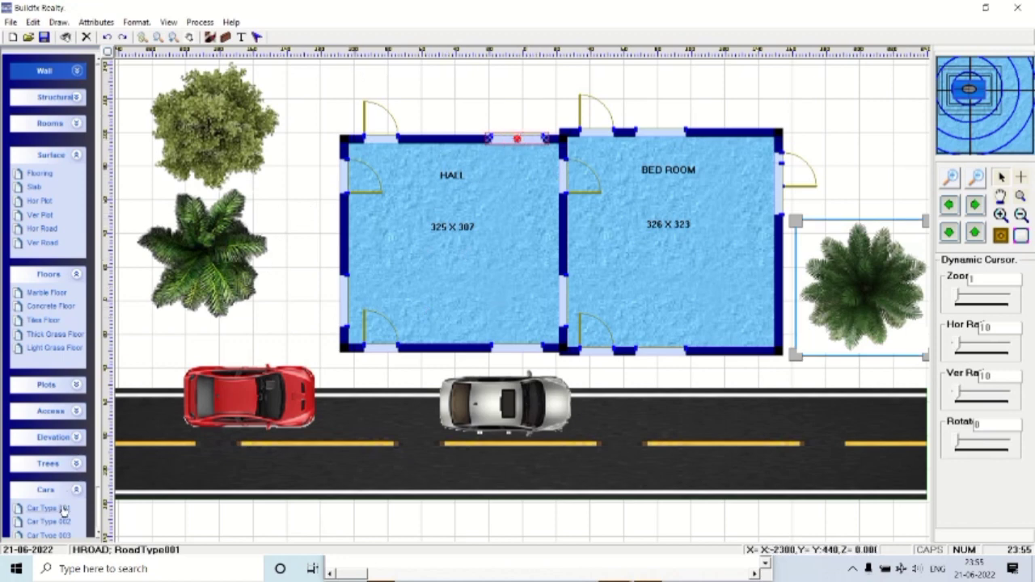
Collapse the Surface, Floors and Cars sections and expand 3D Home
click(76, 156)
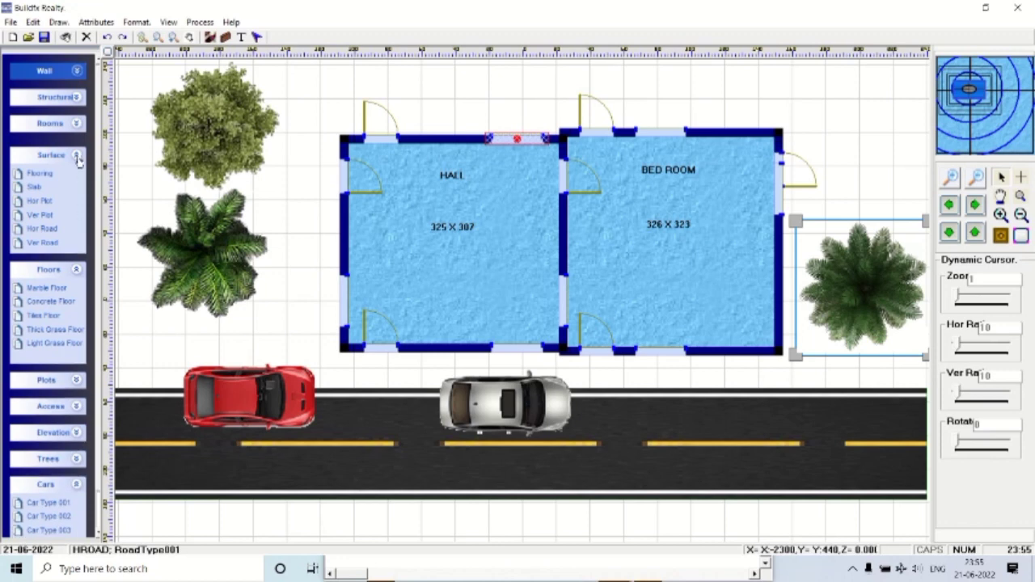
click(83, 182)
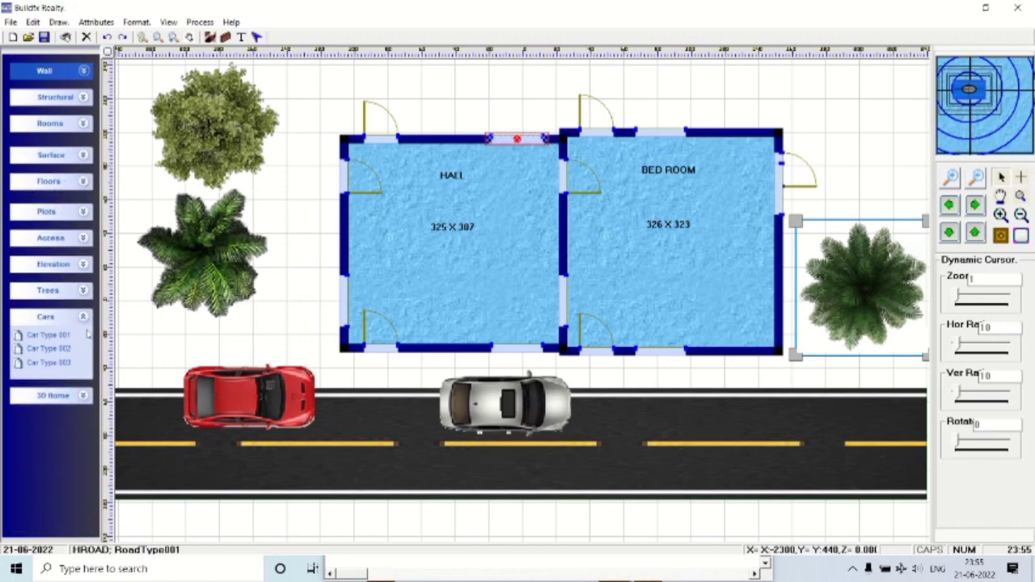
click(84, 317)
click(84, 343)
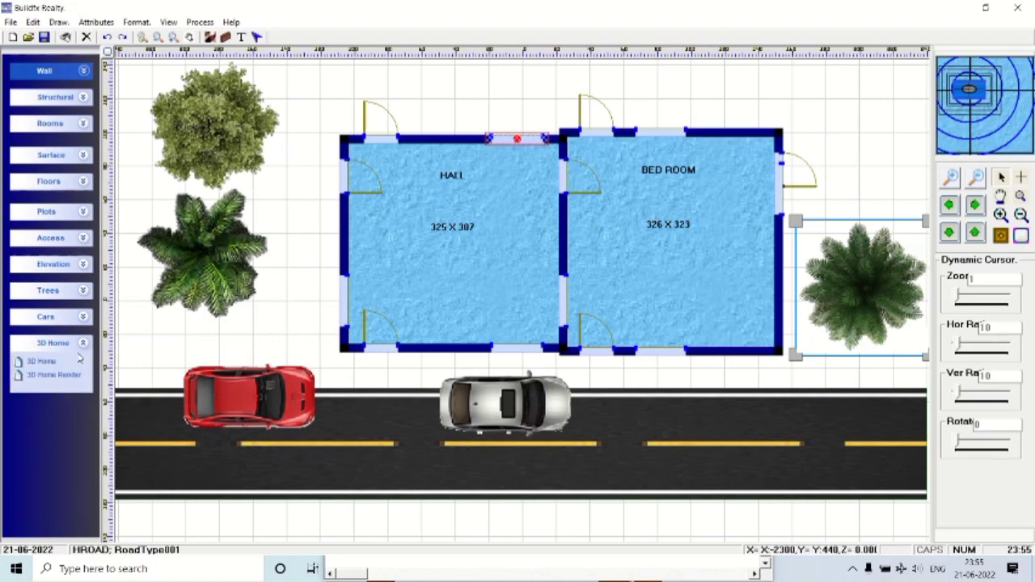
click(44, 362)
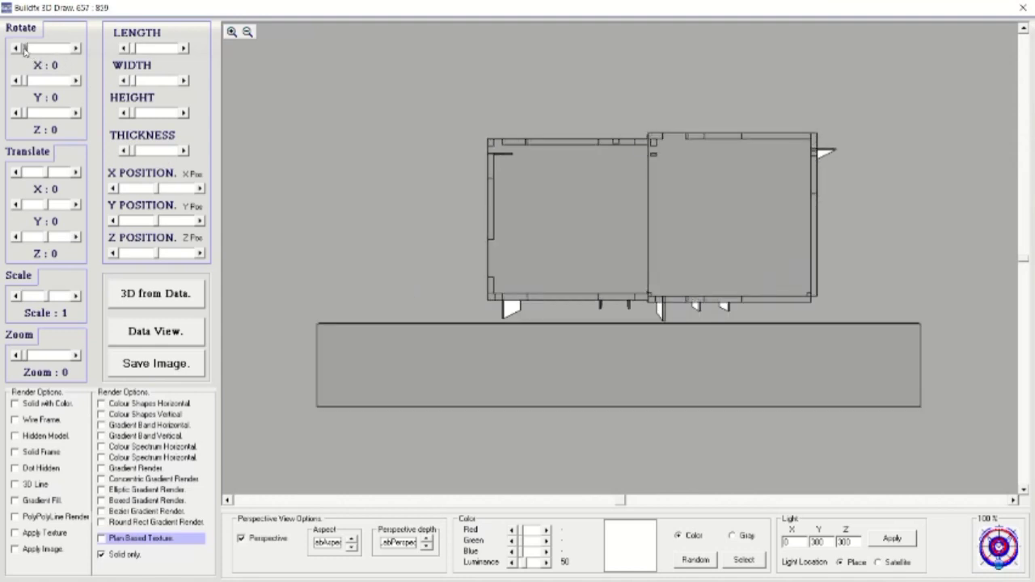
drag(25, 50, 38, 51)
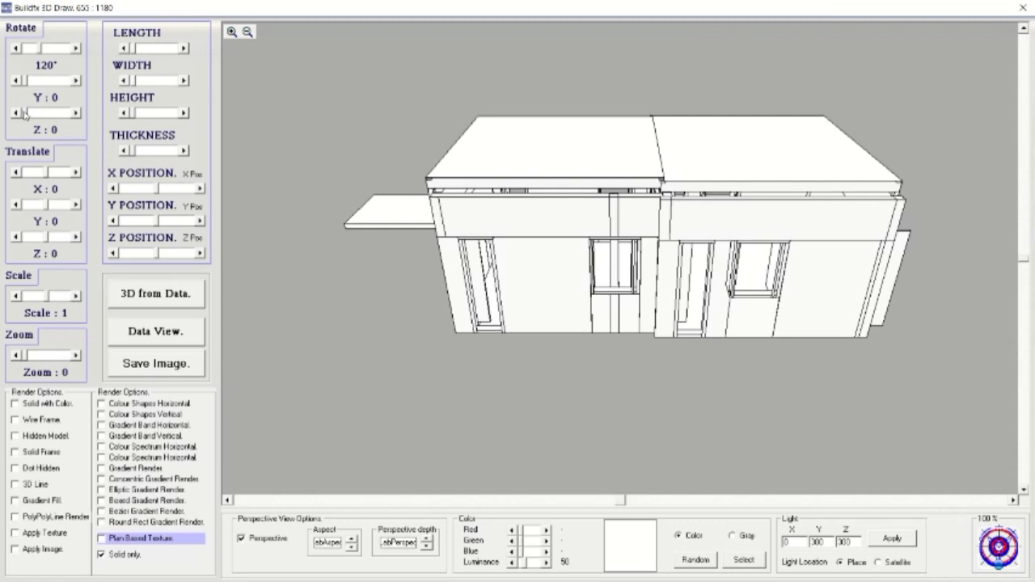
drag(24, 113, 34, 113)
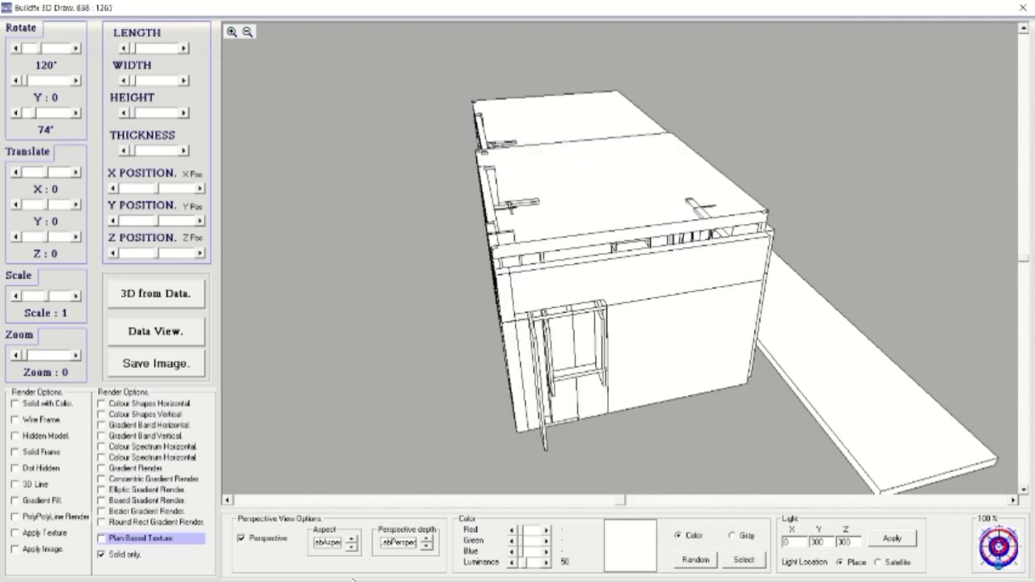
click(167, 543)
click(34, 114)
click(35, 114)
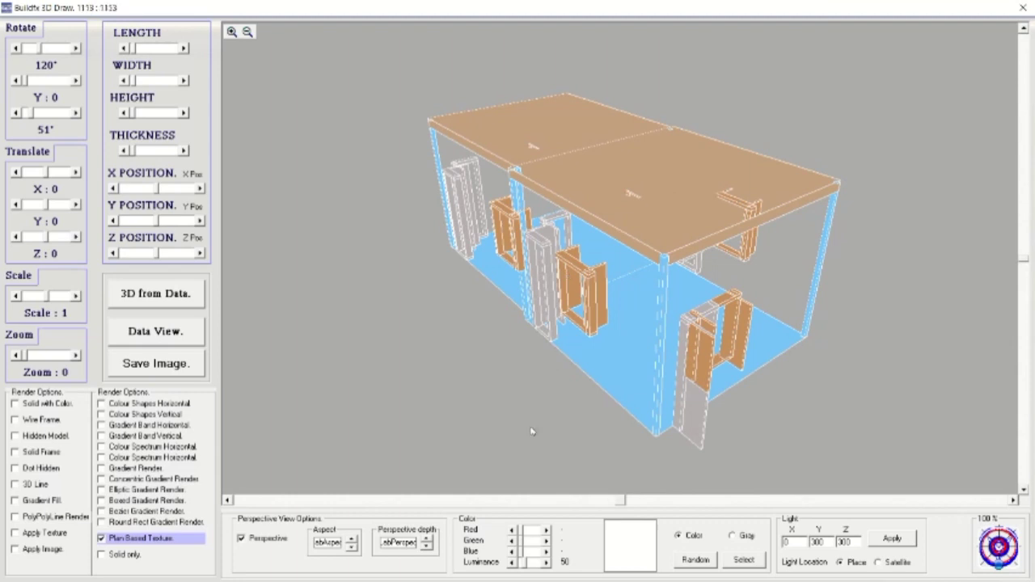
click(623, 503)
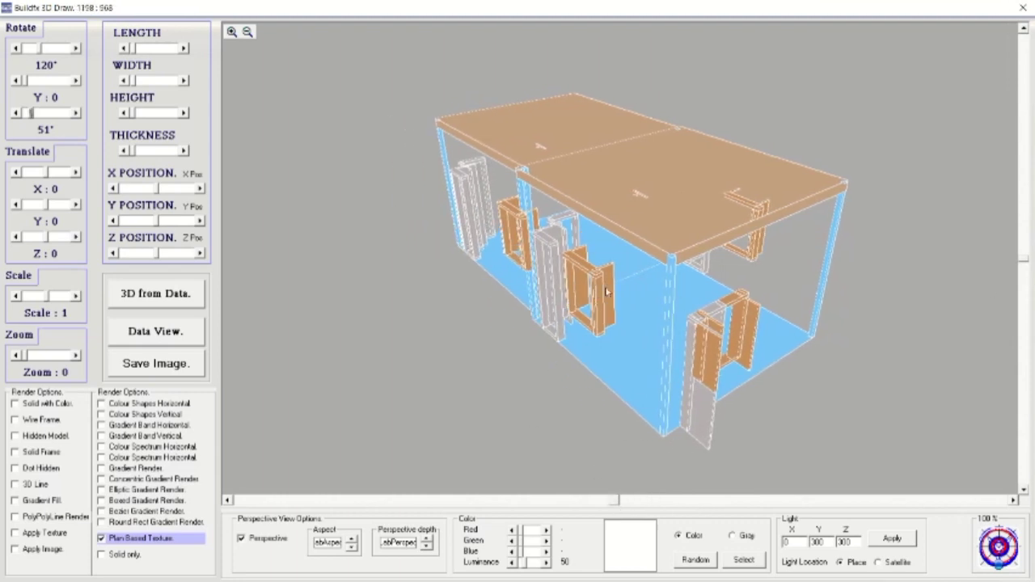
click(157, 302)
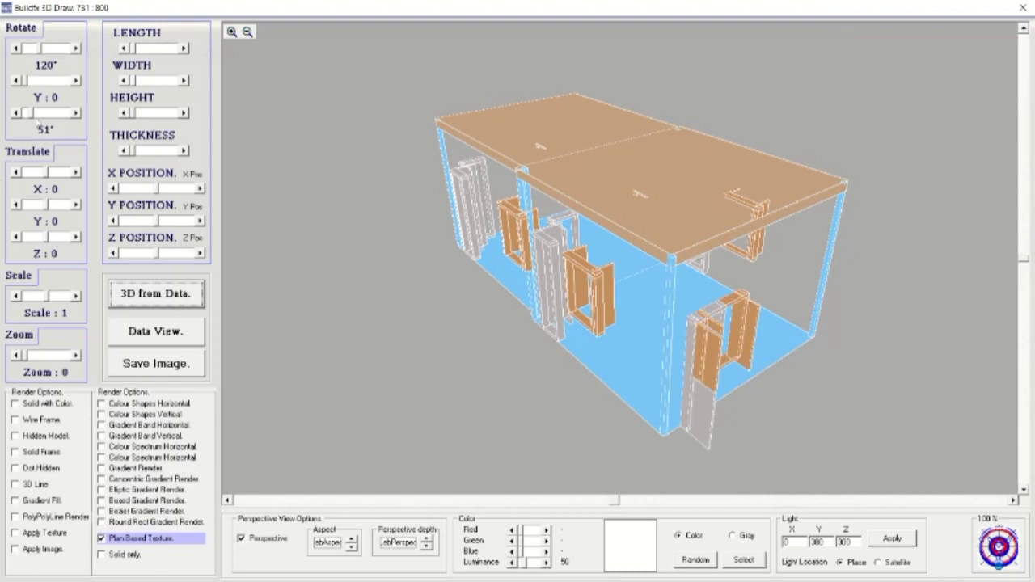
drag(33, 113, 45, 113)
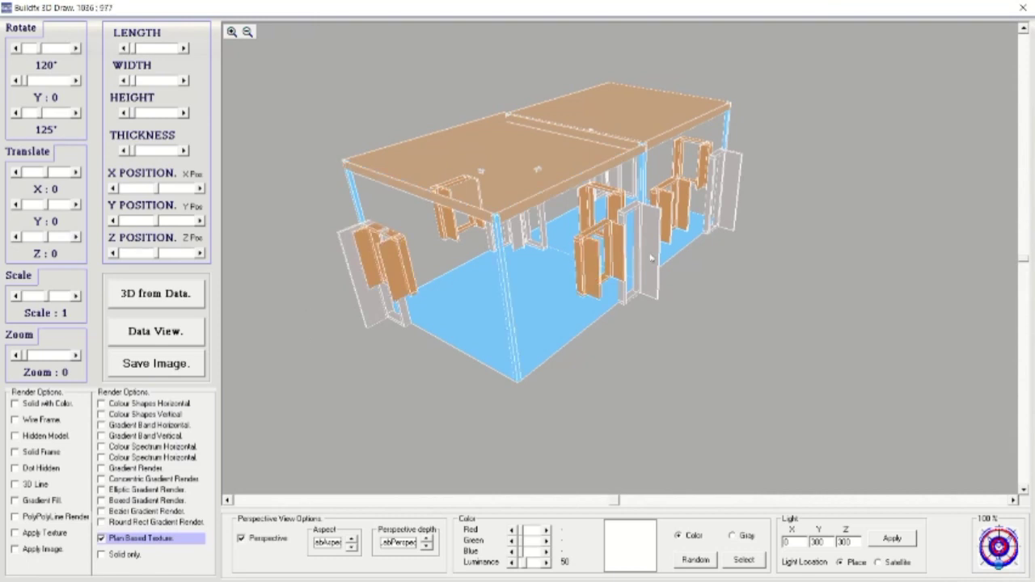
click(1023, 9)
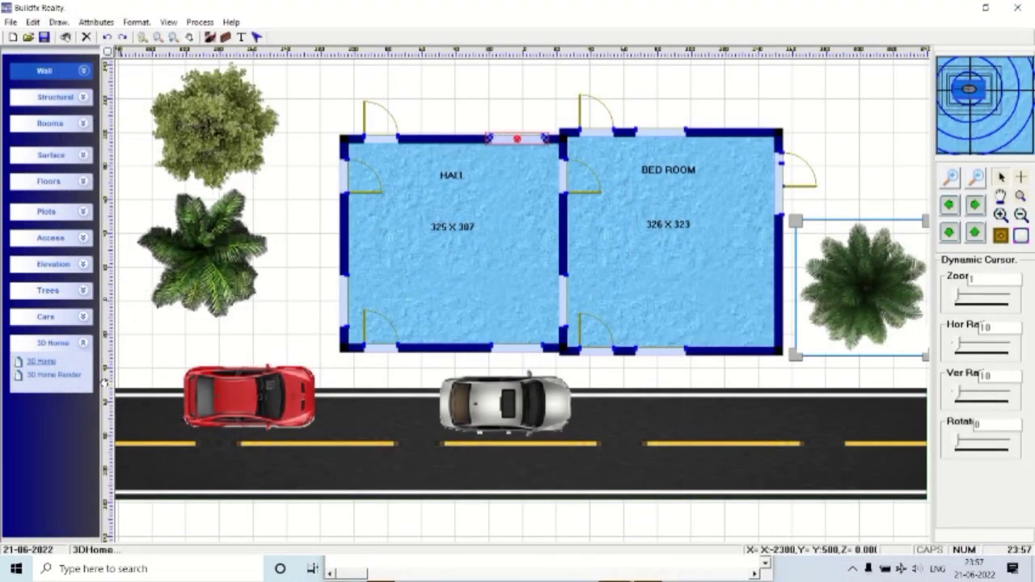
click(42, 363)
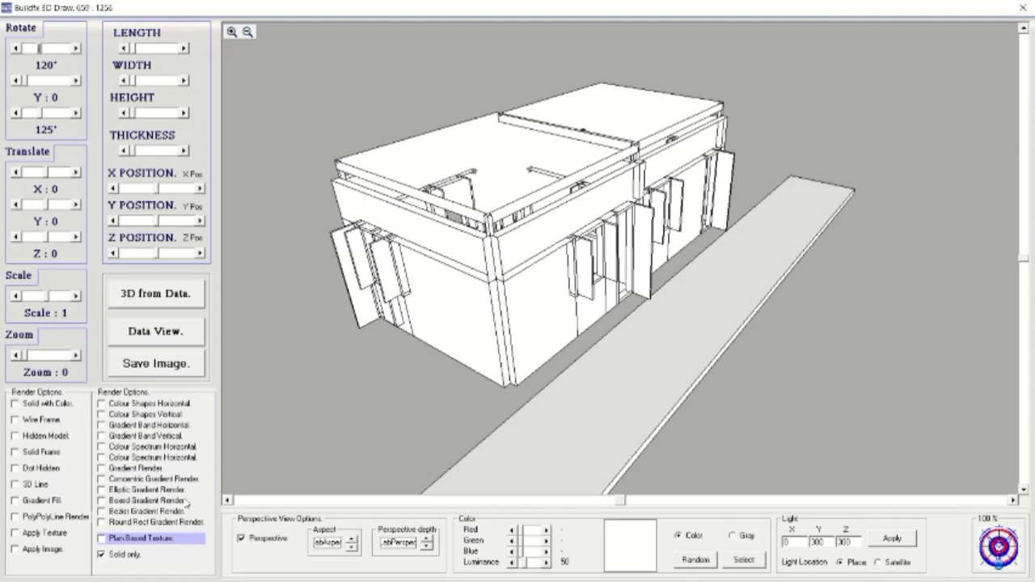
click(1023, 7)
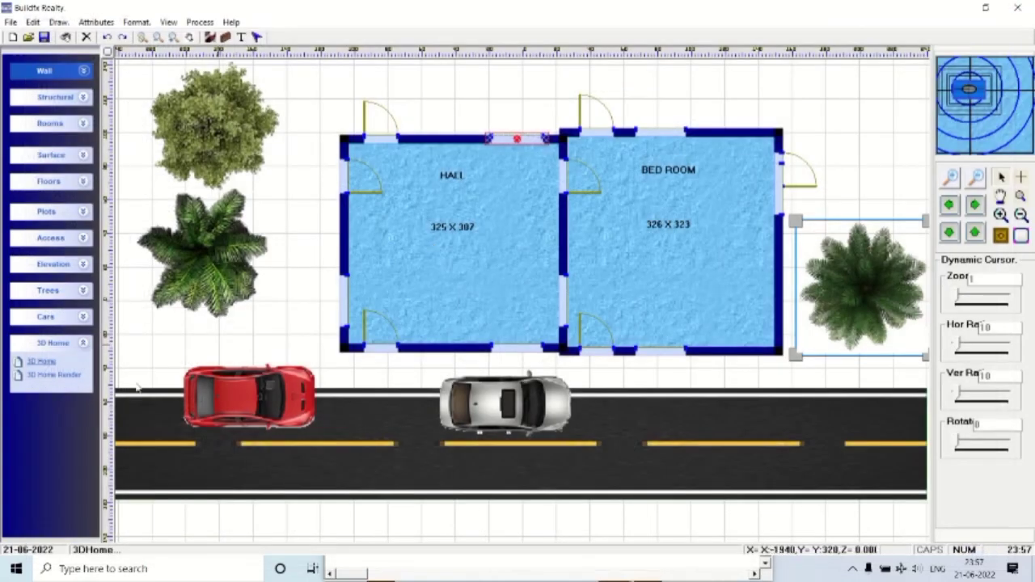
click(52, 377)
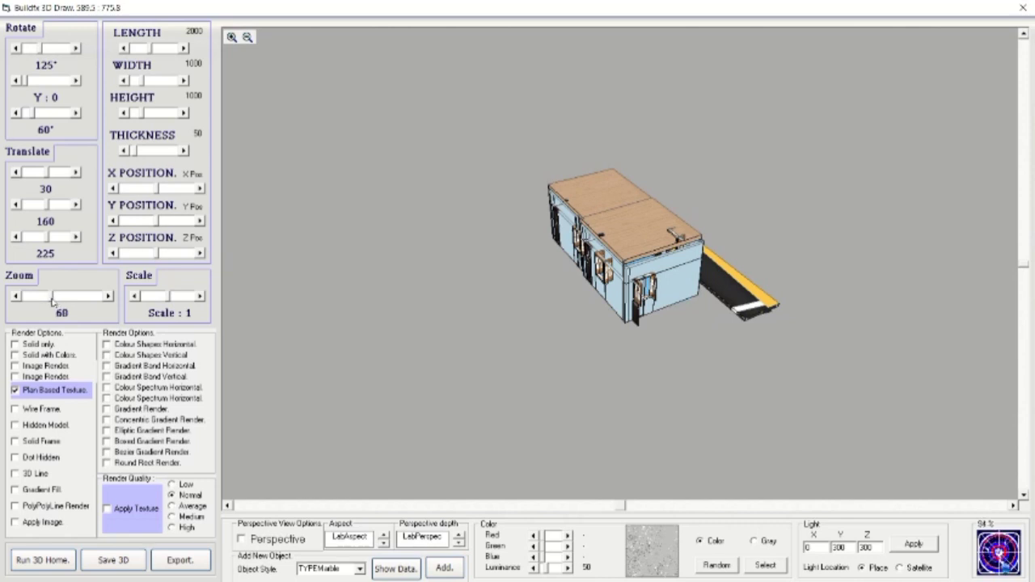
drag(52, 301, 51, 299)
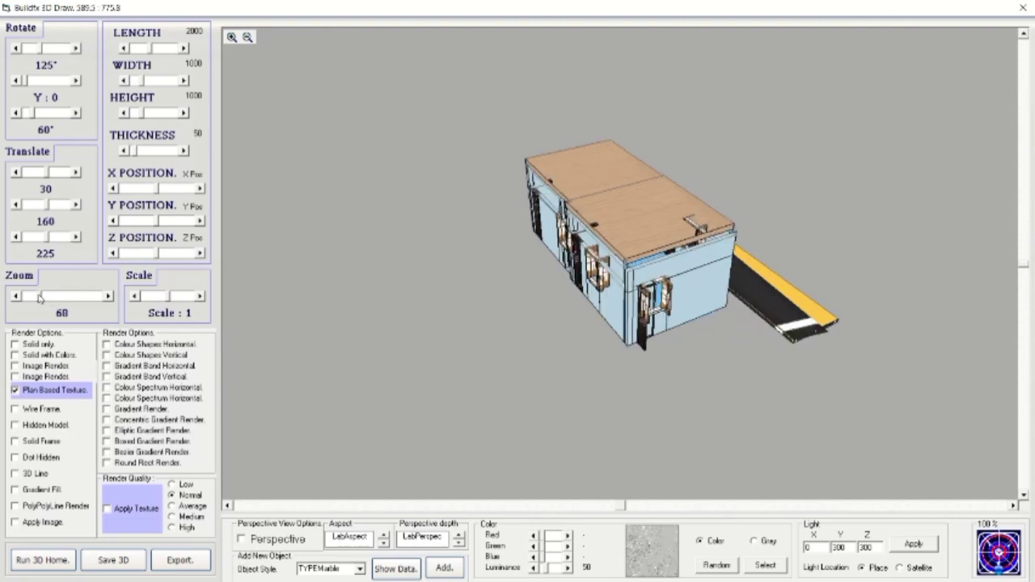
drag(40, 299, 31, 298)
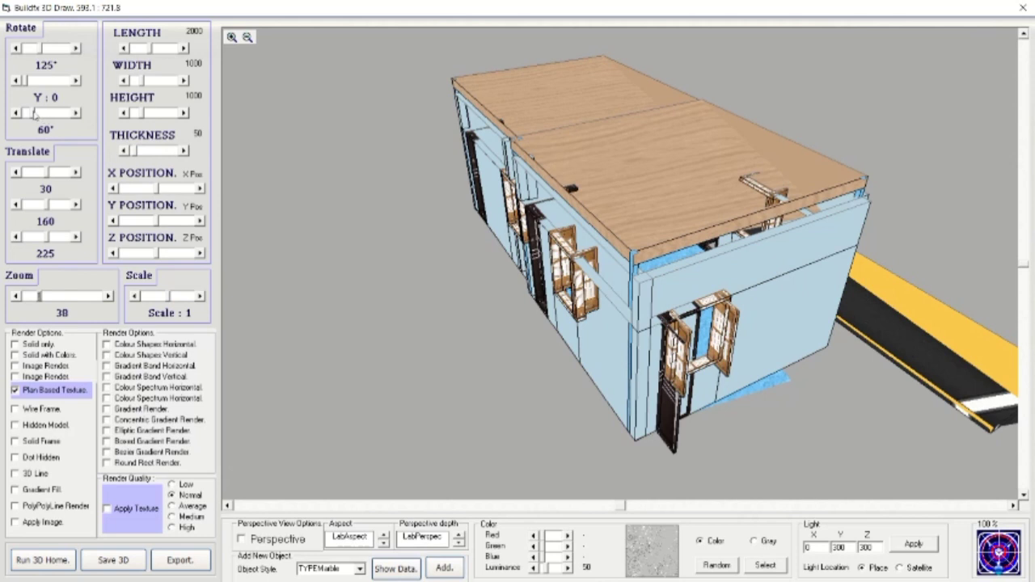
drag(32, 116, 48, 113)
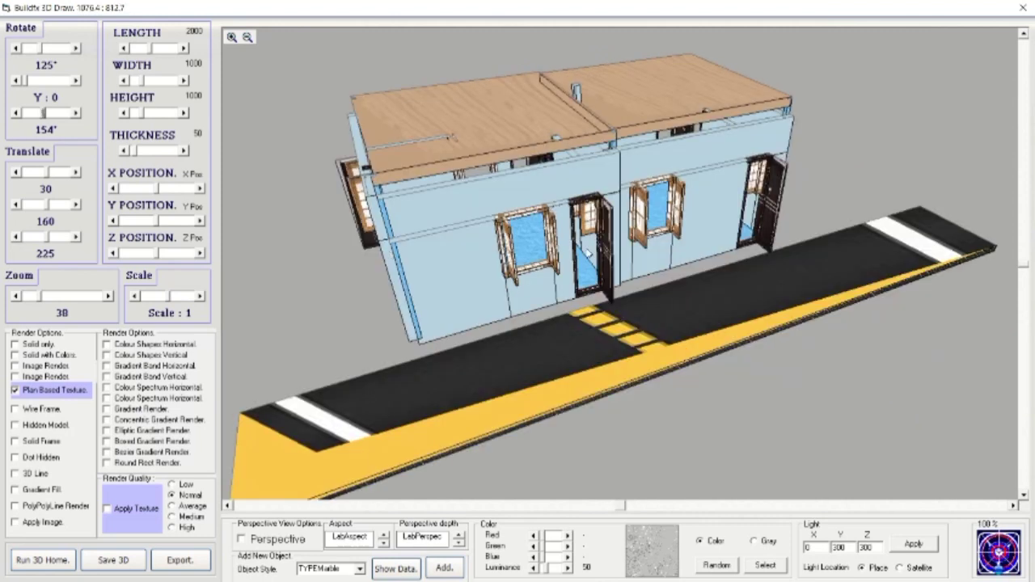
click(1022, 8)
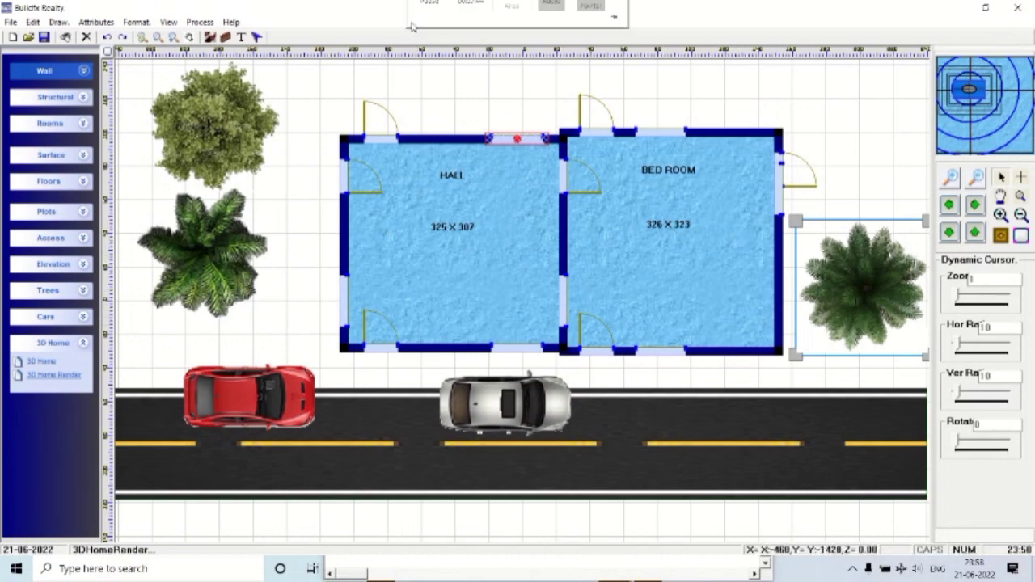
Open 3D Home with Plan Based Texture on and Solid only off
click(430, 26)
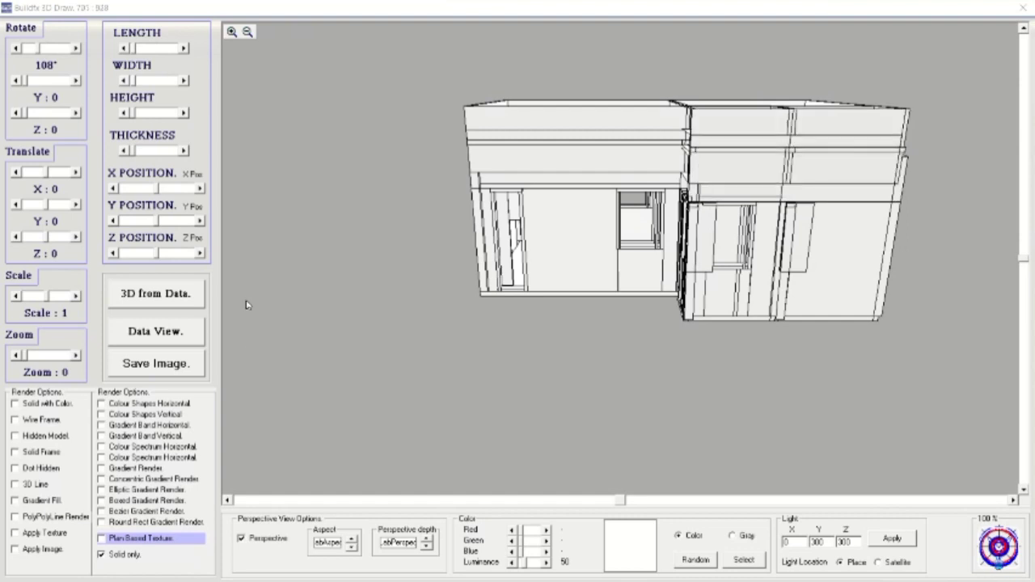
click(121, 540)
click(113, 554)
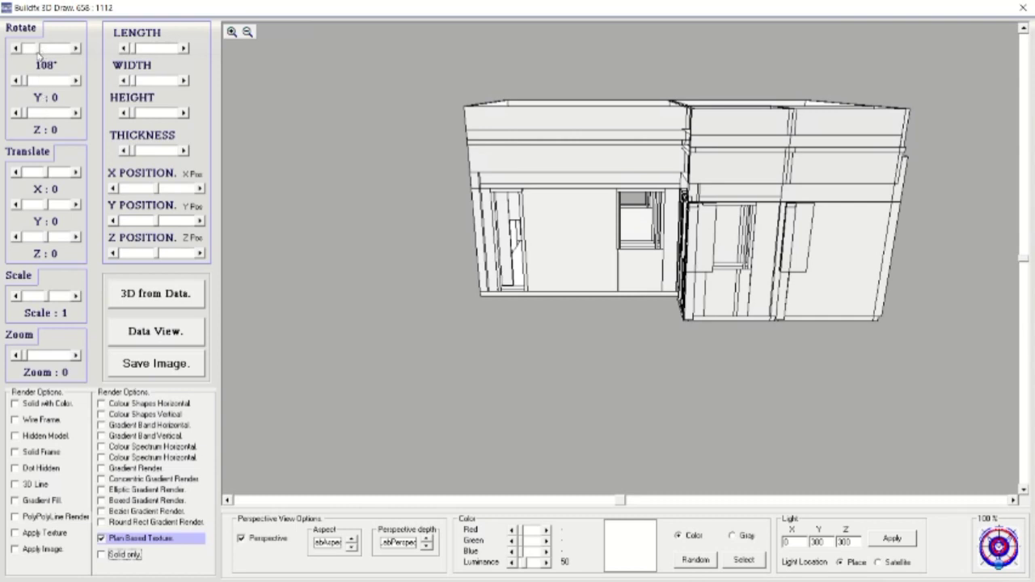
Build the textured model from data, view it at 51° rotation, then close it
click(41, 53)
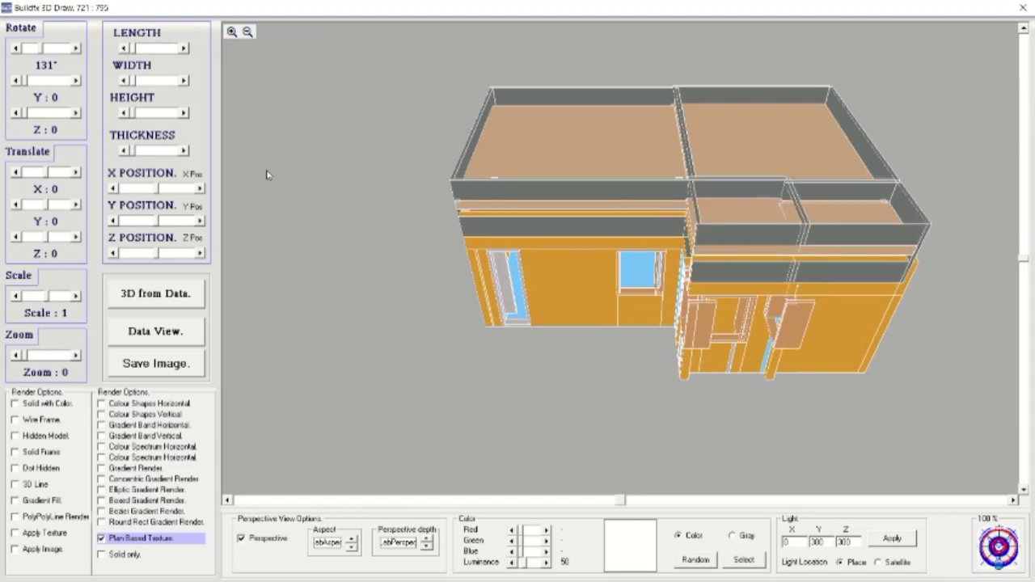
click(24, 114)
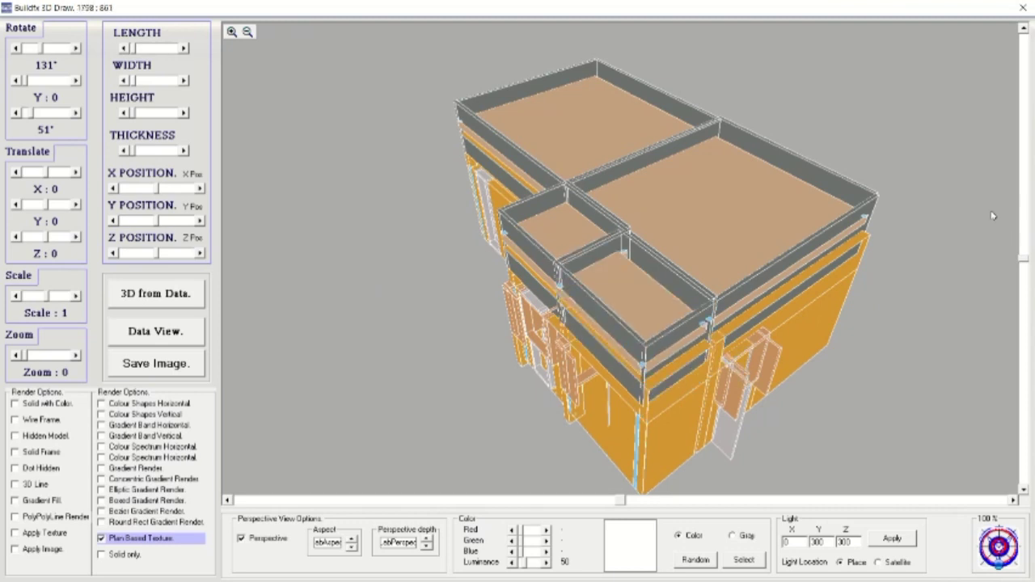
click(1023, 8)
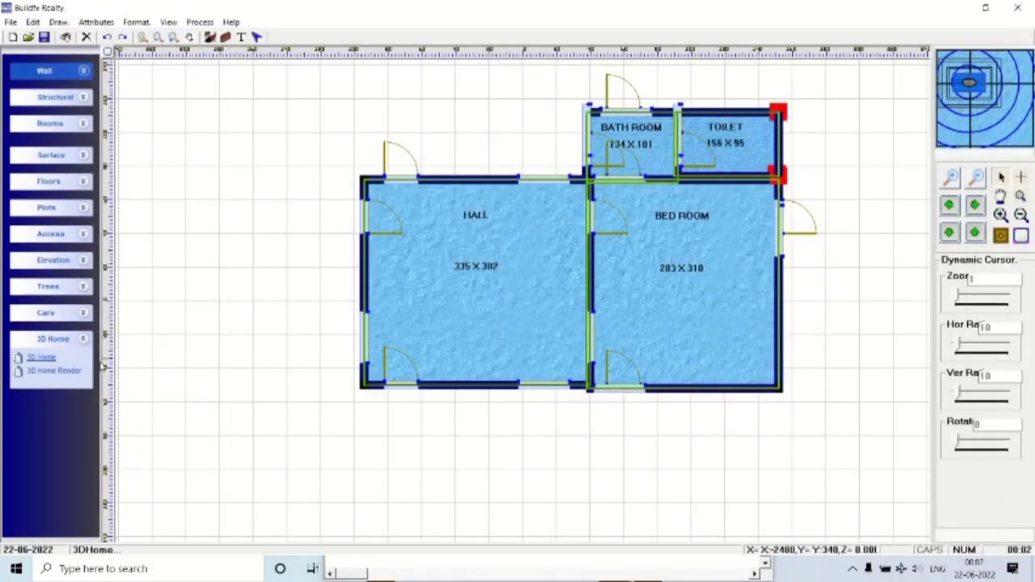
click(66, 371)
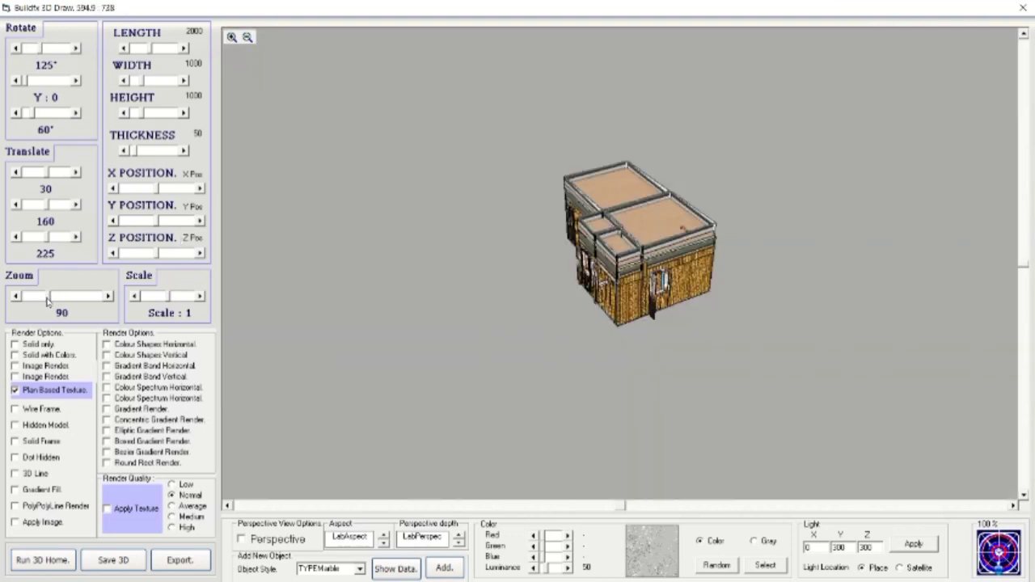
click(47, 302)
scroll(340, 317, up, 2)
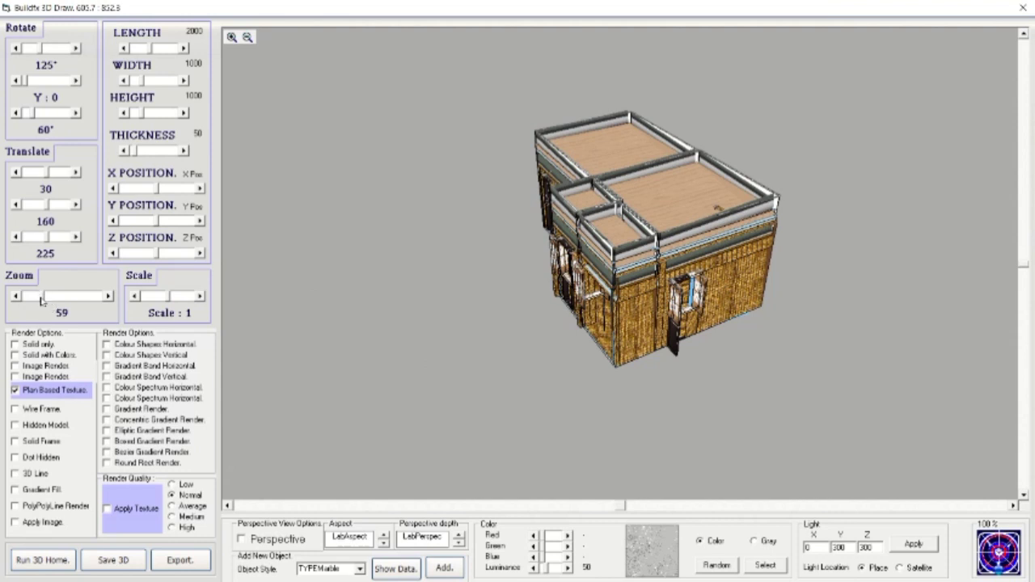
drag(41, 299, 34, 298)
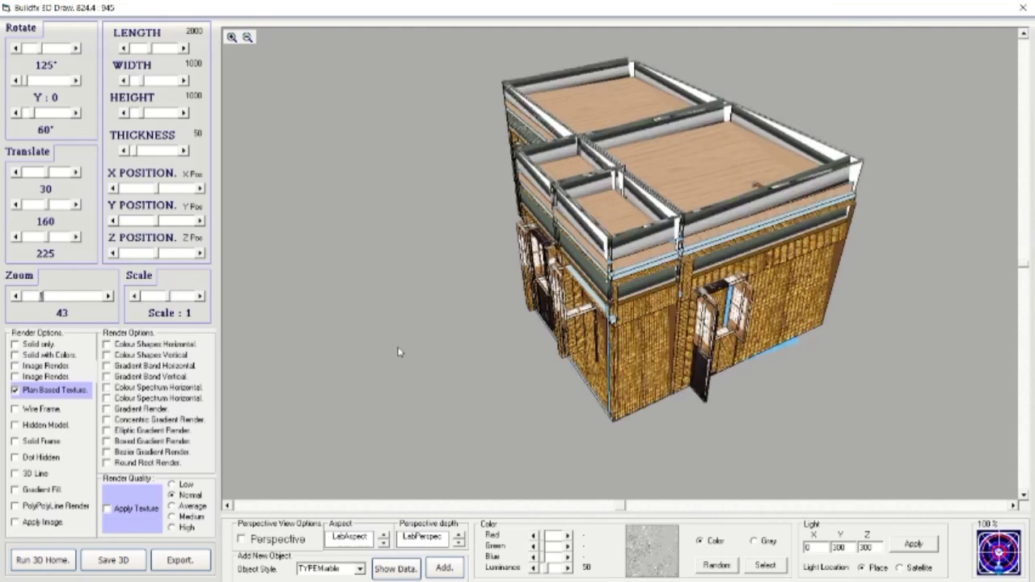
click(1024, 7)
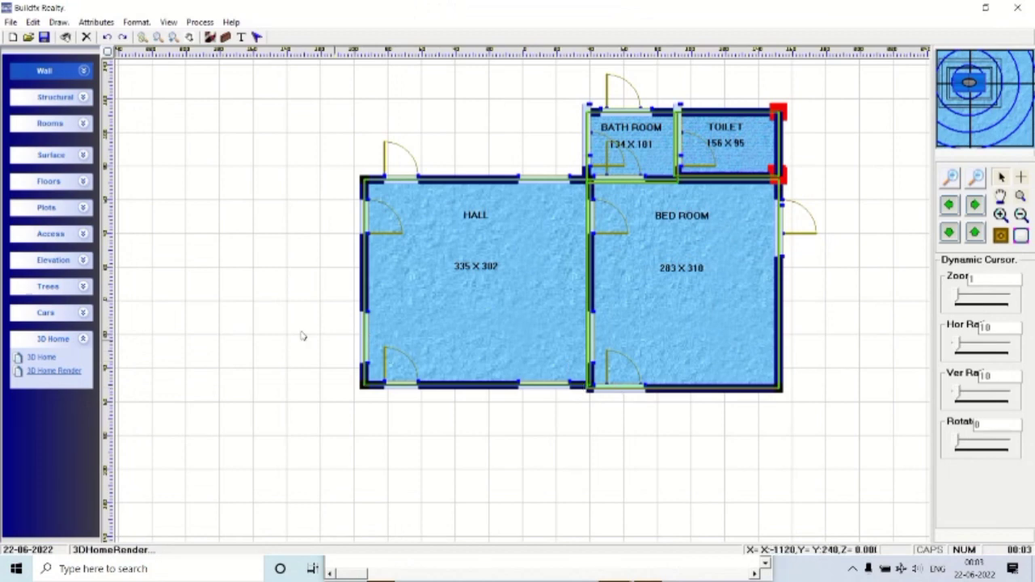
Open the plan's properties editor and move it aside so the Hall is visible
right_click(232, 242)
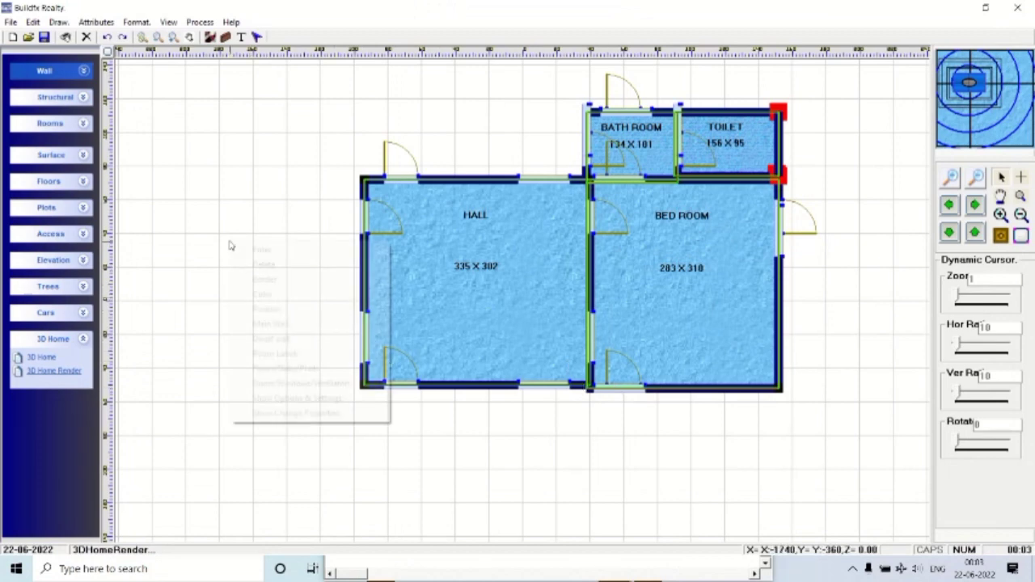
click(267, 414)
drag(511, 111, 231, 82)
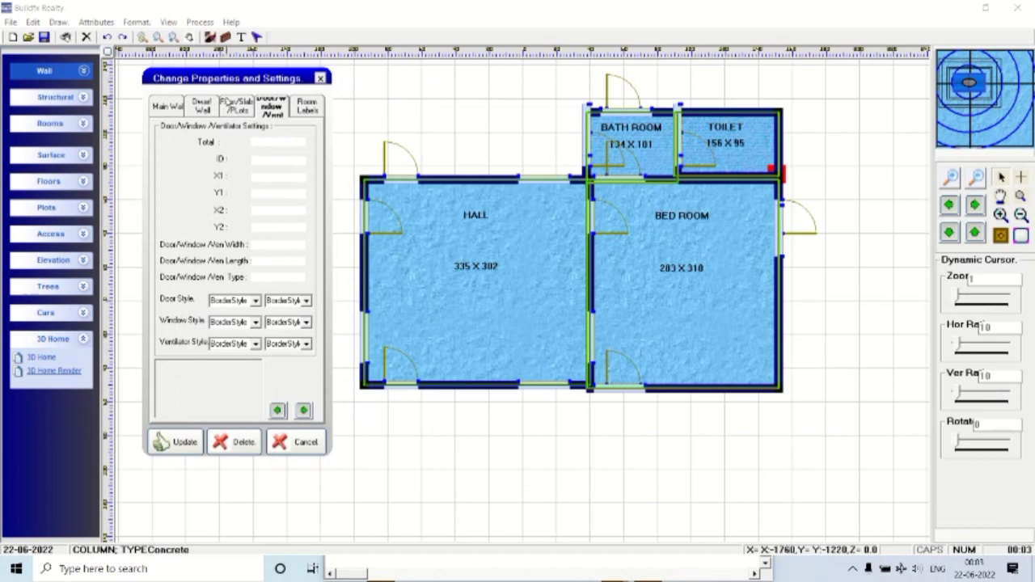
Move the bedroom's bottom-wall window to its new position
click(305, 411)
click(303, 410)
click(303, 410)
click(303, 410)
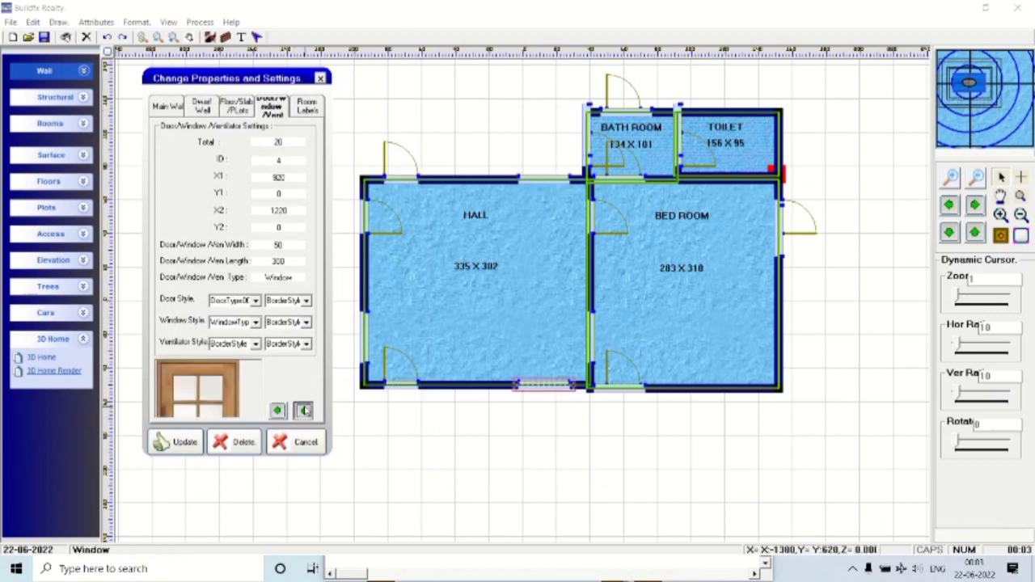
click(304, 410)
click(303, 410)
click(303, 409)
click(303, 410)
click(303, 410)
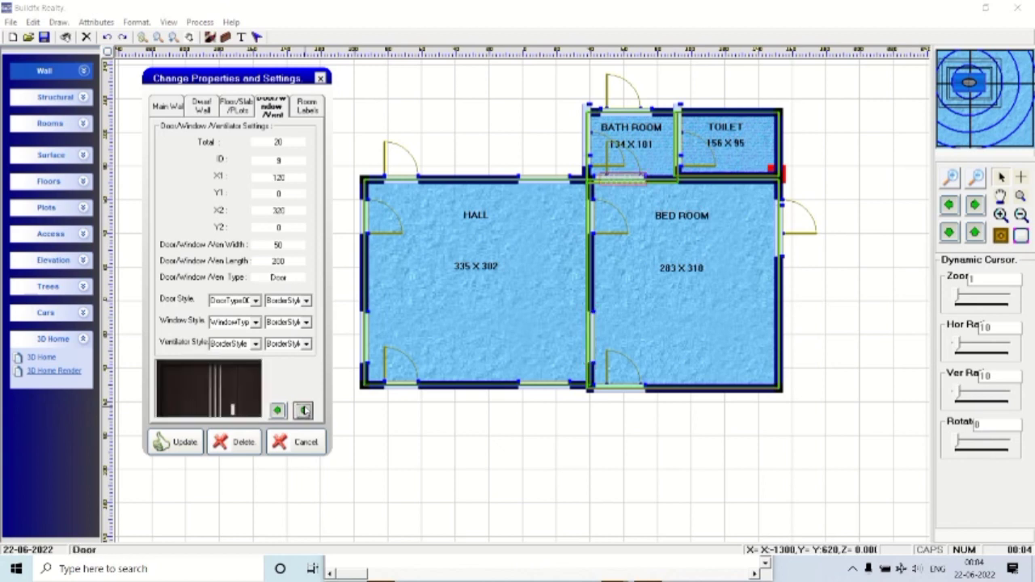
click(303, 410)
click(303, 410)
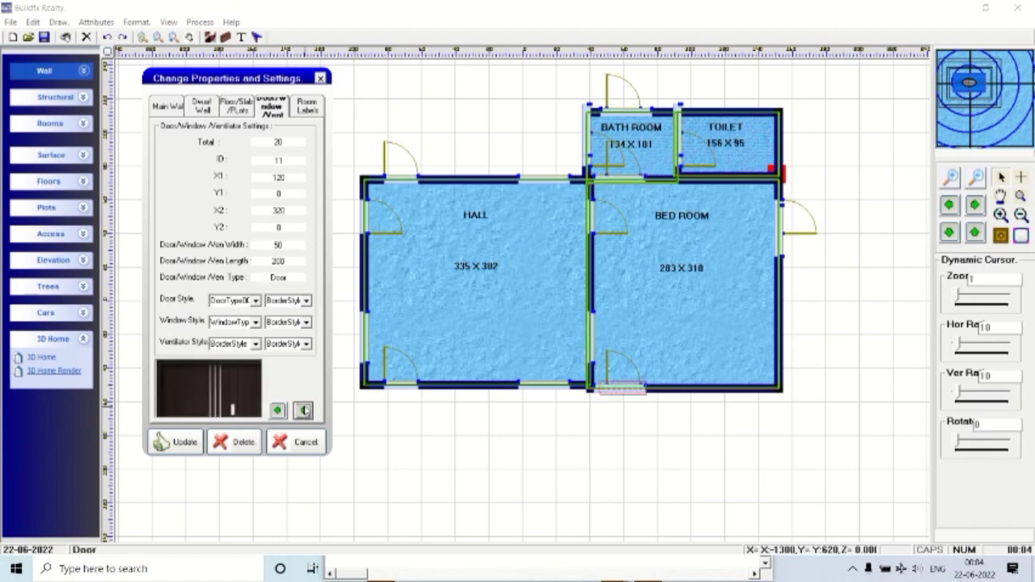
click(305, 410)
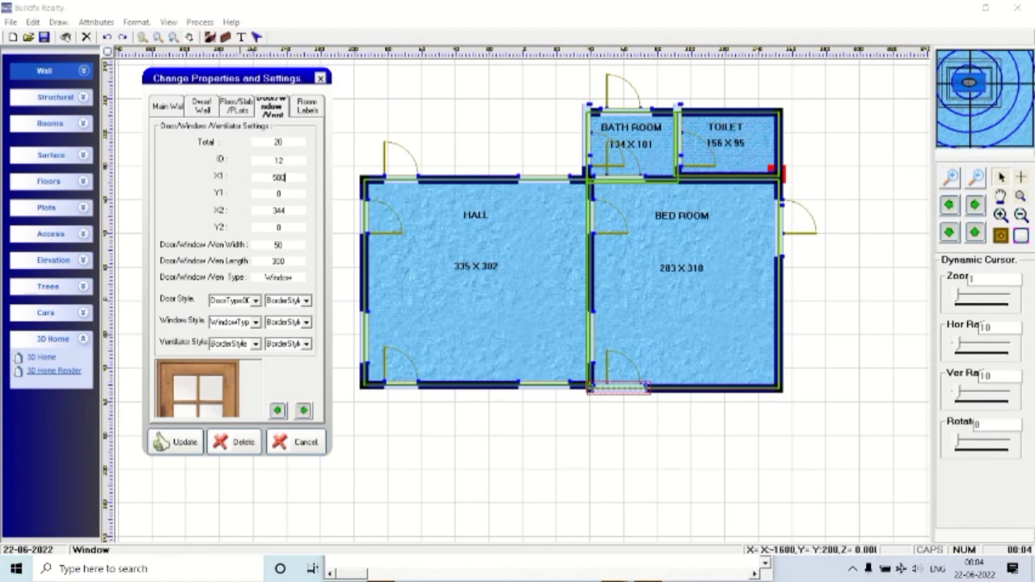
click(178, 447)
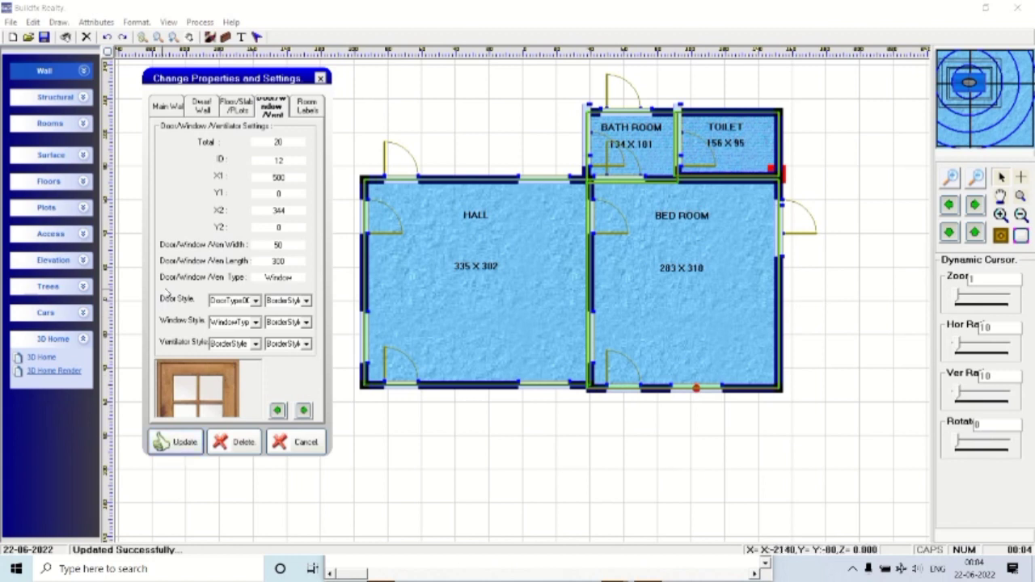
Move the bedroom's right-wall window to Y1 600
click(303, 411)
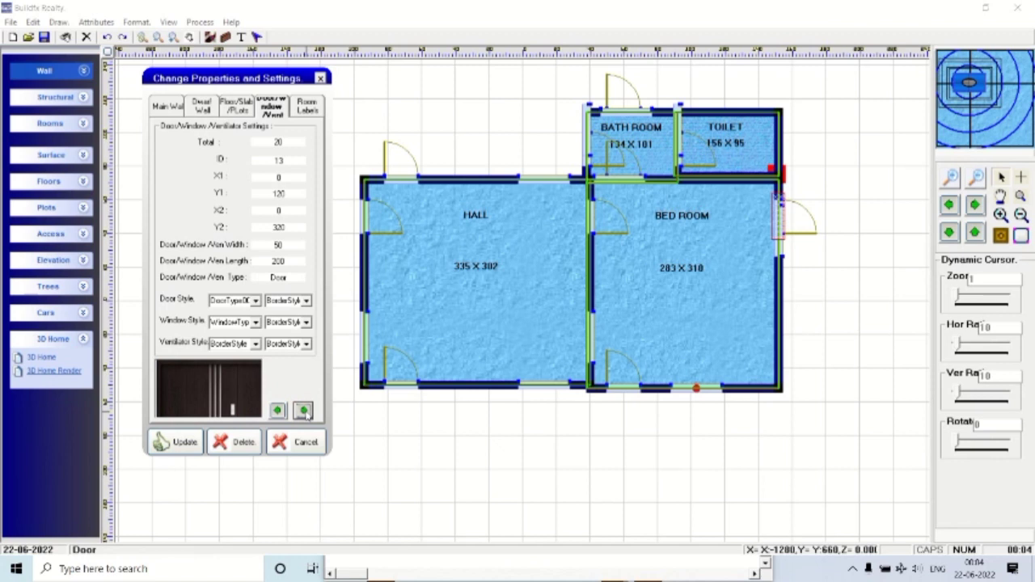
click(303, 410)
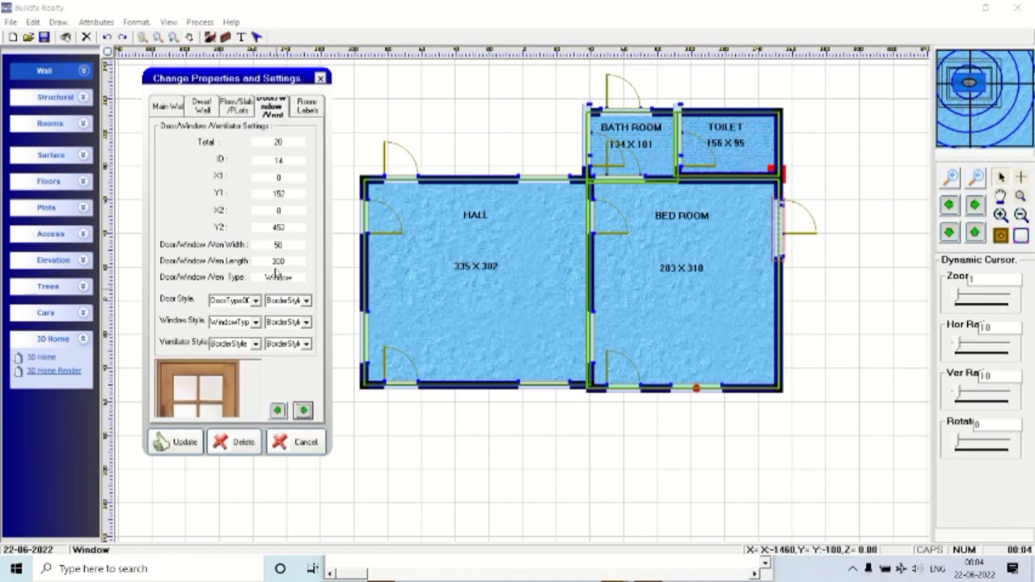
double_click(280, 194)
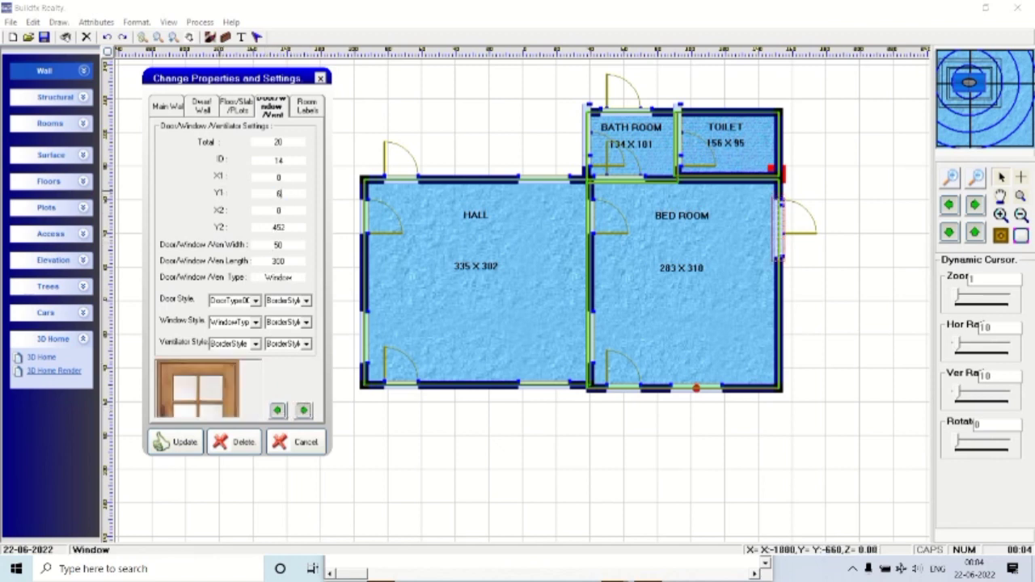
click(183, 445)
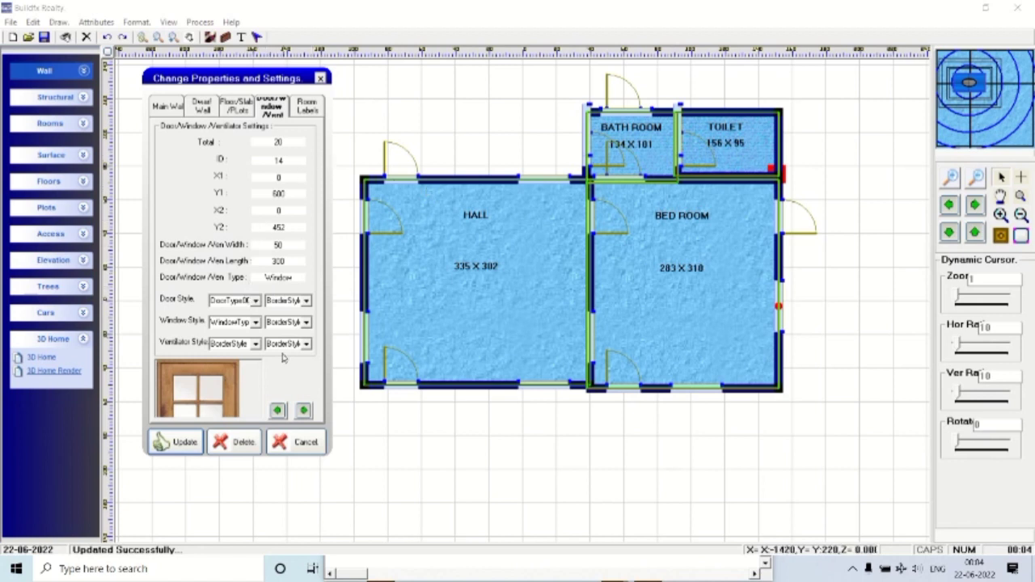
Delete the door, leftover opening and window above the bath room
click(303, 411)
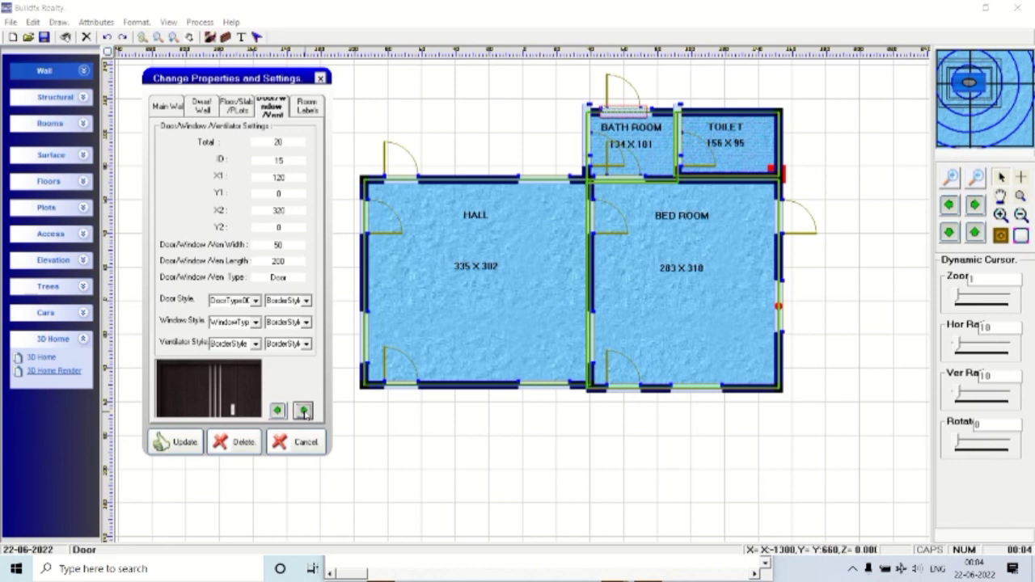
click(229, 451)
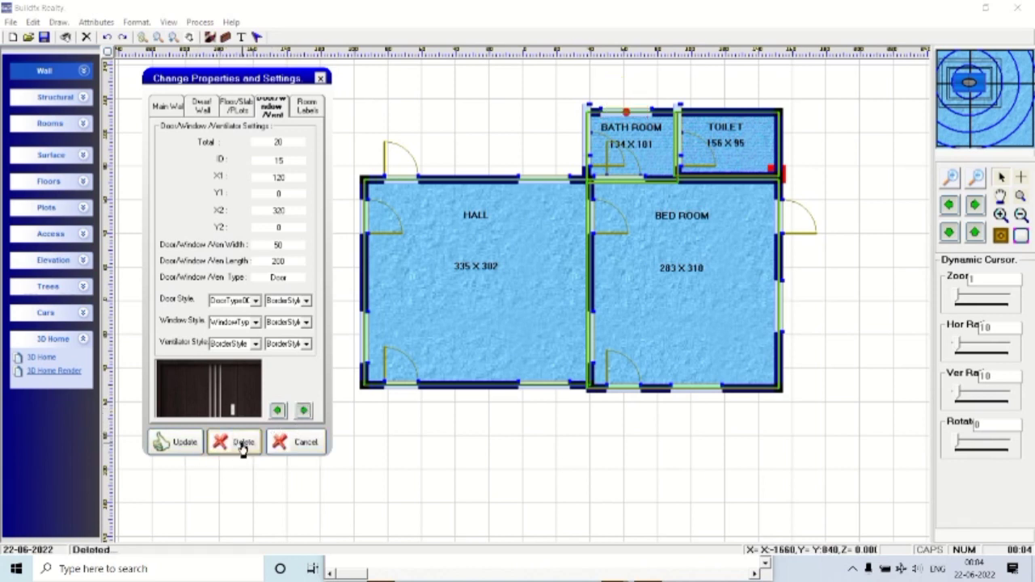
click(242, 447)
click(303, 411)
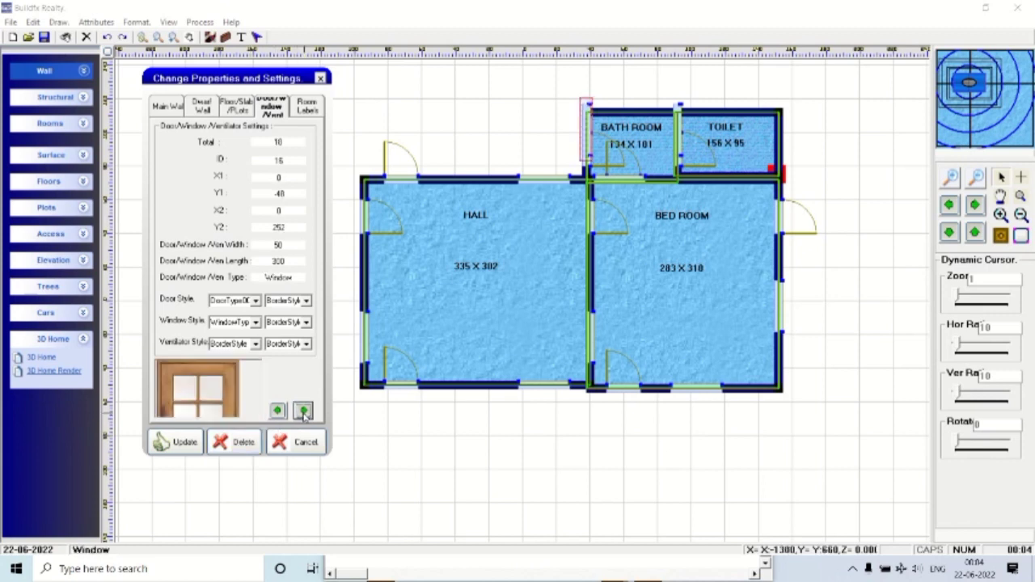
click(235, 448)
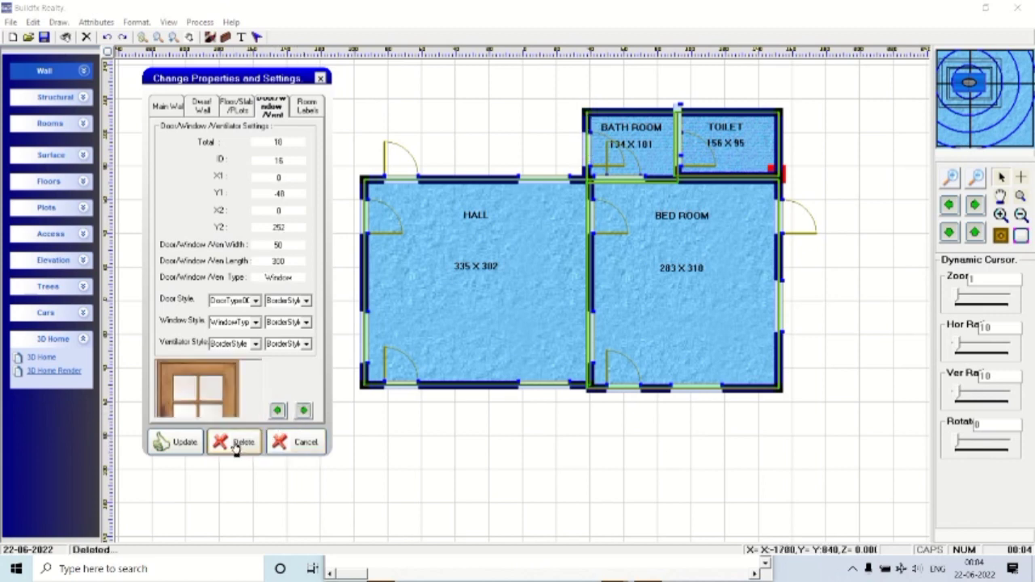
Delete the door in the bathroom wall
click(303, 411)
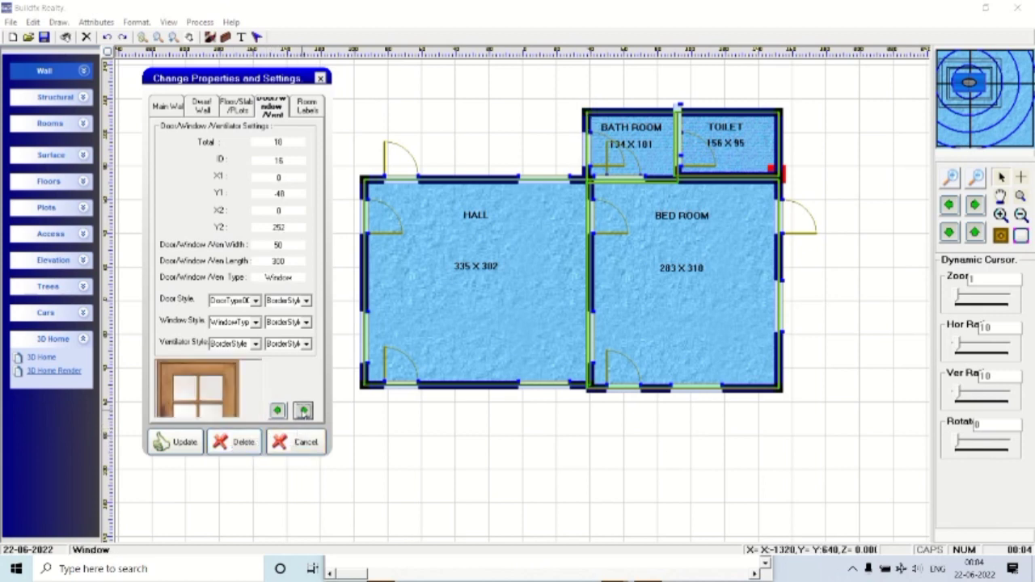
click(303, 411)
click(276, 410)
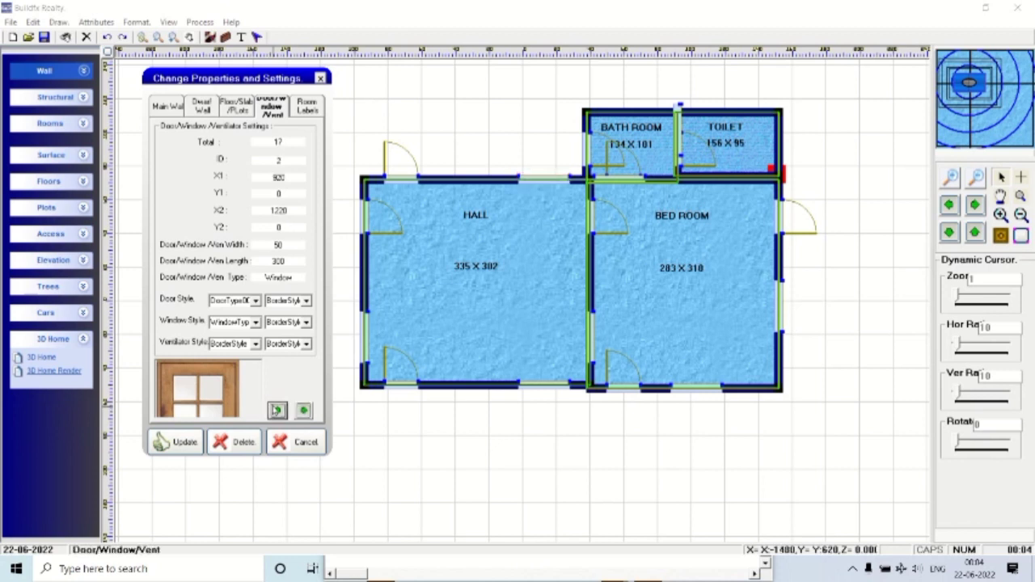
click(276, 410)
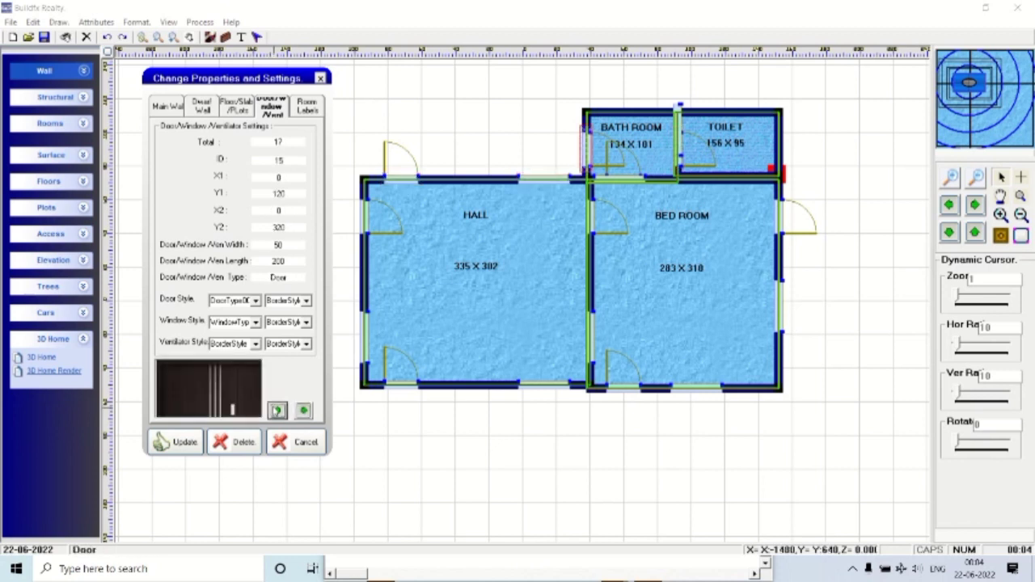
click(243, 443)
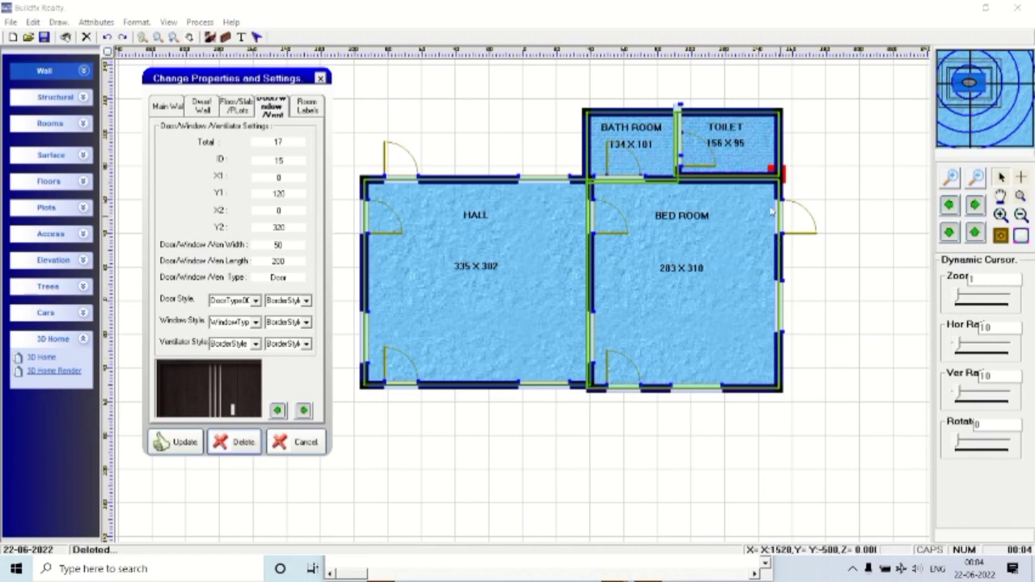
Delete the toilet door
click(304, 411)
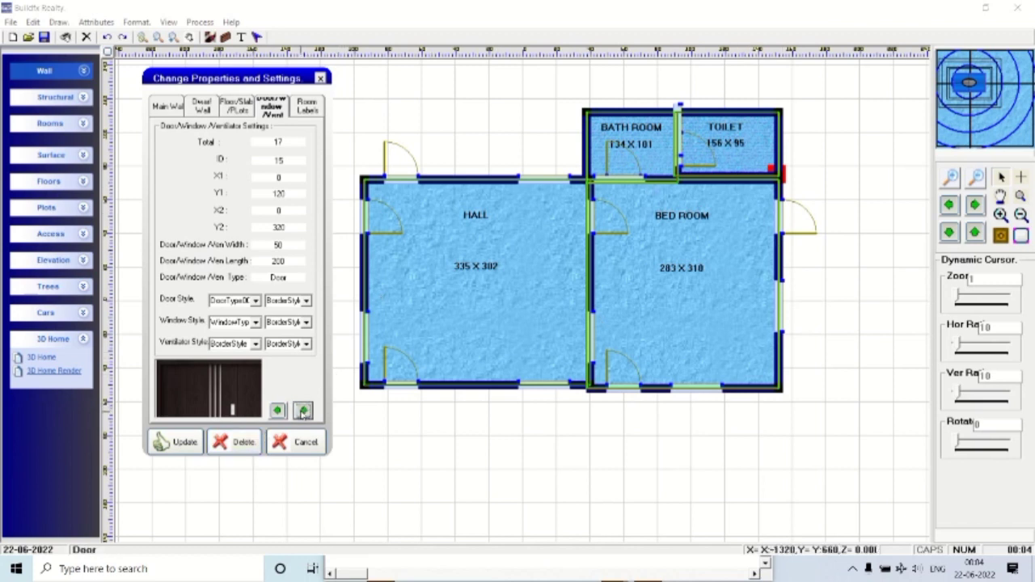
click(303, 411)
click(303, 411)
click(303, 410)
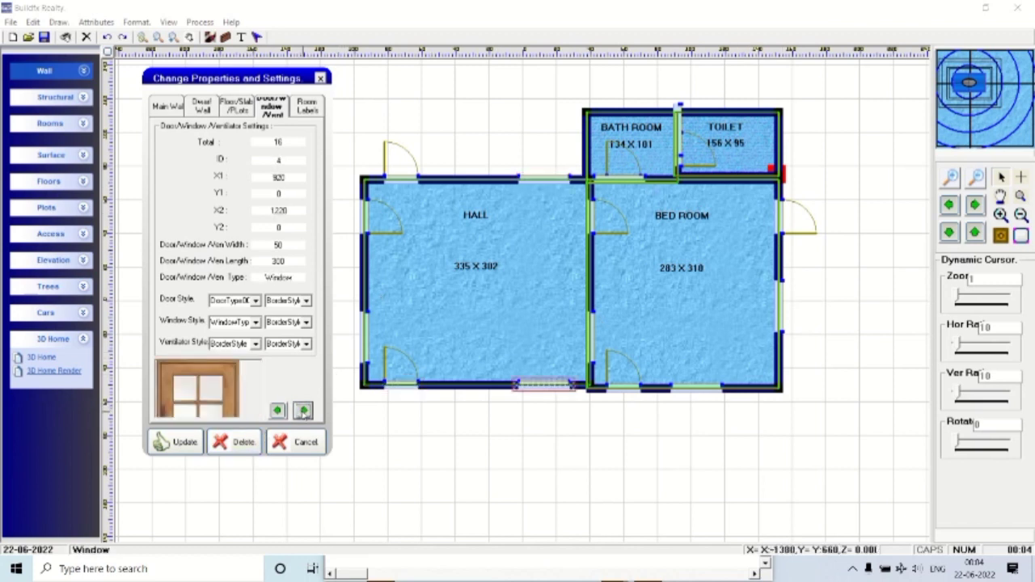
click(303, 410)
click(303, 411)
click(303, 410)
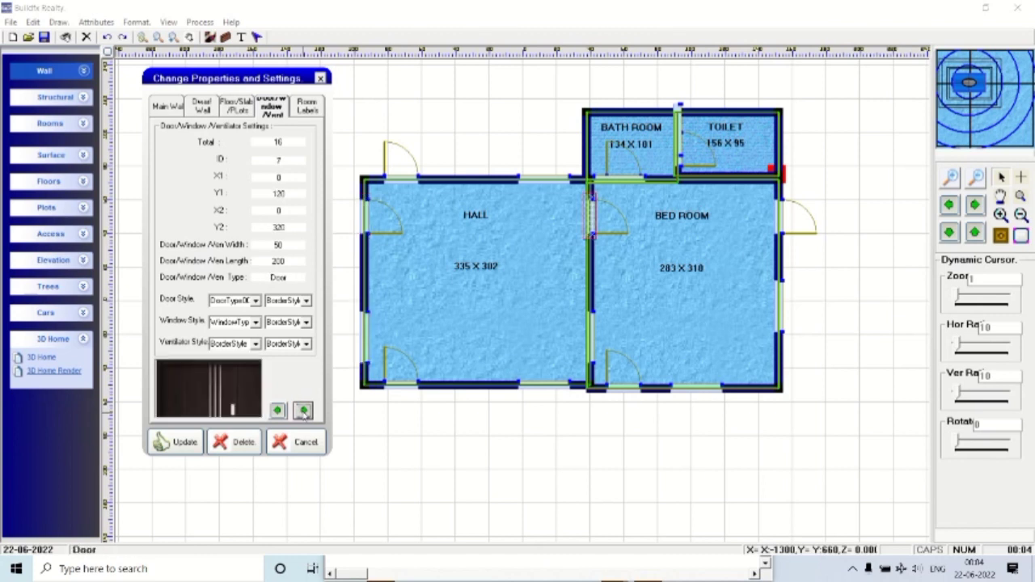
click(303, 411)
click(303, 410)
click(303, 411)
click(303, 411)
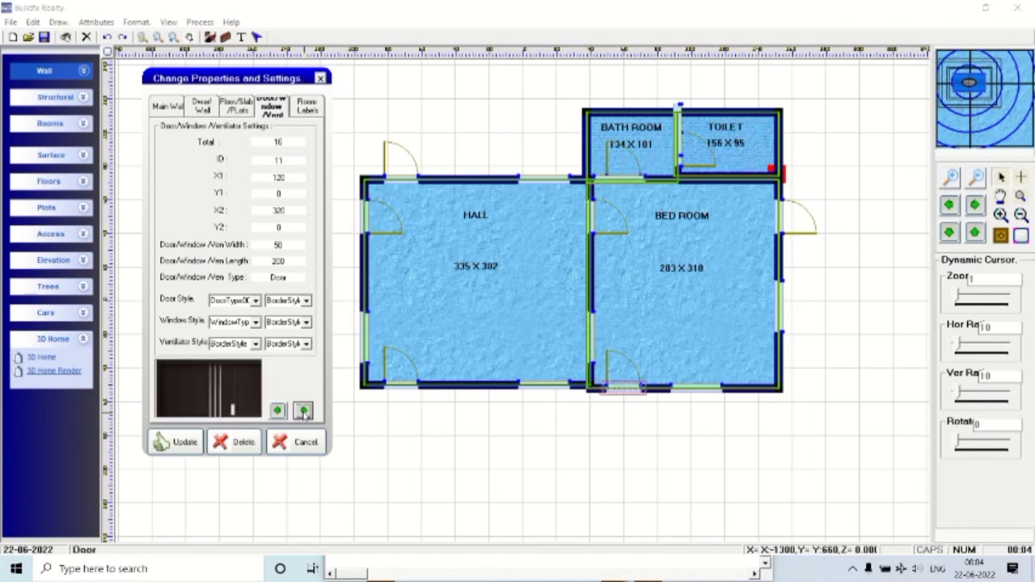
click(303, 410)
click(303, 411)
click(303, 410)
click(303, 410)
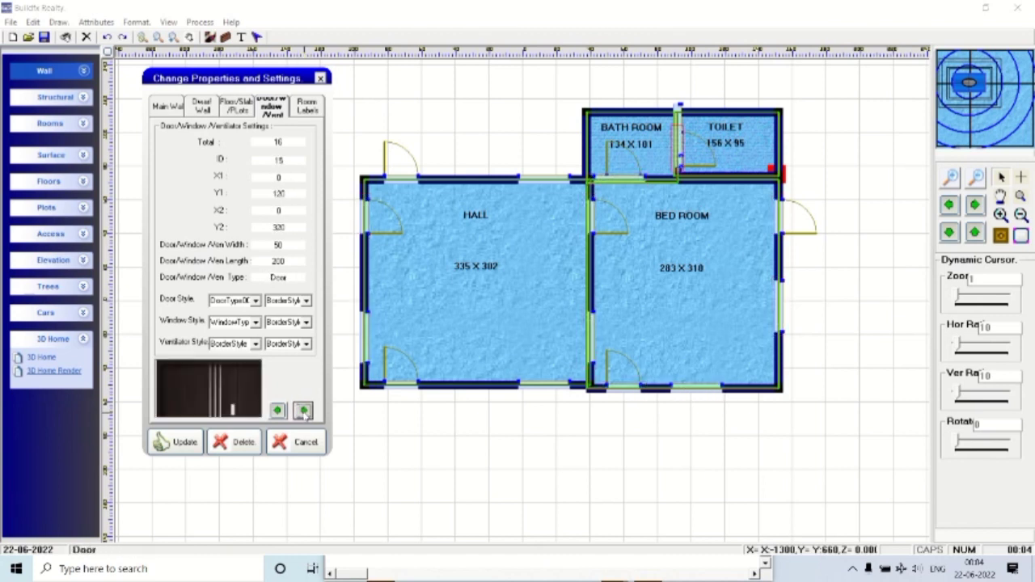
click(242, 444)
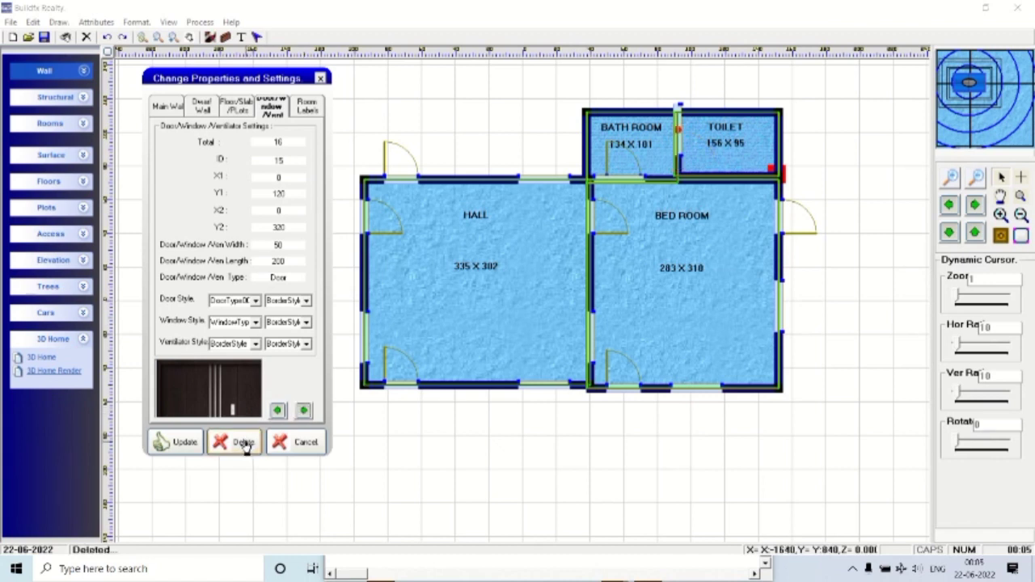
Delete window 6 on the hall's left wall, leaving 15 door and window records
click(303, 411)
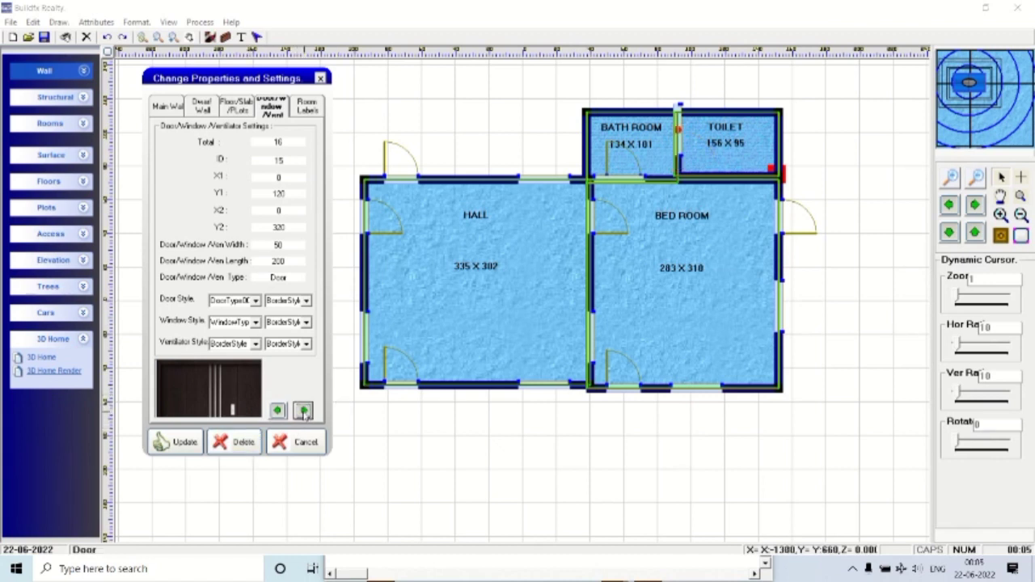
click(304, 411)
click(303, 411)
click(304, 411)
click(303, 411)
click(303, 410)
click(303, 411)
click(303, 411)
click(303, 411)
click(303, 411)
click(303, 410)
click(303, 411)
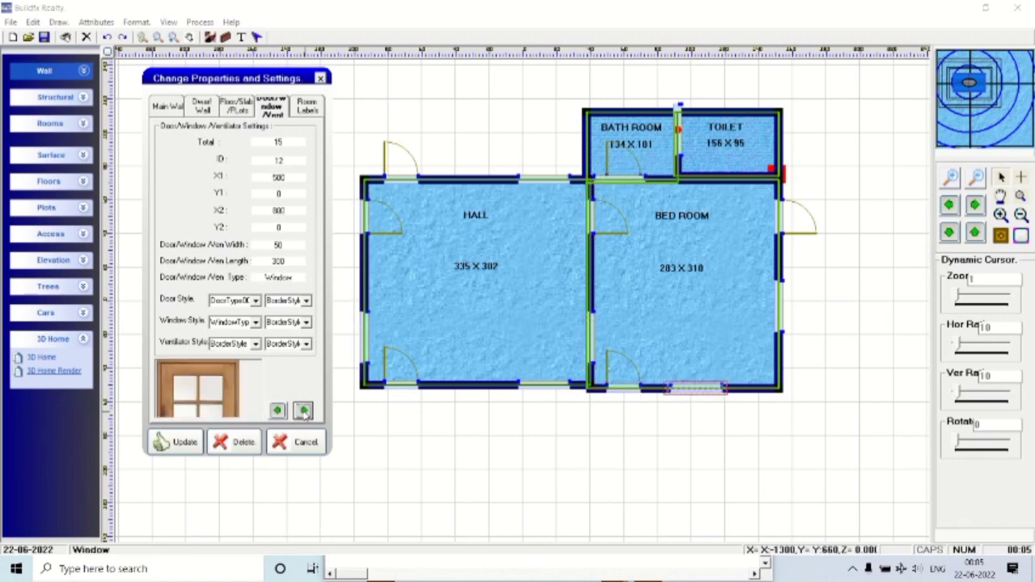
click(303, 411)
click(303, 411)
click(304, 411)
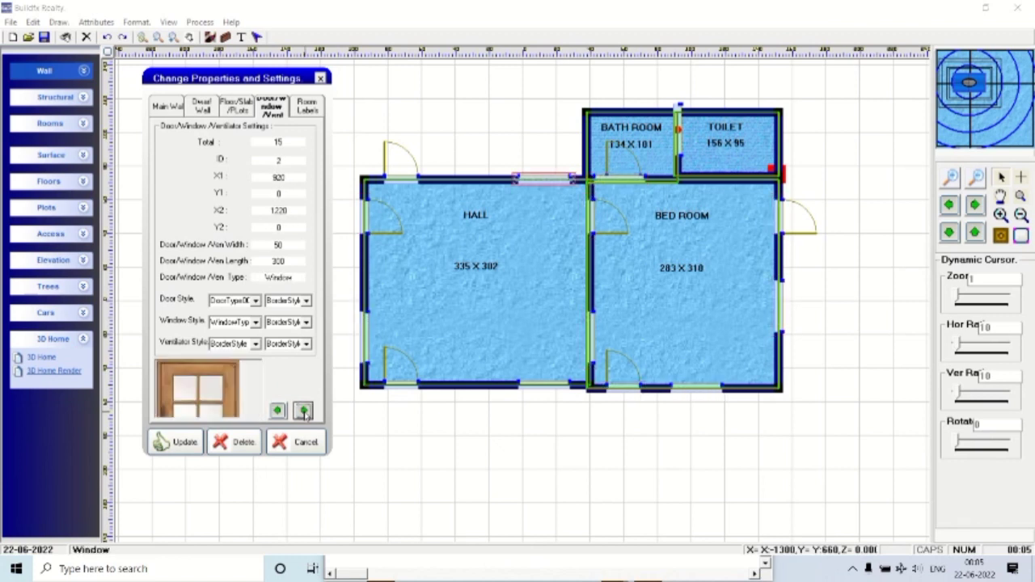
click(303, 410)
click(304, 411)
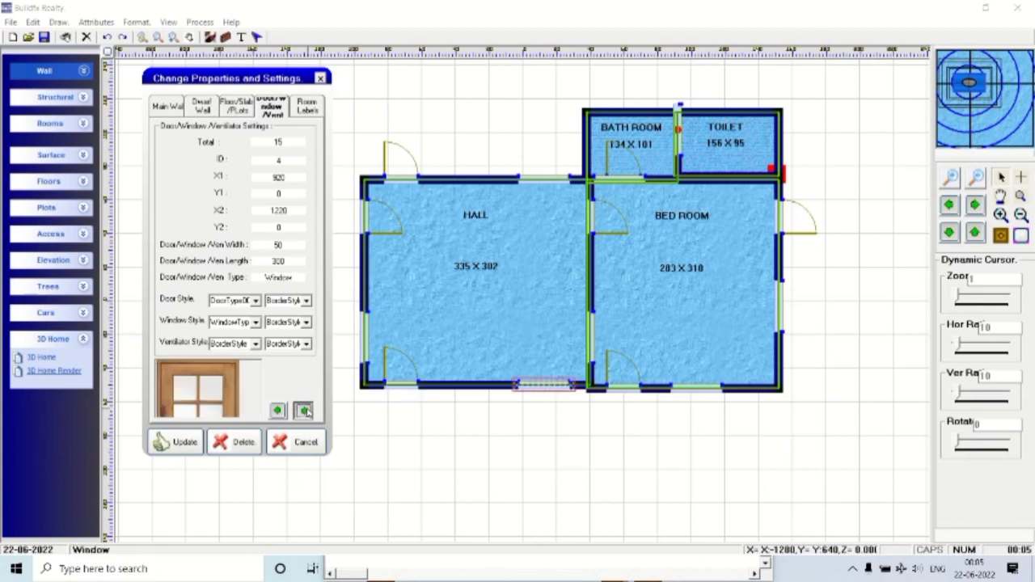
click(303, 411)
click(303, 411)
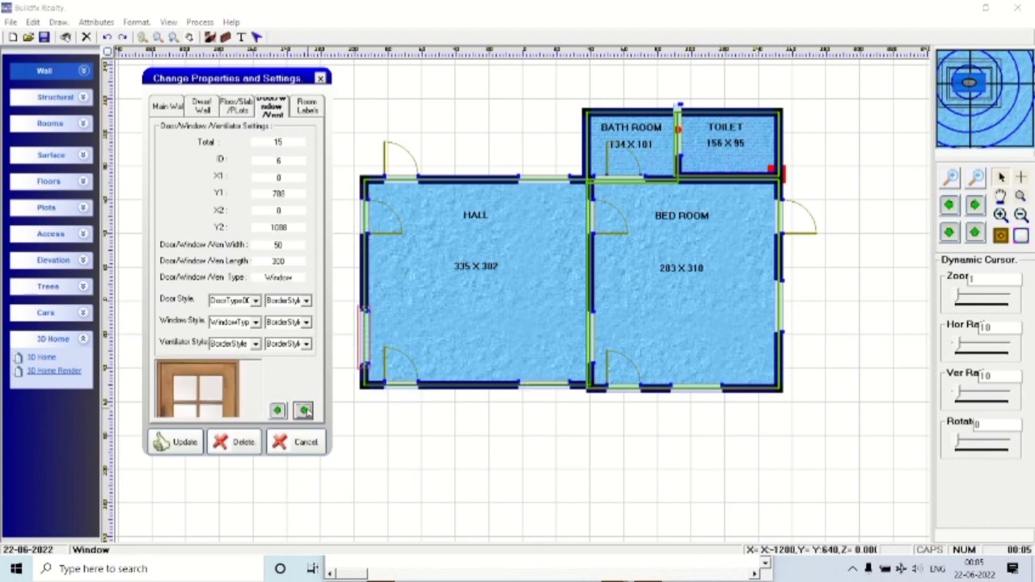
click(238, 441)
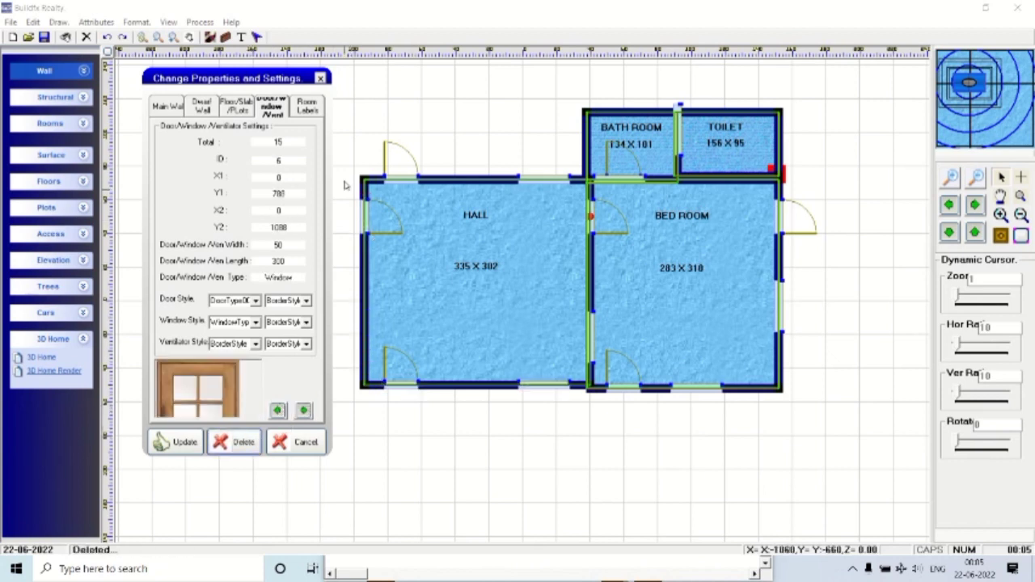
Close the door/window properties and choose the flooring slab tool
click(320, 78)
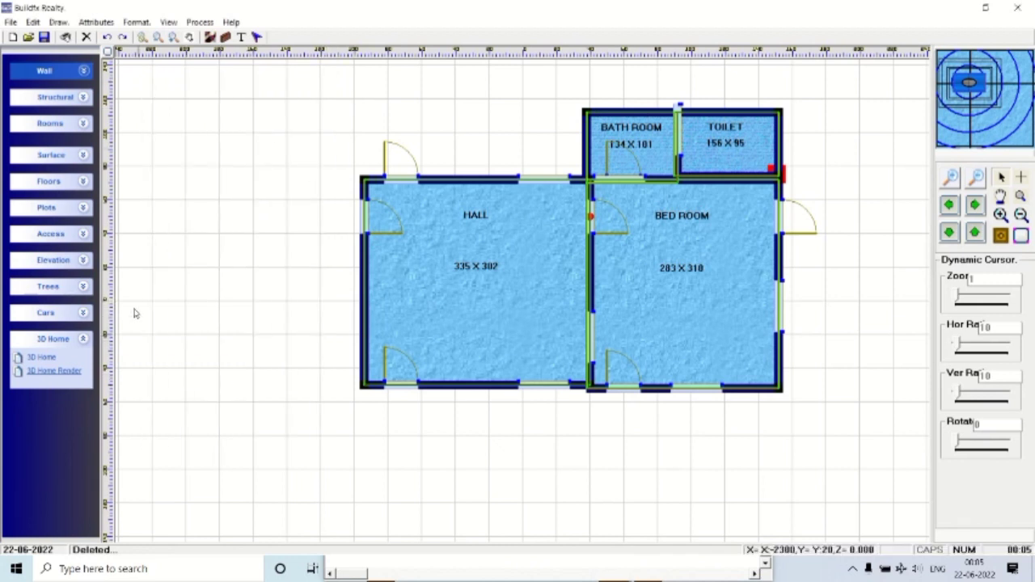
click(83, 183)
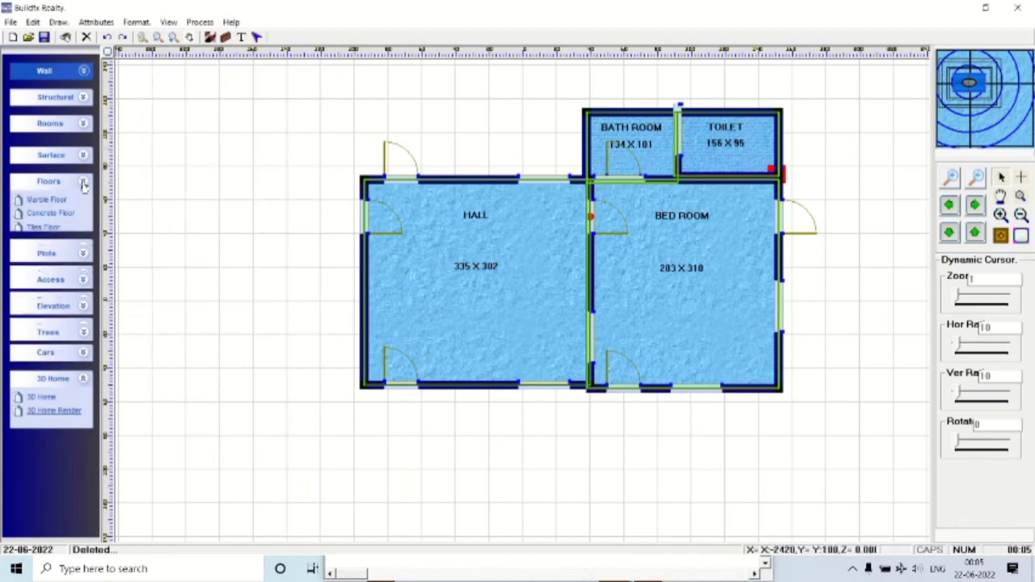
click(83, 157)
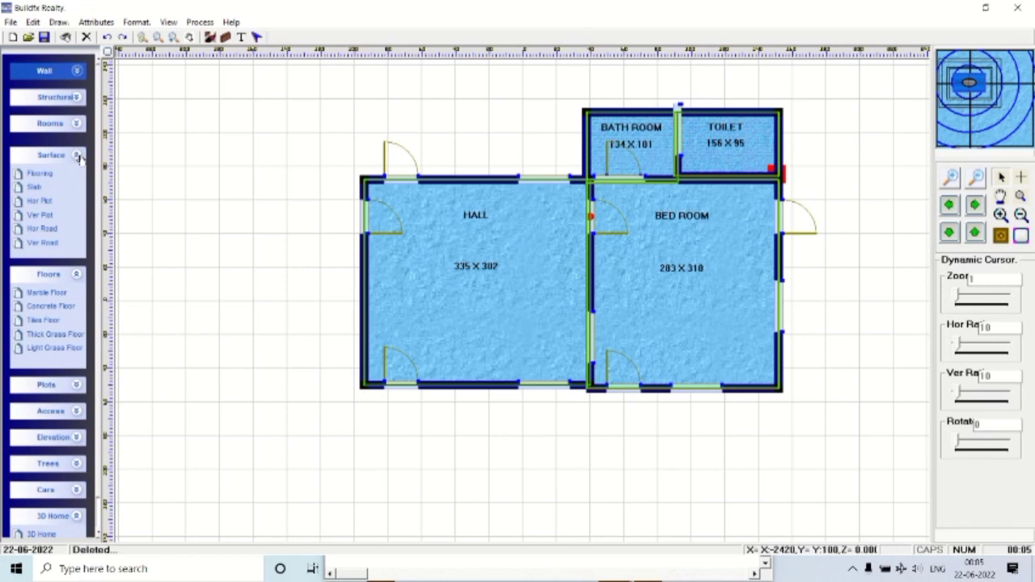
click(48, 178)
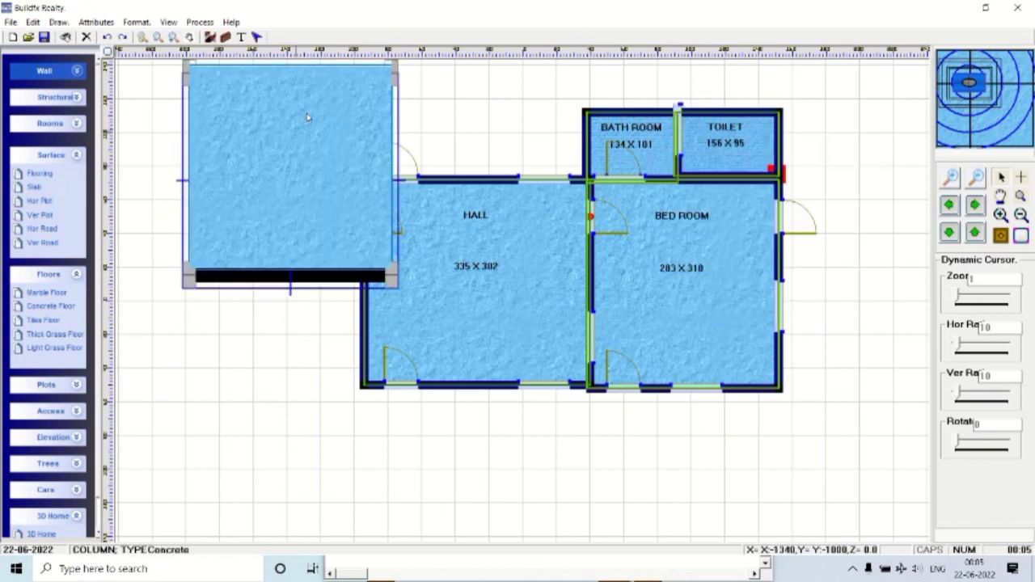
Set the Floor Style to the blue-and-white checkered tile TYPE011
click(168, 22)
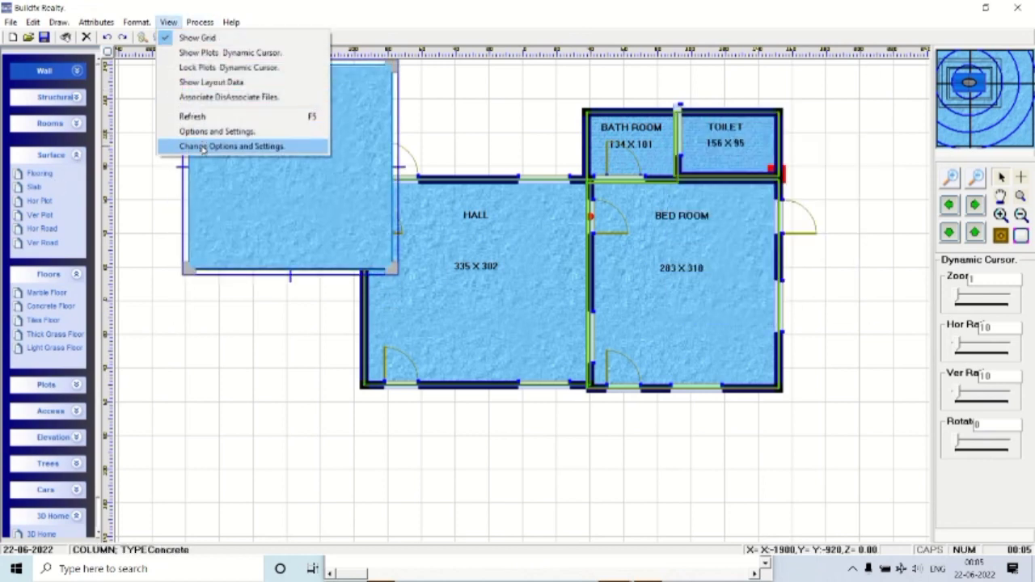
click(209, 145)
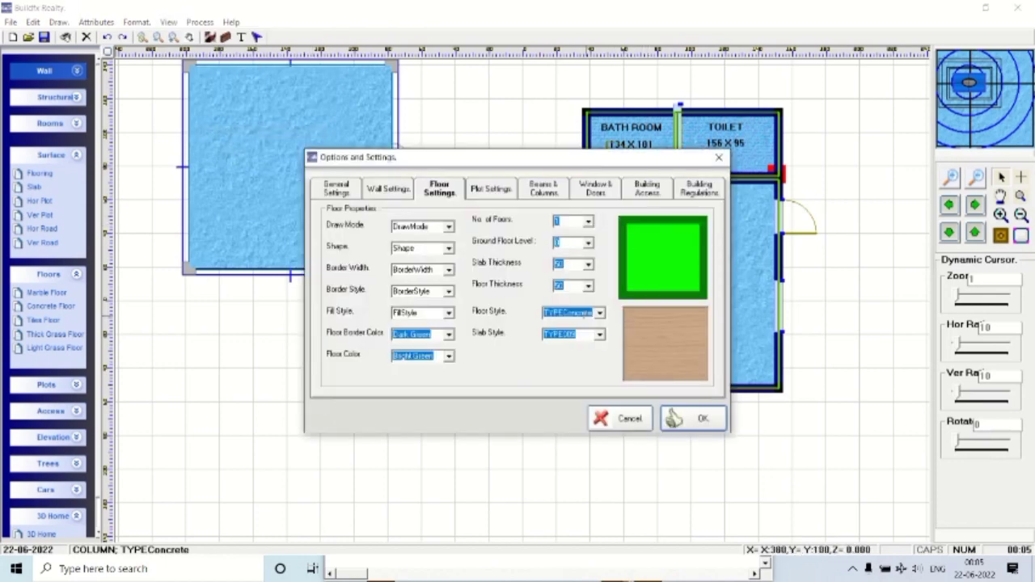
scroll(579, 313, down, 4)
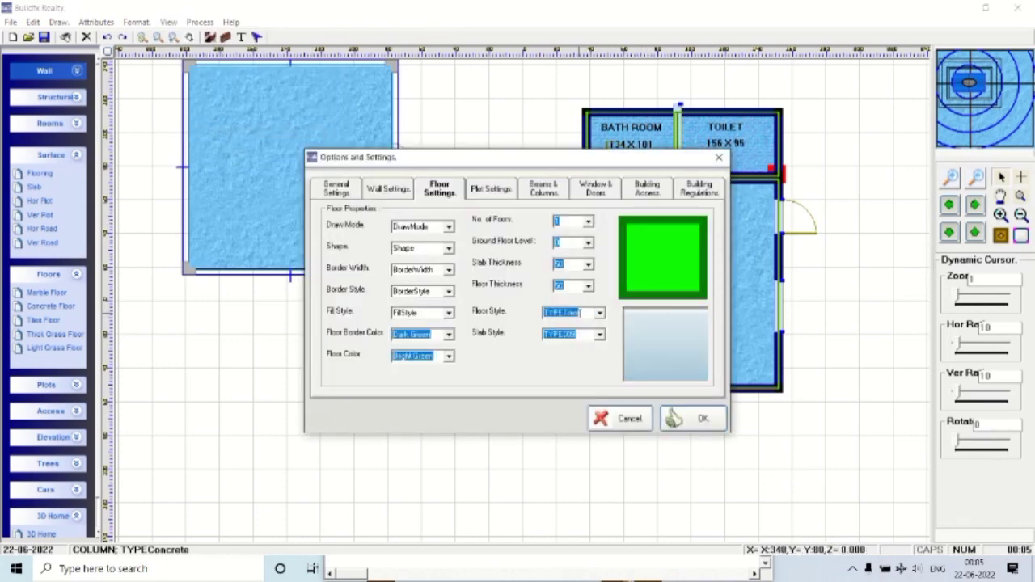
scroll(579, 313, down, 4)
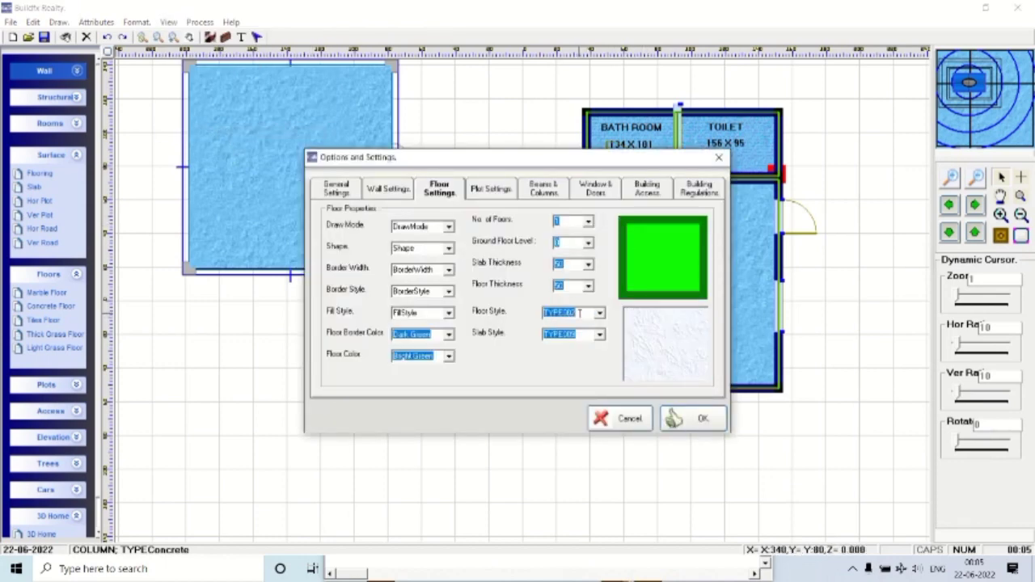
scroll(579, 313, down, 4)
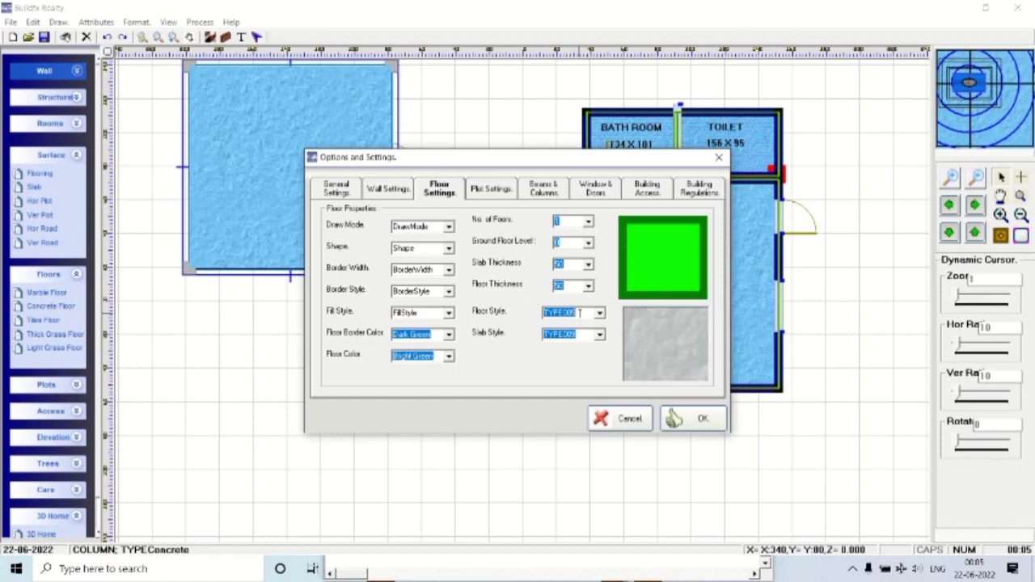
scroll(579, 313, down, 1)
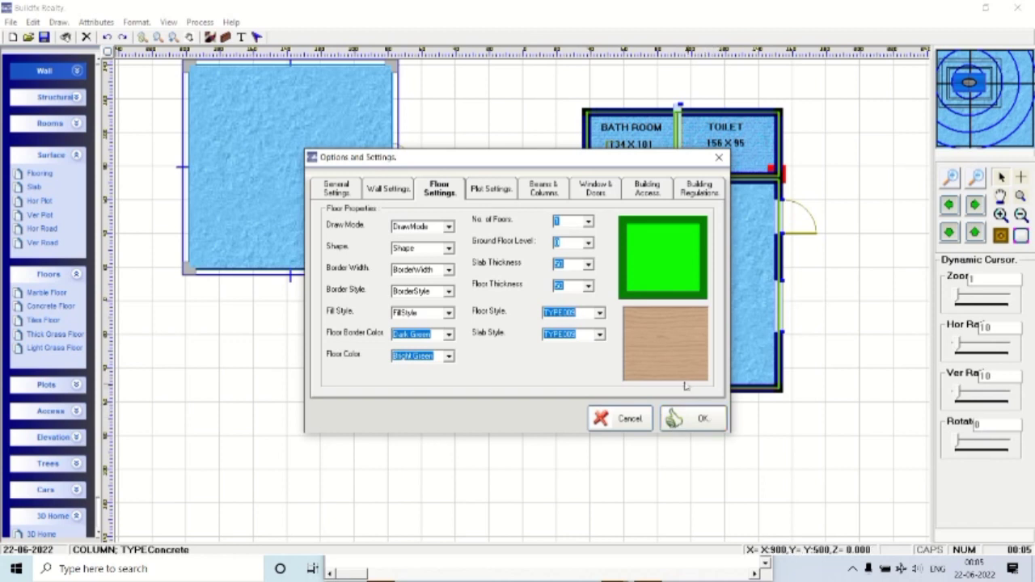
click(580, 314)
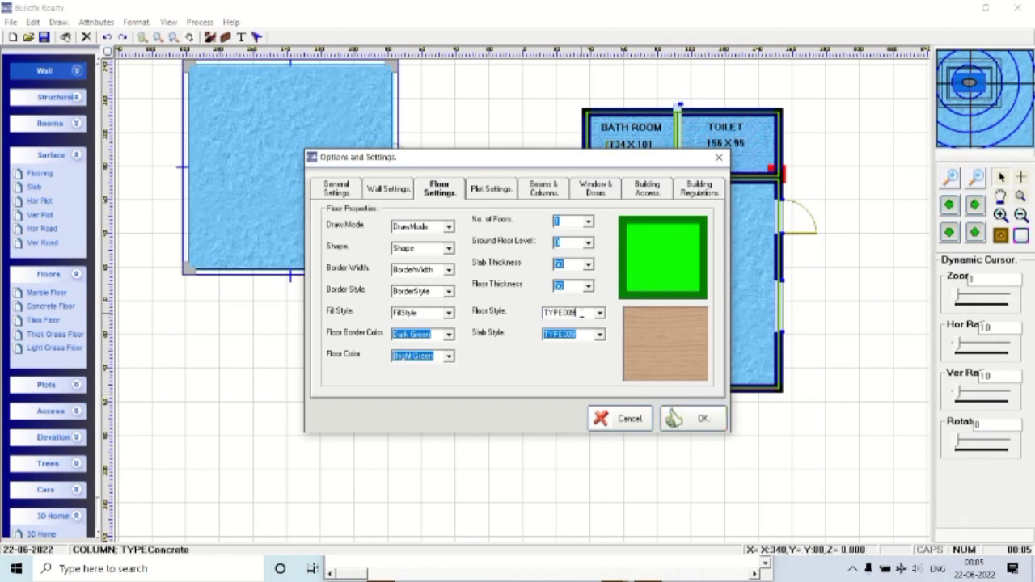
scroll(581, 315, down, 2)
scroll(582, 316, down, 1)
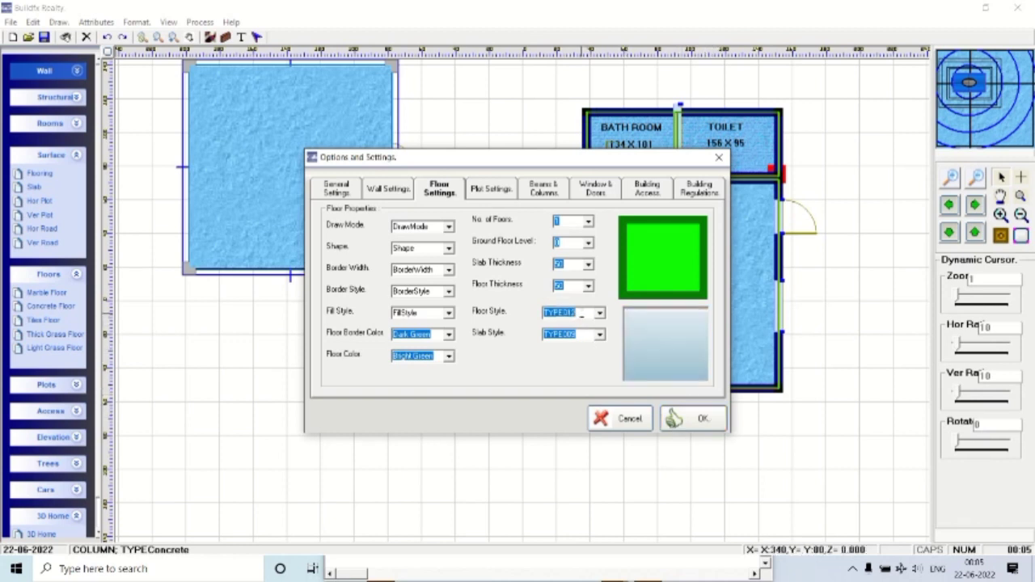
scroll(582, 316, up, 1)
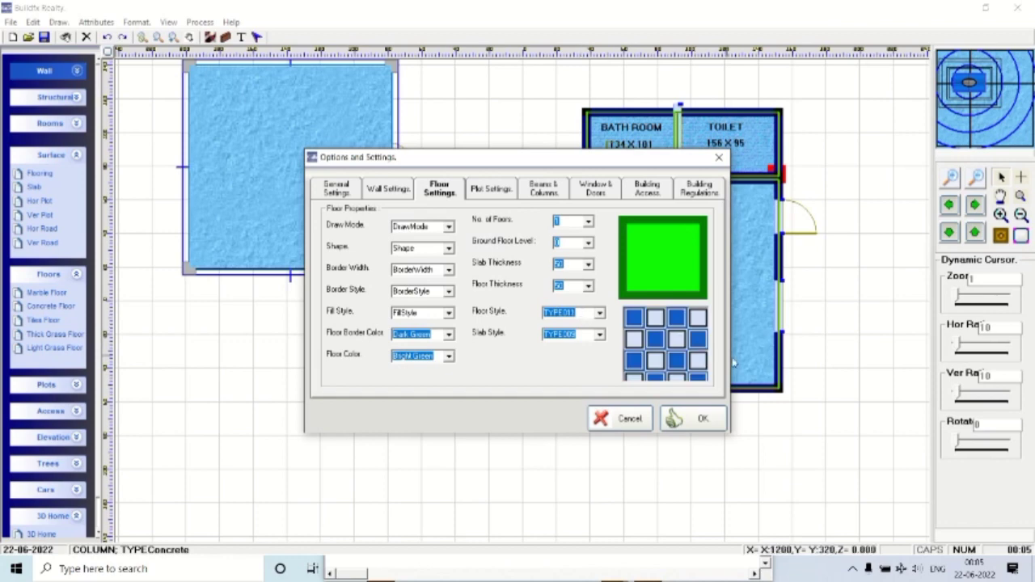
Stretch the TYPE011 tiled floor over the whole plan and confirm the room template
click(697, 418)
drag(393, 273, 451, 227)
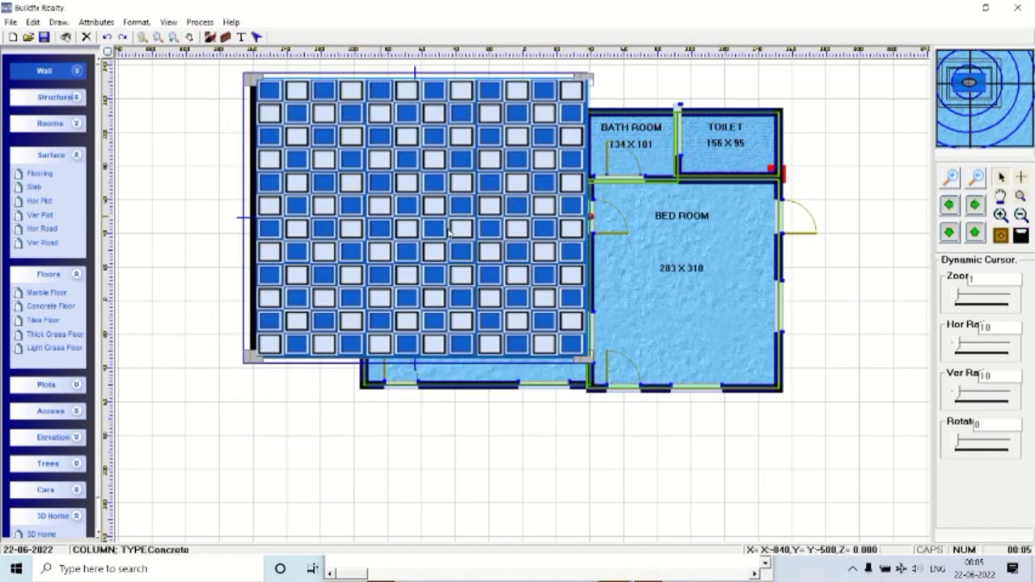
drag(822, 462, 841, 466)
double_click(795, 401)
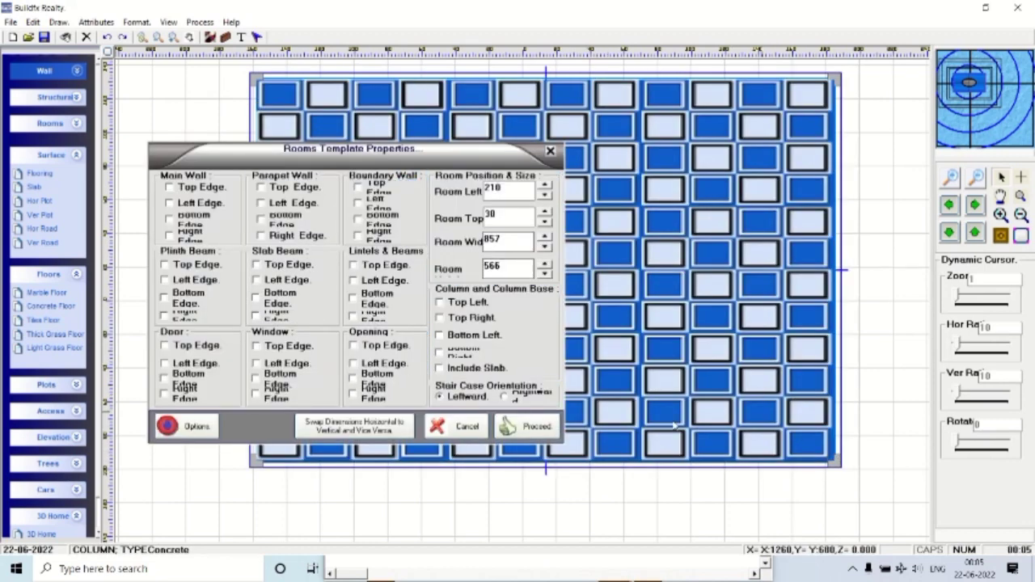
click(530, 427)
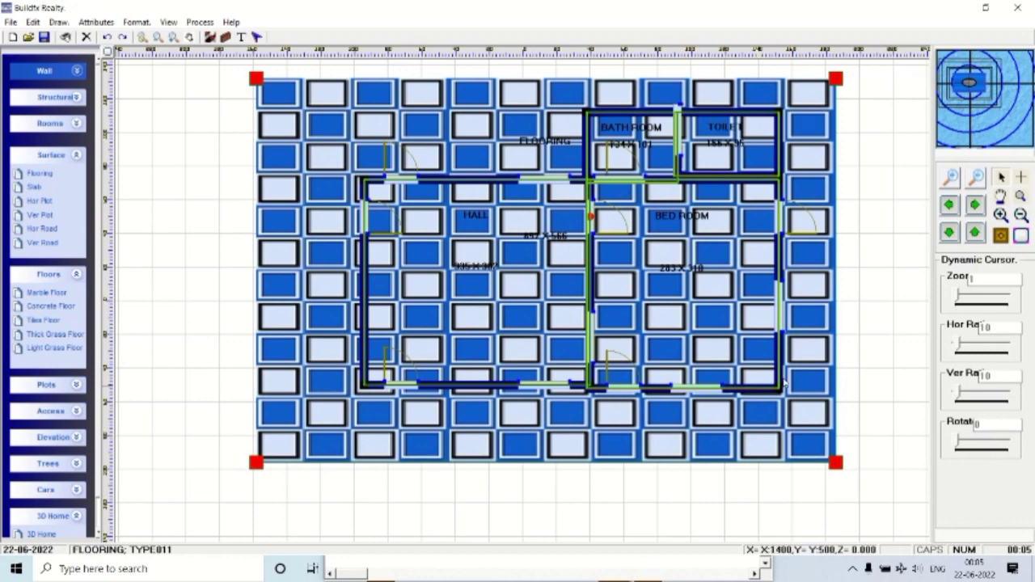
click(879, 330)
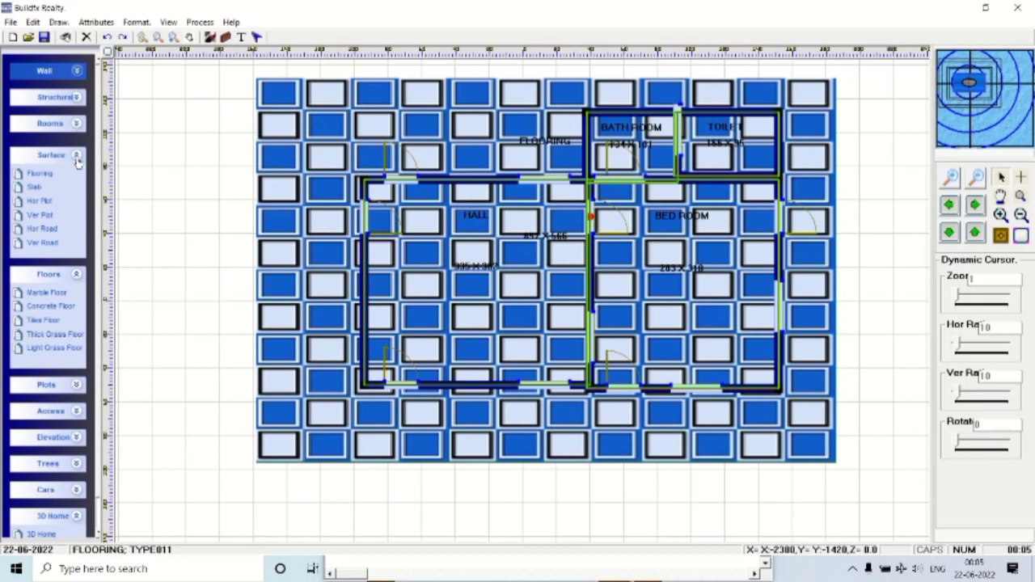
Collapse the surface tools and expand the 3D Home options
click(76, 157)
click(85, 424)
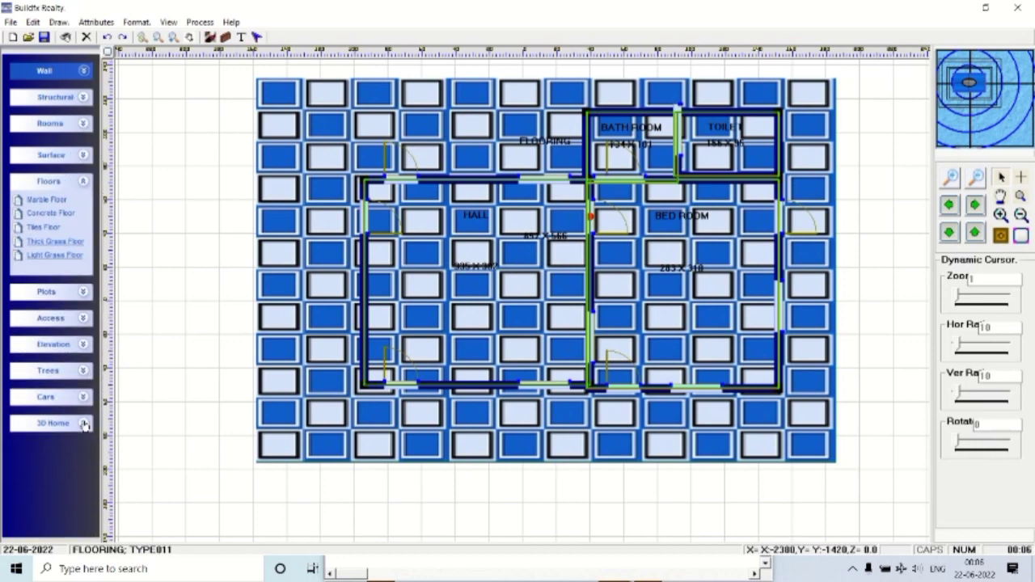
click(84, 424)
Render the house with Plan Based Texture at a 68° tilt, then close the 3D view
click(45, 444)
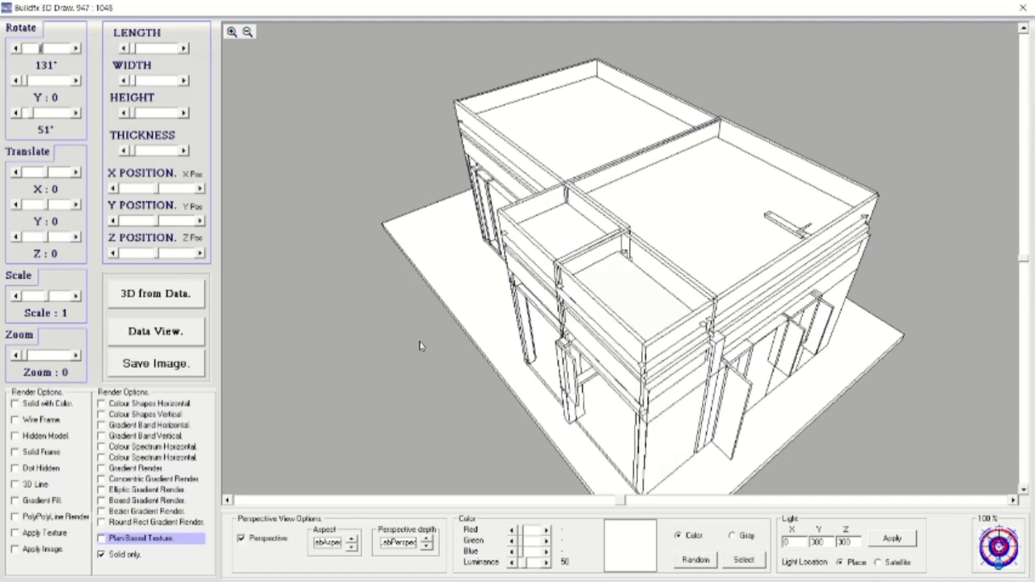
click(103, 539)
drag(1023, 262, 1023, 279)
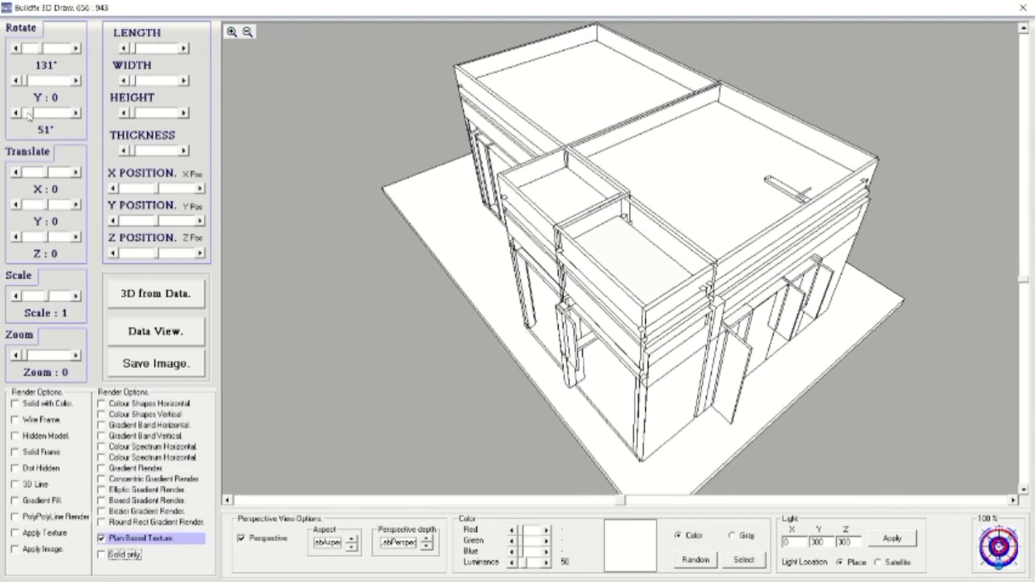
drag(27, 114, 33, 113)
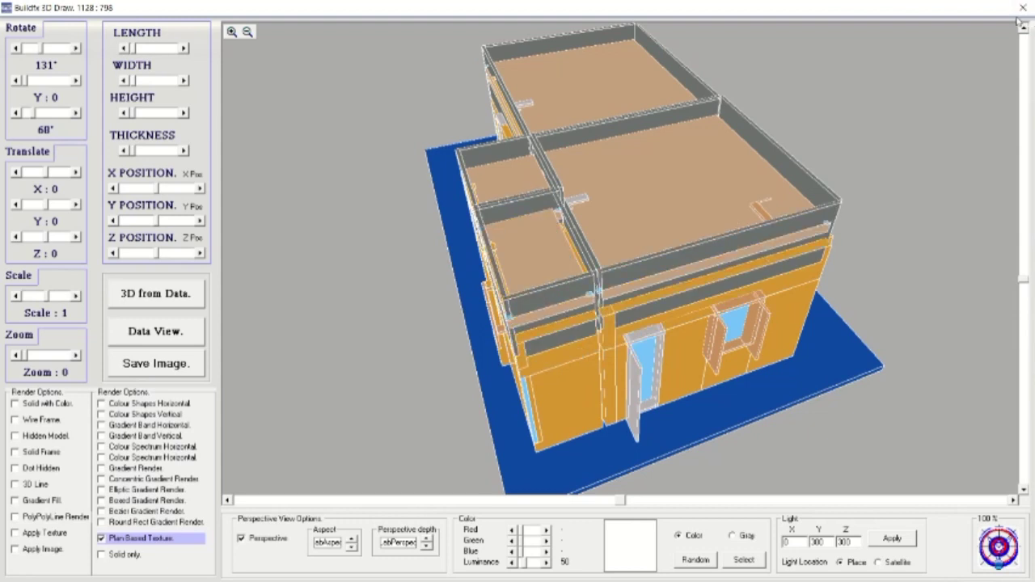
mouse_move(1025, 10)
click(1025, 8)
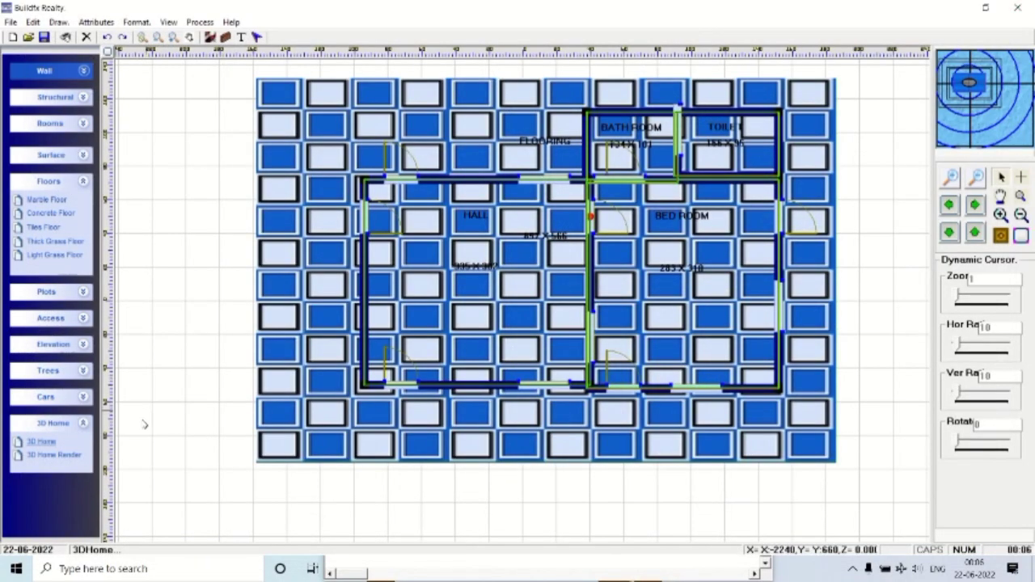
Render the textured house on its tiled floor and zoom in to 57
click(75, 457)
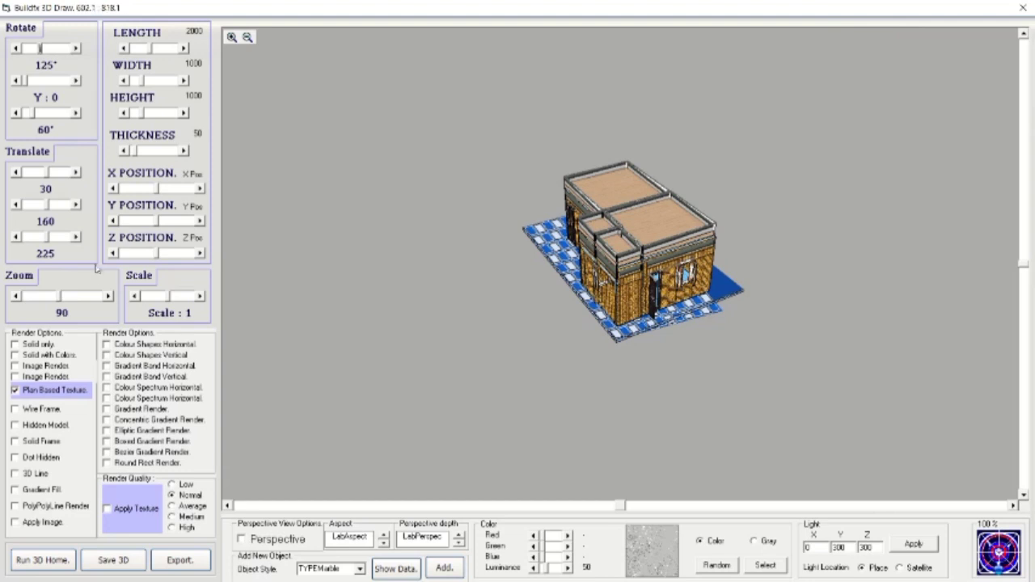
drag(59, 301, 47, 299)
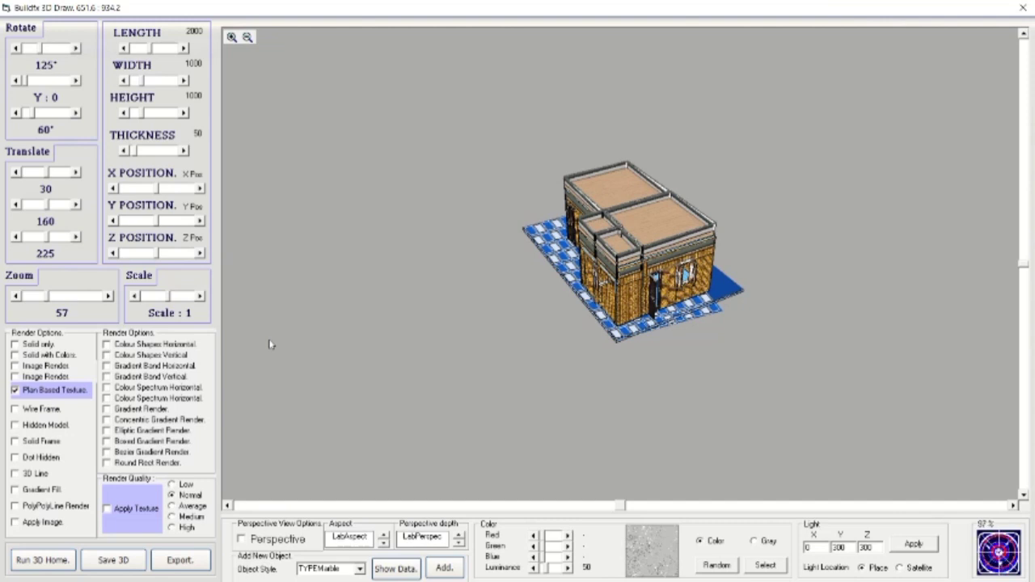
scroll(271, 345, up, 2)
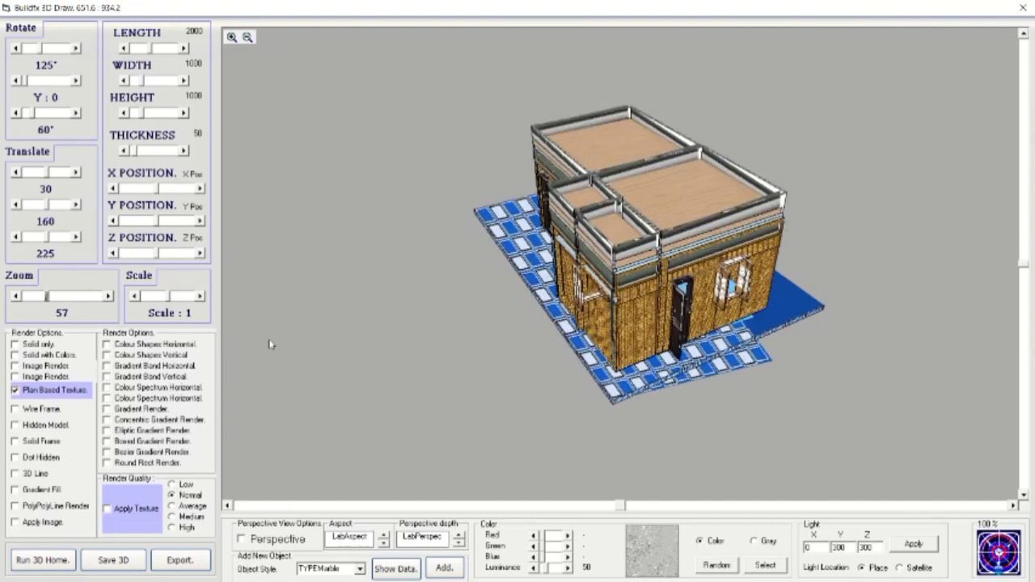
Close the render and set the number of floors in Options and Settings
click(1022, 9)
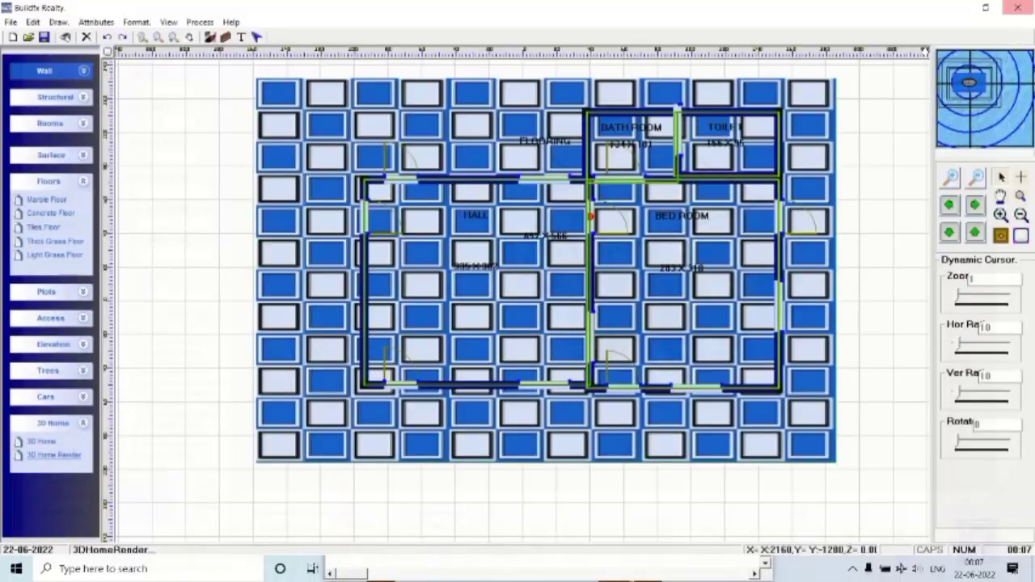
click(168, 22)
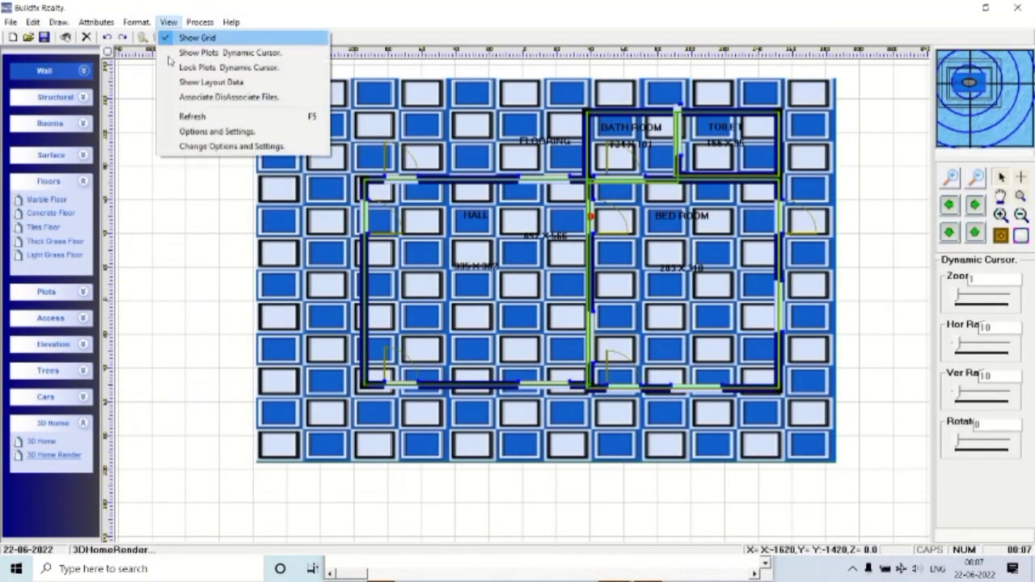
click(190, 132)
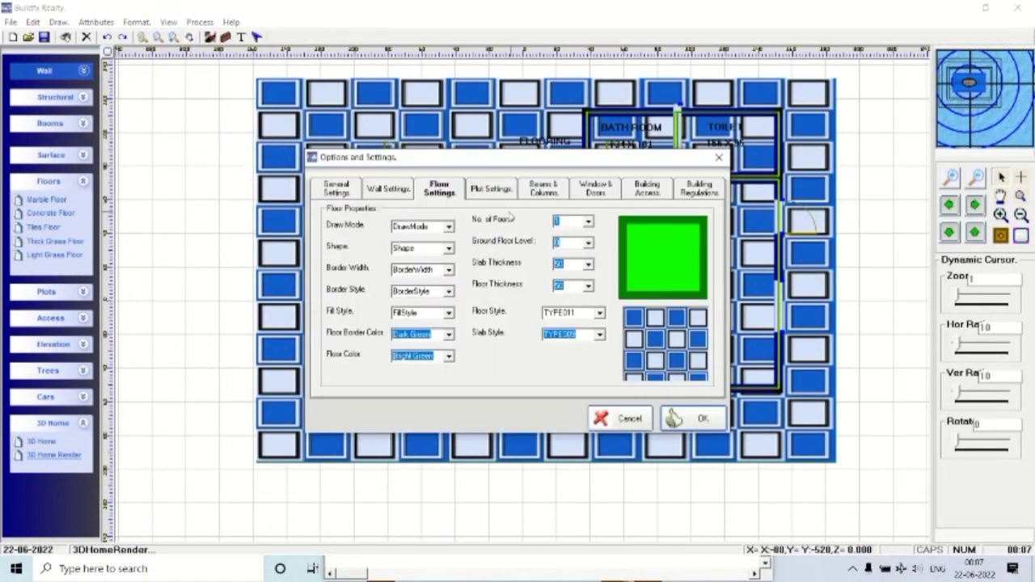
click(590, 222)
click(566, 230)
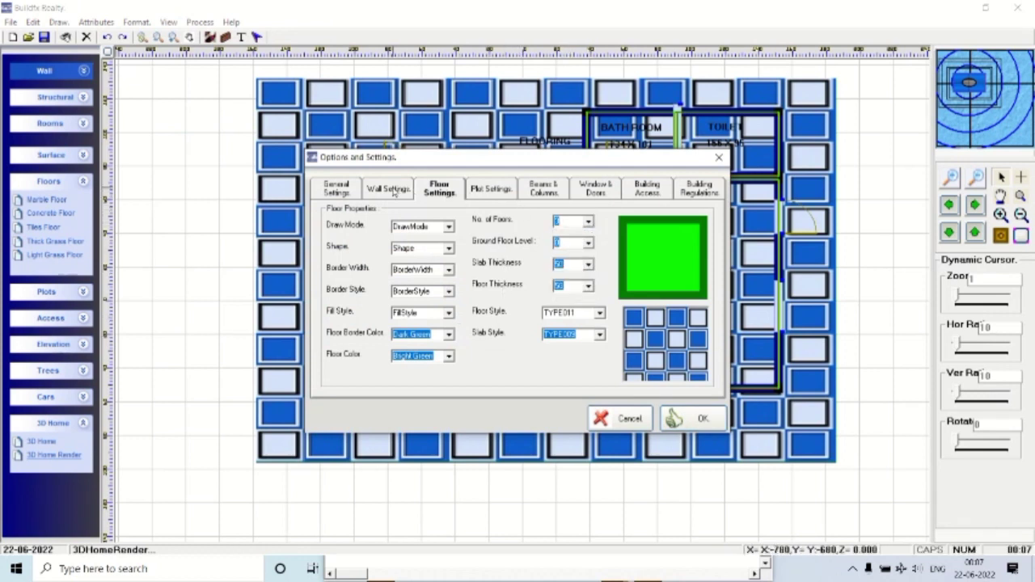
Give the main walls a new style and the parapet walls red-brick Type063, then reopen 3D Home Render
click(390, 190)
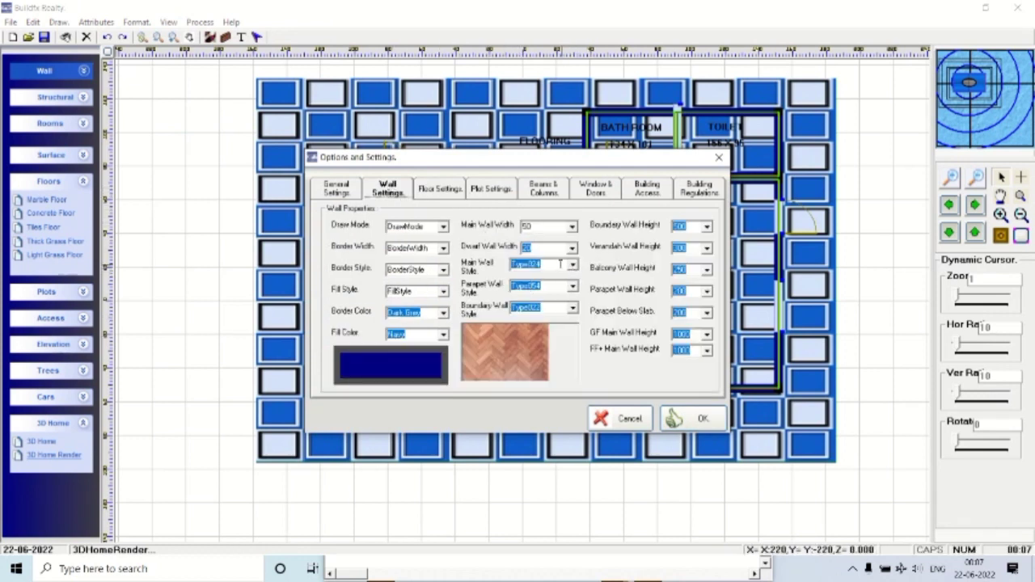
scroll(560, 265, down, 1)
scroll(560, 264, down, 1)
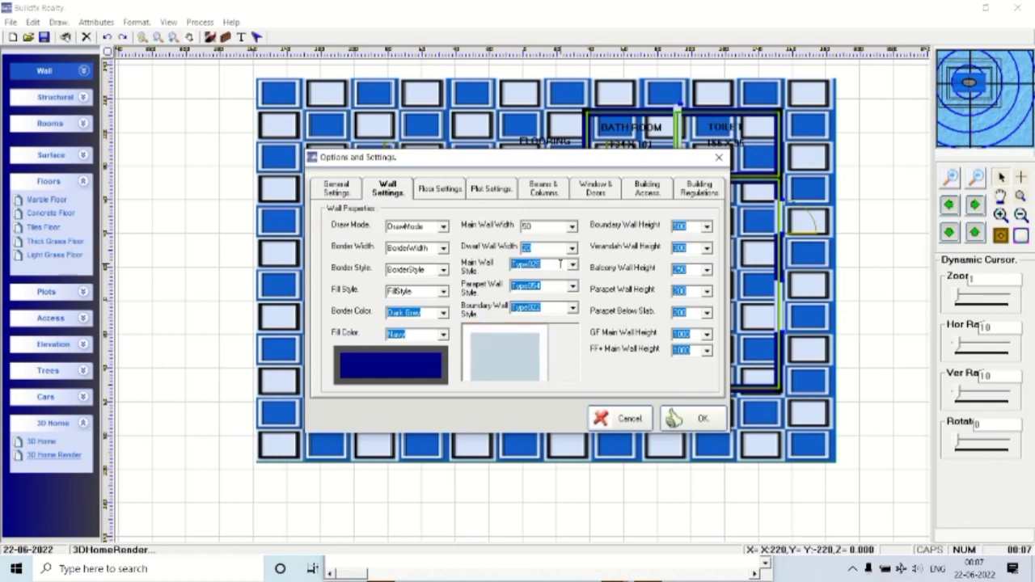
scroll(560, 265, down, 1)
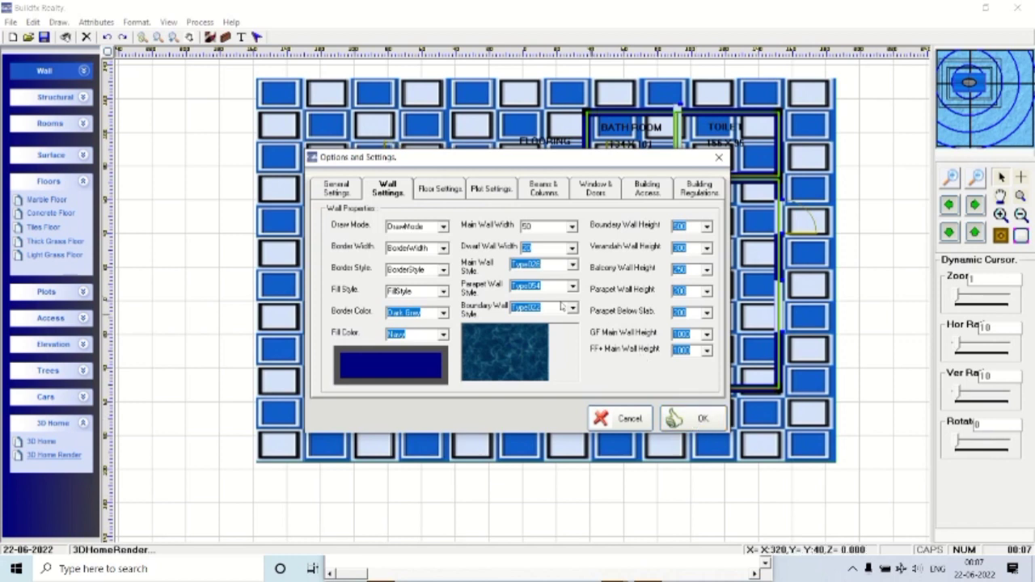
click(545, 288)
scroll(545, 288, down, 4)
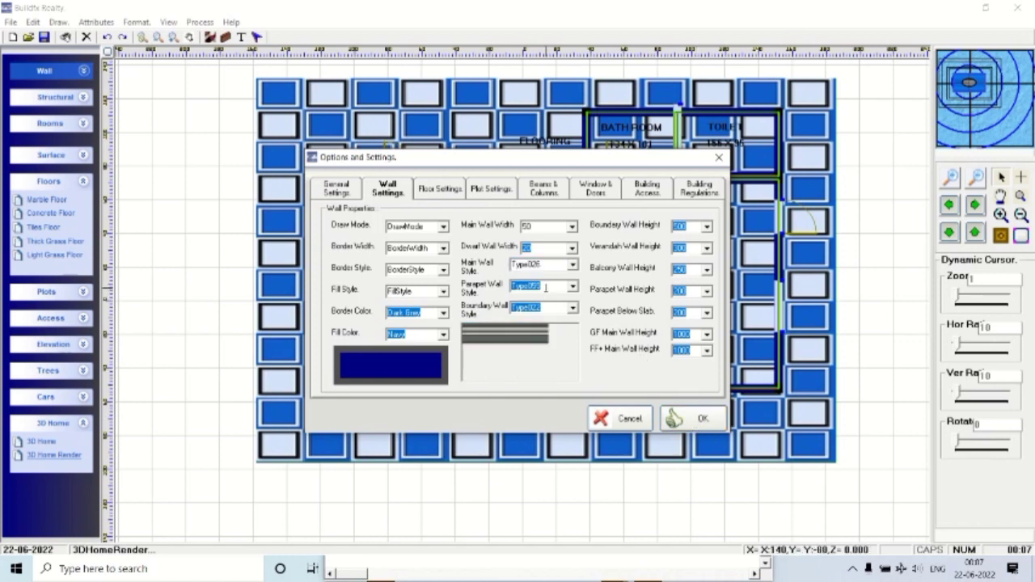
scroll(545, 288, up, 4)
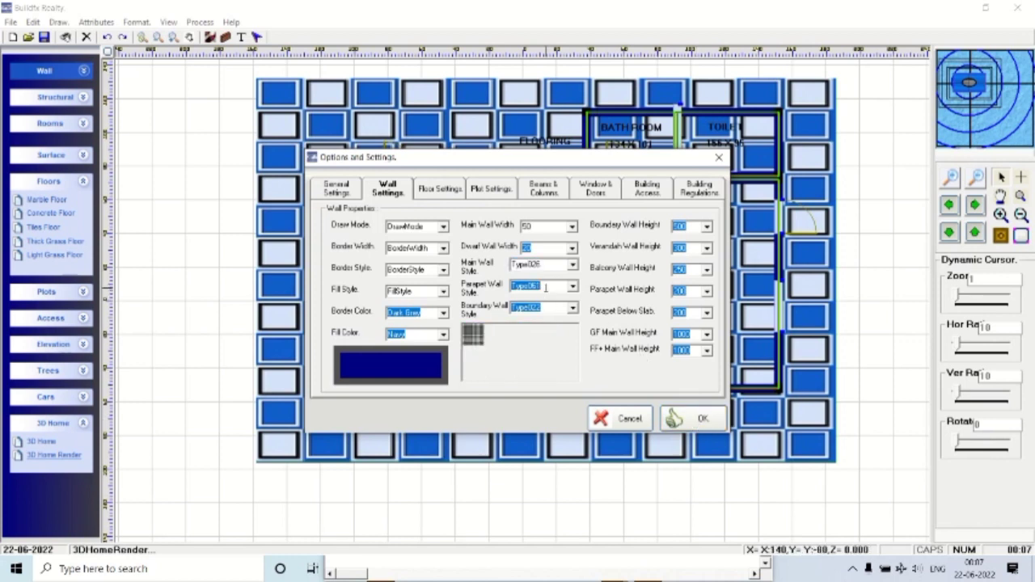
scroll(545, 288, down, 1)
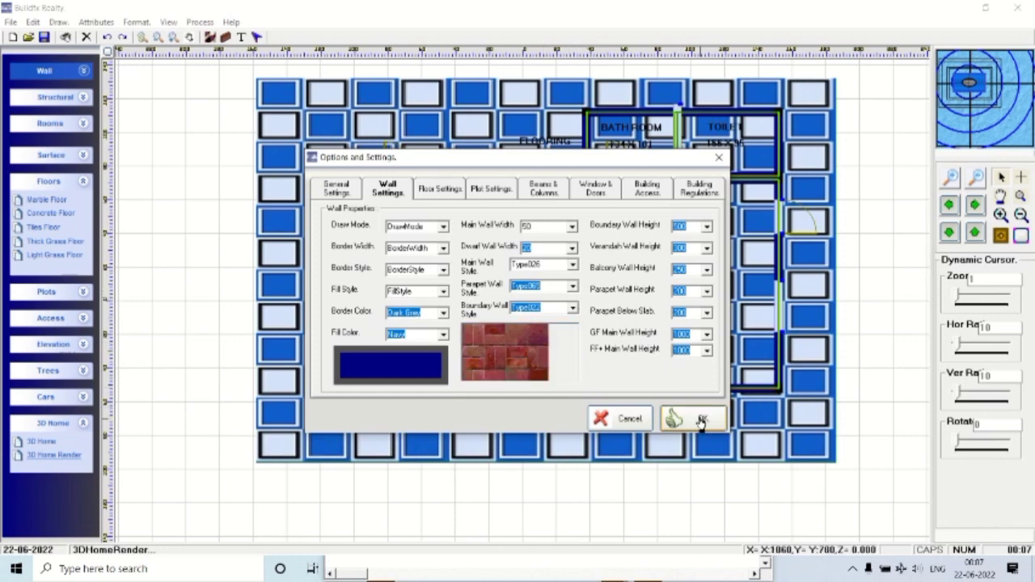
click(675, 418)
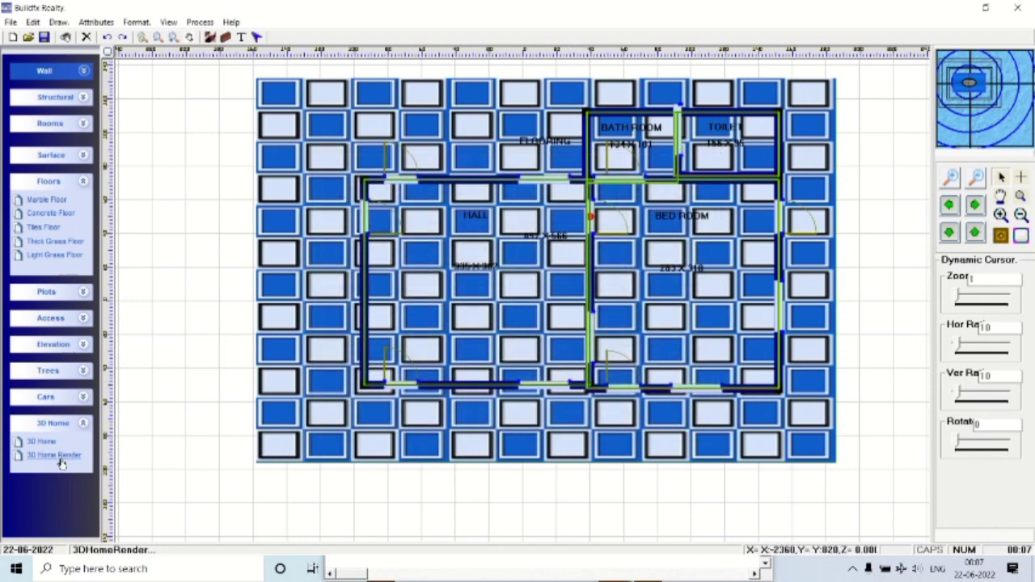
click(60, 457)
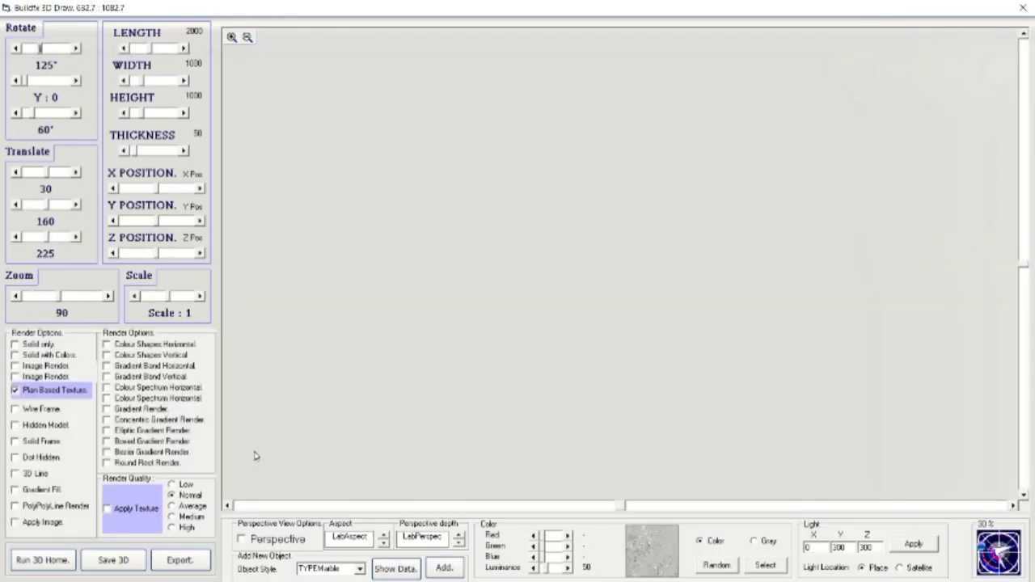
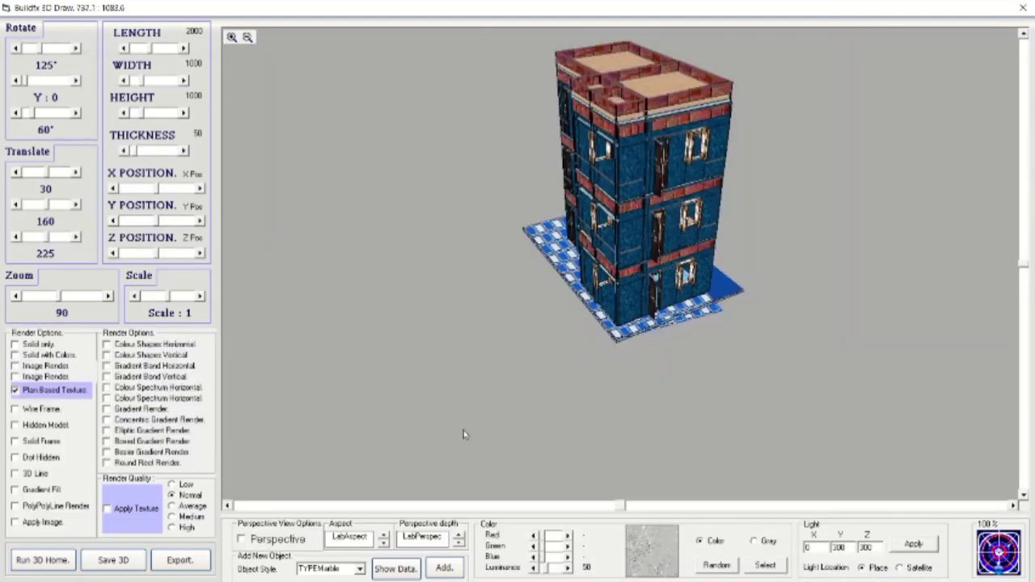
Lower the 3D view zoom from 90 to 68 and re-render the textured house larger
click(1025, 268)
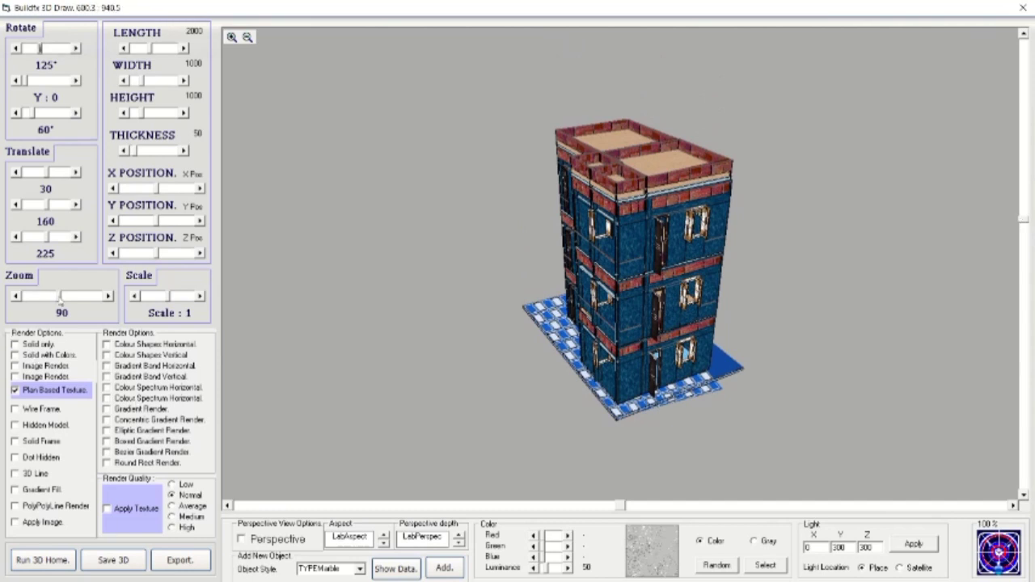
click(51, 299)
click(50, 298)
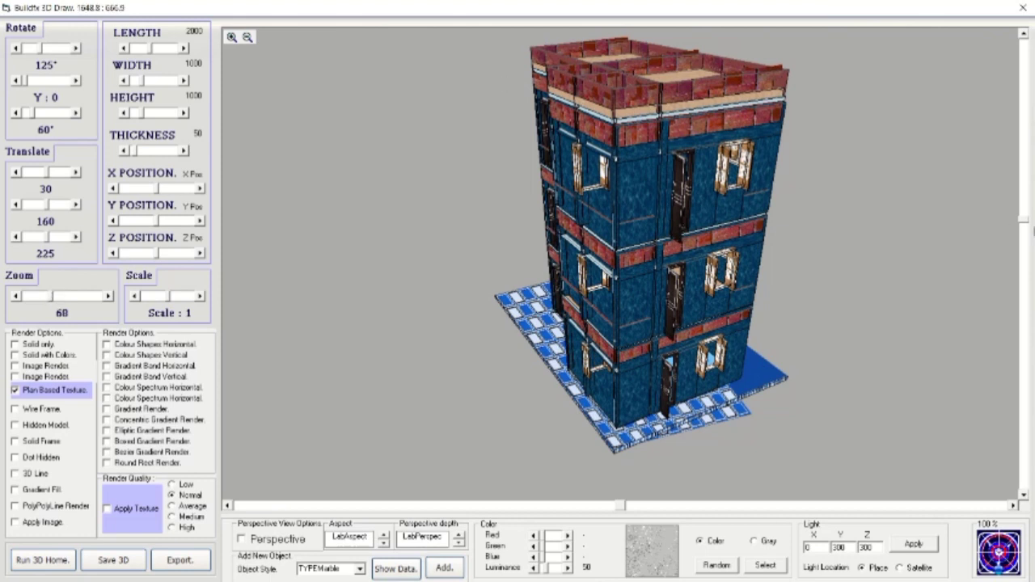
drag(1025, 222, 1024, 209)
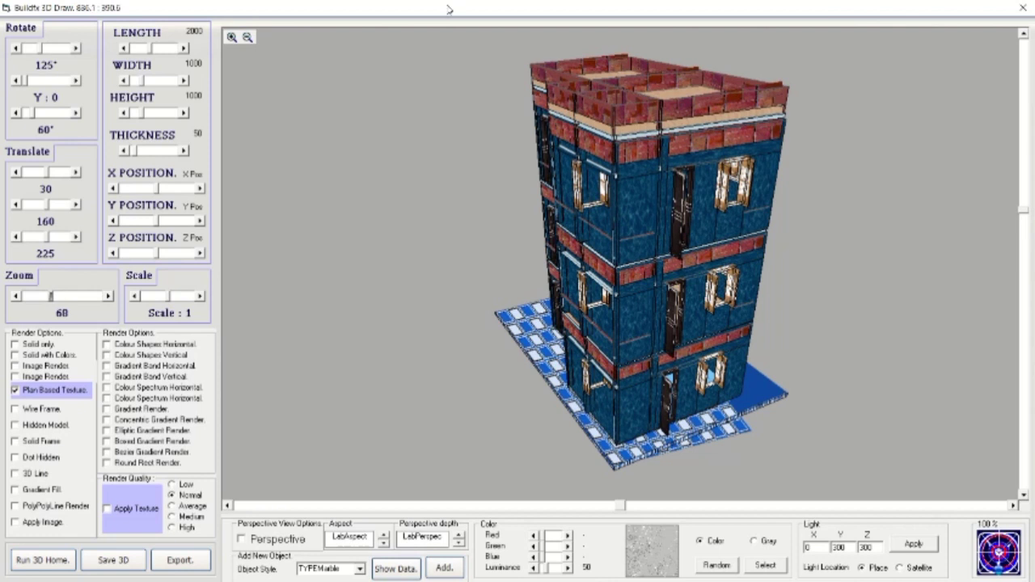
mouse_move(436, 4)
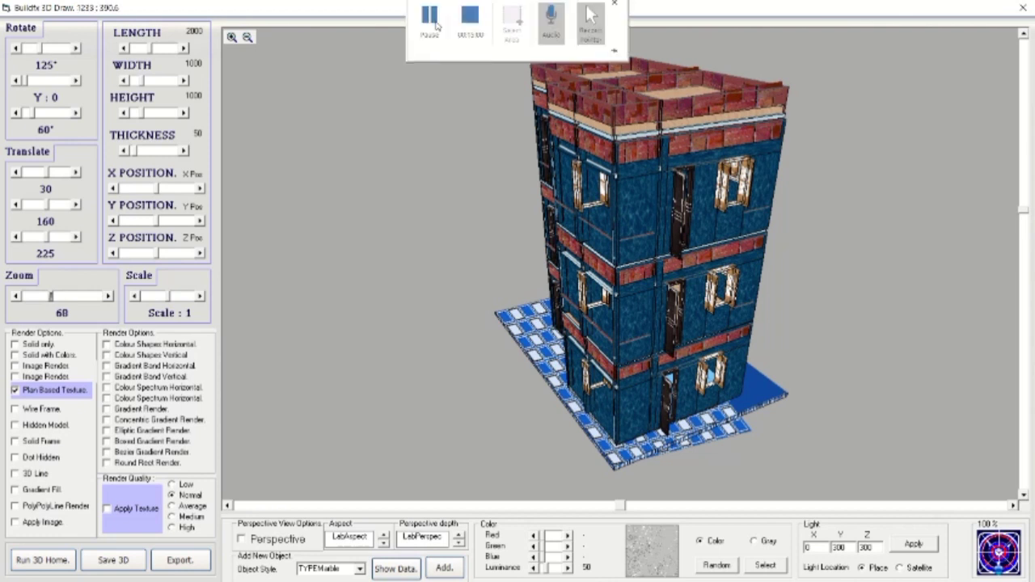
click(434, 28)
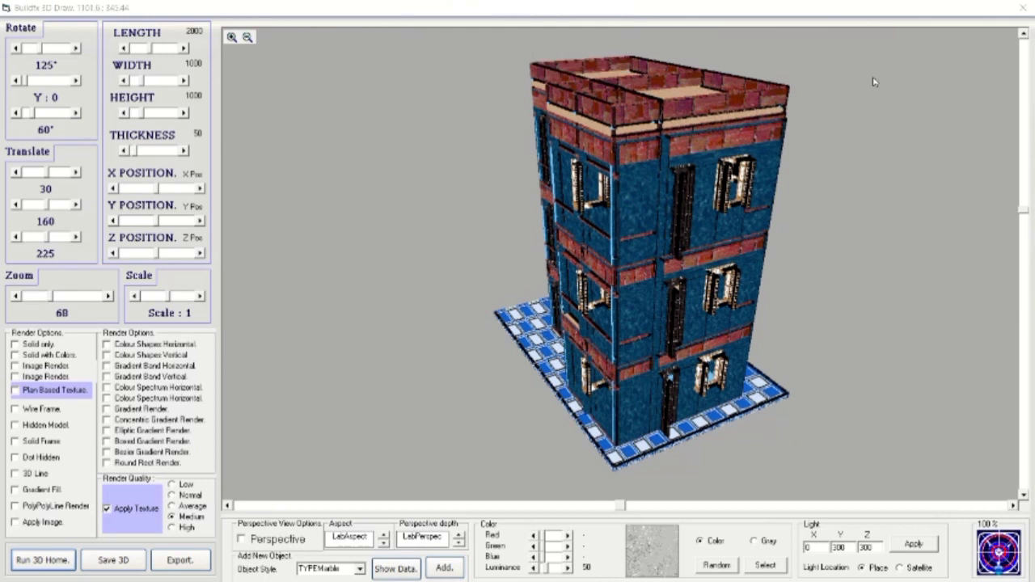
Inspect the rendered three-storey house with its blue textured walls, brick bands and tiled base
scroll(1025, 212, up, 1)
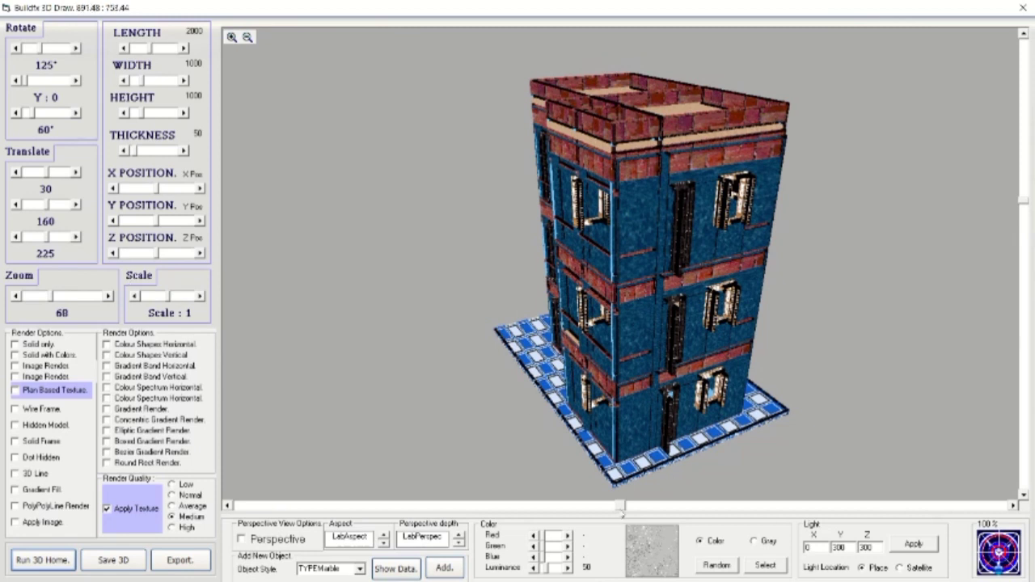
drag(621, 510, 677, 509)
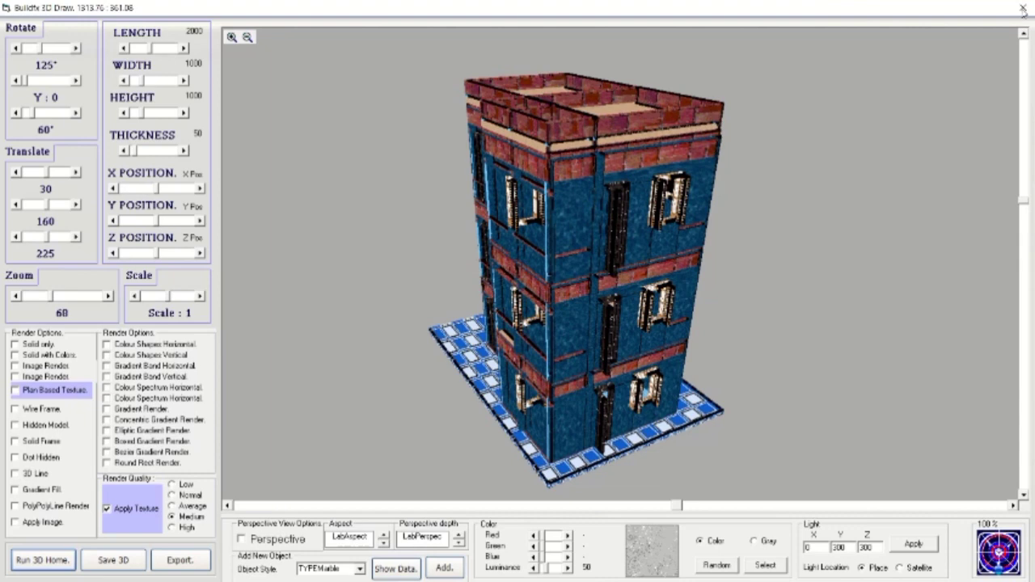
Close the 3D render, minimize the code and file windows, and bring up the Buildfx Realty plan
click(1023, 8)
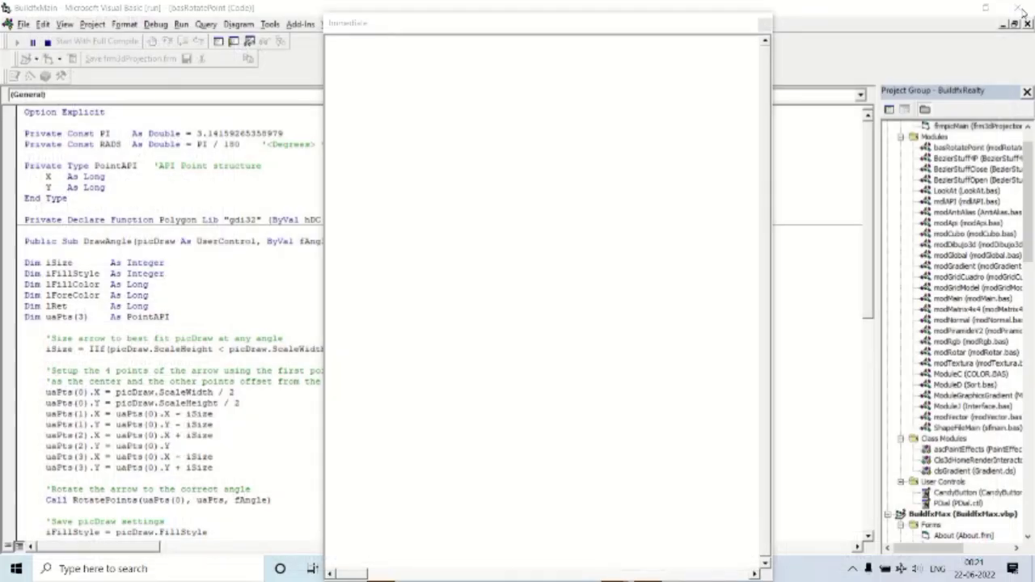
click(946, 12)
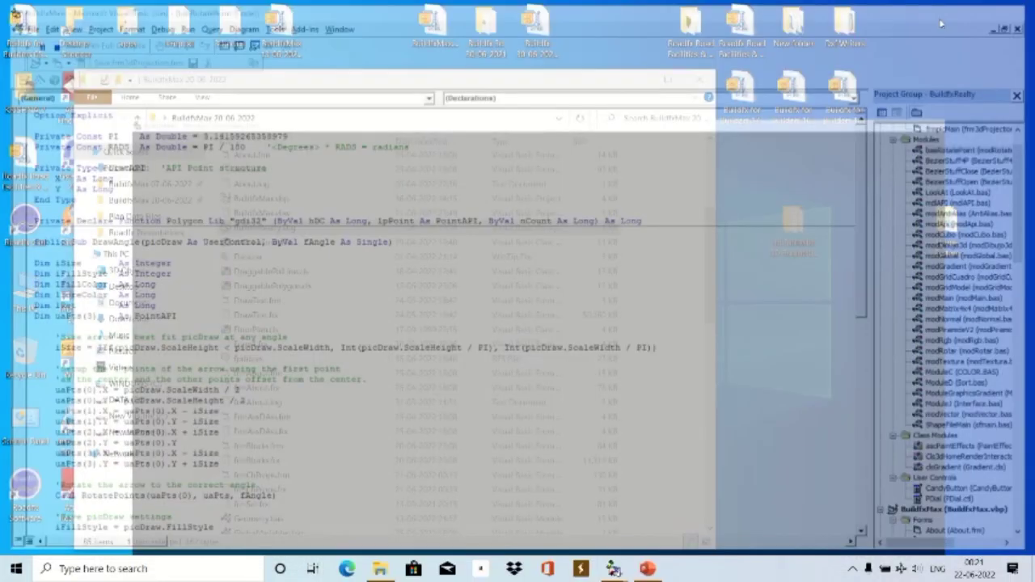
click(636, 82)
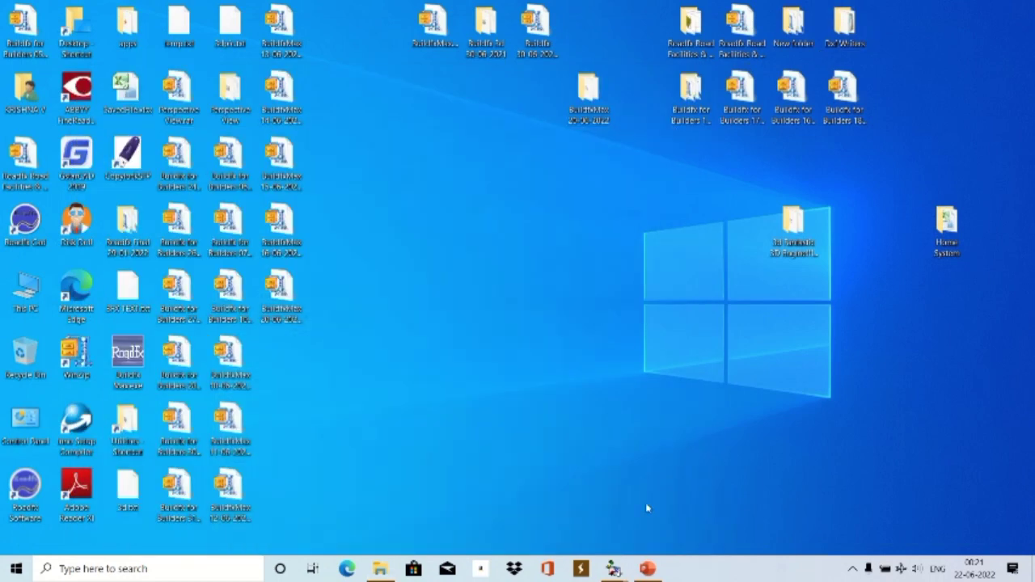
click(655, 570)
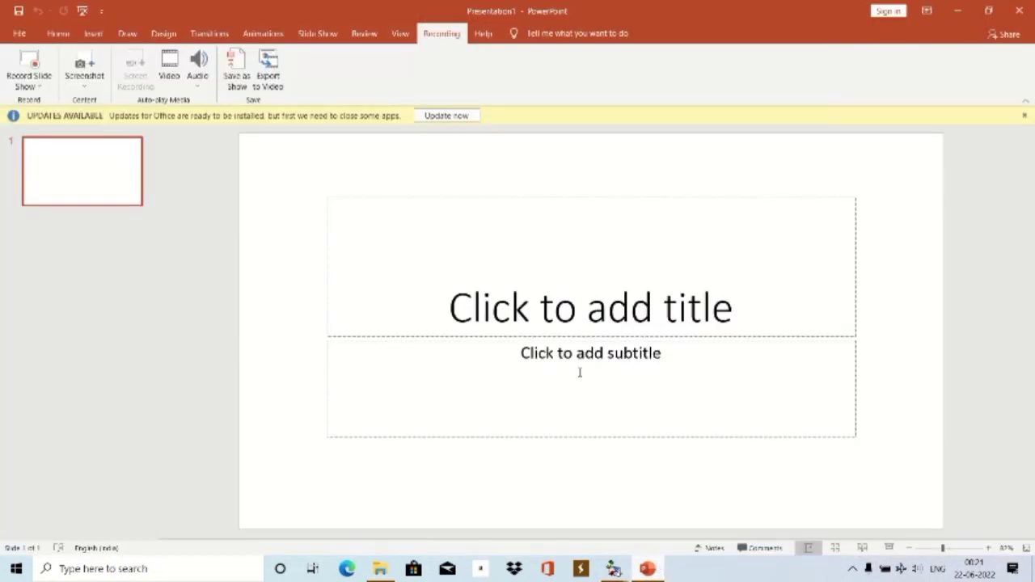
mouse_move(455, 6)
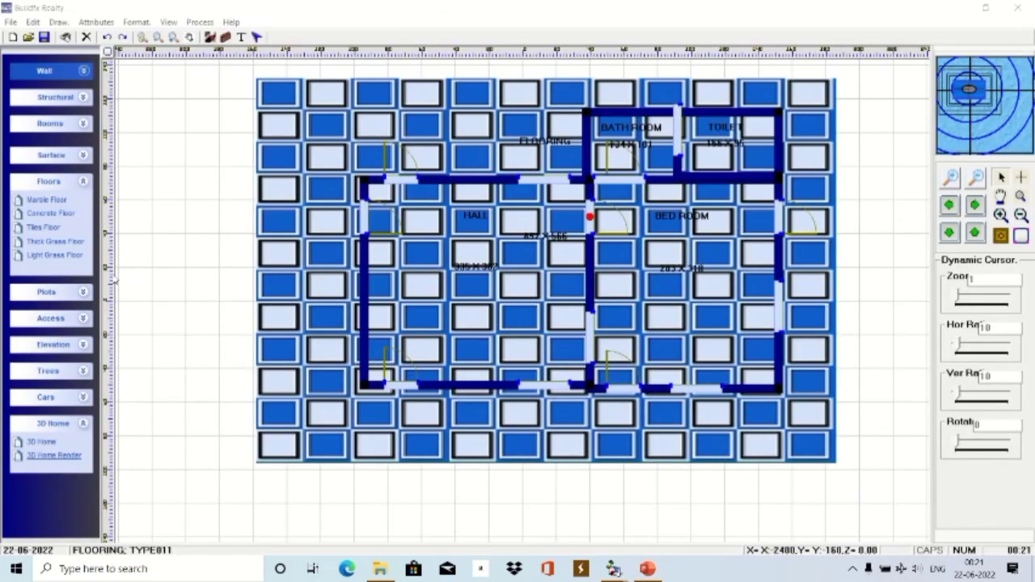
Delete the blue tile flooring lying beneath the hall, bed room, bath room and toilet
scroll(105, 266, up, 2)
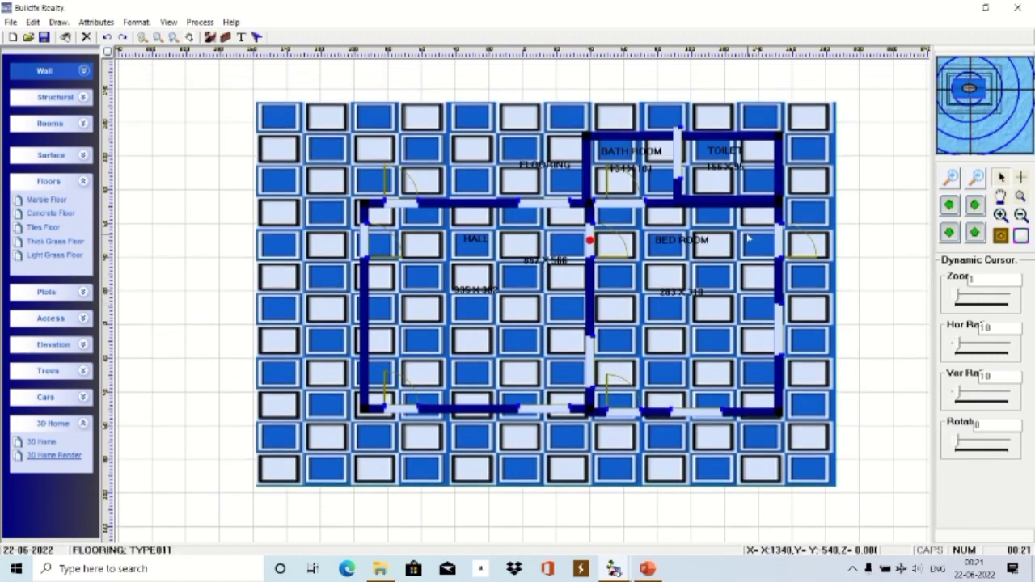
click(822, 232)
right_click(821, 231)
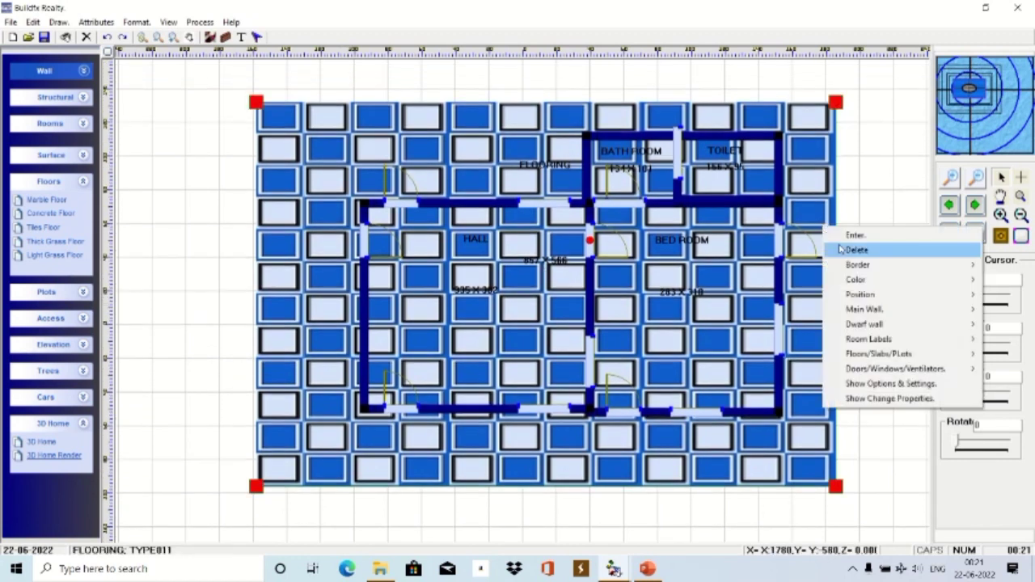
click(849, 249)
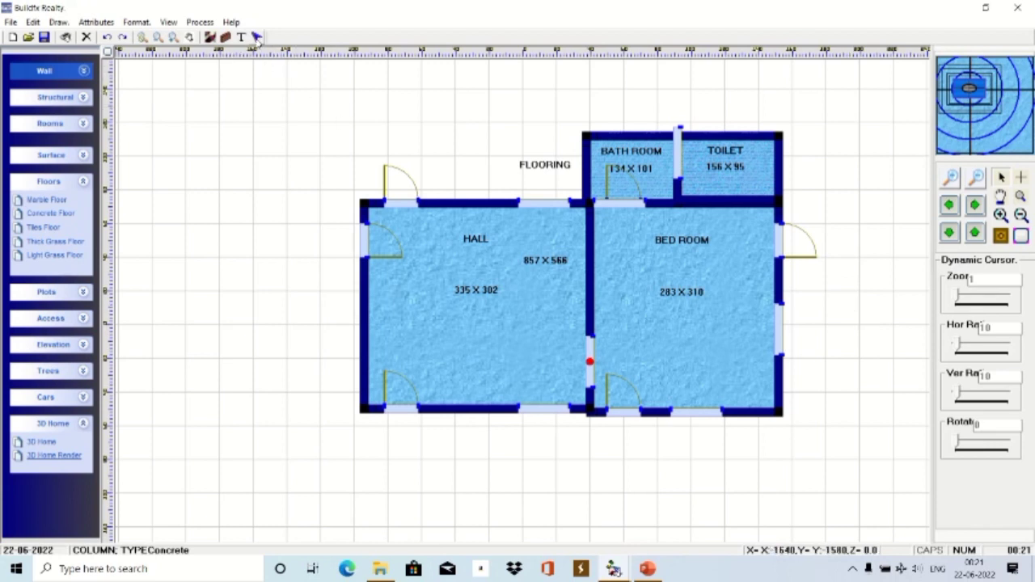
Draw a main wall above the hall and bath room, then shorten it from its right end
click(84, 71)
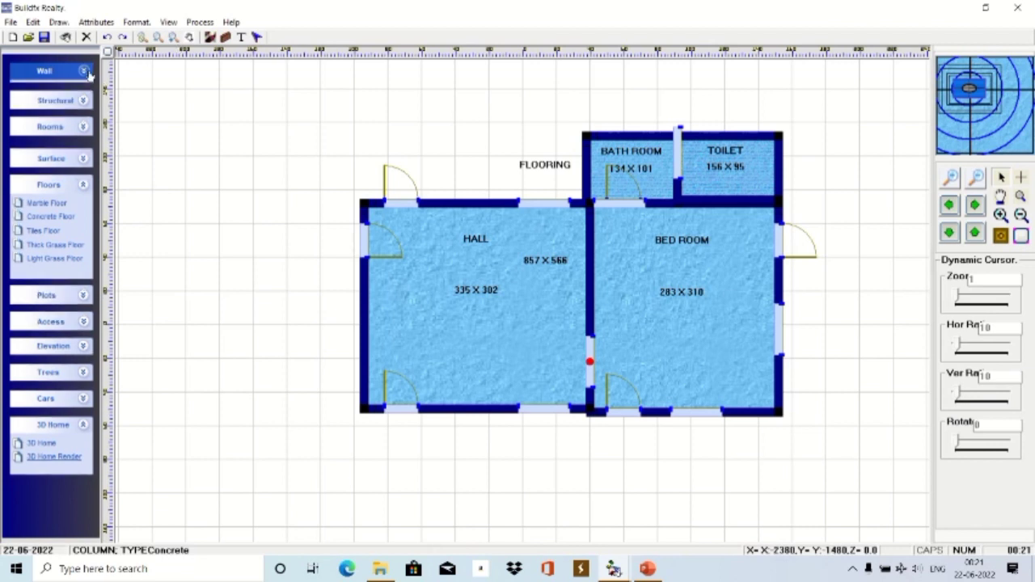
click(42, 91)
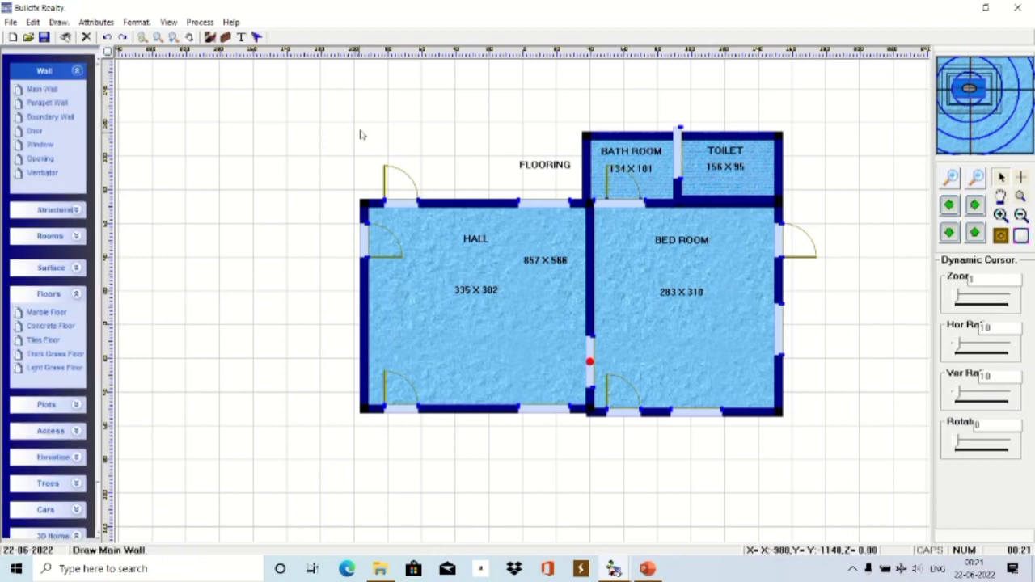
mouse_move(369, 120)
mouse_down()
mouse_move(508, 135)
mouse_move(559, 118)
mouse_move(832, 119)
mouse_up()
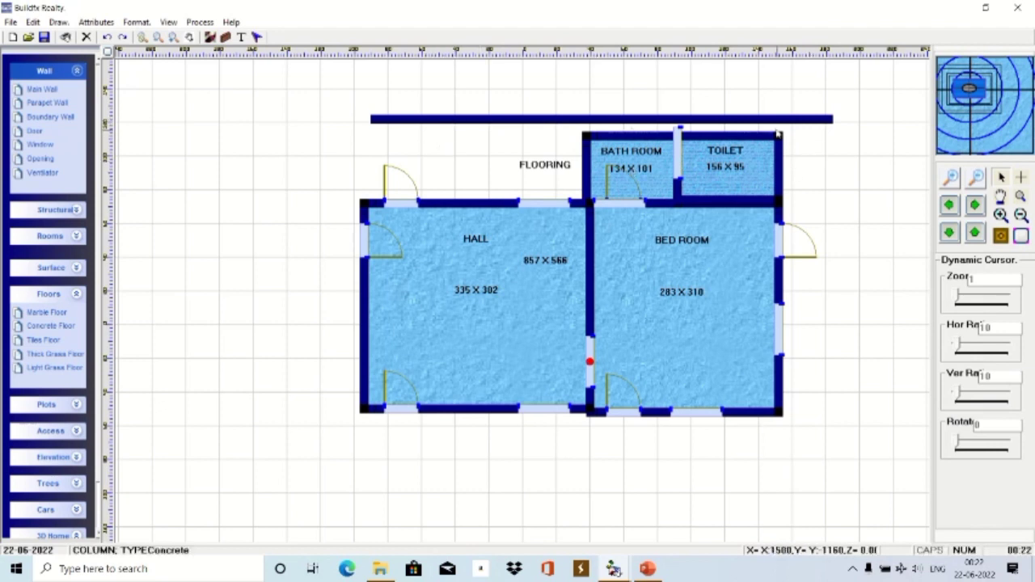
click(433, 118)
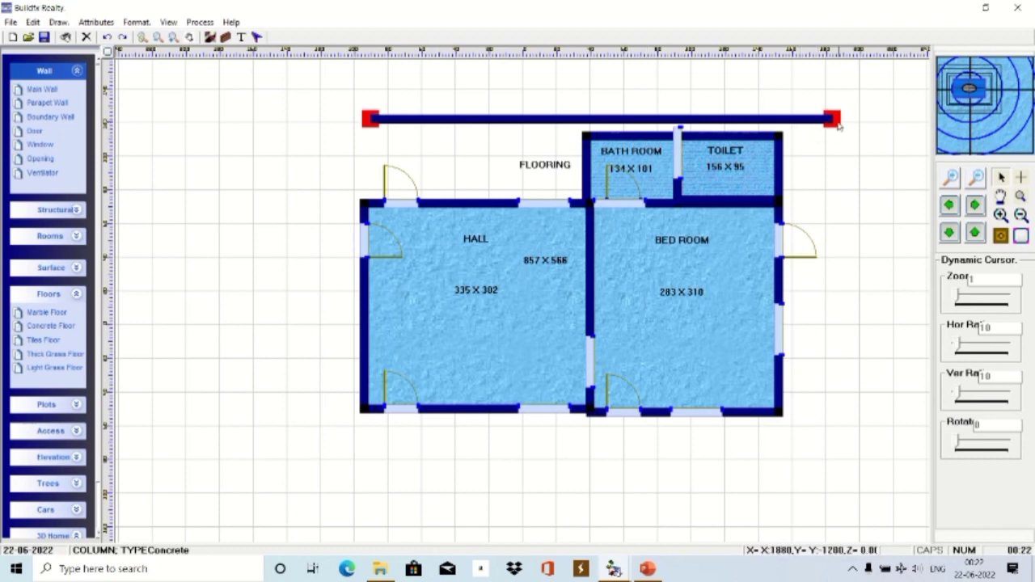
drag(833, 120, 783, 120)
click(849, 167)
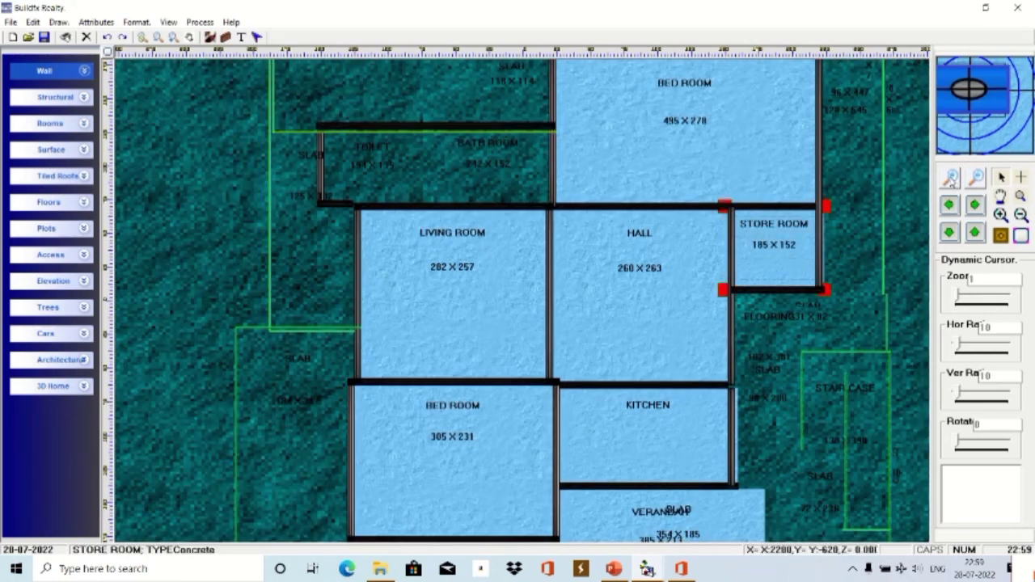
Zoom out and Tab the selection through the bath room, slabs, verandah and staircase steps to the side road
click(952, 179)
key(Tab)
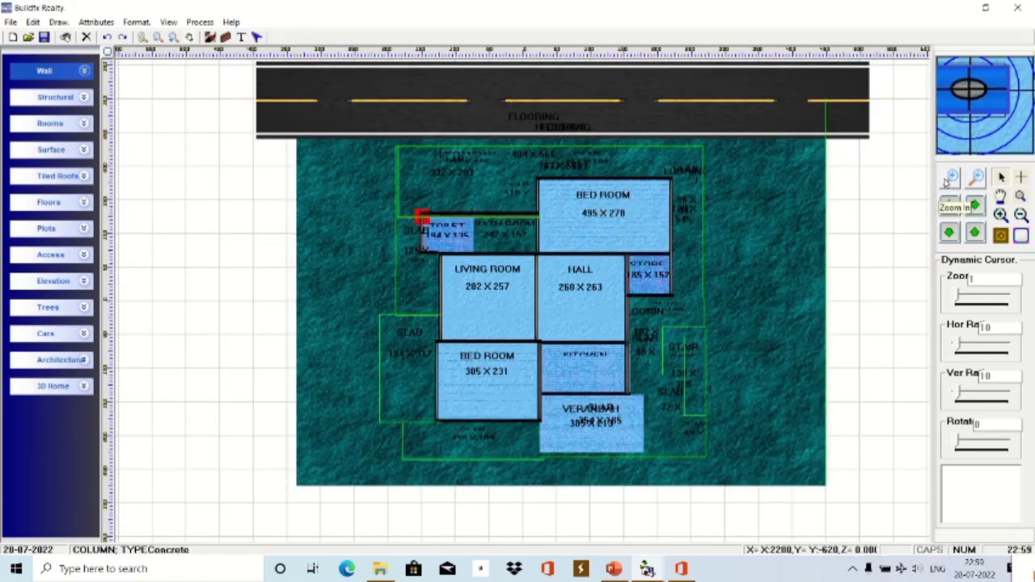
key(Tab)
key(Tab)
key(Tab)
key(Tab)
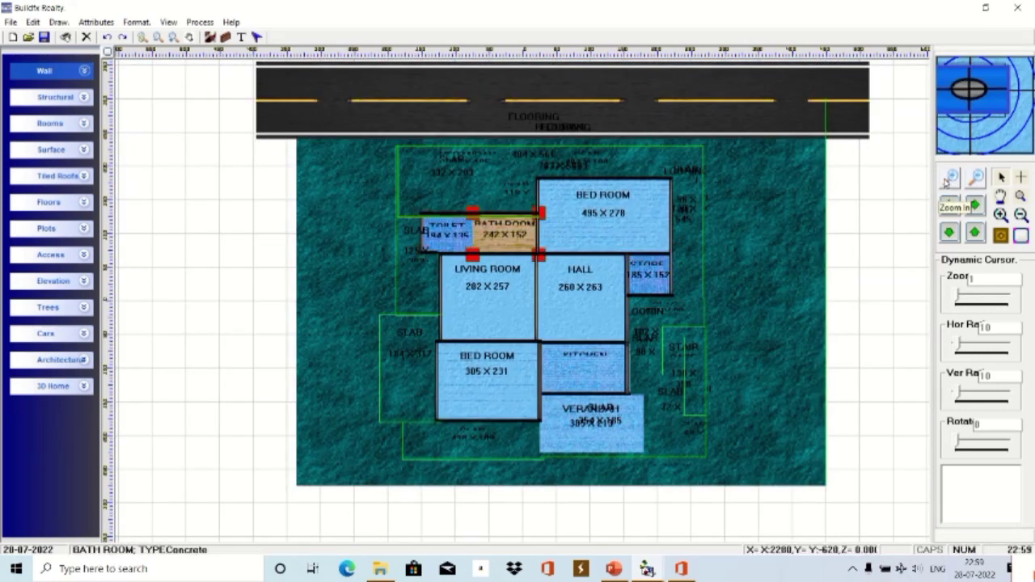
key(Tab)
key(Tab)
key(Tab)
key(Tab)
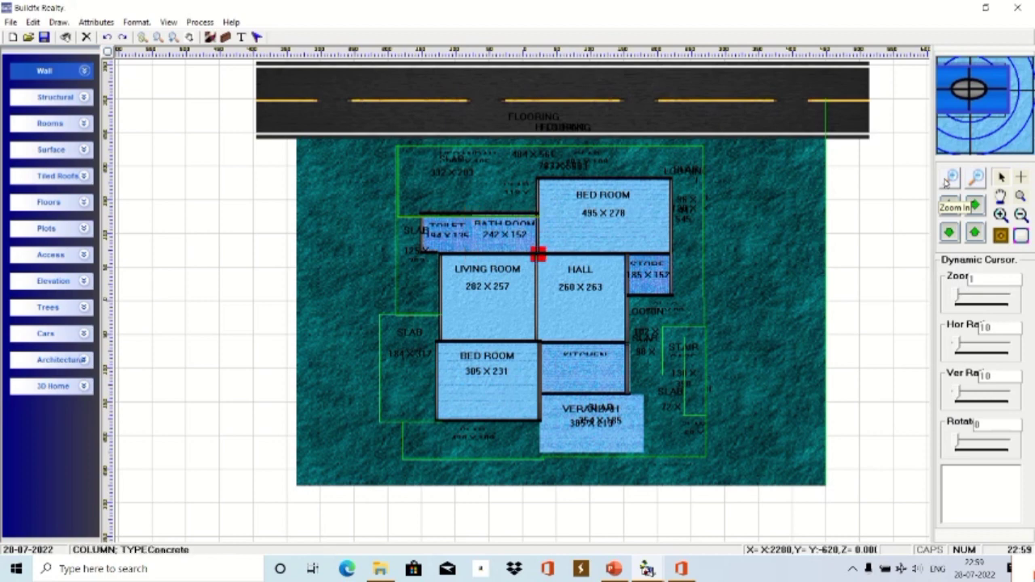
key(Tab)
key(Tab)
key(Tab)
key(Tab)
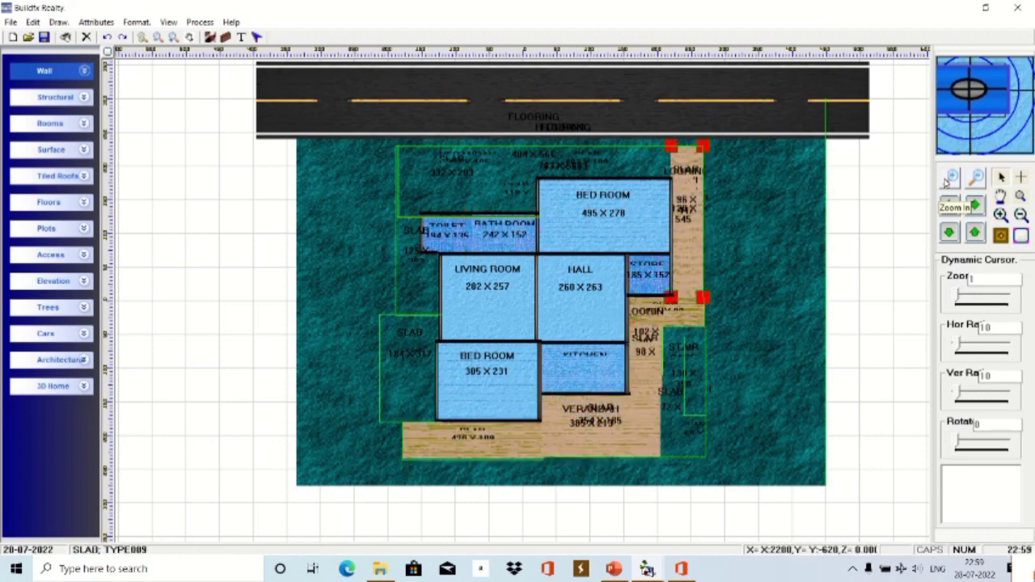
key(Tab)
key(Tab)
key(Tab)
key(Tab)
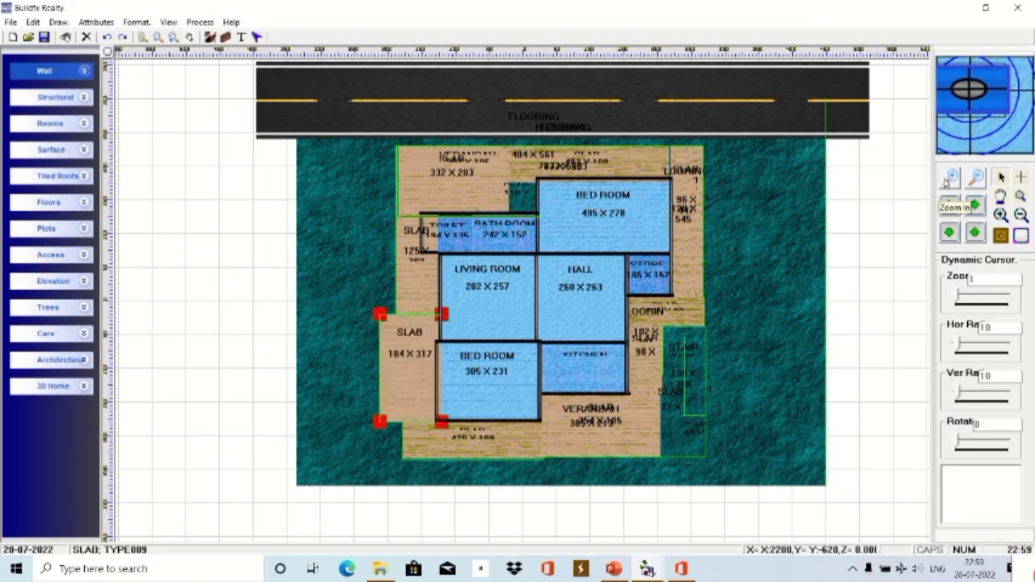
key(Tab)
key(Tab)
key(Tab)
key(Tab)
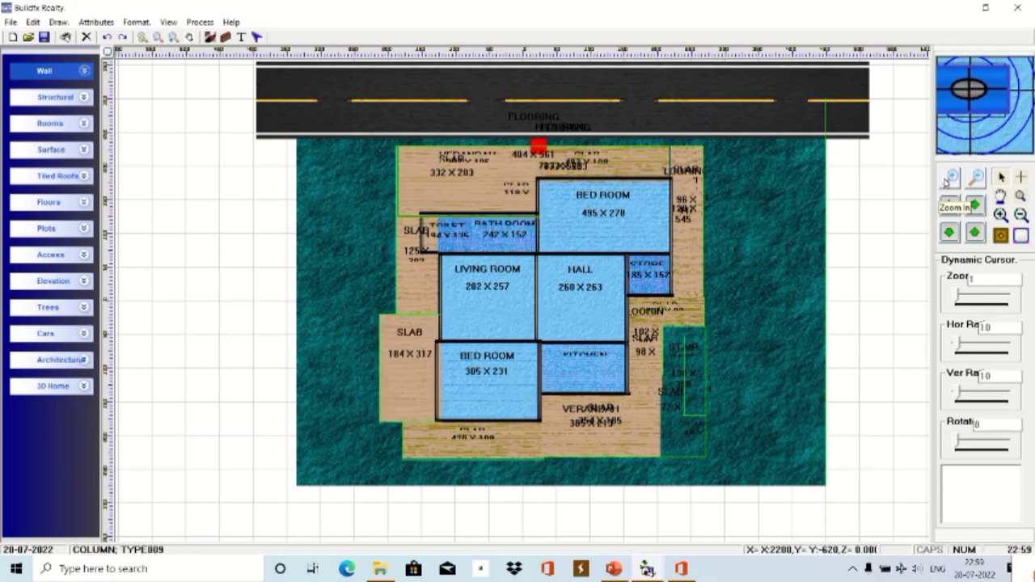
key(Tab)
key(Tab)
key(Tab)
key(Tab)
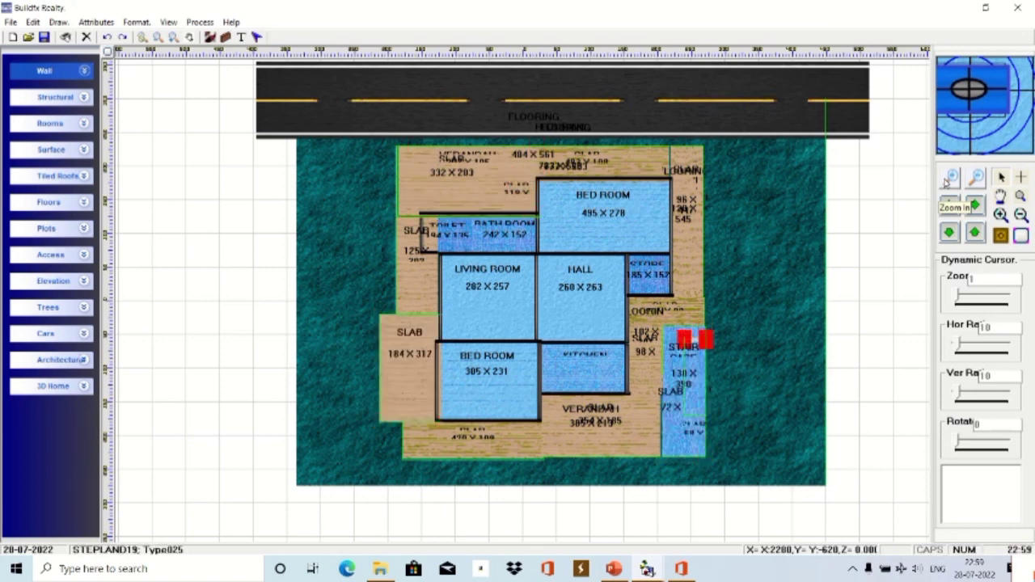
key(Tab)
key(Tab)
key(Tab)
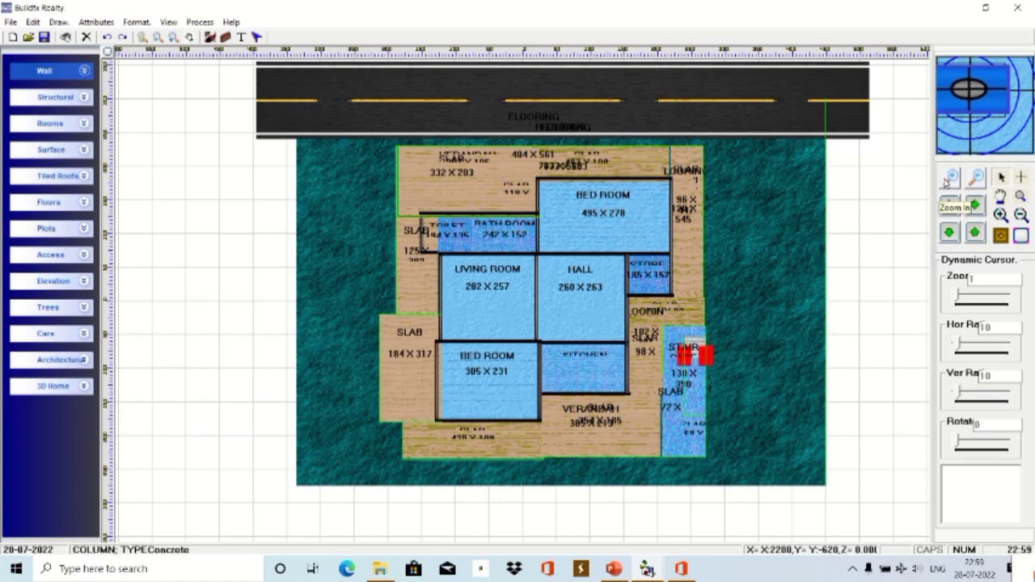
key(Tab)
key(Tab)
key(Tab)
key(Tab)
key(Tab)
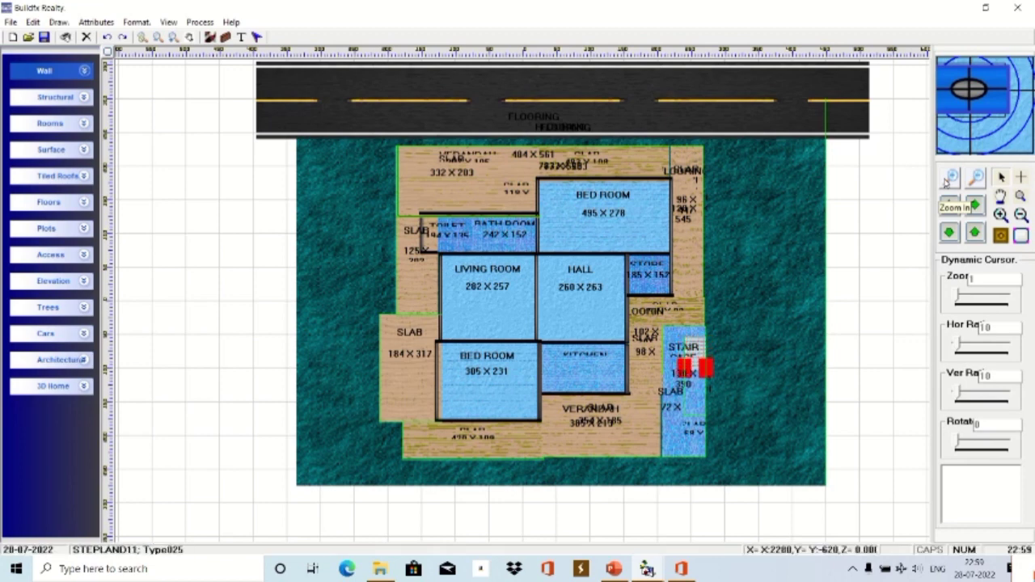
key(Tab)
key(Tab)
key(Tab)
key(Tab)
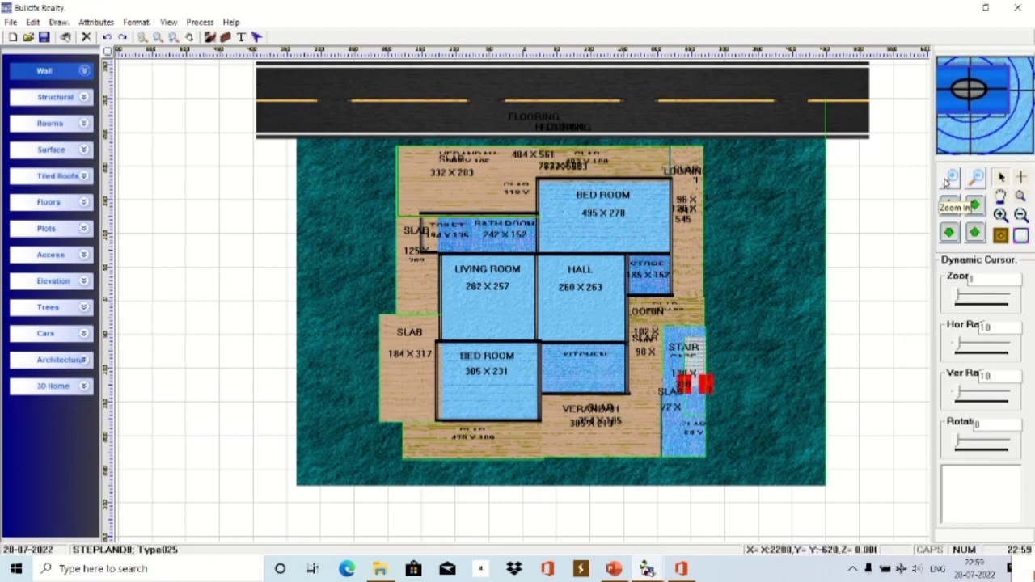
key(Tab)
key(Tab)
key(Tab)
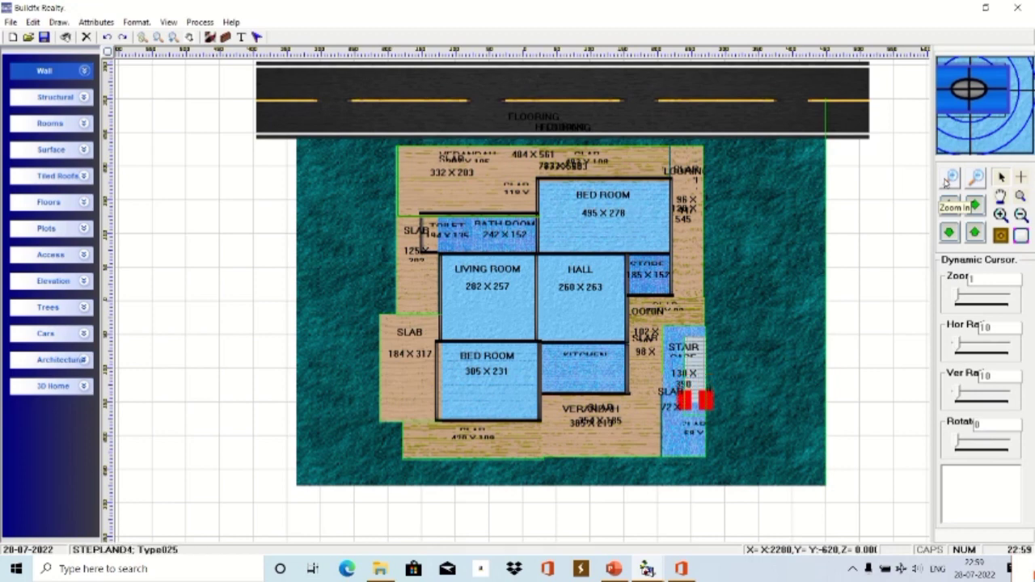
key(Tab)
key(Tab)
key(Tab)
key(Tab)
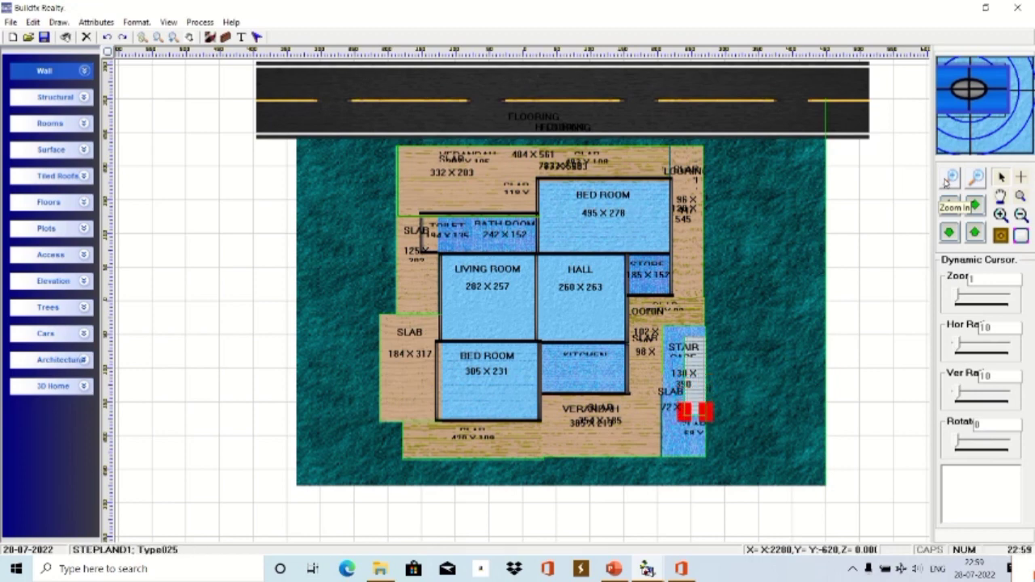
key(Tab)
key(Tab)
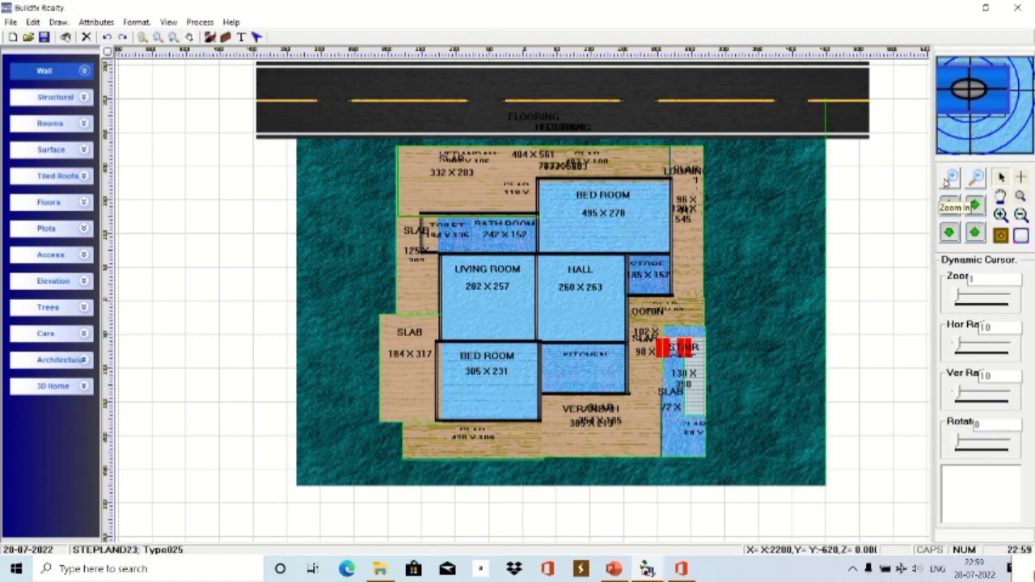
key(Tab)
key(Tab)
key(Tab)
key(Tab)
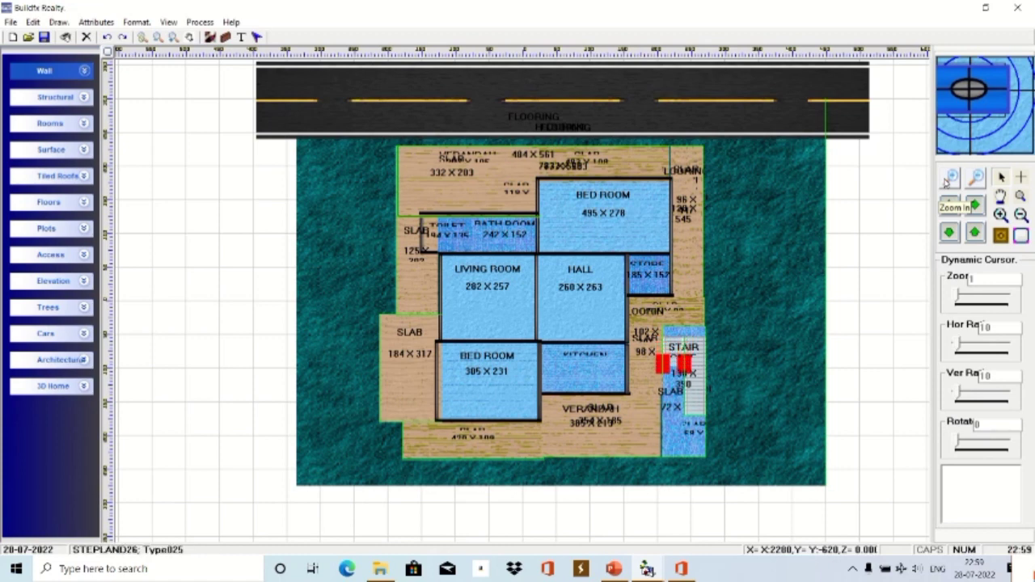
key(Tab)
key(Tab)
key(Tab)
key(Tab)
key(Tab)
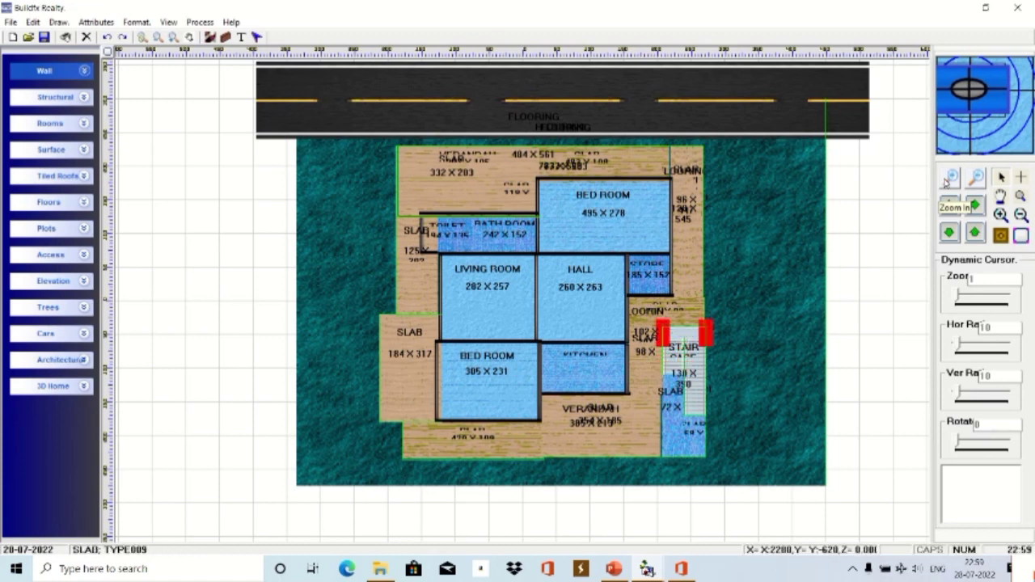
Tab through the flooring strip, cars, trees, arch objects, and column and bottom-edge strips
key(Tab)
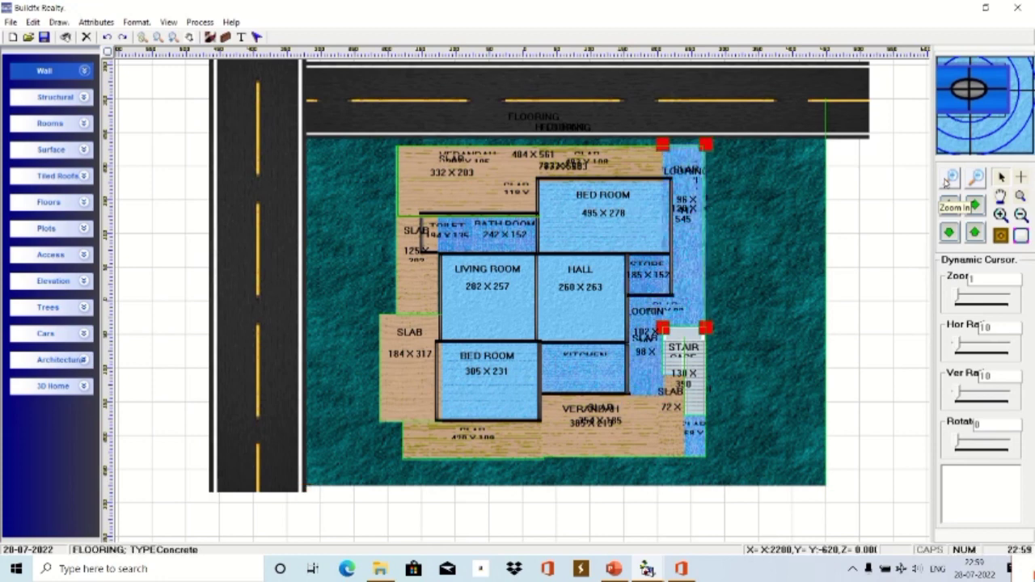
key(Tab)
key(Tab)
key(Tab)
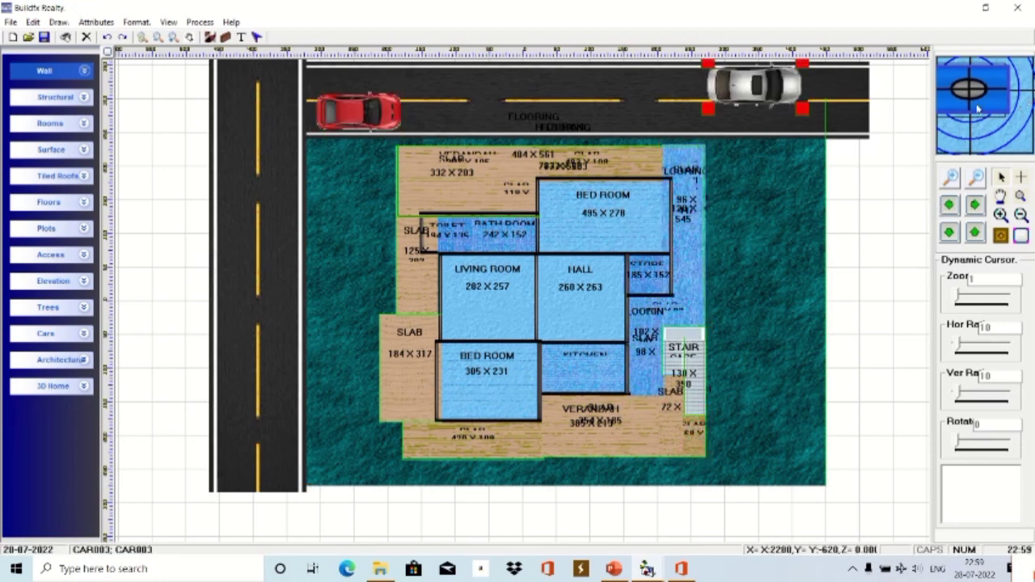
key(Tab)
key(Tab)
key(Tab)
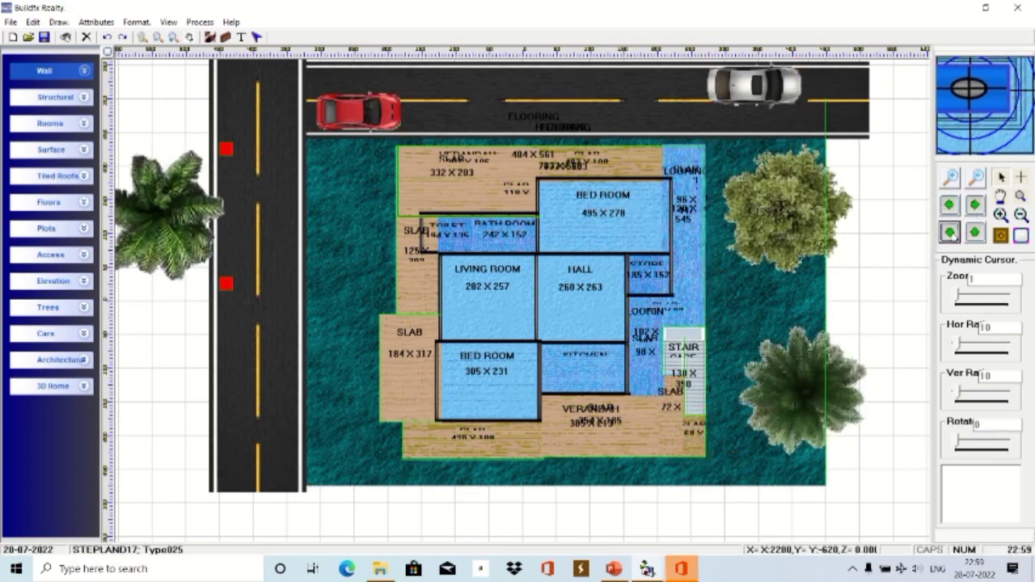
key(Tab)
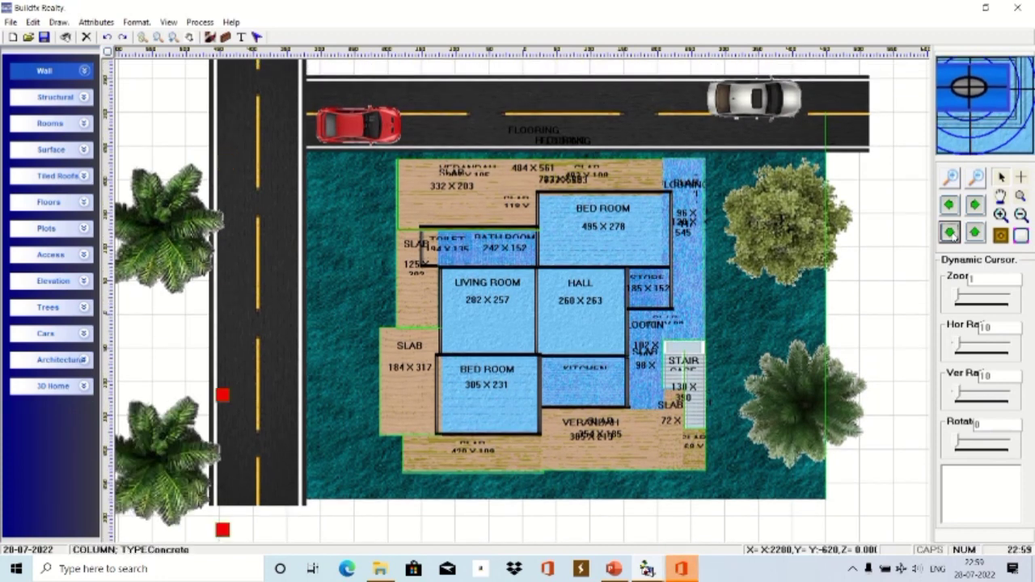
key(Tab)
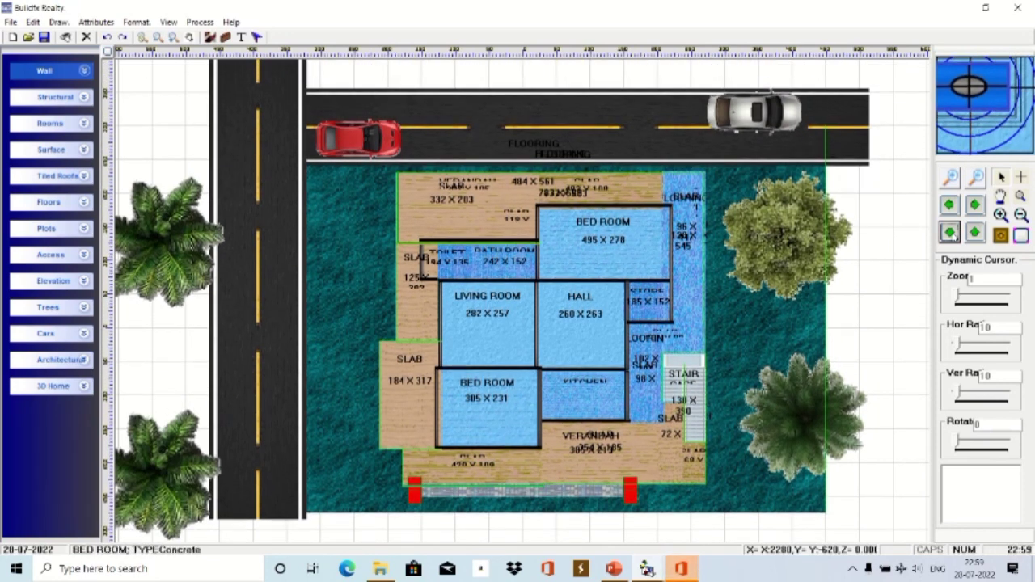
key(Tab)
key(Tab)
key(Tab)
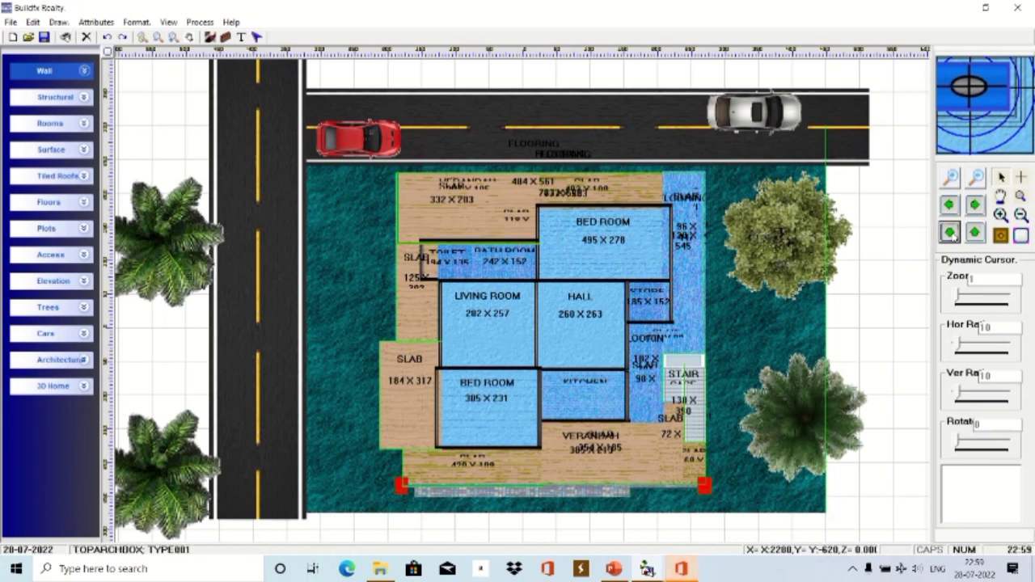
key(Tab)
key(Tab)
key(Tab)
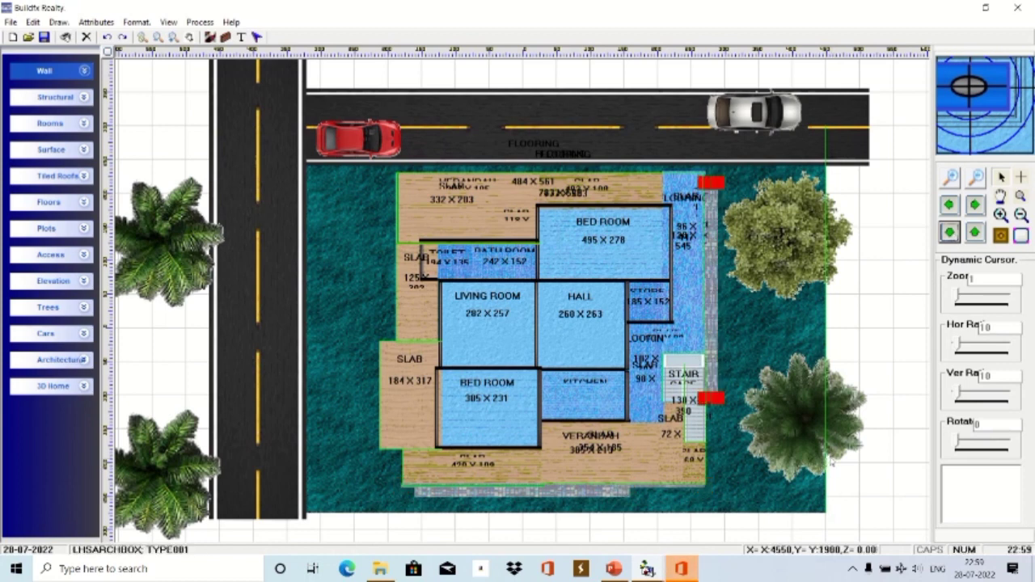
key(Tab)
key(Tab)
key(Tab)
key(Tab)
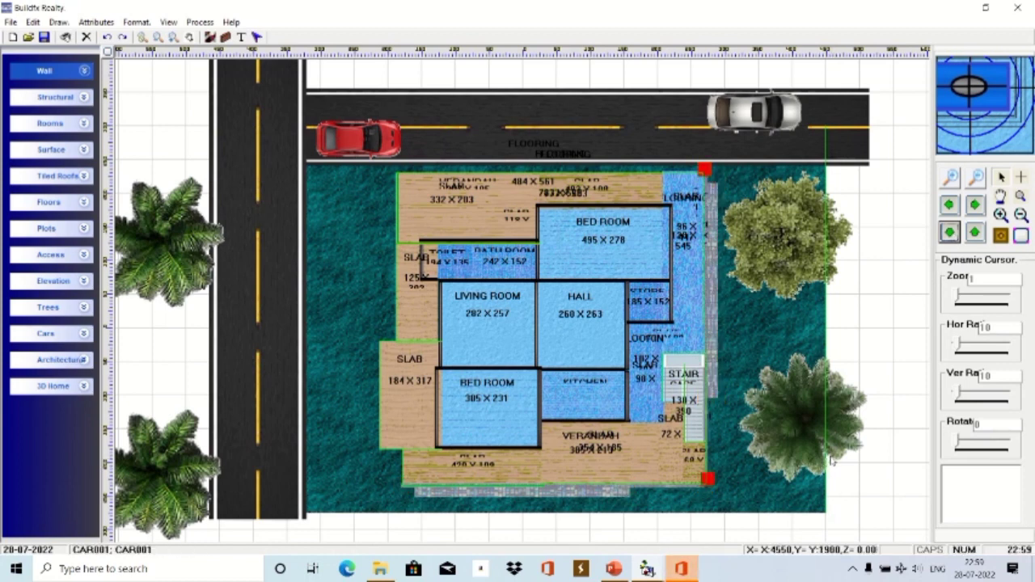
key(Tab)
key(Tab)
key(Tab)
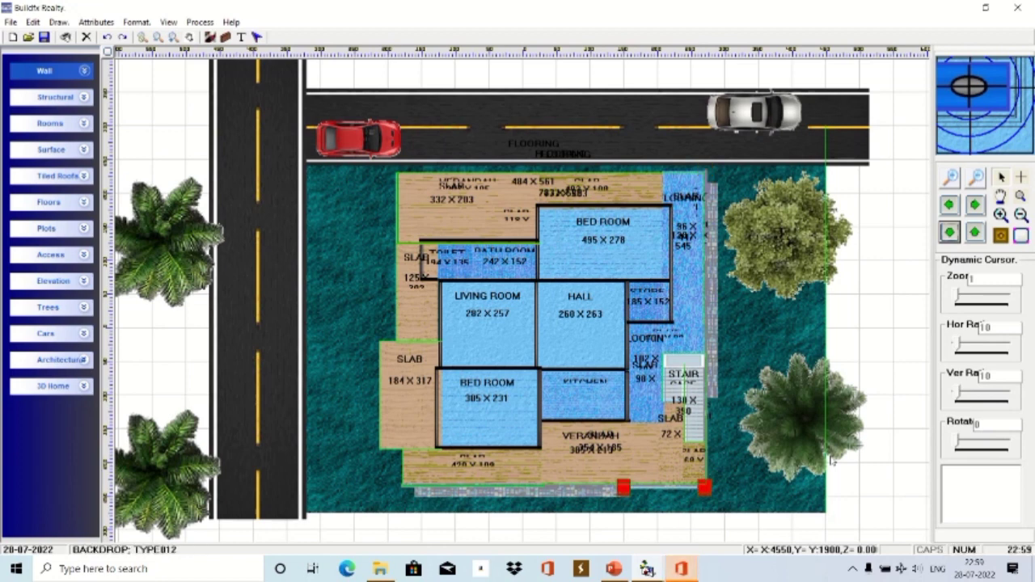
key(Tab)
key(Tab)
key(Tab)
key(Tab)
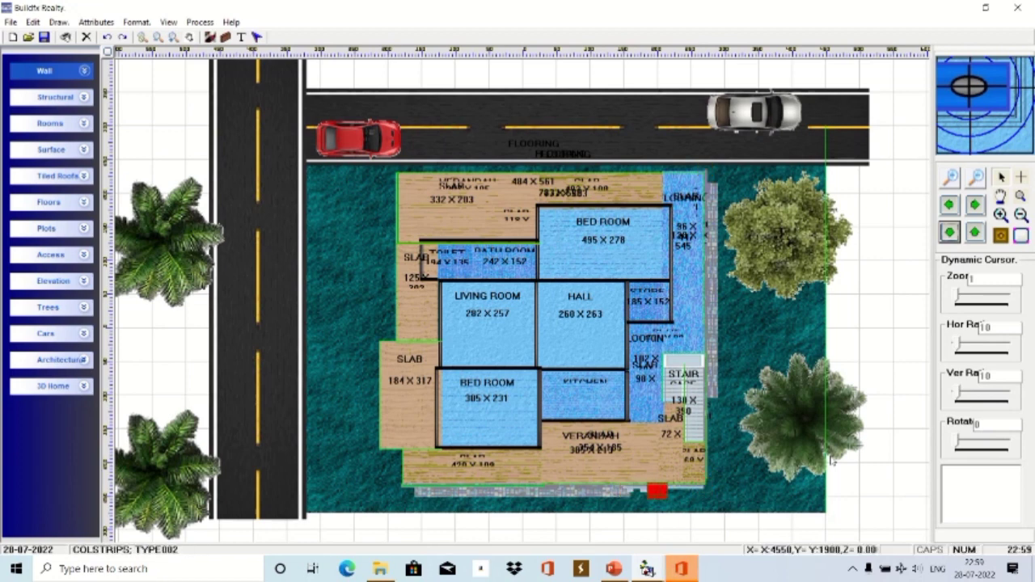
key(Tab)
key(Tab)
key(Tab)
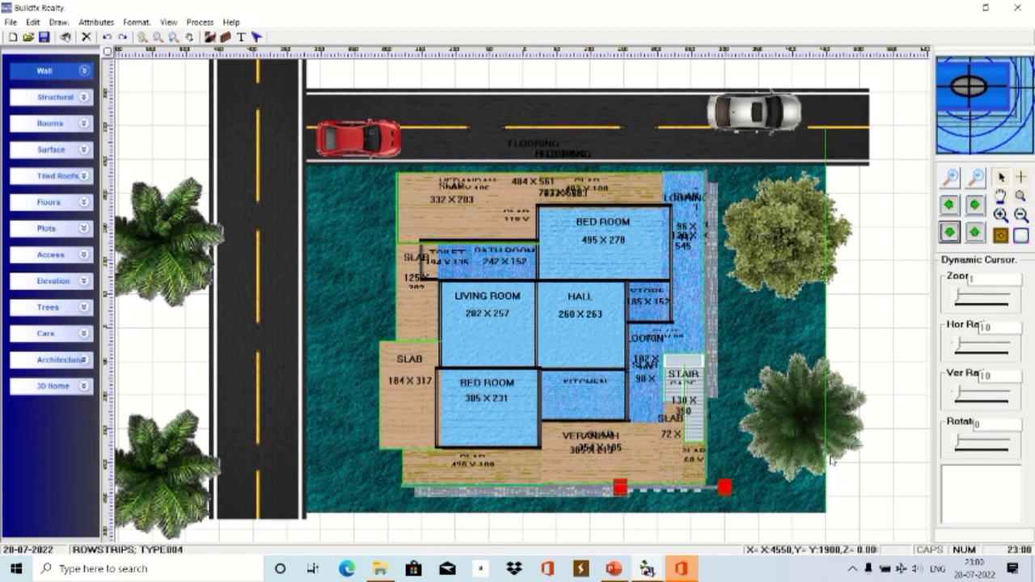
key(Tab)
key(Tab)
key(Tab)
key(Tab)
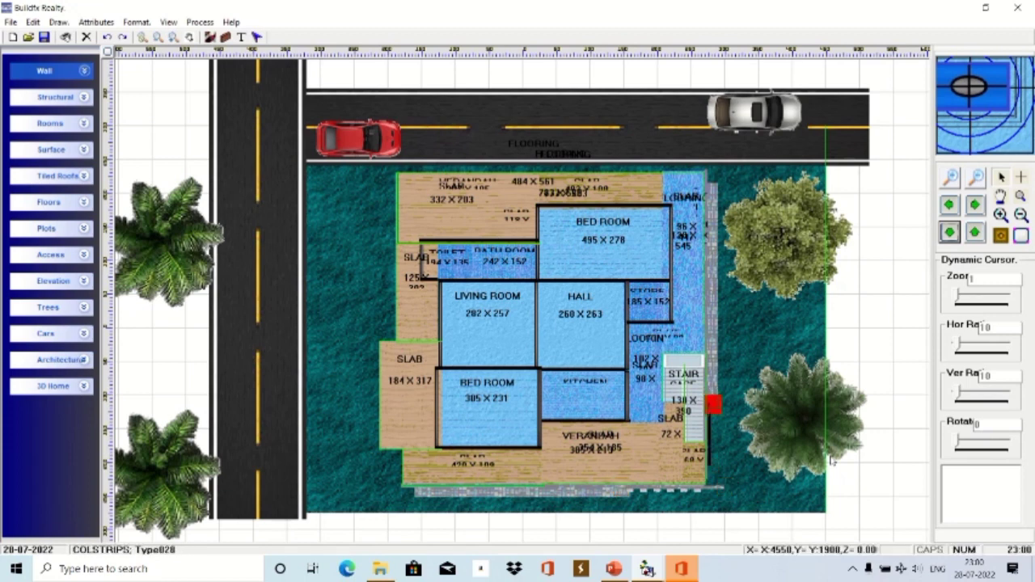
key(Tab)
key(Tab)
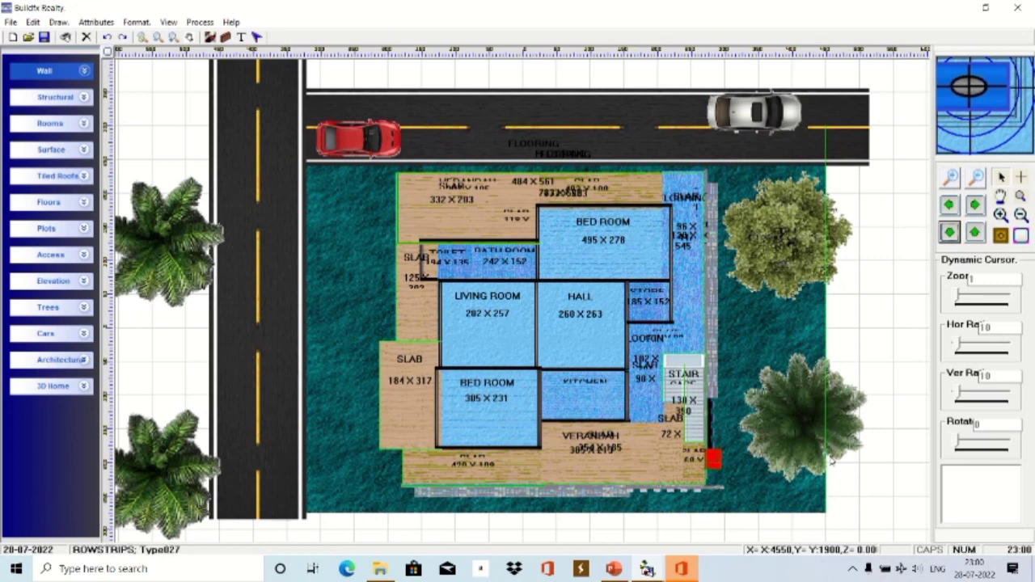
key(Tab)
key(Tab)
key(Tab)
key(Tab)
key(Tab)
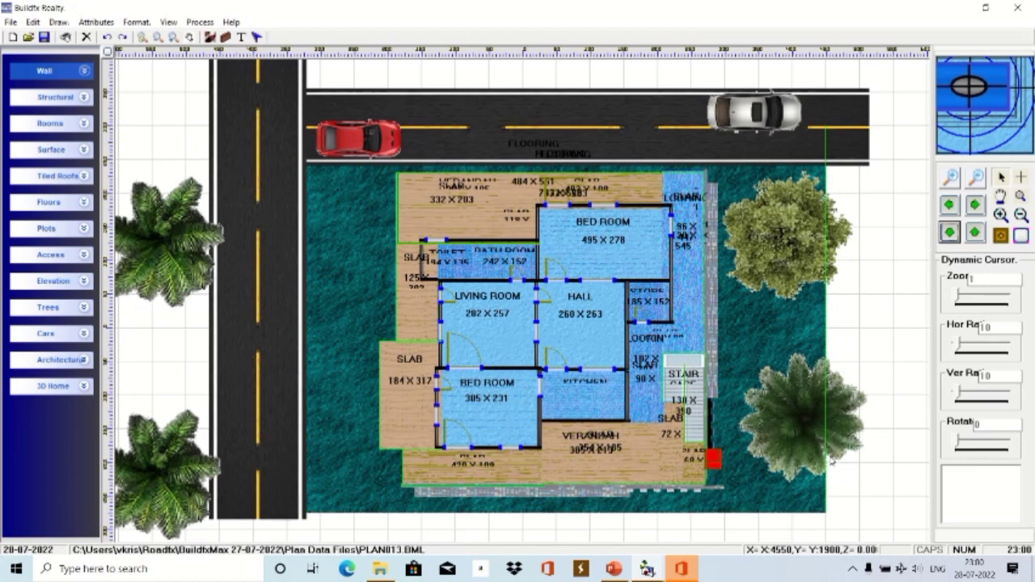
Open the plan in 3D Home Max and orbit around the multi-storey building model
click(83, 386)
click(51, 434)
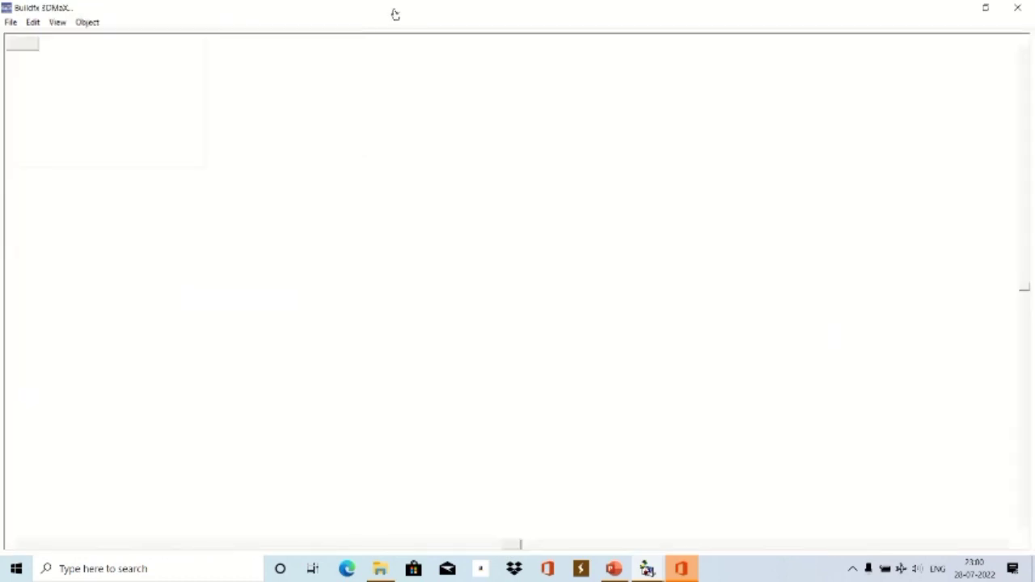
mouse_move(480, 58)
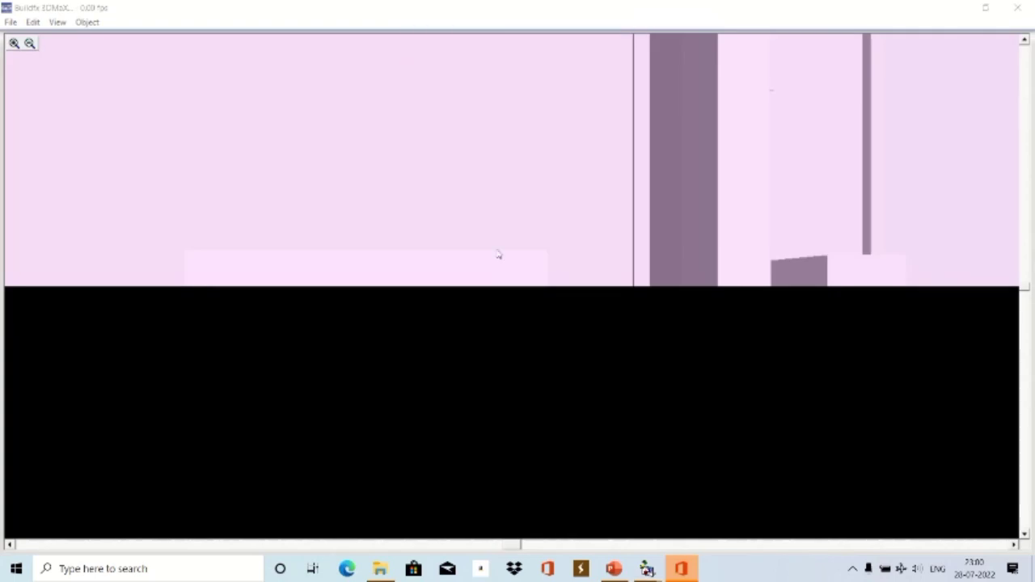
drag(471, 240, 566, 380)
drag(927, 373, 906, 238)
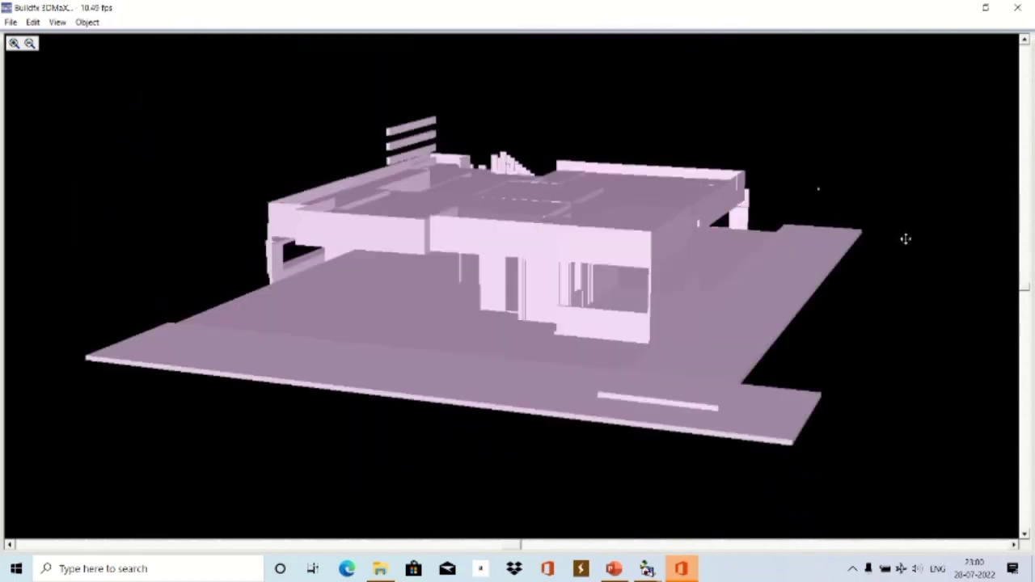
drag(901, 222, 900, 217)
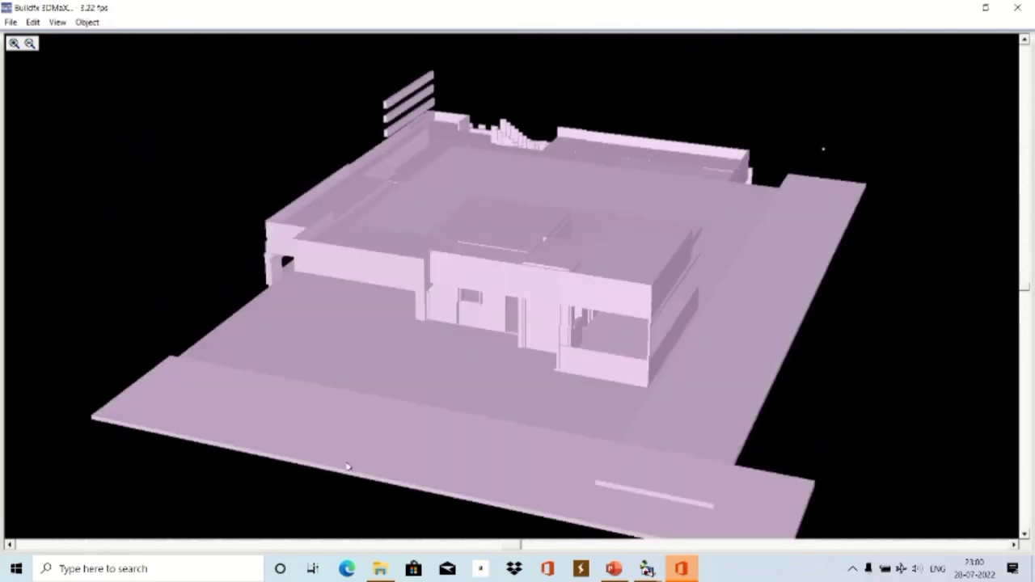
drag(326, 480, 343, 476)
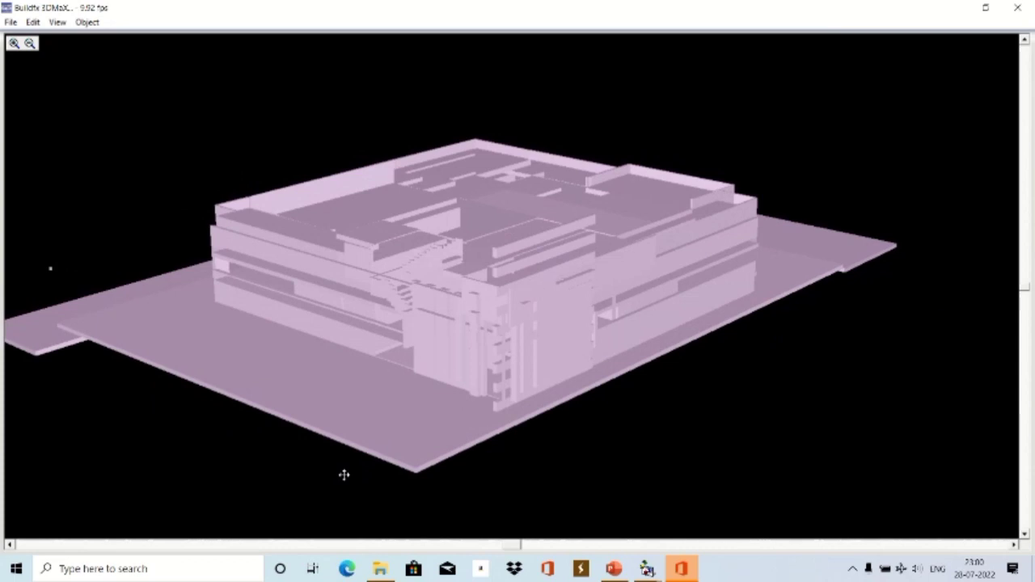
Try smooth shading and Wireframe (F1), then switch to Solid (F2) pink surfaces, orbiting each
click(63, 24)
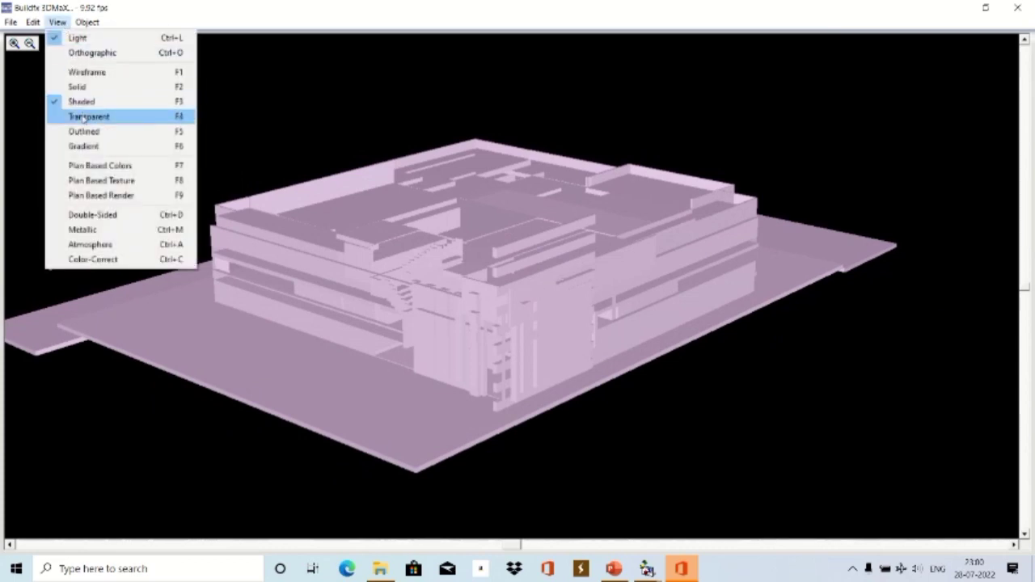
click(82, 145)
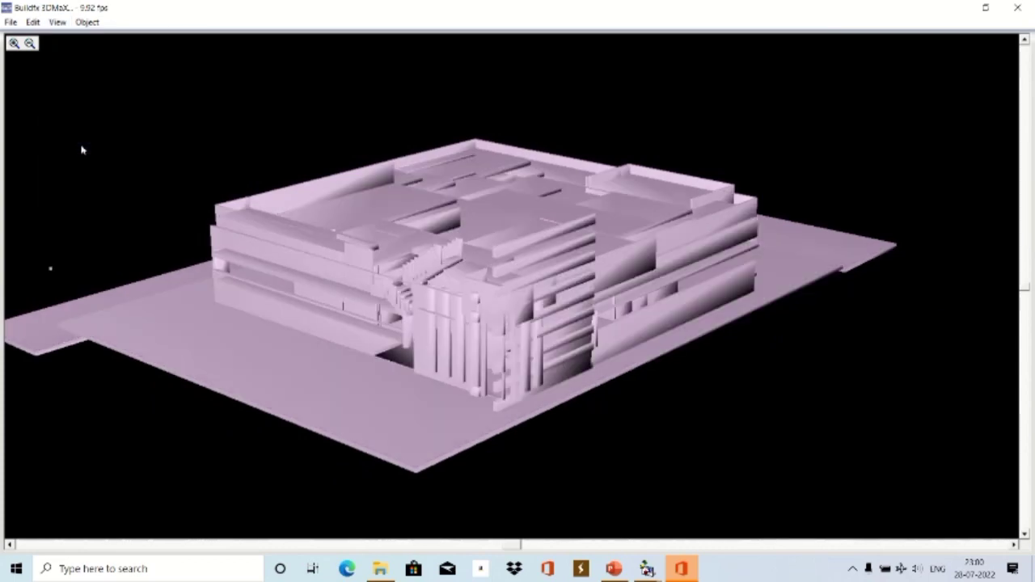
click(64, 25)
click(67, 72)
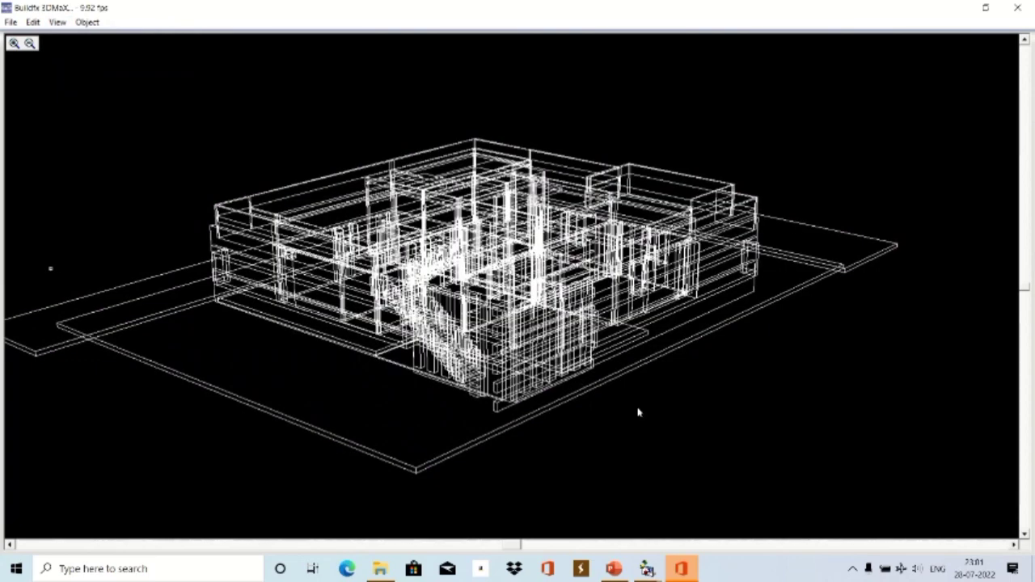
drag(638, 412, 634, 407)
click(57, 22)
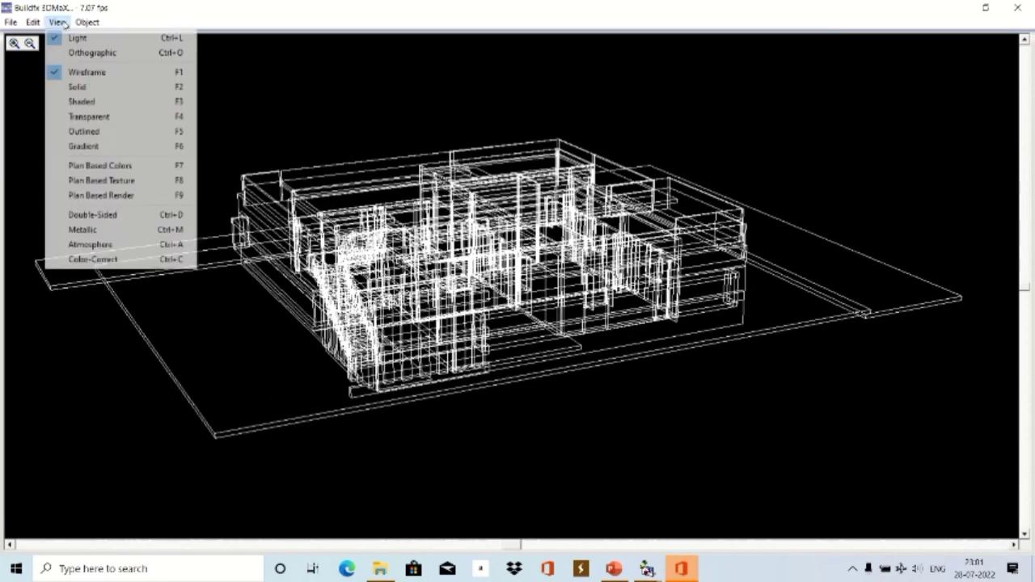
click(72, 86)
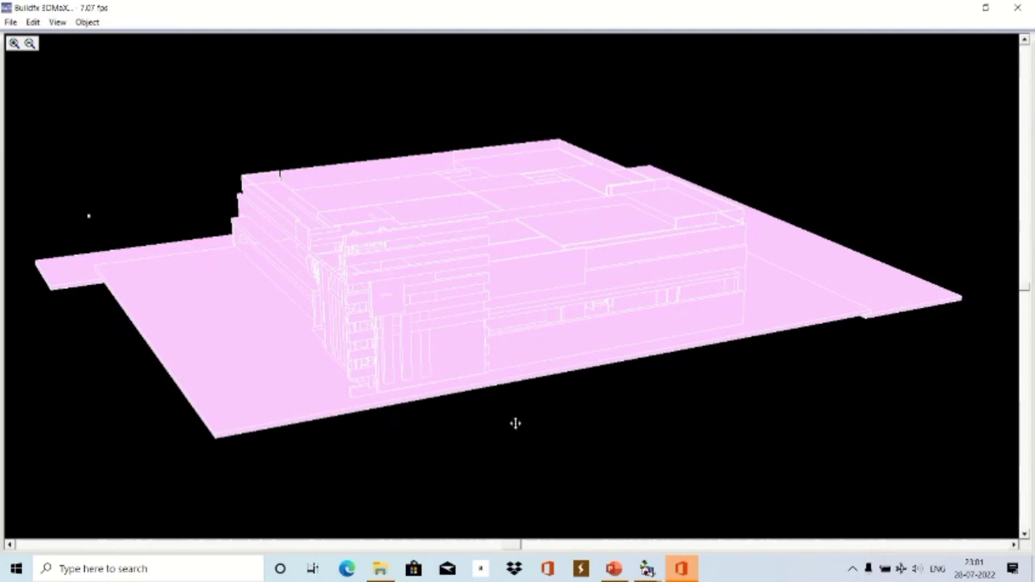
mouse_move(515, 423)
mouse_down()
mouse_move(529, 421)
mouse_move(503, 423)
mouse_move(517, 424)
mouse_up()
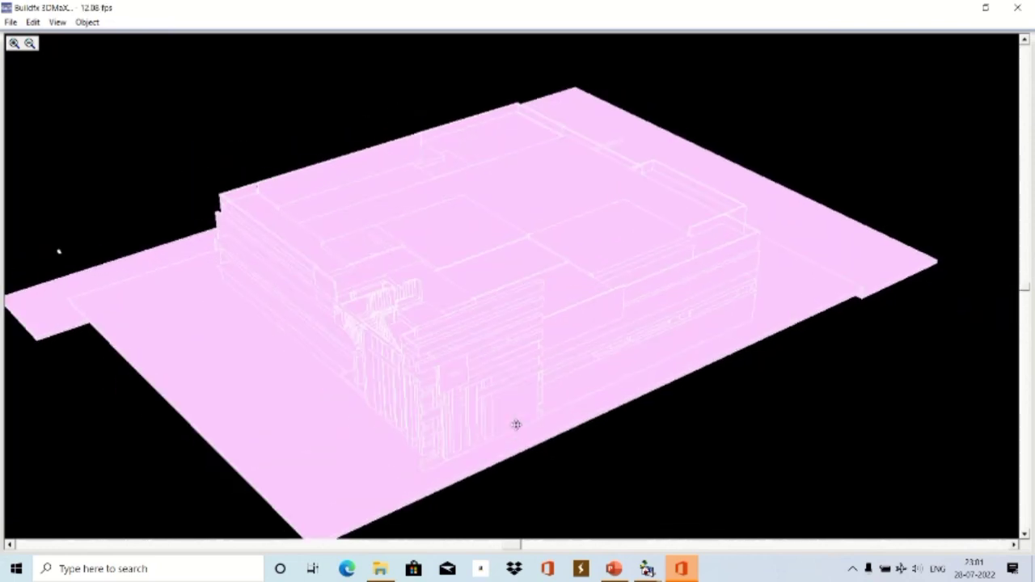
Display the house model shaded and then transparent, orbiting it after each change
click(56, 23)
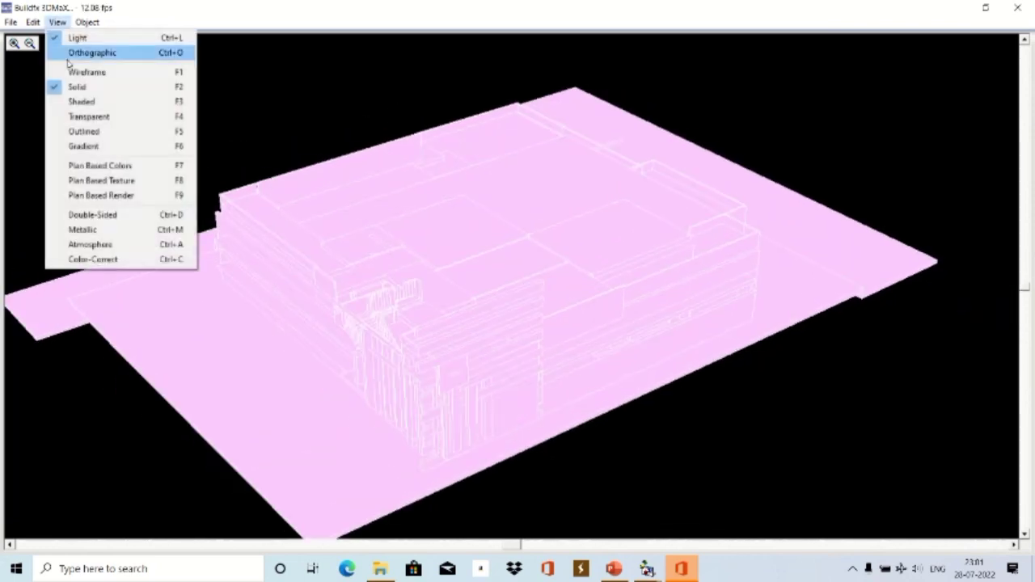
click(77, 99)
drag(462, 354, 463, 350)
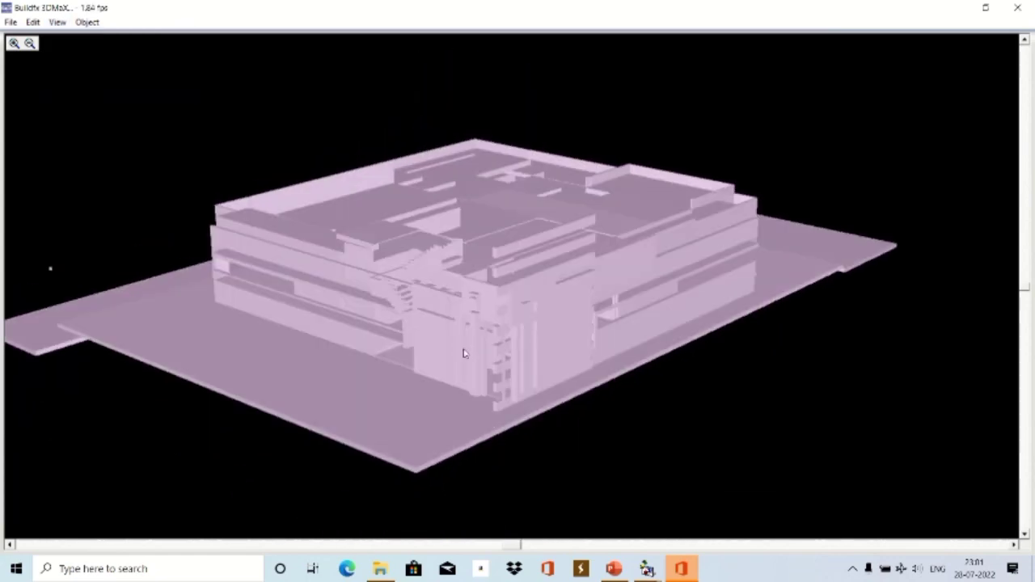
click(53, 23)
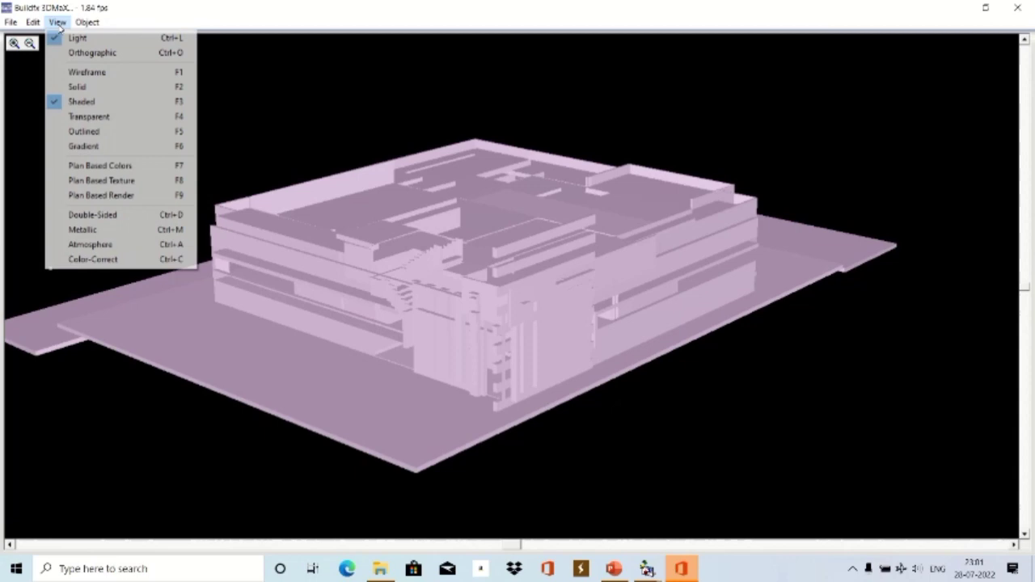
click(95, 121)
drag(445, 327, 444, 326)
Switch to Outlined white edges at a high oblique view, then to Gradient shading facing front
click(58, 23)
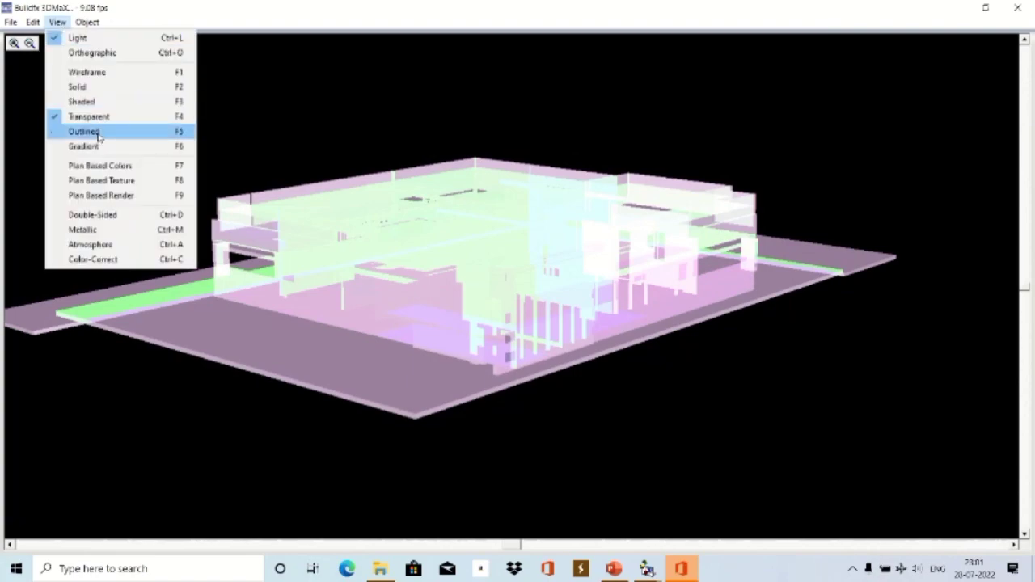
click(98, 134)
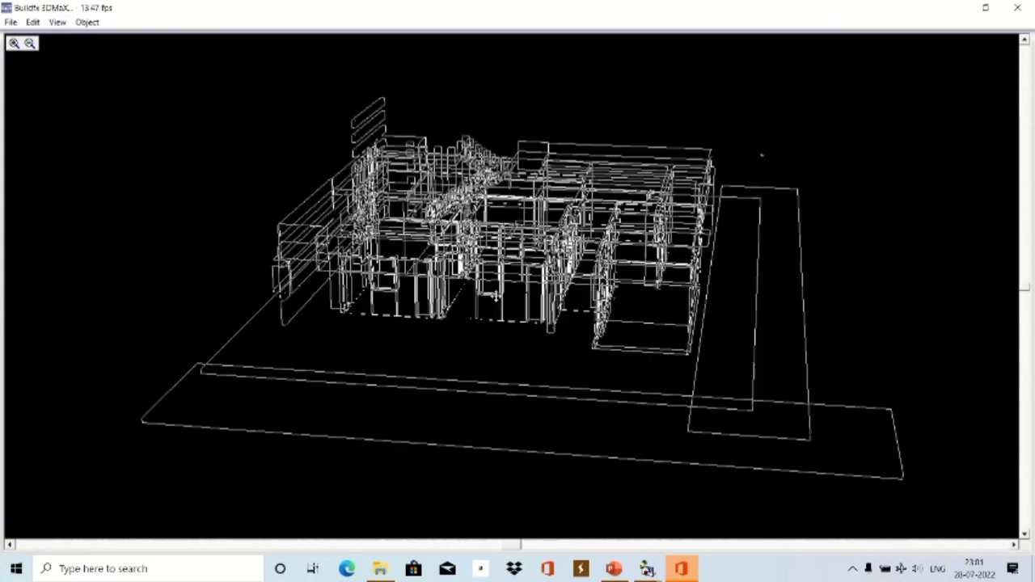
drag(761, 155, 89, 216)
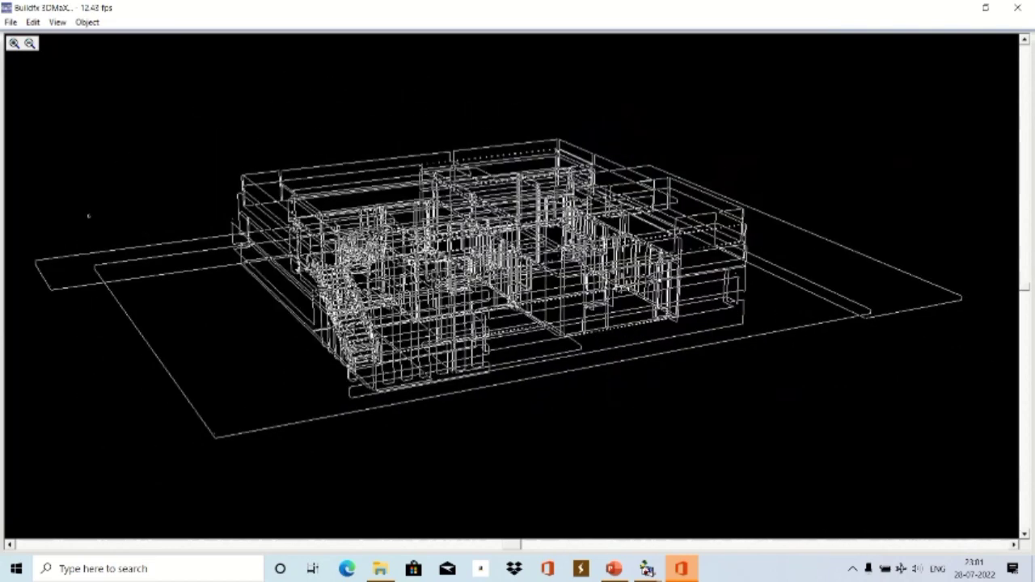
click(58, 21)
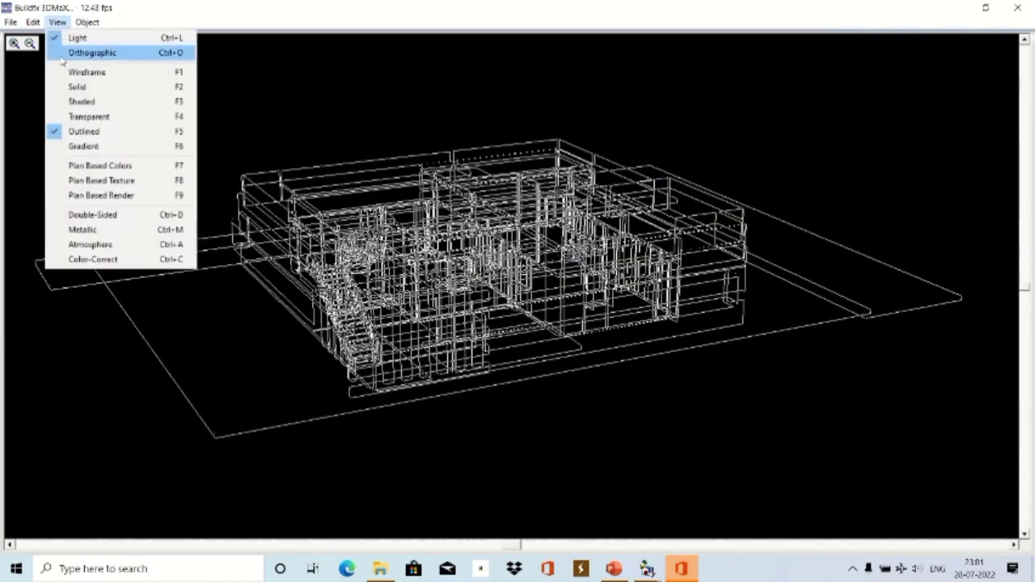
click(76, 144)
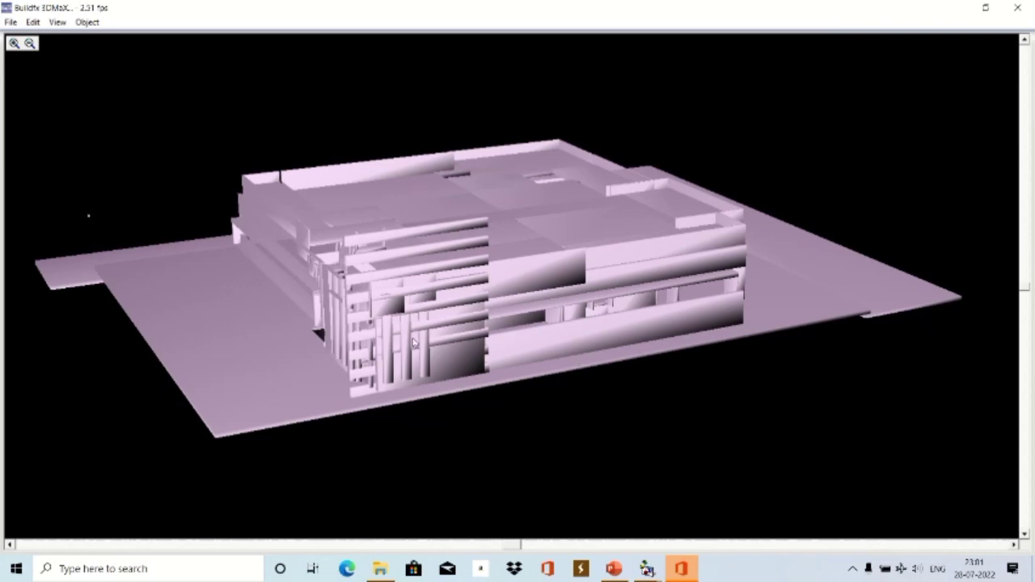
drag(413, 342, 409, 337)
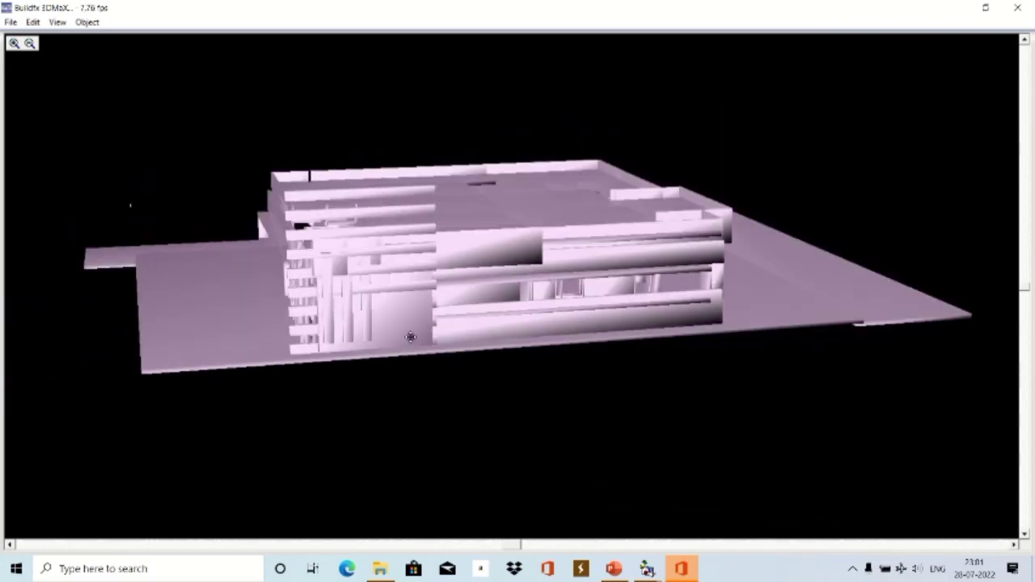
click(48, 22)
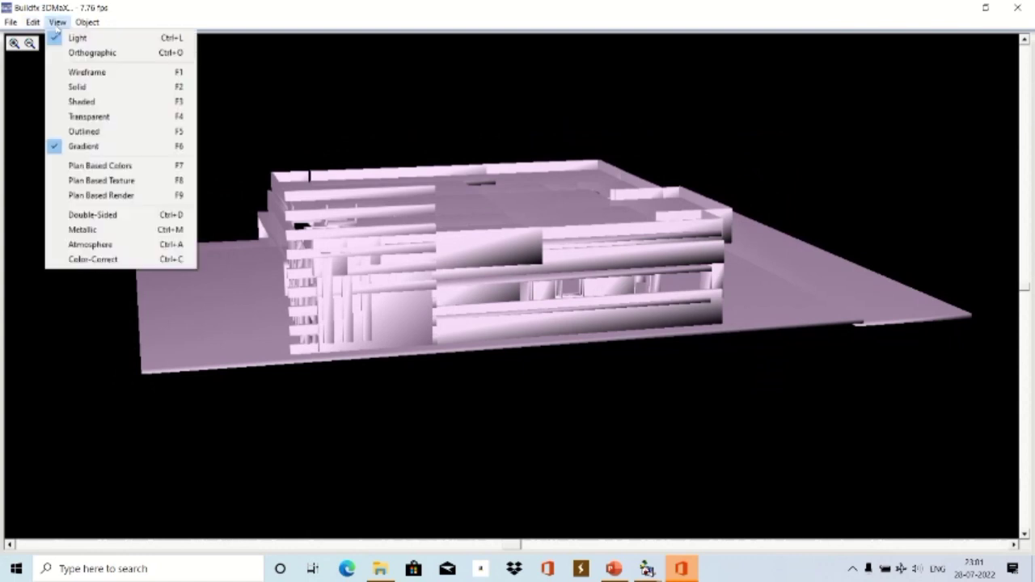
Alternate between Plan Based Colors and Gradient shading from a low side view, ending in plan-based colours
click(85, 163)
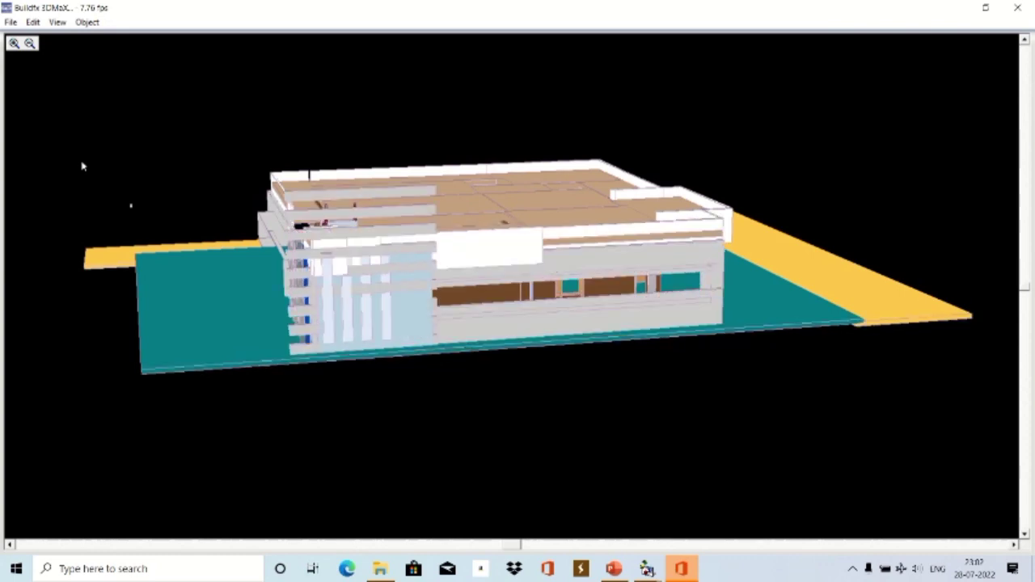
click(58, 22)
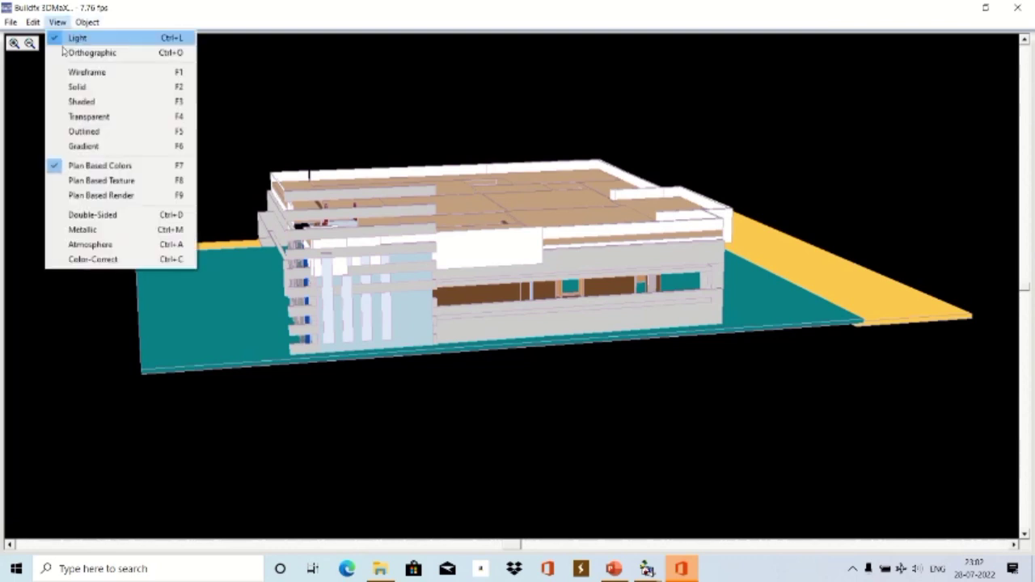
click(88, 146)
drag(470, 319, 474, 314)
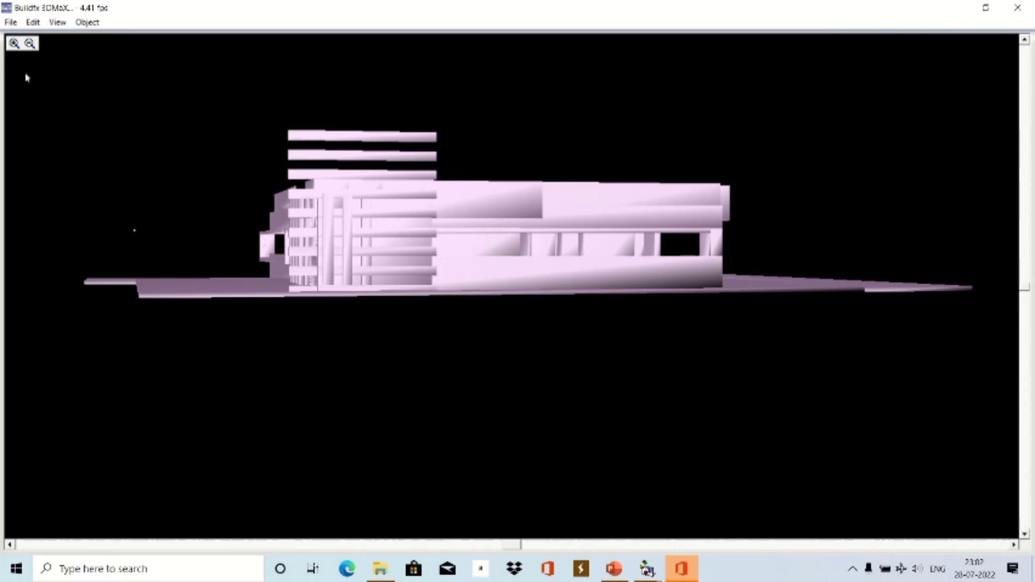
click(56, 21)
click(94, 166)
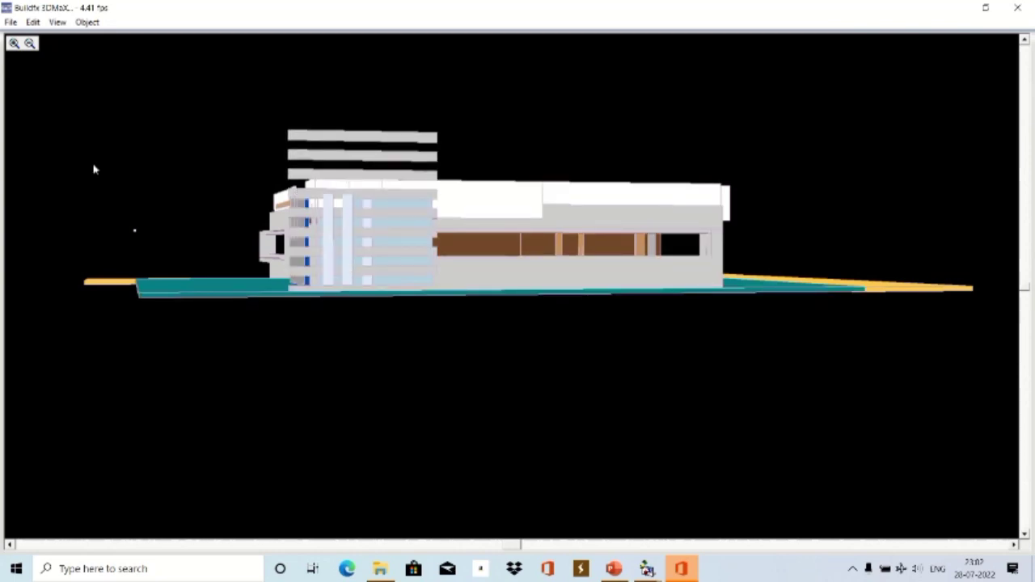
click(57, 22)
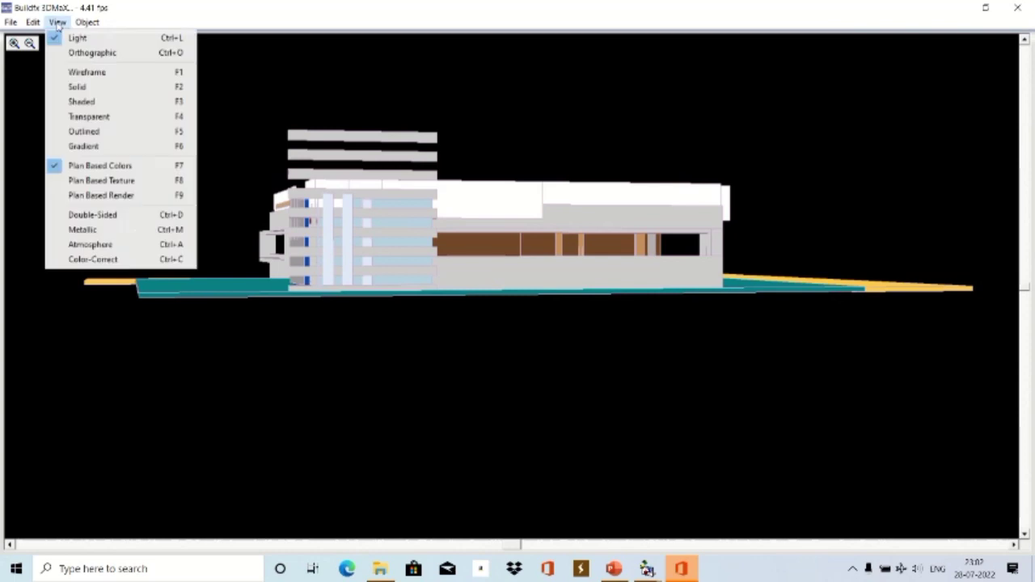
click(76, 146)
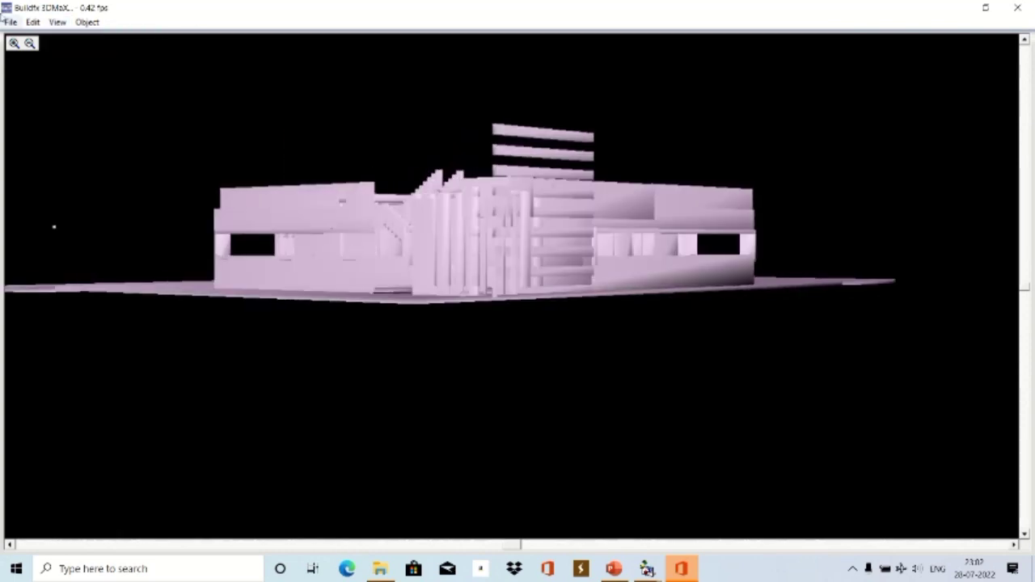
click(57, 22)
click(91, 167)
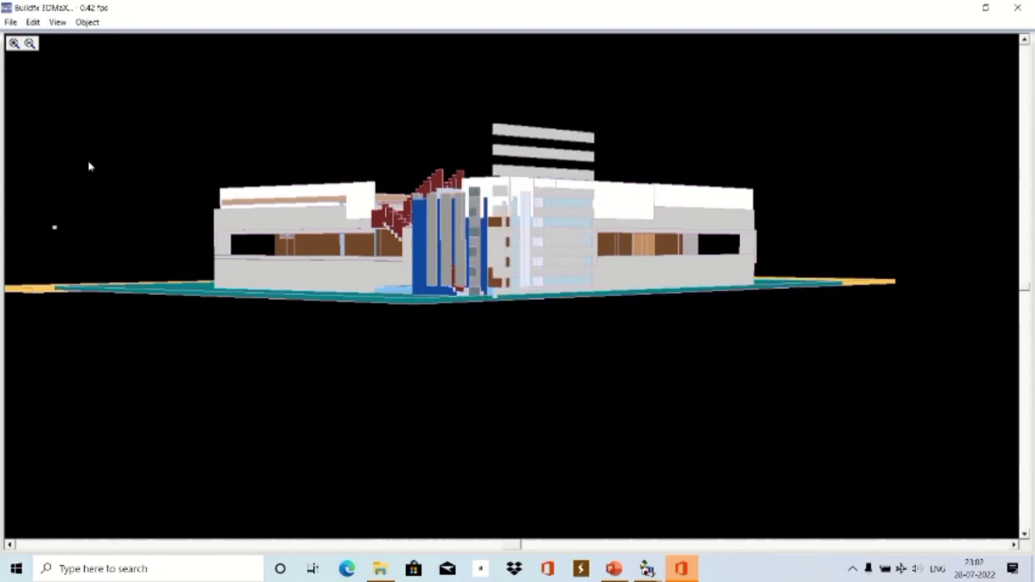
click(58, 23)
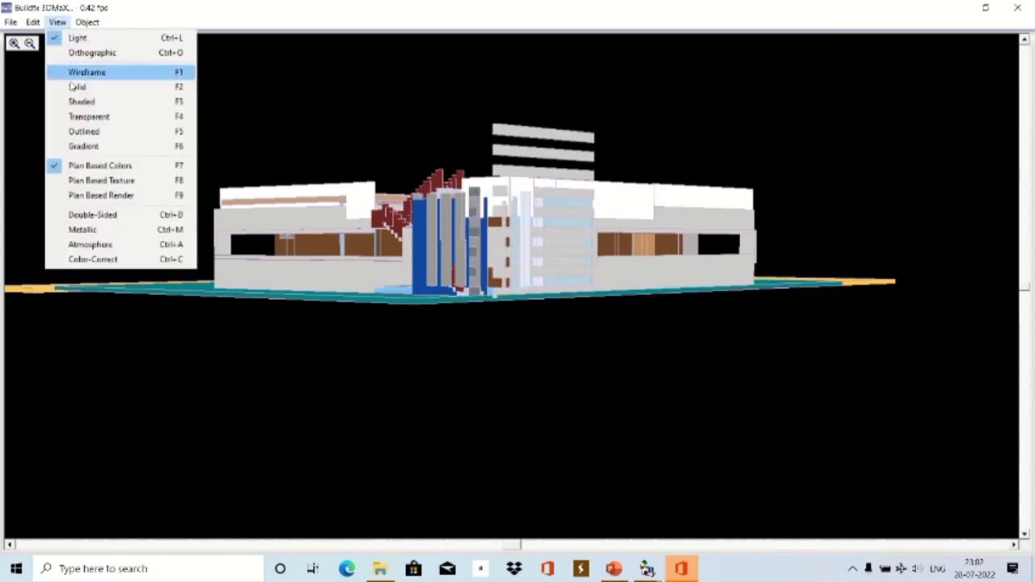
Show the house with Plan Based Texture, then close Buildfx 3DMax to return to the floor plan
click(73, 182)
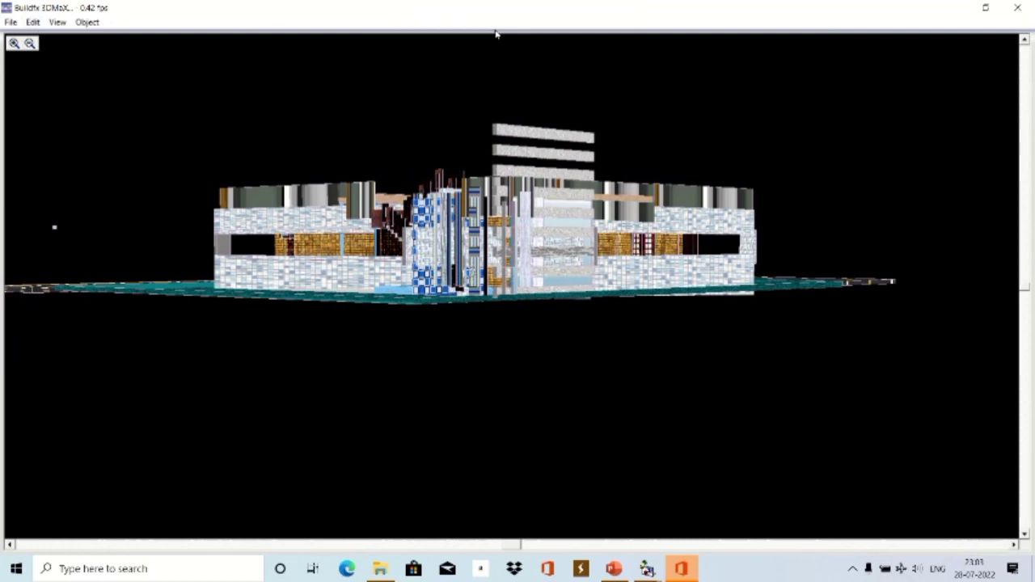
click(1017, 9)
Set No. of Floors to 2 under Floor Settings in Options and Settings
click(168, 22)
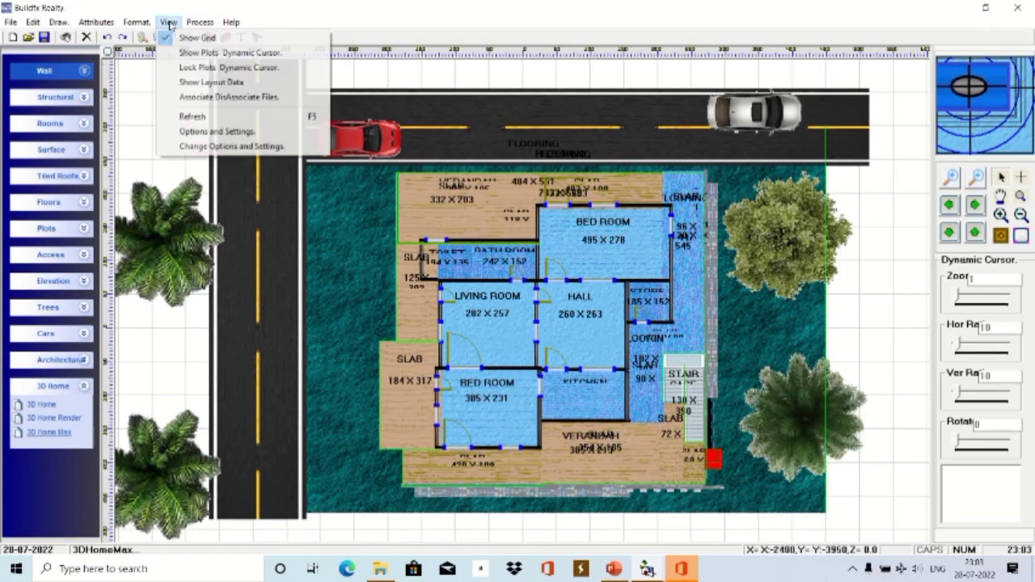
click(184, 133)
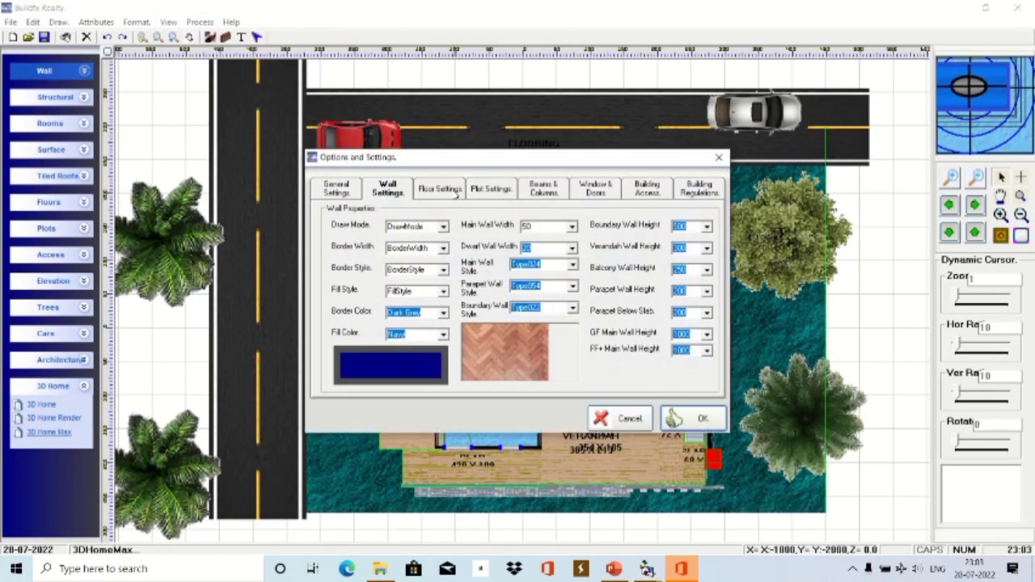
click(440, 188)
click(588, 222)
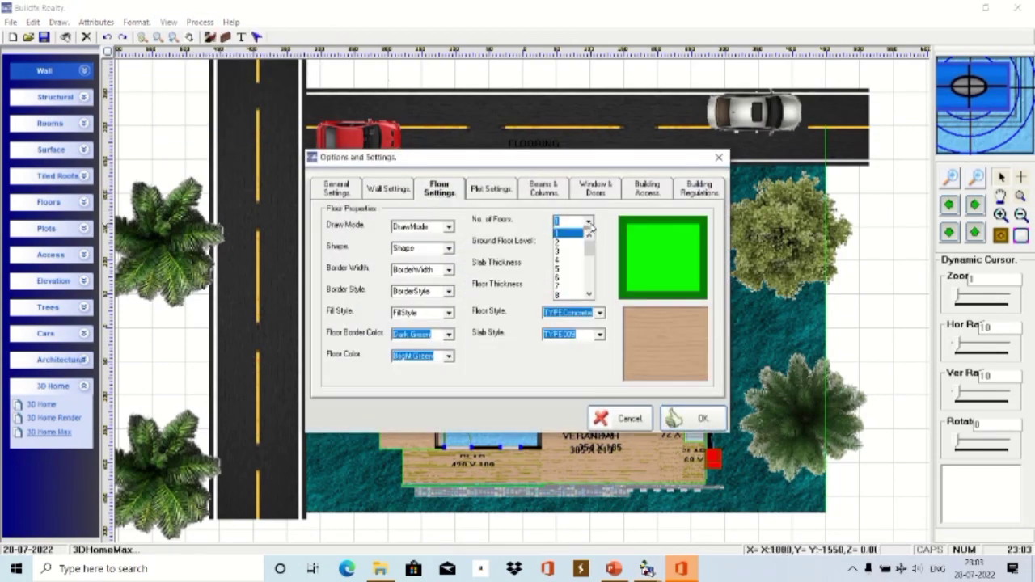
click(567, 243)
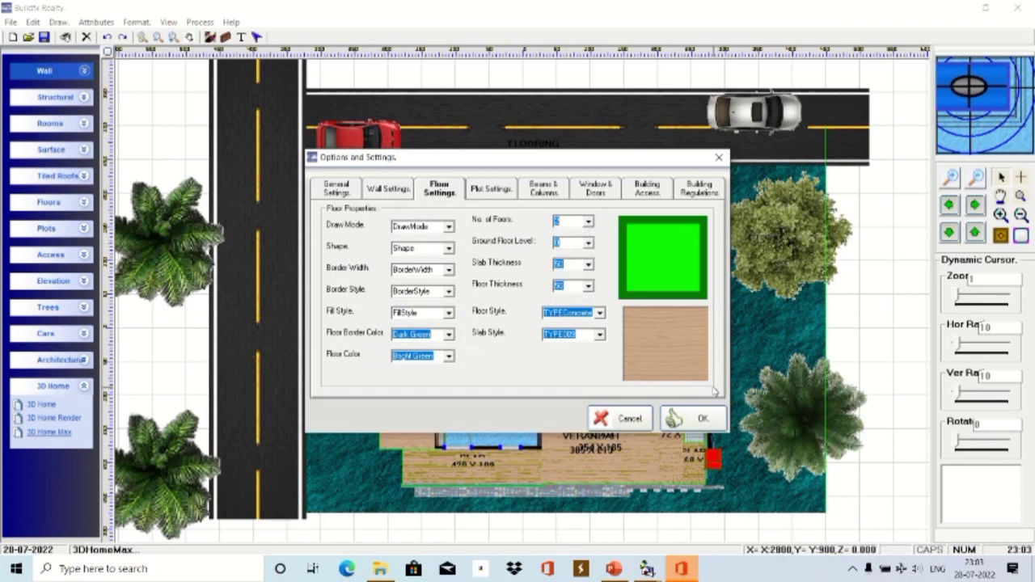
click(698, 418)
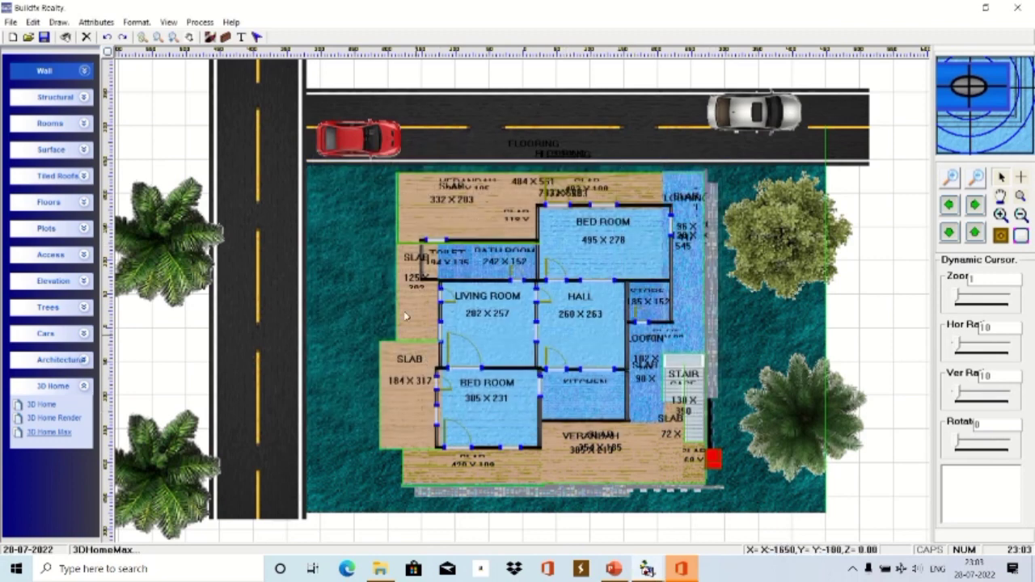
Launch 3D Home Max to view the two-floor house as a 3D model
click(49, 433)
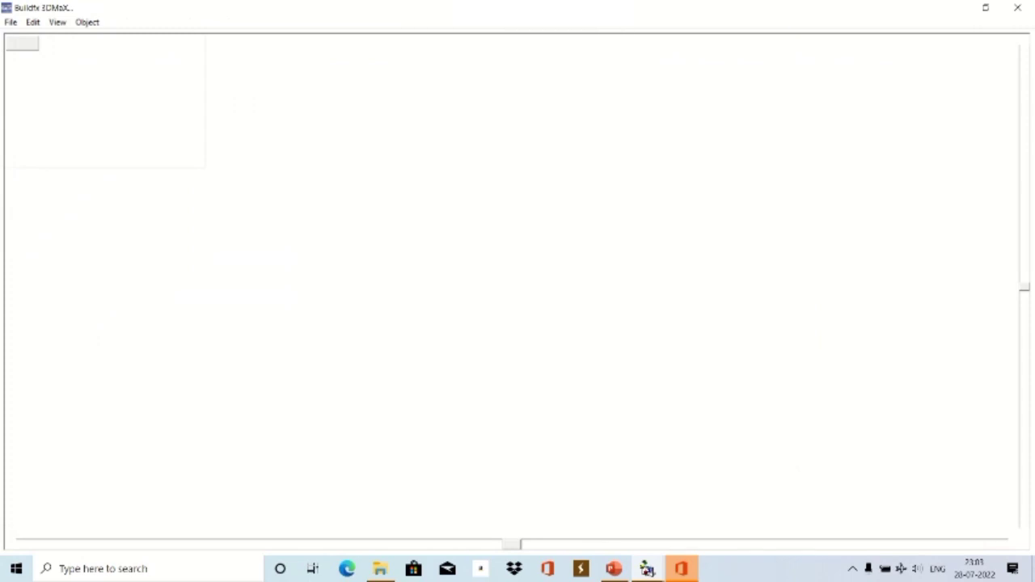
mouse_move(590, 26)
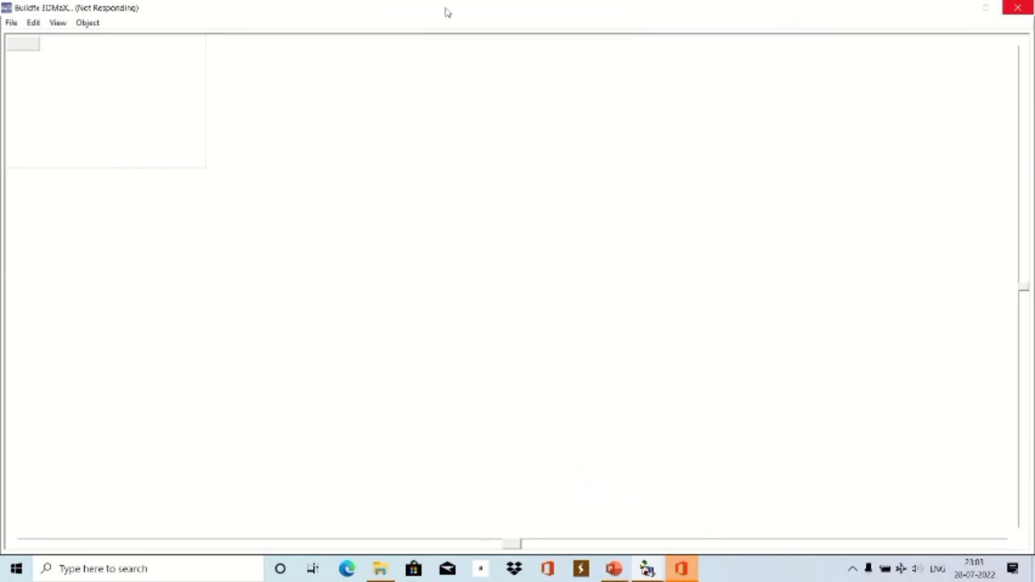
mouse_move(405, 16)
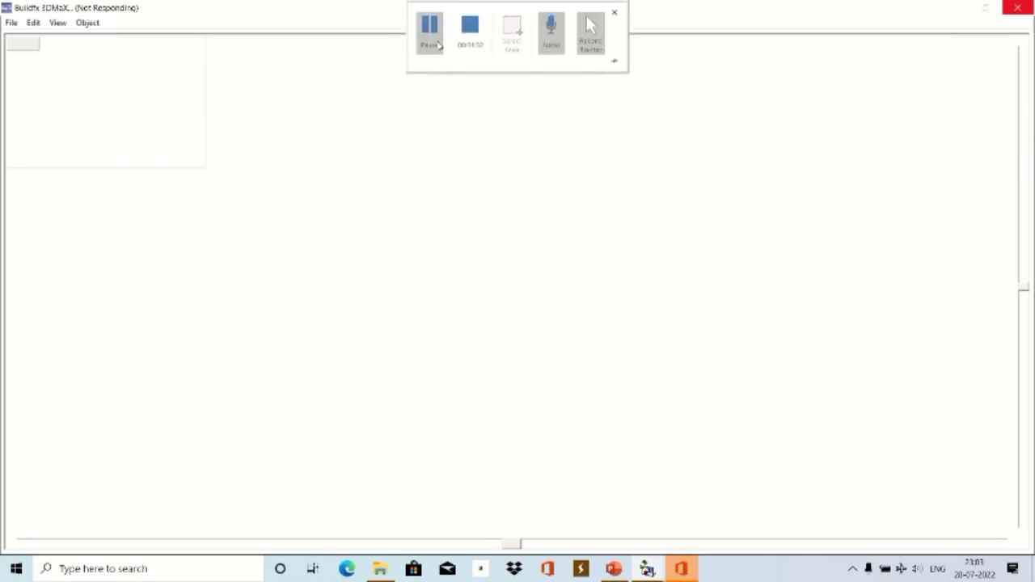
click(430, 29)
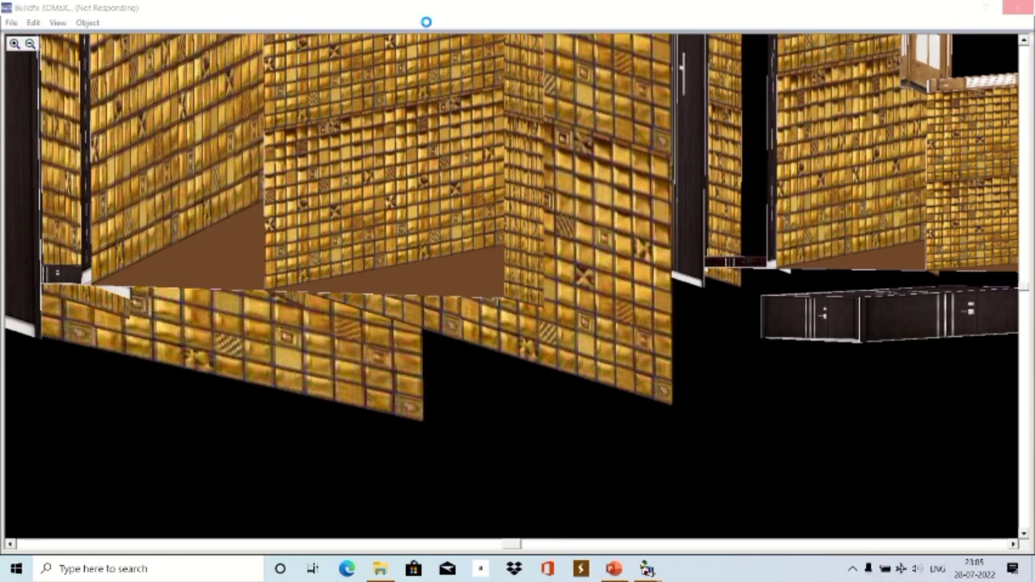
mouse_move(426, 21)
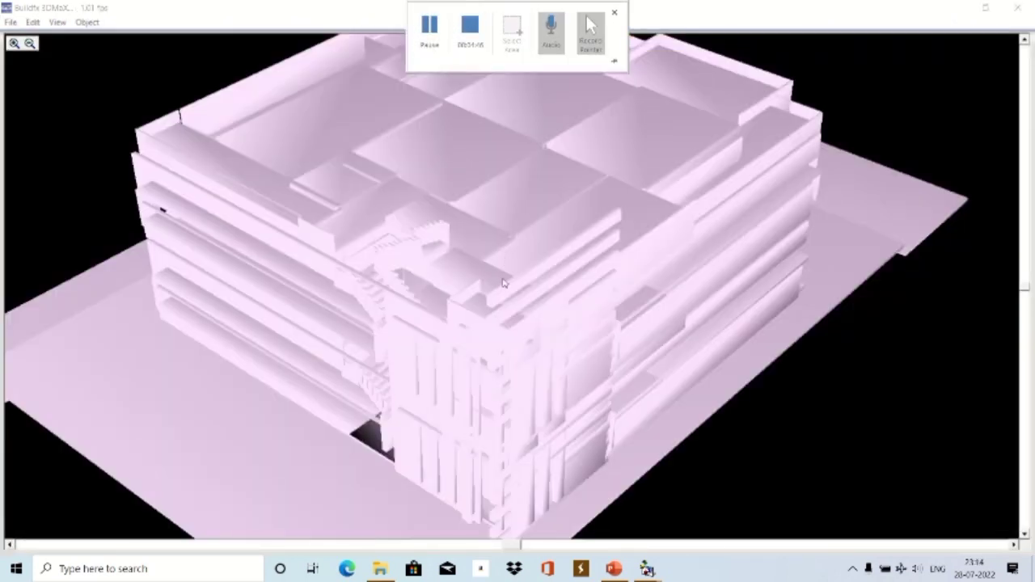
Turn the house to an oblique corner view and render it with Plan Based Colors
click(466, 349)
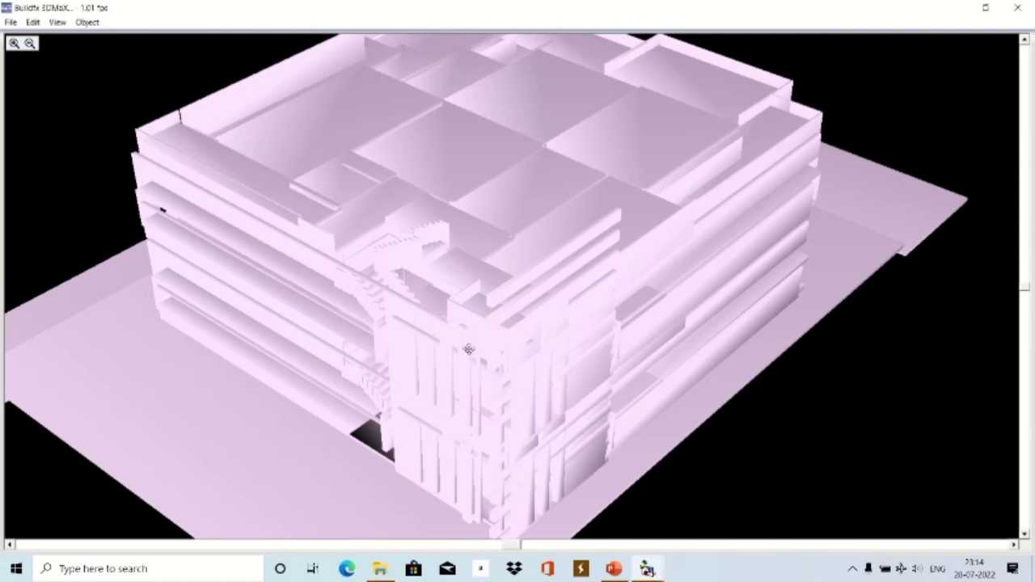
drag(469, 347, 466, 348)
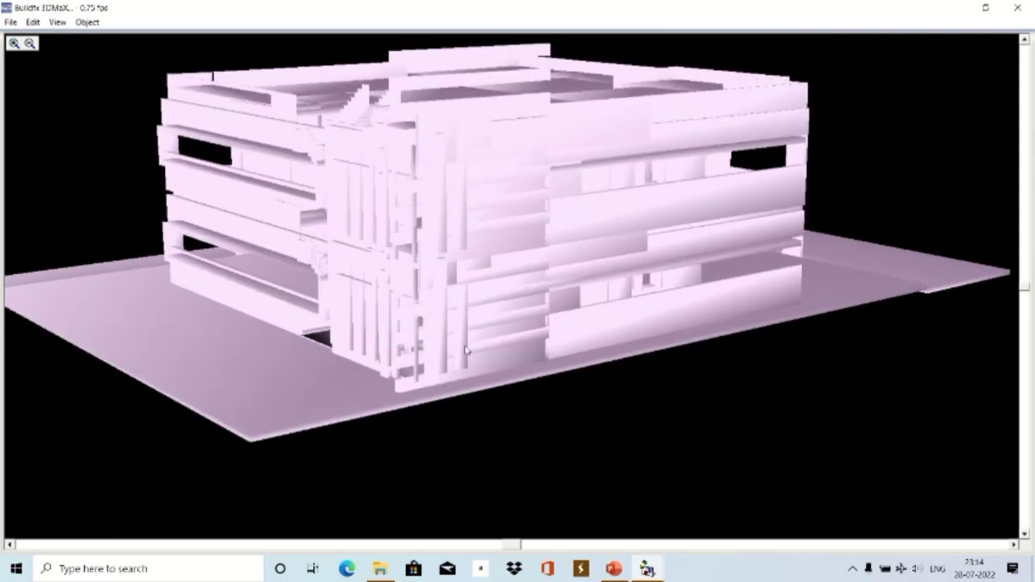
drag(1027, 295, 1026, 254)
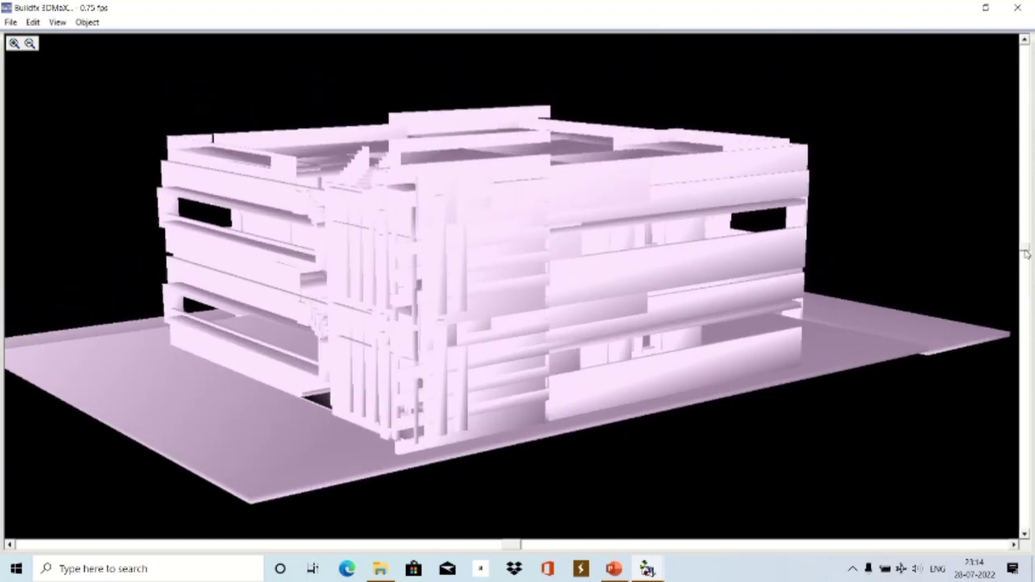
click(57, 22)
click(84, 167)
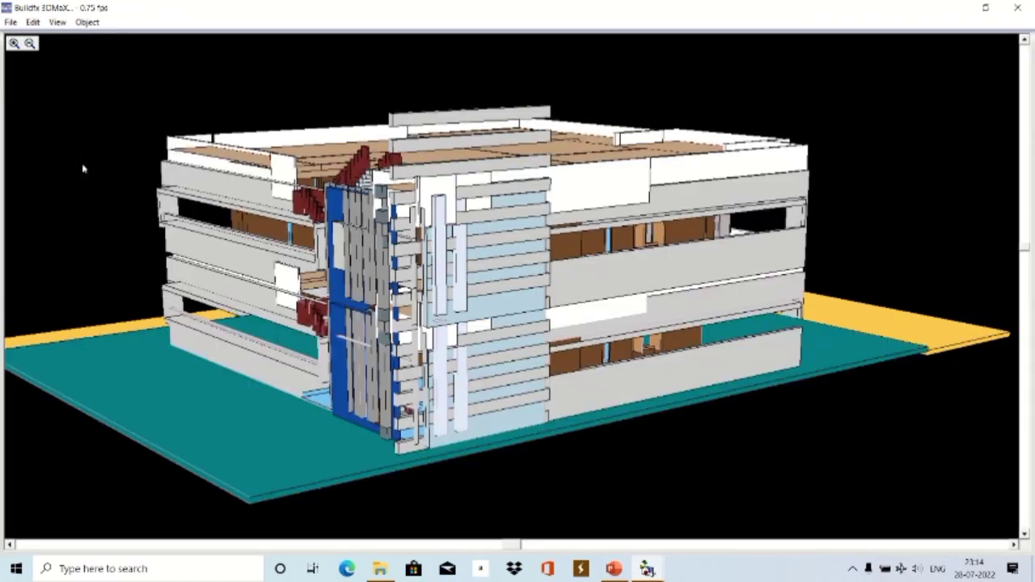
Clear Visual Basic's run-time error 5 dialog by choosing Debug
key(alt+Tab)
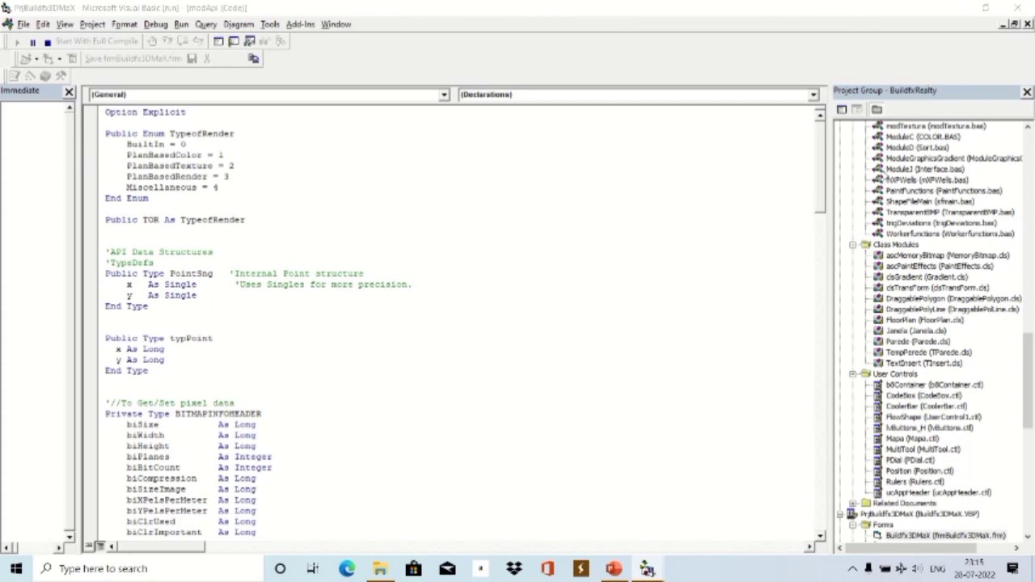
key(alt+Tab)
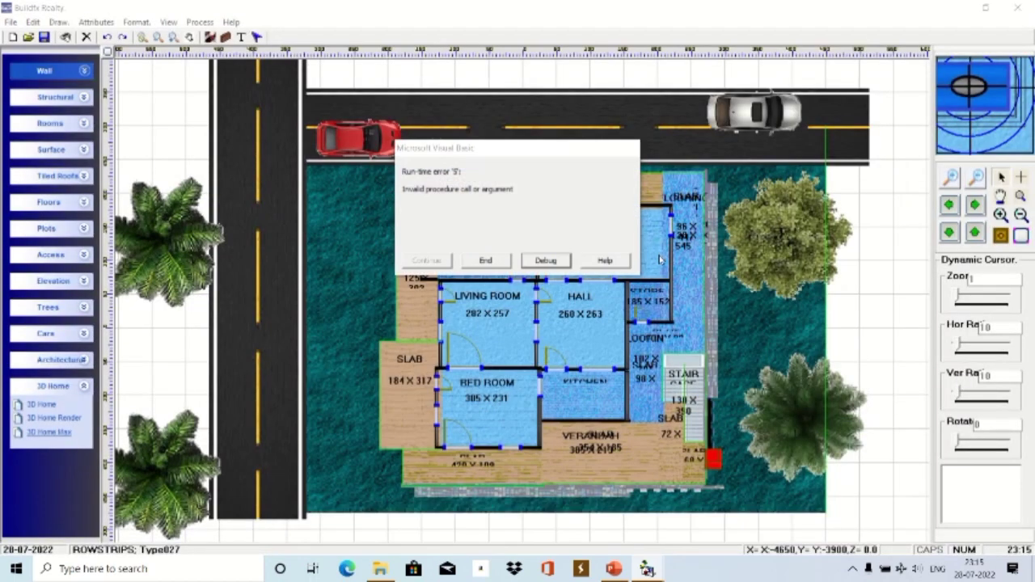
click(546, 260)
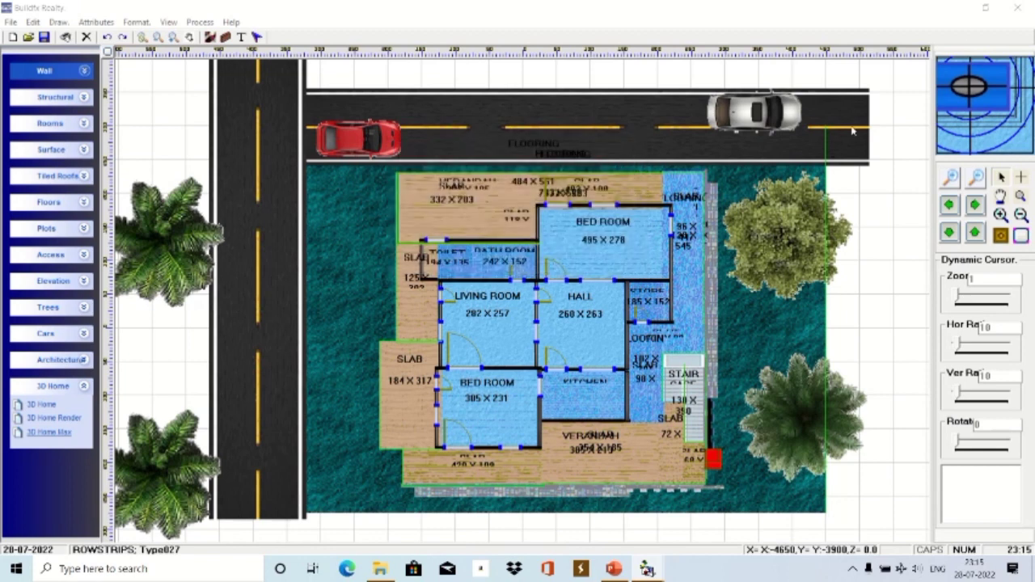
Bring the plan-coloured Buildfx 3DMaX house render back to the front from the taskbar
click(954, 10)
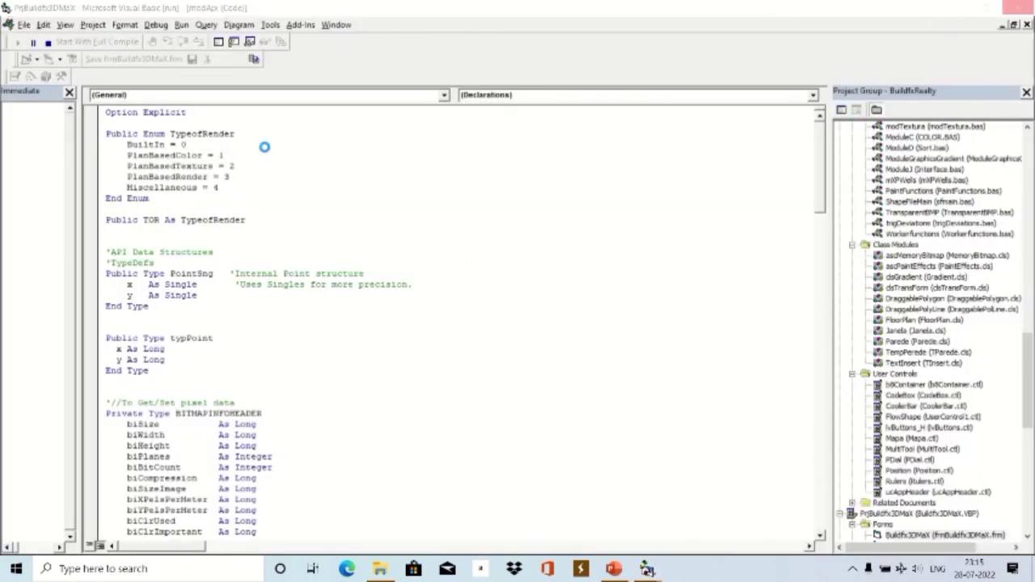
mouse_move(655, 570)
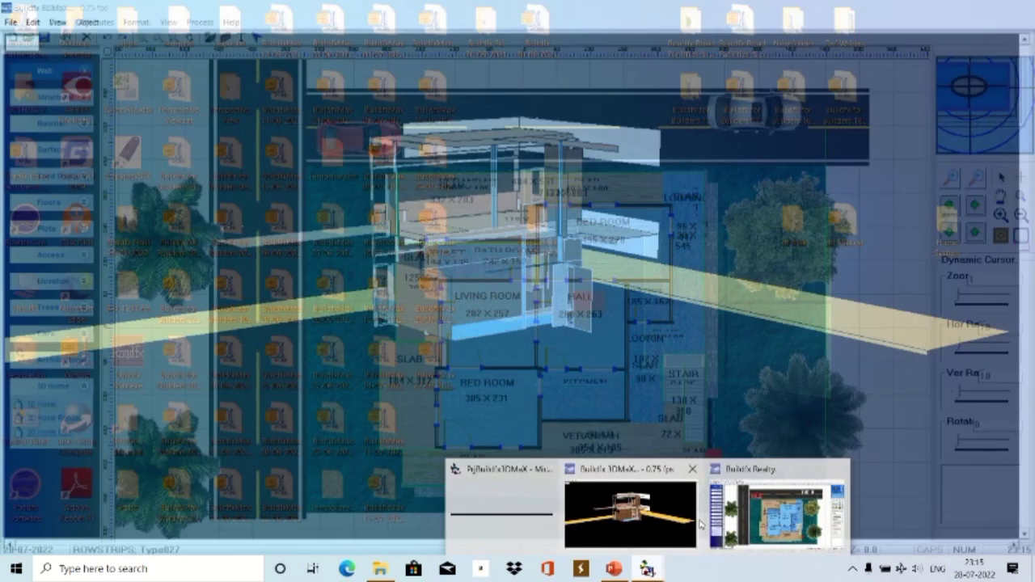
click(674, 520)
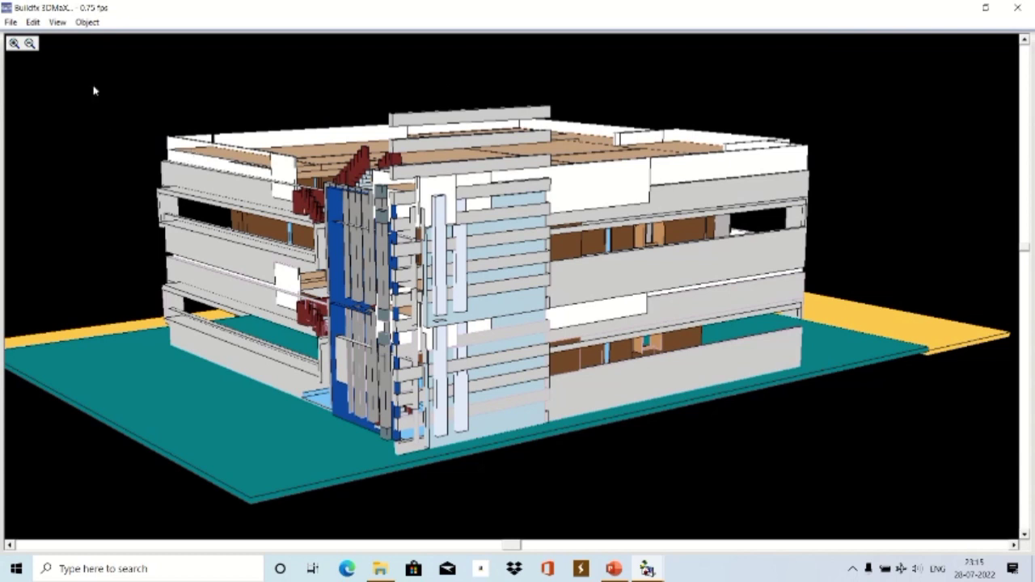
click(59, 23)
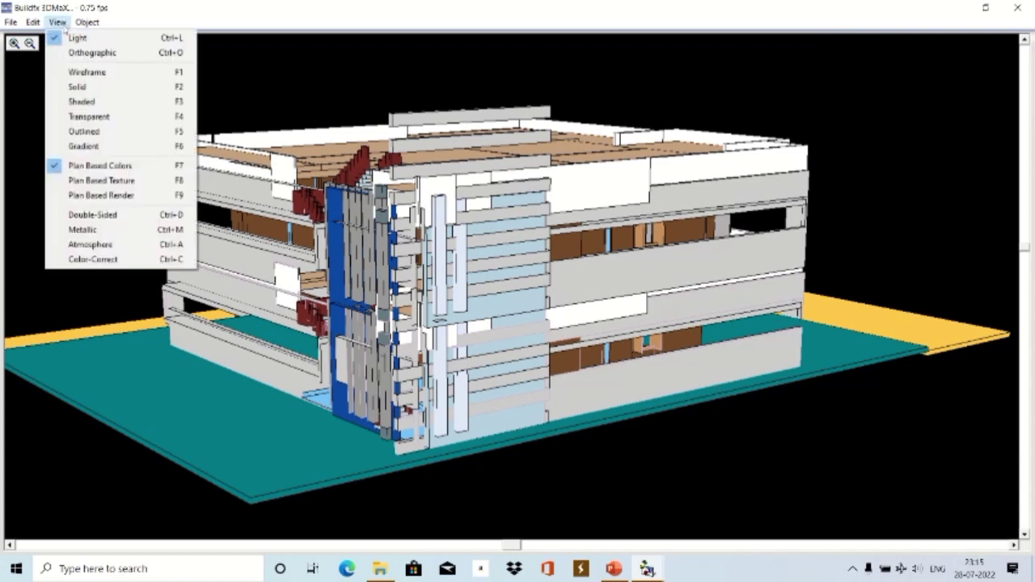
click(85, 181)
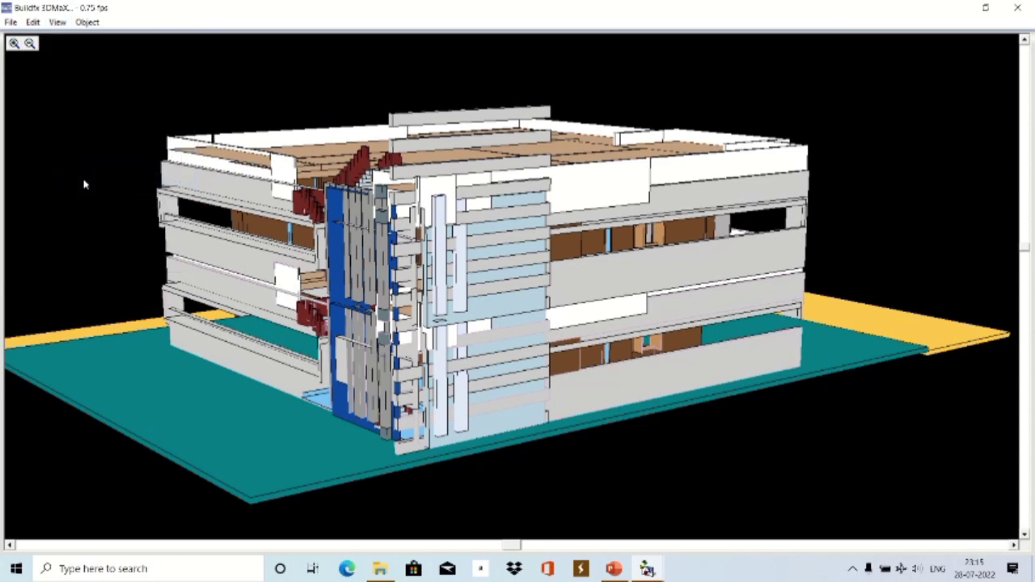
click(648, 568)
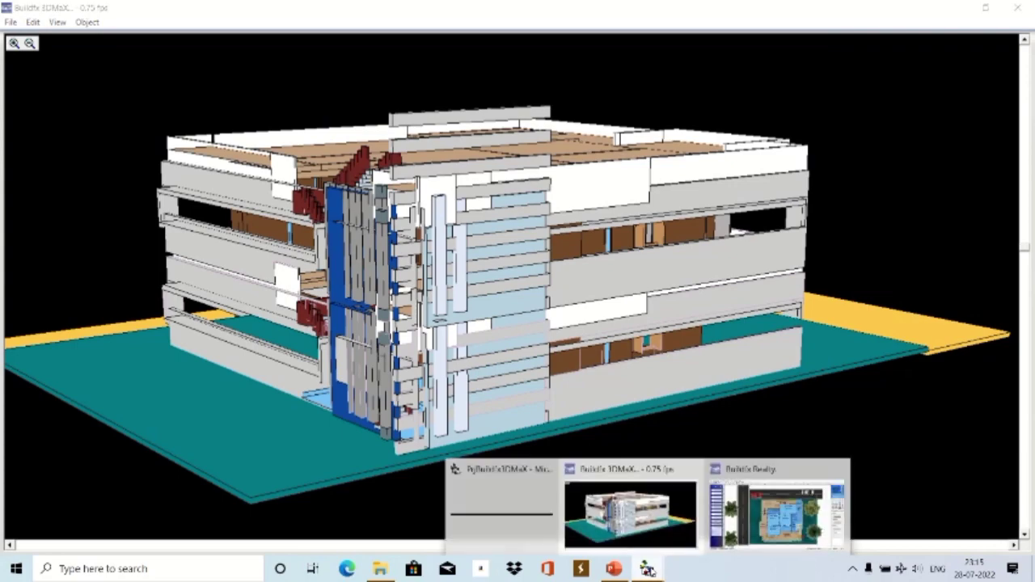
mouse_move(756, 529)
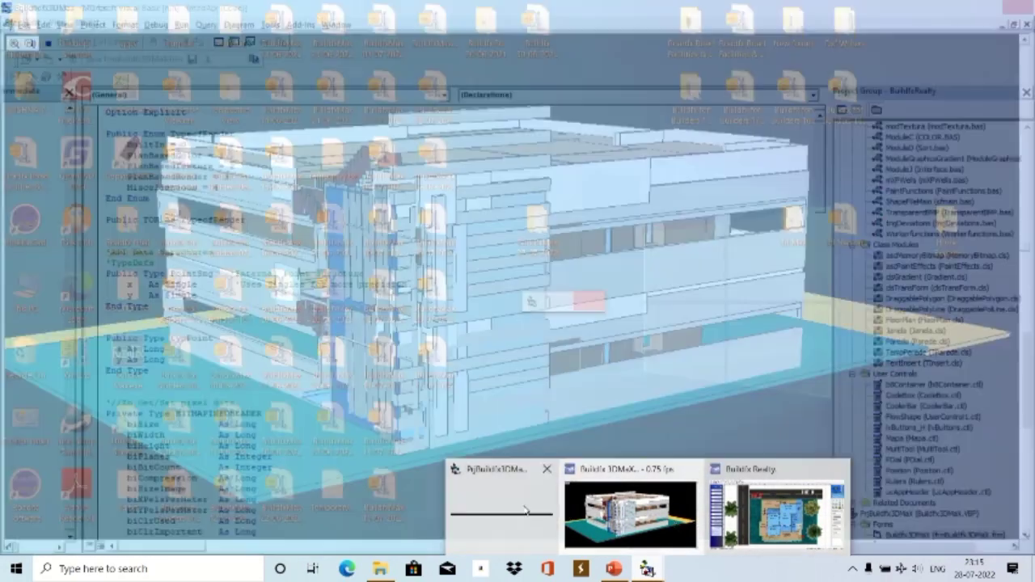
mouse_move(523, 511)
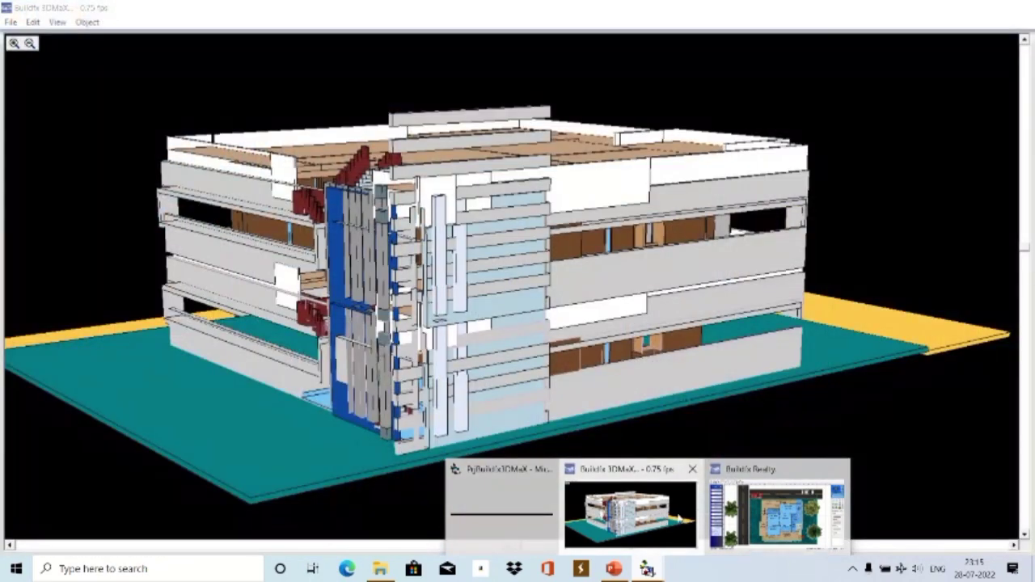
click(636, 510)
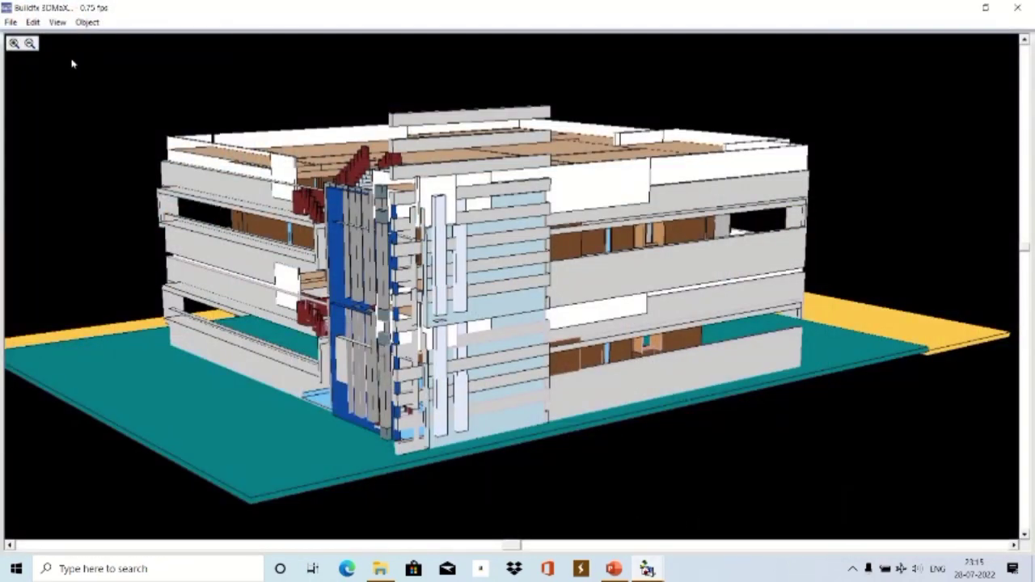
click(57, 22)
click(77, 146)
click(612, 569)
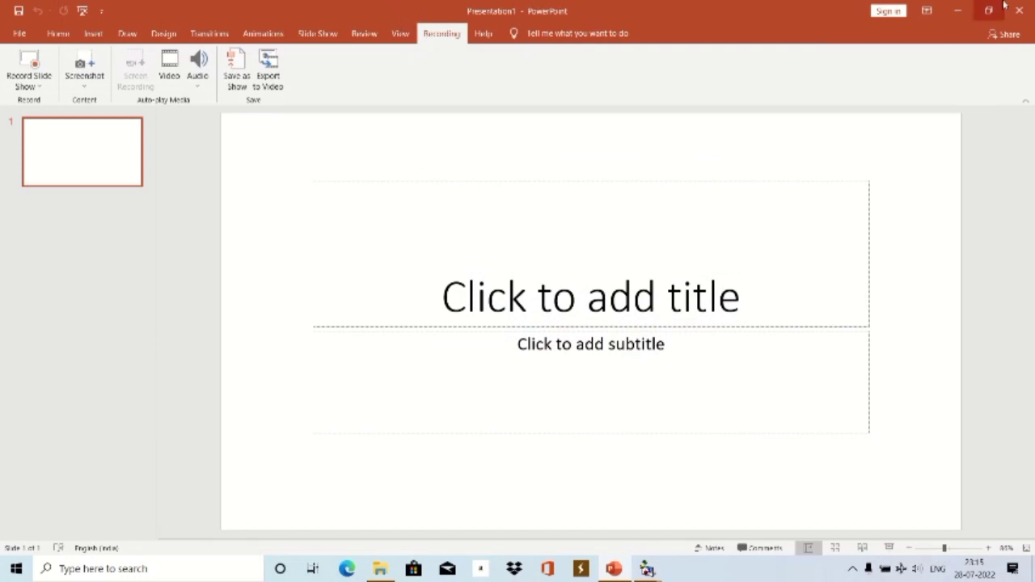
click(957, 10)
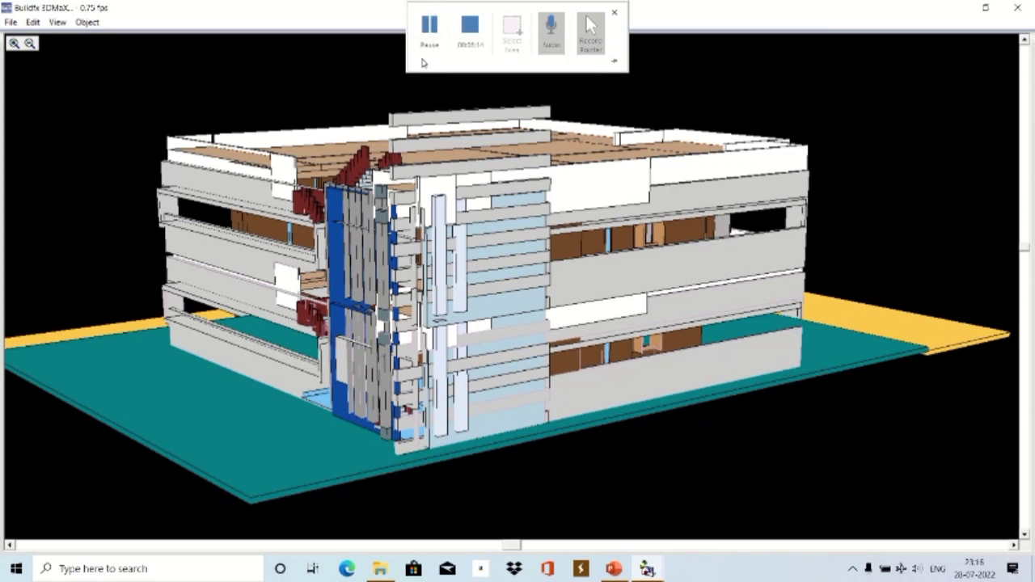
Zoom in for a close, angled look at the pink surfaces, then zoom out to the whole building
scroll(504, 191, up, 3)
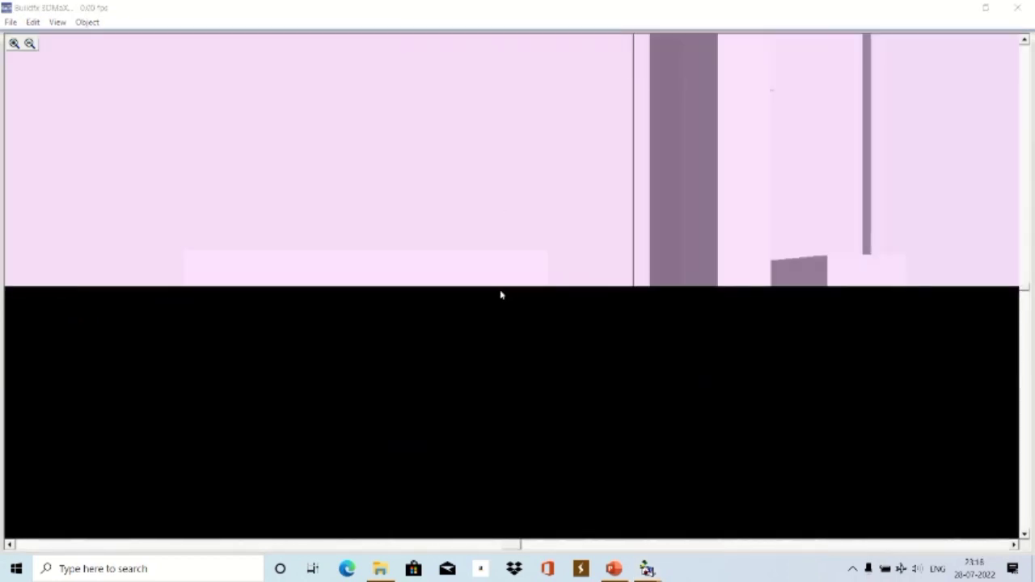
drag(499, 308, 495, 314)
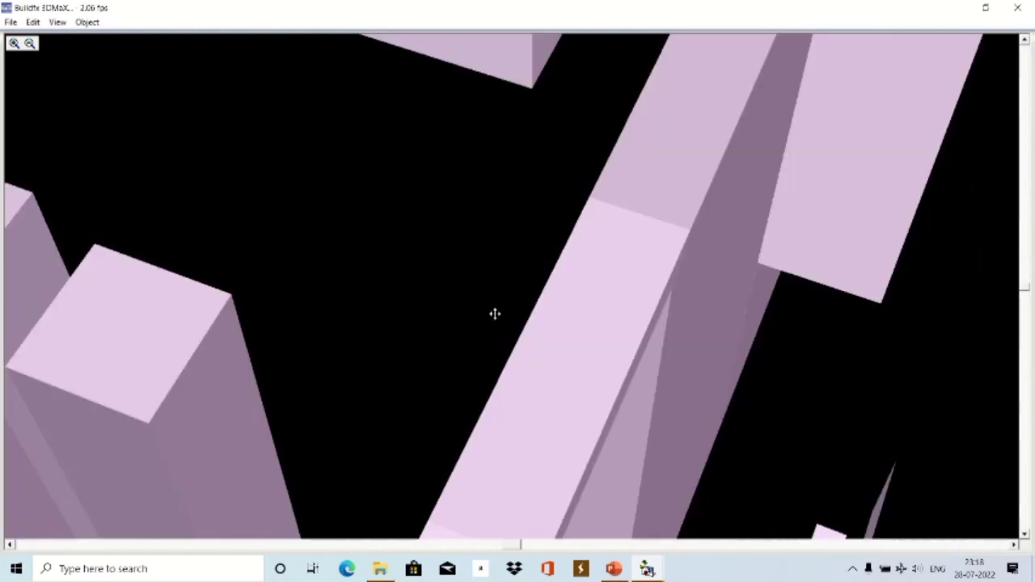
drag(503, 221, 680, 391)
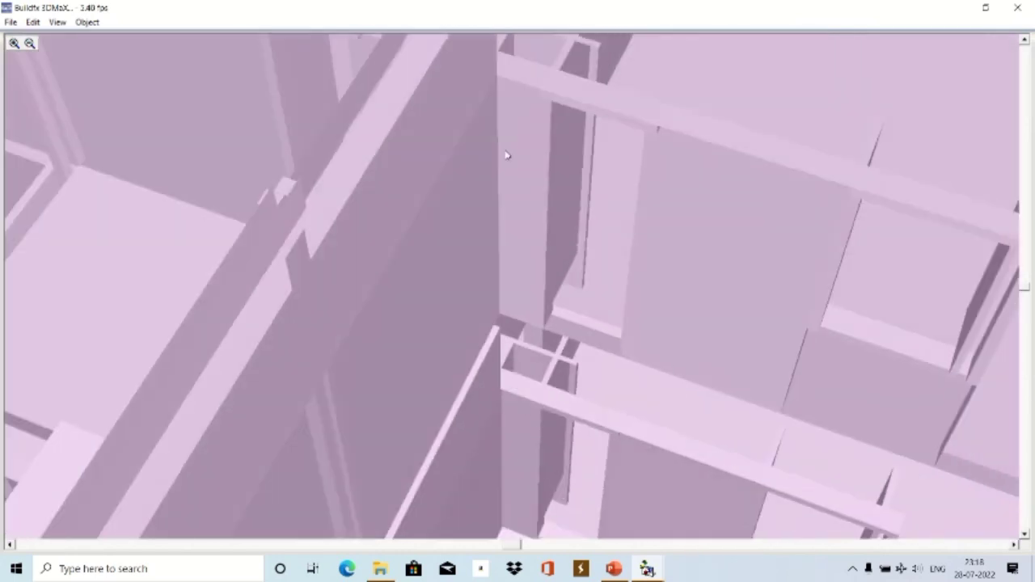
drag(506, 154, 754, 419)
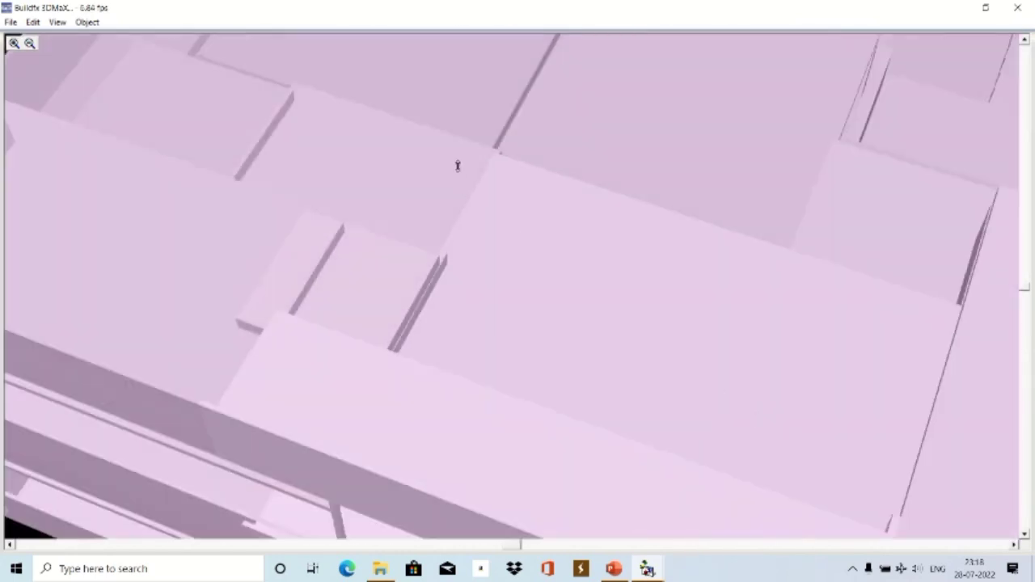
drag(457, 165, 593, 227)
drag(582, 193, 733, 375)
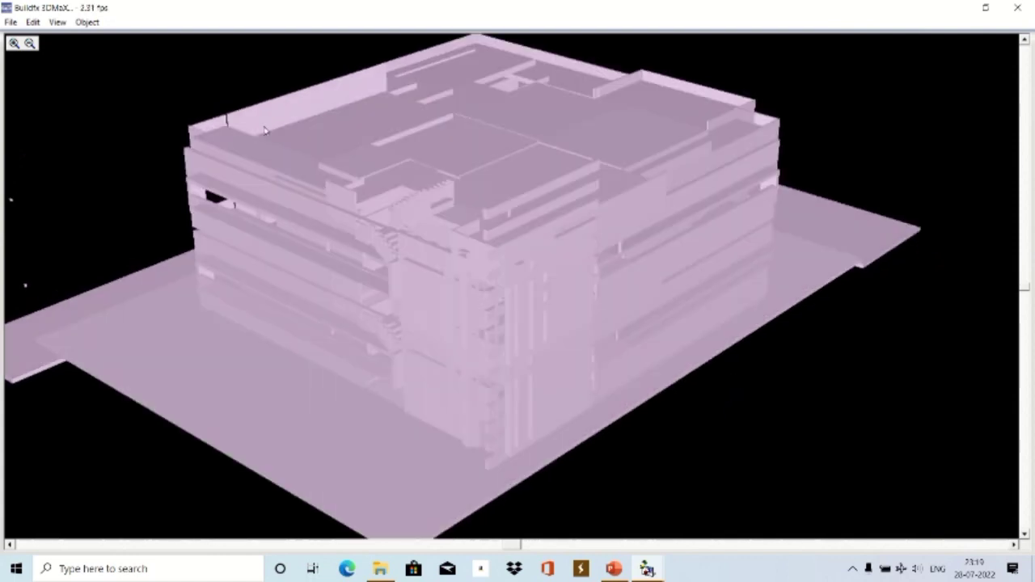
click(58, 22)
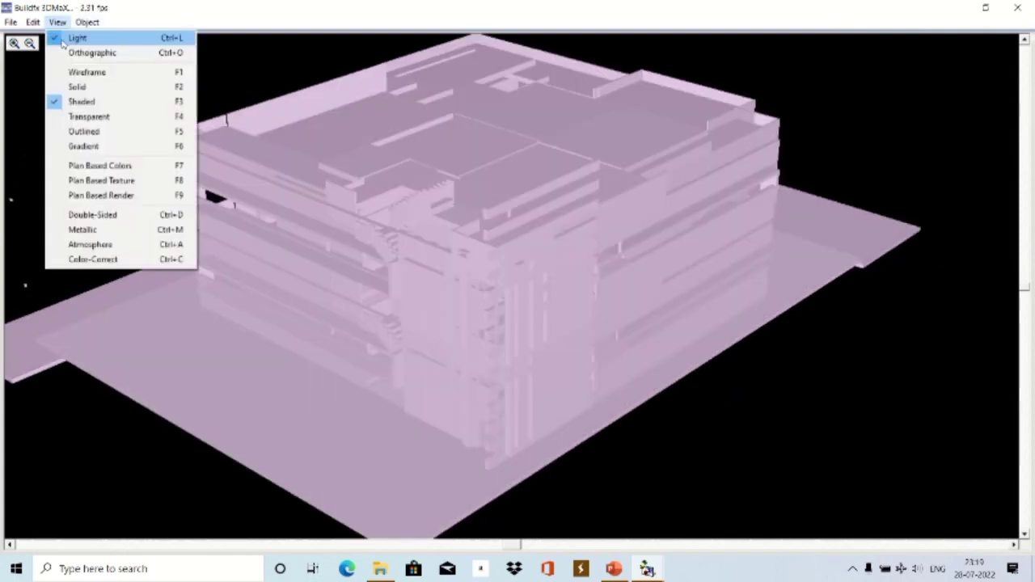
click(85, 146)
drag(499, 387, 499, 383)
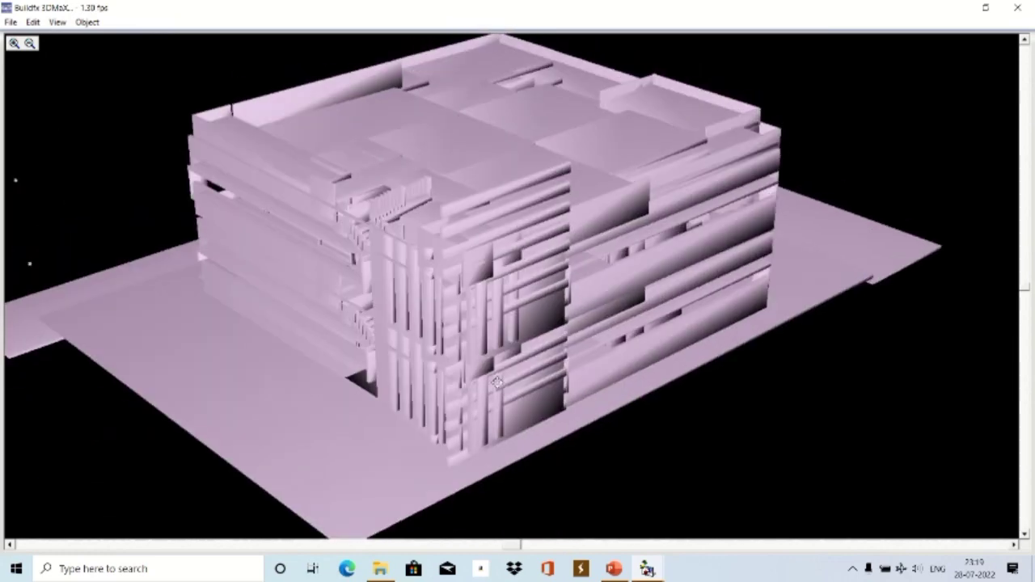
click(57, 22)
click(74, 74)
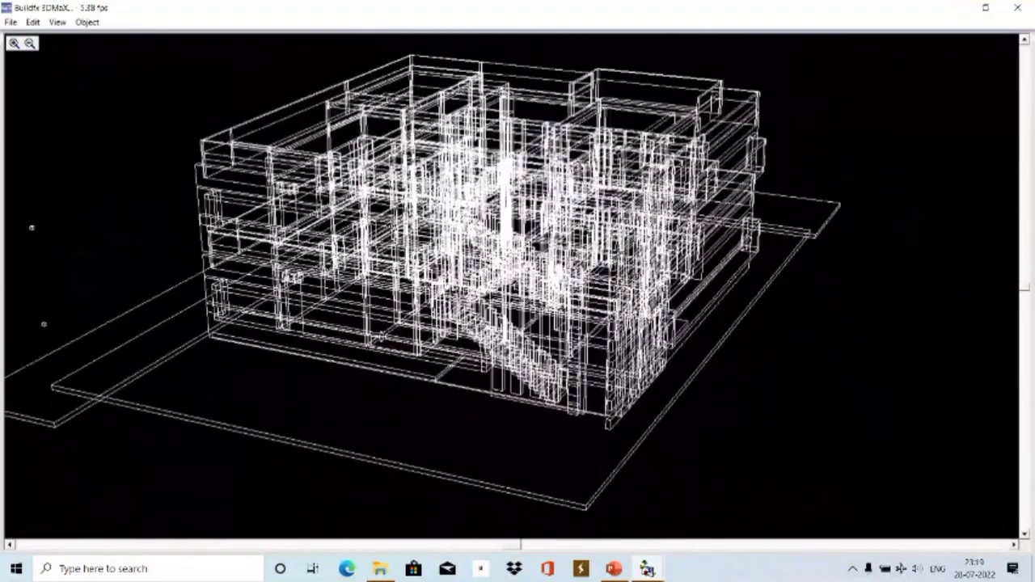
click(57, 22)
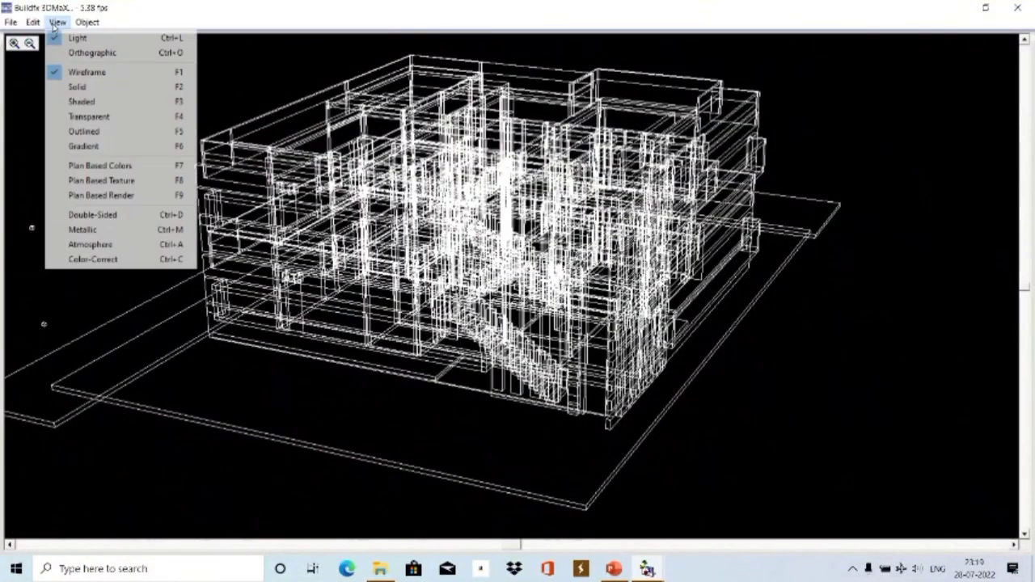
click(69, 86)
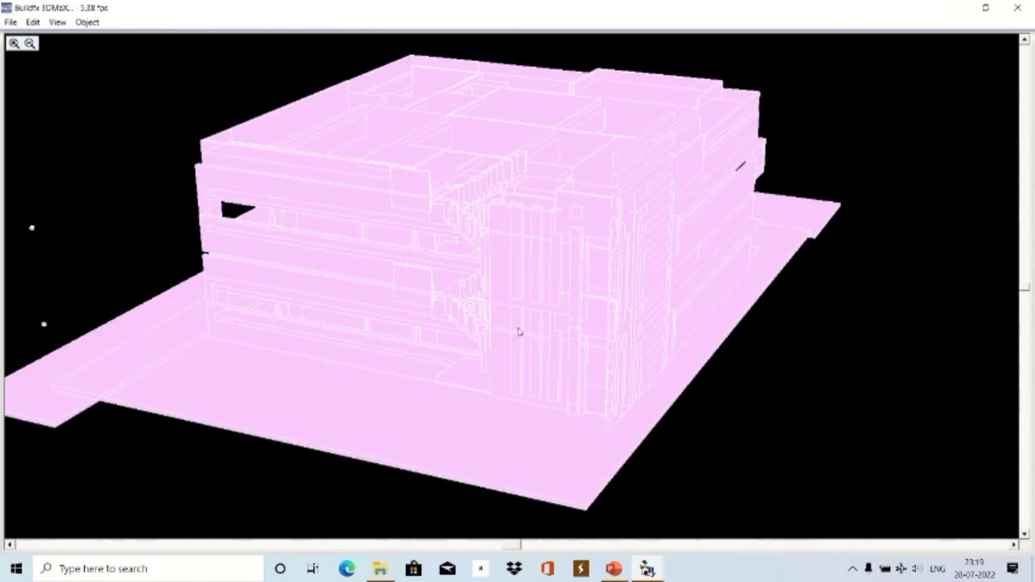
drag(519, 332, 516, 327)
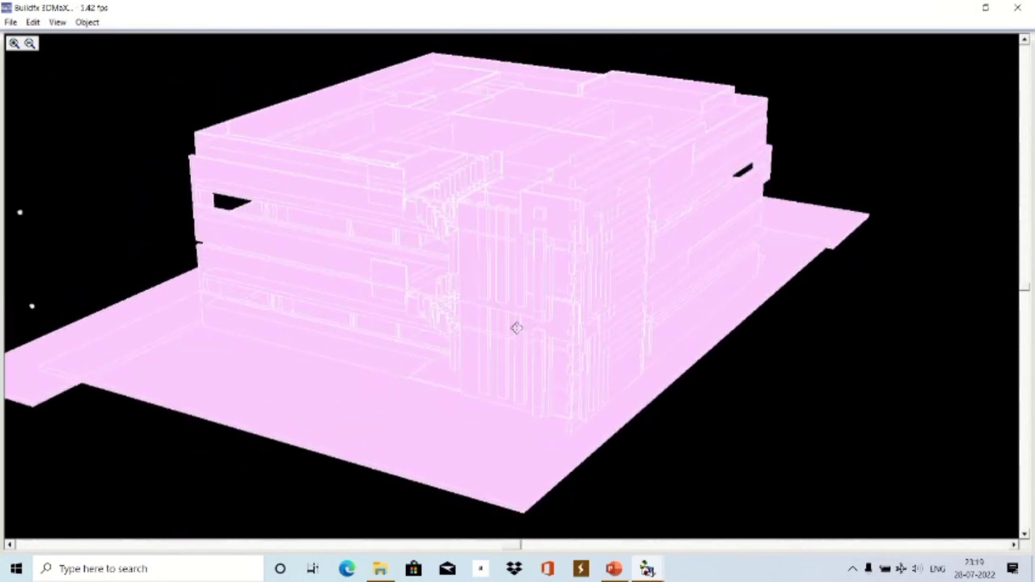
click(57, 21)
click(73, 100)
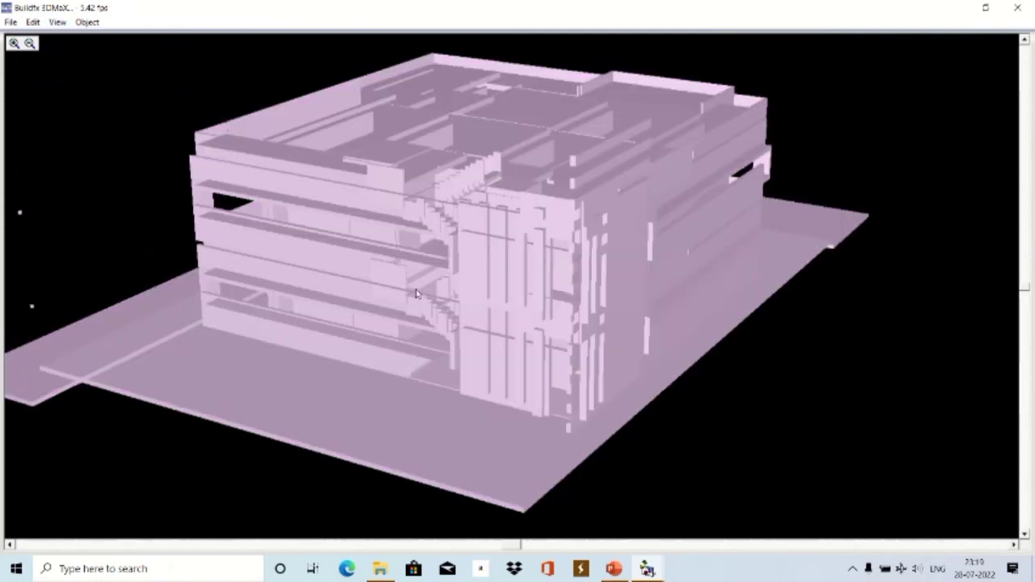
drag(451, 306, 450, 302)
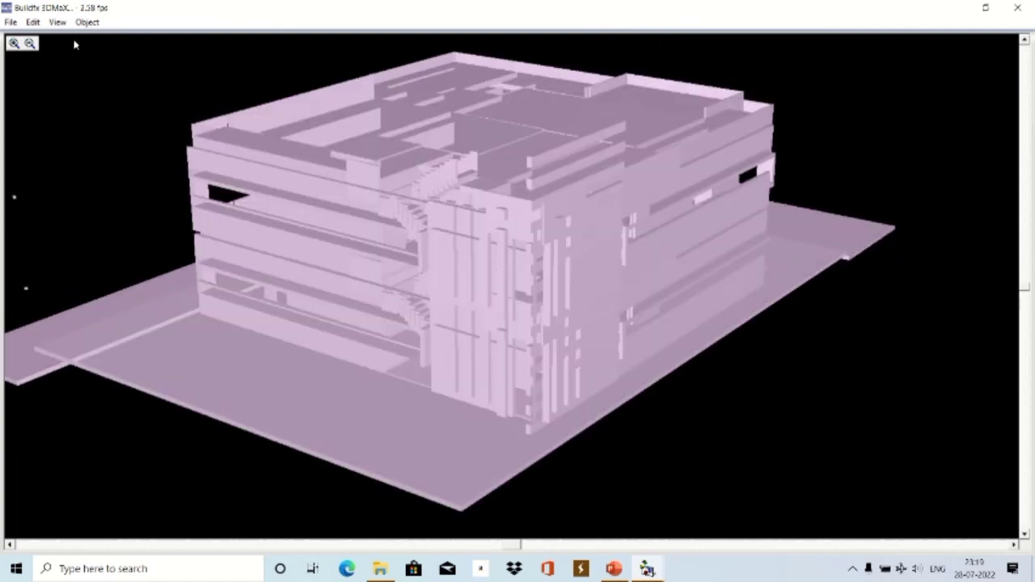
Render the house Transparent, orbit to a low side view, then switch to white Outlined lines
click(57, 22)
click(89, 114)
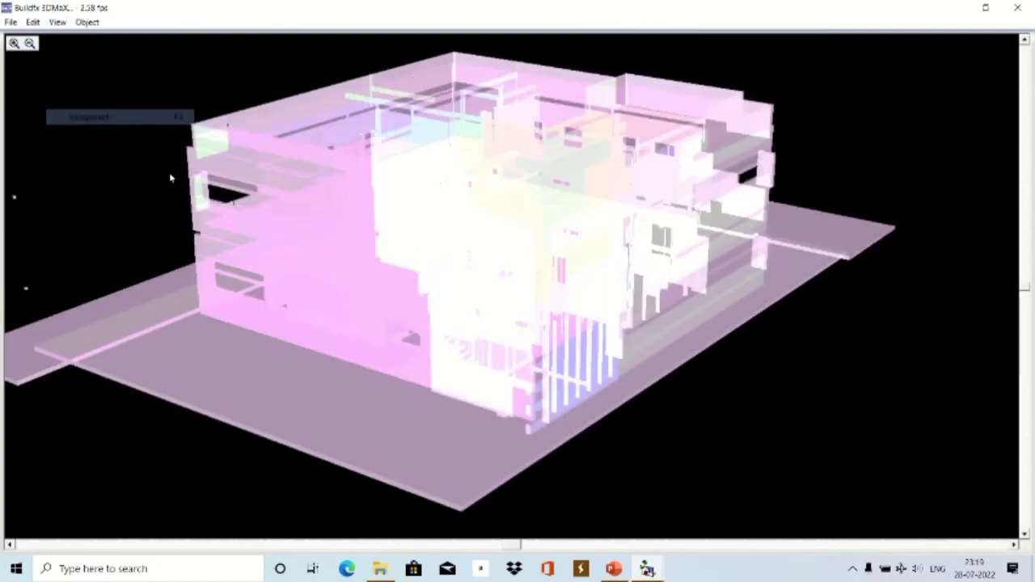
drag(469, 292, 476, 292)
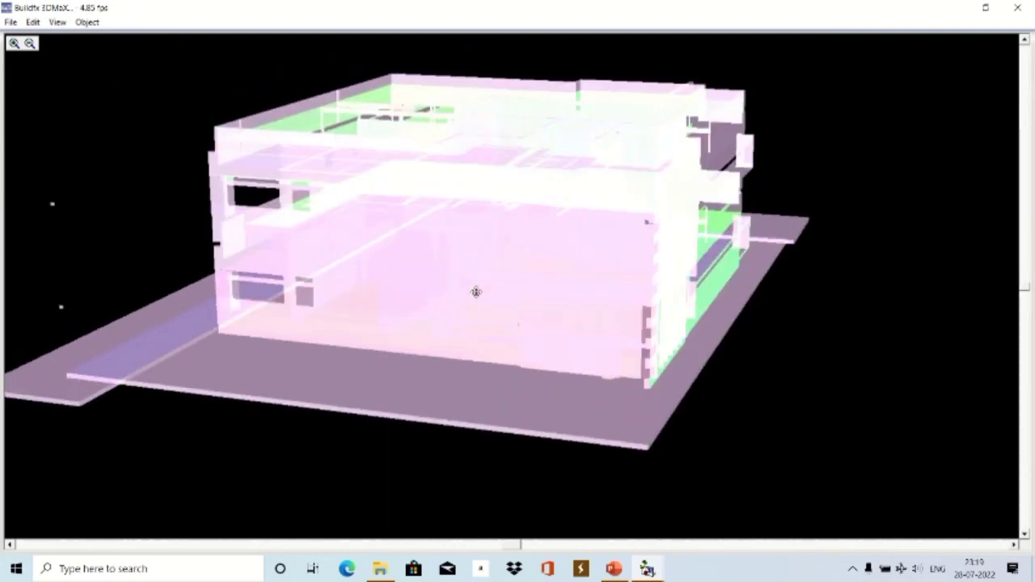
click(57, 22)
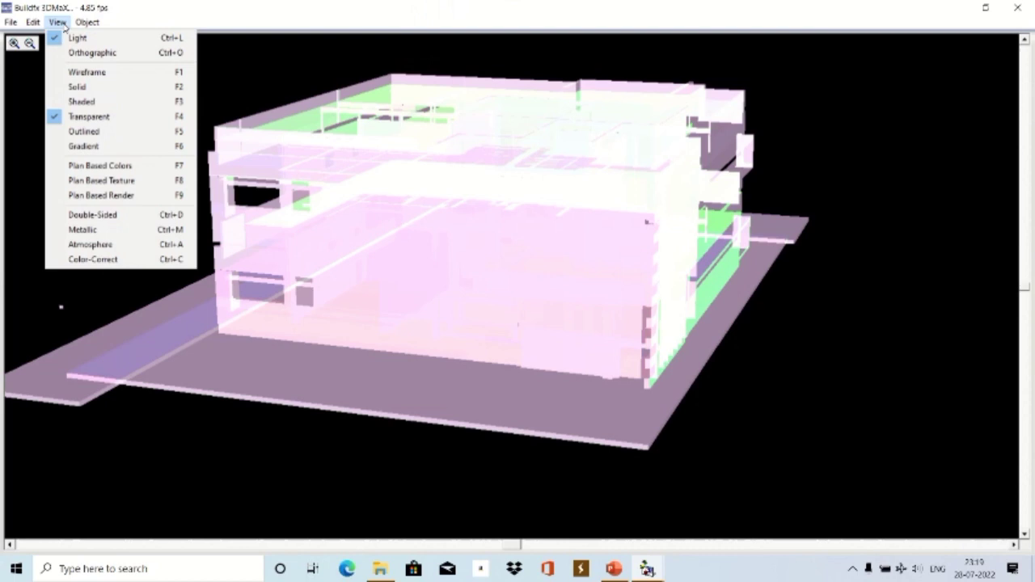
click(74, 133)
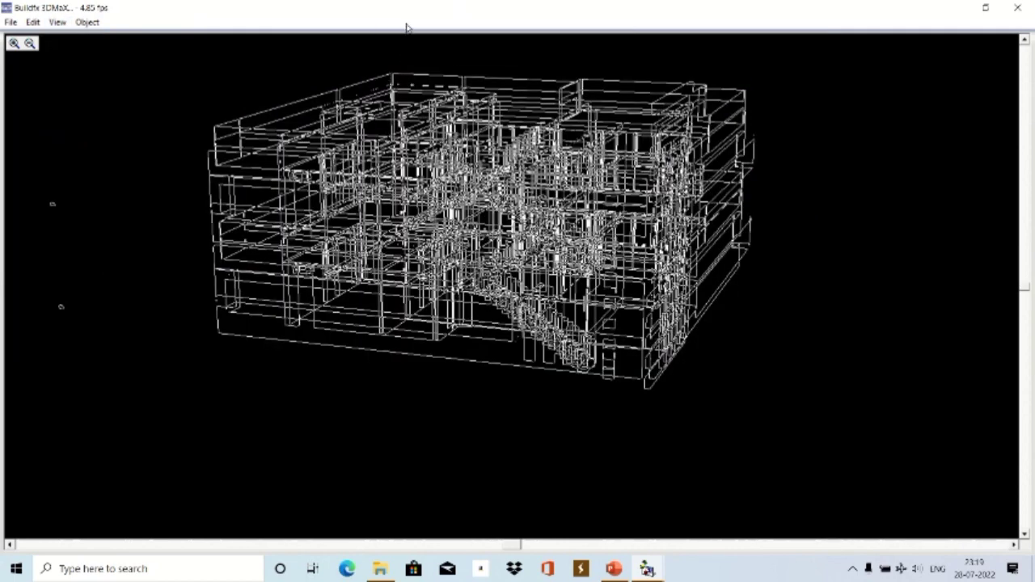
mouse_move(424, 7)
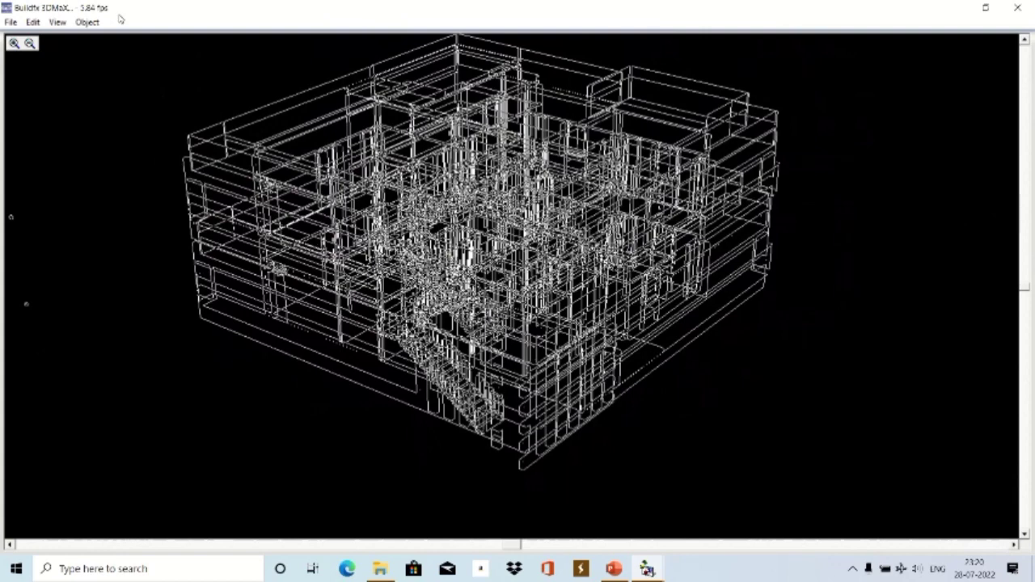
Return to solid shading, tilt toward a top-down view, and apply Plan Based Texture to the house
click(56, 22)
click(77, 145)
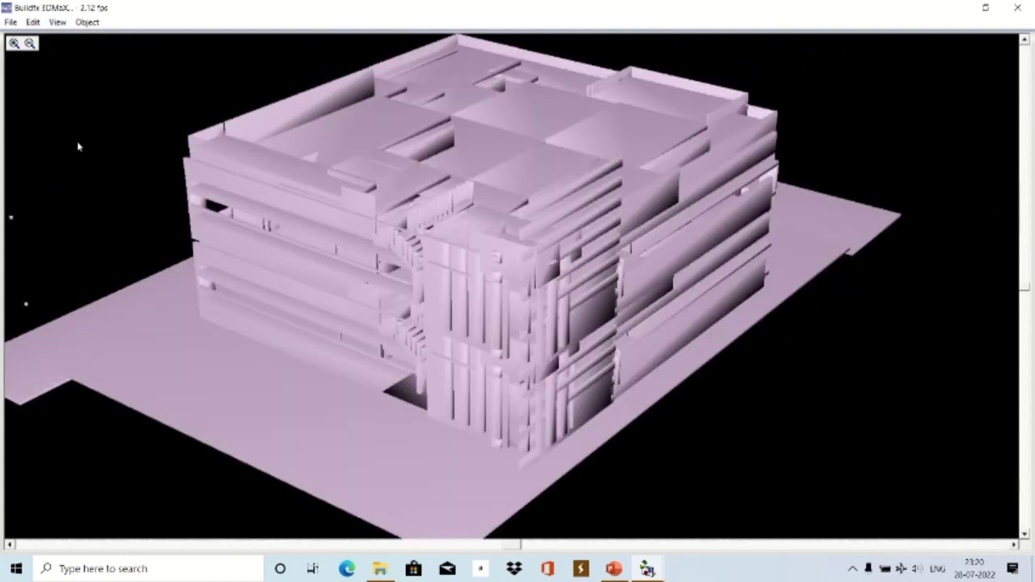
mouse_move(586, 313)
mouse_down()
mouse_move(574, 308)
mouse_move(587, 308)
mouse_up()
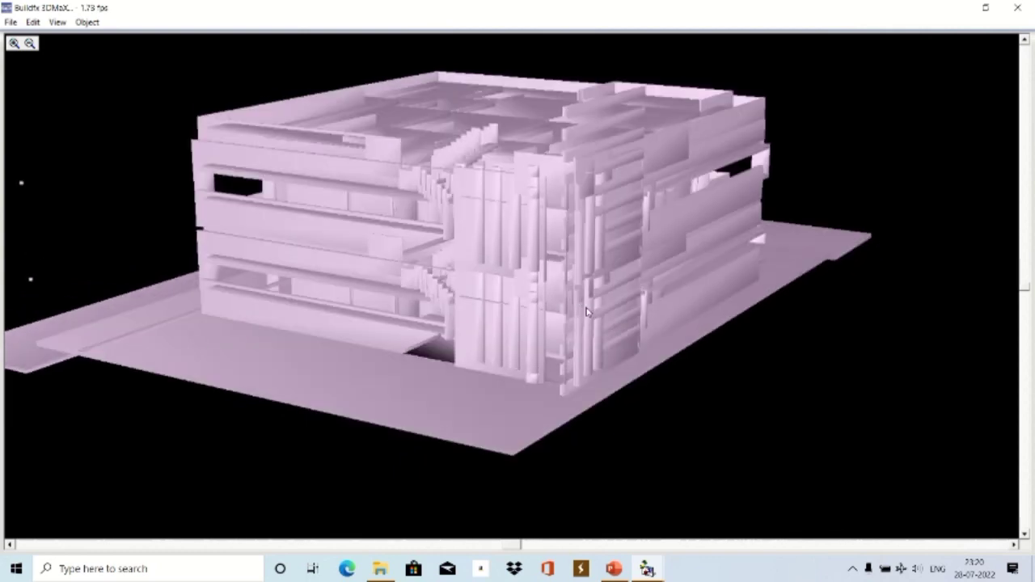
click(57, 23)
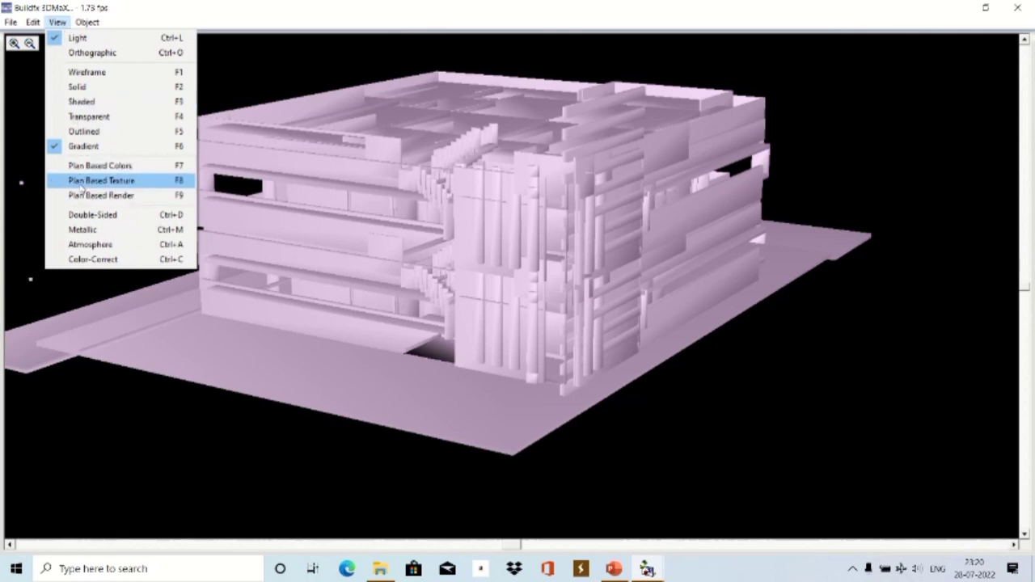
click(81, 189)
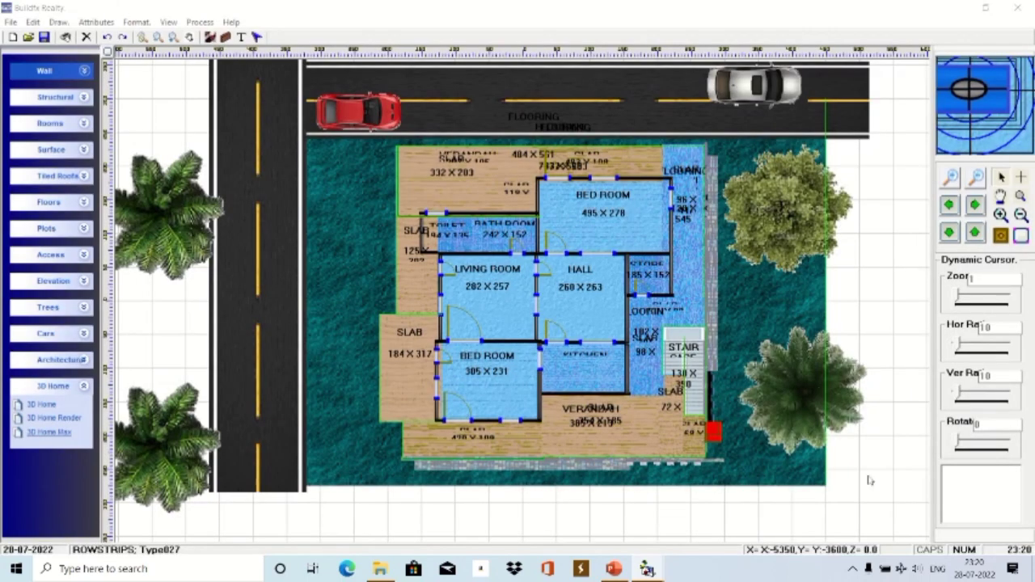
Switch from the 3D render to the Realty floor plan and back to the textured 3D house
mouse_move(656, 572)
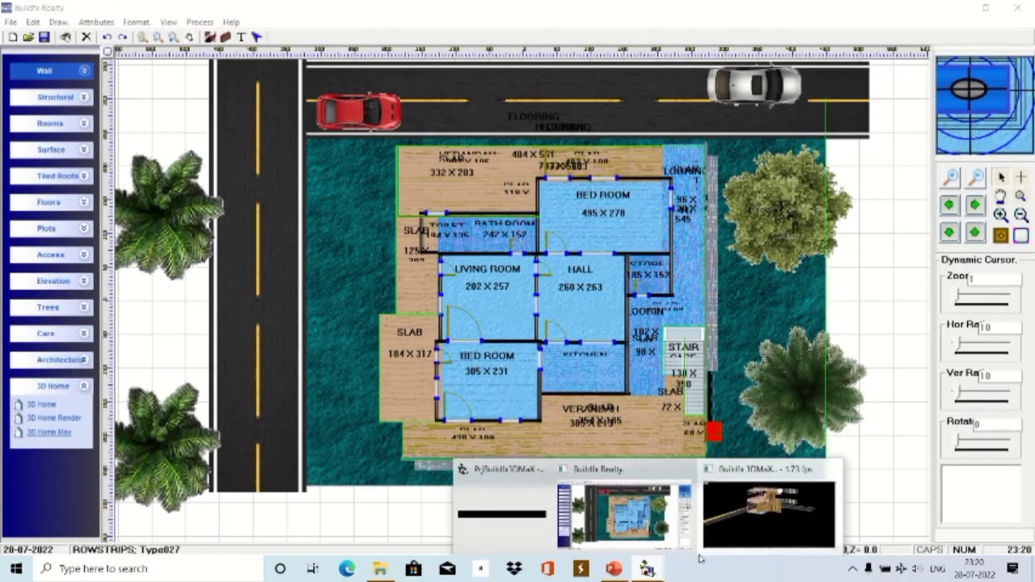
click(748, 547)
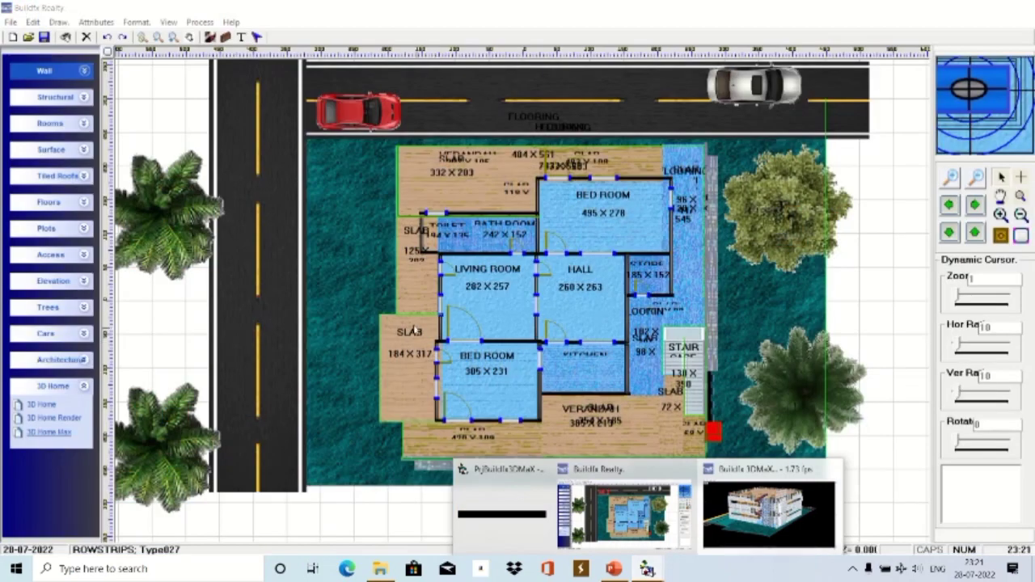
click(627, 511)
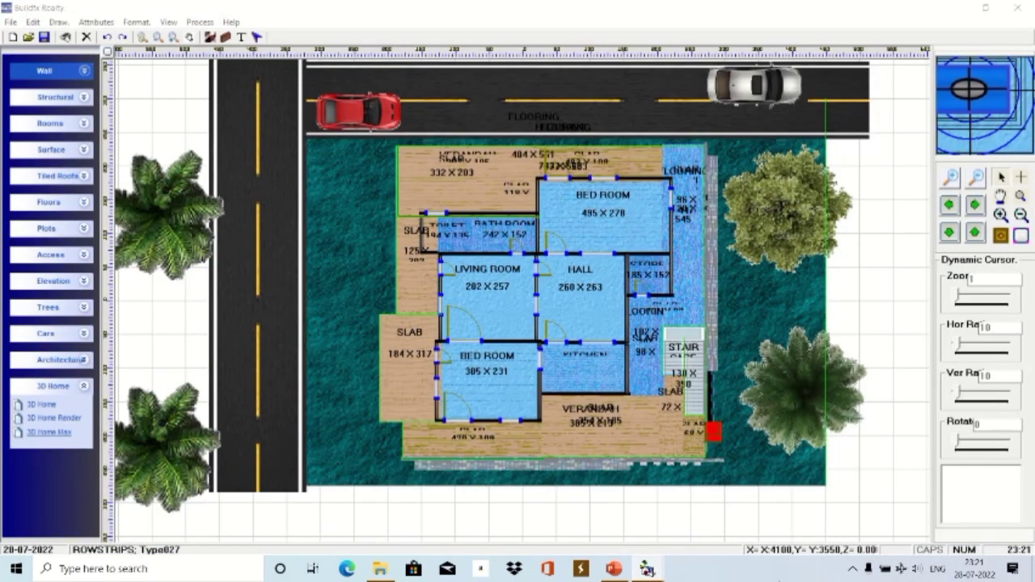
mouse_move(647, 568)
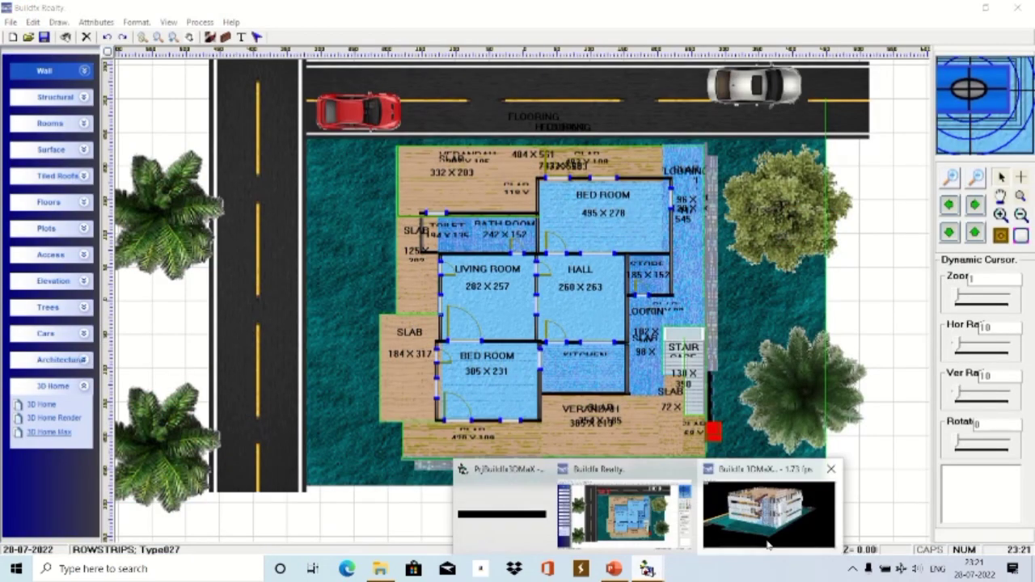
click(768, 544)
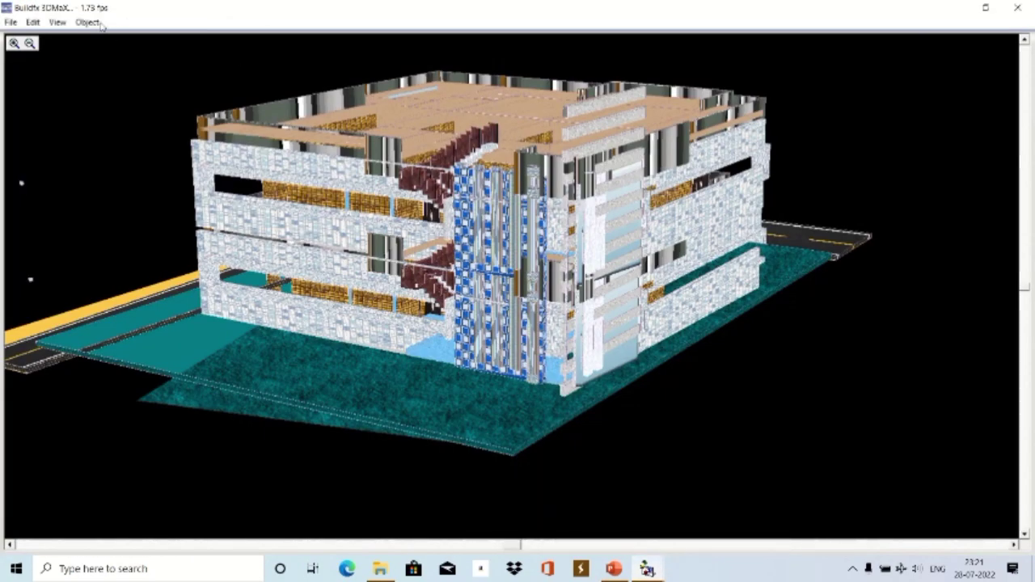
click(56, 22)
Colour the house with Plan Based Colors, then re-render it with Plan Based Texture
click(91, 165)
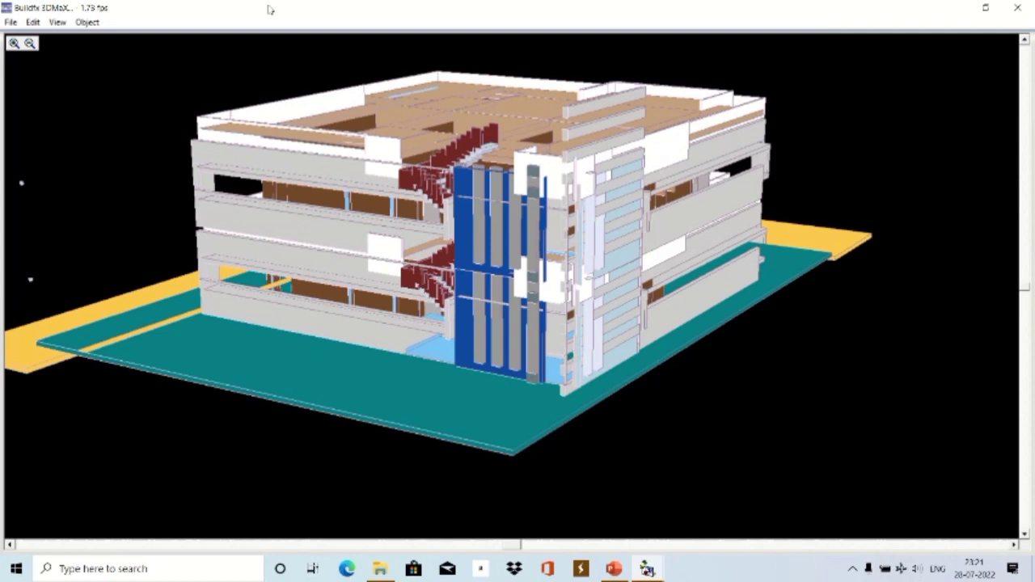
click(57, 22)
click(97, 184)
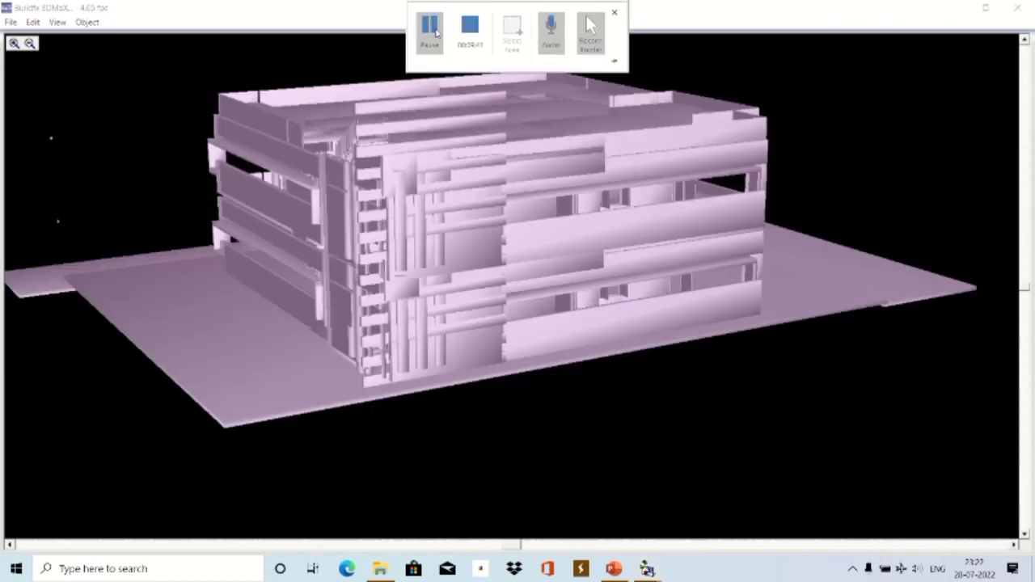
Toggle double-sided rendering on and off, then turn on metallic shading
click(56, 22)
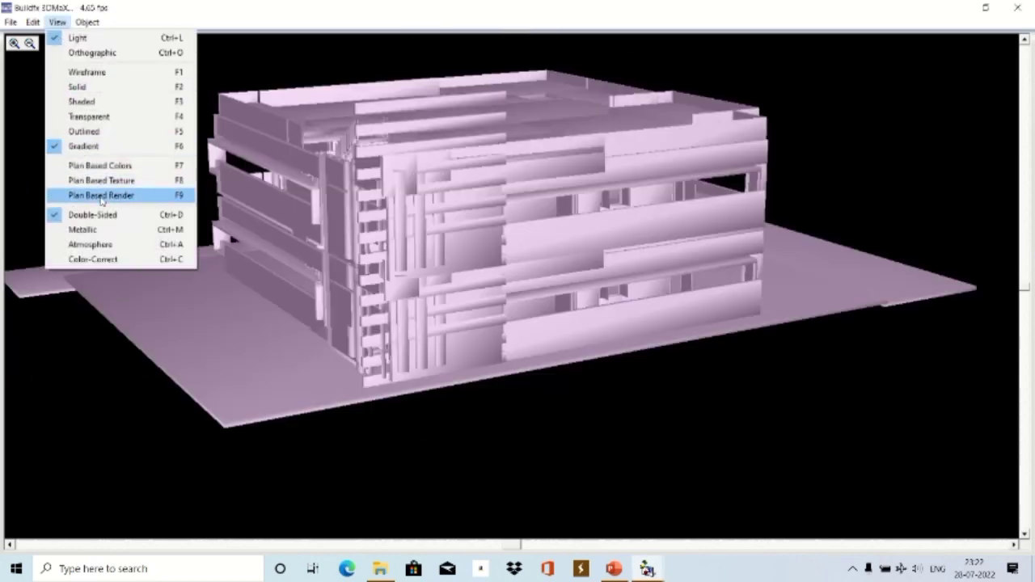
click(84, 148)
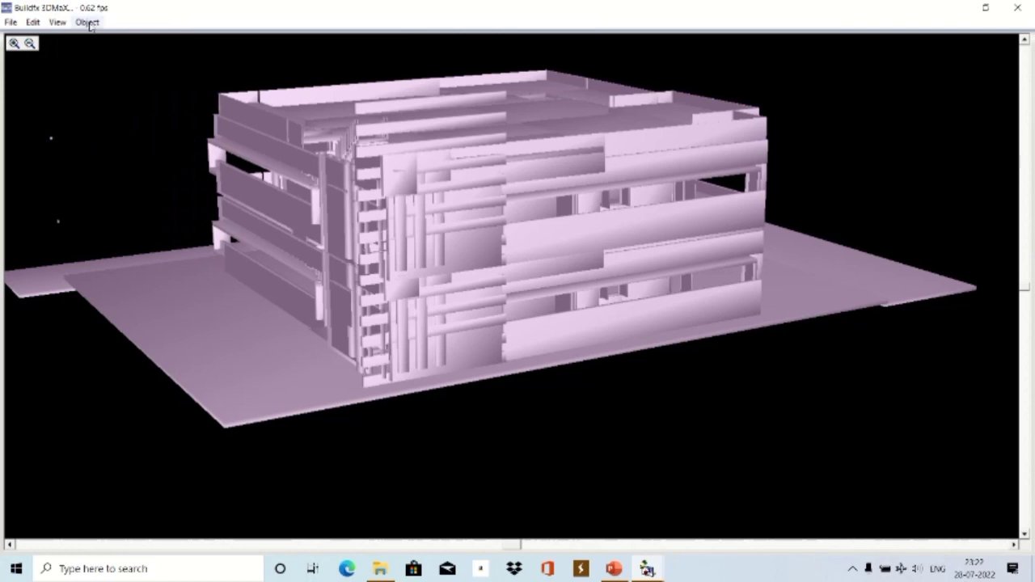
click(58, 22)
click(92, 216)
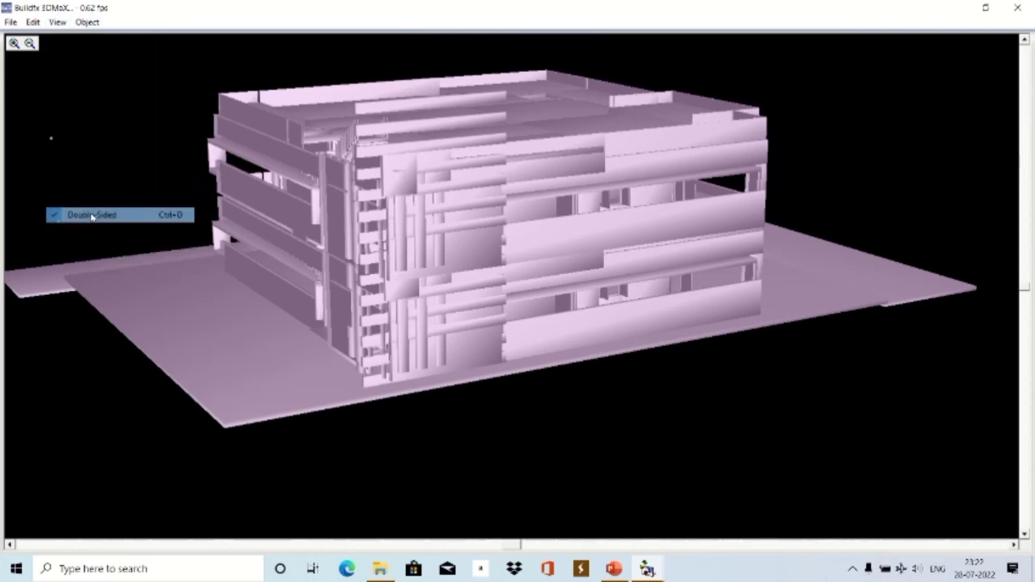
click(59, 23)
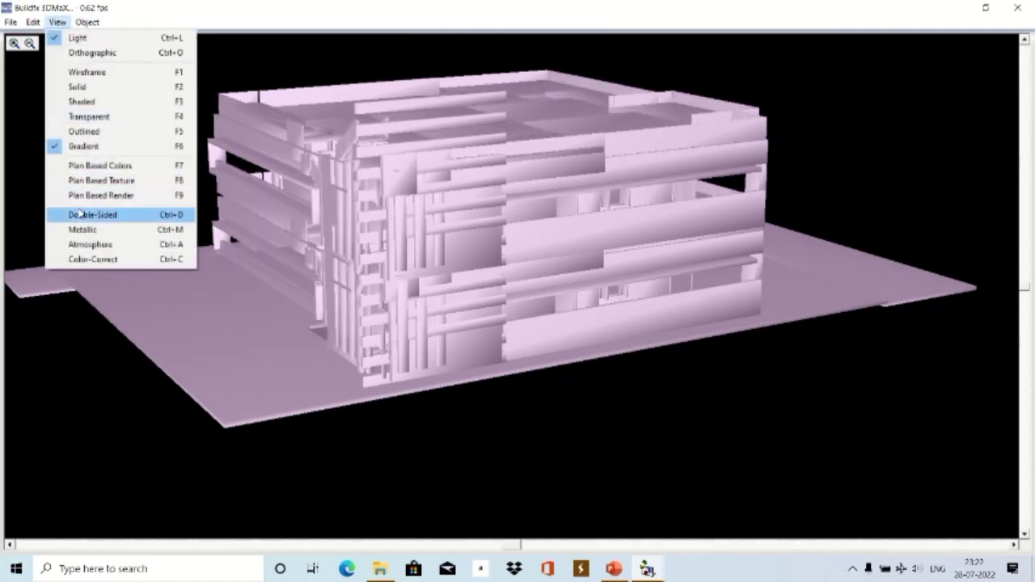
click(80, 213)
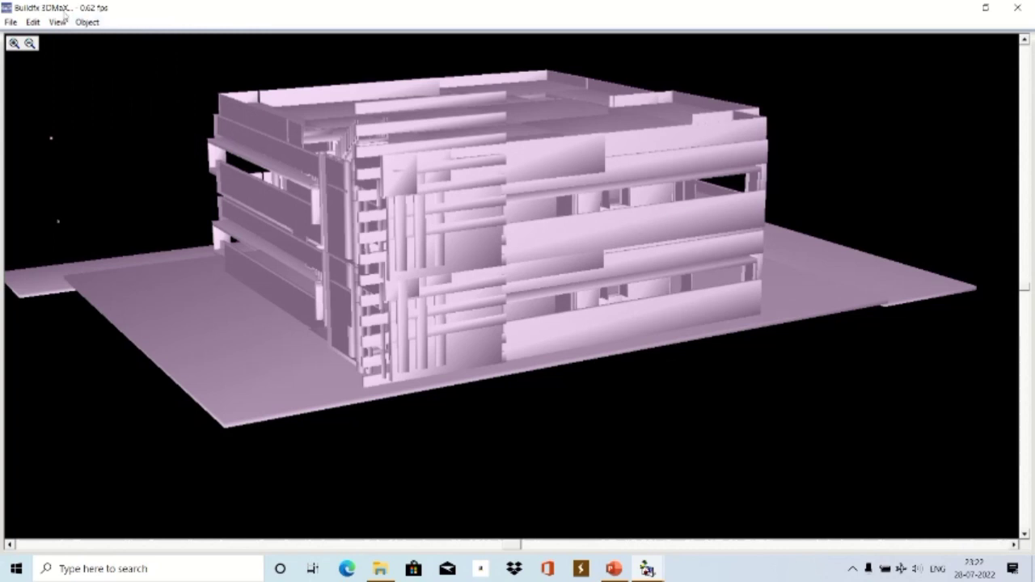
click(58, 23)
click(72, 231)
Toggle double-sided again and add atmosphere and colour-correct shading
click(59, 22)
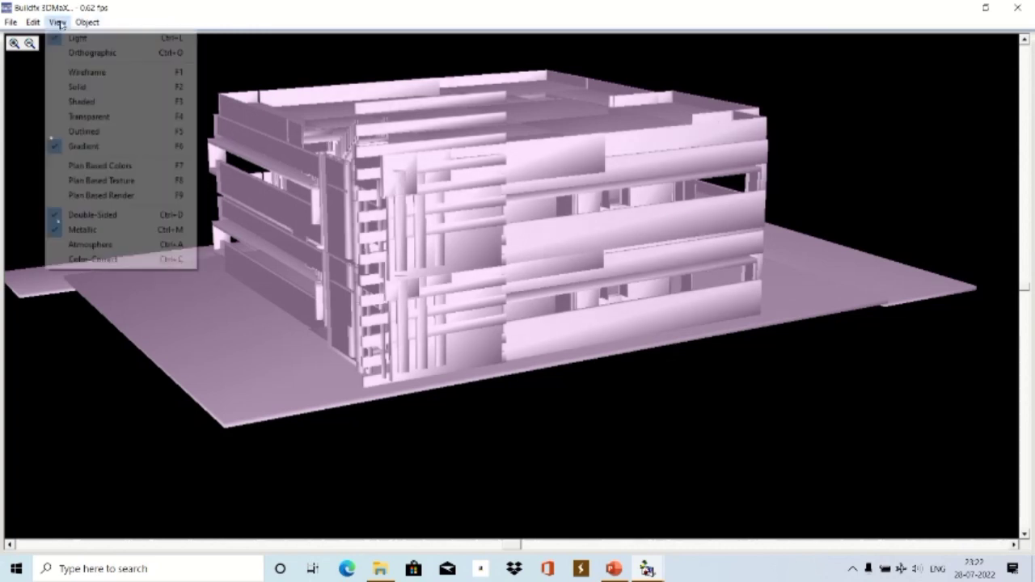
click(81, 212)
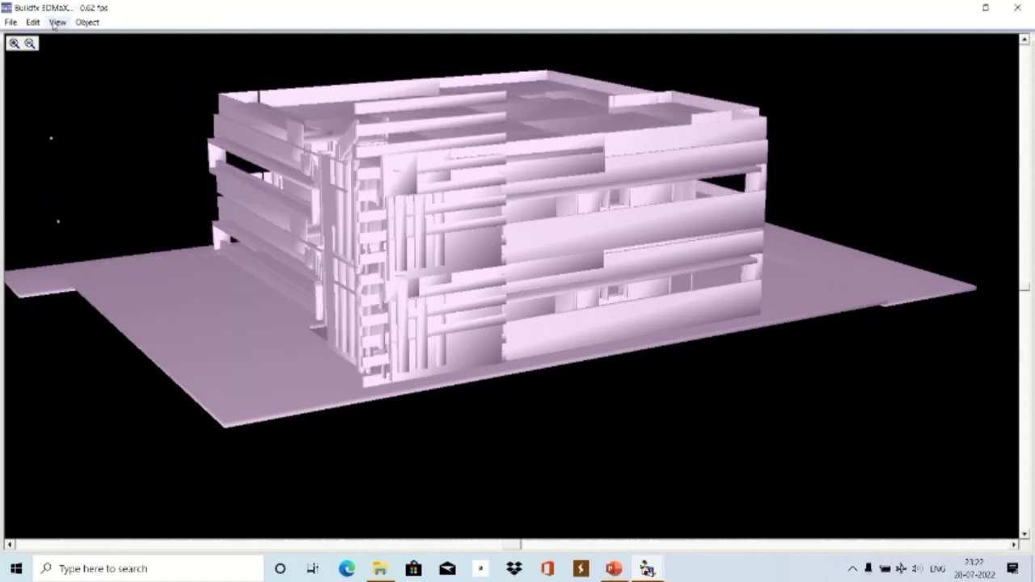
click(56, 23)
click(92, 244)
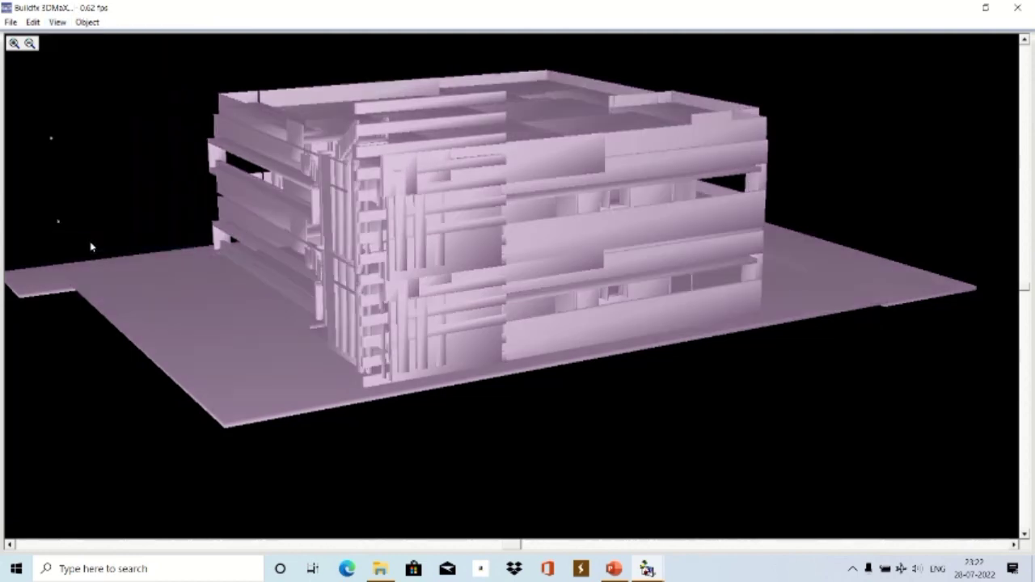
click(58, 23)
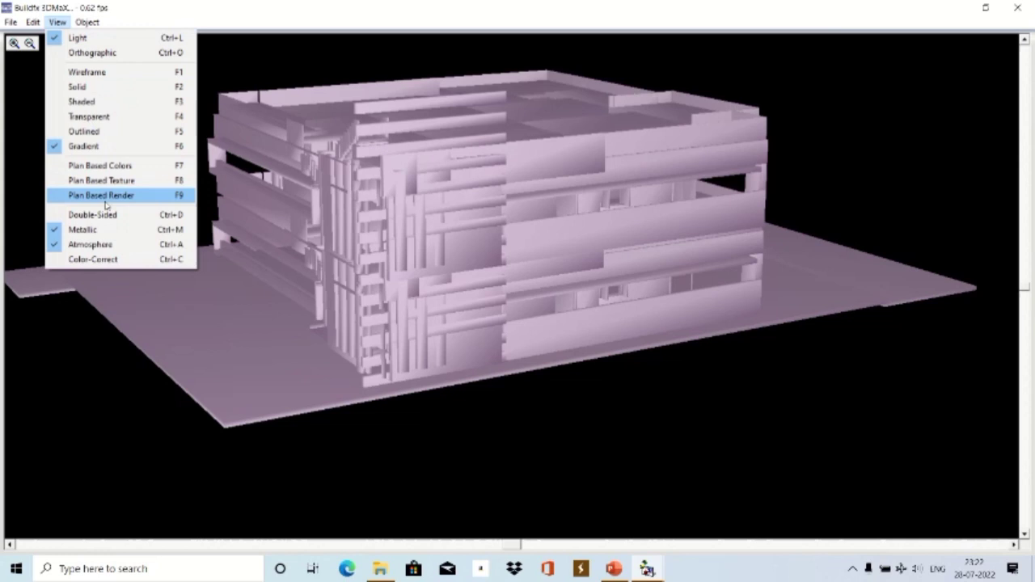
click(86, 260)
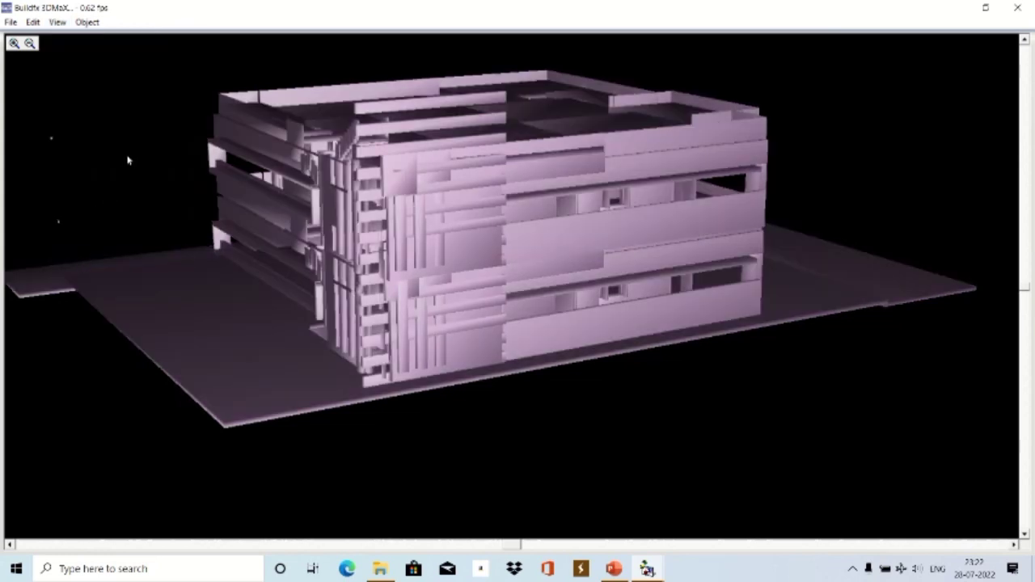
Turn atmosphere and metallic shading off and double-sided rendering back on
click(57, 22)
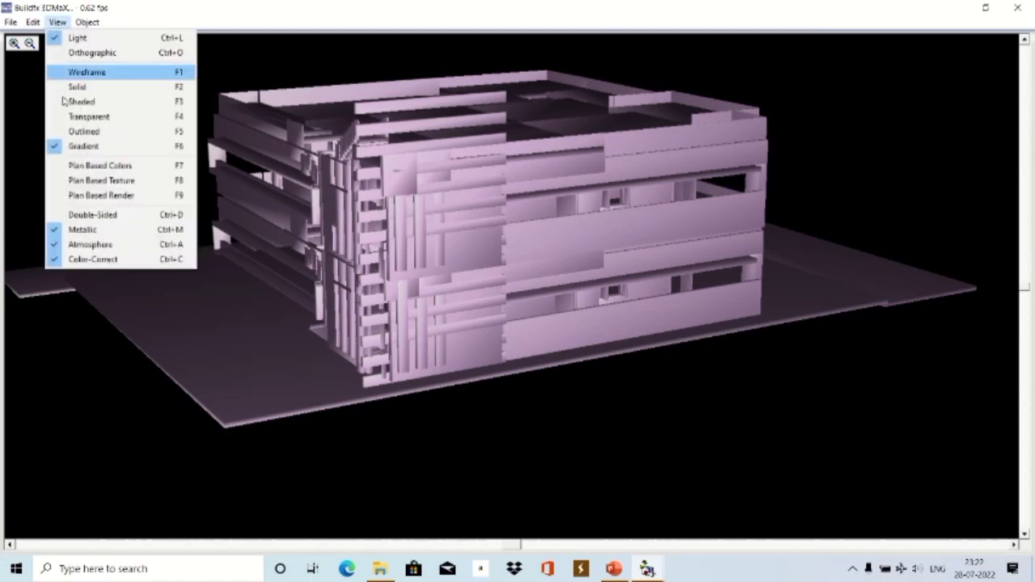
click(71, 249)
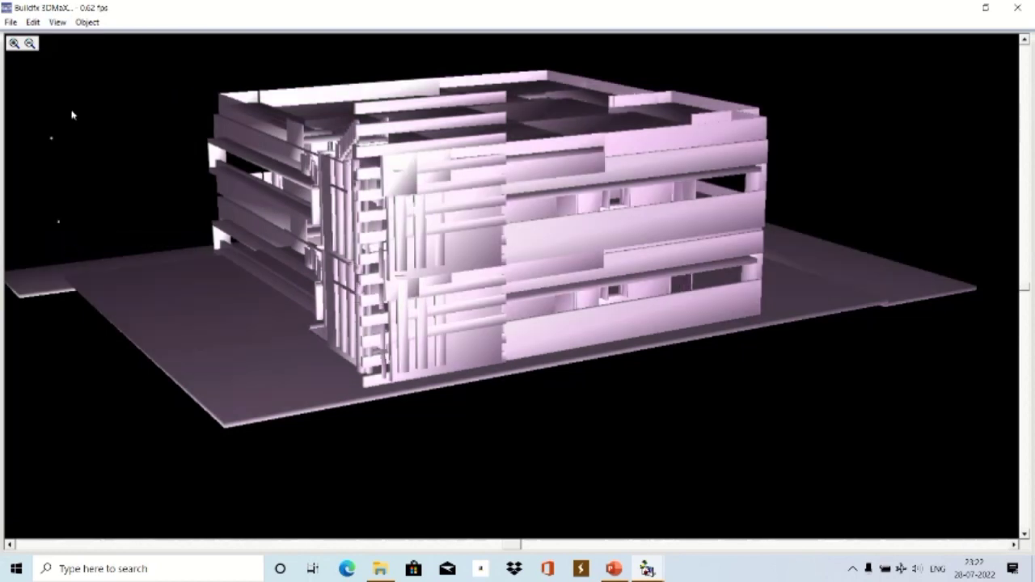
click(57, 22)
click(82, 229)
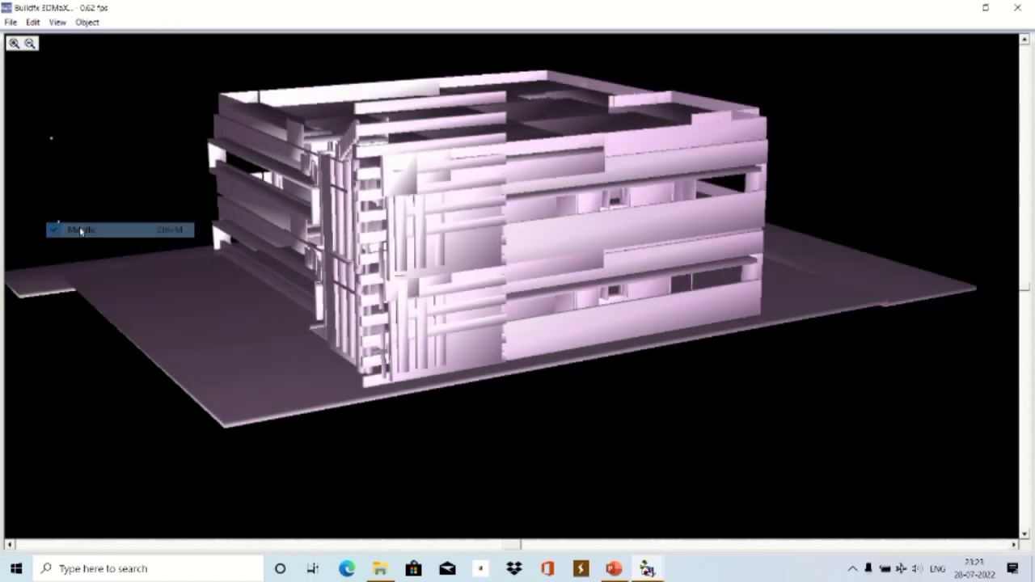
click(57, 22)
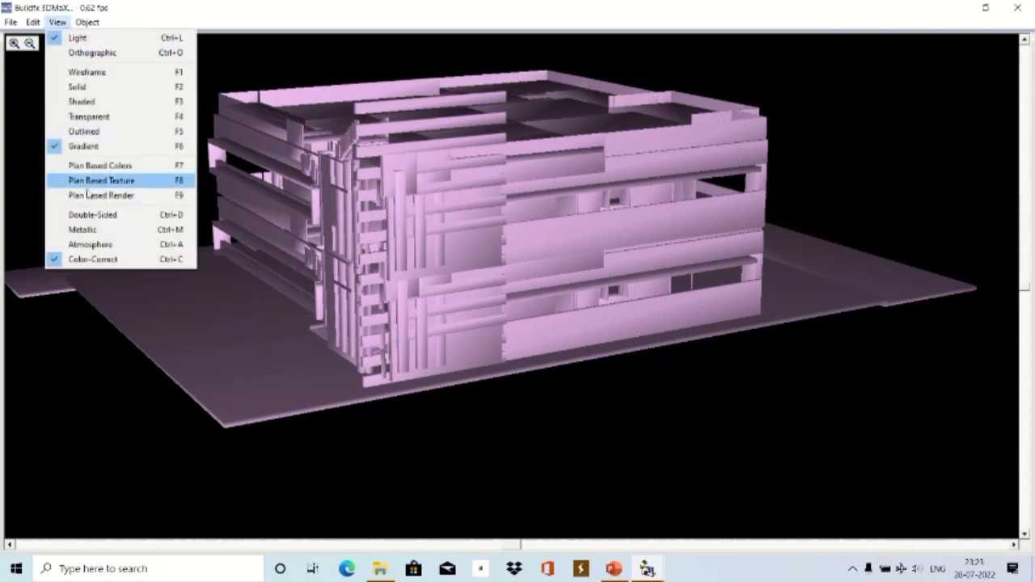
click(81, 214)
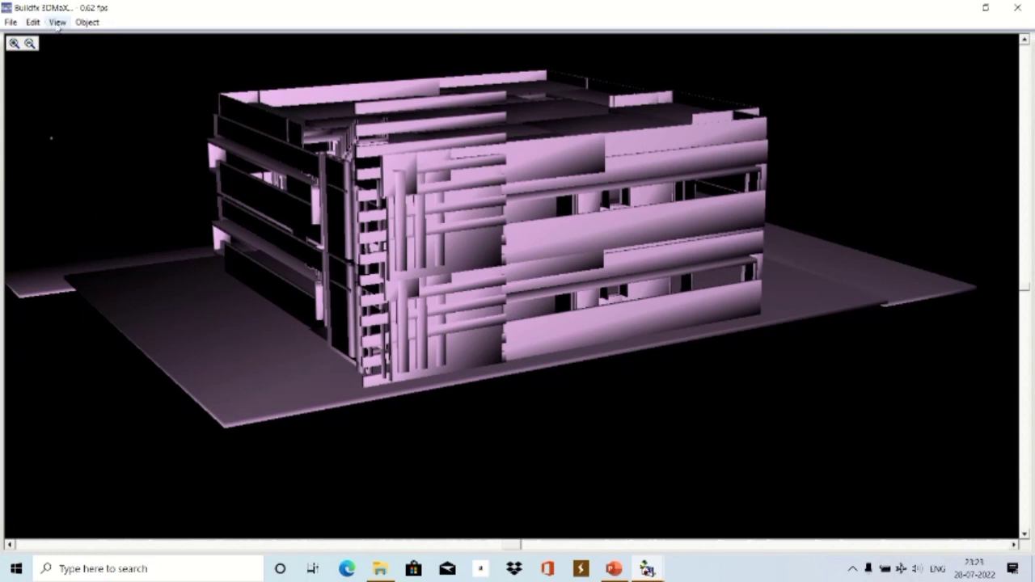
Re-enable atmosphere and metallic shading, then colour the house with Plan Based Colors
click(57, 23)
click(79, 245)
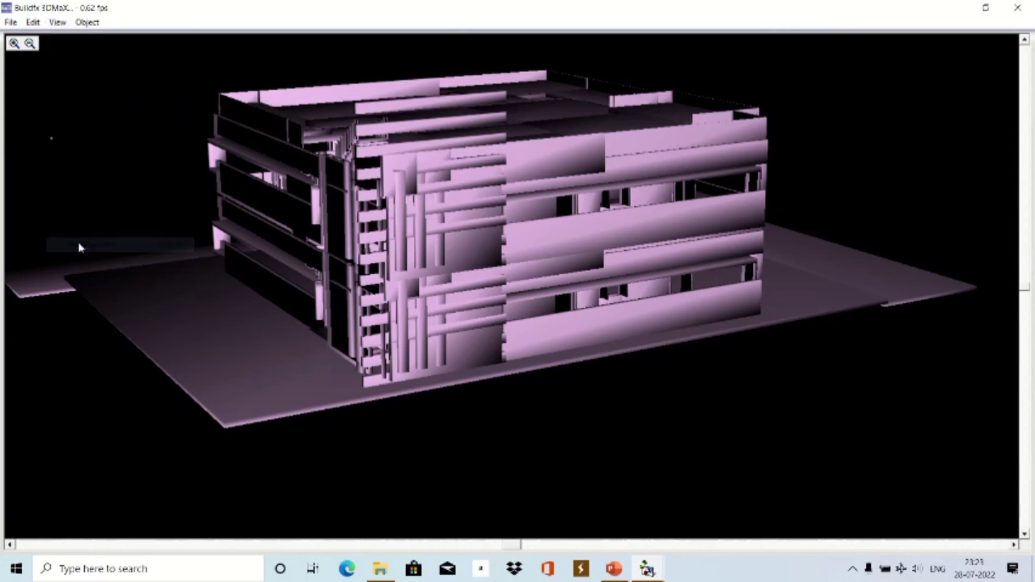
click(57, 22)
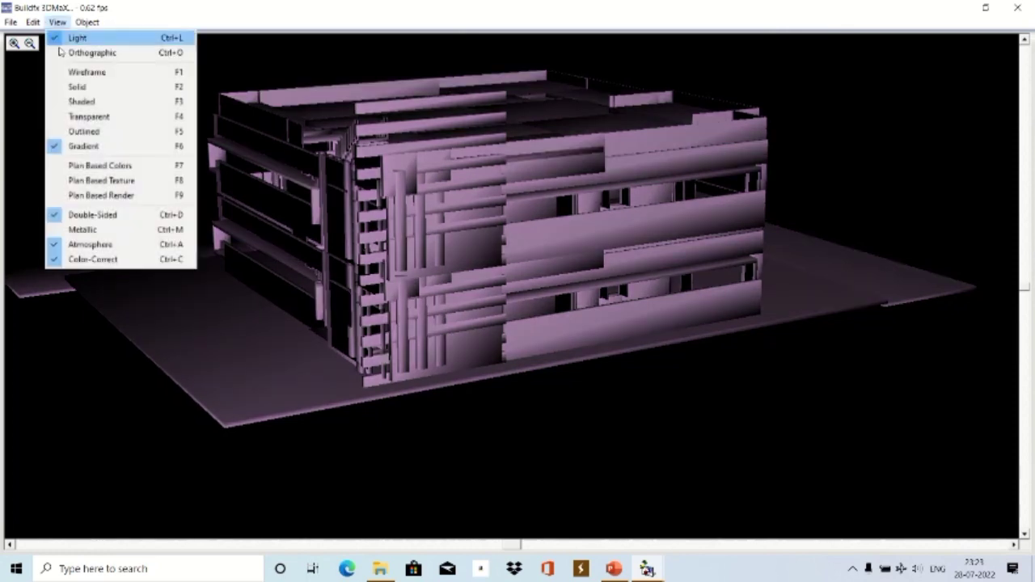
click(83, 229)
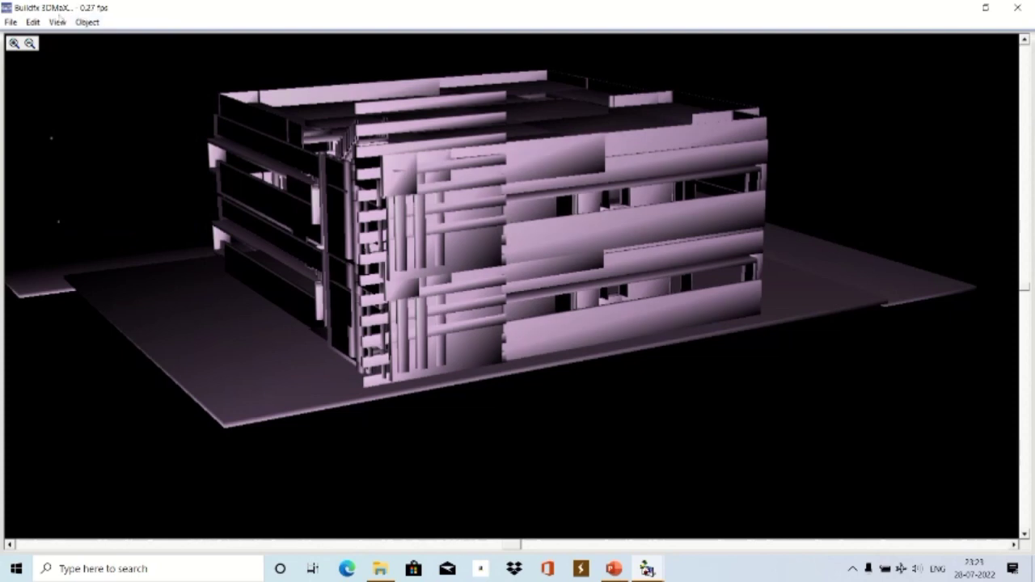
click(58, 22)
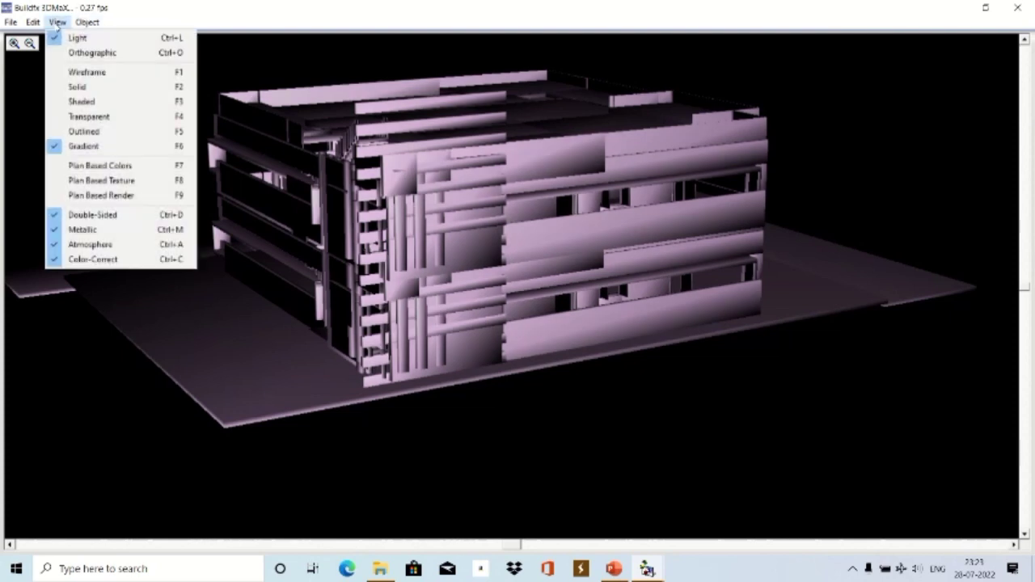
click(83, 167)
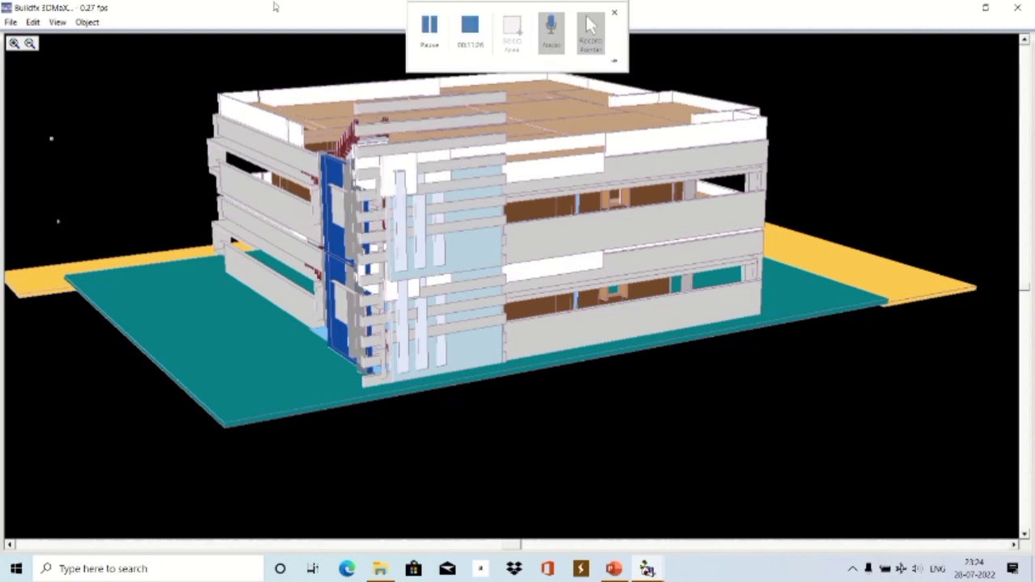
Let the plan-coloured render finish with the yellow road and teal ground, then open the View menu
click(57, 22)
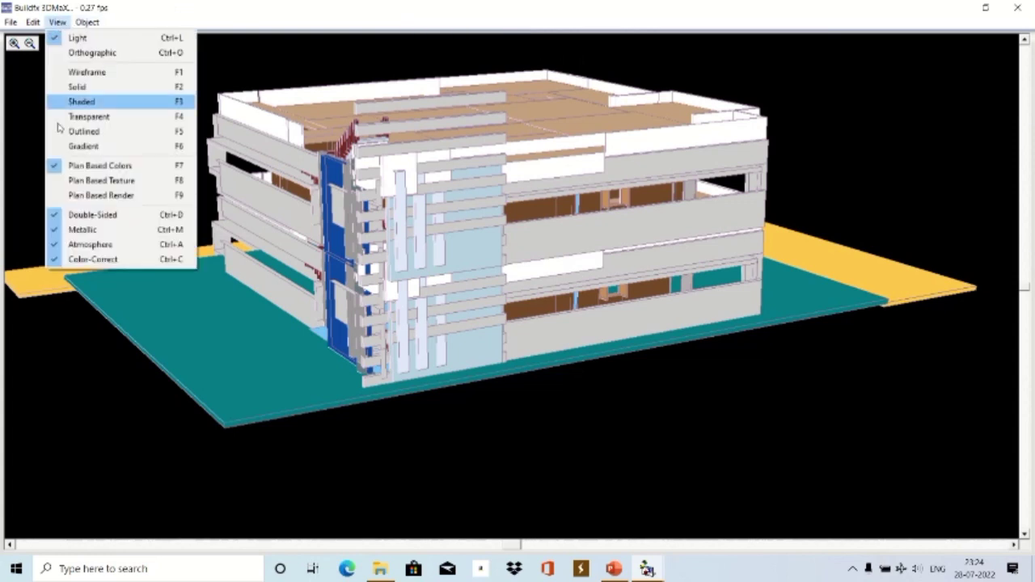
Render the house with Plan Based Texture: stone-tiled walls, glass panels, wooden slabs, textured site
click(97, 180)
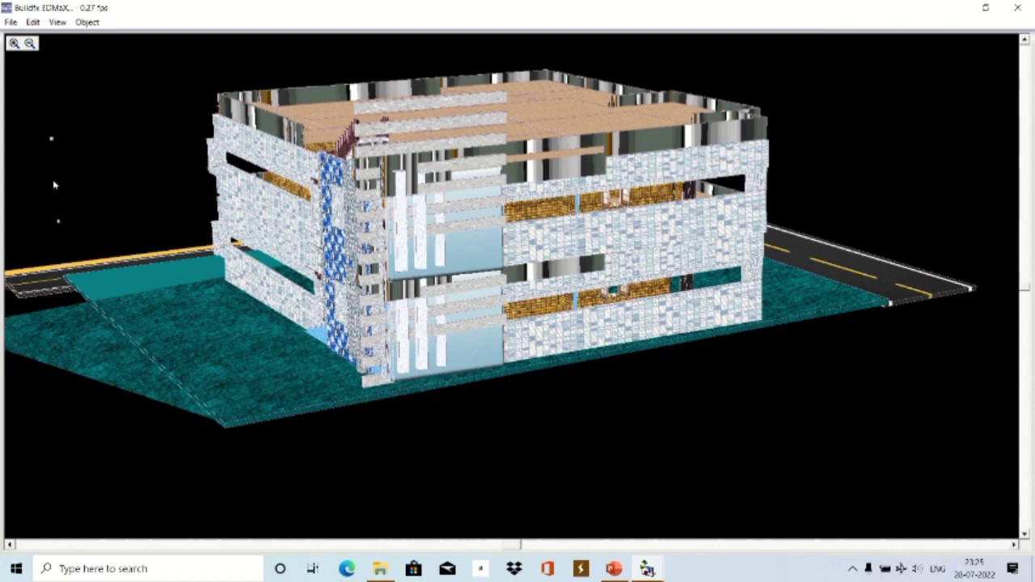
click(58, 23)
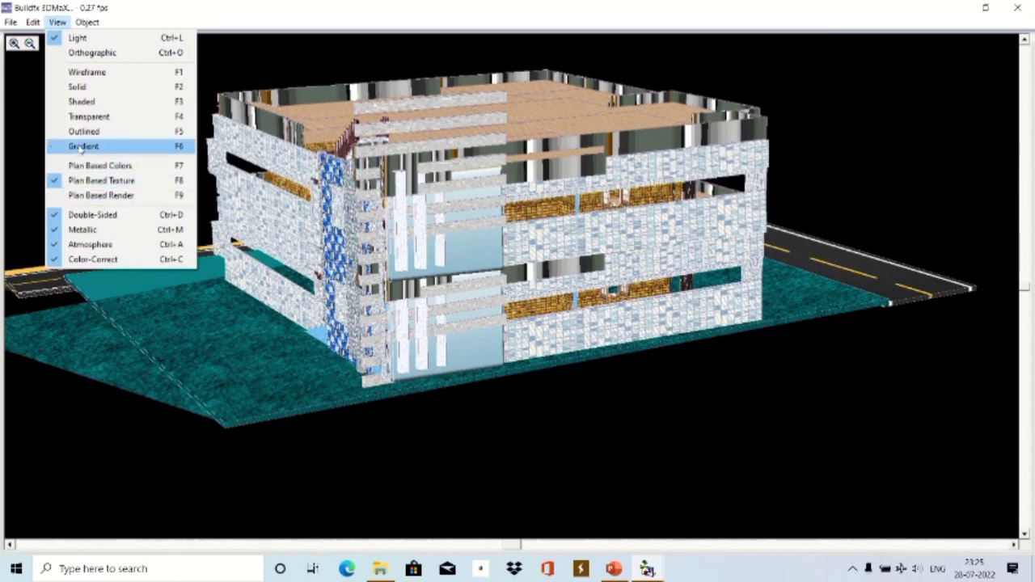
Switch to Gradient shading and tilt the view to a low oblique angle on the long facade
click(82, 147)
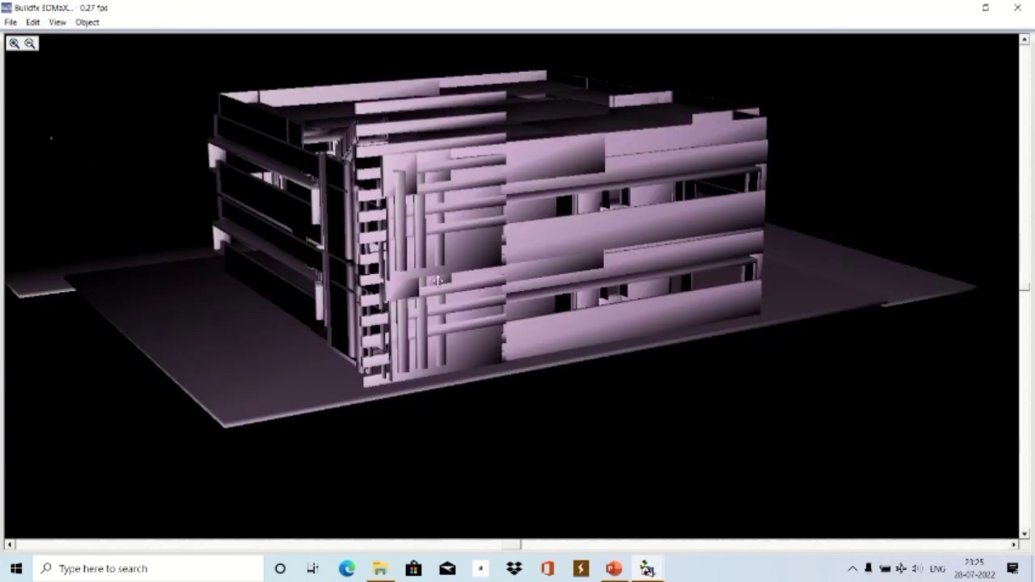
key(Down)
key(Down)
key(Down)
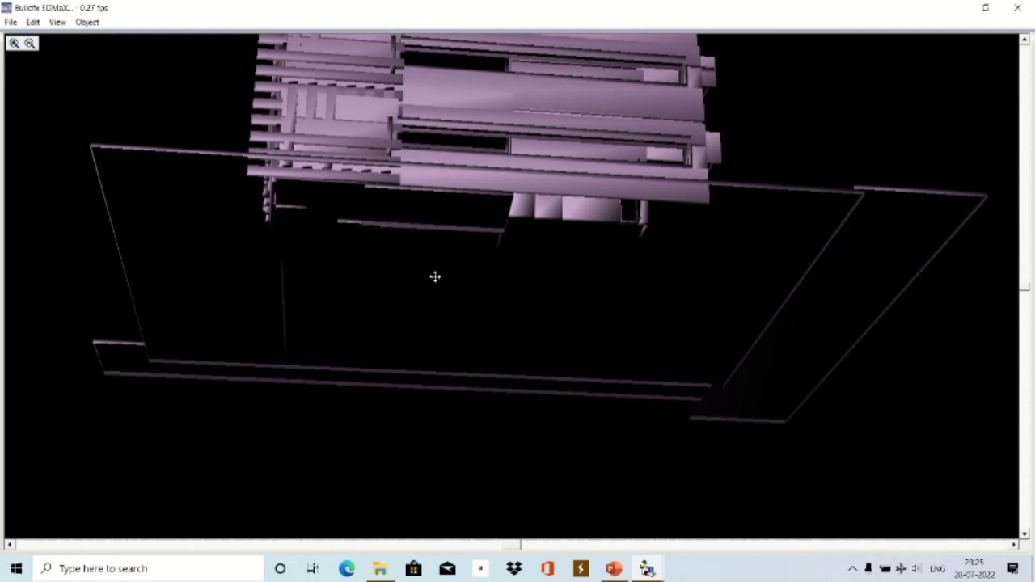
key(Up)
key(Up)
key(Up)
key(Up)
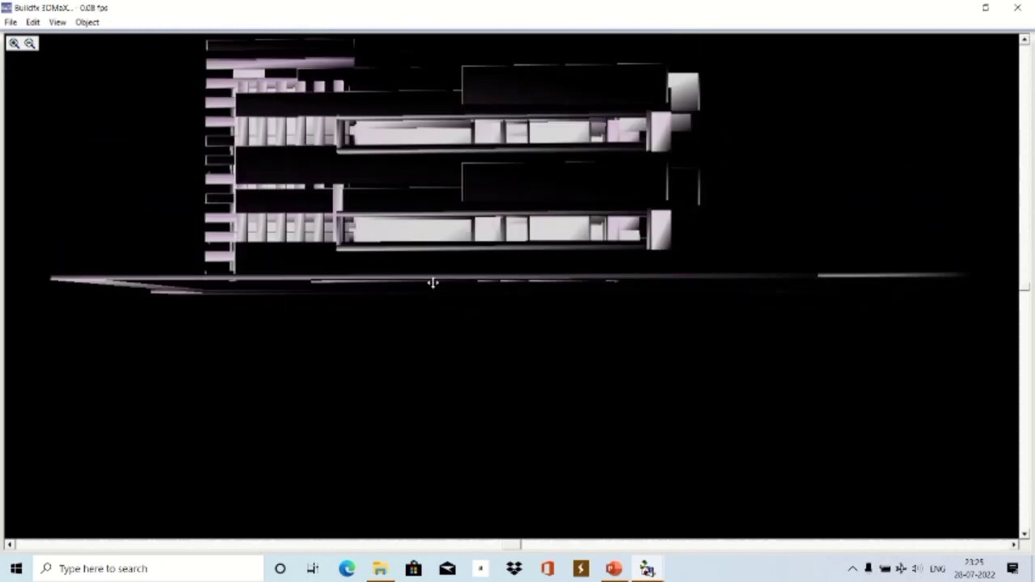
key(Up)
key(Up)
key(Up)
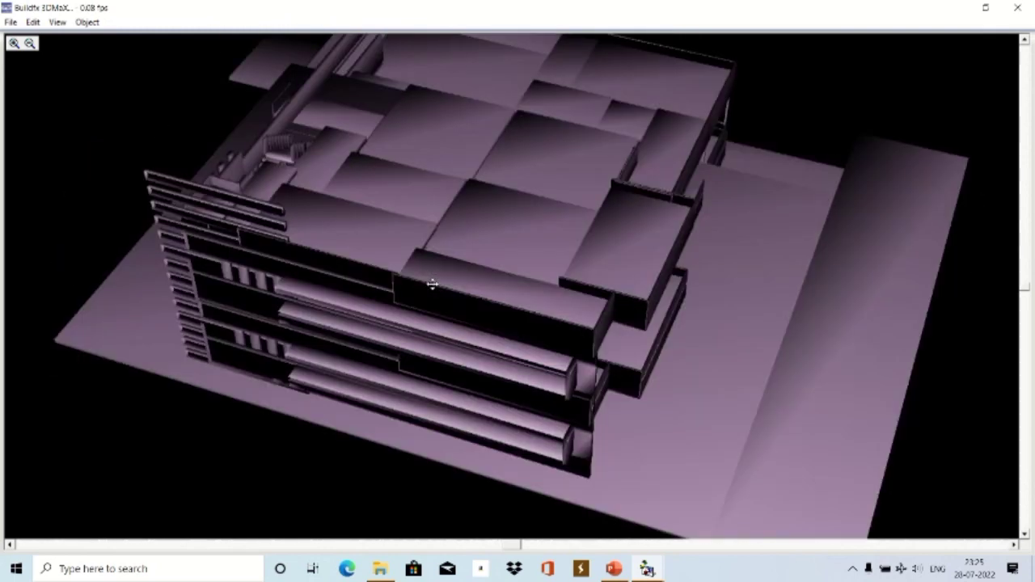
key(Down)
key(Down)
key(Down)
key(Down)
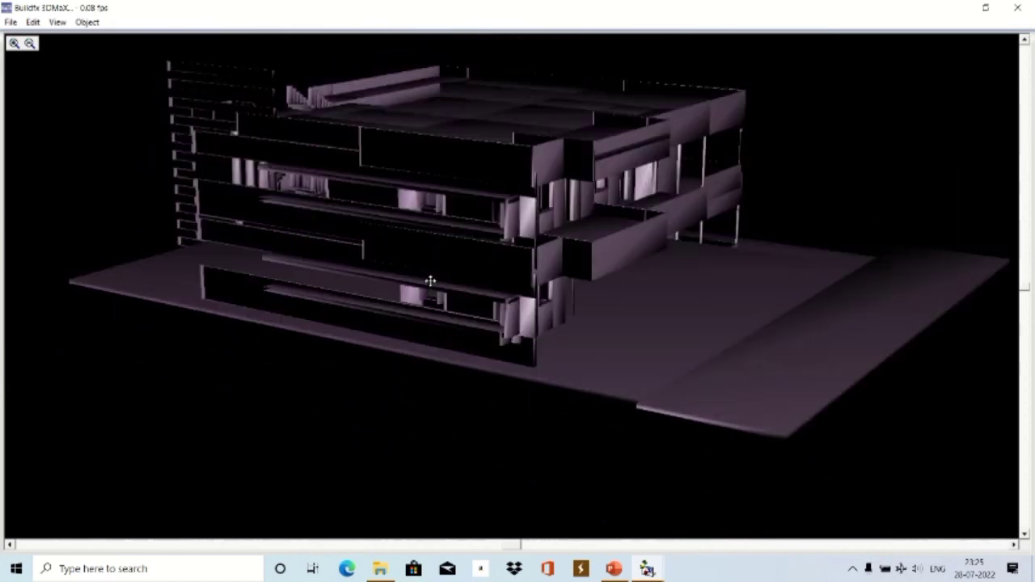
key(Left)
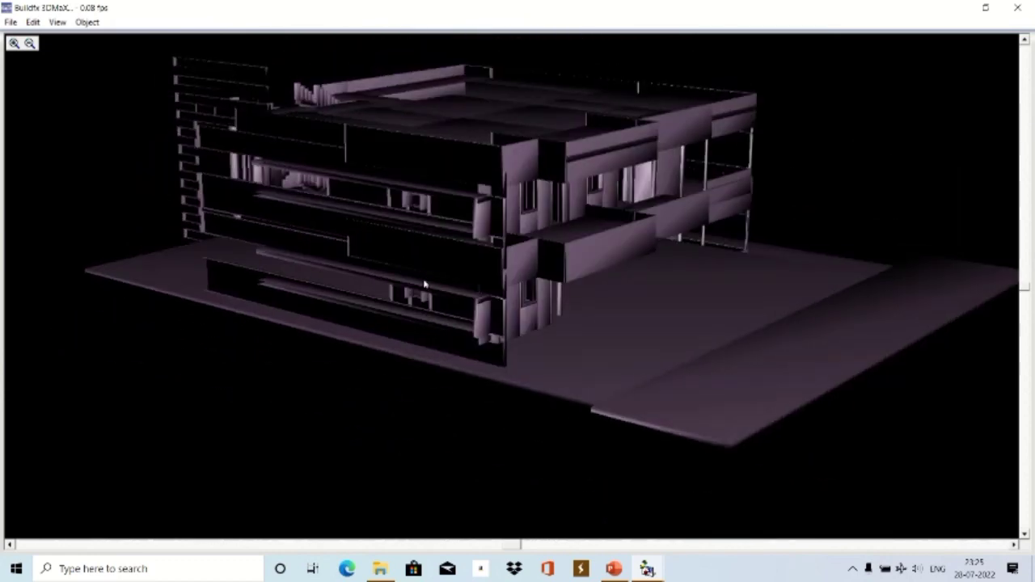
Render the house in plan-based colours, then return to the shaded purple gradient view
click(58, 22)
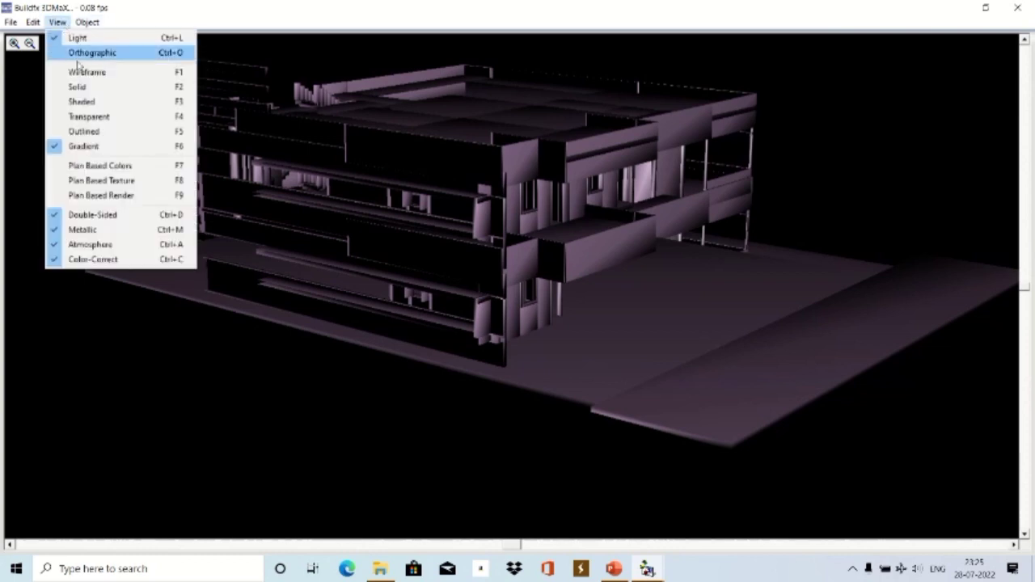
click(100, 148)
click(57, 21)
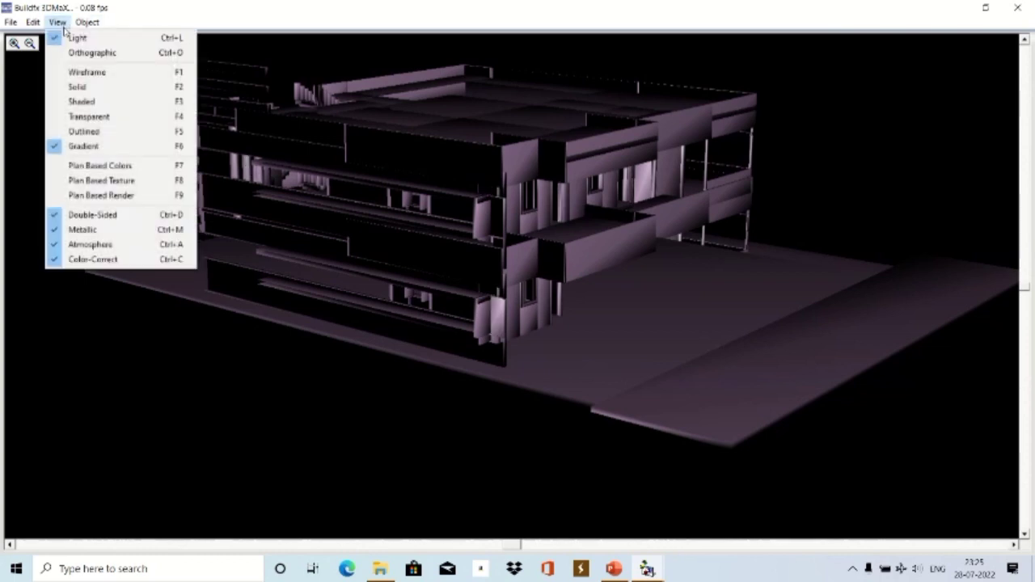
click(92, 167)
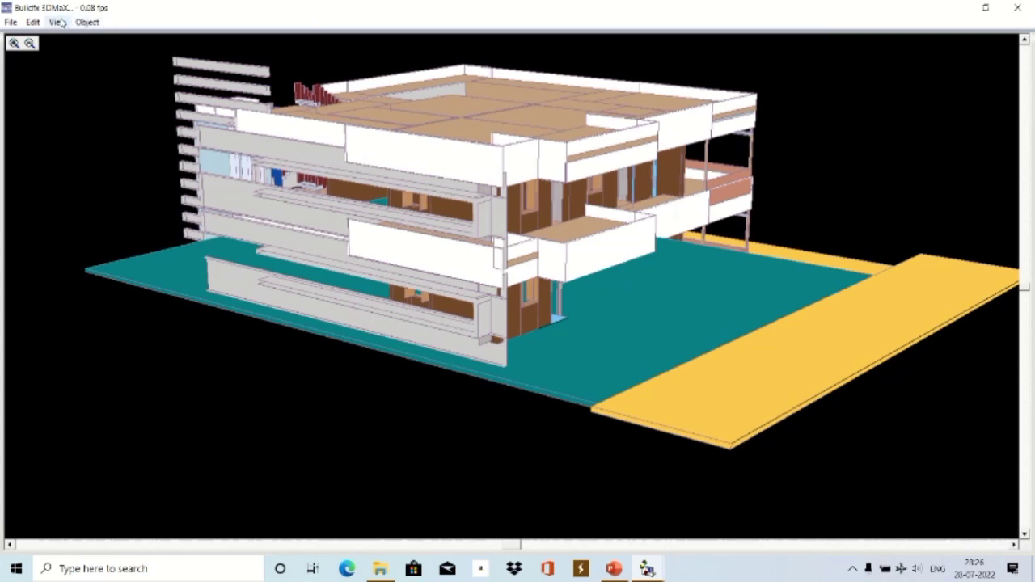
click(58, 22)
click(72, 152)
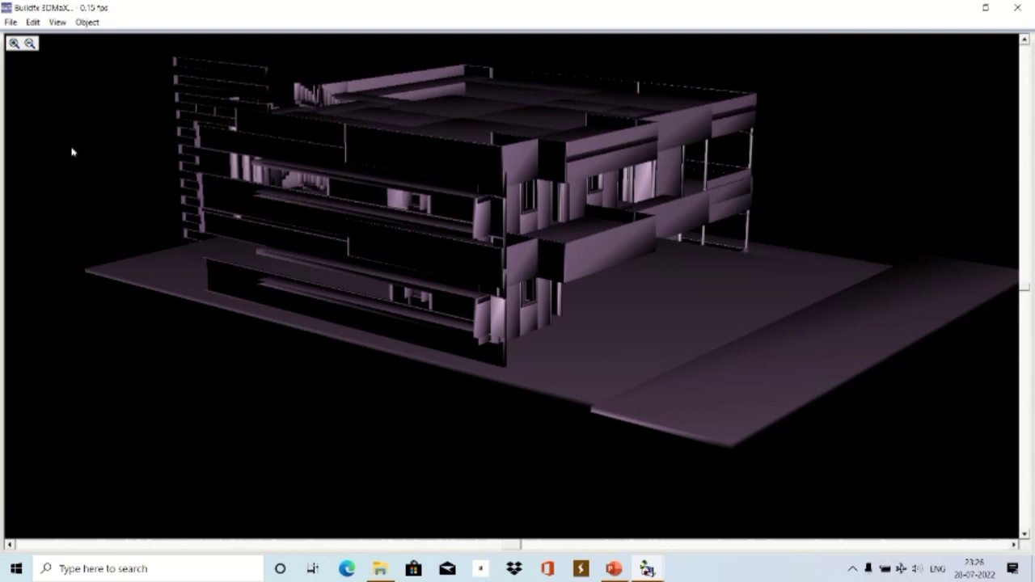
Turn off colour-correct, atmosphere, metallic and double-sided shading, and toggle Gradient off
click(63, 24)
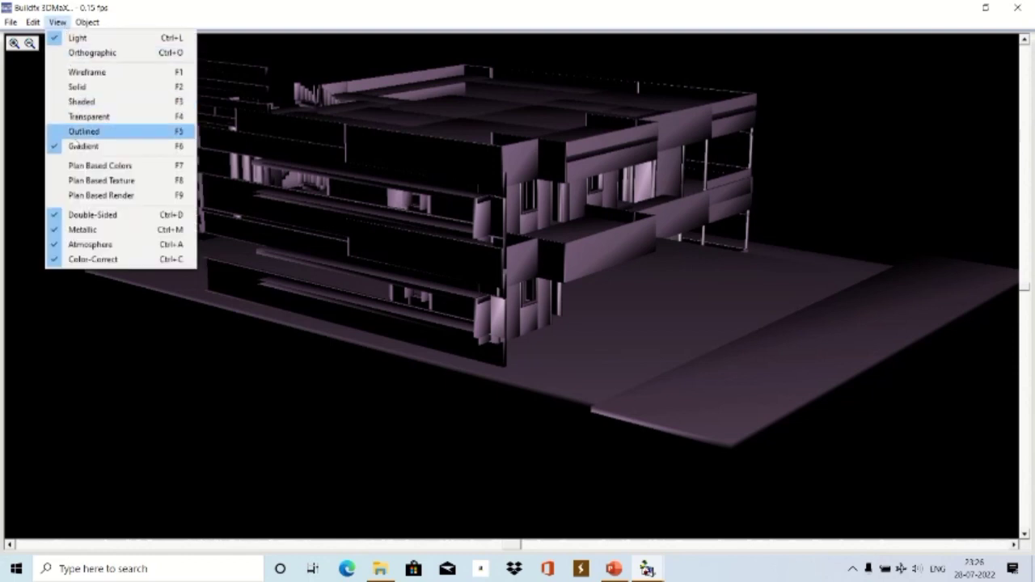
click(78, 260)
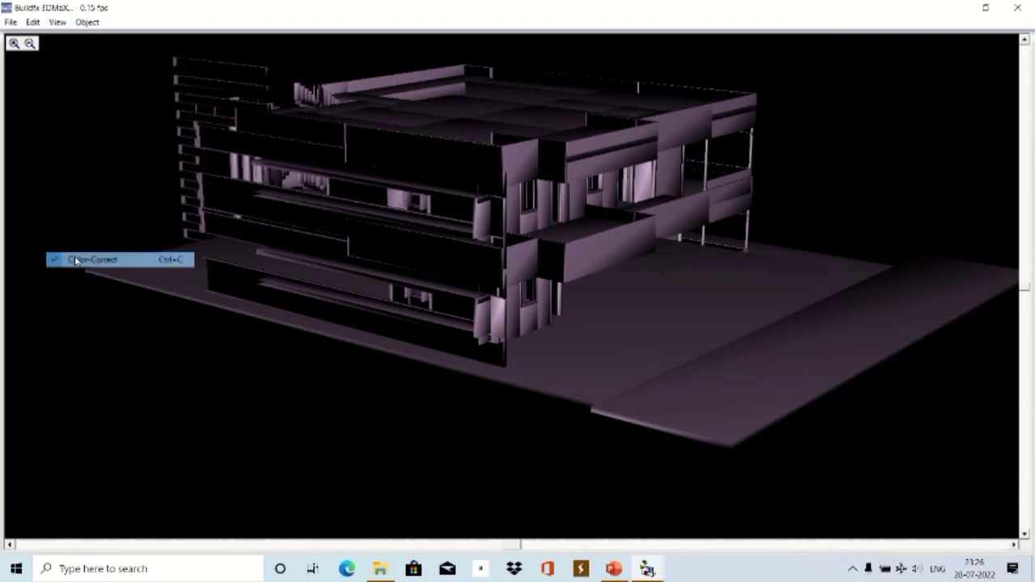
click(57, 22)
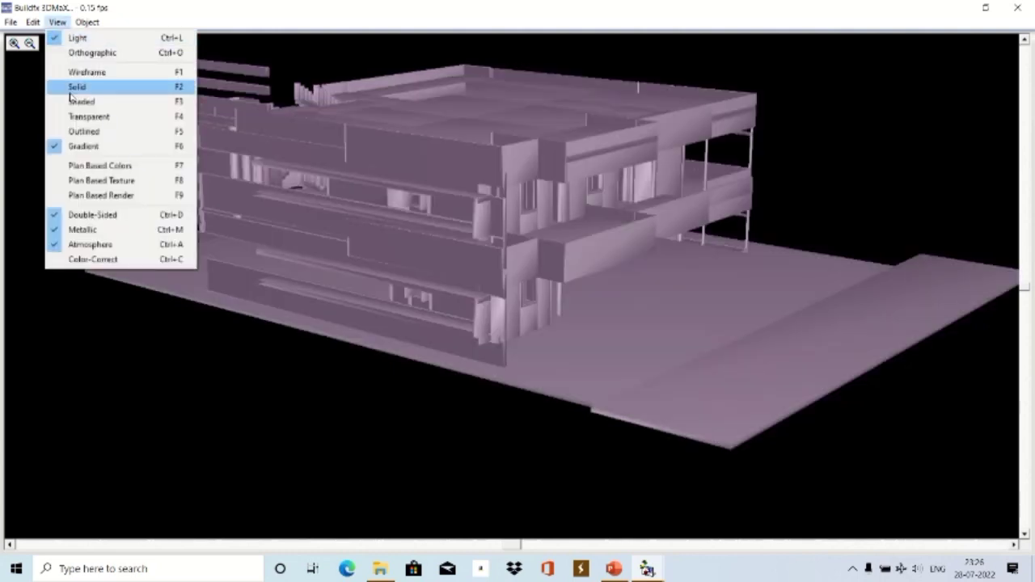
click(89, 245)
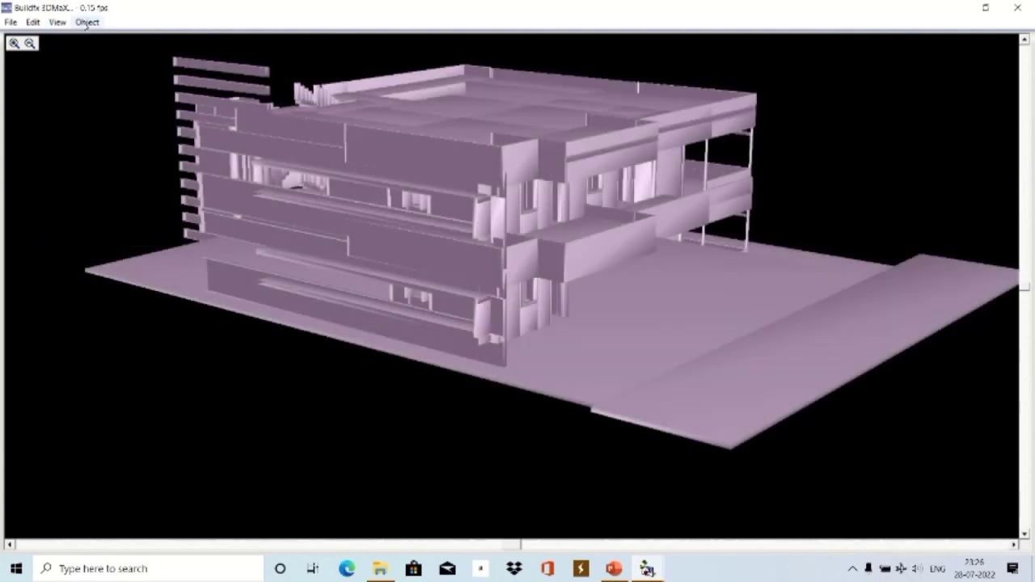
click(57, 22)
click(93, 235)
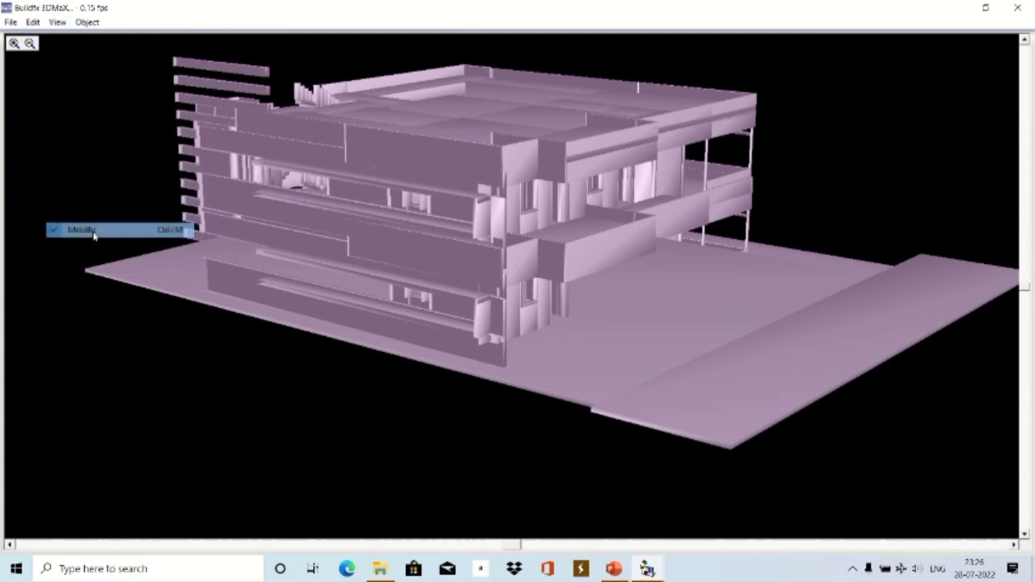
click(58, 23)
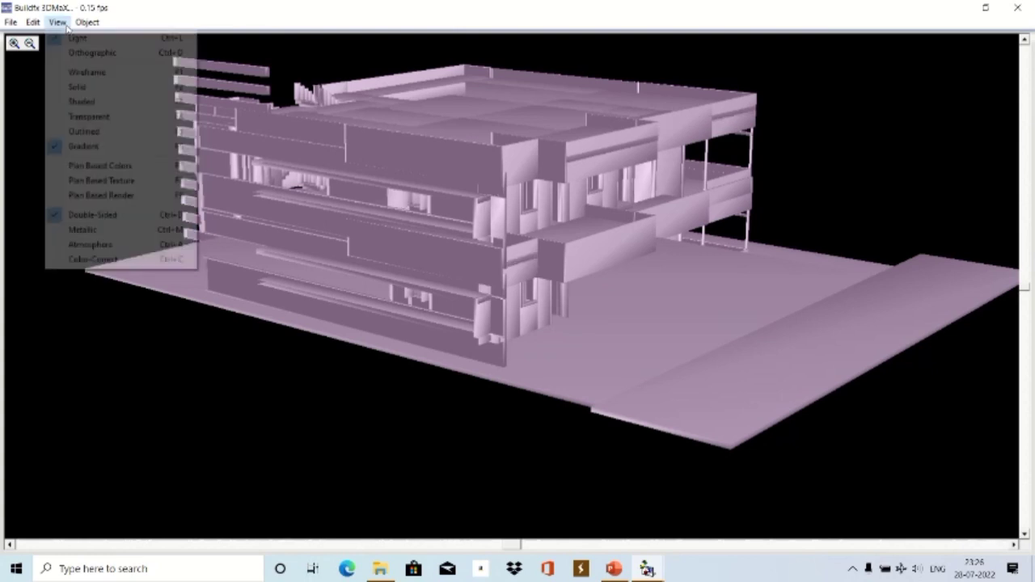
click(72, 215)
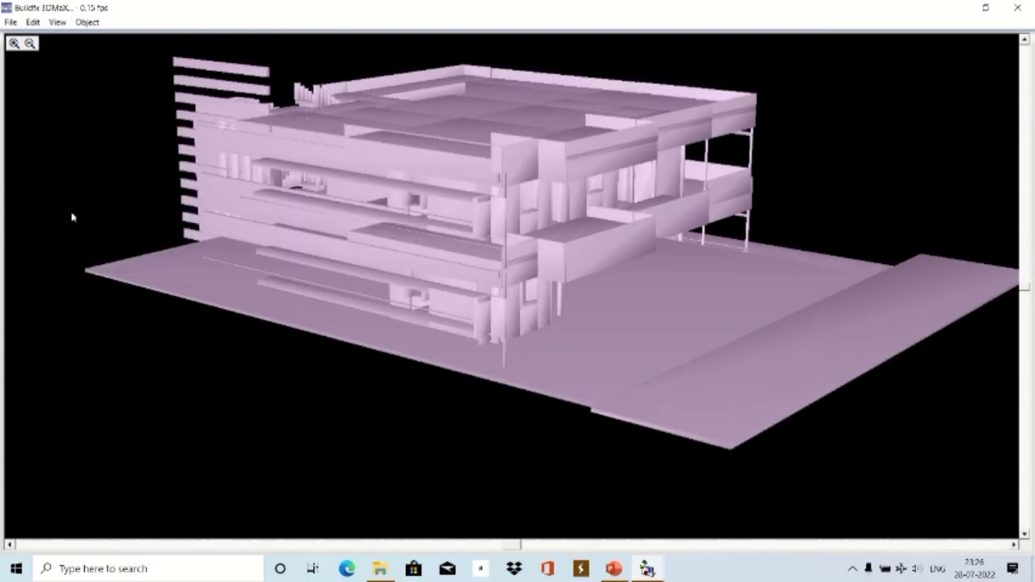
click(62, 24)
click(70, 150)
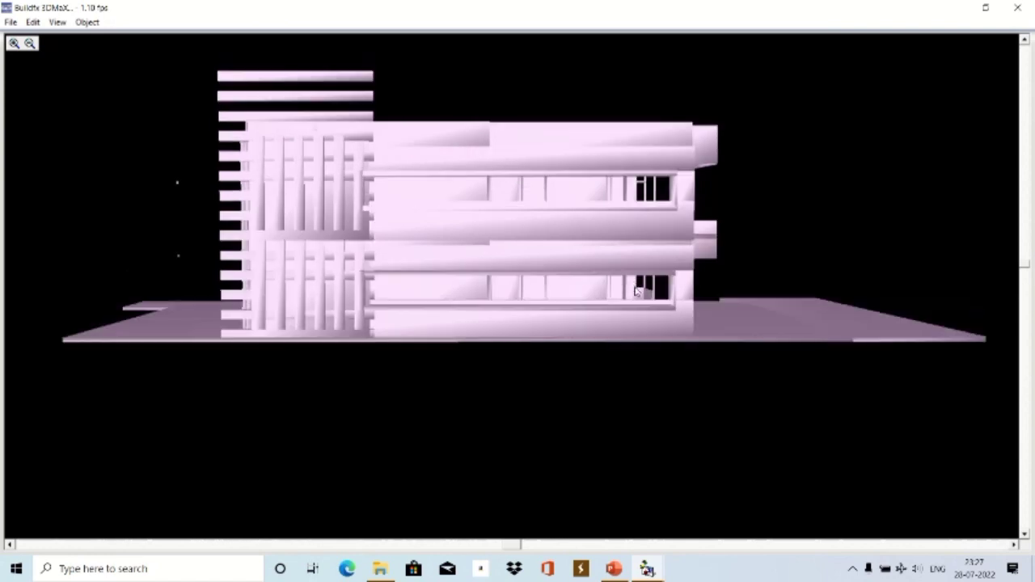
Zoom in and orbit to the stair-tower corner, recentring with the vertical scrollbar
drag(1021, 270, 1009, 250)
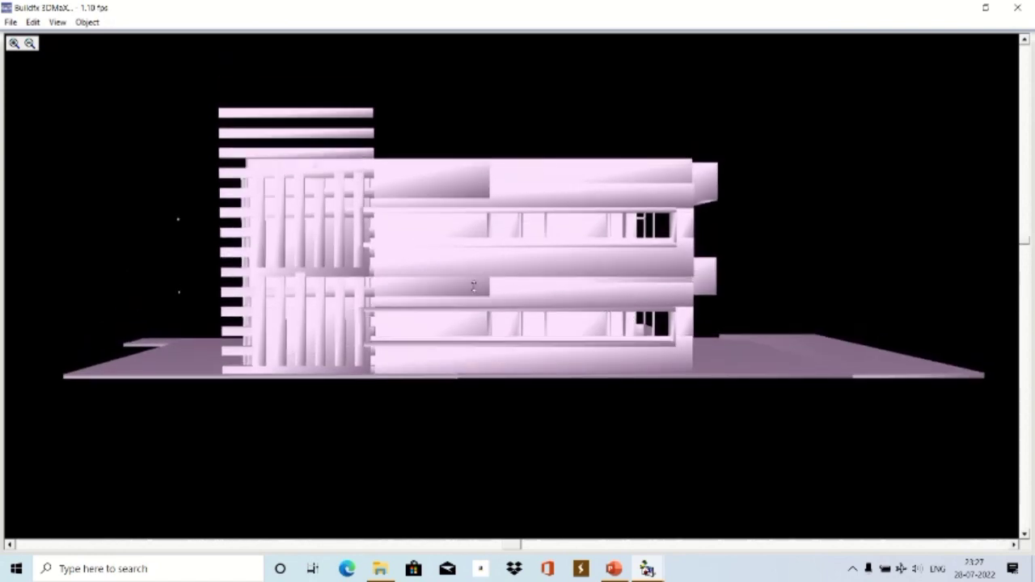
drag(476, 287, 272, 114)
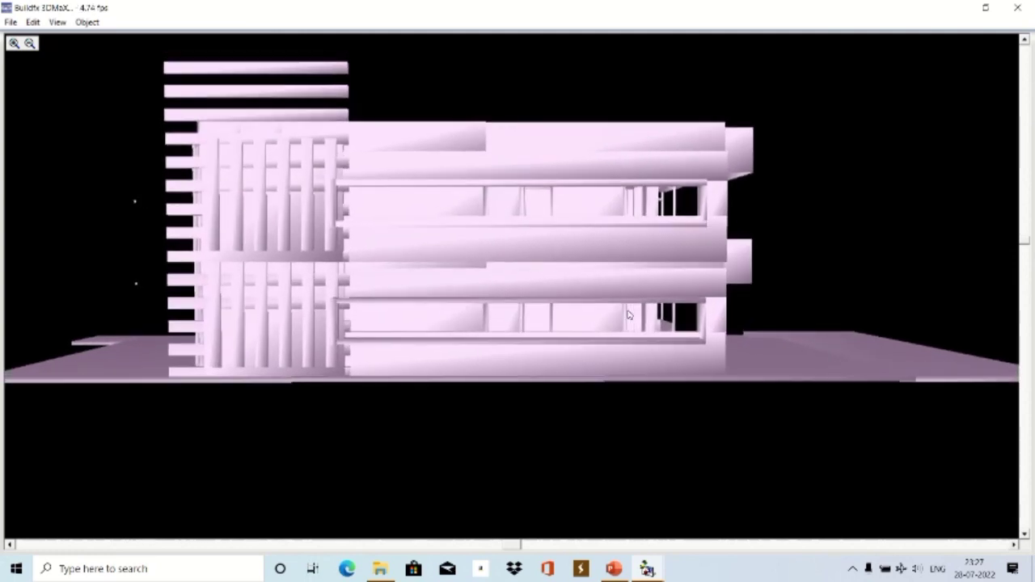
drag(544, 314, 547, 309)
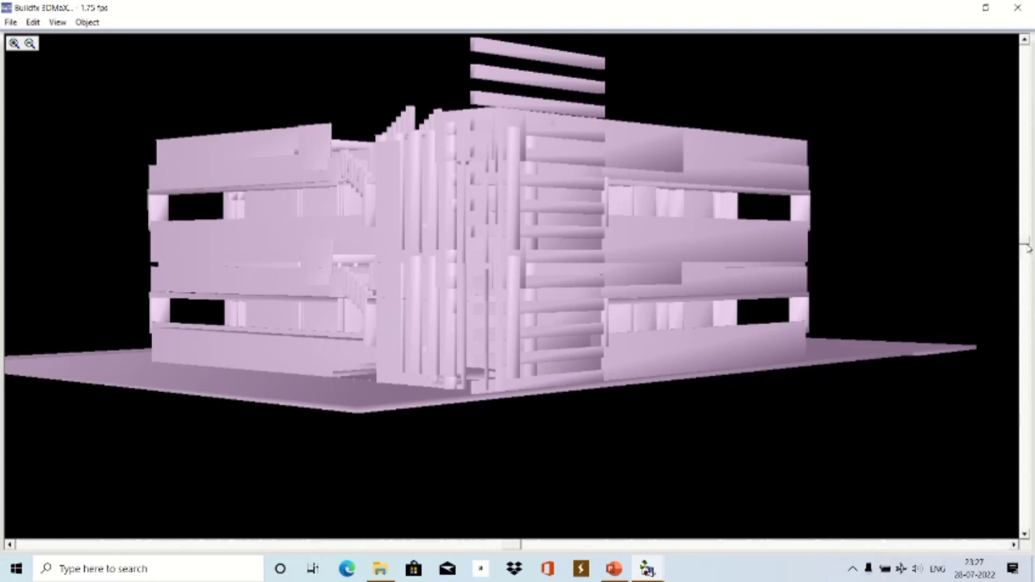
drag(1027, 246, 1025, 214)
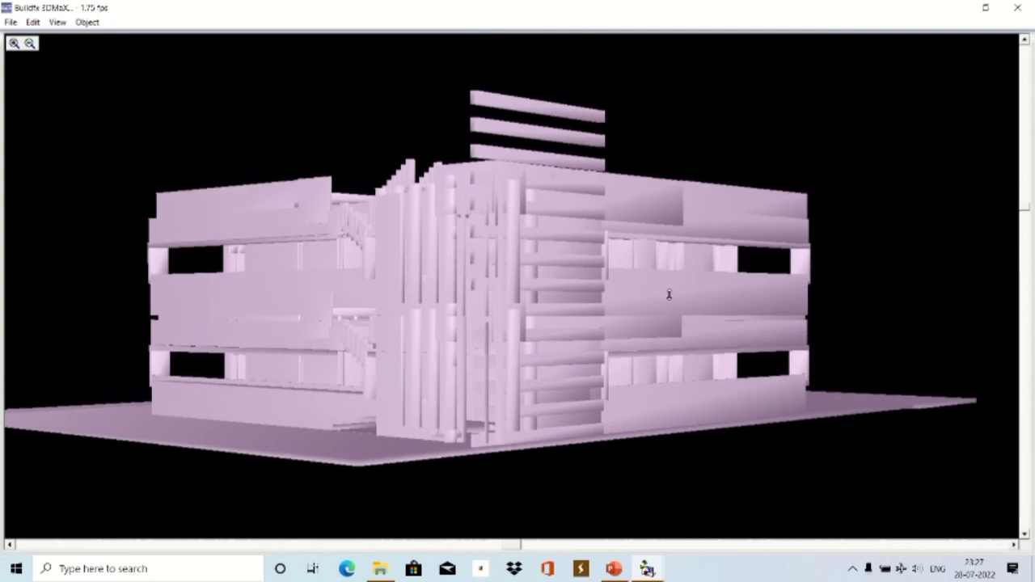
drag(669, 294, 610, 202)
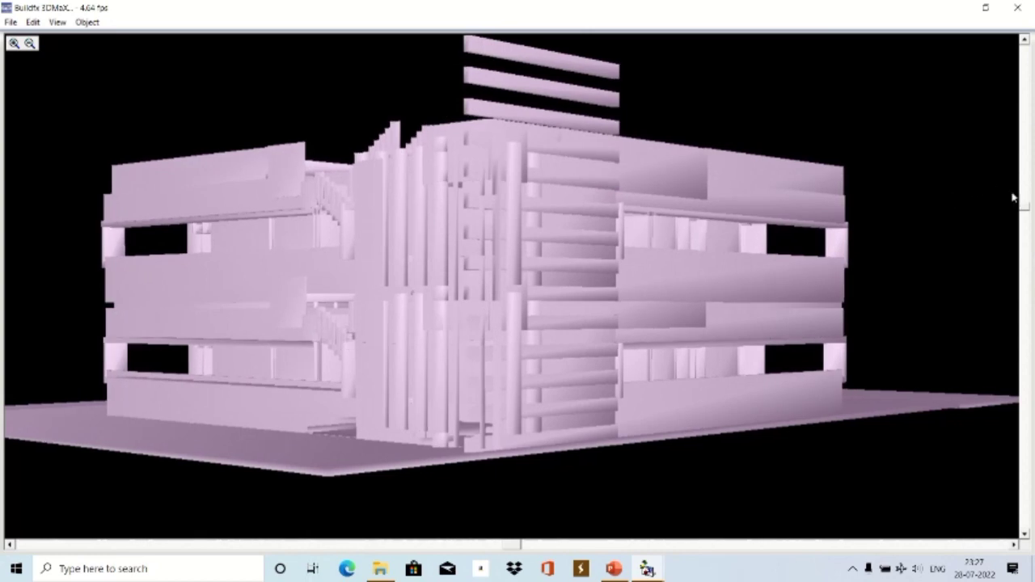
drag(1024, 210, 1026, 199)
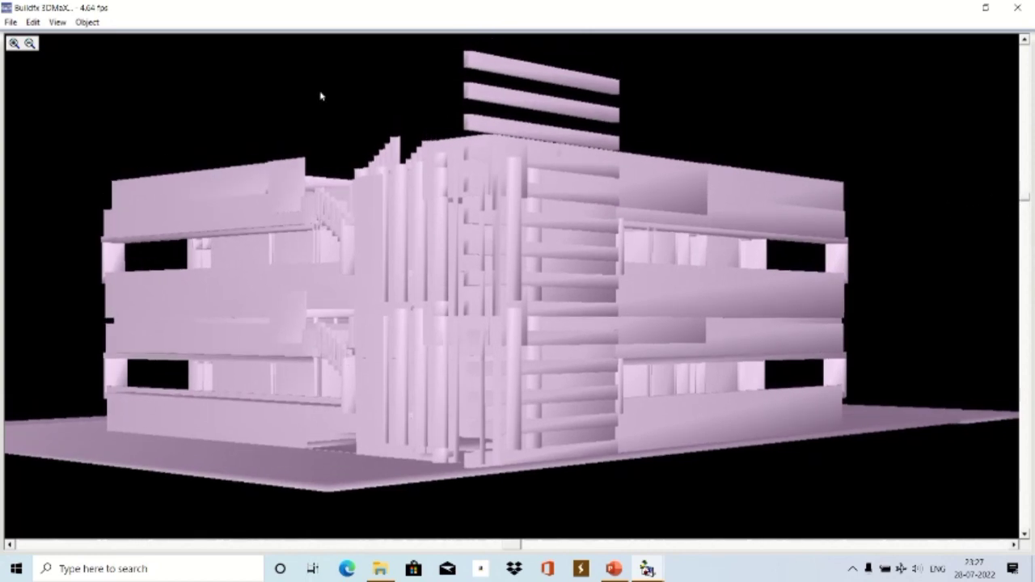
Turn double-sided, metallic, atmosphere and colour-correct shading back on
click(59, 22)
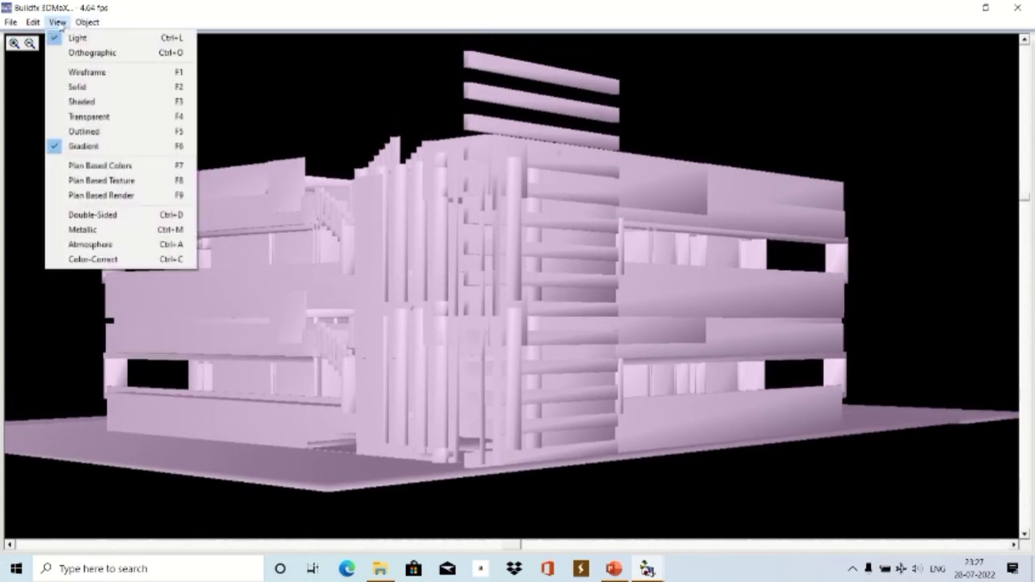
click(83, 216)
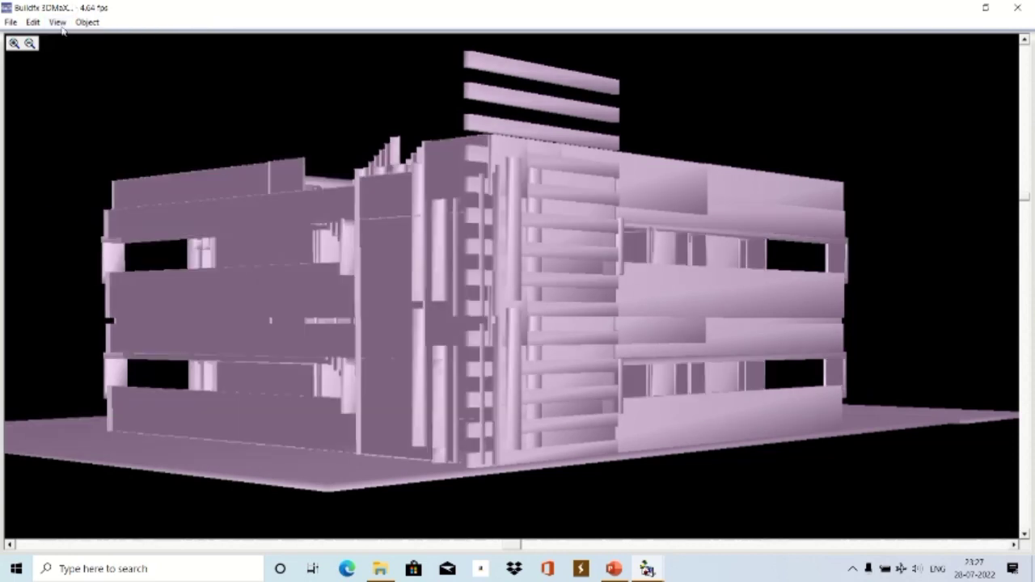
click(58, 22)
click(80, 231)
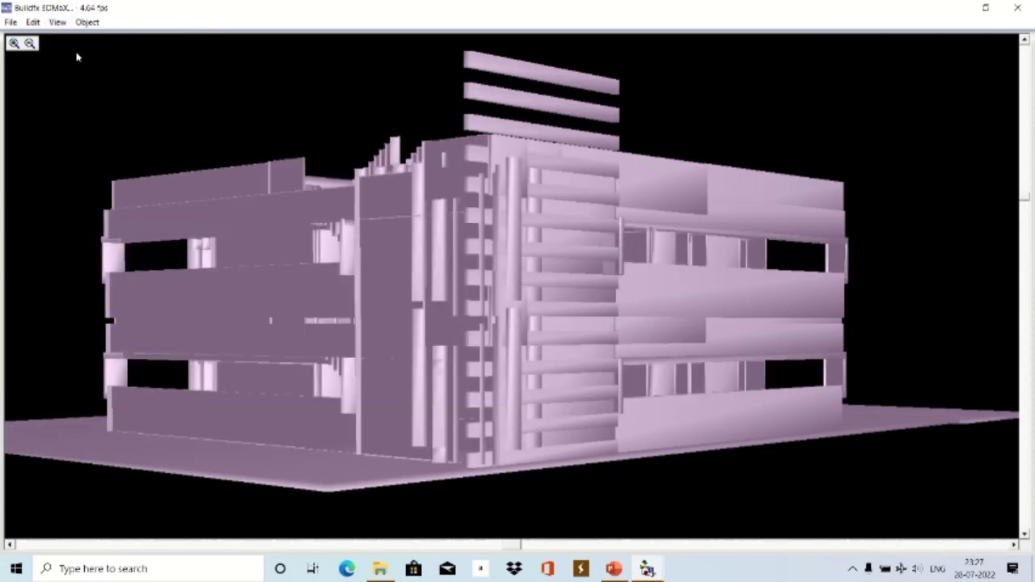
click(58, 22)
click(72, 239)
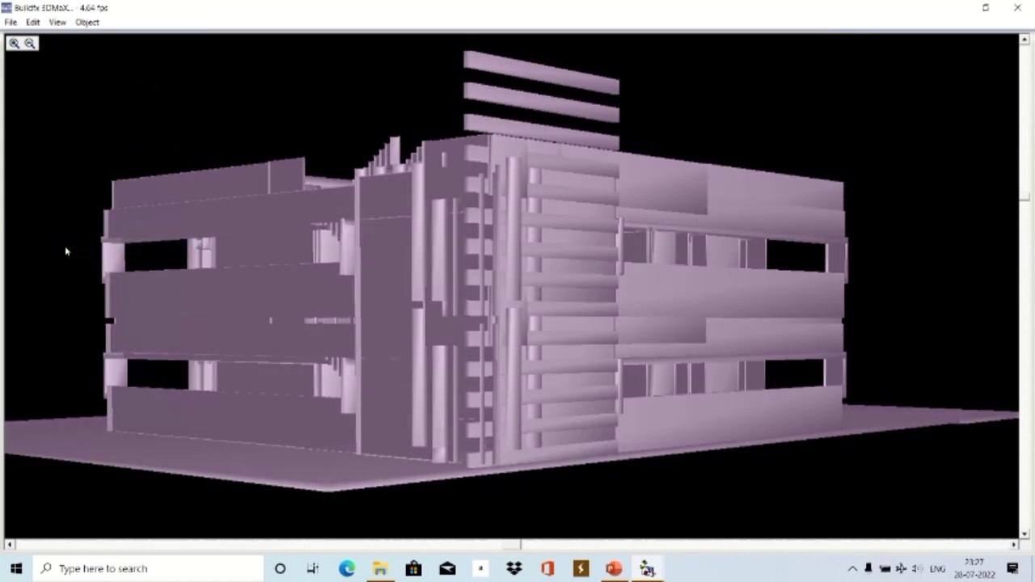
click(58, 22)
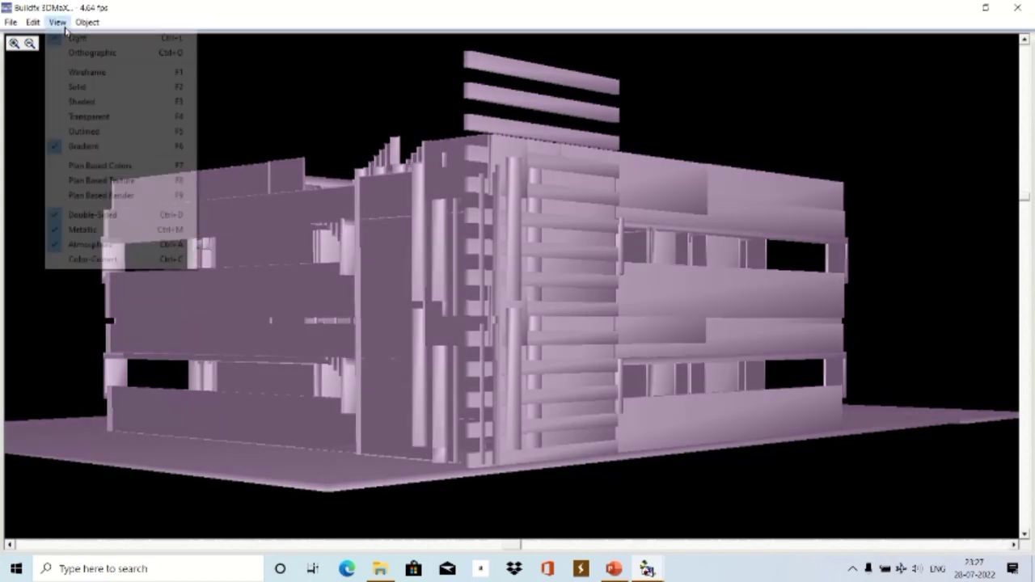
click(81, 260)
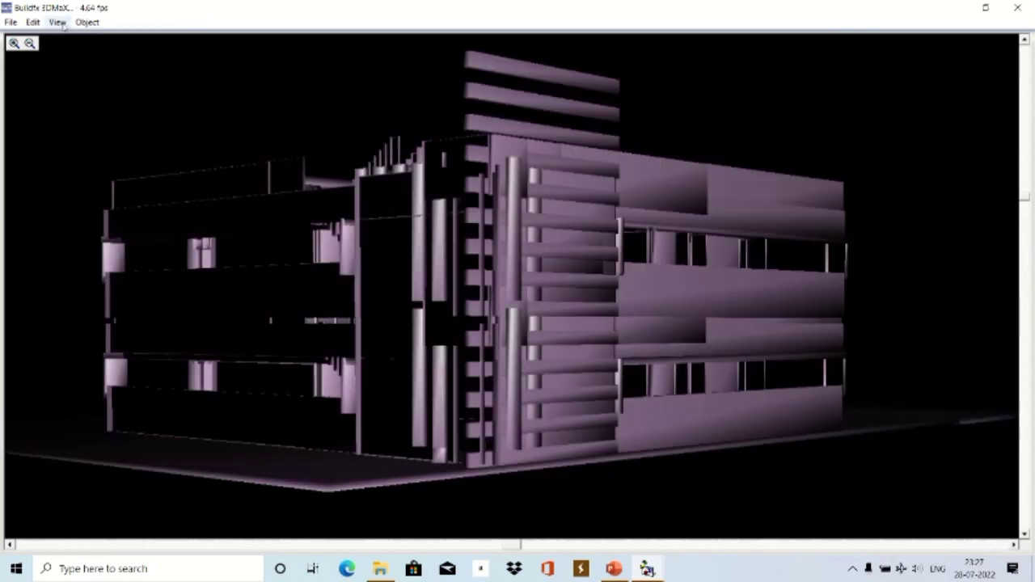
Toggle Gradient shading and render the house in Plan Based Colors
click(59, 23)
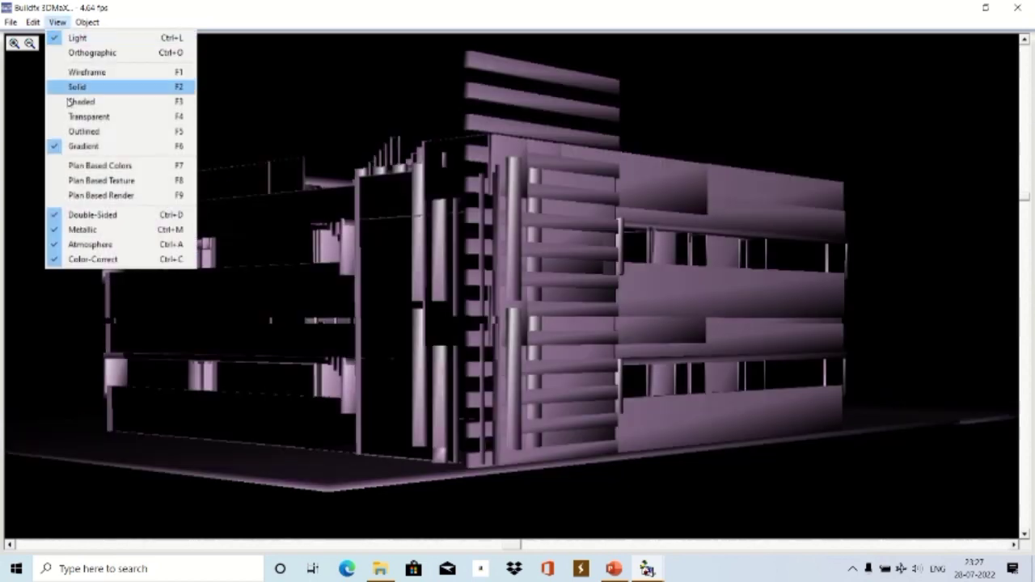
click(73, 148)
click(58, 23)
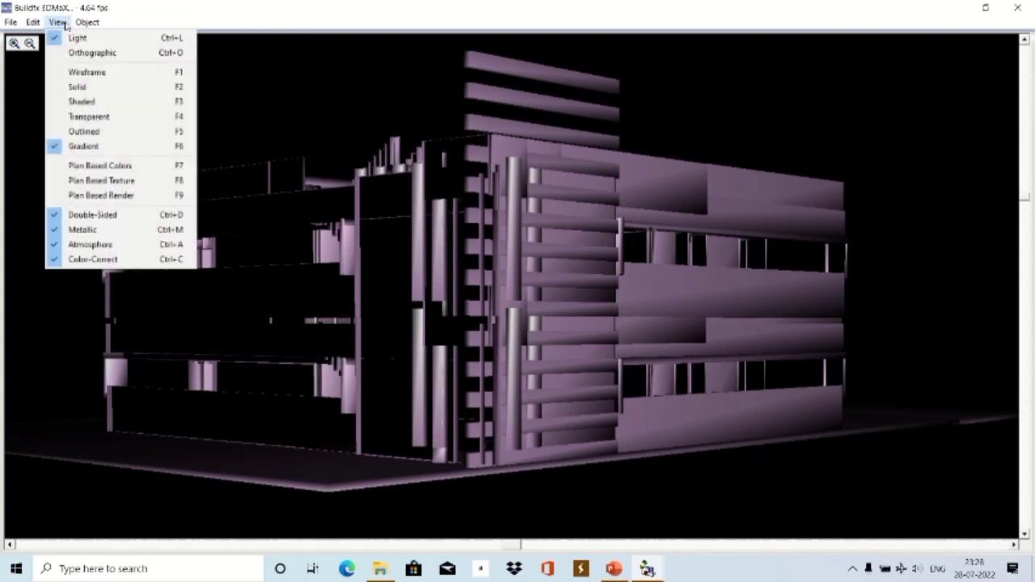
click(82, 167)
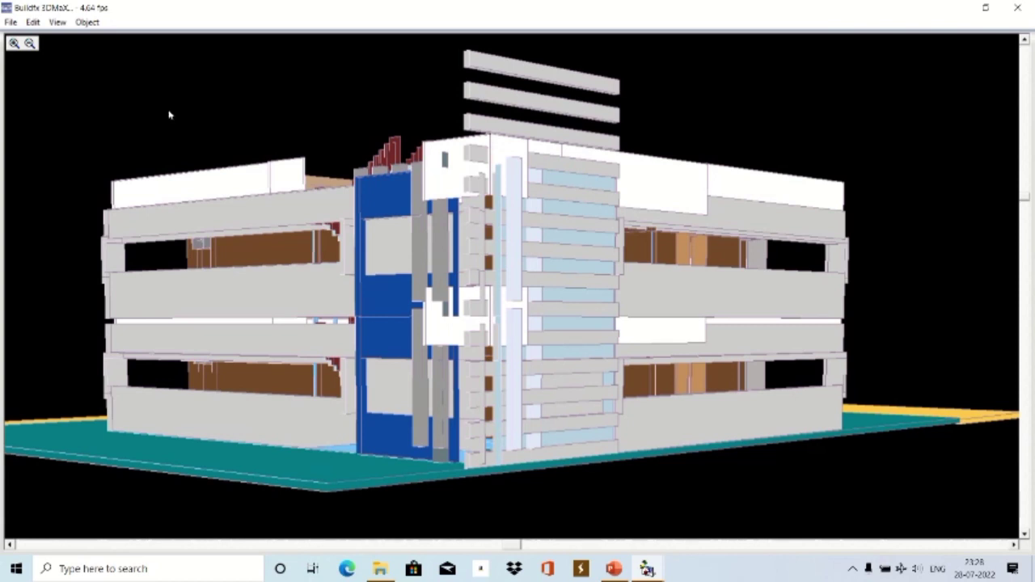
Render the building with plan-based textures, then switch it back to gradient shading
click(56, 23)
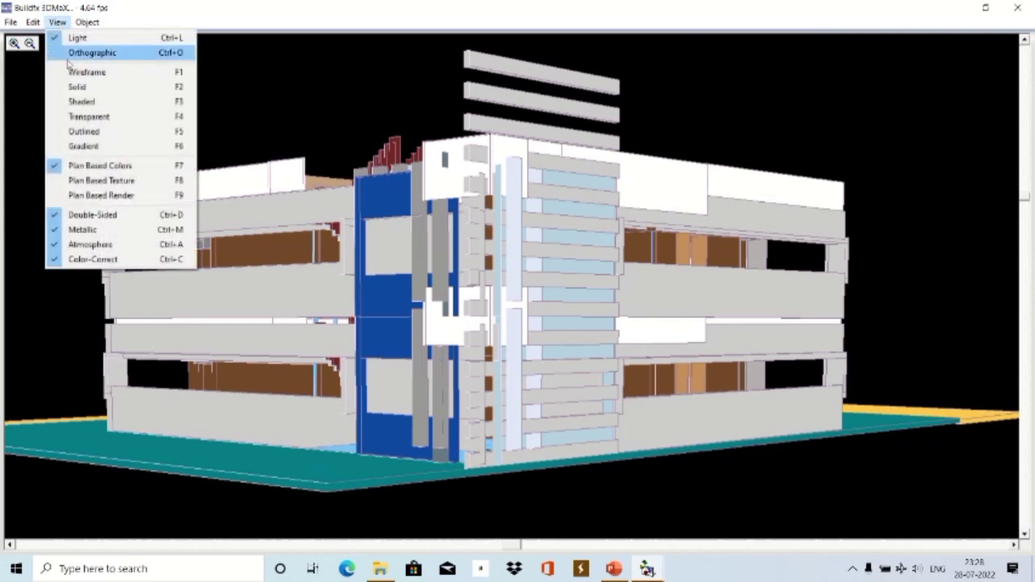
click(89, 183)
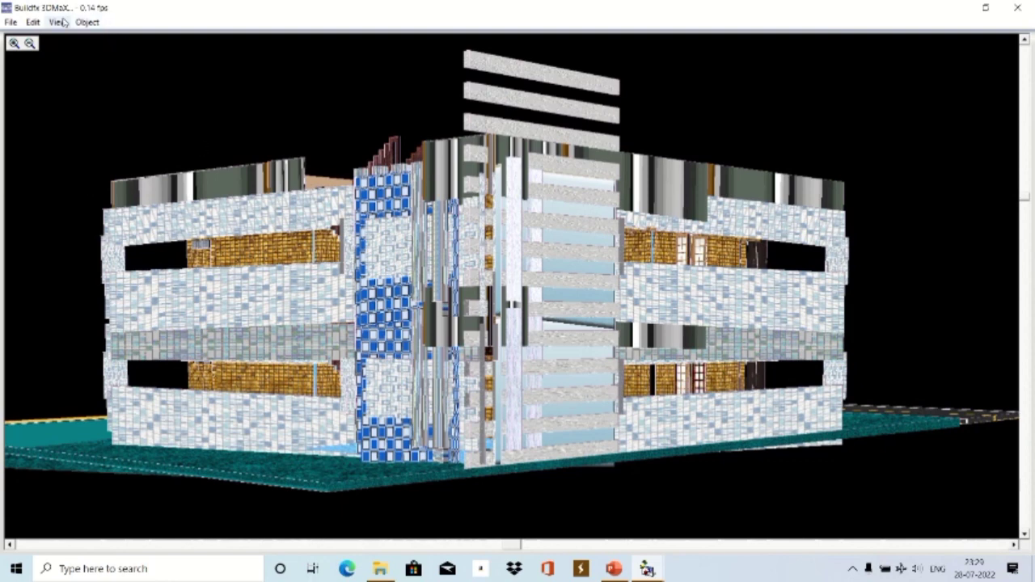
click(59, 21)
click(68, 149)
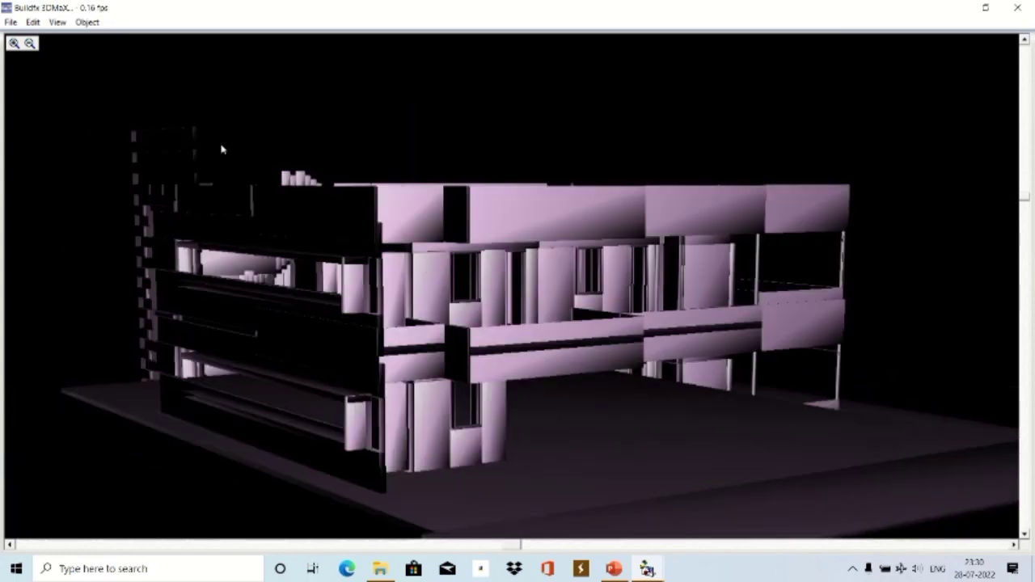
Colour the two-storey house from its plan colours, then bring up the next model in gradient shading
click(57, 22)
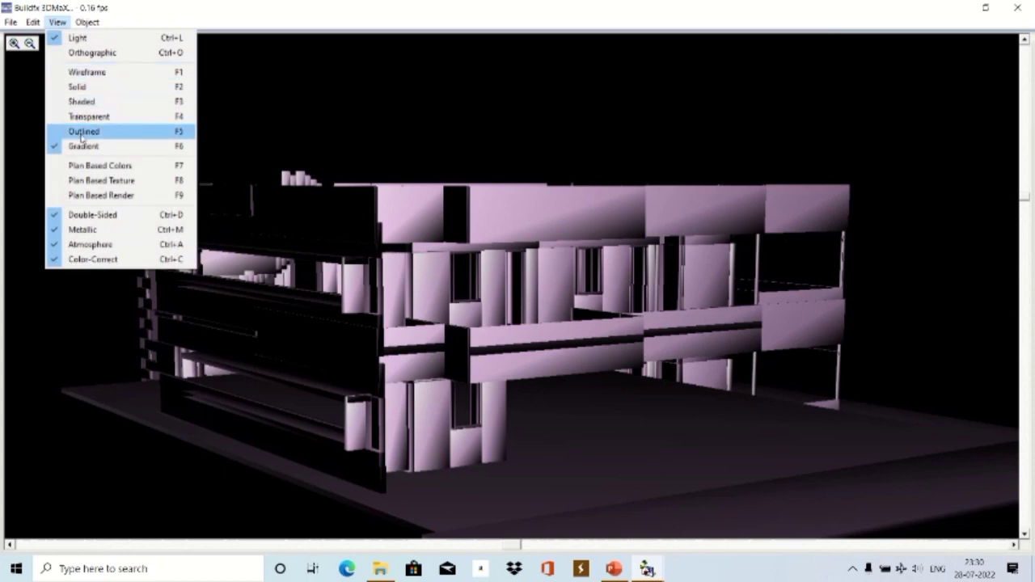
click(82, 166)
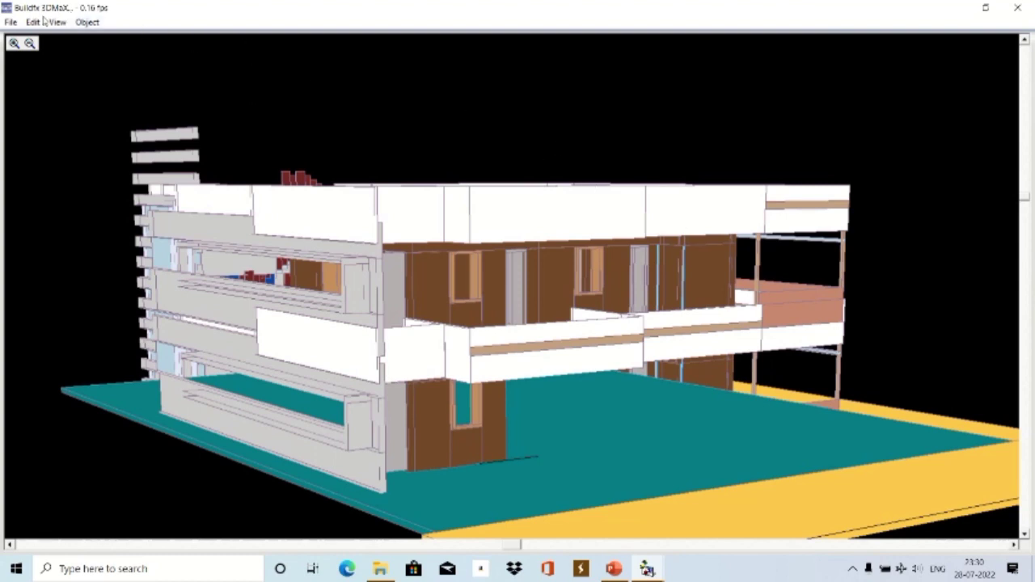
mouse_move(405, 2)
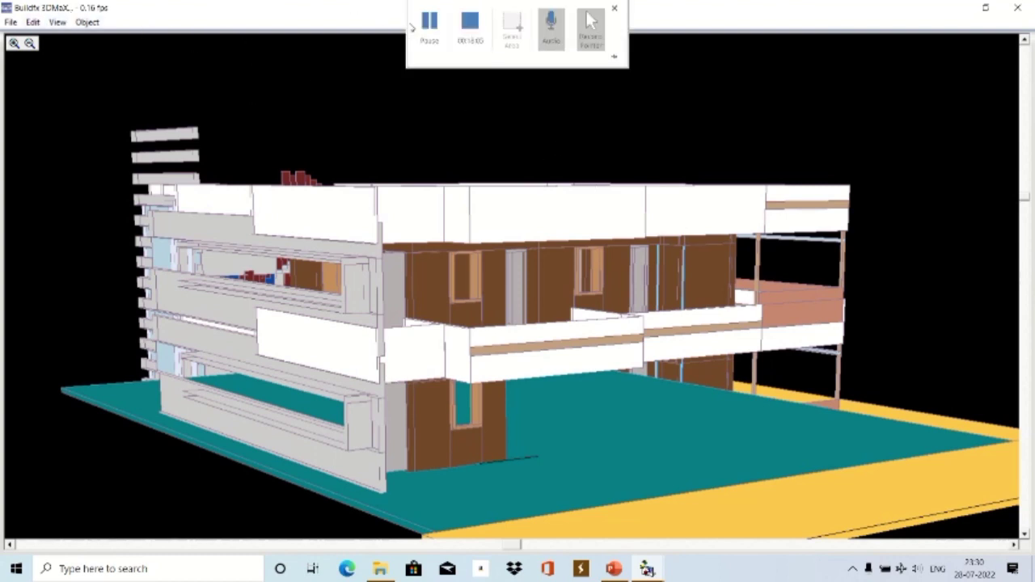
click(426, 22)
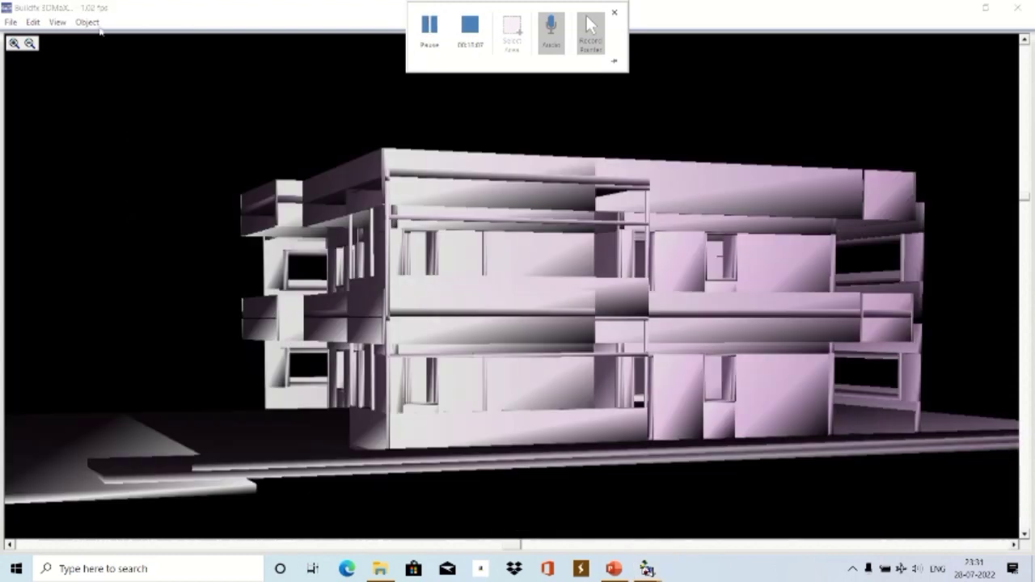
Render the next house in plan-based colours, then with plan-based textures
click(57, 22)
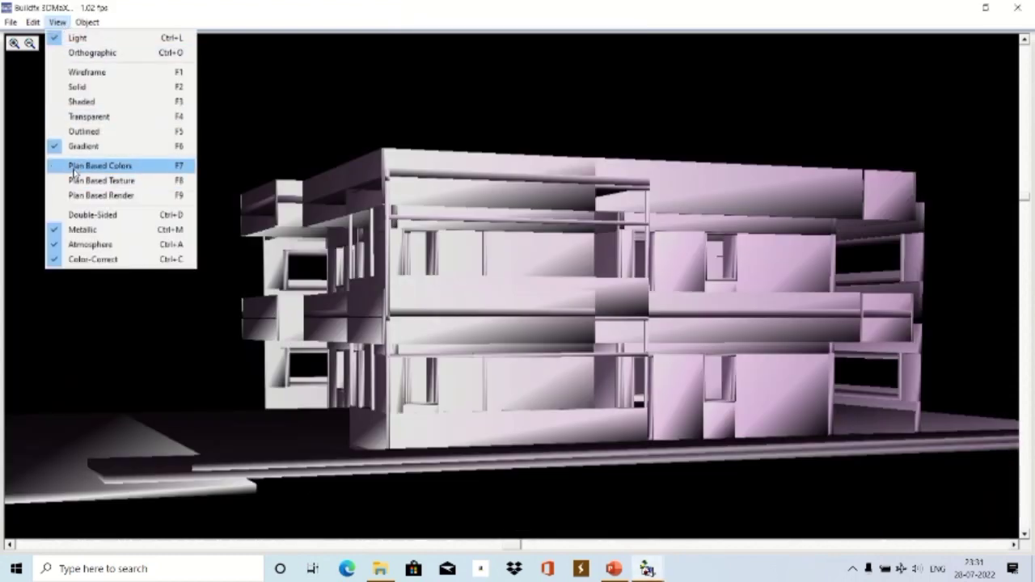
click(74, 167)
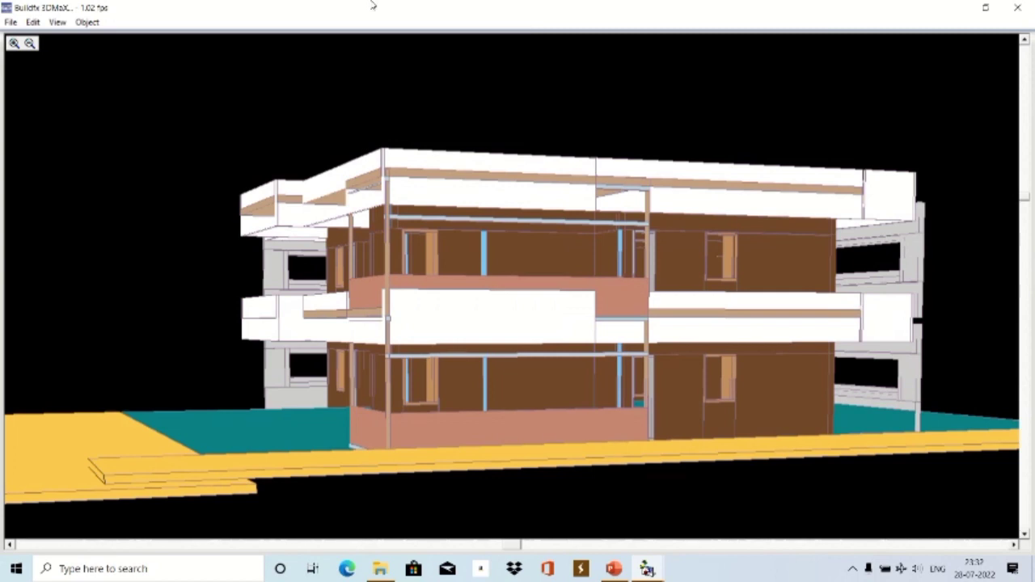
click(58, 22)
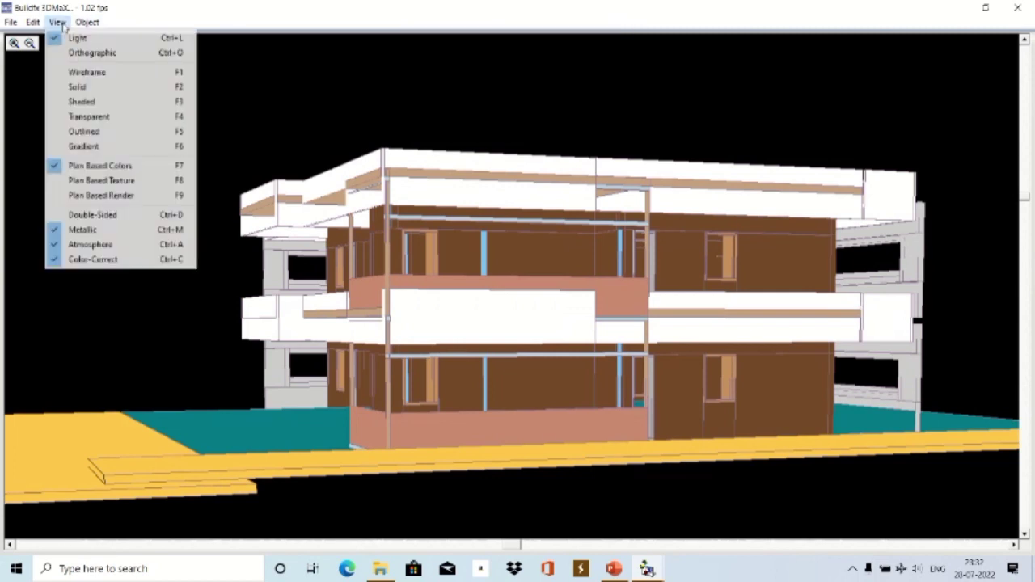
click(94, 181)
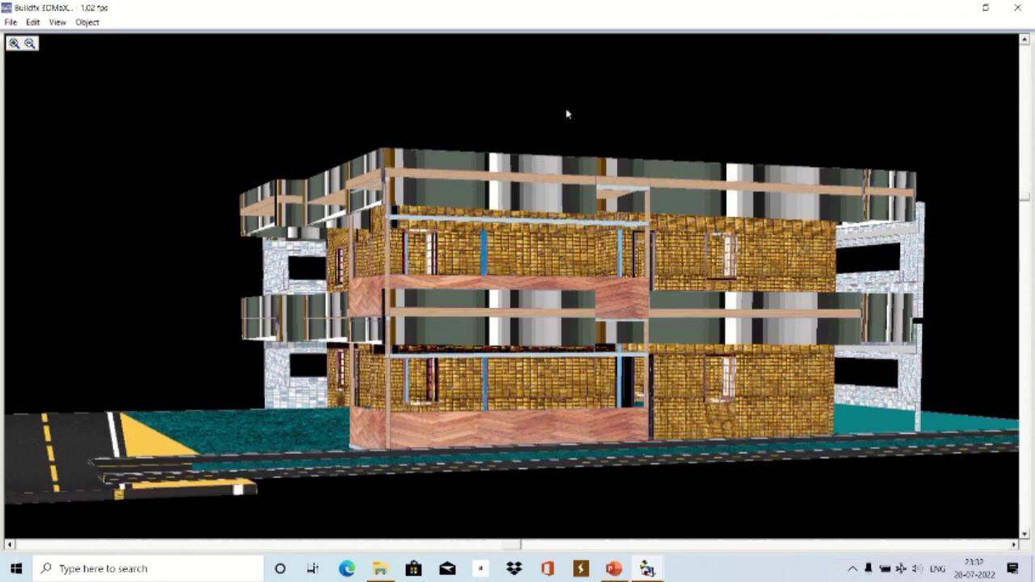
Pan the dark outlined house render, then bring up the Windows search panel
click(57, 22)
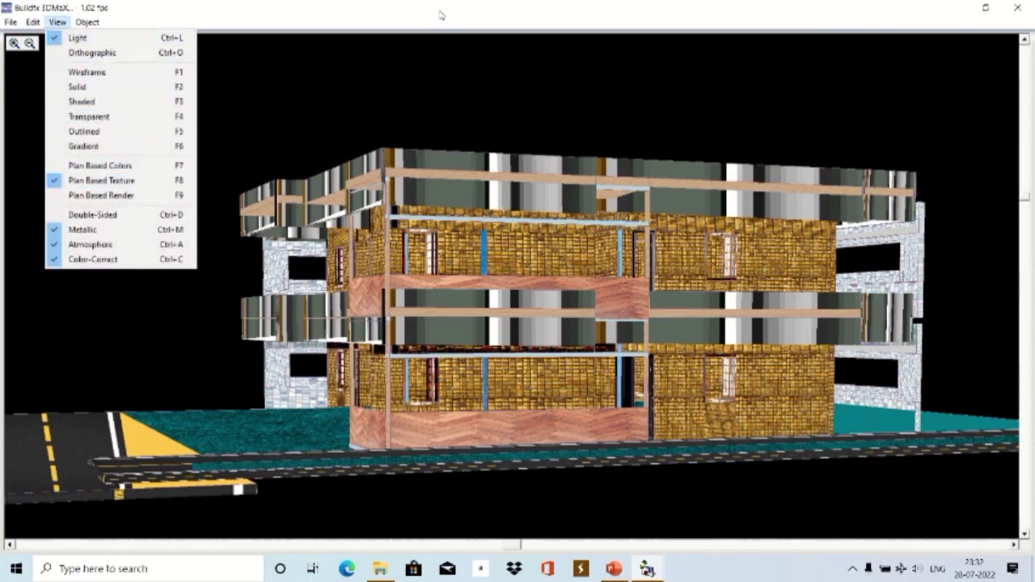
click(312, 18)
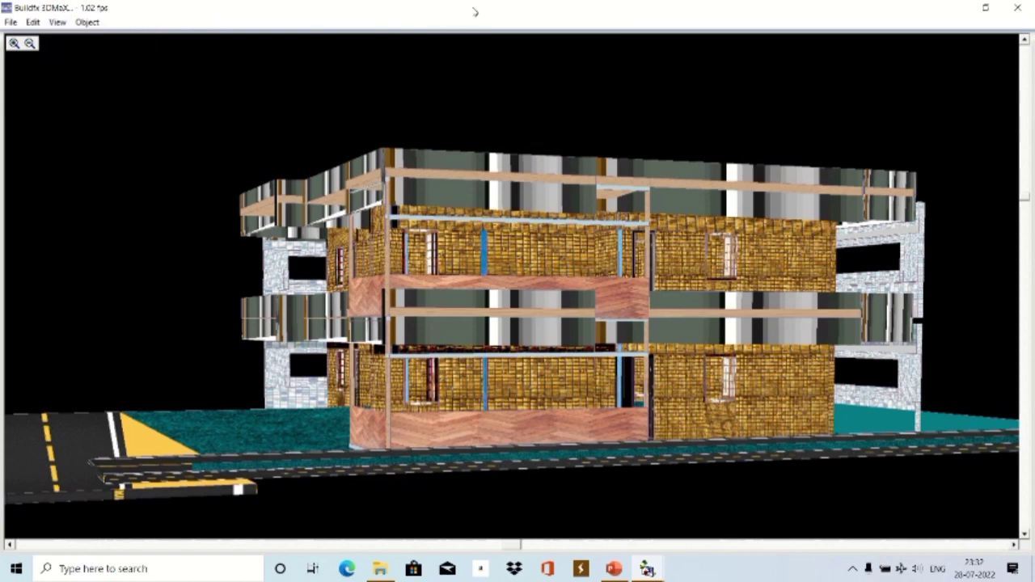
mouse_move(408, 4)
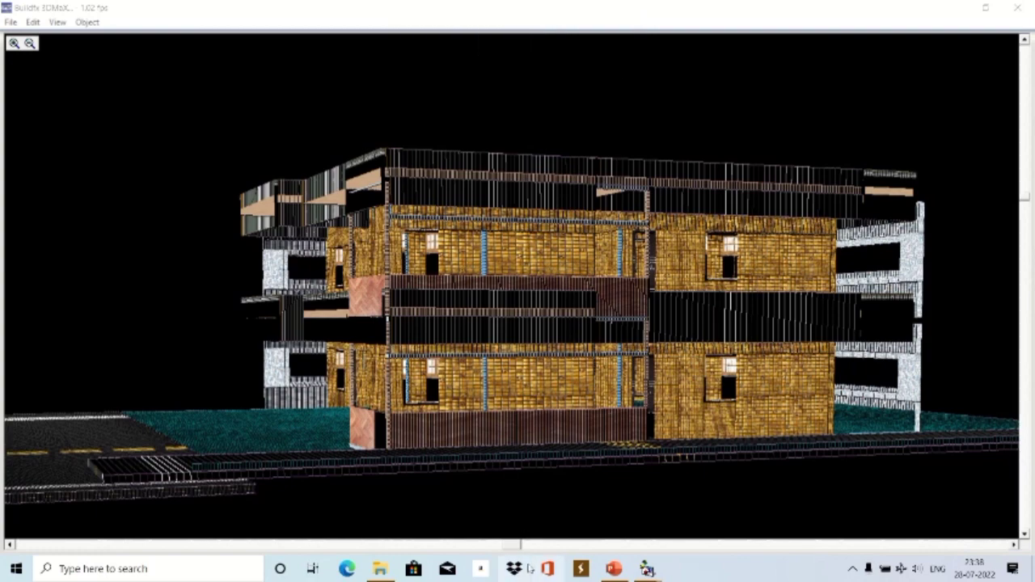
drag(516, 545, 429, 551)
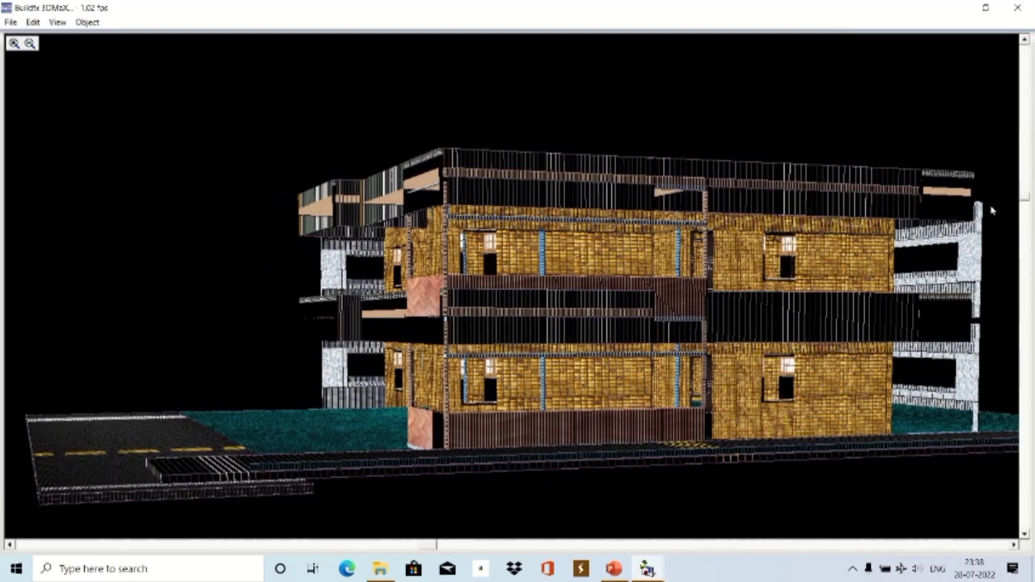
drag(1029, 203, 1030, 223)
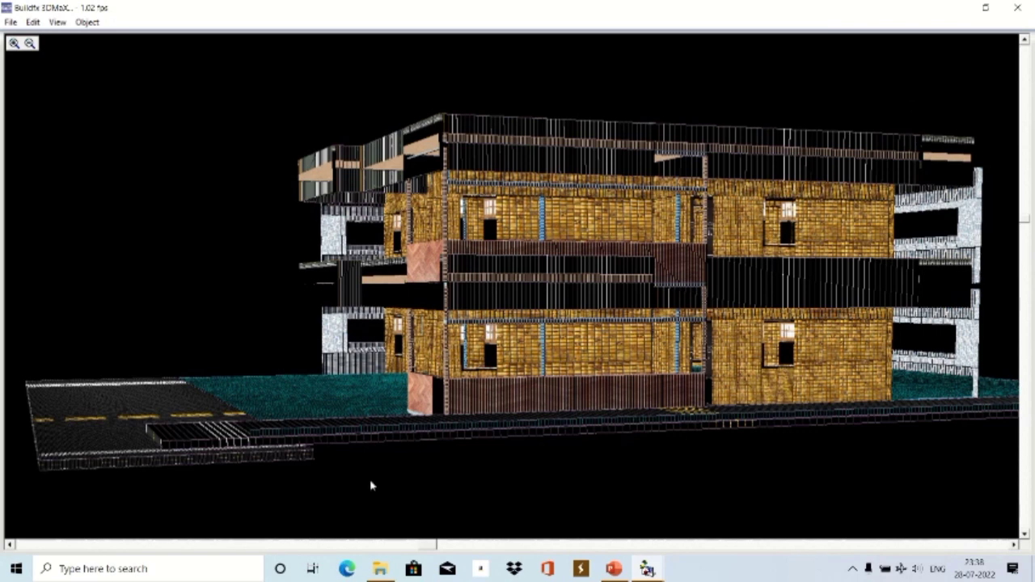
click(232, 568)
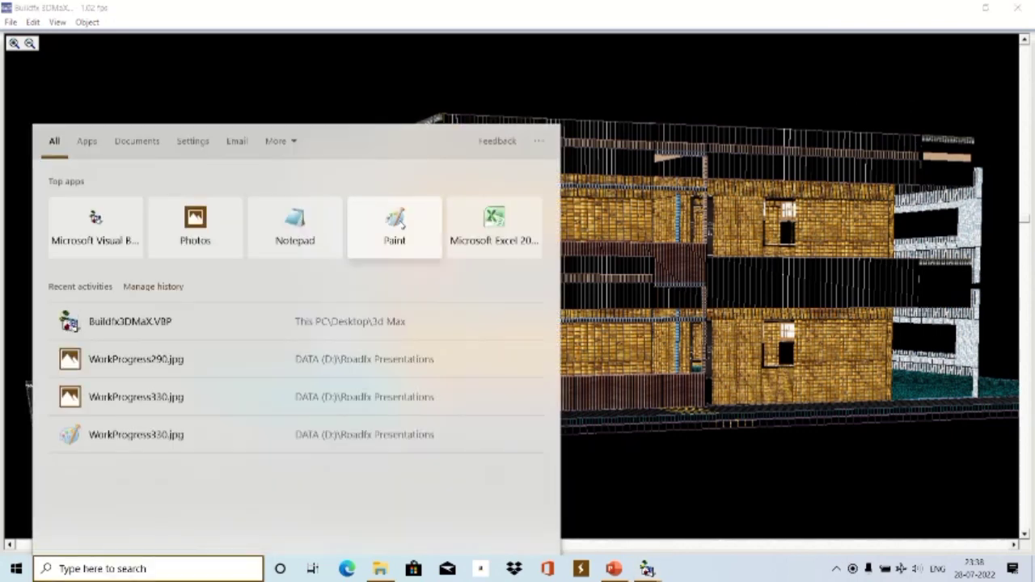
Paste the captured house render into a new Paint image and pick JPEG format
click(405, 239)
key(ctrl+v)
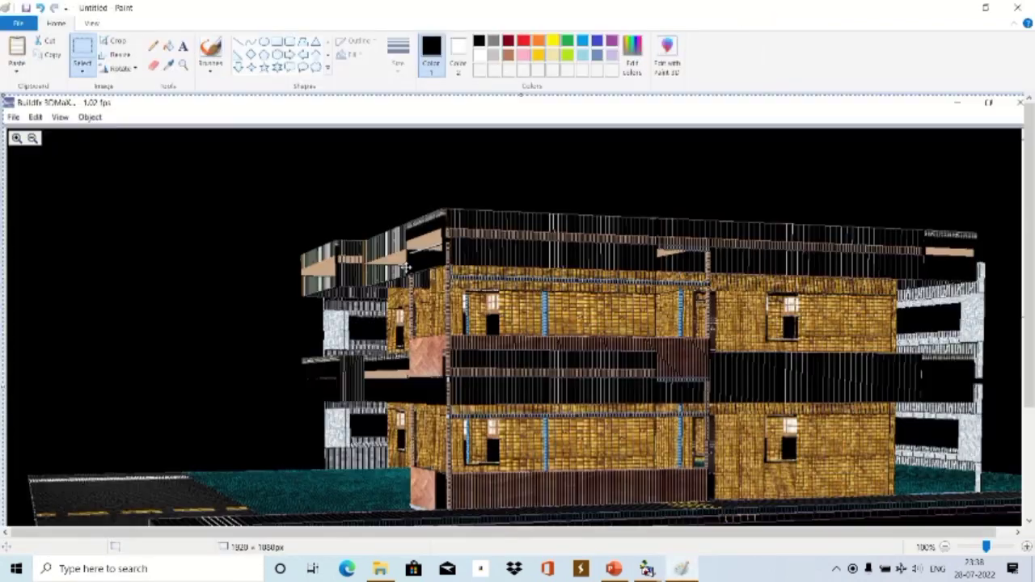
click(18, 24)
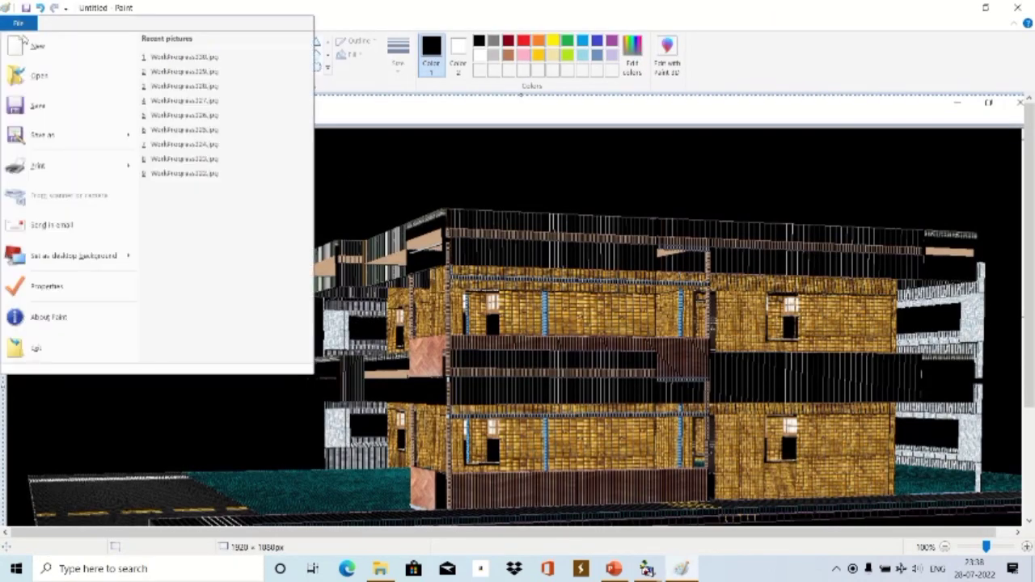
click(38, 134)
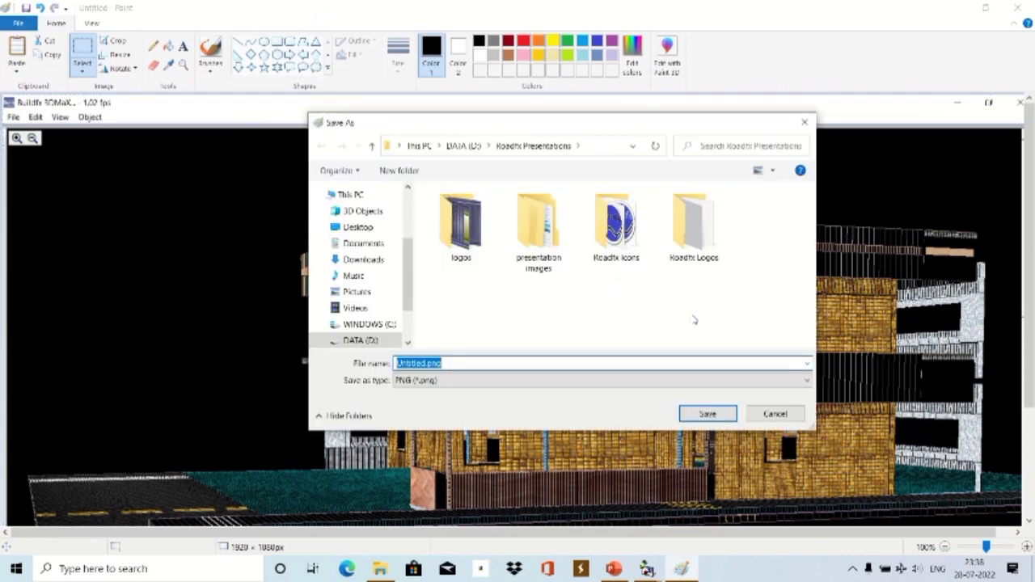
click(474, 381)
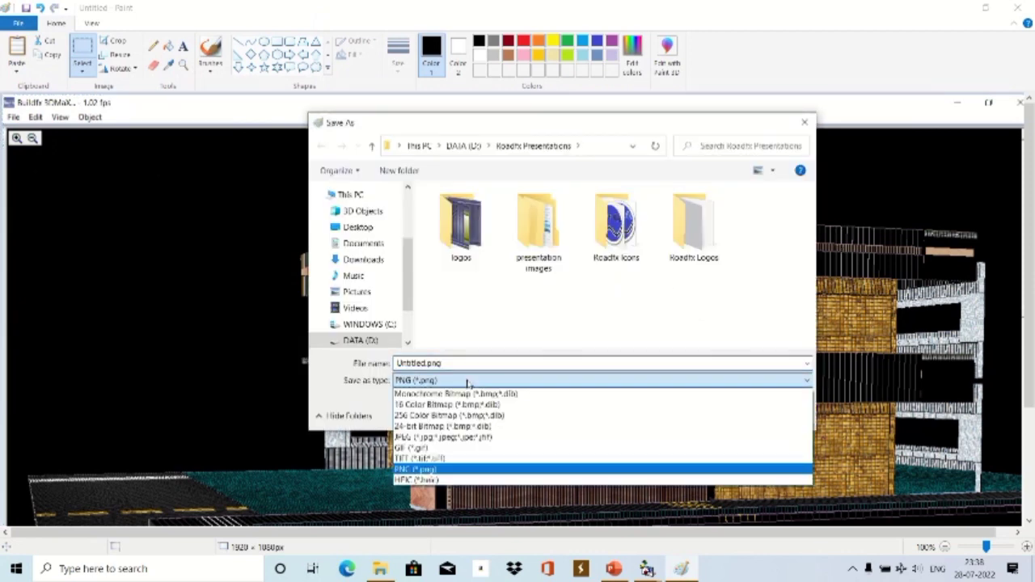
click(423, 437)
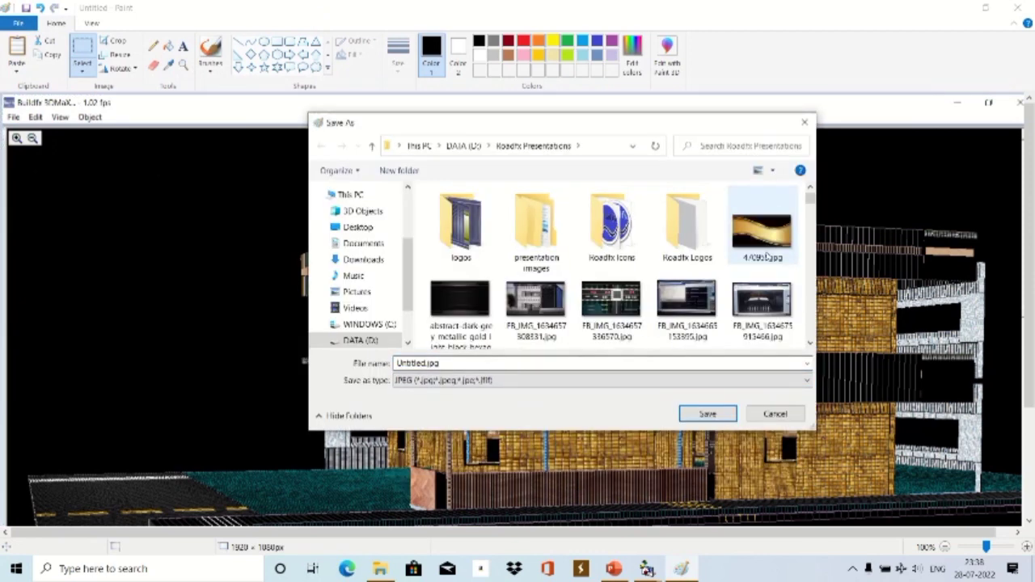
Save the image as WorkProgress331.jpg in the Roadfx Presentations folder
drag(811, 202, 812, 339)
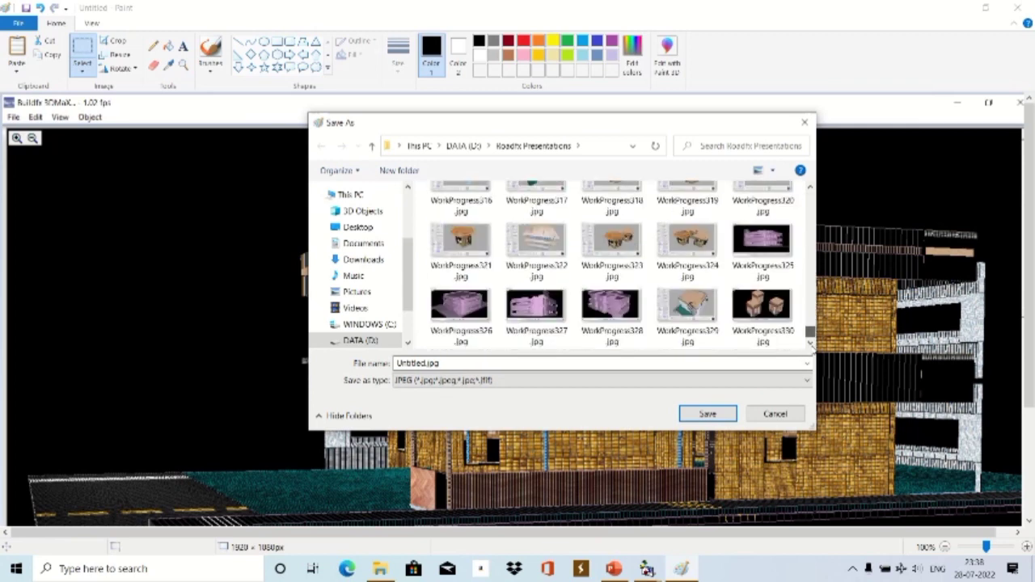
click(762, 307)
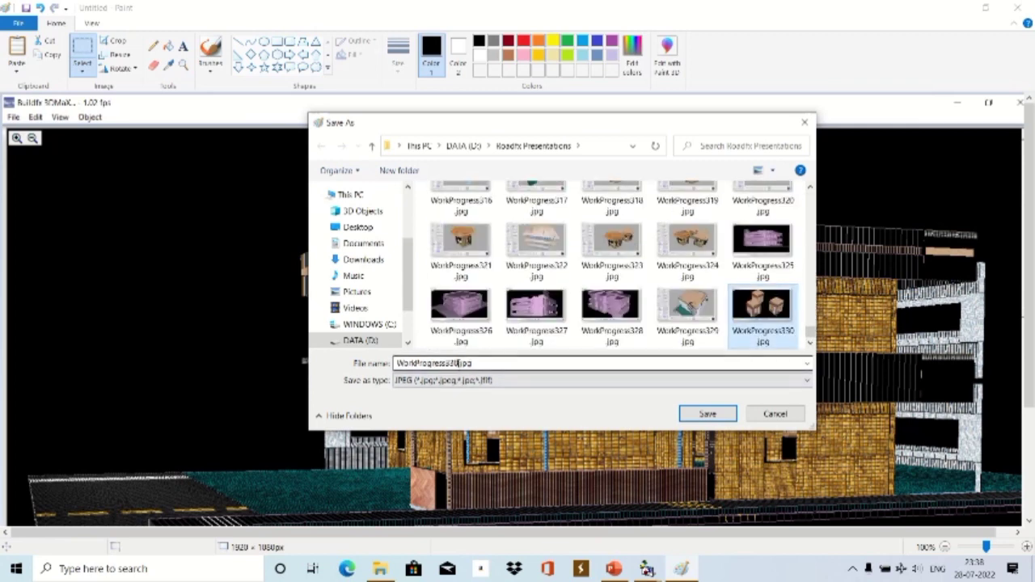
key(Tab)
key(Right)
key(BackSpace)
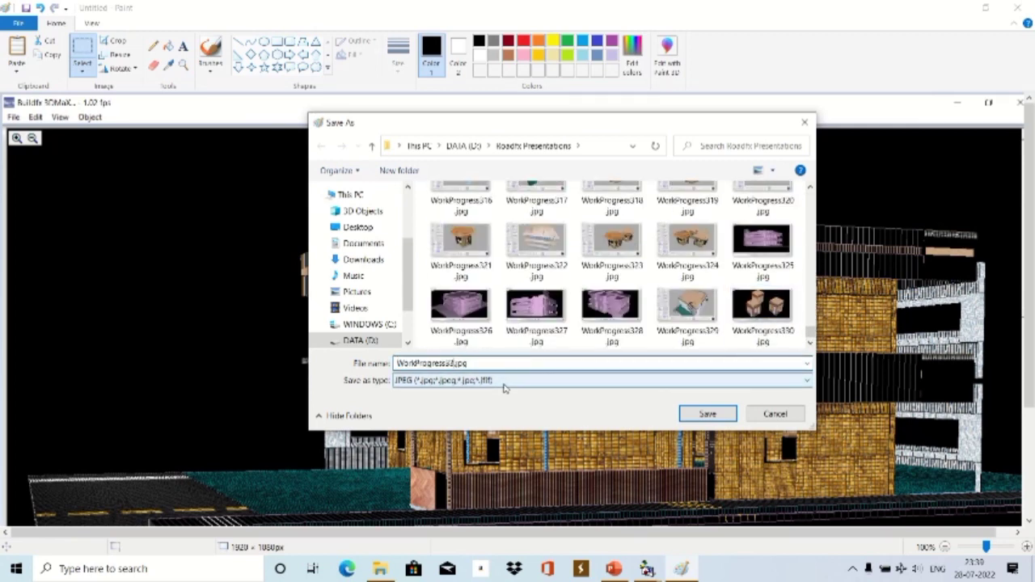
text(1)
click(707, 413)
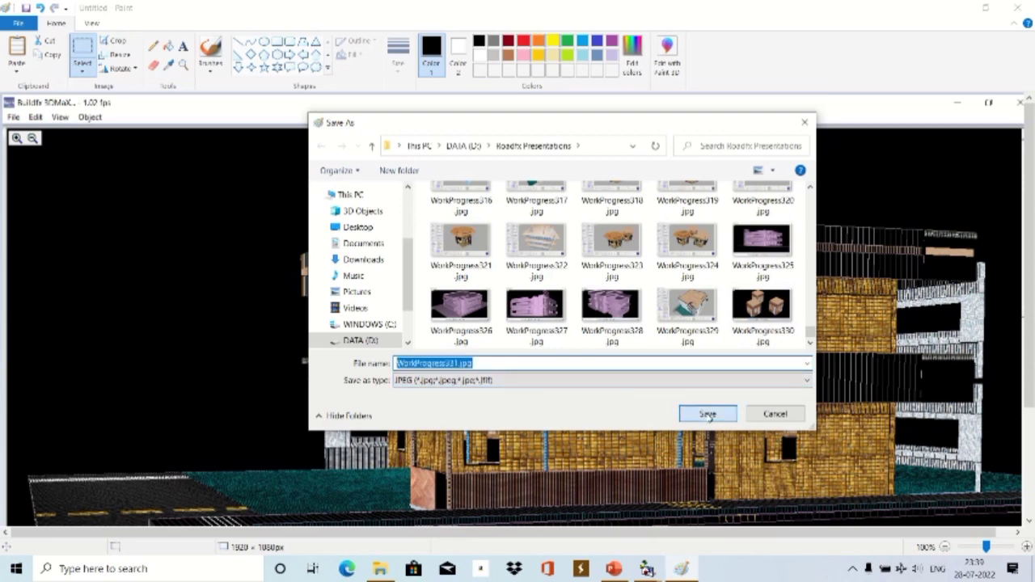
Scroll over the saved render and close Paint
scroll(857, 320, down, 3)
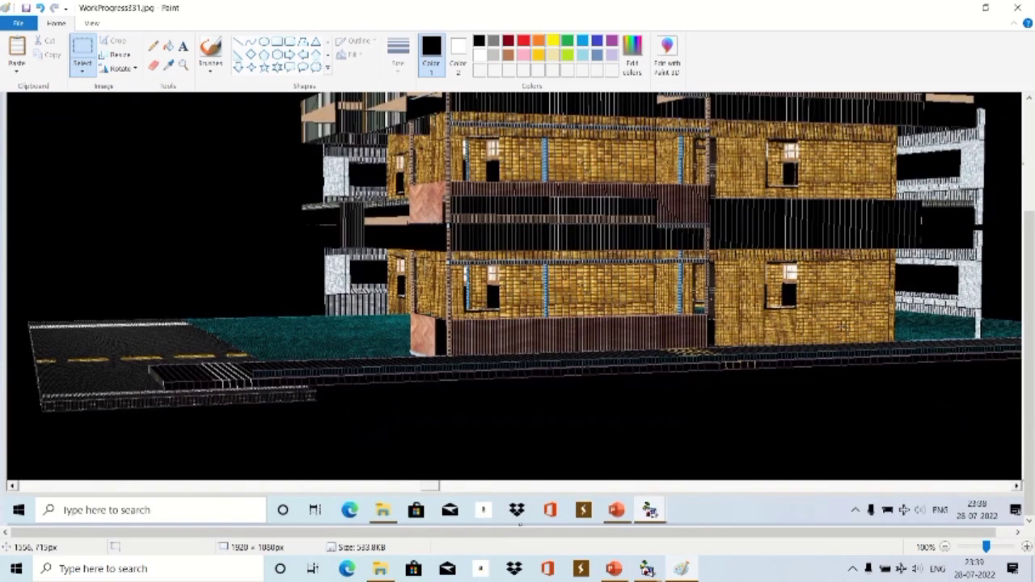
ctrl+scroll(838, 323, down, 2)
ctrl+scroll(711, 319, down, 3)
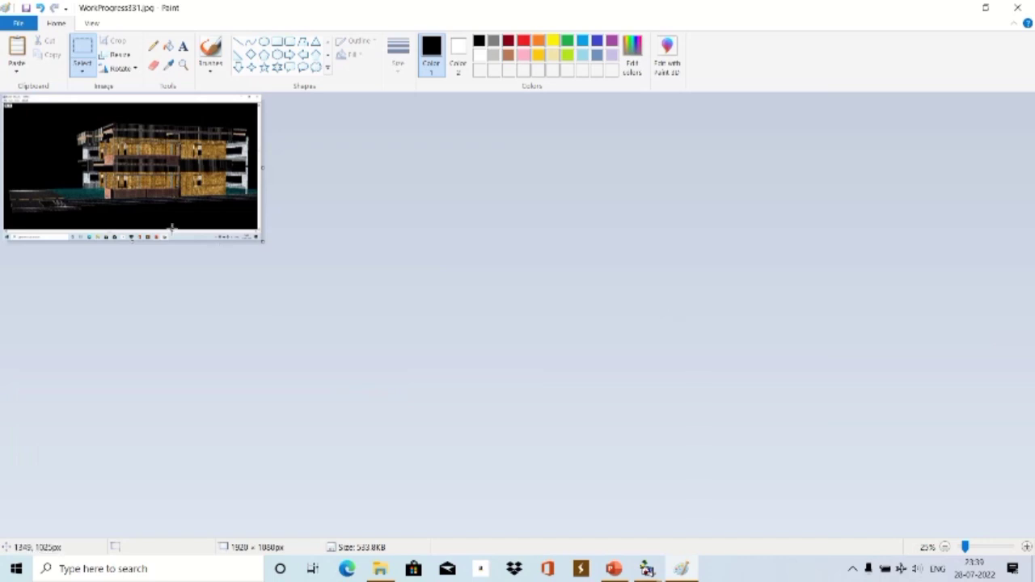
ctrl+scroll(171, 229, up, 2)
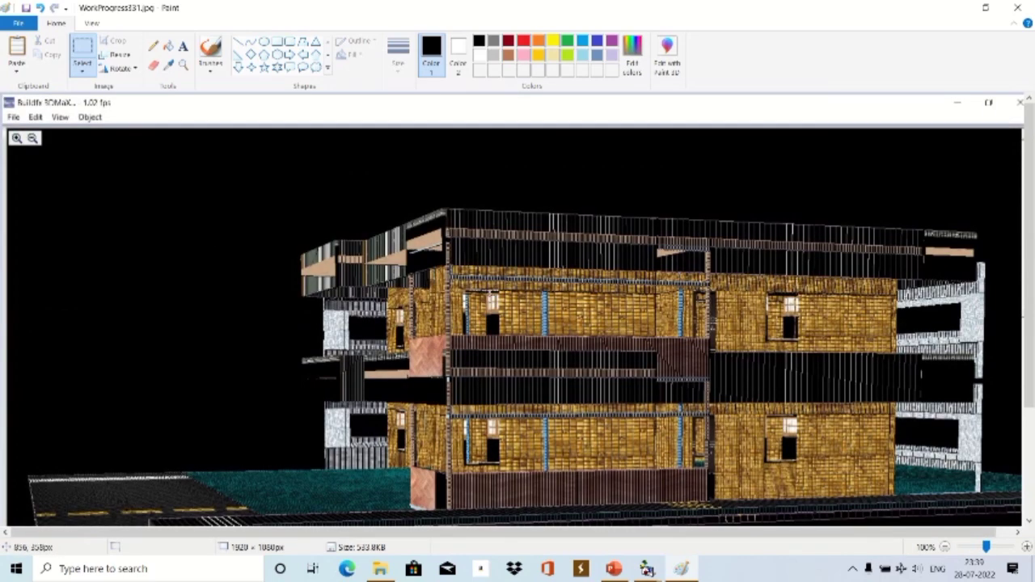
scroll(518, 305, down, 2)
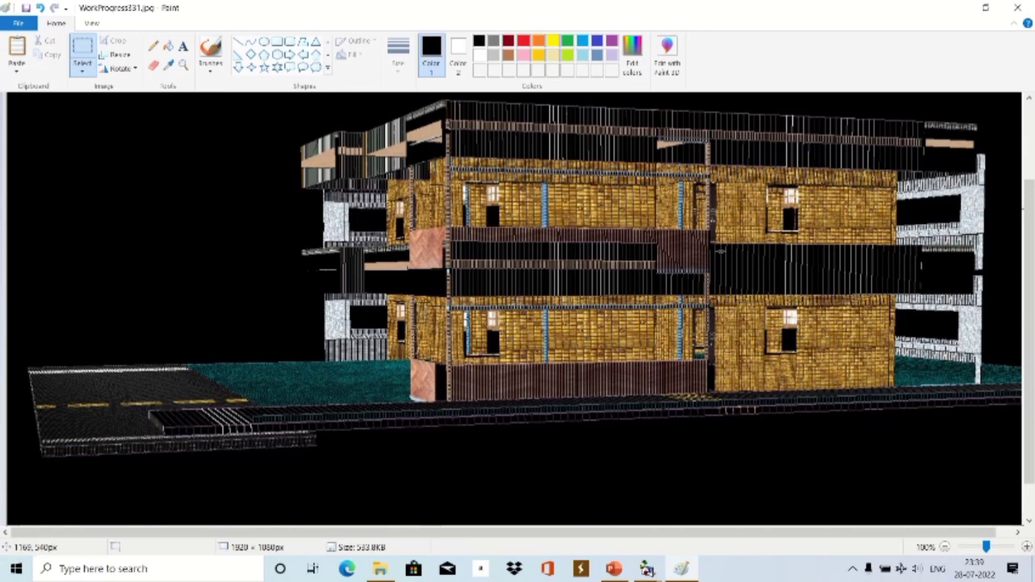
click(1018, 7)
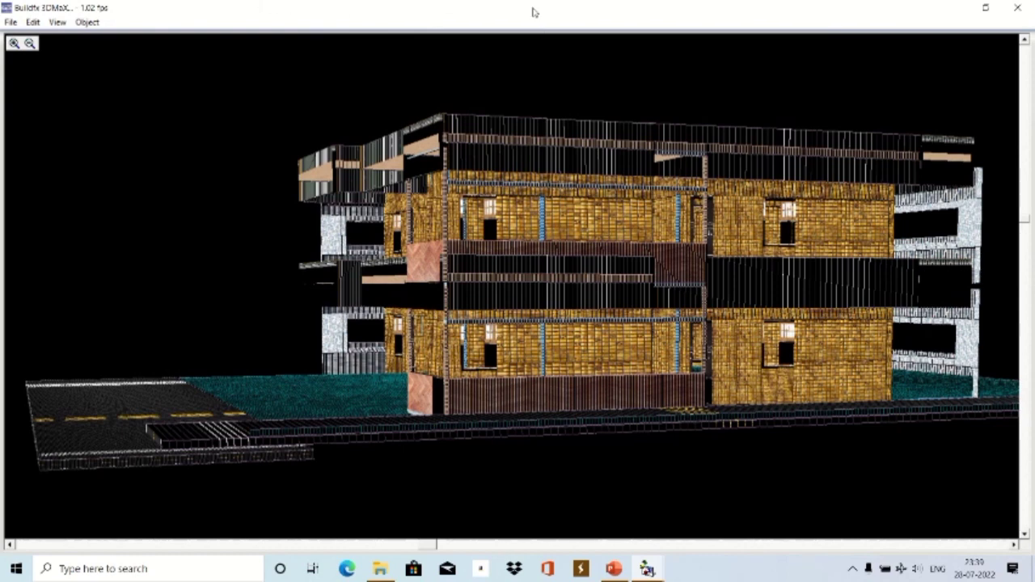
Clear the VB run-time error via Debug, close the IDE, and minimize windows back to Realty
click(615, 569)
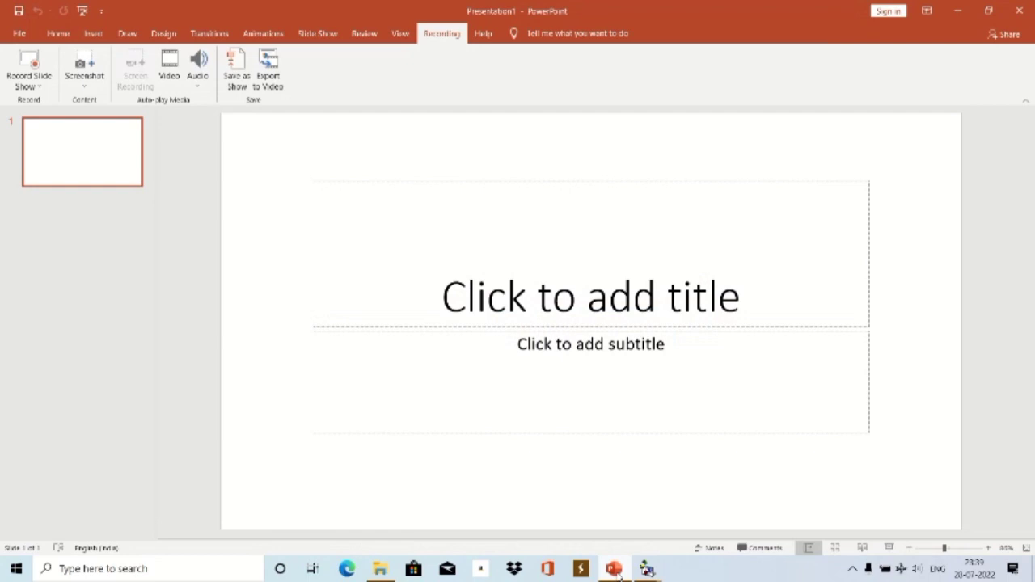
click(614, 569)
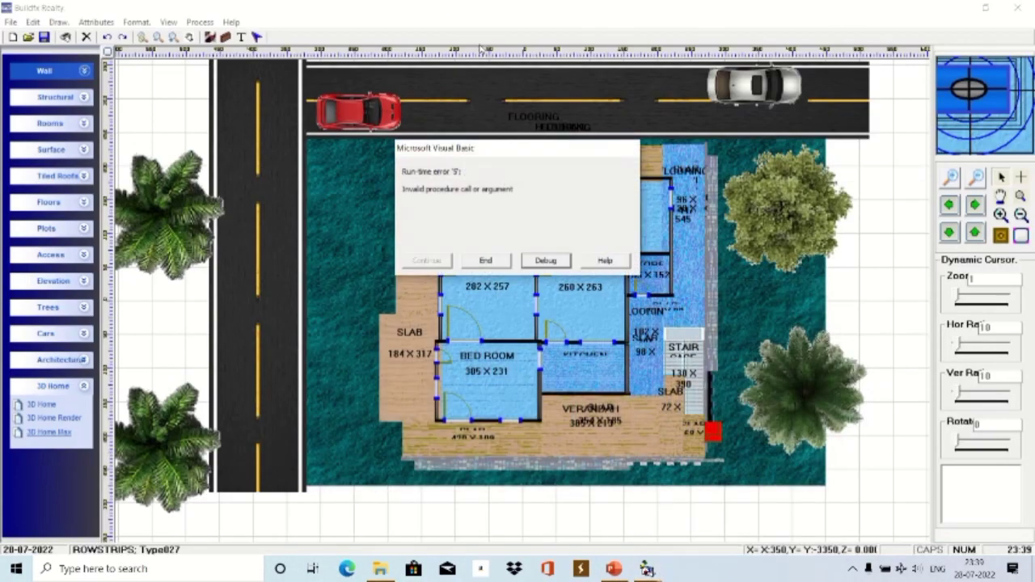
click(537, 259)
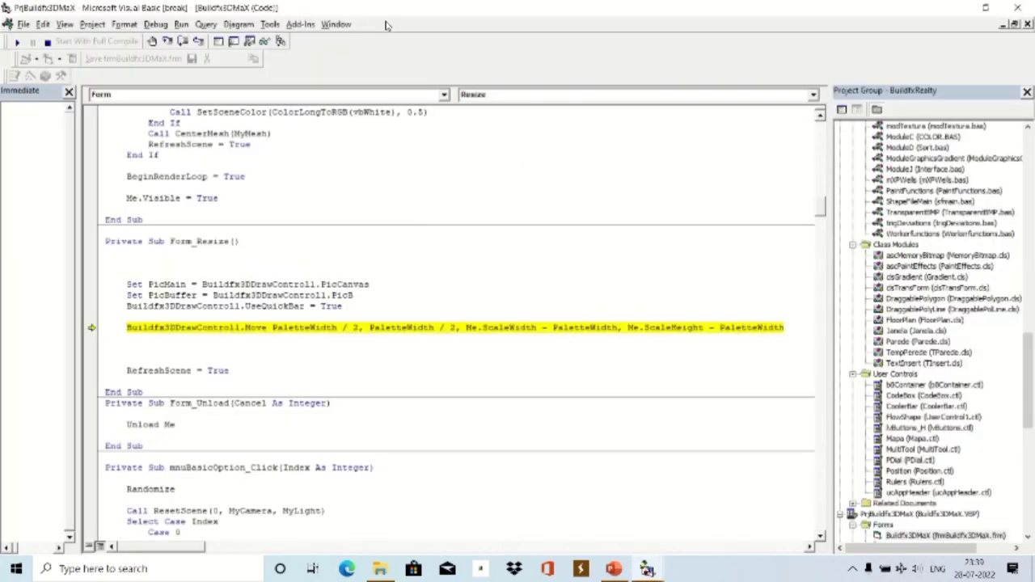
click(959, 10)
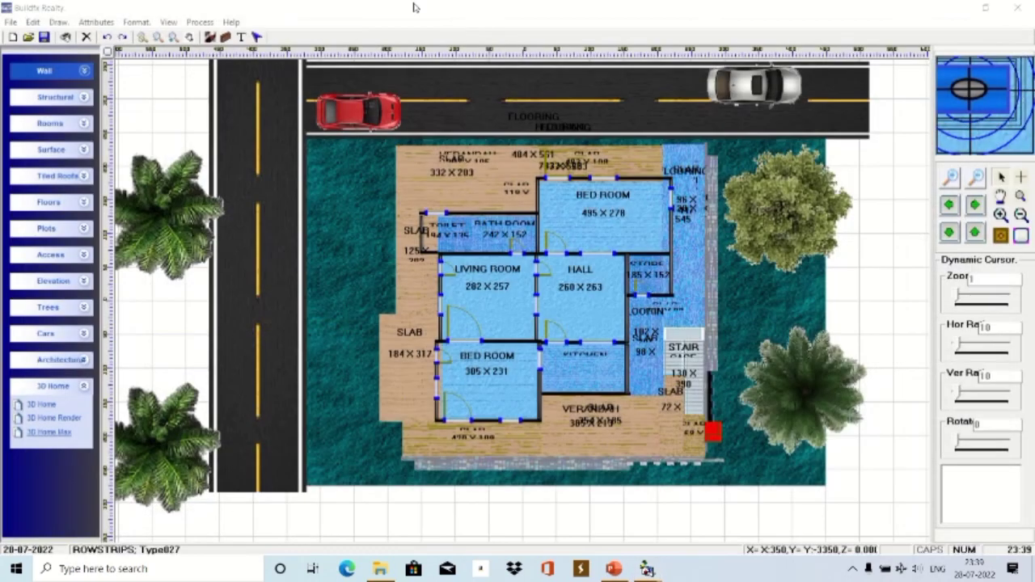
click(952, 7)
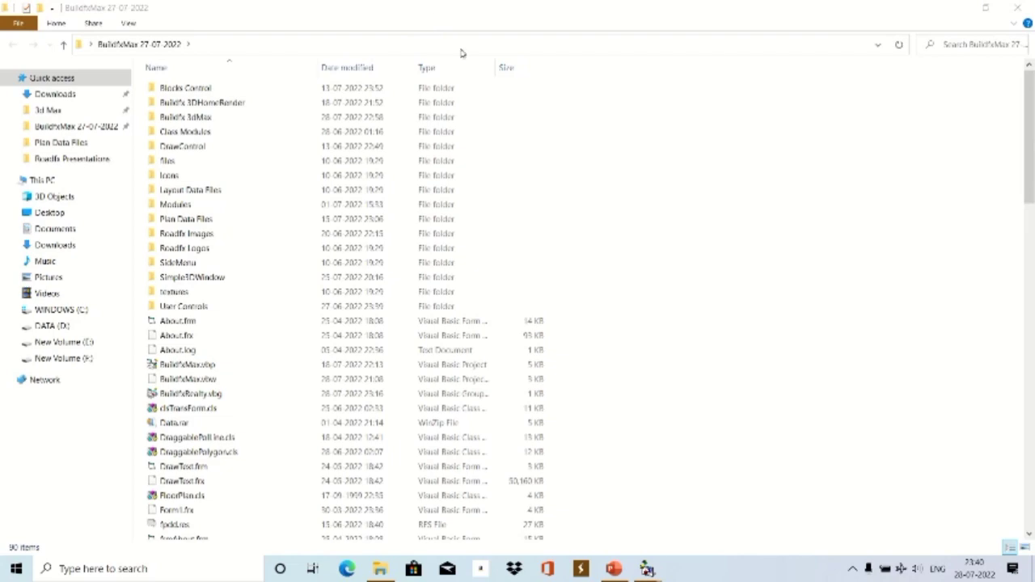
click(951, 8)
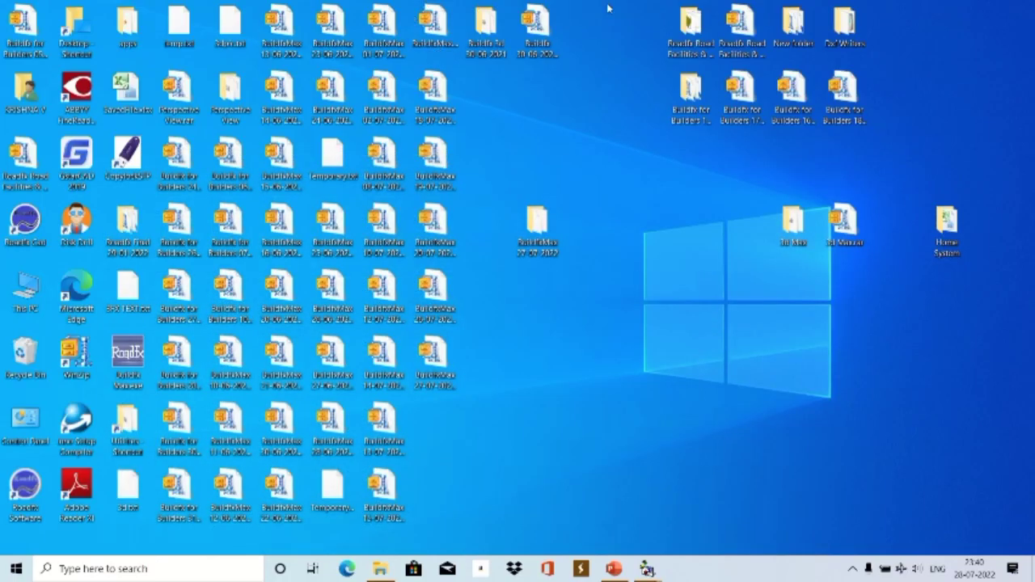
click(429, 23)
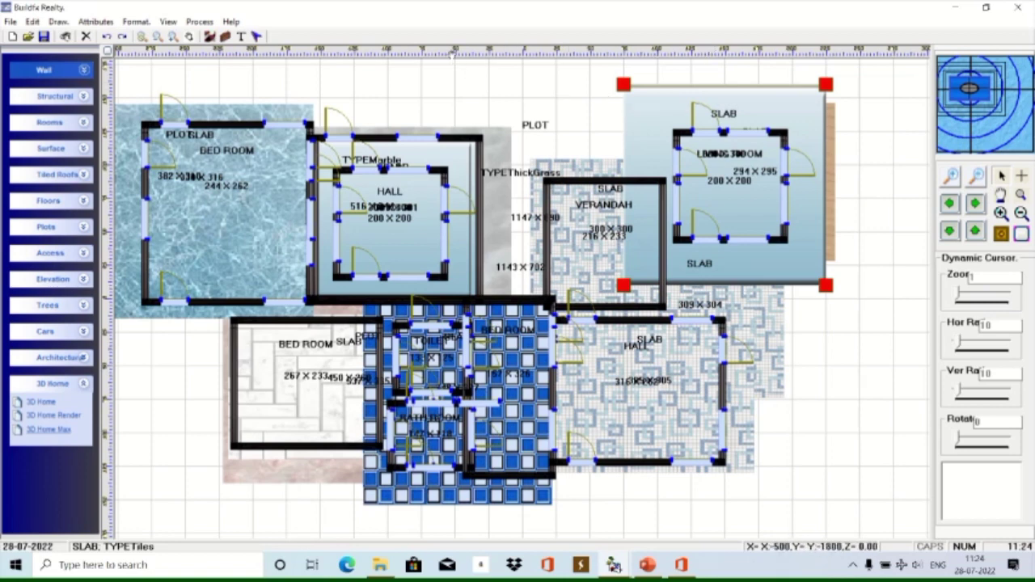
Nudge the textured floor plan right and launch it with 3D Home Max
drag(459, 53, 557, 74)
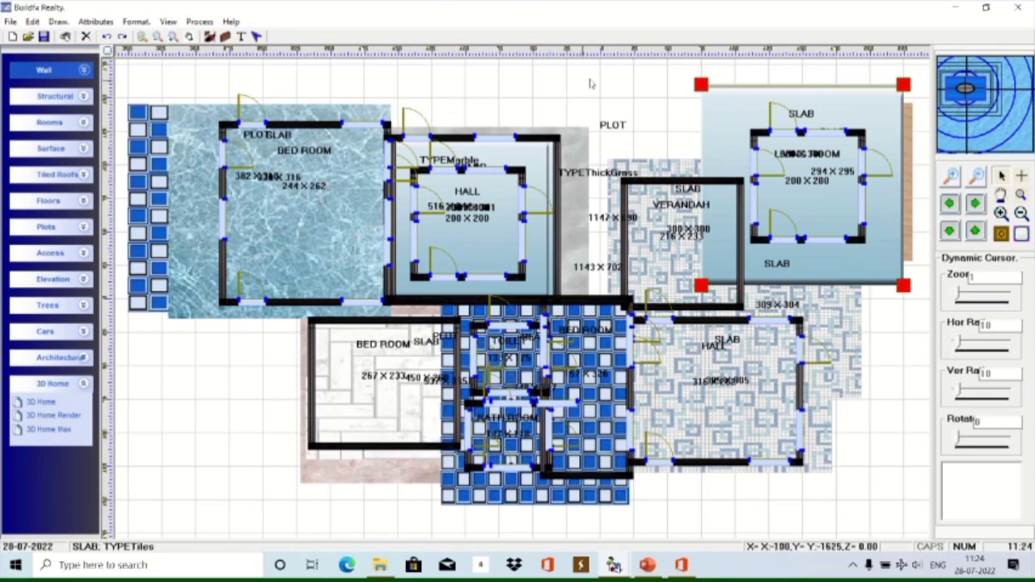
mouse_move(447, 25)
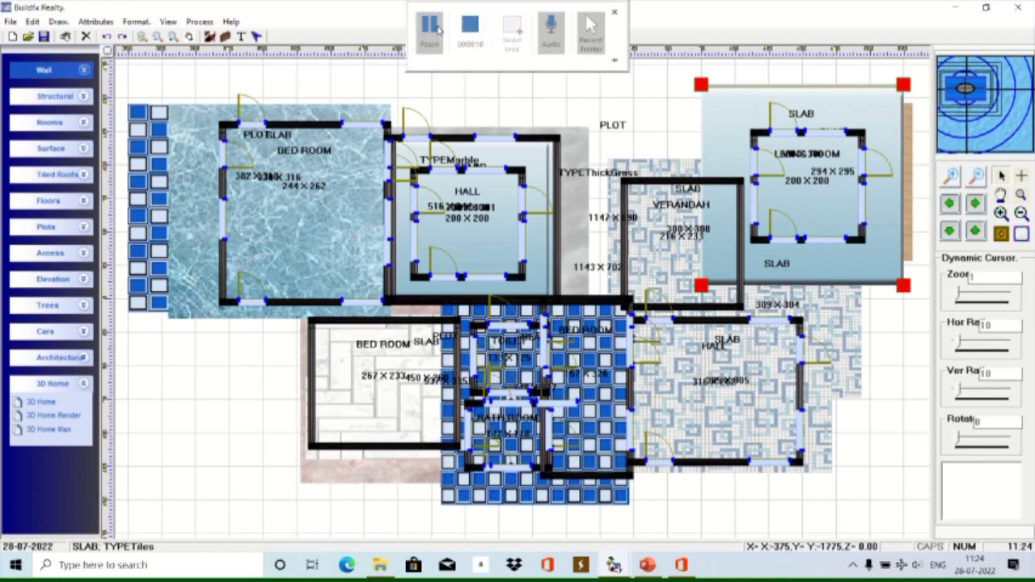
click(62, 430)
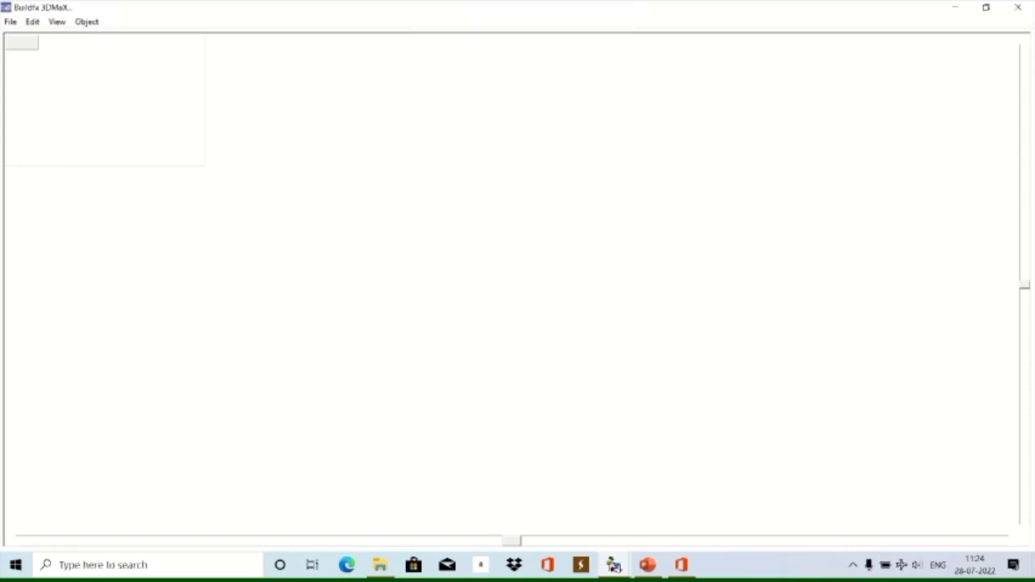
After 3DMaX hangs, relaunch the plan in 3D Home Max from Buildfx Realty
mouse_move(517, 4)
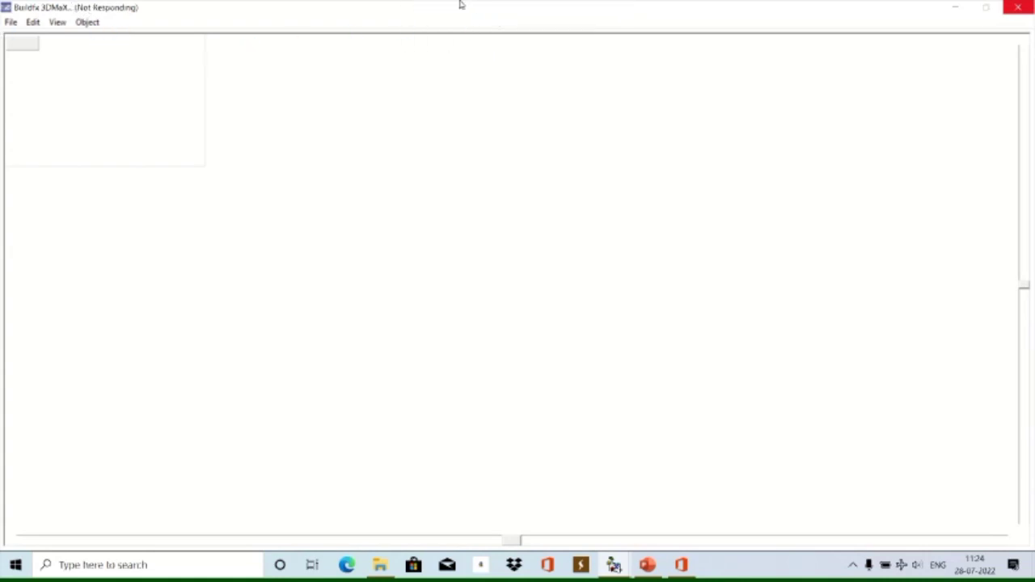
mouse_move(446, 4)
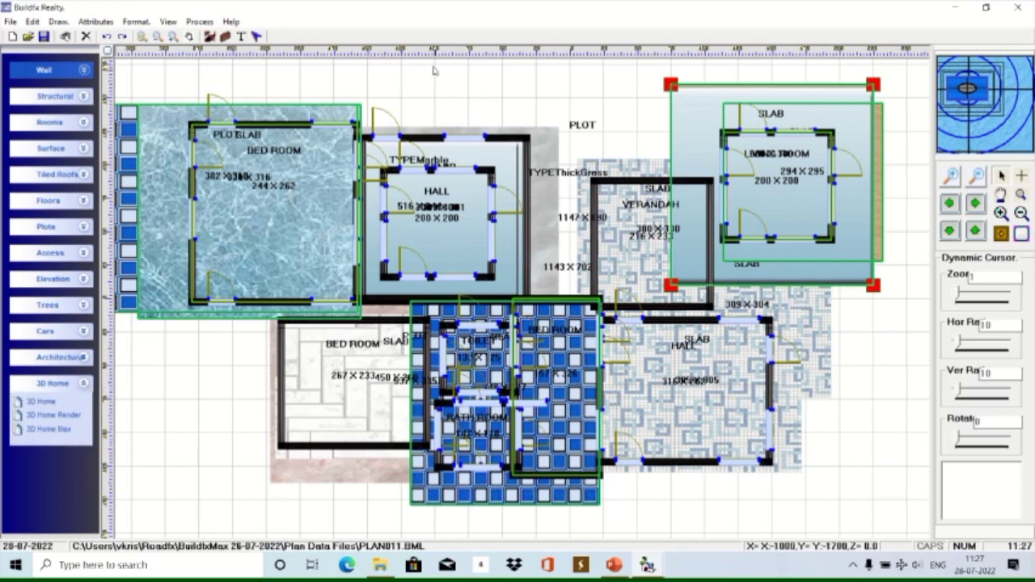
mouse_move(418, 25)
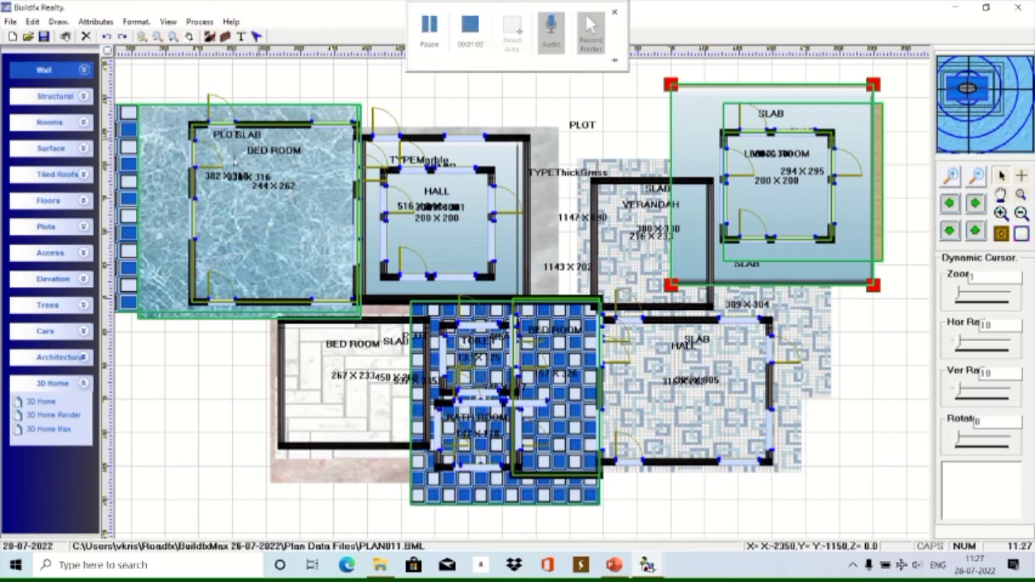
click(62, 435)
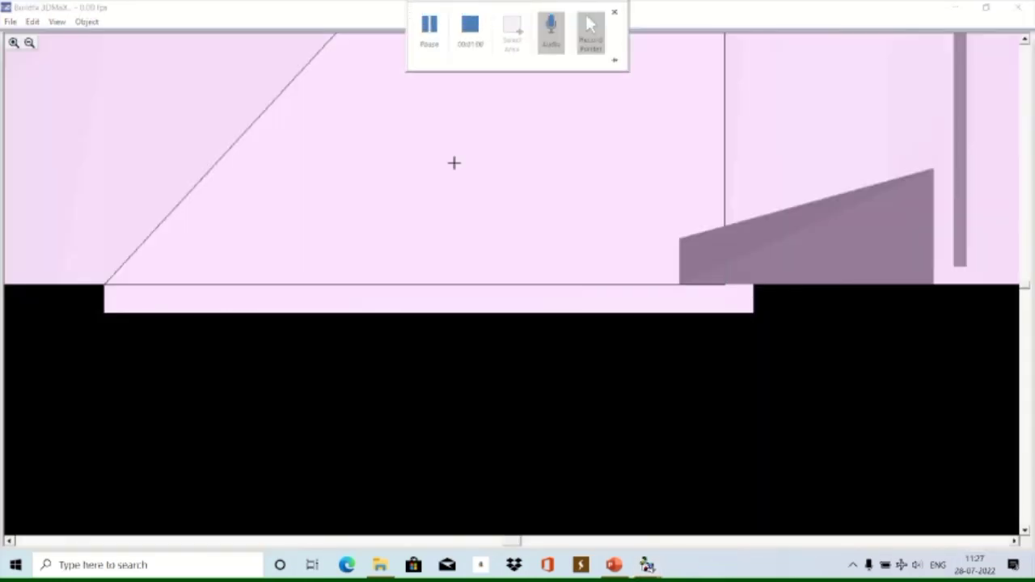
Orbit the loaded multi-block house and switch the view to Gradient shading
drag(452, 162, 417, 54)
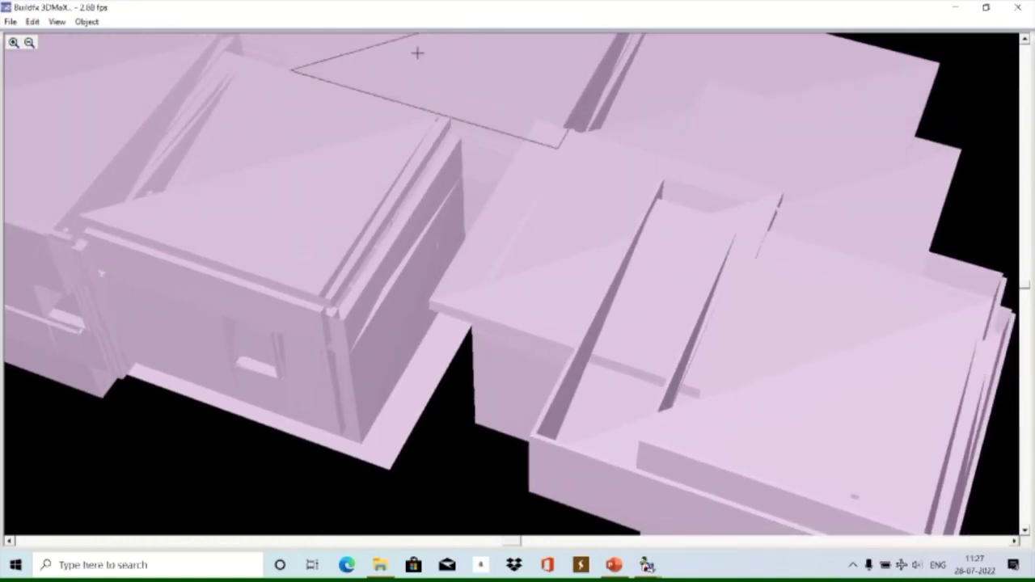
mouse_move(507, 8)
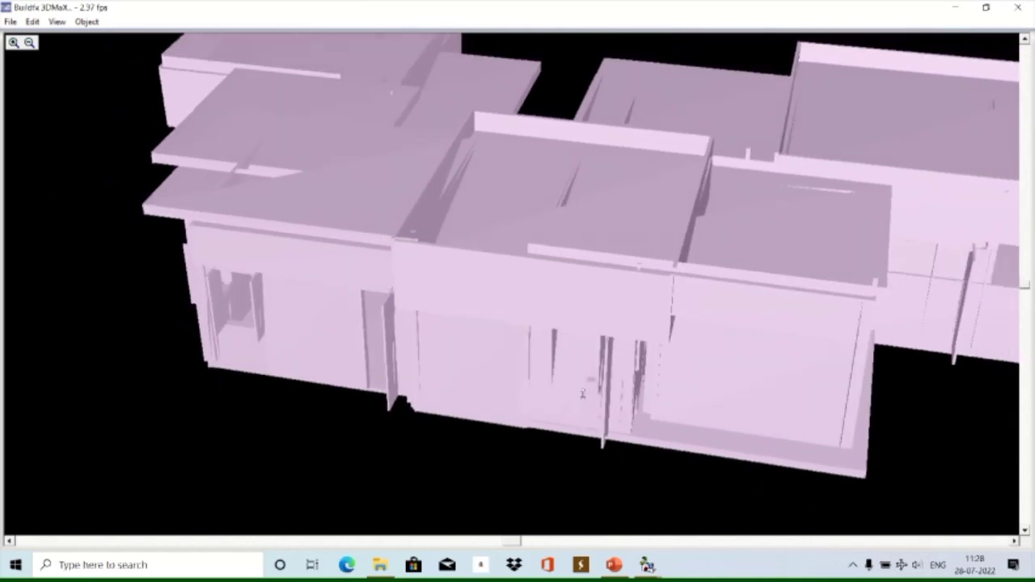
click(57, 22)
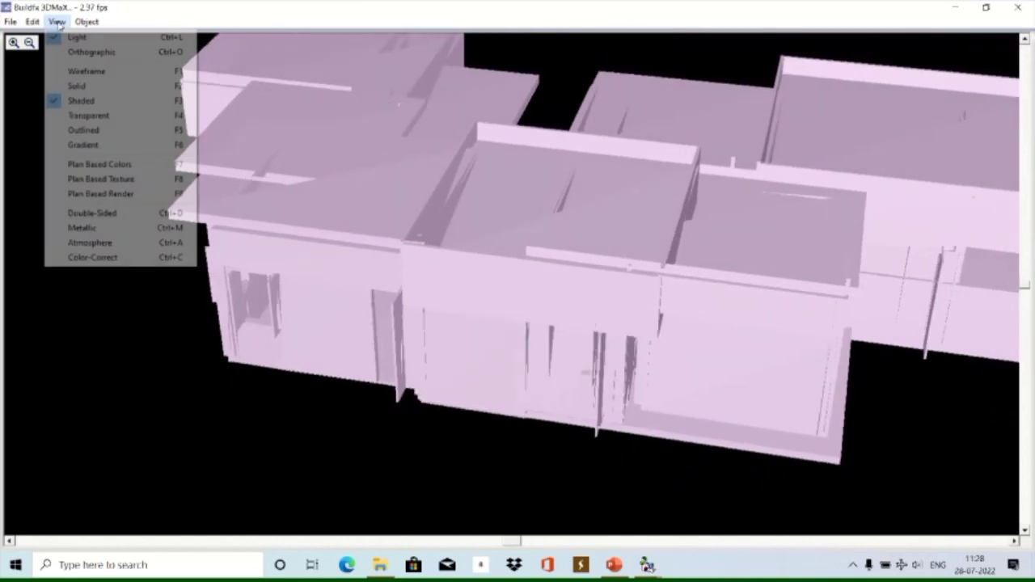
click(84, 146)
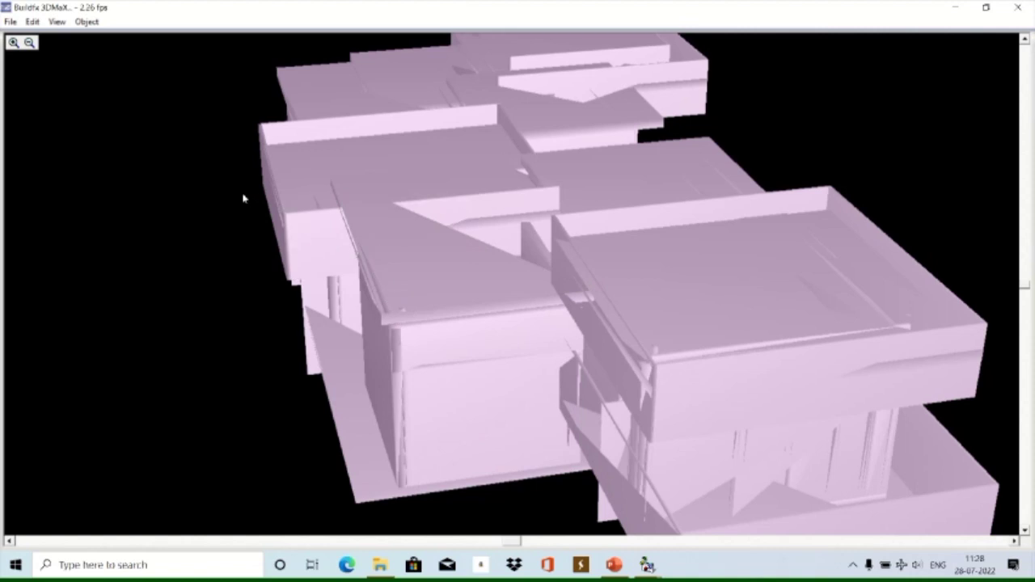
Zoom and walk through the pale pink house, then pull back out to its front facade
drag(236, 207, 213, 150)
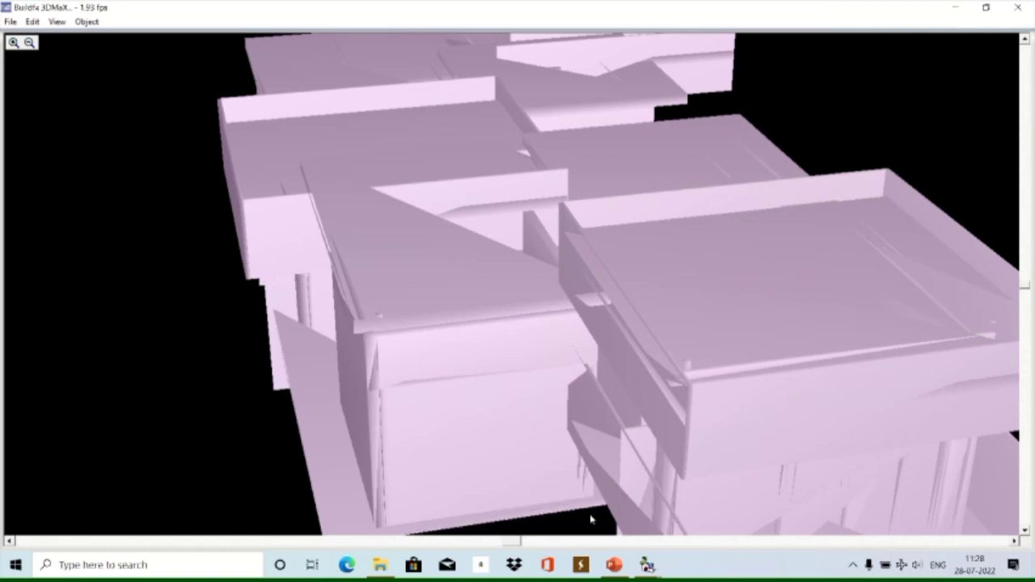
drag(455, 394, 461, 338)
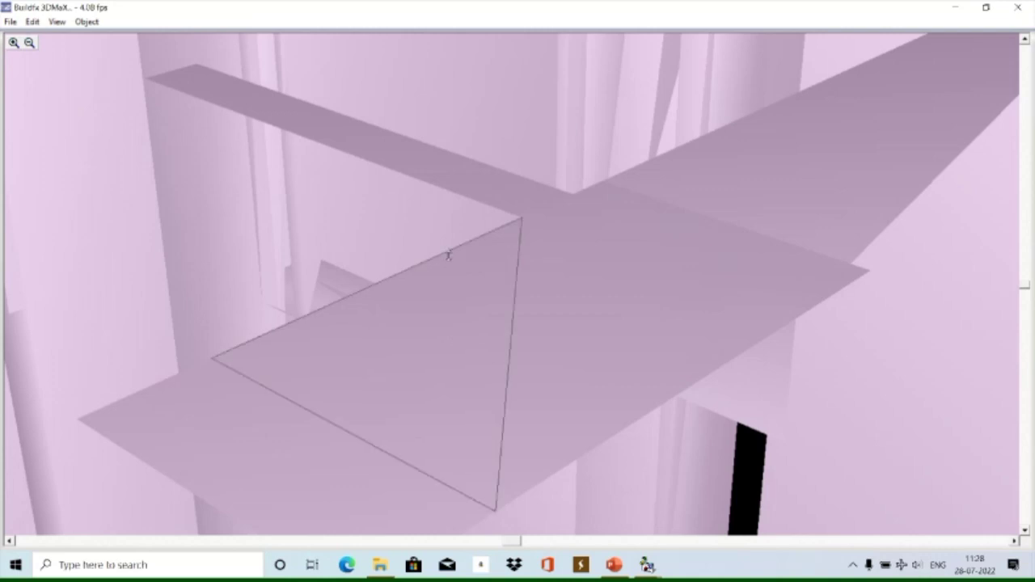
drag(449, 254, 558, 385)
click(455, 208)
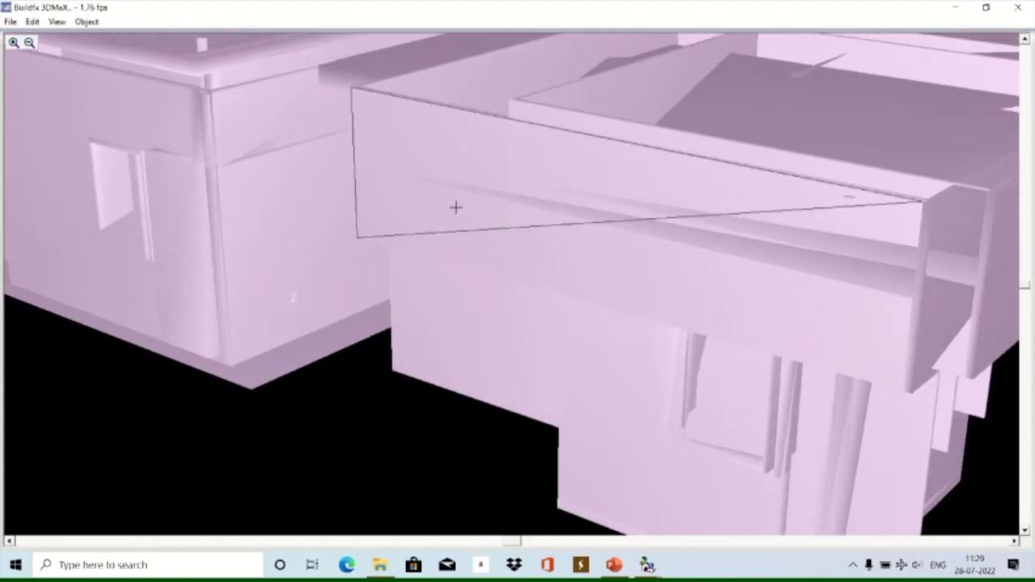
drag(456, 207, 463, 278)
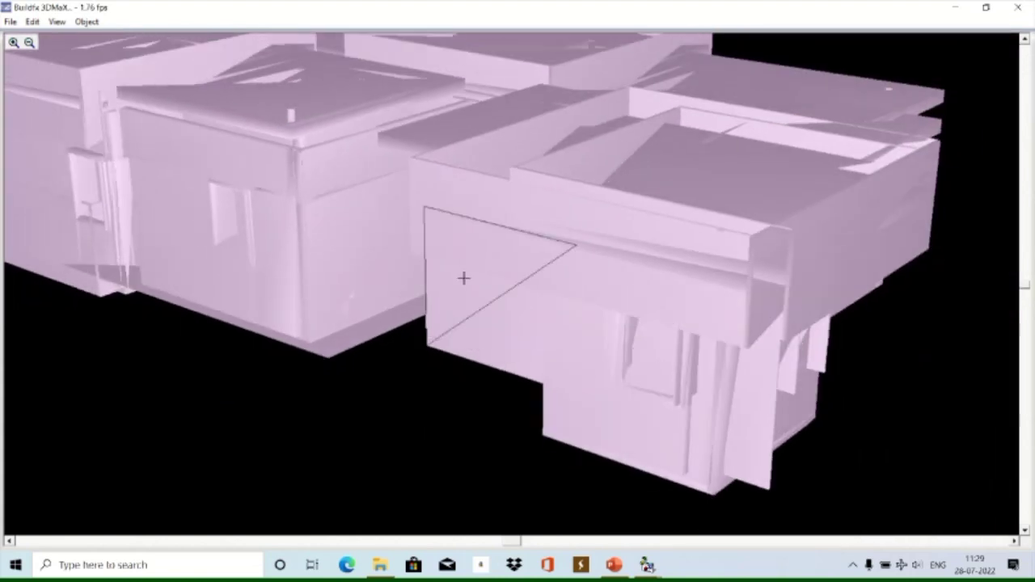
drag(404, 379, 421, 385)
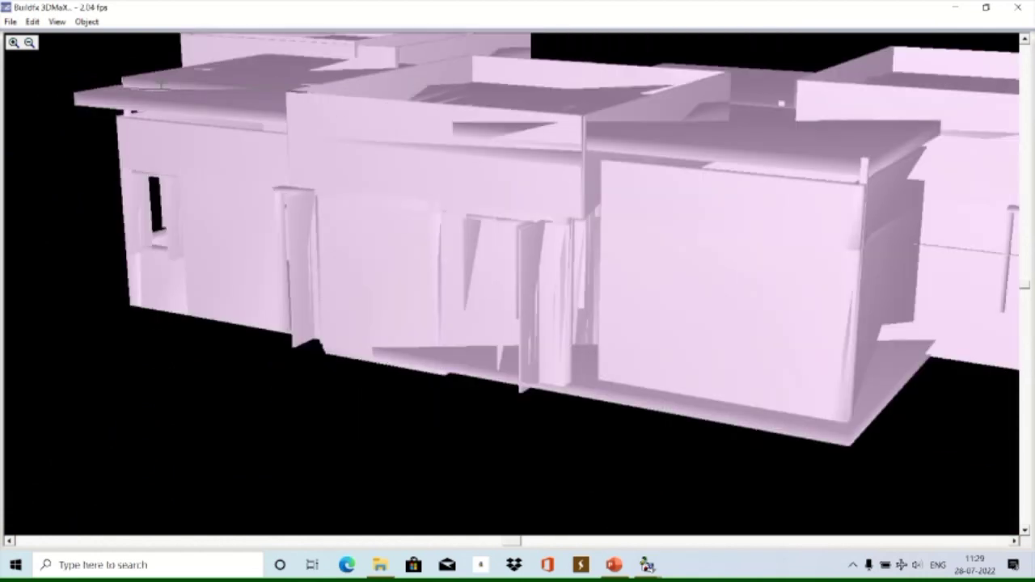
click(58, 22)
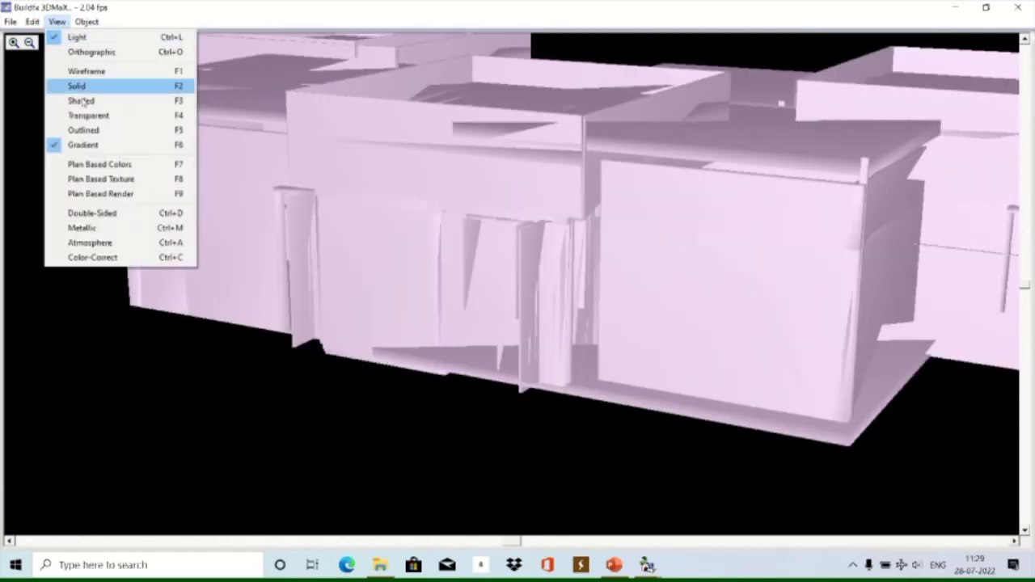
Switch the render to Plan Based Colors (F7), giving brown walls and white slabs
click(85, 165)
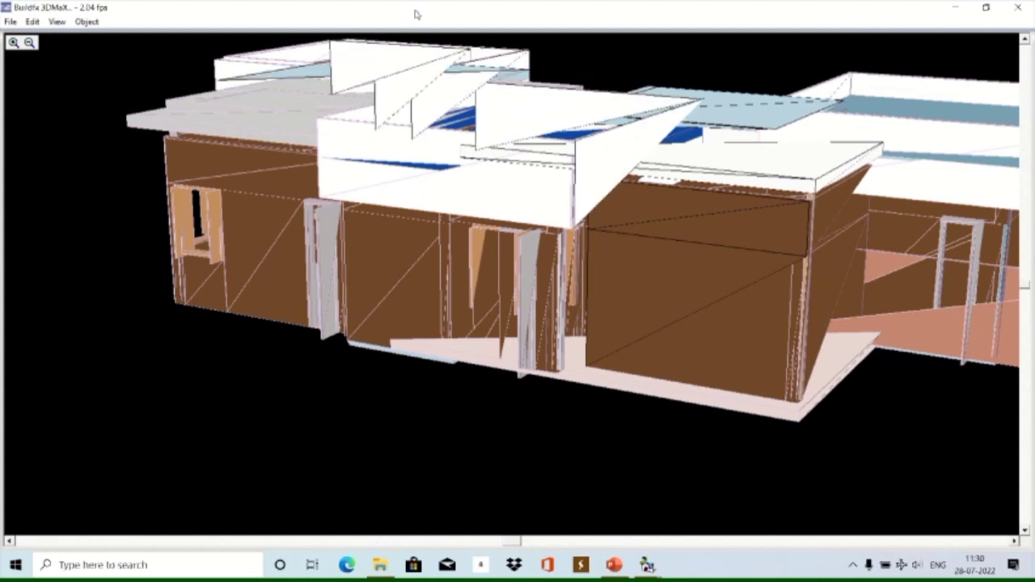
Reapply Plan Based Colors to the whole house, then return to Realty's plan Open dialog
mouse_move(409, 3)
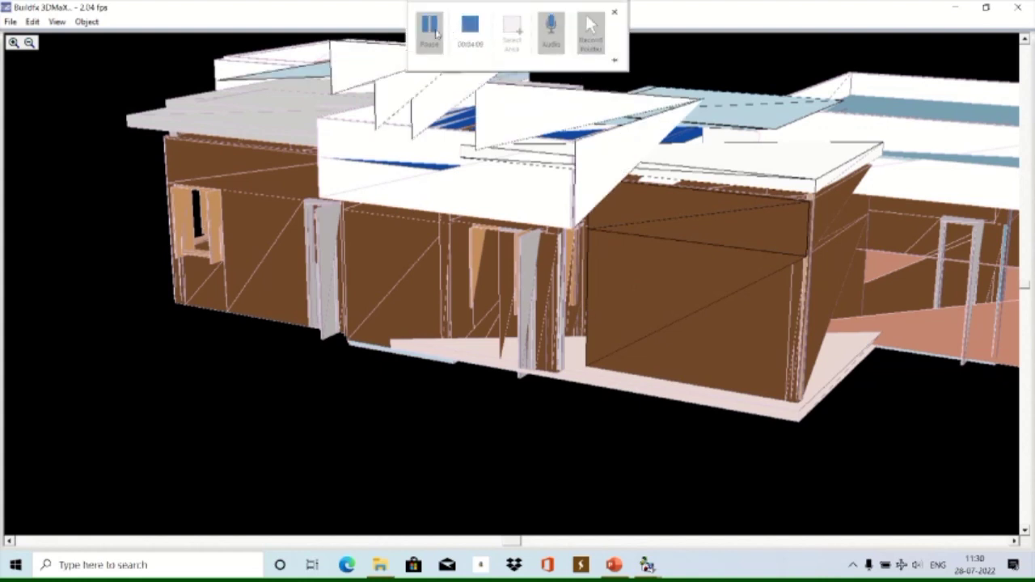
click(426, 32)
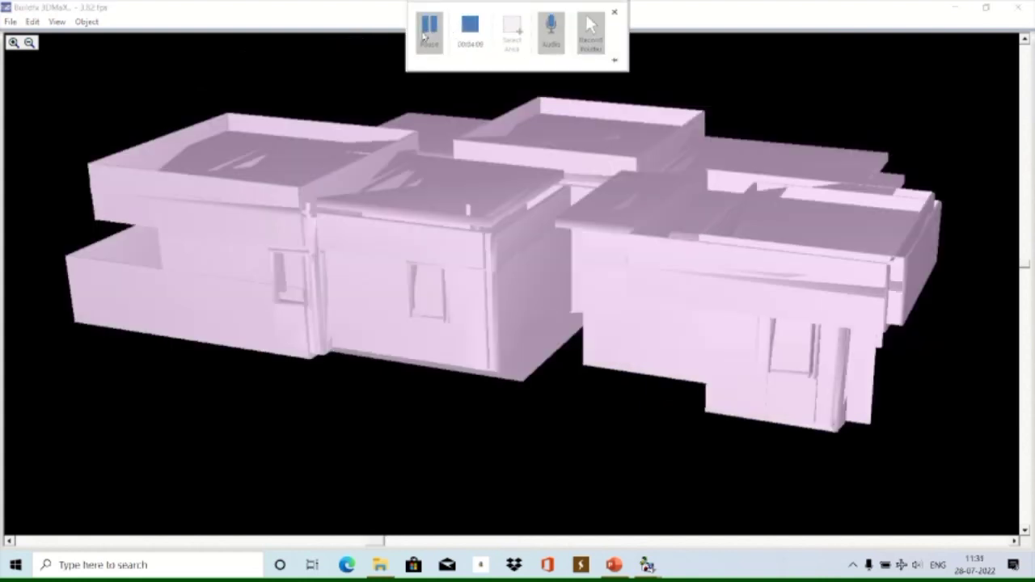
click(57, 21)
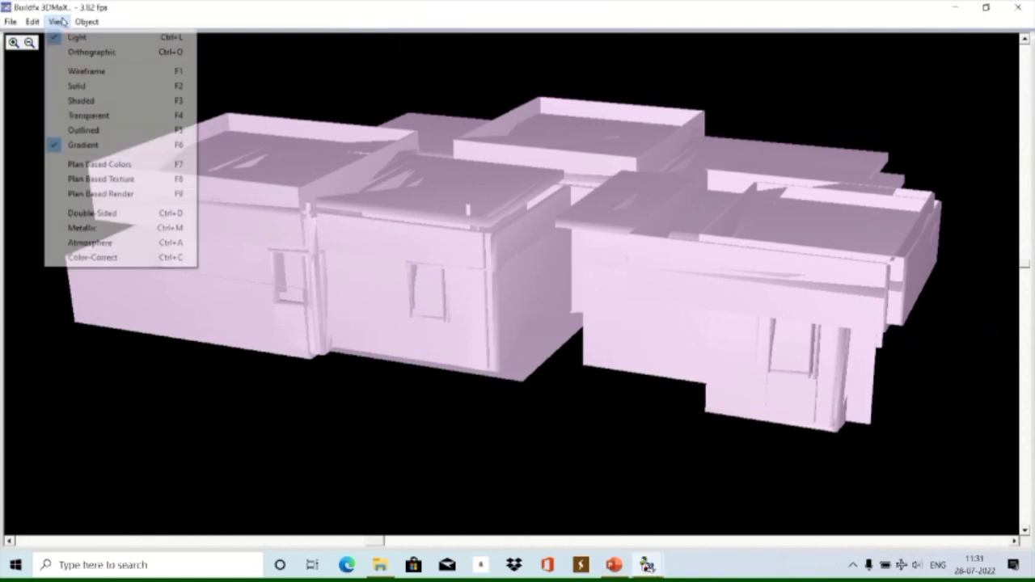
click(77, 165)
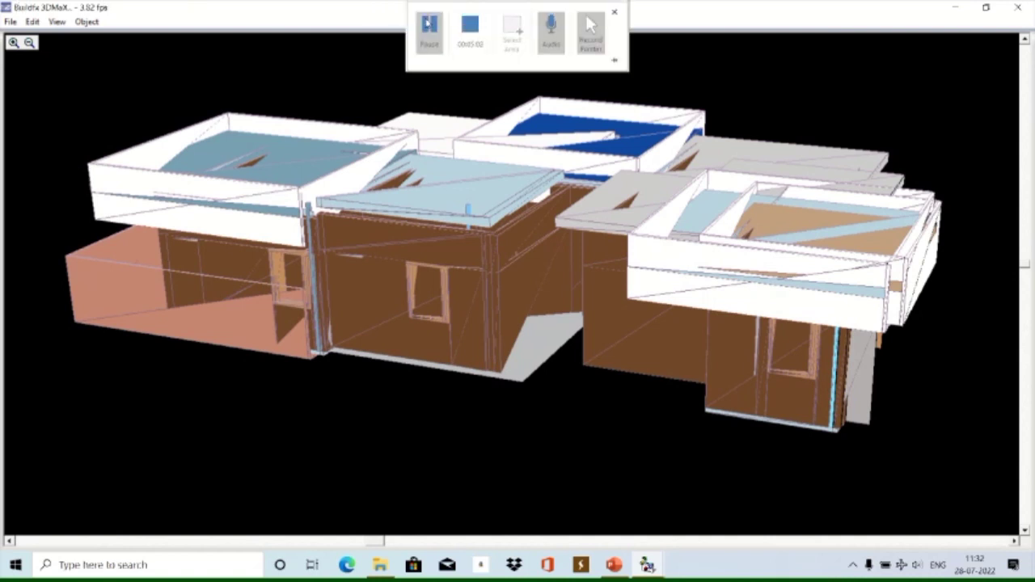
click(430, 29)
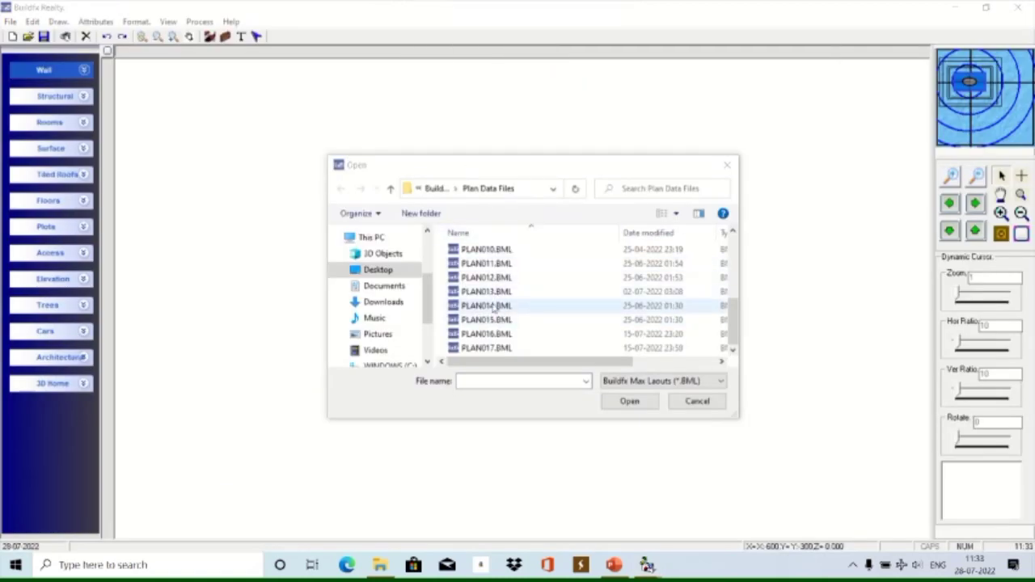
Open PLAN013.BML and zoom out twice to show the whole plot
click(491, 293)
double_click(495, 294)
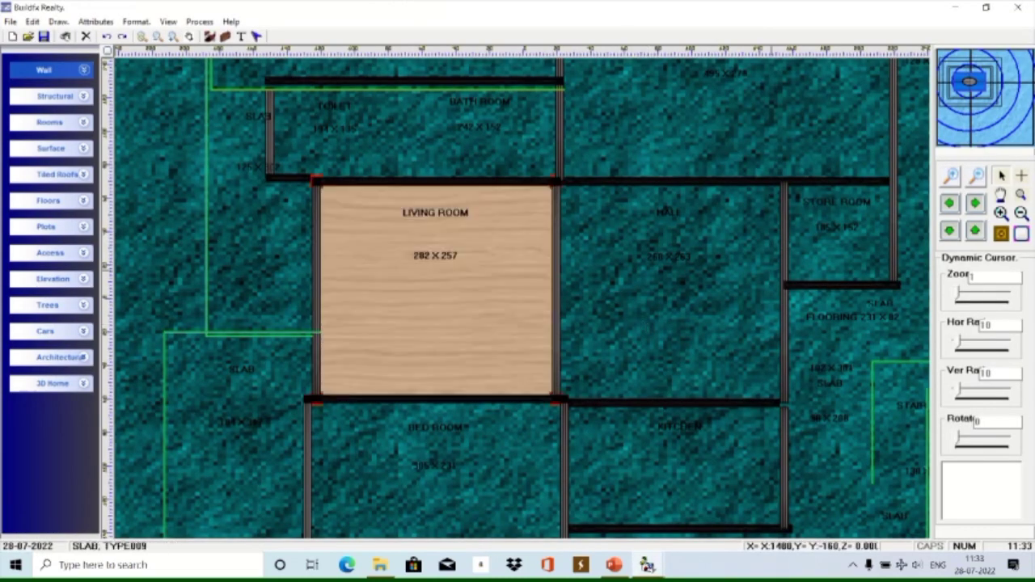
click(953, 176)
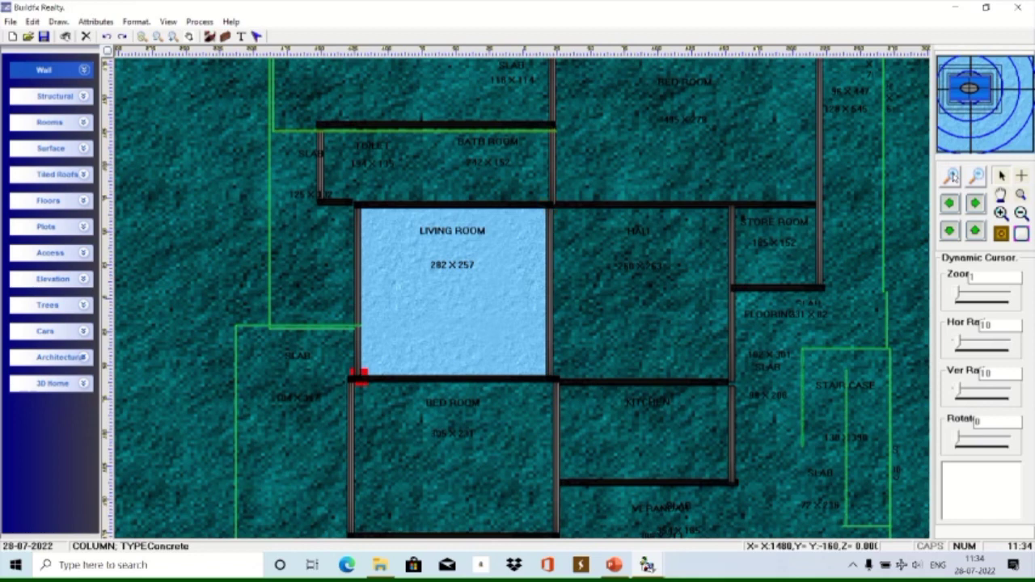
click(953, 176)
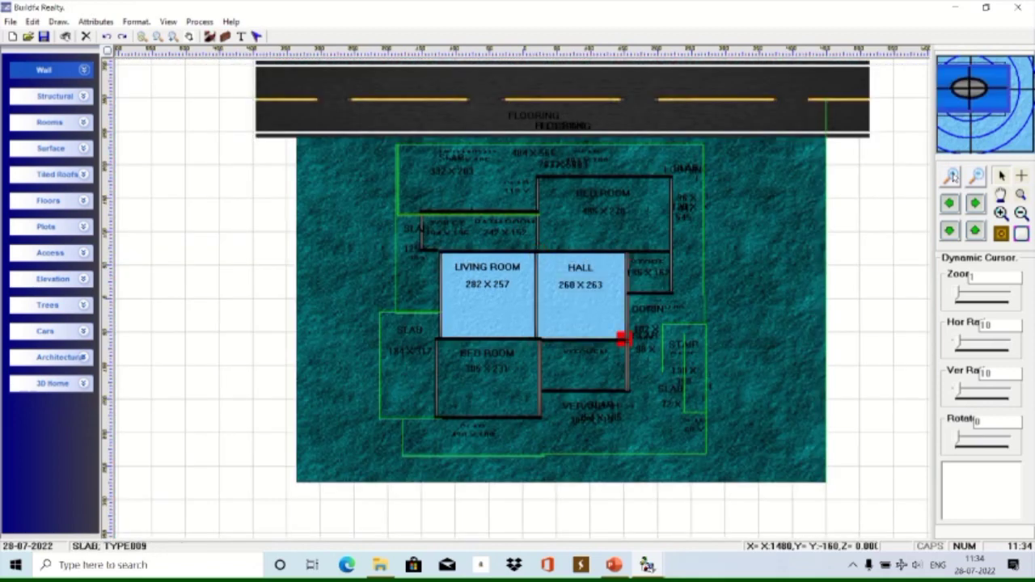
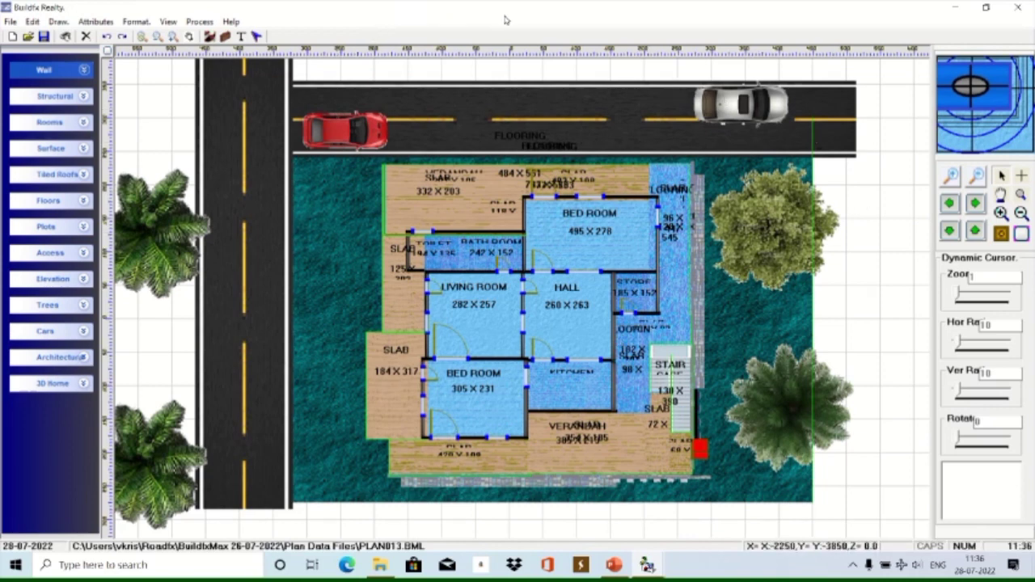
Launch 3D Home Max from the 3D Home group to open the plan in Buildfx 3DMaX
click(84, 386)
click(52, 430)
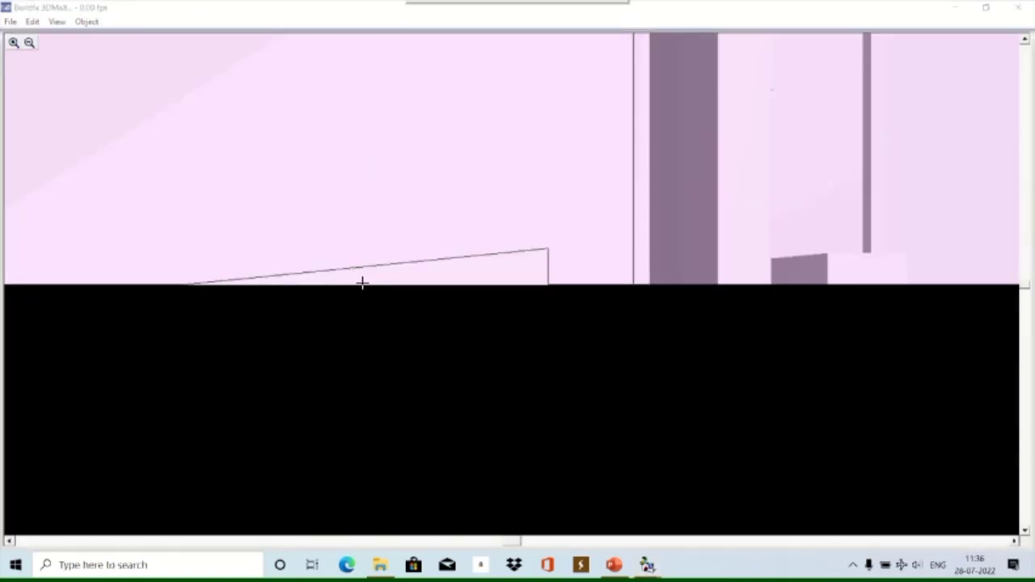
Orbit around the pink building from above and at its corners, recentring it with the scrollbars
drag(361, 281, 484, 414)
drag(312, 300, 435, 377)
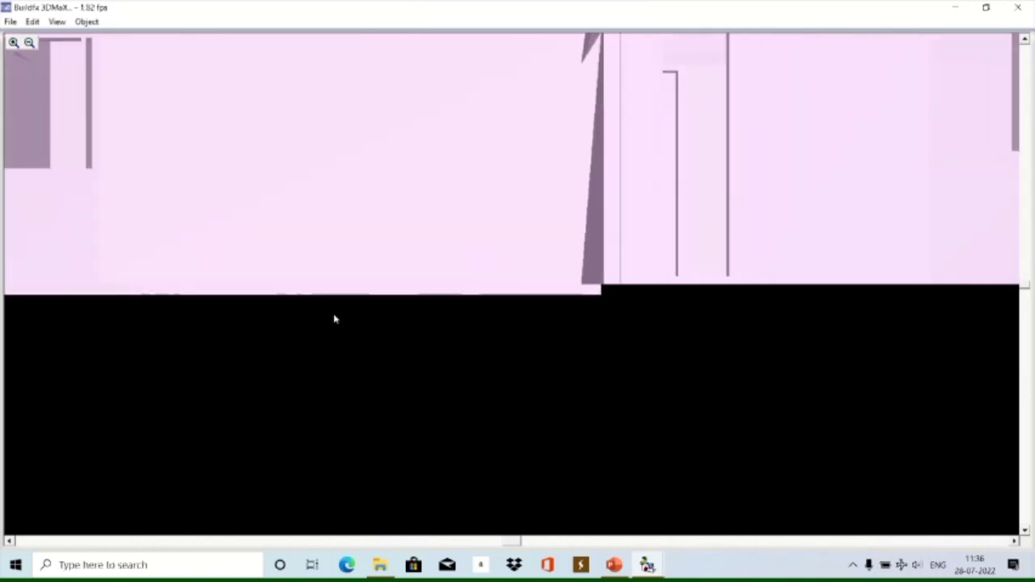
drag(334, 318, 477, 375)
drag(396, 335, 538, 351)
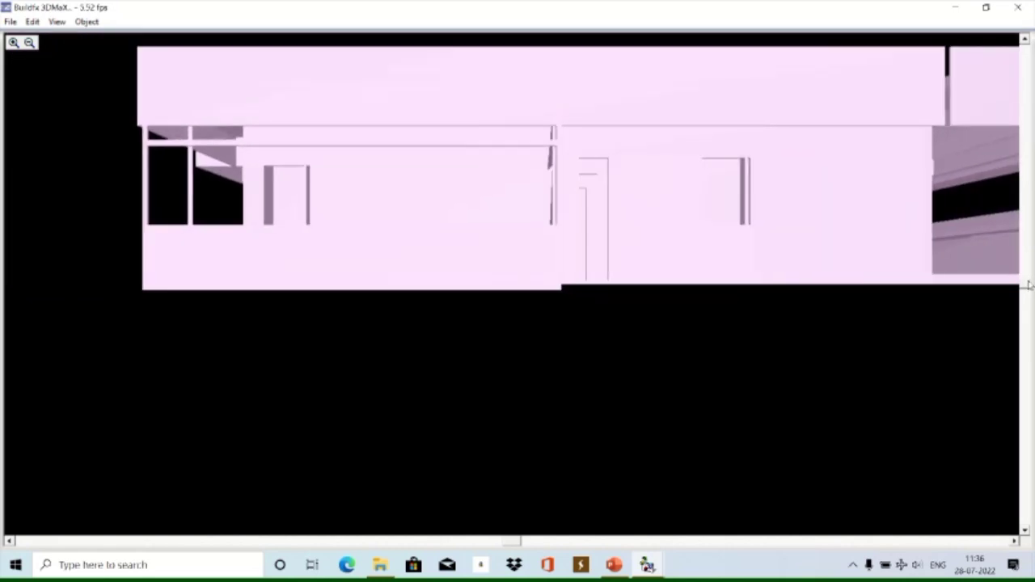
scroll(577, 181, up, 3)
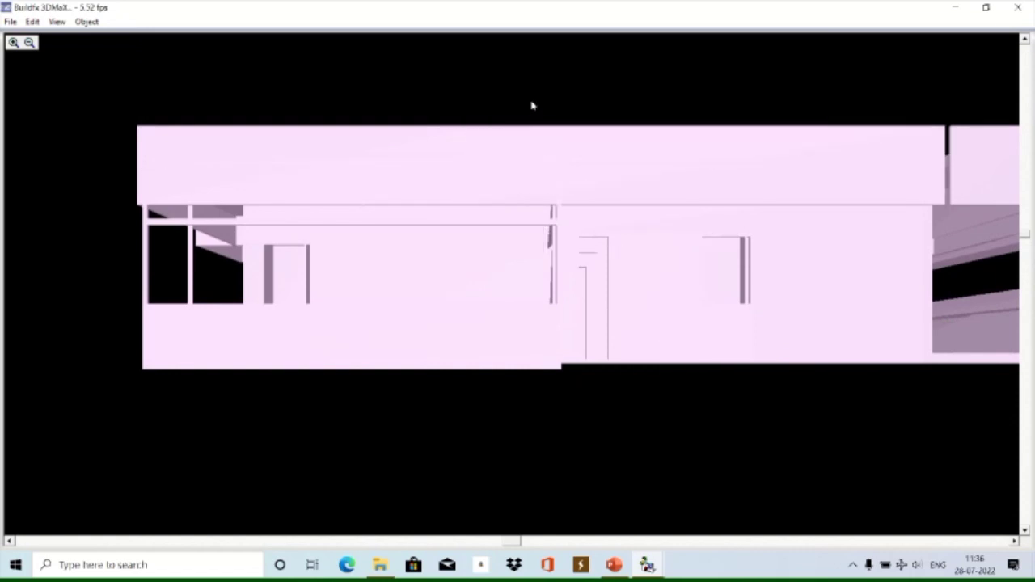
drag(532, 105, 658, 335)
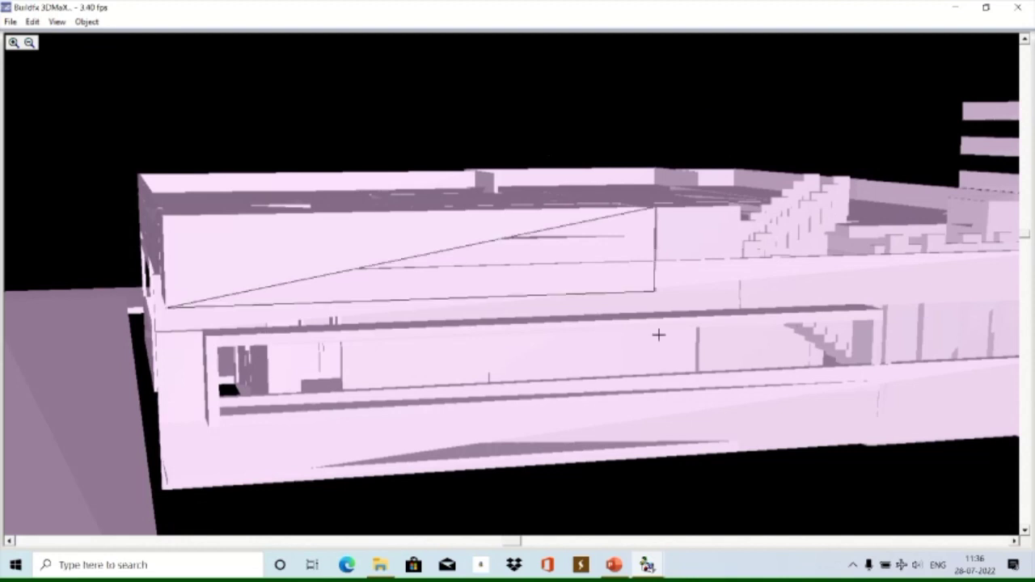
drag(751, 480, 696, 478)
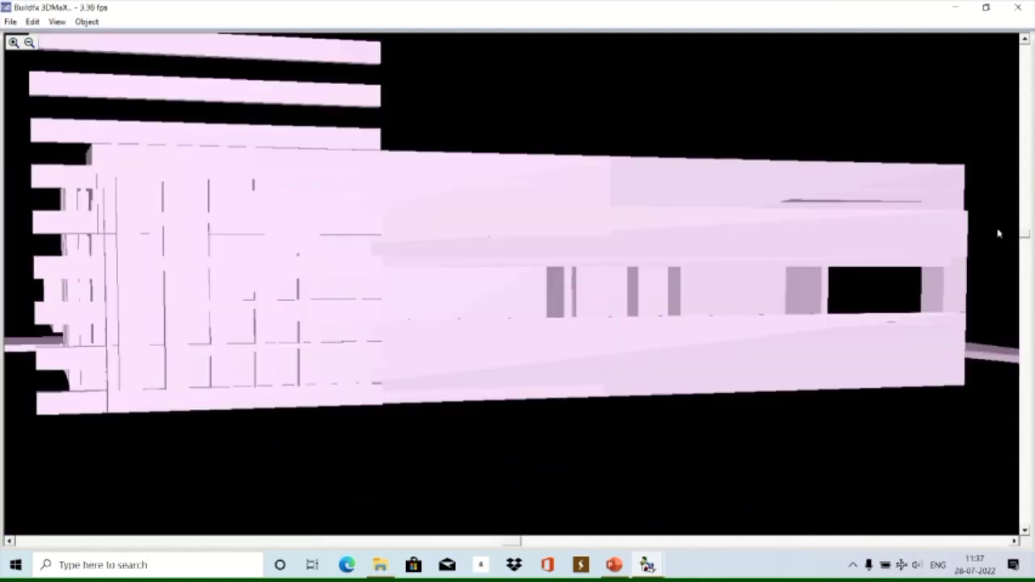
drag(1016, 245, 1022, 202)
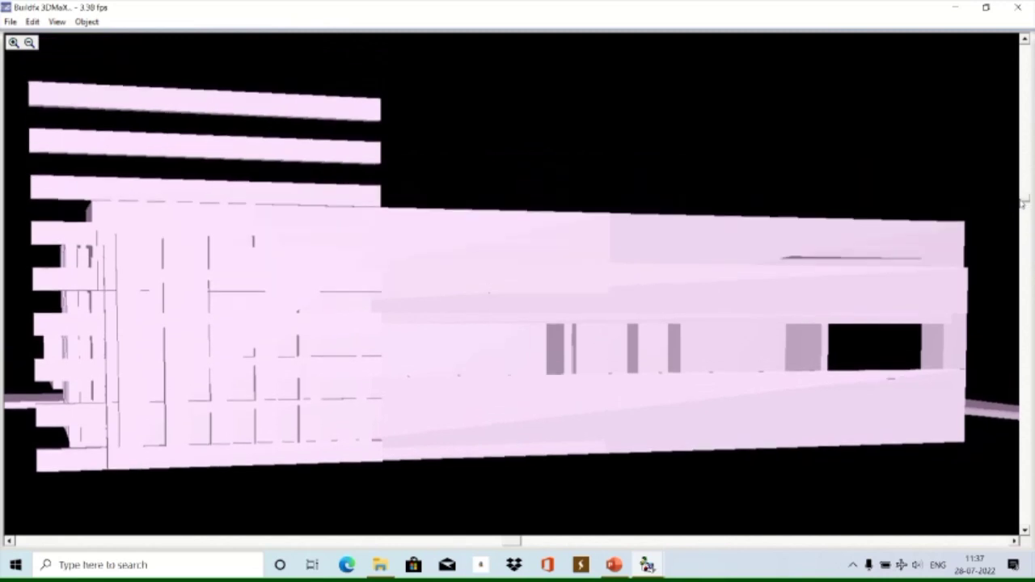
drag(519, 542, 335, 541)
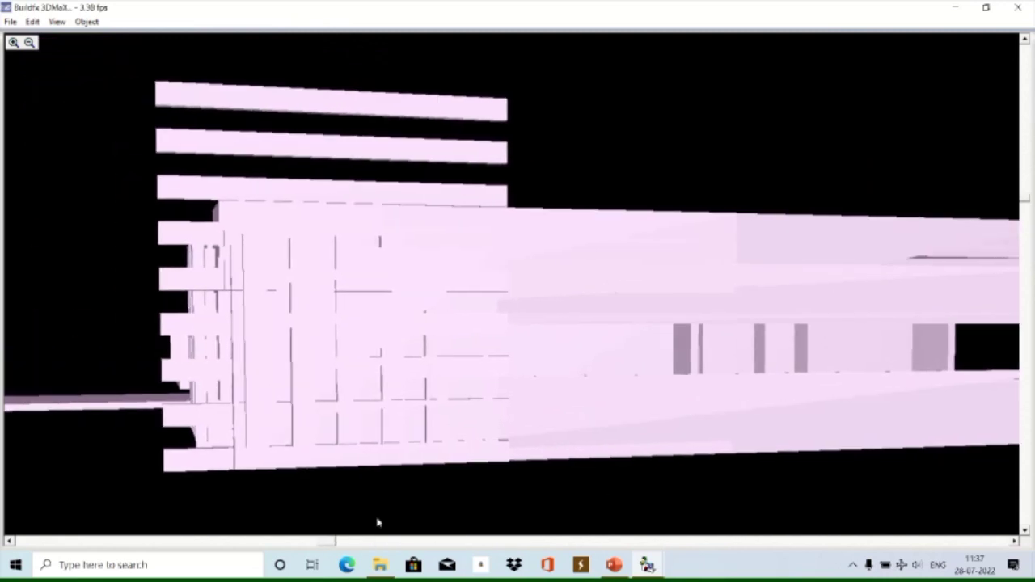
drag(479, 494, 490, 489)
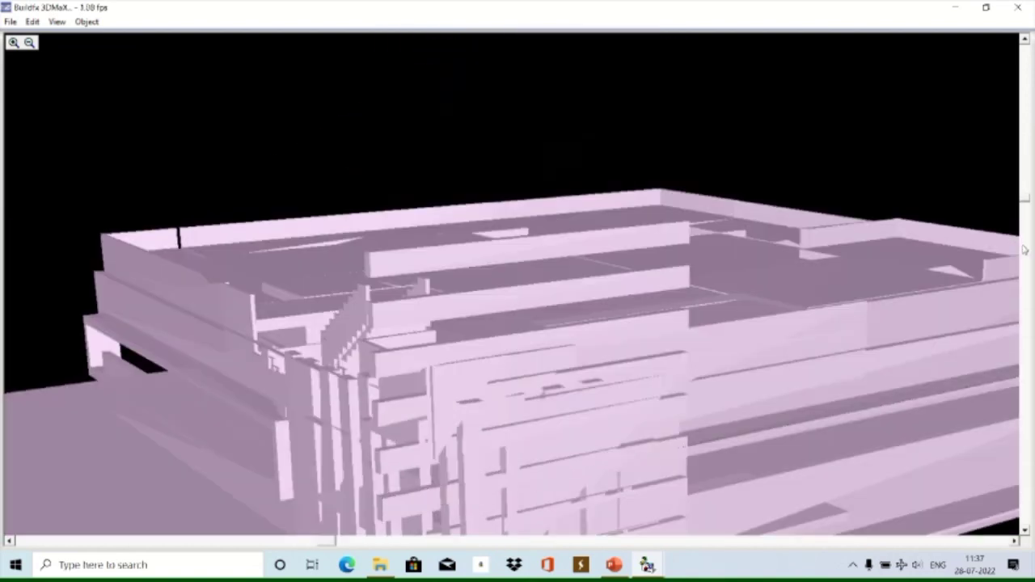
drag(1024, 203, 1022, 301)
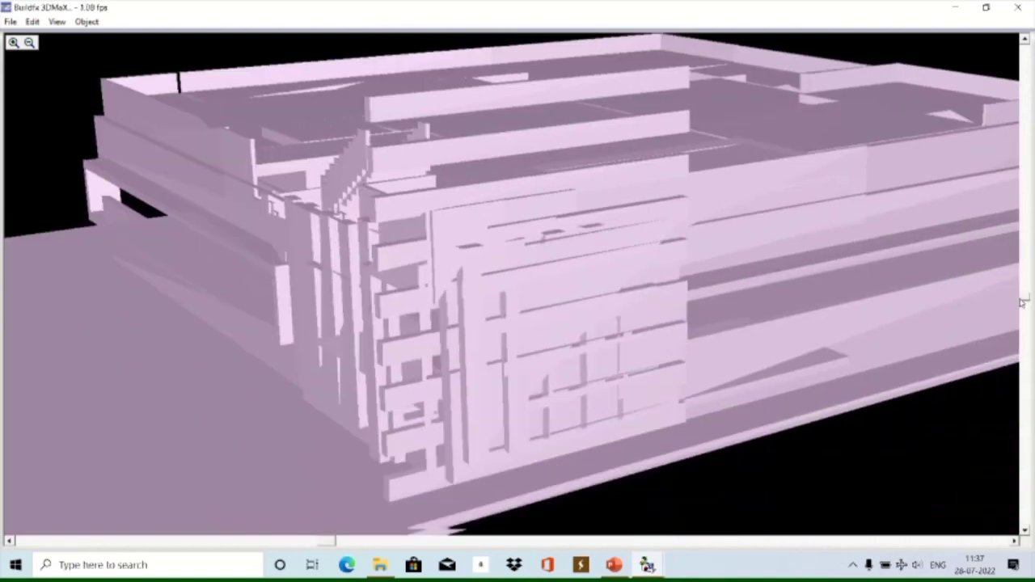
Switch the model to Gouraud smooth shading and rotate it to a nearly frontal view
click(58, 22)
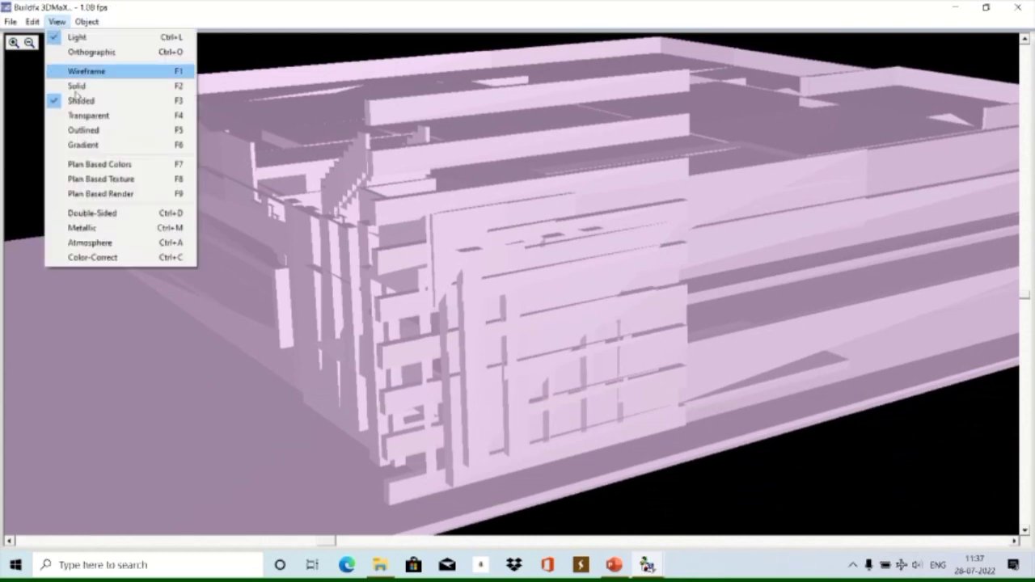
click(73, 146)
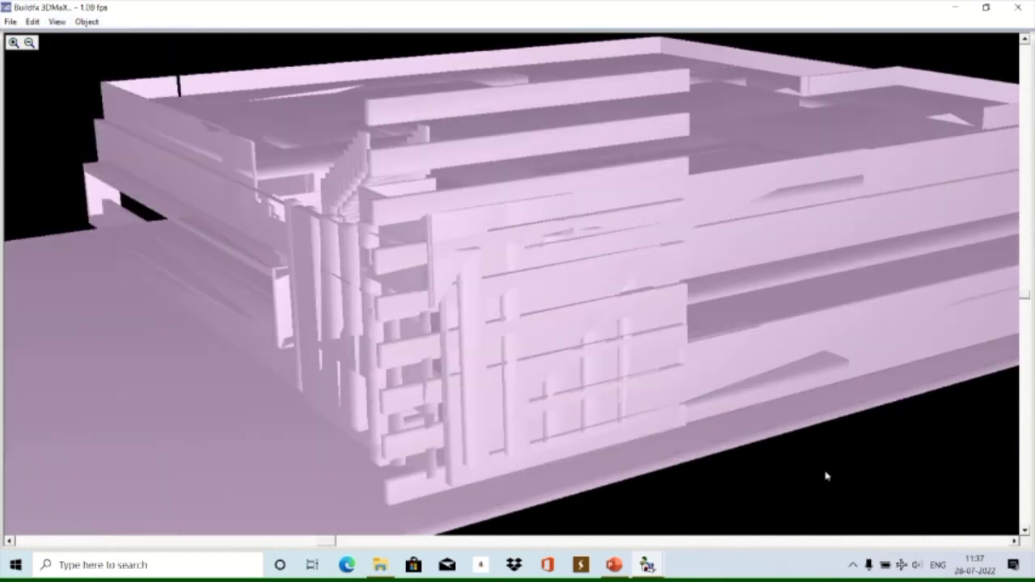
drag(822, 470, 788, 425)
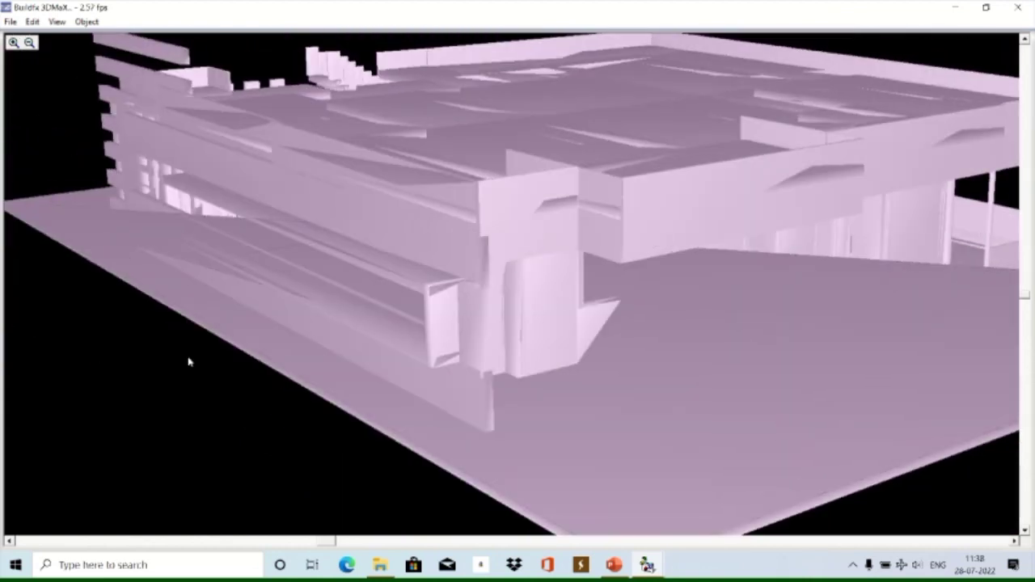
Orbit to a building corner and zoom in through its walls, windows and doorways
drag(242, 394, 690, 391)
drag(792, 455, 460, 307)
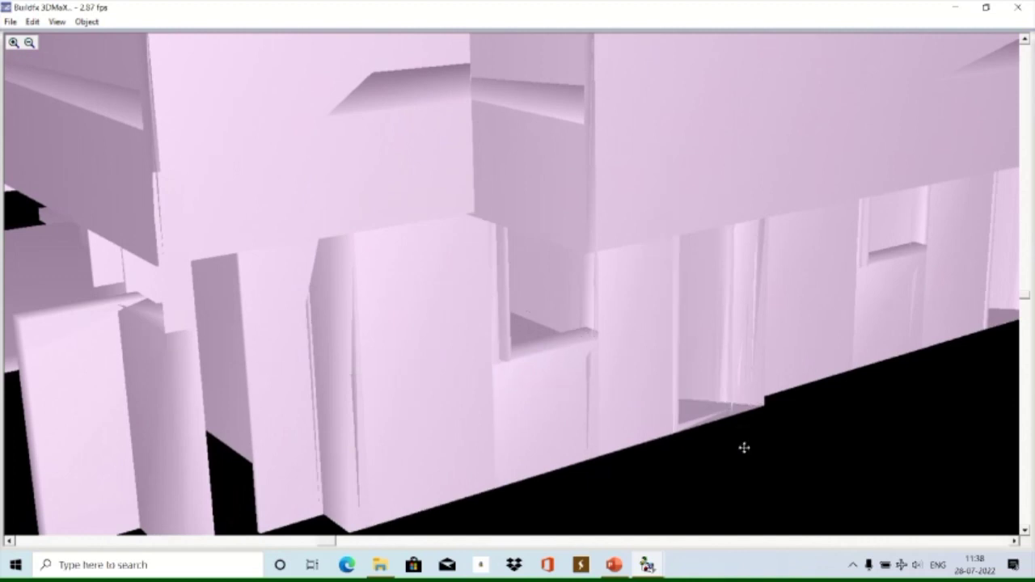
scroll(744, 447, up, 10)
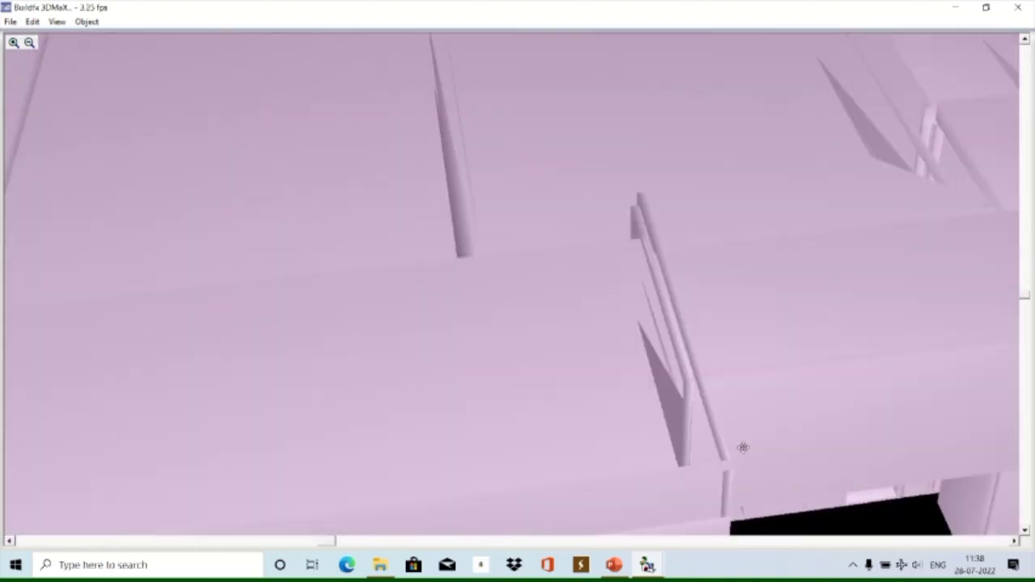
scroll(744, 447, up, 3)
scroll(743, 446, up, 5)
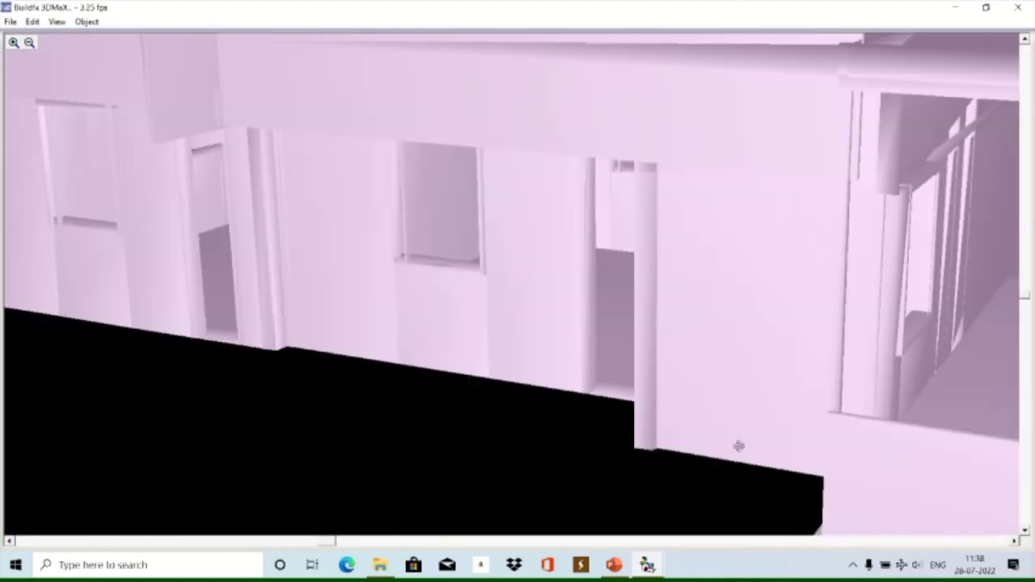
scroll(736, 446, up, 3)
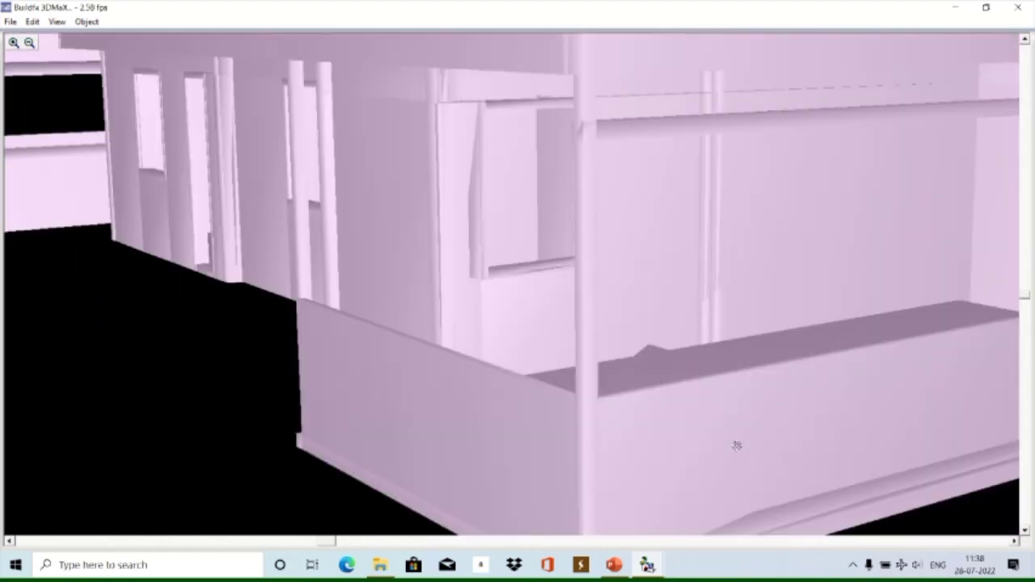
scroll(735, 445, up, 3)
scroll(731, 446, up, 3)
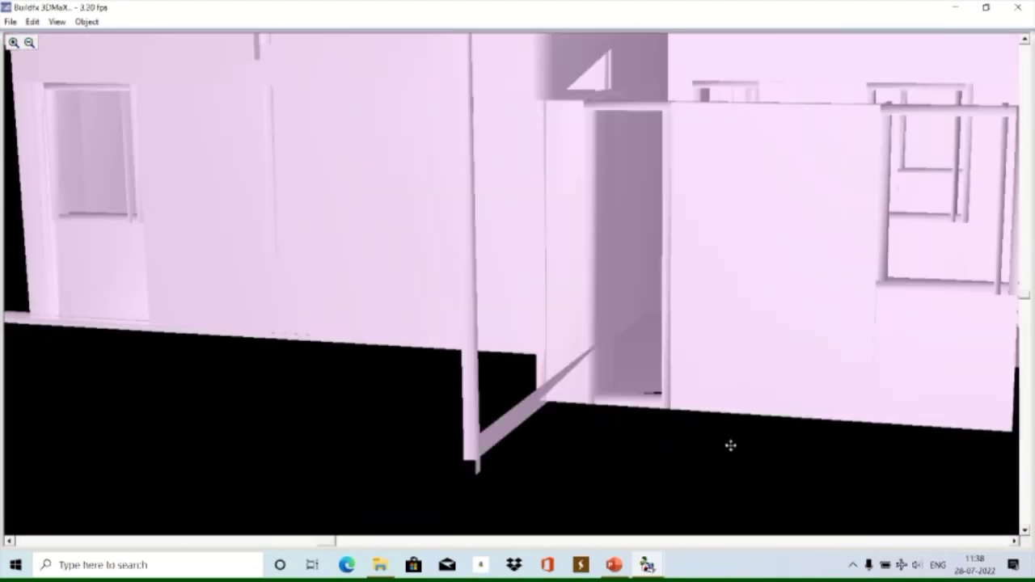
scroll(731, 446, up, 5)
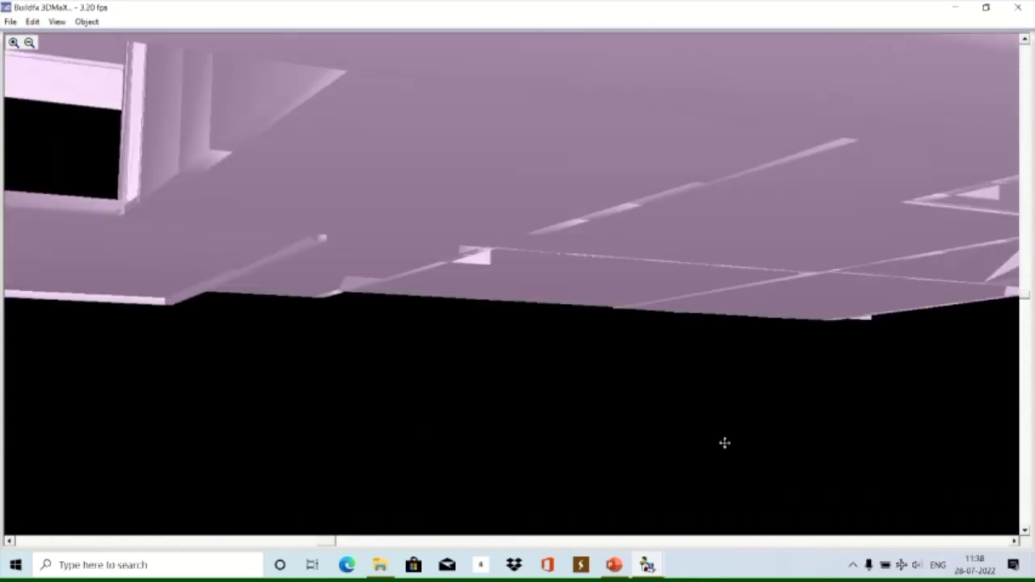
scroll(662, 379, up, 4)
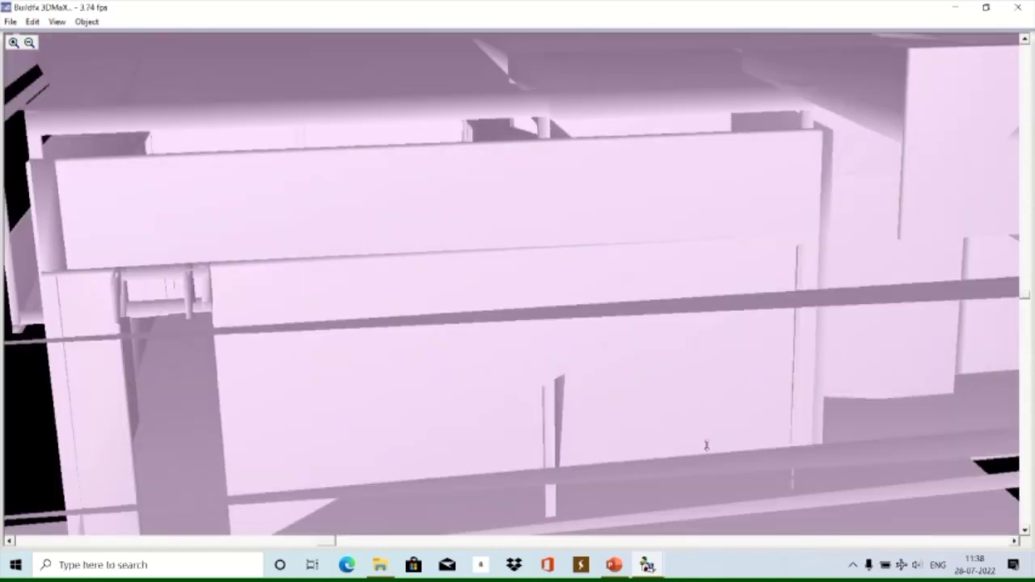
scroll(670, 401, down, 5)
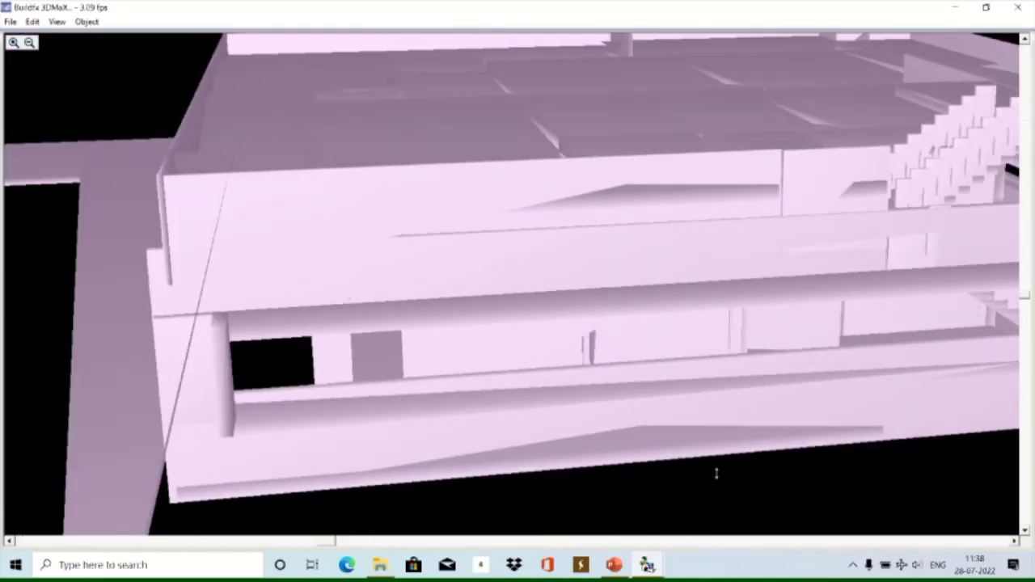
Pull back to see the whole building and apply View > Plan Based Colors
drag(738, 462, 708, 457)
drag(678, 411, 682, 413)
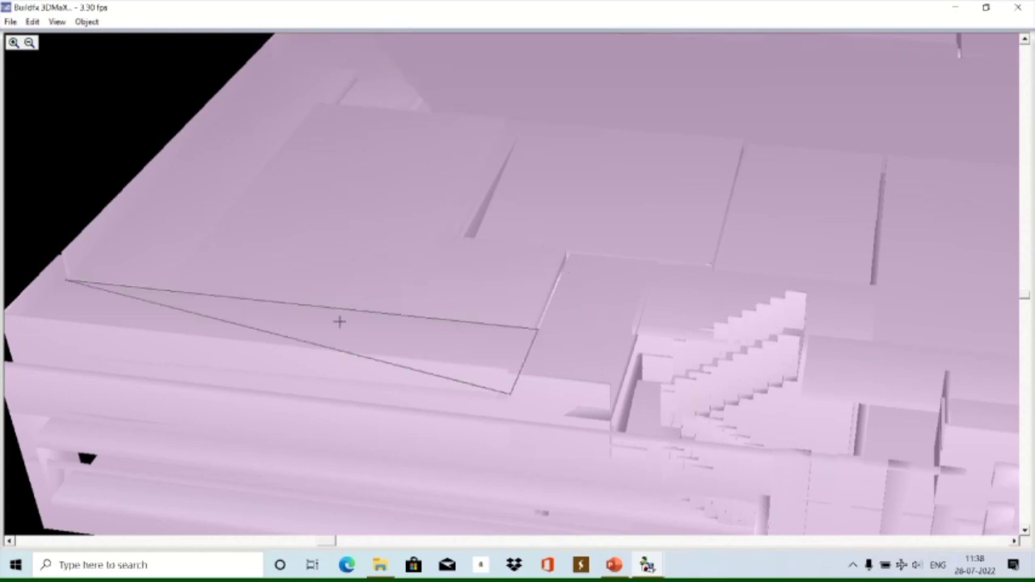
drag(150, 123, 336, 248)
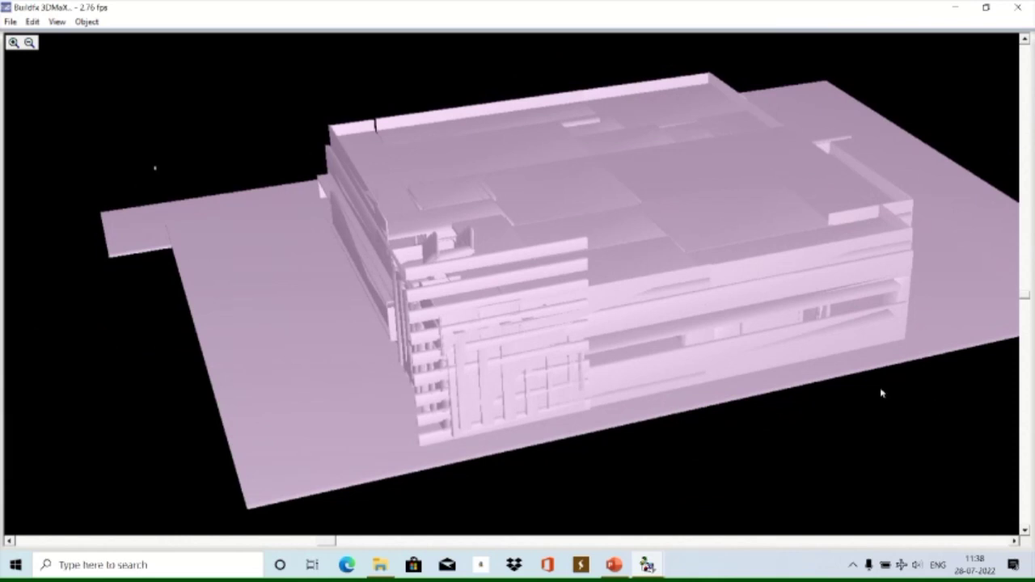
mouse_move(472, 3)
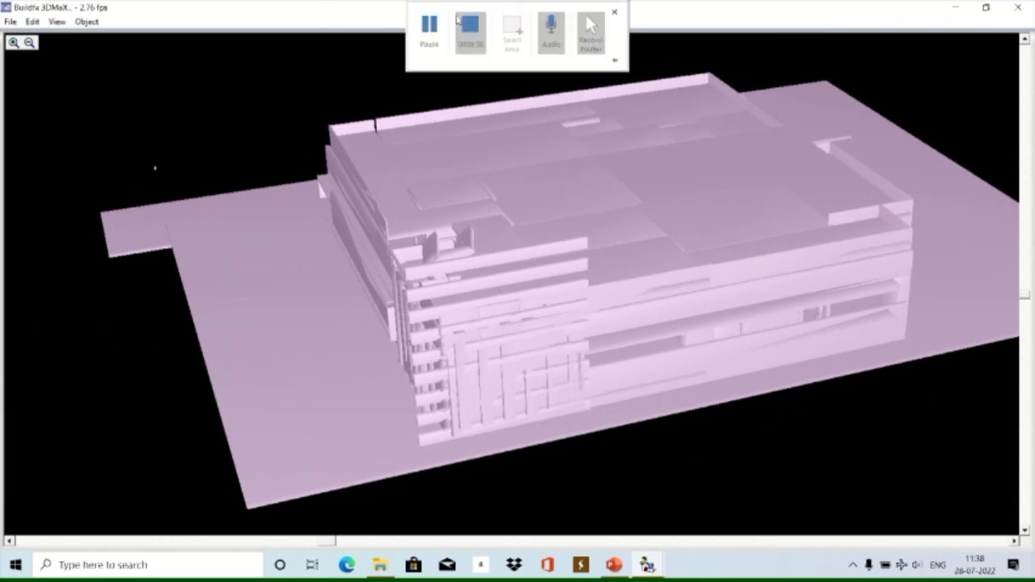
click(58, 21)
click(99, 165)
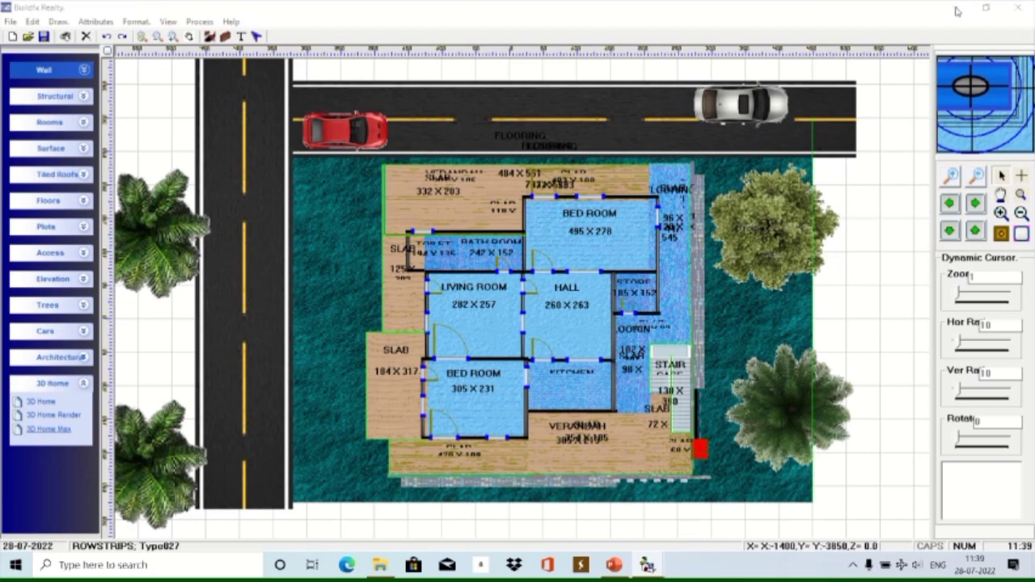
Restore the Buildfx 3DMaX window from its taskbar thumbnail
mouse_move(651, 564)
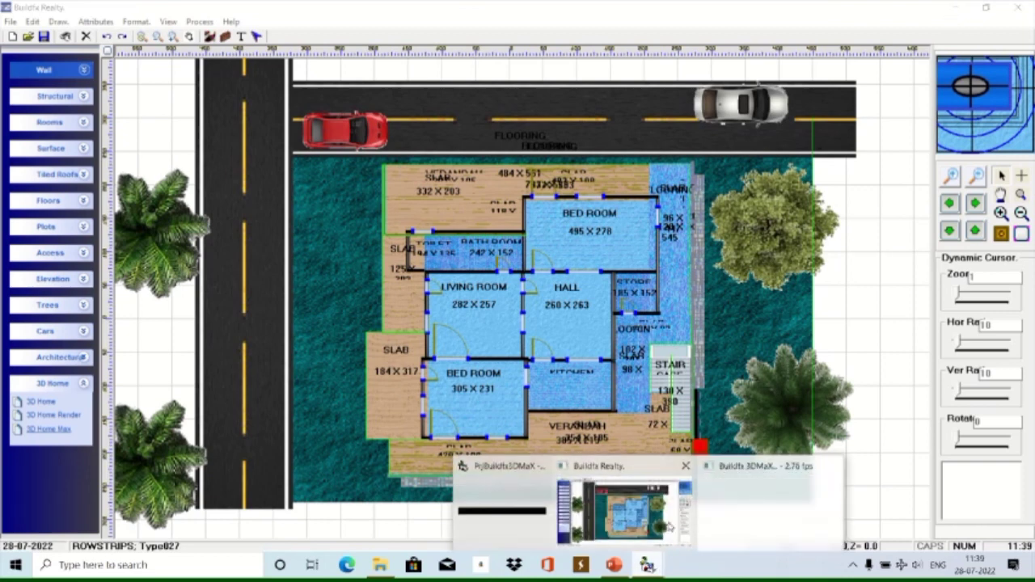
mouse_move(769, 524)
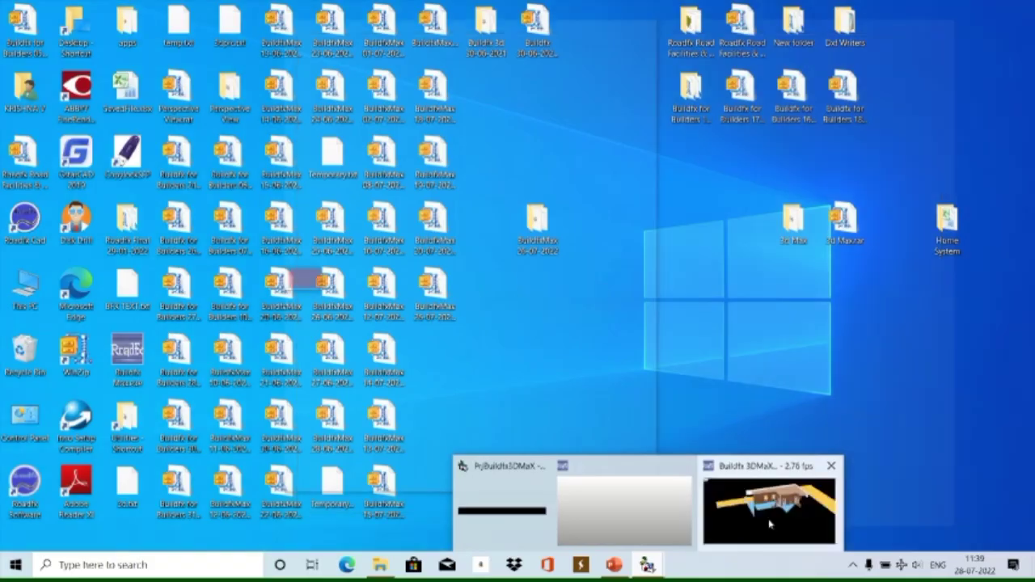
click(769, 524)
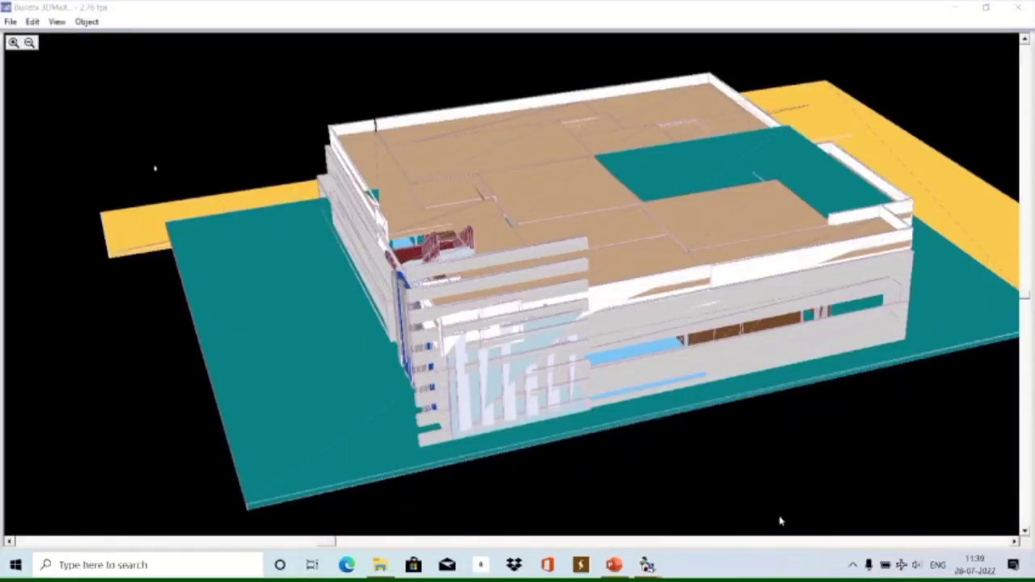
Minimize the Visual Basic code window and bring the textured 3D building view forward
click(701, 418)
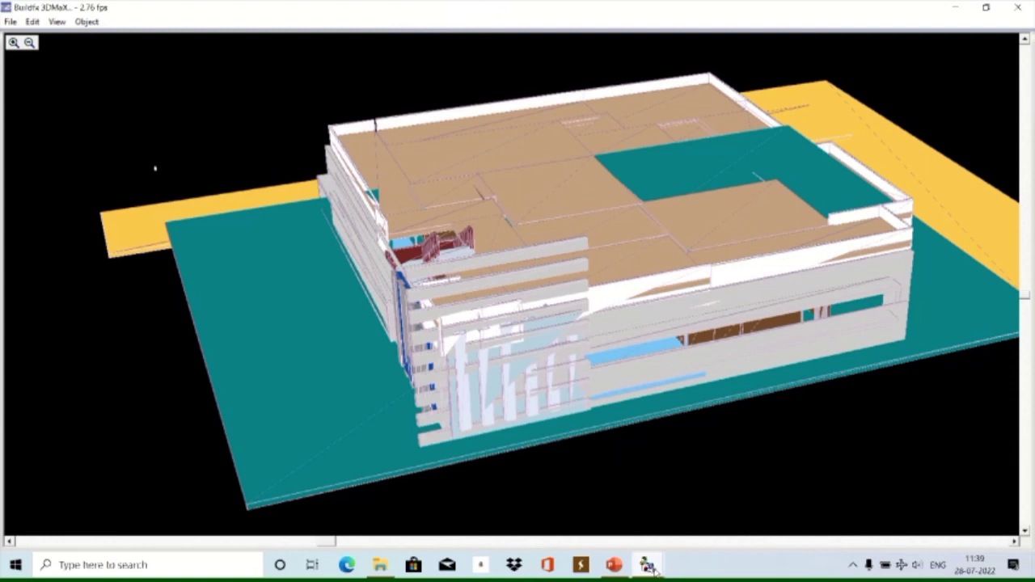
mouse_move(658, 566)
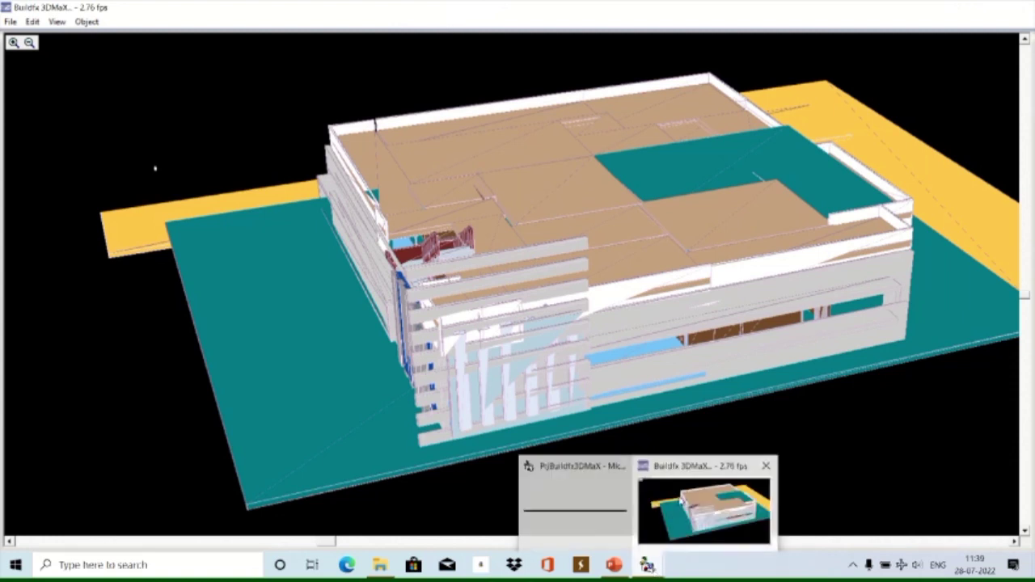
click(608, 512)
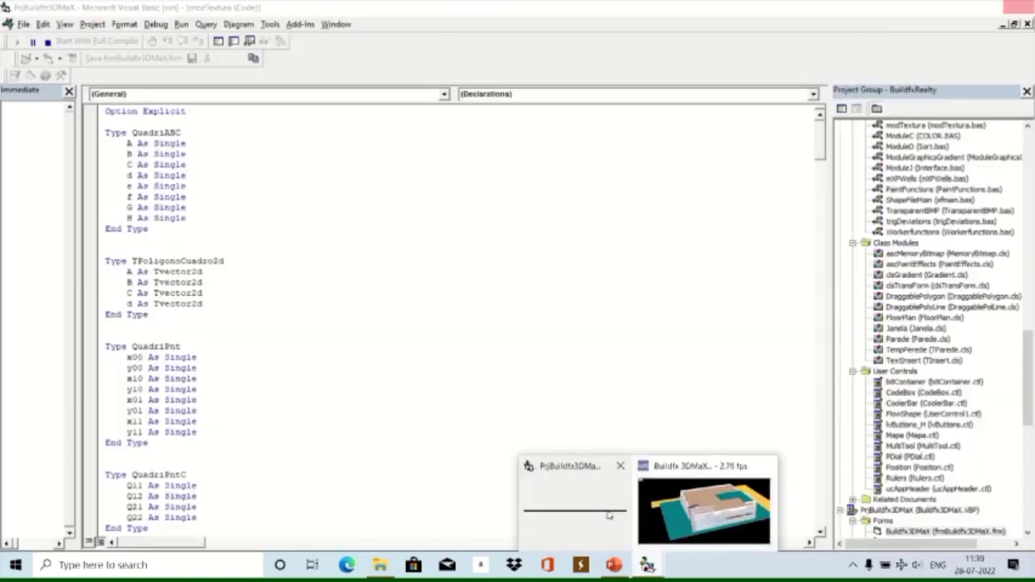
click(956, 10)
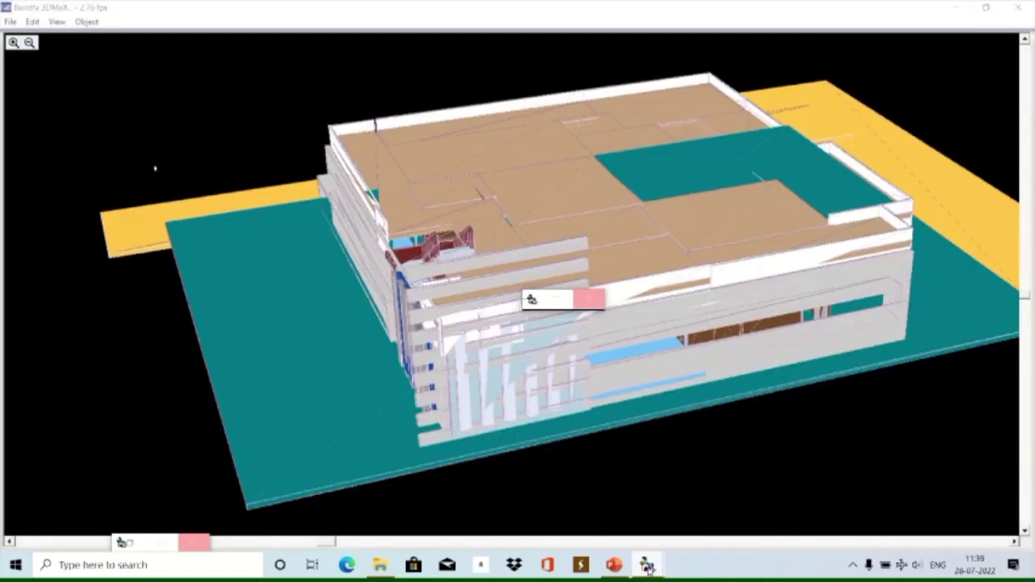
click(705, 526)
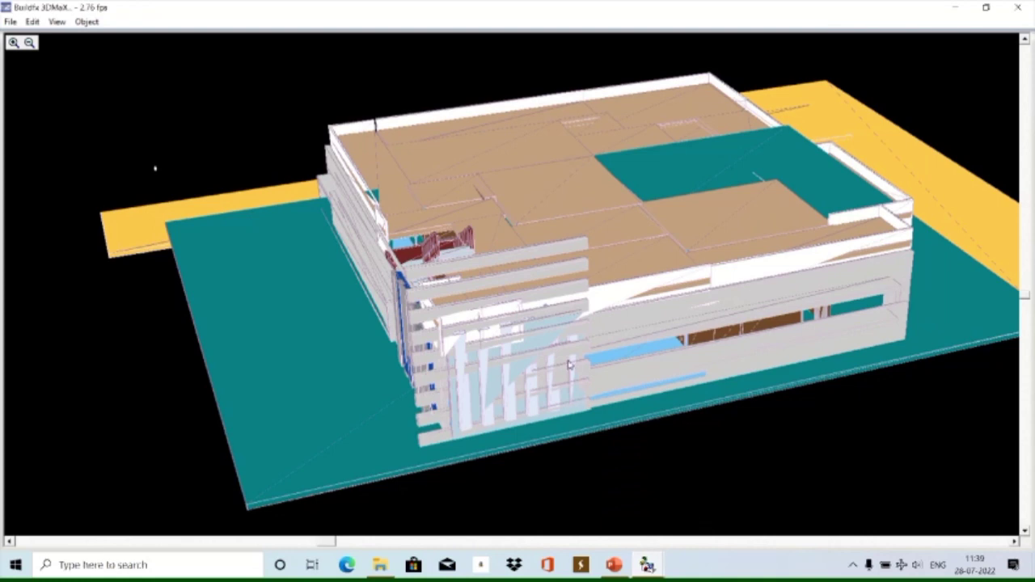
mouse_move(402, 6)
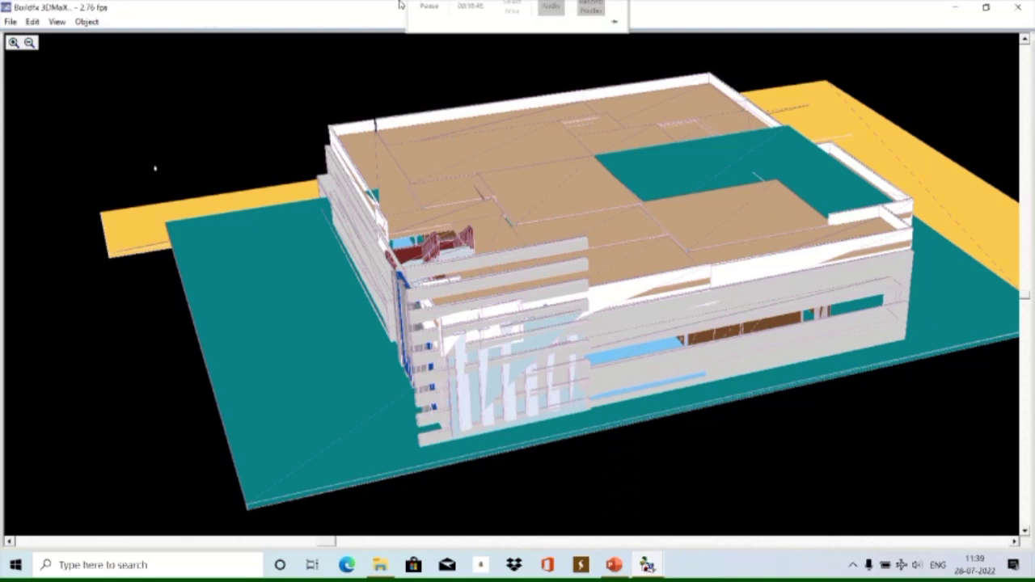
click(426, 27)
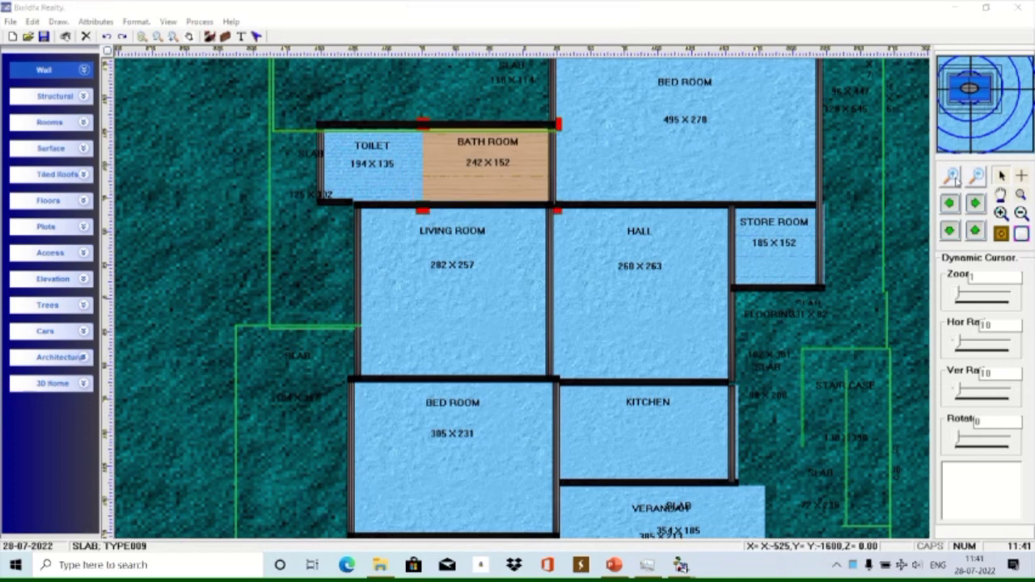
Zoom out to the full plot beside the roads and expand the 3D Home group
click(953, 177)
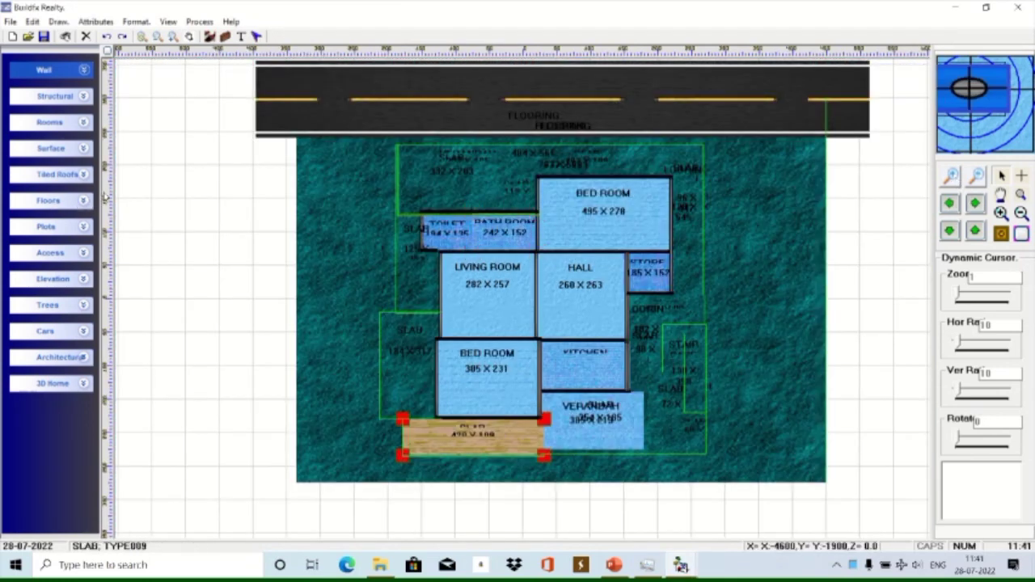
scroll(104, 209, up, 2)
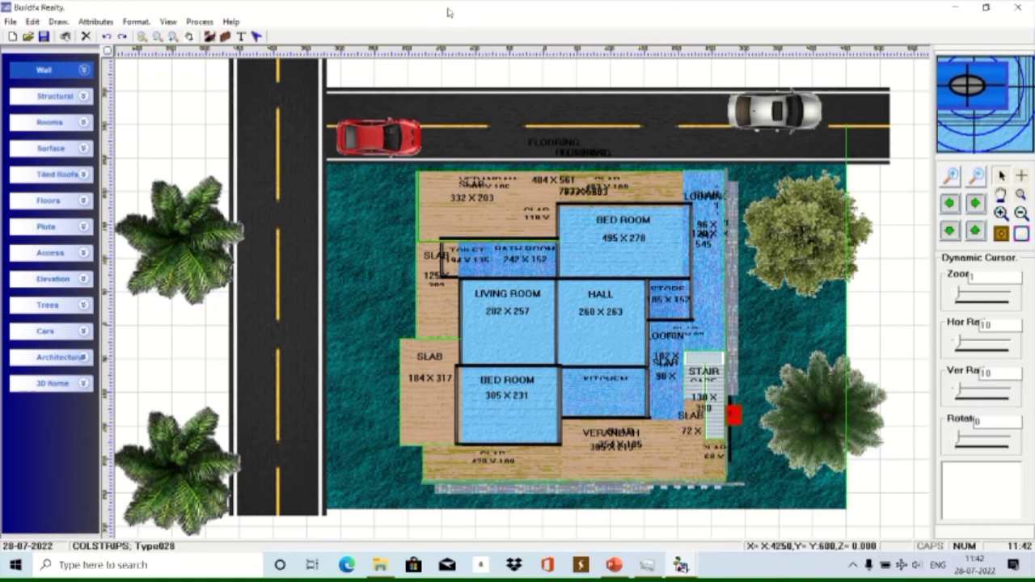
mouse_move(429, 22)
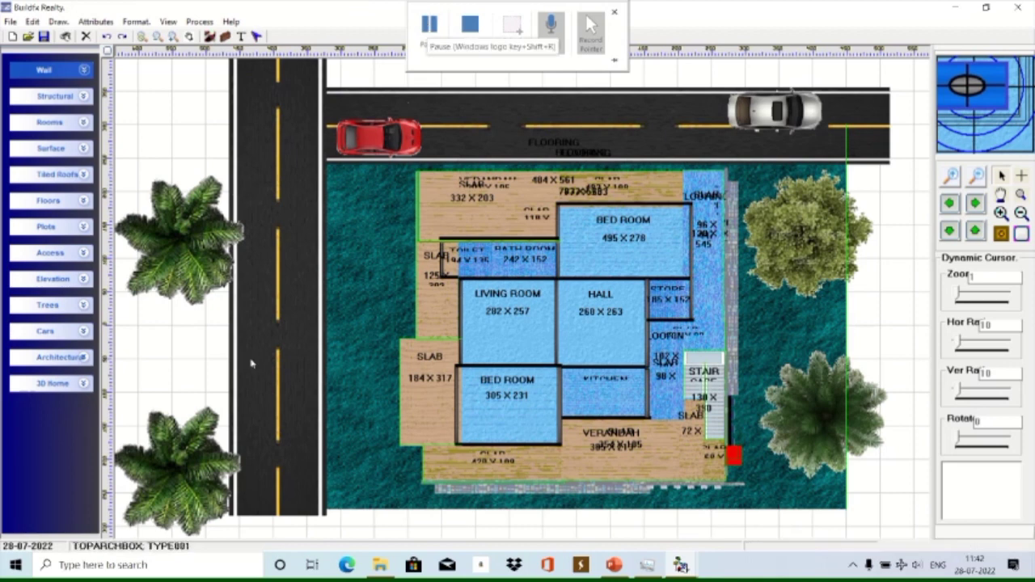
click(85, 386)
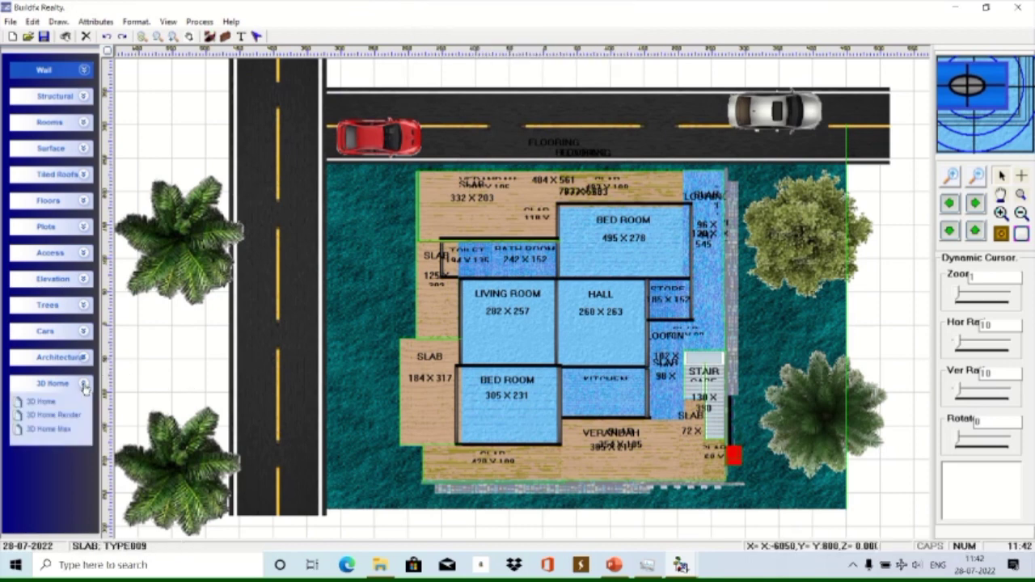
Open the plan in 3D Home Max and orbit closer to the building's left side
click(57, 431)
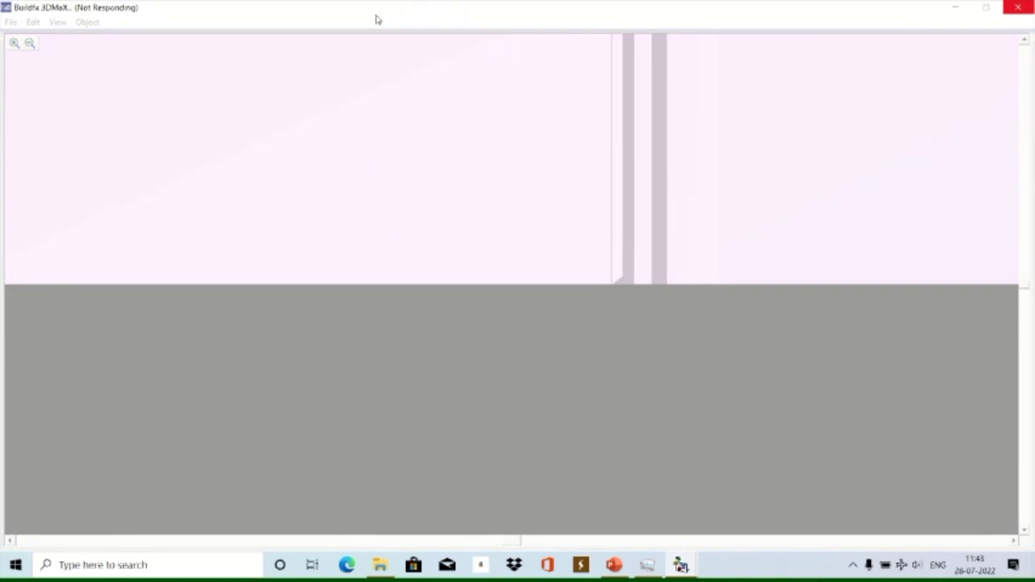
mouse_move(508, 3)
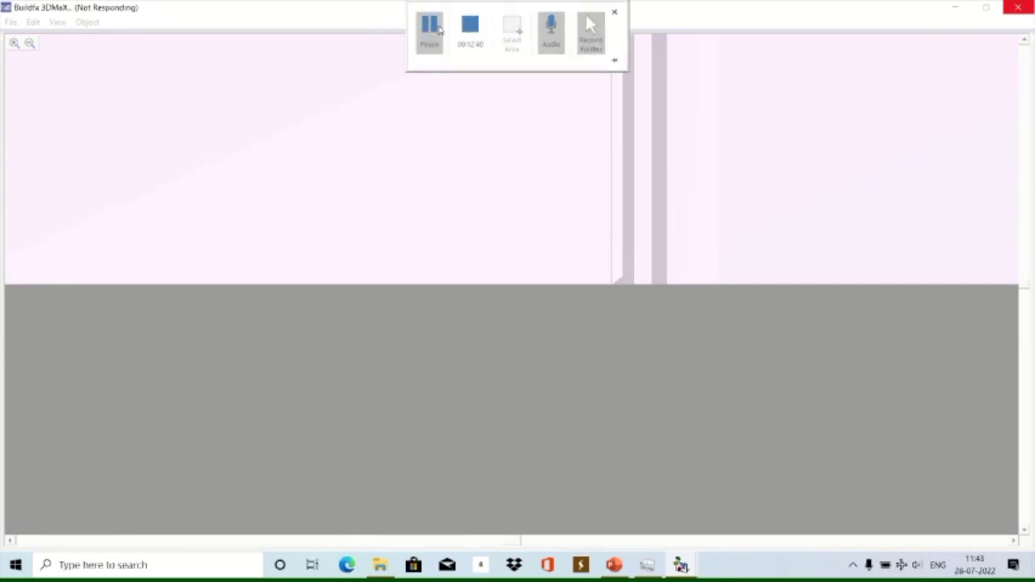
click(428, 27)
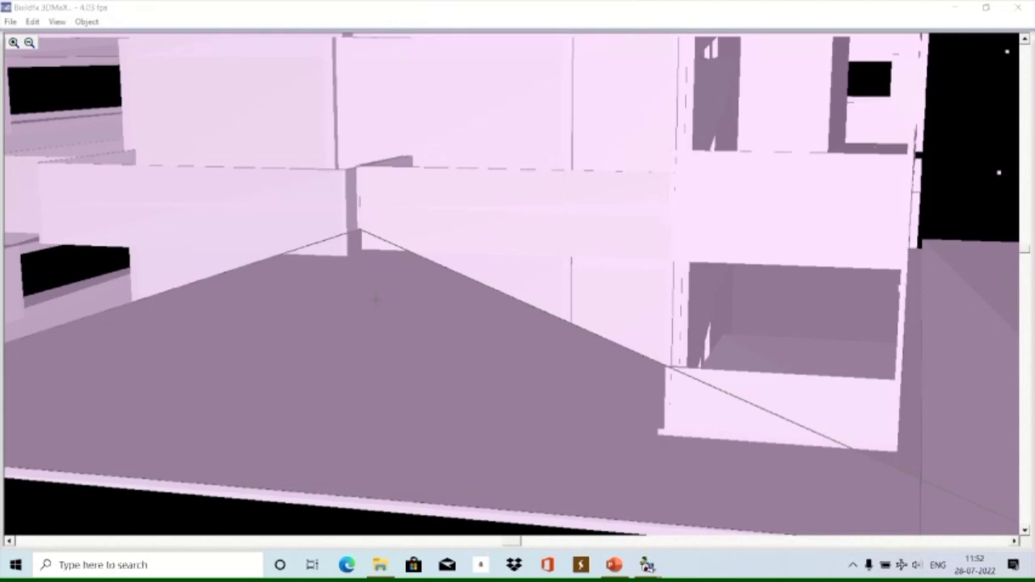
drag(376, 299, 429, 388)
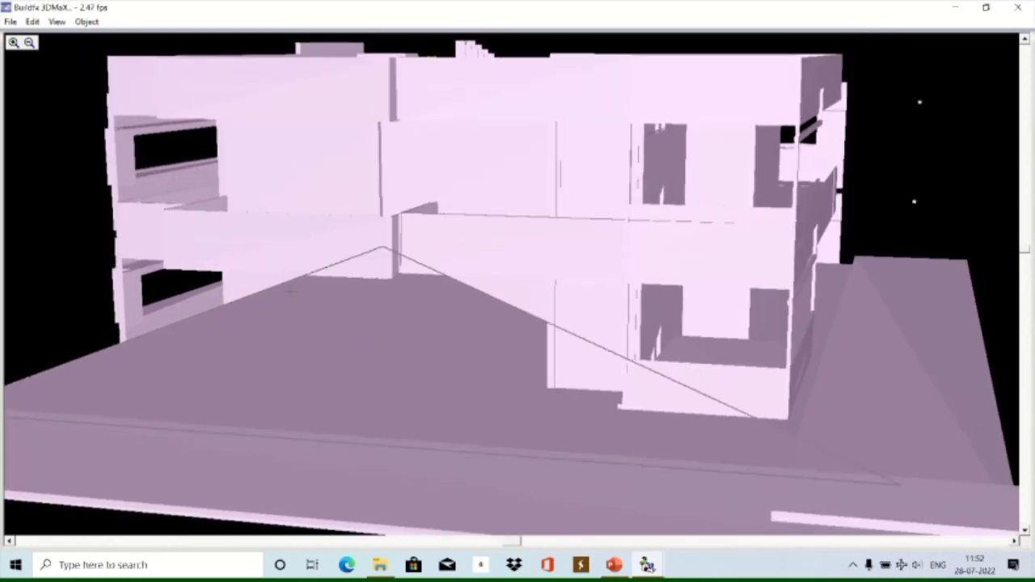
Apply View > Gradient shading and orbit to a higher, more side-on front view
click(57, 22)
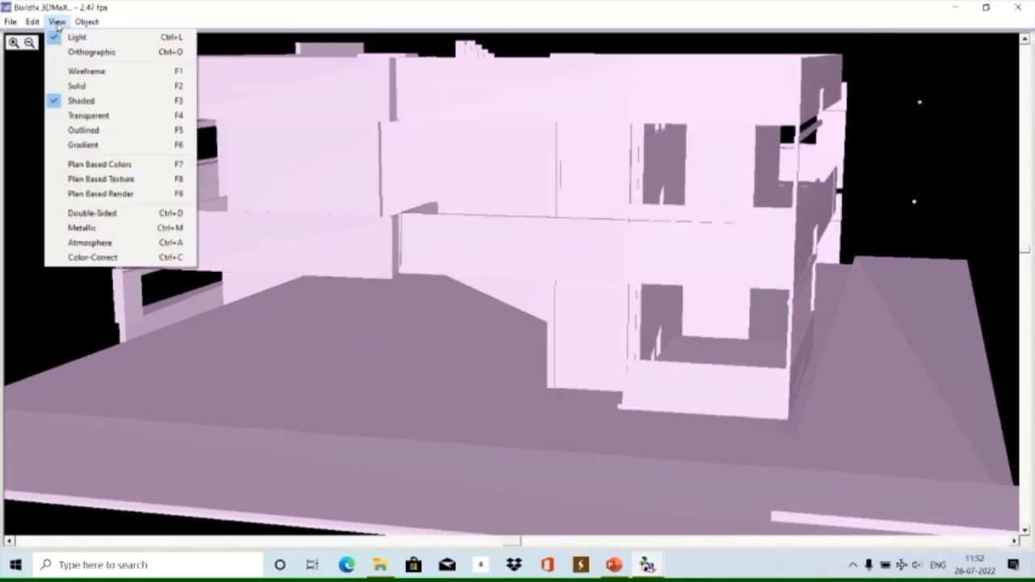
click(84, 144)
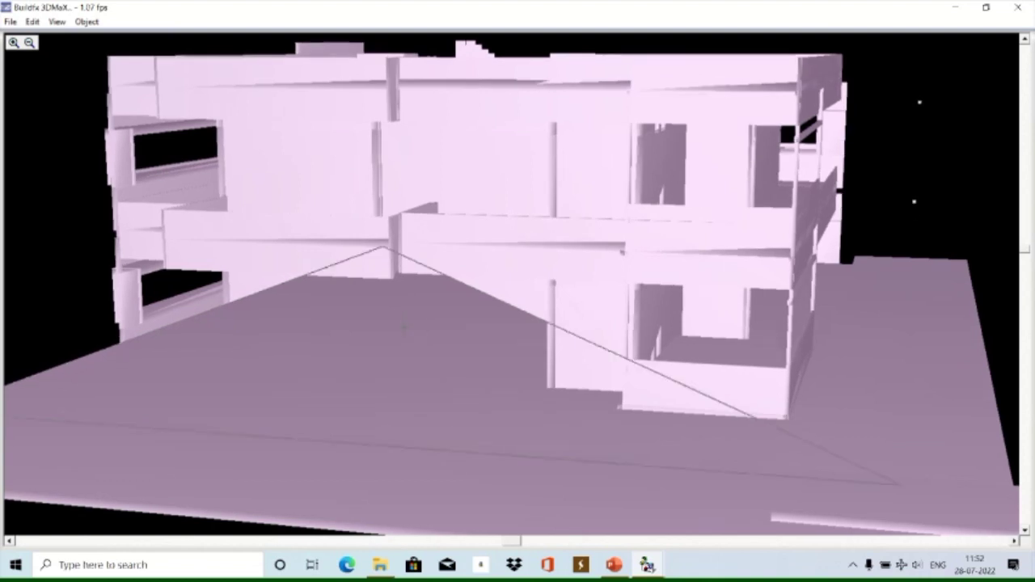
drag(406, 321, 446, 382)
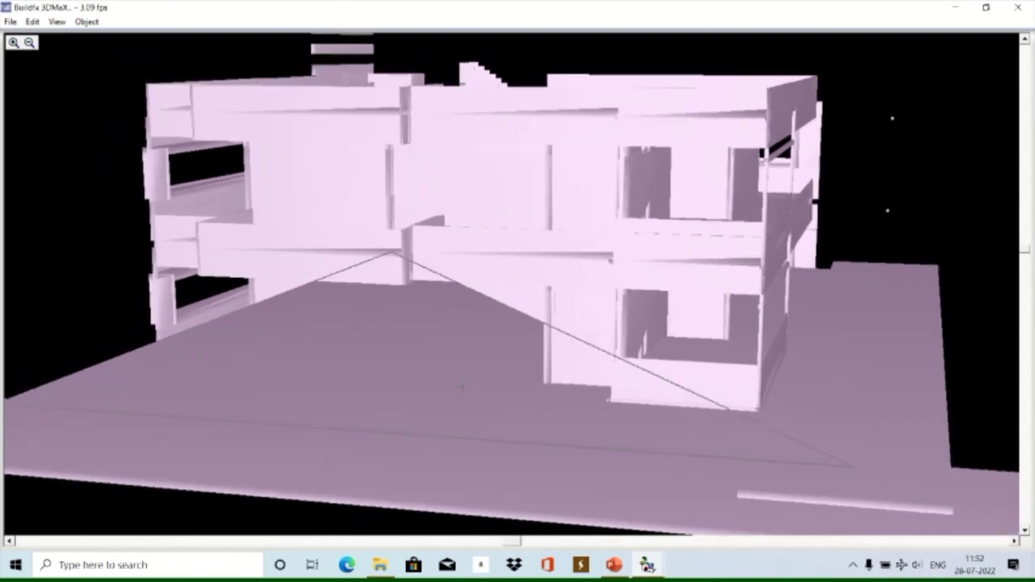
drag(887, 222, 858, 219)
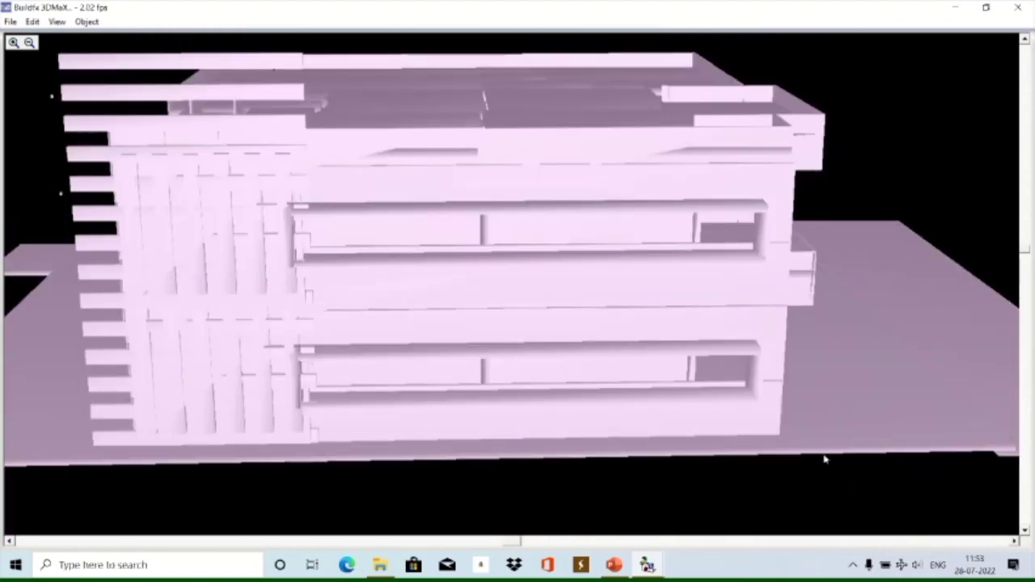
Orbit from the front elevation to a high oblique view, then face the front and select the ground slab
drag(800, 474, 877, 277)
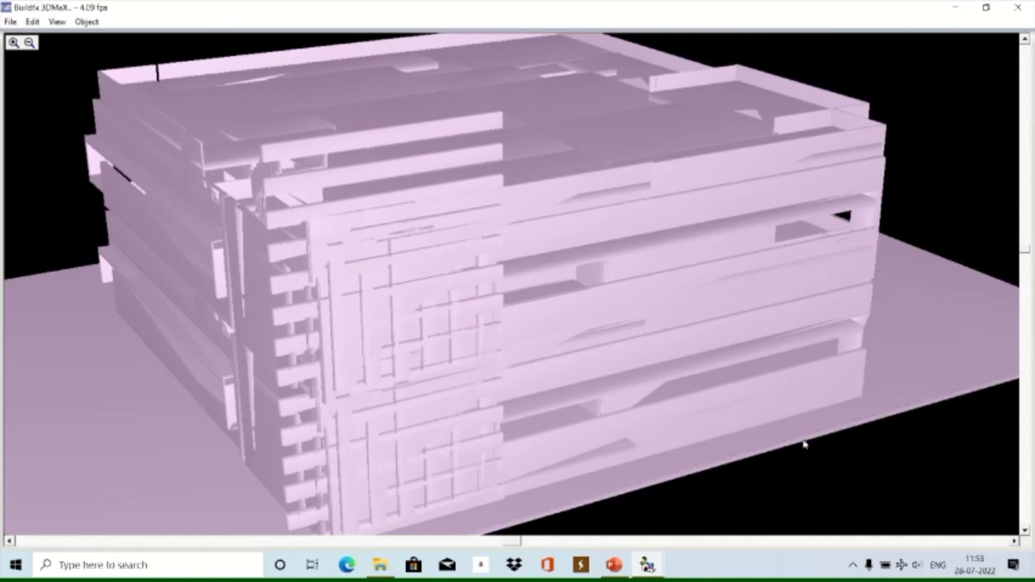
drag(1025, 255, 1024, 275)
drag(748, 467, 744, 467)
click(744, 466)
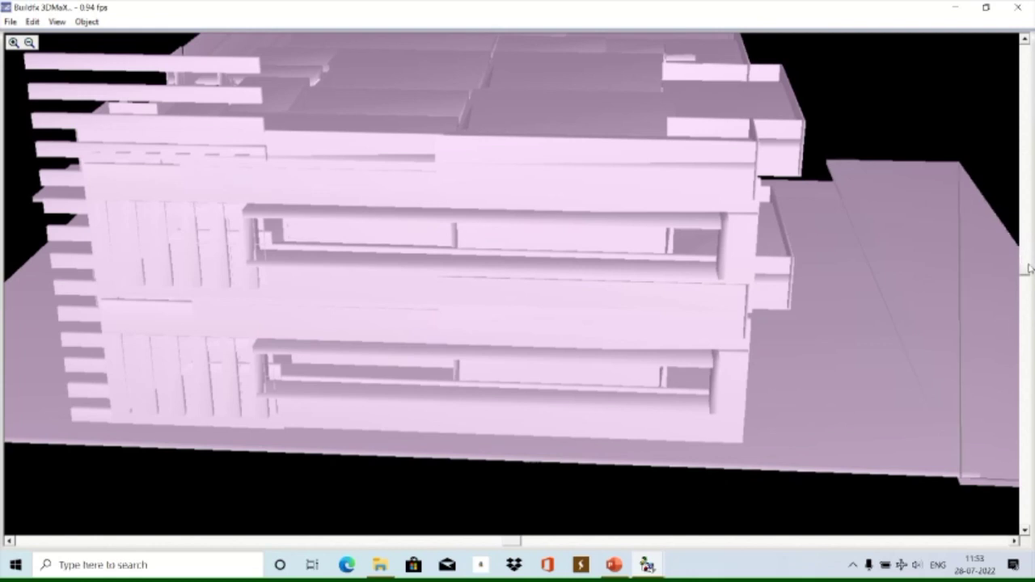
Tilt the view down over the roof, then switch to the other 3DMaX window in plan-based colours
drag(1024, 275, 1025, 271)
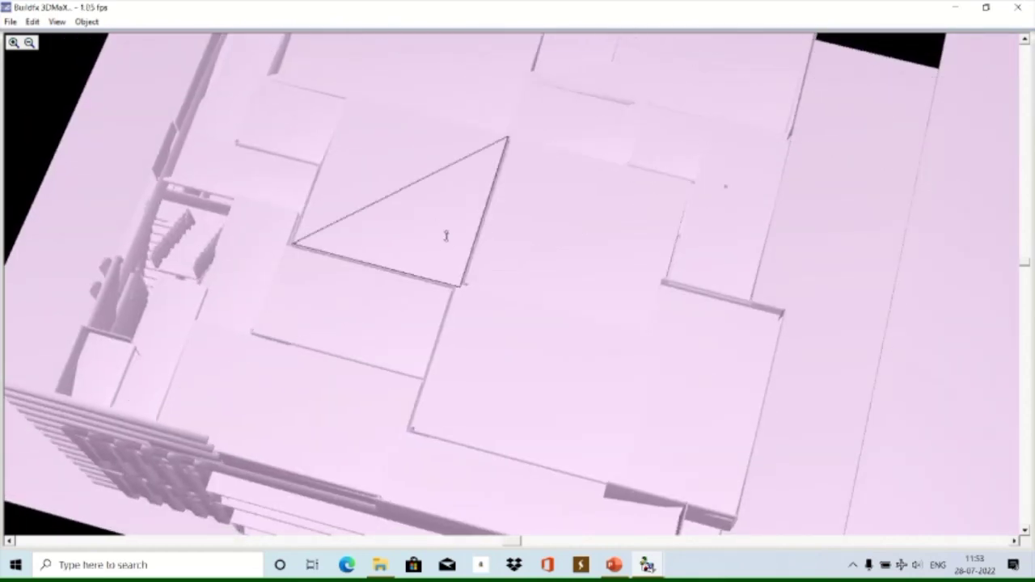
drag(445, 235, 561, 402)
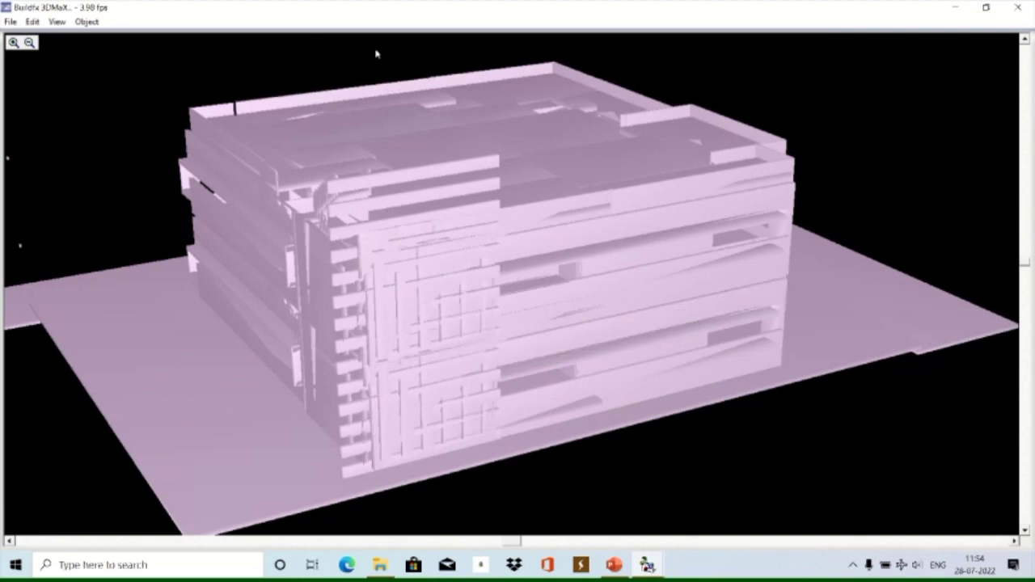
mouse_move(443, 4)
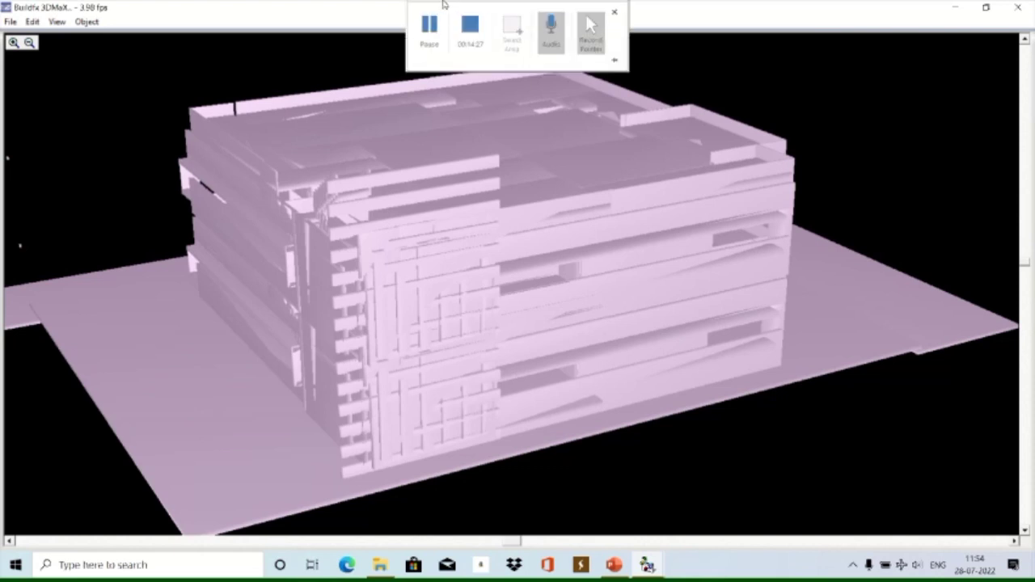
click(429, 24)
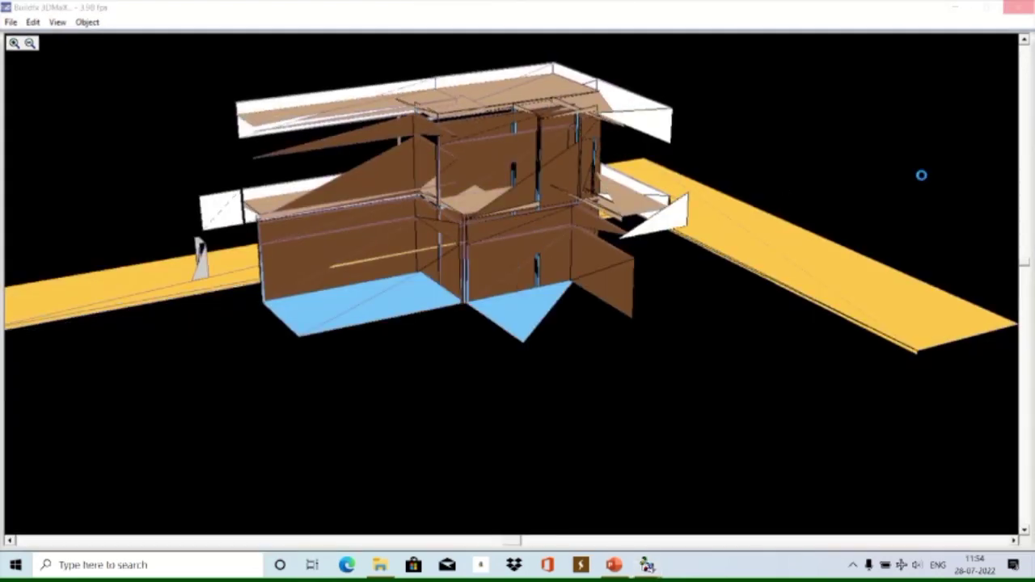
Close the extra 3D viewer and bring Buildfx Realty with the three HALL rooms to the front
key(alt+F4)
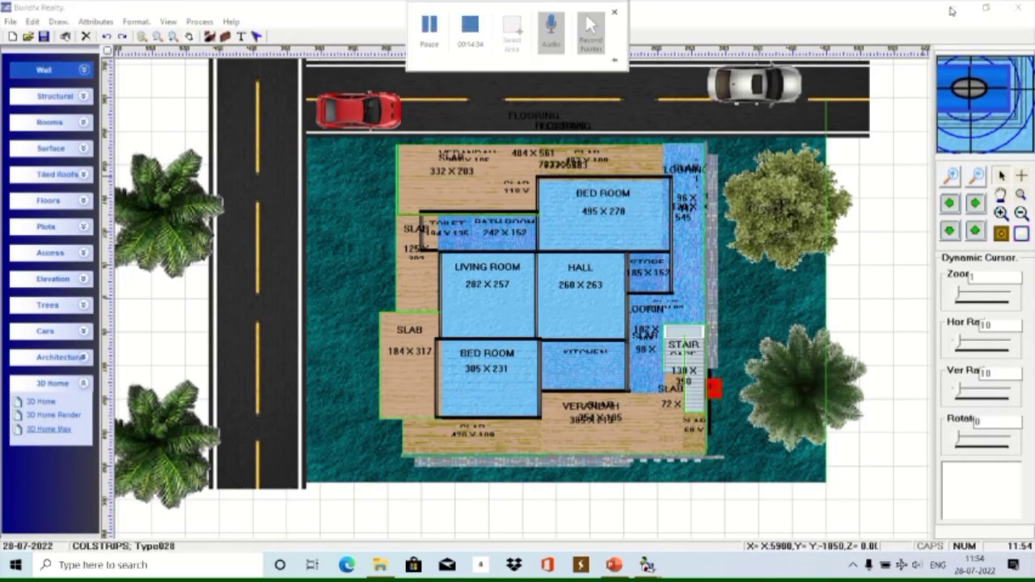
mouse_move(649, 566)
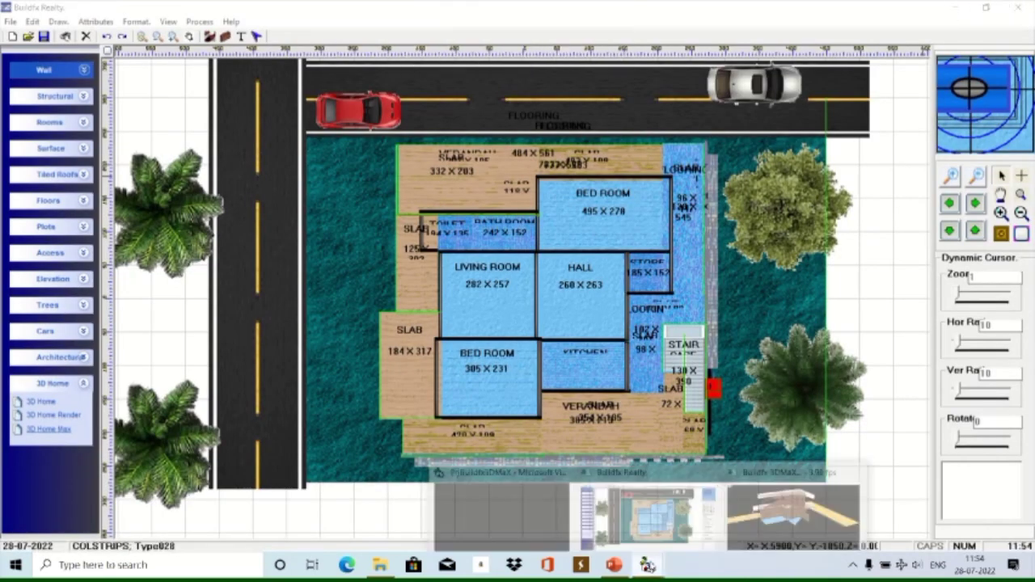
mouse_move(769, 511)
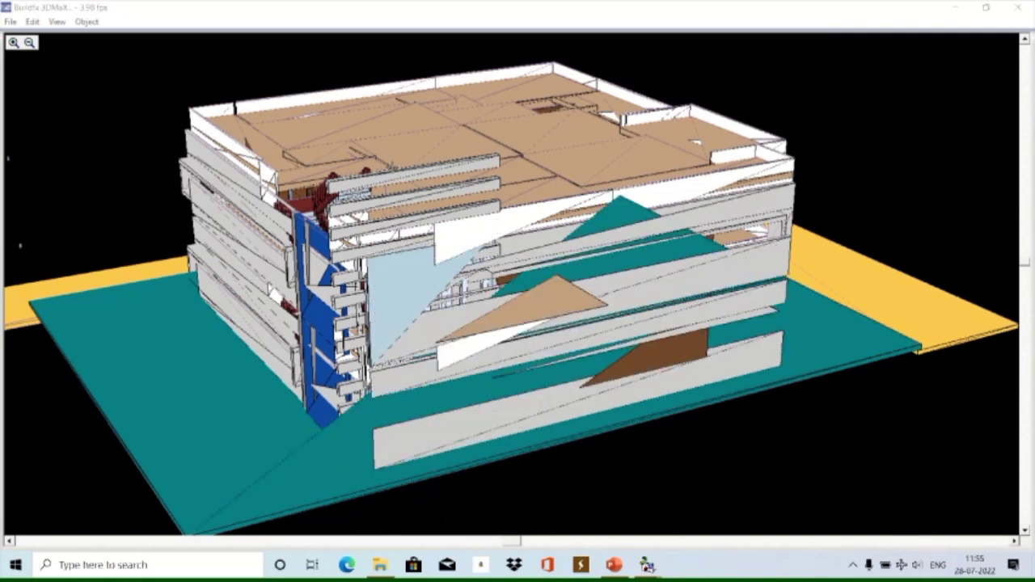
mouse_move(477, 18)
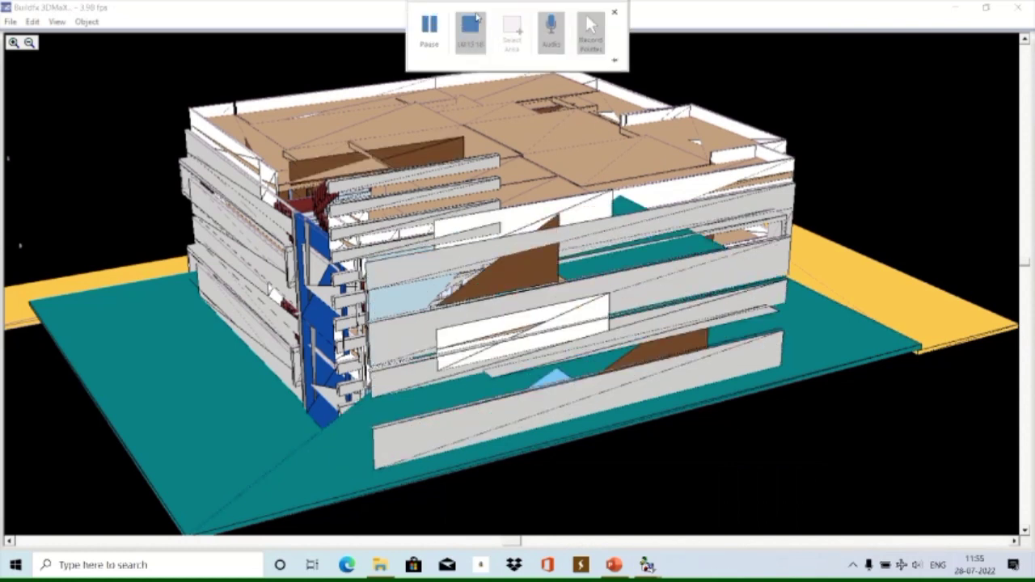
click(429, 29)
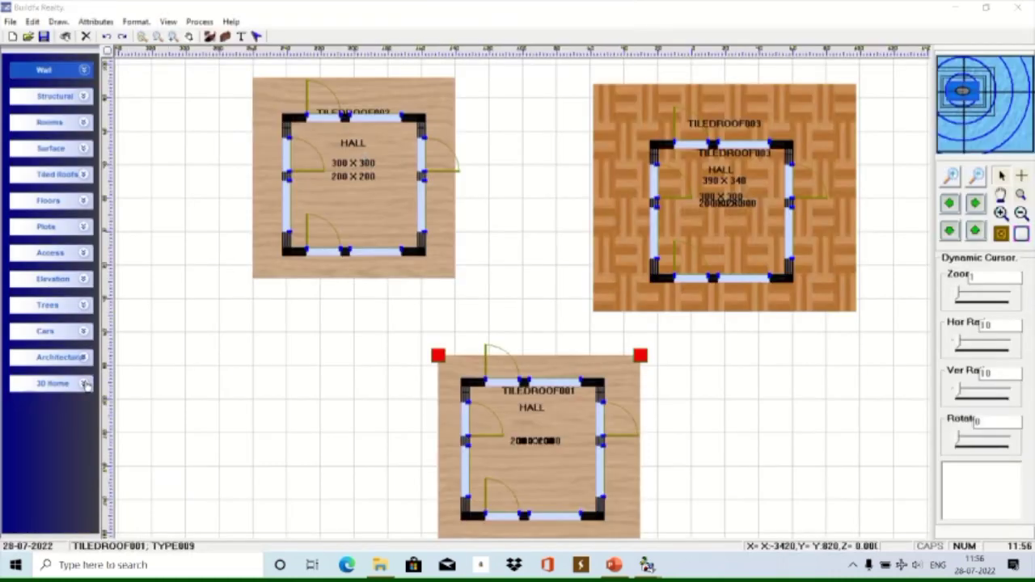
Open the HALL plans through 3D Home Max, then orbit and zoom out to see all three blocks
click(53, 382)
click(49, 429)
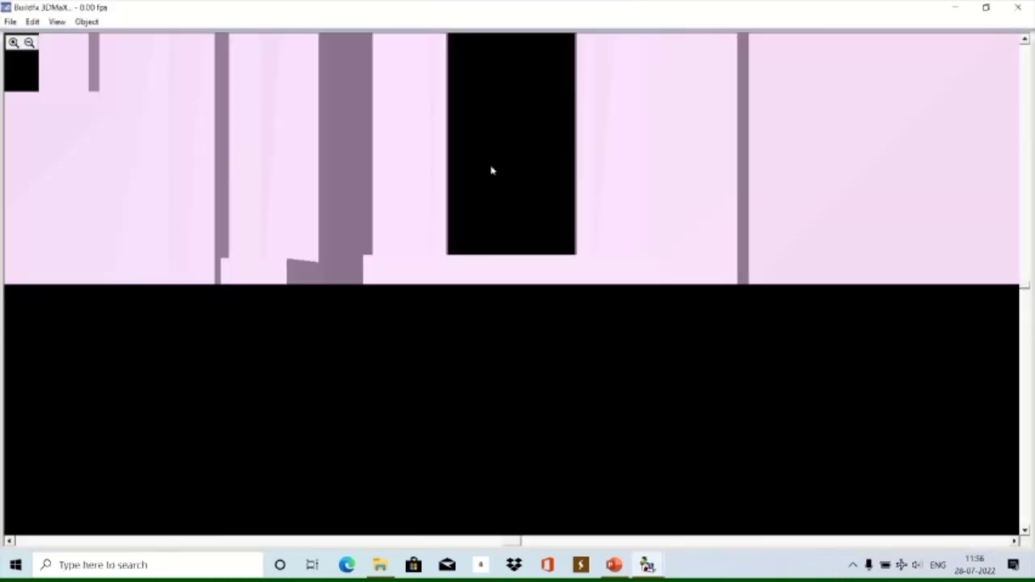
drag(491, 171, 288, 143)
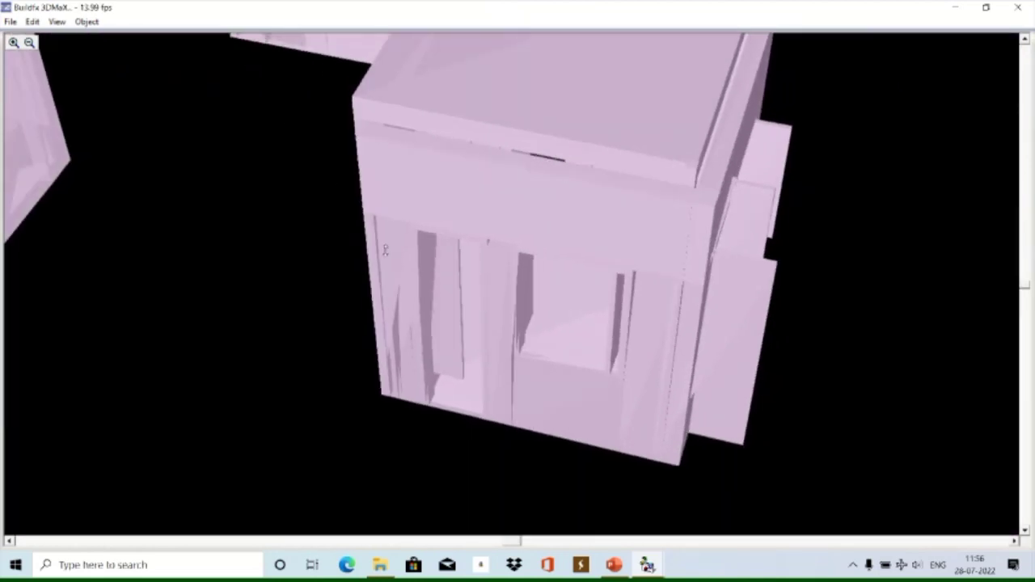
drag(385, 250, 341, 212)
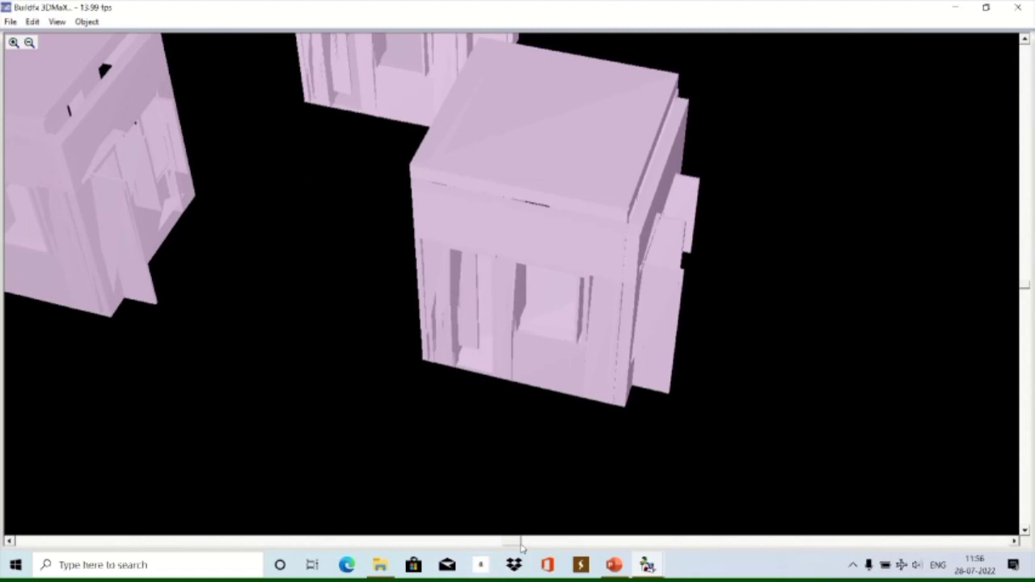
drag(521, 543, 347, 534)
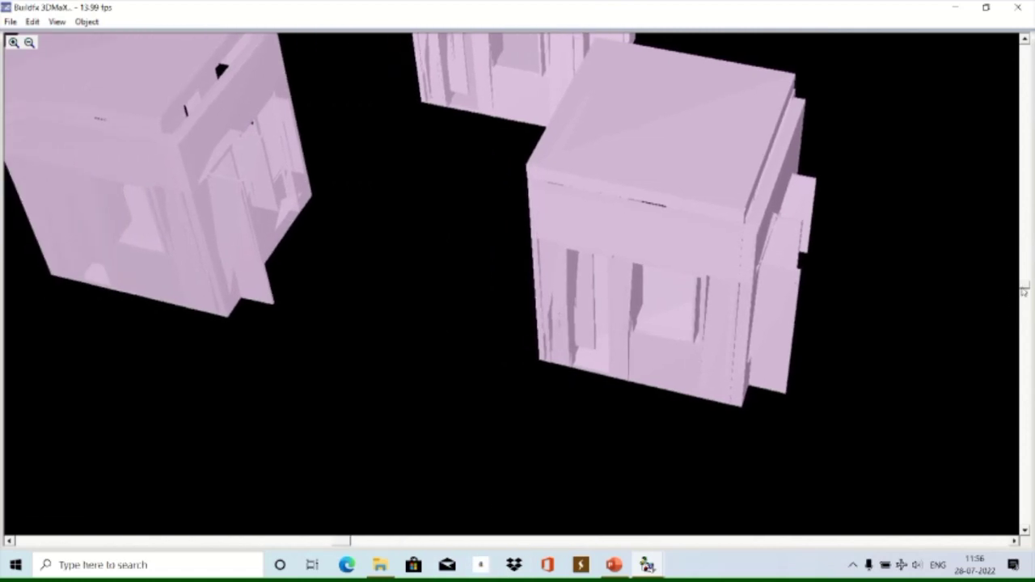
Orbit and pan around the three pink HALL blocks to see their window and door openings
drag(1022, 293, 1027, 220)
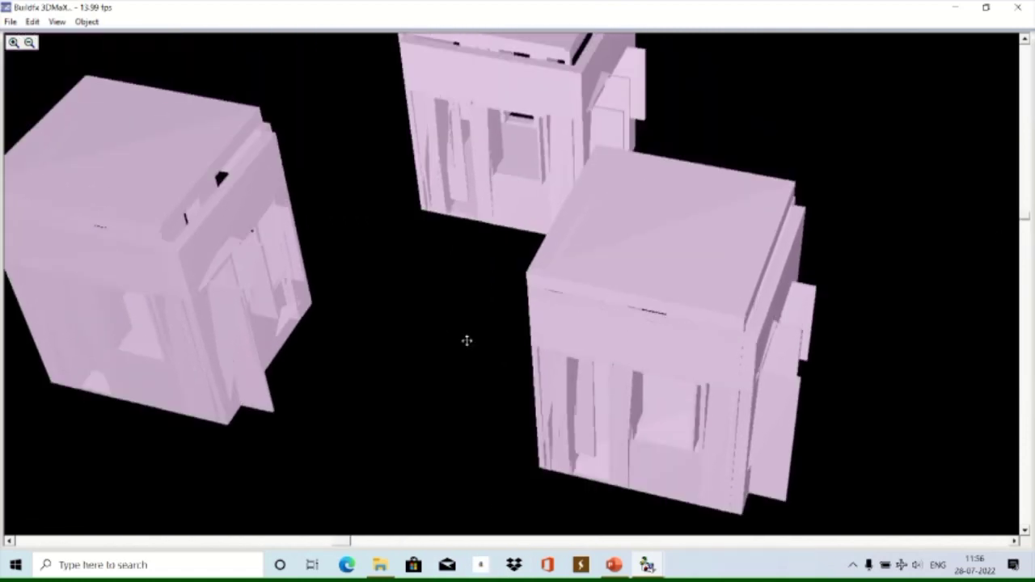
drag(466, 340, 517, 332)
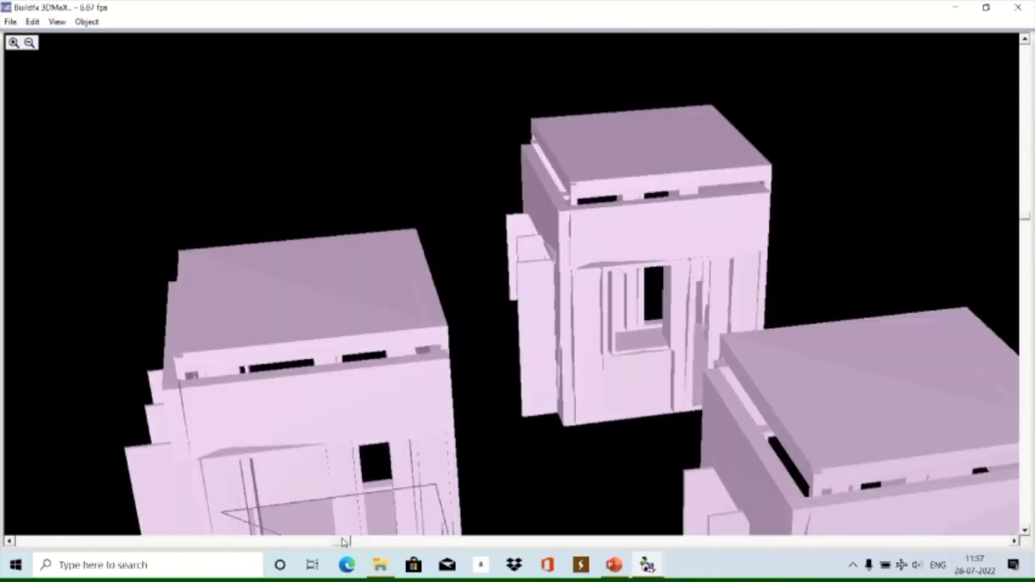
drag(344, 542, 465, 547)
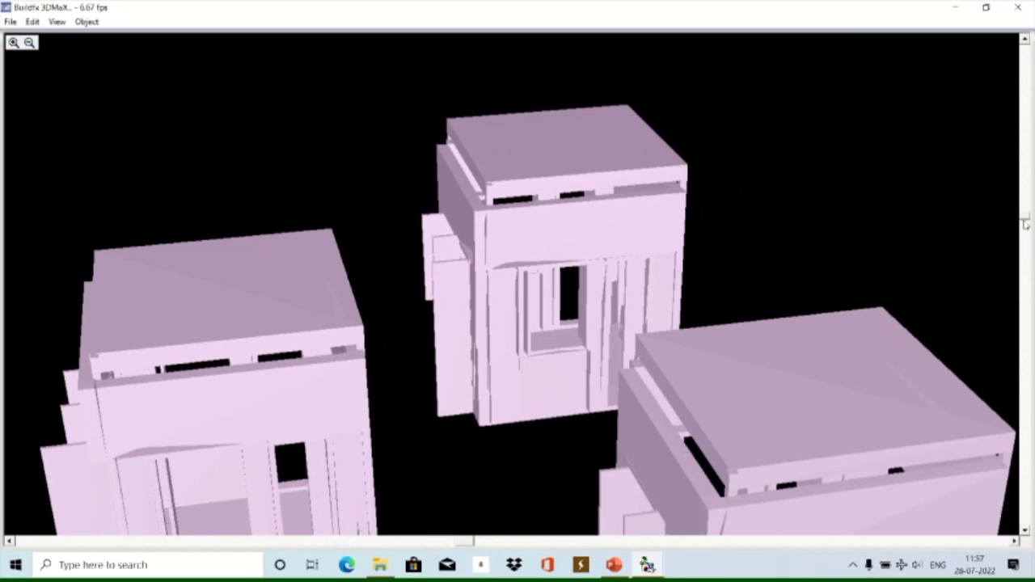
drag(1024, 224, 1022, 285)
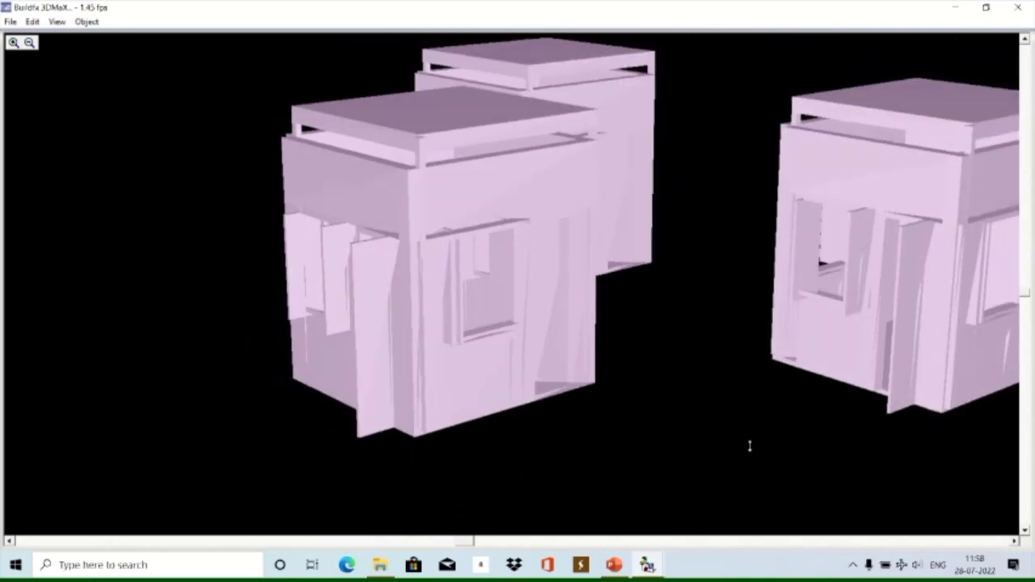
Swing the view round the pink blocks and up to a high oblique overhead angle
drag(701, 351, 767, 350)
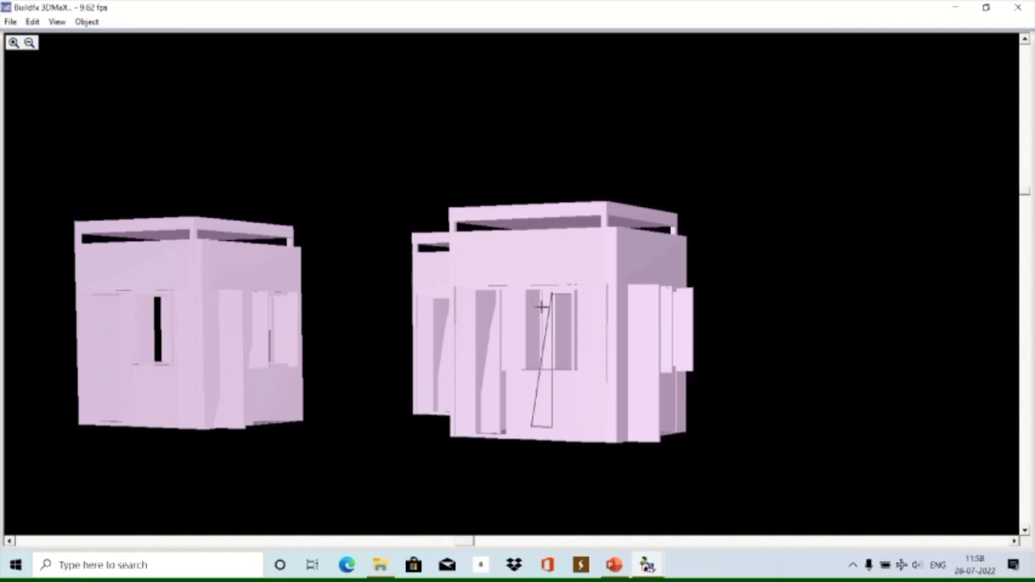
mouse_move(545, 300)
mouse_down()
mouse_move(526, 300)
mouse_move(561, 302)
mouse_up()
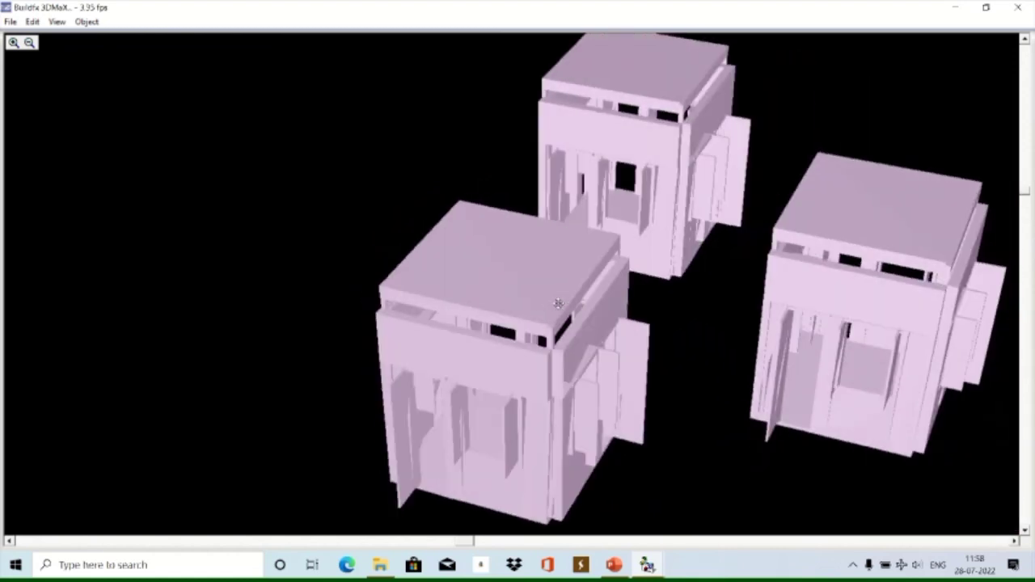
Render the buildings with Plan Based Colors, then briefly check Buildfx Realty and return to 3DMaX
click(59, 23)
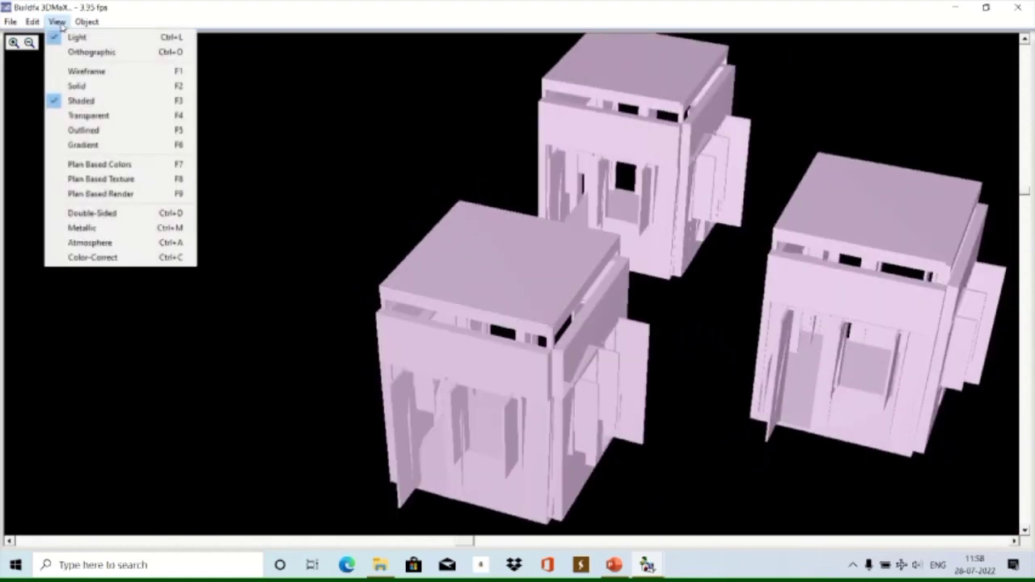
click(91, 166)
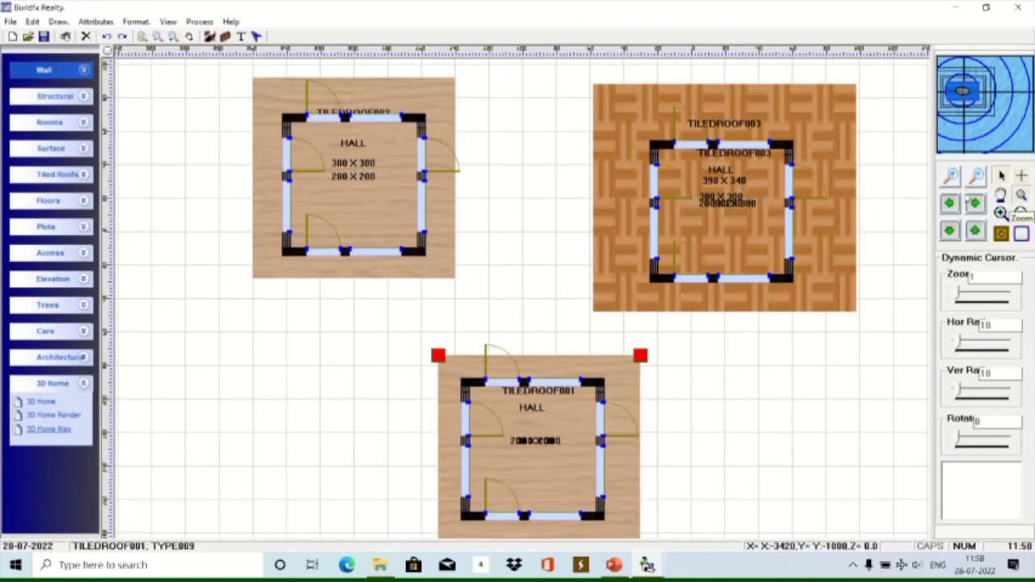
mouse_move(647, 565)
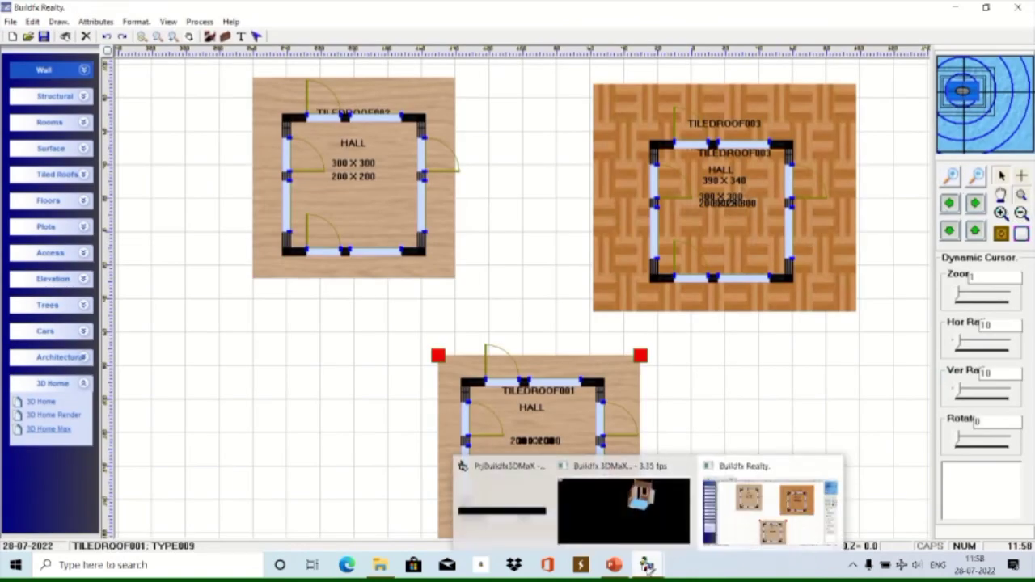
mouse_move(685, 514)
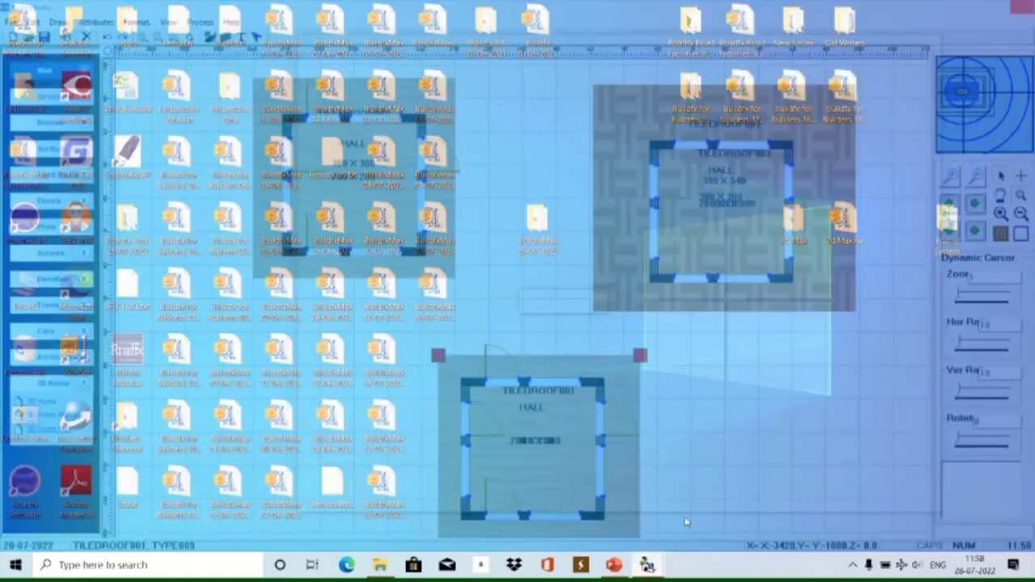
click(730, 498)
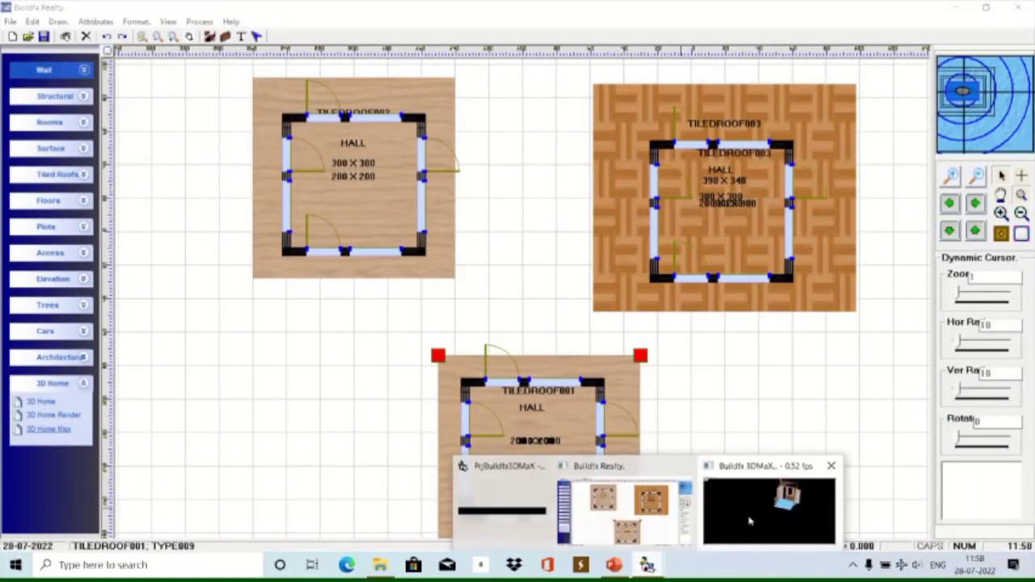
mouse_move(748, 522)
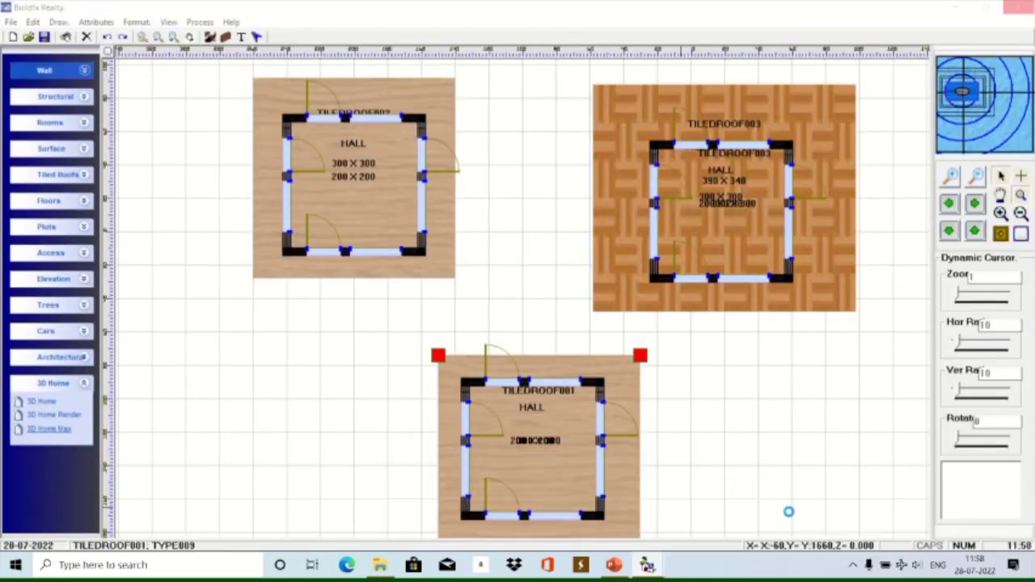
click(772, 511)
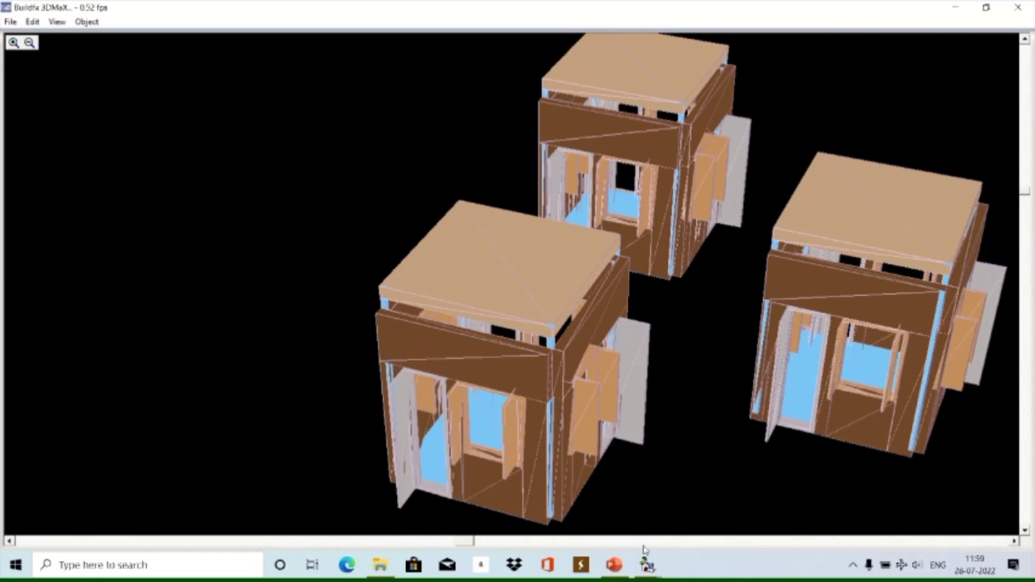
Scroll the viewport to frame all three coloured HALL blocks with their tan roofs
drag(473, 547, 617, 554)
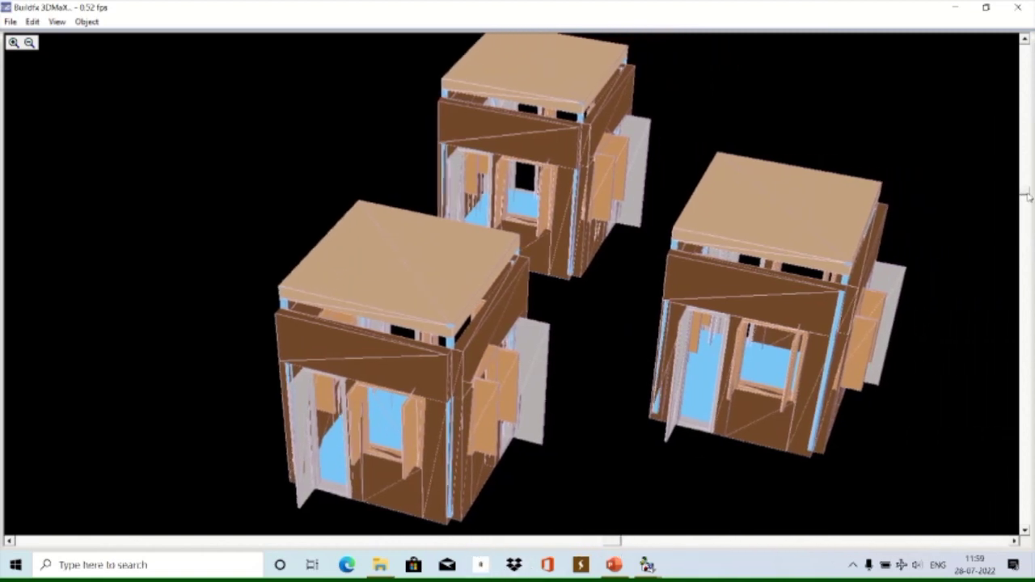
drag(1025, 196, 1025, 190)
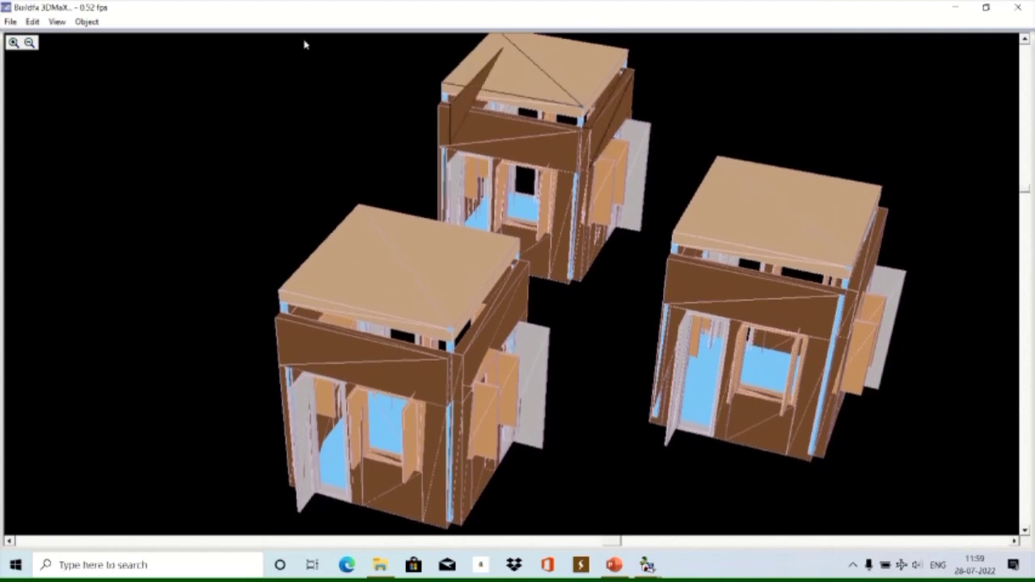
Switch to the Buildfx Realty house site plan and expand its 3D Home options
mouse_move(338, 4)
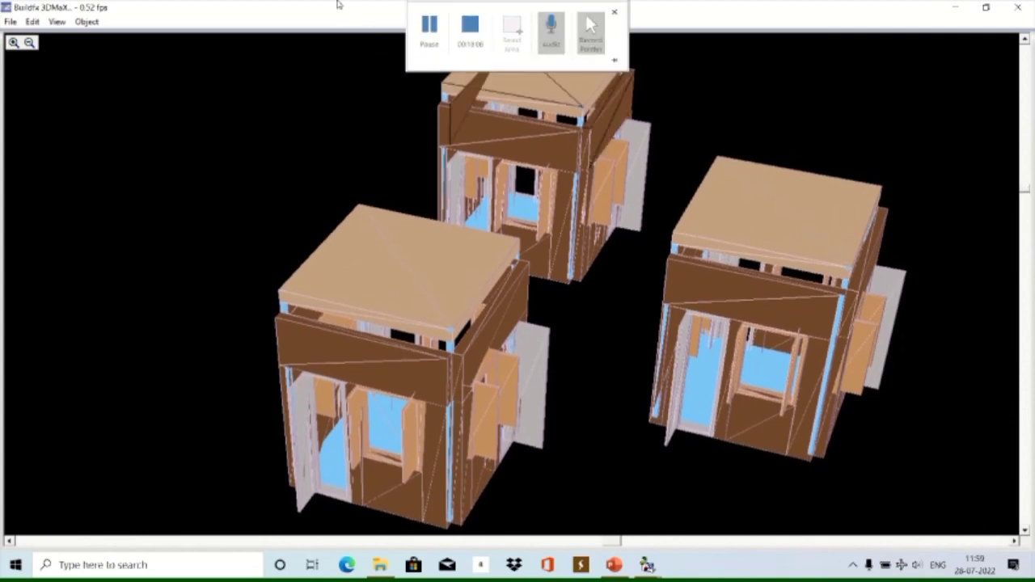
click(428, 28)
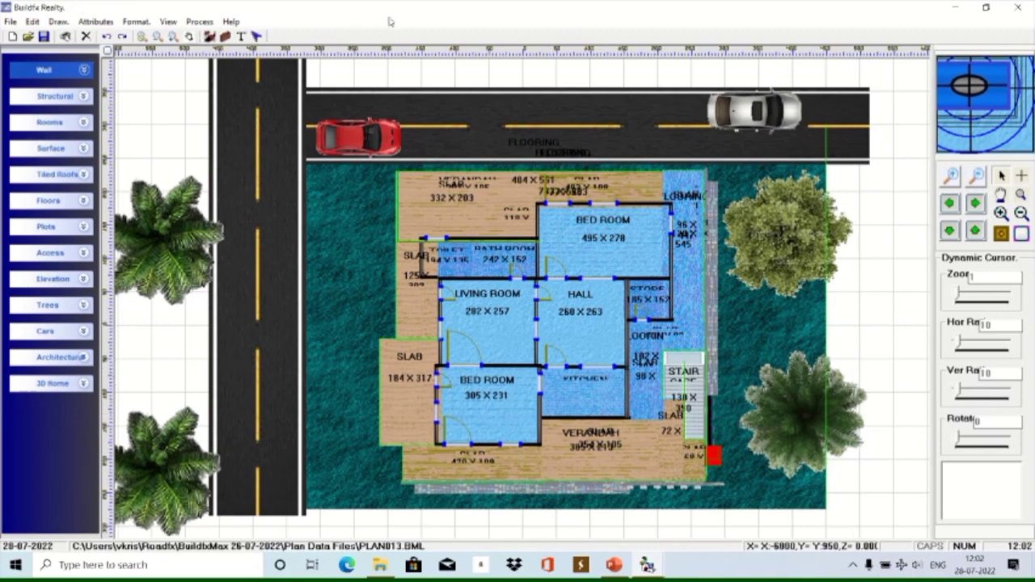
mouse_move(475, 4)
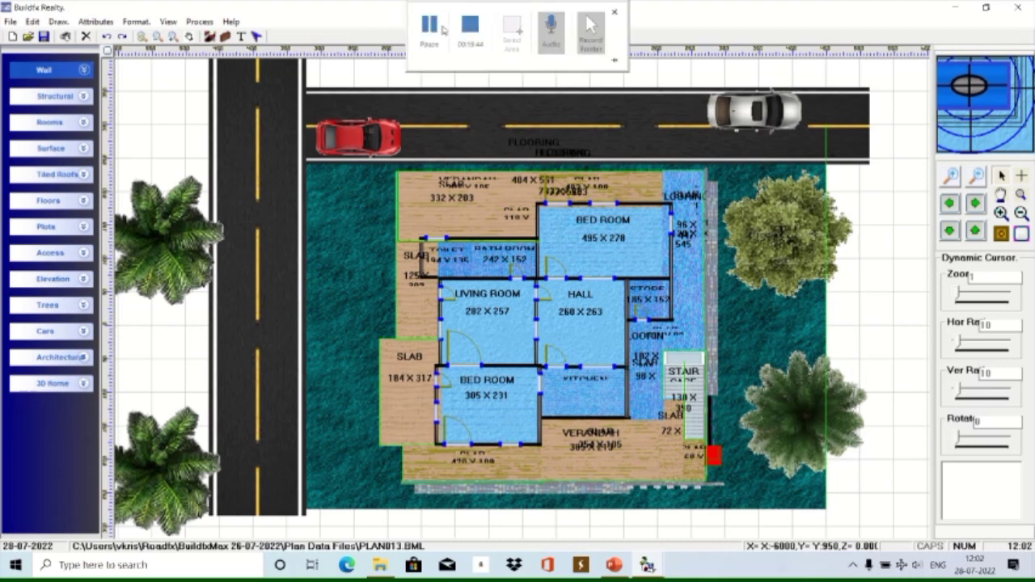
click(84, 385)
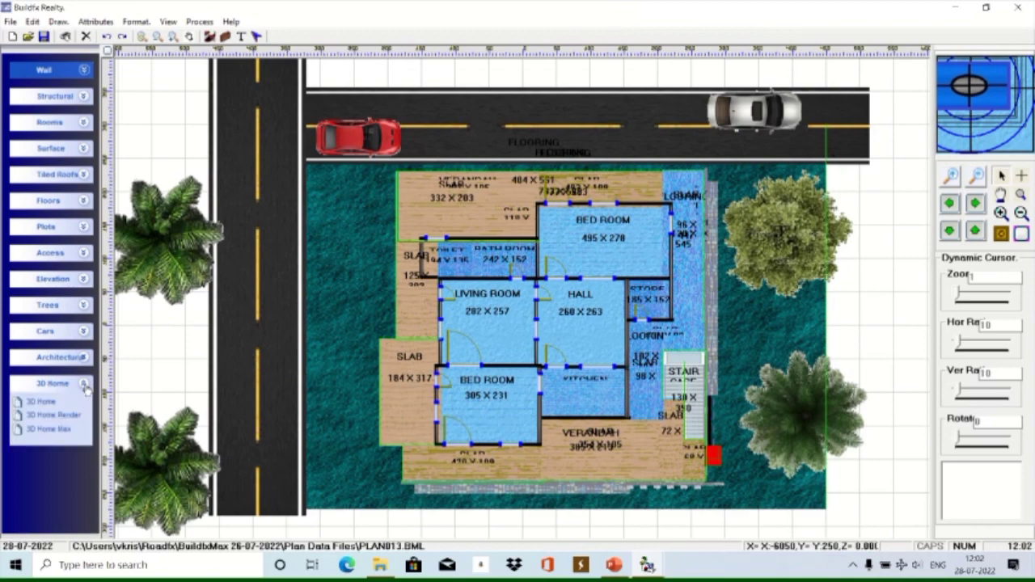
Launch 3D Home Render to load the house as a plan-textured model in Buildfx 3D Draw
click(61, 418)
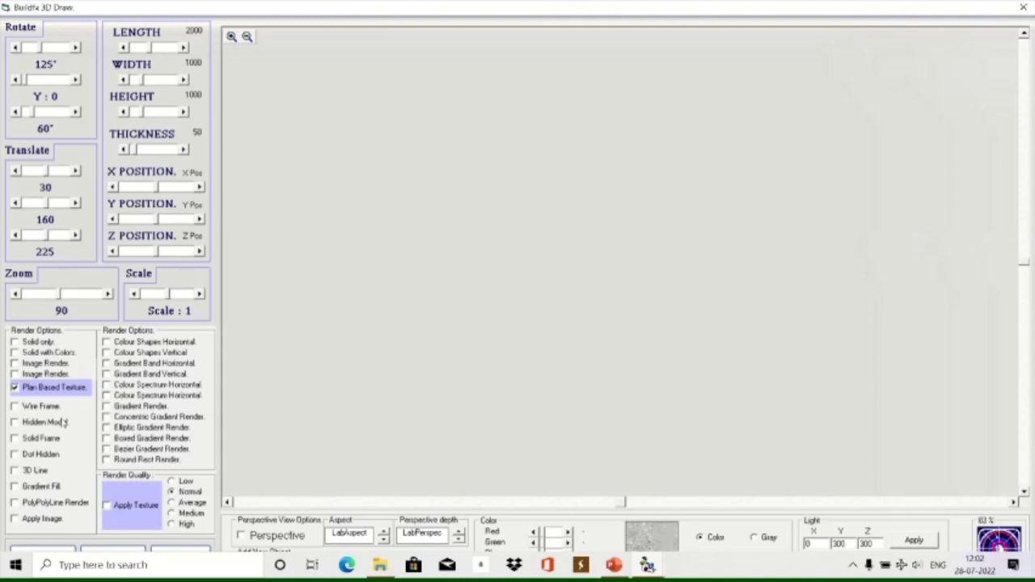
mouse_move(468, 7)
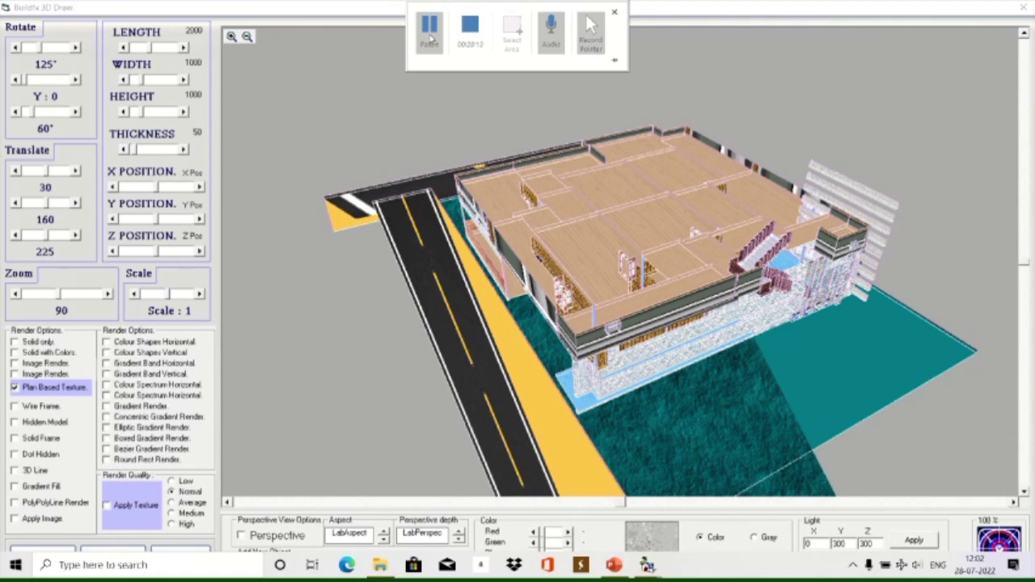
click(422, 29)
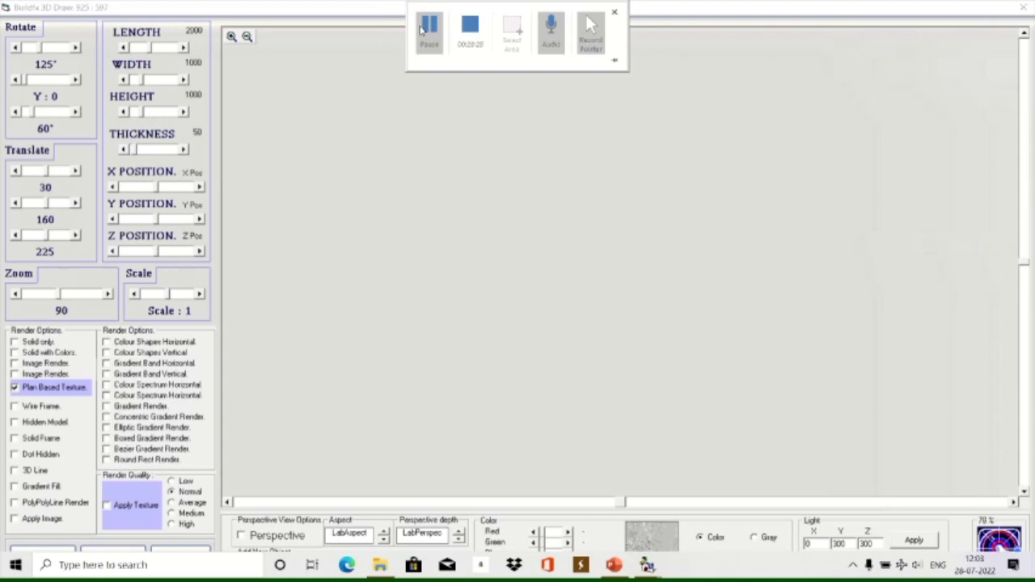
click(429, 28)
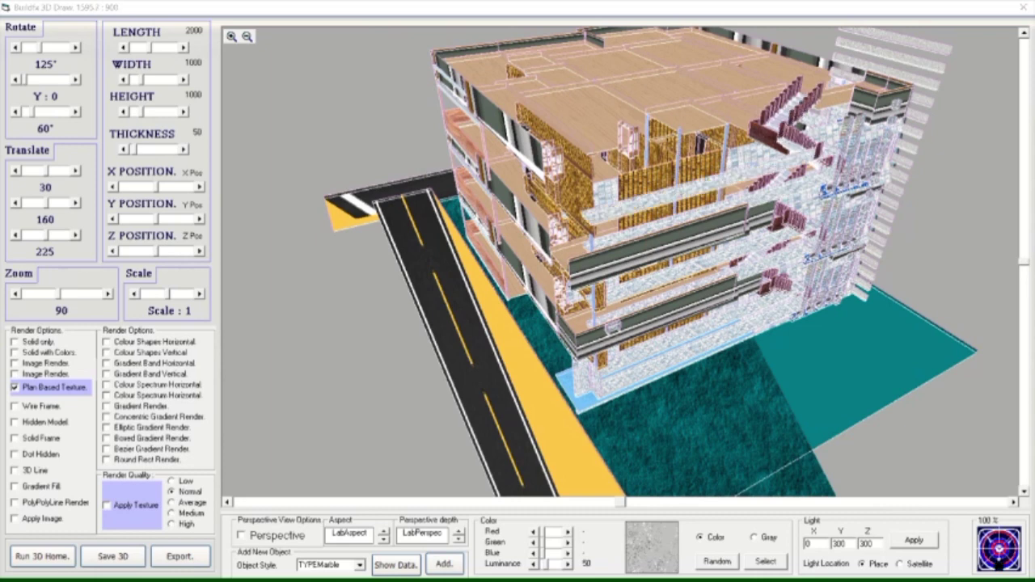
drag(1027, 262, 1027, 251)
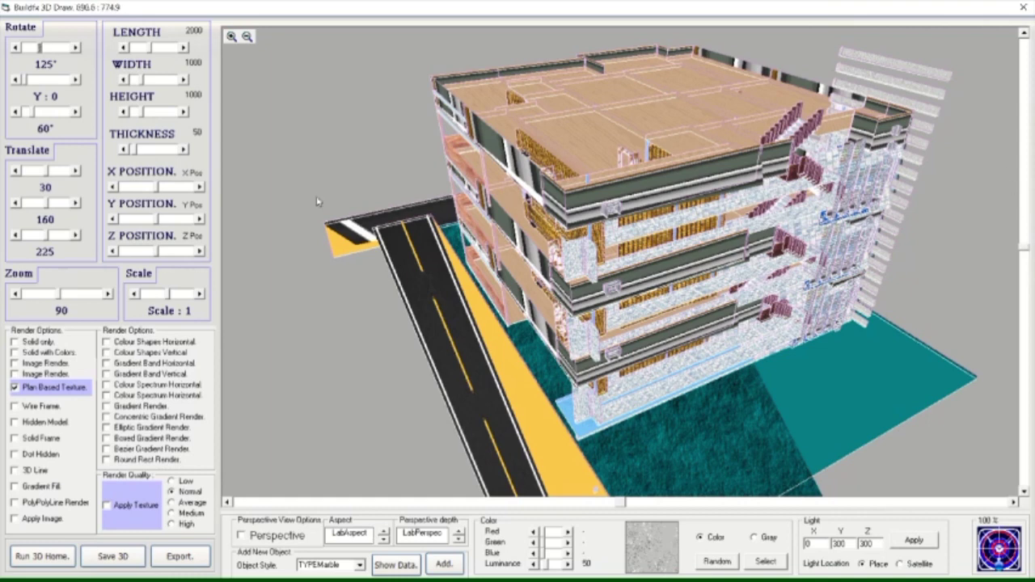
mouse_move(471, 8)
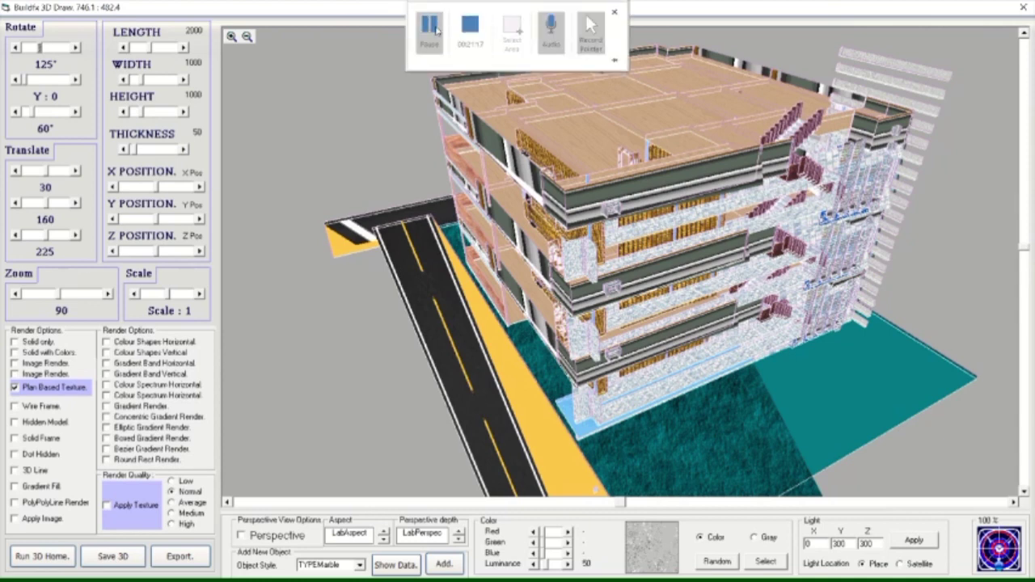
click(430, 29)
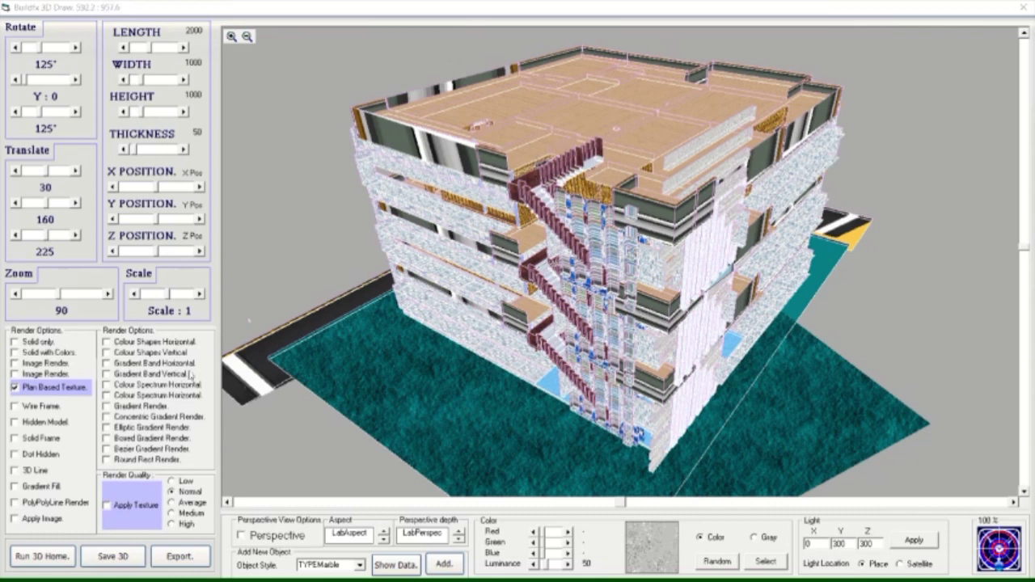
click(55, 298)
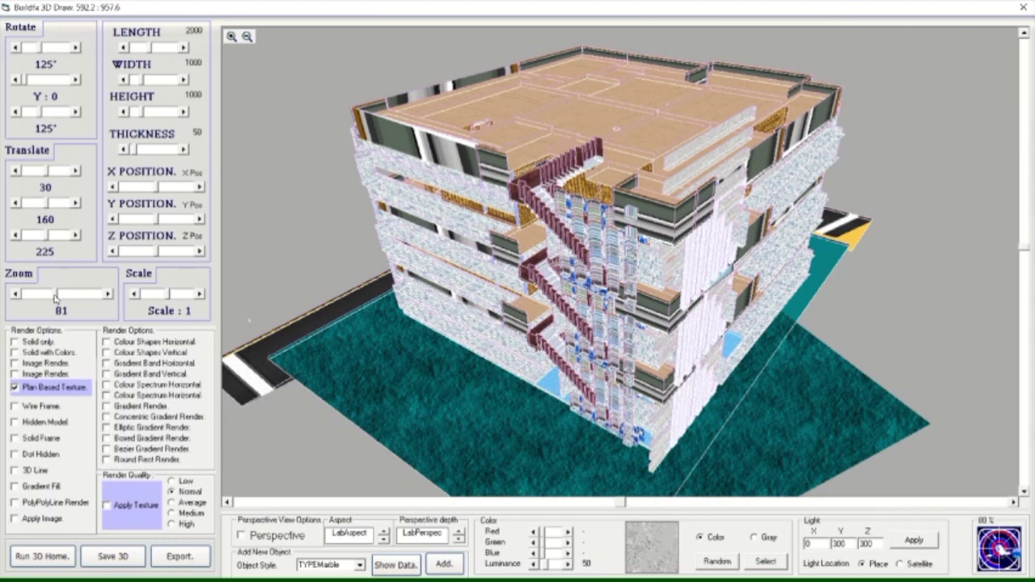
mouse_move(394, 13)
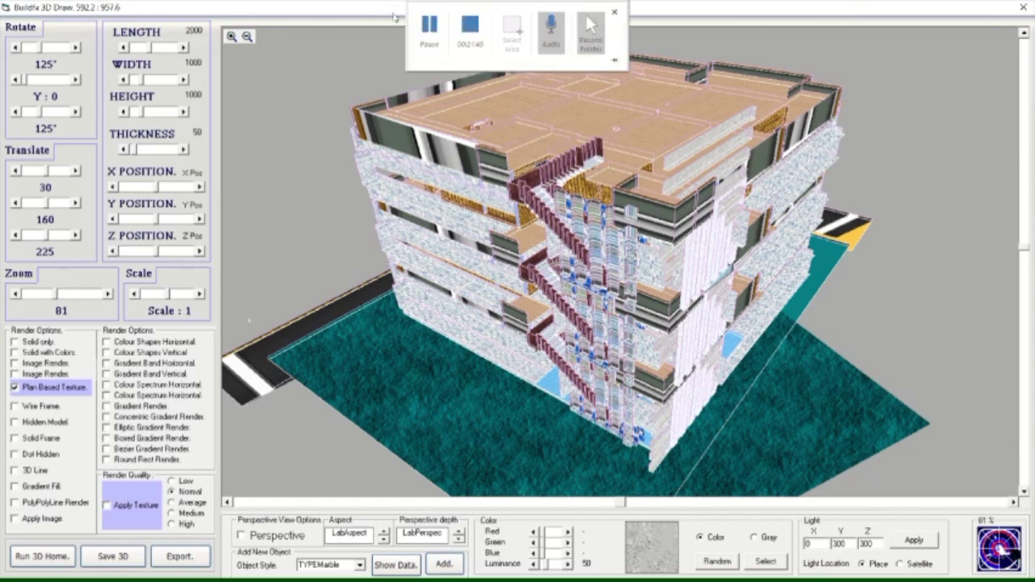
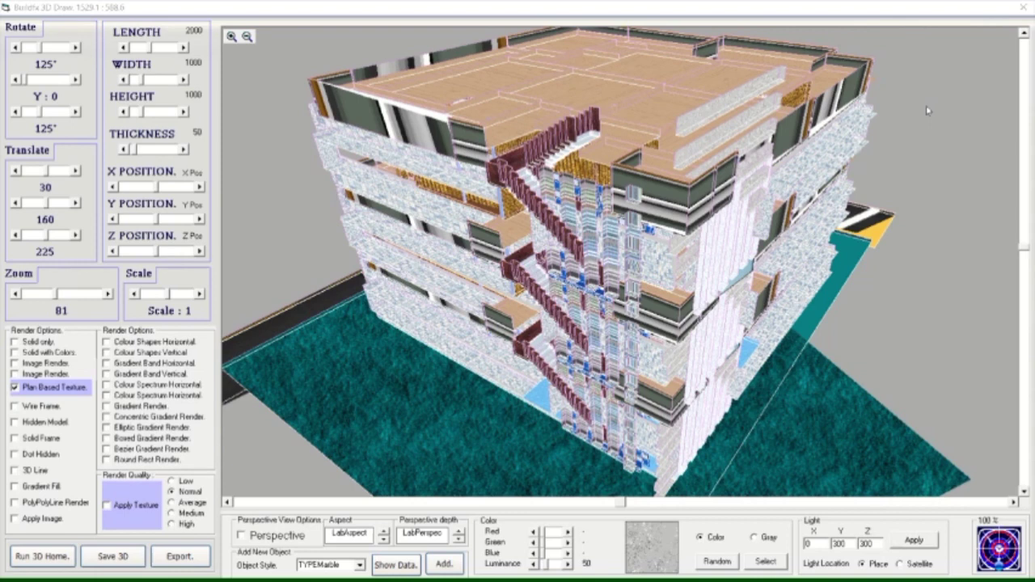
Move the Rotate slider from 125° to 142° and redraw the 3D house
mouse_move(577, 5)
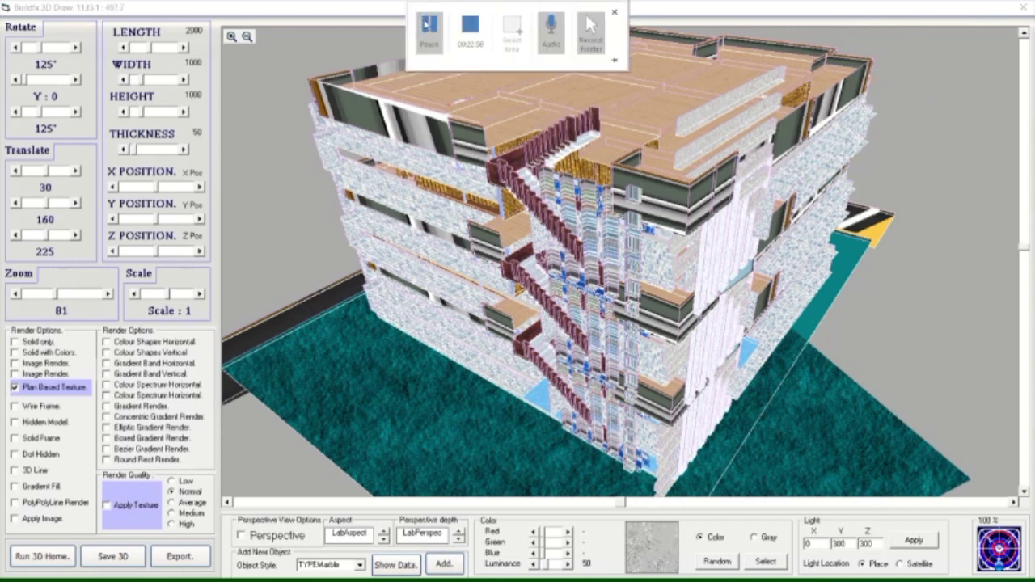
click(426, 28)
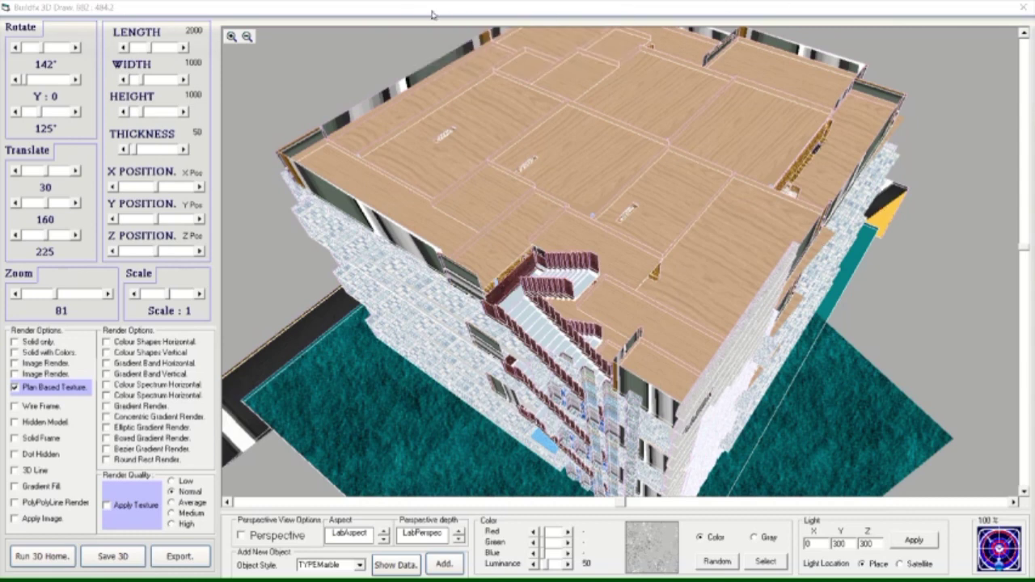
mouse_move(566, 5)
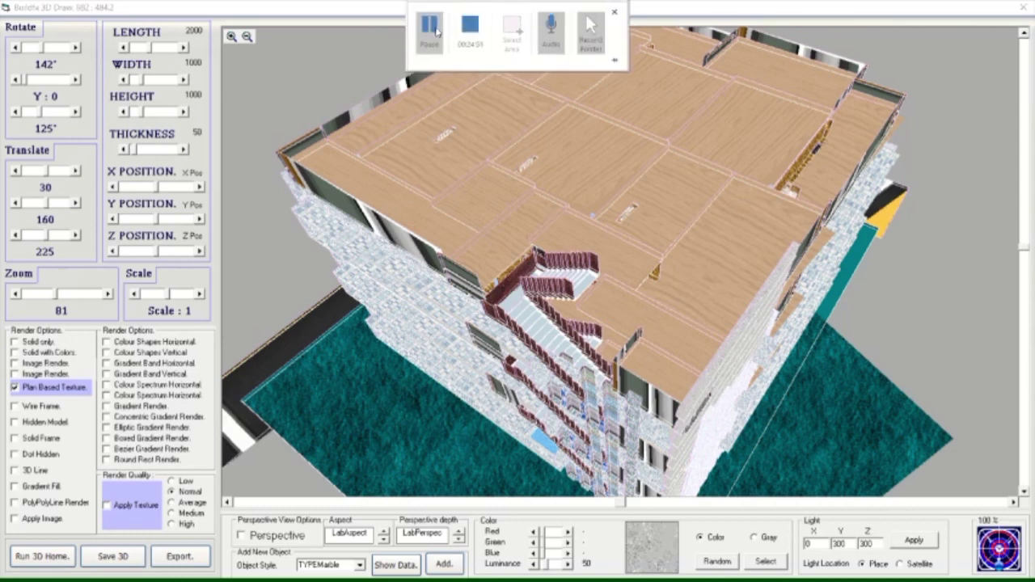
click(435, 28)
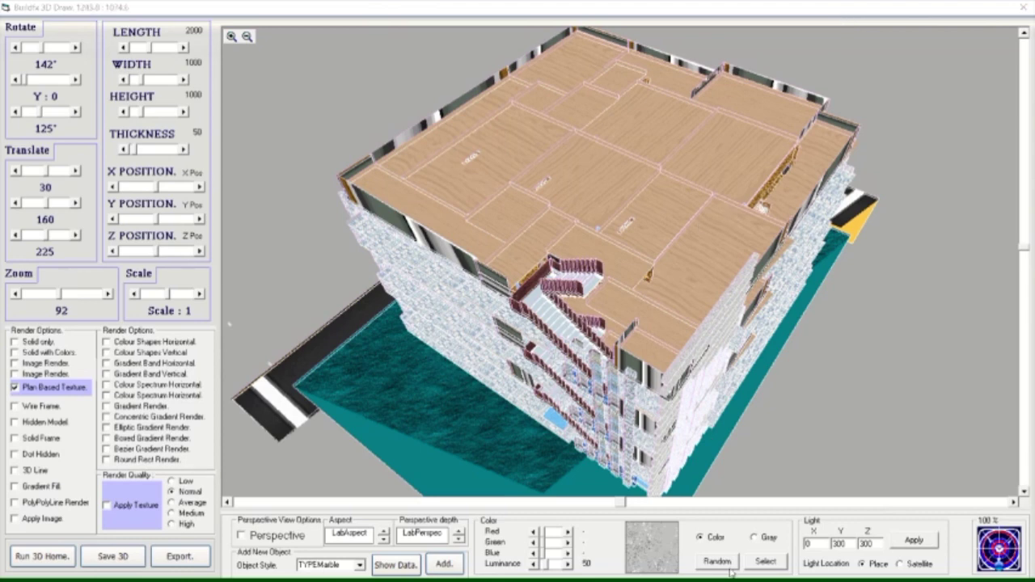
Redraw the house at Average quality with Apply Texture on and Plan Based Texture off
mouse_move(477, 10)
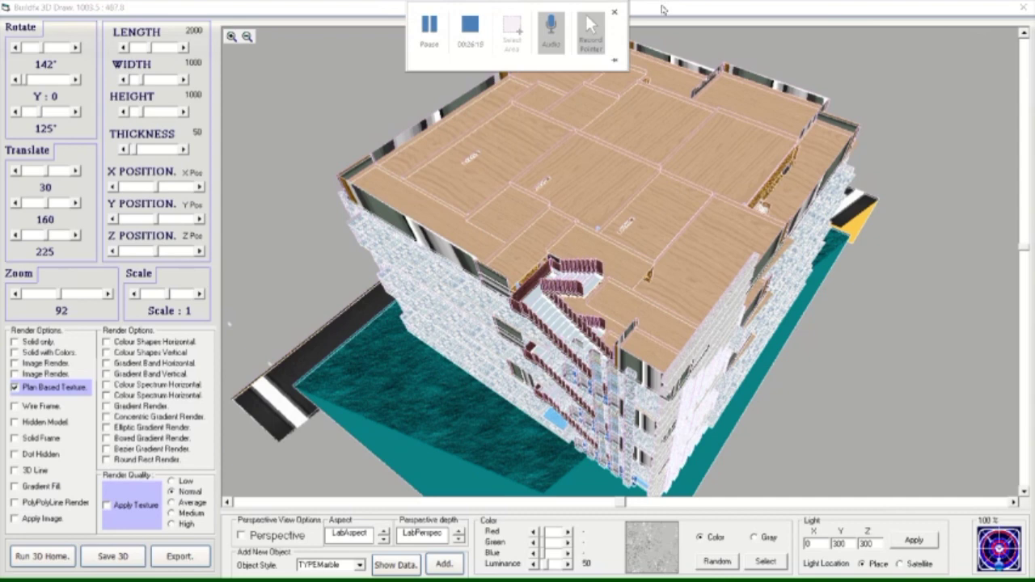
click(181, 508)
click(126, 509)
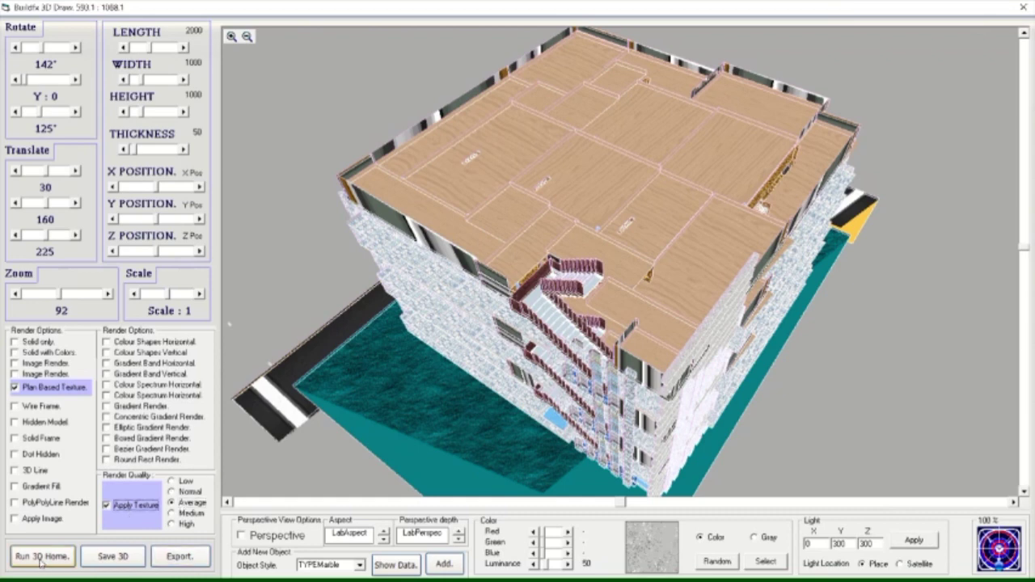
click(55, 390)
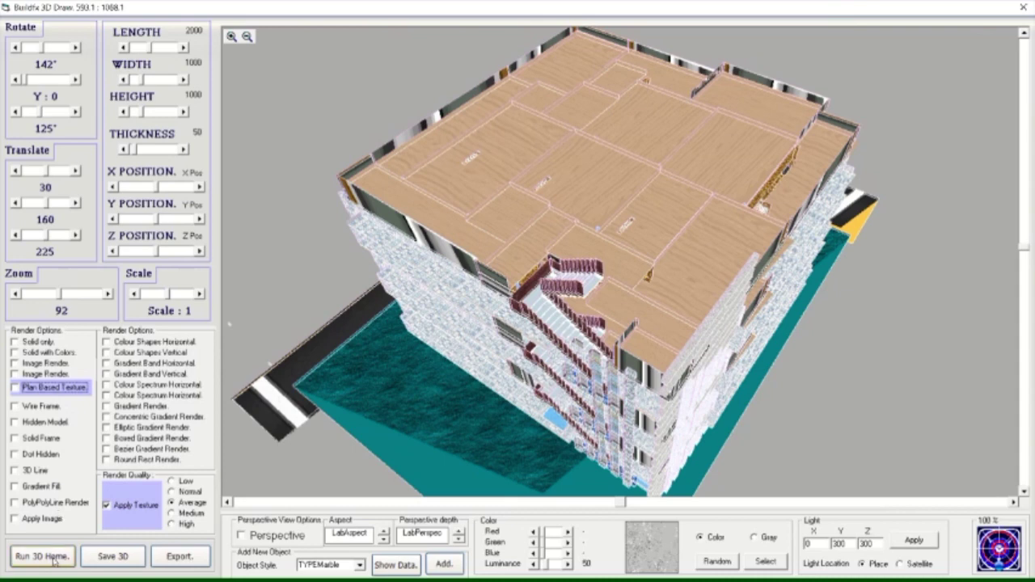
click(55, 559)
Adjust the 3D view sliders and redraw the textured house
mouse_move(431, 26)
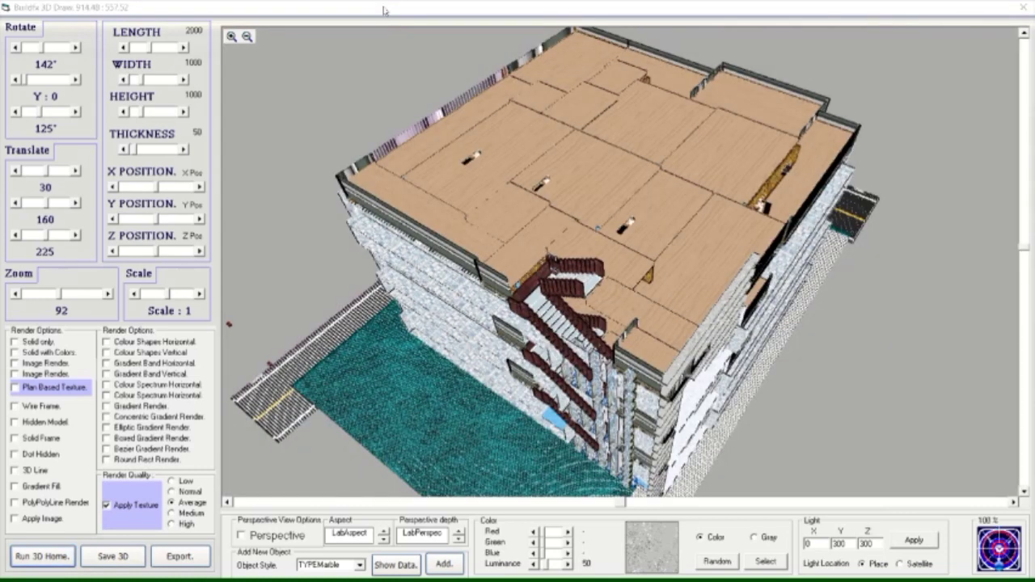
drag(1023, 251, 1027, 281)
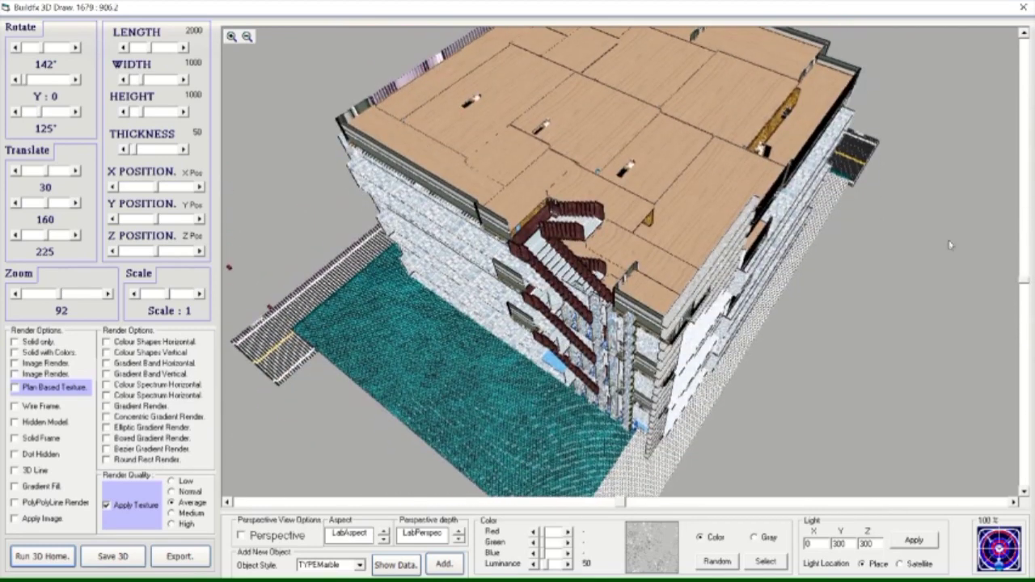
drag(618, 504, 562, 509)
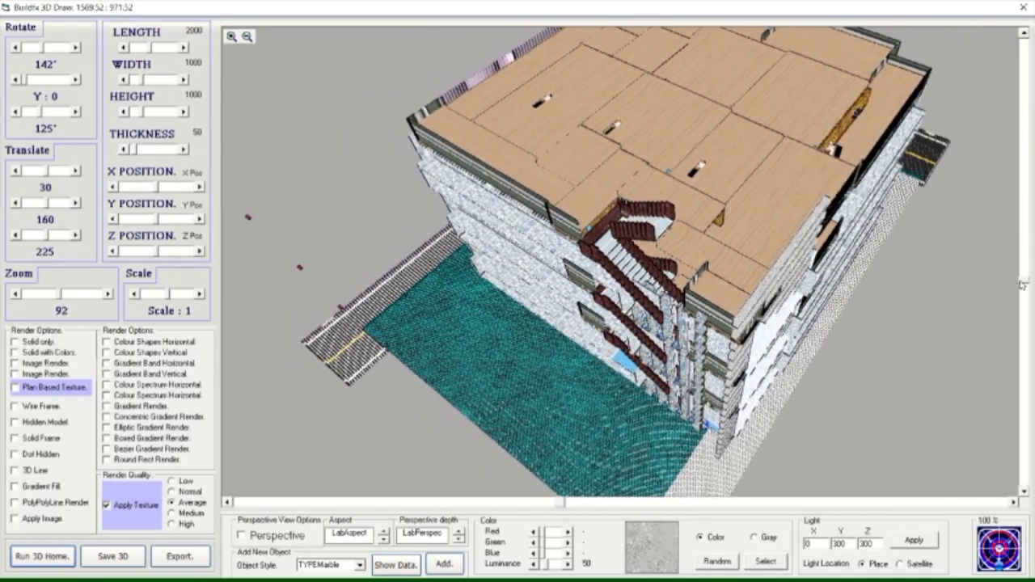
drag(1025, 283, 1025, 251)
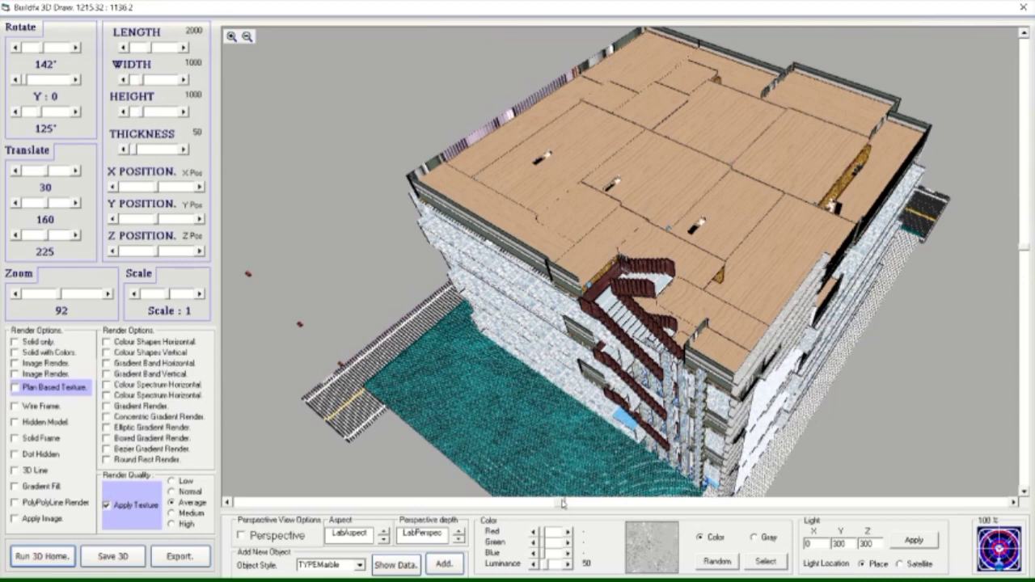
drag(563, 504, 596, 503)
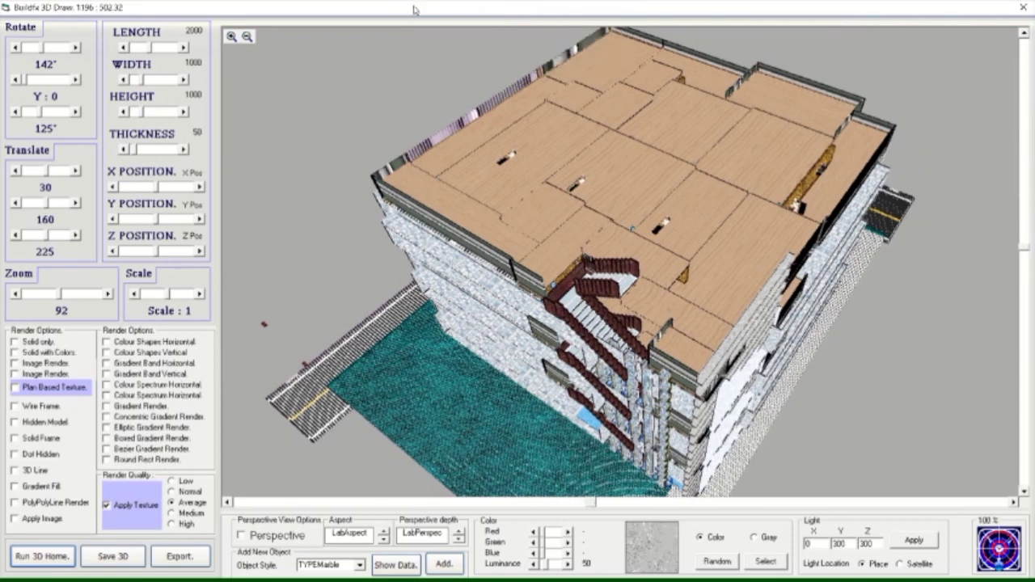
mouse_move(398, 9)
click(429, 24)
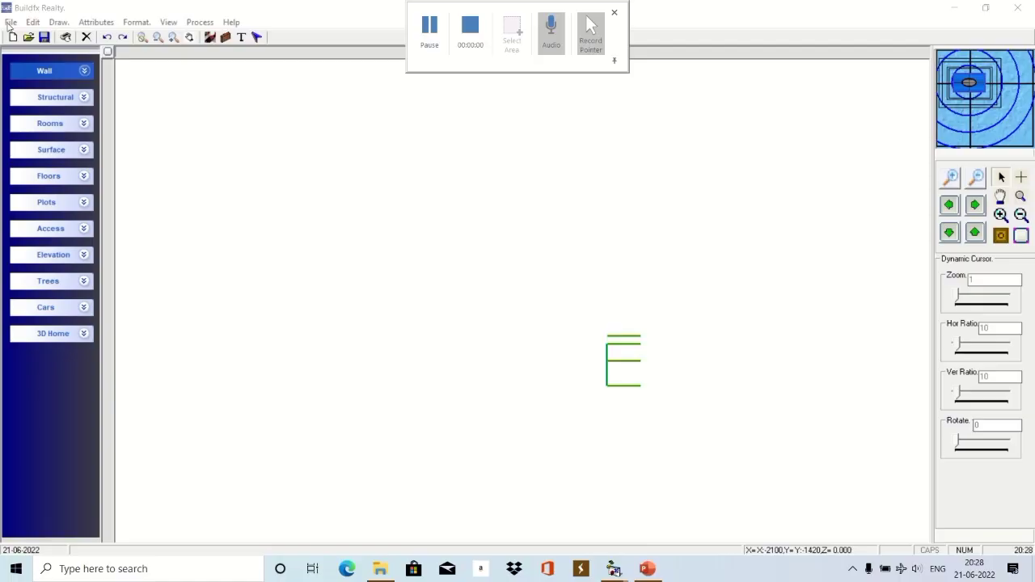
Open the PLAN013.BML floor plan via File > Open
click(11, 22)
click(36, 52)
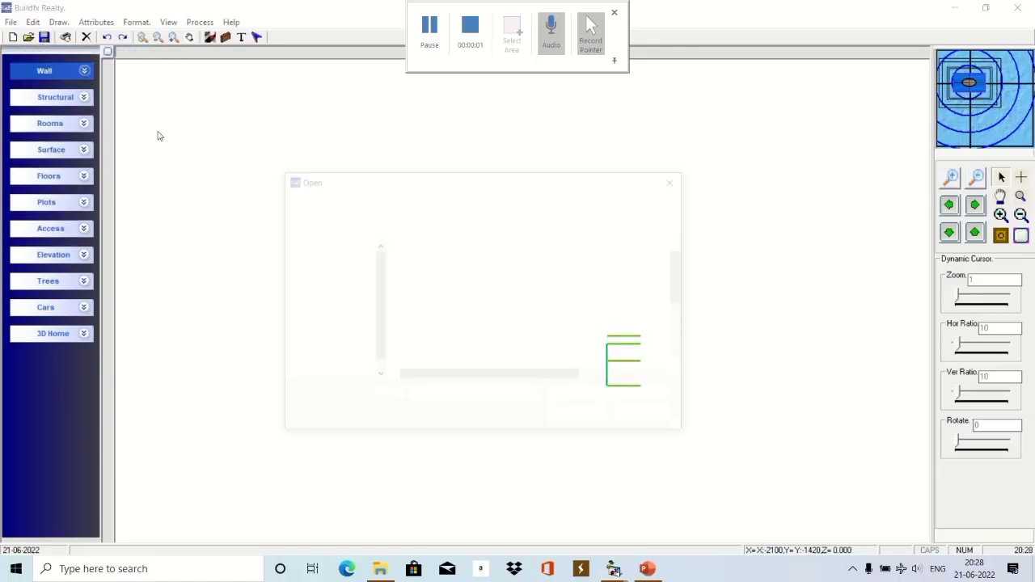
drag(685, 293, 686, 360)
click(445, 336)
double_click(445, 336)
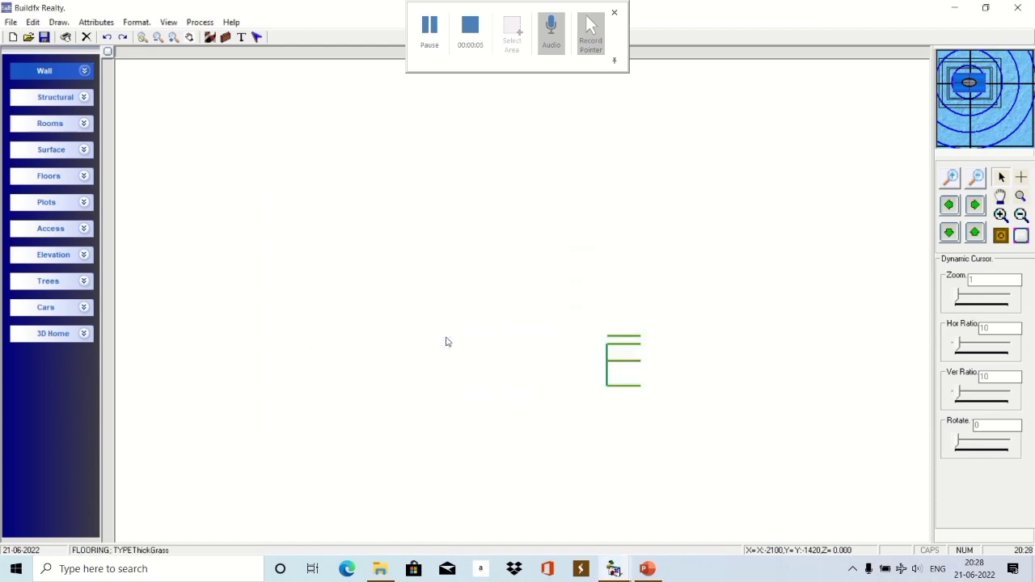
Zoom out twice to show the whole plot with roads, rooms and staircase
click(951, 179)
click(951, 179)
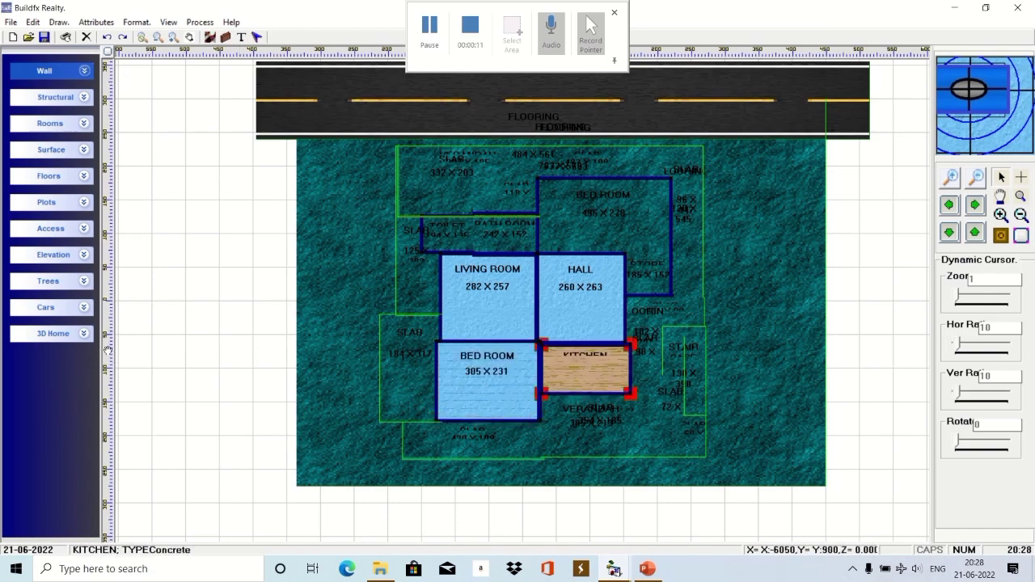
scroll(106, 349, down, 1)
scroll(107, 364, up, 2)
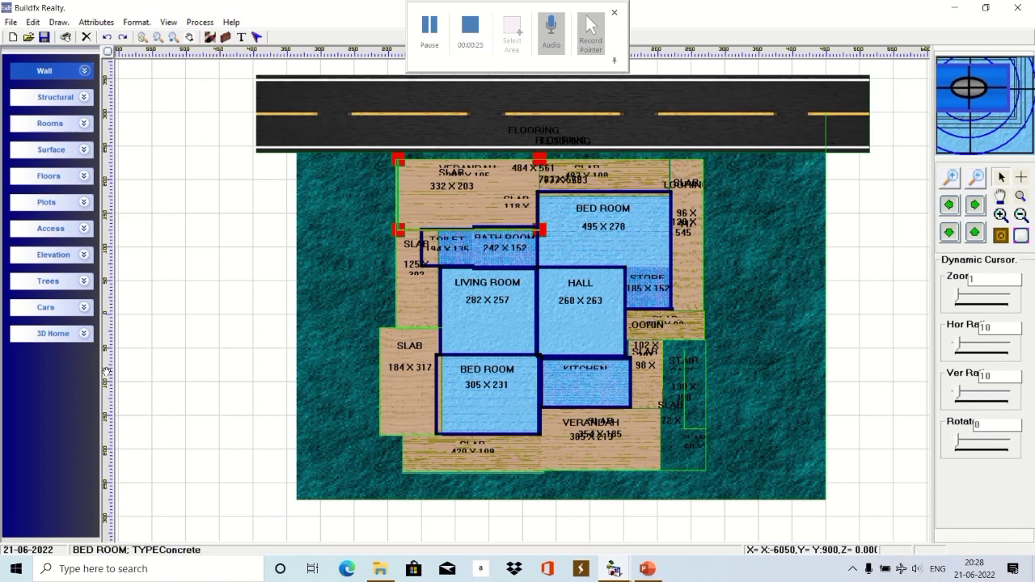
key(Caps_Lock)
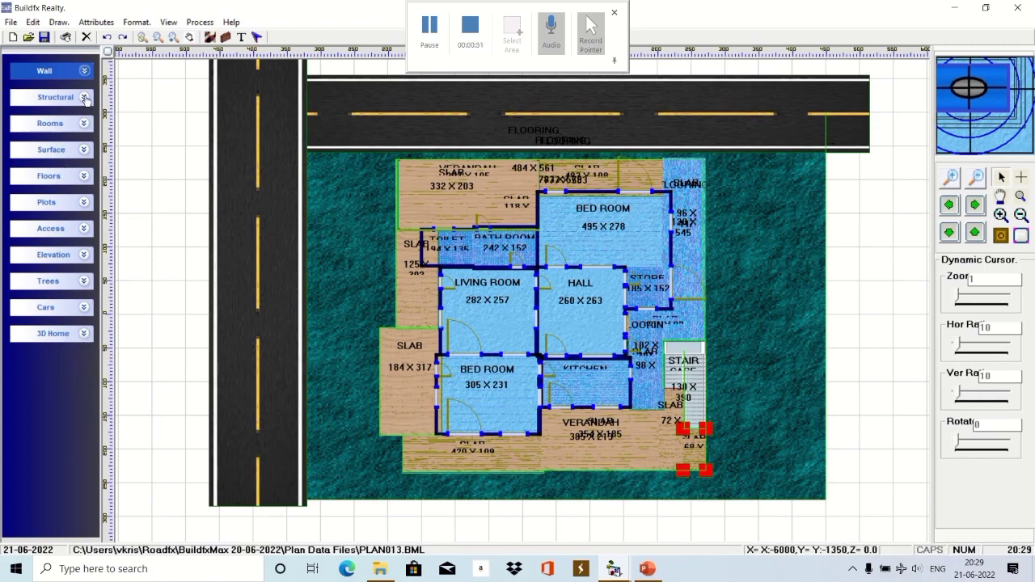
Place a new Hall room beside the plan, enlarge it and align it to the right edge
click(83, 125)
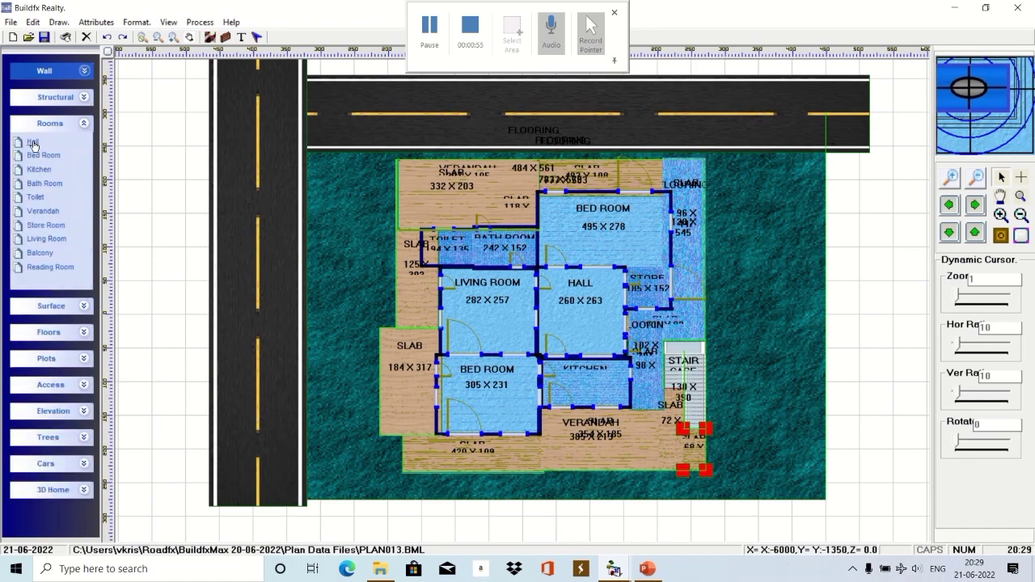
drag(32, 143, 296, 199)
drag(293, 159, 816, 271)
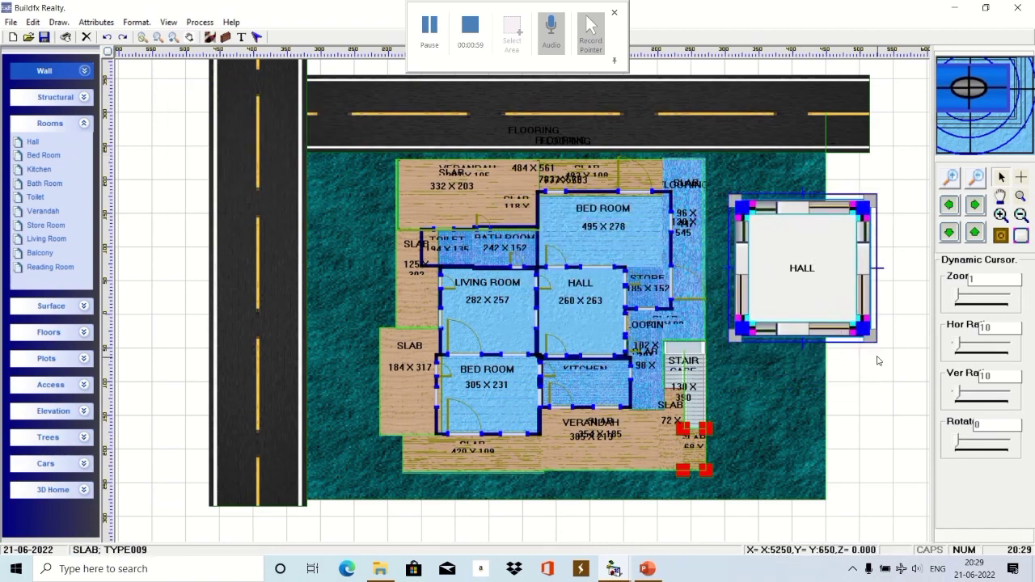
click(905, 385)
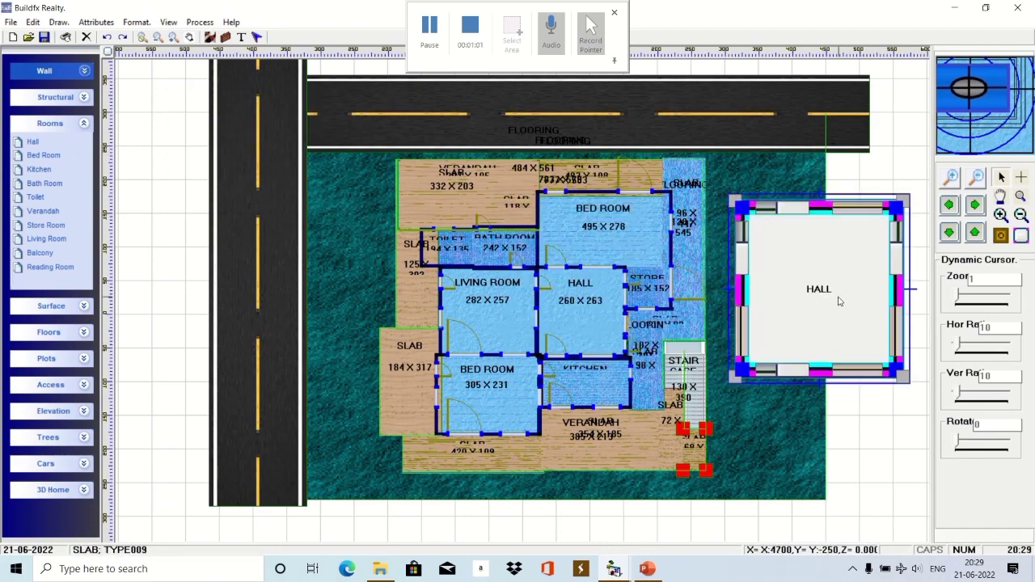
drag(820, 303, 791, 311)
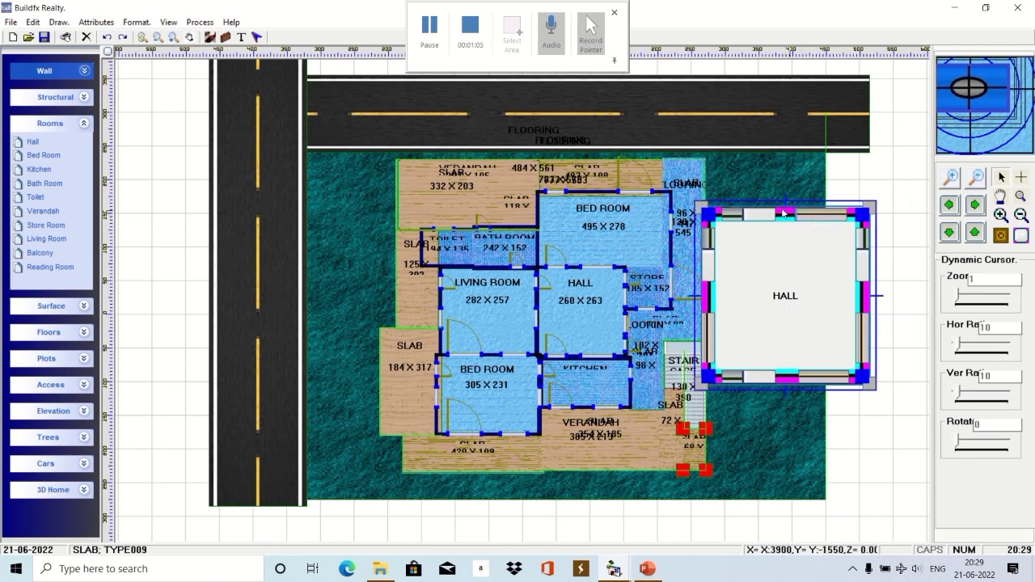
Reposition the Hall's top, right, bottom and left wall windows, then open its template properties
drag(770, 214, 737, 217)
mouse_move(823, 222)
mouse_down()
mouse_move(823, 257)
mouse_move(824, 217)
mouse_up()
drag(858, 257, 860, 311)
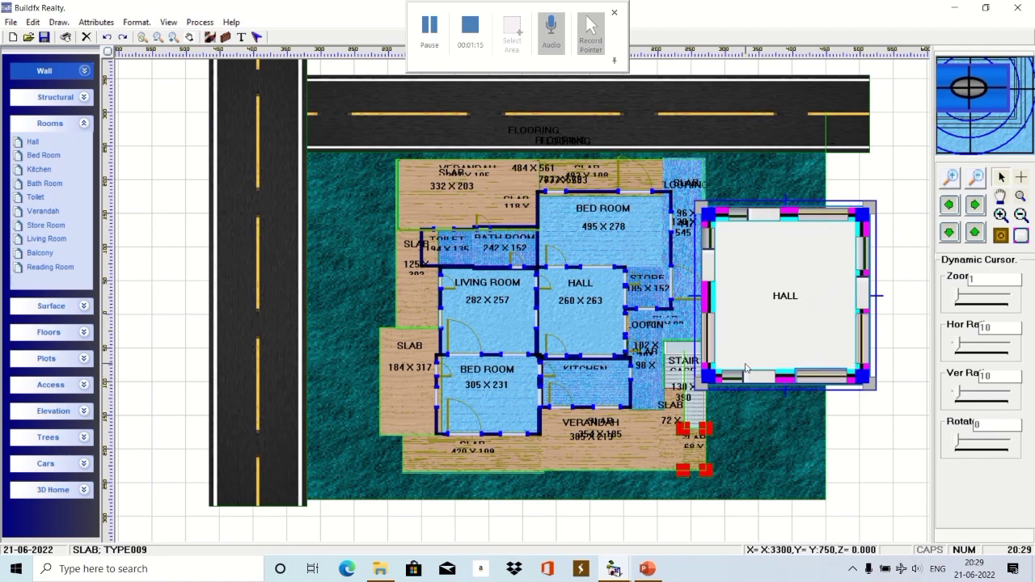
drag(756, 378, 794, 302)
drag(794, 302, 793, 376)
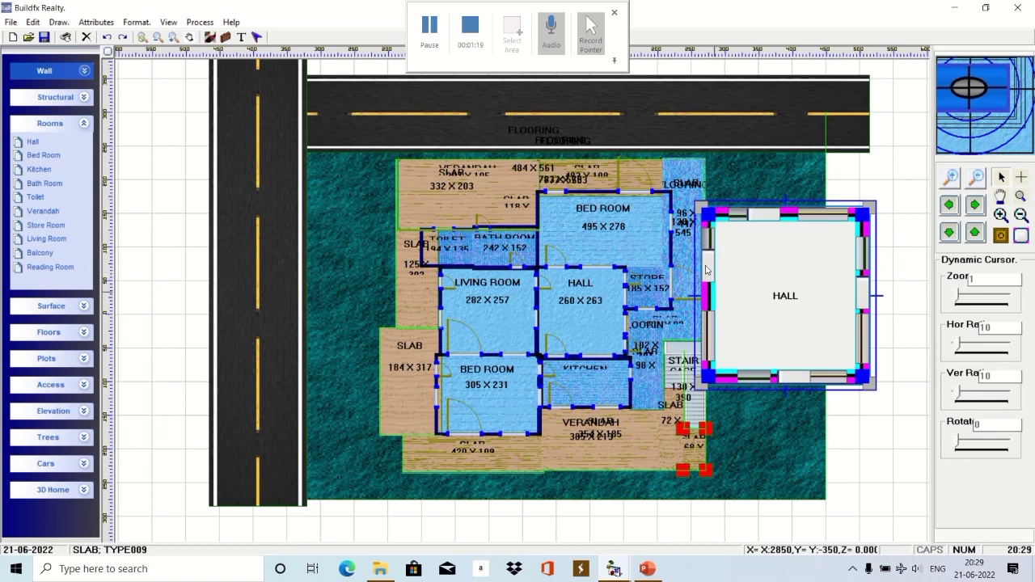
drag(709, 240, 722, 278)
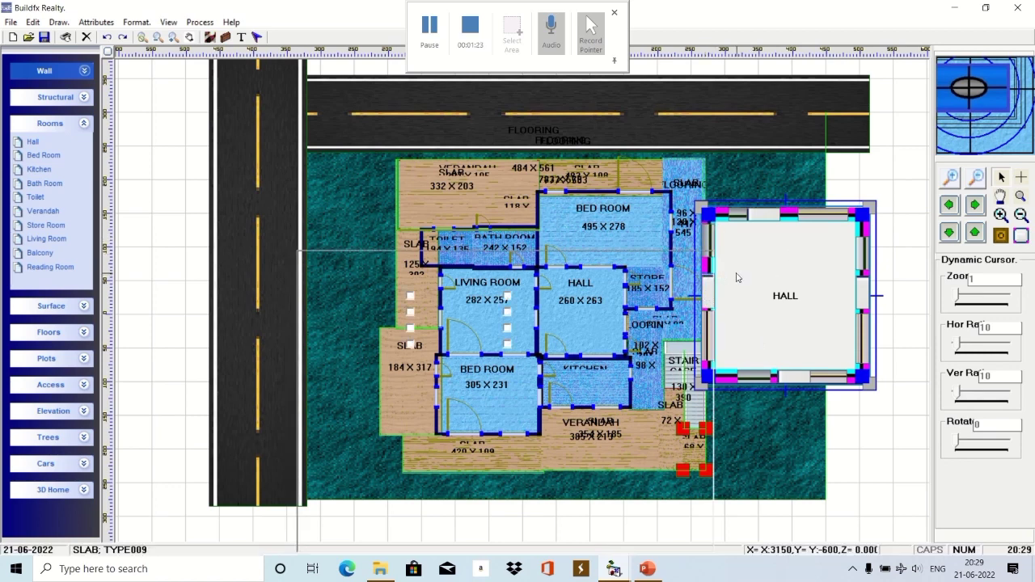
double_click(735, 277)
Uncheck all four HALL corner columns plus every plinth beam and slab beam edge
drag(633, 271, 449, 152)
click(438, 295)
click(435, 310)
click(433, 327)
click(428, 345)
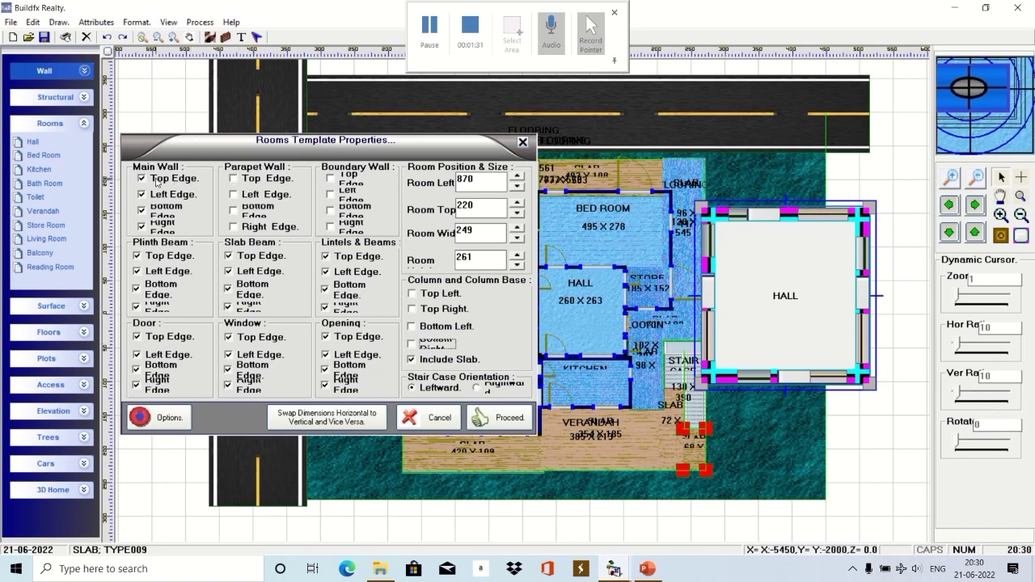
click(168, 258)
click(166, 272)
click(160, 290)
click(159, 310)
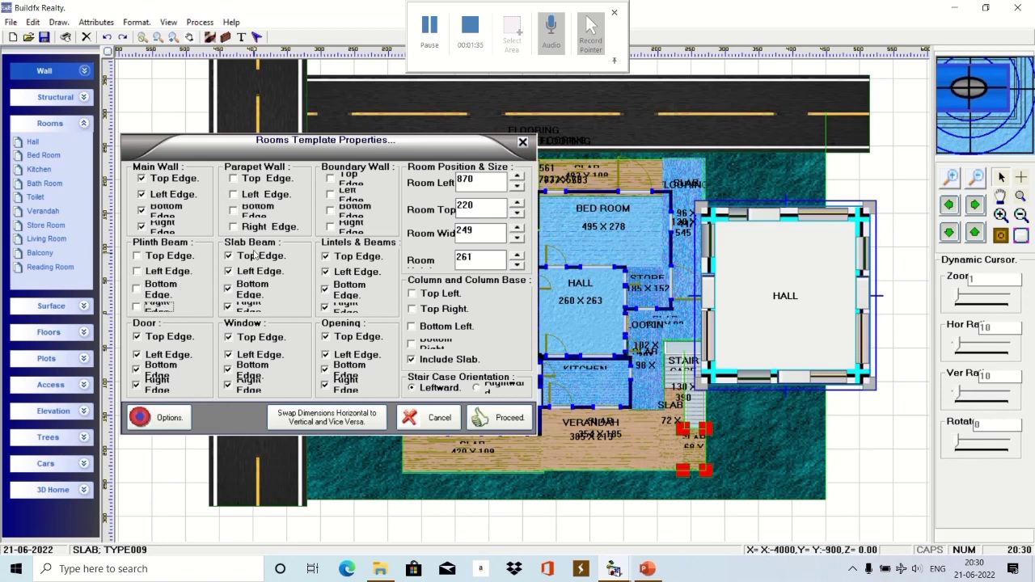
click(250, 259)
click(252, 273)
click(249, 290)
click(248, 308)
Uncheck all lintel, door, window and opening edges on the HALL
click(354, 256)
click(352, 271)
click(334, 292)
click(342, 311)
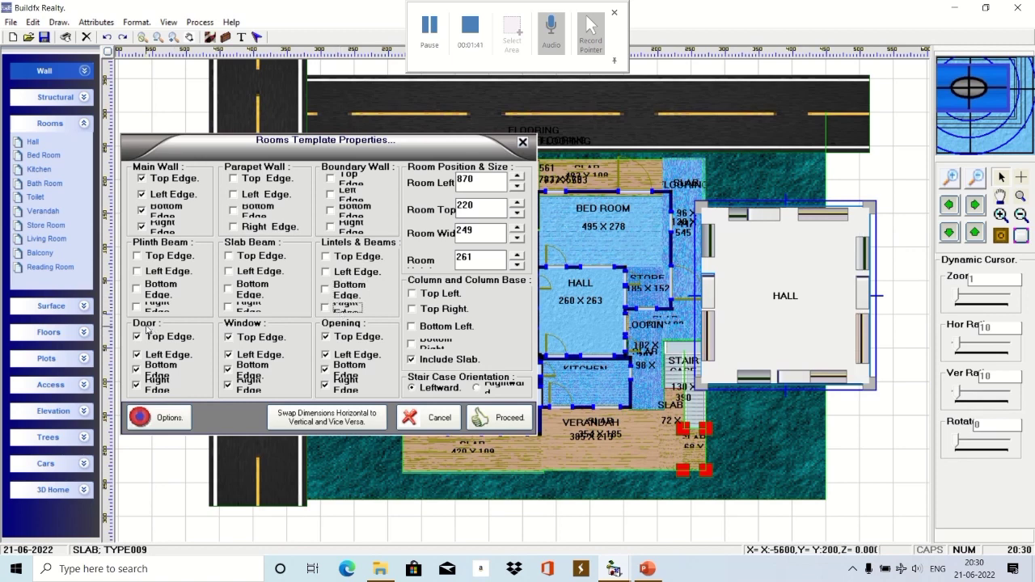
click(155, 337)
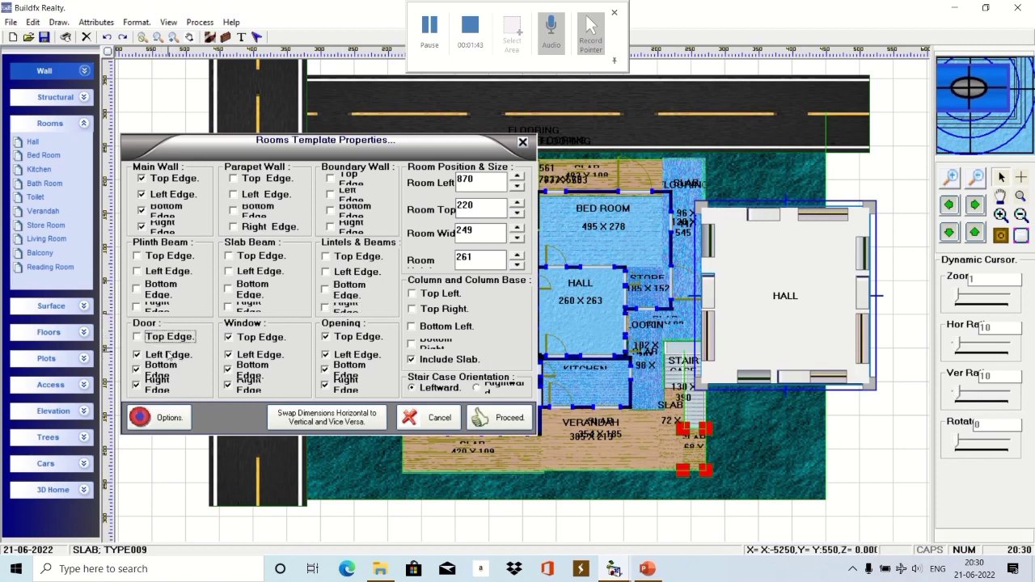
click(166, 355)
click(159, 370)
click(159, 385)
click(261, 338)
click(257, 355)
click(252, 368)
click(326, 337)
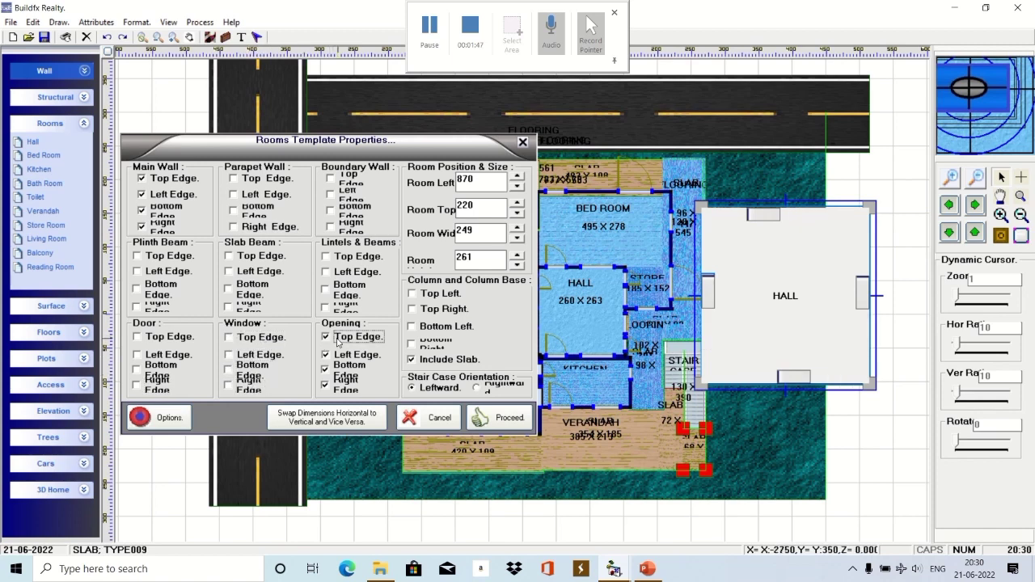
click(326, 353)
click(326, 369)
click(325, 384)
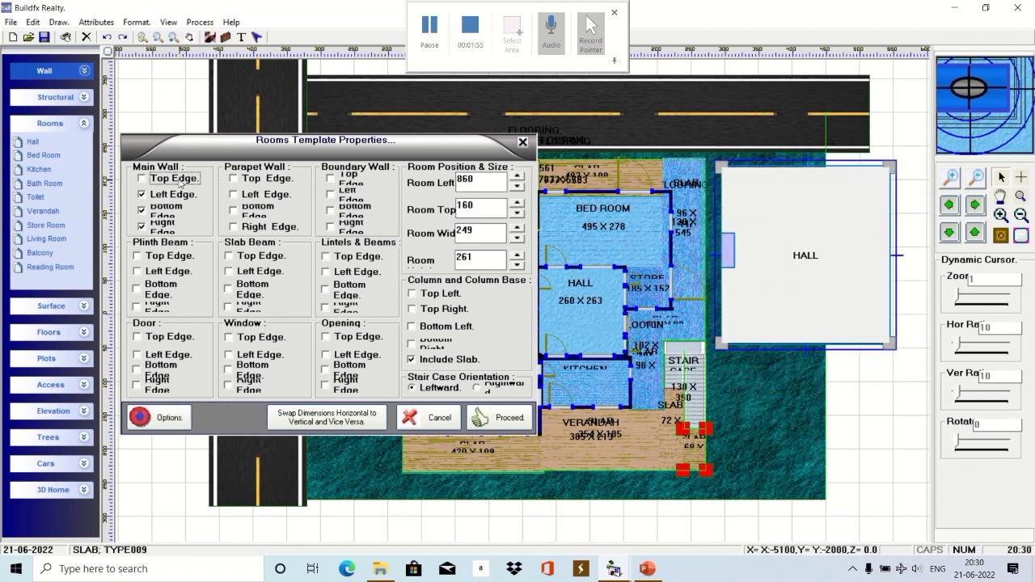
Re-enable all four main walls, parapet walls on three edges and boundary walls on top and left
click(171, 197)
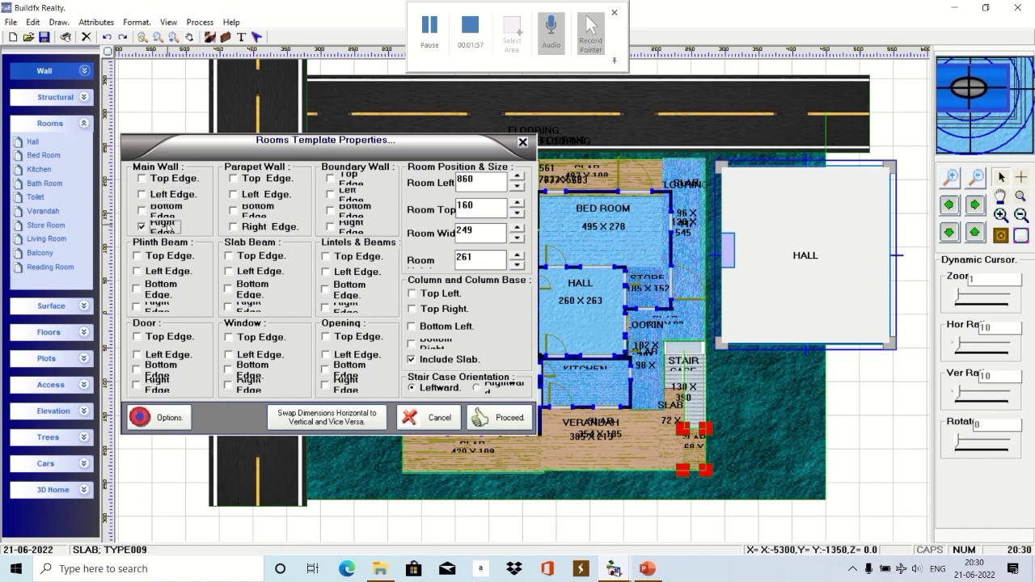
click(167, 183)
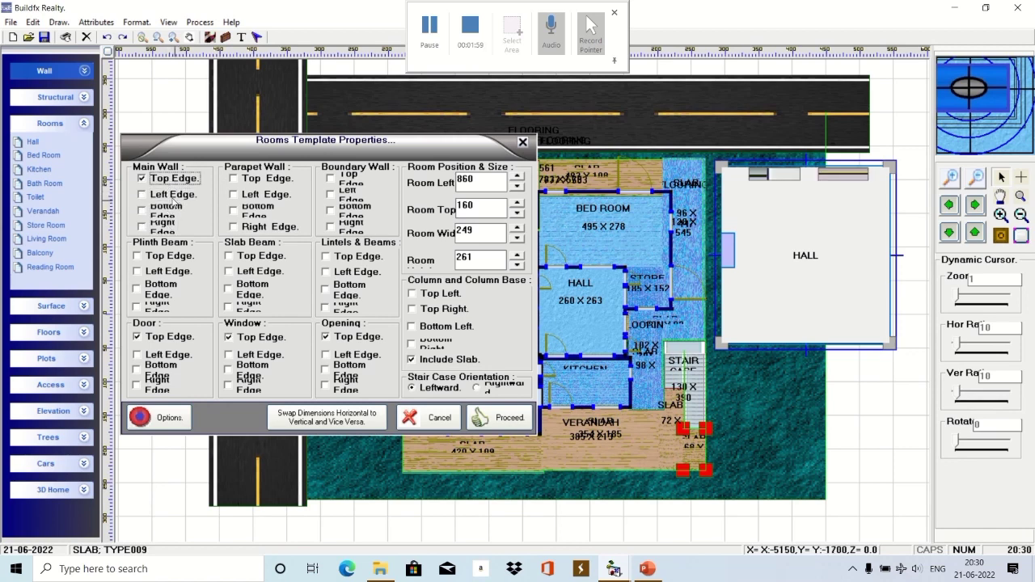
click(171, 195)
click(165, 212)
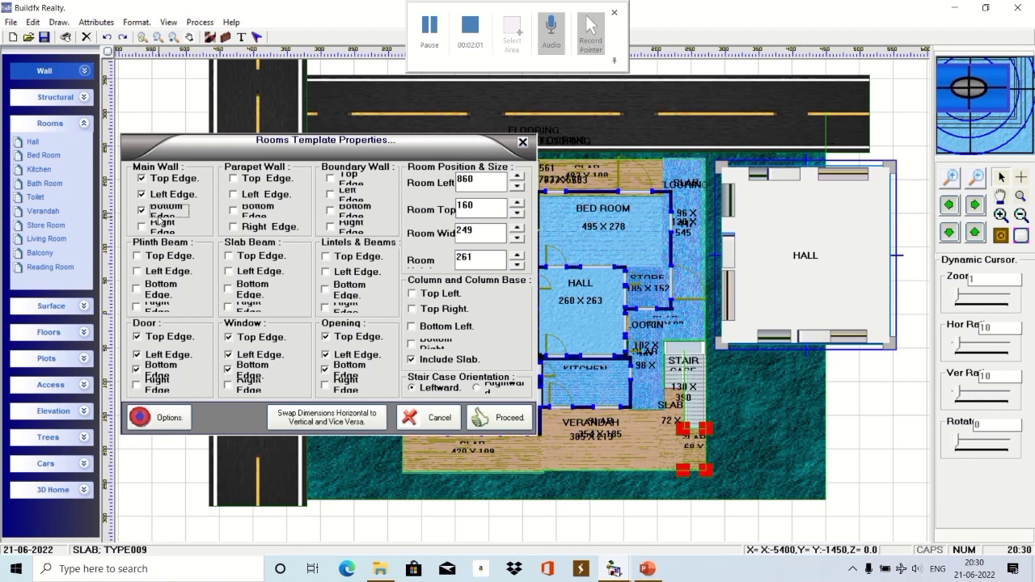
click(163, 229)
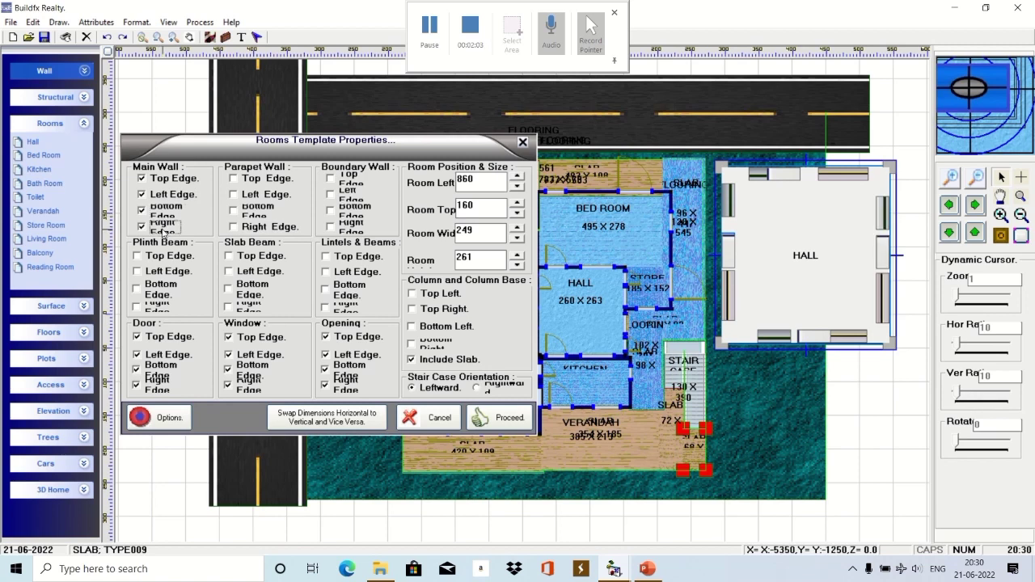
click(261, 181)
click(259, 195)
click(254, 212)
click(350, 180)
click(347, 196)
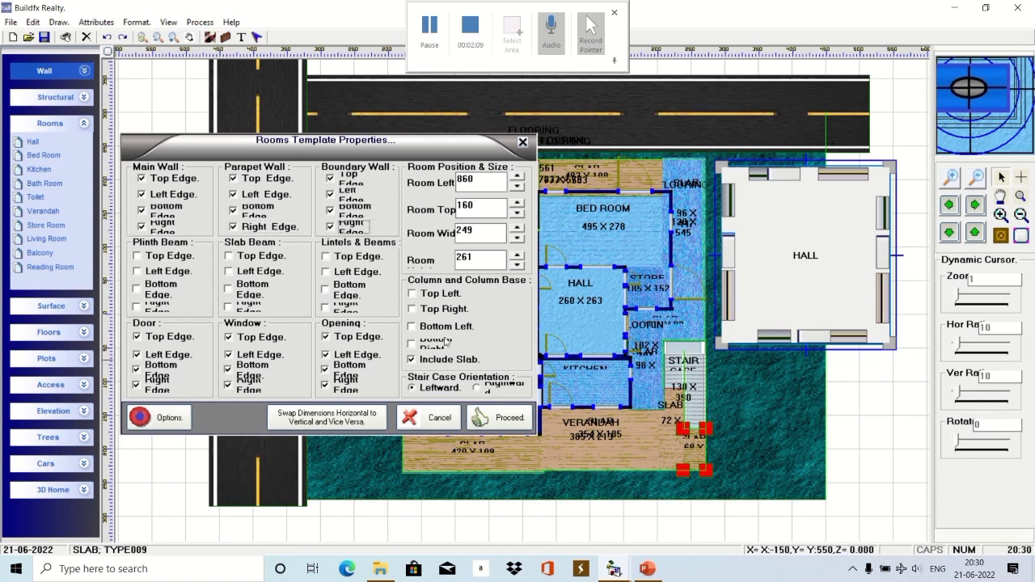
Turn on columns at all four HALL corners and plinth beams on every edge
click(421, 295)
click(428, 310)
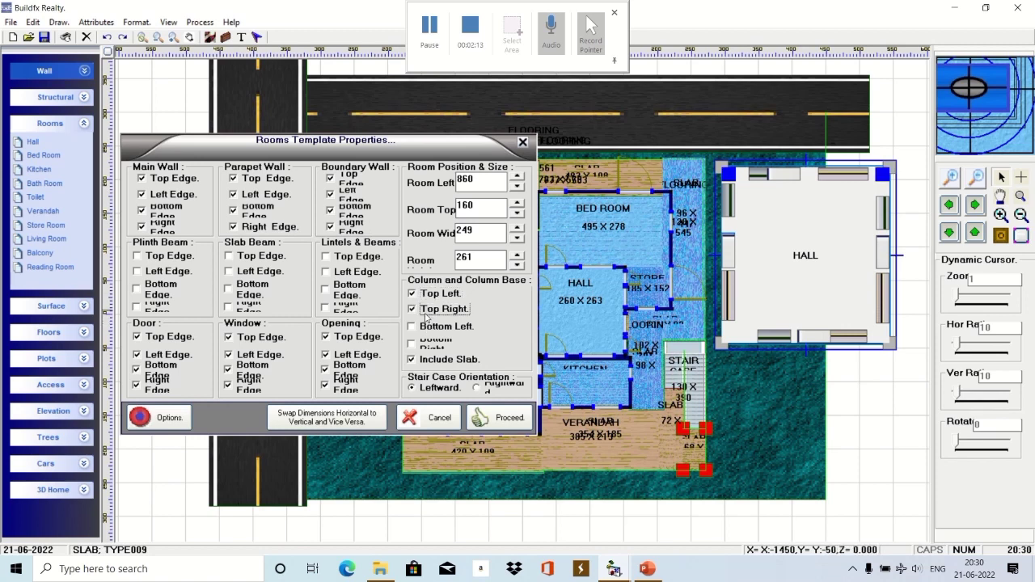
click(418, 328)
click(416, 343)
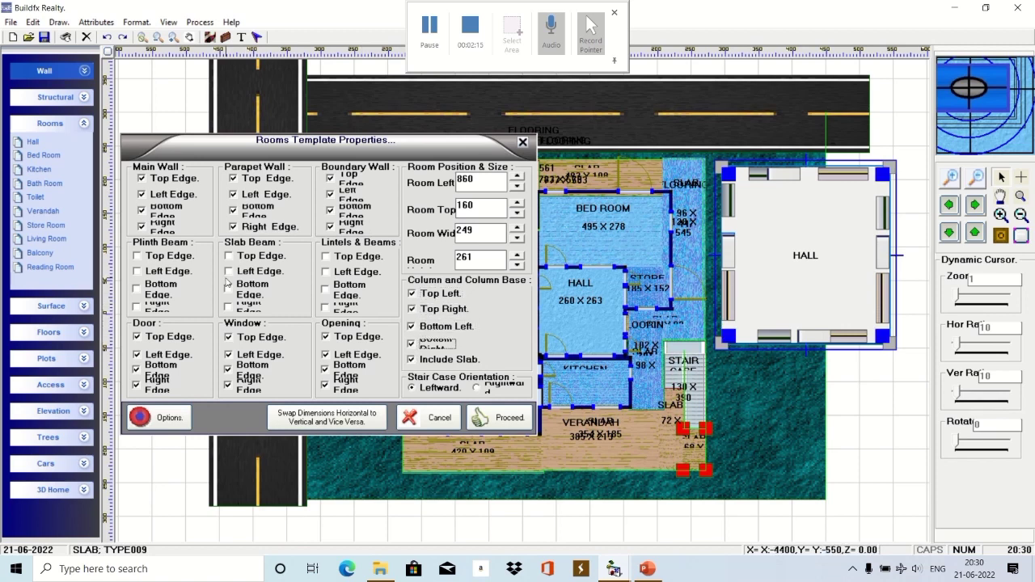
click(171, 258)
click(161, 273)
click(156, 289)
click(154, 306)
Turn on slab beams on all four edges and lintels on top, left and right
click(235, 258)
click(243, 272)
click(242, 289)
click(242, 306)
click(335, 257)
click(338, 273)
click(336, 309)
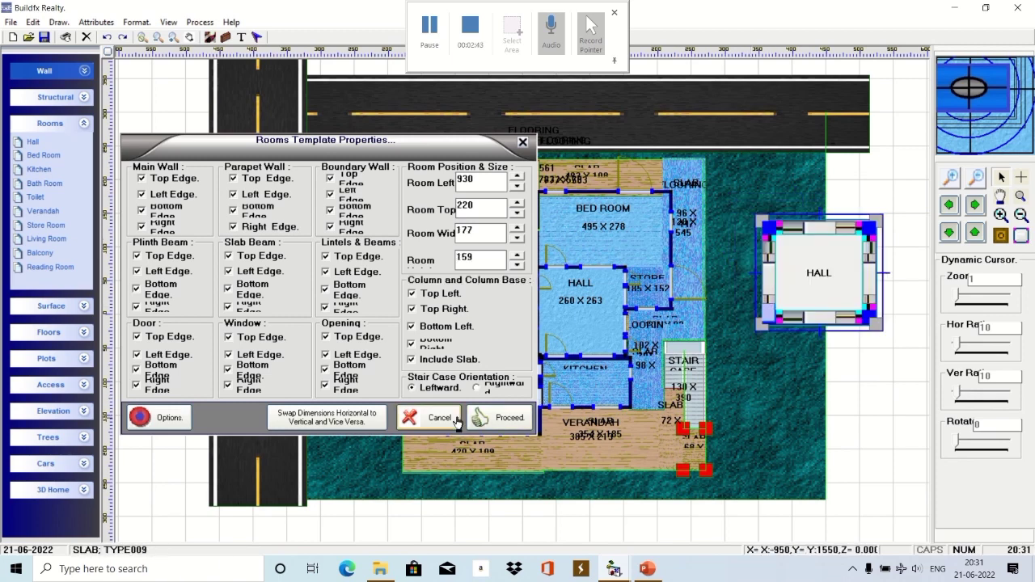
Discard the HALL template changes and review wall and plot settings in Options and Settings
click(457, 420)
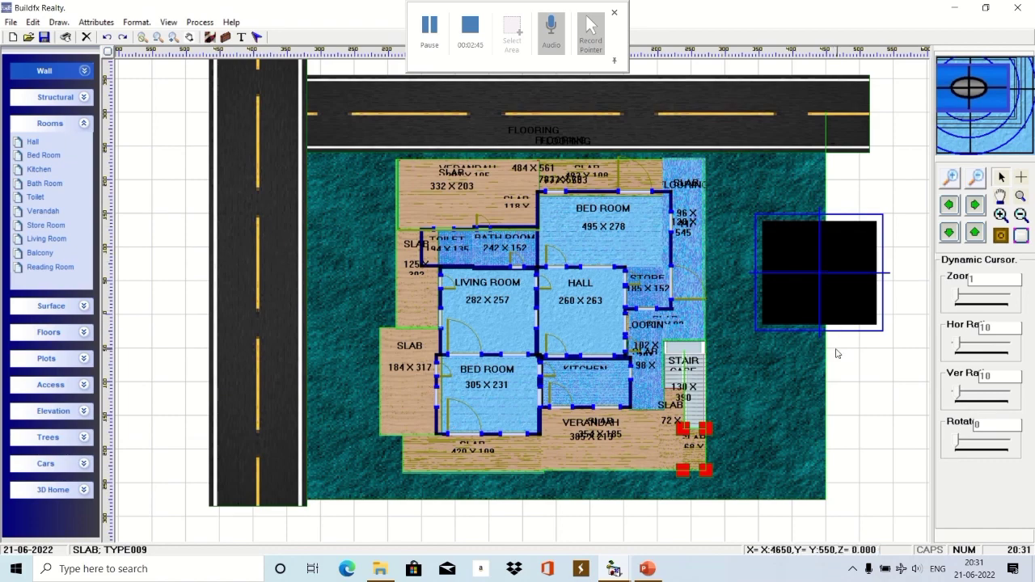
click(865, 363)
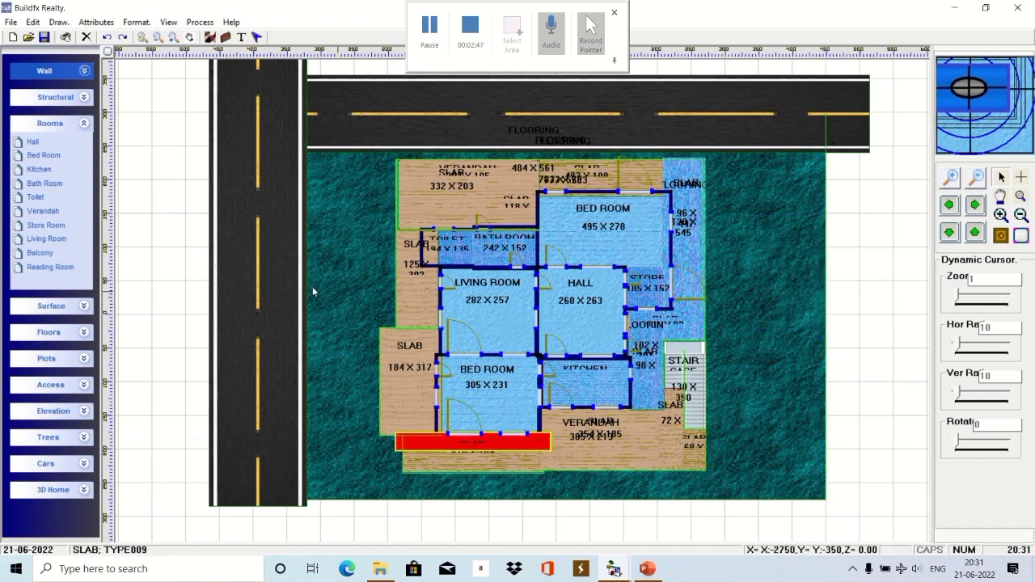
right_click(170, 286)
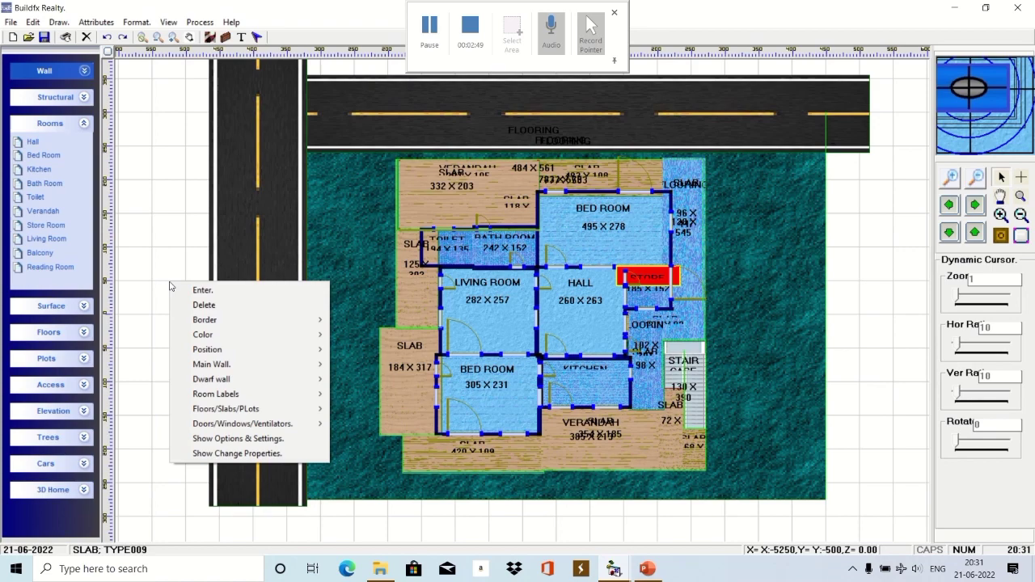
click(218, 436)
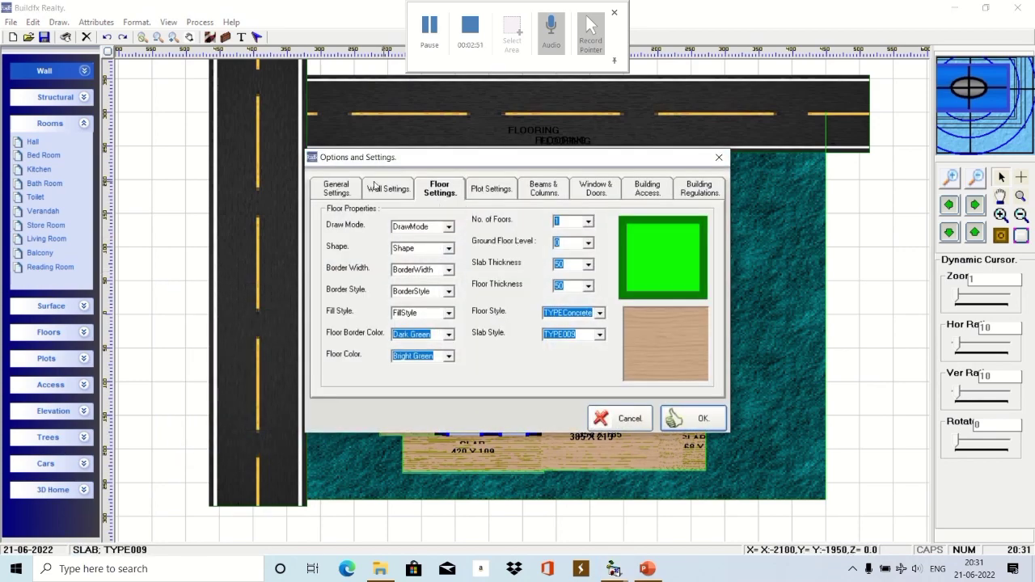
click(388, 191)
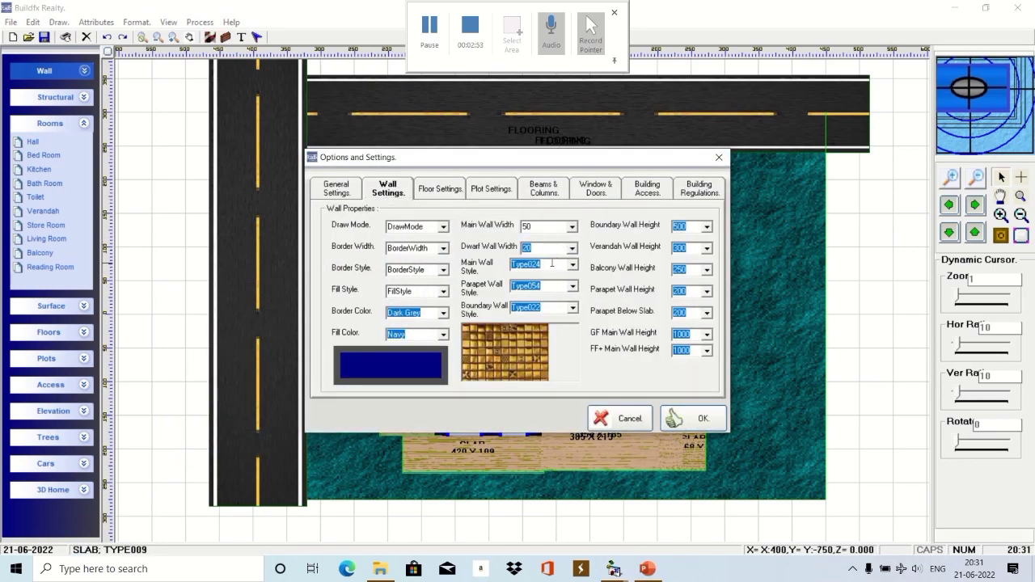
scroll(551, 263, down, 4)
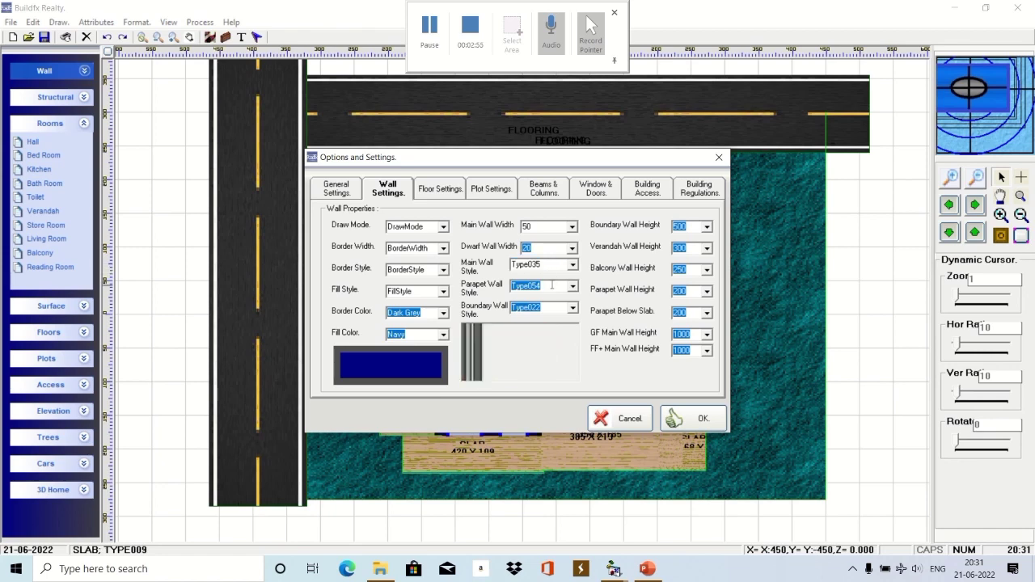
scroll(555, 306, down, 5)
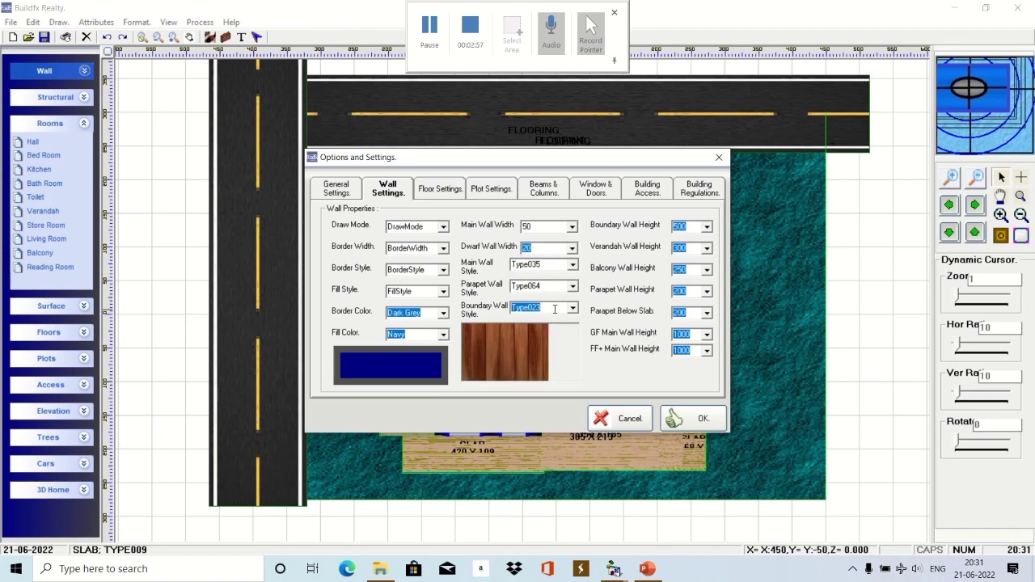
click(501, 191)
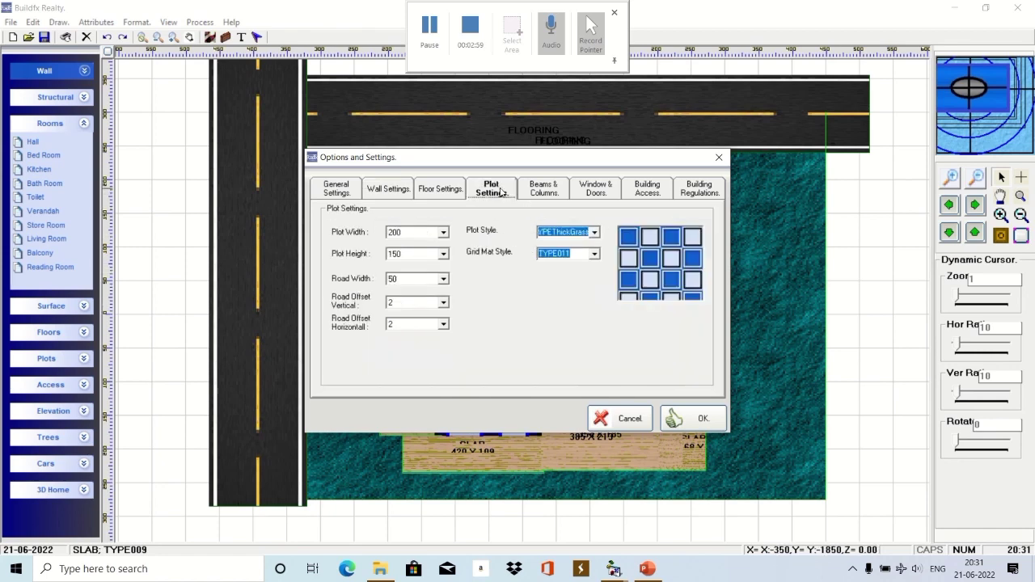
Set the house to 3 floors with floor style TYPE011 and apply the settings
click(454, 190)
click(589, 223)
click(570, 255)
click(493, 191)
click(457, 193)
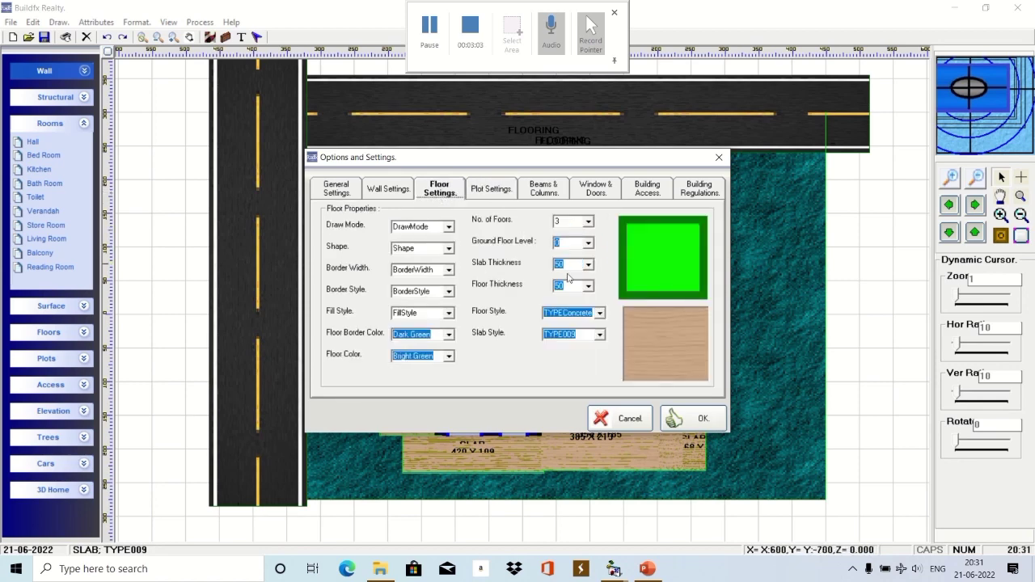
scroll(581, 316, down, 1)
scroll(581, 315, down, 1)
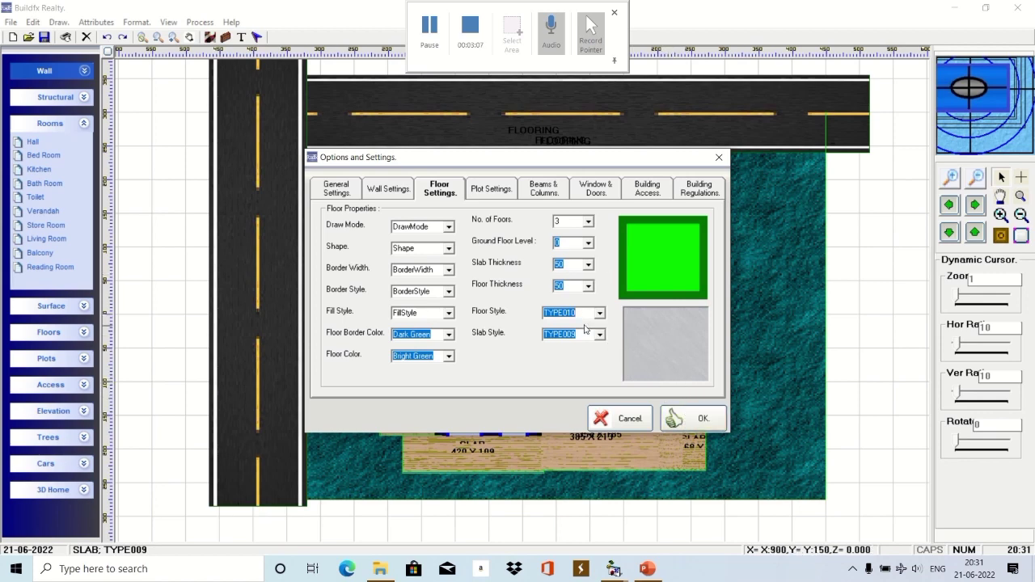
scroll(579, 314, down, 1)
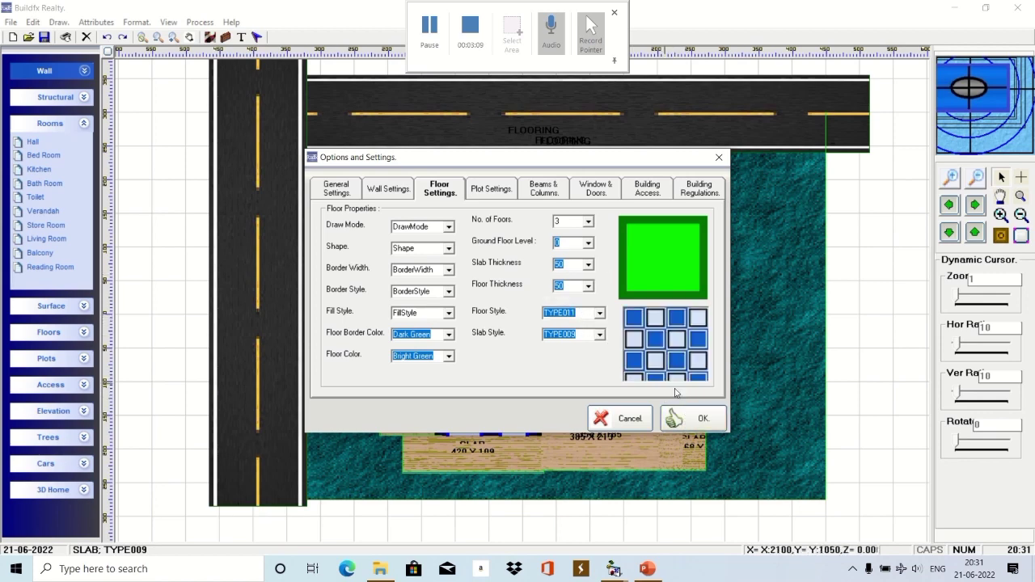
click(692, 416)
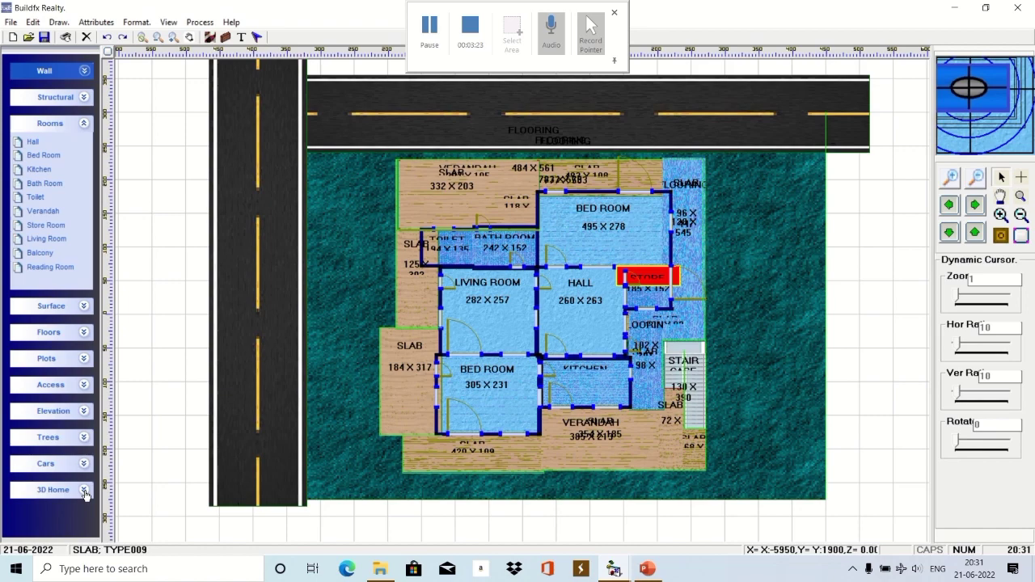
Expand the 3D Home section and collapse the Rooms list in the left sidebar
click(84, 489)
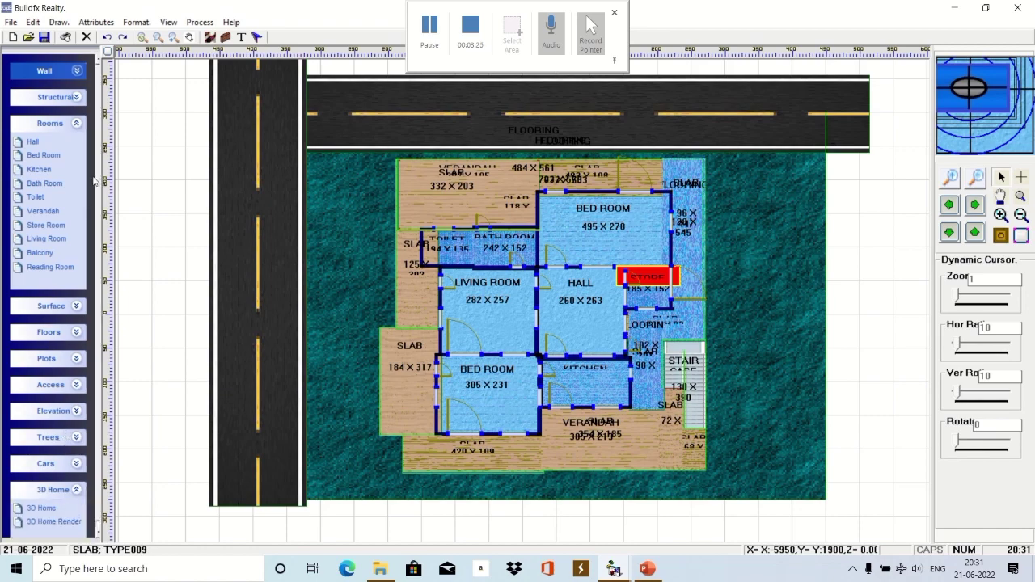
click(76, 124)
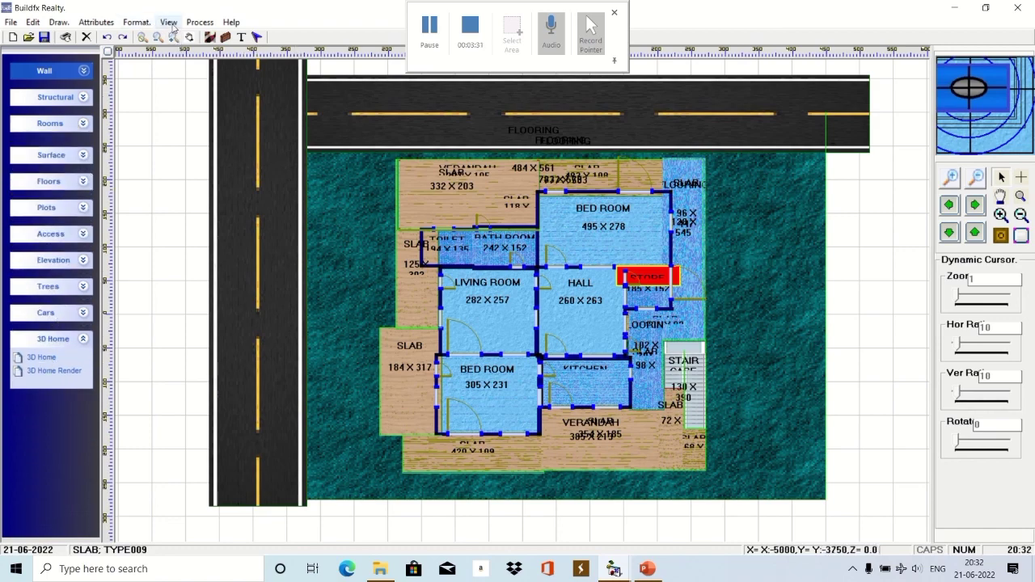
Open Show Change Properties, move the panel aside, and step through the door and window records
right_click(143, 254)
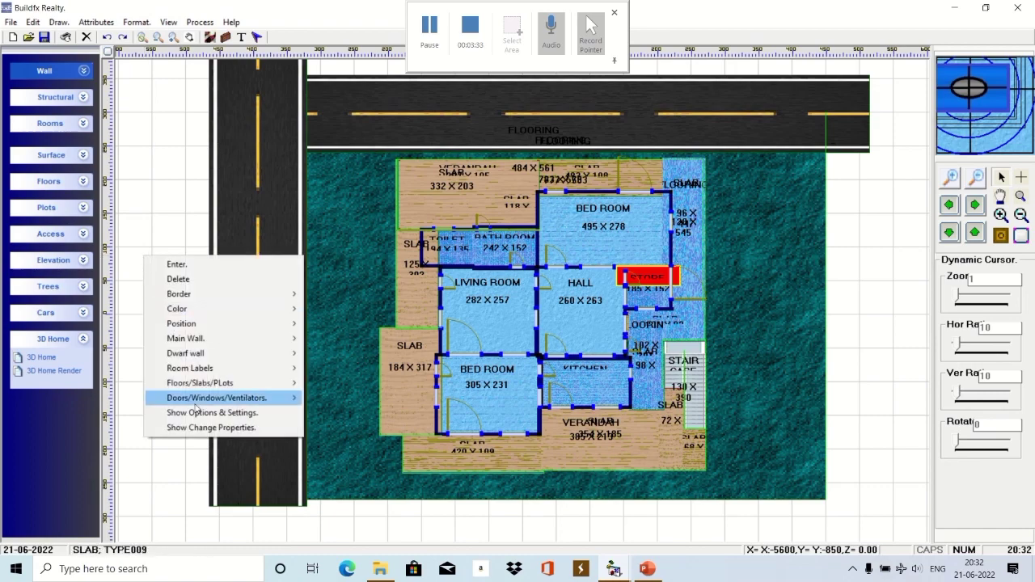
click(199, 427)
drag(504, 112, 215, 112)
click(292, 438)
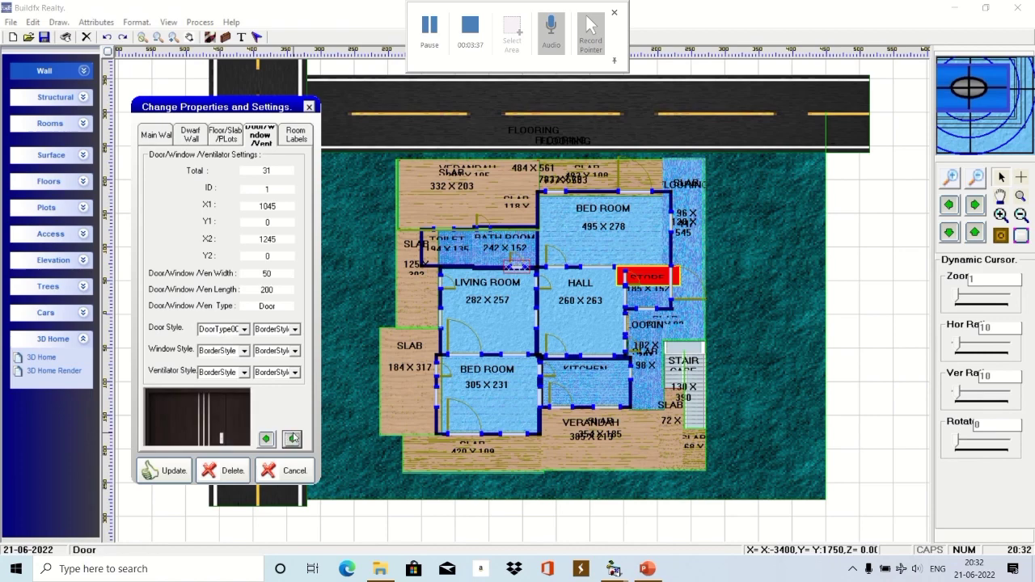
click(291, 438)
click(292, 438)
click(292, 438)
click(292, 438)
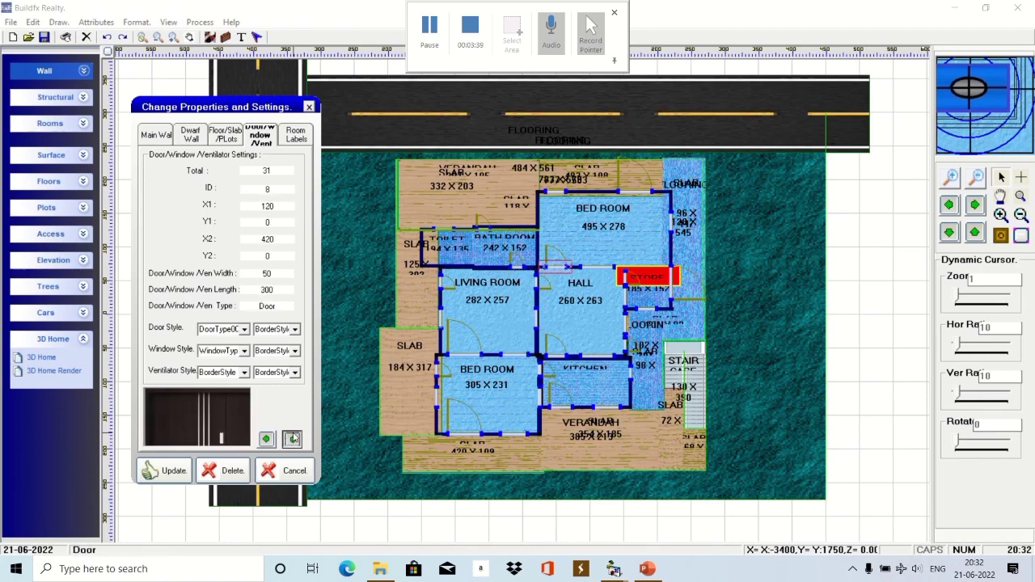
click(292, 438)
click(292, 438)
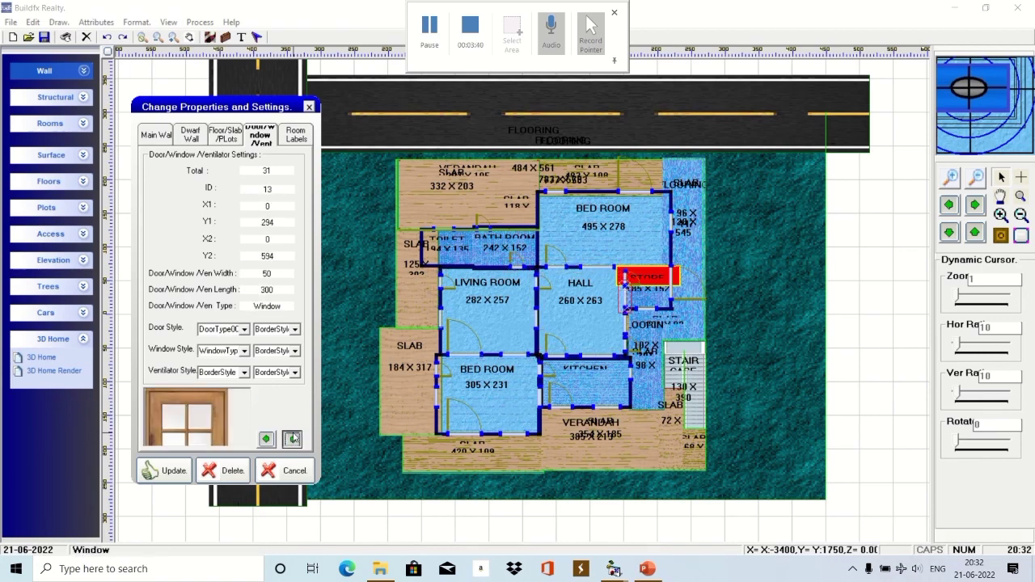
Review the dwarf wall and beam records, down through the stair beams
click(191, 134)
click(302, 439)
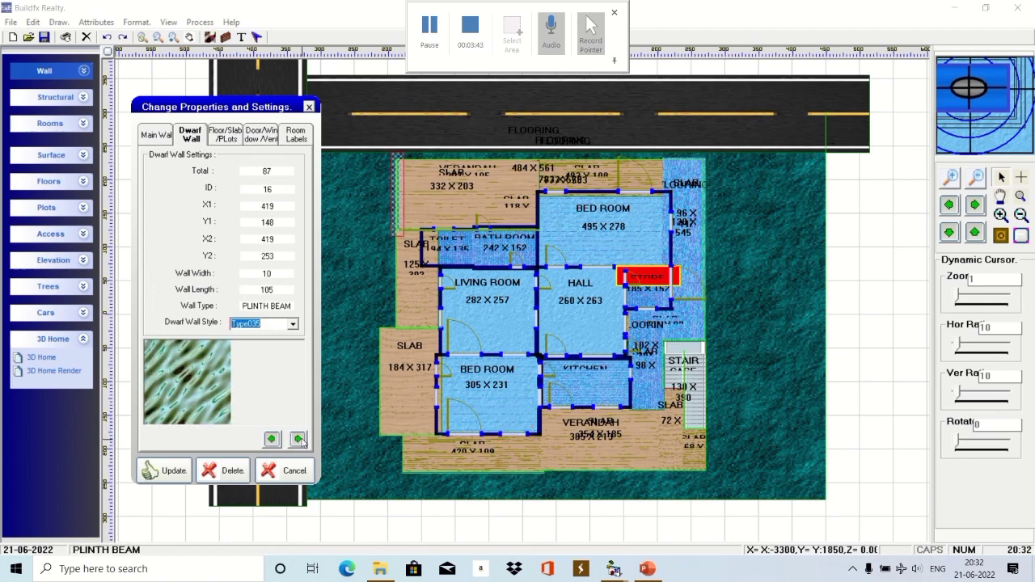
click(302, 439)
click(302, 439)
click(302, 438)
click(301, 438)
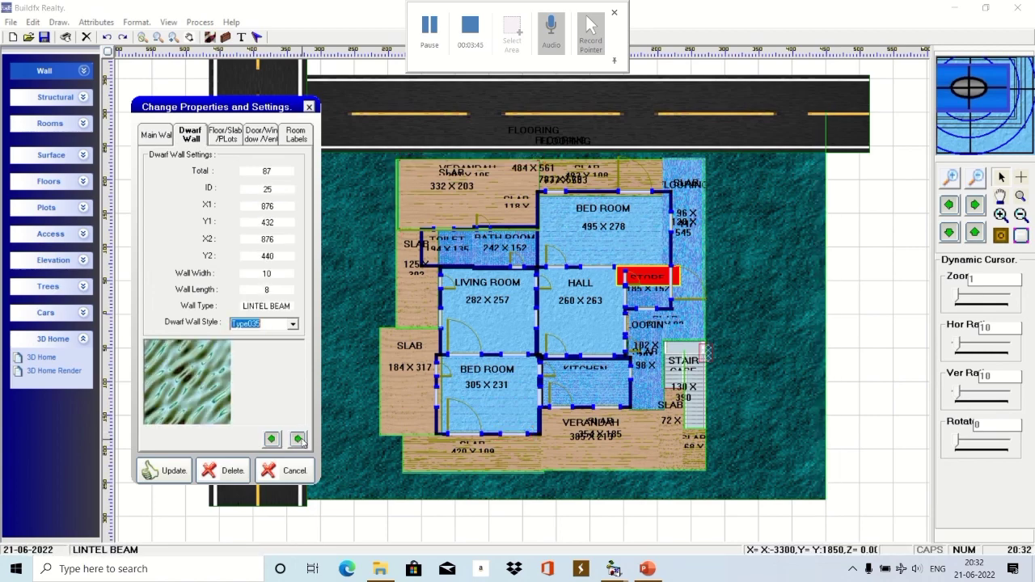
click(301, 438)
click(302, 438)
click(301, 438)
Step through the floor and slab records to the top-left verandah slab
click(225, 135)
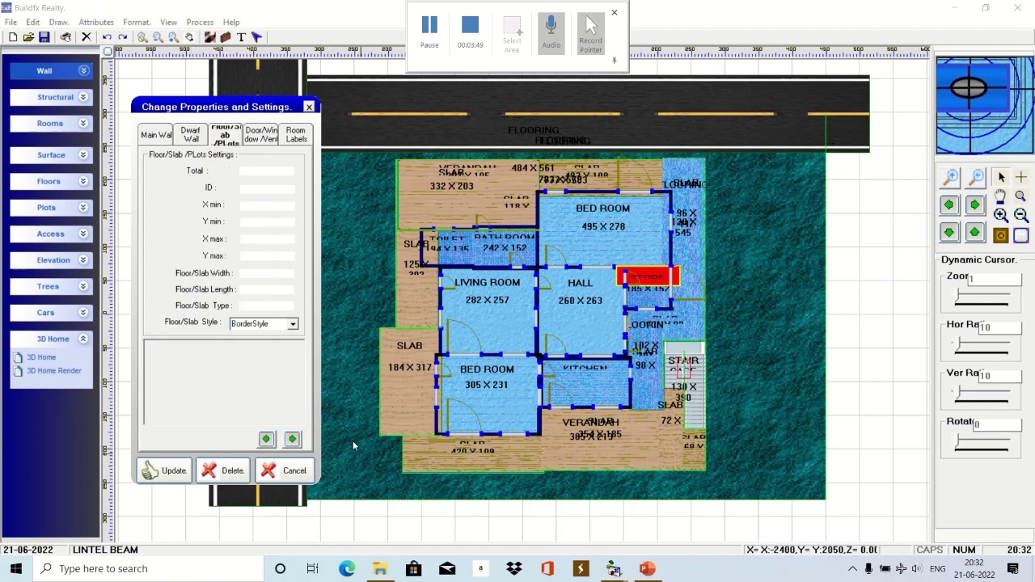
click(293, 439)
click(293, 439)
click(292, 439)
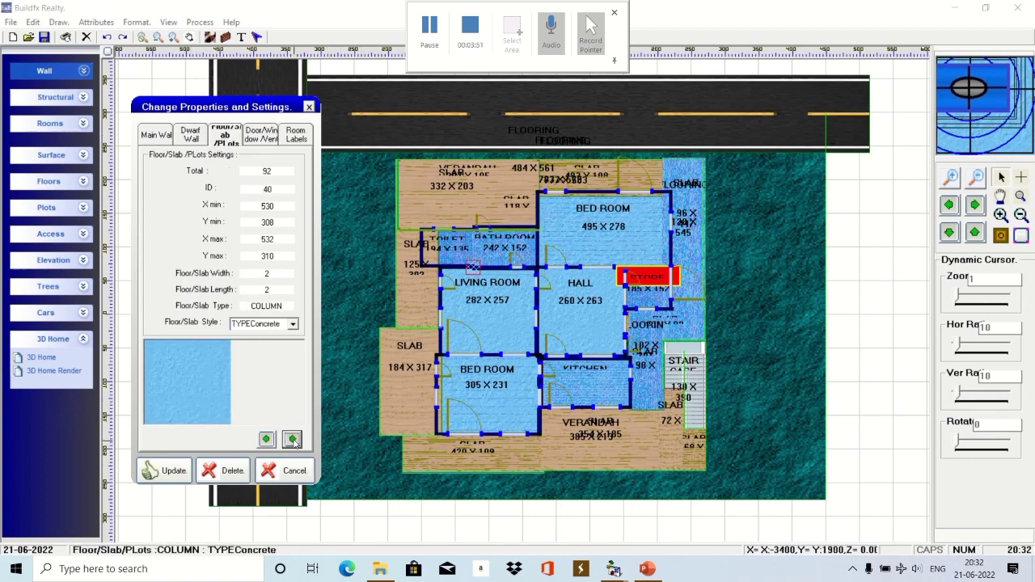
click(293, 439)
click(292, 439)
click(293, 439)
click(293, 439)
click(292, 439)
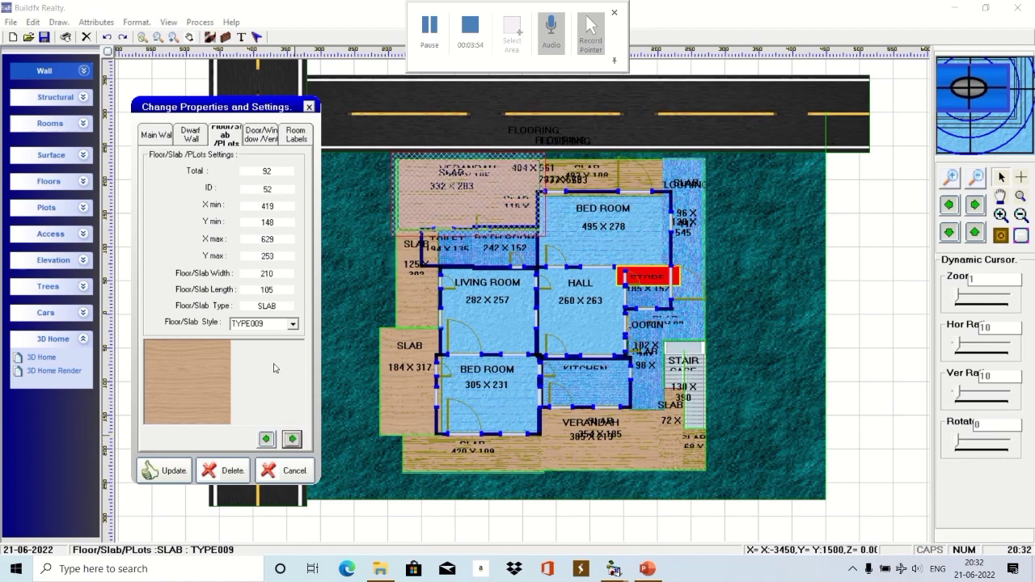
Review the door and window records one by one
click(257, 136)
click(293, 439)
click(293, 439)
click(293, 439)
click(293, 439)
click(293, 439)
click(293, 439)
click(293, 439)
click(293, 439)
click(293, 439)
click(293, 439)
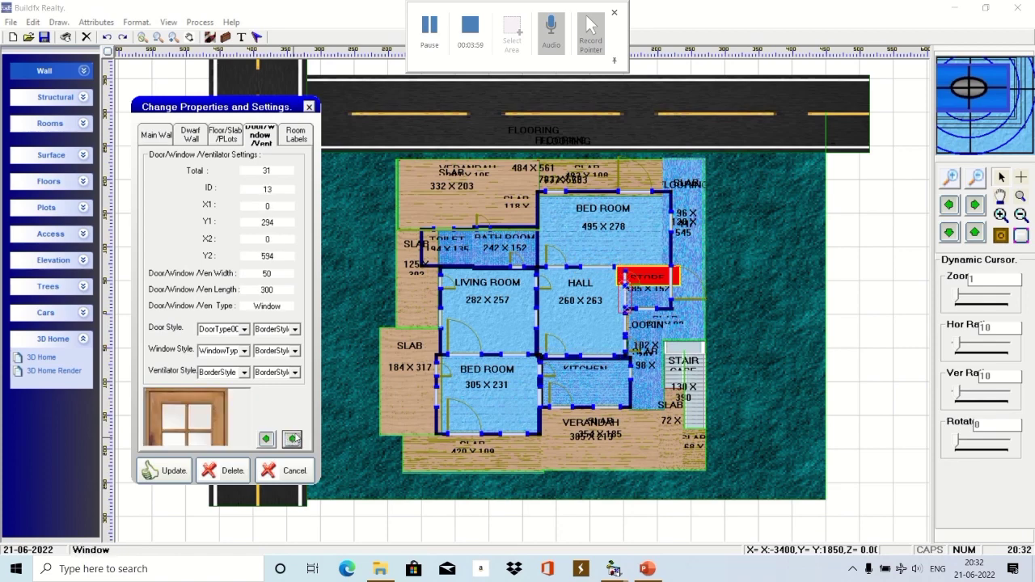
Step through the room label records to the 420 × 109 label
click(291, 139)
click(298, 434)
click(298, 434)
click(298, 434)
click(298, 434)
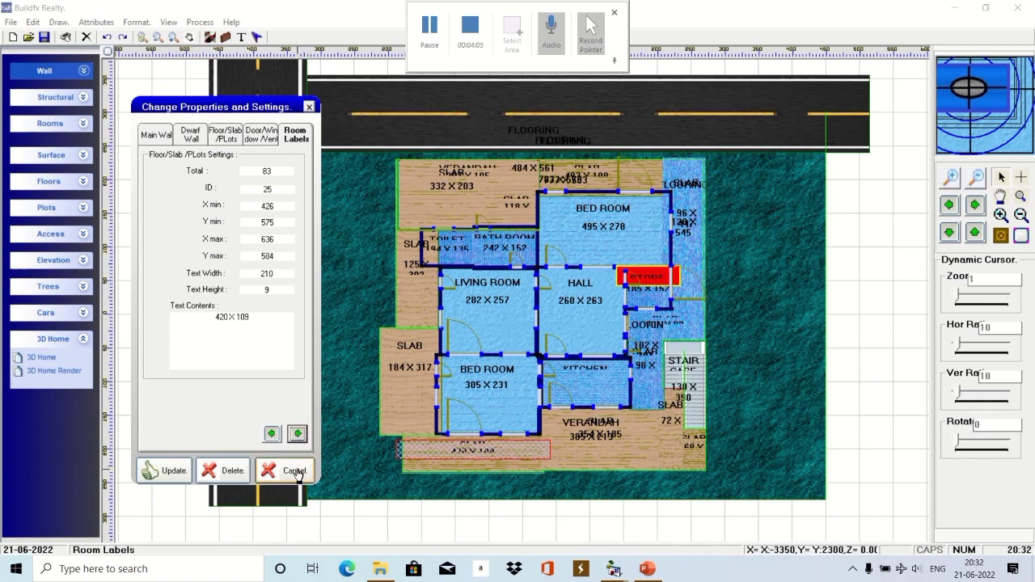
Cancel Change Properties and launch 3D Home to view the house in 3D Draw
click(292, 471)
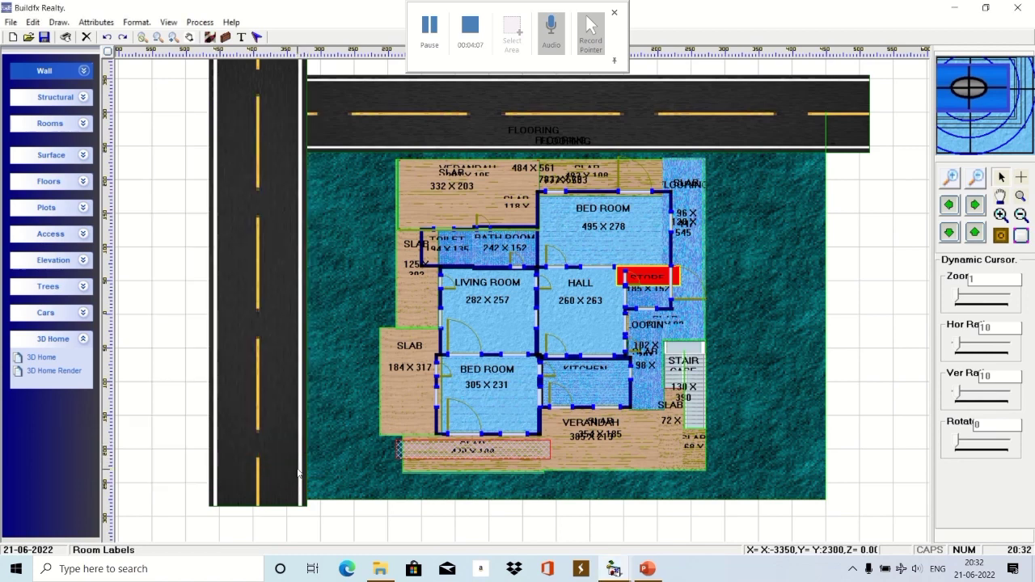
click(49, 360)
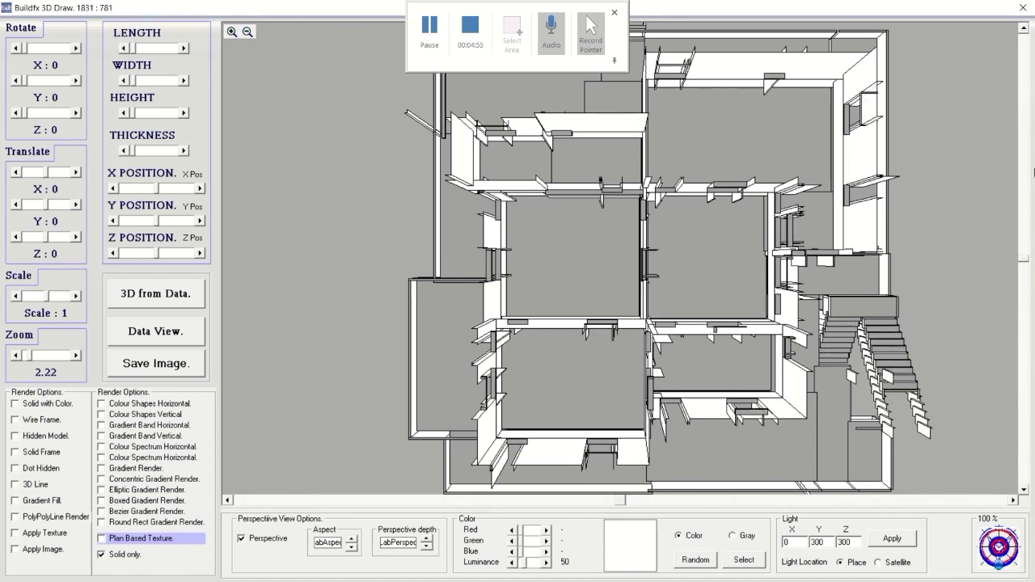
Turn on Perspective for a close-up of the solid-rendered house facade
click(614, 63)
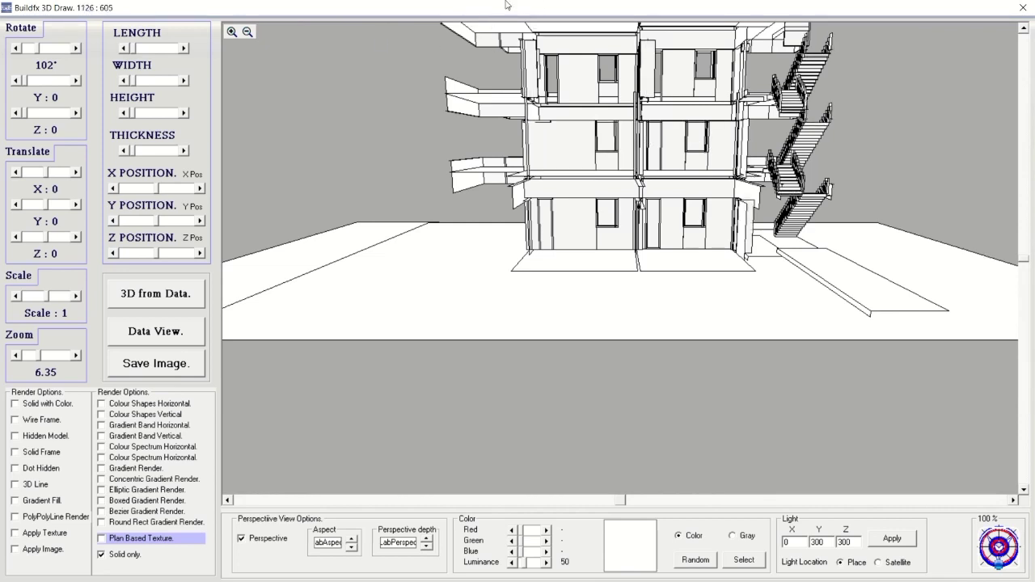
mouse_move(518, 5)
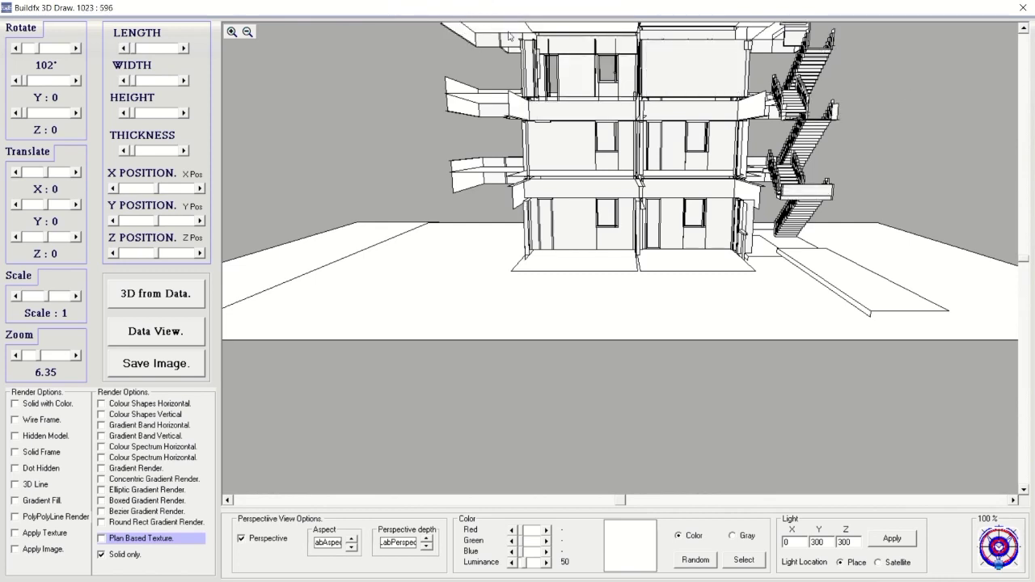
mouse_move(478, 6)
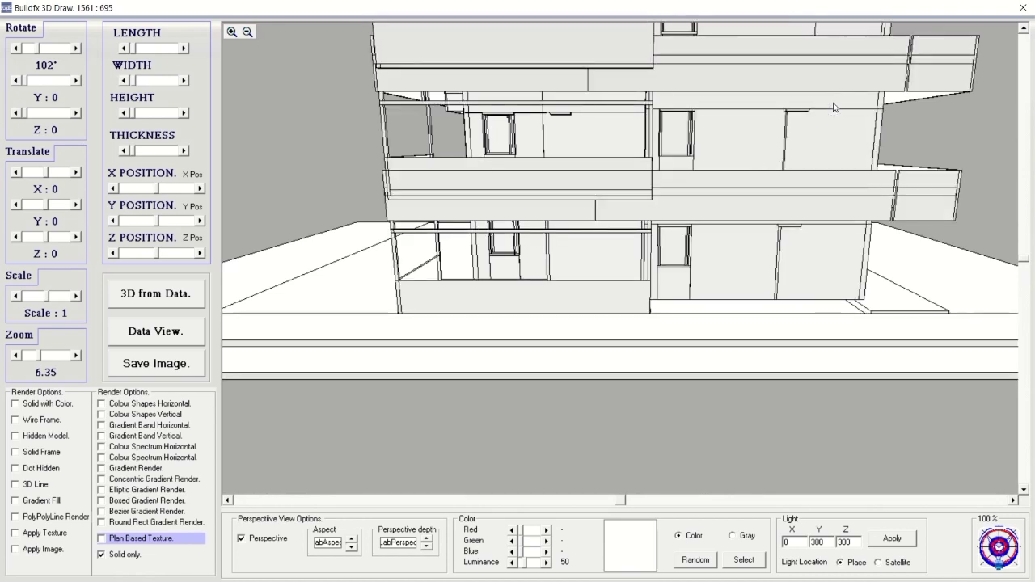
Rotate the house to 137° with zoom 8.255 and redraw it to show the stairs
drag(1021, 261, 1031, 188)
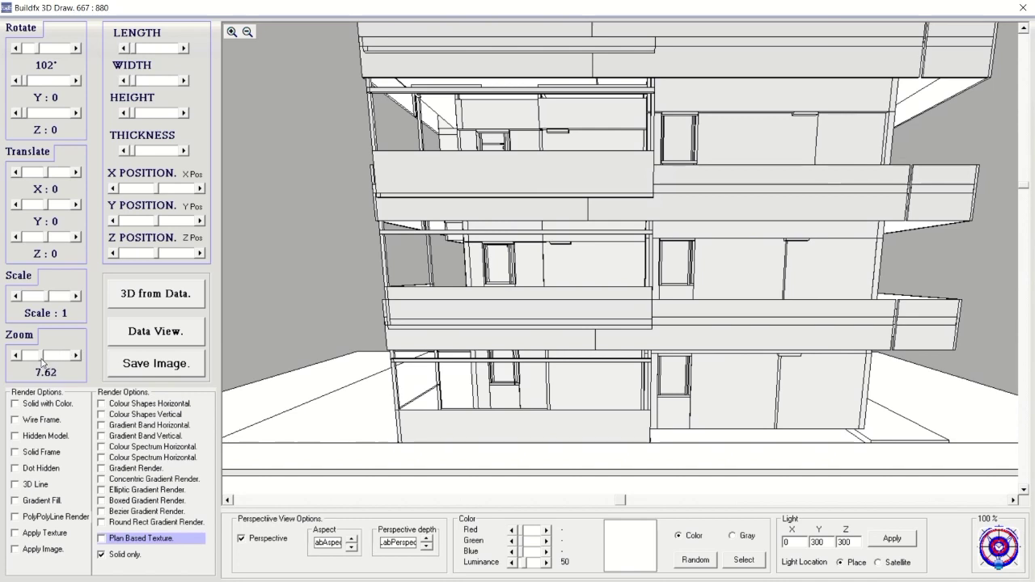
click(44, 361)
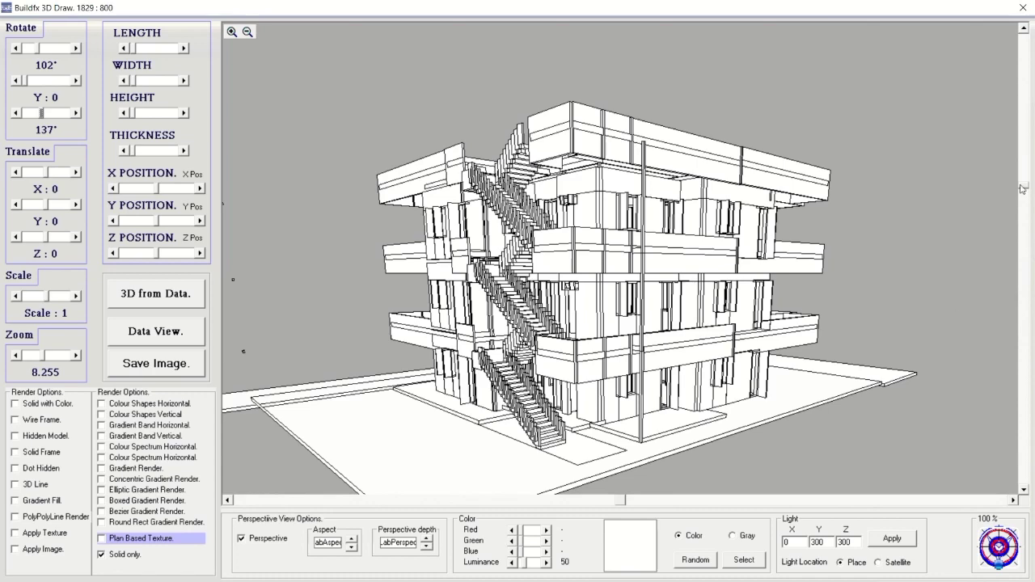
Centre the building in view, with Plan Based Texture on and Solid only off
drag(1023, 189, 1020, 224)
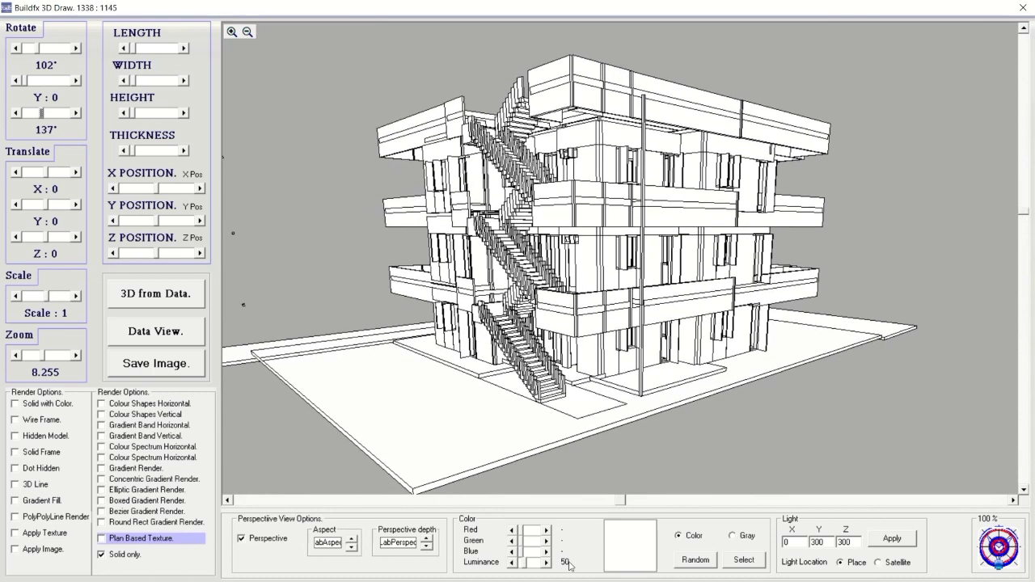
drag(627, 504, 564, 504)
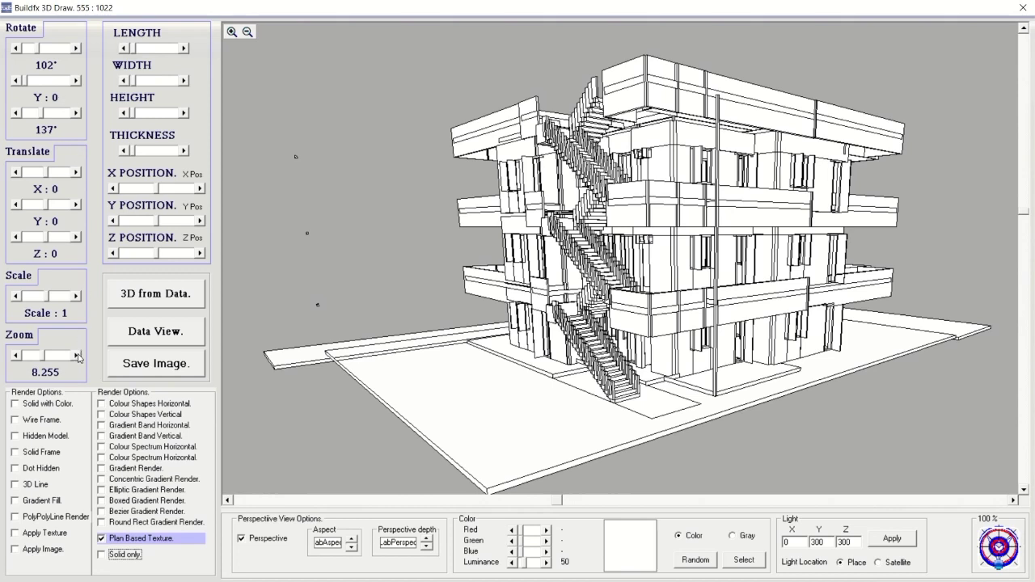
Re-render the rotated perspective house using plan-based textures
click(77, 355)
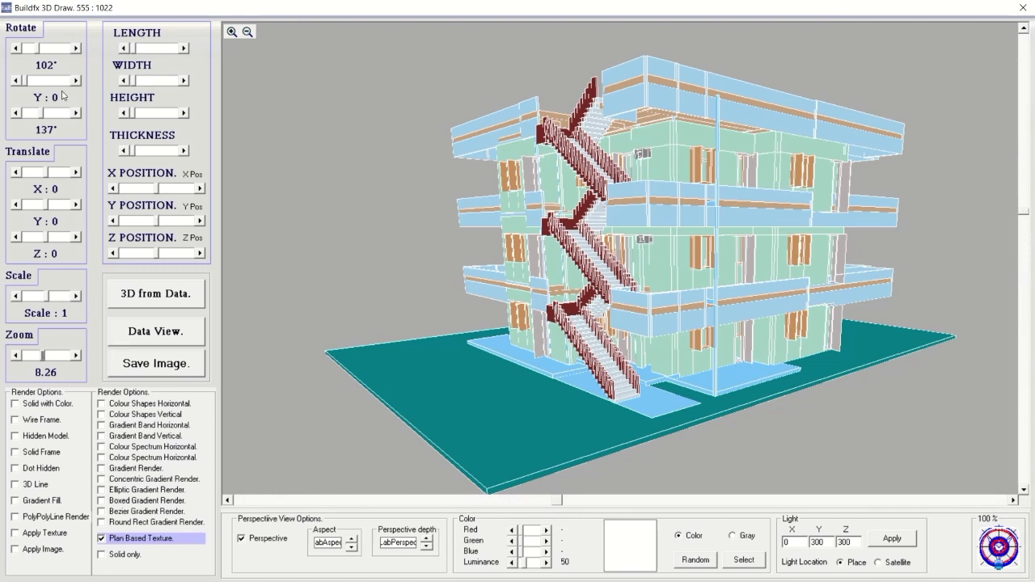
Close 3D Draw and pan the site plan left and down to frame the house and plot
mouse_move(2, 10)
click(1023, 8)
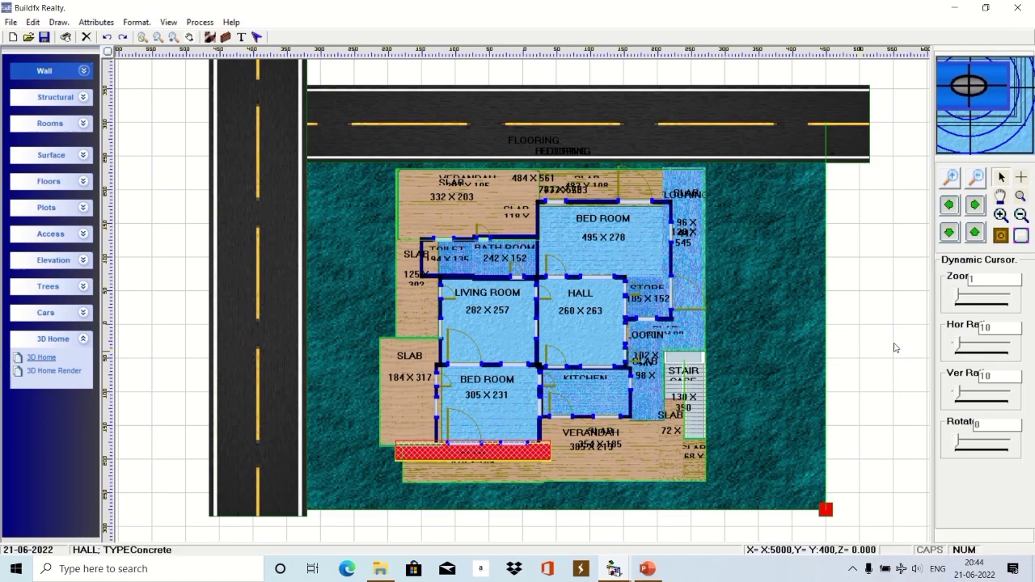
mouse_move(987, 98)
mouse_down()
mouse_move(1003, 93)
mouse_move(978, 99)
mouse_up()
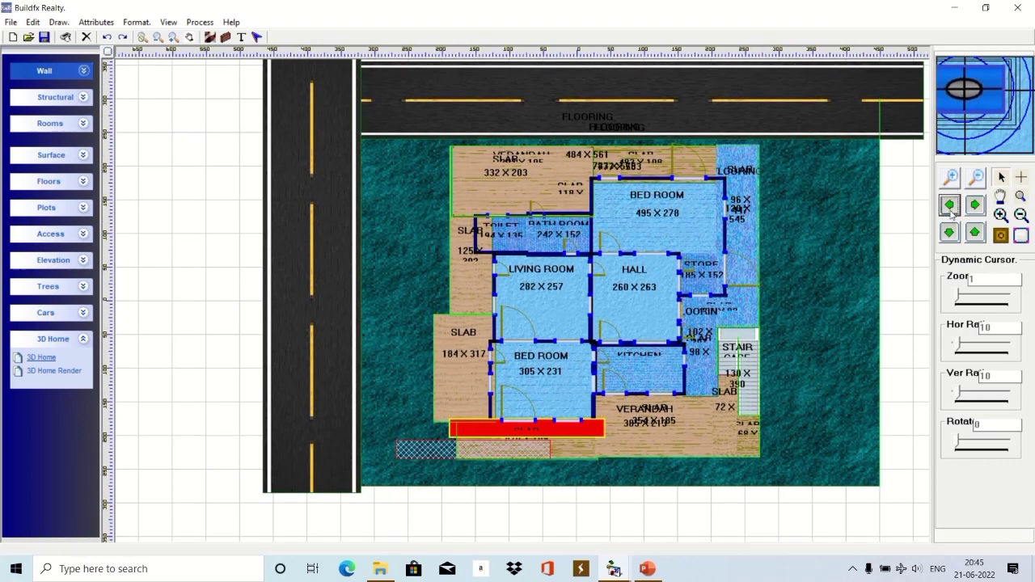
click(951, 232)
click(951, 232)
click(951, 232)
click(975, 232)
click(949, 232)
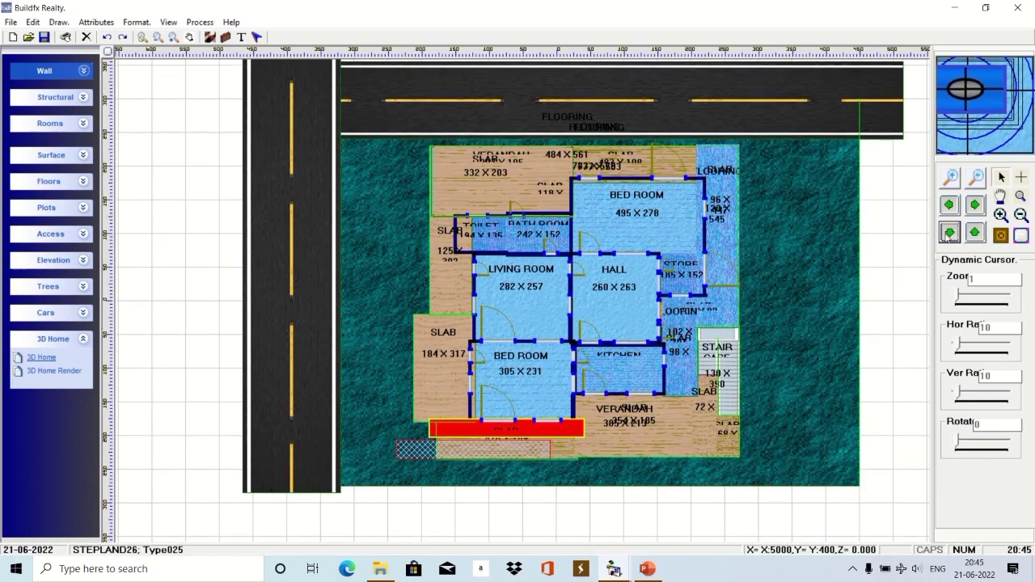
click(949, 233)
click(949, 232)
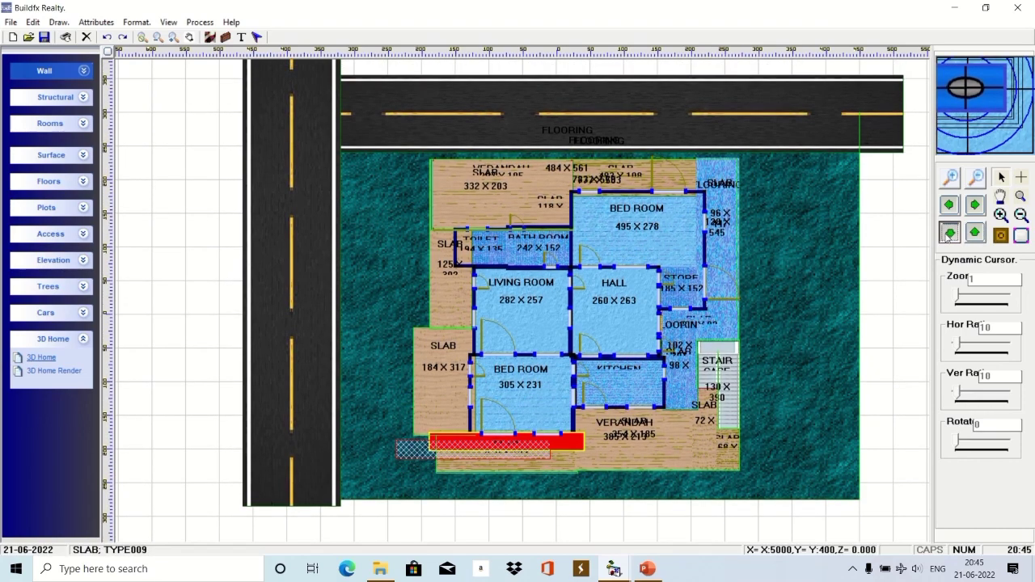
click(949, 233)
click(949, 233)
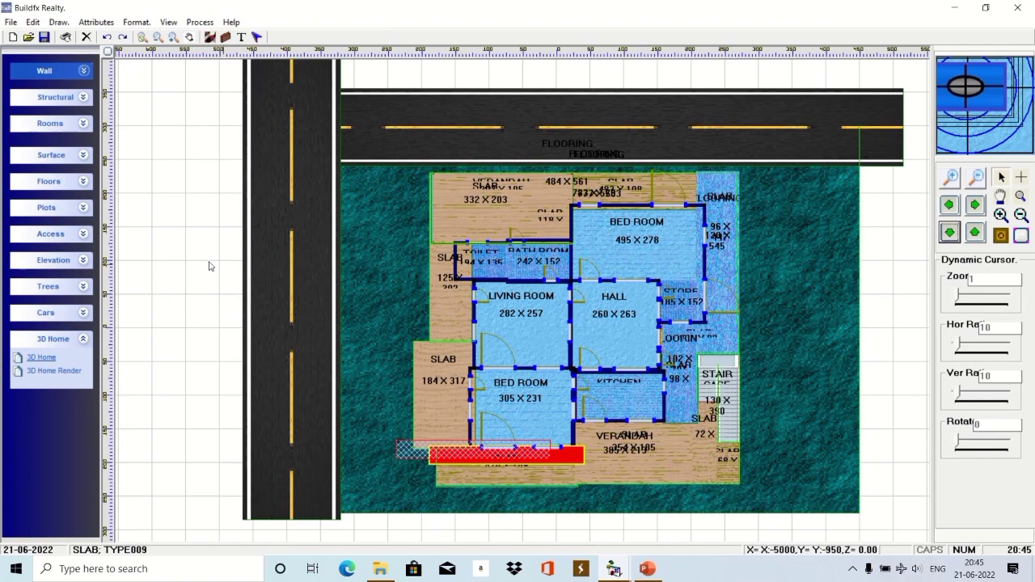
right_click(183, 261)
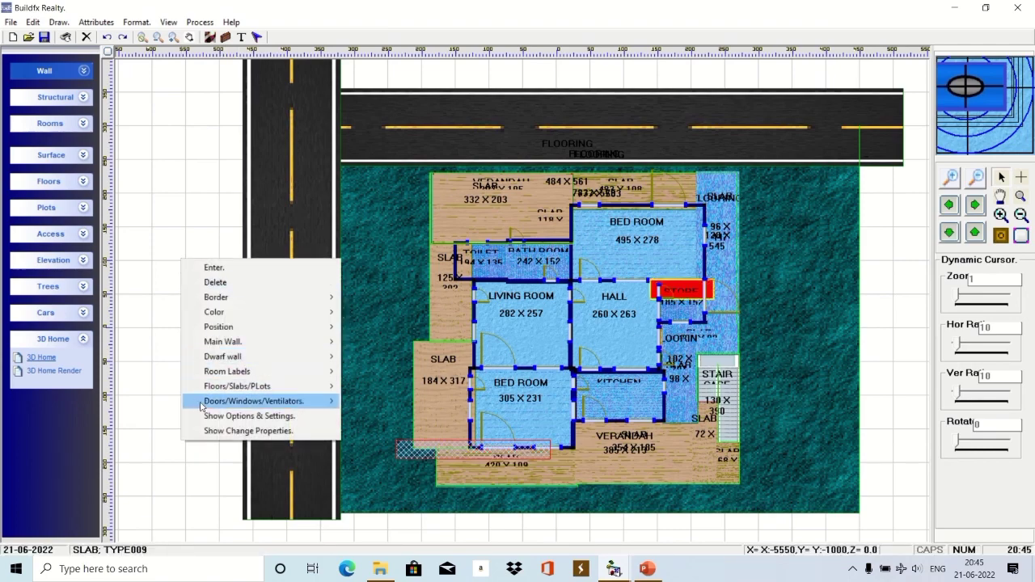
click(217, 432)
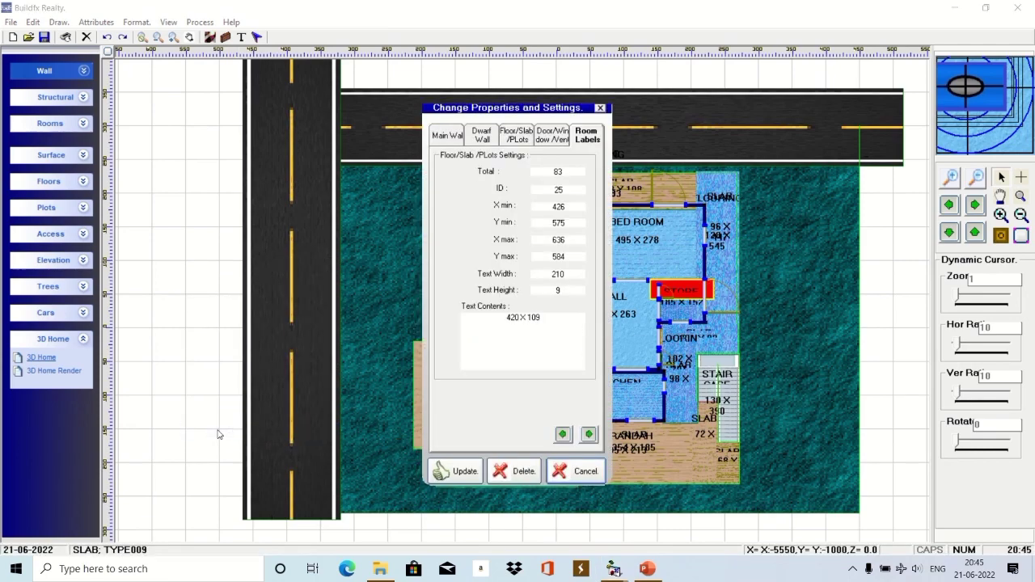
drag(520, 112, 213, 80)
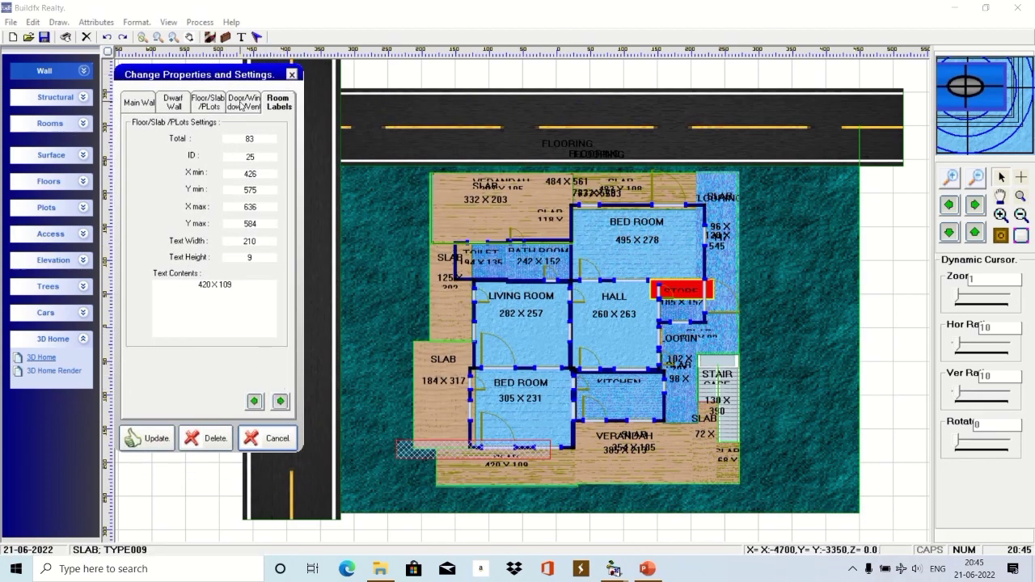
click(214, 108)
click(276, 407)
click(276, 408)
click(275, 407)
click(275, 407)
click(276, 408)
click(276, 408)
click(276, 407)
click(275, 407)
click(276, 408)
click(276, 408)
click(276, 408)
click(276, 408)
click(276, 407)
click(276, 407)
click(276, 407)
click(275, 408)
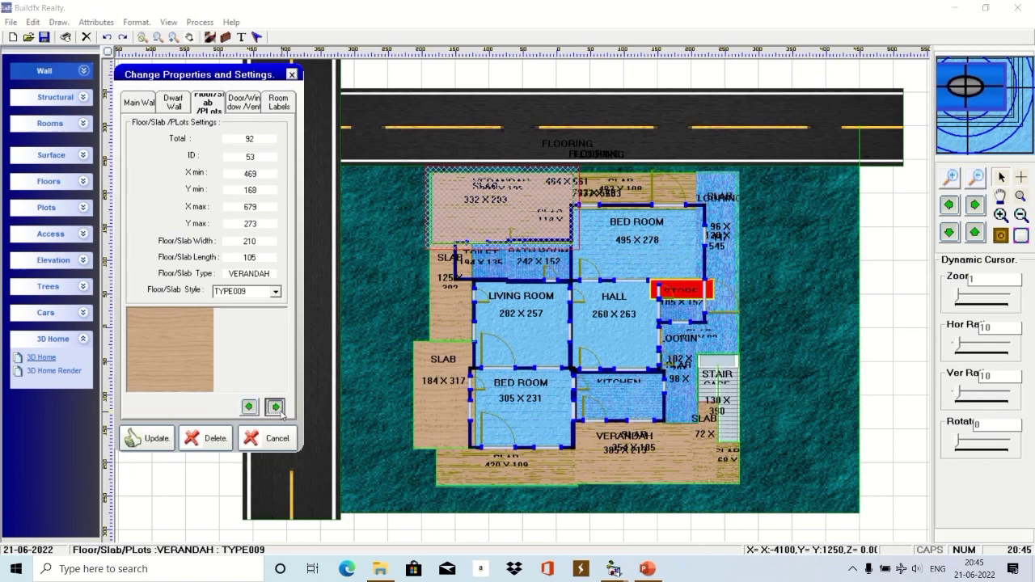
click(276, 407)
click(275, 407)
click(276, 407)
click(275, 407)
click(276, 407)
click(276, 408)
click(275, 408)
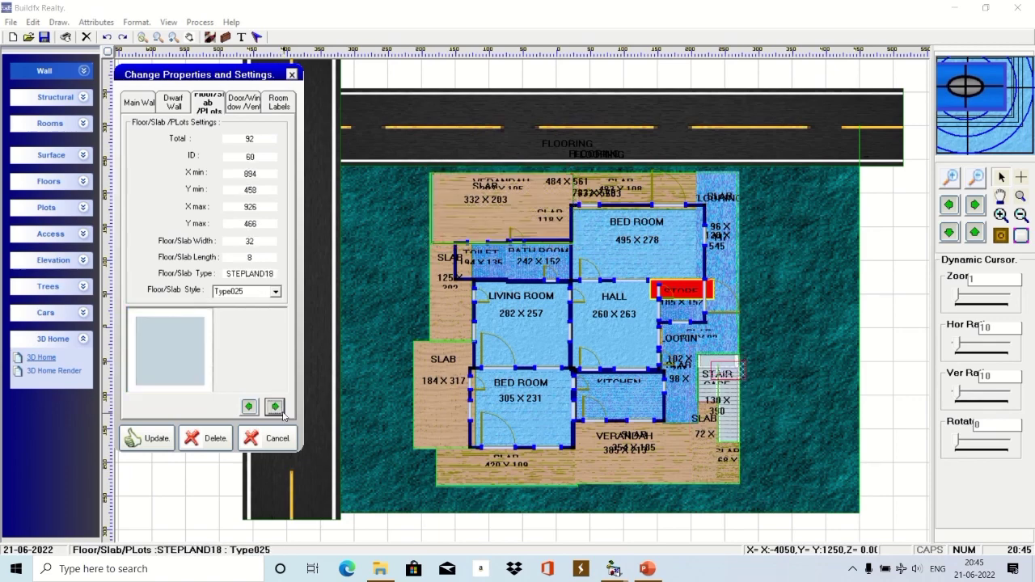
click(277, 437)
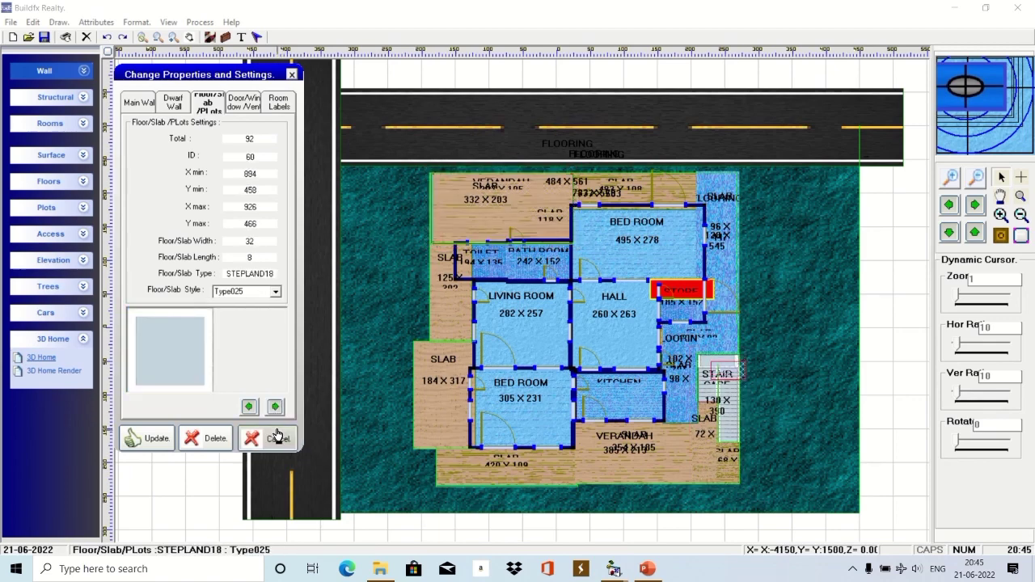
Render the house via 3D Home Render with plan-based textures, pan it, then close the window
click(65, 372)
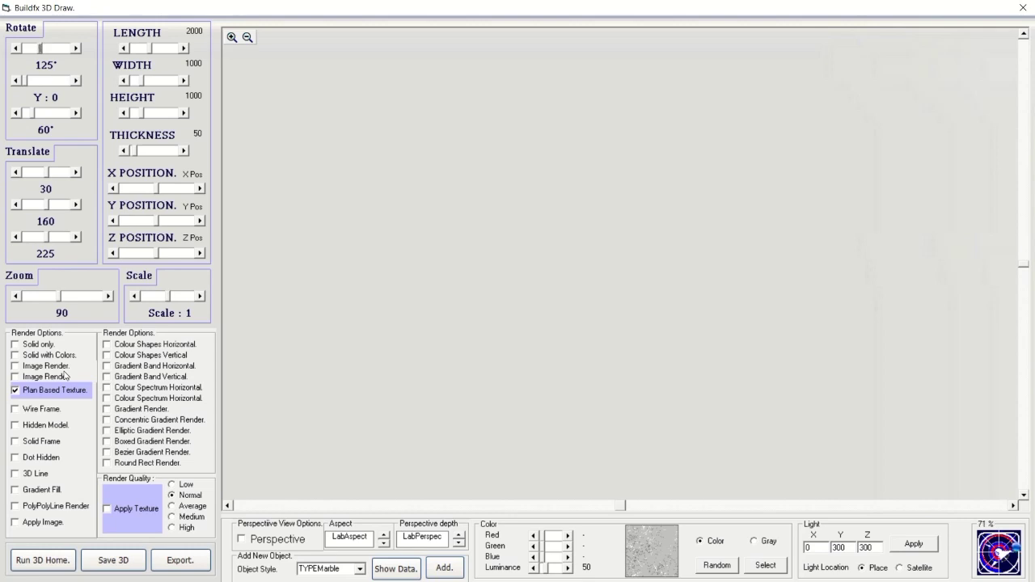
mouse_move(469, 25)
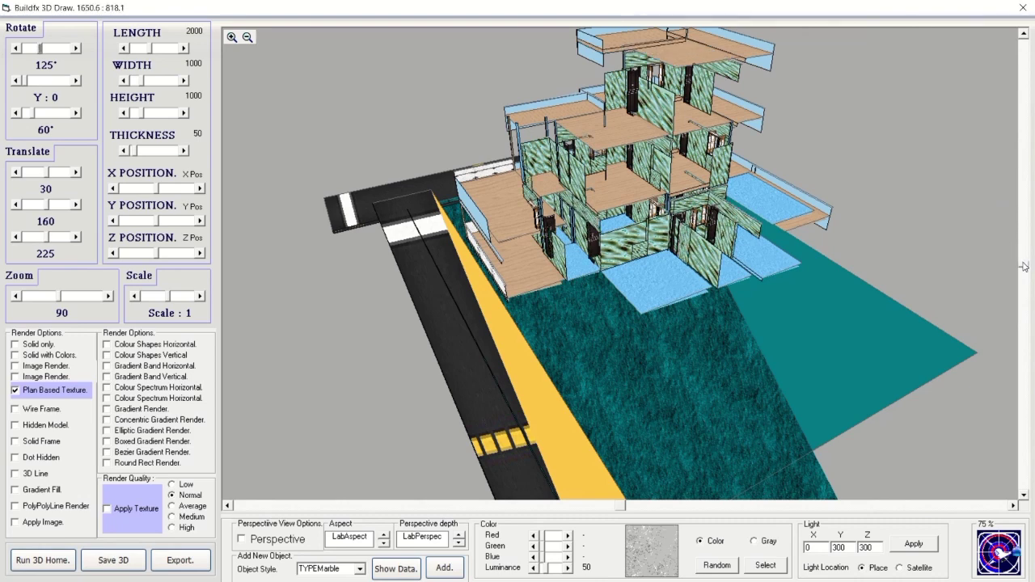
drag(1019, 255, 1024, 237)
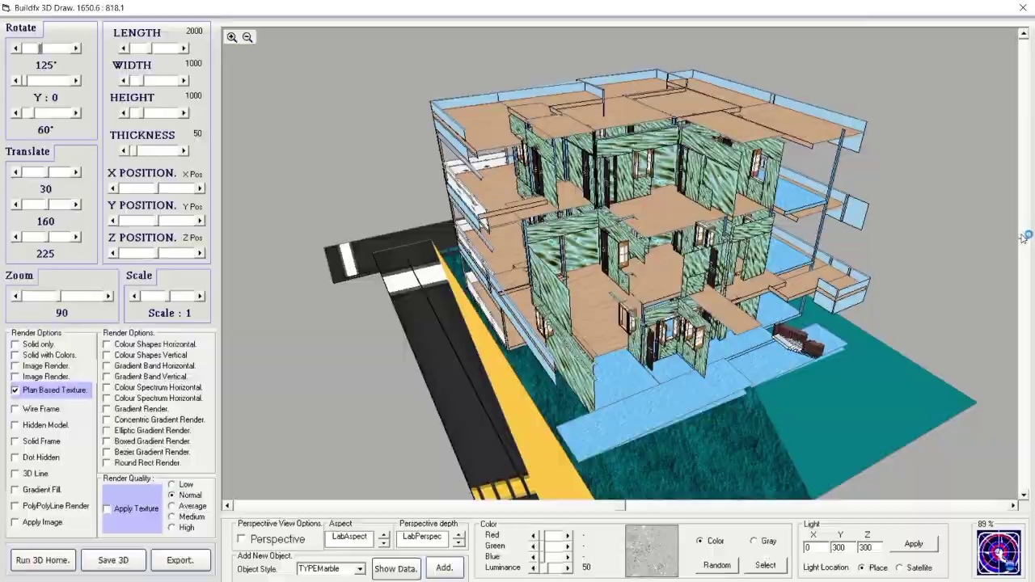
key(super+d)
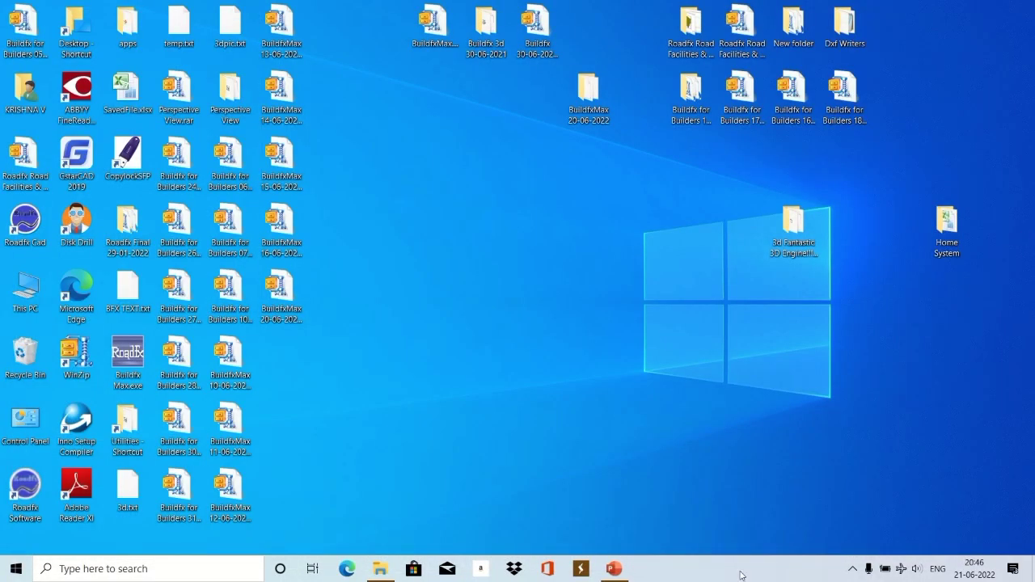
Bring the PowerPoint Presentation1 window to the front and pause the screen recording
mouse_move(615, 568)
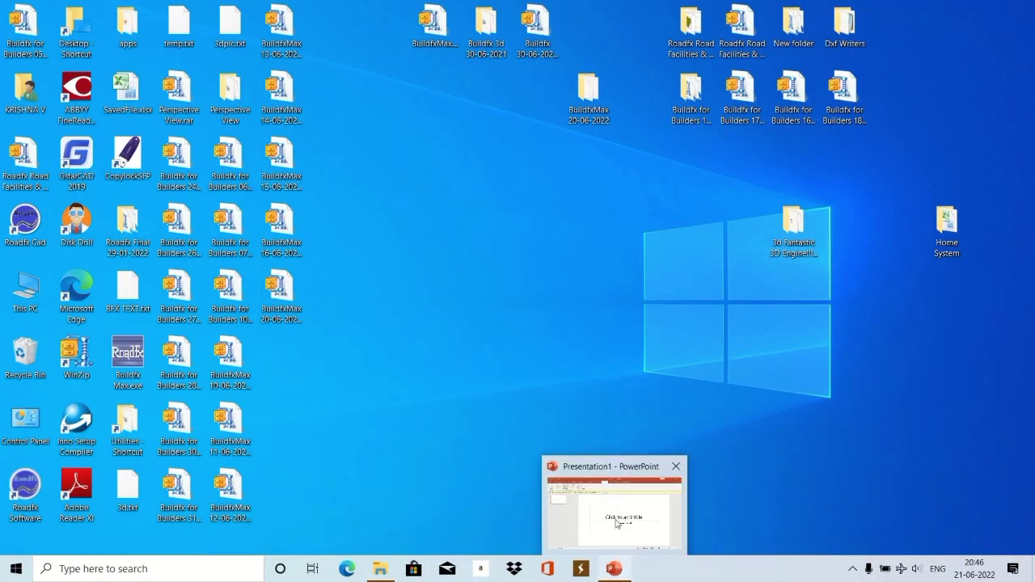
click(617, 517)
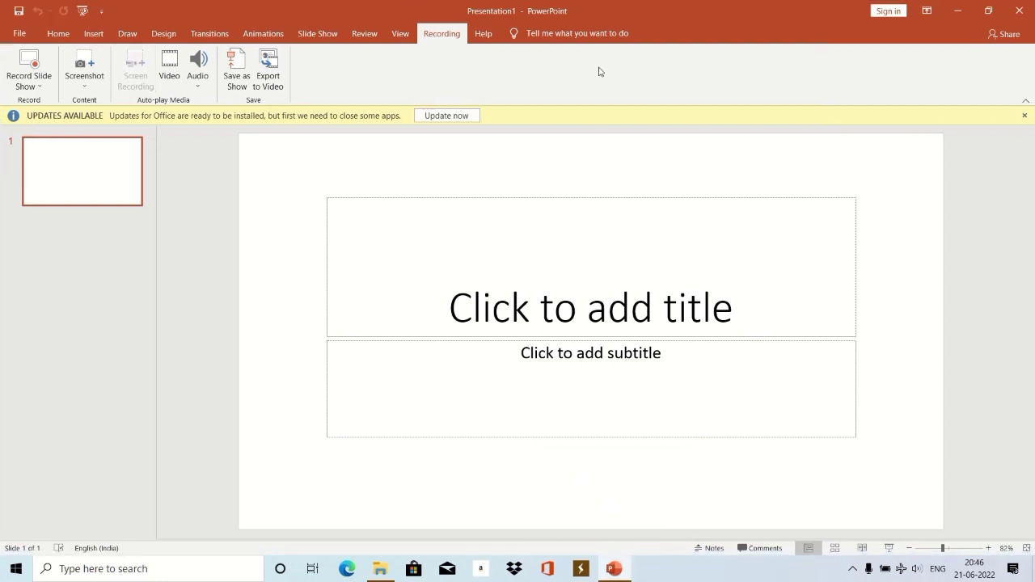
mouse_move(484, 11)
click(438, 39)
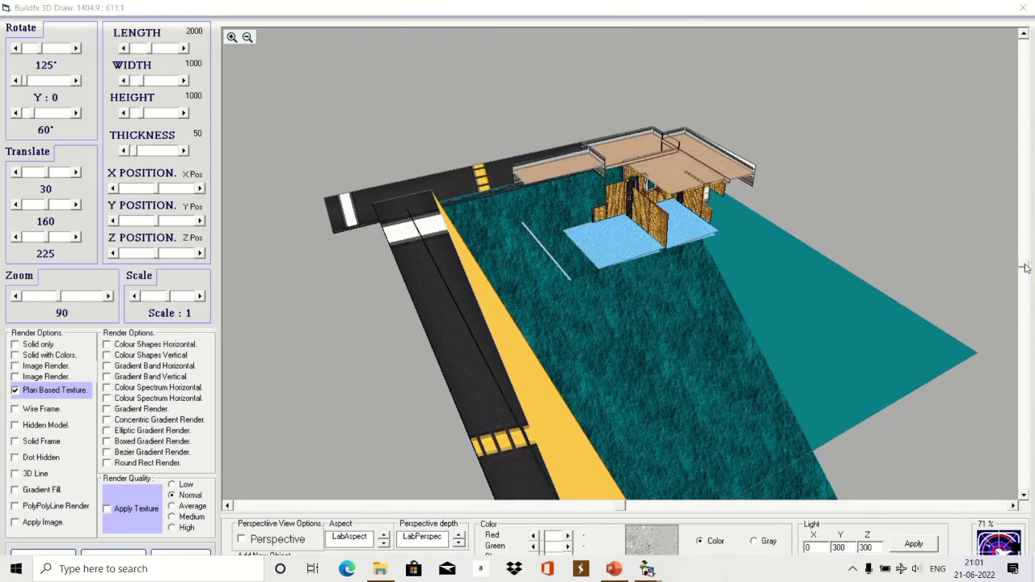
Pan the view while the plan-based texture render completes to 100%
drag(1024, 257, 1023, 225)
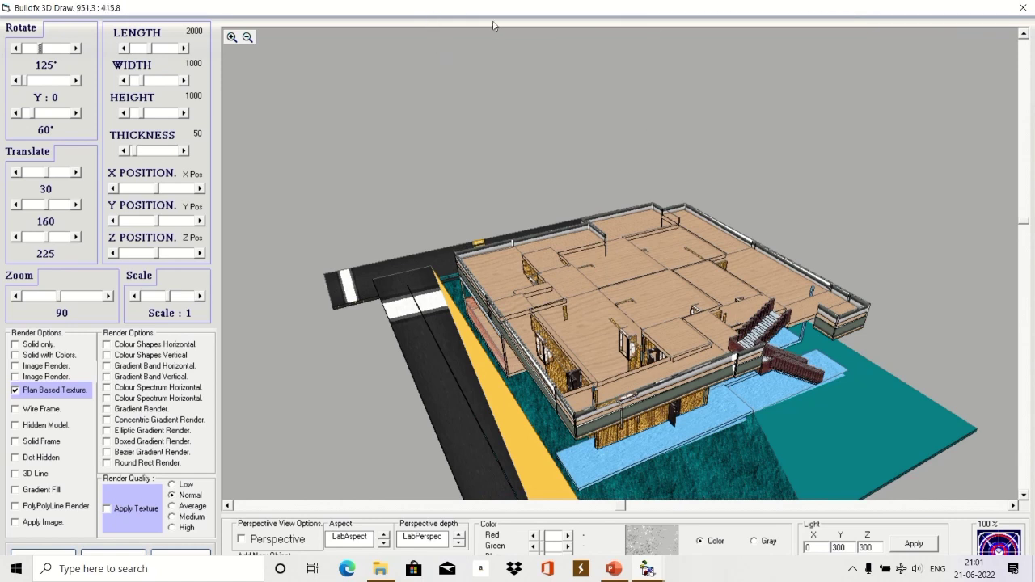
Pause the screen recording while the three-storey house with parapets and stairs renders
mouse_move(499, 5)
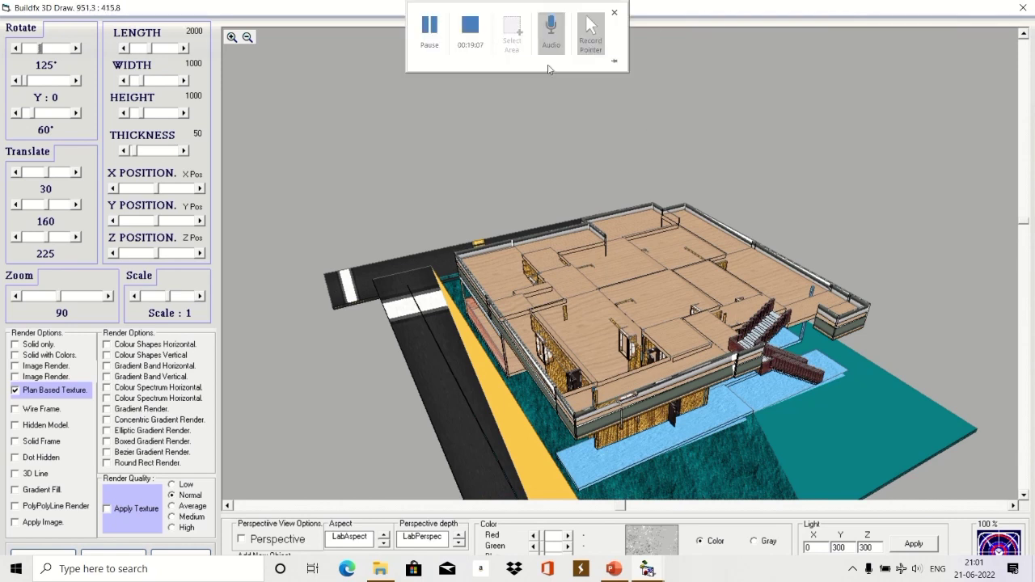
click(436, 44)
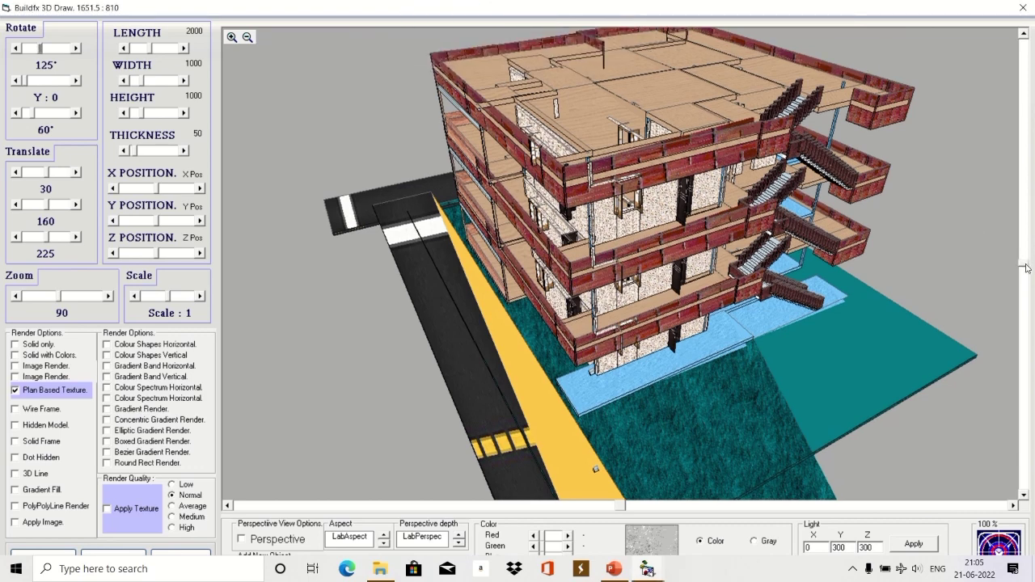
Turn the third Rotate slider to 114° so the staircase faces the viewer, then pause the recording
drag(1026, 267, 1029, 238)
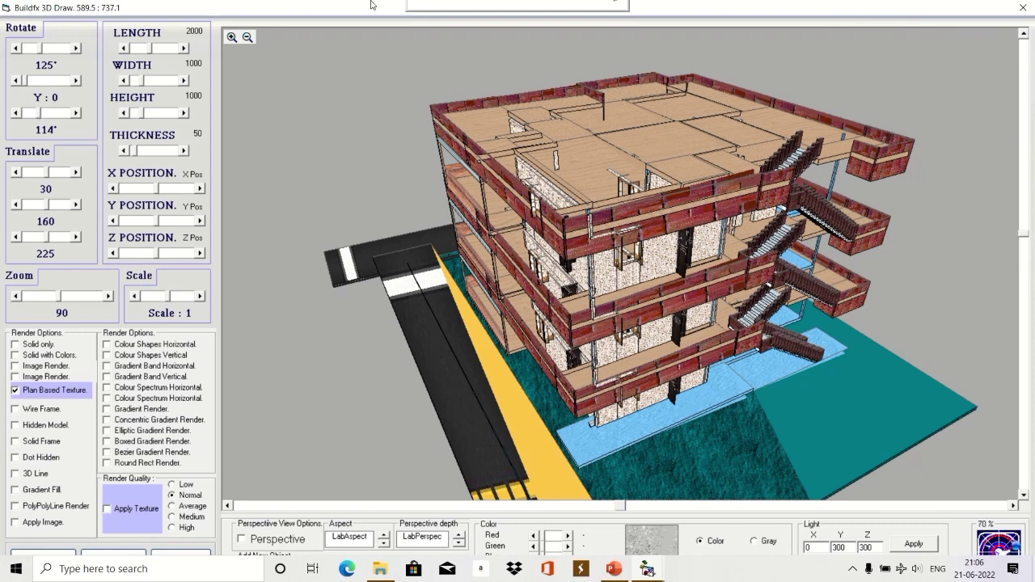
mouse_move(376, 5)
click(429, 28)
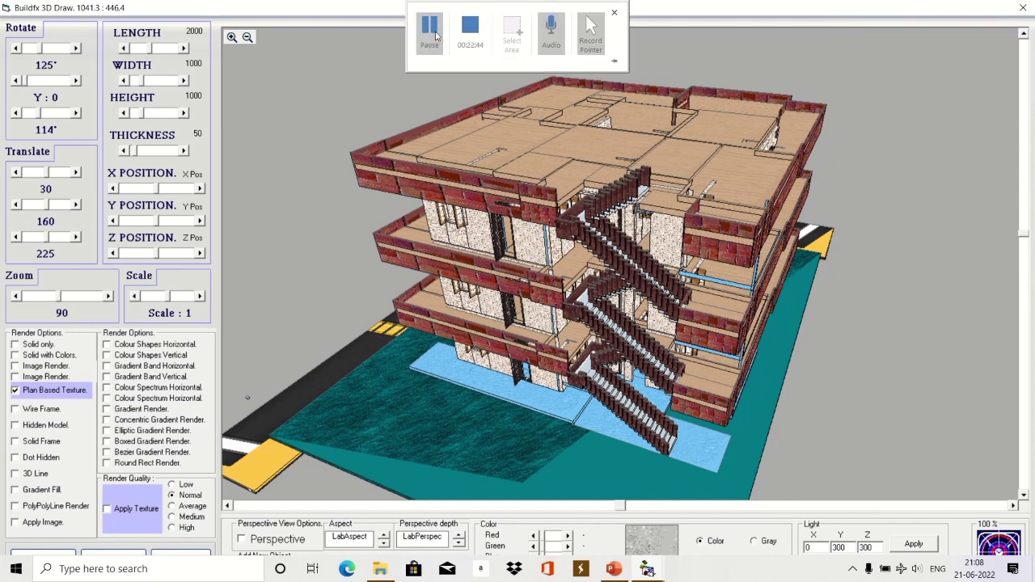
Enable Apply Texture at Medium render quality and unlock the taskbar to reveal the window's bottom
click(117, 511)
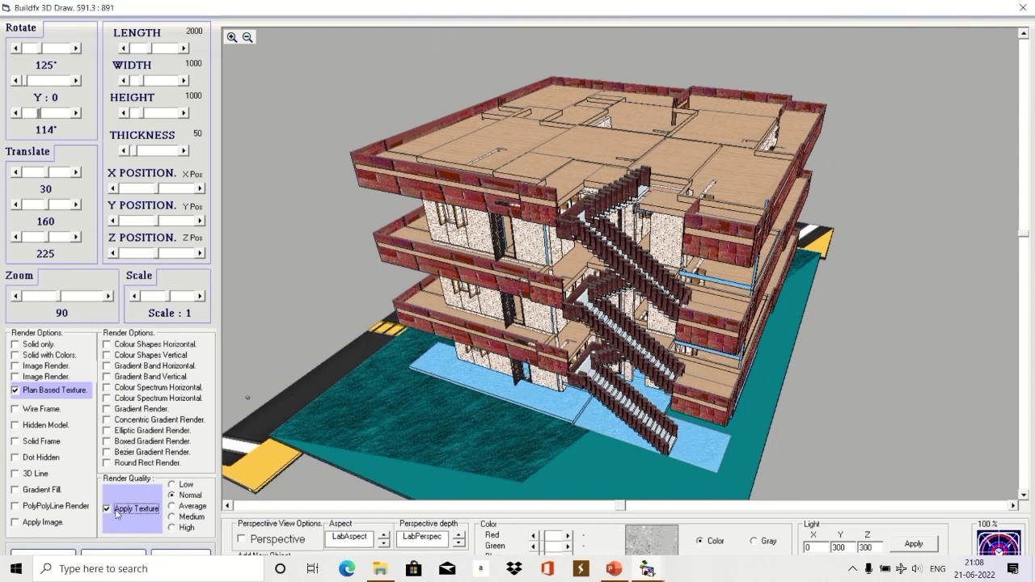
click(183, 519)
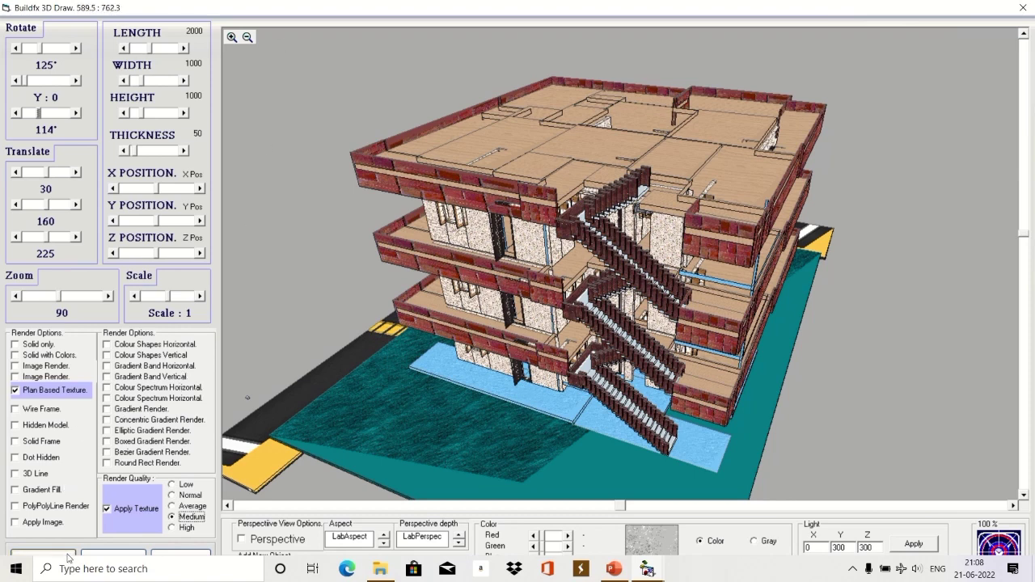
right_click(721, 572)
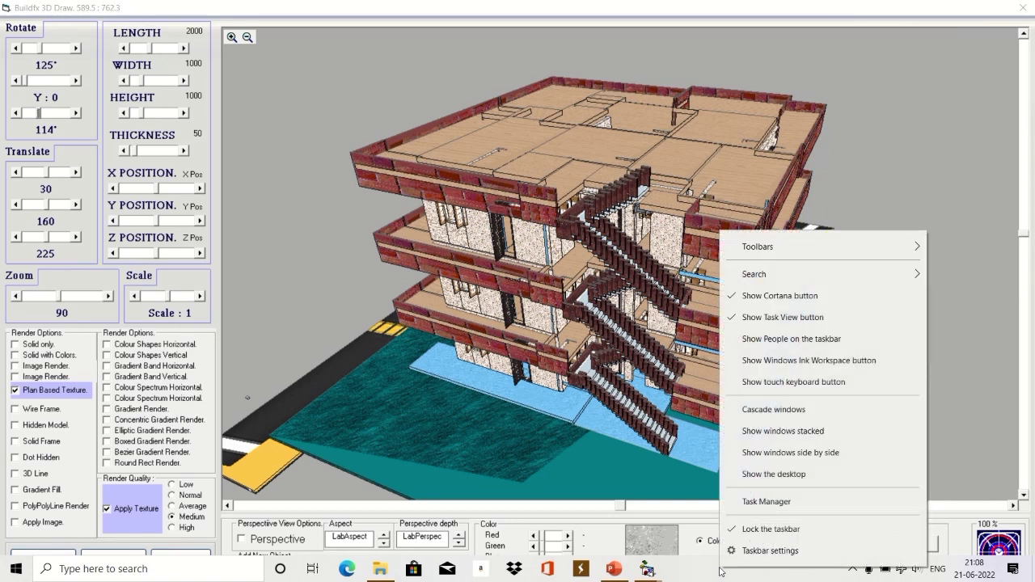
click(739, 529)
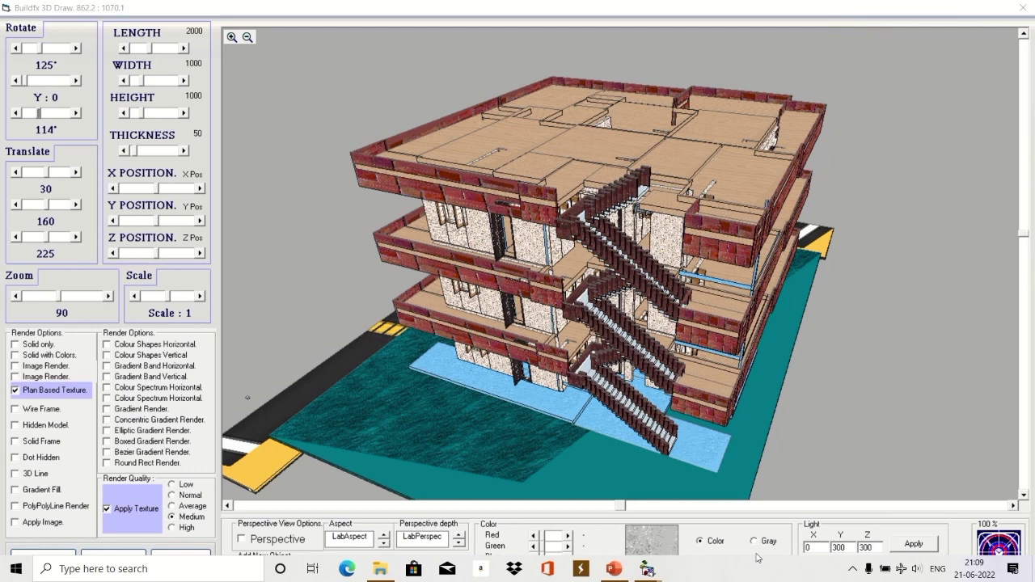
right_click(789, 578)
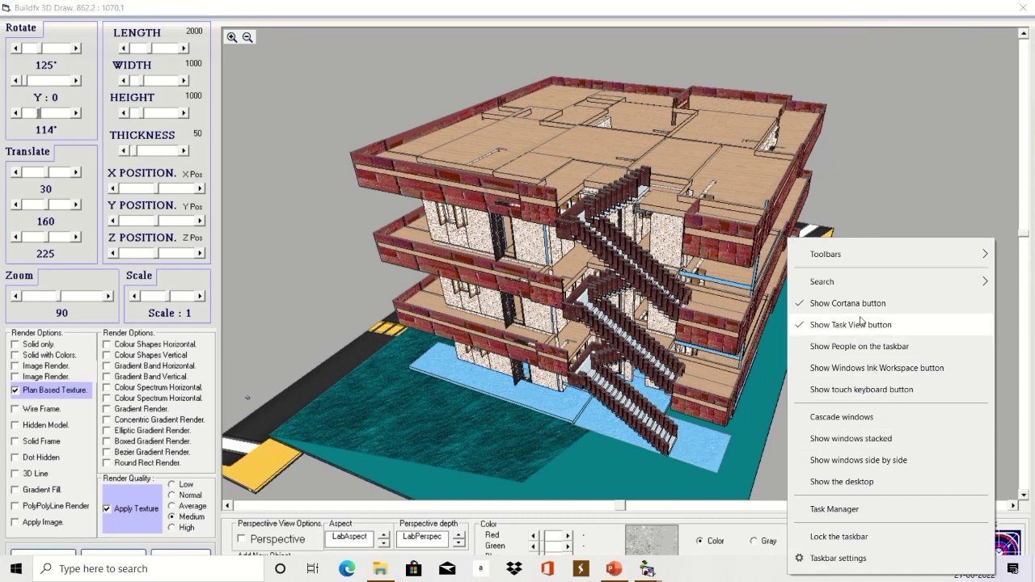
mouse_move(814, 253)
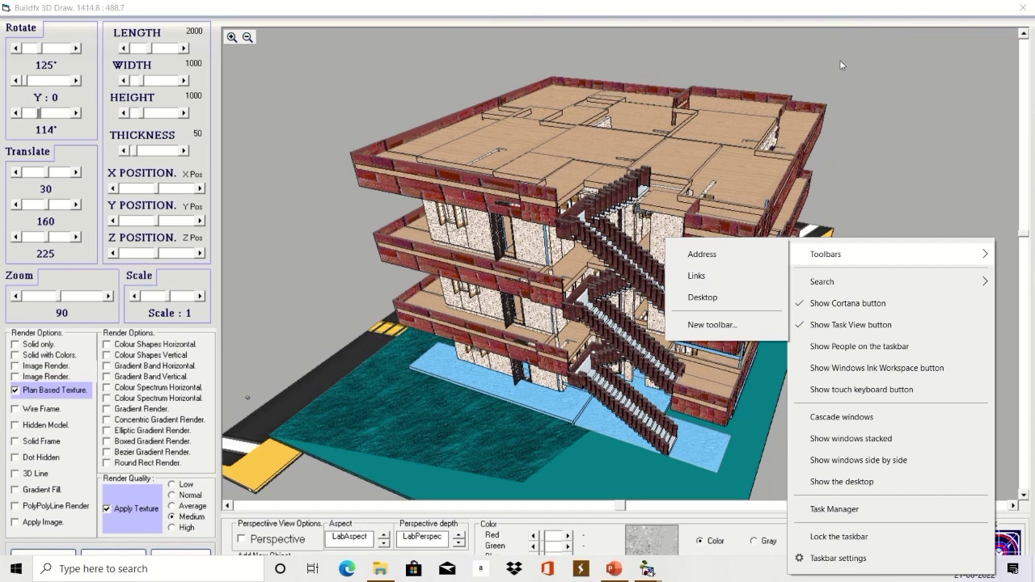
click(928, 12)
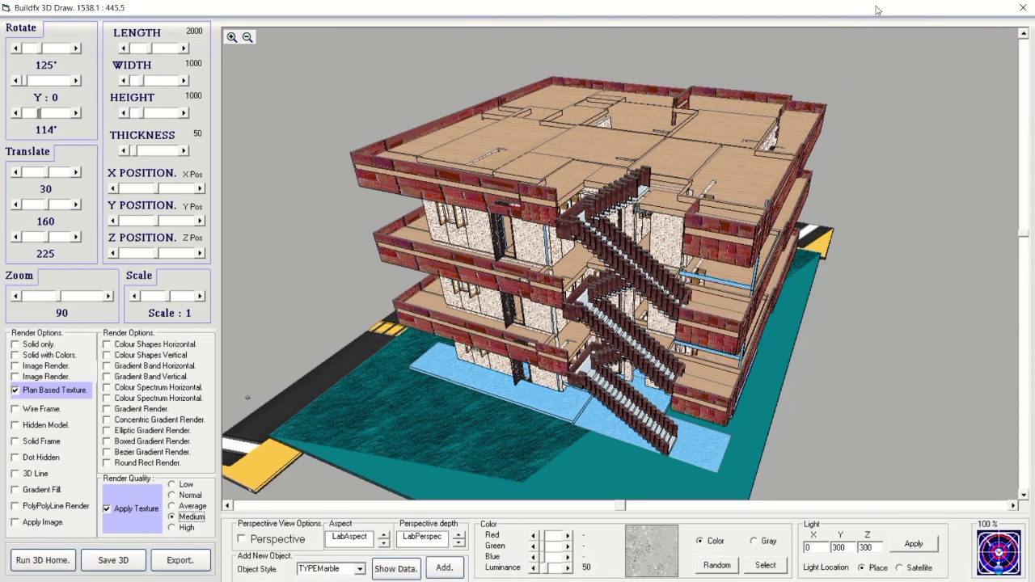
Re-render the house with Run 3D Home using Medium-quality textures and scroll to inspect it
mouse_move(550, 5)
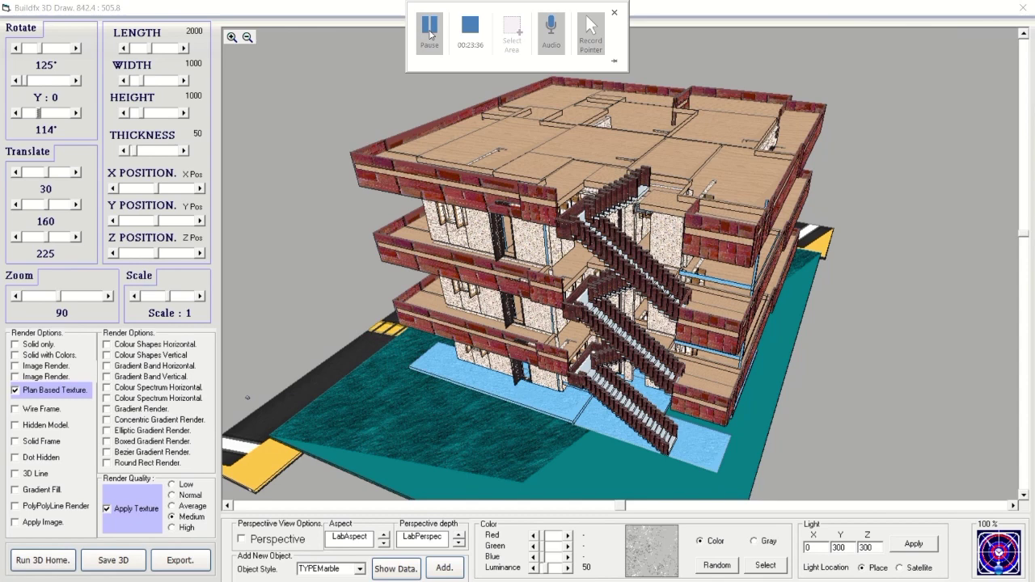
click(46, 565)
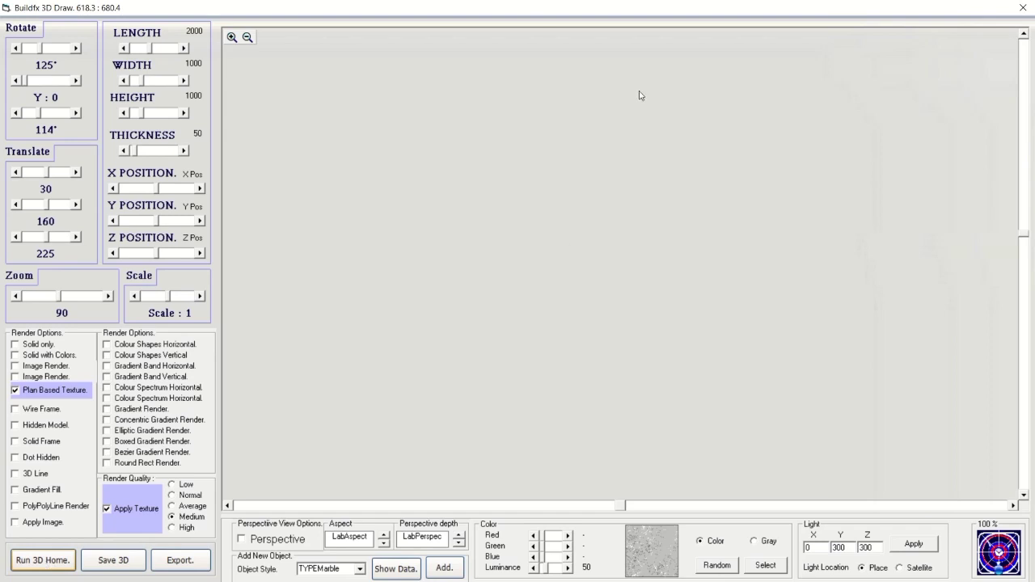
mouse_move(485, 4)
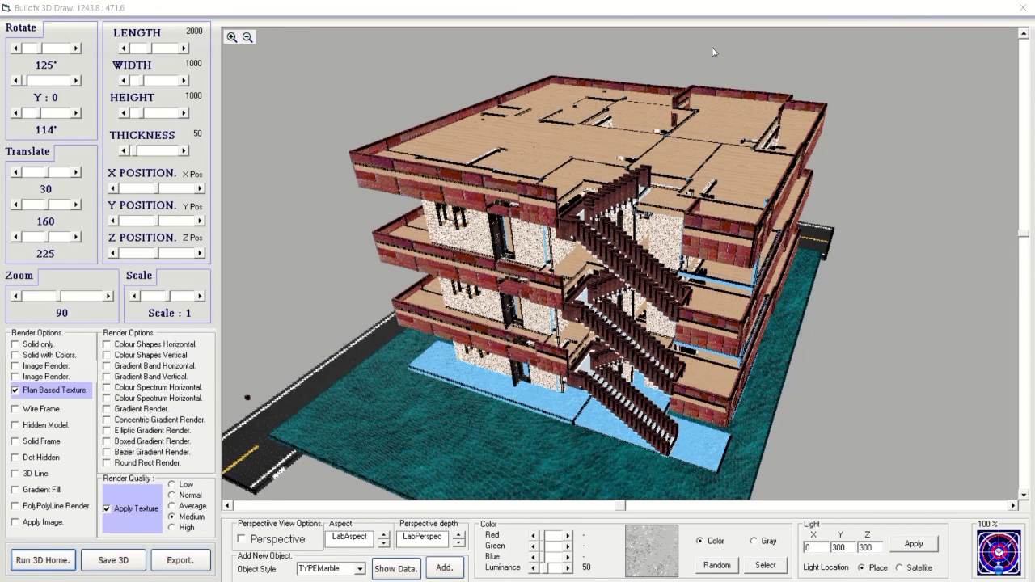
drag(1023, 231, 1022, 258)
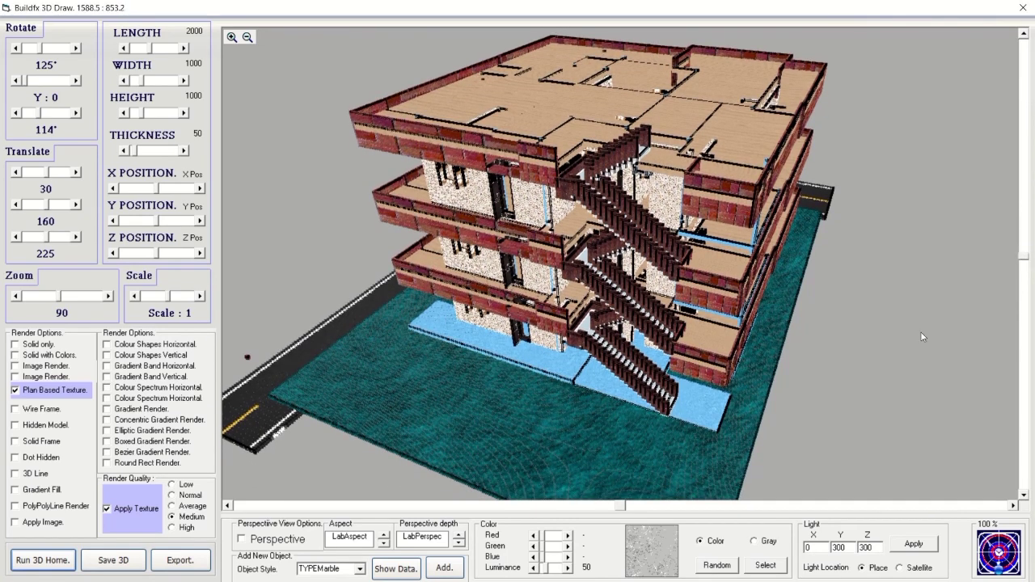
mouse_move(624, 508)
mouse_down()
mouse_move(645, 509)
mouse_move(463, 508)
mouse_move(618, 509)
mouse_up()
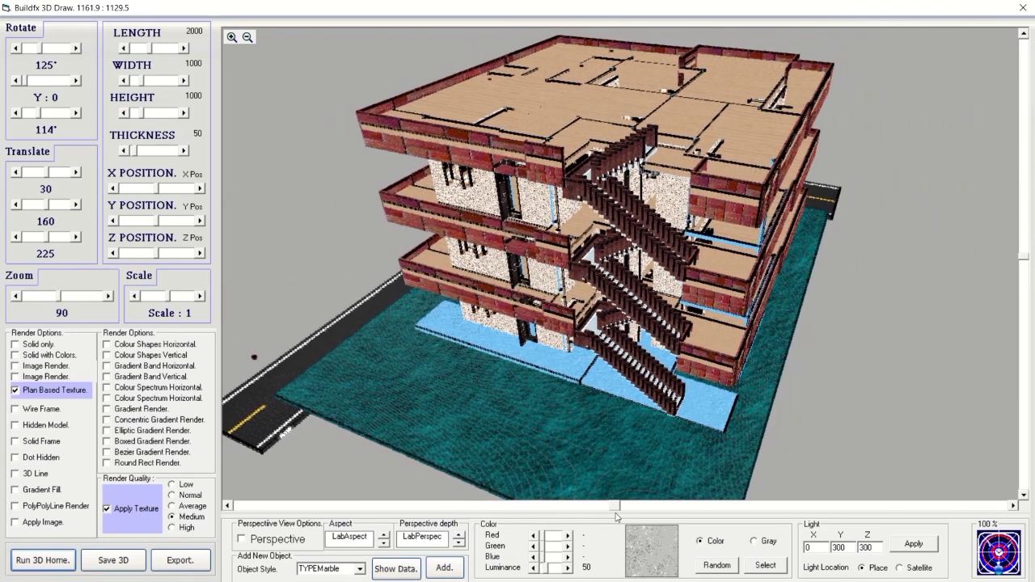
mouse_move(1024, 260)
mouse_down()
mouse_move(1025, 237)
mouse_move(1024, 262)
mouse_up()
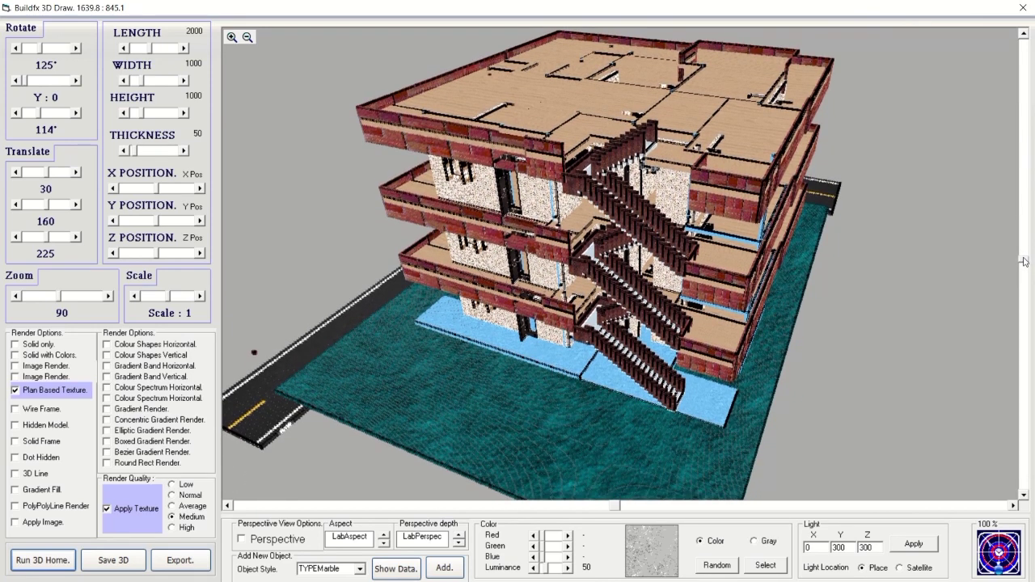
drag(1023, 261, 1024, 257)
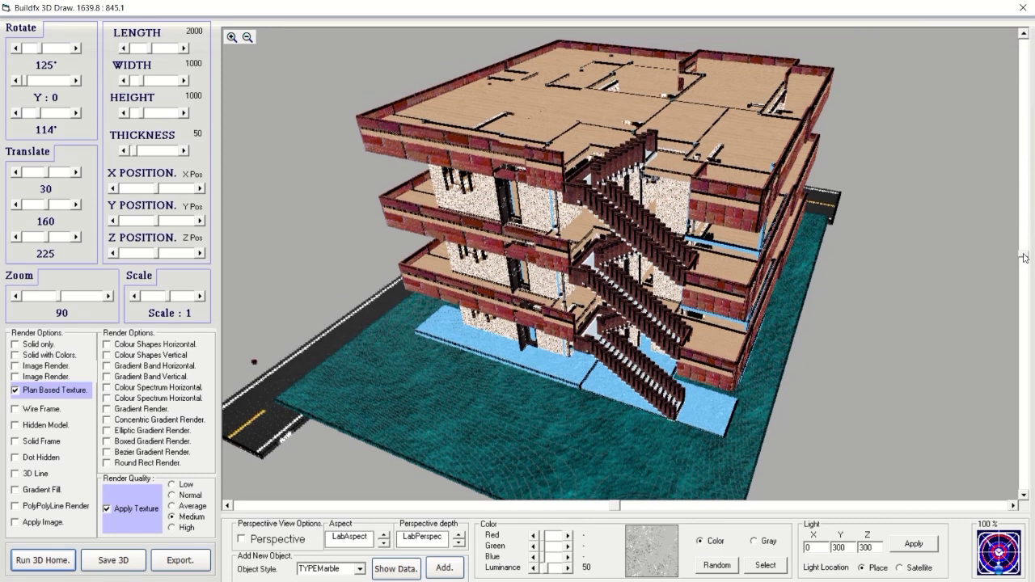
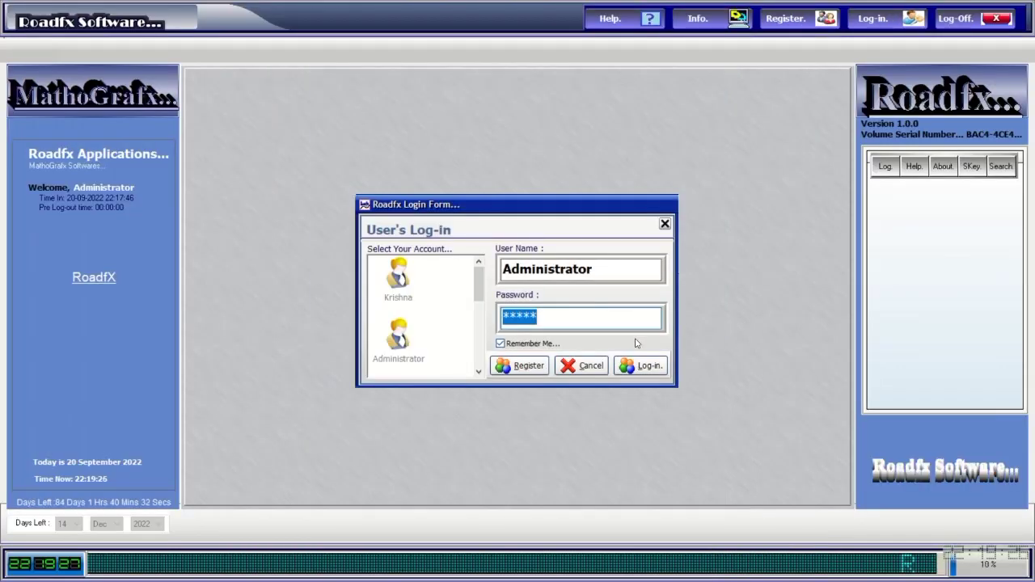
Log in to Roadfx with the administrator account password, retrying once to reach the launcher
text(***)
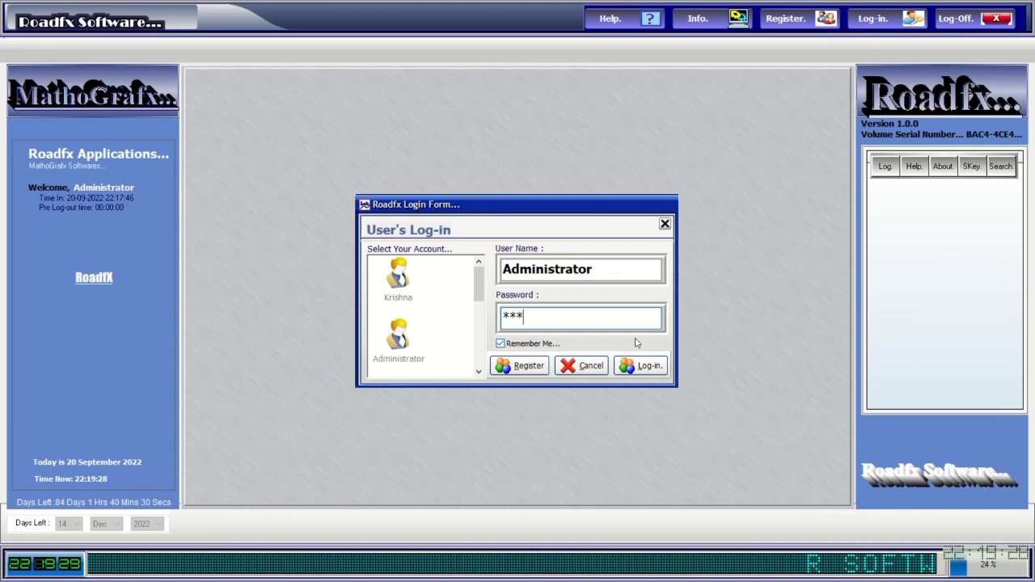
text(*)
click(643, 365)
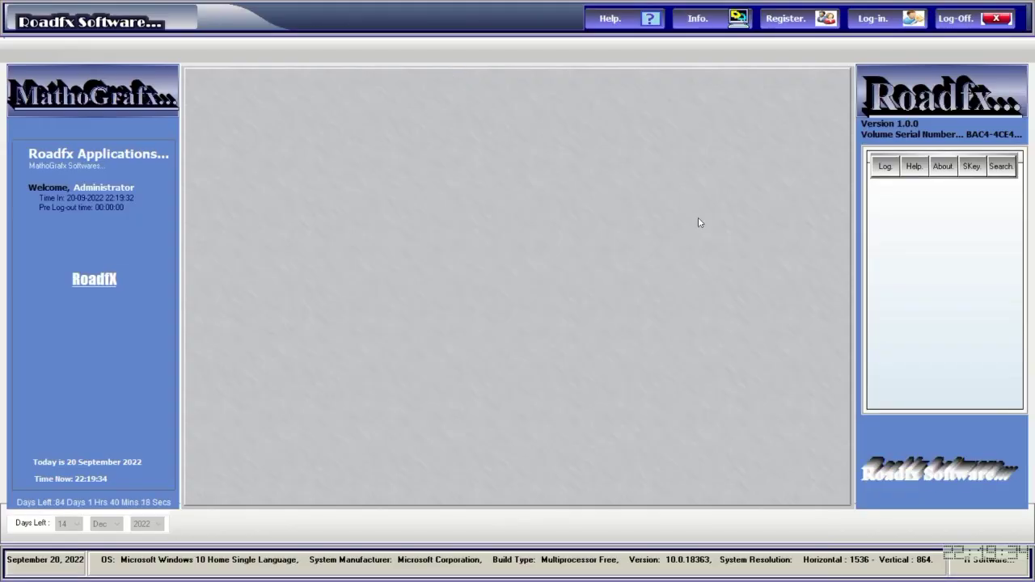
click(864, 24)
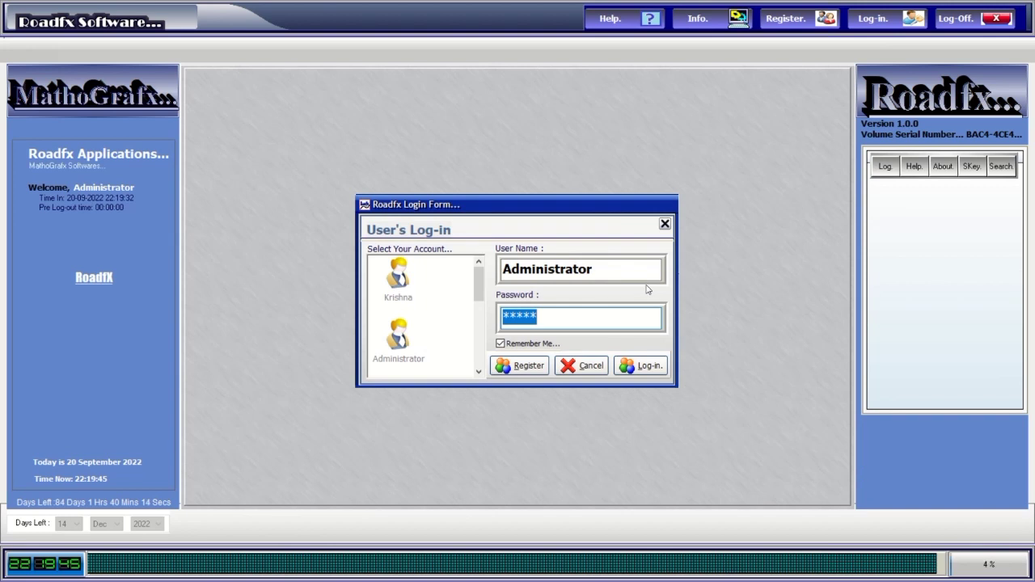
text(****)
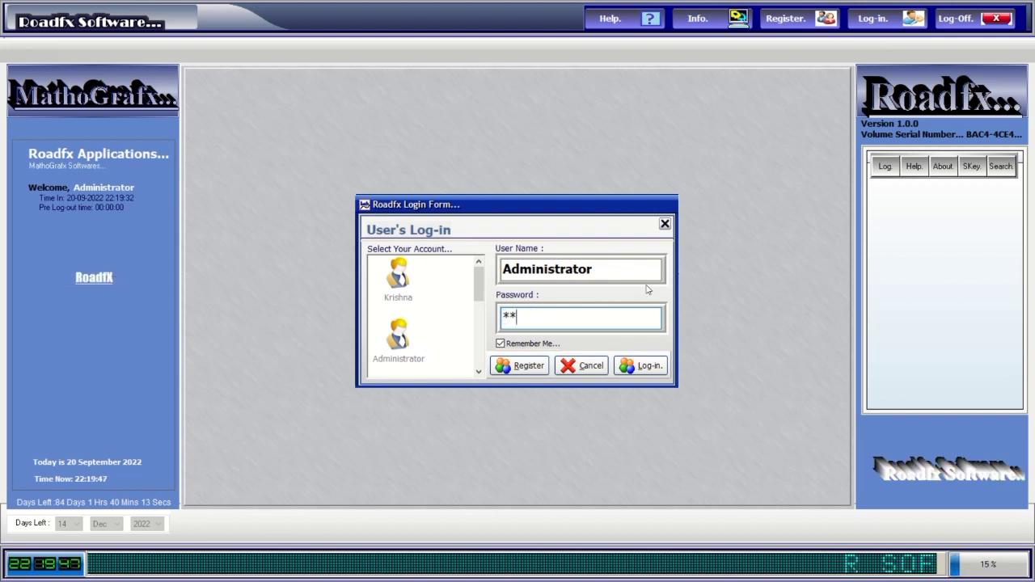
click(641, 365)
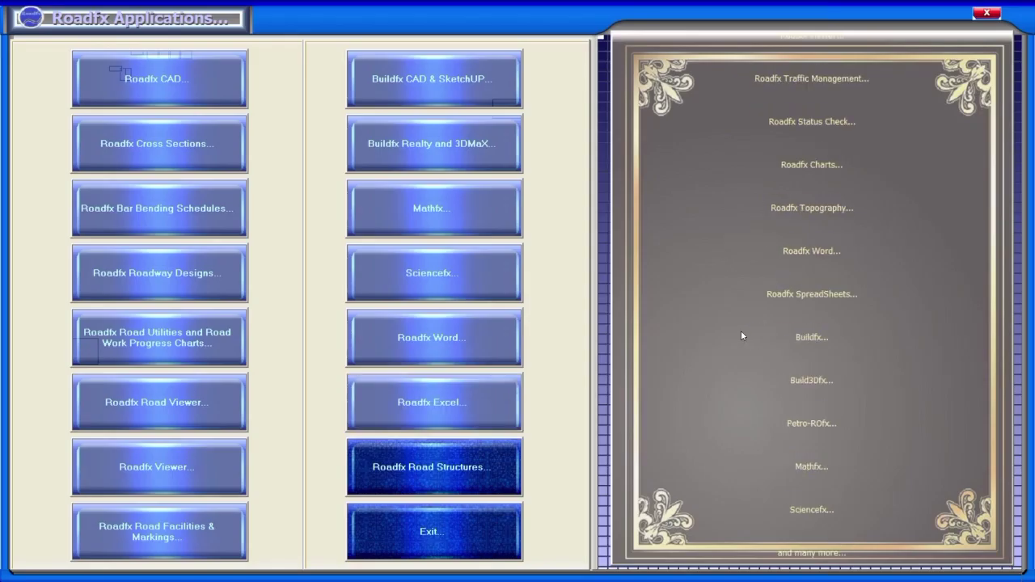
Start Buildfx CAD & SketchUp from the Roadfx Applications launcher to get a blank drawing sheet
click(441, 78)
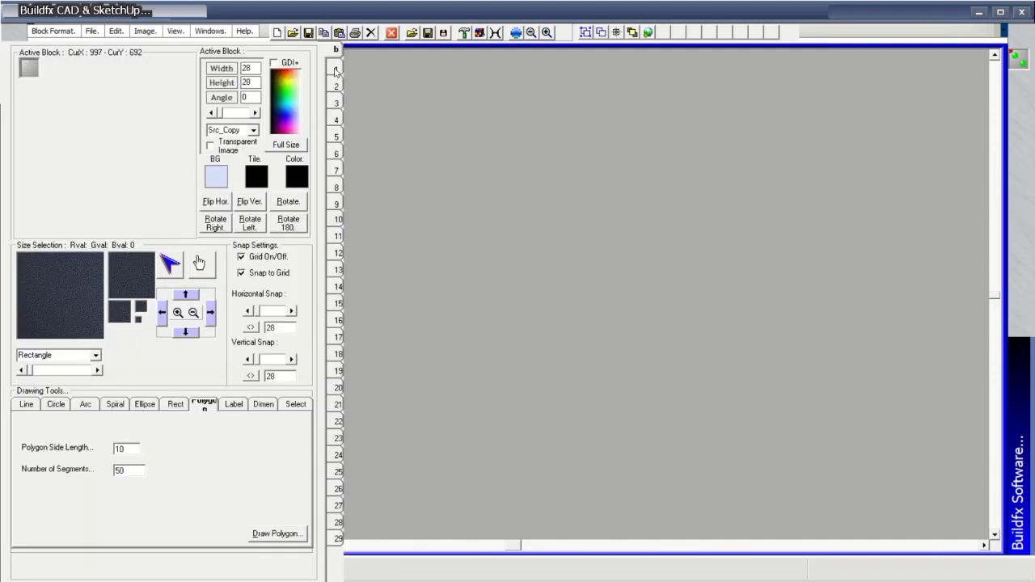
Page the tile palette forward until the road tiles are showing
click(334, 88)
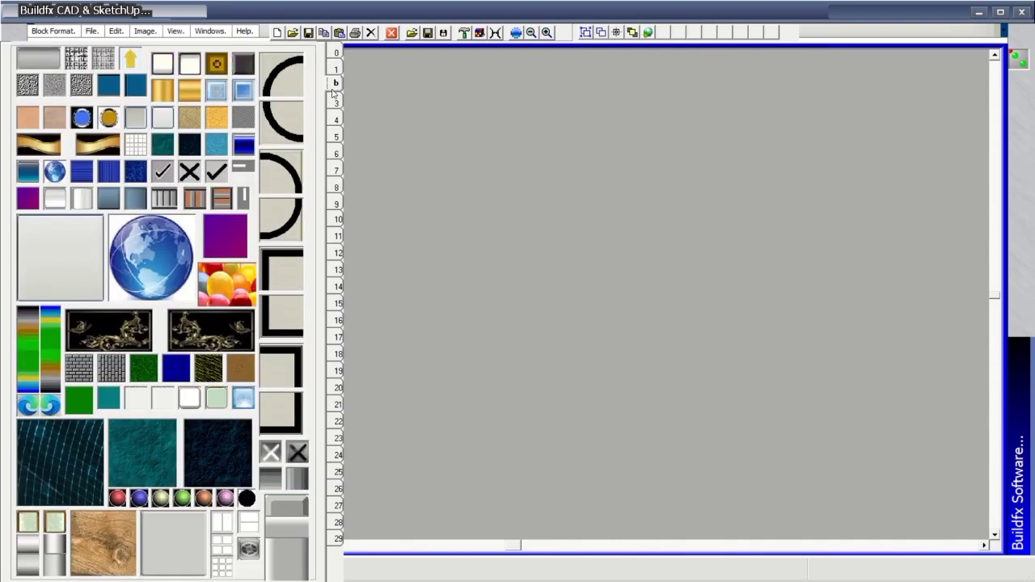
click(334, 104)
click(334, 120)
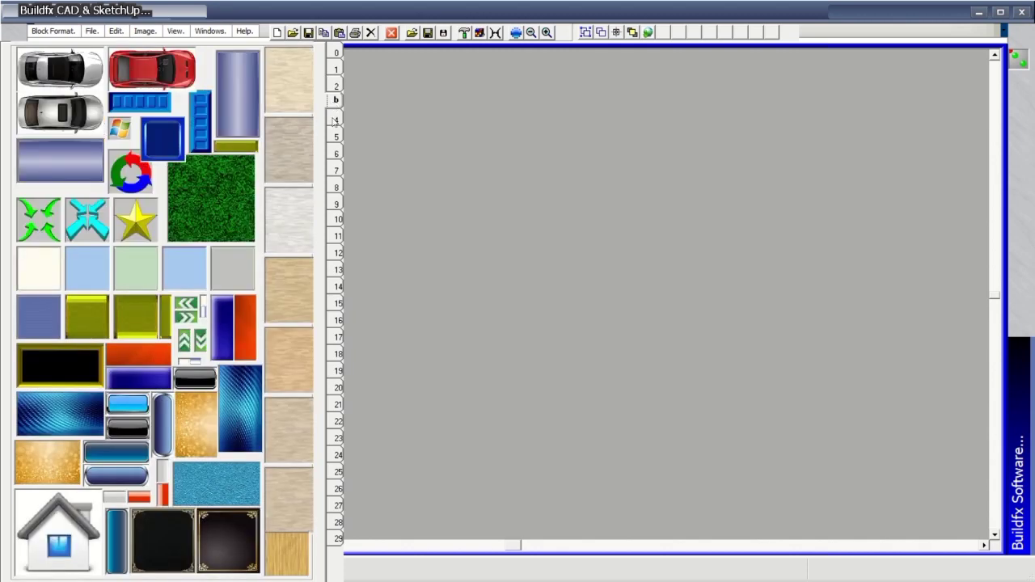
click(336, 136)
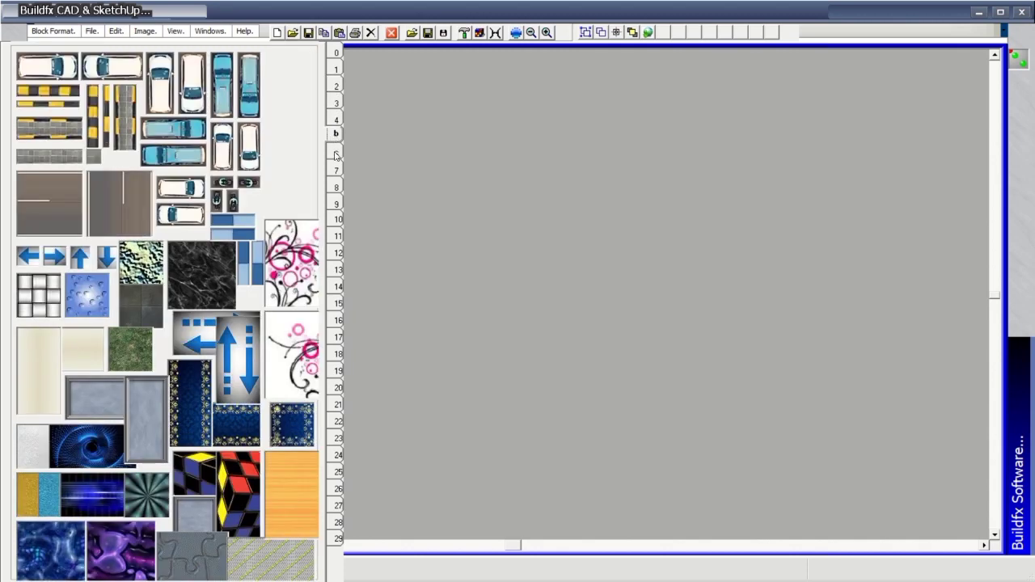
click(336, 154)
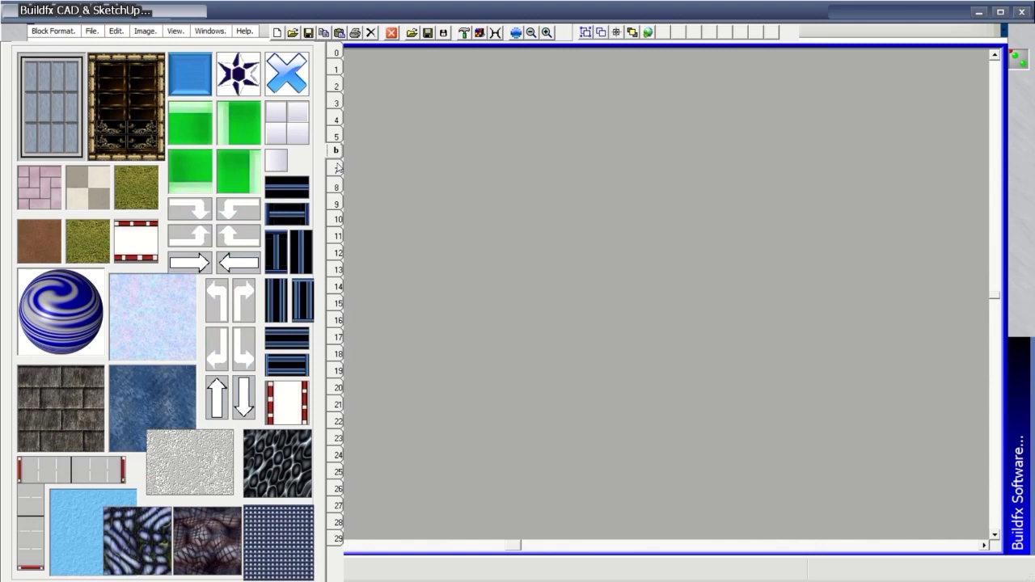
click(337, 170)
click(336, 191)
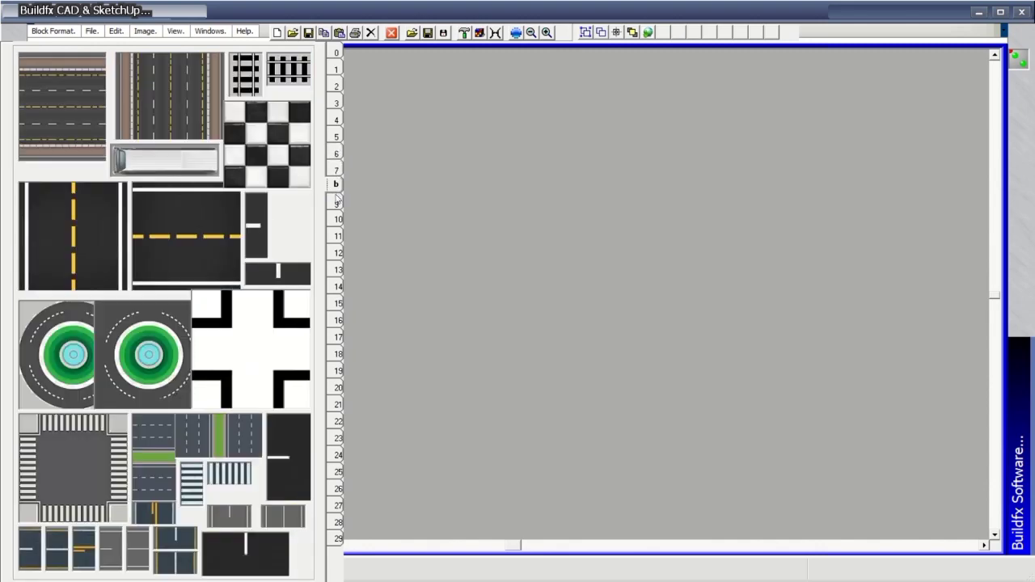
Paint a horizontal road across the middle, a vertical road through it, and a central roundabout
click(183, 250)
mouse_move(414, 245)
mouse_down()
mouse_move(843, 243)
mouse_move(824, 242)
mouse_up()
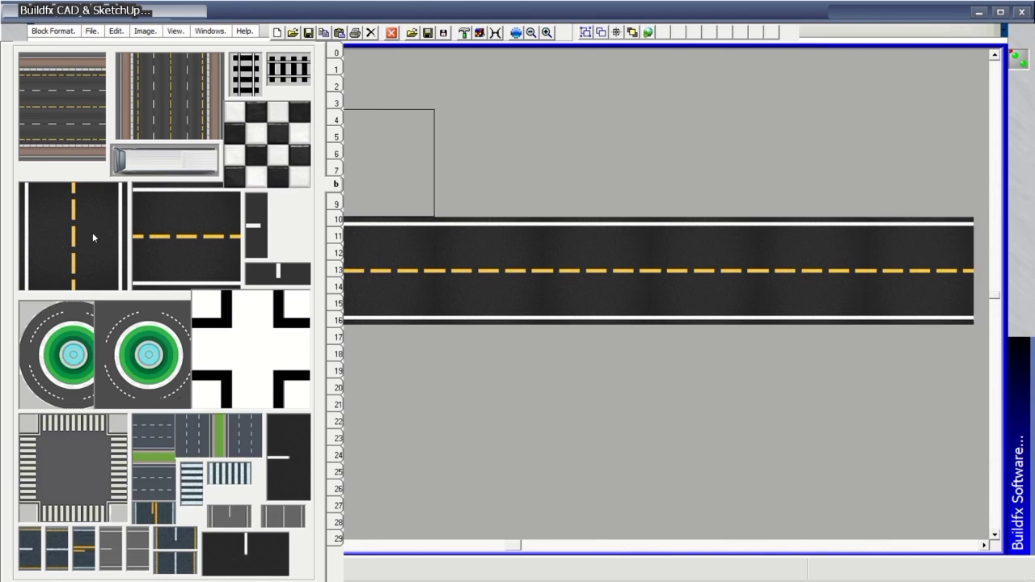
mouse_move(631, 80)
mouse_down()
mouse_move(636, 411)
mouse_move(649, 536)
mouse_move(700, 517)
mouse_up()
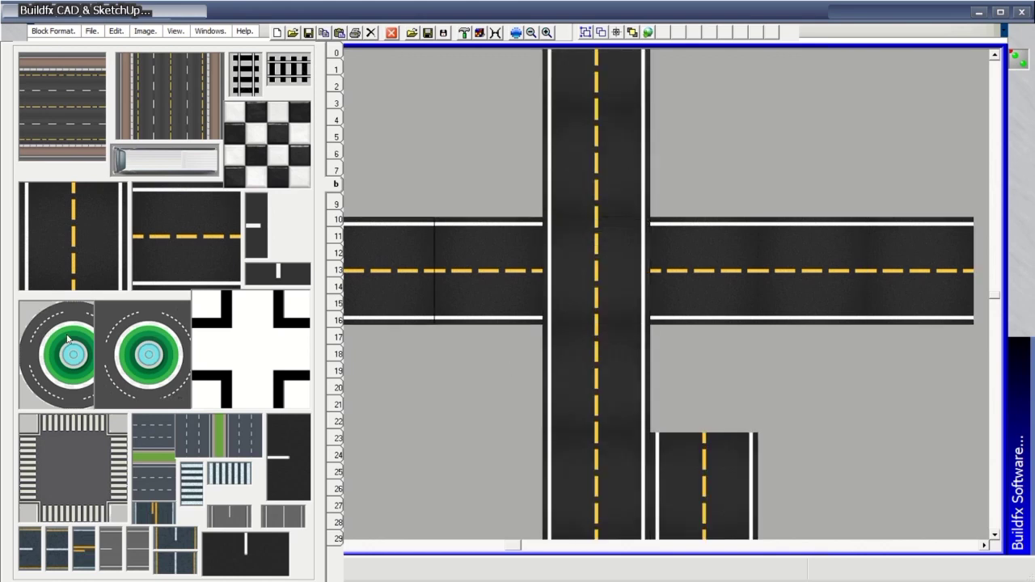
click(574, 296)
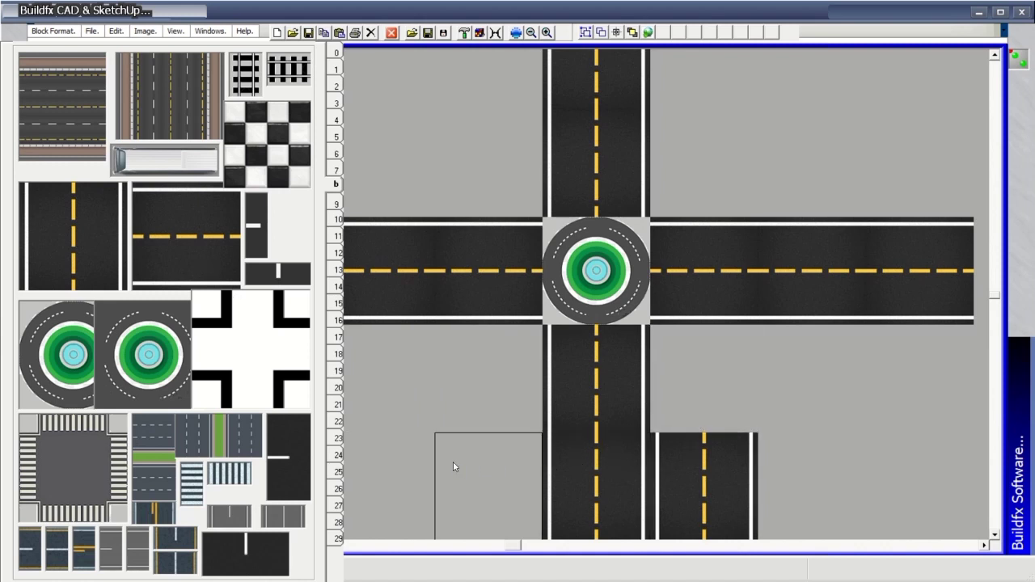
Lay a second horizontal road along the bottom with a crosswalk junction on it
click(197, 251)
mouse_move(508, 447)
mouse_down()
mouse_move(591, 460)
mouse_move(929, 464)
mouse_up()
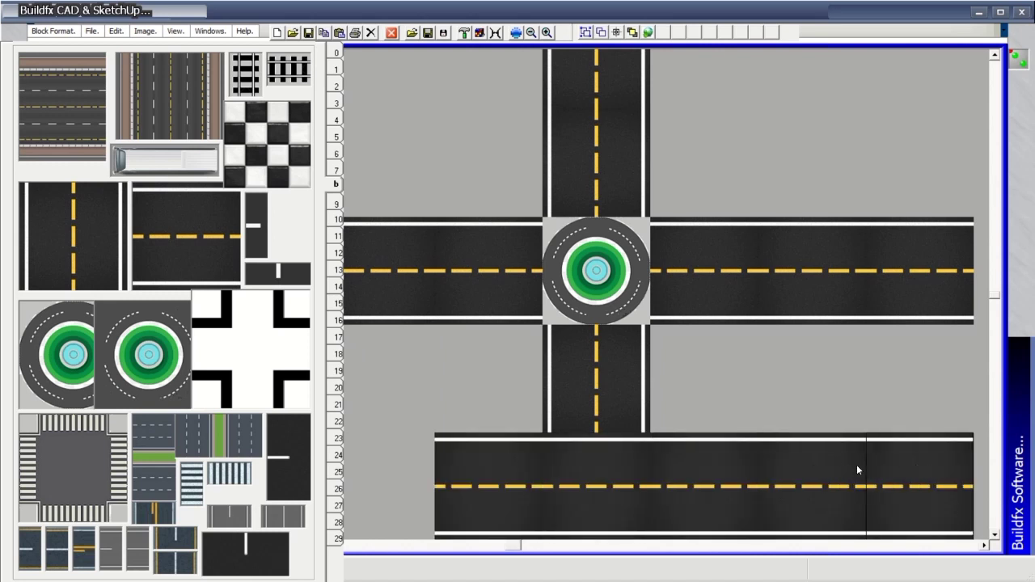
click(87, 479)
click(611, 493)
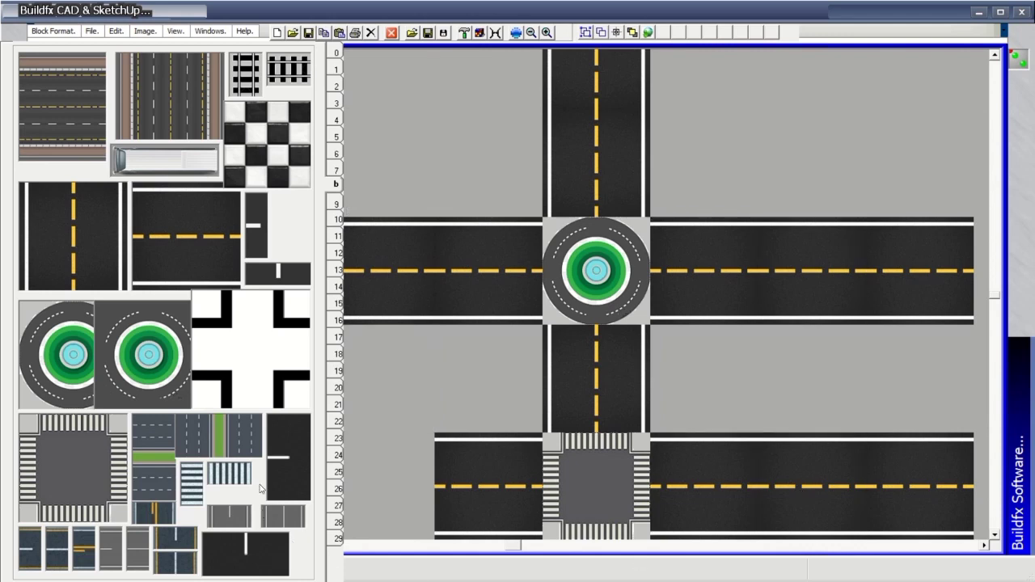
Run a green-median road up the right side and patch the road crossings over it
click(235, 430)
drag(840, 419, 838, 53)
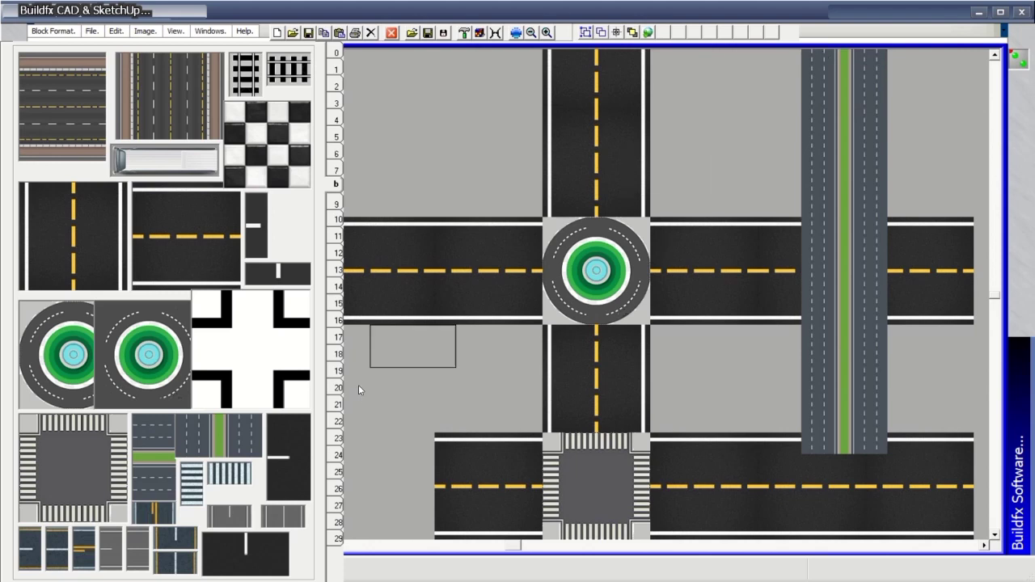
click(162, 312)
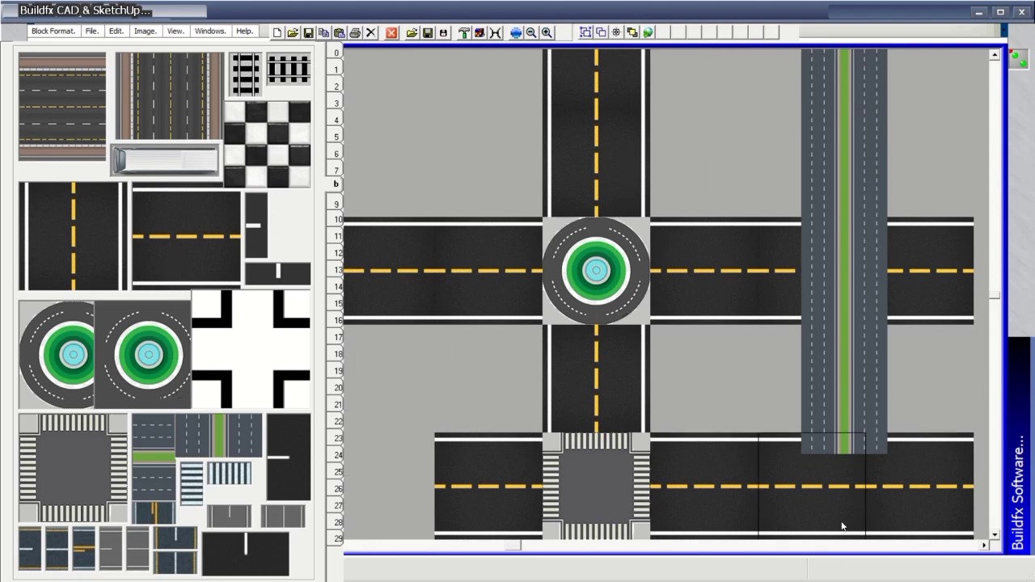
click(791, 509)
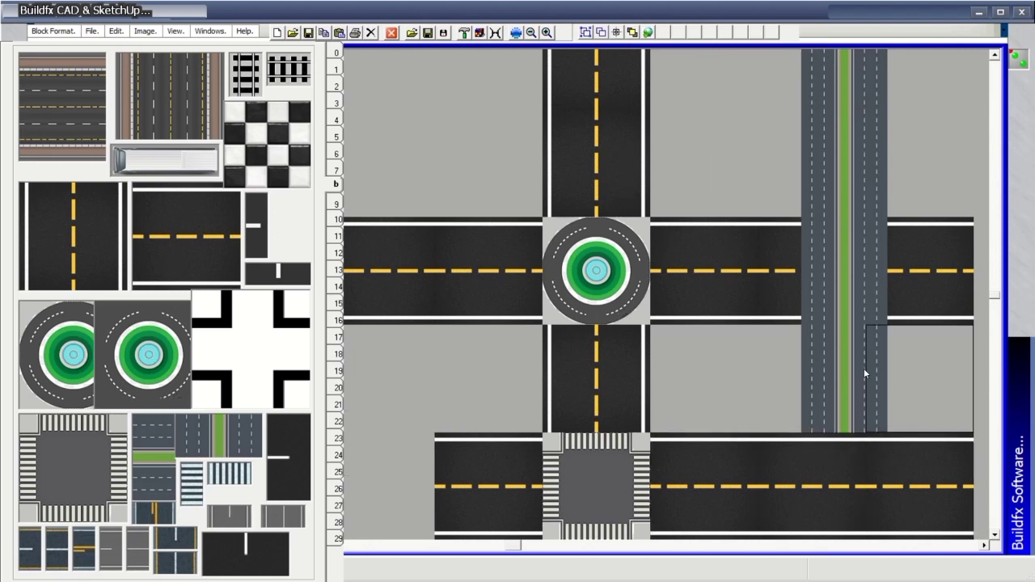
click(849, 269)
click(955, 268)
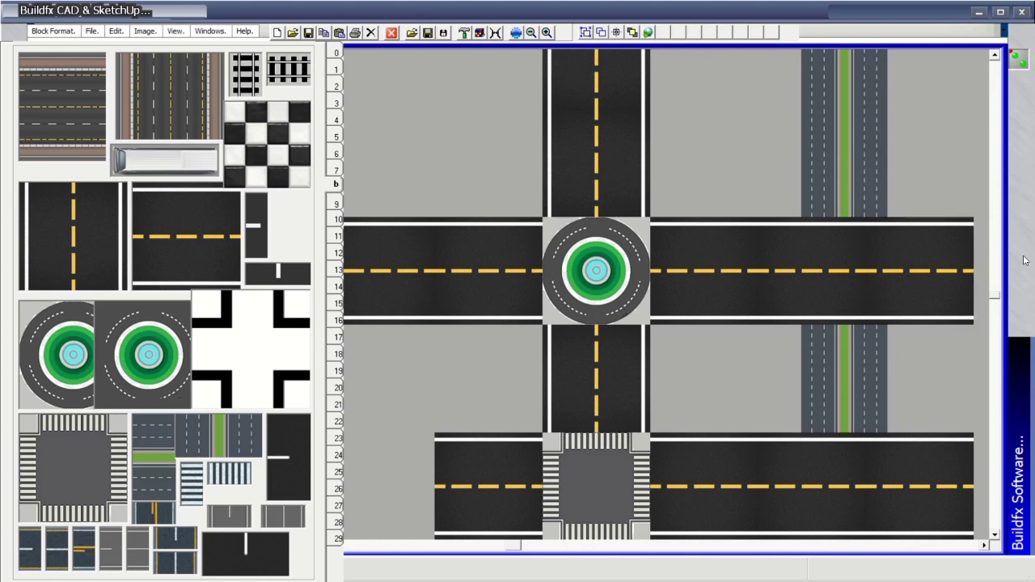
click(388, 376)
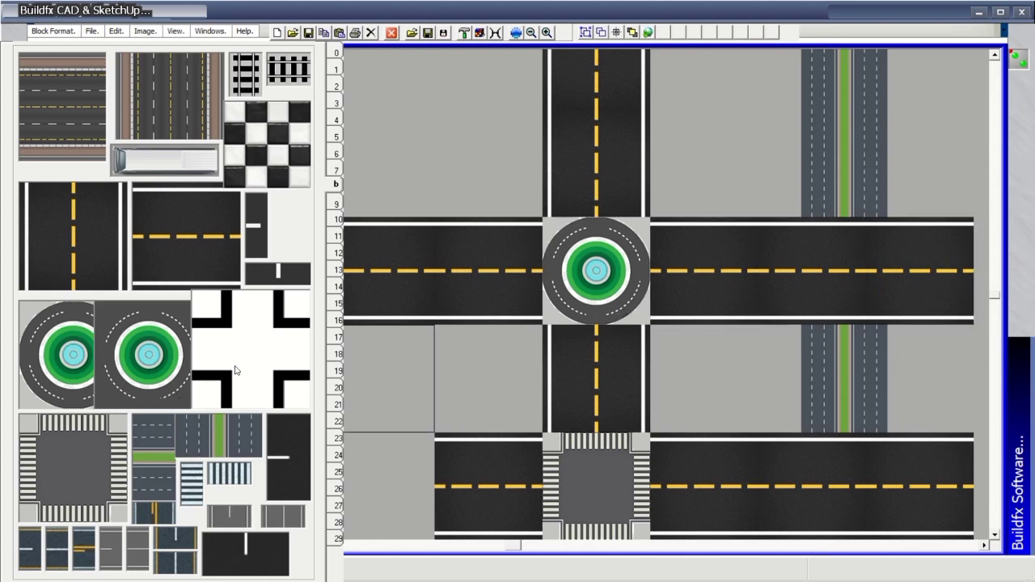
click(238, 370)
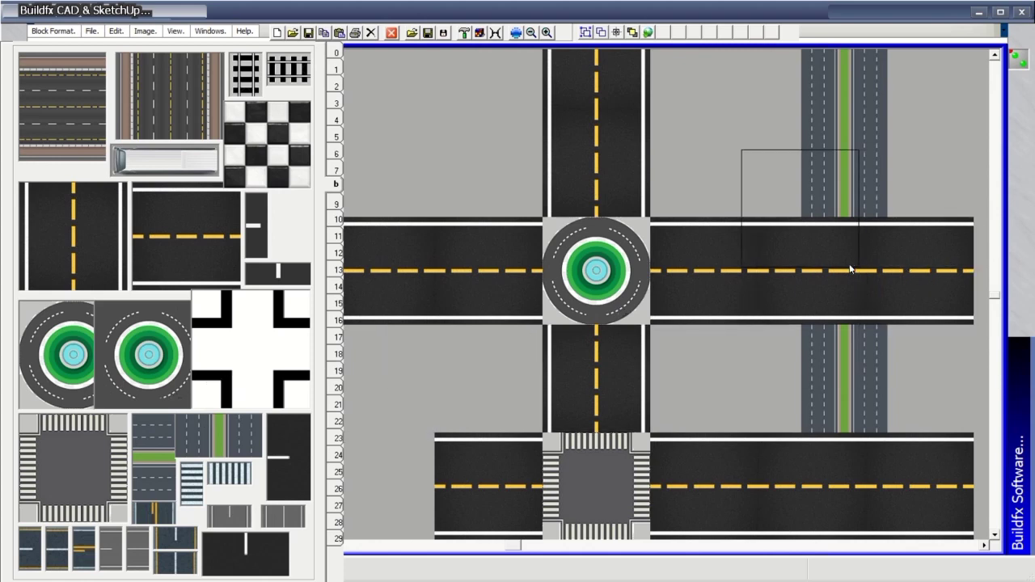
Lay railway tracks across the top of the sheet and down through the road layout
click(281, 71)
drag(365, 87, 988, 84)
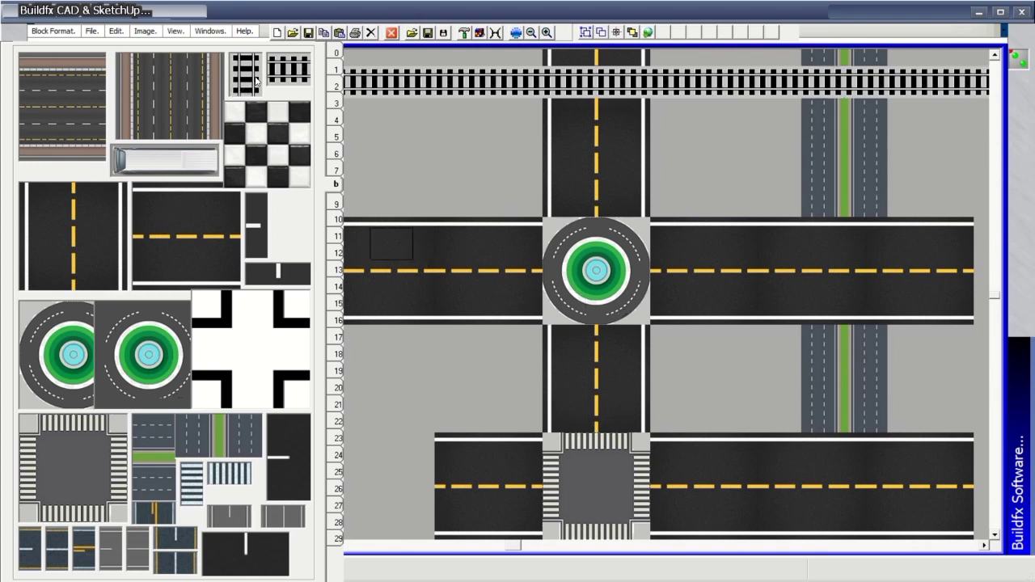
click(253, 79)
mouse_move(731, 57)
mouse_down()
mouse_move(746, 235)
mouse_move(745, 529)
mouse_up()
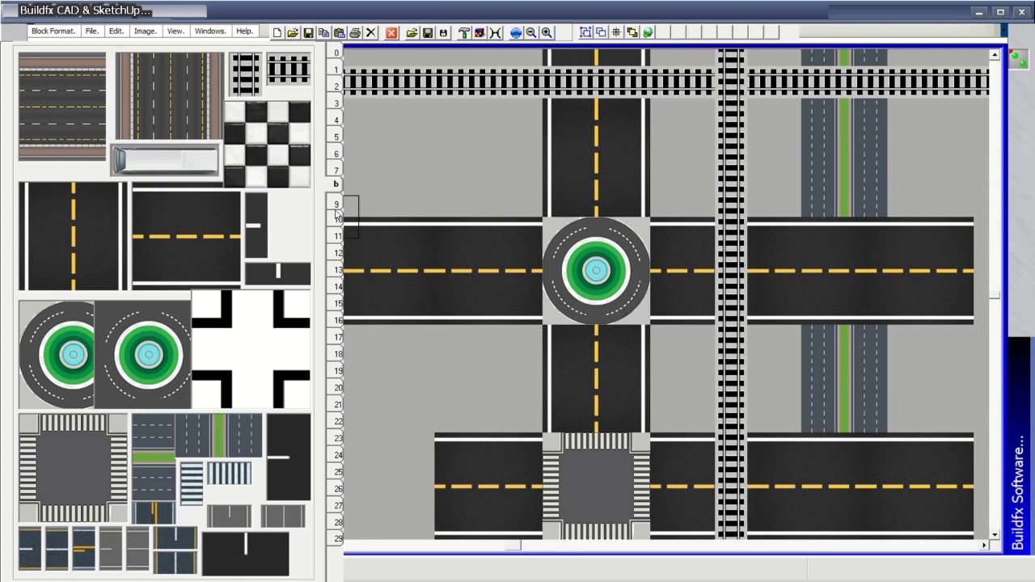
click(336, 205)
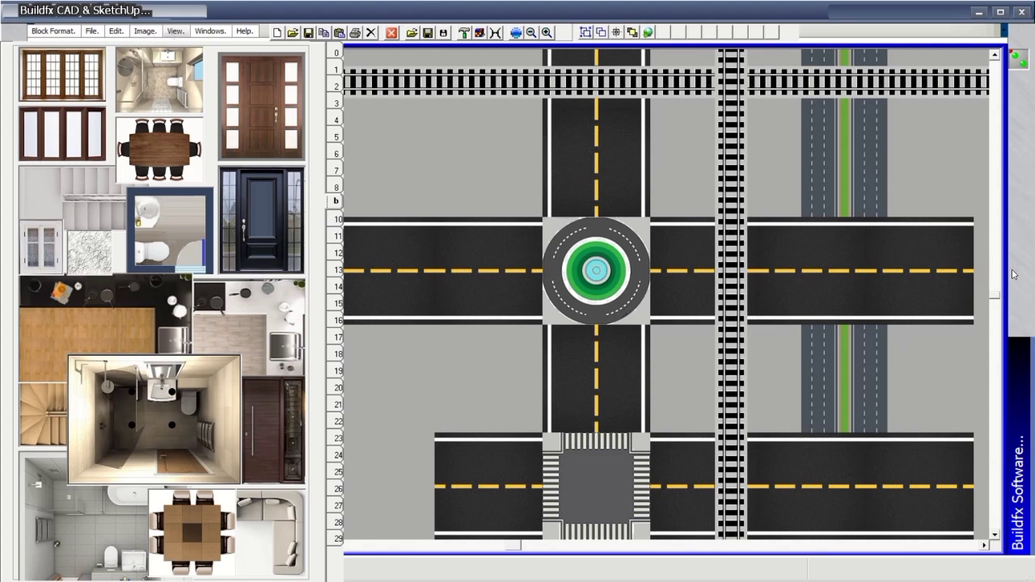
Scroll the canvas down and pan right then back left to view the emptier lower sheet
scroll(997, 301, down, 1)
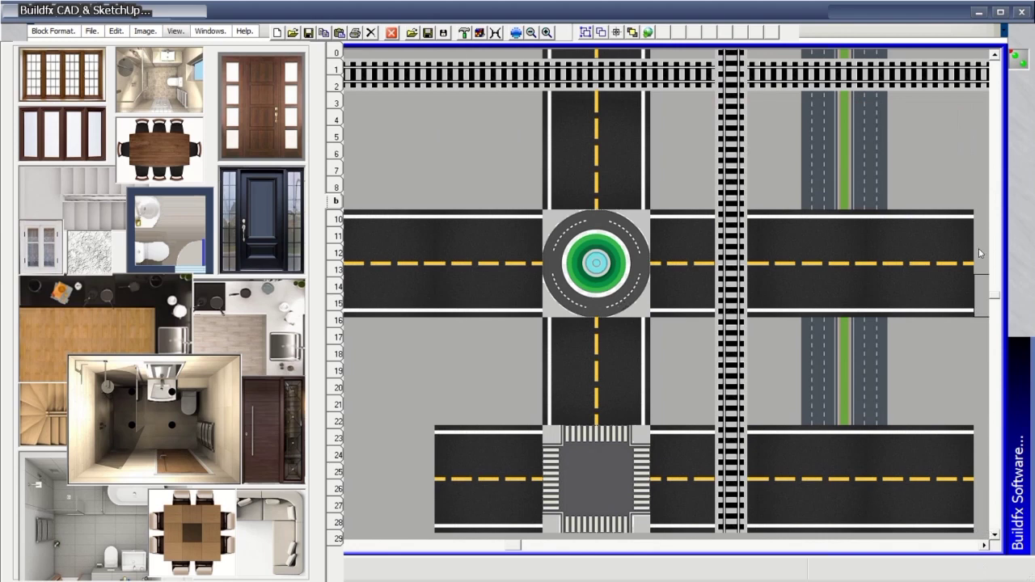
scroll(996, 298, down, 5)
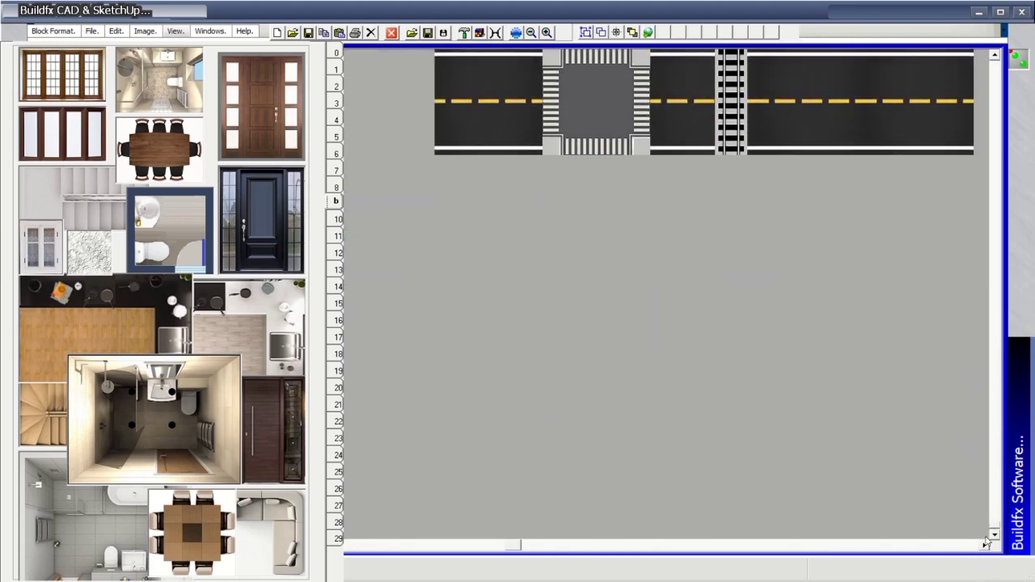
drag(513, 548, 980, 558)
scroll(1001, 525, down, 10)
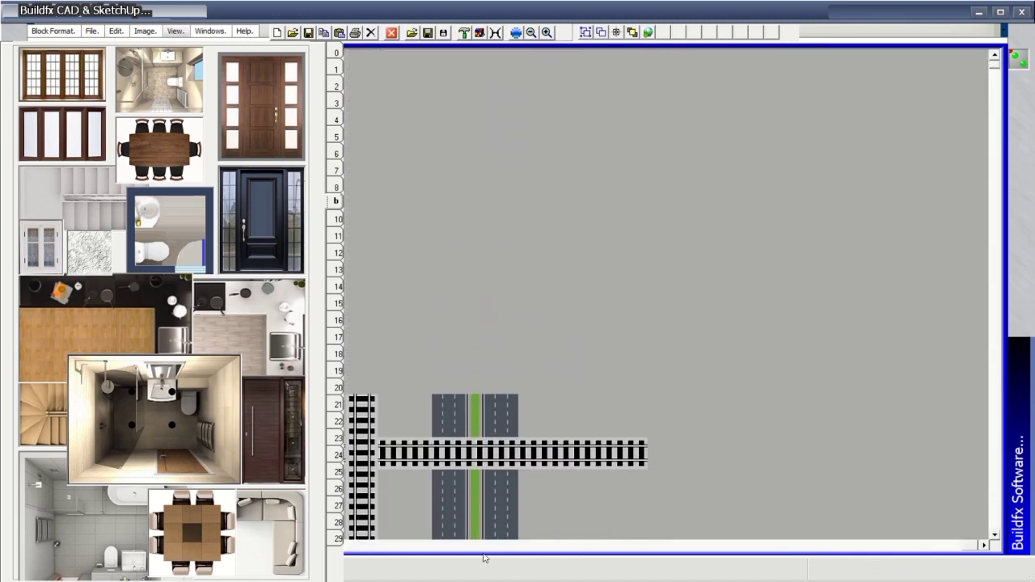
drag(968, 547, 4, 497)
Paint the patterned wall texture across the top of the sheet and down the right side
click(337, 220)
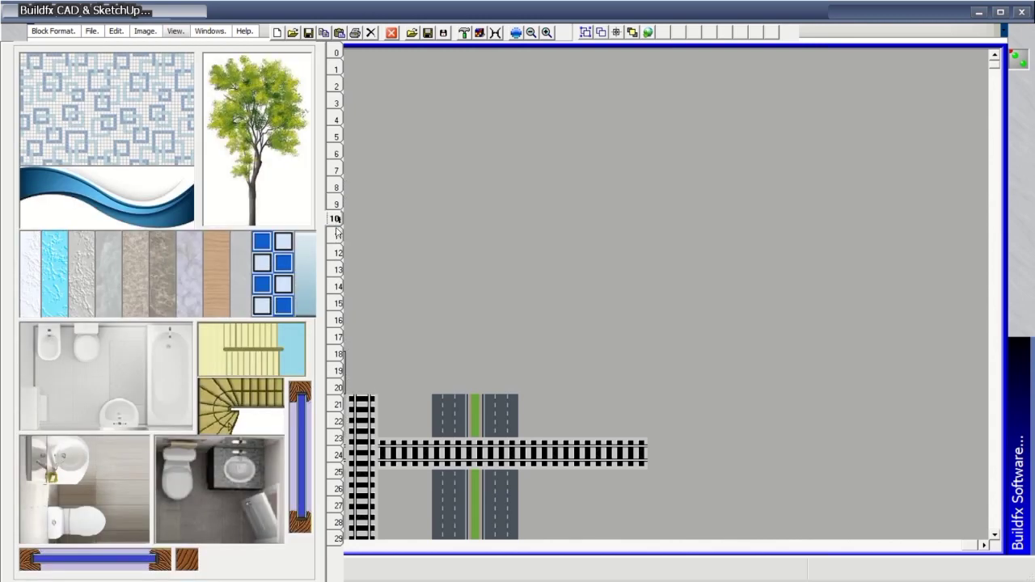
click(337, 235)
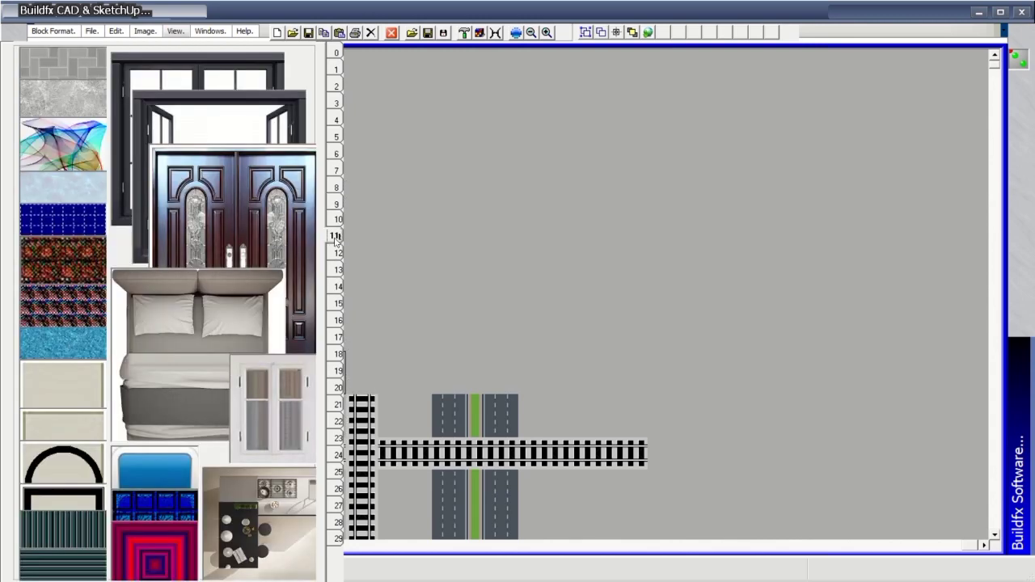
drag(338, 256, 715, 261)
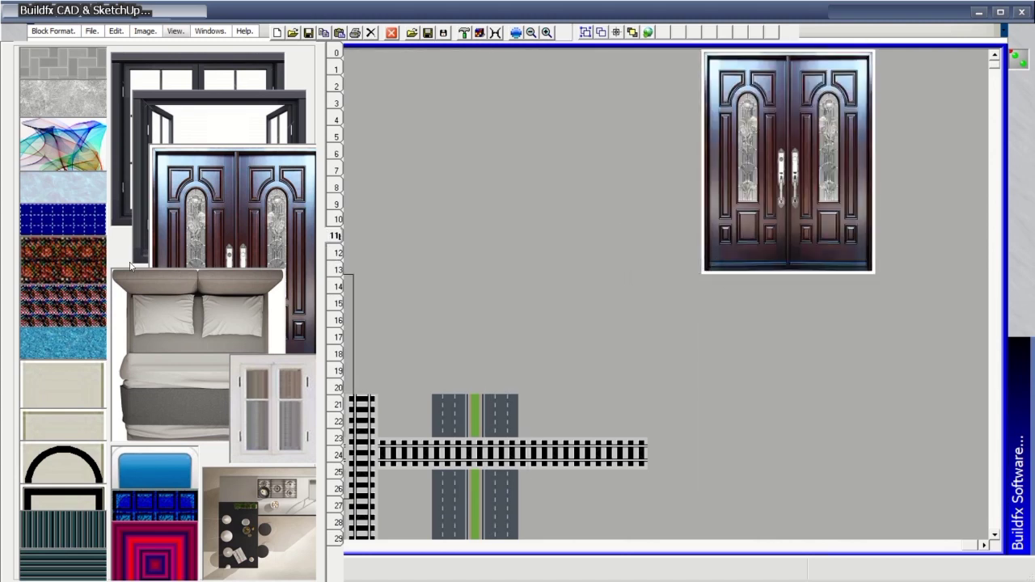
mouse_move(60, 299)
mouse_down()
mouse_move(358, 279)
mouse_move(573, 118)
mouse_move(653, 80)
mouse_move(694, 87)
mouse_move(701, 100)
mouse_move(695, 254)
mouse_move(654, 245)
mouse_move(598, 157)
mouse_move(622, 100)
mouse_move(661, 182)
mouse_move(635, 126)
mouse_move(476, 92)
mouse_up()
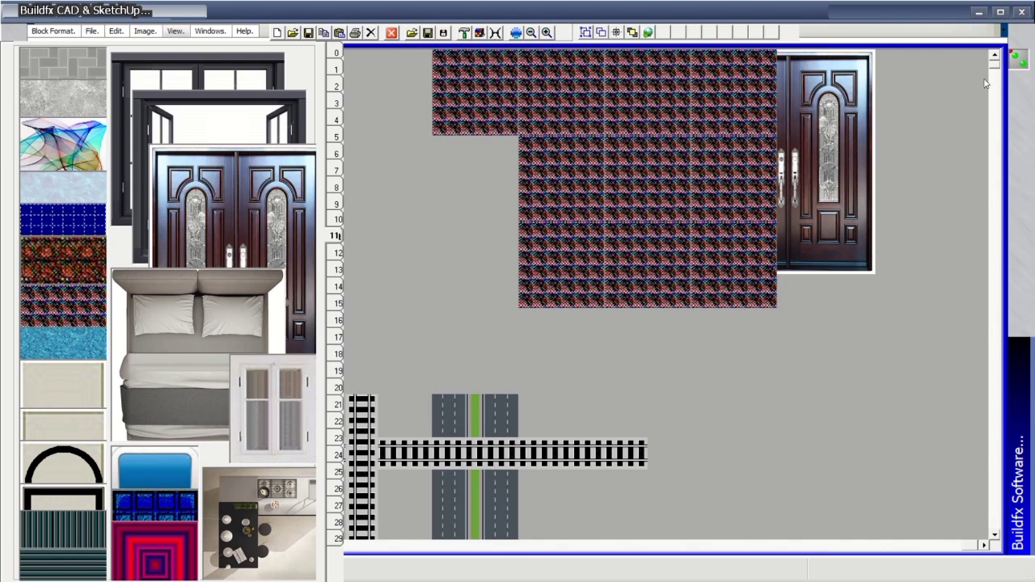
mouse_move(922, 82)
mouse_down()
mouse_move(975, 91)
mouse_move(961, 250)
mouse_move(947, 255)
mouse_move(901, 179)
mouse_up()
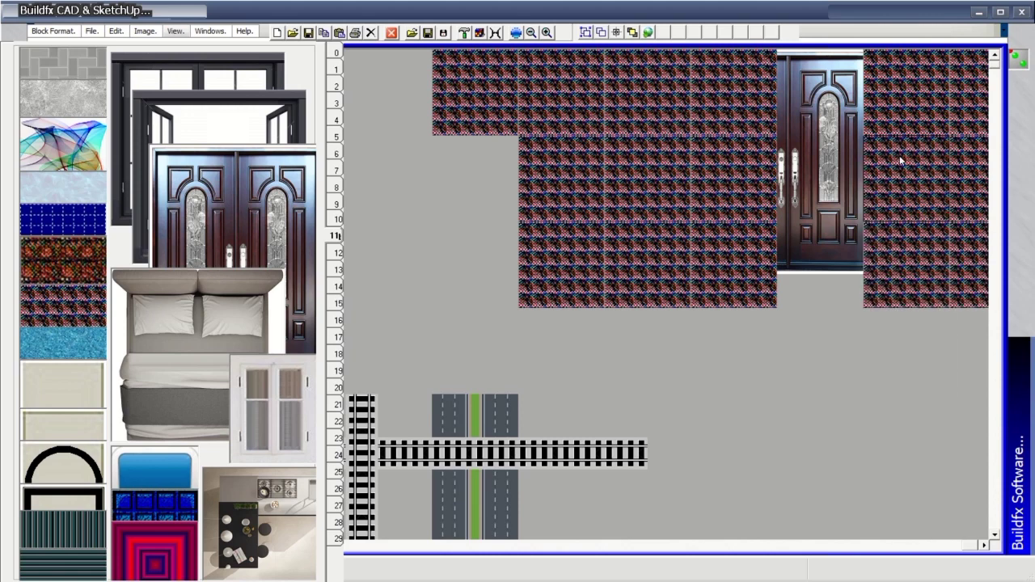
Restore the double door and place the open window to its left
click(836, 164)
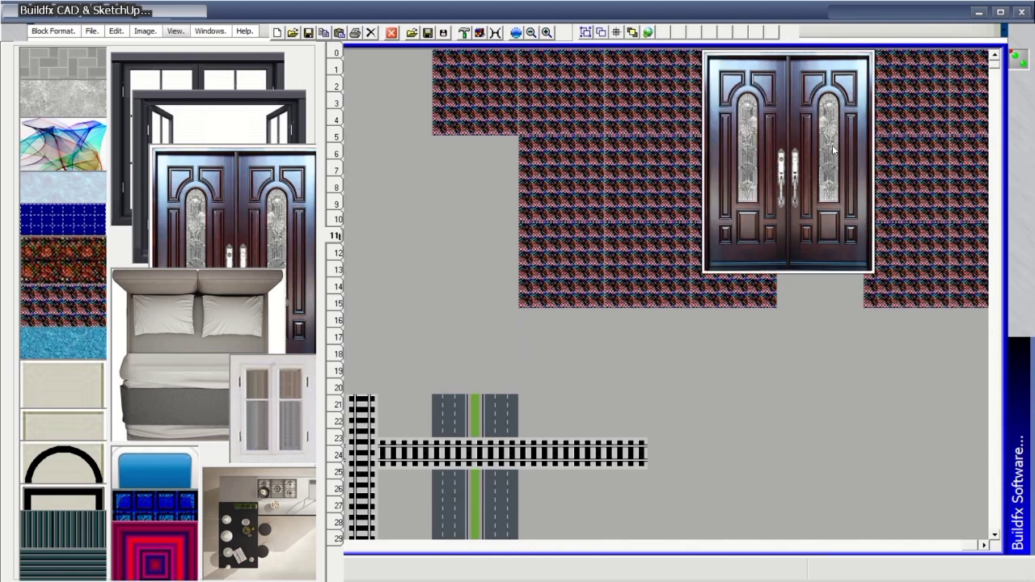
click(218, 114)
click(560, 117)
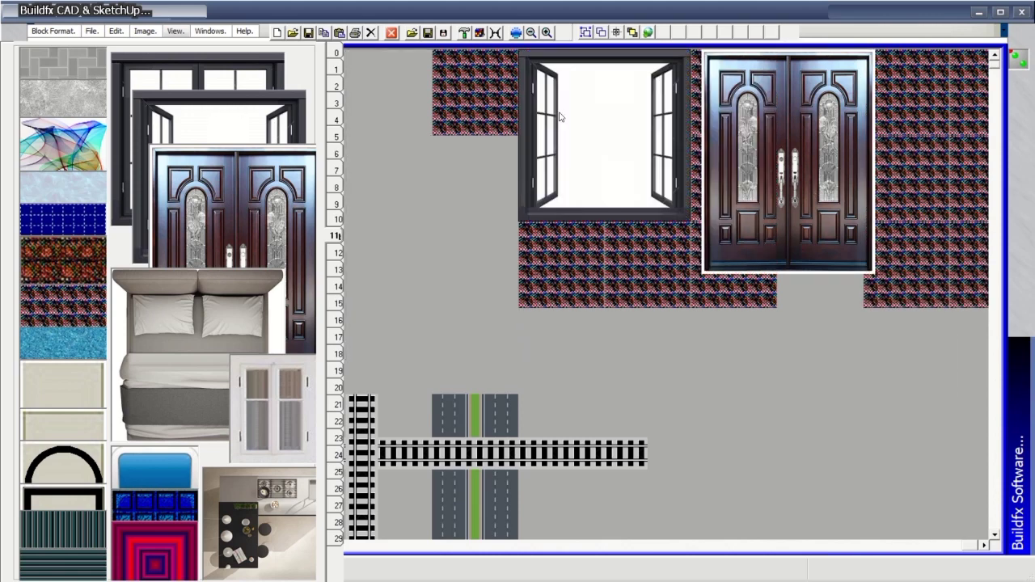
Fill the remaining gaps around the window and door with tiles, then re-place the double door on top
click(63, 299)
click(477, 165)
click(480, 269)
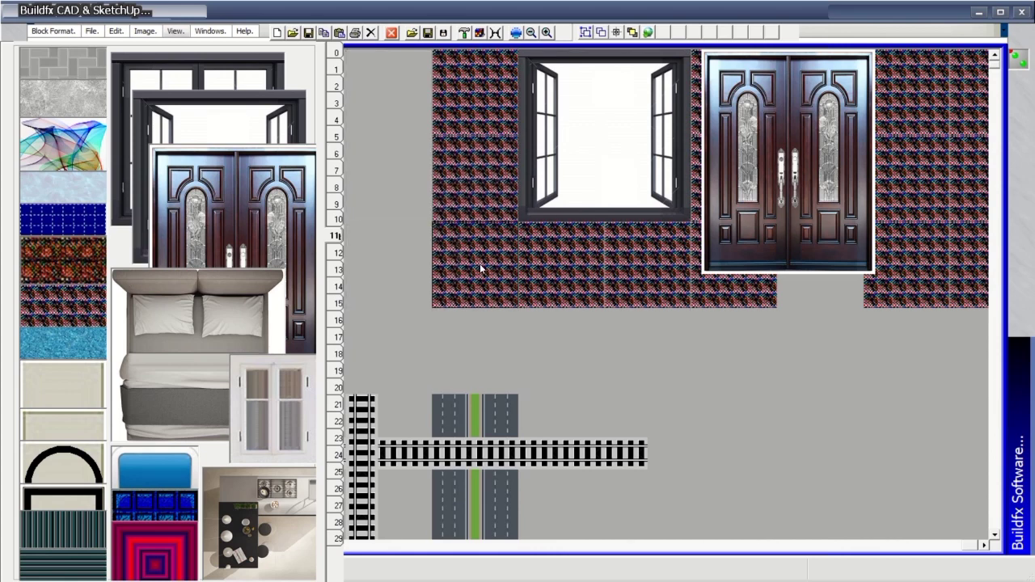
click(839, 340)
click(814, 299)
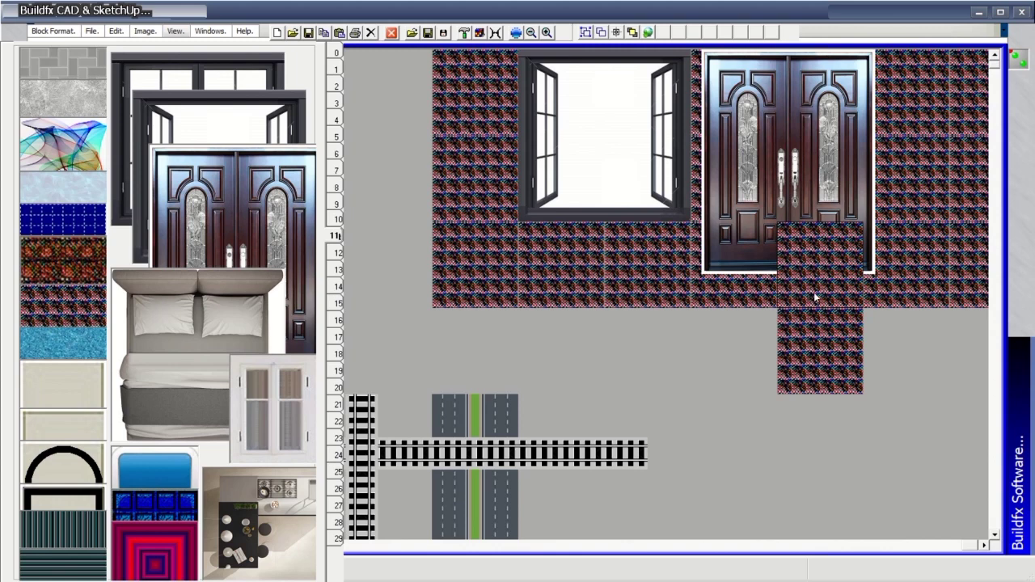
click(907, 264)
click(969, 263)
click(969, 351)
click(908, 350)
click(647, 351)
click(562, 351)
click(505, 340)
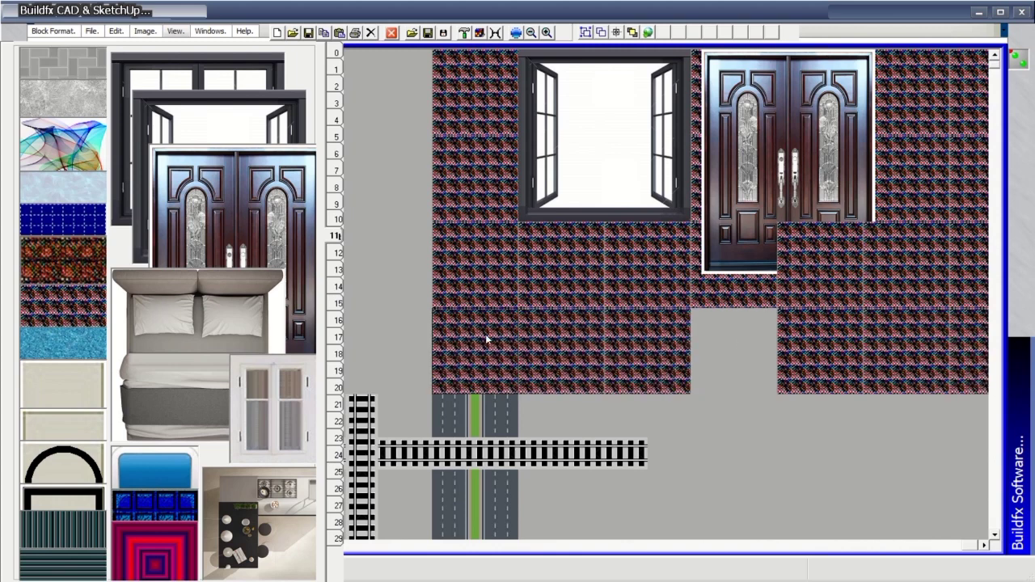
click(727, 356)
click(273, 158)
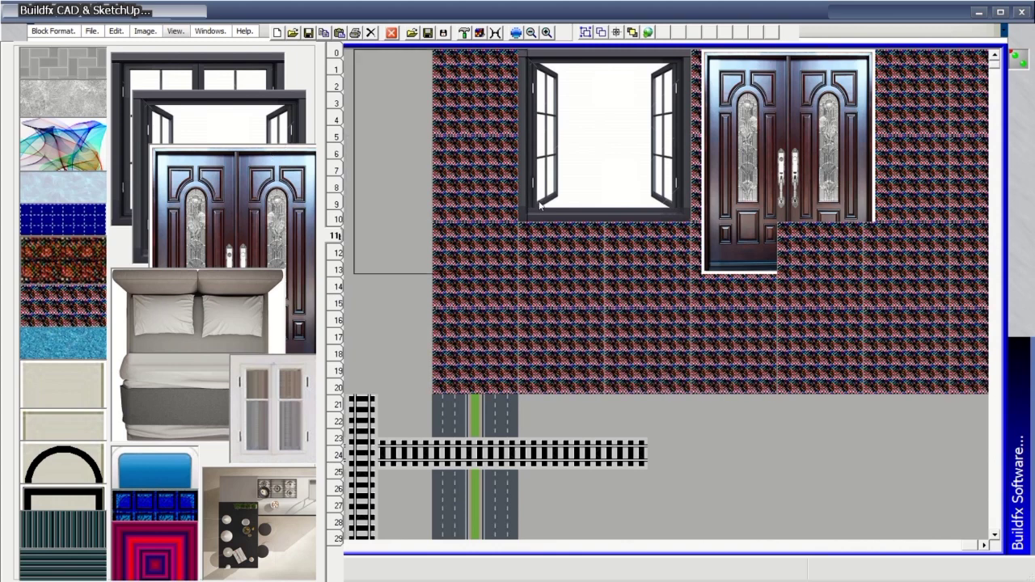
click(796, 169)
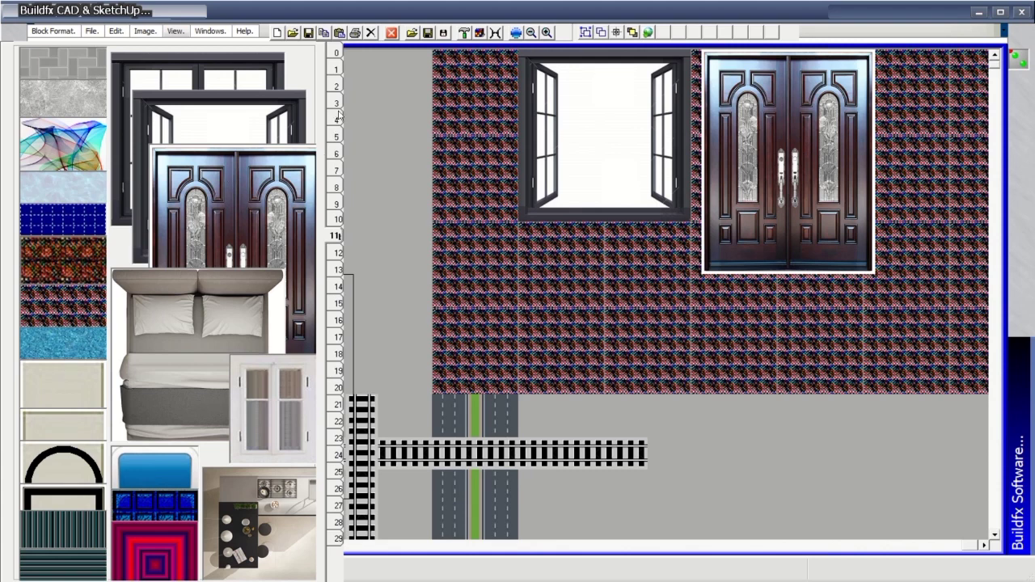
Switch to the library set with wall tiles and scroll down to the empty area
click(338, 253)
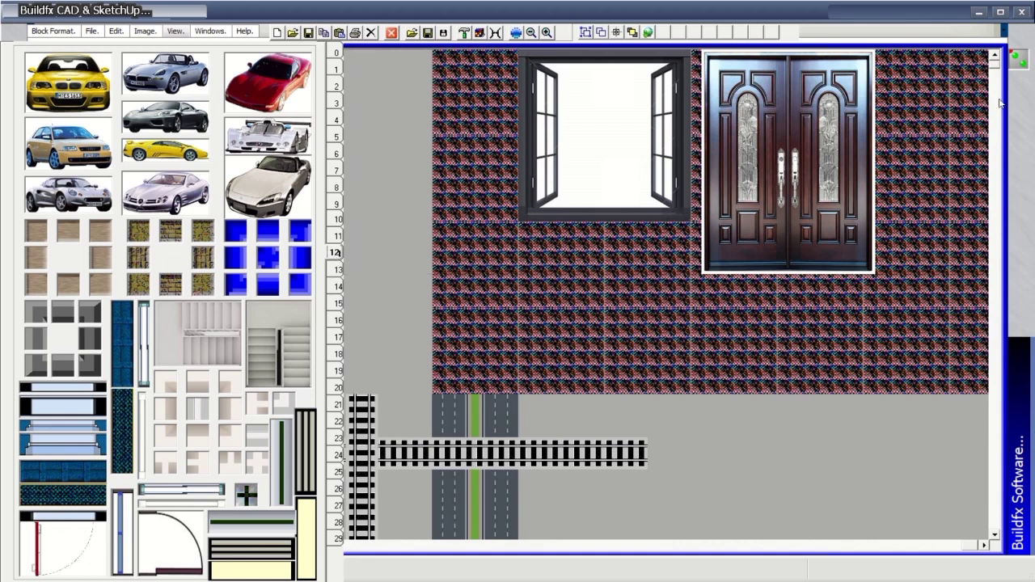
drag(995, 64, 994, 308)
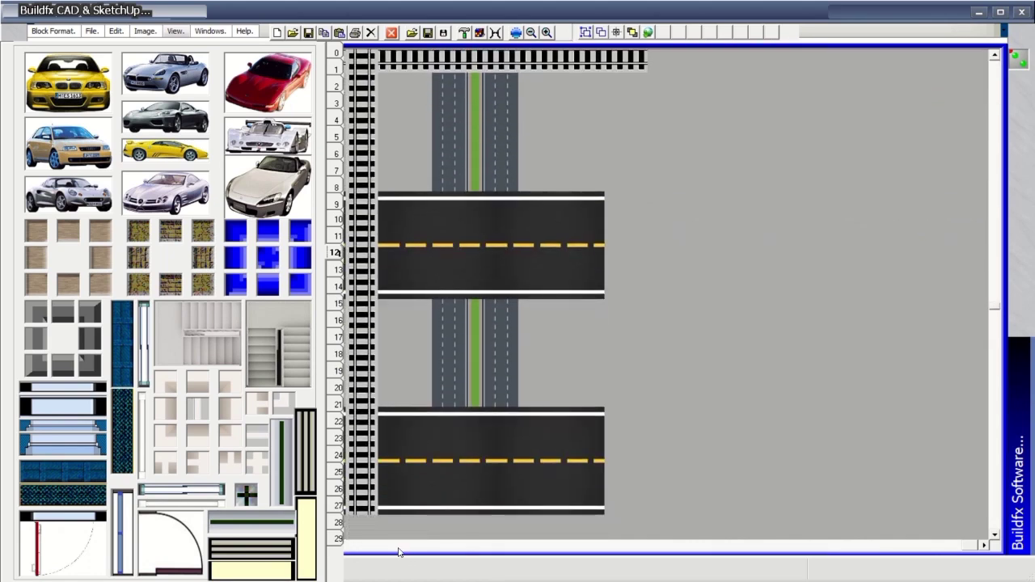
drag(968, 549, 906, 546)
drag(995, 309, 1000, 418)
drag(998, 317, 996, 534)
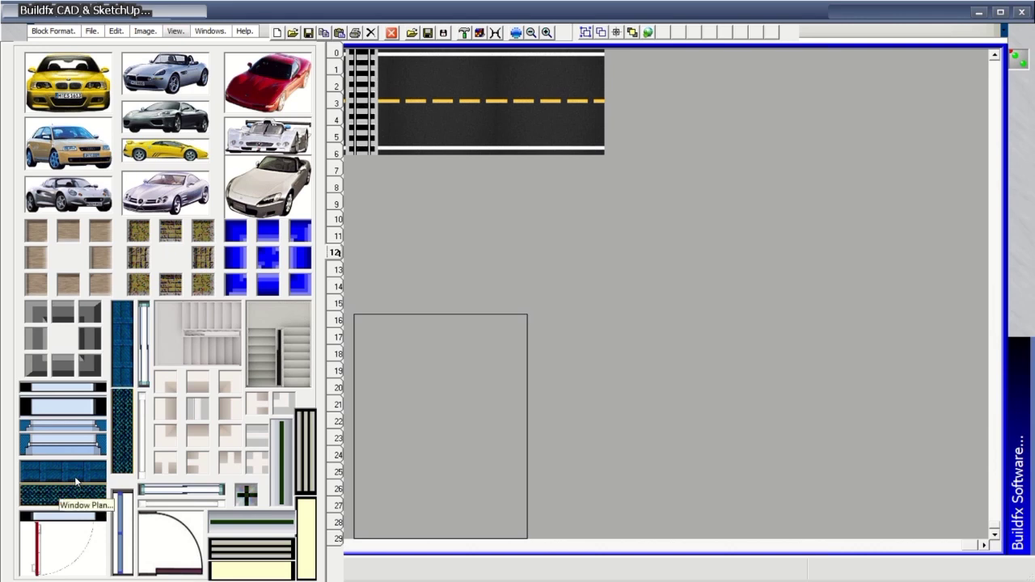
Paint a long horizontal grey top wall below the road block
click(34, 318)
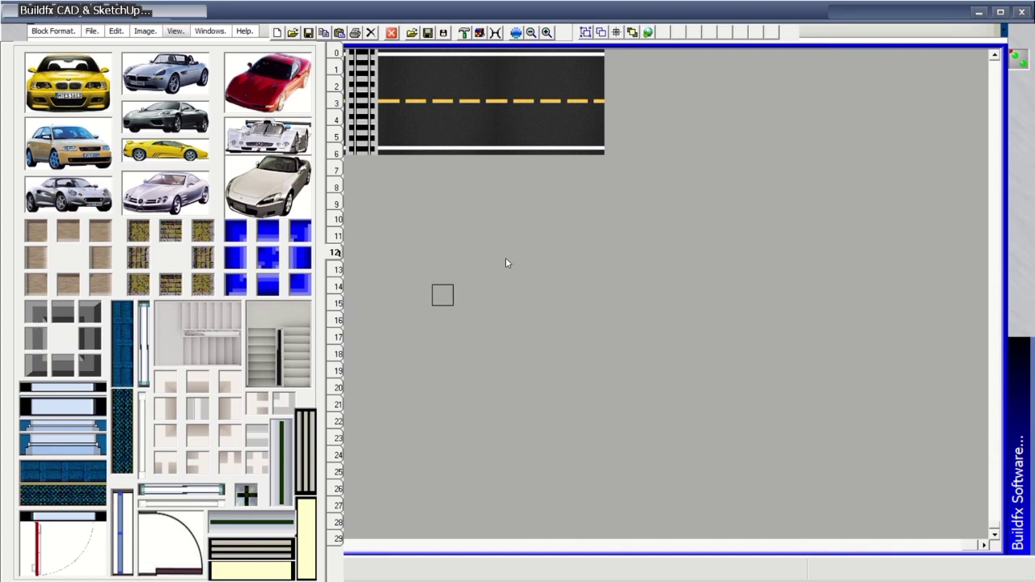
click(499, 218)
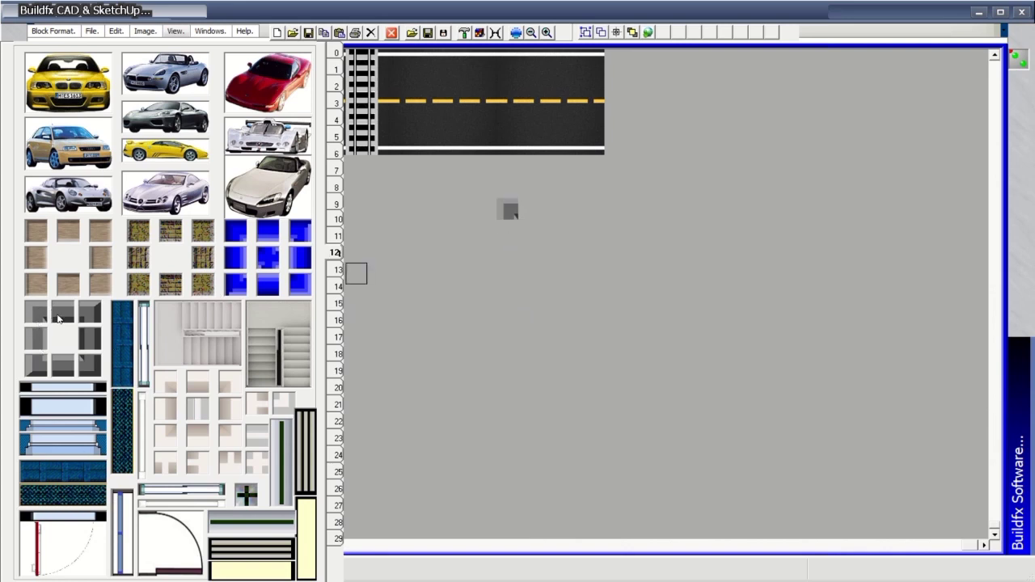
drag(531, 209, 842, 207)
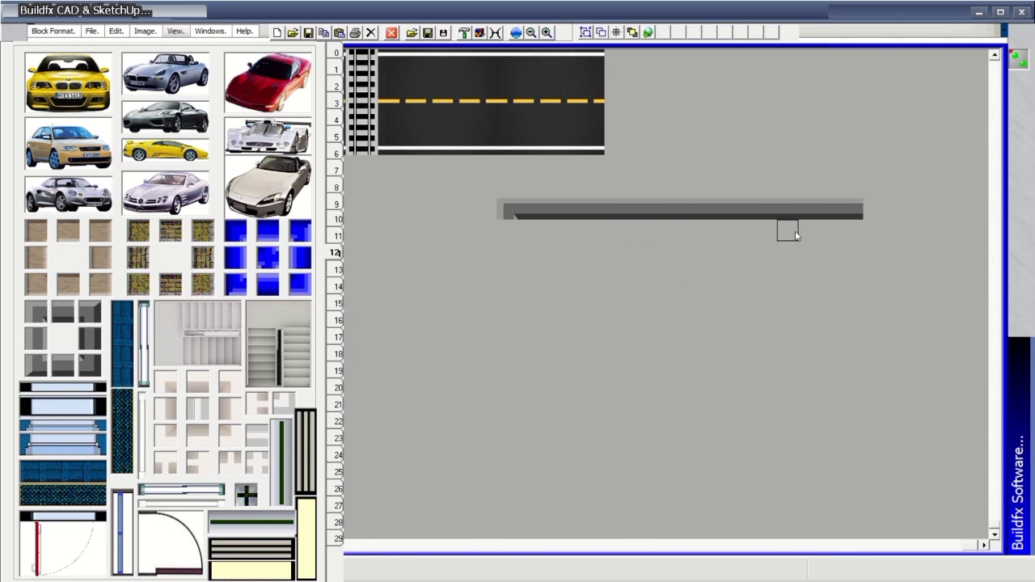
click(873, 209)
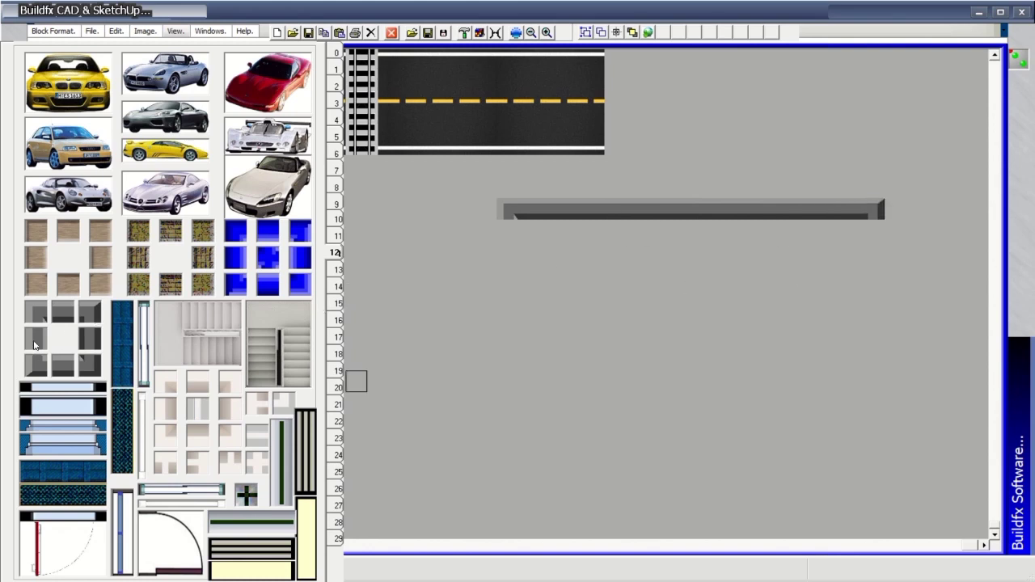
Draw the left, bottom and right grey walls to close the rectangular frame
drag(508, 230, 503, 476)
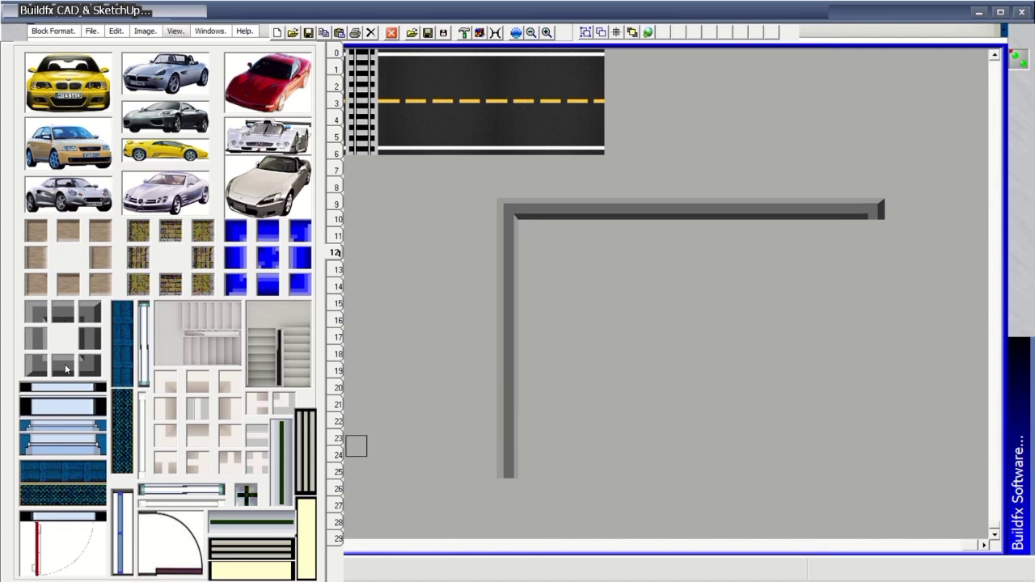
click(507, 489)
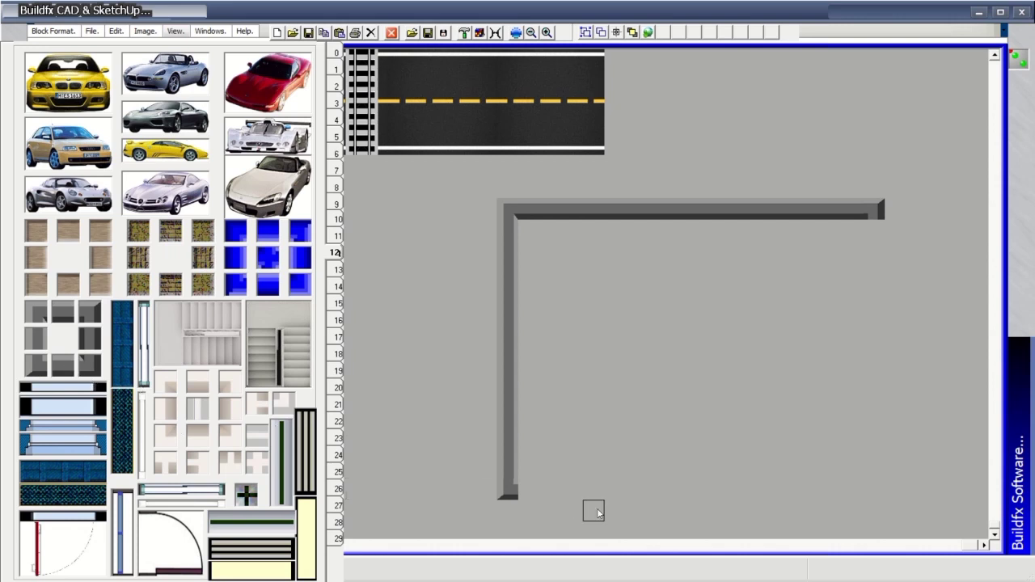
mouse_move(530, 490)
mouse_down()
mouse_move(804, 490)
mouse_move(896, 475)
mouse_move(837, 490)
mouse_up()
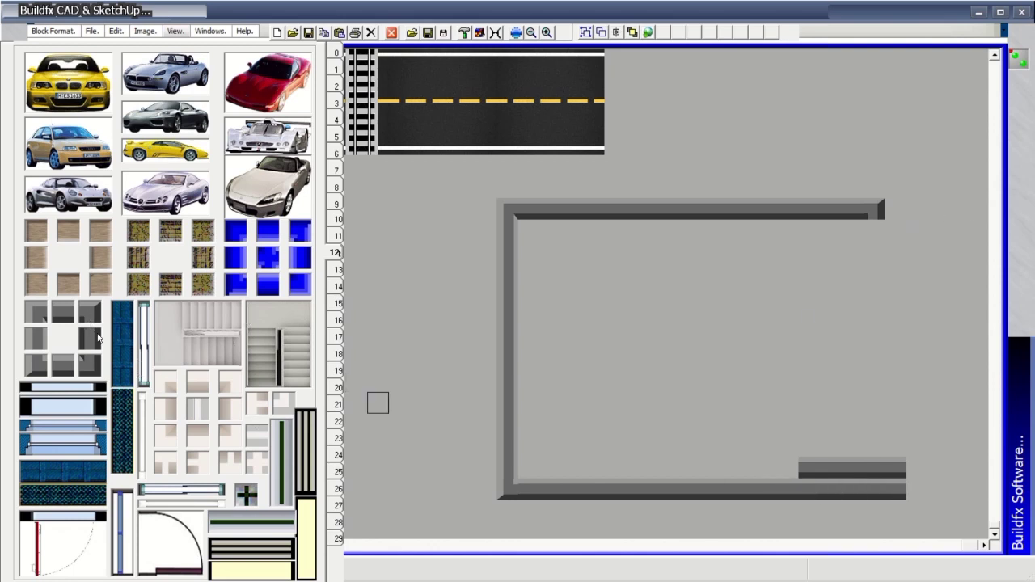
drag(878, 236, 878, 470)
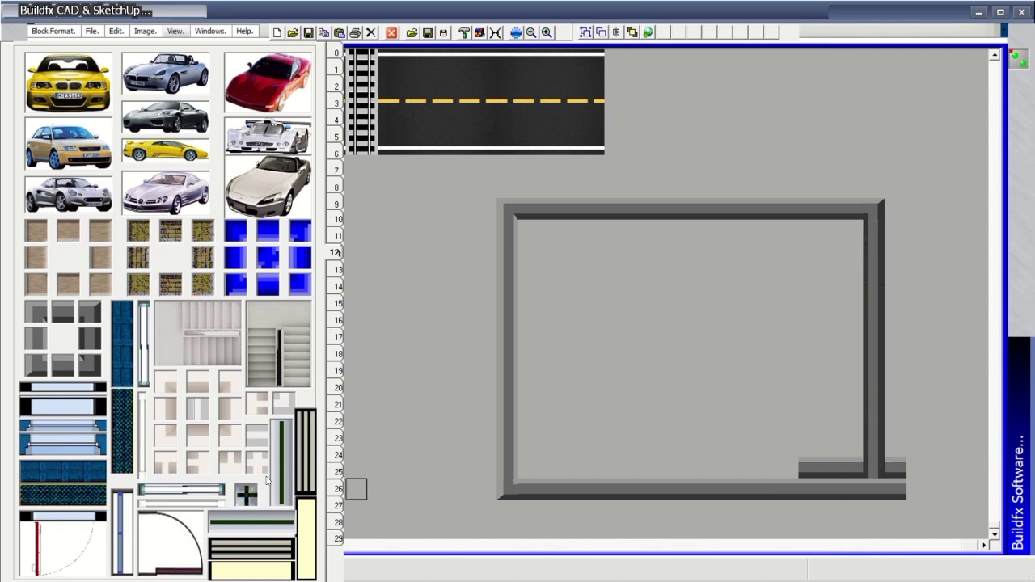
click(879, 489)
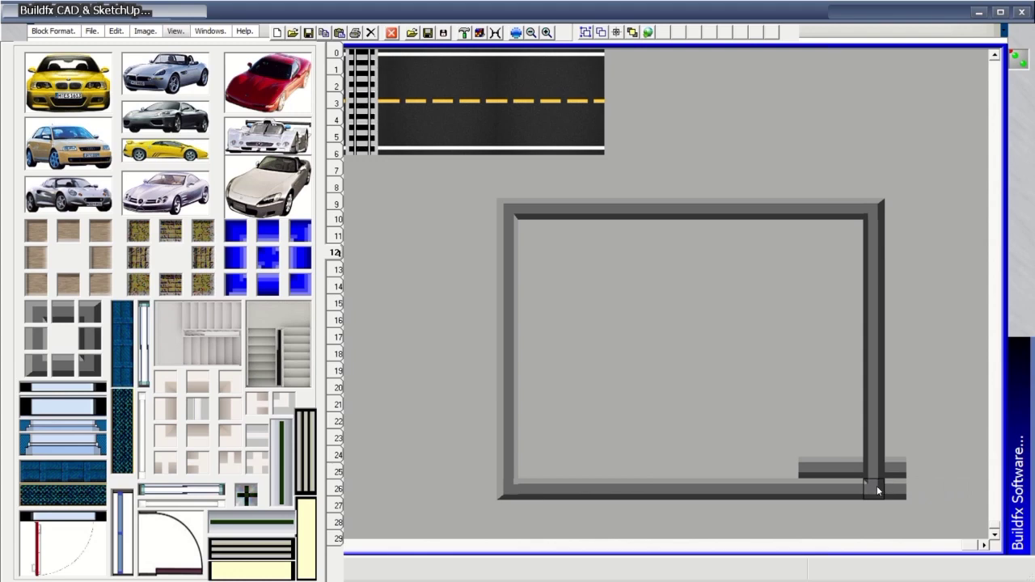
click(337, 54)
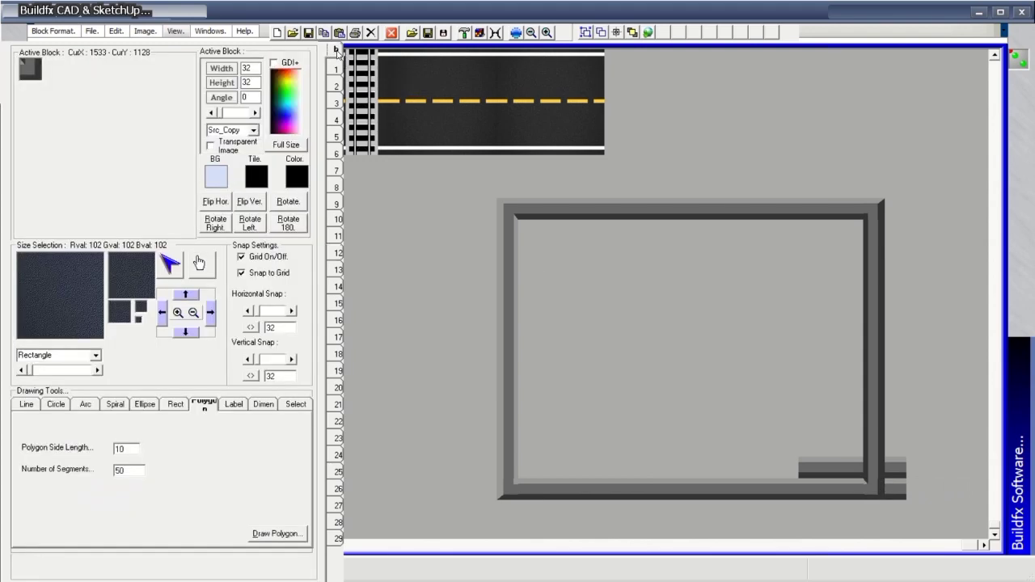
Line the frame's inner edges with a teal patterned border
click(339, 72)
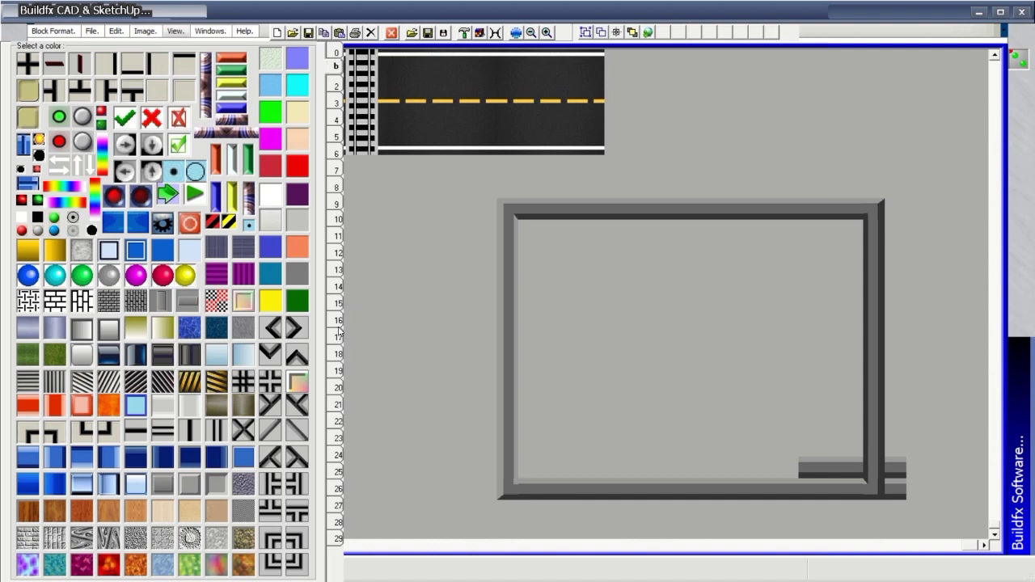
click(336, 89)
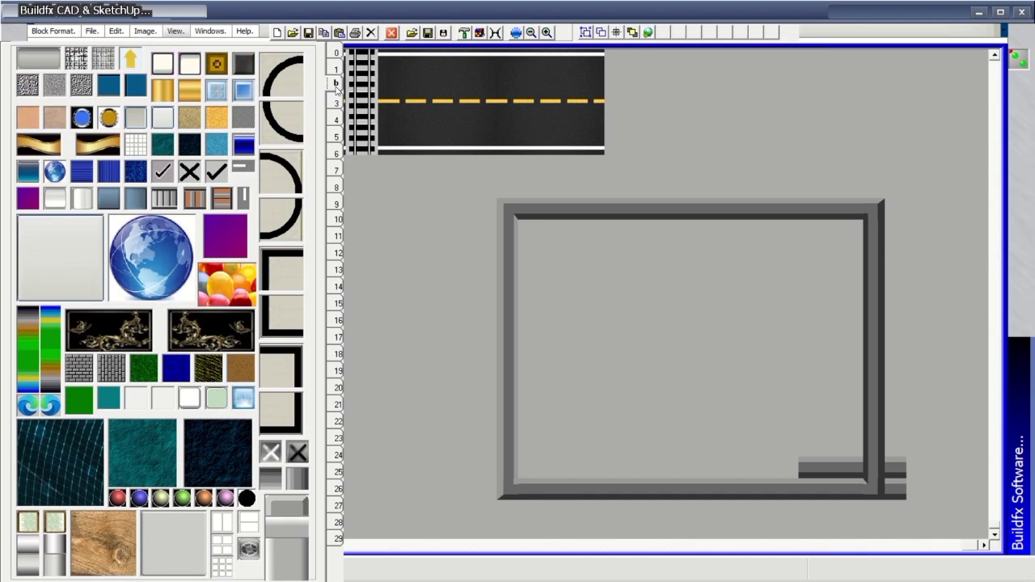
mouse_move(539, 234)
mouse_down()
mouse_move(849, 233)
mouse_move(852, 375)
mouse_up()
mouse_move(854, 432)
mouse_down()
mouse_move(859, 465)
mouse_move(845, 469)
mouse_move(535, 466)
mouse_move(529, 246)
mouse_up()
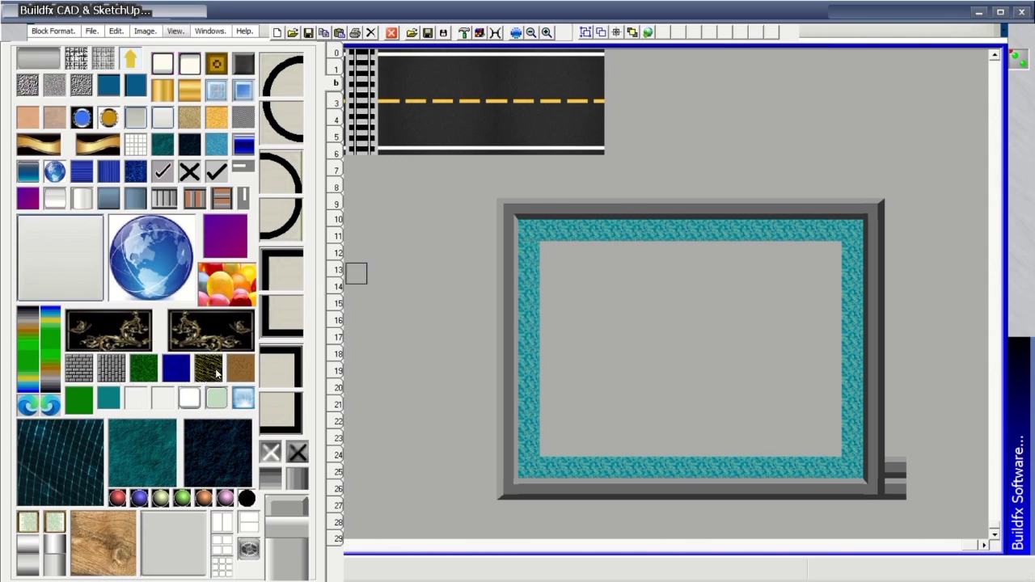
Fill the frame's interior with light-green square floor tiles
click(553, 252)
mouse_move(556, 253)
mouse_down()
mouse_move(832, 253)
mouse_move(837, 449)
mouse_move(549, 440)
mouse_move(555, 267)
mouse_move(819, 280)
mouse_move(812, 294)
mouse_move(576, 293)
mouse_move(652, 314)
mouse_move(813, 321)
mouse_move(572, 310)
mouse_move(560, 334)
mouse_move(619, 317)
mouse_move(681, 373)
mouse_move(611, 419)
mouse_move(623, 391)
mouse_move(592, 376)
mouse_move(564, 394)
mouse_move(574, 359)
mouse_move(579, 421)
mouse_move(812, 430)
mouse_move(818, 336)
mouse_move(732, 337)
mouse_move(702, 344)
mouse_move(700, 358)
mouse_move(772, 361)
mouse_move(728, 359)
mouse_move(806, 344)
mouse_move(798, 330)
mouse_move(762, 346)
mouse_move(801, 356)
mouse_move(789, 399)
mouse_move(620, 405)
mouse_up()
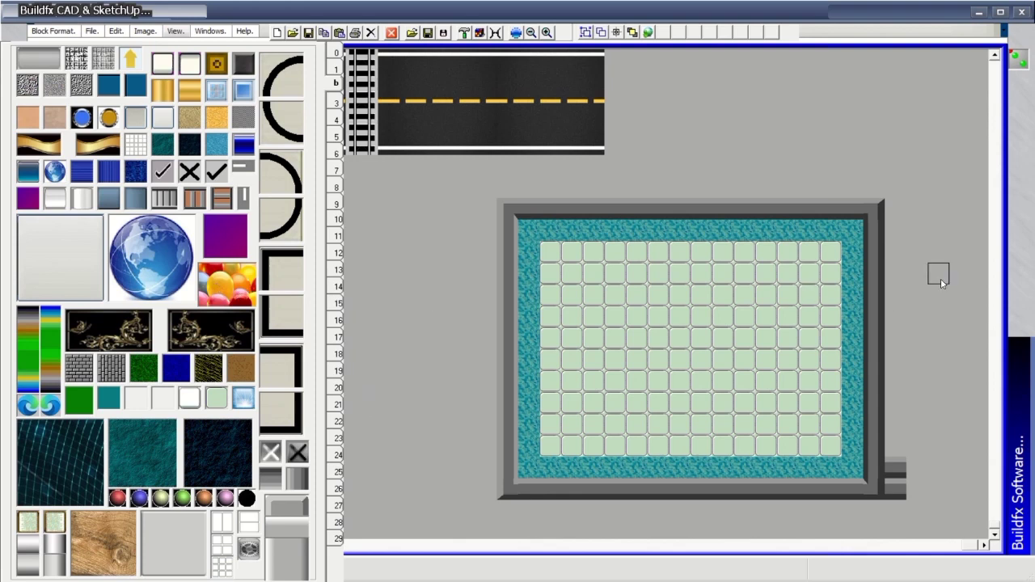
click(339, 253)
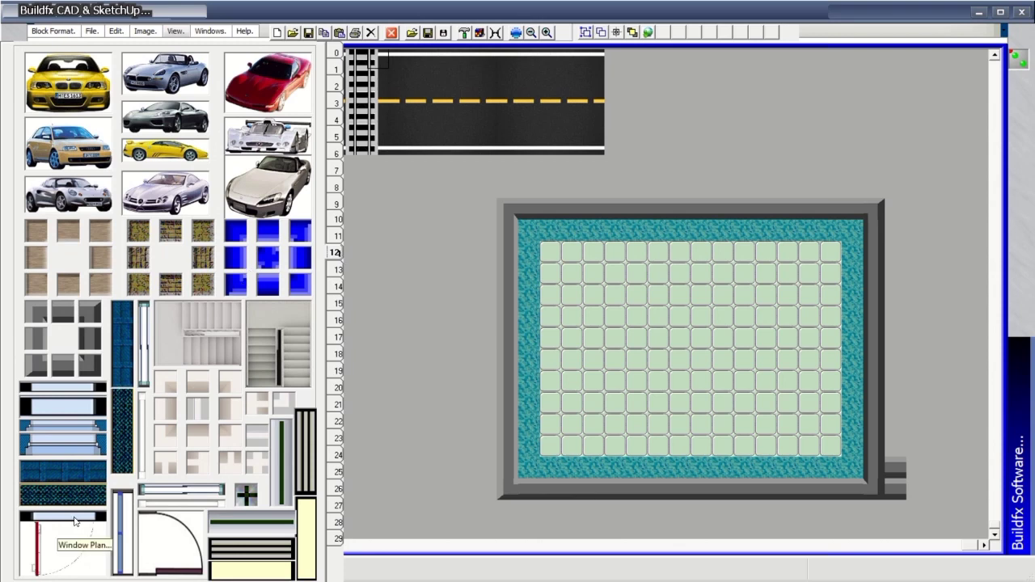
Place a blue window on the enclosure's top wall and a Window Plan door beside it
click(86, 448)
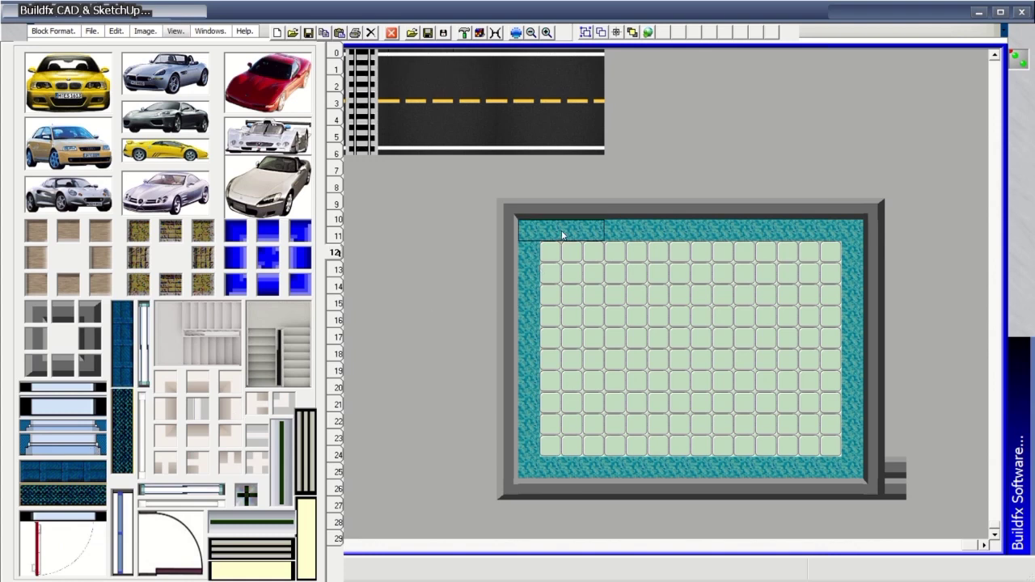
click(601, 207)
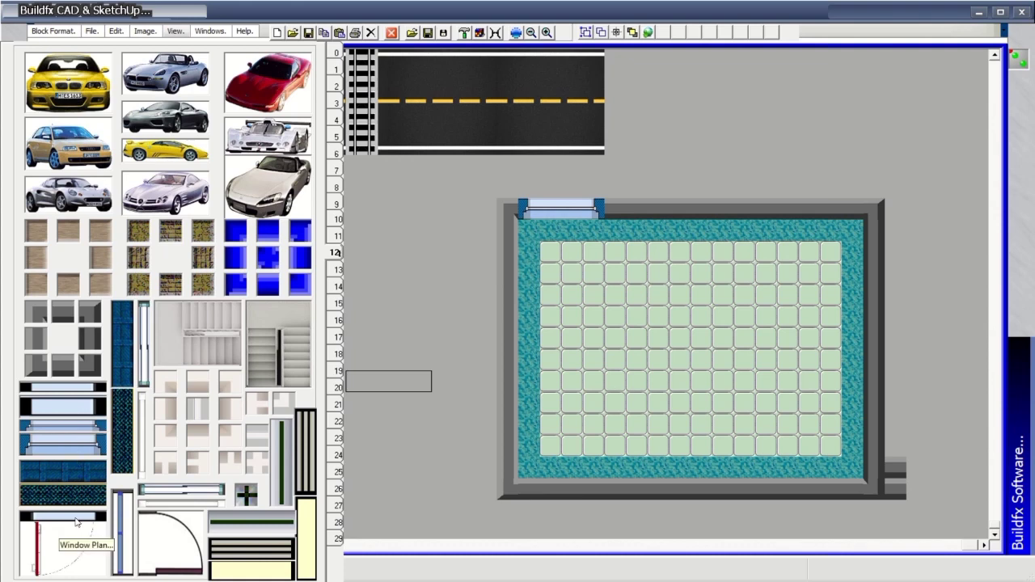
click(76, 521)
click(756, 227)
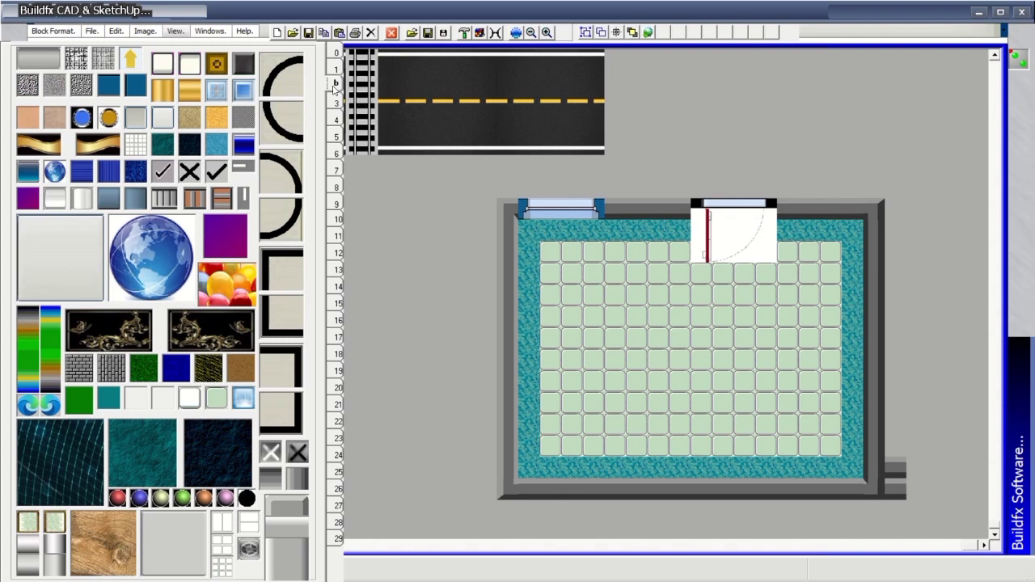
Set the block mode to Active and place two more doors in the top wall gaps, transparently
click(338, 53)
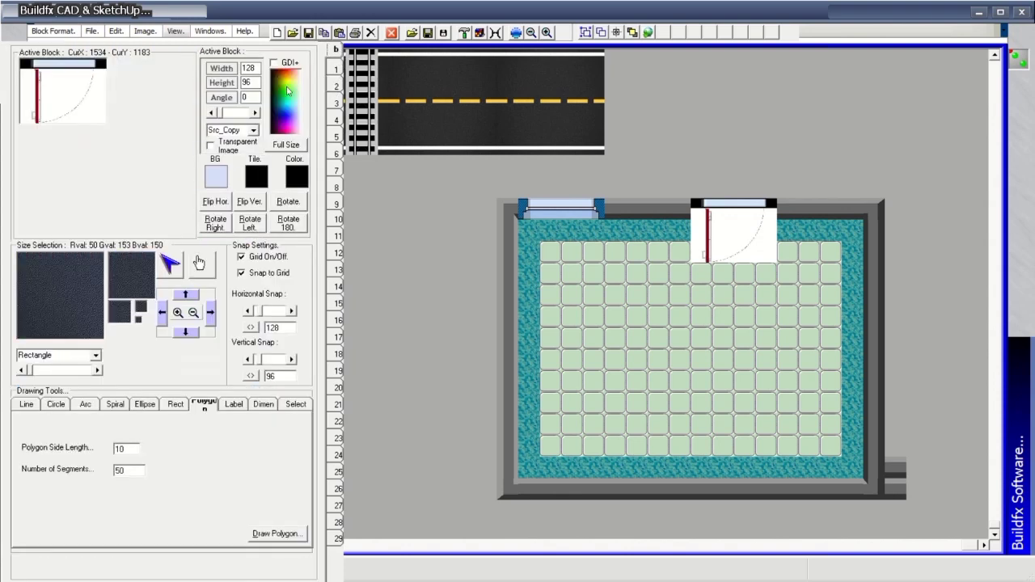
click(253, 131)
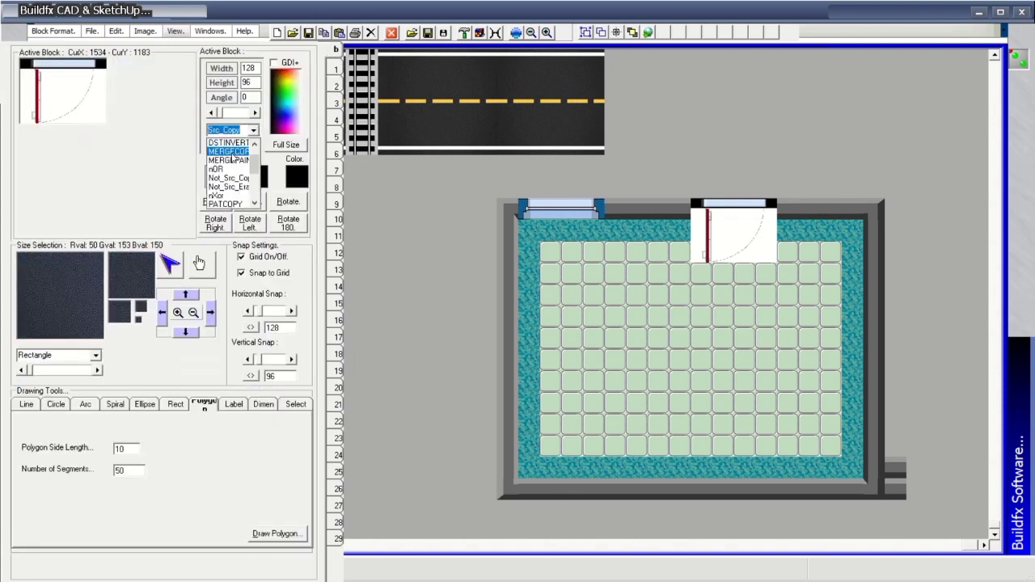
click(227, 143)
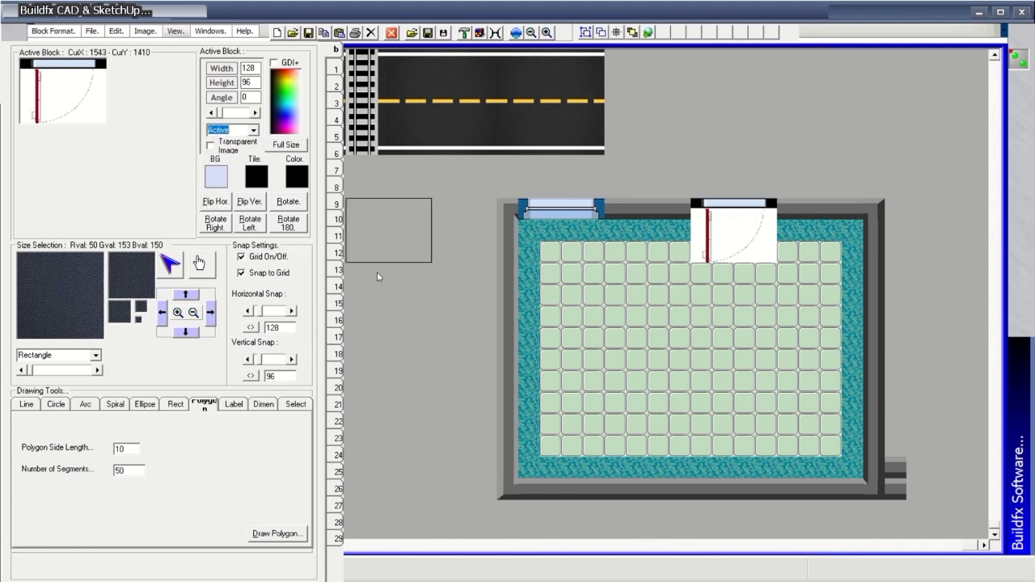
click(721, 224)
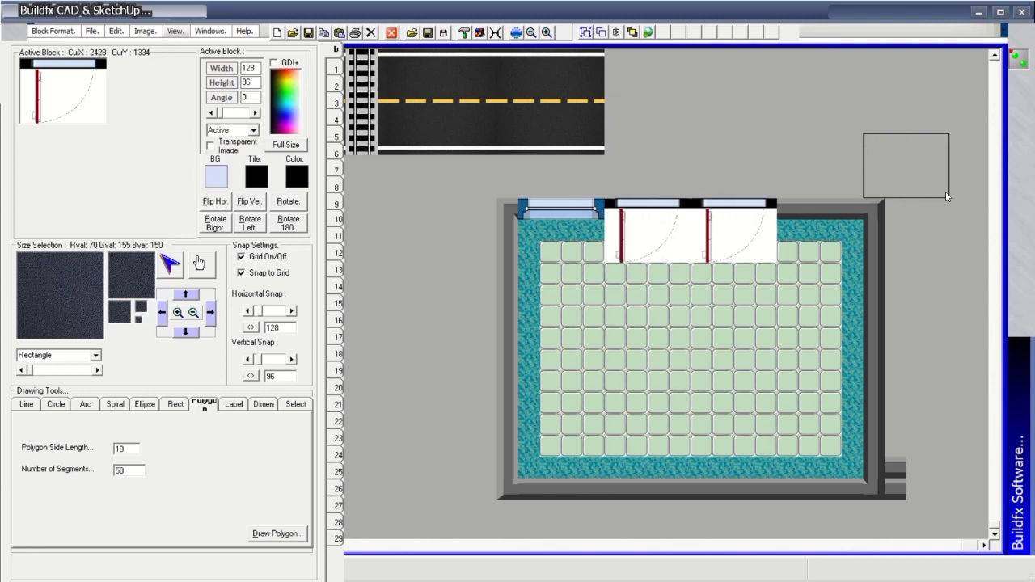
click(370, 137)
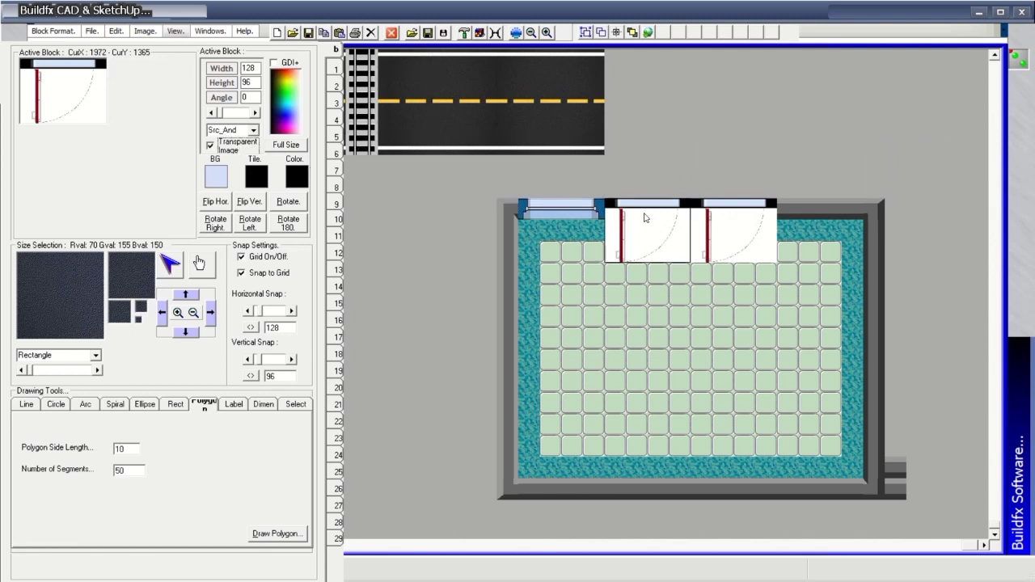
click(853, 230)
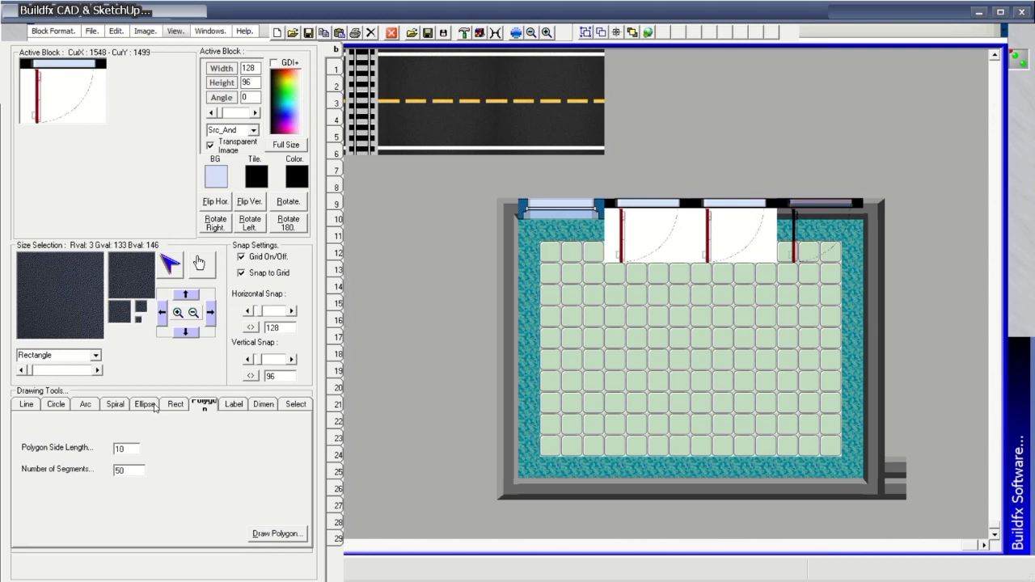
Draw a 45° diagonal line of 50 door blocks left of the room
click(35, 409)
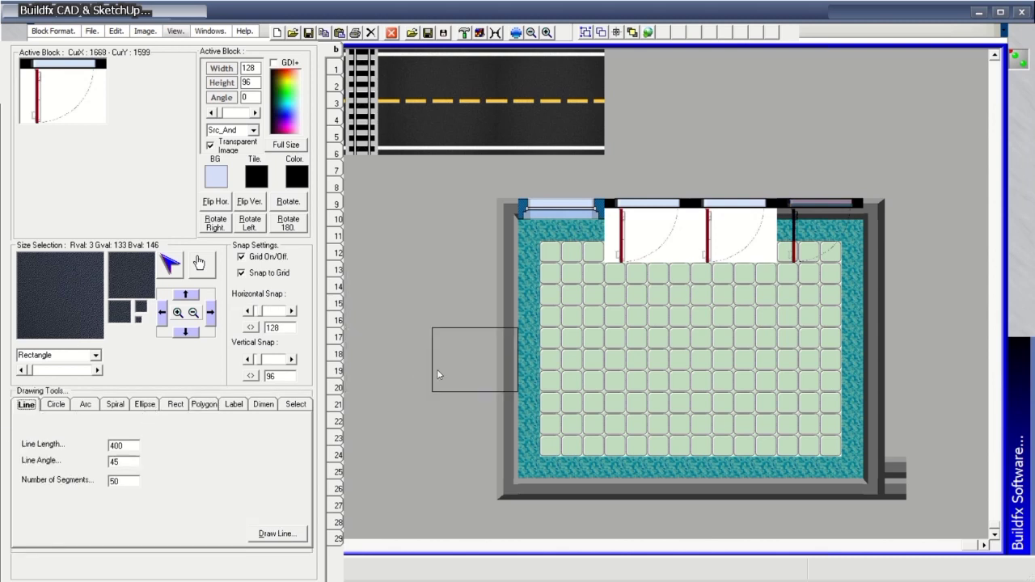
click(512, 337)
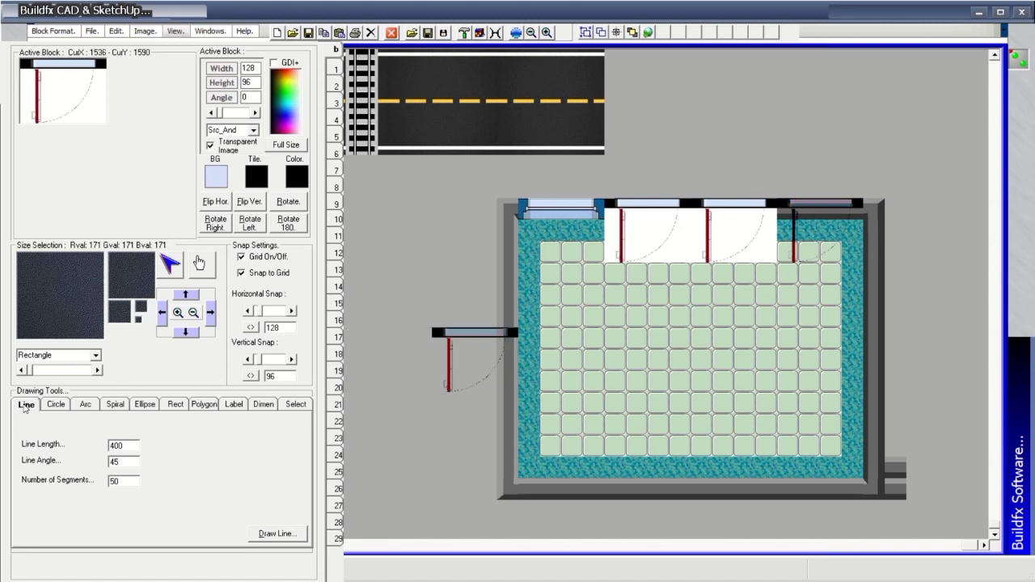
click(272, 537)
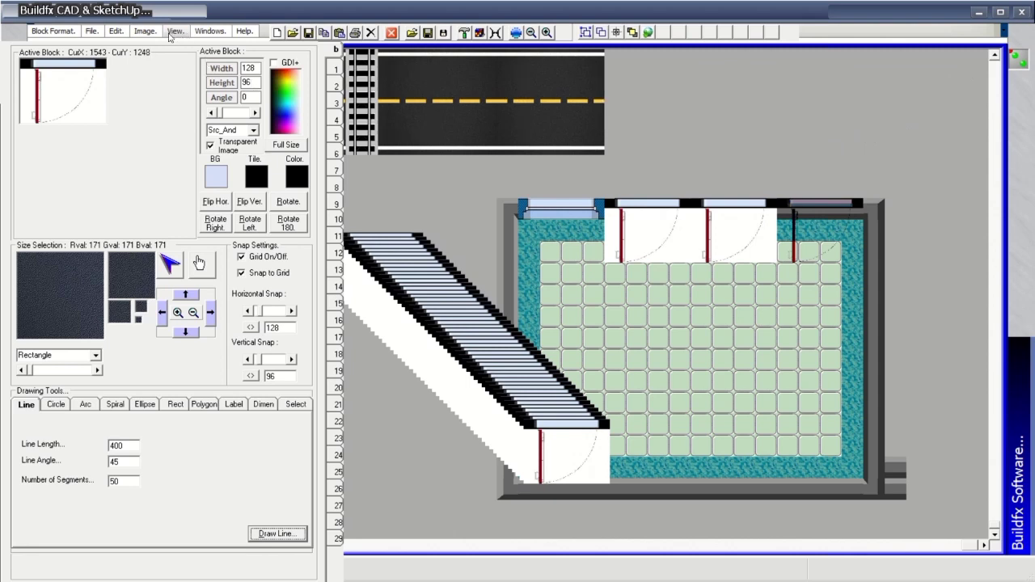
click(116, 31)
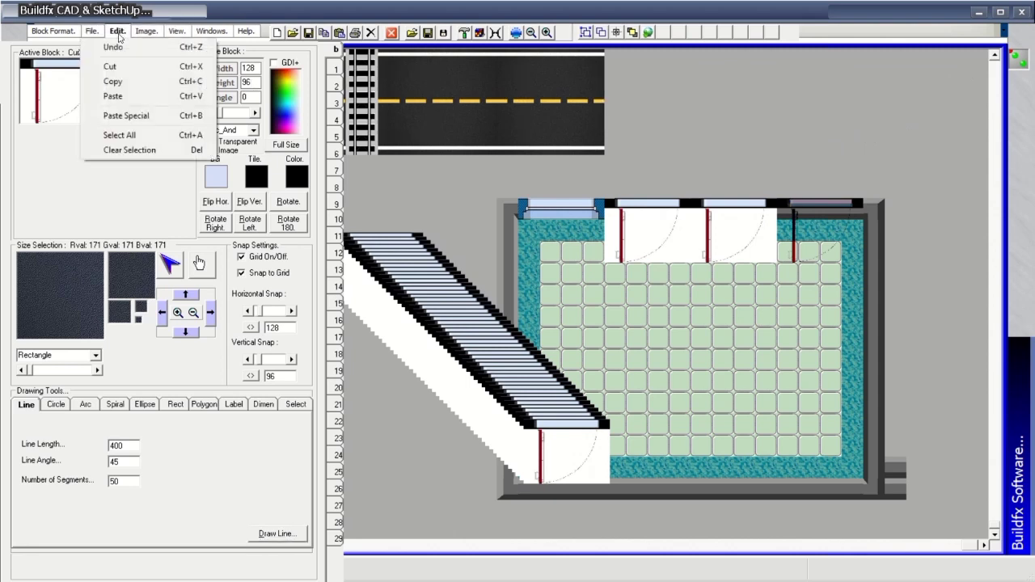
Clear the current selection and look through the File and Image menus
click(127, 149)
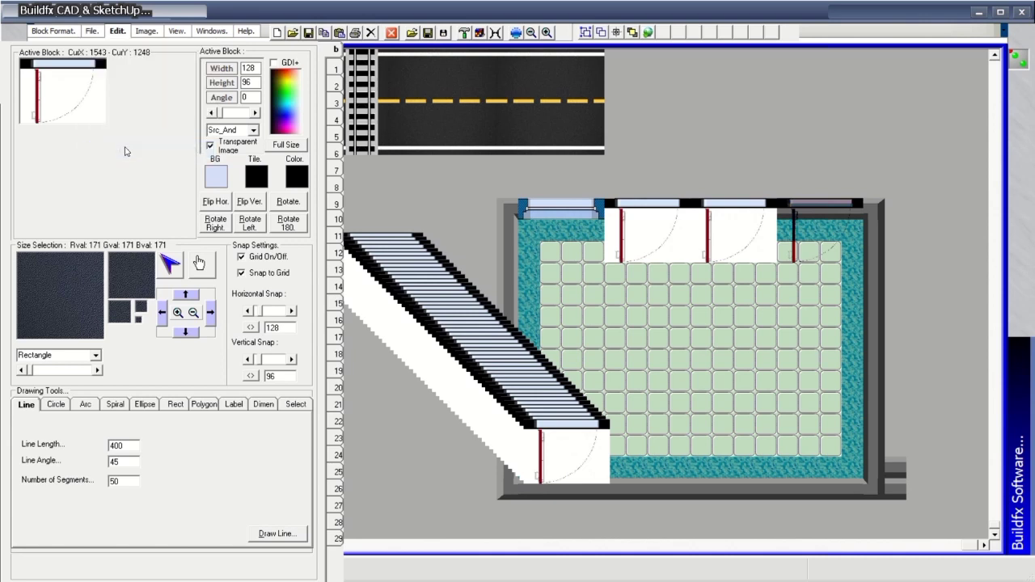
click(93, 32)
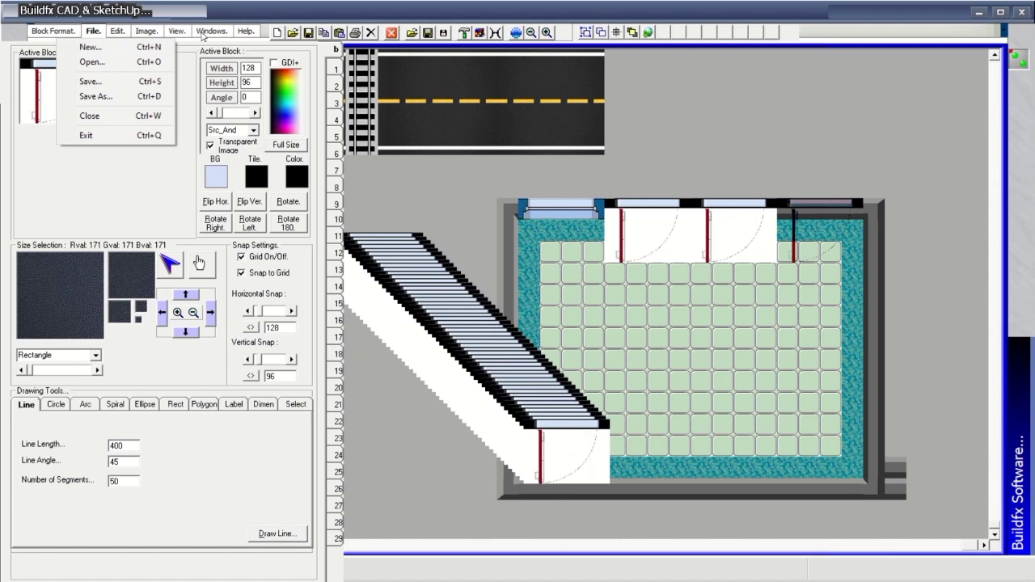
key(Escape)
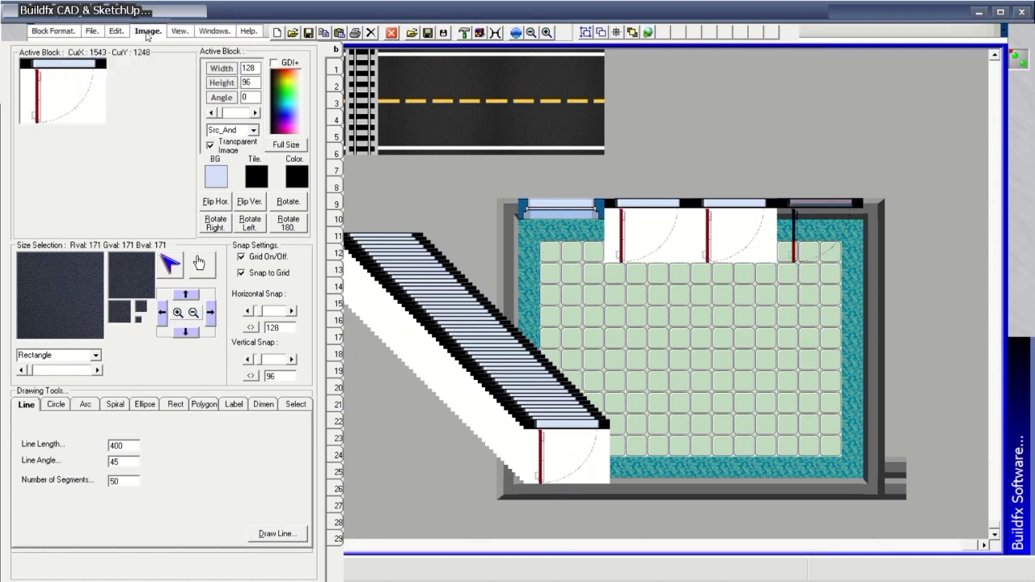
click(148, 32)
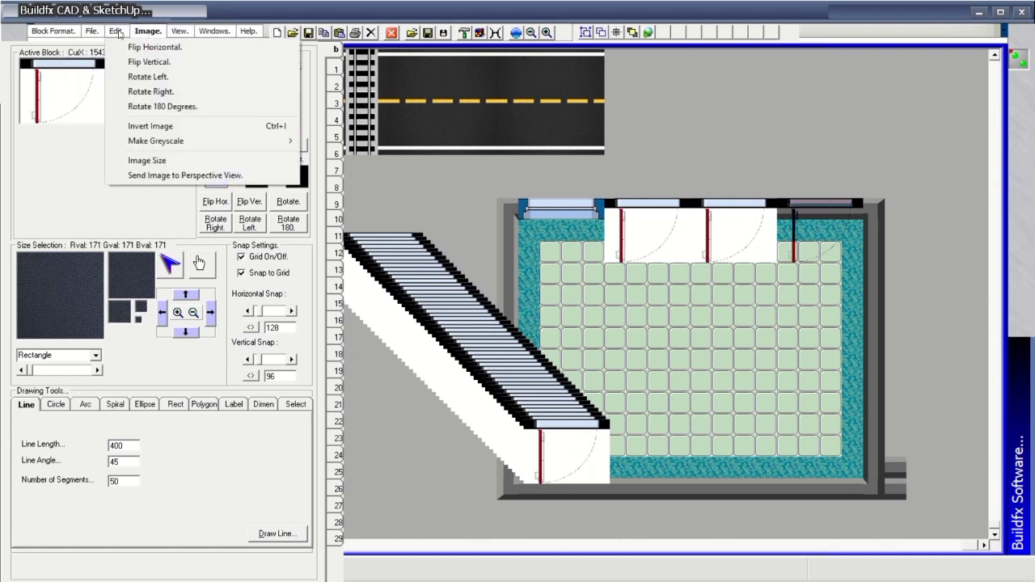
mouse_move(119, 34)
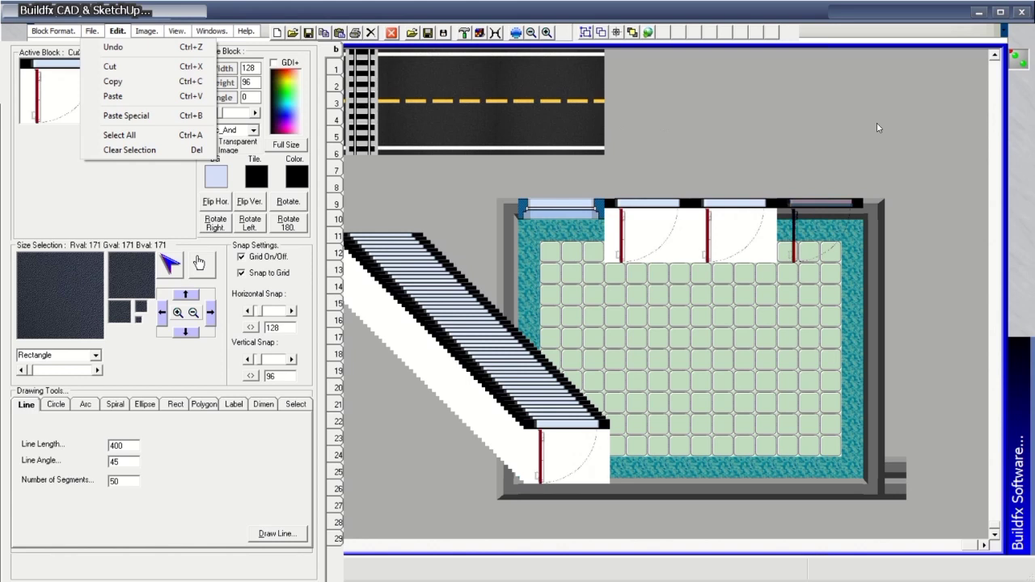
Hide the tool panel and close the room drawing, leaving a blank grey canvas
click(1025, 143)
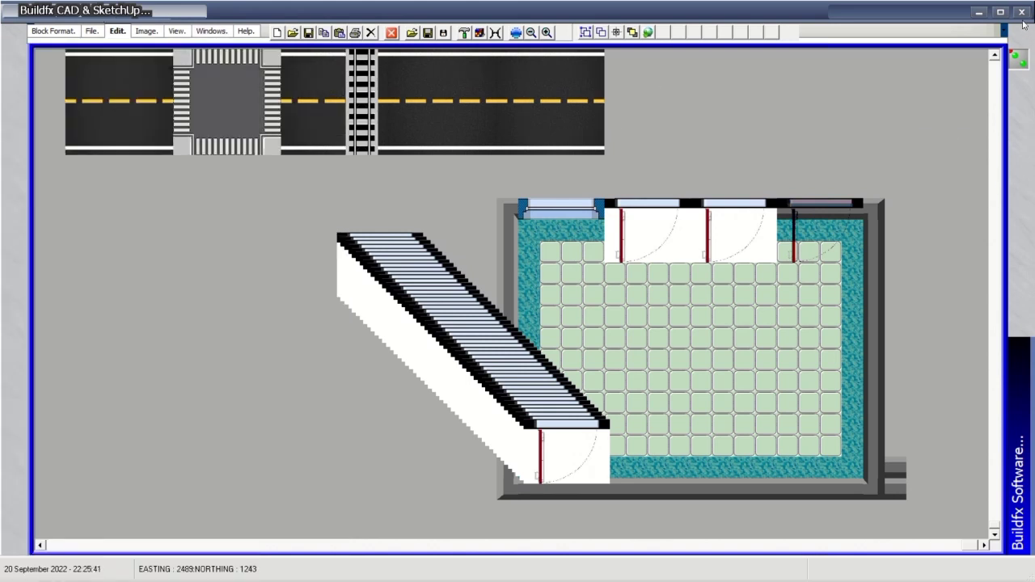
mouse_move(480, 5)
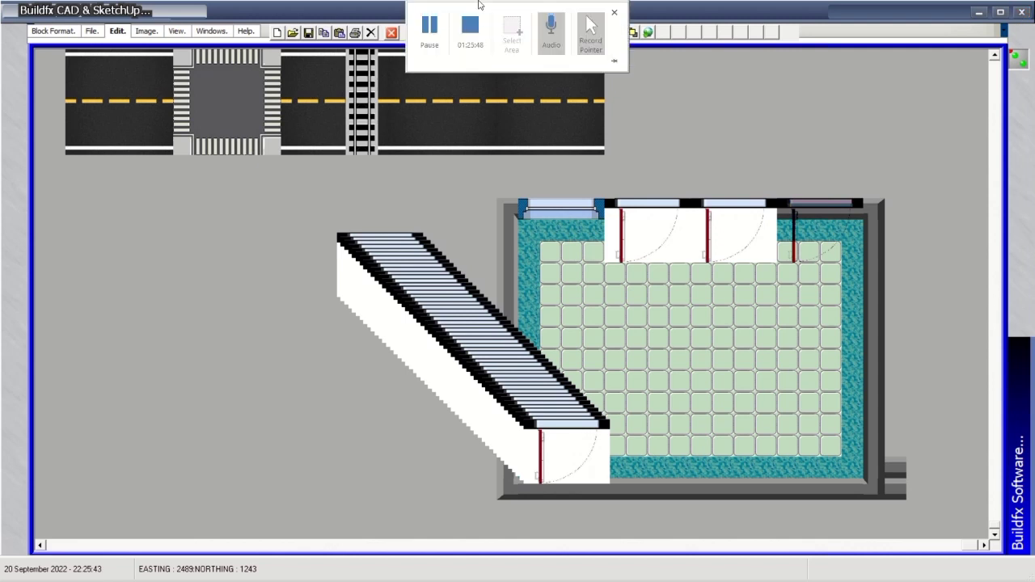
click(432, 27)
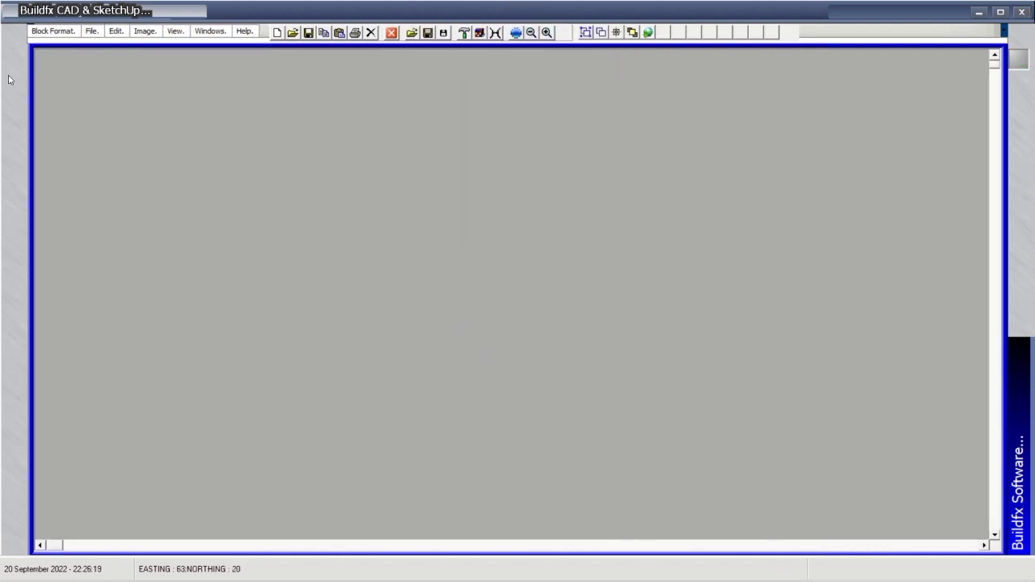
Reopen the left tool panel, browse the Format and File menus, and load library page 12
mouse_move(10, 79)
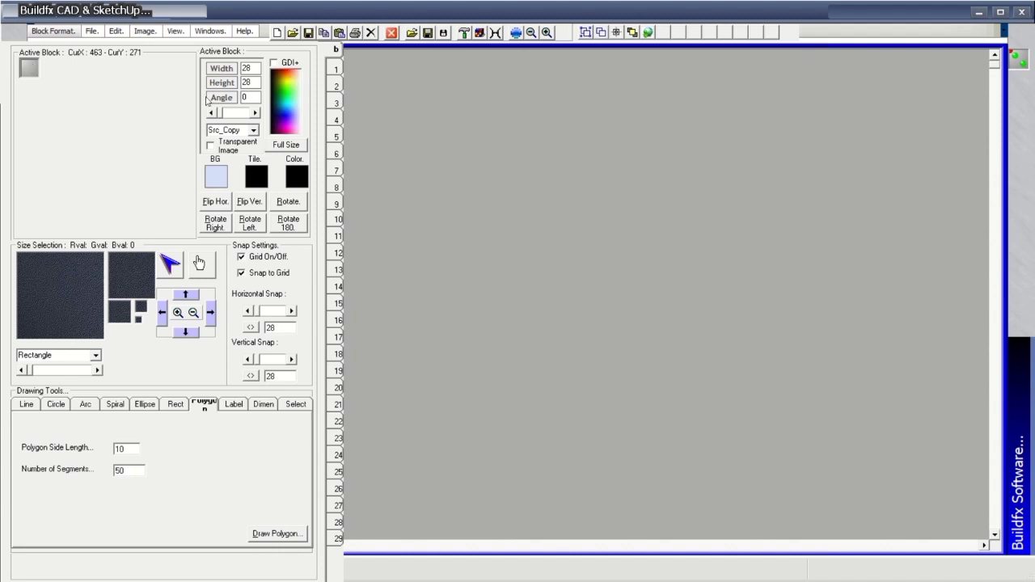
click(64, 32)
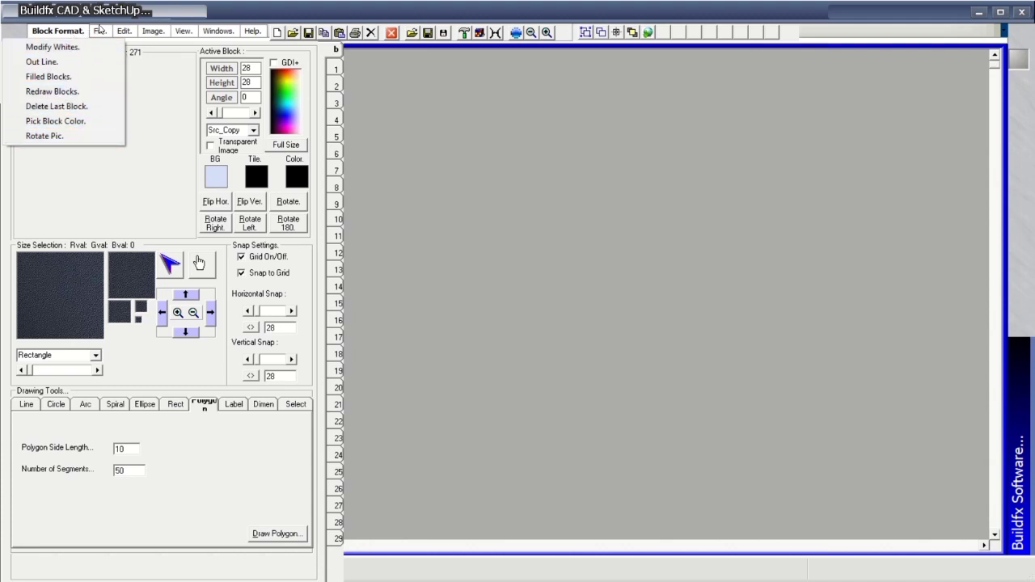
click(96, 31)
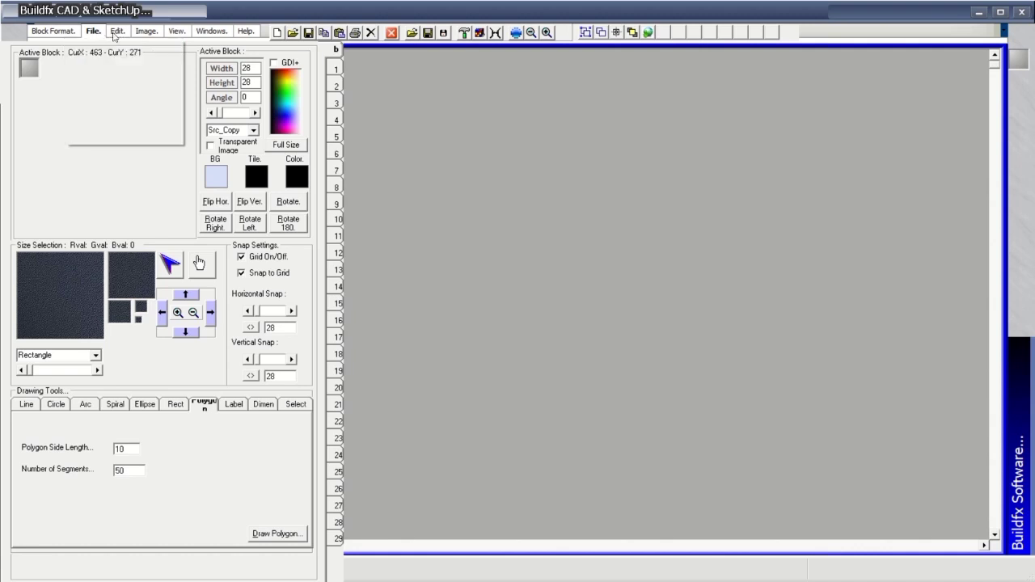
mouse_move(167, 38)
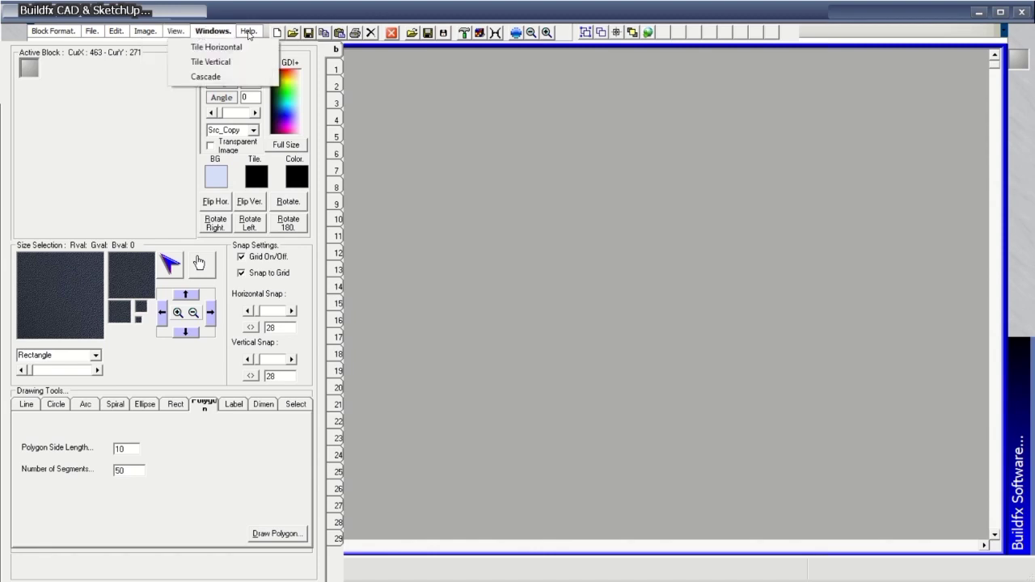
mouse_move(247, 33)
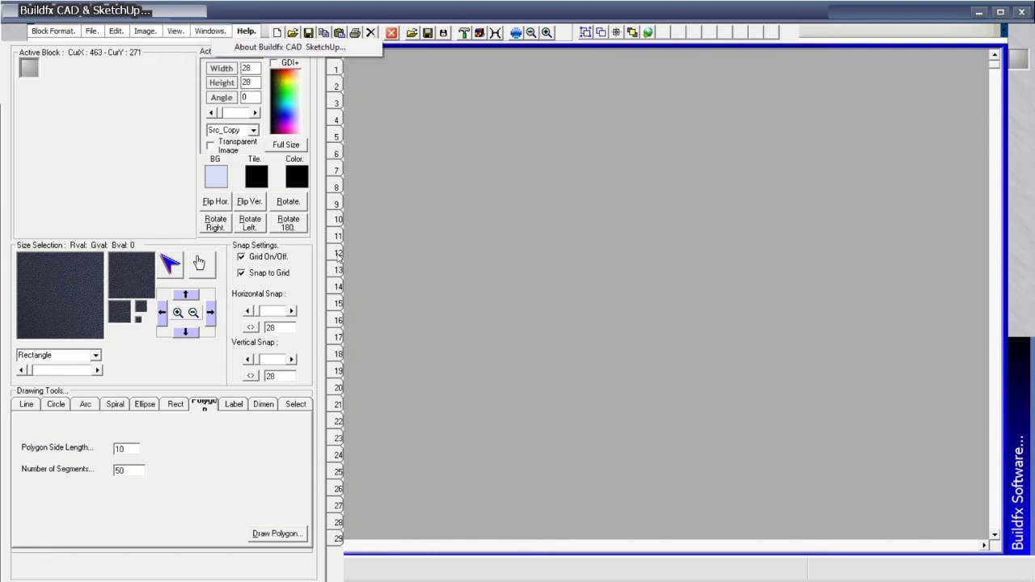
click(338, 260)
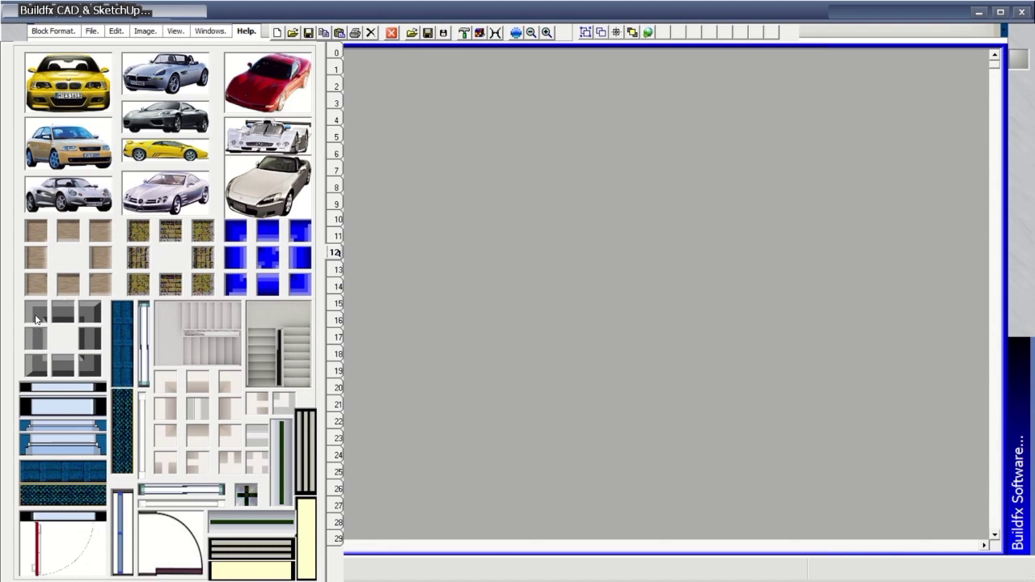
Page through library rows 13–20 to Background Patterns and cover the sheet with terracotta tiles
click(340, 270)
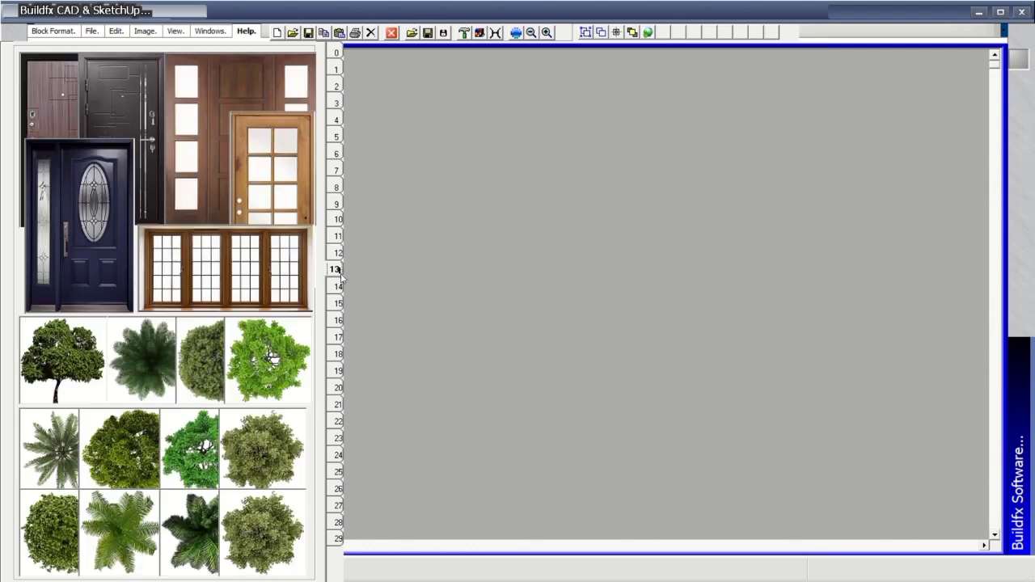
click(340, 286)
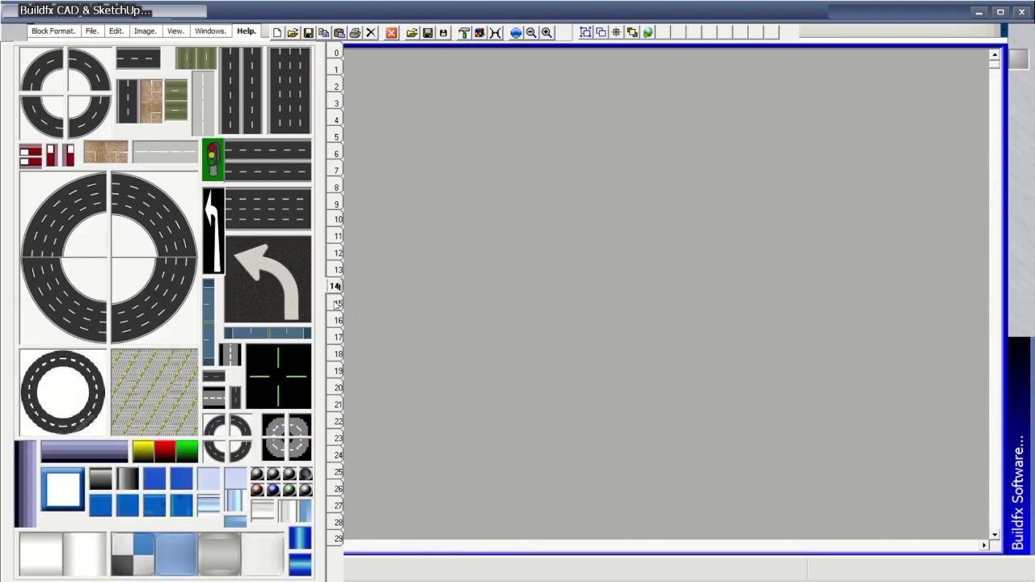
click(337, 304)
click(336, 321)
click(336, 338)
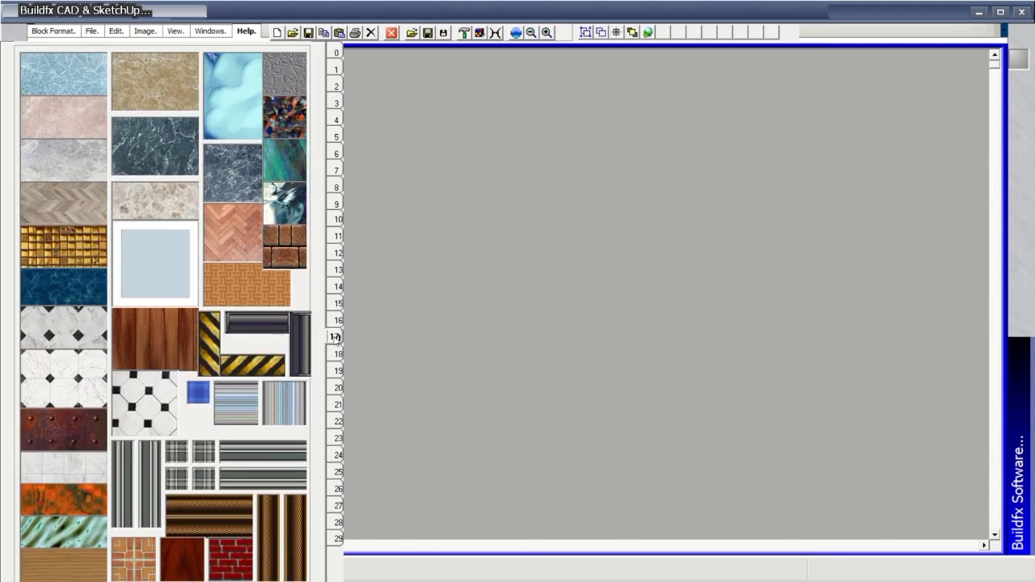
click(337, 354)
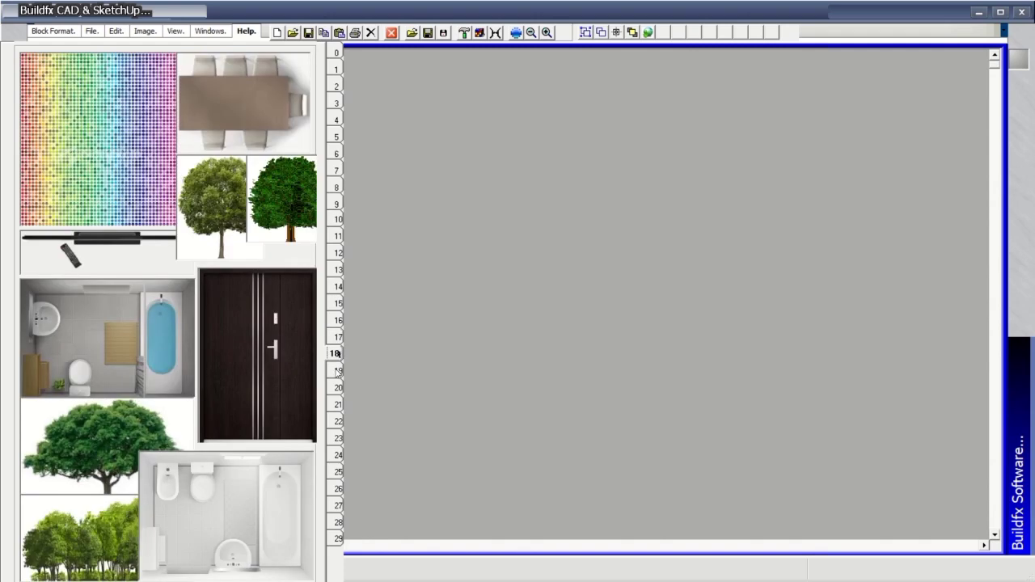
click(337, 371)
click(338, 388)
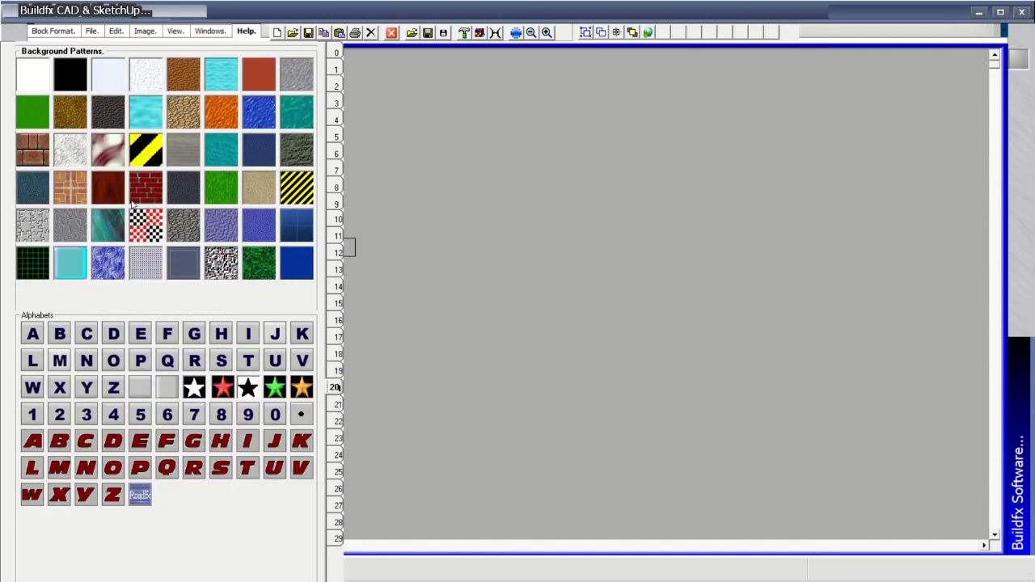
drag(74, 188, 385, 123)
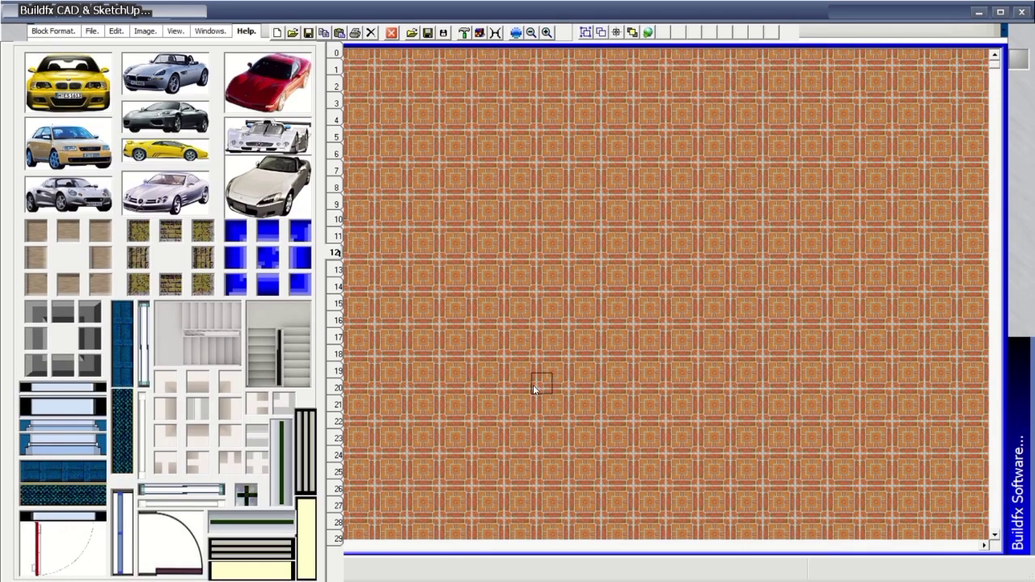
Place three grey wall blocks in a row near the sheet's centre
click(476, 362)
click(71, 366)
click(519, 362)
Extend the grey wall rightward along the bottom and up the left side to the top row
drag(529, 363, 865, 363)
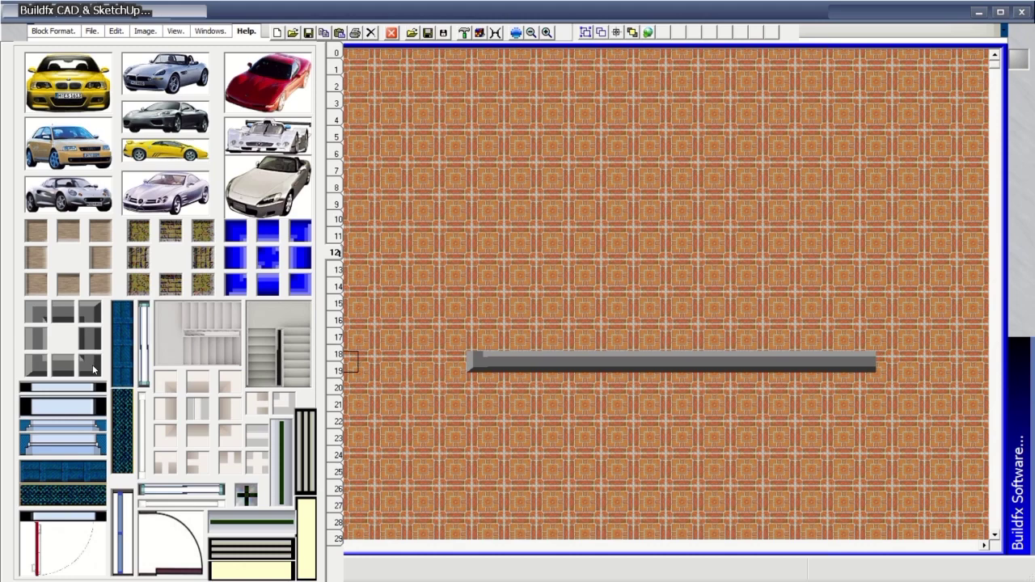
click(887, 363)
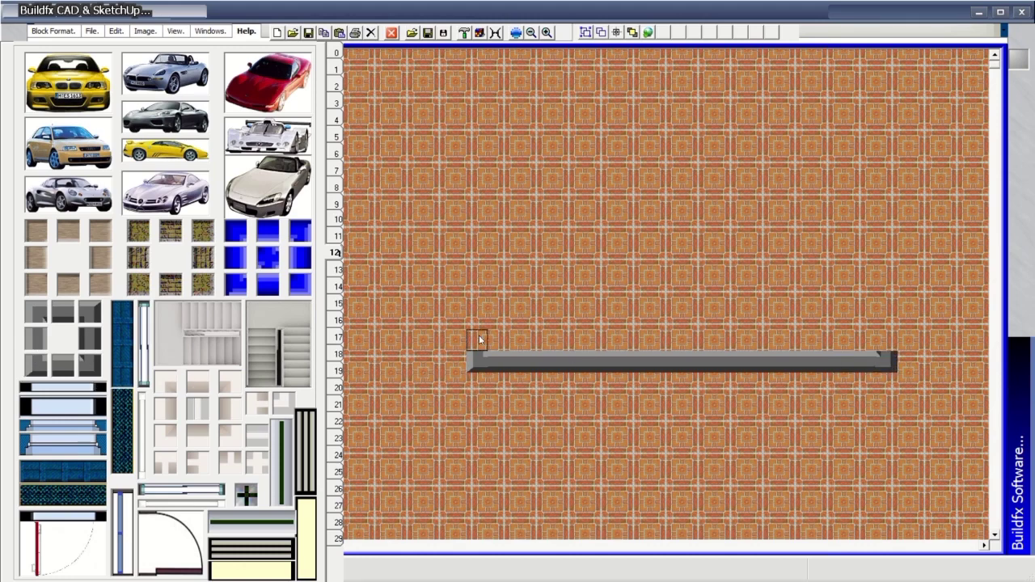
drag(479, 322, 478, 107)
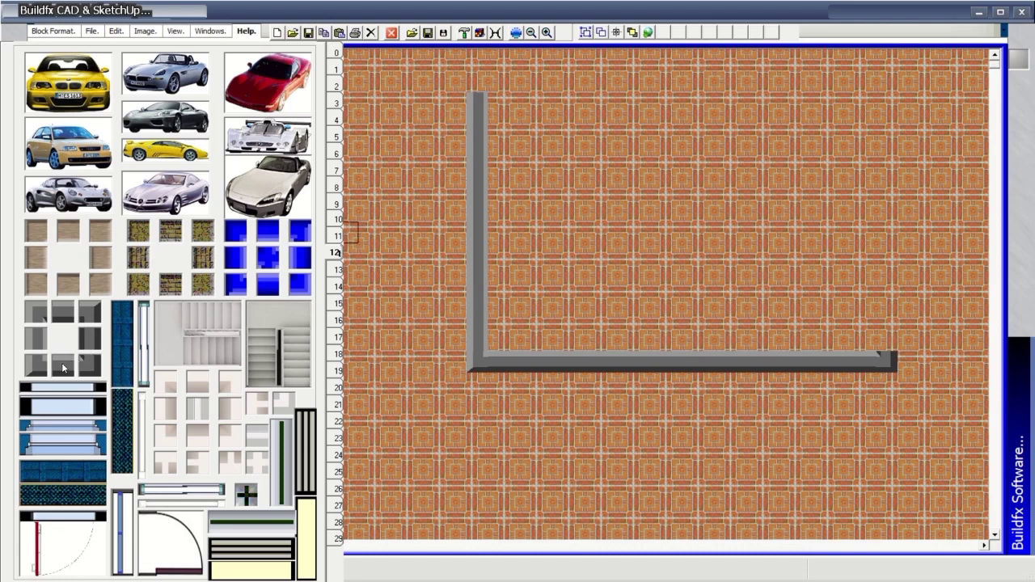
mouse_move(475, 97)
mouse_down()
mouse_move(473, 65)
mouse_move(470, 77)
mouse_up()
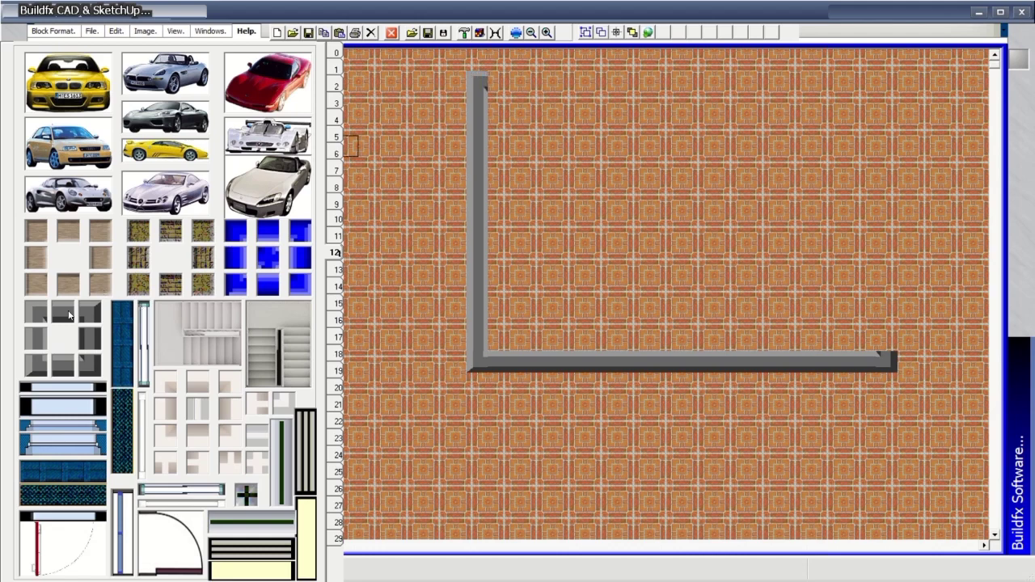
Run the grey wall along the top, filling its gaps, then down the right side
drag(495, 81, 722, 84)
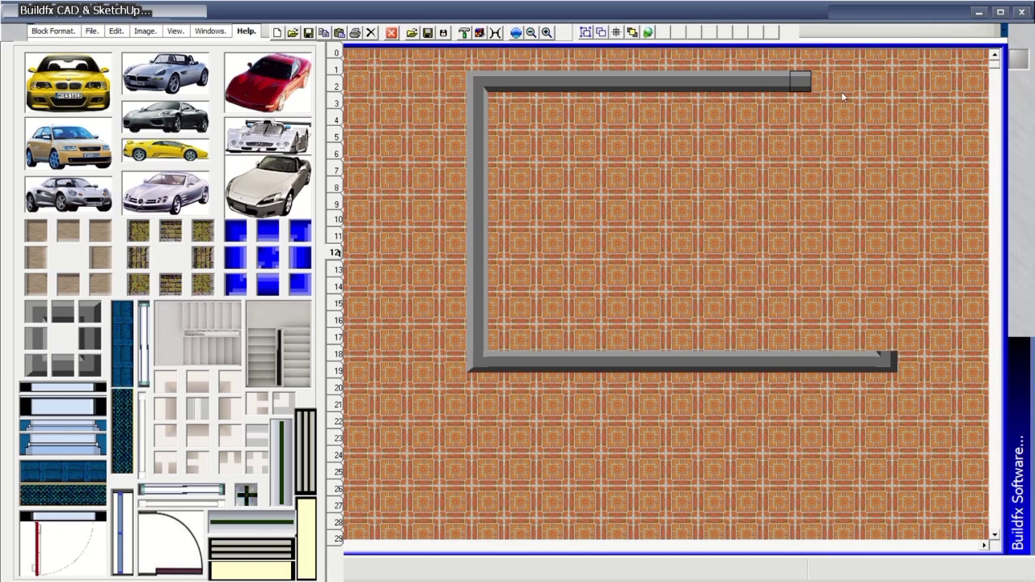
drag(857, 95, 836, 97)
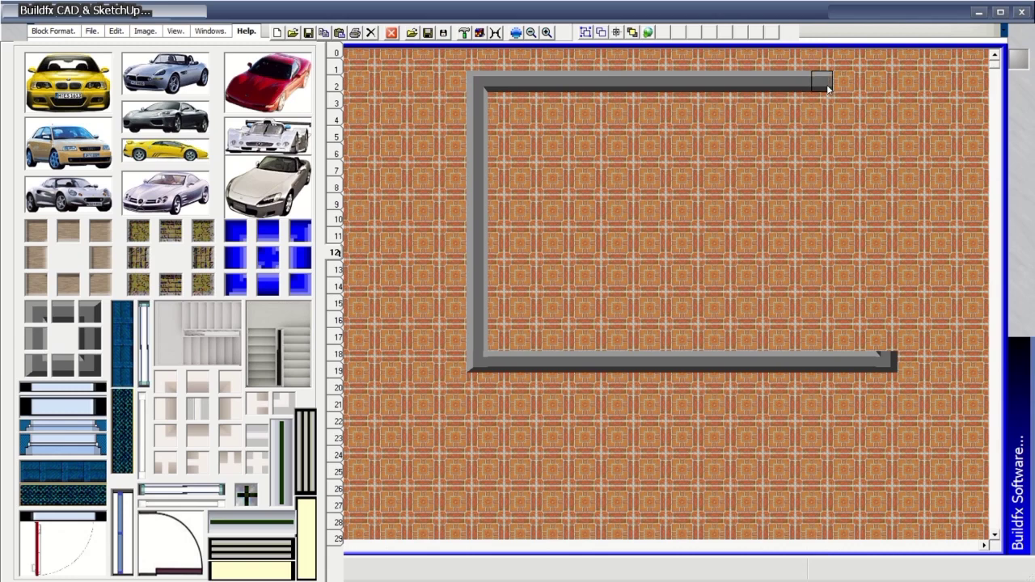
click(843, 84)
click(881, 80)
click(862, 82)
drag(890, 98, 886, 346)
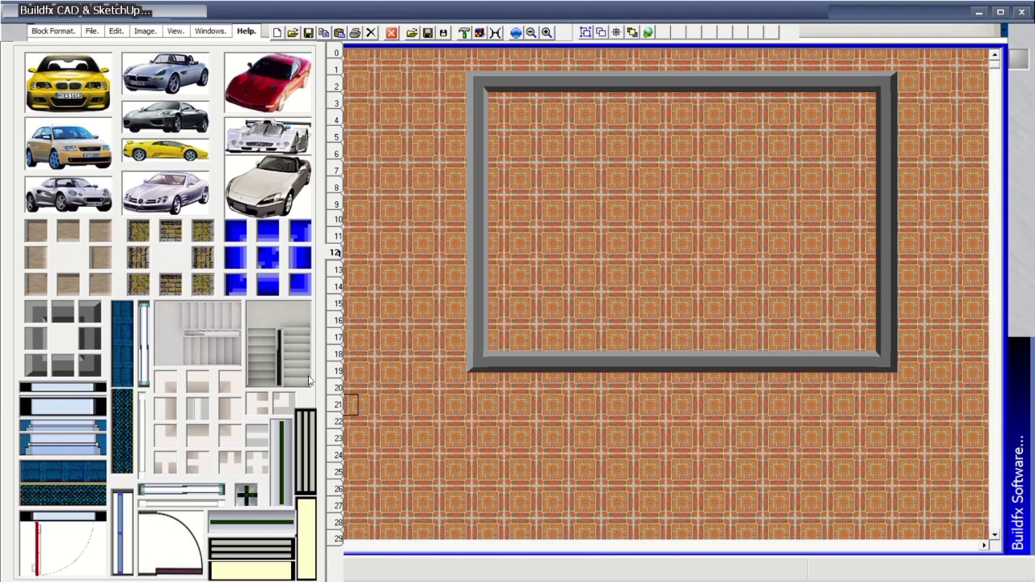
Place the U-shaped staircase below the room's bottom-left corner as a transparent image
drag(196, 330, 517, 405)
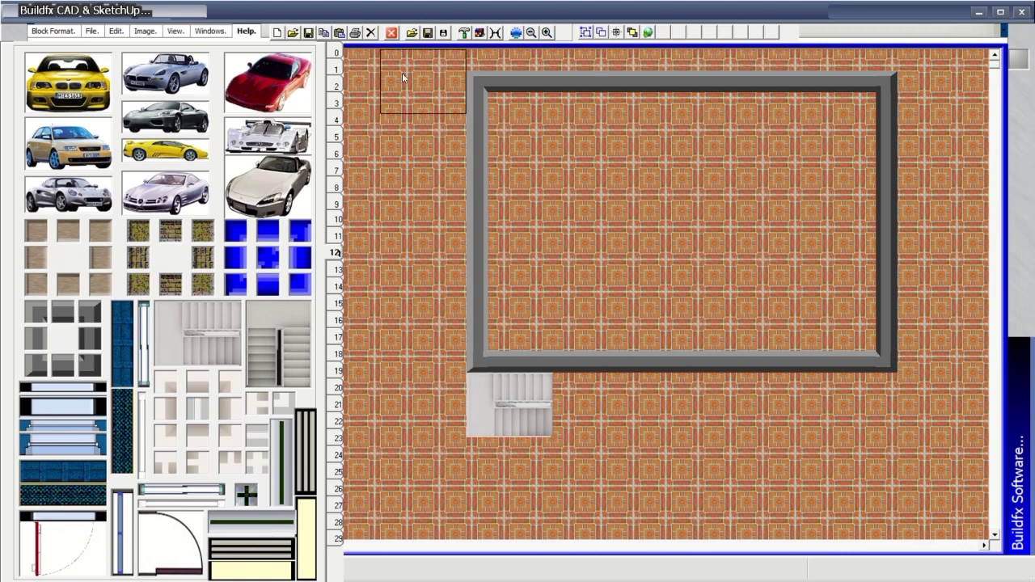
click(339, 51)
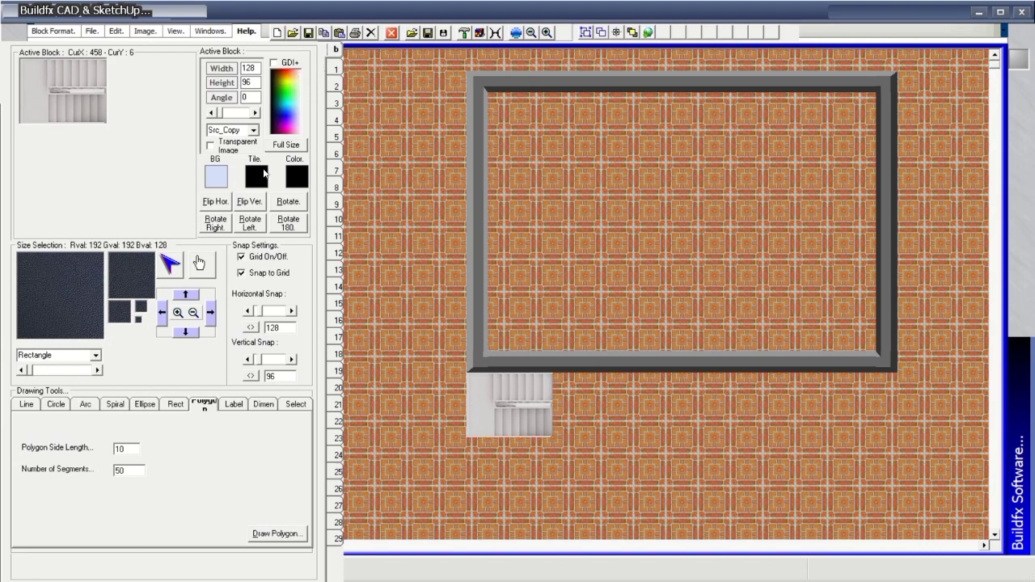
click(227, 153)
click(339, 256)
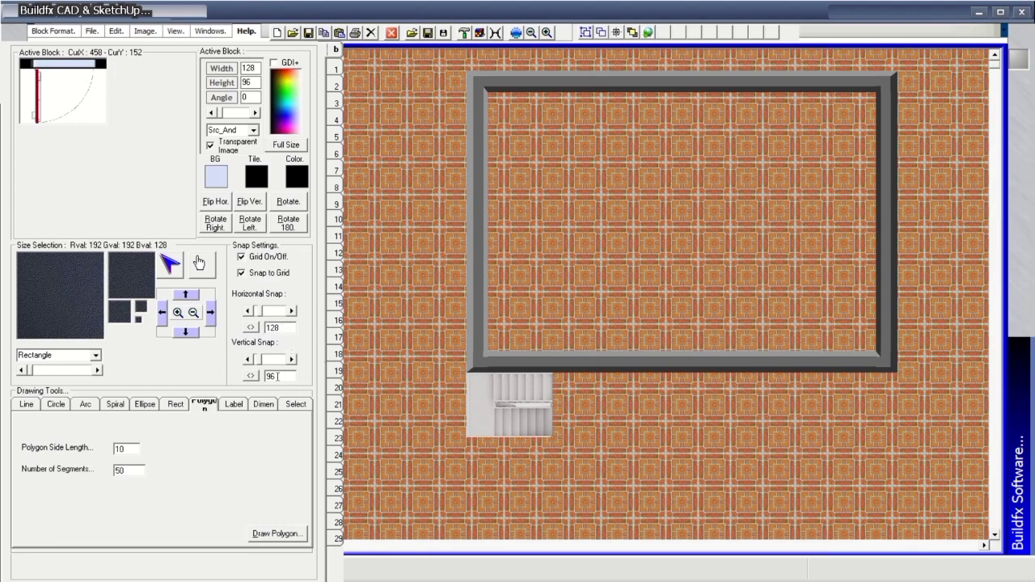
Set Vertical Snap to 12, turn off Snap to Grid, and place the door on the top wall
drag(276, 375, 262, 376)
text(48)
text(12)
click(270, 276)
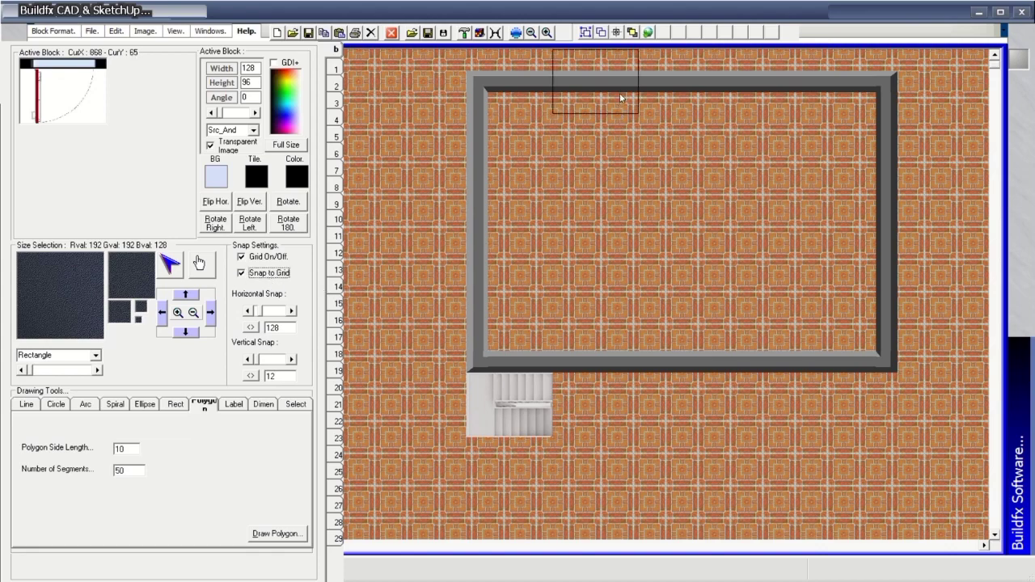
click(267, 279)
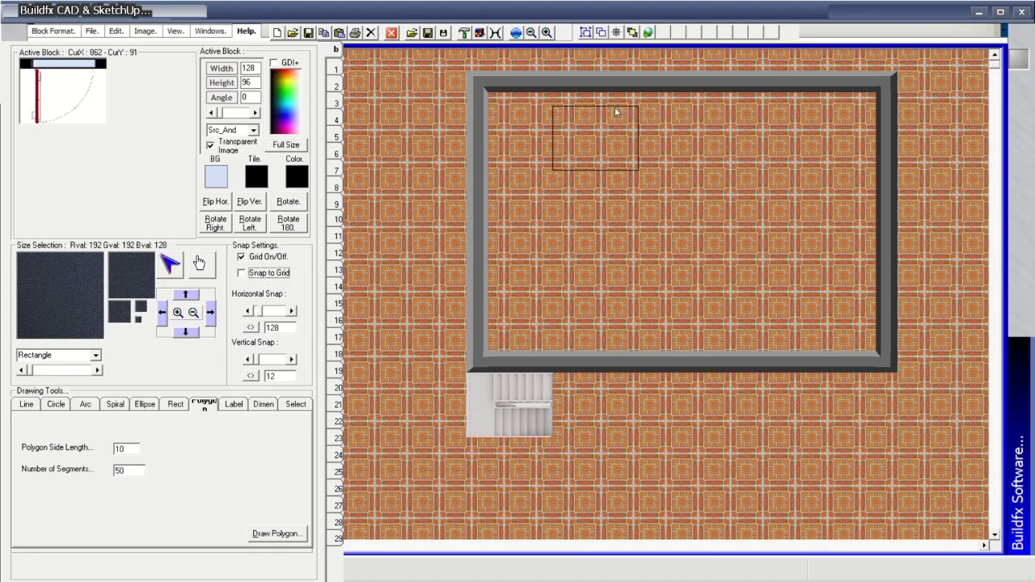
click(610, 77)
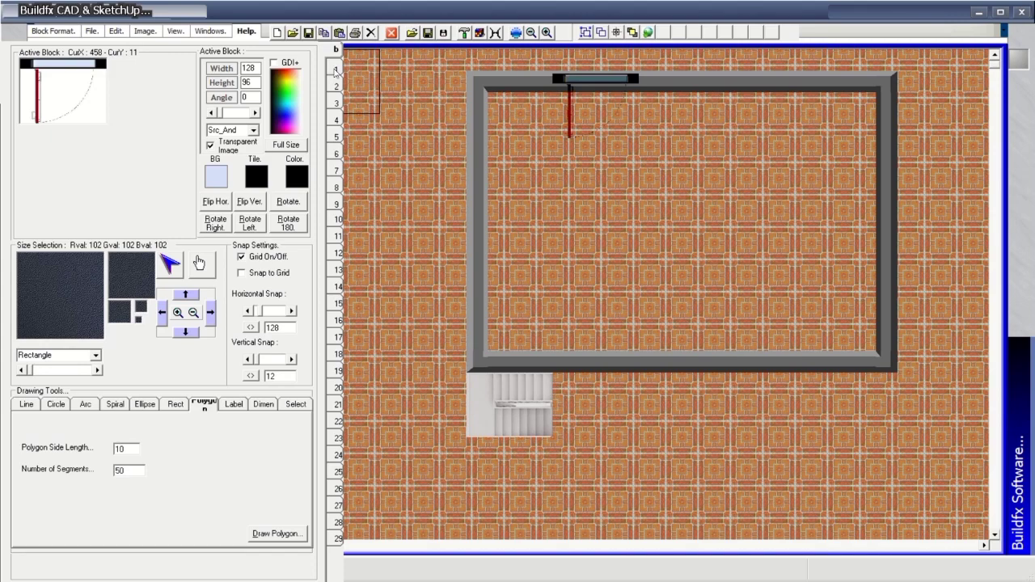
click(336, 71)
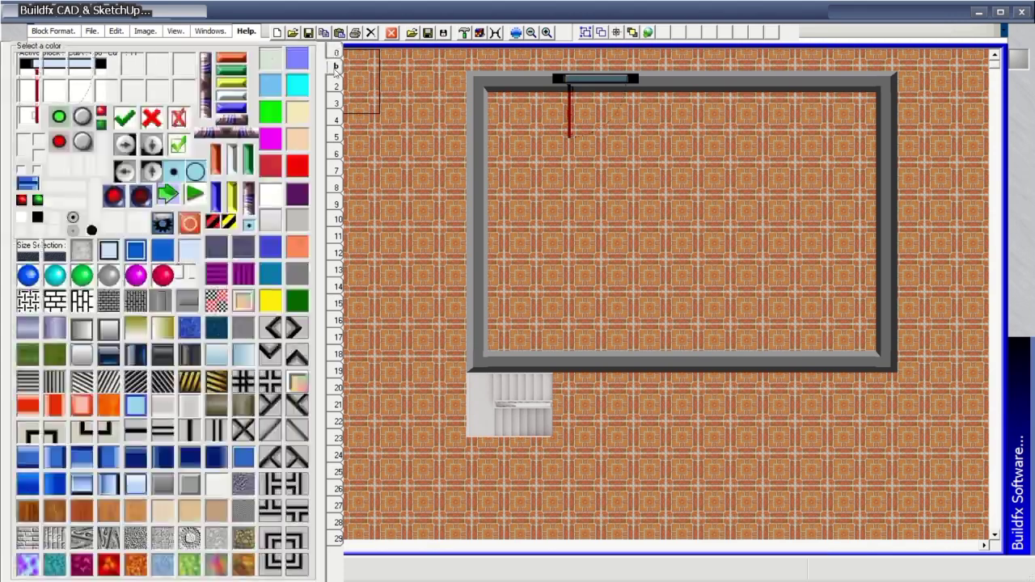
Pick the blue tile, make it draw solid (Src_Copy), and paint it row by row across the floor
click(339, 253)
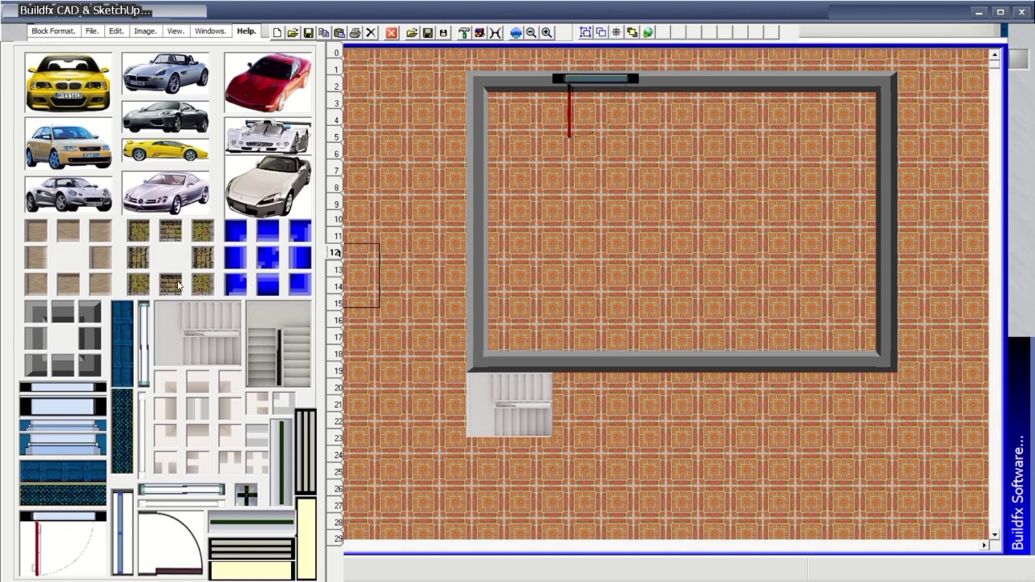
click(336, 54)
click(337, 71)
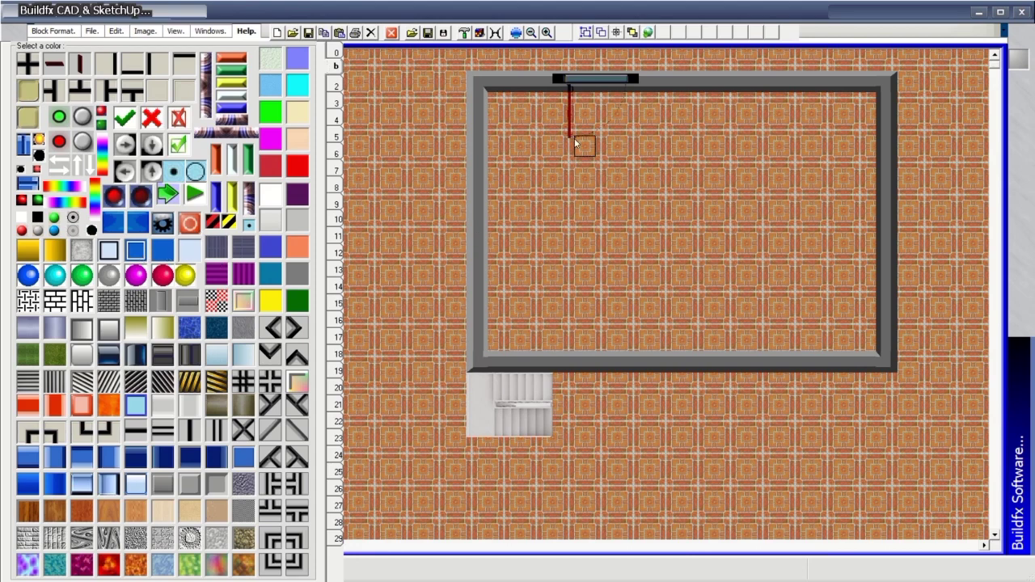
drag(499, 103, 749, 125)
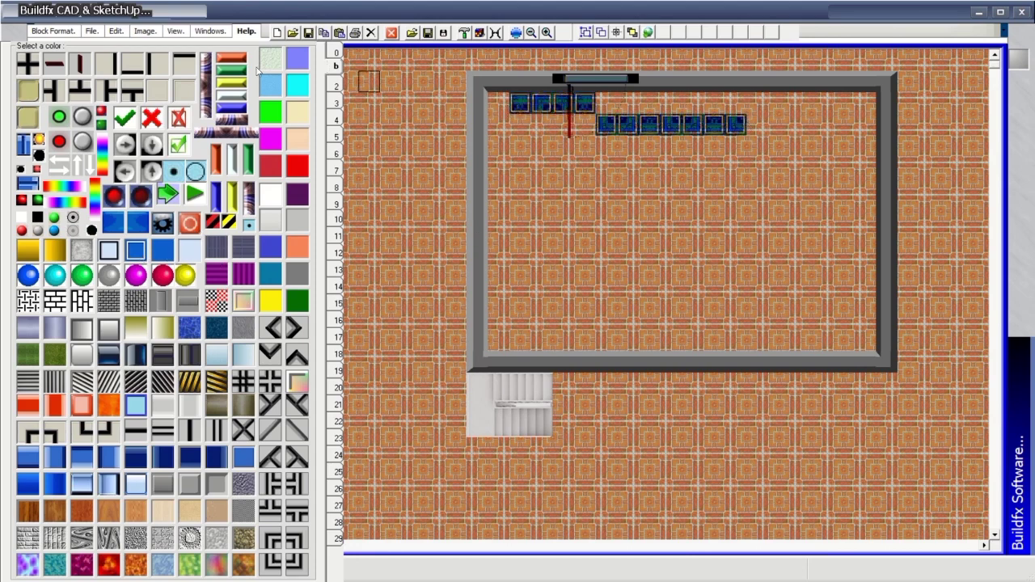
click(331, 53)
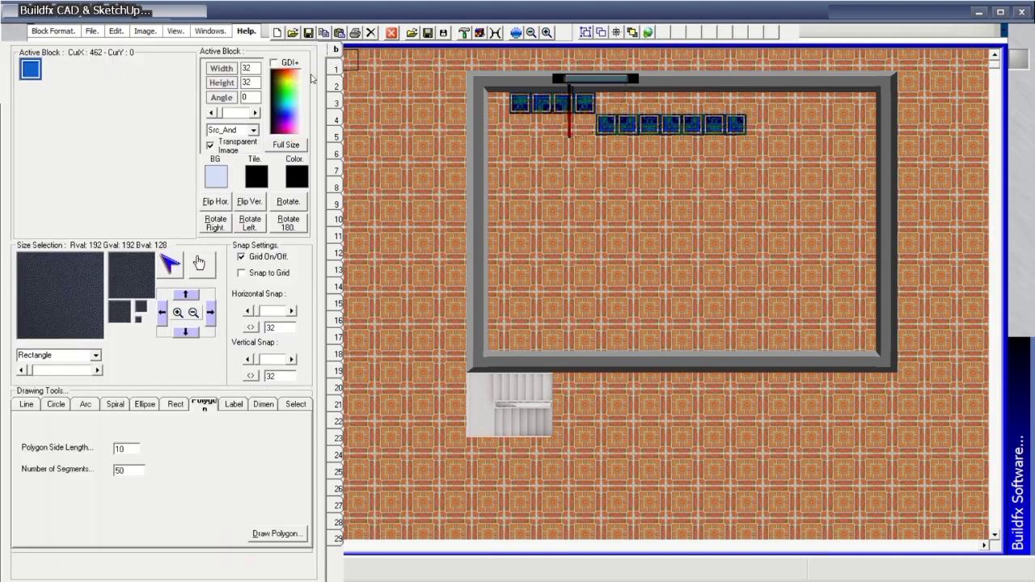
click(227, 148)
mouse_move(500, 103)
mouse_down()
mouse_move(733, 118)
mouse_move(874, 109)
mouse_move(634, 104)
mouse_up()
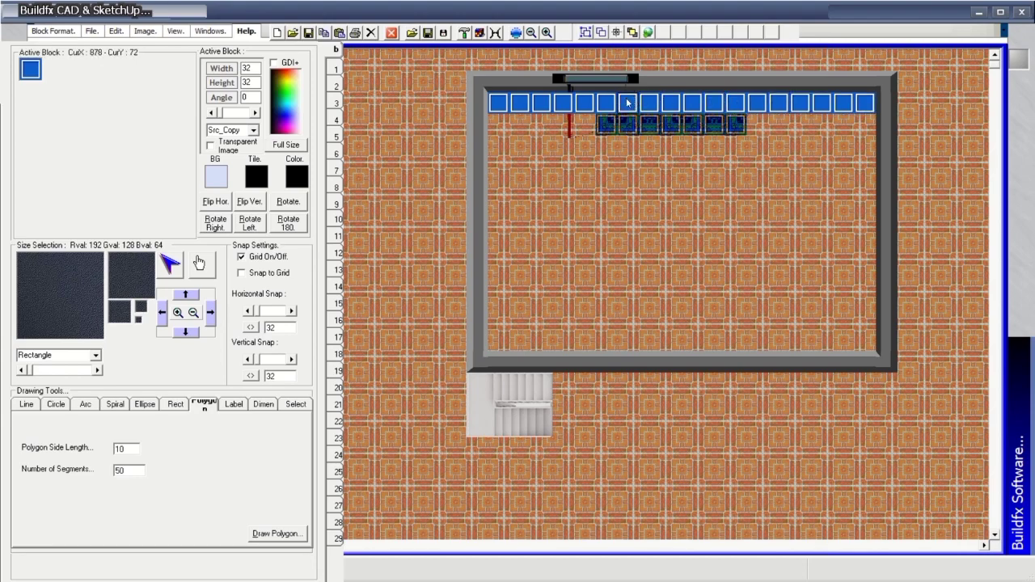
drag(499, 123, 868, 127)
mouse_move(494, 147)
mouse_down()
mouse_move(785, 160)
mouse_move(862, 148)
mouse_move(611, 142)
mouse_move(558, 160)
mouse_move(480, 161)
mouse_move(505, 162)
mouse_move(506, 343)
mouse_move(871, 346)
mouse_move(870, 172)
mouse_move(783, 177)
mouse_move(864, 195)
mouse_move(853, 324)
mouse_move(836, 229)
mouse_move(821, 253)
mouse_move(768, 191)
mouse_move(694, 172)
mouse_move(615, 173)
mouse_move(693, 173)
mouse_move(605, 183)
mouse_move(636, 214)
mouse_move(578, 195)
mouse_move(520, 215)
mouse_move(540, 258)
mouse_move(544, 222)
mouse_move(545, 248)
mouse_move(586, 244)
mouse_move(569, 281)
mouse_move(575, 338)
mouse_move(587, 317)
mouse_move(544, 329)
mouse_move(826, 324)
mouse_move(817, 206)
mouse_move(818, 298)
mouse_move(781, 289)
mouse_move(792, 300)
mouse_move(800, 218)
mouse_move(760, 212)
mouse_move(752, 190)
mouse_move(689, 212)
mouse_move(737, 228)
mouse_move(715, 307)
mouse_move(627, 279)
mouse_move(605, 255)
mouse_move(618, 232)
mouse_move(752, 236)
mouse_up()
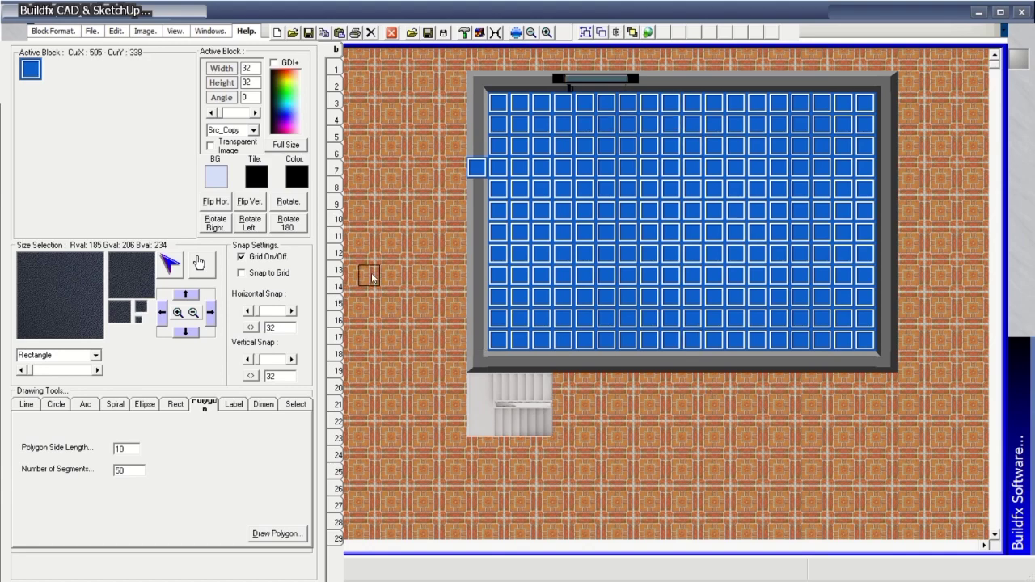
mouse_move(332, 262)
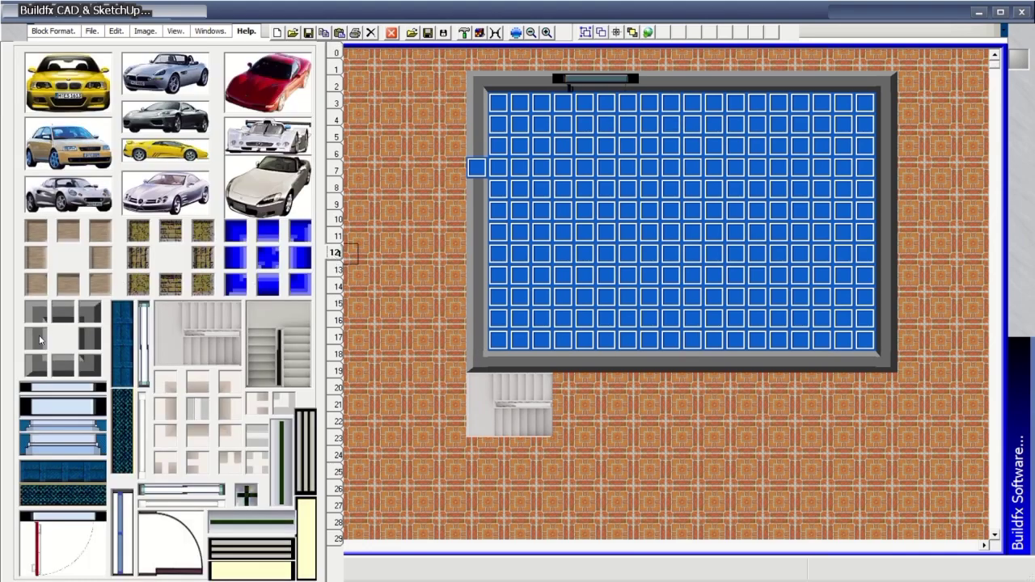
Remove the stray blue tile on the left wall and repaint the top wall and corners light
right_click(477, 167)
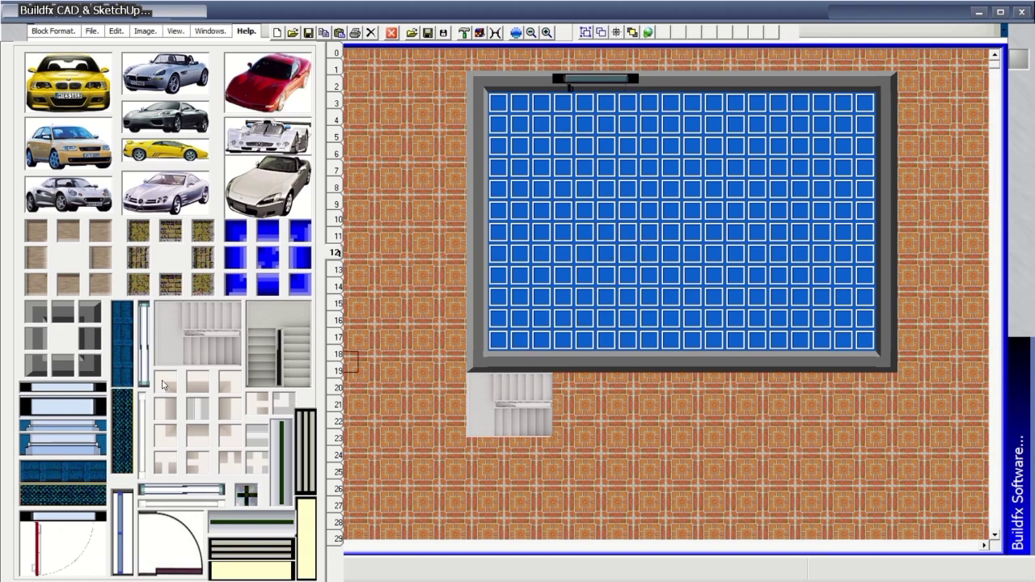
click(478, 82)
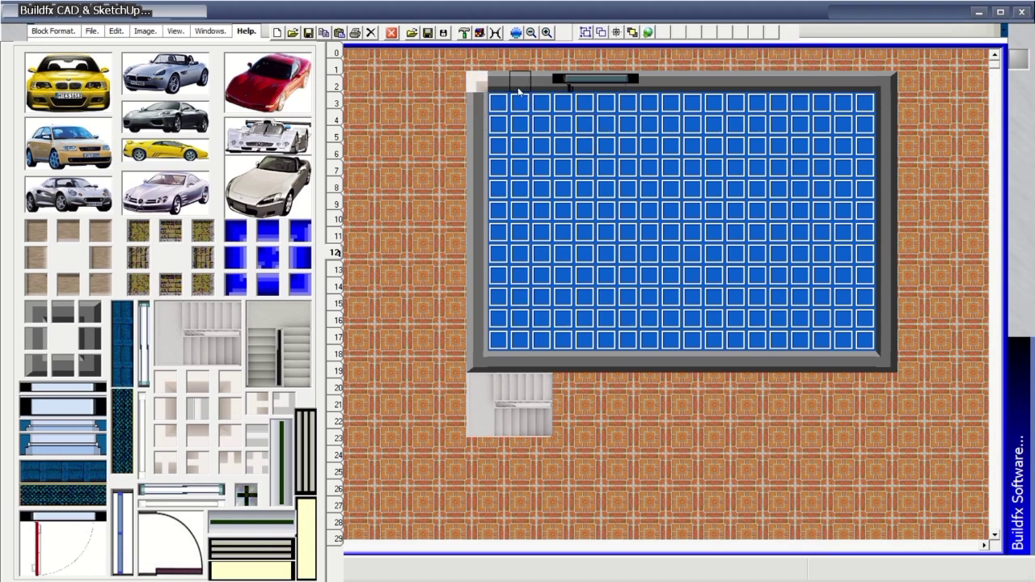
drag(493, 82, 863, 77)
click(233, 387)
click(886, 82)
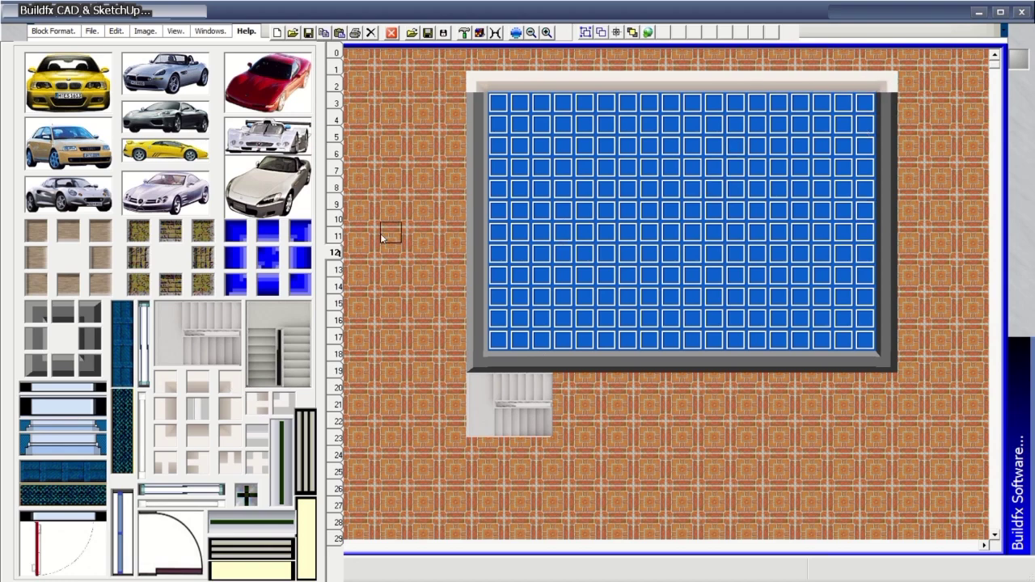
Repaint the left, bottom and right walls and the bottom corners with the light block
drag(474, 110, 484, 348)
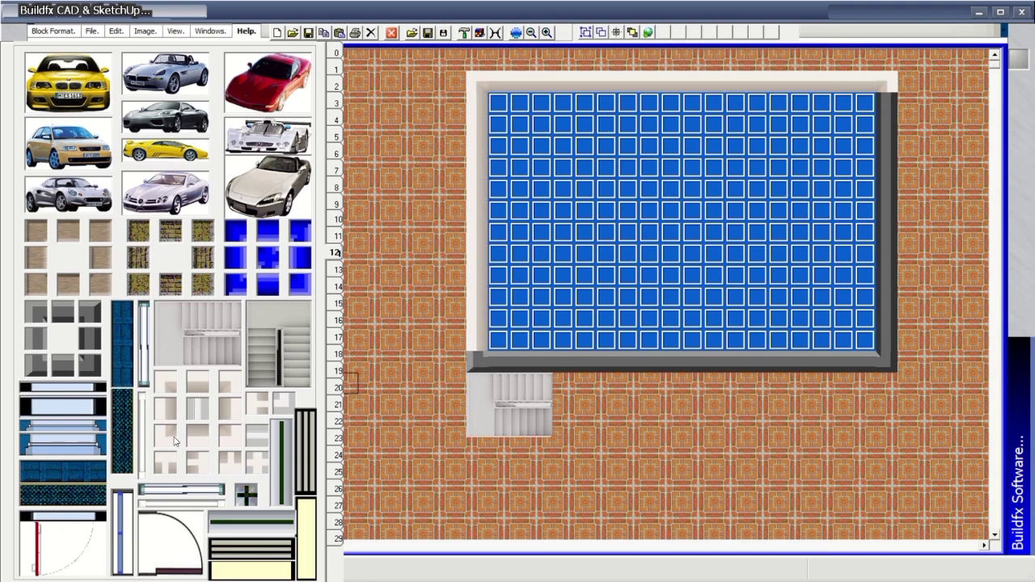
click(477, 362)
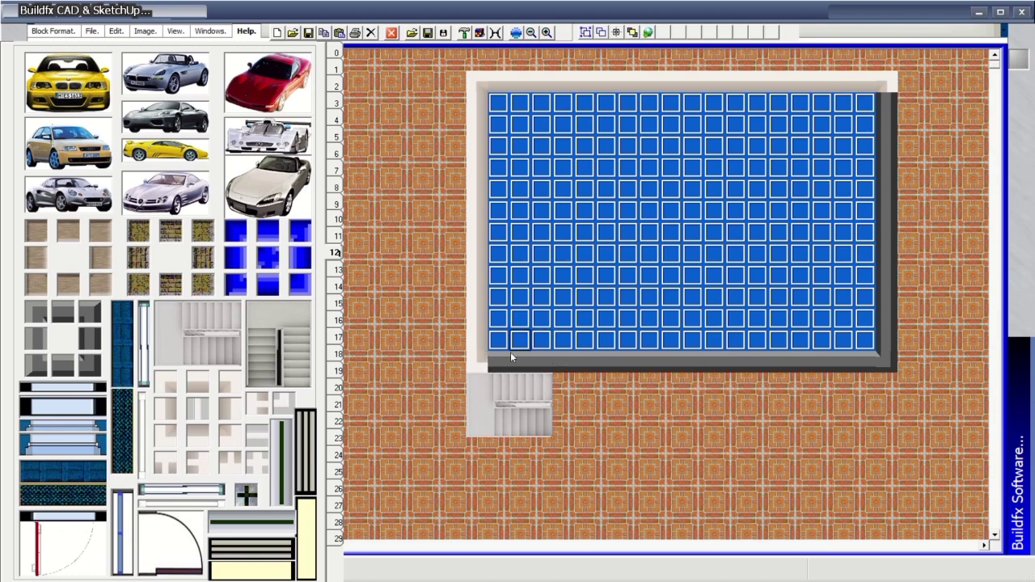
mouse_move(503, 357)
mouse_down()
mouse_move(790, 347)
mouse_move(757, 363)
mouse_move(871, 361)
mouse_up()
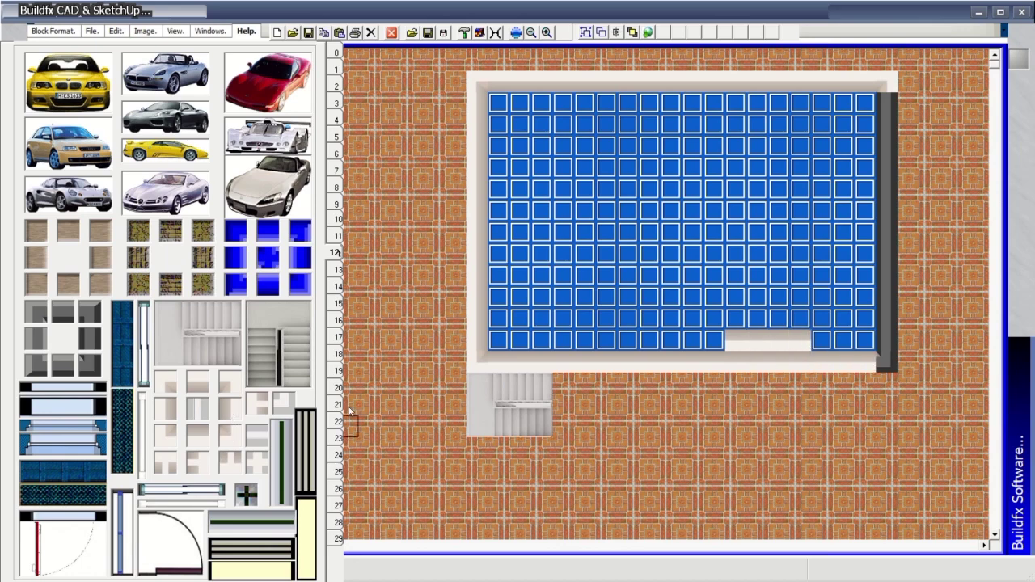
drag(893, 104, 887, 357)
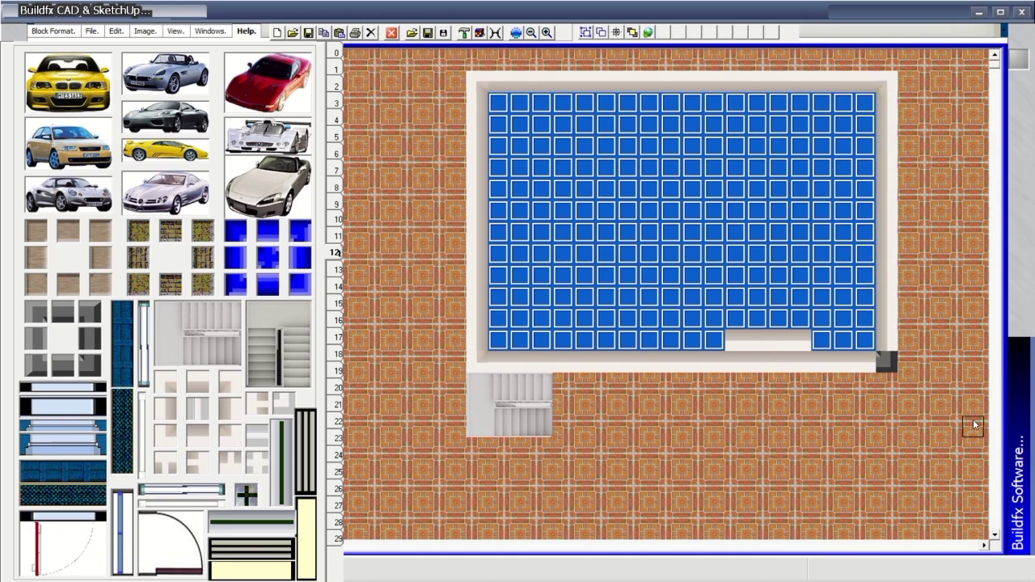
click(890, 365)
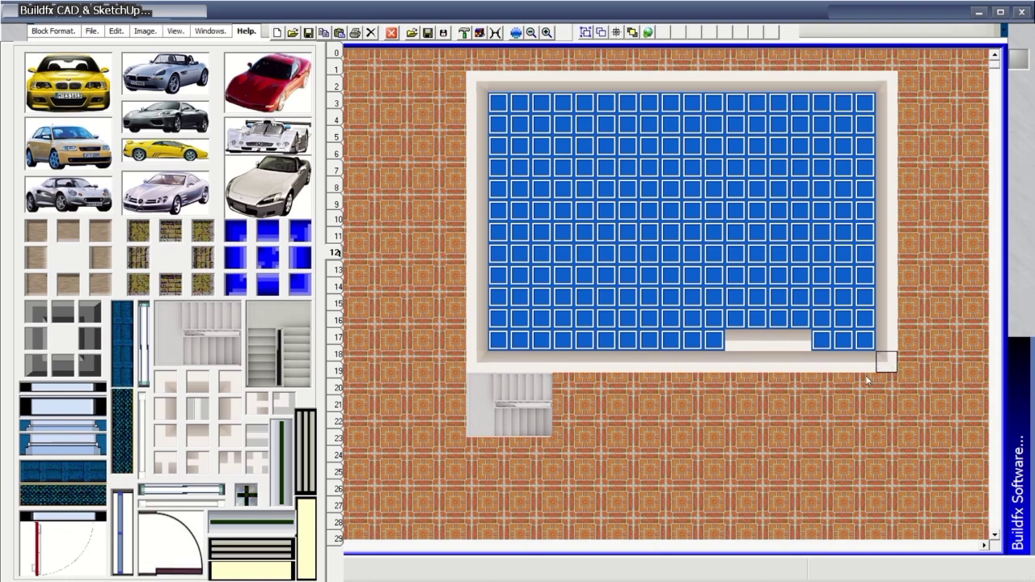
click(336, 68)
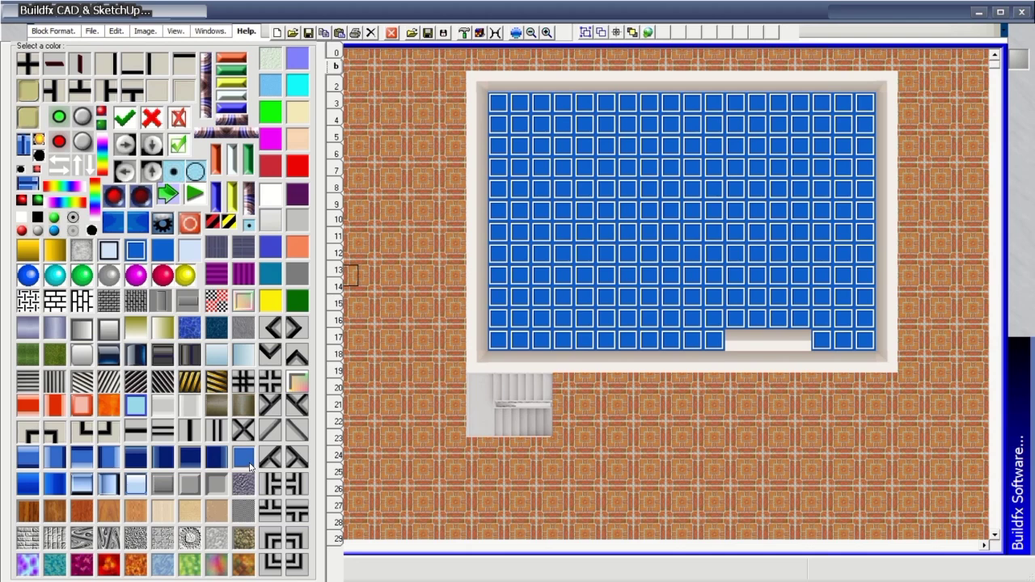
Page to the road tiles and paint a green-median road along bottom rows 26–28
click(336, 85)
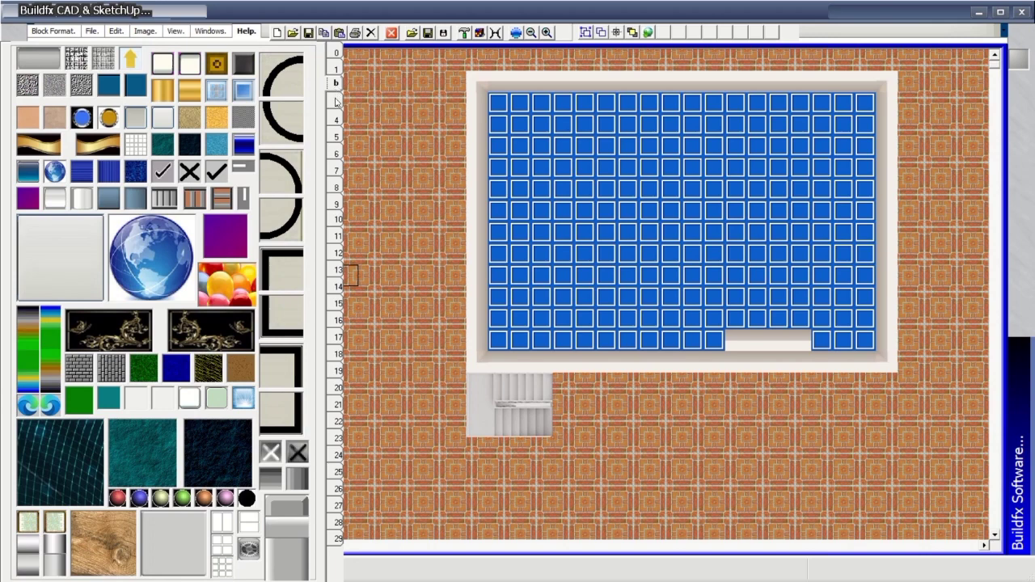
click(336, 102)
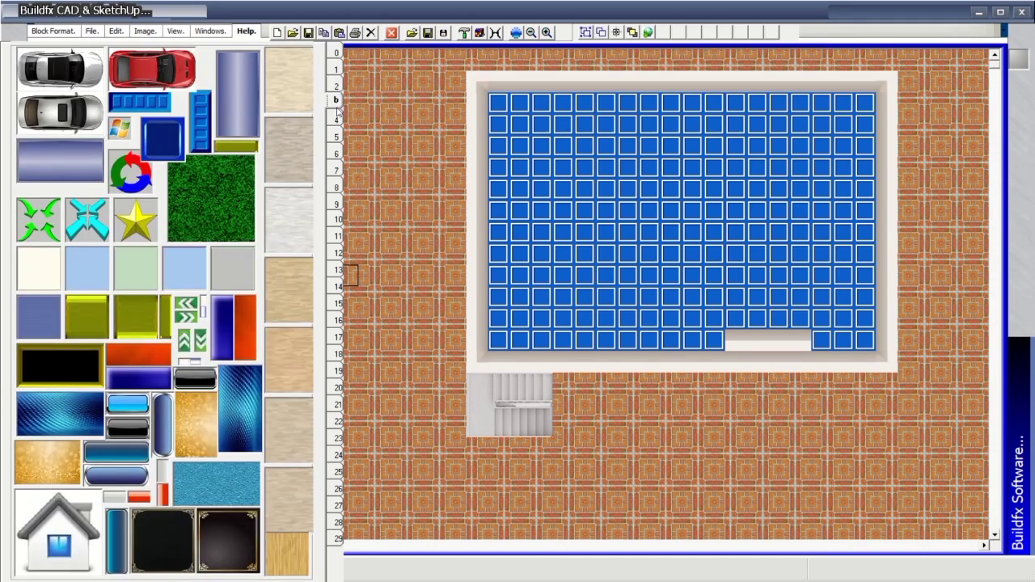
click(337, 117)
click(337, 135)
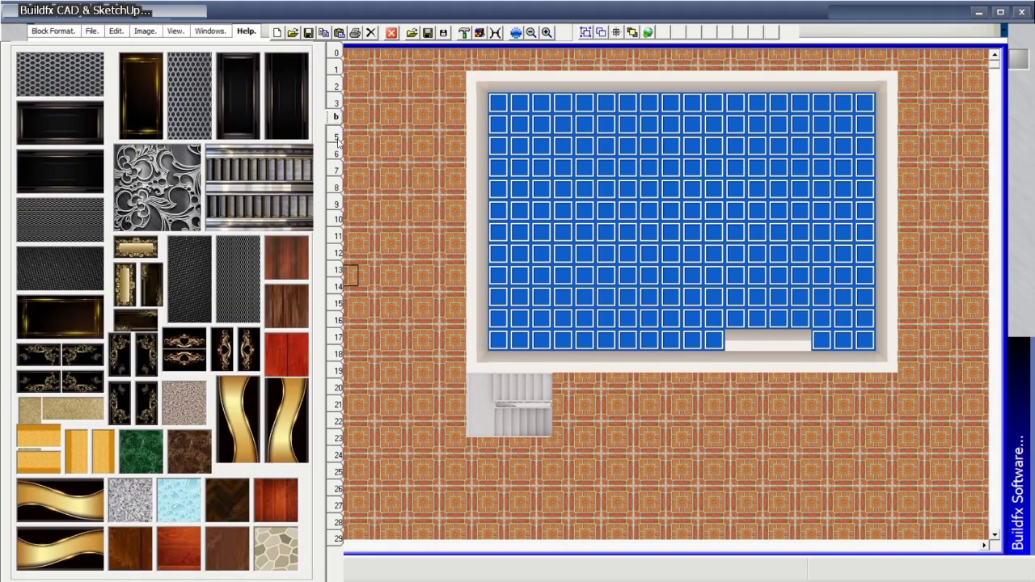
click(336, 155)
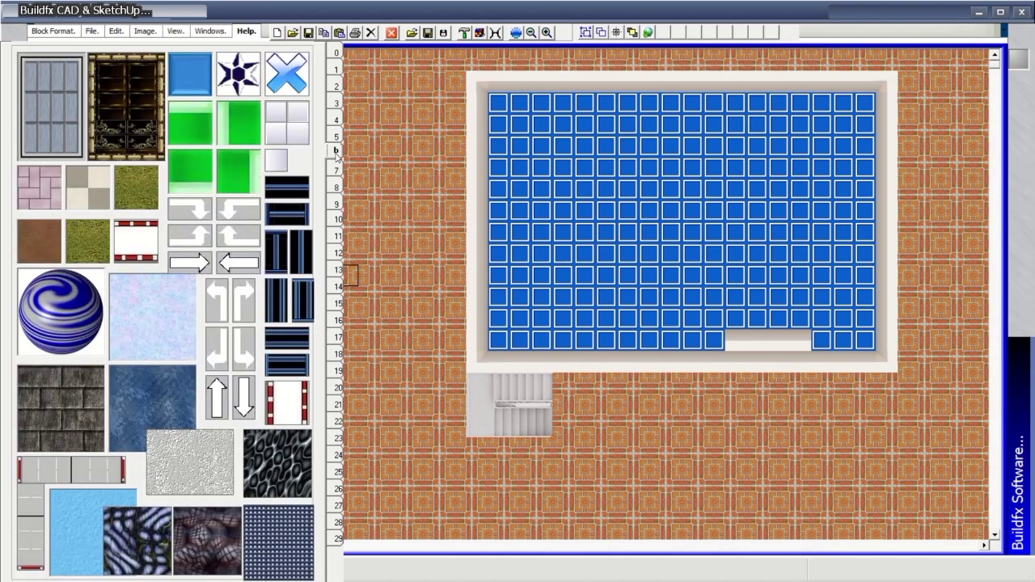
click(338, 169)
click(337, 186)
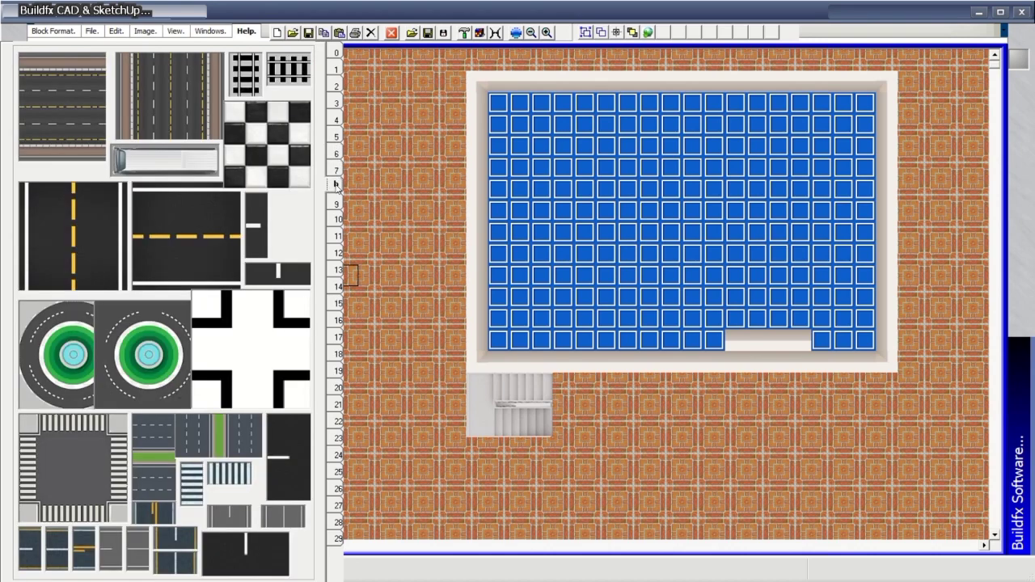
click(336, 212)
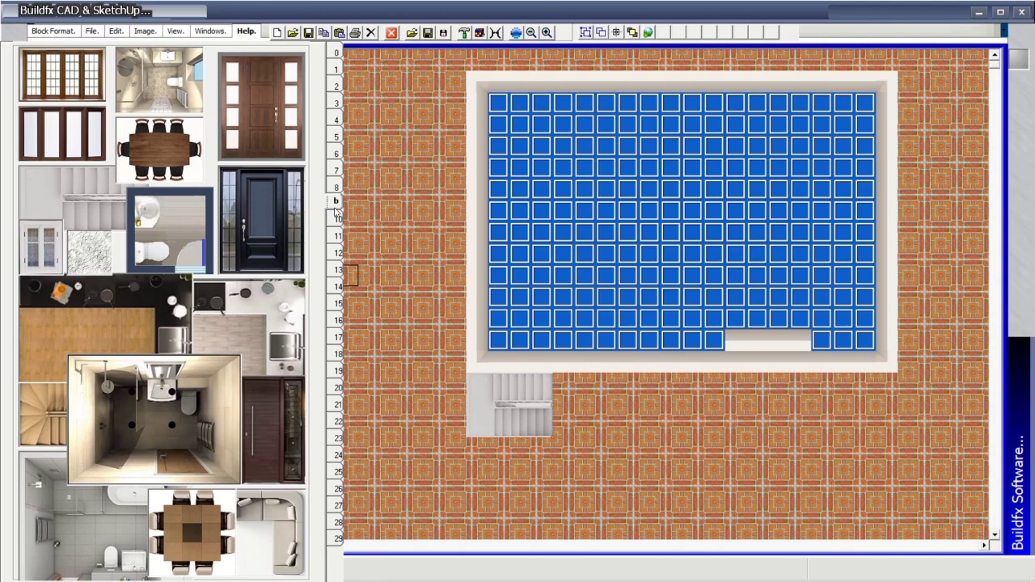
click(337, 186)
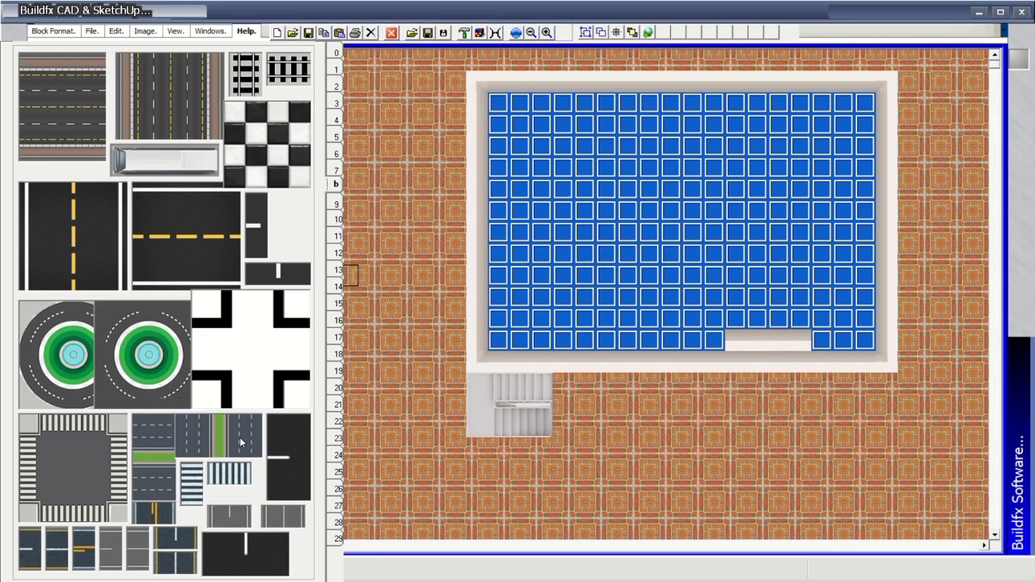
click(156, 479)
mouse_move(446, 497)
mouse_down()
mouse_move(368, 503)
mouse_move(995, 527)
mouse_up()
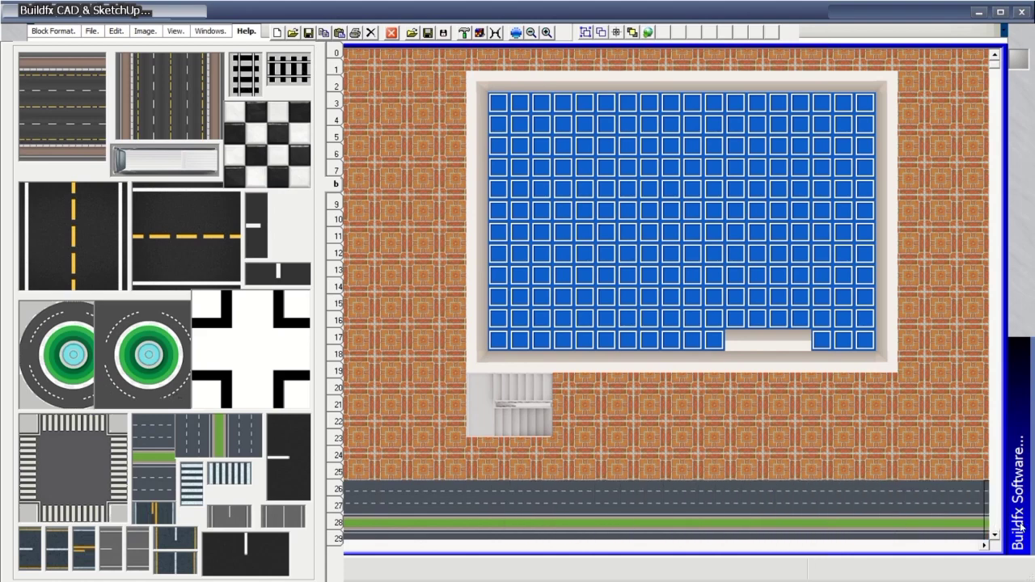
Add a crosswalk intersection at the road's right end and run vertical road up to the top
click(994, 534)
click(993, 535)
click(994, 534)
click(993, 534)
click(994, 535)
click(994, 535)
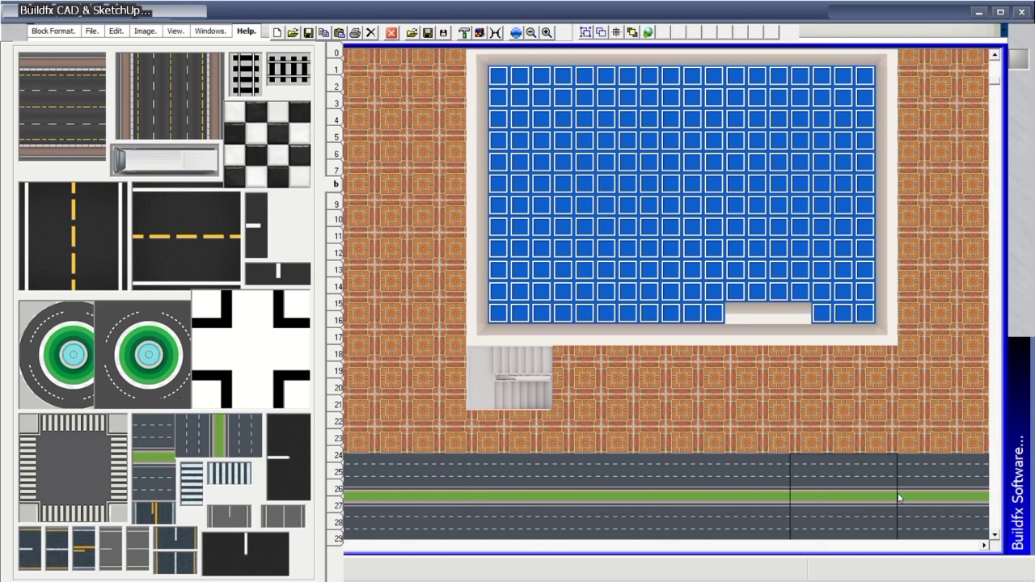
click(963, 496)
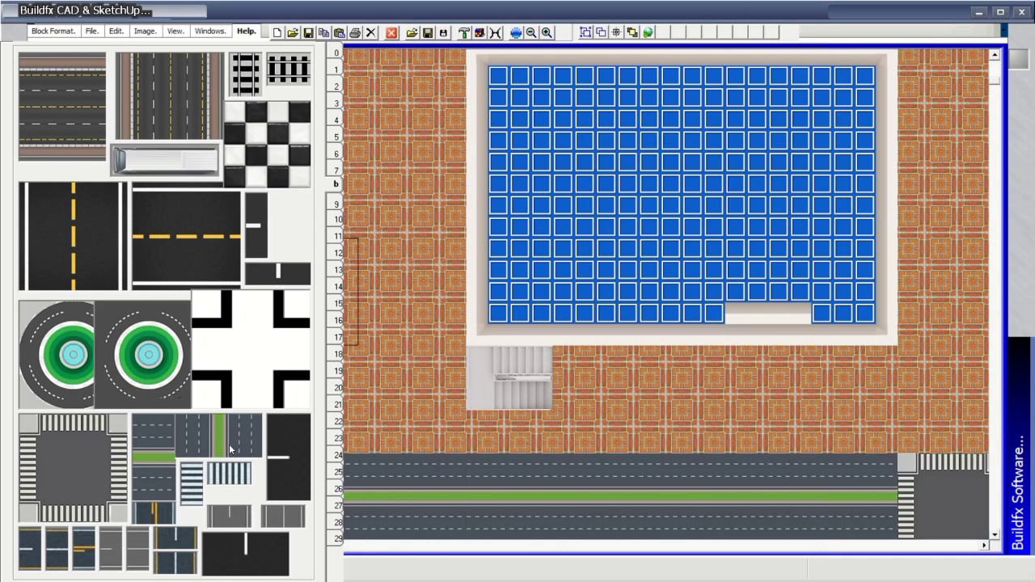
click(948, 441)
click(950, 400)
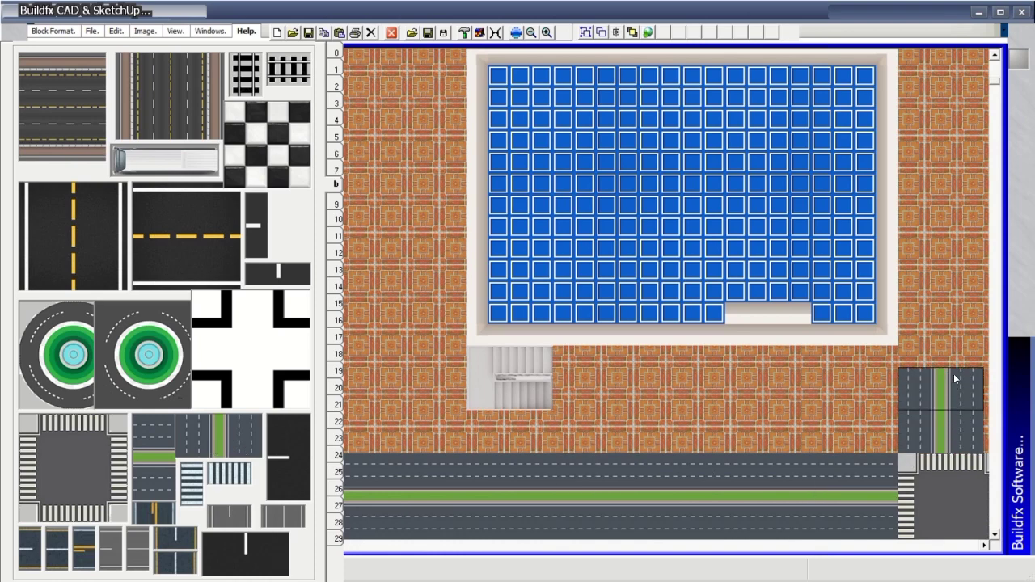
click(956, 371)
drag(955, 320, 955, 56)
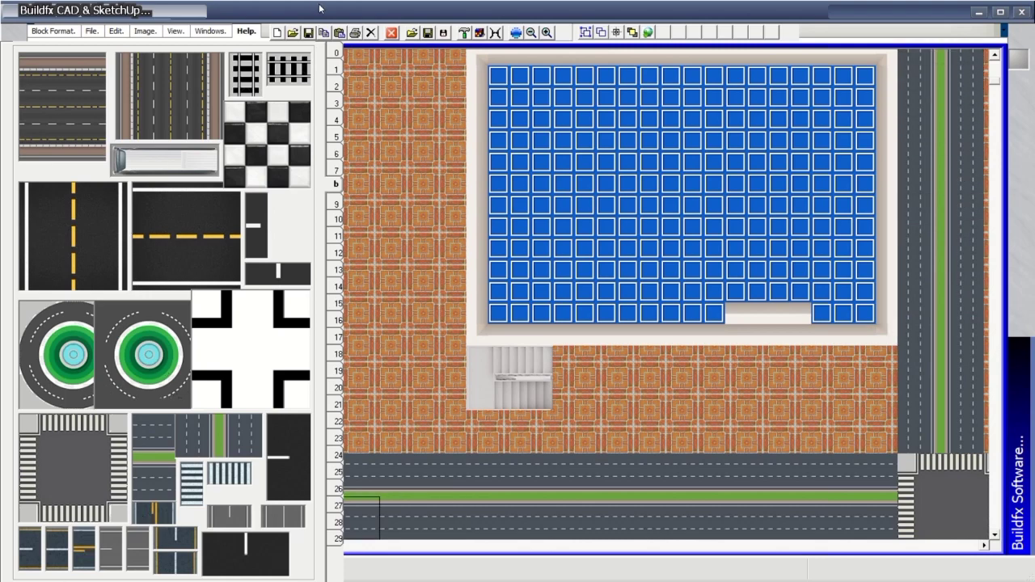
click(333, 50)
Pick the light-blue glass tile and paint it along the pool's top, bottom and left edges
click(338, 85)
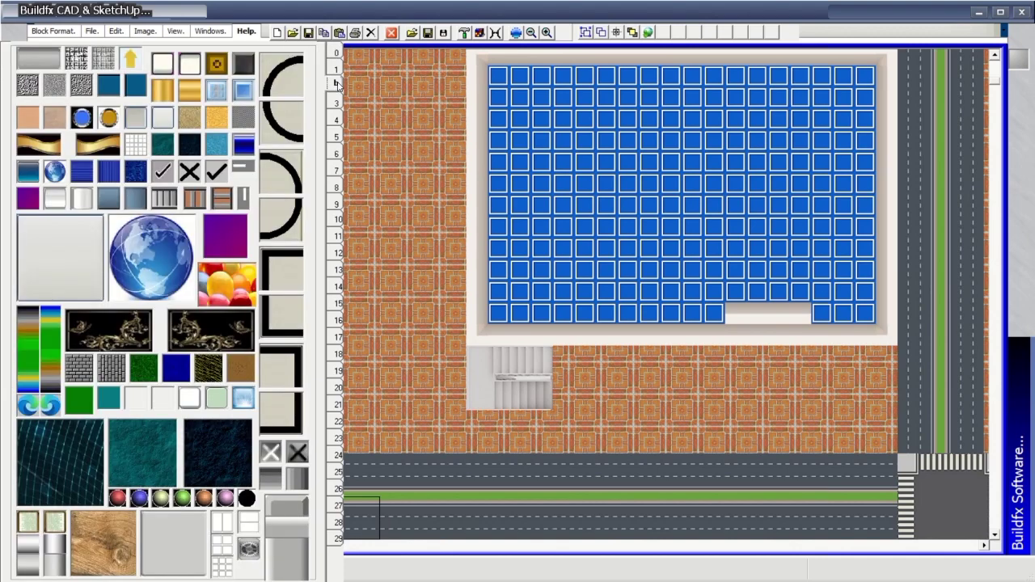
click(337, 100)
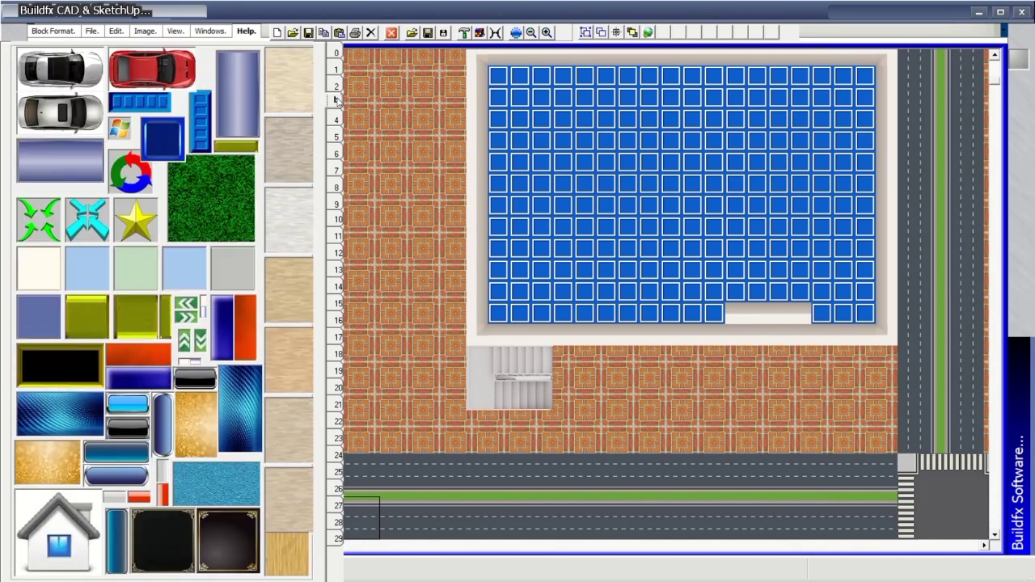
click(336, 116)
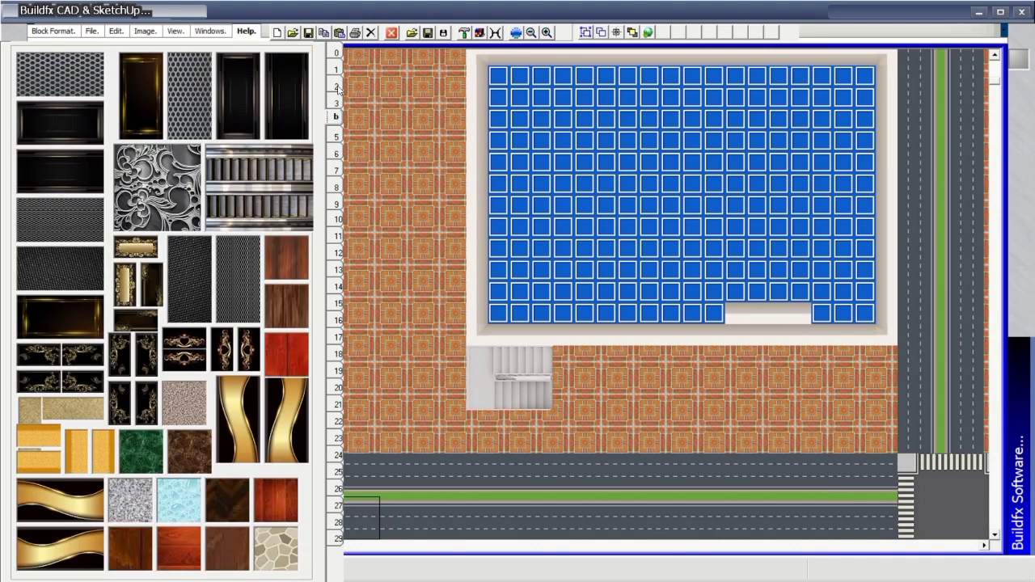
click(338, 84)
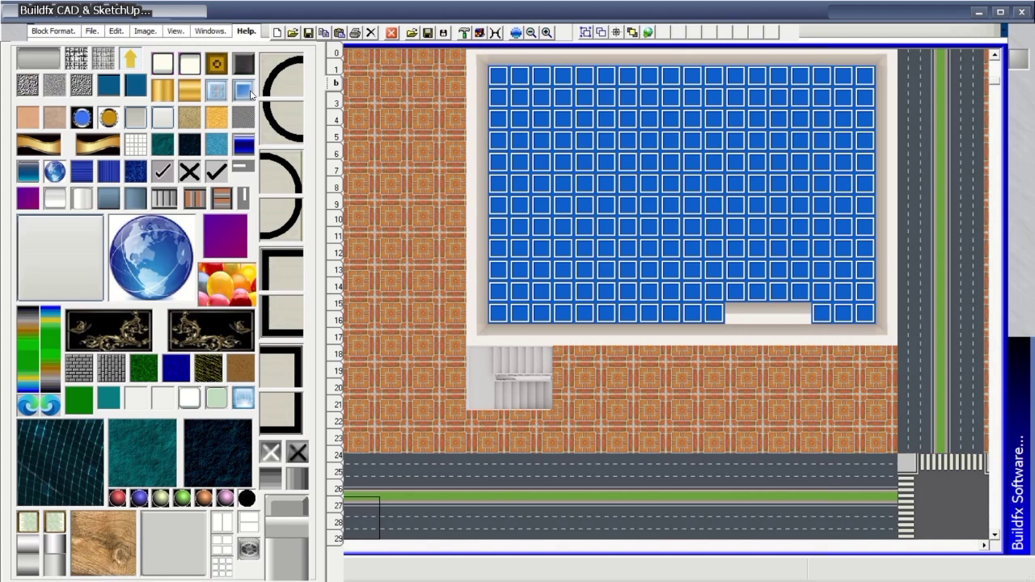
click(251, 95)
drag(498, 76, 870, 78)
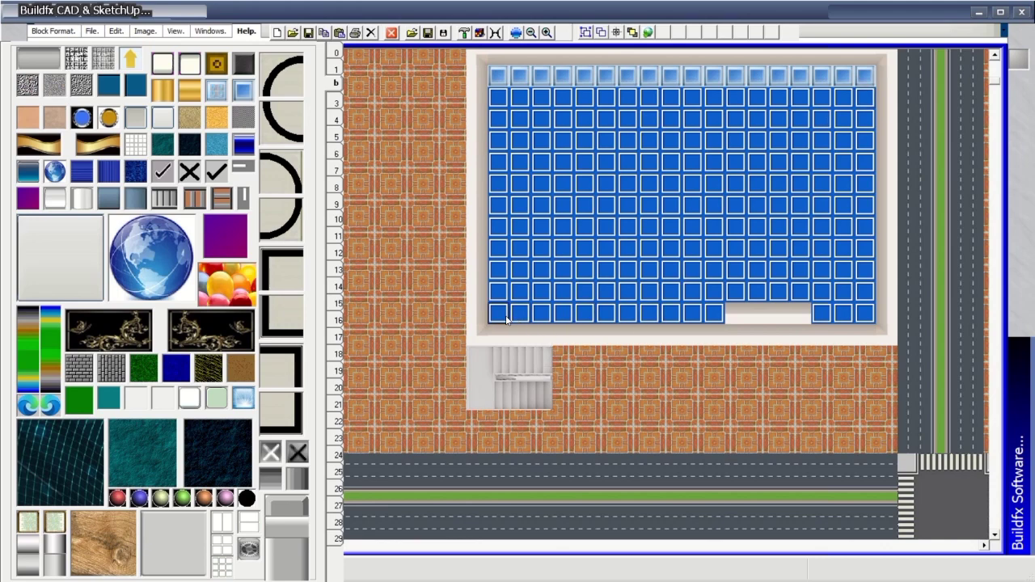
mouse_move(501, 314)
mouse_down()
mouse_move(859, 307)
mouse_move(877, 76)
mouse_move(867, 112)
mouse_up()
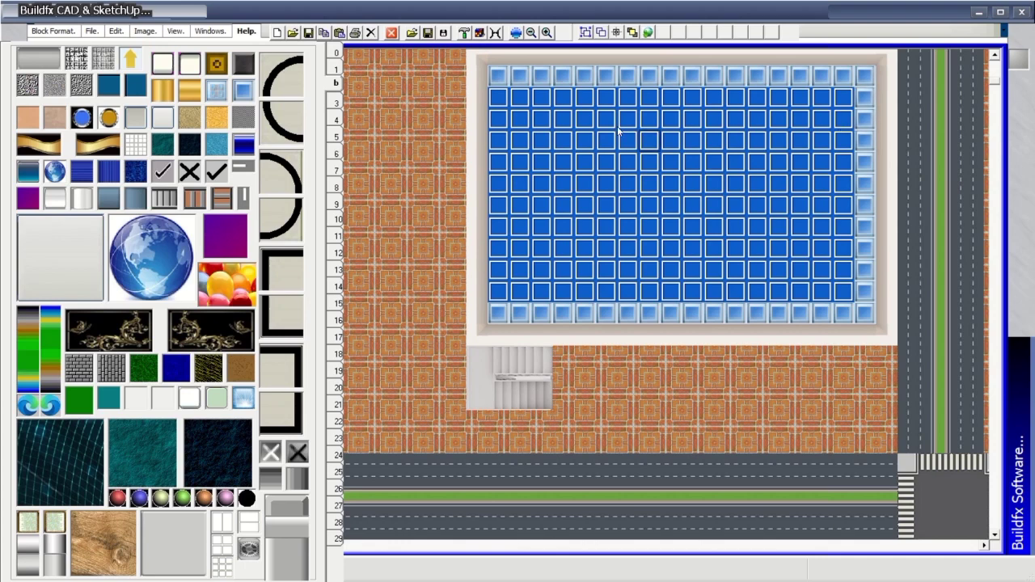
mouse_move(497, 85)
mouse_down()
mouse_move(490, 223)
mouse_move(496, 293)
mouse_up()
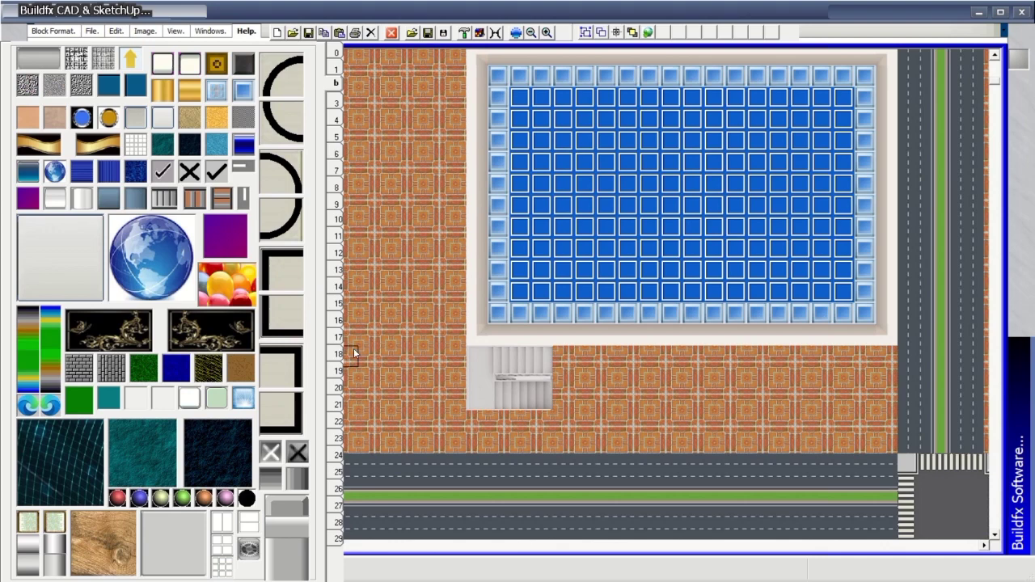
Page the library to the furniture set and pick the dining table block
click(337, 271)
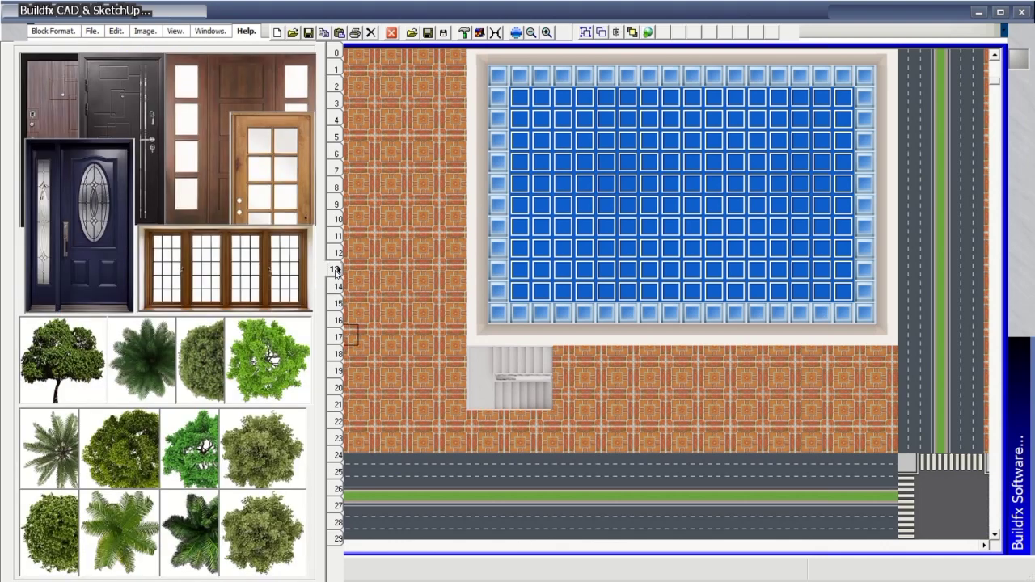
click(336, 285)
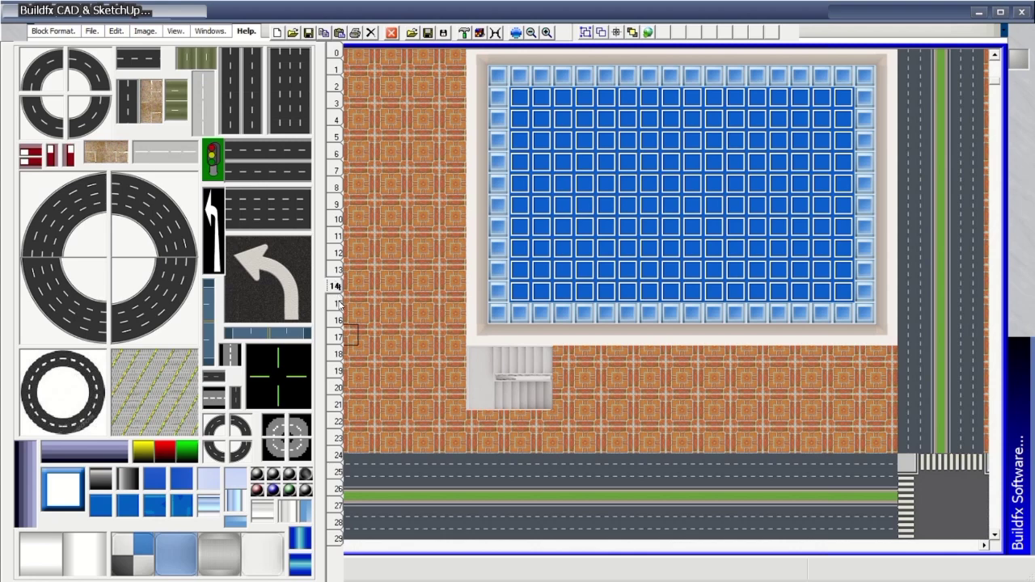
click(337, 302)
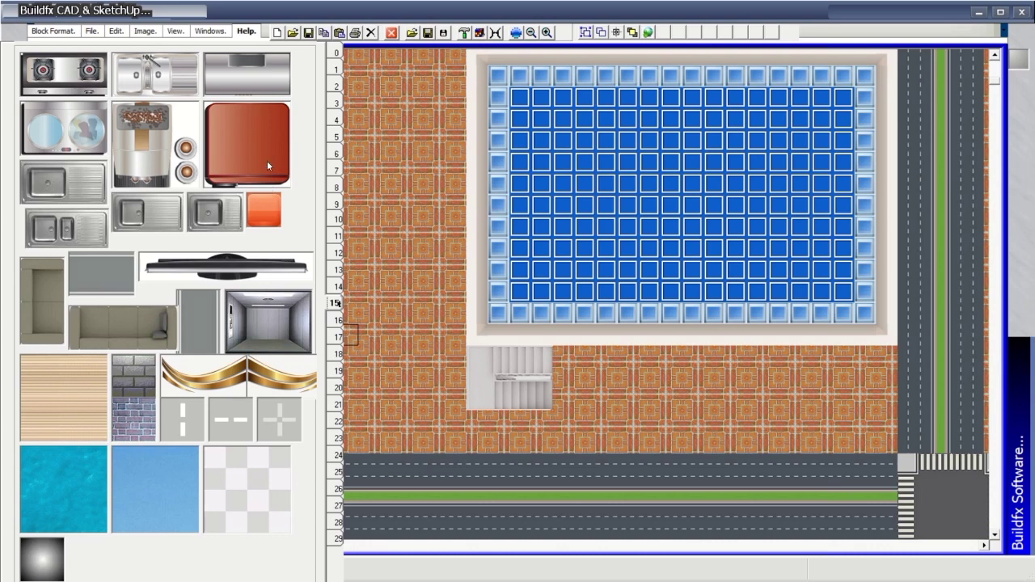
click(337, 321)
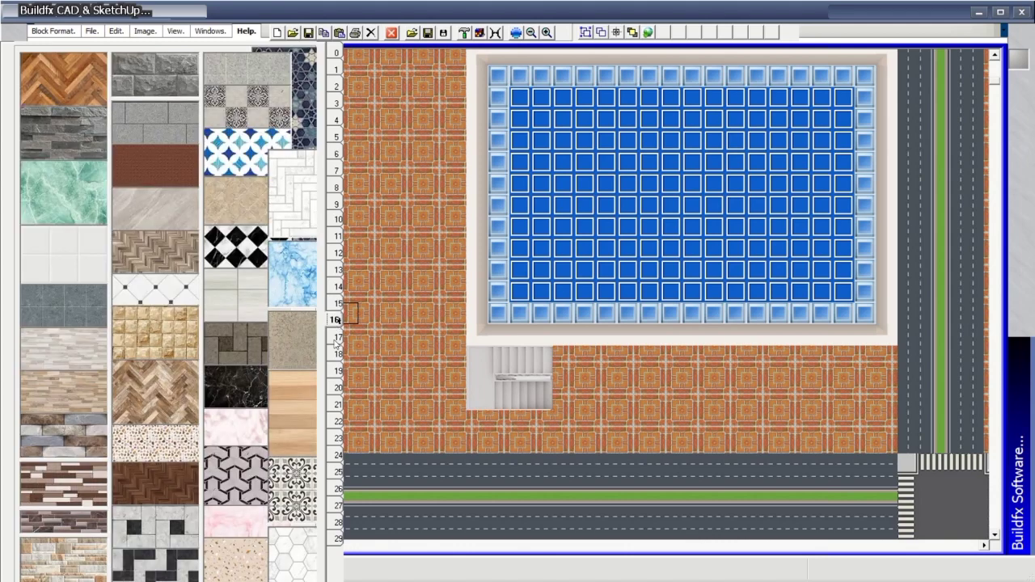
click(336, 343)
click(338, 355)
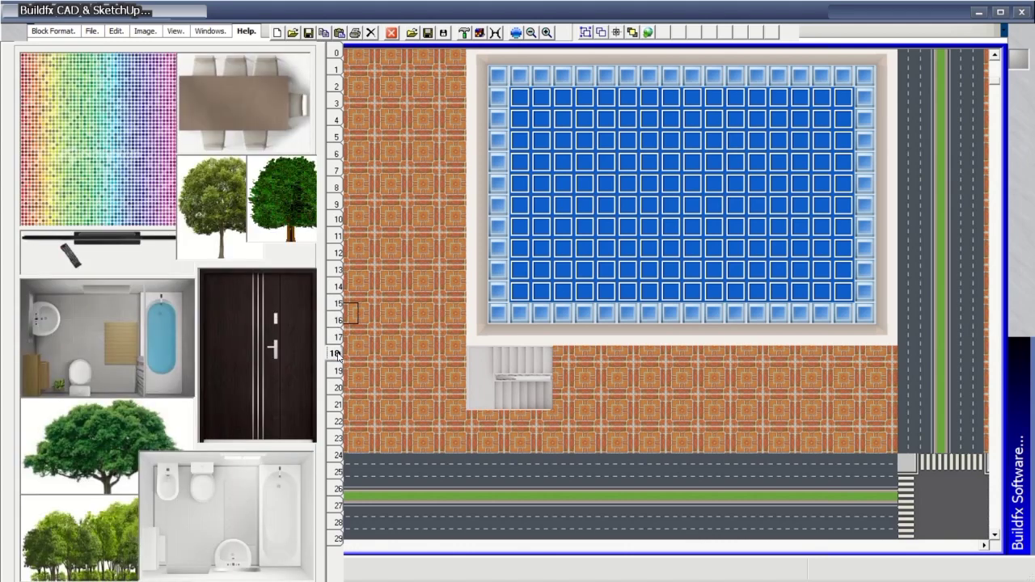
click(253, 118)
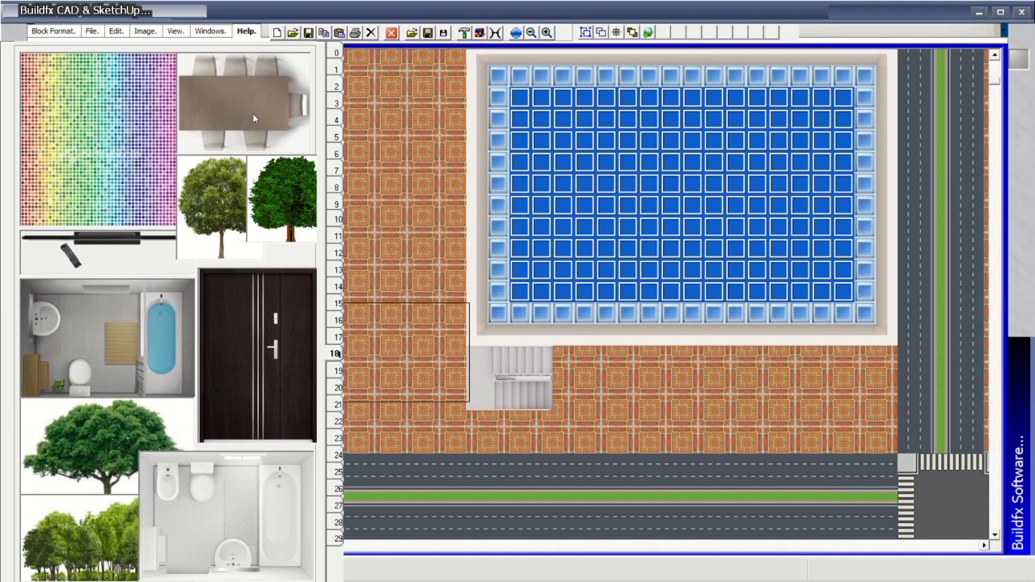
Set the table block's drawing mode to Active and stamp it onto the upper pool
click(335, 52)
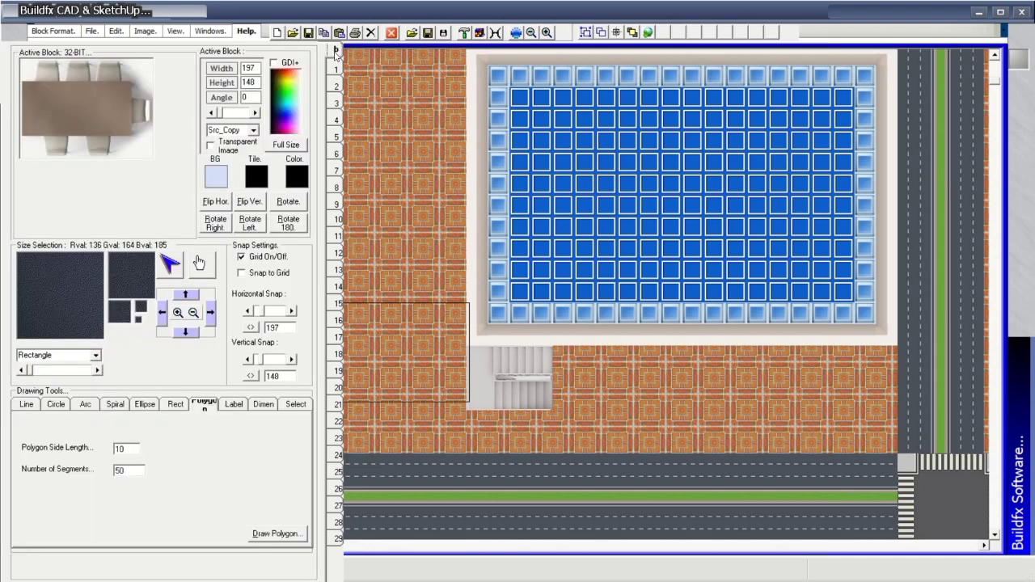
click(256, 130)
click(256, 130)
scroll(232, 161, up, 5)
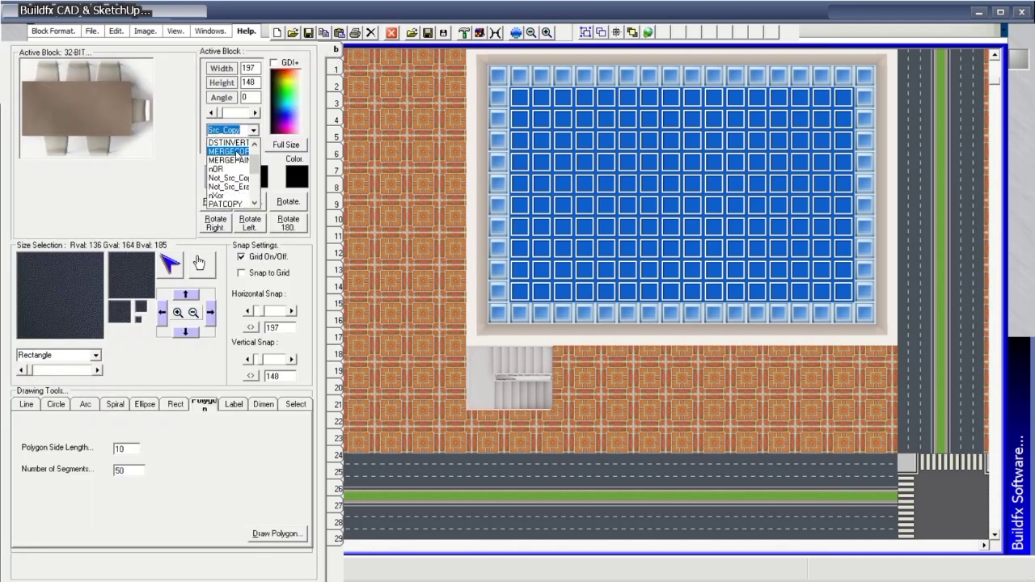
click(218, 142)
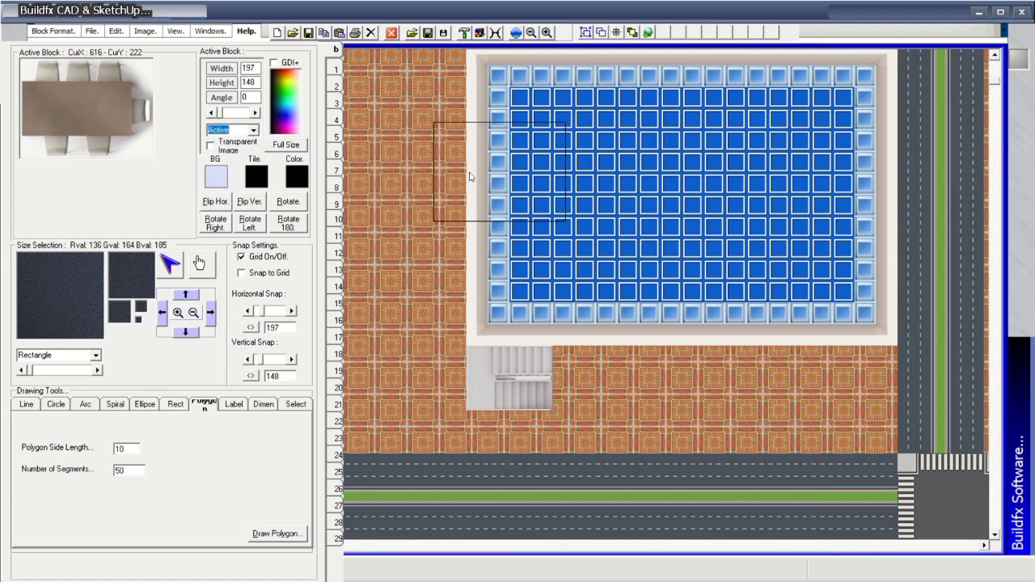
click(599, 158)
click(599, 156)
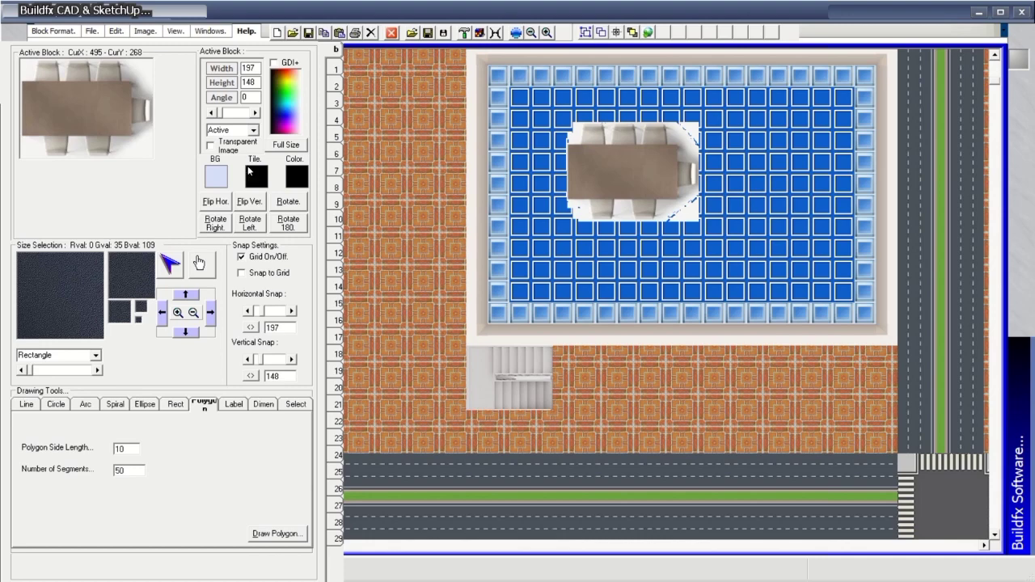
click(337, 291)
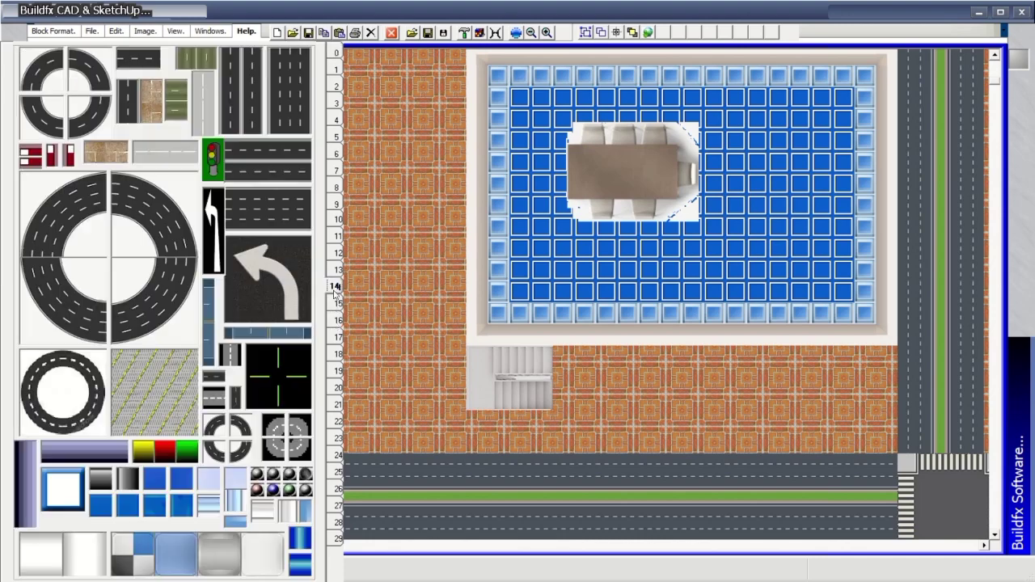
Place two grey sofas from the furniture library, along the room's bottom edge and left side
click(337, 305)
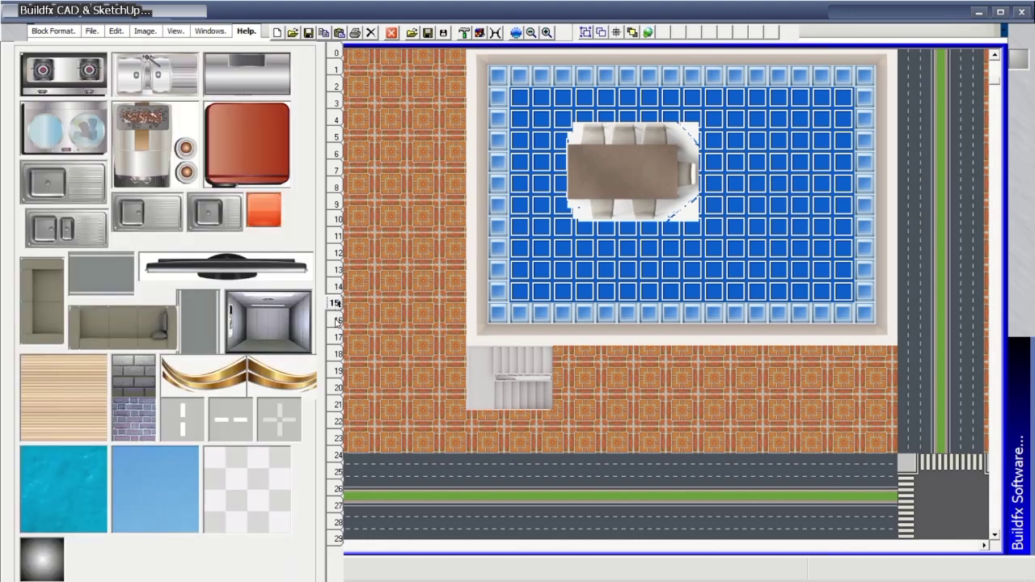
click(337, 320)
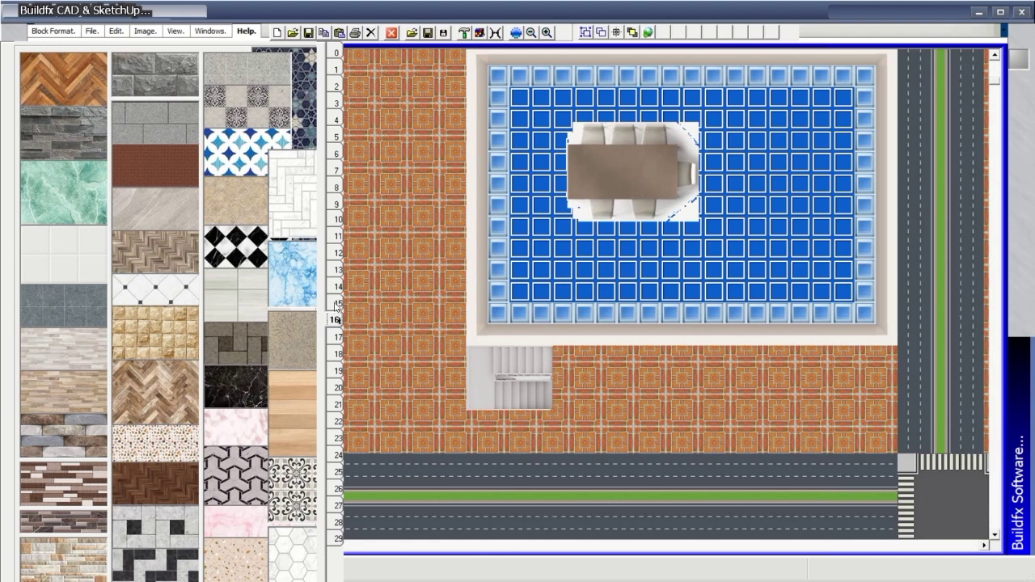
click(335, 303)
drag(135, 326, 781, 297)
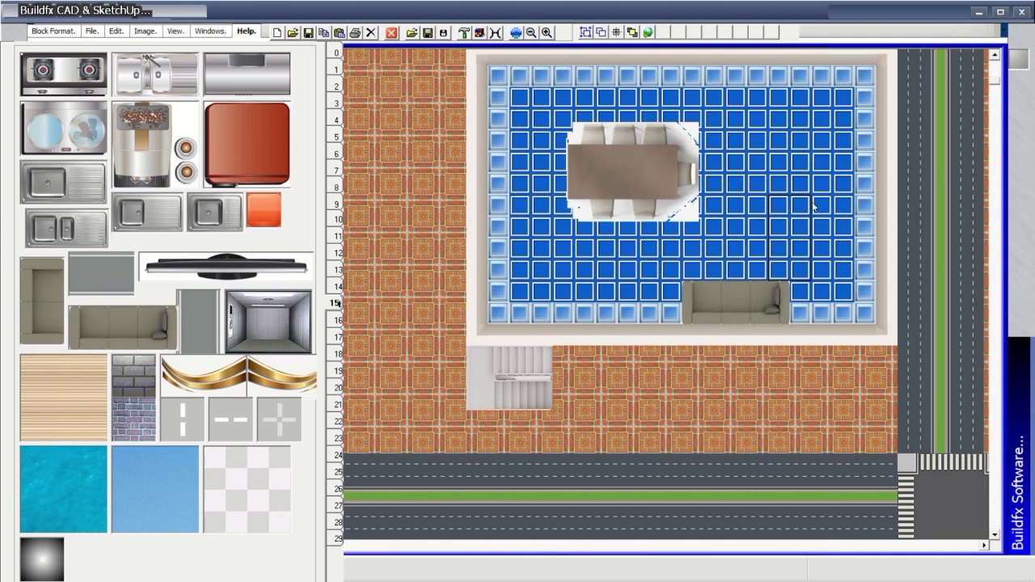
click(527, 260)
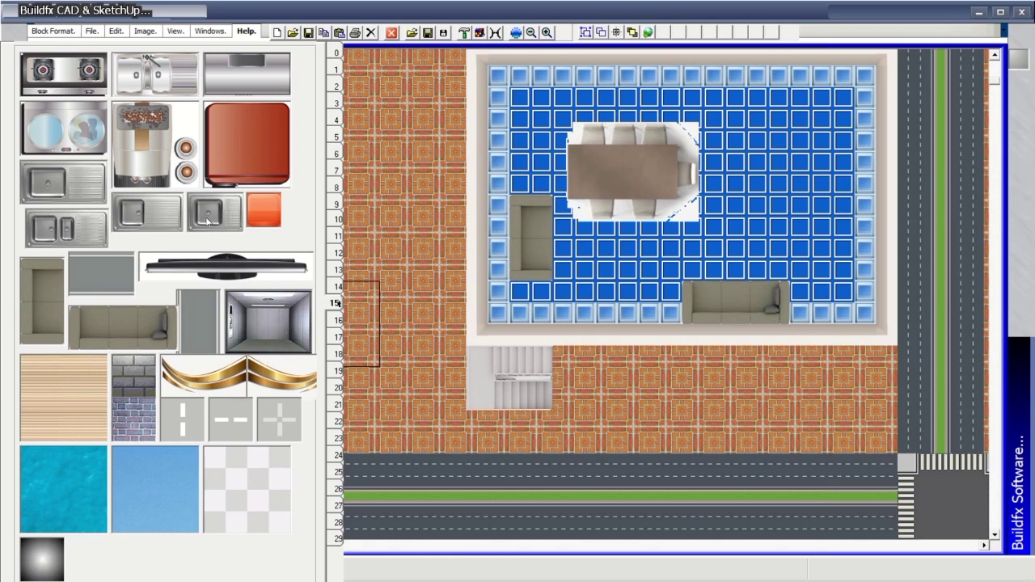
click(56, 191)
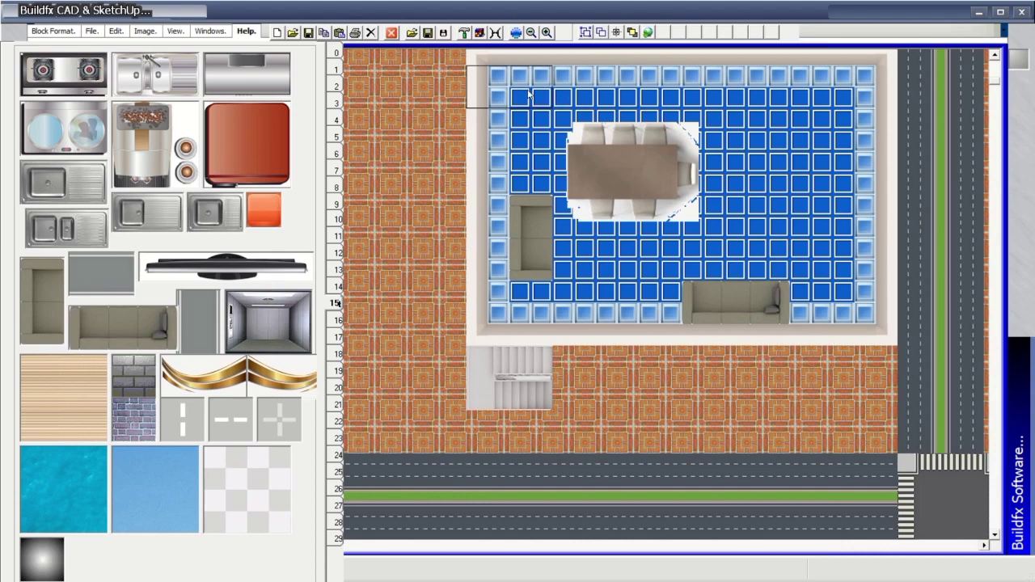
Place the sink at the room's top-left corner with Horizontal Snap set to 12
click(336, 64)
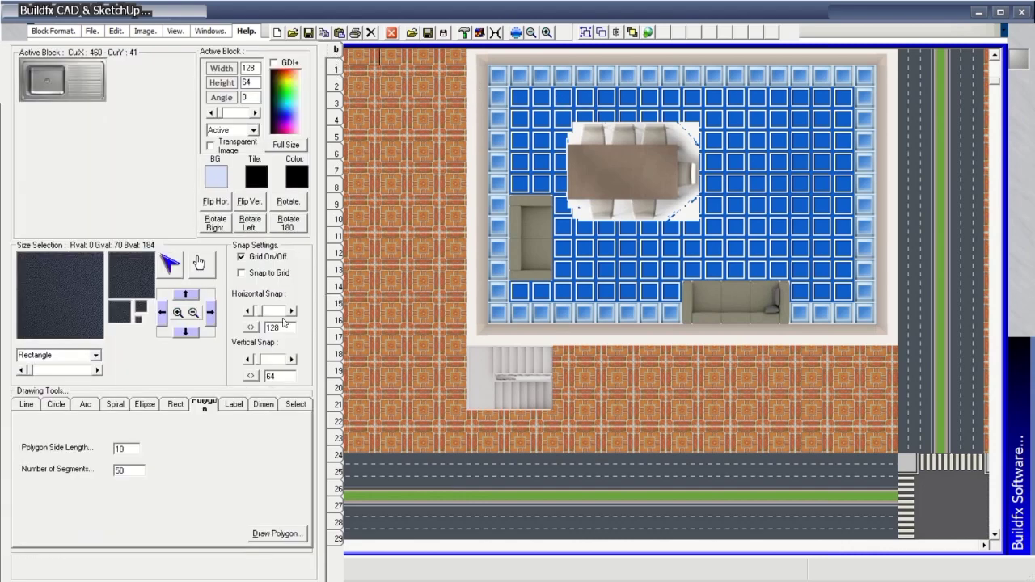
drag(283, 329, 263, 327)
text(12)
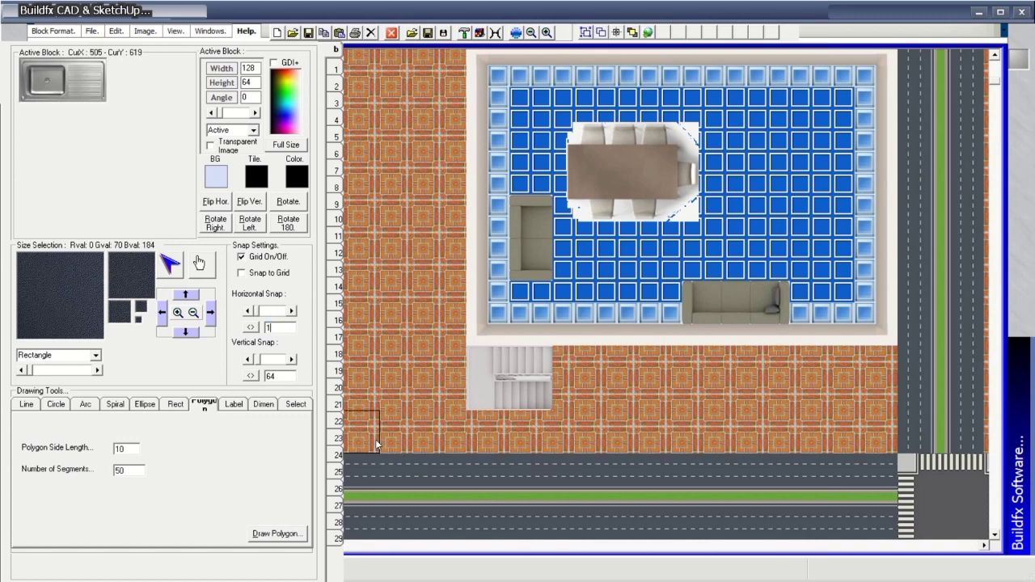
click(498, 81)
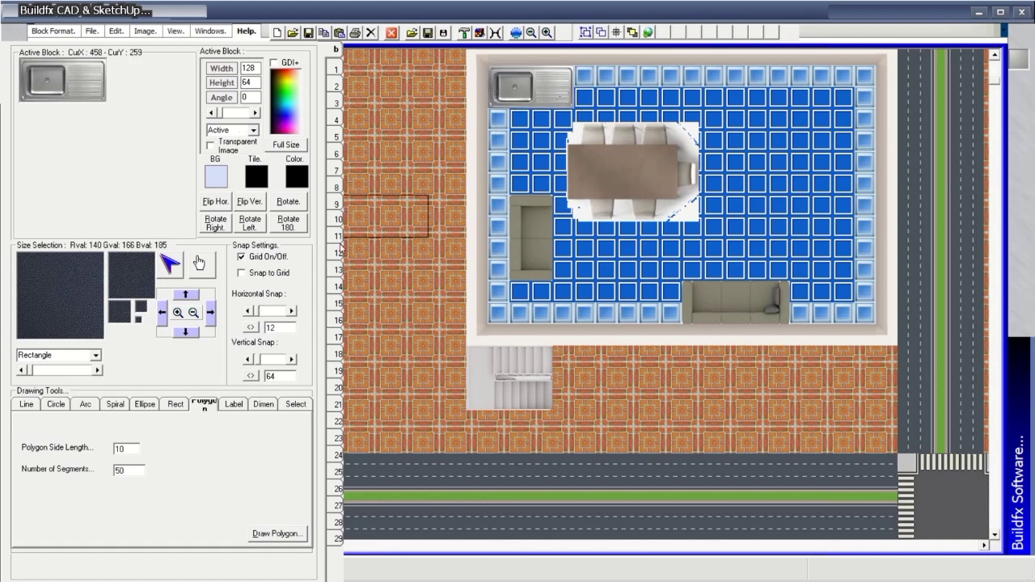
Place the stove at the room's top-right corner, also with snap 12
click(339, 304)
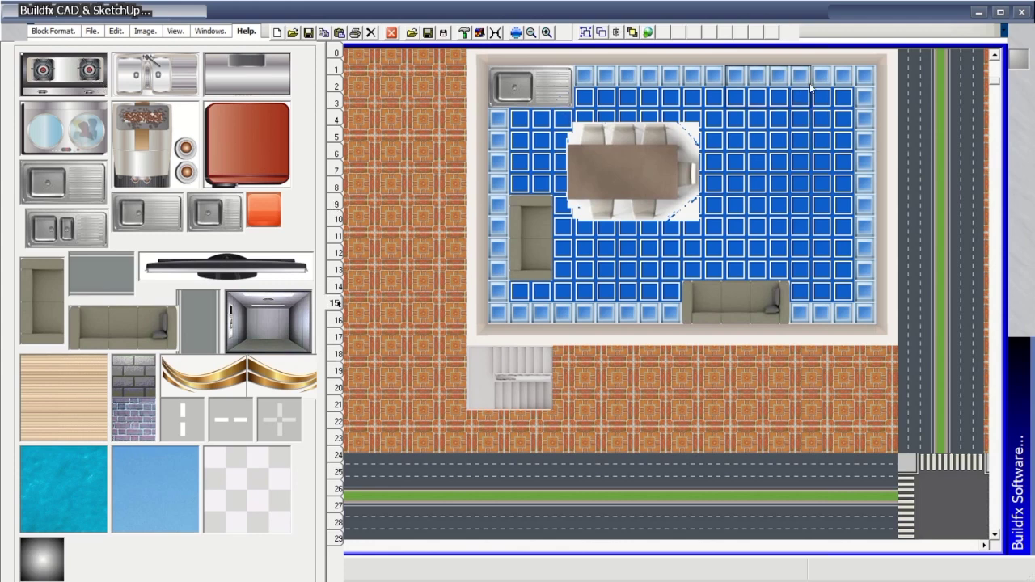
click(334, 51)
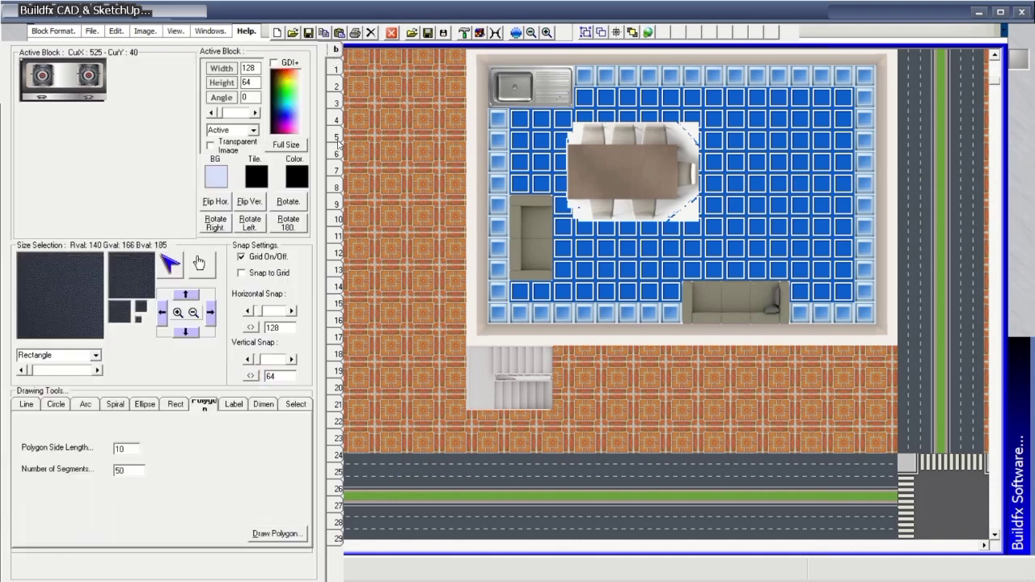
text(12)
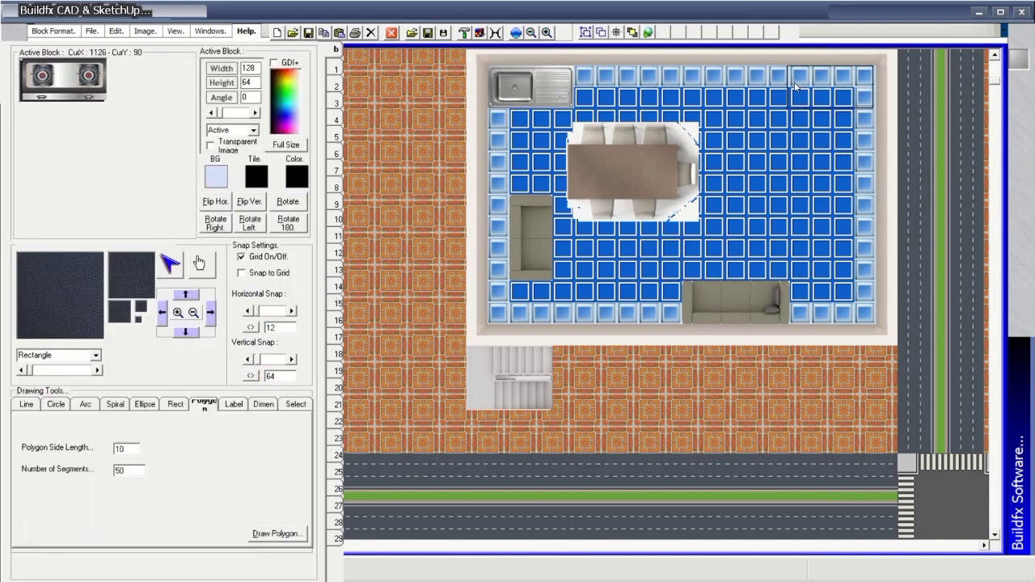
click(789, 86)
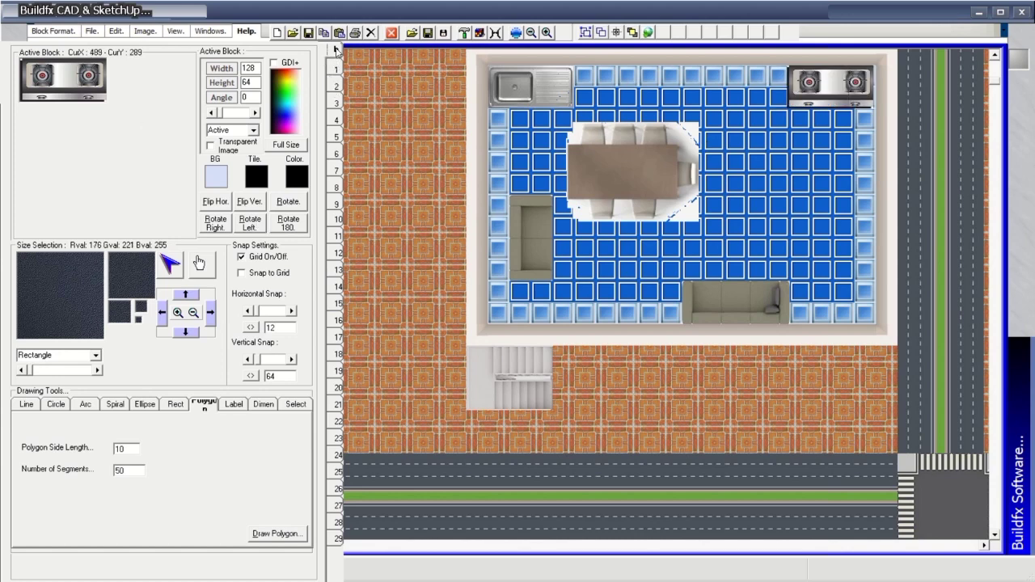
click(339, 303)
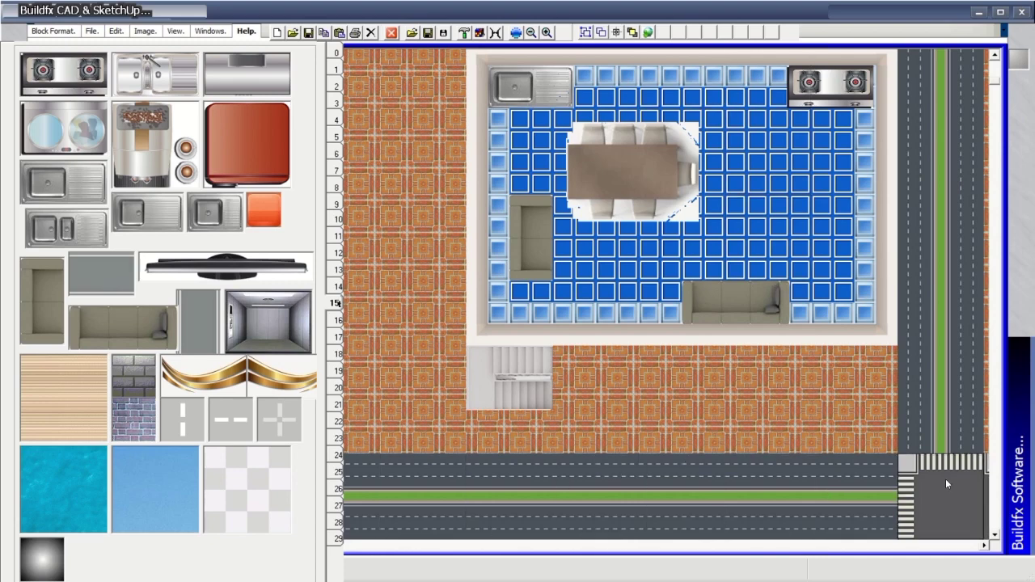
Page the library to the cars and park the red car on the tiles by the road
click(336, 51)
click(337, 85)
click(335, 93)
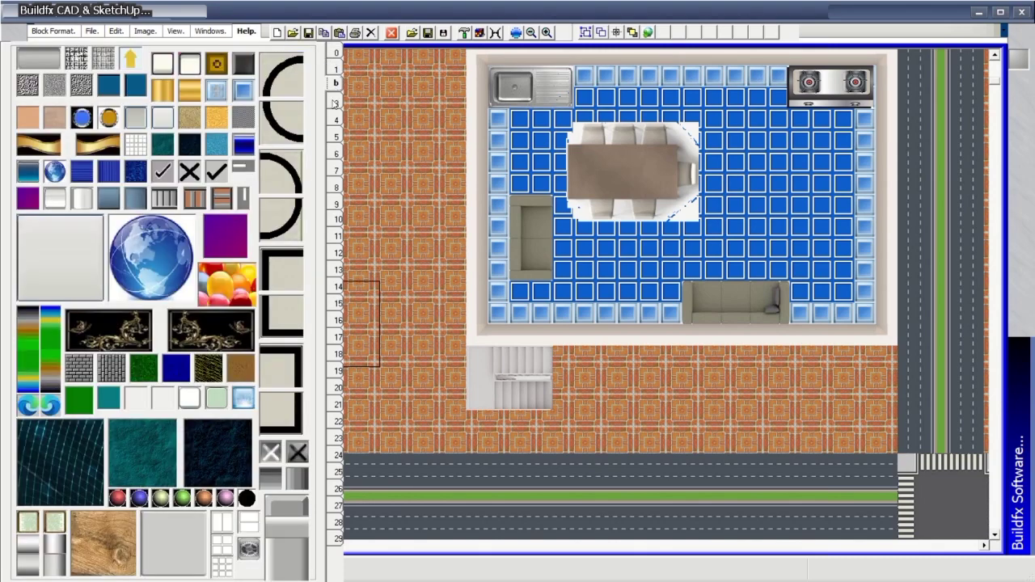
click(335, 101)
click(170, 79)
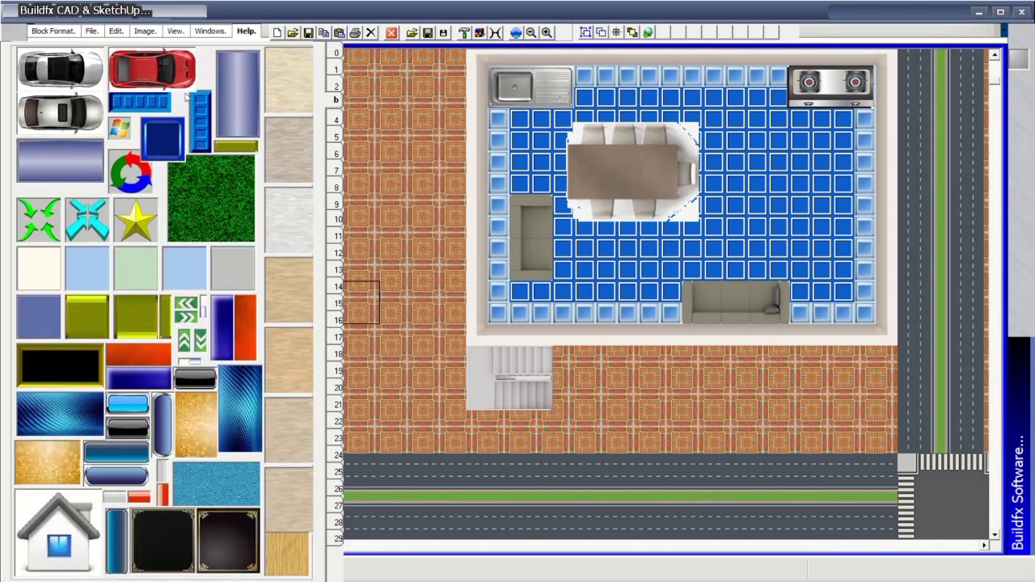
click(670, 434)
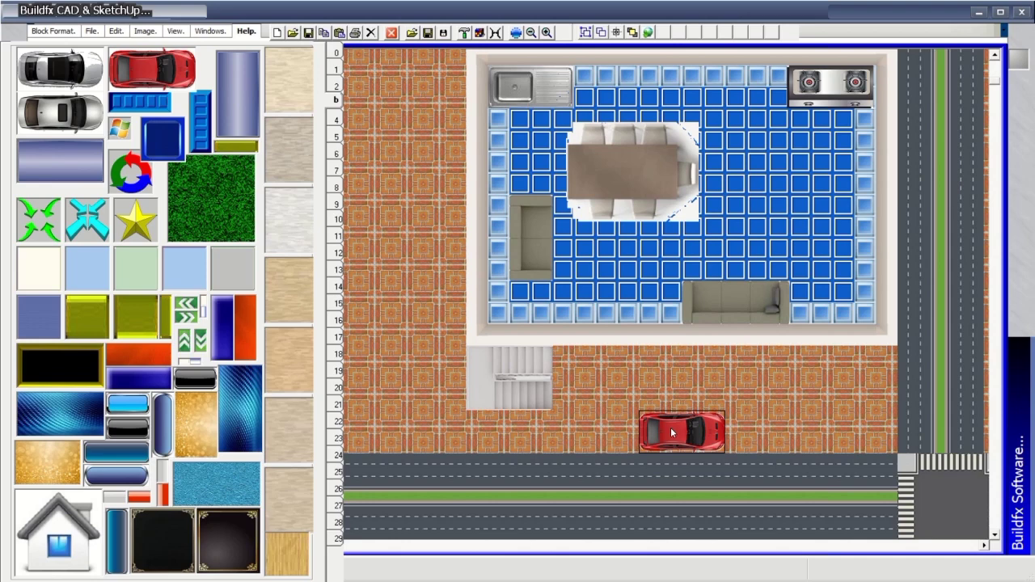
Park the silver car to the left of the red one
click(65, 118)
click(423, 440)
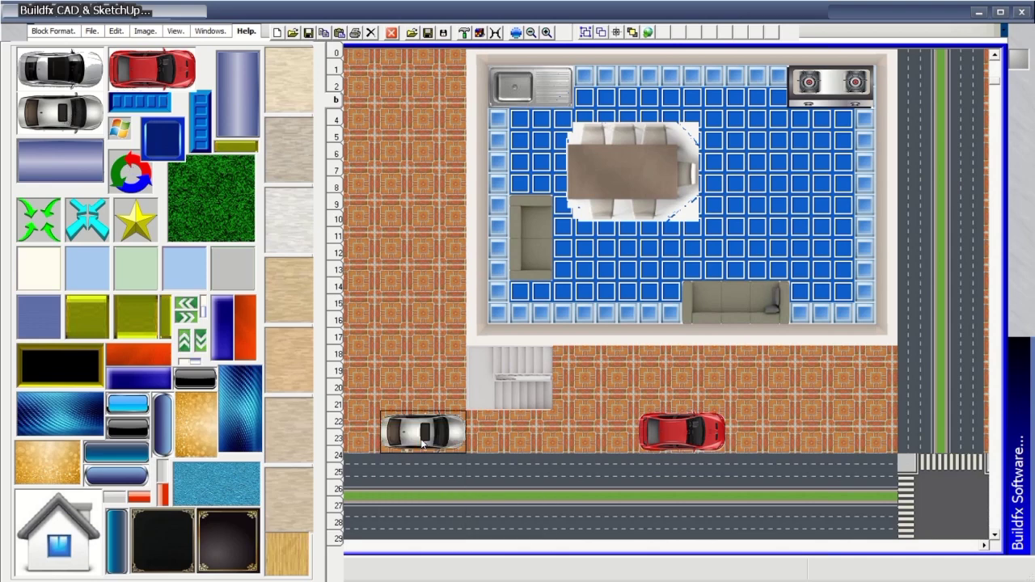
click(200, 479)
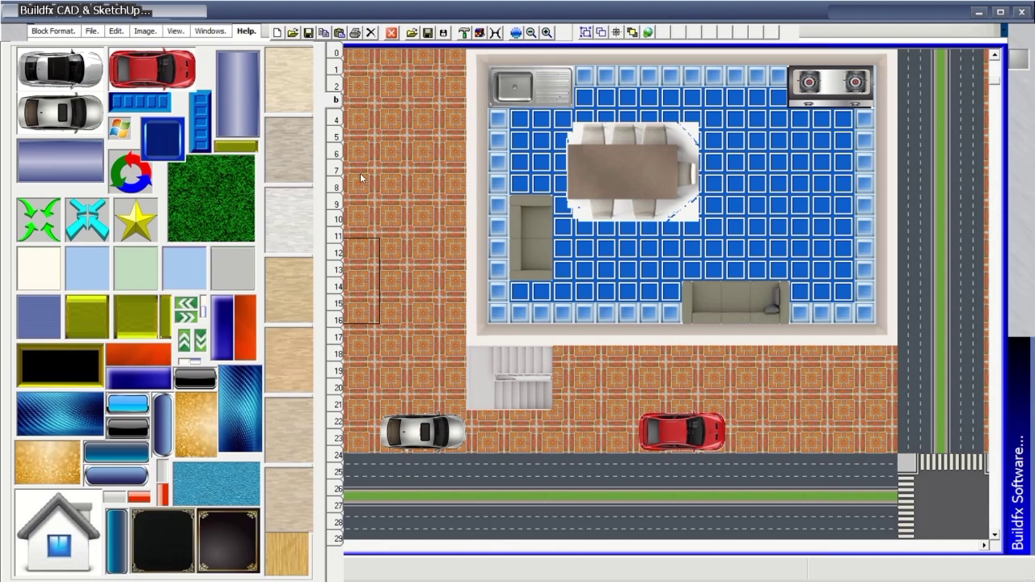
Paint grass down and back up the entire left tile column to the bottom road
mouse_move(378, 71)
mouse_down()
mouse_move(374, 392)
mouse_move(404, 412)
mouse_up()
drag(420, 354, 411, 69)
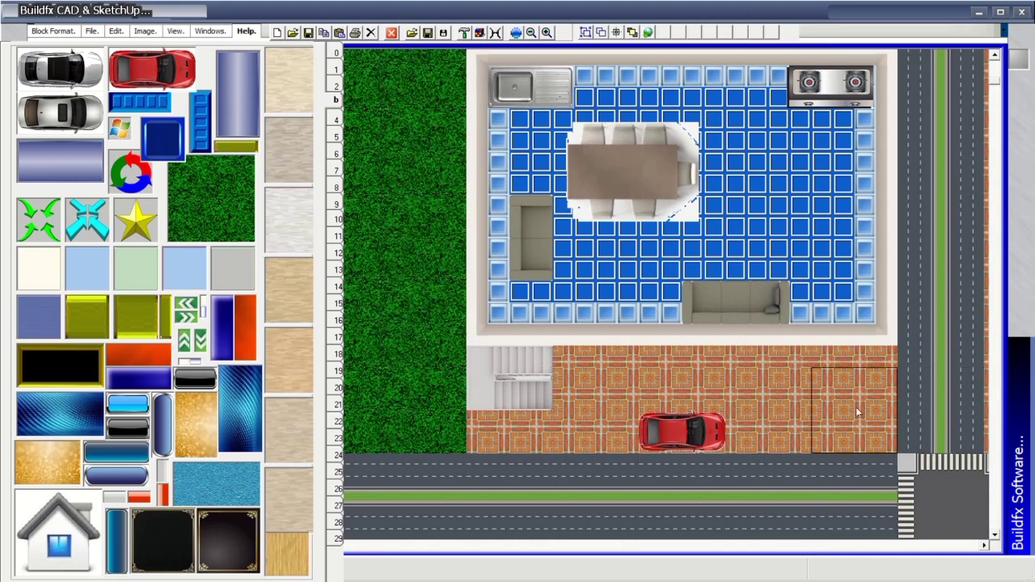
click(337, 119)
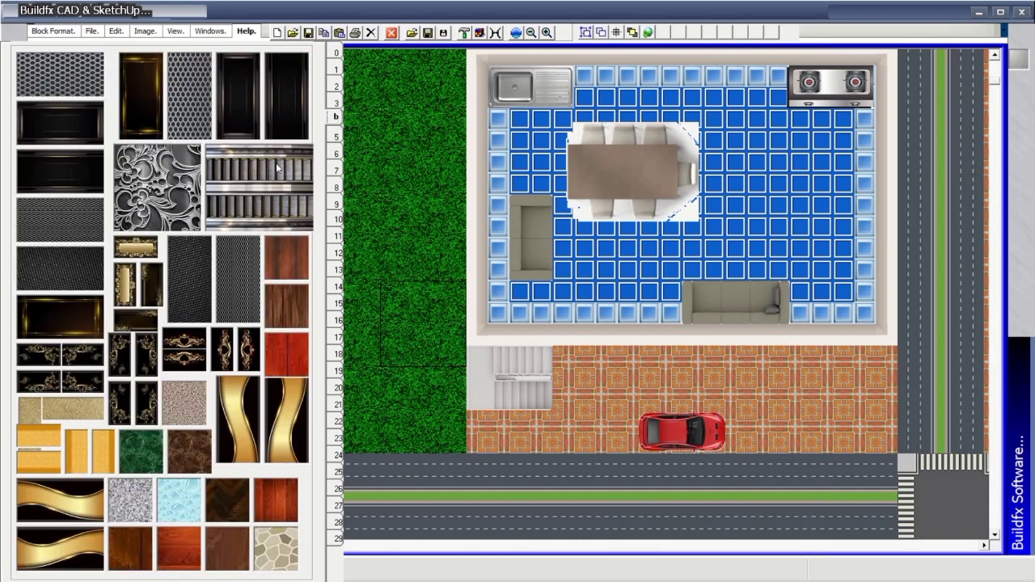
click(337, 137)
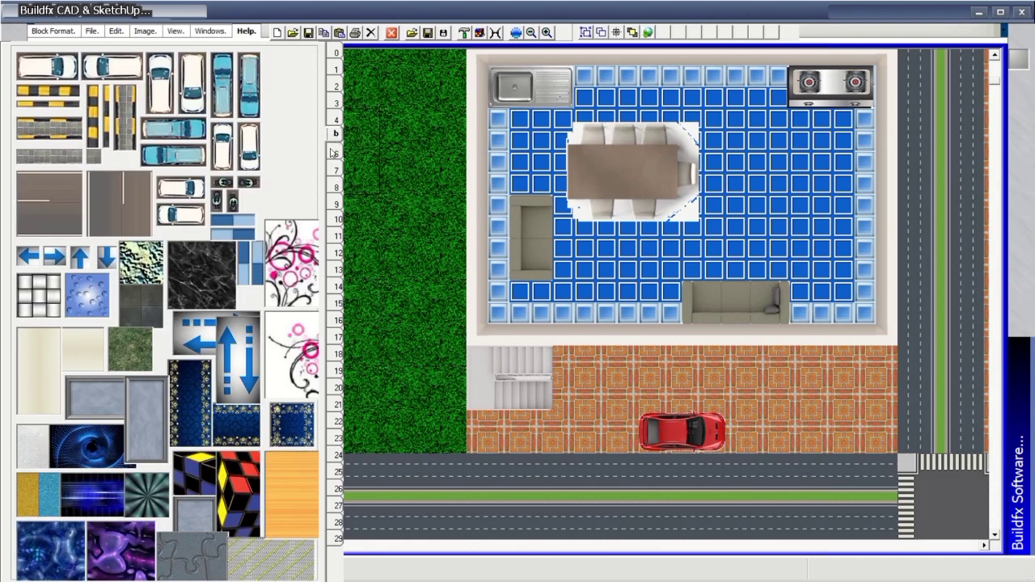
click(333, 152)
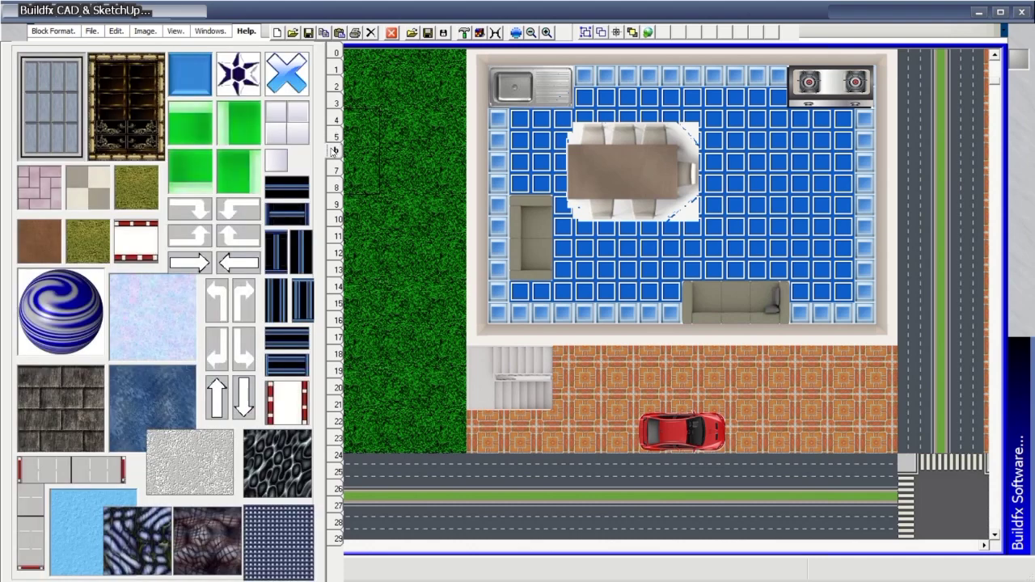
click(336, 172)
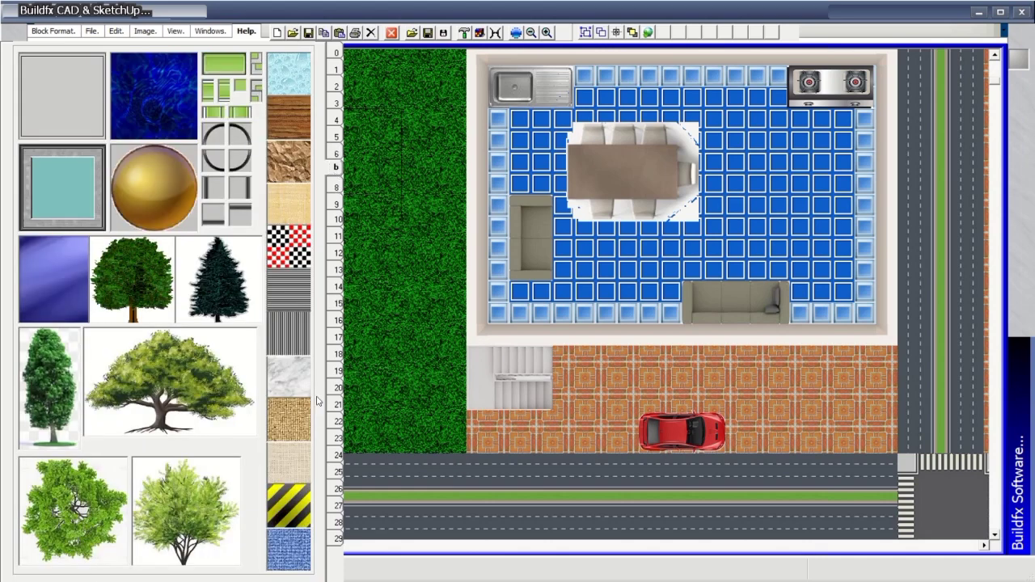
Stamp transparent trees along the grass strip and at the top of the right road
click(396, 391)
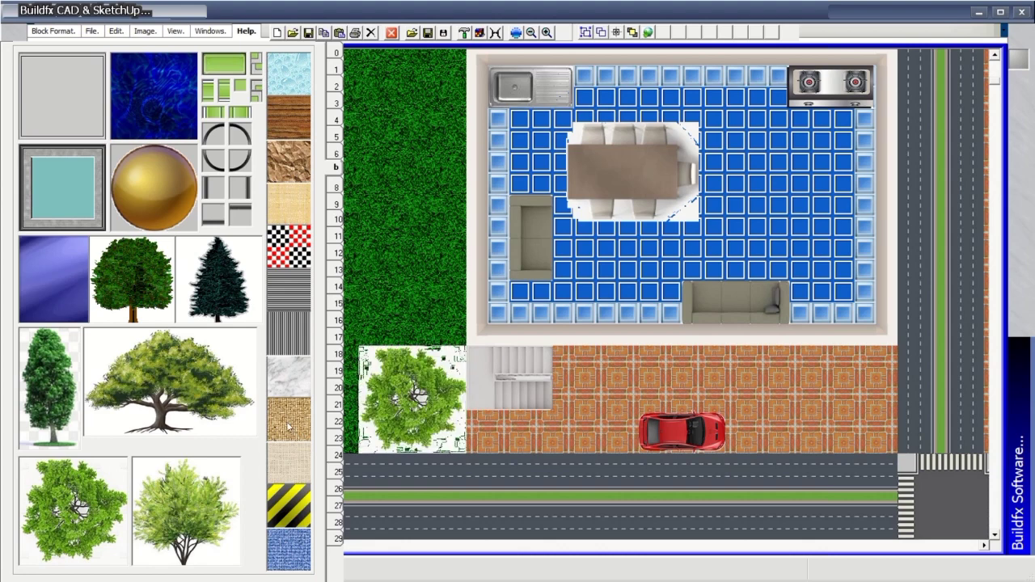
click(334, 53)
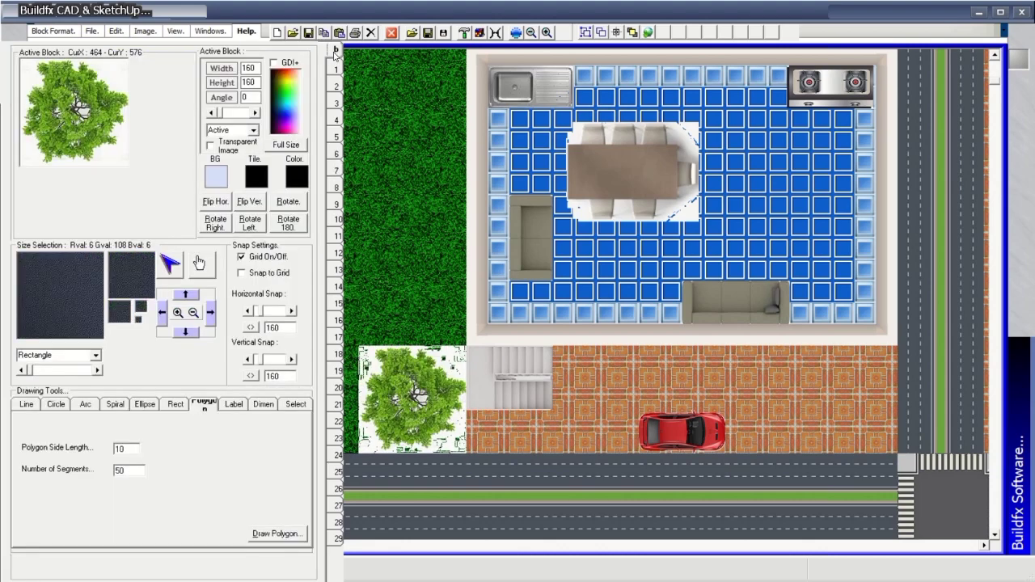
click(236, 147)
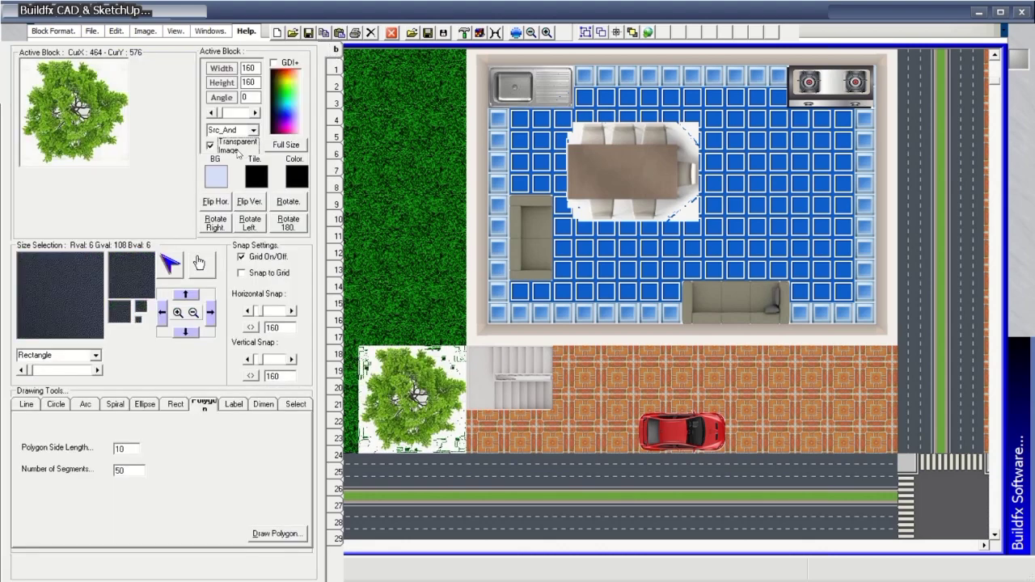
click(388, 213)
click(404, 335)
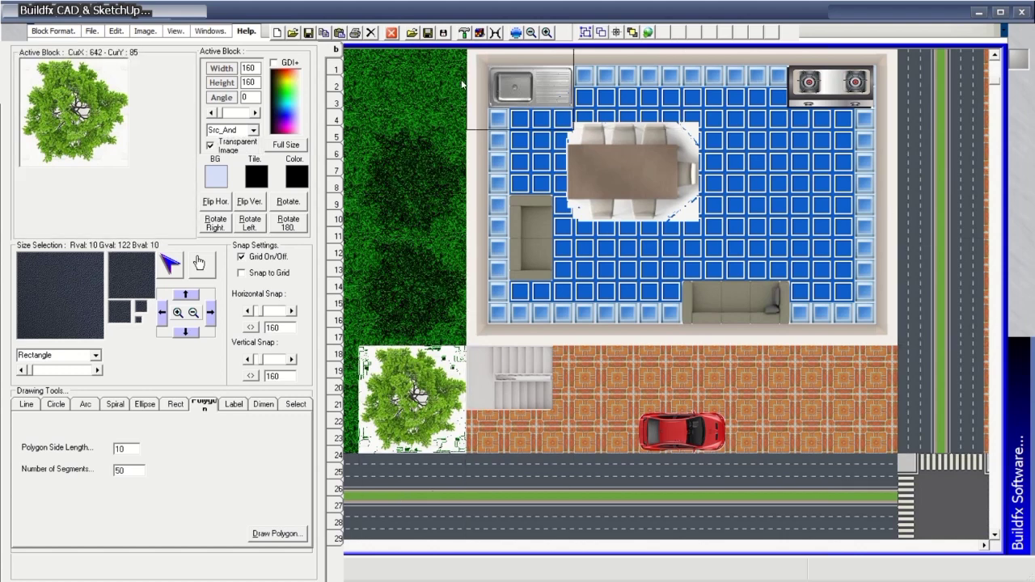
click(424, 94)
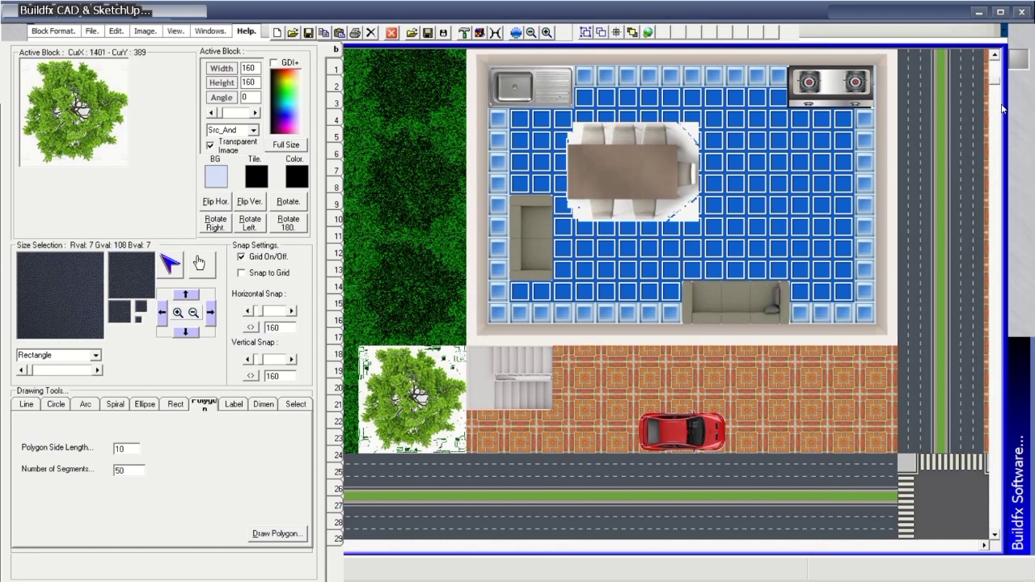
click(946, 89)
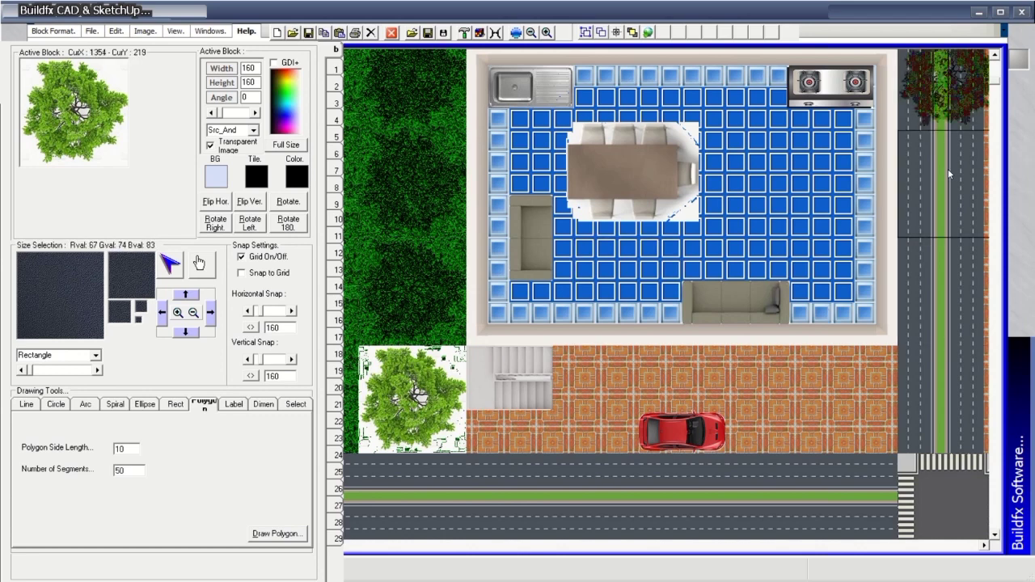
click(949, 174)
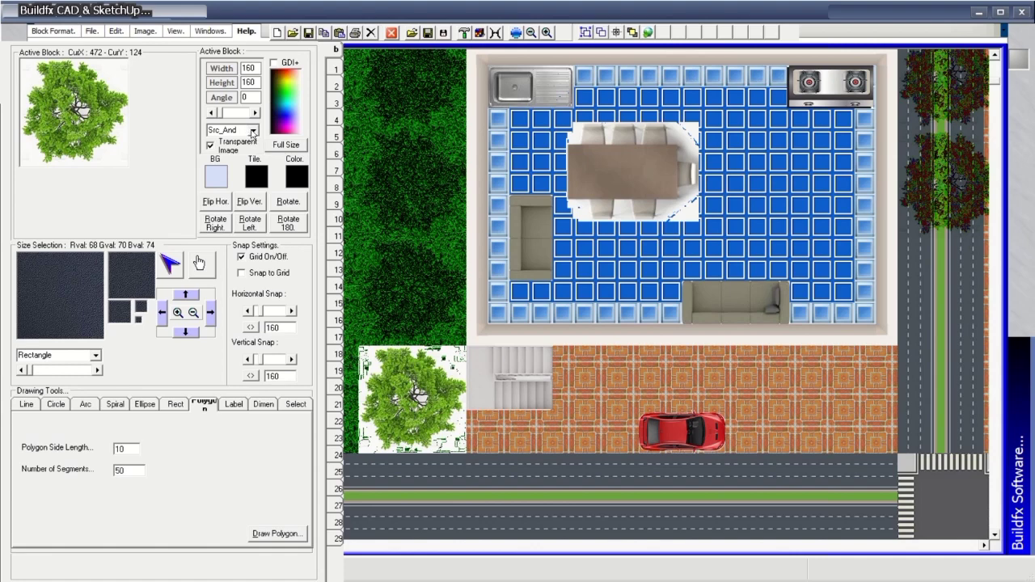
Set the blend mode to Active and add trees down the right strip and on the lower road
click(252, 131)
scroll(234, 170, up, 3)
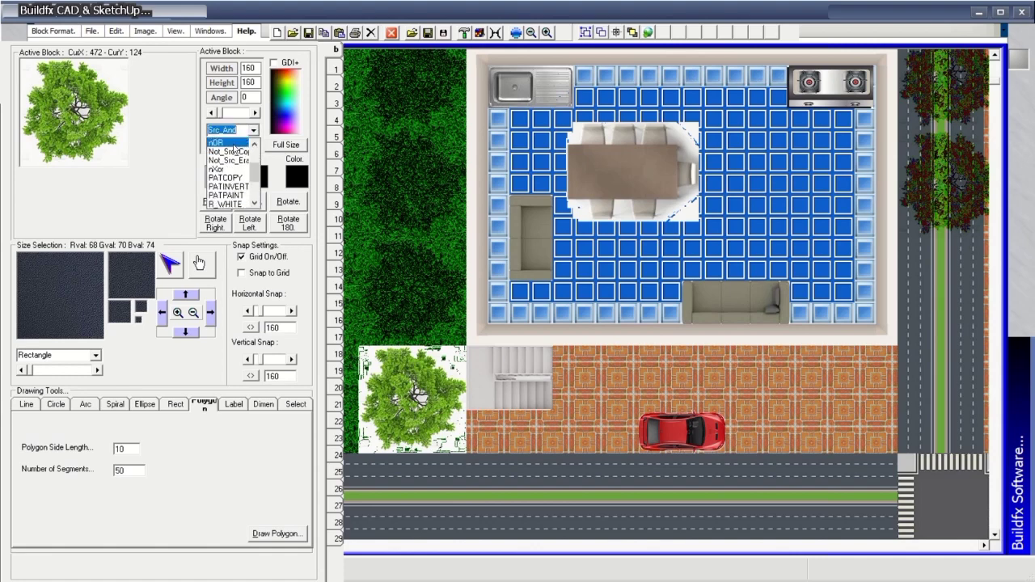
scroll(243, 174, up, 3)
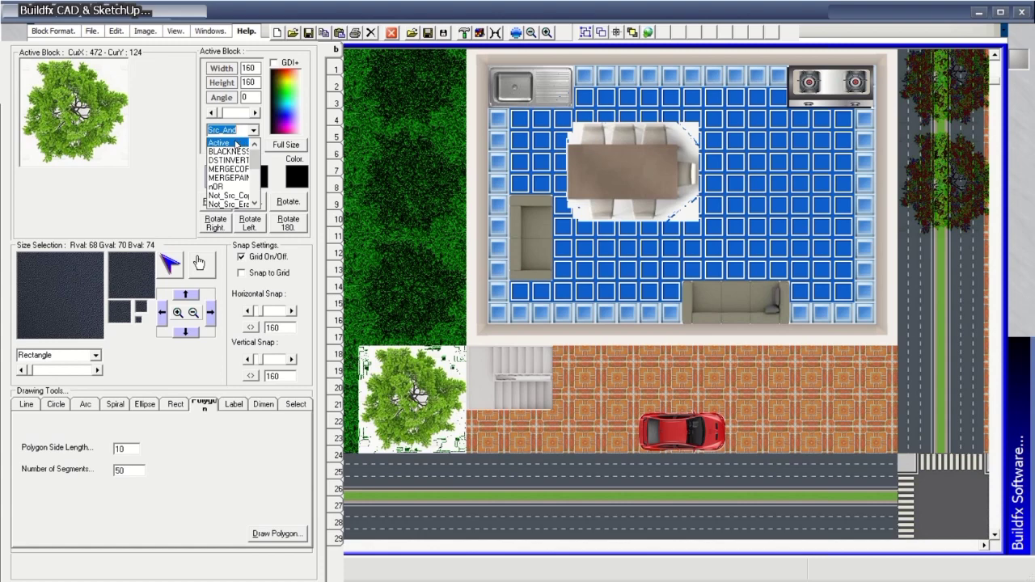
click(231, 145)
click(942, 271)
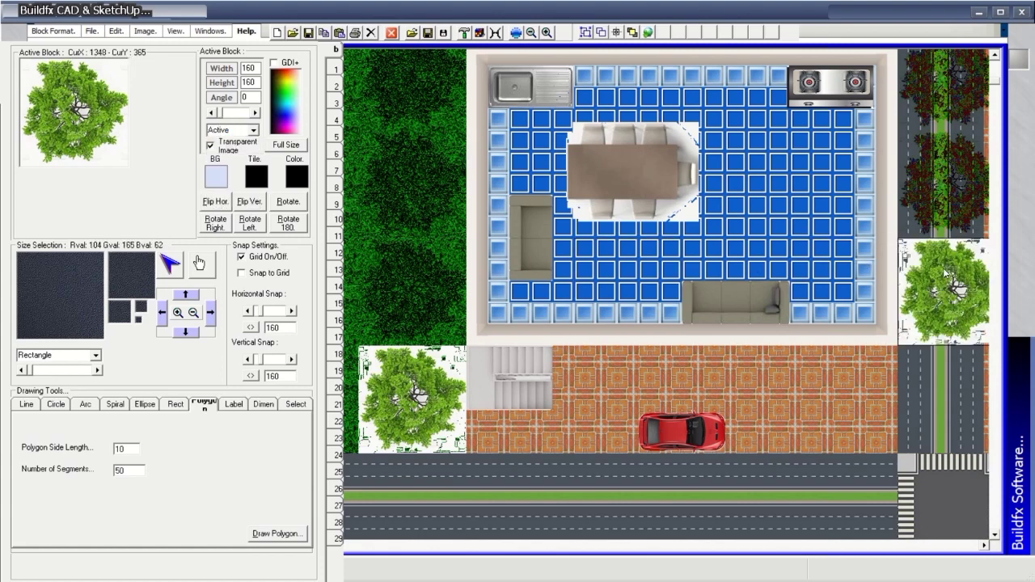
click(955, 388)
click(211, 145)
click(750, 492)
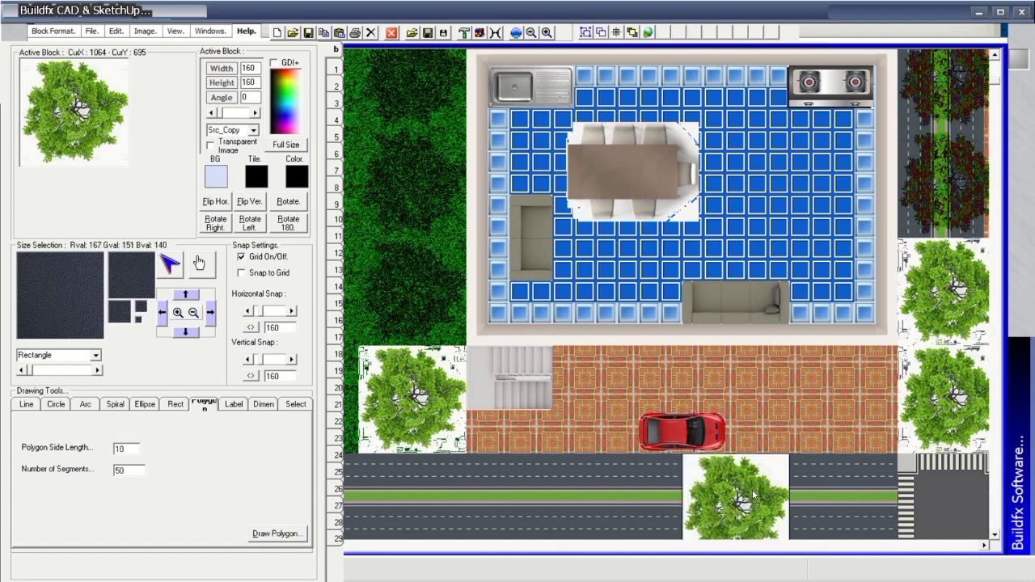
click(828, 491)
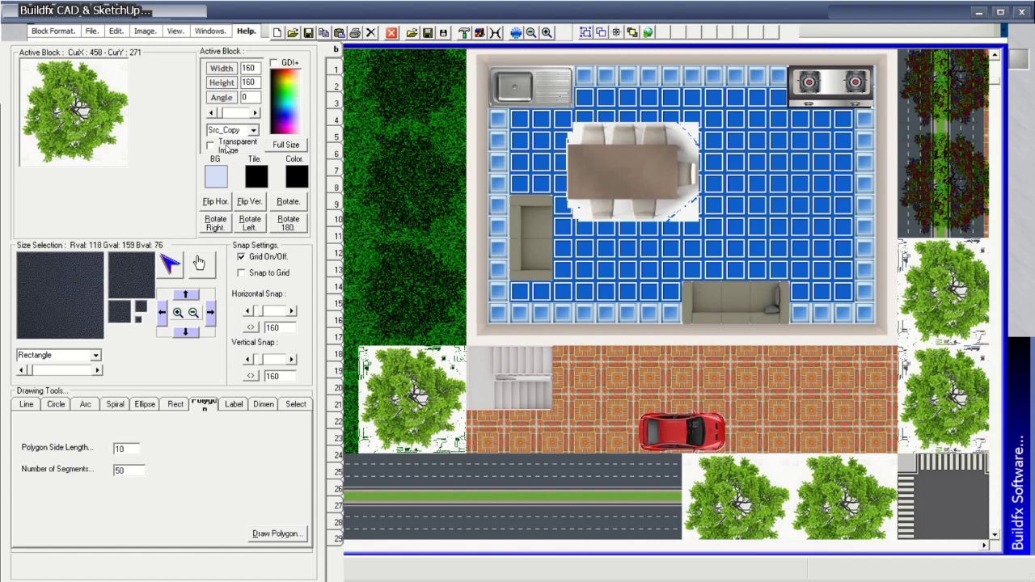
Reselect Active blend mode, re-enable transparency, and add two more trees on the left road
click(253, 130)
scroll(254, 153, up, 2)
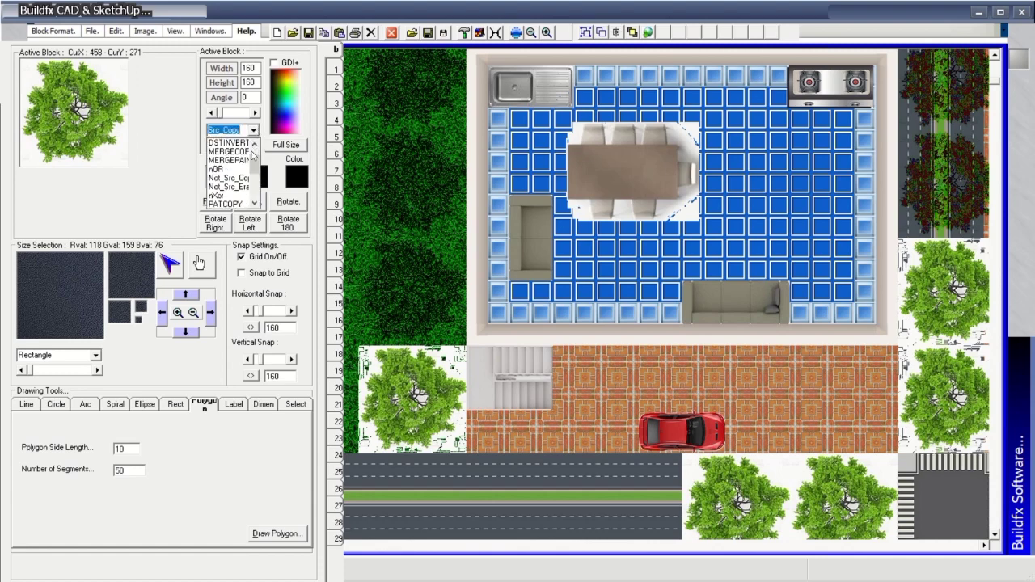
scroll(255, 166, up, 2)
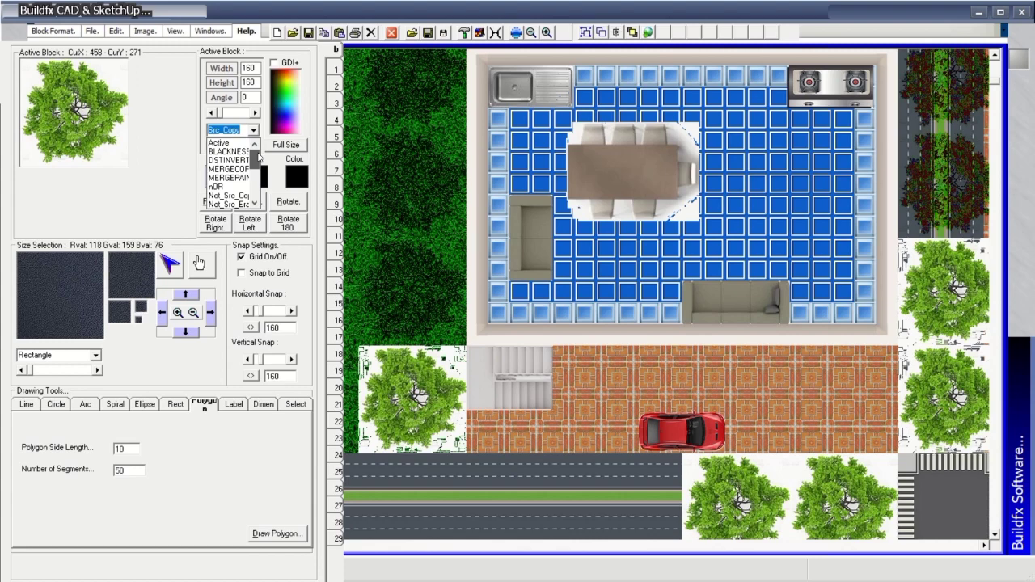
drag(258, 165, 255, 203)
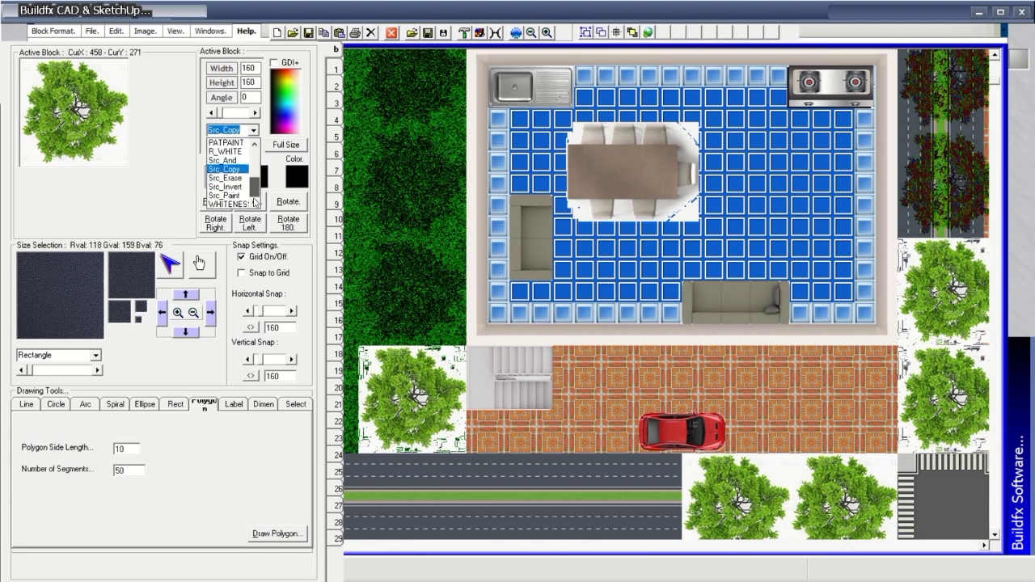
scroll(255, 203, up, 5)
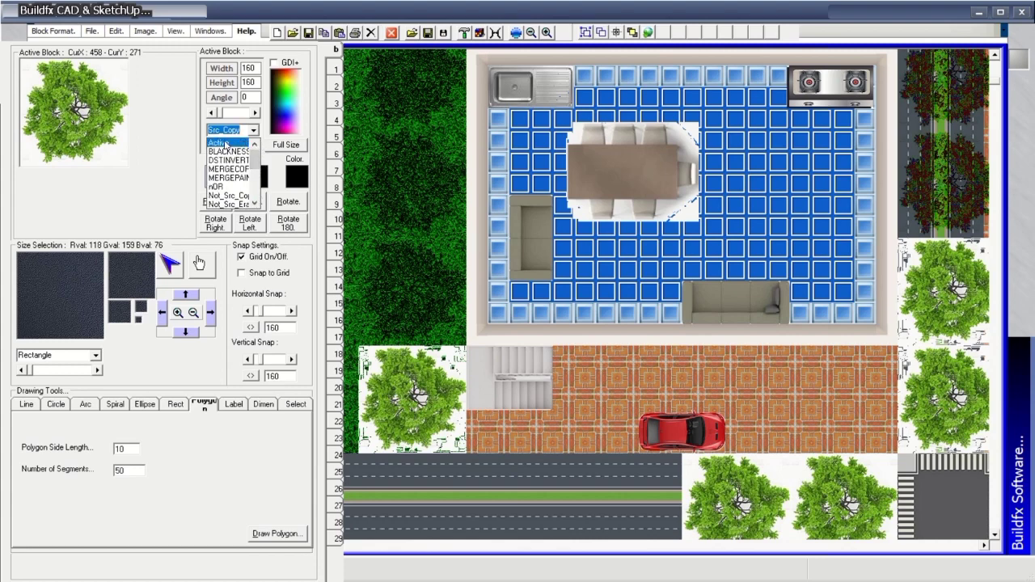
click(226, 142)
click(593, 500)
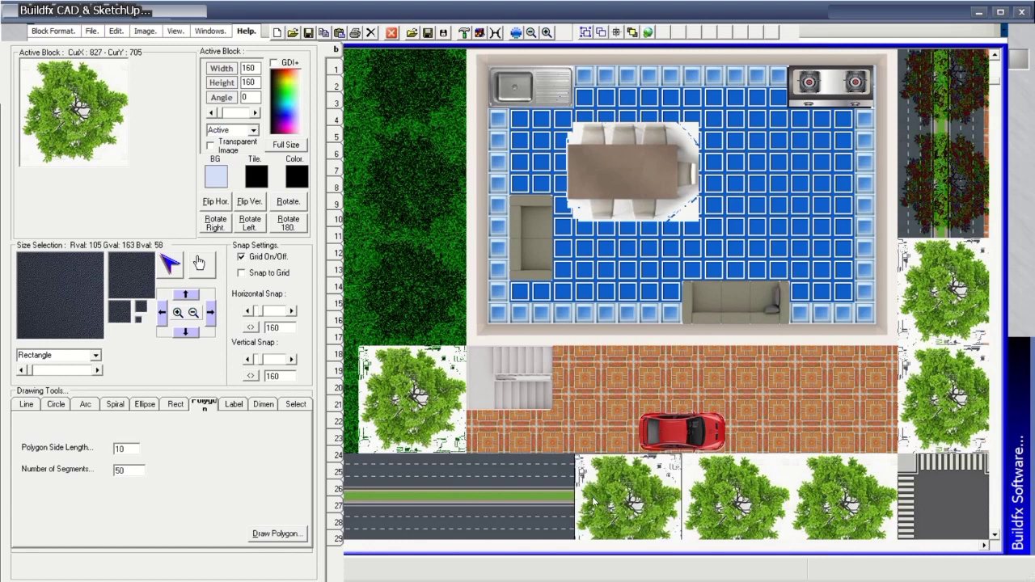
click(211, 144)
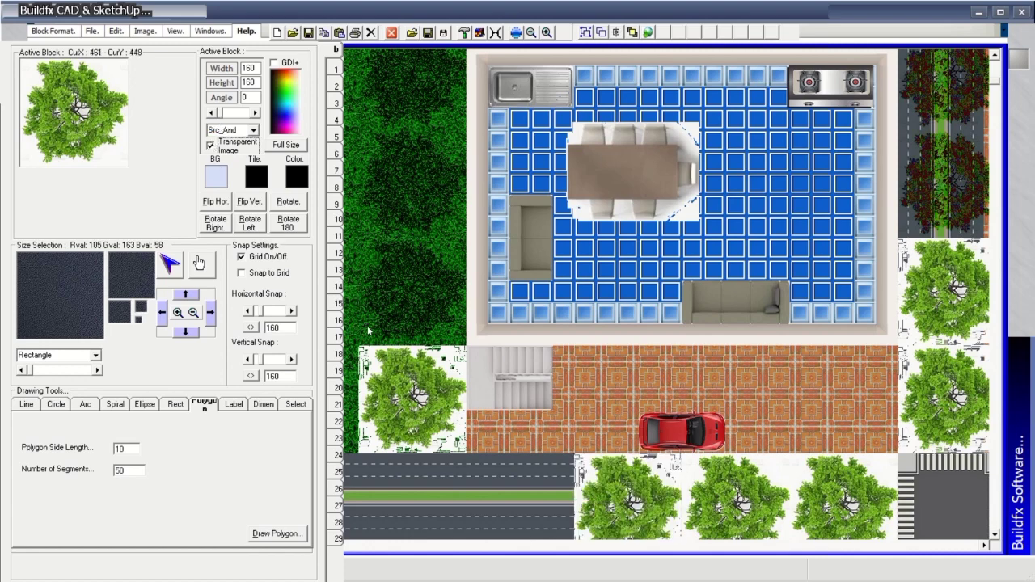
click(520, 496)
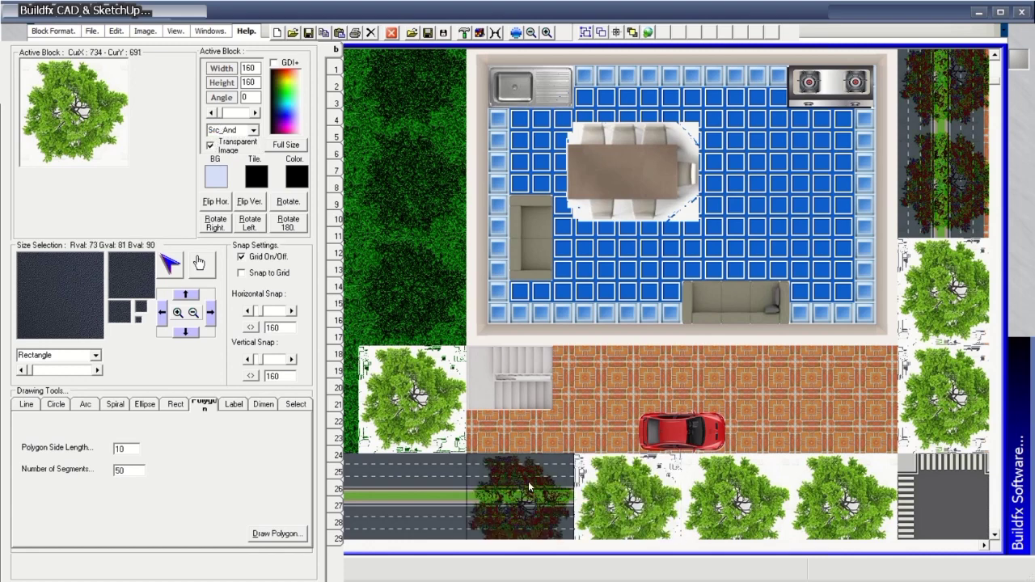
Stamp four trees across the brick paving in front of the house, one over the stairs
click(624, 377)
click(728, 384)
click(824, 389)
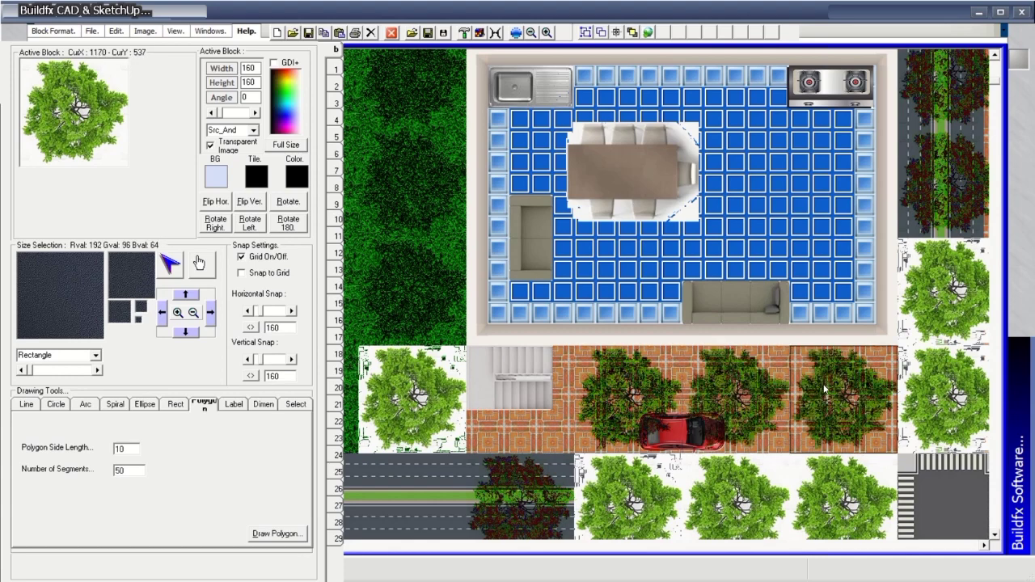
click(508, 400)
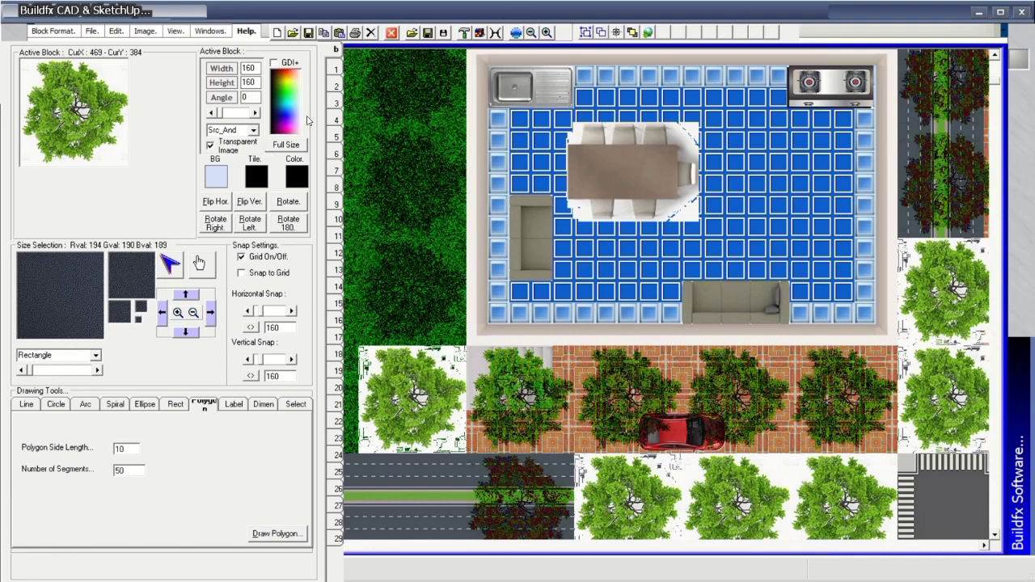
click(335, 71)
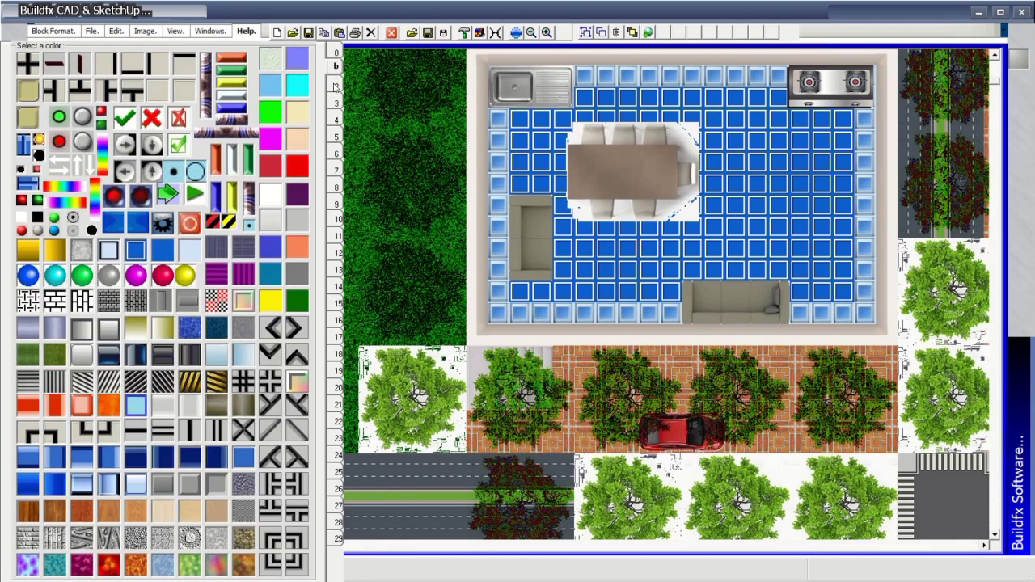
Page through textures, cars, trees and road markings to the interiors page with doors and windows
click(335, 87)
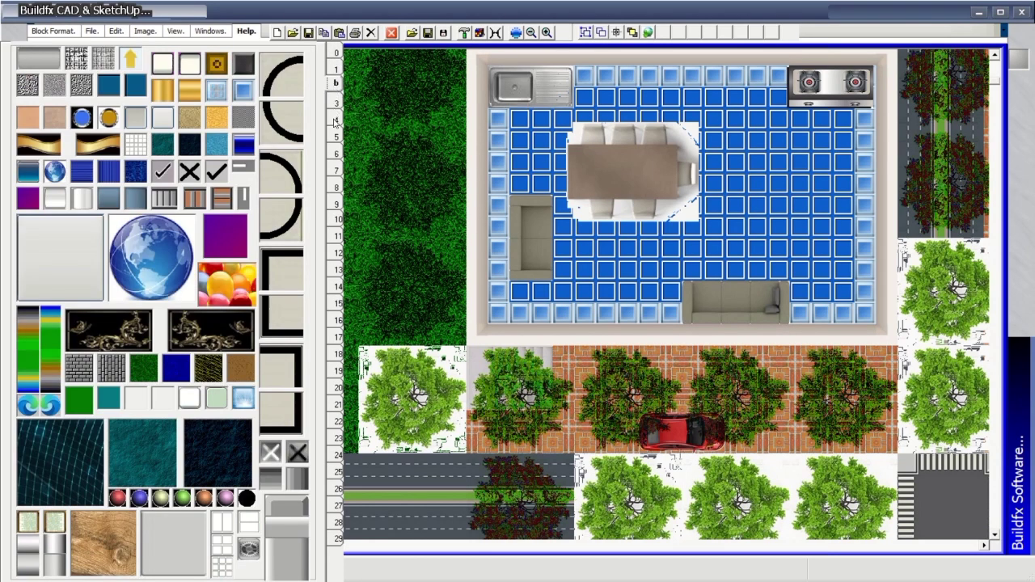
click(335, 120)
click(337, 104)
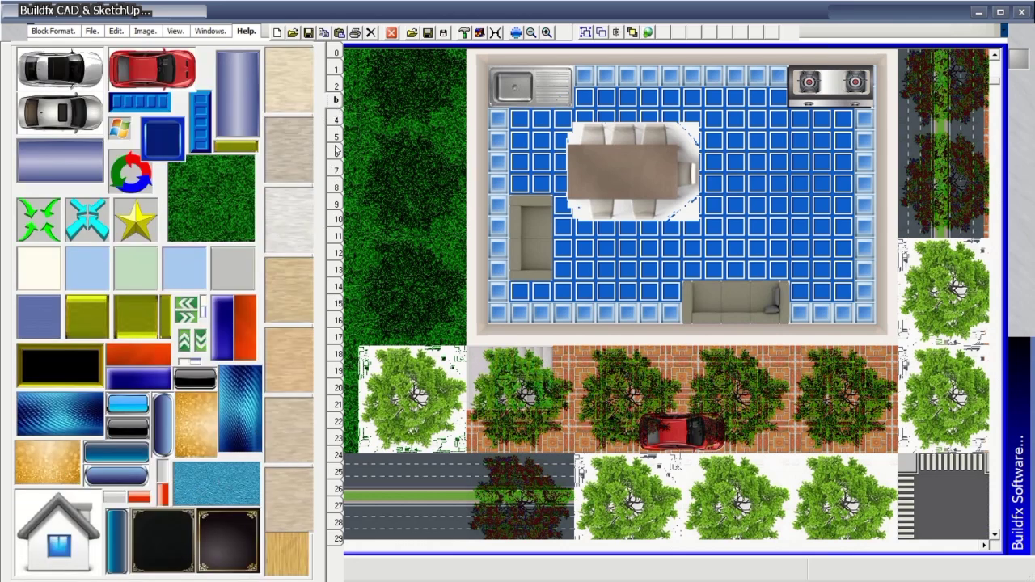
click(337, 120)
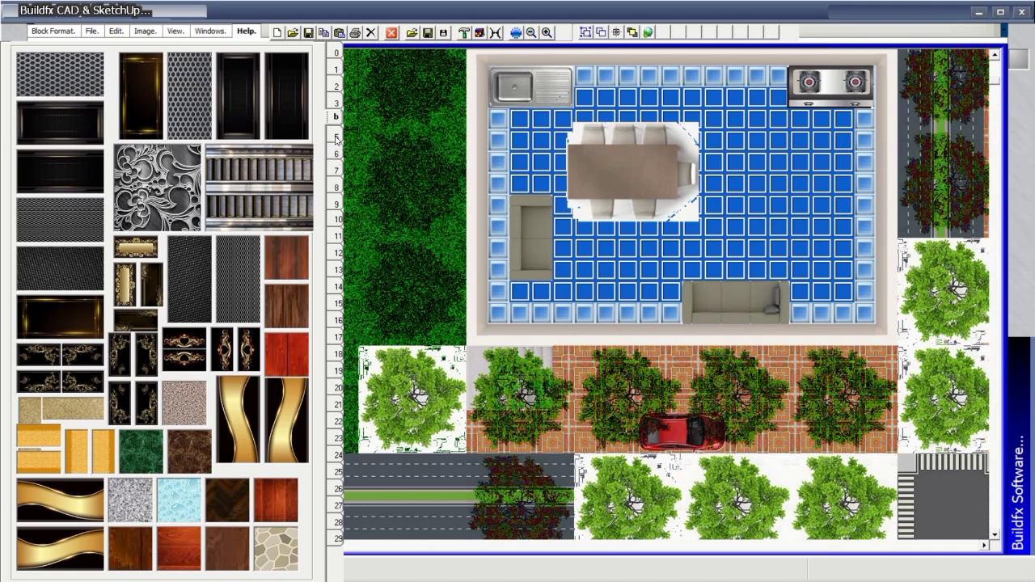
click(337, 138)
click(336, 160)
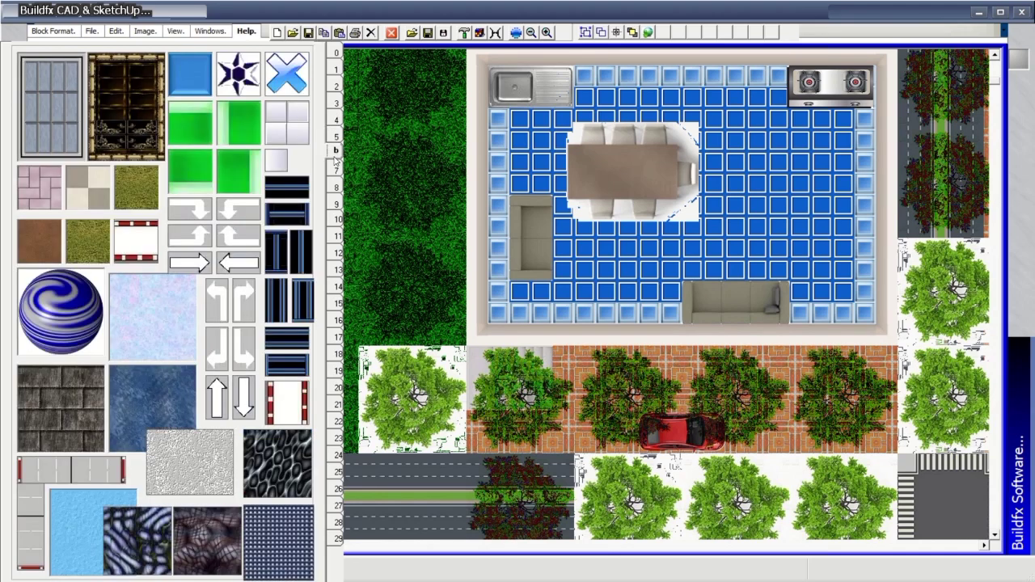
click(337, 167)
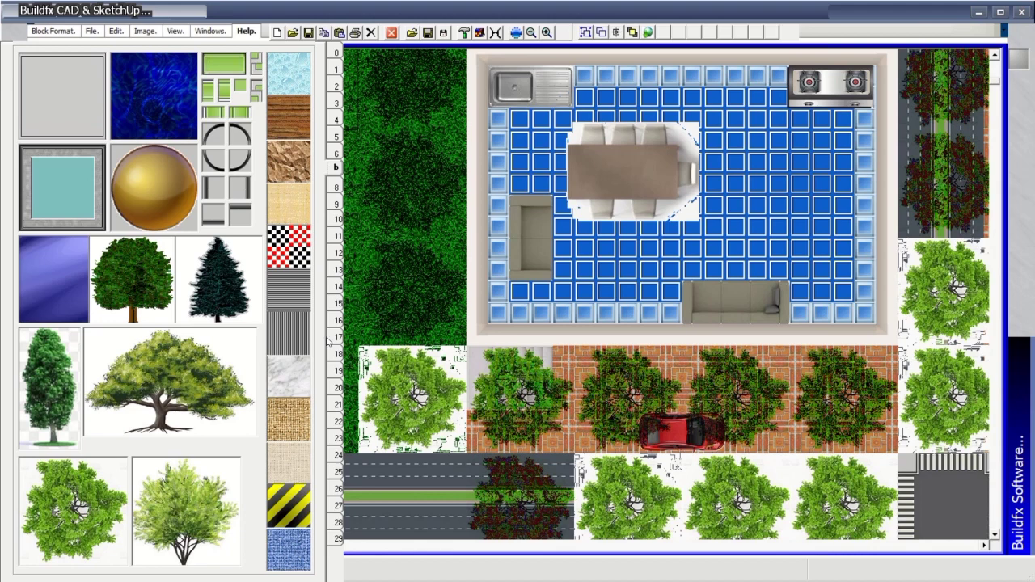
click(336, 188)
click(336, 203)
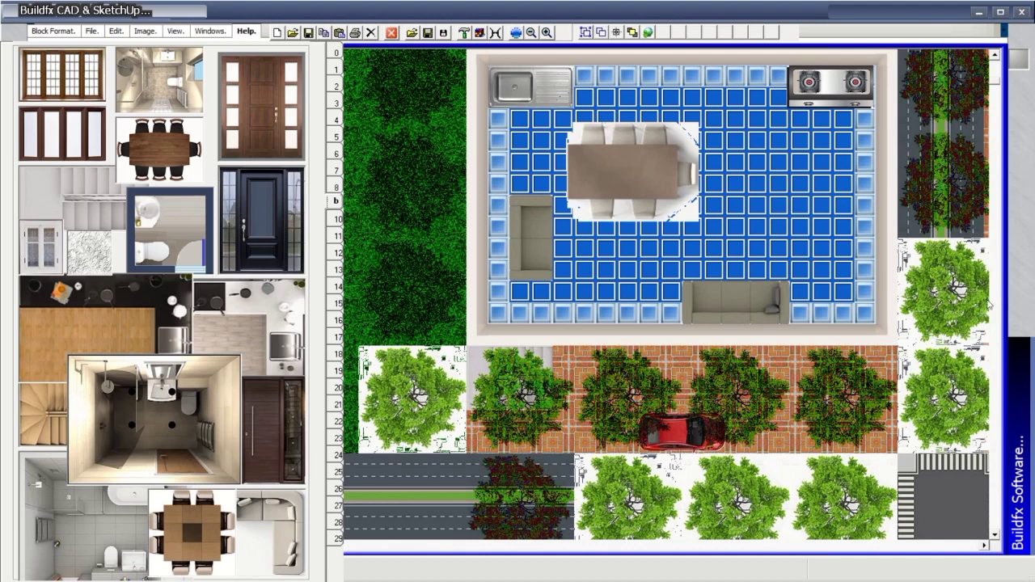
Place the wooden glass-panelled door mid-sheet and re-stamp it with Transparent Image turned off
drag(996, 82, 978, 396)
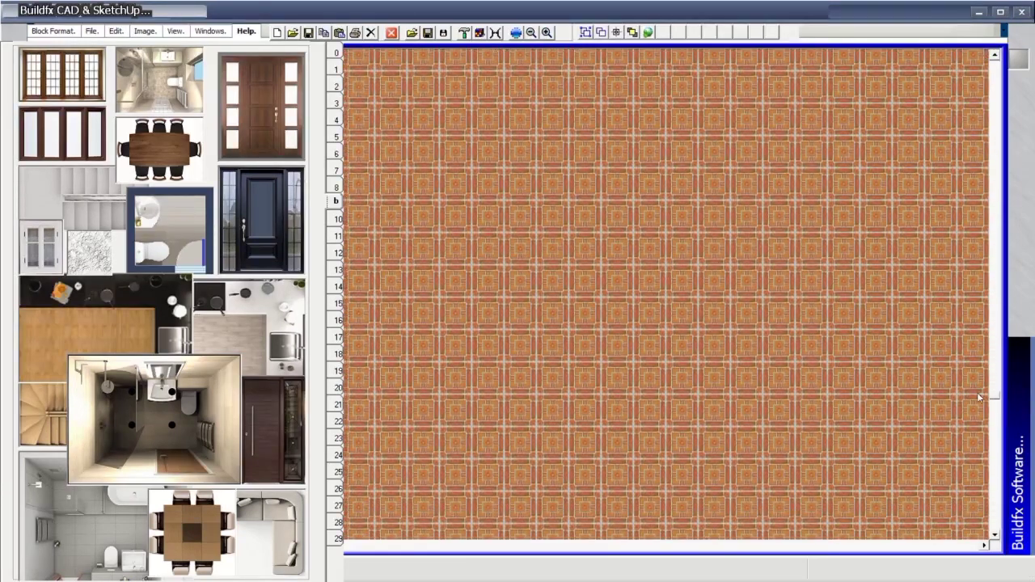
click(278, 120)
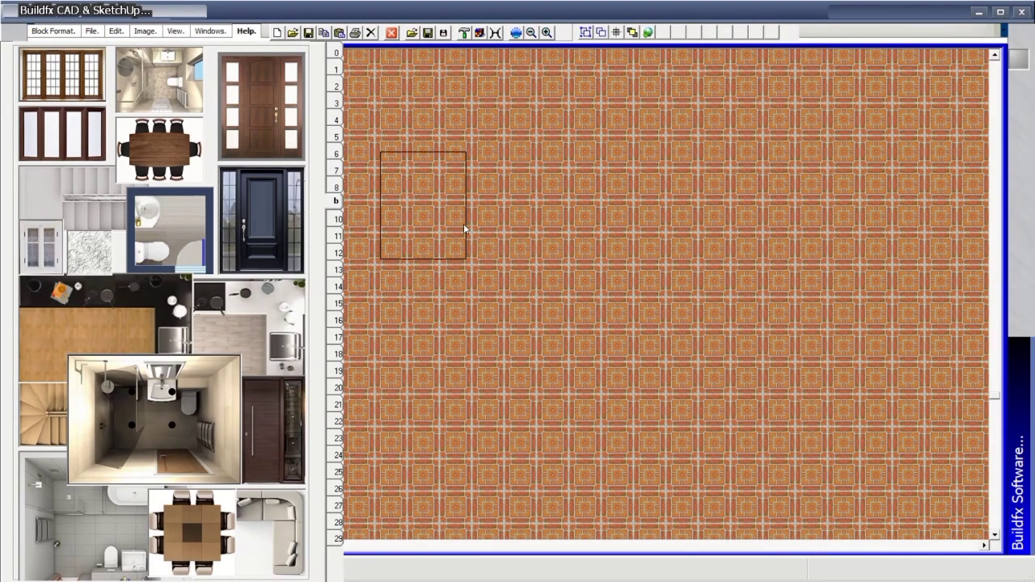
click(608, 267)
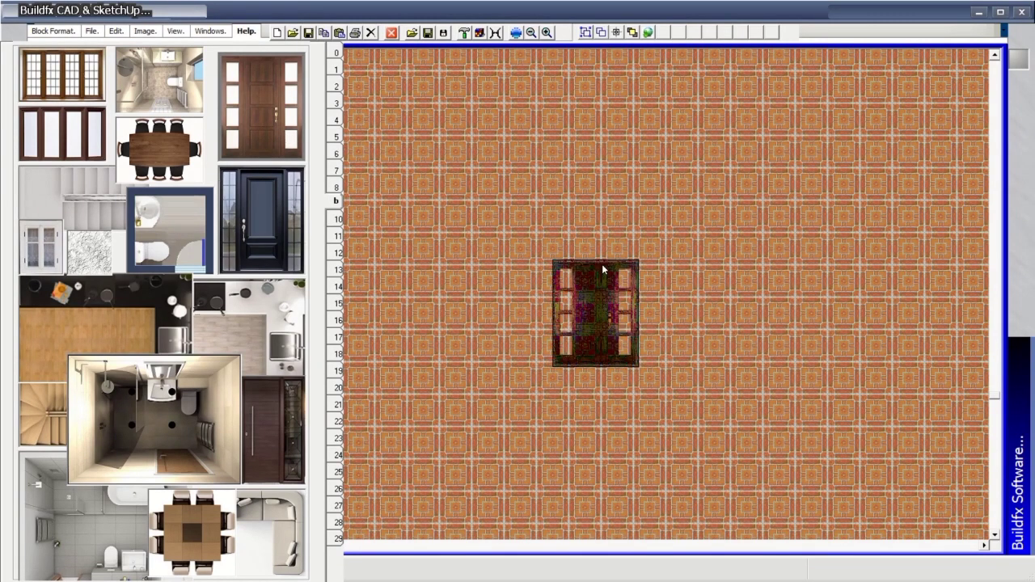
click(334, 50)
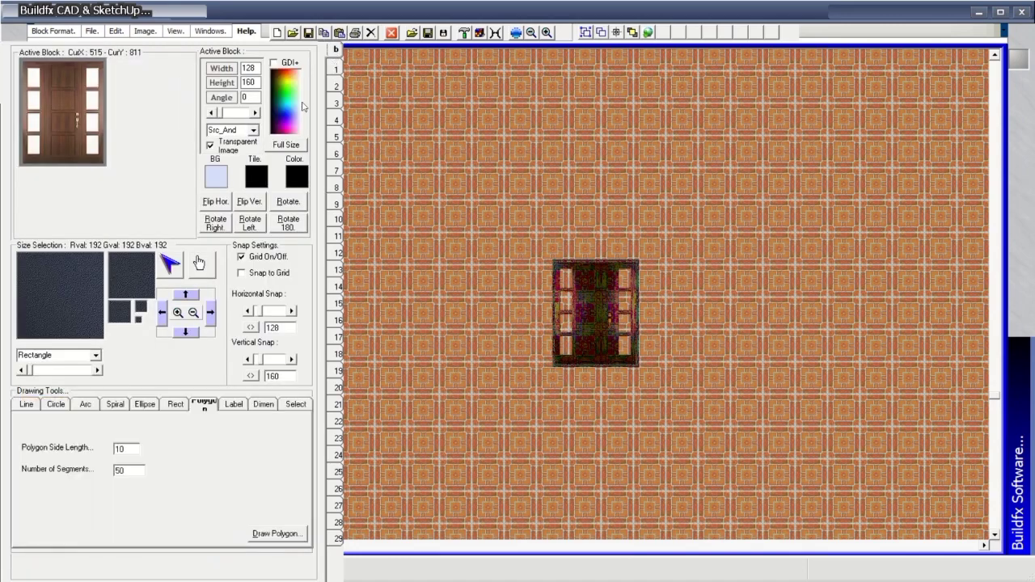
click(240, 147)
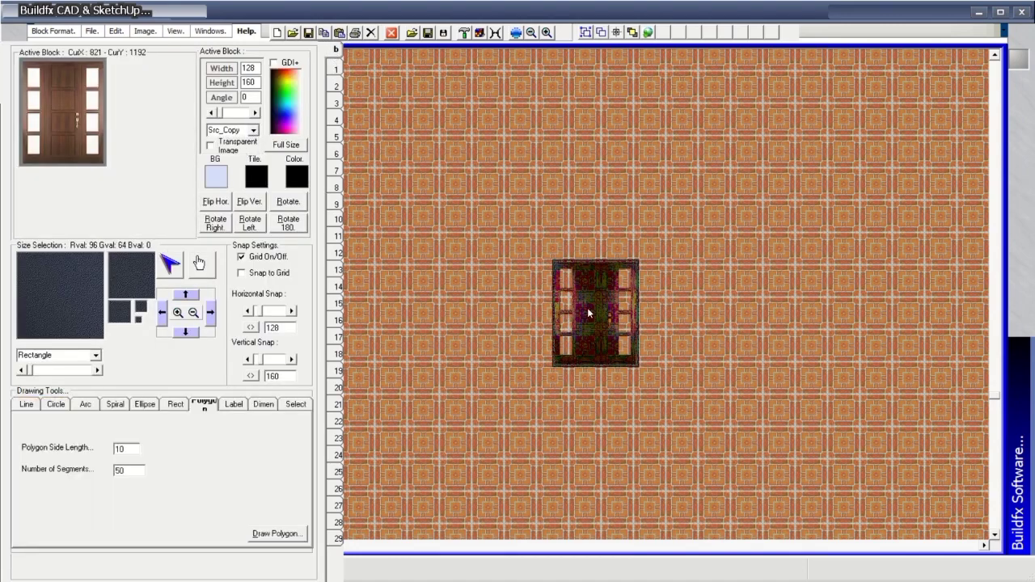
click(587, 308)
click(333, 68)
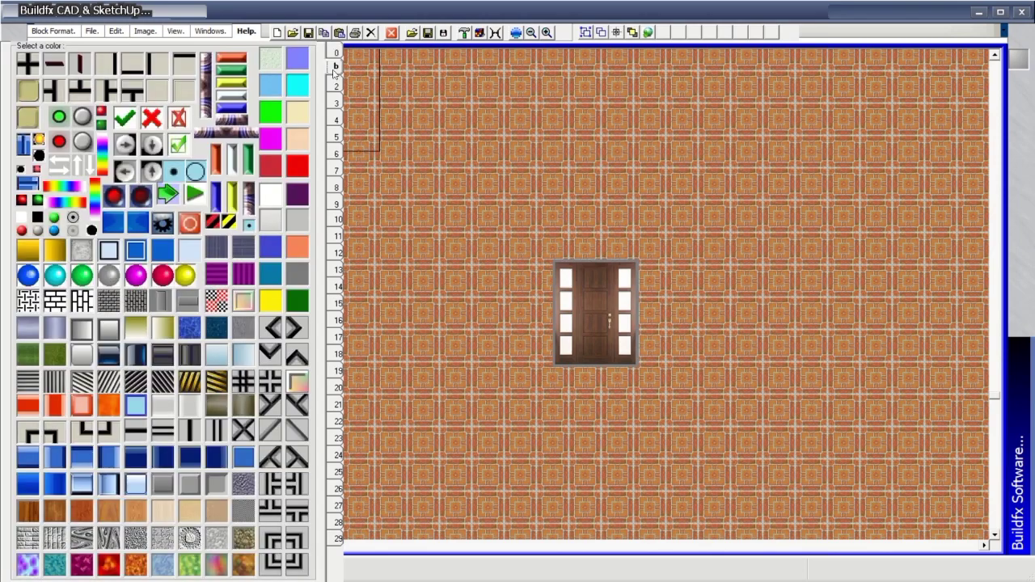
Return to the interiors page and place a wooden multi-pane window left of the door
click(335, 86)
click(335, 101)
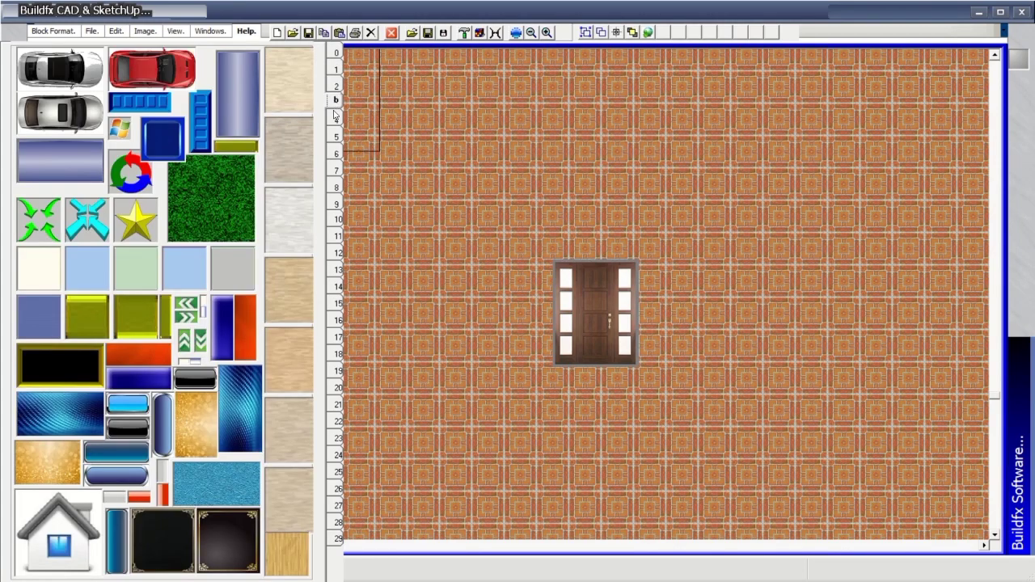
click(335, 117)
click(339, 138)
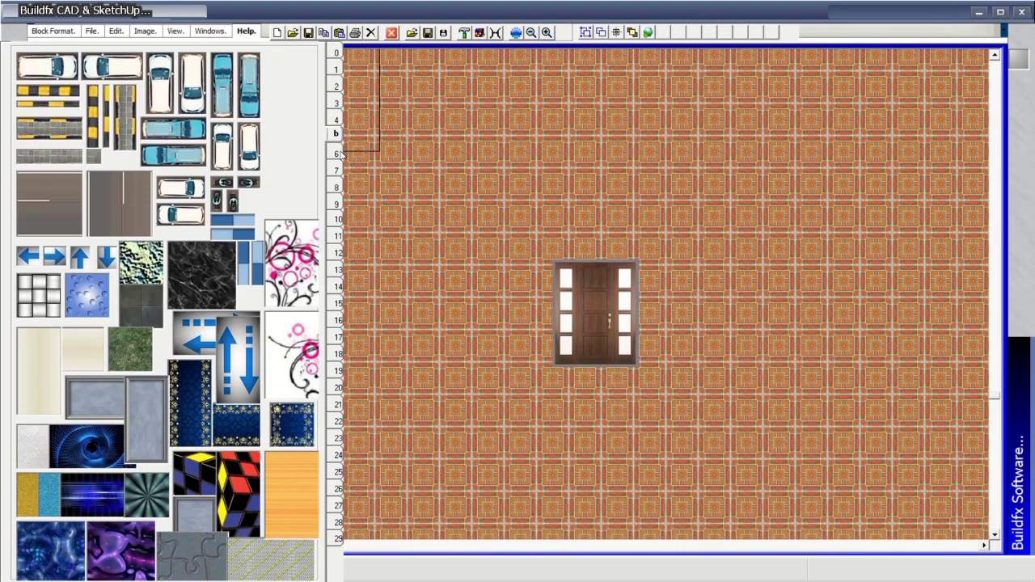
click(339, 154)
click(340, 173)
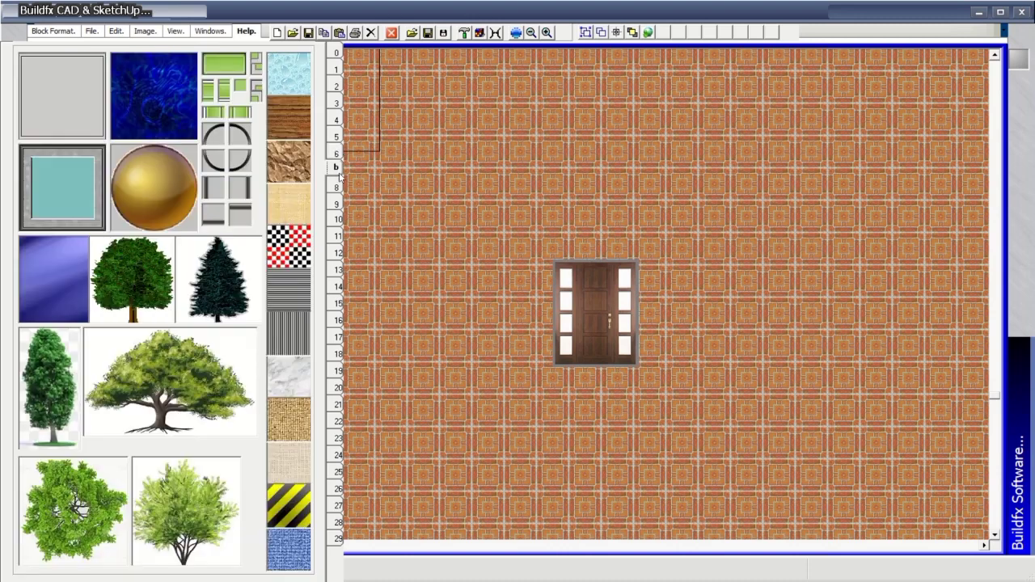
click(339, 187)
click(338, 201)
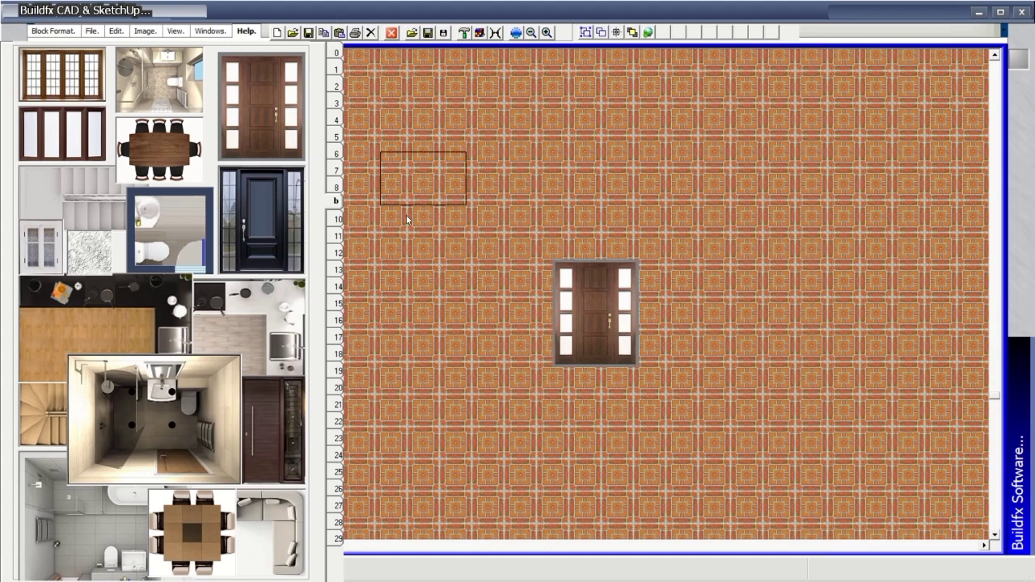
click(501, 271)
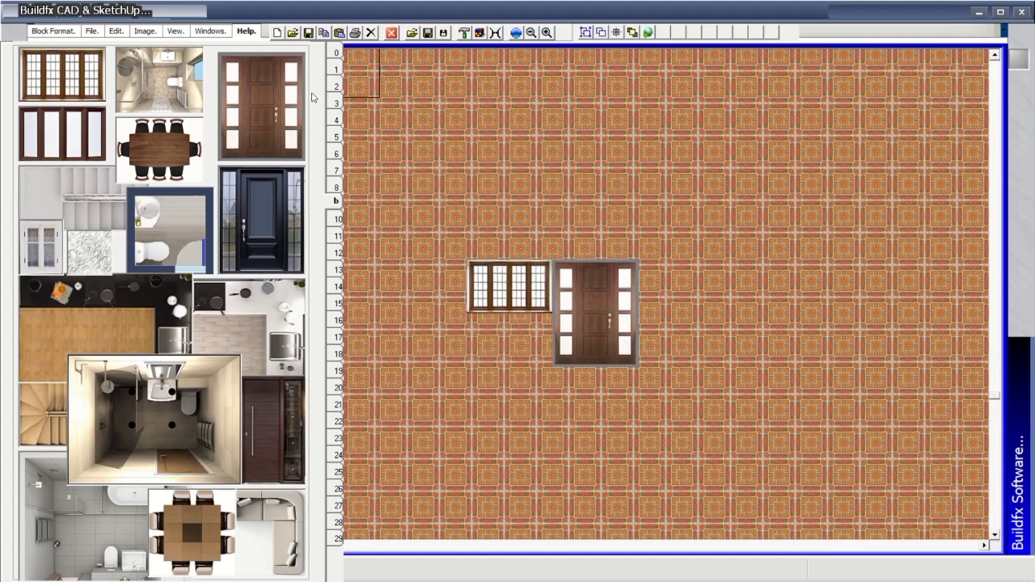
Page on through the library to the kitchen page with the grey brick block
click(334, 218)
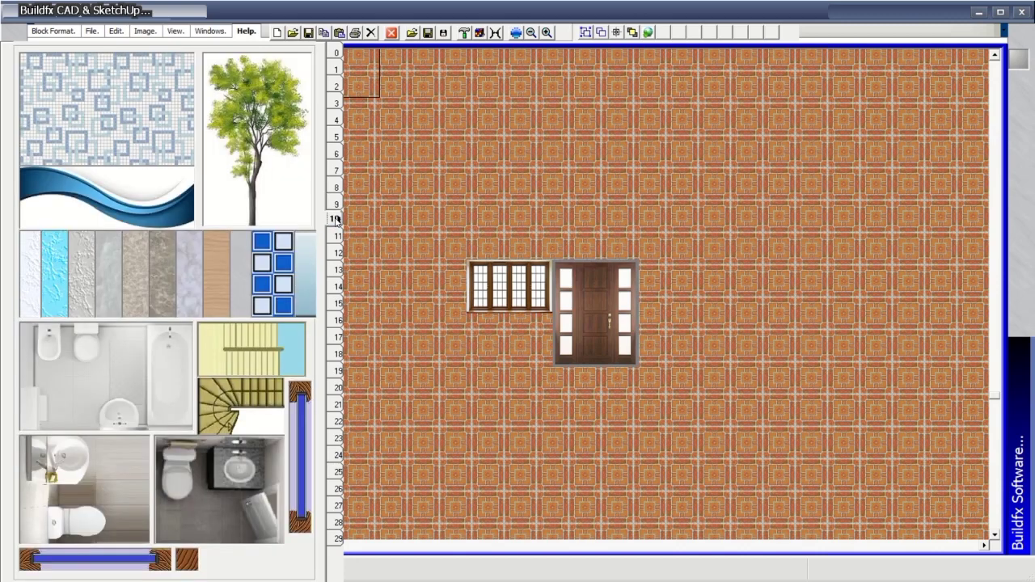
click(337, 236)
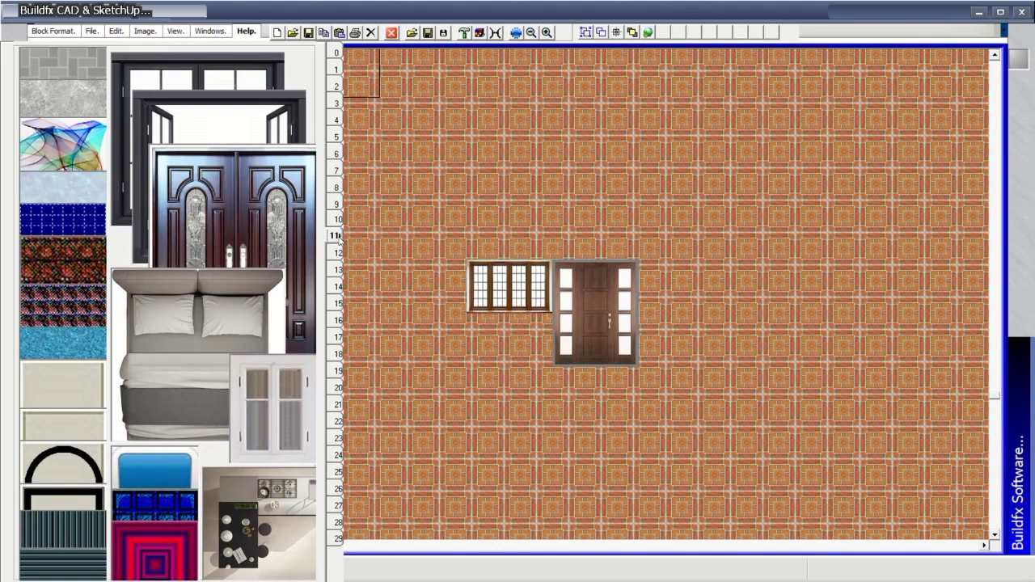
click(338, 253)
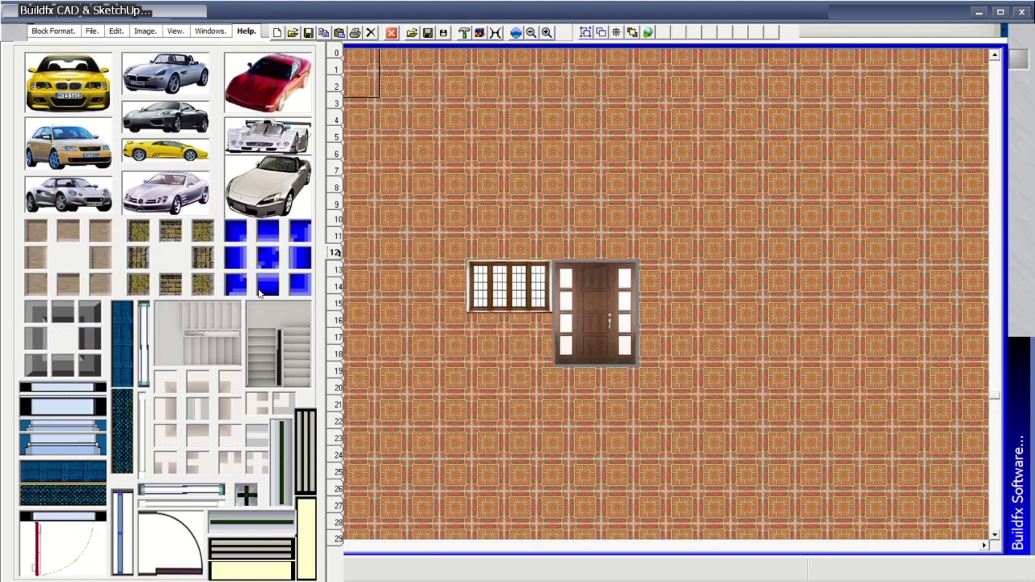
click(337, 270)
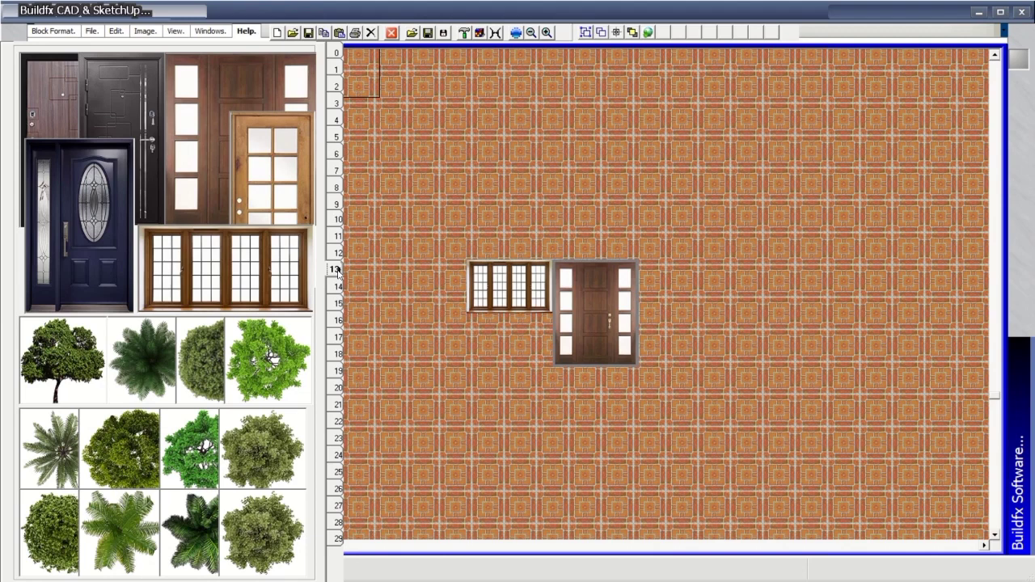
click(337, 287)
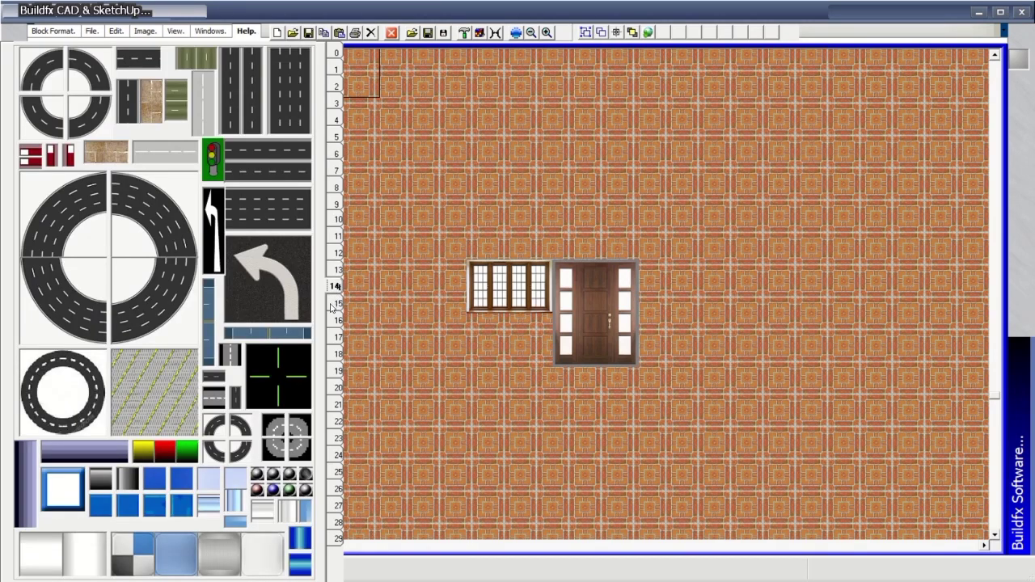
click(337, 304)
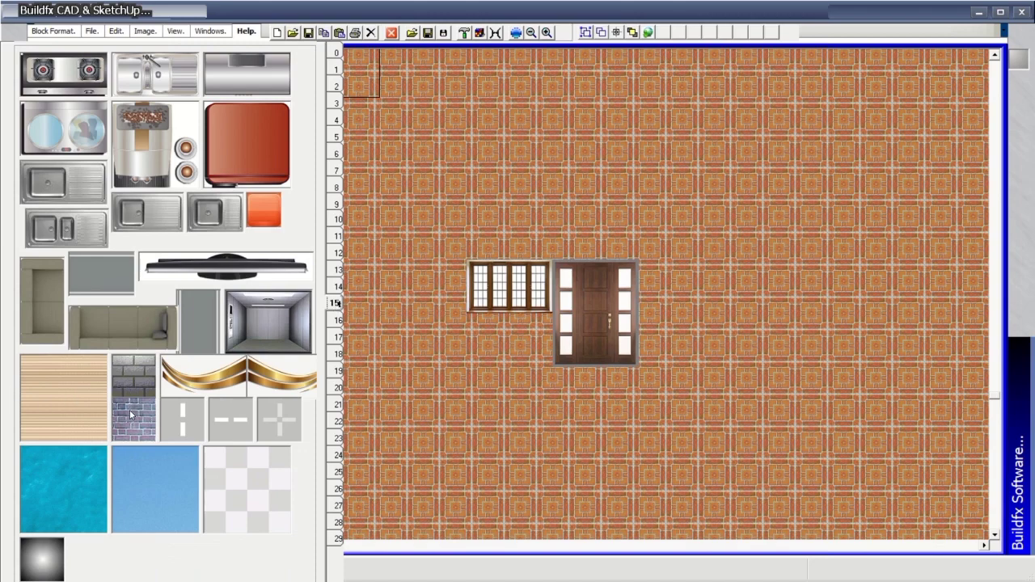
Paint a grey brick band with chimney across the area above the window and door
click(144, 375)
mouse_move(526, 247)
mouse_down()
mouse_move(487, 245)
mouse_move(614, 248)
mouse_move(622, 239)
mouse_move(622, 256)
mouse_move(735, 255)
mouse_up()
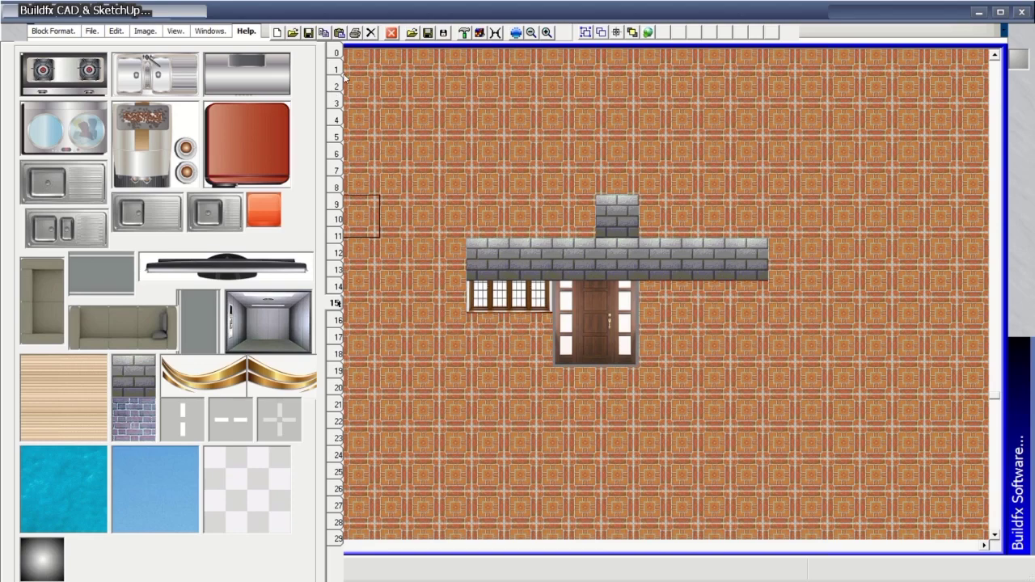
scroll(335, 105, down, 1)
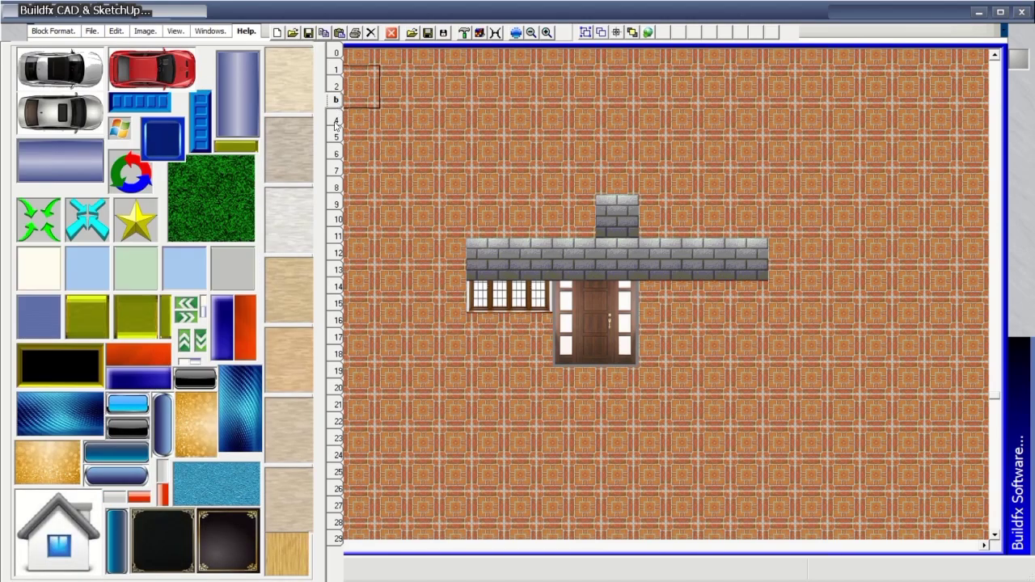
scroll(335, 135, down, 1)
scroll(335, 137, down, 1)
scroll(337, 154, down, 1)
scroll(337, 172, down, 1)
scroll(337, 173, down, 1)
scroll(337, 186, down, 1)
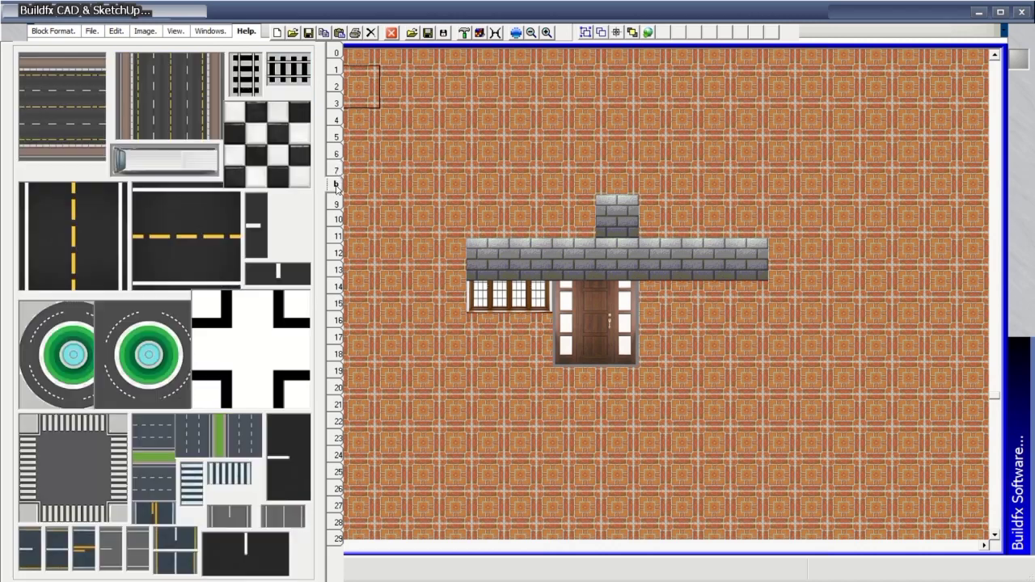
scroll(336, 209, down, 1)
Re-stamp the door and window so they sit in front of the bricks
click(289, 116)
click(568, 312)
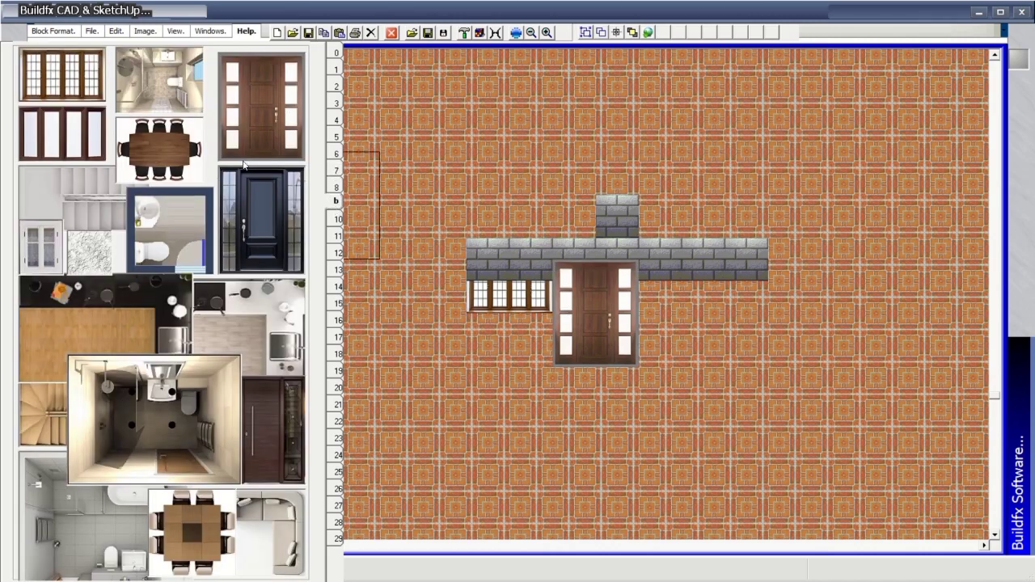
click(478, 292)
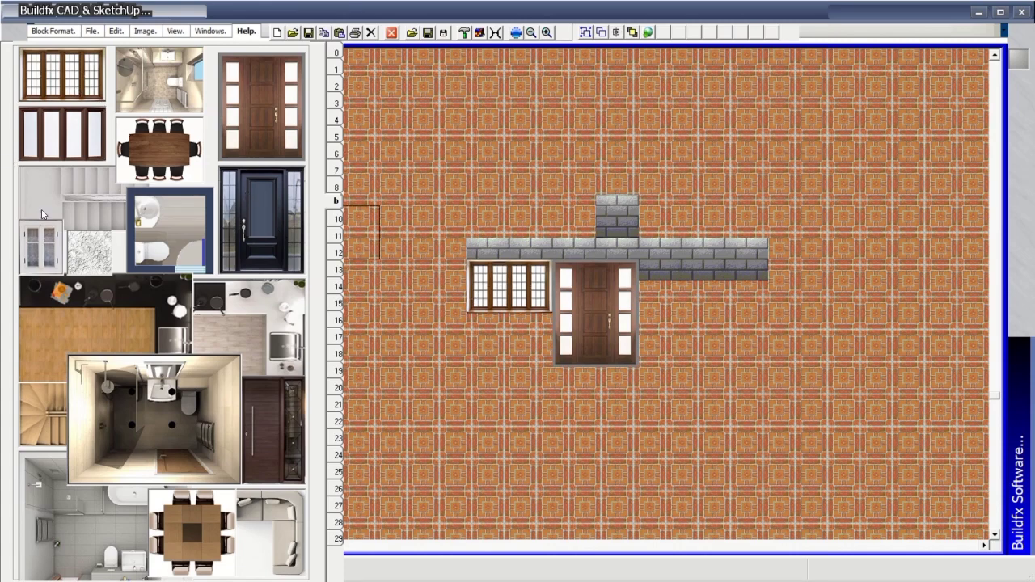
click(337, 218)
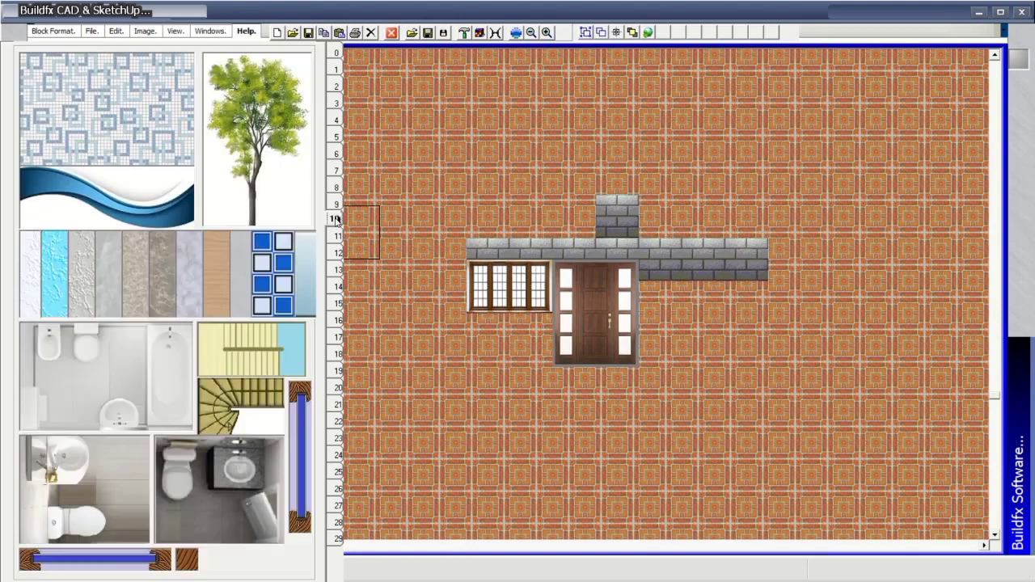
click(338, 234)
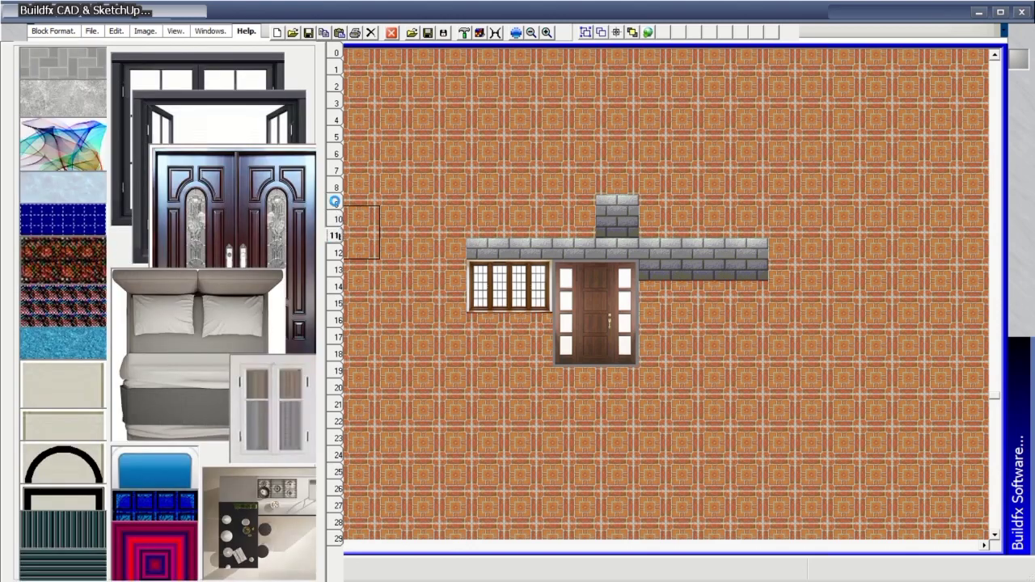
Cycle the library back through road and tree pages to the tiles, arrows and stone textures page
click(336, 204)
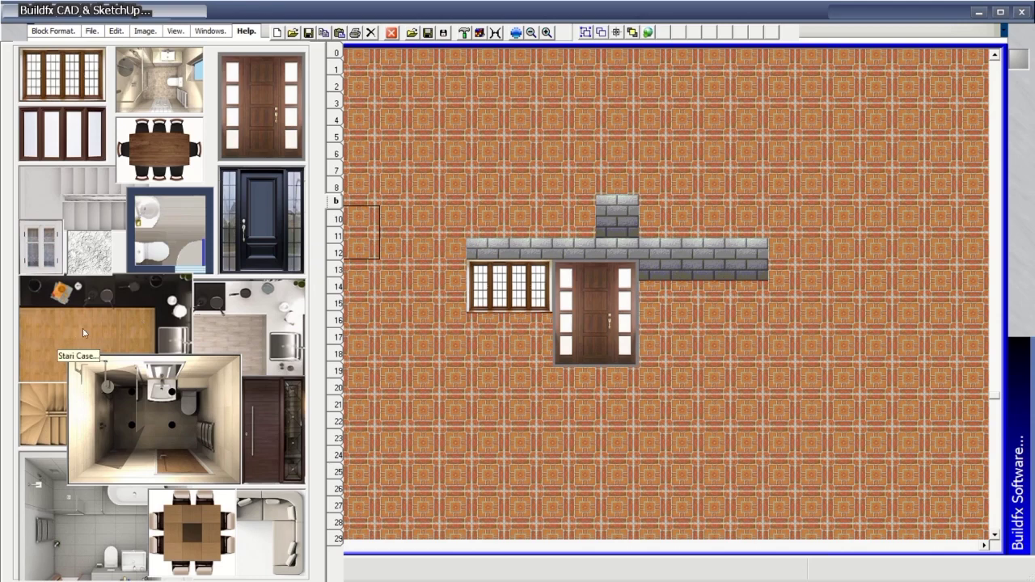
click(338, 73)
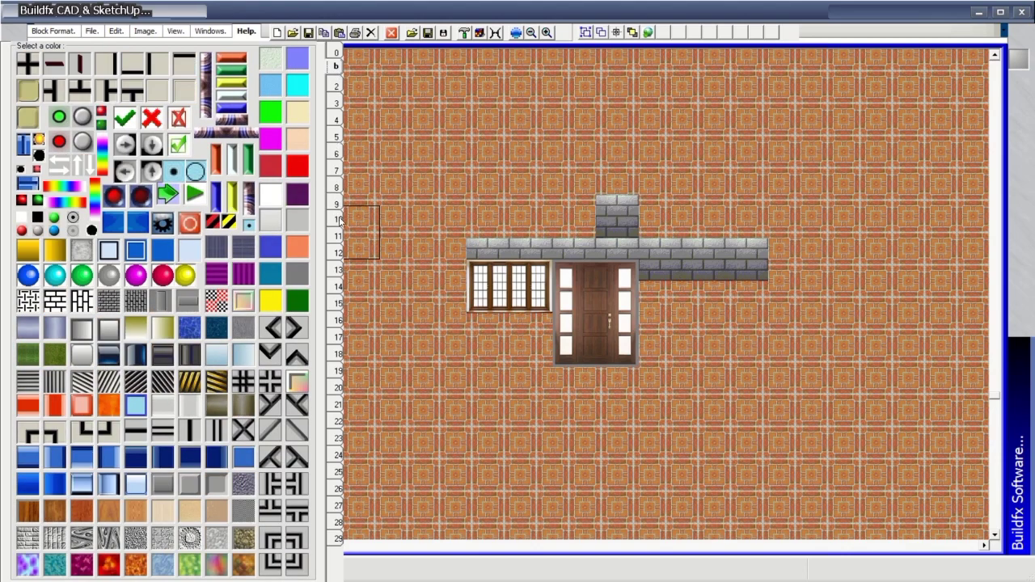
click(339, 220)
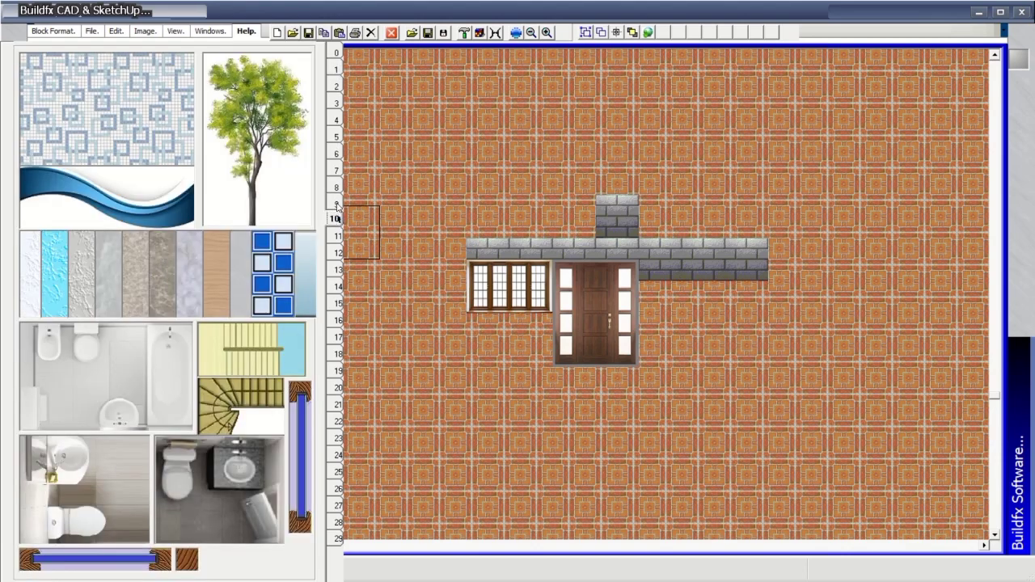
click(338, 204)
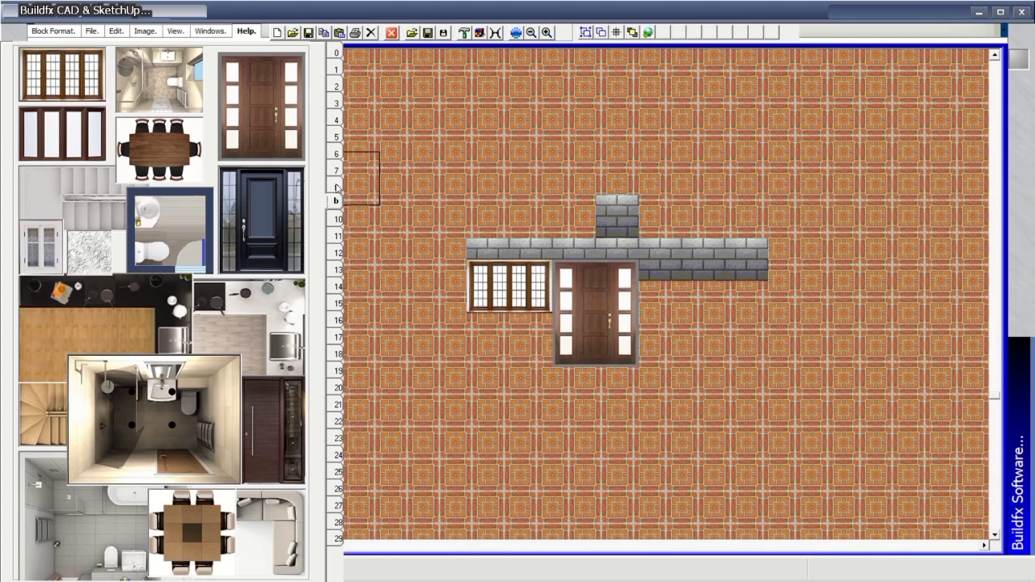
click(336, 185)
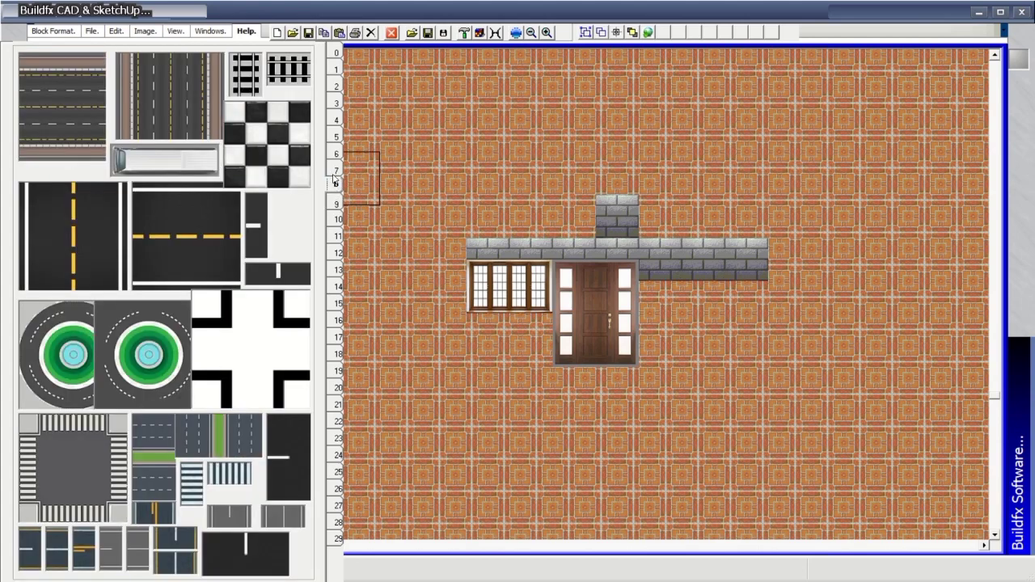
click(335, 170)
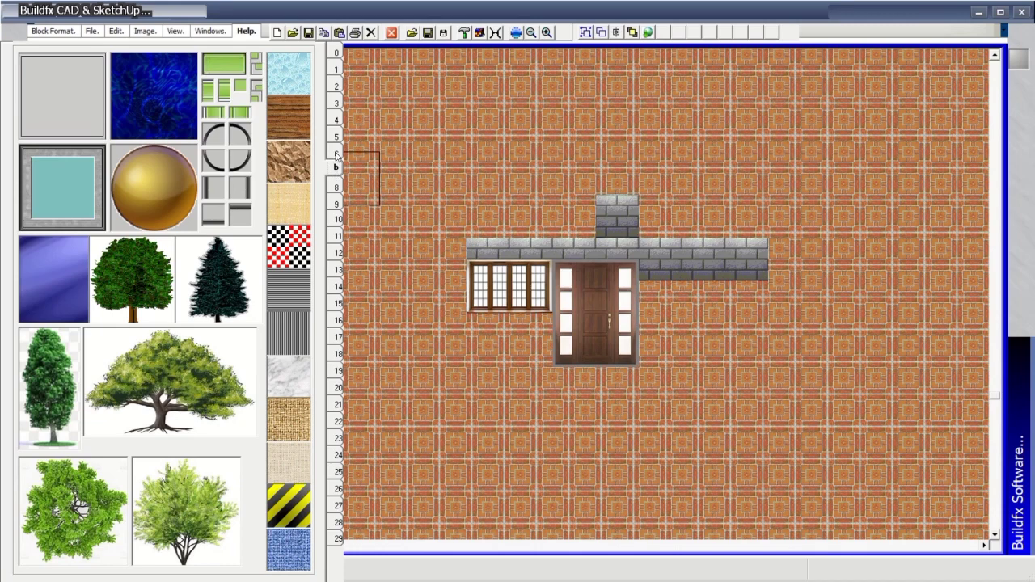
click(336, 154)
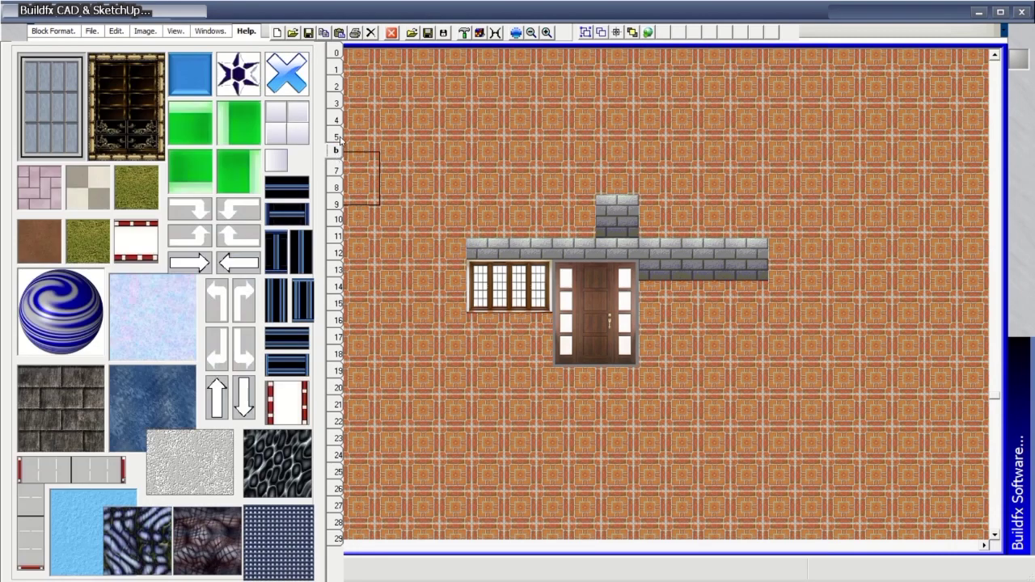
click(337, 136)
Paint light stone over the grey bricks, extending the wall left and below the window and door
click(335, 70)
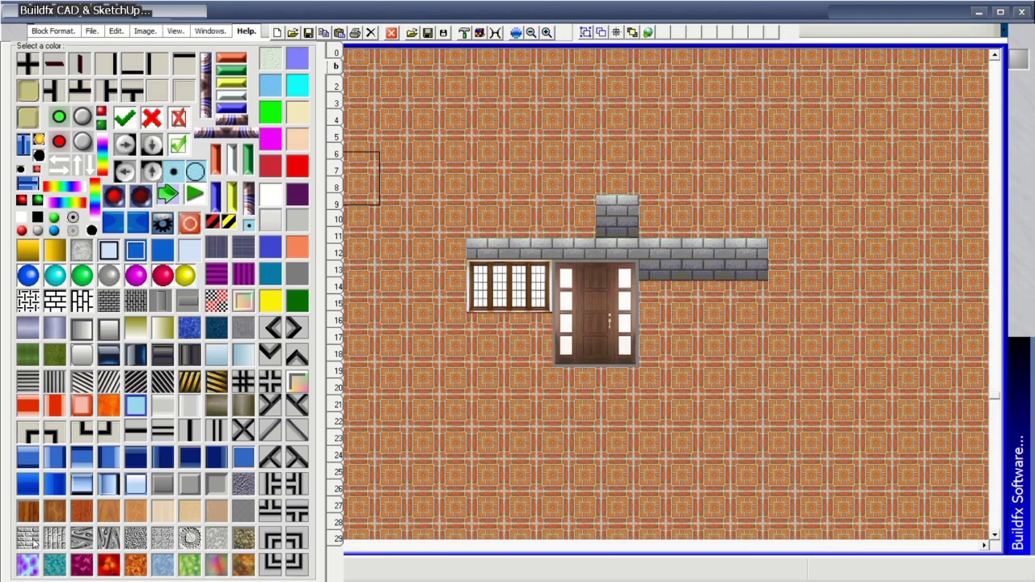
mouse_move(502, 250)
mouse_down()
mouse_move(479, 249)
mouse_move(615, 241)
mouse_move(594, 230)
mouse_move(477, 228)
mouse_move(752, 238)
mouse_move(748, 205)
mouse_move(477, 206)
mouse_up()
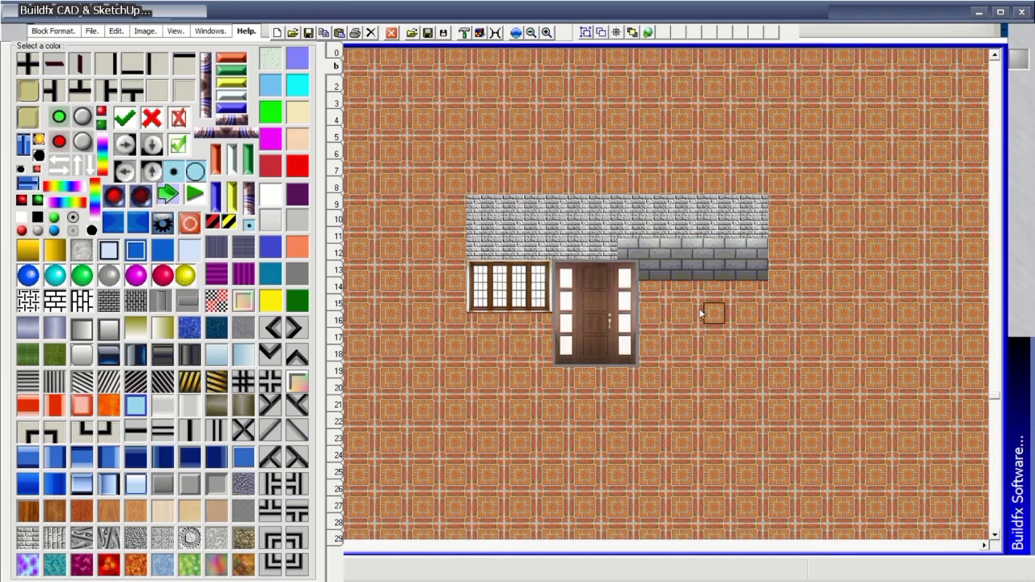
mouse_move(694, 274)
mouse_down()
mouse_move(760, 278)
mouse_move(760, 257)
mouse_move(637, 249)
mouse_move(656, 296)
mouse_move(752, 294)
mouse_move(677, 278)
mouse_move(657, 332)
mouse_move(656, 314)
mouse_move(753, 310)
mouse_move(760, 358)
mouse_move(656, 360)
mouse_move(656, 340)
mouse_move(739, 336)
mouse_up()
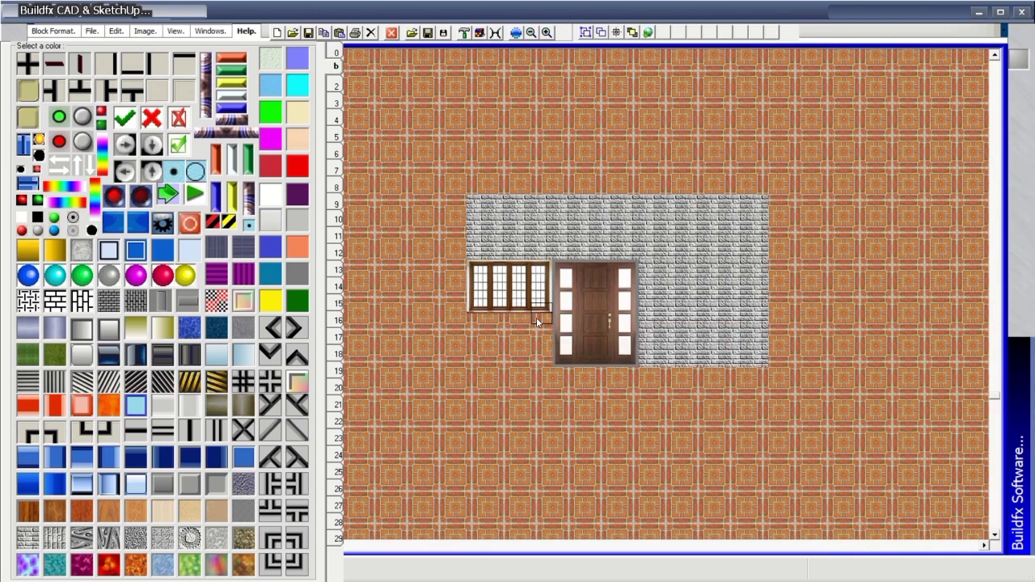
mouse_move(545, 323)
mouse_down()
mouse_move(480, 318)
mouse_move(485, 349)
mouse_move(542, 354)
mouse_move(513, 330)
mouse_move(478, 331)
mouse_up()
mouse_move(463, 219)
mouse_down()
mouse_move(455, 204)
mouse_move(460, 356)
mouse_move(551, 380)
mouse_move(763, 379)
mouse_up()
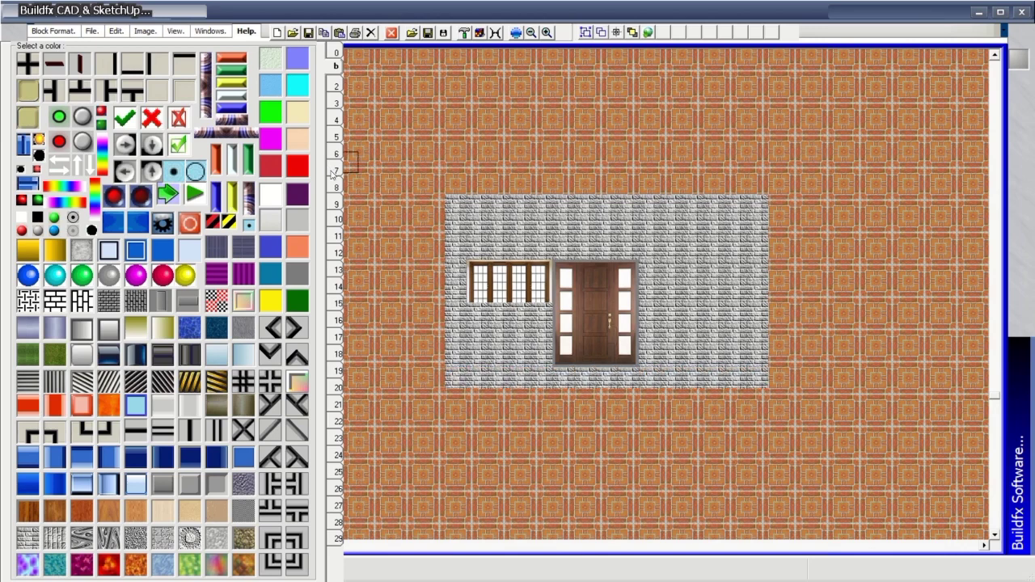
Page the block library forward to the doors and interiors page
click(332, 172)
click(339, 160)
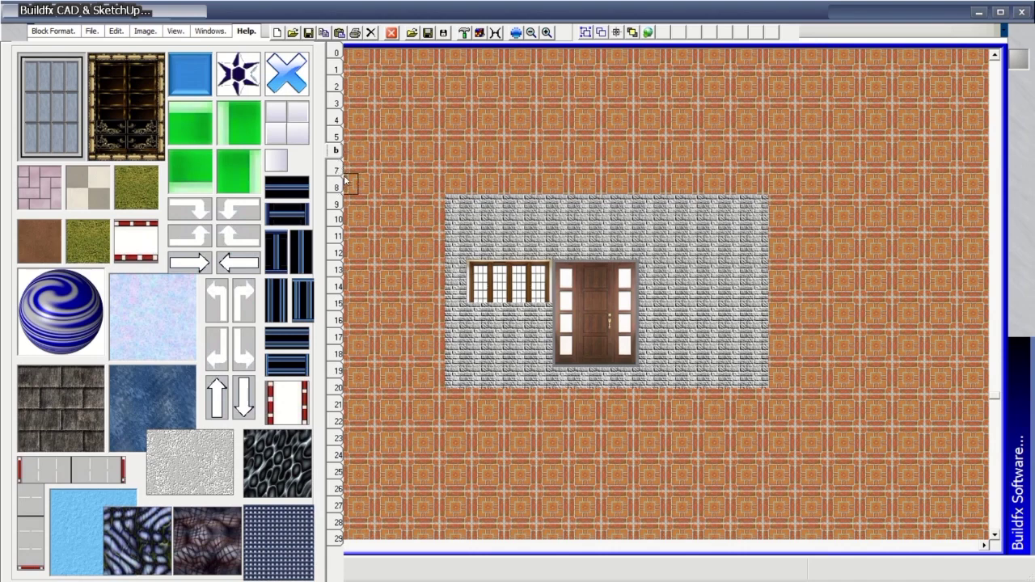
click(338, 171)
click(338, 186)
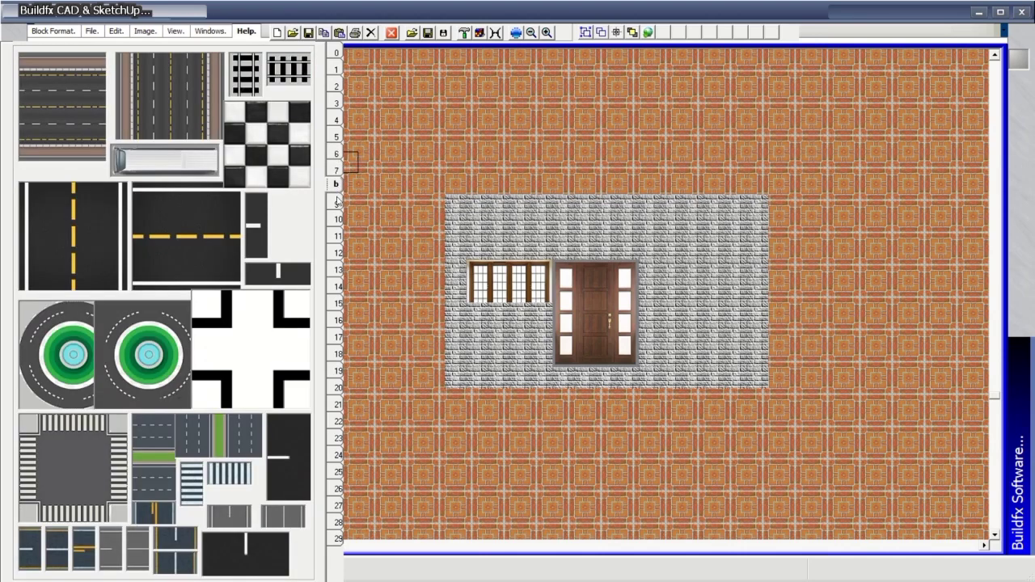
click(337, 204)
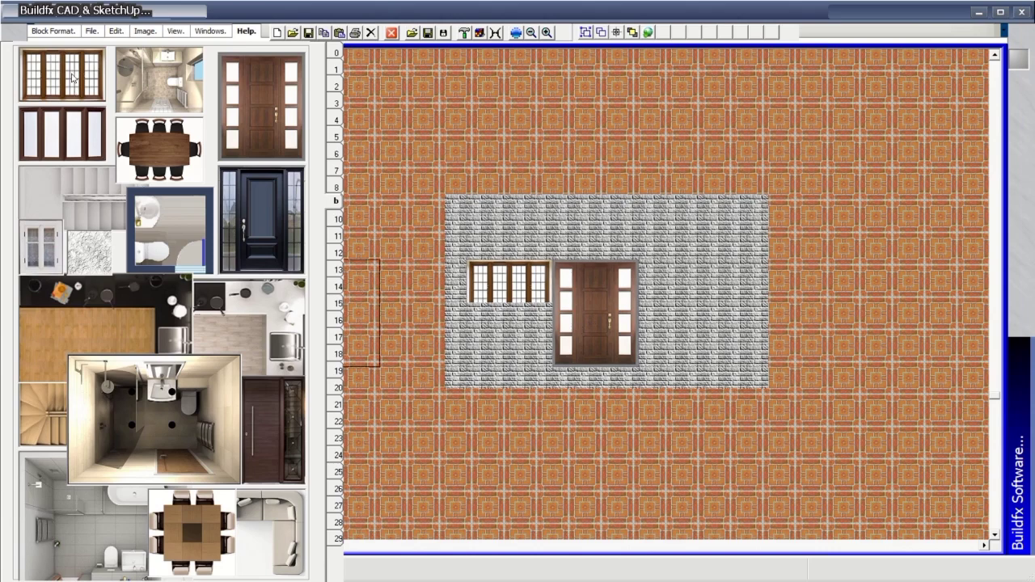
drag(505, 290, 337, 233)
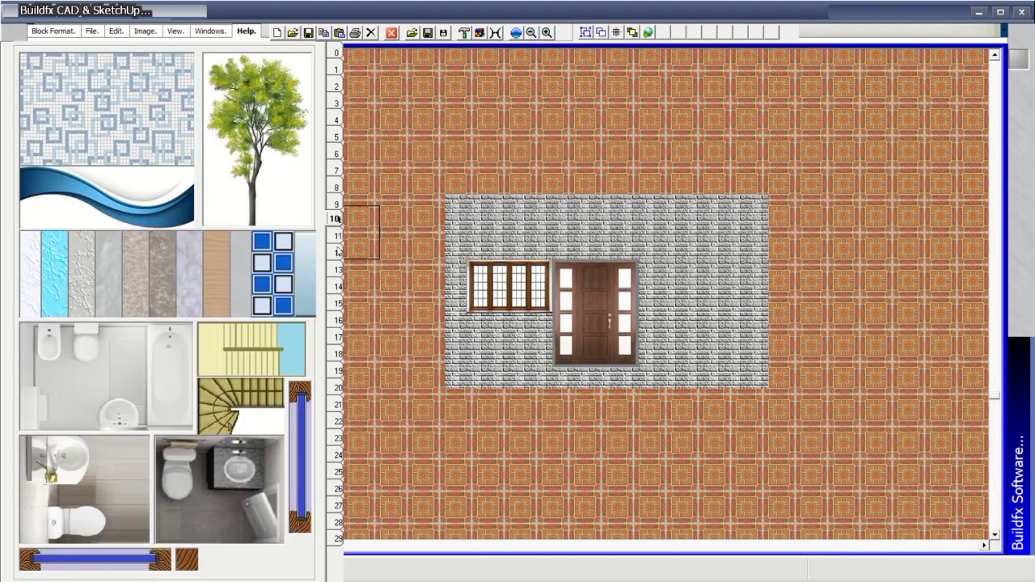
Page on past roads, furniture, tiles and stone textures to the dark panels and red brick page
click(338, 244)
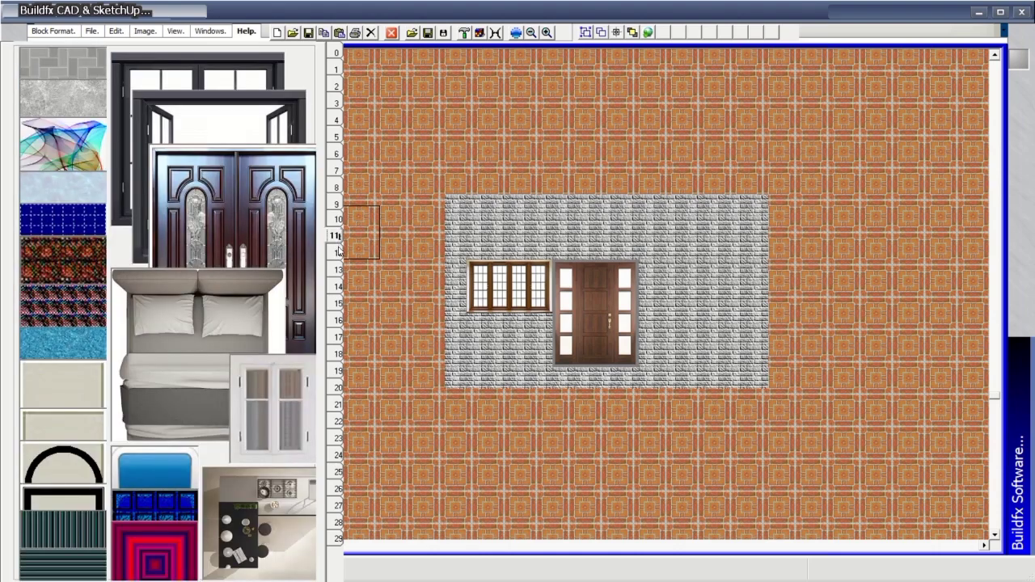
click(339, 252)
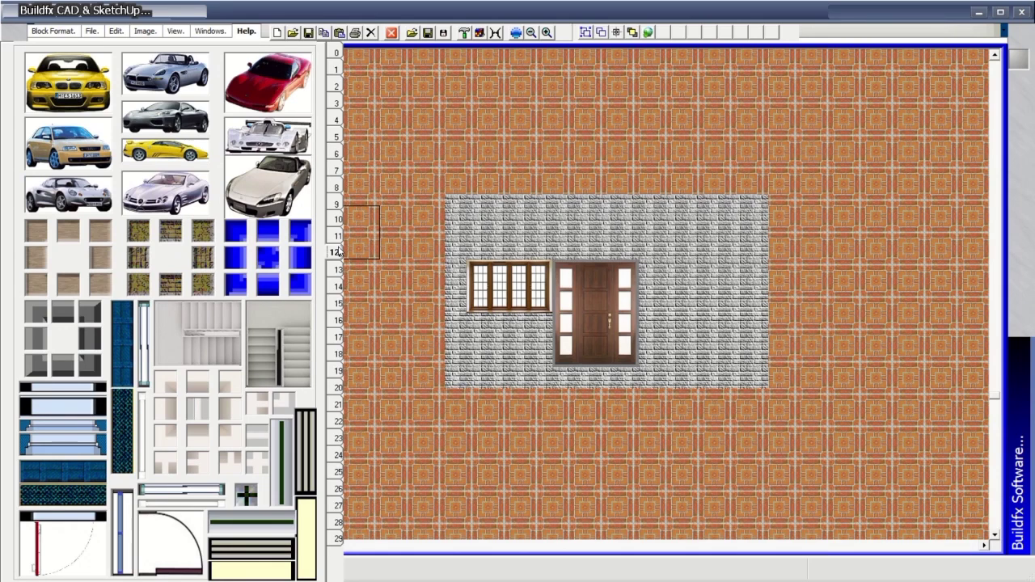
click(339, 274)
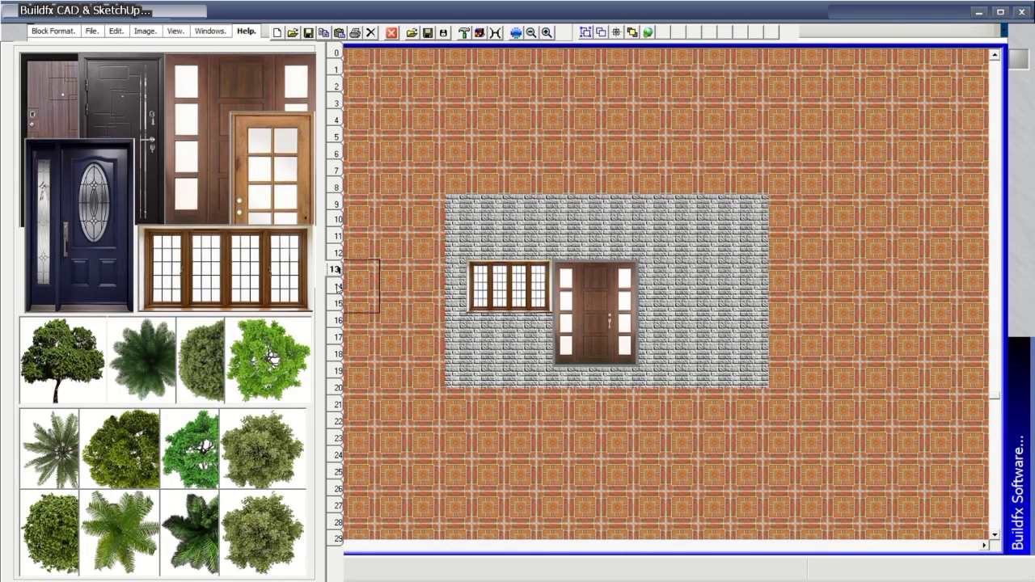
click(338, 288)
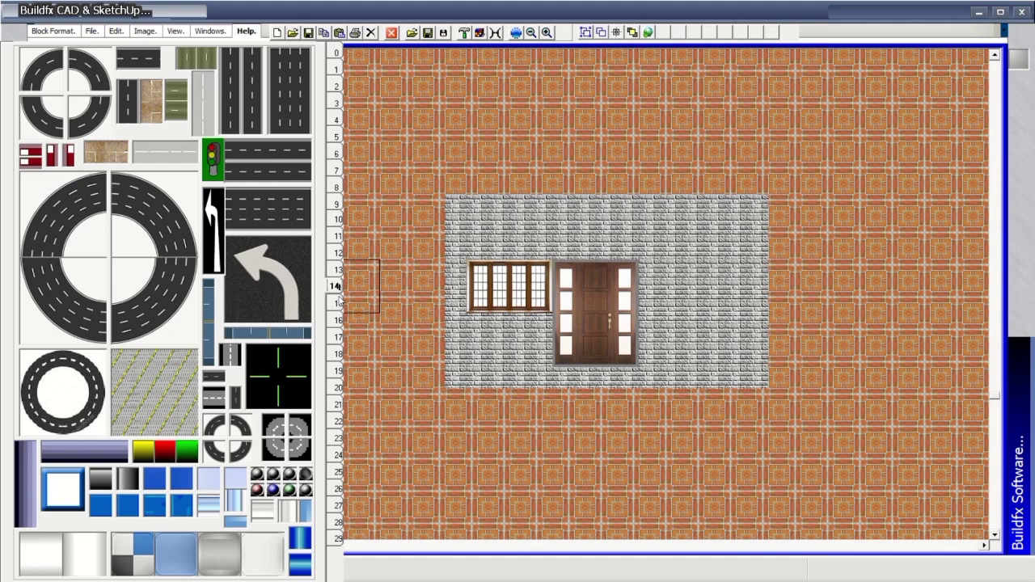
click(338, 304)
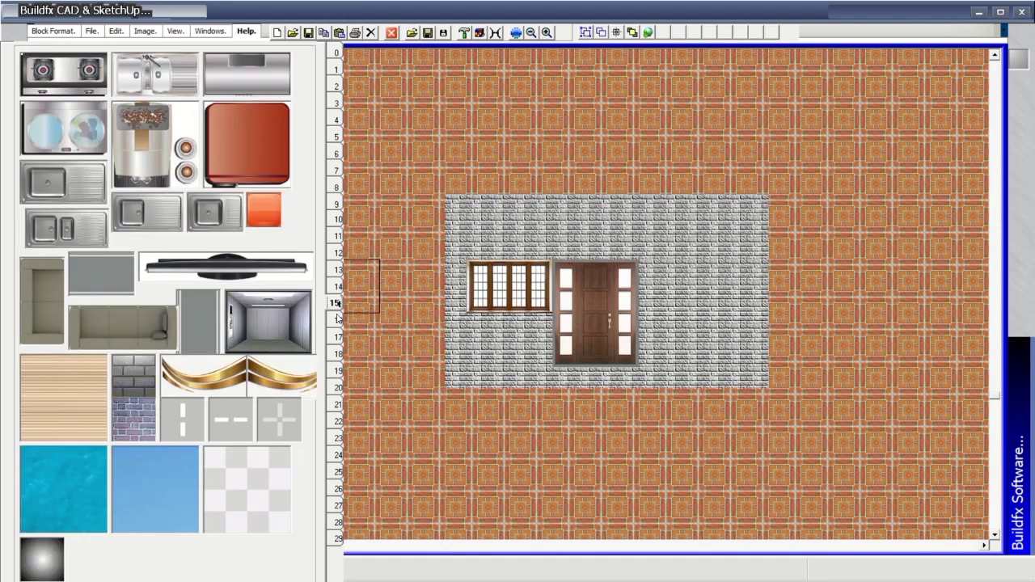
click(338, 320)
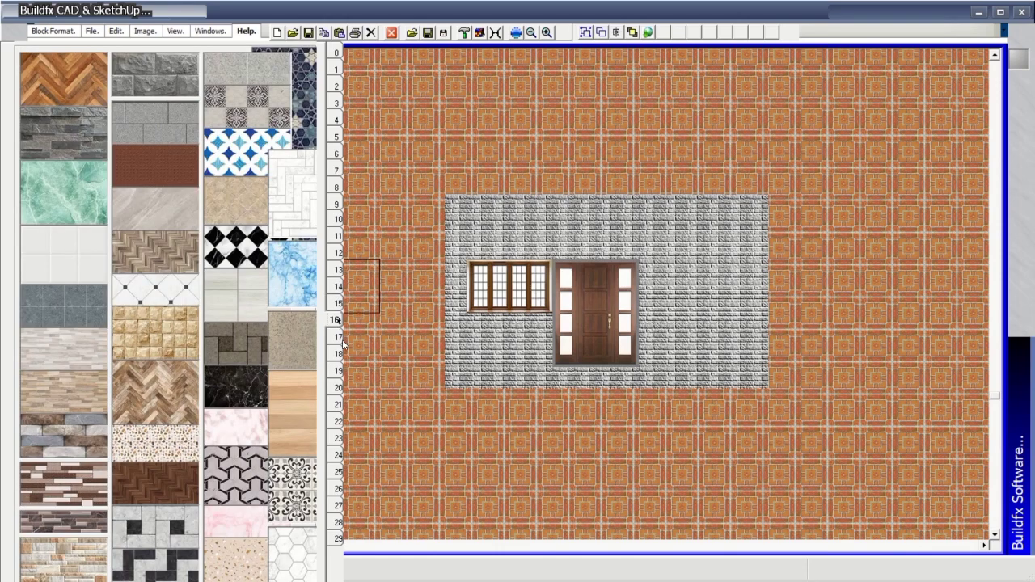
click(338, 337)
click(339, 354)
click(339, 371)
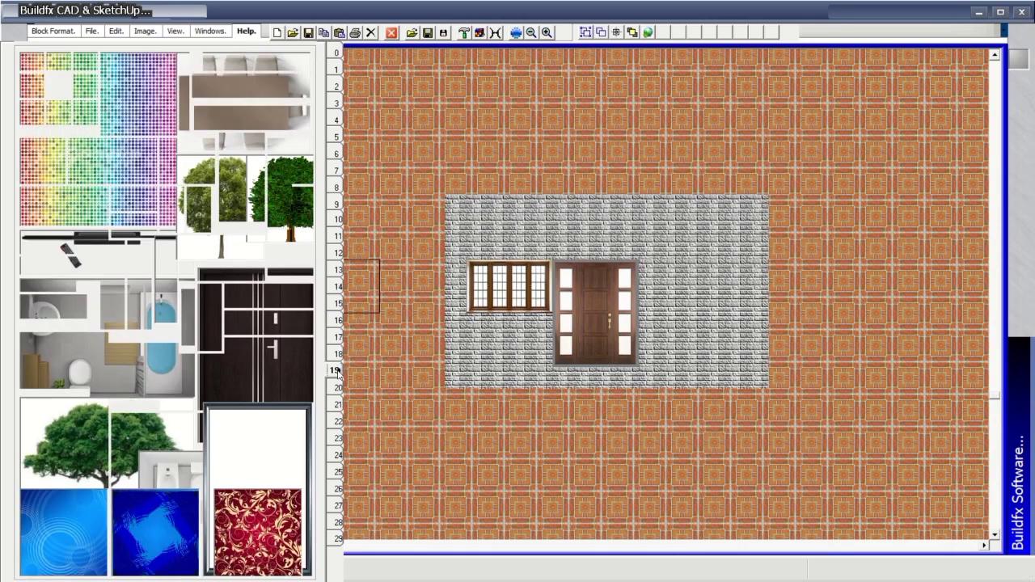
click(339, 388)
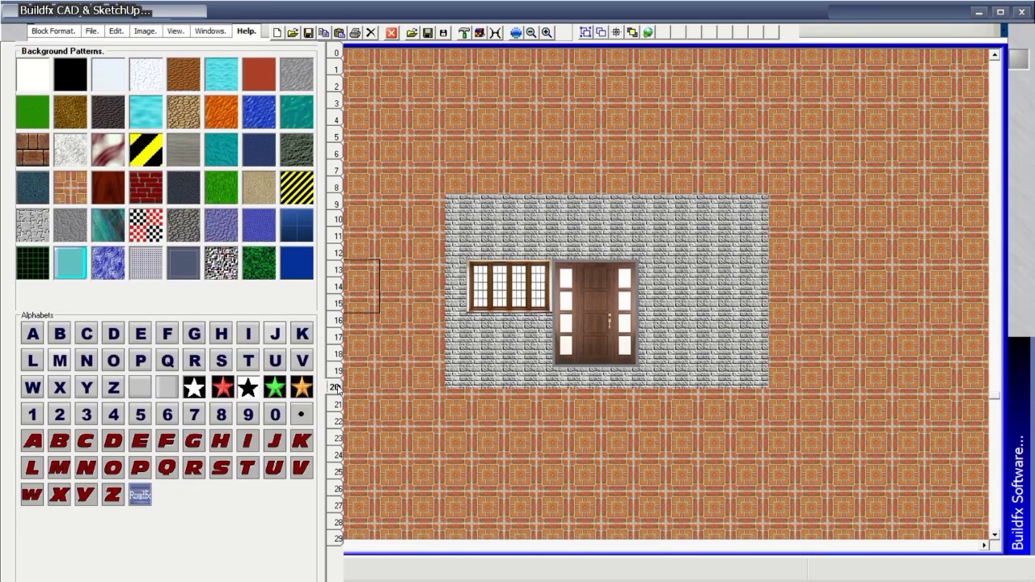
click(338, 404)
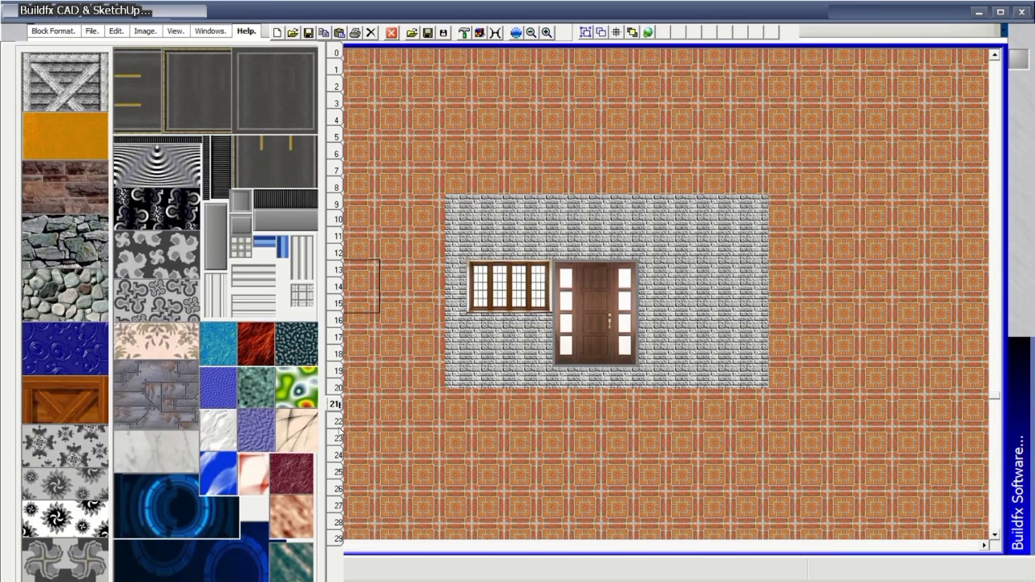
click(341, 424)
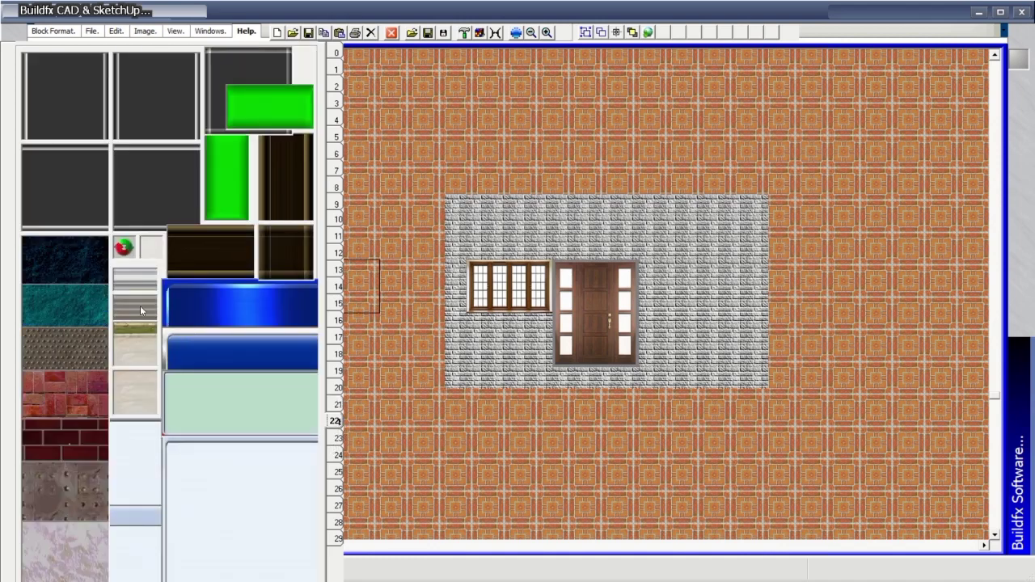
Lay grey steps along the wall's base and re-place the framed wooden door over the old one
click(463, 399)
mouse_move(547, 396)
mouse_down()
mouse_move(744, 394)
mouse_move(763, 378)
mouse_move(446, 368)
mouse_up()
click(336, 99)
click(338, 120)
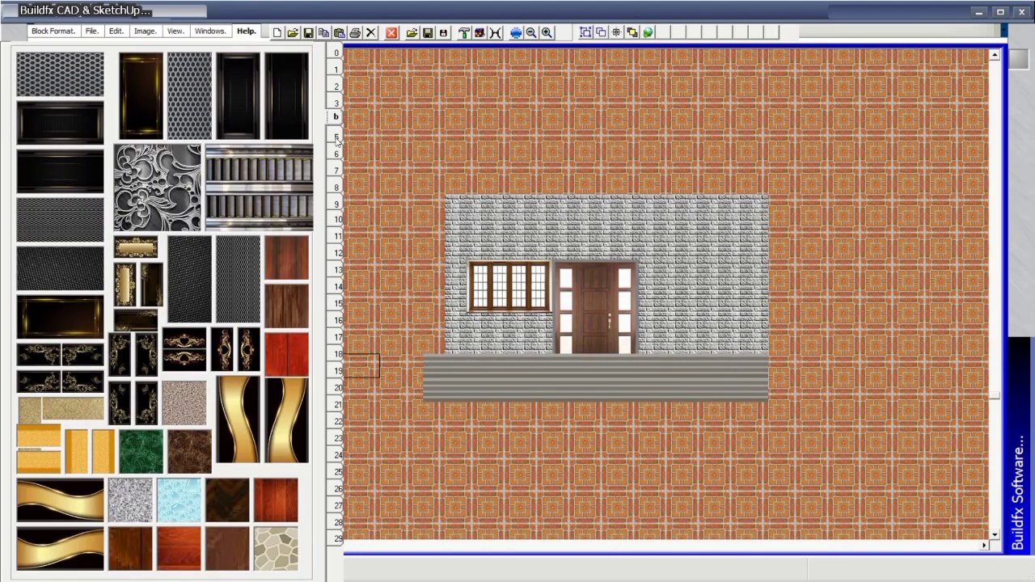
click(337, 137)
click(337, 152)
click(339, 169)
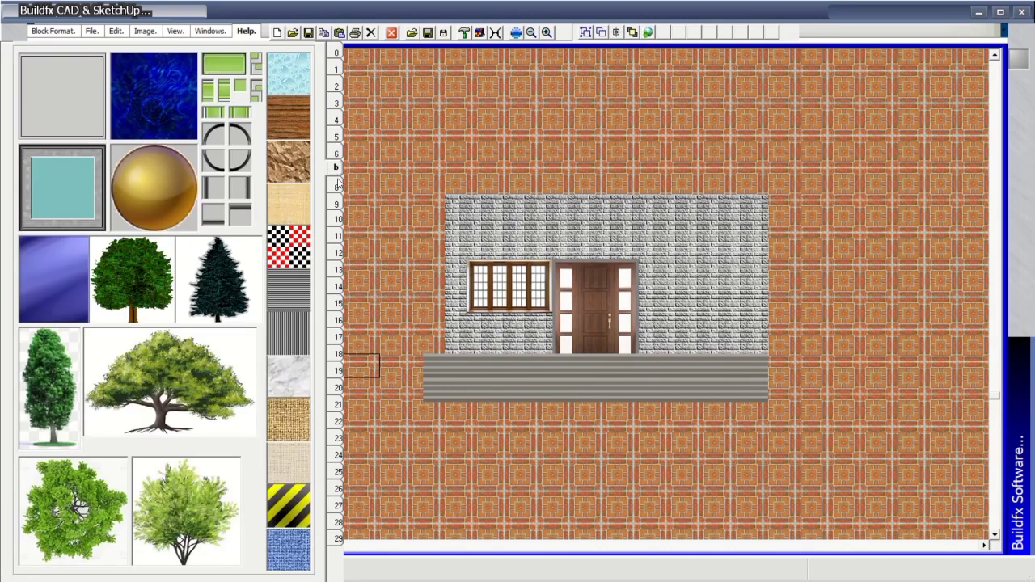
click(338, 186)
click(338, 202)
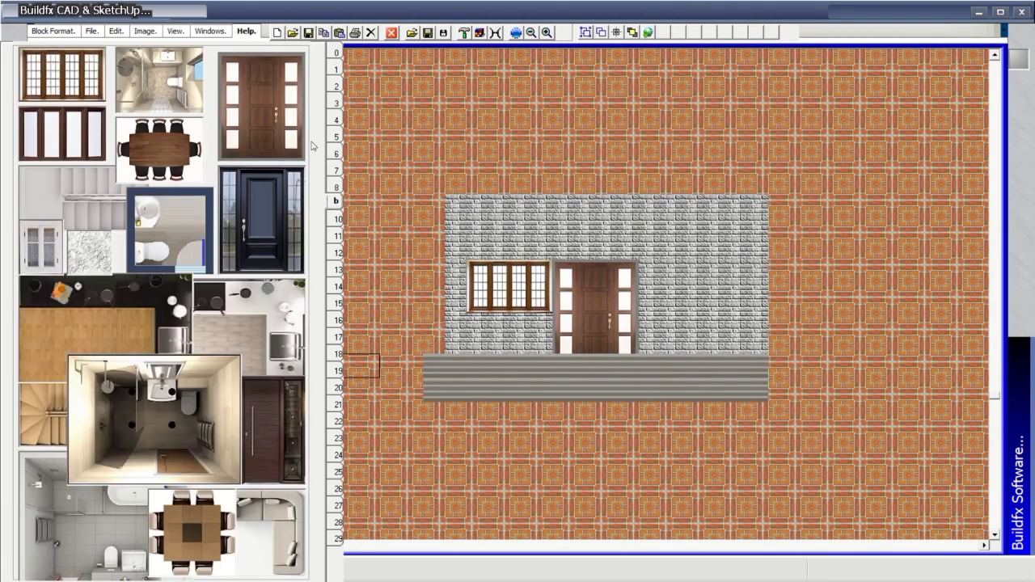
click(267, 114)
click(584, 281)
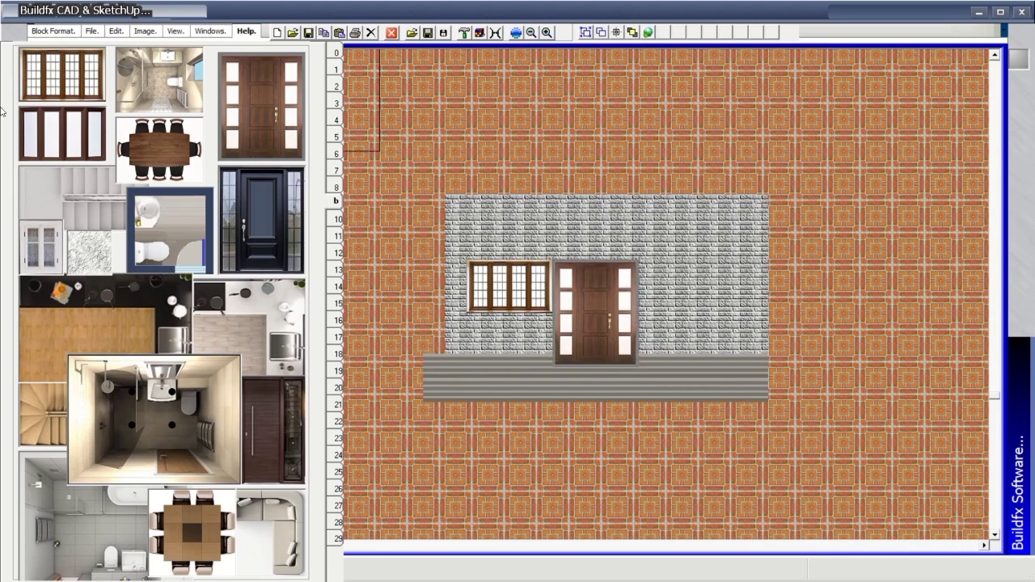
Widen the stone wall one column left to the steps' edge
click(337, 54)
click(336, 72)
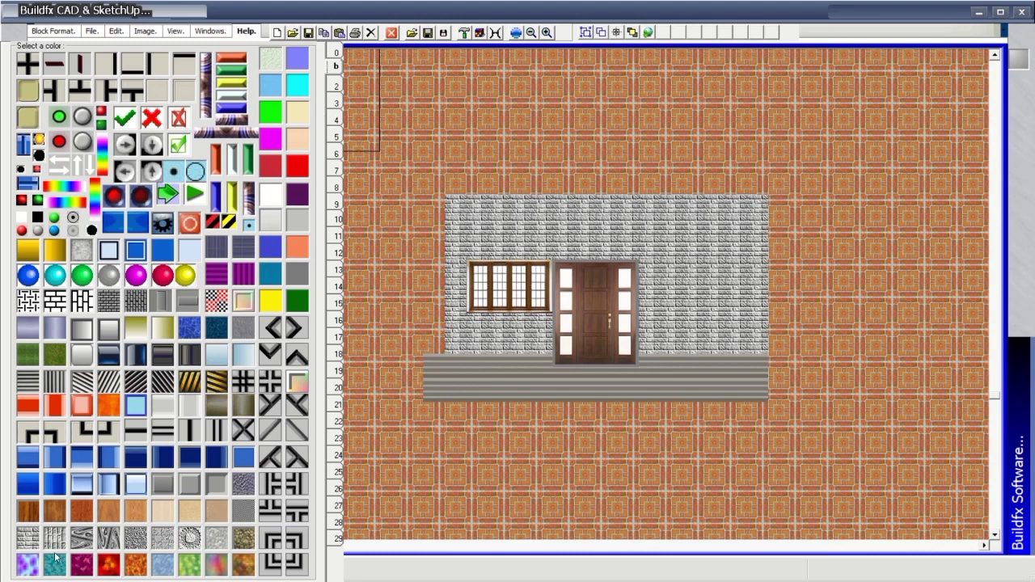
click(27, 549)
mouse_move(433, 348)
mouse_down()
mouse_move(435, 204)
mouse_move(432, 353)
mouse_up()
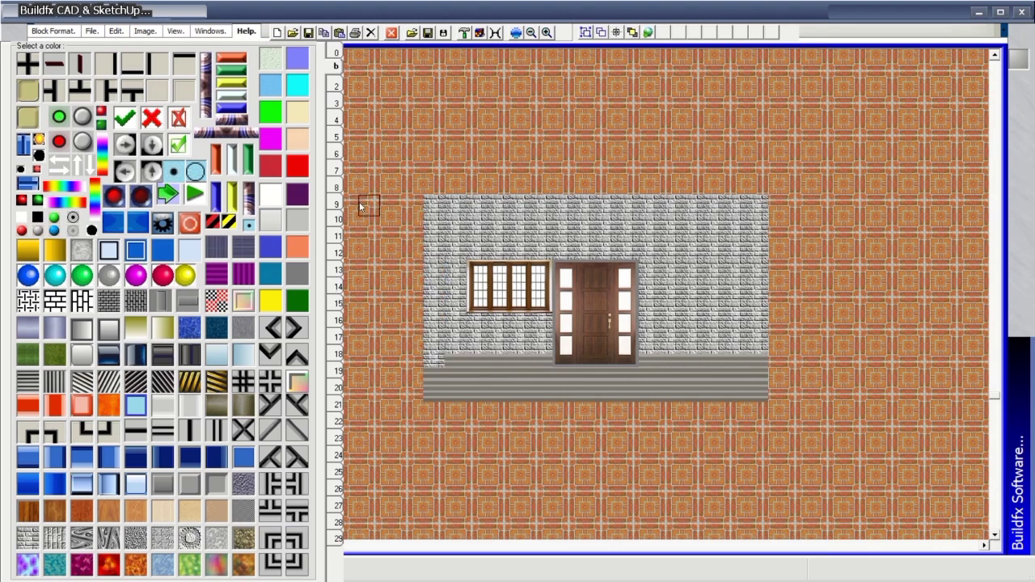
Paint a red brick roof band across the top of the wall
click(332, 172)
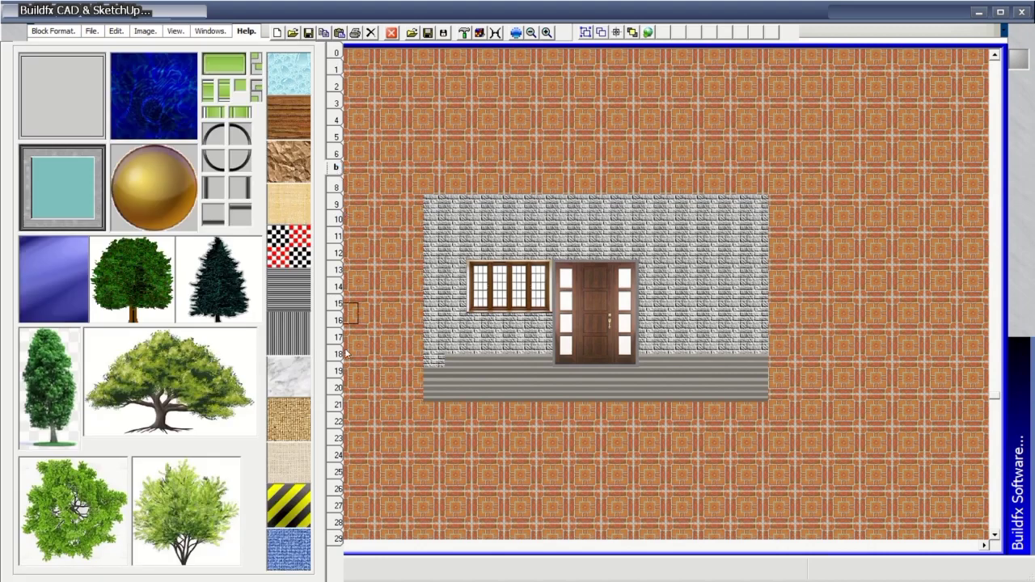
click(339, 389)
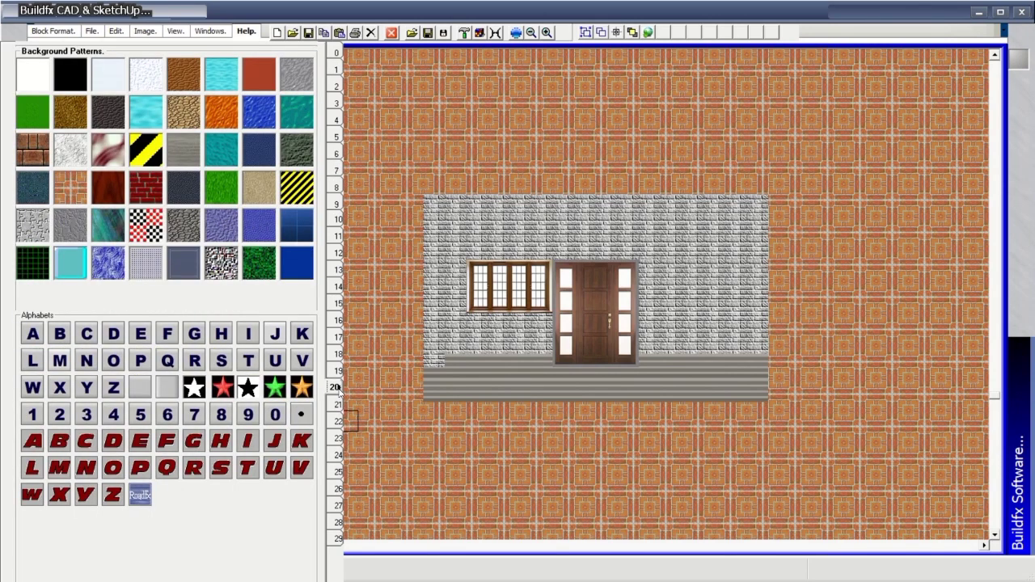
click(339, 403)
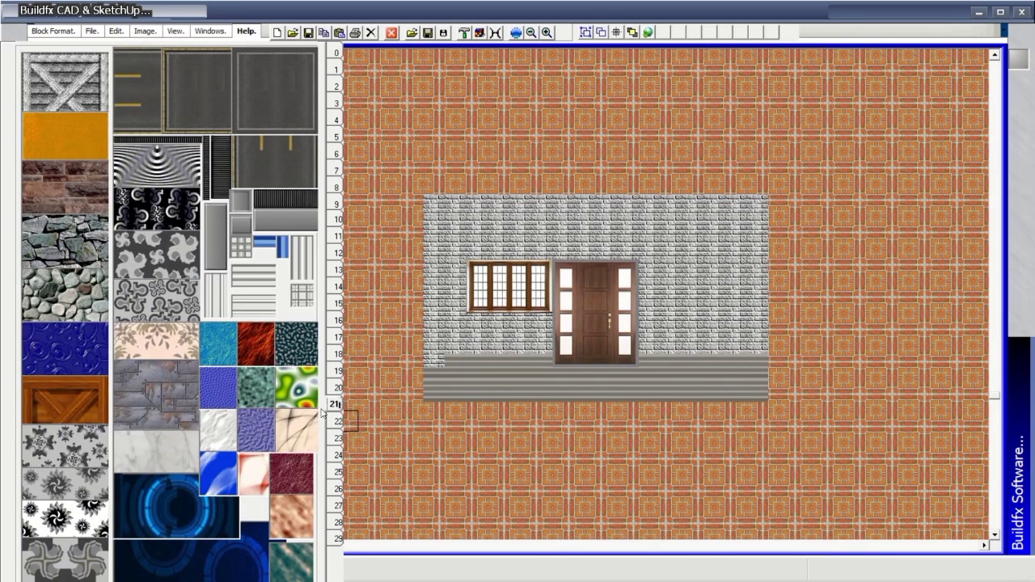
click(339, 420)
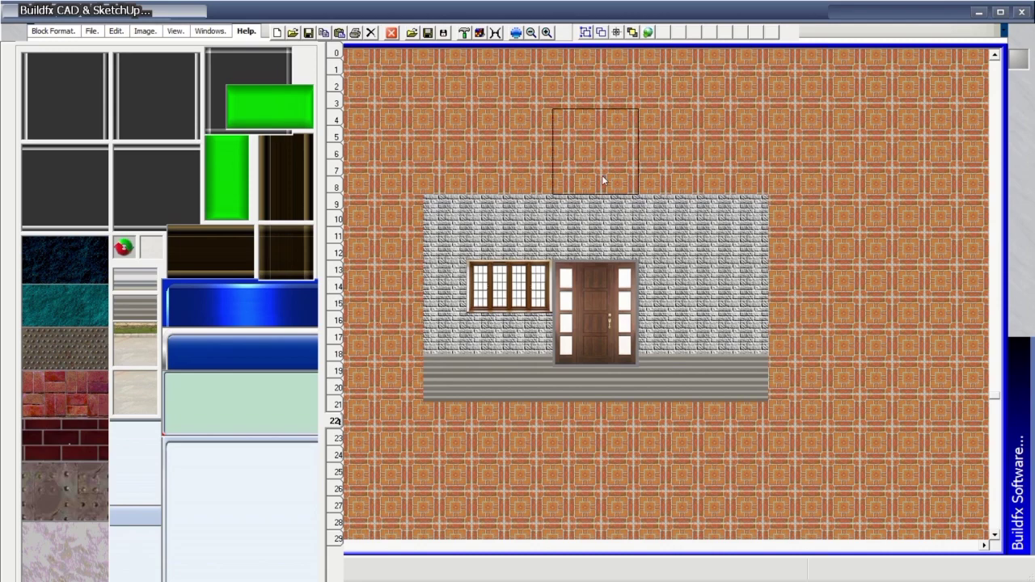
mouse_move(602, 180)
mouse_down()
mouse_move(448, 177)
mouse_move(753, 161)
mouse_up()
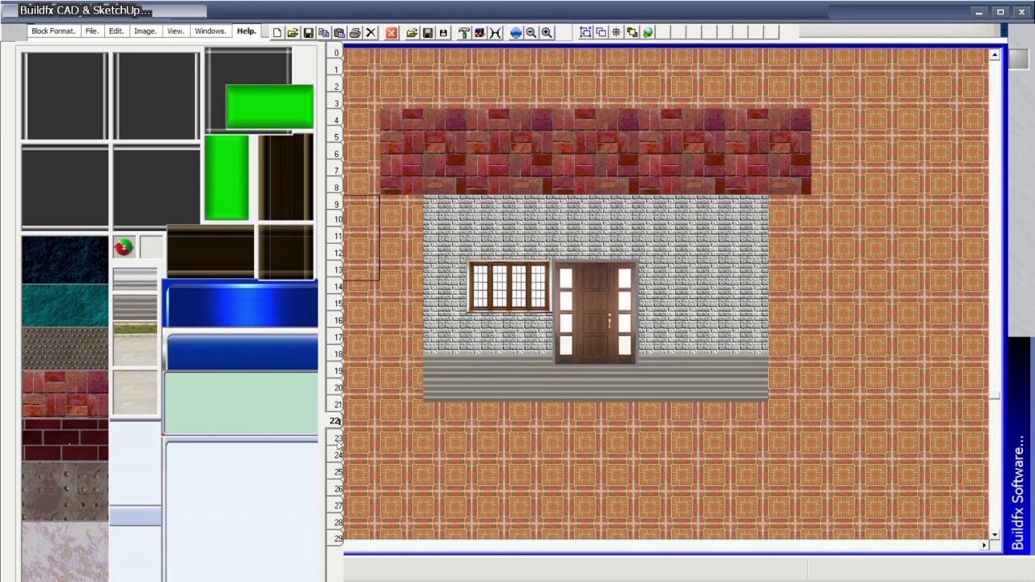
Build tall black pillars on the left and right of the facade, extending below the steps
scroll(338, 443, down, 1)
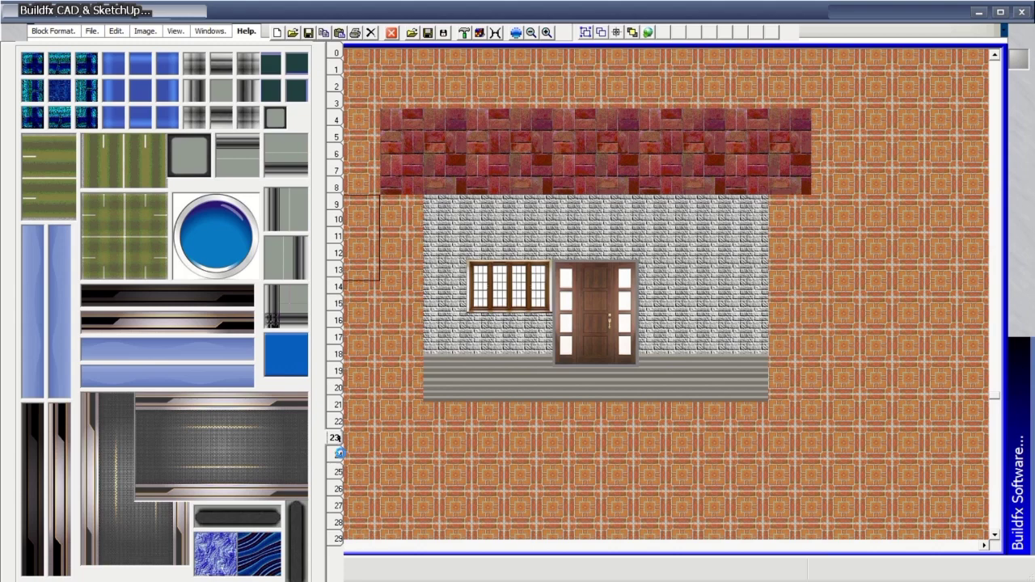
scroll(340, 457, down, 1)
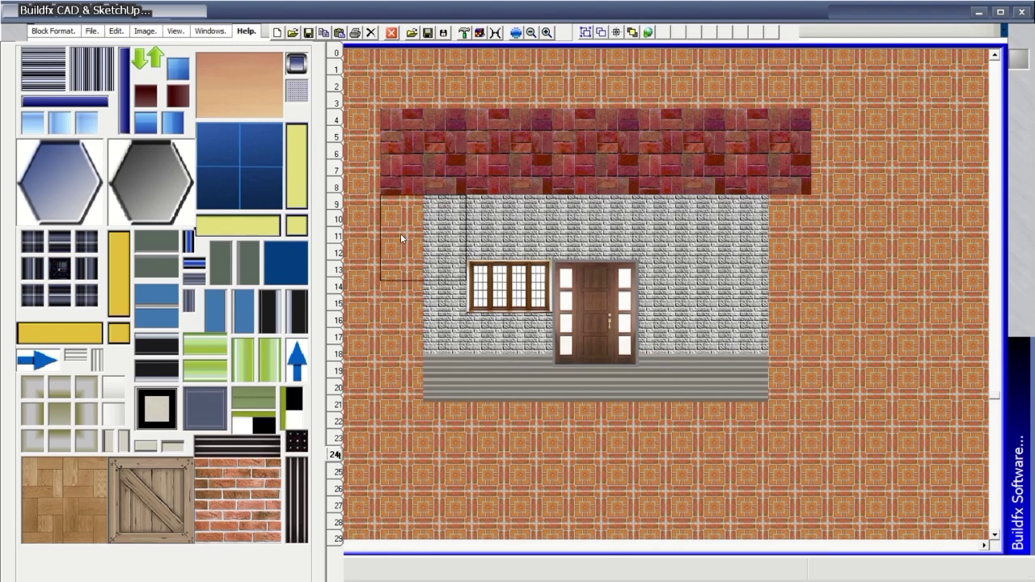
drag(296, 503, 412, 243)
click(413, 318)
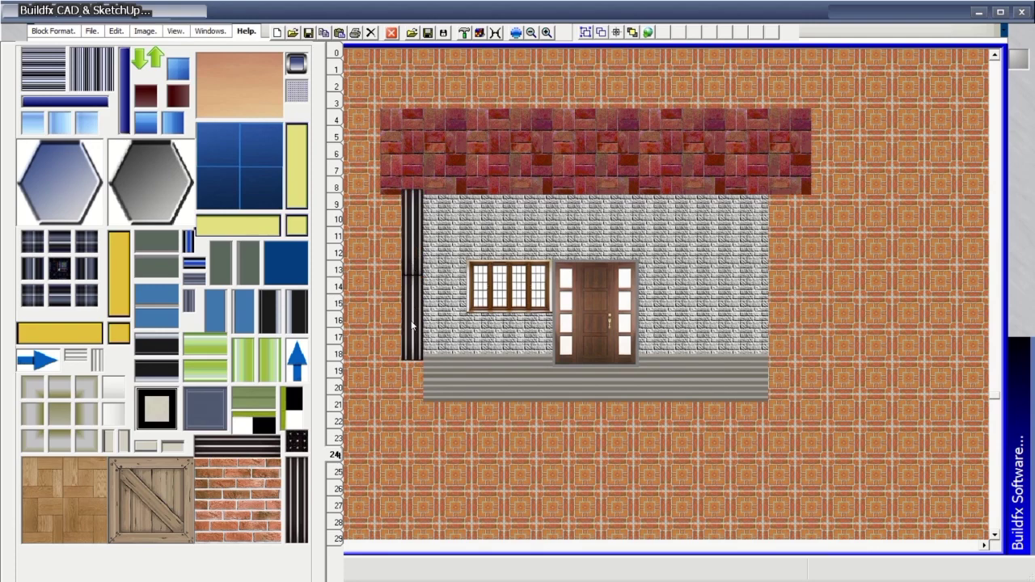
click(412, 364)
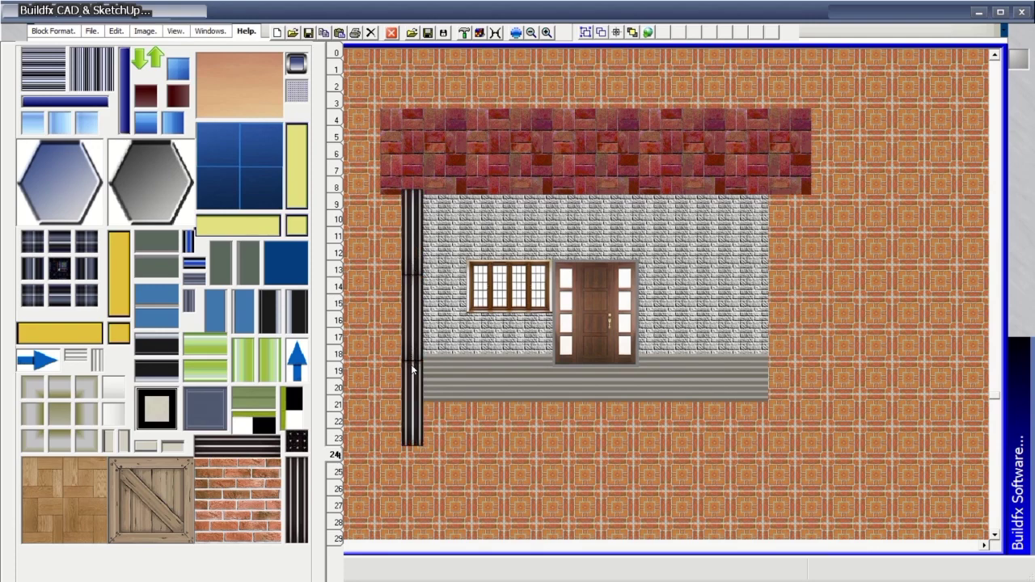
click(783, 234)
click(782, 323)
click(783, 380)
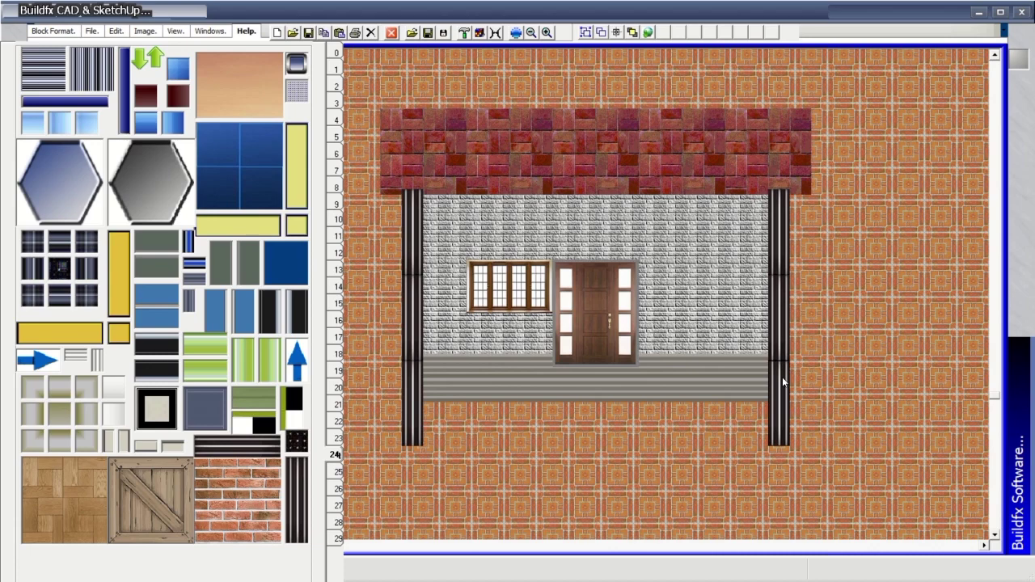
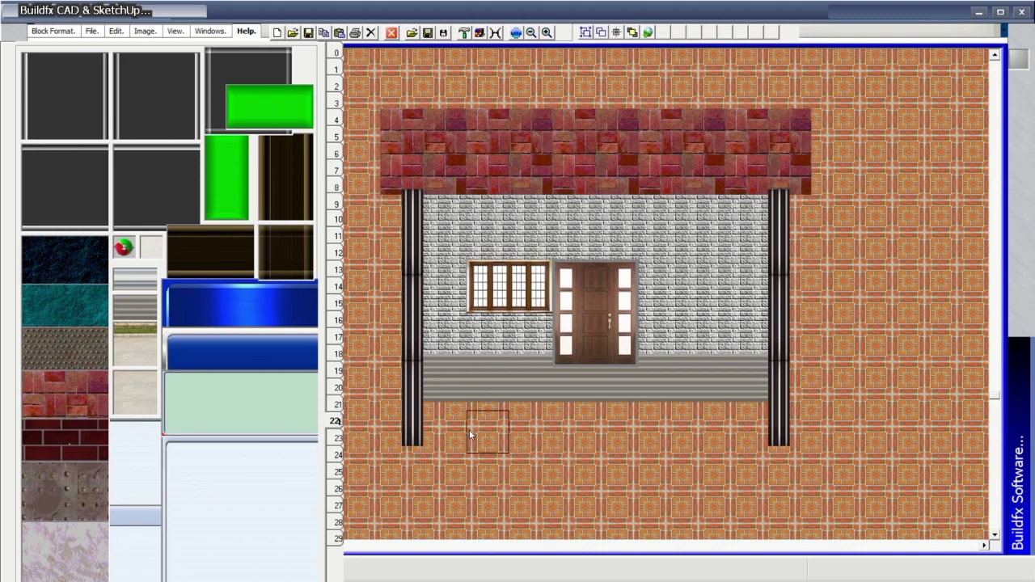
Paint the paving texture across rows 19–24 below the house's columns
mouse_move(409, 425)
mouse_down()
mouse_move(832, 425)
mouse_move(807, 399)
mouse_move(396, 402)
mouse_up()
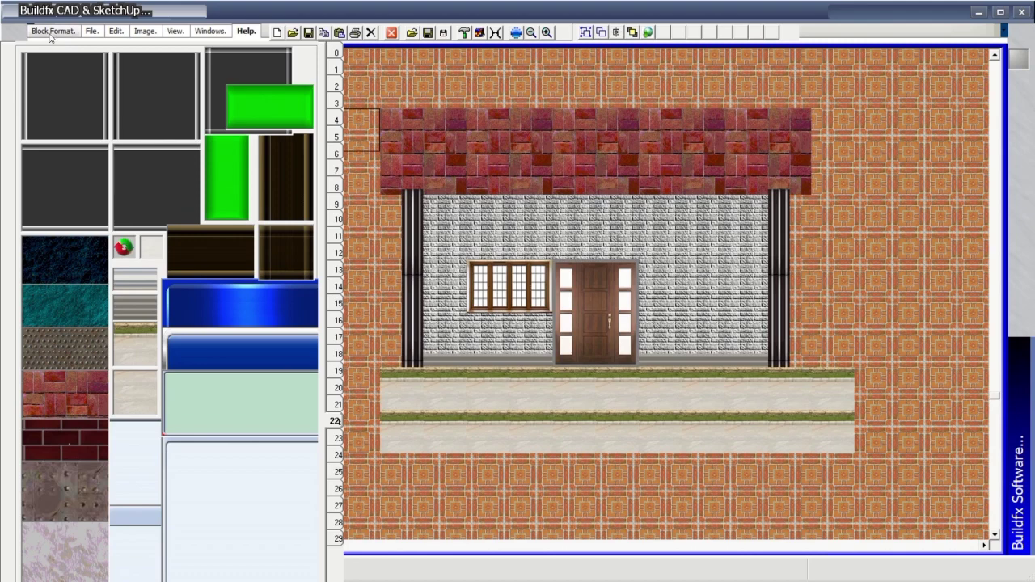
click(90, 31)
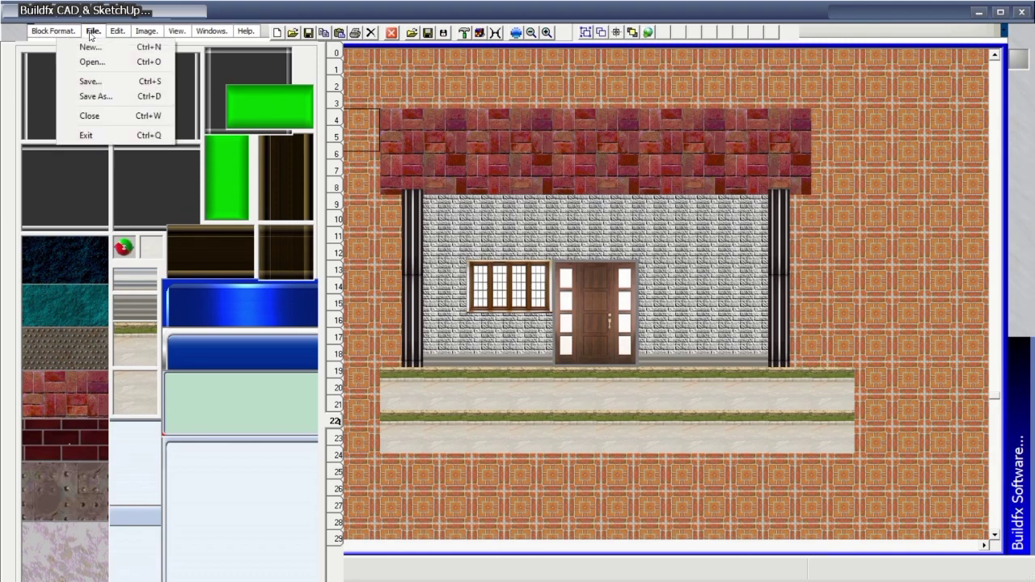
click(103, 58)
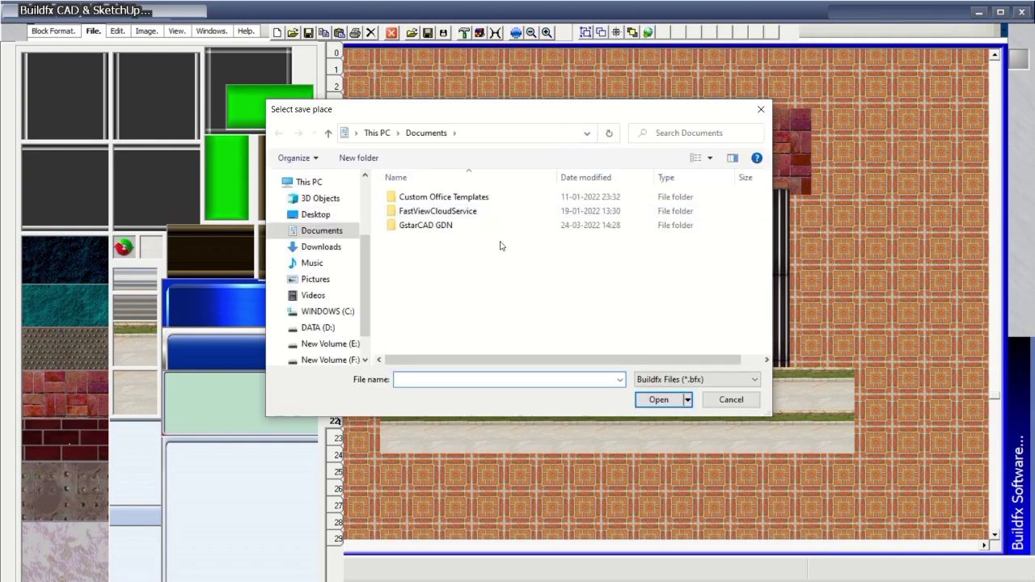
click(760, 109)
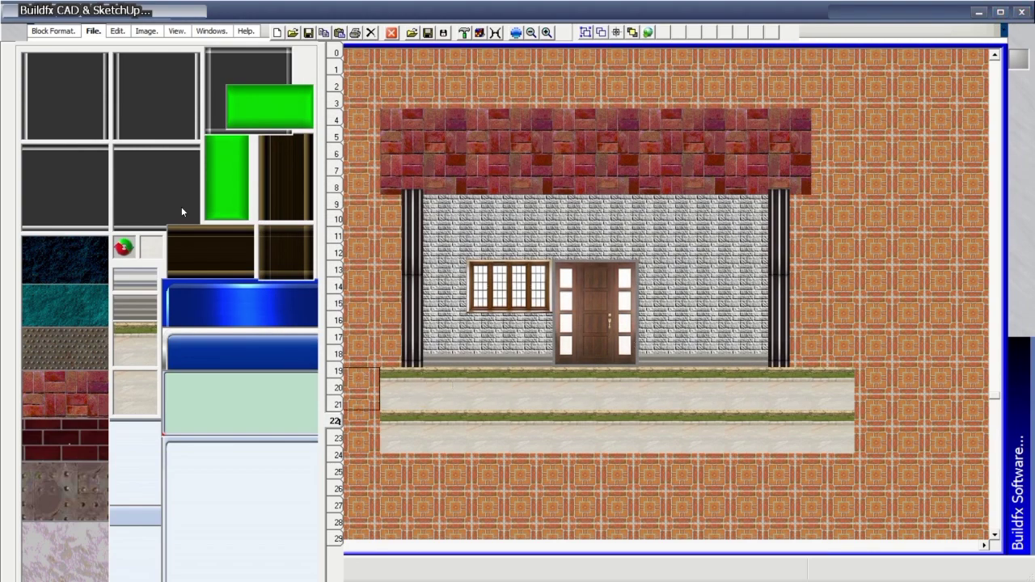
click(54, 30)
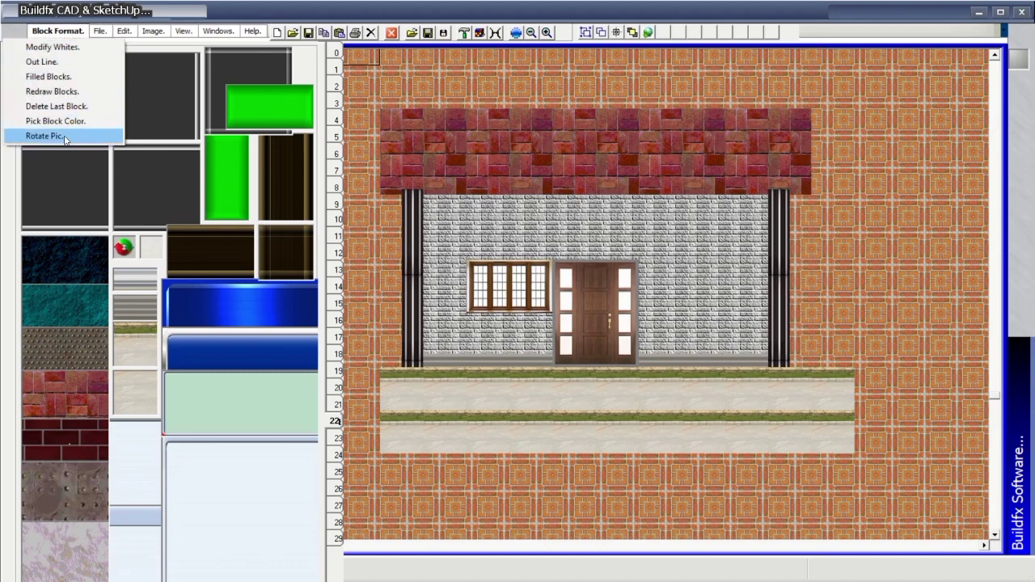
mouse_move(95, 30)
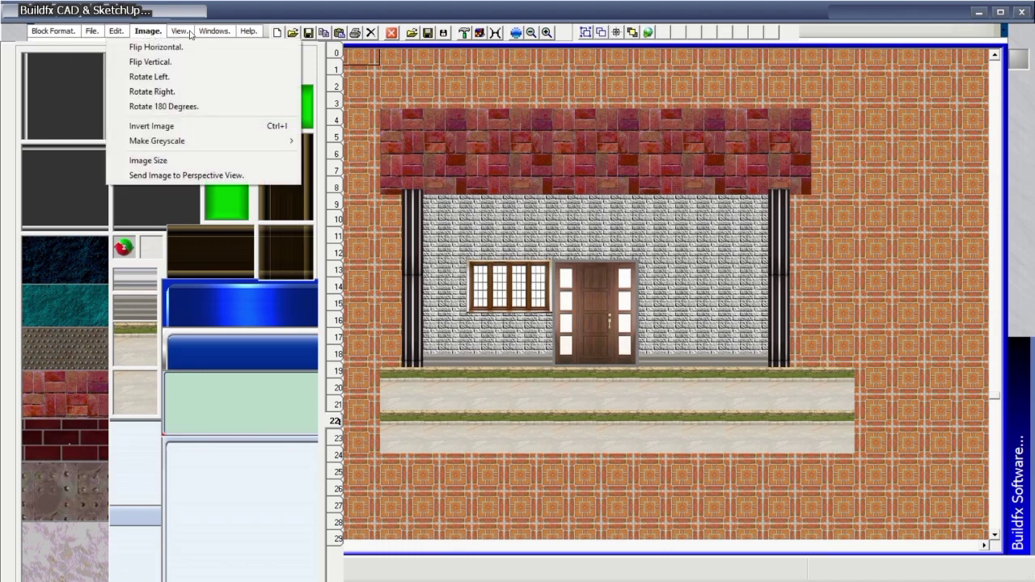
mouse_move(190, 33)
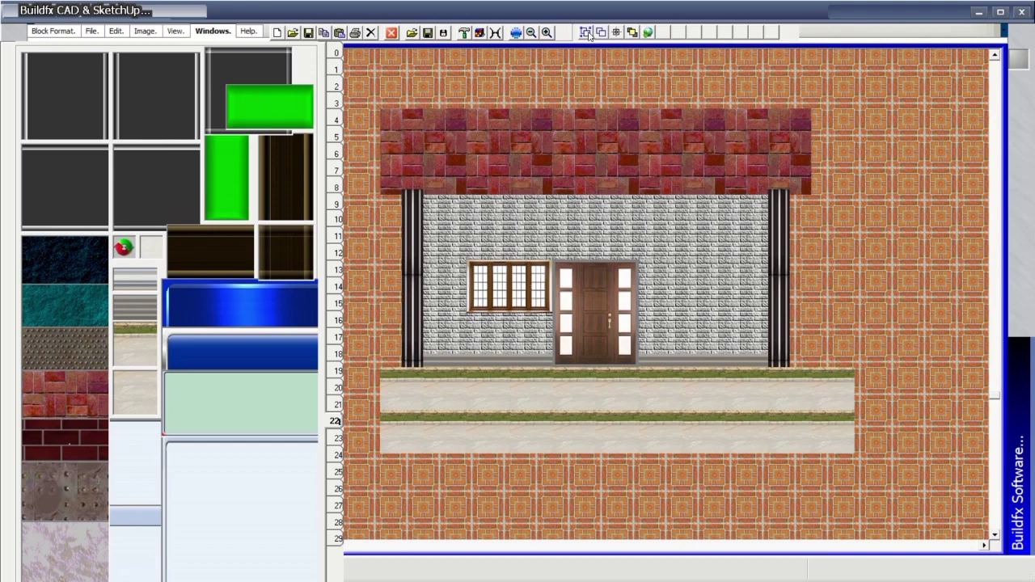
Show the drawing tools, choose the straight-line tool, and make the light-blue tile the active block
click(333, 52)
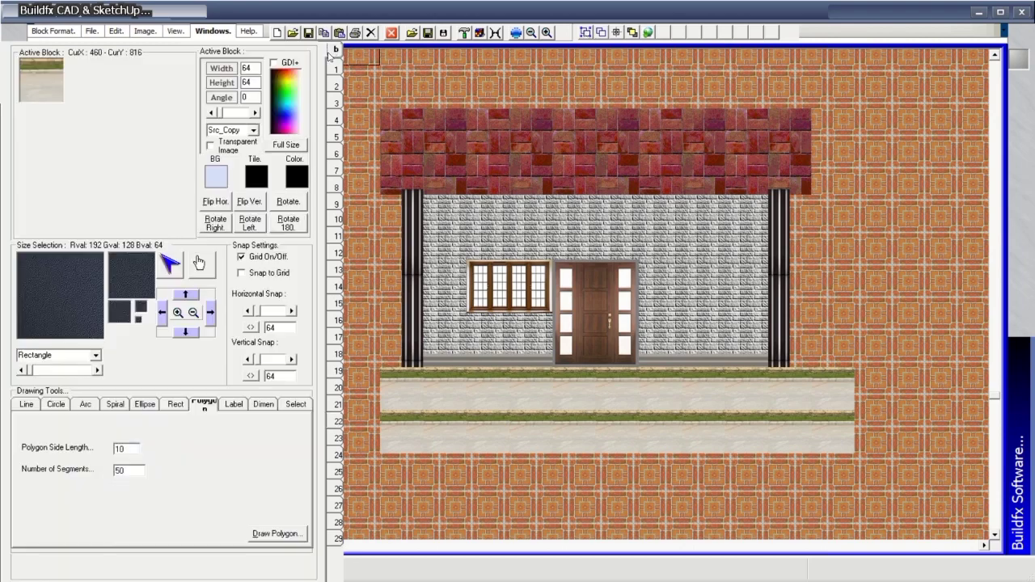
click(26, 404)
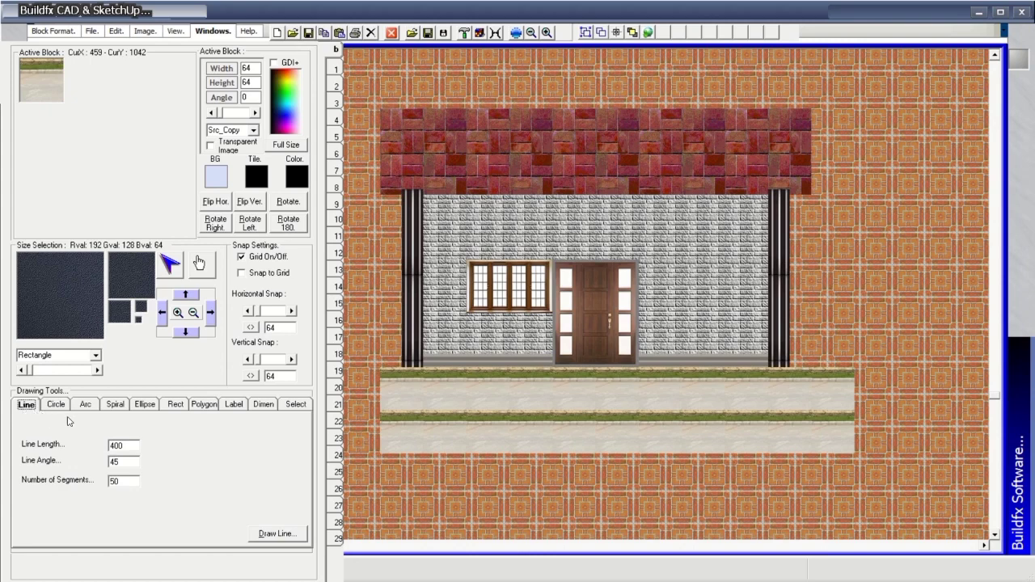
click(338, 66)
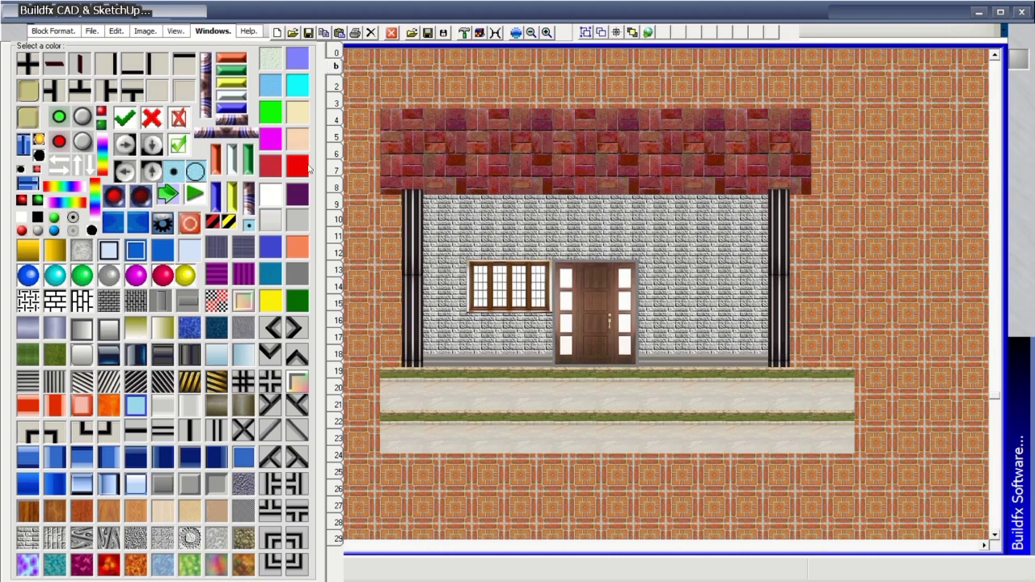
click(334, 86)
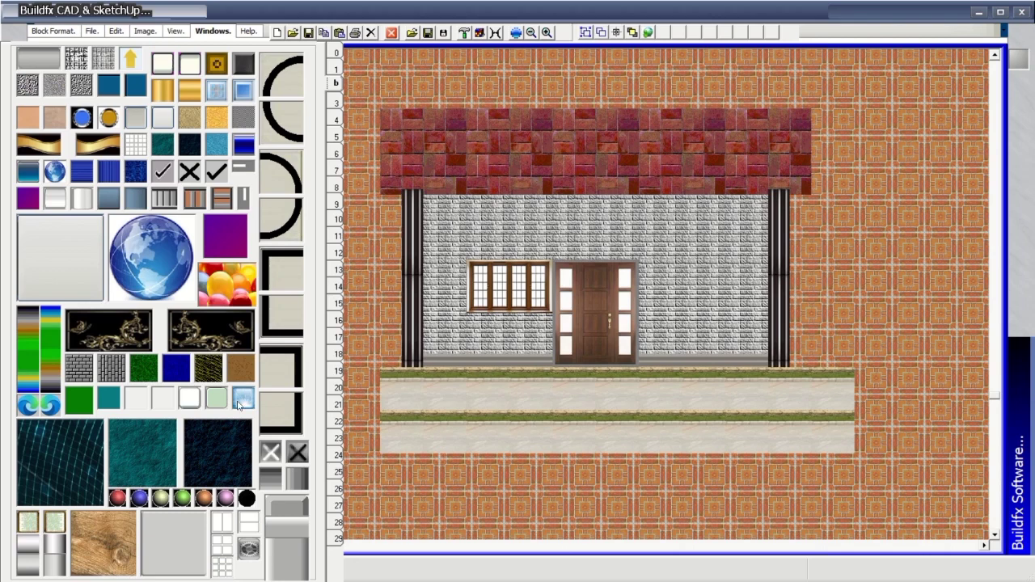
click(338, 53)
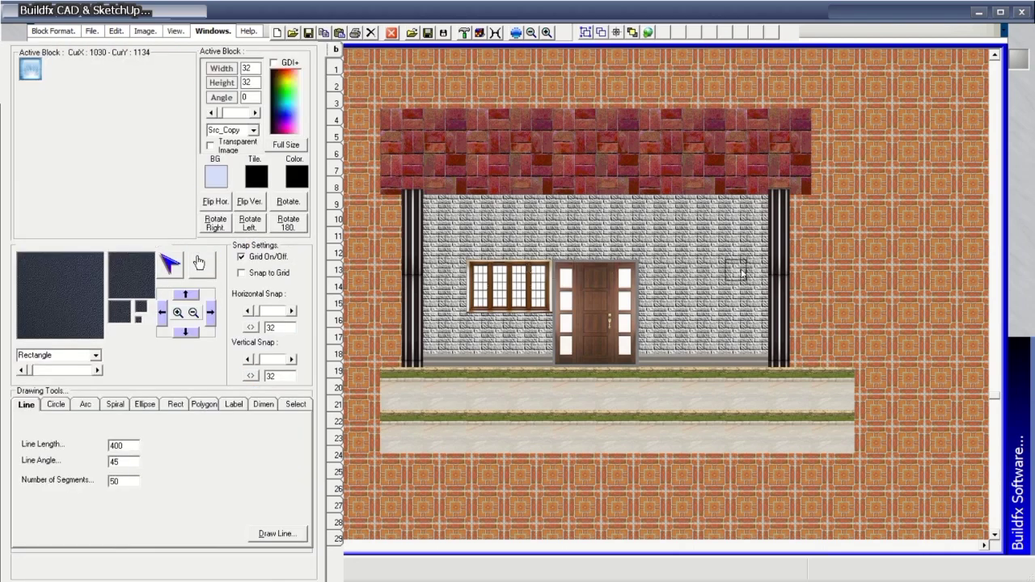
Place a light-blue block, then draw a line, circle, arc and spiral of blocks
click(815, 279)
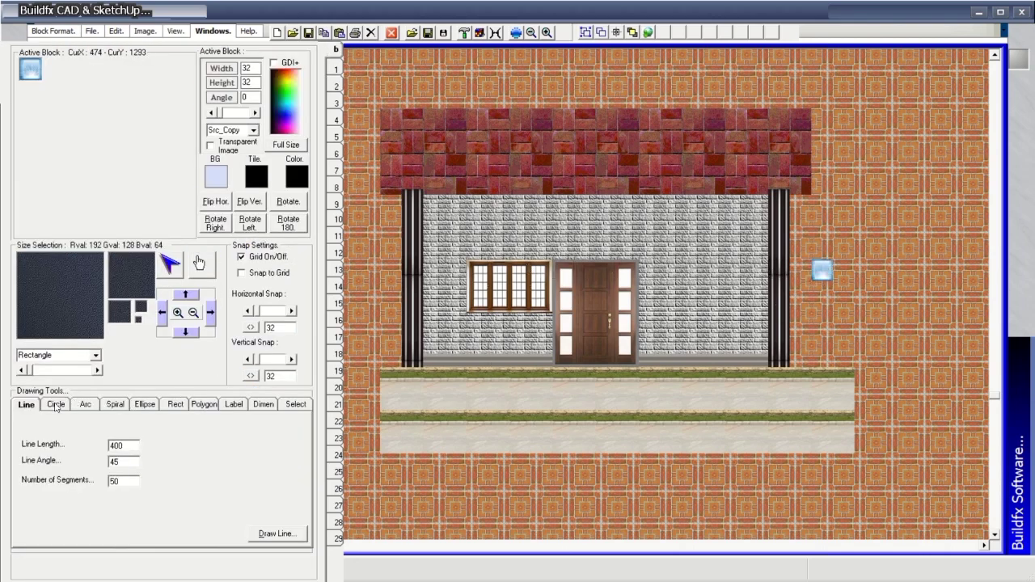
click(275, 534)
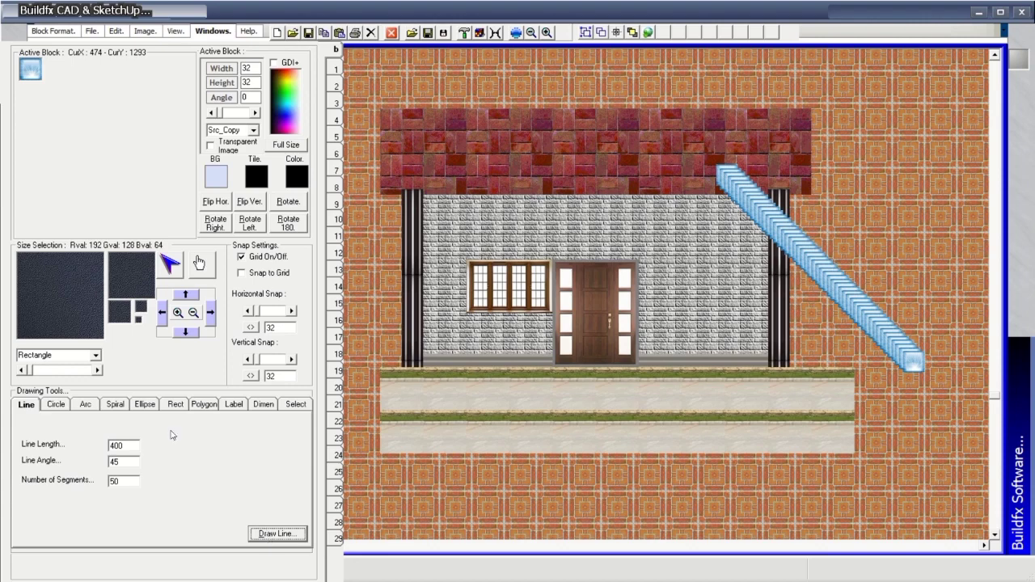
click(59, 405)
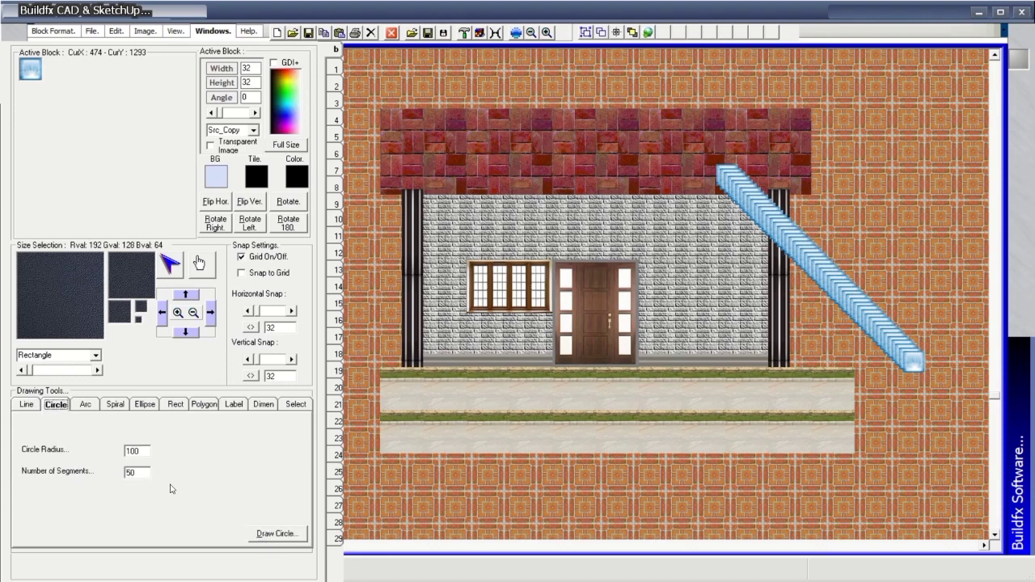
click(273, 533)
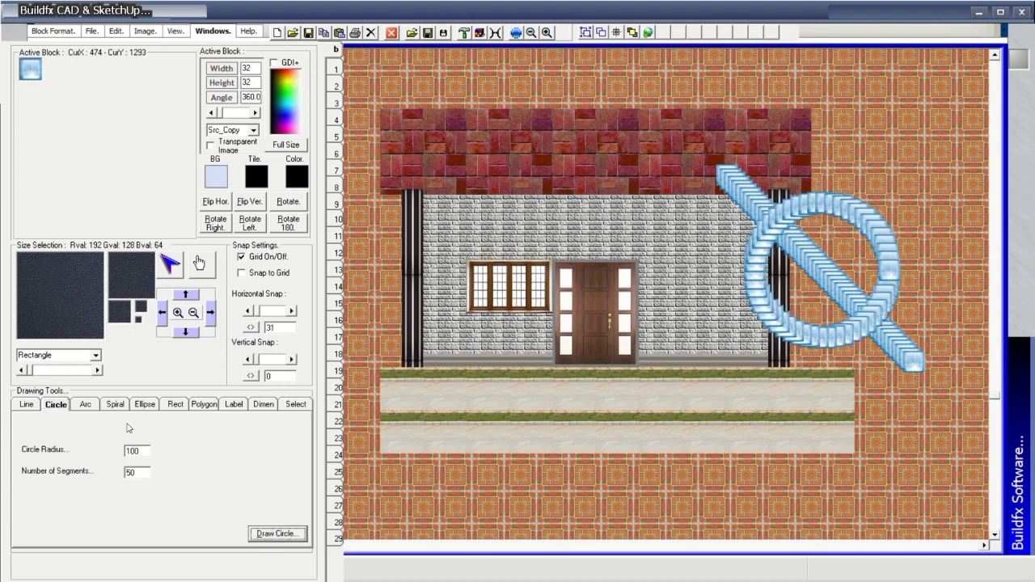
click(86, 406)
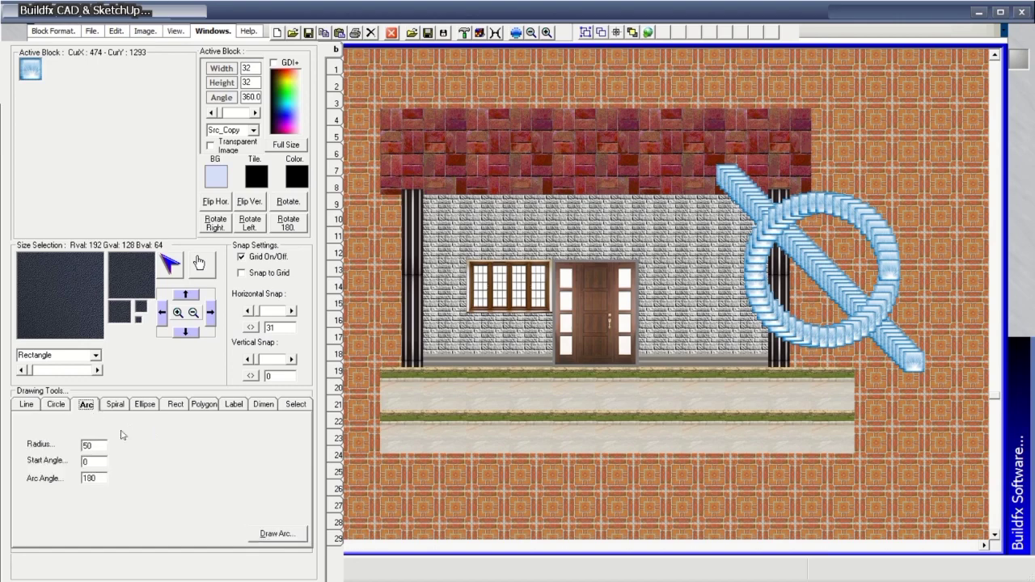
click(277, 534)
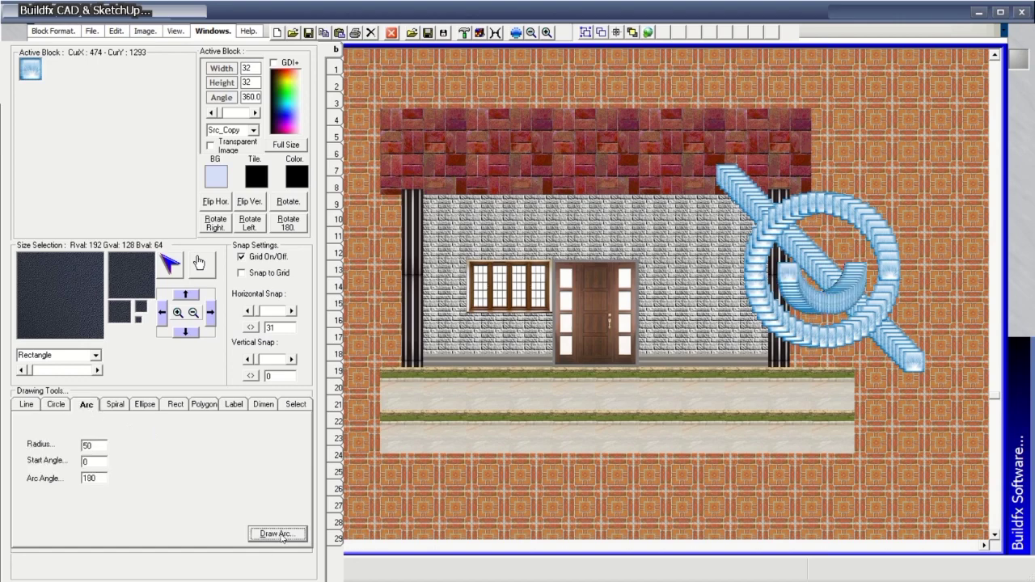
click(115, 404)
click(267, 534)
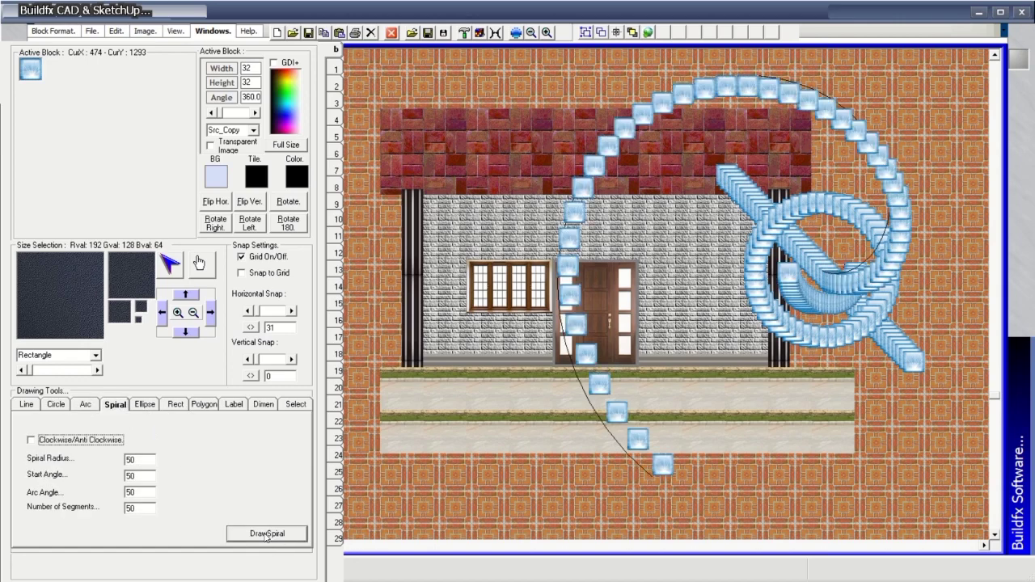
Draw an ellipse, rectangle and polygon of blocks and the label 'Roadfx Software'
click(147, 406)
click(272, 533)
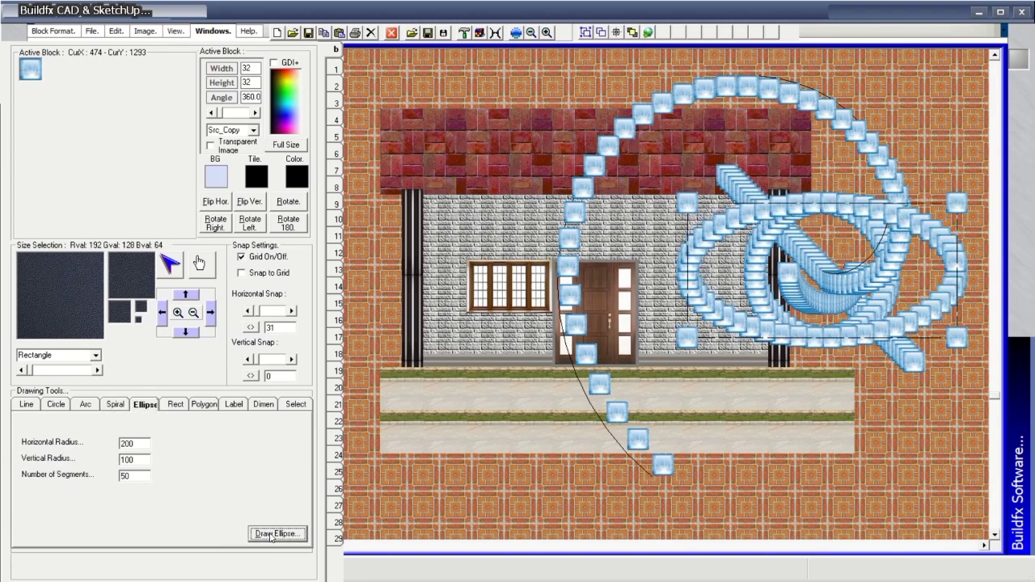
click(176, 406)
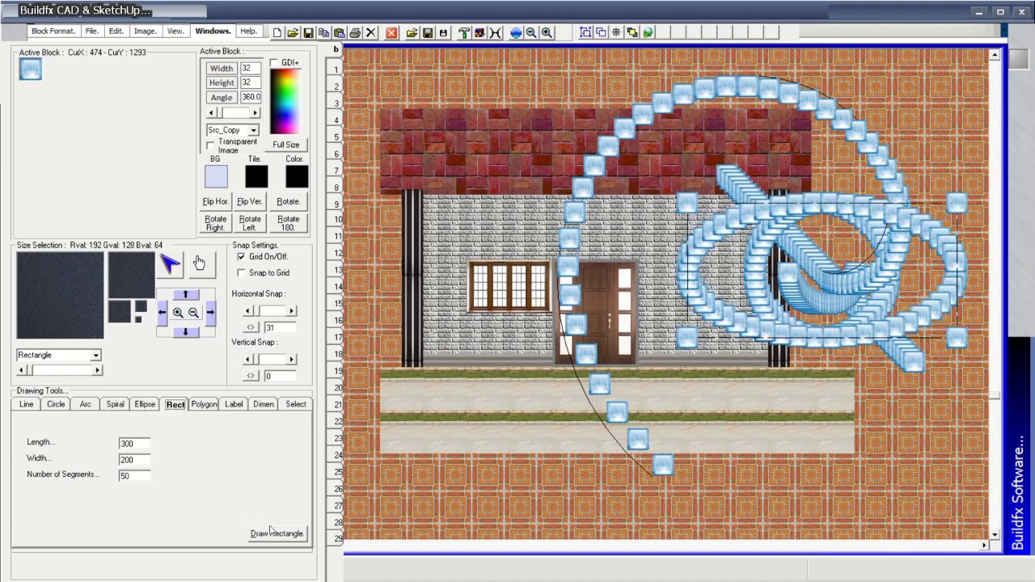
click(274, 535)
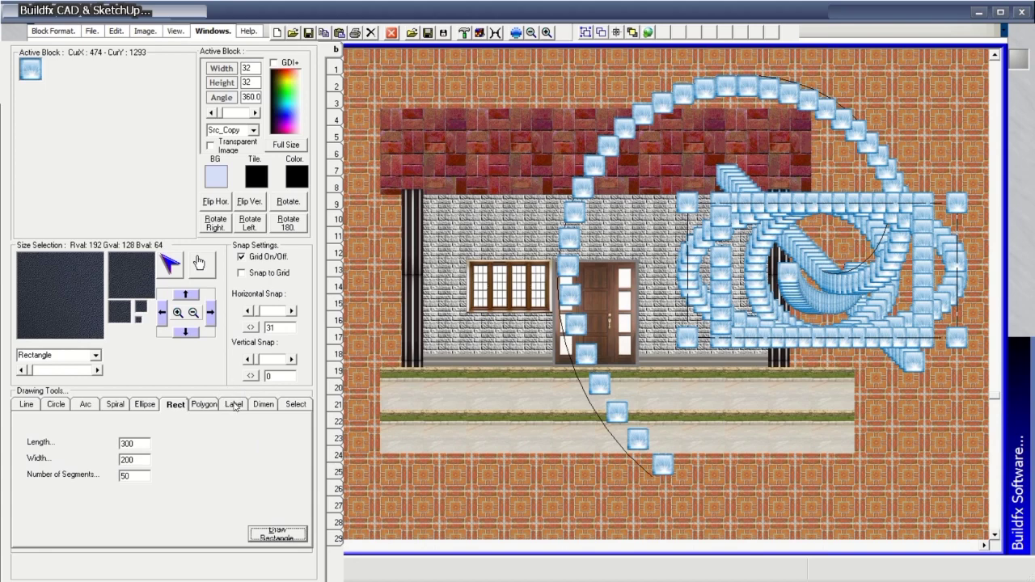
click(203, 405)
click(289, 537)
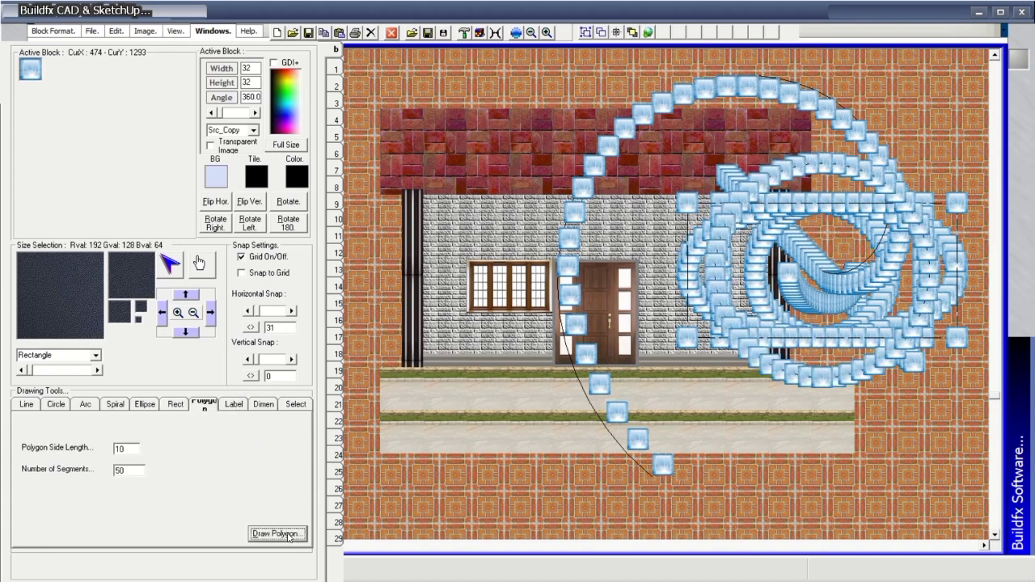
click(236, 404)
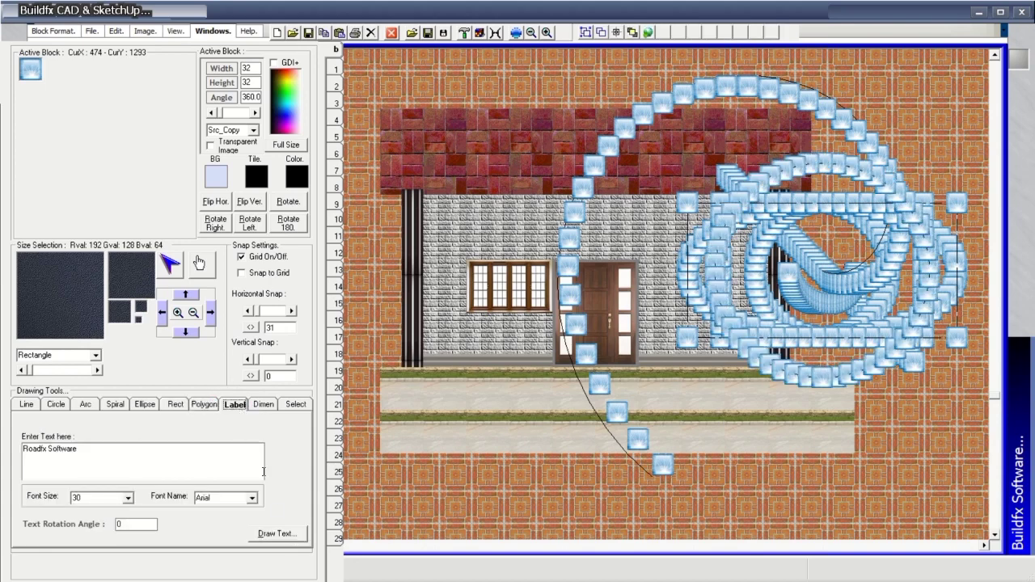
click(293, 537)
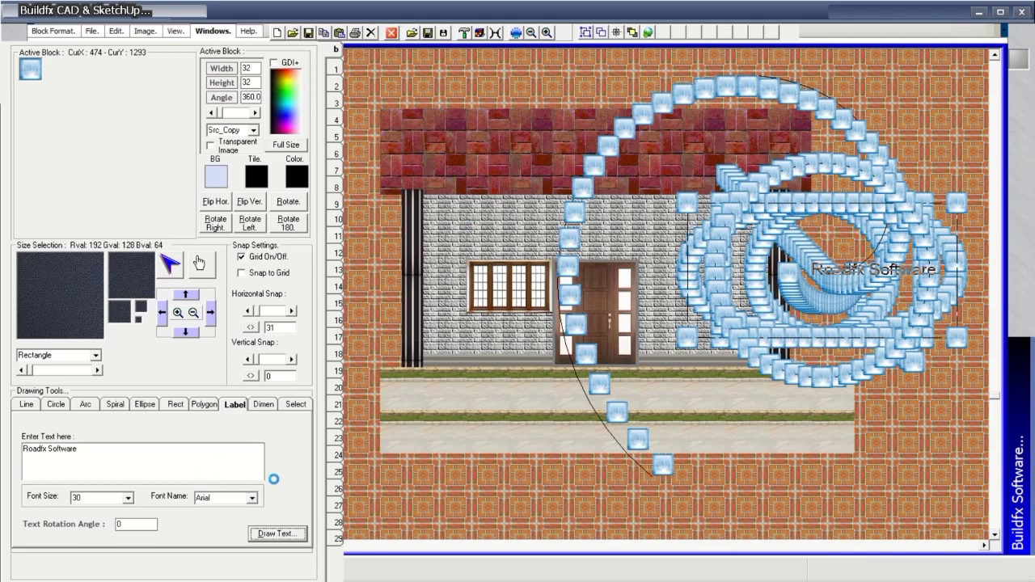
mouse_move(483, 2)
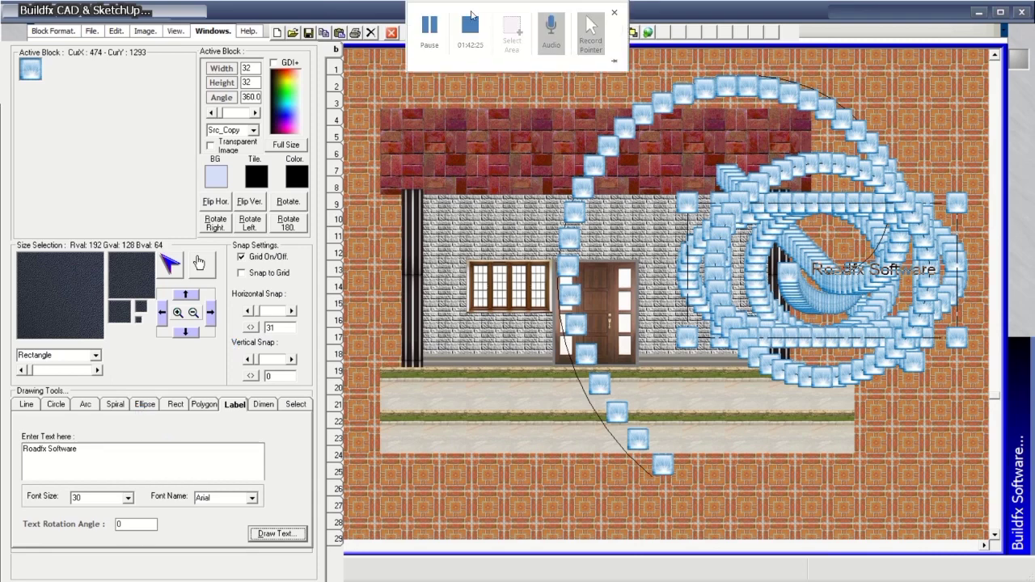
click(434, 27)
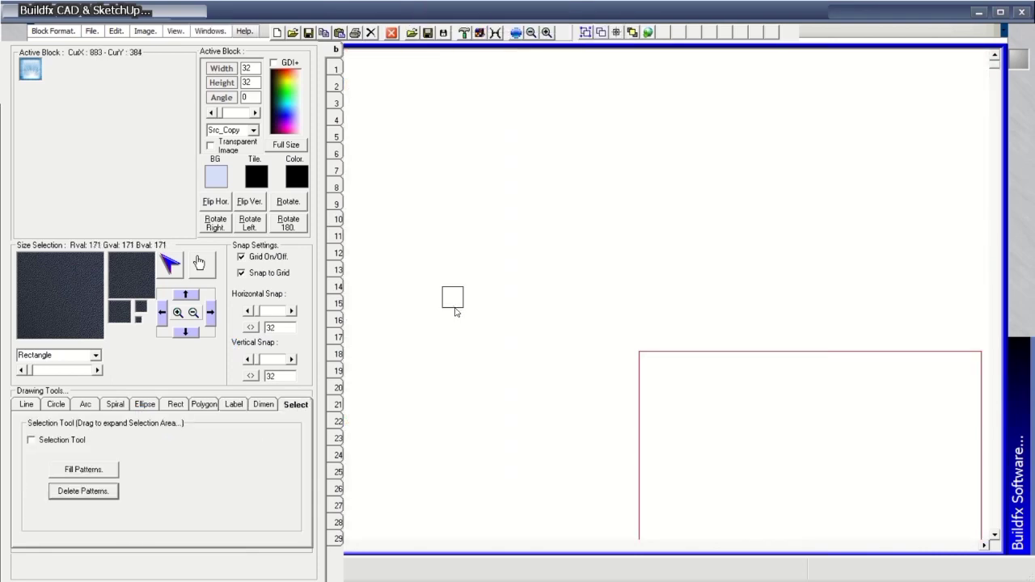
Place a centre block, draw a 50-block polygon ring around it, and add the 'Roadfx Software' label
click(204, 404)
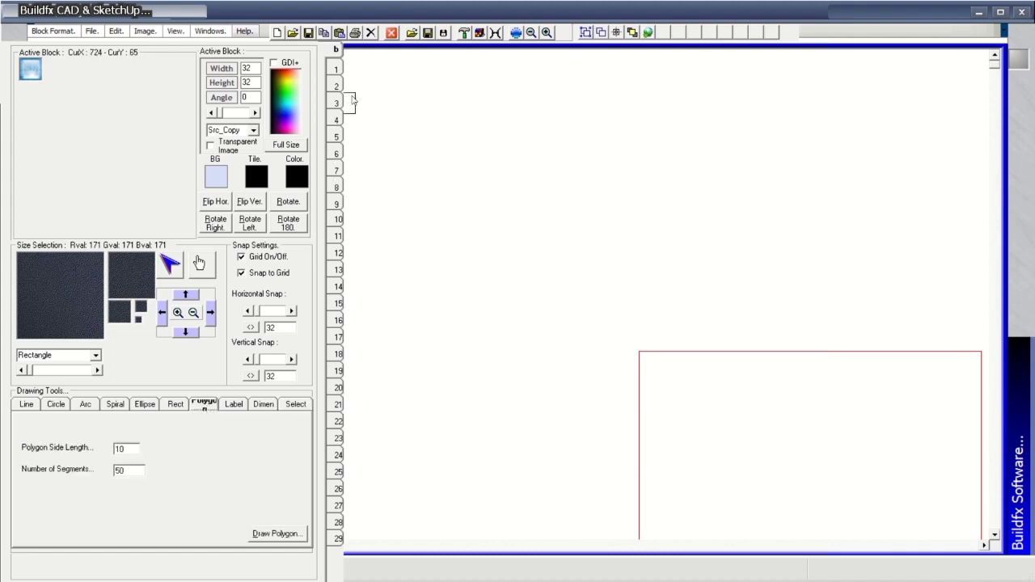
click(646, 275)
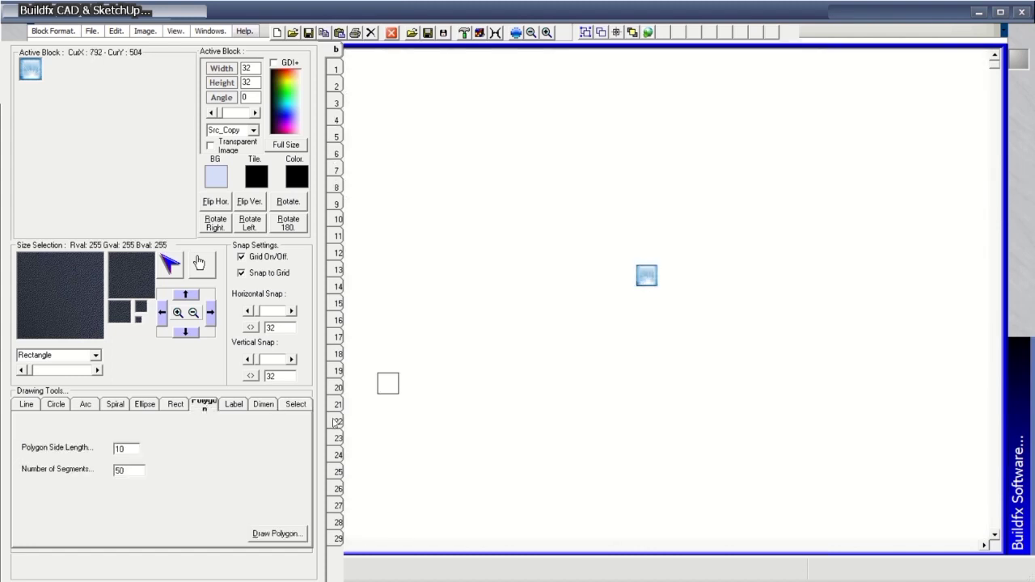
click(263, 534)
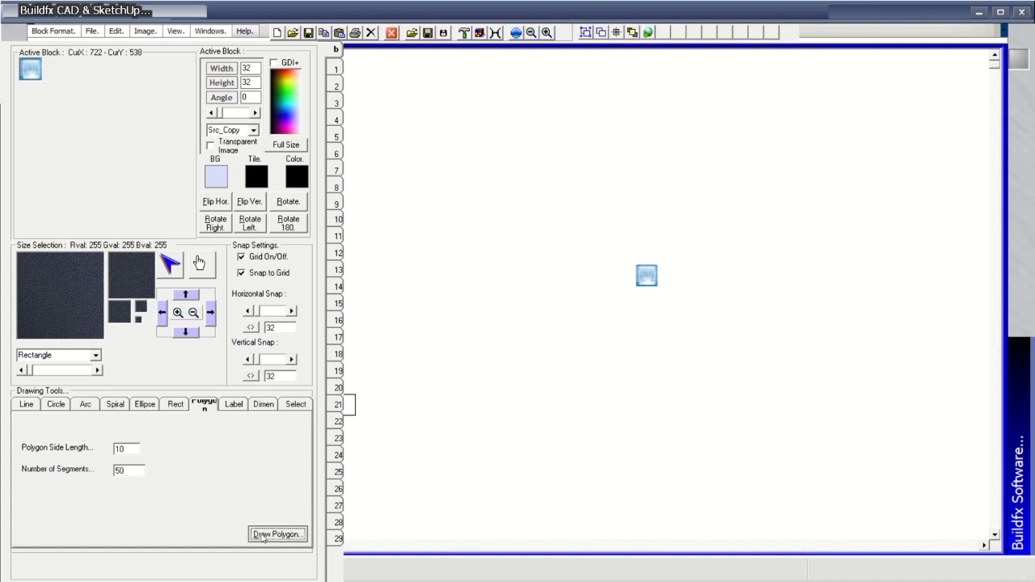
click(234, 404)
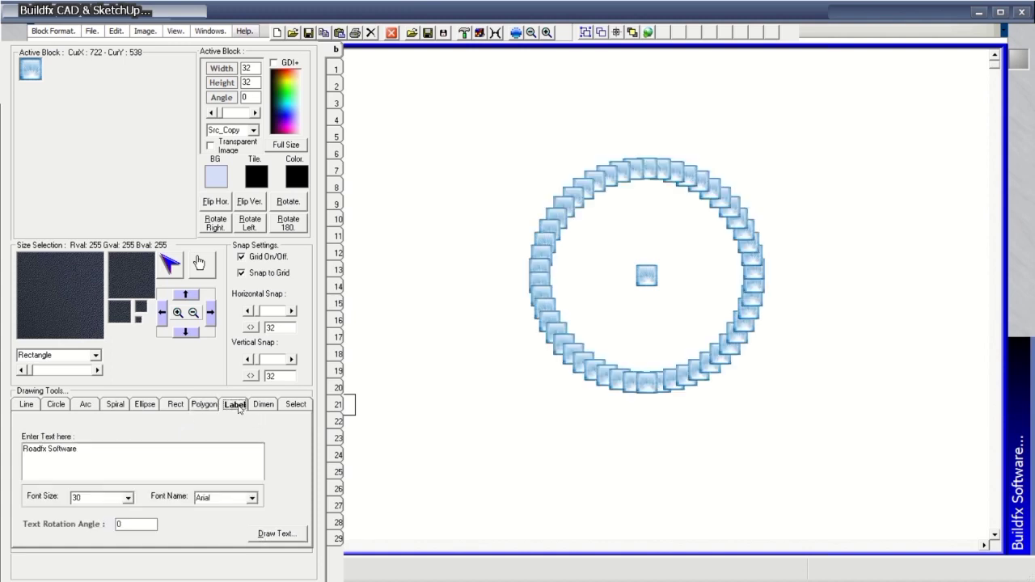
click(285, 536)
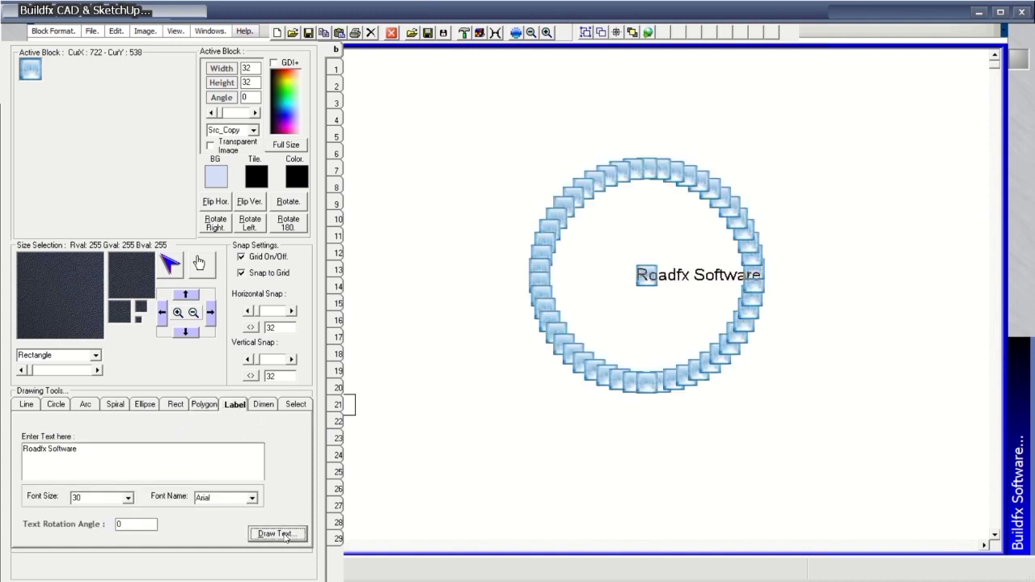
Select the area around the tile ring and fill it with repeated tiles
click(267, 405)
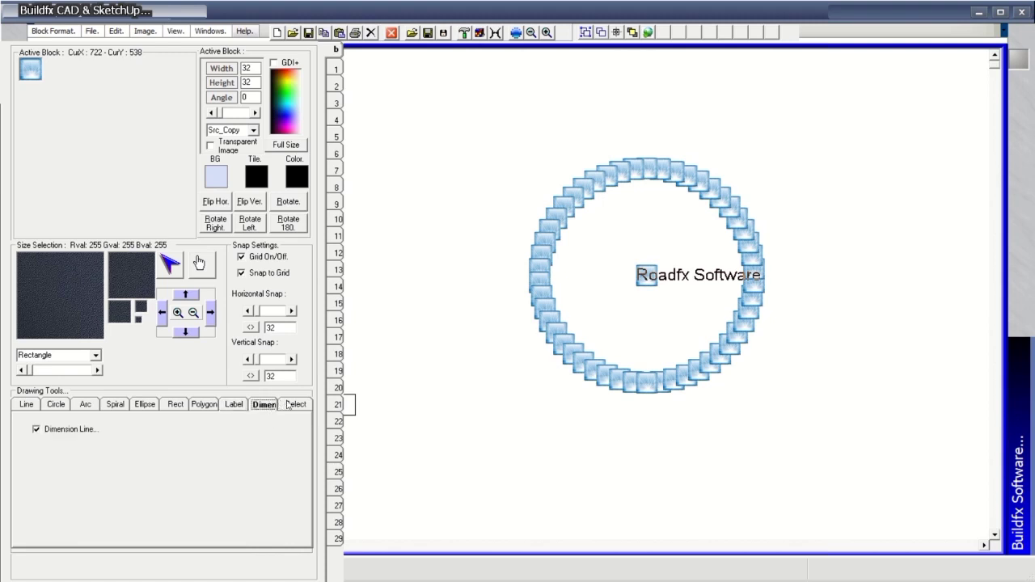
click(296, 406)
click(66, 442)
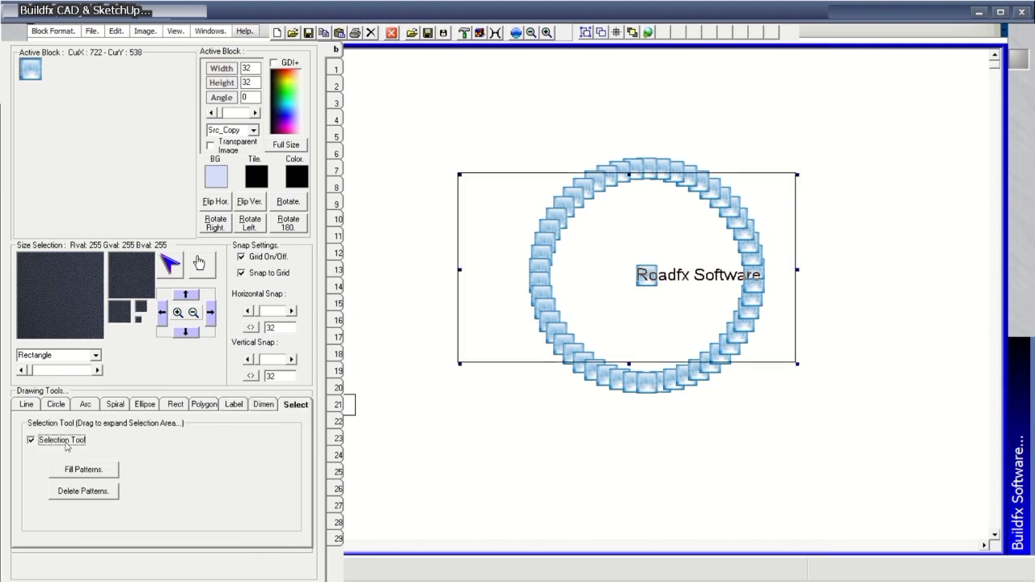
click(83, 470)
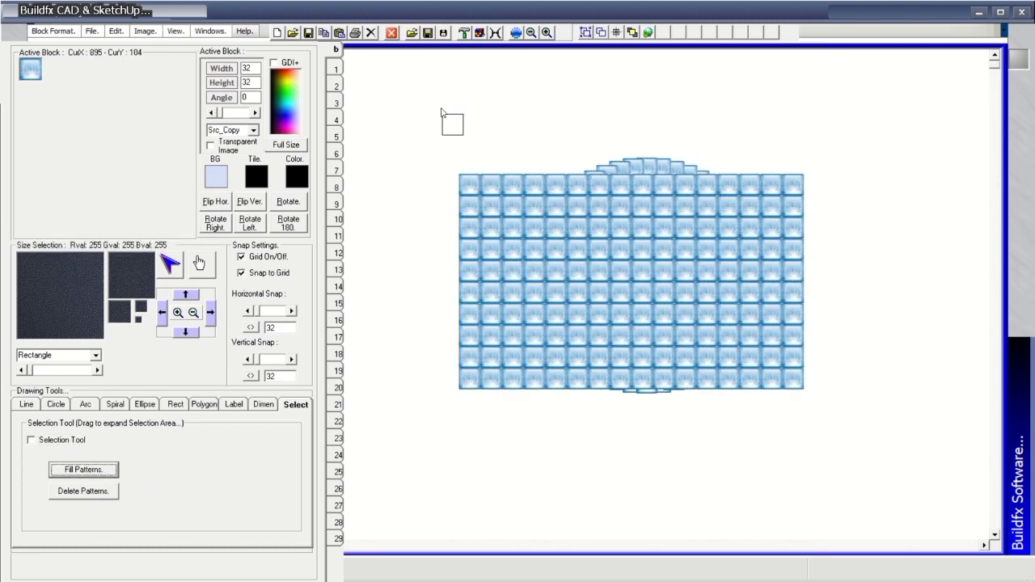
click(388, 123)
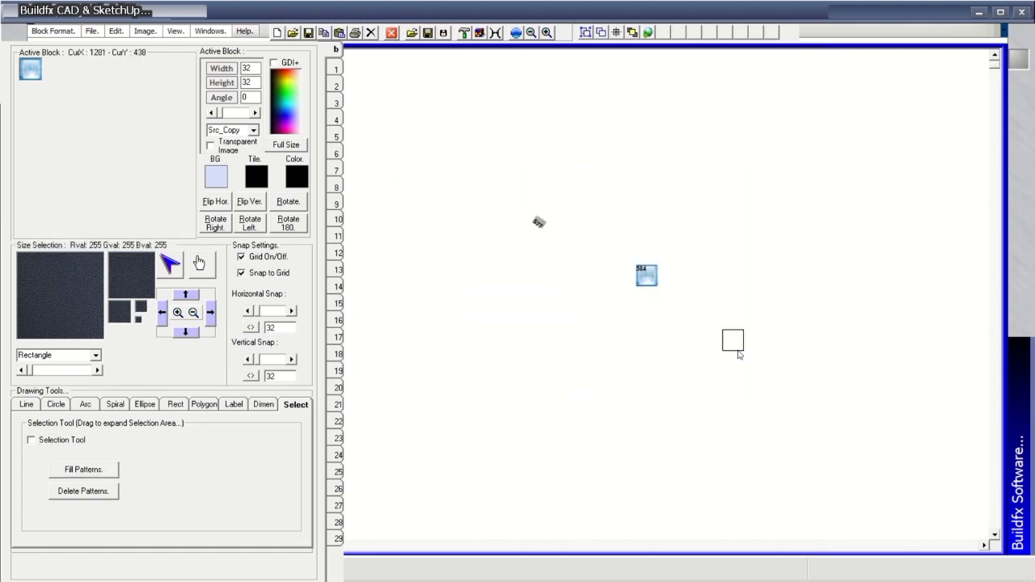
Place another tile, then select a larger rectangle above the grid and fill it with tiles
click(819, 380)
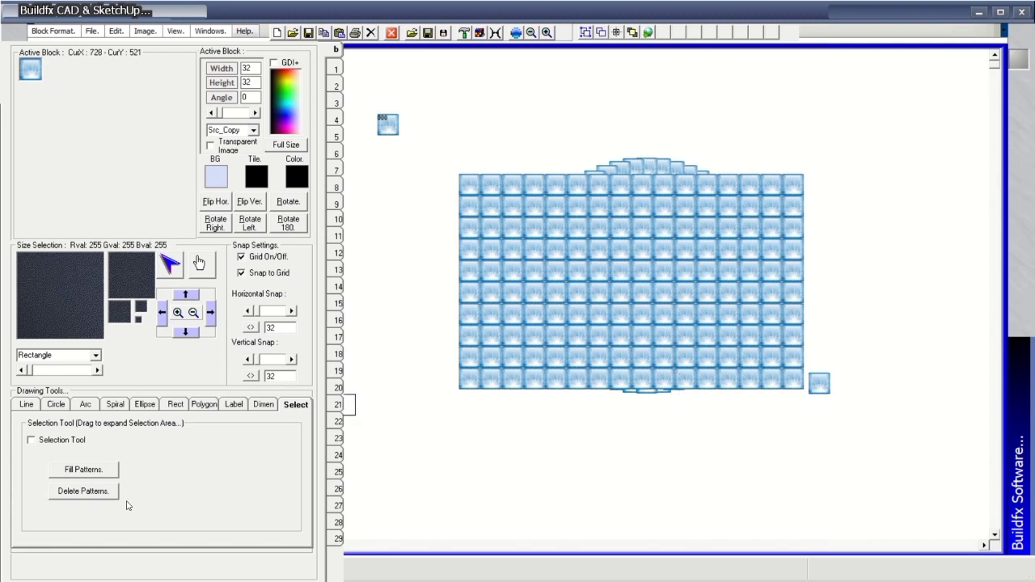
click(54, 440)
drag(463, 116, 839, 430)
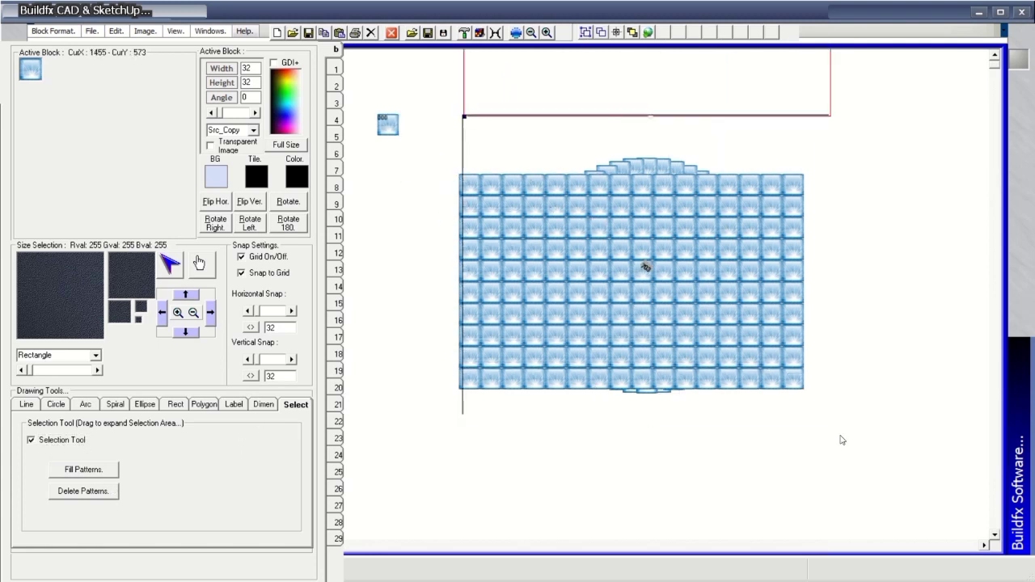
click(89, 471)
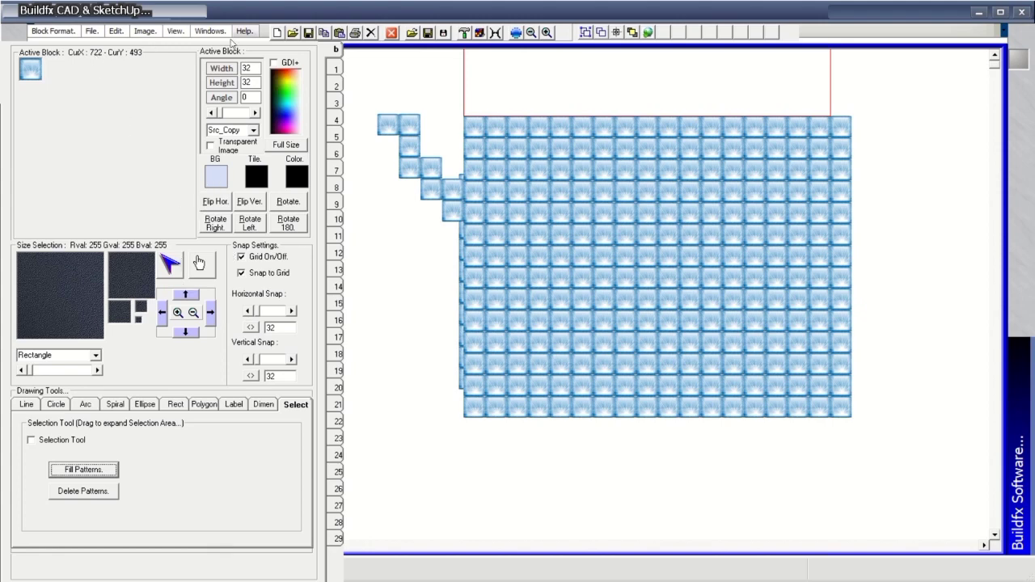
Toggle the side tool panel, then open the drawing in Buildfx 3D Draw's 3D view
click(463, 34)
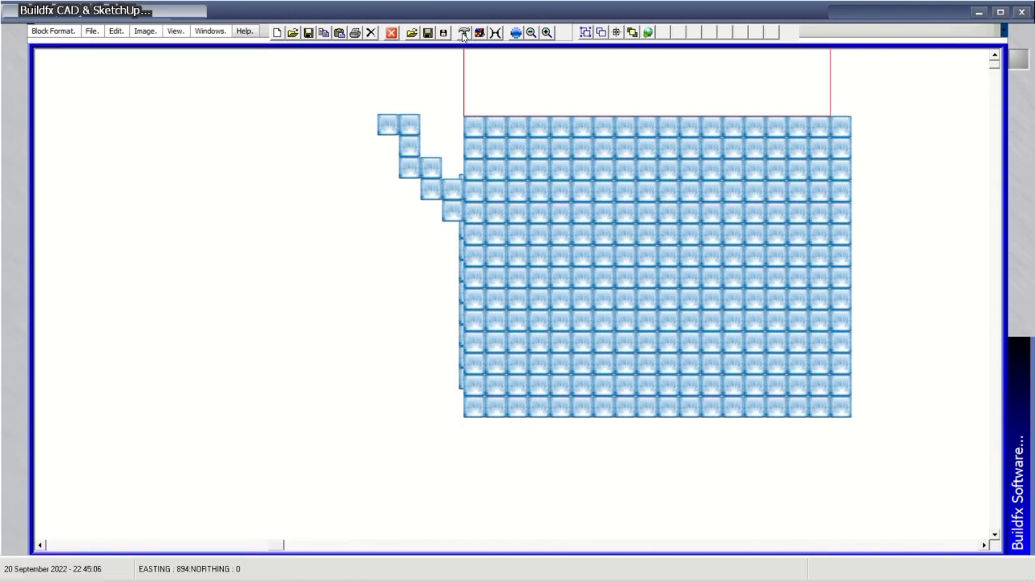
click(463, 34)
click(463, 34)
click(463, 34)
click(463, 34)
click(464, 34)
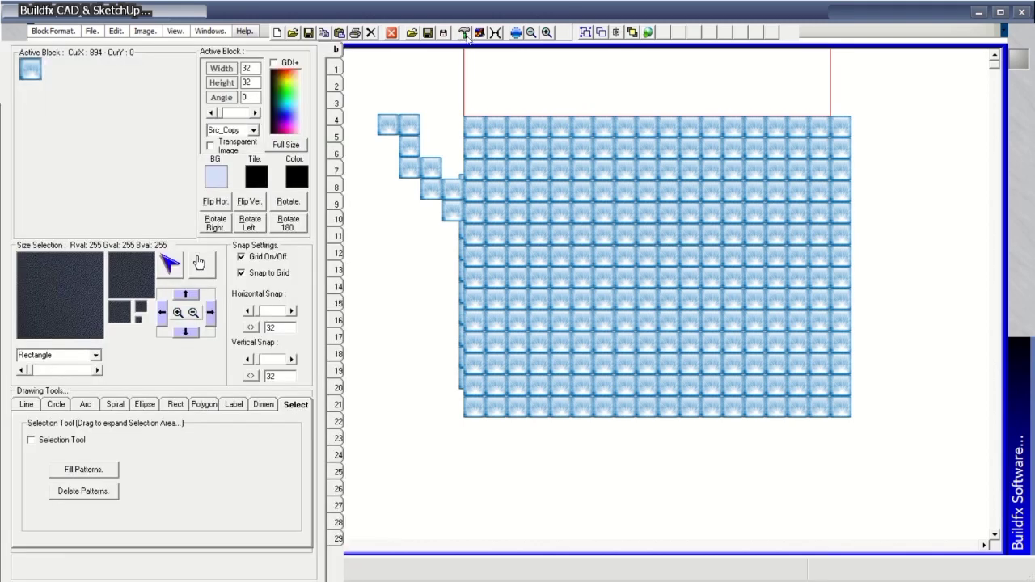
click(464, 34)
click(475, 37)
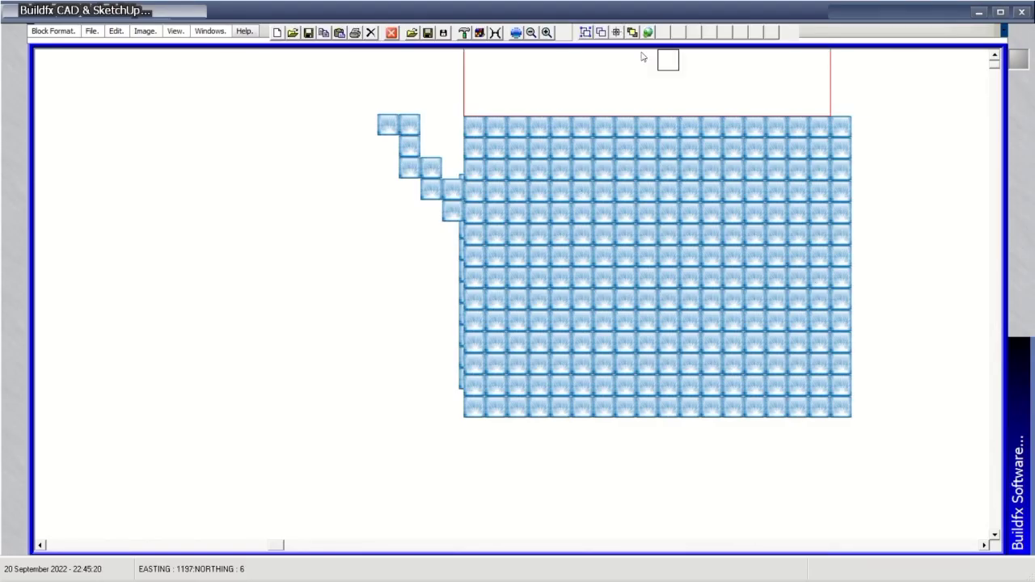
click(479, 33)
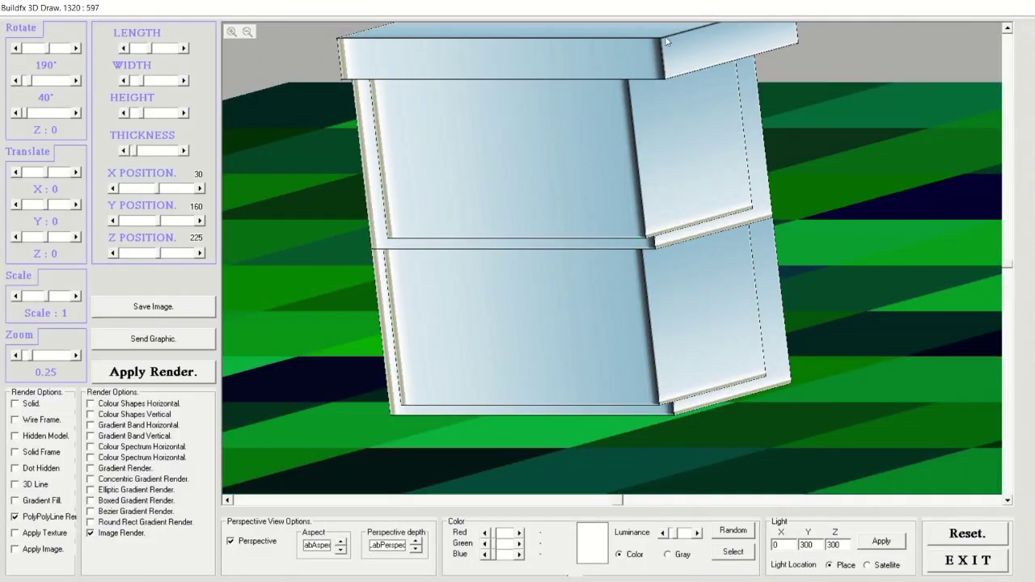
Rotate the cabinet to 165 degrees, tilt it to a steeper angle, then exit the 3D view
click(44, 49)
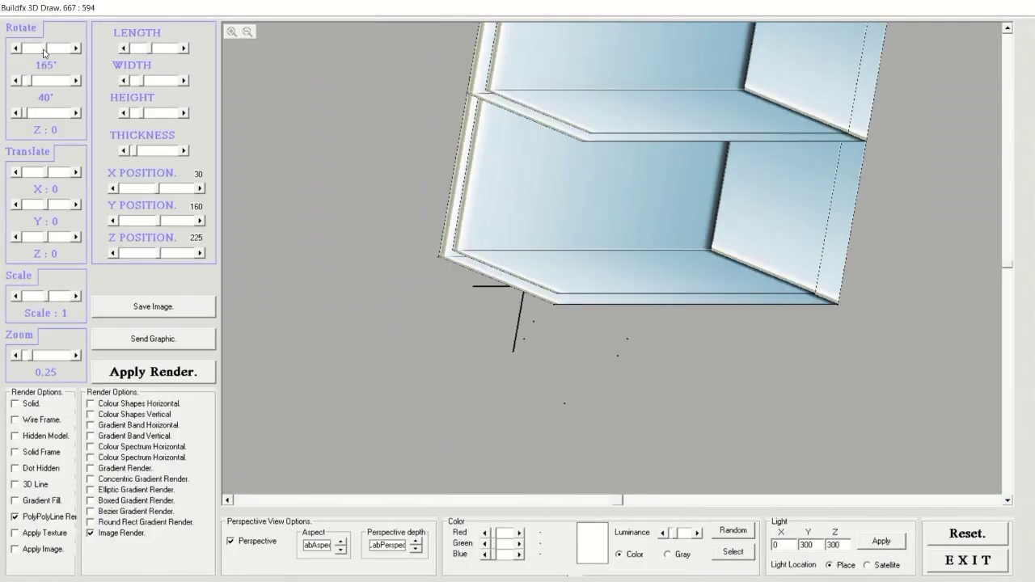
click(45, 53)
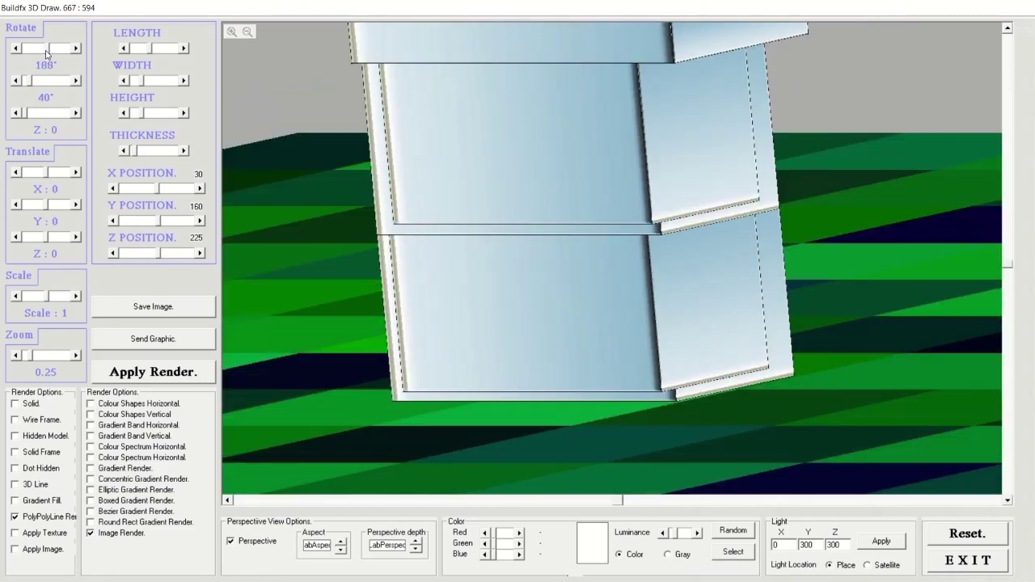
drag(33, 86, 24, 118)
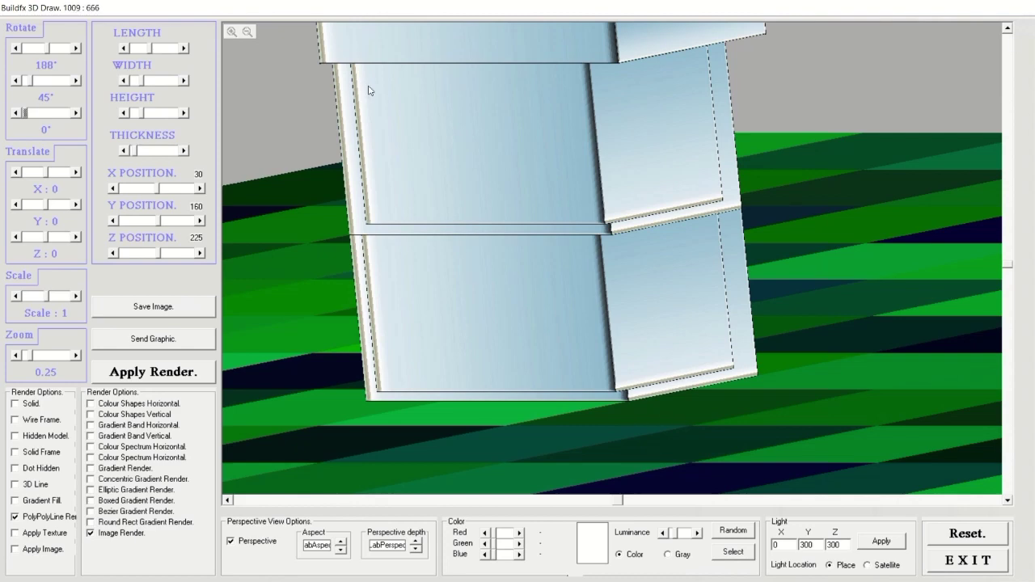
click(970, 562)
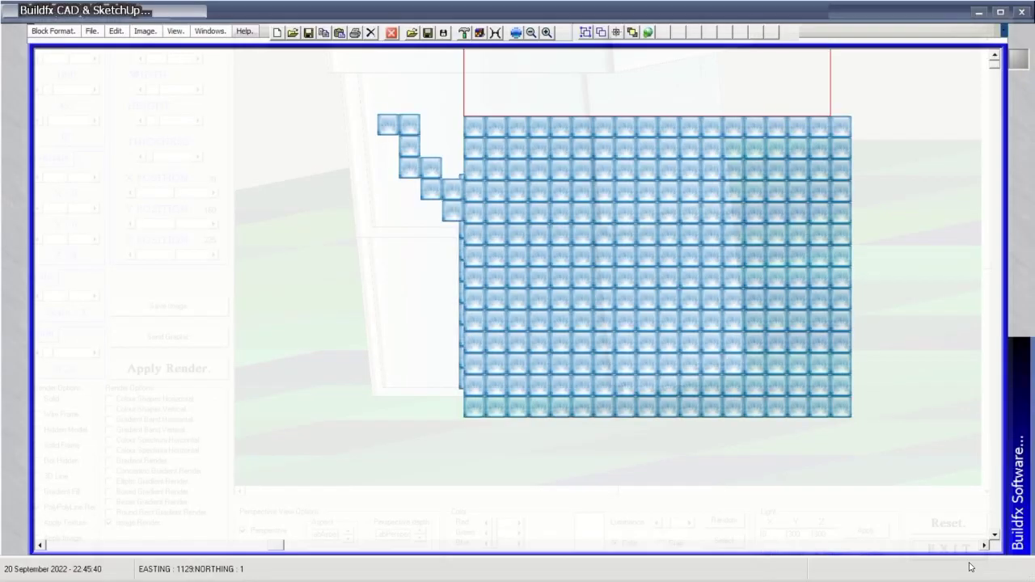
Open Perspective View, turn on perspective mode, and colour the square blue with tan edges
click(495, 34)
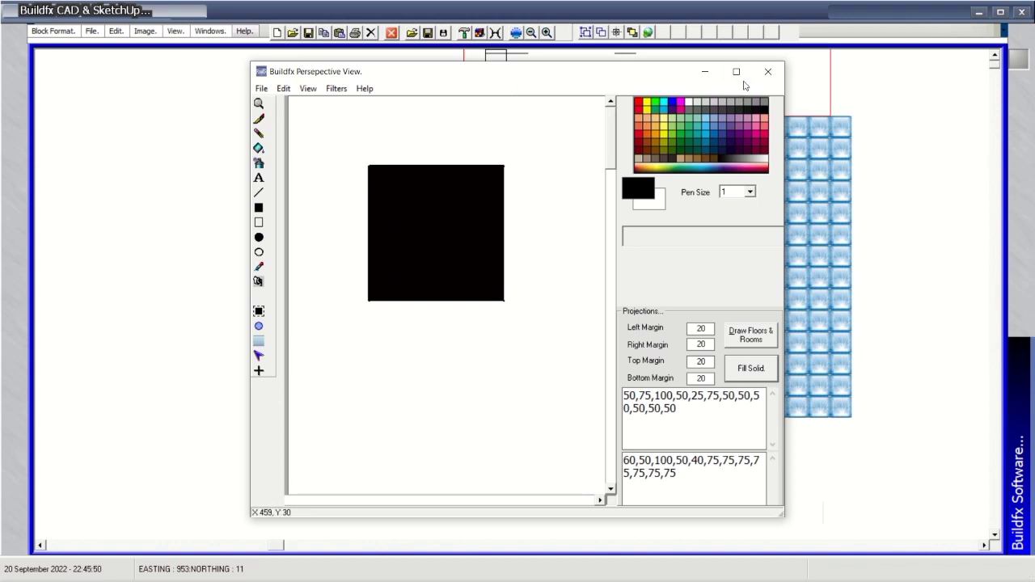
click(263, 89)
mouse_move(336, 88)
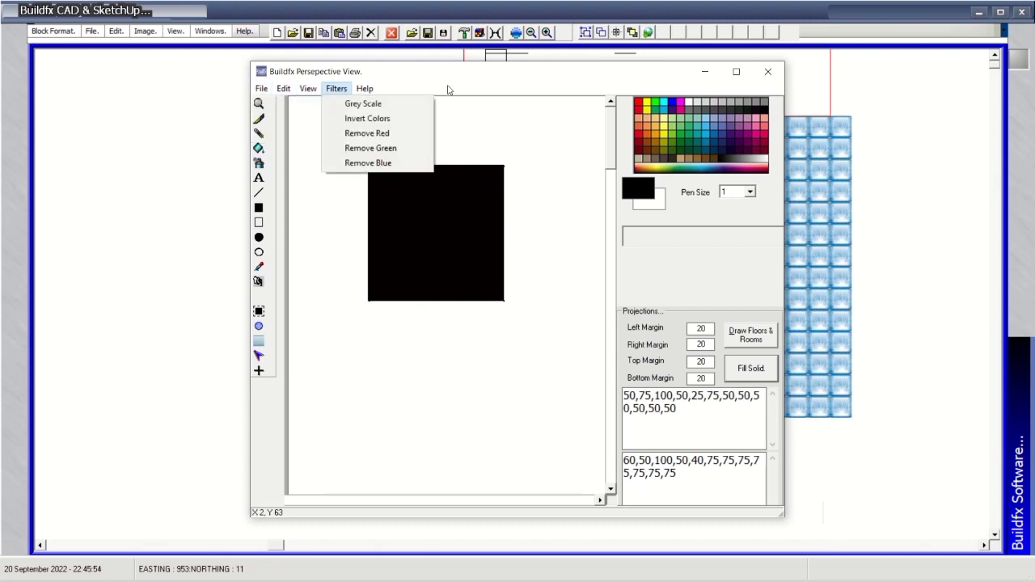
click(458, 79)
click(258, 312)
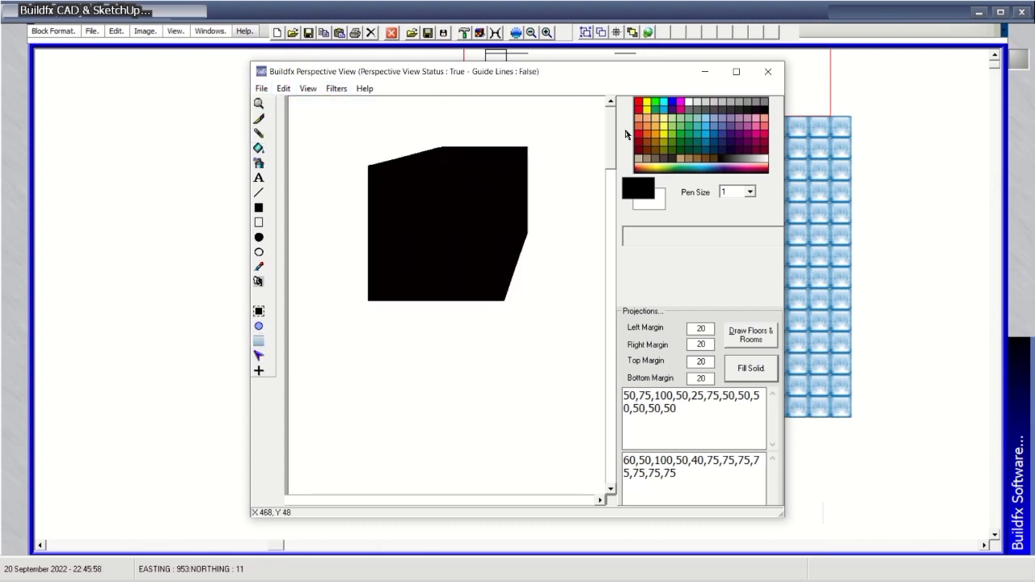
click(658, 121)
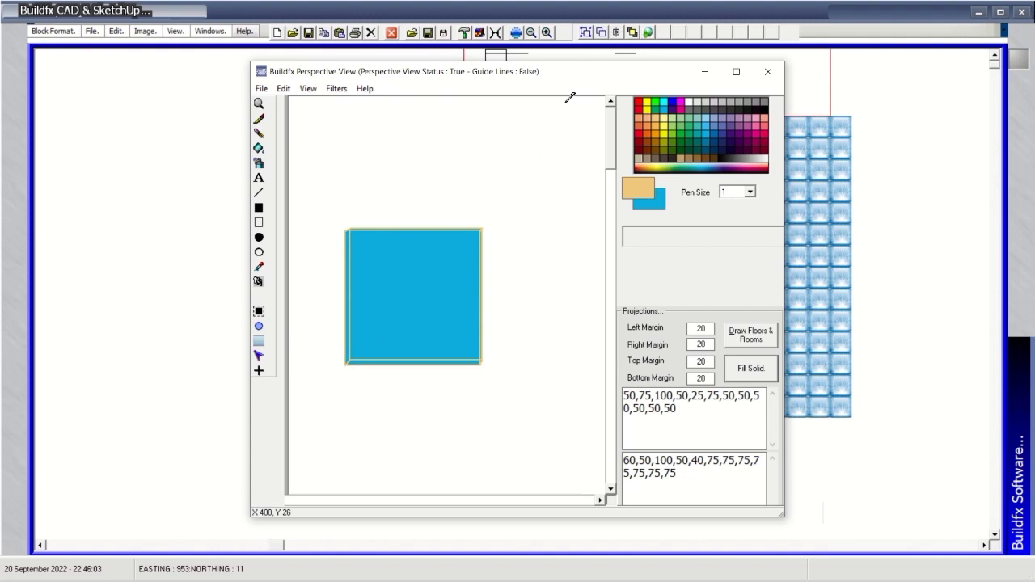
Dismiss the perspective help, stretch the square into a cube, and add floor lines with solid fill
click(365, 88)
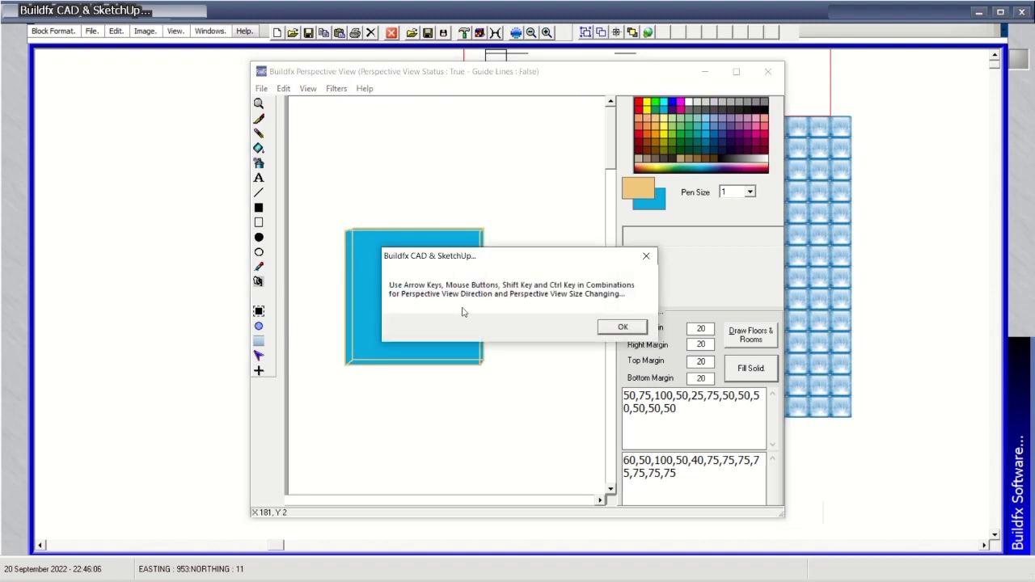
drag(482, 262, 447, 232)
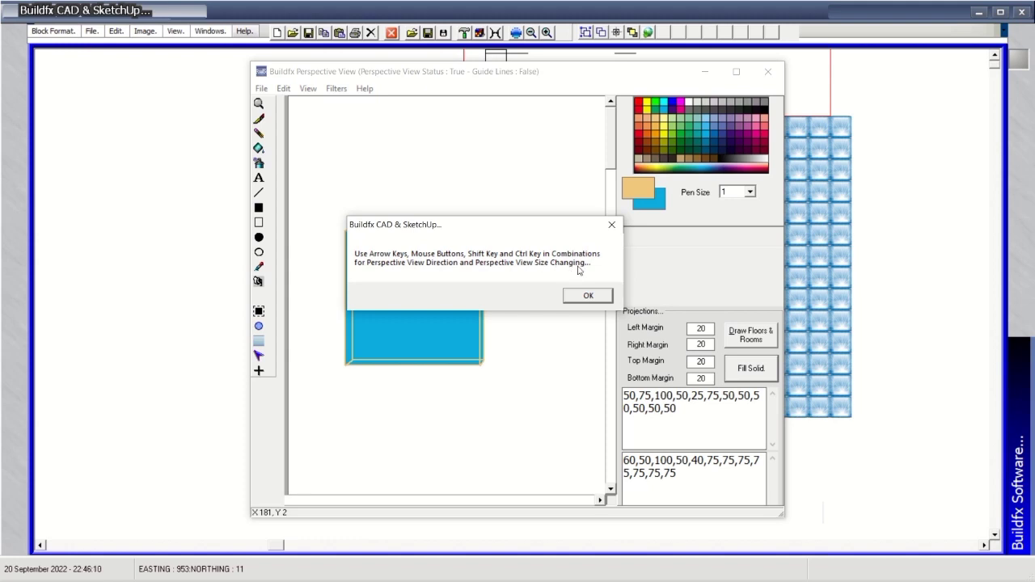
click(588, 296)
drag(534, 300, 515, 204)
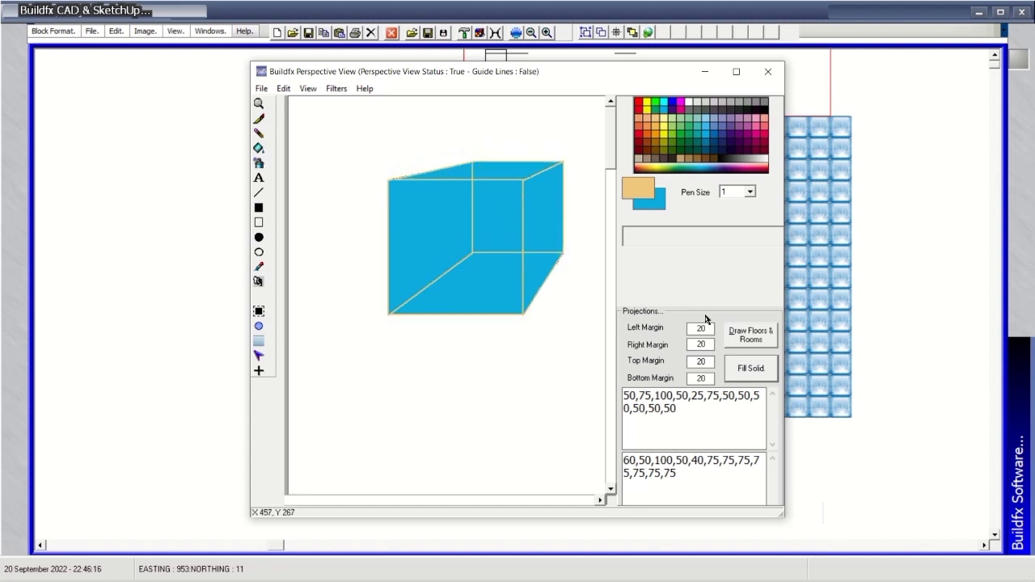
click(749, 336)
click(751, 370)
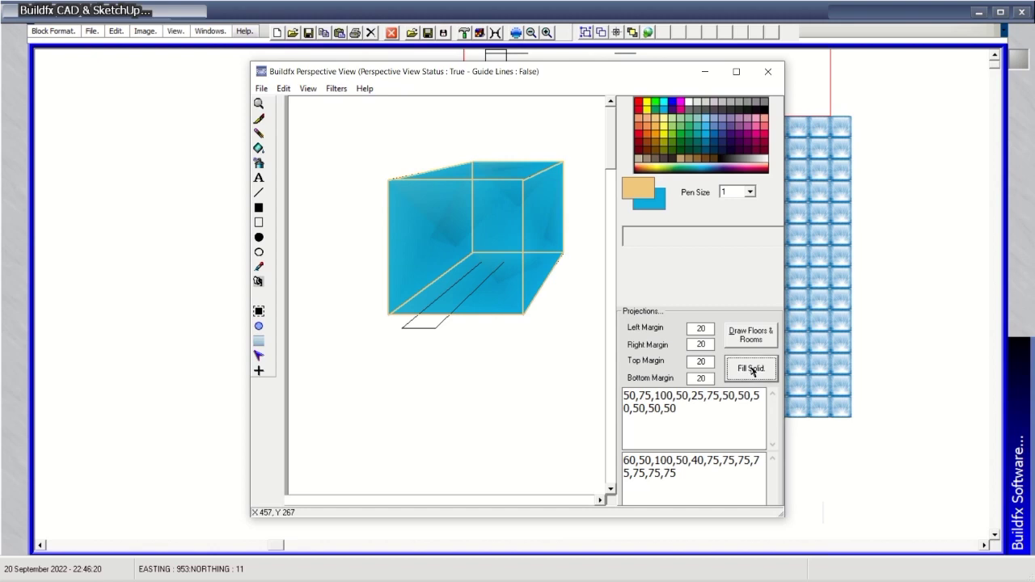
Reshape the cube into a wider, taller box and maximize the Perspective View window
click(444, 368)
click(440, 361)
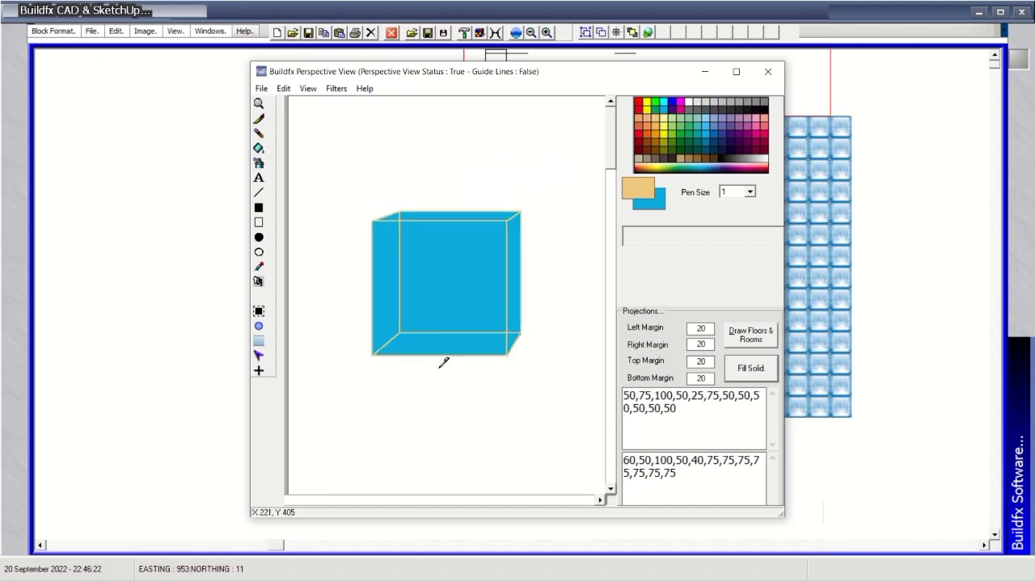
click(439, 356)
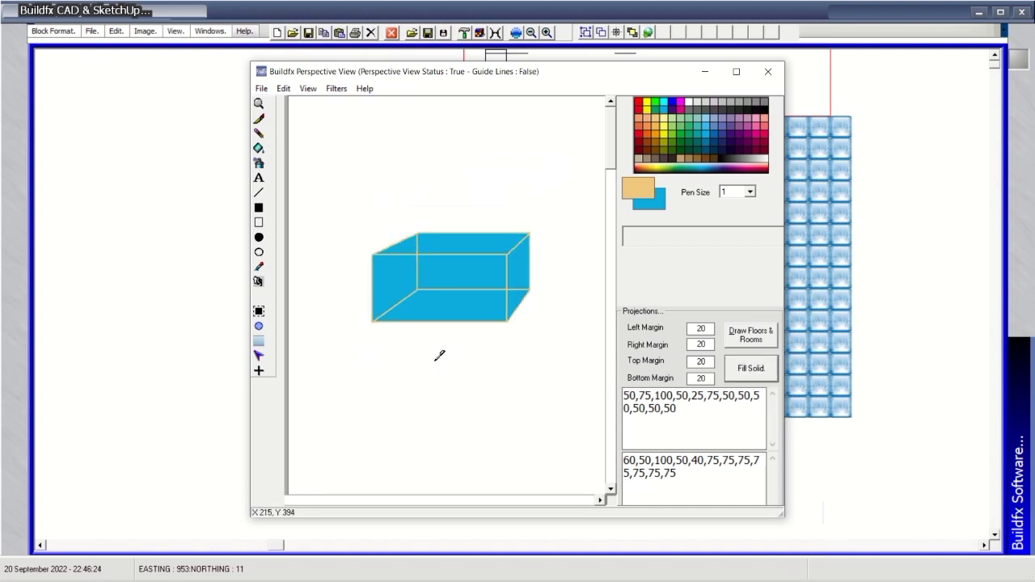
click(439, 355)
click(439, 355)
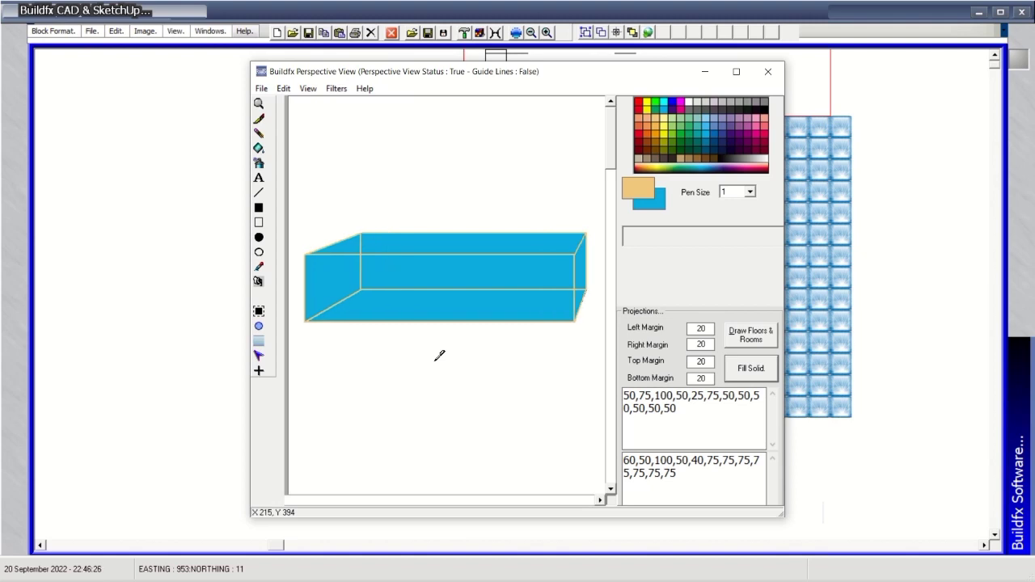
click(439, 356)
click(439, 356)
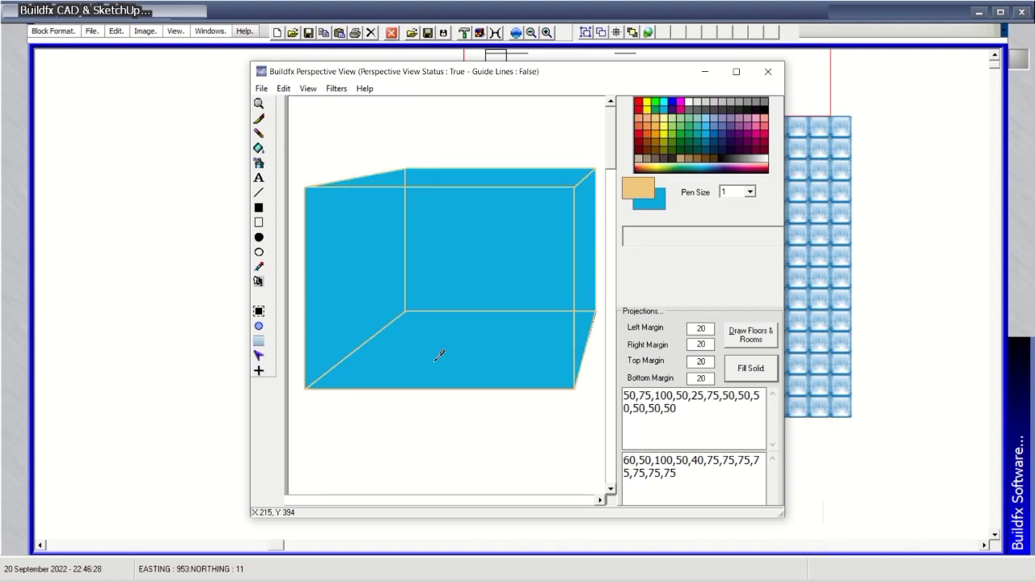
click(735, 72)
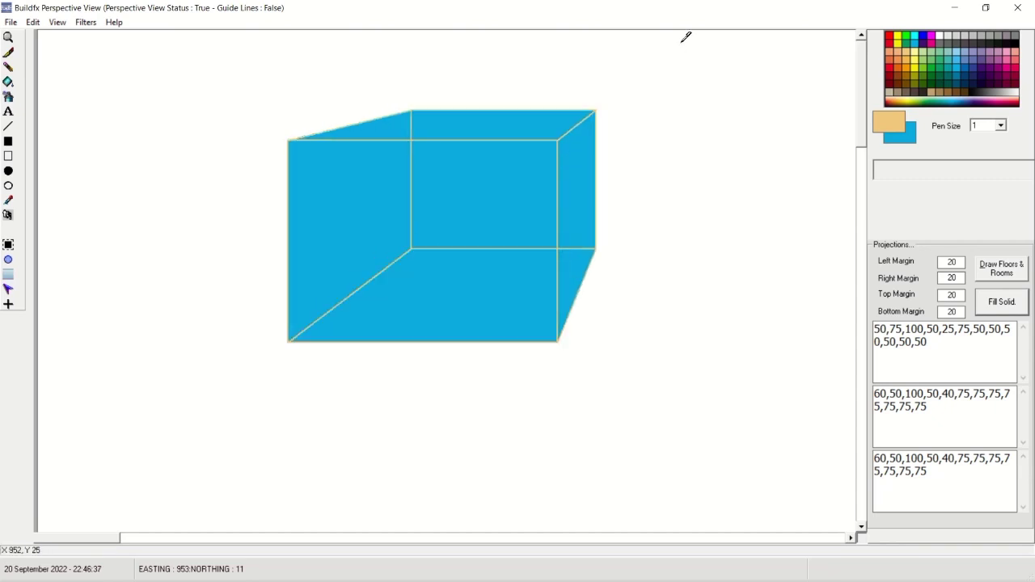
Redraw the cube in several view modes, ending solid with hidden lines removed
click(32, 22)
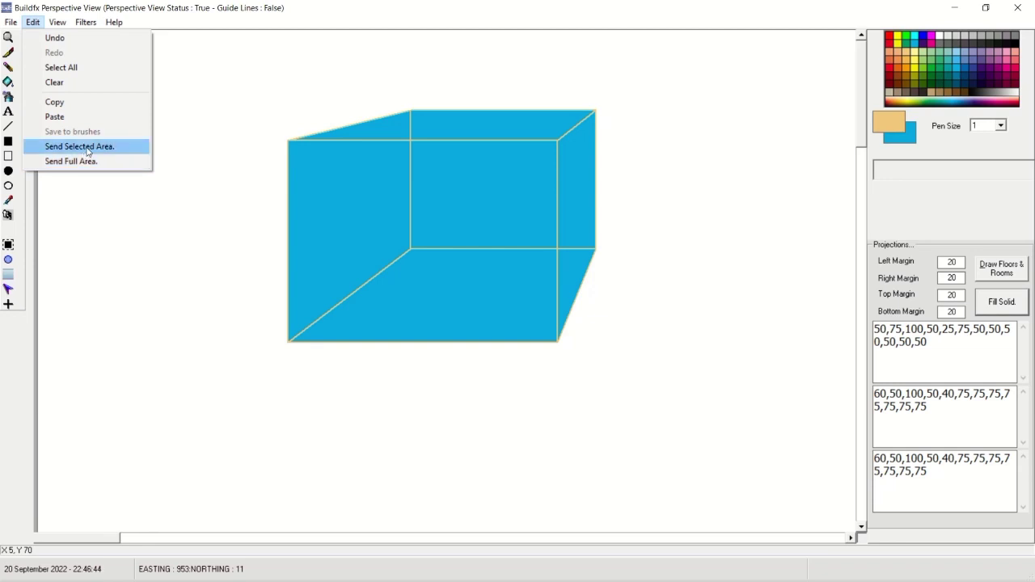
click(8, 261)
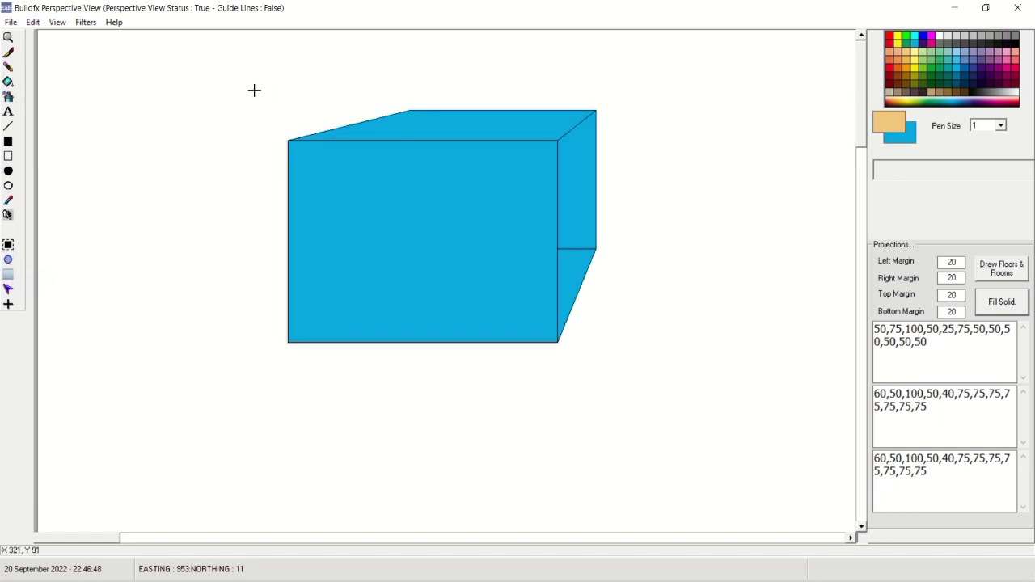
mouse_move(254, 91)
mouse_down()
mouse_move(474, 231)
mouse_move(456, 209)
mouse_up()
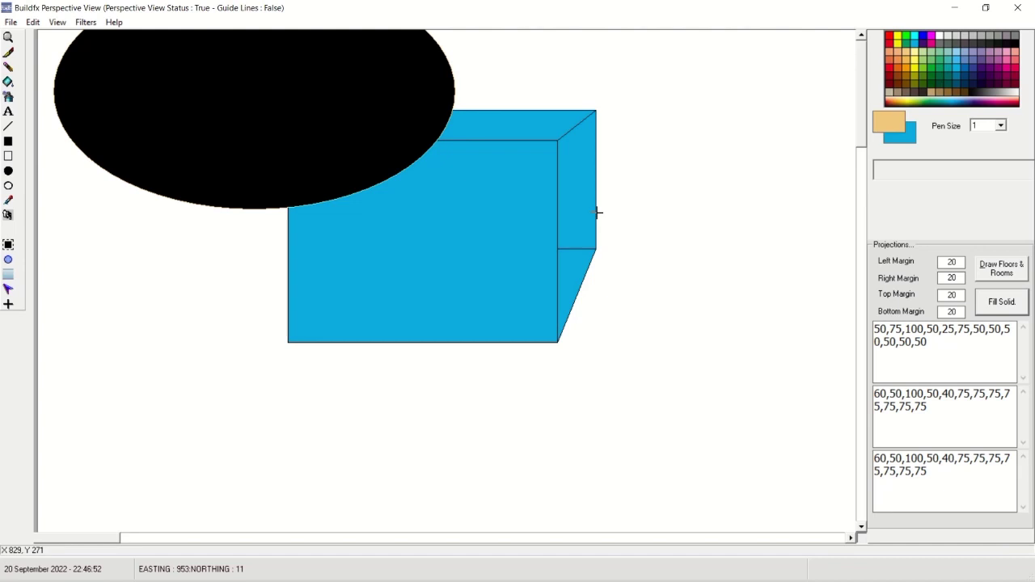
click(9, 245)
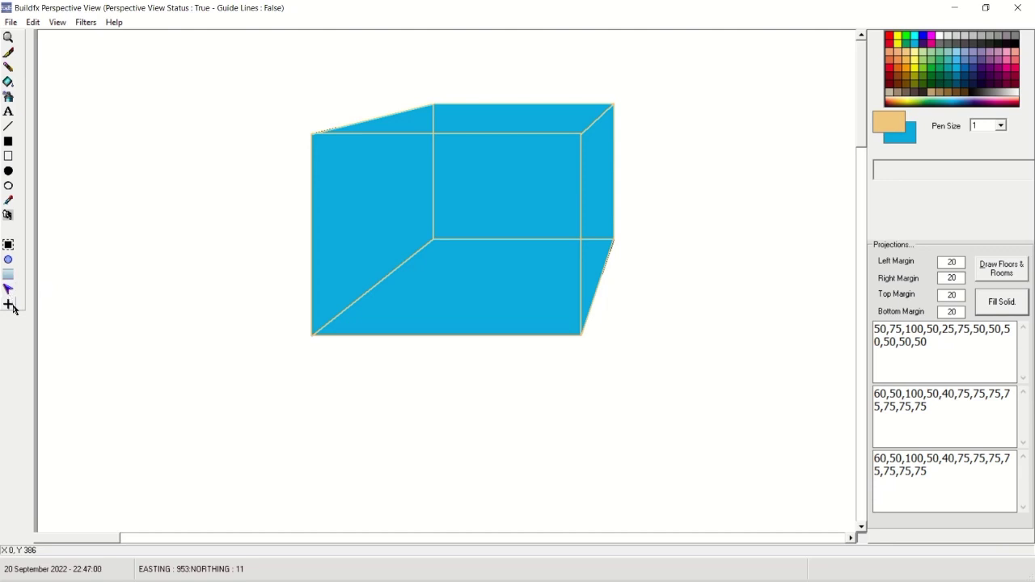
click(9, 307)
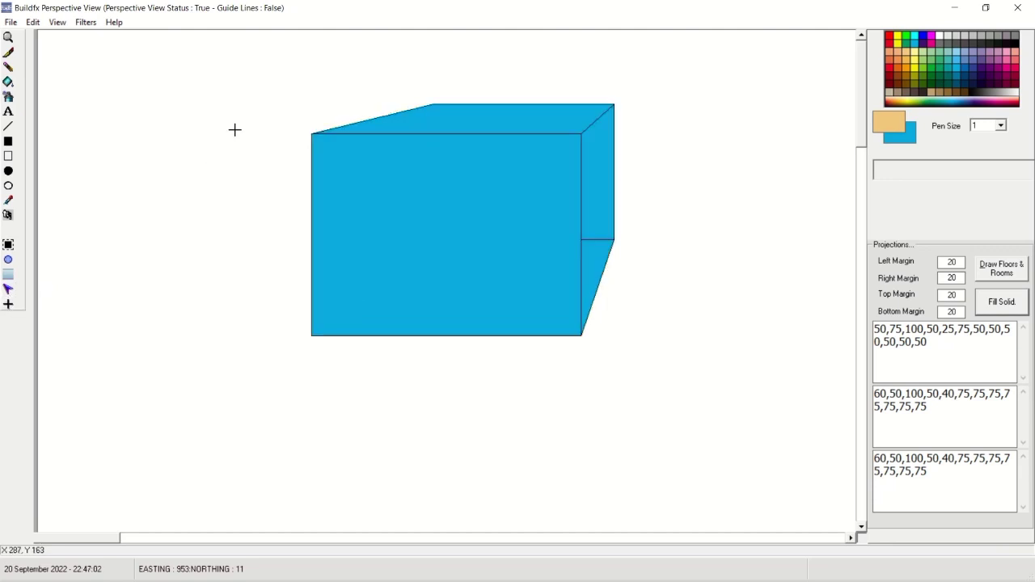
drag(255, 101, 401, 184)
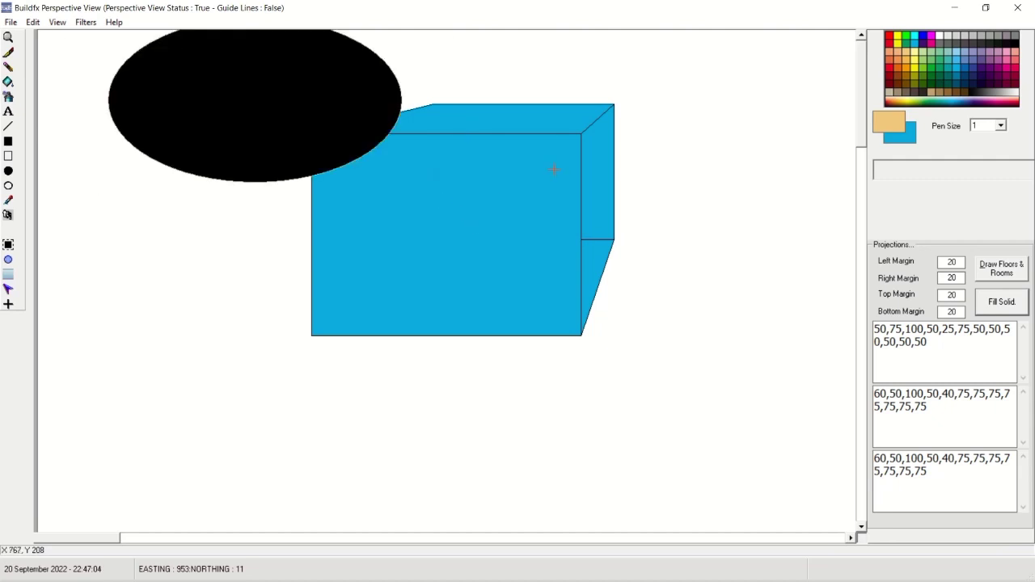
click(8, 244)
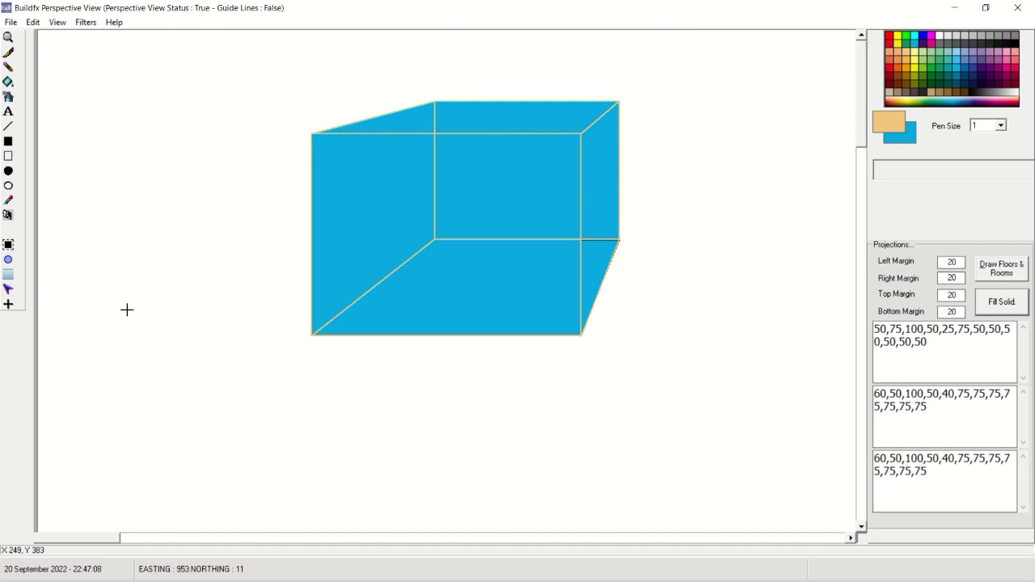
click(10, 291)
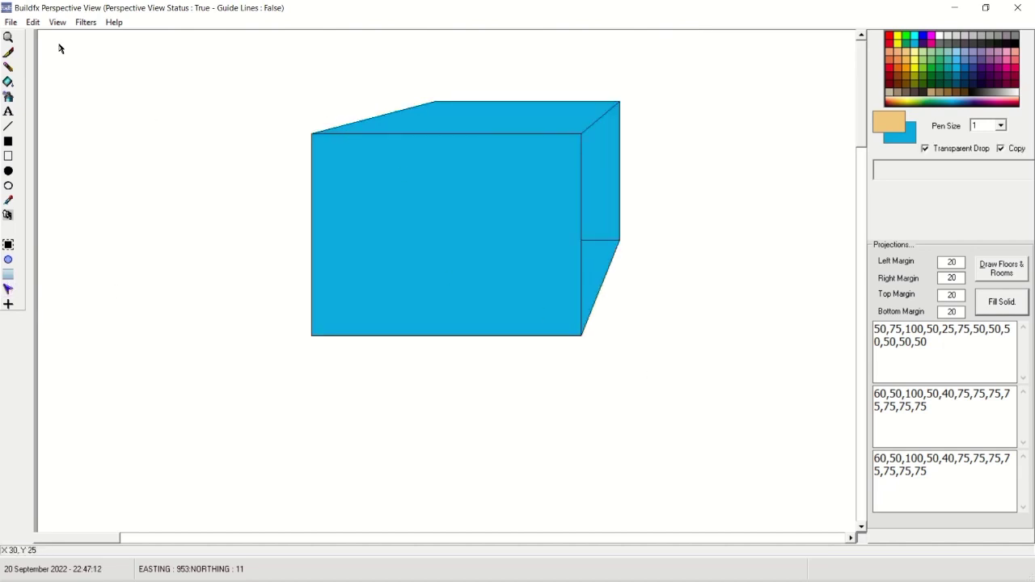
Send the selected cube area to the CAD program and minimise Perspective View
click(32, 22)
click(91, 152)
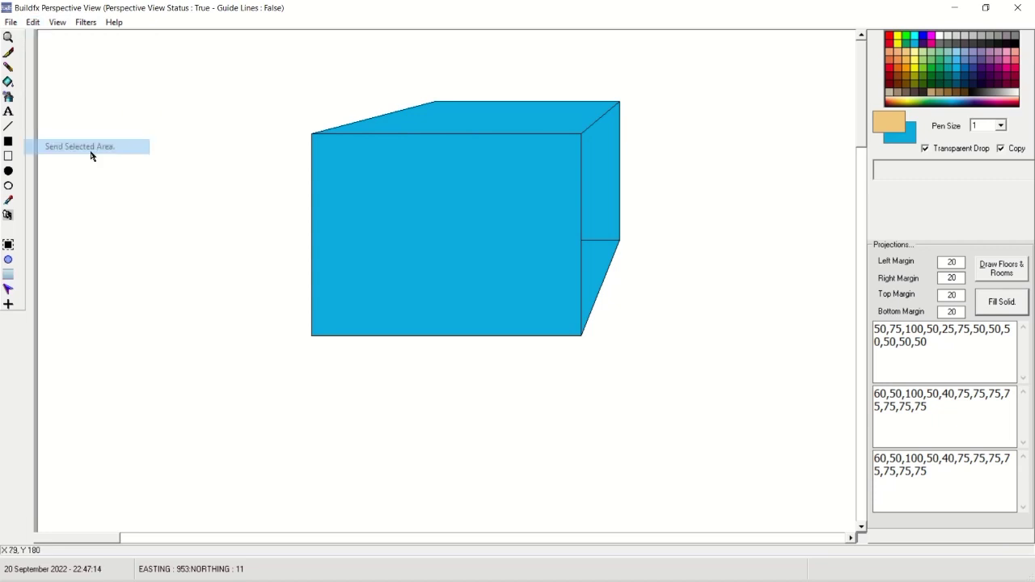
click(952, 9)
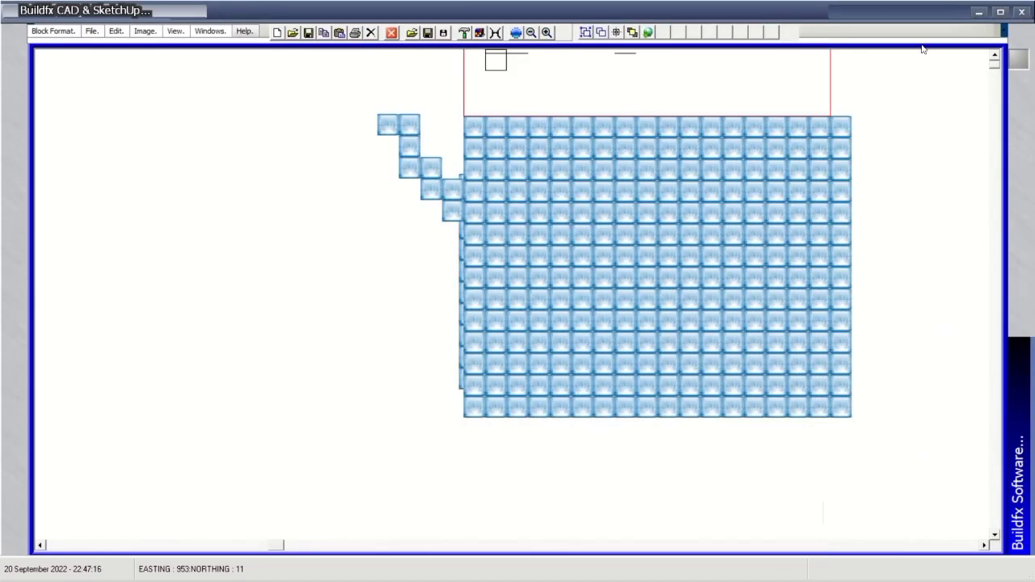
Stamp the cube block at the canvas centre, right and top-left, then Alt+Tab to Perspective View
click(465, 33)
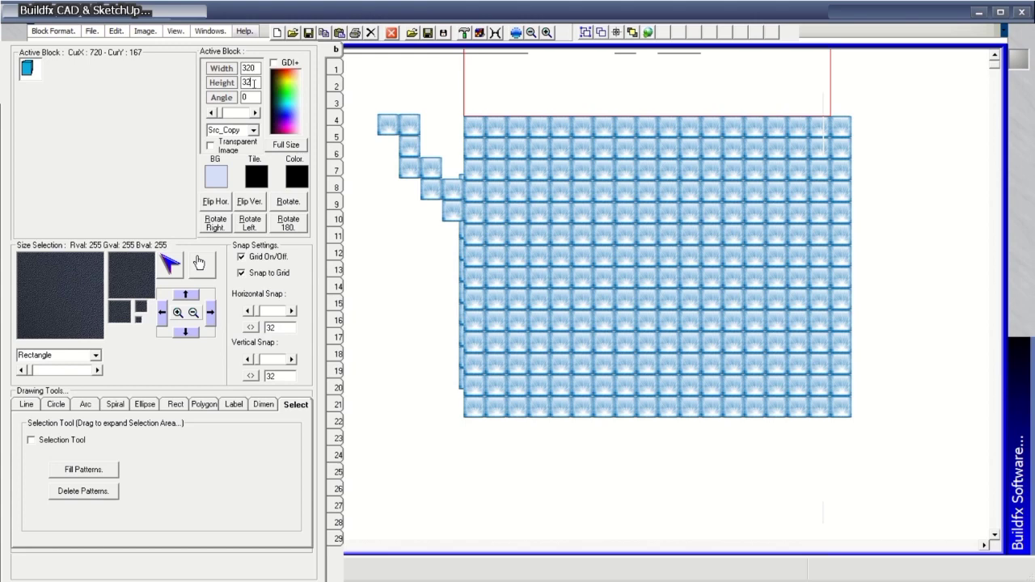
click(590, 362)
click(807, 362)
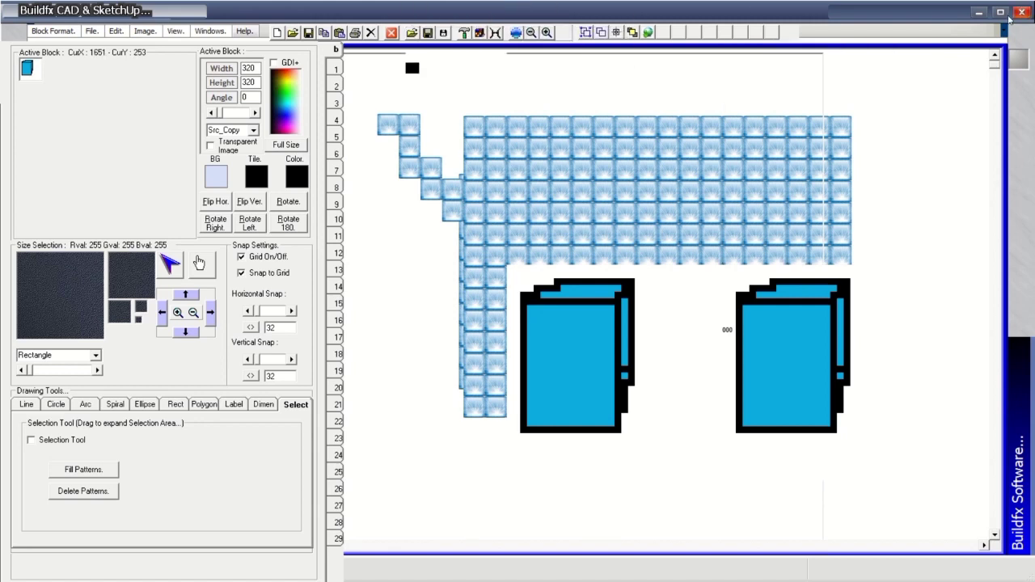
click(490, 106)
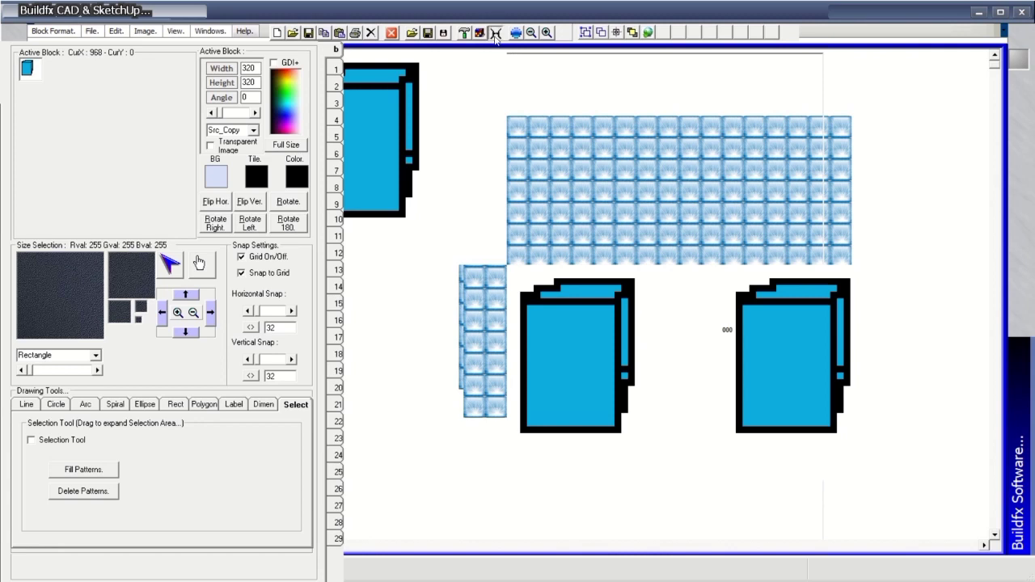
key(alt+Tab)
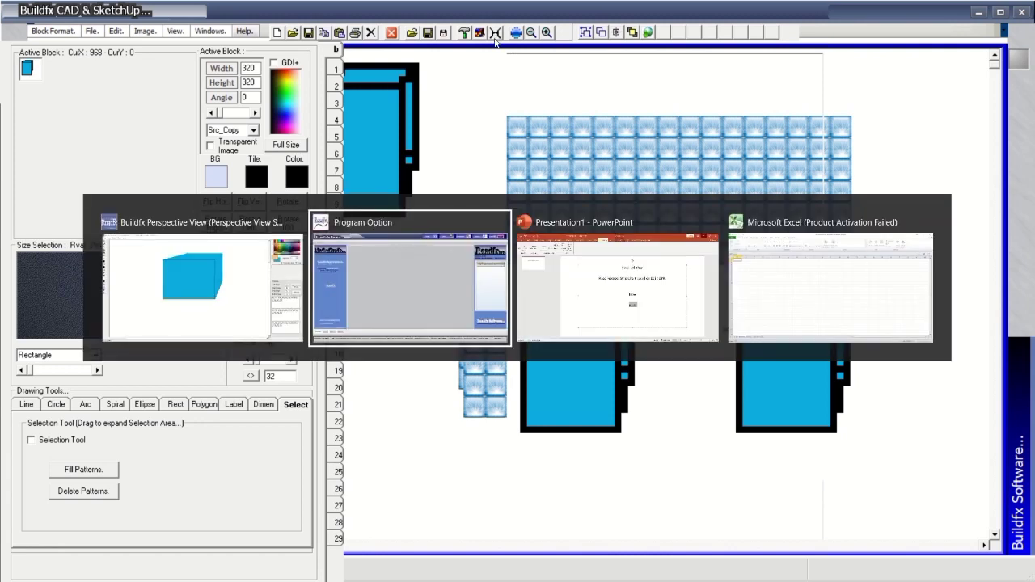
key(alt+Tab)
key(alt+Tab)
key(alt+Tab)
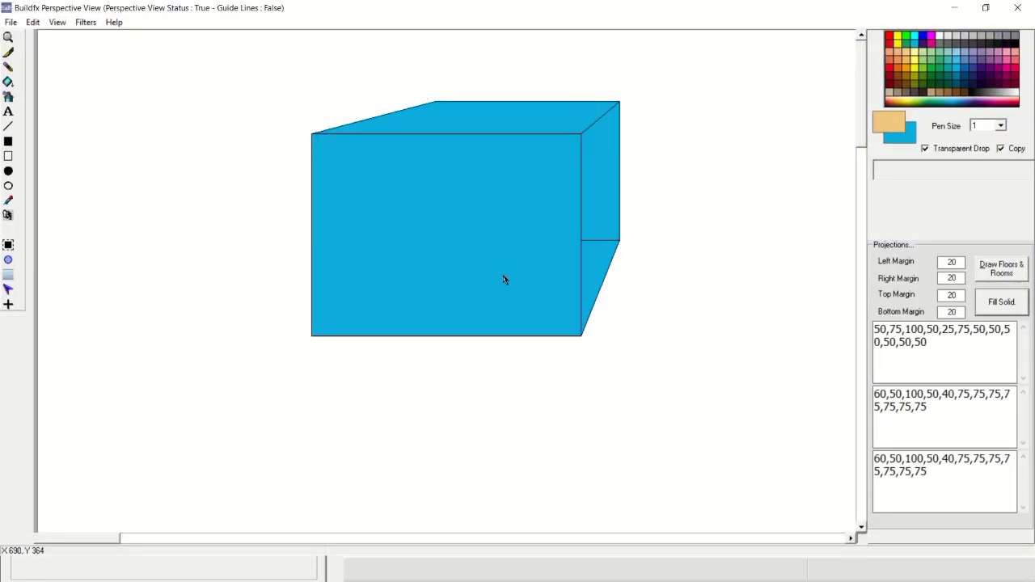
Enlarge the perspective box toward the lower left, send it to CAD, and minimise Perspective View
click(9, 245)
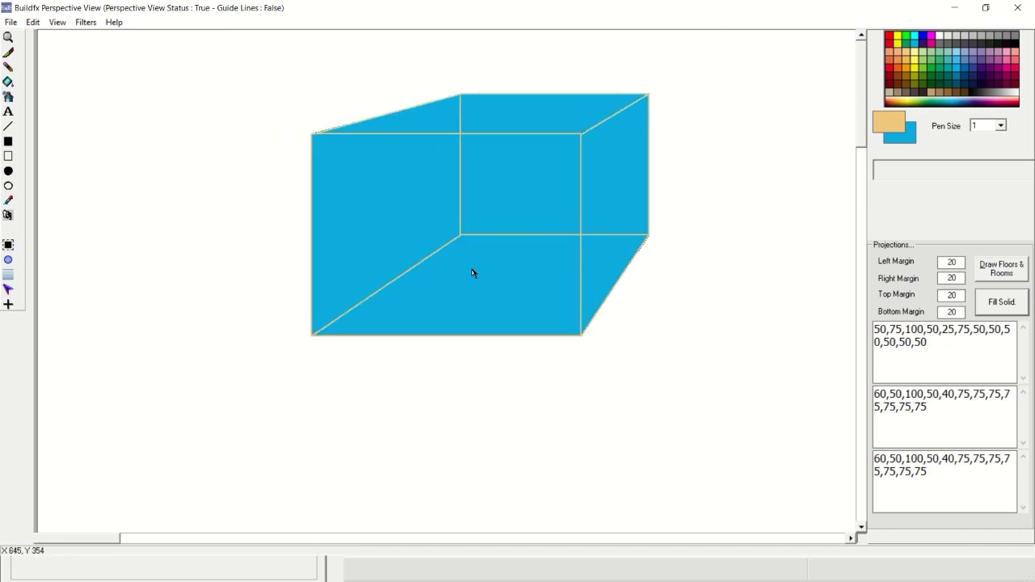
drag(473, 273, 439, 324)
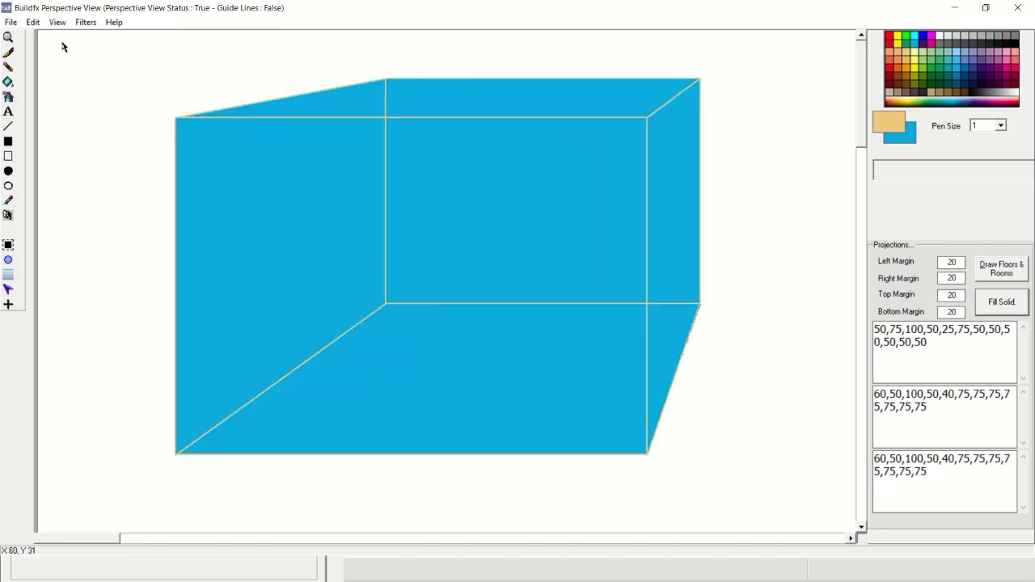
click(32, 22)
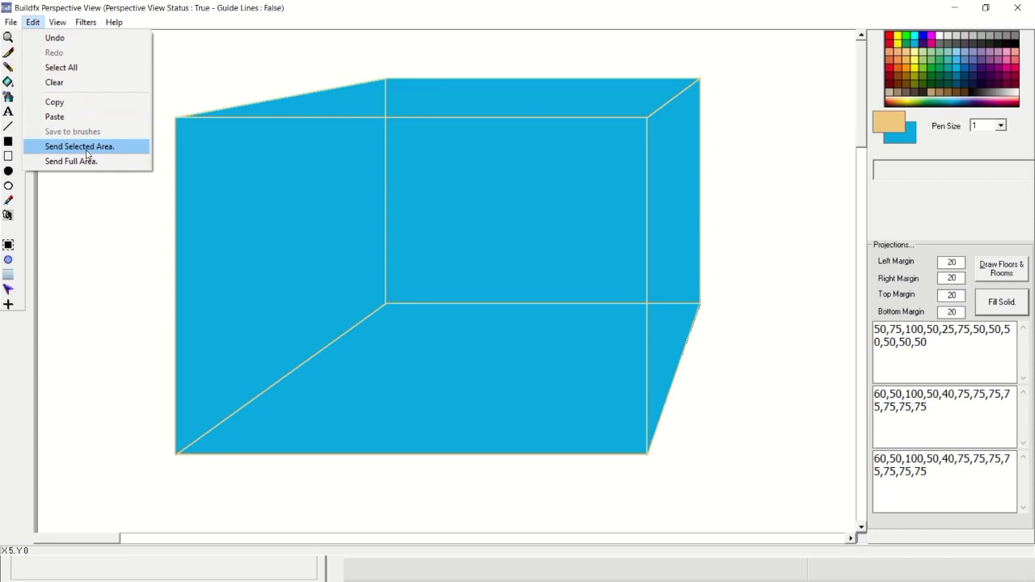
click(10, 291)
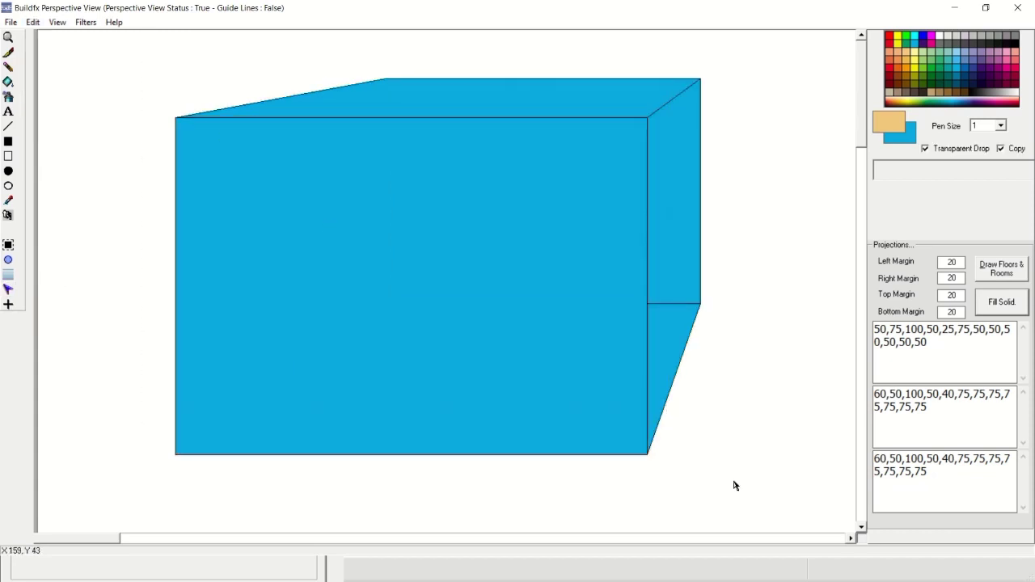
click(33, 22)
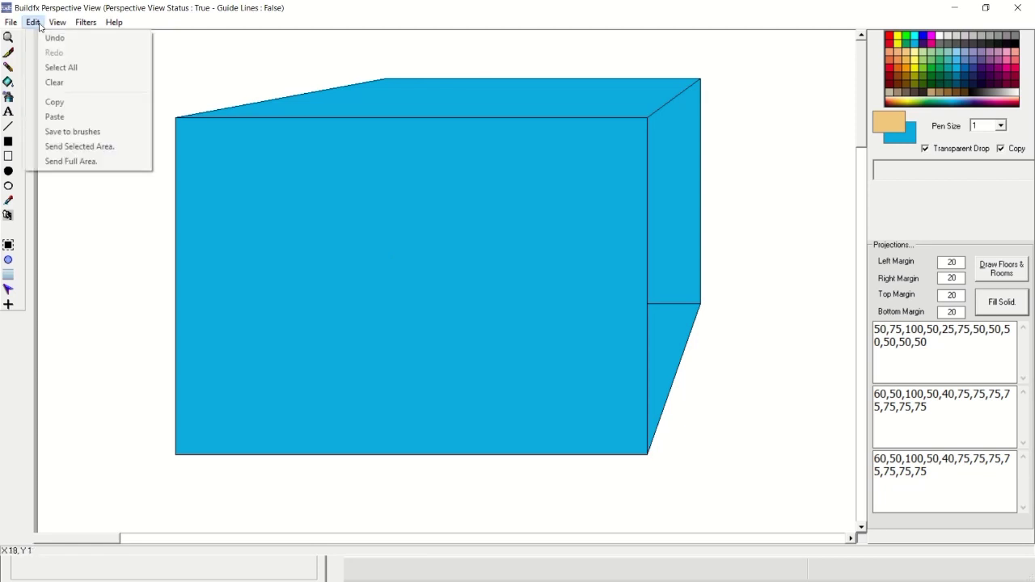
click(79, 146)
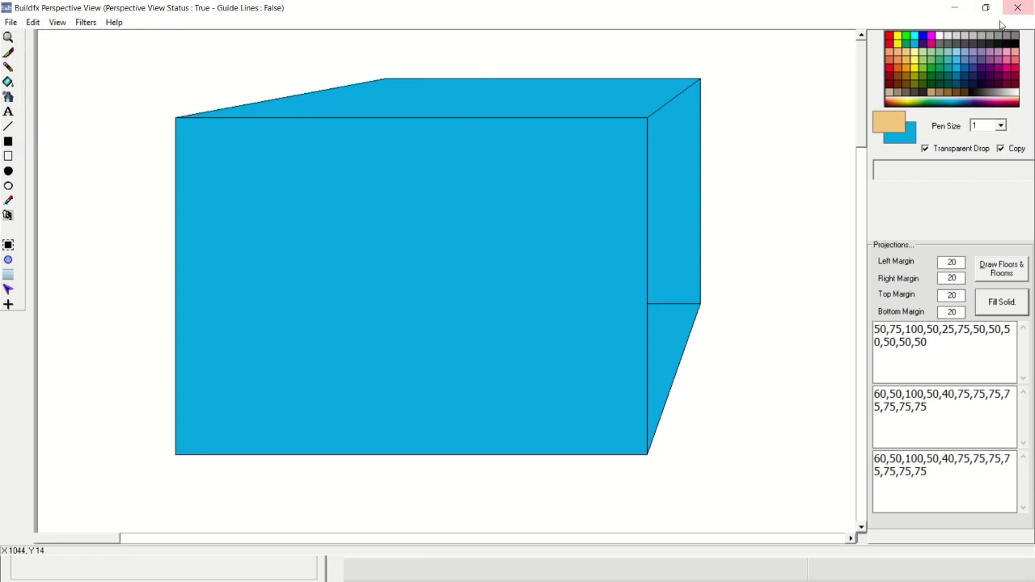
click(954, 11)
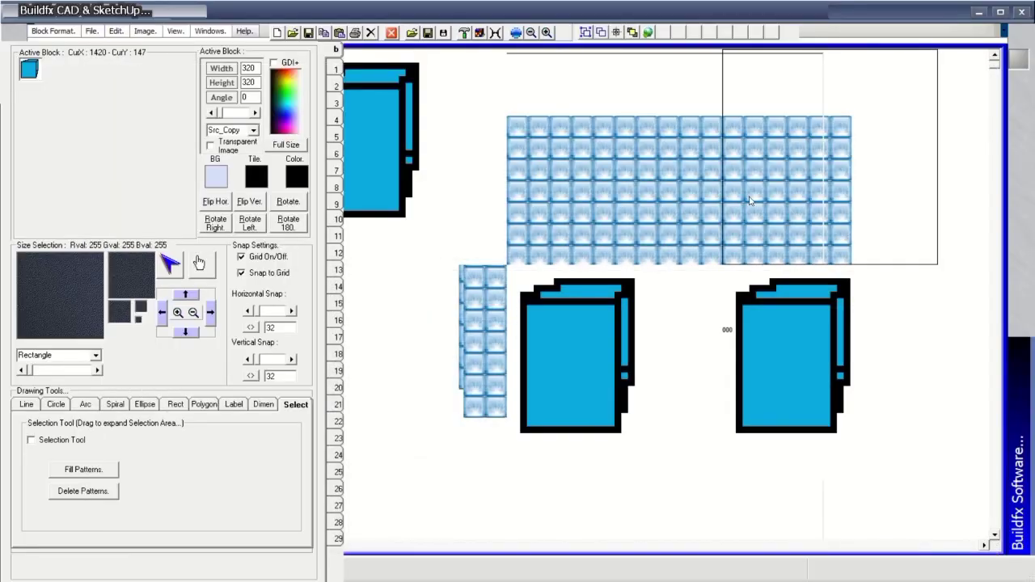
Make the dark texture the active block, browse the other texture sets, then close the palette
click(75, 312)
click(338, 441)
click(337, 458)
click(338, 476)
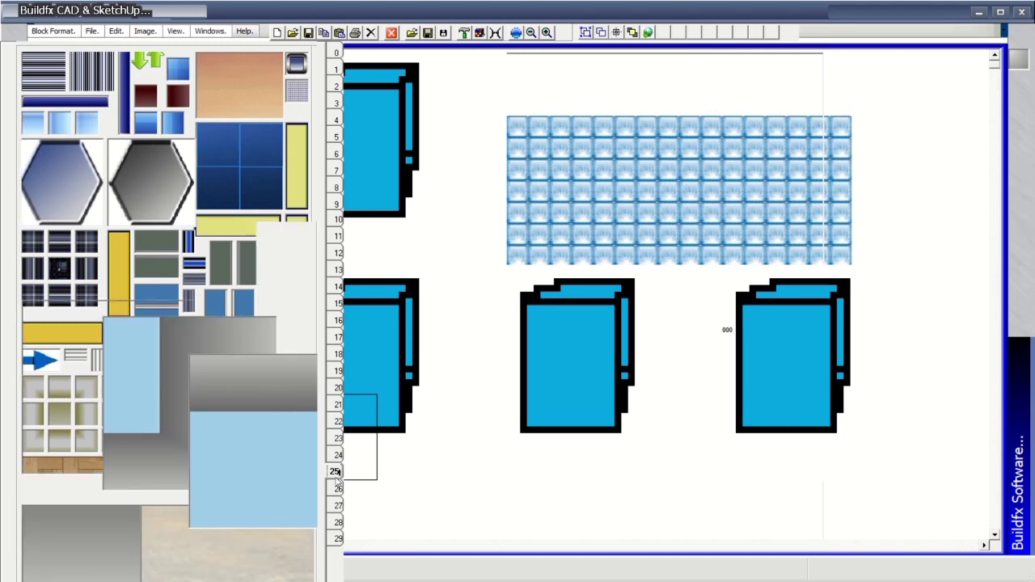
click(338, 488)
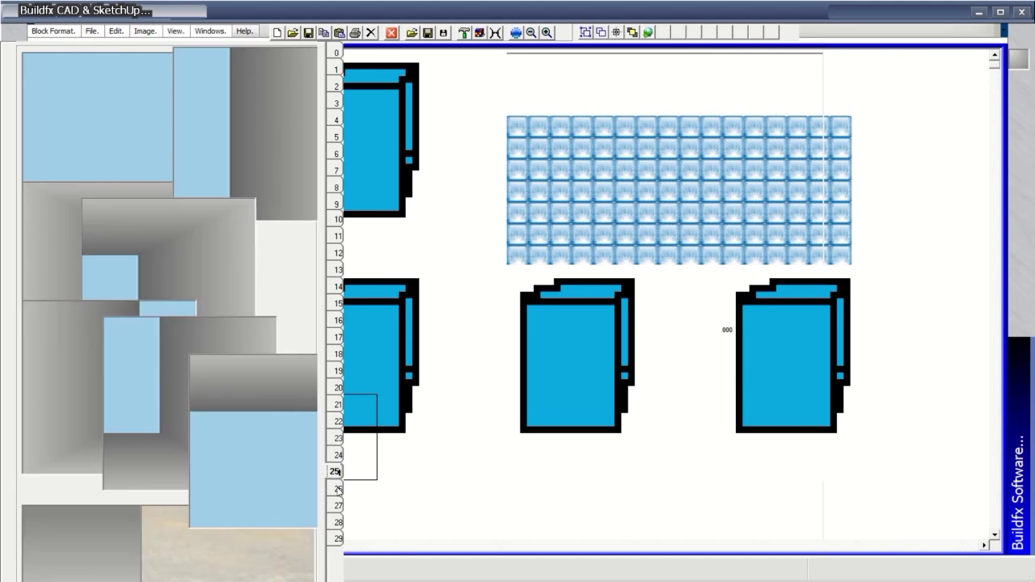
click(338, 50)
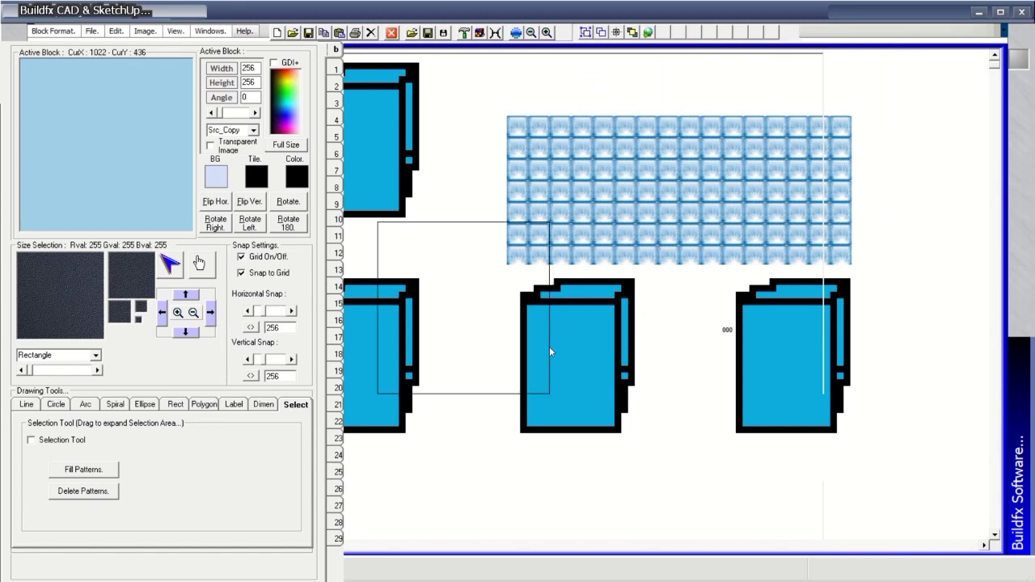
From Perspective View, send the selected blue cube area to Buildfx CAD as the active block
key(alt+Tab)
key(alt+Tab)
key(alt+Tab)
key(alt+Tab)
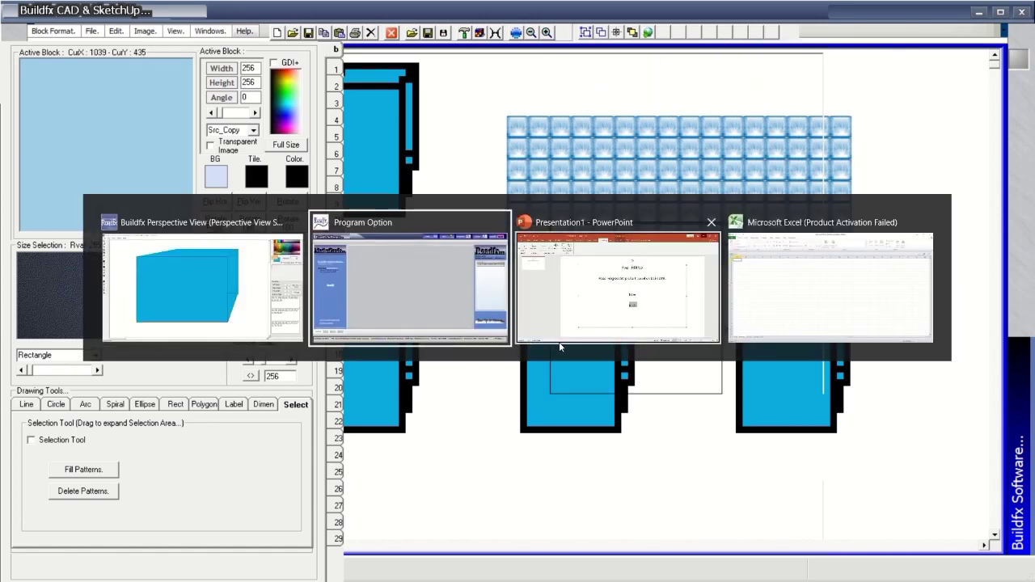
key(alt+Tab)
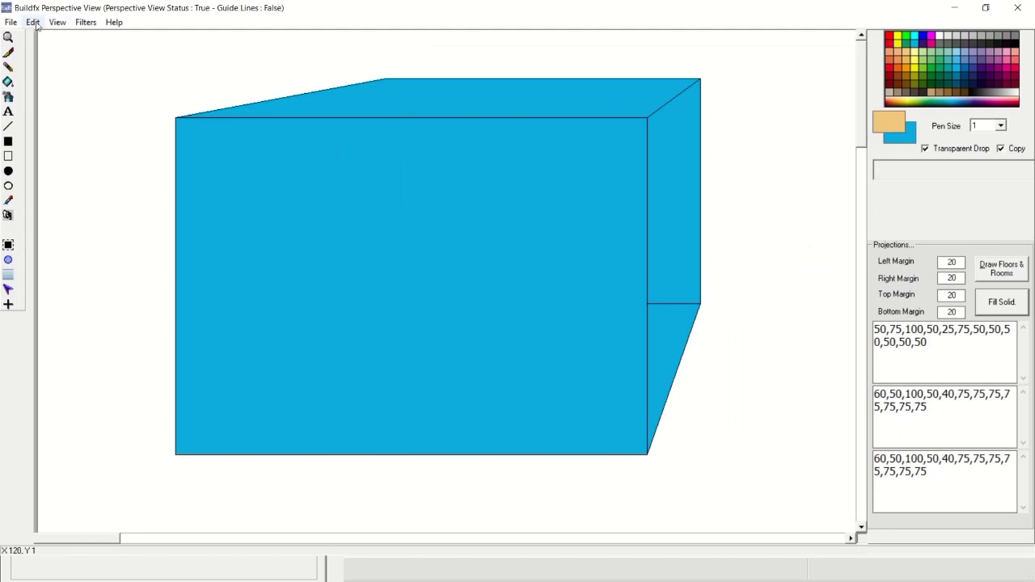
click(33, 23)
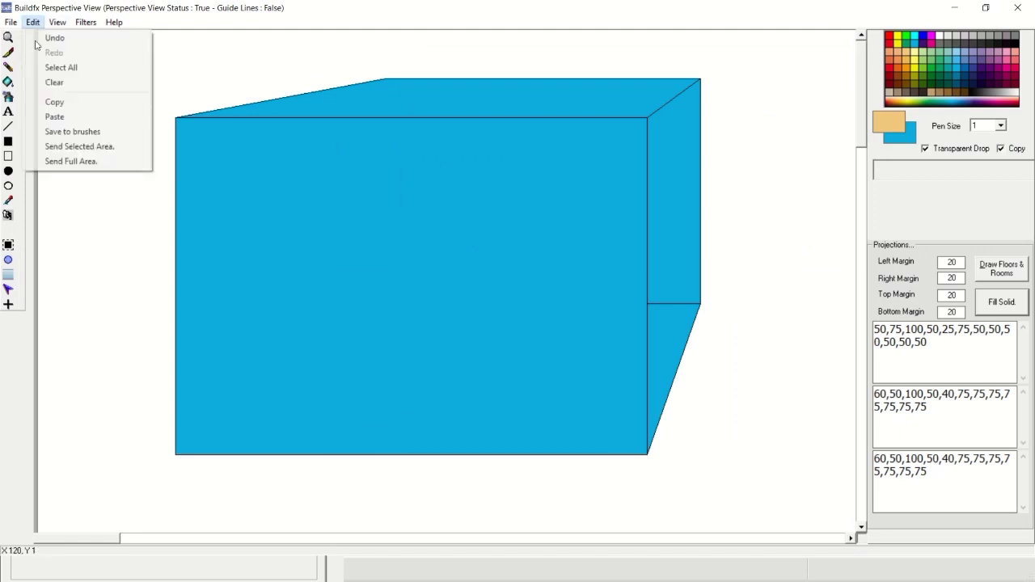
click(83, 149)
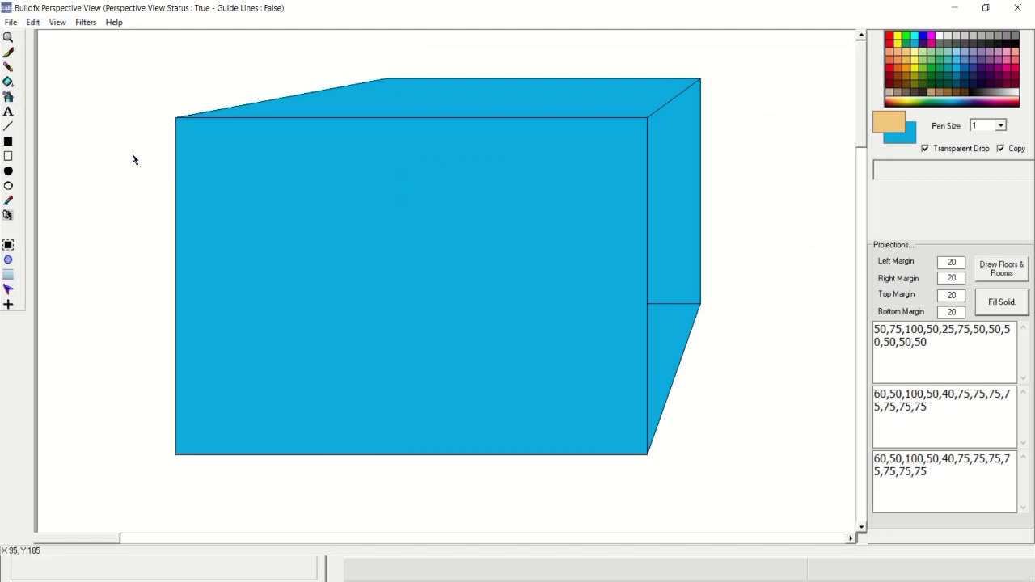
click(954, 10)
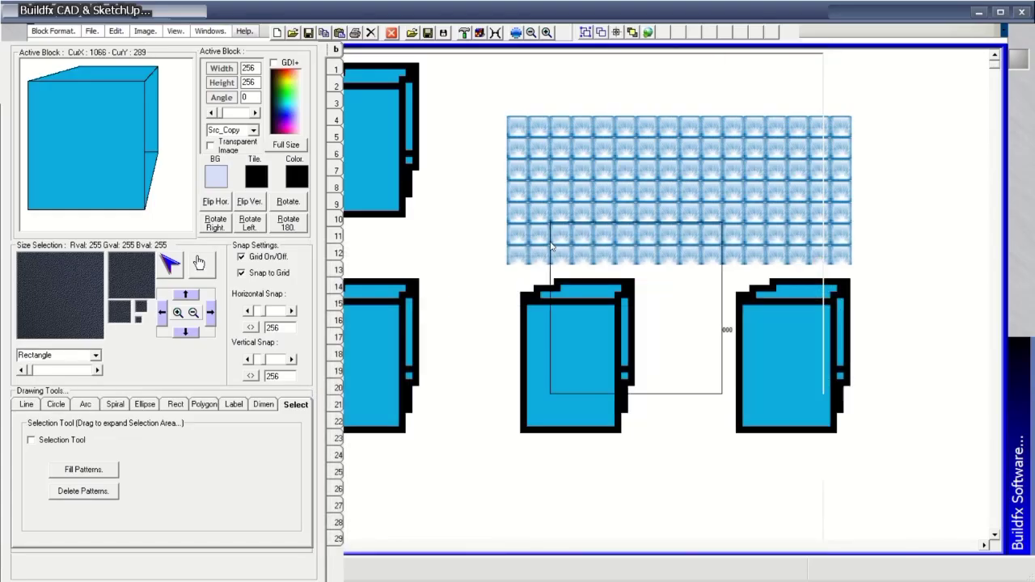
Stamp the blue cube into six grid cells in two rows, then fill the Perspective View box solid
click(684, 251)
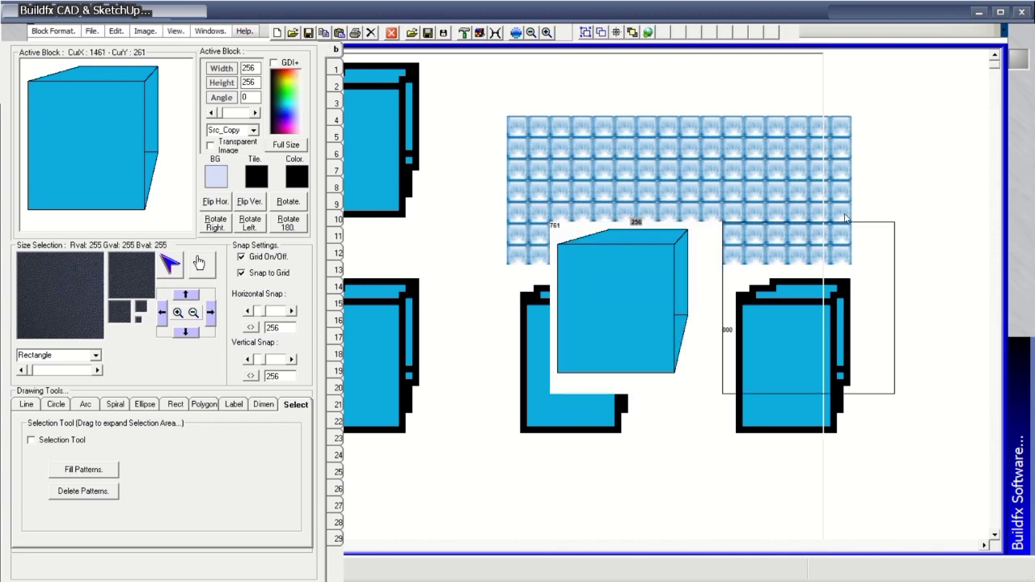
click(807, 280)
click(800, 202)
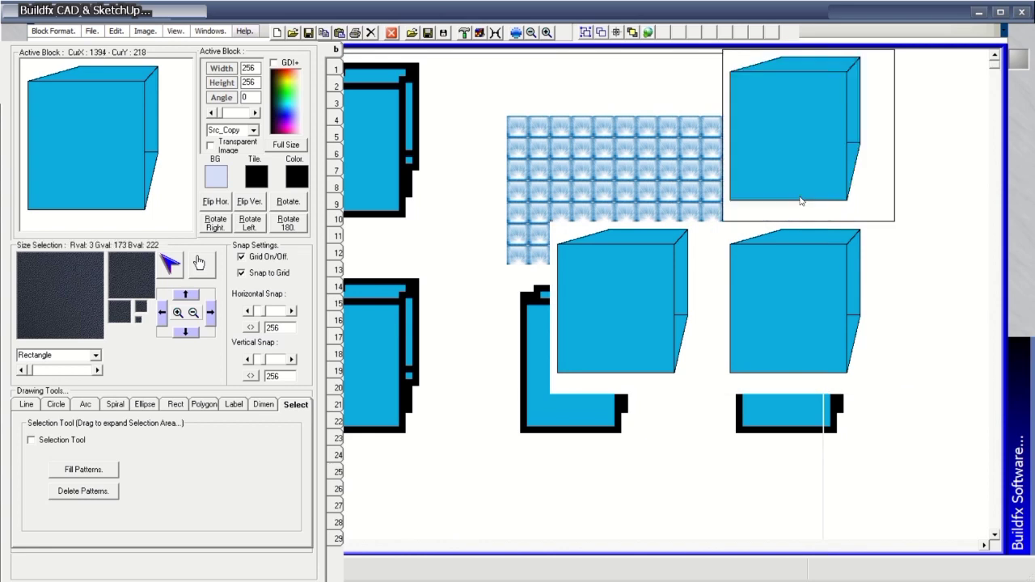
click(651, 178)
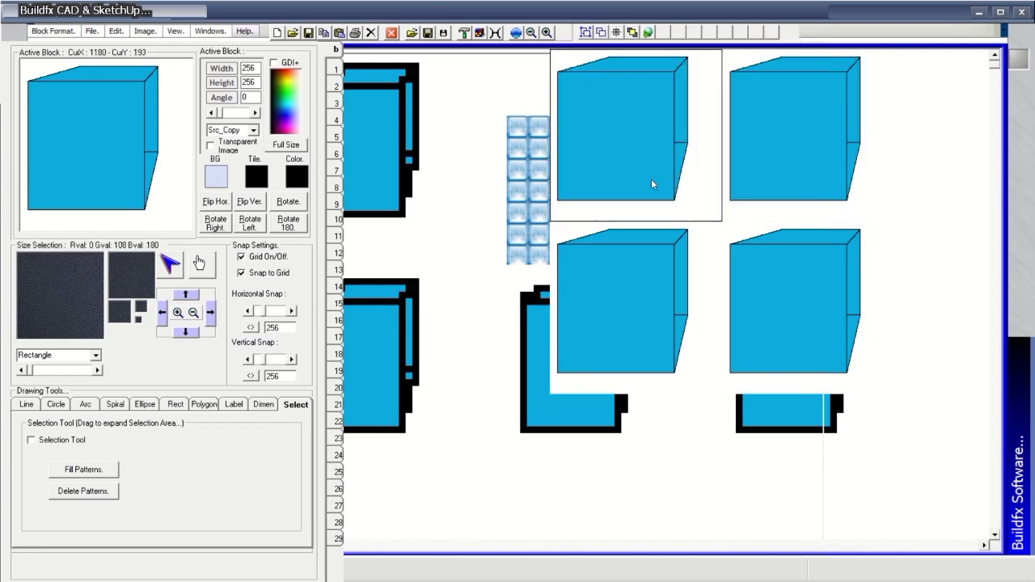
click(480, 197)
click(501, 326)
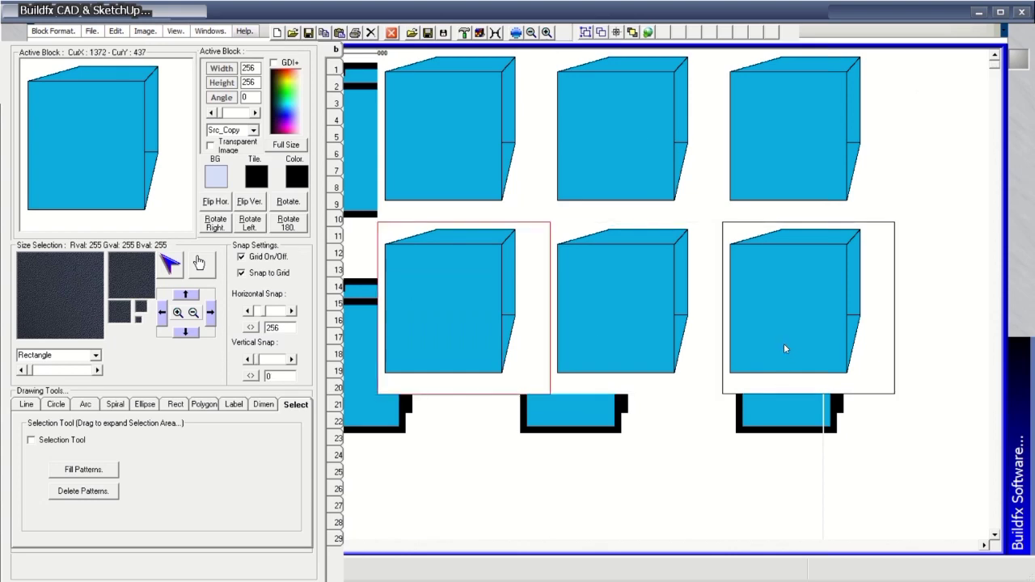
key(alt+Tab)
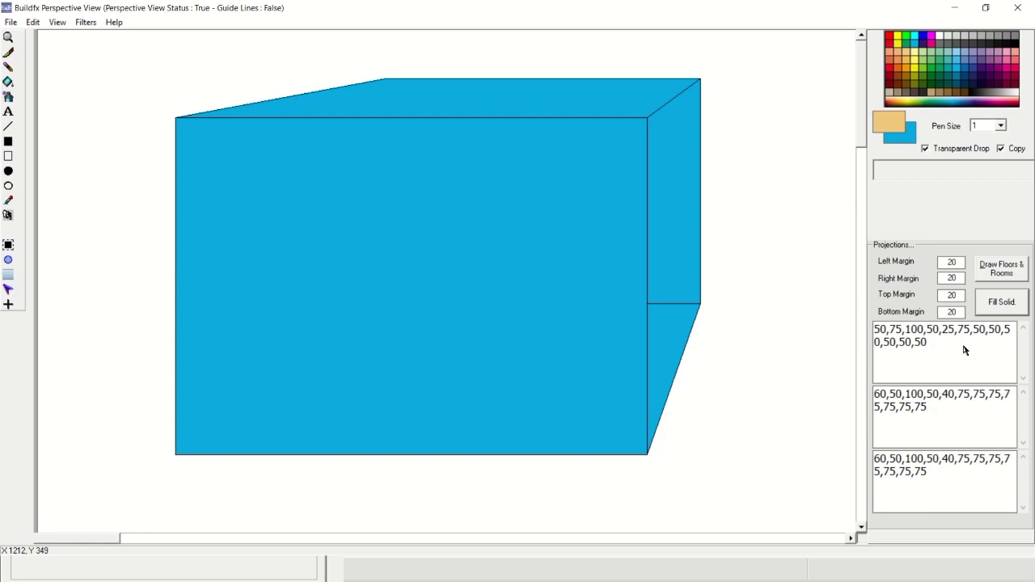
click(1002, 310)
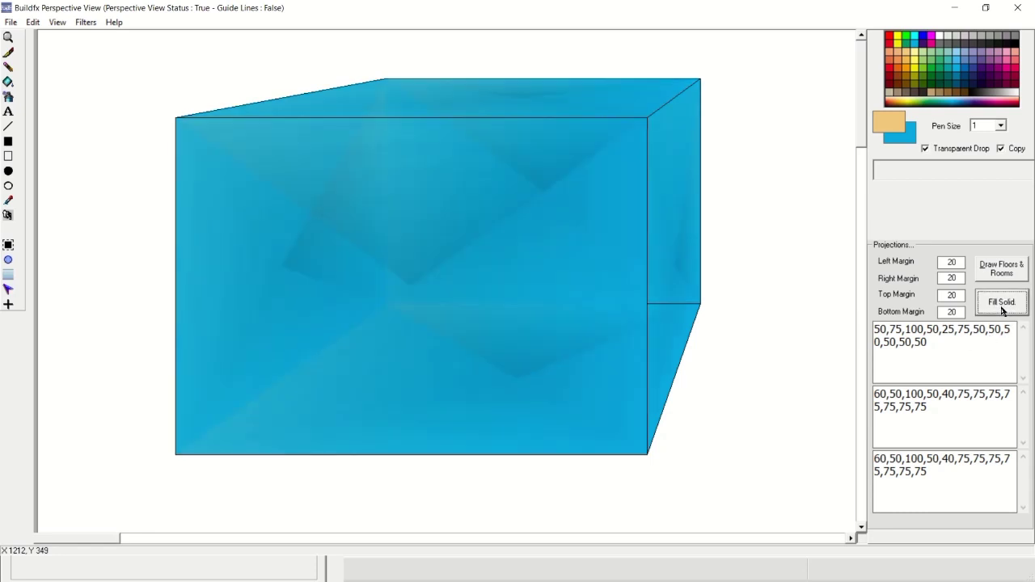
Re-render the box with a solid fill, select its area, and send it to Buildfx CAD
click(1002, 310)
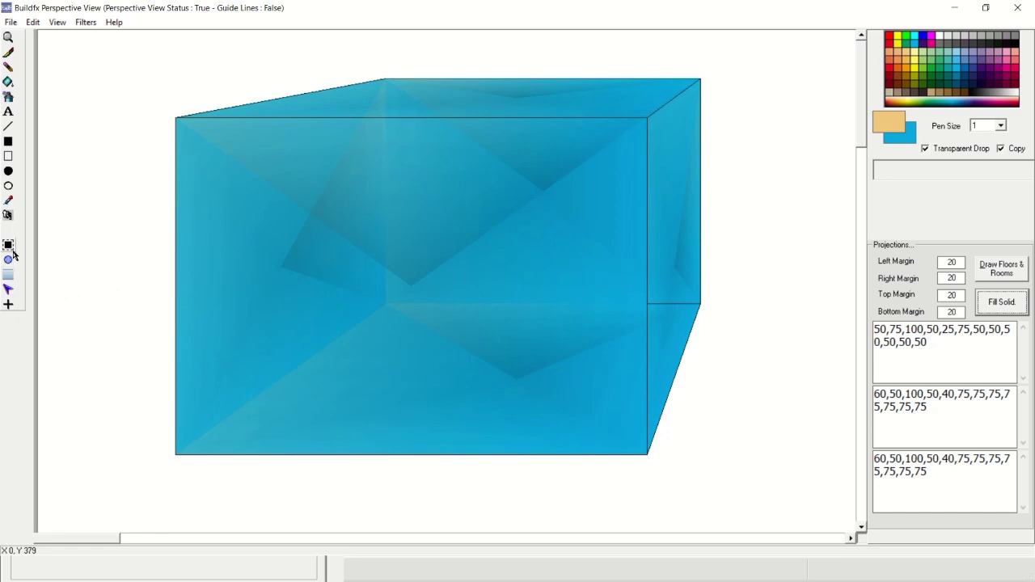
click(9, 304)
click(716, 76)
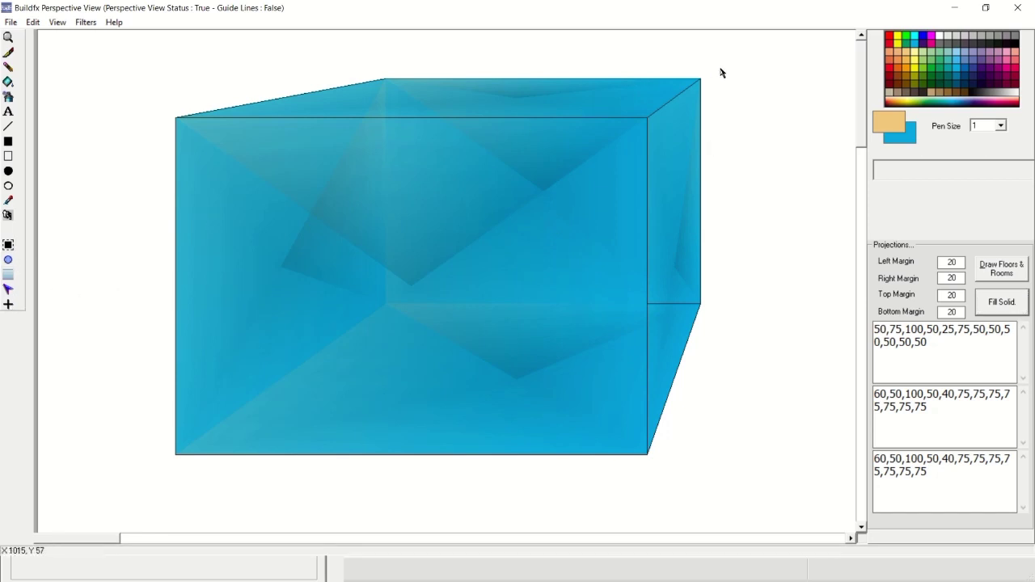
click(9, 245)
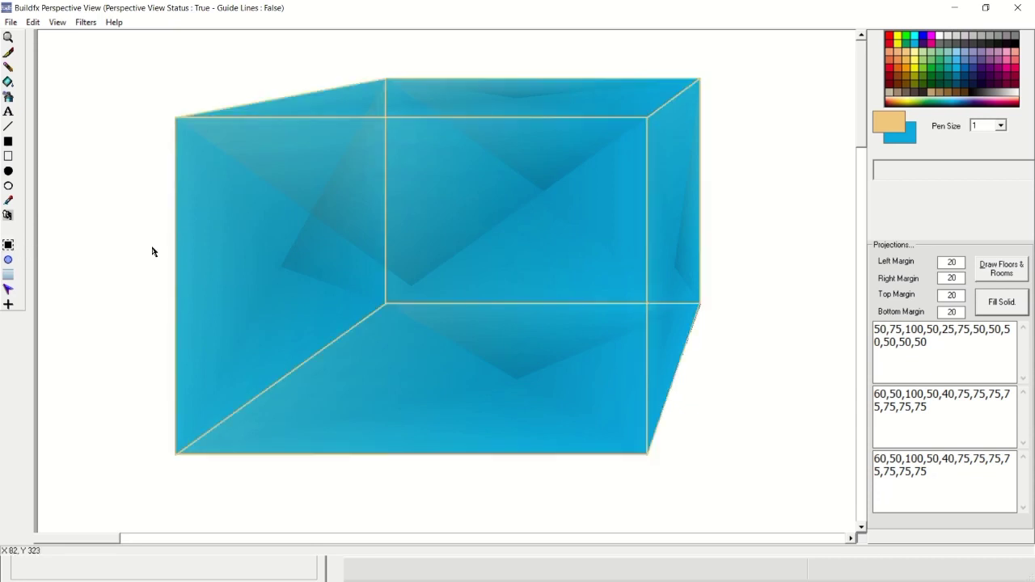
click(32, 22)
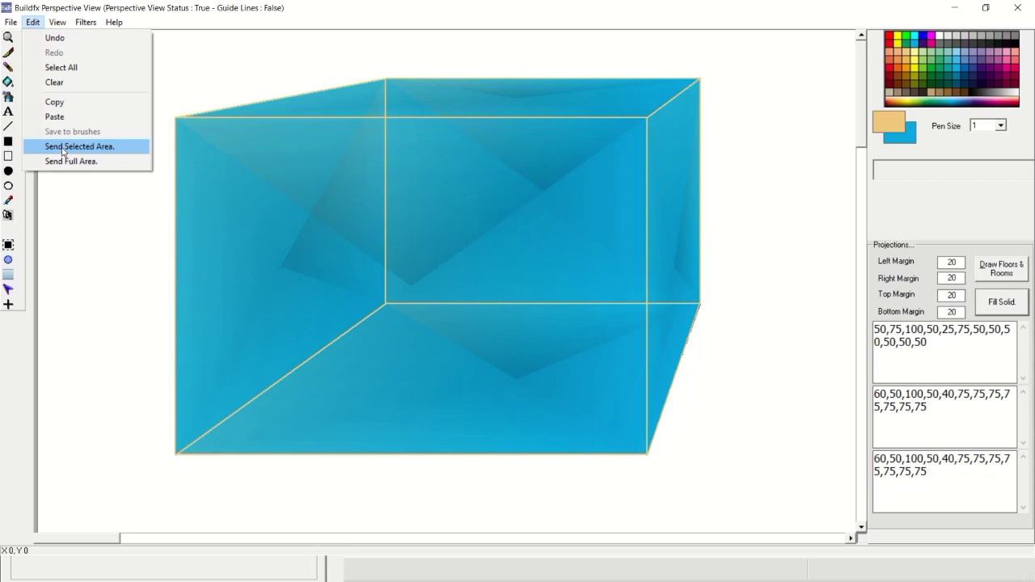
click(63, 151)
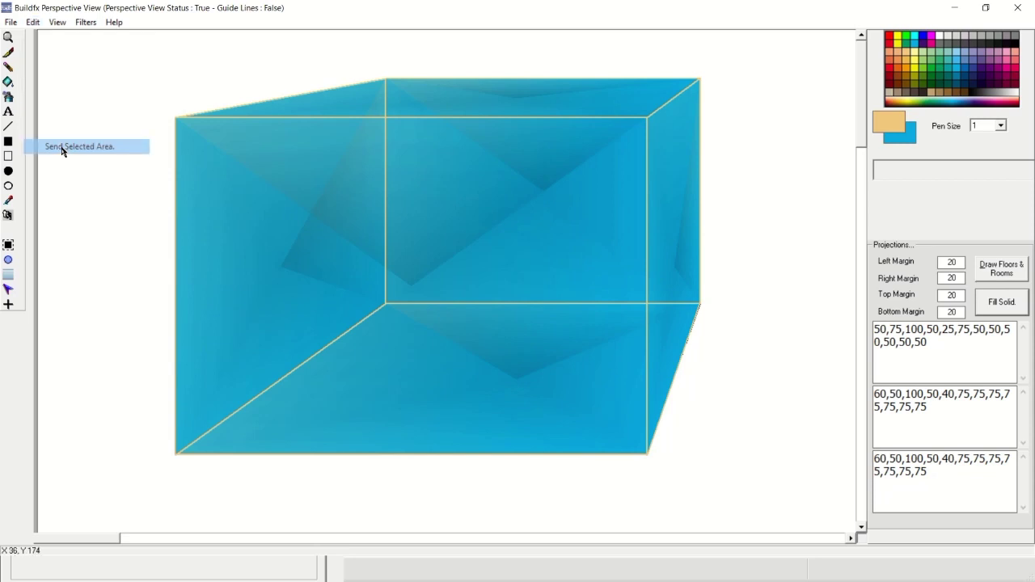
click(949, 9)
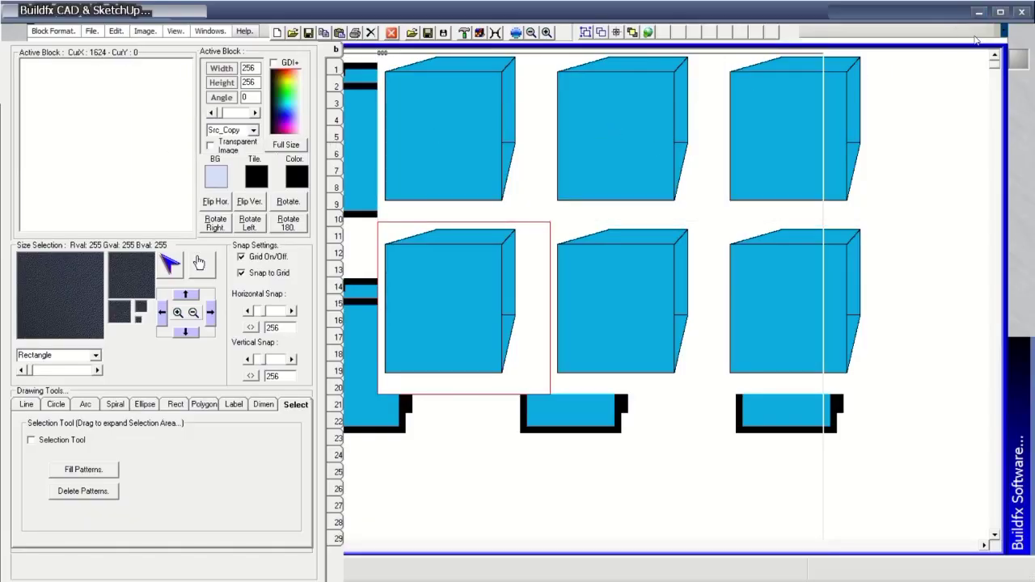
Back in Perspective View, clear the area selection and send the whole box image again
key(alt+Tab)
key(alt+Tab)
key(alt+Tab)
key(alt+Tab)
key(alt+Tab)
key(alt+Tab)
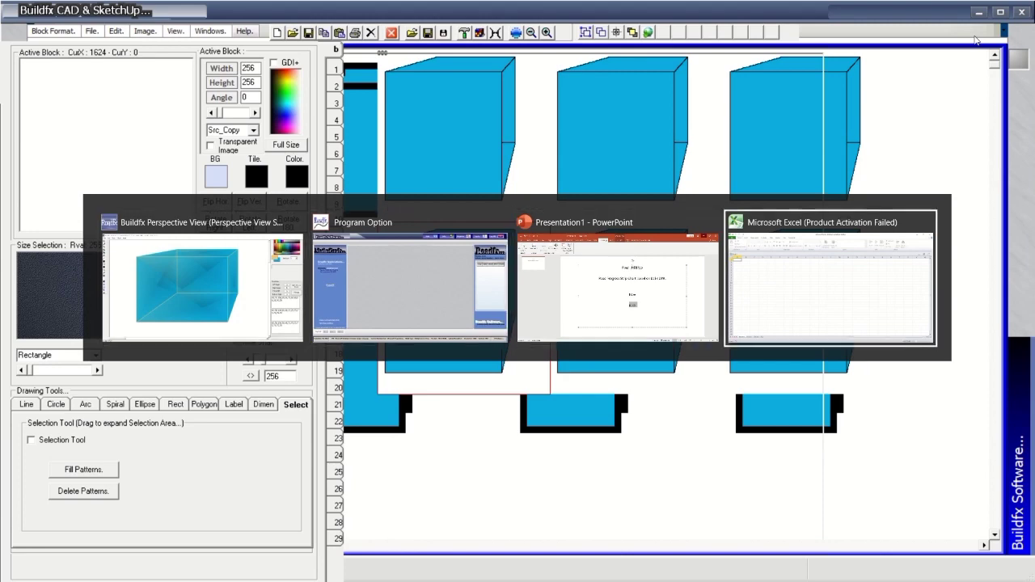
key(alt+Tab)
key(alt+Tab)
key(alt+Tab)
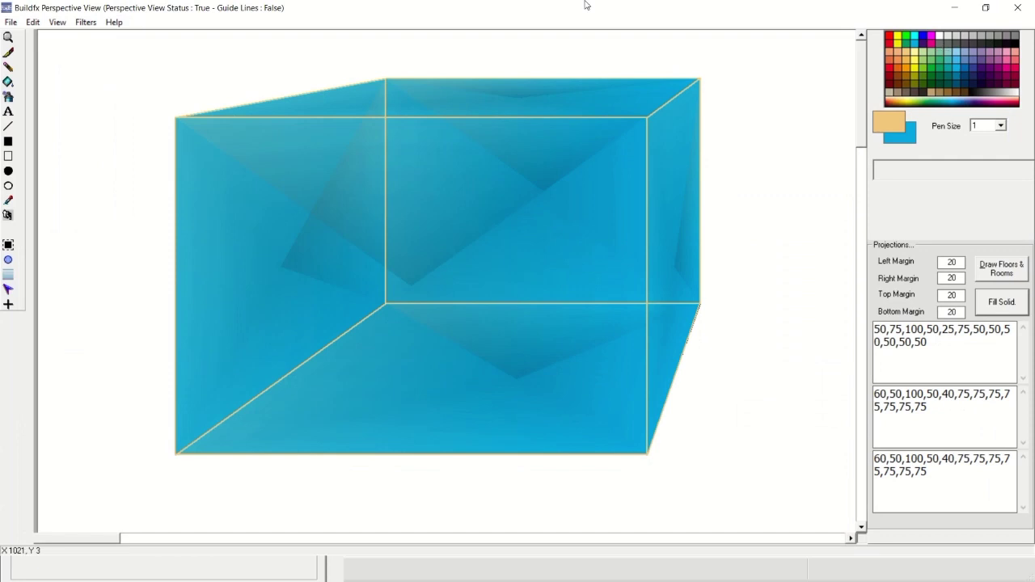
click(8, 291)
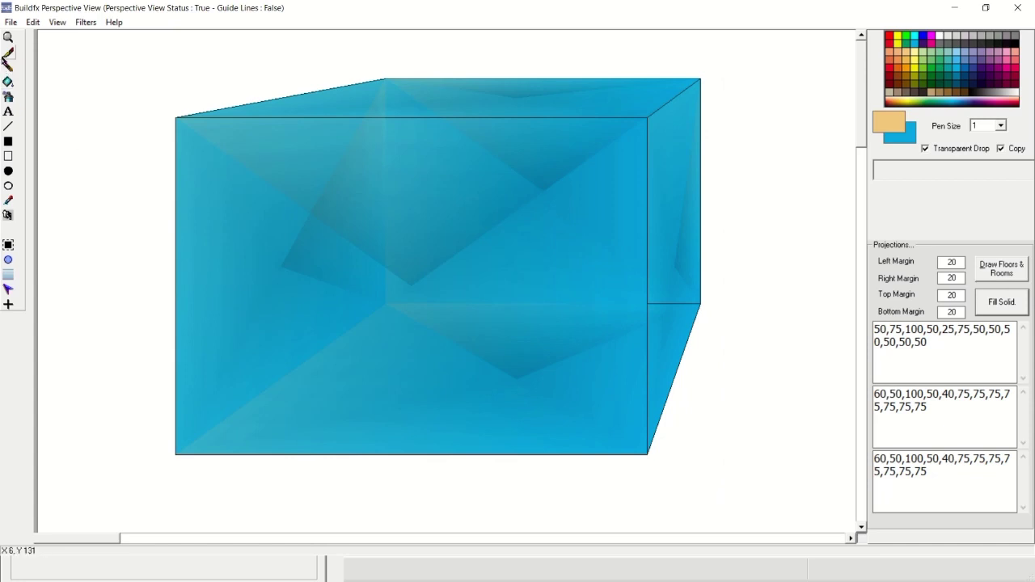
click(33, 22)
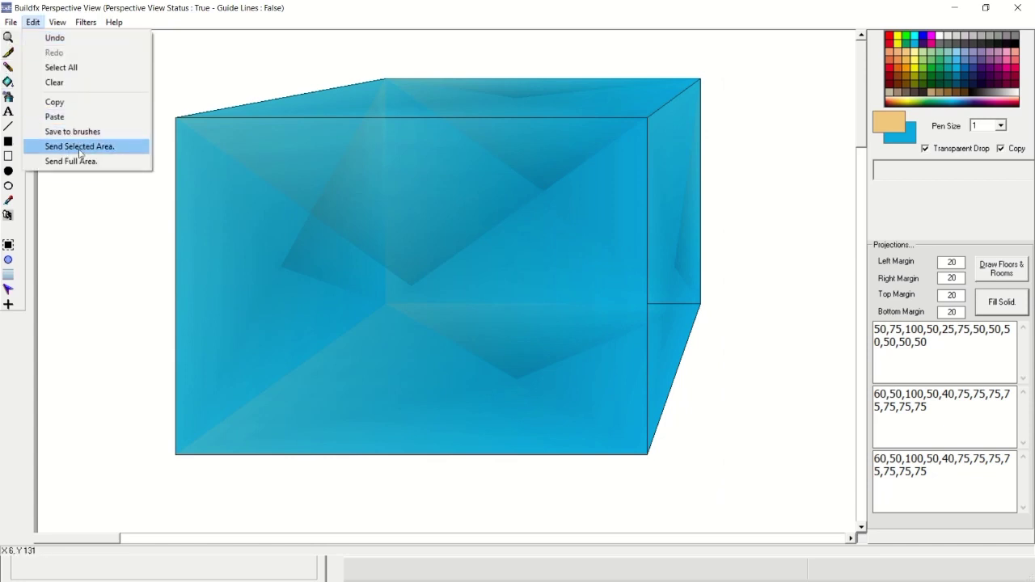
click(80, 147)
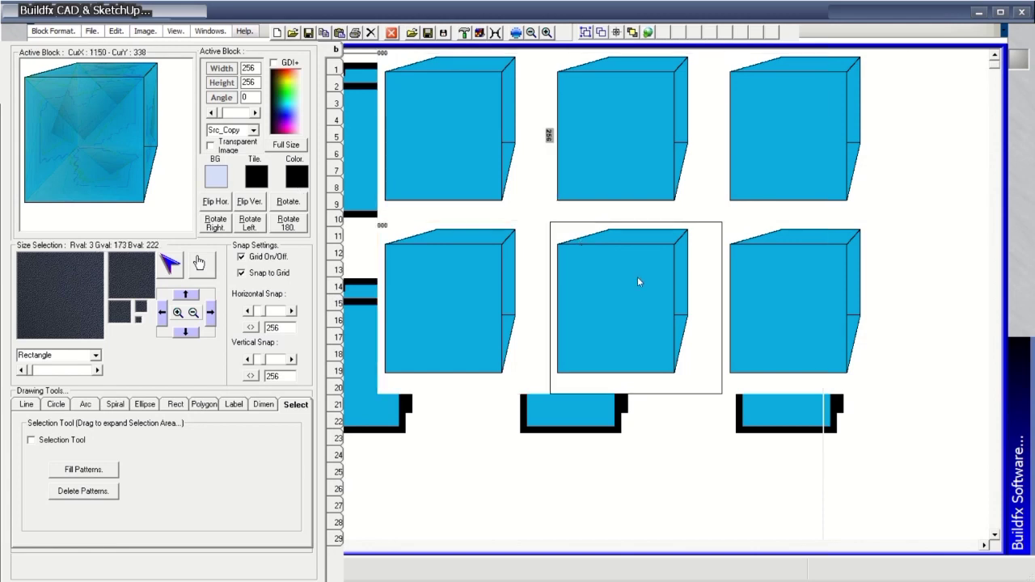
Stamp the textured translucent cube over the six cube cells and the bottom-right cell, then open Blocks Settings
click(621, 127)
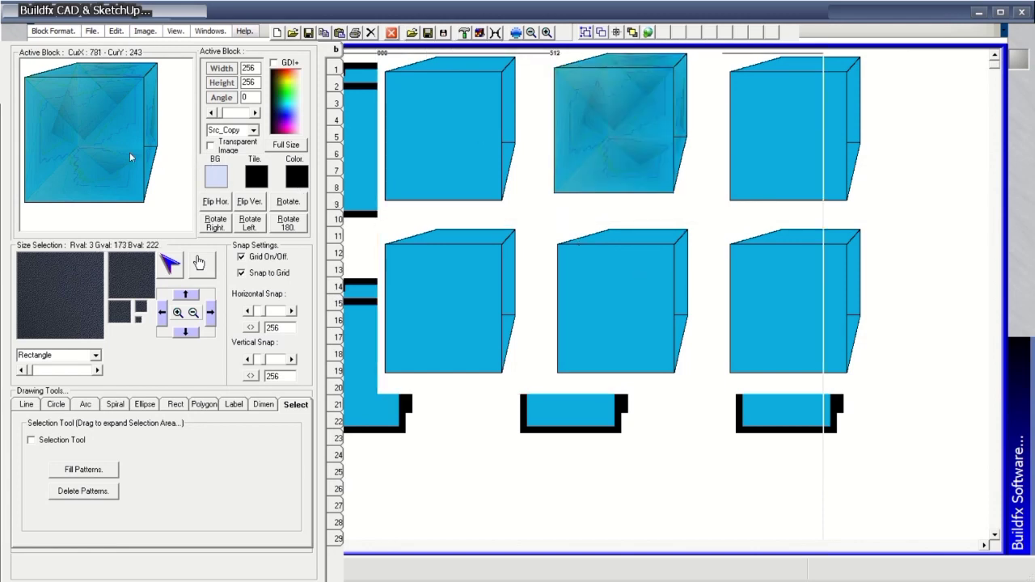
click(479, 162)
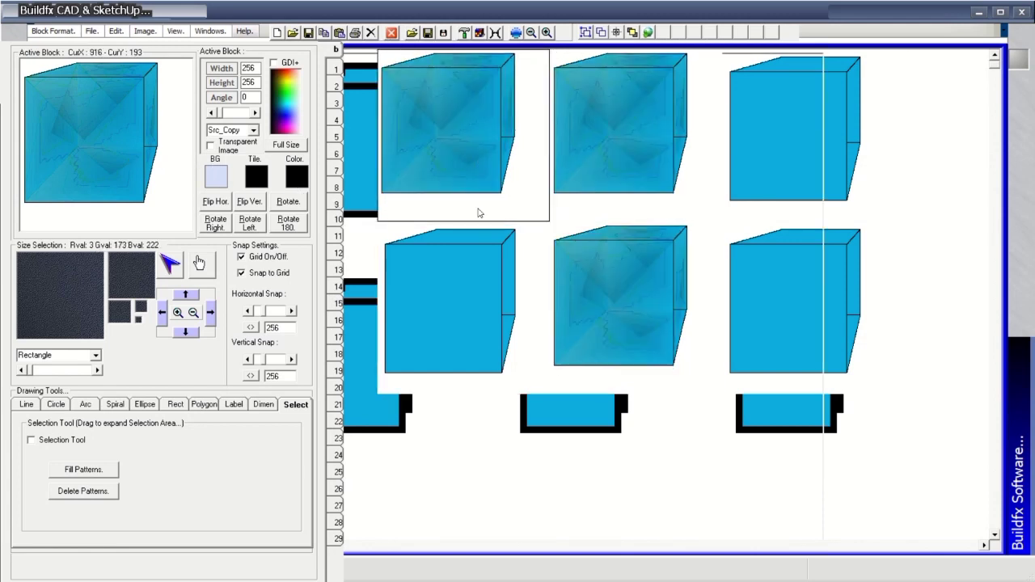
click(535, 317)
click(750, 314)
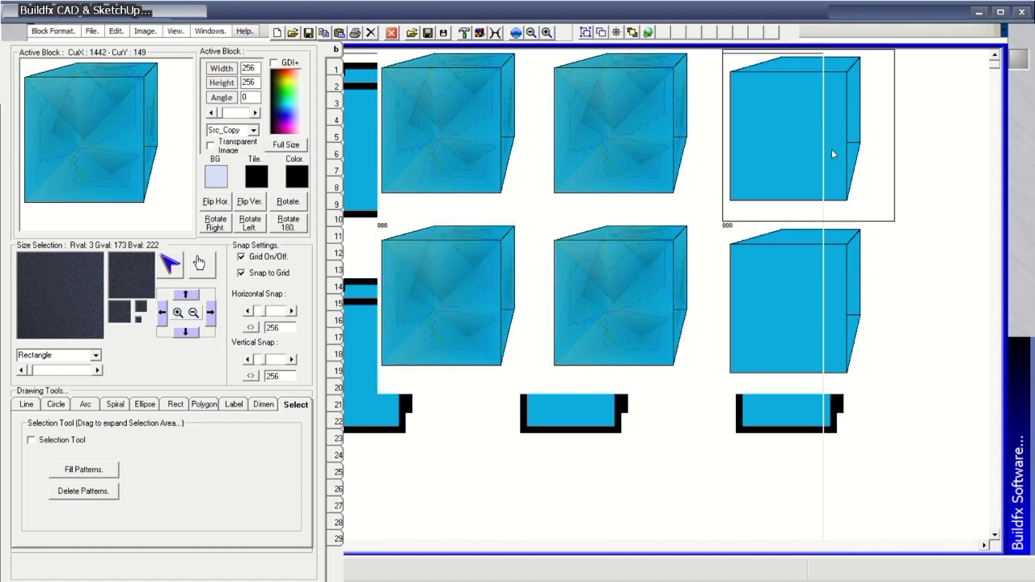
click(831, 152)
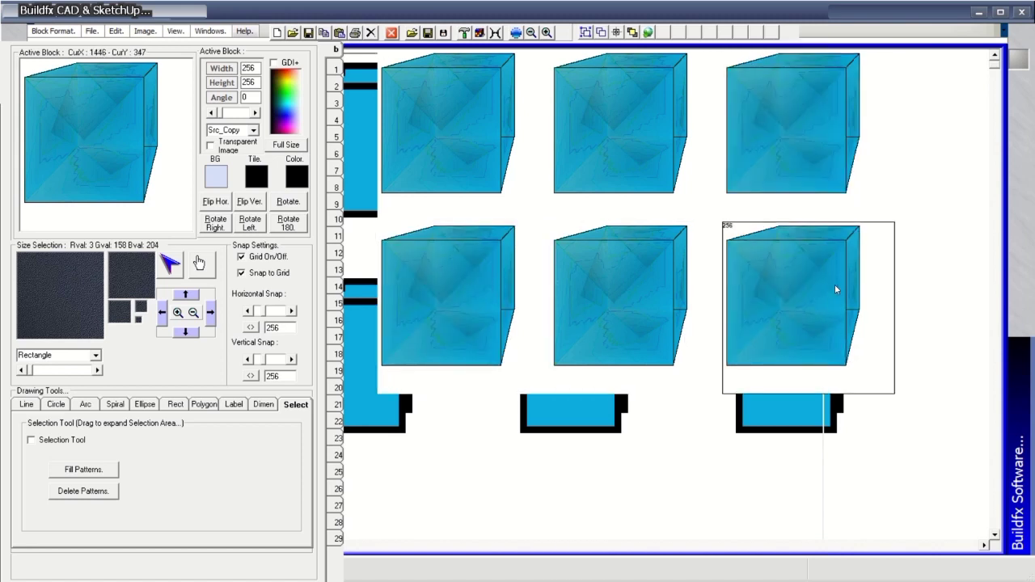
click(855, 446)
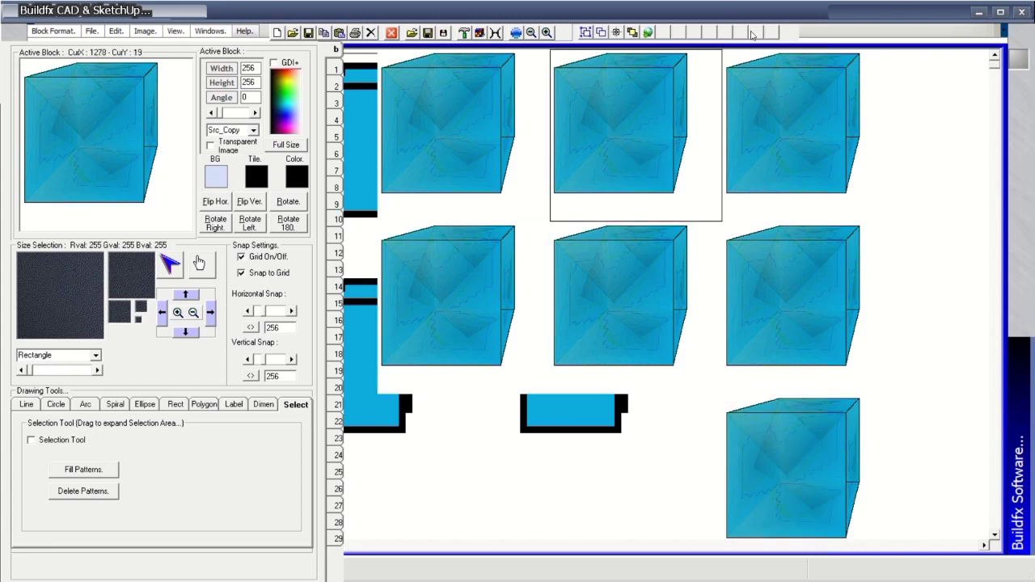
click(517, 33)
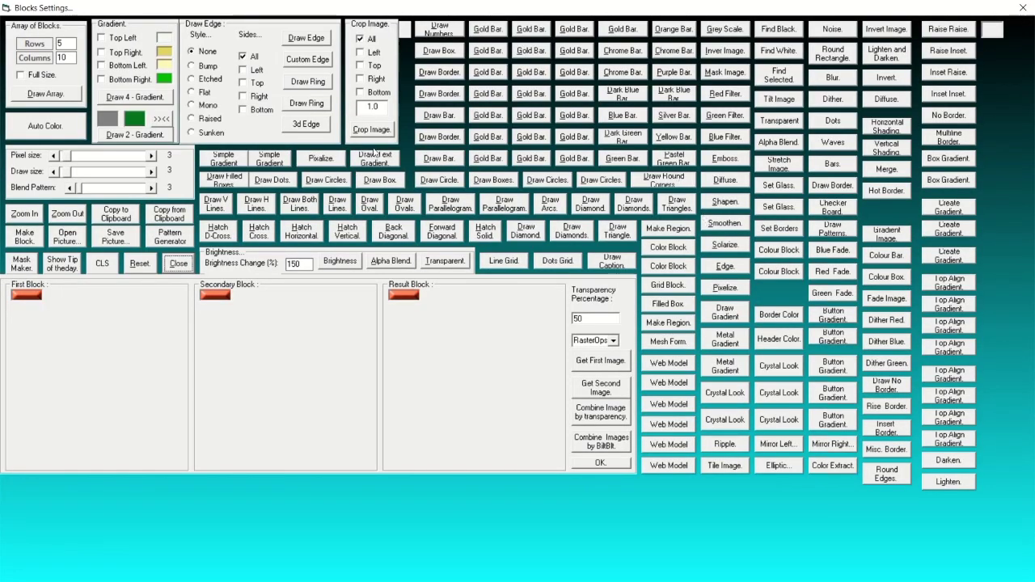
Reopen Blocks Settings and load the light-blue active block as First Block
click(1022, 8)
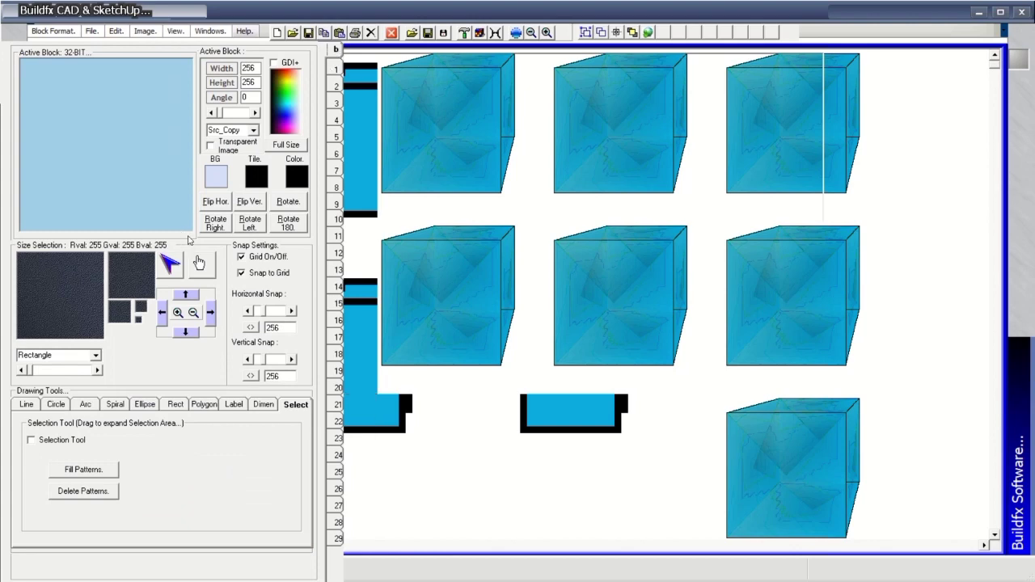
click(454, 204)
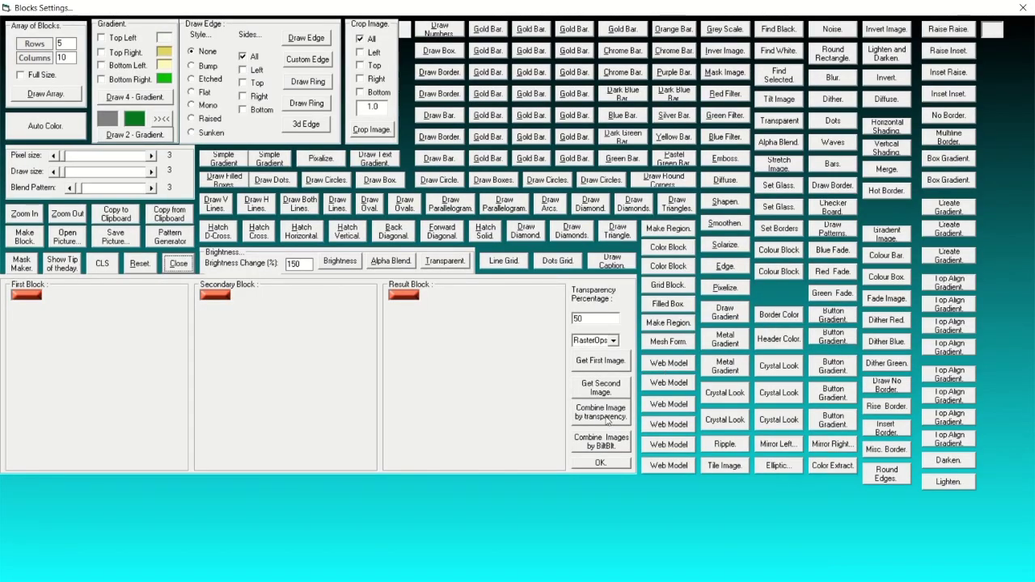
click(605, 362)
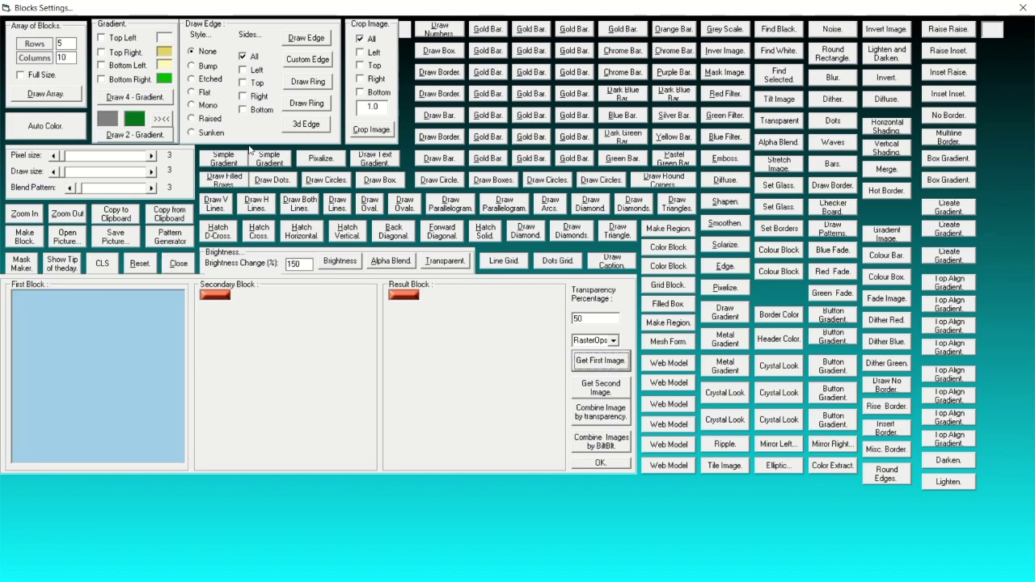
Try Draw Numbers and Draw Box on the active block, restoring the settings window over the canvas
click(432, 33)
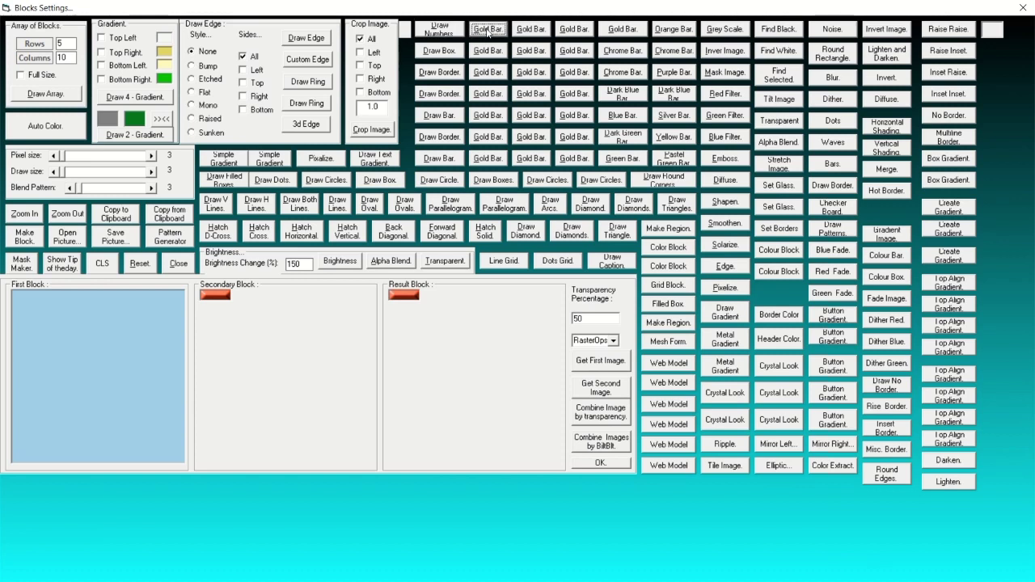
click(440, 51)
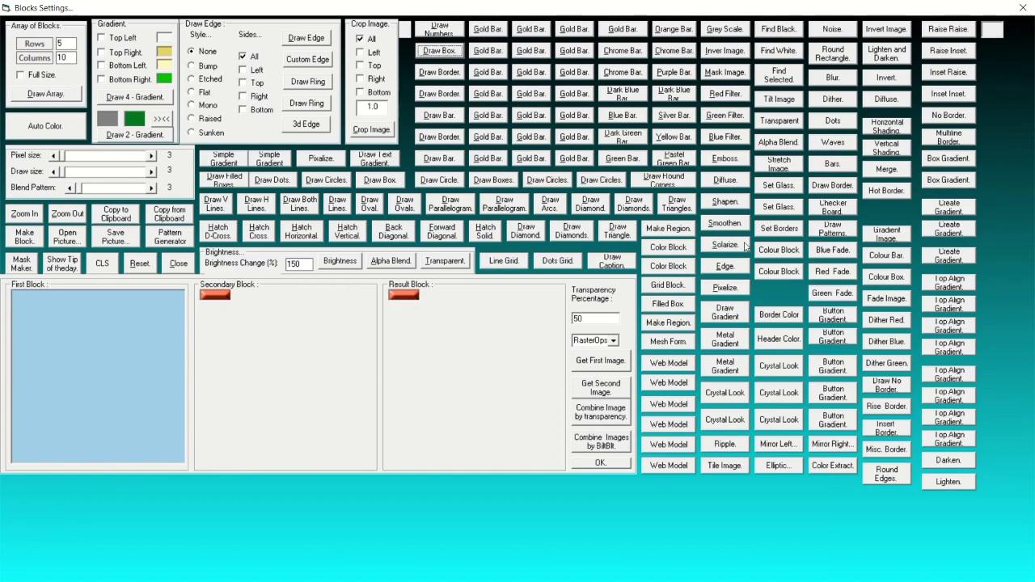
drag(880, 16, 1027, 62)
click(639, 83)
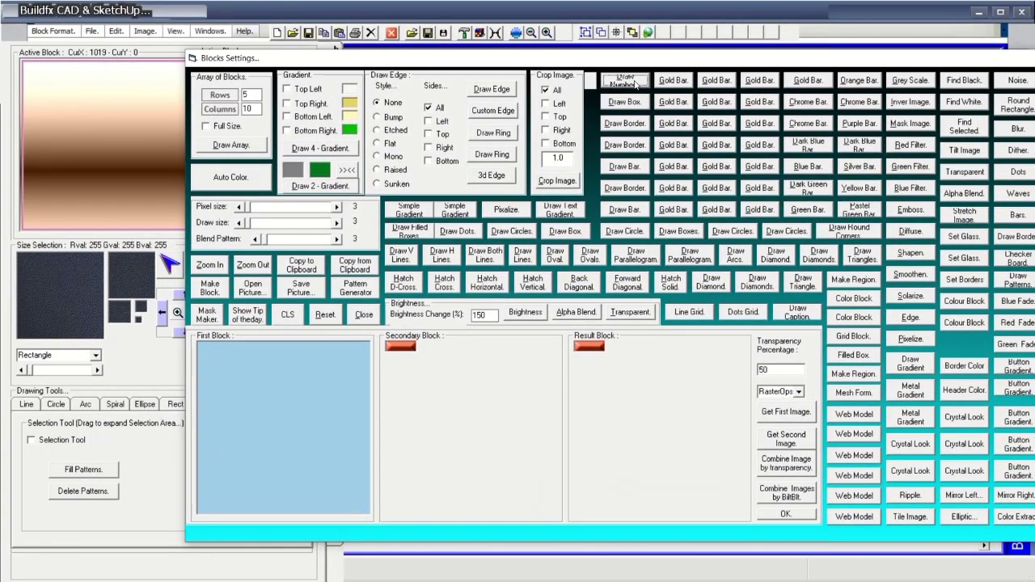
Try Draw Box and border styles, then load a green gradient bar as First Block
click(637, 103)
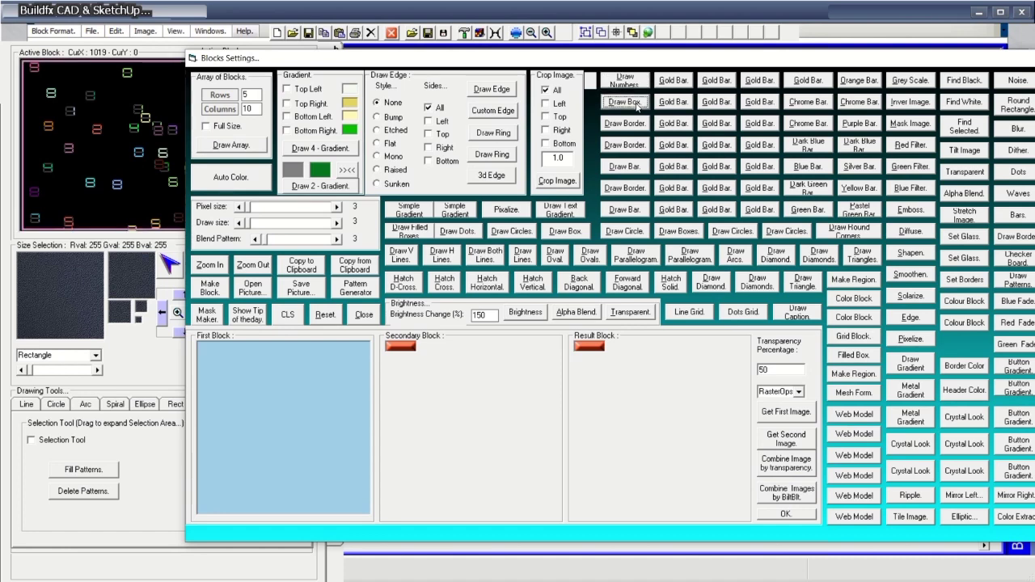
click(631, 122)
click(627, 149)
drag(622, 59, 703, 51)
click(867, 404)
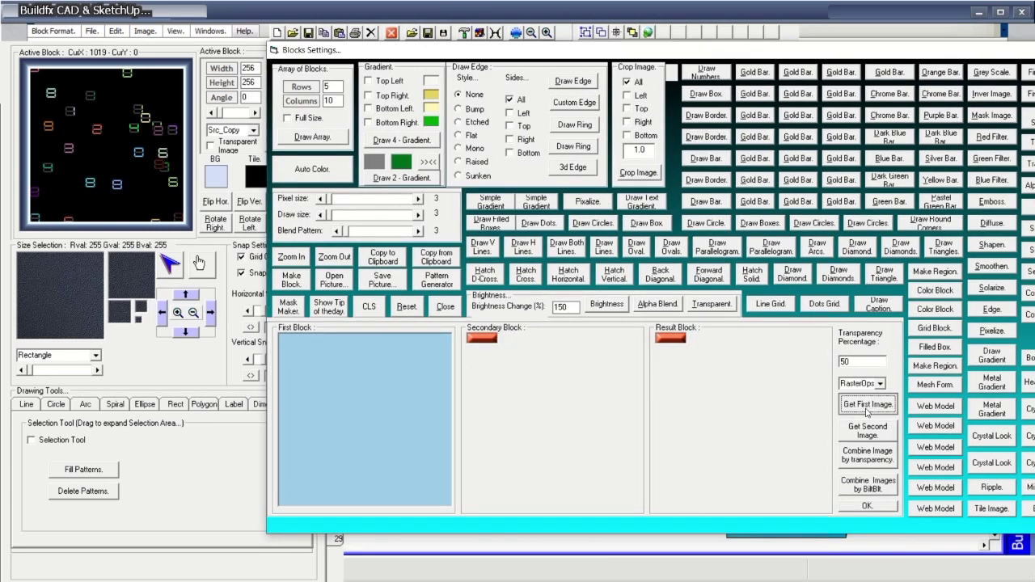
click(750, 115)
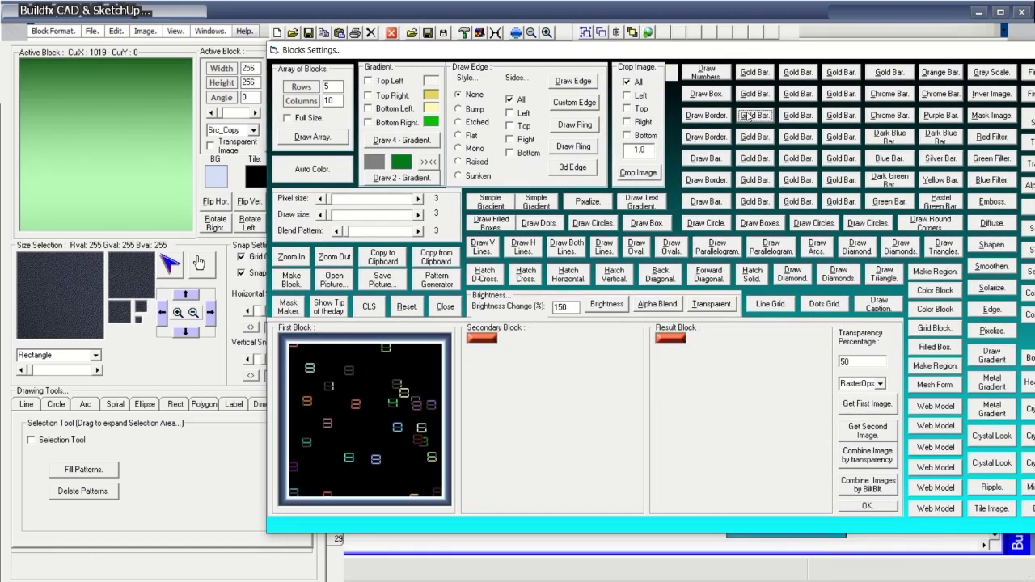
click(863, 407)
Try gradients, circle, parallelogram, bar and grey border on the 128×128 active block, then close Blocks Settings
click(840, 180)
click(840, 203)
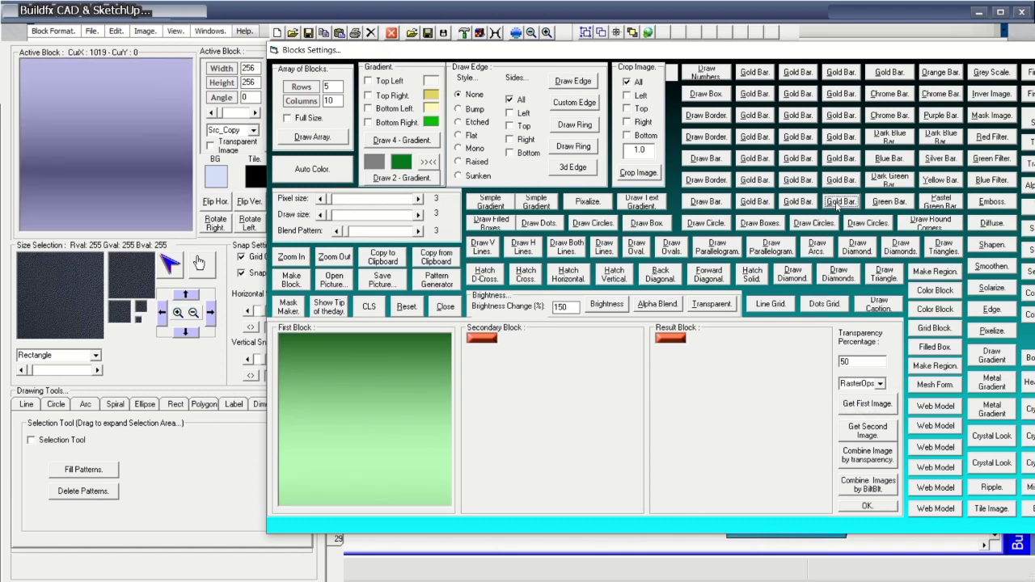
click(715, 227)
click(706, 251)
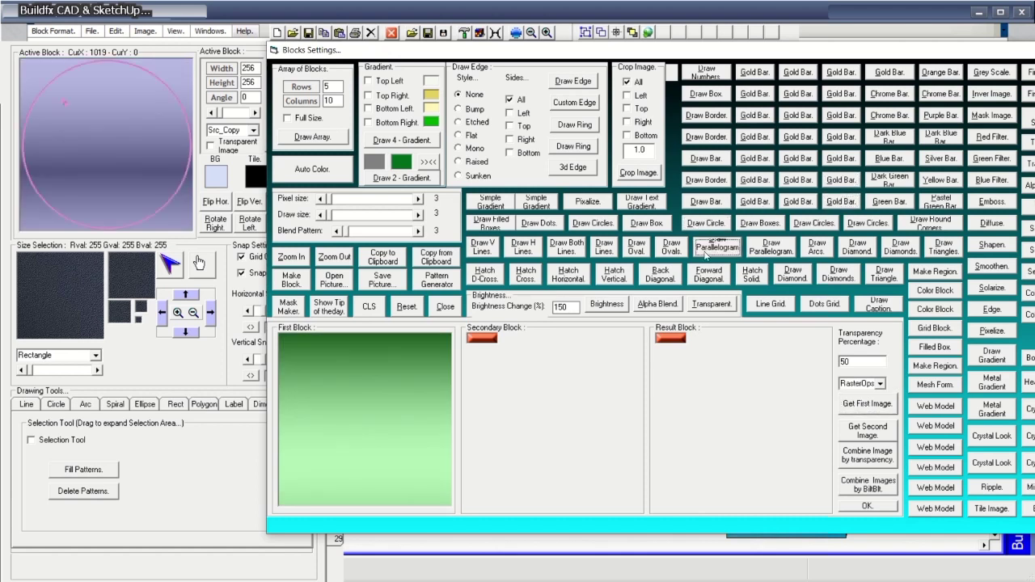
click(704, 159)
click(706, 138)
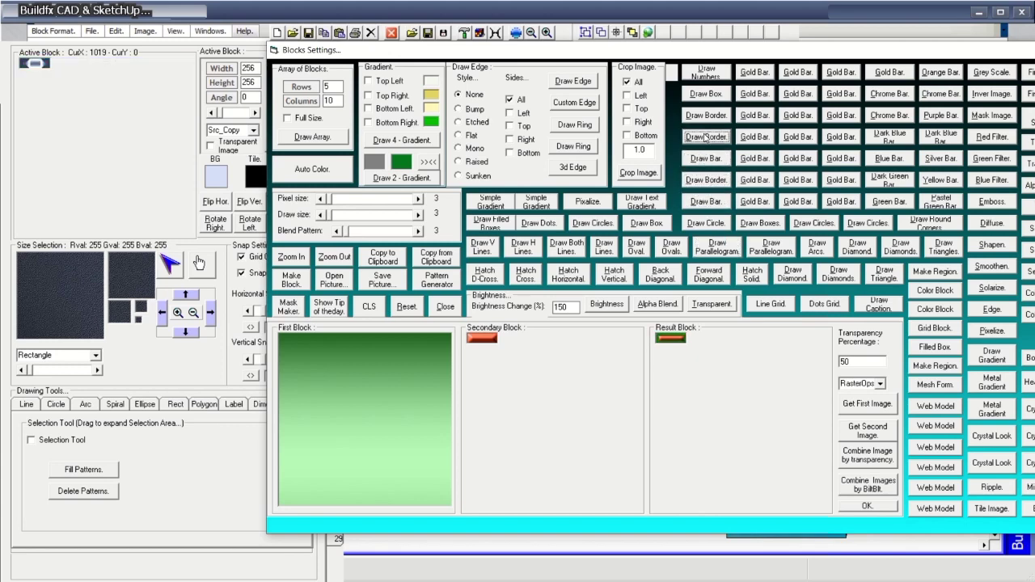
click(51, 288)
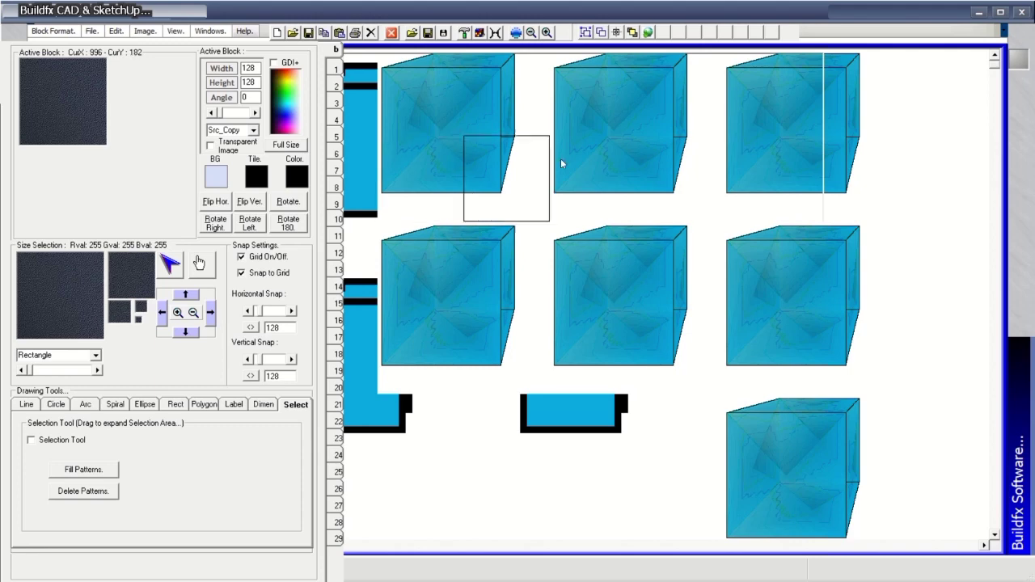
Reopen Blocks Settings, try edge, ring and 3D-edge styles on the active block, then reset it
click(516, 33)
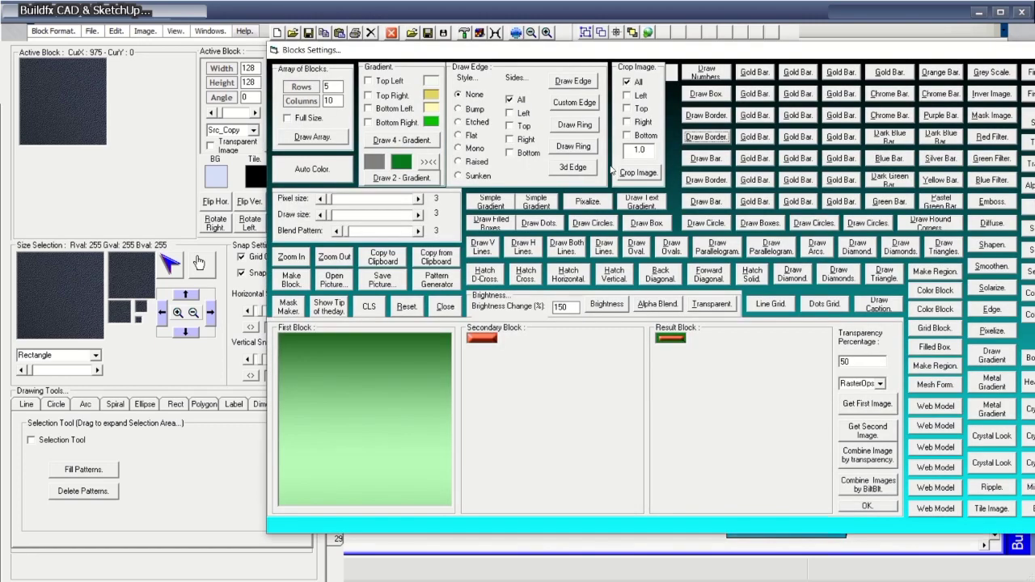
click(581, 84)
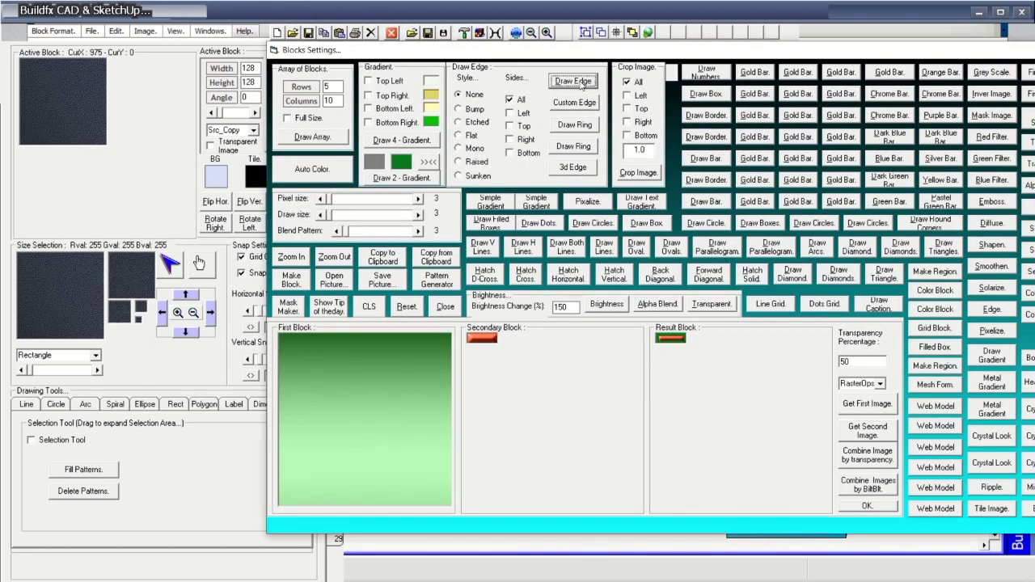
click(588, 104)
click(585, 126)
click(580, 147)
click(579, 168)
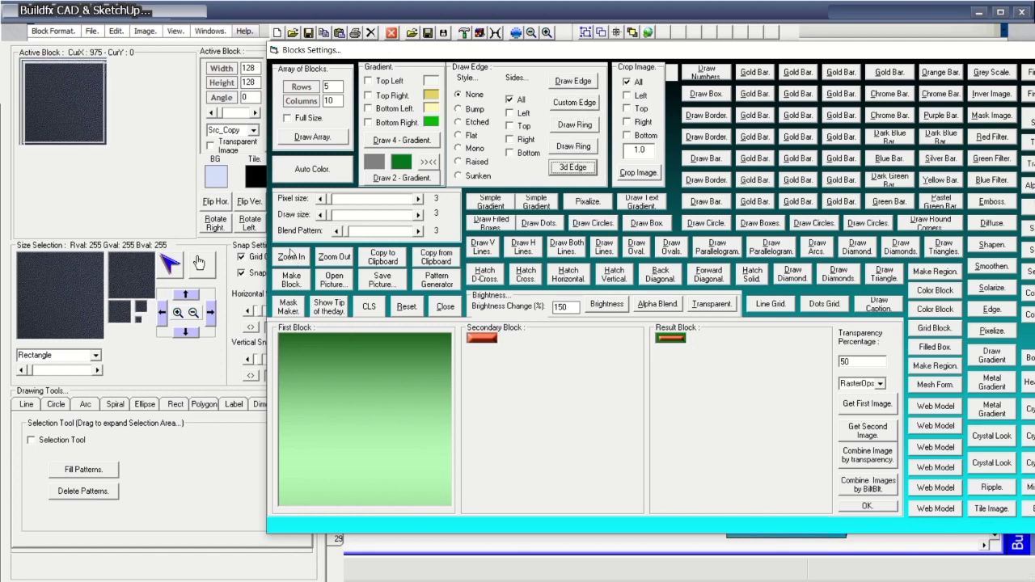
click(410, 307)
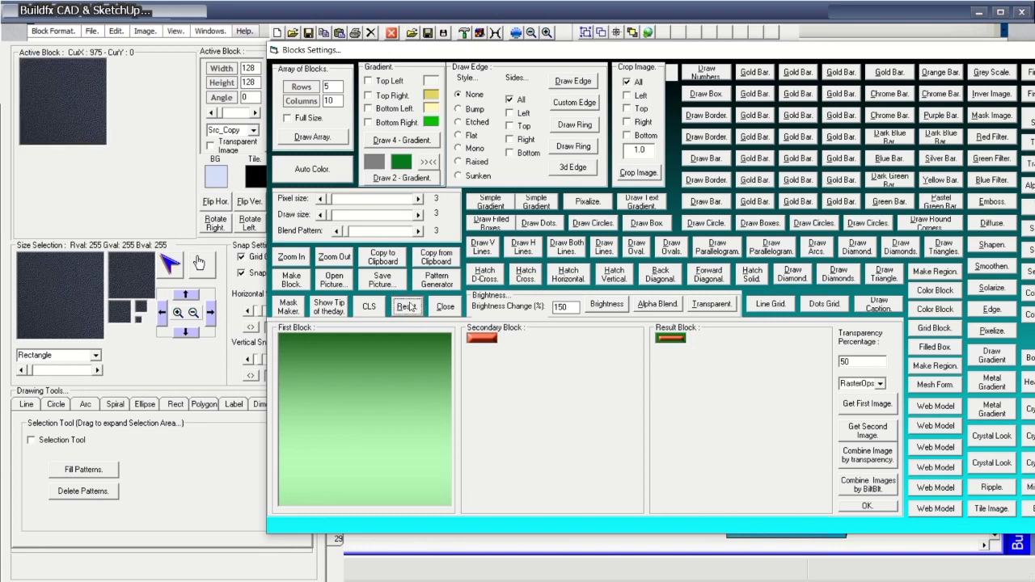
Try random boxes, raised borders, a dark bar and a small red bar block, checking the canvas twice
click(706, 94)
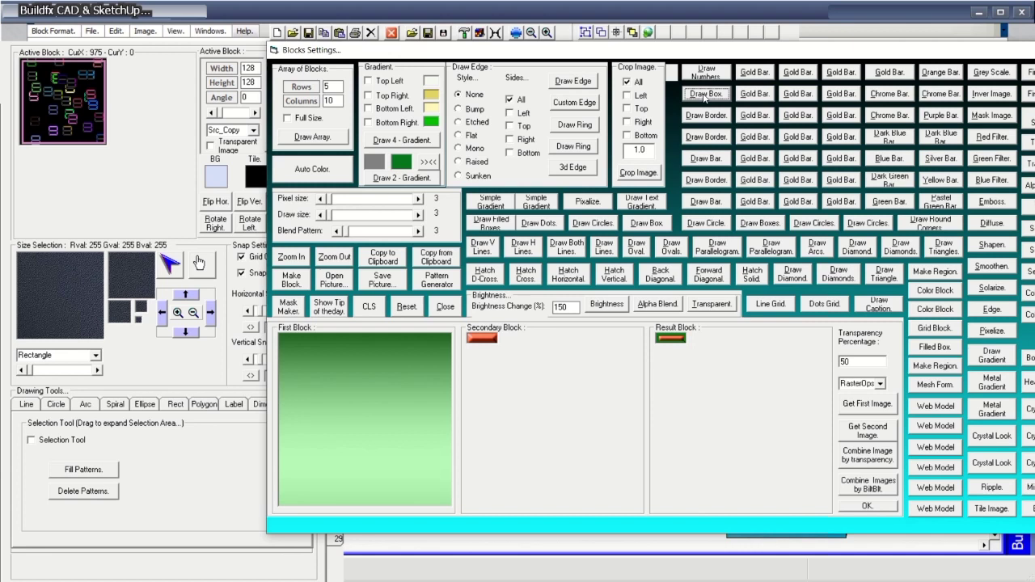
click(705, 114)
click(705, 137)
click(705, 157)
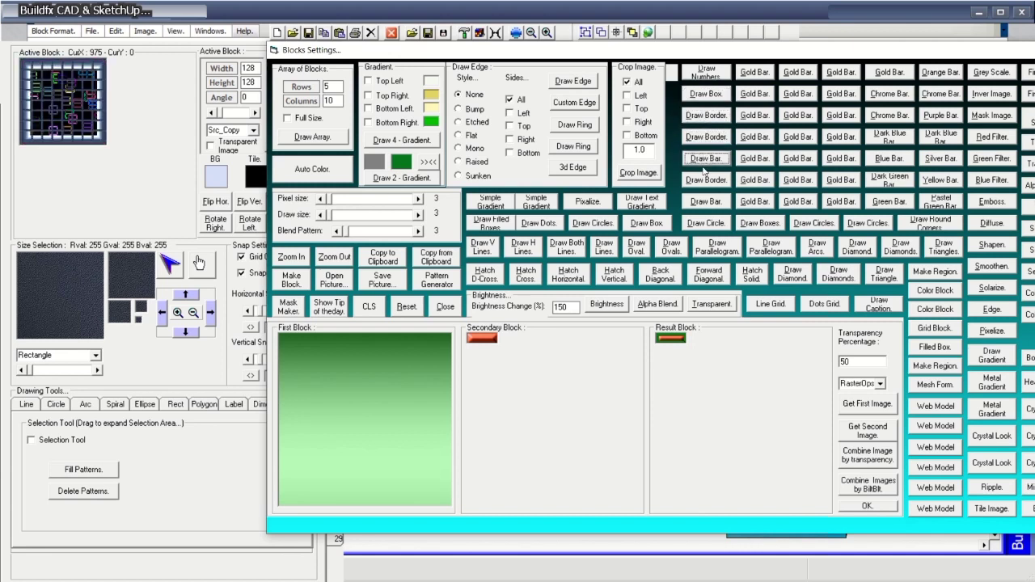
click(705, 179)
click(706, 201)
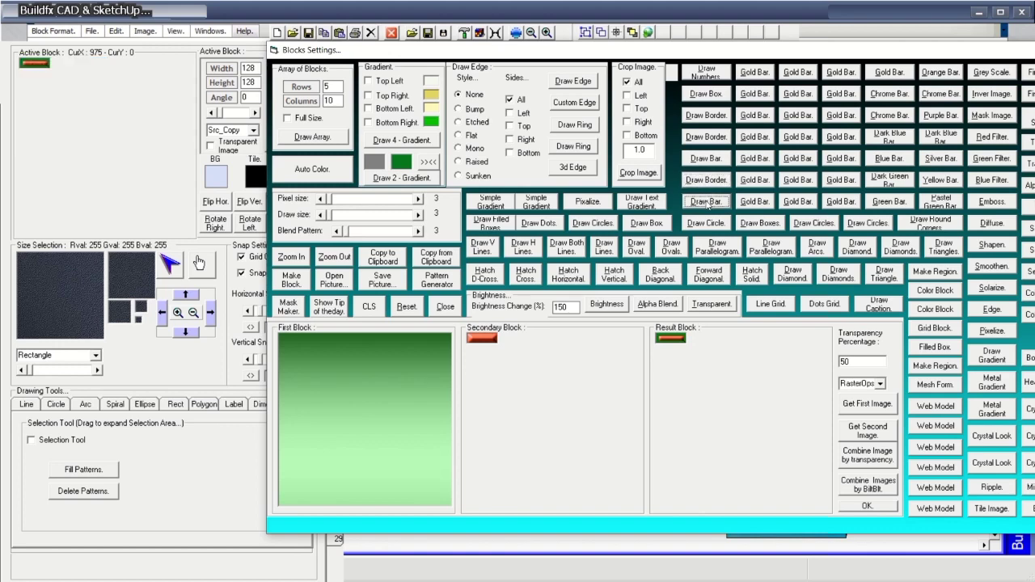
click(52, 321)
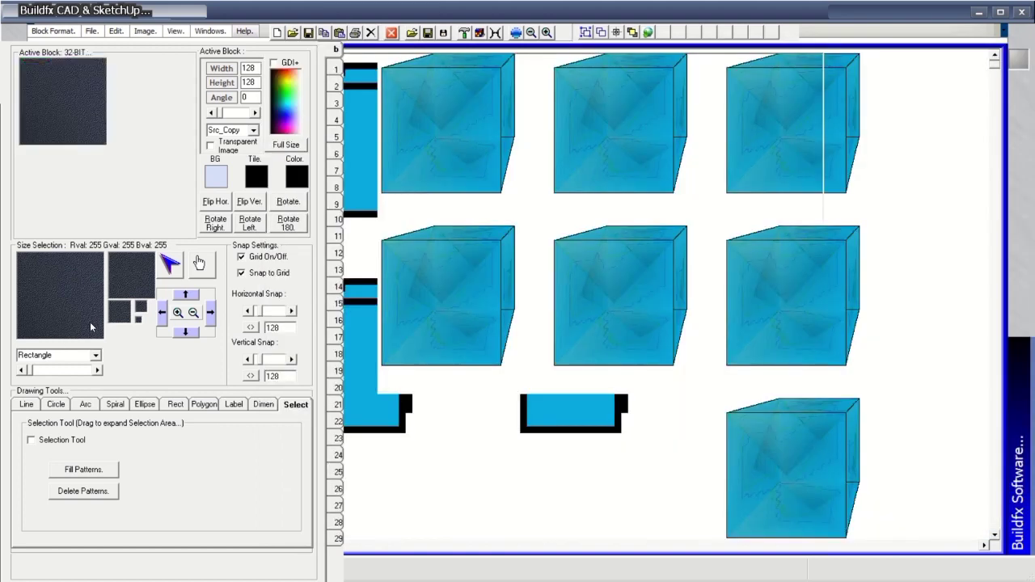
click(516, 33)
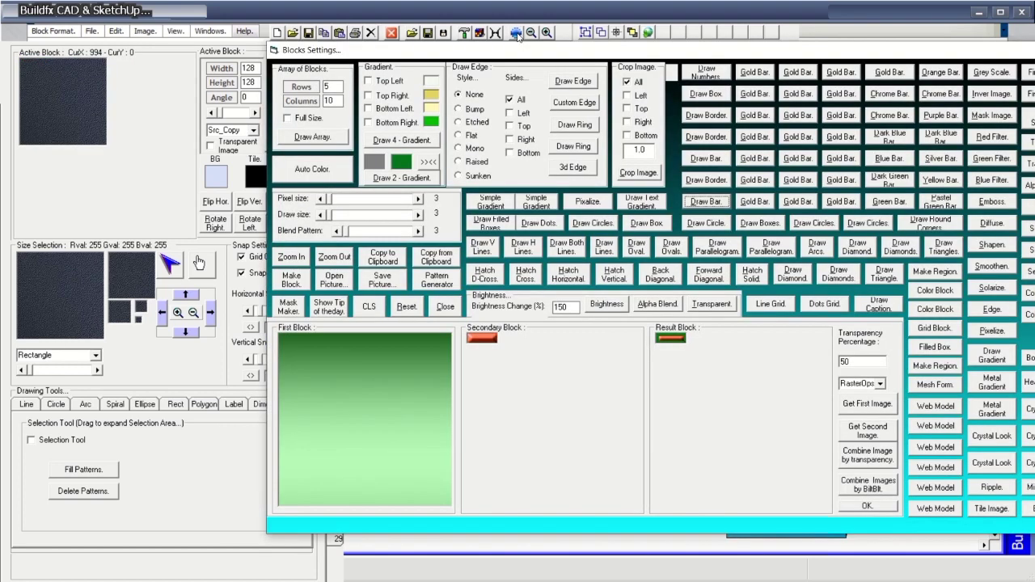
click(706, 202)
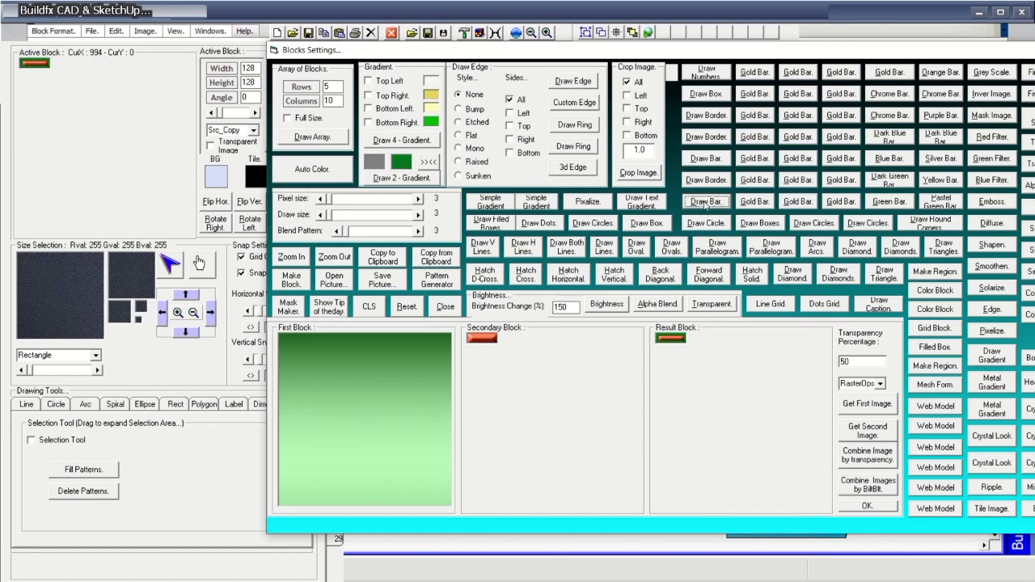
click(41, 296)
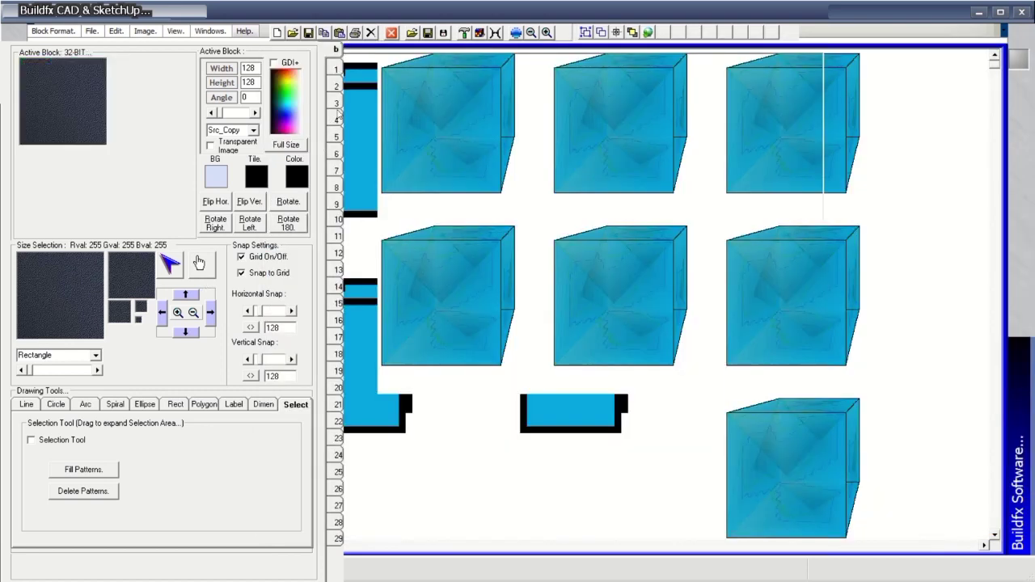
Cycle the Gold Bar gradients to a blue gradient bar and stamp it over the top cubes
click(516, 34)
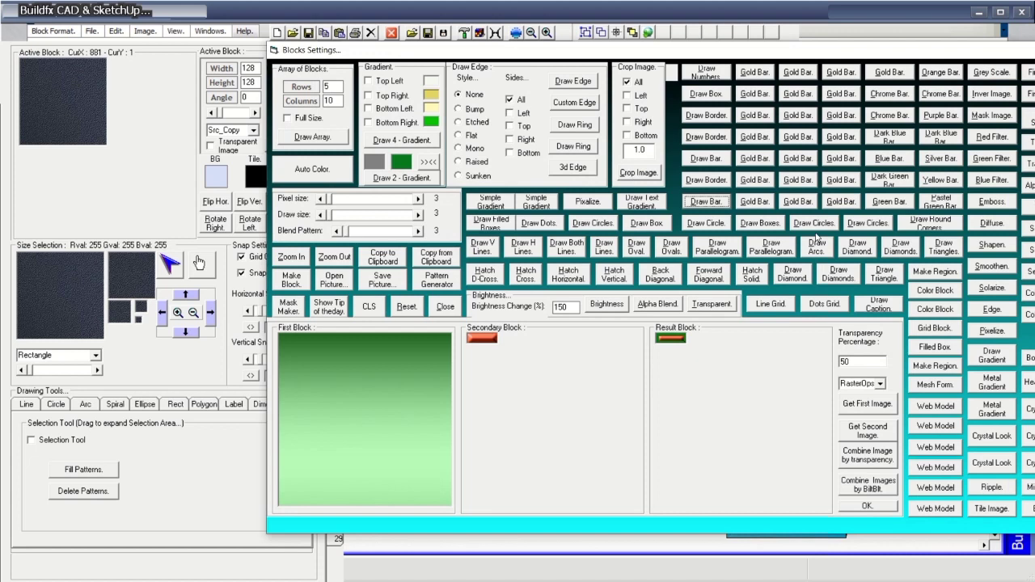
click(753, 224)
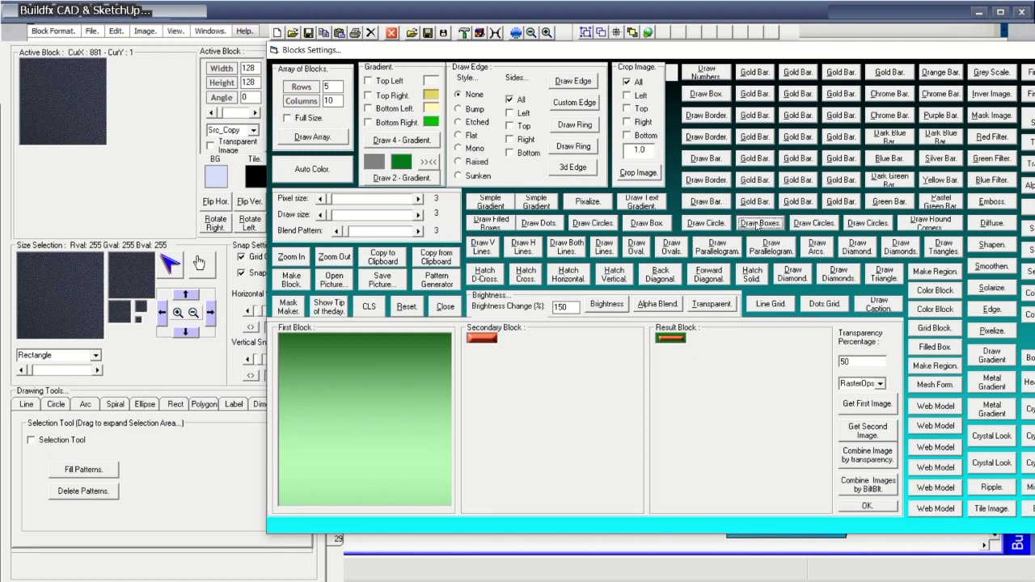
click(760, 205)
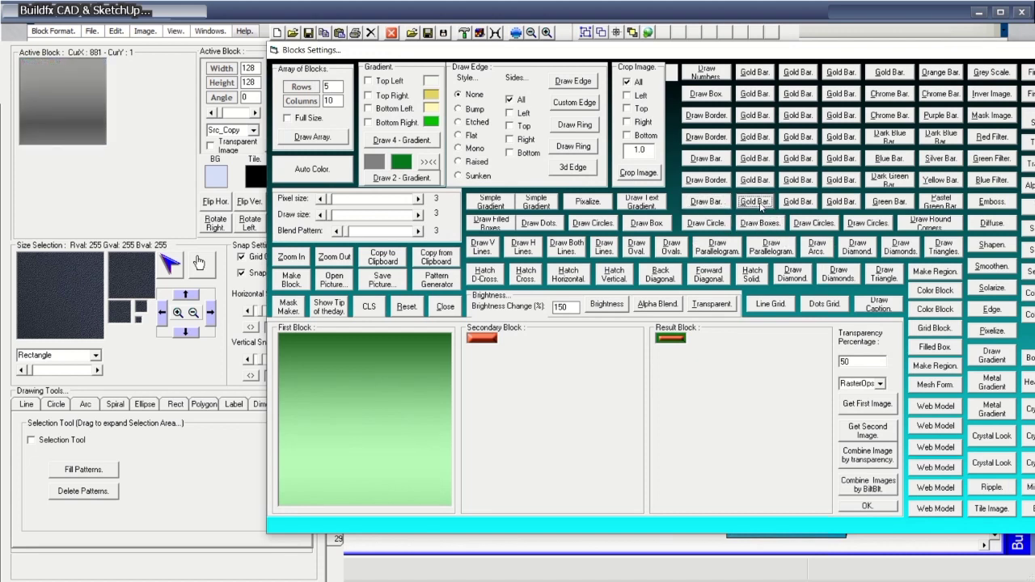
click(753, 181)
click(755, 160)
click(756, 181)
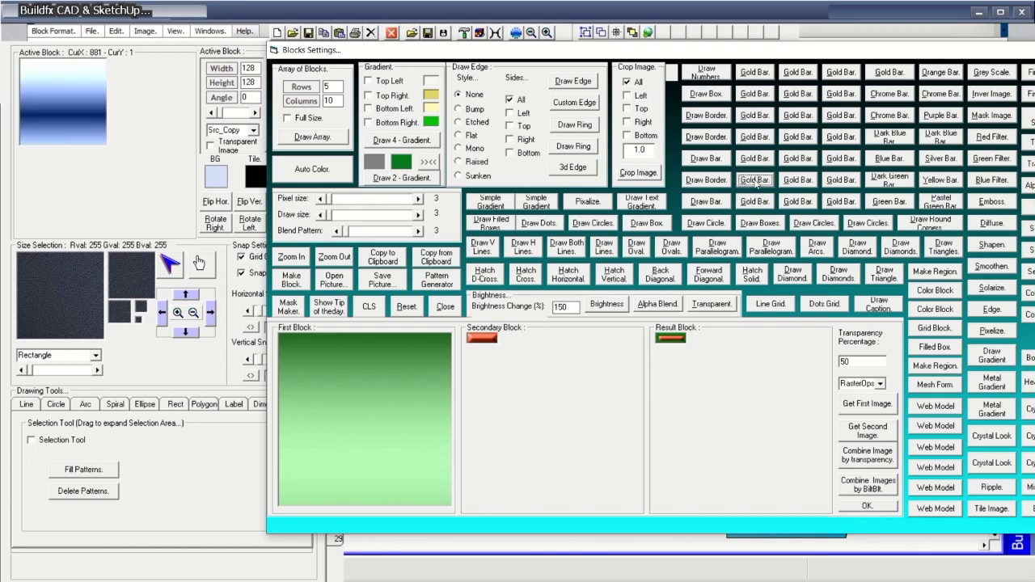
drag(815, 55, 734, 397)
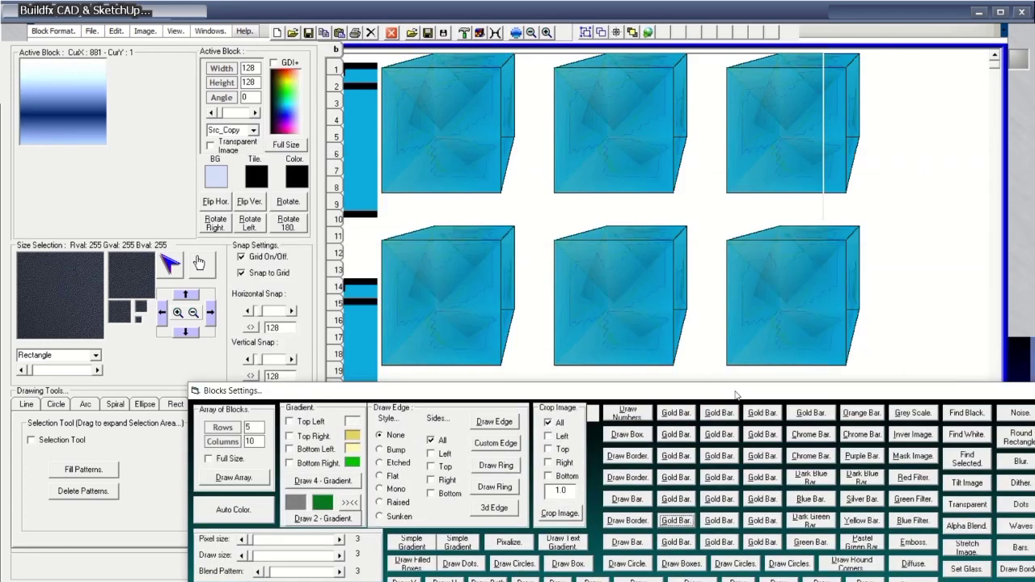
click(439, 202)
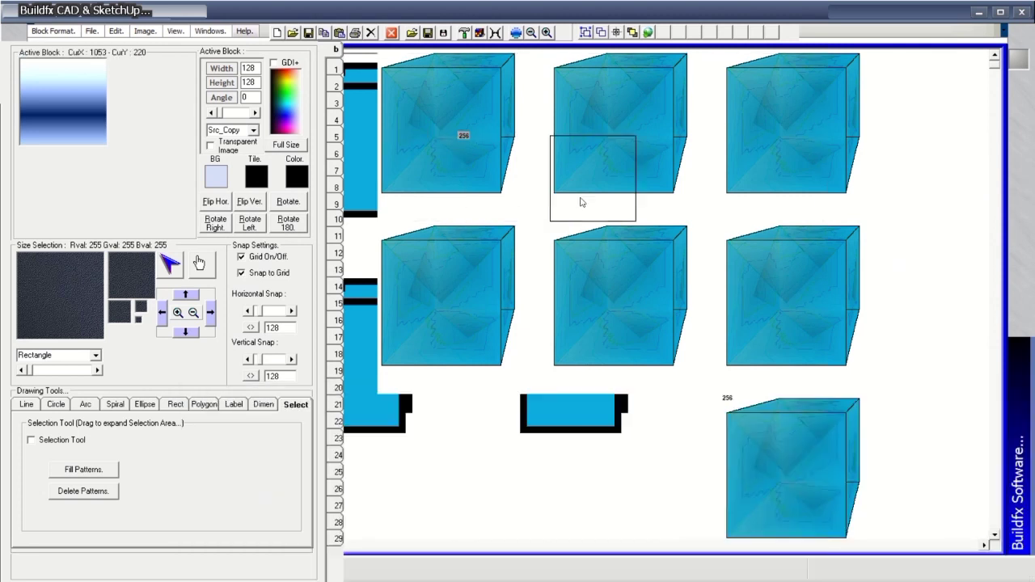
click(452, 179)
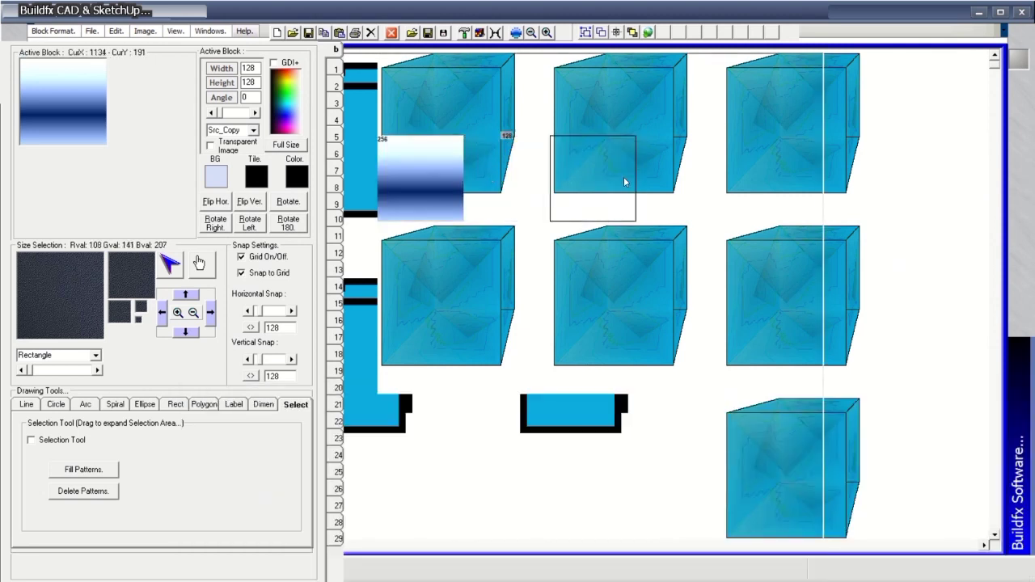
Paint the blue gradient strip across the first two cube rows out to the right edge
click(623, 177)
click(506, 171)
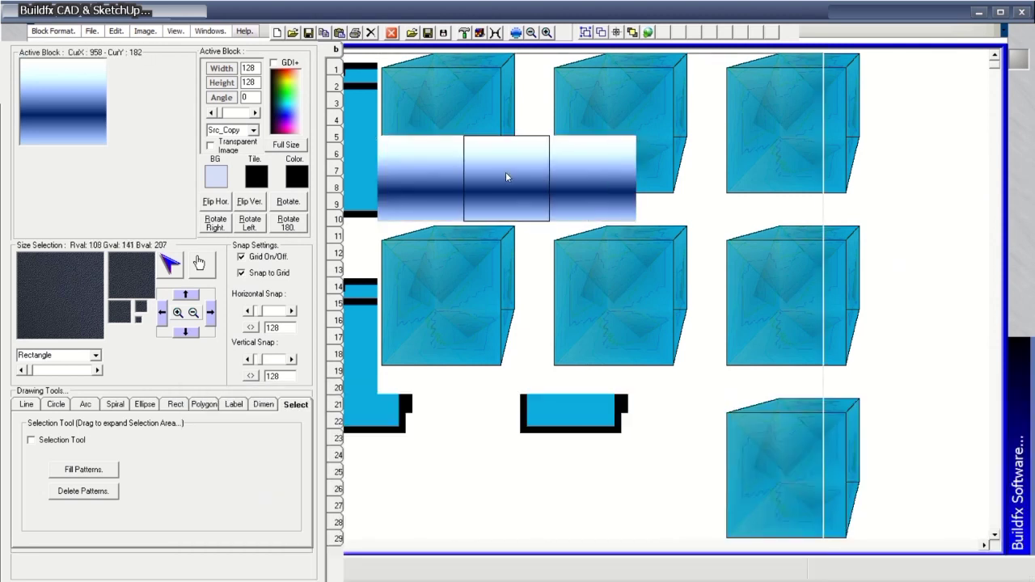
click(262, 406)
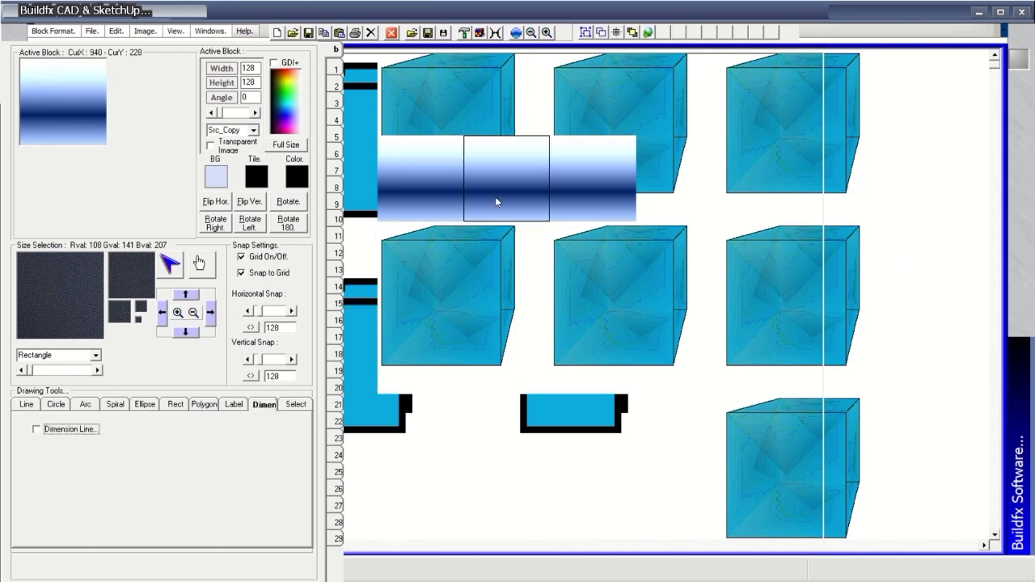
drag(658, 187, 919, 199)
click(972, 198)
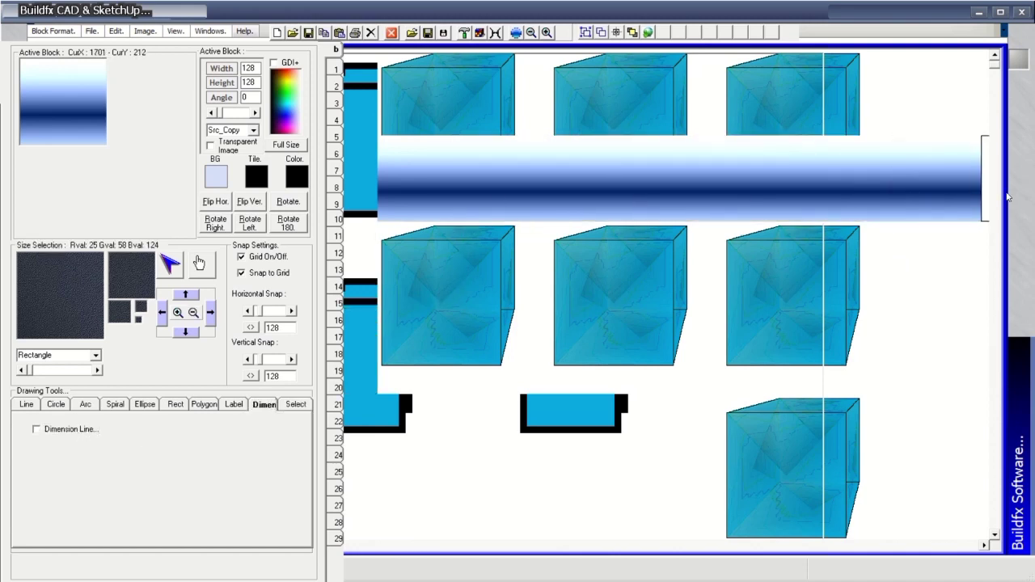
drag(418, 254, 947, 270)
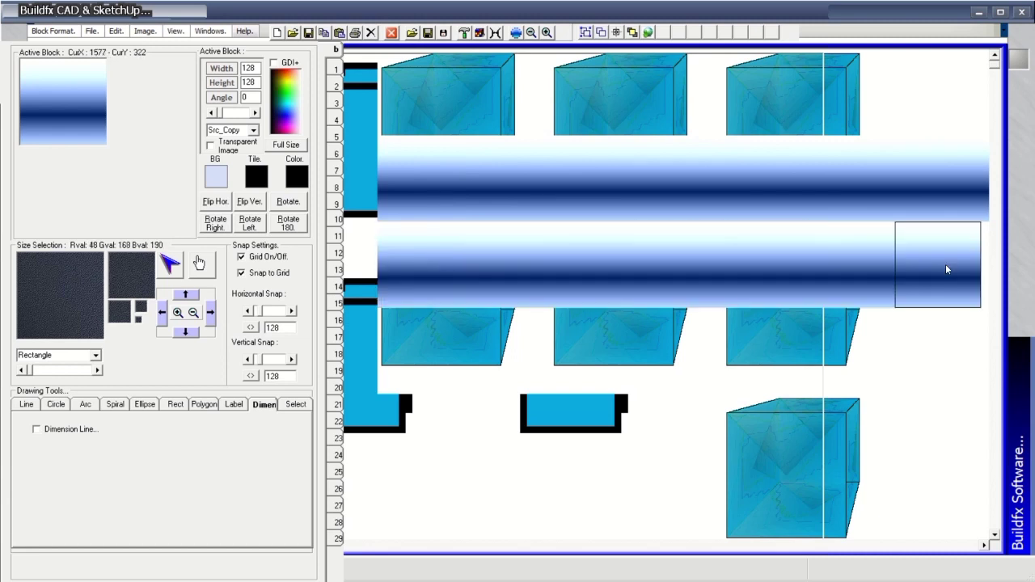
Paint the third, fourth and bottom rows, fill their gaps, and finish with the top row
click(441, 371)
drag(511, 368, 978, 376)
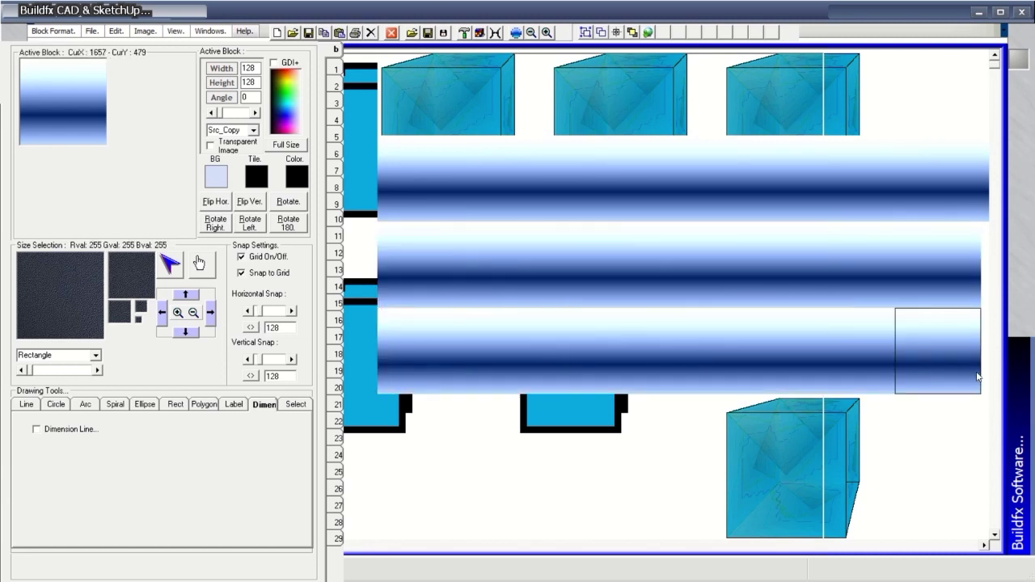
click(444, 439)
drag(444, 439, 933, 454)
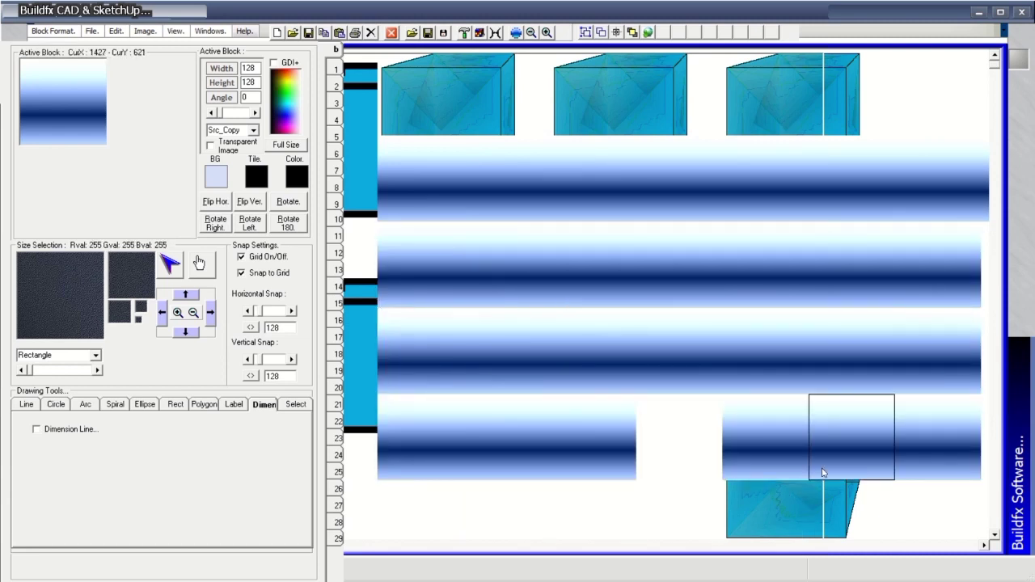
click(680, 457)
drag(411, 522, 900, 520)
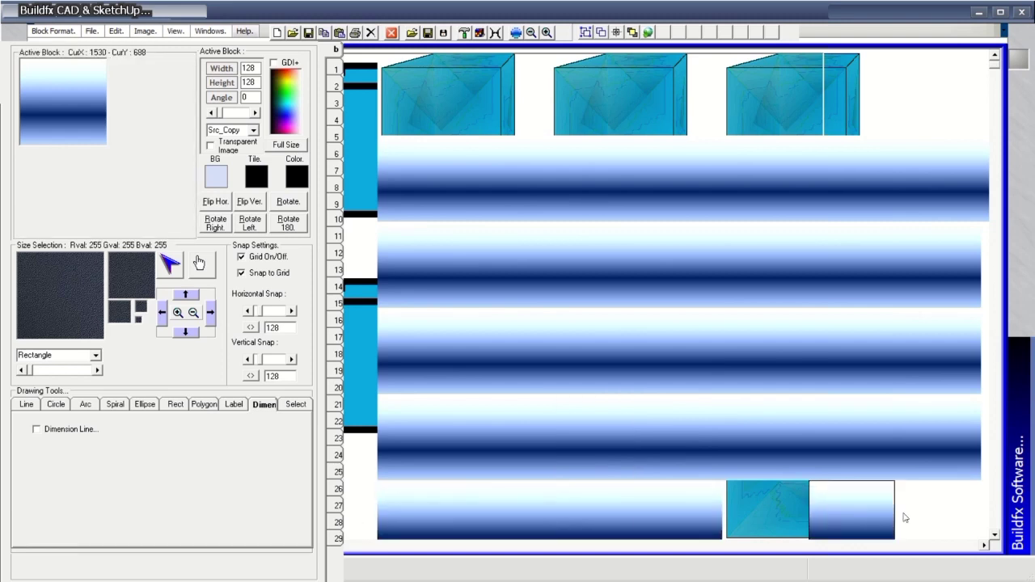
click(769, 515)
drag(438, 101, 924, 103)
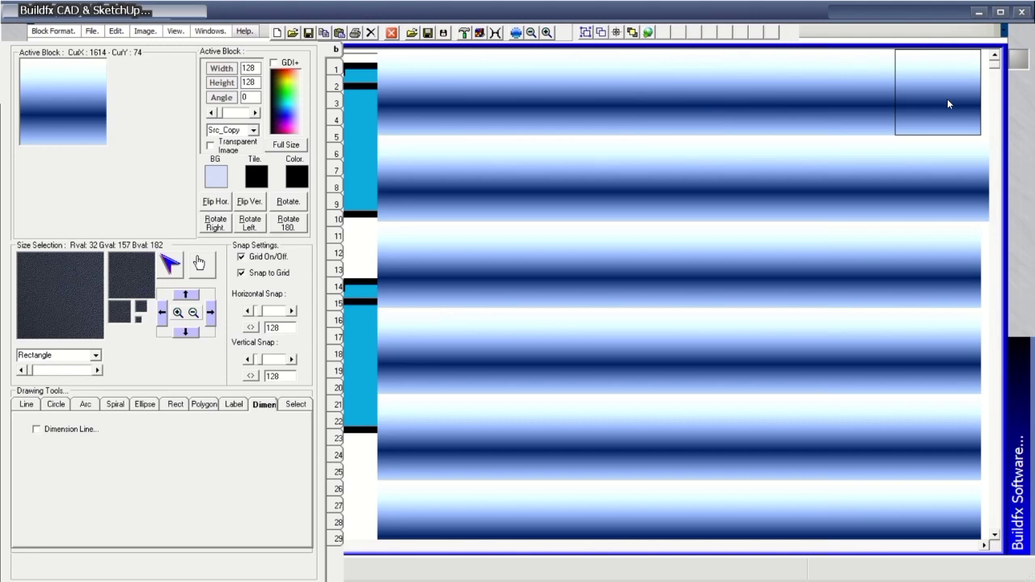
Apply Noise with value 16 from Blocks Settings and dismiss the subscript-out-of-range error
click(516, 32)
drag(603, 400, 409, 77)
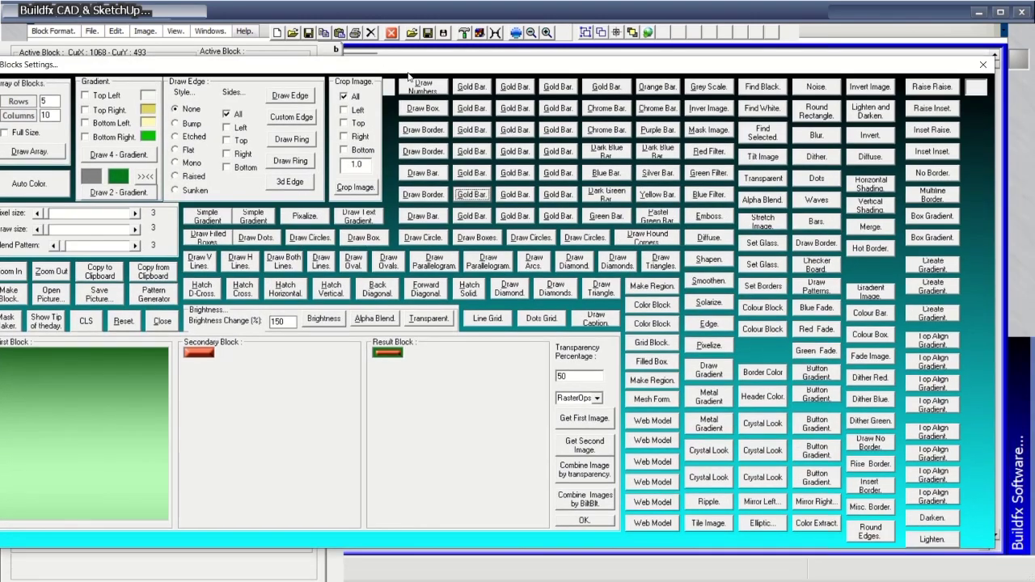
drag(702, 64, 776, 155)
click(890, 180)
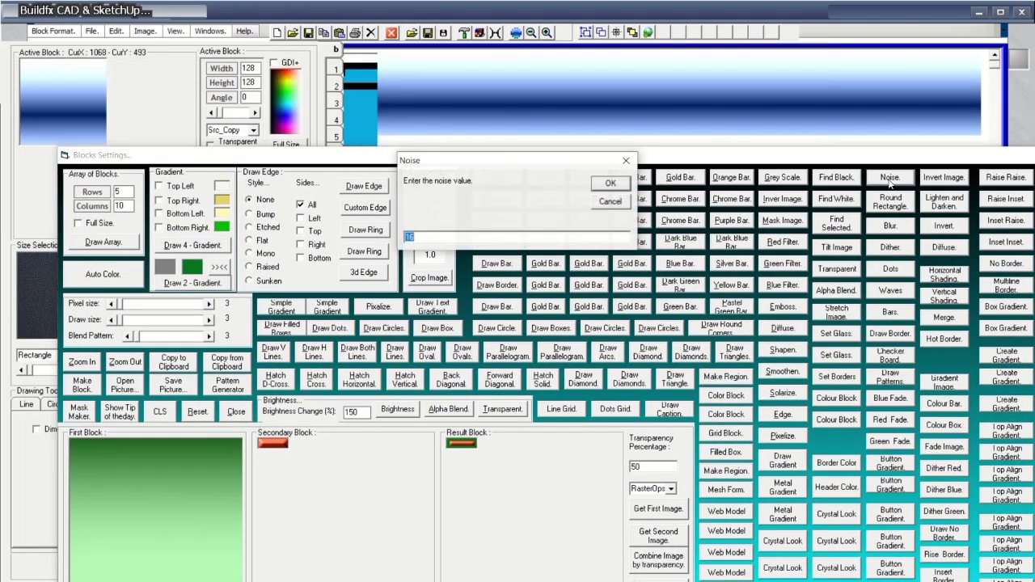
click(619, 186)
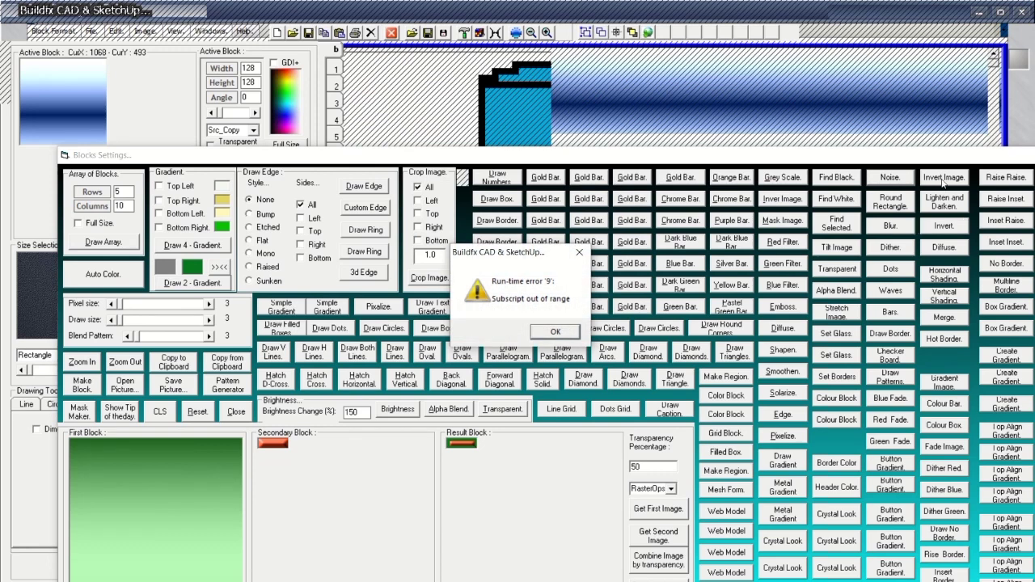
click(563, 334)
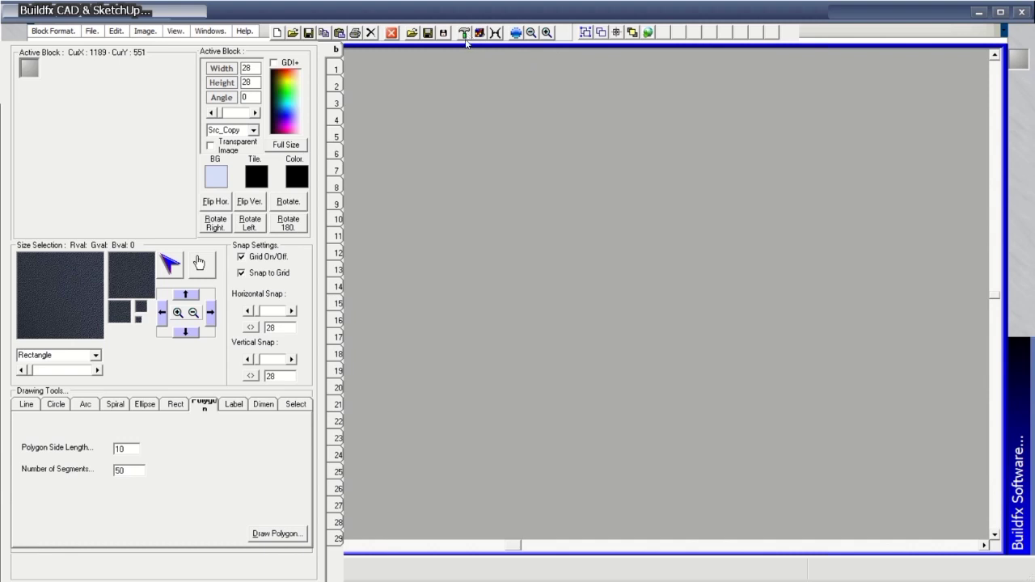
Make the red cabinet palette texture the active block, previewing it, then open the Custom Blocks Manager
click(585, 32)
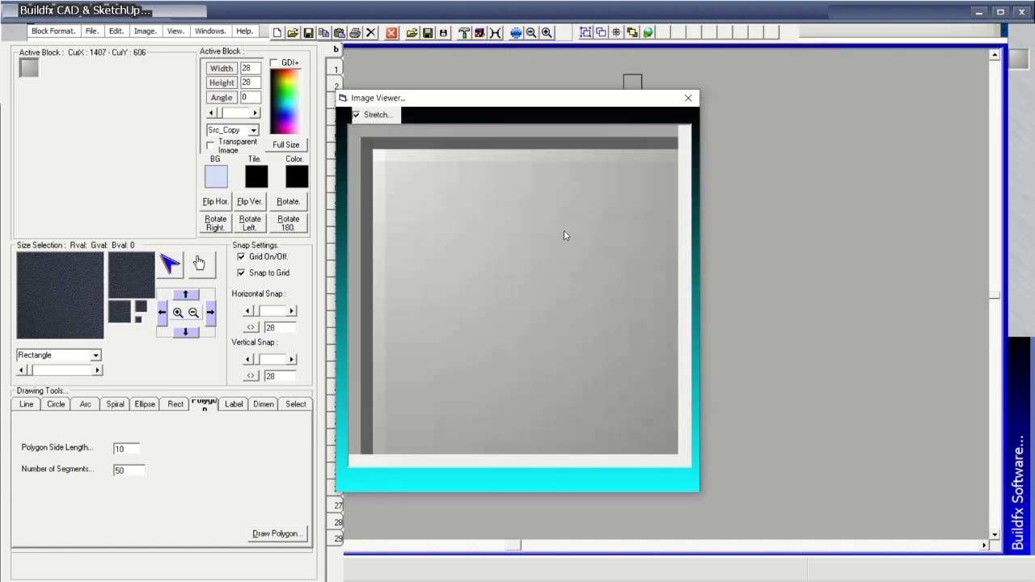
click(688, 99)
click(346, 309)
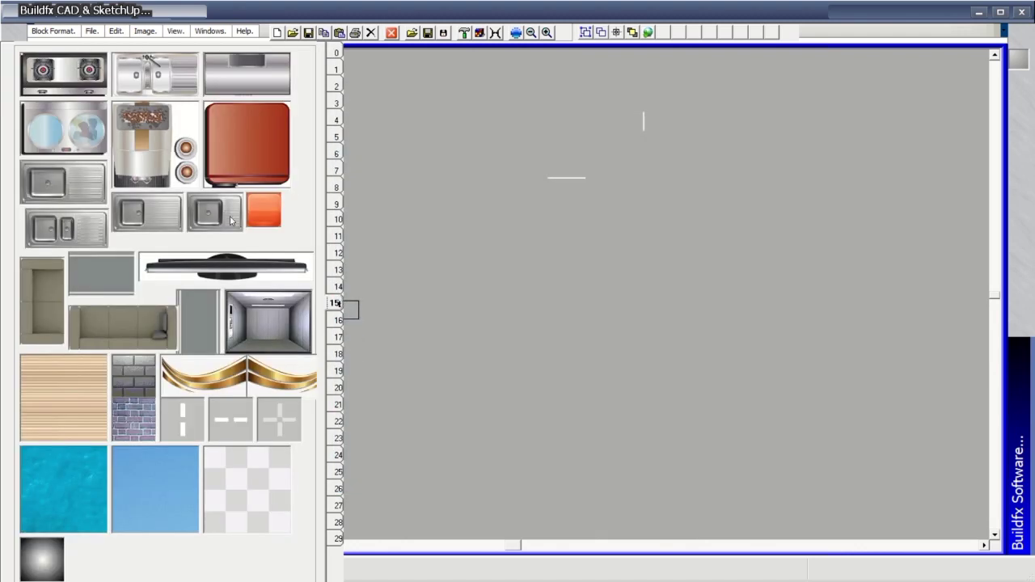
click(578, 58)
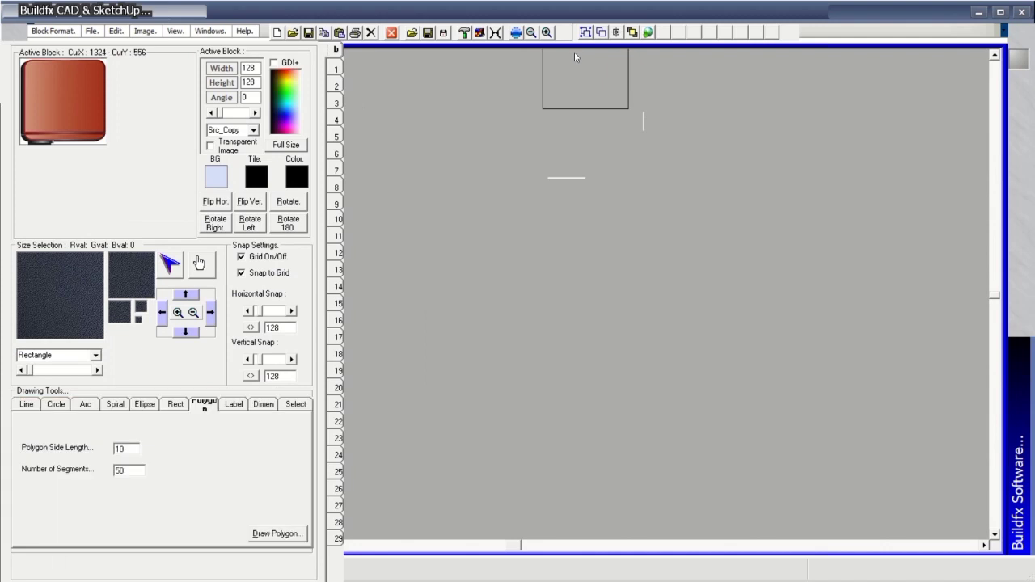
click(585, 33)
click(688, 98)
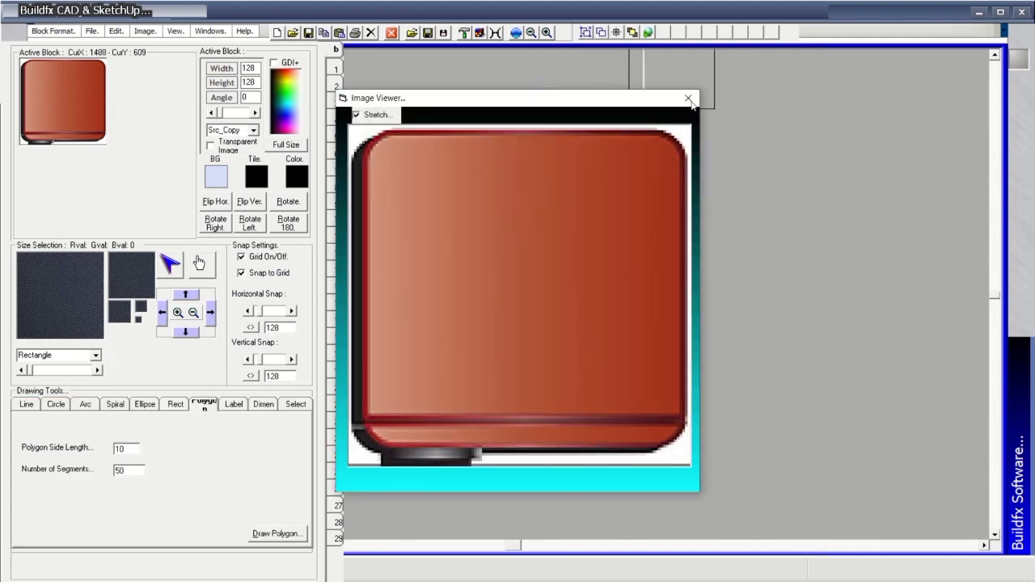
click(601, 34)
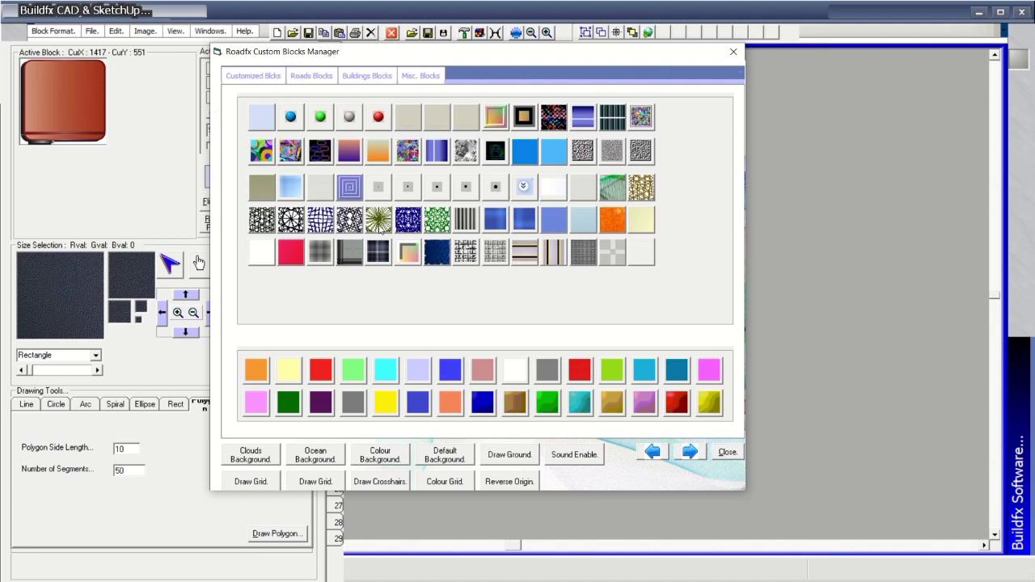
Try the clouds, ocean, solid-colour and default backgrounds, and draw the ground
click(250, 456)
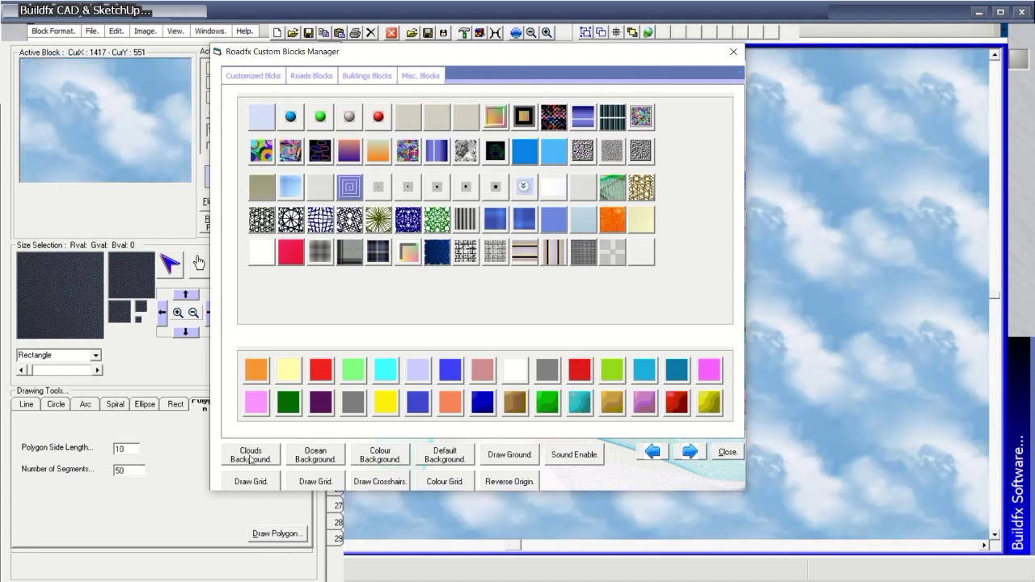
click(324, 456)
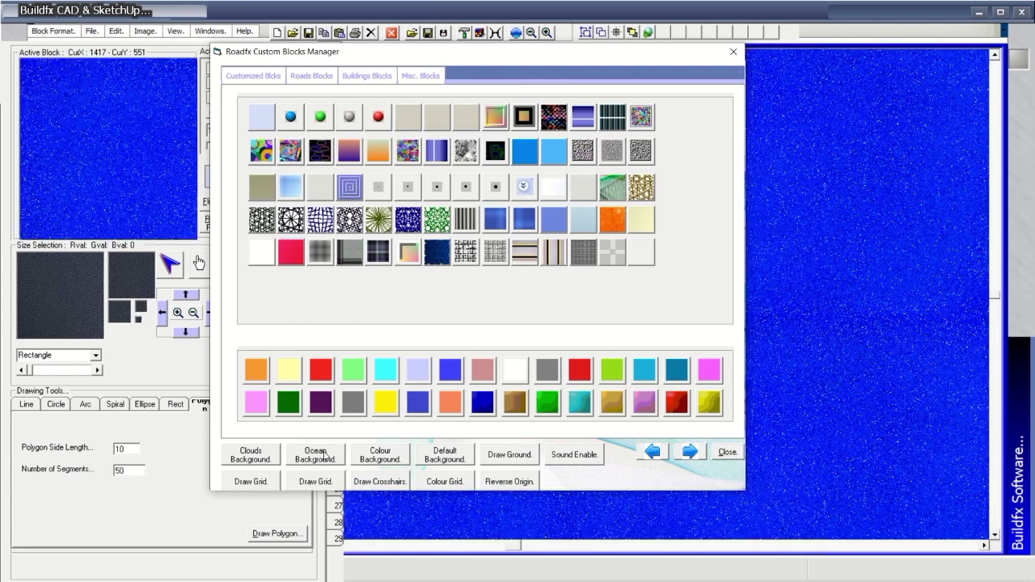
click(380, 456)
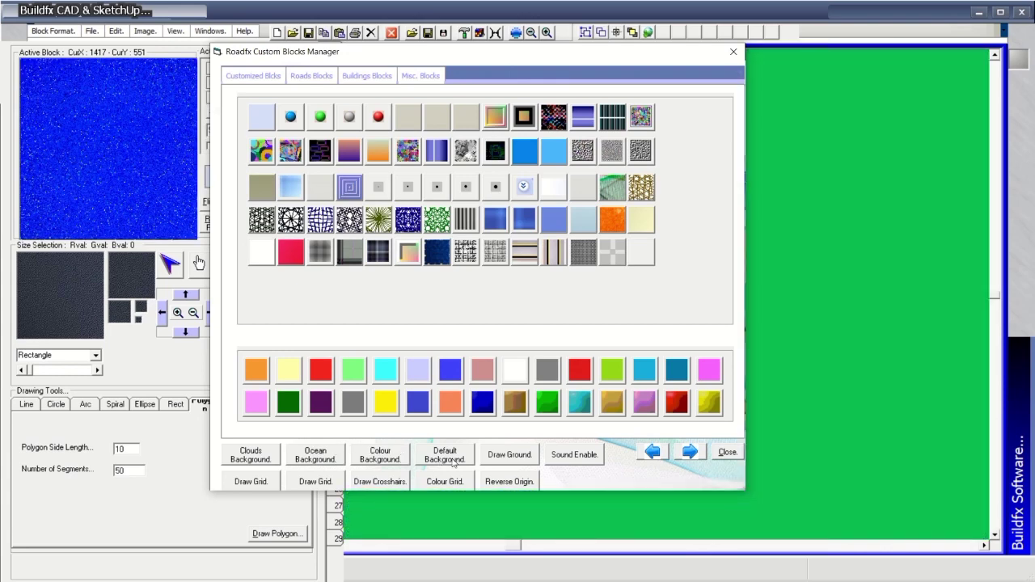
click(445, 455)
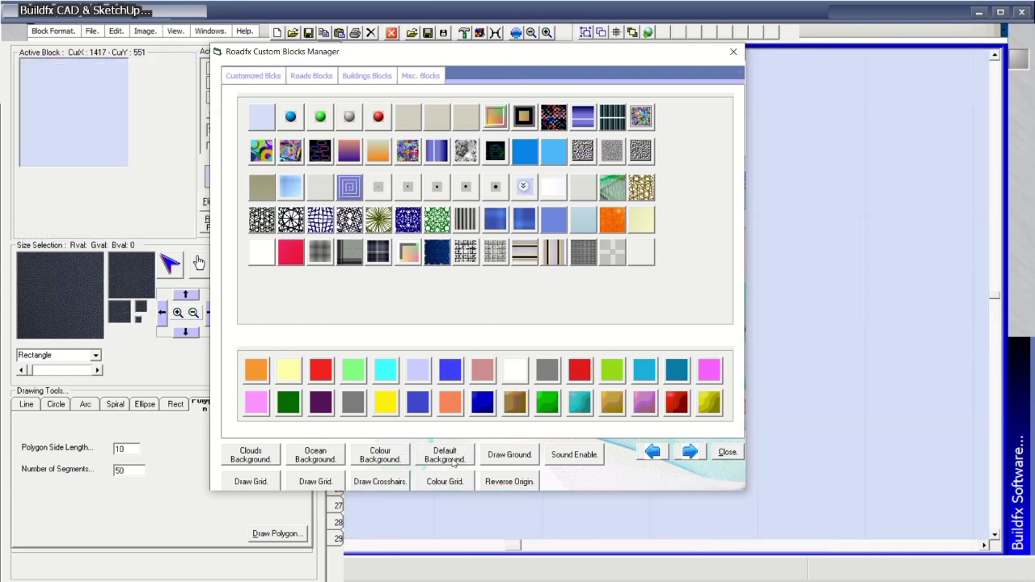
click(510, 455)
Toggle the grid, crosshairs and black-square grid marks, then settle on a solid green background
click(260, 483)
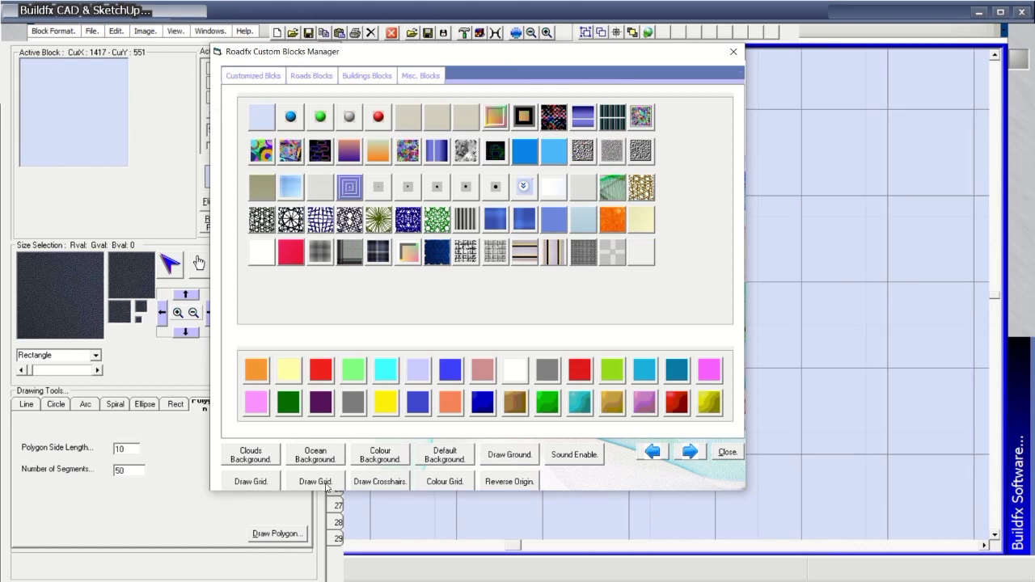
click(380, 481)
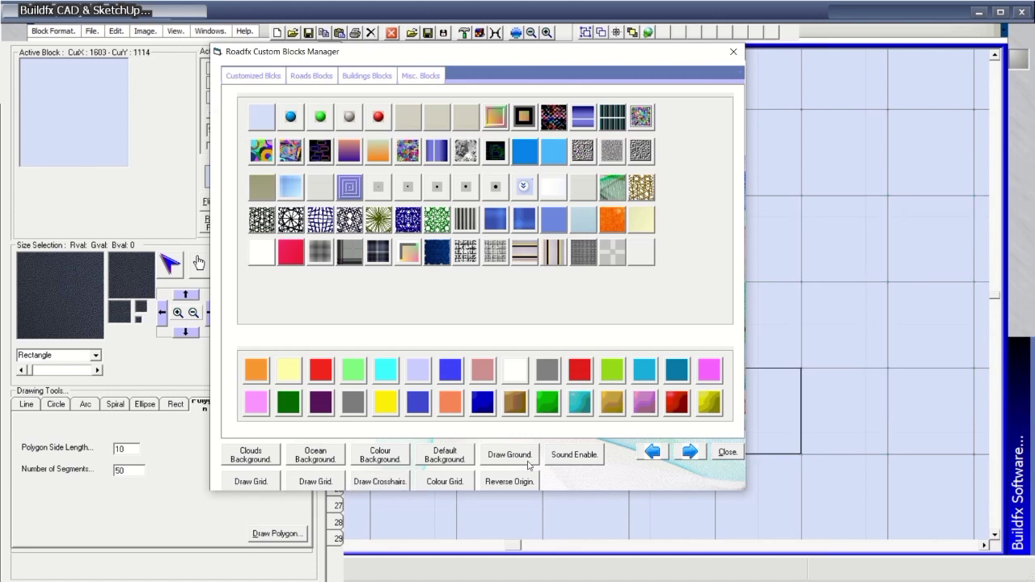
click(457, 484)
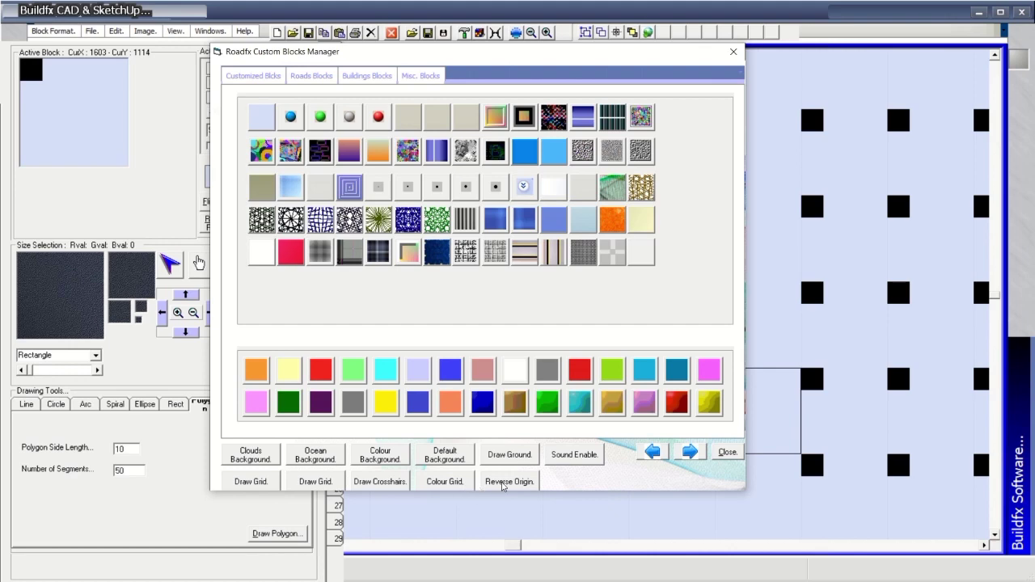
click(263, 483)
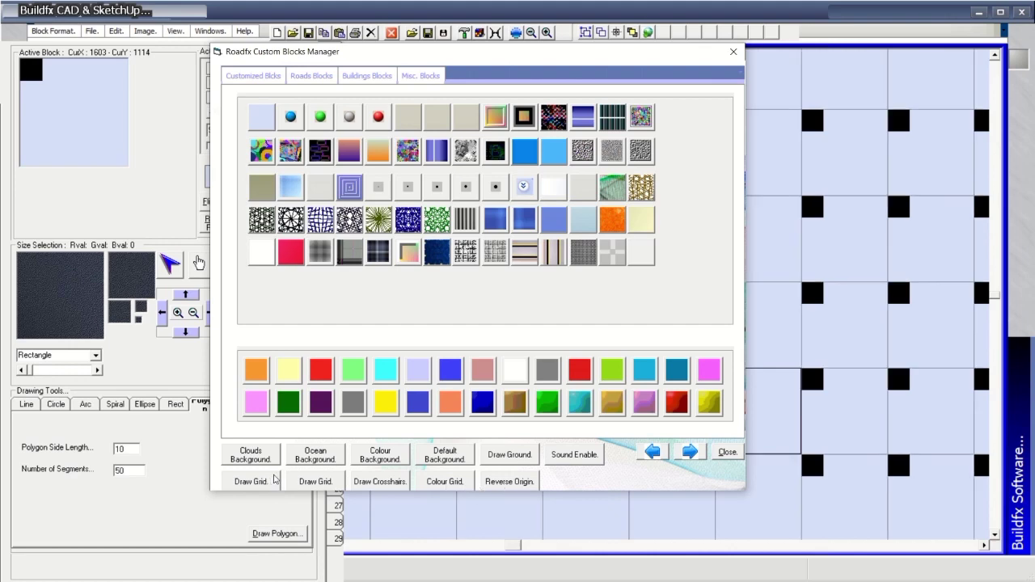
click(298, 459)
click(269, 454)
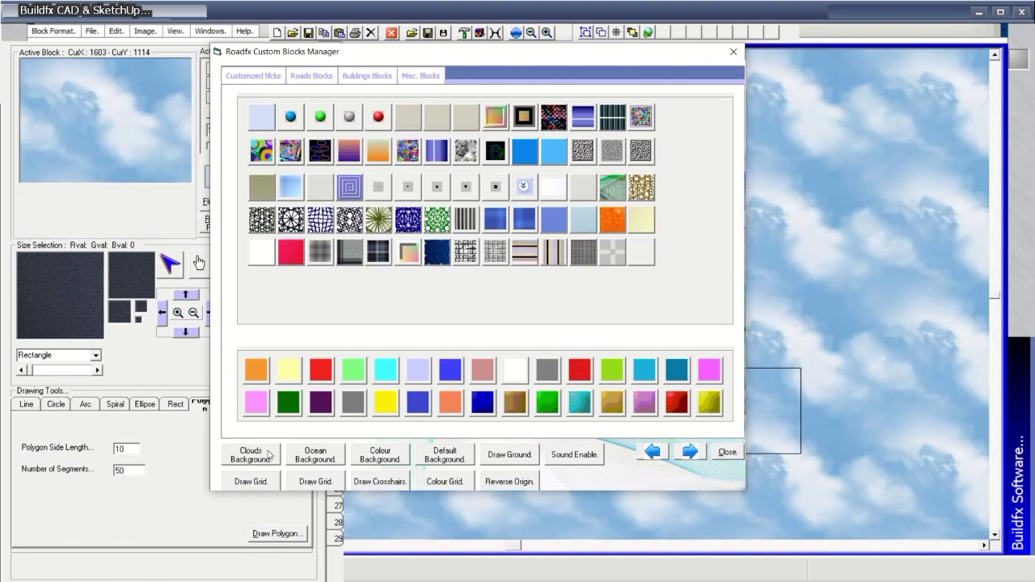
click(392, 458)
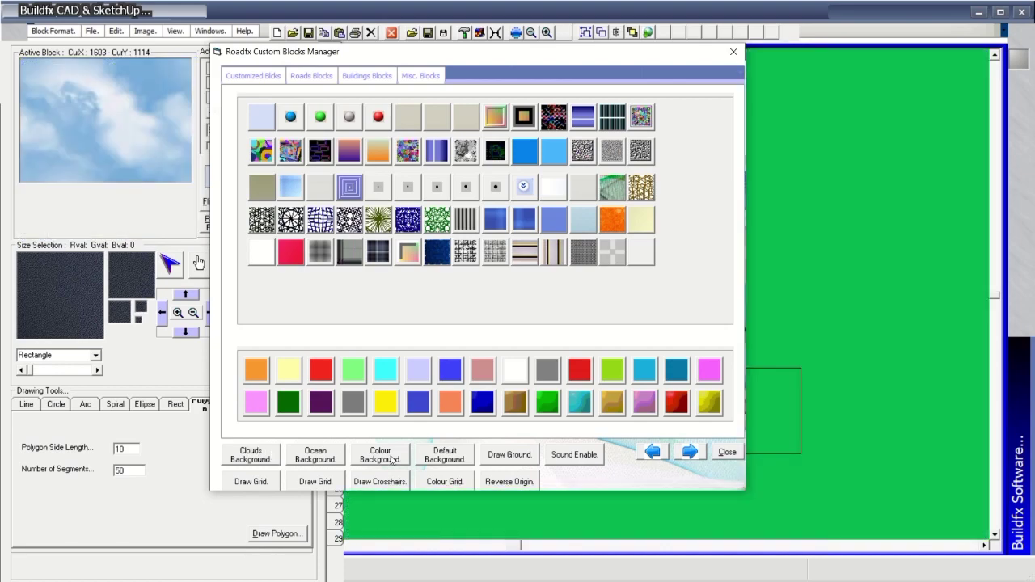
Paint lavender blocks, then a strip of metal grate blocks down the green canvas
click(418, 370)
mouse_move(727, 222)
mouse_down()
mouse_move(612, 209)
mouse_move(661, 275)
mouse_move(695, 202)
mouse_move(683, 153)
mouse_move(626, 156)
mouse_move(611, 200)
mouse_move(638, 246)
mouse_up()
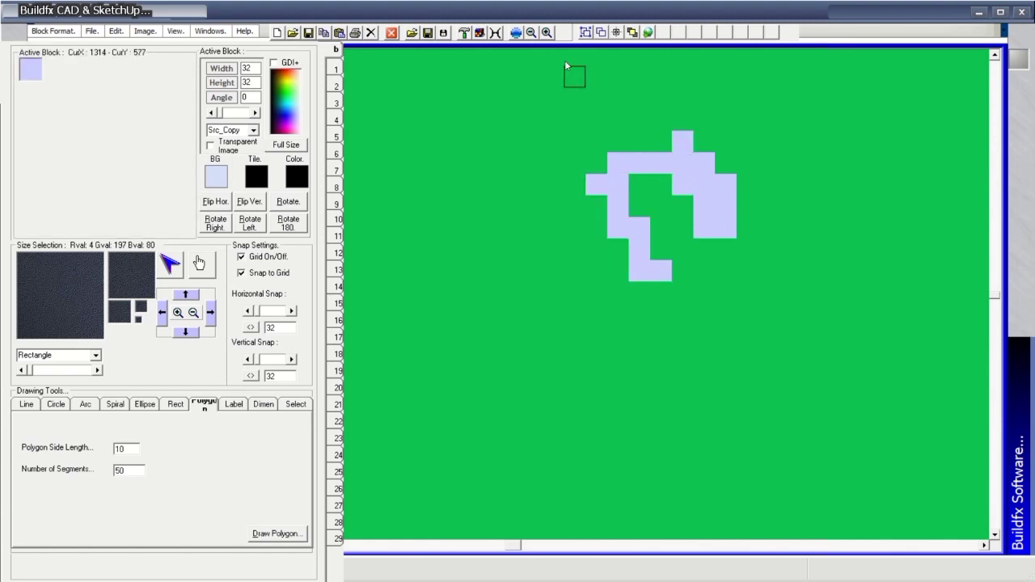
click(603, 33)
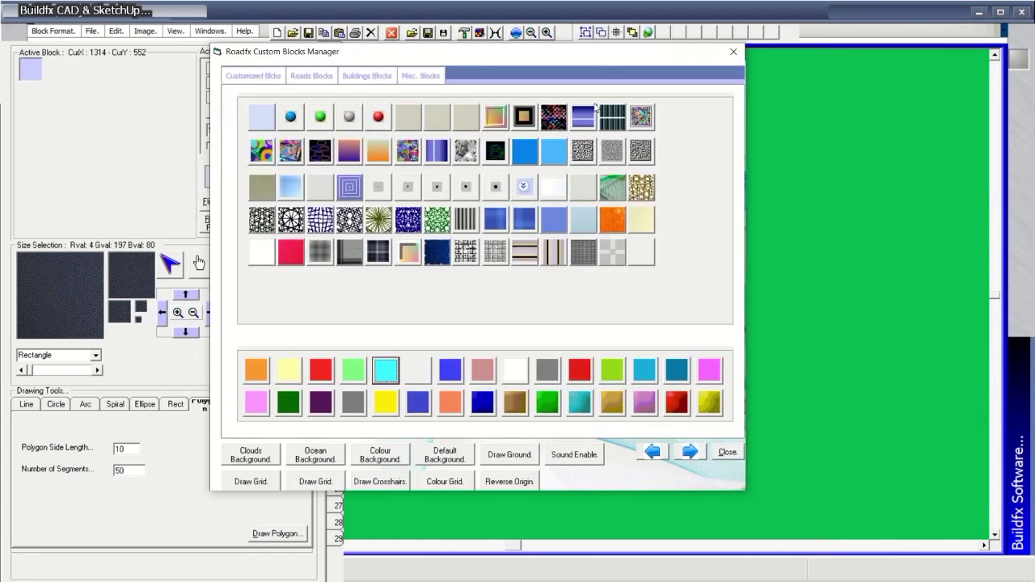
click(583, 253)
mouse_move(768, 222)
mouse_down()
mouse_move(716, 208)
mouse_move(623, 205)
mouse_move(549, 143)
mouse_move(556, 101)
mouse_move(708, 112)
mouse_move(833, 165)
mouse_move(866, 296)
mouse_move(792, 414)
mouse_move(643, 433)
mouse_move(586, 407)
mouse_up()
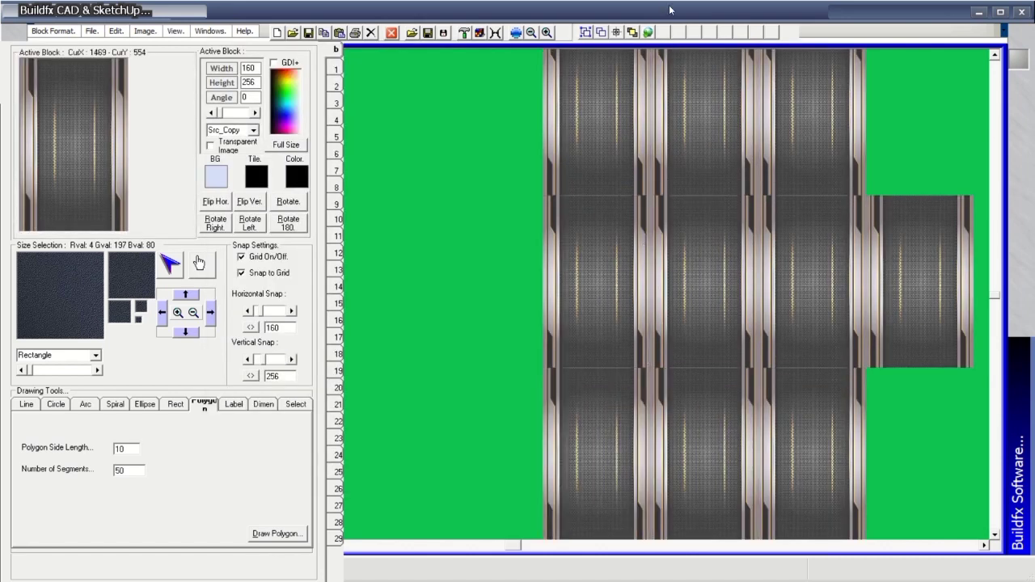
Browse the road, buildings and miscellaneous collections, then paint a patterned customized tile across the top
click(600, 32)
click(311, 75)
click(372, 76)
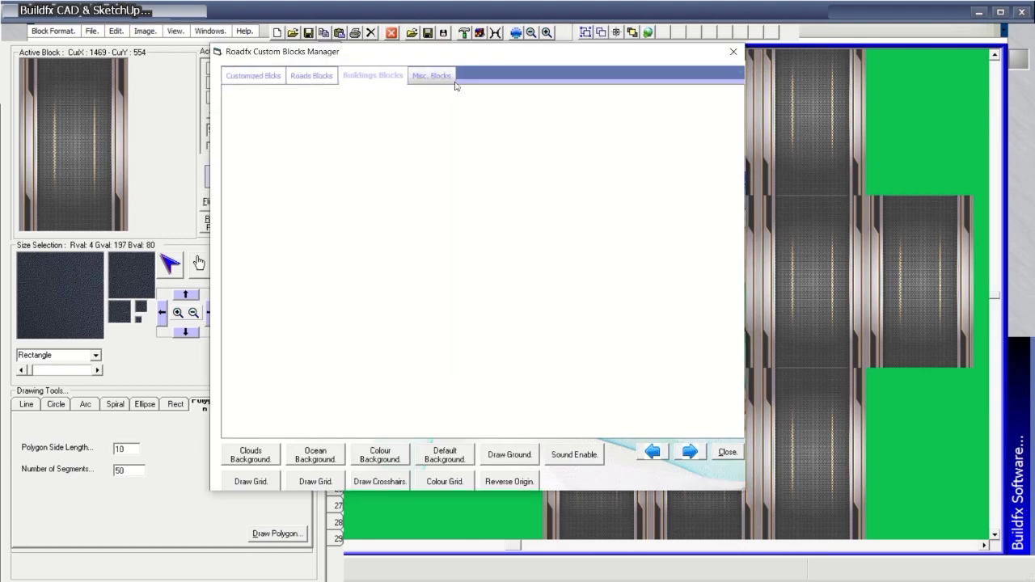
click(433, 76)
click(270, 76)
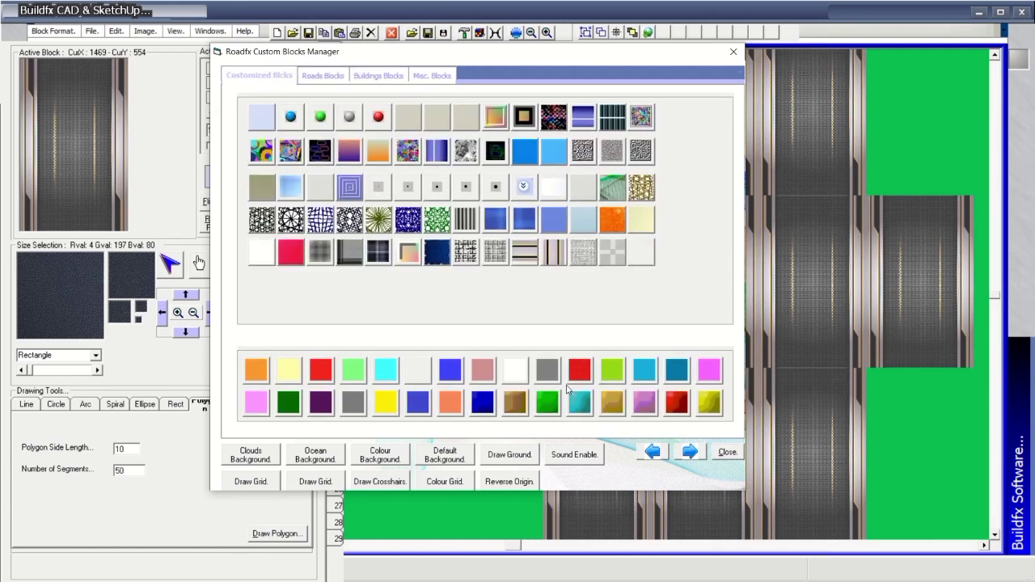
click(689, 452)
click(689, 451)
click(689, 452)
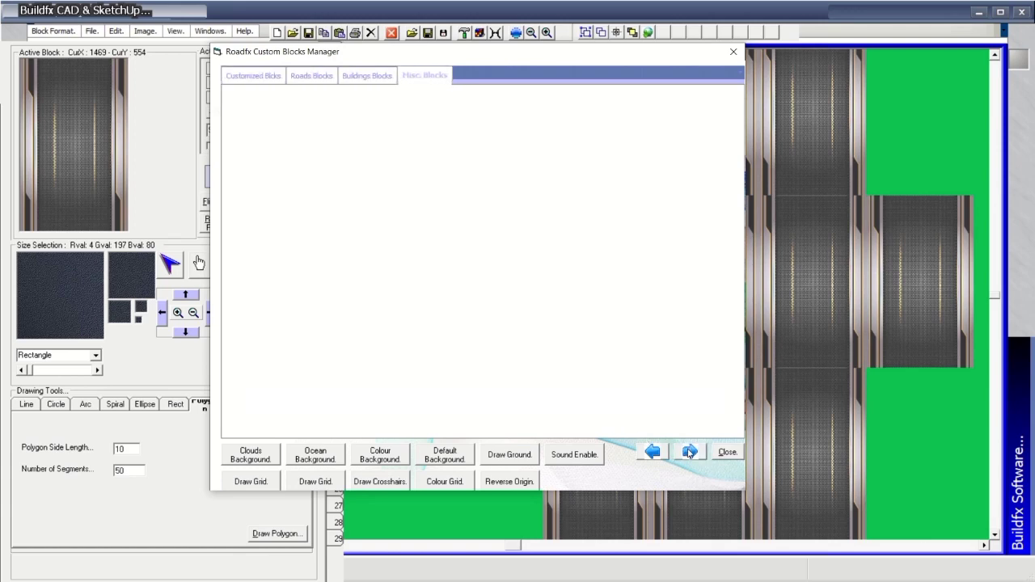
click(653, 452)
click(653, 452)
click(653, 452)
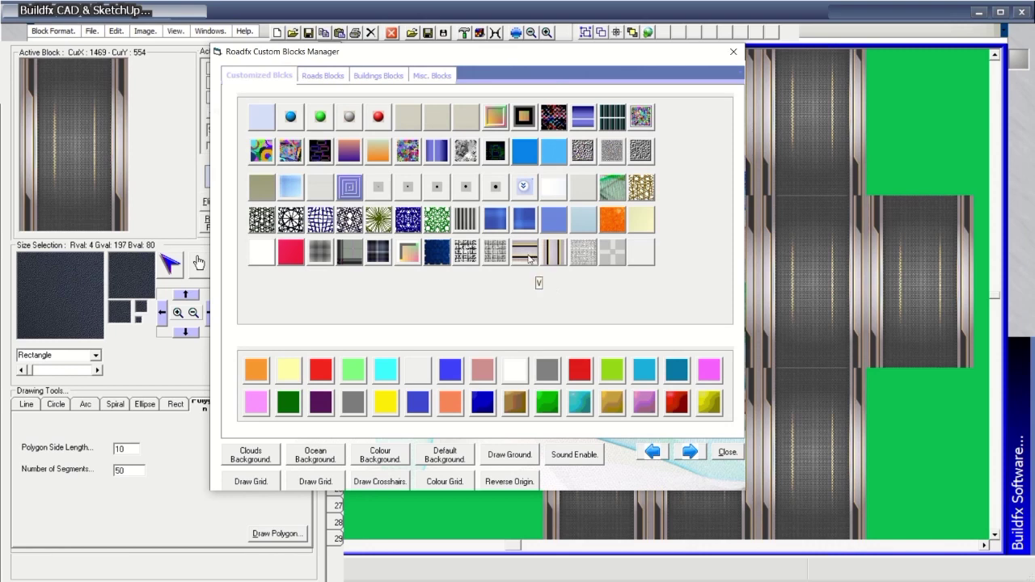
double_click(555, 120)
mouse_move(679, 132)
mouse_down()
mouse_move(693, 102)
mouse_move(693, 178)
mouse_move(820, 91)
mouse_move(914, 160)
mouse_move(894, 108)
mouse_move(955, 471)
mouse_move(813, 520)
mouse_move(619, 492)
mouse_move(584, 283)
mouse_move(586, 207)
mouse_up()
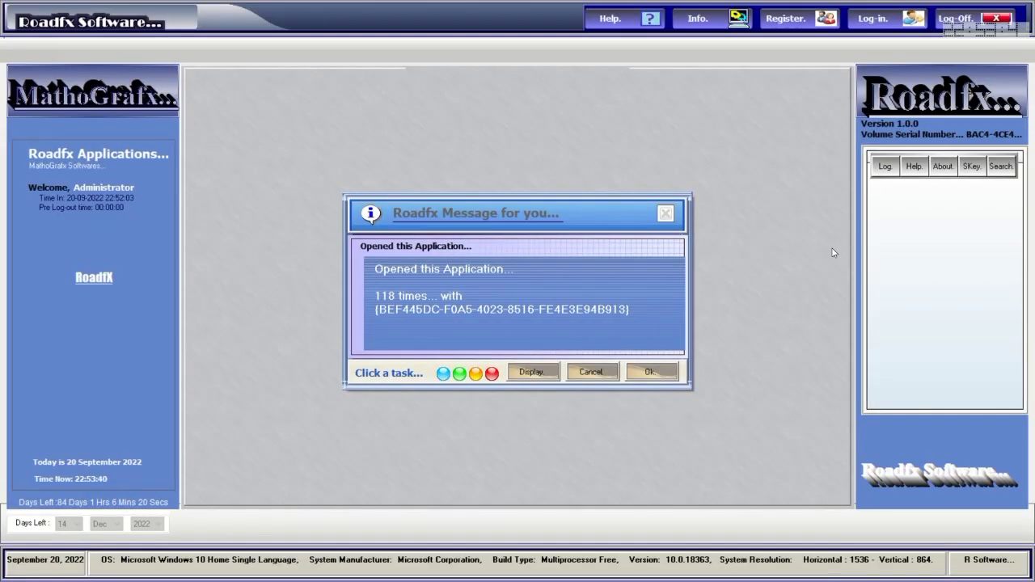
Dismiss the message, log in with the account password, and relaunch Buildfx CAD & SketchUP
click(651, 372)
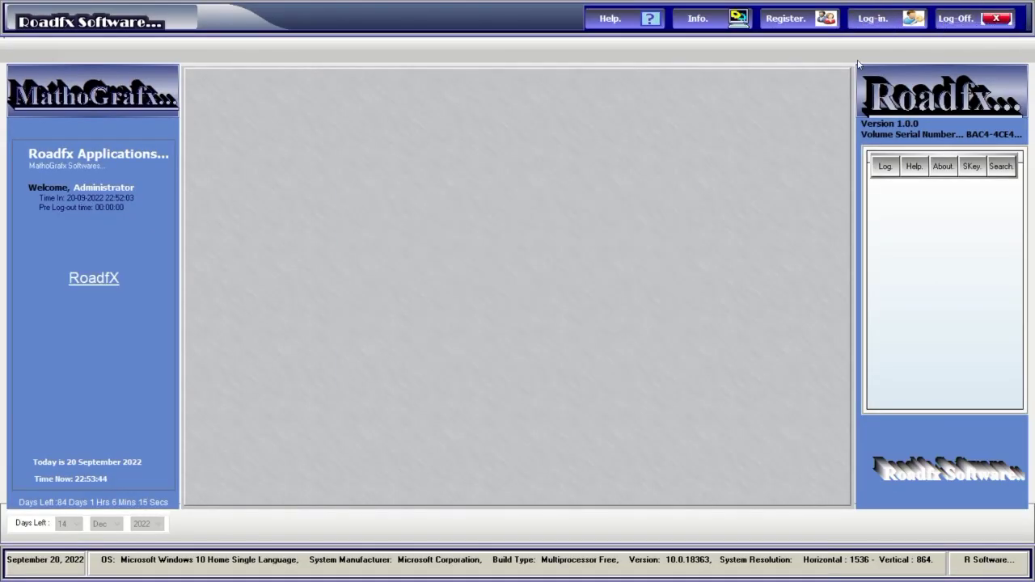
click(880, 19)
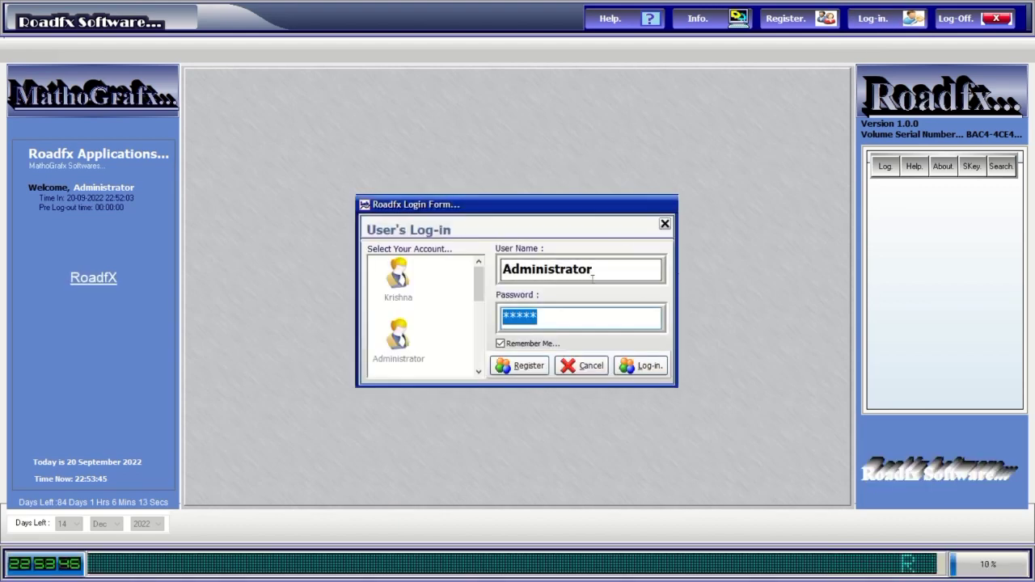
text(****)
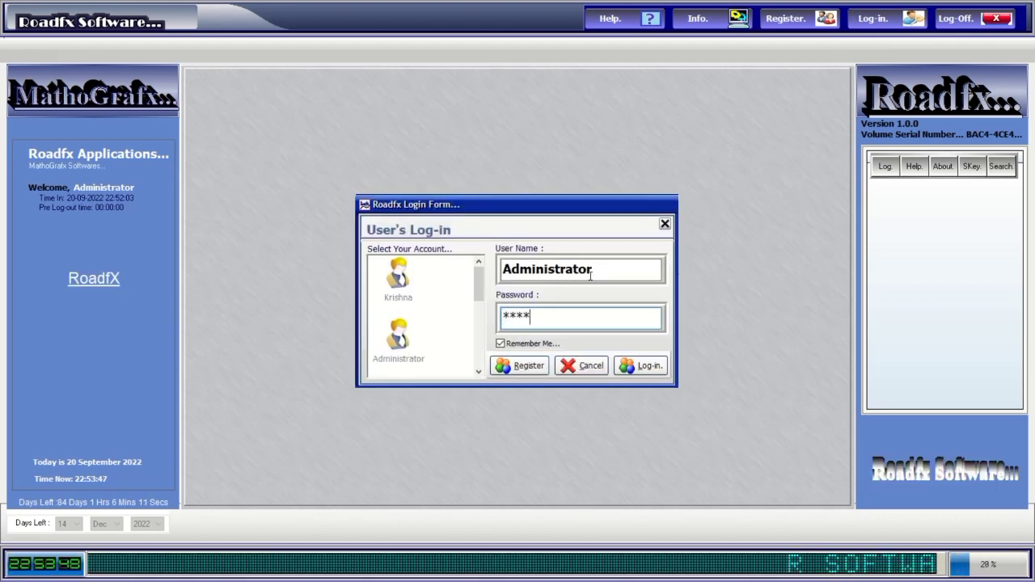
click(646, 365)
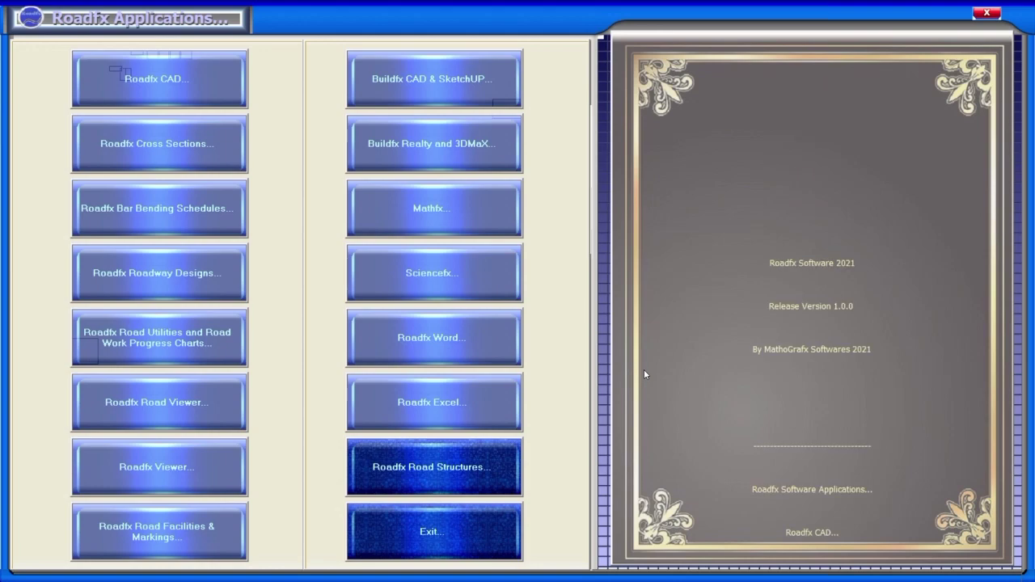
click(467, 94)
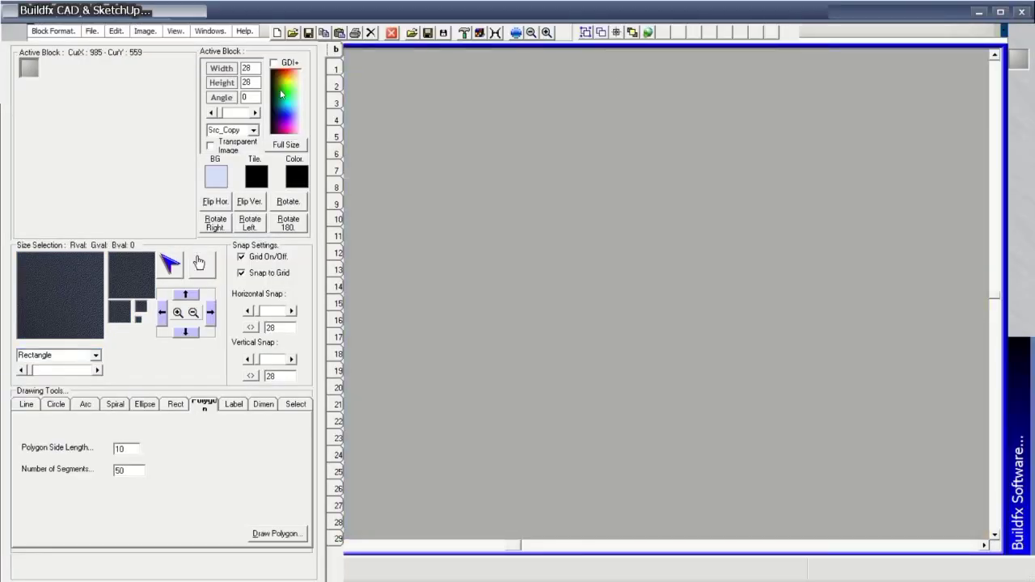
Choose the diagonal striped block and adjust its clipping bounds in Image Clipping
click(616, 33)
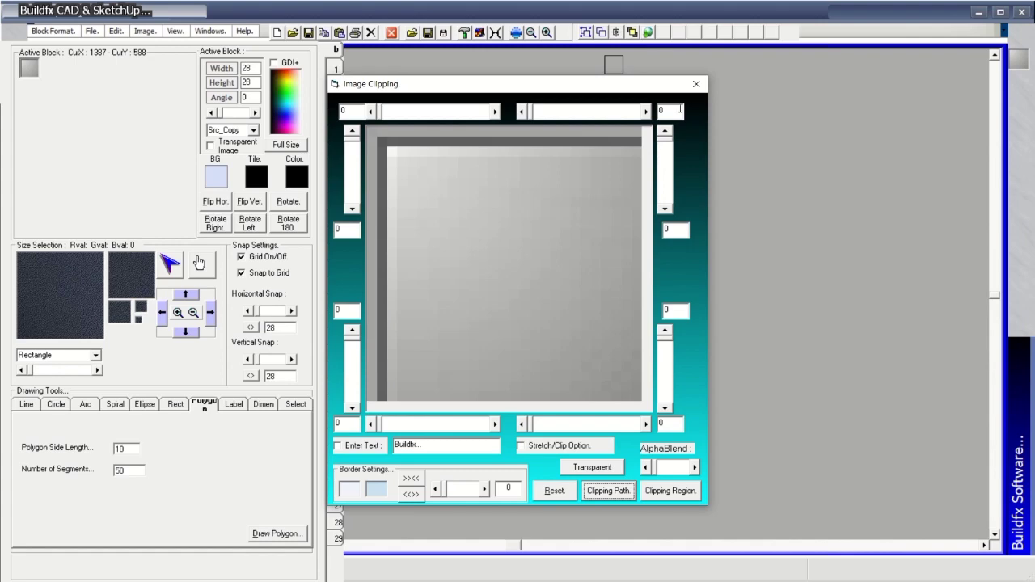
click(697, 86)
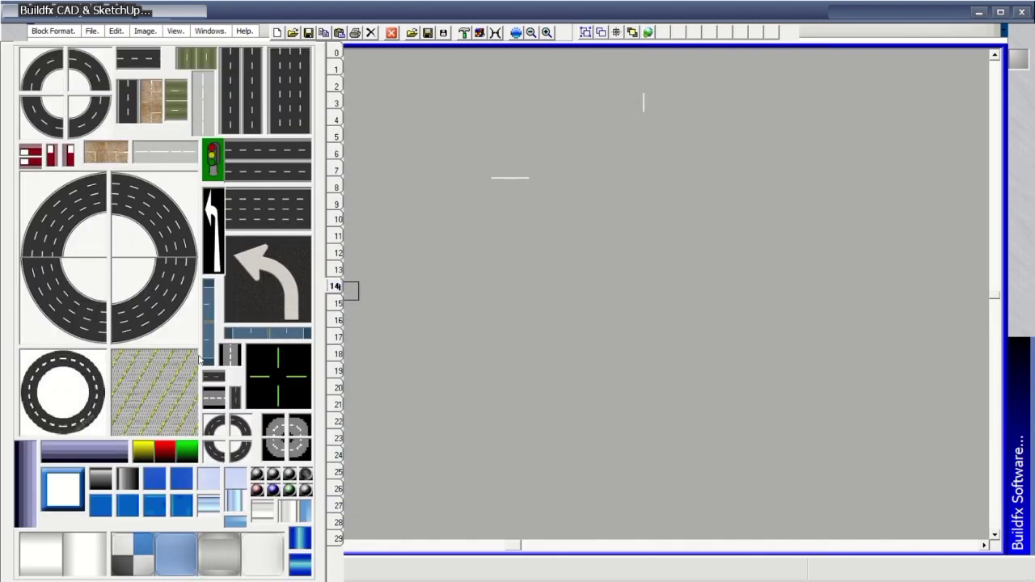
click(172, 391)
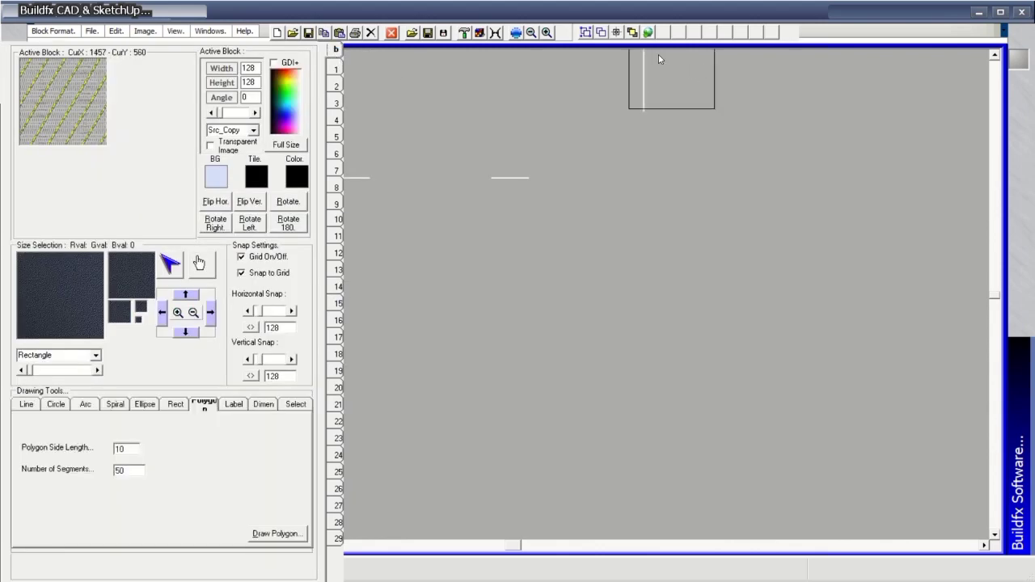
click(617, 33)
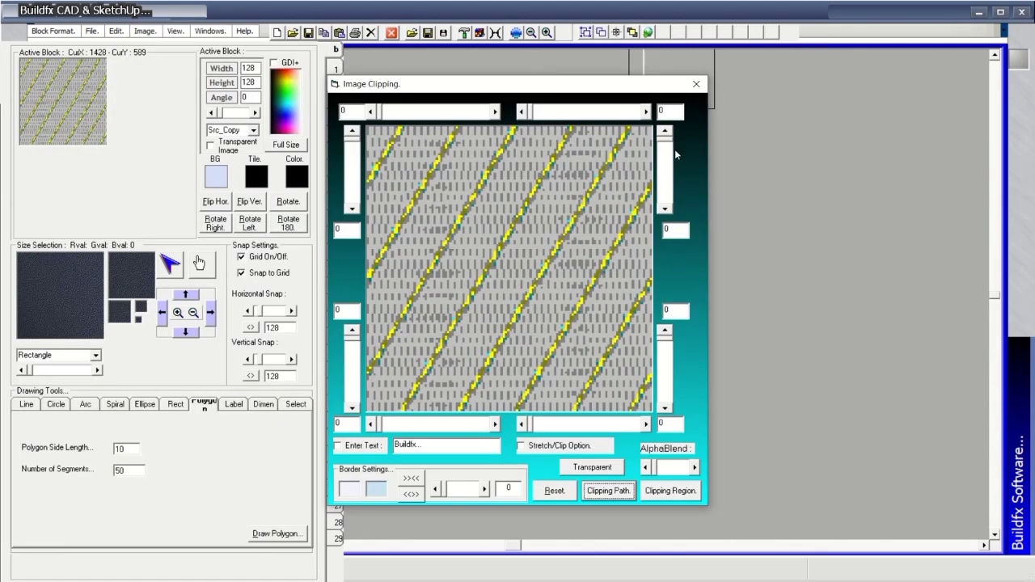
drag(666, 144, 667, 162)
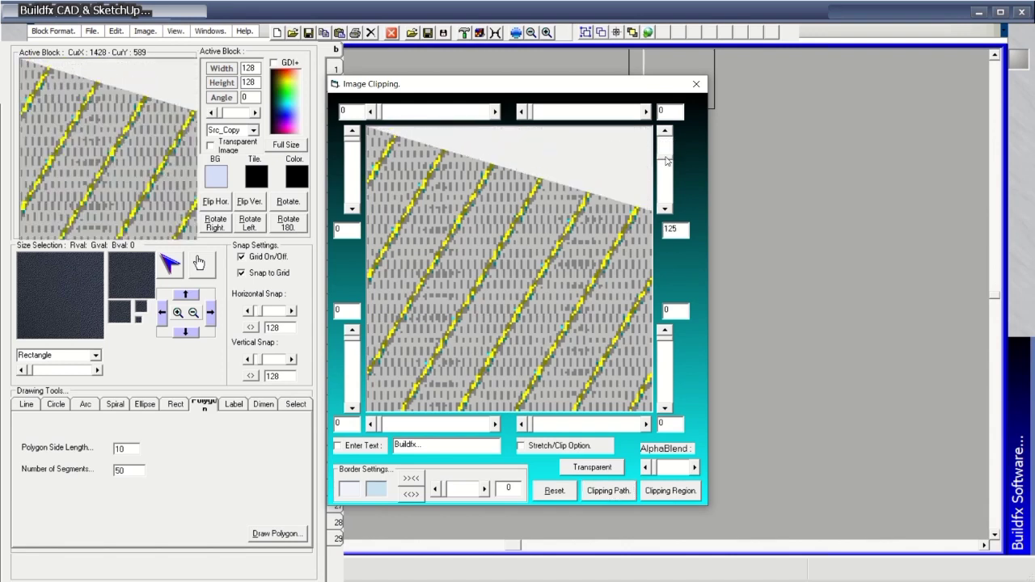
drag(668, 343, 668, 349)
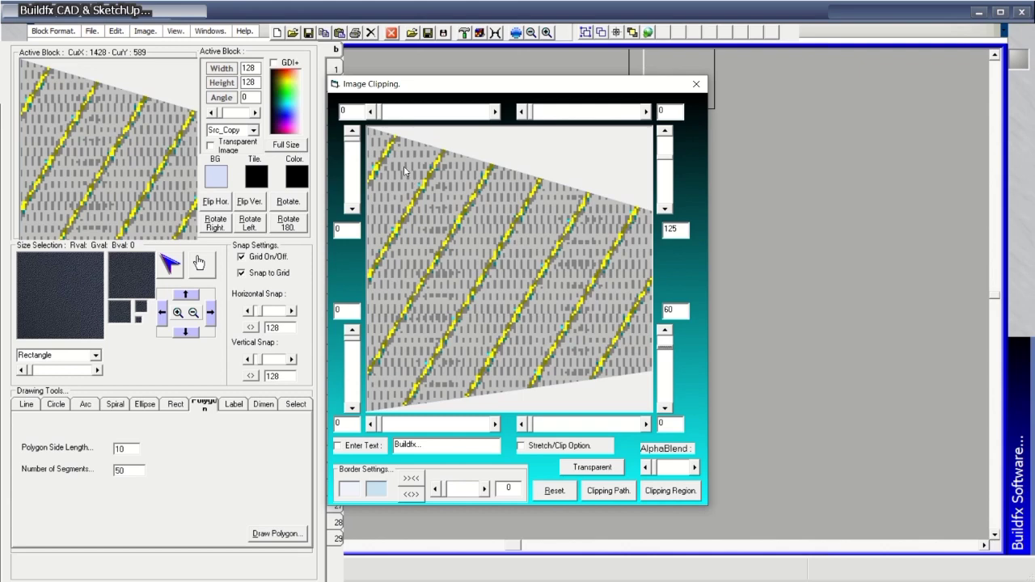
drag(353, 141, 354, 146)
drag(353, 340, 353, 349)
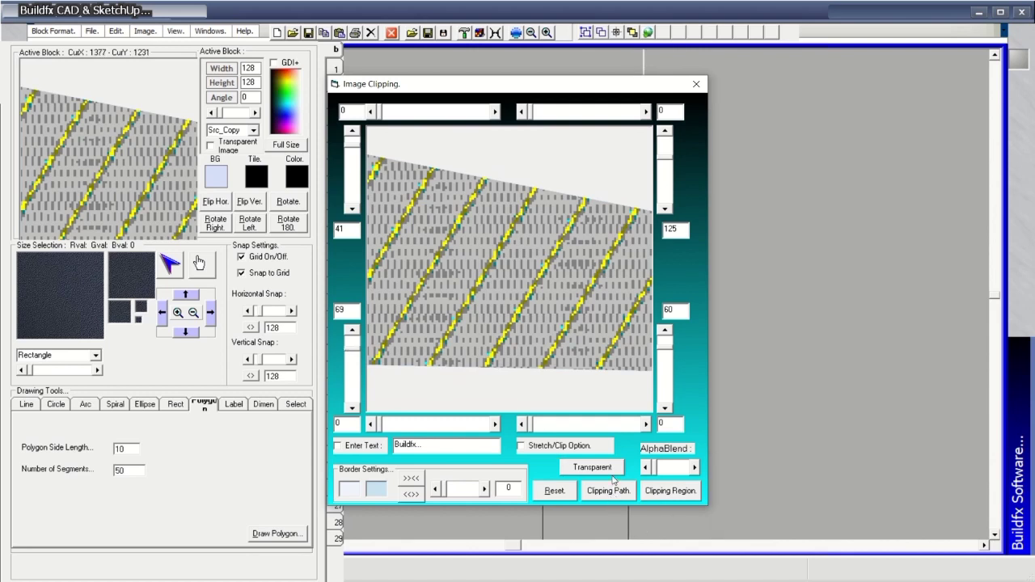
Enable stretch/clip, apply Clipping Path and Clipping Region, and dismiss the three warnings
click(579, 450)
click(607, 491)
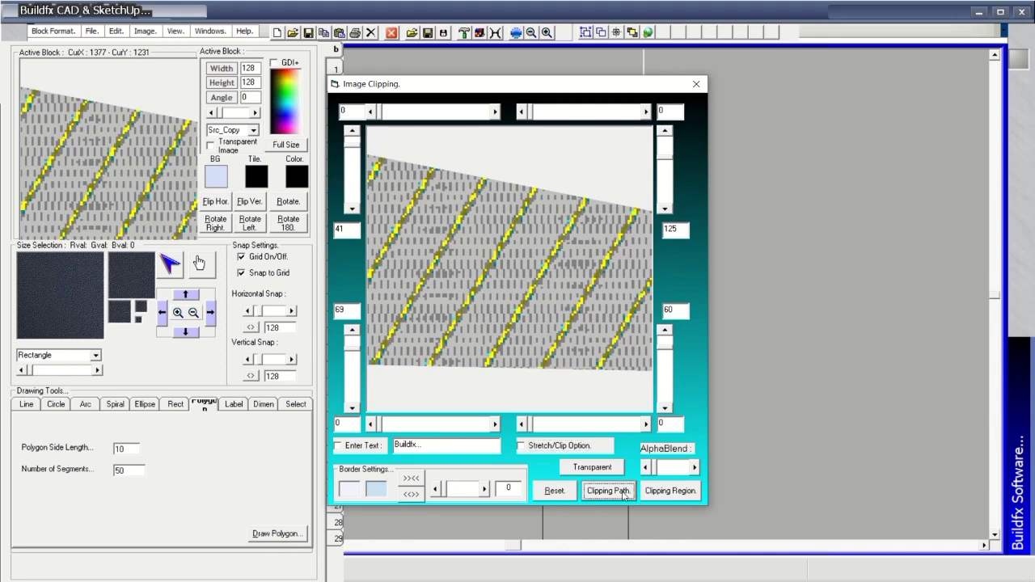
click(687, 499)
click(547, 324)
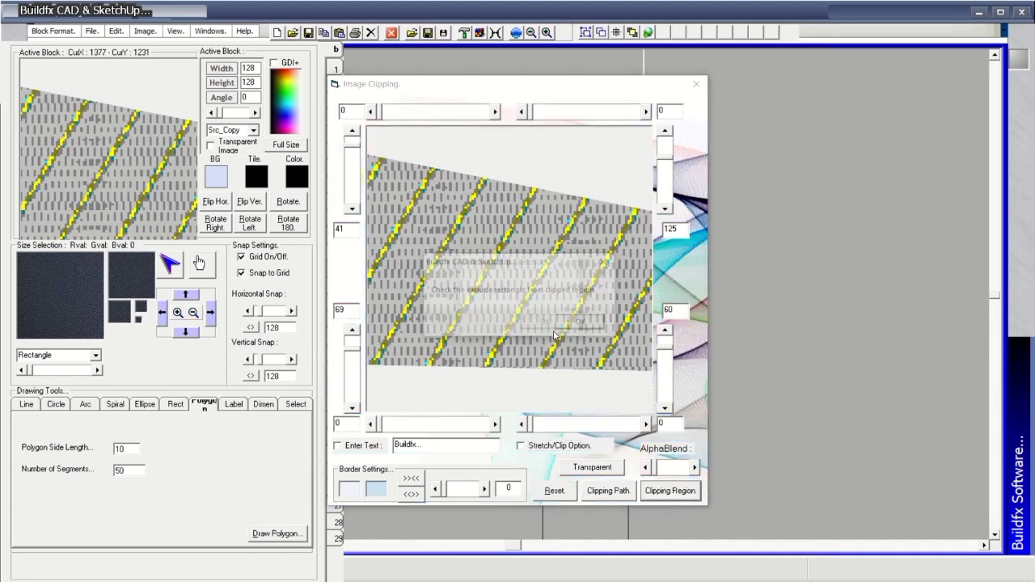
click(606, 263)
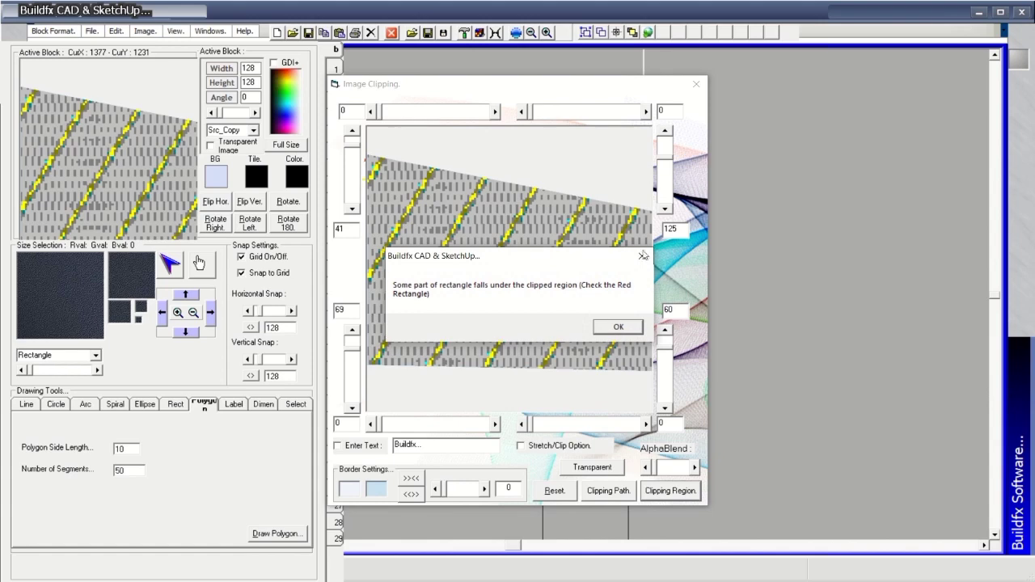
click(646, 254)
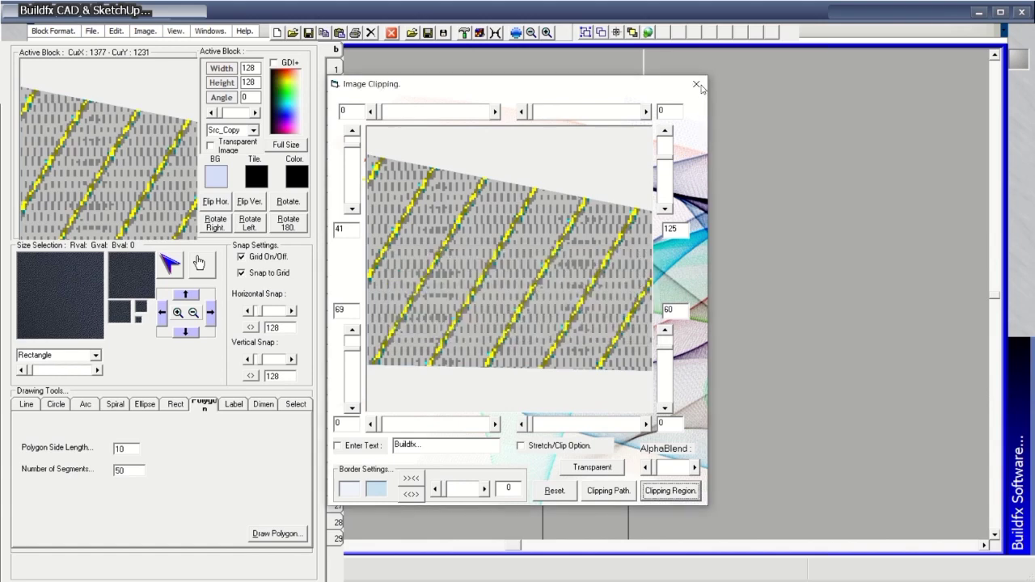
click(696, 84)
Stamp the clipped striped tile into three grid cells
click(586, 239)
click(672, 152)
click(671, 238)
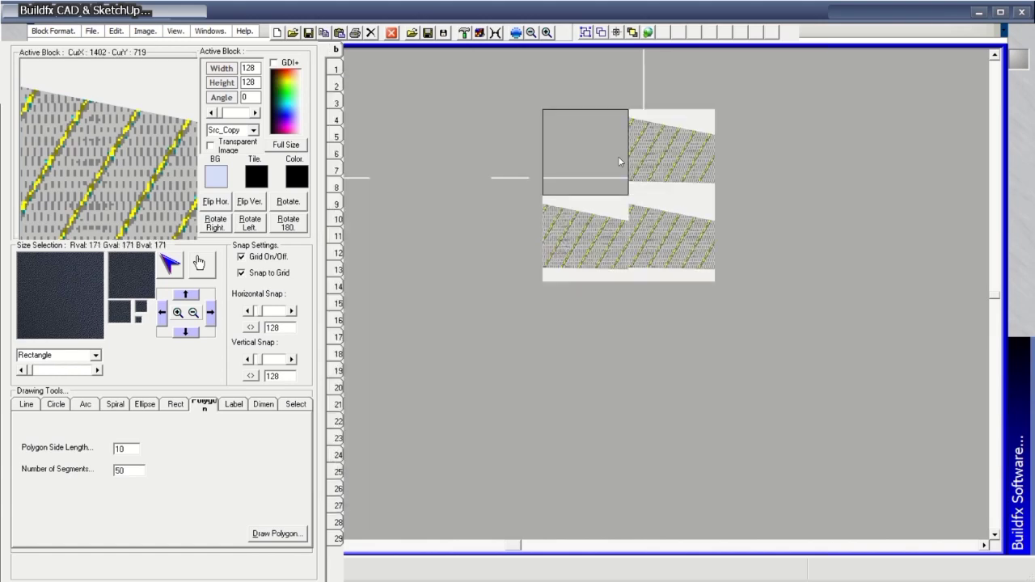
Stamp eight more striped tiles to fill the first three rows of the grid
click(585, 152)
click(499, 152)
click(525, 253)
click(521, 304)
click(582, 324)
click(640, 337)
click(752, 324)
click(730, 266)
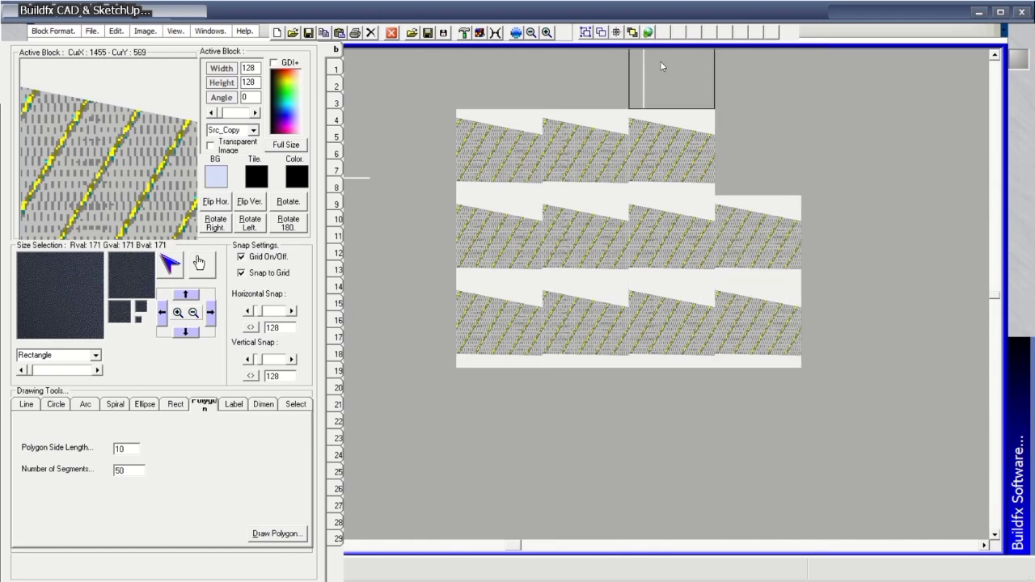
Resize the block image in the Image Resize window, moved to the right
click(633, 32)
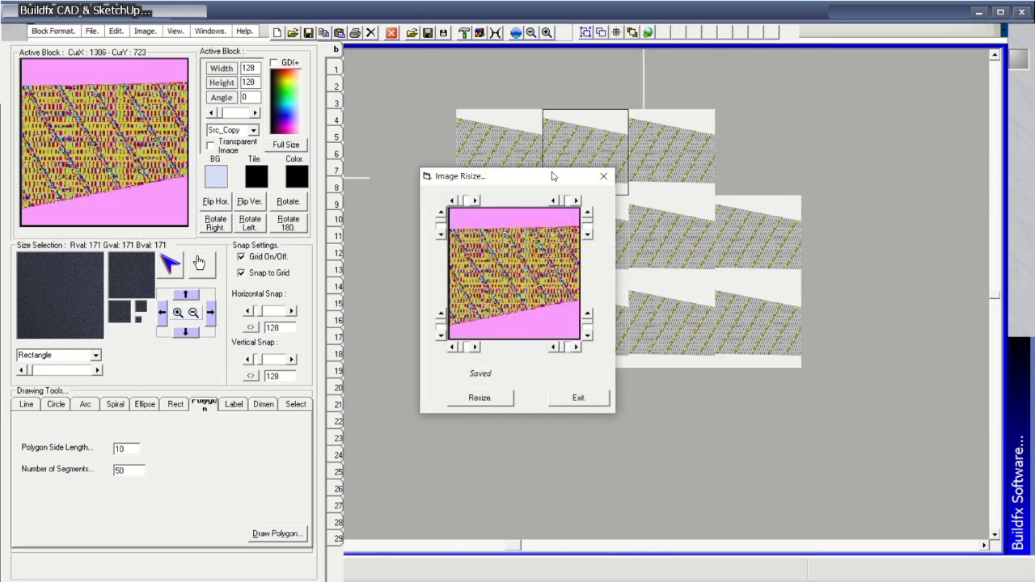
drag(505, 181, 639, 186)
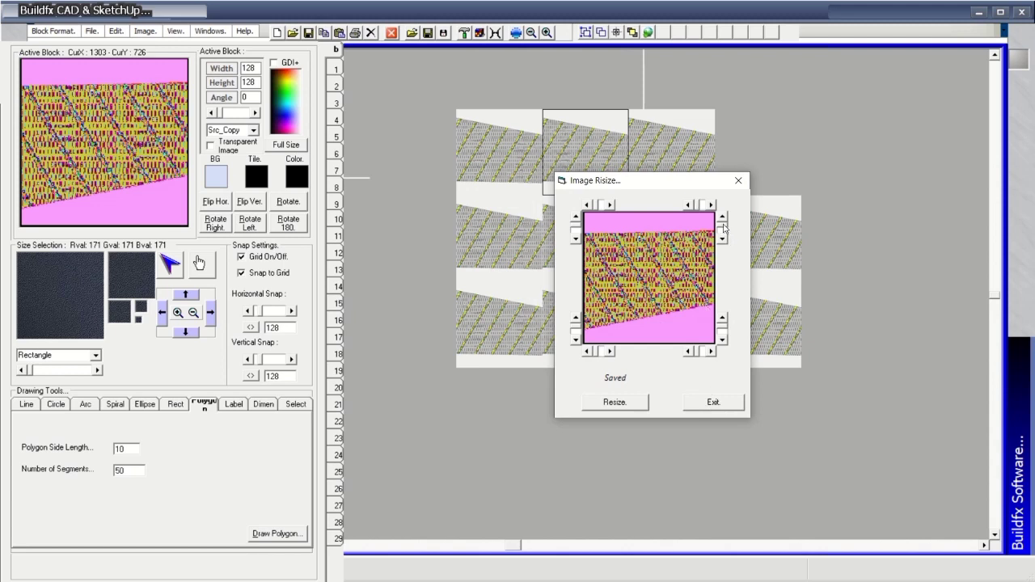
click(626, 402)
click(713, 402)
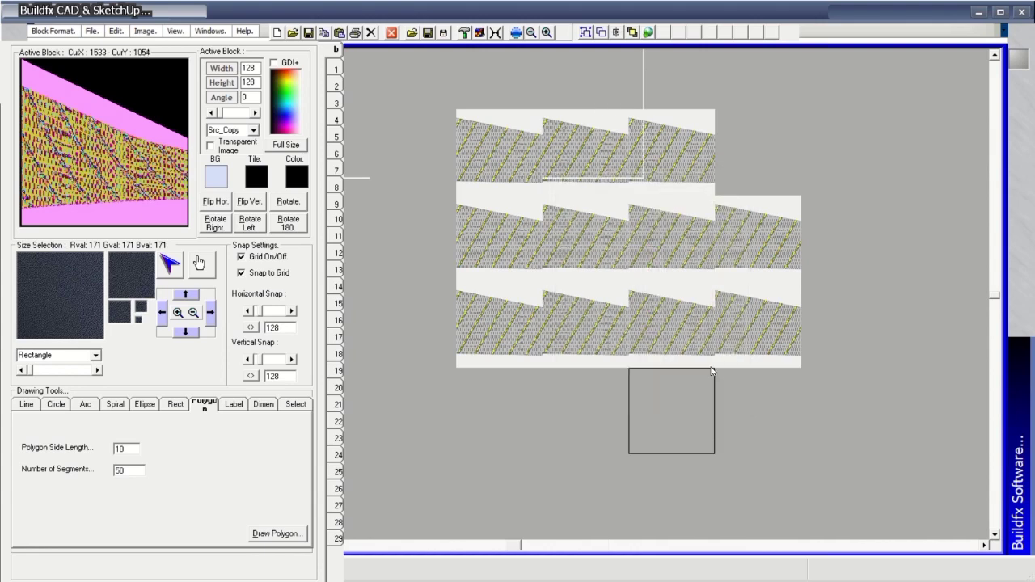
Open and exit the second resize dialog twice
click(648, 32)
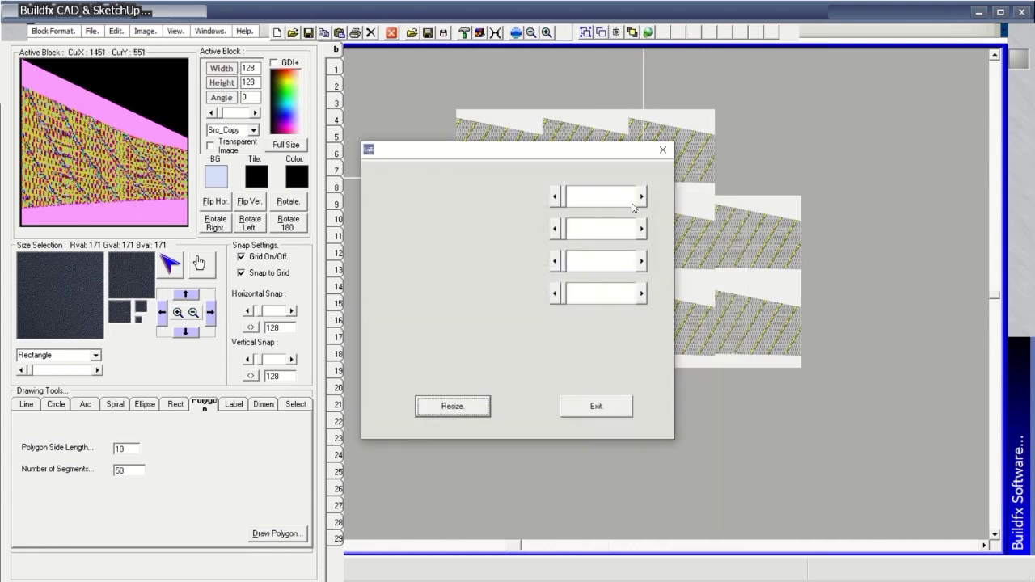
click(588, 407)
click(648, 33)
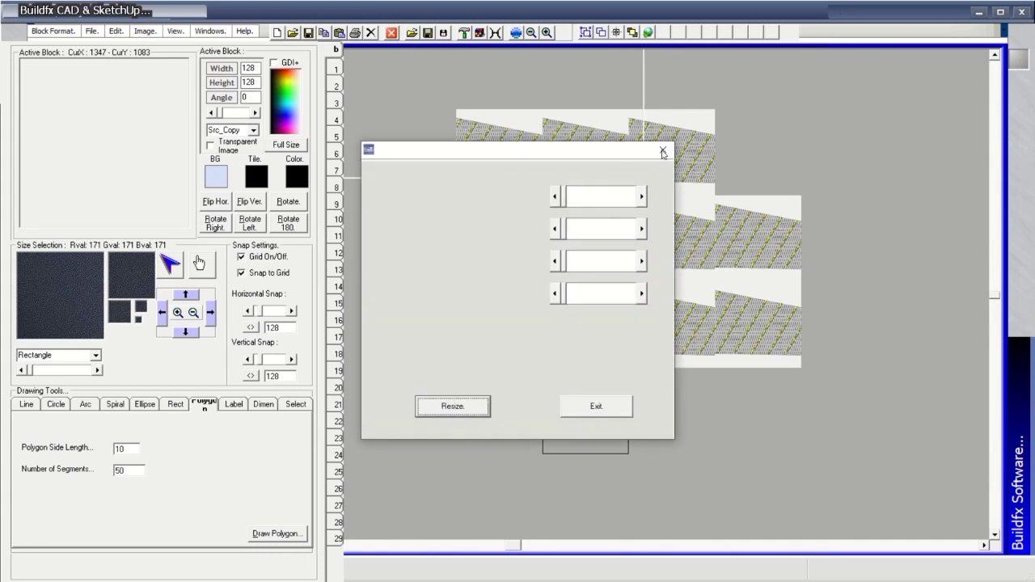
click(598, 407)
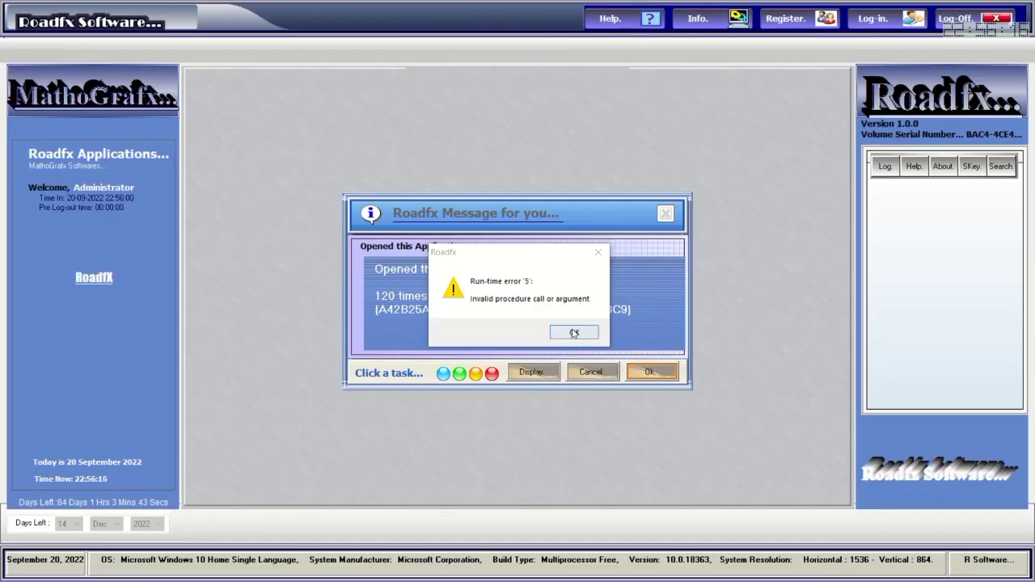
Clear run-time error '5' and the usage message, log in with the password, and close the launcher
click(574, 333)
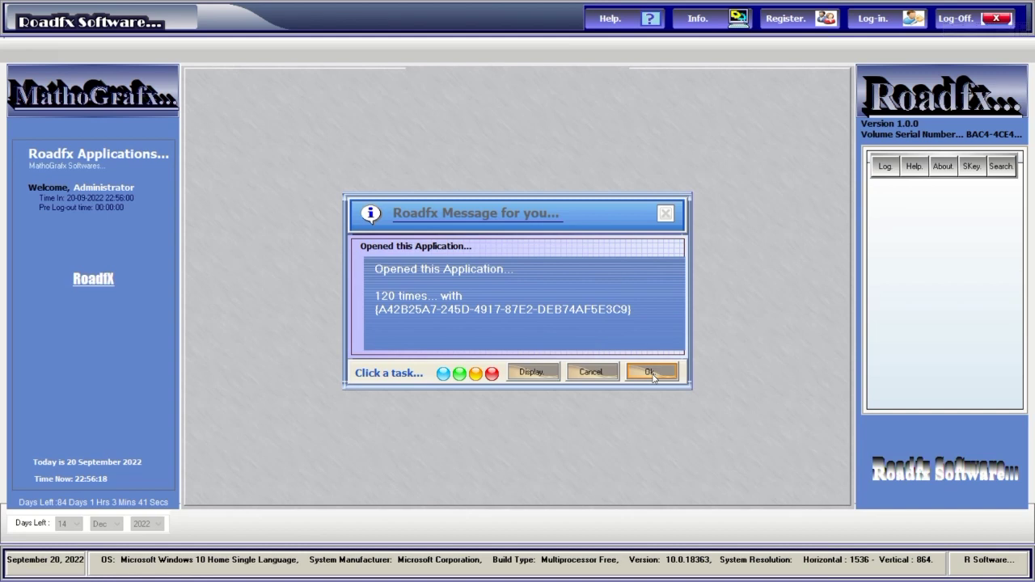
click(651, 373)
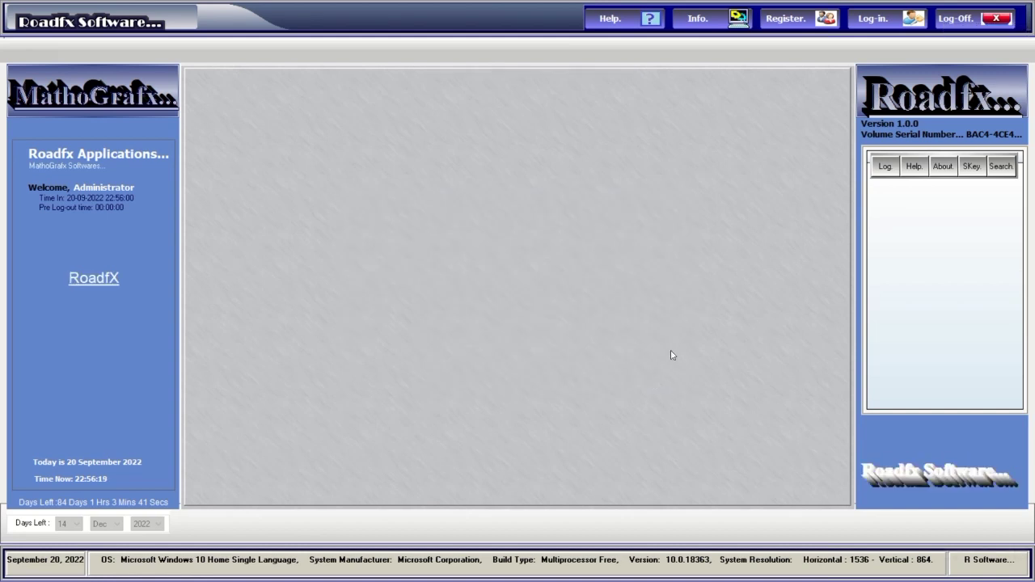
click(874, 20)
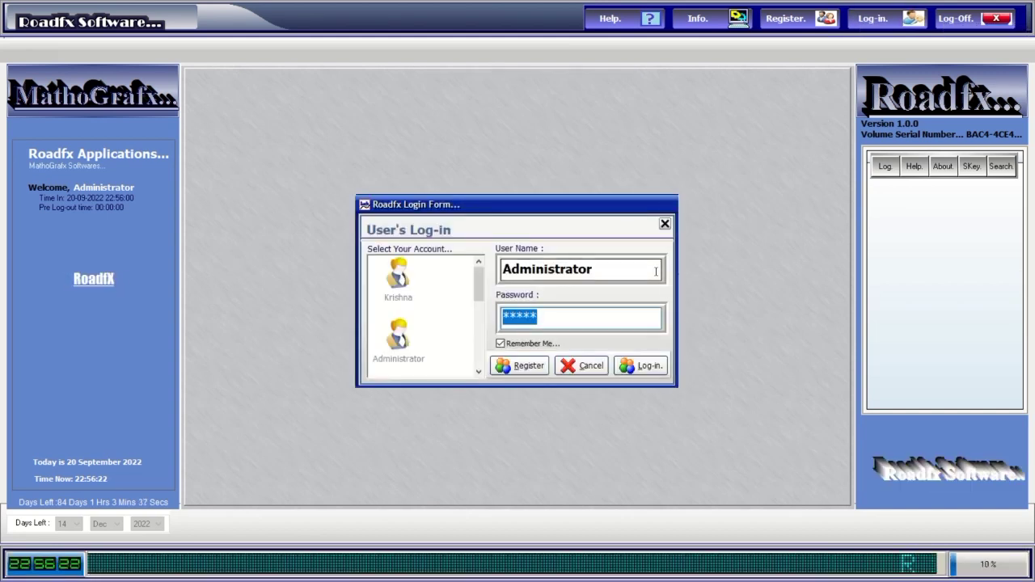
text(****)
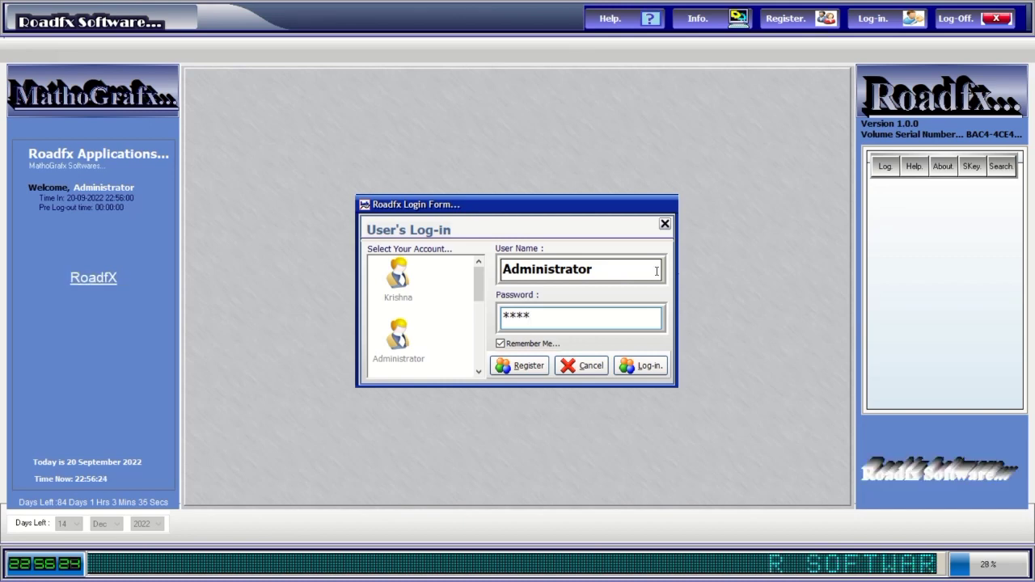
click(648, 369)
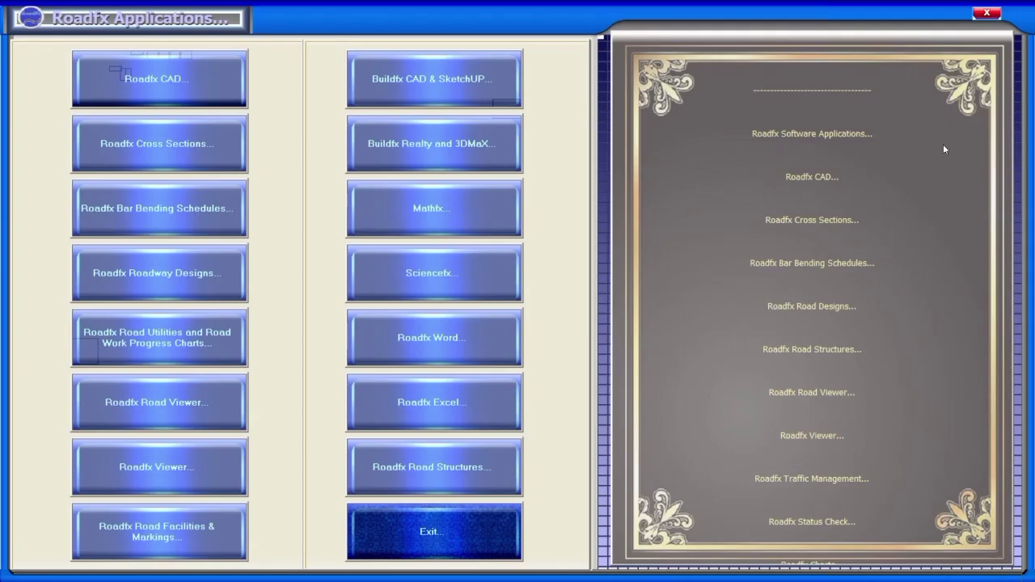
click(985, 13)
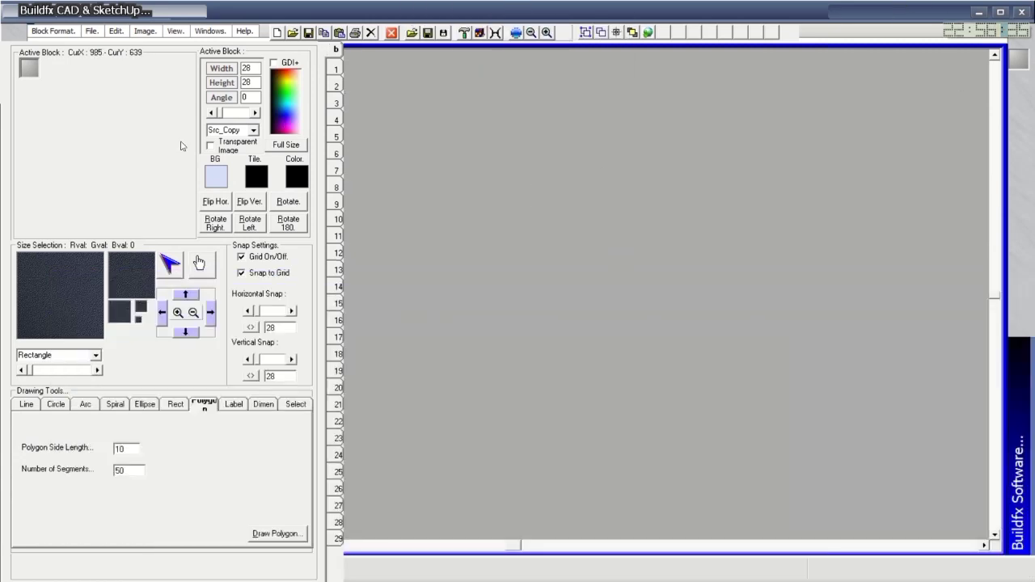
Place the blue dotted tile near the canvas top and paint a dark patterned border around it
click(296, 175)
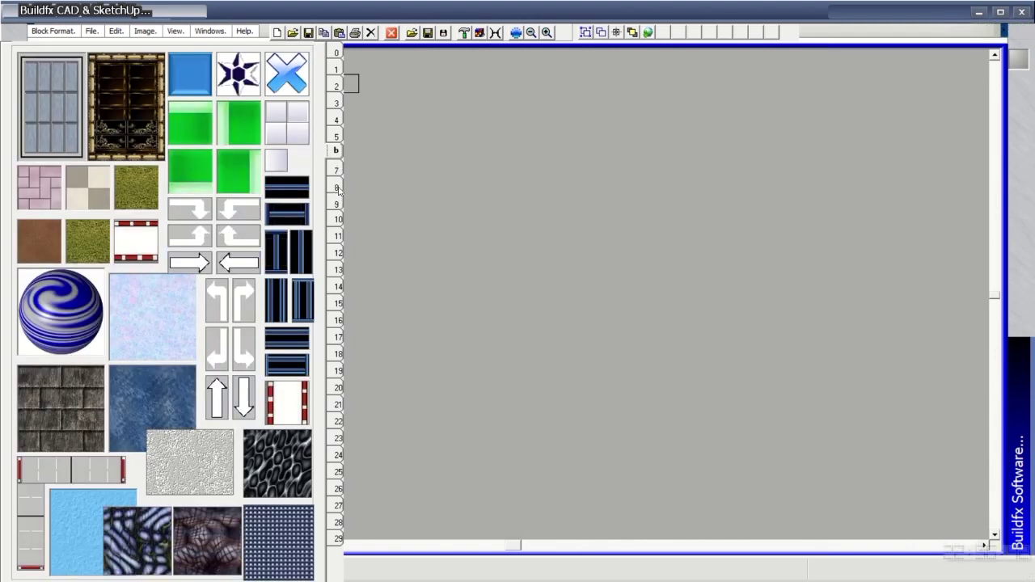
mouse_move(284, 526)
mouse_down()
mouse_move(496, 181)
mouse_move(632, 152)
mouse_move(772, 201)
mouse_move(510, 218)
mouse_up()
mouse_move(525, 349)
mouse_down()
mouse_move(501, 324)
mouse_move(819, 299)
mouse_move(822, 192)
mouse_move(800, 114)
mouse_move(497, 101)
mouse_move(468, 113)
mouse_move(474, 328)
mouse_move(493, 311)
mouse_up()
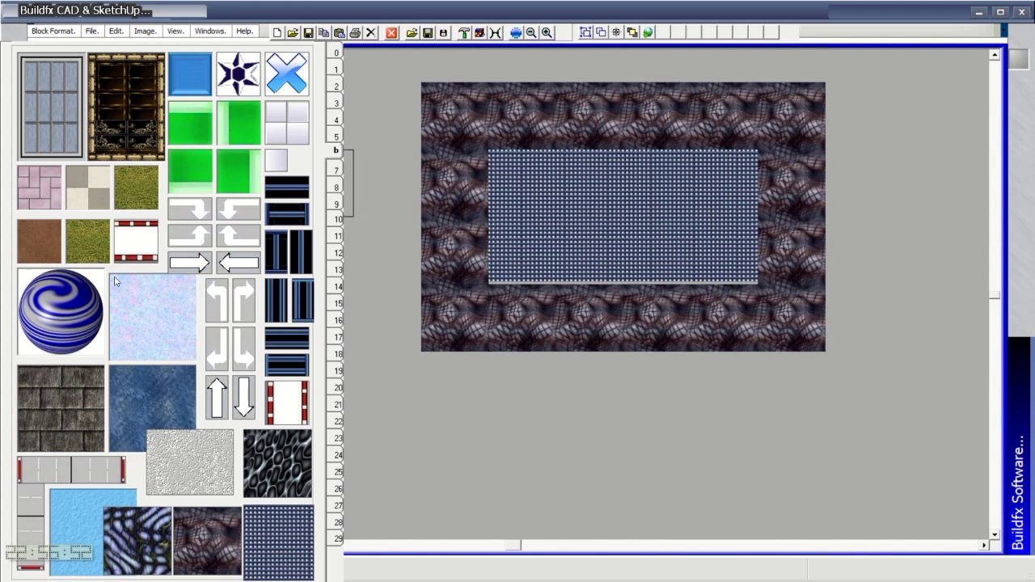
Page through the tile palettes to the road tiles and pick the straight horizontal road
click(338, 321)
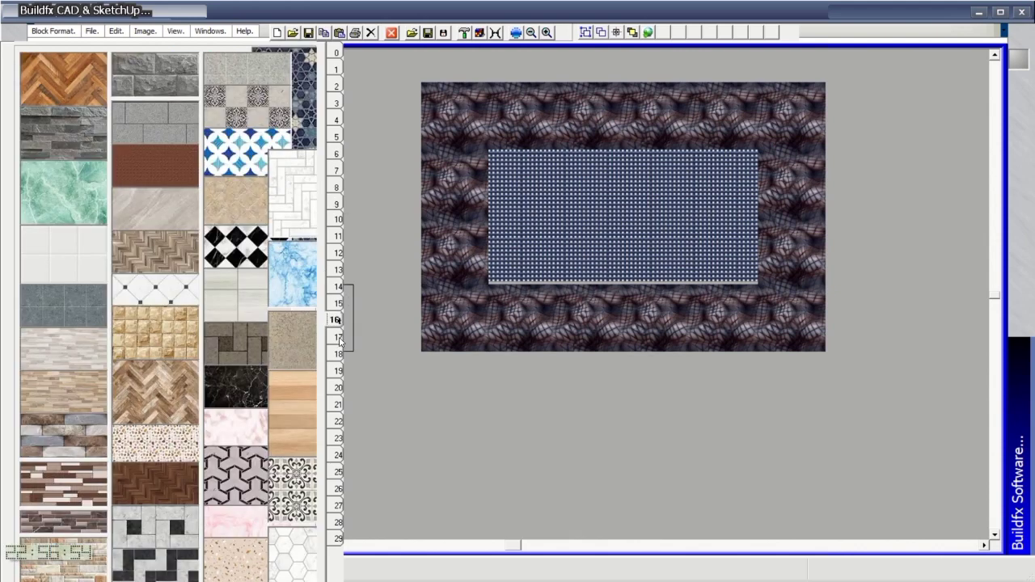
click(339, 338)
click(335, 355)
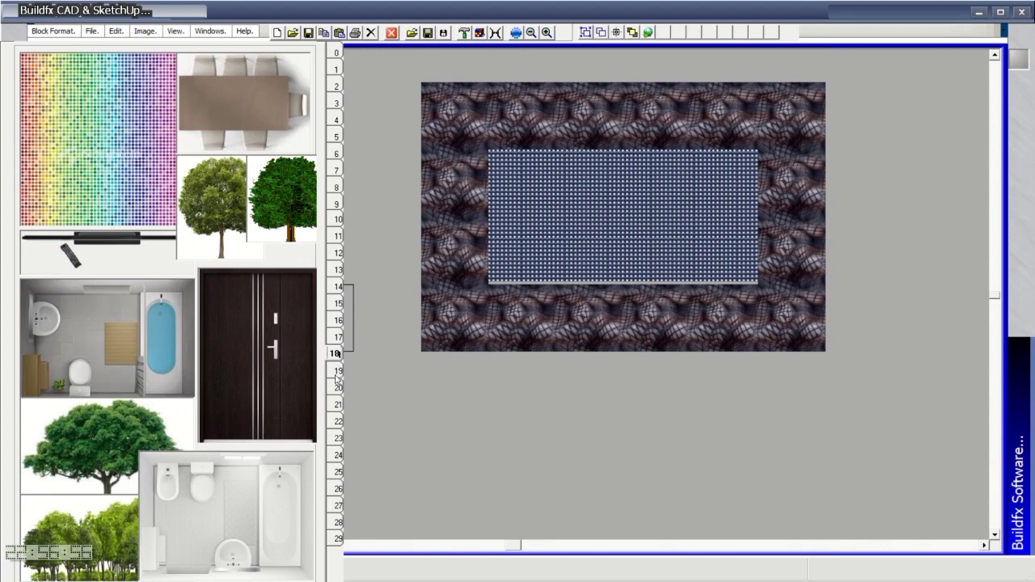
click(337, 374)
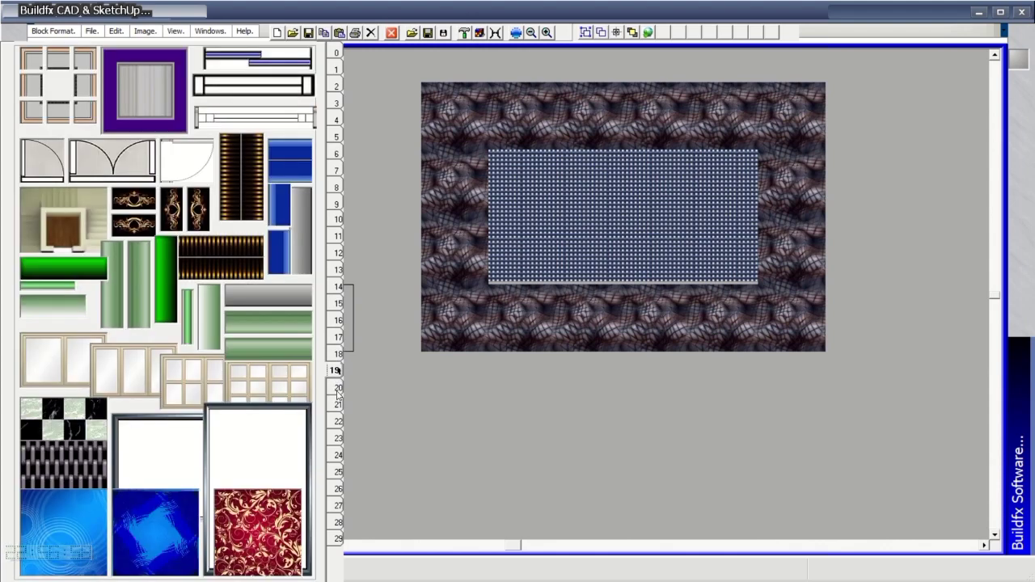
click(338, 393)
click(338, 404)
click(336, 302)
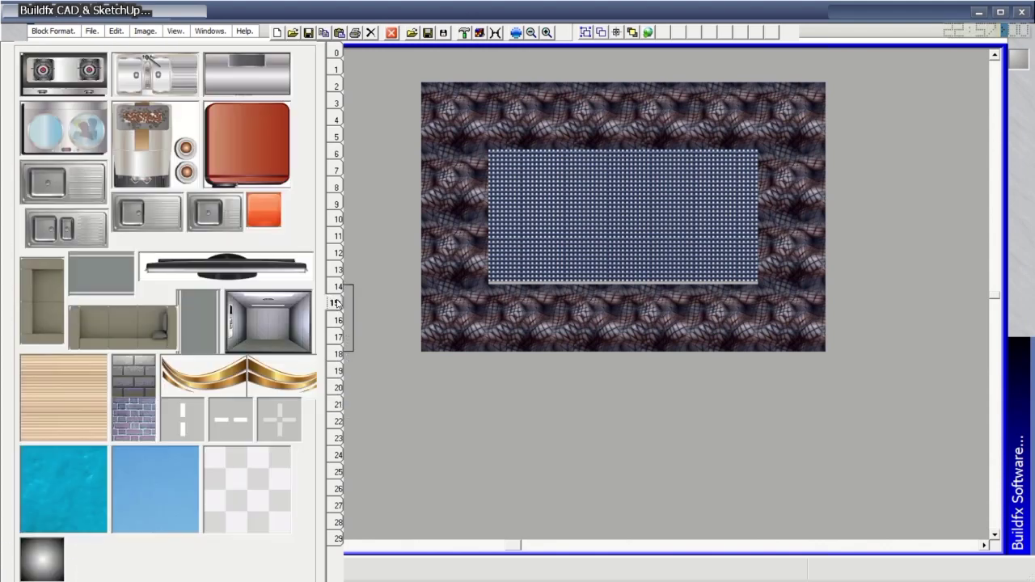
click(338, 286)
click(338, 270)
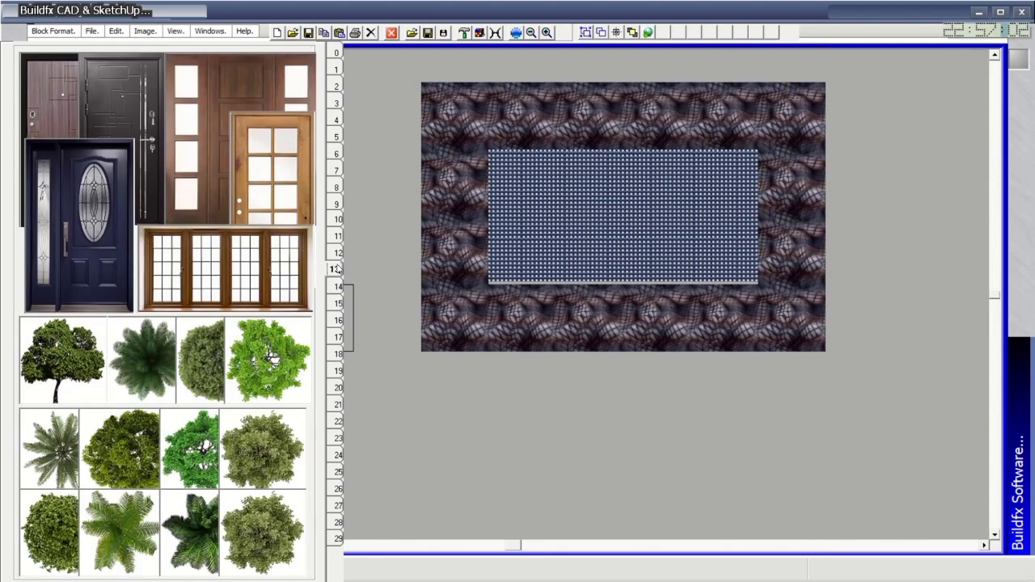
click(334, 287)
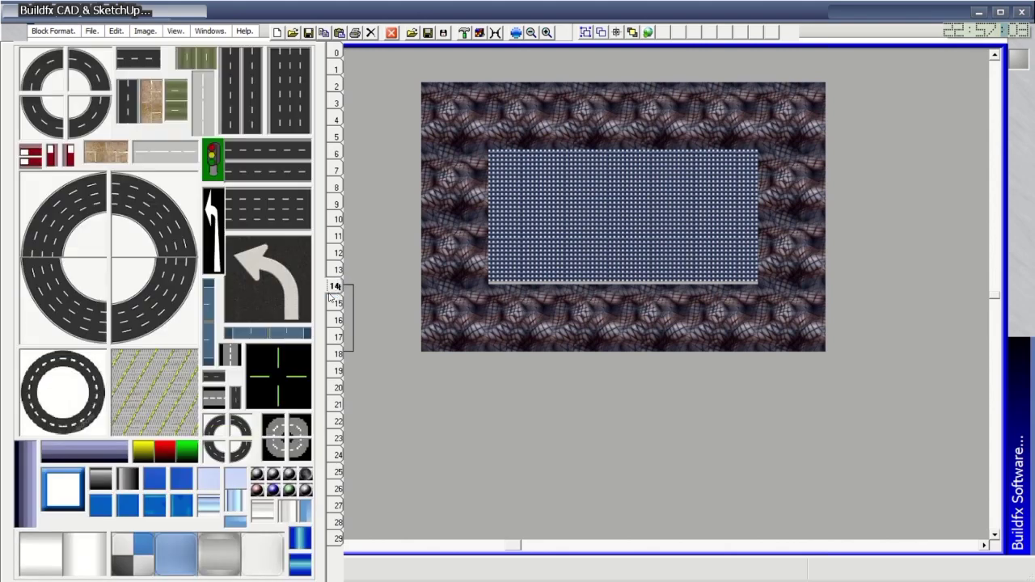
click(279, 216)
Paint two horizontal road rows across the lower canvas and a road column on the right
drag(440, 436, 900, 433)
click(294, 110)
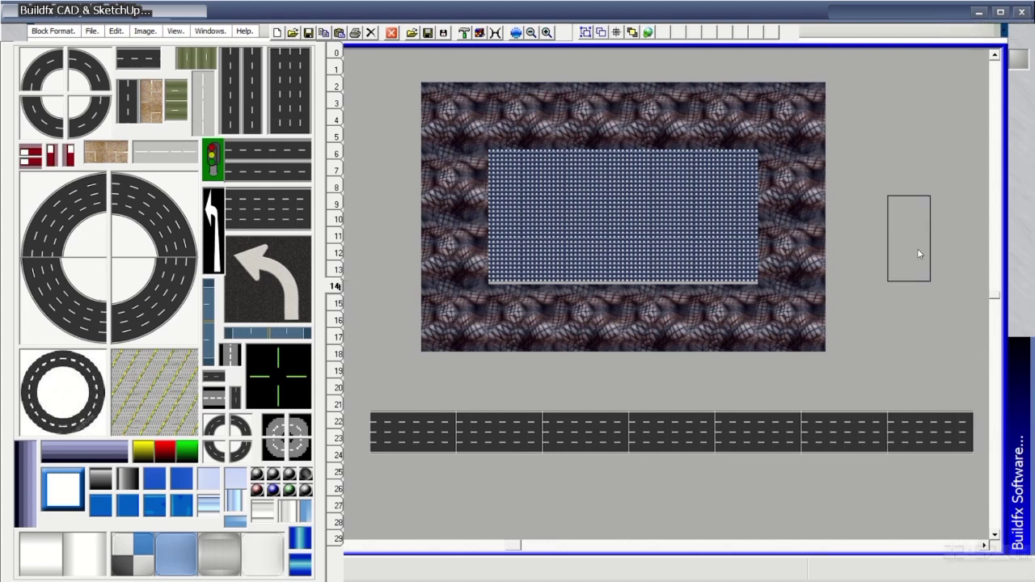
mouse_move(910, 73)
mouse_down()
mouse_move(932, 376)
mouse_move(931, 394)
mouse_move(919, 396)
mouse_move(972, 193)
mouse_move(954, 79)
mouse_up()
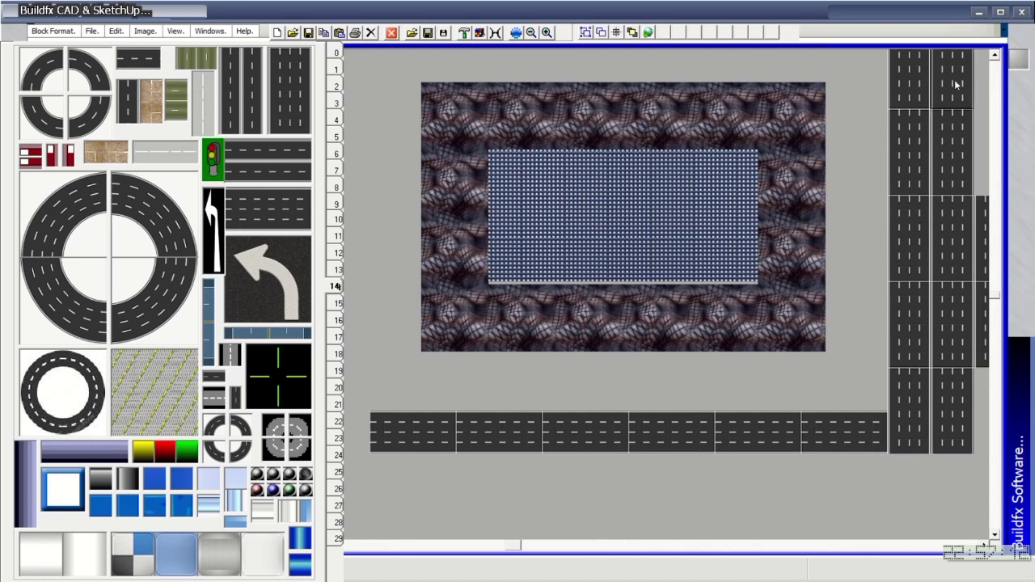
click(286, 202)
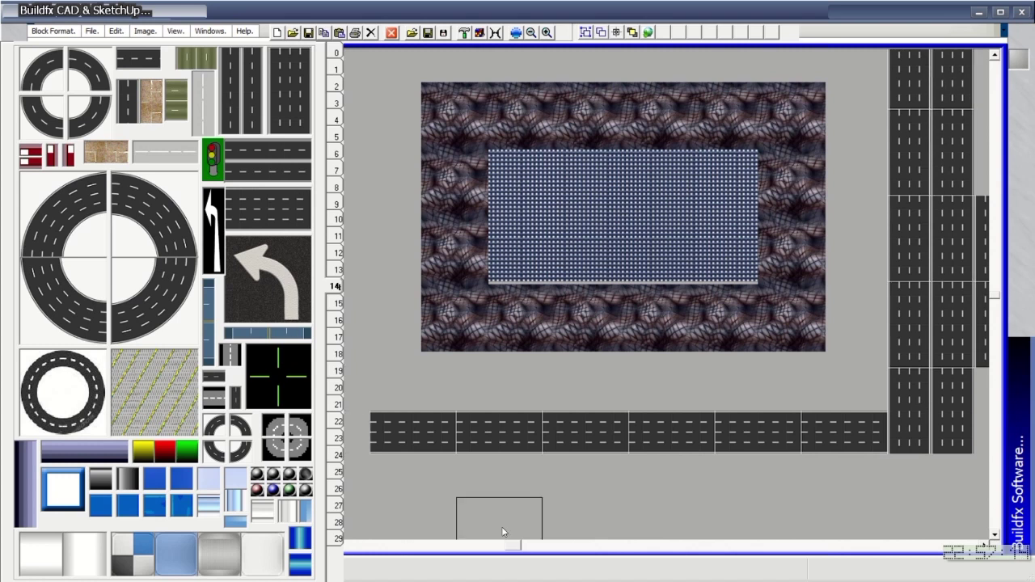
drag(413, 485, 932, 473)
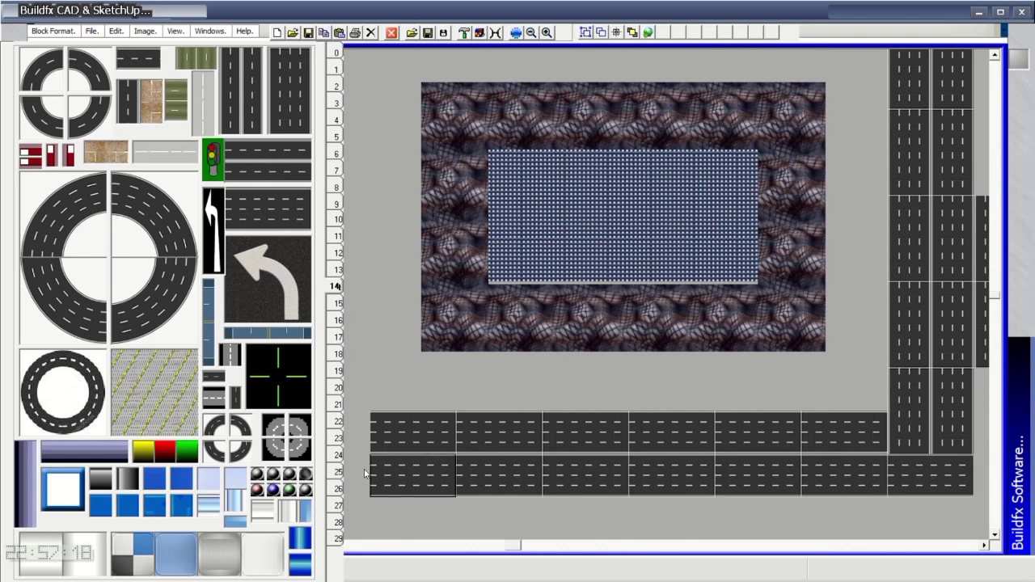
Add curved corners with a vertical road up to a top curve and a straight road leftward
click(157, 322)
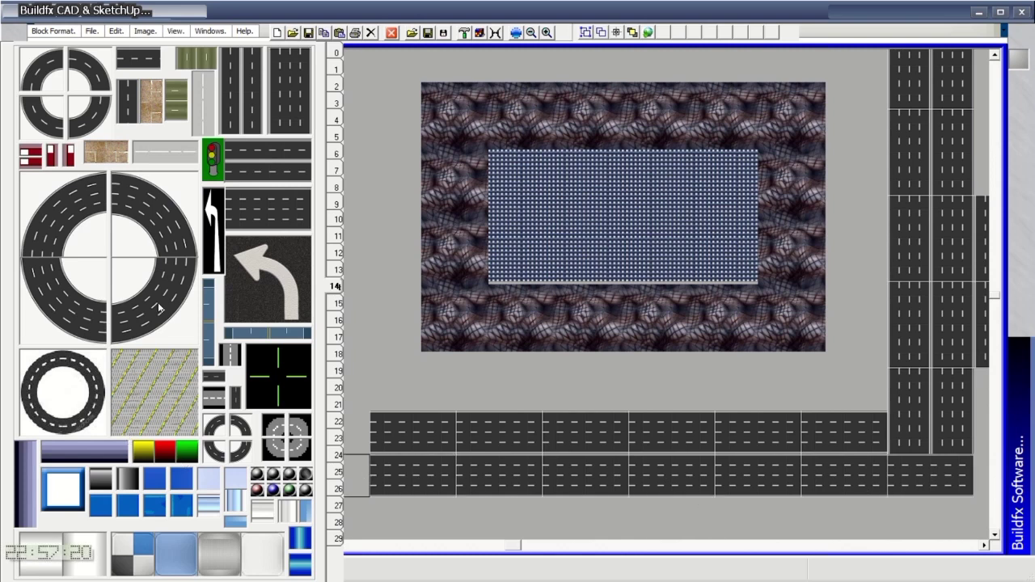
click(643, 390)
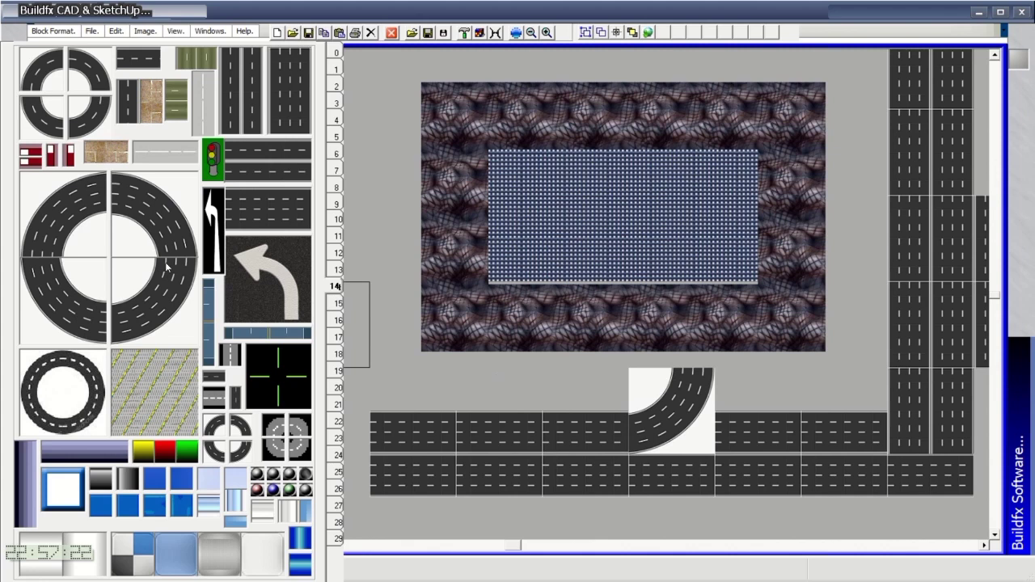
click(714, 333)
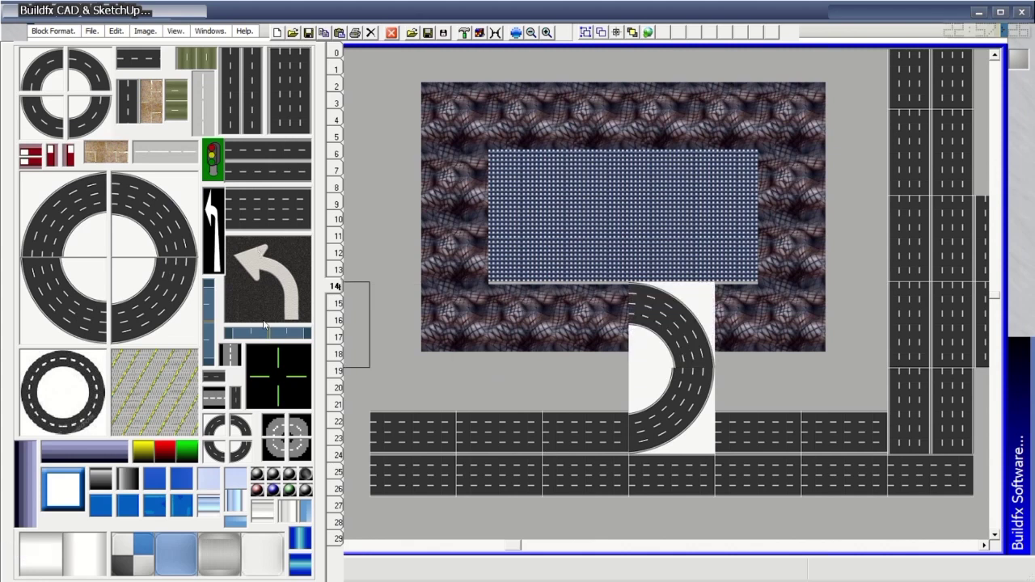
drag(252, 106, 687, 152)
drag(156, 259, 670, 117)
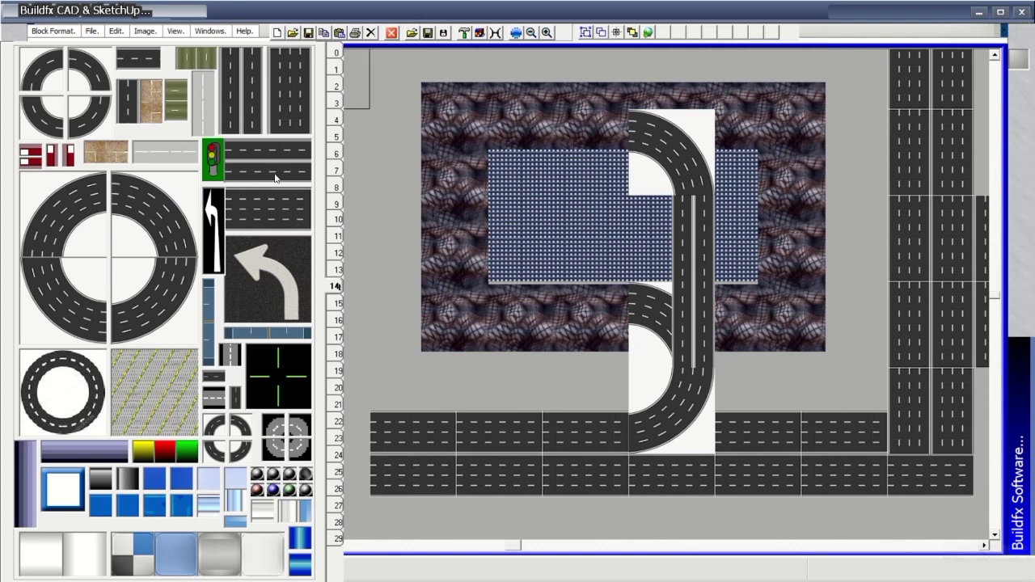
mouse_move(566, 153)
mouse_down()
mouse_move(598, 133)
mouse_move(424, 135)
mouse_up()
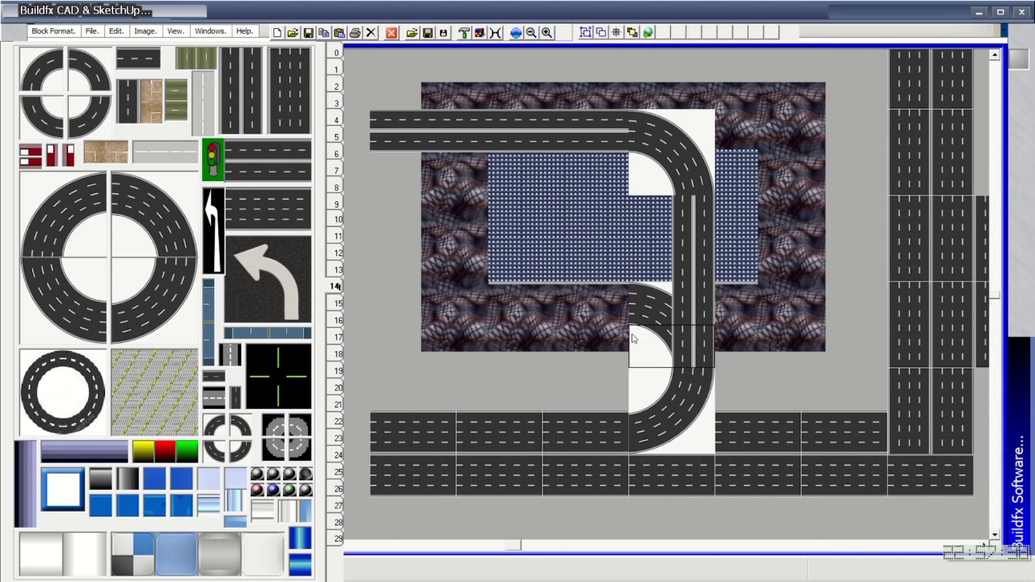
Close the loop with two left curved corners joined by straight road, and place a left-turn arrow inside
drag(517, 546, 289, 546)
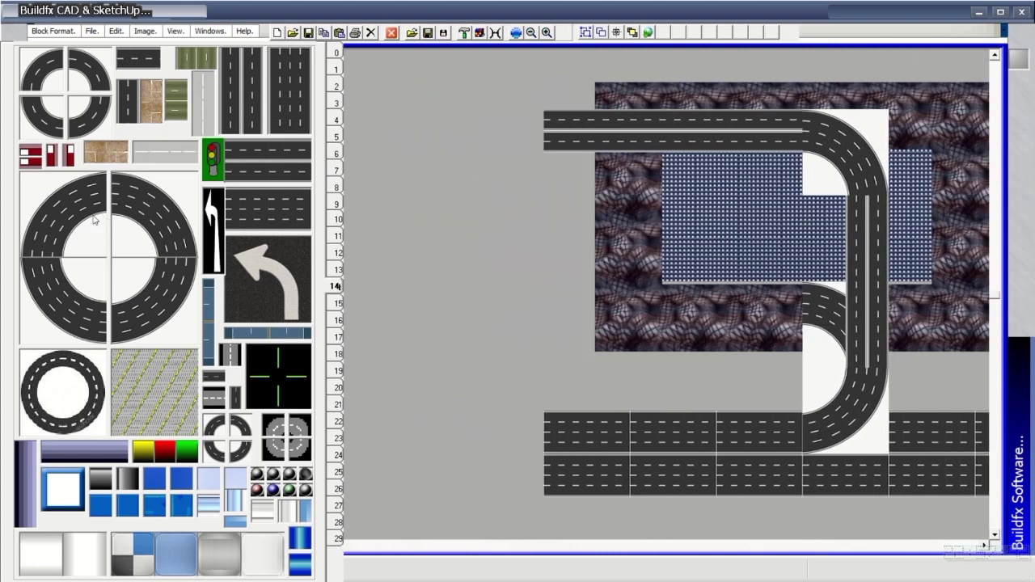
click(486, 136)
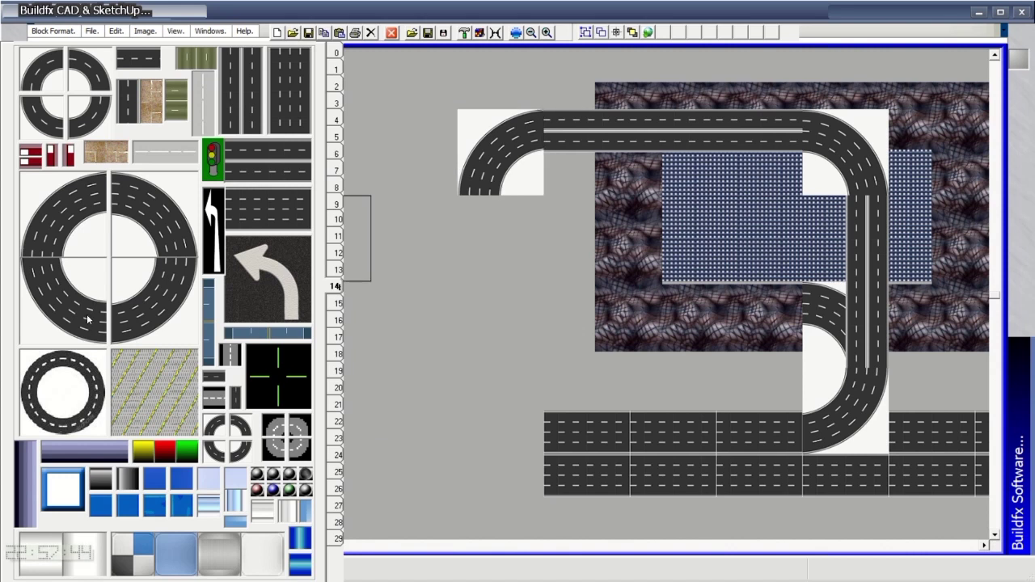
click(510, 447)
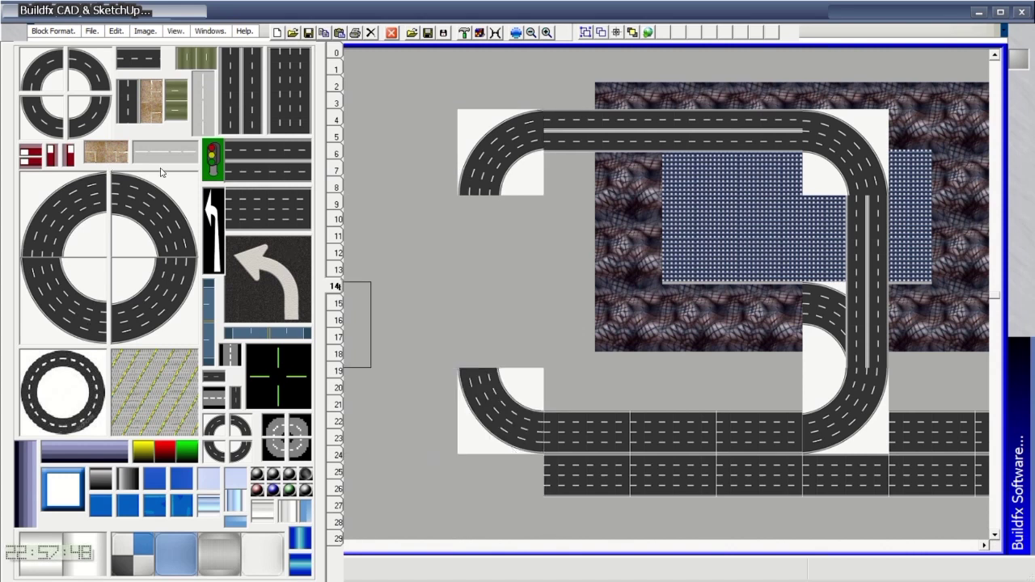
click(492, 238)
click(493, 312)
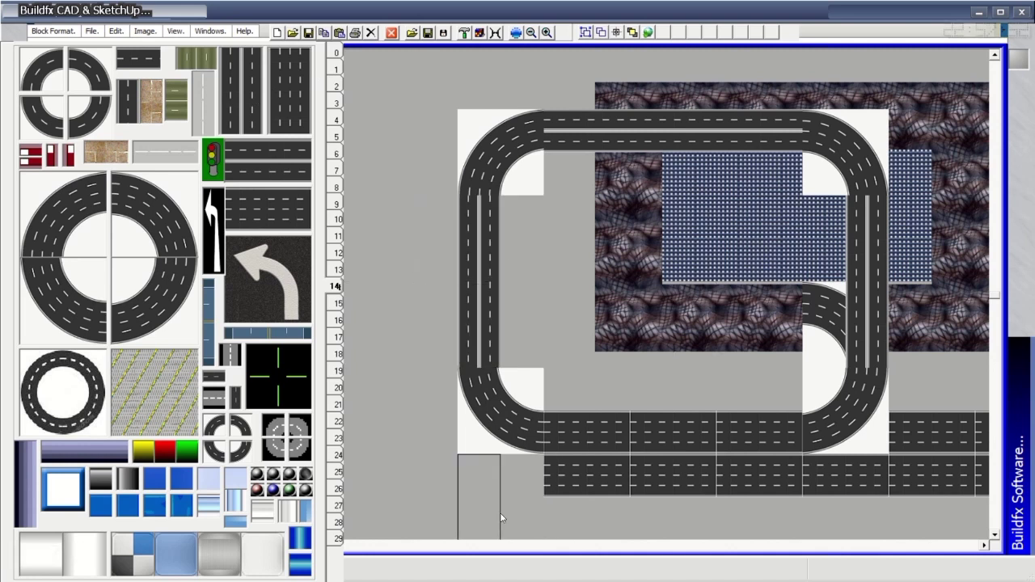
click(269, 290)
click(635, 251)
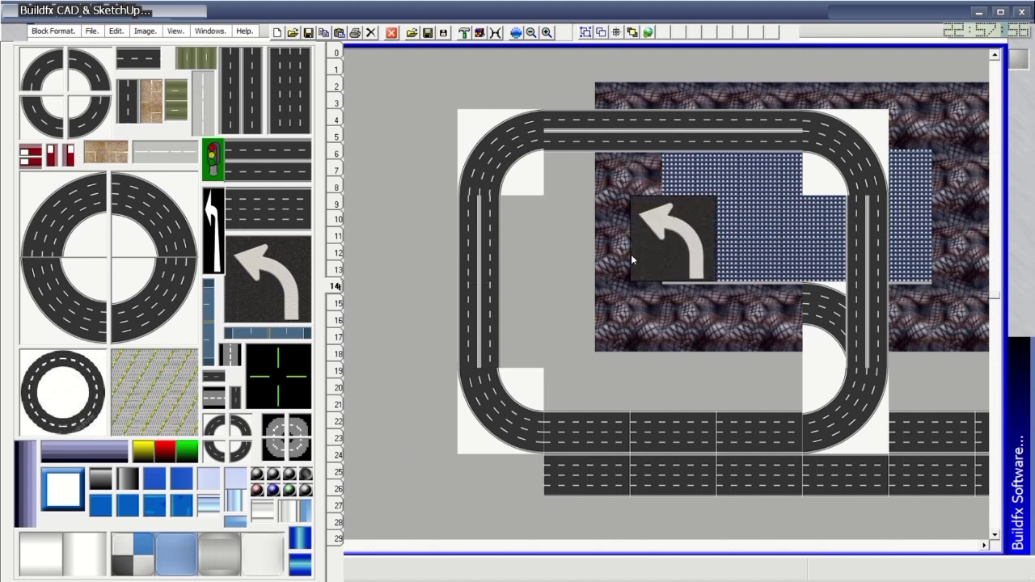
Place a blue road tile and stretch it across the canvas in both directions
click(212, 333)
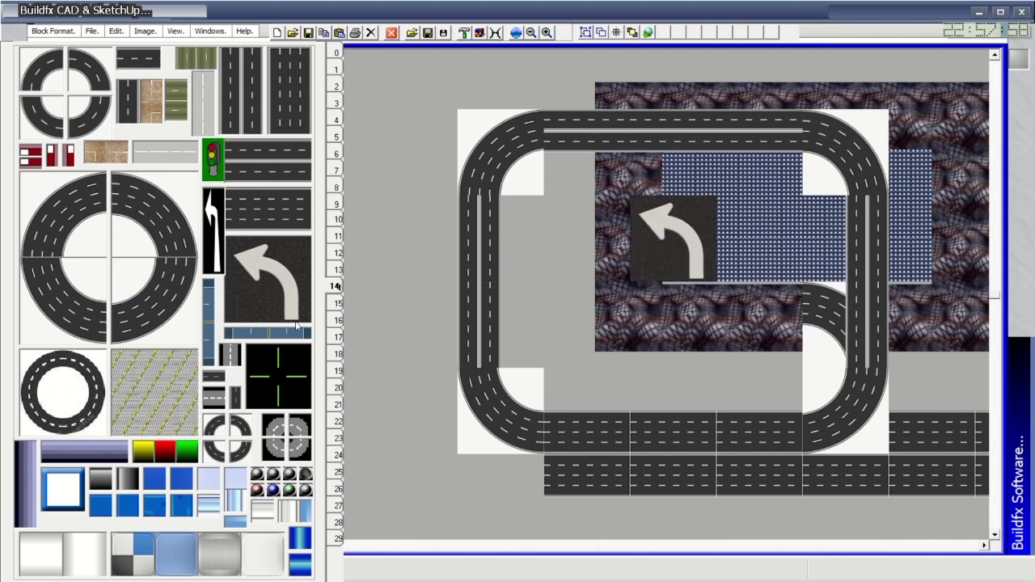
click(515, 259)
drag(527, 253, 713, 240)
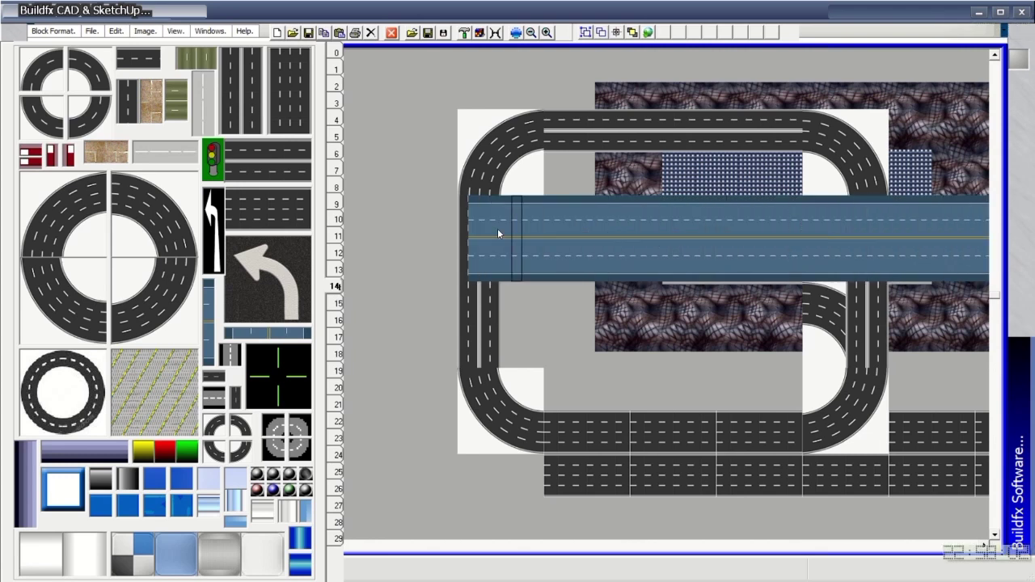
drag(497, 228, 378, 228)
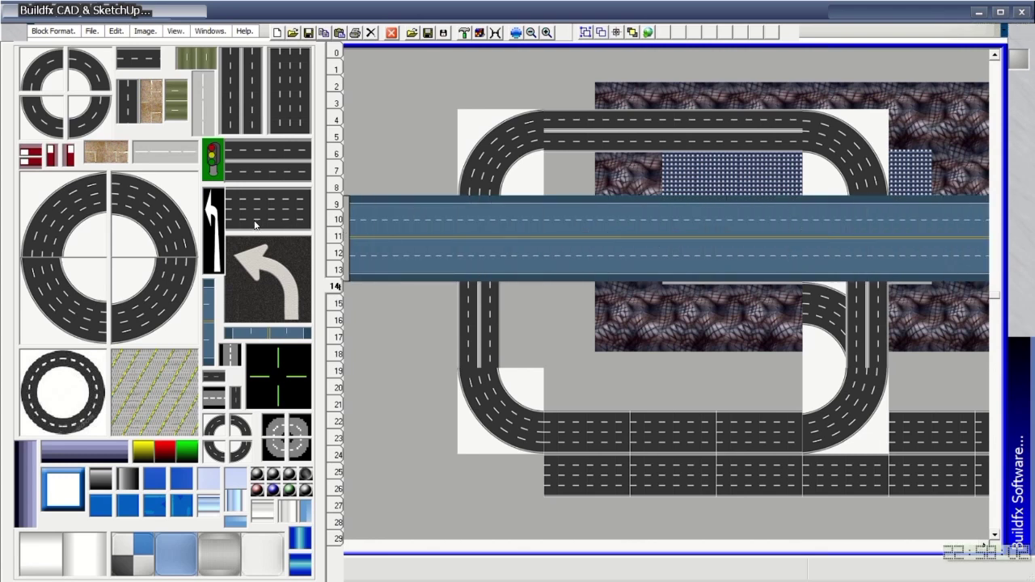
Page down through the tile palettes to the large texture sets
click(340, 321)
click(339, 337)
click(339, 354)
click(340, 370)
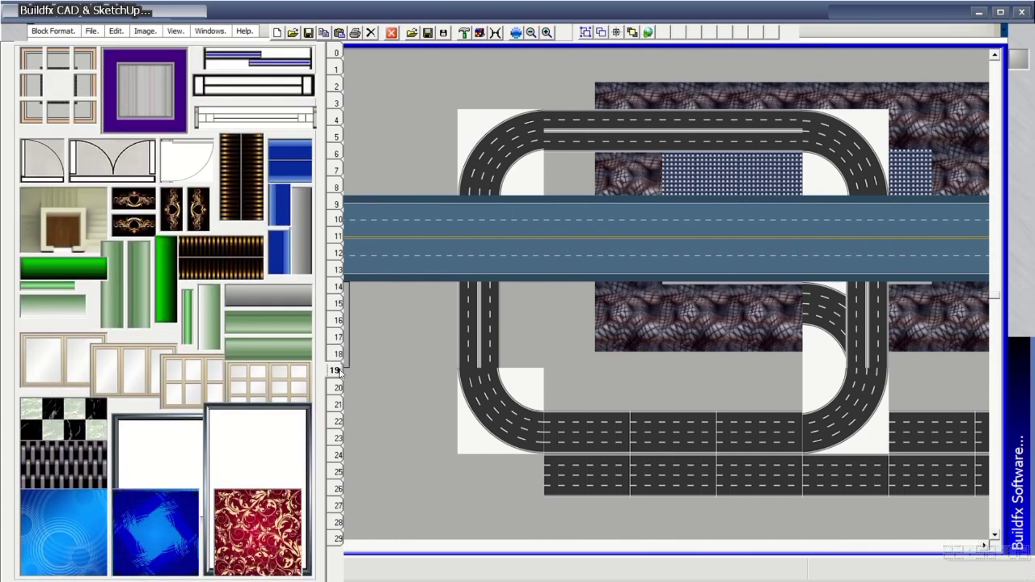
click(340, 387)
click(338, 404)
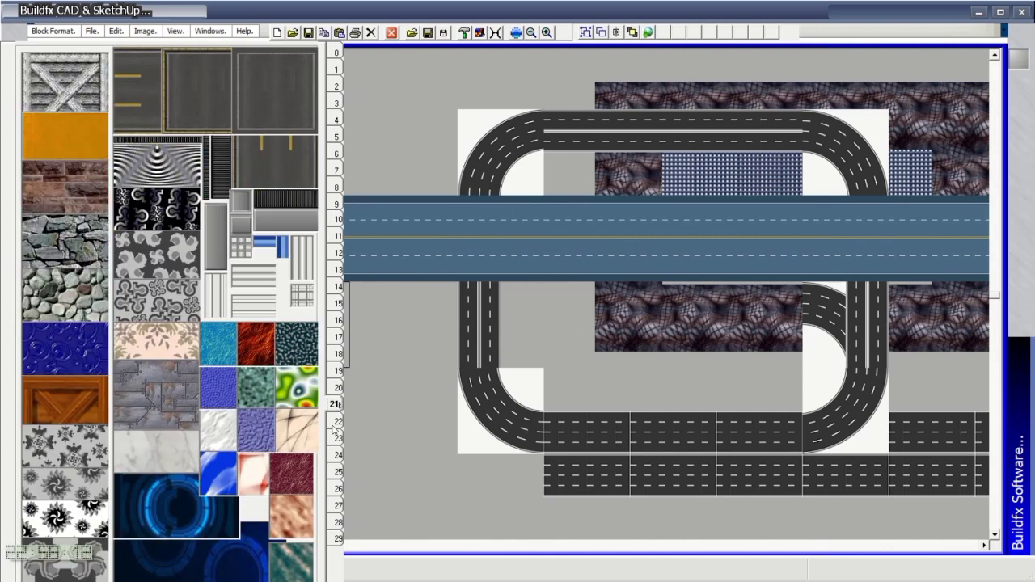
click(340, 426)
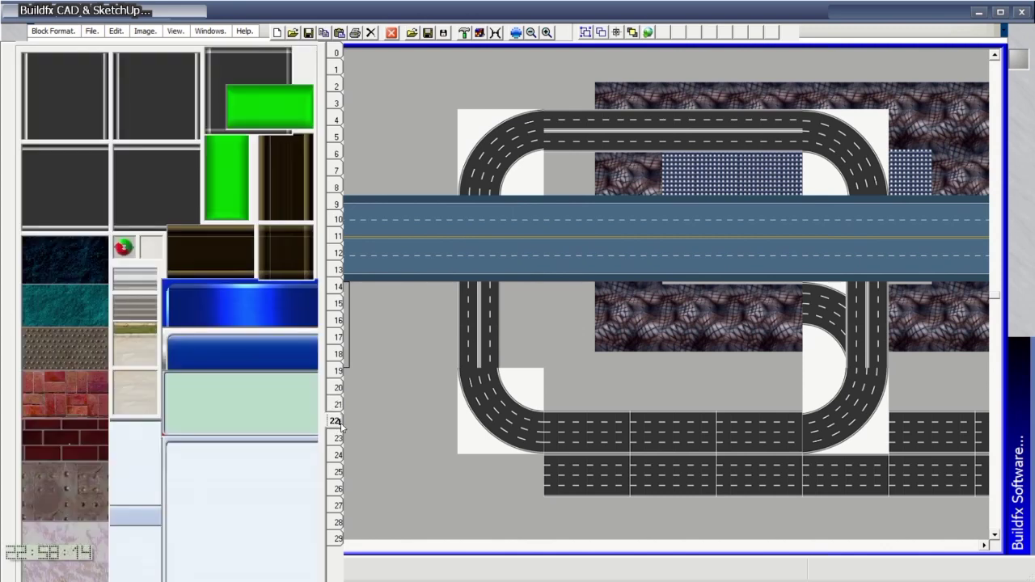
click(340, 438)
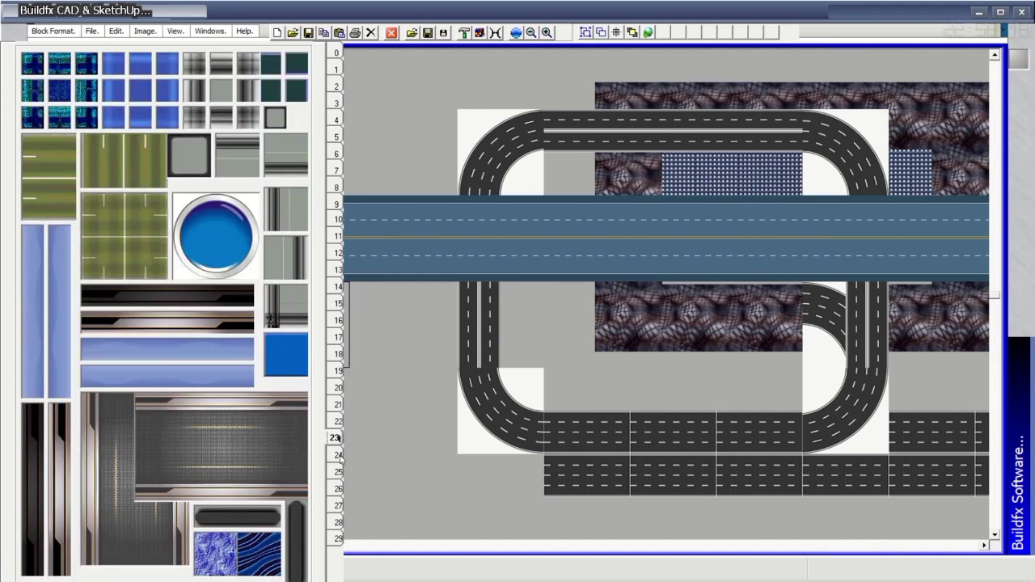
click(339, 455)
click(338, 472)
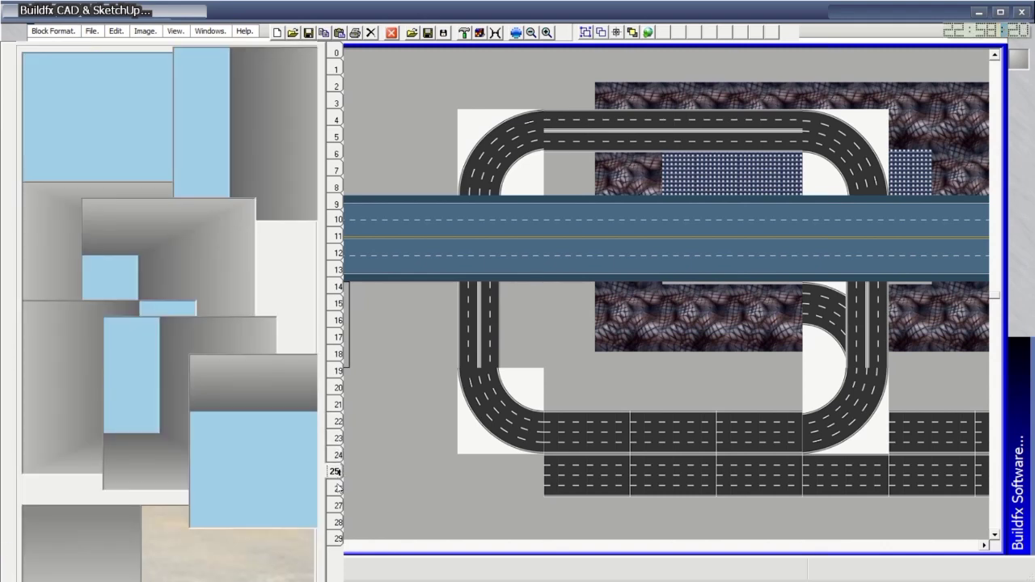
click(339, 488)
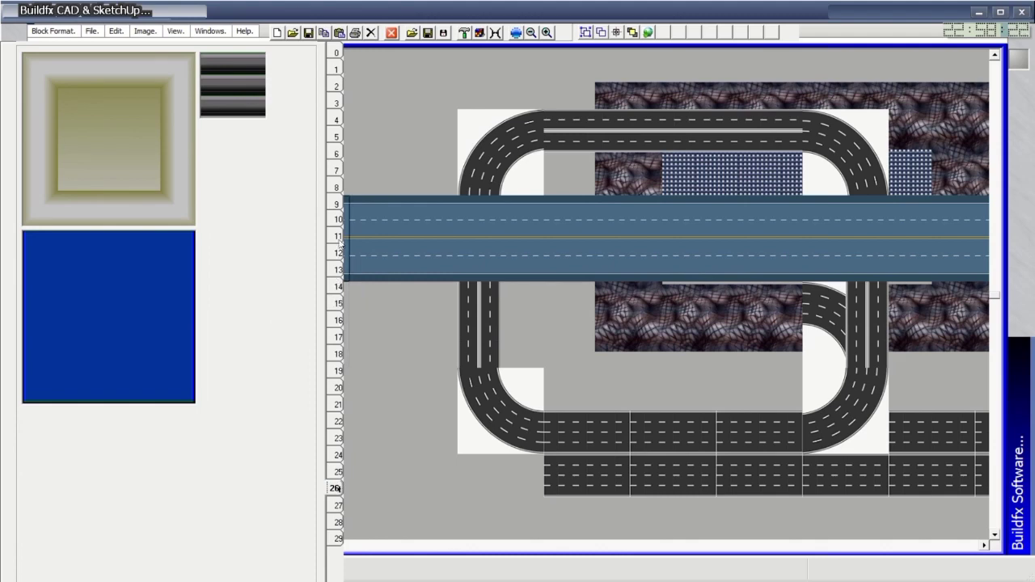
Return to the road tile pages and paint a multi-lane highway along row 8 over the blue band
click(338, 236)
click(337, 219)
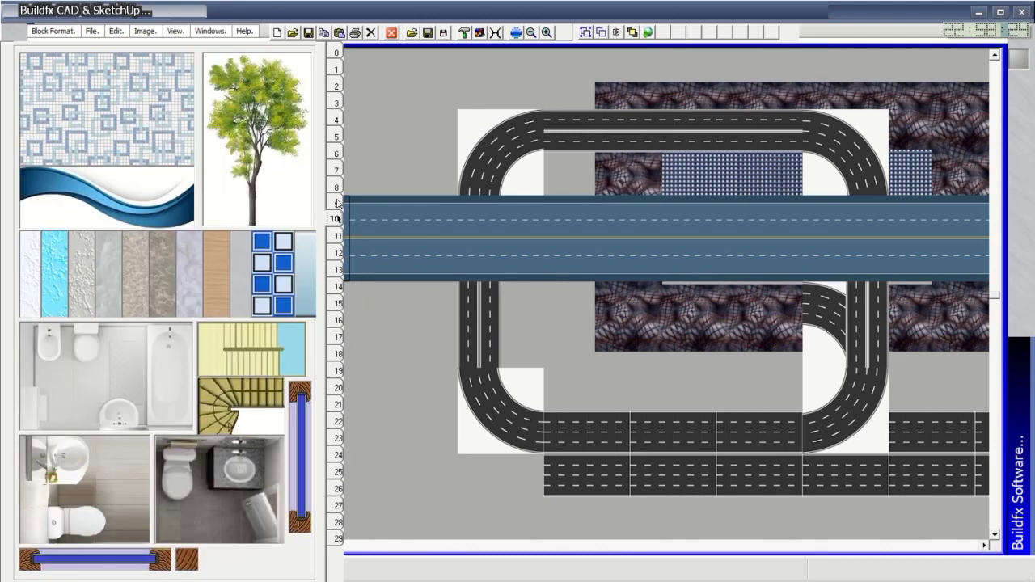
click(337, 202)
click(338, 187)
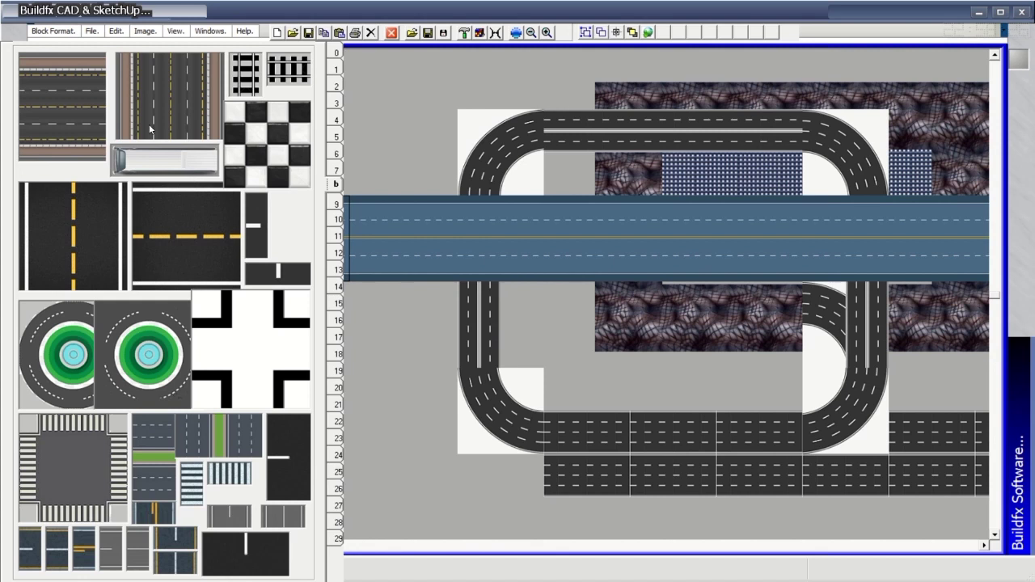
click(46, 113)
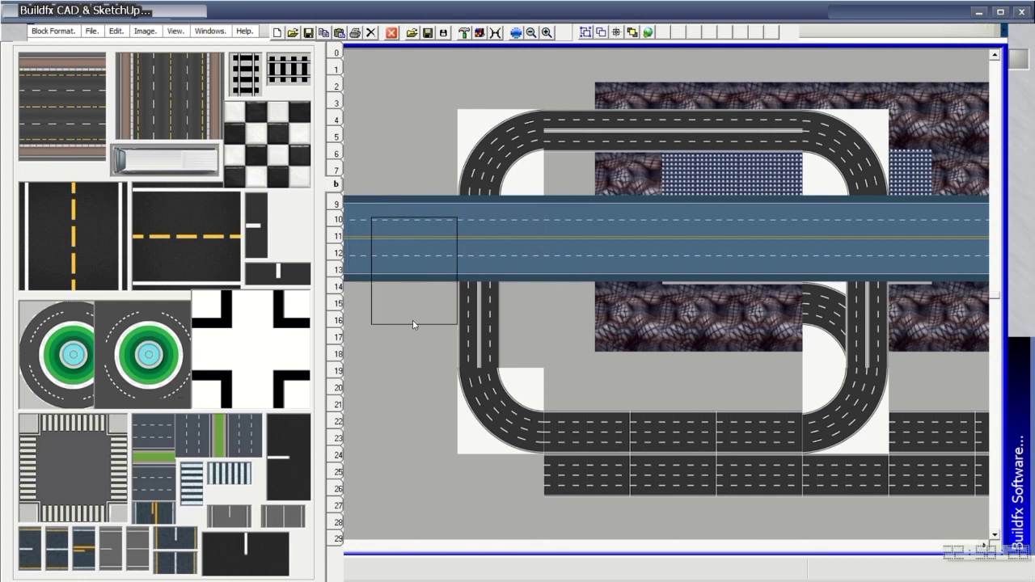
mouse_move(412, 325)
mouse_down()
mouse_move(752, 295)
mouse_move(993, 291)
mouse_move(517, 298)
mouse_move(348, 271)
mouse_up()
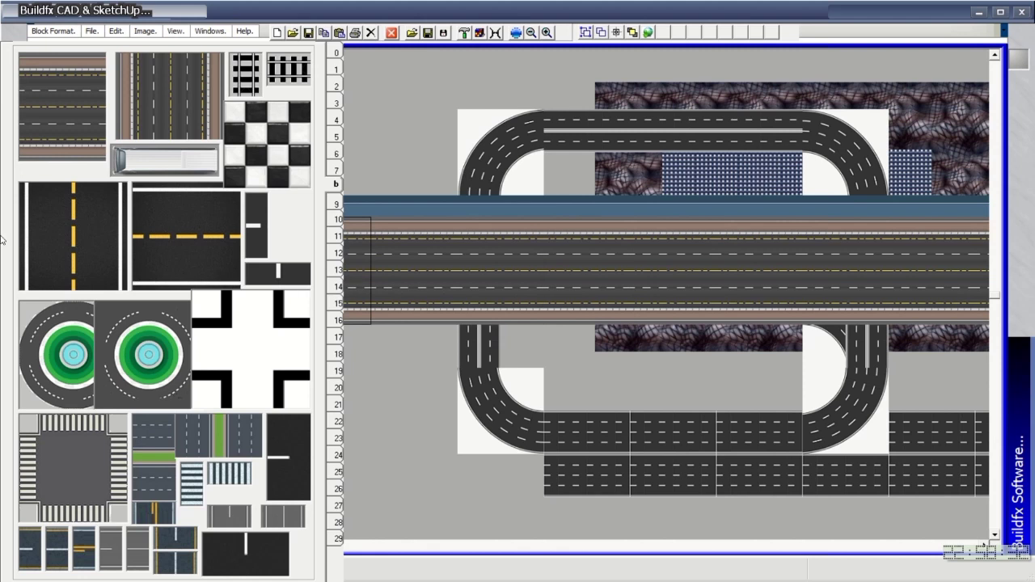
Paint a vertical highway column, add a crosswalk intersection, and paint a yellow-dashed road down the left
click(180, 90)
drag(682, 92, 696, 511)
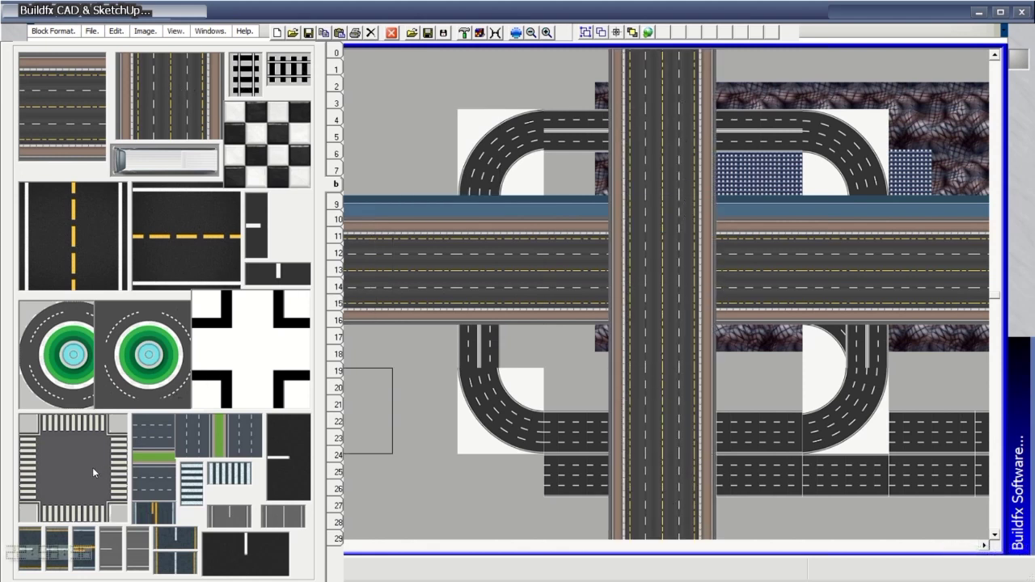
click(650, 250)
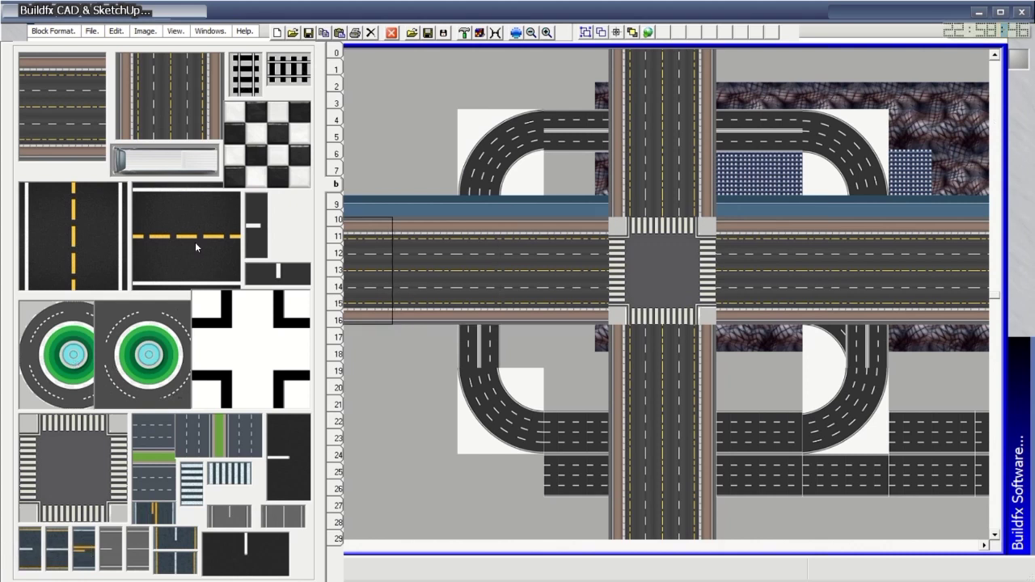
click(98, 263)
drag(443, 83, 442, 488)
Place the dark-cornered roundabout where the yellow-dashed road crosses the highway
click(129, 366)
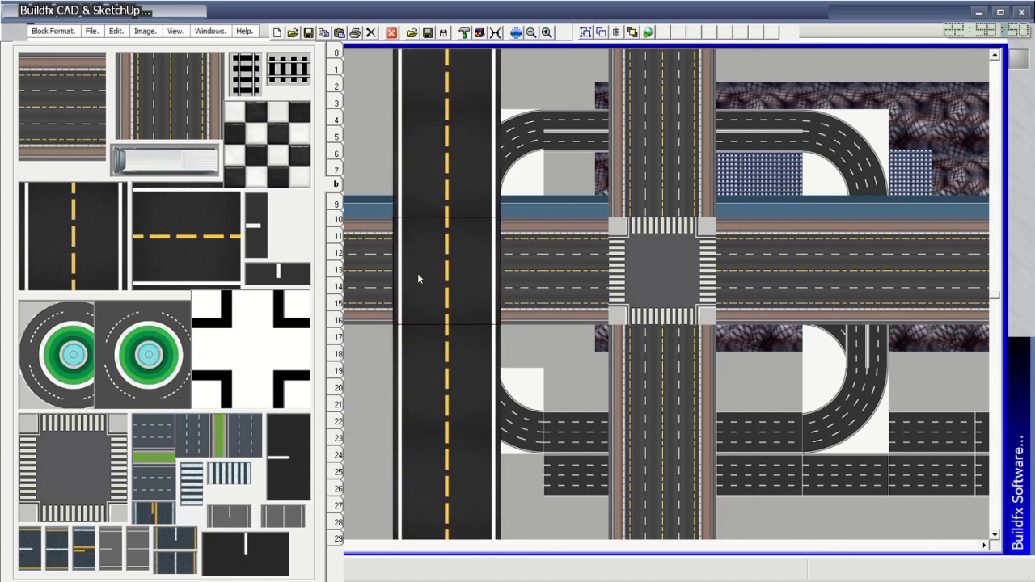
click(418, 275)
click(170, 371)
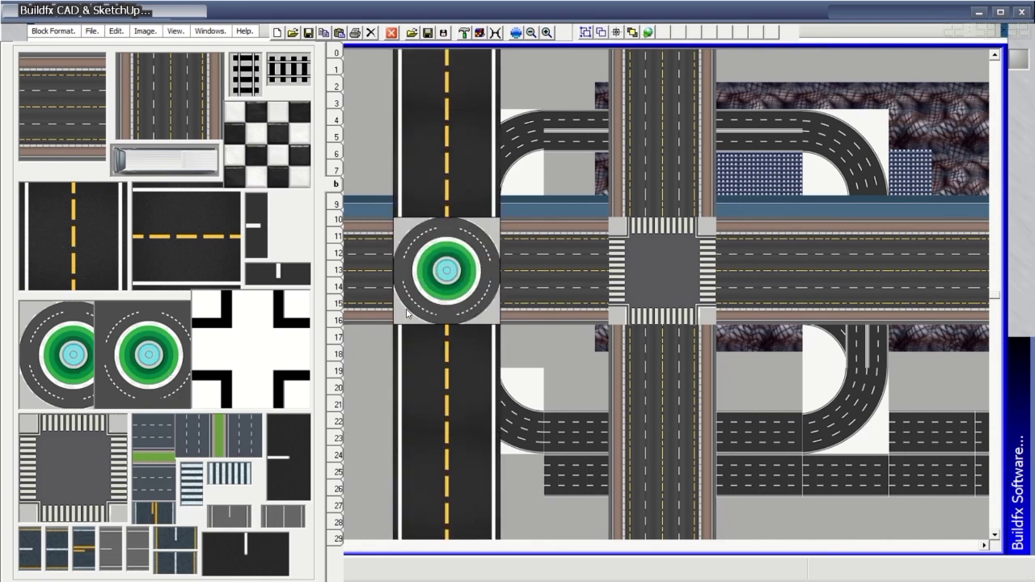
click(446, 272)
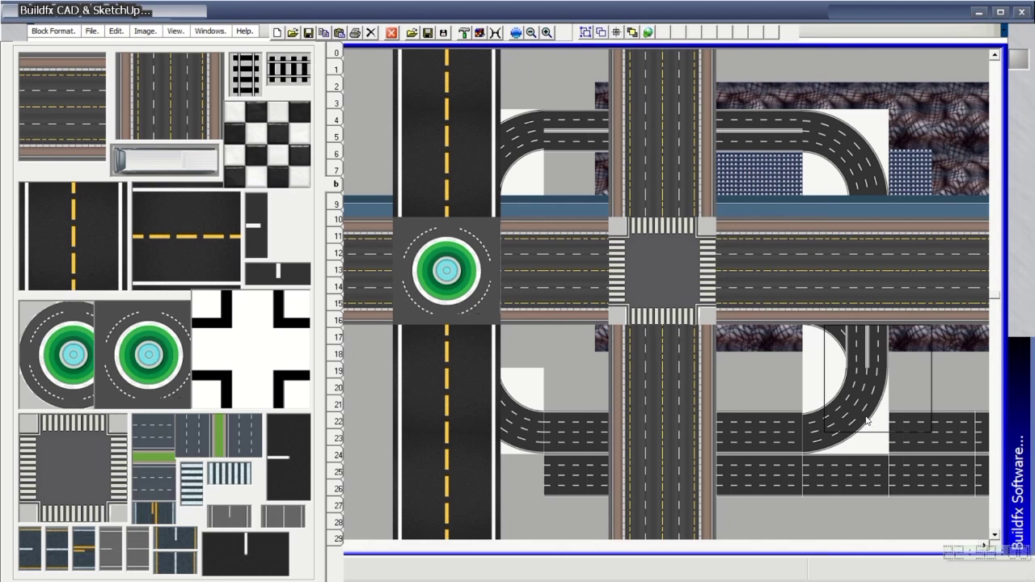
Lay green-median road tiles across the top and bottom rows of the canvas
click(141, 469)
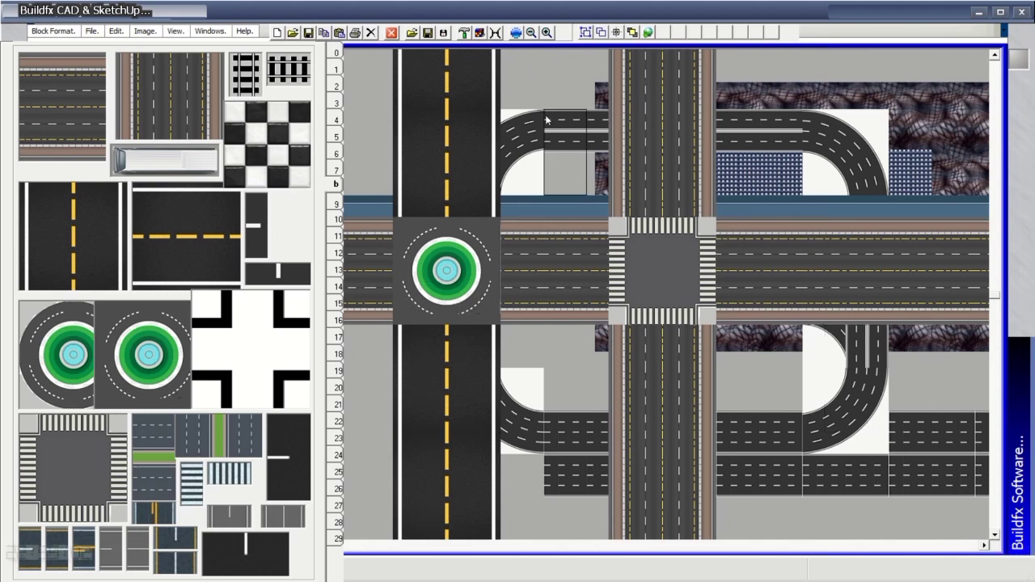
click(498, 82)
drag(486, 74, 985, 72)
mouse_move(973, 524)
mouse_down()
mouse_move(984, 511)
mouse_move(419, 545)
mouse_move(360, 511)
mouse_up()
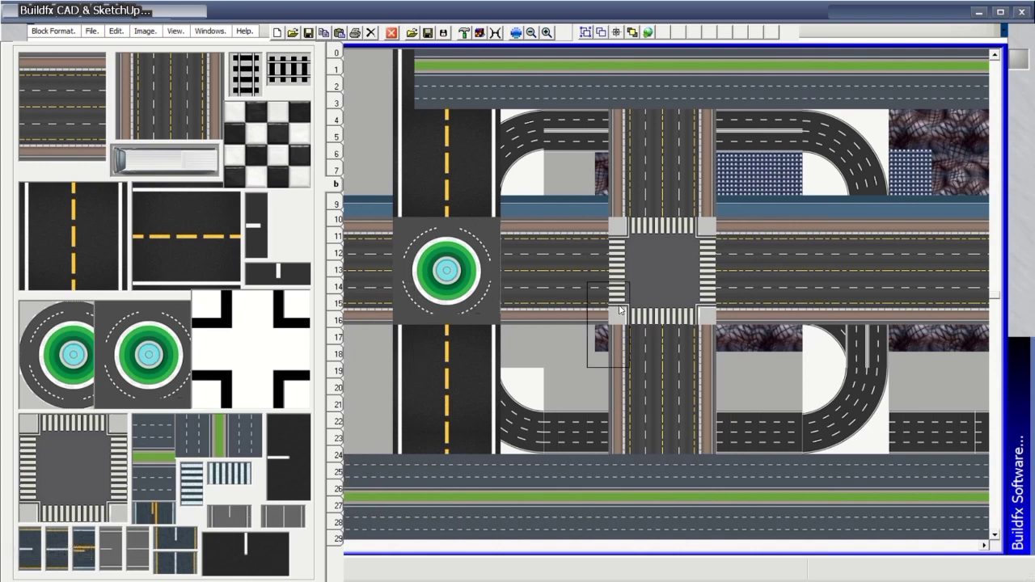
mouse_move(429, 4)
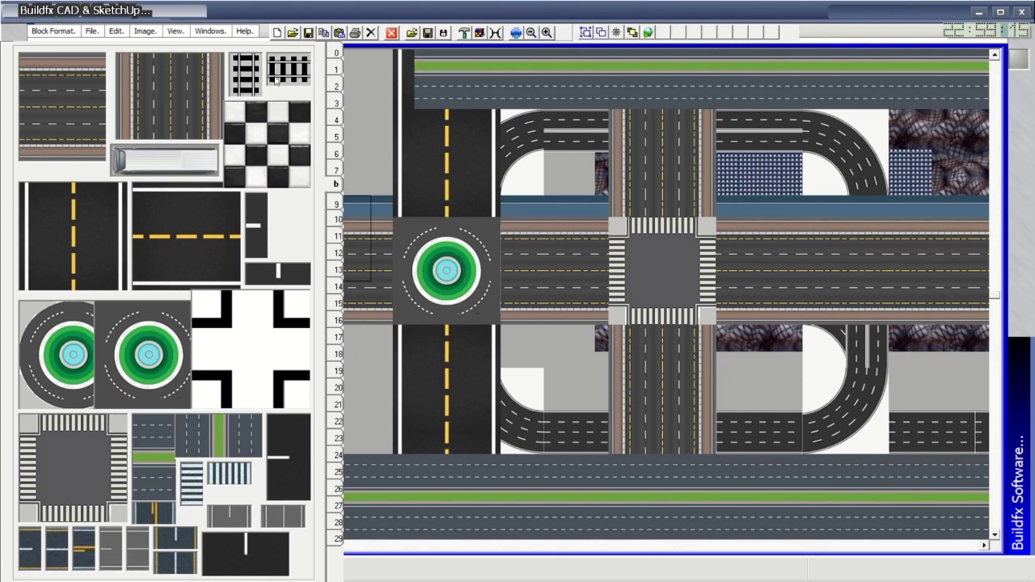
Lay railway tracks across the upper canvas and down the middle, then quit Buildfx
drag(301, 73, 986, 190)
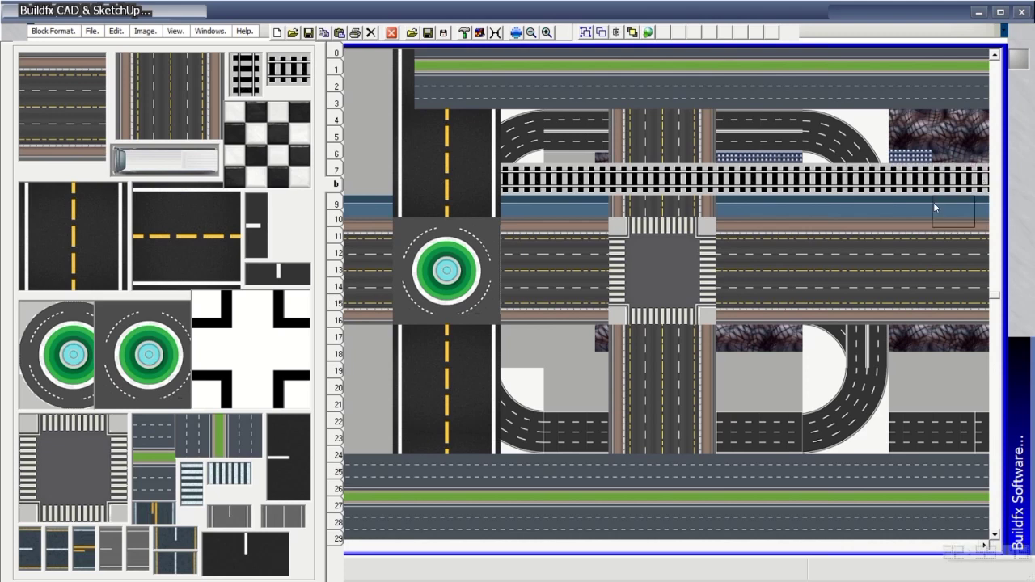
drag(531, 186, 344, 186)
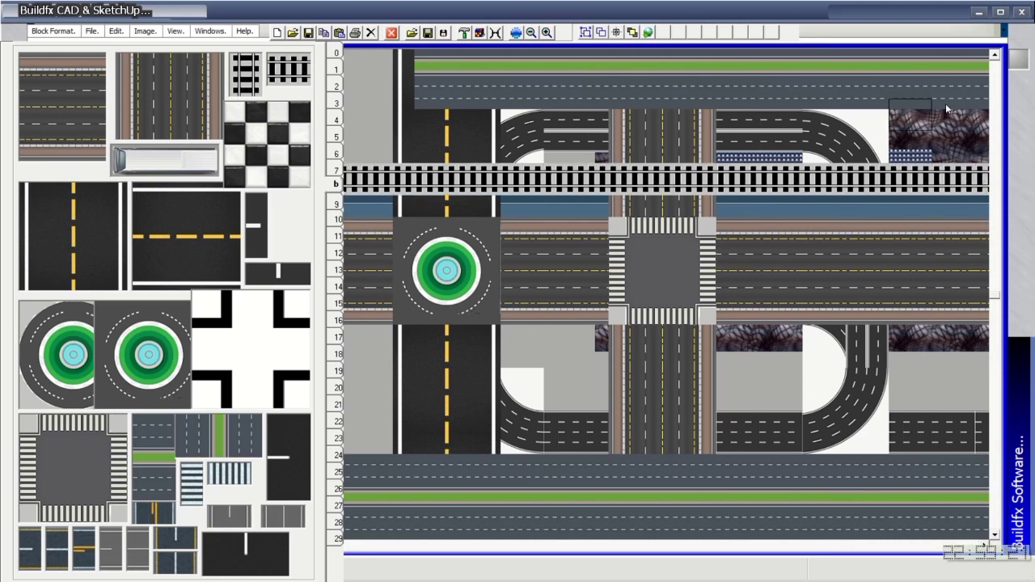
drag(986, 135, 344, 118)
mouse_move(518, 117)
mouse_down()
mouse_move(526, 534)
mouse_move(536, 518)
mouse_up()
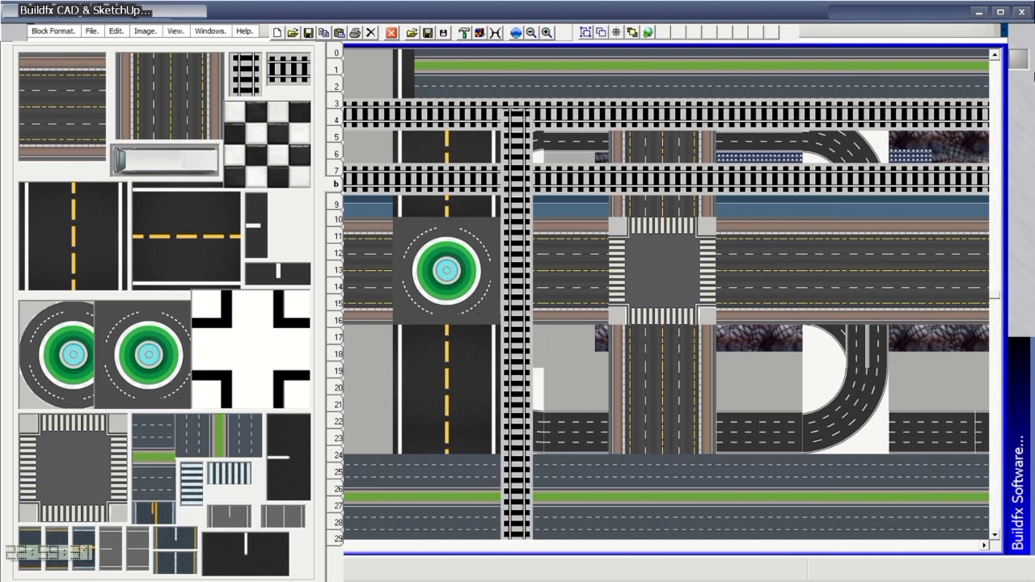
click(1022, 14)
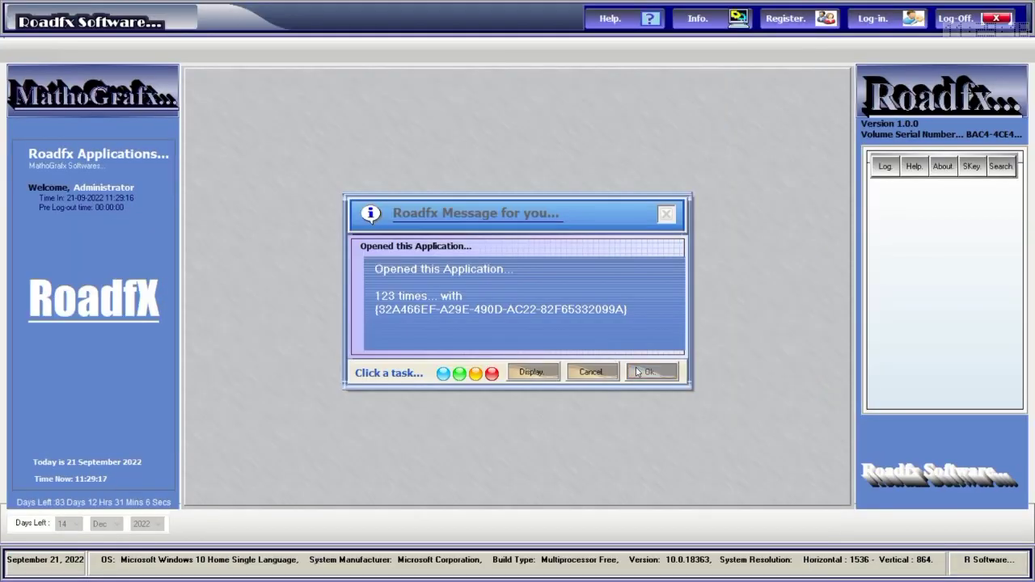
Dismiss the startup message, launch Roadfx CAD and acknowledge the run-time error
click(635, 371)
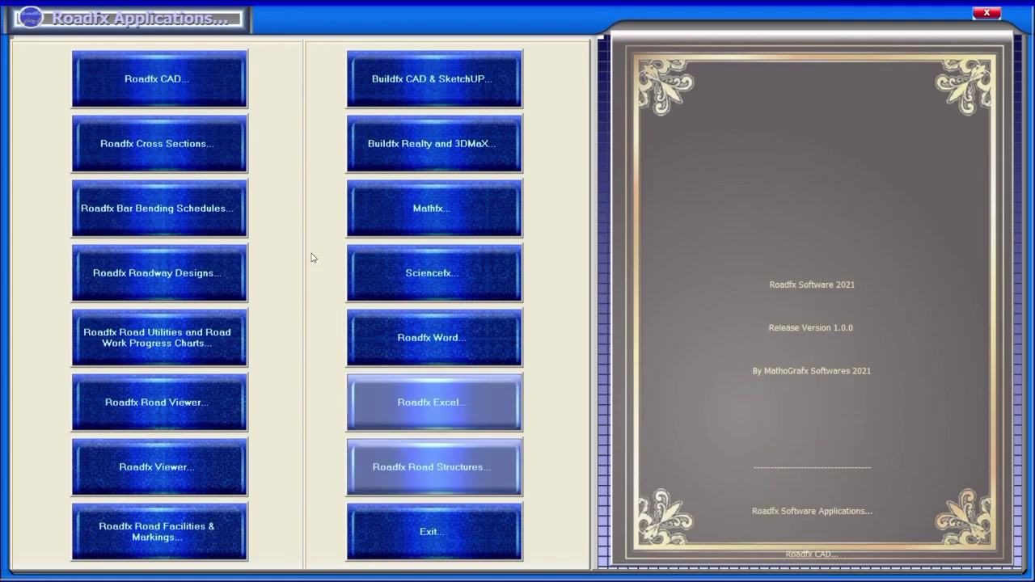
click(207, 95)
click(571, 332)
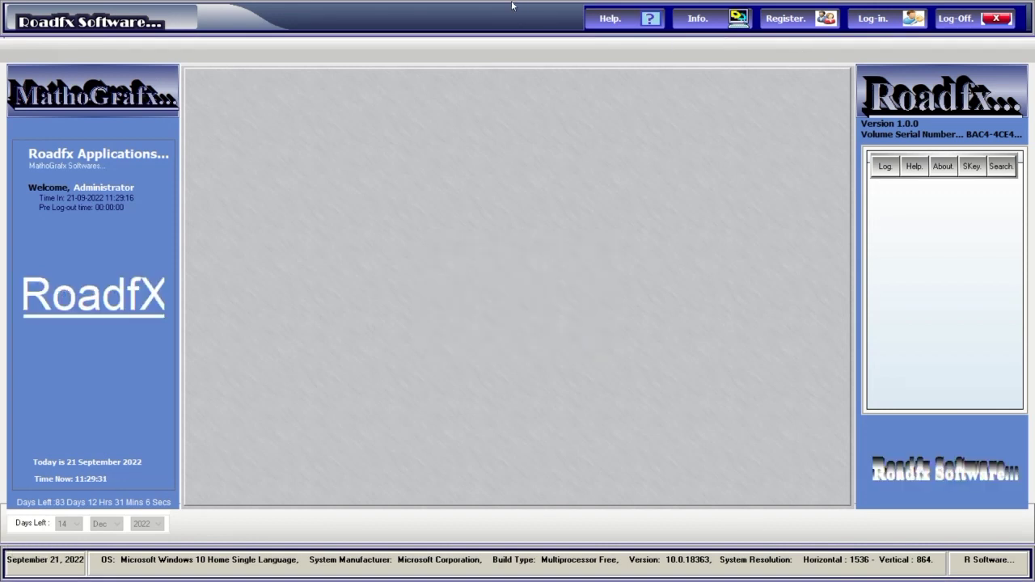
mouse_move(509, 5)
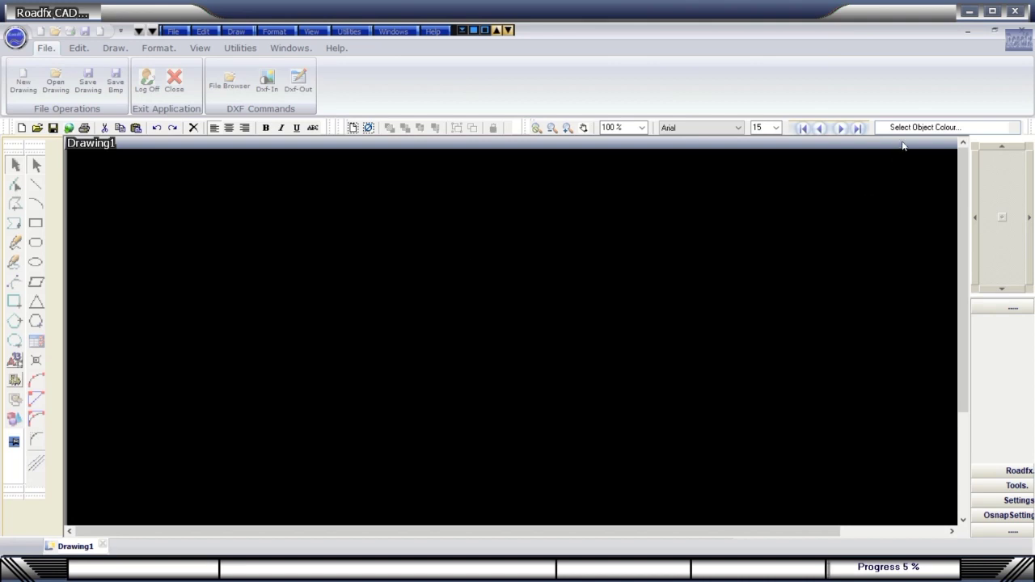
Maximize Drawing1 and view the Roadfx About information
click(804, 176)
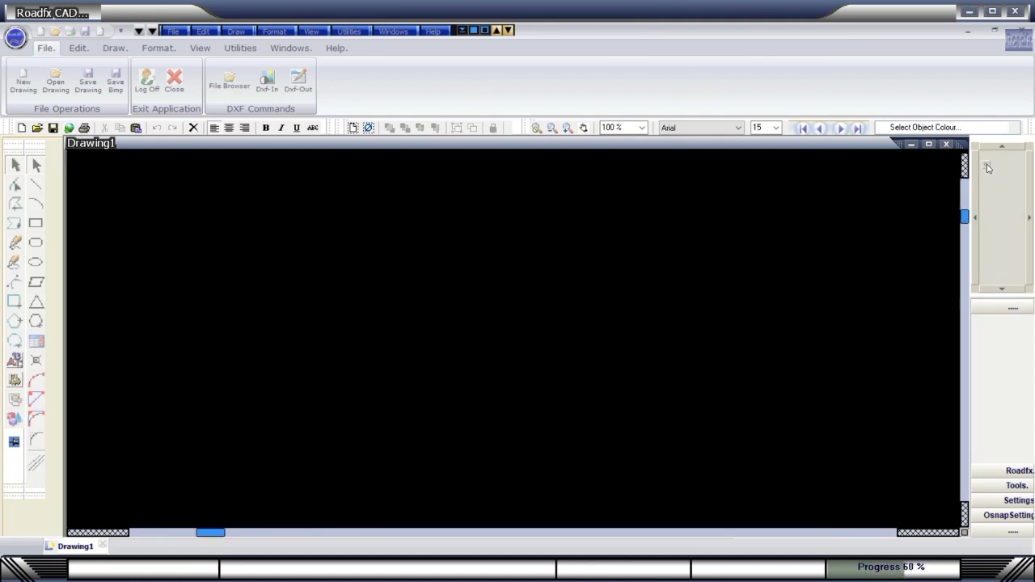
click(1020, 472)
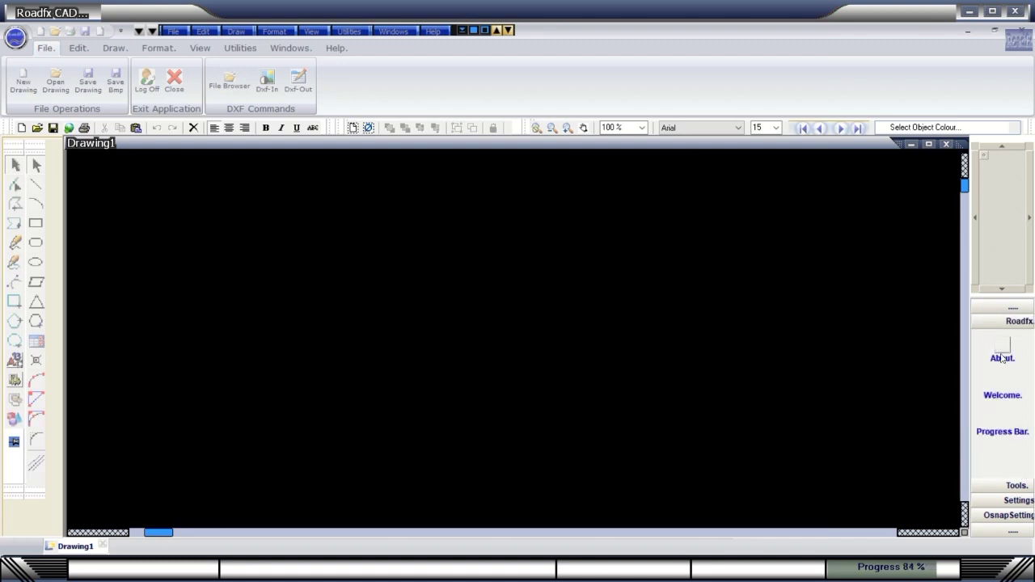
click(1002, 357)
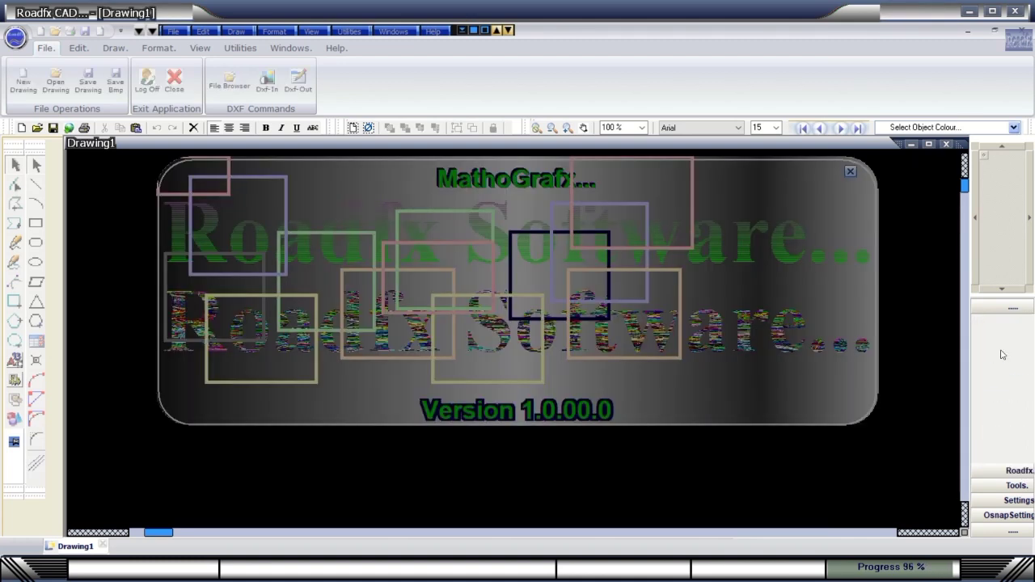
click(849, 171)
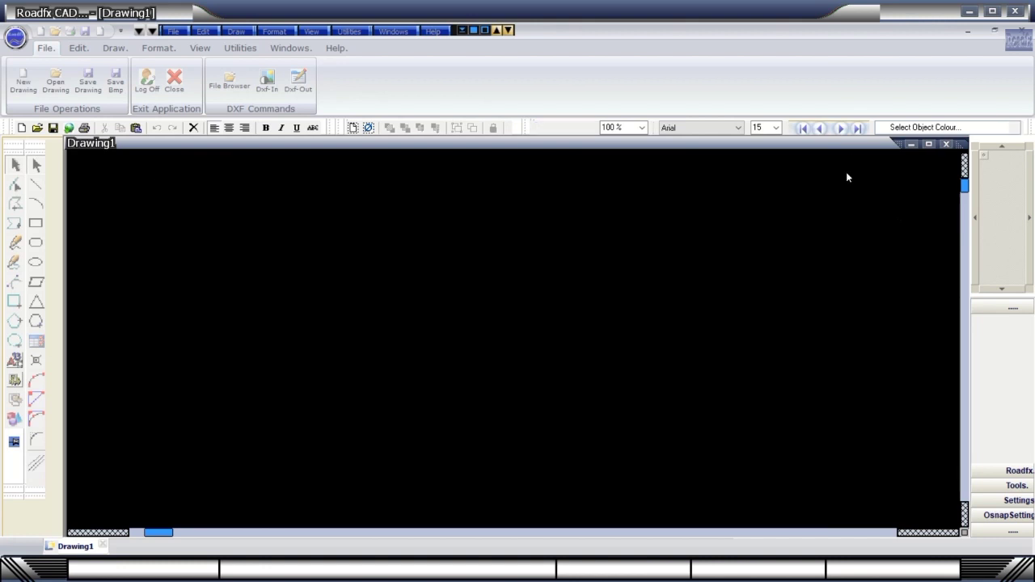
Open the Roadfx Welcome splash and close it
click(1017, 471)
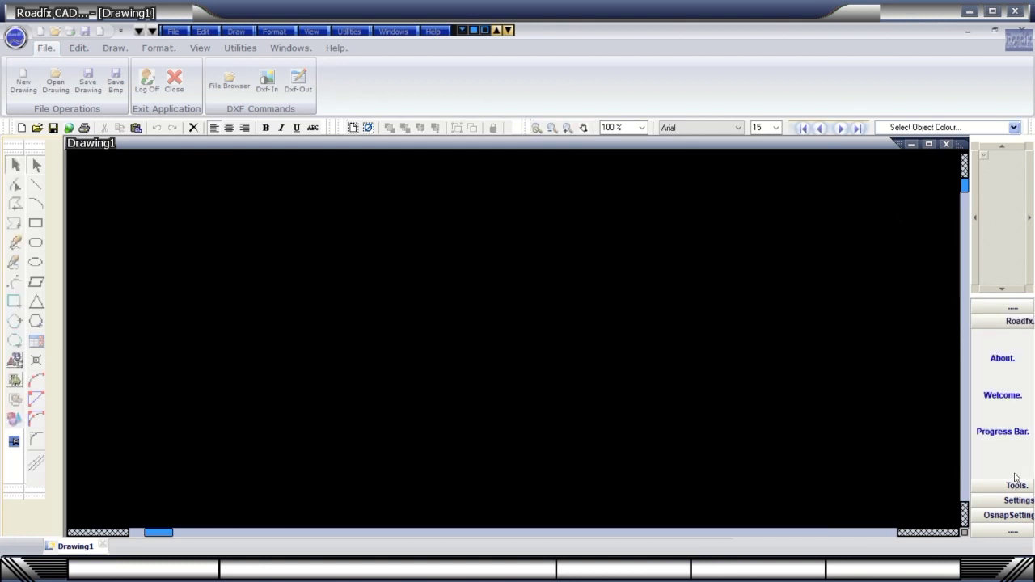
click(1001, 391)
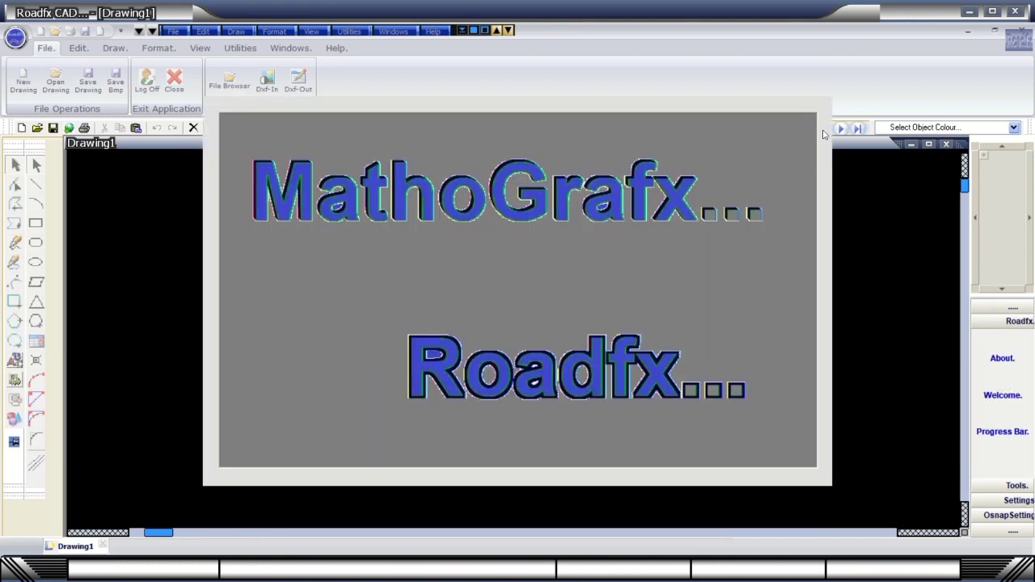
click(992, 356)
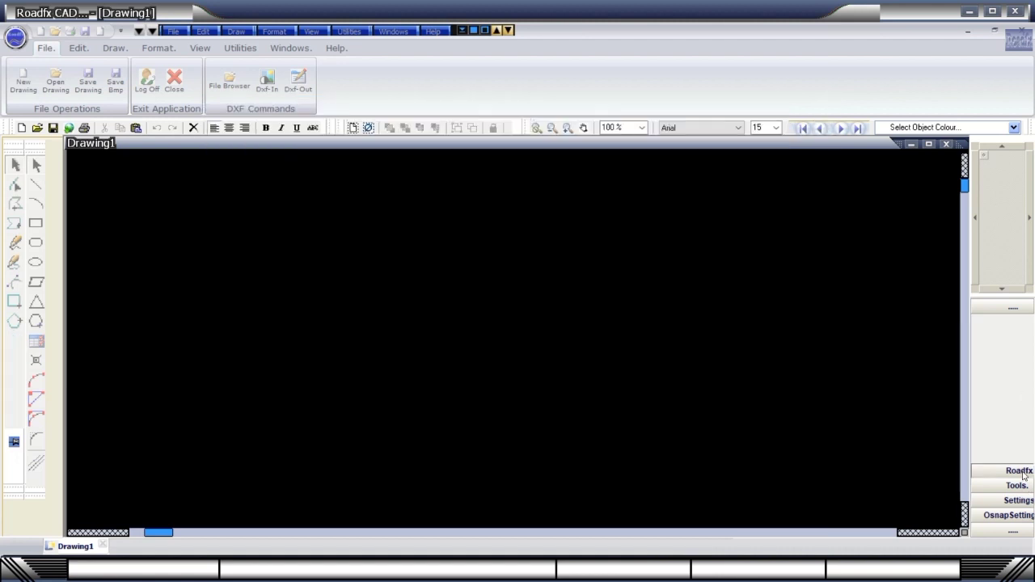
click(1021, 473)
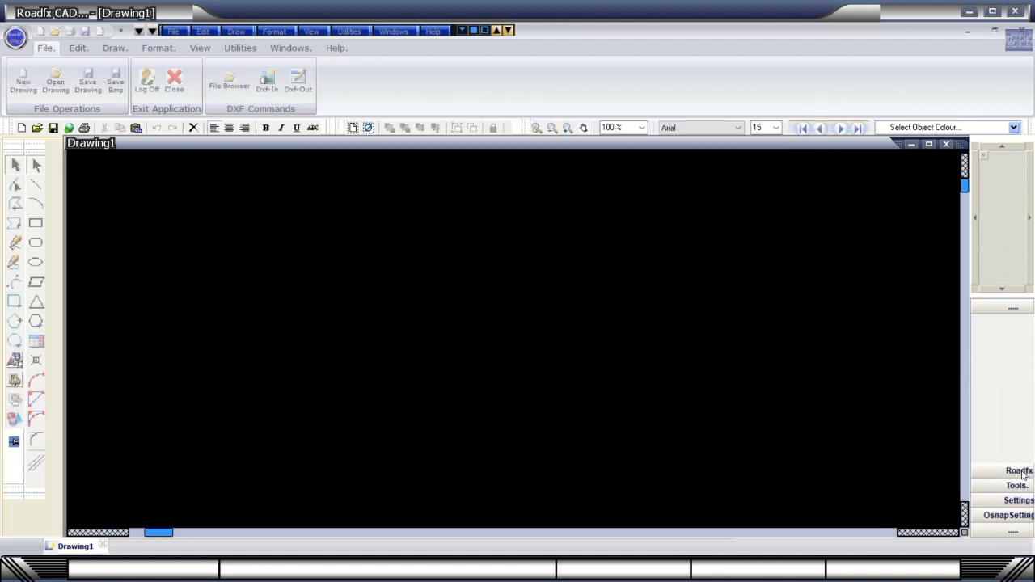
Start the Lisp file search progress display, then cancel the search
click(1022, 473)
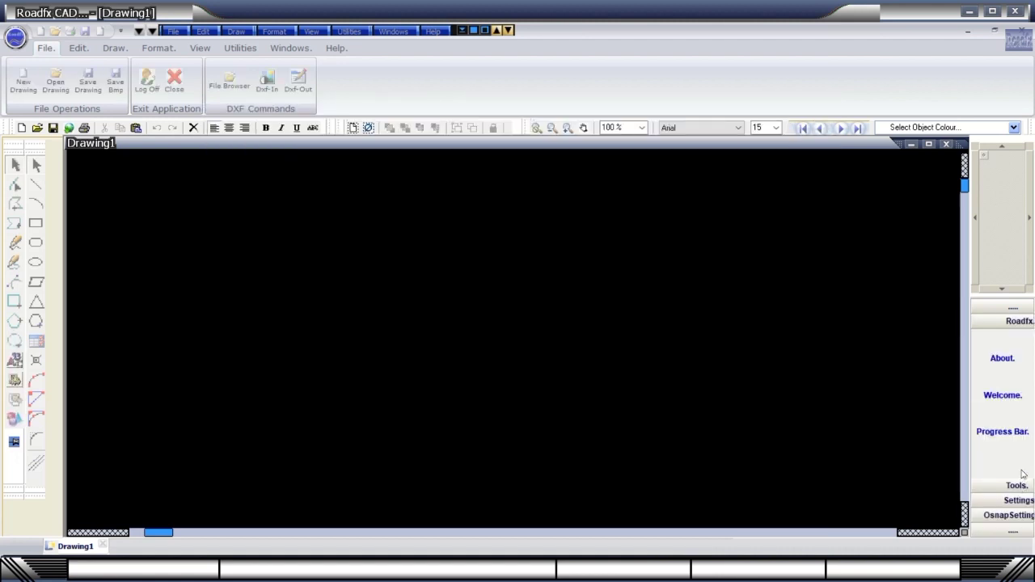
click(1006, 425)
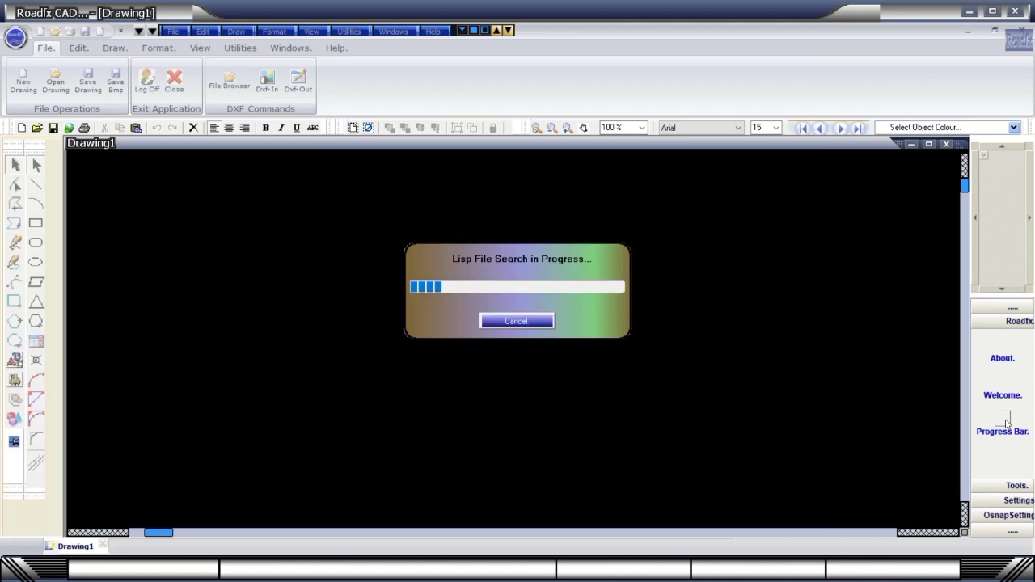
click(541, 323)
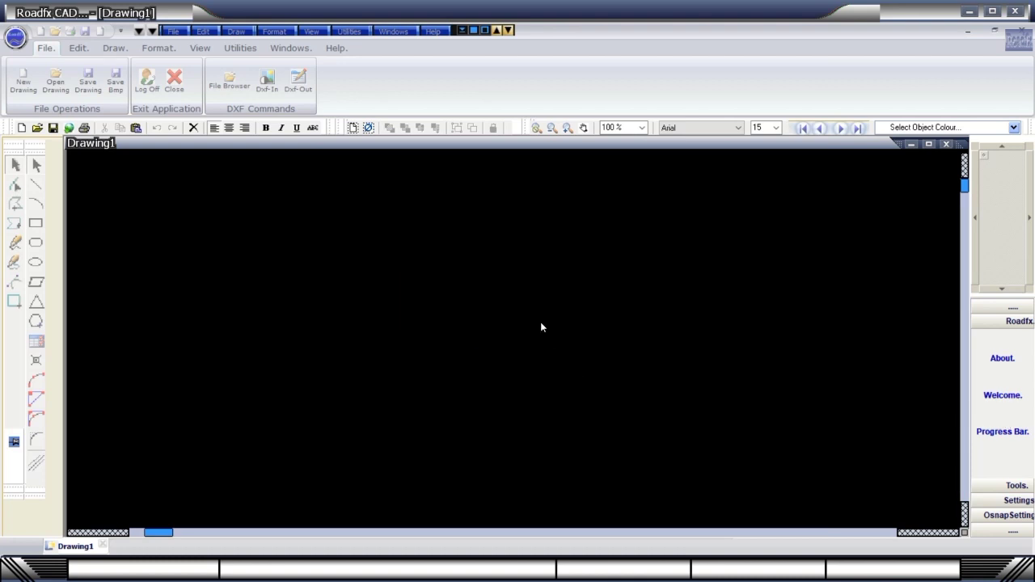
Try the Tools Text Screen, then leave Drawing1 maximized on its black canvas
click(1003, 489)
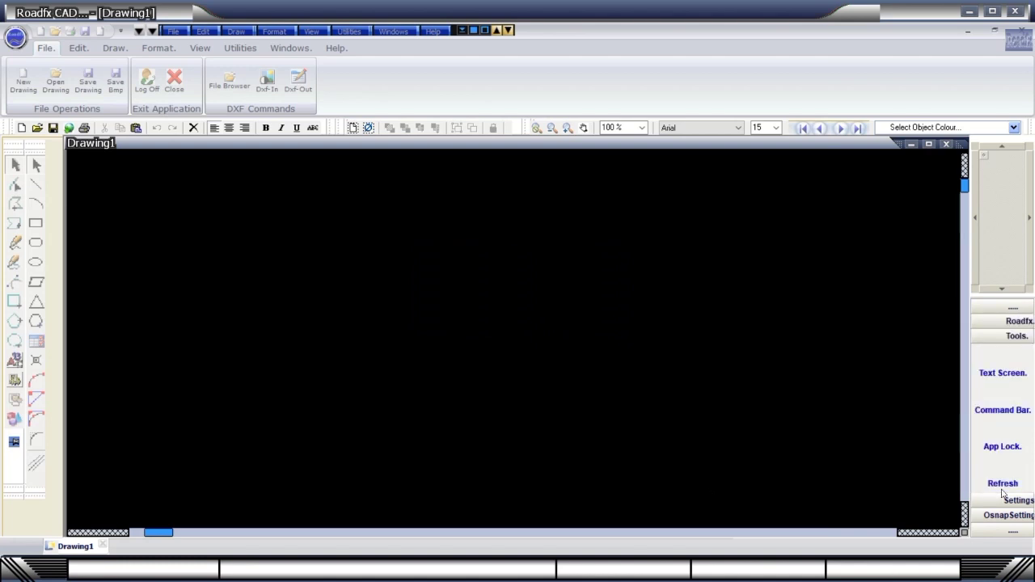
click(1003, 371)
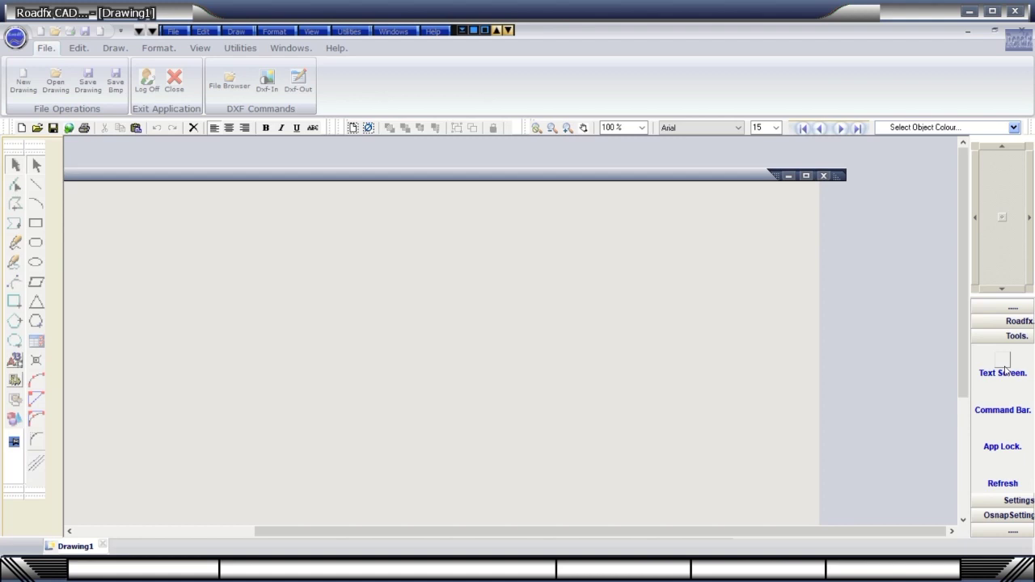
double_click(542, 179)
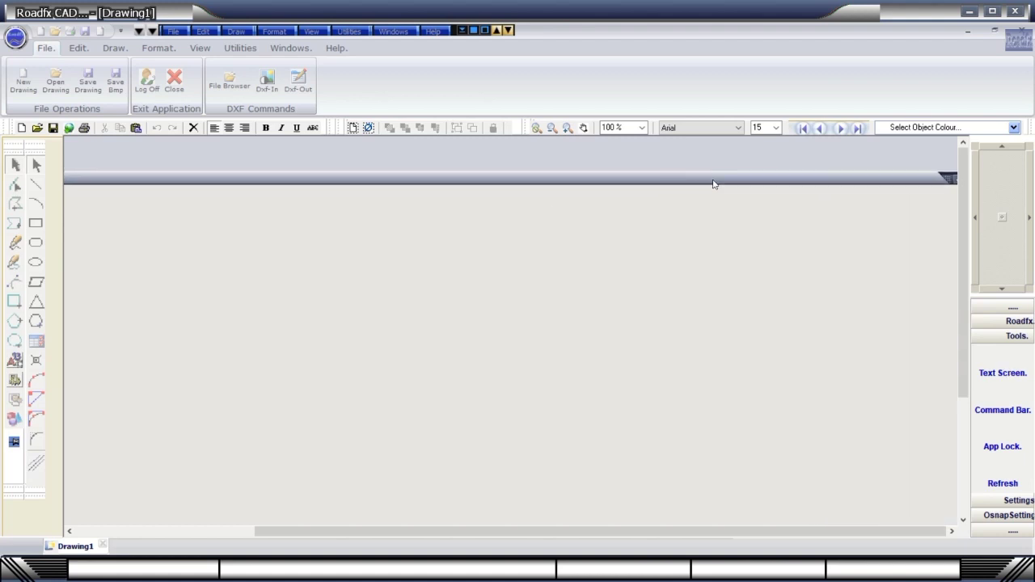
double_click(604, 179)
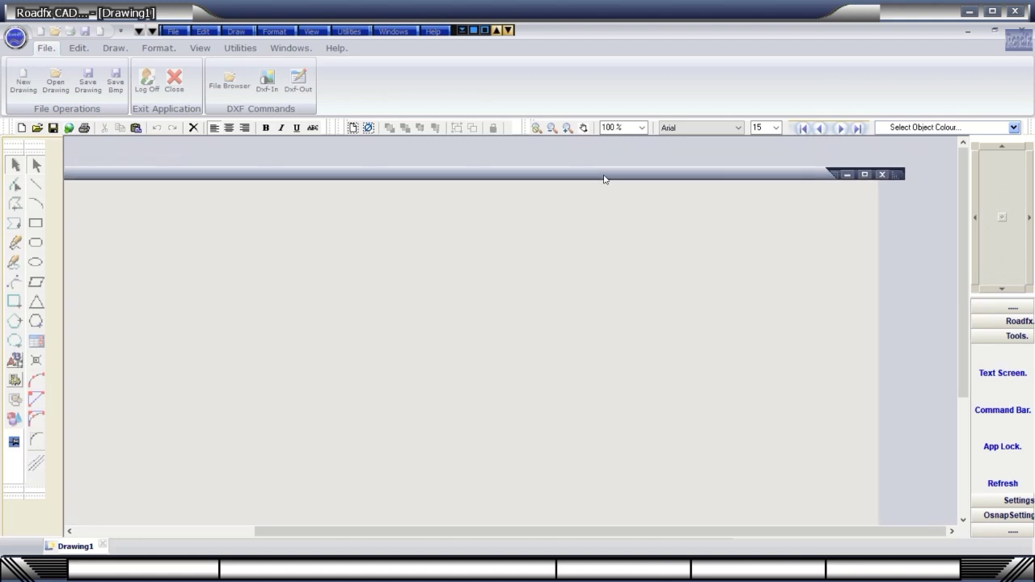
click(863, 175)
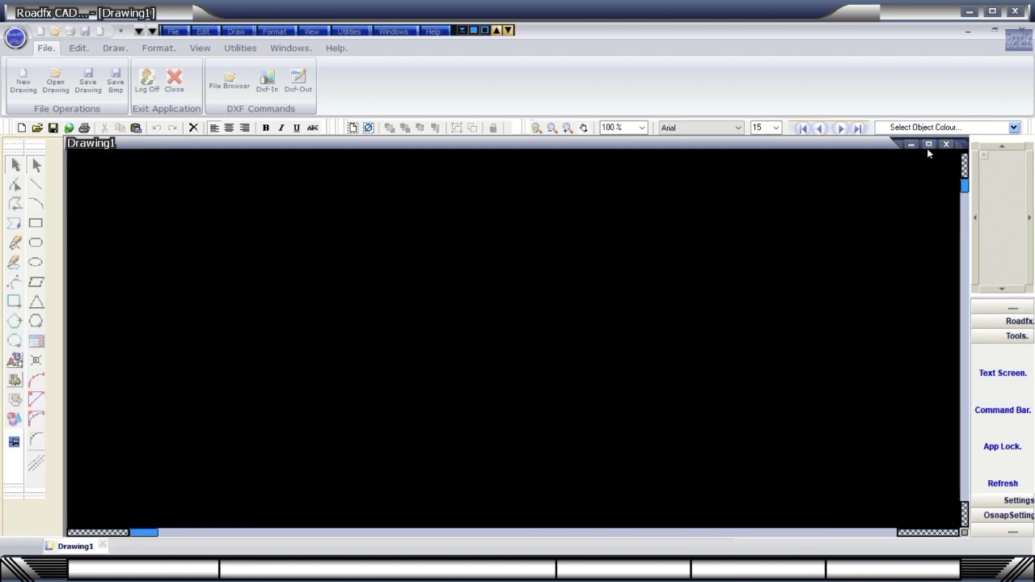
Save the application lock at 5 minutes of inactivity
click(1005, 441)
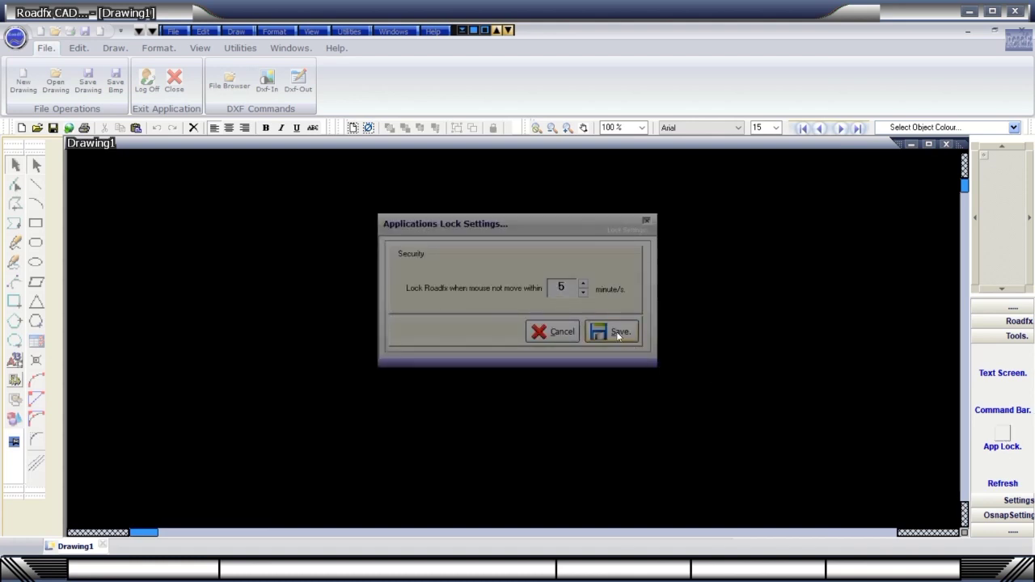
click(645, 220)
click(1015, 336)
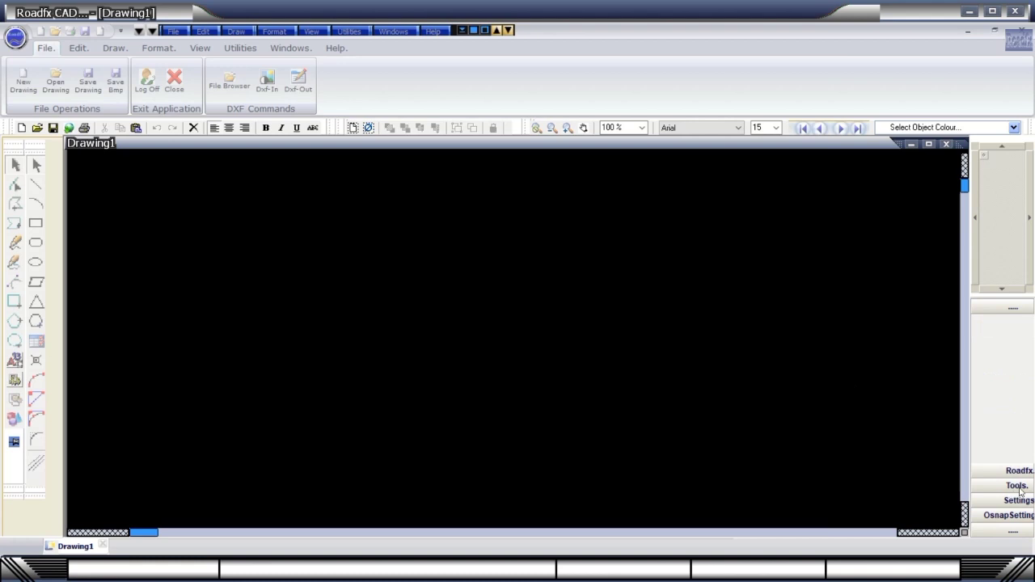
Expand and collapse the Roadfx, Tools, Settings and OsnapSetting panel sections
click(1013, 474)
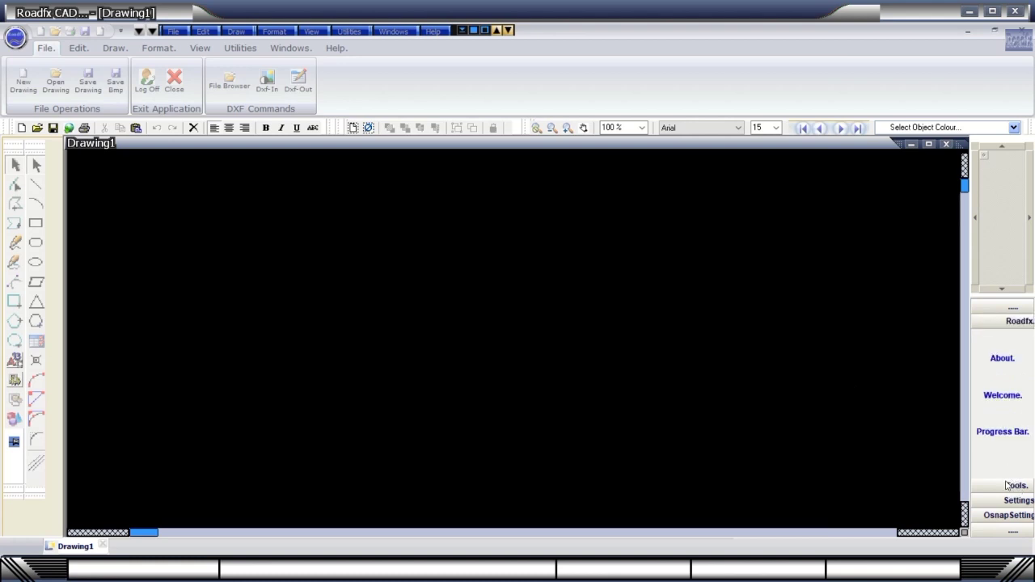
click(1008, 484)
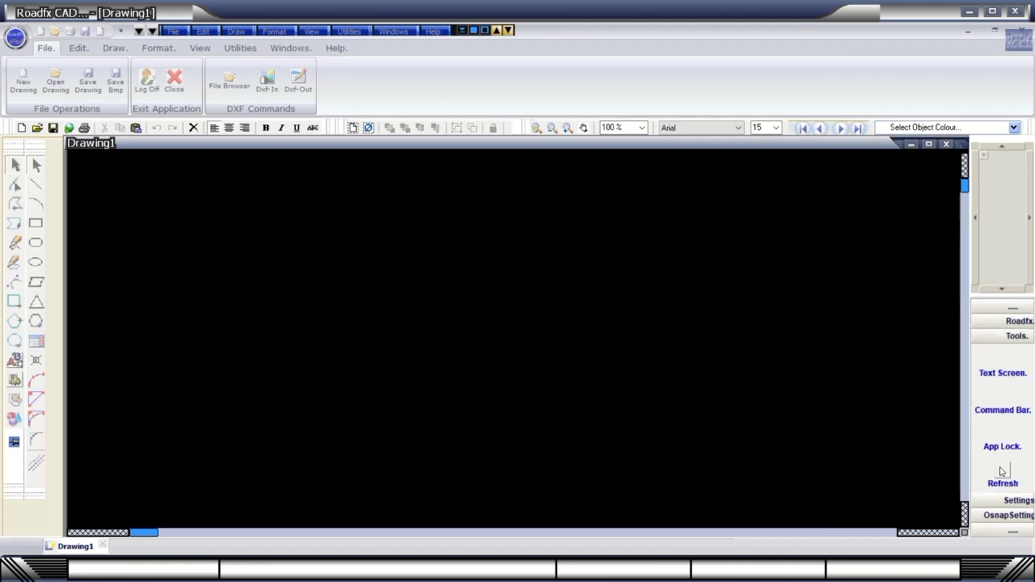
click(1012, 499)
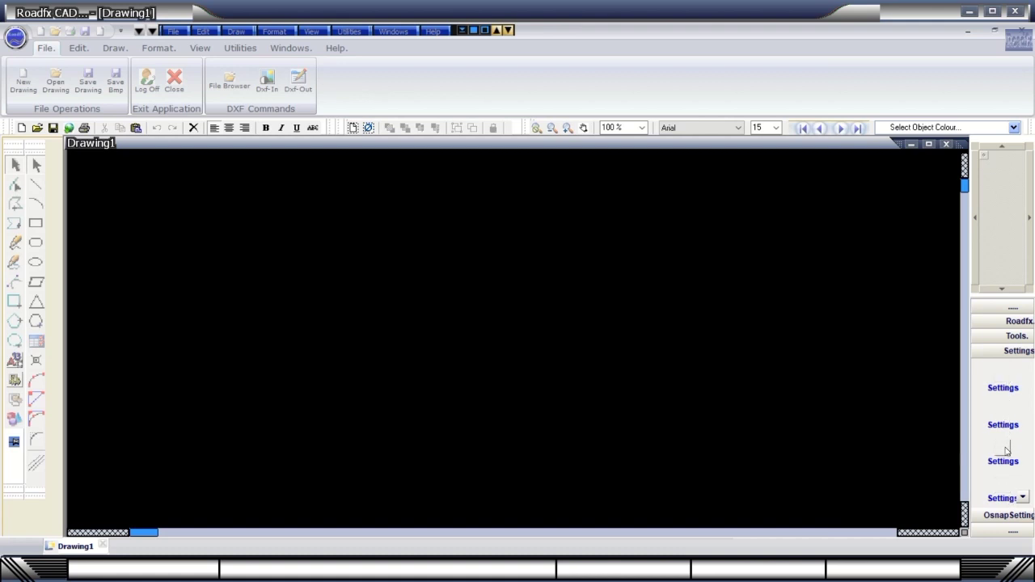
click(1016, 515)
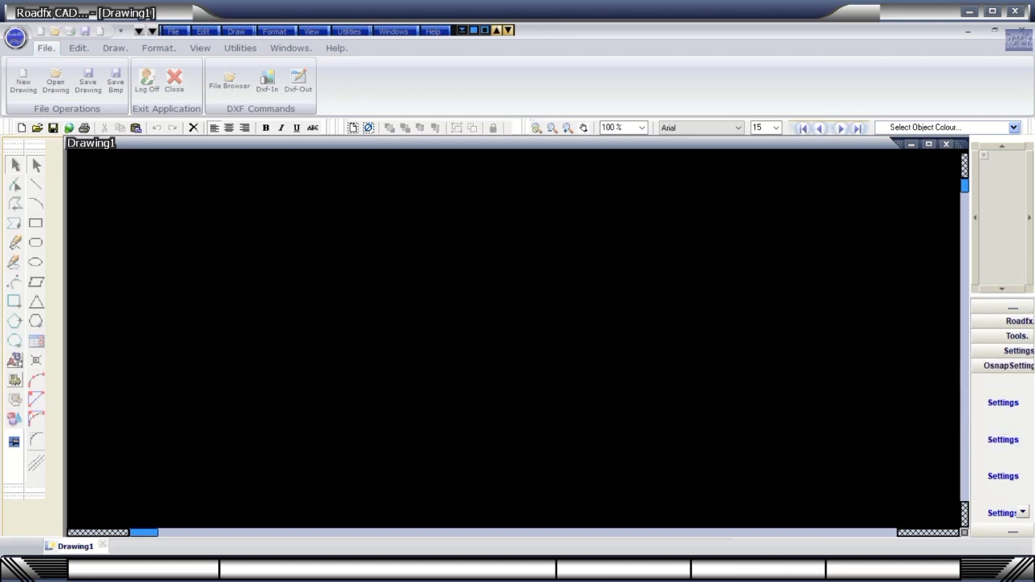
click(1008, 537)
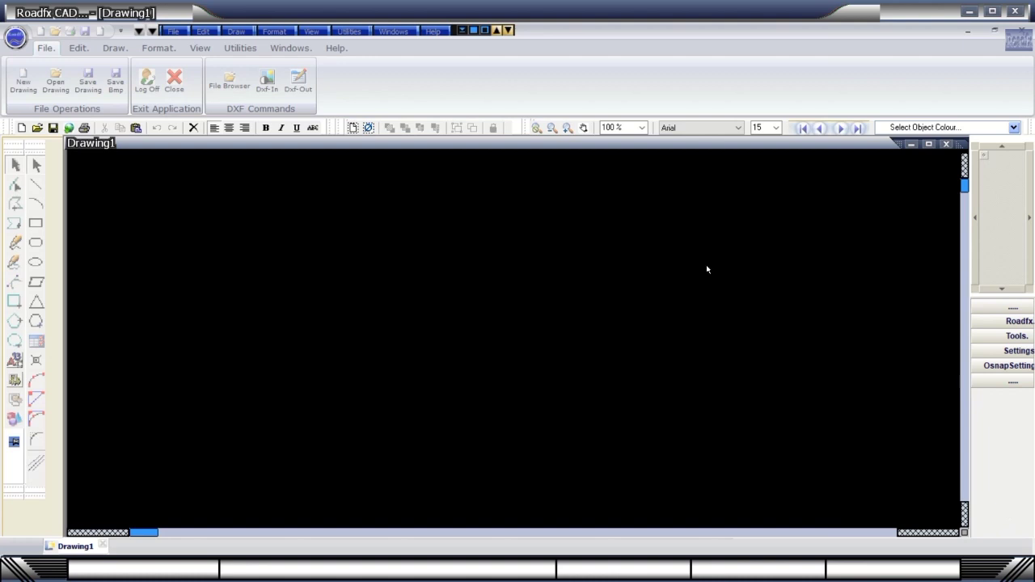
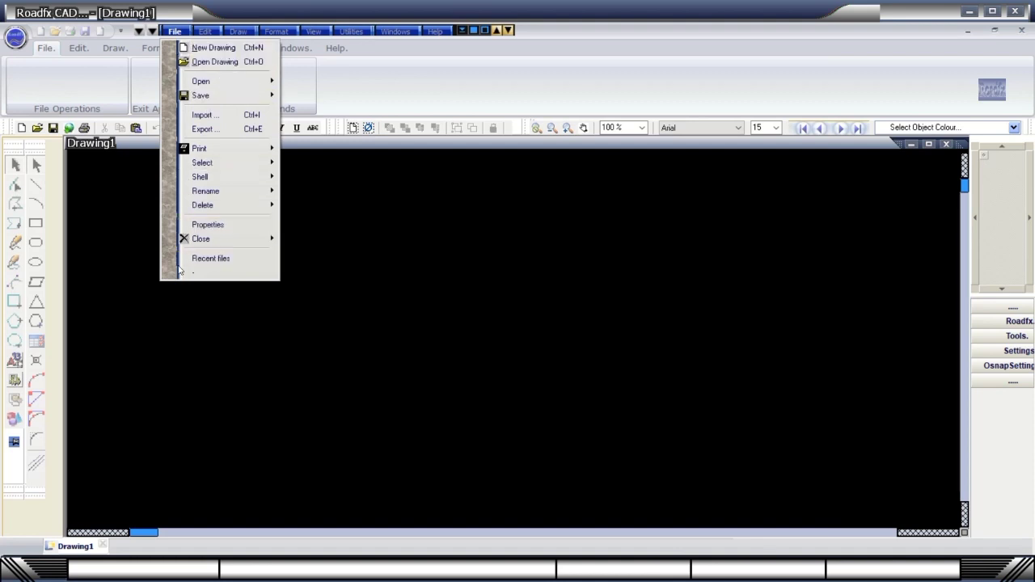
Draw a red-filled 16 2-Point Arc from Basic Commands between two canvas points
mouse_move(204, 37)
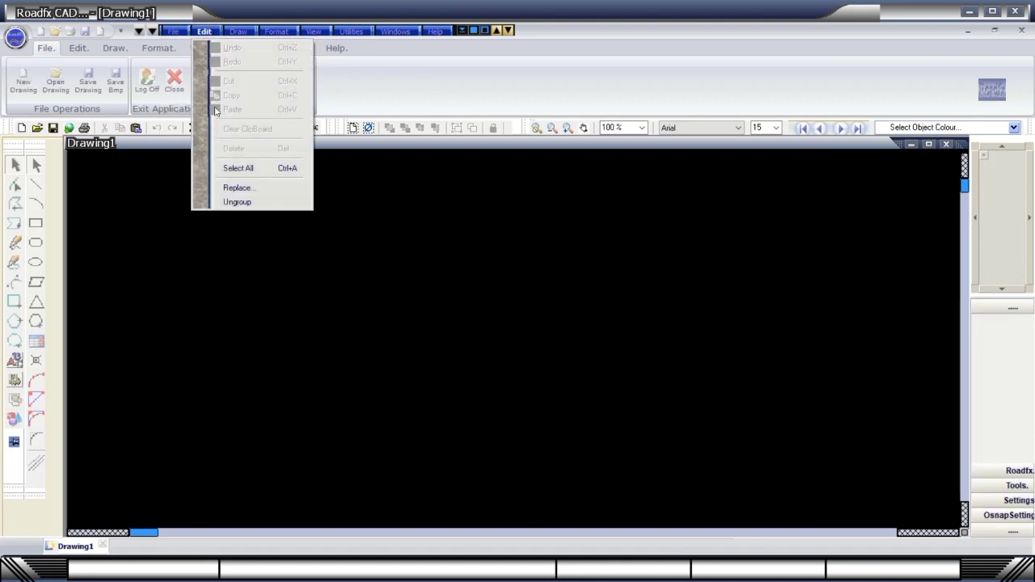
mouse_move(239, 32)
mouse_move(260, 52)
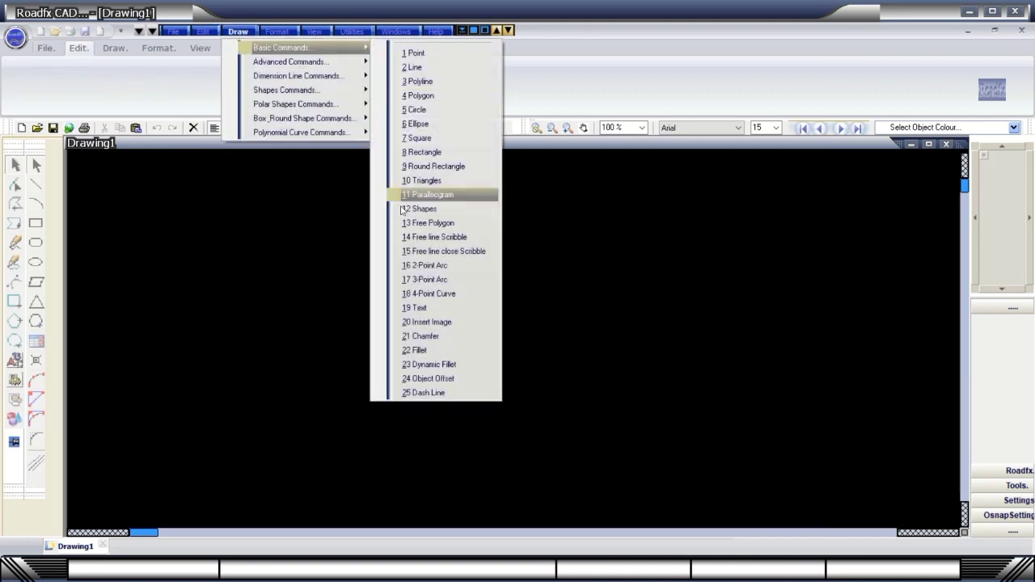
click(428, 268)
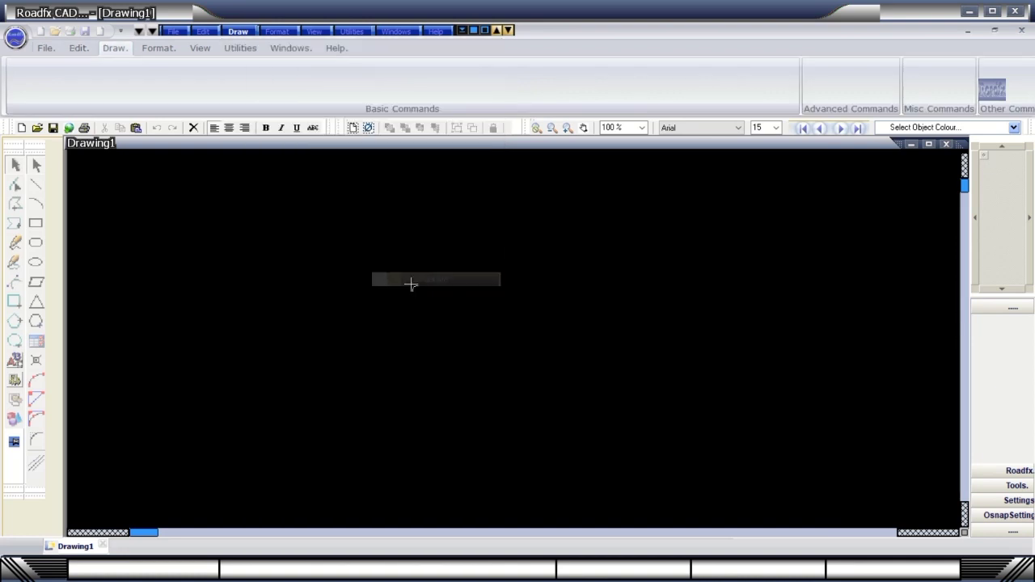
click(327, 316)
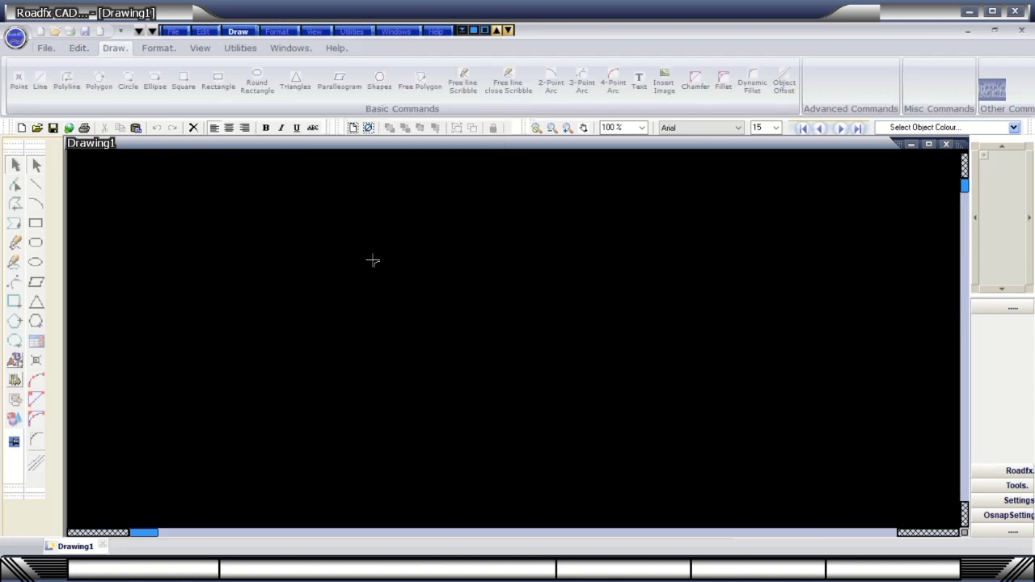
click(512, 228)
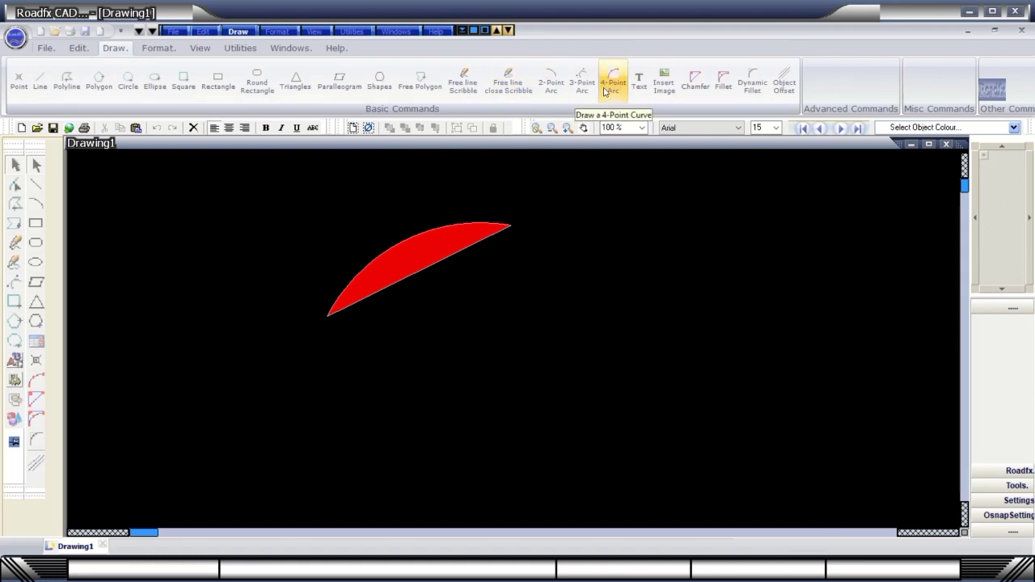
Draw a second red 4-point arc to the right, then select both red arcs
click(612, 84)
click(506, 321)
click(558, 257)
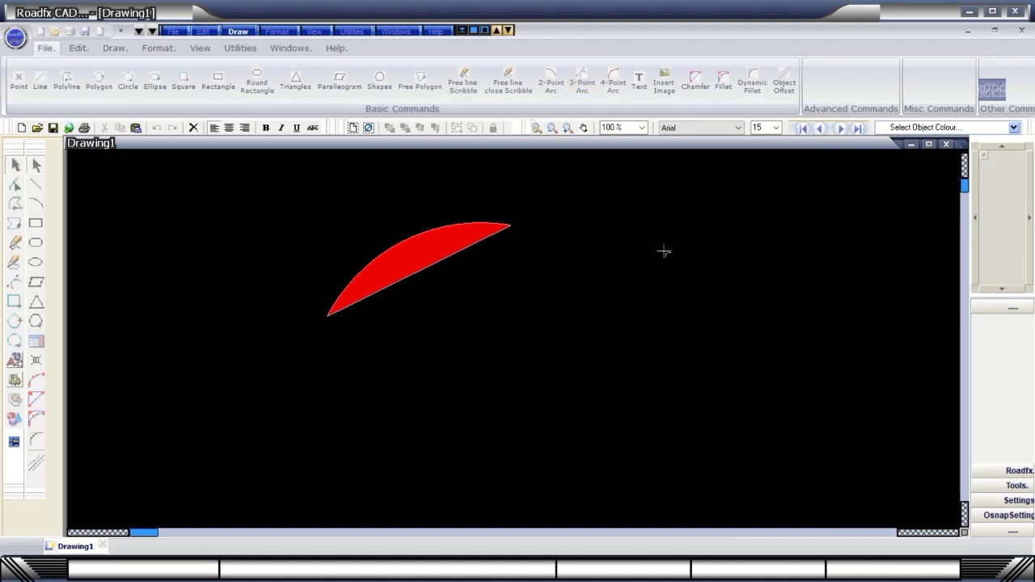
click(665, 272)
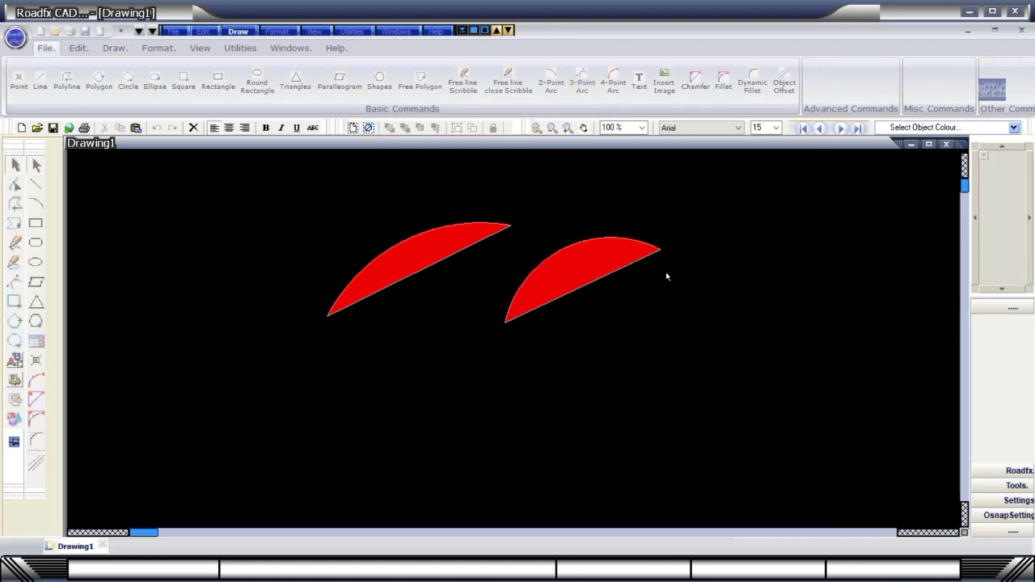
click(628, 268)
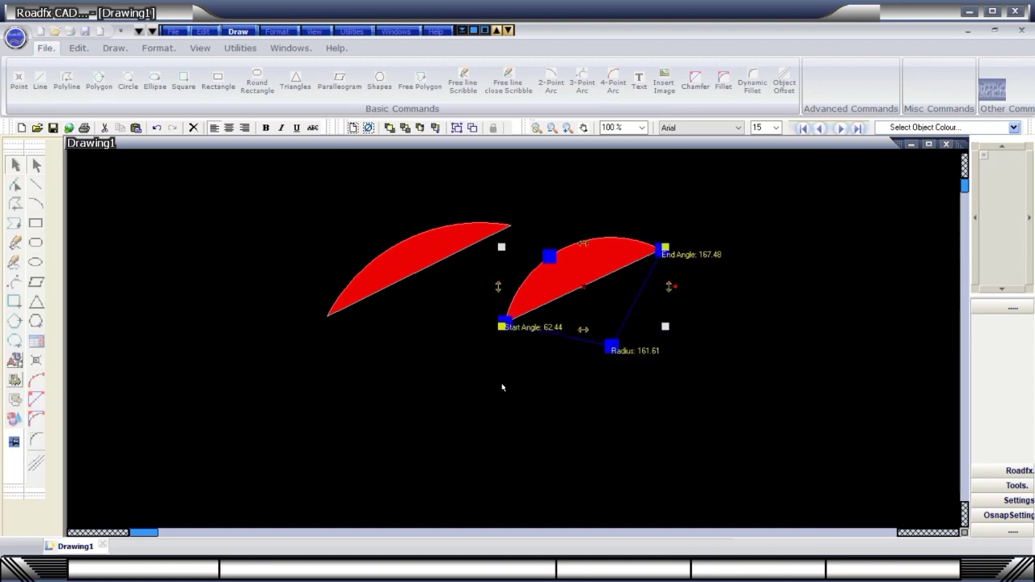
click(377, 277)
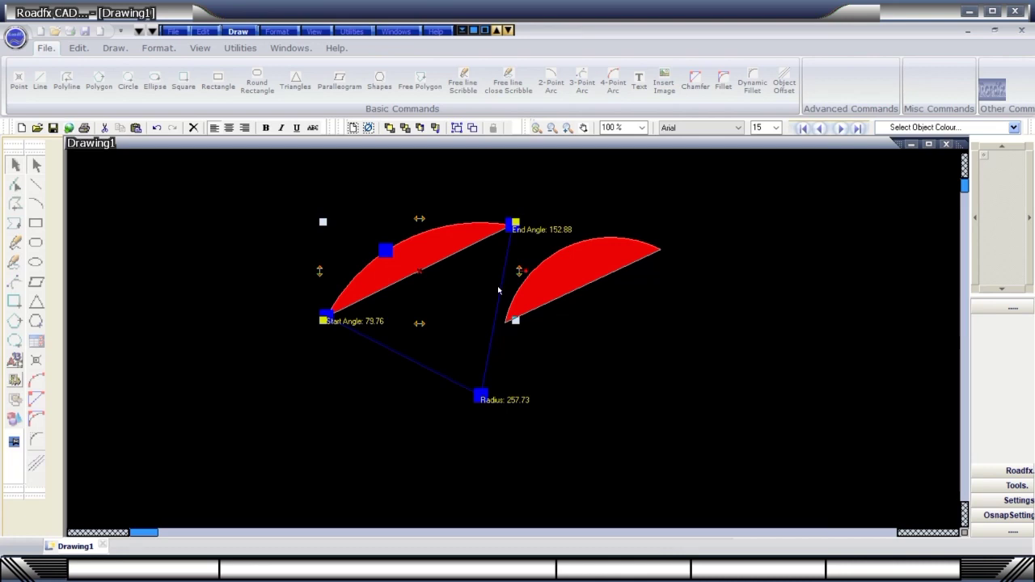
click(565, 285)
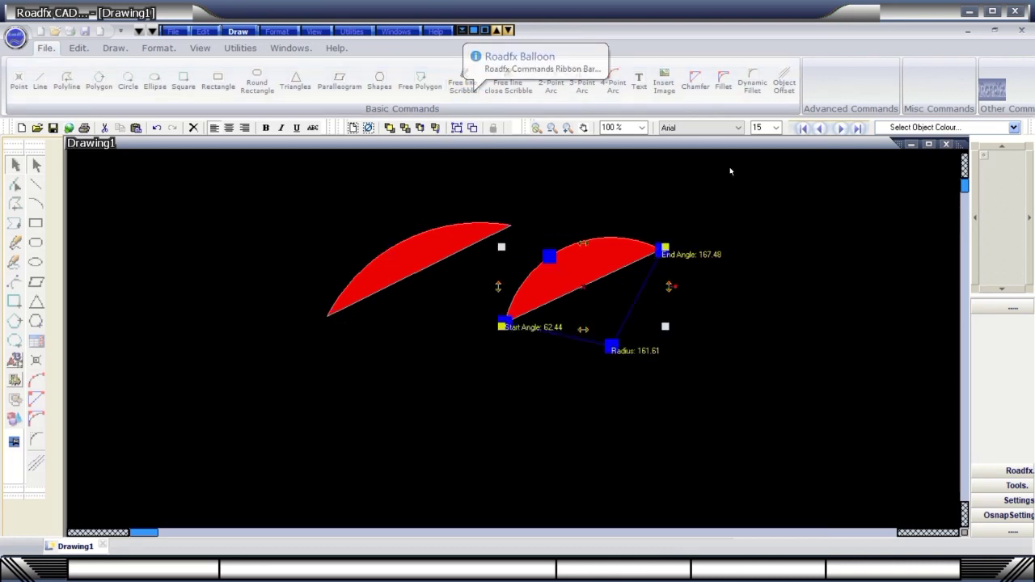
Begin a four-point curve with three points running from left to lower right
click(612, 88)
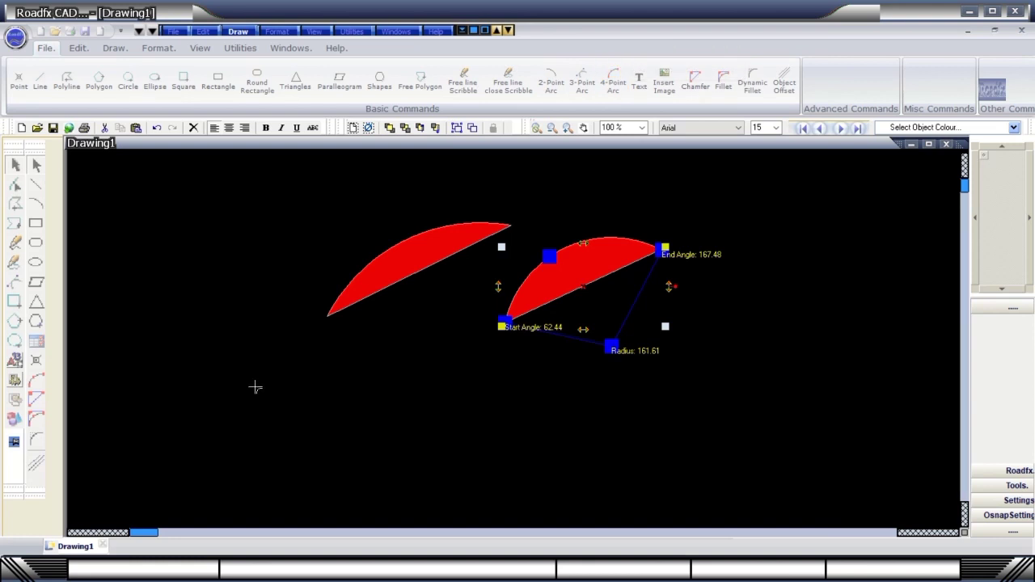
click(219, 350)
click(371, 218)
click(534, 390)
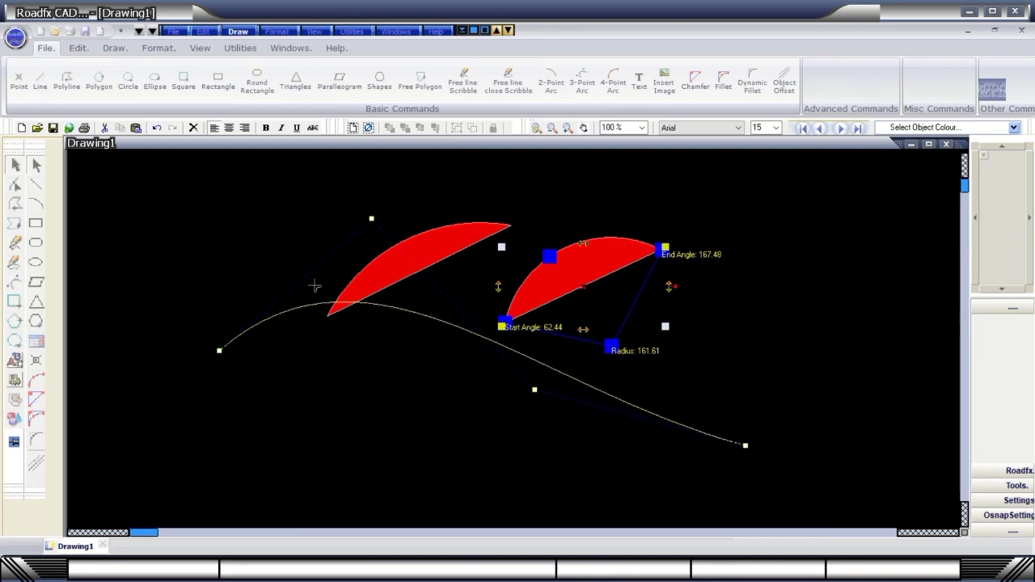
Finish the curve and reshape its start, middle and end grips into a long wave
click(300, 222)
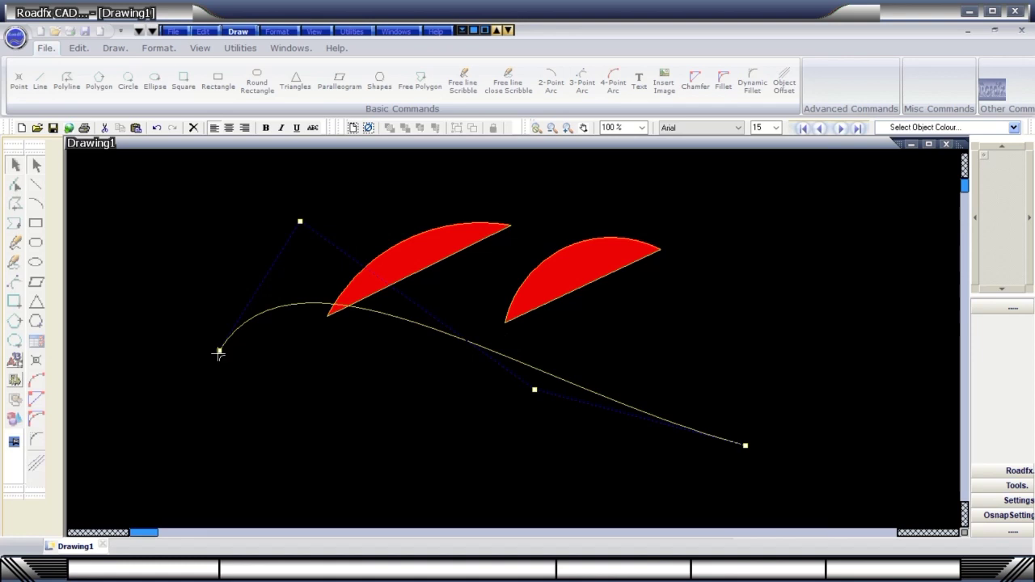
click(215, 355)
click(148, 384)
click(534, 390)
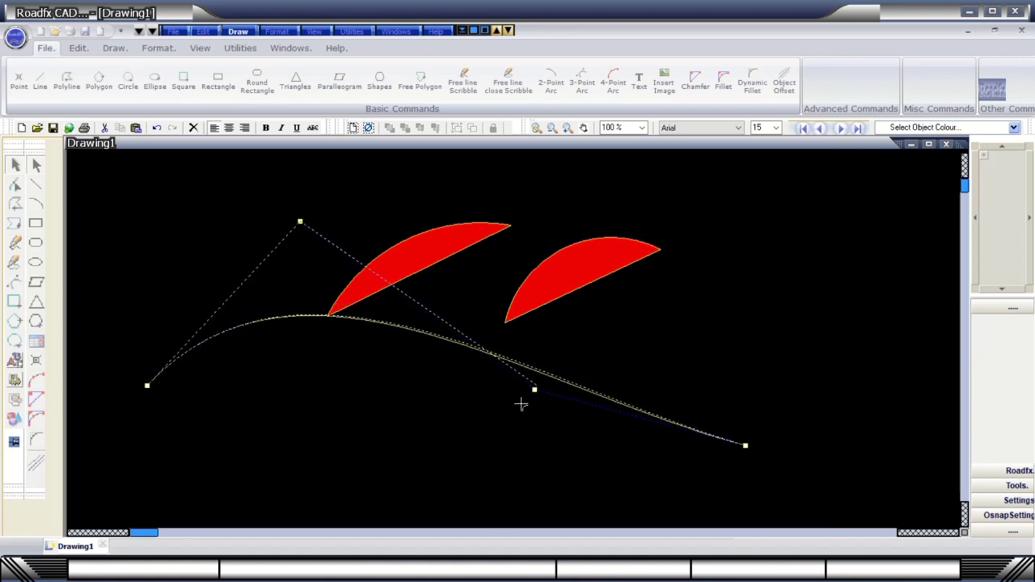
click(397, 453)
click(746, 446)
click(756, 390)
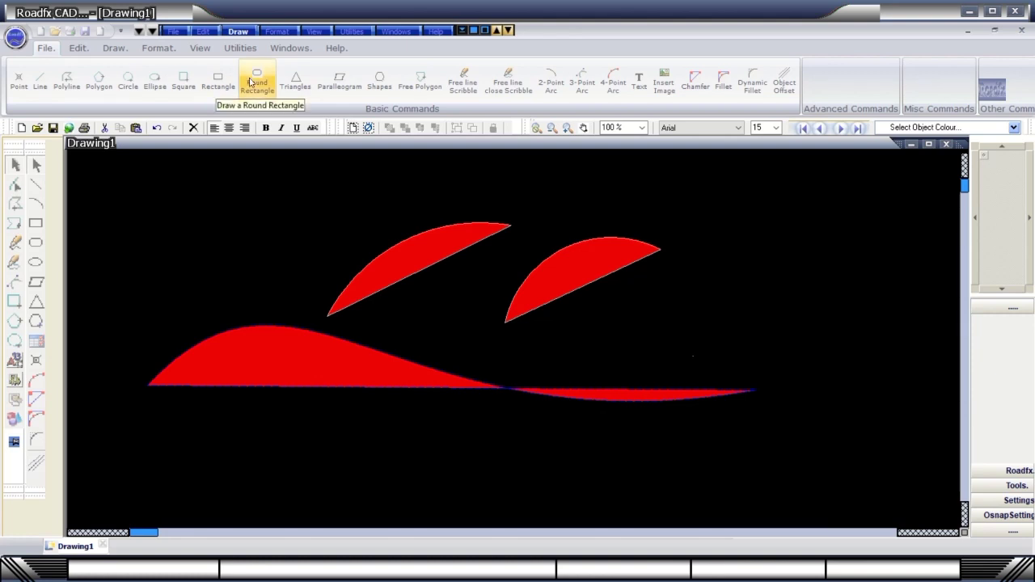
Draw a red-filled rounded rectangle in the upper left, then select it and both arcs
drag(146, 209, 270, 285)
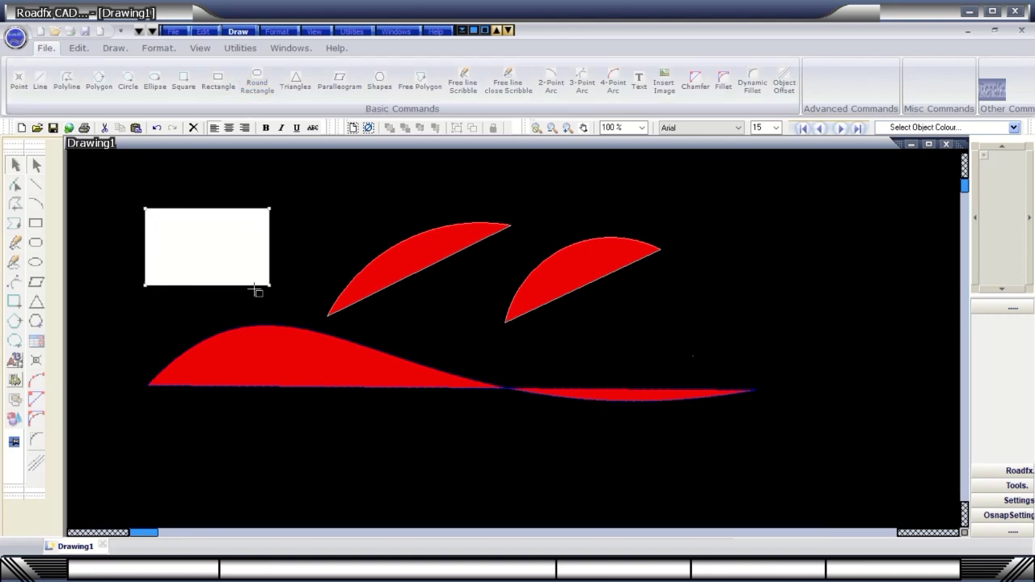
click(268, 312)
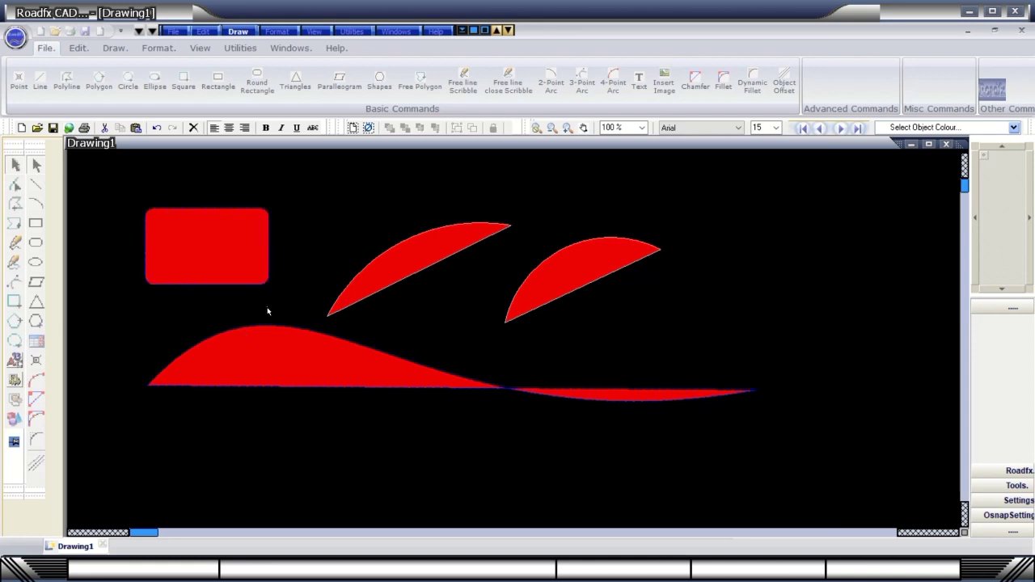
click(215, 225)
click(377, 277)
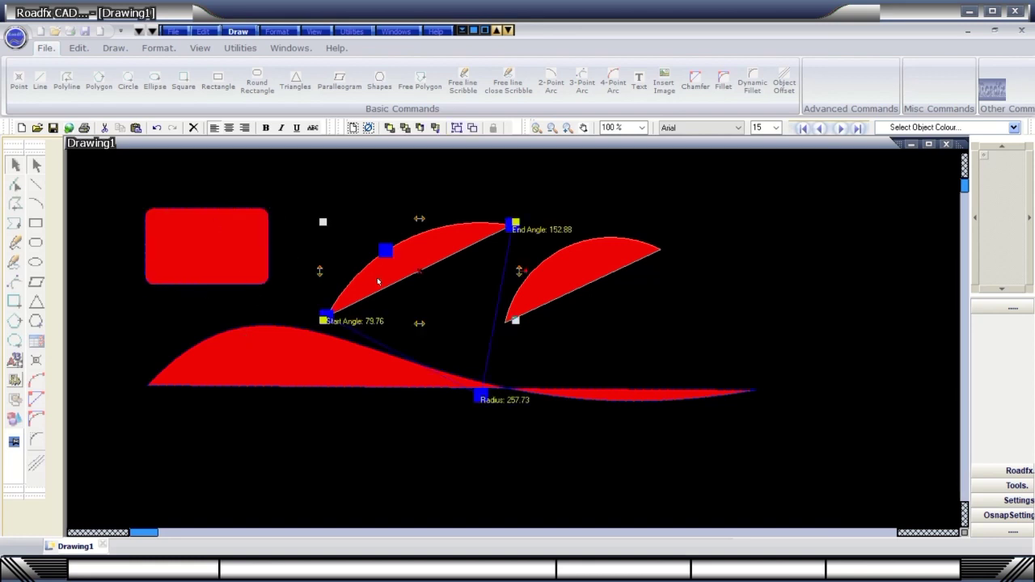
click(566, 289)
Select all shapes, then start a Diamond-6Point over the right arc and cancel it
key(ctrl+a)
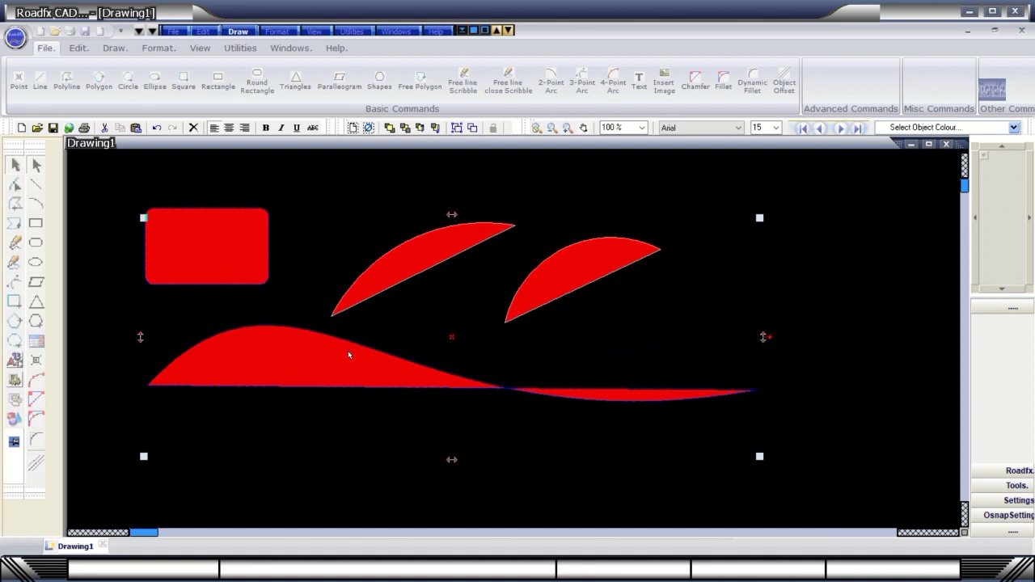
click(239, 32)
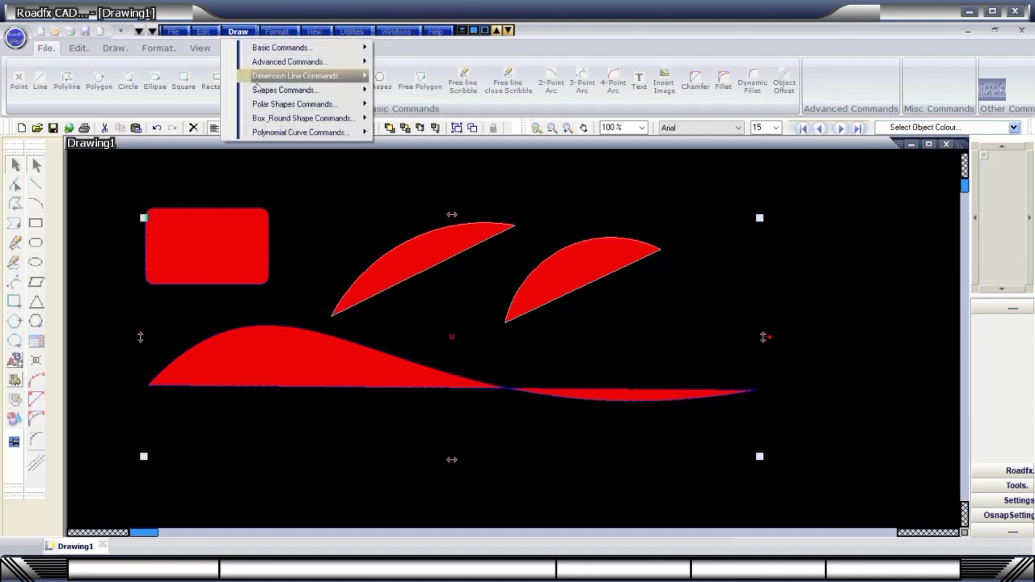
mouse_move(255, 91)
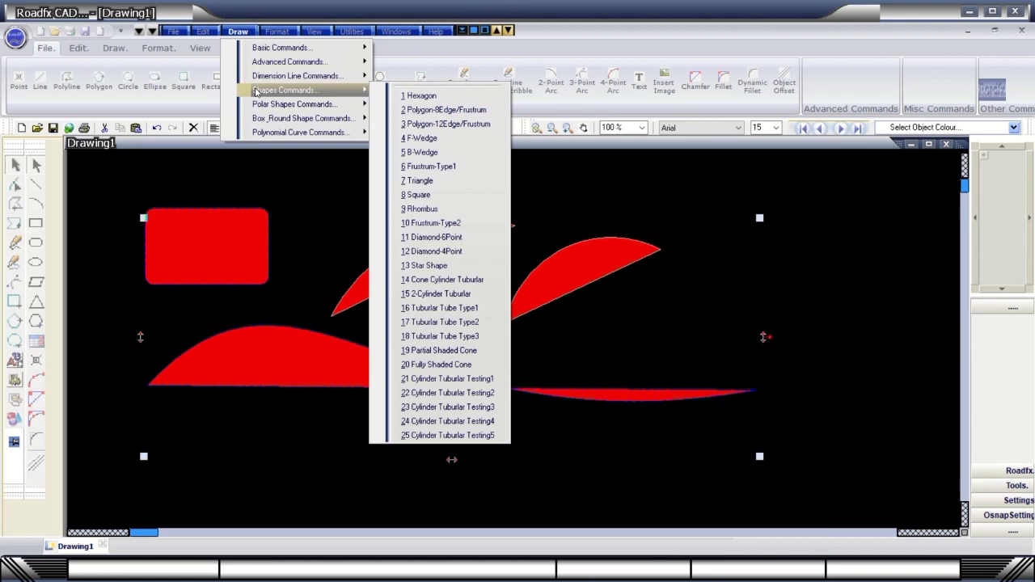
click(405, 238)
drag(537, 184, 686, 314)
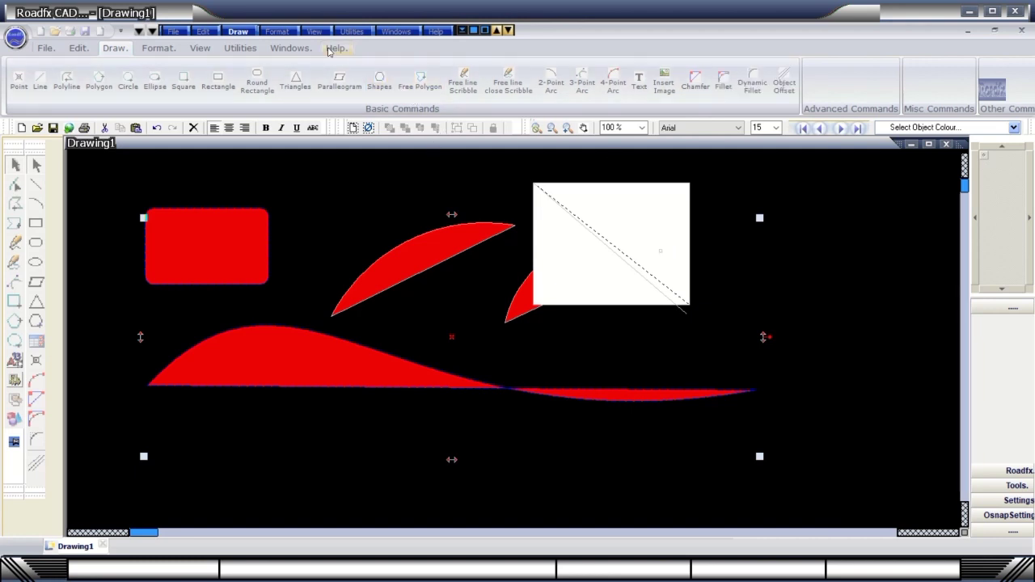
key(Escape)
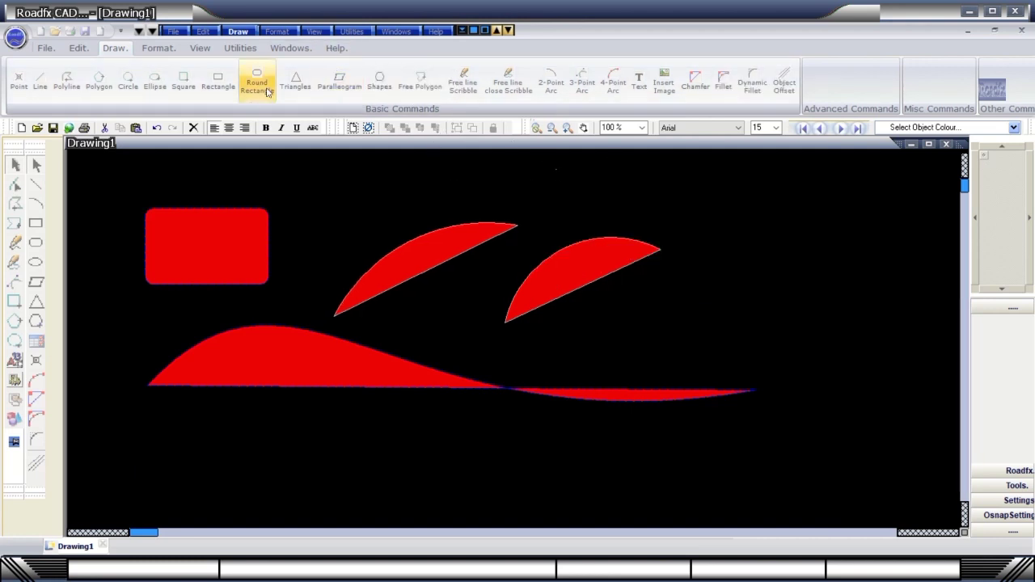
Draw a simple road line from the lower left toward the upper right
click(236, 33)
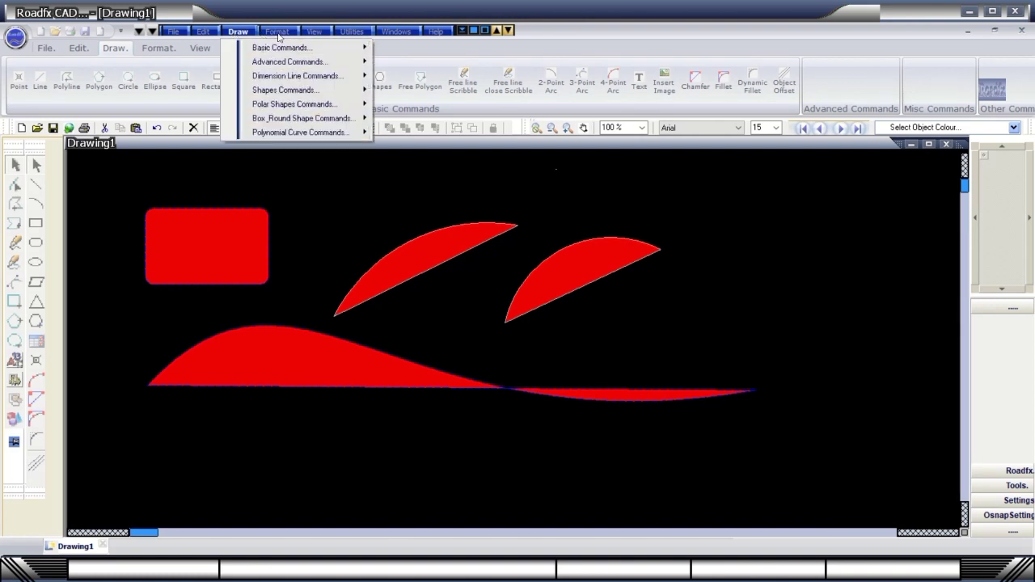
mouse_move(268, 70)
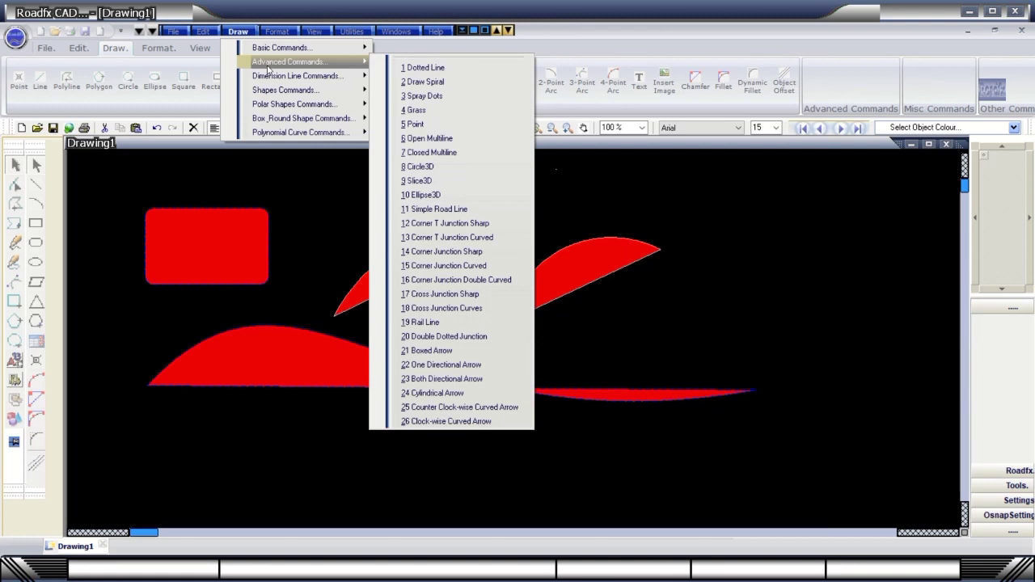
click(436, 213)
drag(238, 469, 294, 426)
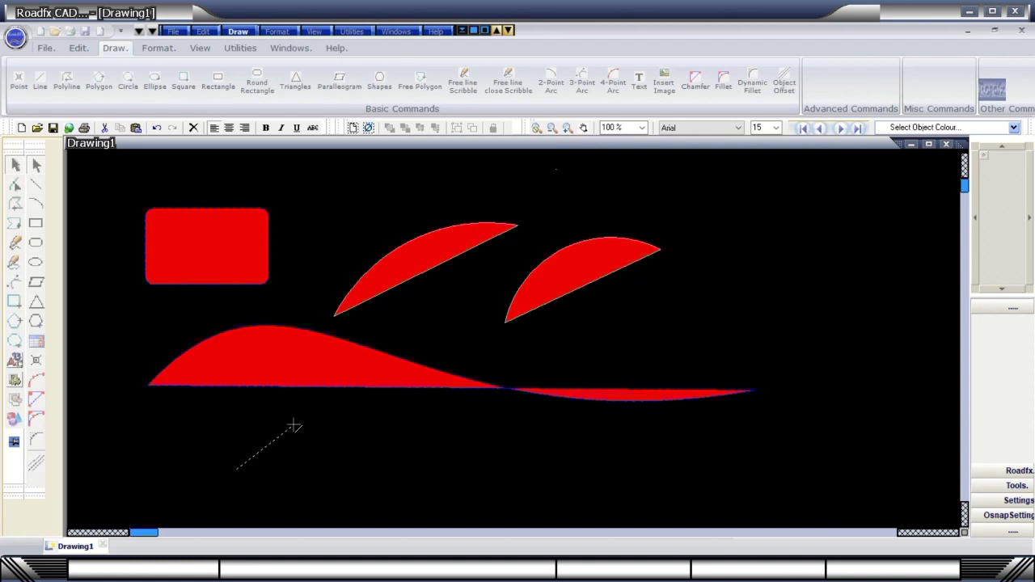
click(567, 215)
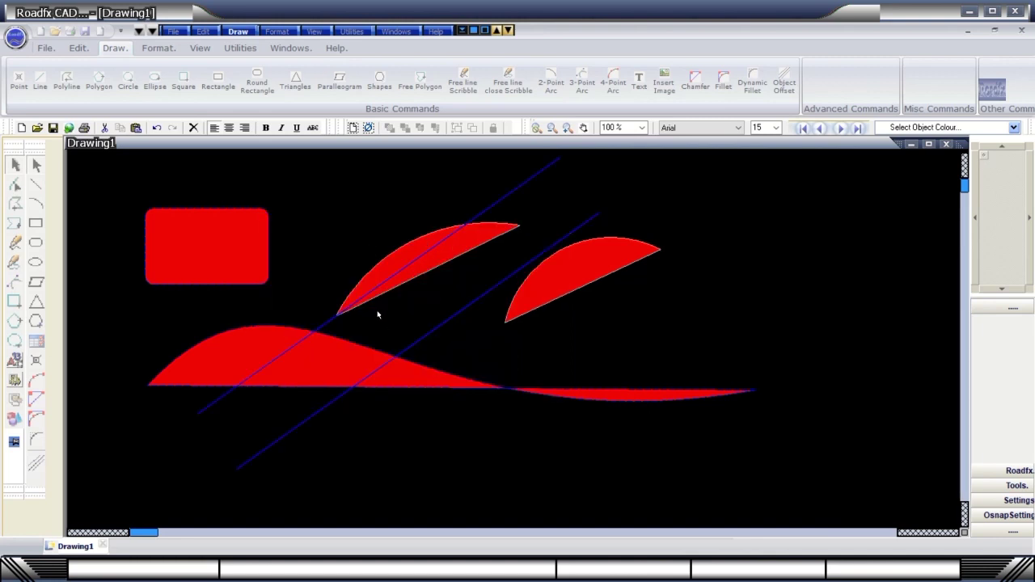
Add a Type1 dimension line reading 631.000 across the upper red arcs
click(237, 32)
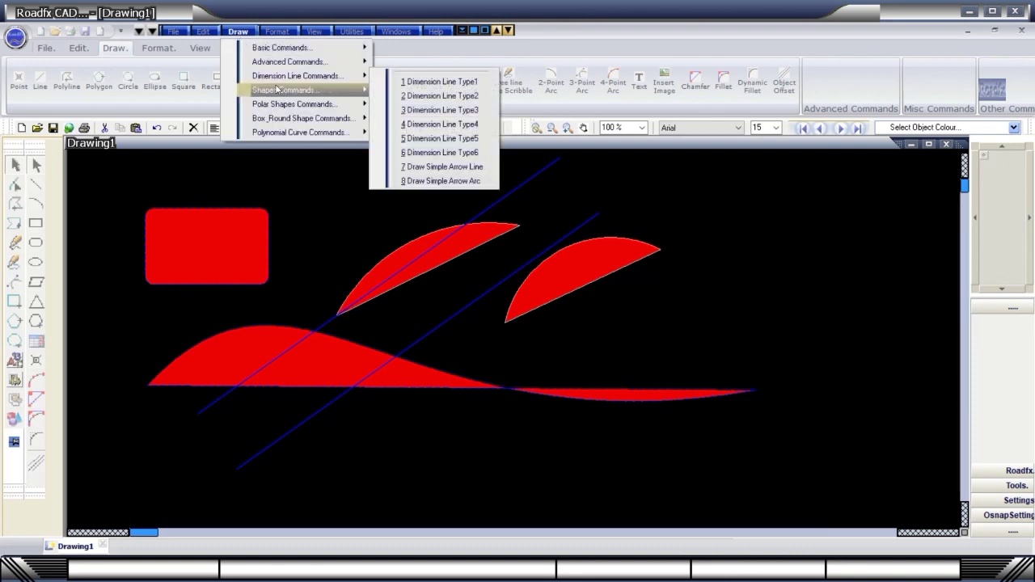
mouse_move(279, 80)
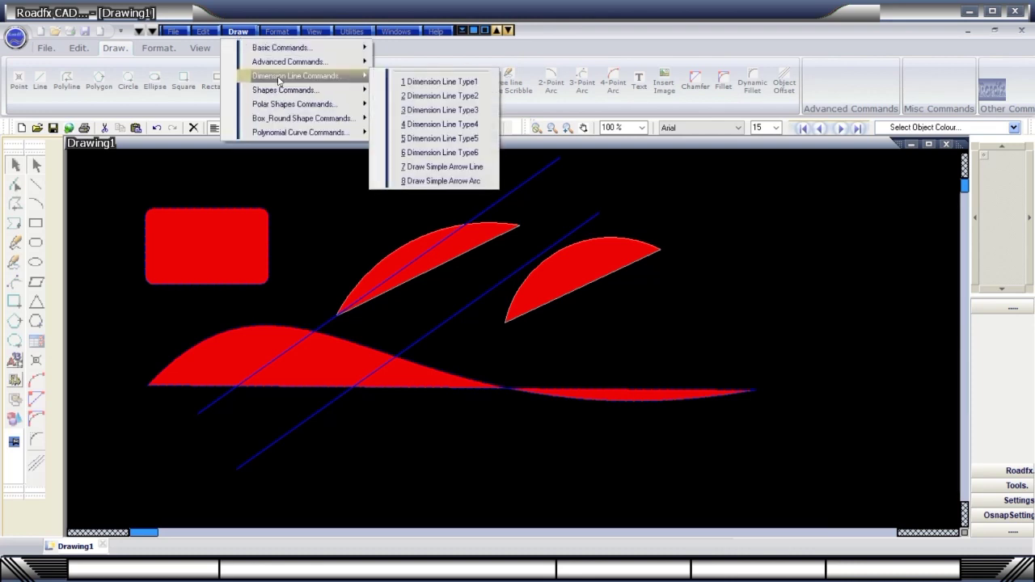
click(421, 89)
click(322, 252)
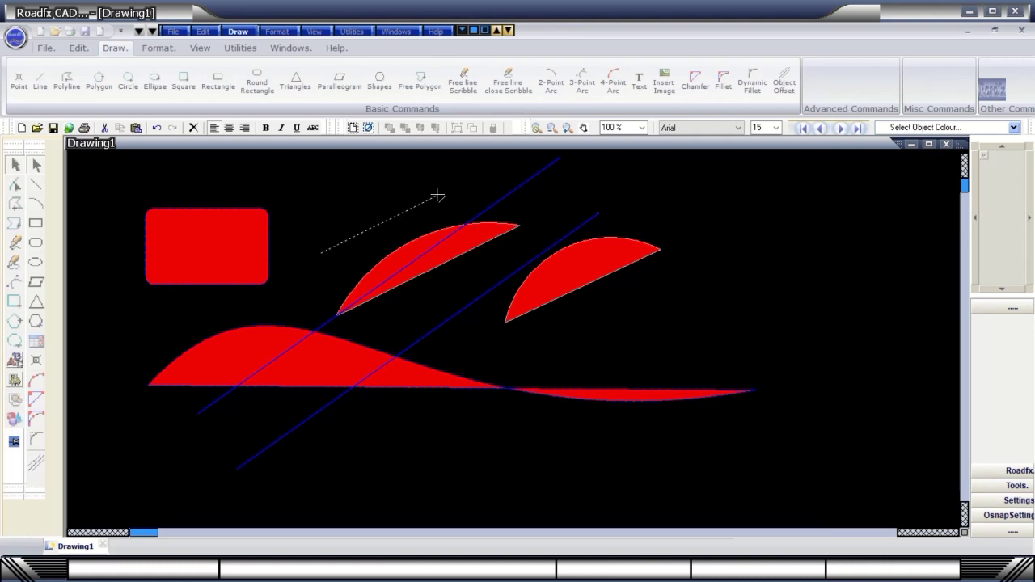
click(713, 172)
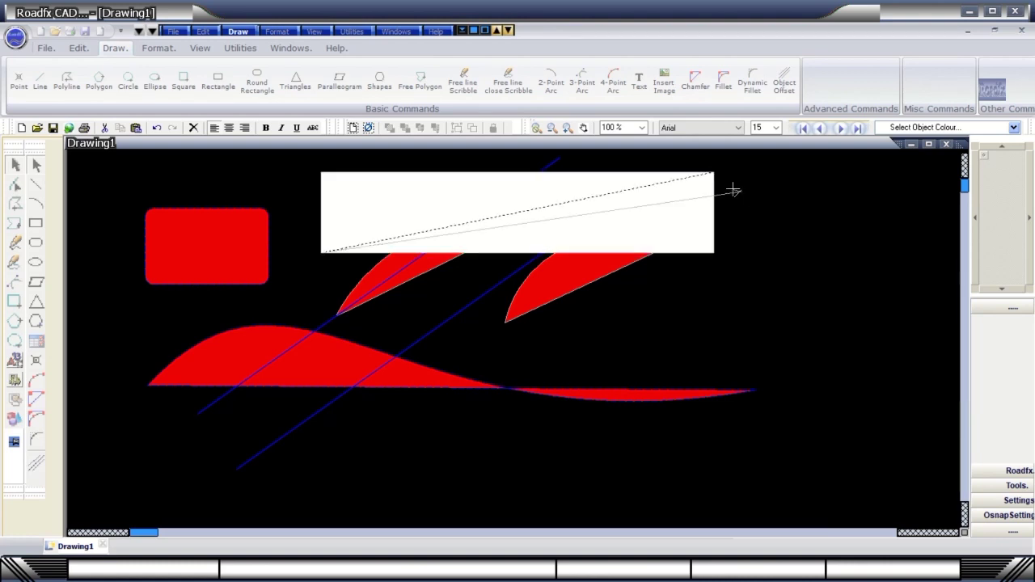
key(Escape)
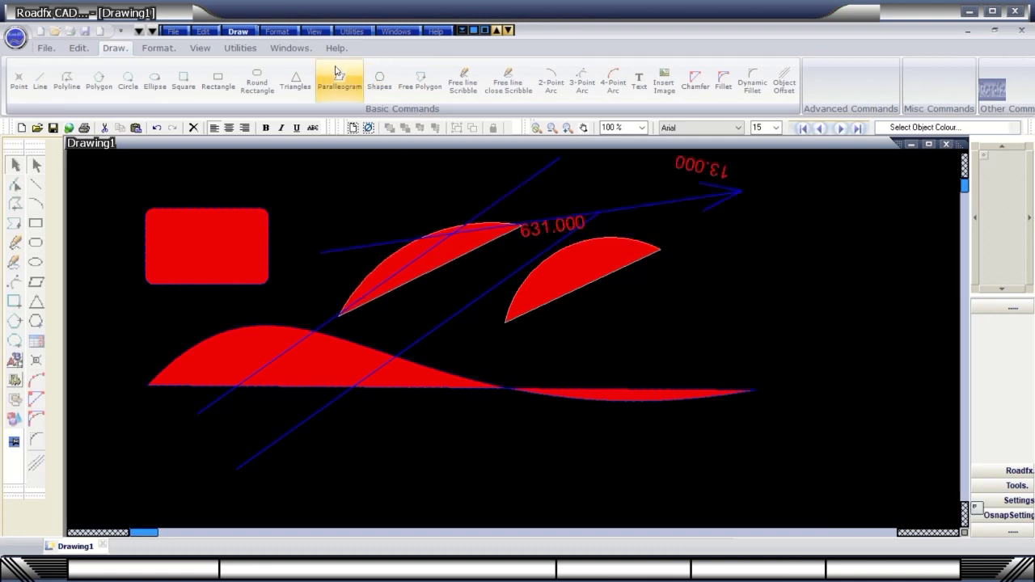
Bring up the Polynomial Curve Commands in the Draw menu
click(237, 30)
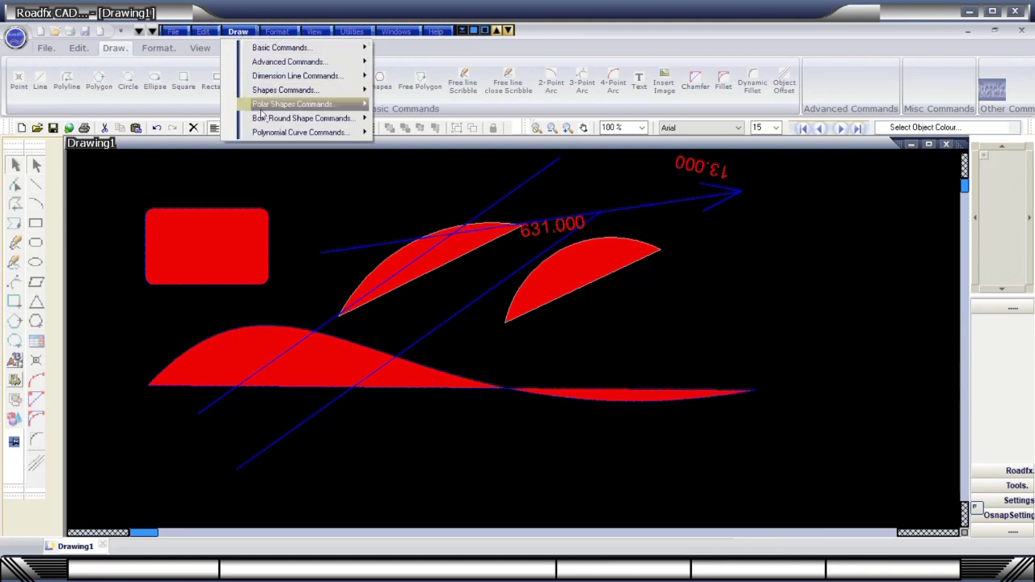
mouse_move(262, 106)
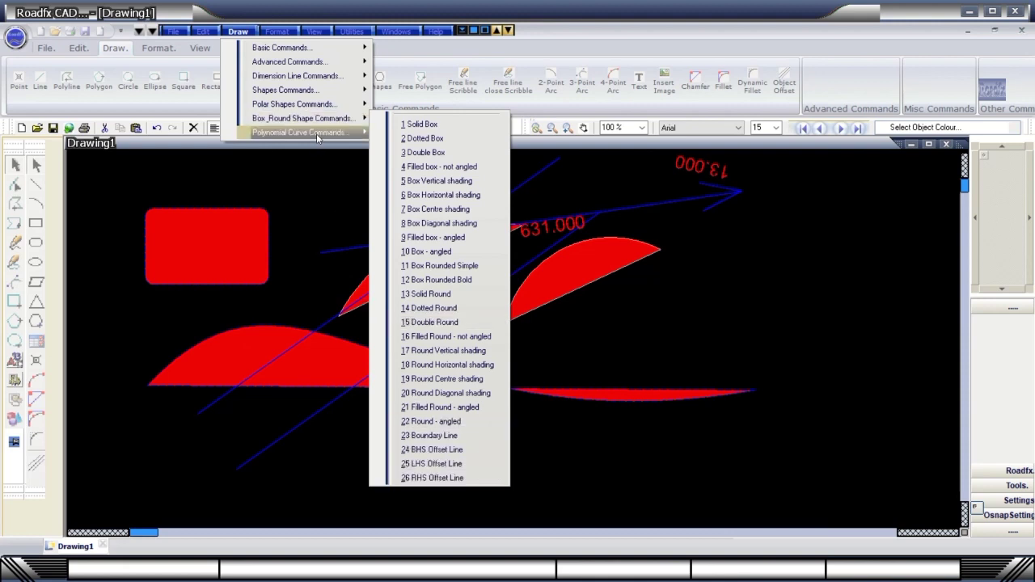
mouse_move(316, 132)
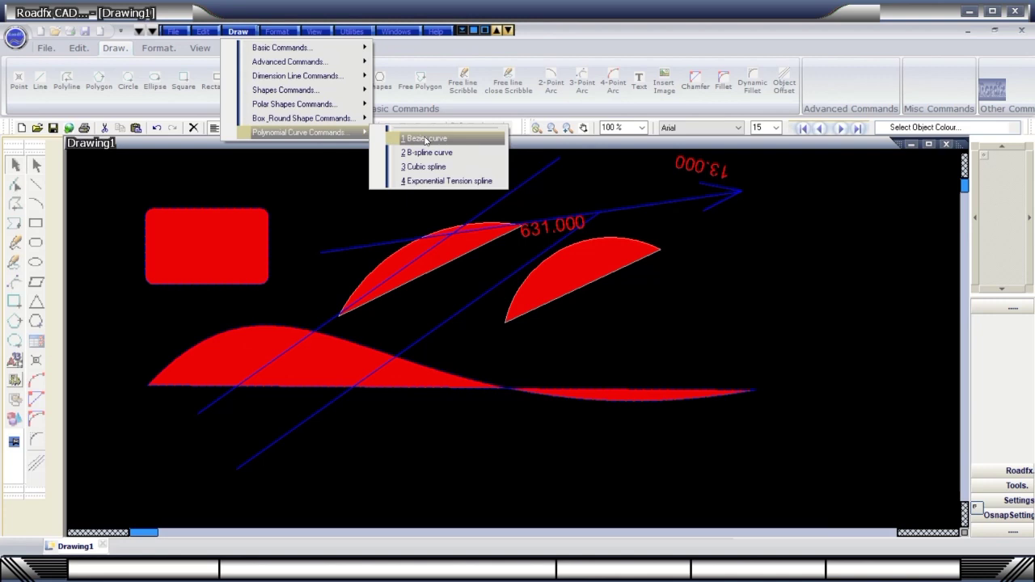
Draw a six-point Bezier curve across the top of the drawing
click(426, 140)
click(344, 213)
click(415, 170)
click(486, 194)
click(615, 186)
click(808, 263)
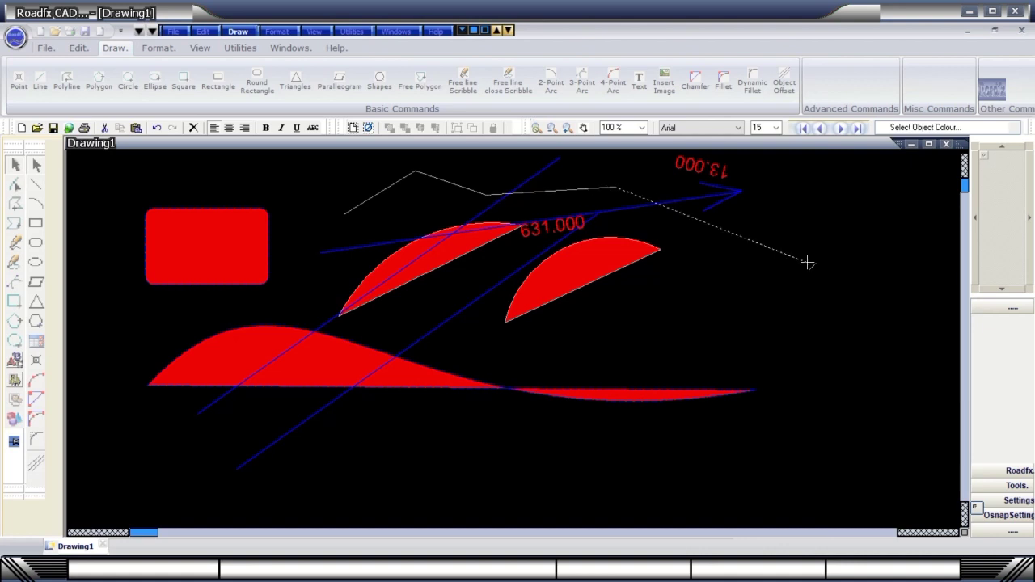
double_click(867, 391)
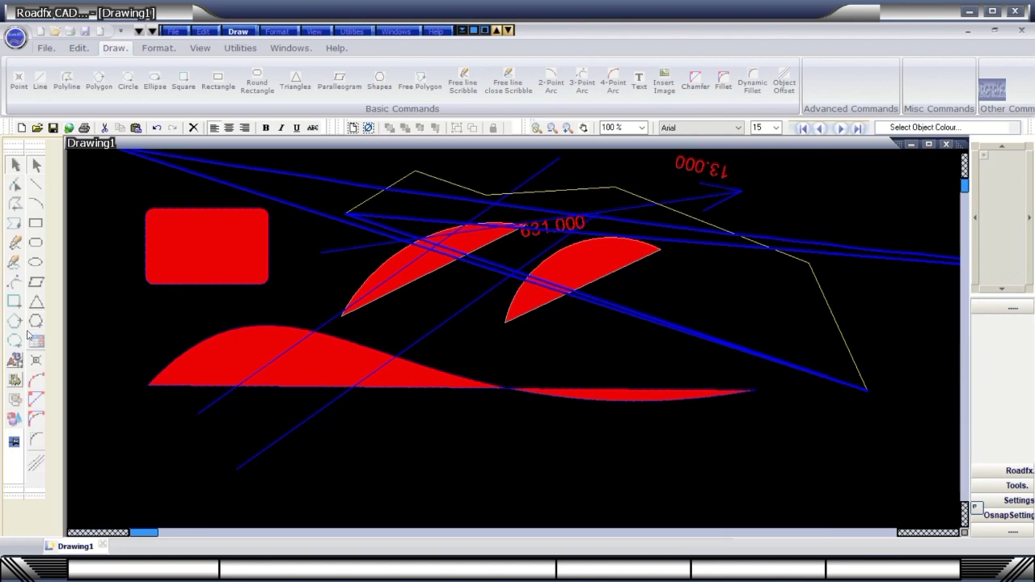
Draw a red filled square overlapping the lower red wave shape
click(14, 303)
click(364, 307)
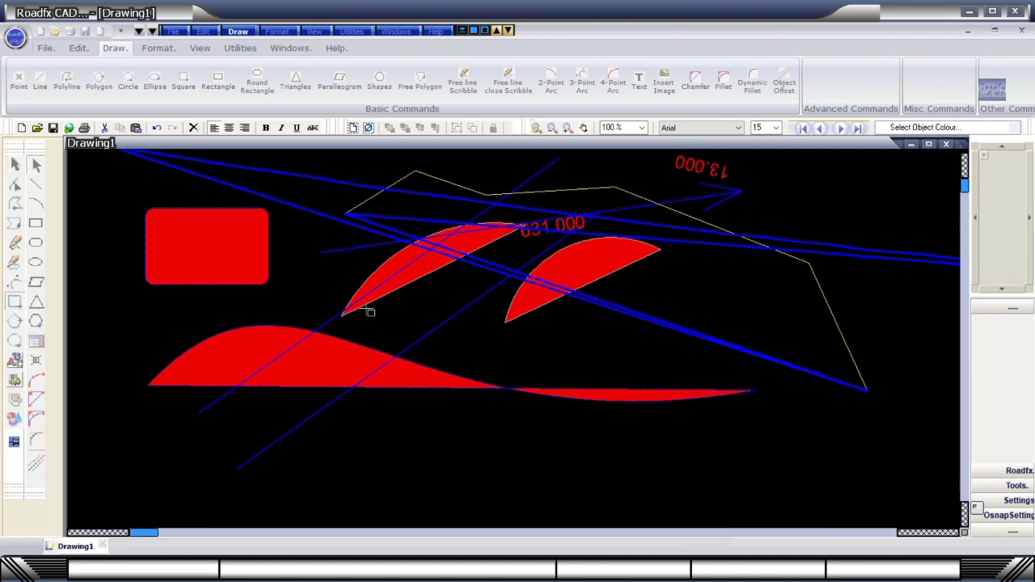
click(512, 453)
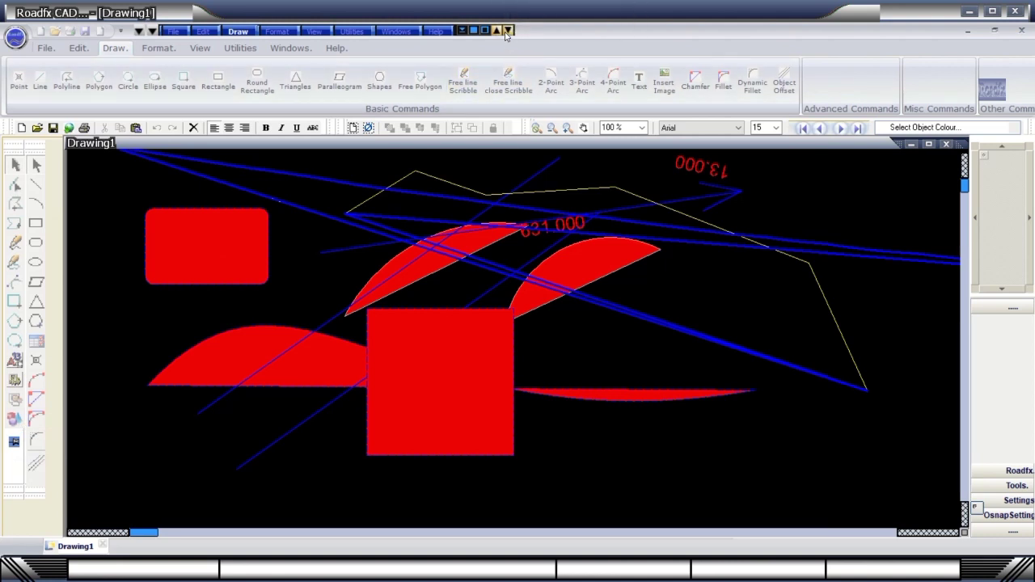
Browse the Format and Display option lists without changing anything
click(277, 31)
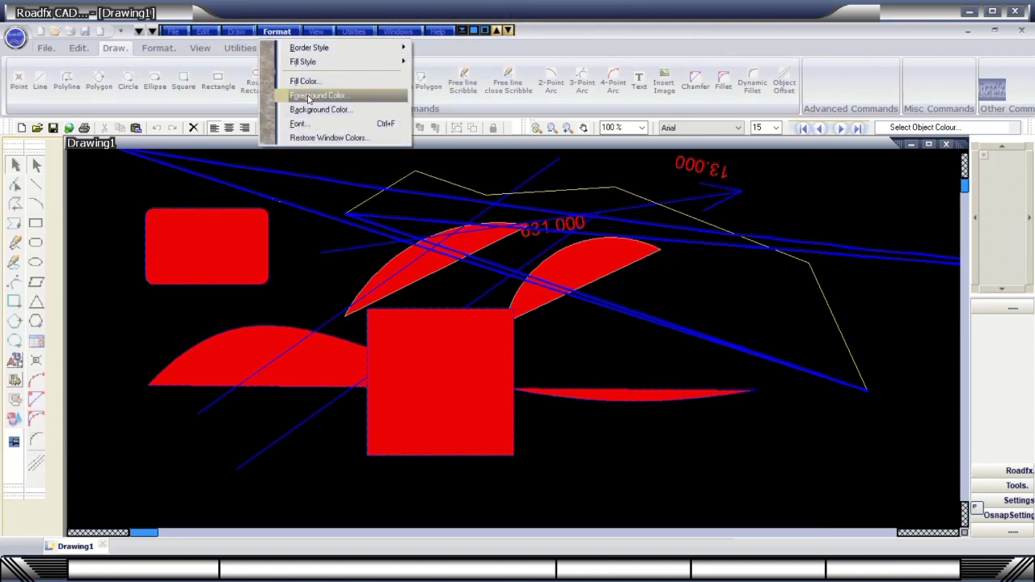
click(314, 31)
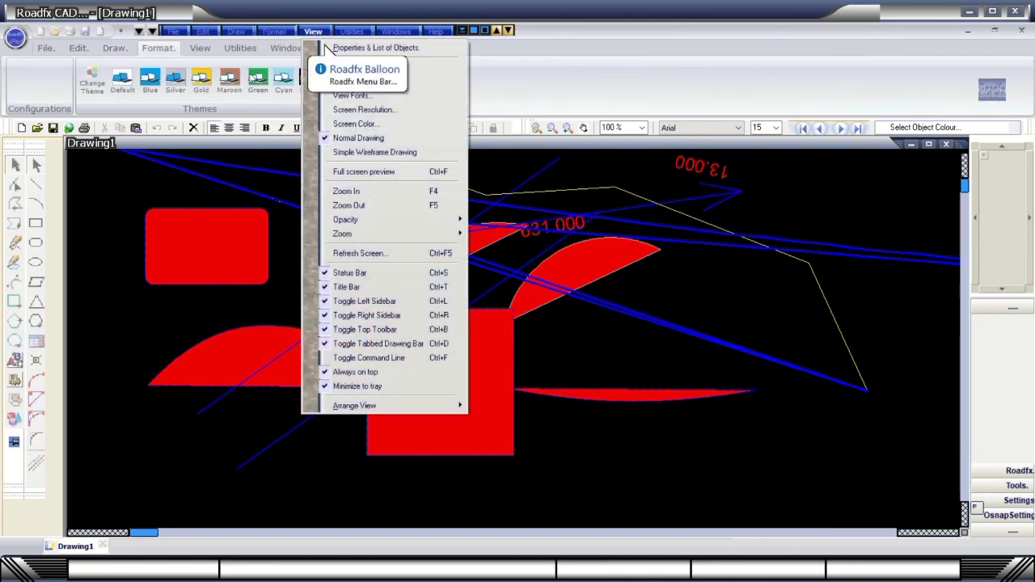
click(200, 48)
click(312, 32)
click(312, 32)
click(312, 33)
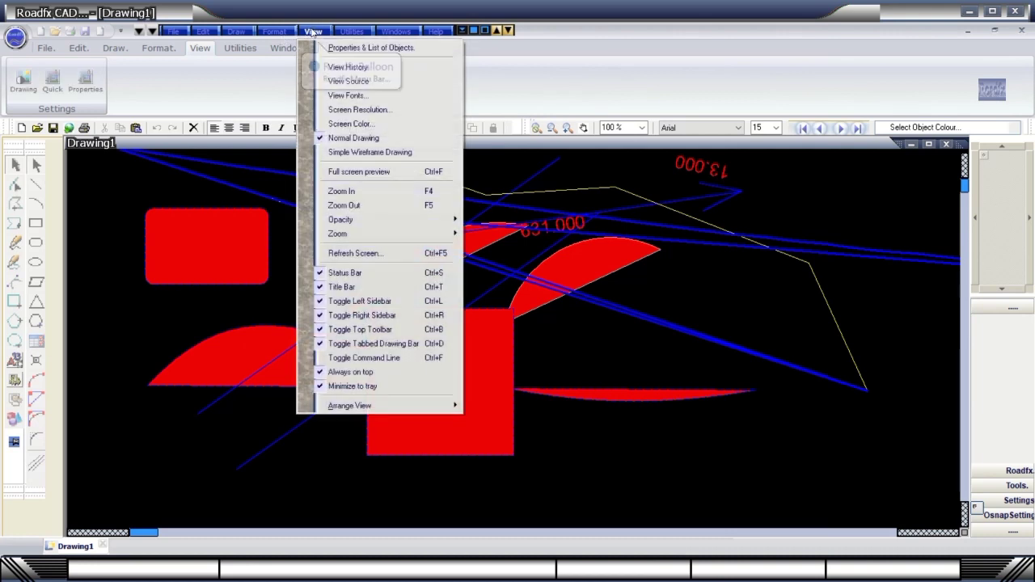
click(205, 51)
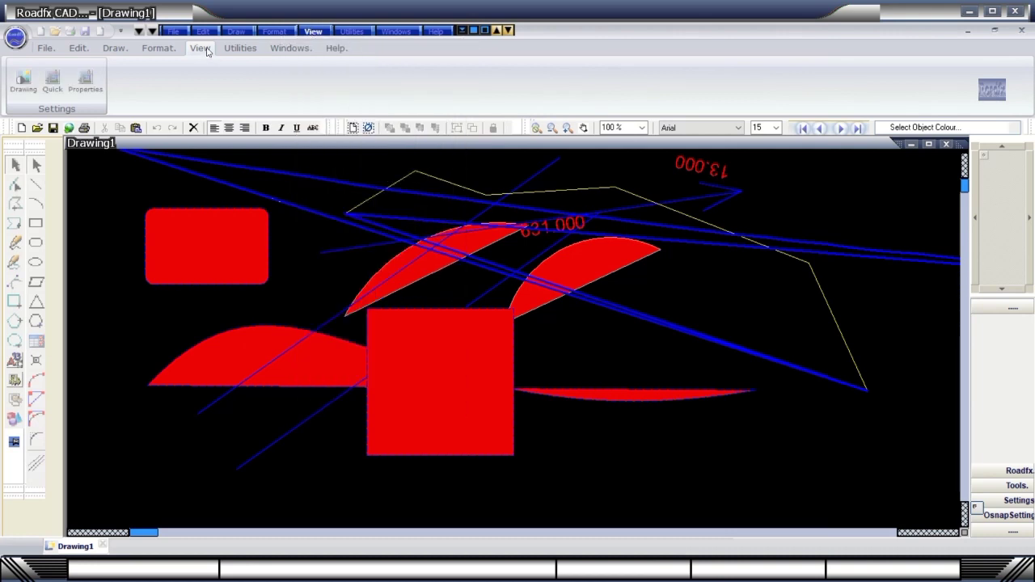
Try the Black, Cyan, Green, Maroon, Gold, Silver, Blue and Default themes, settling on warm beige
click(169, 50)
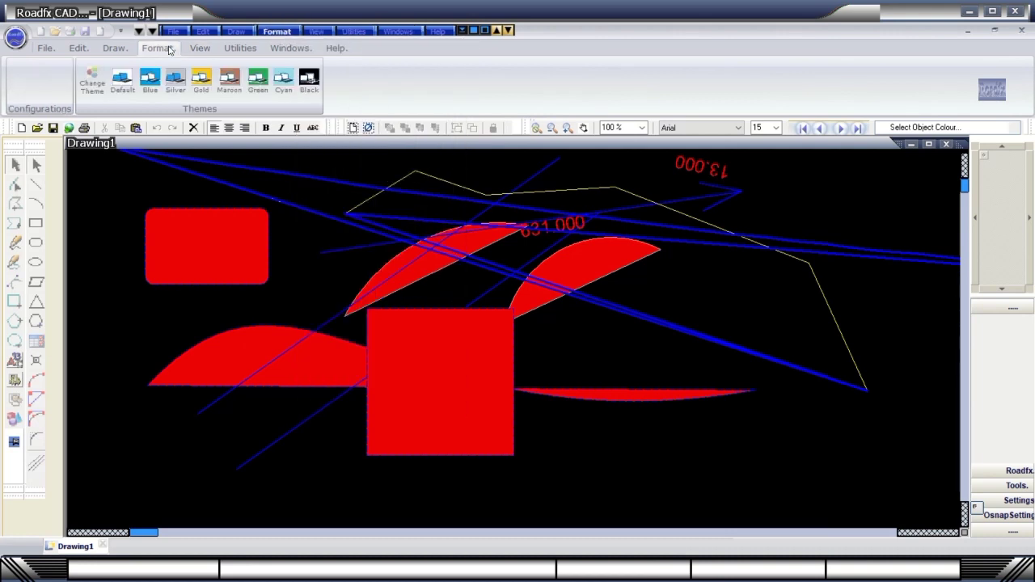
click(308, 81)
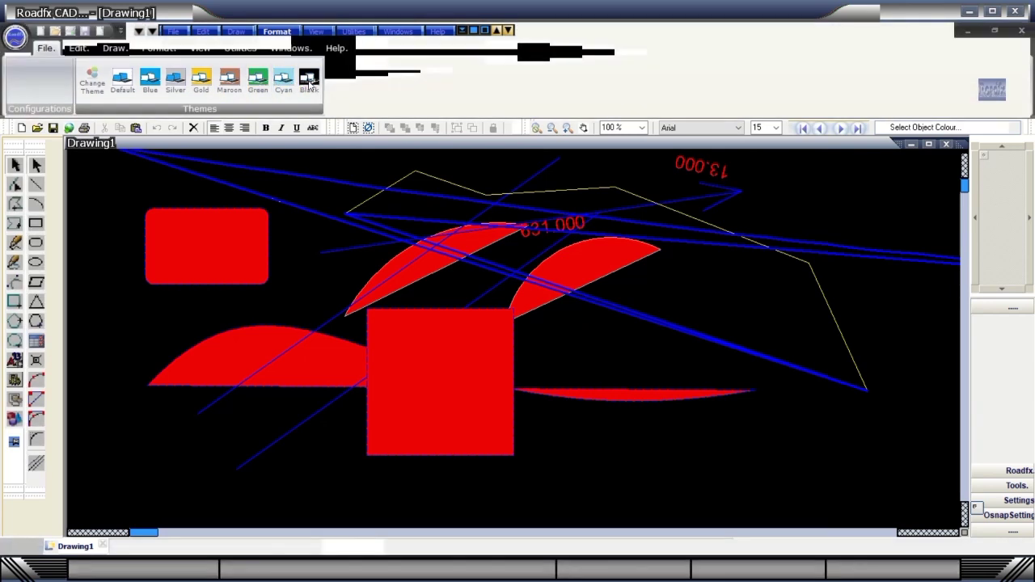
click(283, 81)
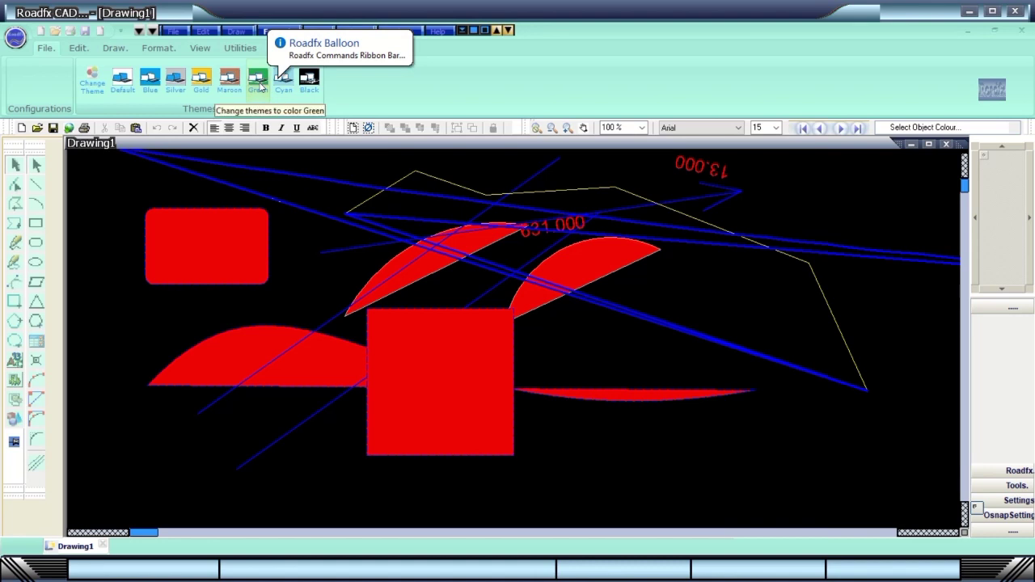
click(259, 82)
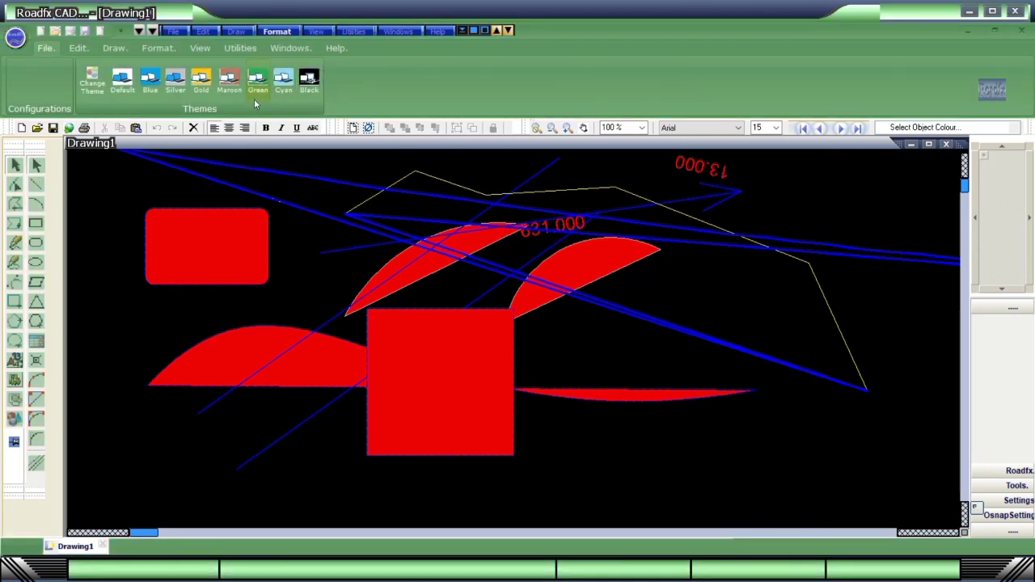
click(236, 84)
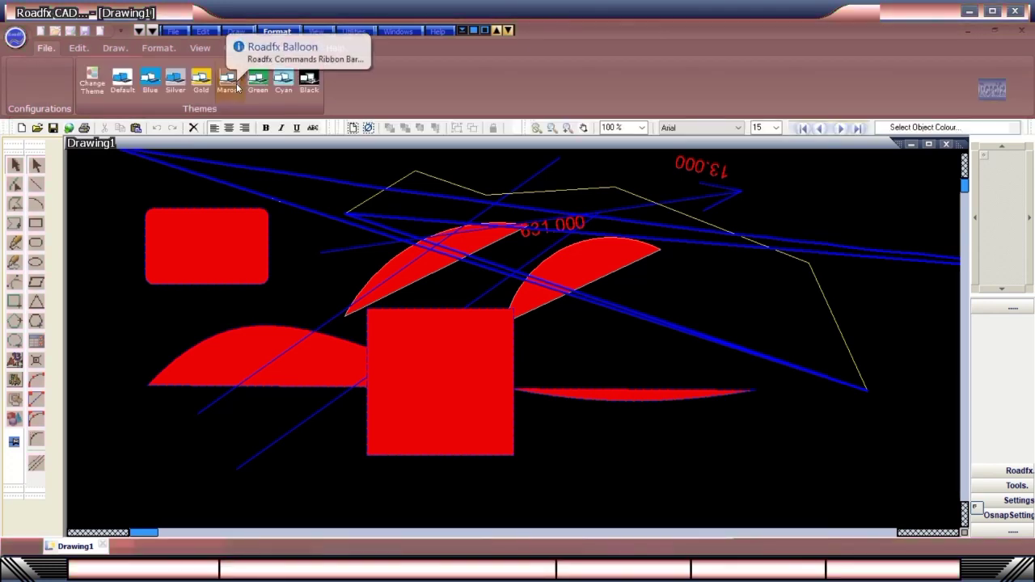
click(199, 84)
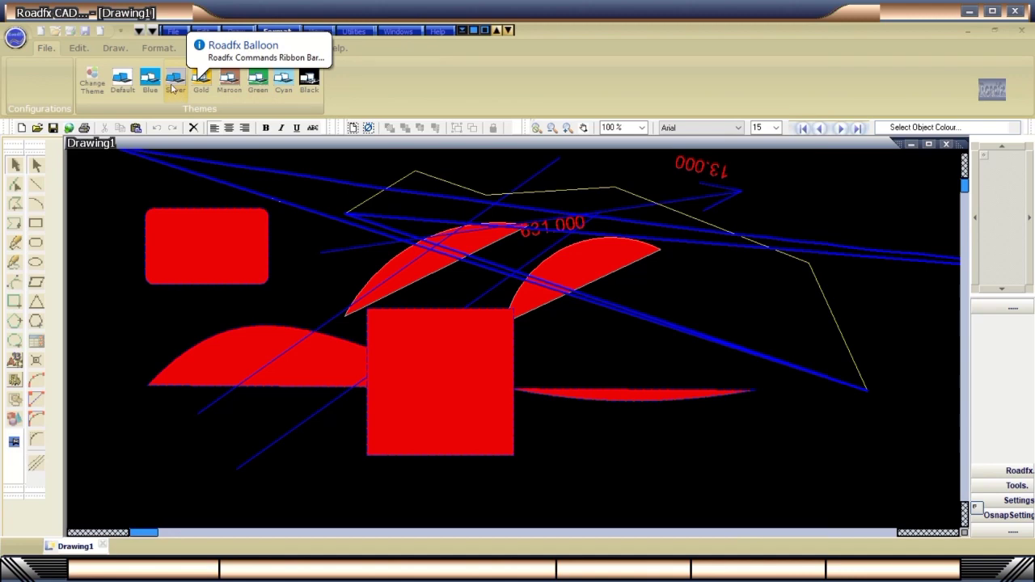
click(173, 84)
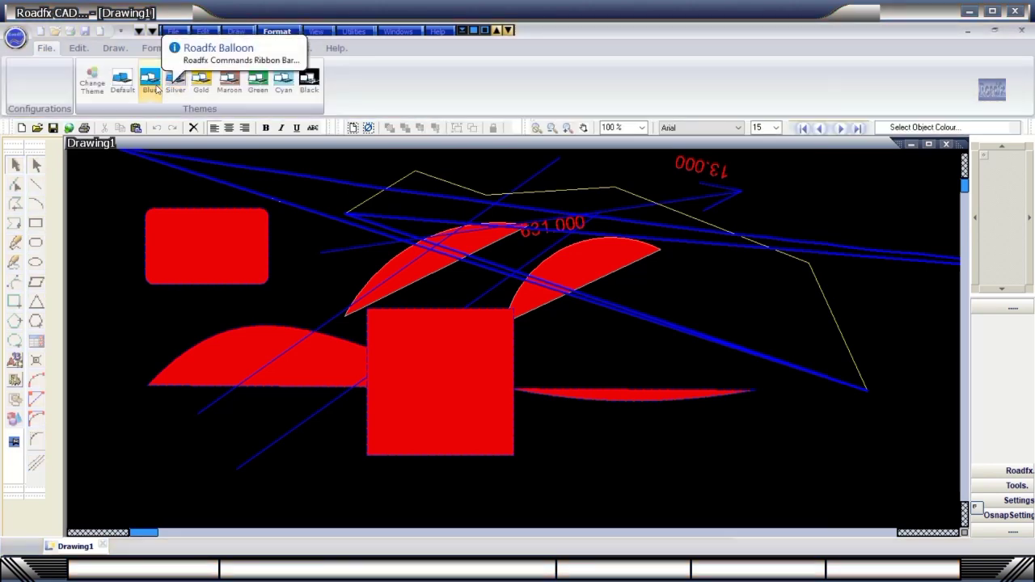
click(148, 85)
click(130, 86)
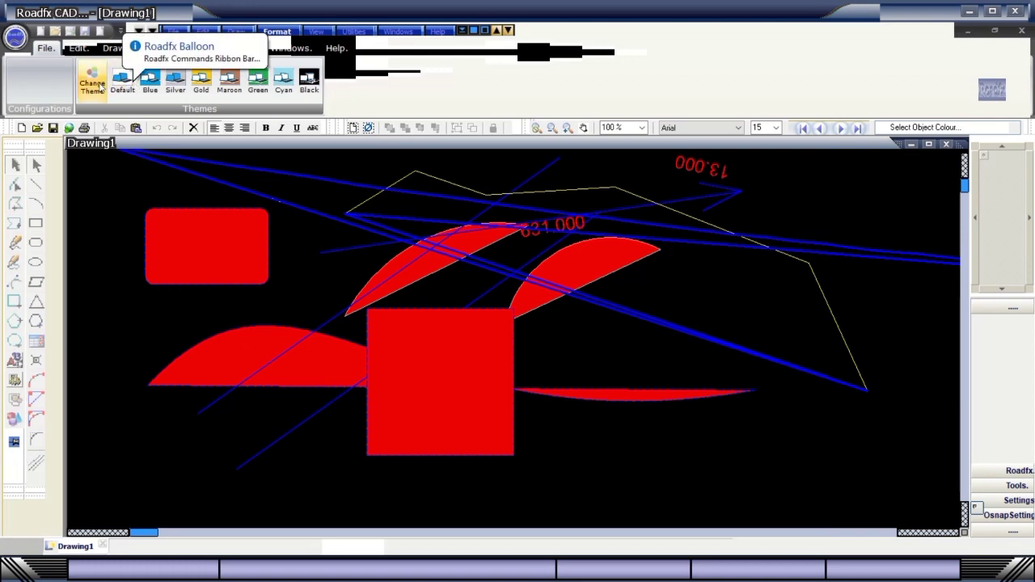
click(98, 86)
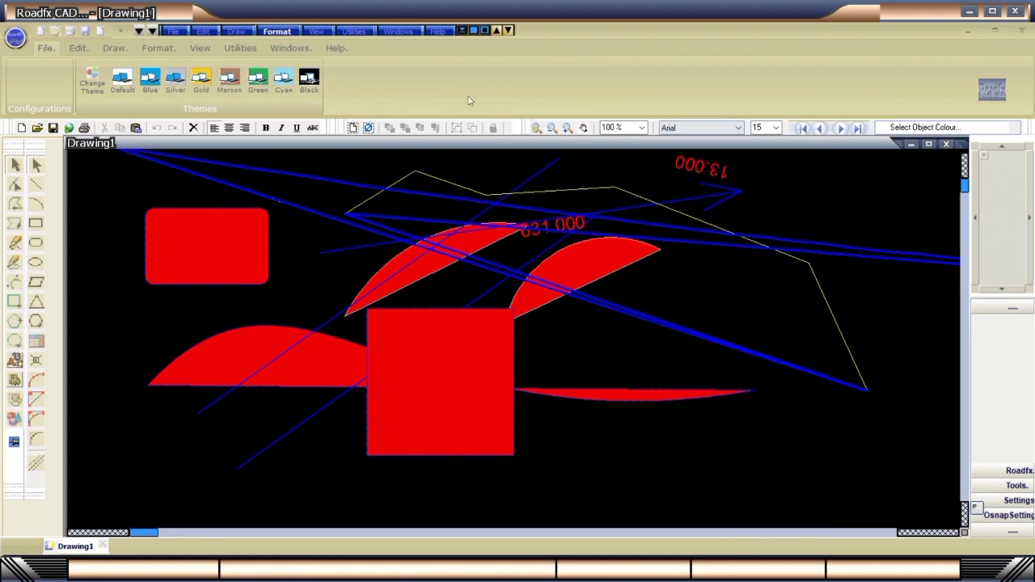
click(240, 50)
Look through the View, Format, Display, Utilities and Windows menus
click(201, 47)
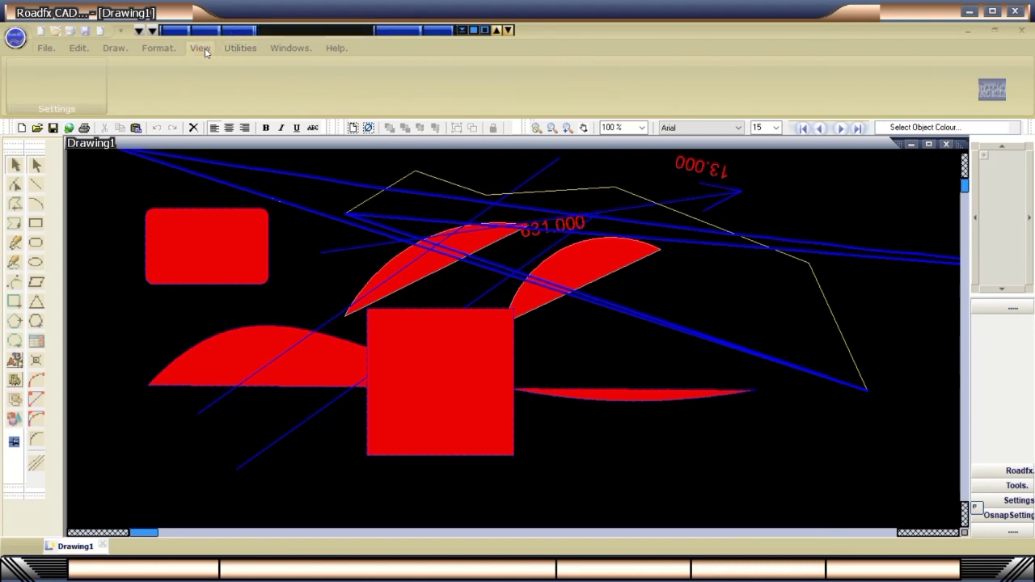
click(275, 32)
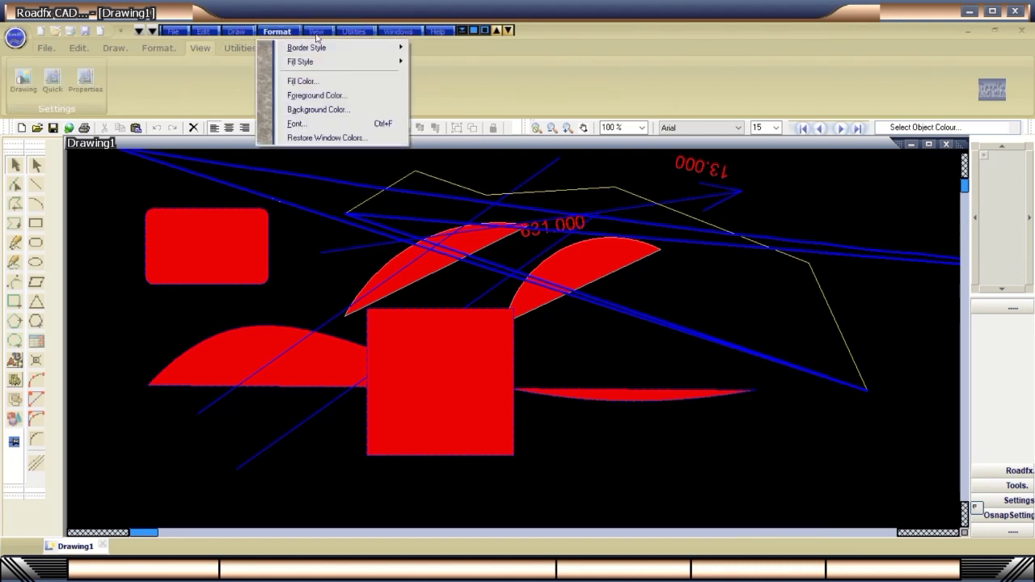
click(316, 33)
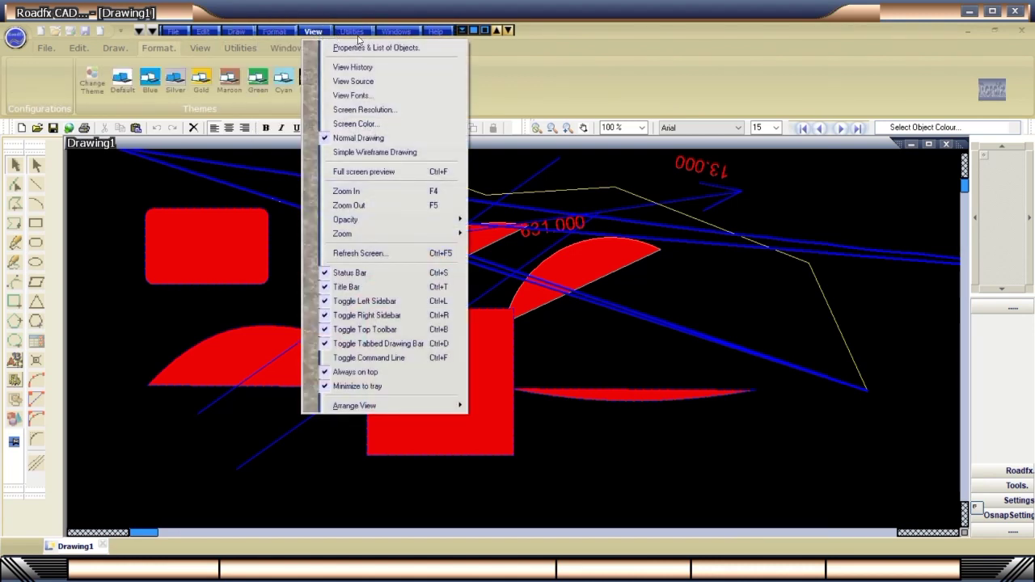
click(358, 36)
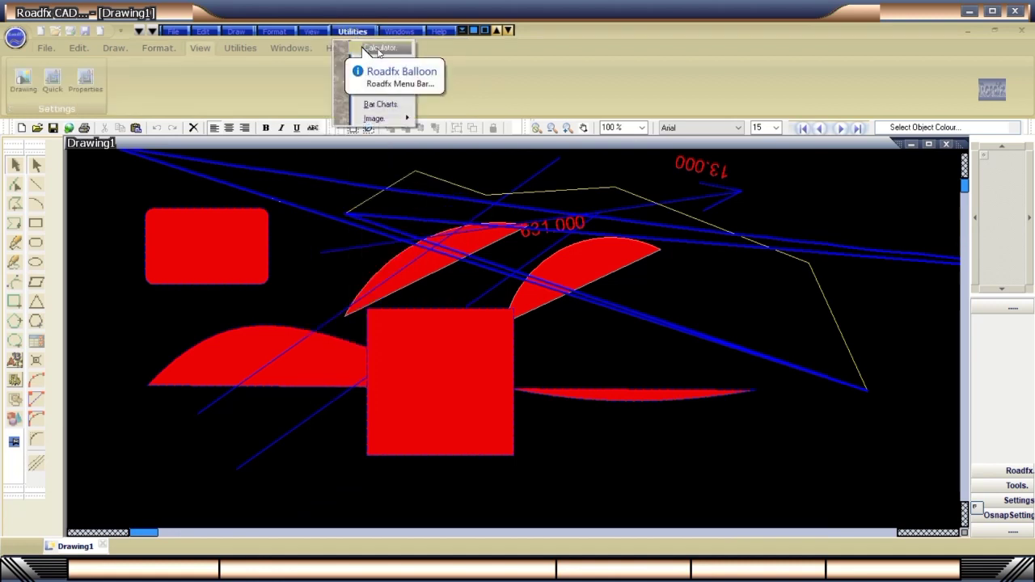
click(378, 49)
click(359, 36)
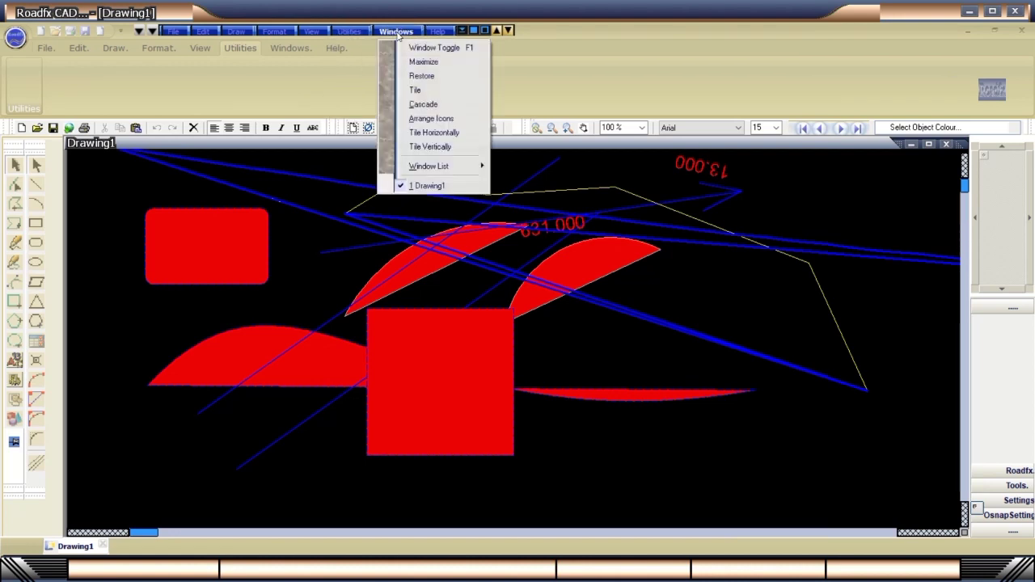
click(396, 32)
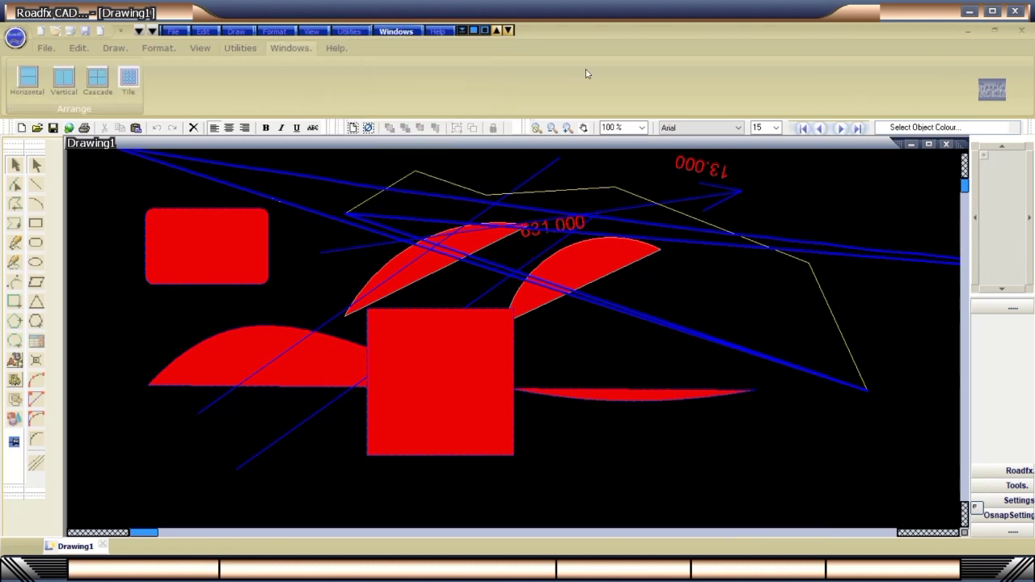
Show the Help commands, then open the List of Objects showing 11 objects
click(437, 31)
click(460, 109)
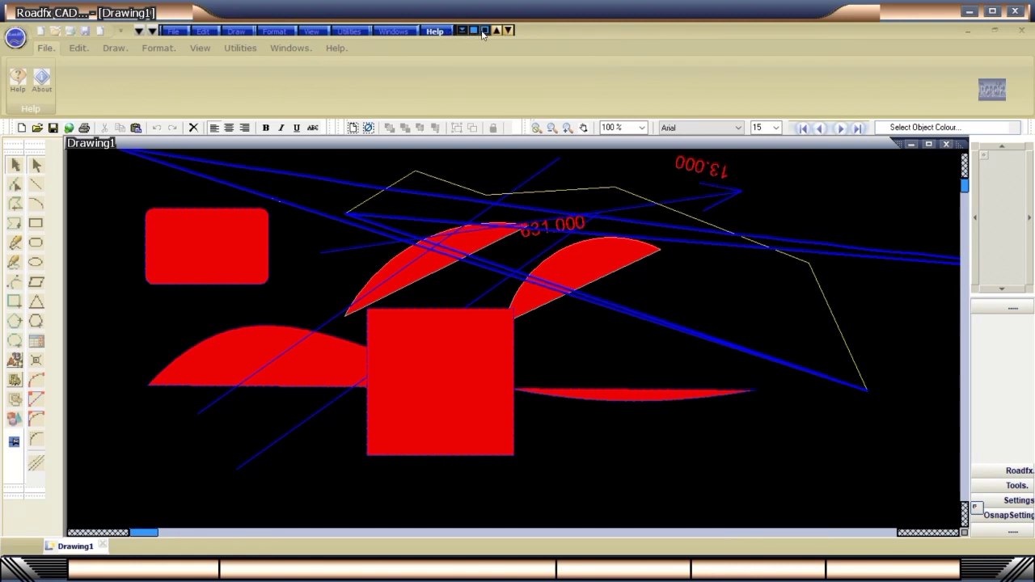
click(139, 32)
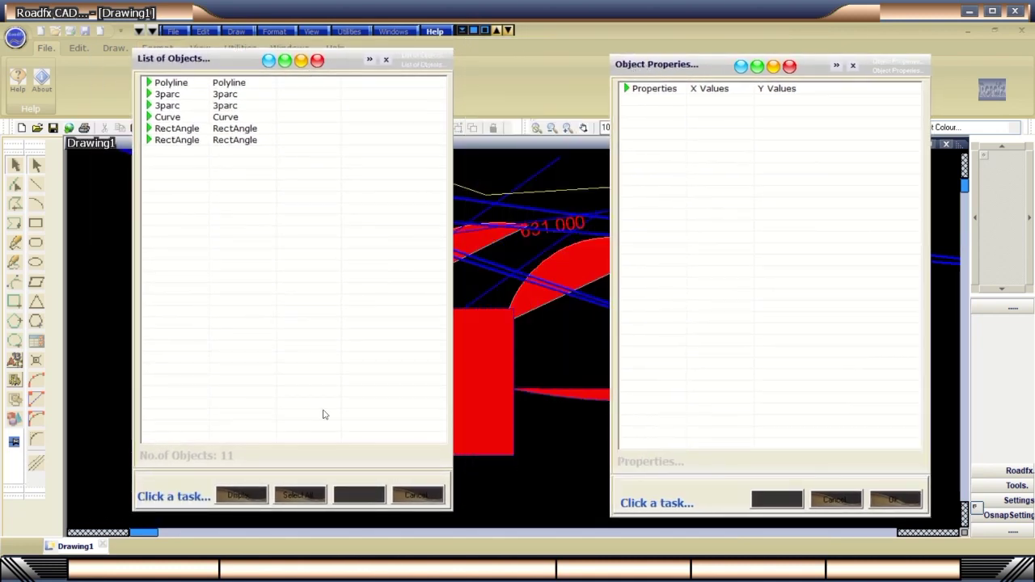
Inspect X/Y coordinates of the Polyline, both 3parc arcs, the Curve and the RectAngle
click(168, 84)
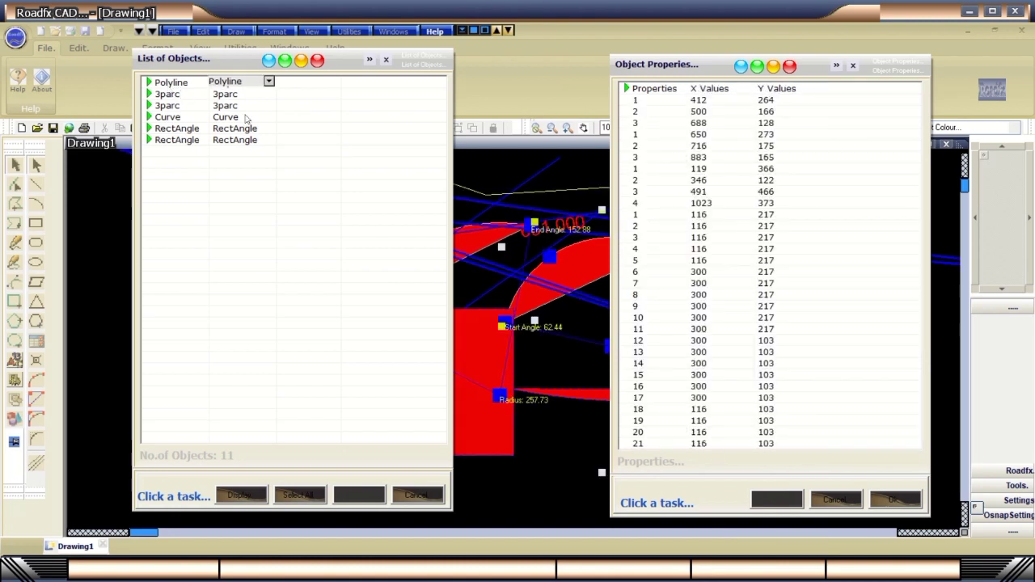
click(170, 95)
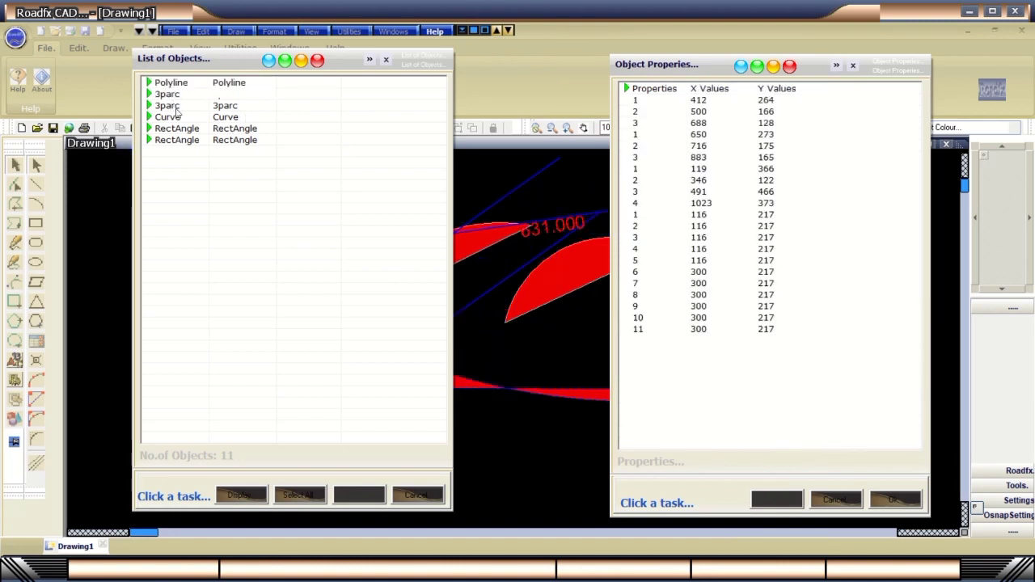
click(181, 118)
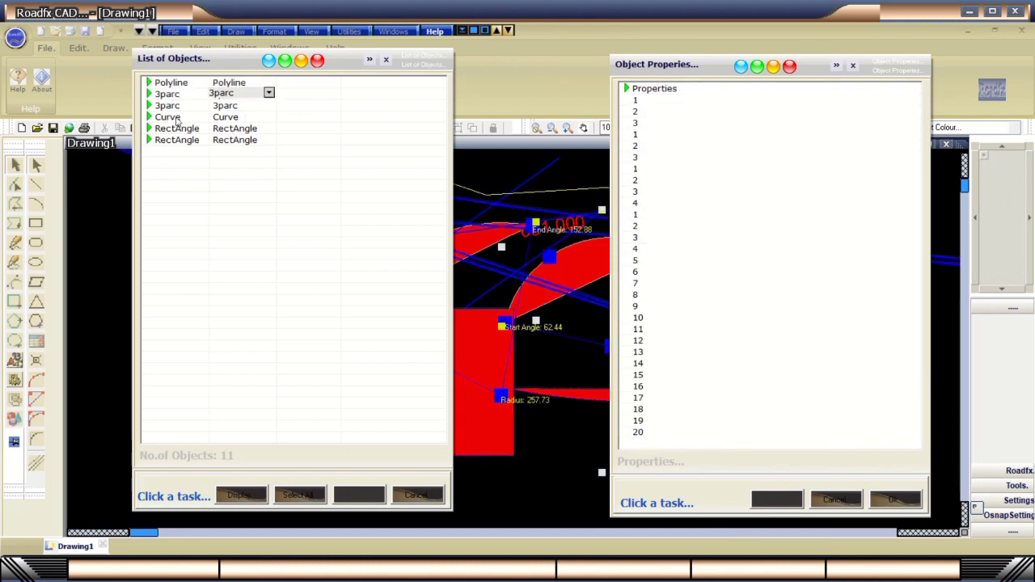
drag(239, 68, 136, 66)
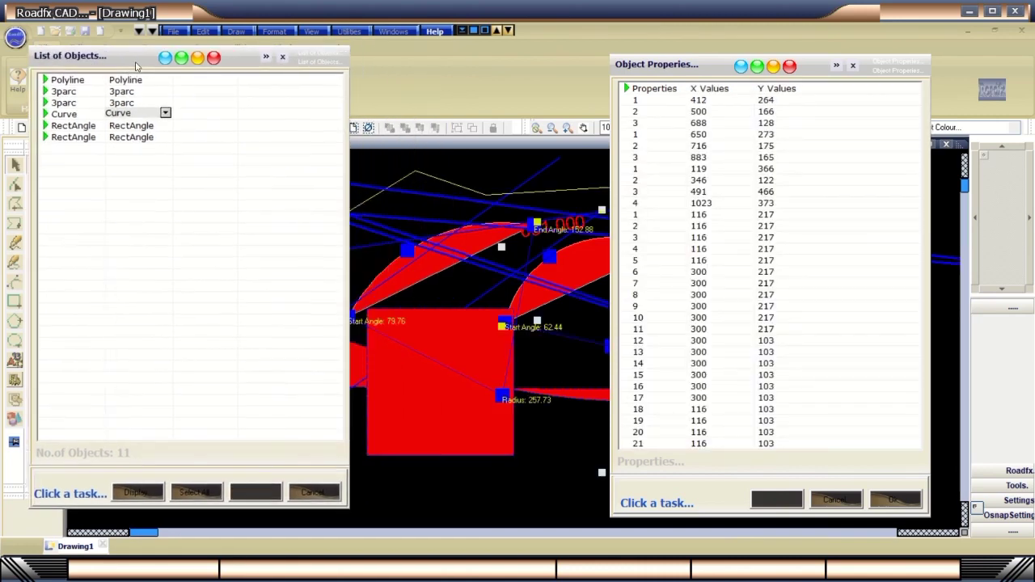
click(81, 139)
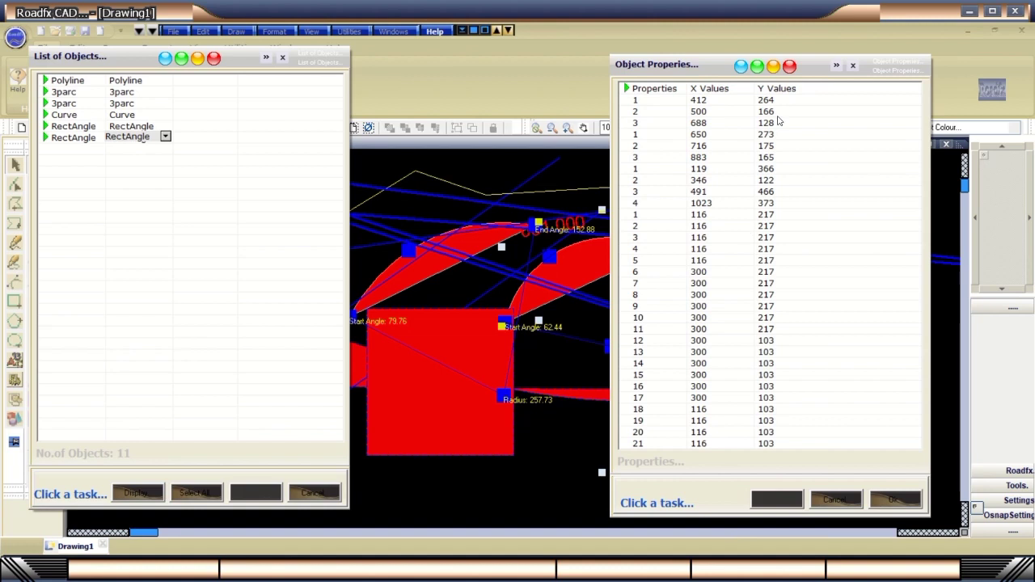
drag(718, 65, 717, 56)
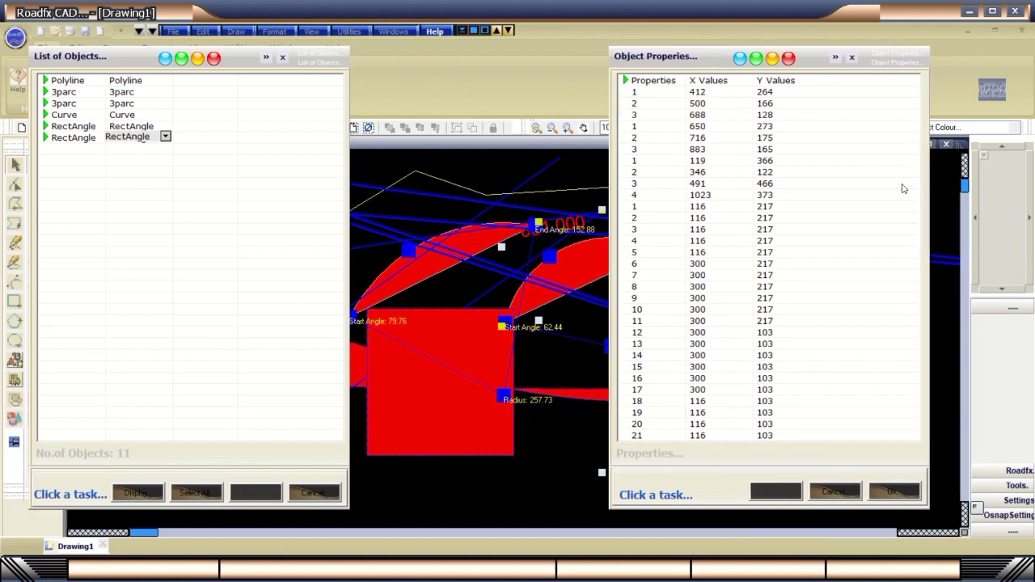
click(165, 136)
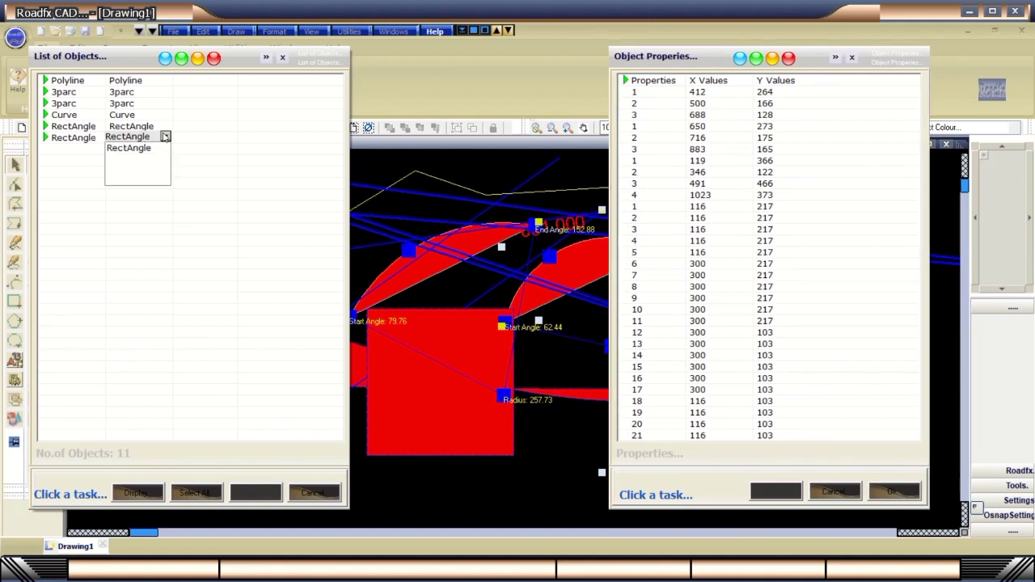
click(134, 150)
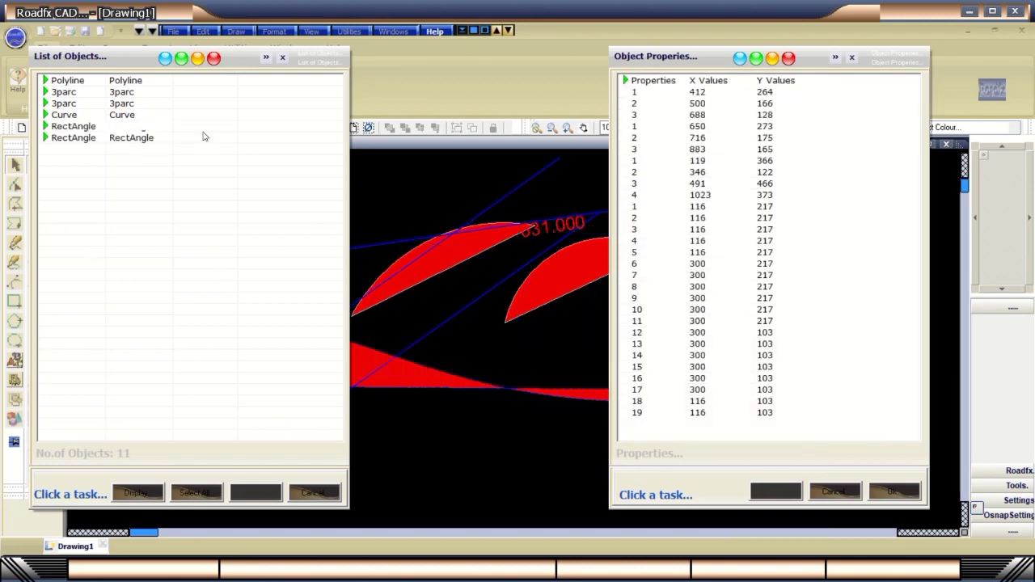
drag(687, 56, 637, 49)
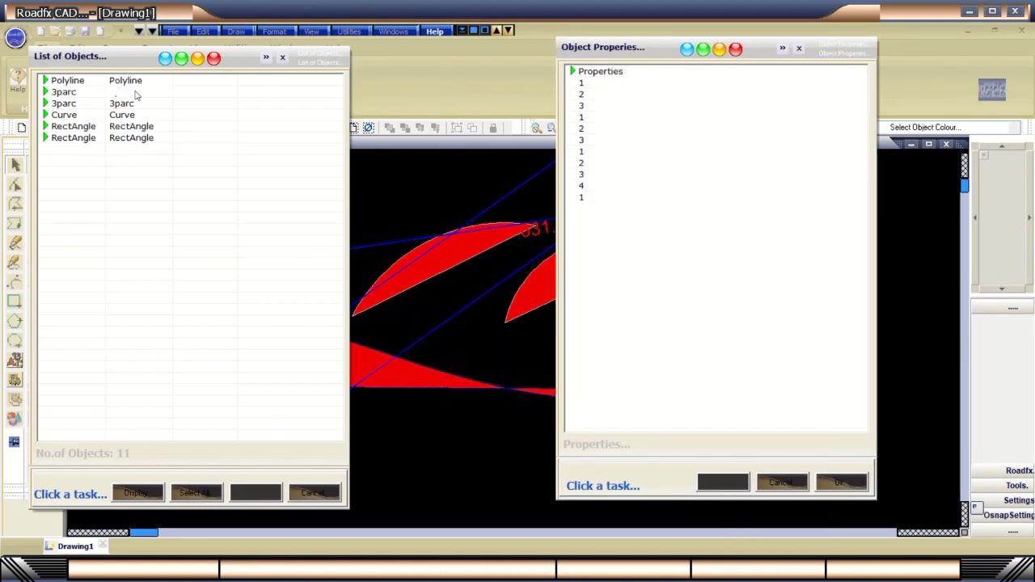
click(143, 92)
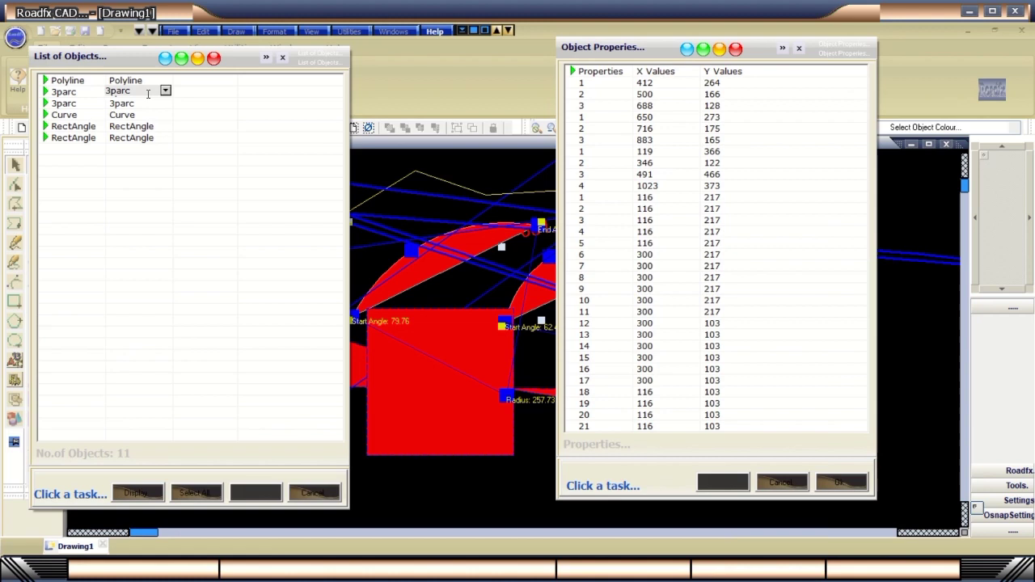
Preview, Select and Unselect the objects, then cancel List of Objects and Object Properties
click(145, 499)
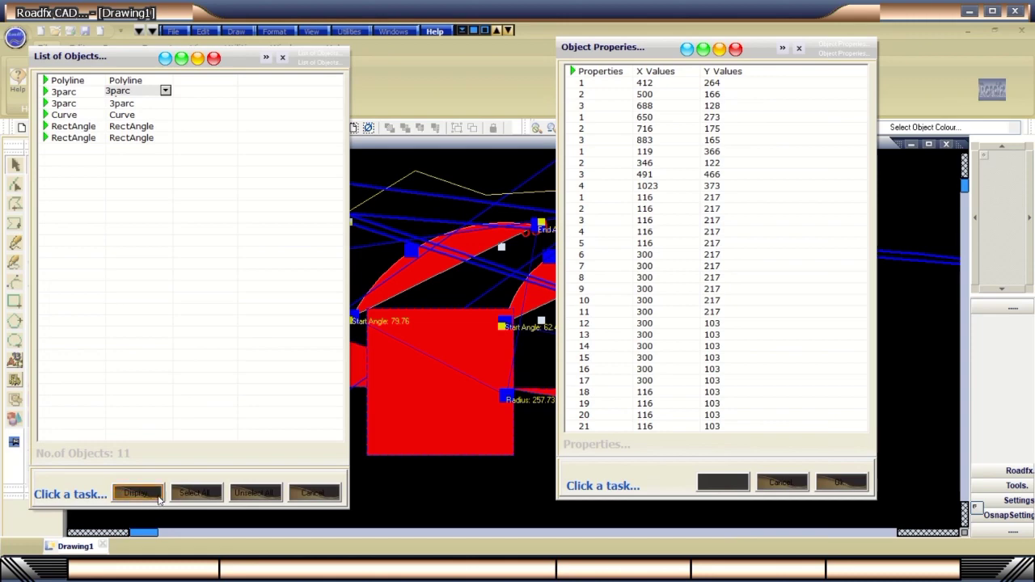
click(159, 498)
click(724, 483)
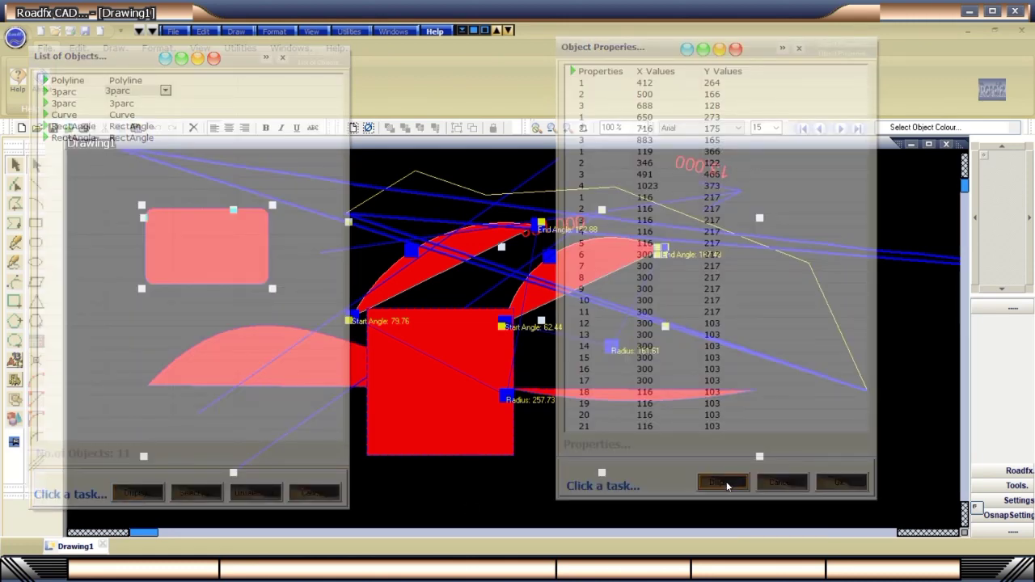
click(175, 495)
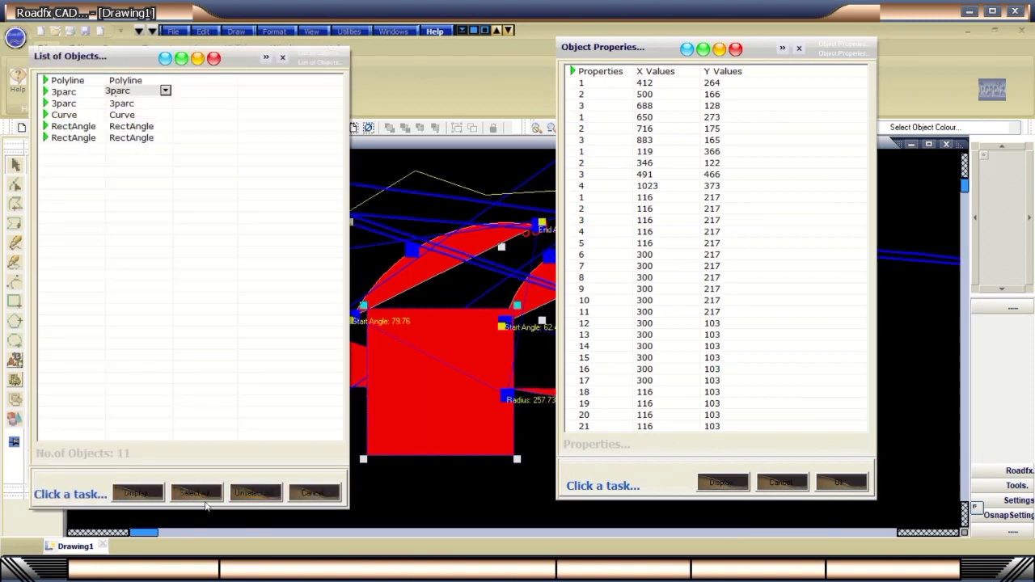
click(248, 499)
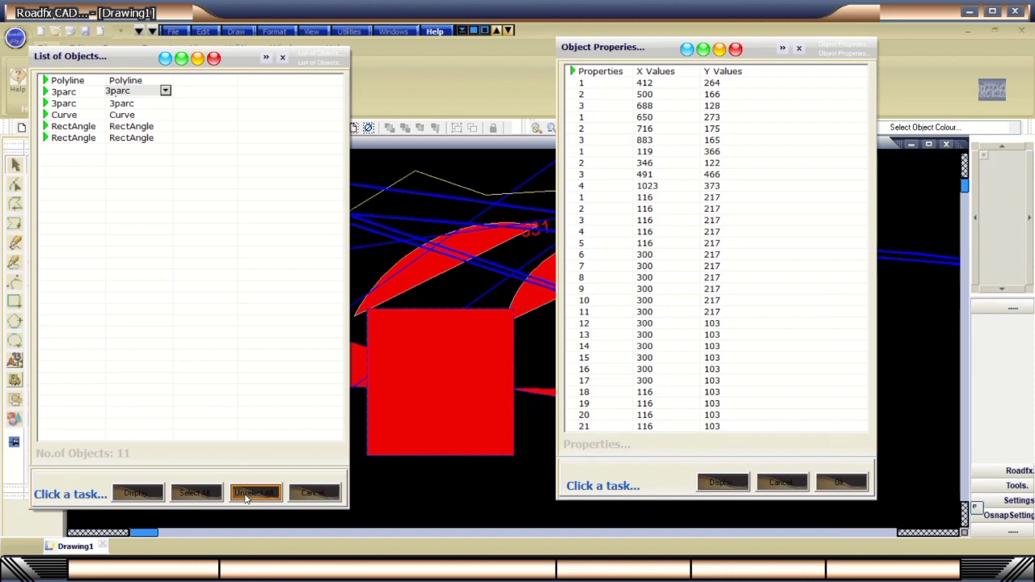
click(317, 494)
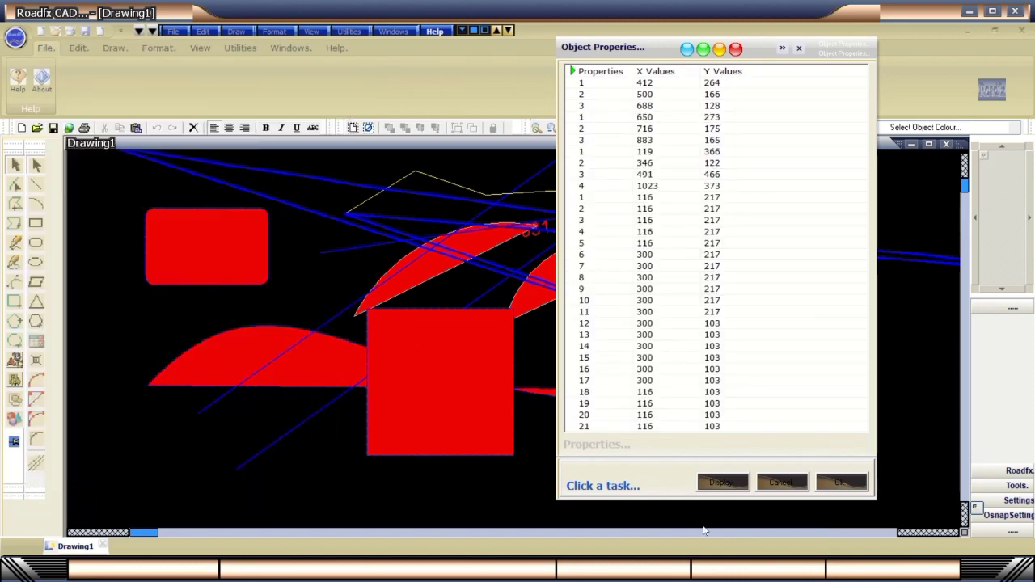
click(744, 485)
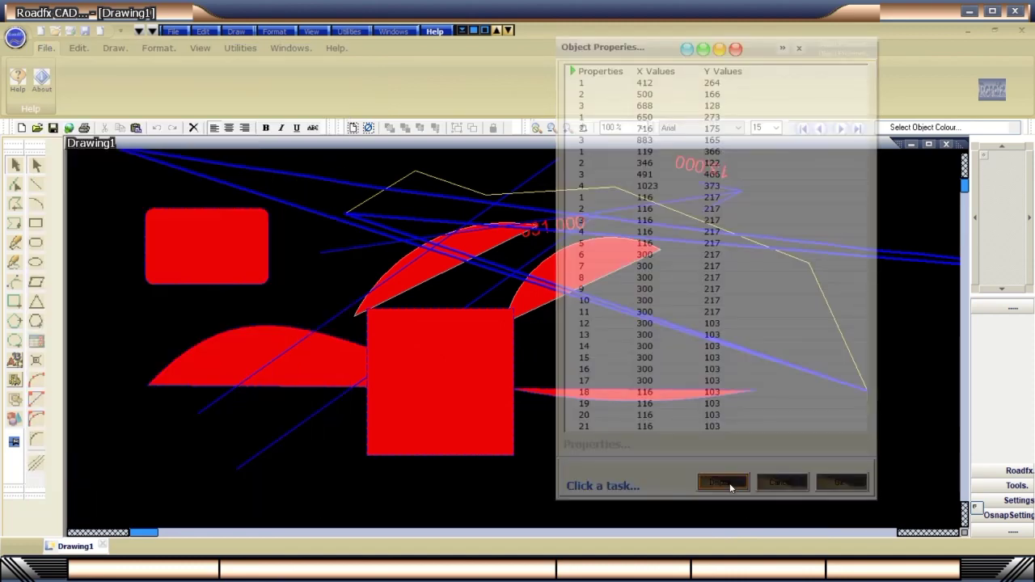
click(770, 484)
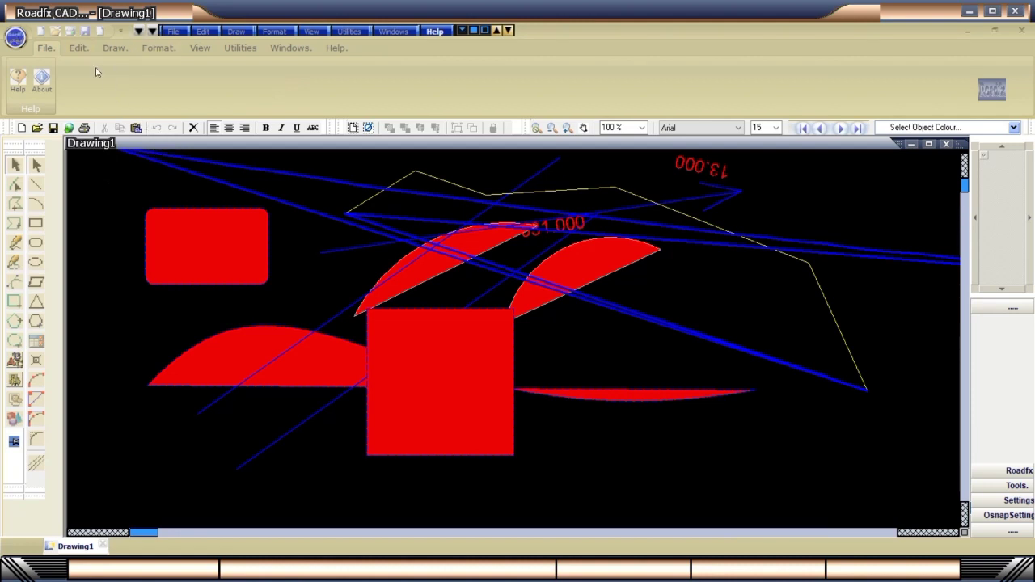
Cycle through the Cyan, Green, Maroon and Gold interface themes
click(202, 50)
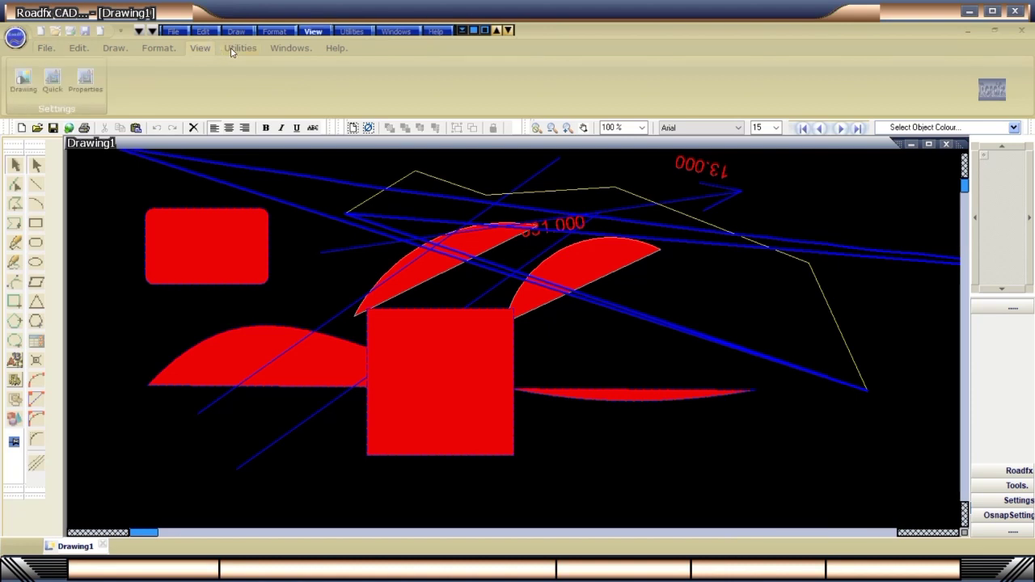
click(240, 48)
click(161, 50)
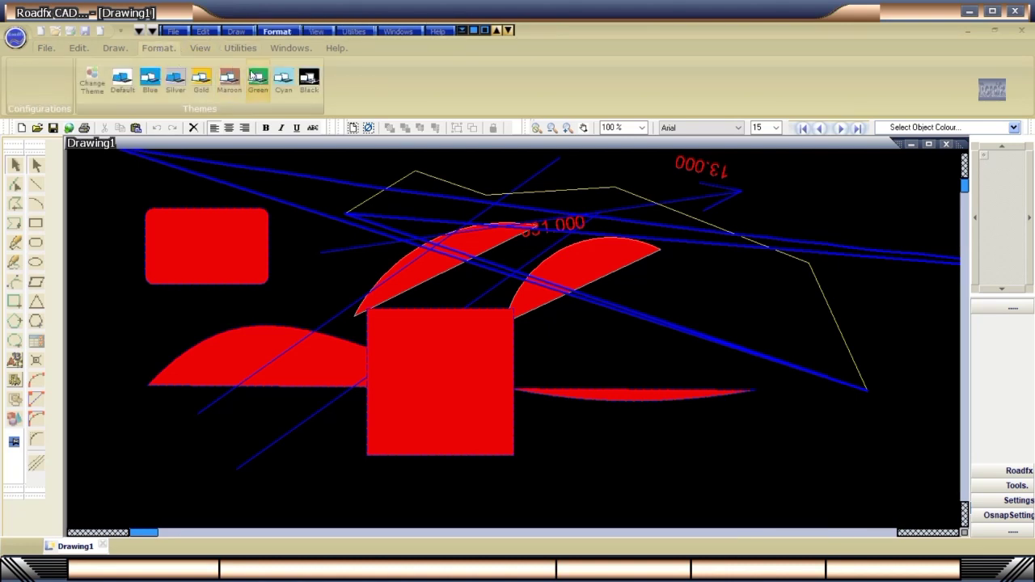
click(283, 83)
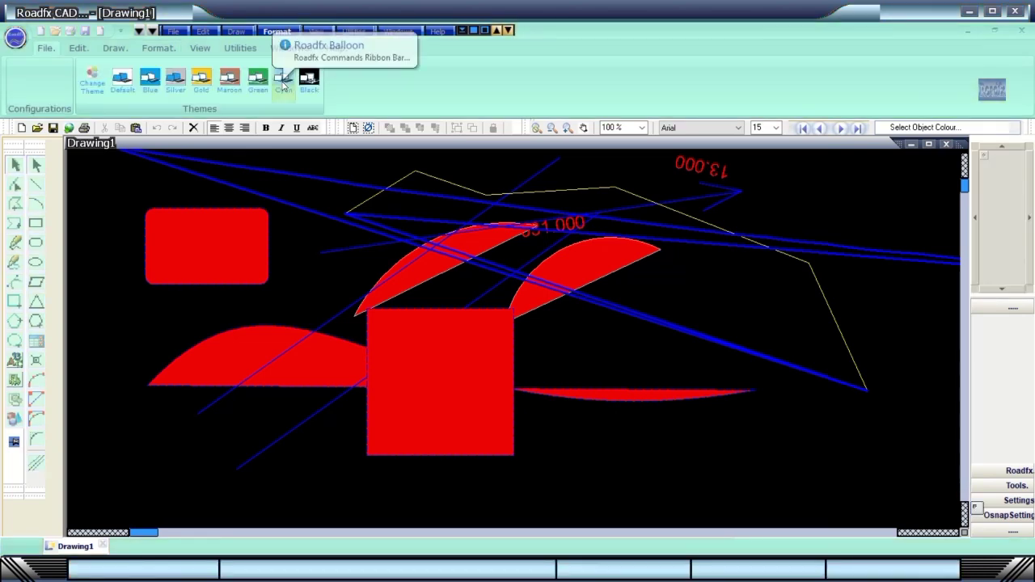
click(255, 81)
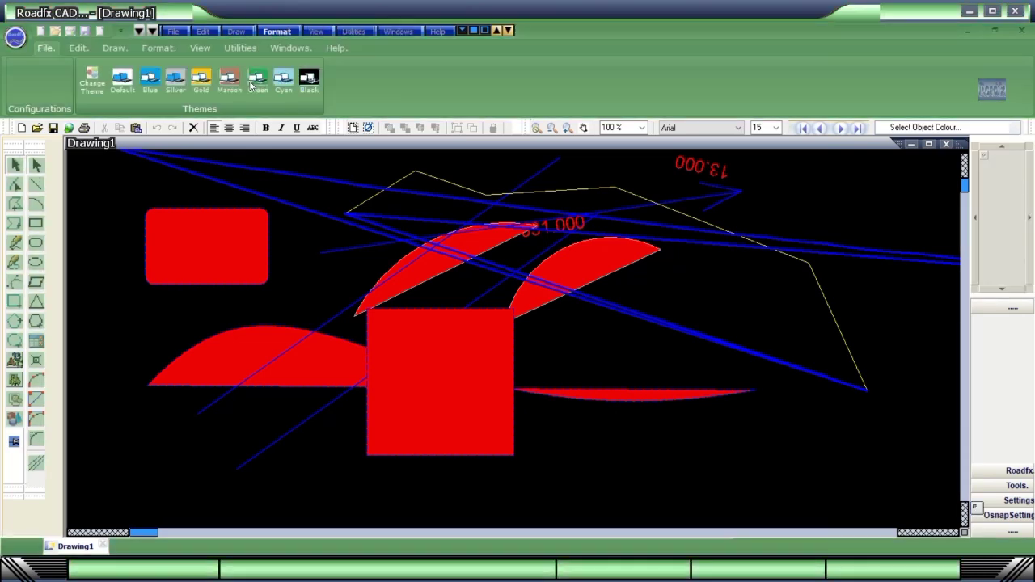
click(230, 80)
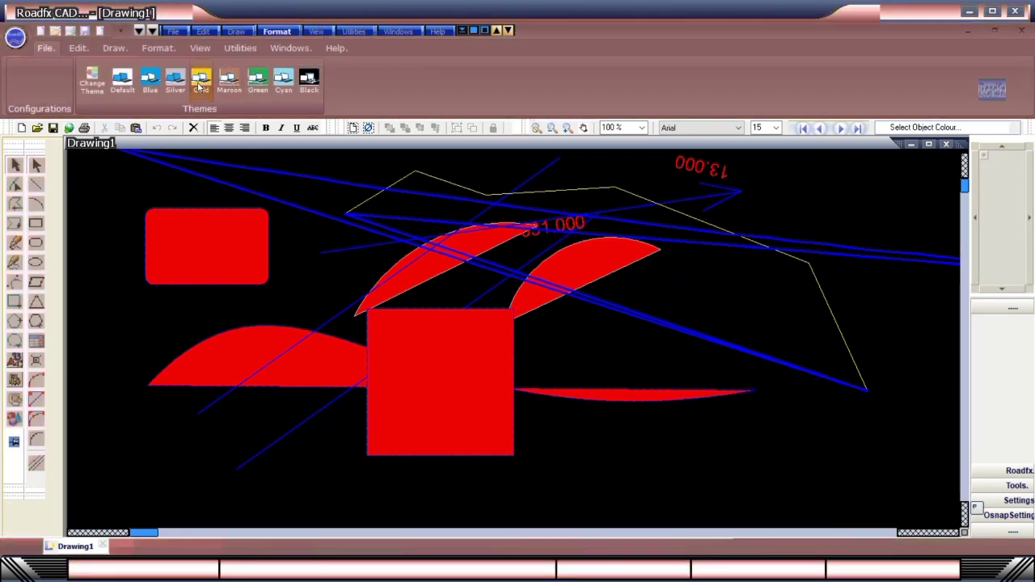
click(201, 81)
Try the Silver theme again, then apply the light Blue theme
click(177, 81)
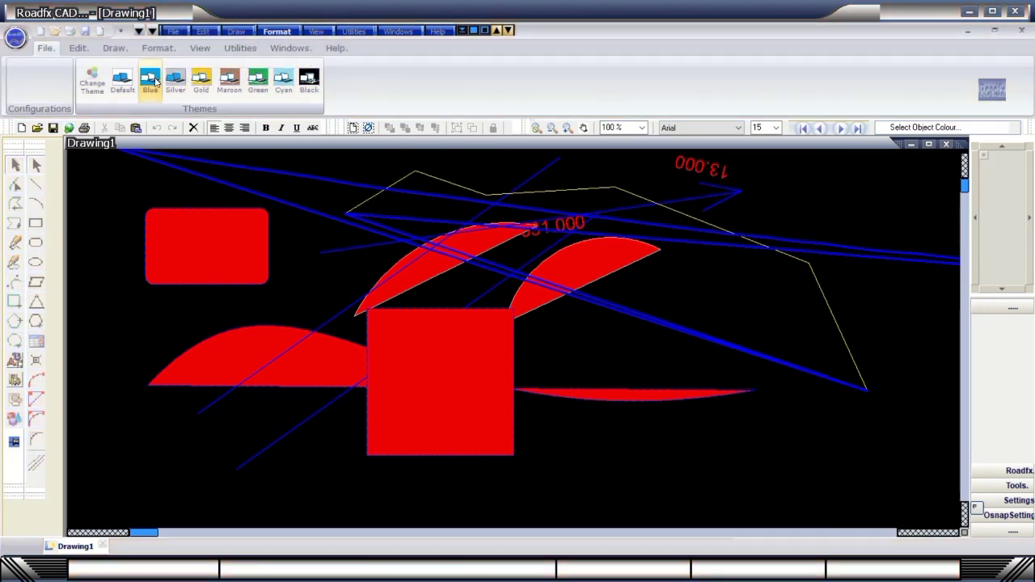
click(178, 84)
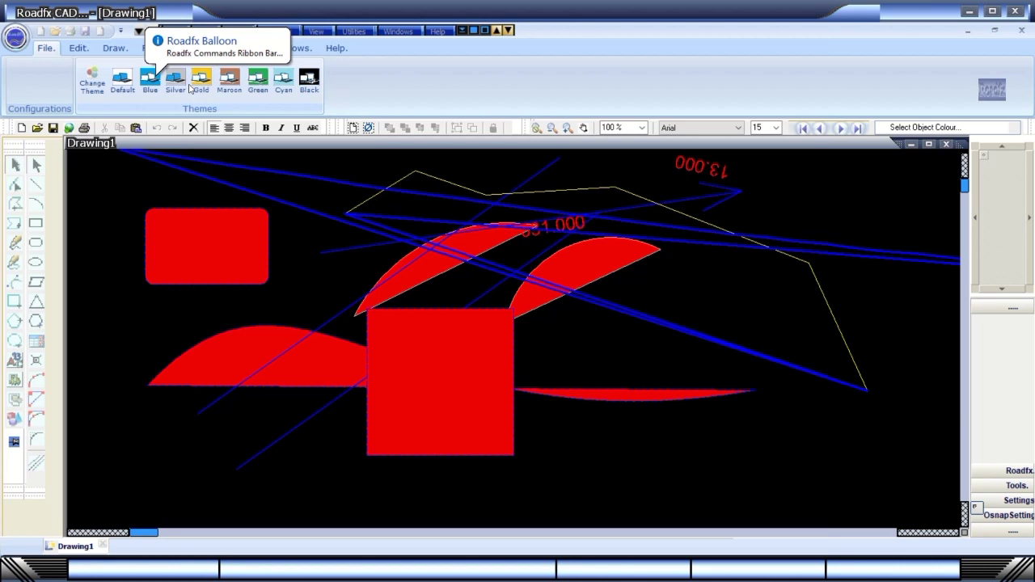
click(122, 81)
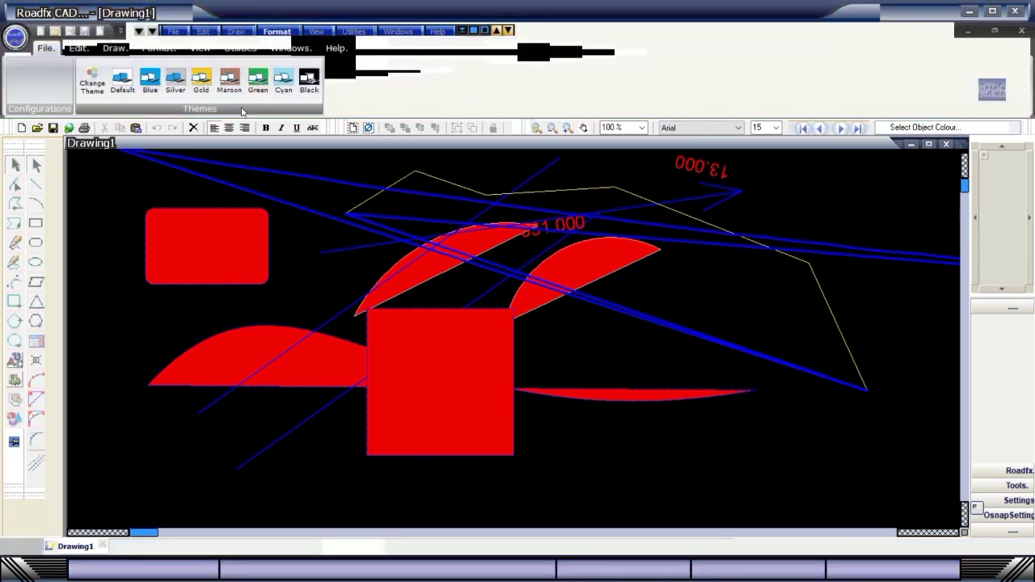
click(140, 92)
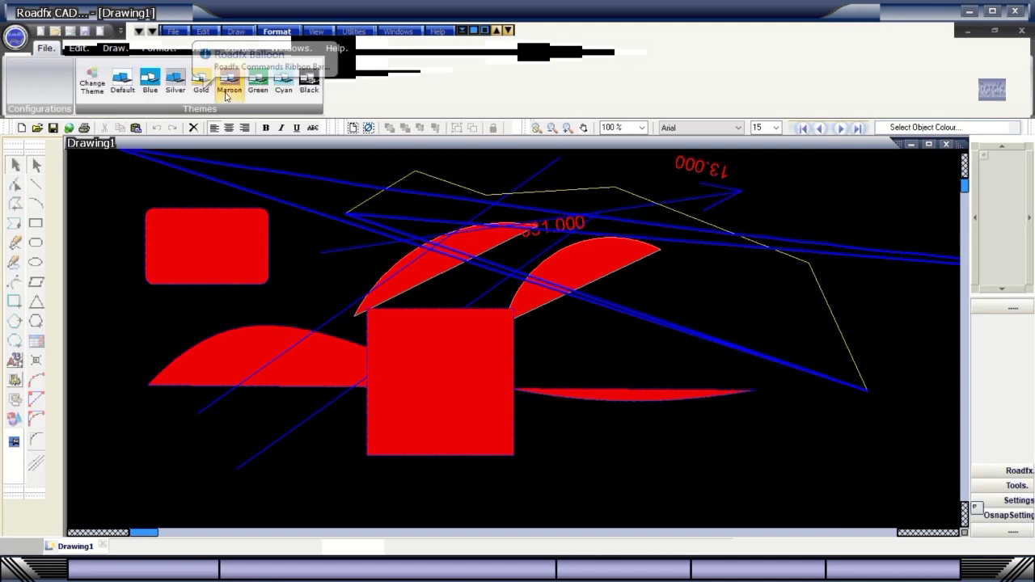
click(173, 91)
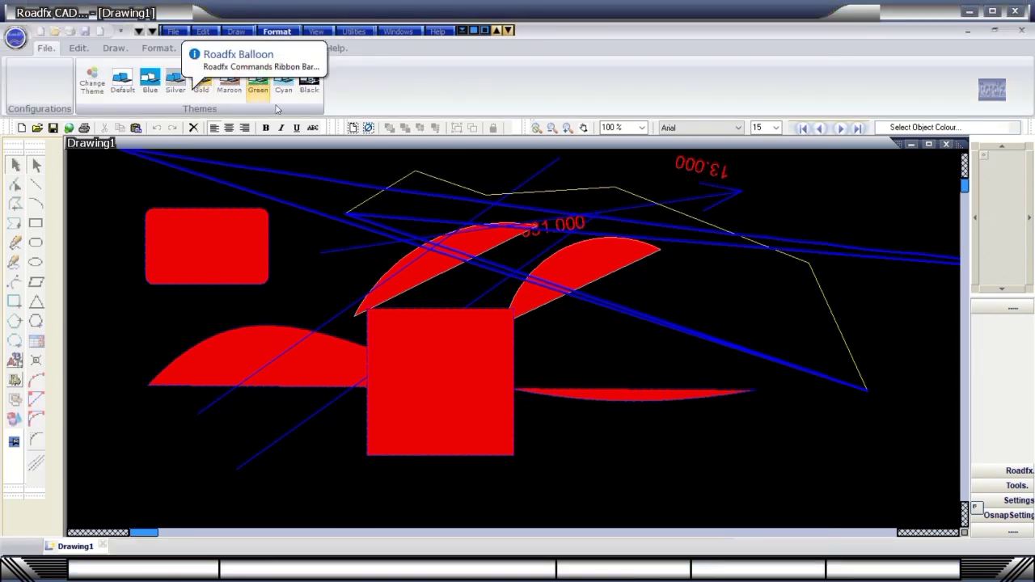
click(150, 86)
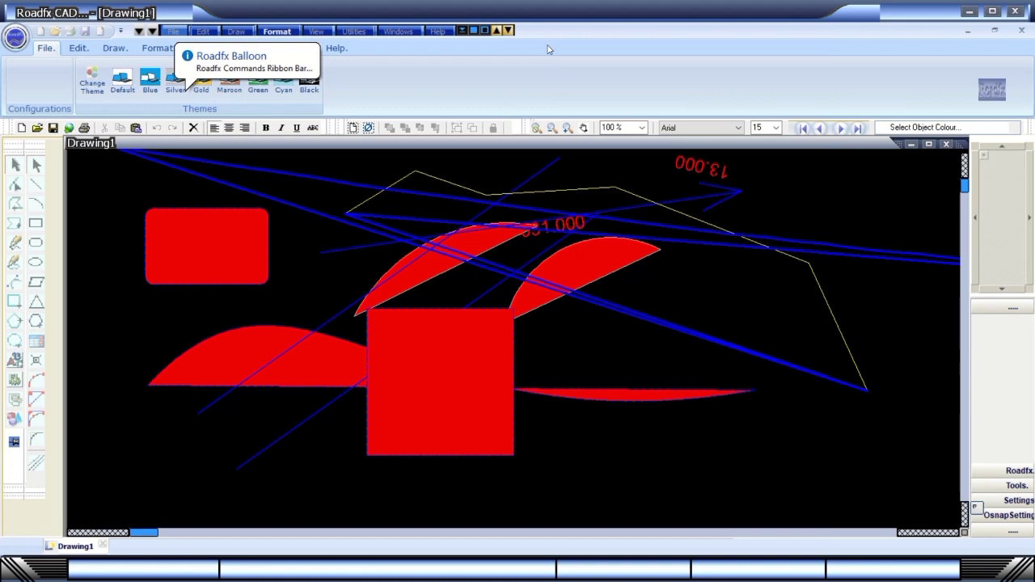
click(475, 32)
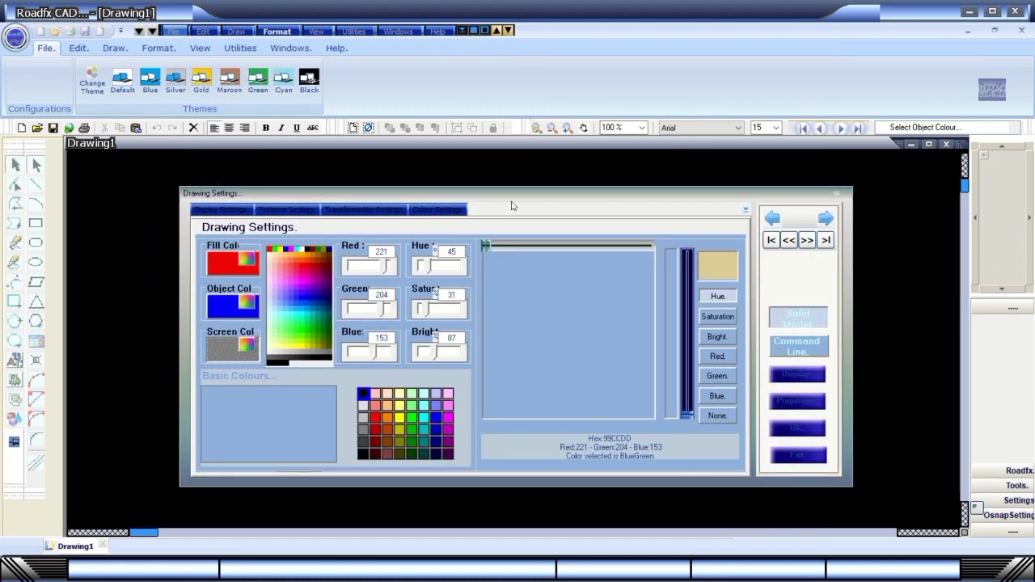
Set the fill colour to a grey-blue with hue 224 in Colour Settings
mouse_move(491, 200)
mouse_down()
mouse_move(499, 179)
mouse_move(548, 163)
mouse_move(535, 194)
mouse_move(520, 199)
mouse_up()
click(254, 212)
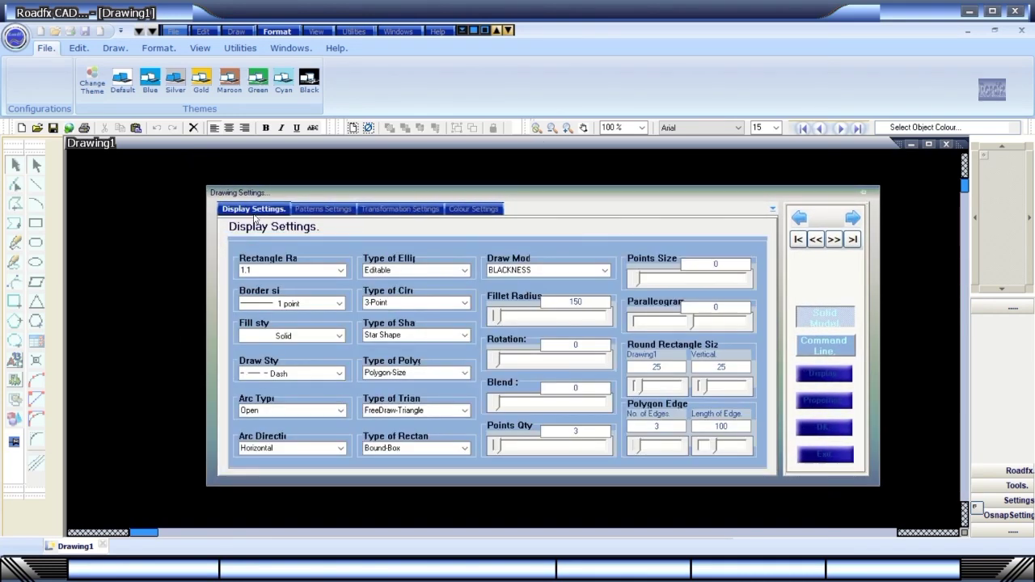
click(460, 211)
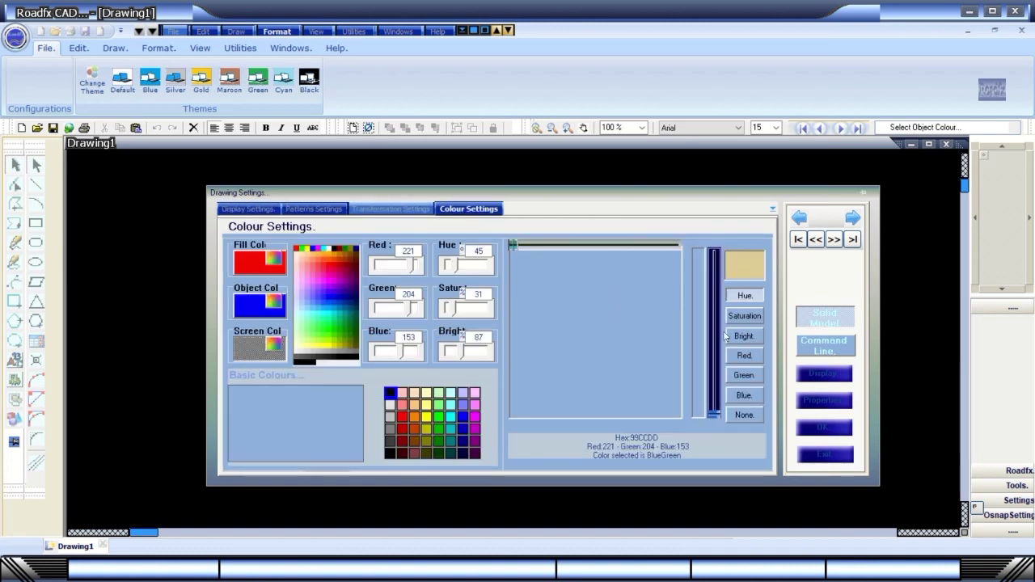
drag(715, 416, 697, 333)
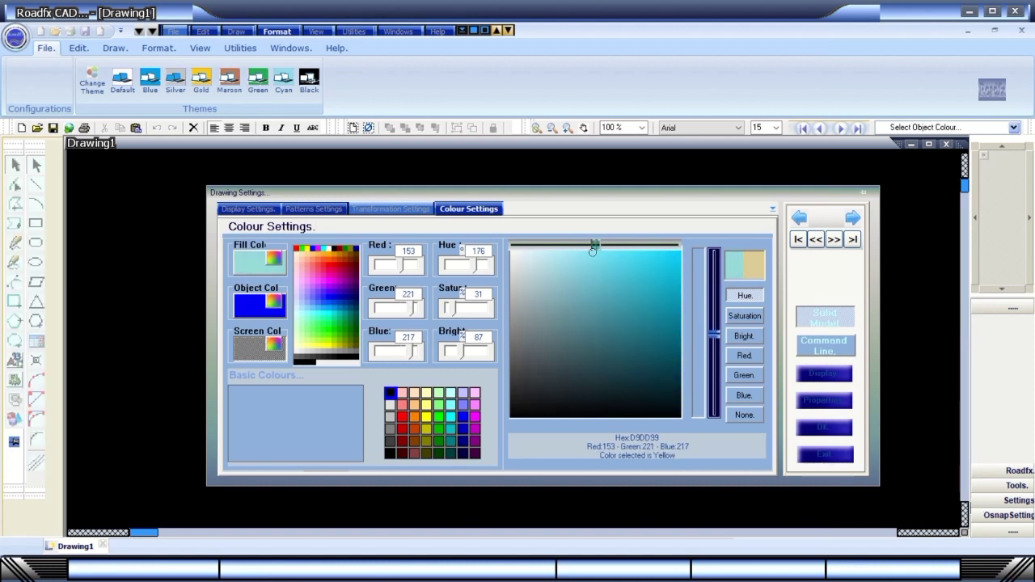
mouse_move(596, 254)
mouse_down()
mouse_move(617, 249)
mouse_move(607, 254)
mouse_up()
click(531, 367)
click(390, 429)
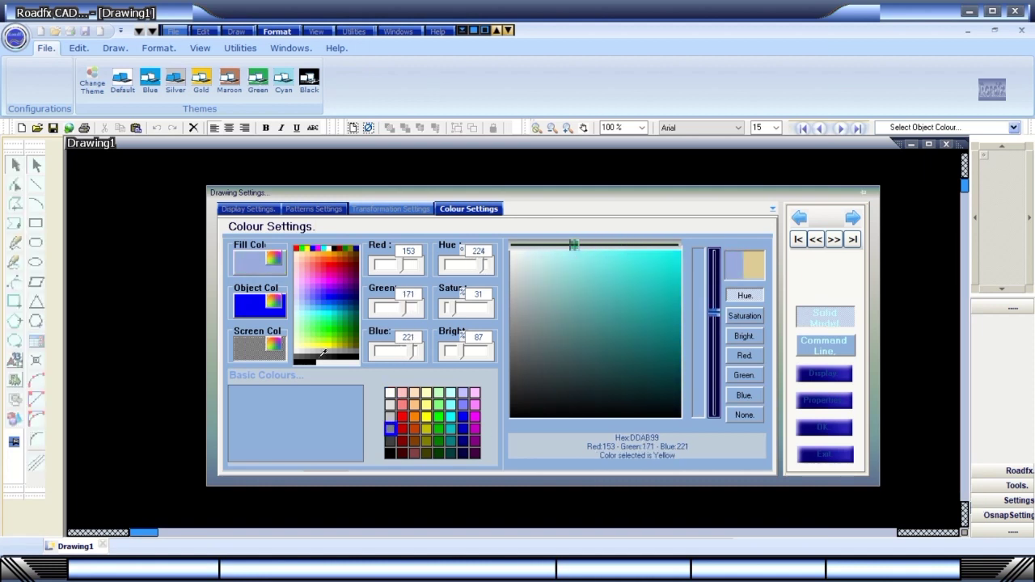
Review the Transformation and Patterns pages, then open the list of objects
click(423, 211)
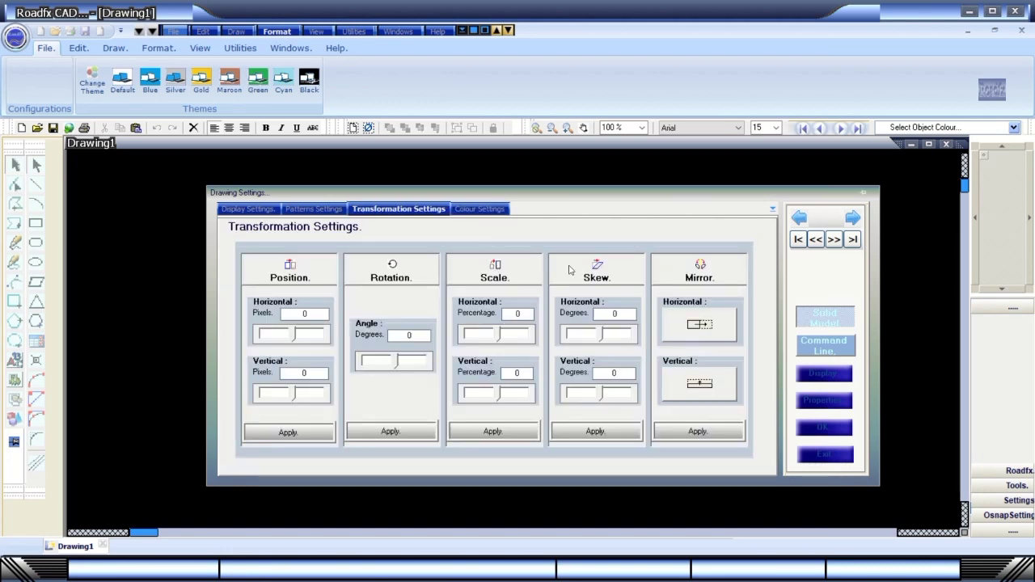
click(299, 212)
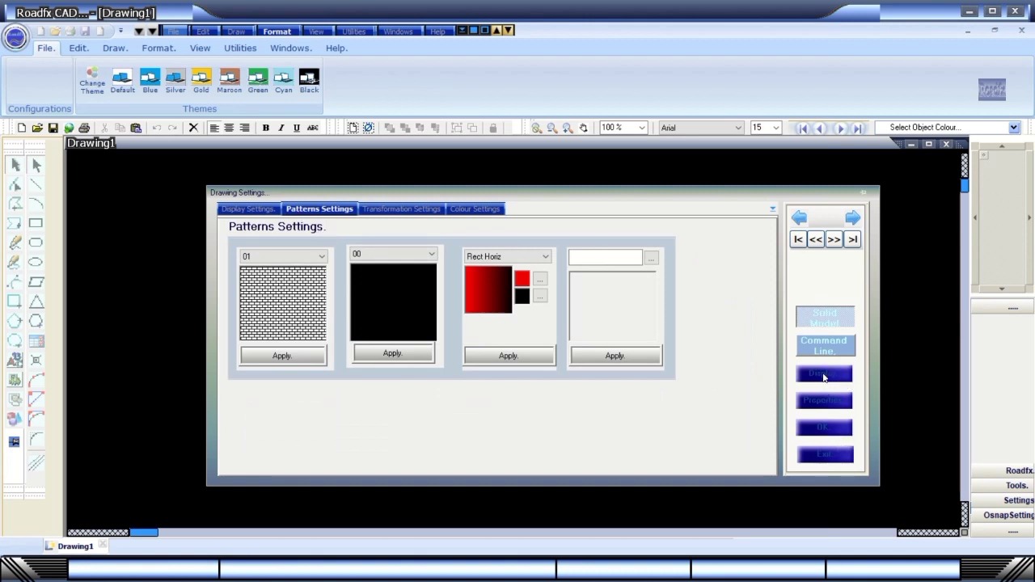
click(825, 400)
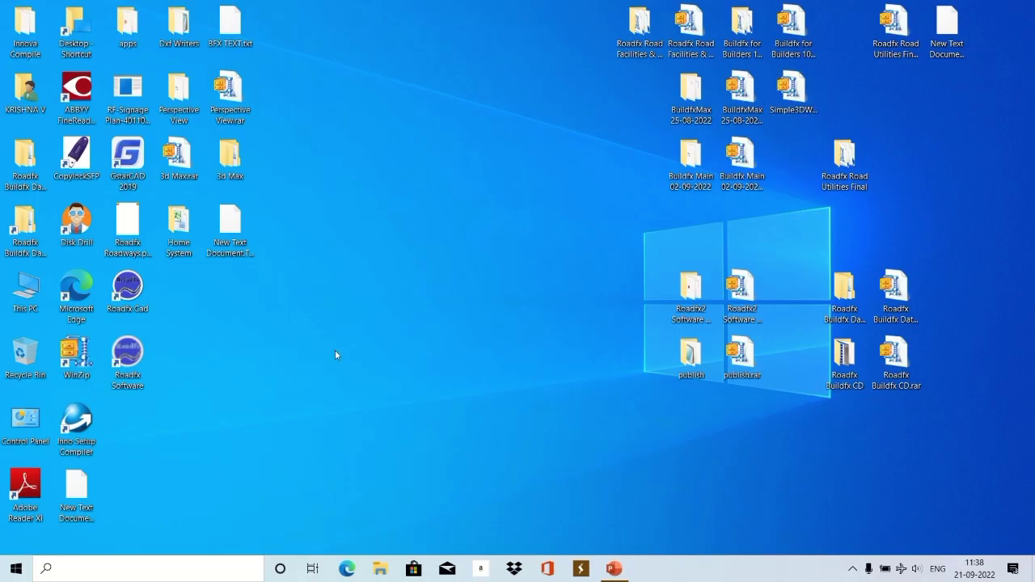
Bring Roadfx CAD back to the front and create a new blank Drawing1
mouse_move(465, 4)
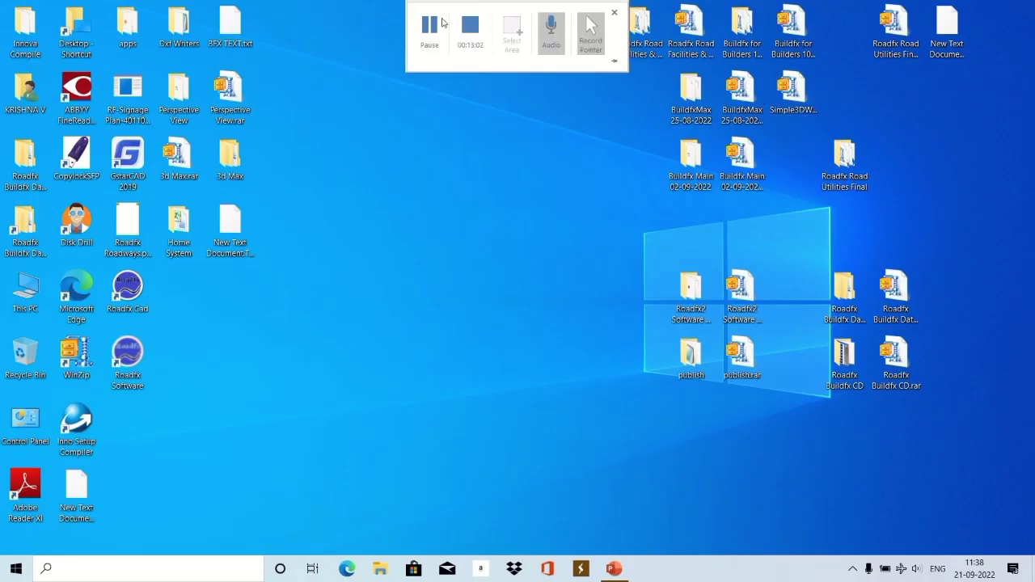
click(434, 27)
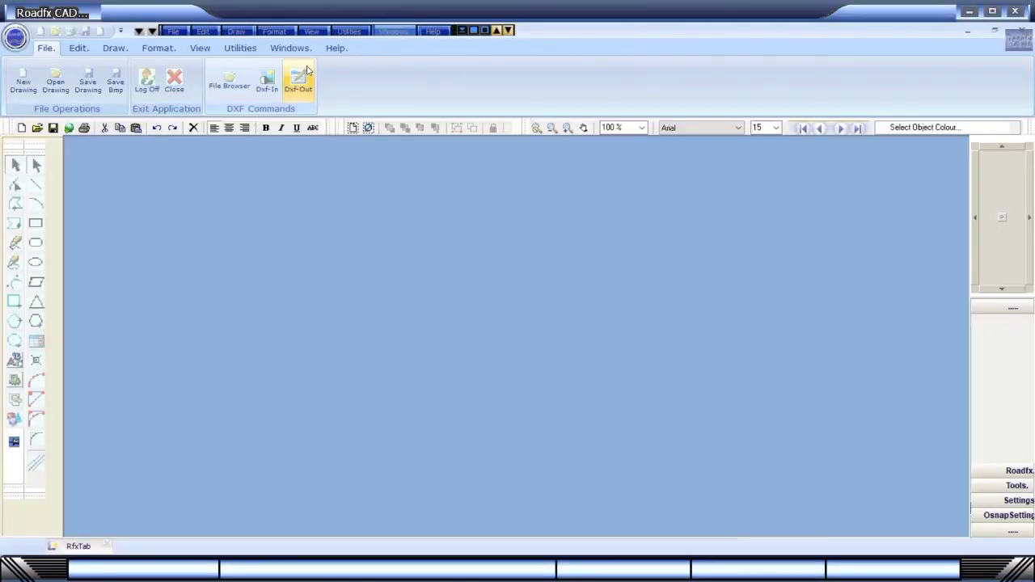
click(24, 84)
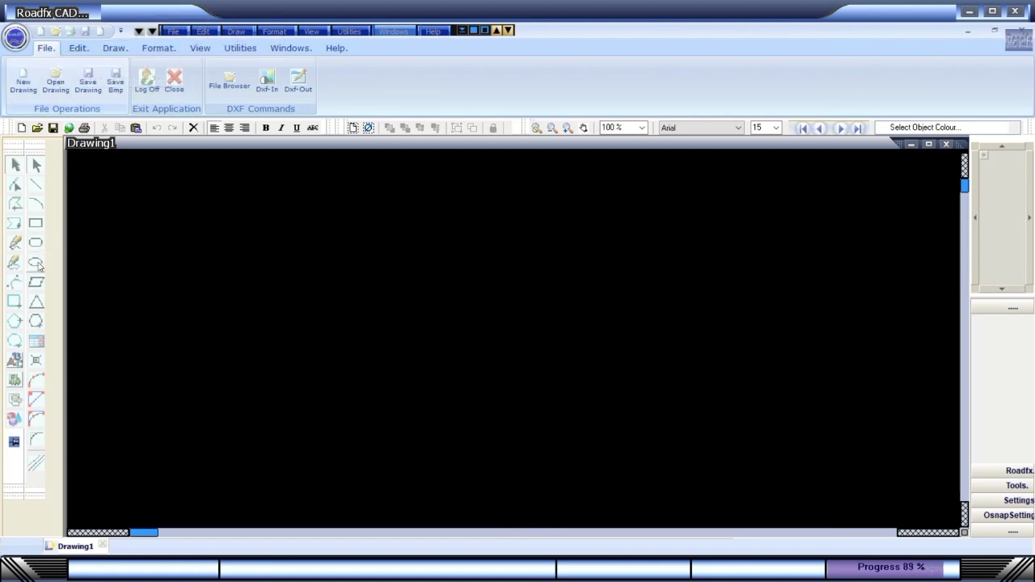
Draw a four-point S-shaped curve across the canvas, finished as a red-filled shape
click(16, 282)
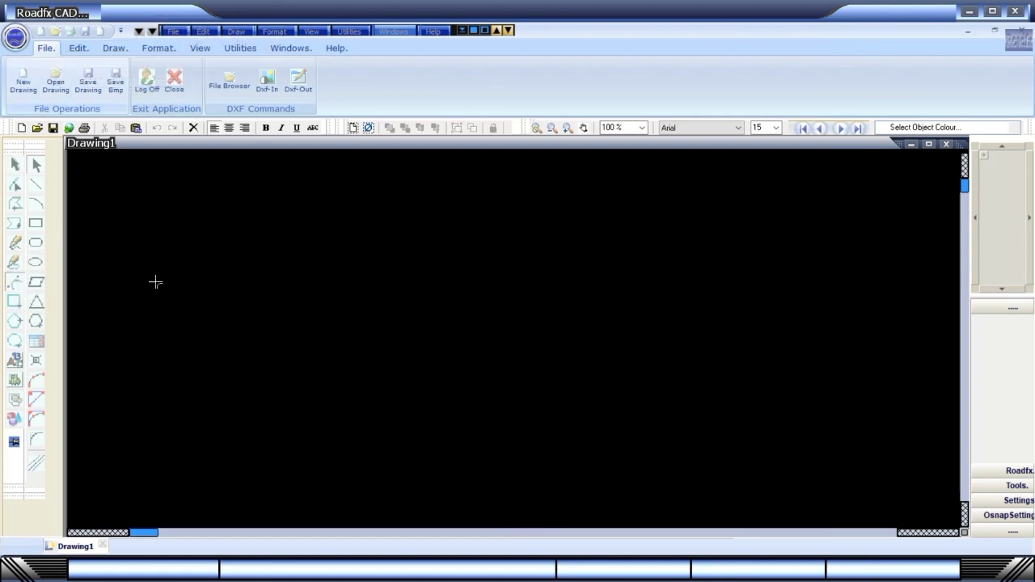
click(240, 259)
click(388, 210)
click(519, 390)
click(715, 352)
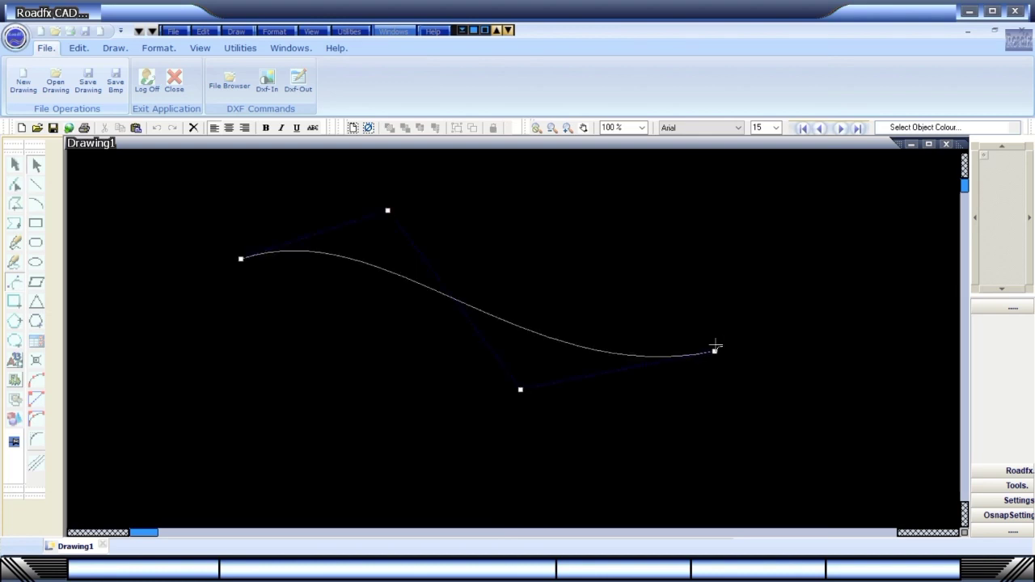
right_click(659, 301)
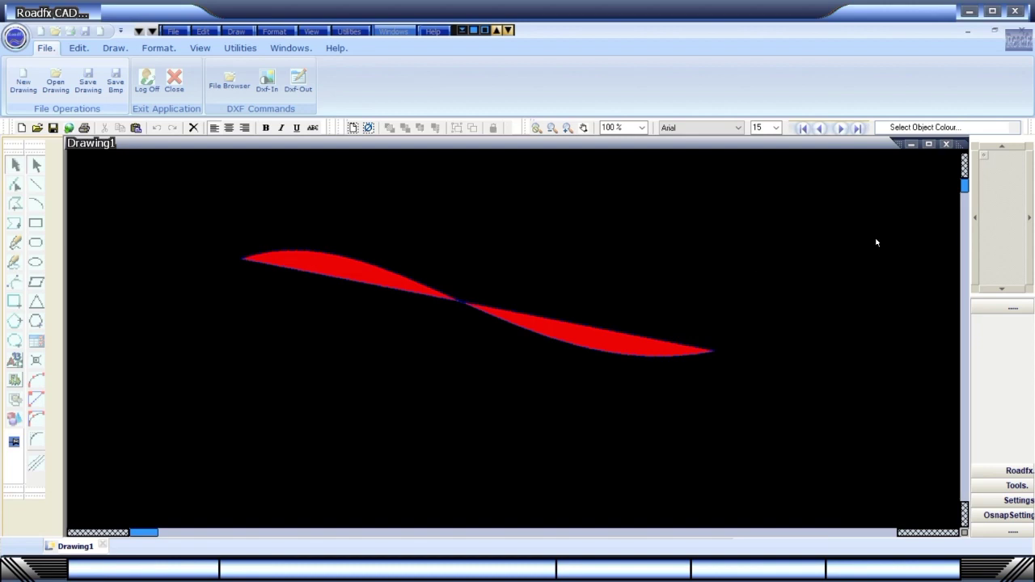
Pan around the canvas with the navigation panel and scrollbars, returning to the red wave
click(981, 164)
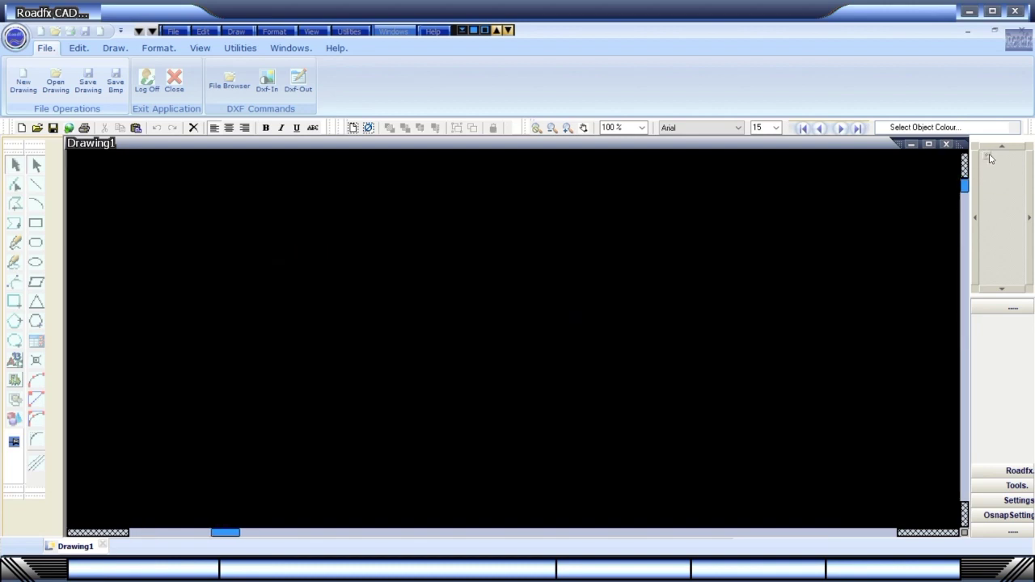
click(981, 159)
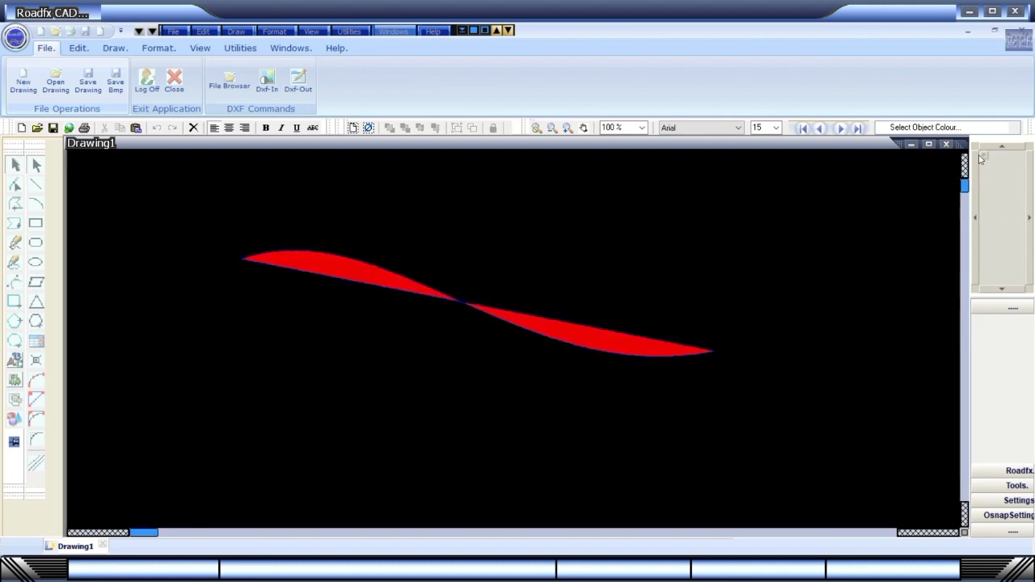
click(981, 291)
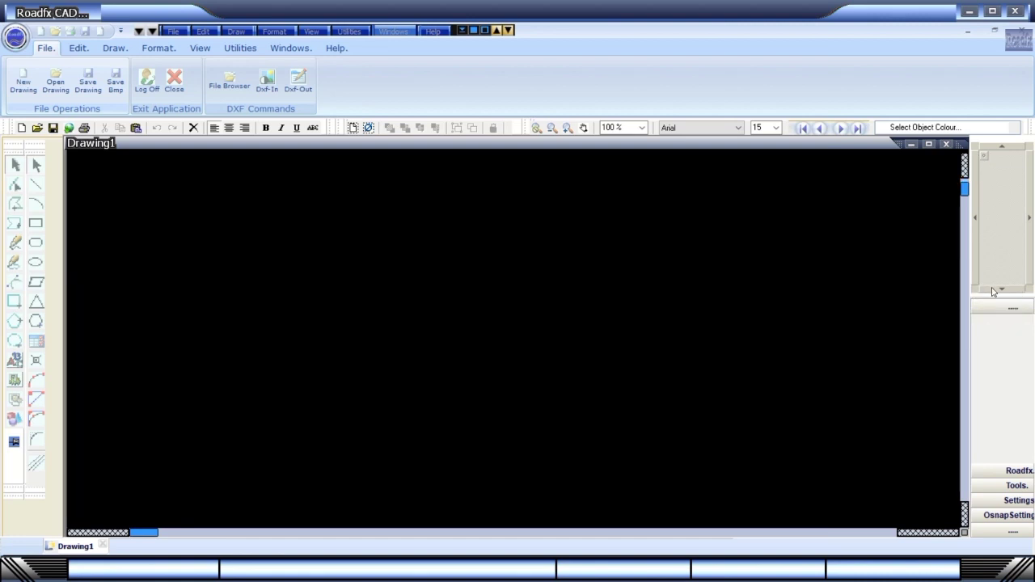
click(1001, 145)
click(1031, 209)
click(976, 218)
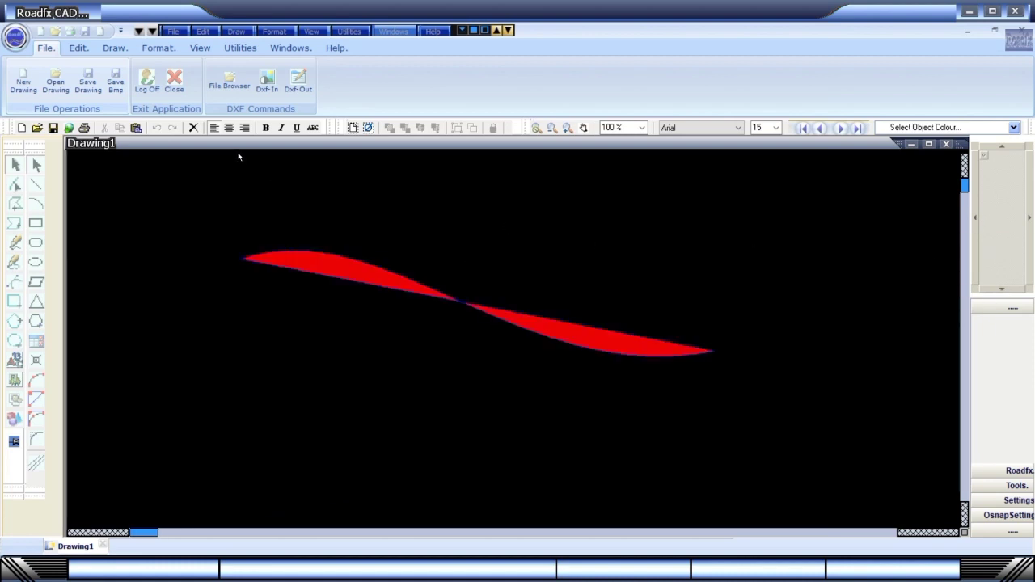
click(921, 530)
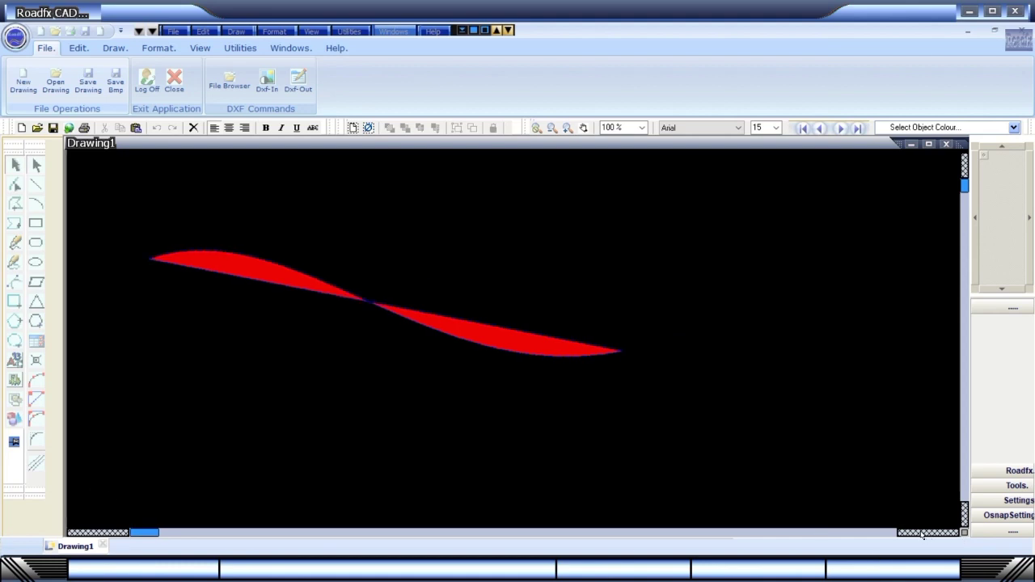
click(922, 533)
click(963, 514)
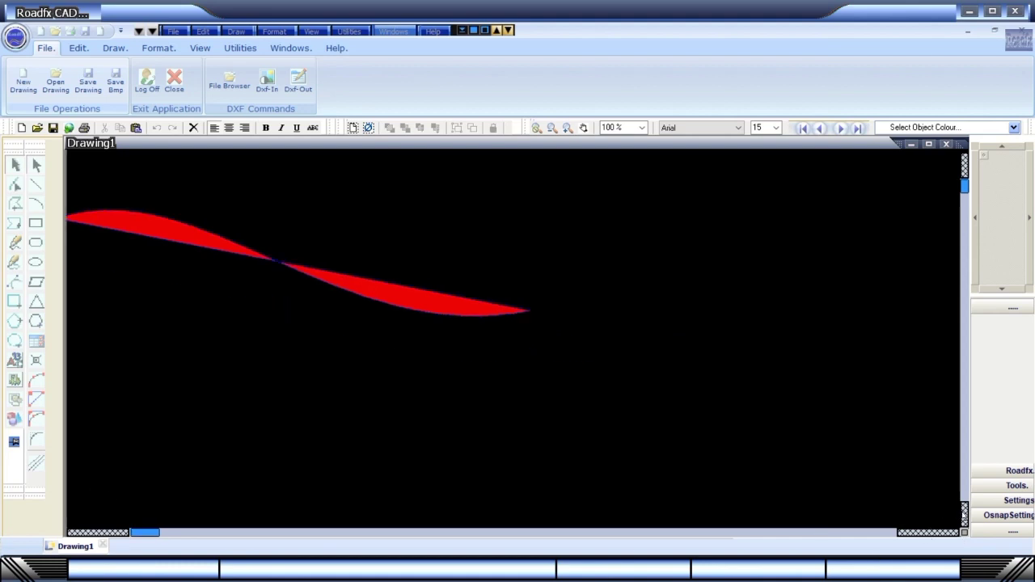
click(963, 514)
click(962, 514)
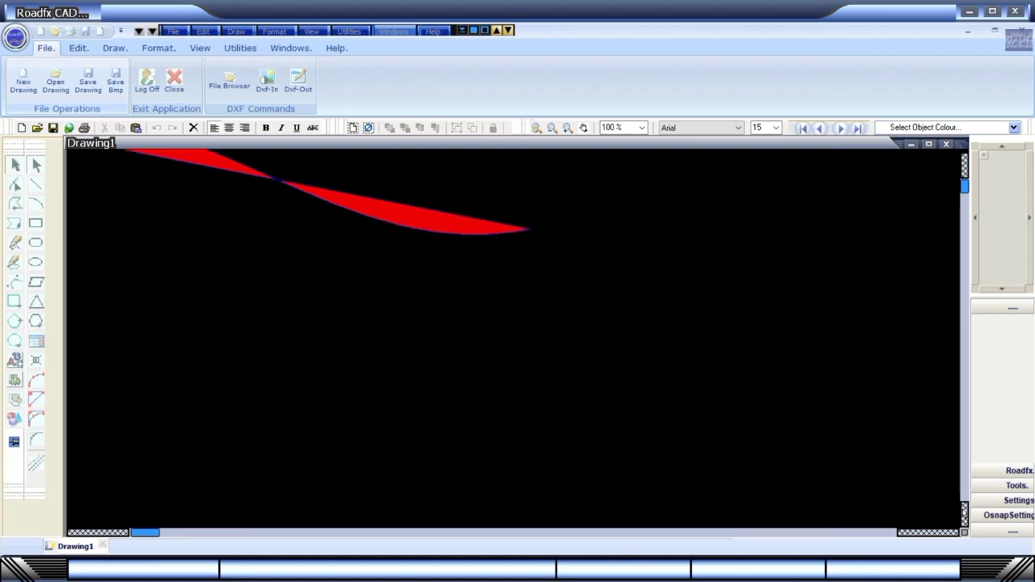
click(963, 515)
click(114, 534)
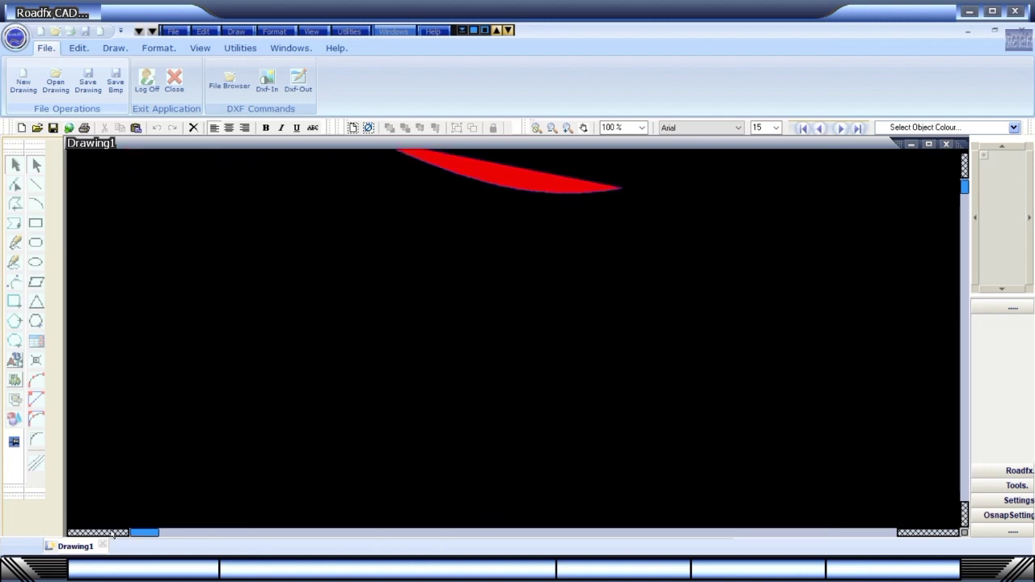
click(114, 534)
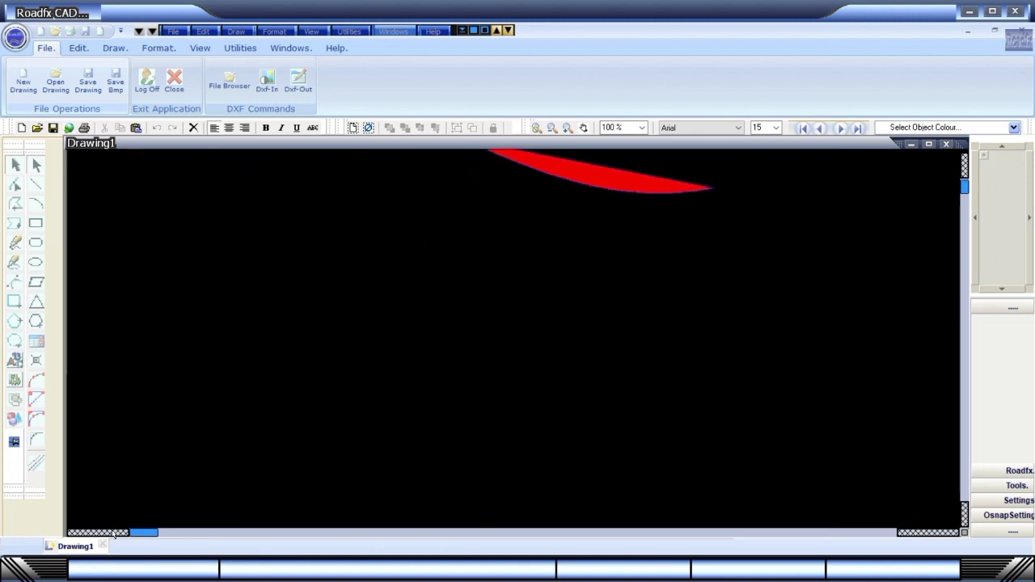
click(963, 172)
click(964, 172)
click(964, 173)
click(963, 172)
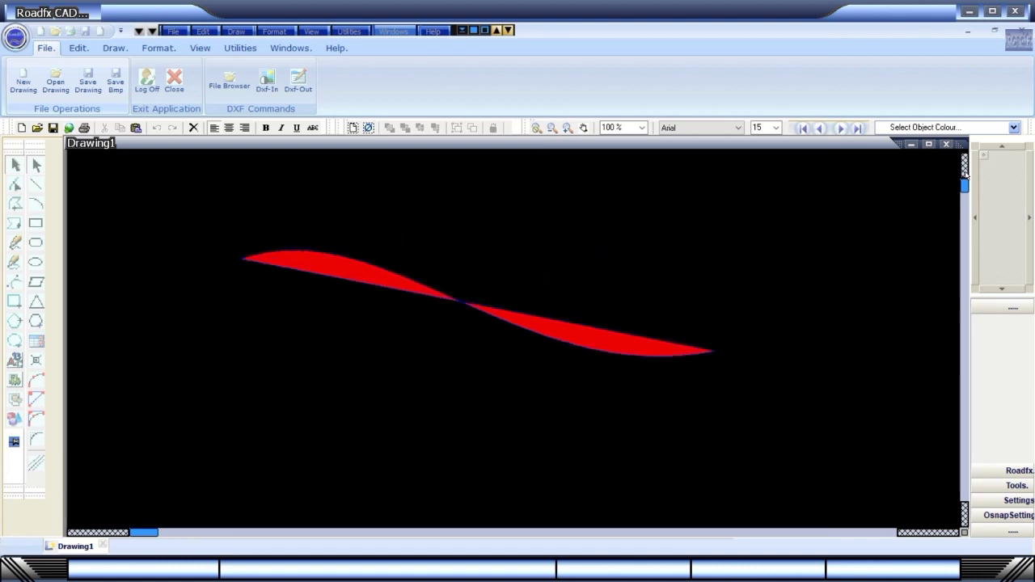
Make the drawing background cyan after browsing the object and fill colour lists
click(1012, 128)
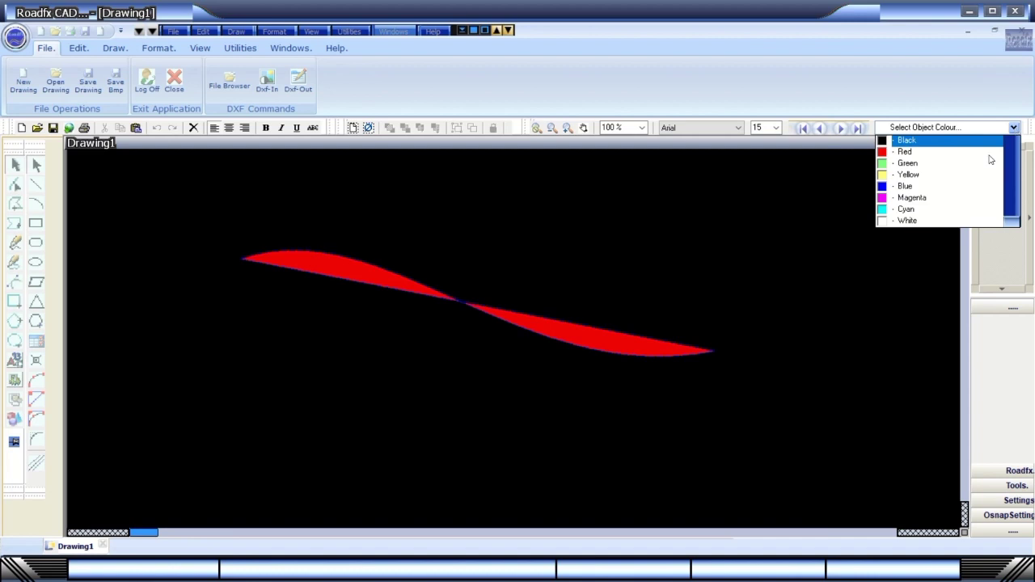
drag(1017, 222, 1016, 146)
click(1013, 128)
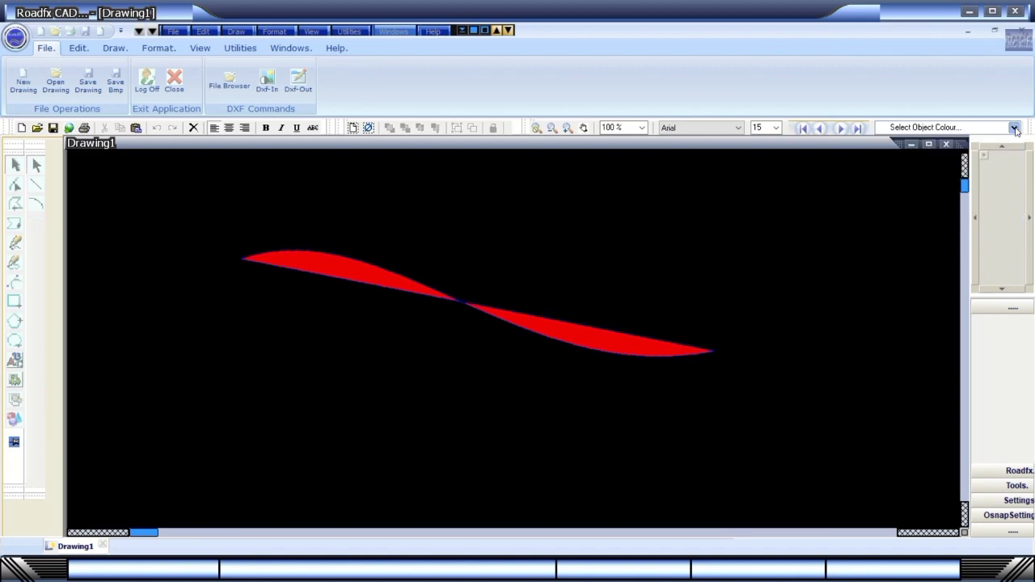
click(1014, 128)
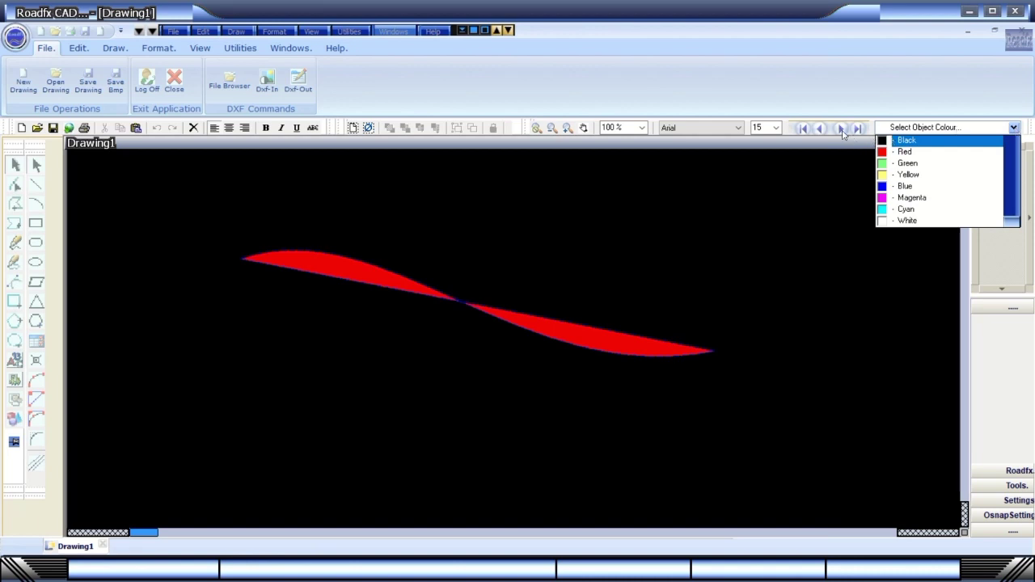
click(905, 140)
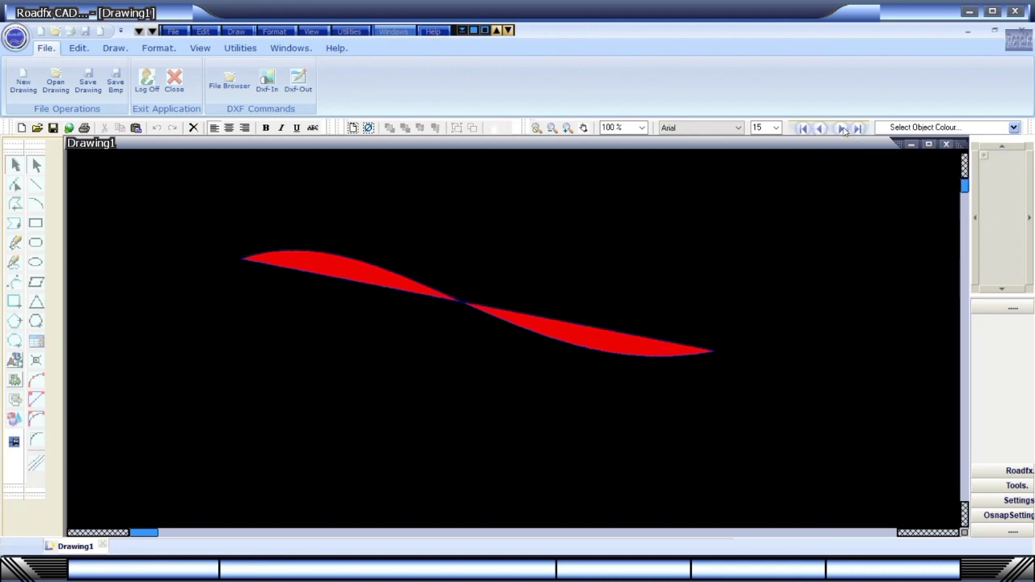
click(1013, 128)
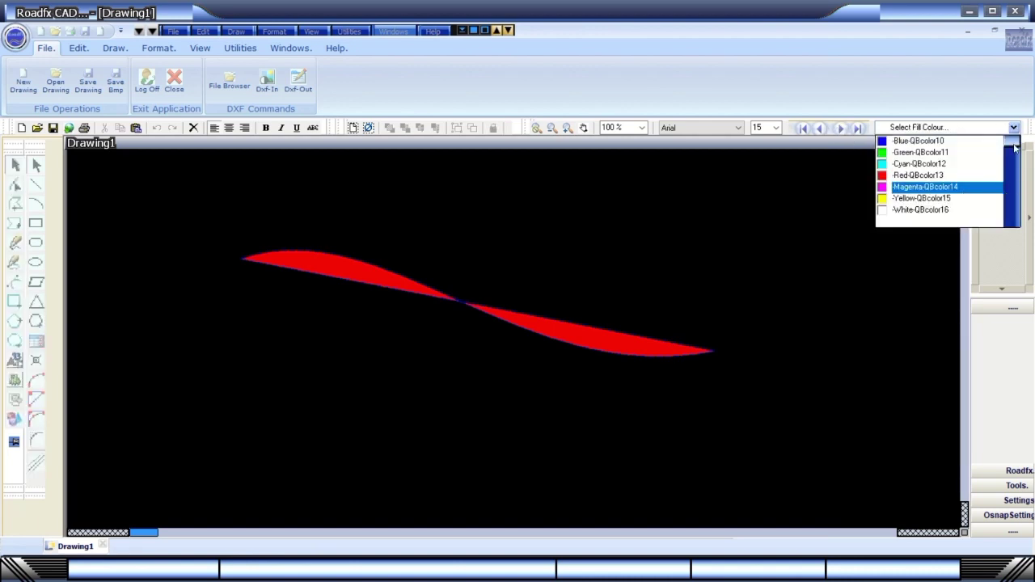
click(1015, 160)
scroll(1016, 160, up, 3)
click(849, 136)
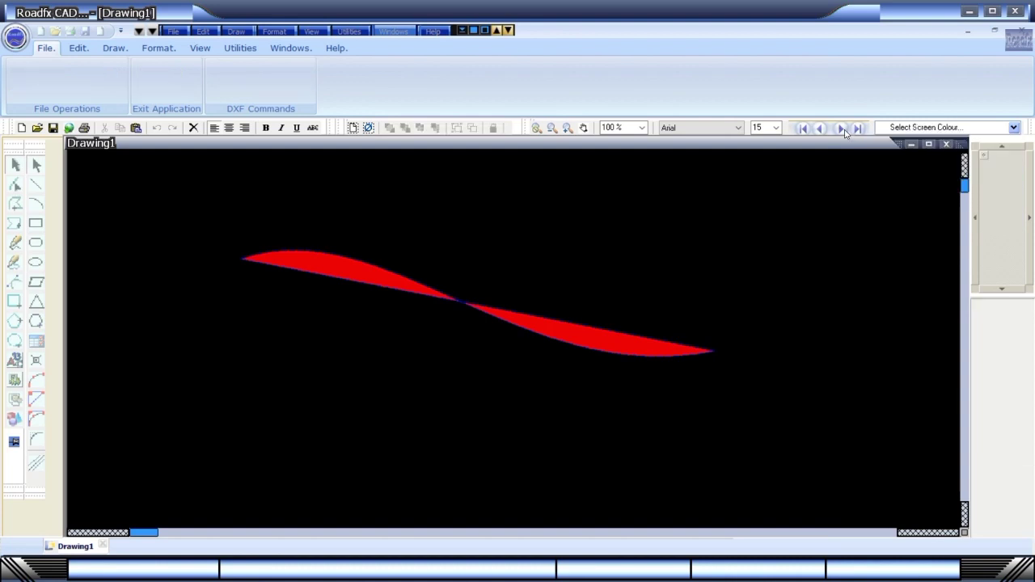
click(1013, 127)
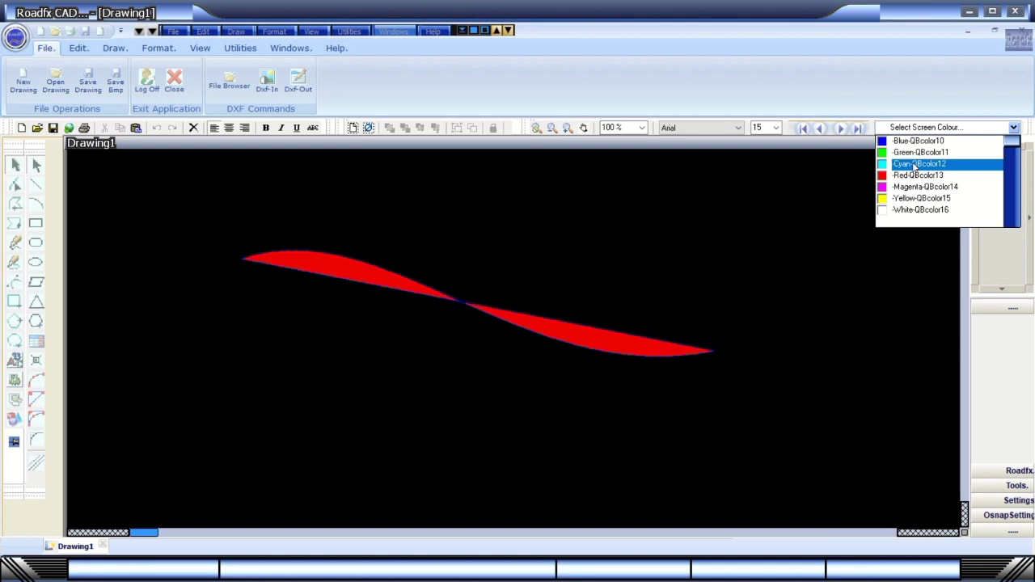
click(914, 165)
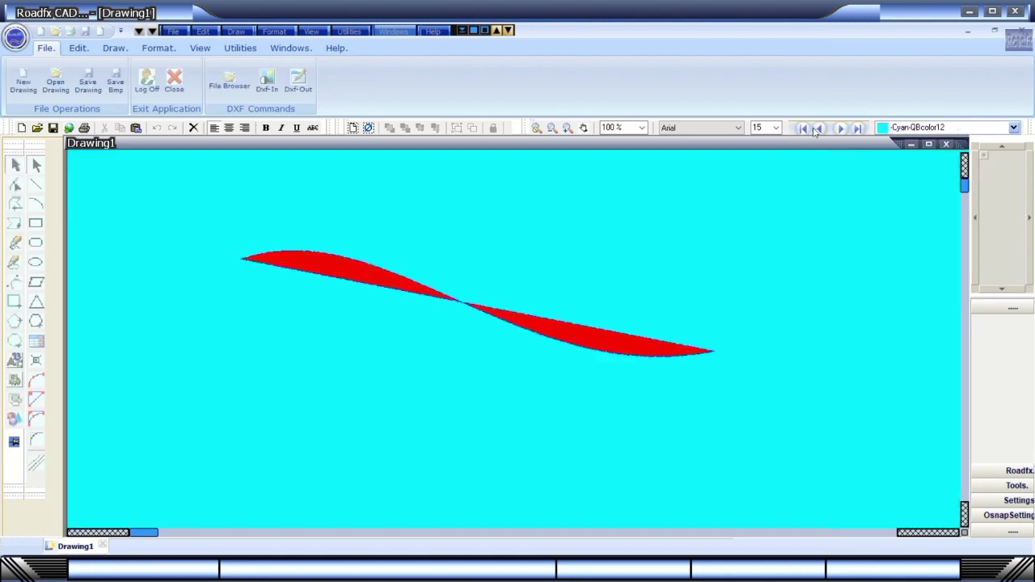
Set the object draw width to 43 point
click(841, 130)
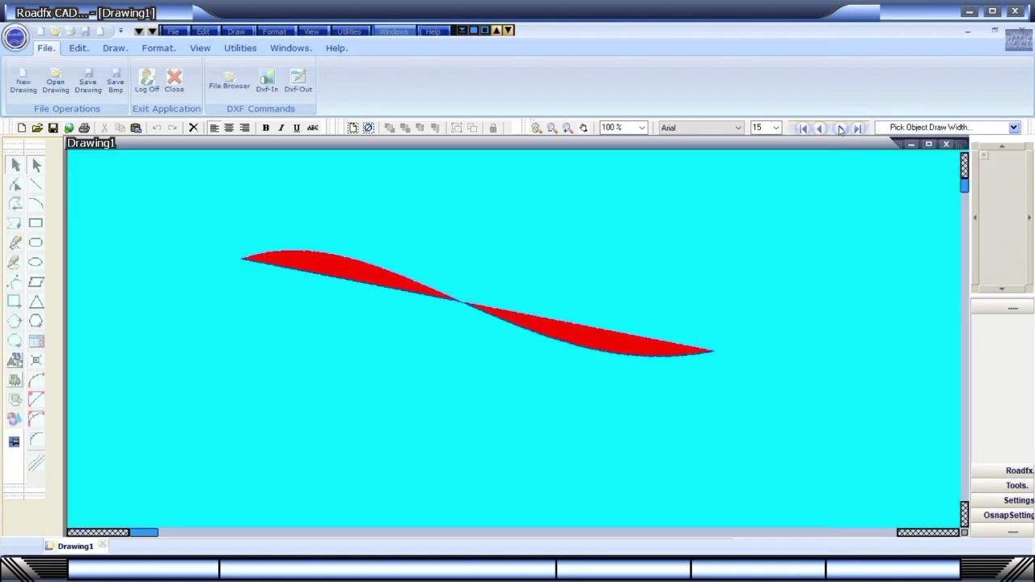
click(1013, 127)
drag(1010, 220, 1017, 138)
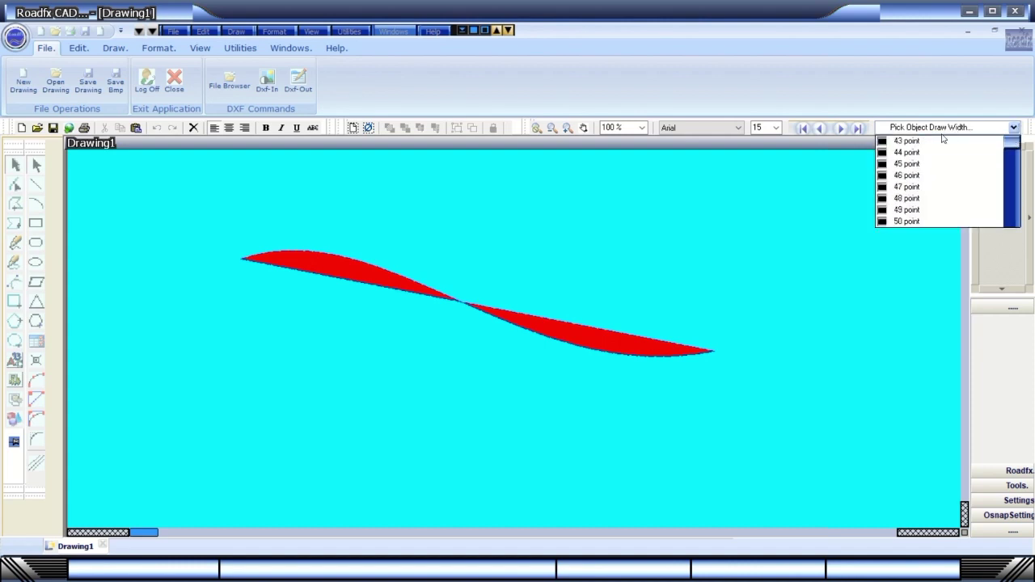
click(897, 141)
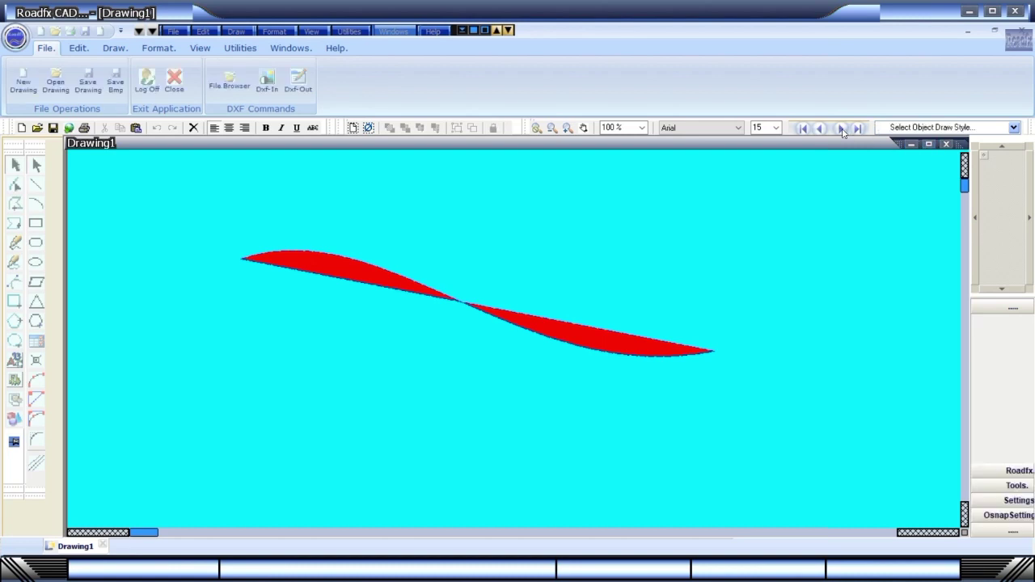
Browse the line and fill style choices and drawing property settings, leaving them unchanged
click(1013, 128)
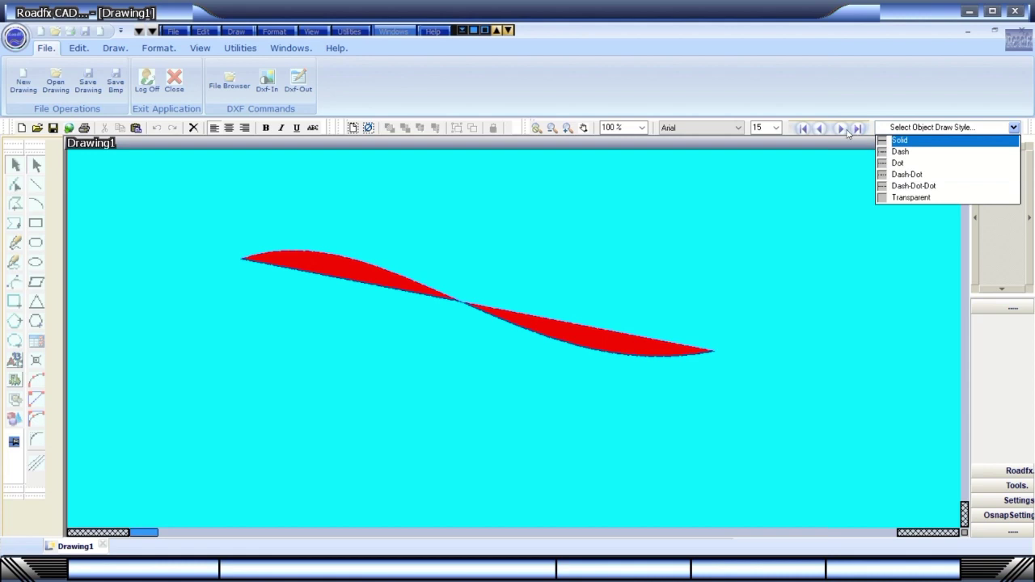
click(1013, 127)
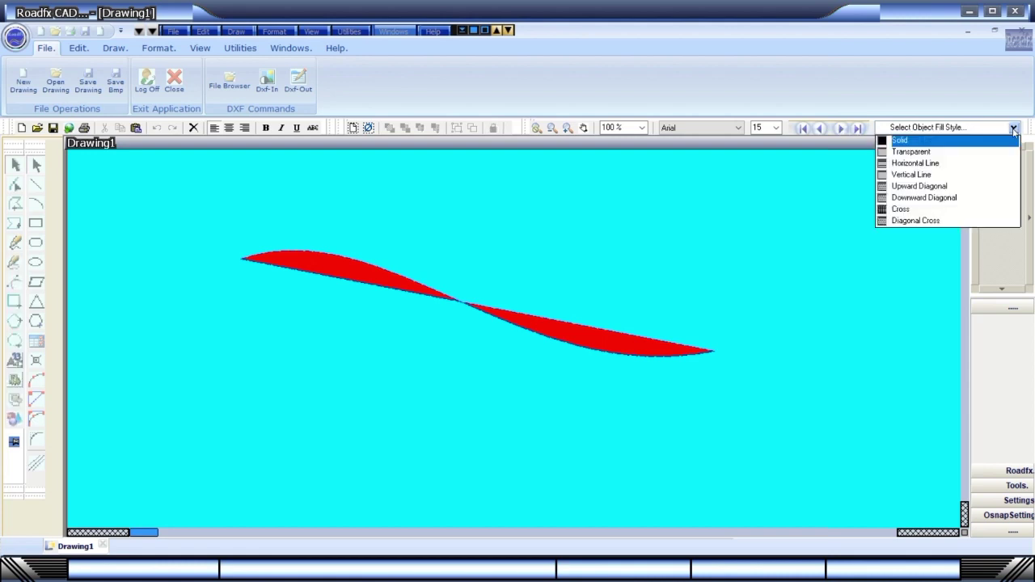
click(844, 132)
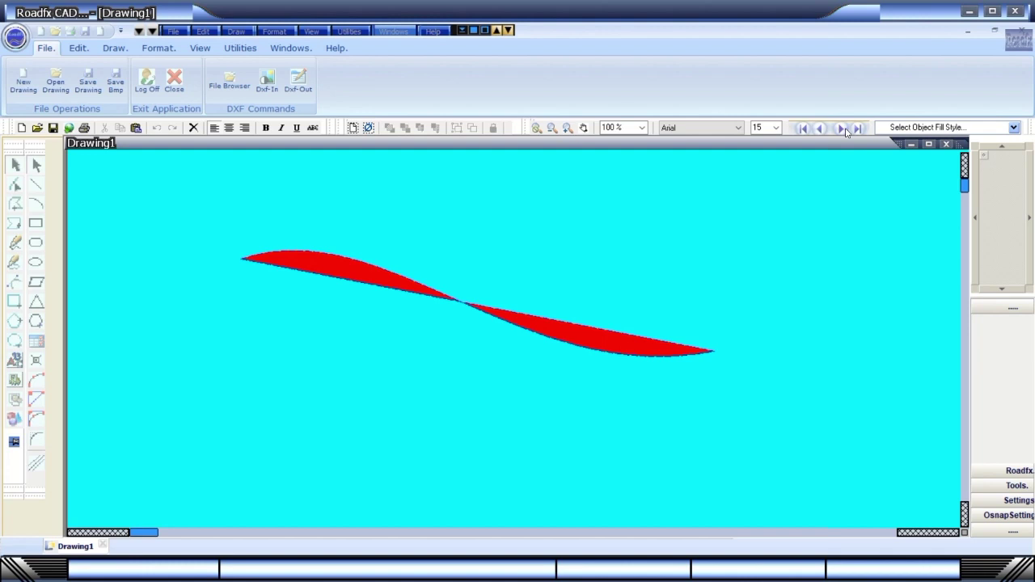
click(820, 130)
click(820, 129)
click(820, 131)
click(839, 130)
click(839, 129)
click(838, 130)
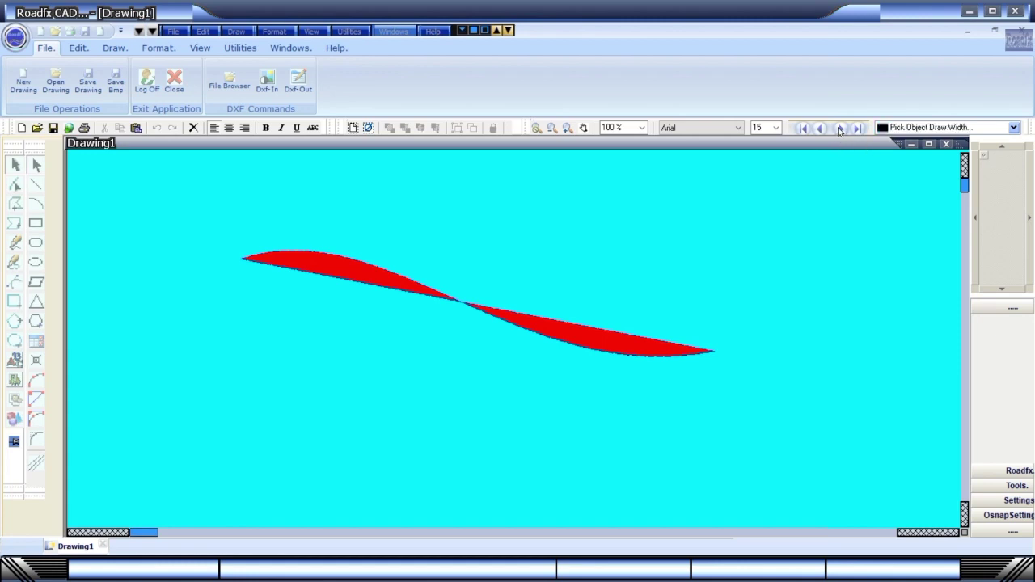
Change the screen colour to Window Background, then to Desktop black
click(803, 129)
click(859, 130)
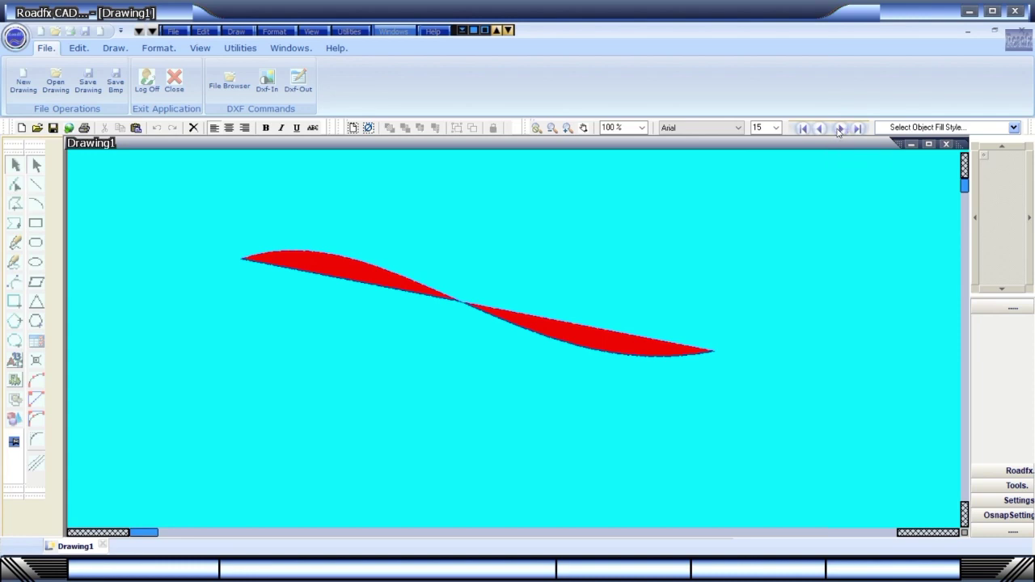
click(841, 129)
click(840, 129)
click(1013, 127)
drag(1013, 145, 1013, 204)
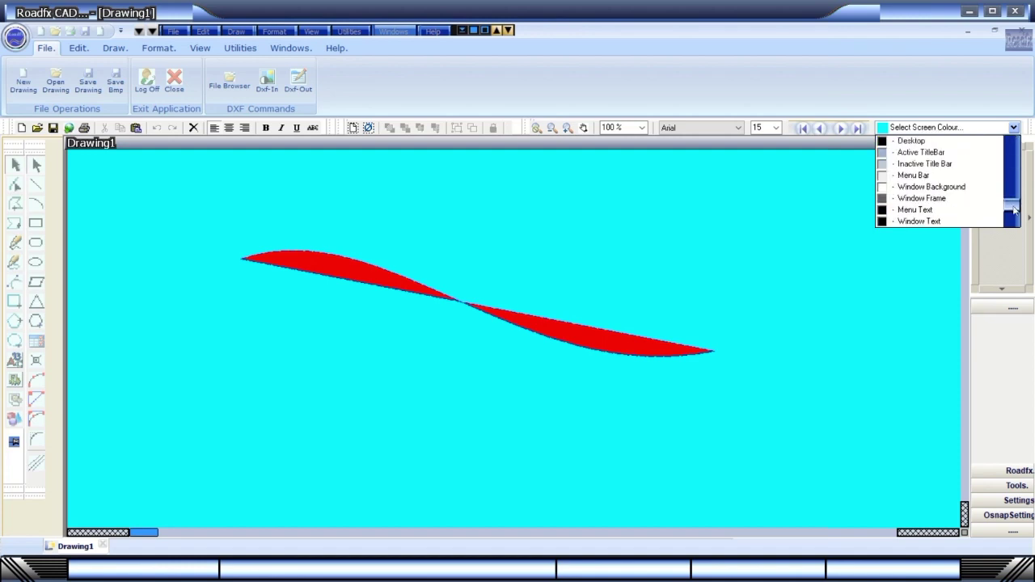
click(936, 187)
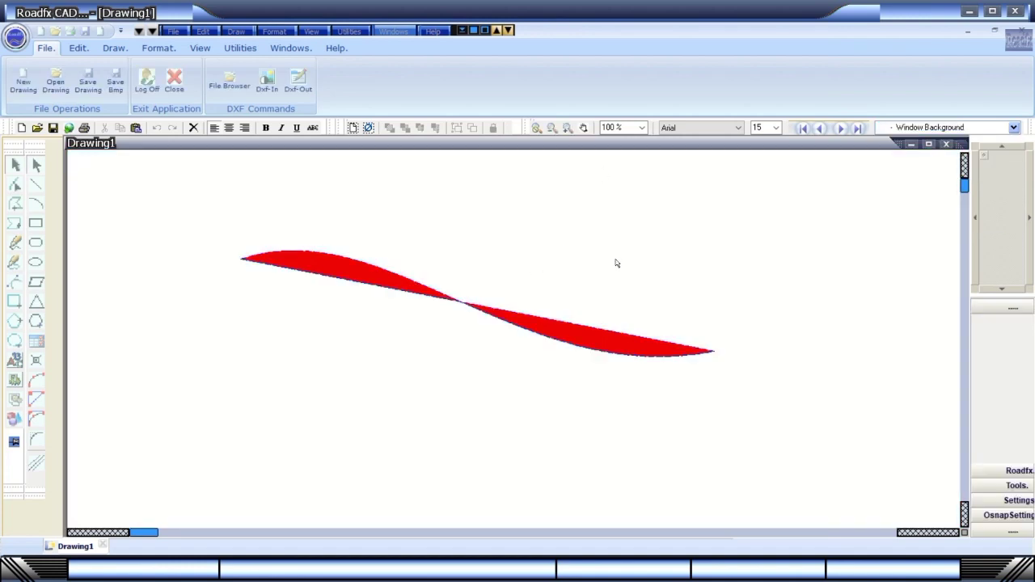
click(1010, 129)
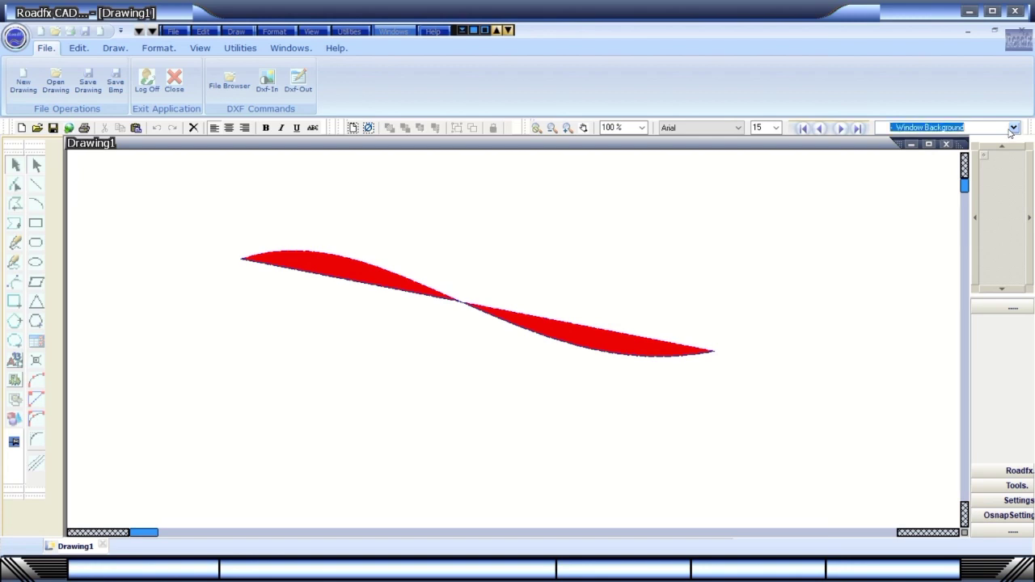
click(1013, 129)
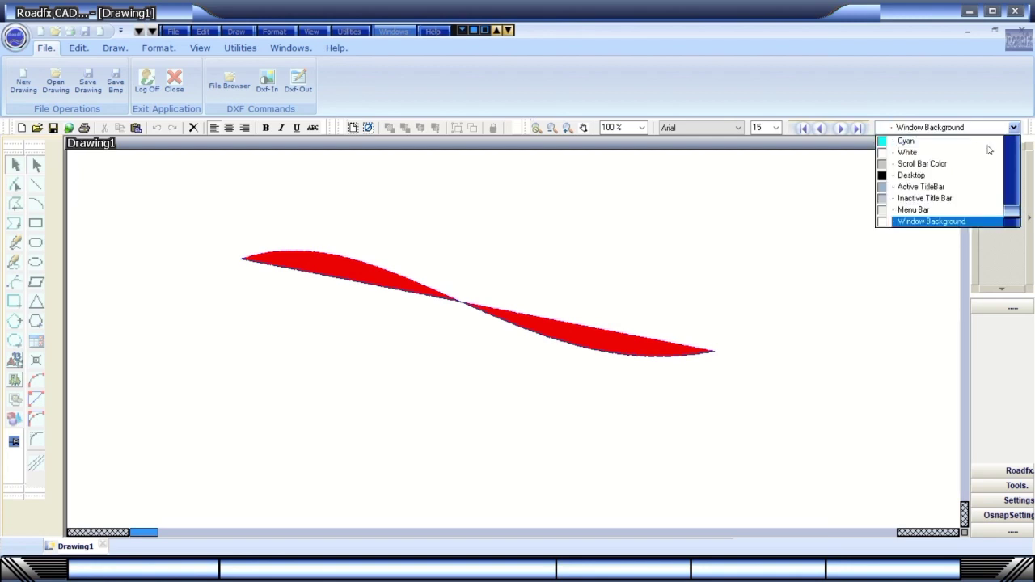
click(926, 176)
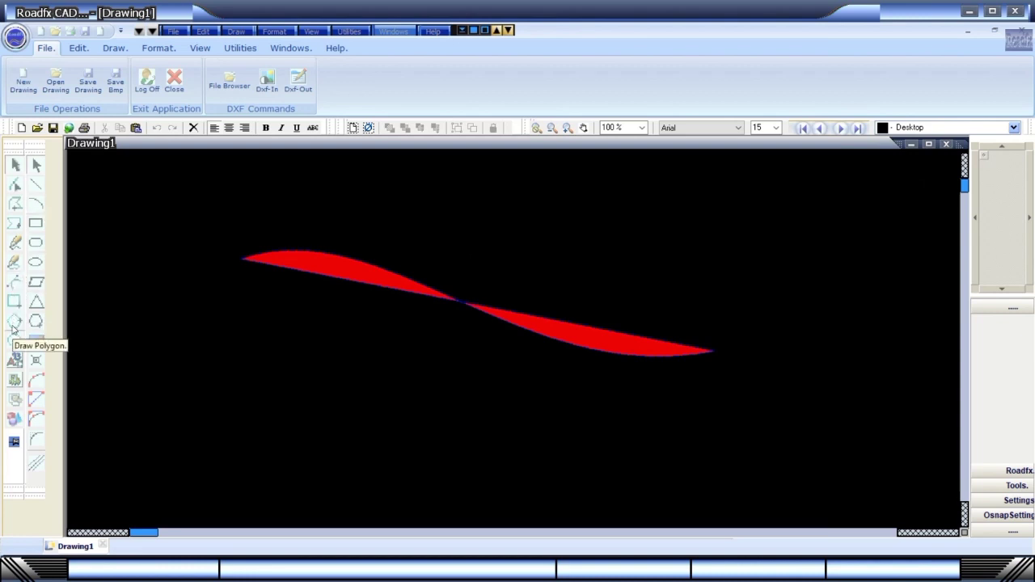
Draw a red-filled, blue-outlined triangle with the Polygon tool and drag it up and right
click(16, 323)
click(244, 211)
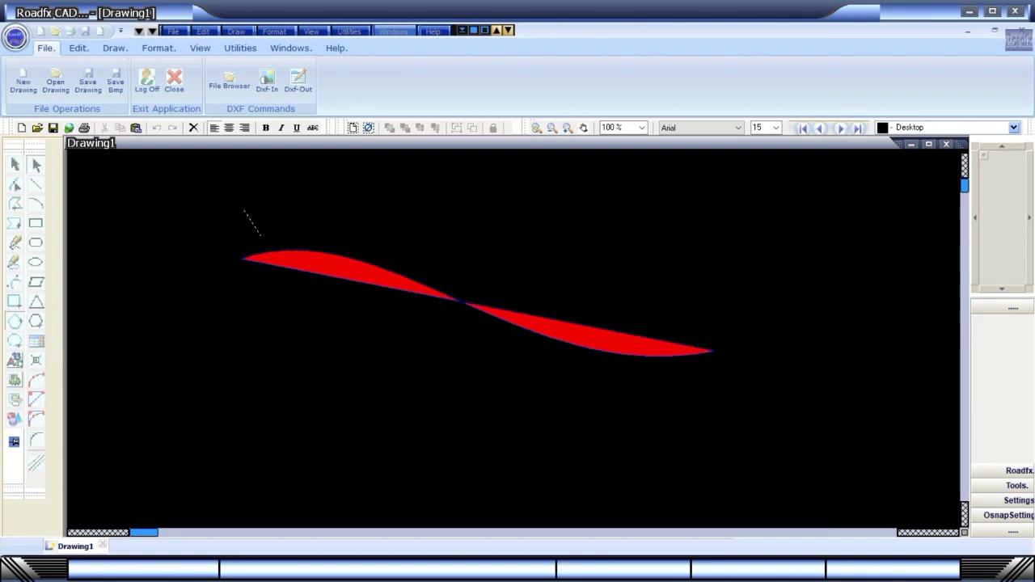
click(361, 352)
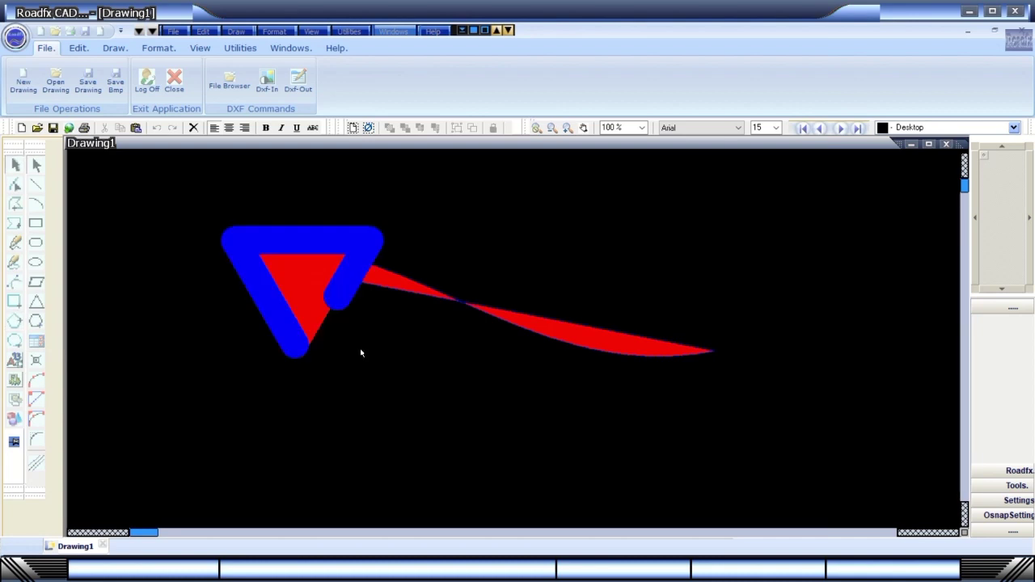
click(312, 301)
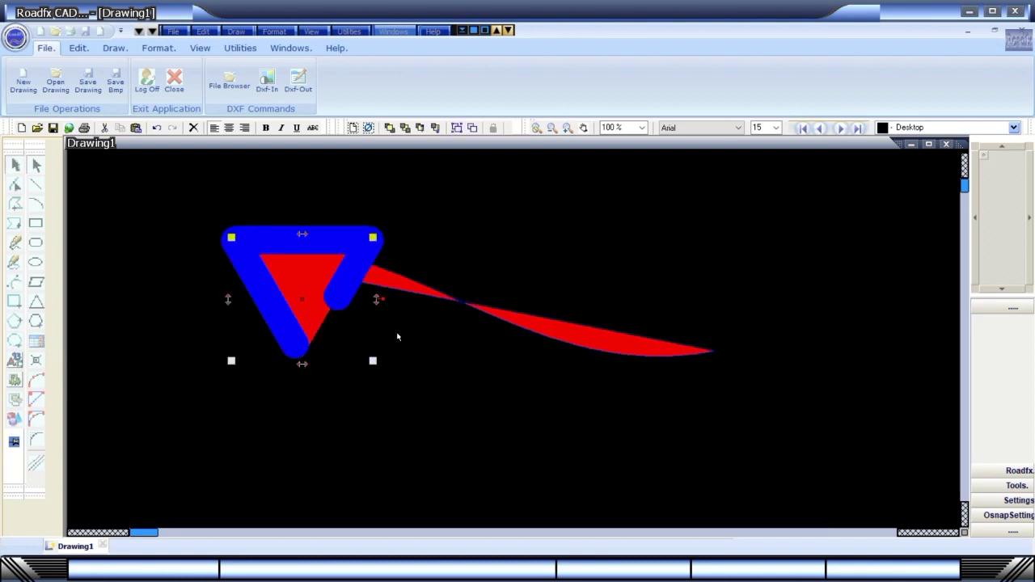
drag(303, 298, 383, 242)
Move the triangle to the upper right and set the draw width to 1 point
drag(543, 233, 733, 219)
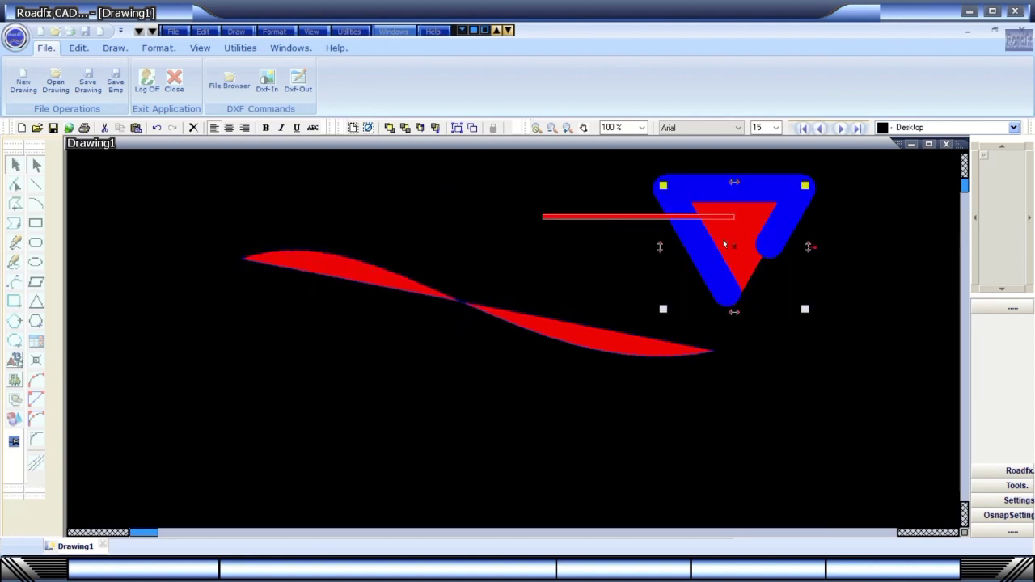
click(717, 332)
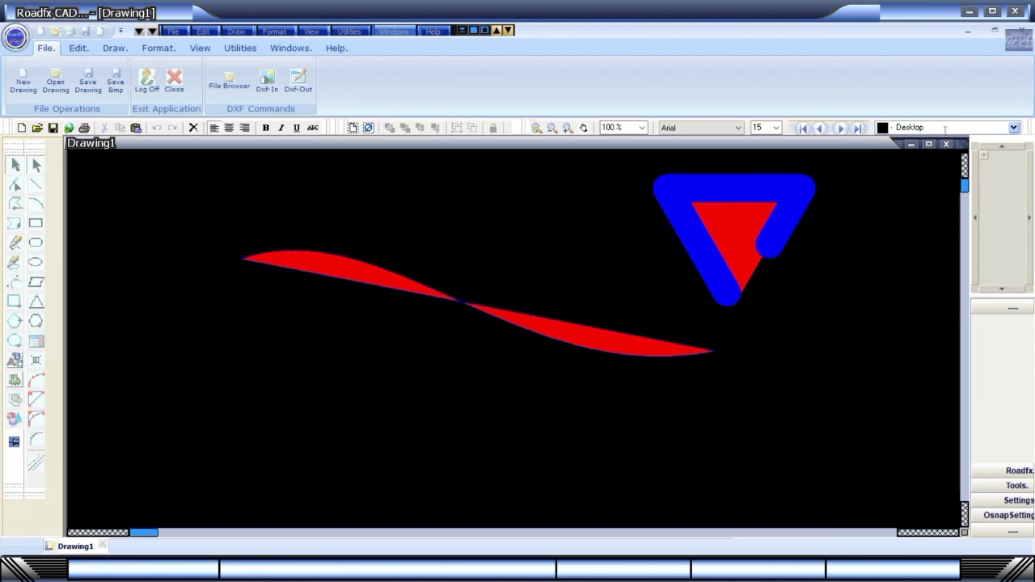
click(839, 131)
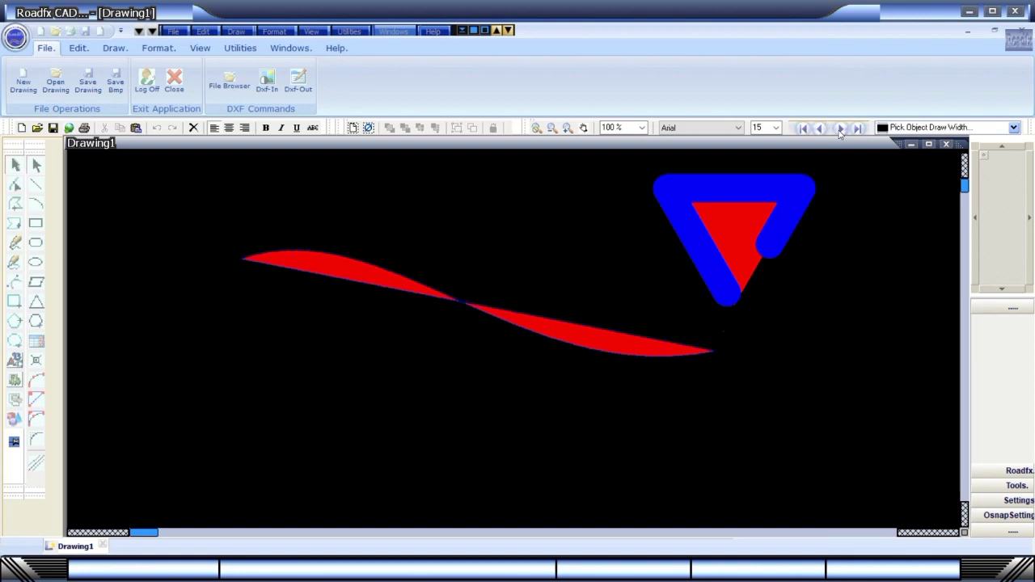
click(1013, 127)
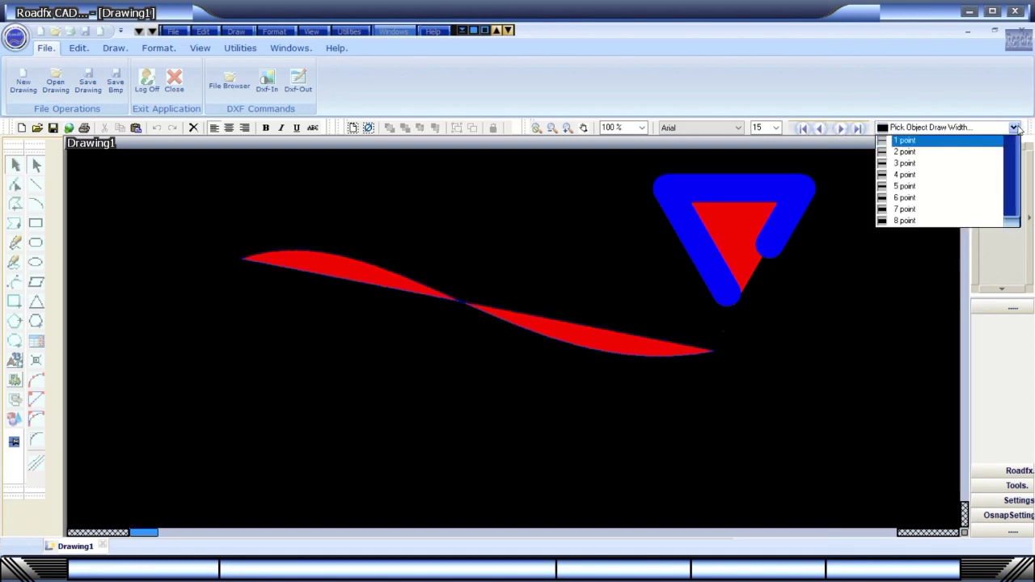
click(905, 142)
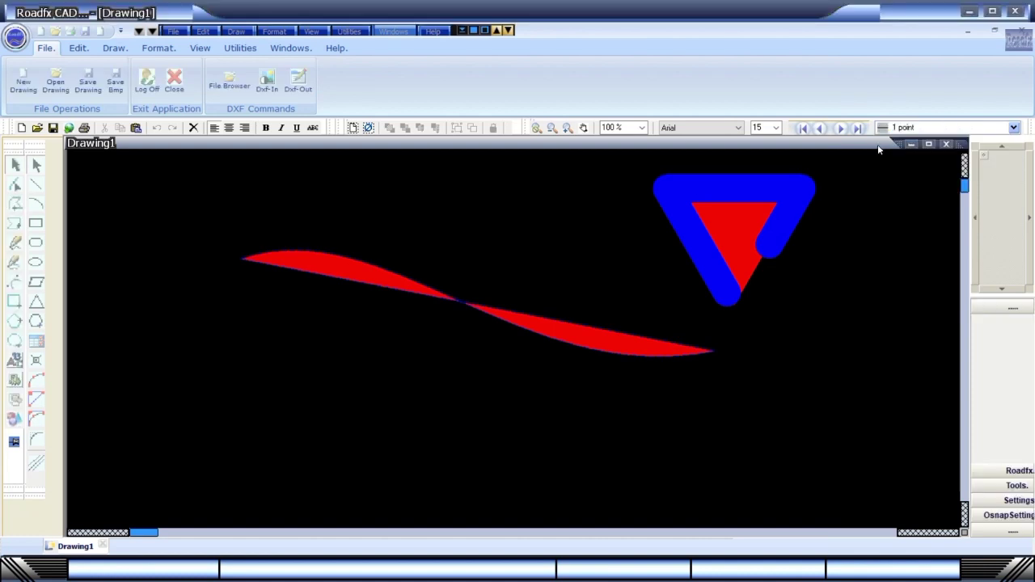
Draw a red-filled square over the wave's middle, then show the list of objects
click(35, 224)
click(598, 375)
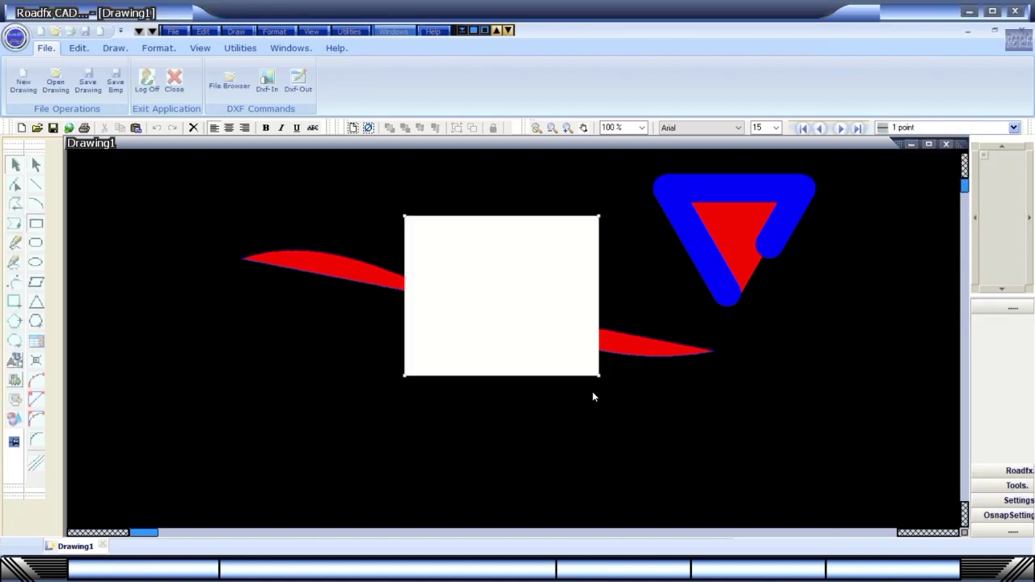
click(703, 245)
click(646, 343)
click(330, 418)
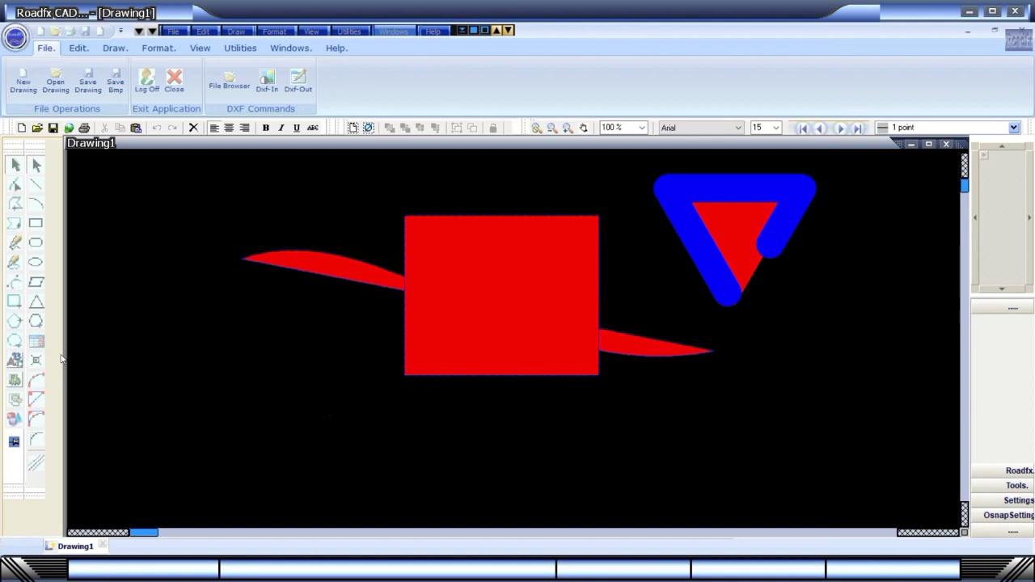
click(36, 341)
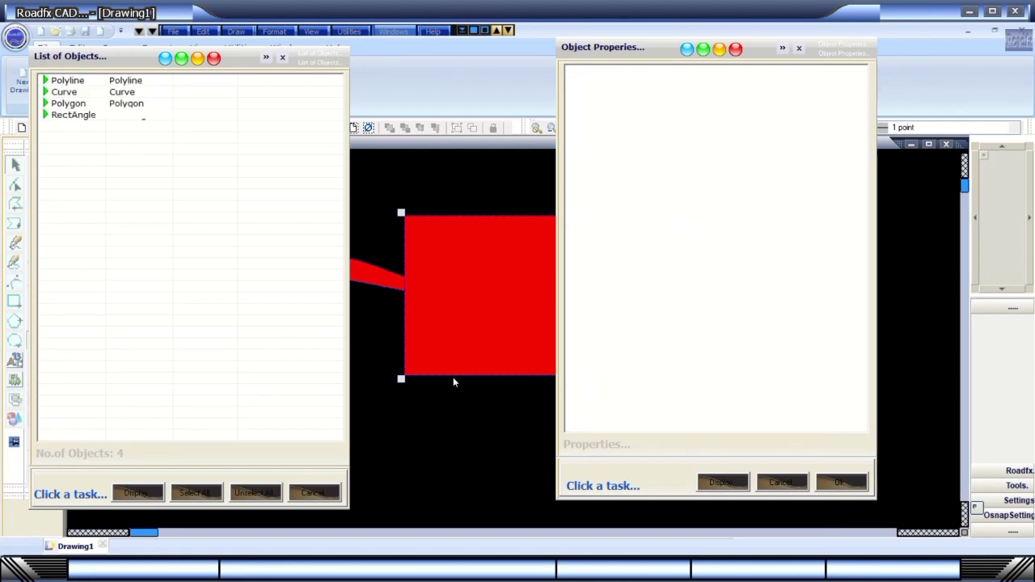
Dismiss Object Properties, the four-object list and Drawing Settings, then bring up Quick Settings
click(841, 482)
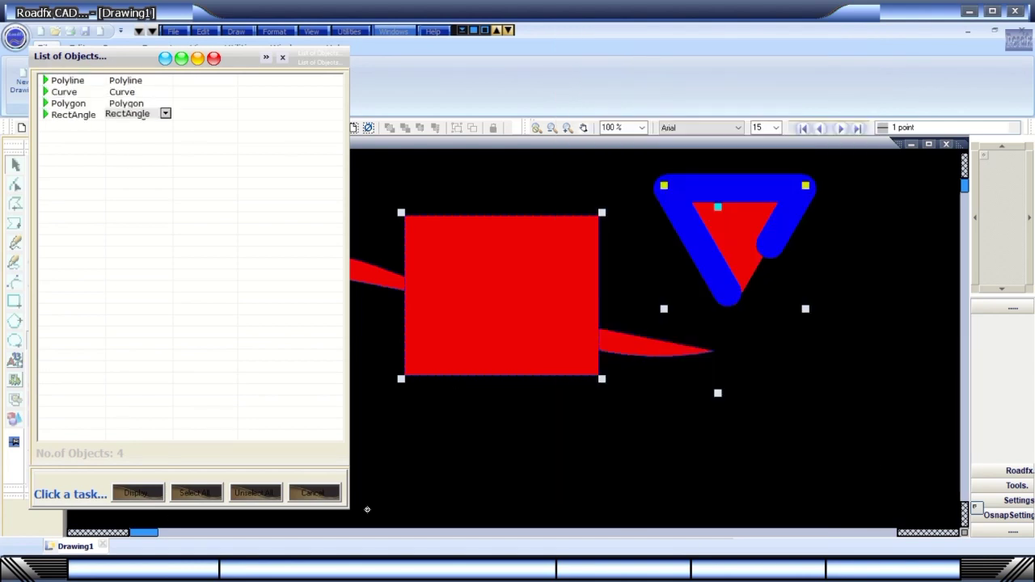
click(139, 493)
click(317, 495)
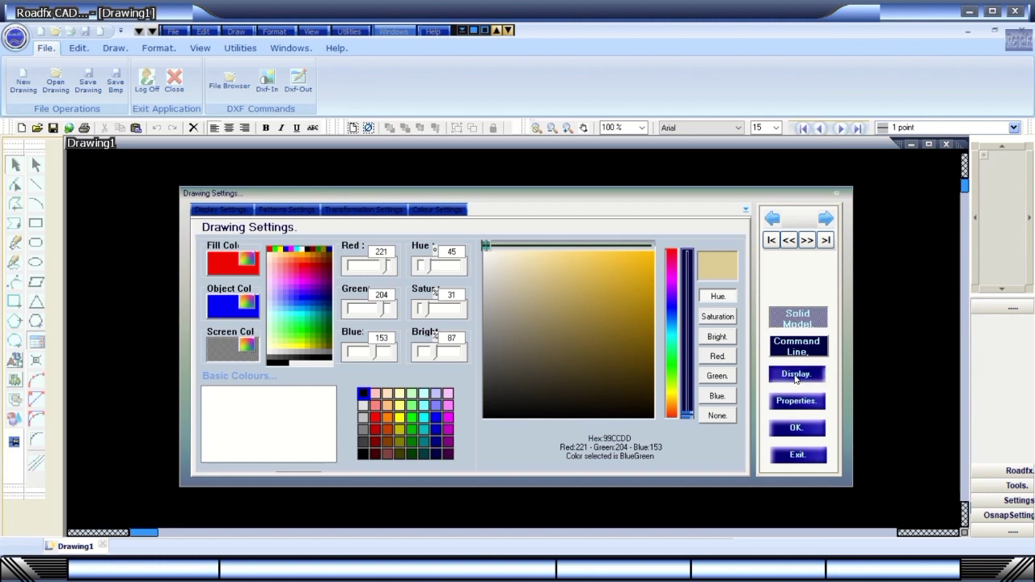
click(804, 431)
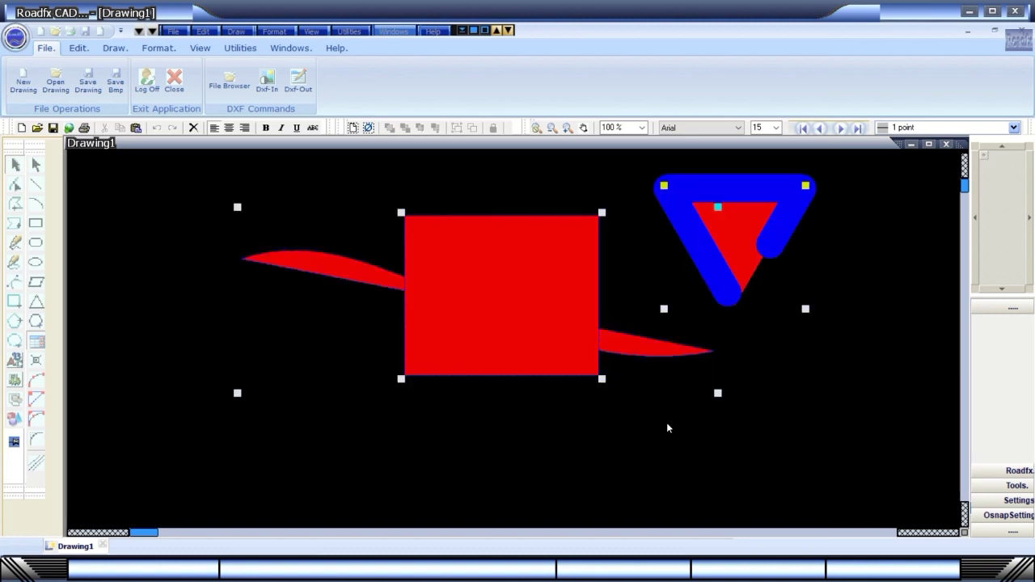
click(15, 400)
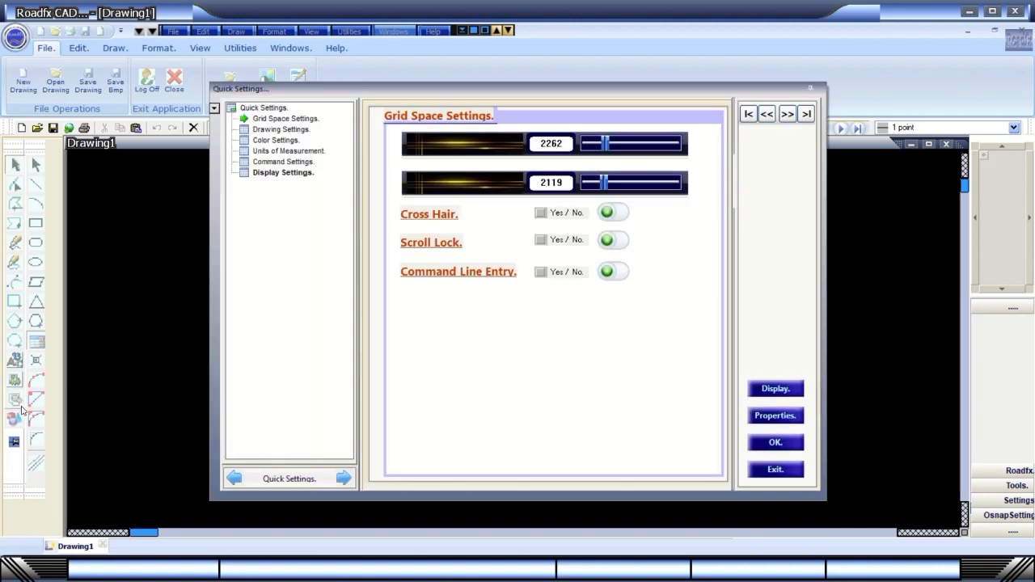
On the Drawing Settings page, change Points Qty from 15 to 20, trying 3 then undoing
click(299, 120)
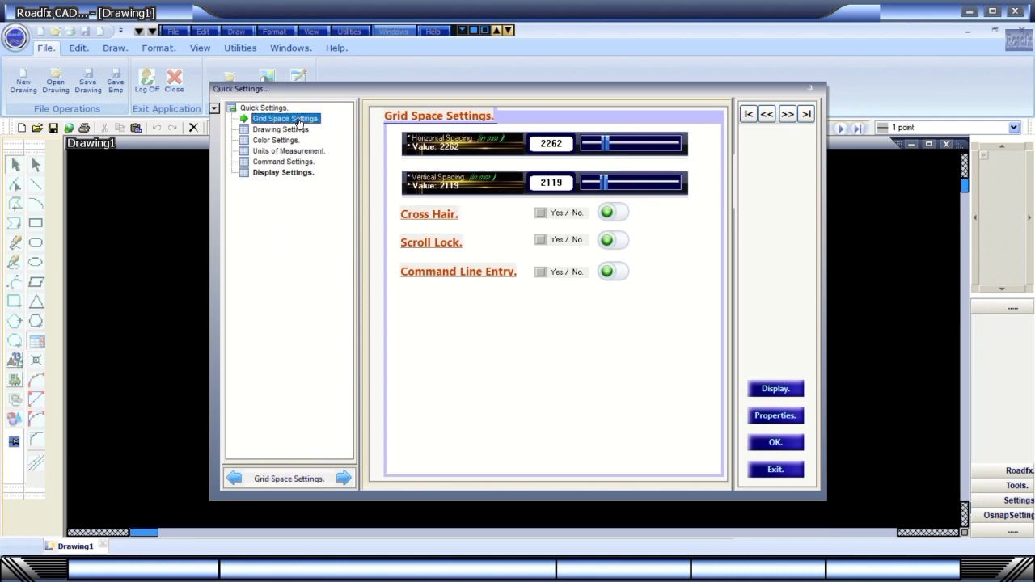
click(283, 129)
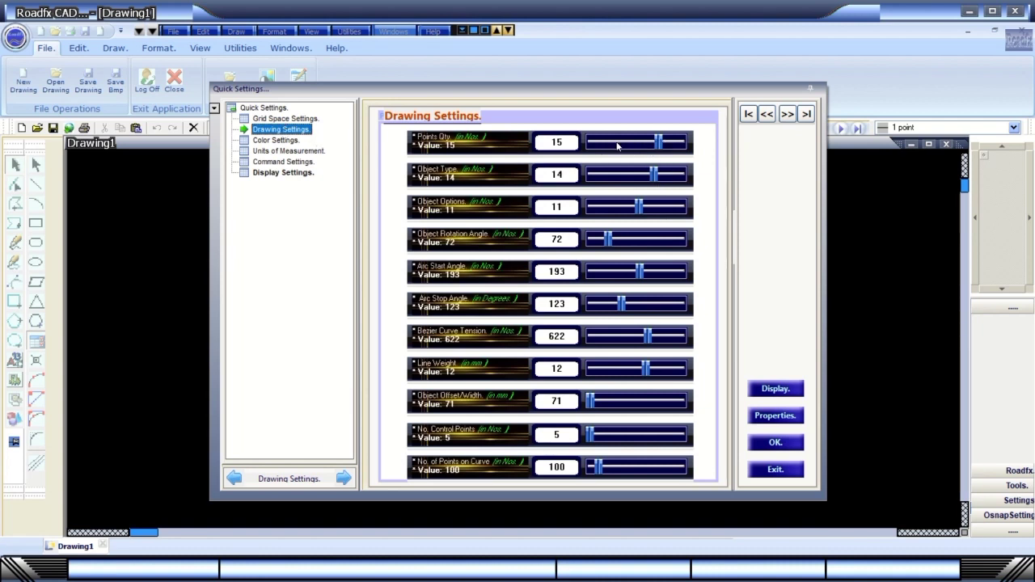
drag(656, 142, 670, 142)
double_click(556, 273)
double_click(566, 143)
text(20)
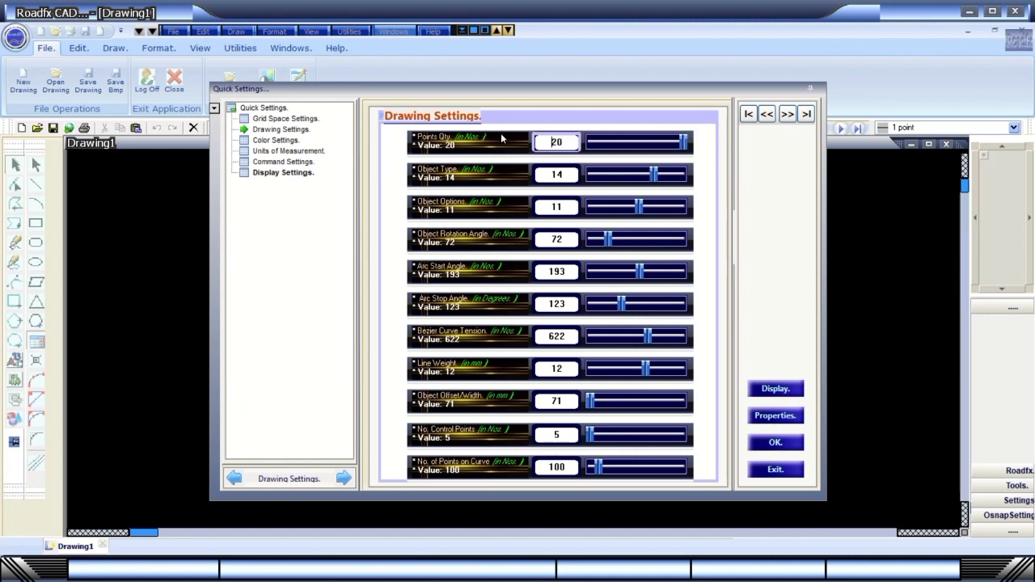
double_click(576, 142)
text(3)
key(ctrl+z)
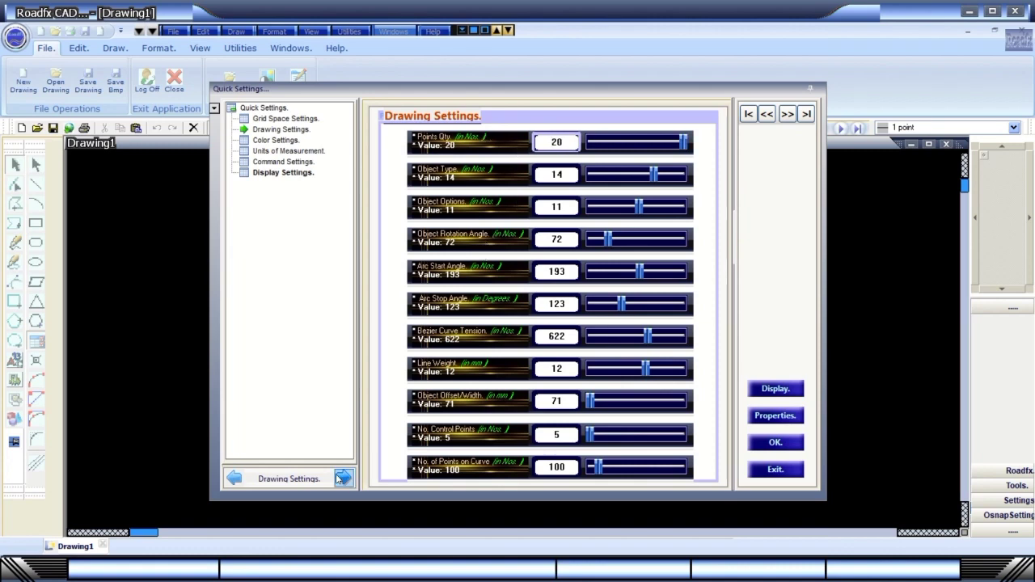
Set the object colour to Azure, also trying Bisque and PaleVioletRed from the named colours
click(286, 143)
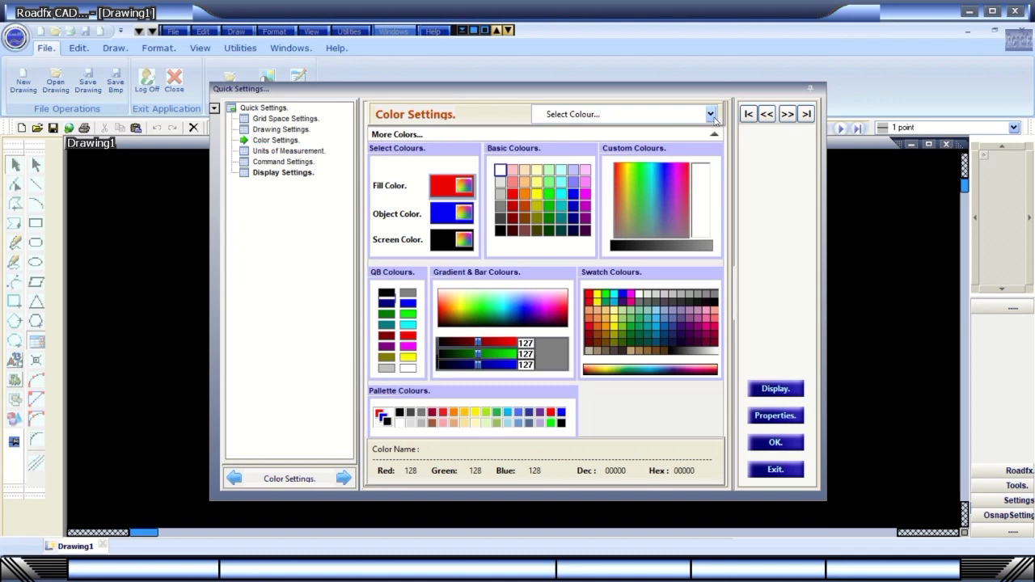
click(710, 114)
click(578, 175)
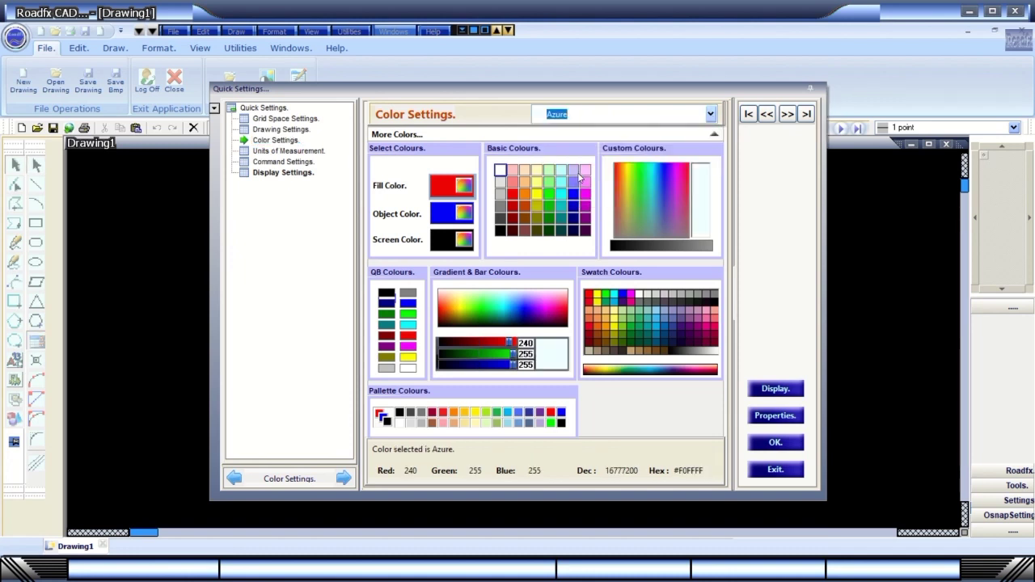
click(710, 114)
click(579, 198)
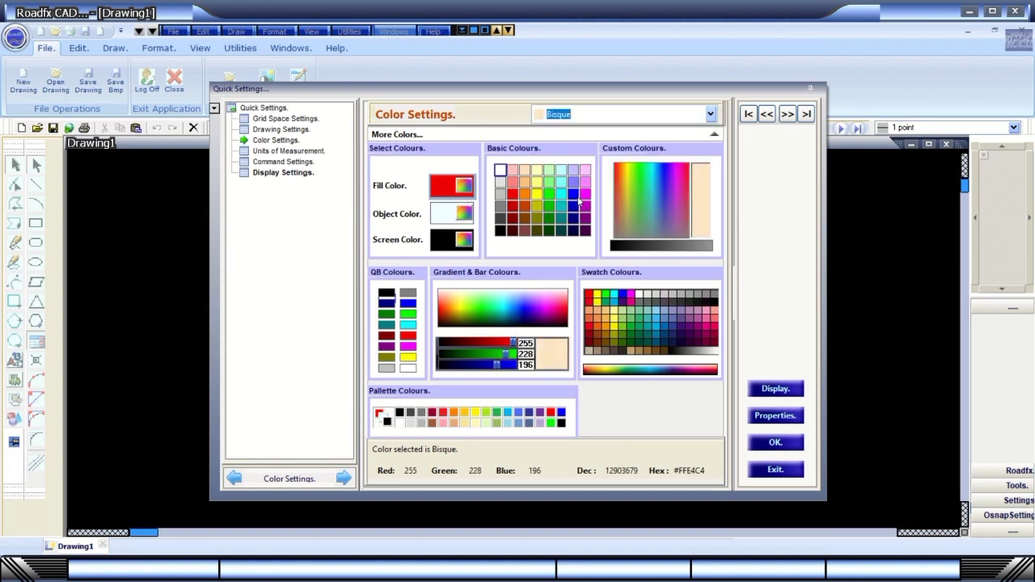
click(710, 114)
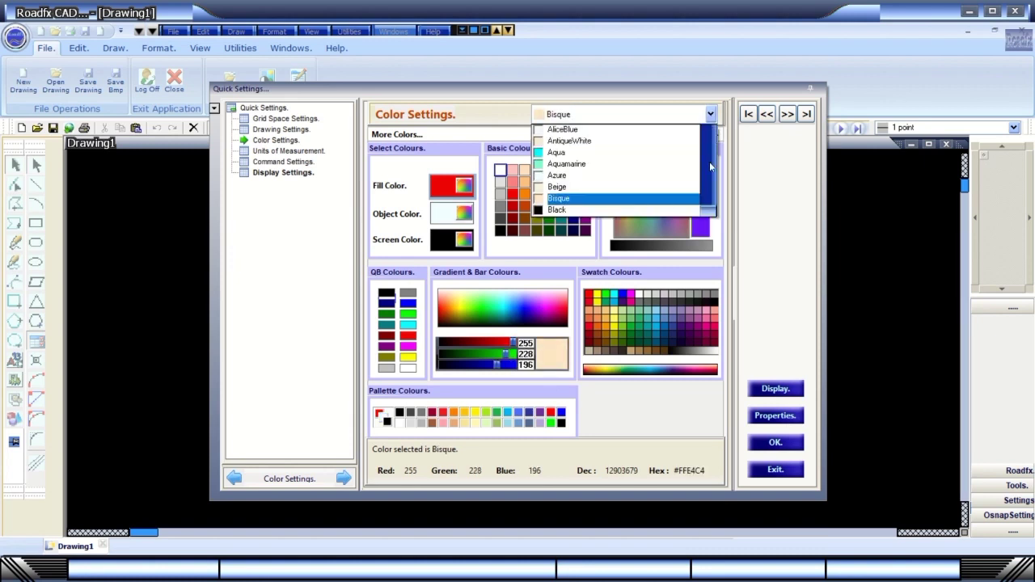
scroll(708, 212, down, 10)
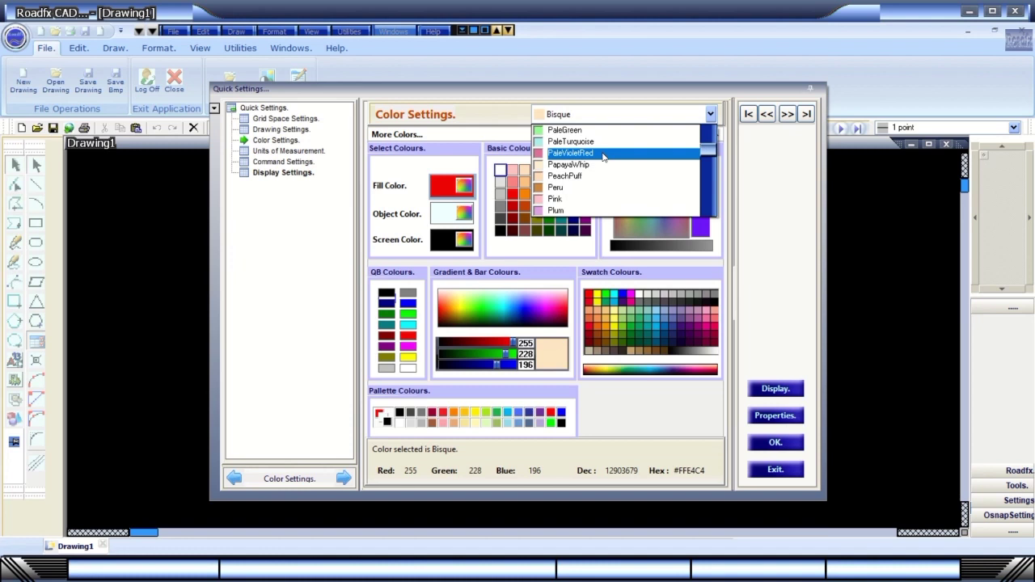
click(603, 154)
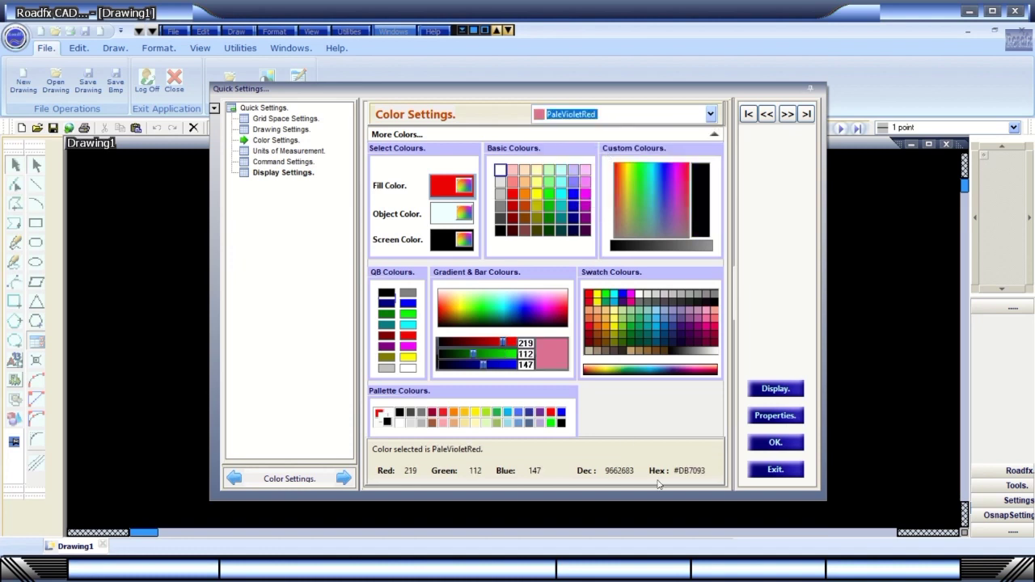
Toggle the Twips and Pixels units back to their original state and switch off Black Lines
click(293, 152)
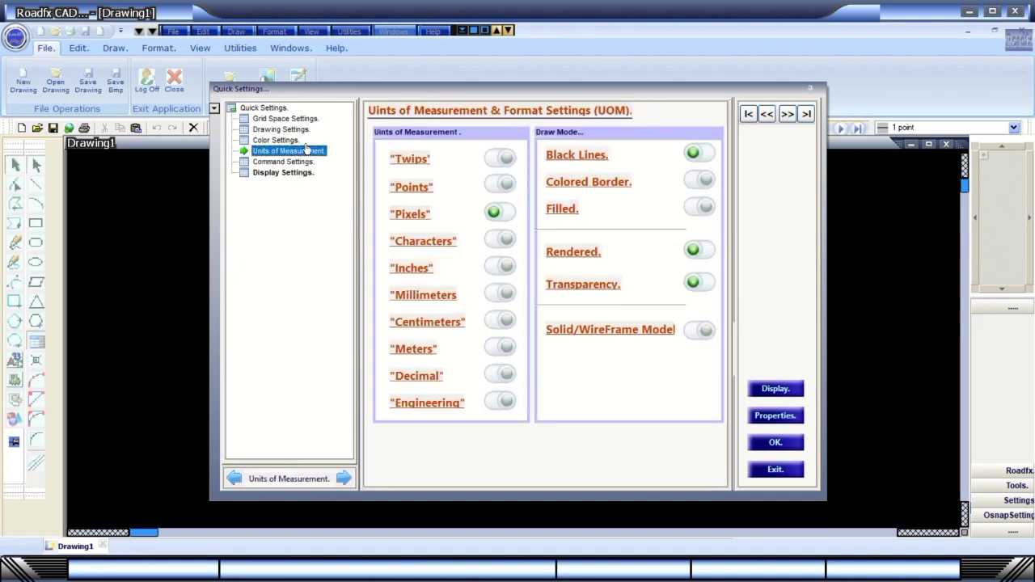
click(497, 160)
click(509, 164)
click(502, 215)
click(502, 214)
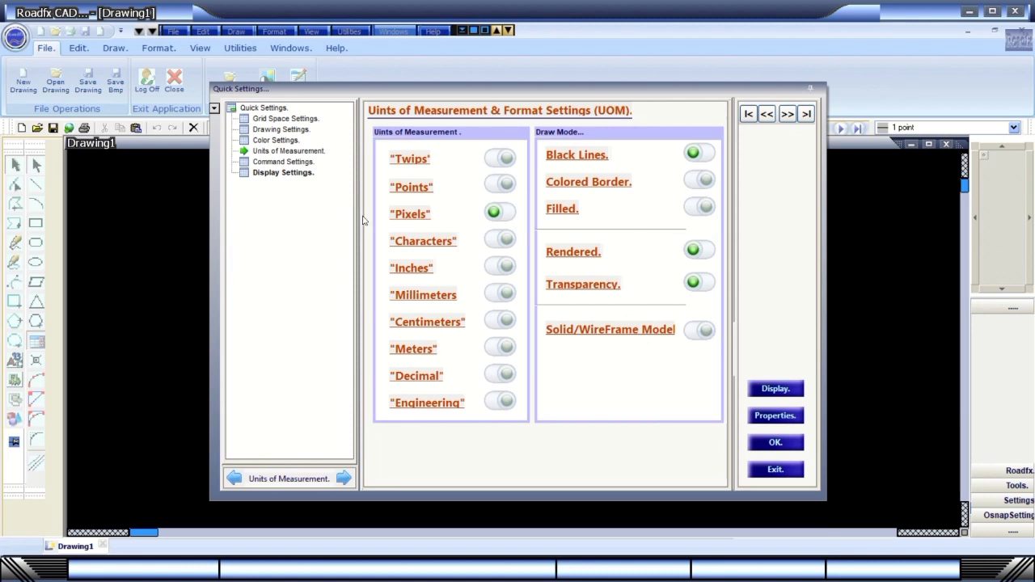
click(708, 157)
click(279, 163)
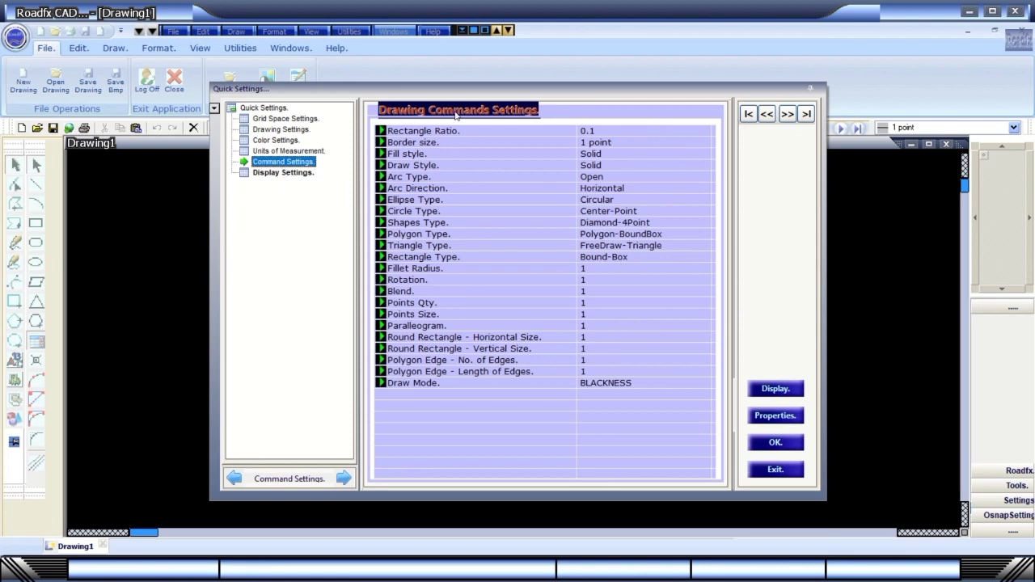
Inspect the Rectangle Ratio, Border size and Draw Mode choices, keeping Draw Mode BLACKNESS
click(606, 132)
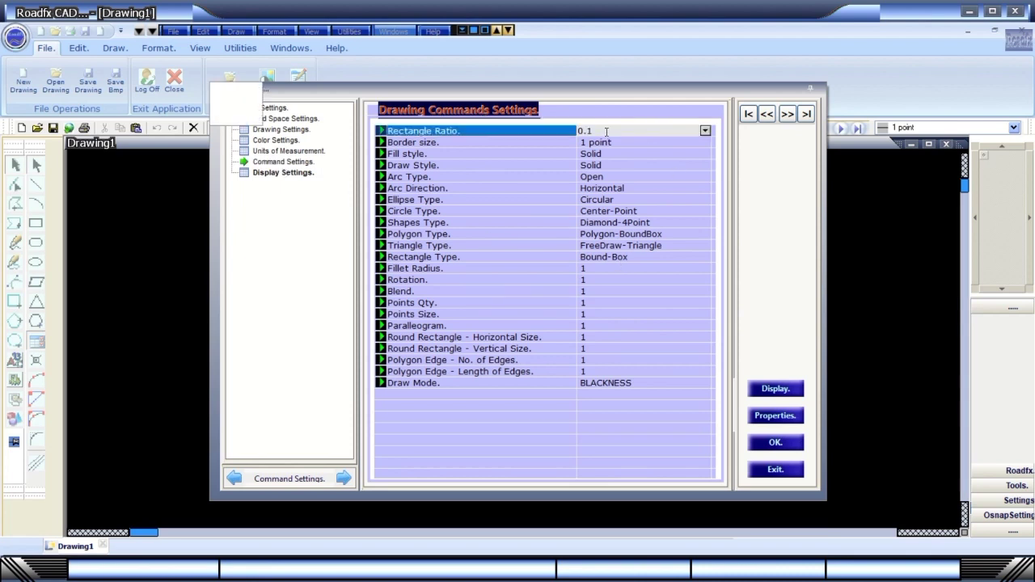
click(704, 131)
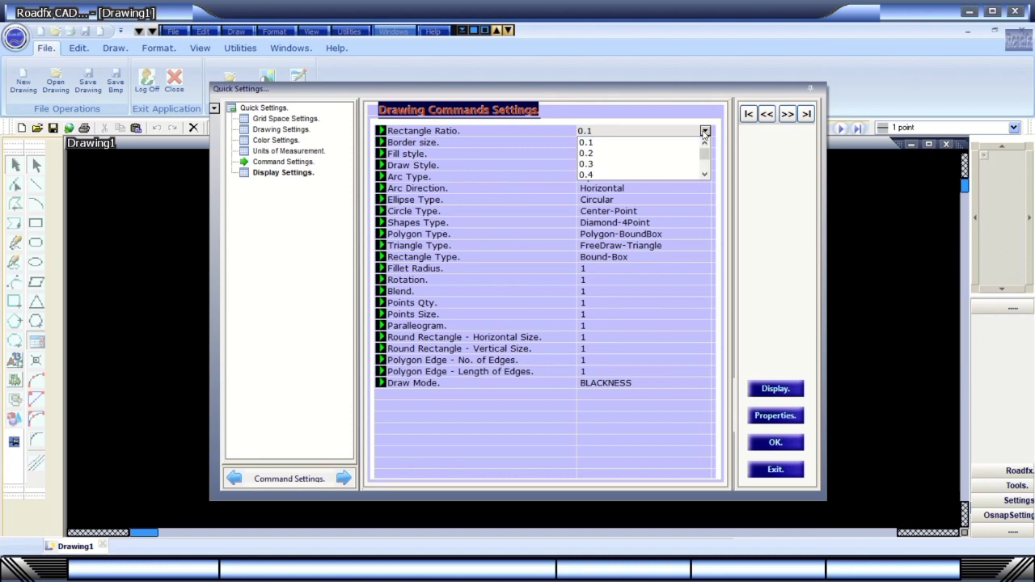
click(705, 134)
click(703, 143)
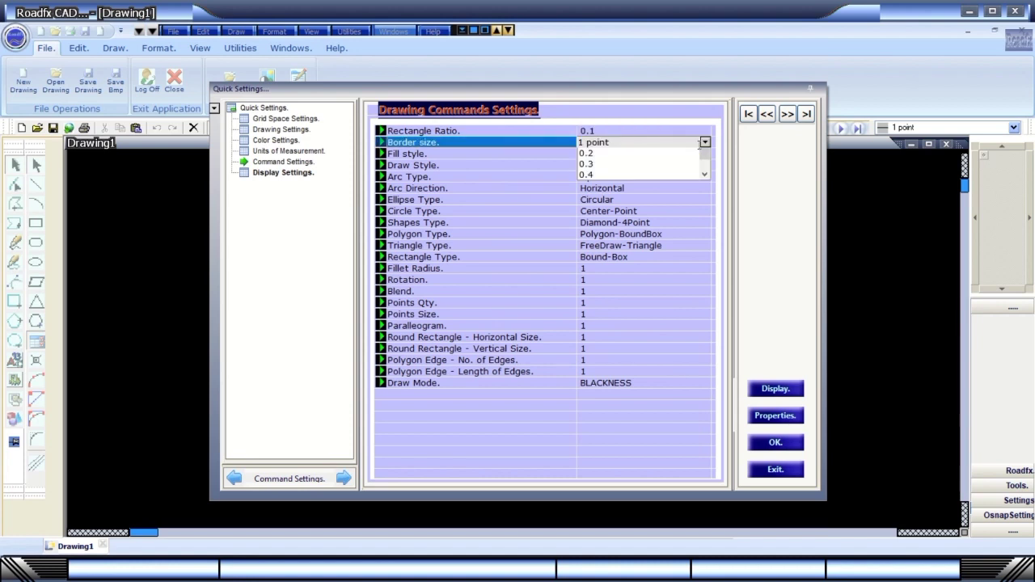
click(705, 143)
click(662, 383)
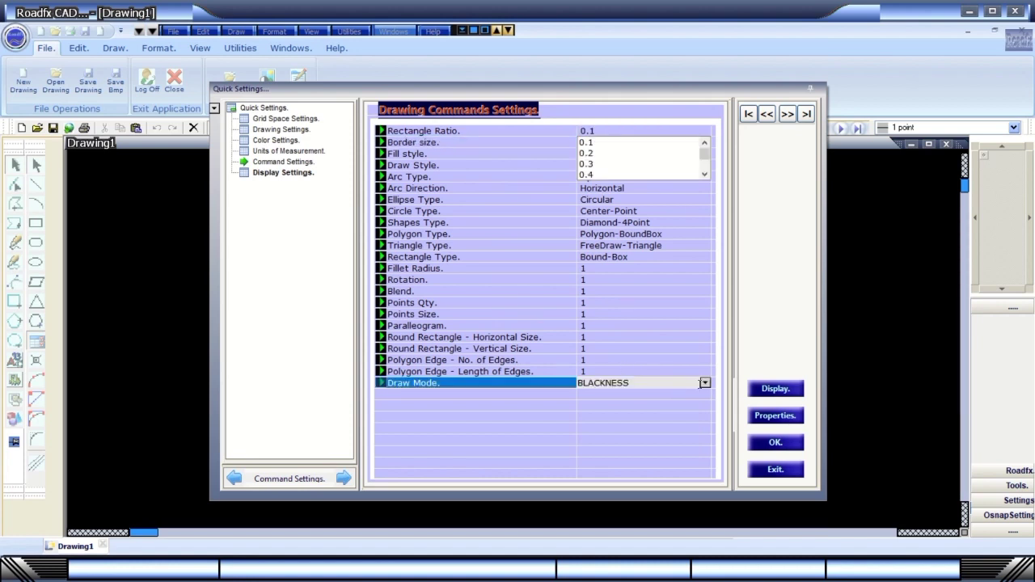
click(704, 384)
click(705, 384)
click(704, 384)
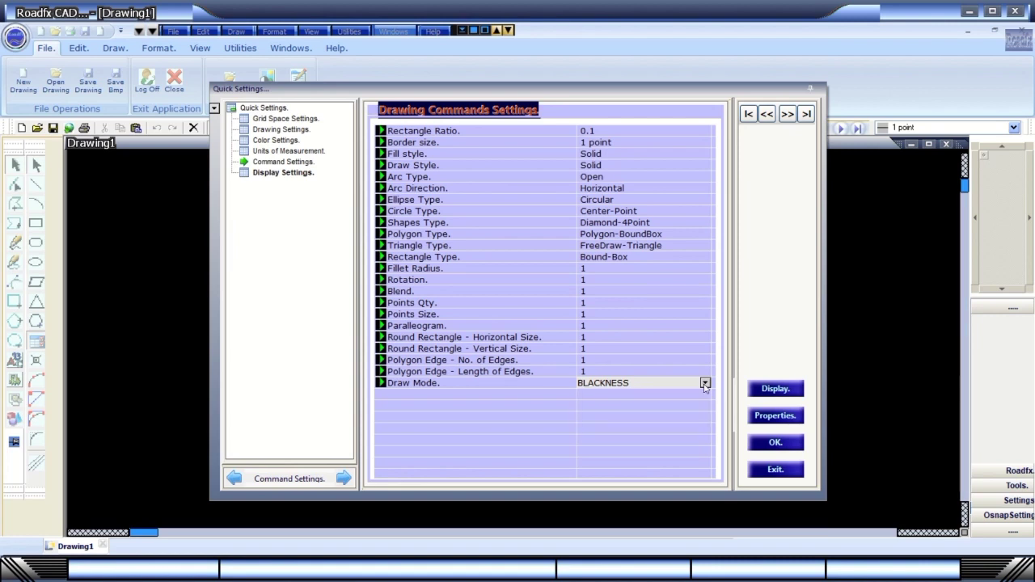
click(704, 383)
click(705, 373)
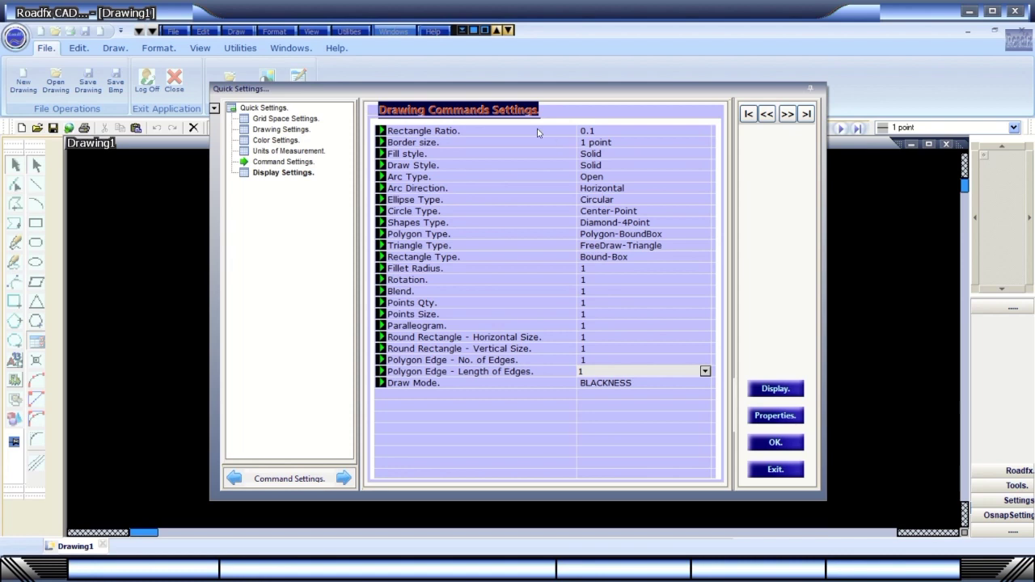
Review the Fill style and Polygon Type settings, keeping Solid fill and Polygon-BoundBox
click(434, 133)
click(438, 143)
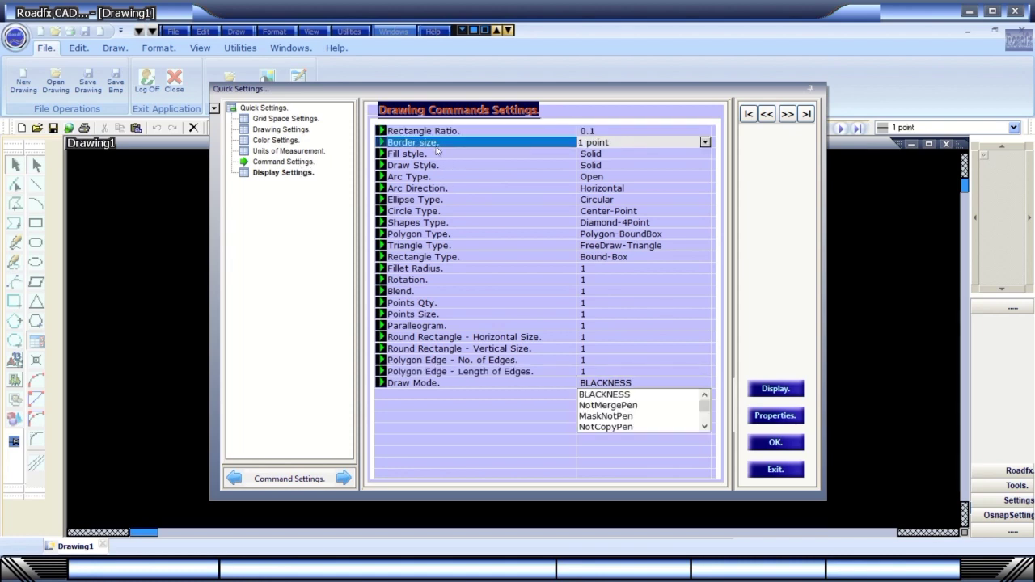
click(603, 154)
click(704, 153)
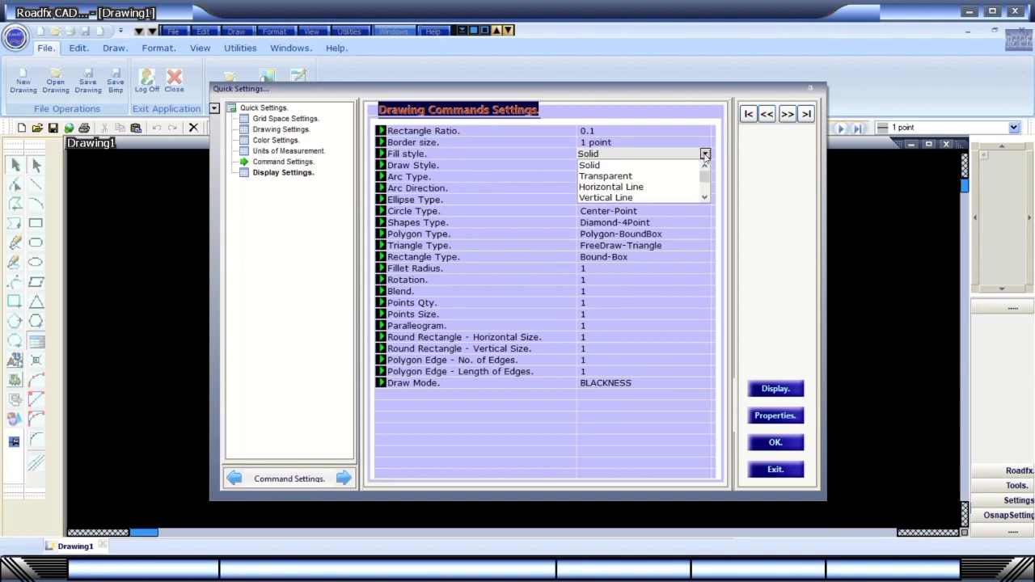
click(705, 154)
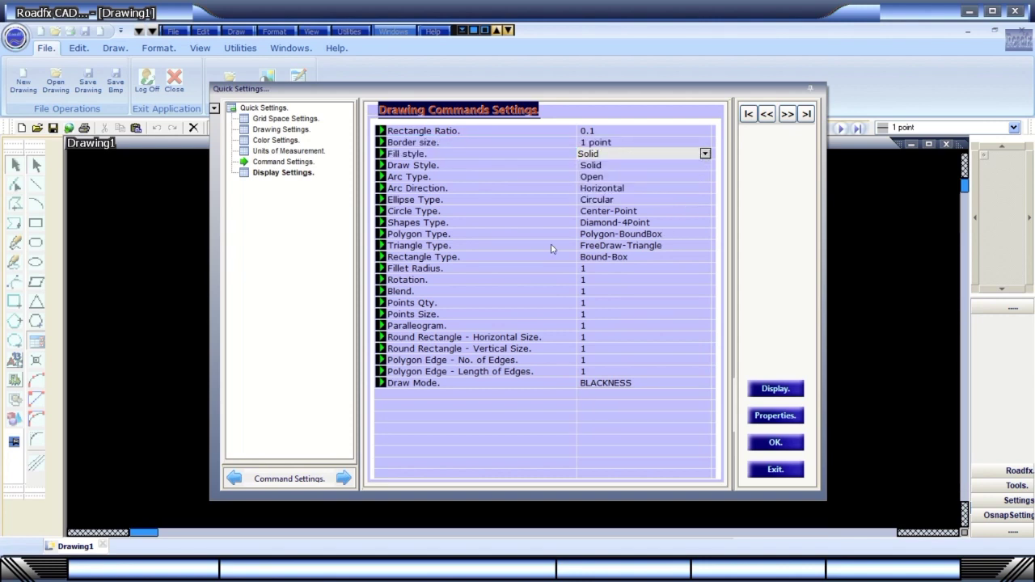
click(530, 233)
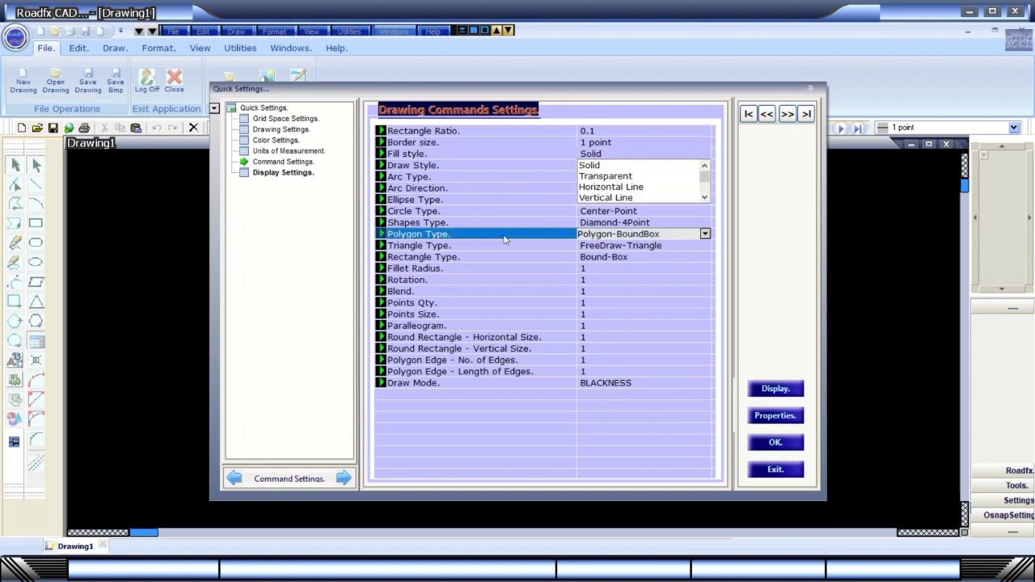
click(705, 234)
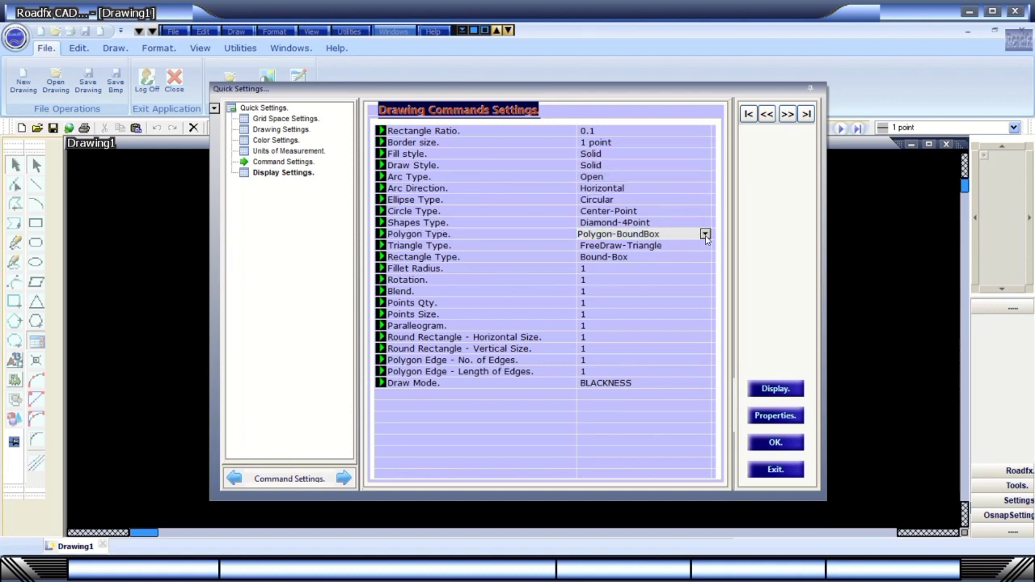
click(705, 234)
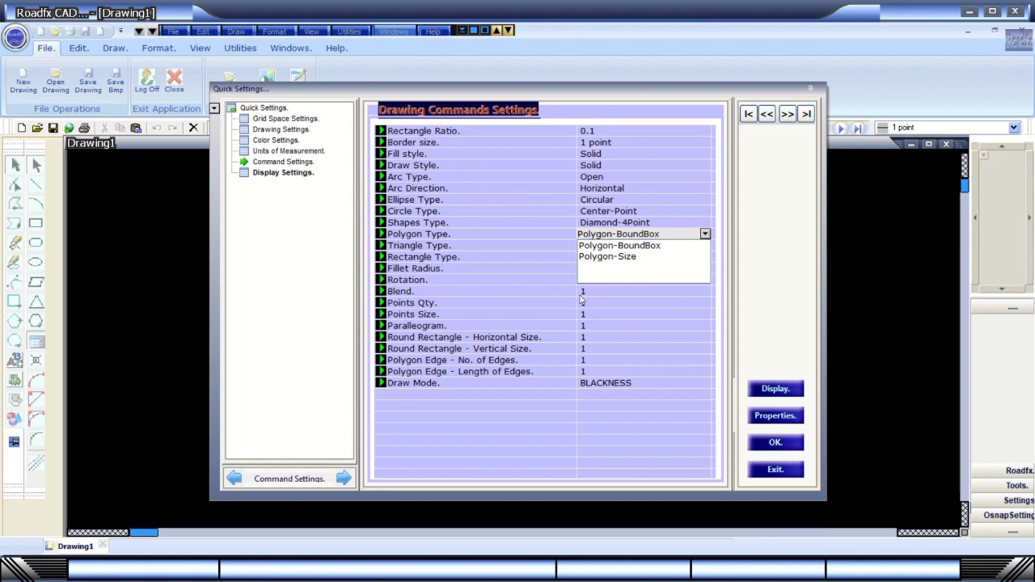
click(527, 268)
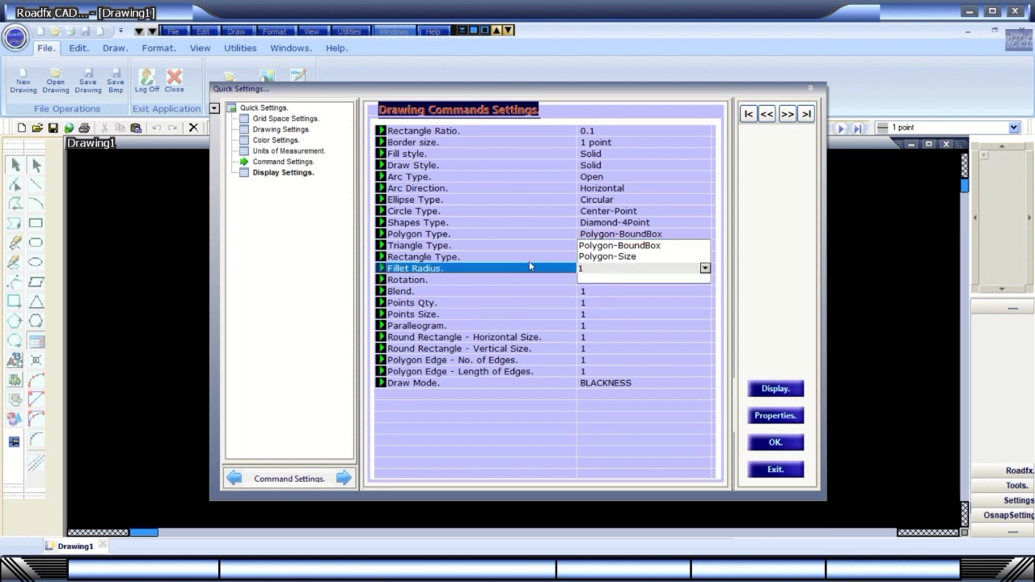
click(637, 234)
double_click(668, 234)
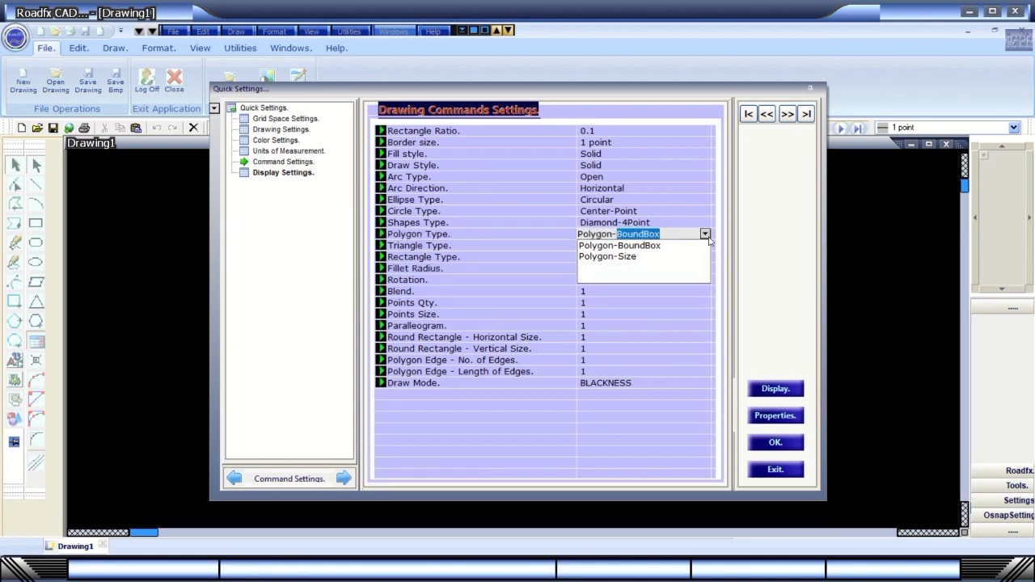
click(705, 233)
Set both Points Qty and Points Size to Polygon-BoundBox
click(669, 291)
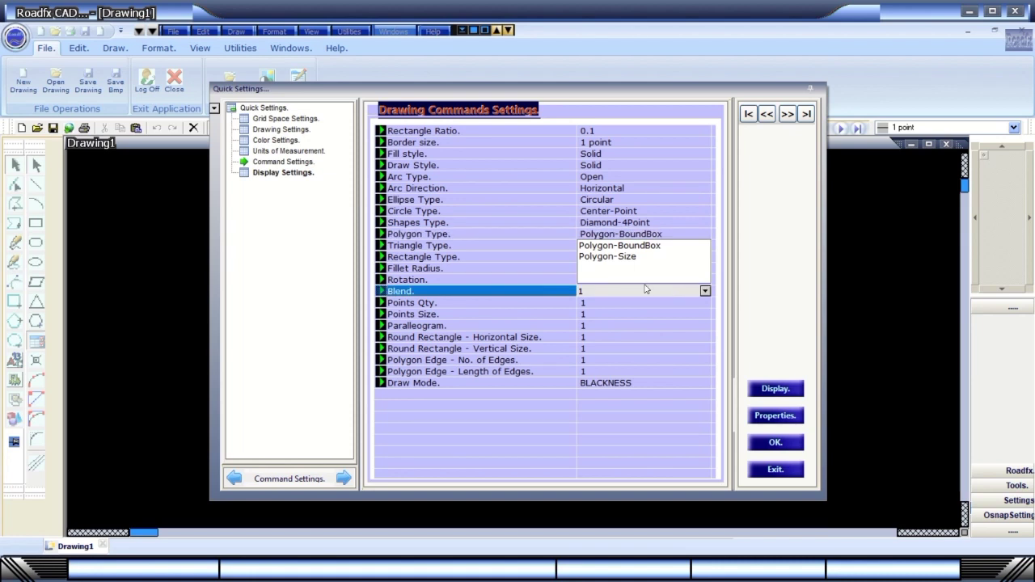
click(608, 304)
click(618, 236)
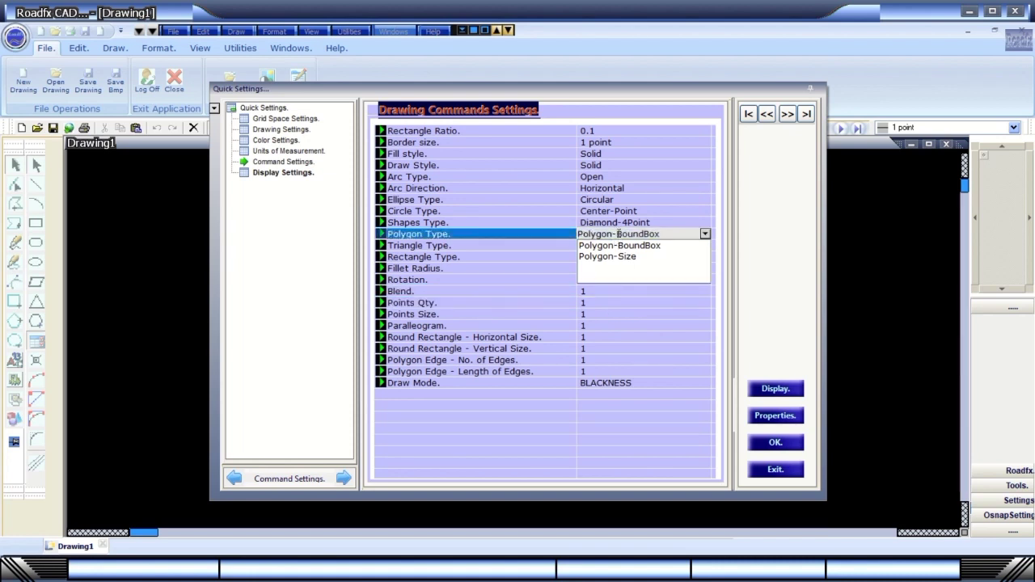
click(608, 250)
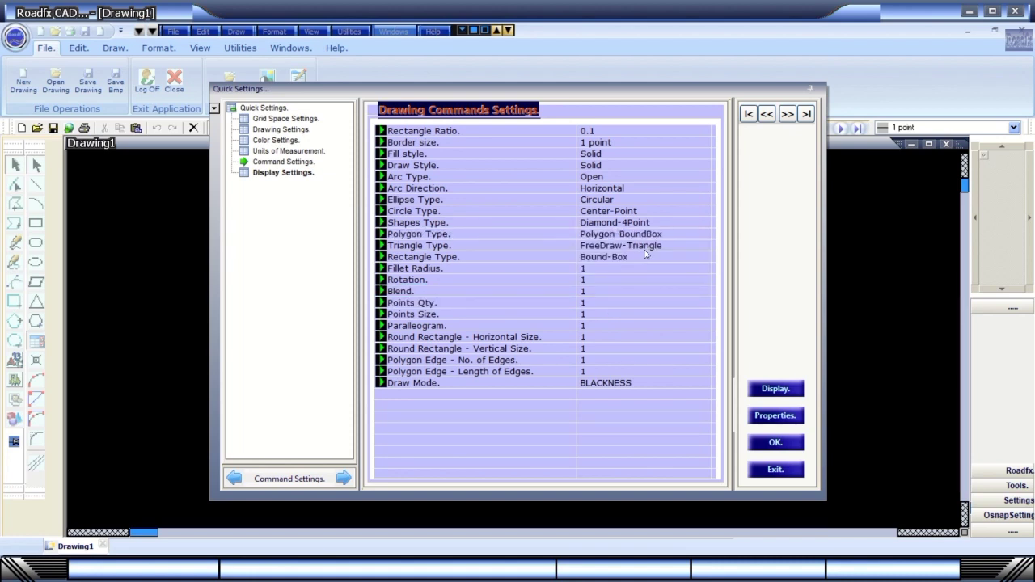
click(610, 325)
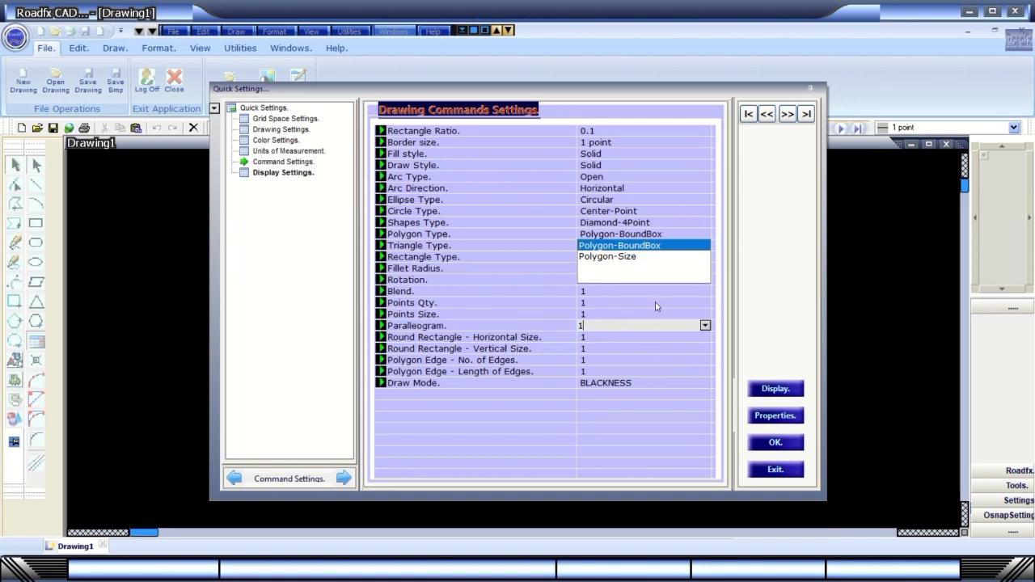
click(670, 304)
click(694, 247)
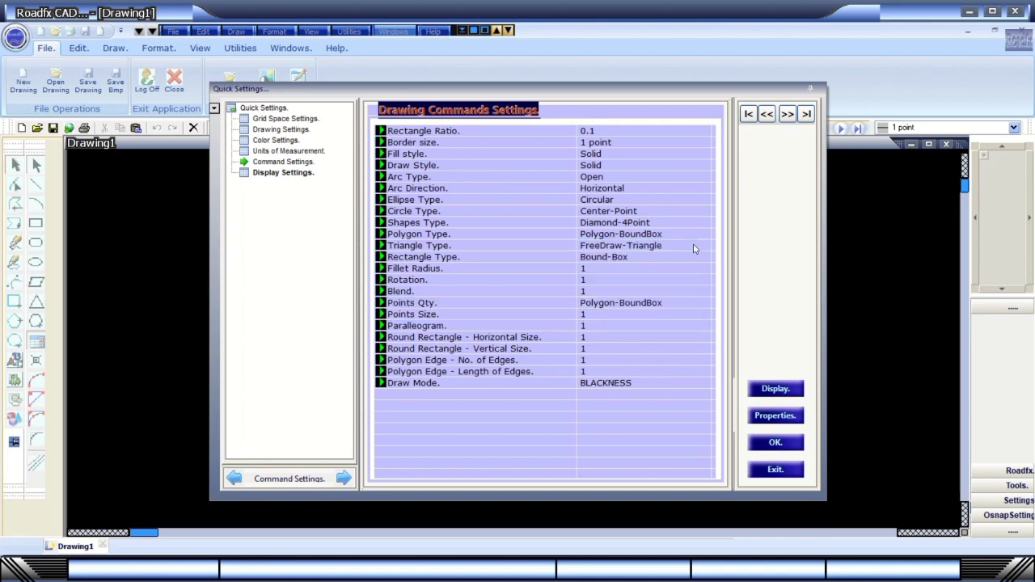
click(703, 306)
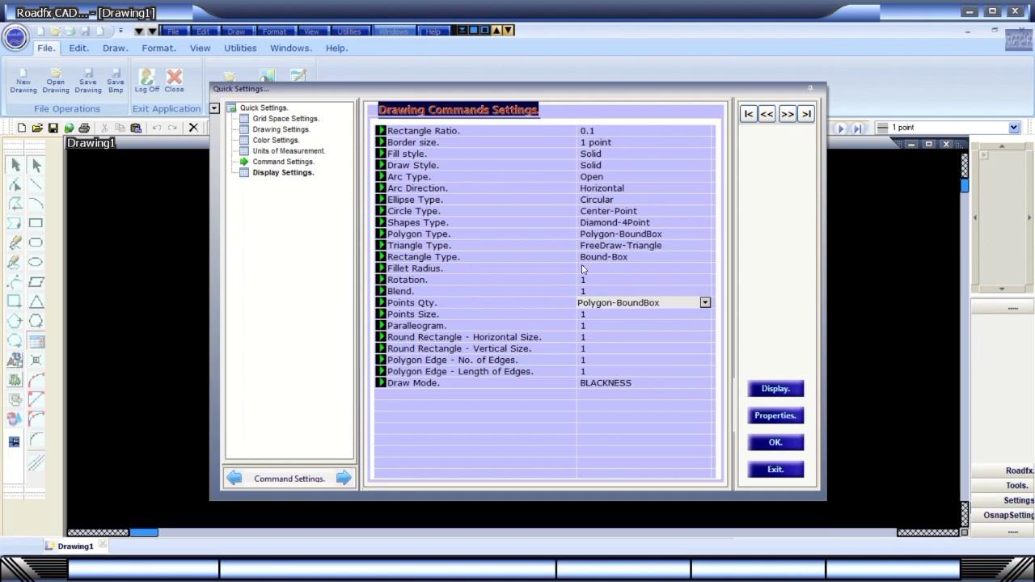
click(430, 270)
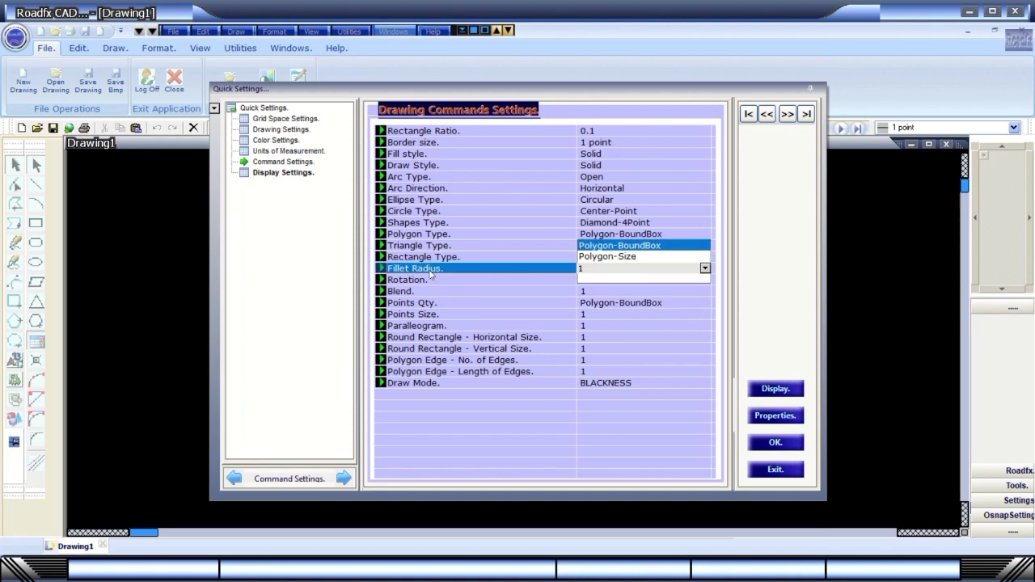
click(605, 302)
click(601, 314)
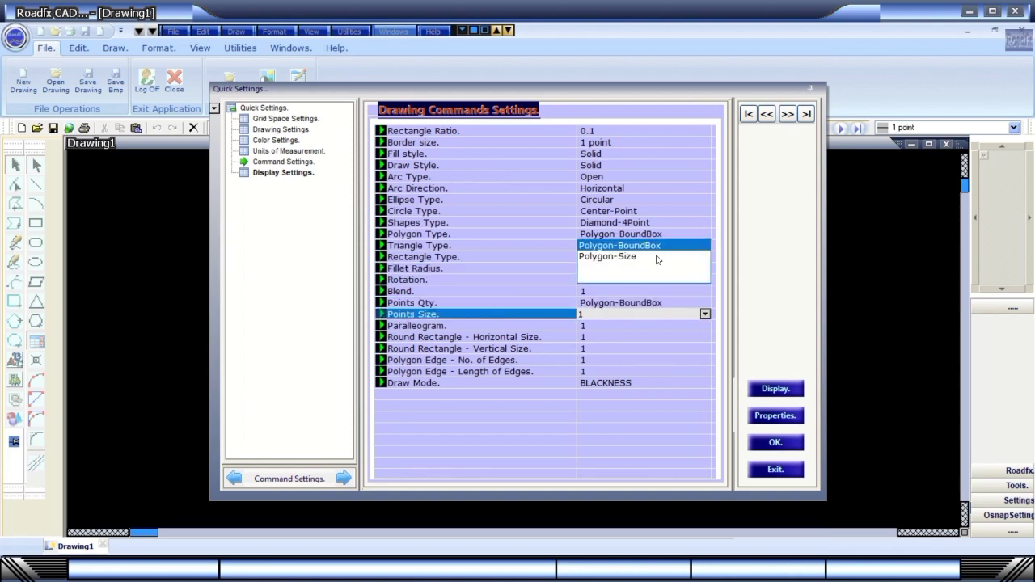
click(665, 251)
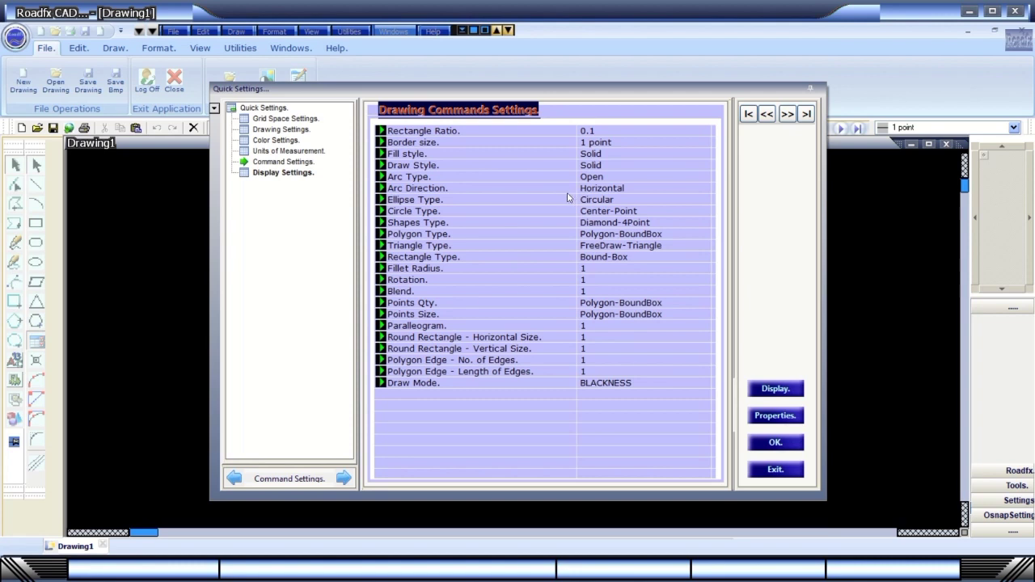
click(279, 172)
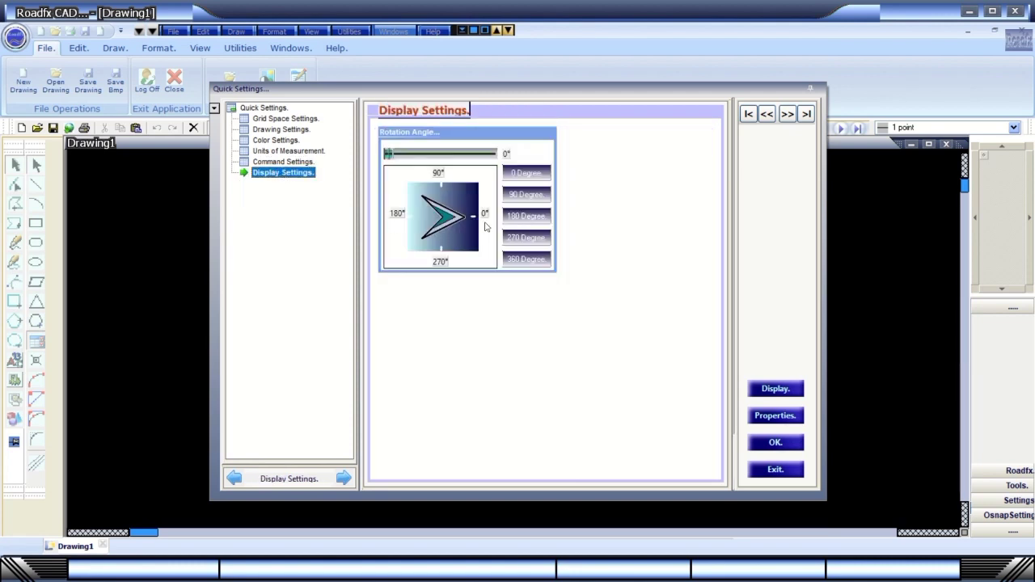
Drag the Rotation Angle, then try the 0°, 90°, 180°, 270° and 360° presets
drag(404, 156, 477, 170)
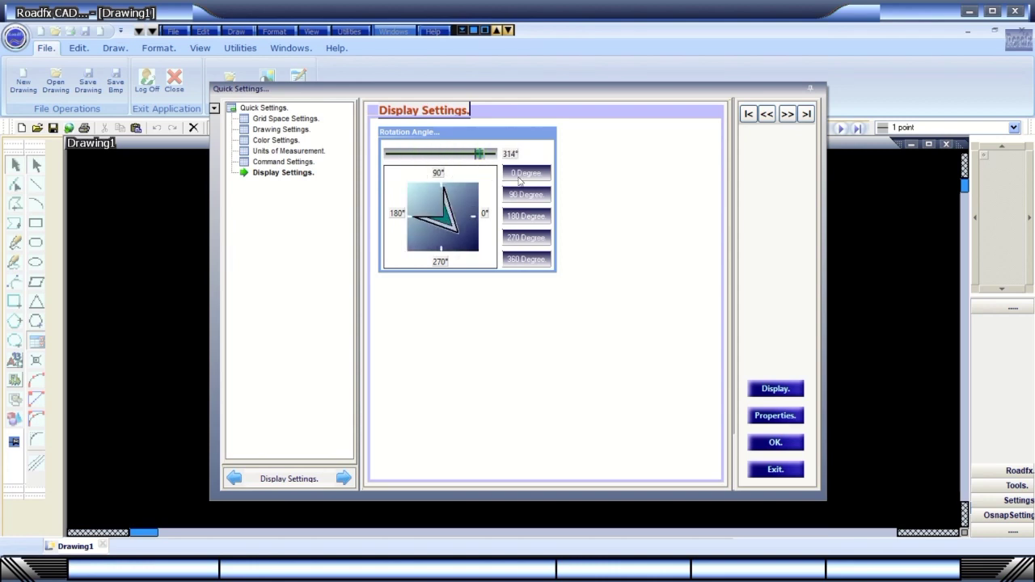
click(521, 174)
click(522, 195)
click(523, 217)
click(525, 240)
click(523, 260)
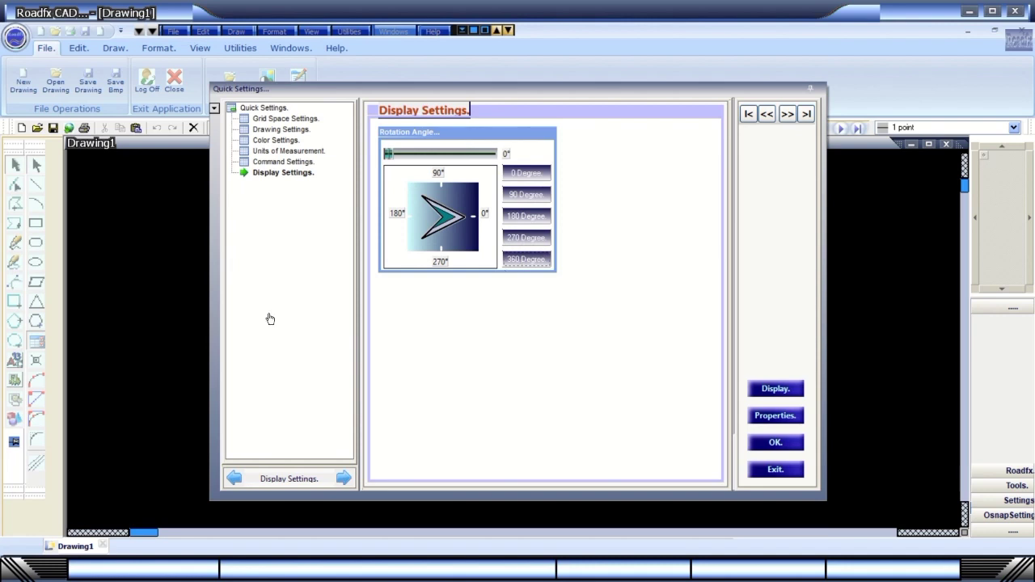
Step back one settings page, then forward again to the Display Settings page
click(234, 480)
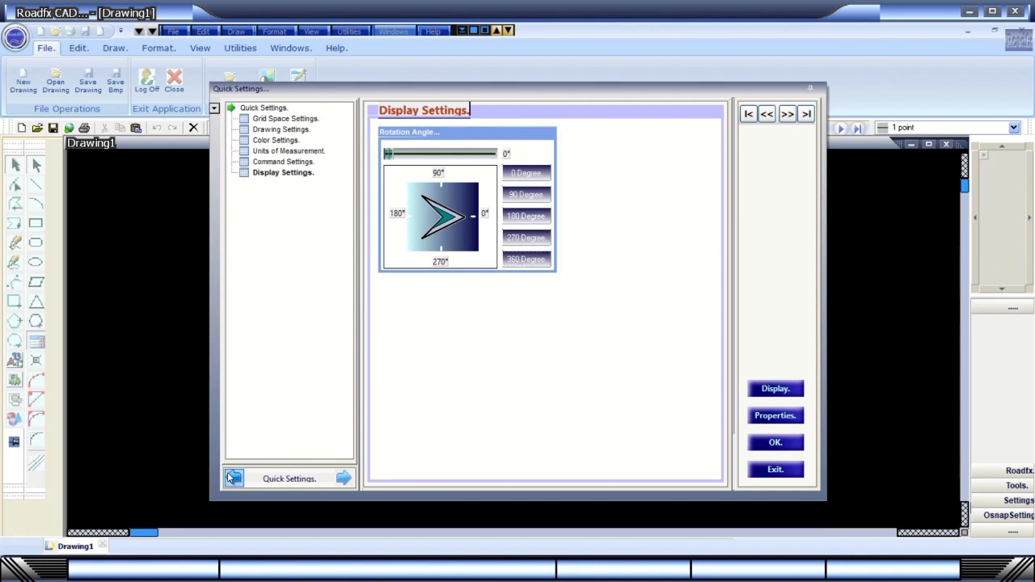
click(343, 478)
click(340, 479)
click(340, 479)
click(340, 479)
click(340, 478)
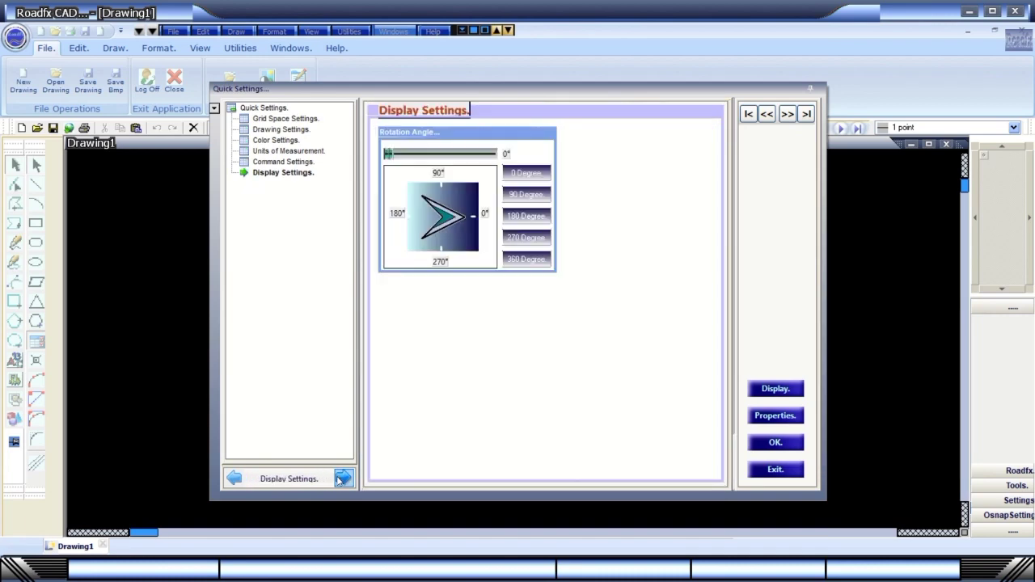
Go back to Grid Space, then view Drawing, Colour, Units, Command and Display settings in turn
click(234, 479)
click(234, 478)
click(235, 479)
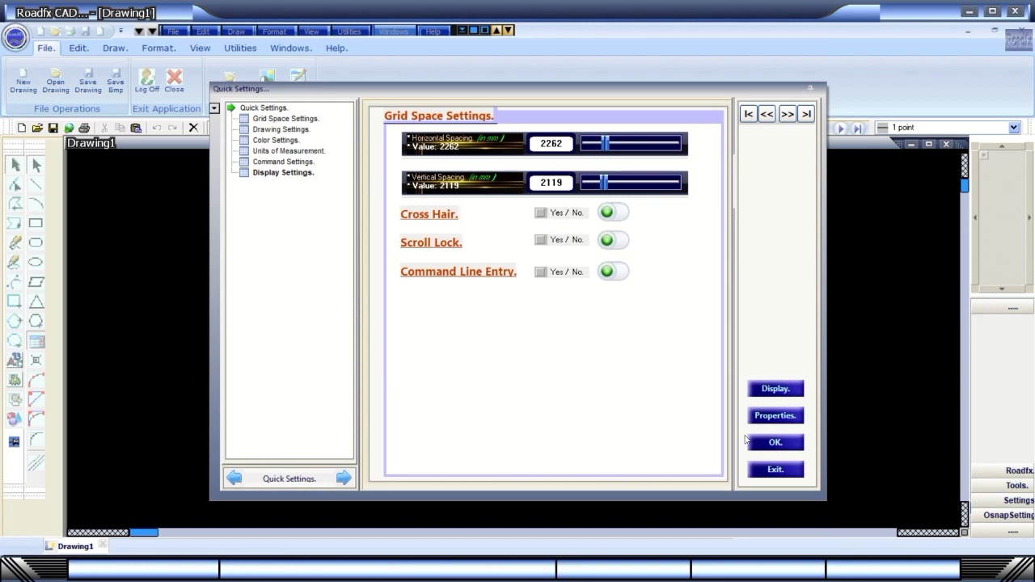
click(275, 120)
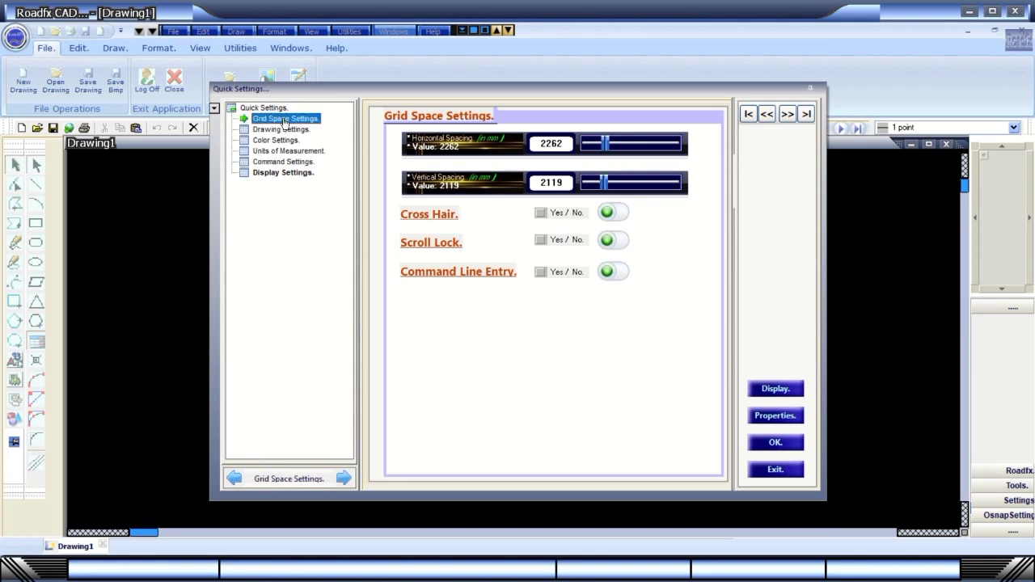
click(275, 130)
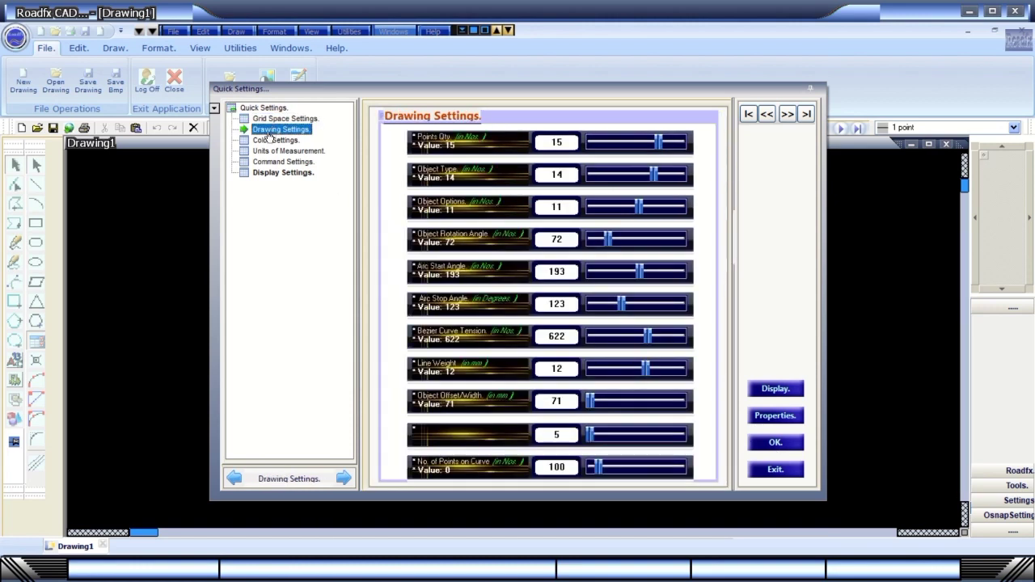
click(273, 140)
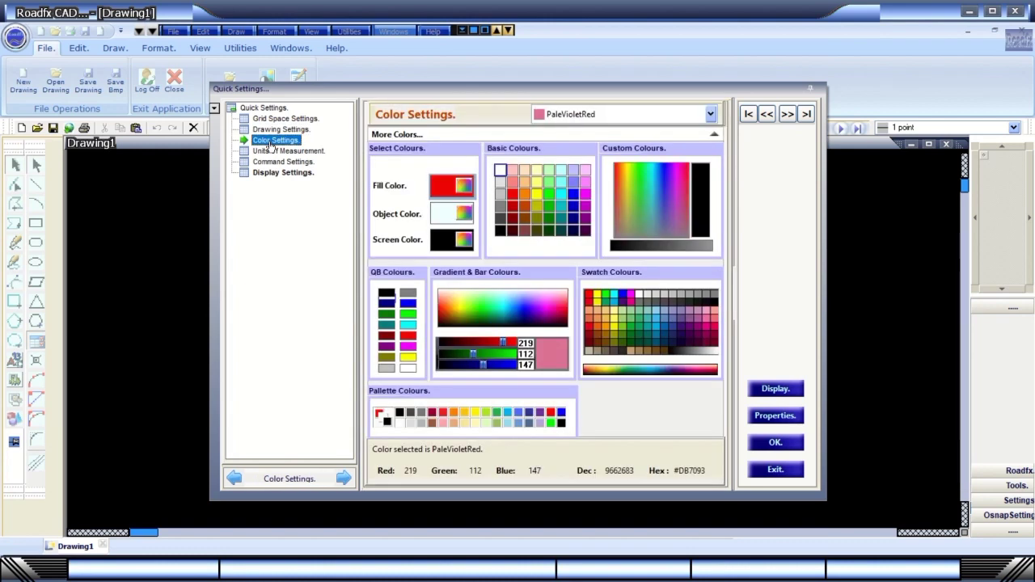
click(275, 151)
click(275, 161)
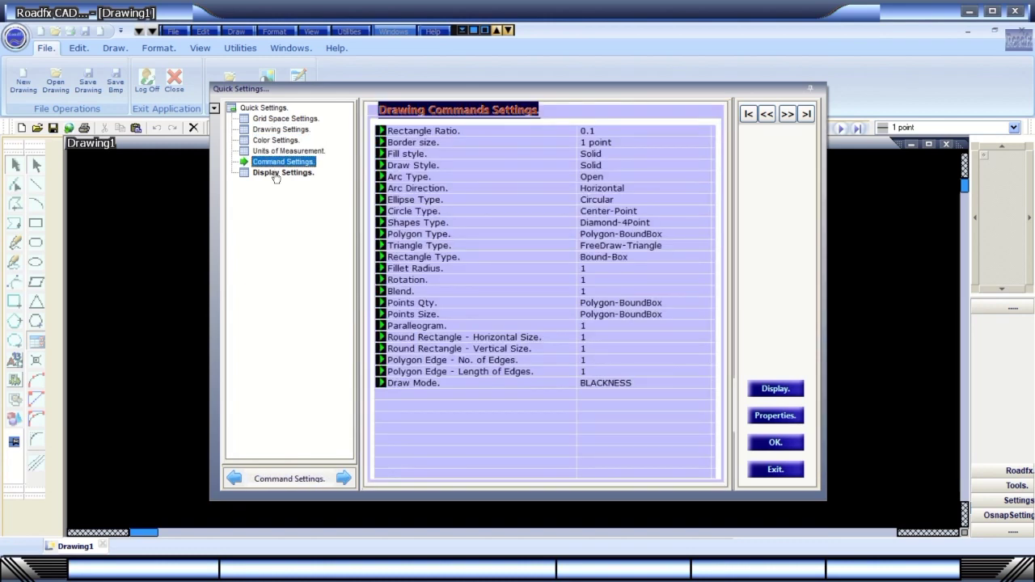
click(276, 173)
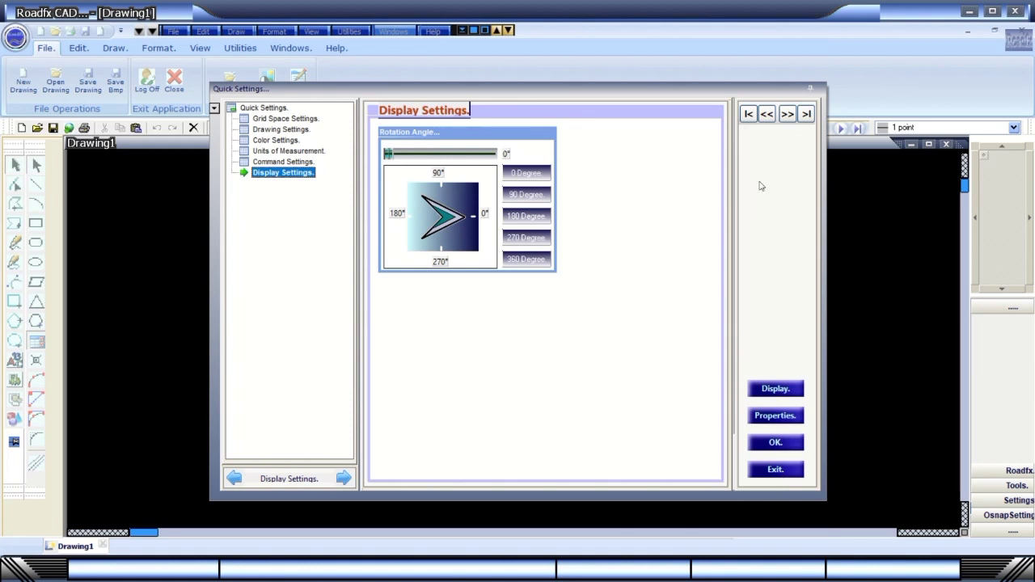
Jump to the first settings page, advance page by page to Display, then exit Quick Settings
click(748, 115)
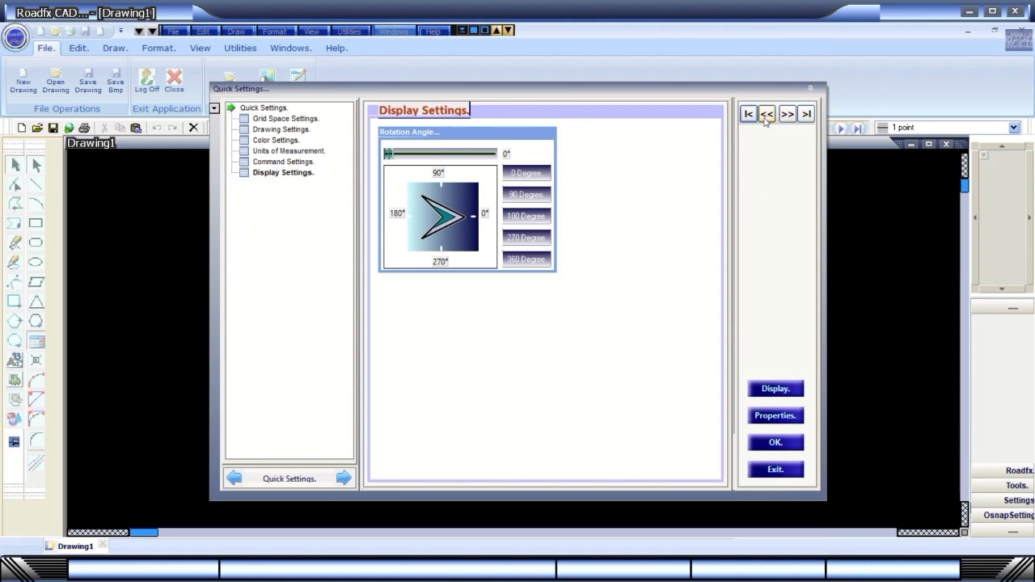
click(806, 115)
click(805, 115)
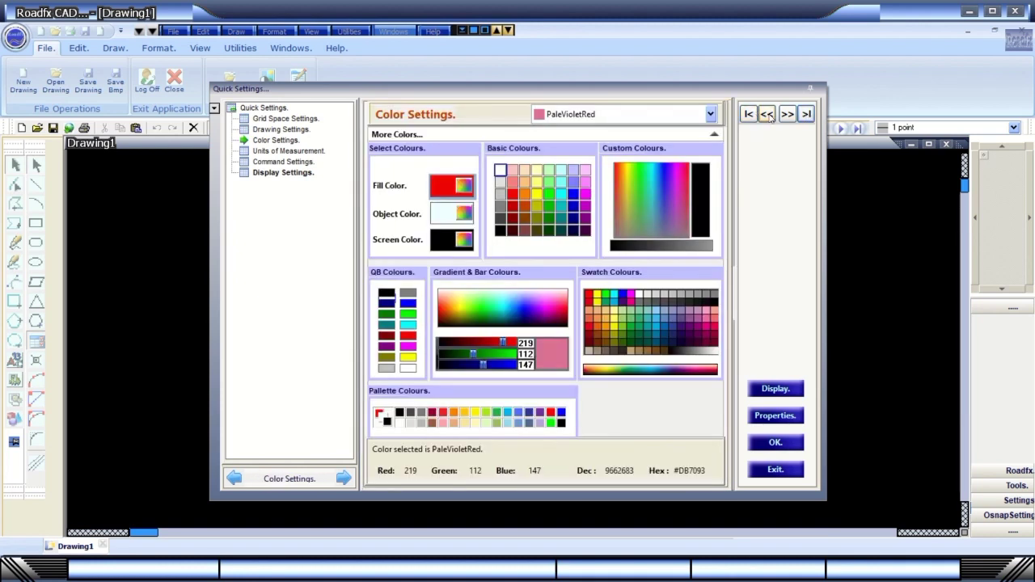
click(806, 116)
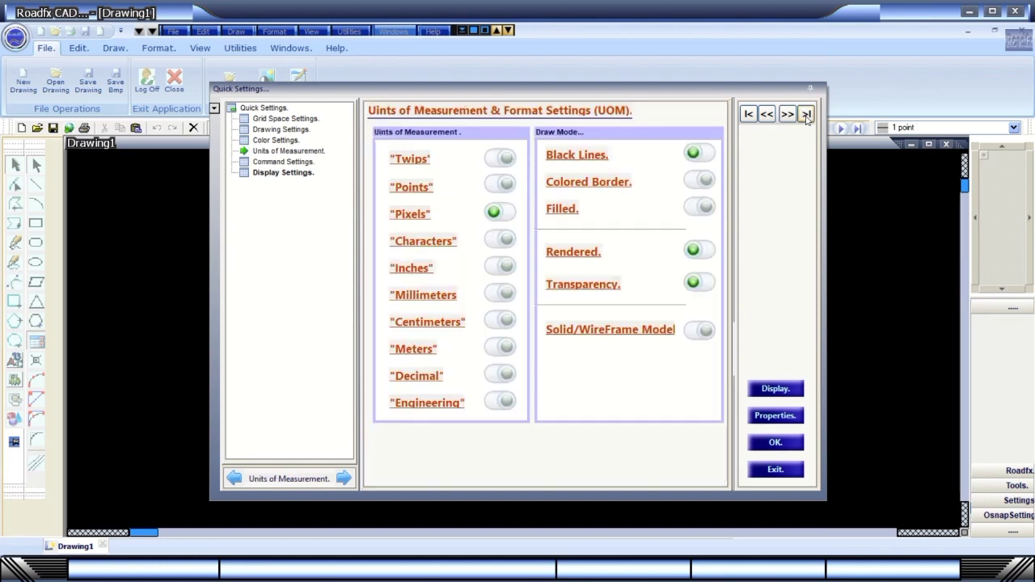
click(806, 116)
click(806, 115)
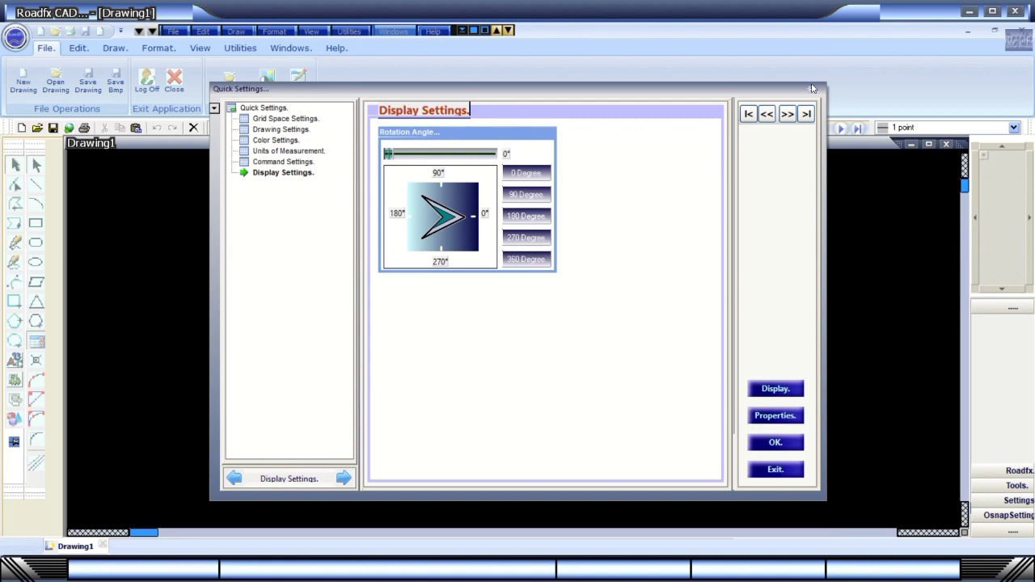
click(793, 471)
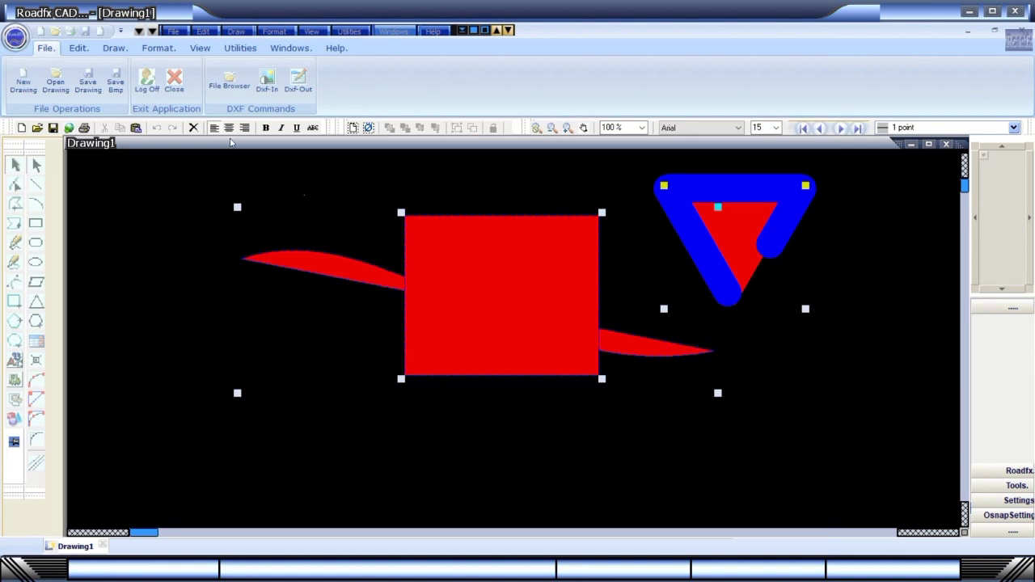
Clear the selection, pan the view slightly, and keep the zoom at 100%
click(368, 127)
click(354, 128)
click(369, 128)
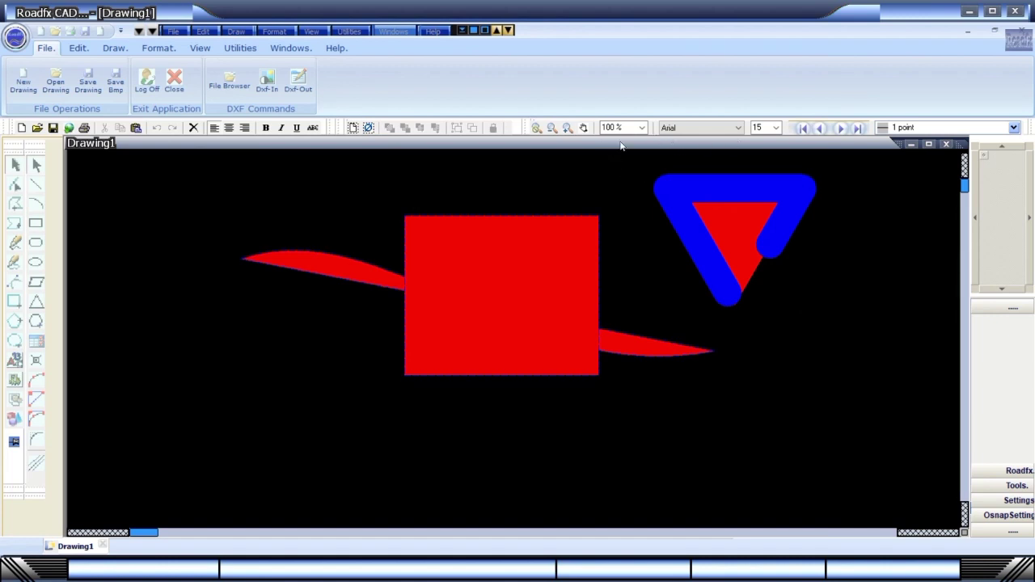
drag(590, 187, 475, 186)
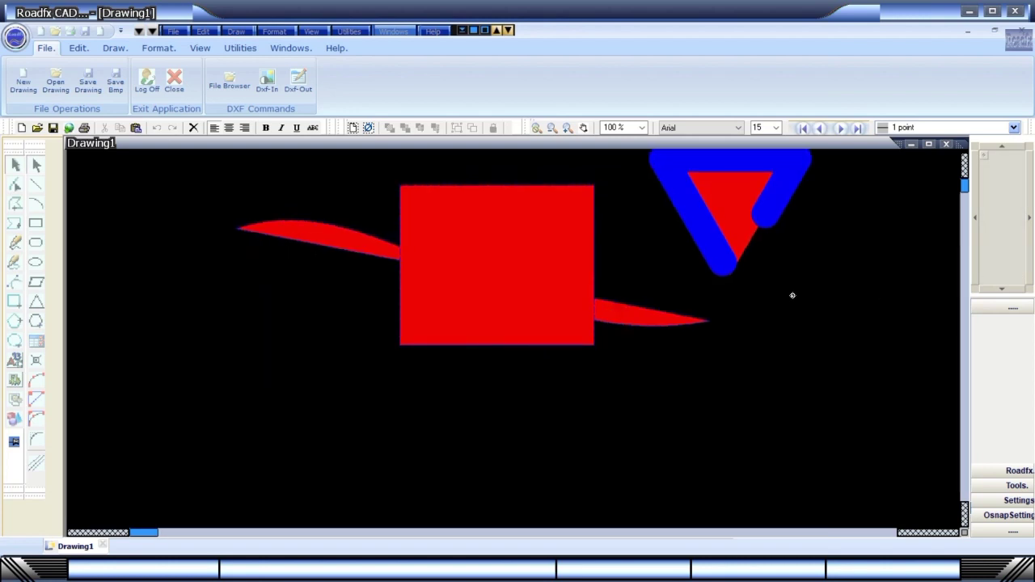
click(642, 128)
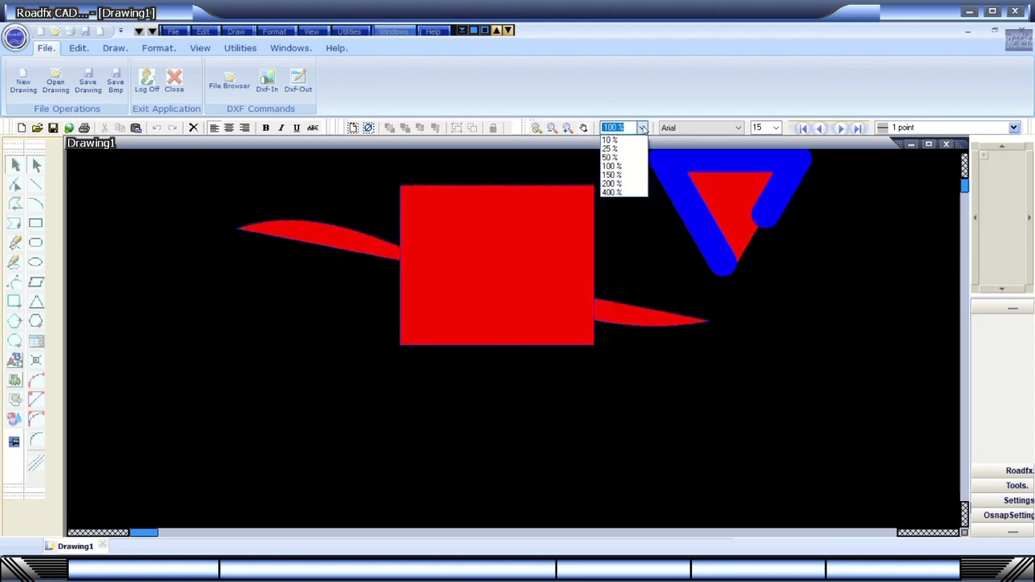
click(643, 128)
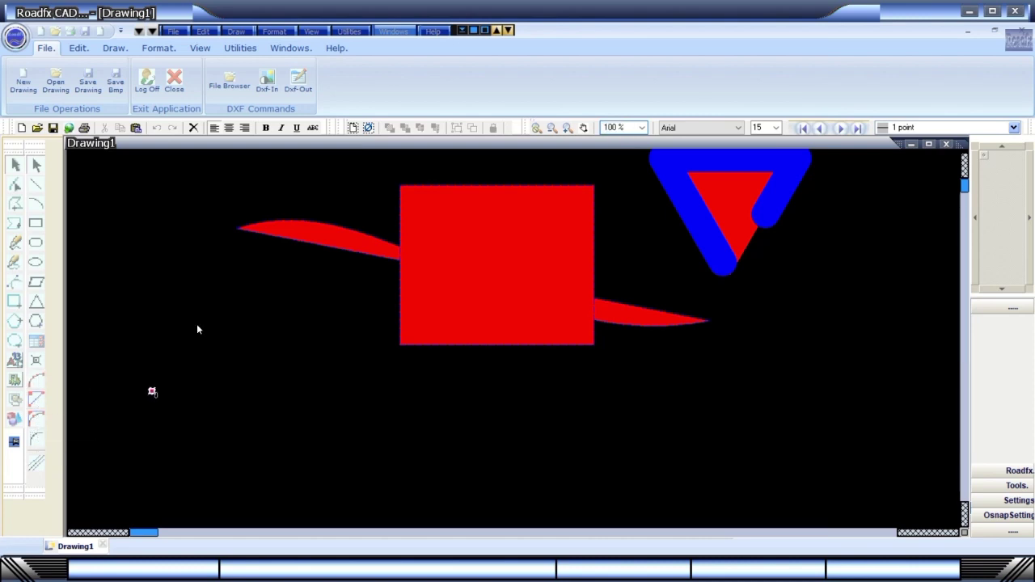
Draw a red filled chord at the upper left (radius 189.26, 70.98° to 163.82°) and deselect it
click(316, 306)
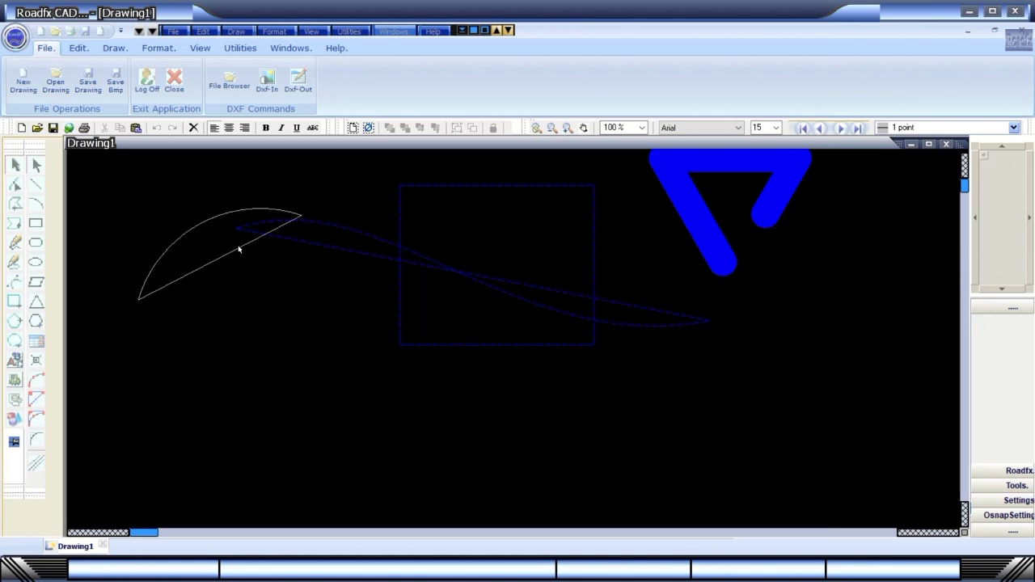
click(205, 235)
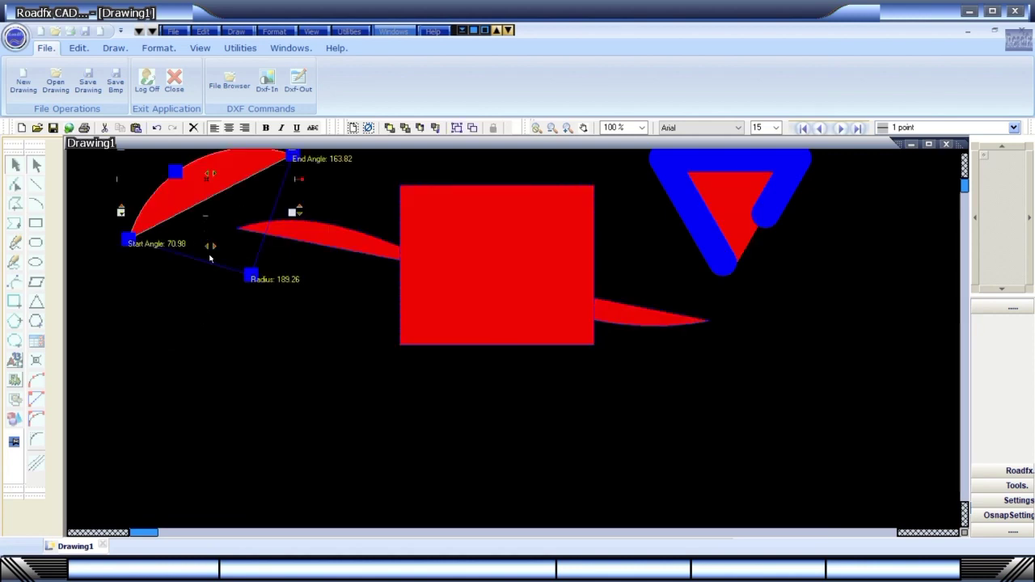
click(209, 311)
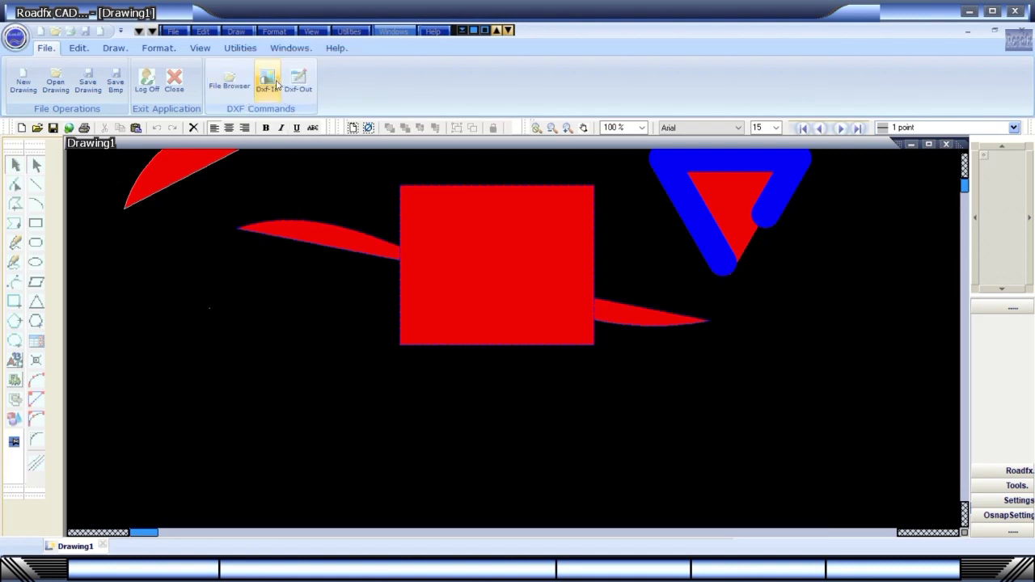
click(82, 49)
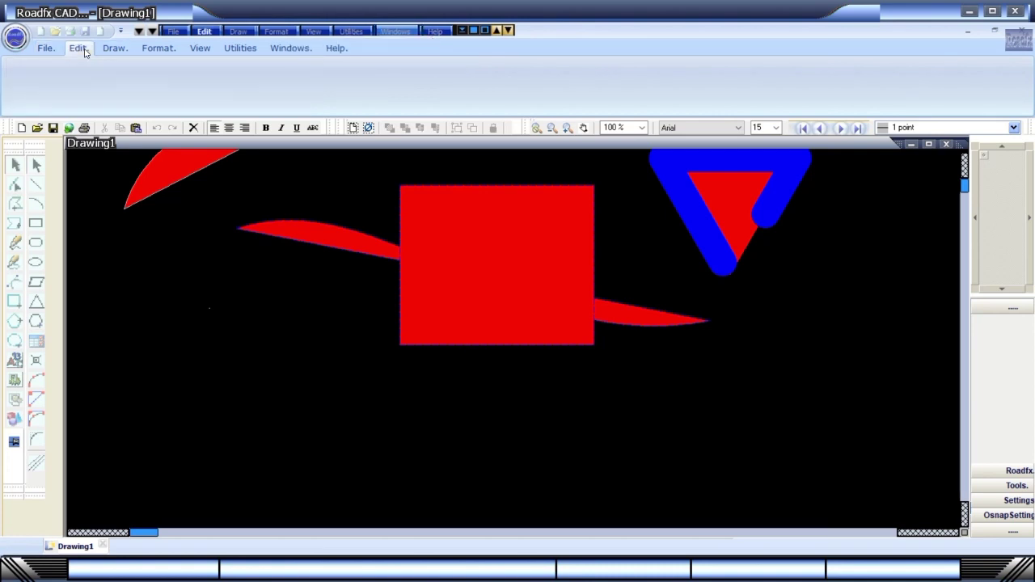
Place a text object reading 'Roadfx' in Arial size 20 on the canvas and confirm it
click(125, 50)
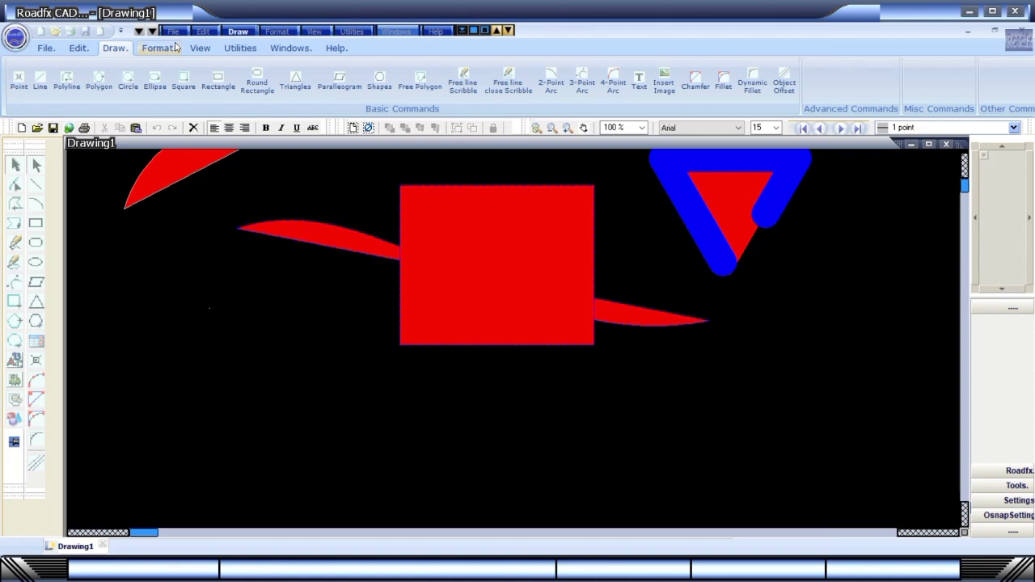
click(639, 80)
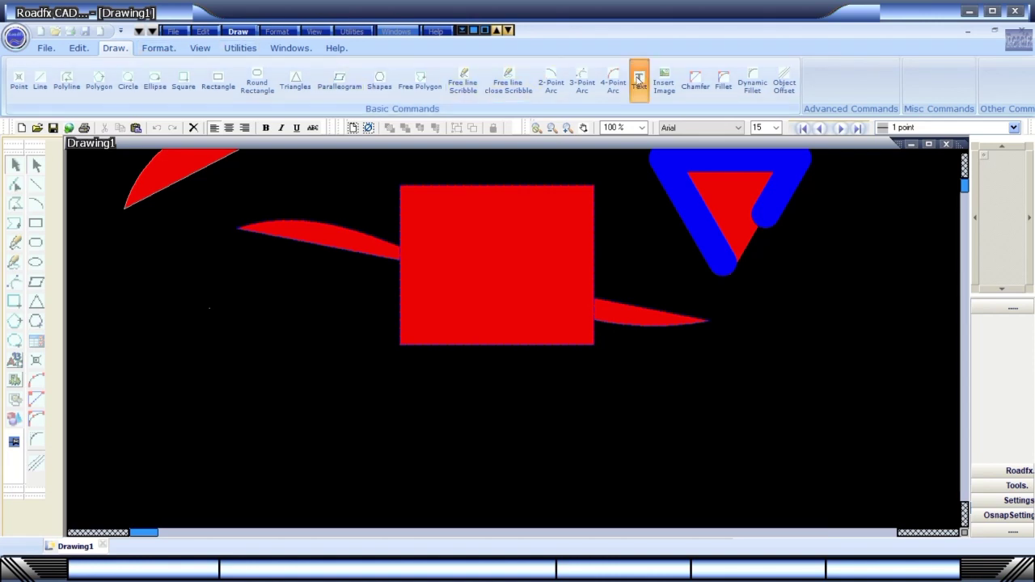
click(675, 291)
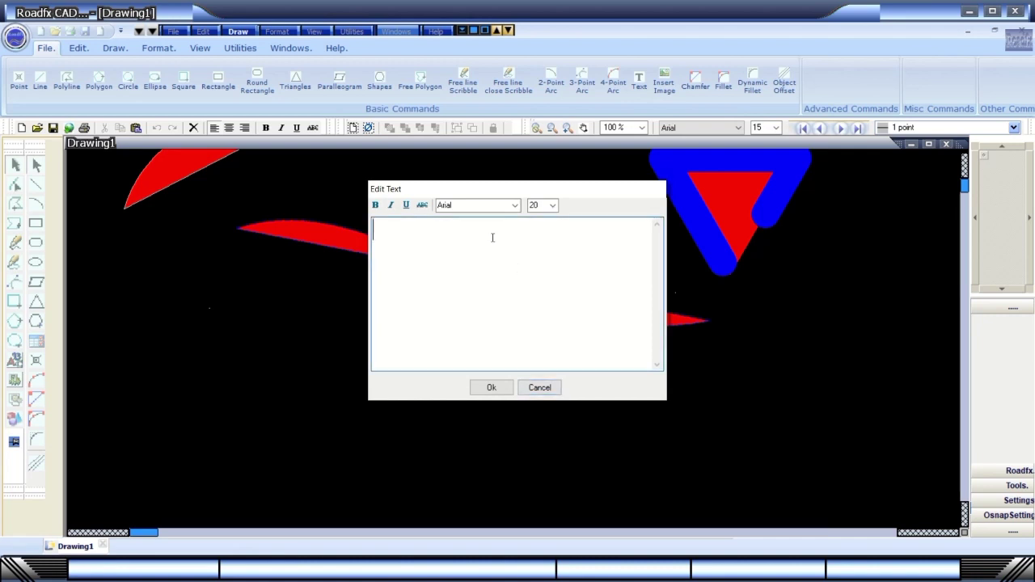
text(Roadfx)
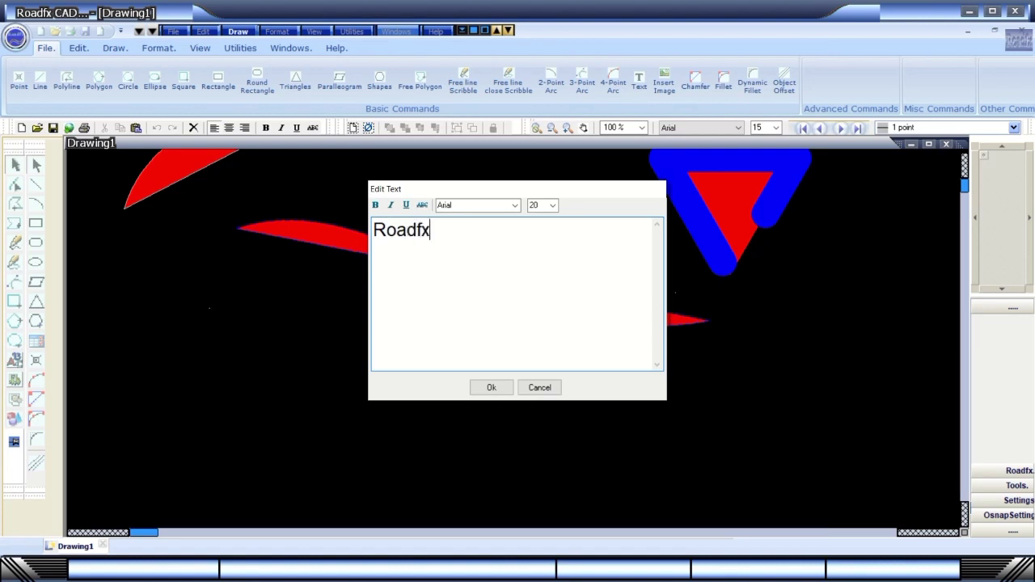
click(491, 387)
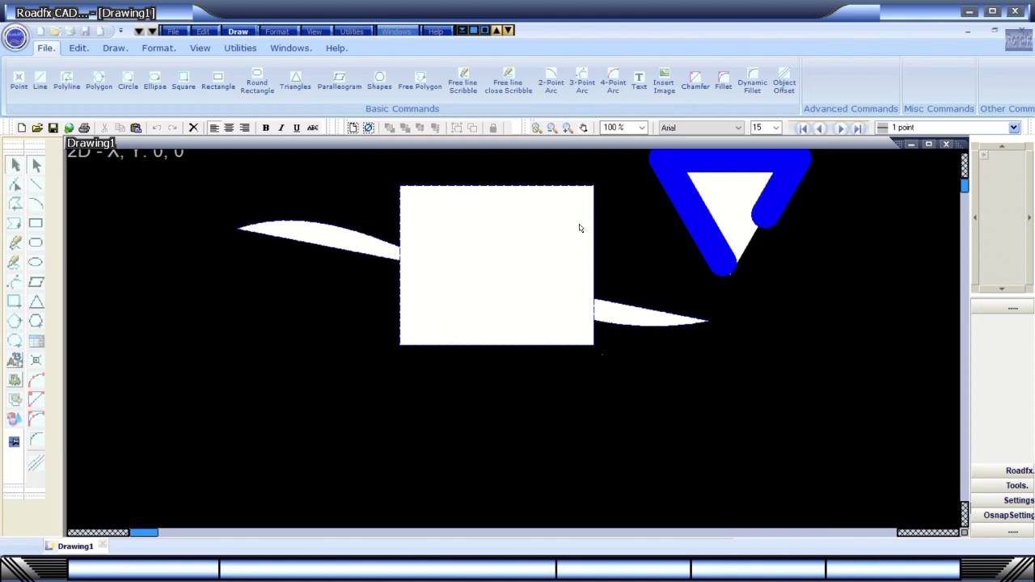
click(578, 223)
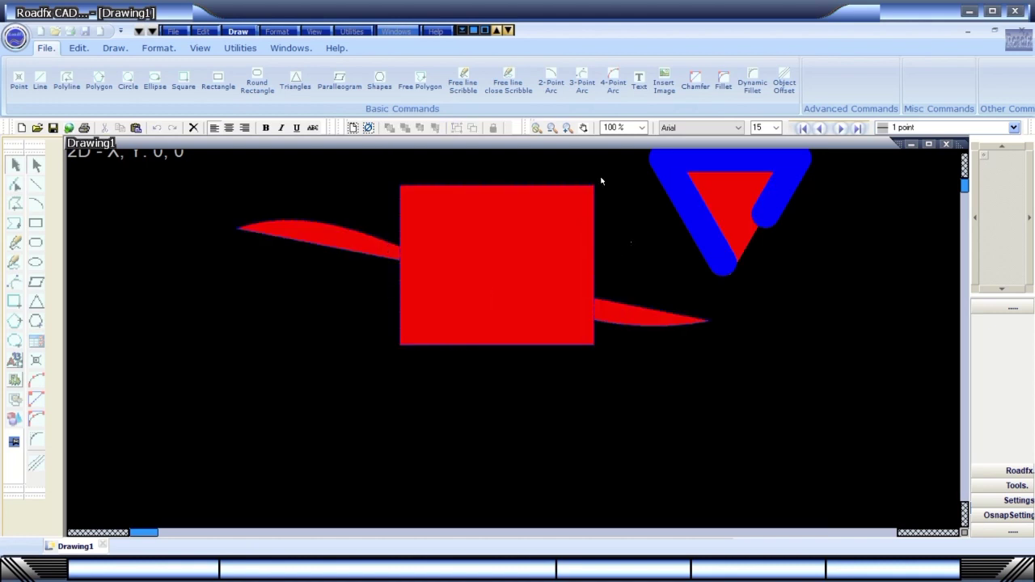
Insert the Save.bmp picture from the Pictures folder into a frame left of the red square
scroll(964, 188, up, 1)
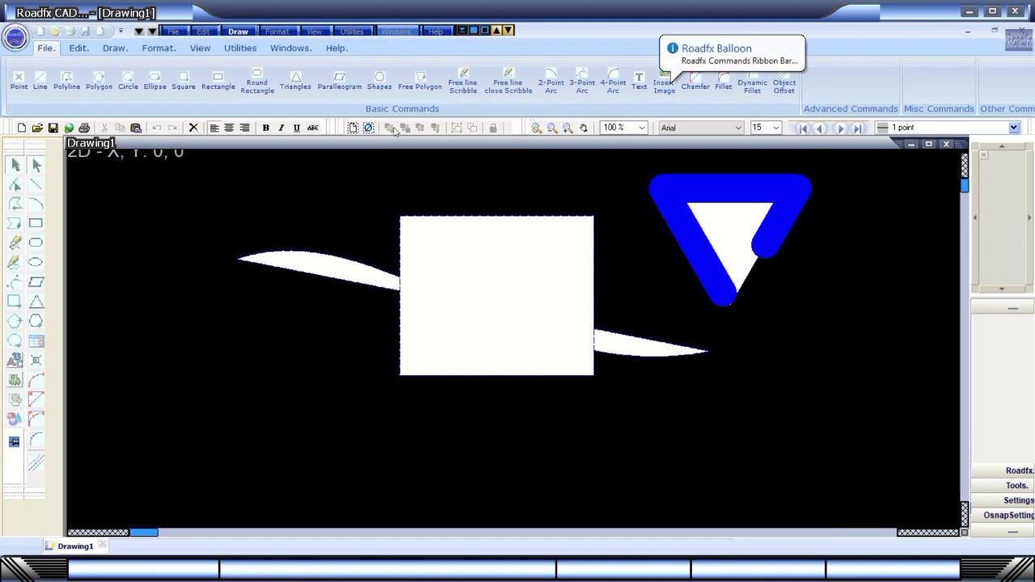
click(14, 422)
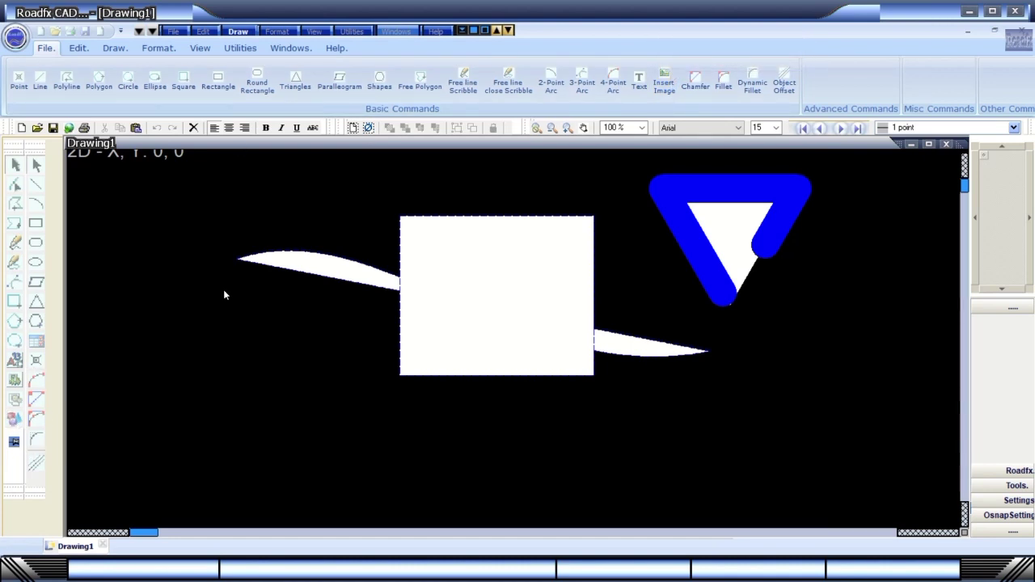
drag(226, 290, 292, 343)
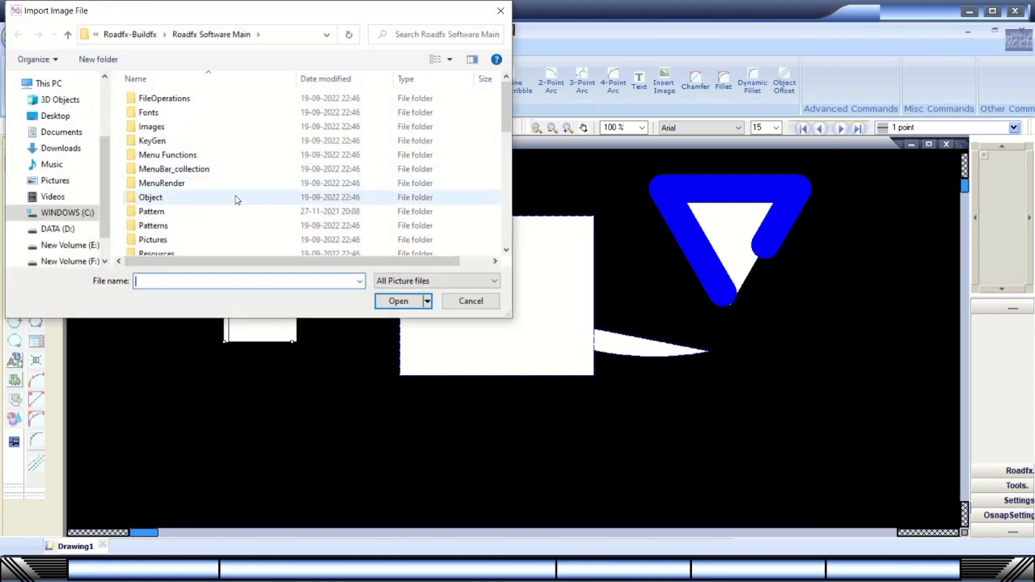
scroll(235, 200, down, 1)
double_click(160, 208)
double_click(158, 133)
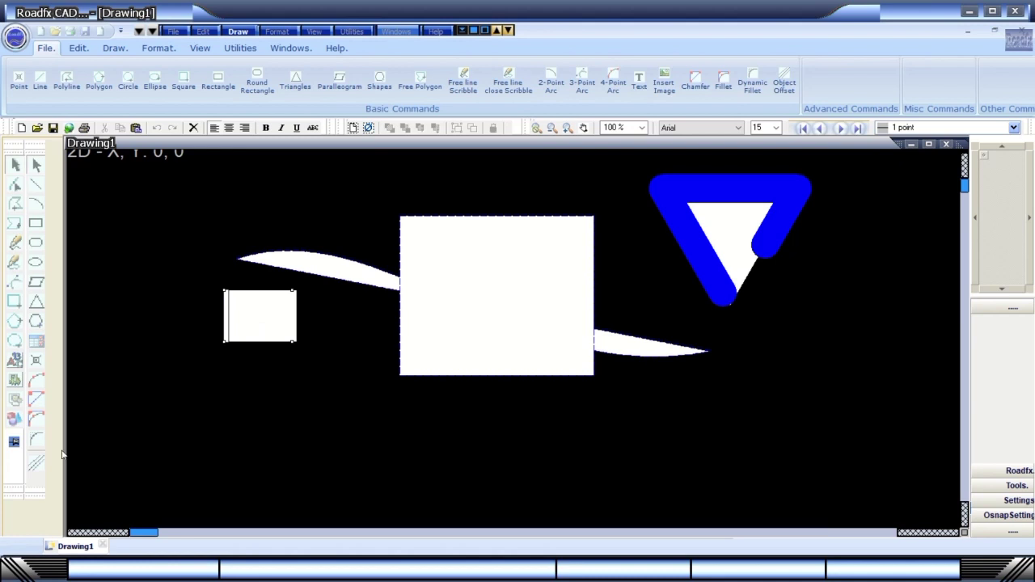
Move the floppy-disk picture up above the red square's left edge and deselect it
click(16, 385)
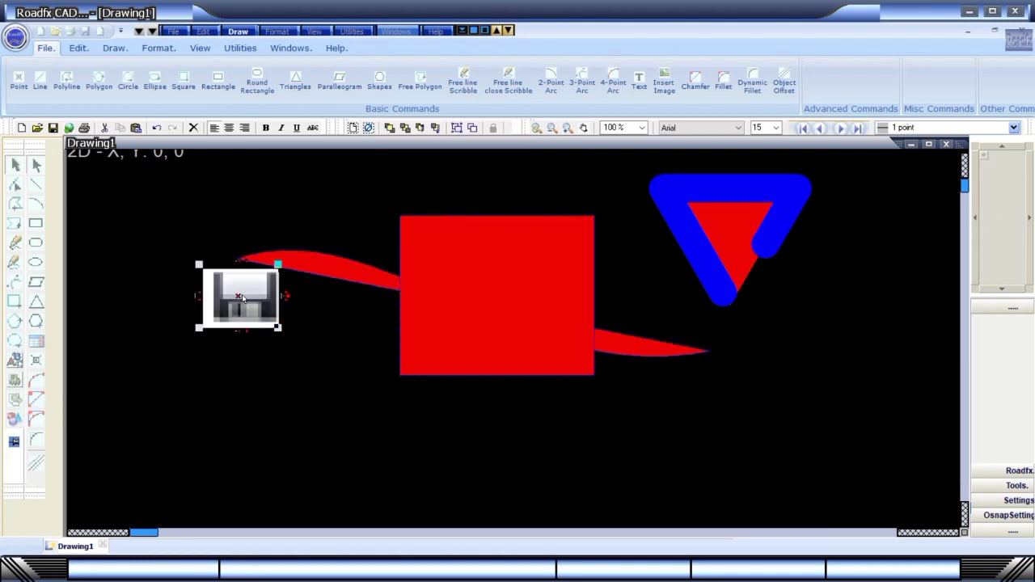
drag(242, 298, 246, 288)
drag(312, 220, 353, 201)
click(354, 259)
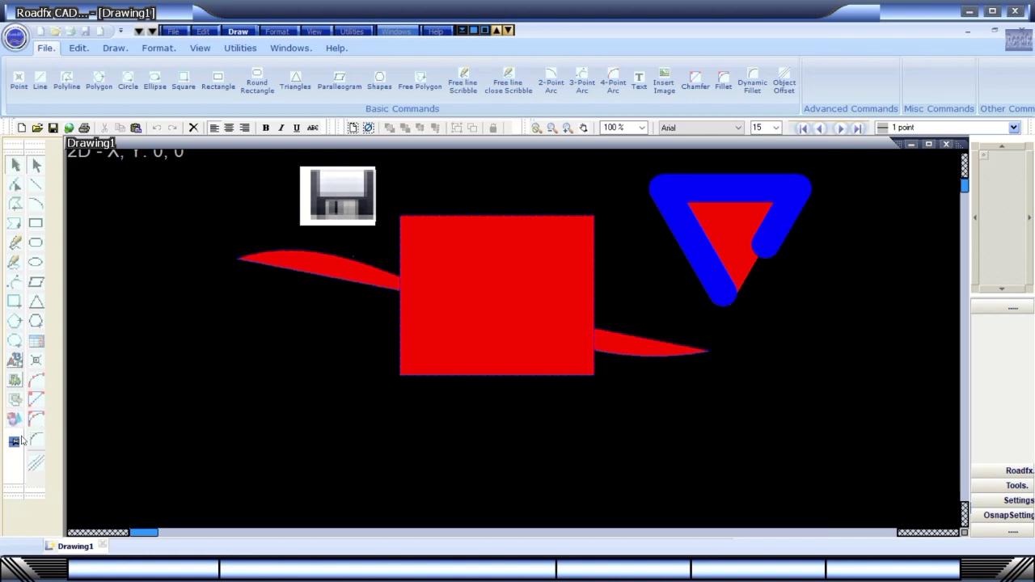
click(15, 382)
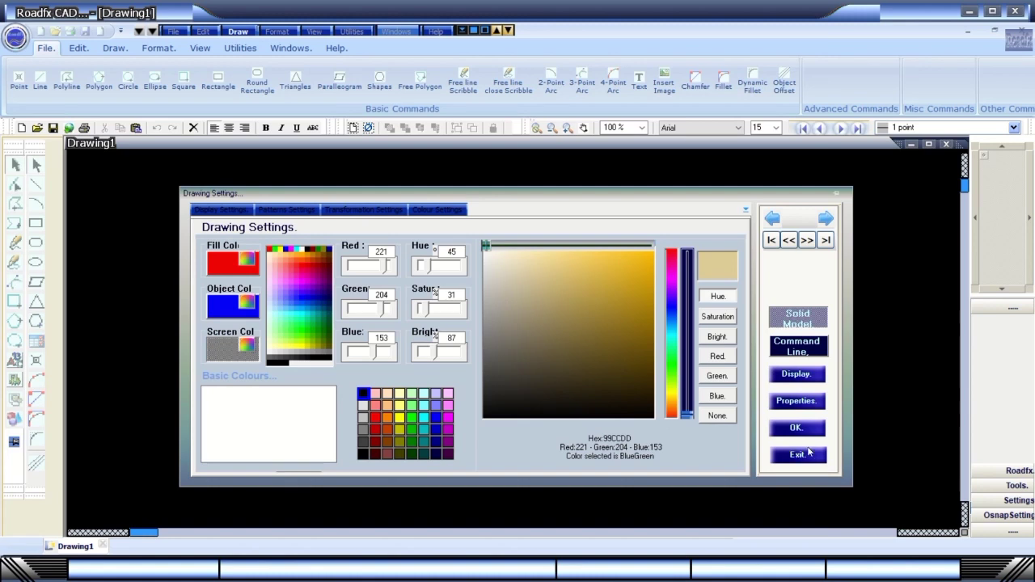
Browse the Display, Patterns, Transformation and Colour pages of Drawing Settings, then close it
click(235, 212)
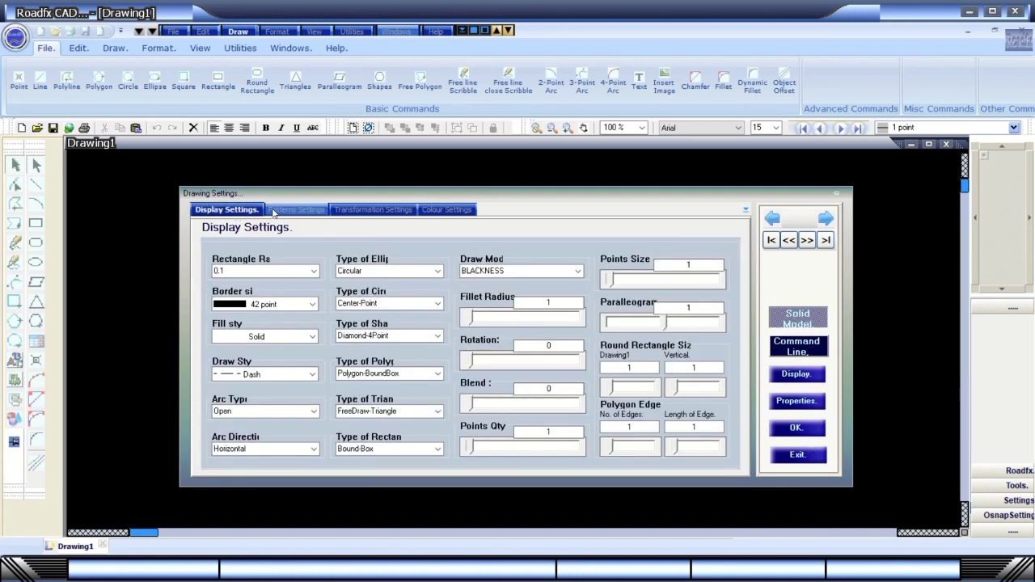
click(273, 211)
click(375, 210)
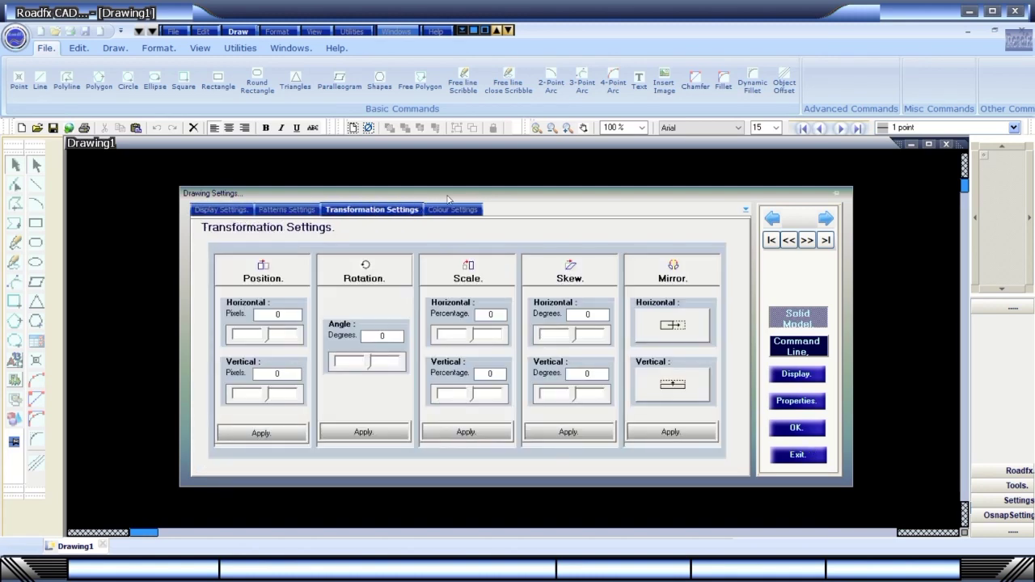
click(449, 209)
click(796, 454)
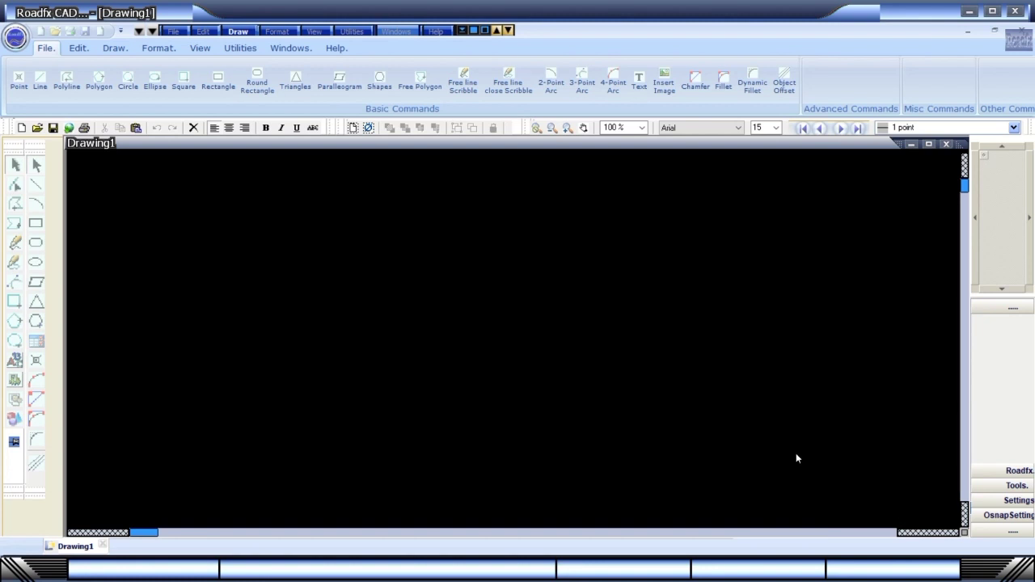
Open and close Quick Settings, then bring up the List of Objects panel
click(16, 400)
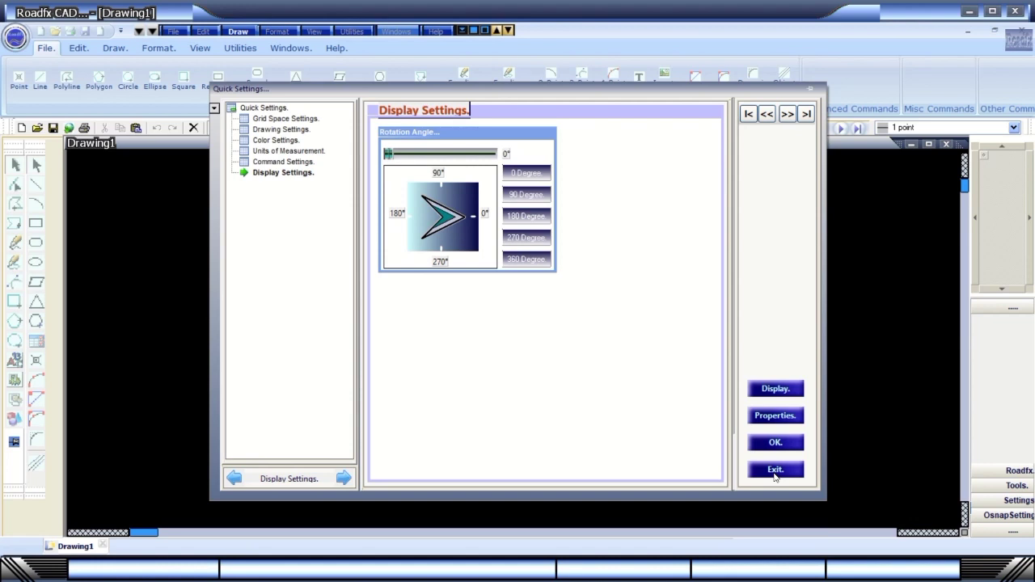
click(774, 470)
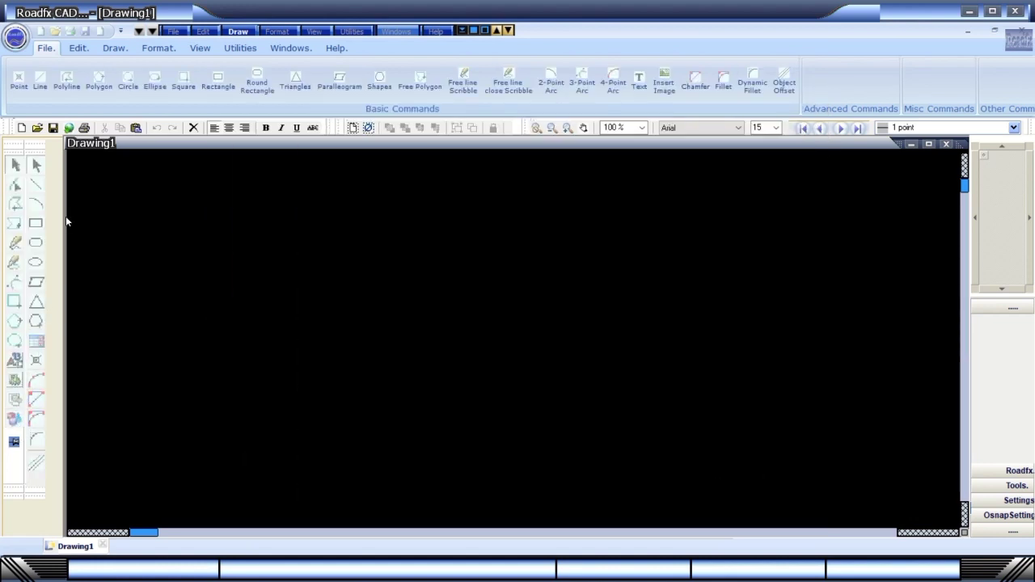
click(138, 34)
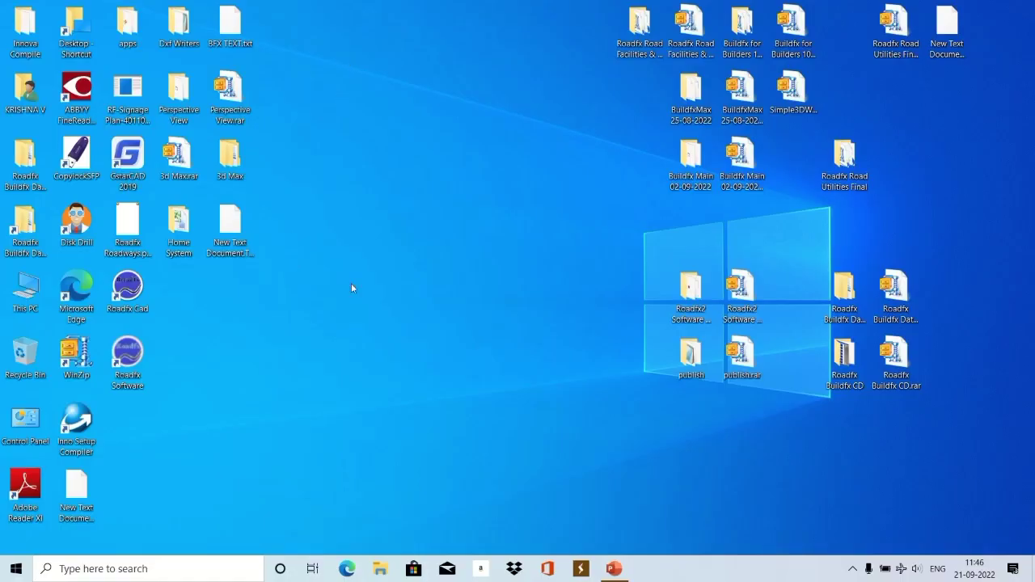
Leave the desktop and switch back to the Roadfx CAD window with Test File.rfx loaded
right_click(351, 288)
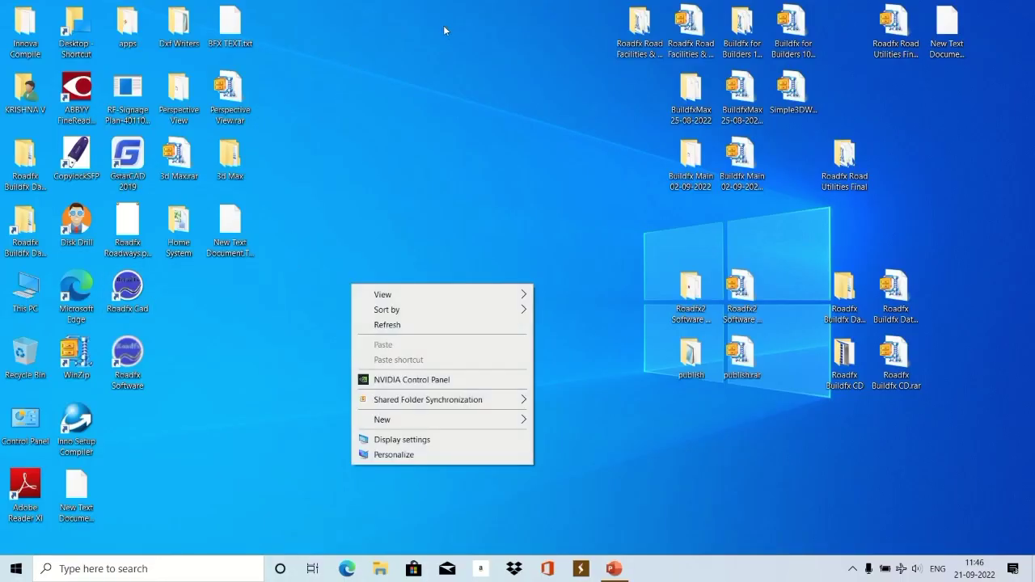
mouse_move(470, 4)
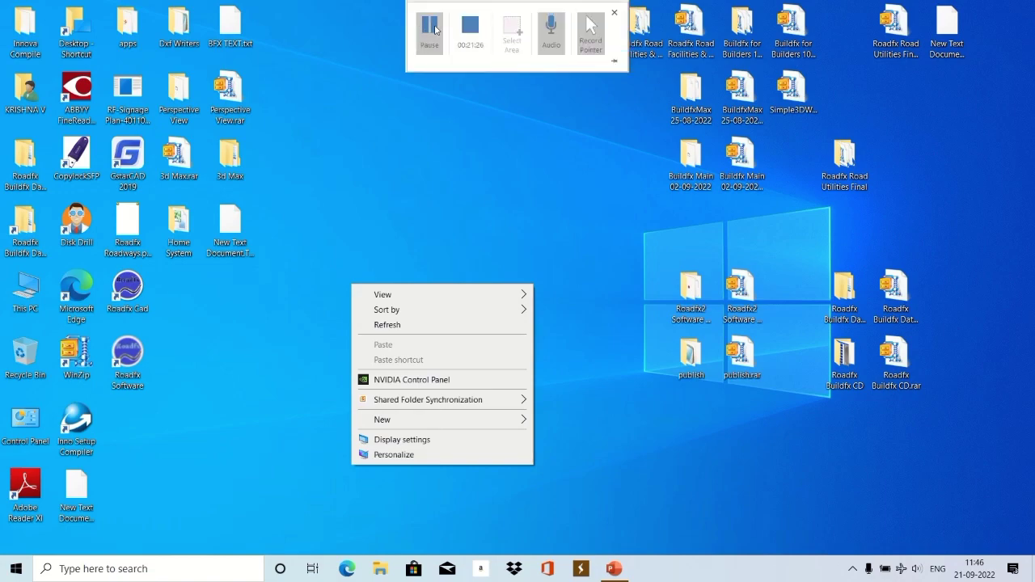
click(432, 29)
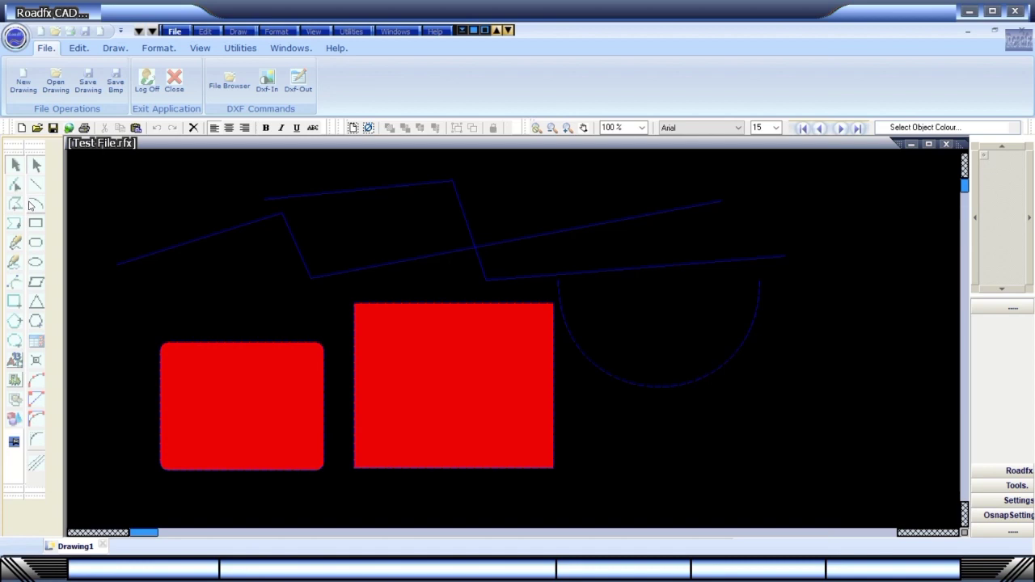
Start a four-vertex polyline across the top, then discard it unfinished
click(14, 204)
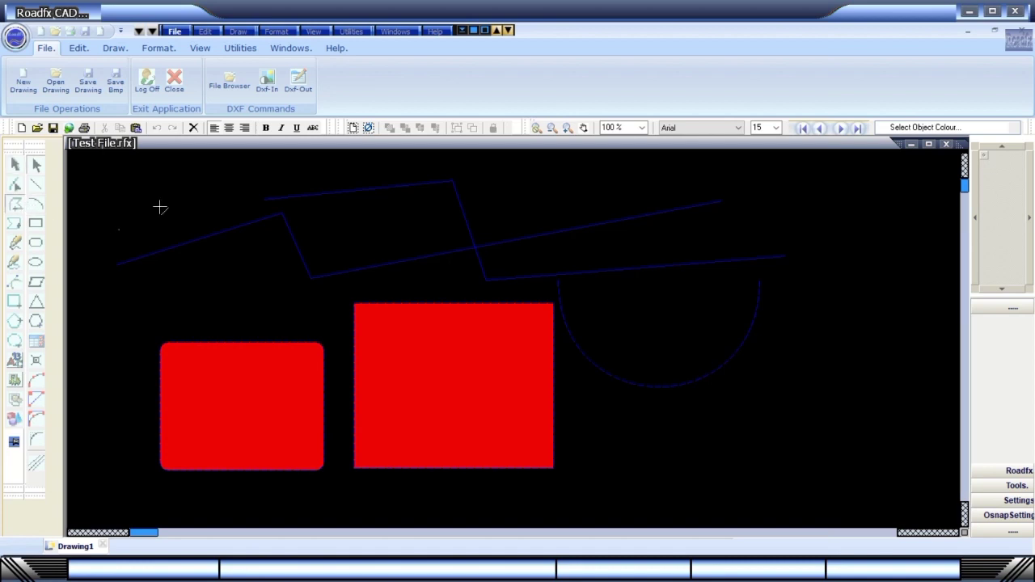
click(179, 187)
click(224, 274)
click(431, 281)
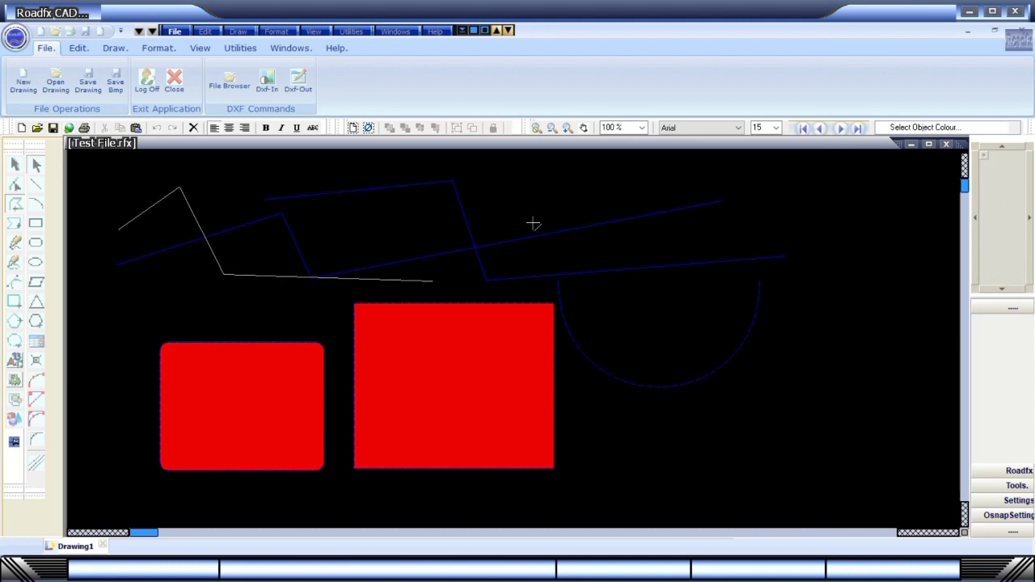
click(563, 191)
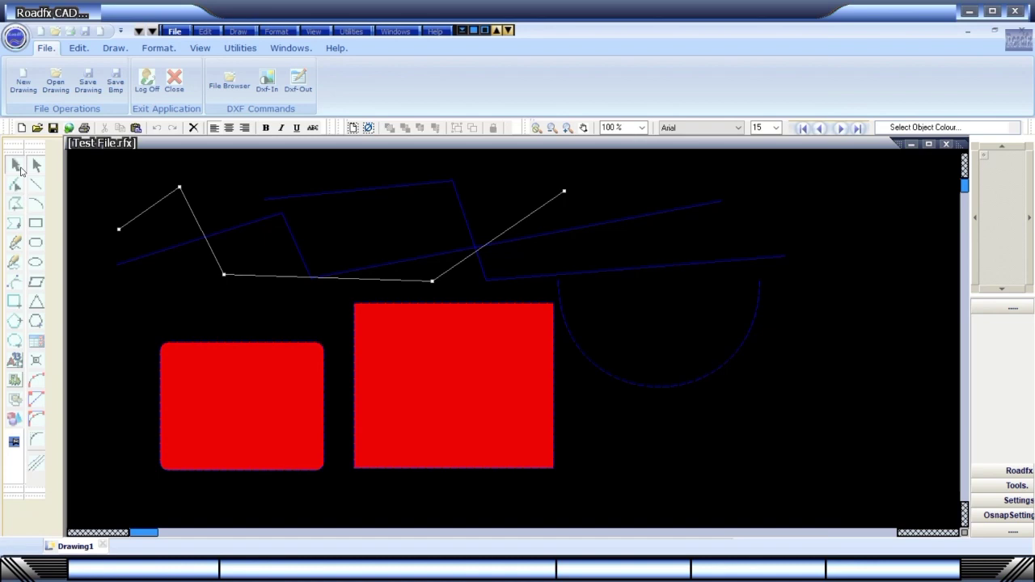
click(16, 187)
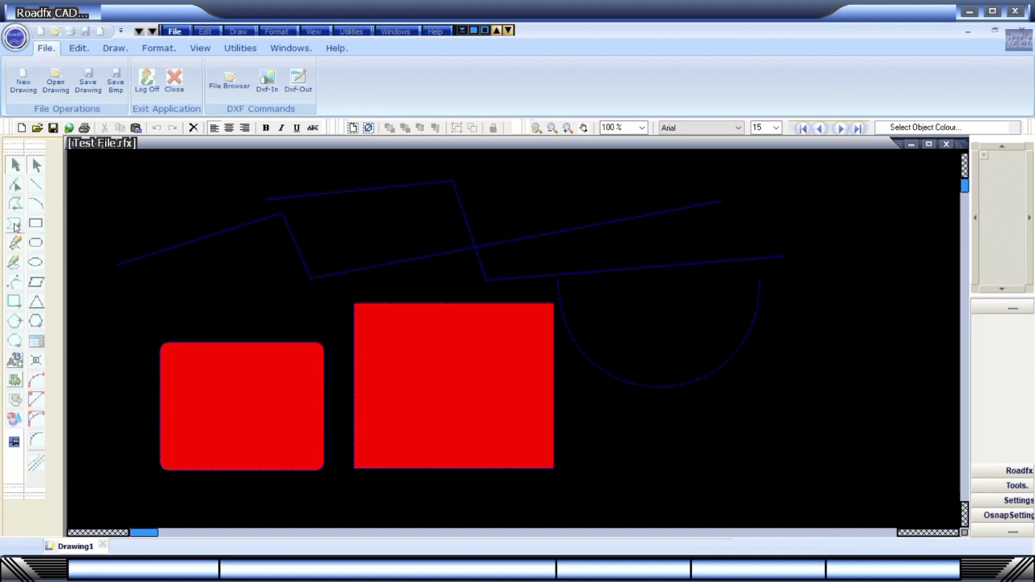
Draw a five-corner red filled polygon across the top, overlapping the red square
click(14, 223)
click(327, 225)
click(374, 278)
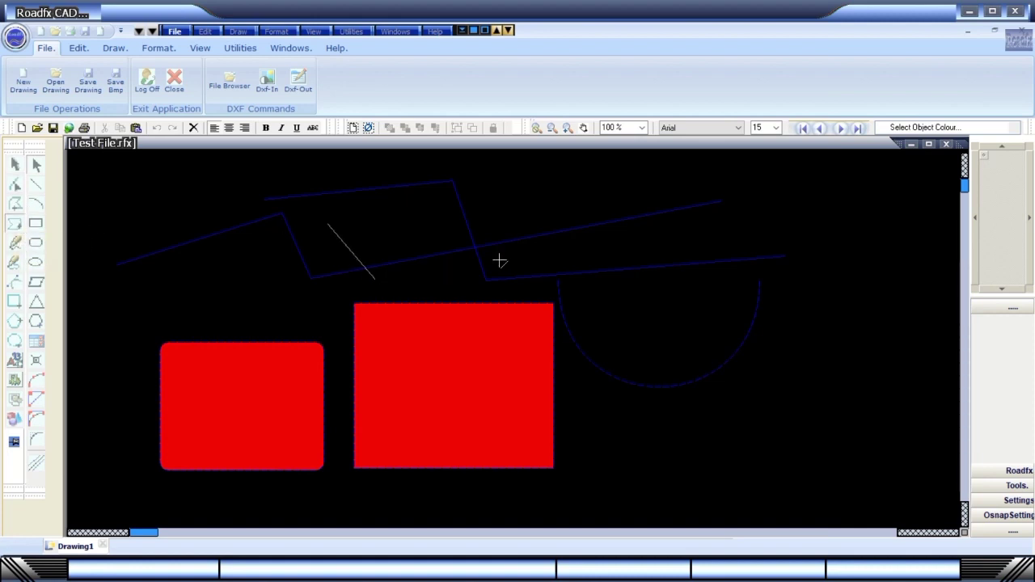
click(536, 253)
click(606, 191)
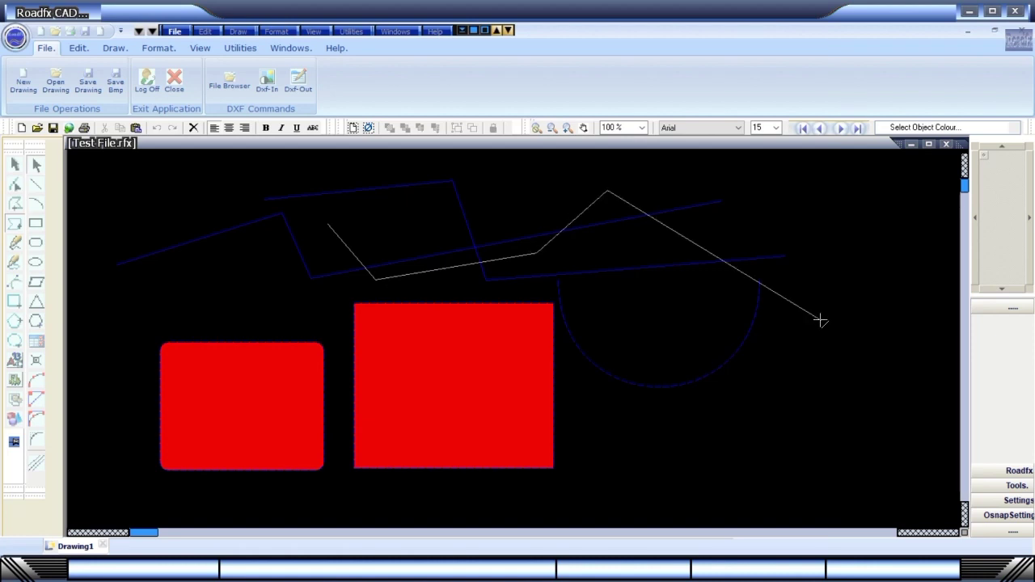
double_click(819, 319)
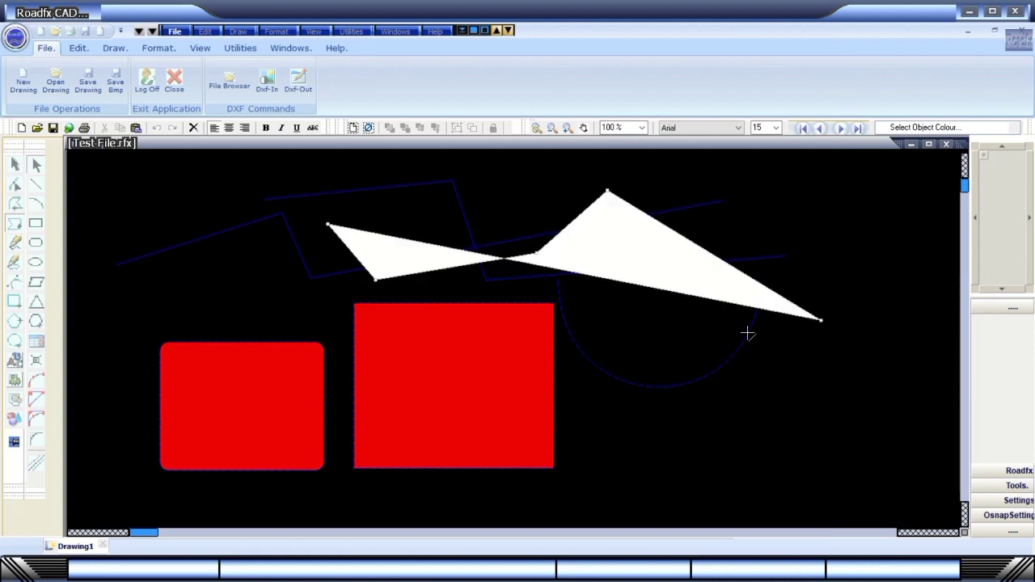
click(14, 224)
click(217, 285)
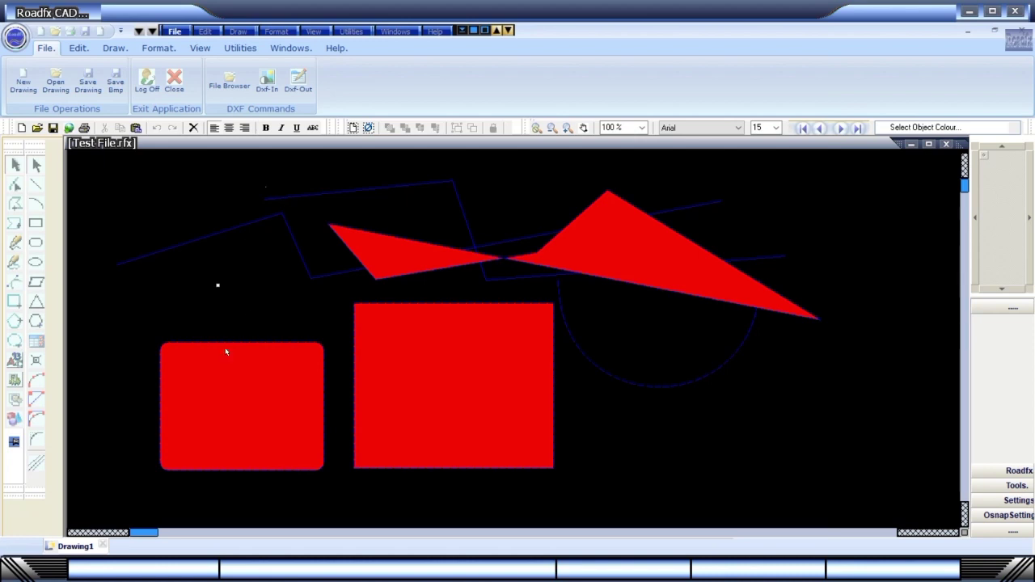
Draw a second red filled polygon starting on the left across the top
click(17, 226)
click(168, 305)
click(214, 212)
click(322, 292)
click(464, 206)
double_click(737, 333)
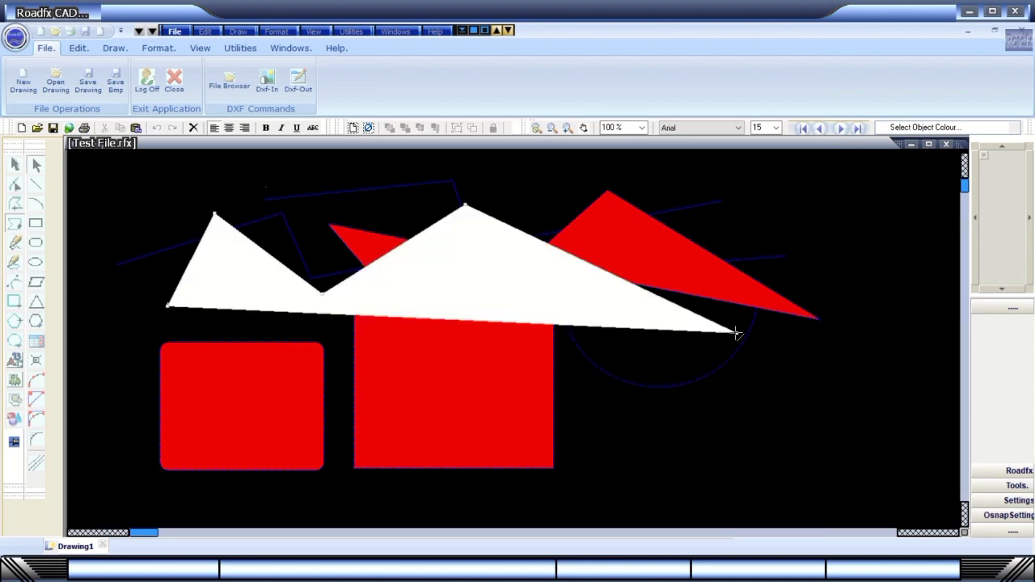
right_click(700, 386)
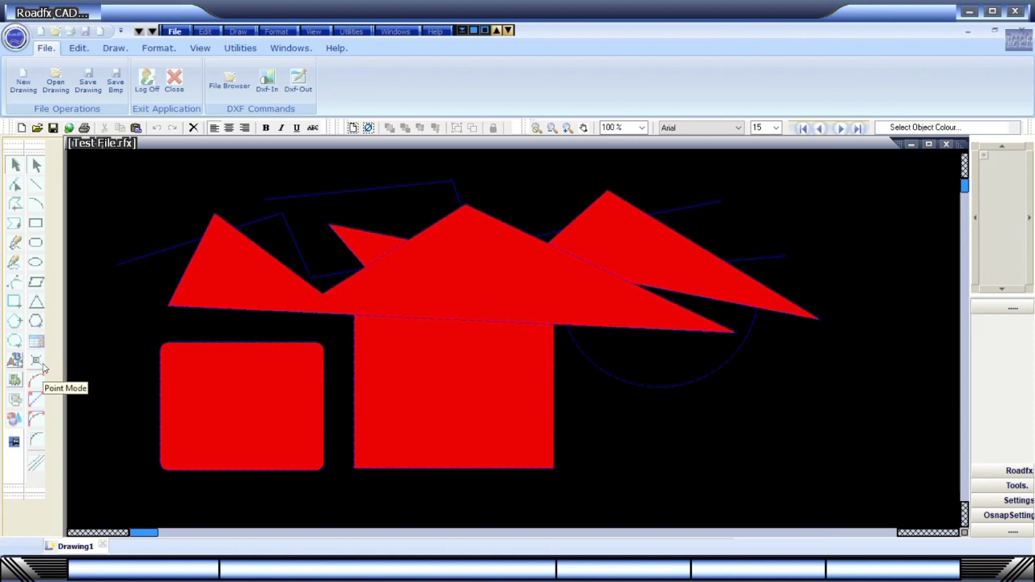
Draw a Simple Arrow Arc dimension reading -155.074 right of the shapes, then make the screen Yellow
click(208, 33)
mouse_move(238, 31)
mouse_move(254, 52)
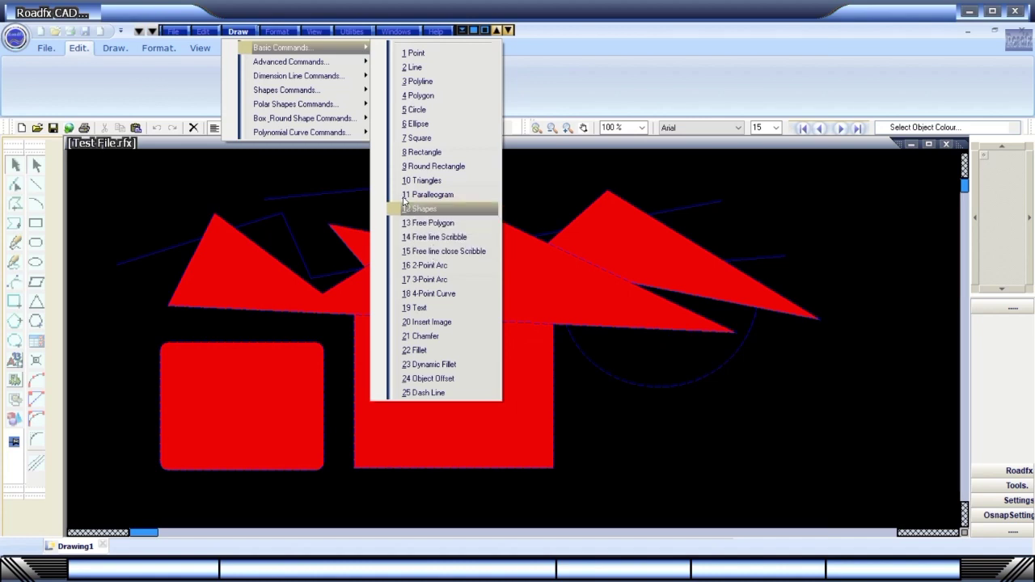
mouse_move(324, 69)
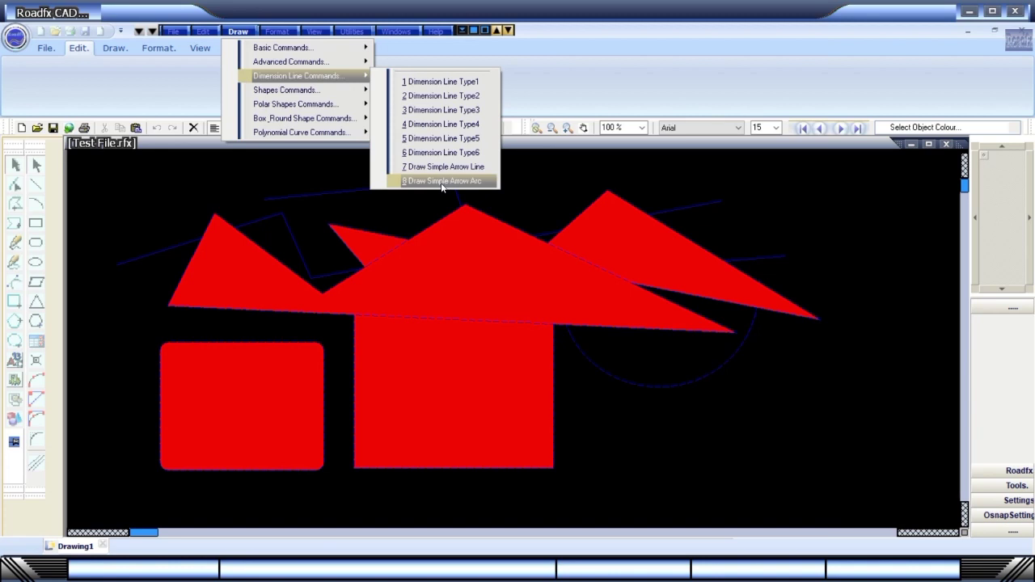
click(442, 183)
click(614, 388)
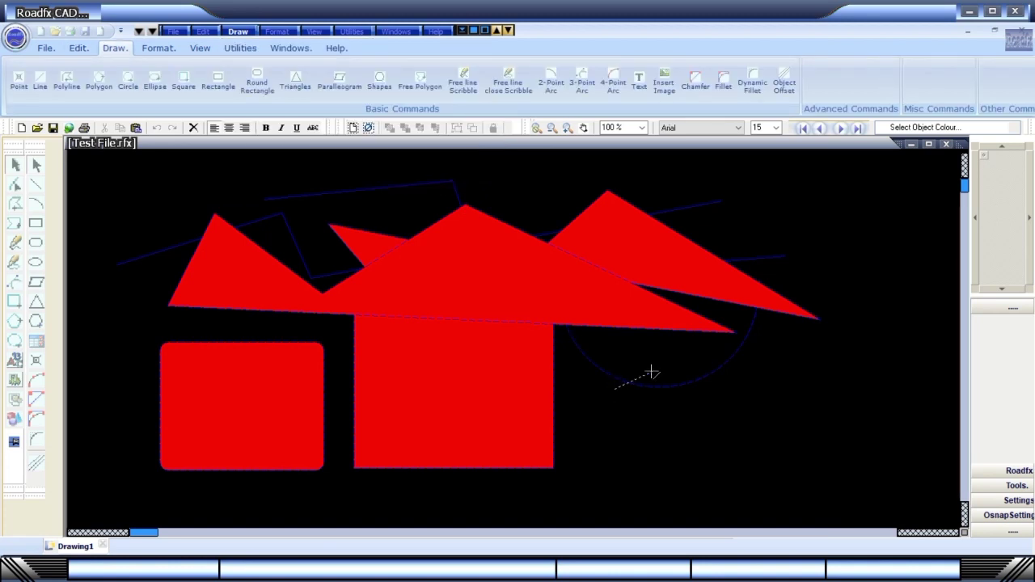
click(787, 352)
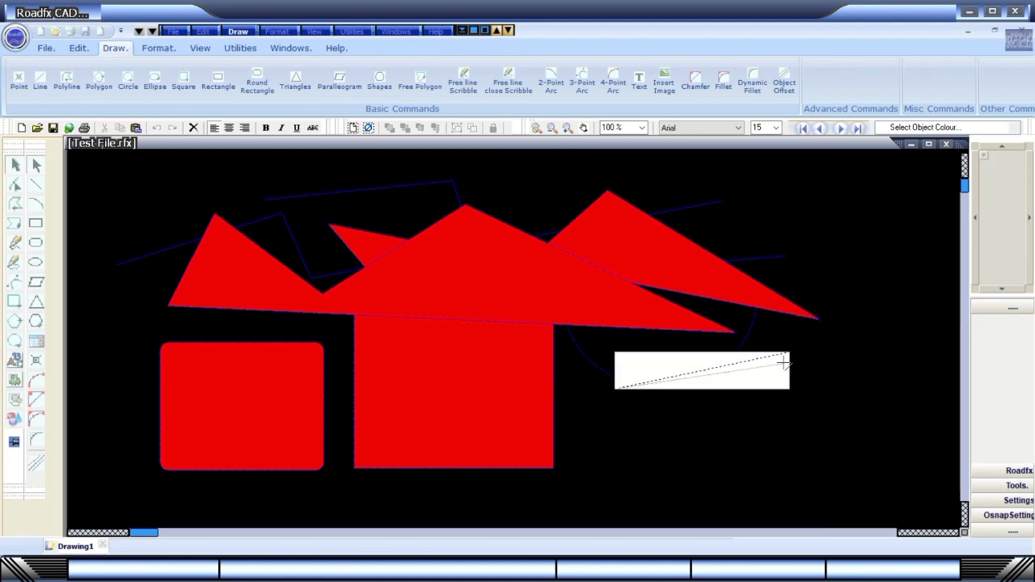
click(784, 362)
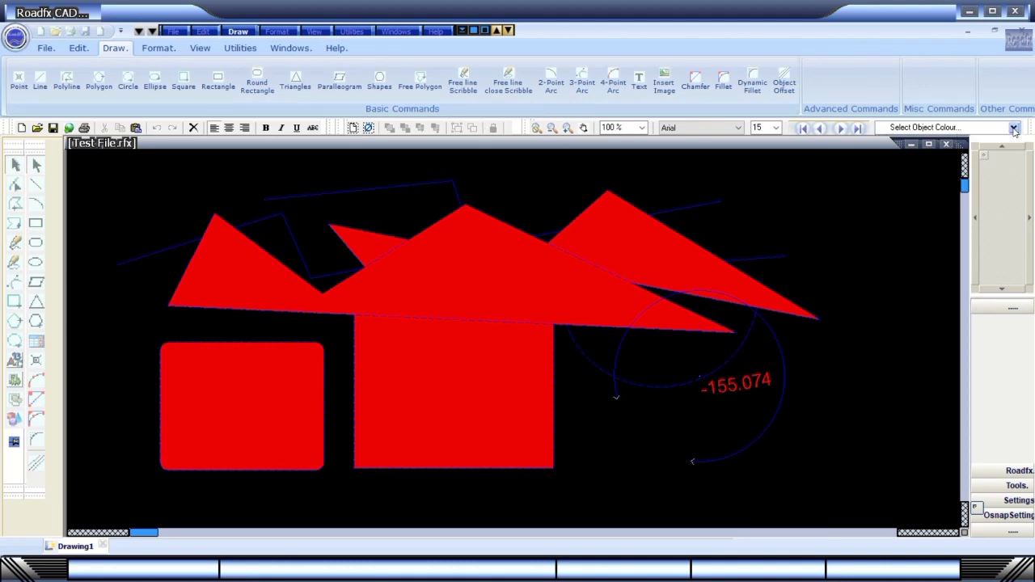
click(1012, 128)
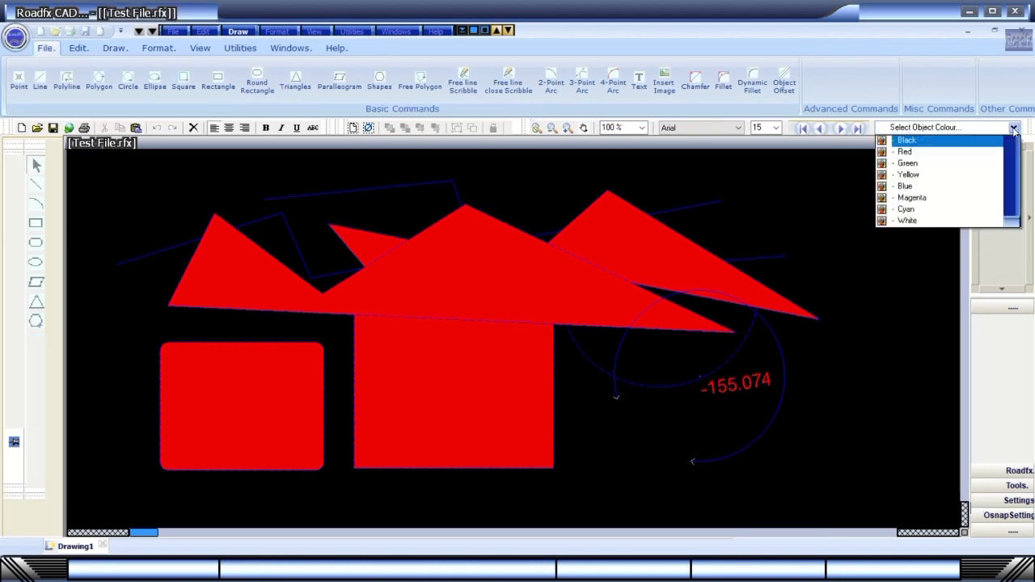
click(948, 174)
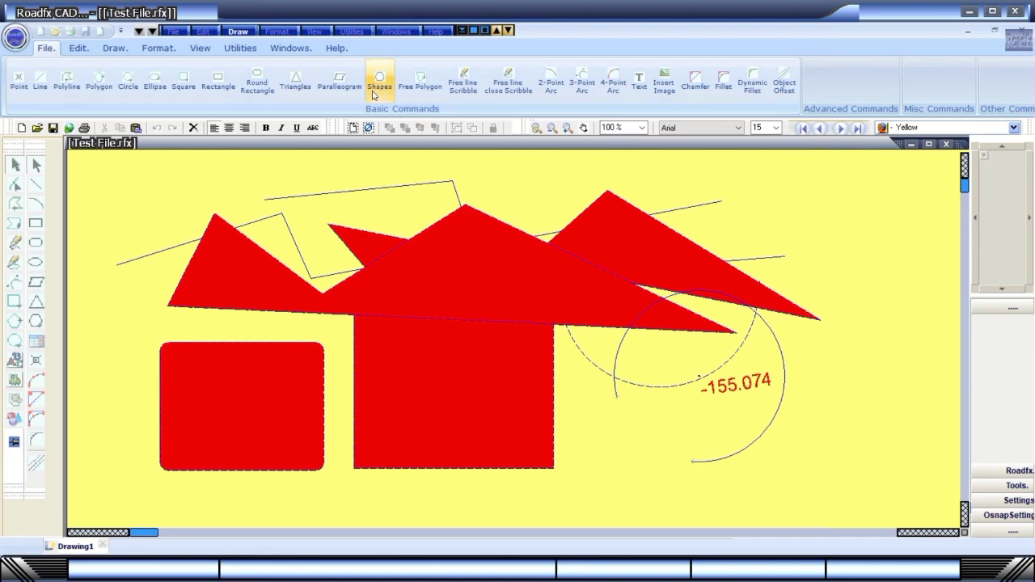
Place a Frustum-Type2 shape as a rectangle below the dimension arc
click(238, 31)
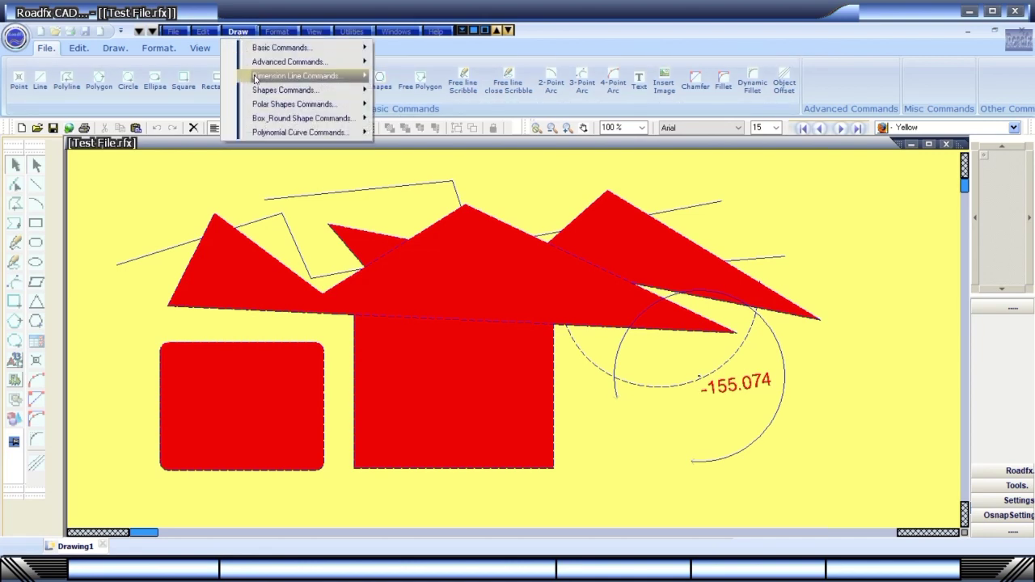
mouse_move(255, 77)
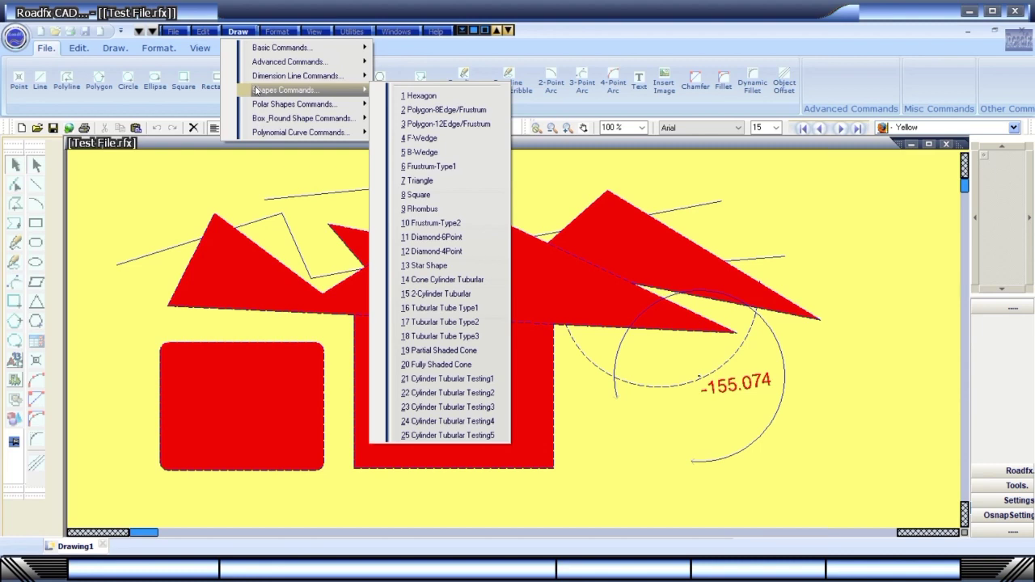
click(432, 228)
click(616, 394)
click(790, 478)
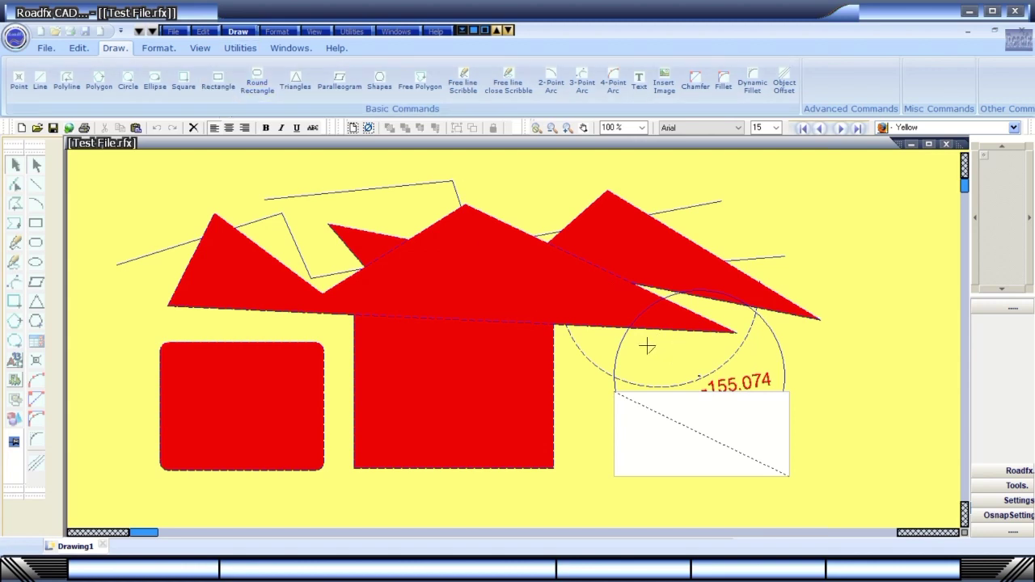
Browse the Polar Shapes, Format and View menus
click(239, 32)
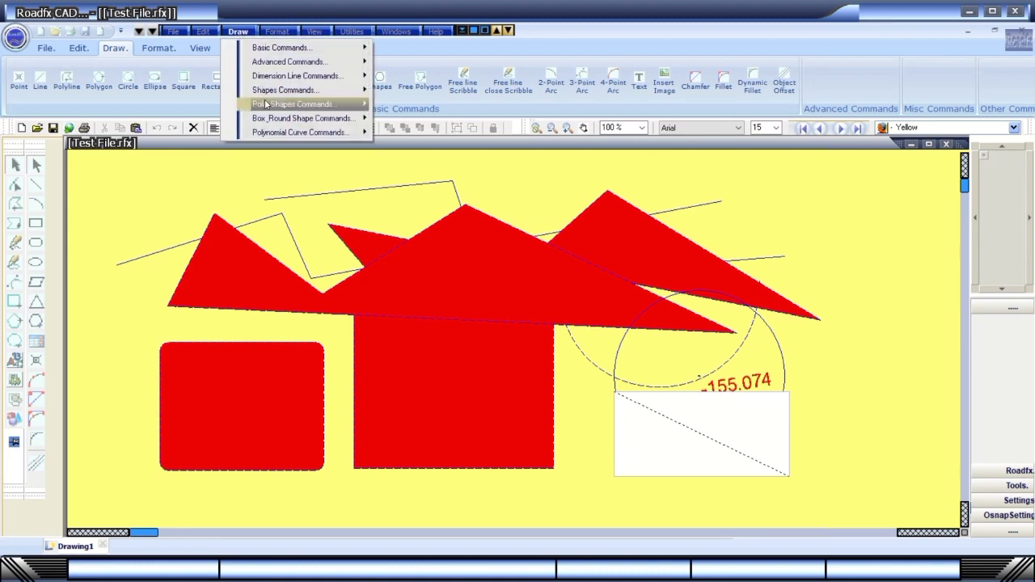
mouse_move(265, 110)
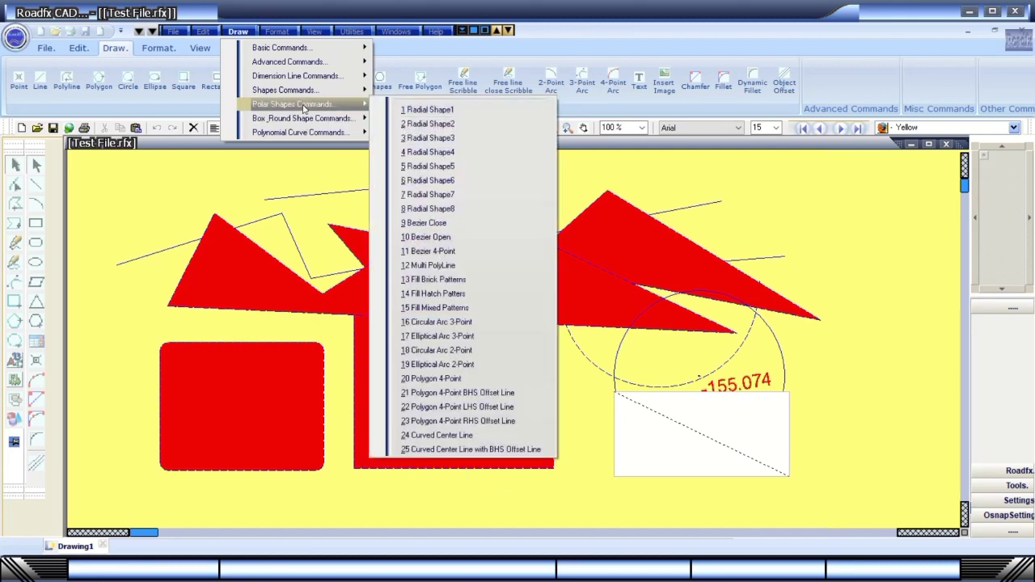
mouse_move(283, 33)
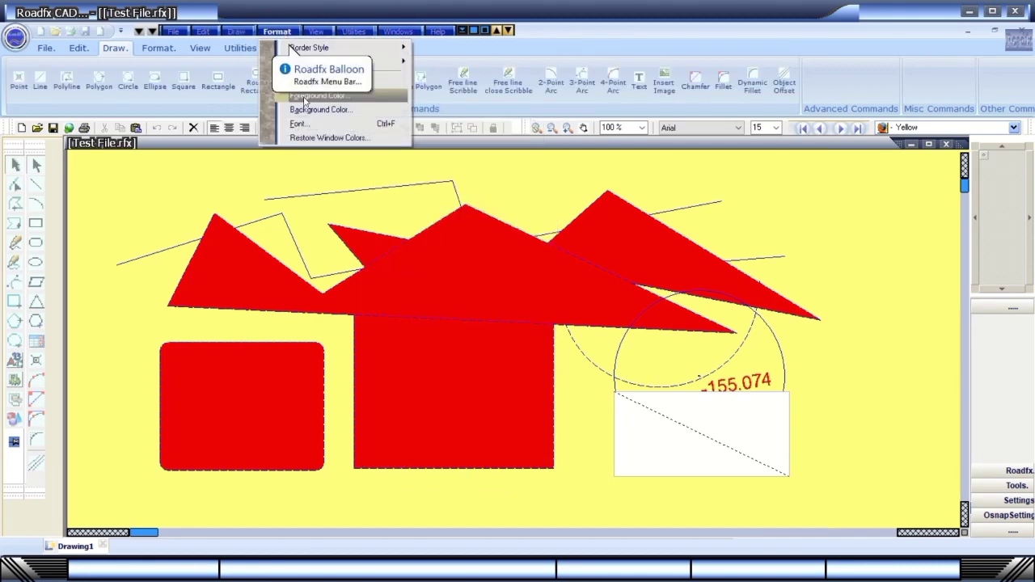
click(283, 34)
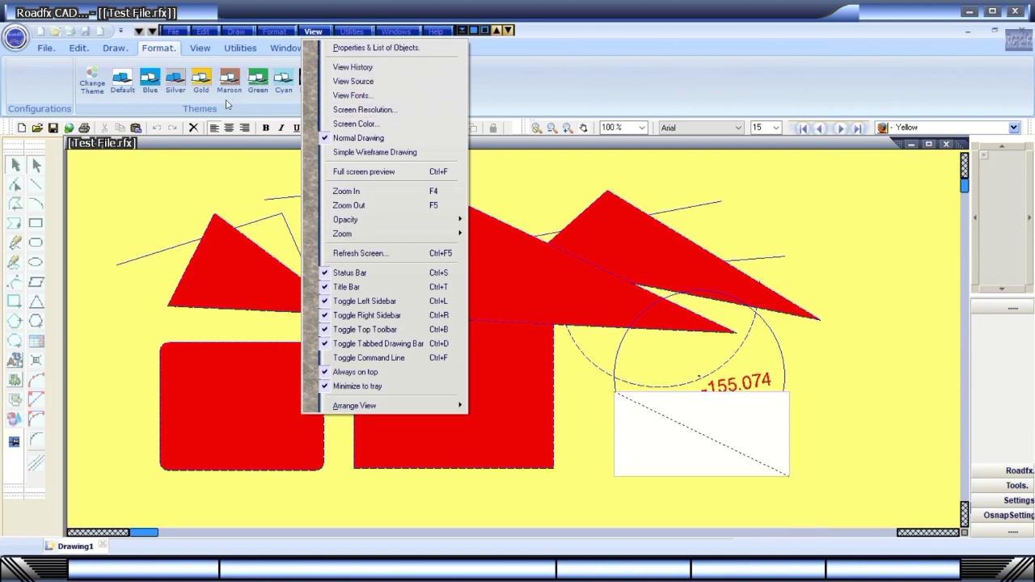
mouse_move(365, 32)
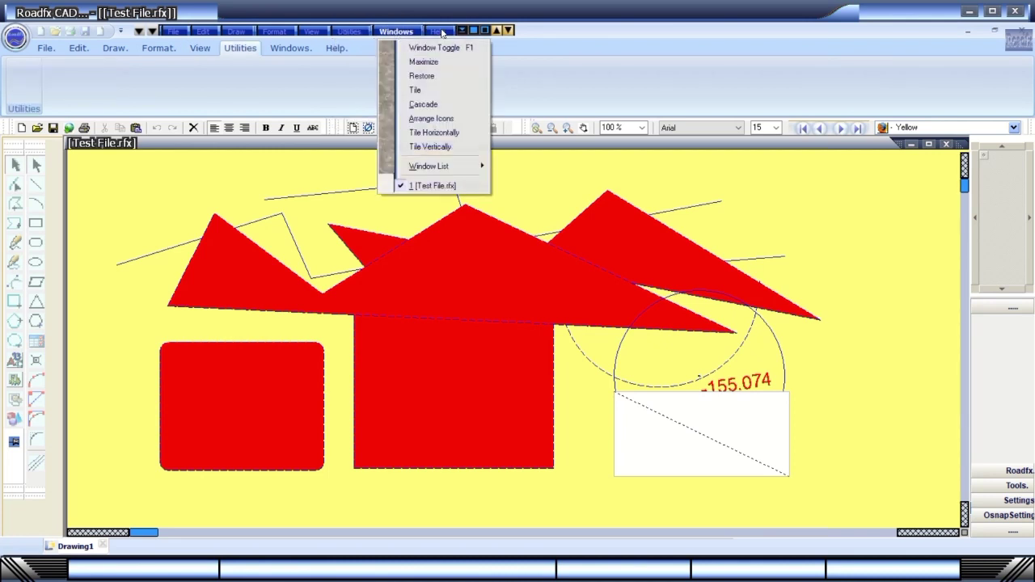
Open the Quick Settings and Drawing Settings dialogs and exit each without changes
click(488, 30)
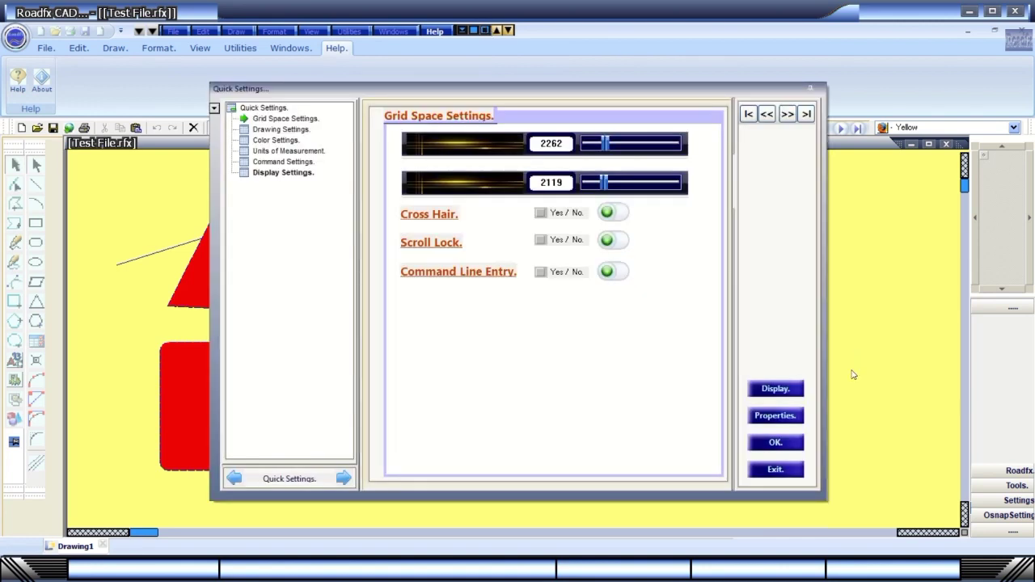
click(774, 472)
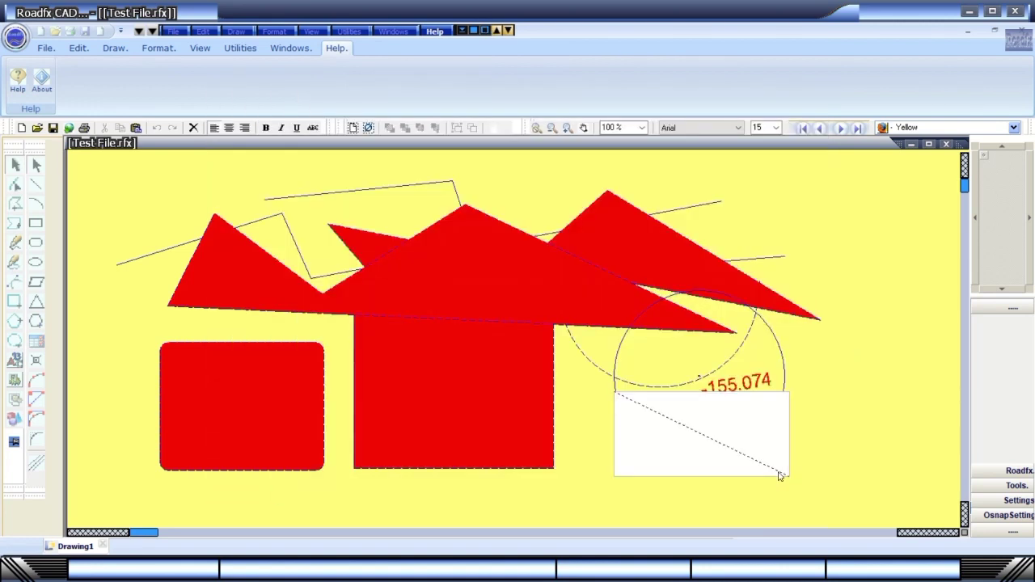
click(461, 31)
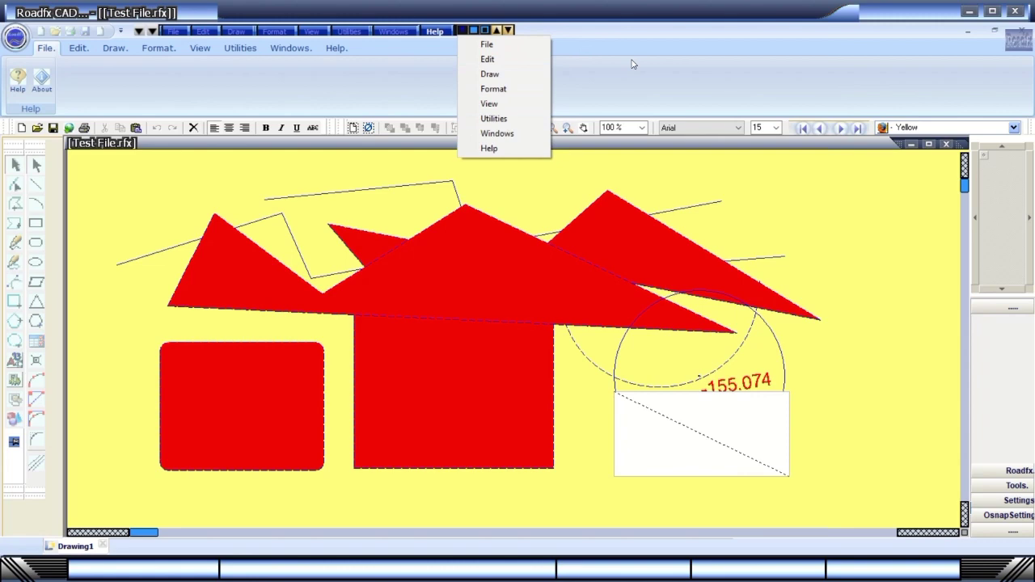
click(474, 29)
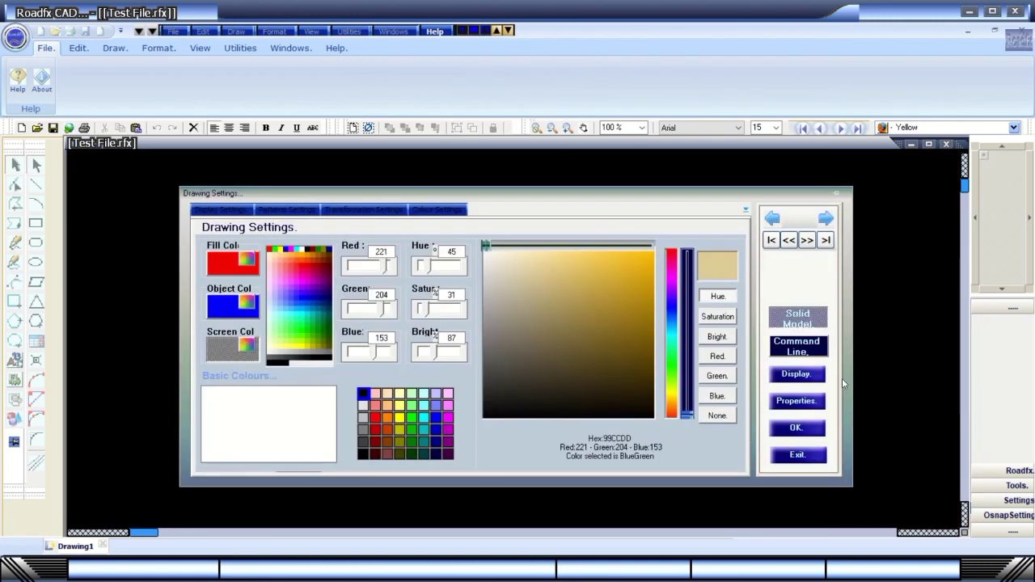
click(798, 456)
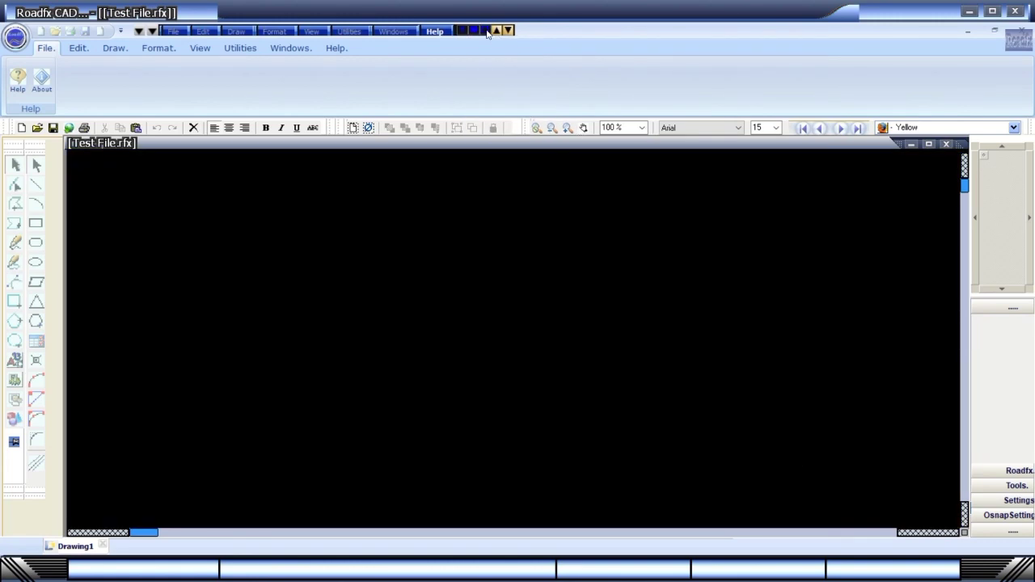
click(485, 31)
click(775, 470)
Browse the Edit and File command lists, then dismiss the menu list
click(495, 30)
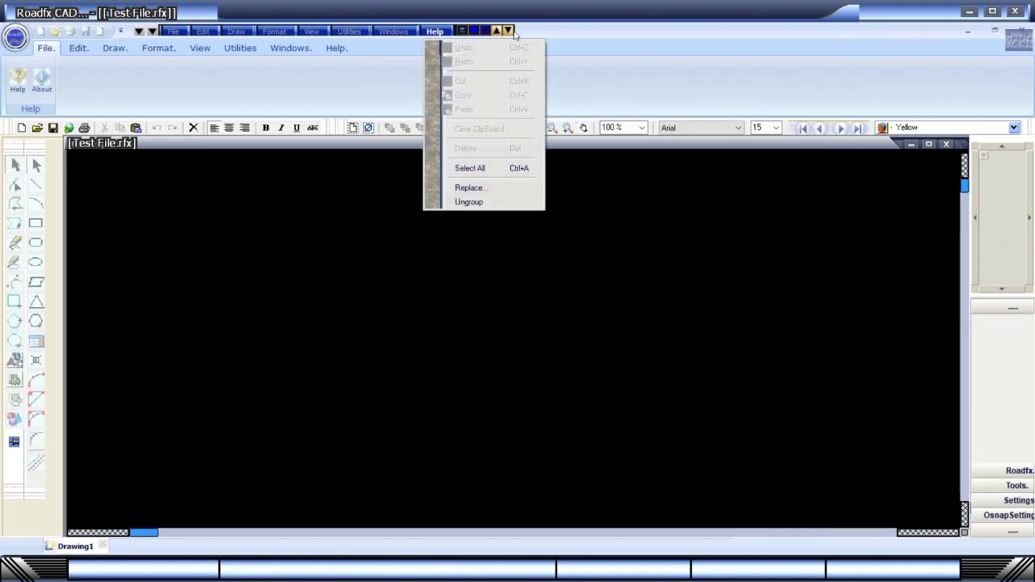
click(508, 31)
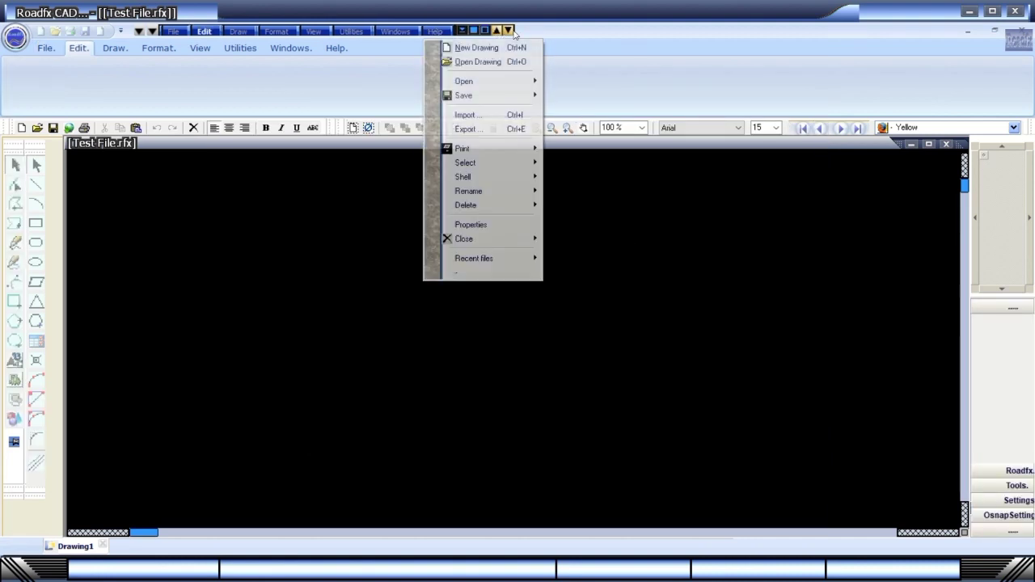
click(462, 31)
click(163, 38)
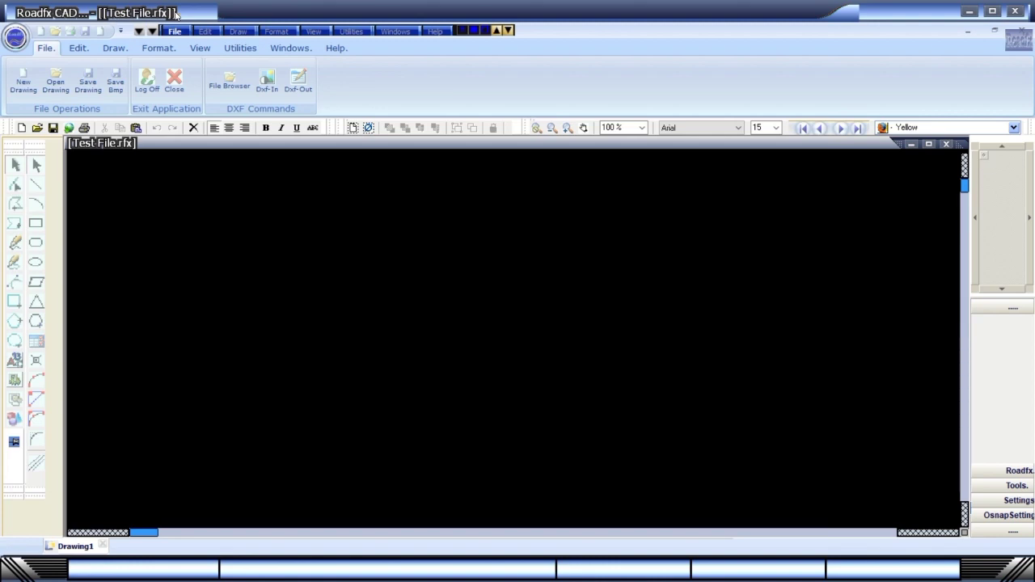
Save the drawing as a copy in Samples with '111' appended to the file name
click(174, 30)
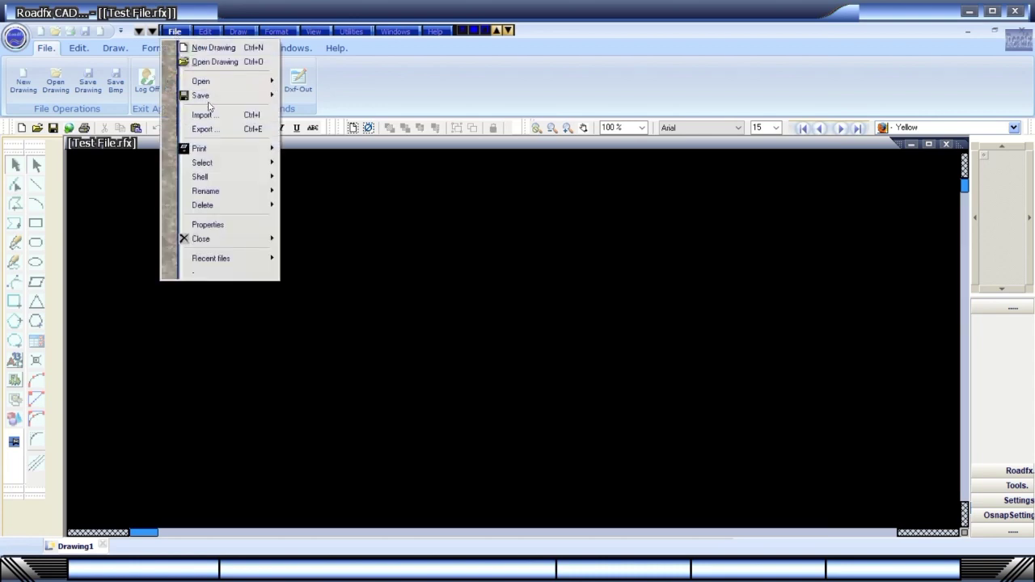
mouse_move(212, 95)
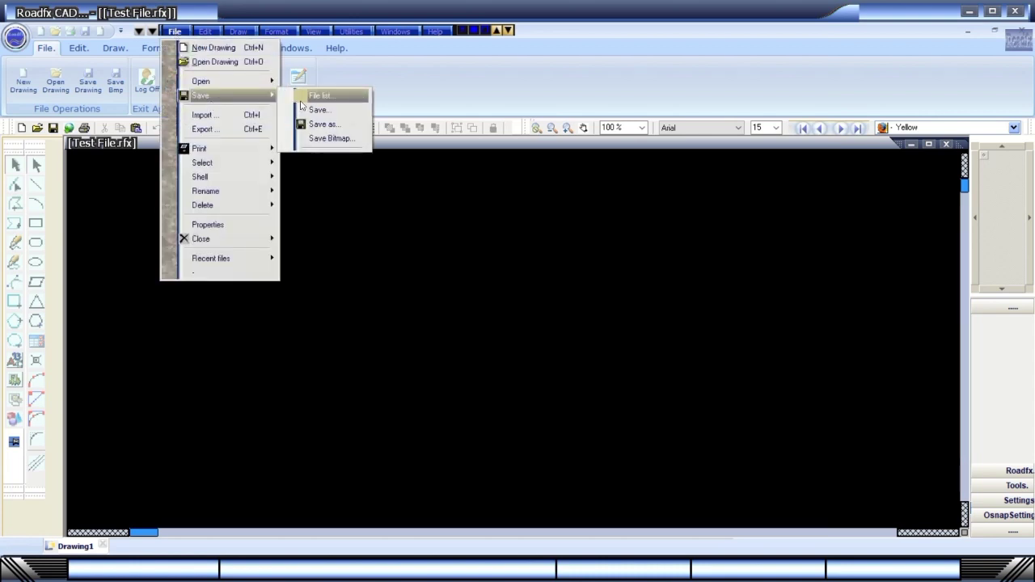
click(324, 124)
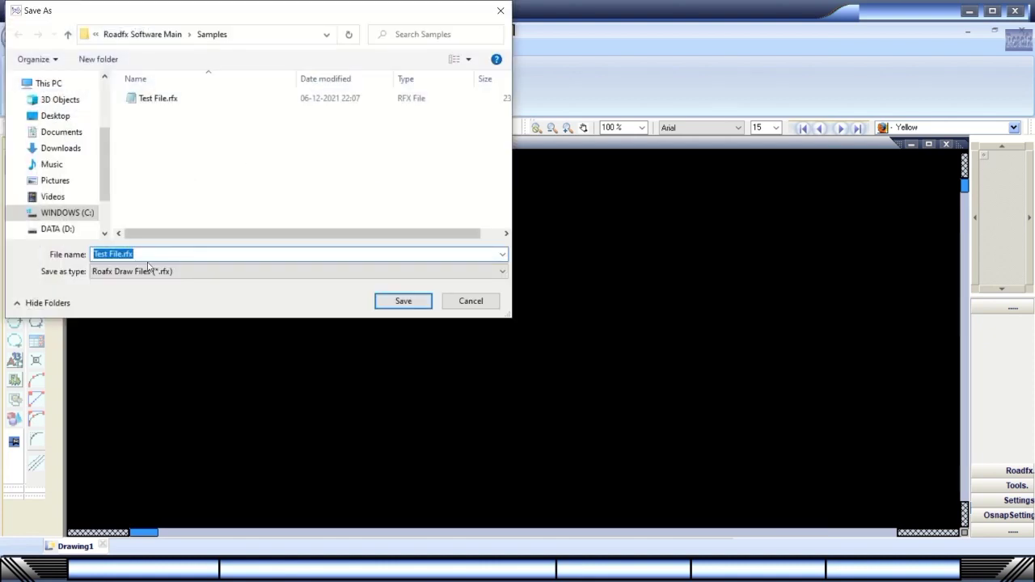
click(203, 272)
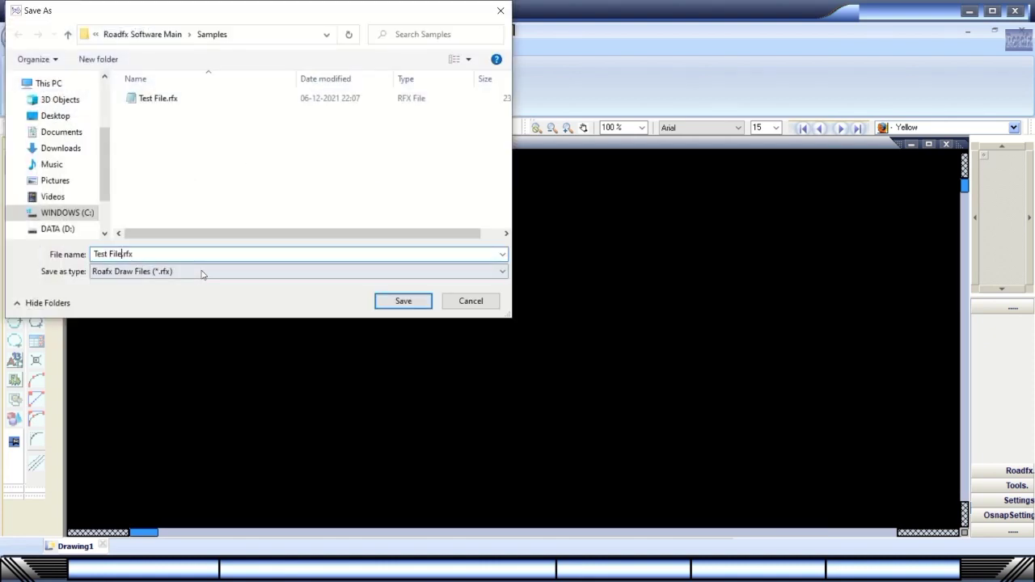
text(1)
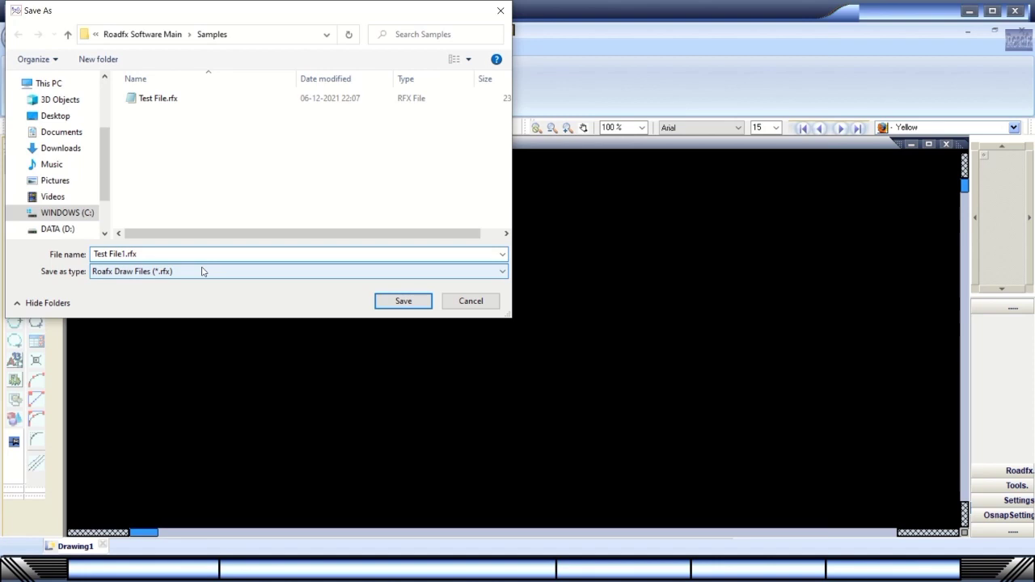
text(11)
click(403, 300)
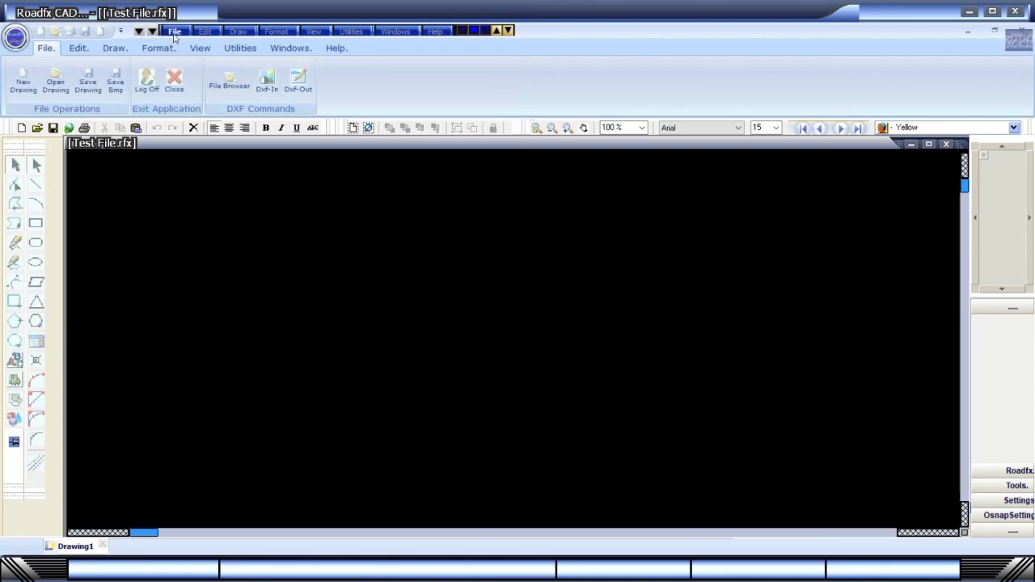
Open Test File111.rfx from the Open Drawing window
click(172, 31)
click(190, 63)
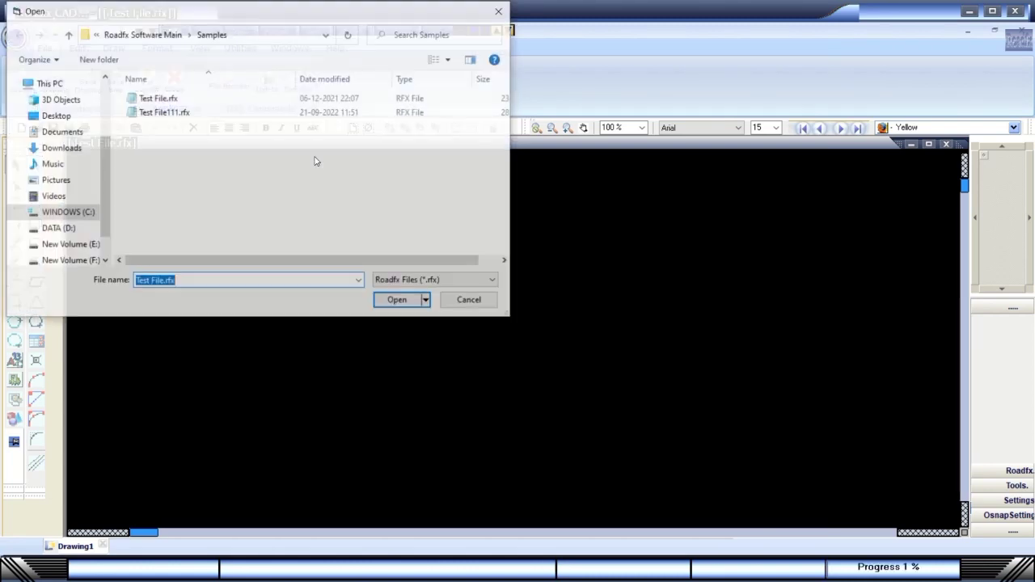
double_click(185, 113)
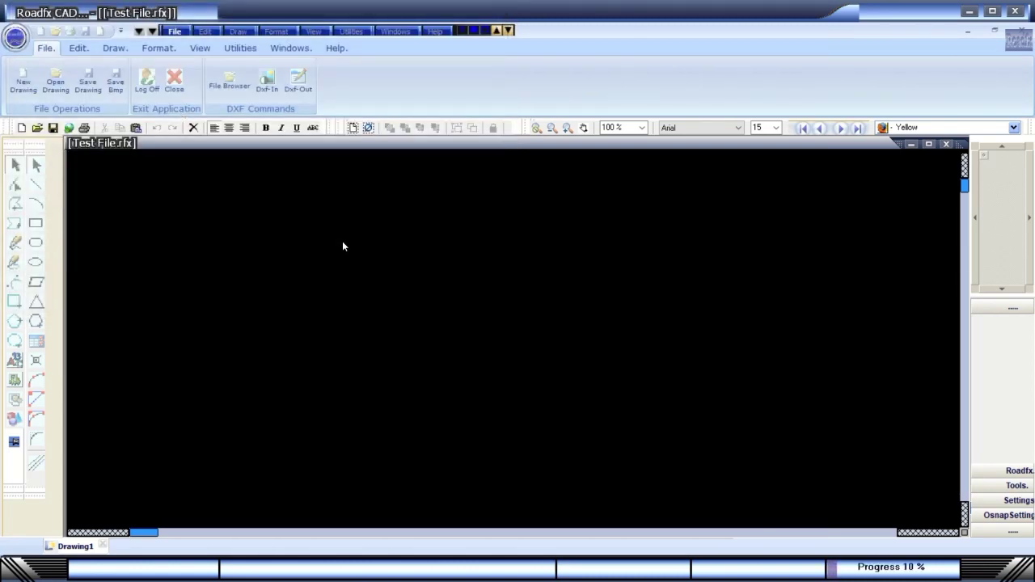
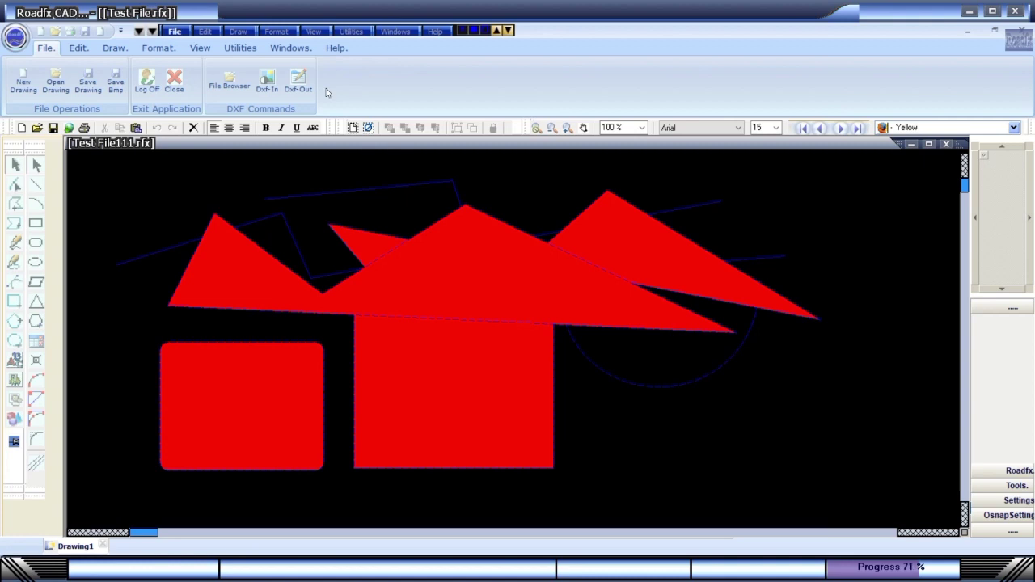
Browse the window, utilities and settings menus and view the drawing colour settings
click(275, 51)
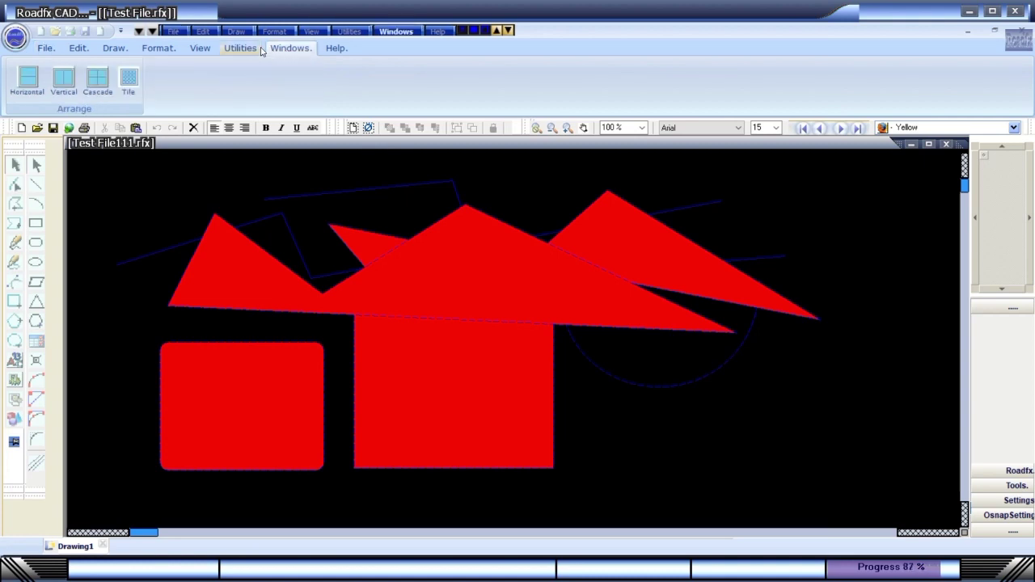
click(241, 48)
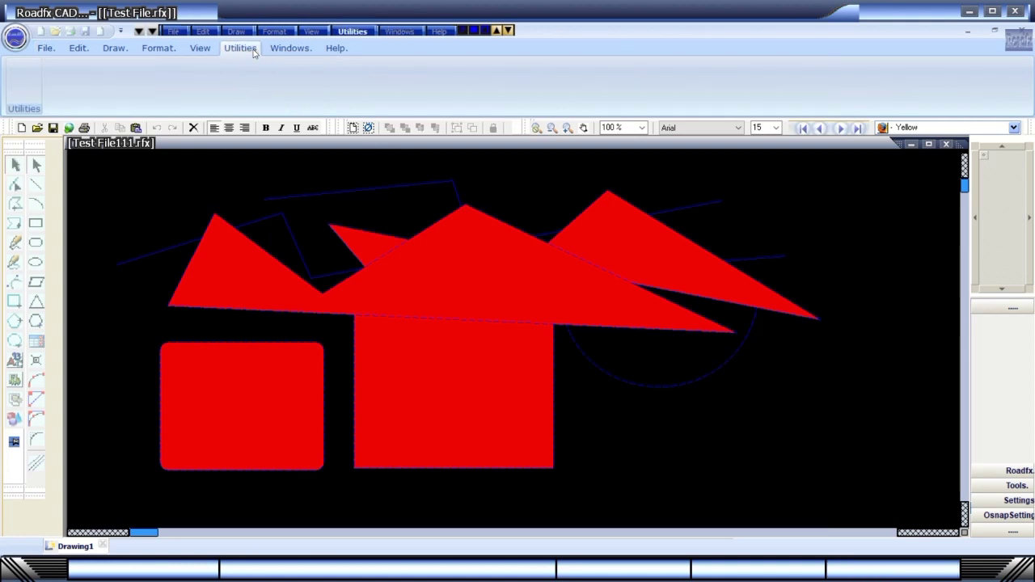
click(209, 52)
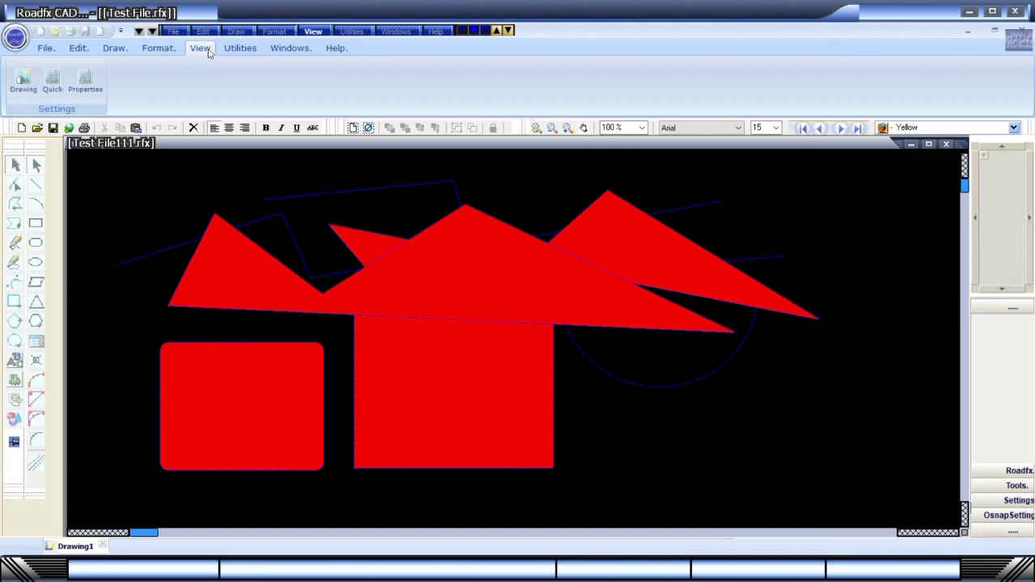
click(24, 79)
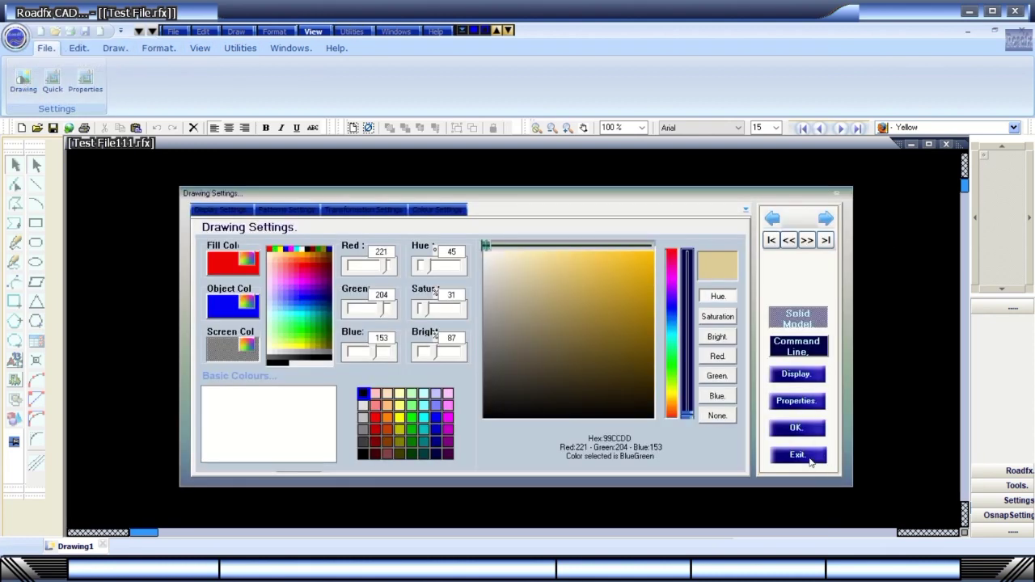
click(797, 455)
Review the quick settings and the list of drawing objects with their coordinates
click(52, 79)
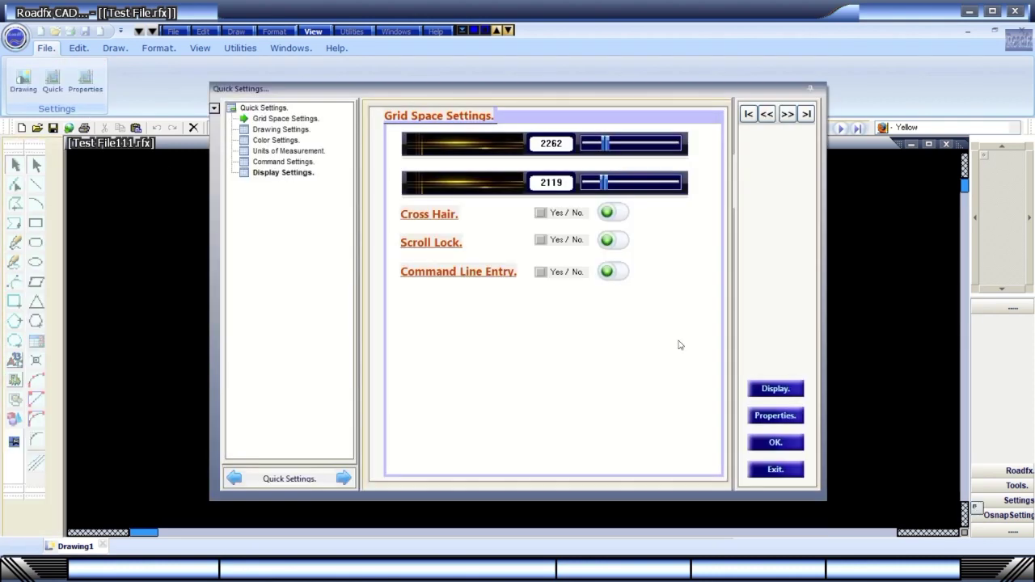
click(788, 469)
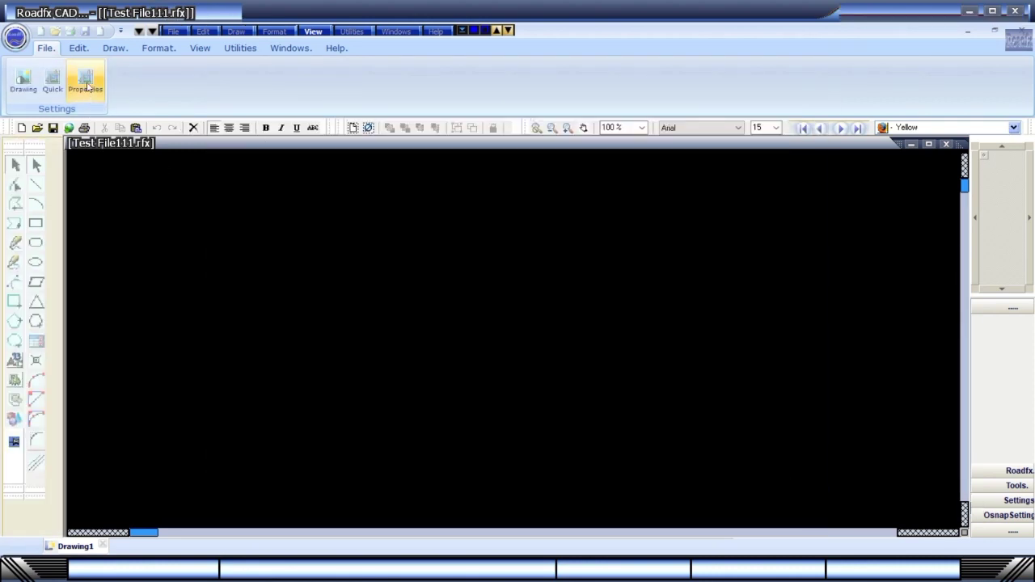
click(87, 85)
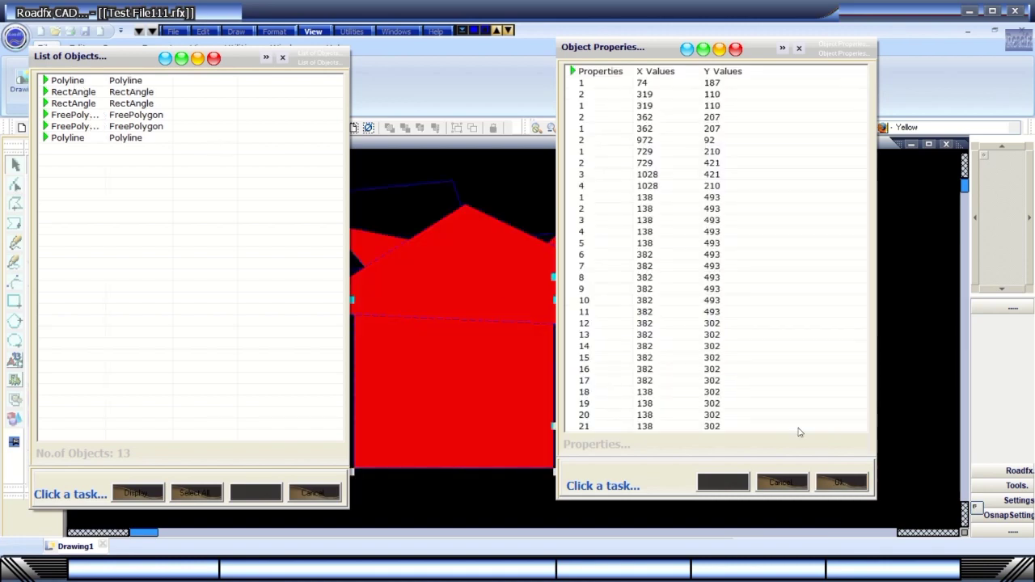
click(838, 482)
click(313, 493)
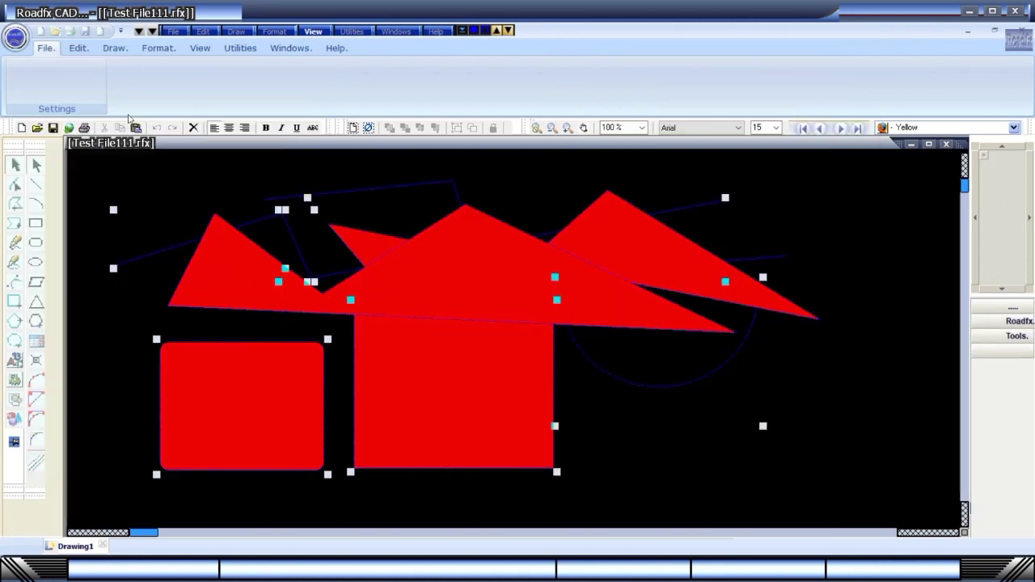
Check the grid spacing, drawing and colour quick settings, then close the modified drawing
click(52, 81)
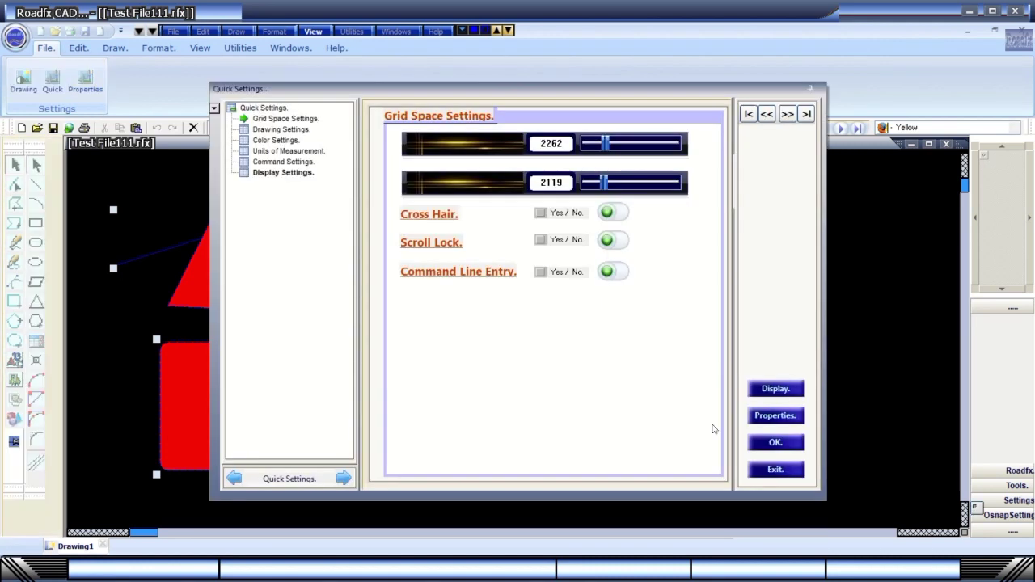
click(280, 119)
click(278, 129)
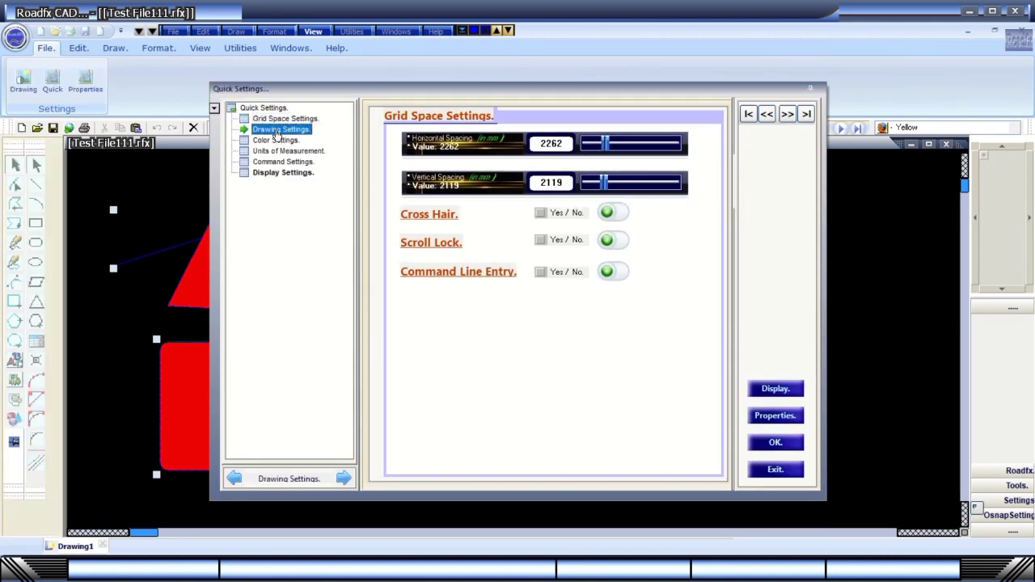
click(276, 140)
click(278, 130)
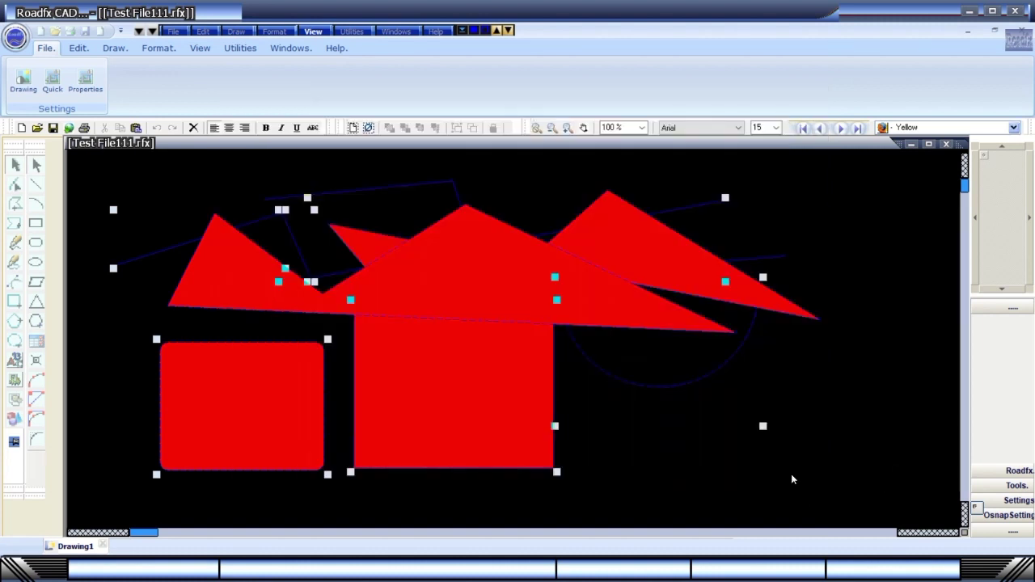
click(790, 473)
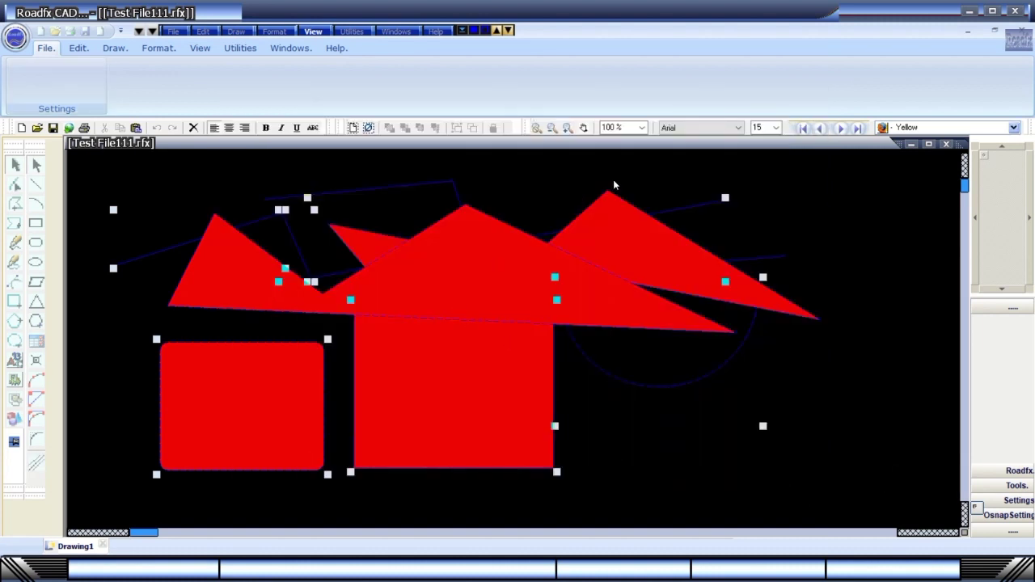
click(1015, 11)
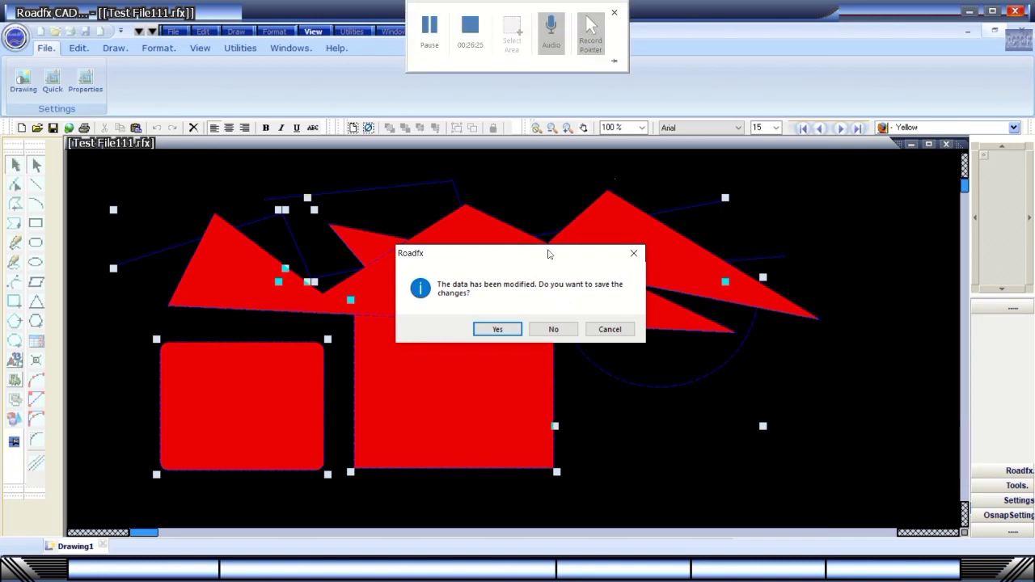
Save changes to Test File111.rfx and relaunch Roadfx from the desktop shortcut
click(500, 330)
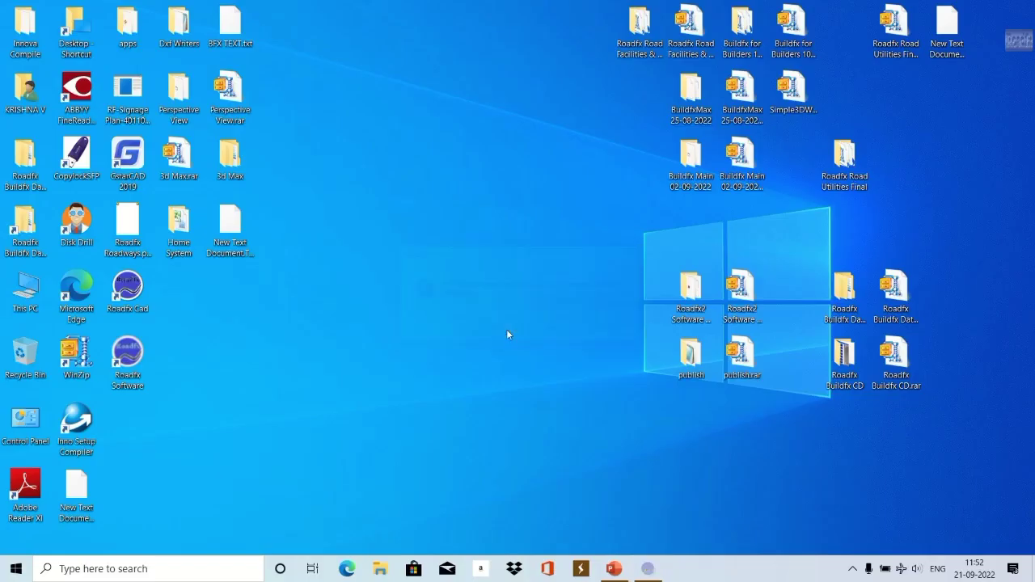
right_click(429, 270)
click(472, 306)
click(126, 362)
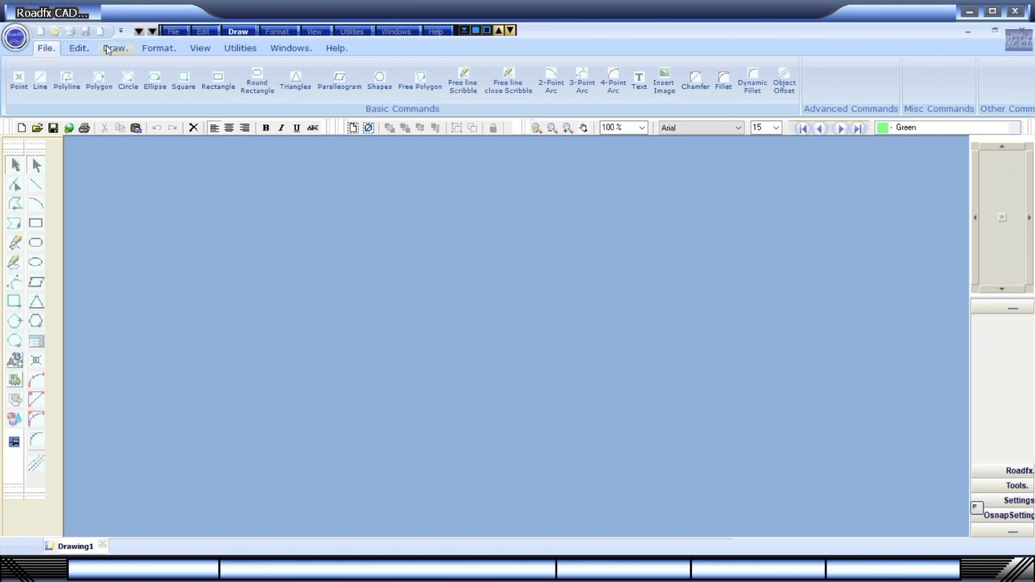
Start a new blank Drawing2 from the File menu
click(172, 32)
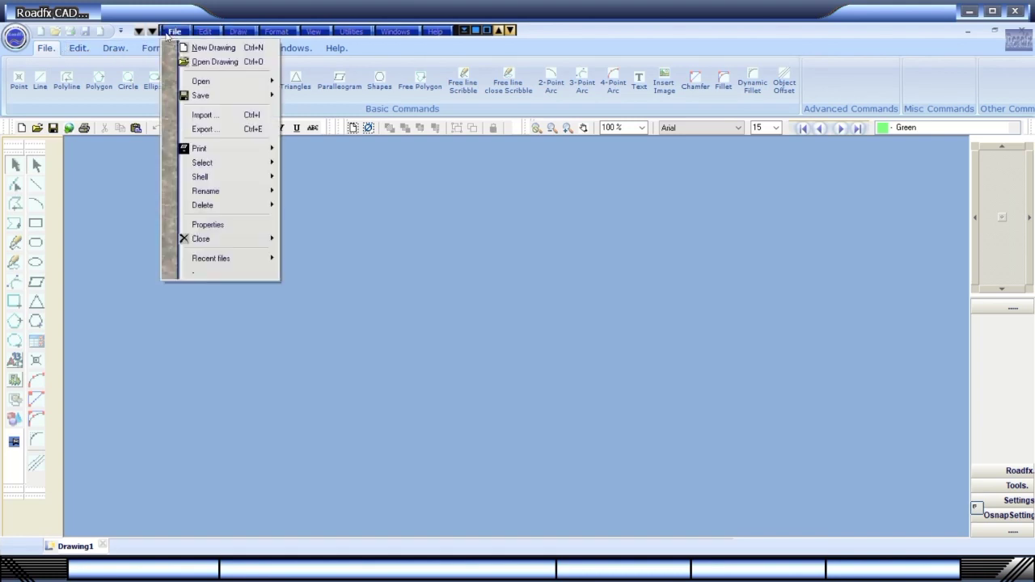
click(45, 48)
click(28, 81)
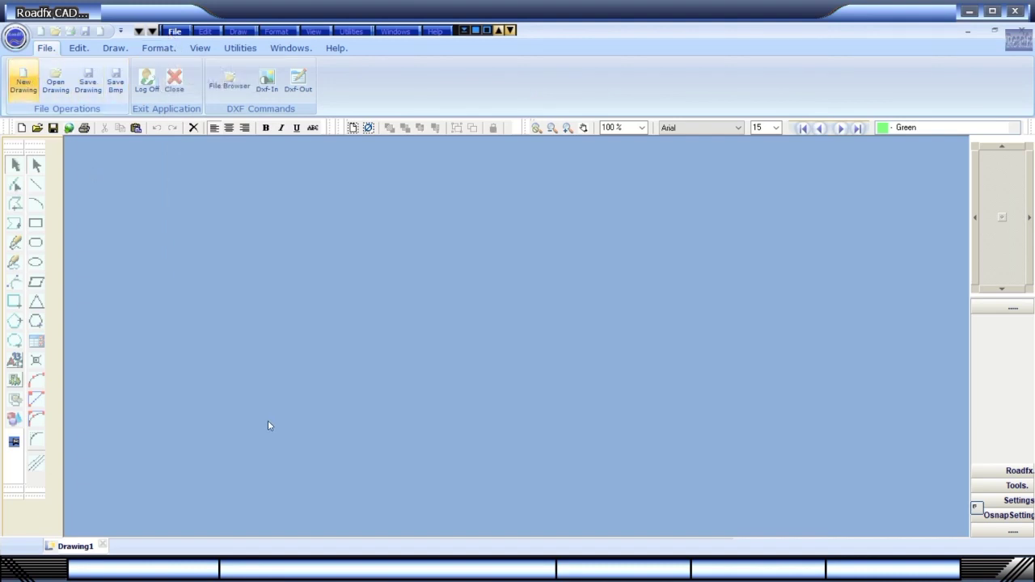
click(29, 91)
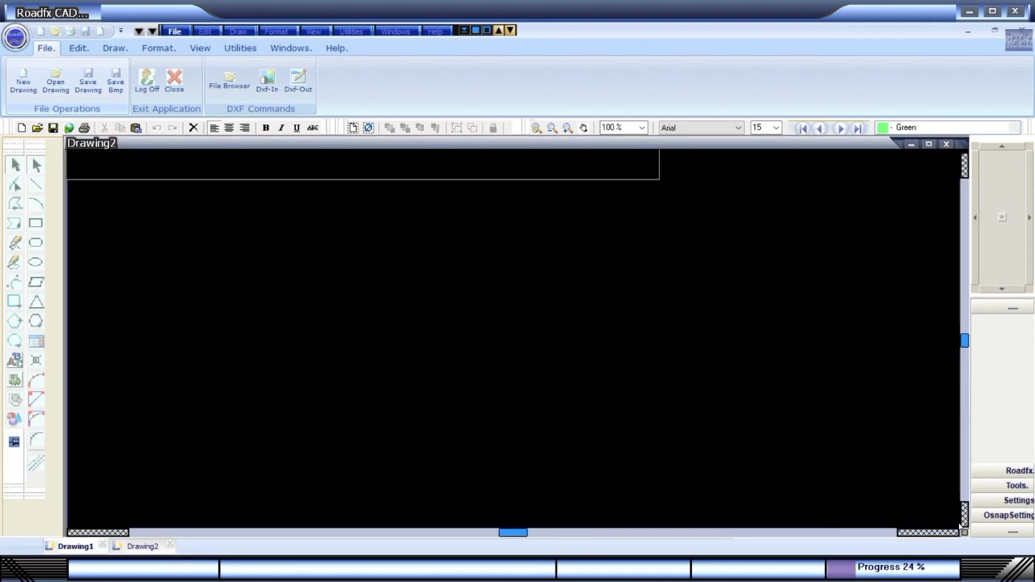
Browse the Draw menu's Advanced Commands list
click(245, 32)
mouse_move(250, 78)
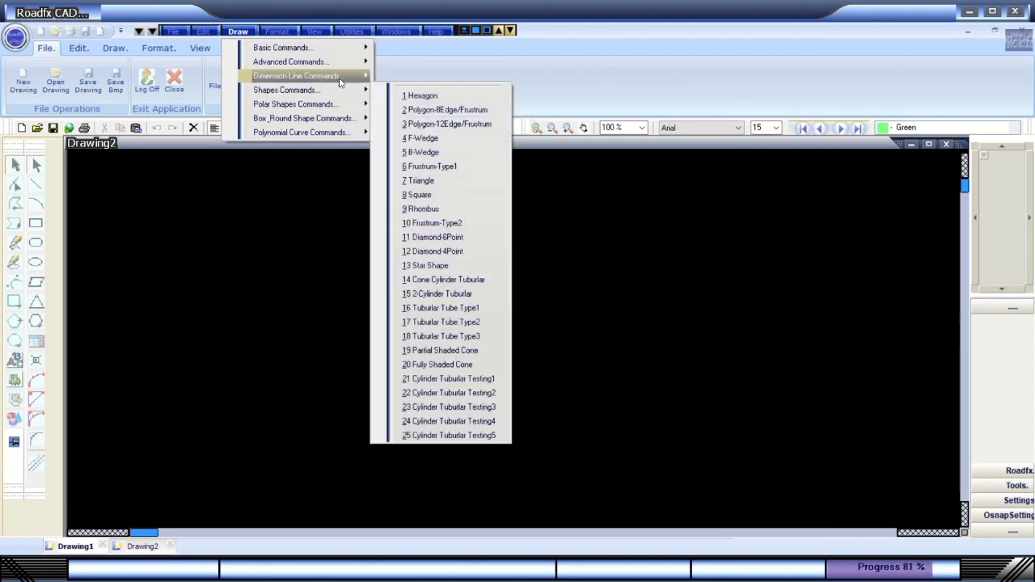
mouse_move(340, 105)
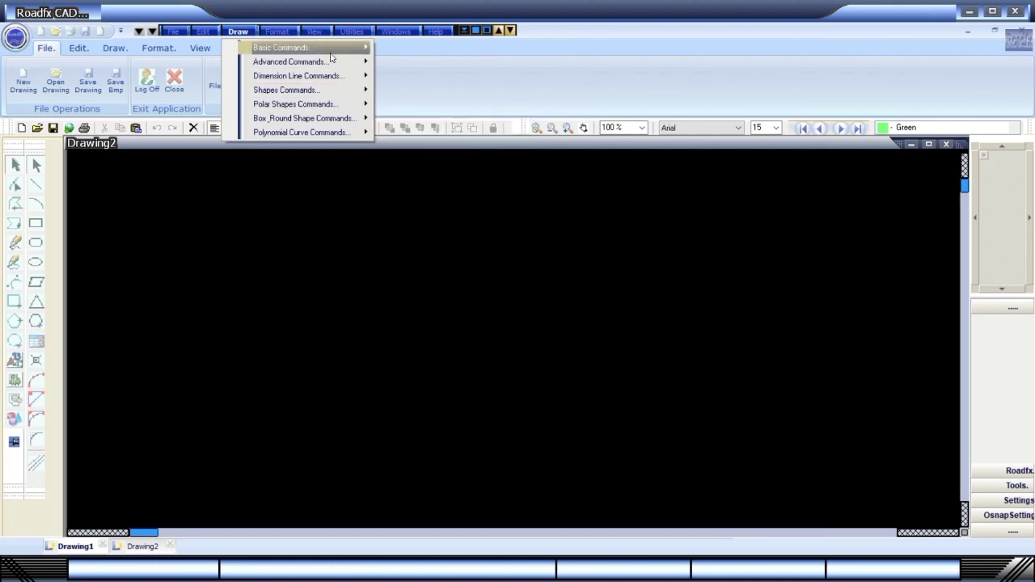
mouse_move(330, 52)
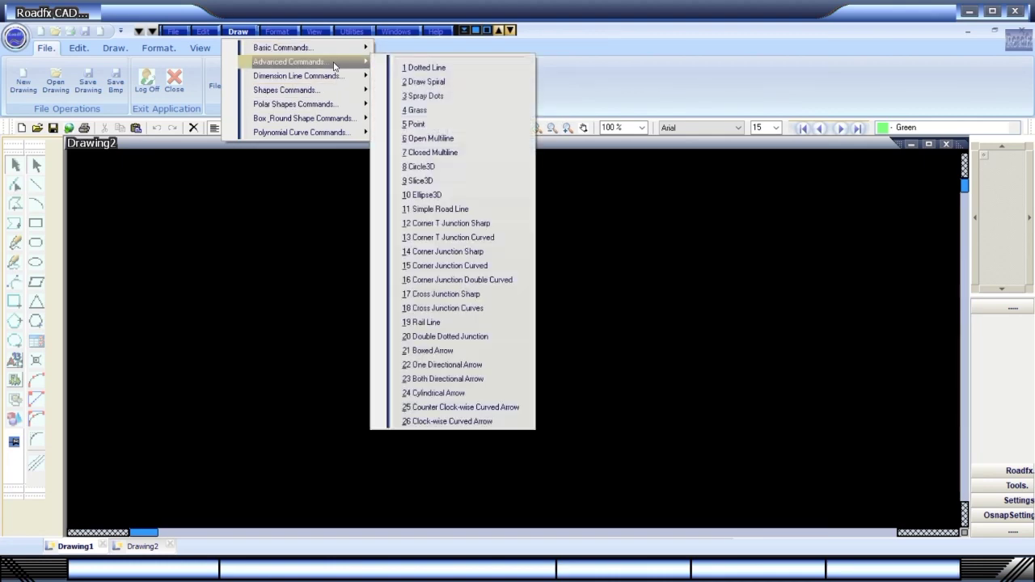
Draw a Corner T Junction Sharp road piece between two clicked points
click(440, 225)
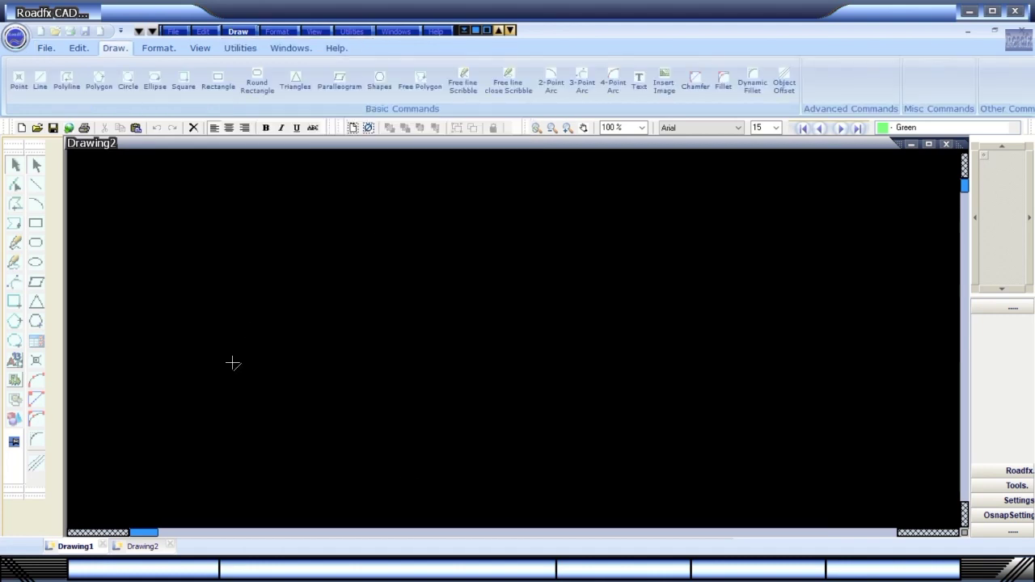
click(580, 190)
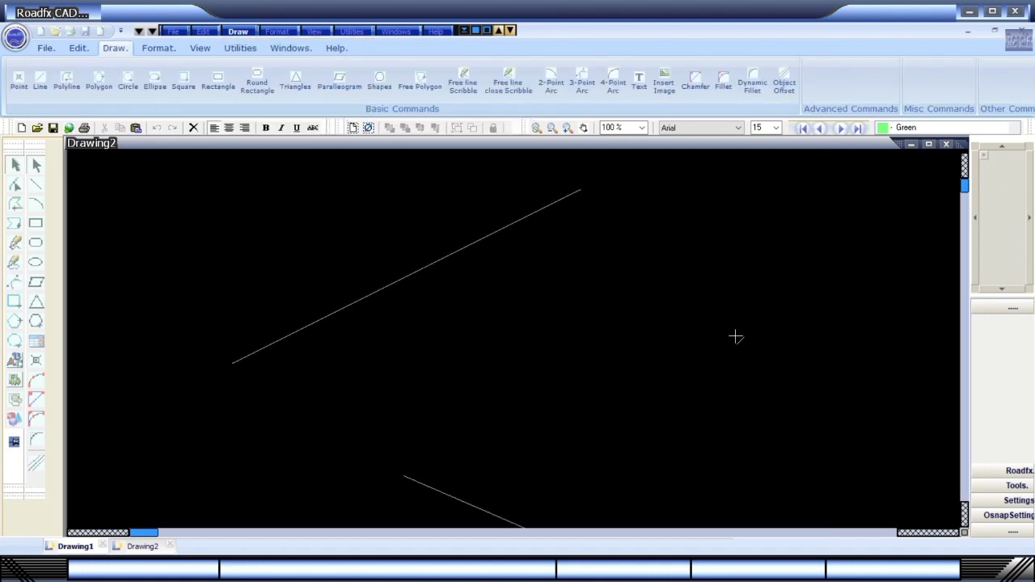
click(753, 352)
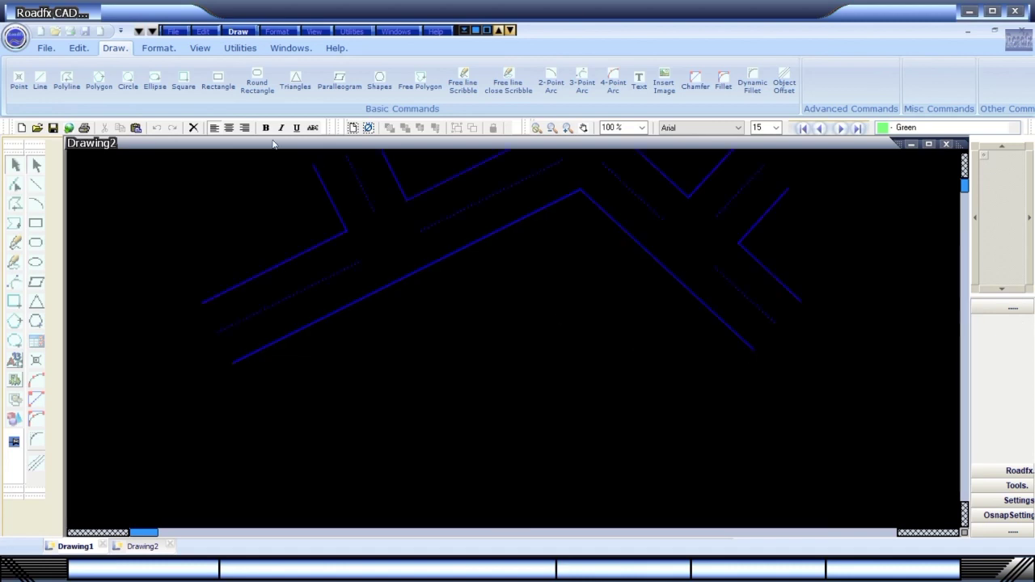
Add a simple road line with lane markings from lower left toward the centre
click(248, 34)
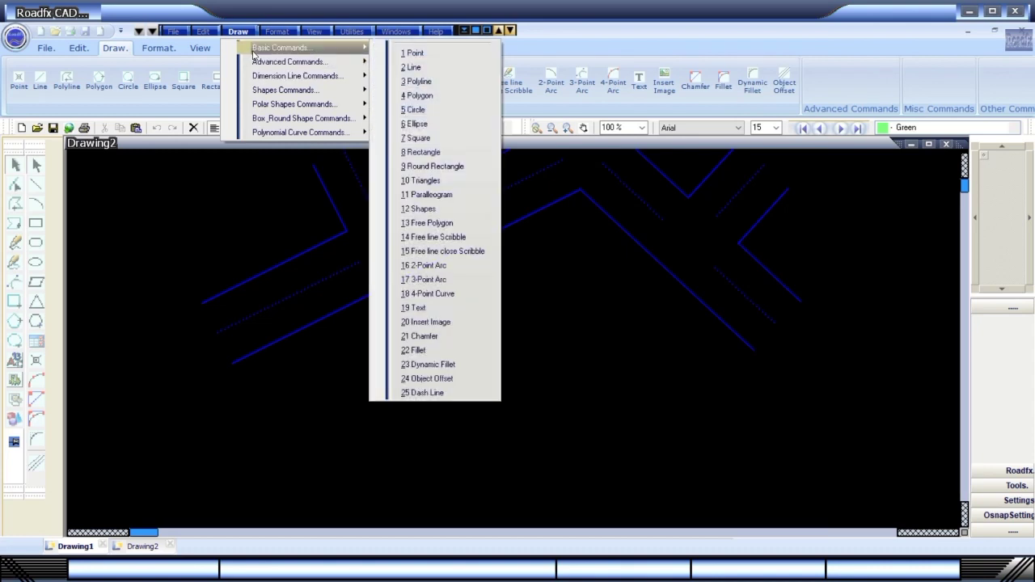
mouse_move(310, 74)
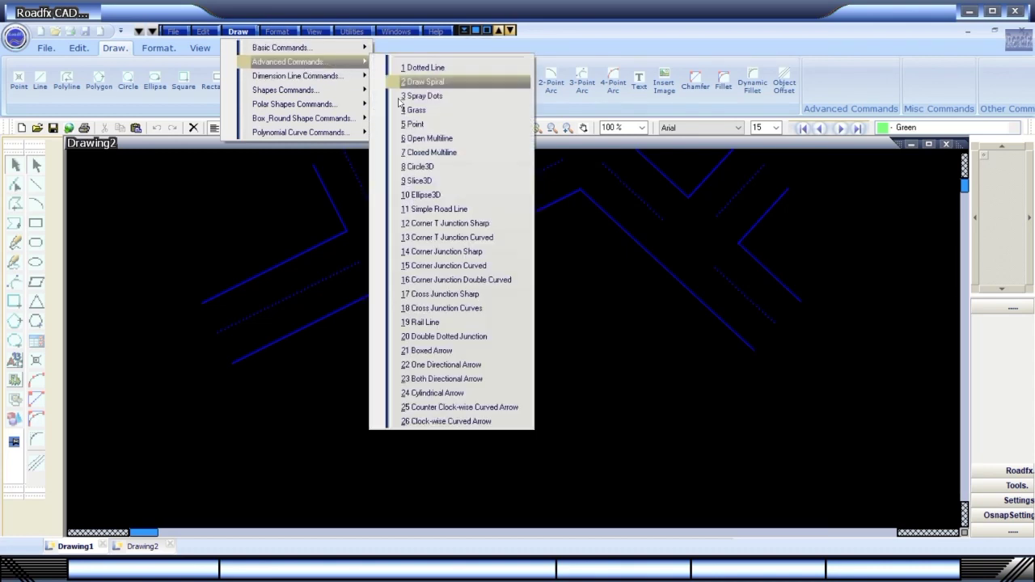
click(455, 214)
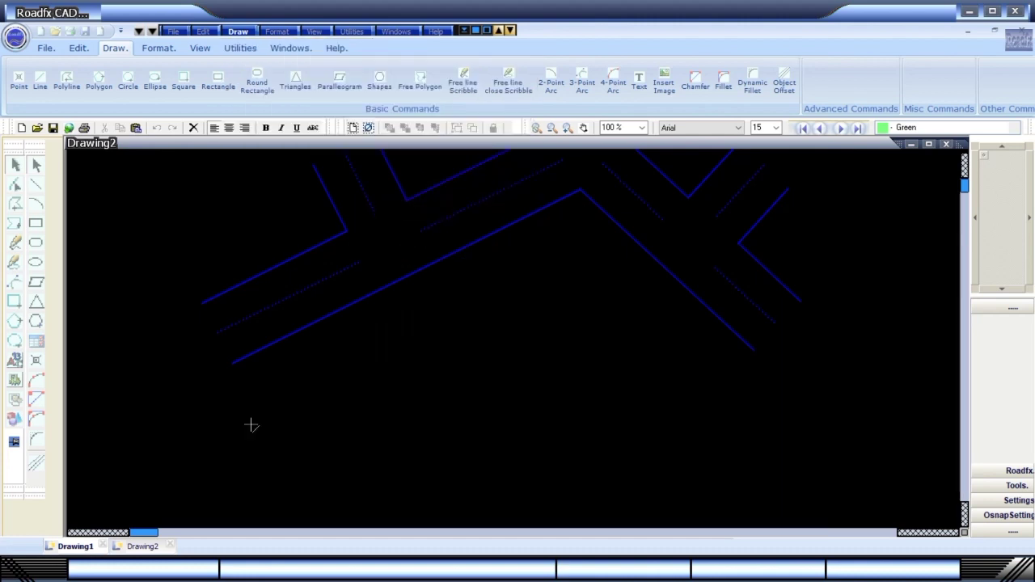
click(160, 441)
click(511, 286)
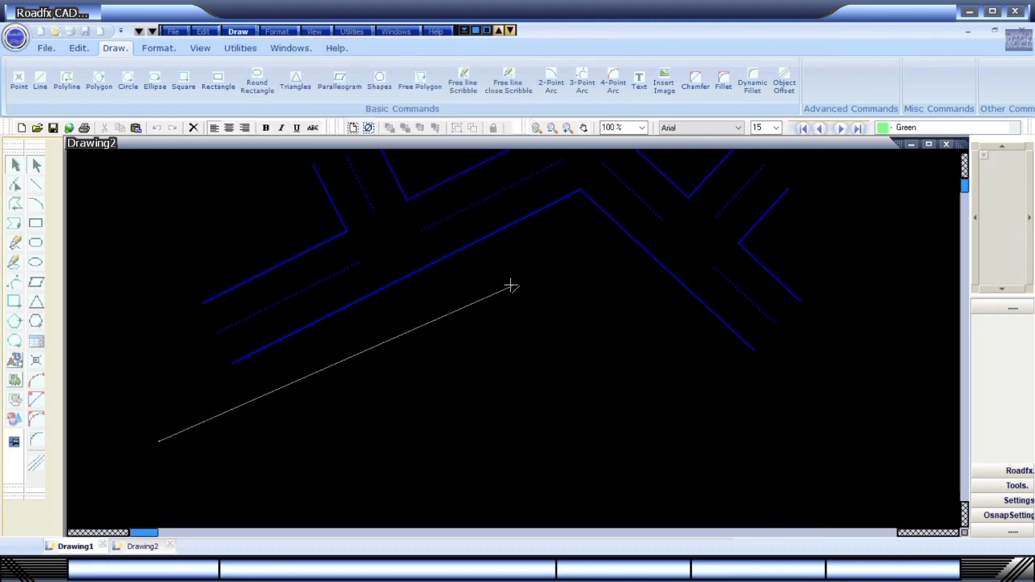
right_click(510, 289)
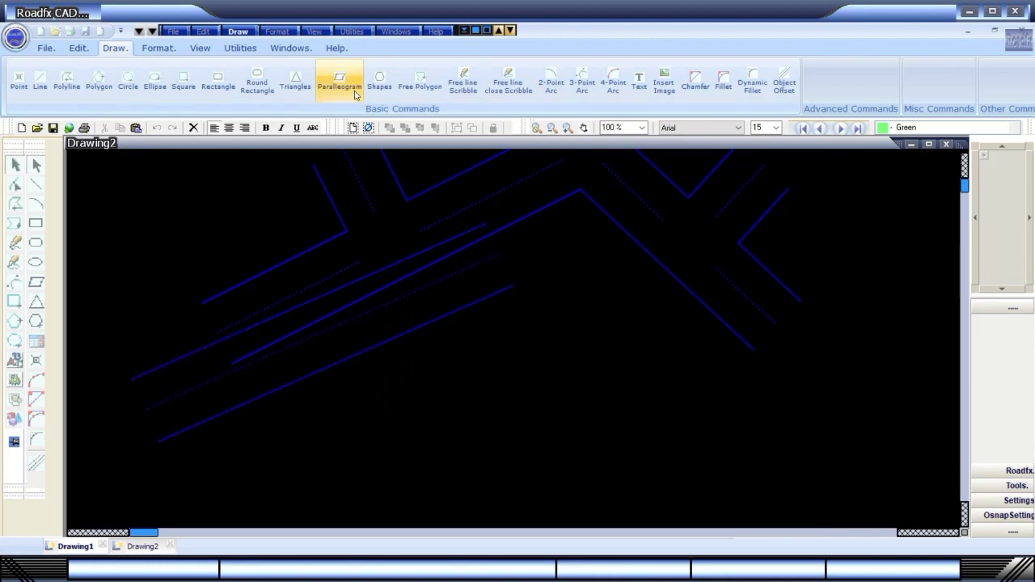
Draw a curved corner T-junction road through start, corner and end points
click(238, 31)
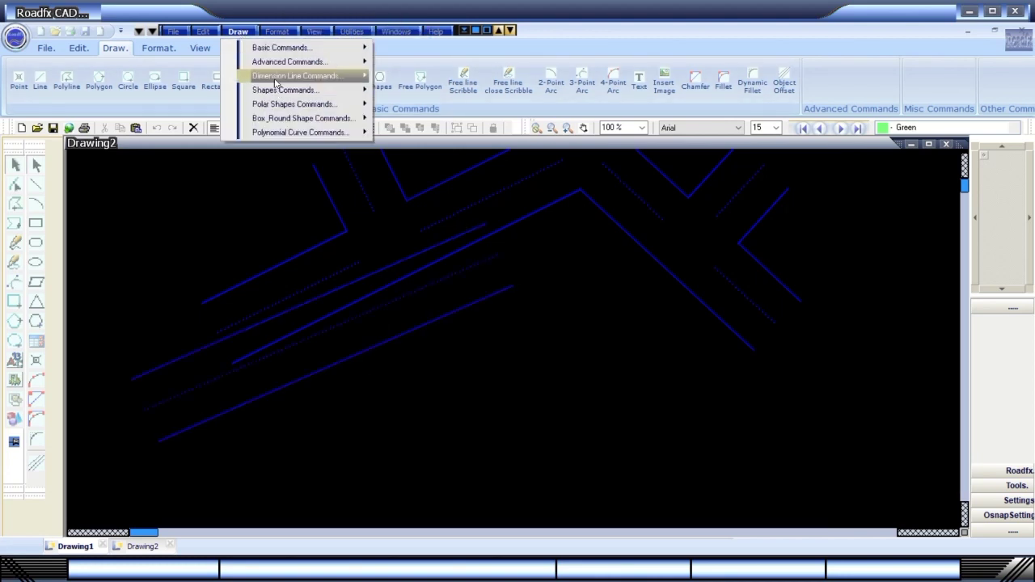
mouse_move(291, 62)
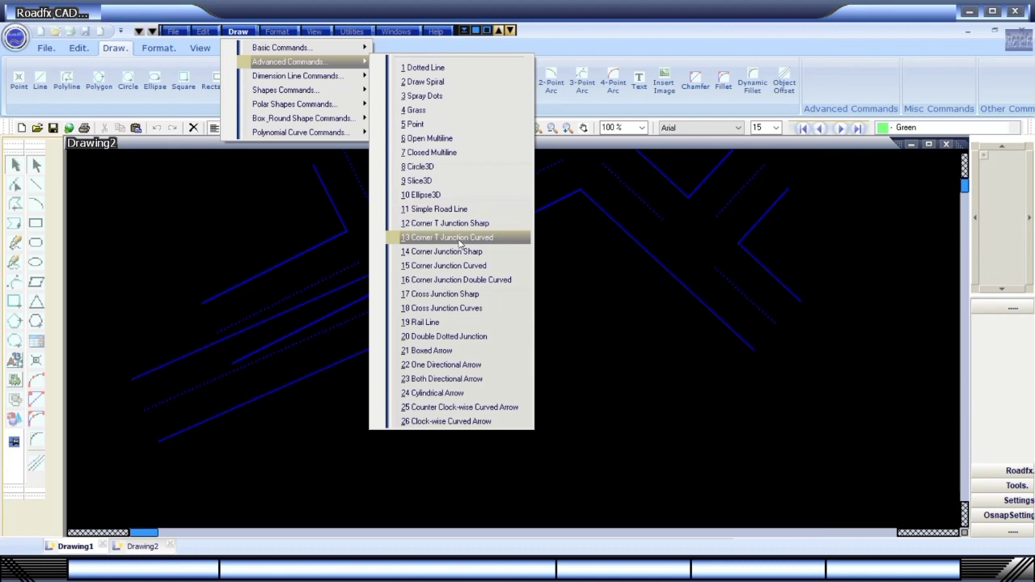
click(460, 239)
click(295, 485)
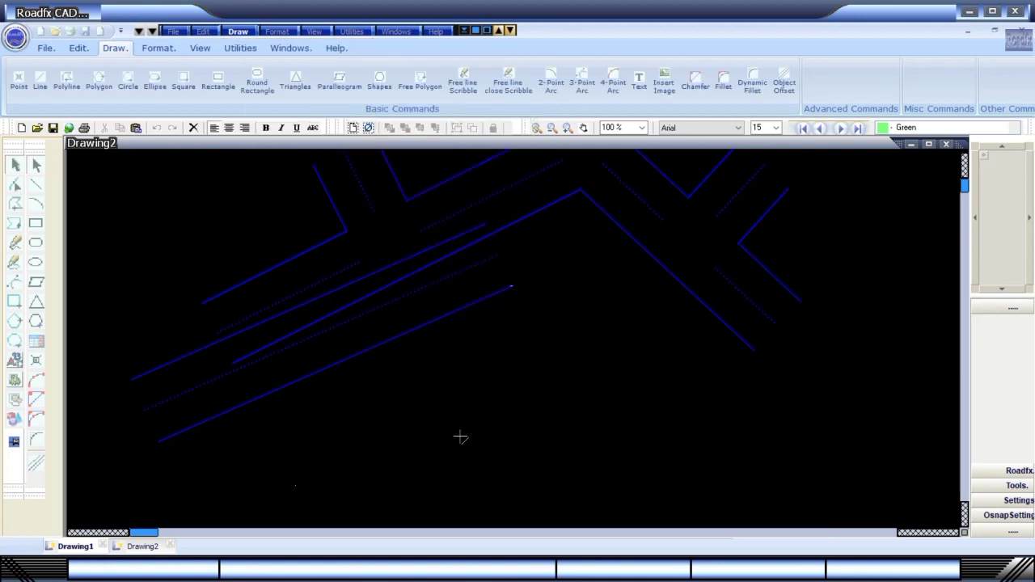
click(563, 416)
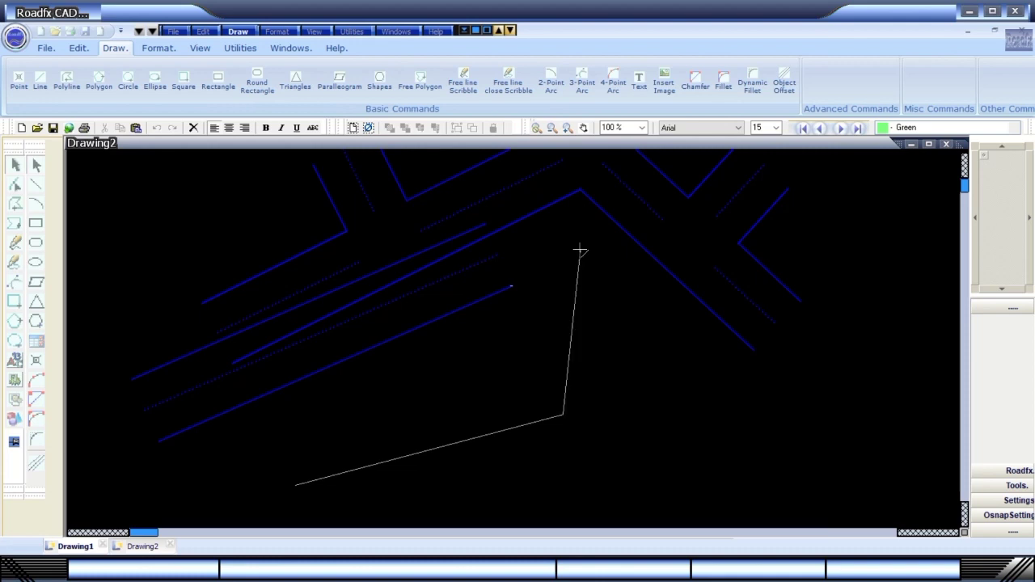
click(580, 253)
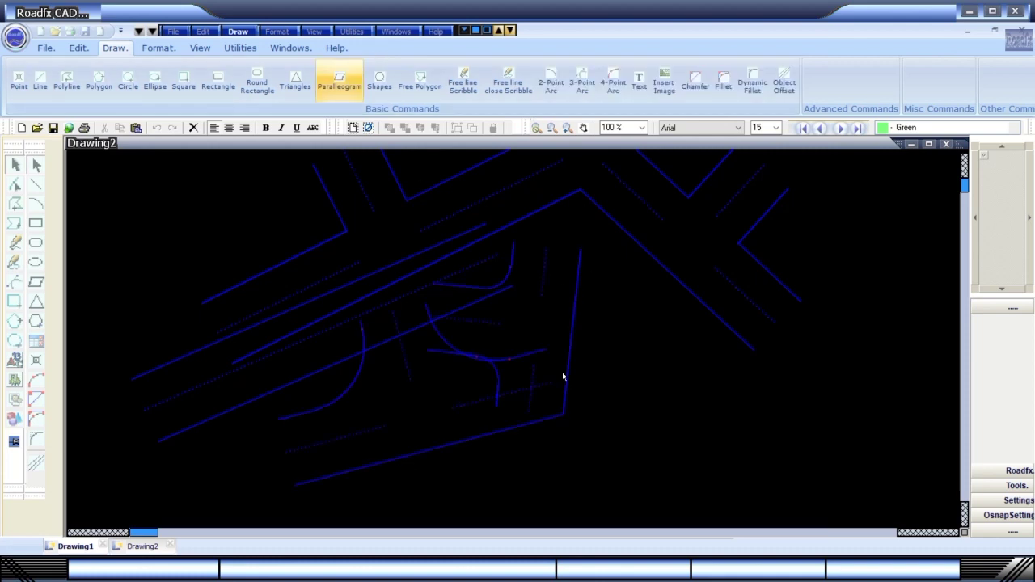
Add a sharp corner junction road at the lower right of the drawing
click(238, 31)
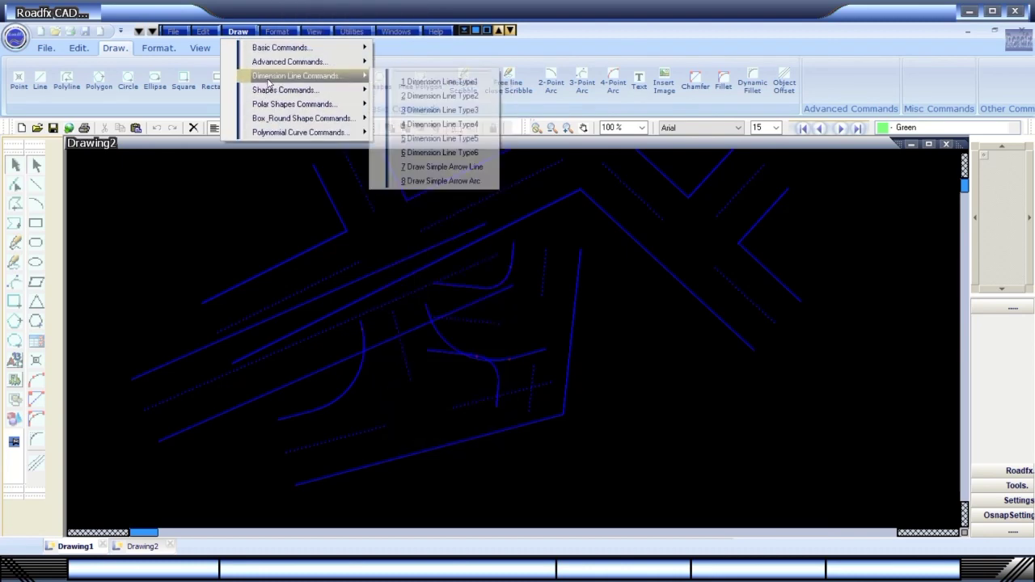
mouse_move(279, 64)
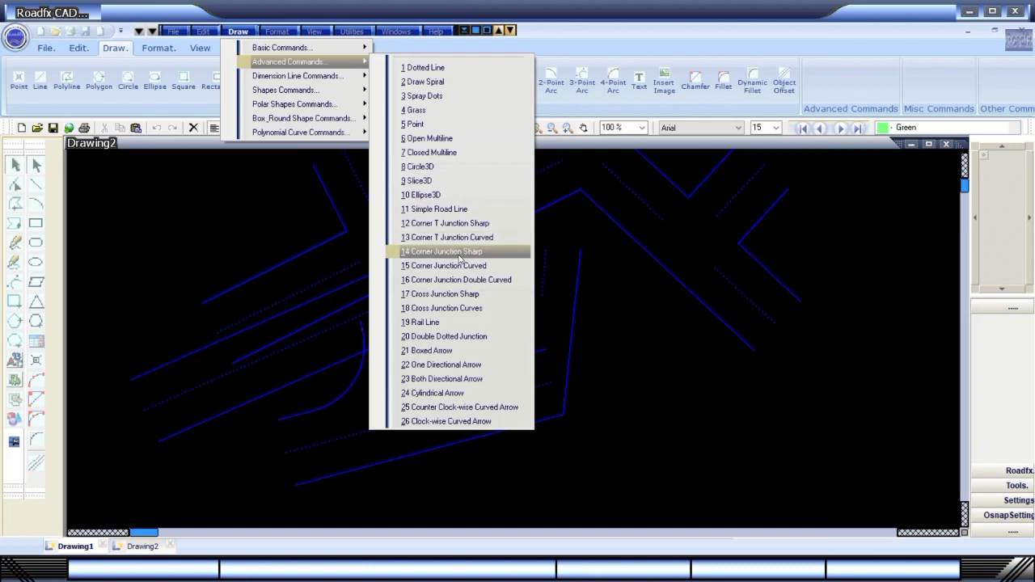
click(459, 251)
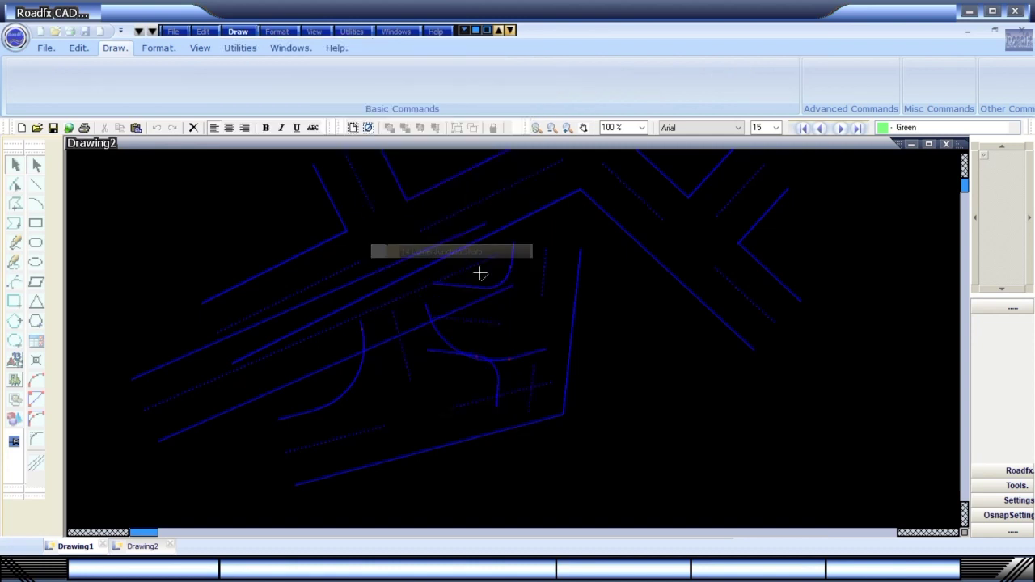
click(625, 474)
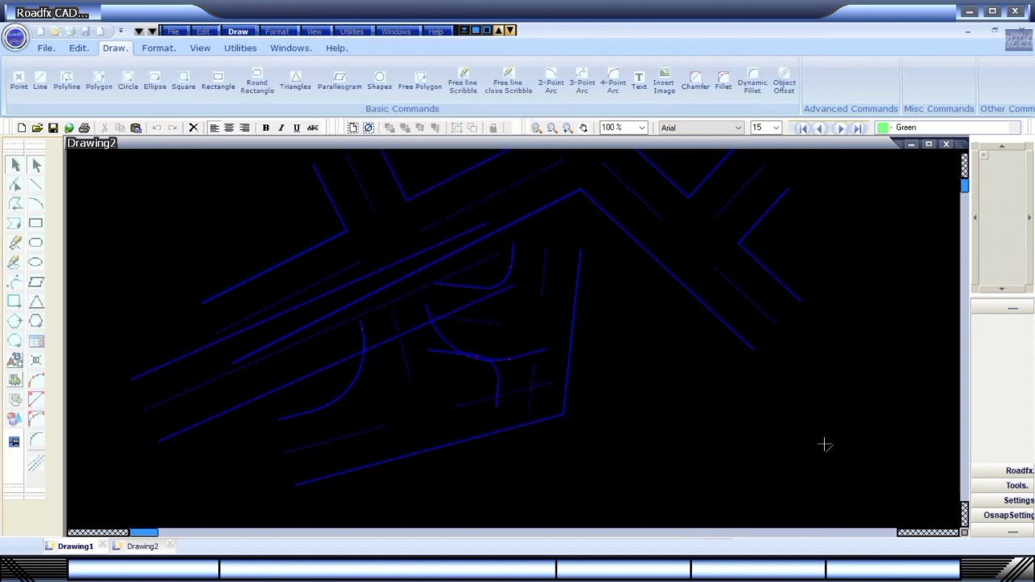
click(860, 428)
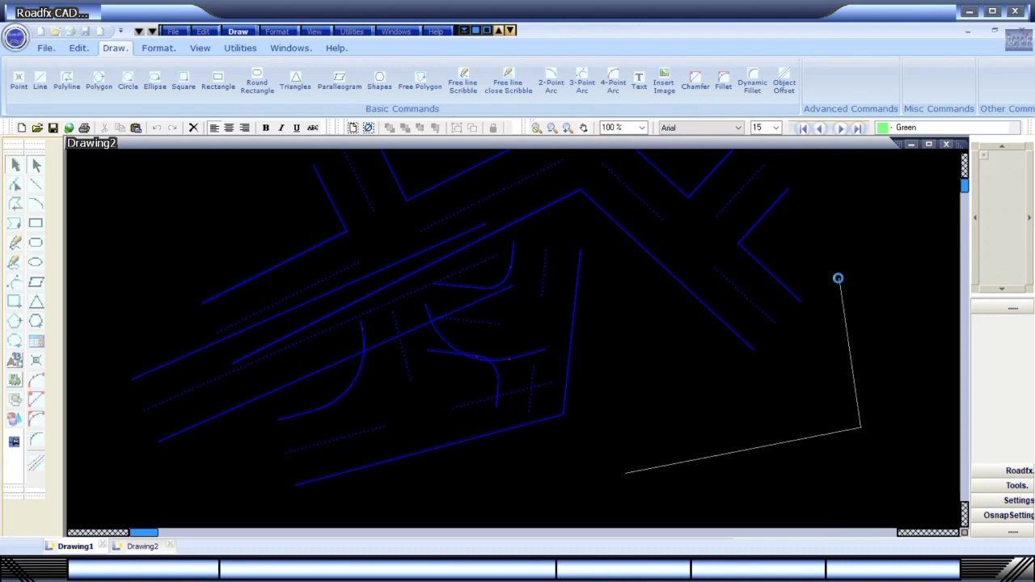
click(839, 281)
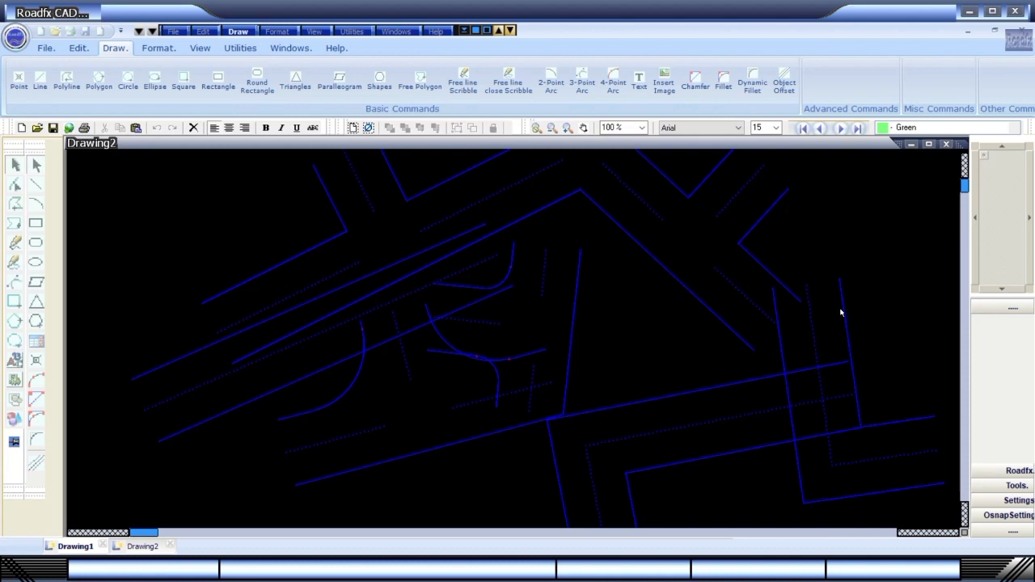
Switch to Paint, save the screenshot as RCad002.jpg based on RCad001, then minimize Paint
key(alt+Tab)
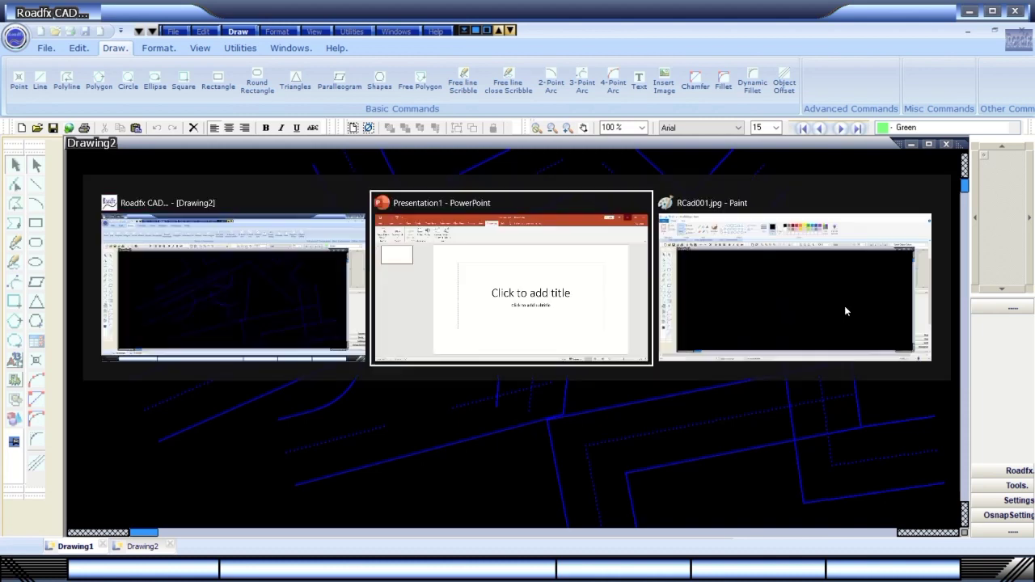
key(alt+Tab)
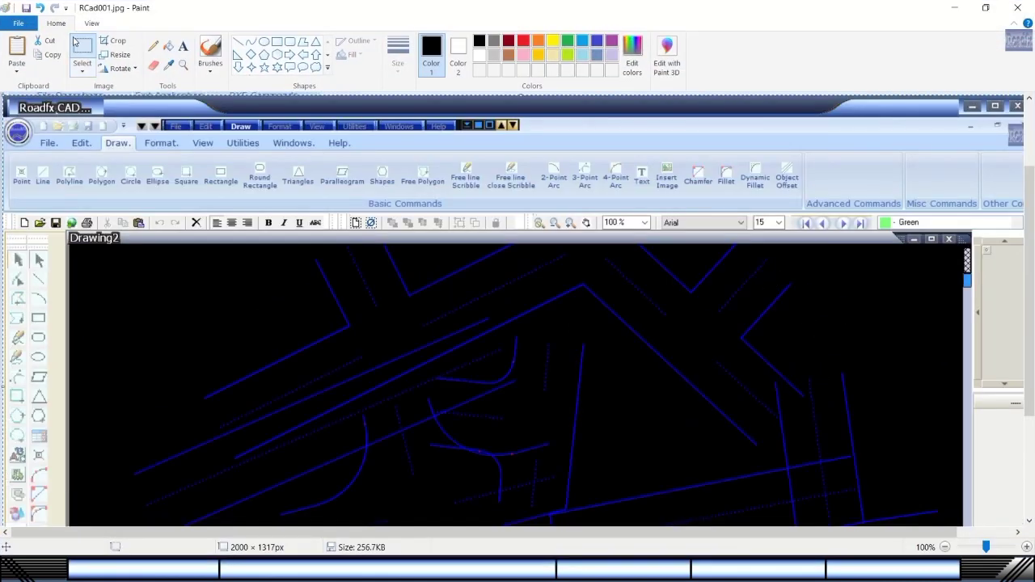
click(18, 23)
click(50, 135)
click(542, 243)
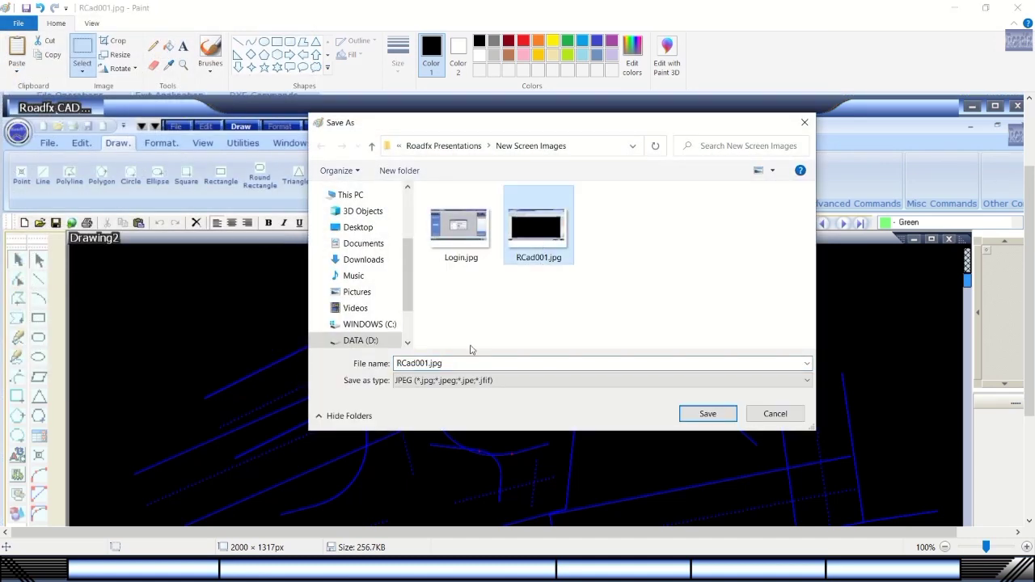
double_click(428, 363)
click(429, 363)
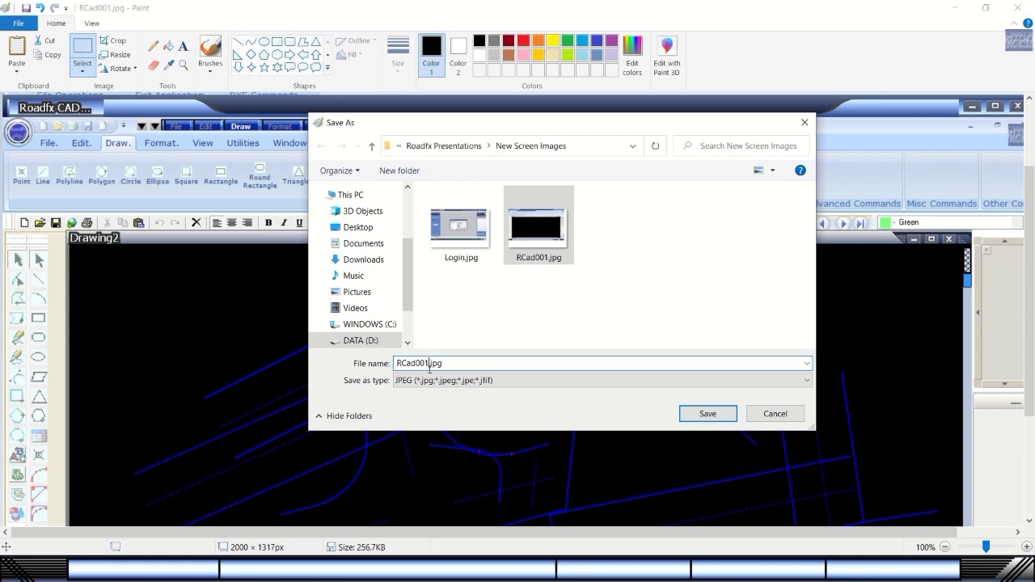
key(BackSpace)
text(2)
click(697, 410)
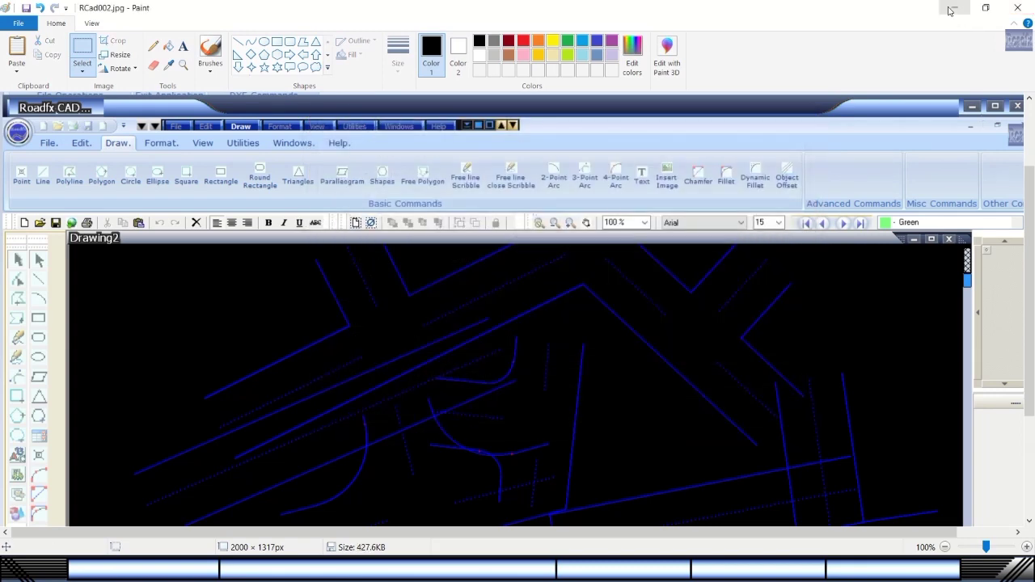
click(953, 12)
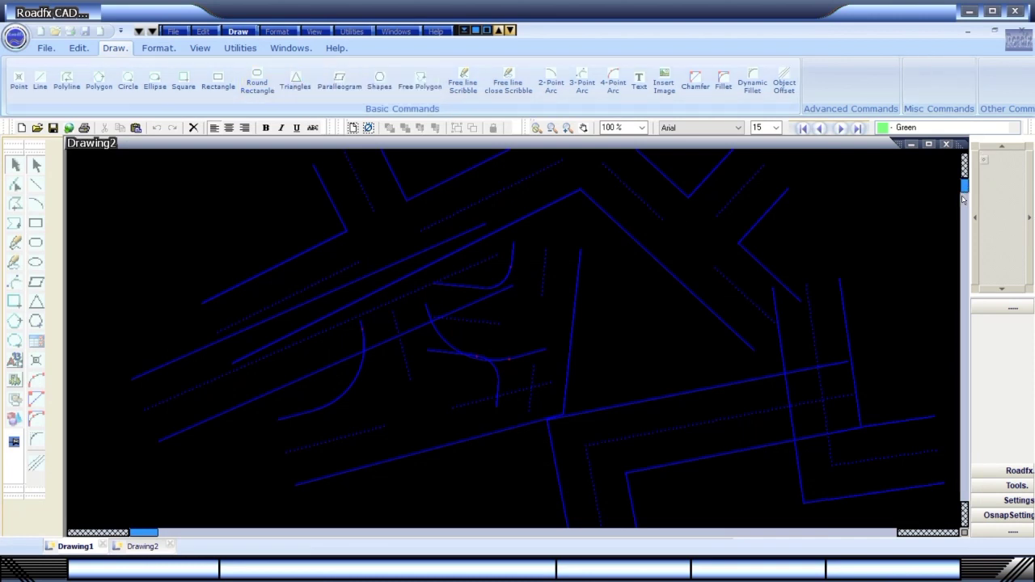
Scroll Drawing2 down to a blank area and bring up Draw > Advanced Commands
scroll(962, 196, down, 3)
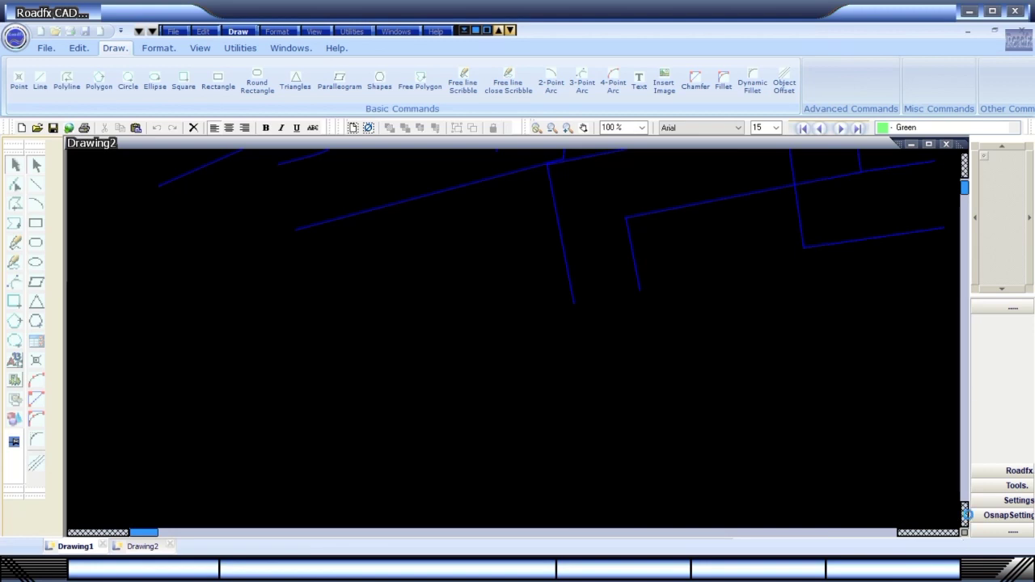
click(965, 514)
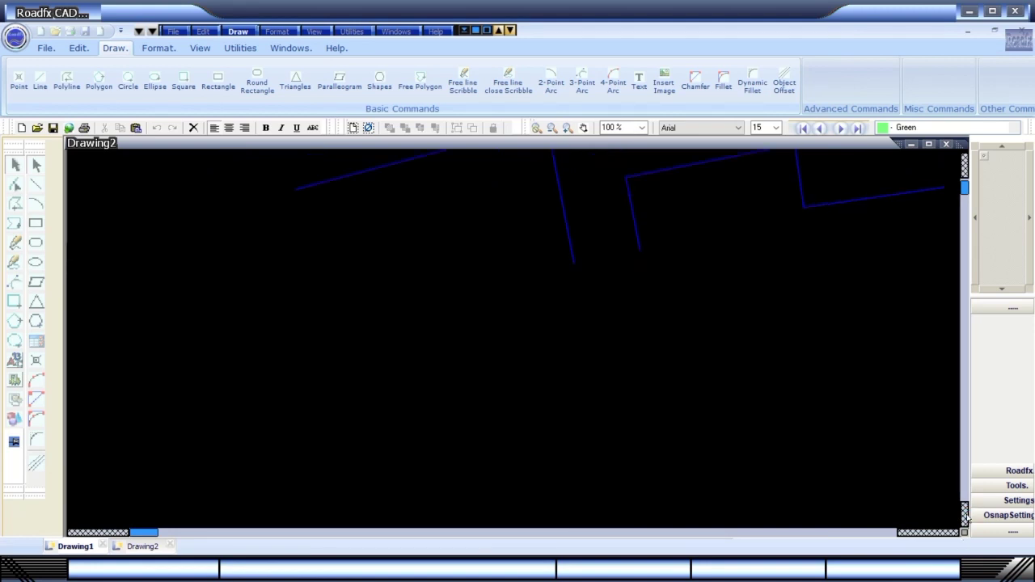
click(965, 515)
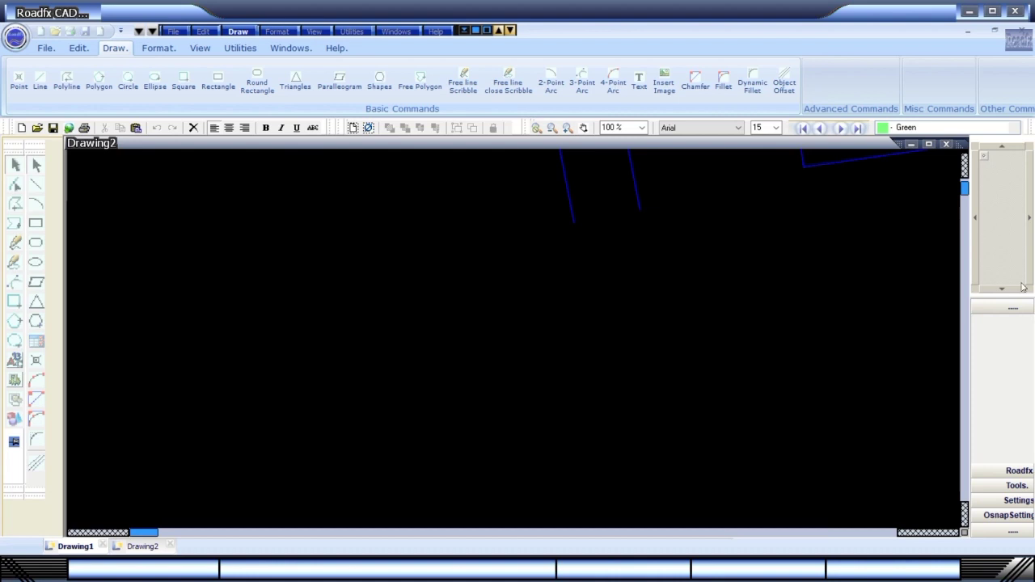
scroll(933, 226, down, 3)
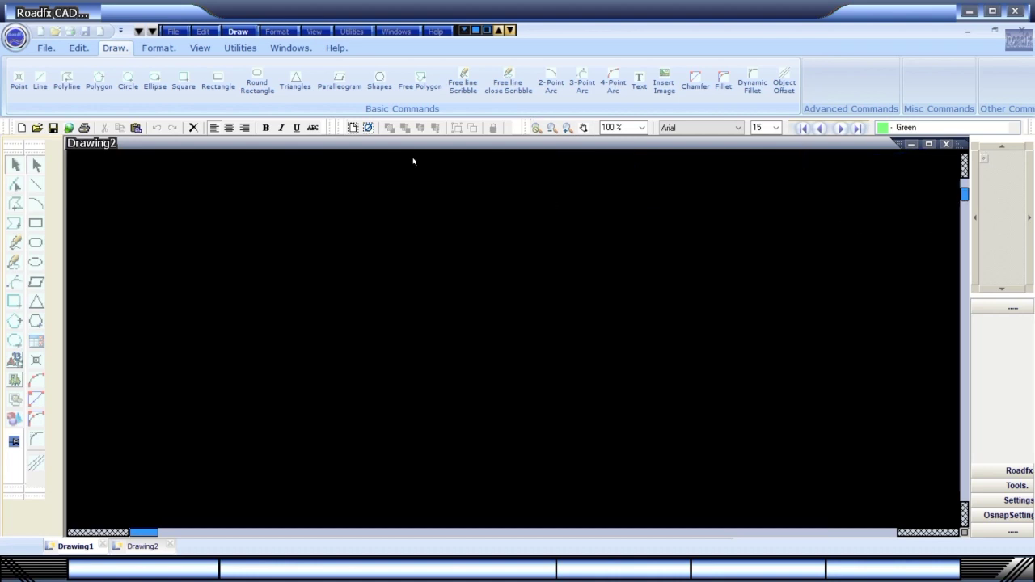
click(238, 33)
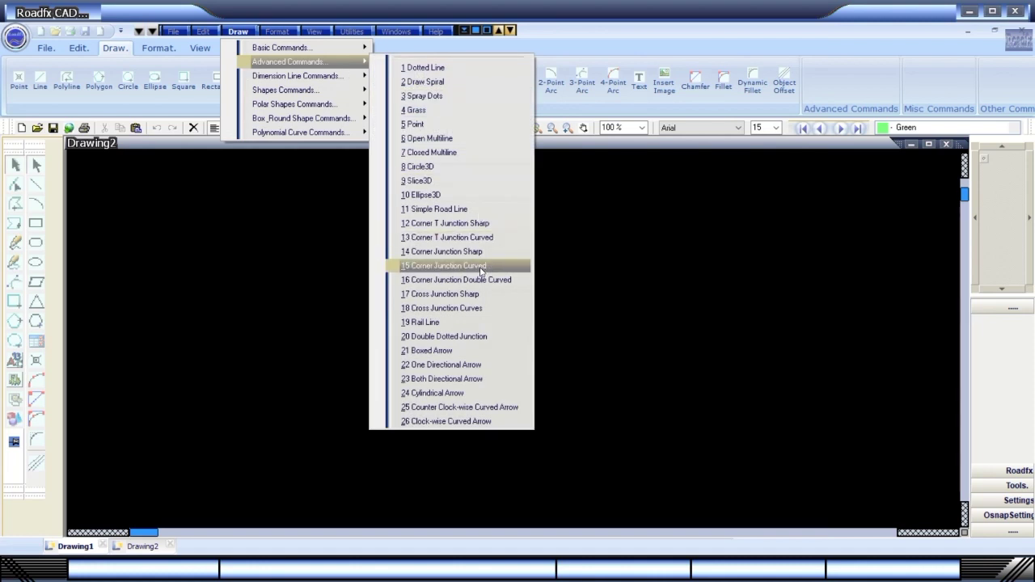
Draw a curved corner junction road through start, corner and end points
click(480, 272)
click(158, 402)
click(633, 355)
click(612, 179)
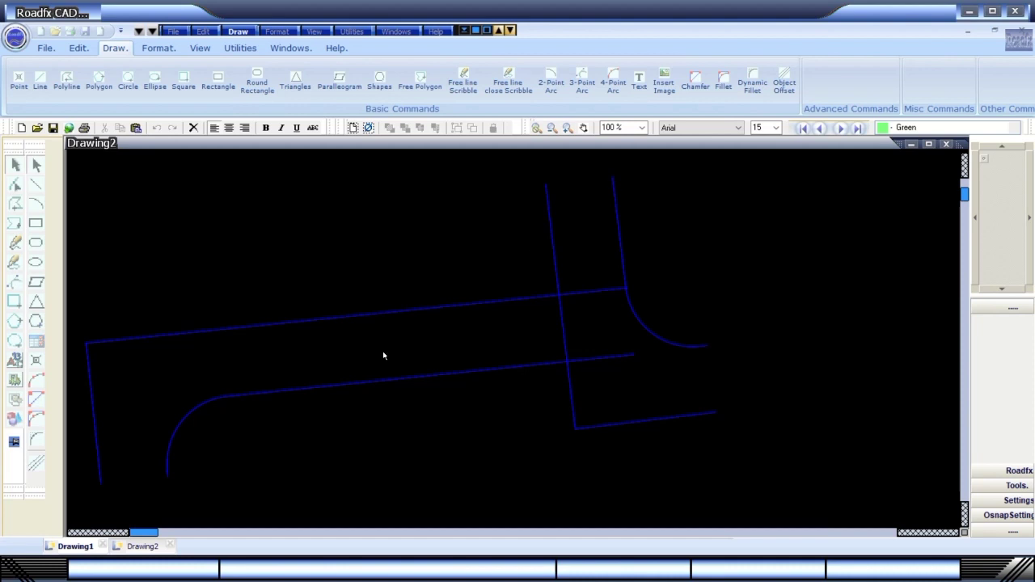
click(964, 208)
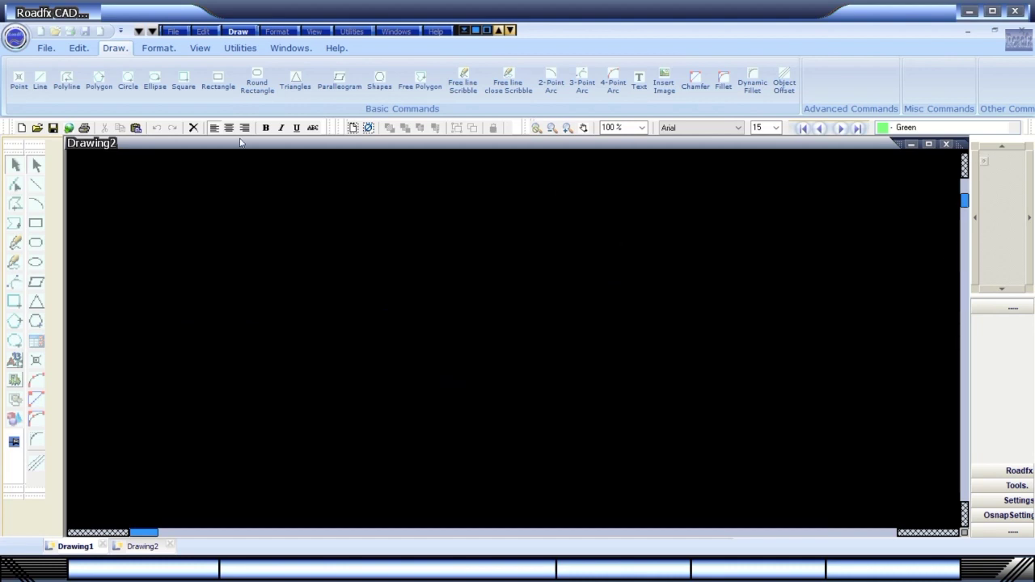
Add a double-curved corner junction road through three points
click(239, 32)
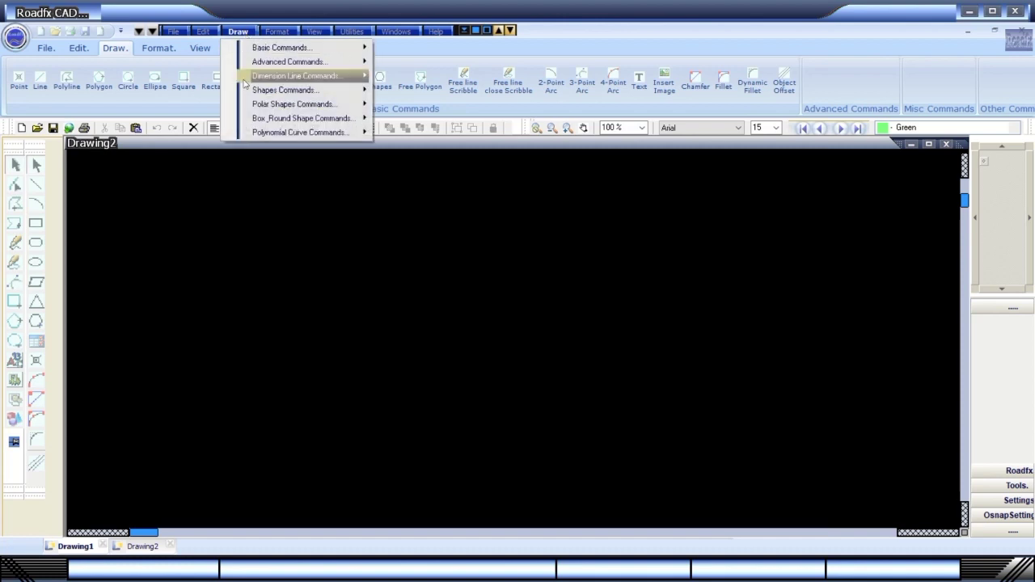
mouse_move(271, 63)
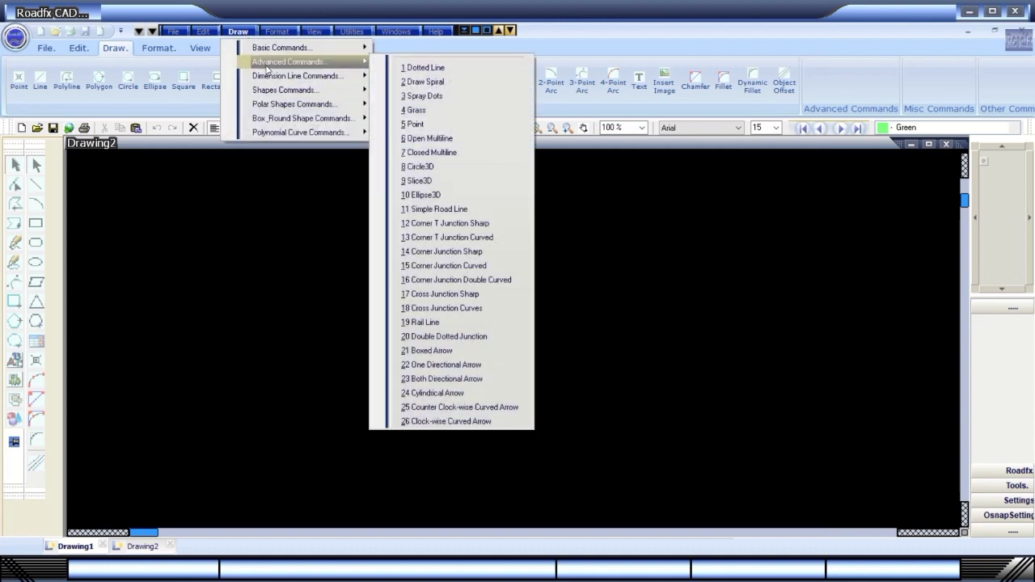
click(502, 283)
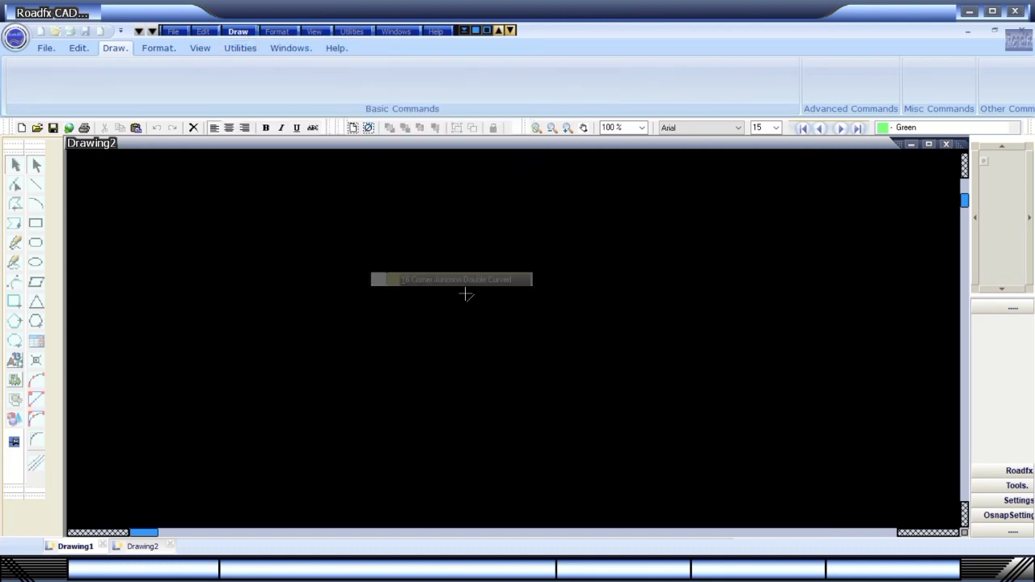
click(166, 349)
click(697, 300)
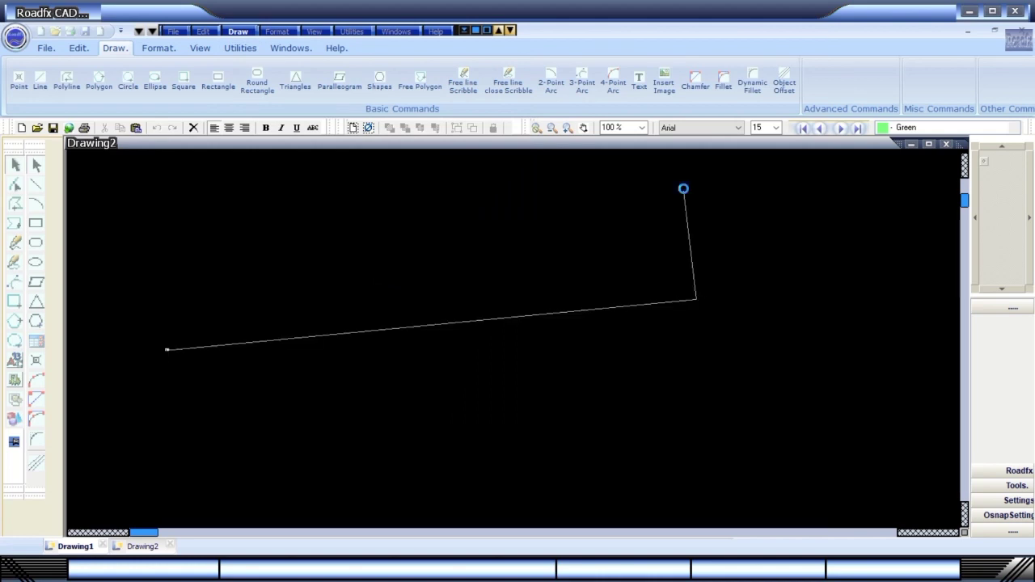
click(684, 191)
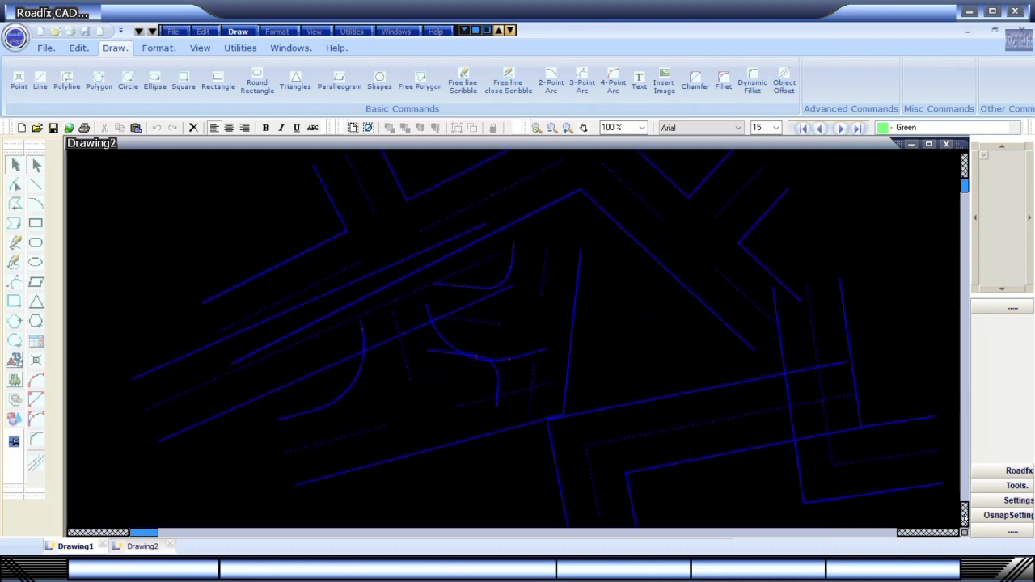
click(963, 514)
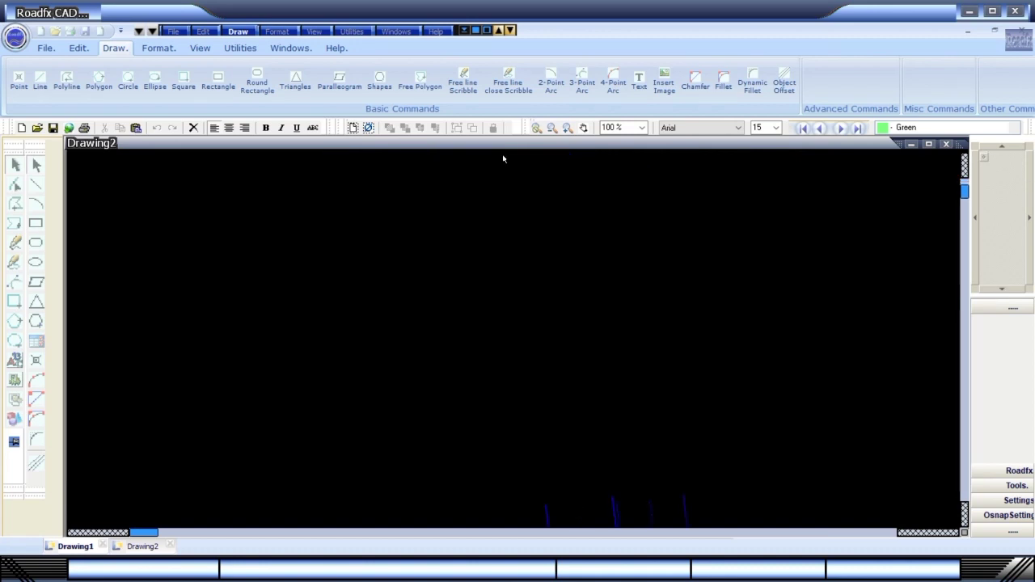
Draw a sharp cross junction road through three points
click(237, 33)
mouse_move(263, 65)
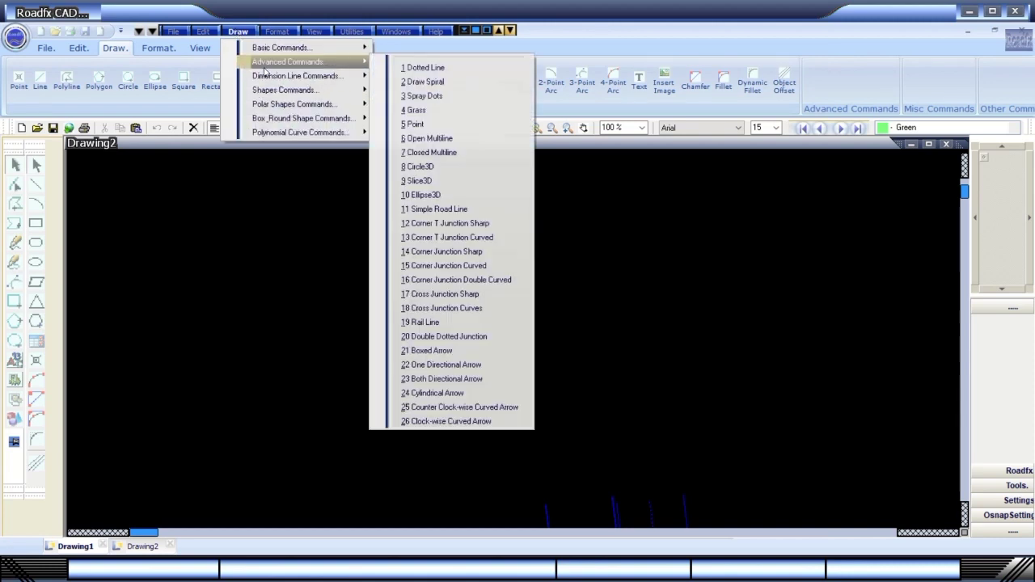
click(448, 294)
click(270, 373)
click(663, 269)
click(809, 446)
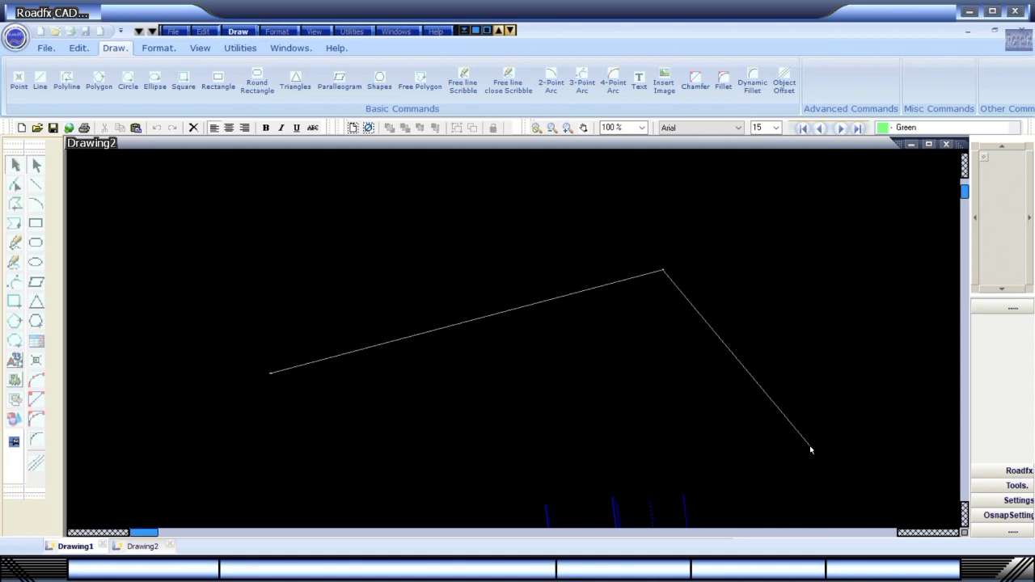
right_click(810, 446)
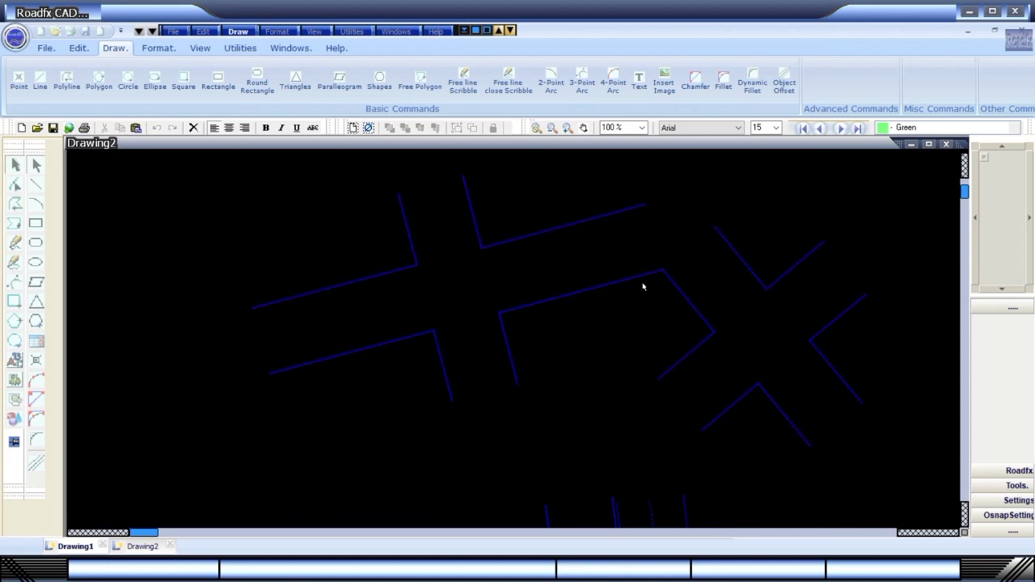
Add a curved corner junction on the left side of Drawing2
click(238, 33)
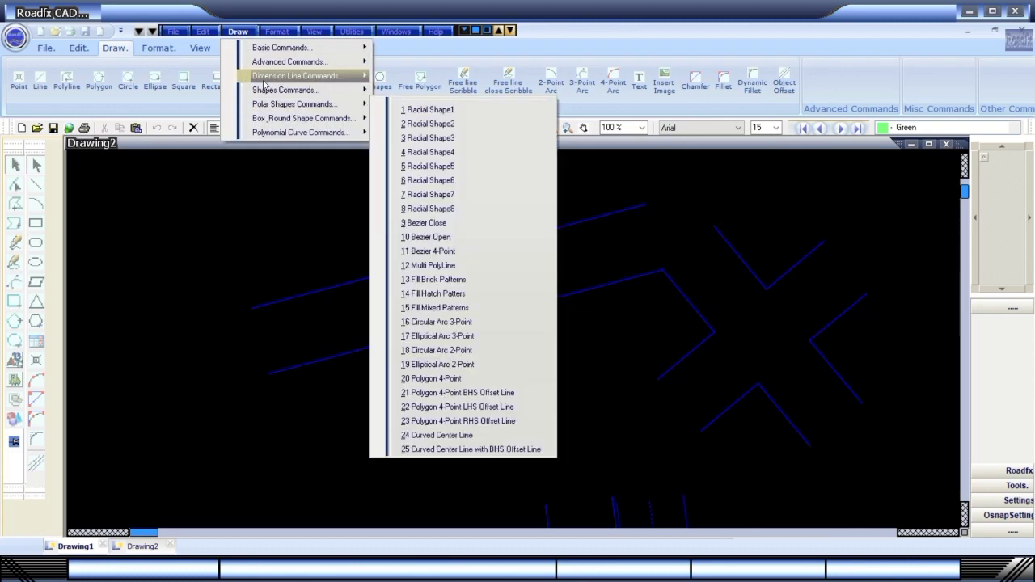
mouse_move(283, 62)
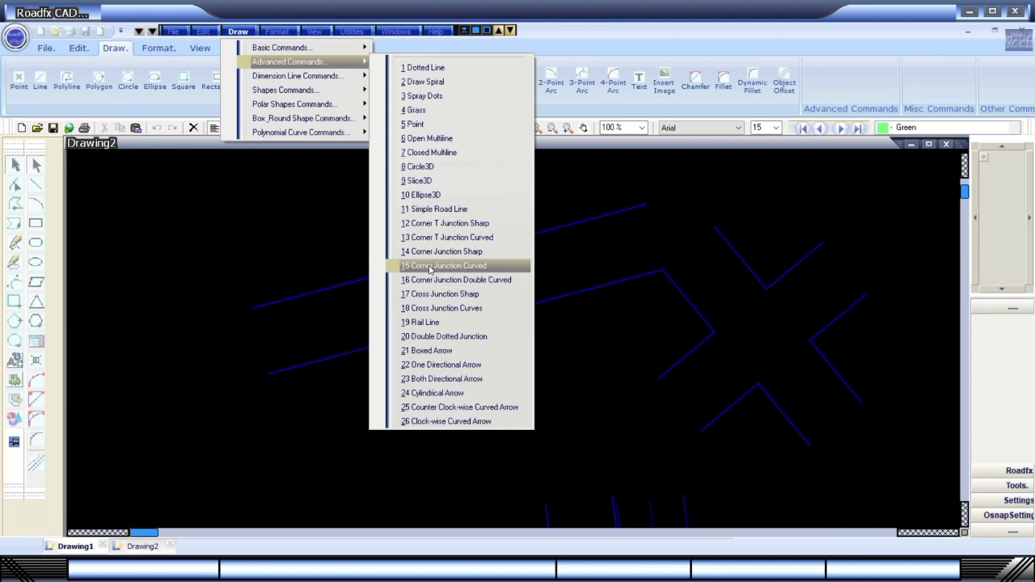
click(430, 267)
click(137, 262)
click(219, 459)
click(350, 455)
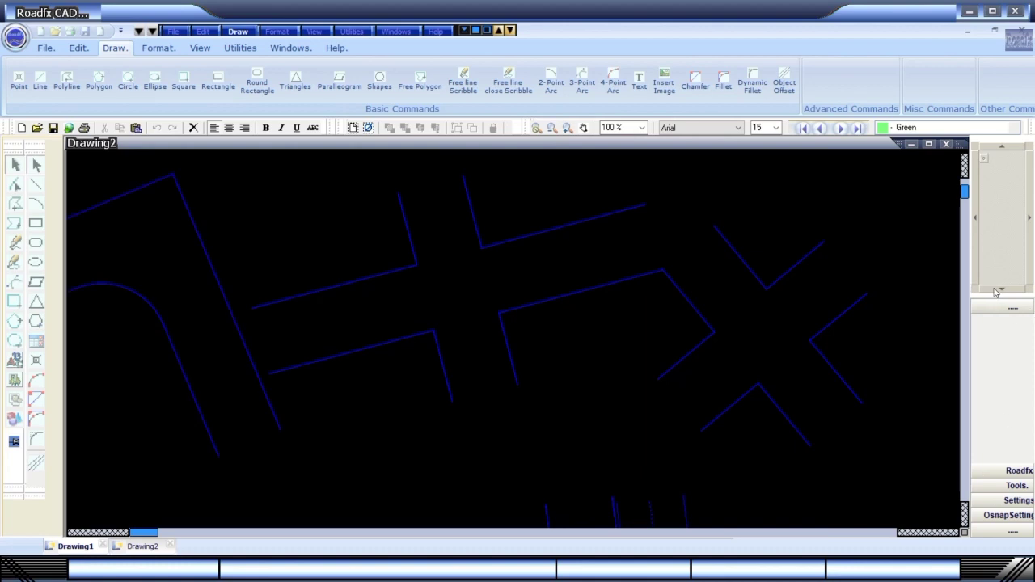
Pan the view to a clear area and bring up the advanced drawing commands
click(997, 290)
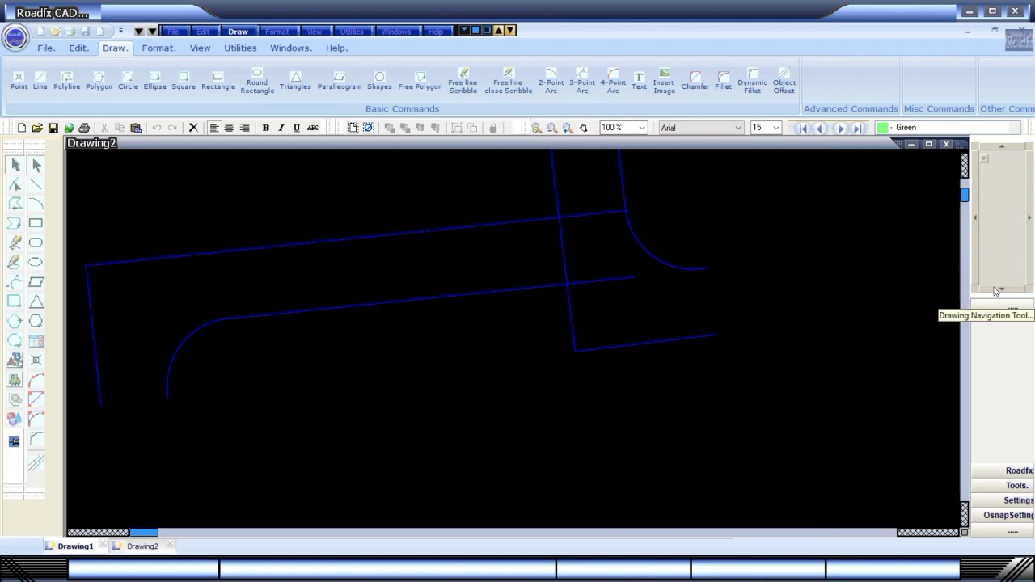
click(996, 289)
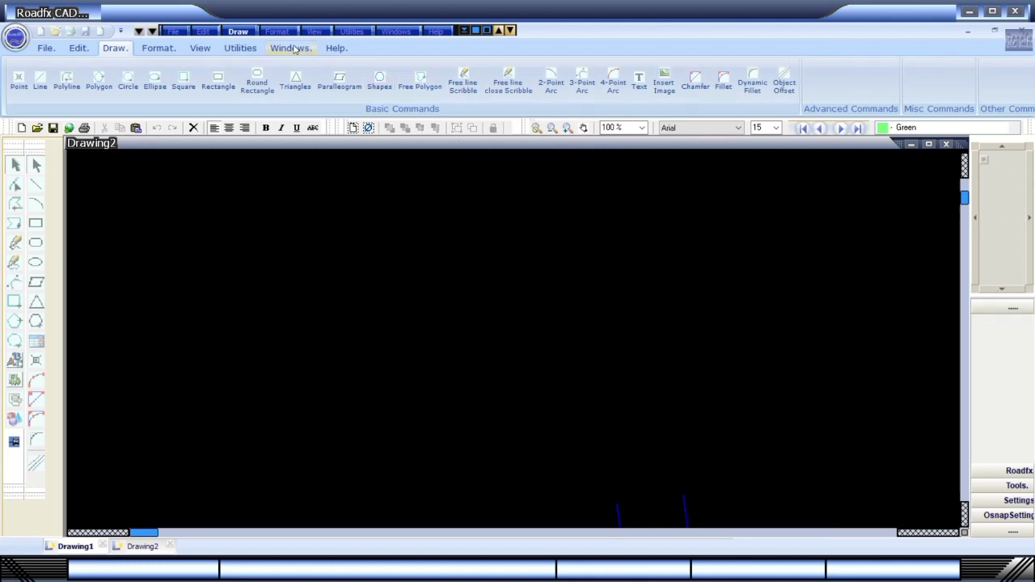
click(238, 31)
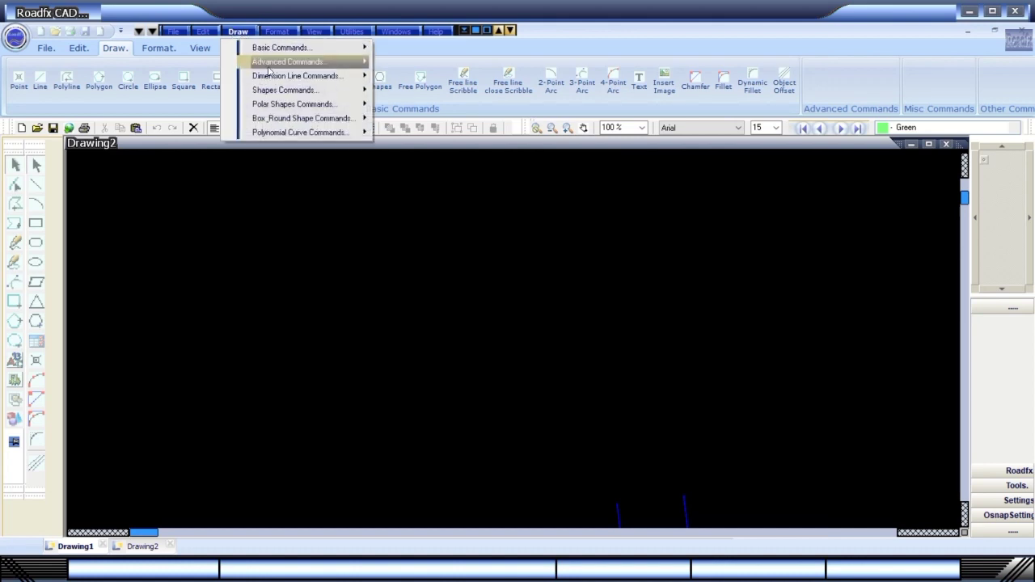
mouse_move(269, 66)
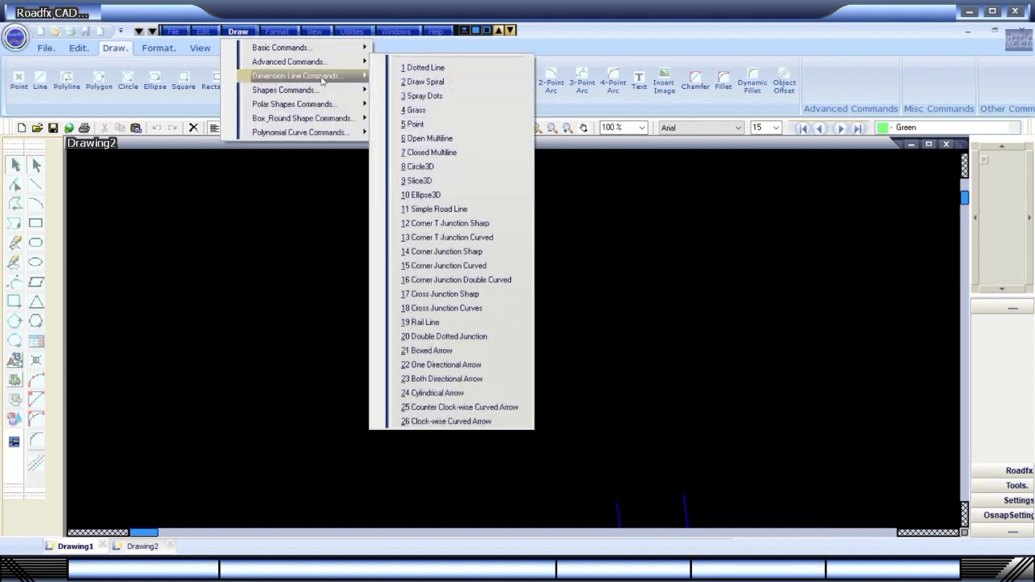
Draw a curved cross junction between two points
click(449, 312)
click(282, 386)
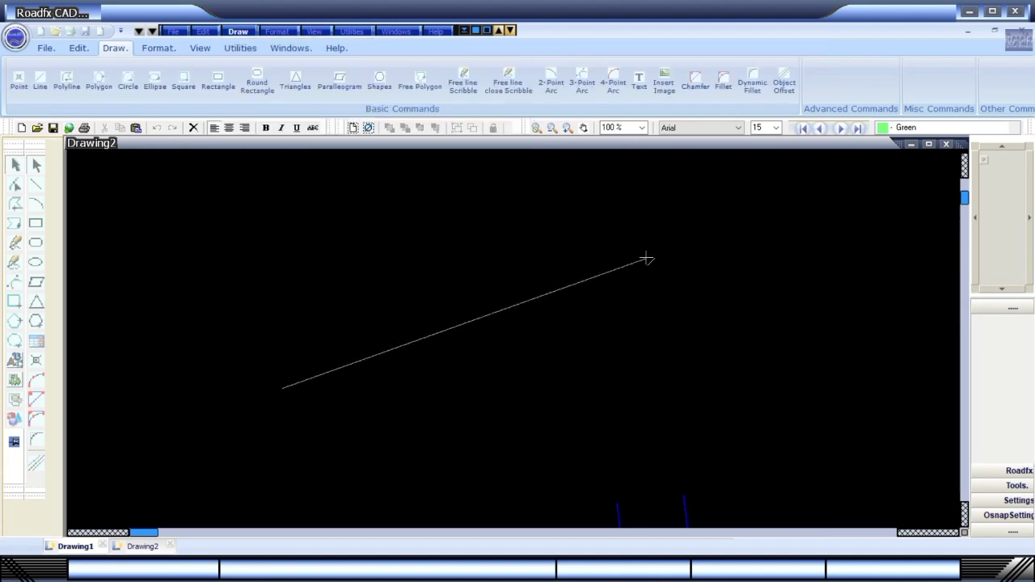
click(646, 261)
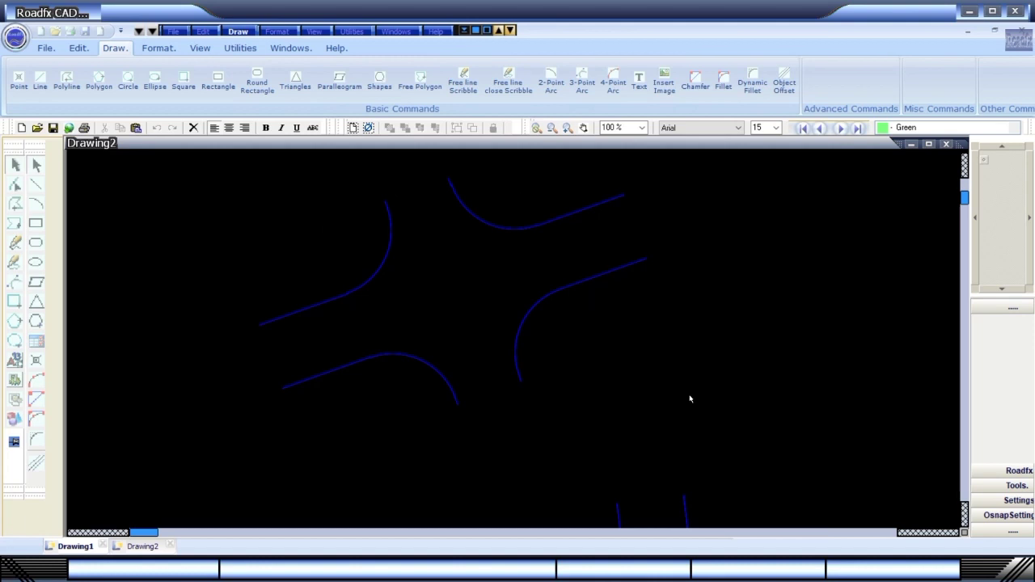
Add a rail line from lower left running across the junction
click(238, 33)
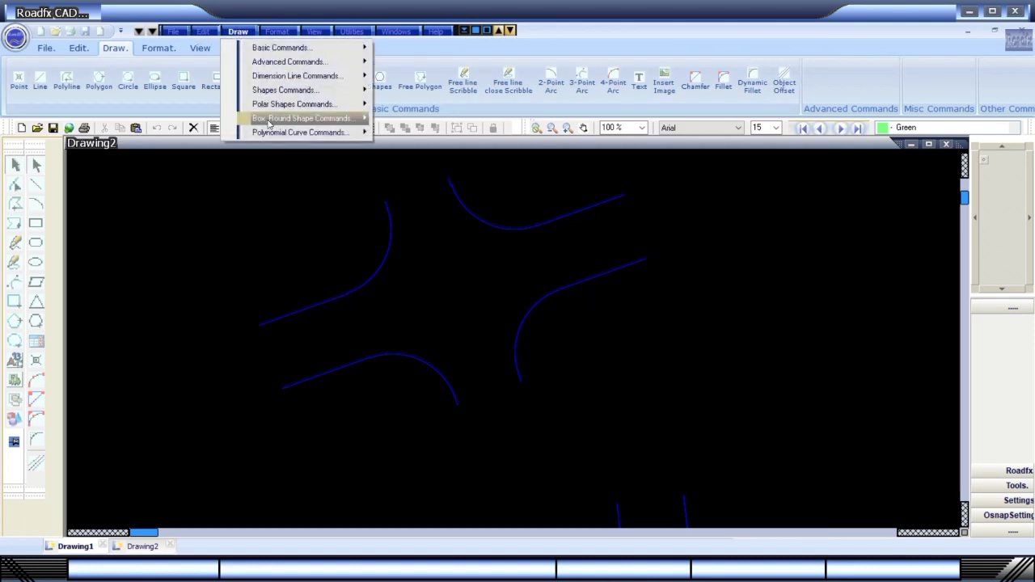
mouse_move(275, 62)
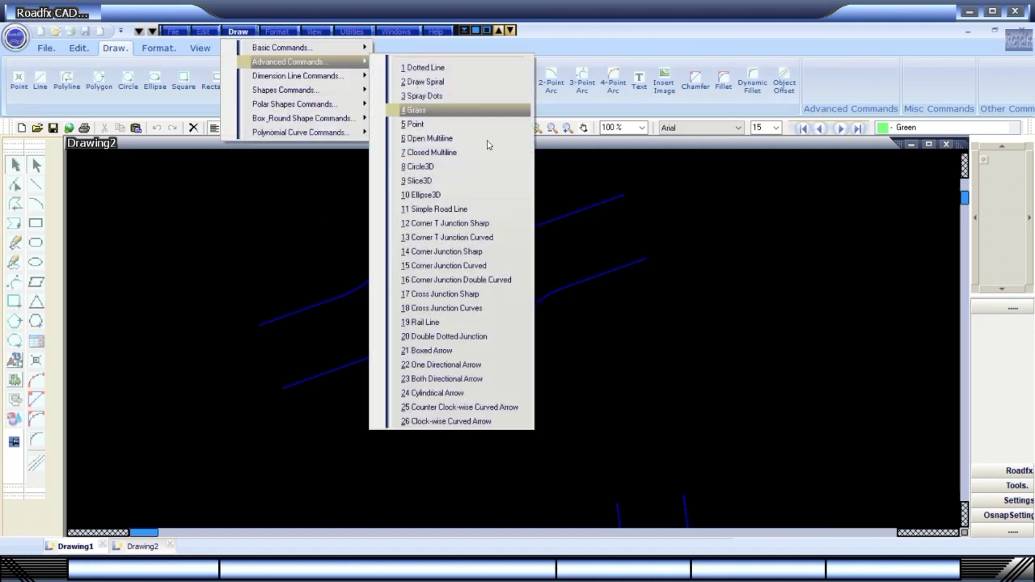
click(440, 323)
click(202, 487)
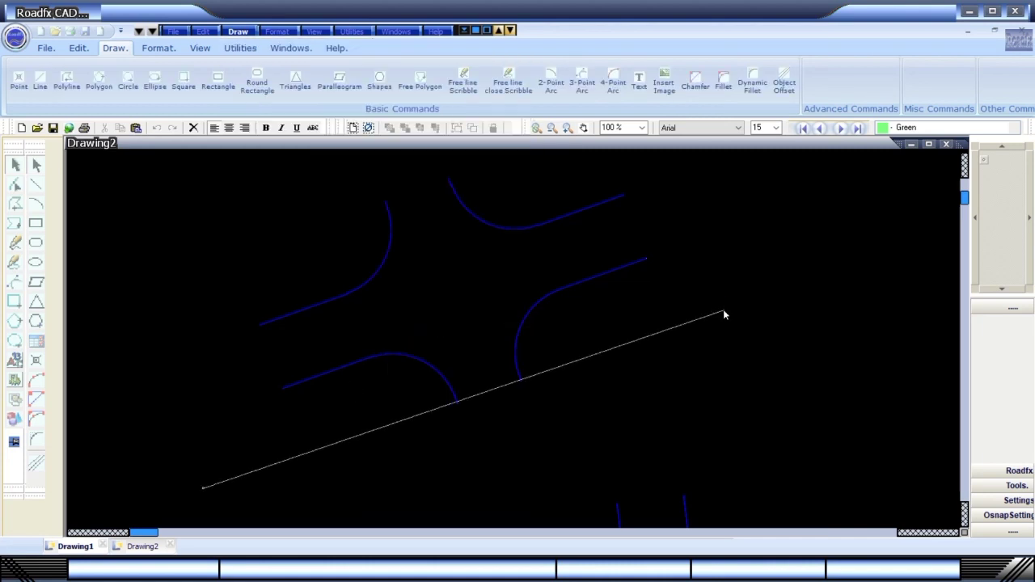
click(725, 314)
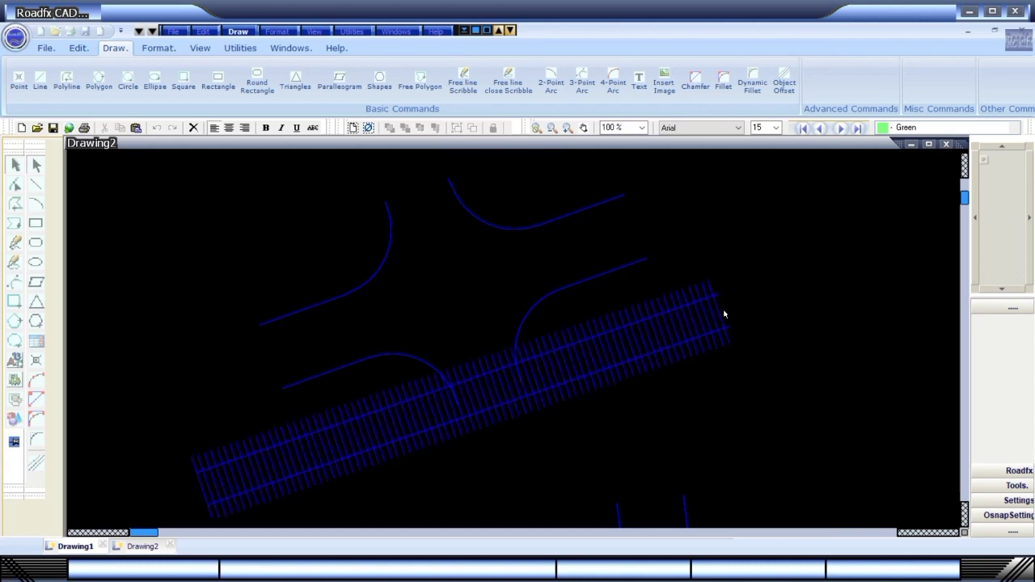
Draw a double dotted junction through three points, then scroll down
click(240, 31)
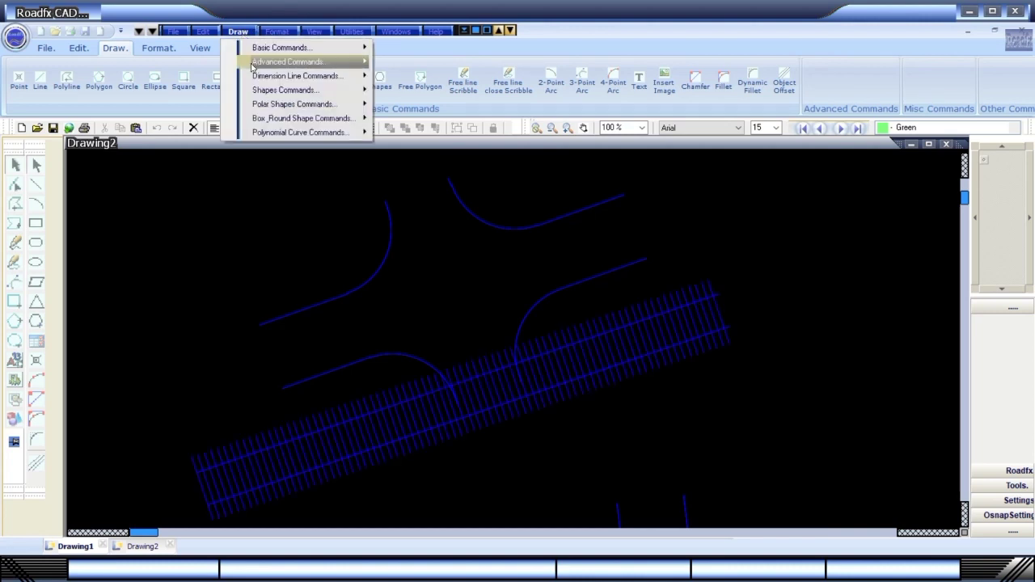
mouse_move(254, 63)
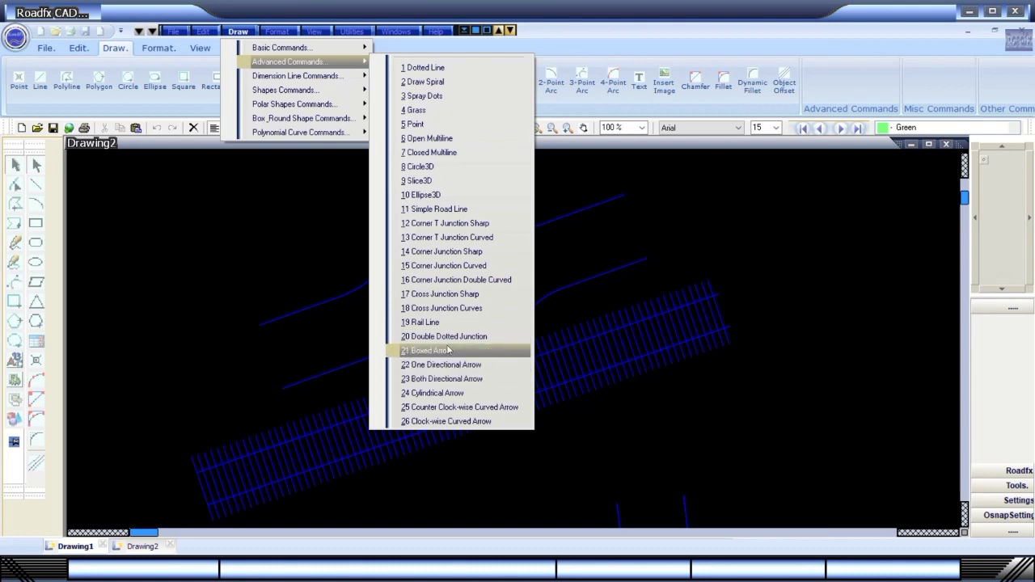
click(454, 337)
click(478, 494)
click(733, 385)
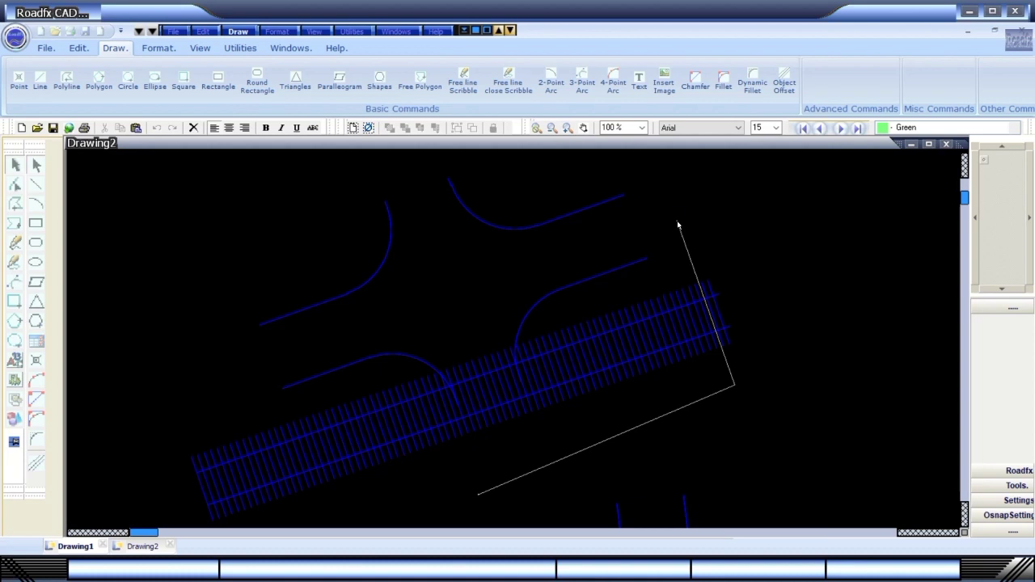
click(680, 226)
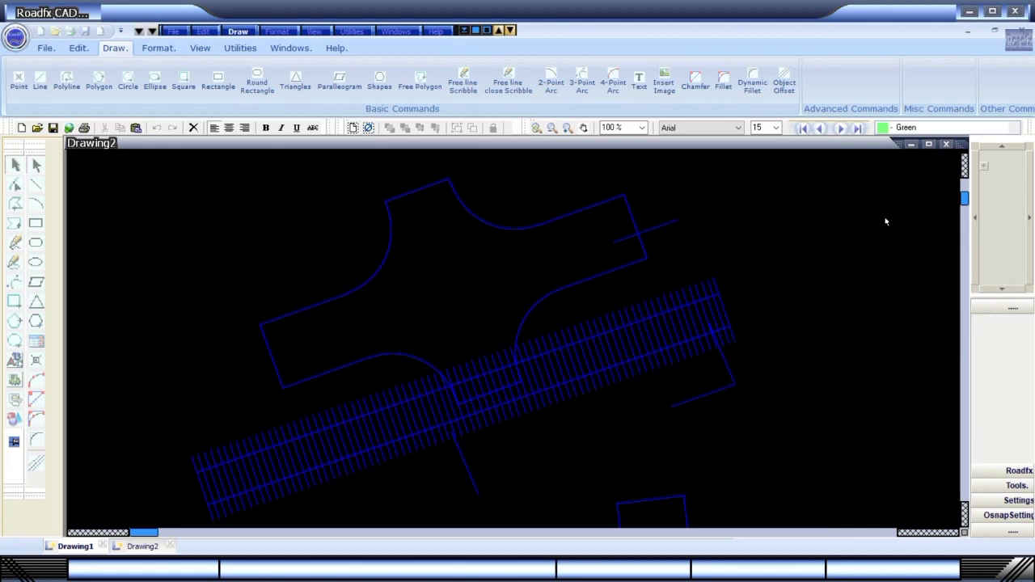
scroll(887, 220, down, 5)
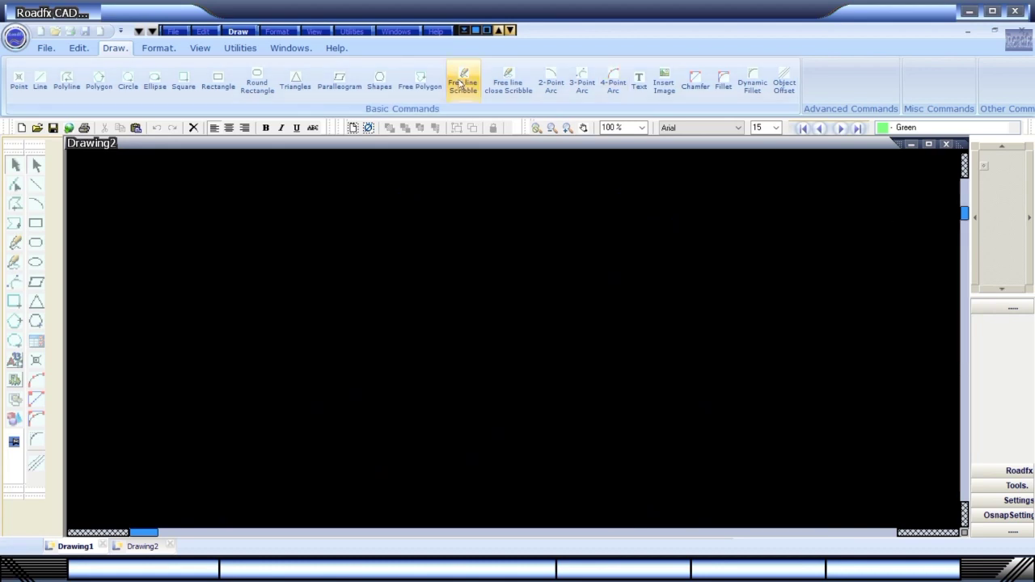
Browse the File, Edit, Draw, Colour, View, Utilities, Window and Help command groups
click(58, 52)
click(78, 54)
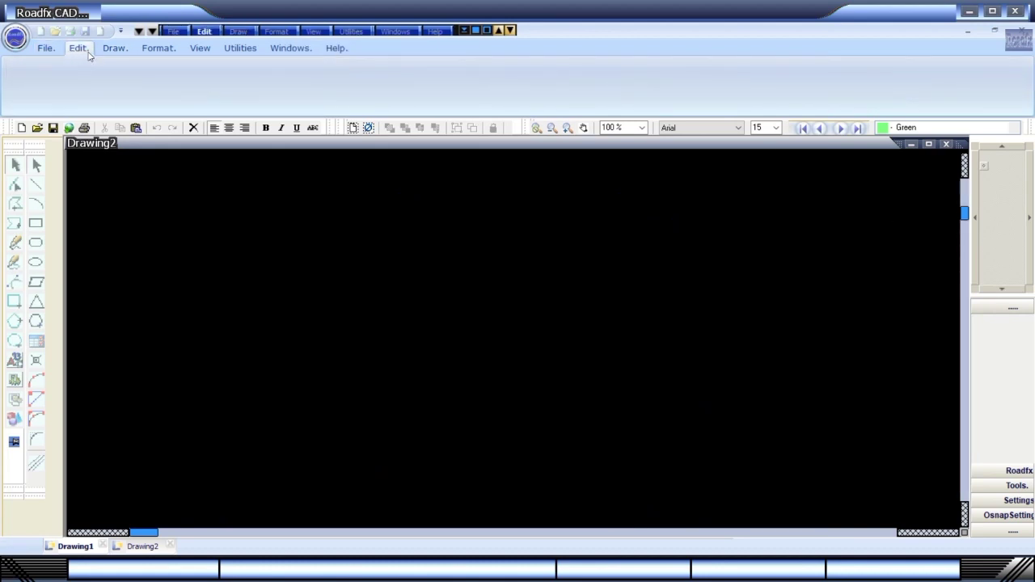
click(102, 53)
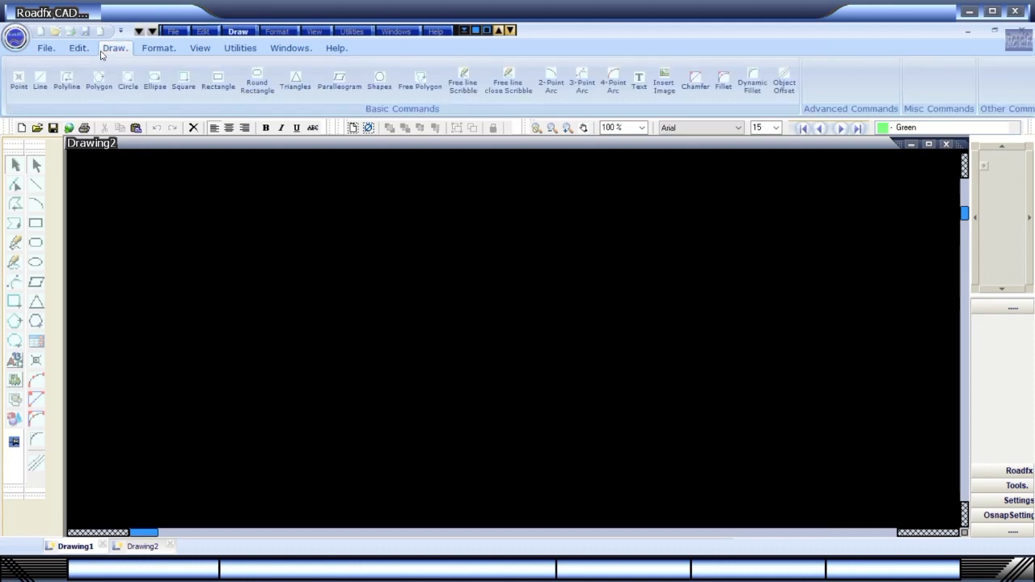
click(146, 54)
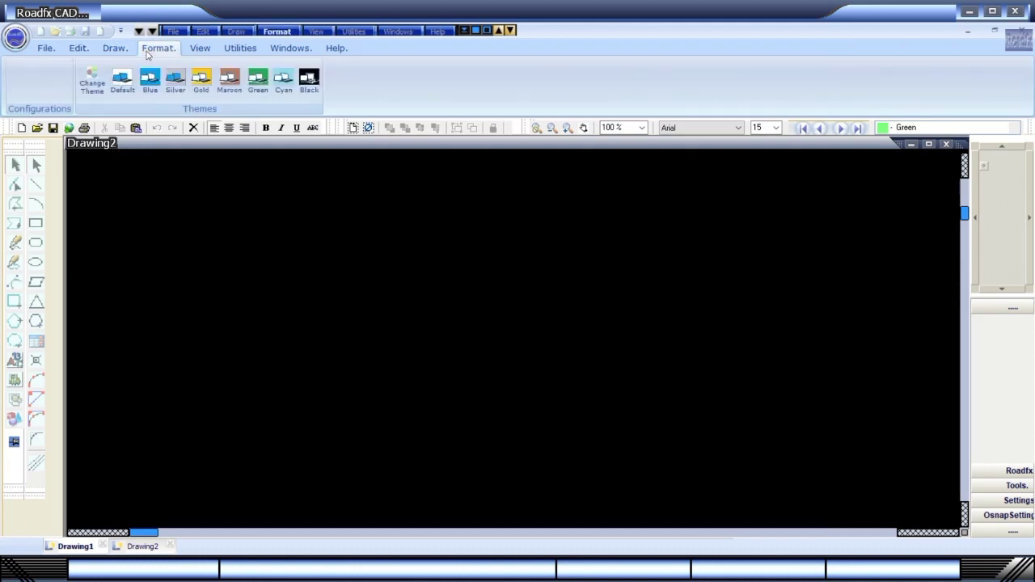
click(196, 52)
click(239, 50)
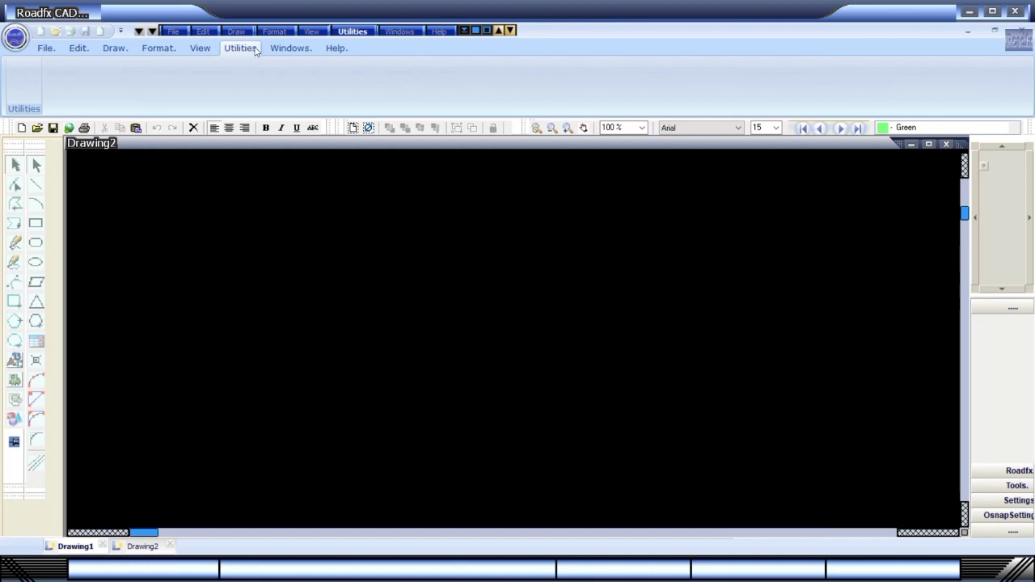
click(271, 51)
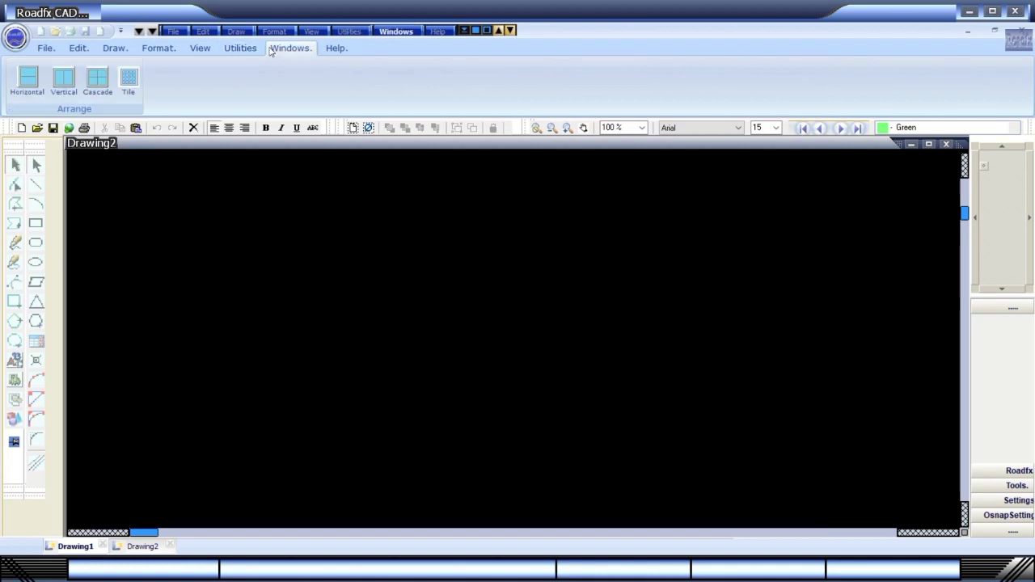
click(330, 50)
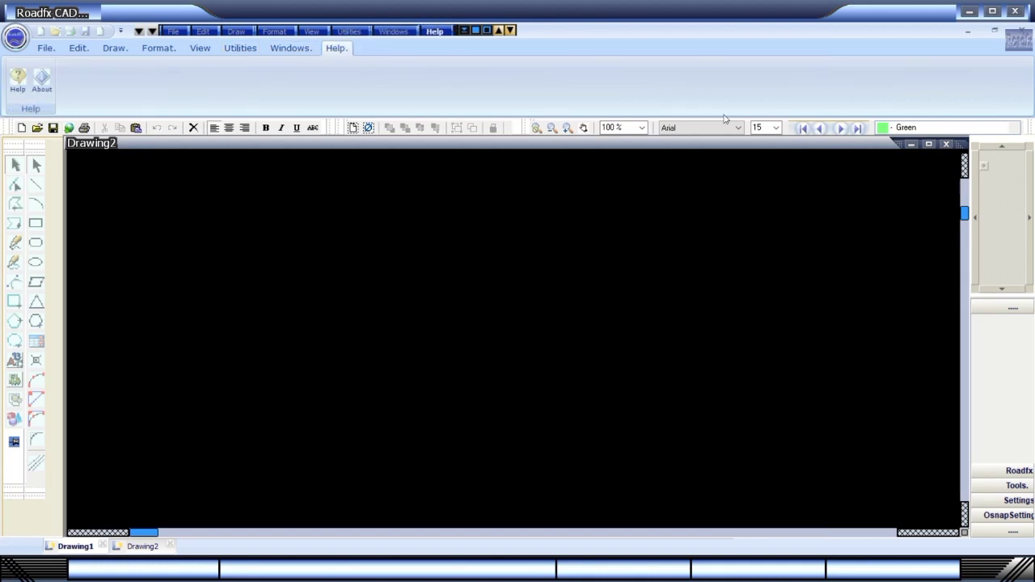
Switch to panning, then bring up the advanced road drawing commands
click(583, 127)
click(280, 32)
mouse_move(281, 62)
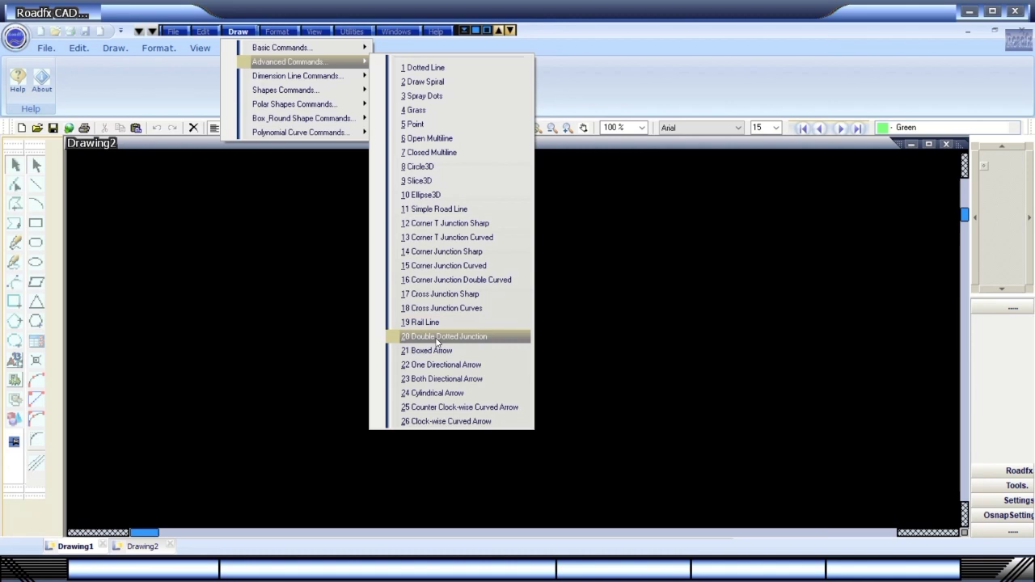
Draw a simple arrow line across the canvas, then cancel it with Escape
mouse_move(315, 84)
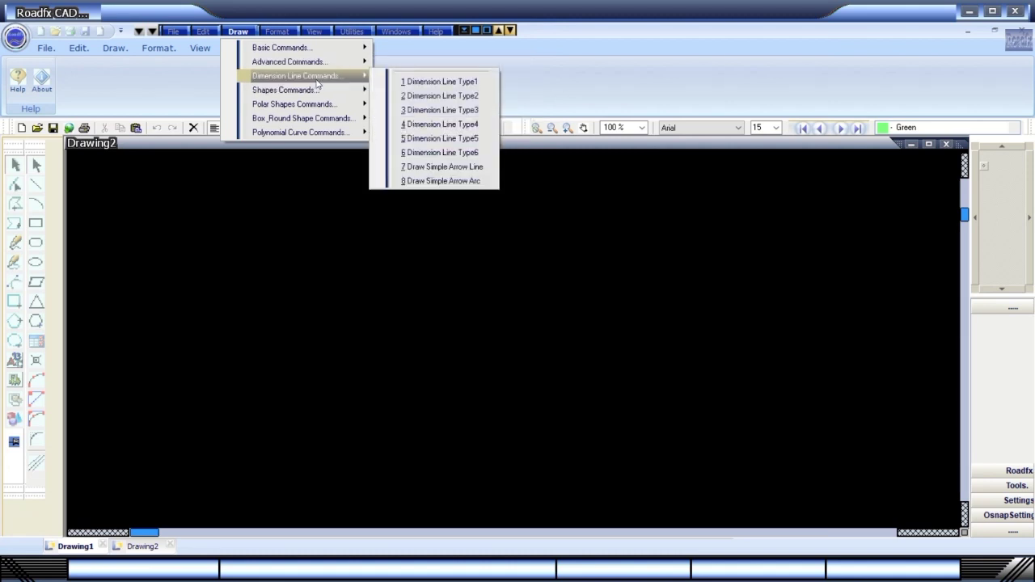
click(445, 166)
click(230, 394)
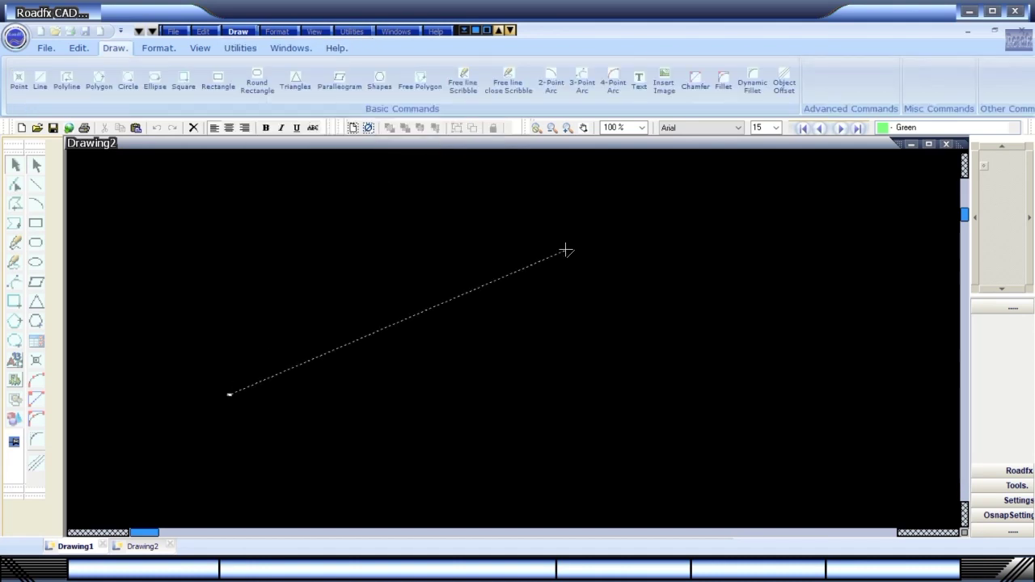
click(665, 242)
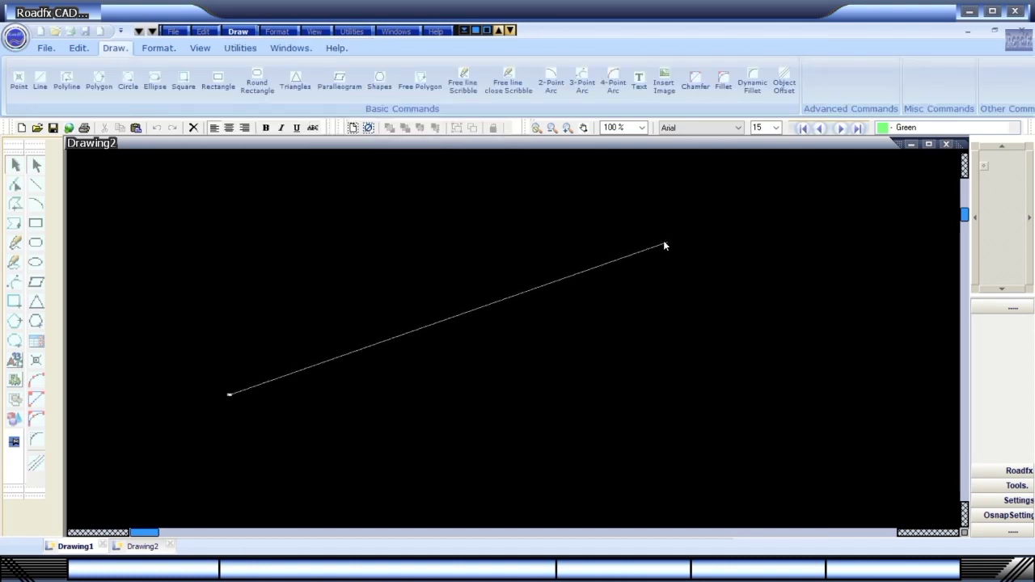
key(Escape)
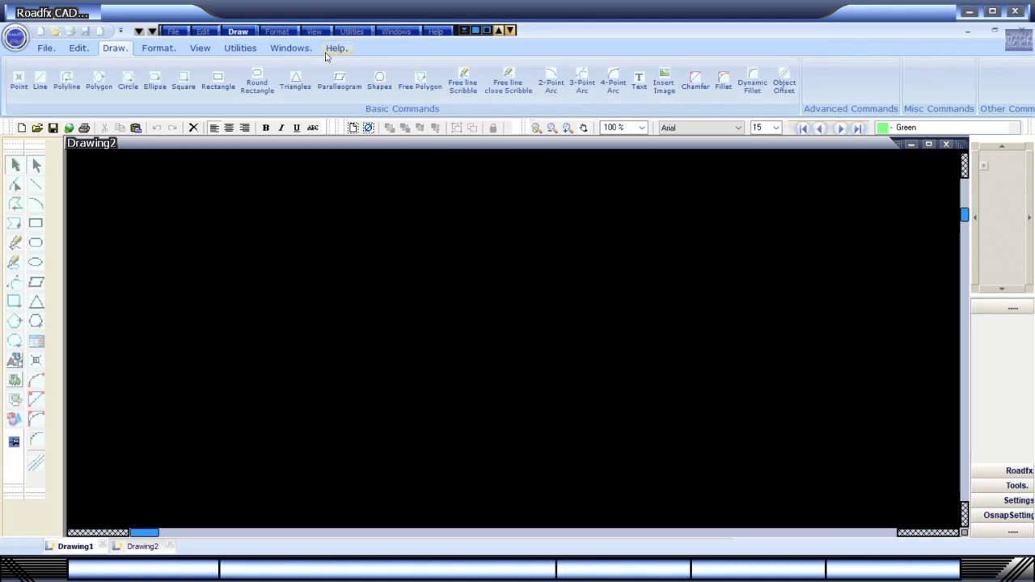
Draw a Type6 dimension arrow from the left side up to the right
click(239, 33)
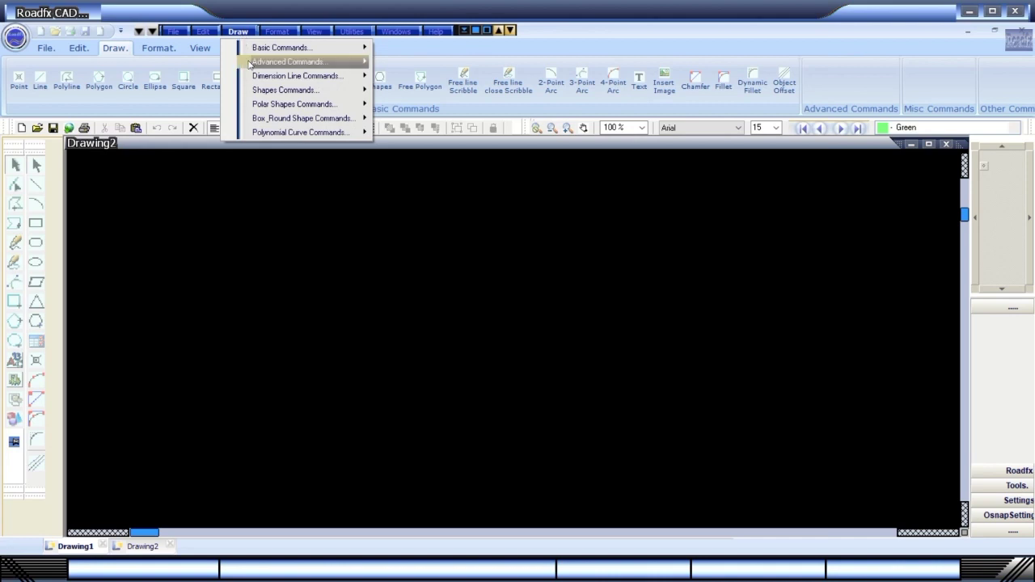
mouse_move(266, 121)
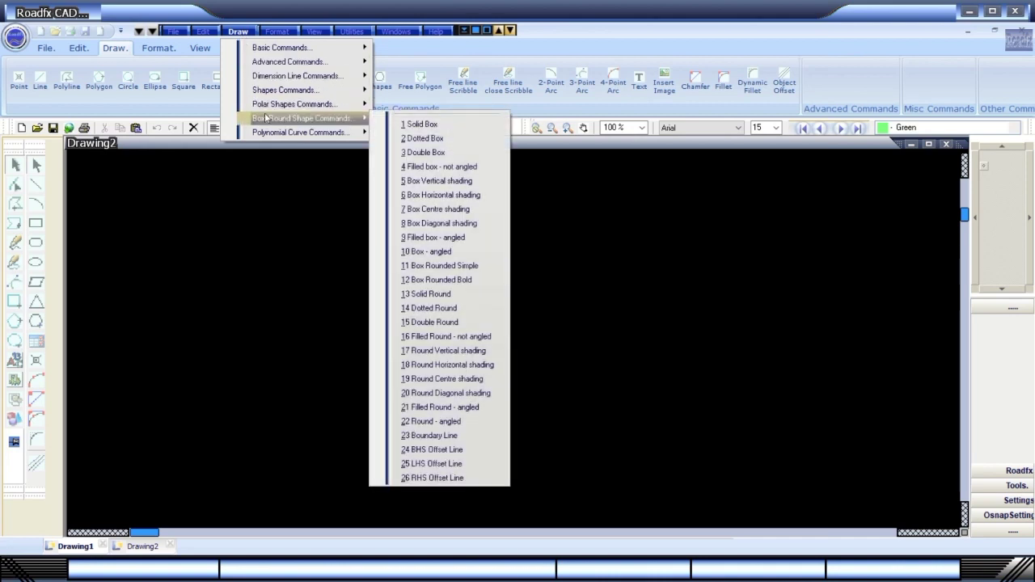
mouse_move(269, 82)
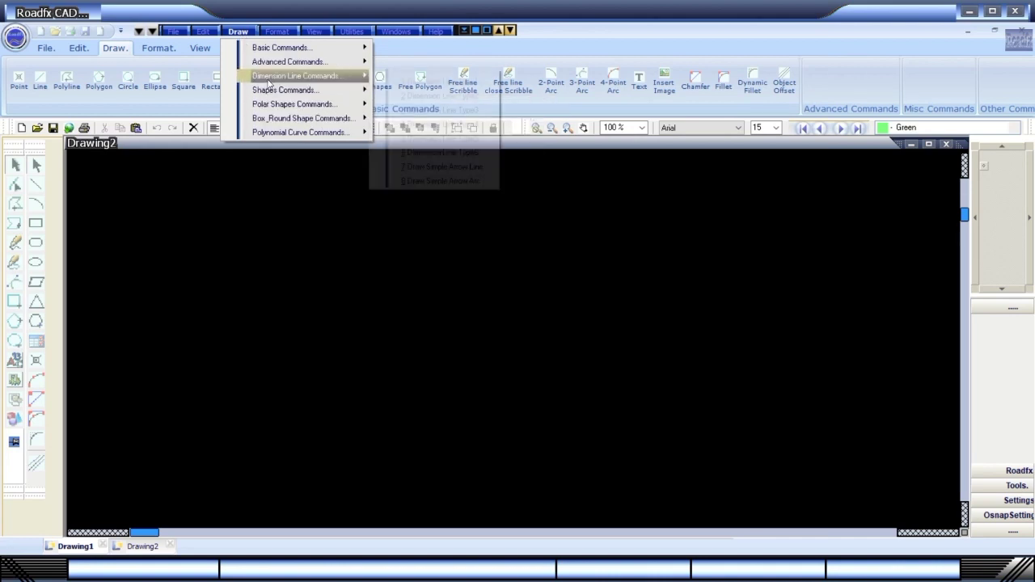
click(450, 152)
click(284, 357)
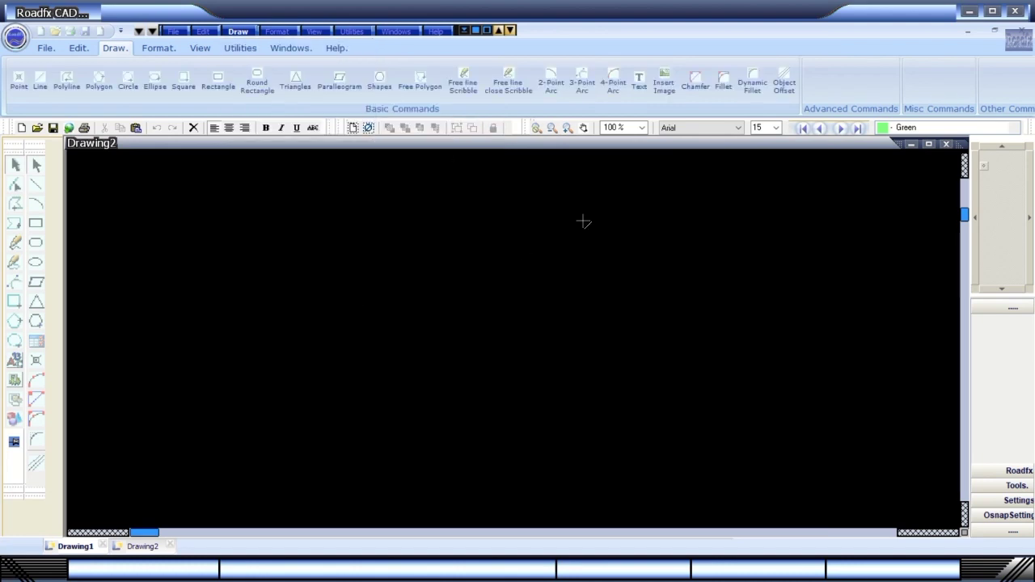
click(637, 205)
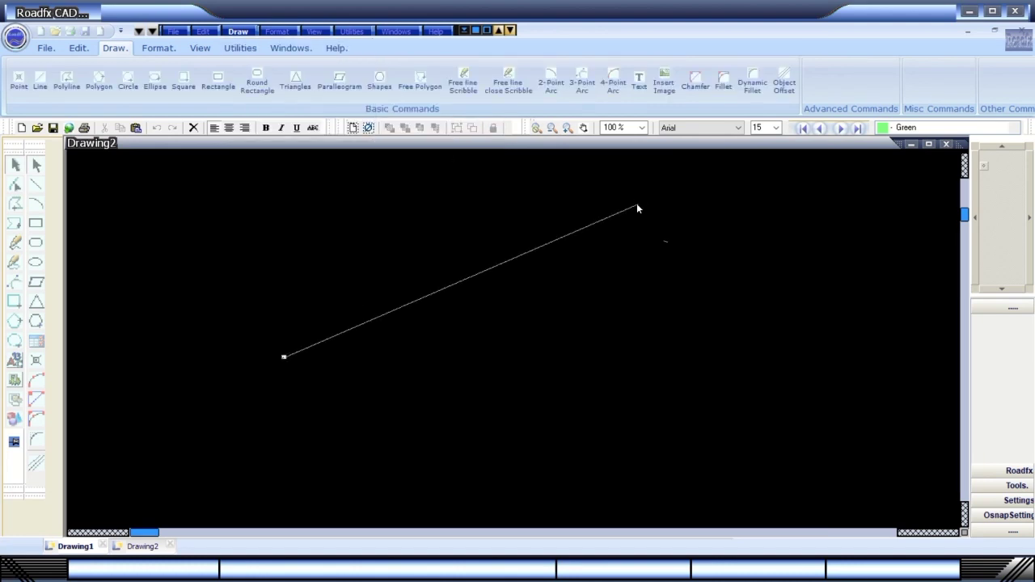
click(637, 208)
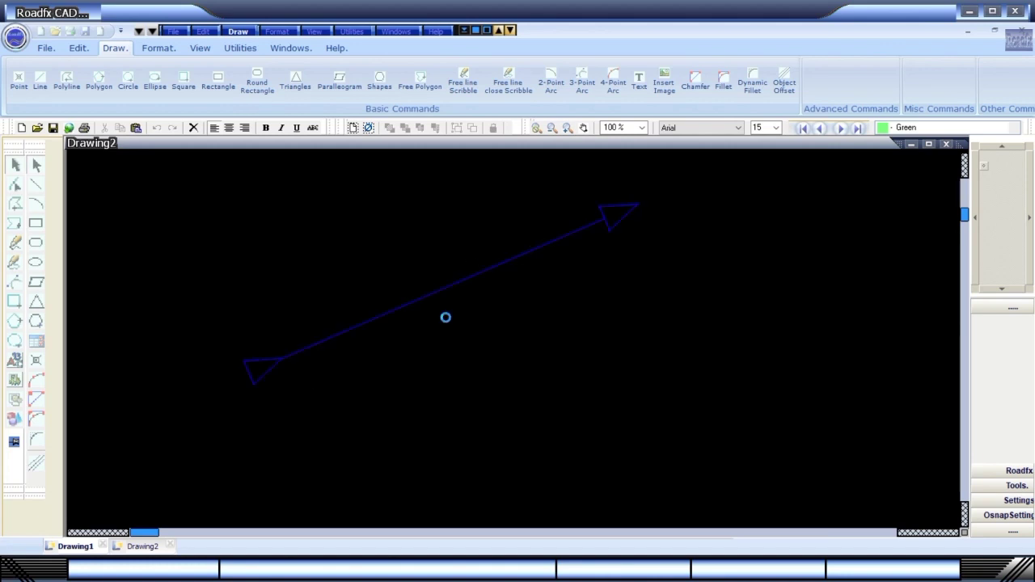
Add a second dimension arrow in Type4 style, lower left to right
click(239, 32)
mouse_move(275, 75)
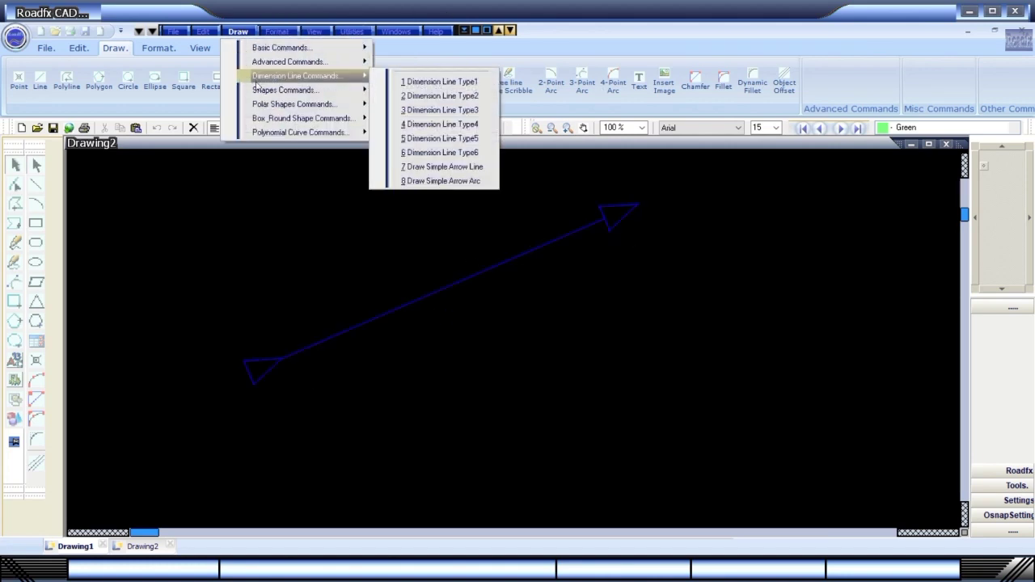
click(460, 129)
click(278, 421)
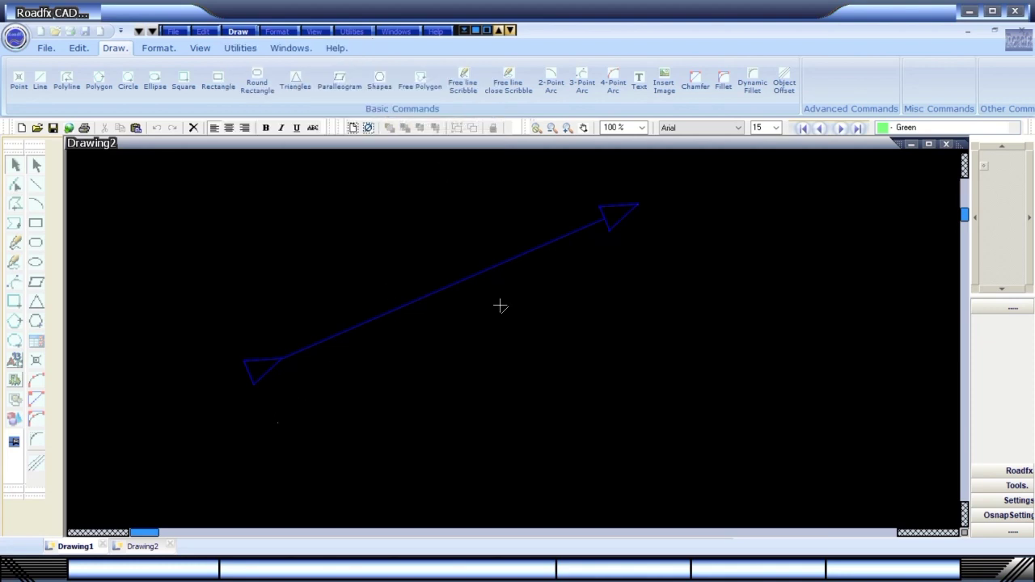
click(641, 307)
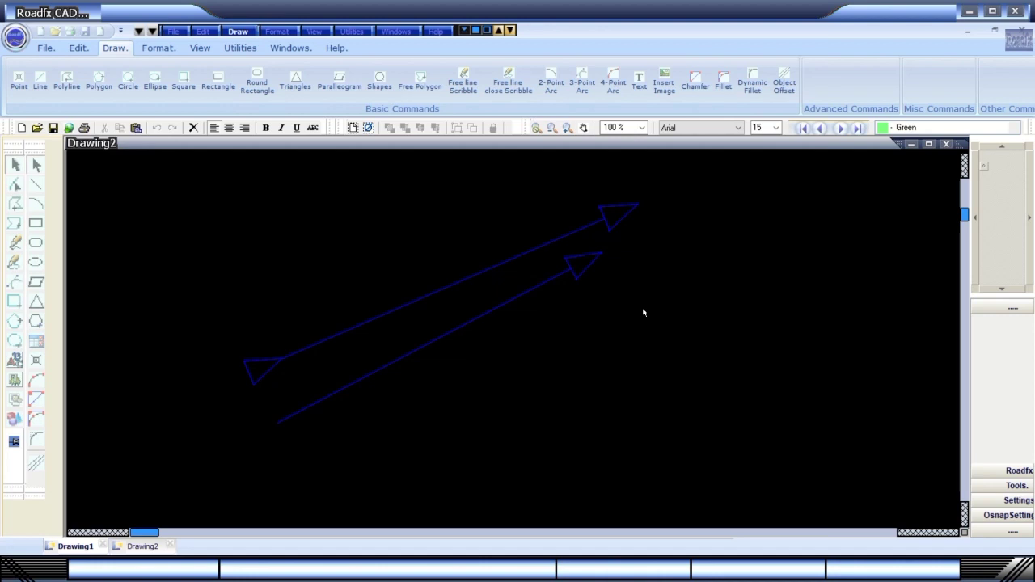
Add a third dimension arrow in Type1 style, pointing right
click(239, 32)
mouse_move(267, 81)
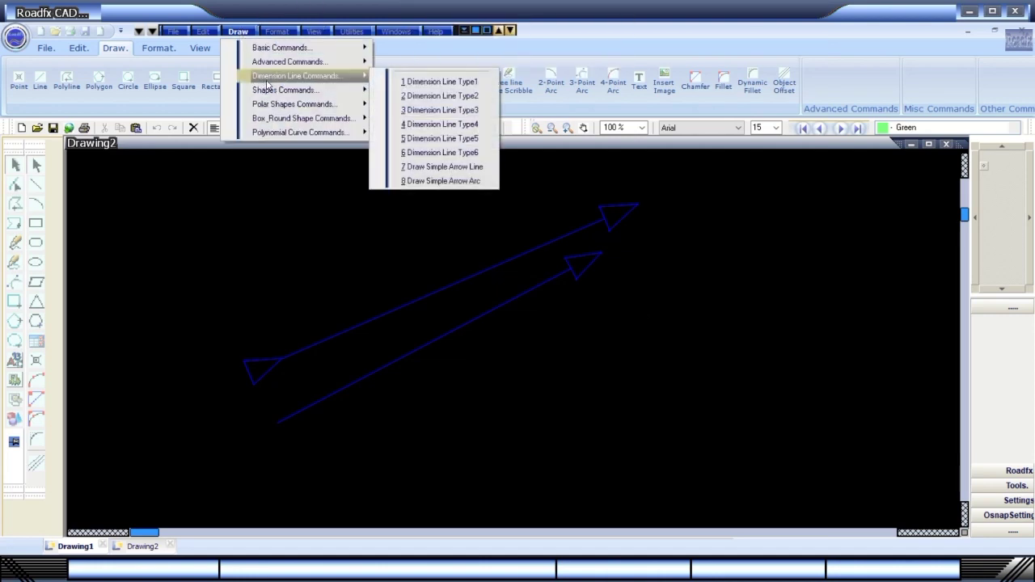
click(414, 84)
click(400, 396)
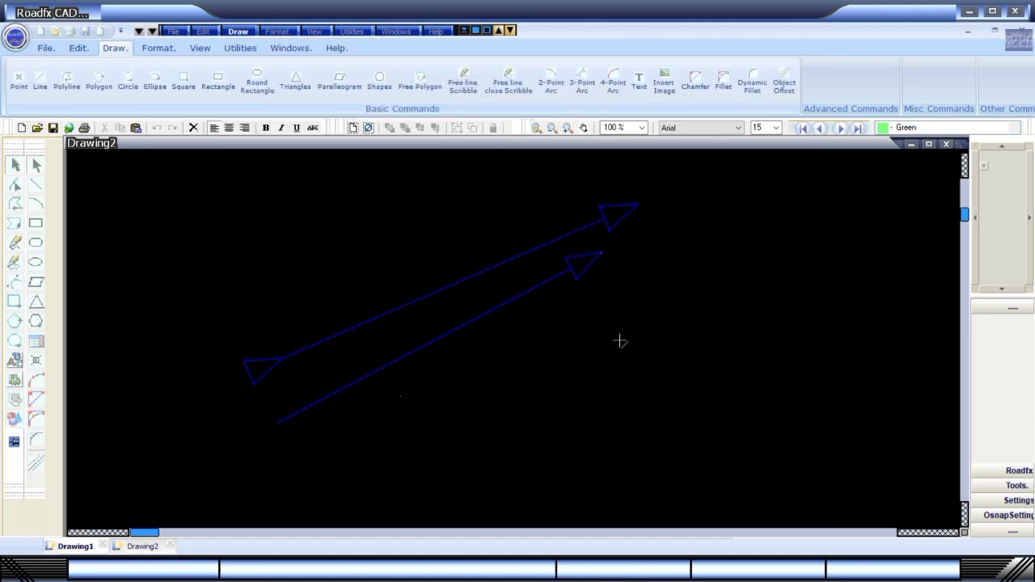
click(692, 329)
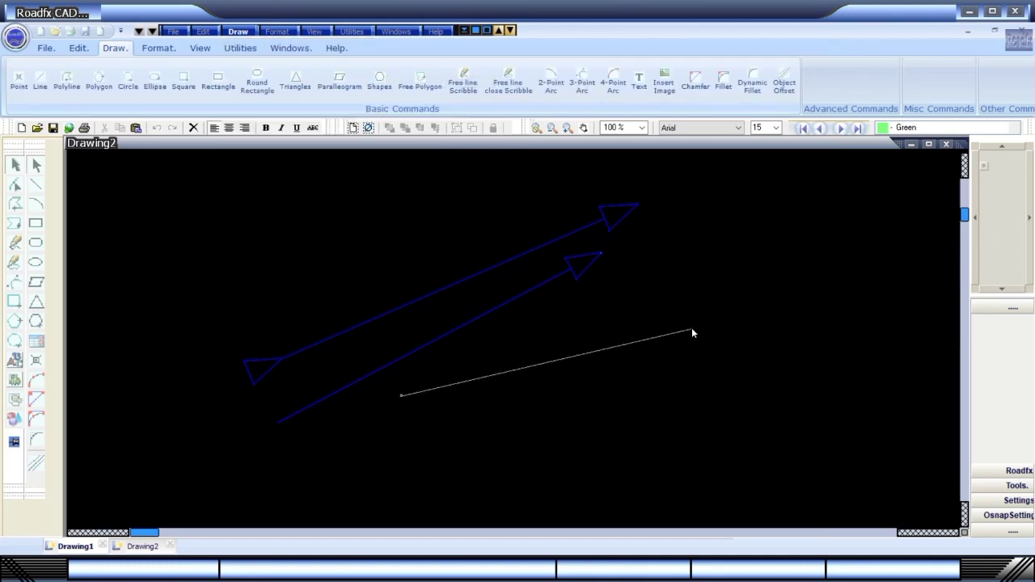
click(691, 330)
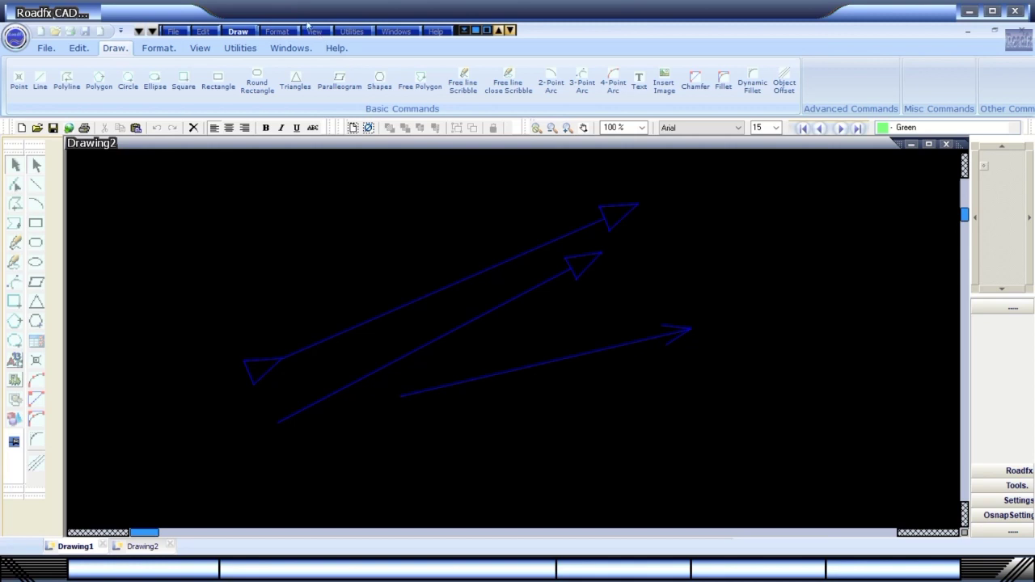
click(242, 32)
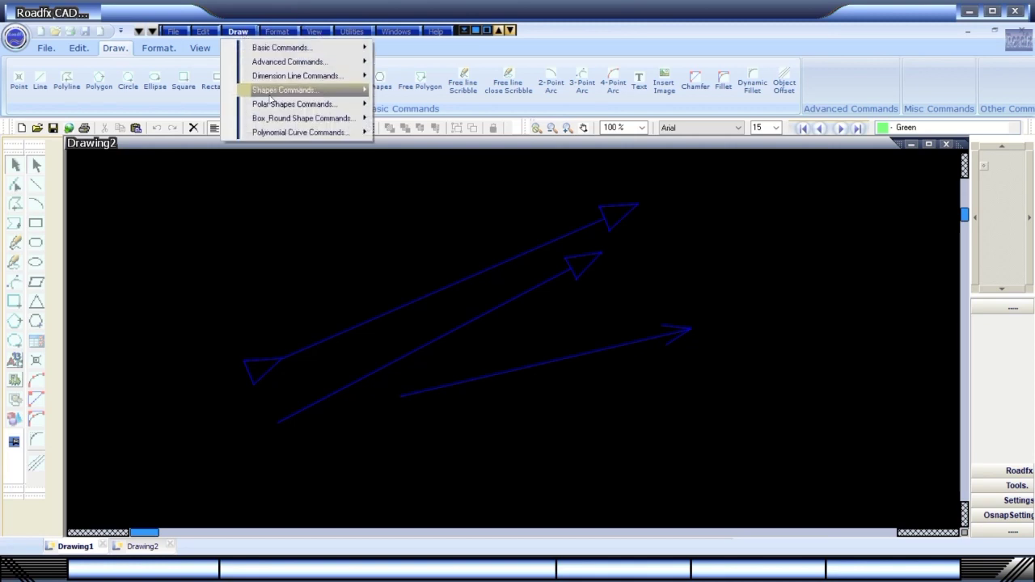
mouse_move(270, 94)
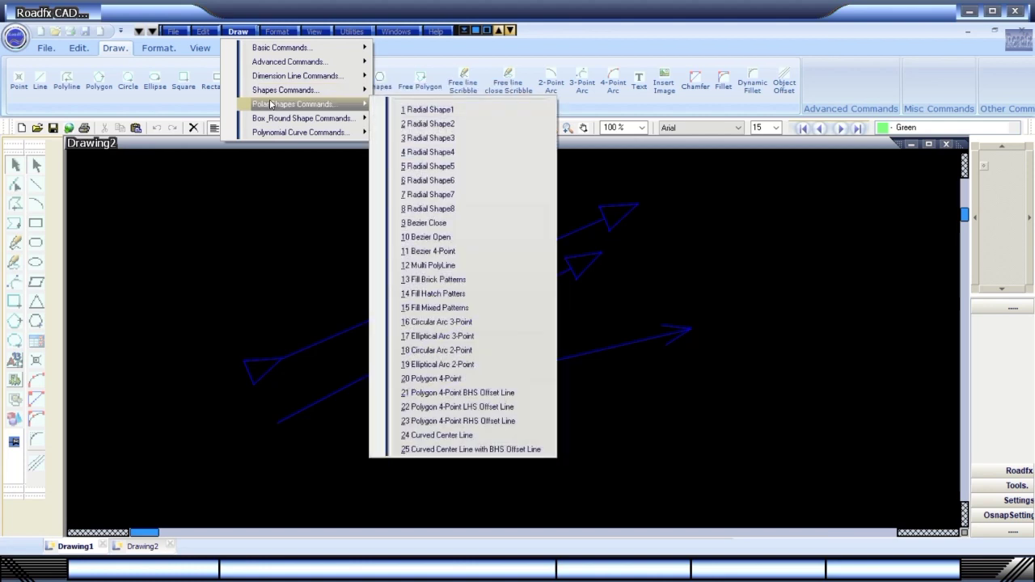
click(421, 395)
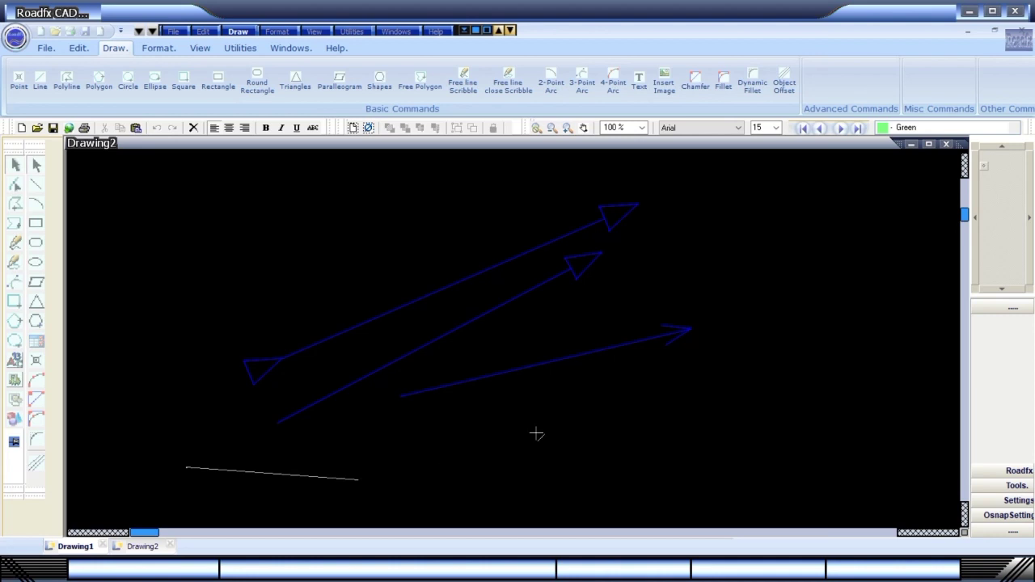
click(577, 421)
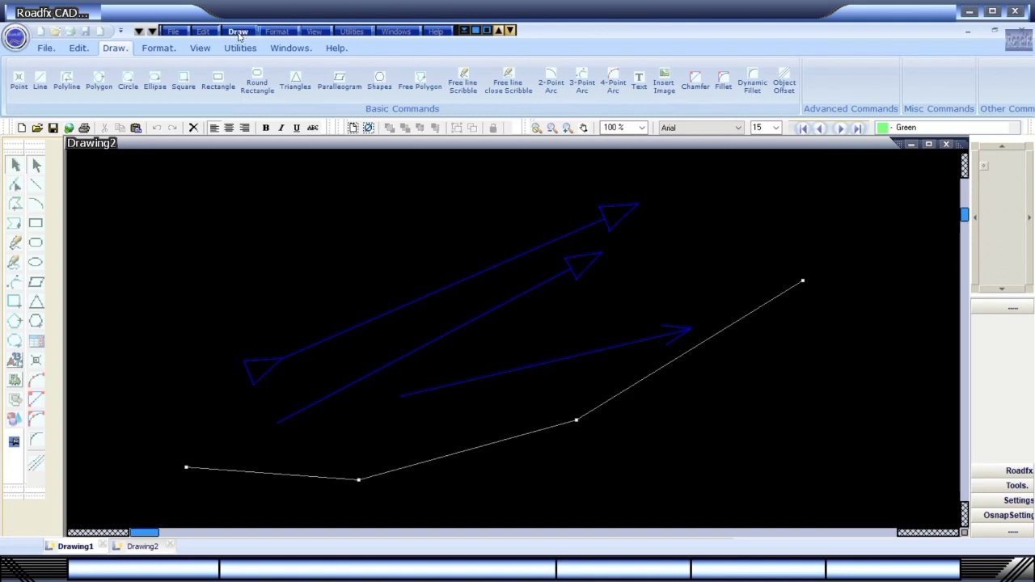
key(Delete)
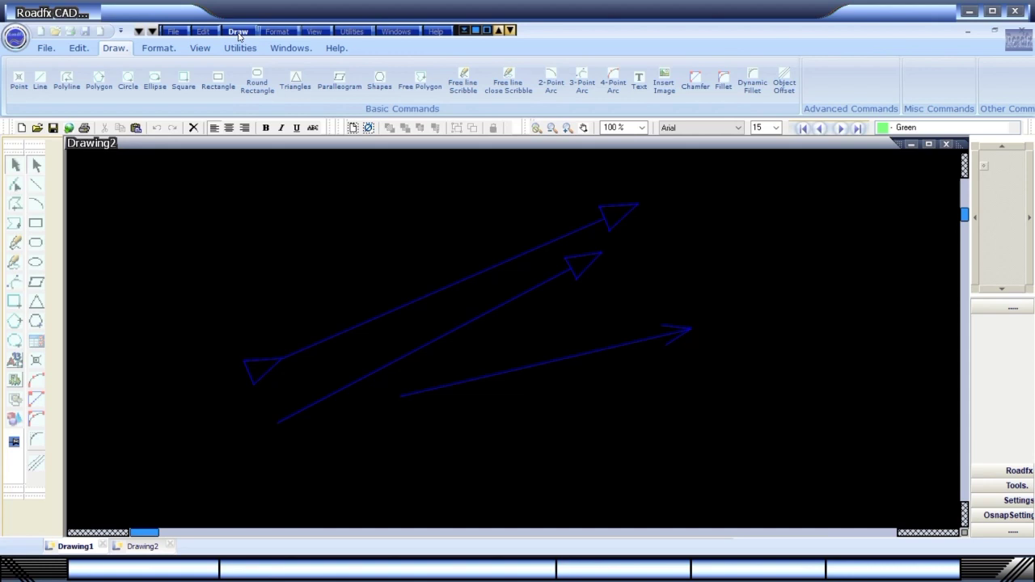
Refresh the canvas to reveal the green-and-red offset polygon, then choose 24 BHS Offset Line
click(194, 34)
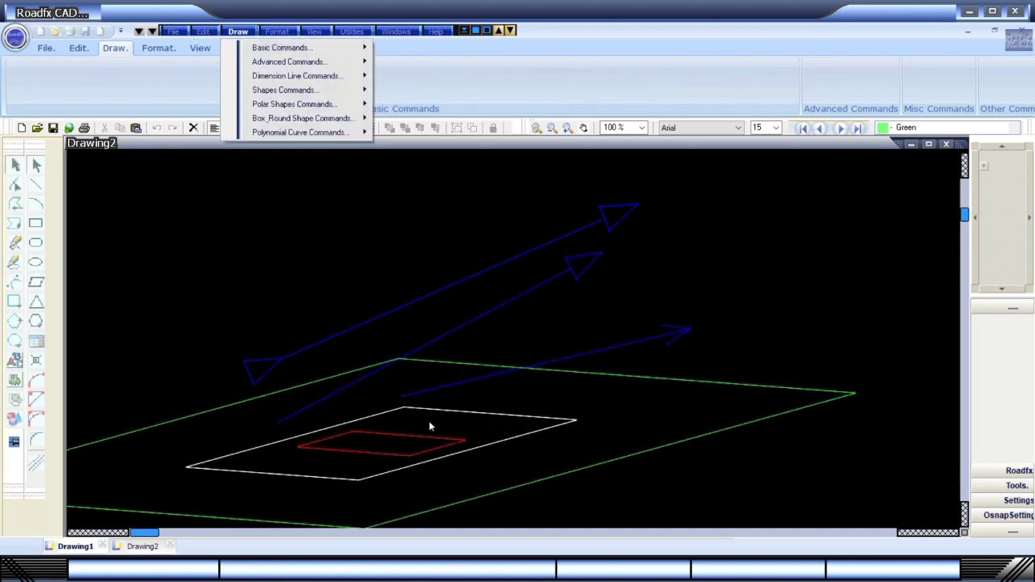
mouse_move(283, 102)
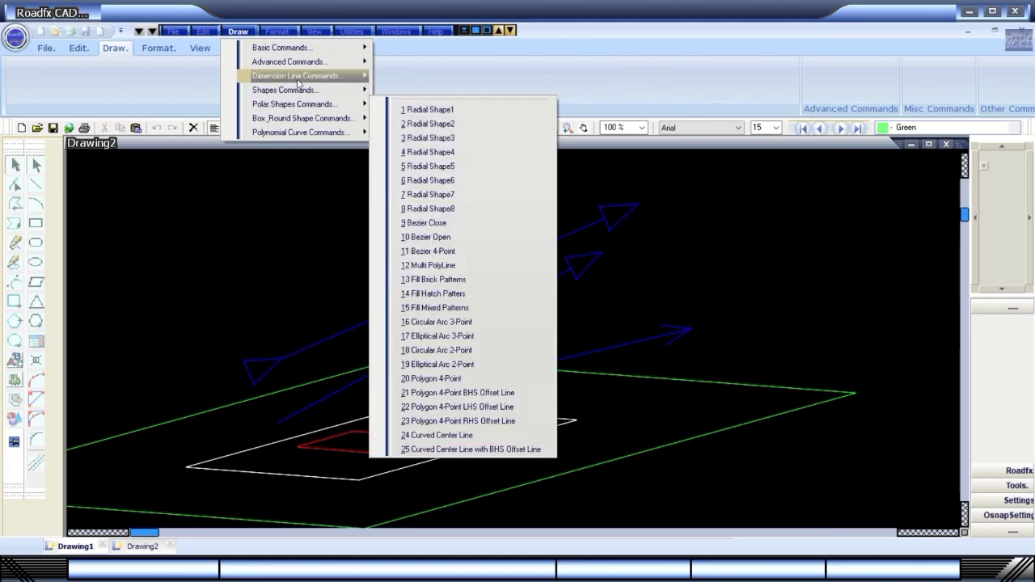
mouse_move(302, 71)
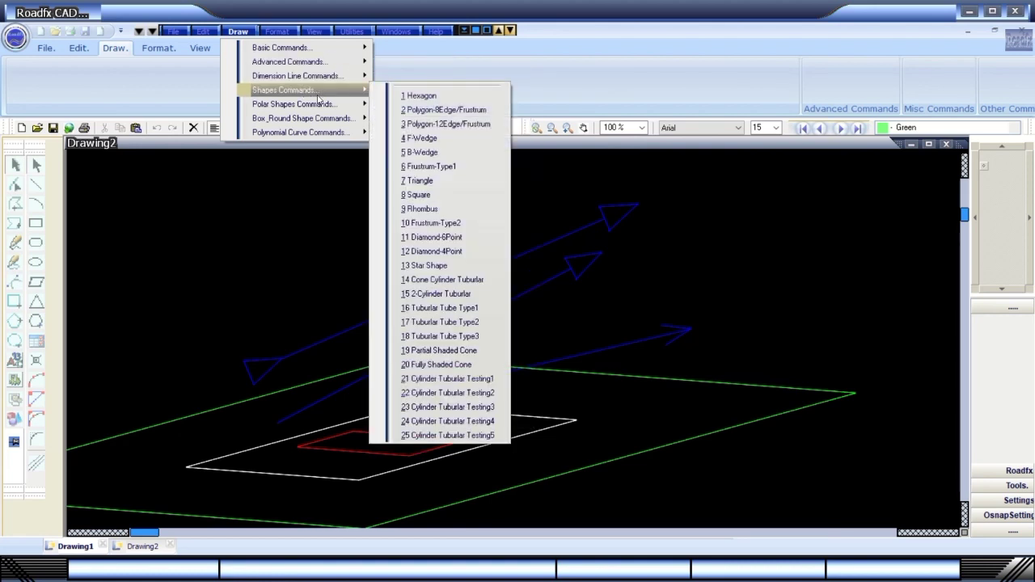
mouse_move(317, 111)
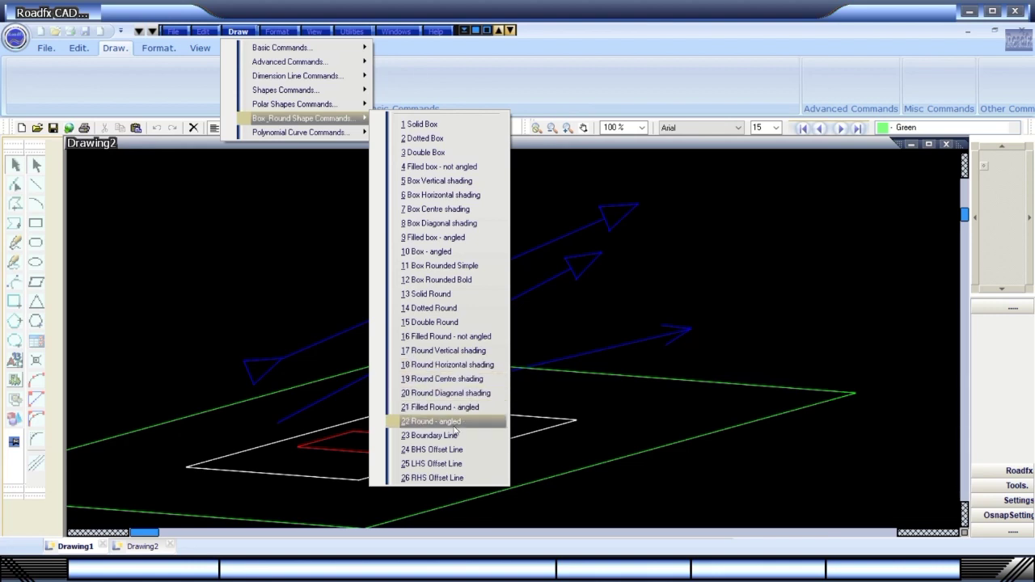
click(444, 450)
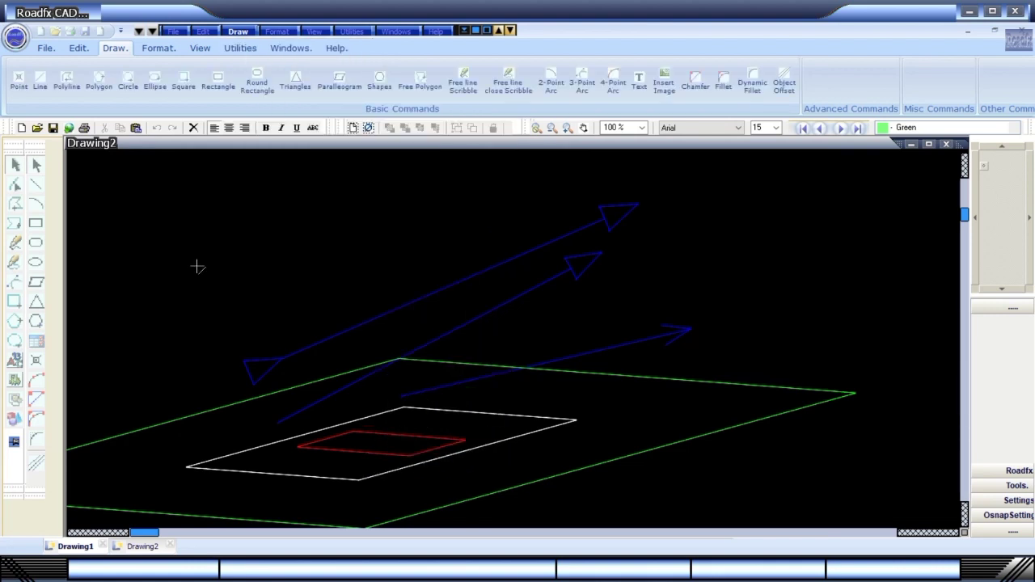
Place two points of a BHS offset line, then bring up Polynomial Curve Commands
click(833, 256)
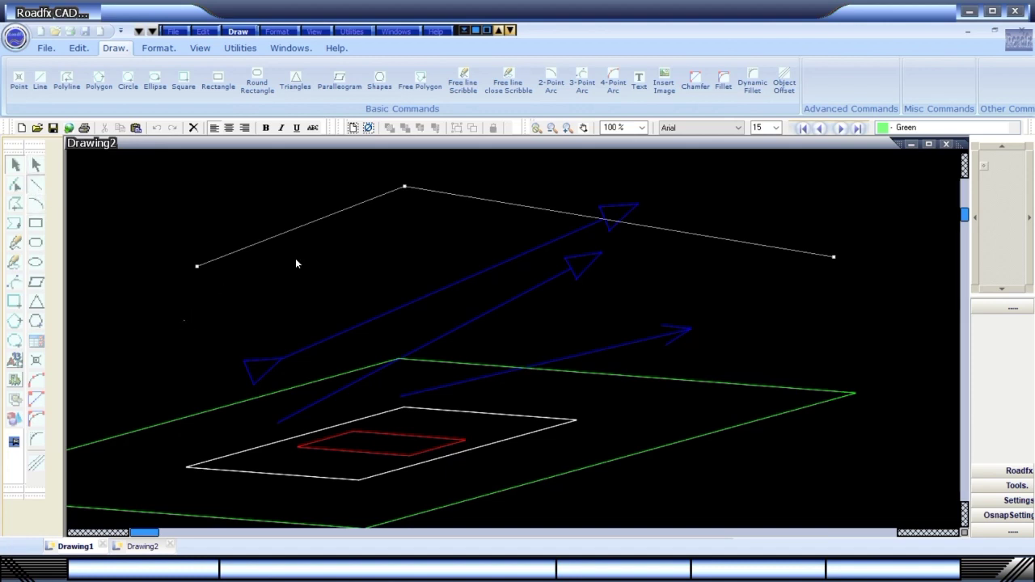
click(586, 173)
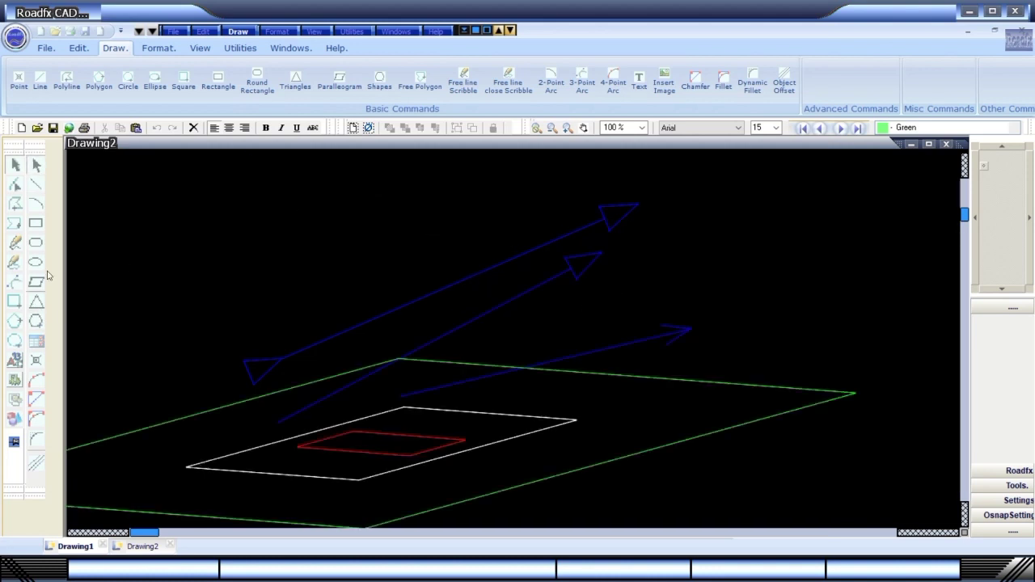
click(237, 30)
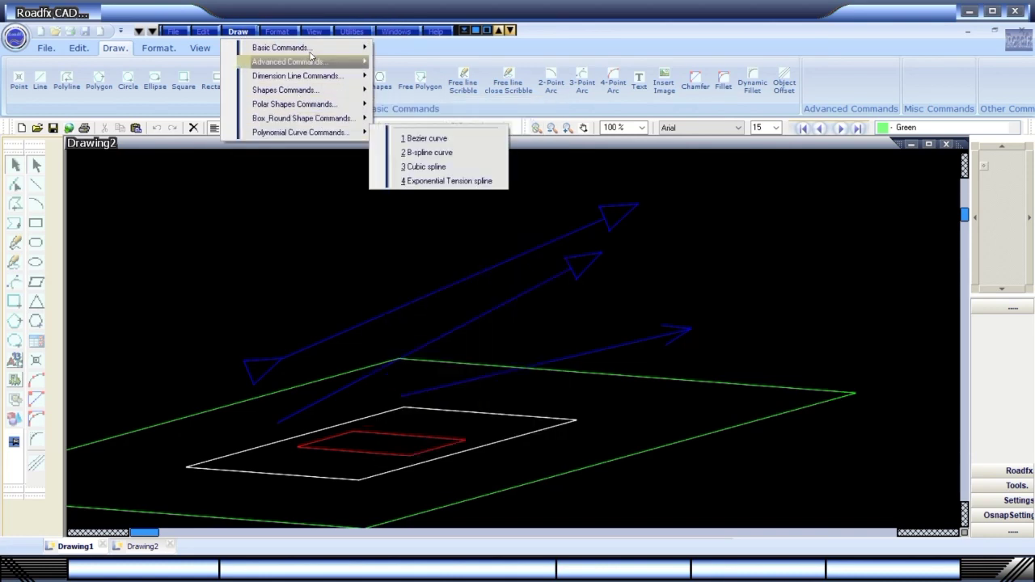
Look through the Format and View menus, then exit Roadfx CAD
click(276, 31)
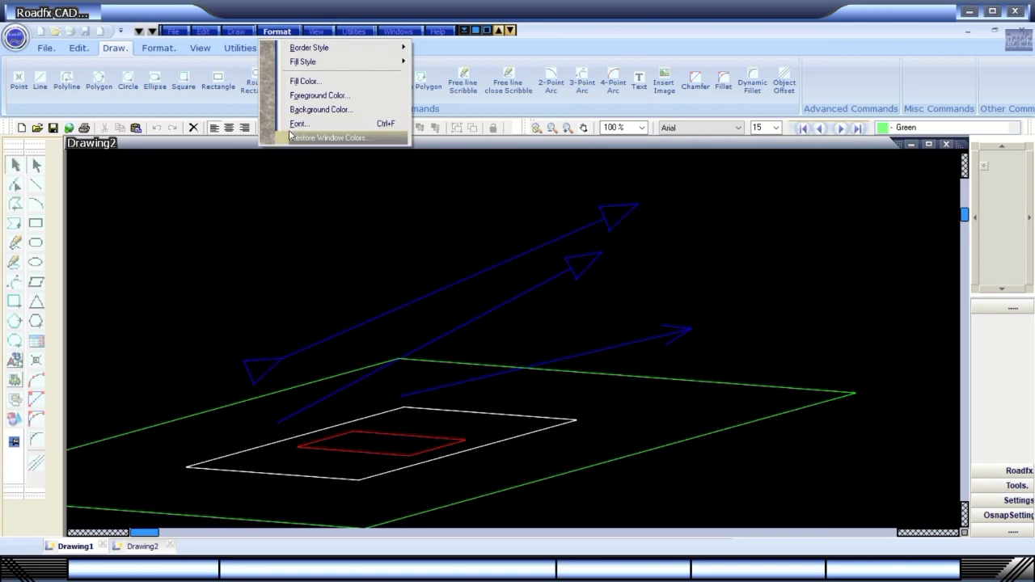
click(312, 31)
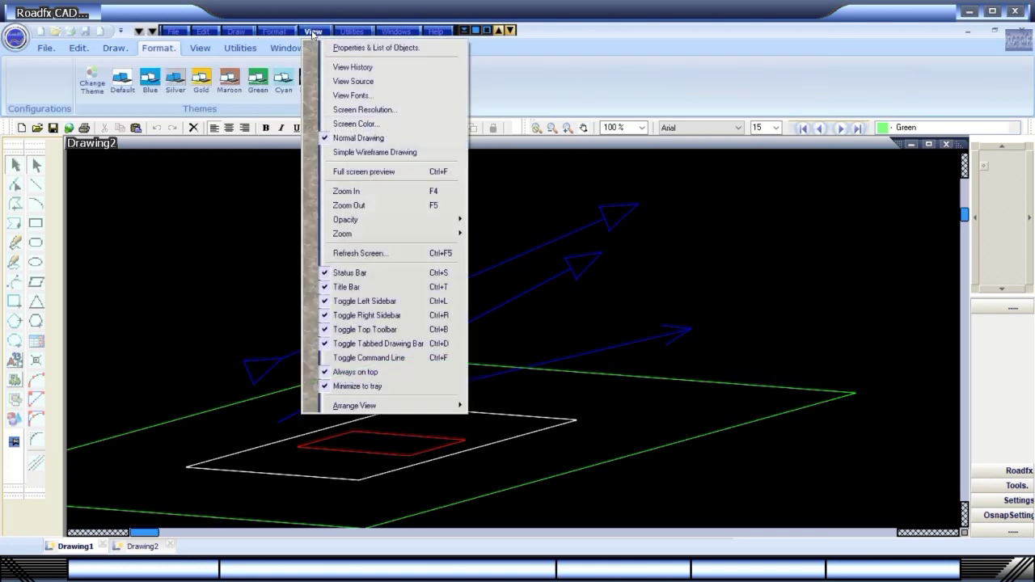
click(859, 87)
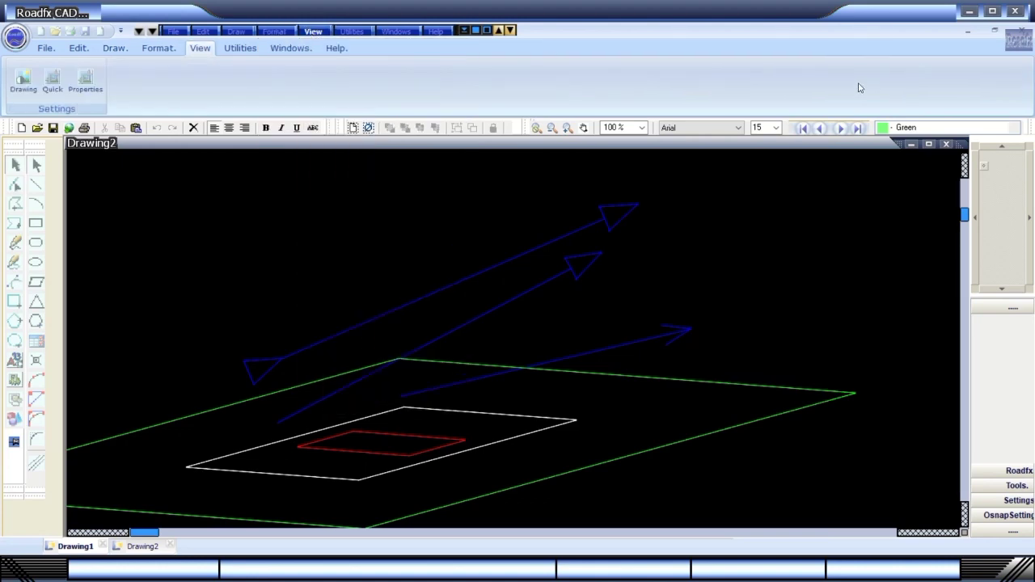
click(1014, 12)
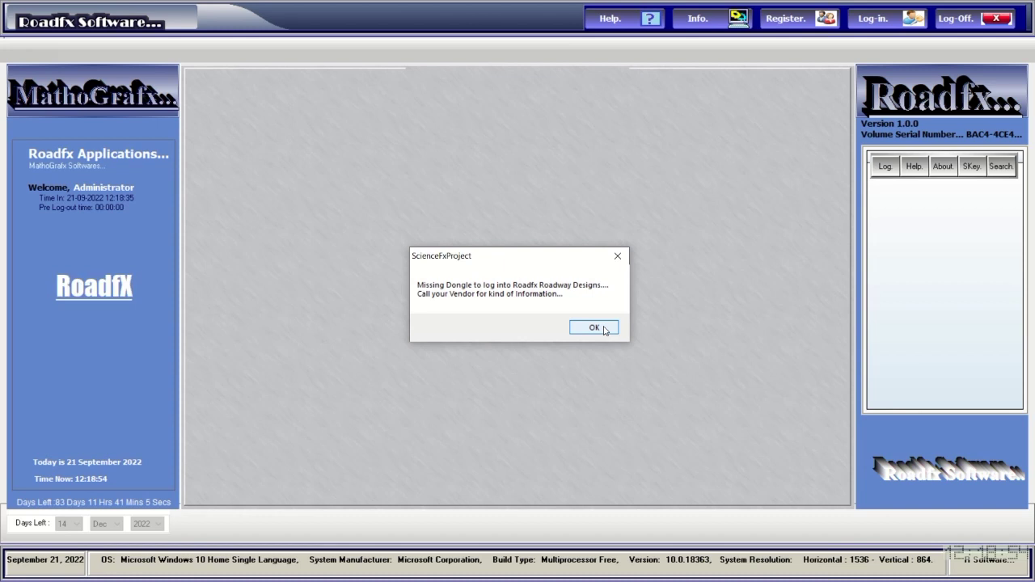
Dismiss the missing-dongle warning, log in with the account password, and launch Sciencefx
click(603, 329)
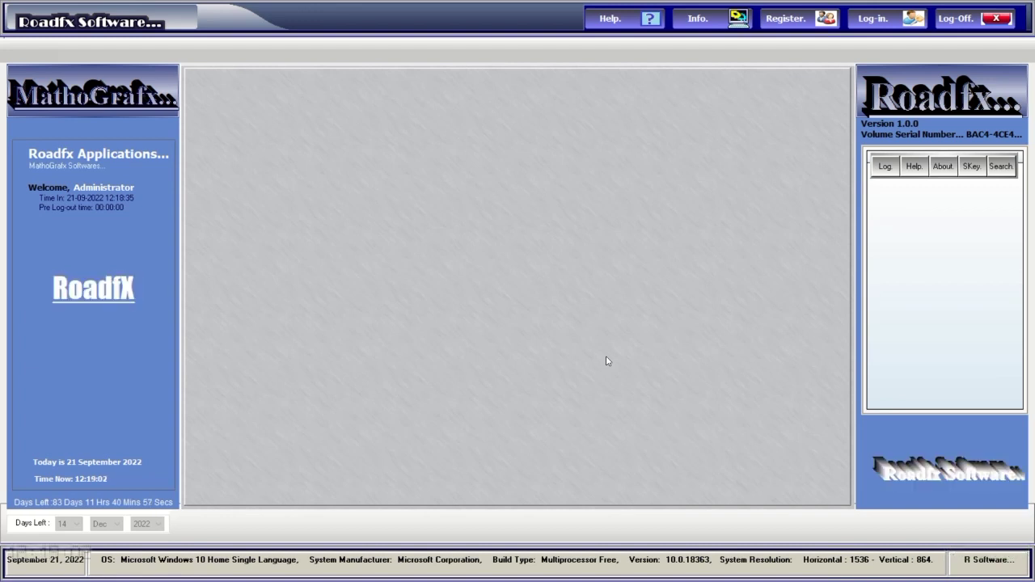
click(873, 19)
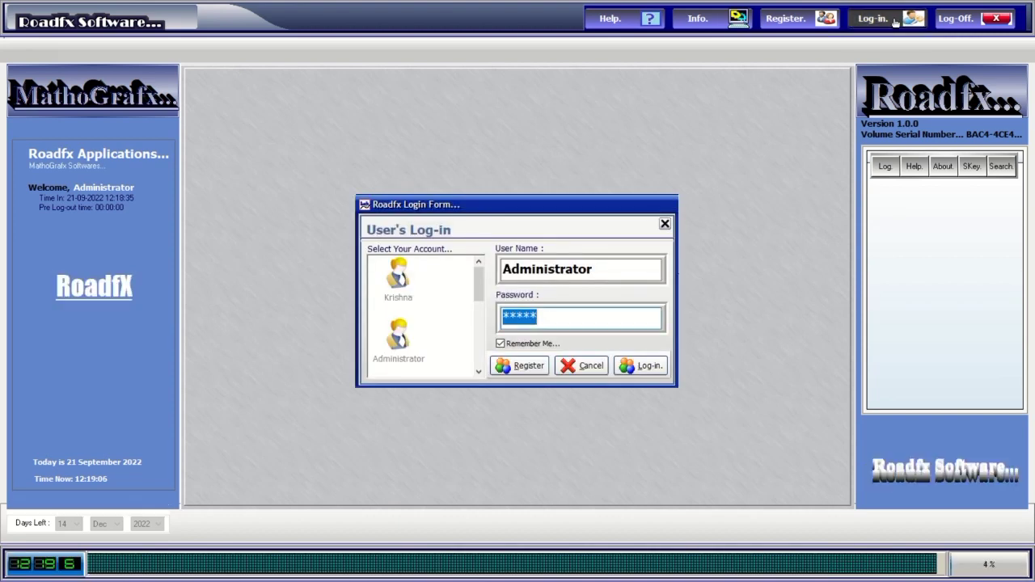
text(****)
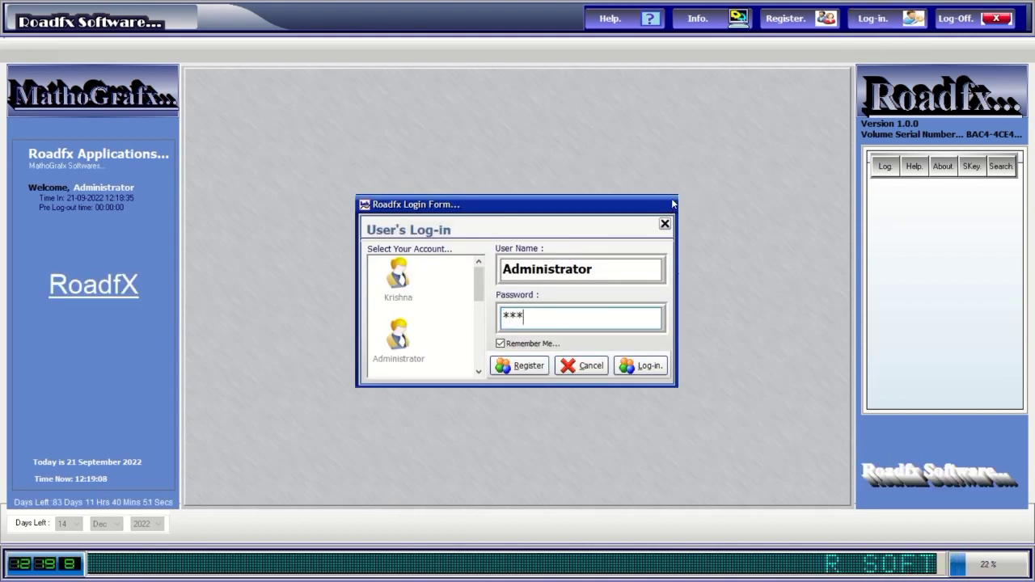
click(643, 365)
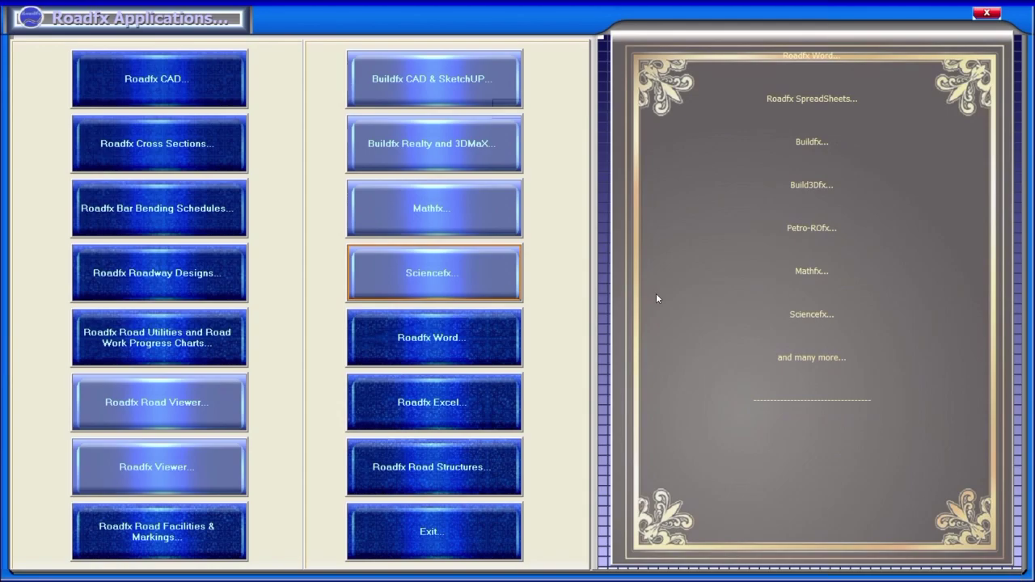
click(446, 282)
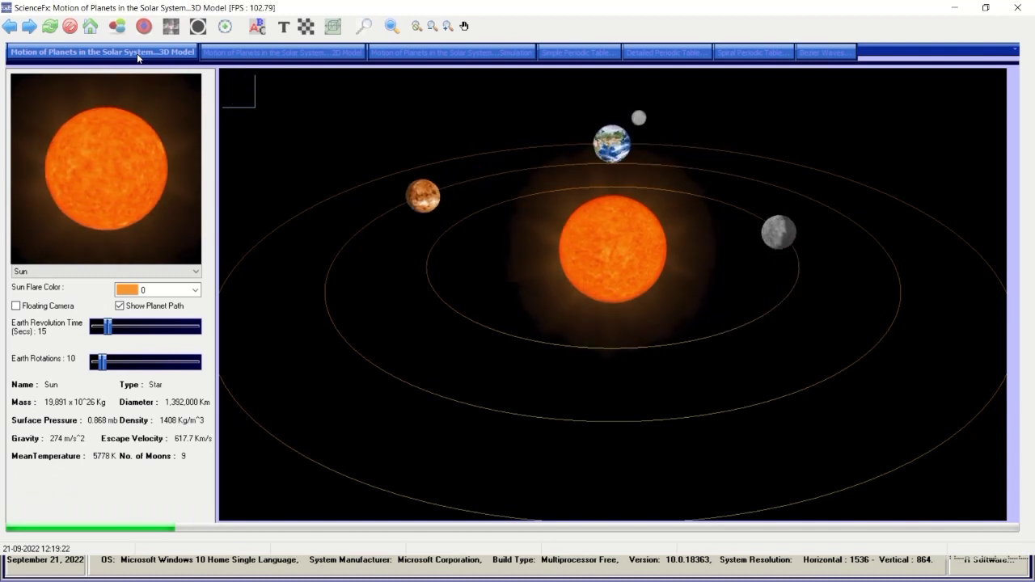
Switch Floating Camera on and then back off
mouse_move(358, 7)
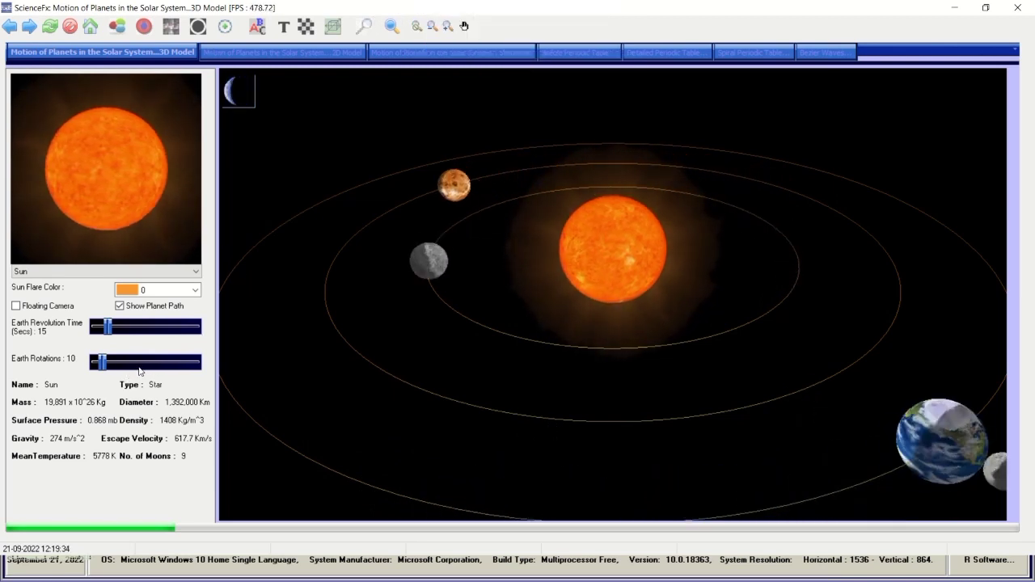
click(49, 307)
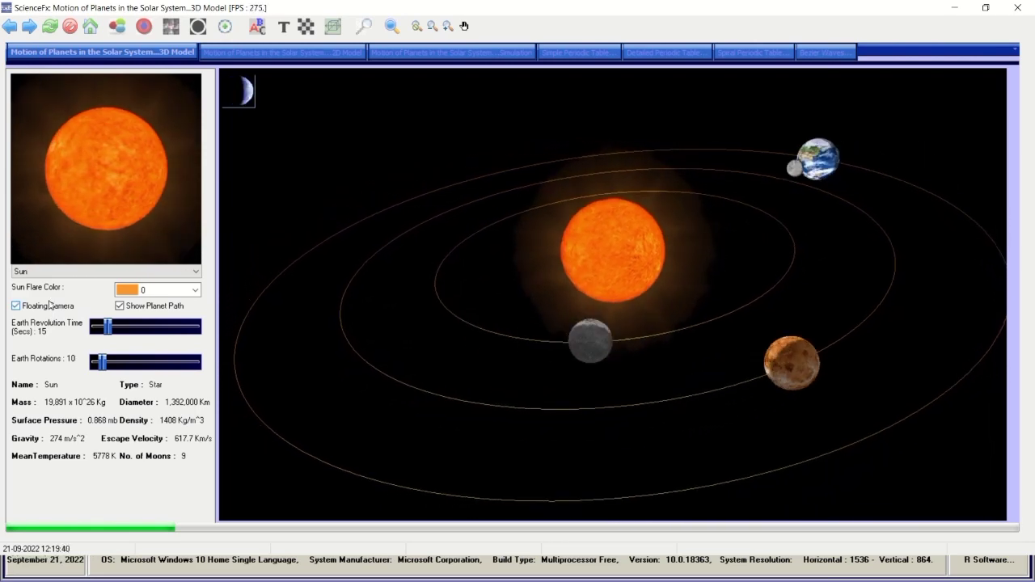
click(49, 306)
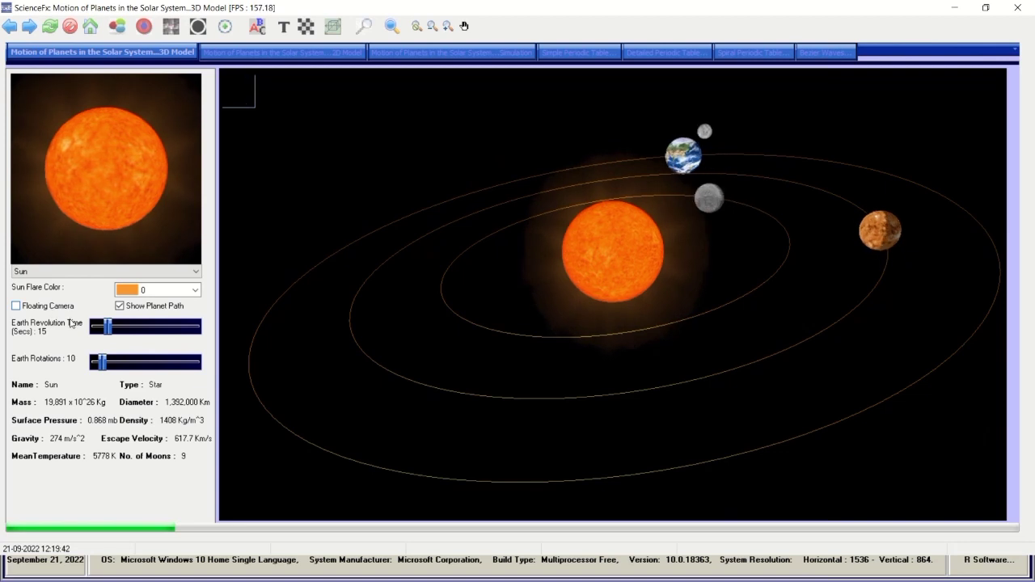
Set Earth Revolution Time to 100 seconds and bring Earth Rotations back to 10
drag(108, 326, 148, 330)
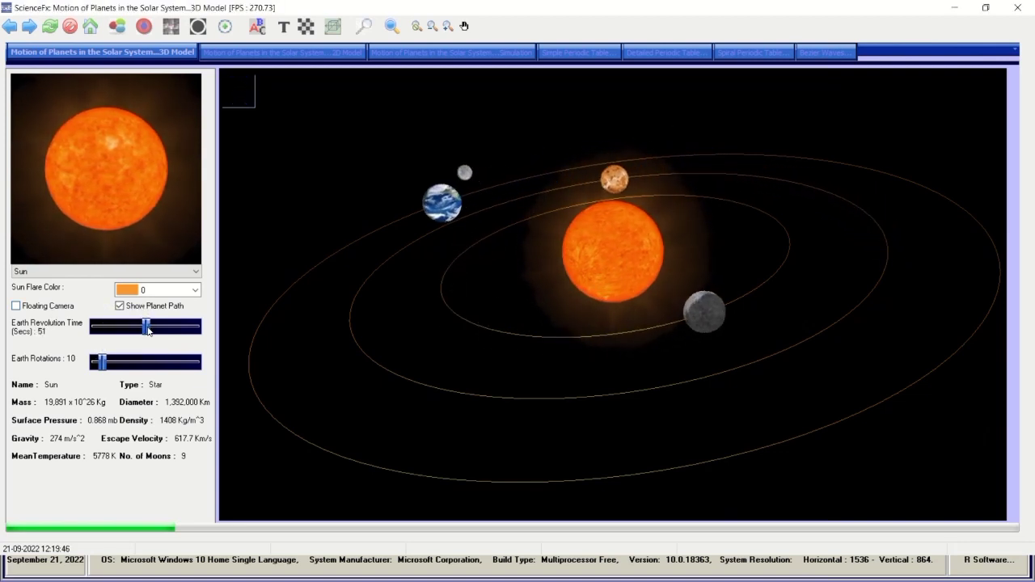
mouse_move(104, 362)
drag(103, 362, 181, 363)
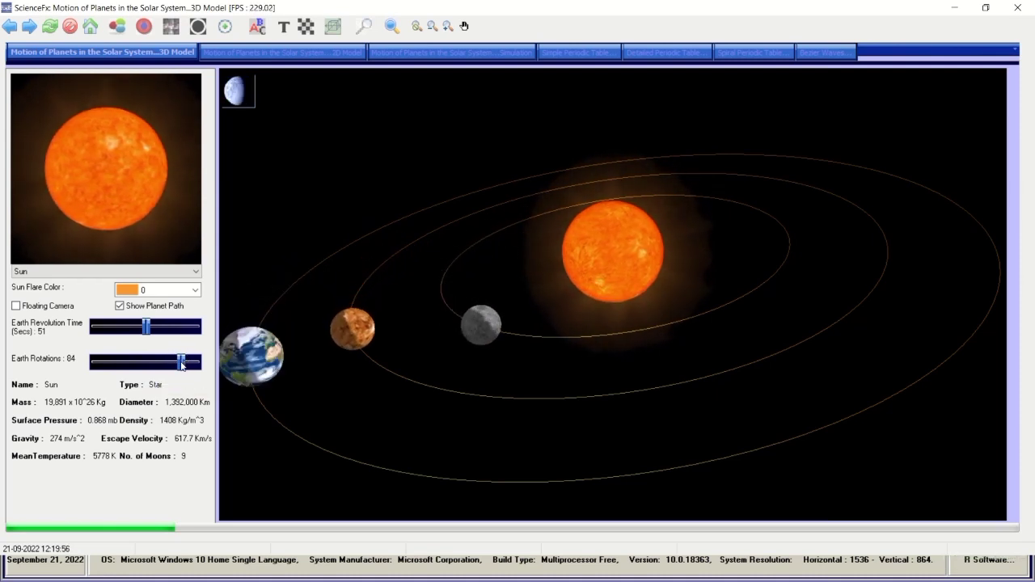
drag(184, 364, 106, 371)
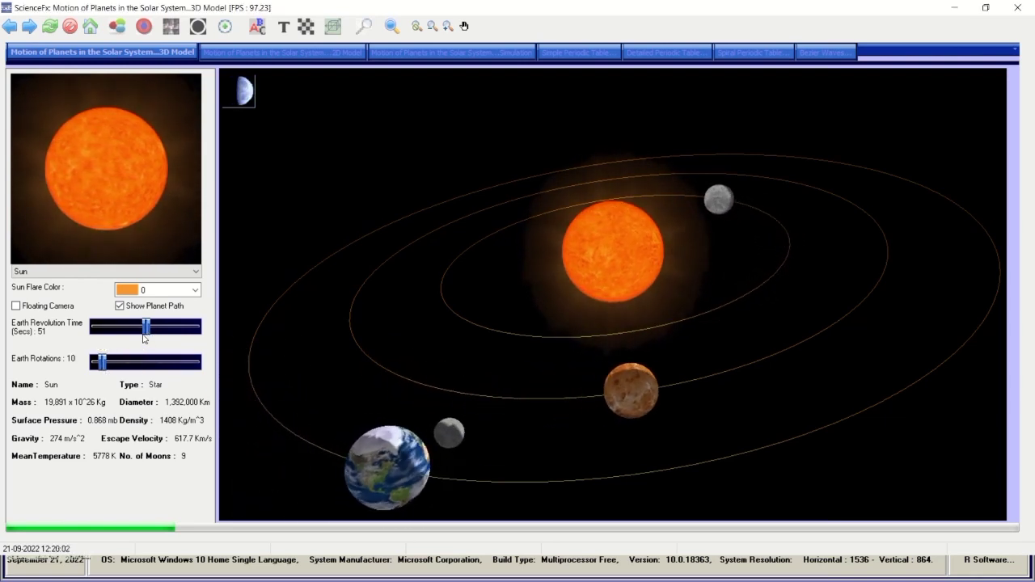
drag(144, 337, 232, 335)
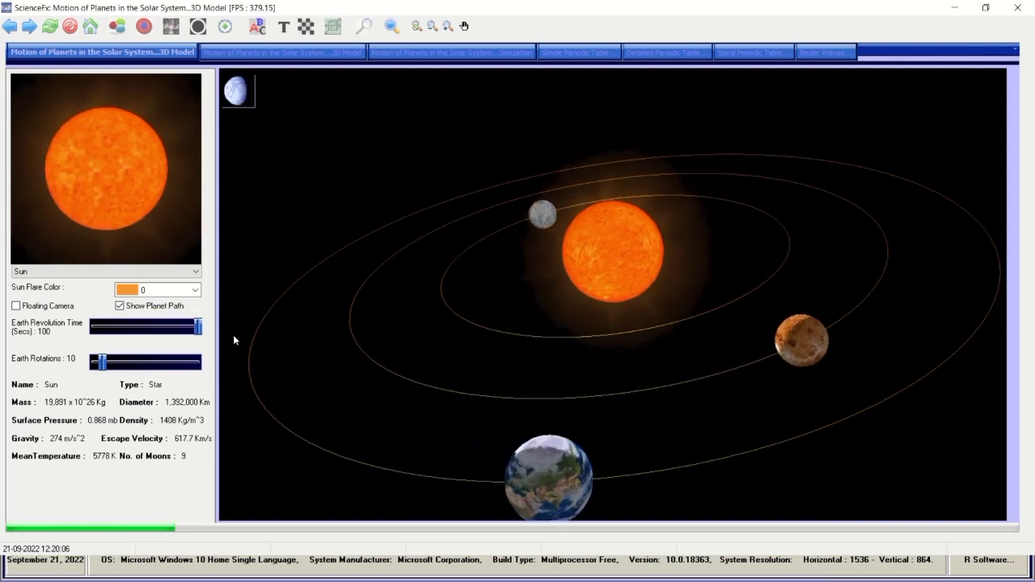
View the 2D solar-system model, the planet simulation, then the Simple Periodic Table
click(236, 52)
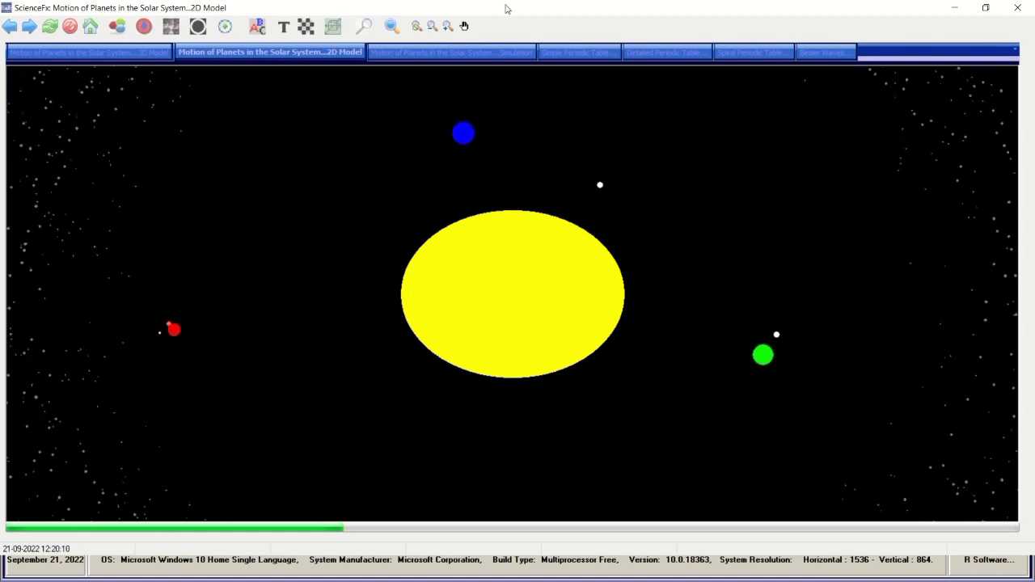
click(445, 51)
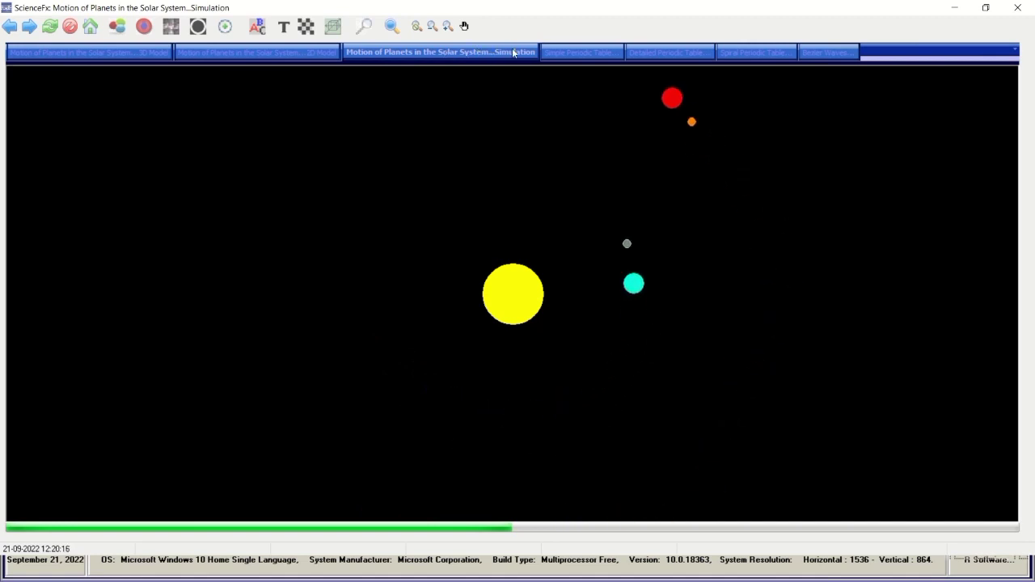
click(551, 54)
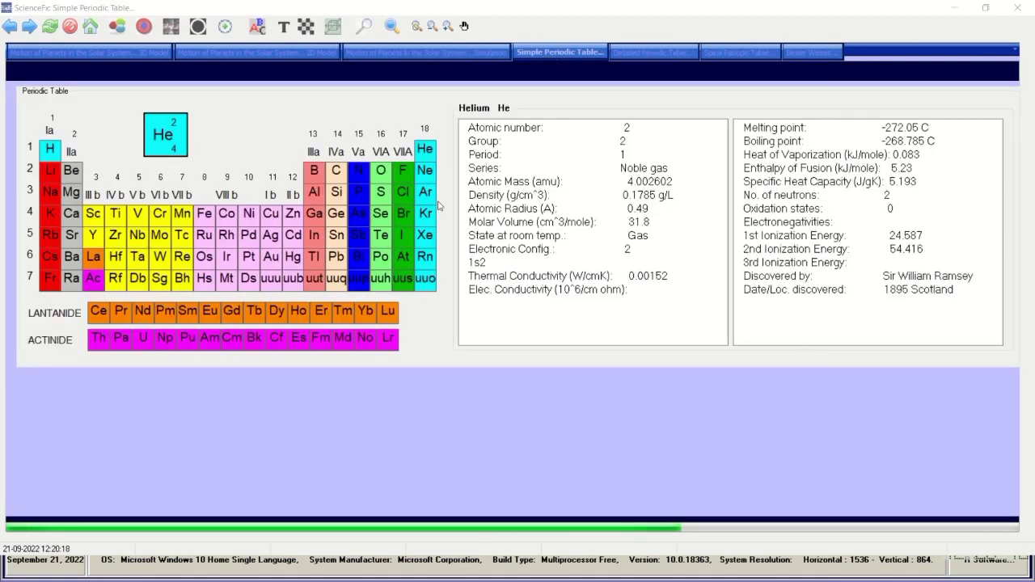
Show details for Gallium, Tin, Pb, Uuq, Uup and Uuo
click(317, 214)
click(334, 236)
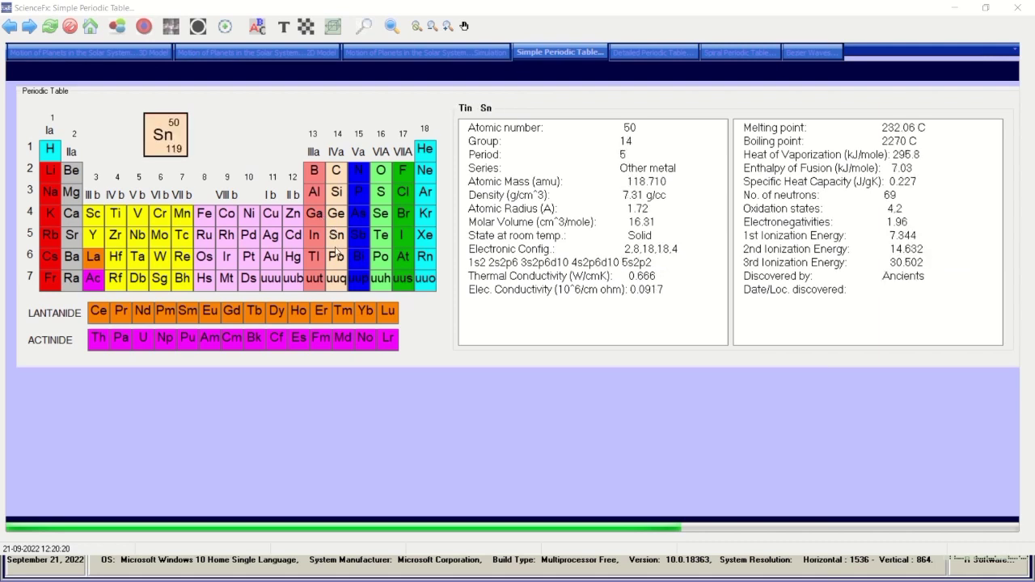
click(336, 257)
click(344, 278)
click(358, 278)
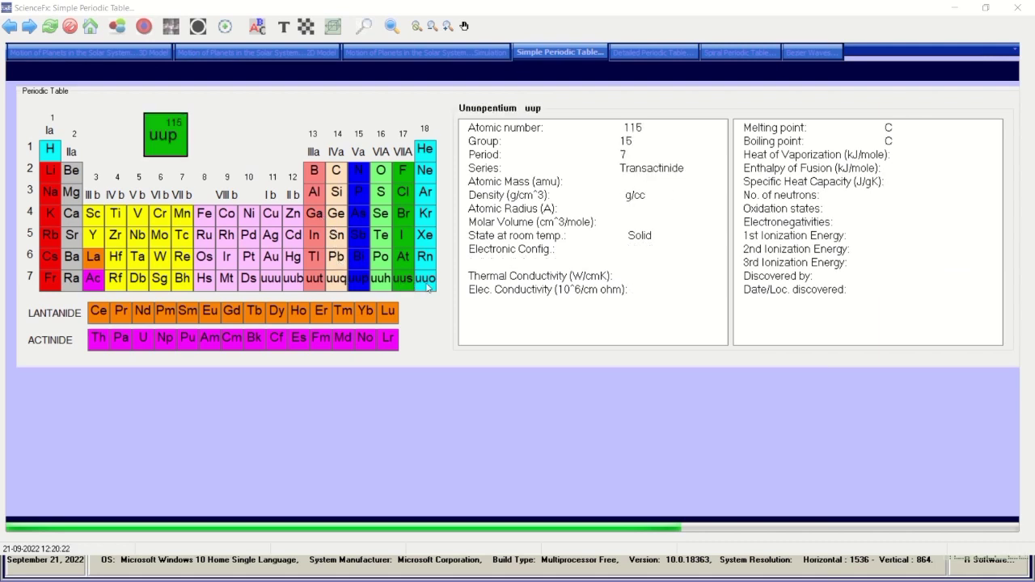
click(427, 279)
Show details for Scandium, Be, Hydrogen, Sodium, Zirconium, Rhenium and Unununium
click(93, 215)
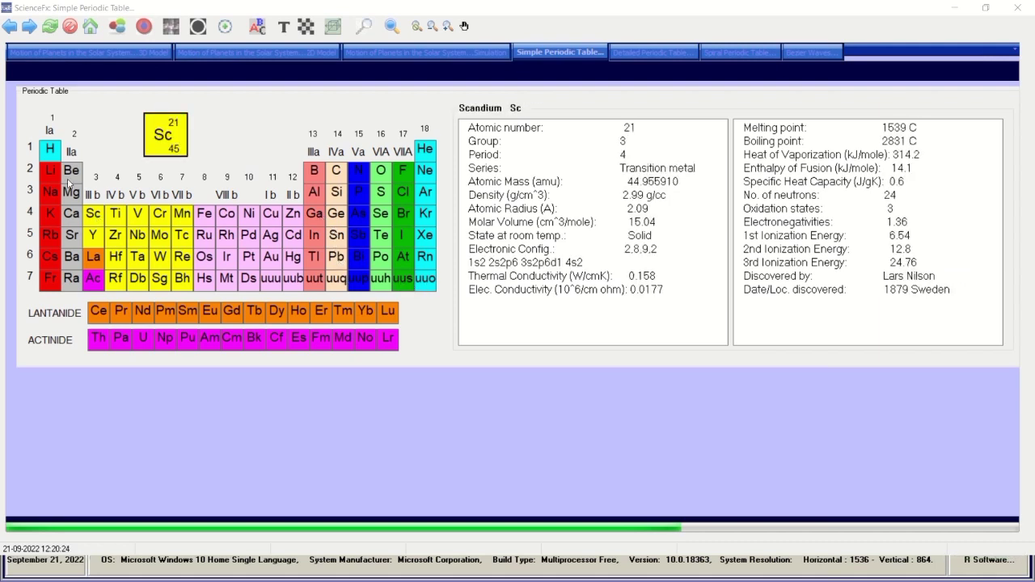
click(69, 177)
click(49, 149)
click(50, 192)
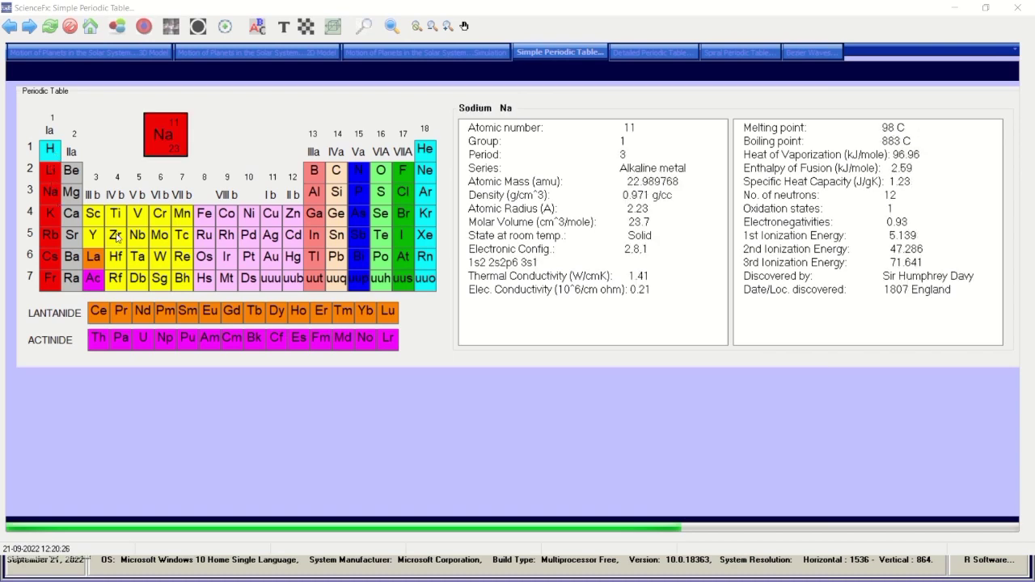
click(115, 235)
click(183, 265)
click(271, 278)
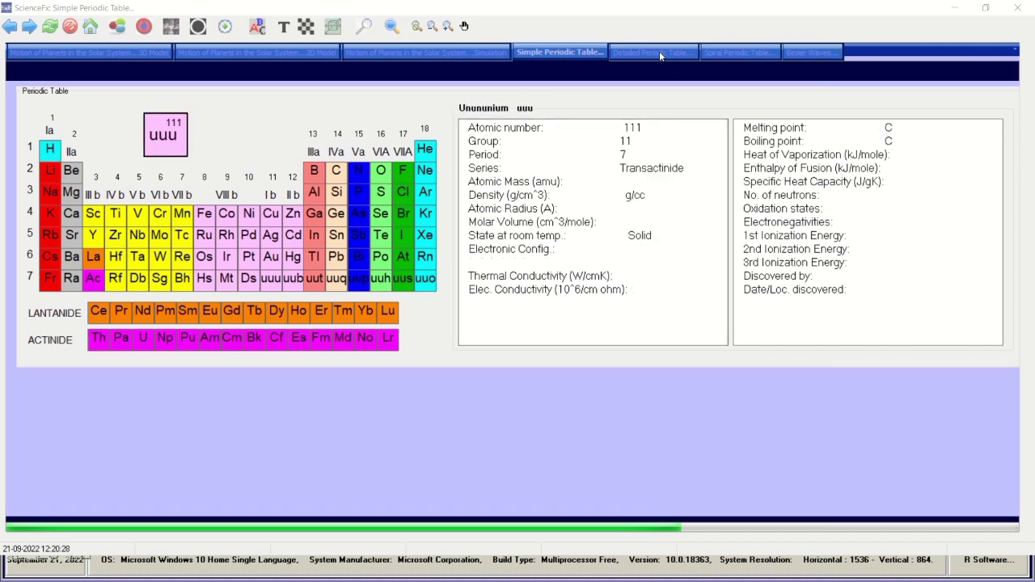
click(659, 52)
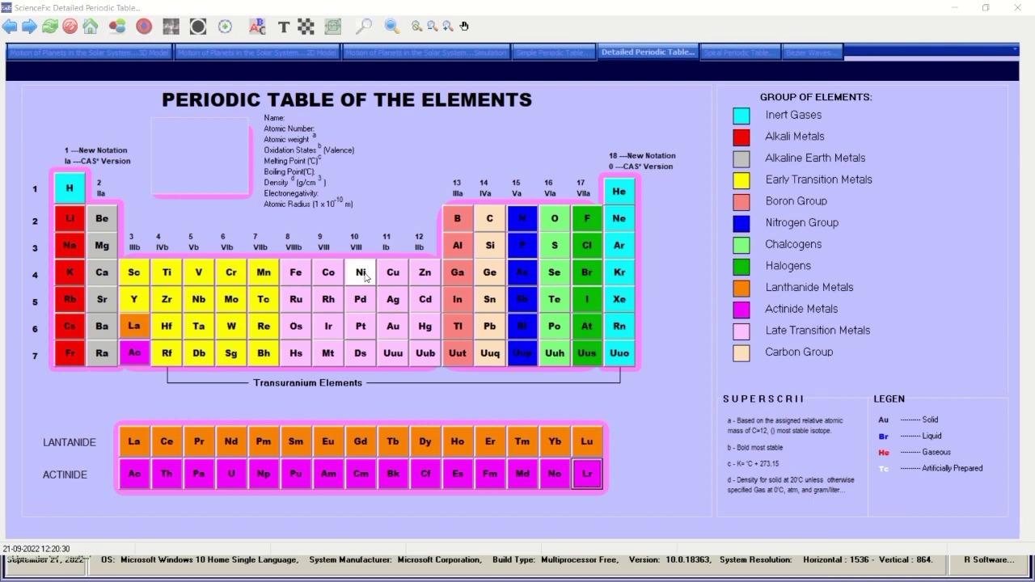
Show Nickel's data in the detailed table, then Lithium, Helium and Hydrogen in the spiral table
click(366, 275)
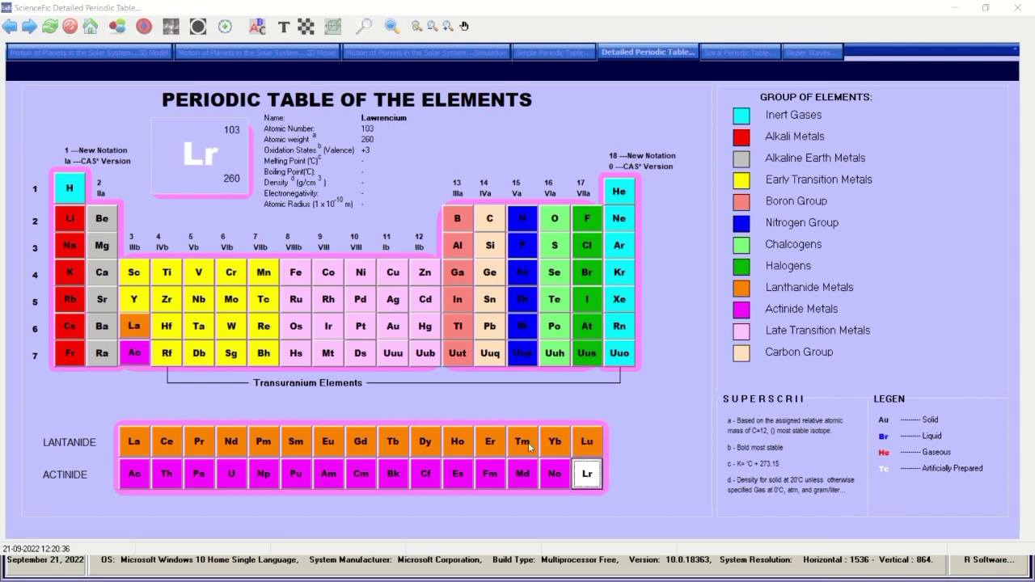
click(726, 53)
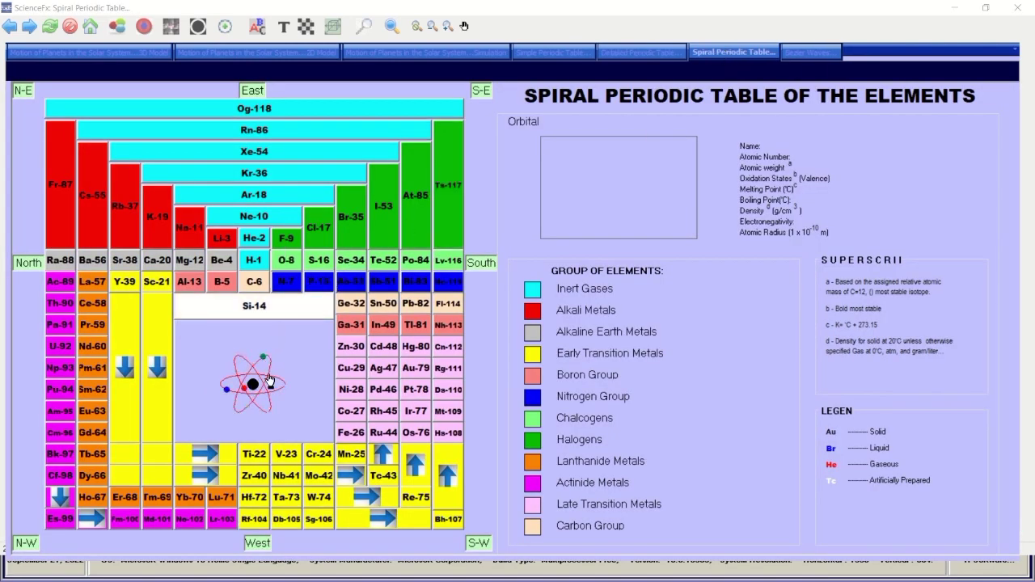
click(217, 240)
click(249, 240)
click(253, 260)
Check Fluorine, Chlorine, Ununseptium, Astatine and Unununium in the spiral periodic table
click(288, 240)
click(312, 240)
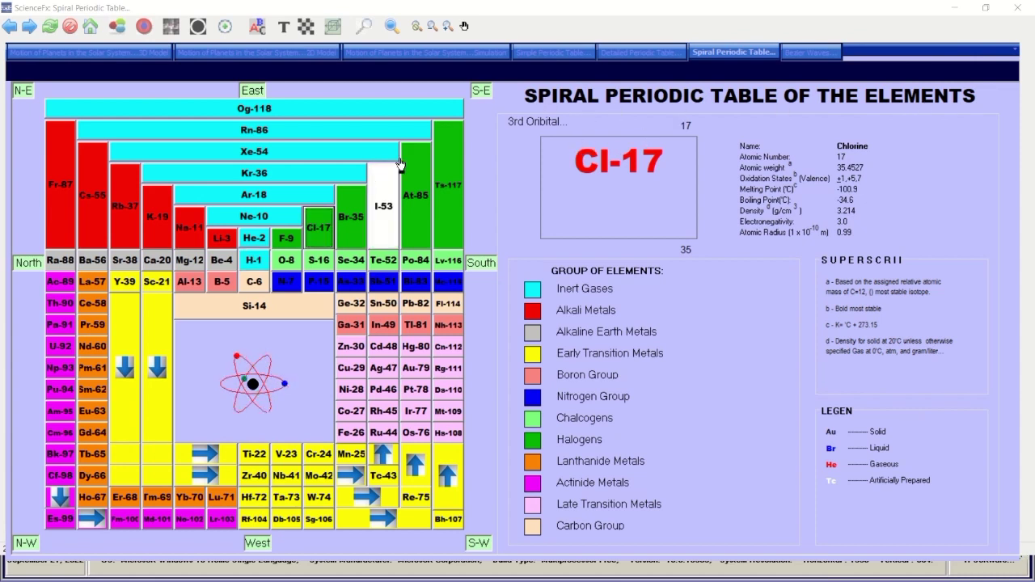
click(443, 169)
click(426, 178)
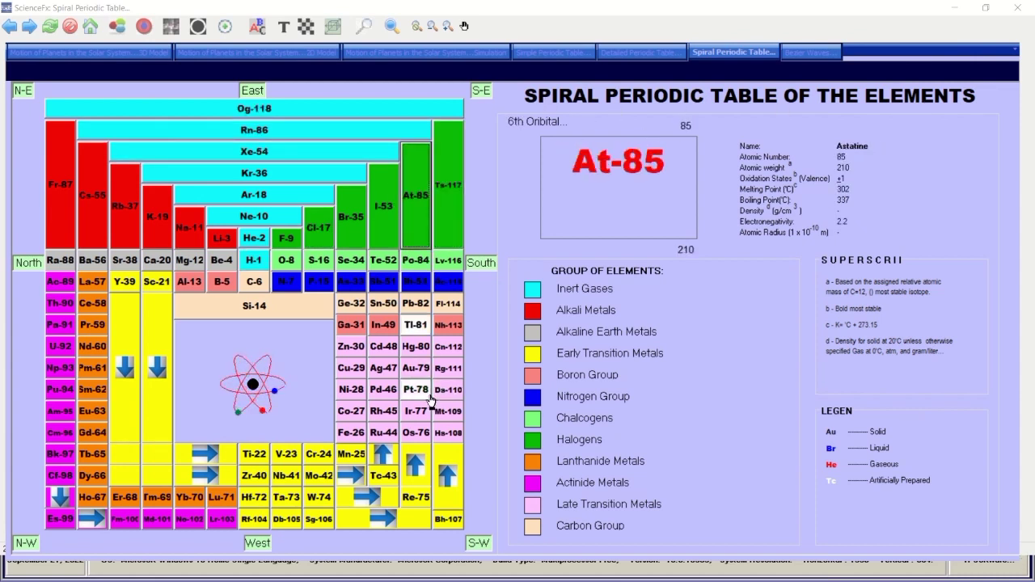
click(446, 371)
click(812, 53)
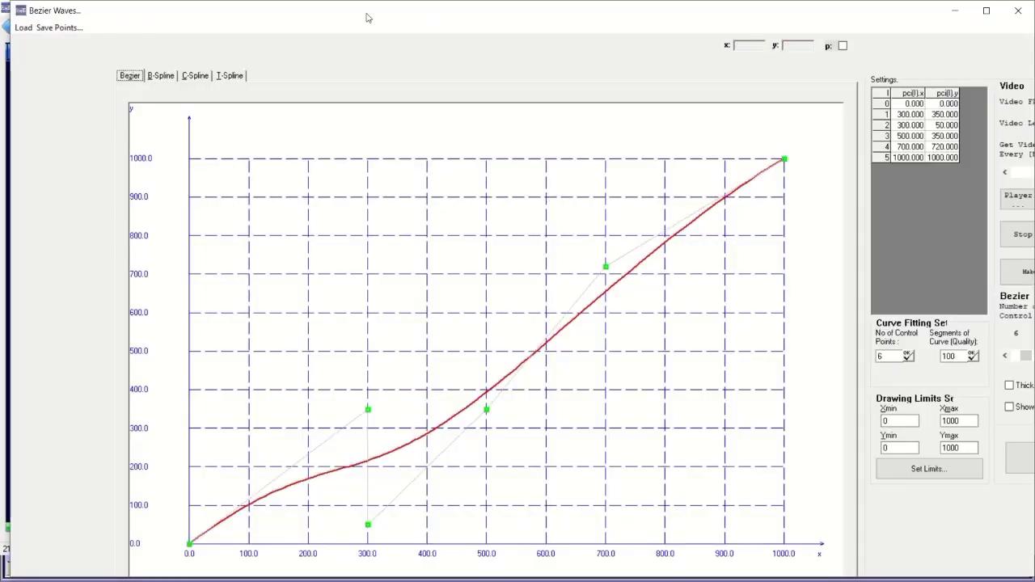
Apply Set Limits and maximize the Bezier Waves window
click(905, 464)
drag(784, 22, 739, 24)
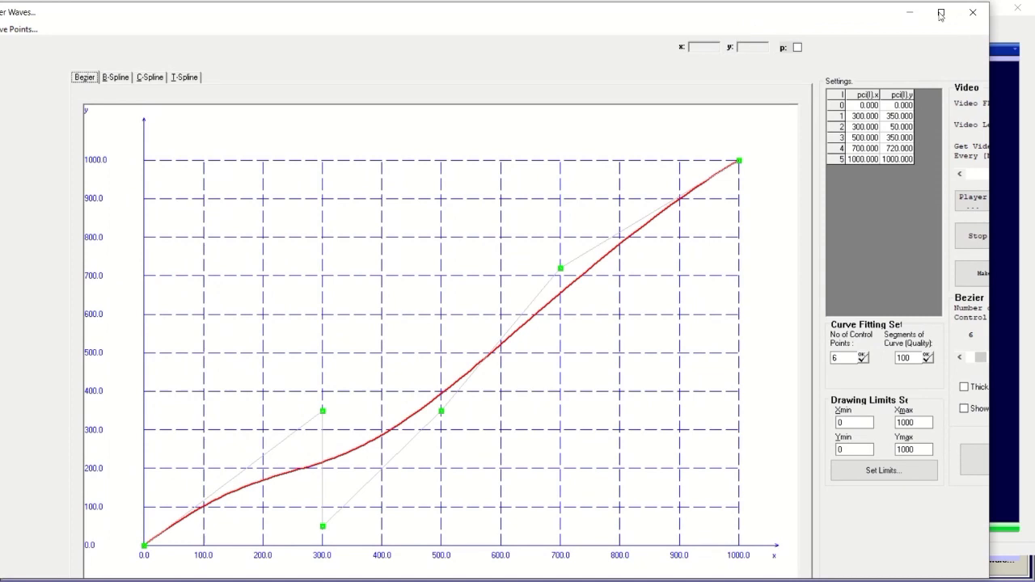
click(939, 14)
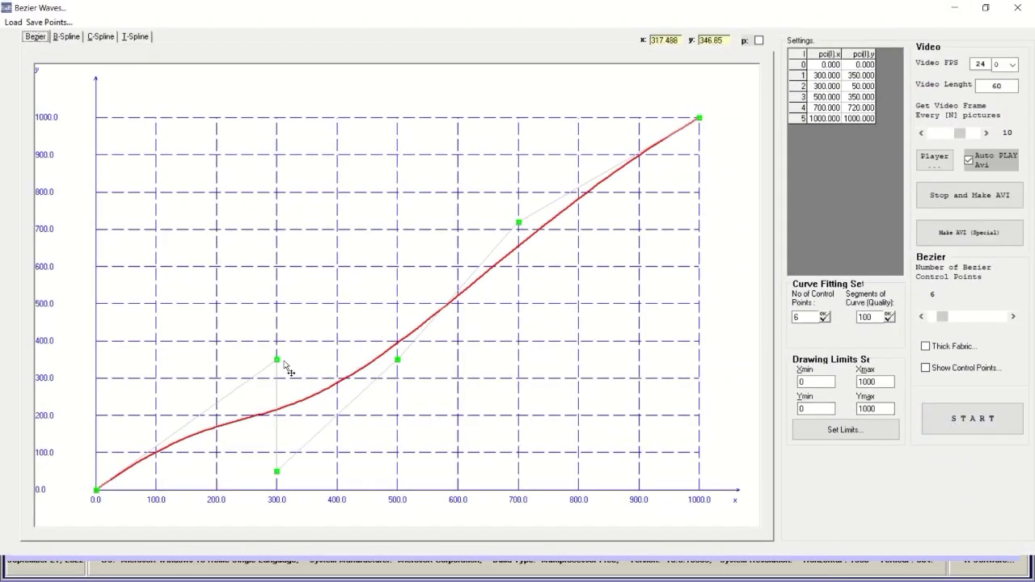
Drag control points 1–4 to new spots, leaving point 1 near (185, 663)
drag(277, 361, 260, 324)
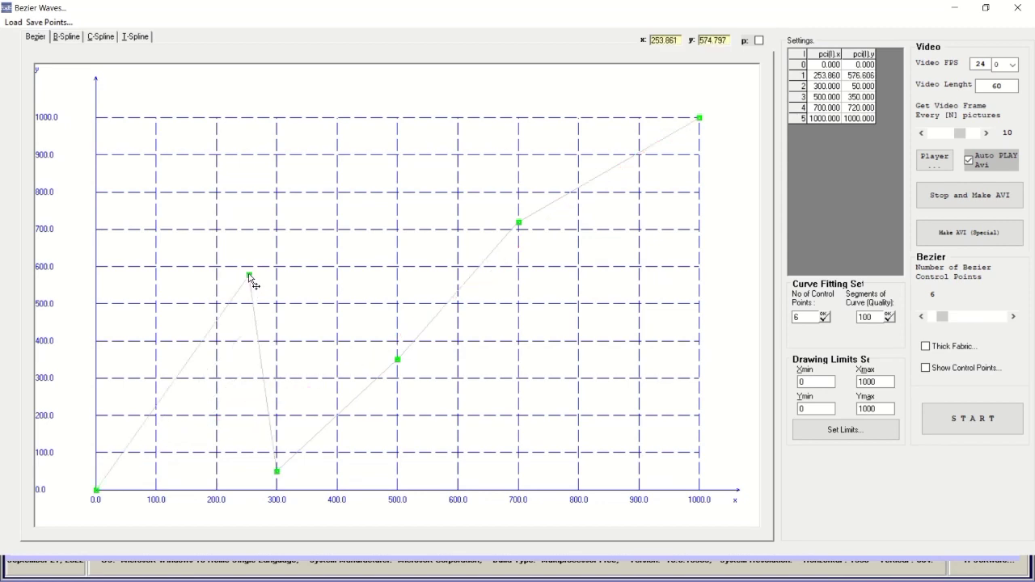
drag(249, 279, 249, 273)
drag(277, 472, 350, 467)
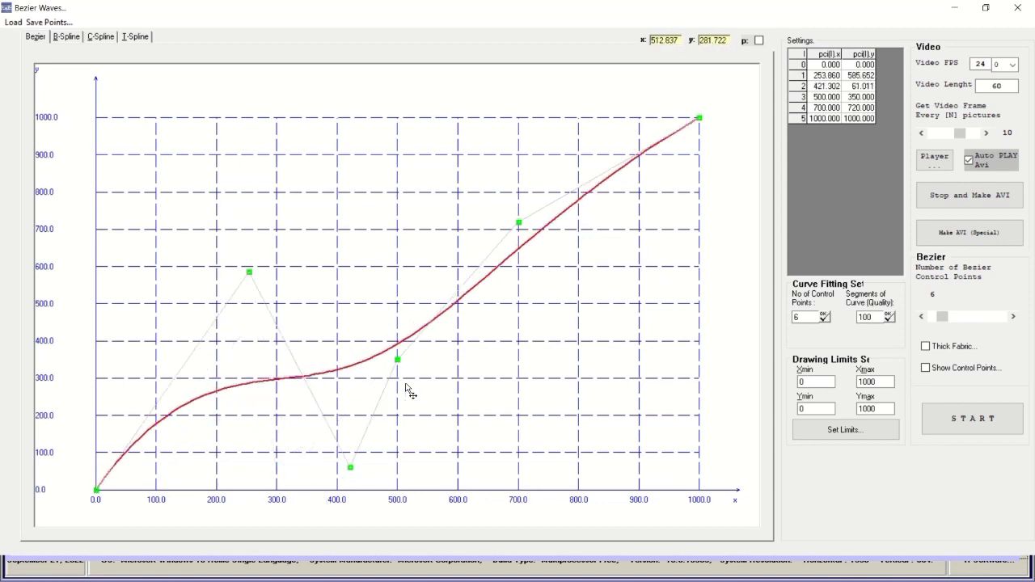
drag(401, 366, 462, 435)
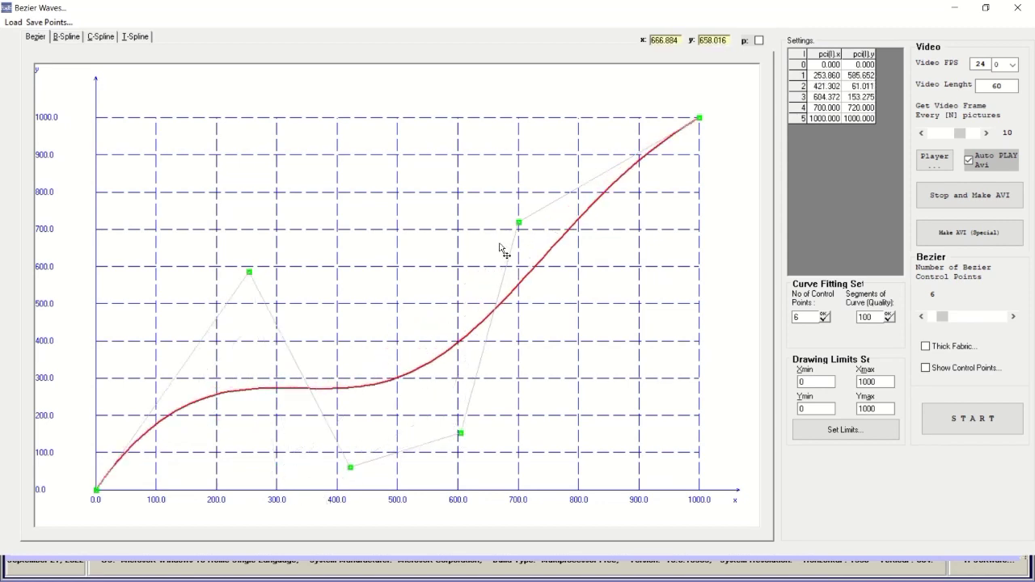
drag(519, 231, 462, 152)
drag(250, 274, 208, 244)
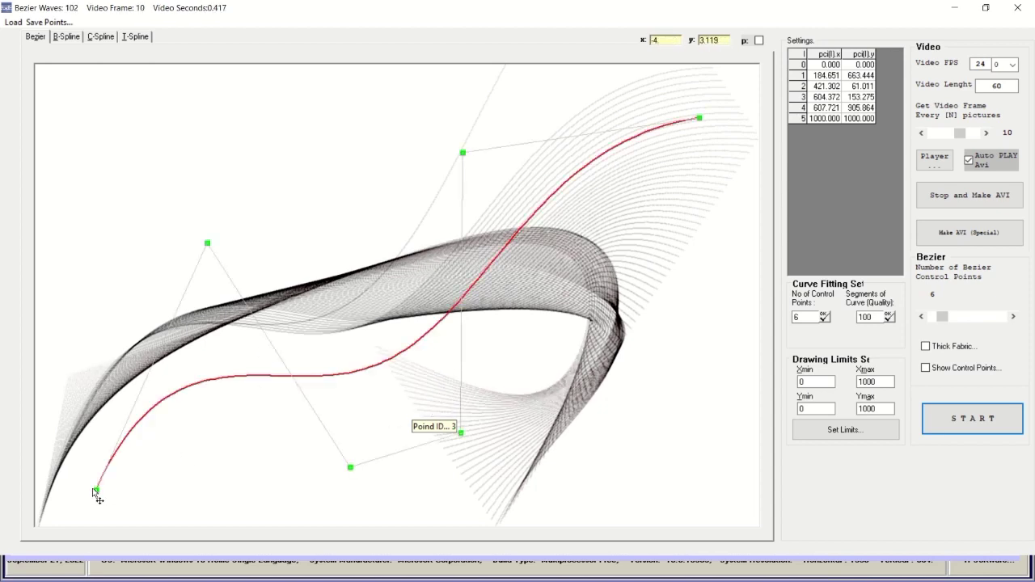
Move the curve's start and end points, and control points 1, 3 and 2
drag(96, 490, 189, 498)
drag(700, 120, 361, 87)
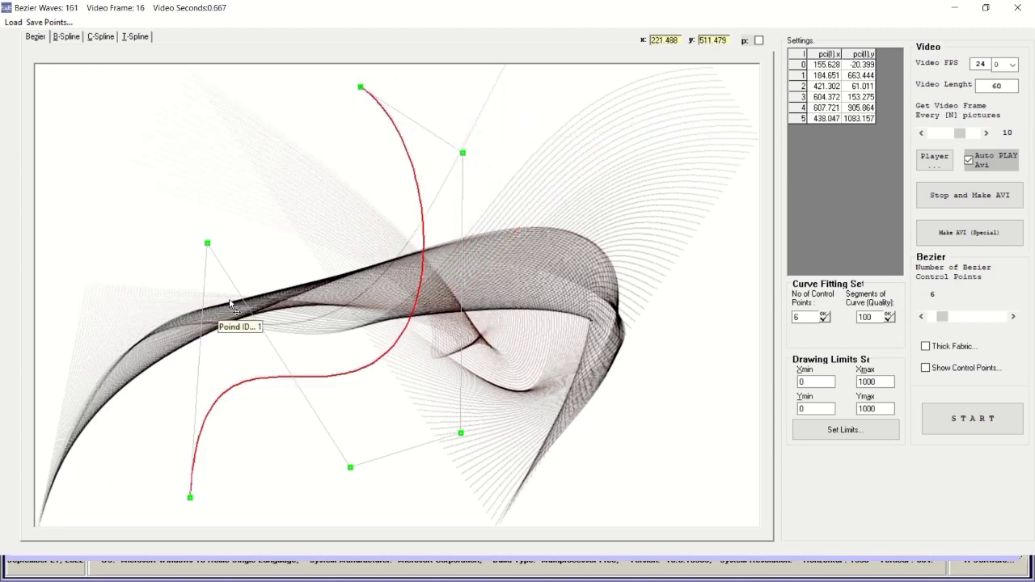
drag(208, 244, 80, 157)
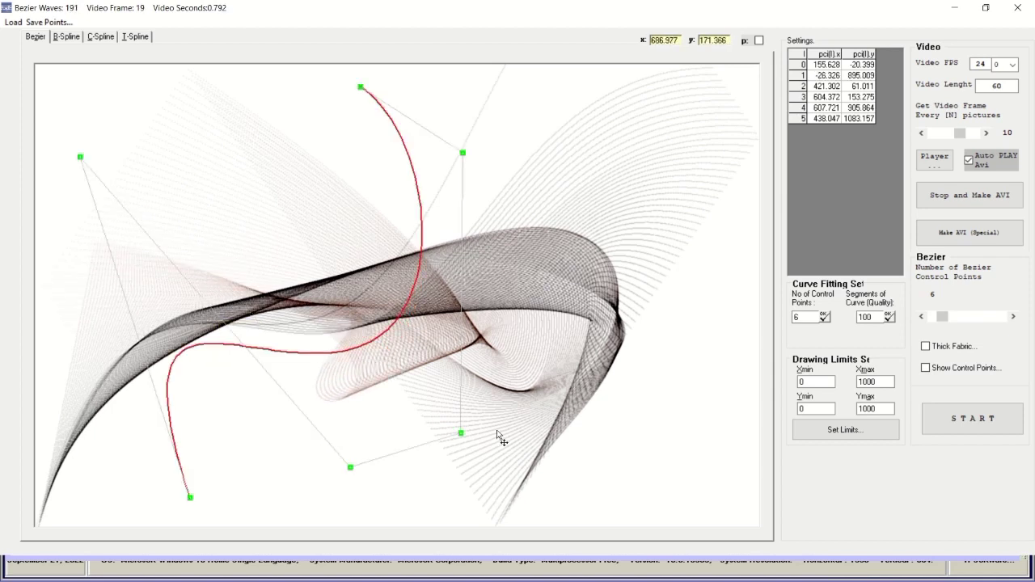
drag(460, 434, 692, 315)
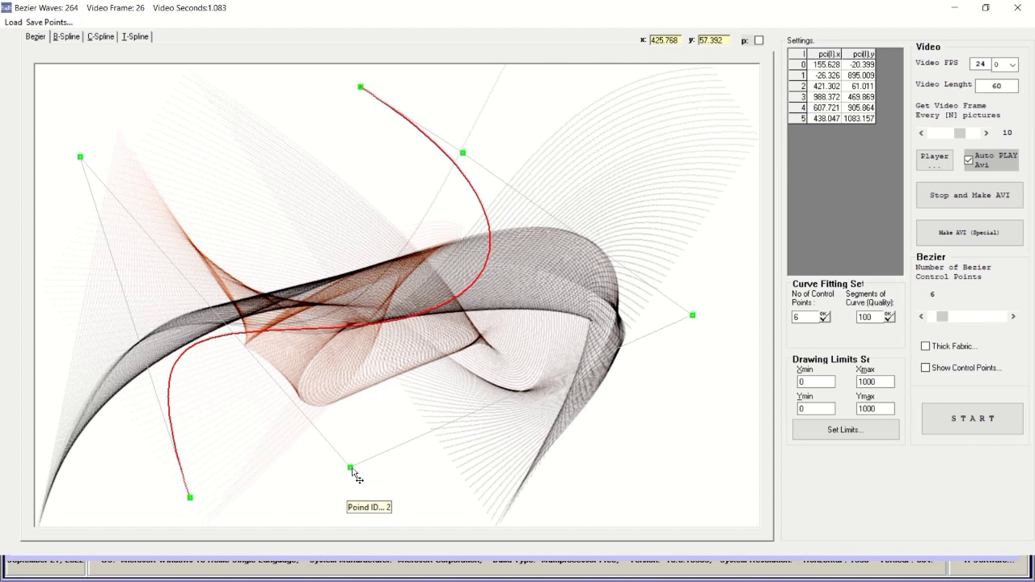
drag(351, 472, 579, 514)
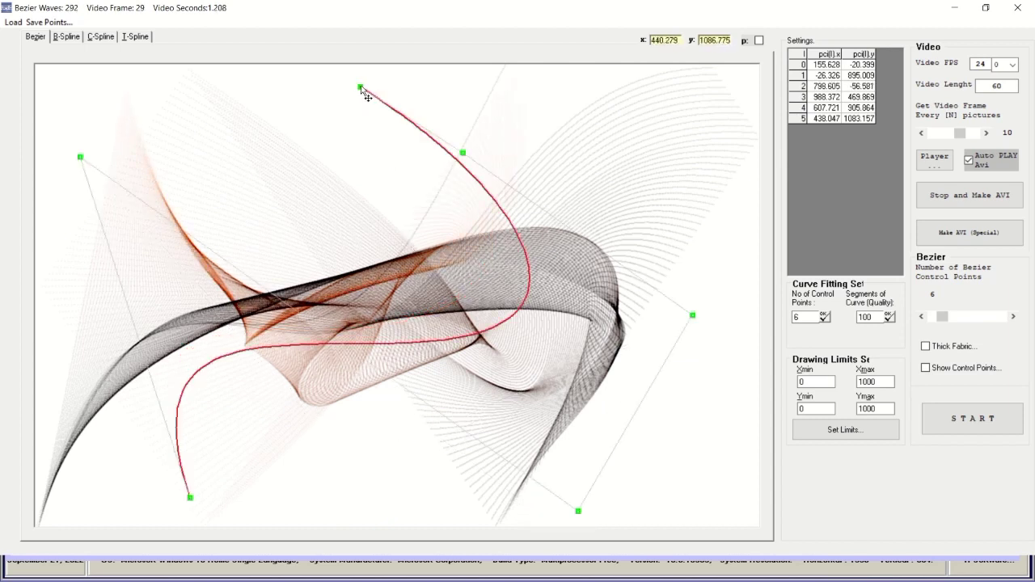
Shift control points 5 and 4 toward the top, raise 3, and pull 2 toward the centre
drag(357, 88, 279, 75)
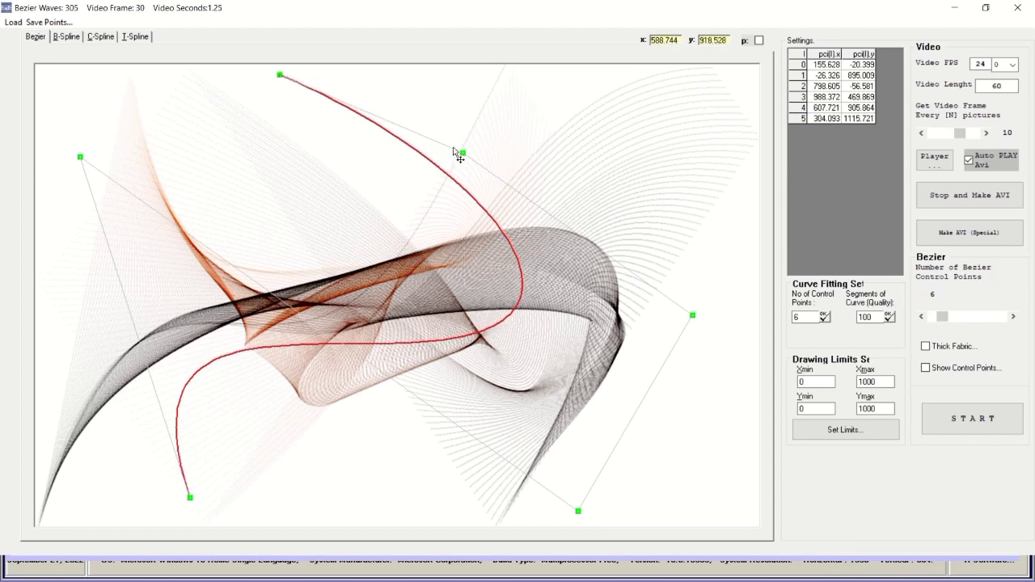
drag(463, 153, 493, 78)
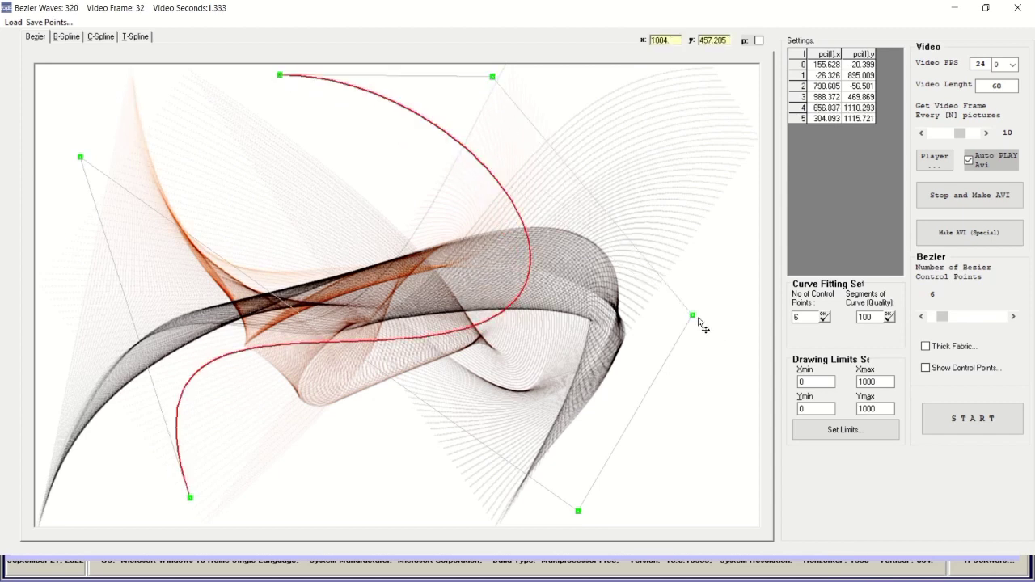
drag(692, 316, 662, 194)
drag(578, 513, 547, 373)
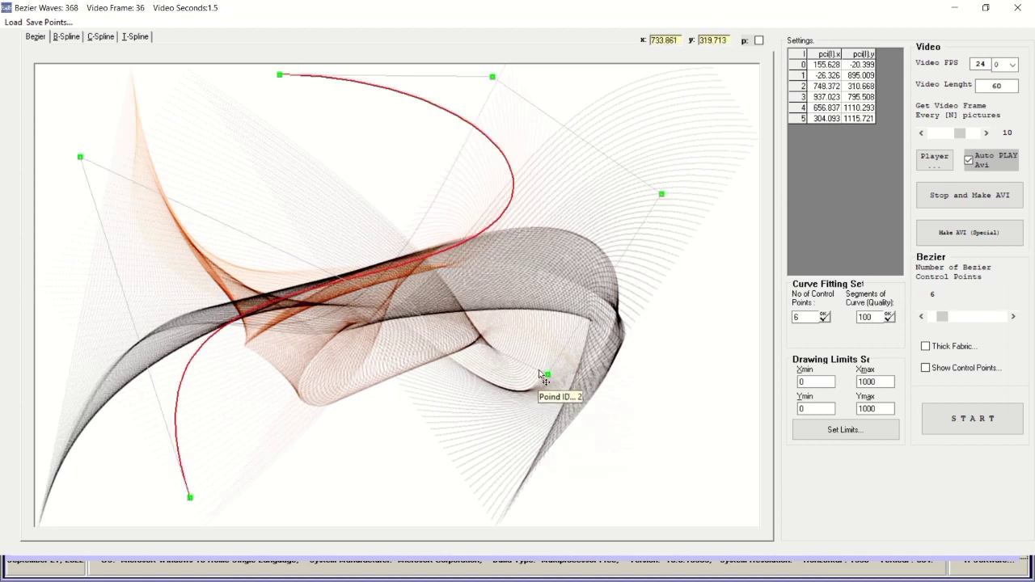
drag(549, 374, 373, 283)
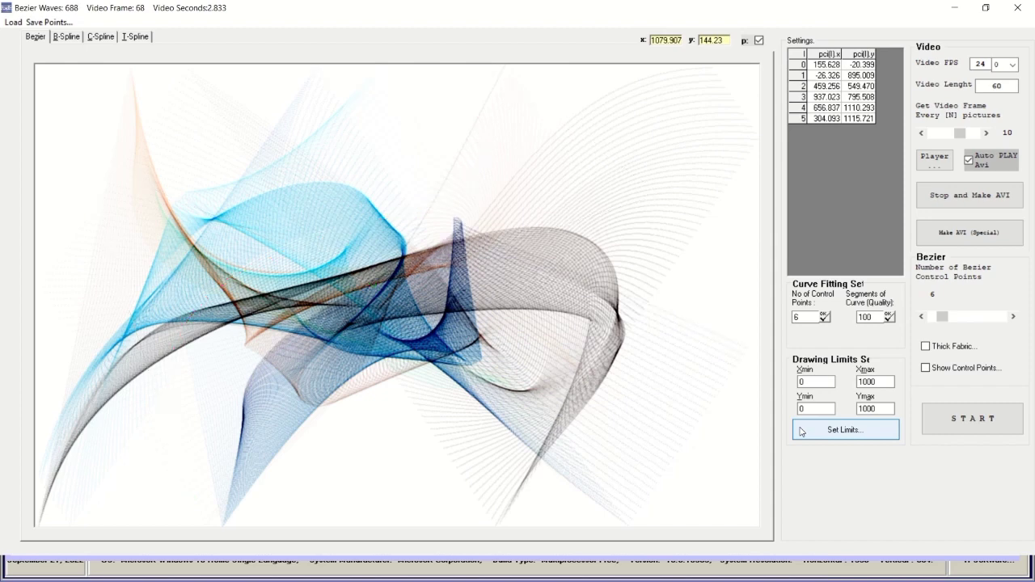
Turn on Thick Fabric and Show Control Points in Bezier Waves
click(926, 346)
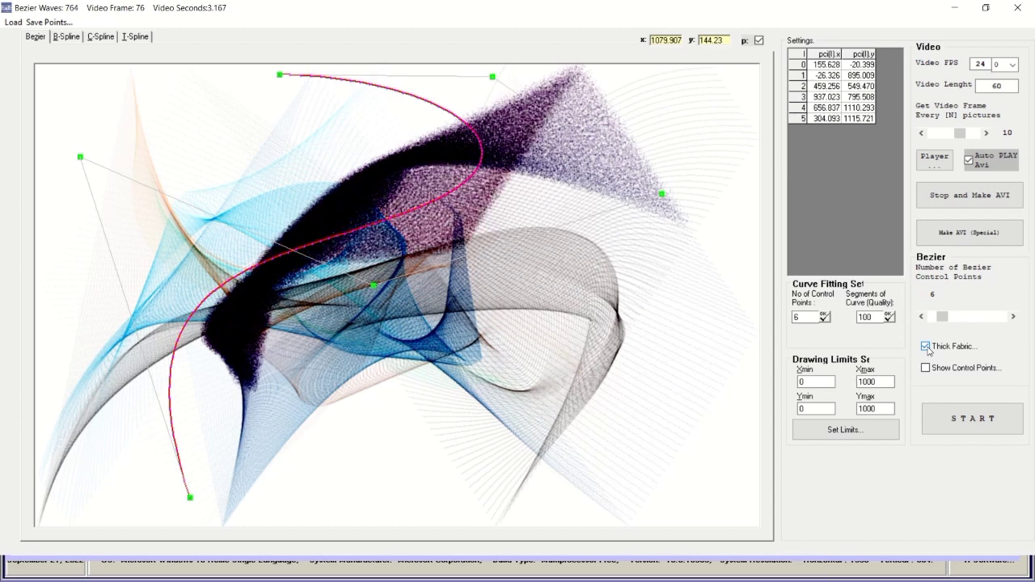
click(926, 368)
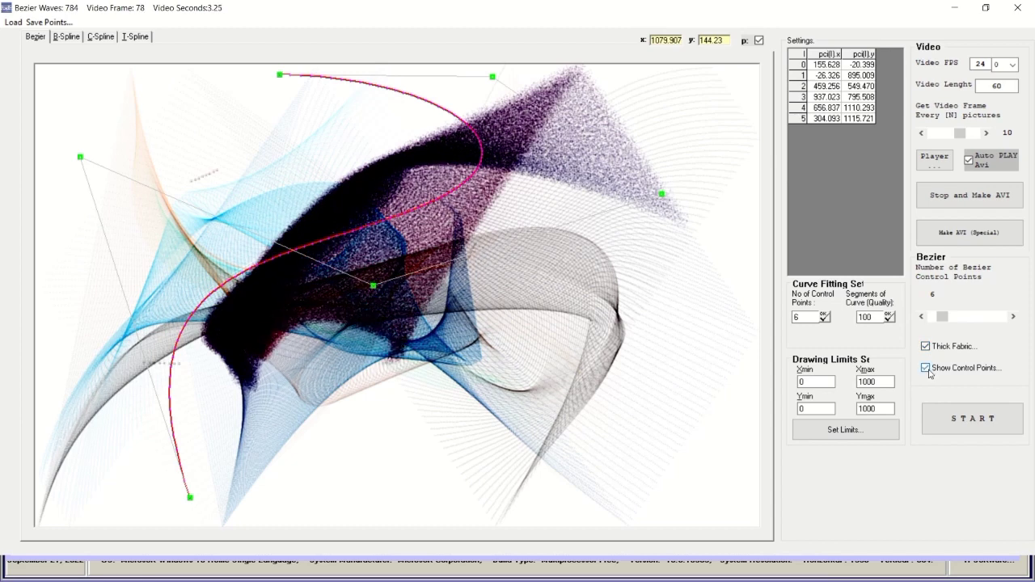
click(926, 368)
click(926, 368)
Drag control points 5, 0, 2 and 1 to bend the curve into a long S-shape
drag(279, 77, 189, 65)
drag(189, 497, 262, 518)
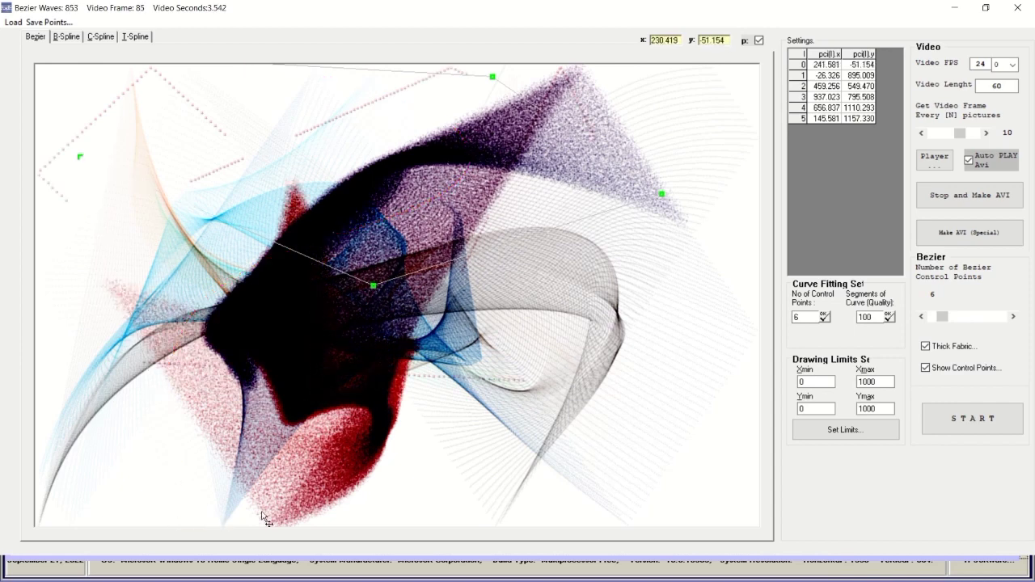
drag(566, 524, 605, 513)
drag(370, 289, 469, 260)
drag(80, 156, 67, 375)
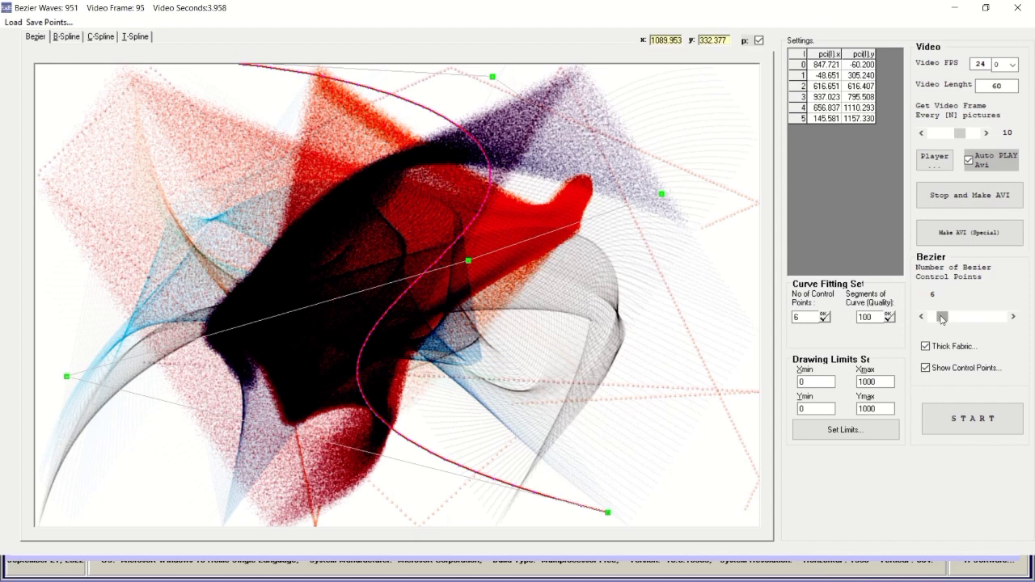
Slide the control-point count to 18, leave Thick Fabric on, and redraw the curve as a B-spline
click(962, 320)
drag(962, 317, 980, 317)
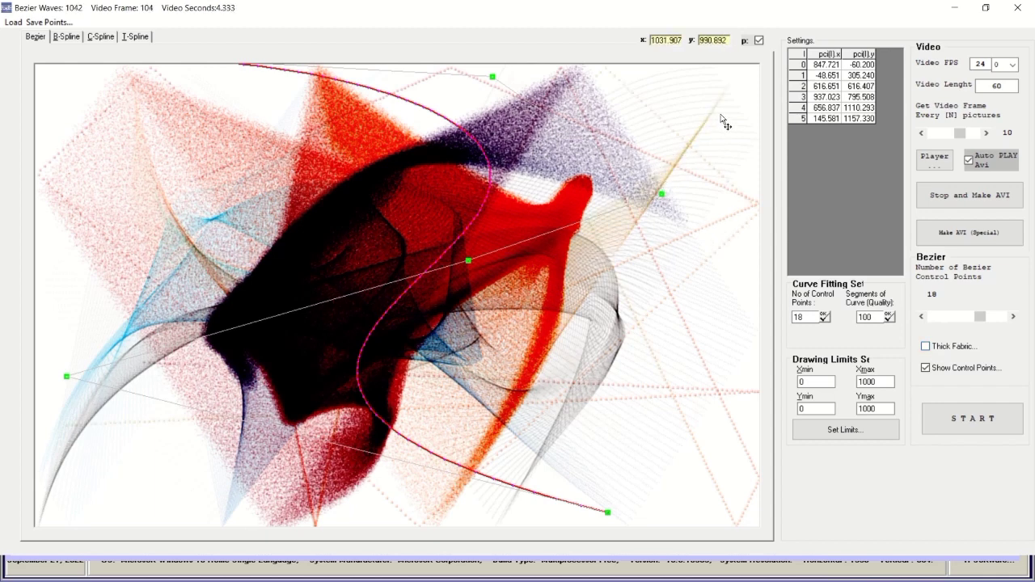
click(926, 346)
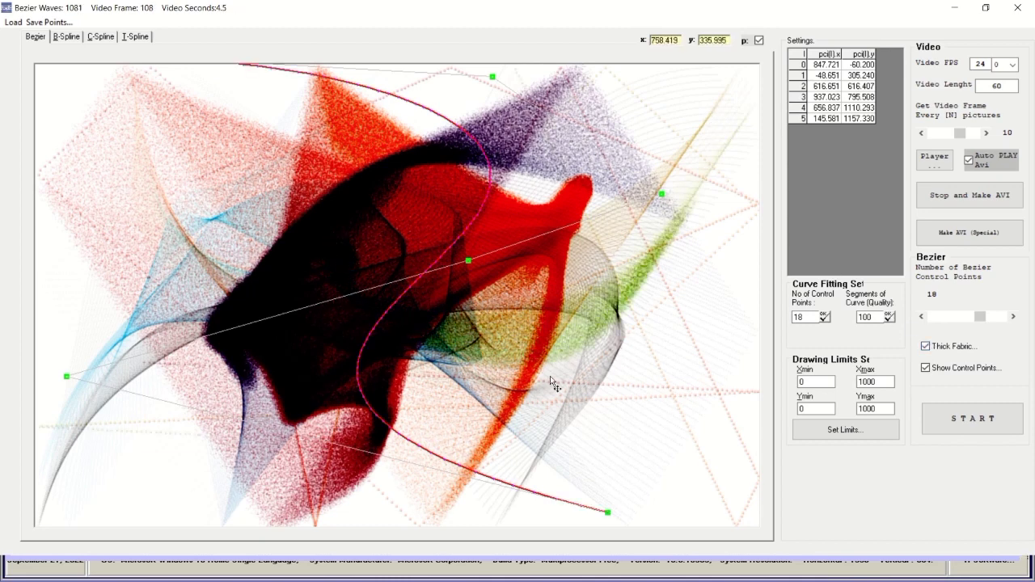
click(926, 346)
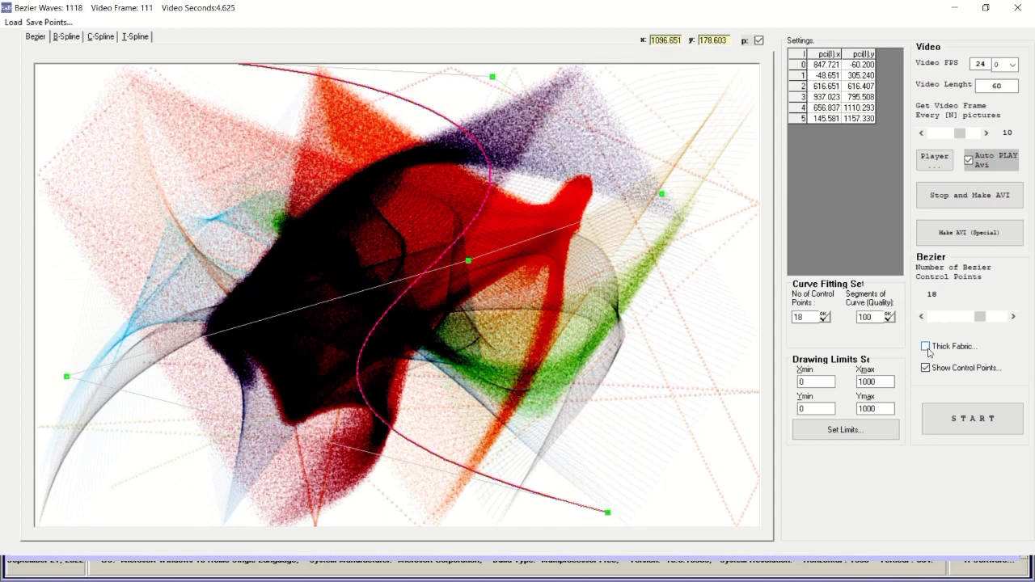
click(925, 346)
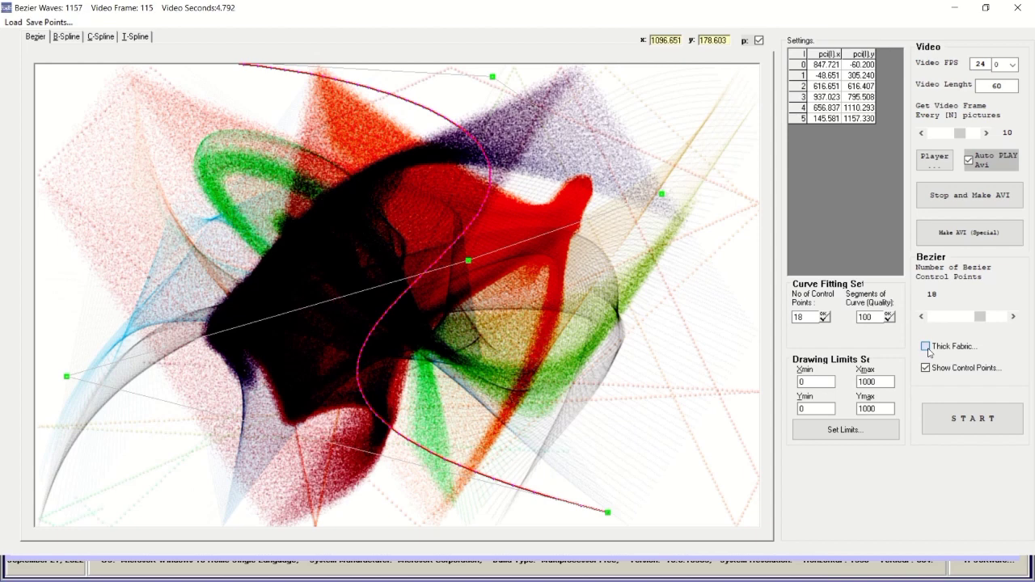
click(926, 346)
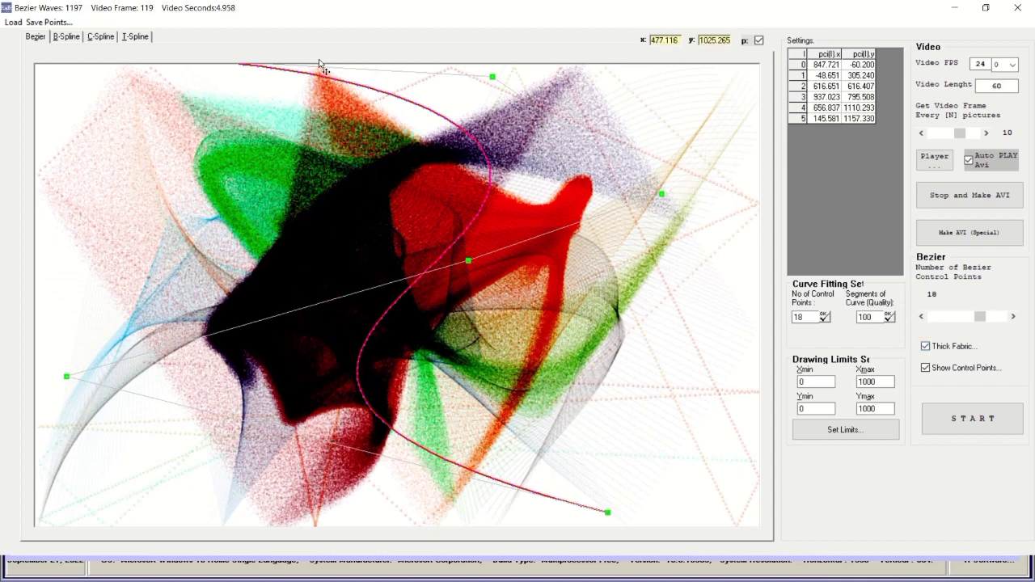
click(68, 37)
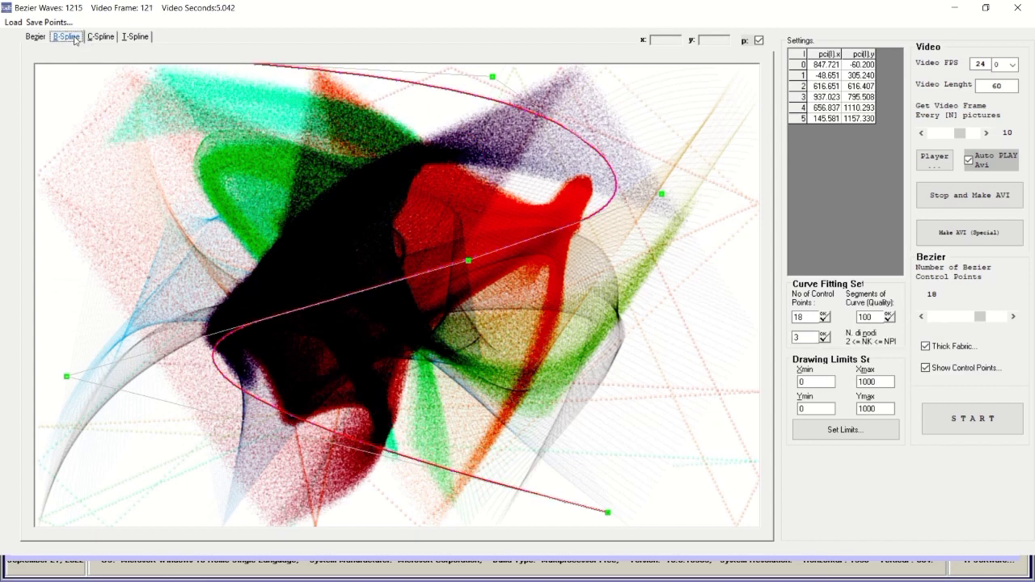
Cycle the curve through C-Spline and T-Spline back to Bezier, then close Bezier Waves
click(99, 41)
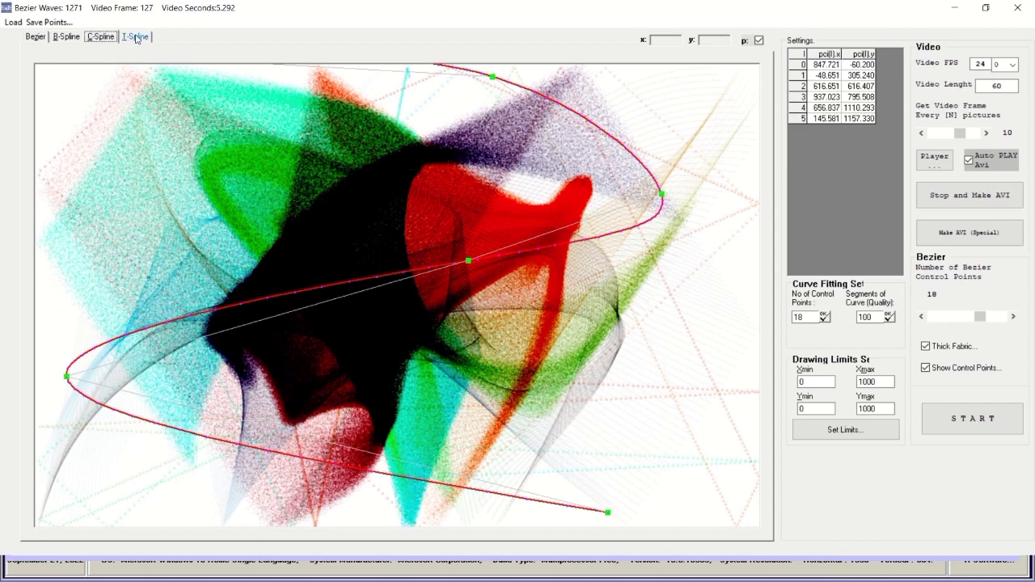
click(135, 37)
click(36, 36)
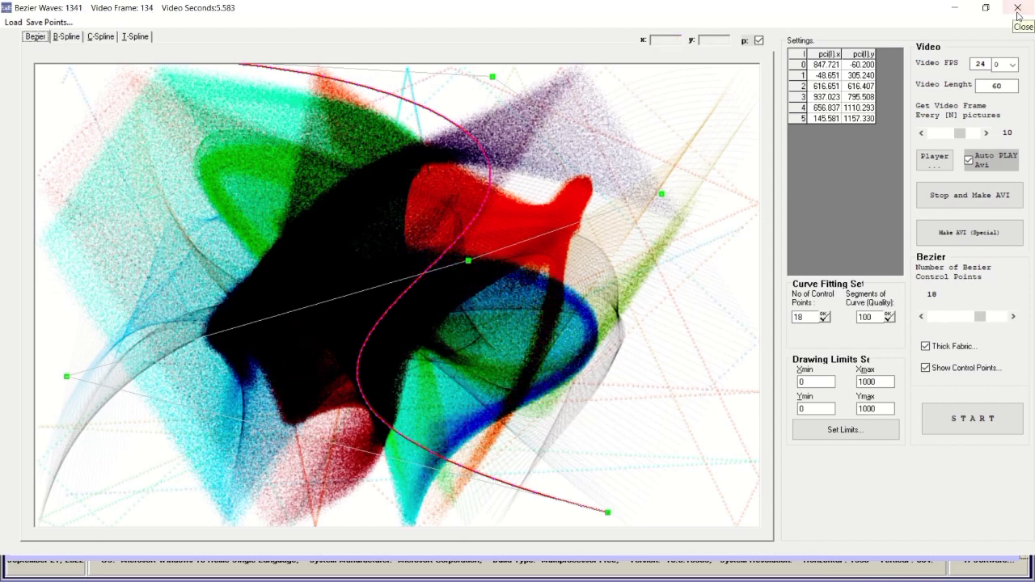
click(1017, 8)
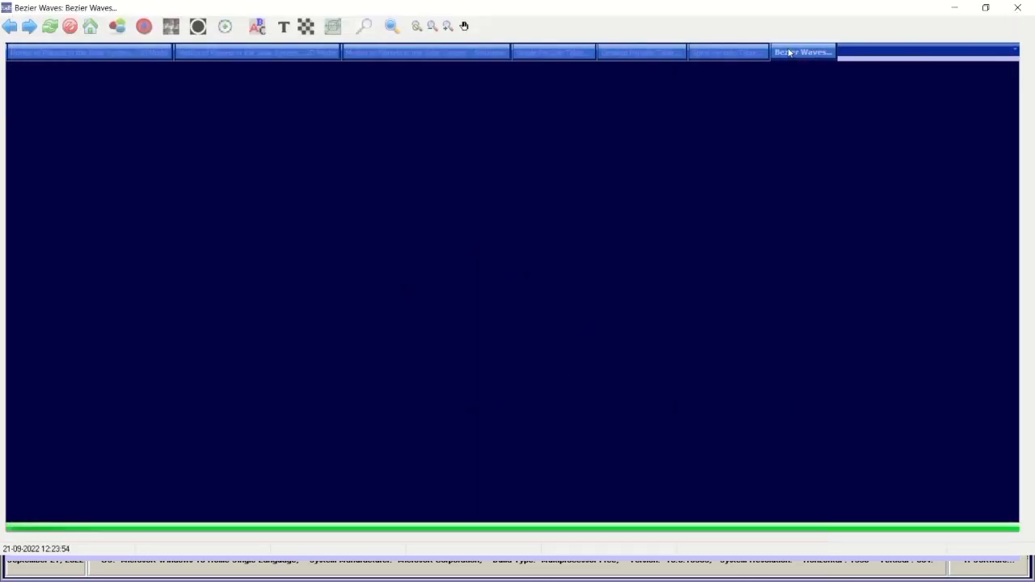
Reopen Bezier Waves, maximize it, then close it again
click(720, 49)
click(821, 53)
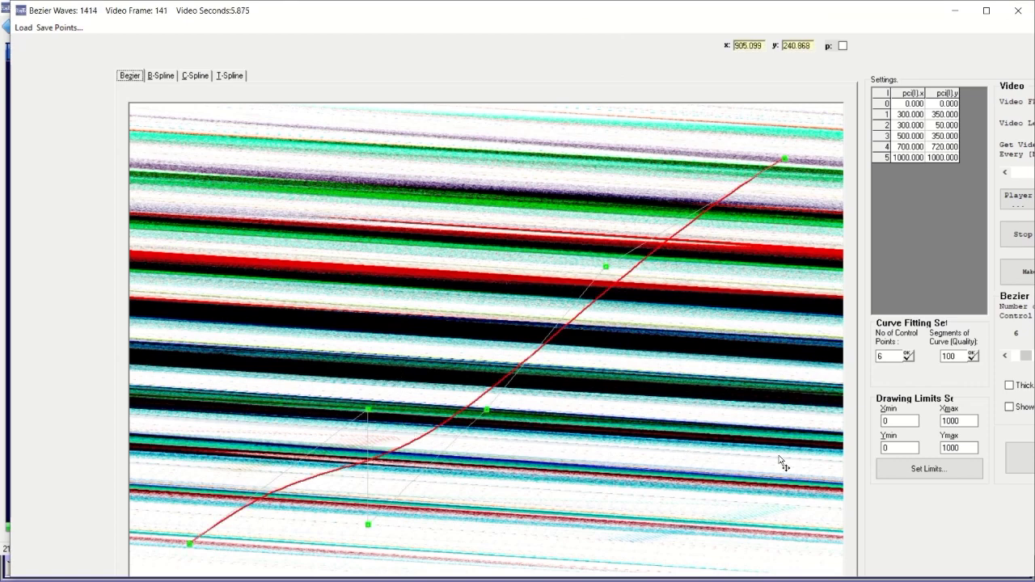
click(983, 12)
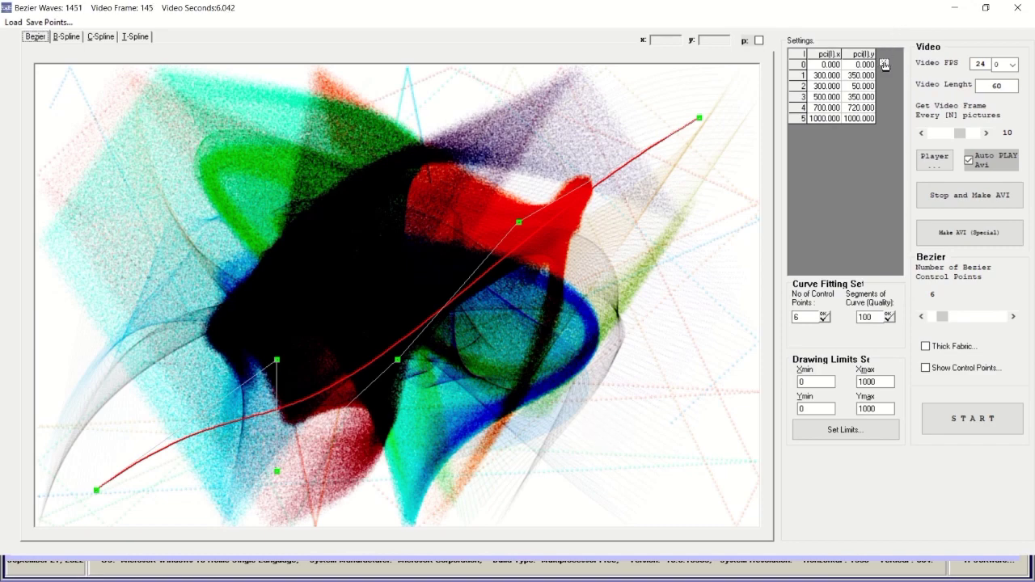
click(1020, 11)
Browse the Spiral, Detailed and Simple periodic tables, then the solar system 2D and 3D models
click(740, 51)
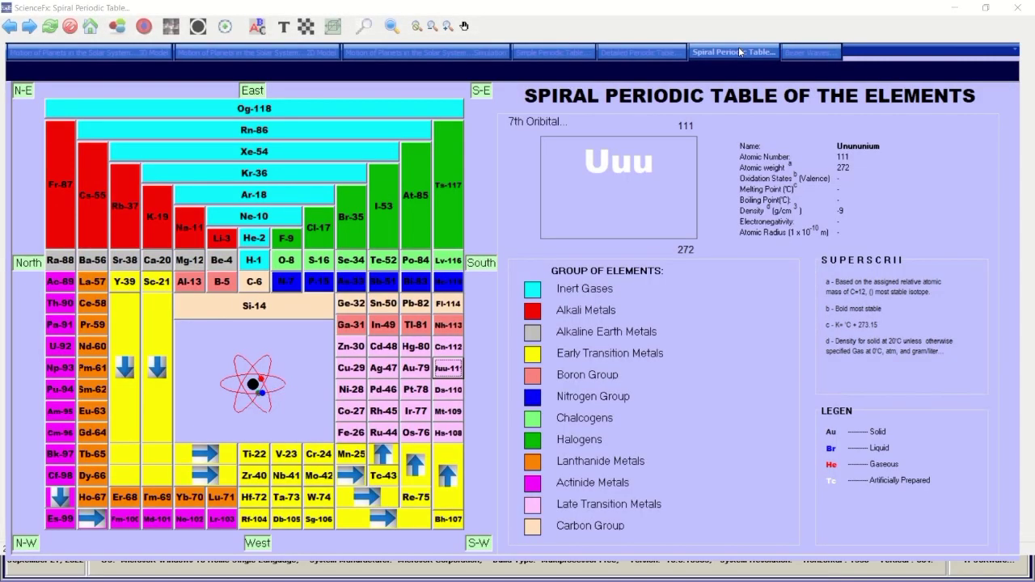
click(644, 56)
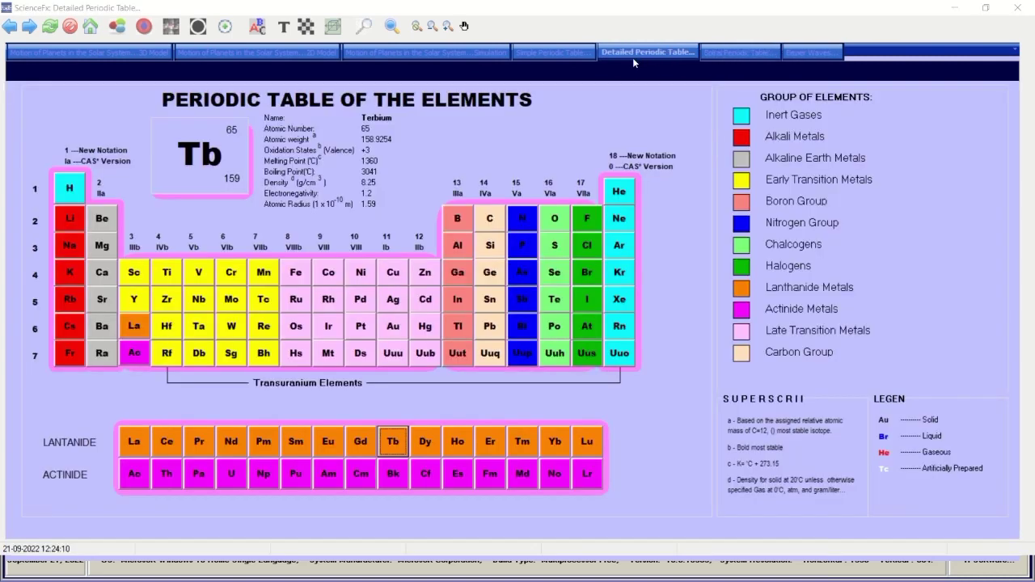
click(556, 55)
click(491, 54)
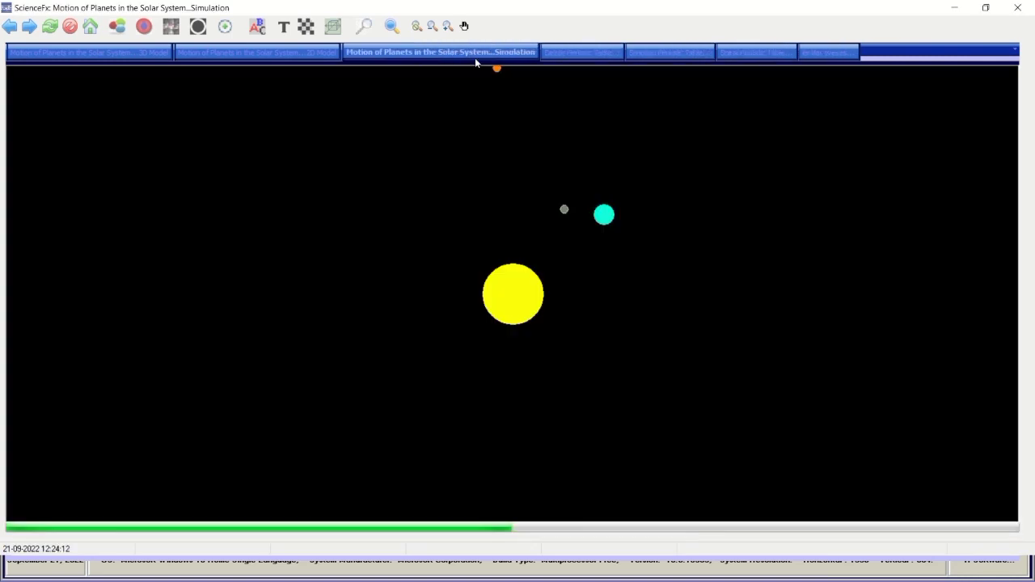
click(227, 55)
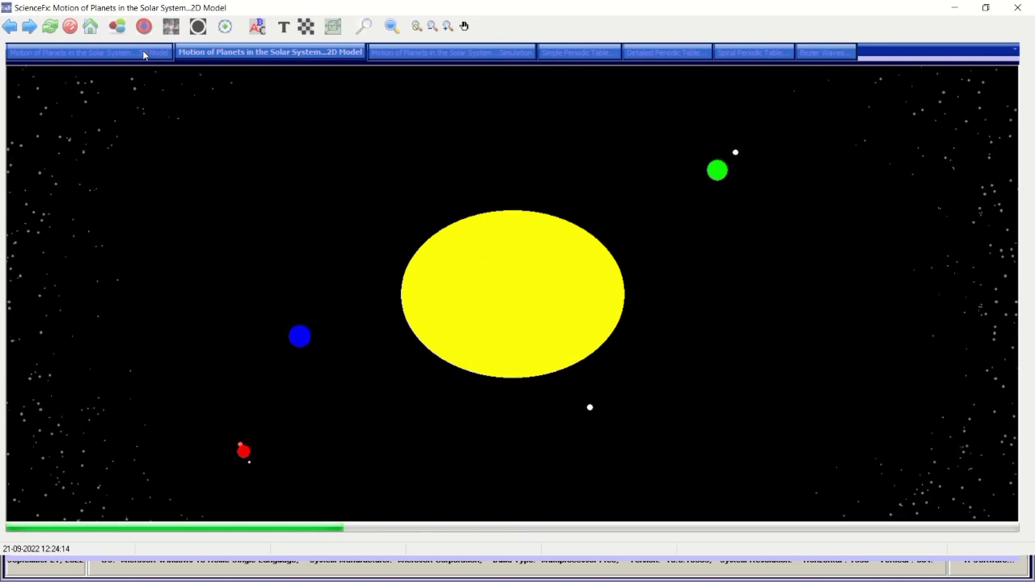
click(146, 52)
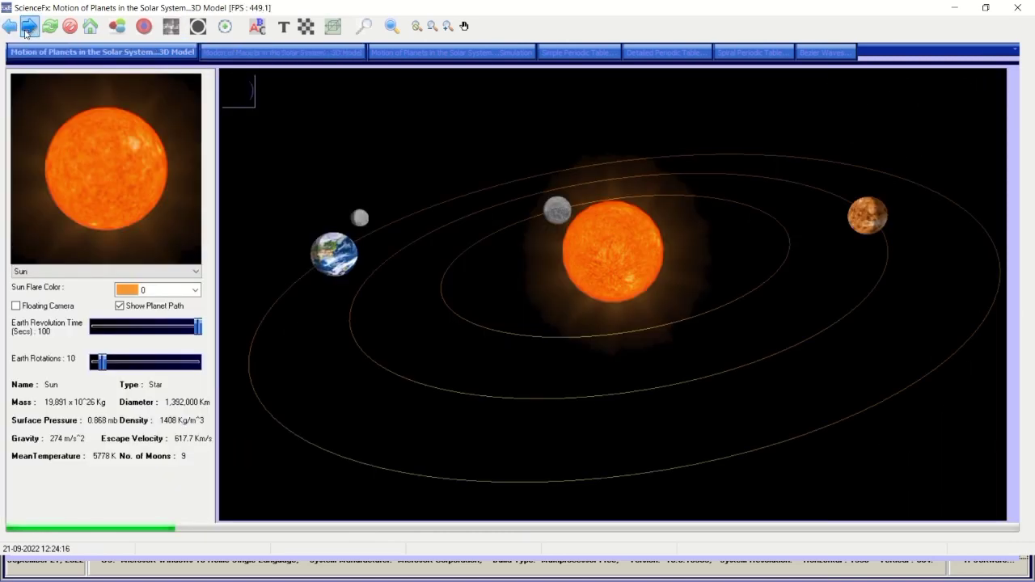
Step forward through the pages, reload, then go back to the solar system 3D model
click(25, 31)
click(26, 32)
click(26, 31)
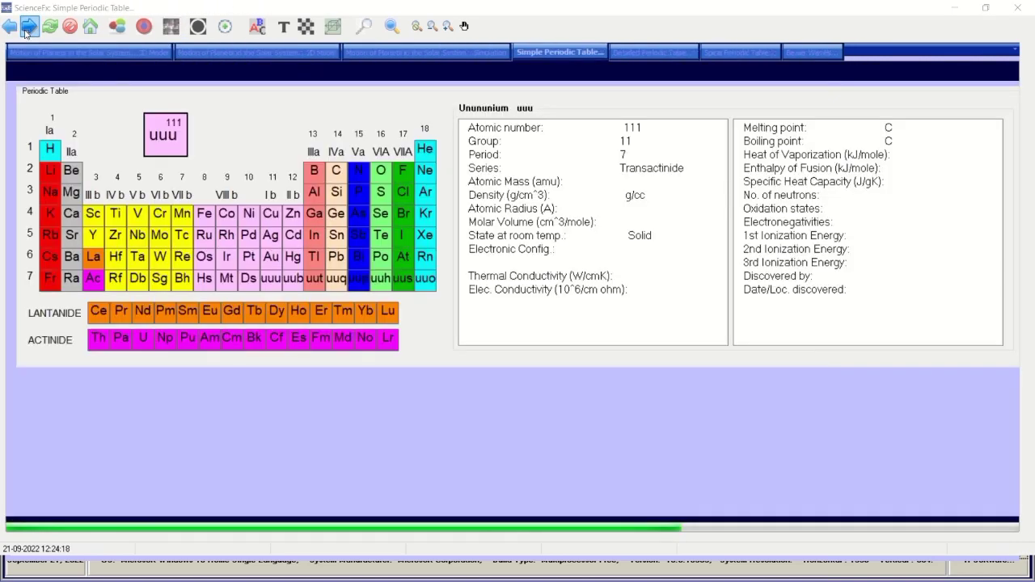
click(46, 30)
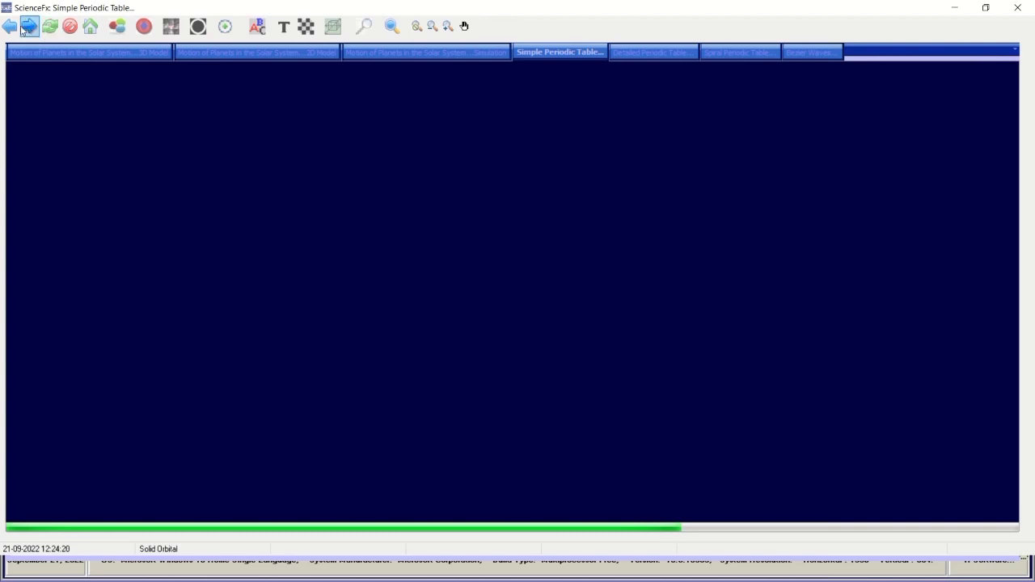
click(11, 27)
click(43, 53)
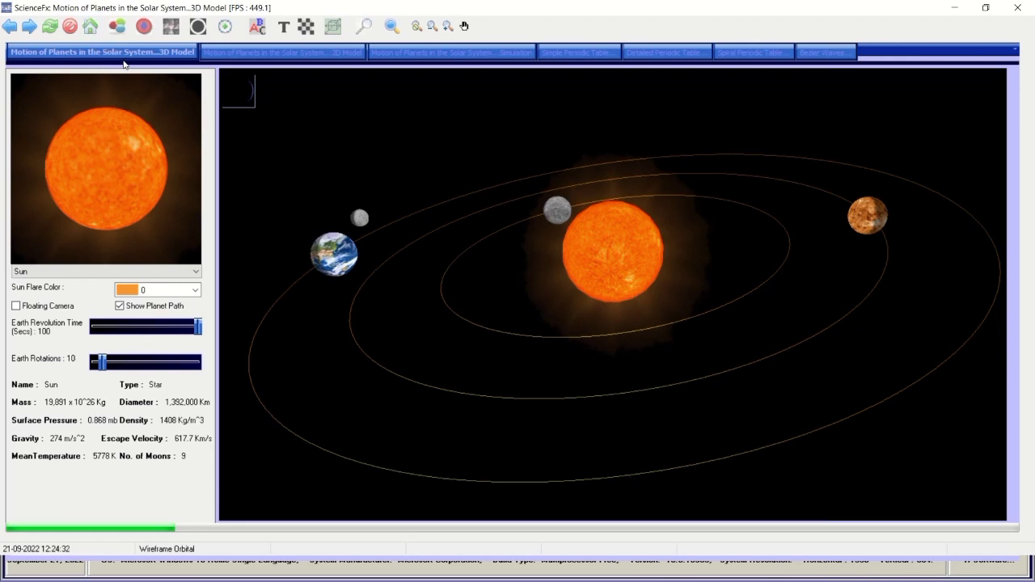
In the 3D model, switch gravity on, hide the asteroid belt and show the Sun at actual size
click(219, 57)
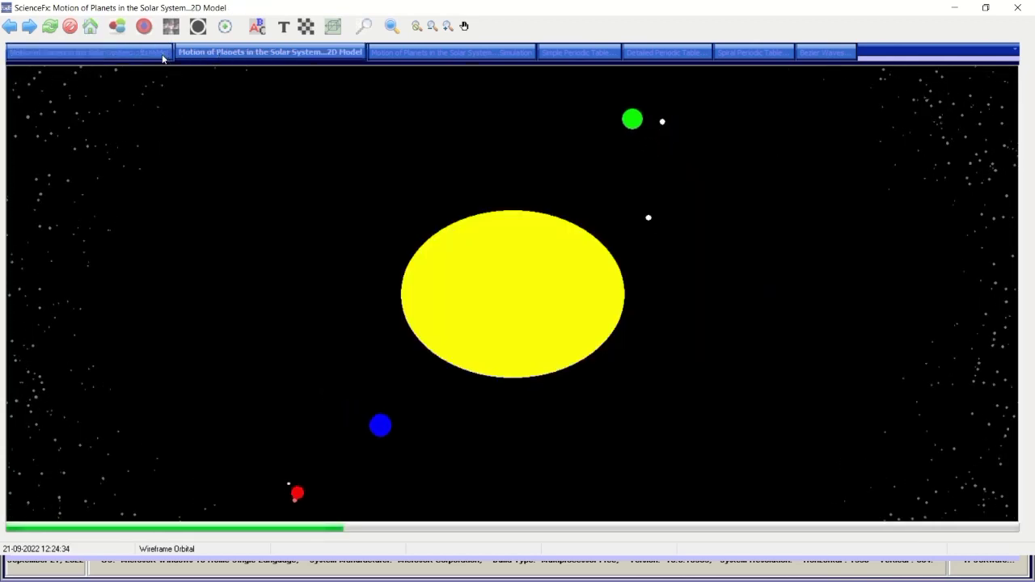
click(164, 58)
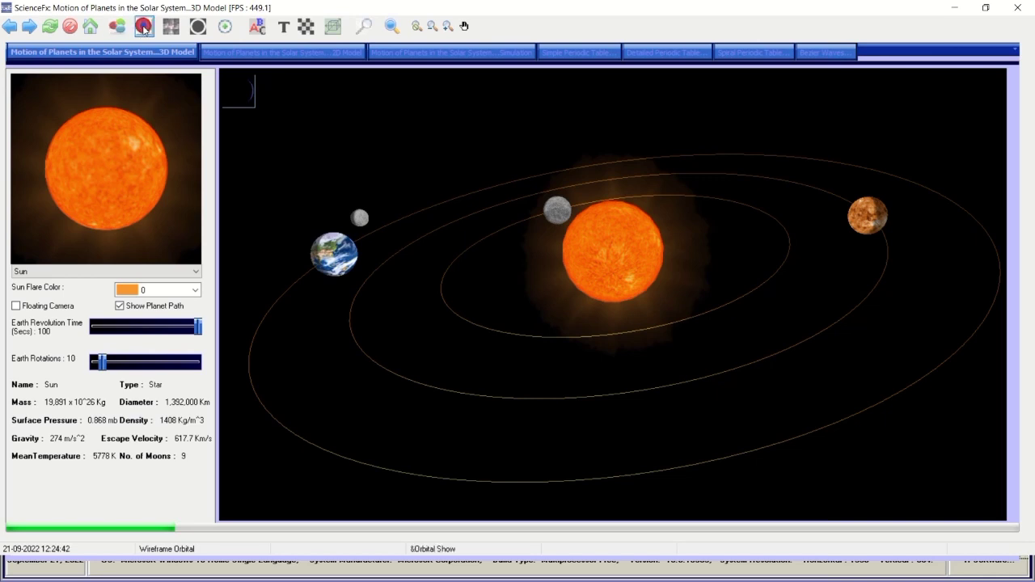
click(169, 30)
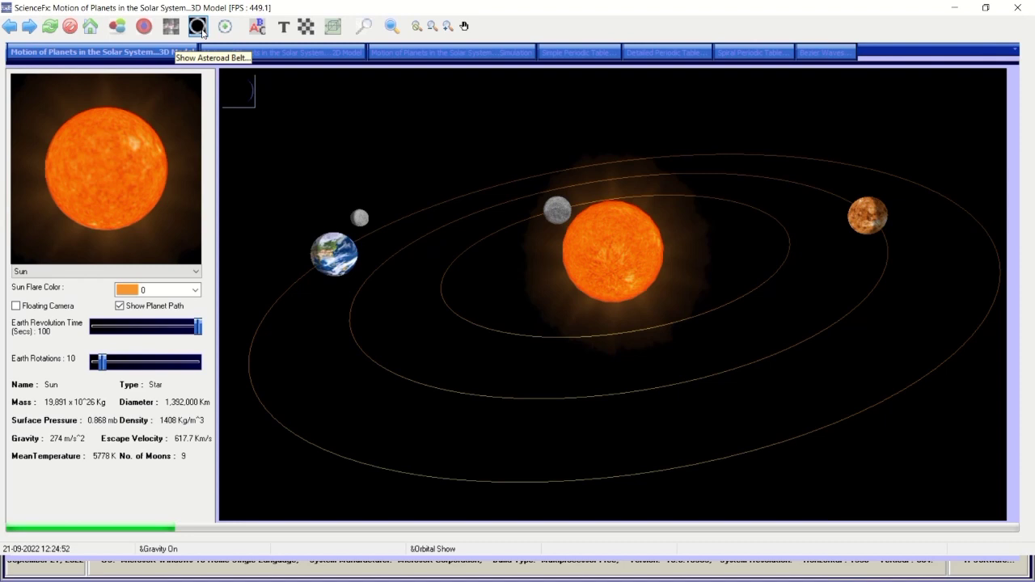
click(201, 31)
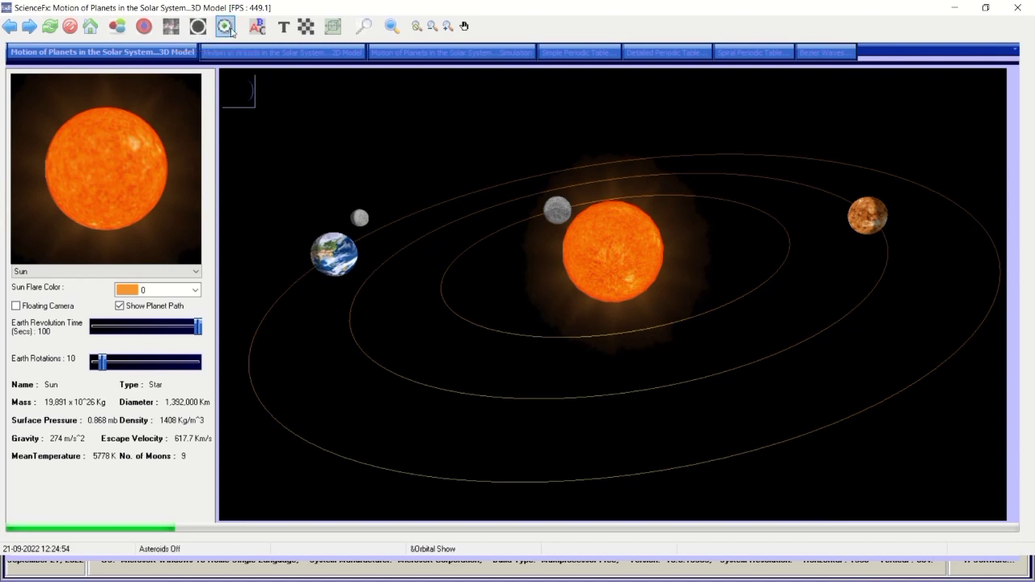
click(231, 30)
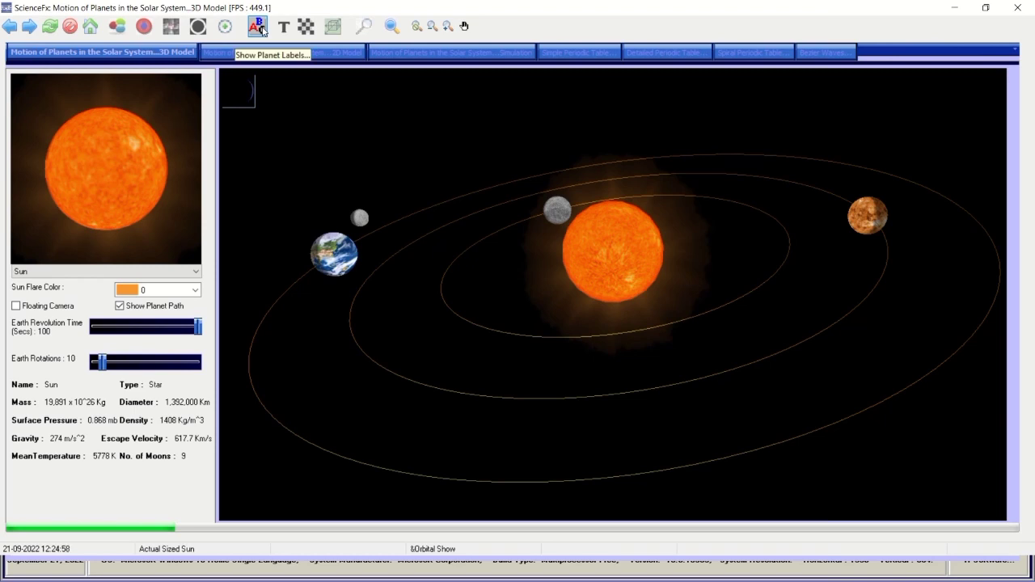
Hide the planet labels, switch to Equator View, and bring up the 2D Model
click(261, 29)
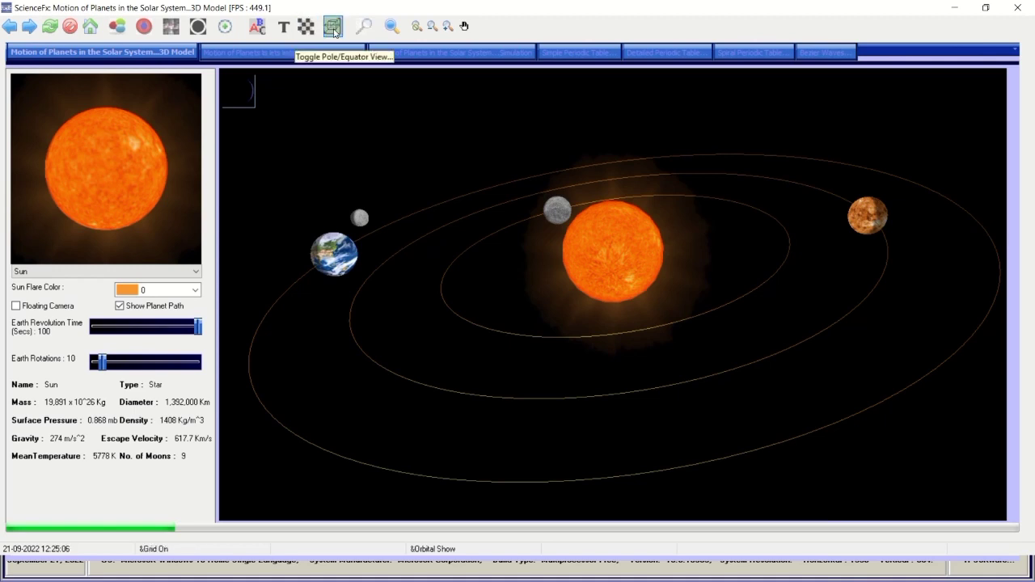
click(334, 32)
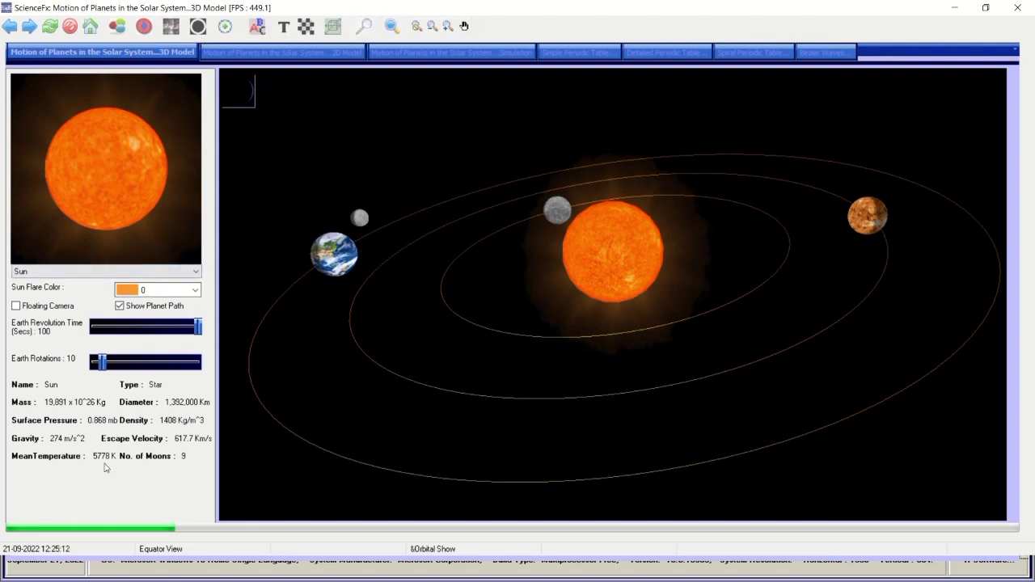
click(214, 53)
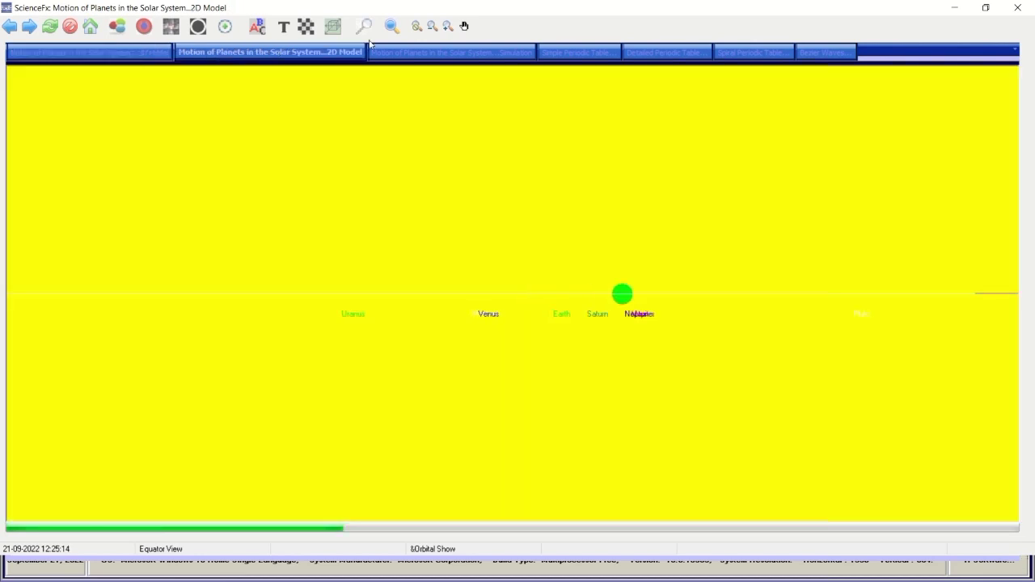
Browse the orbit simulation and the simple, detailed and spiral periodic tables
click(401, 51)
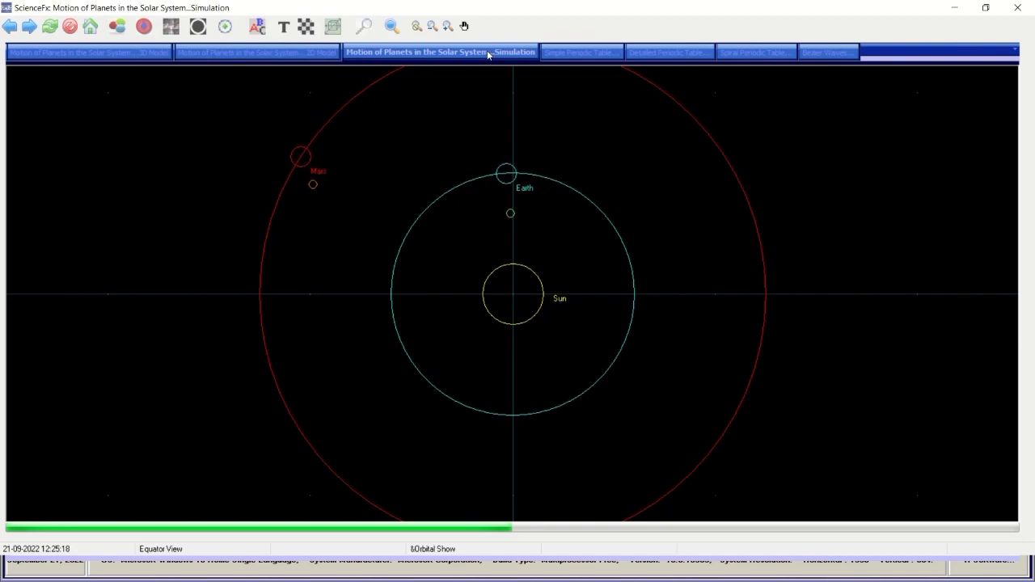
click(558, 54)
click(662, 52)
click(732, 52)
Open Bezier Waves, maximize and close it, then exit ScienceFx
click(785, 51)
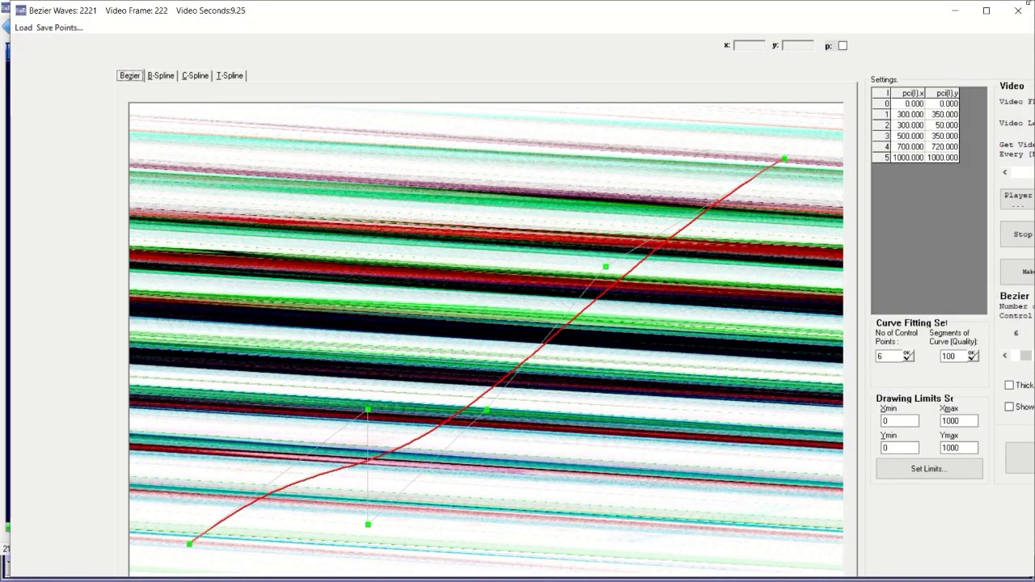
click(985, 13)
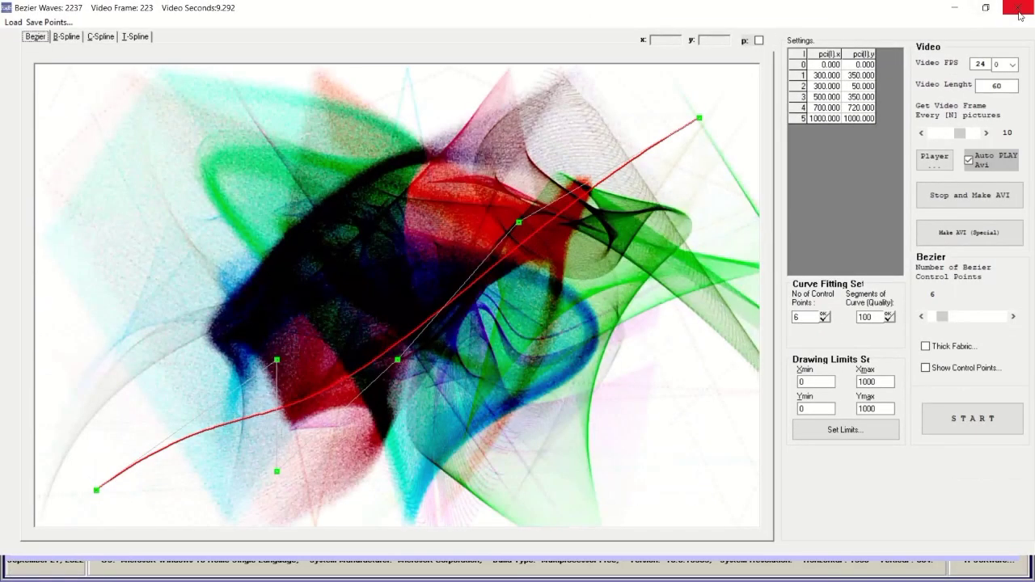
click(1017, 6)
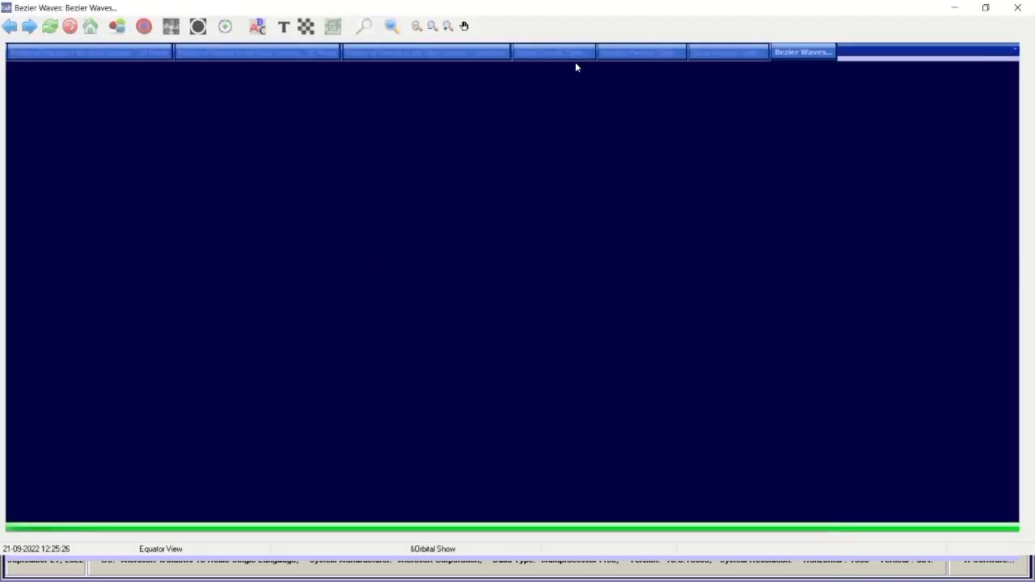
click(1015, 8)
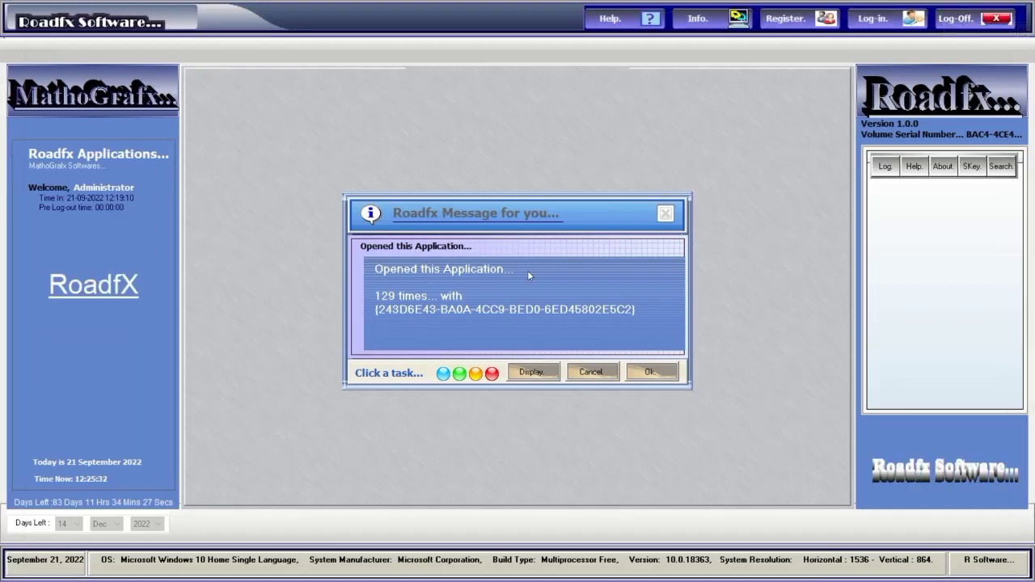
Dismiss the usage-count message and log in to Roadfx with the administrator account password
mouse_move(443, 5)
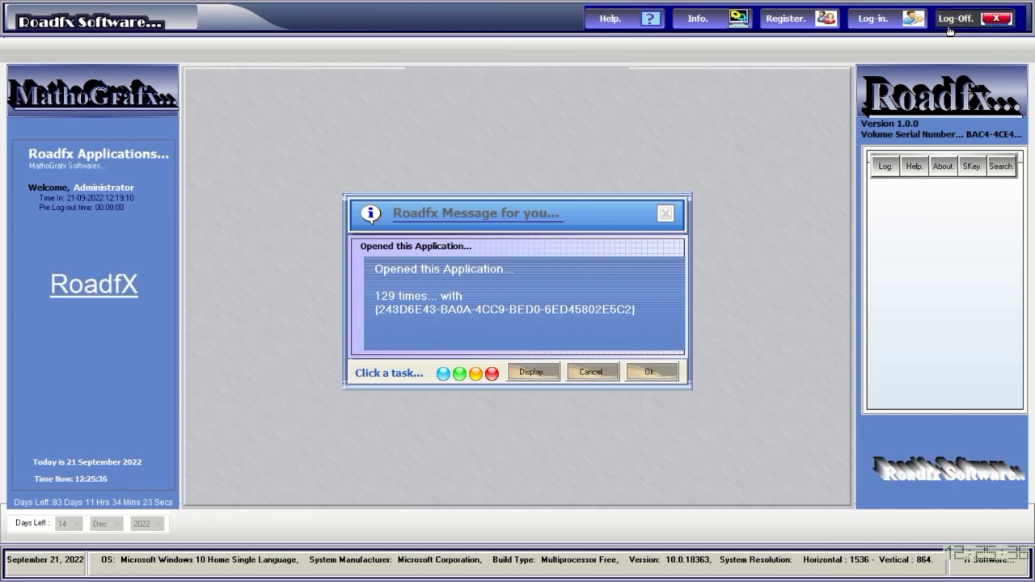
click(650, 372)
click(904, 19)
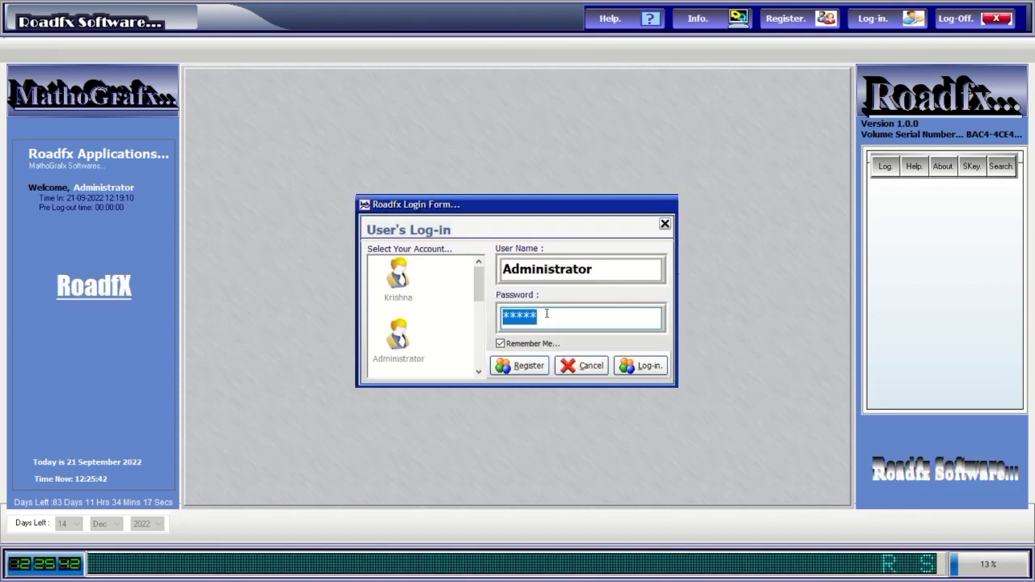
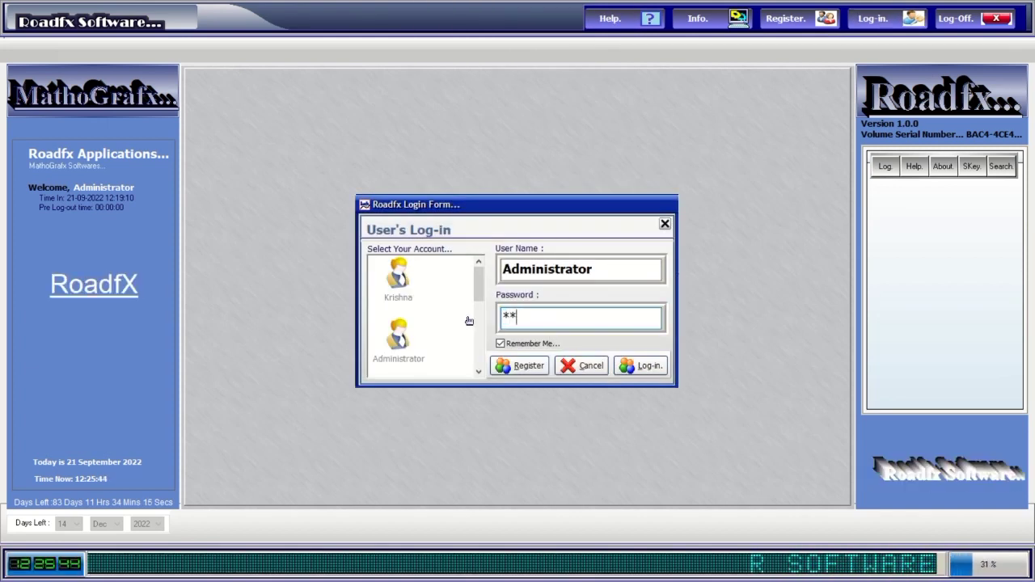
click(640, 366)
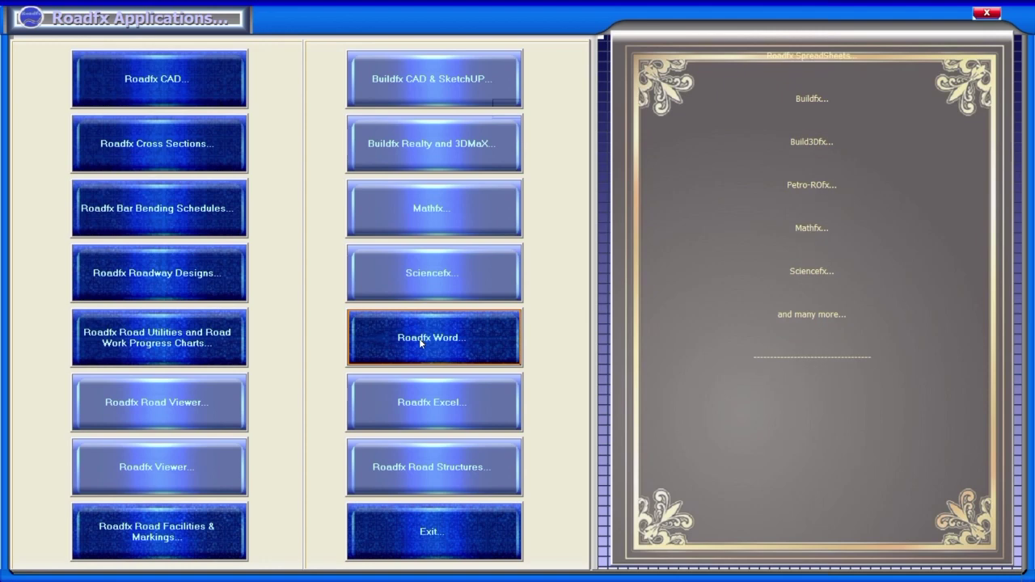
Launch Mathfx, open Draw Math Functions, plot the trigonometric presets and move the dialog right
click(437, 209)
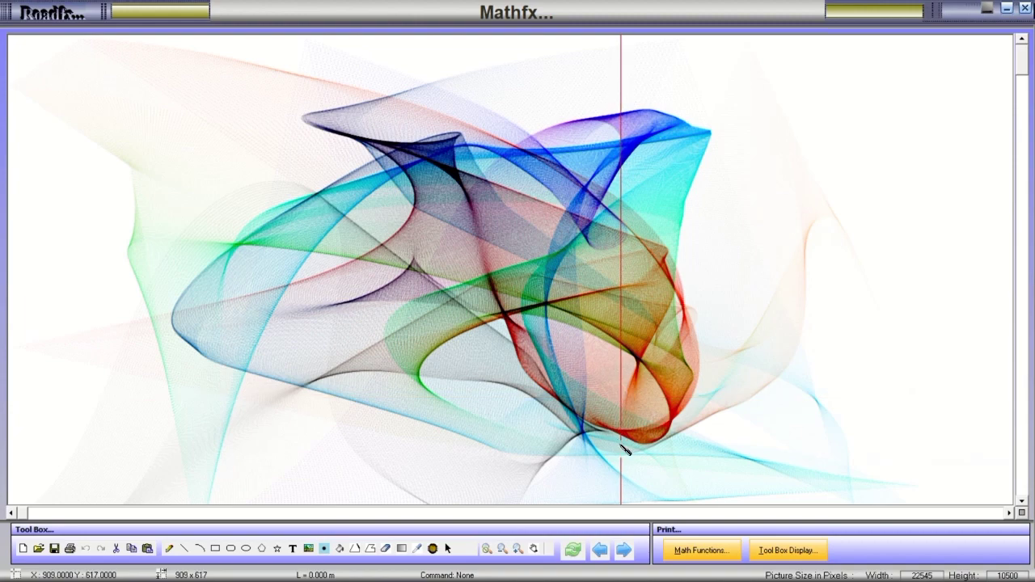
click(700, 550)
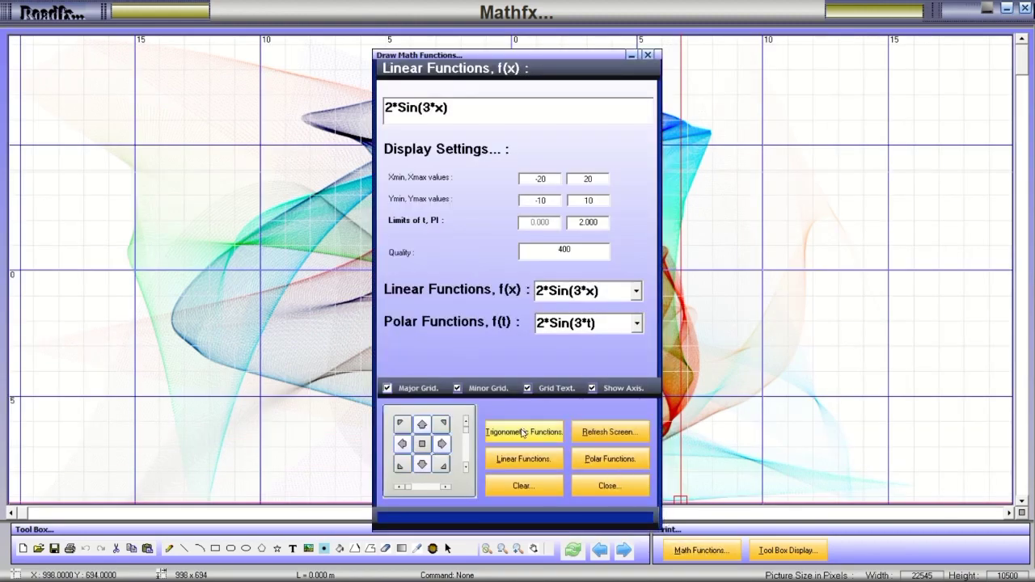
click(524, 433)
drag(551, 56, 892, 40)
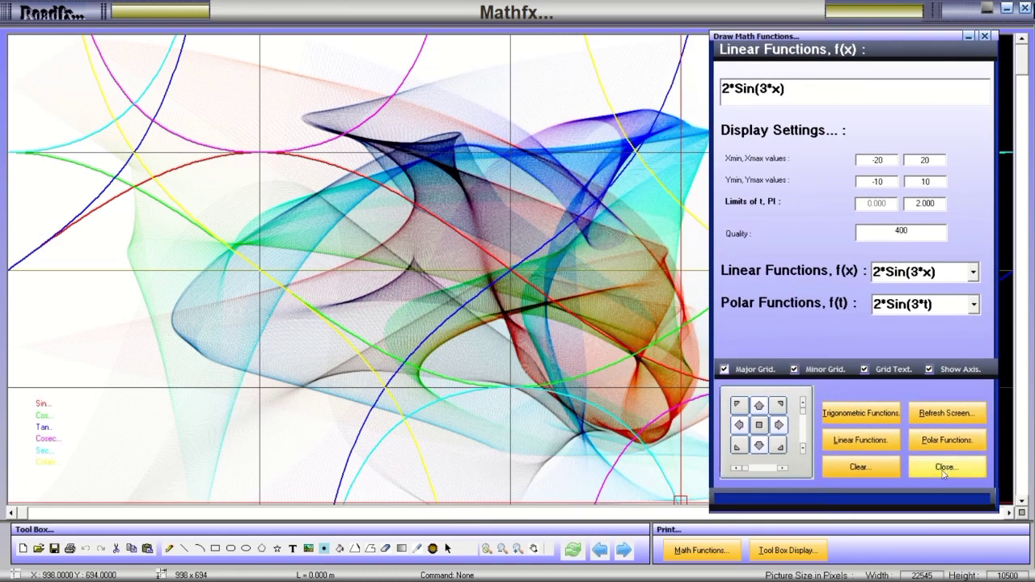
Clear and refresh the canvas, plot 2*Sin(3*x), then switch to polar plotting
click(880, 475)
click(939, 414)
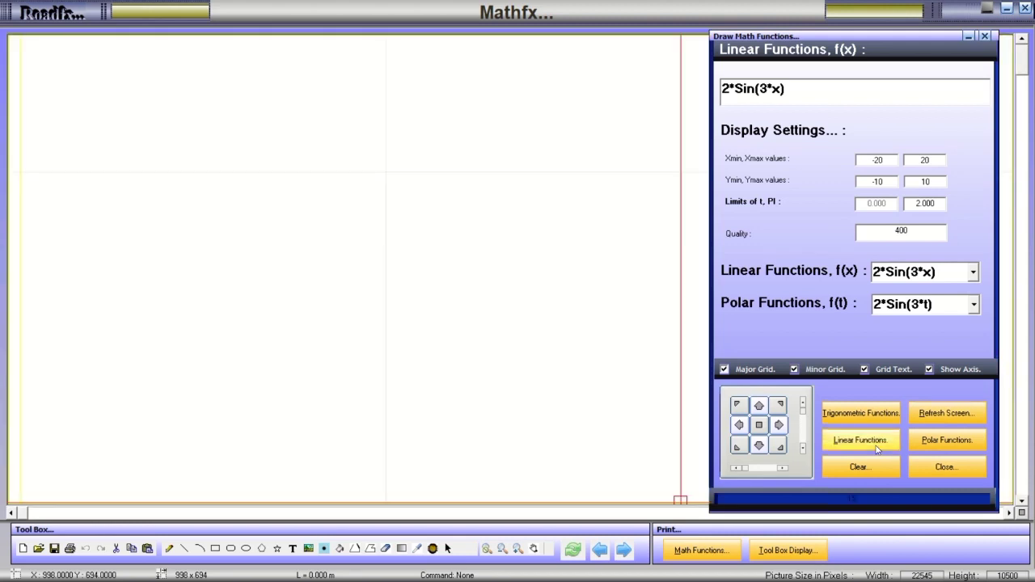
click(878, 449)
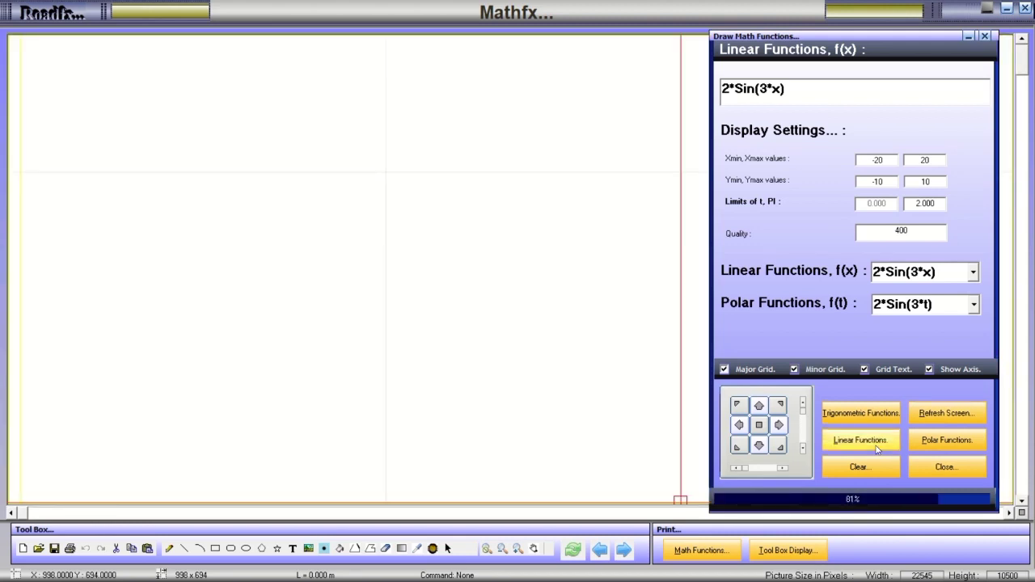
click(927, 444)
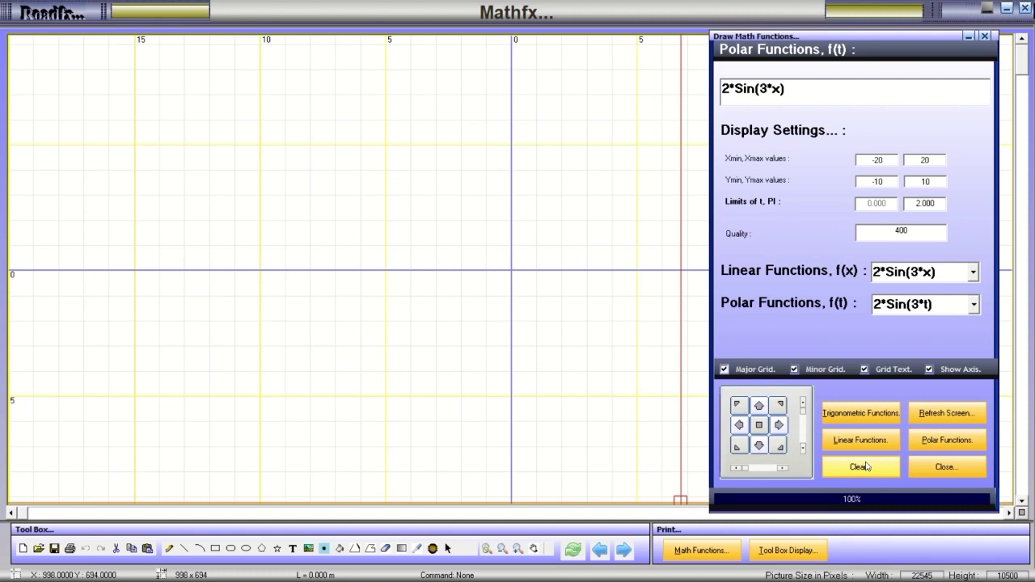
Switch back and forth between plotting the linear sine function and the polar function
click(885, 442)
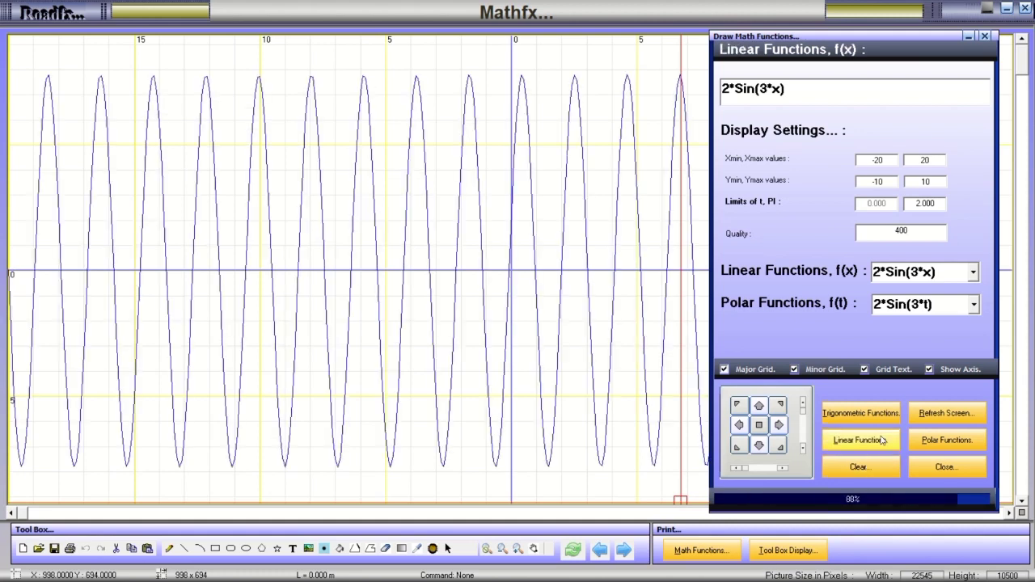
click(924, 445)
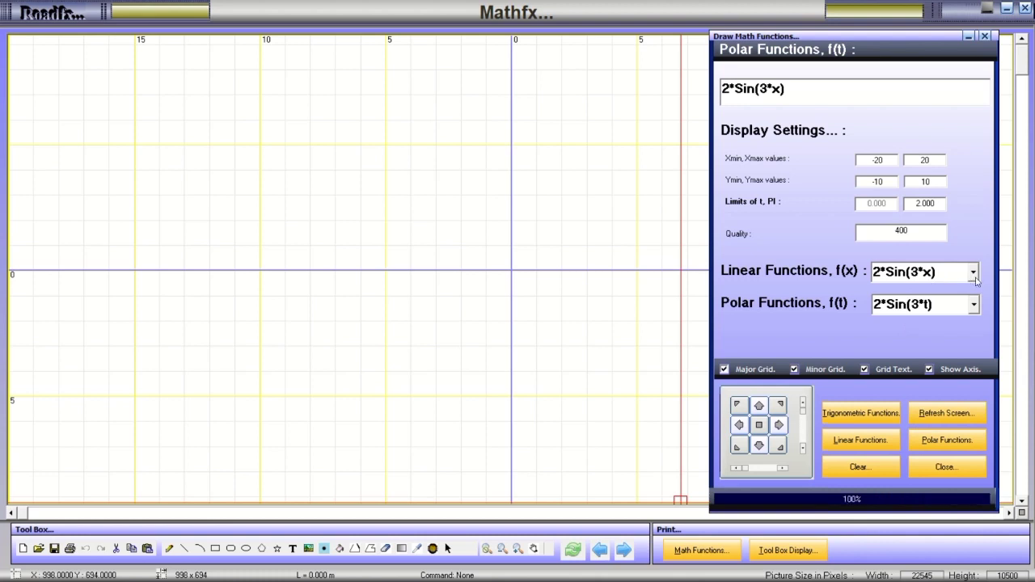
click(866, 441)
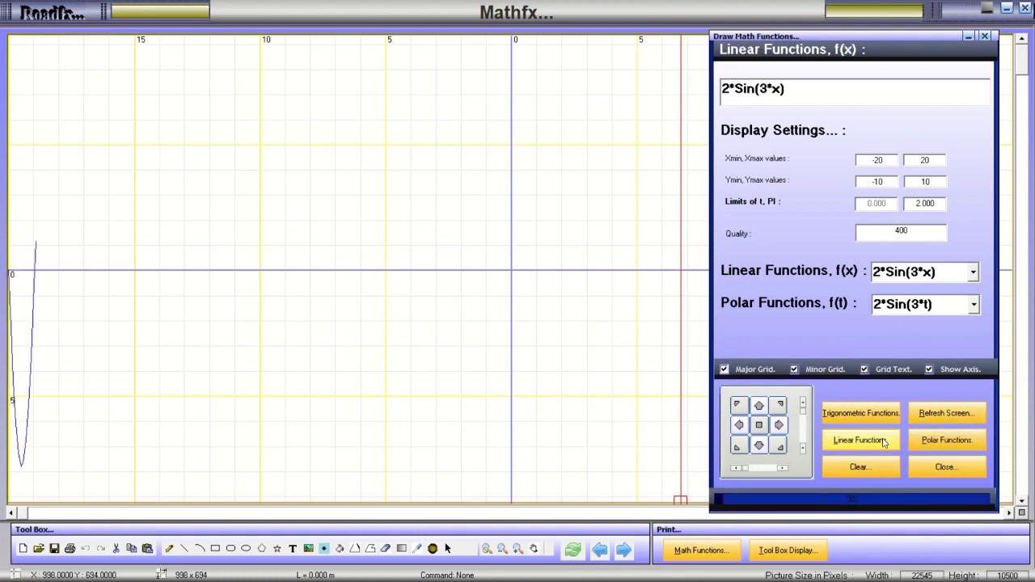
click(930, 441)
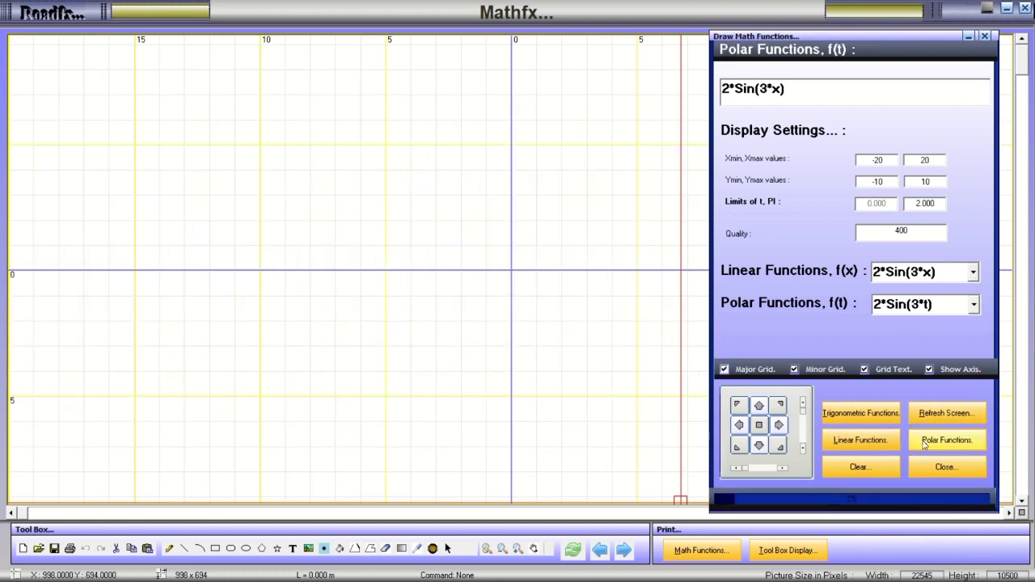
Plot the preset polar functions 2*tan(3*t) and then t^4
click(973, 273)
click(973, 275)
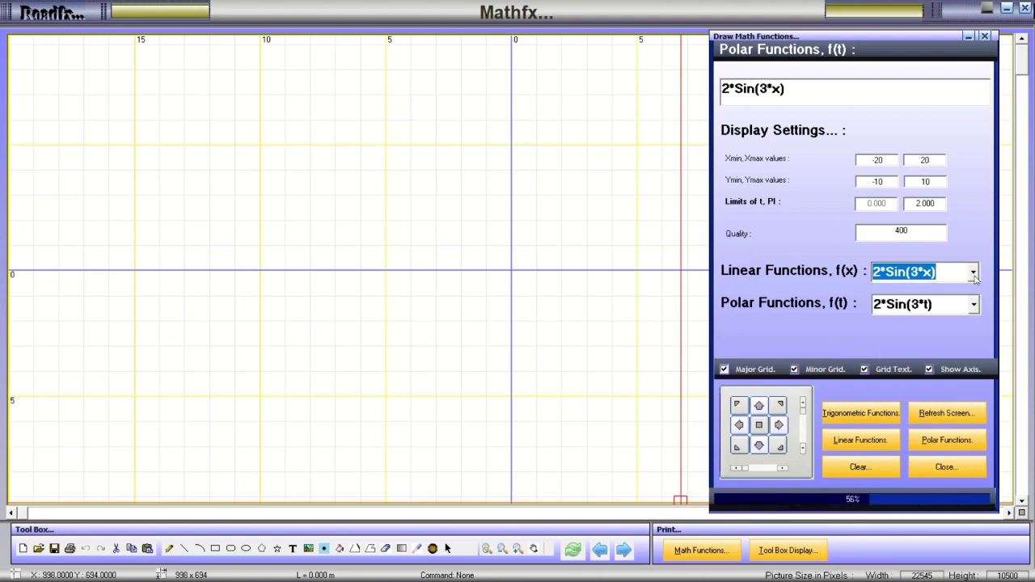
click(972, 306)
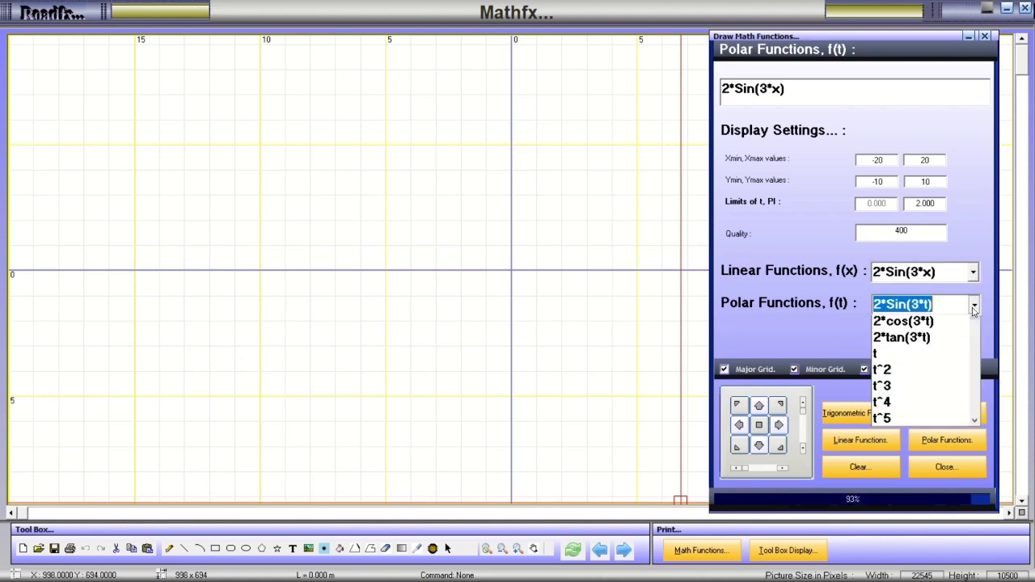
click(902, 358)
click(921, 444)
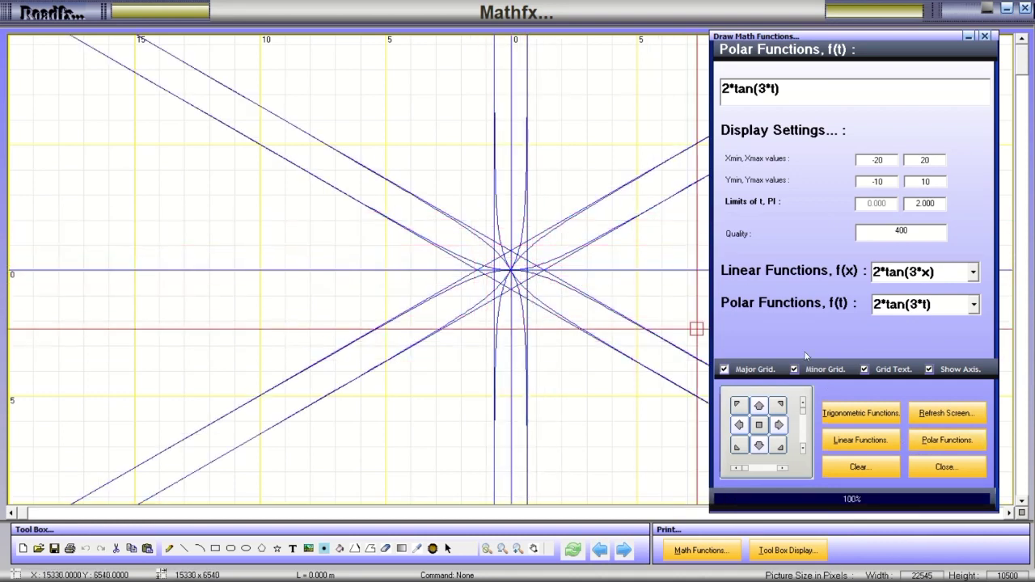
click(973, 305)
click(903, 389)
click(933, 441)
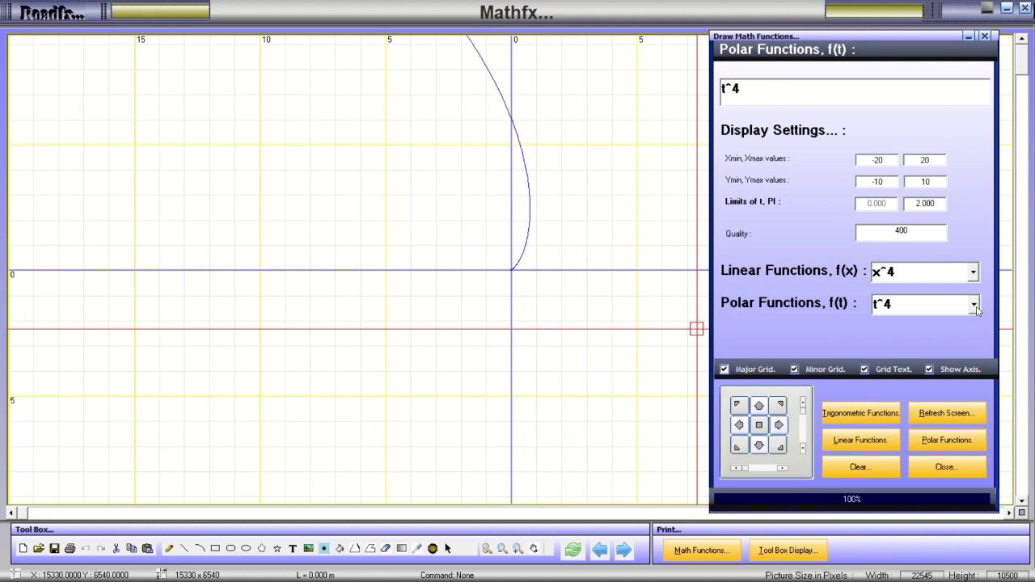
Show both major and minor grid lines with the axes visible on the canvas
click(930, 370)
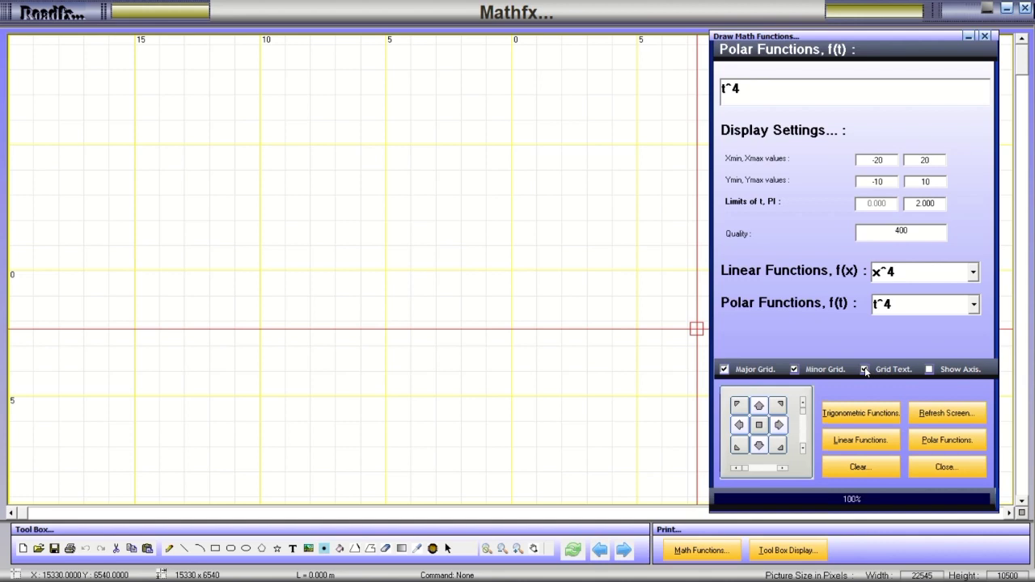
click(724, 369)
click(724, 370)
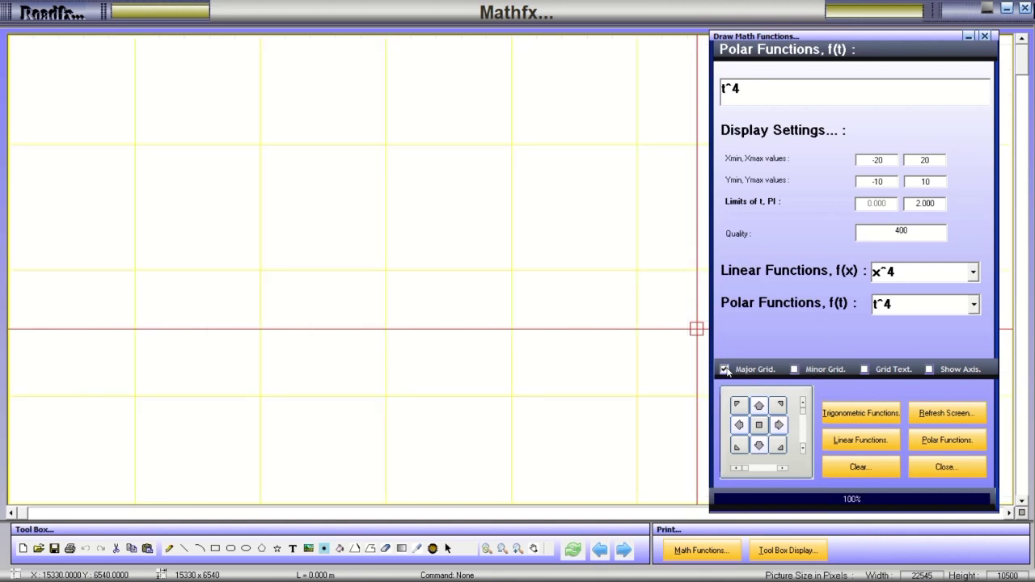
click(795, 369)
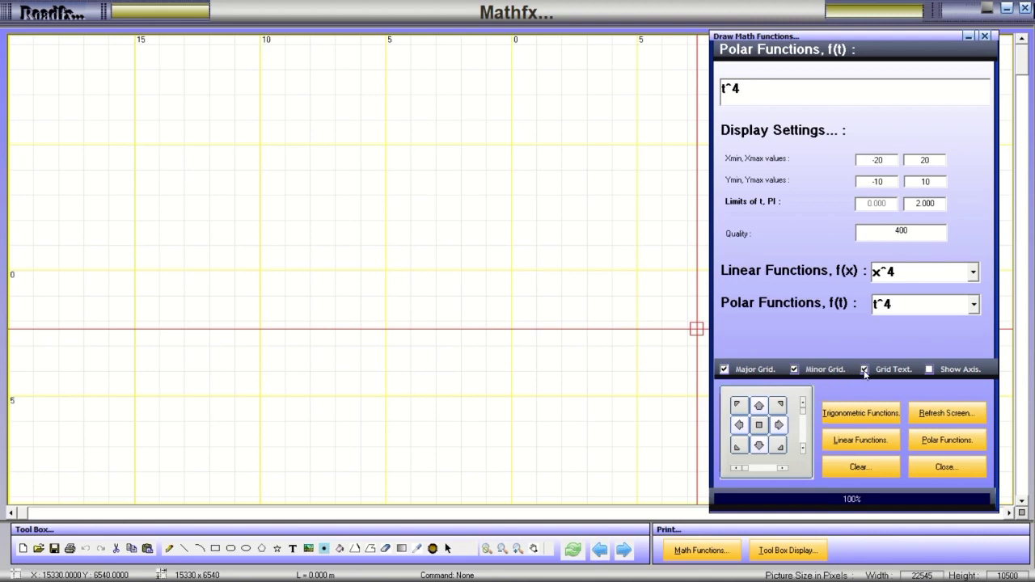
click(929, 370)
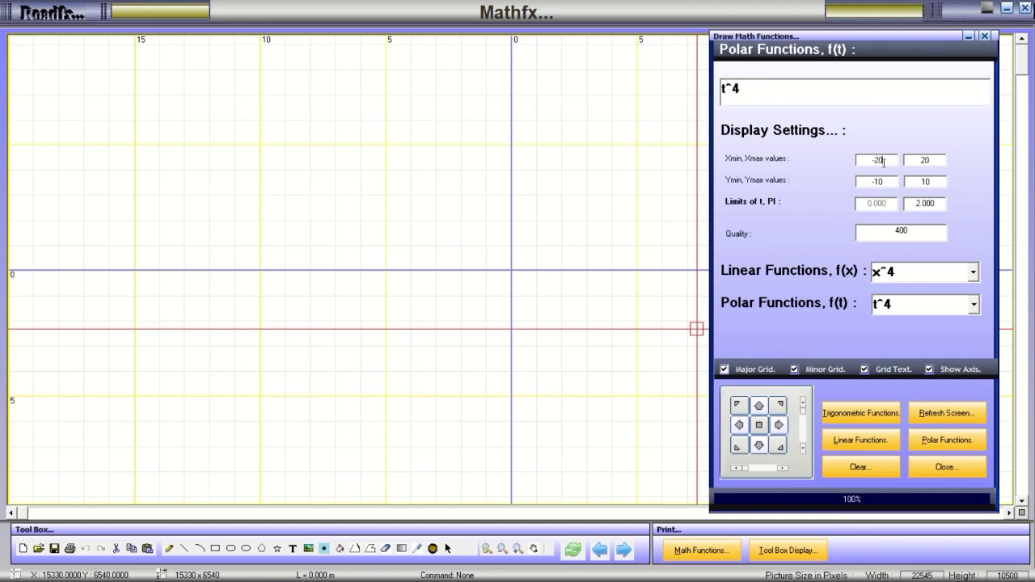
Widen the axis range, hide the major grid, replot t^4 and move the dialog left
text(00)
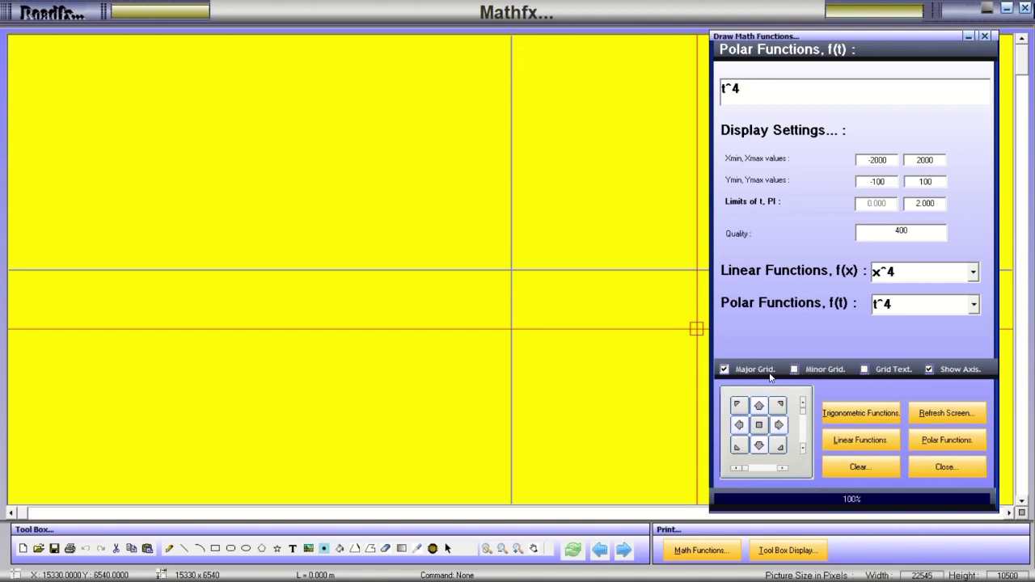
click(724, 370)
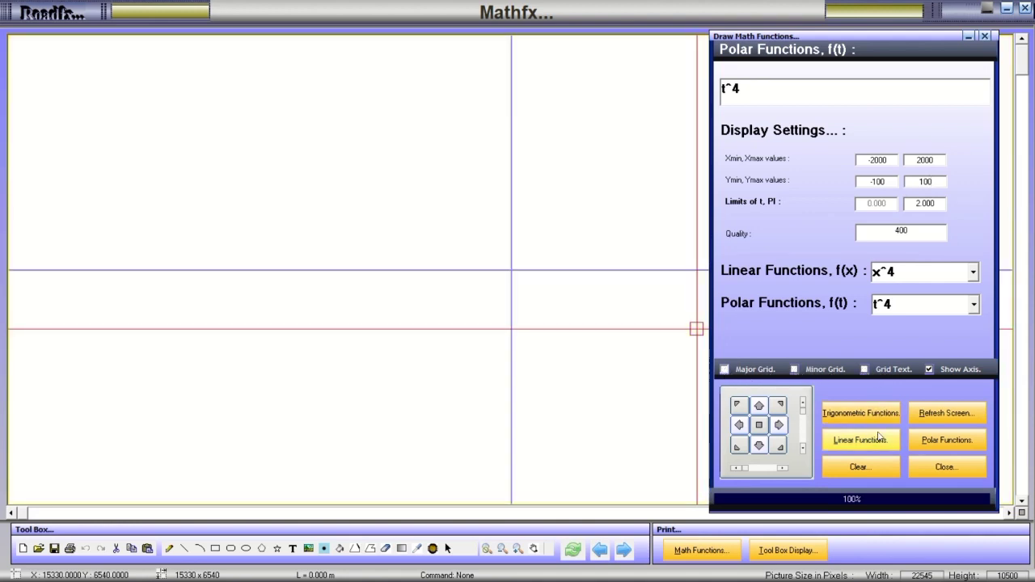
click(927, 444)
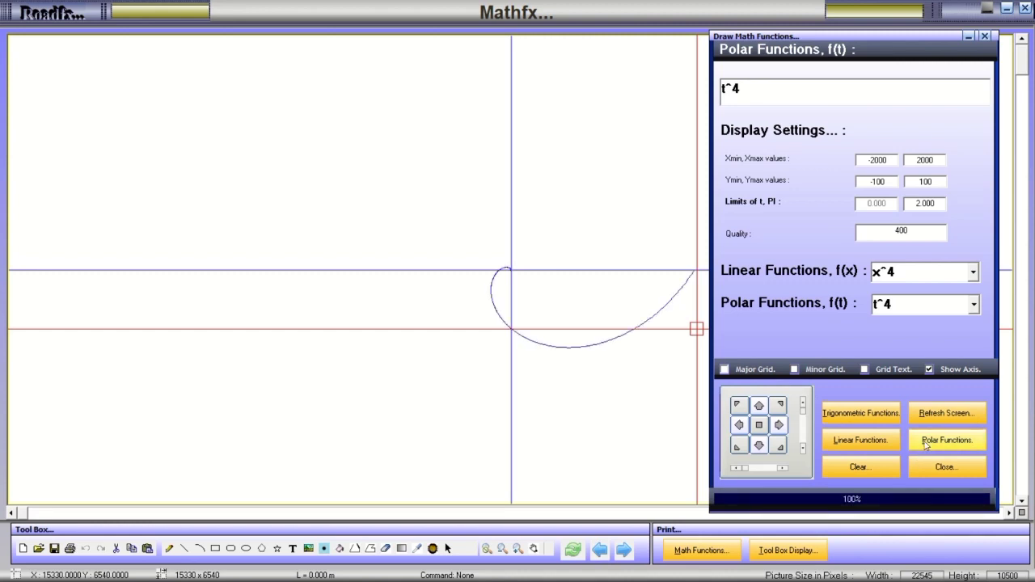
mouse_move(812, 41)
mouse_down()
mouse_move(339, 42)
mouse_move(152, 23)
mouse_move(157, 32)
mouse_up()
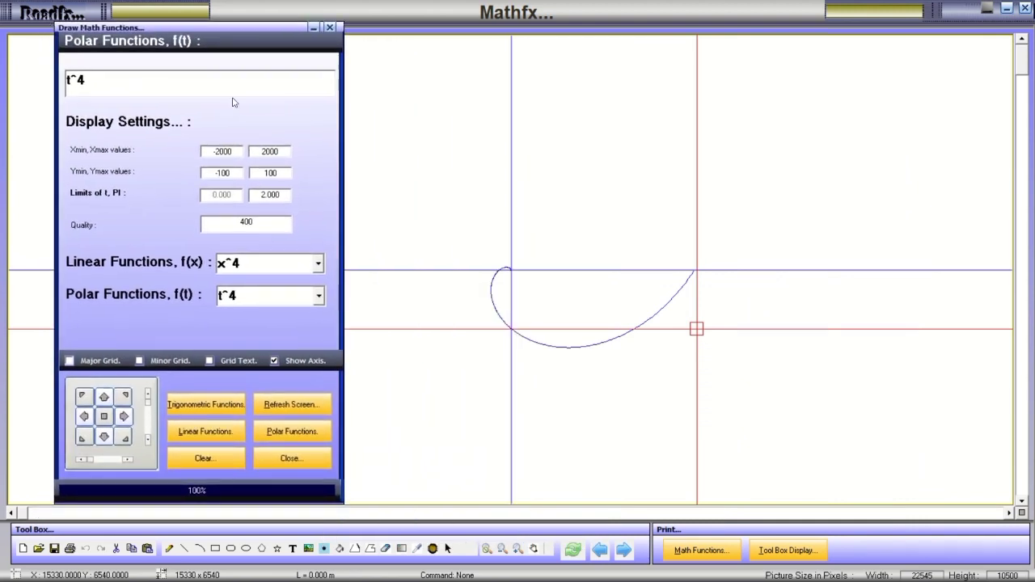
Plot the preset polar curves t^10, cosec(t) and 3Cos(3t)*Sin(5t)*Sin(t) in turn
click(319, 296)
click(291, 414)
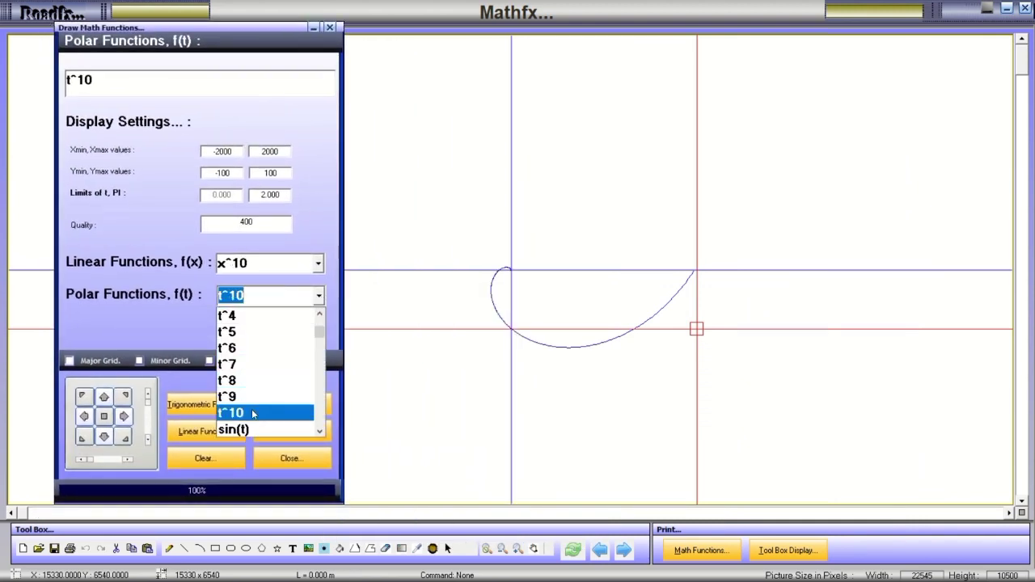
click(291, 432)
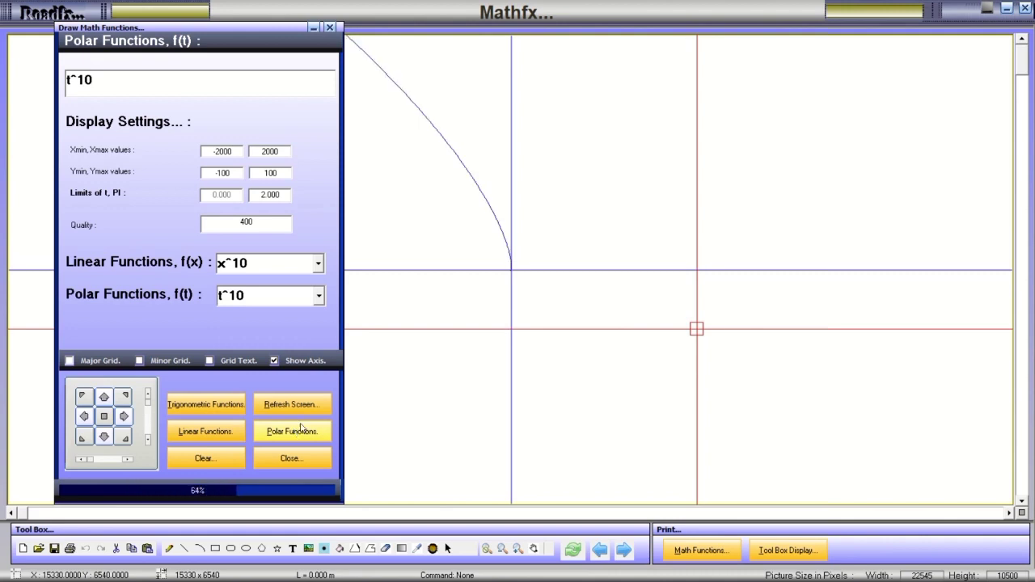
click(320, 296)
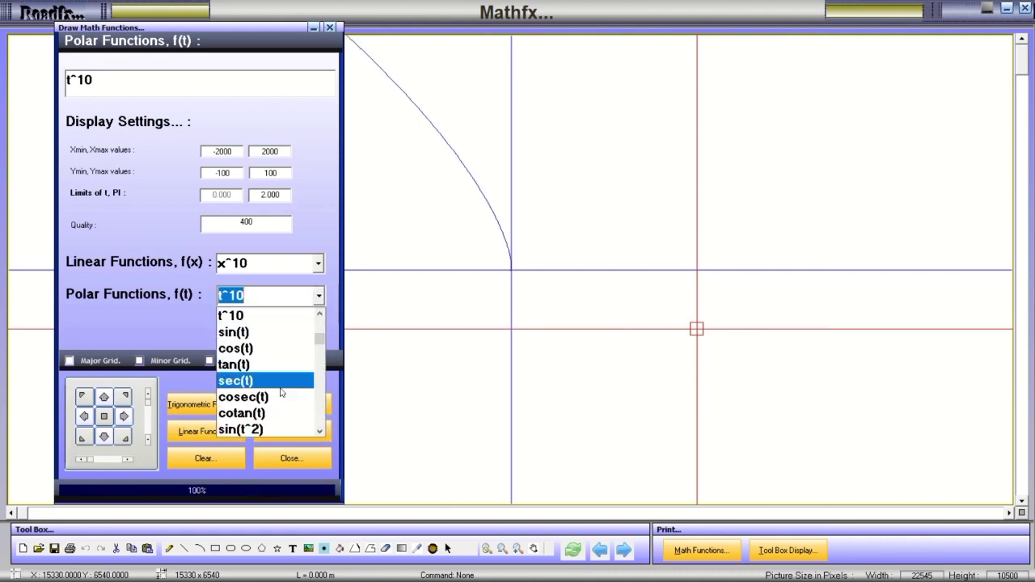
click(275, 397)
click(287, 431)
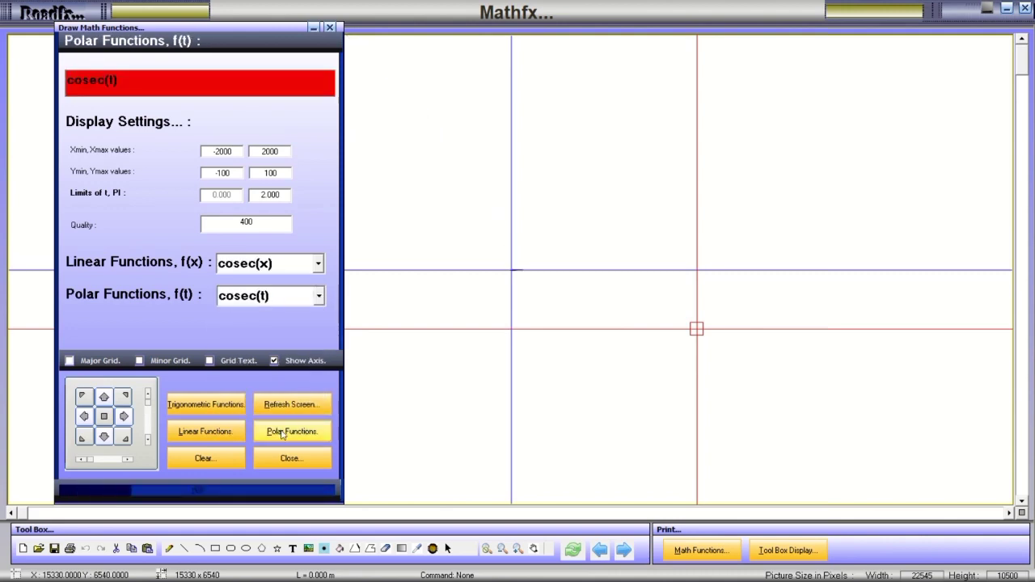
click(321, 297)
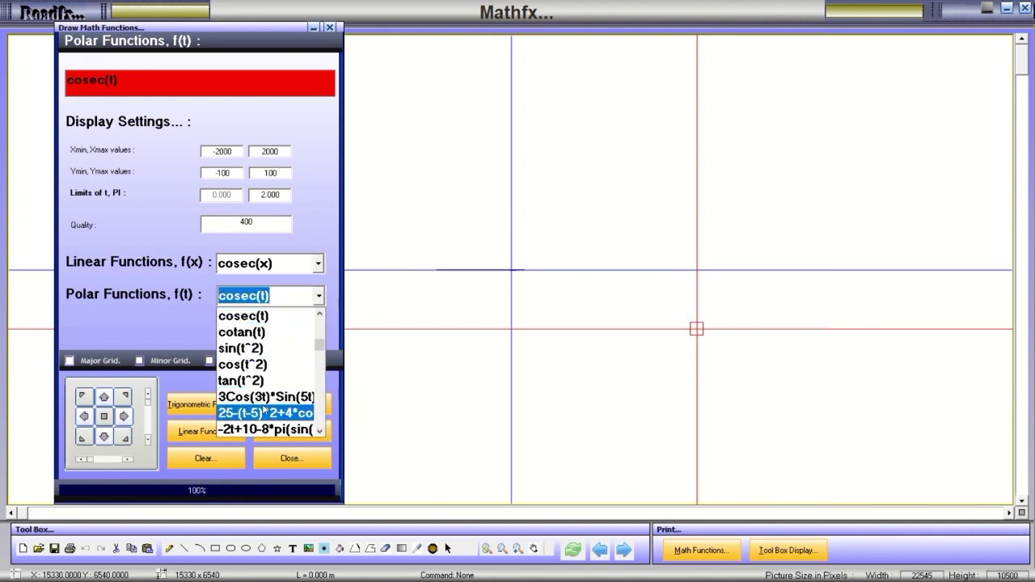
click(267, 400)
click(287, 432)
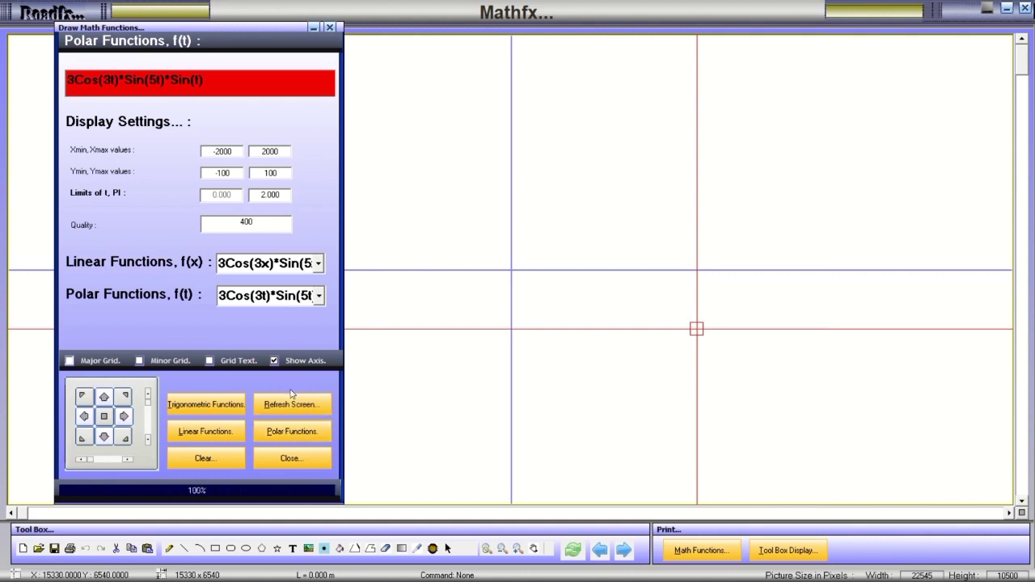
Plot -2t+10-8*pi(sin(2*pi(t-5))), then narrow X to -20–20 and replot it
click(321, 297)
scroll(271, 380, up, 2)
scroll(270, 380, down, 1)
click(269, 398)
click(286, 431)
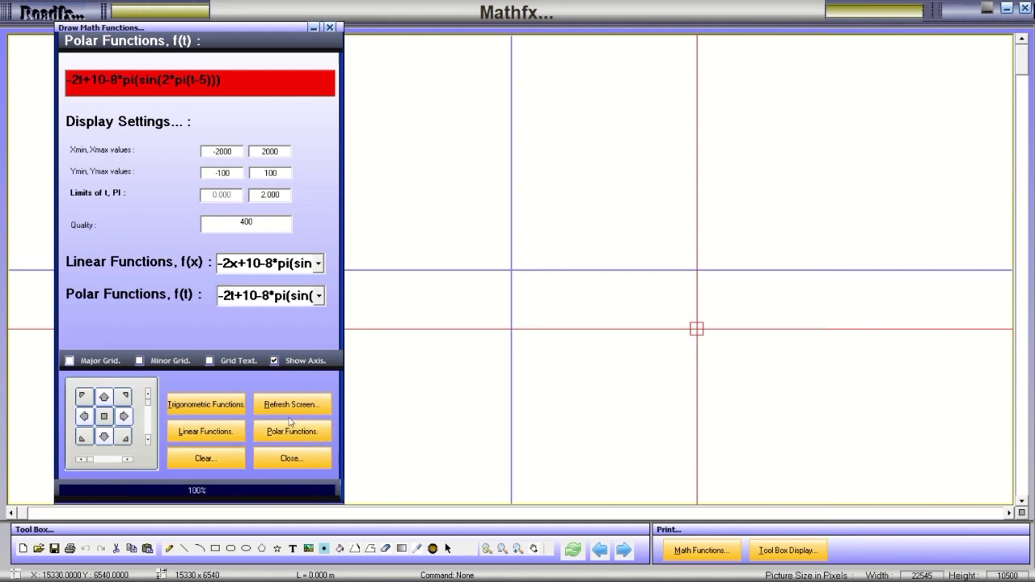
click(285, 432)
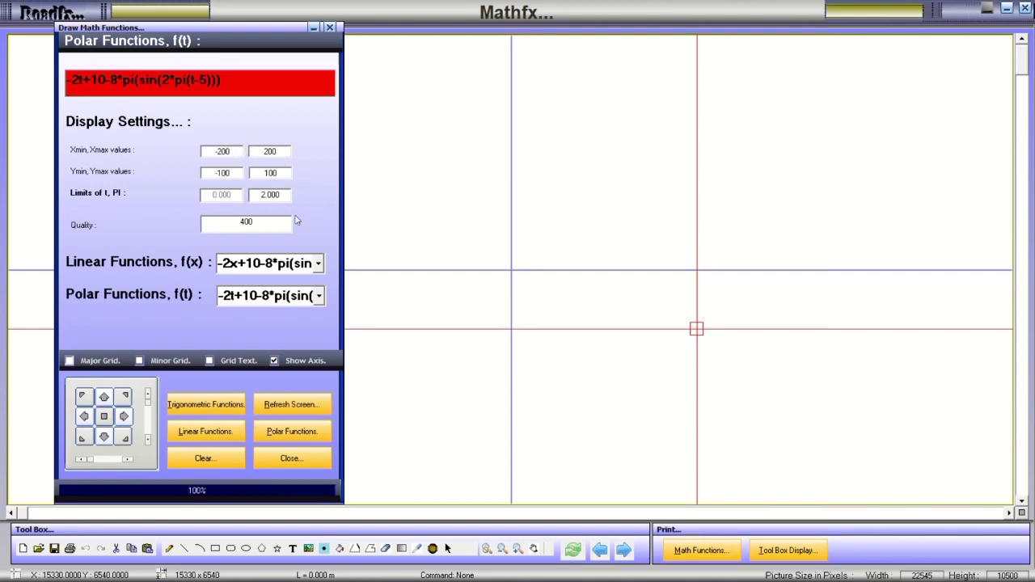
click(291, 431)
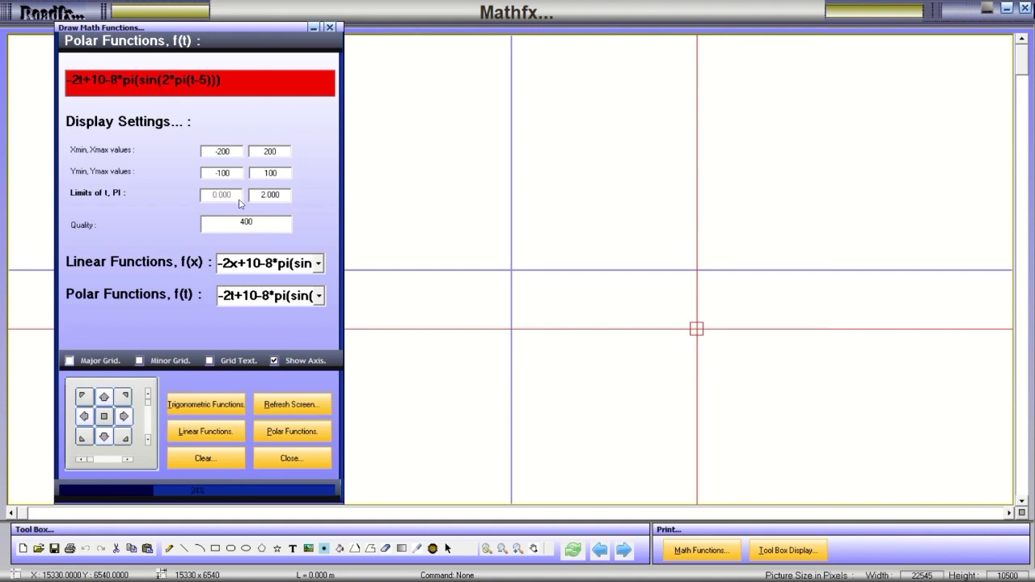
click(228, 152)
key(BackSpace)
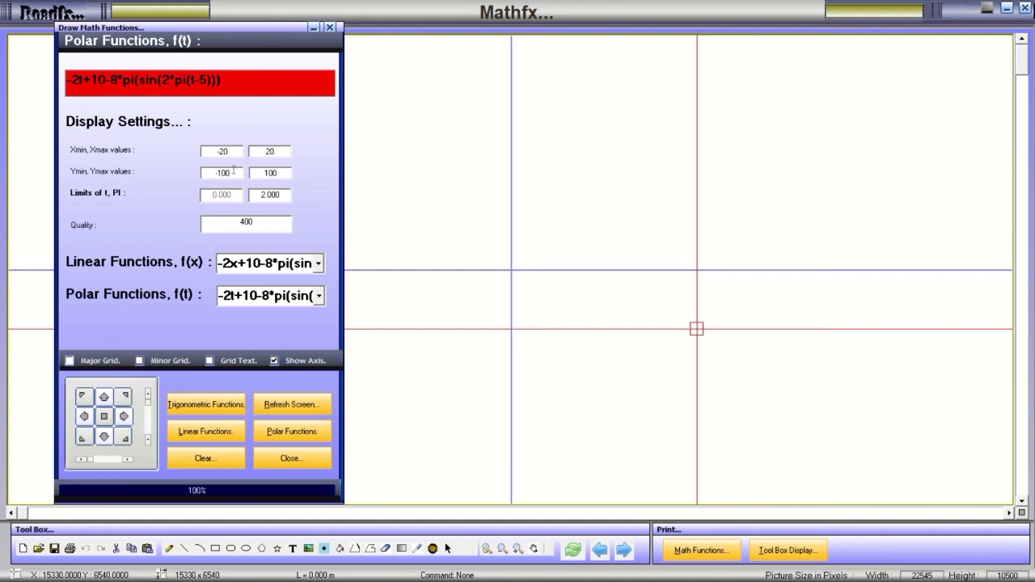
click(267, 431)
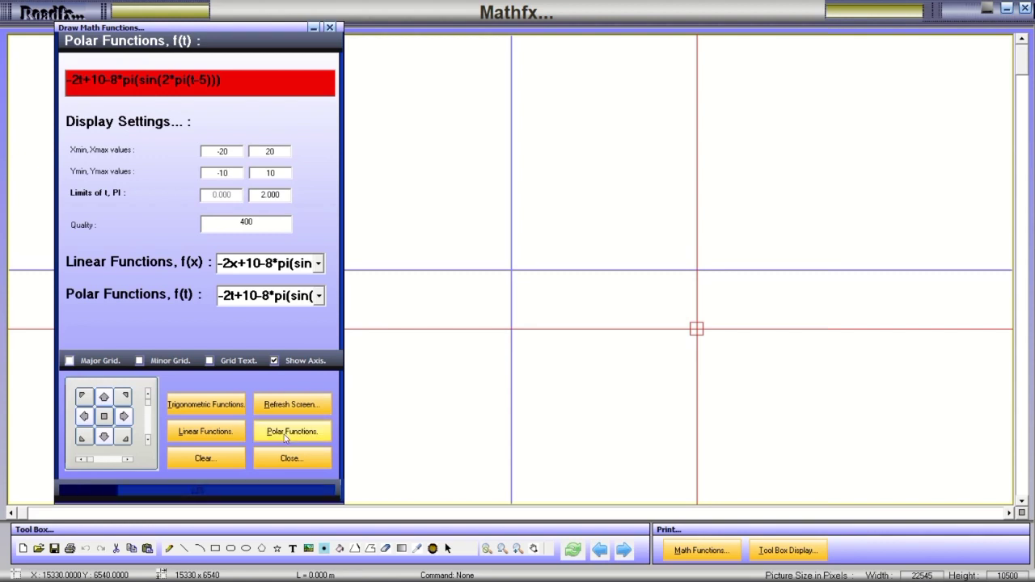
Select the 10*Atn(8*…) pinwheel preset from the polar function list
click(312, 296)
scroll(300, 364, down, 1)
click(331, 363)
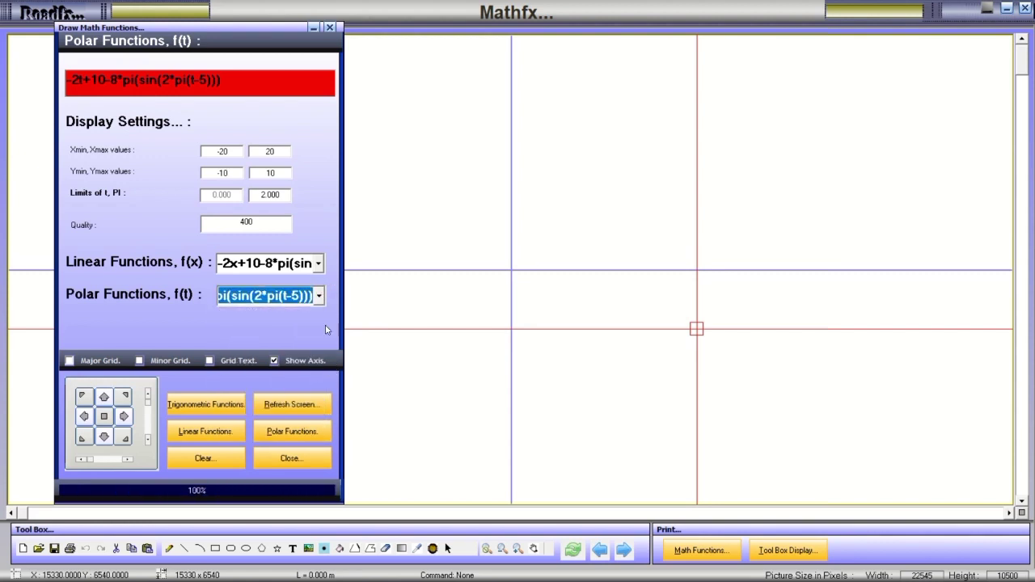
click(320, 296)
scroll(291, 388, down, 5)
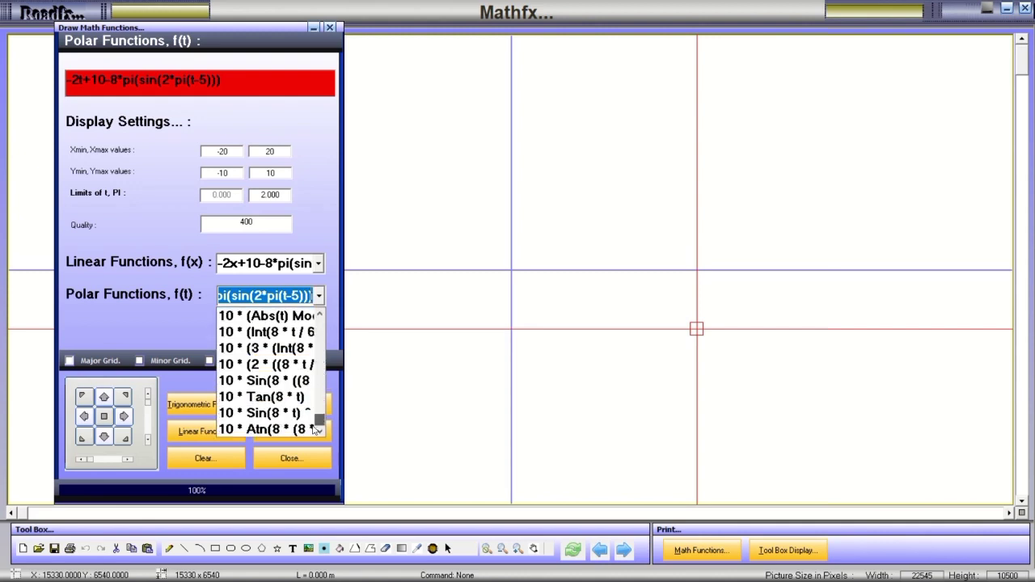
click(267, 429)
Plot the arctangent pinwheel, then the 10 * Sin(8 * t) ^ 6 sixteen-petal rose
click(290, 434)
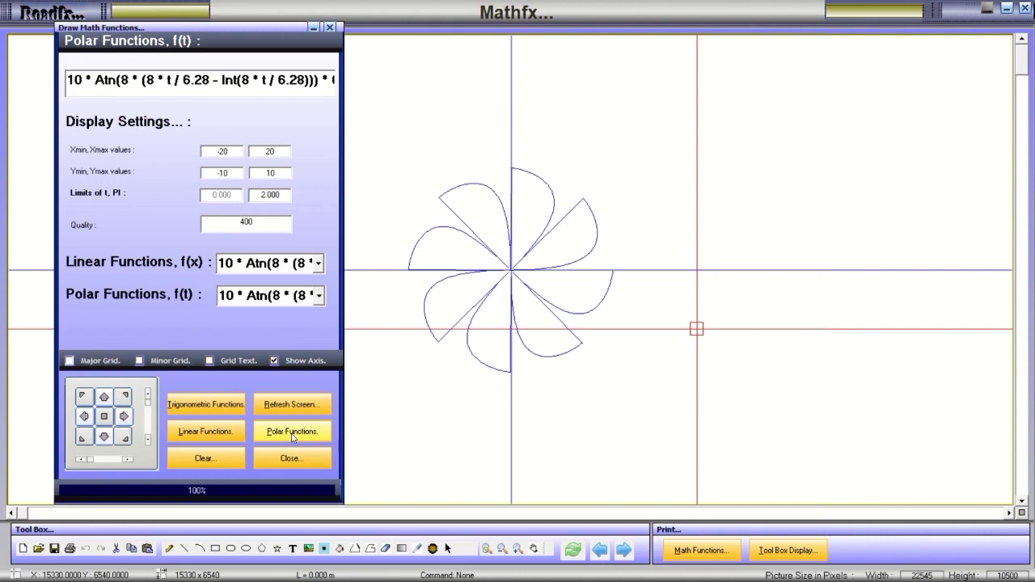
click(320, 296)
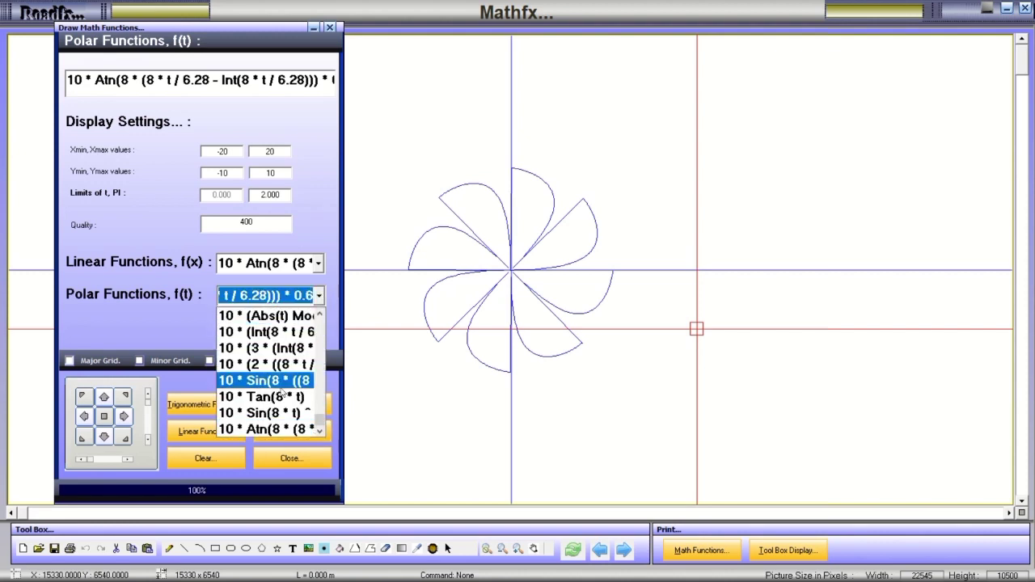
click(273, 414)
click(281, 434)
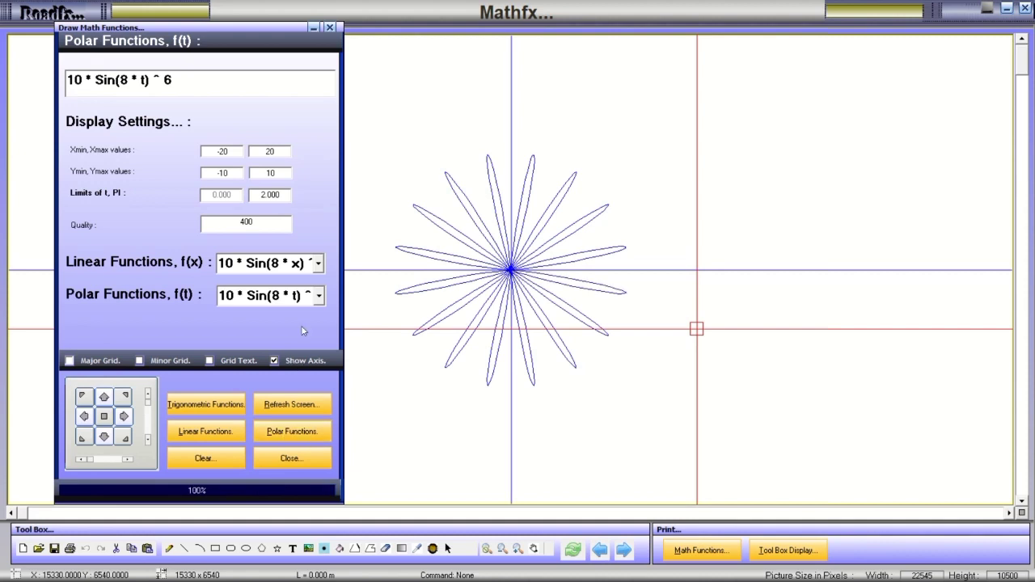
Set the polar function to 10 * Tan(8 * t) and close the dialog
click(318, 297)
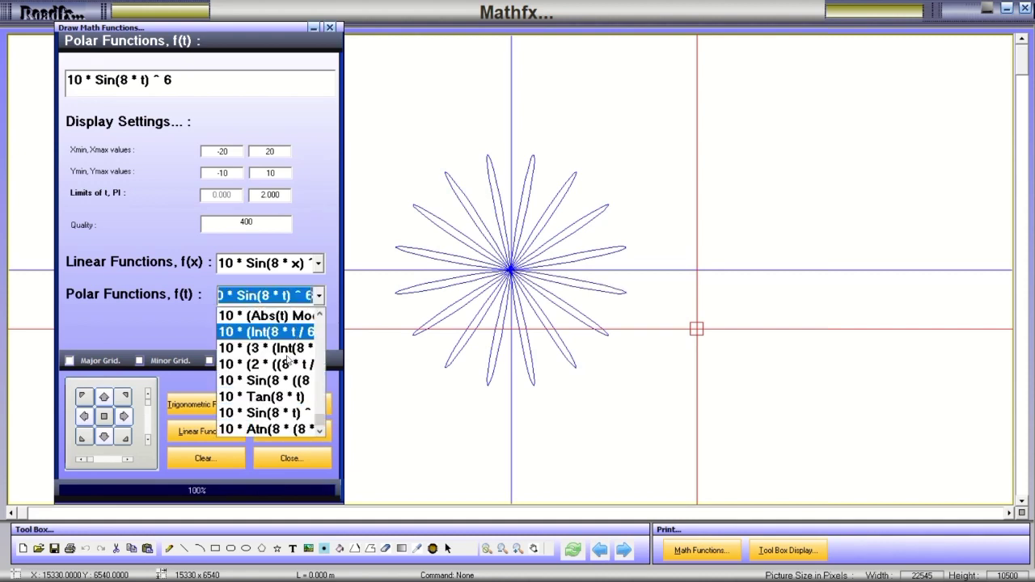
click(260, 396)
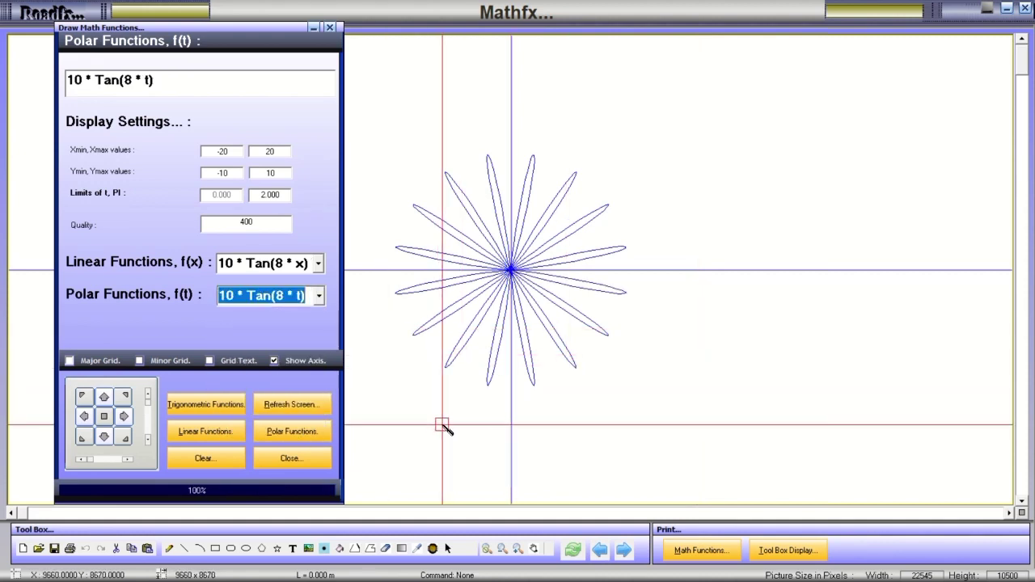
click(441, 425)
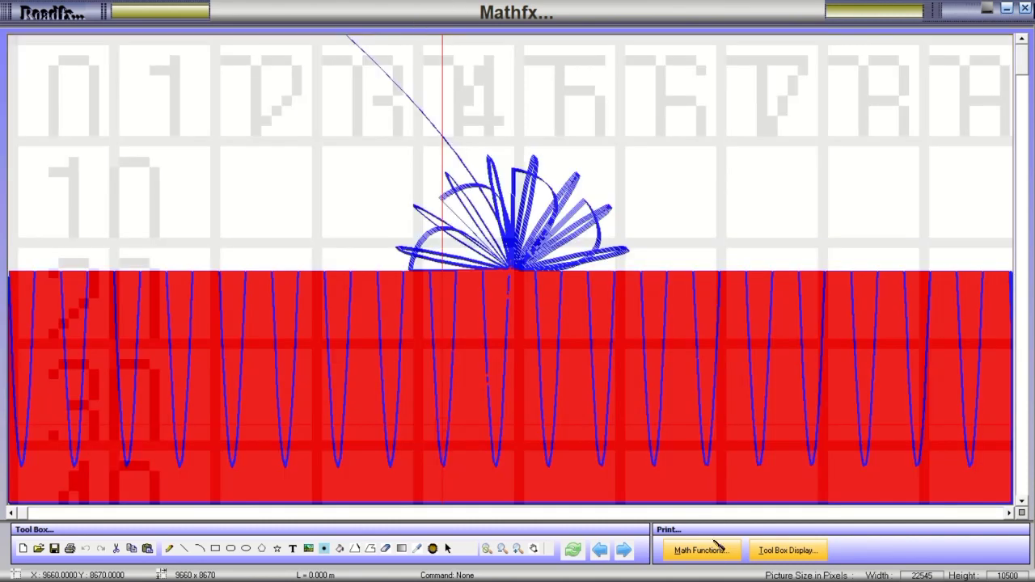
Reopen the function dialog at the left edge, clear the canvas, and plot polar, linear and trigonometric curves
click(708, 555)
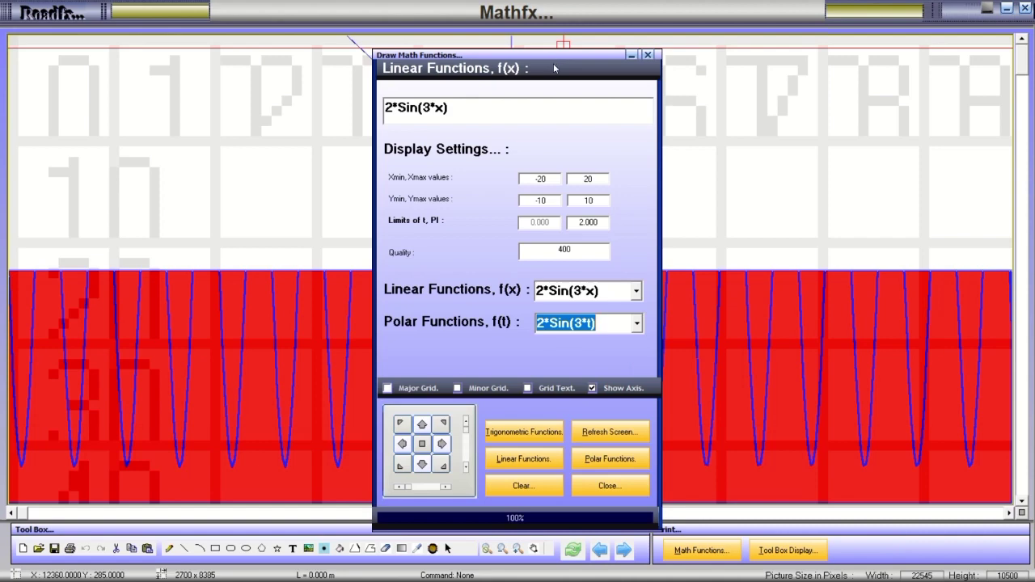
mouse_move(547, 58)
mouse_down()
mouse_move(248, 70)
mouse_move(172, 44)
mouse_up()
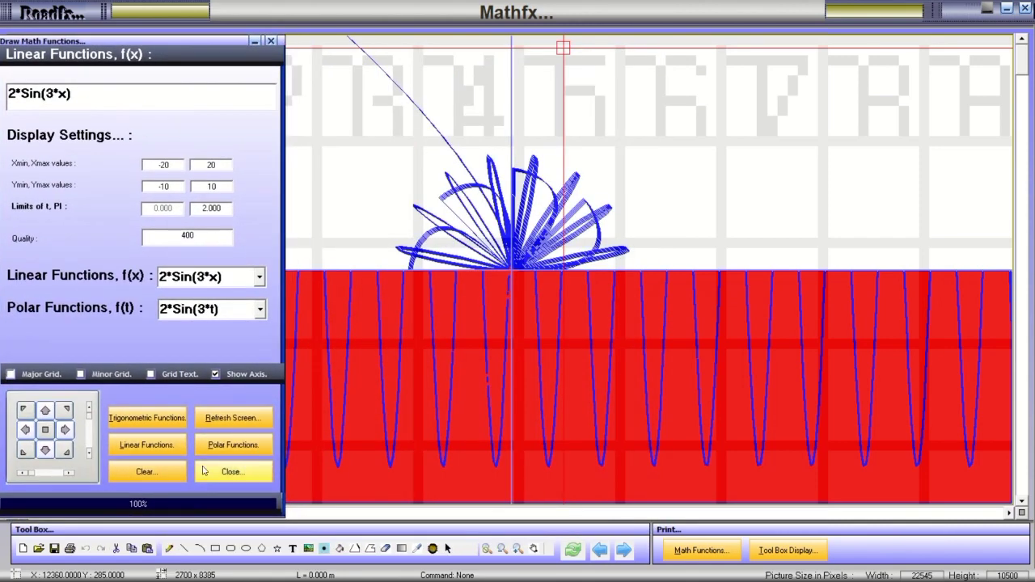
click(238, 420)
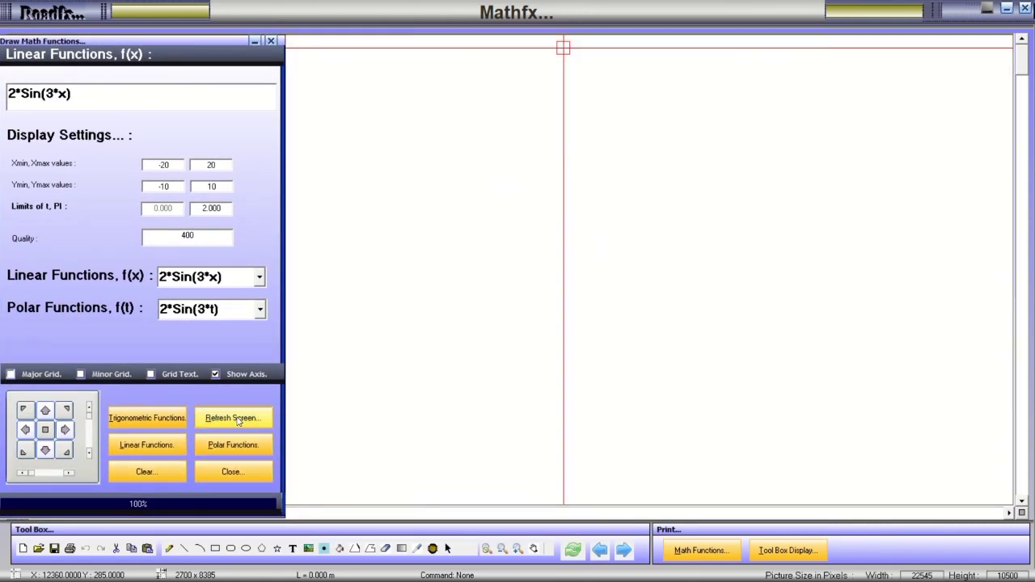
click(233, 450)
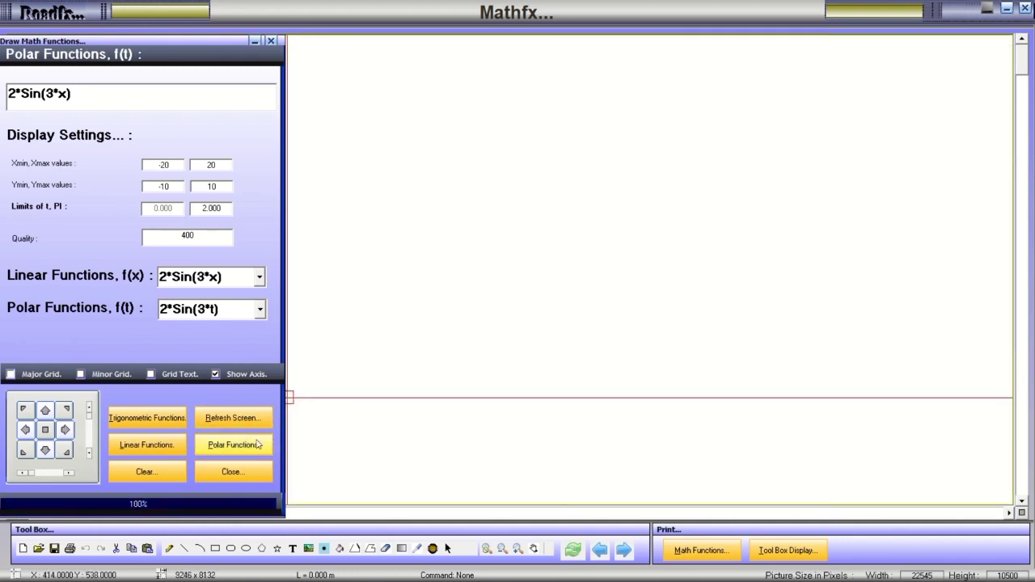
click(146, 451)
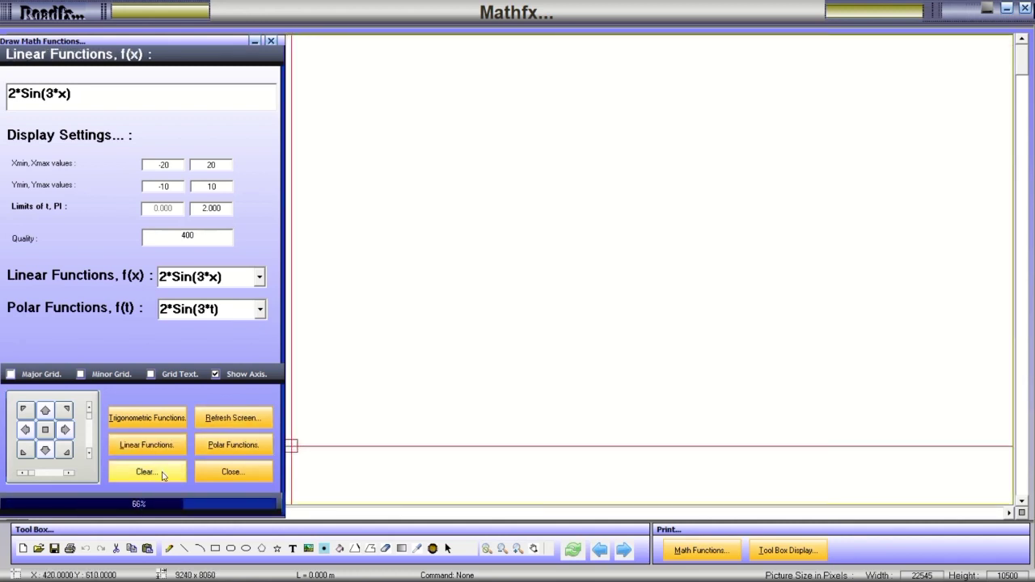
click(175, 422)
click(225, 447)
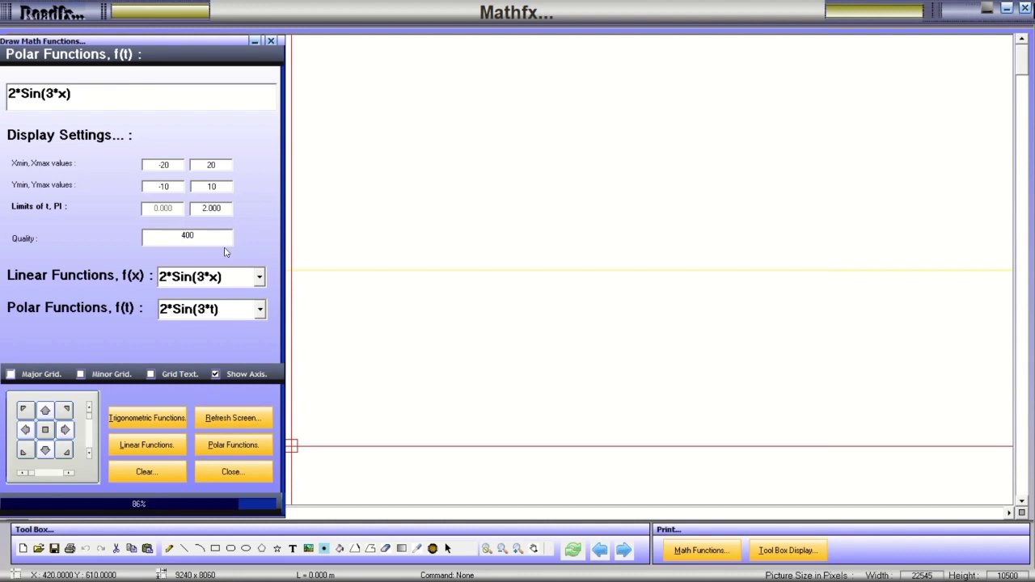
Plot the 10 * Atn(8 * ...) pinwheel preset, replot over a wider x range, then restore -20 to 20
click(260, 310)
drag(261, 344, 261, 427)
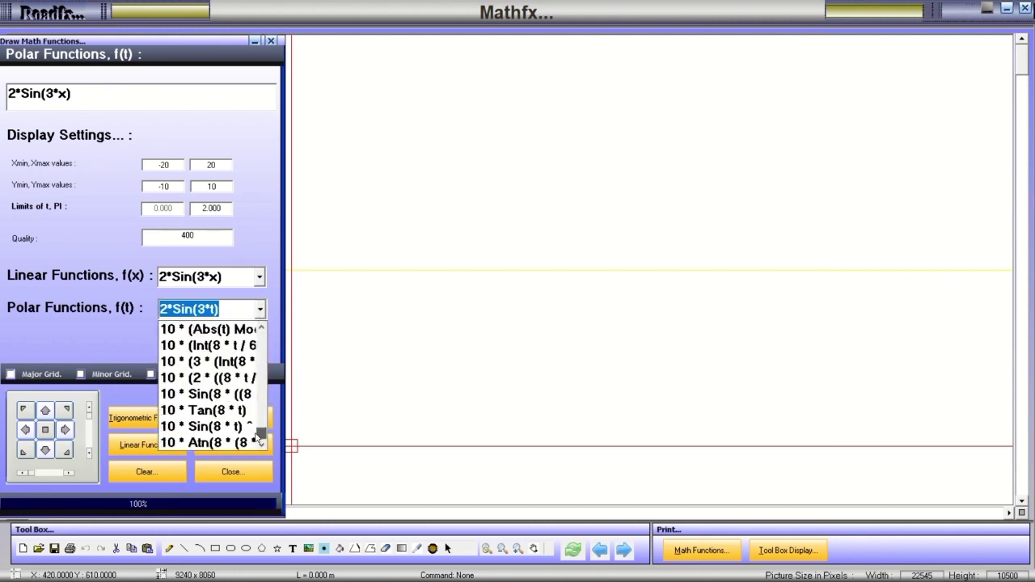
click(241, 444)
click(228, 446)
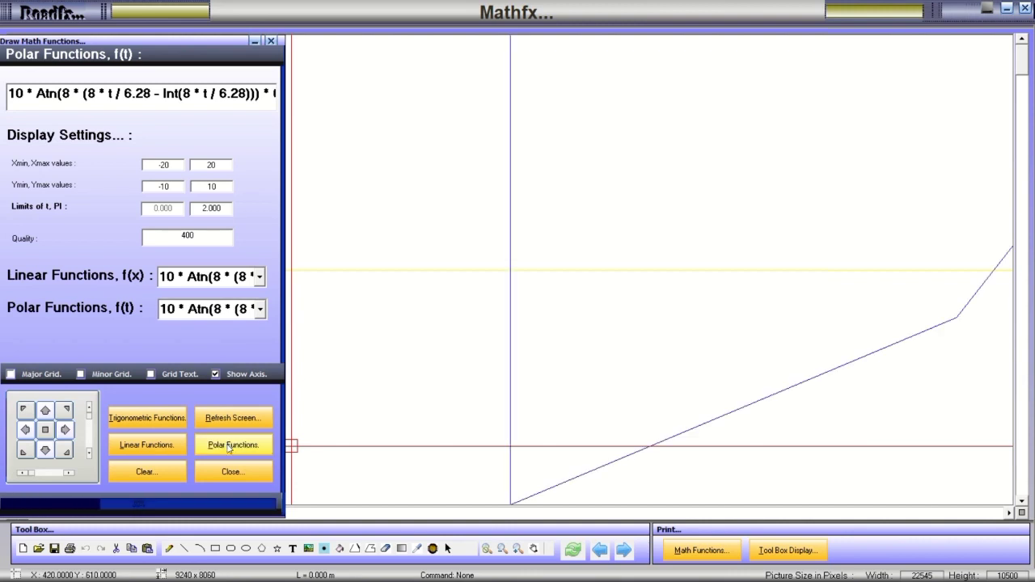
click(181, 165)
text(0)
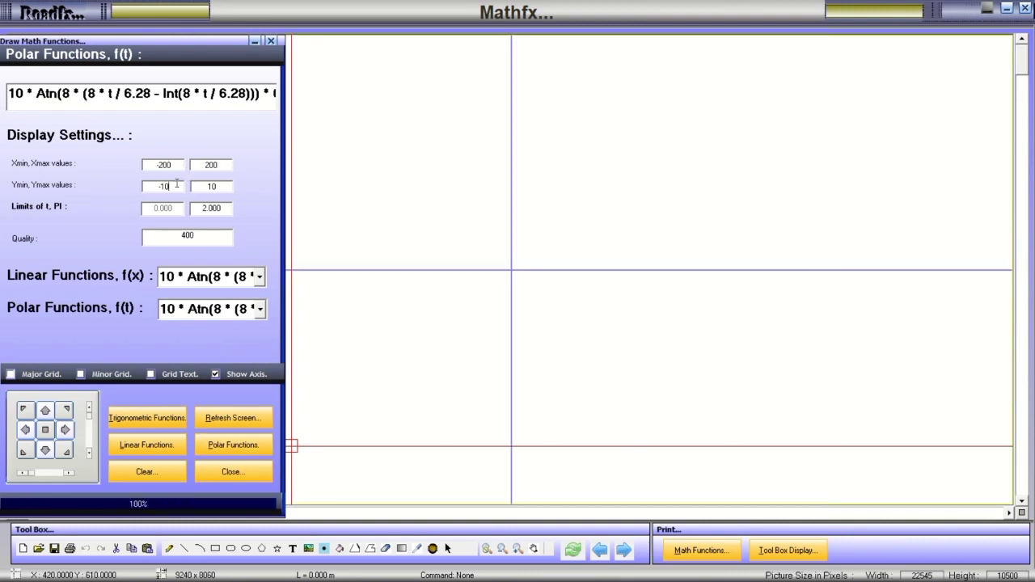
click(220, 447)
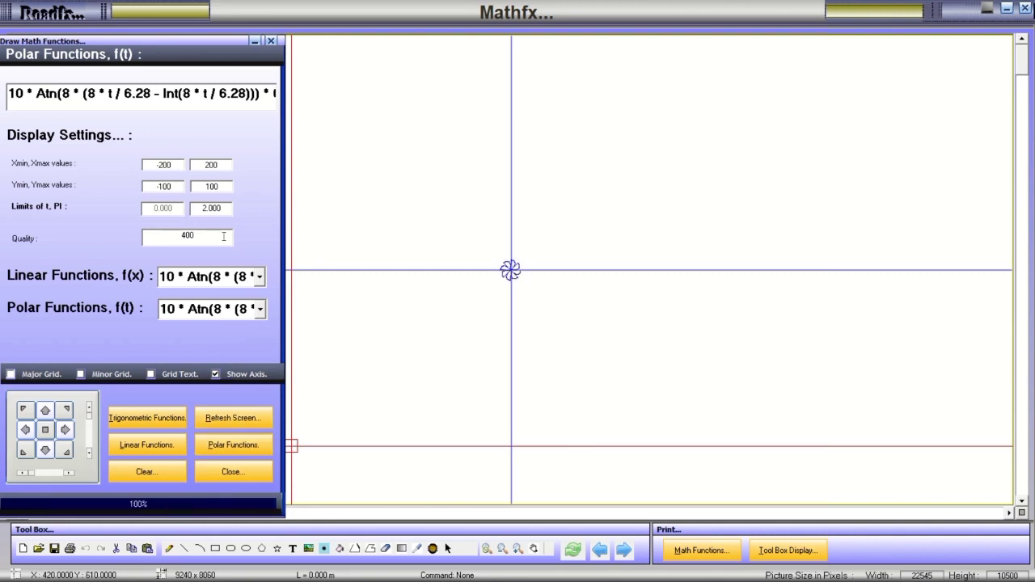
key(BackSpace)
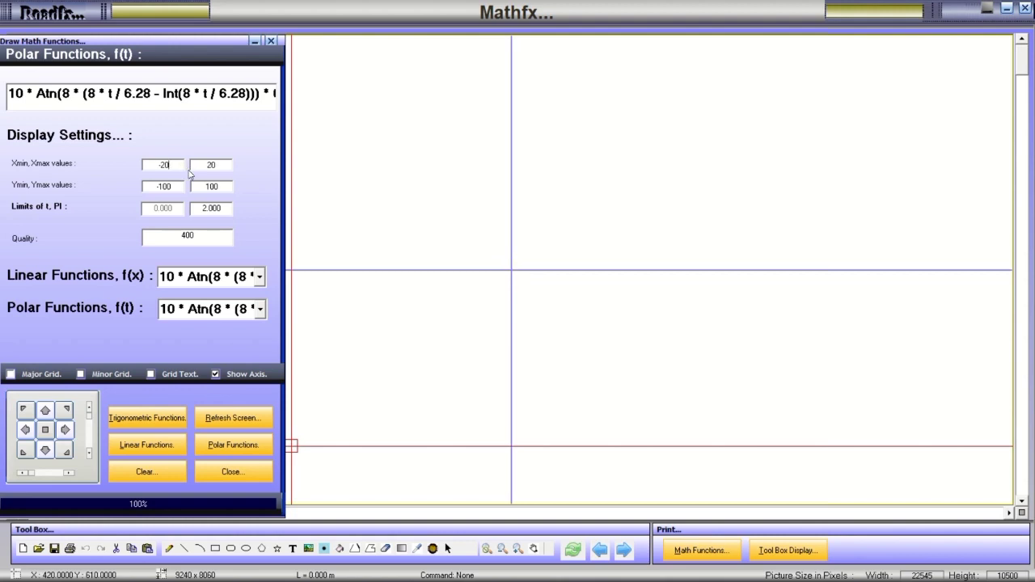
Plot the pinwheel at the original range, then the 10 * Sin(8 * t) ^ 6 and 10 * Tan(8 * t) presets
click(239, 446)
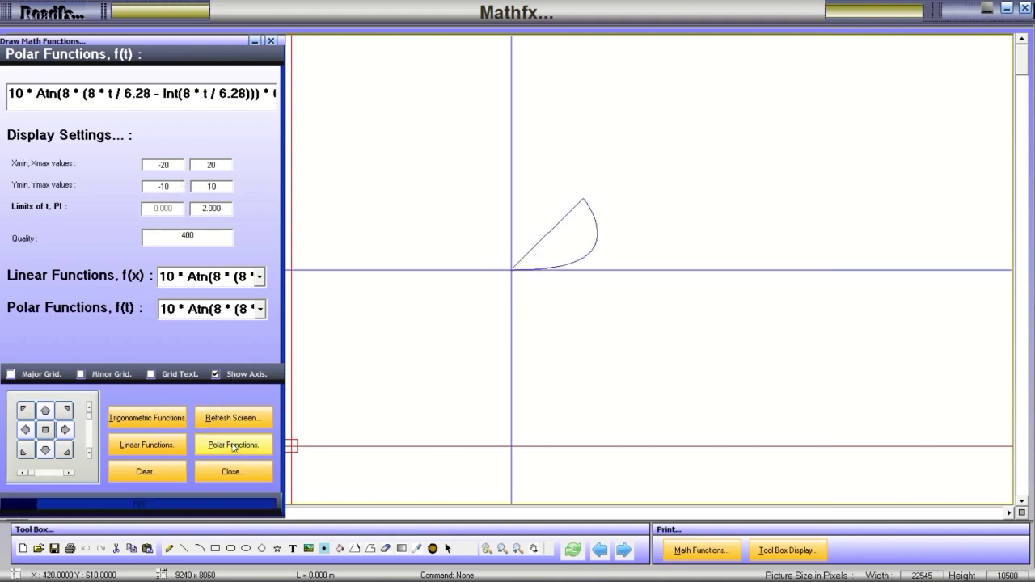
click(261, 312)
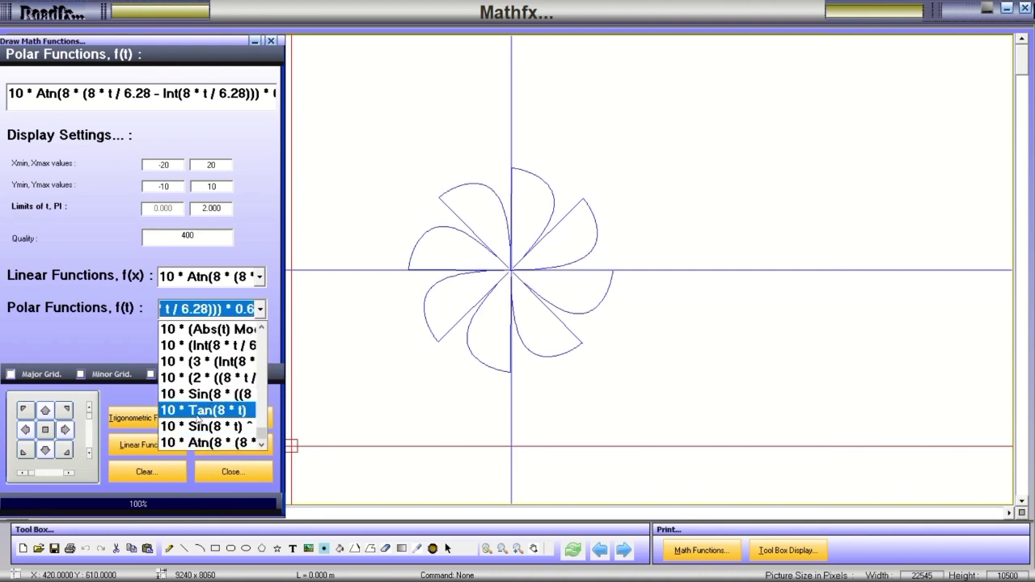
click(230, 425)
click(236, 448)
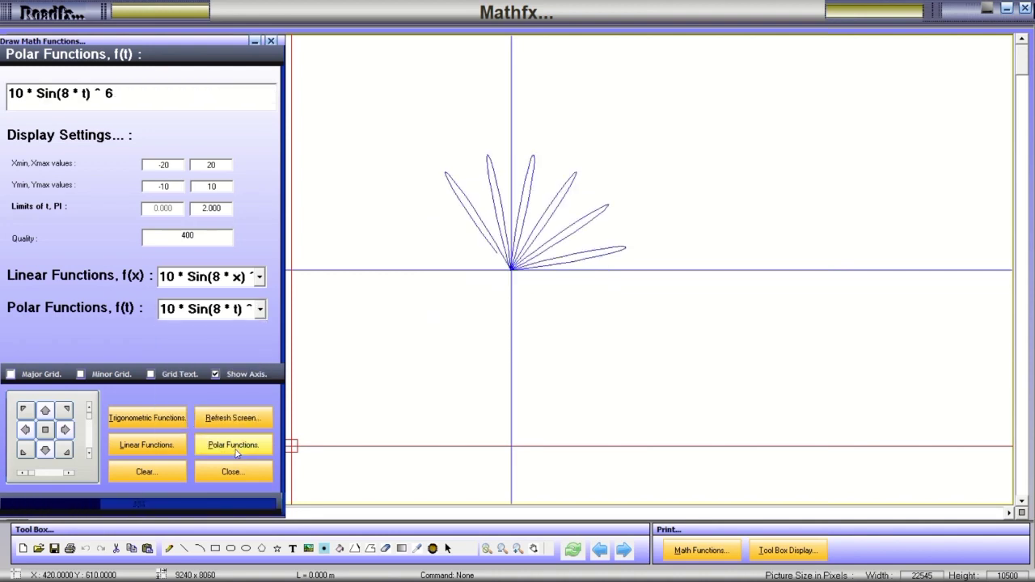
click(260, 312)
click(202, 411)
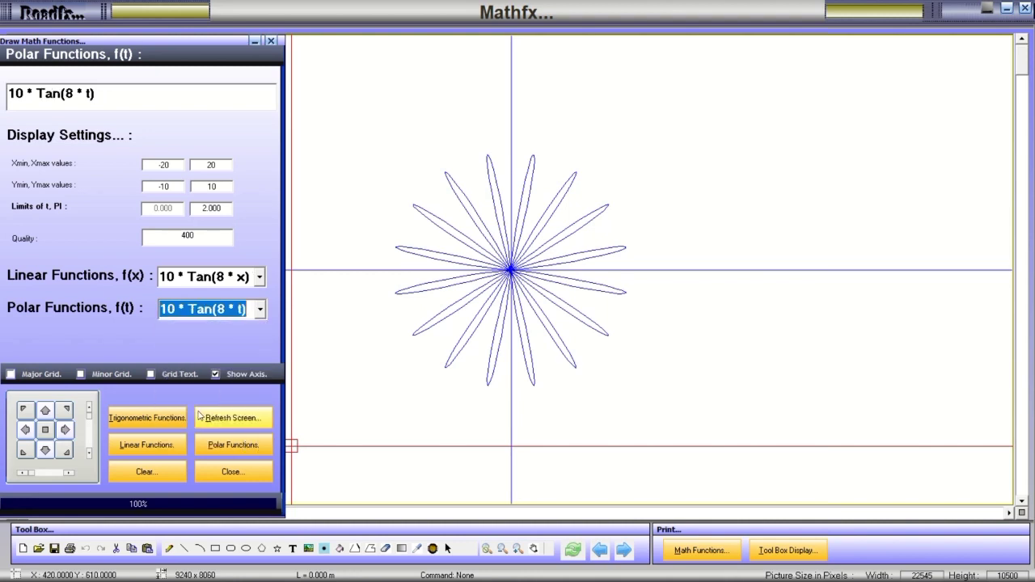
click(225, 444)
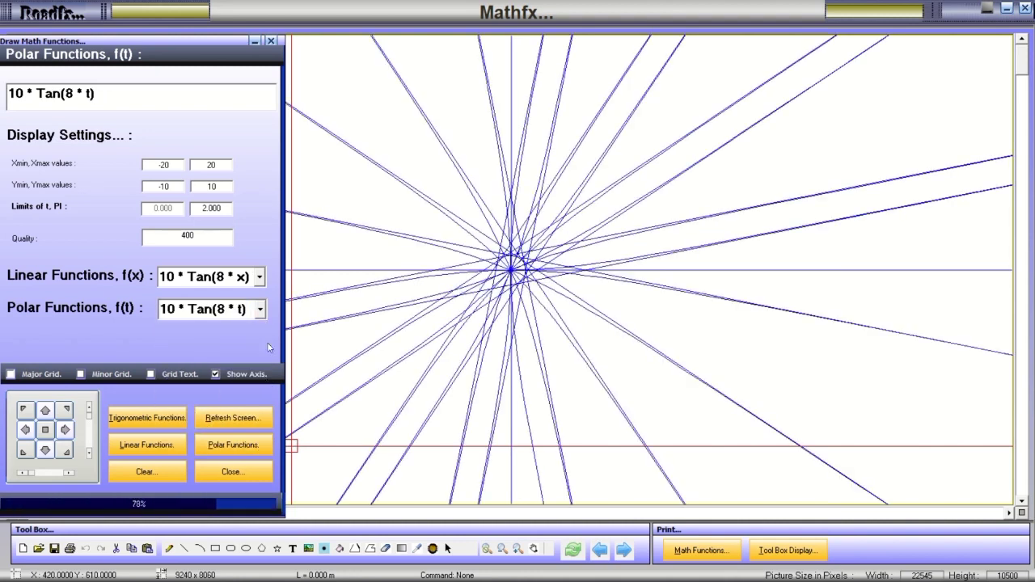
Plot the 16-petal sine preset, then the next Mod-based preset formula
click(259, 312)
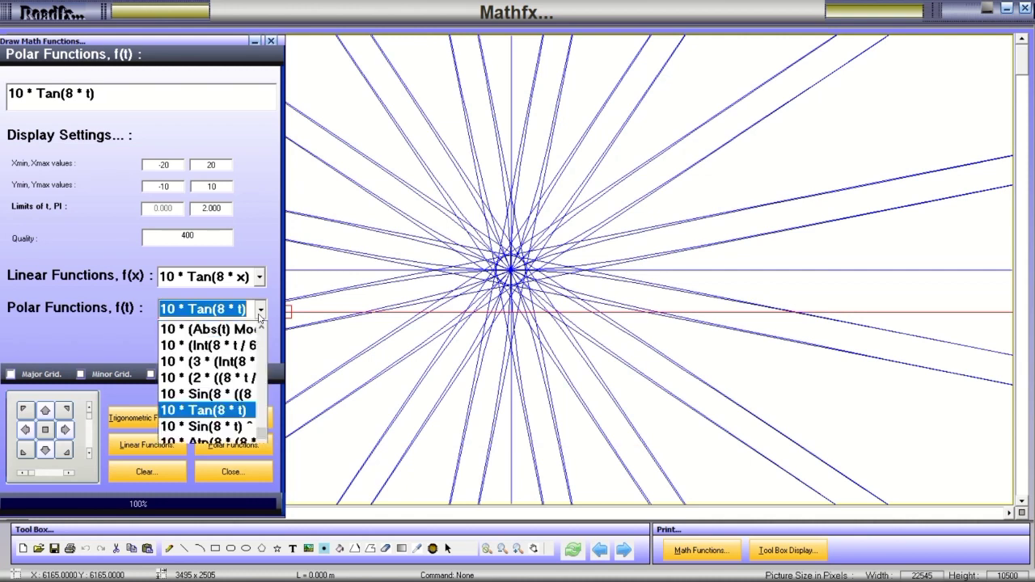
click(201, 398)
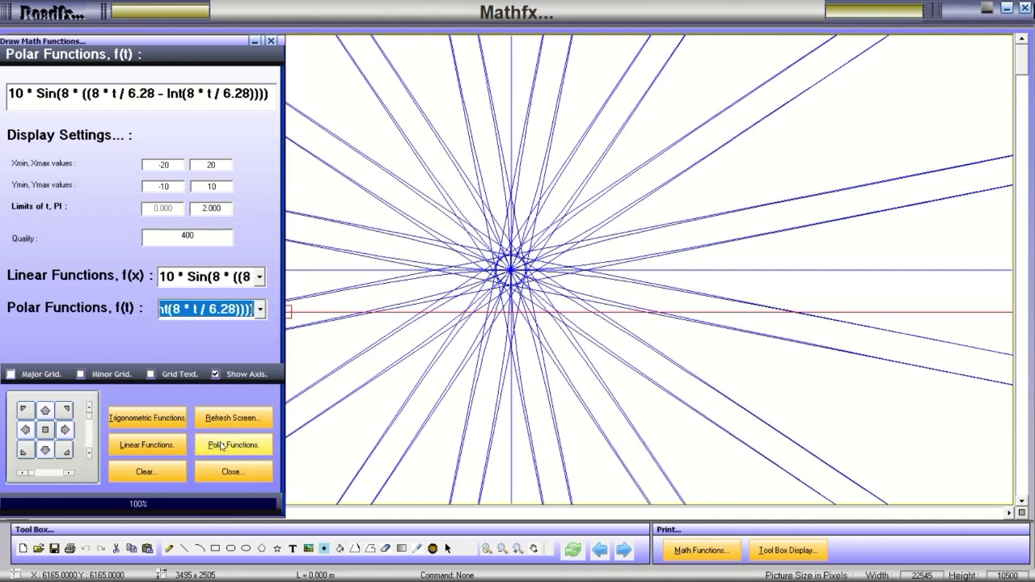
click(222, 444)
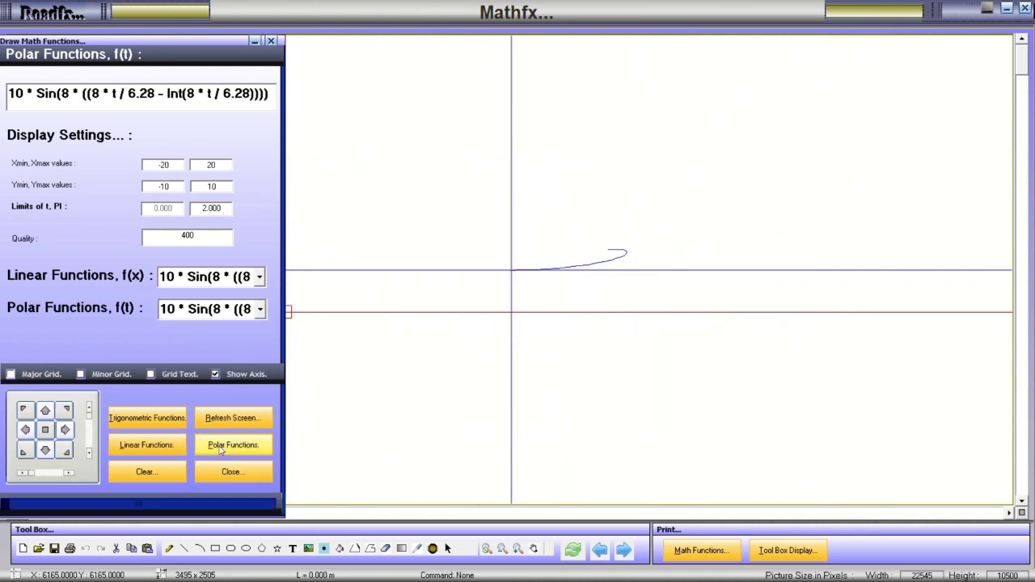
click(260, 315)
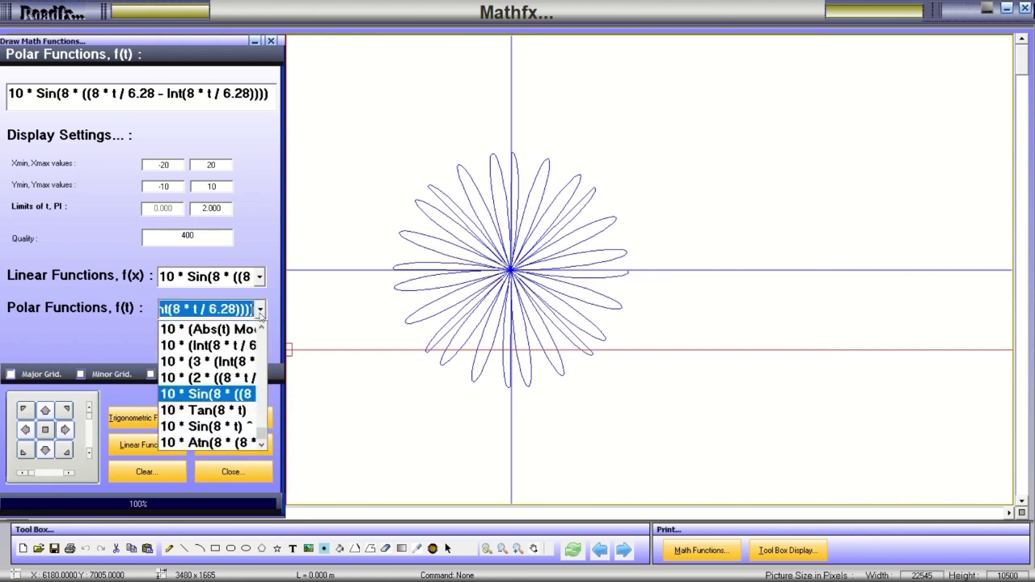
click(208, 371)
click(230, 454)
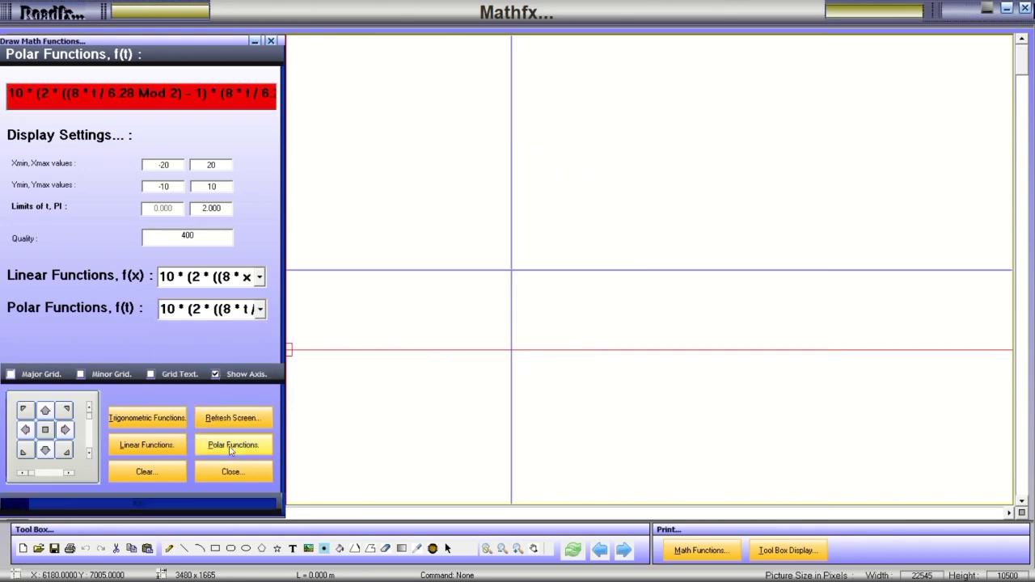
Plot the 10 * (3 * (Int(8 * t / 6.28) Mod 2) - 1) / 2 and 10 * (Int(8 * t / 6.28) Mod 2) pinwheels
click(260, 308)
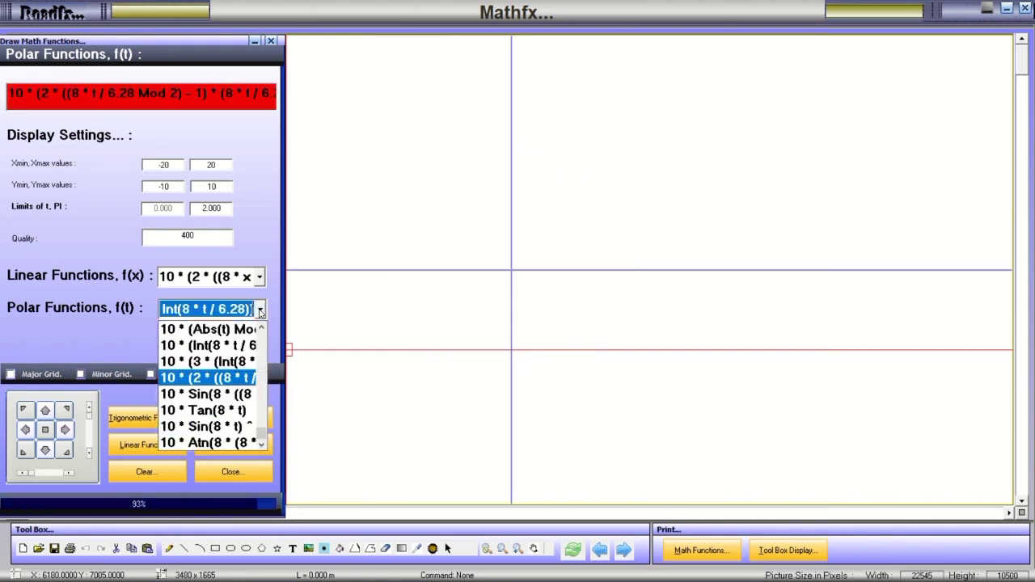
click(221, 359)
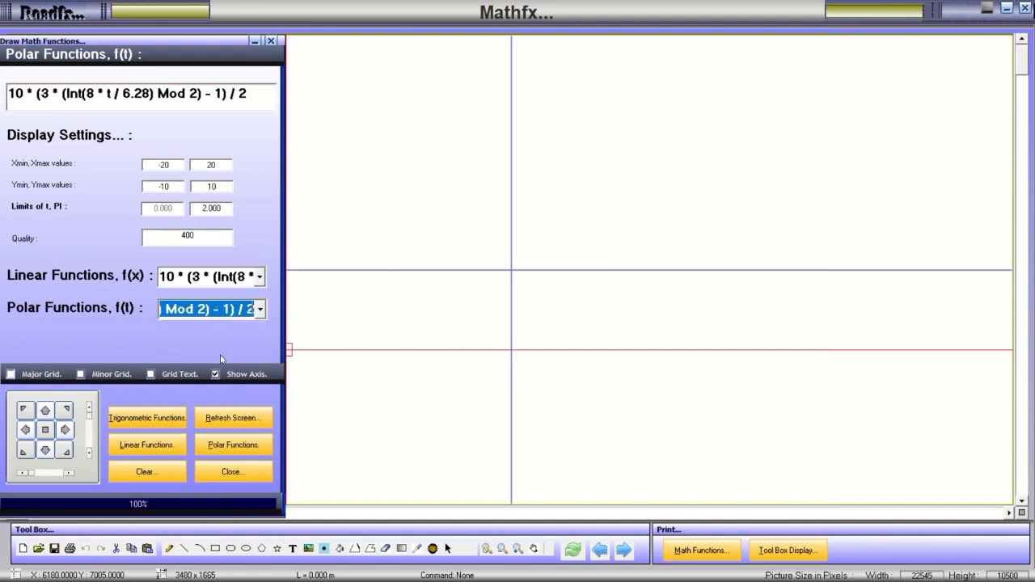
click(231, 456)
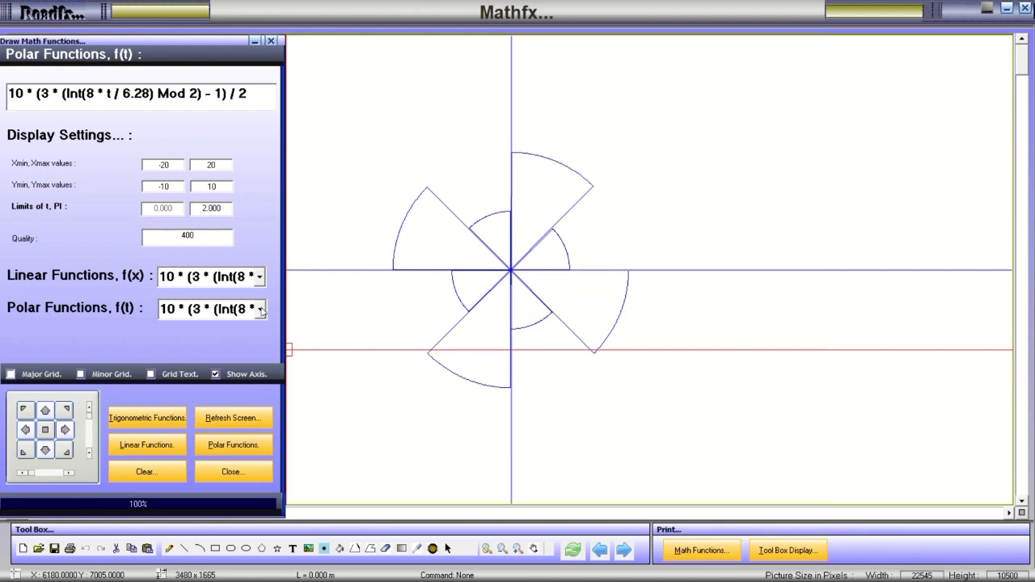
click(262, 313)
click(208, 344)
click(226, 444)
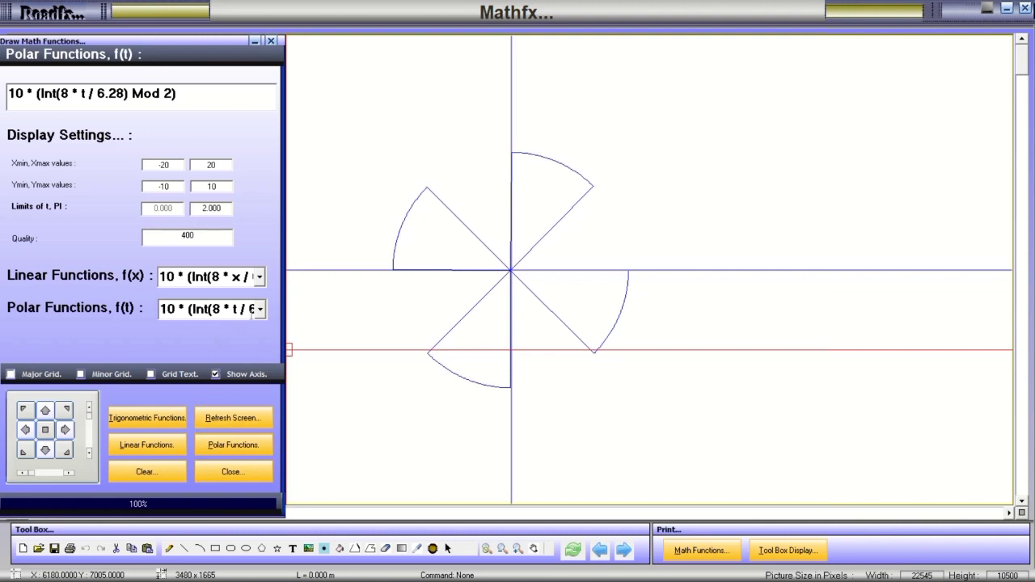
Plot the 10 * (Sin(8 * t) ^ 2) ^ 0.1 flower, then the 10 * ((1 - 0.3 * (Sin(8 * t)) ^ 5) preset
click(259, 308)
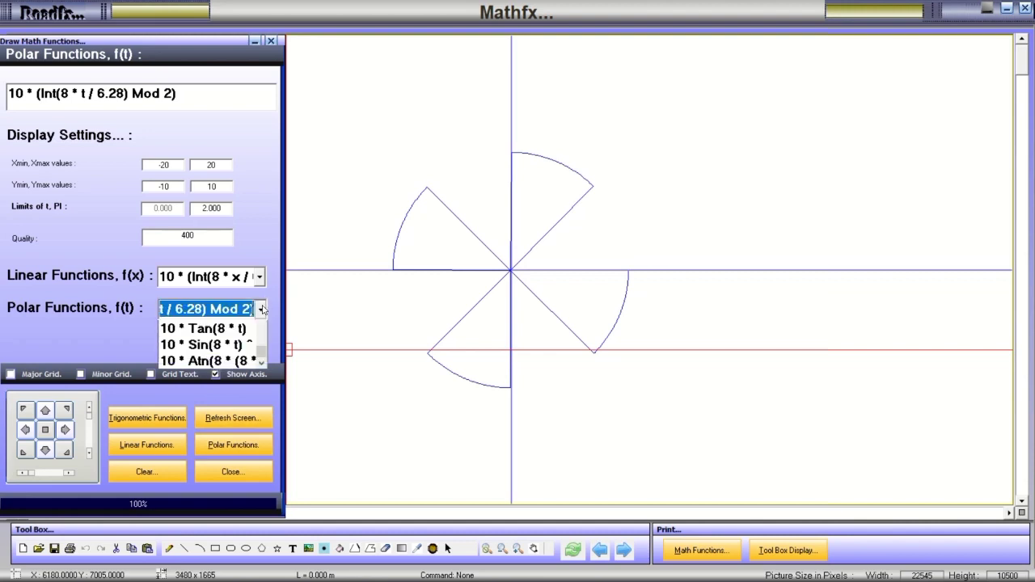
click(194, 330)
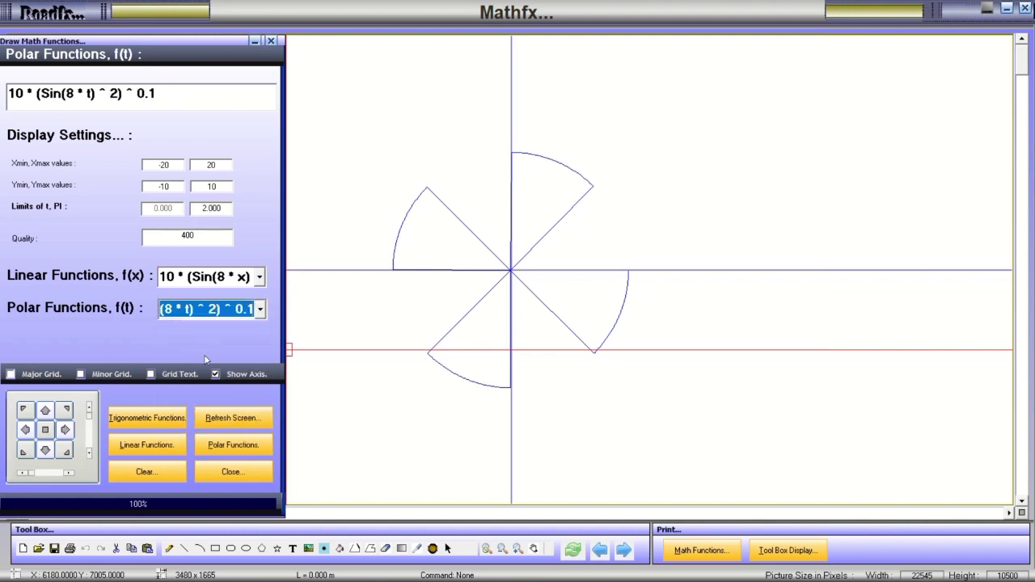
click(228, 447)
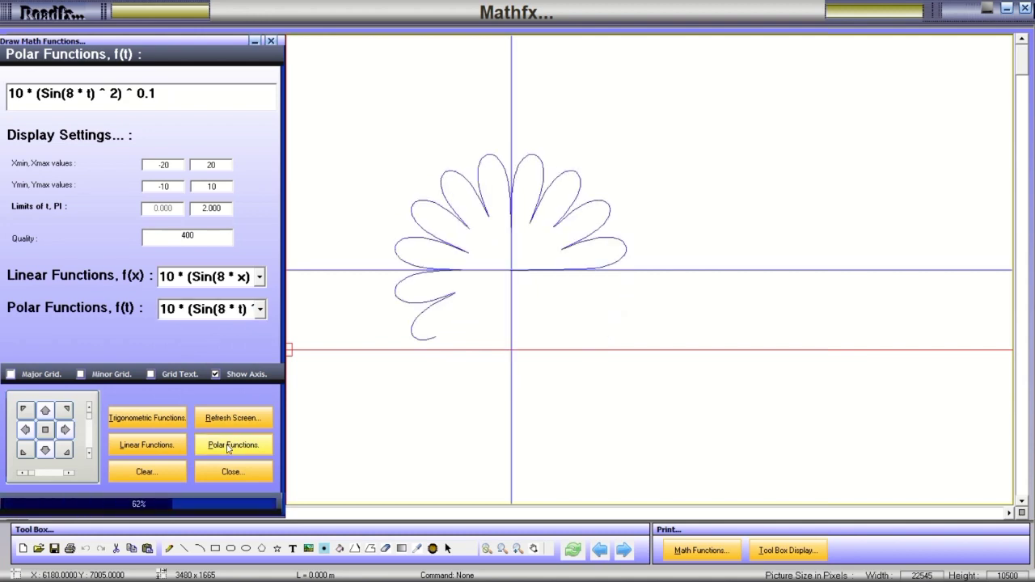
click(259, 312)
scroll(244, 329, up, 2)
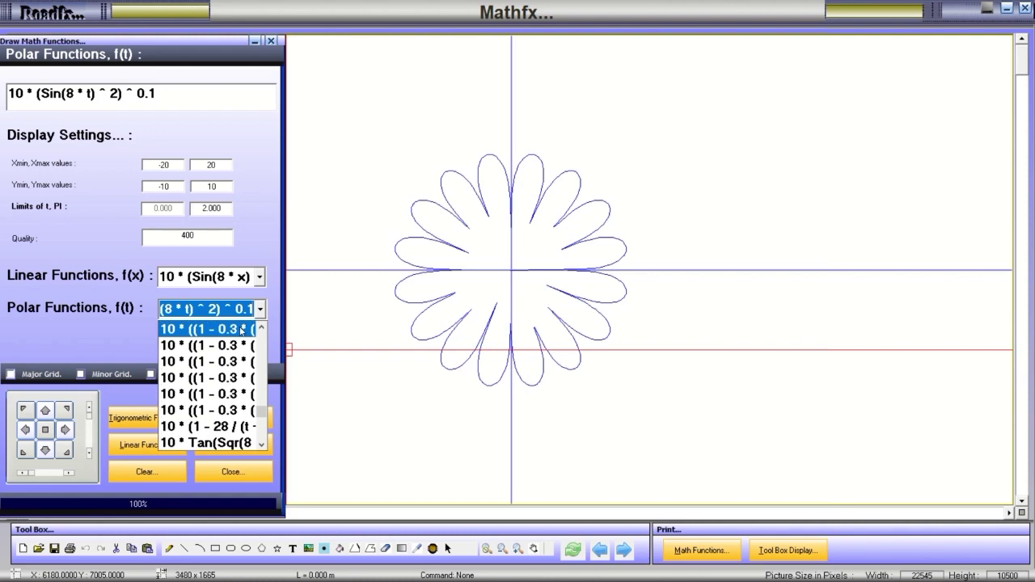
click(210, 340)
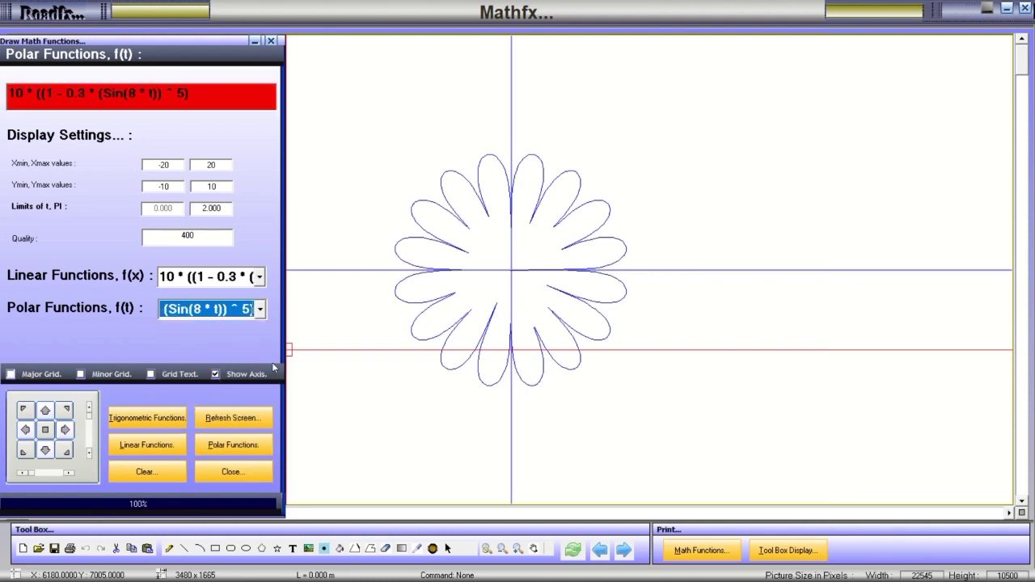
click(236, 443)
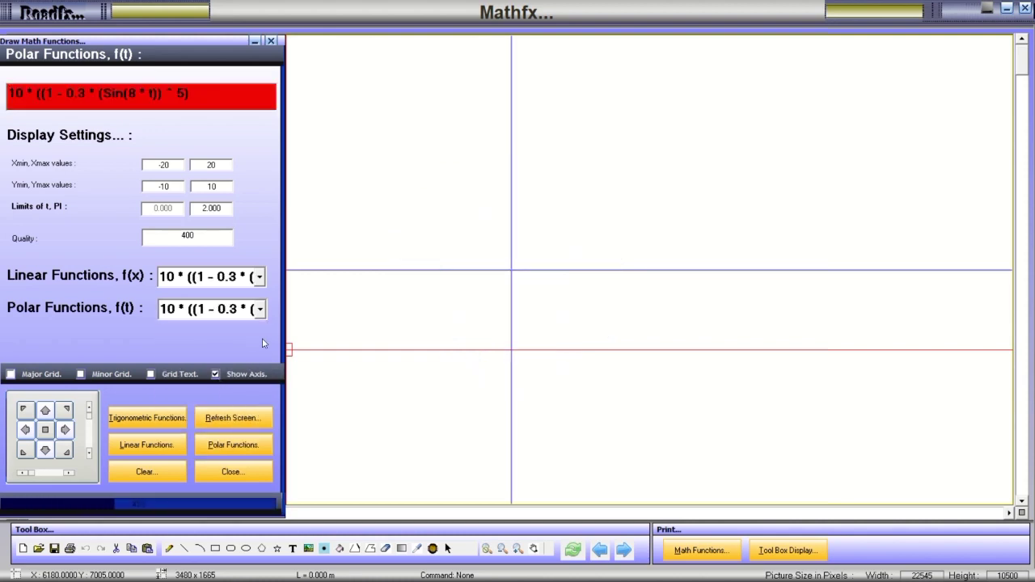
Plot the Cos (t) ^ 9 + Sin(t) ^ 9 preset as a small loop at the origin
click(260, 312)
scroll(242, 338, up, 1)
click(206, 332)
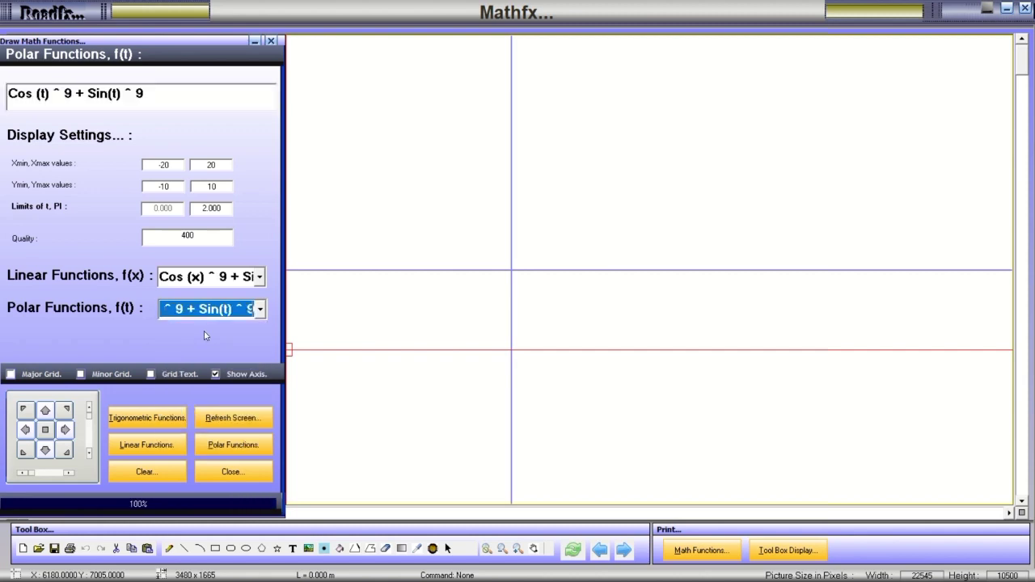
click(234, 444)
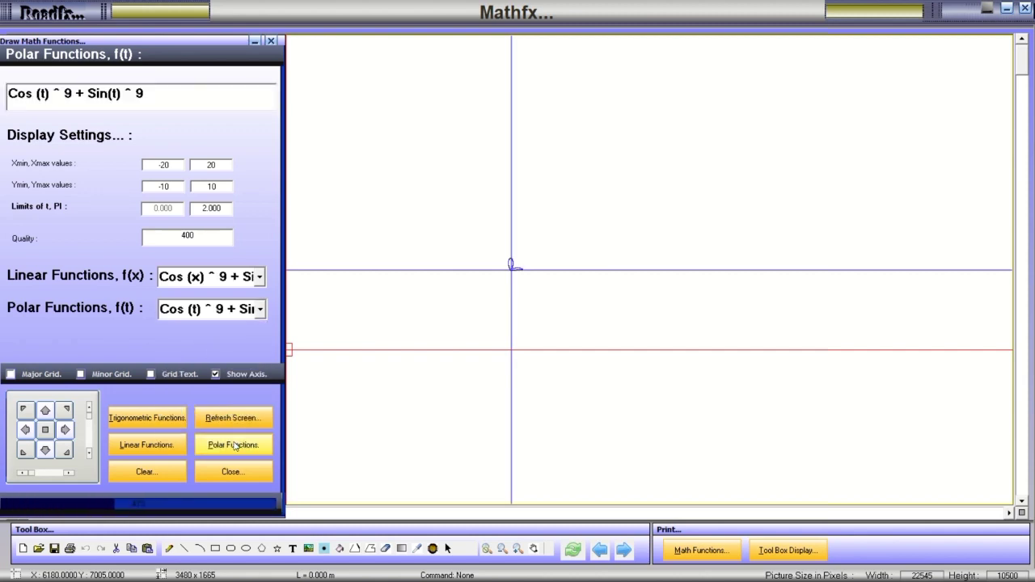
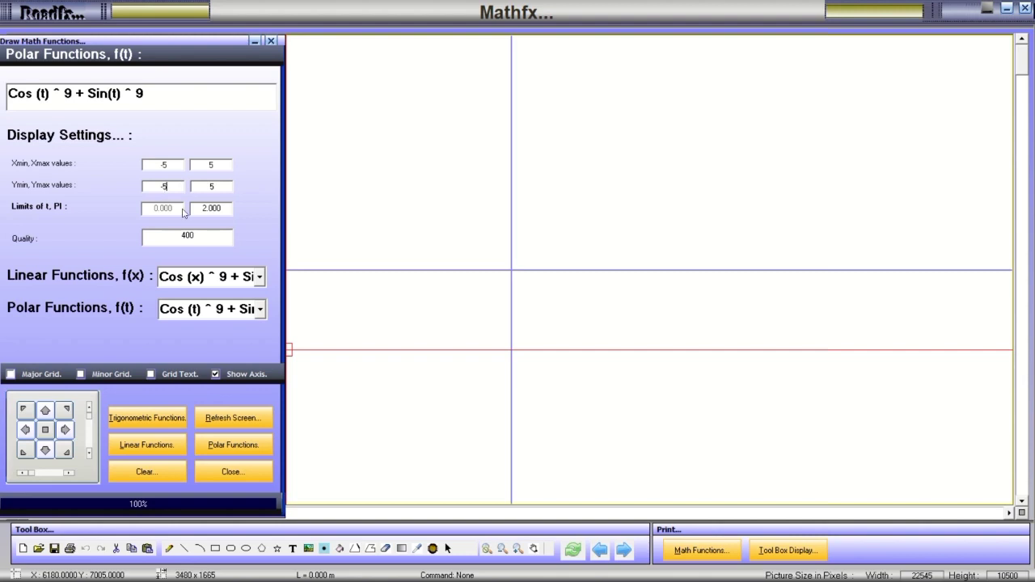
Plot the polar curve Cos (t) ^ 6 + Sin(t) ^ 6
click(225, 454)
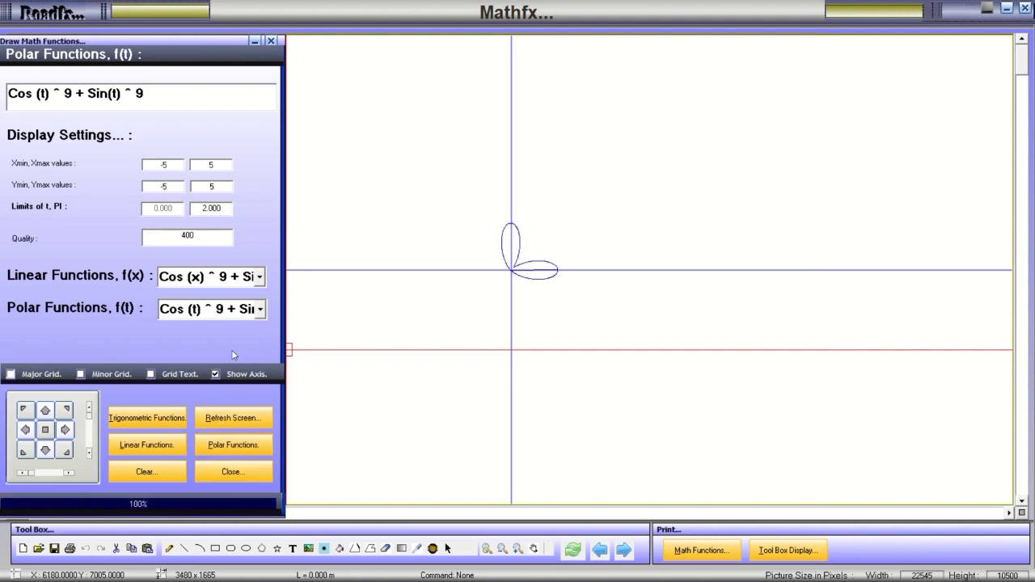
click(260, 309)
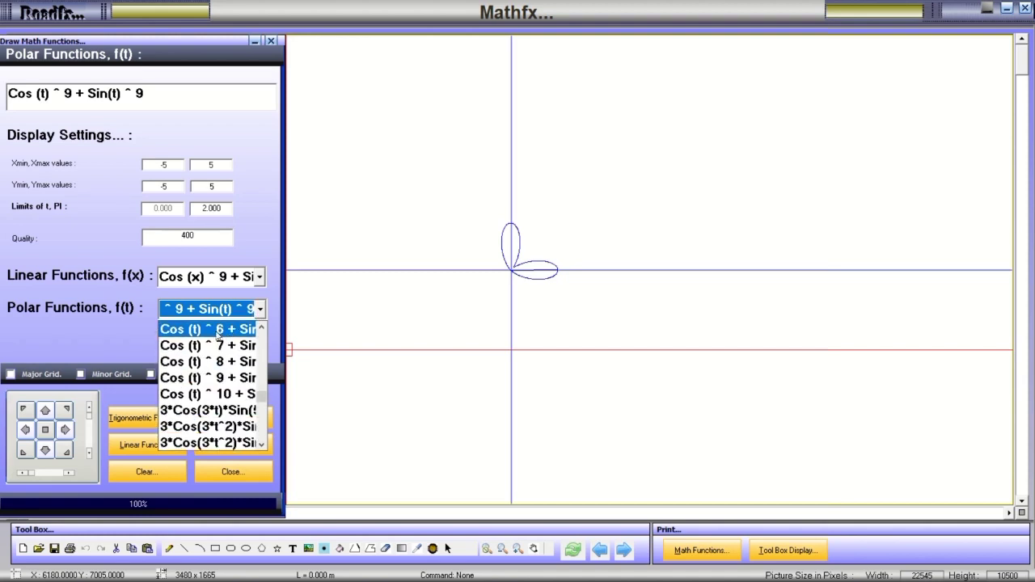
click(217, 330)
click(236, 445)
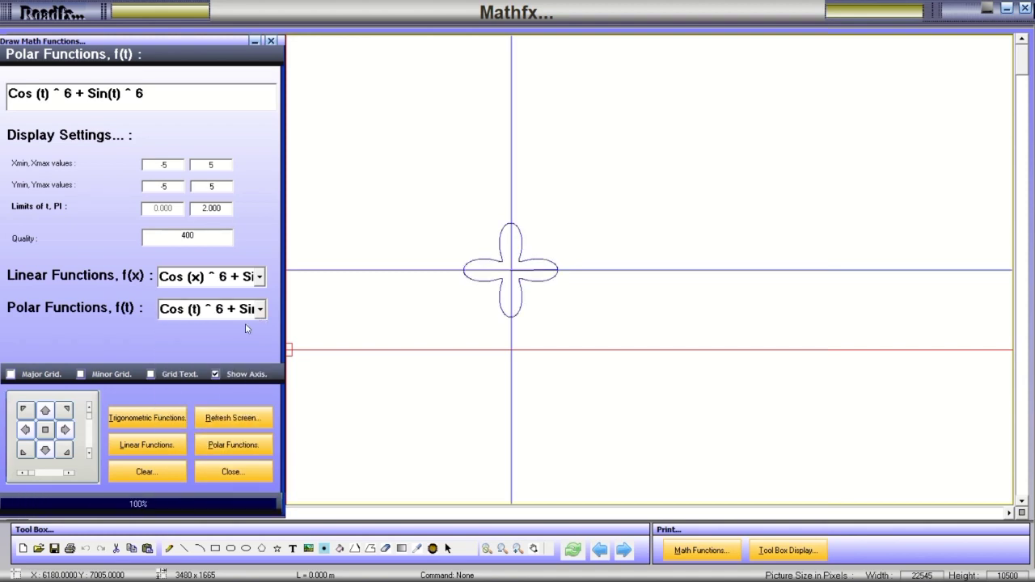
Plot the polar curve Sqr (15^2 - t^2)
click(259, 310)
scroll(218, 333, up, 2)
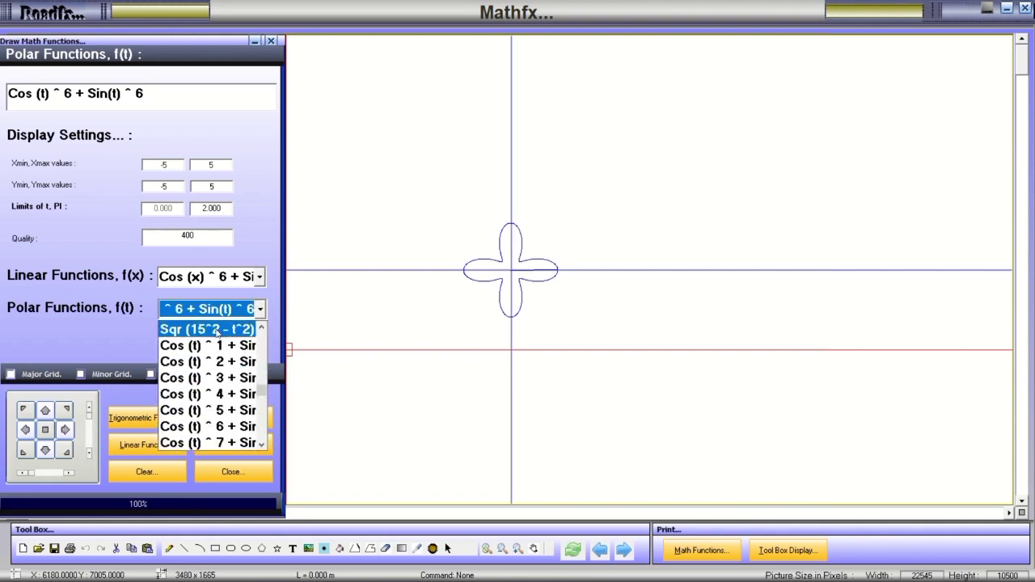
click(214, 330)
click(229, 443)
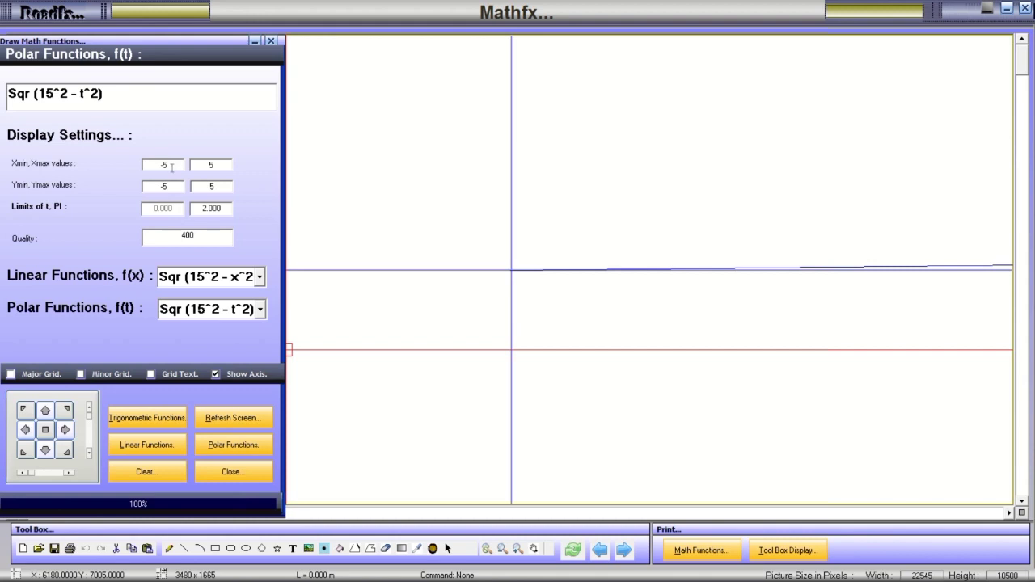
Replot with both axes spanning -50 to 50, then switch to linear functions
text(0)
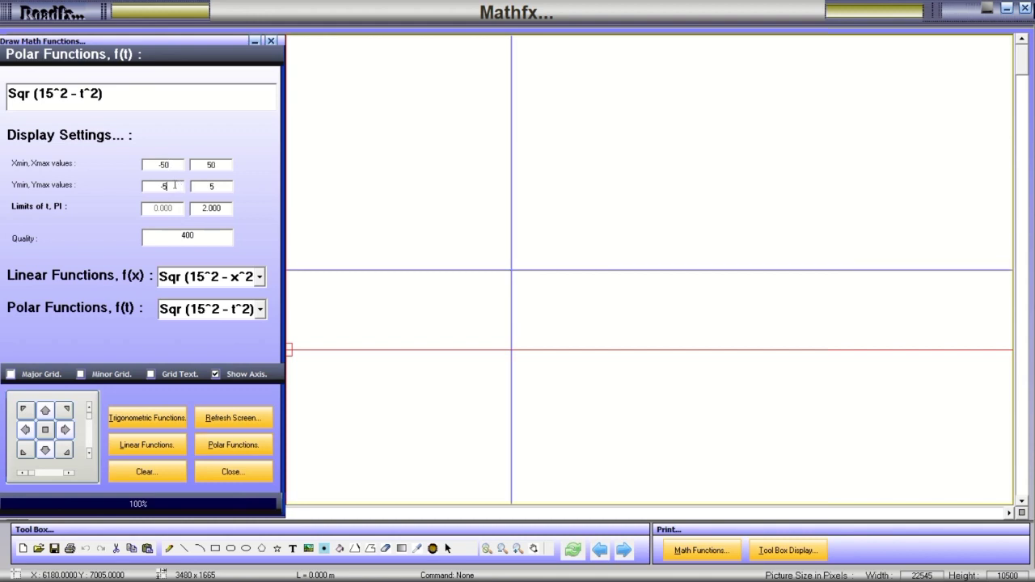
click(239, 444)
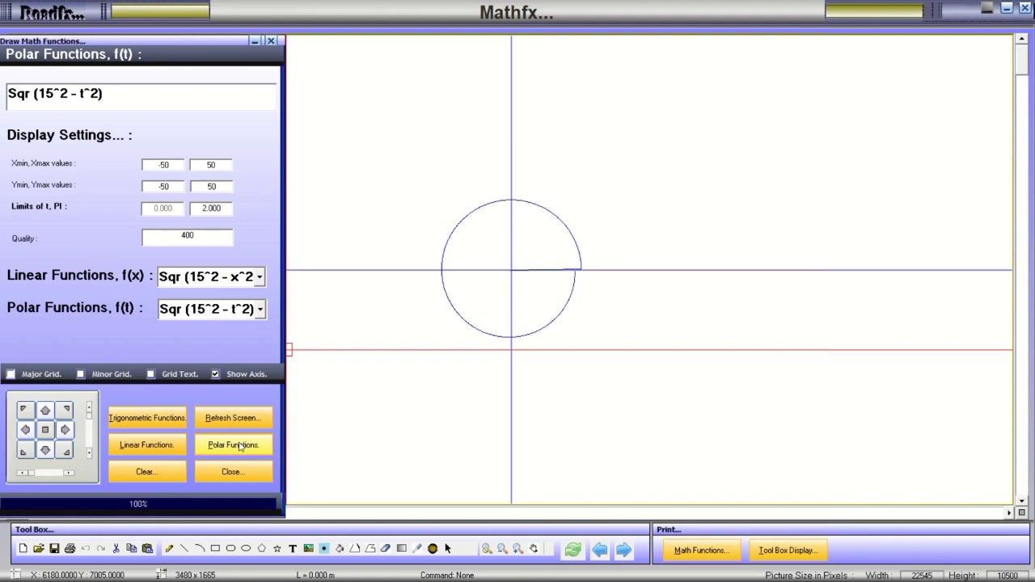
click(164, 447)
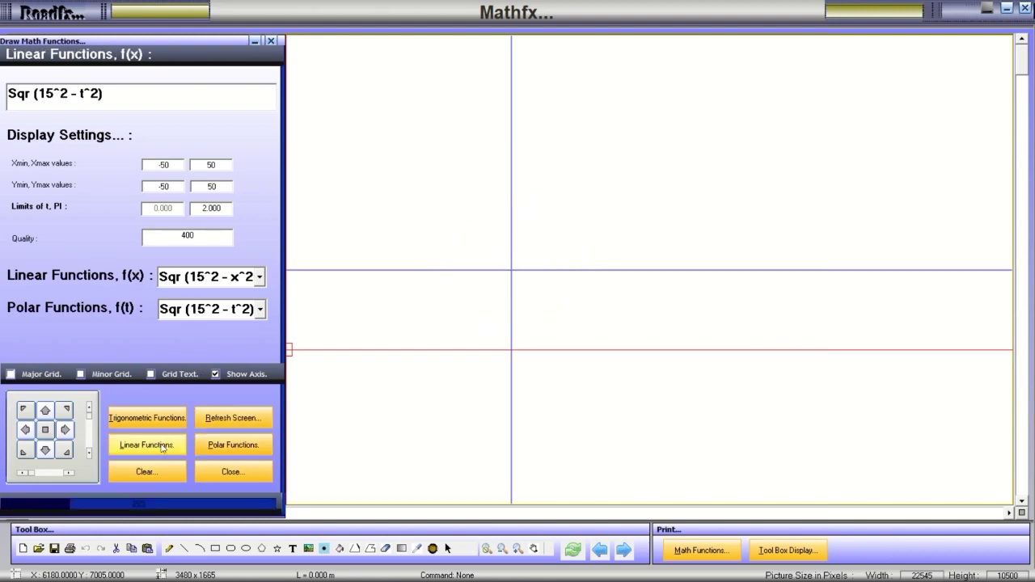
Graph x*cos(x), then 0.5*x^2+0.5*sin(10*x)
click(258, 277)
click(185, 310)
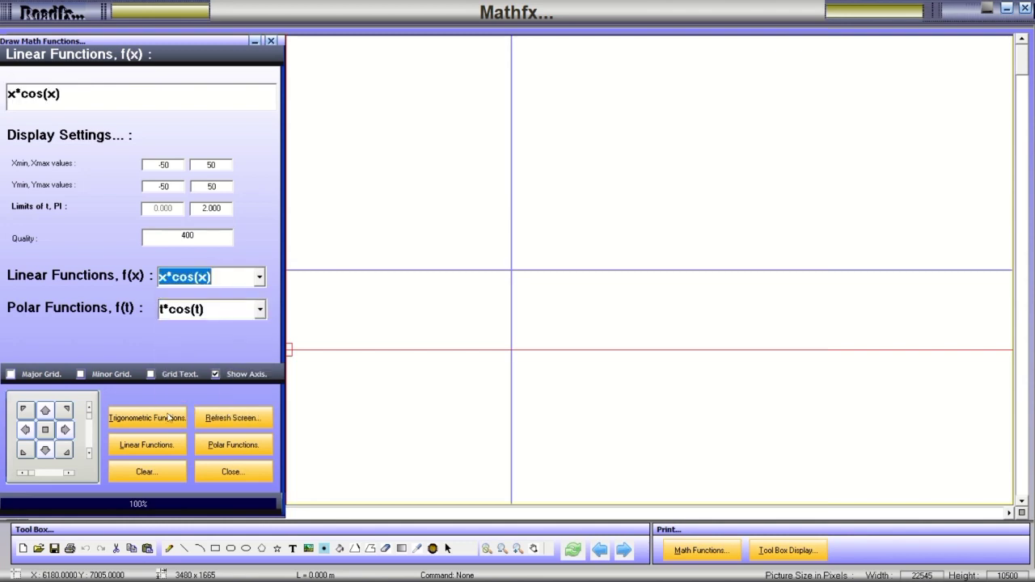
click(152, 445)
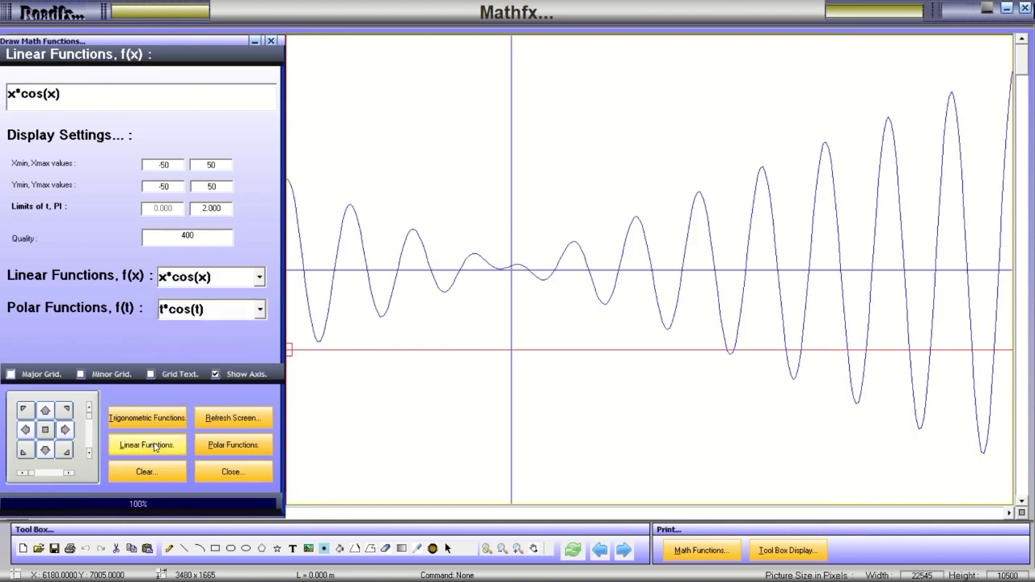
click(258, 277)
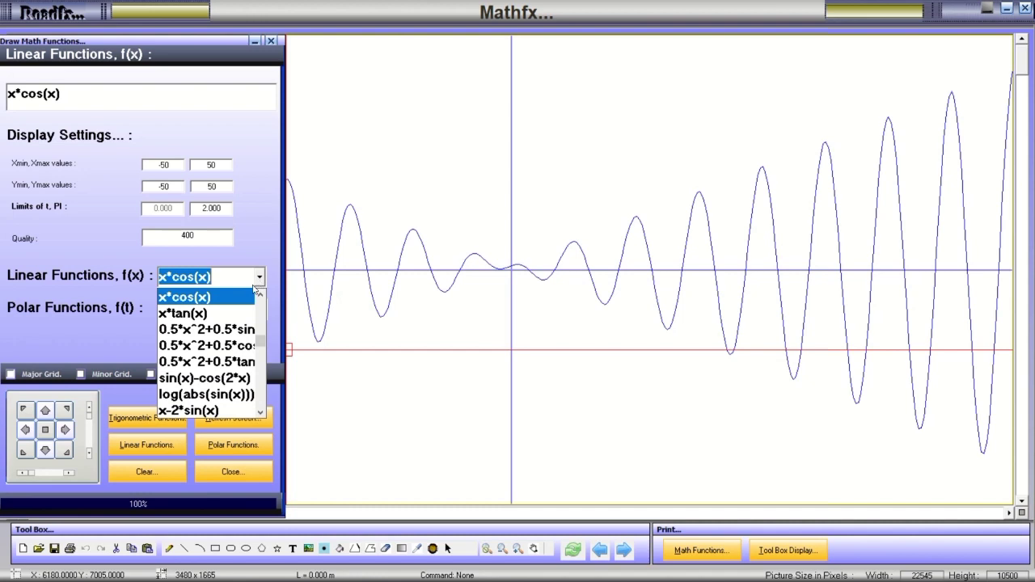
click(194, 328)
click(150, 446)
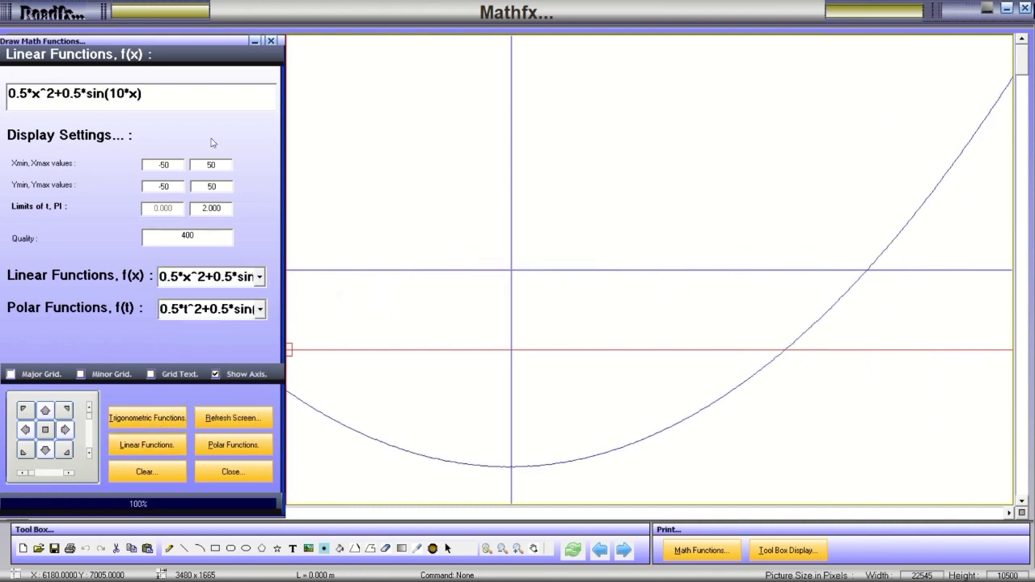
Move the function settings aside and try plotting 3Cos(3x)*Sin(5x)*Sin(x)
mouse_move(181, 46)
mouse_down()
mouse_move(84, 225)
mouse_move(119, 125)
mouse_move(109, 108)
mouse_move(89, 106)
mouse_up()
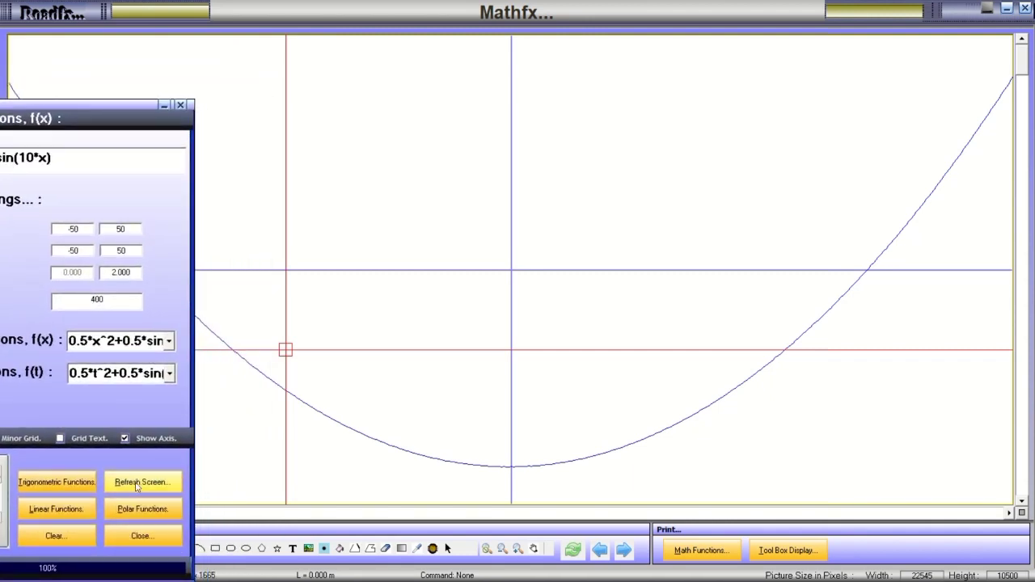
click(166, 340)
scroll(121, 404, down, 3)
click(120, 363)
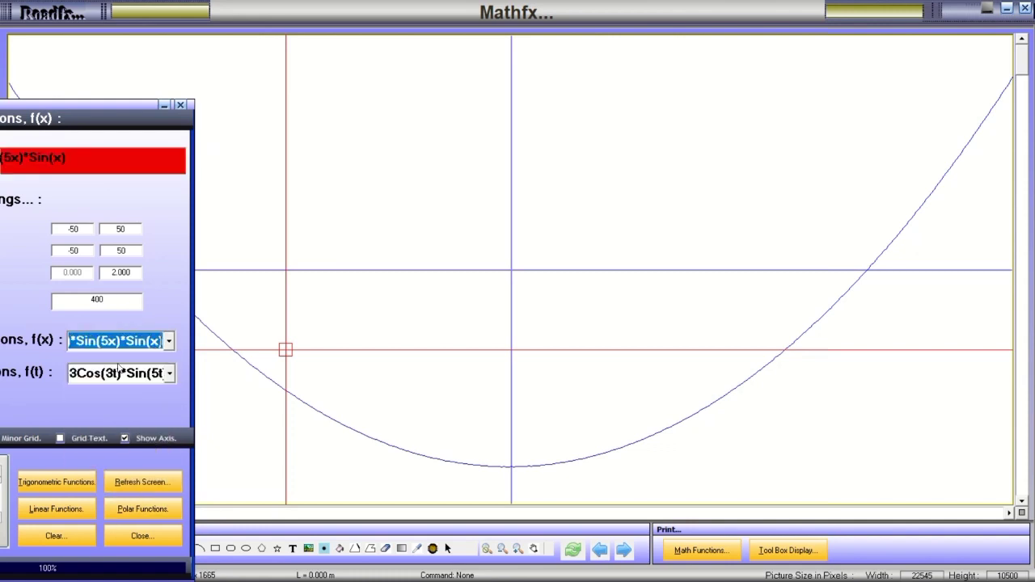
click(73, 512)
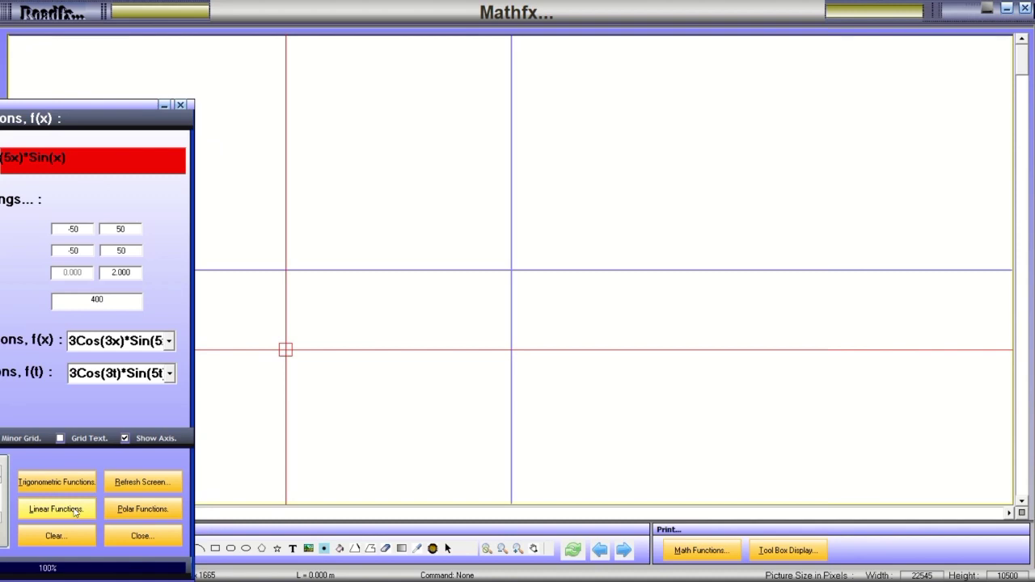
Graph sin(x^2), then cos(x^2)
click(167, 340)
scroll(125, 352, up, 3)
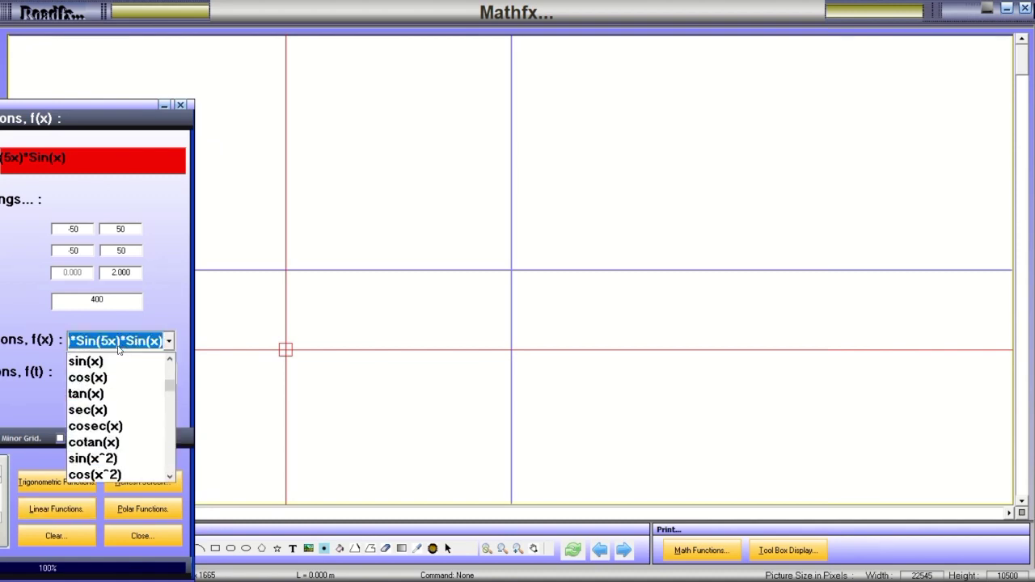
scroll(115, 356, down, 2)
click(93, 361)
click(55, 510)
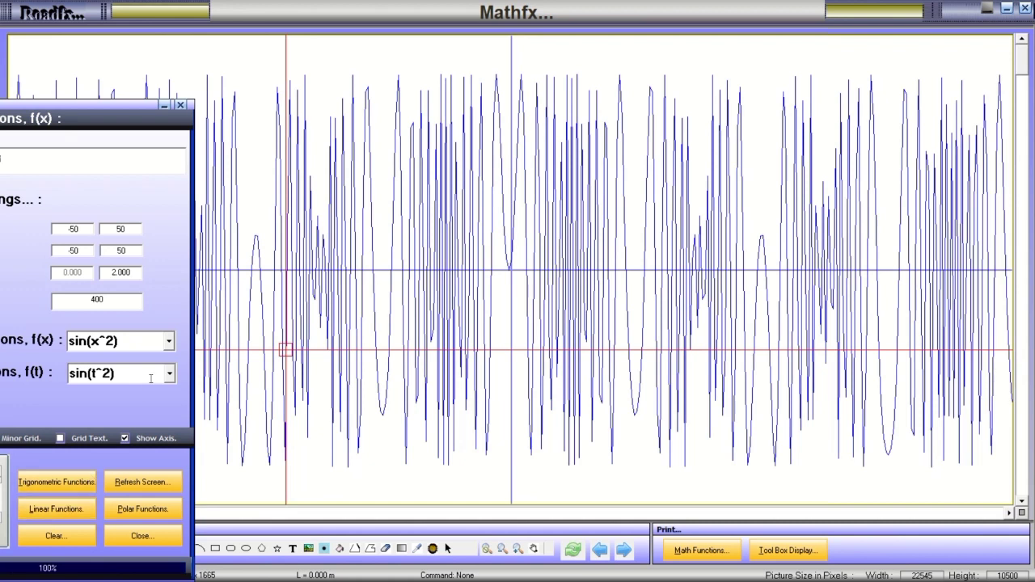
click(169, 342)
click(141, 373)
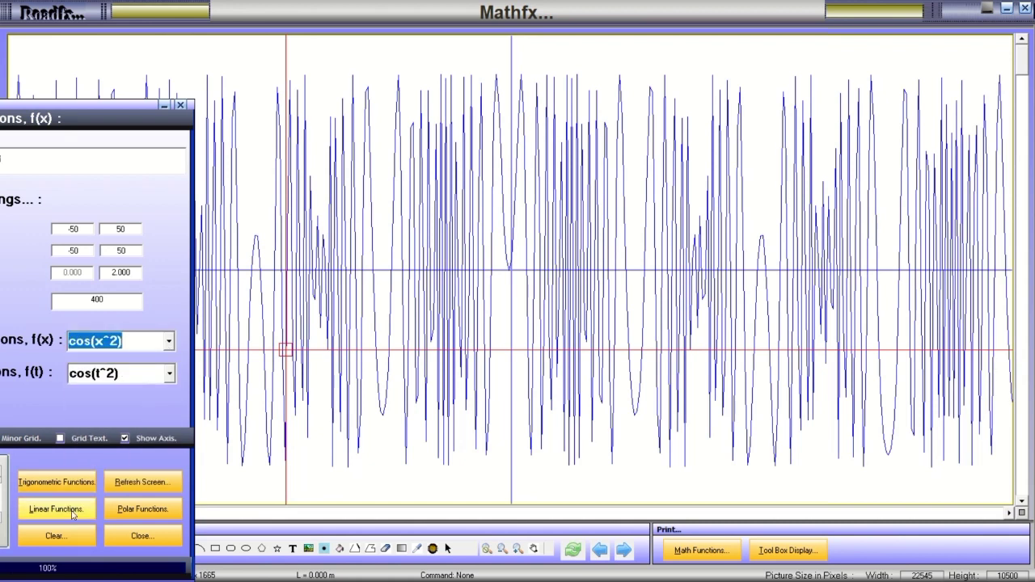
click(68, 510)
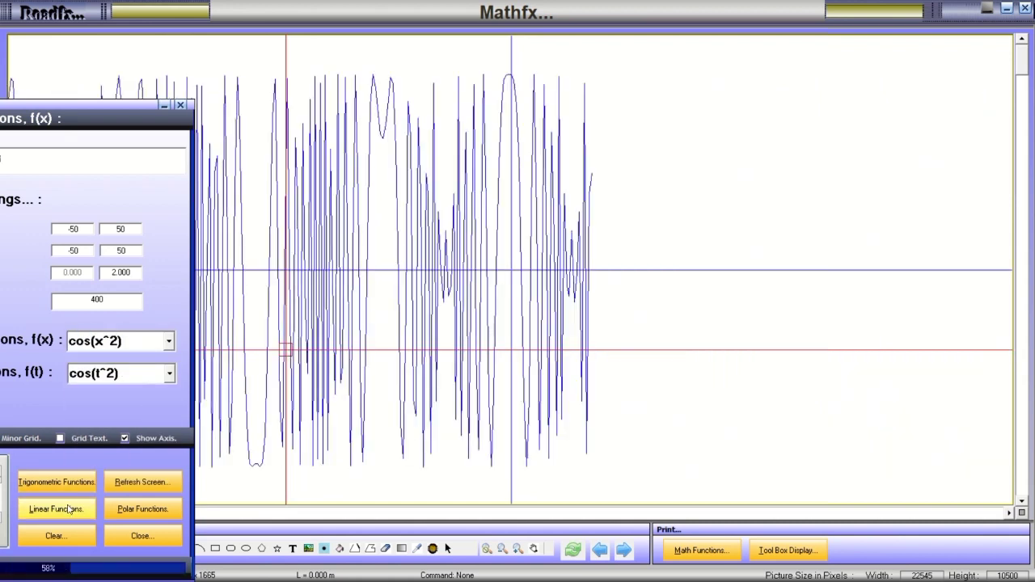
Retry 3Cos(3x)*Sin(5x)*Sin(x) and bring the function settings back into view
click(170, 343)
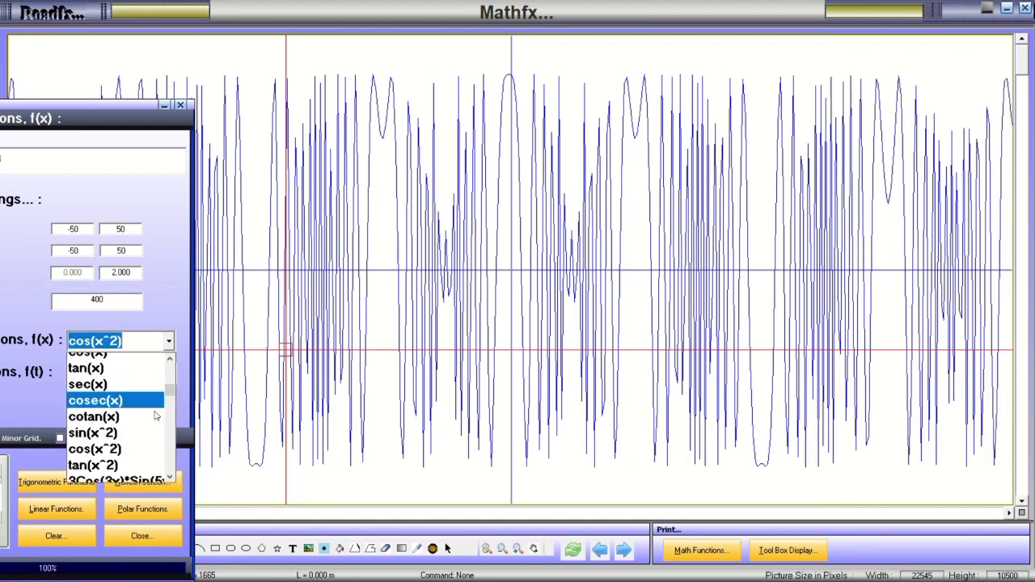
click(101, 435)
click(65, 509)
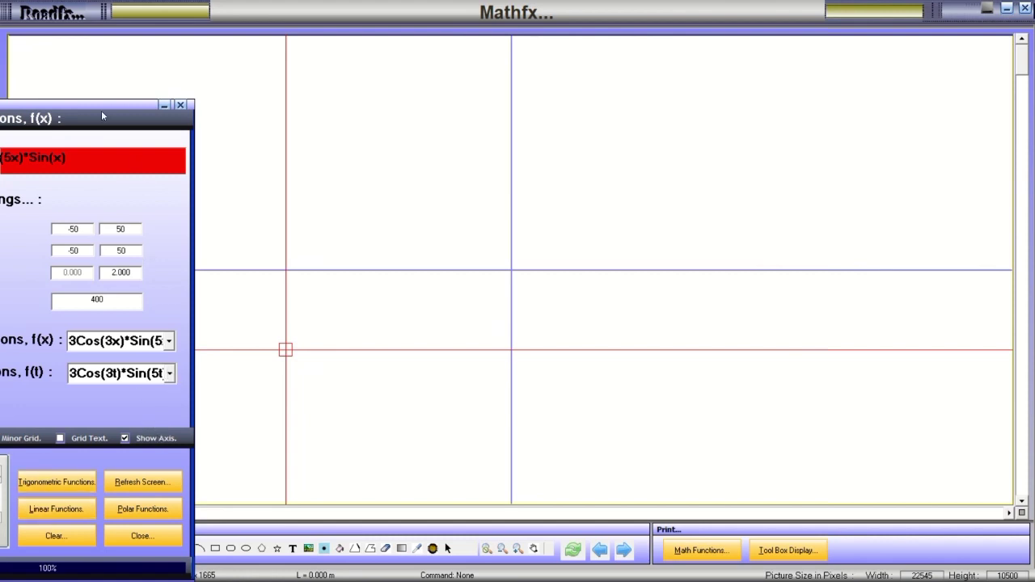
mouse_move(101, 104)
mouse_down()
mouse_move(258, 41)
mouse_move(268, 102)
mouse_move(186, 82)
mouse_up()
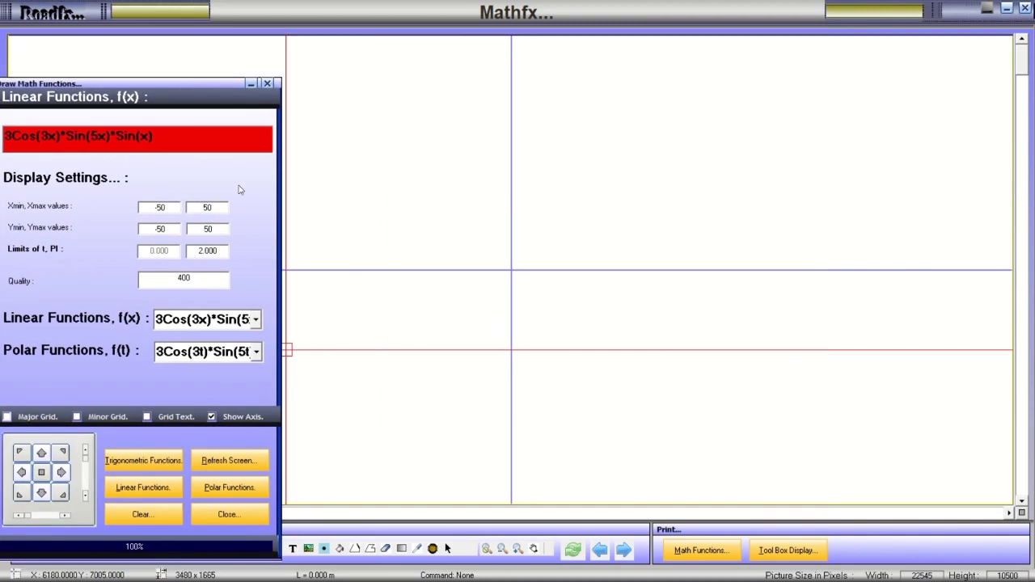
Graph x*sin(x), then -Sqr (16 - x^2) + Abs(x)
click(257, 319)
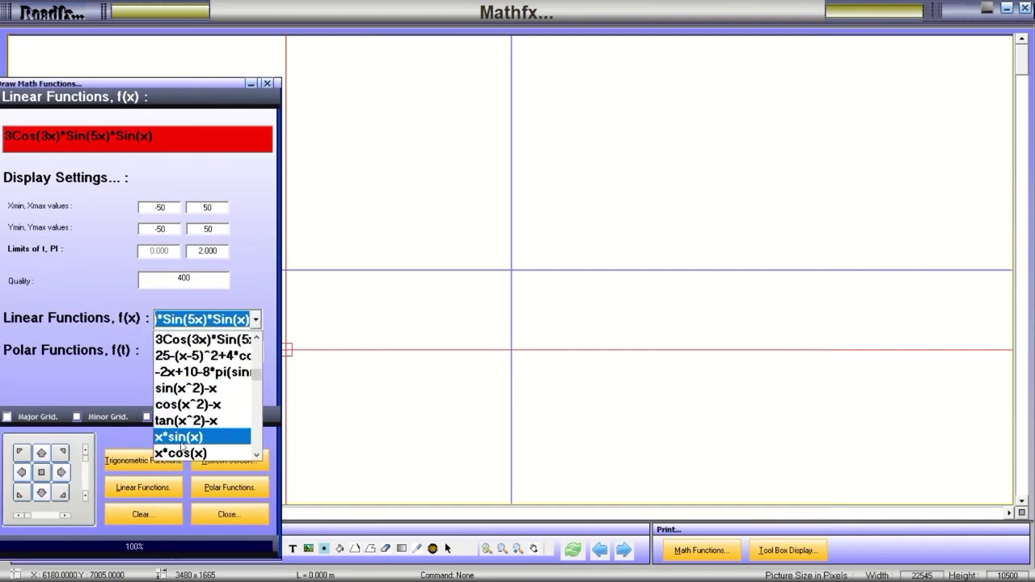
click(184, 436)
click(148, 491)
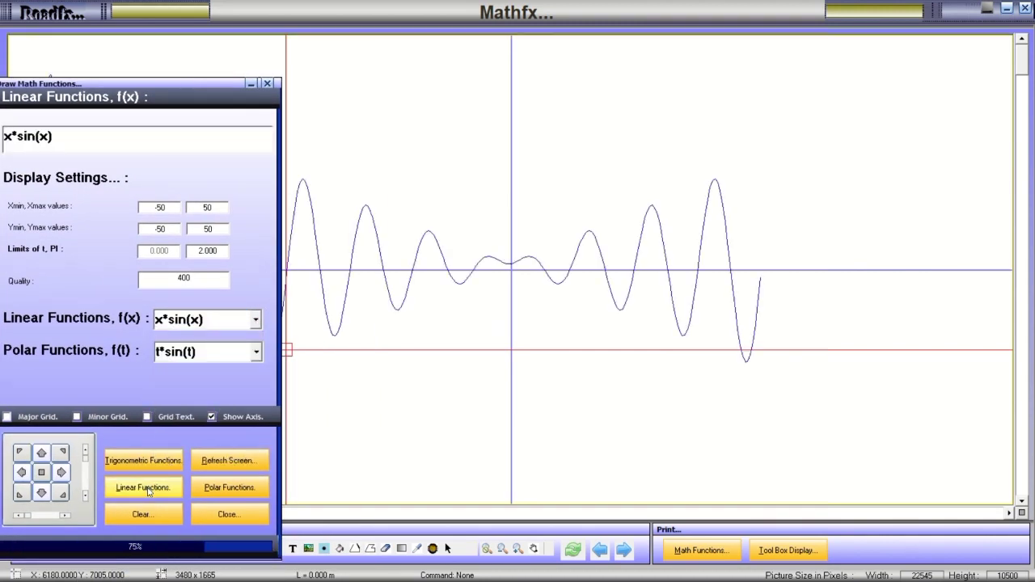
click(256, 319)
scroll(216, 378, up, 3)
click(203, 405)
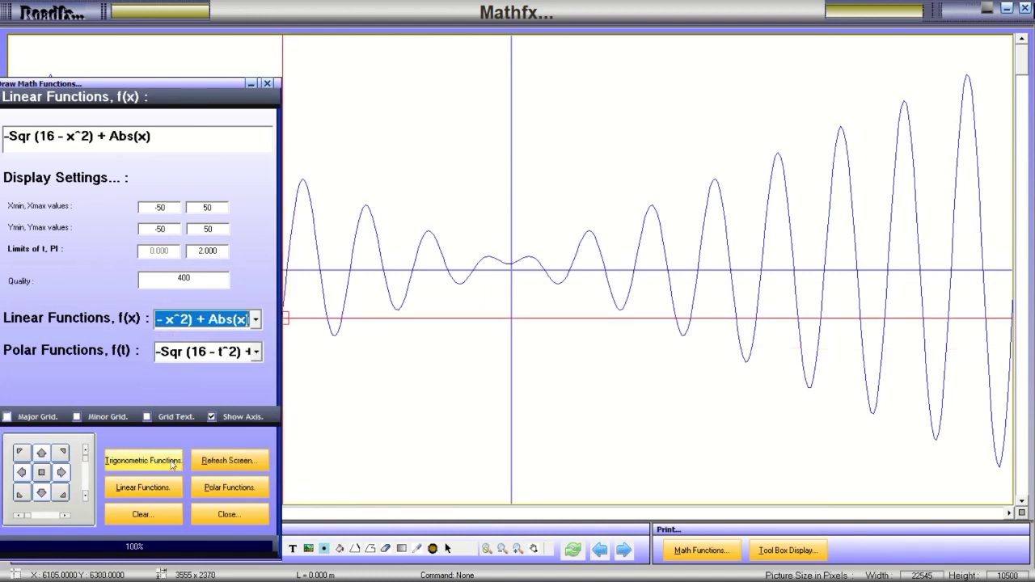
click(142, 490)
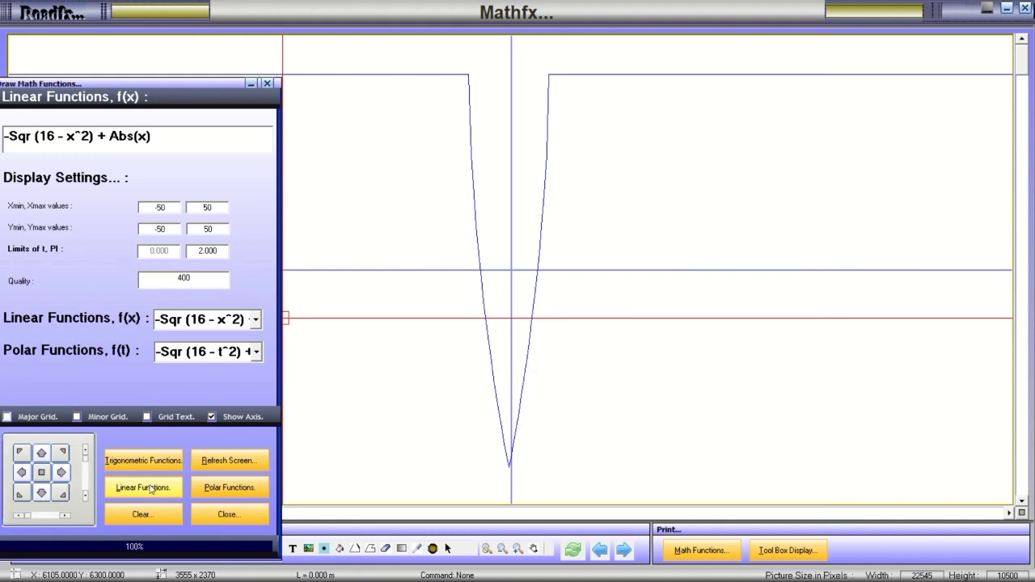
Try plotting 10 * ((1 - 0.3 * (Sin(8 * x)) ^ 6) and select the formula
click(255, 319)
scroll(270, 398, down, 5)
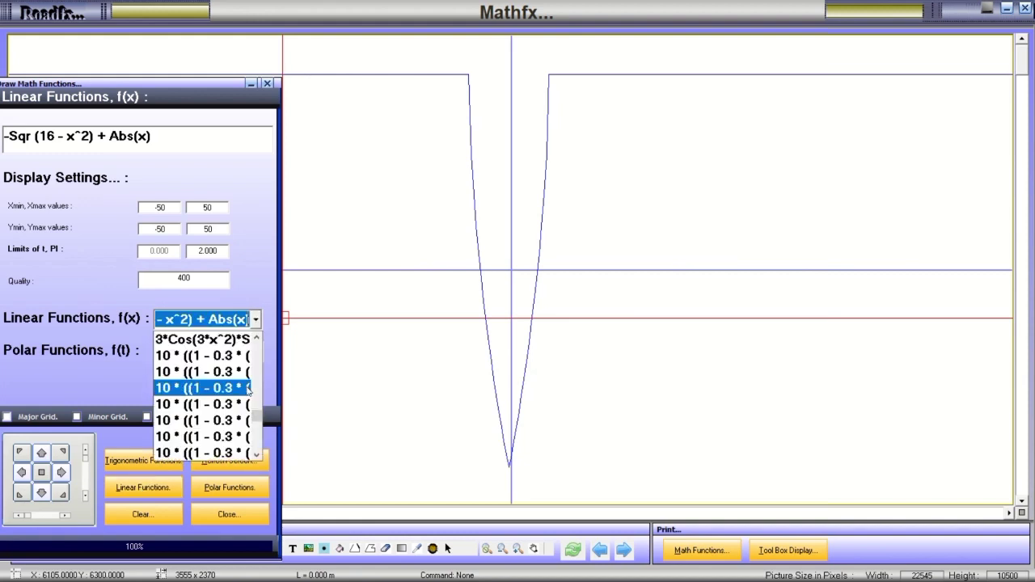
click(202, 434)
click(143, 488)
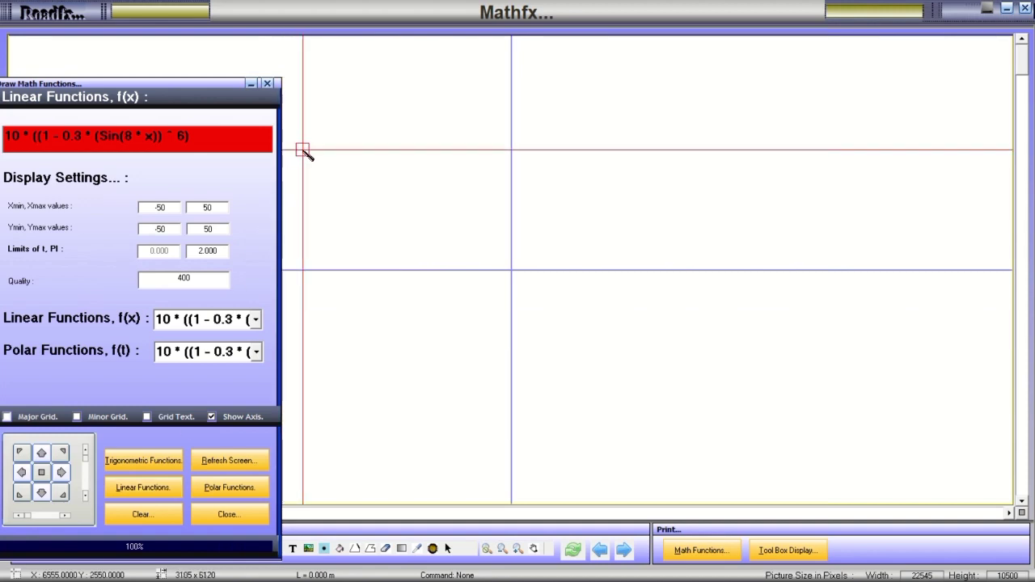
click(262, 322)
Graph 10 * Sin(8 * x) ^ 6, then draw the trigonometric curve set
click(257, 321)
scroll(208, 437, down, 5)
click(208, 437)
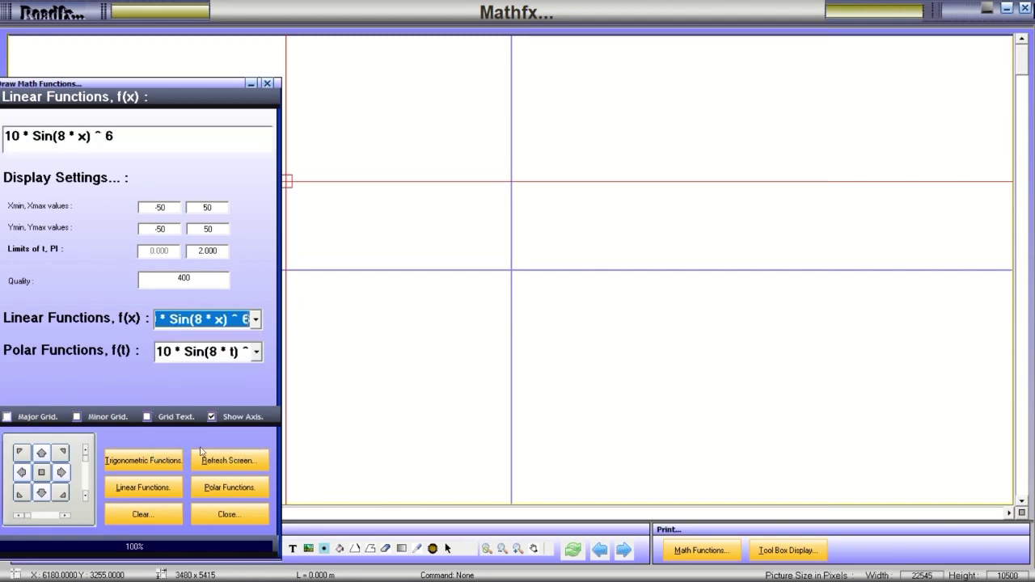
click(147, 489)
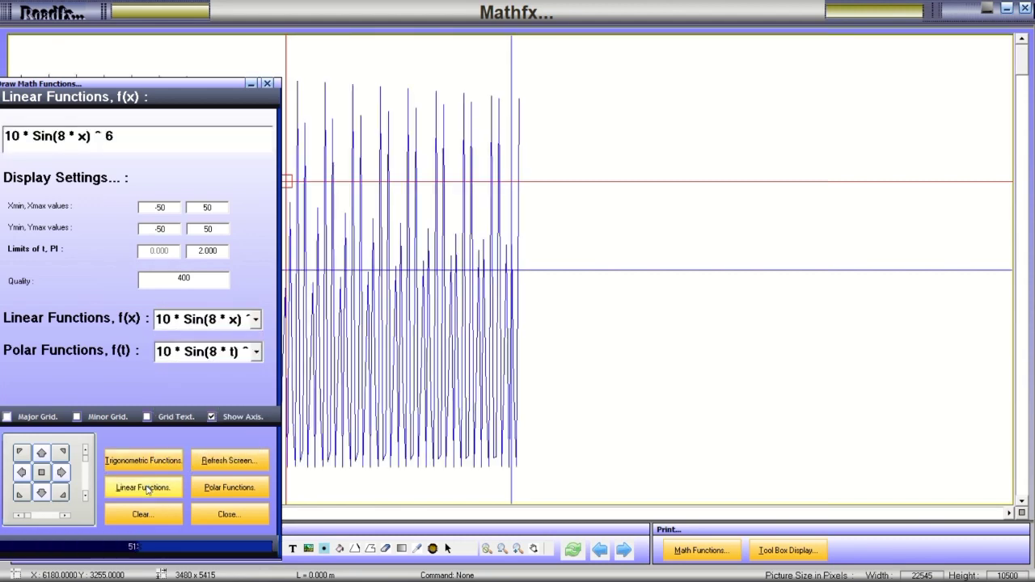
click(158, 465)
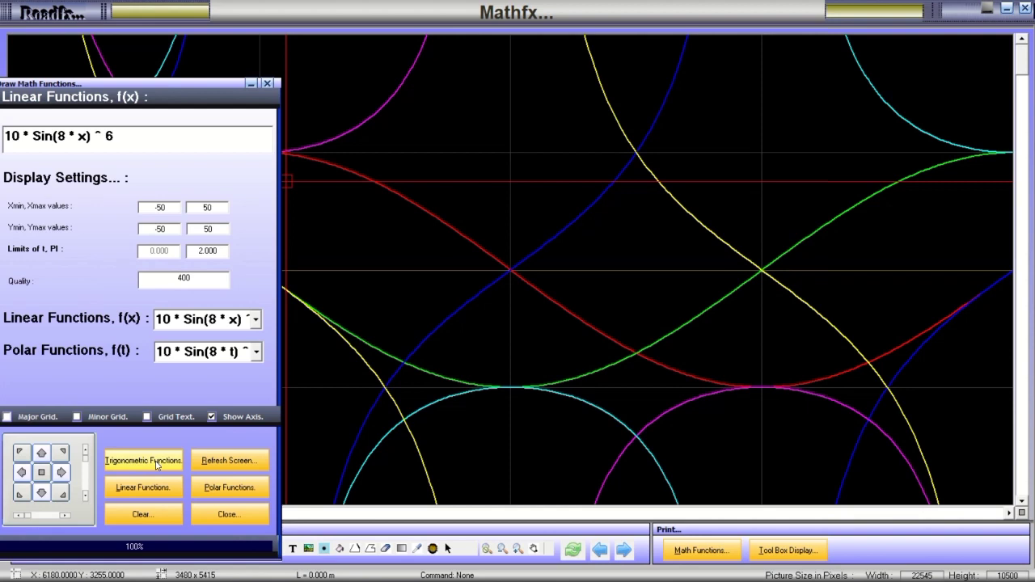
Show the toolbox, browse its Colors, Settings and Pictures tabs, then close it
click(781, 551)
click(781, 551)
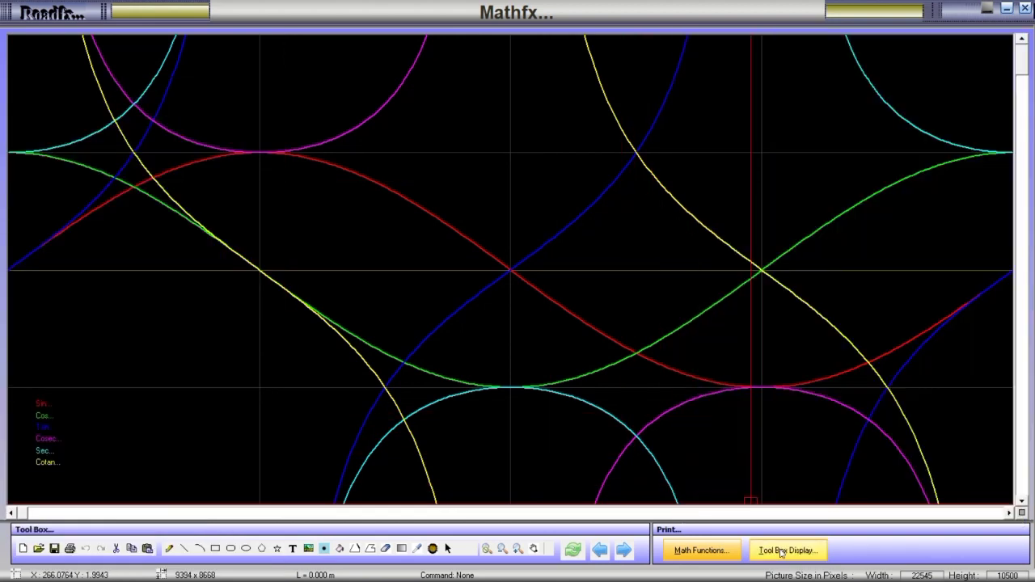
click(781, 550)
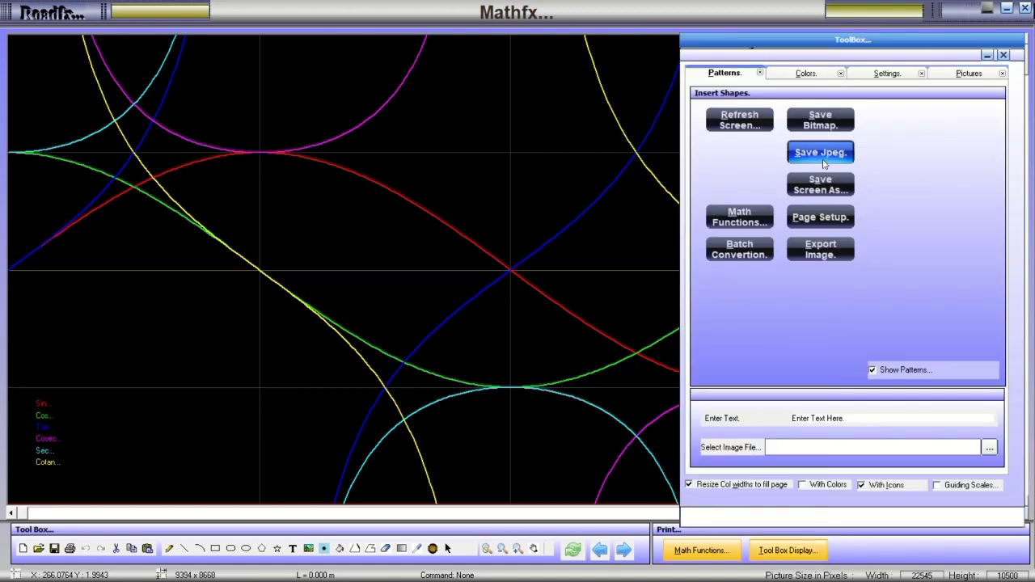
click(821, 75)
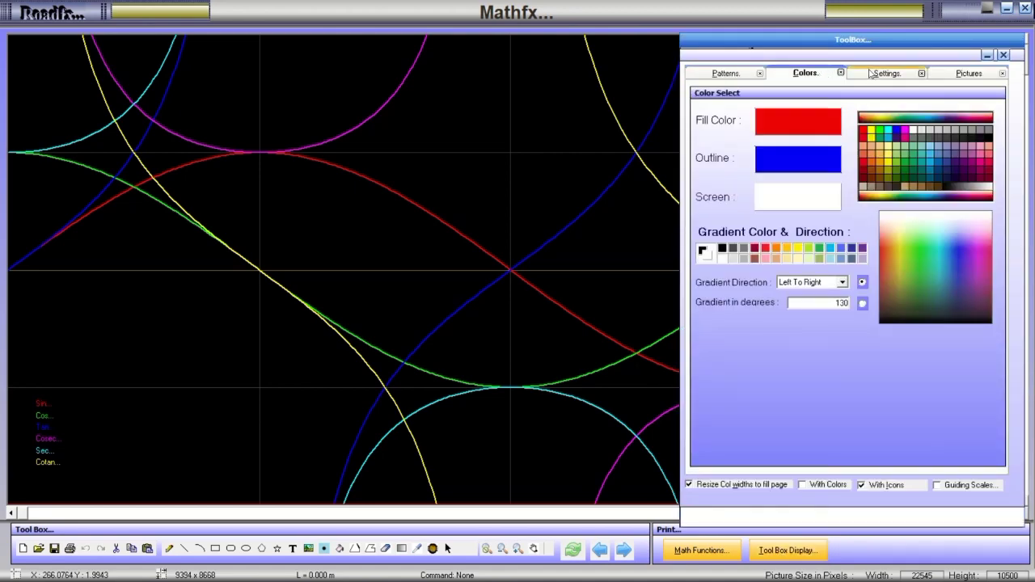
click(862, 76)
click(963, 75)
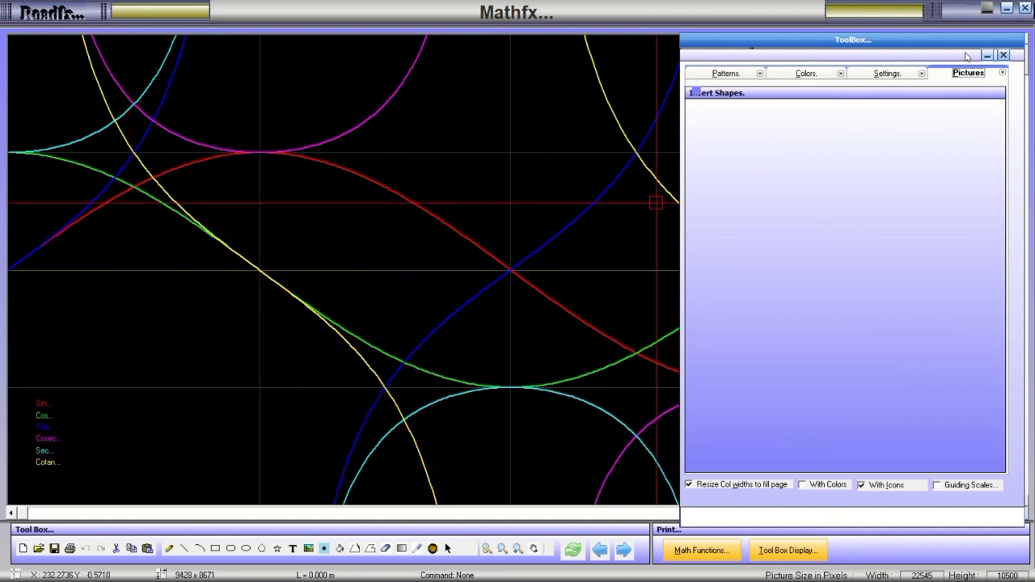
click(1003, 55)
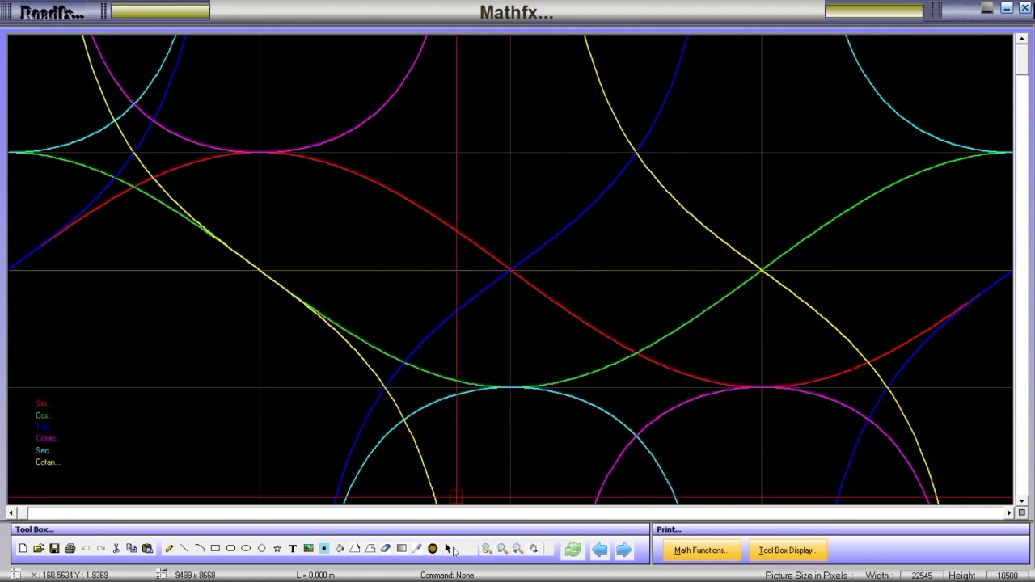
Close Mathfx, dismiss the message, and log in with the account password
click(1024, 8)
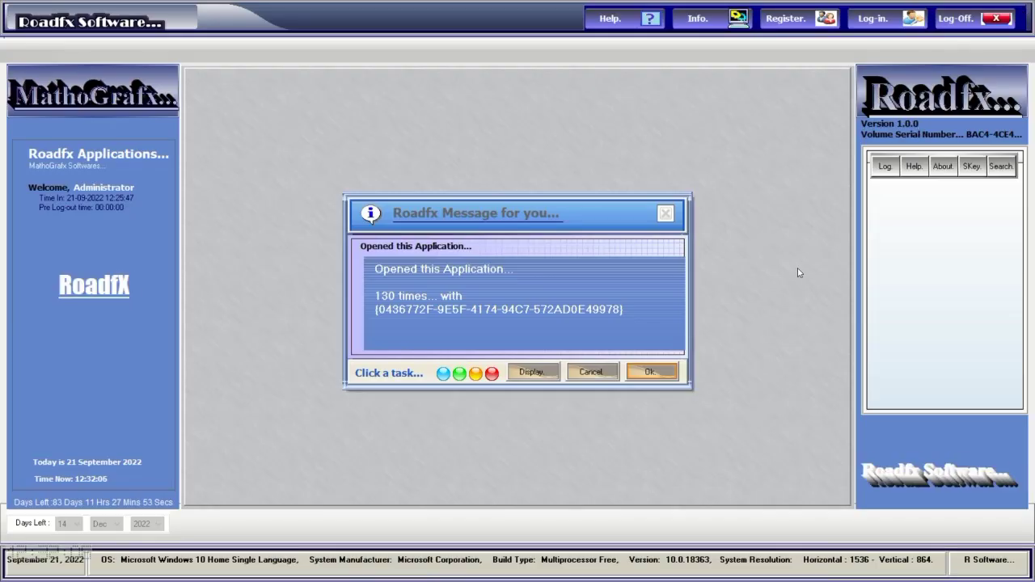
click(660, 376)
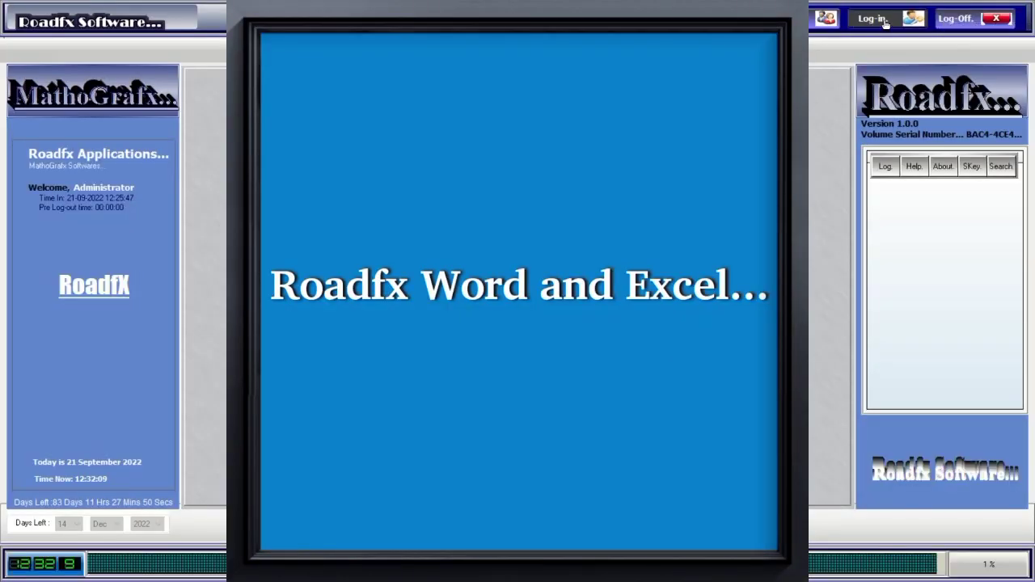
text(****)
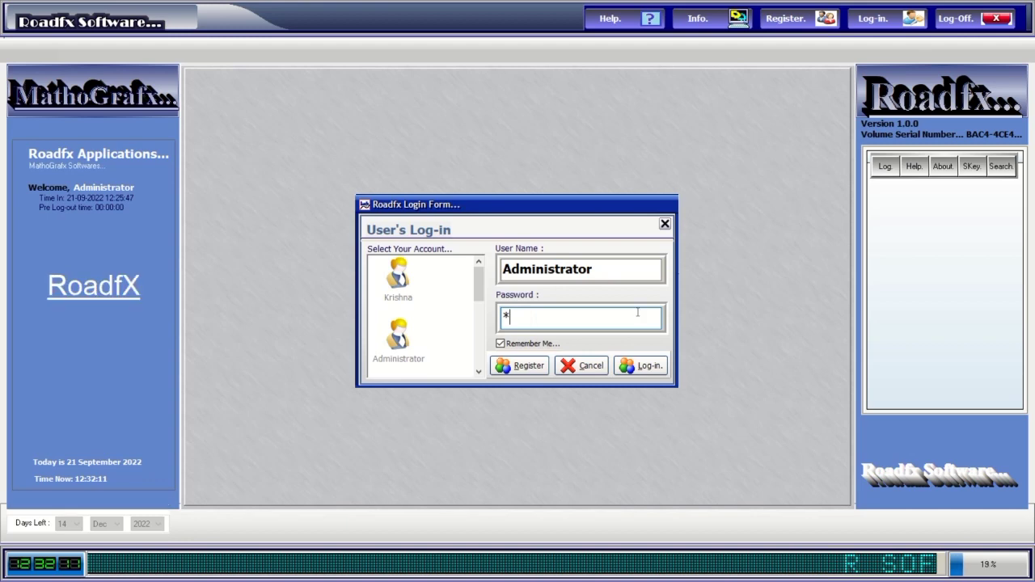
click(651, 365)
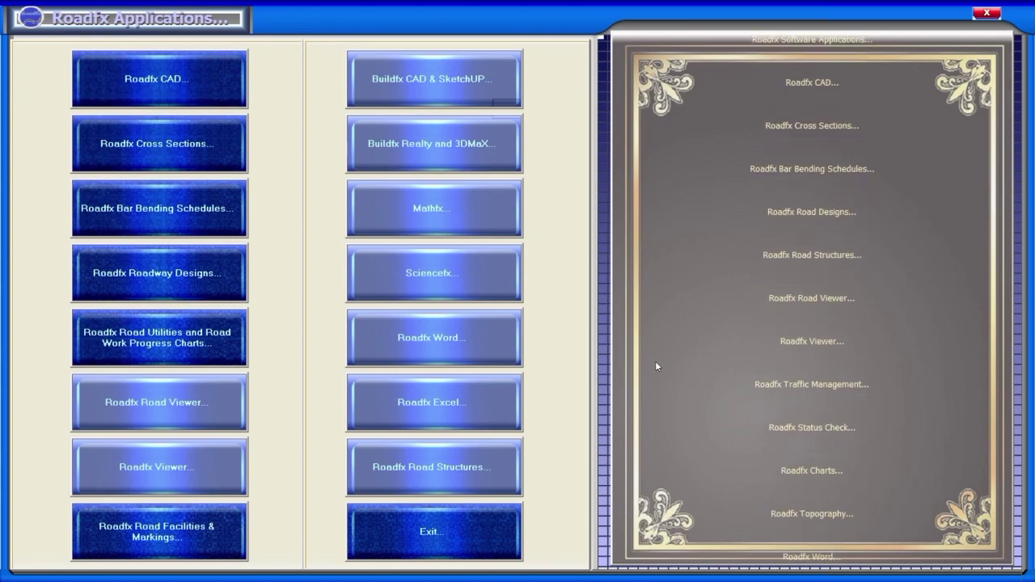
Launch Roadfx Word, maximize Untitled 1, and open Loads Info.wrd from RfxWord Files
click(486, 347)
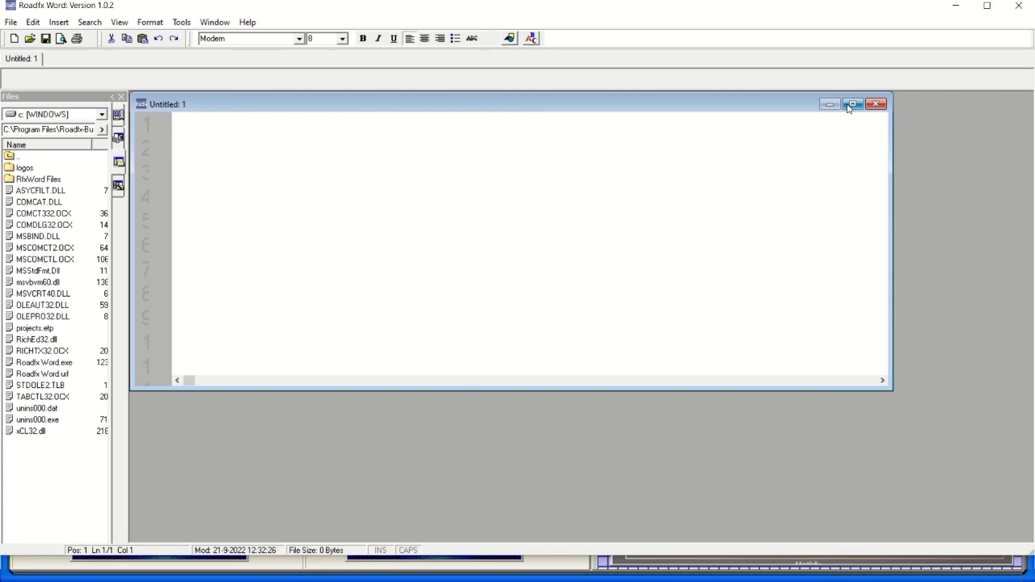
click(853, 104)
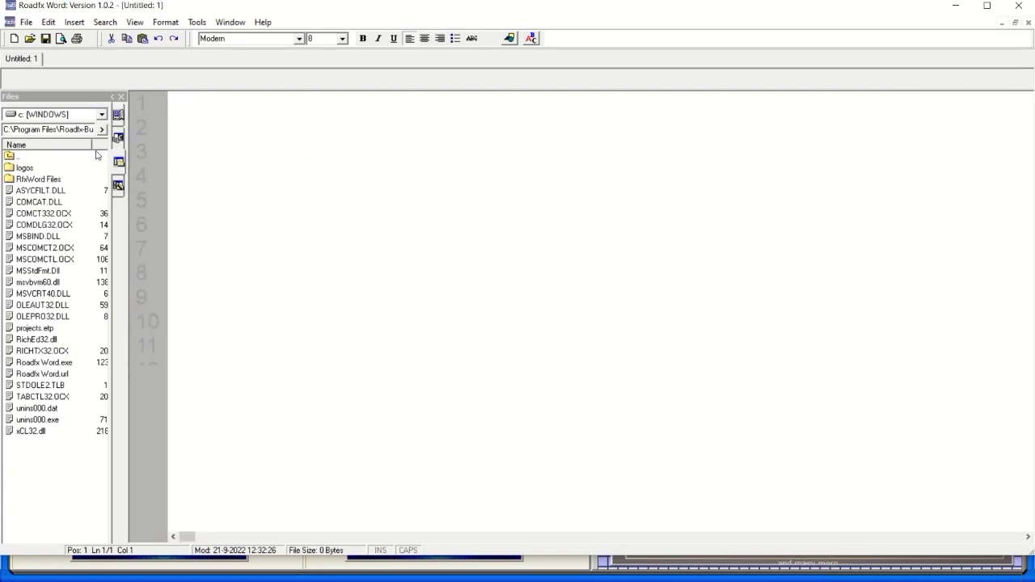
double_click(40, 179)
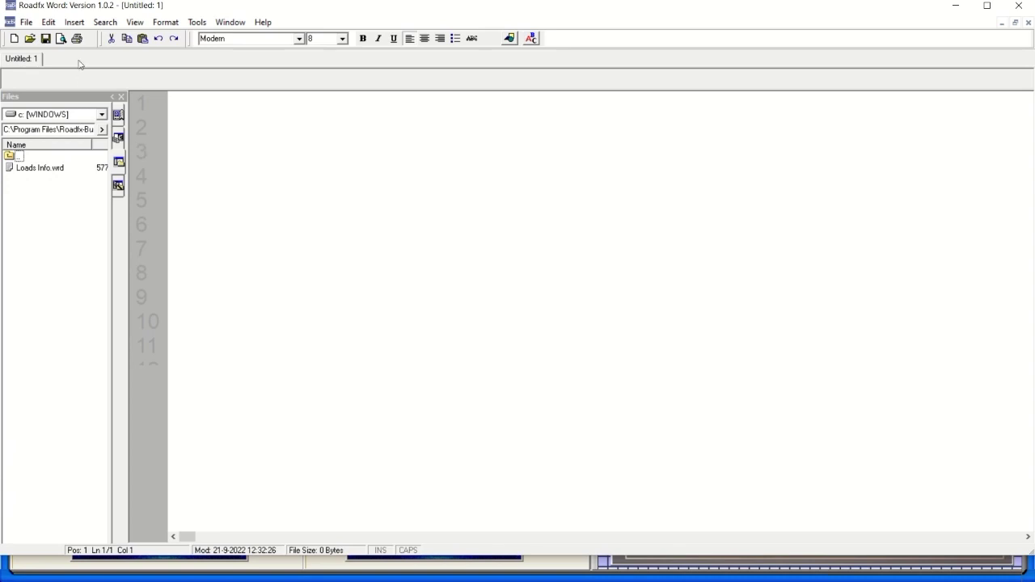
double_click(54, 169)
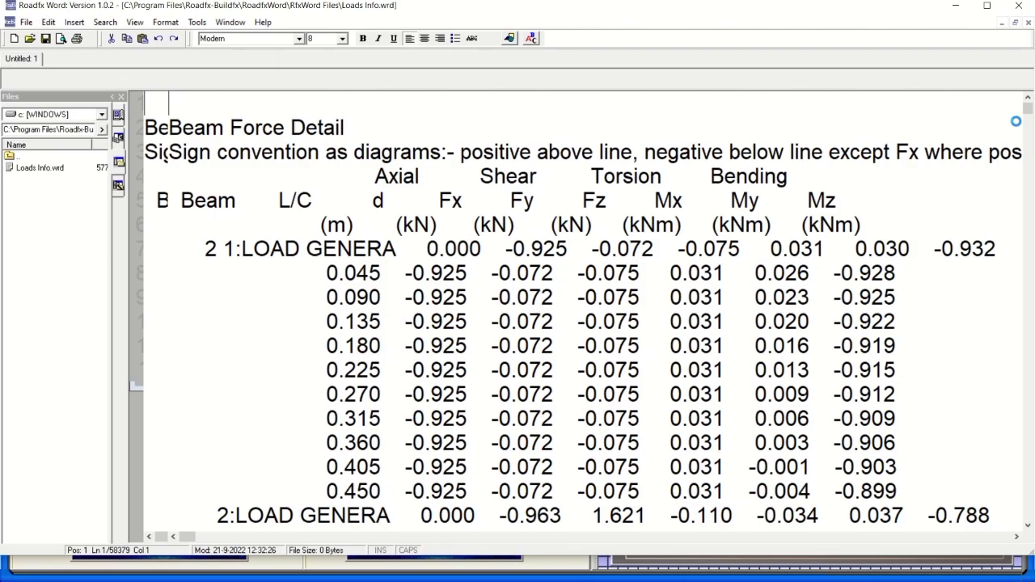
scroll(1023, 121, down, 9)
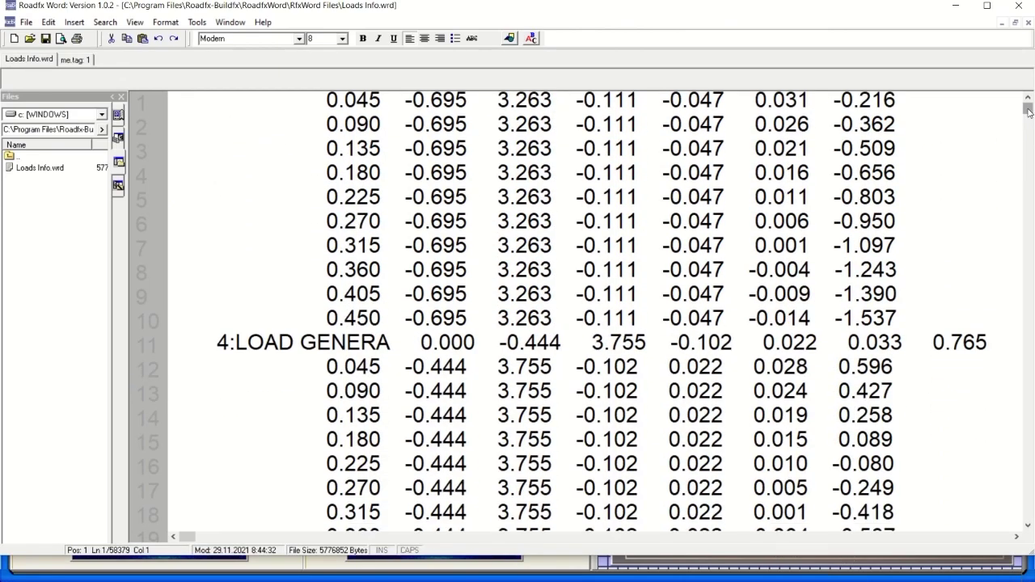
mouse_move(1028, 112)
mouse_down()
mouse_move(1020, 429)
mouse_move(1027, 109)
mouse_up()
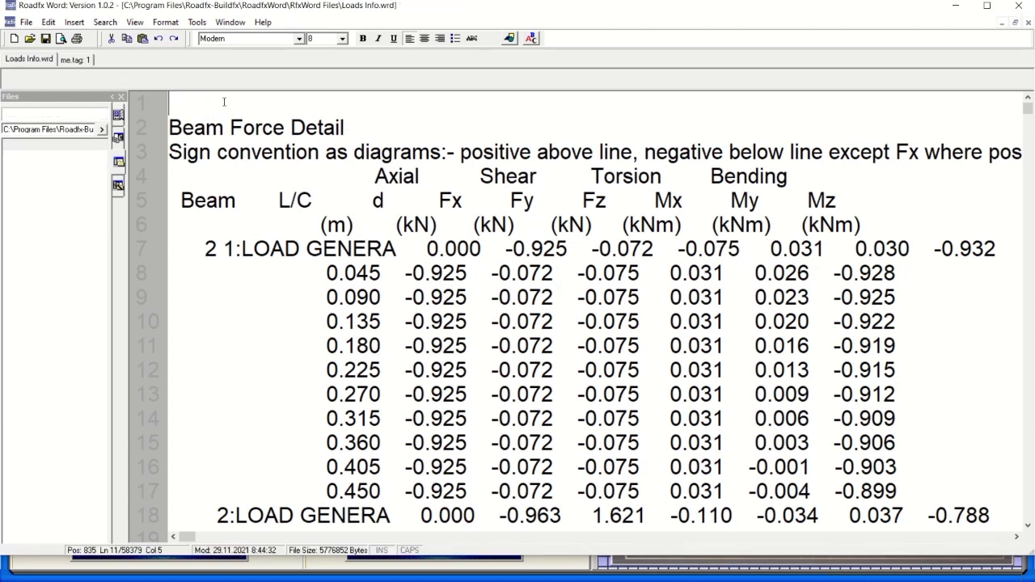
Type the heading Roadfx on the empty first line of Loads Info.wrd
click(224, 101)
text(RR)
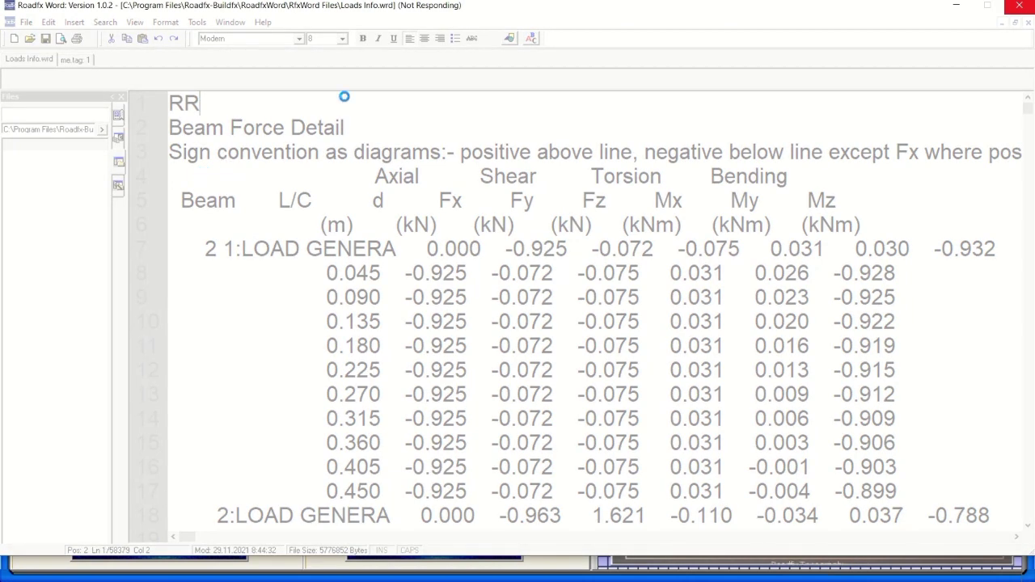
mouse_move(456, 6)
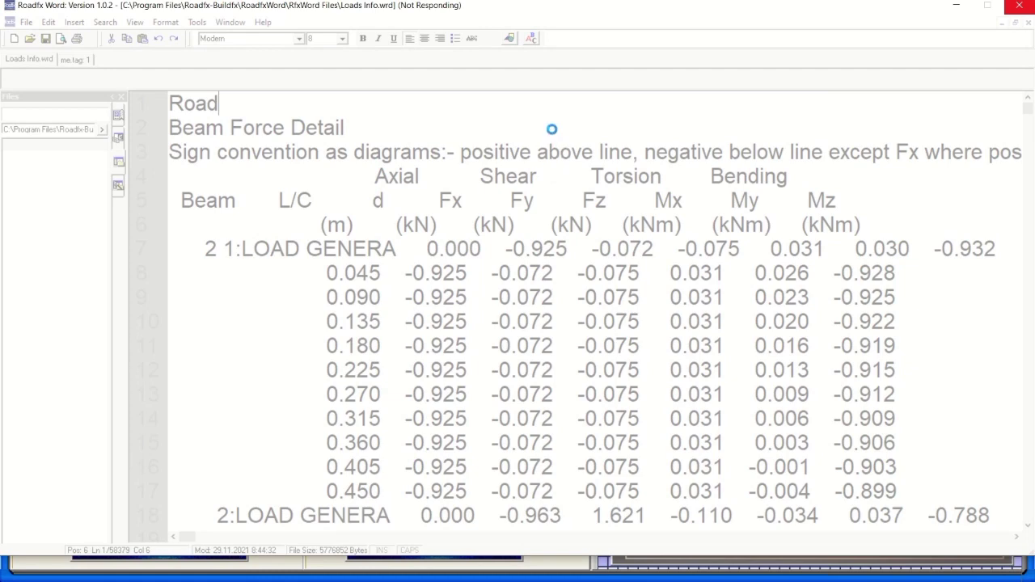
text(fx)
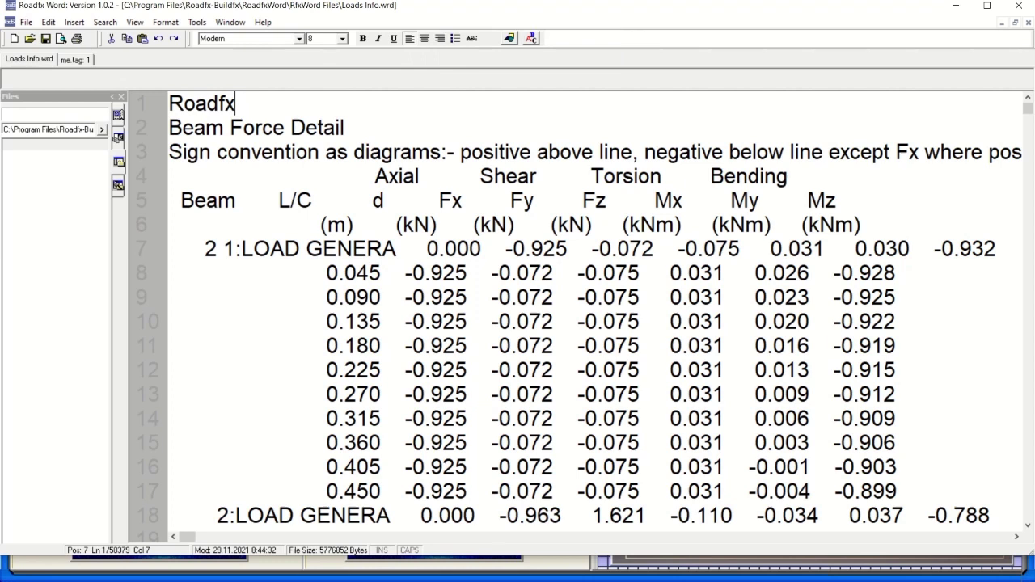
mouse_move(486, 14)
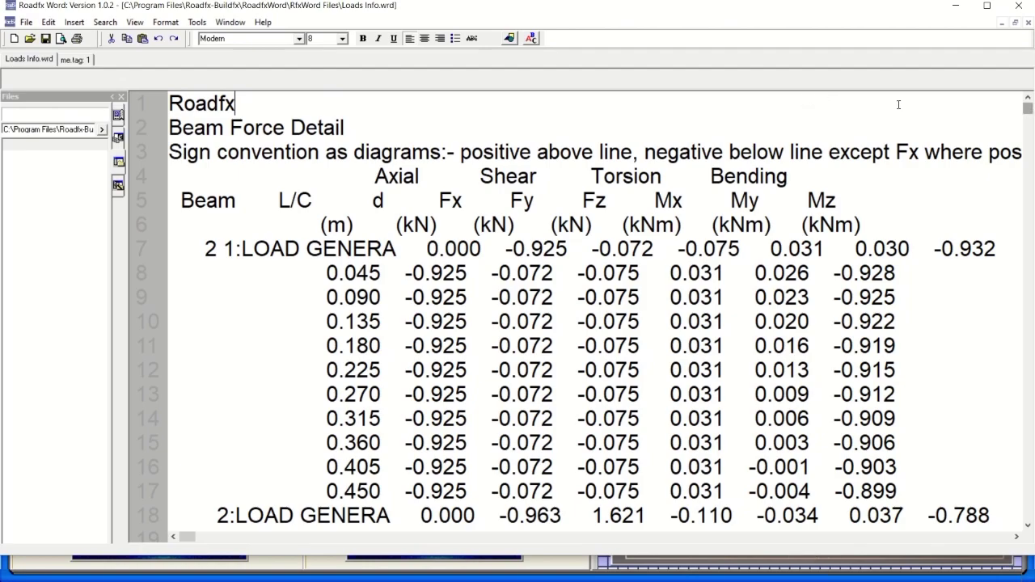
mouse_move(1028, 108)
mouse_down()
mouse_move(1029, 264)
mouse_move(1027, 105)
mouse_up()
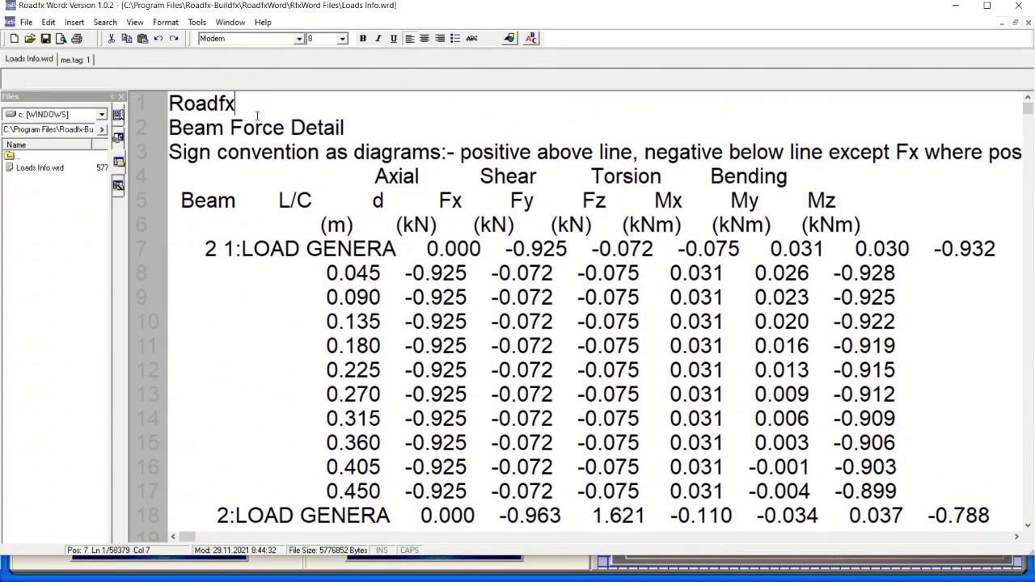
Move past Roadfx and open, then cancel, the Font dialog
key(Right)
mouse_move(590, 4)
click(531, 39)
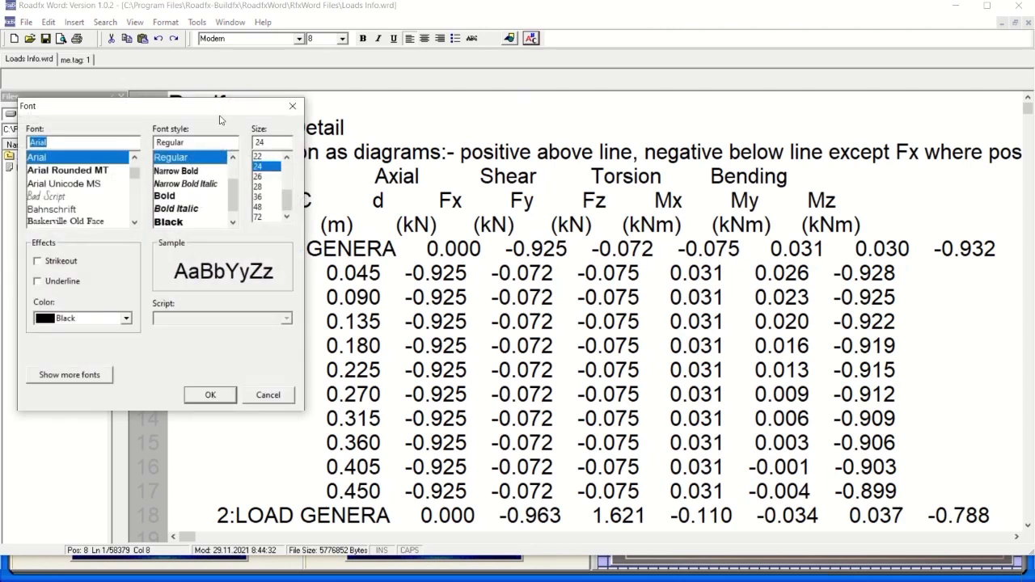
drag(195, 109, 477, 123)
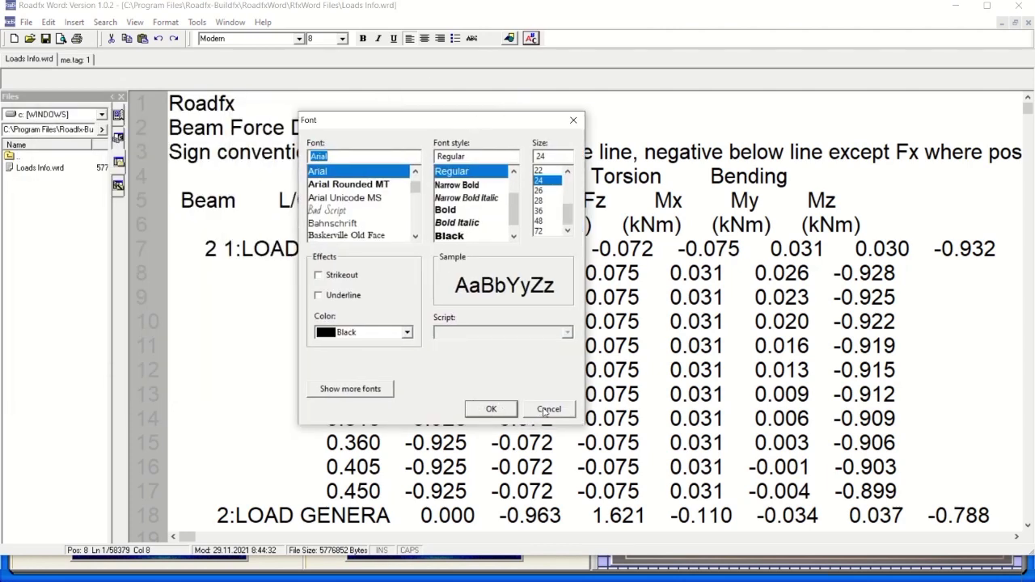
click(547, 409)
Insert the TREE0.bmp picture after the Roadfx heading
click(510, 39)
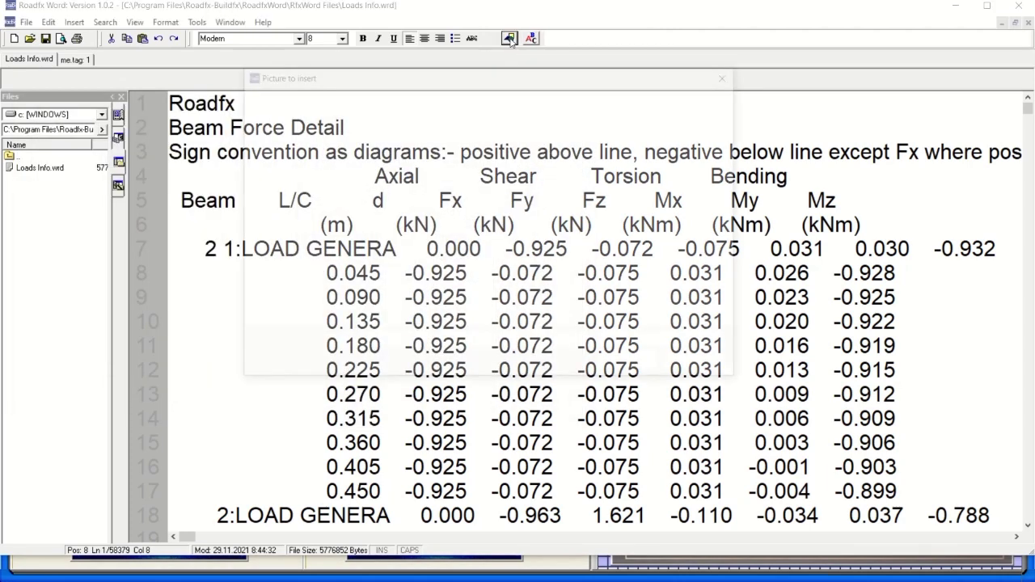
double_click(475, 194)
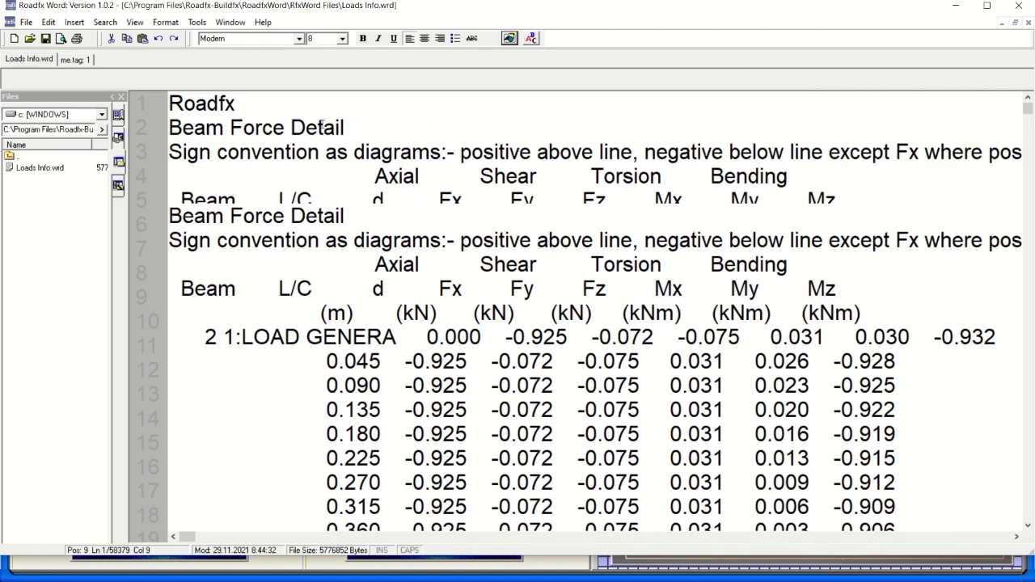
scroll(321, 125, down, 15)
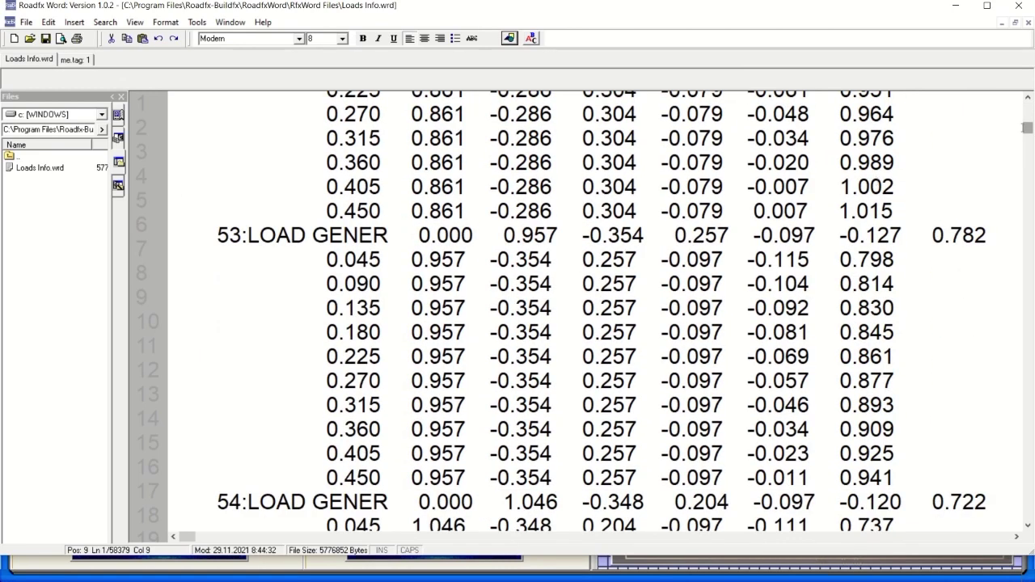
drag(1029, 129, 1029, 107)
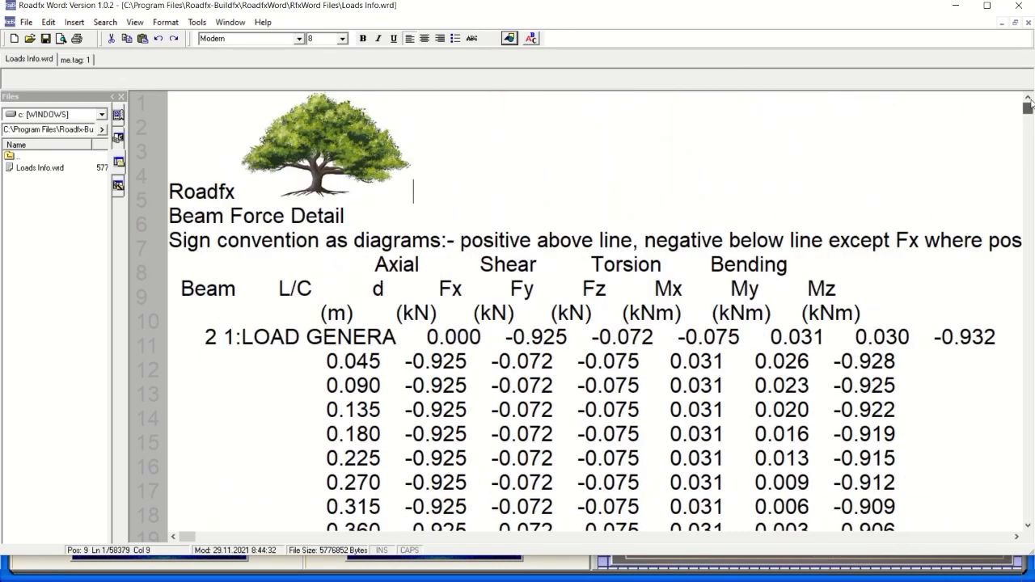
click(441, 206)
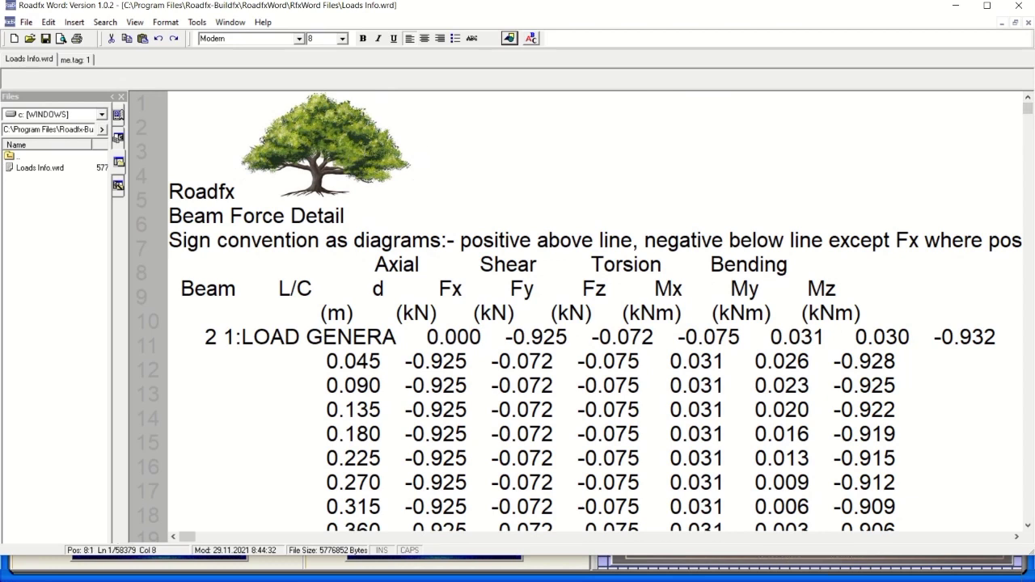
click(404, 186)
click(356, 216)
click(255, 196)
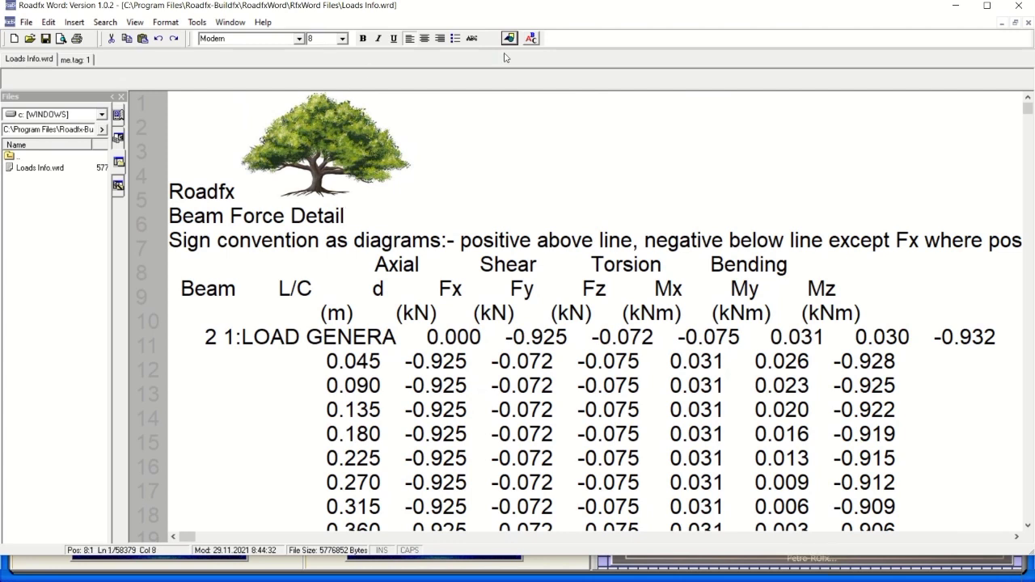
click(233, 25)
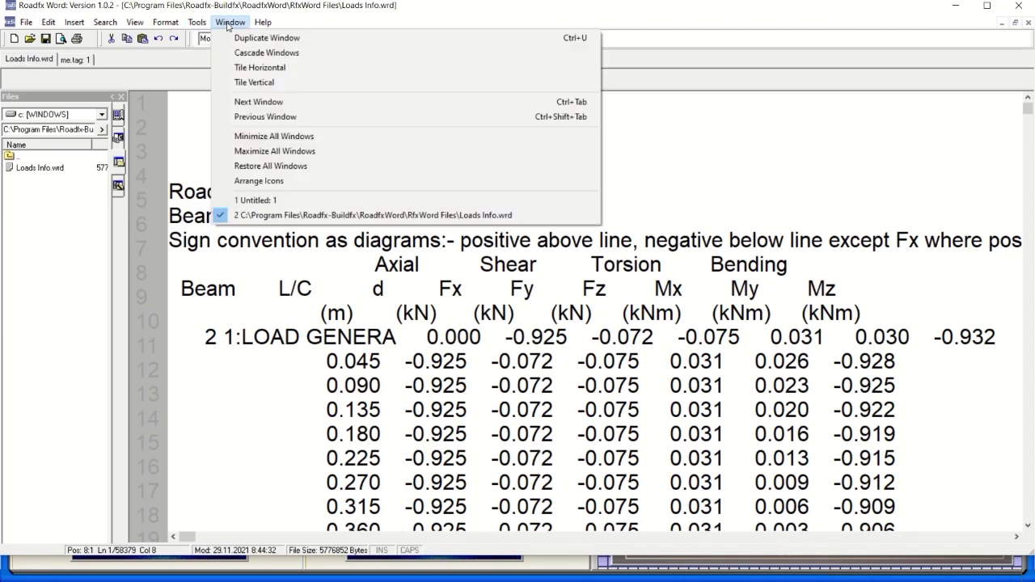
mouse_move(208, 24)
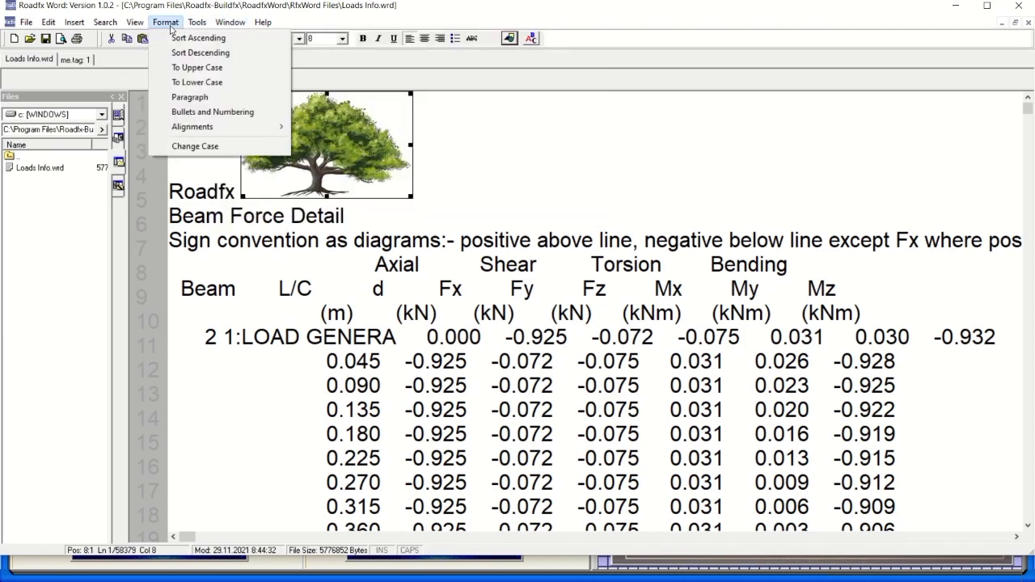
mouse_move(29, 24)
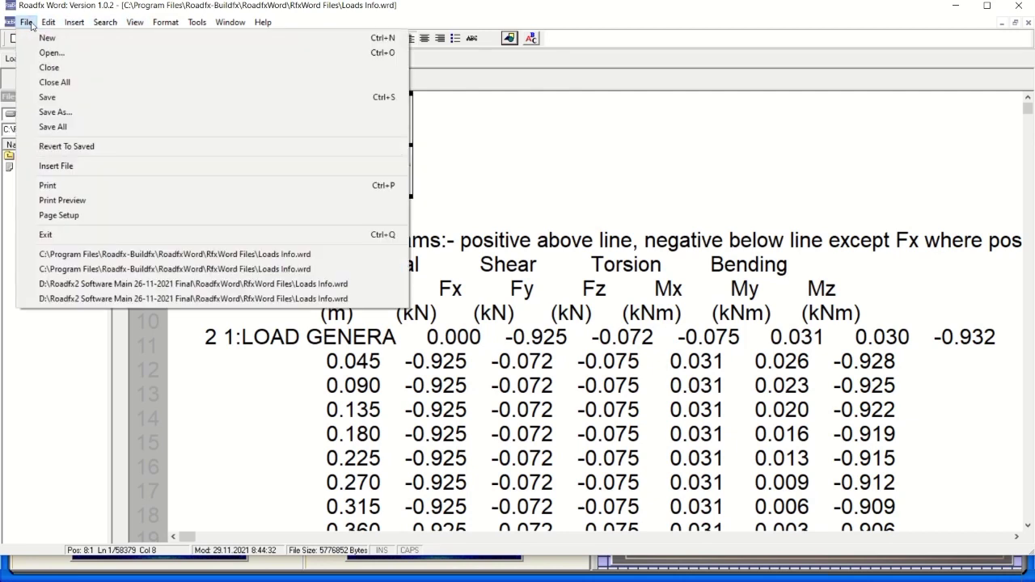
click(441, 157)
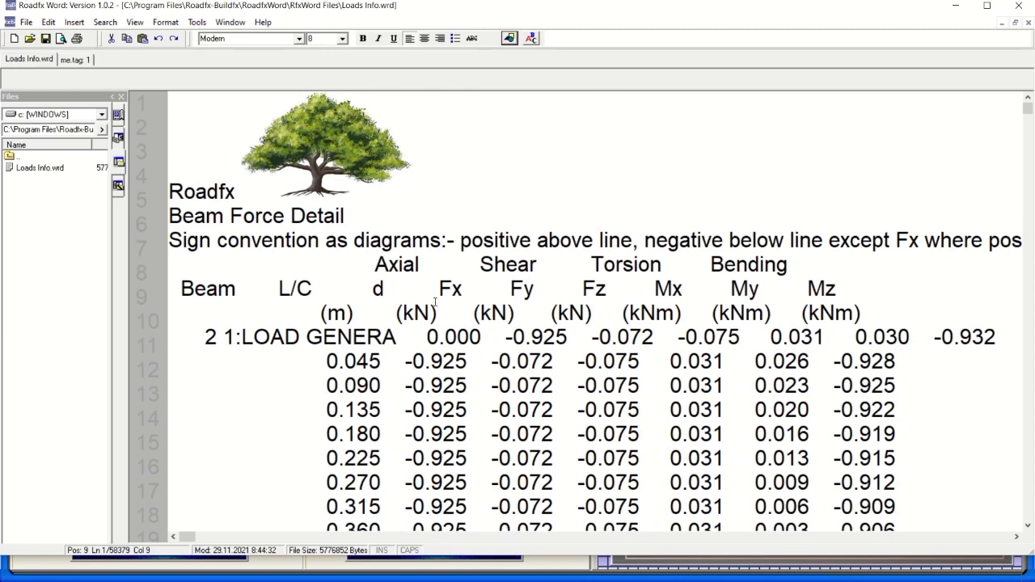
Delete the -0.034 value from the first 2:LOAD GENERA row
scroll(425, 264, down, 8)
scroll(932, 170, up, 2)
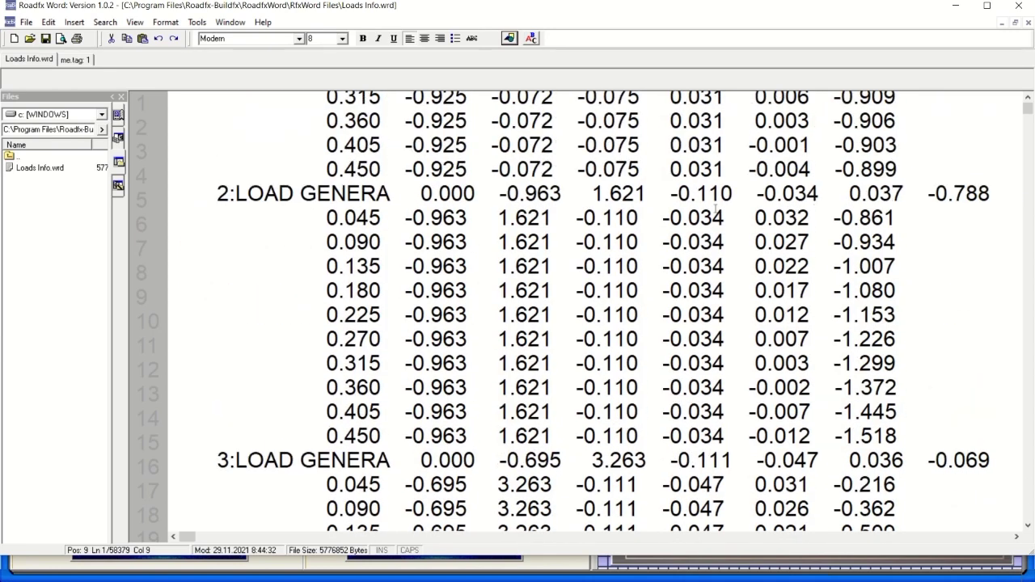
drag(819, 194, 756, 194)
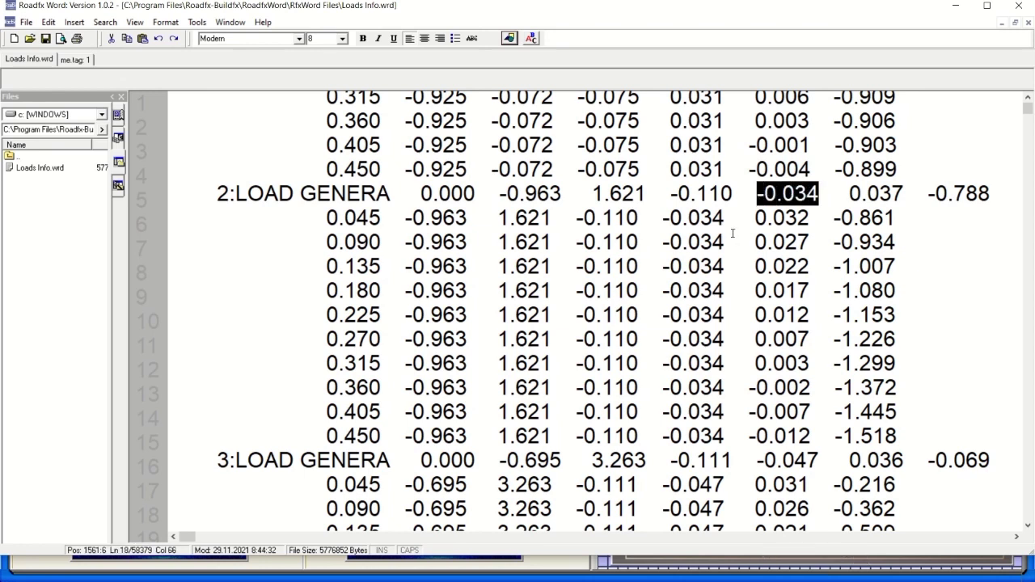
key(Left)
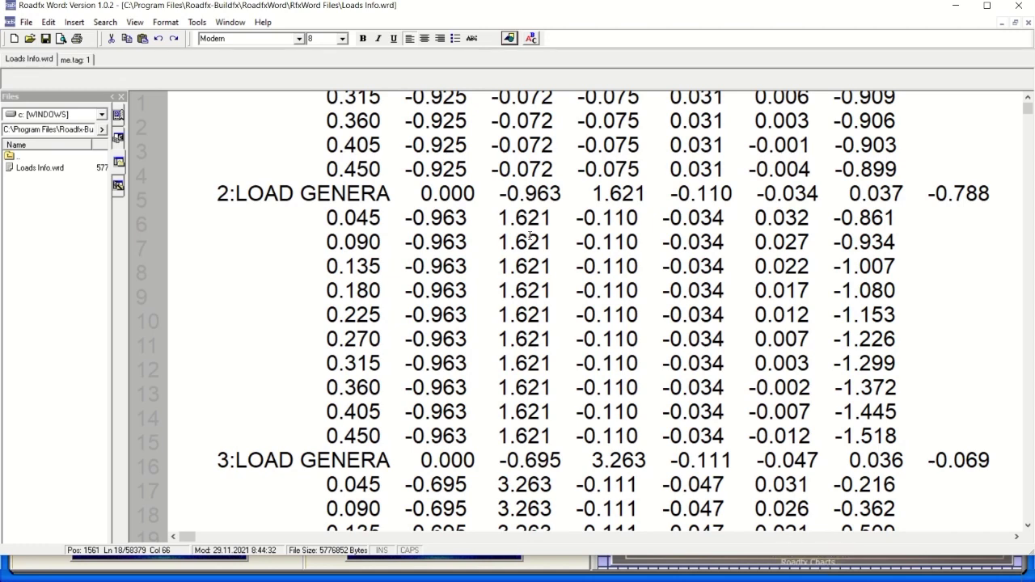
Close Loads Info.wrd saving the changes, then close Roadfx Word
scroll(530, 235, up, 3)
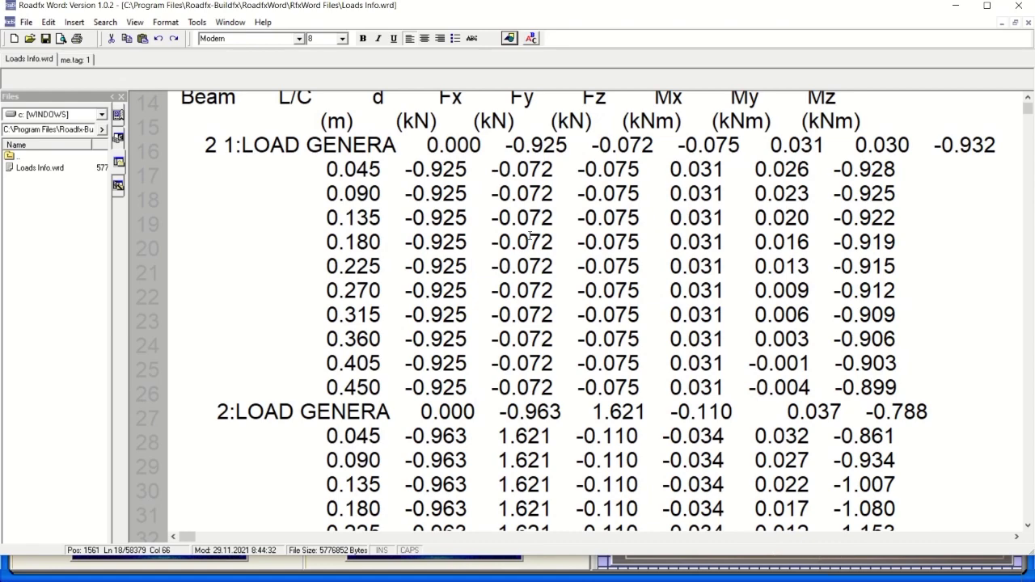
scroll(570, 224, up, 3)
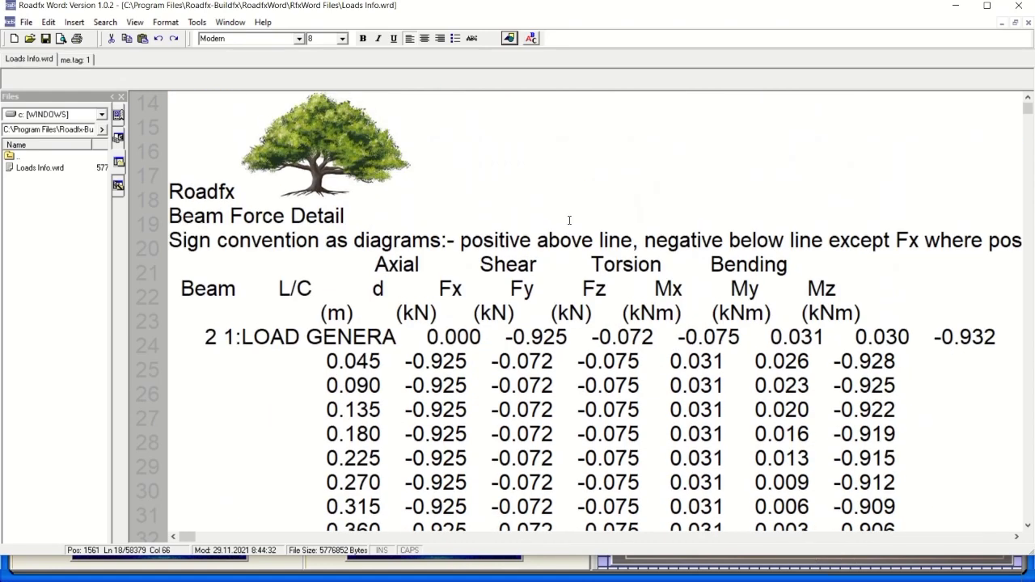
scroll(569, 220, down, 6)
scroll(549, 161, up, 7)
click(1018, 6)
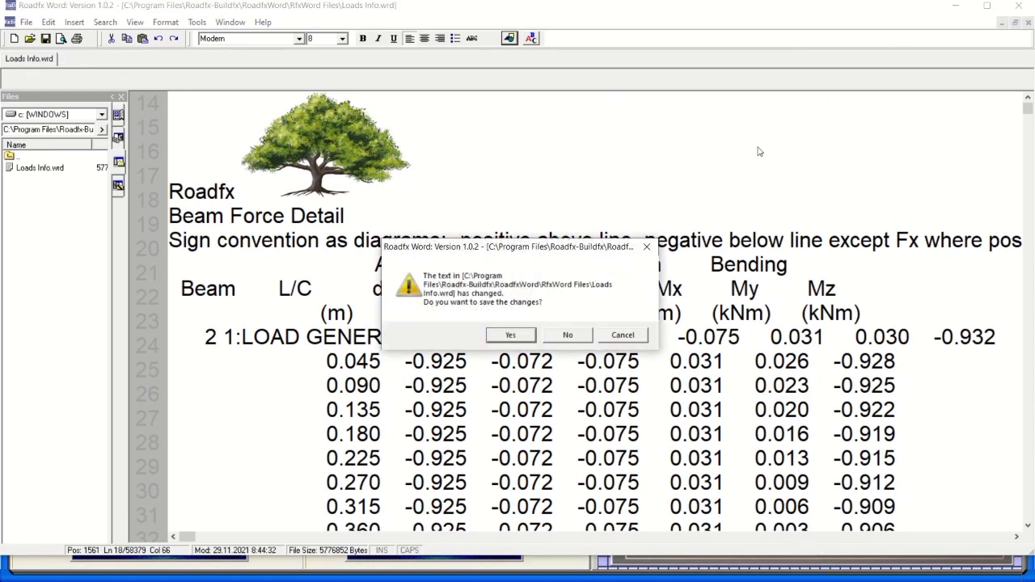
click(524, 337)
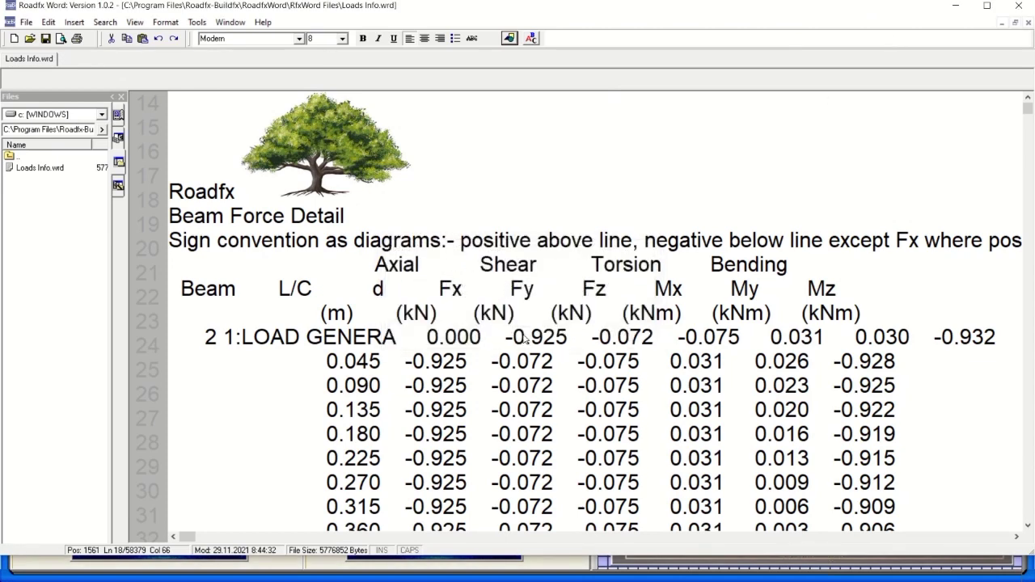
click(1018, 6)
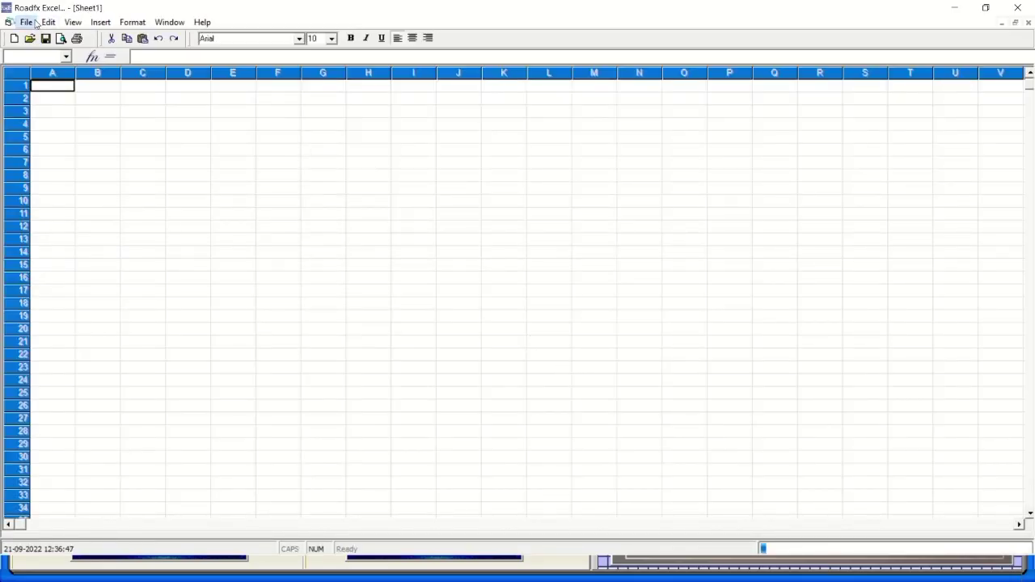
click(49, 22)
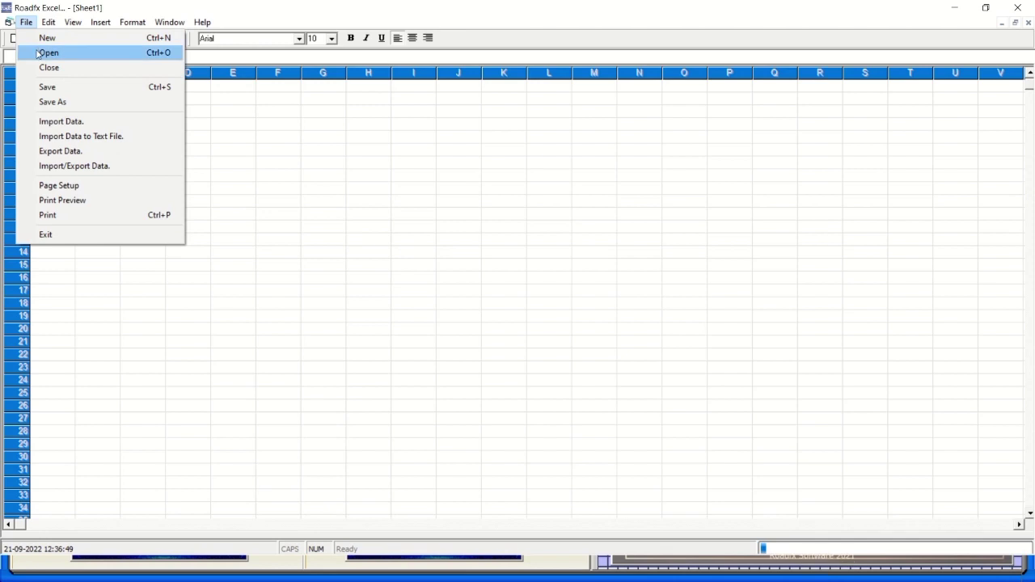
click(304, 190)
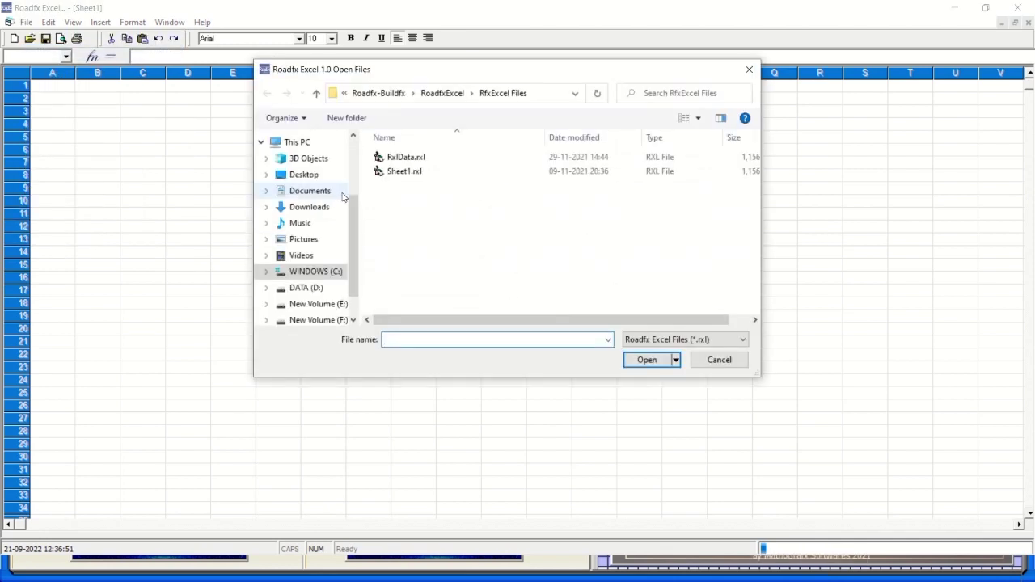
click(748, 69)
click(412, 201)
Enter Roadfx Excel in I10, Roadfx Building in I11 and Roadfx Word in I9, widening column I
double_click(418, 205)
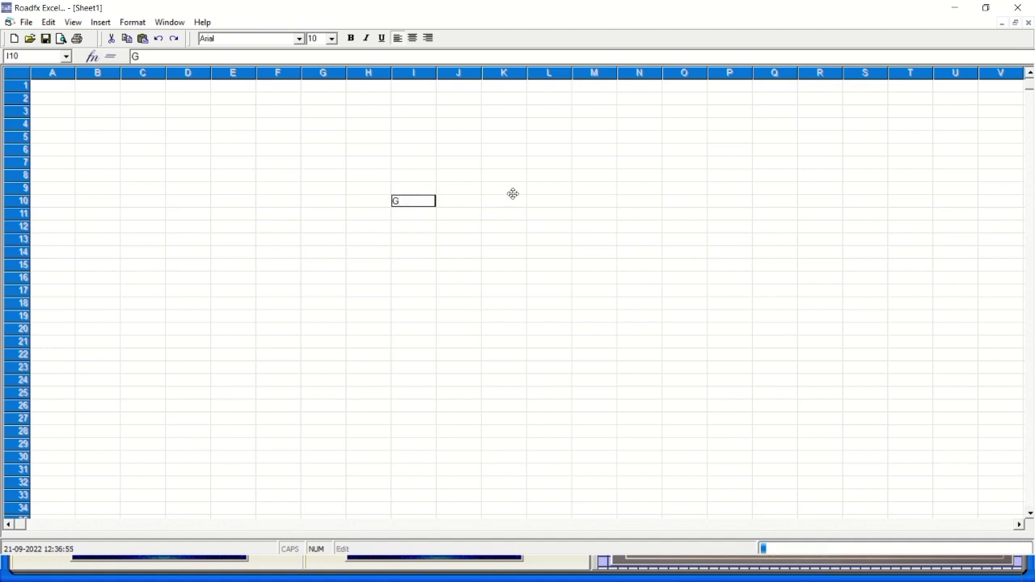
text(Roadfx)
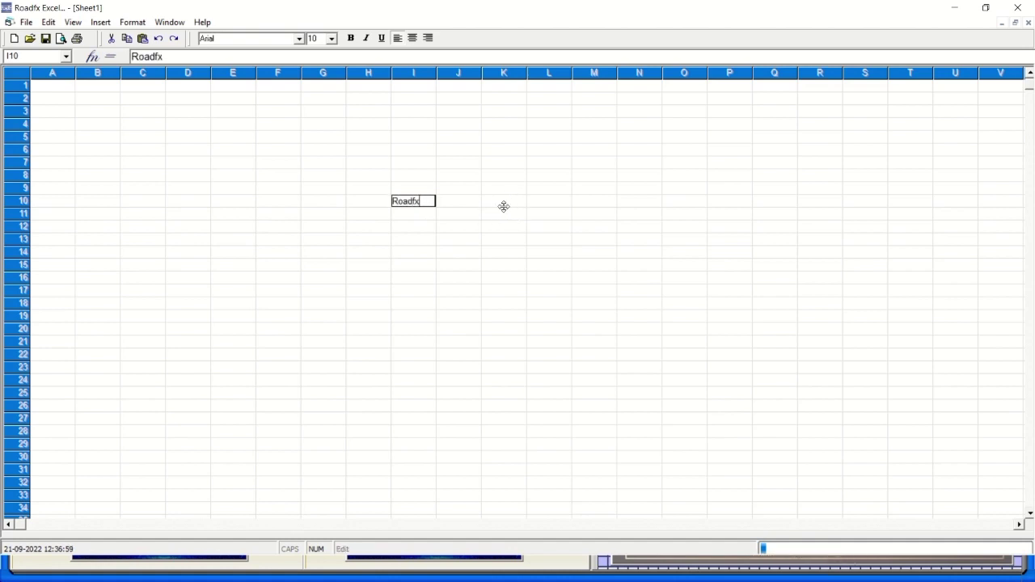
text( Excel)
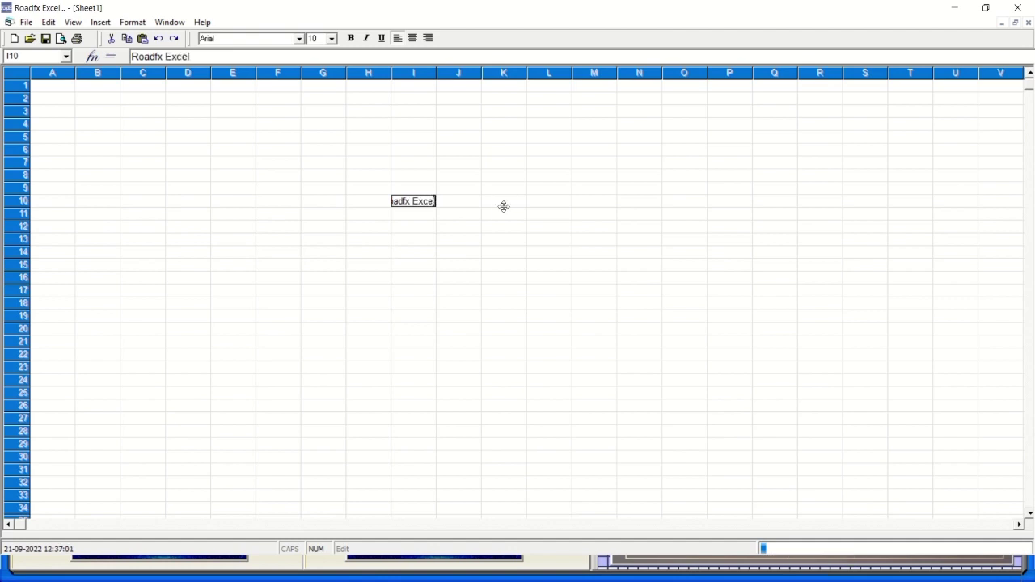
click(422, 216)
drag(437, 78, 485, 80)
text(Road)
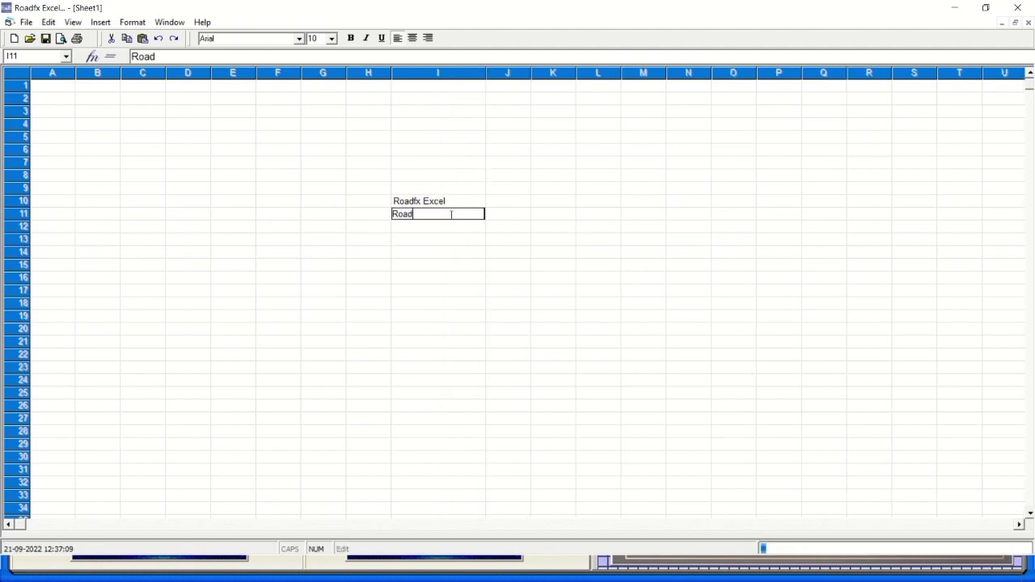
text(fx Building)
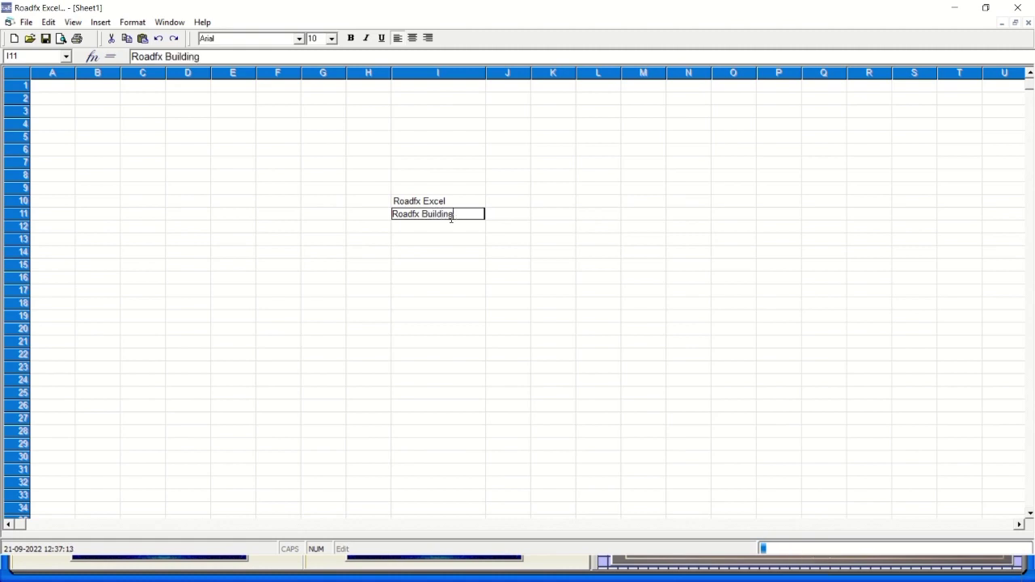
click(406, 187)
text(R)
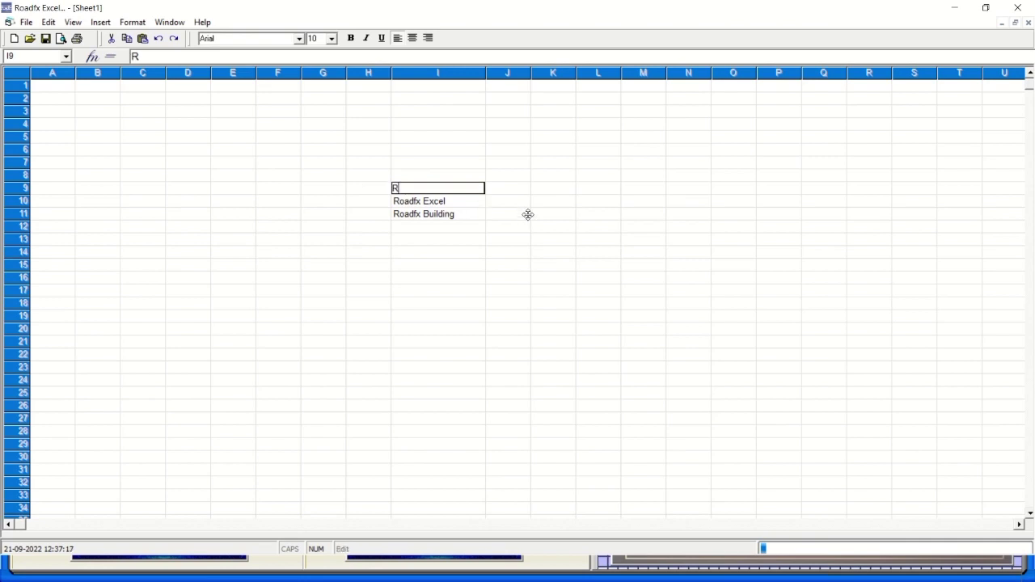
text(oadfx Word)
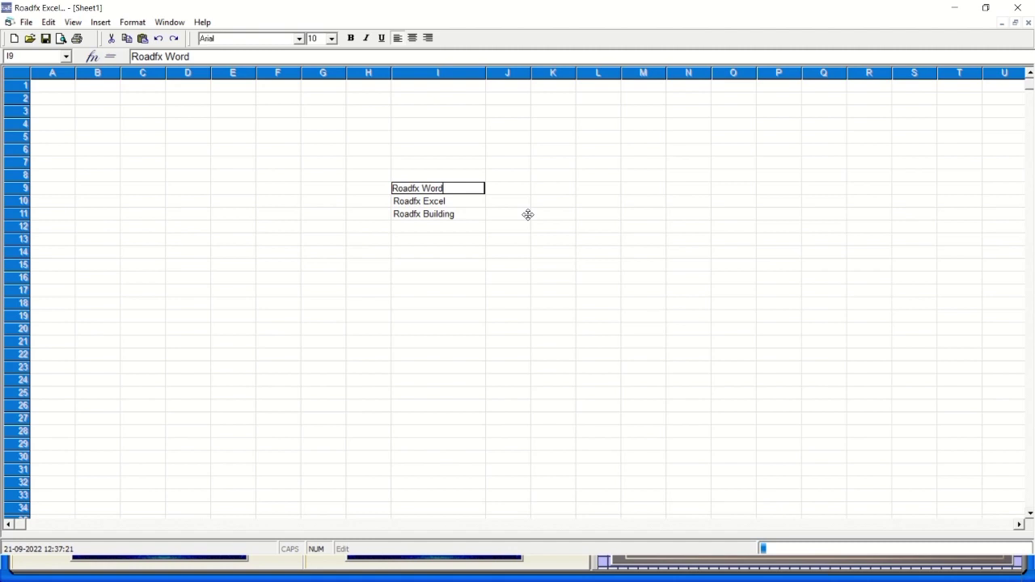
click(486, 77)
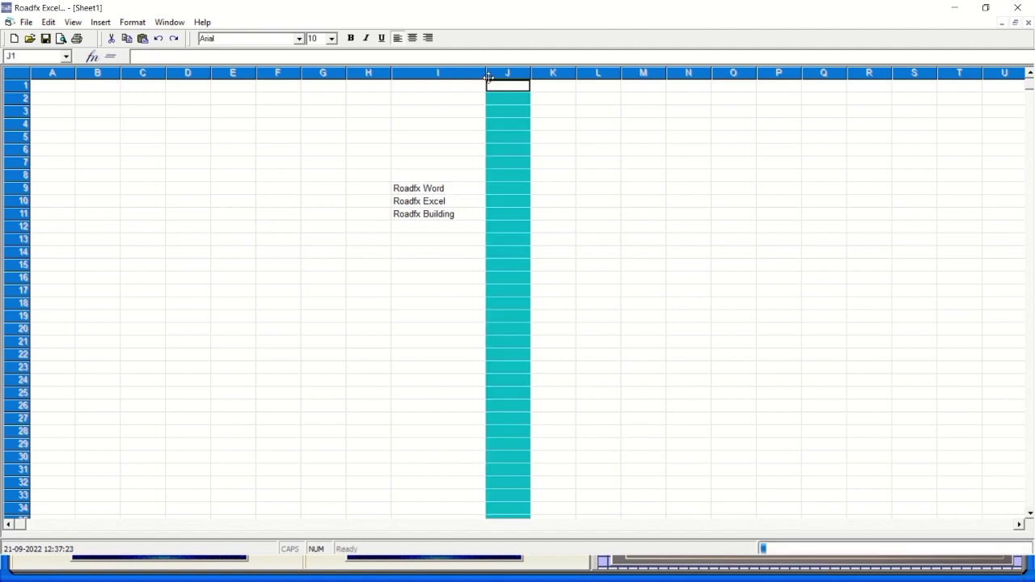
Widen column I and rewrite I11 as Roadfx Buildfx Documentation and Data Building purpose
drag(486, 73, 637, 73)
click(467, 215)
click(468, 215)
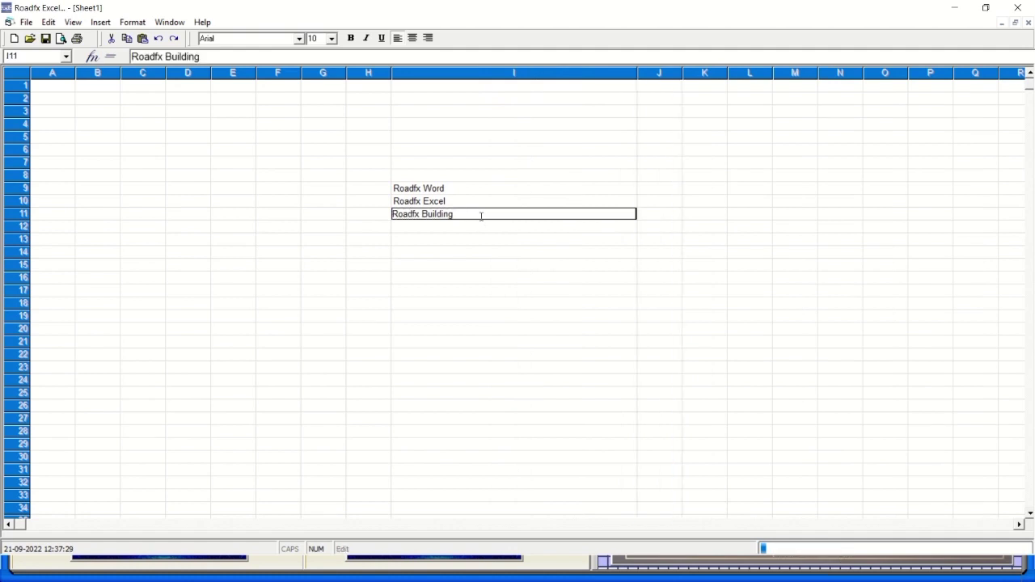
key(BackSpace)
key(BackSpace)
text(Document)
key(BackSpace)
key(BackSpace)
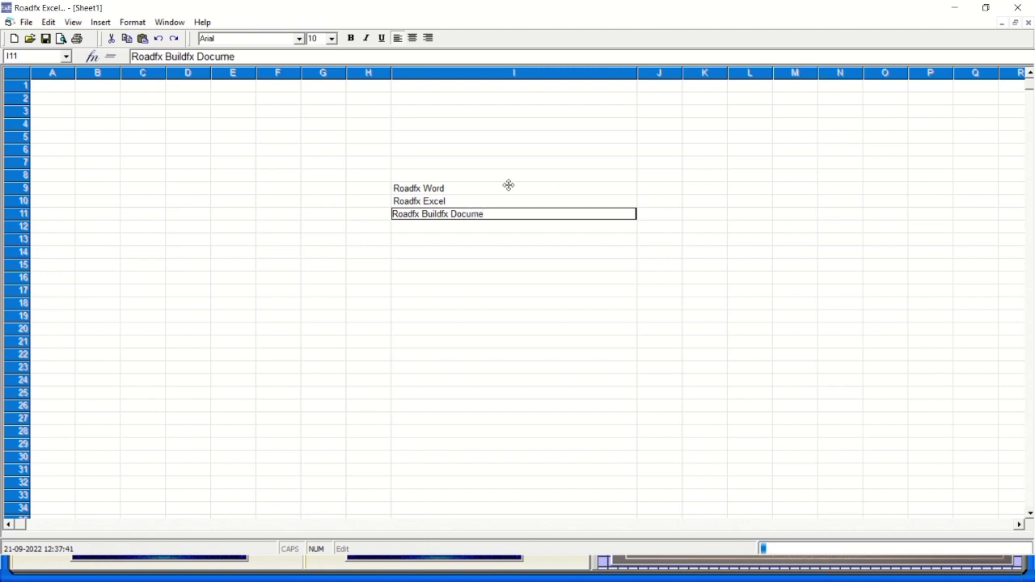
text(ntation and)
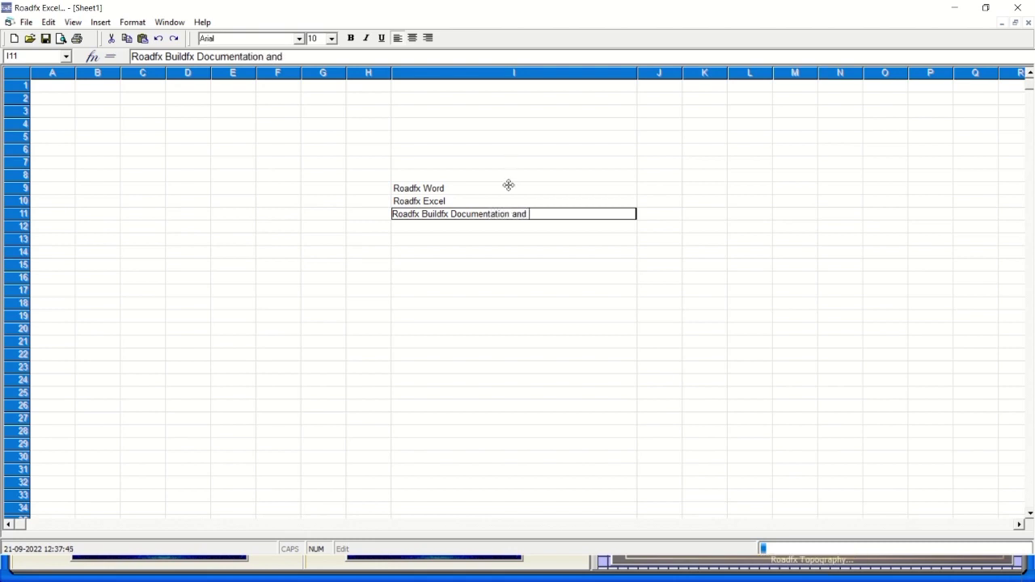
text( Data)
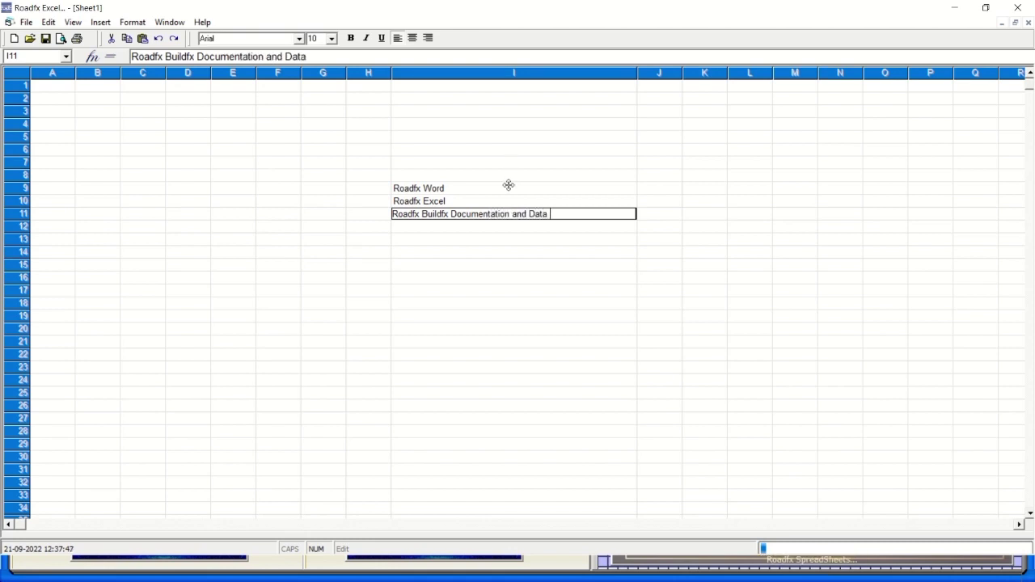
text( Buildi)
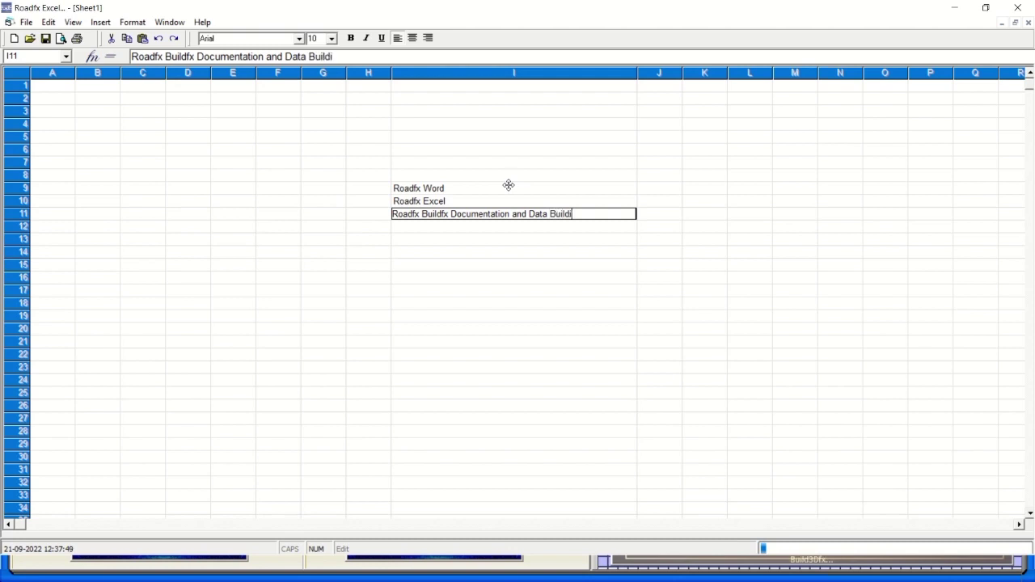
text(ng purpose)
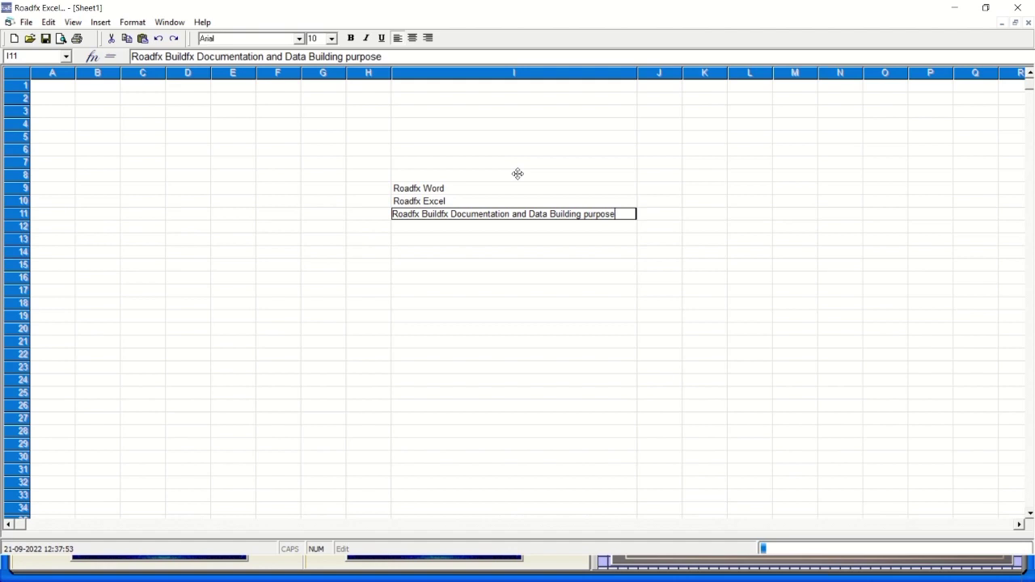
click(482, 227)
Make I11 italic and underlined, then bring up the File > Open dialog
click(458, 188)
click(455, 200)
click(452, 215)
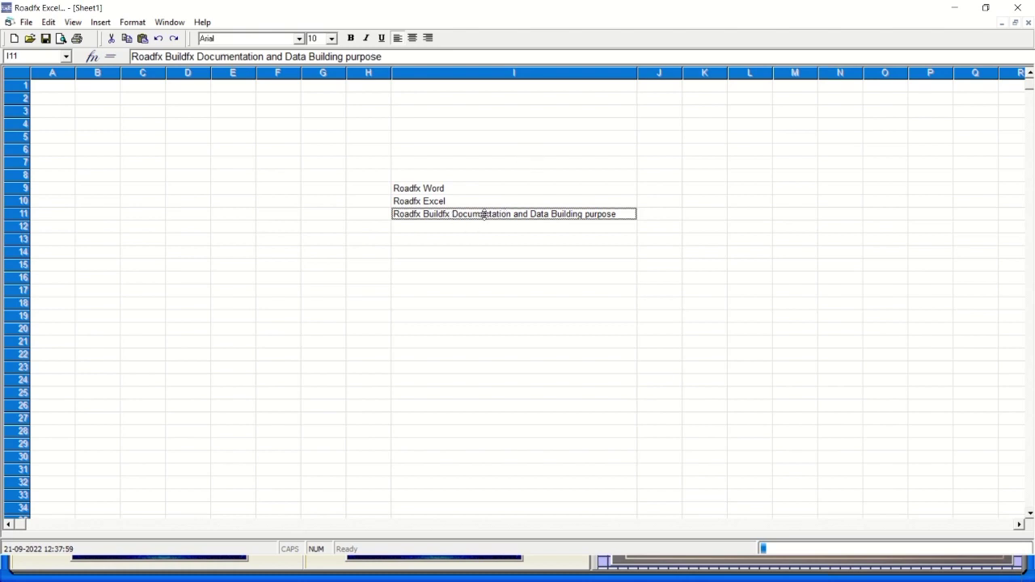
click(458, 239)
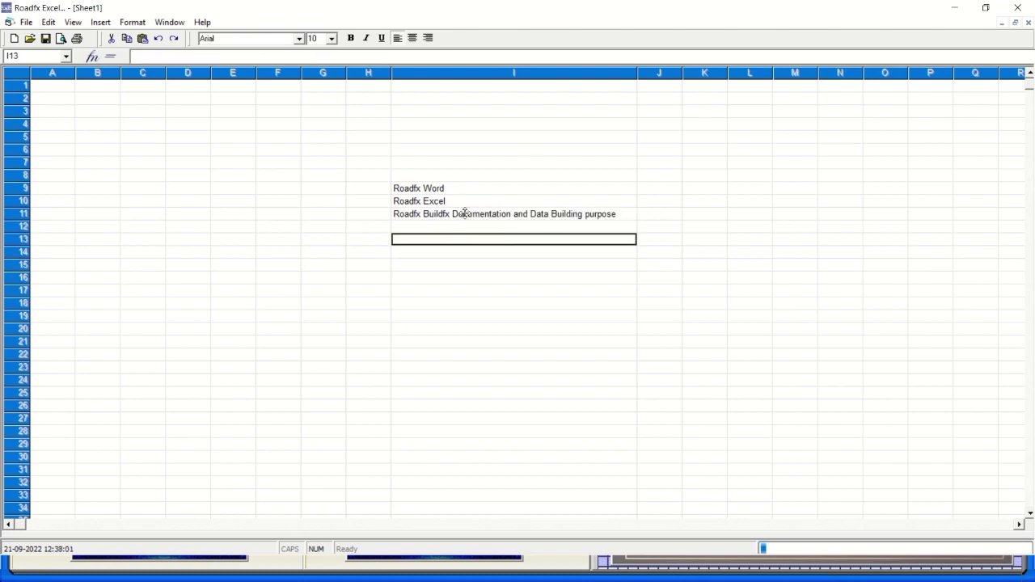
click(465, 214)
click(351, 39)
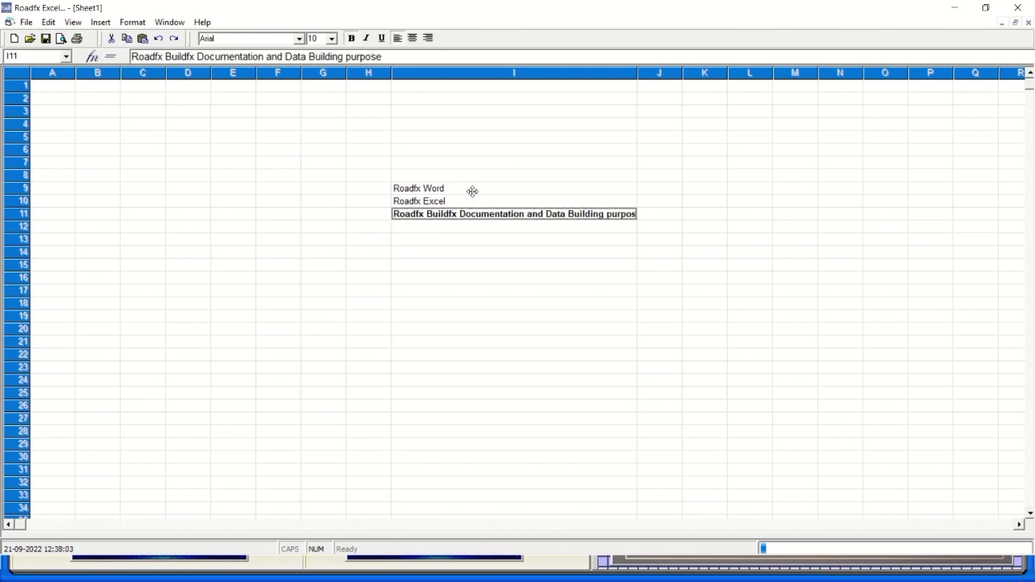
click(351, 39)
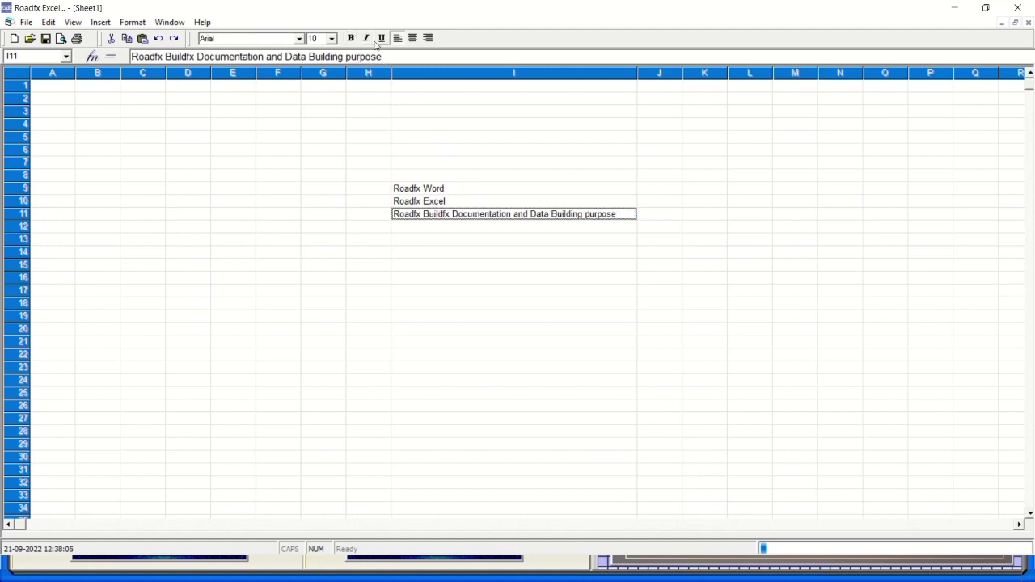
click(366, 39)
click(384, 39)
click(28, 22)
click(41, 51)
Open Sheet1.rxl to load the PSPL, BK, FE survey points with easting, northing and level values
double_click(407, 173)
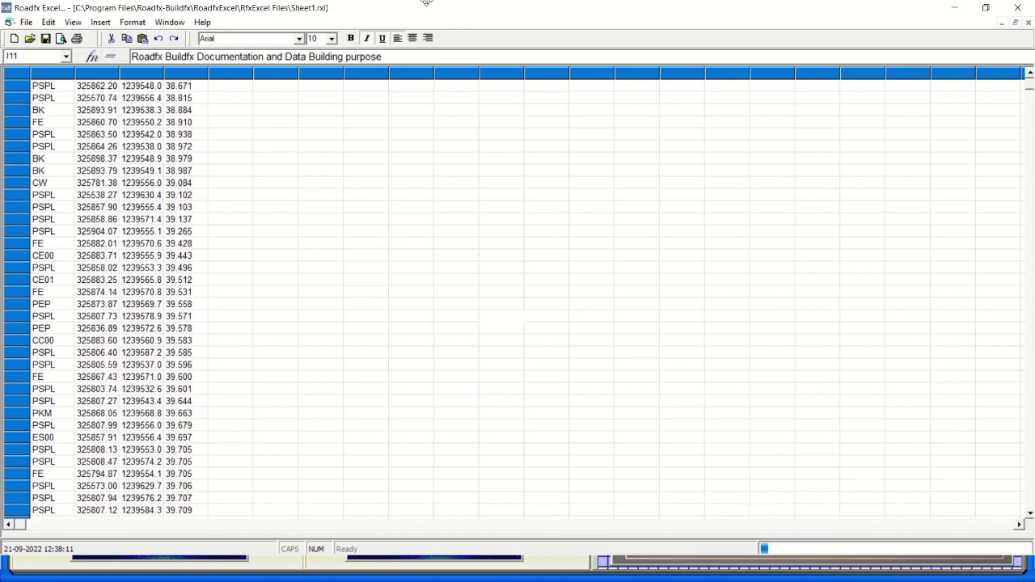
mouse_move(457, 4)
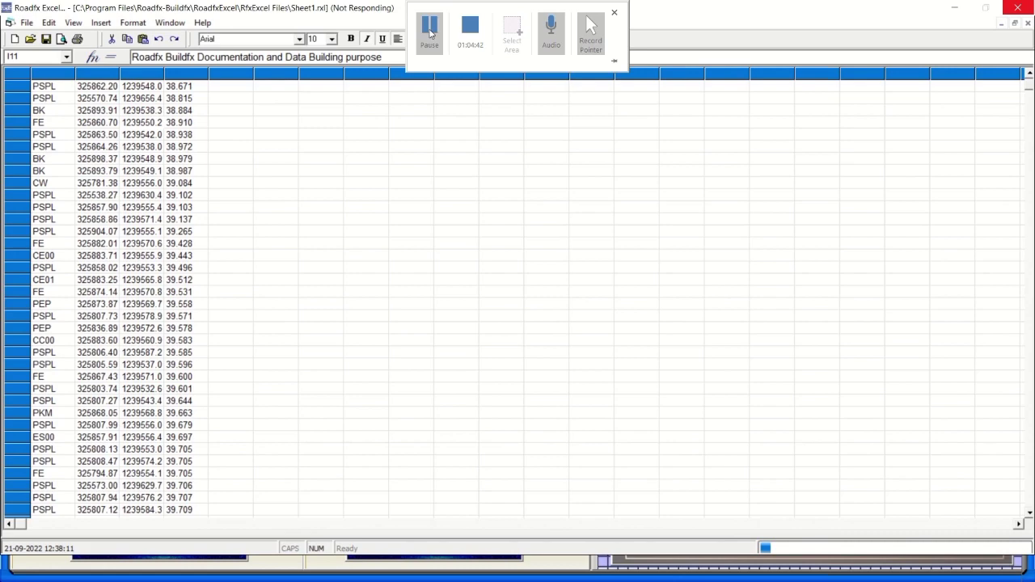
click(429, 32)
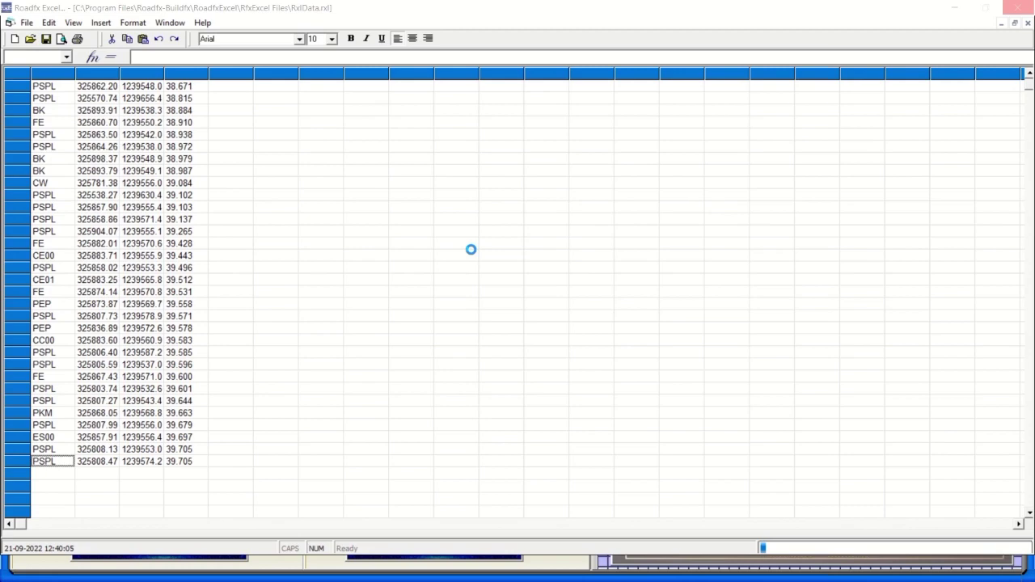
mouse_move(556, 5)
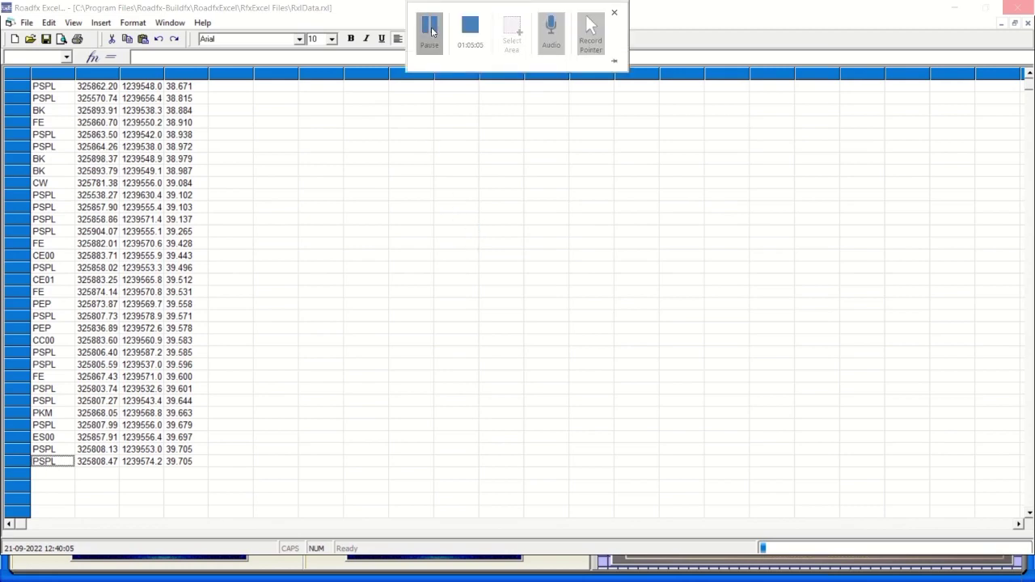
click(431, 30)
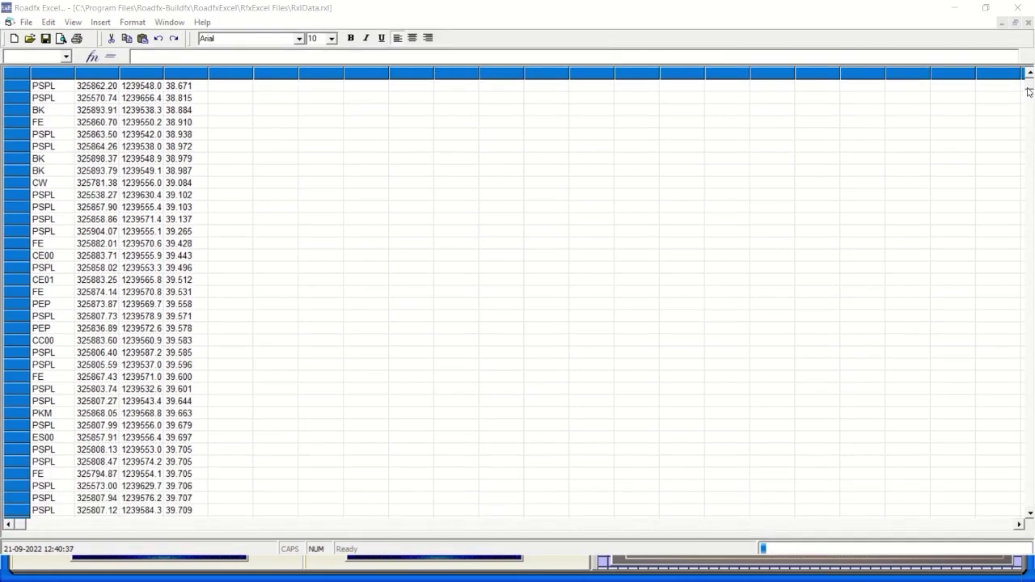
drag(1028, 92, 1030, 503)
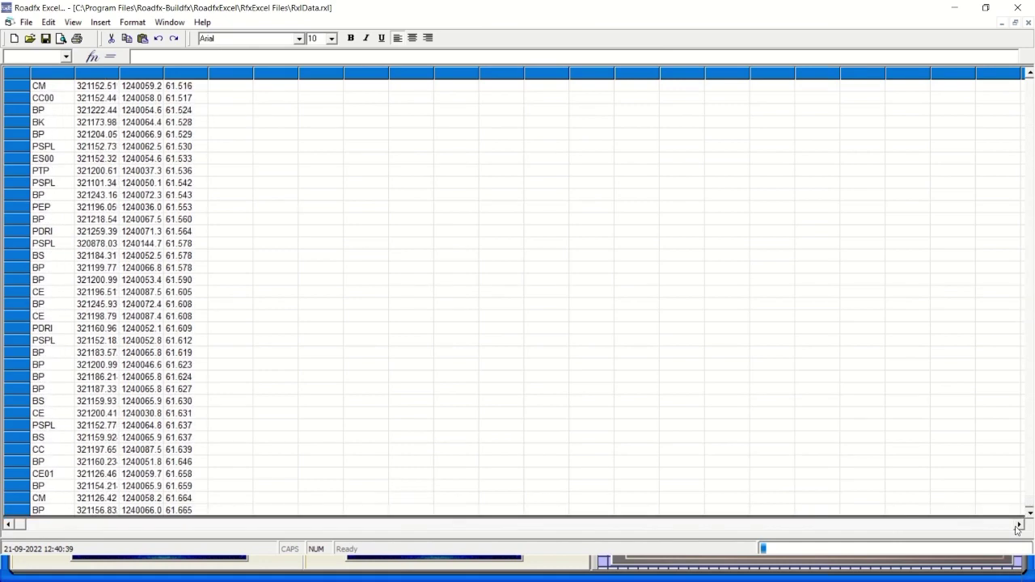
click(178, 511)
click(155, 510)
click(106, 510)
click(62, 509)
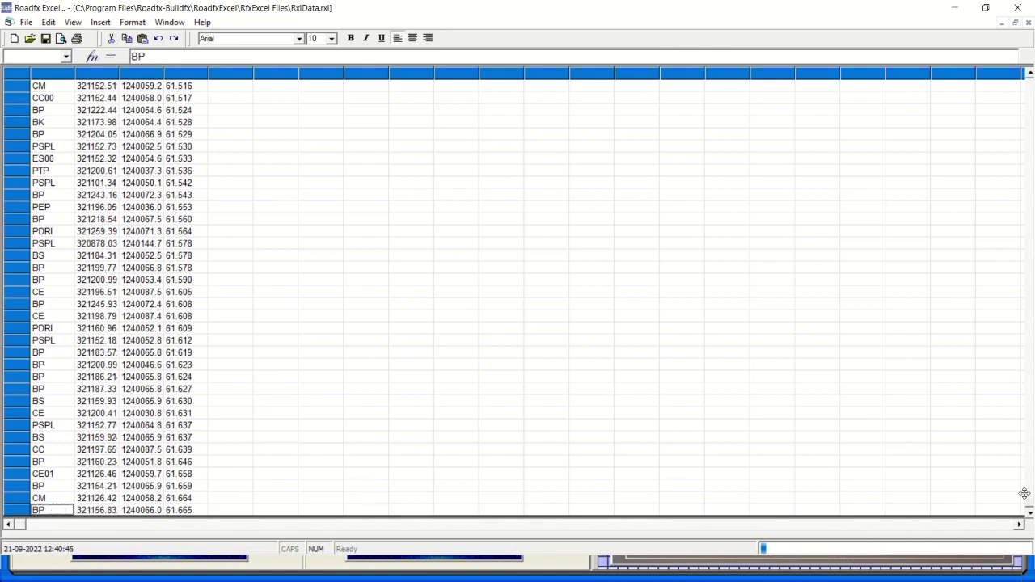
drag(1029, 506, 1030, 77)
Enter 'Roadfx Buildfx' in an empty cell right of the data, correcting the 'Building' typo
click(392, 196)
key(F2)
text(Roadfx Bu)
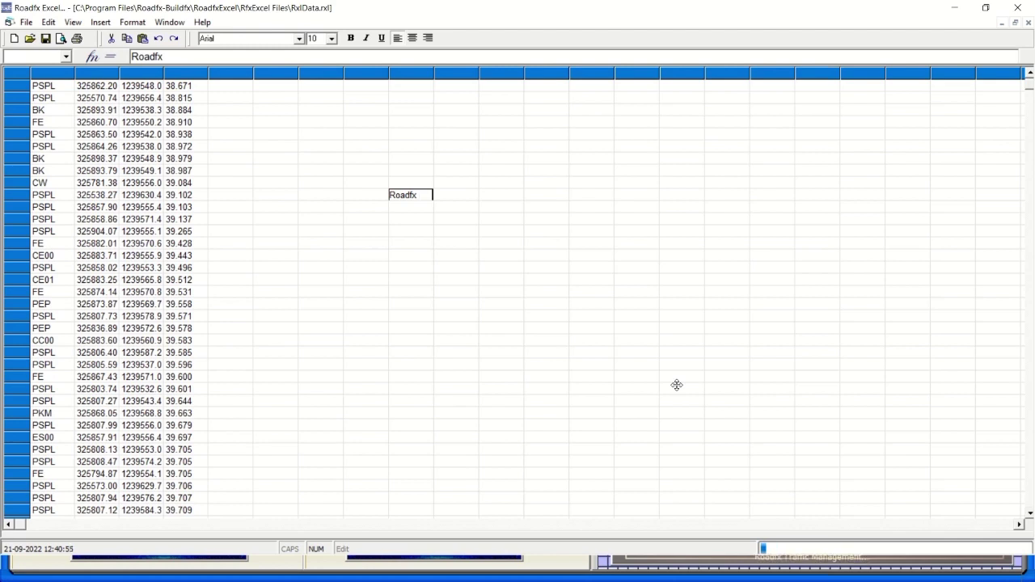
text(ilding)
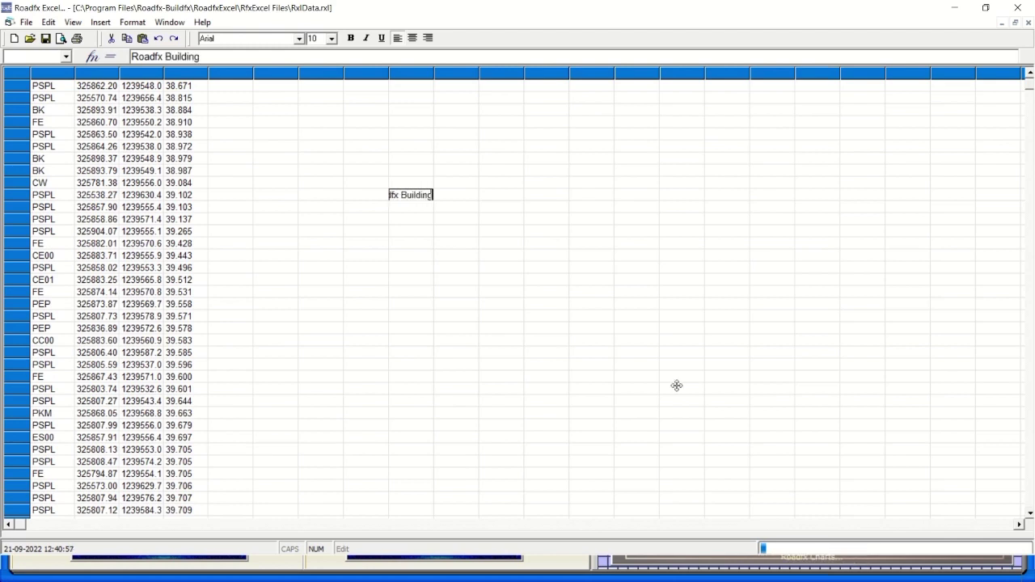
key(BackSpace)
key(BackSpace)
key(BackSpace)
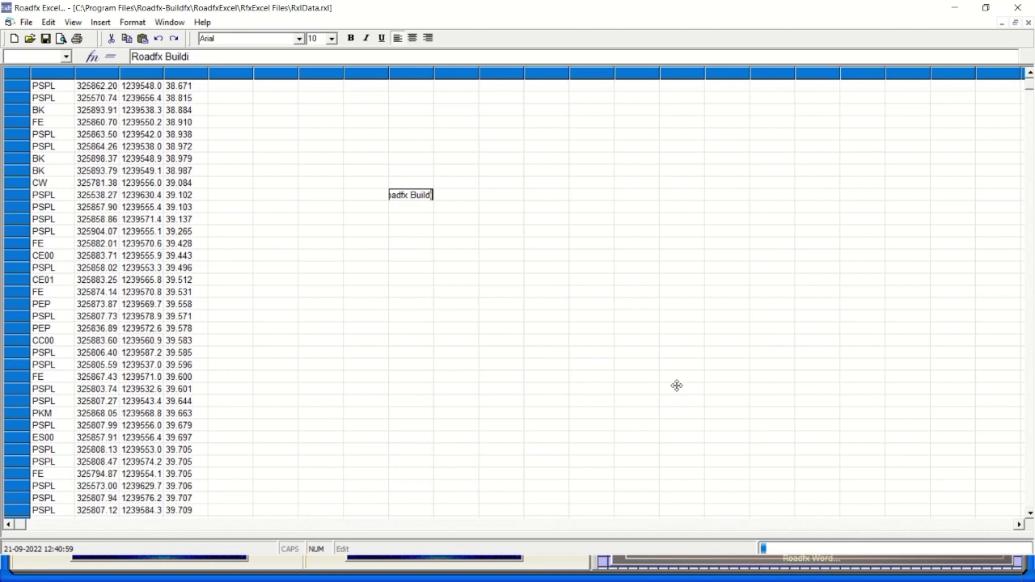
text(fx)
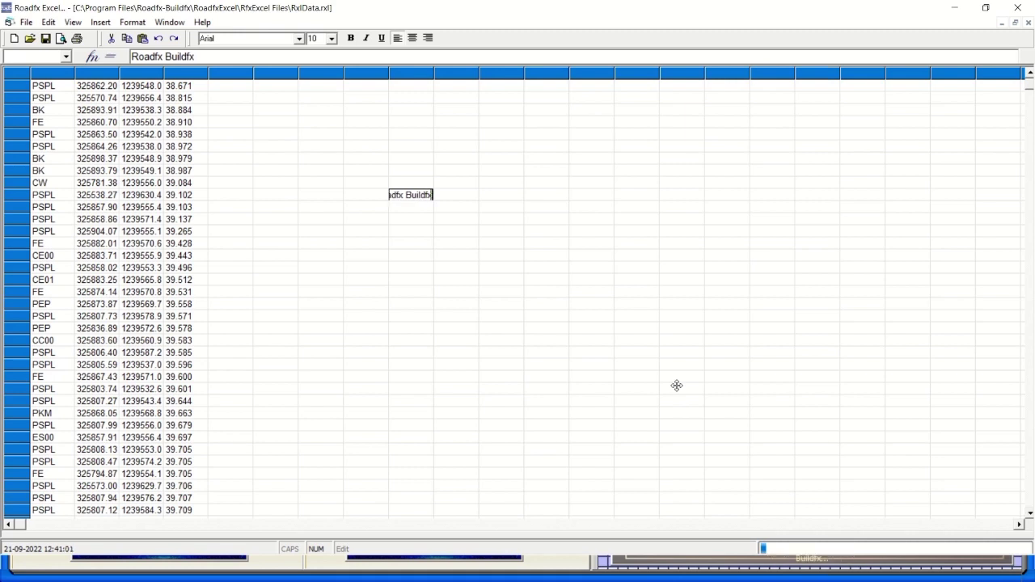
Widen the columns beside the Roadfx Buildfx entry
click(457, 74)
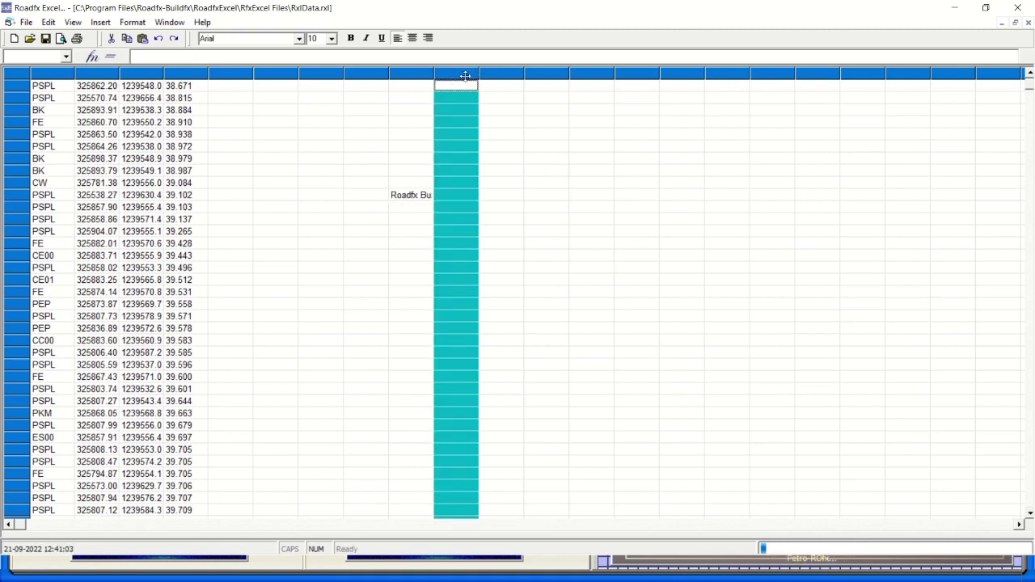
drag(480, 76, 590, 78)
click(408, 134)
mouse_move(370, 5)
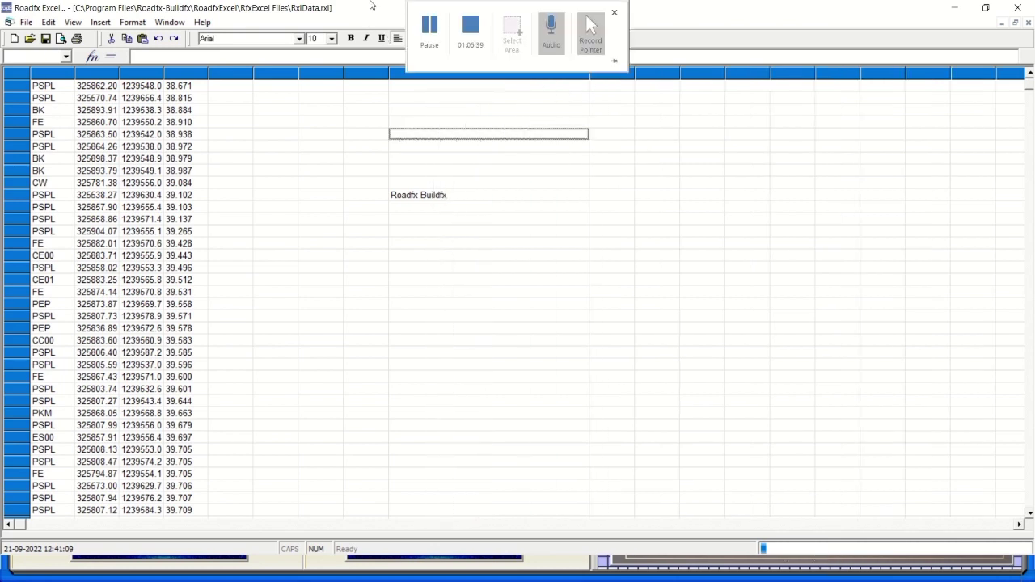
click(435, 208)
click(464, 219)
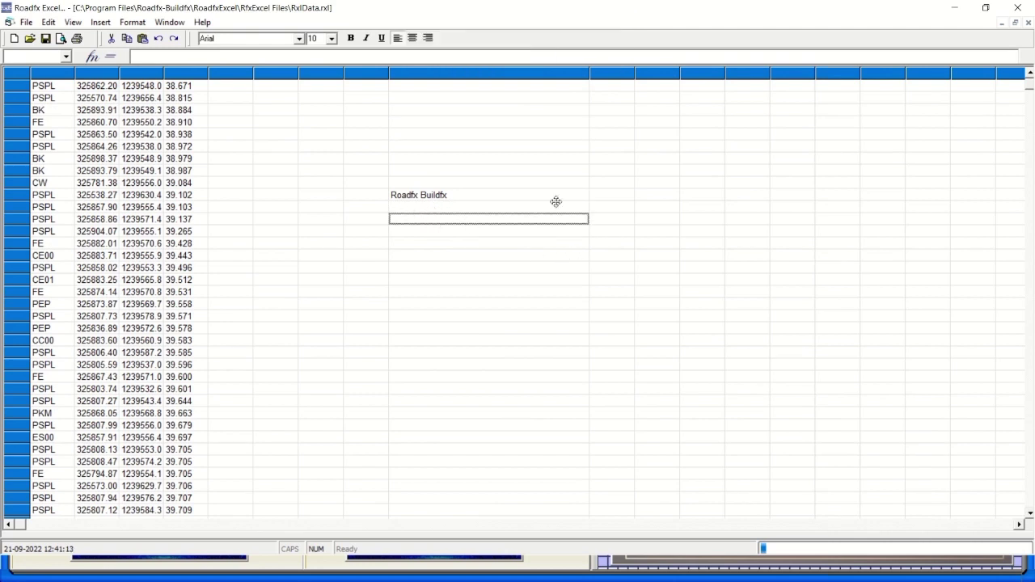
mouse_move(593, 73)
mouse_down()
mouse_move(493, 71)
mouse_move(589, 82)
mouse_up()
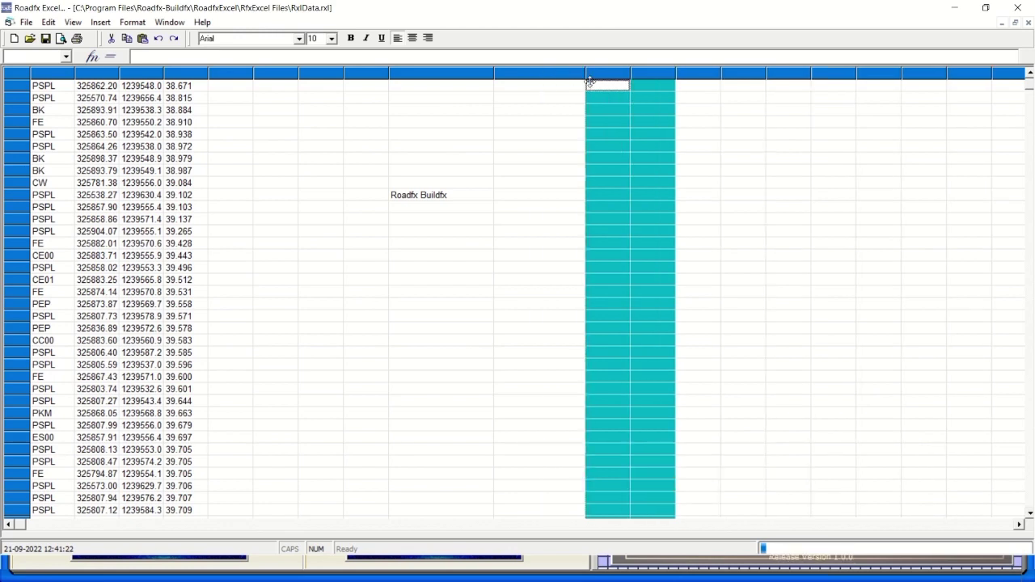
Widen a column and list 'Roadfx Word' and 'Roadfx Excel' in consecutive cells below Roadfx Buildfx
click(632, 73)
drag(631, 73, 844, 97)
click(540, 208)
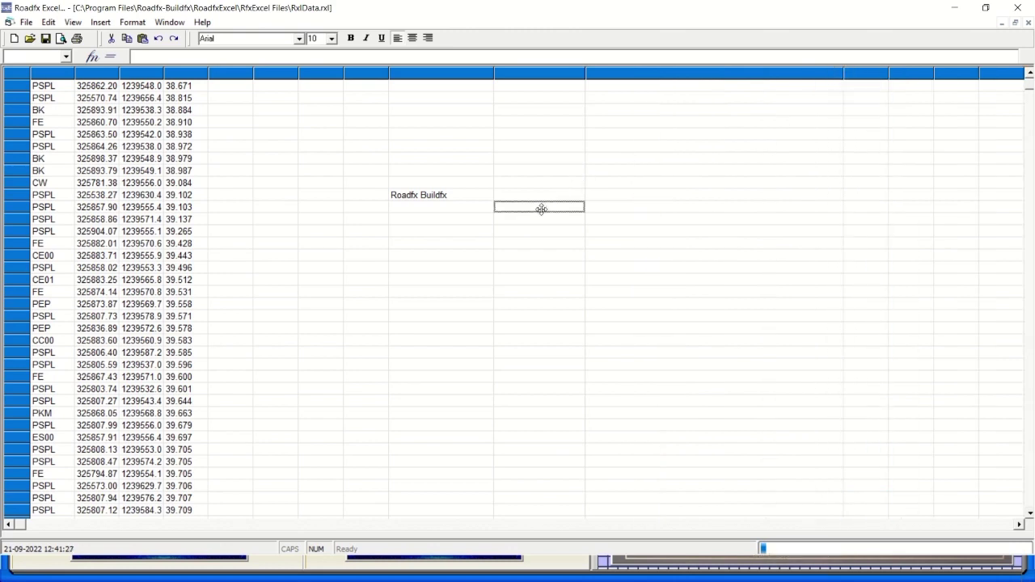
text(Roa)
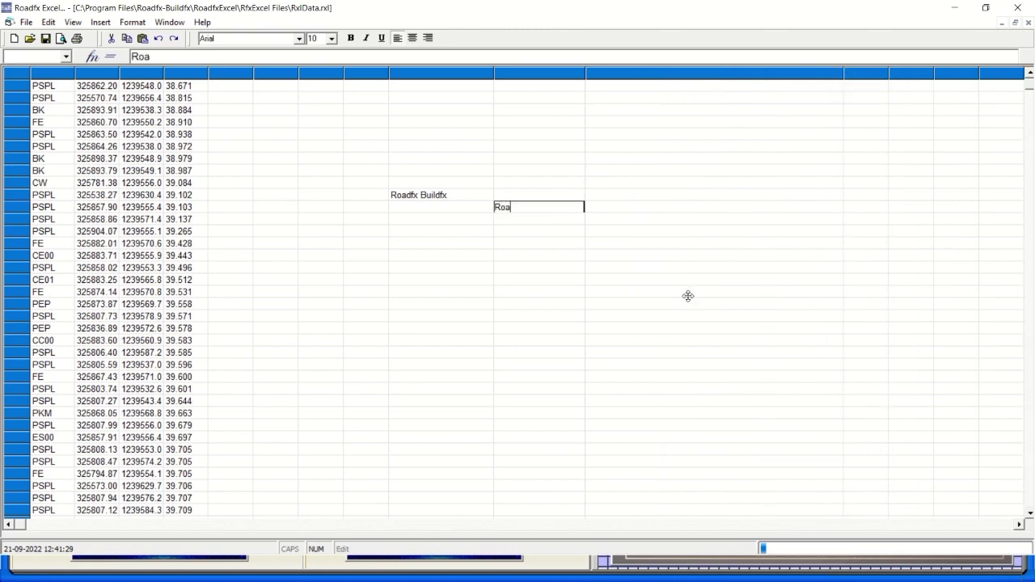
text(dfx Word)
key(Return)
text(Roadfx )
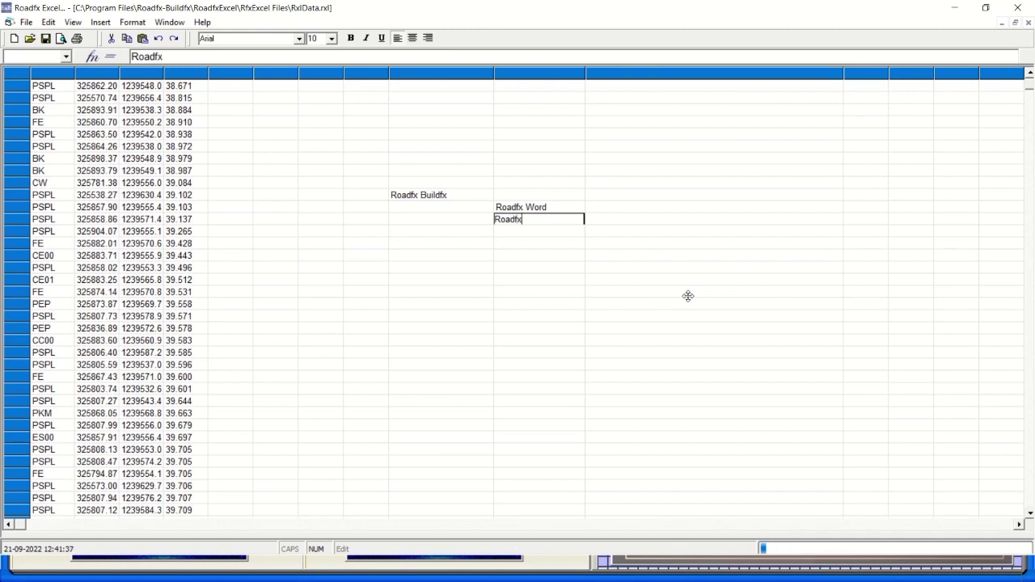
text(Excel)
Type the note 'For Roadfx Building Documentations internally...' beside Roadfx Word
click(623, 208)
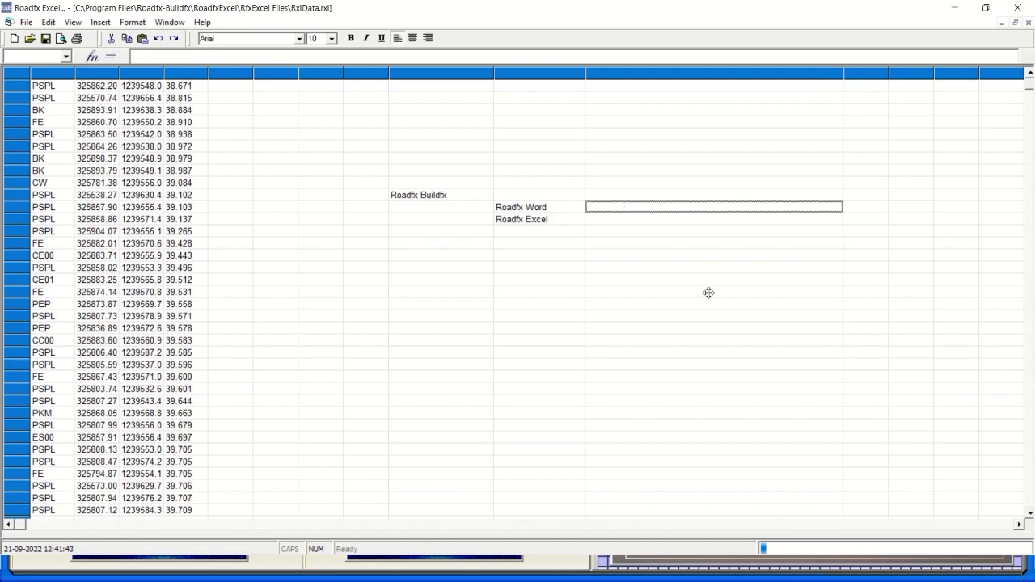
text(For)
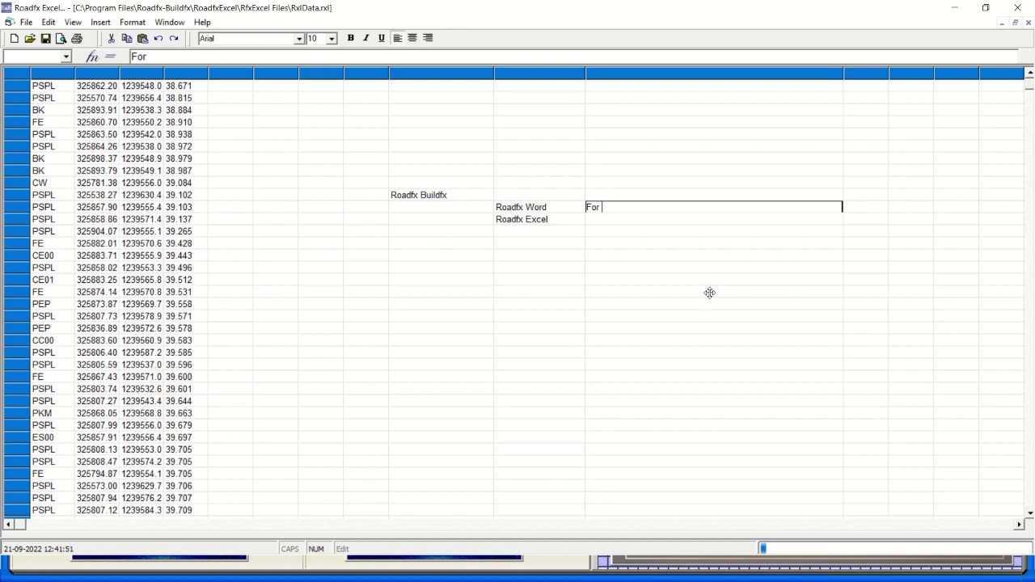
text(Roadfx Building Doc)
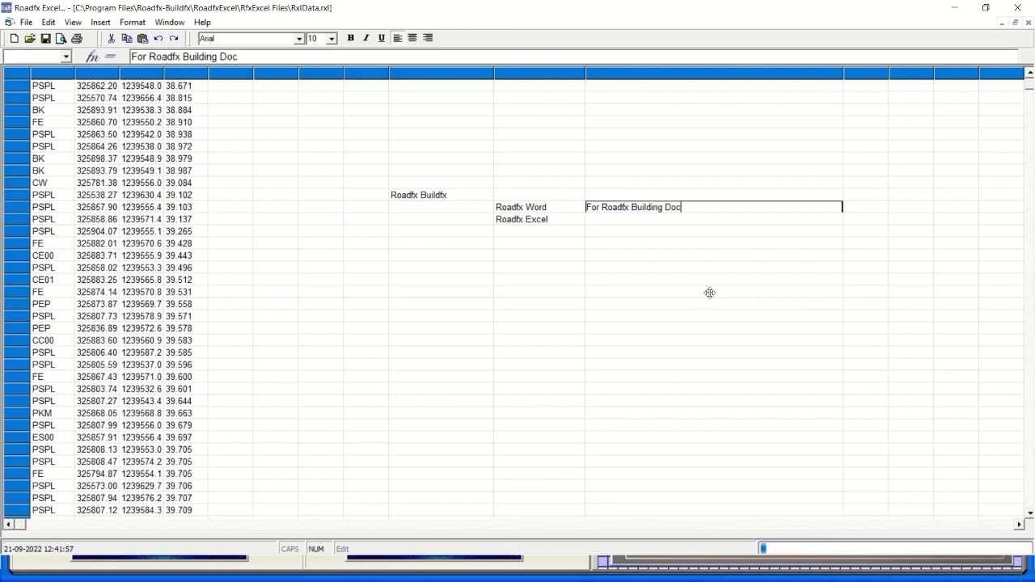
text(umentaio)
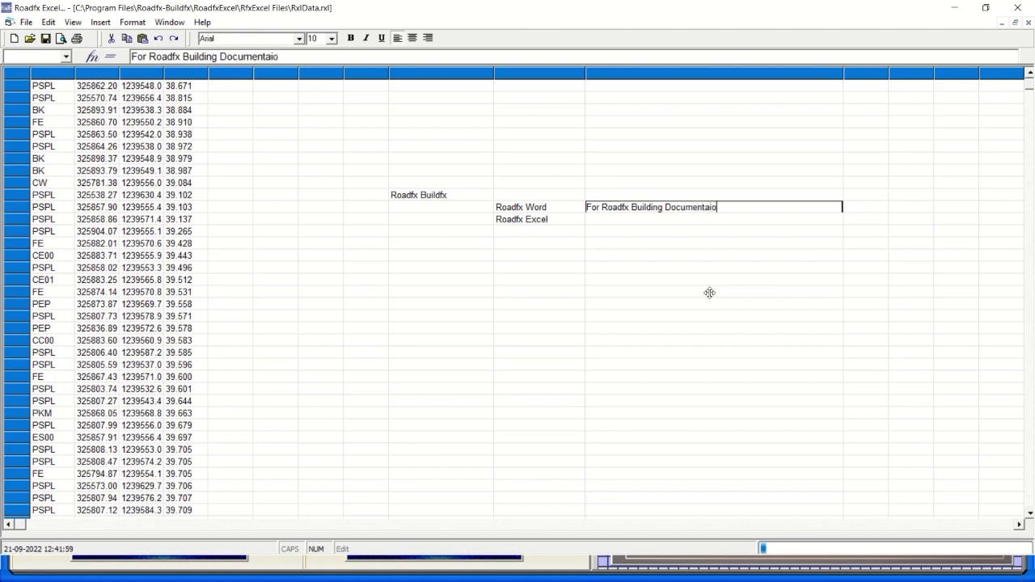
text(n)
key(BackSpace)
key(BackSpace)
key(BackSpace)
text(tions internally)
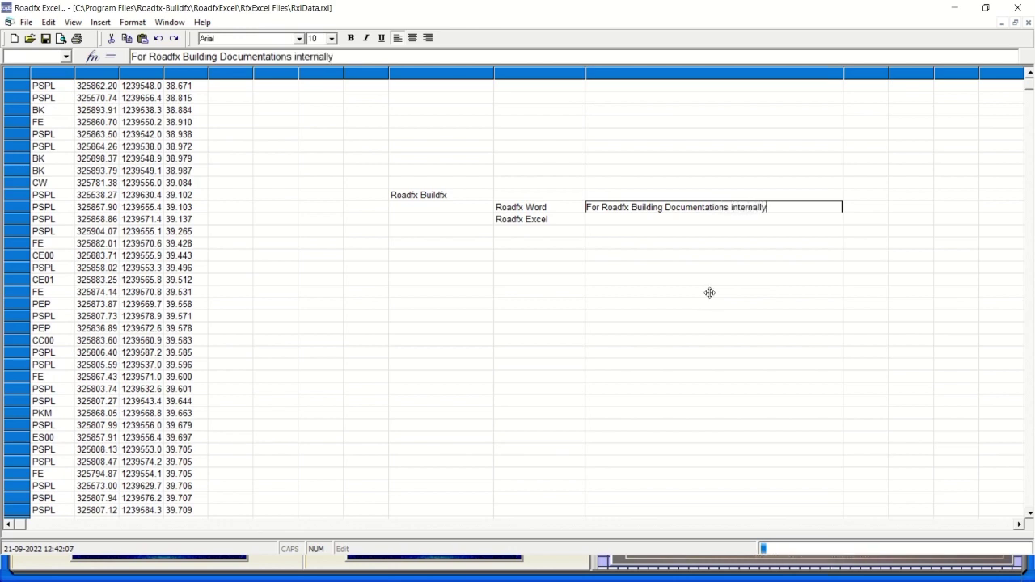
text(....)
Label the cell left of Roadfx Word 'Inbuilt', correcting the initial 'Inbui' entry
click(476, 208)
key(F2)
text(Inbuild)
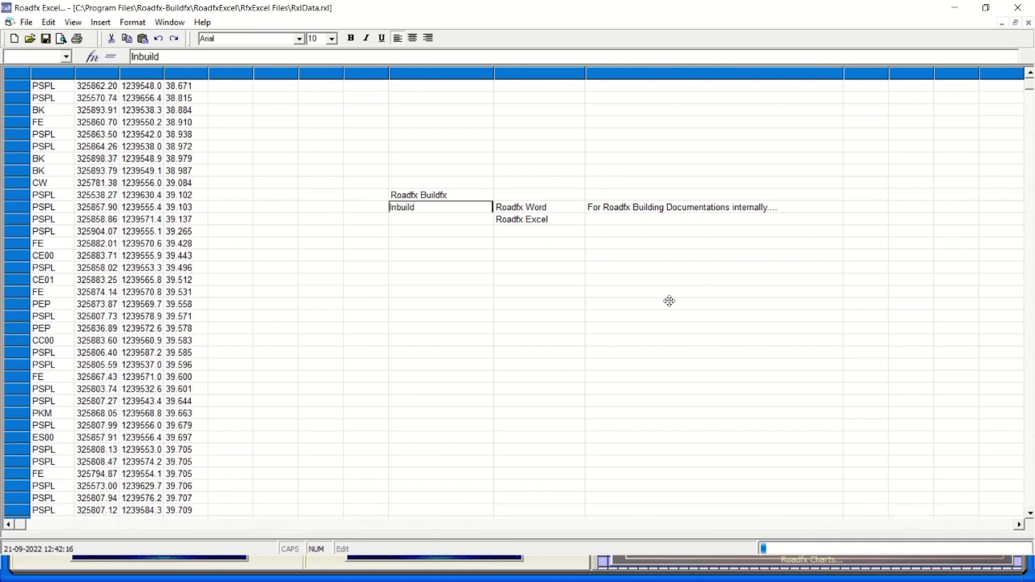
key(Return)
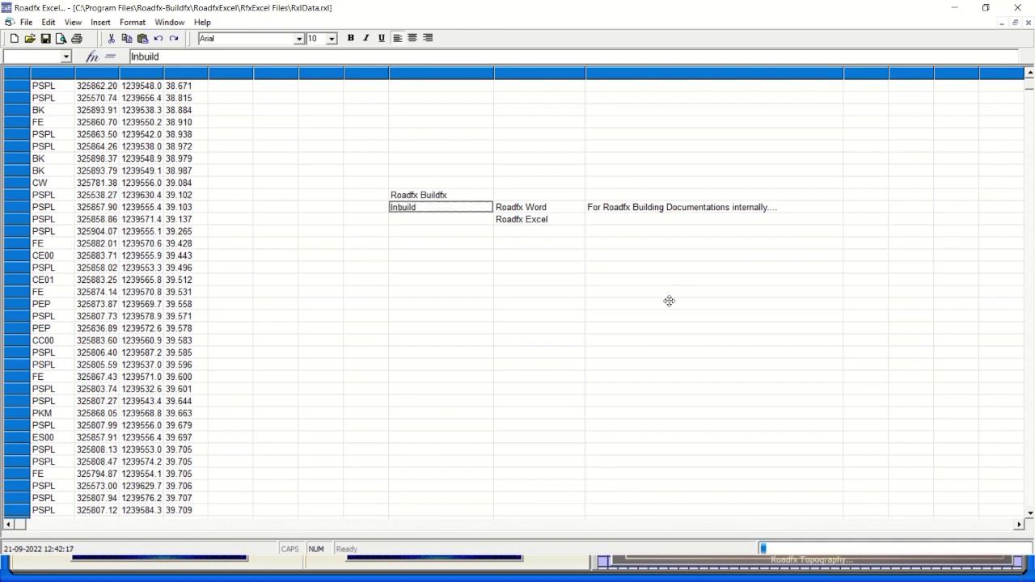
key(Down)
key(F2)
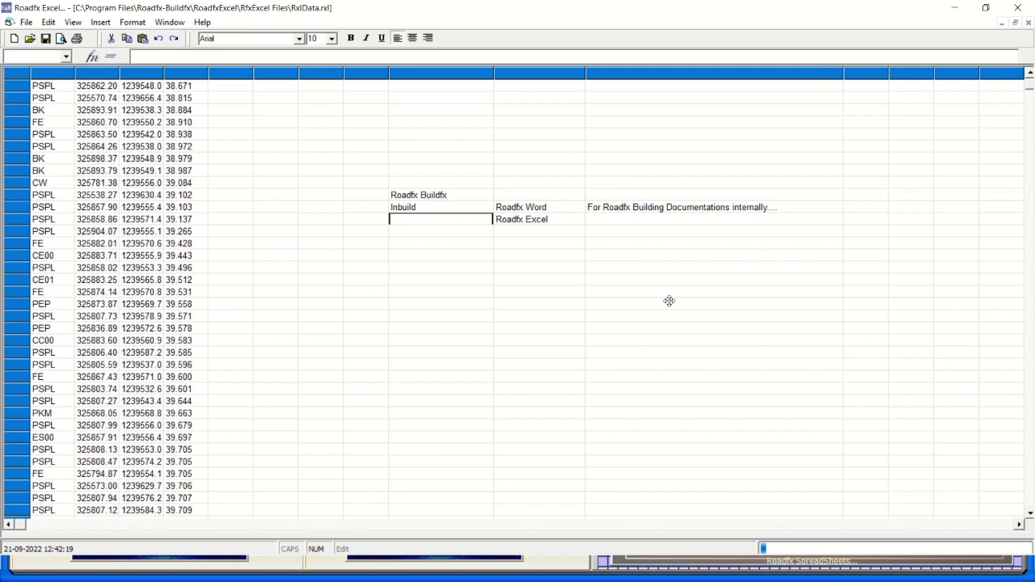
click(438, 207)
click(439, 207)
text(In)
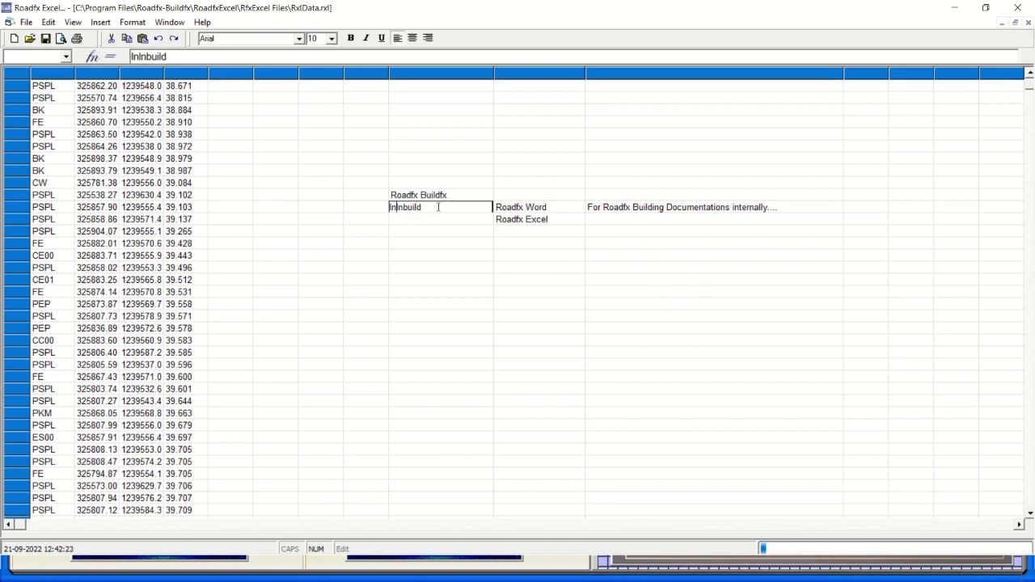
click(436, 207)
click(407, 219)
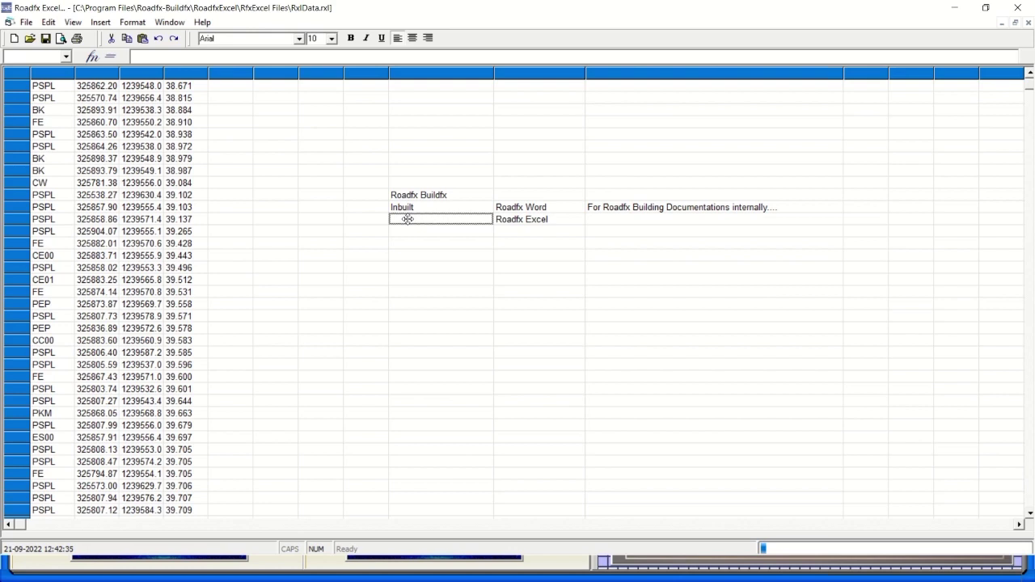
Enter 'Inbuilt' in the cell beside Roadfx Excel as well
click(423, 207)
click(422, 220)
text(Inbuilt)
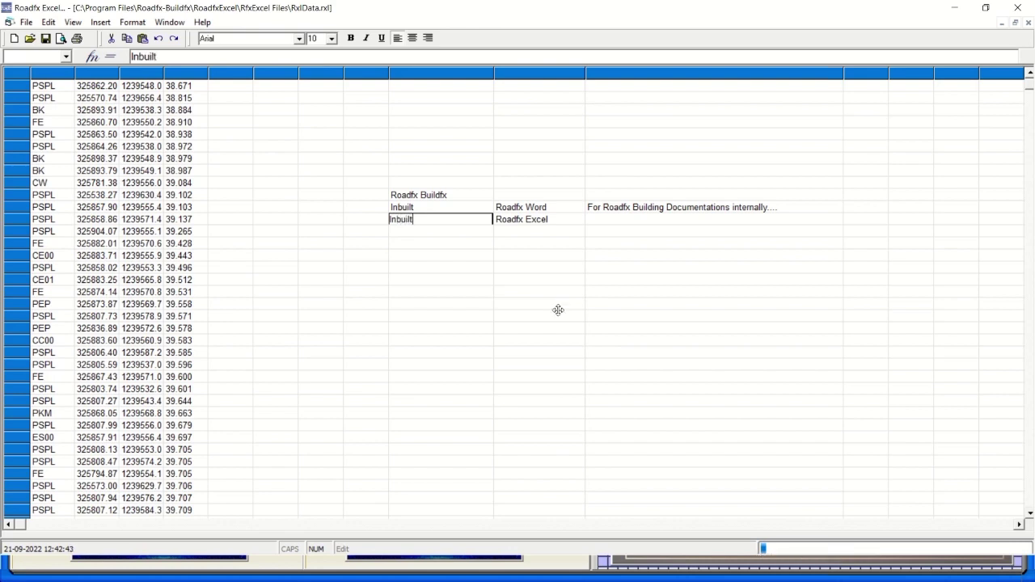
click(446, 269)
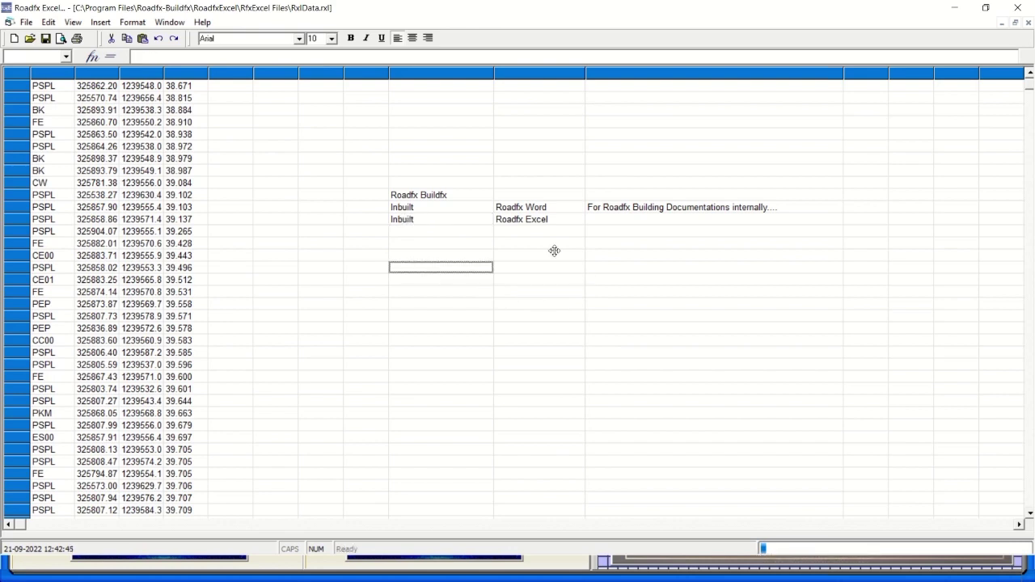
Change 'Building' to 'Buildfx' in the note and describe Roadfx Excel as 'For Roadfx Buildfx Data base management'
click(598, 219)
text(F)
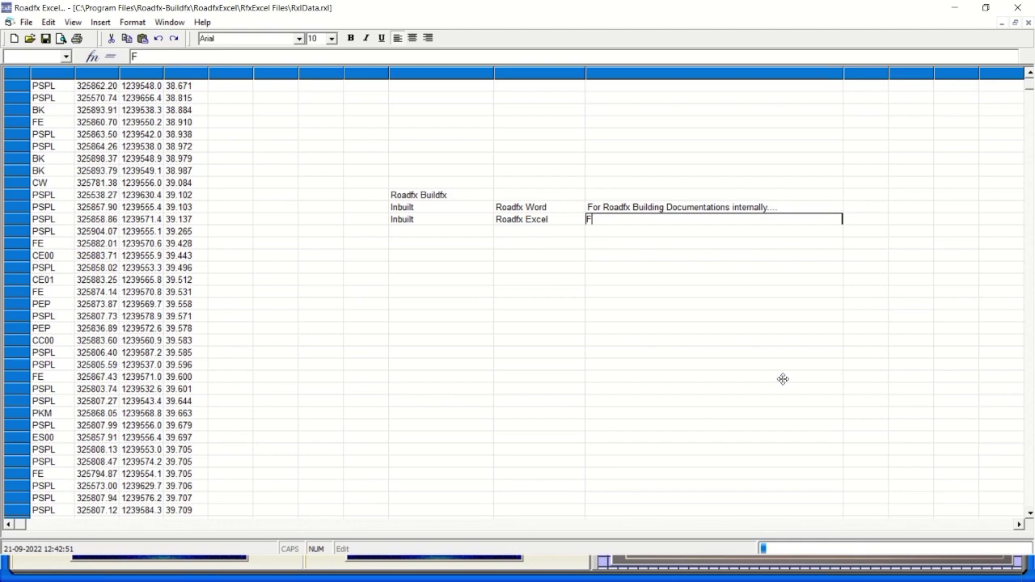
click(663, 207)
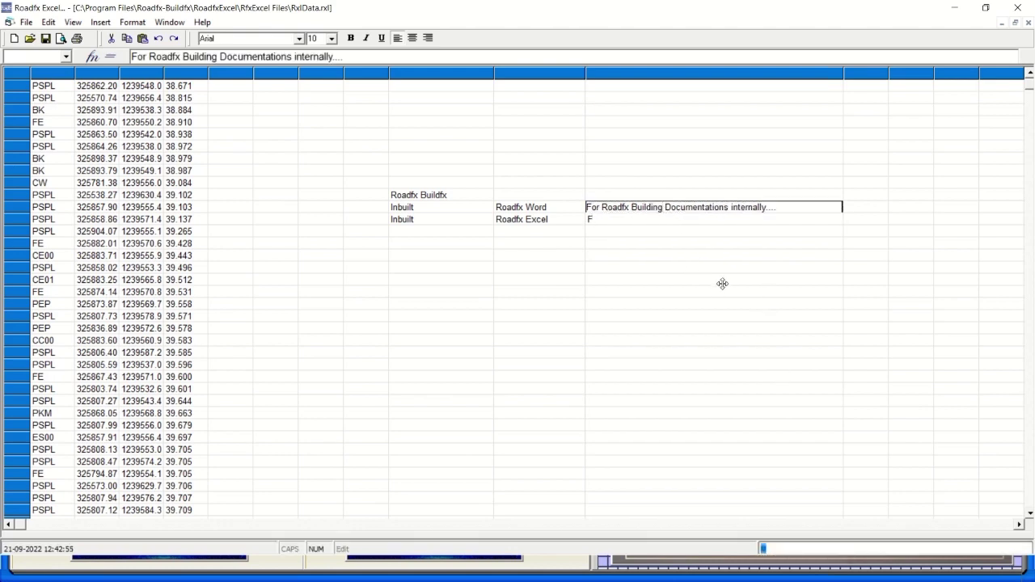
key(BackSpace)
key(BackSpace)
key(BackSpace)
key(BackSpace)
text(dfx)
click(608, 220)
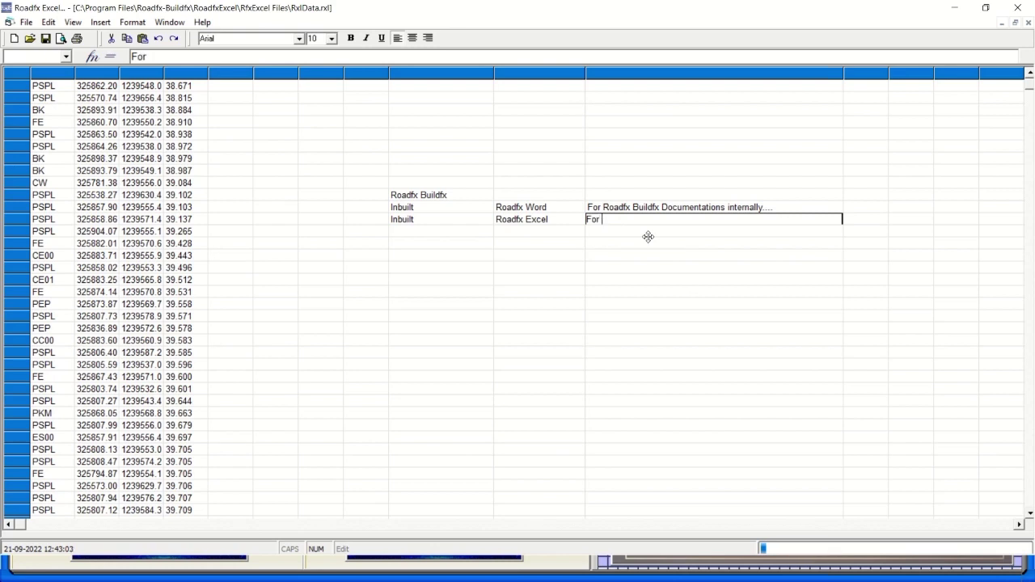
text(dfx Buildfx Data)
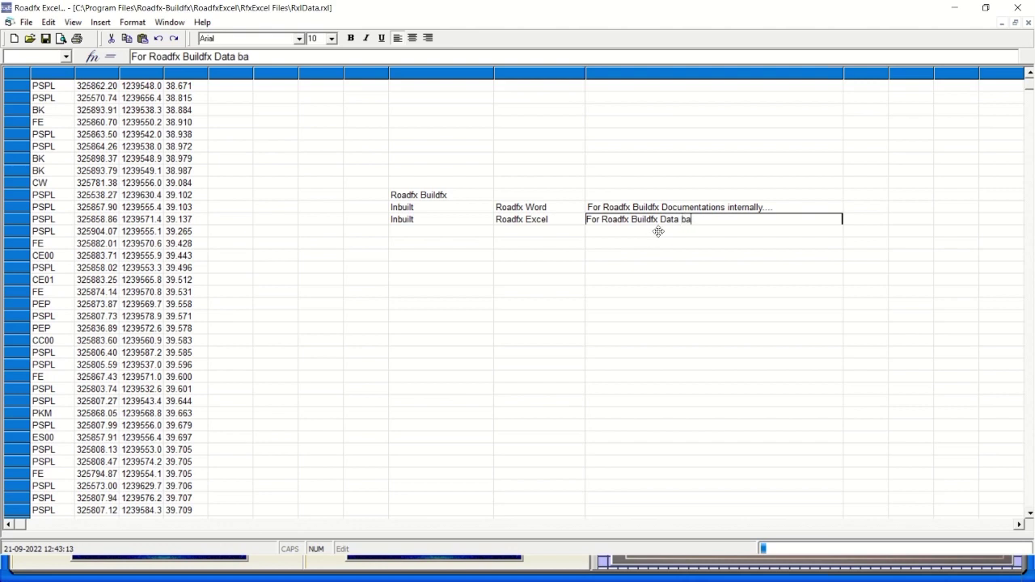
text(base managem)
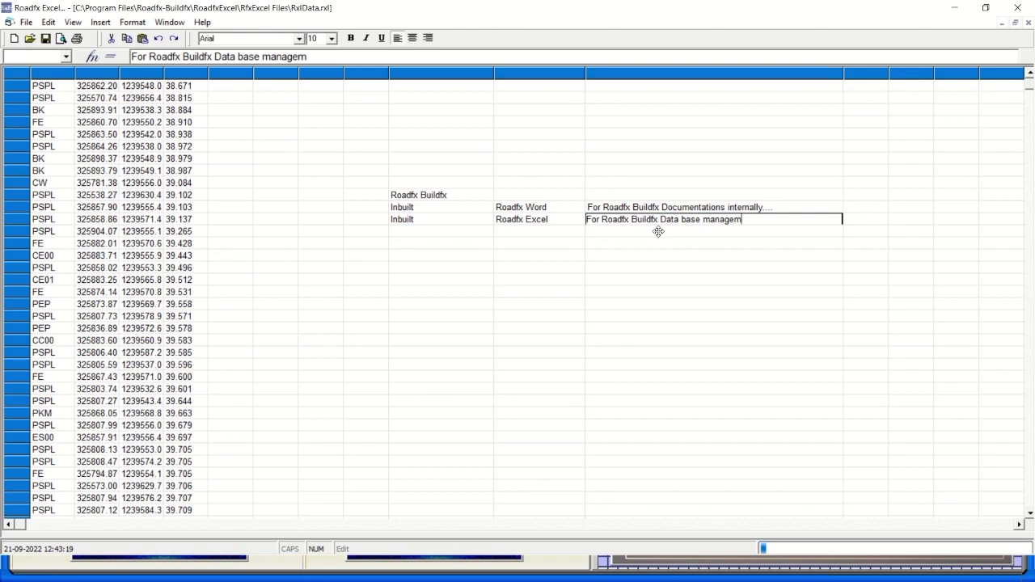
text(ent)
Add 'Roadfx Buildfx' below the list, described as 'Centralized Database Management System.'
click(571, 192)
click(610, 195)
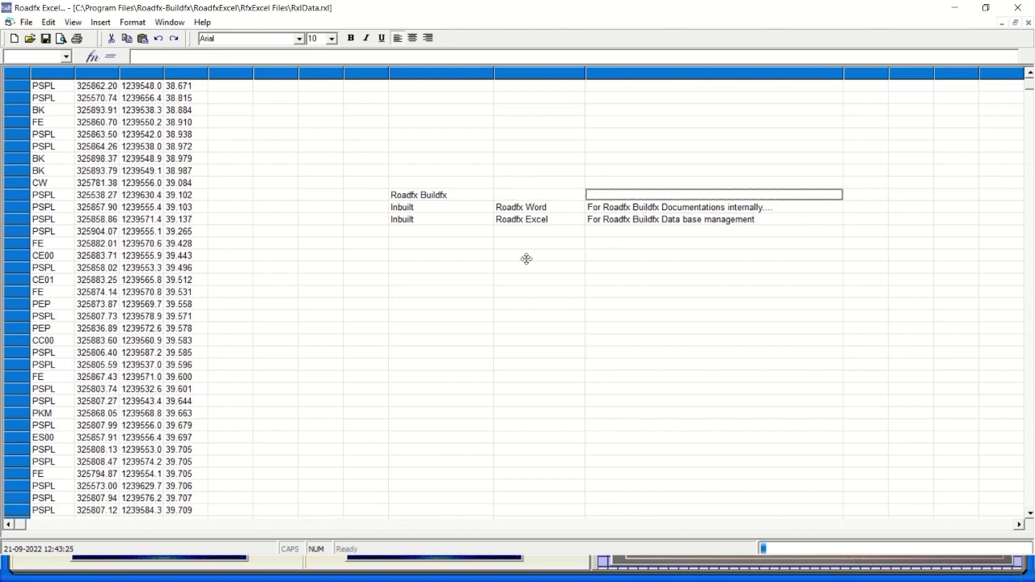
click(451, 280)
text(Roadfx)
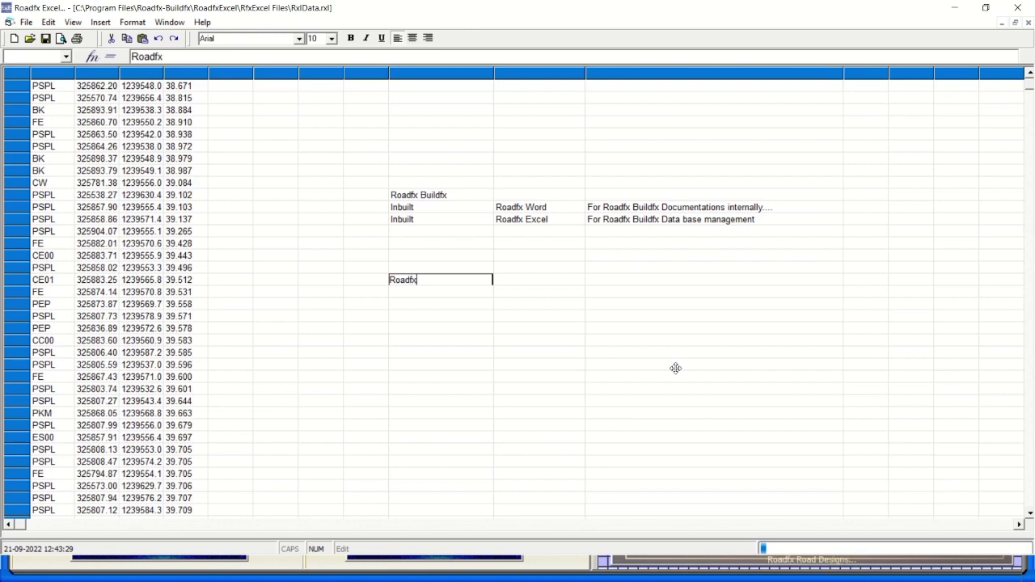
text( Buildfx)
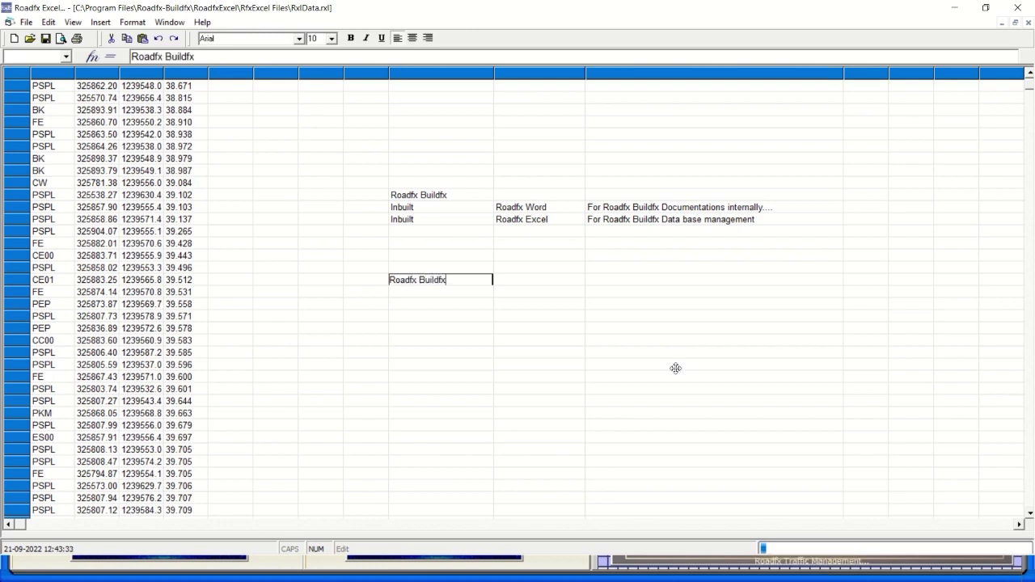
click(598, 276)
text(Central)
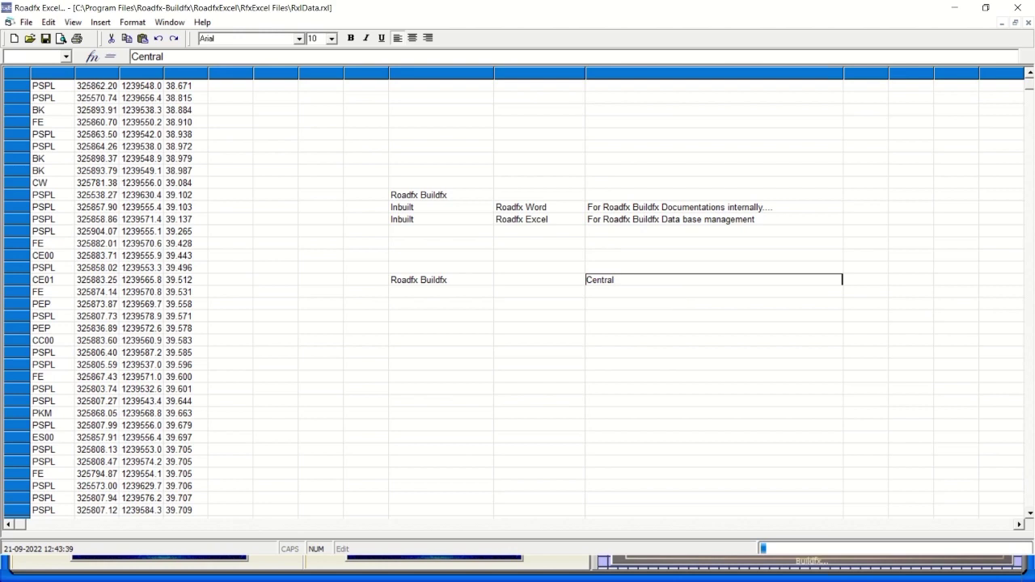
text(ized Dat)
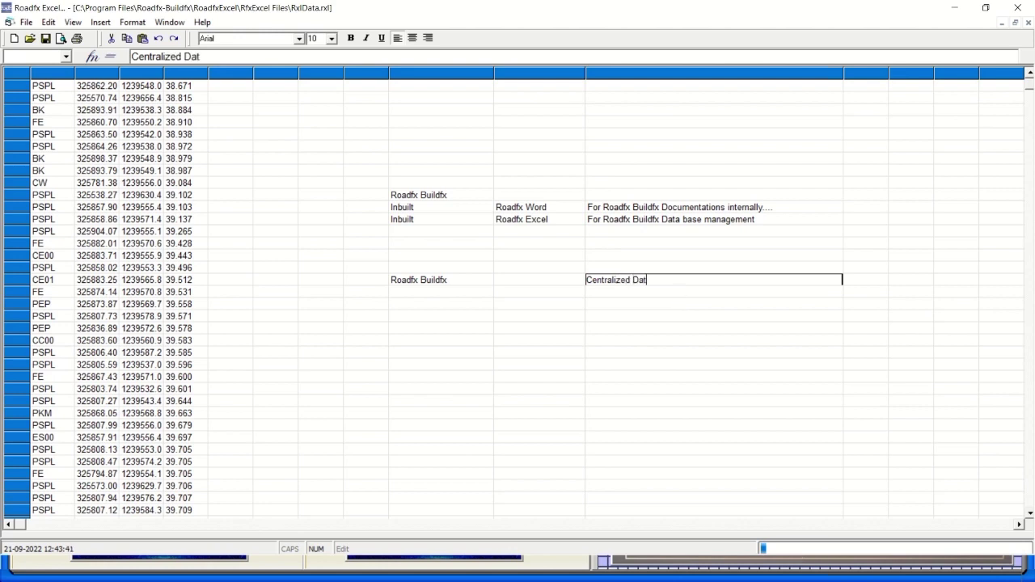
text(abase Ma)
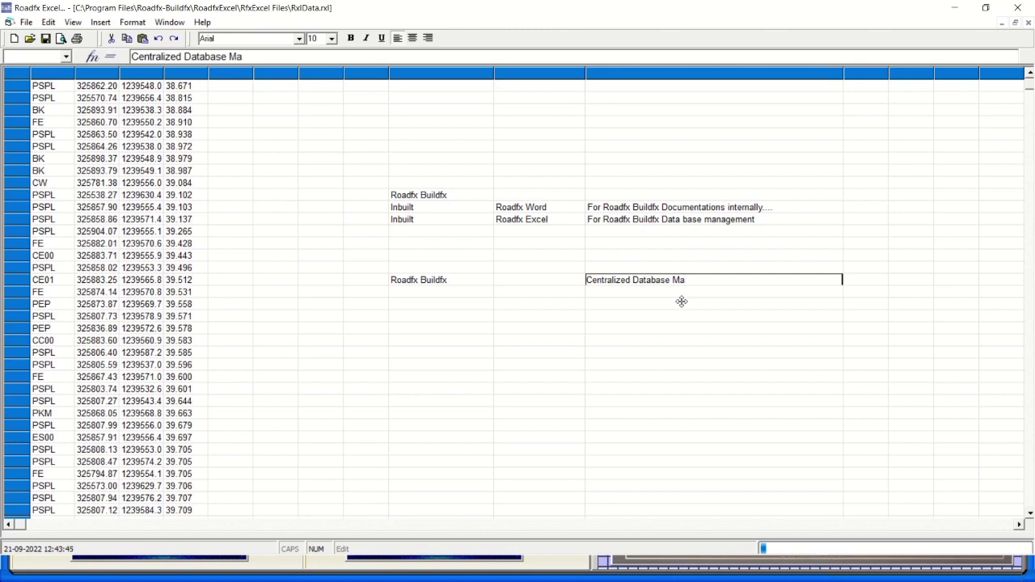
text(nagement)
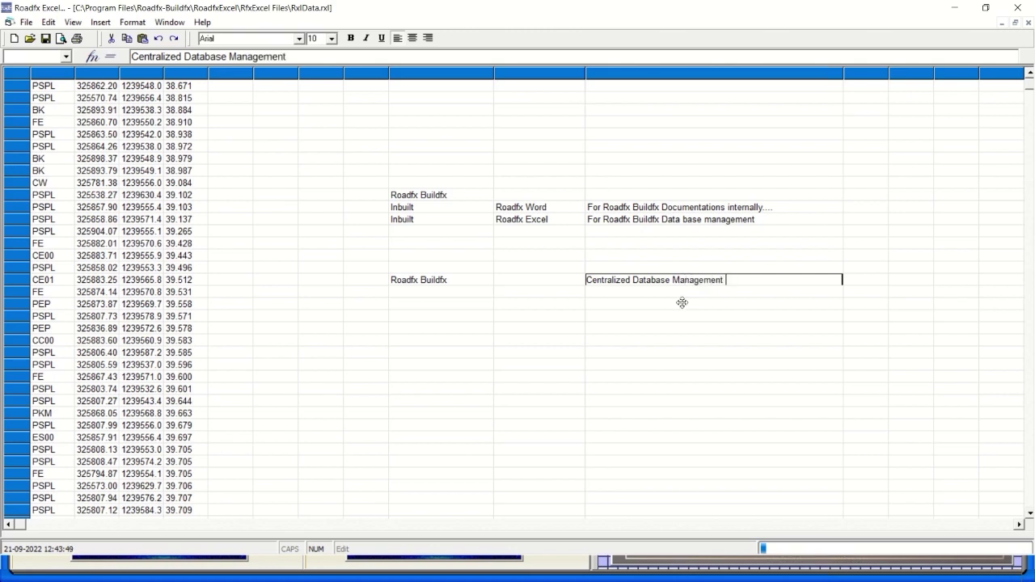
text( System)
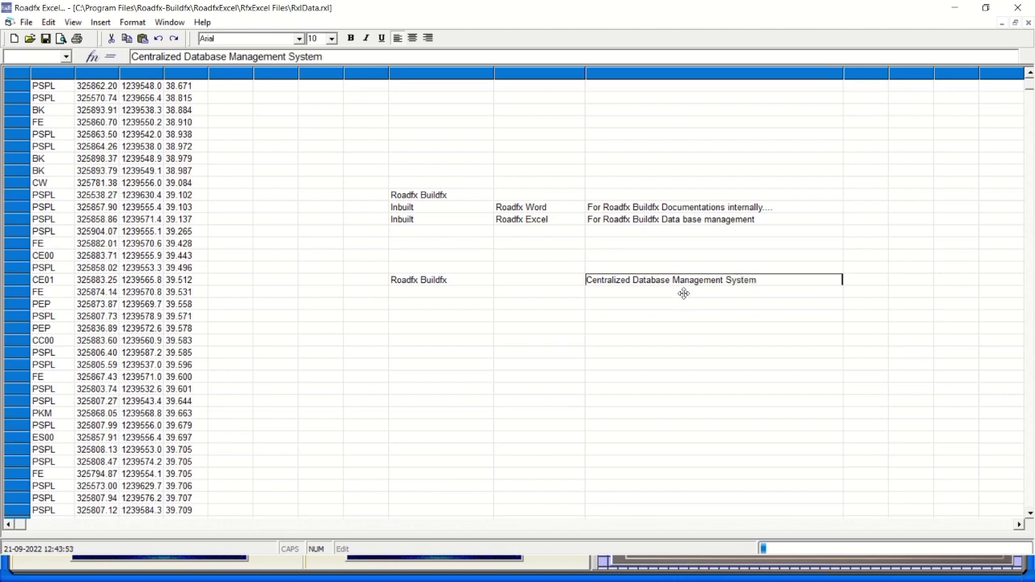
text(.)
key(Return)
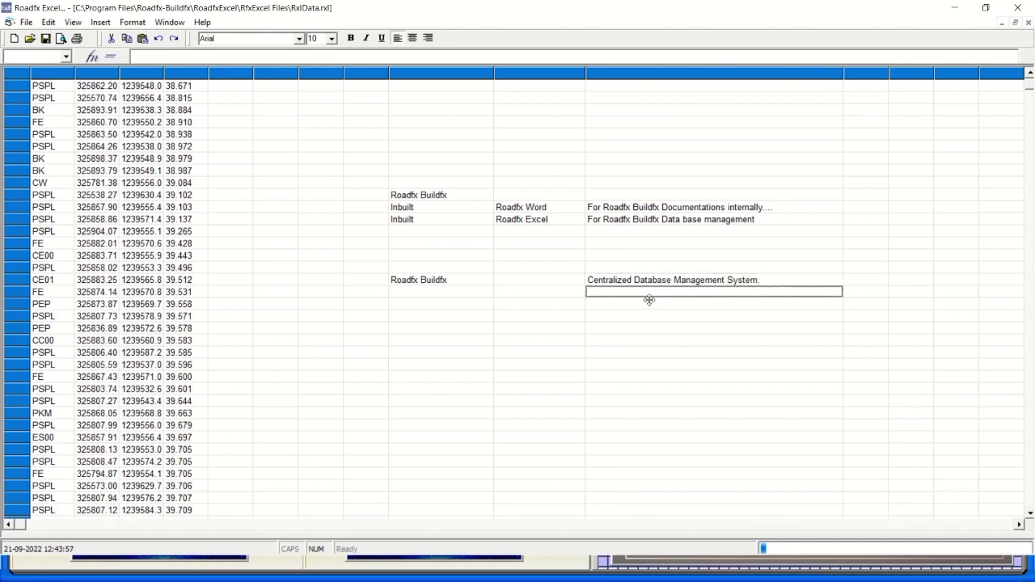
click(615, 305)
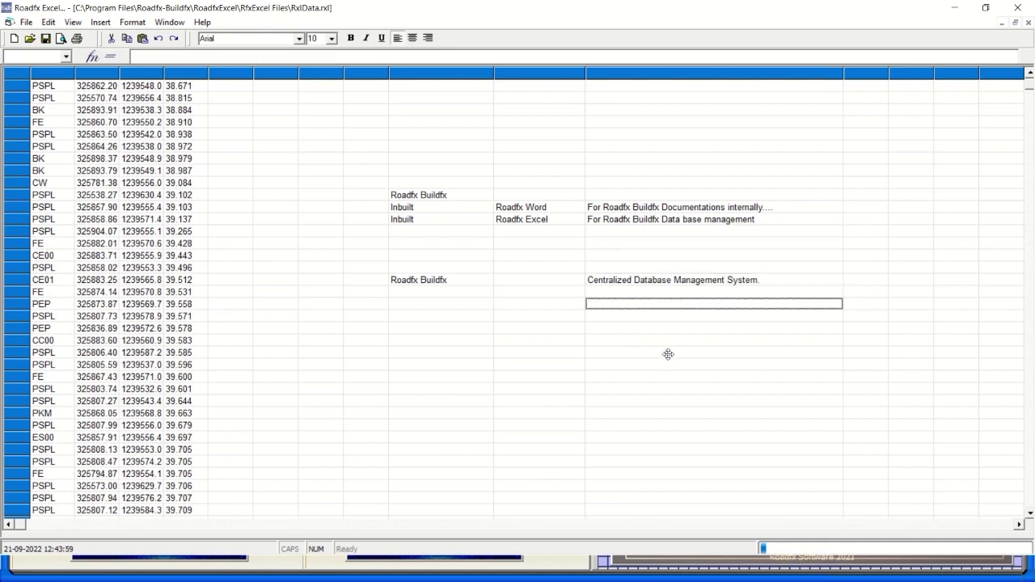
Minimize Roadfx Excel and switch to the Roadfx Software main window with Alt+Tab
click(952, 9)
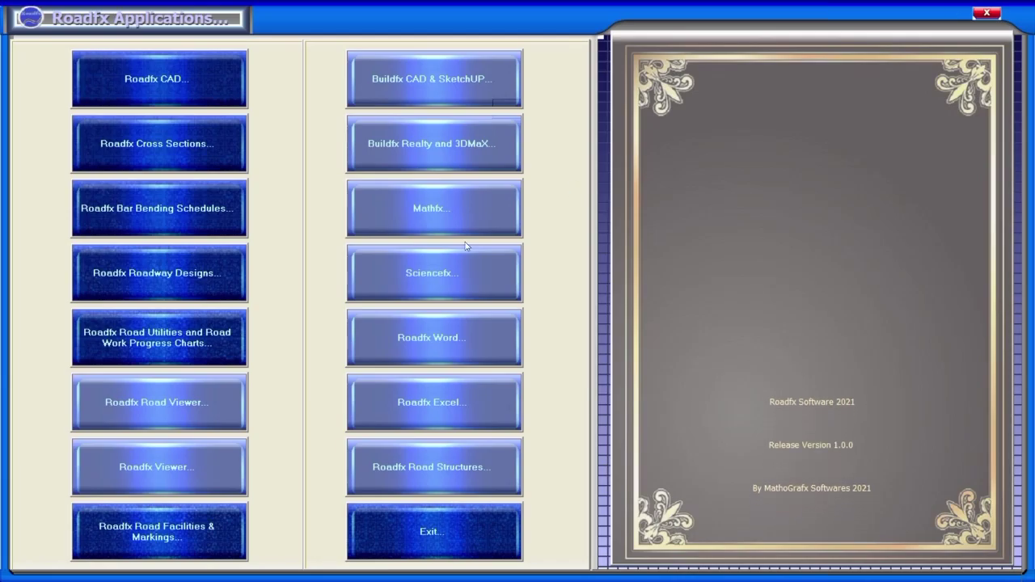
key(alt+Tab)
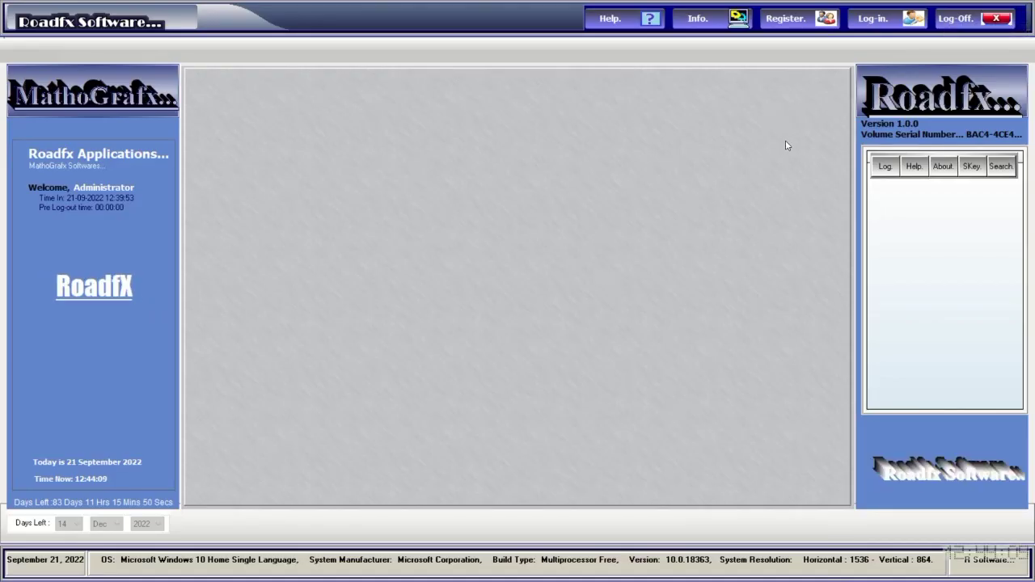
Open and close the serial key generator, then view the About information
click(970, 167)
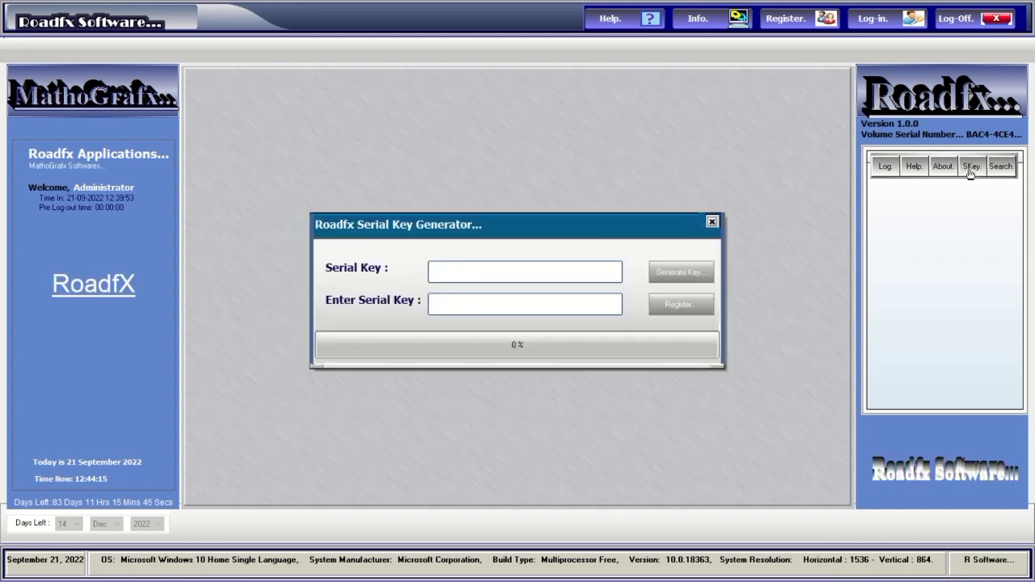
click(711, 222)
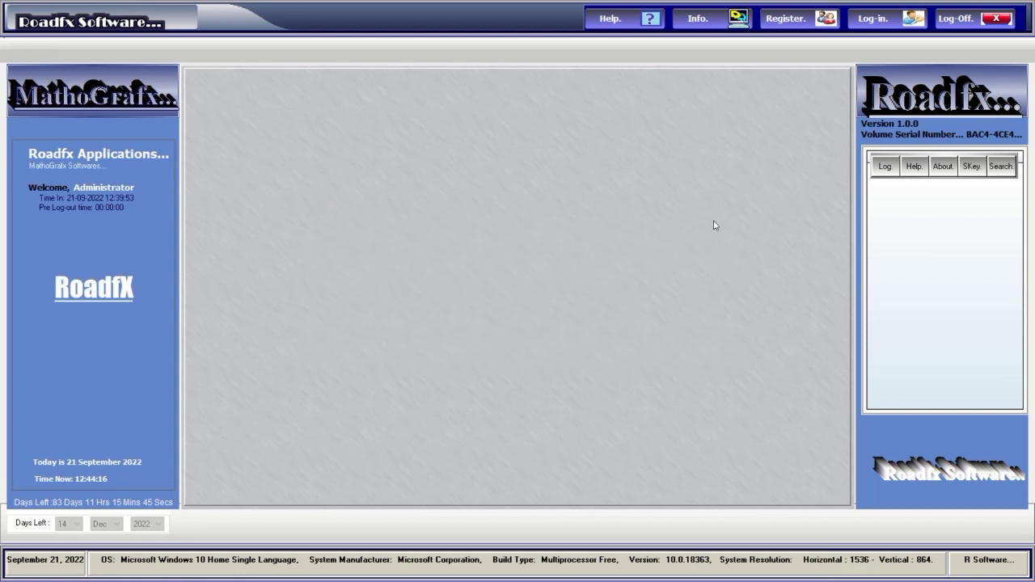
click(940, 168)
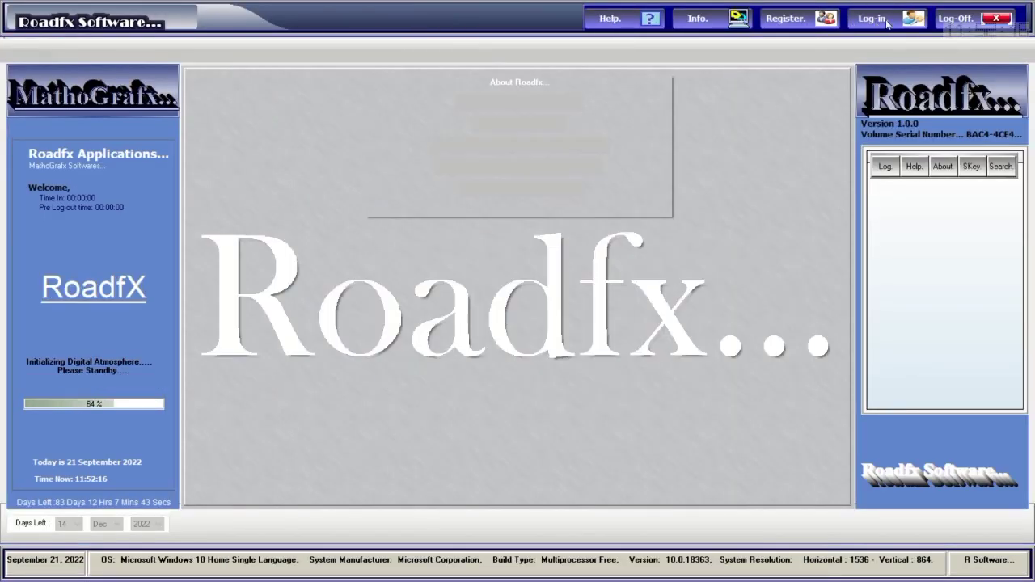
Log in as Administrator with the account password and dismiss the usage message
click(880, 24)
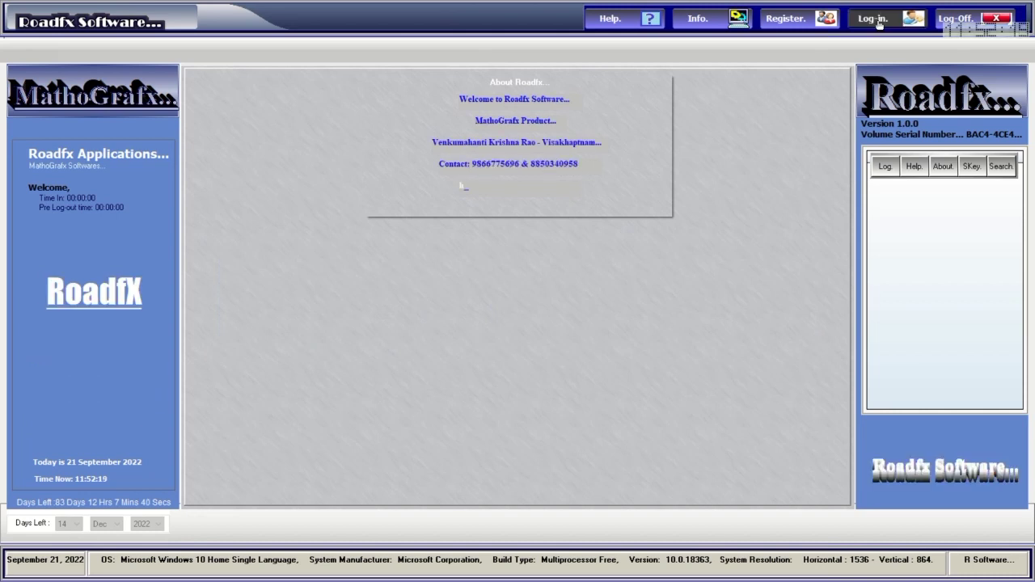
text(****)
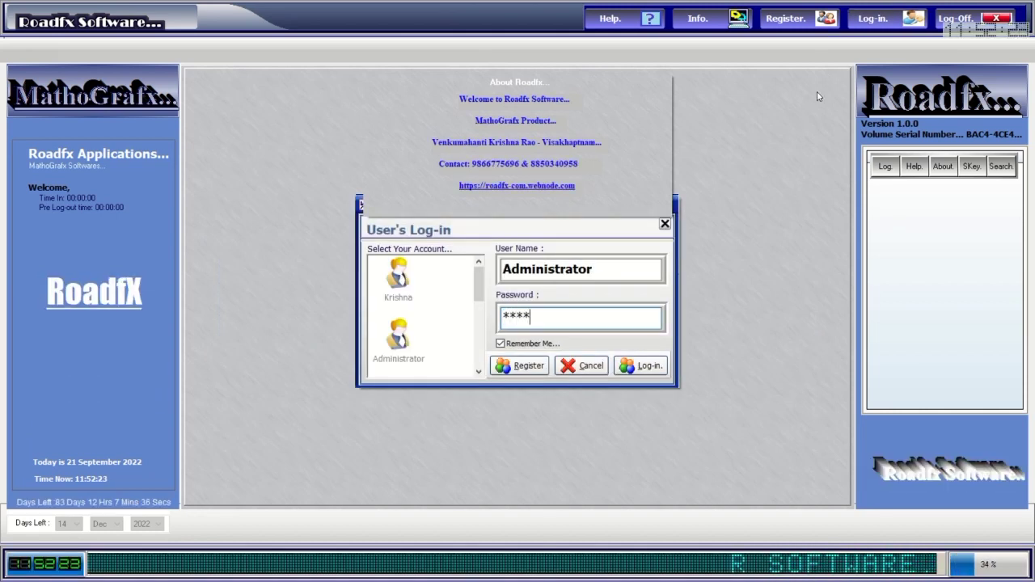
click(644, 365)
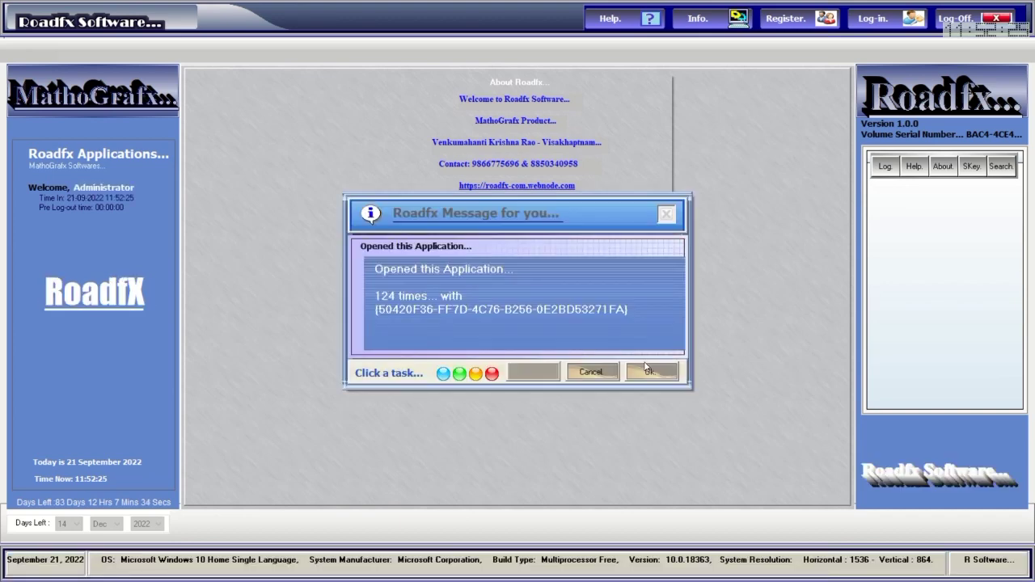
click(662, 374)
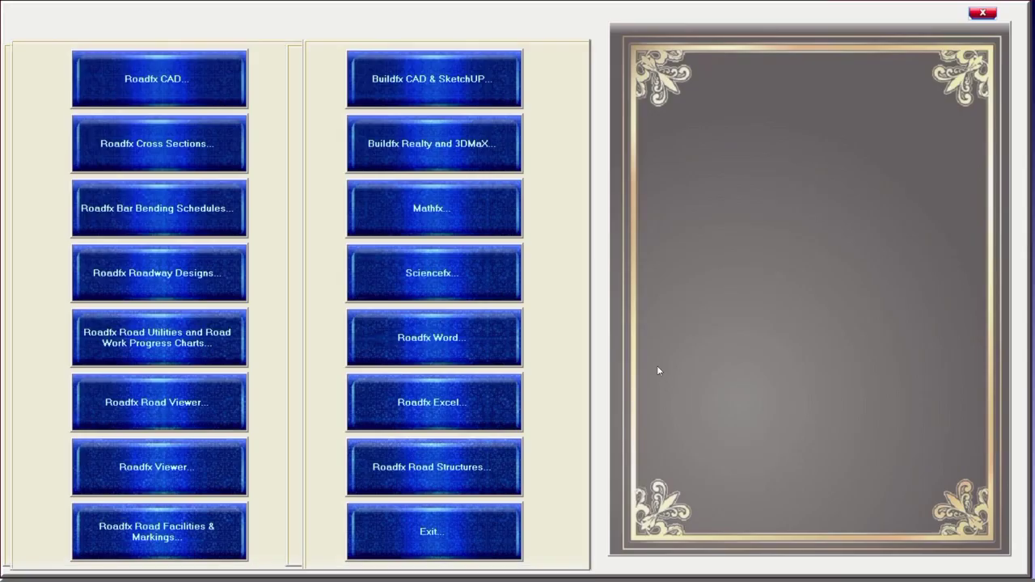
Launch Roadfx Viewer, sketch a small 2x3 table, then clear it with Refresh Screen
click(205, 78)
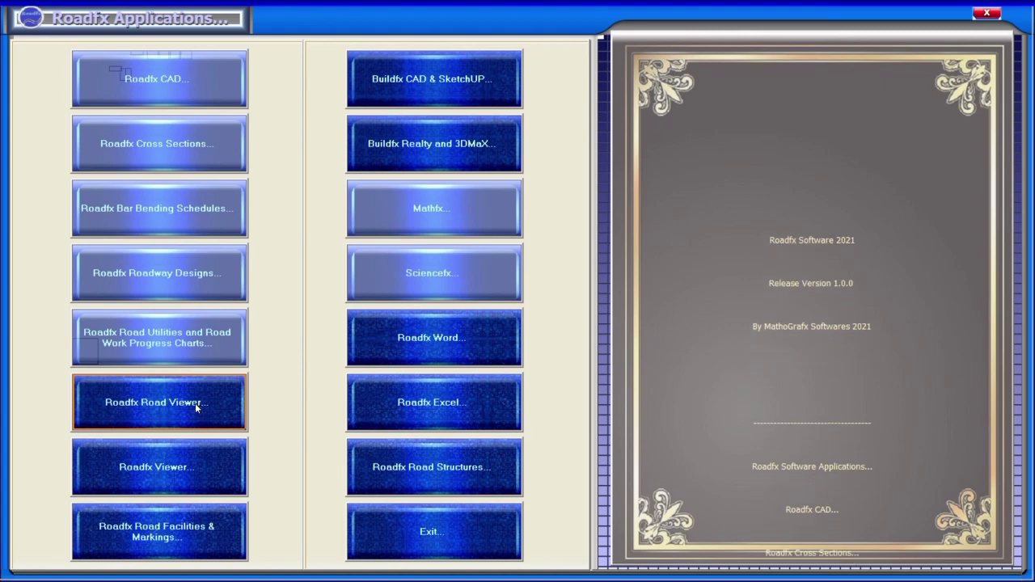
click(393, 377)
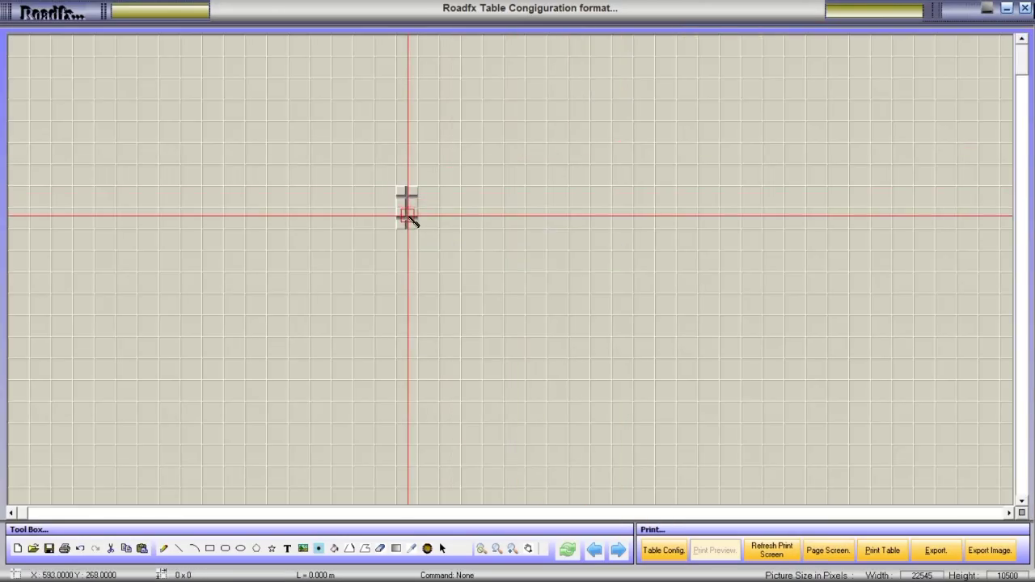
drag(410, 218, 434, 207)
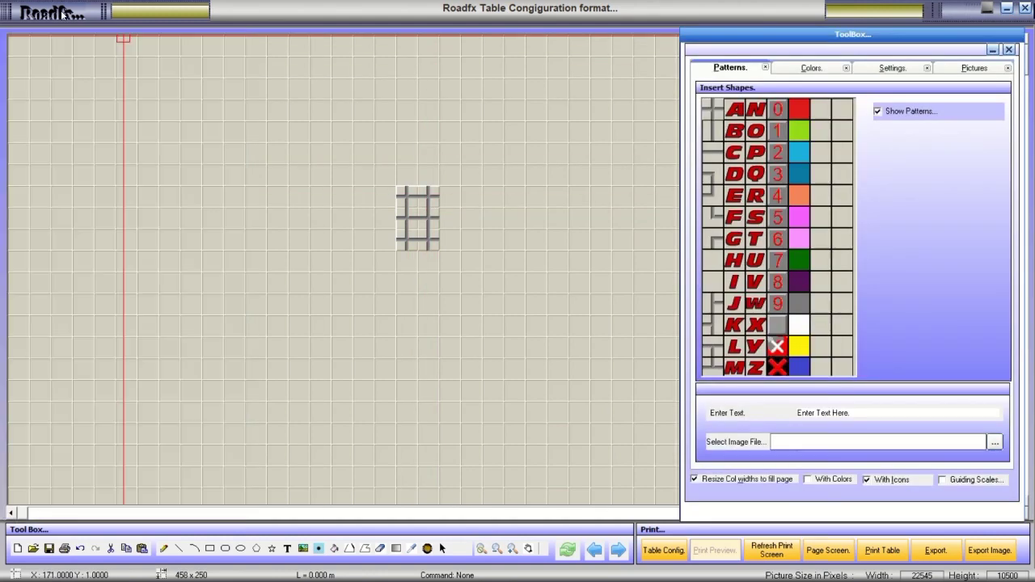
click(65, 20)
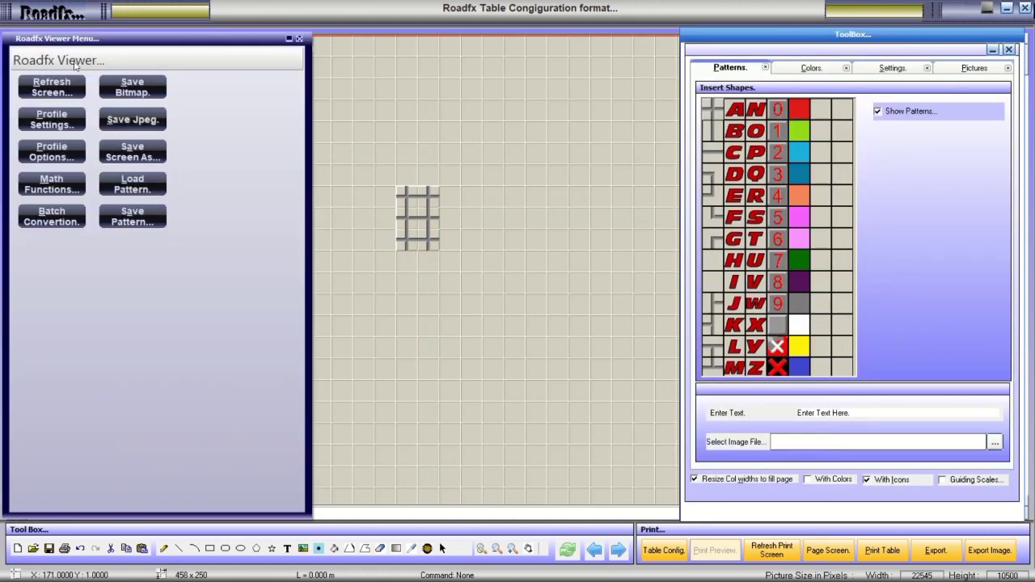
click(52, 91)
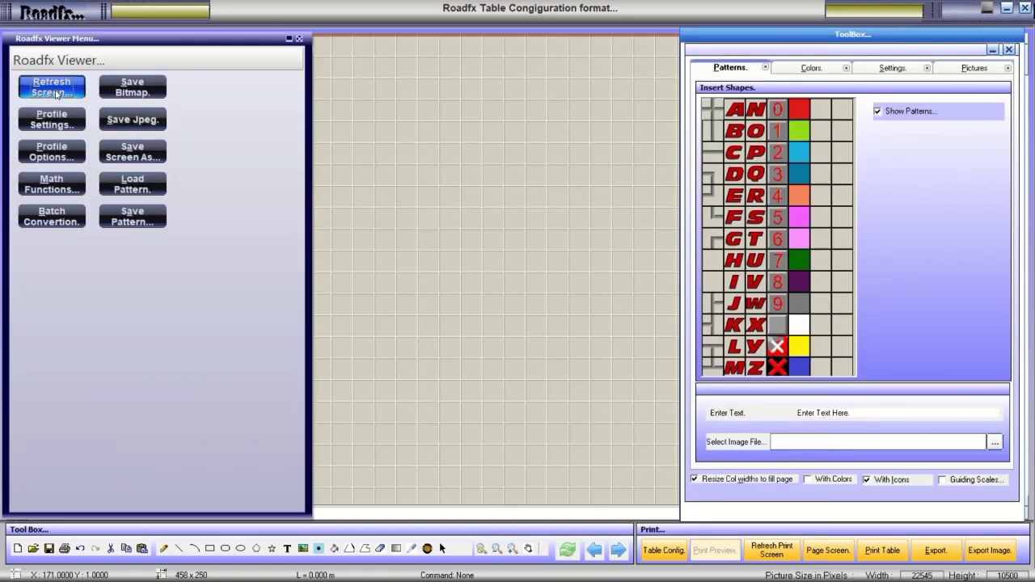
Browse the Colors, Settings and Pictures toolbox tabs, then bring up the Table Format window
click(821, 73)
click(886, 69)
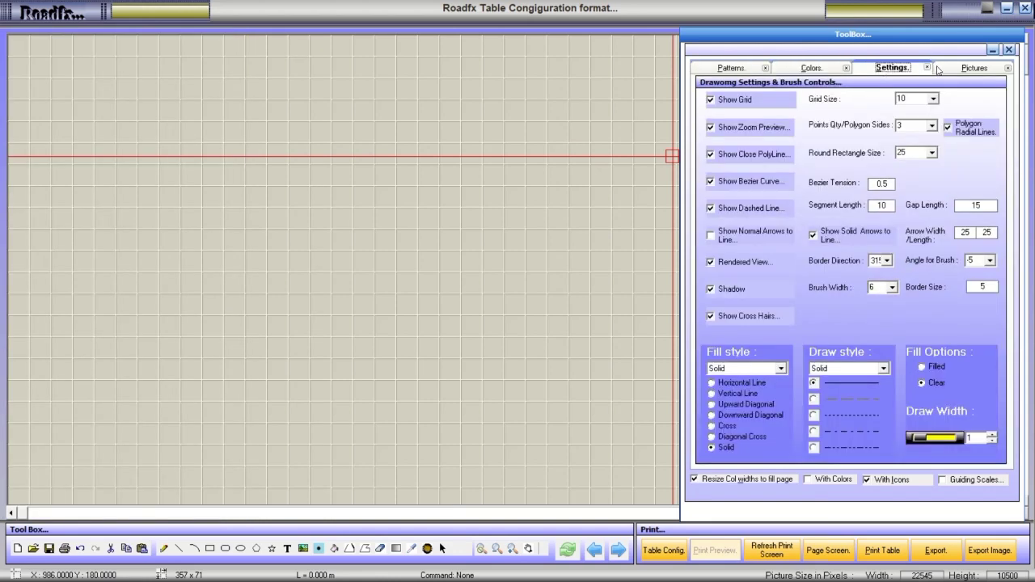
click(962, 70)
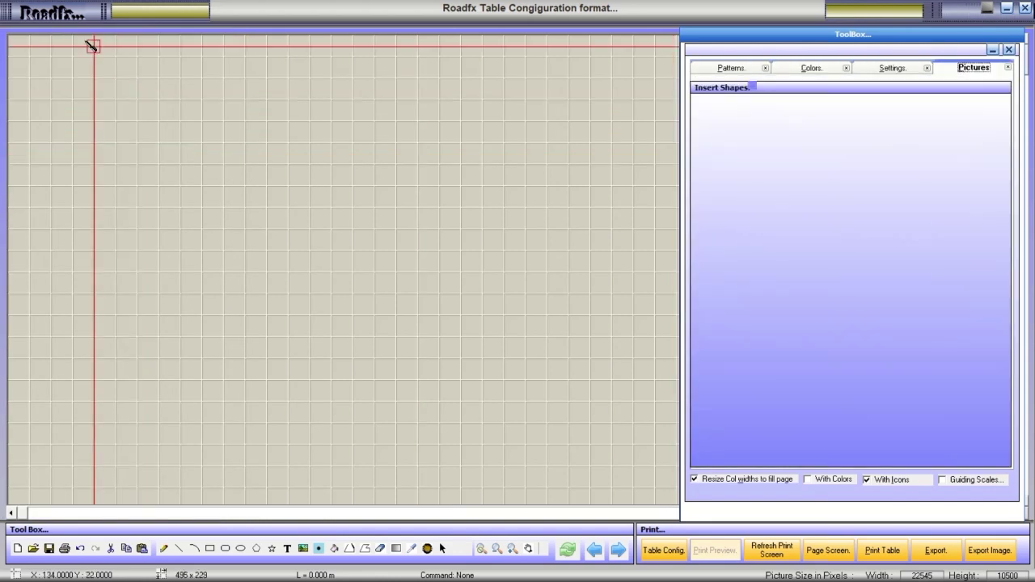
click(54, 16)
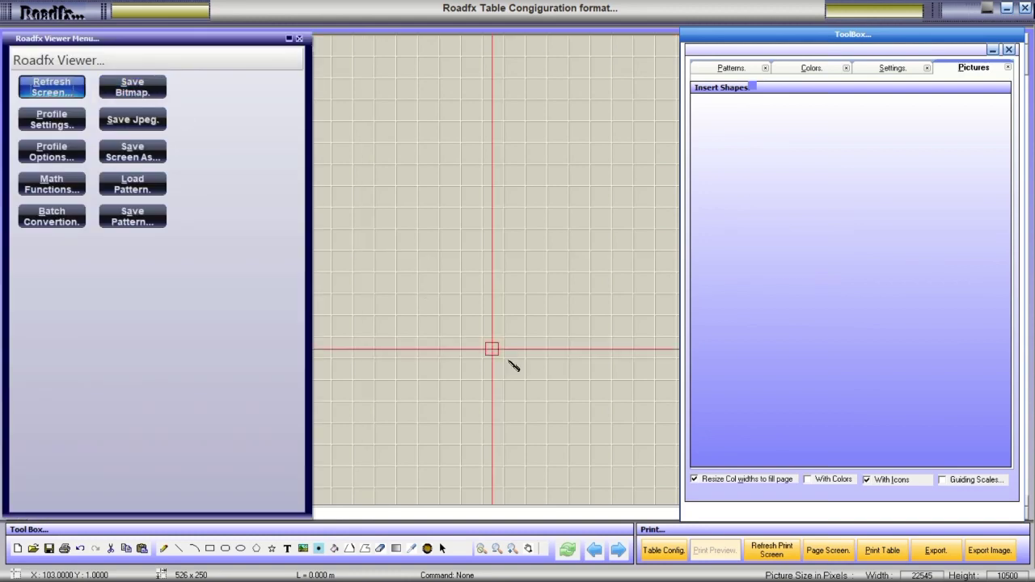
click(675, 552)
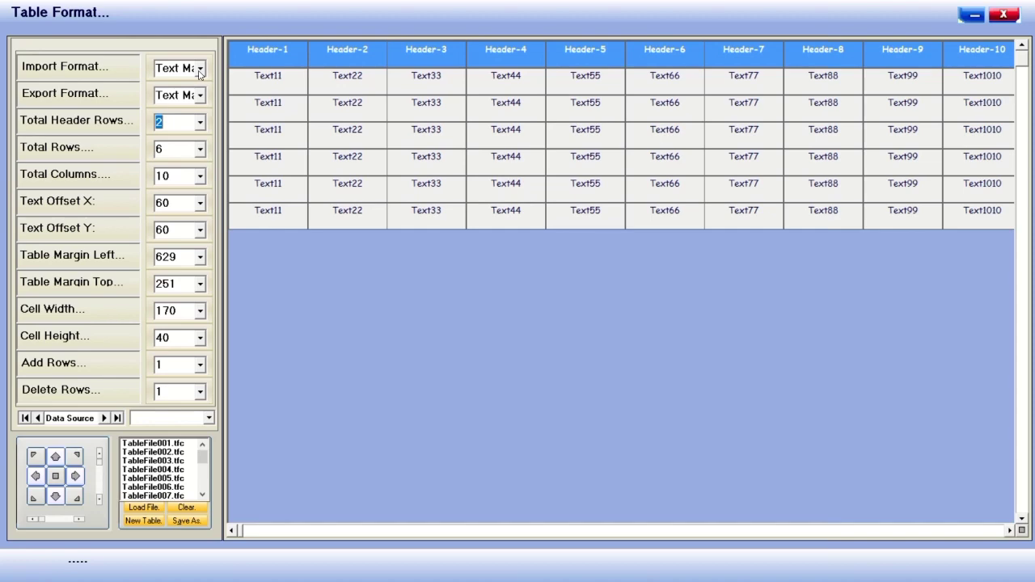
Load the saved tables TableFile001 through TableFile004.tfc in turn
click(152, 444)
click(146, 508)
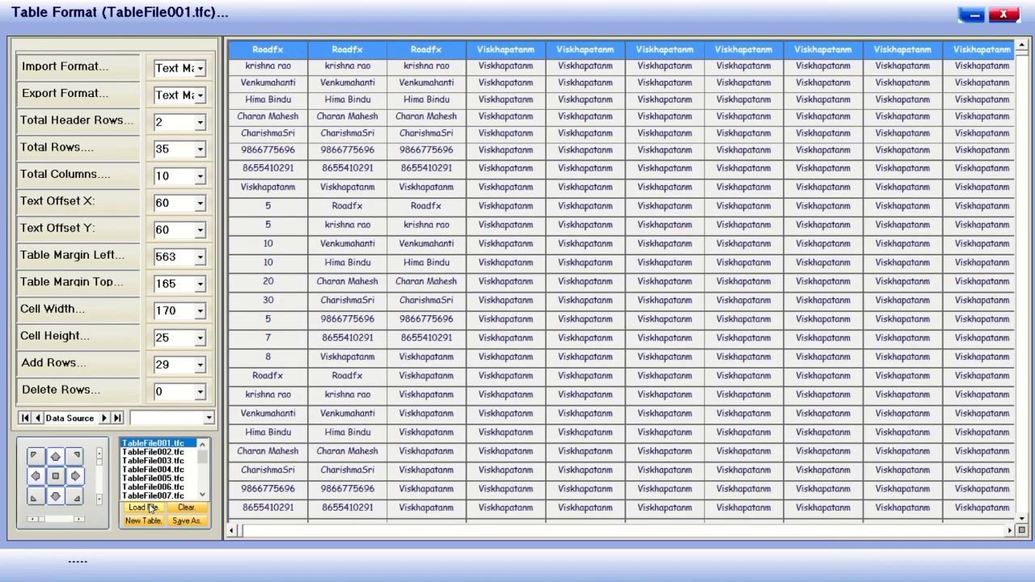
click(152, 451)
click(152, 508)
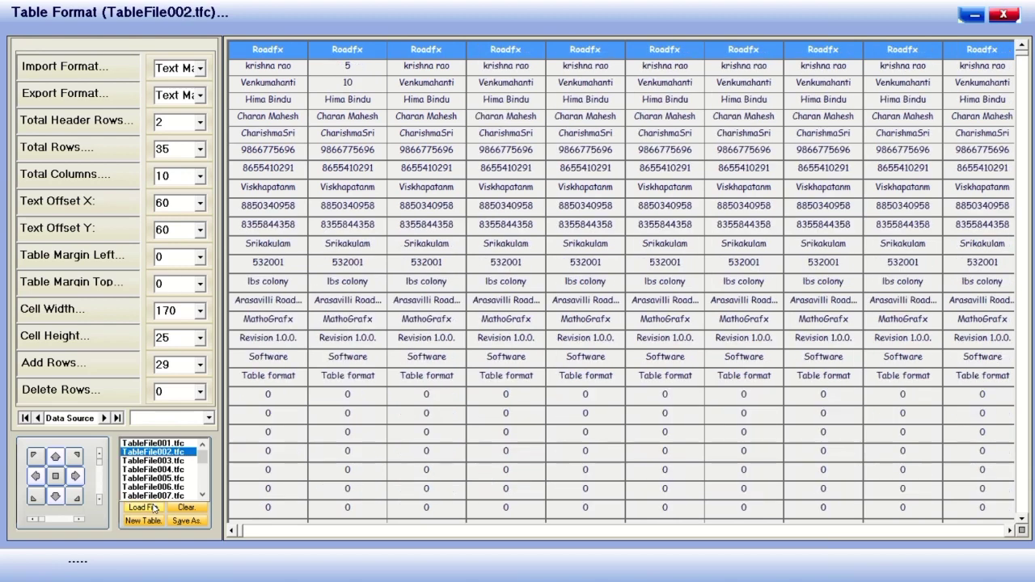
click(154, 461)
click(150, 508)
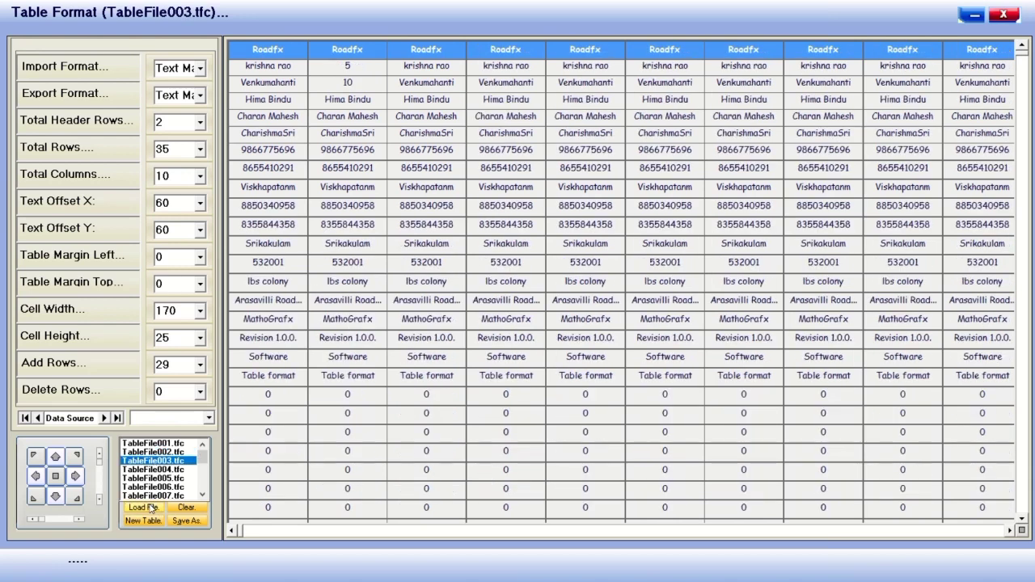
click(154, 469)
click(151, 508)
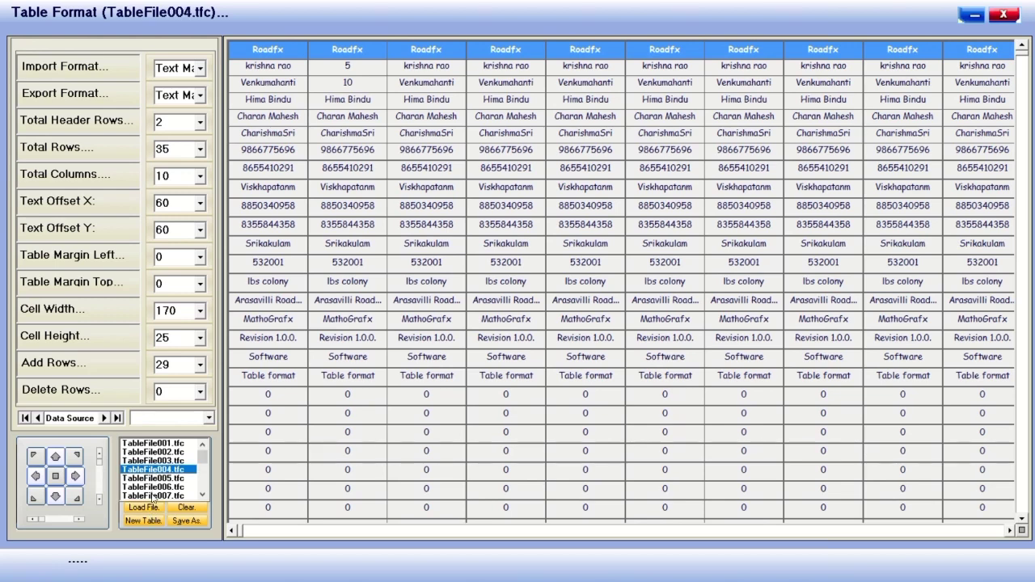
Load TableFile007 and TableFile020, finish on TableFile018.tfc, and close Table Format
click(154, 495)
click(151, 508)
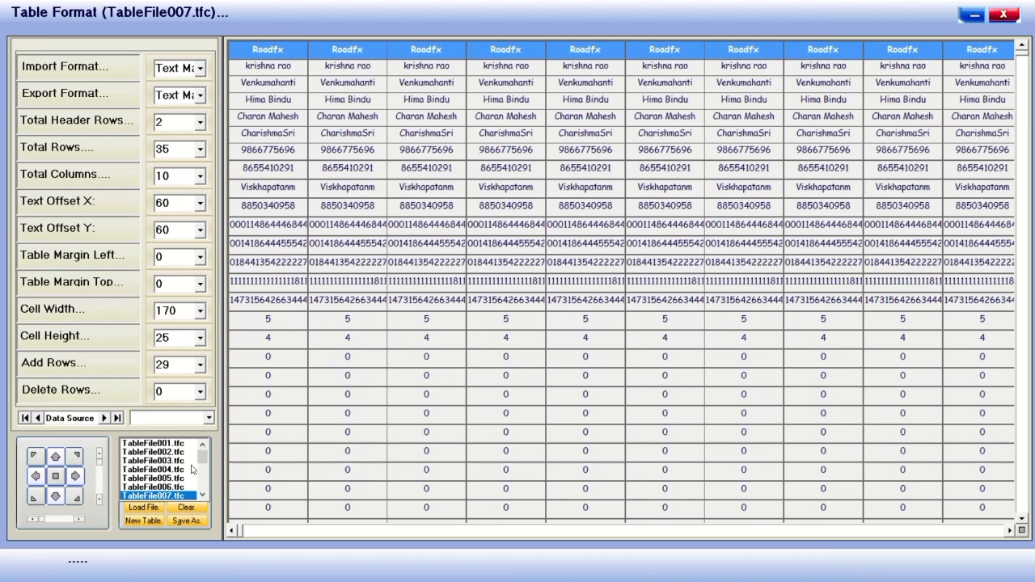
drag(206, 457, 204, 482)
click(157, 495)
click(151, 508)
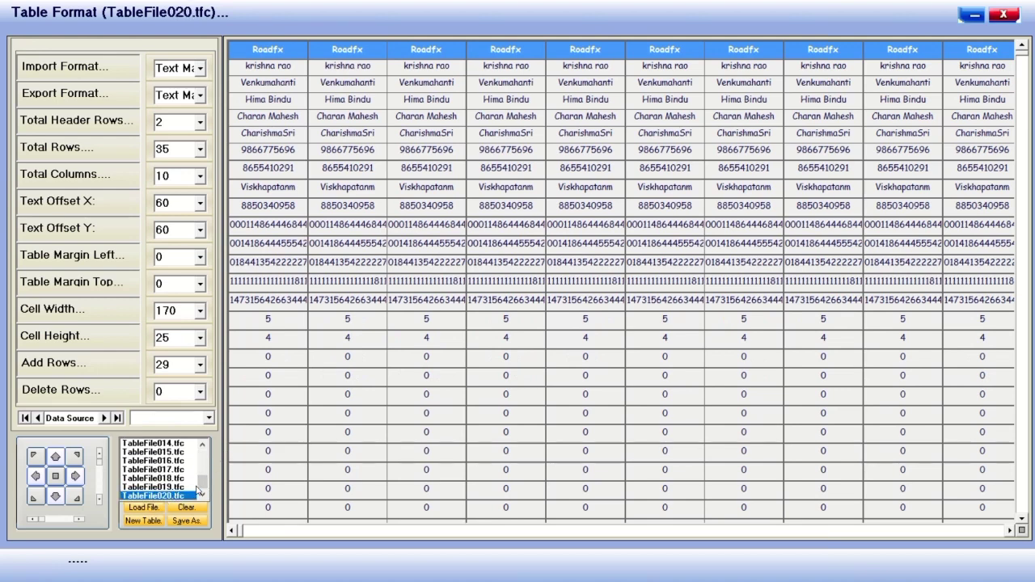
click(157, 477)
click(151, 507)
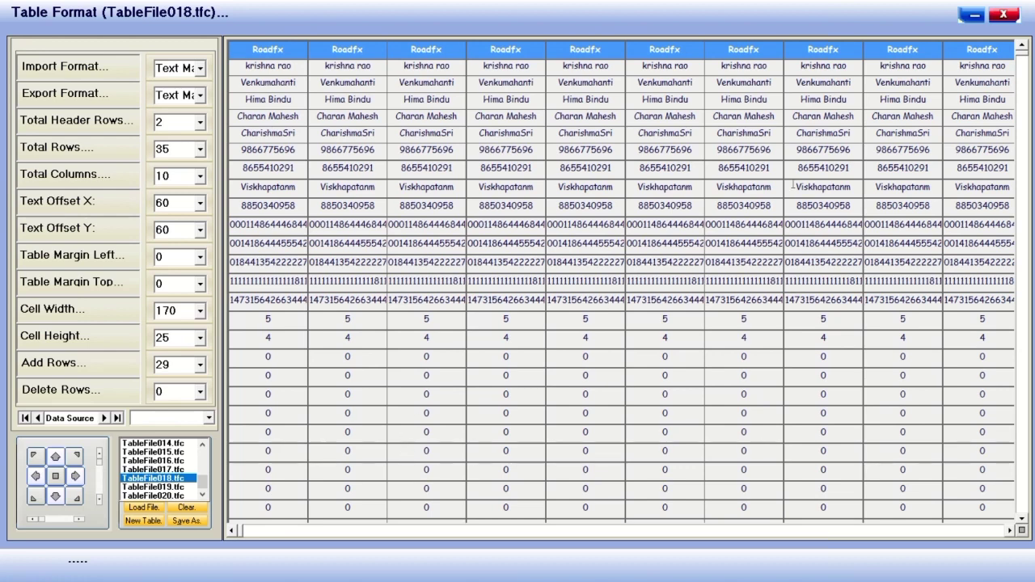
click(1003, 15)
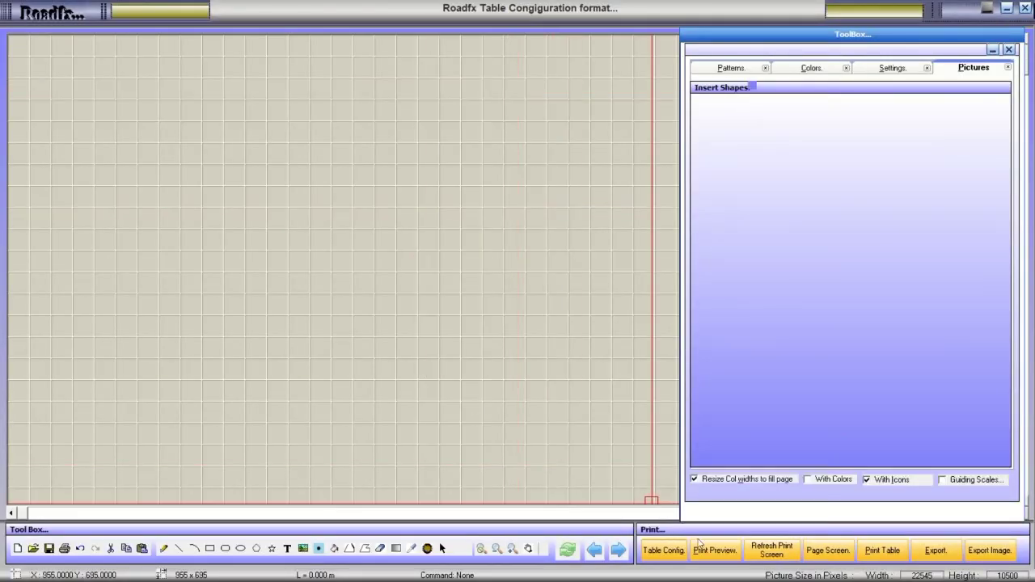
Render the loaded table on the print page and open the full-page print preview
click(663, 550)
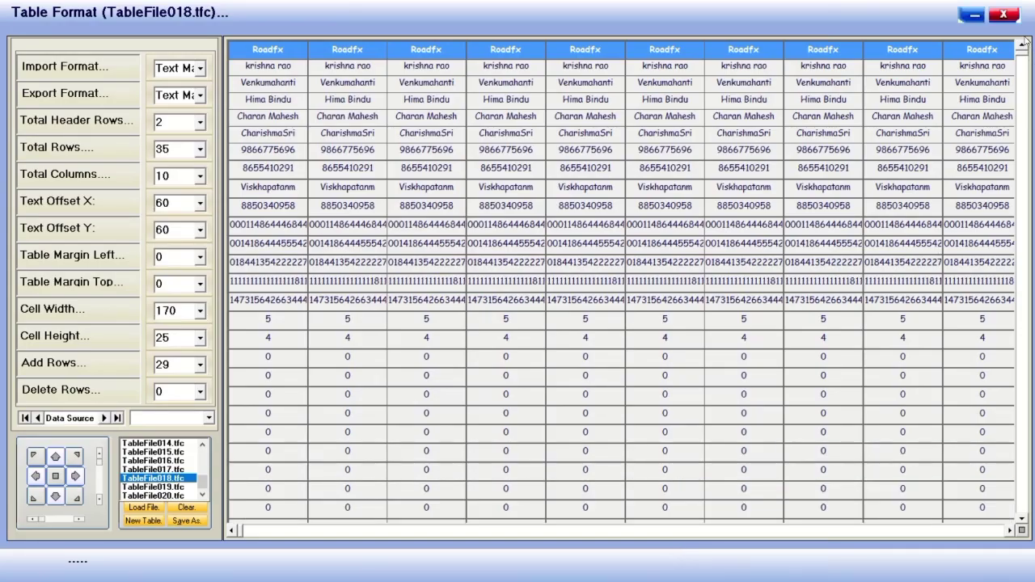
click(1003, 15)
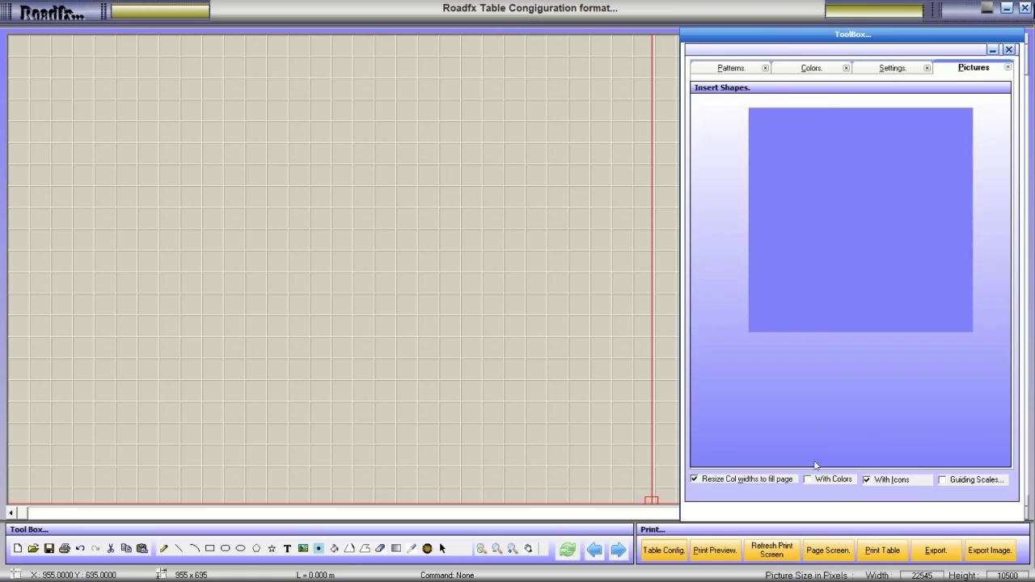
click(717, 556)
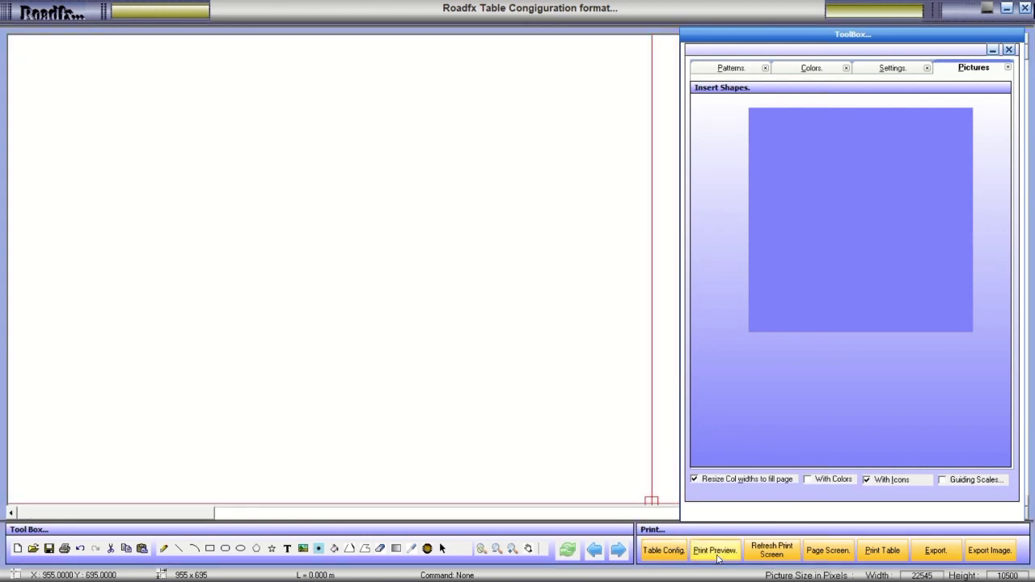
drag(199, 521, 178, 513)
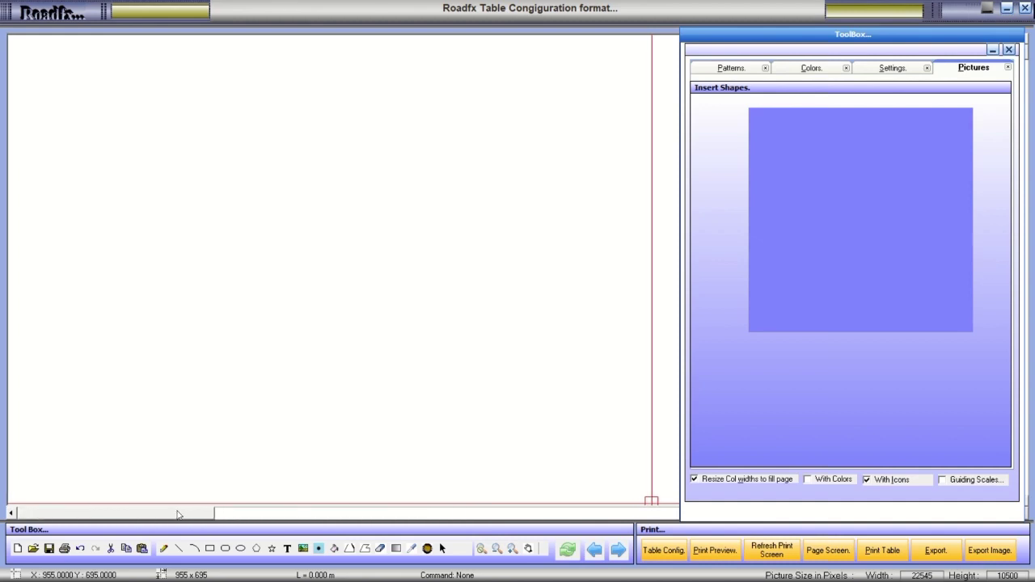
click(769, 552)
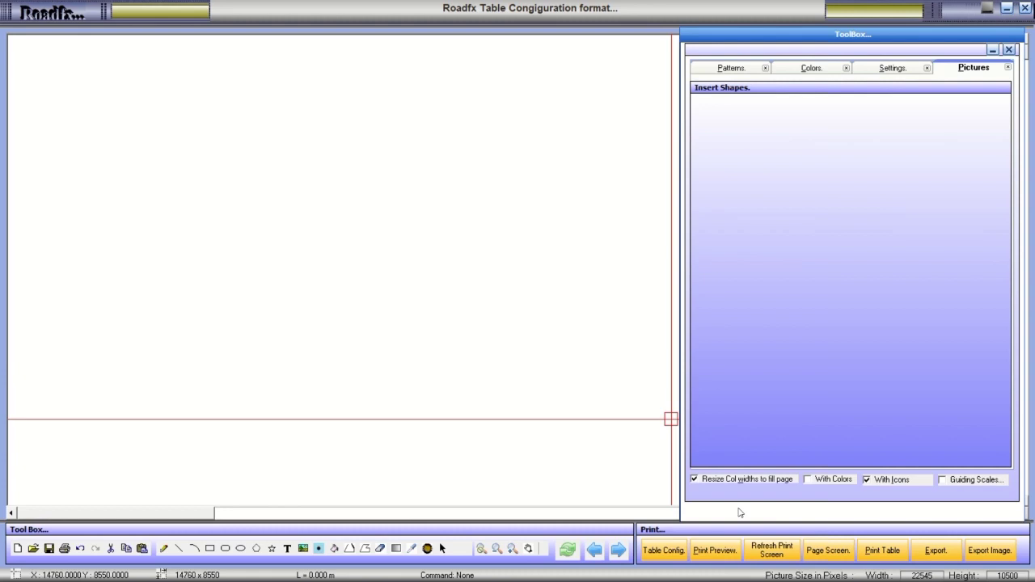
click(772, 551)
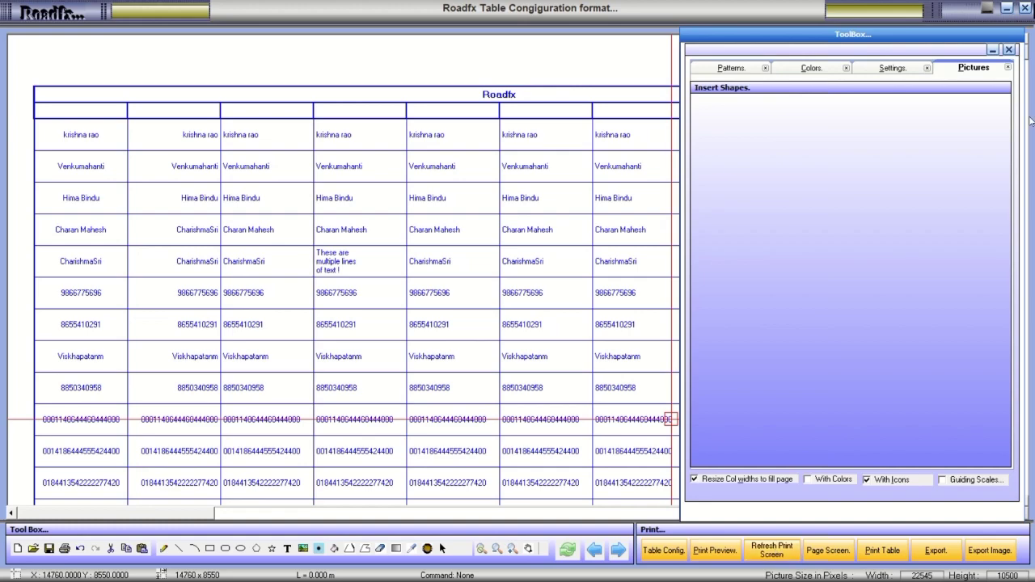
drag(1028, 56, 999, 29)
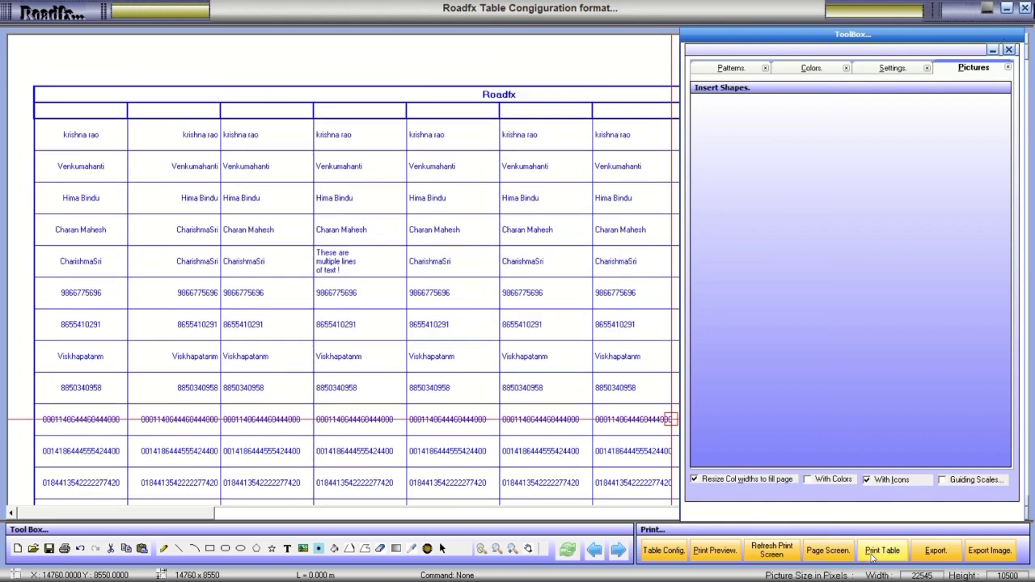
click(838, 557)
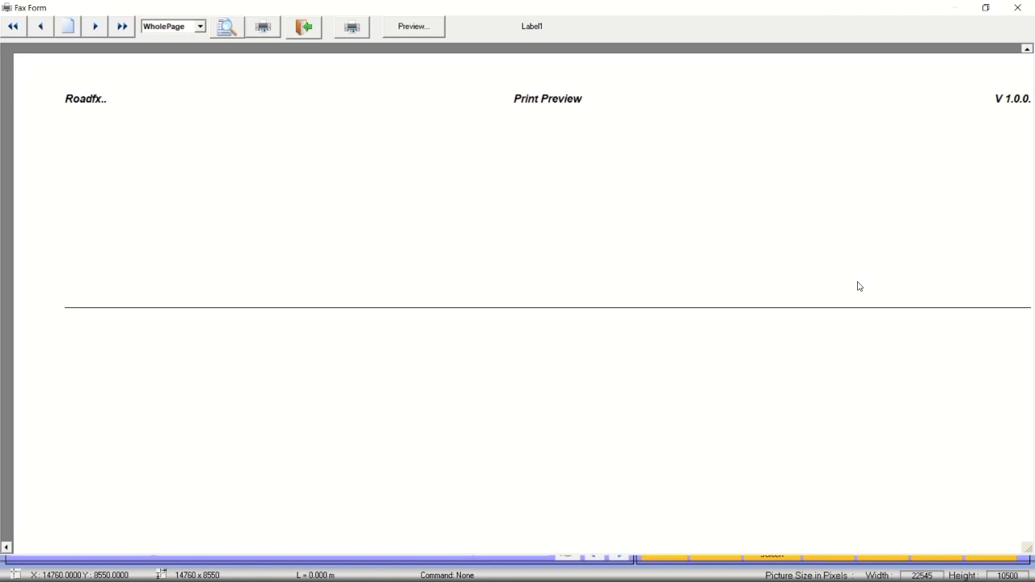
Page through the print preview to its last page, then close it
click(95, 28)
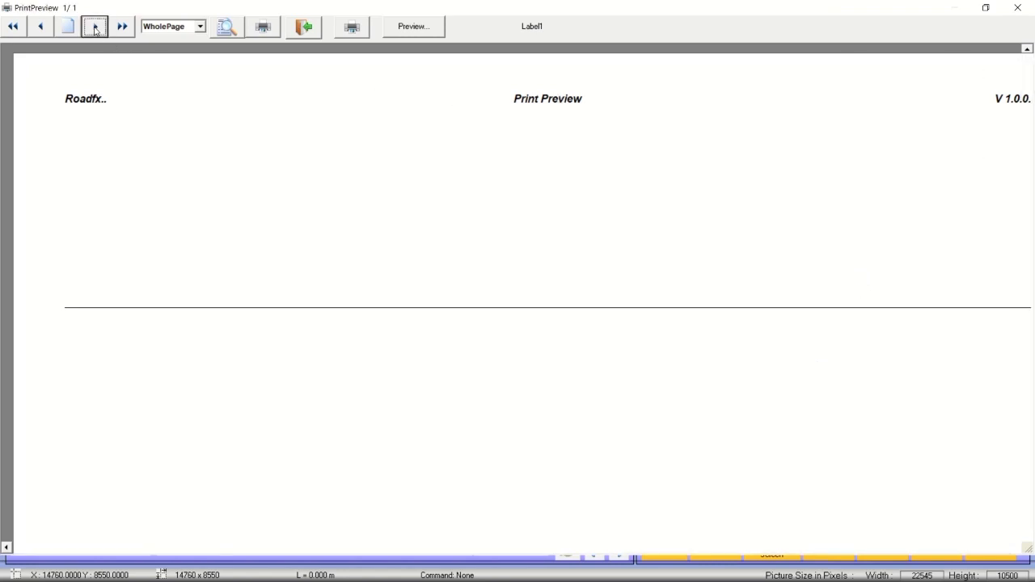
click(122, 26)
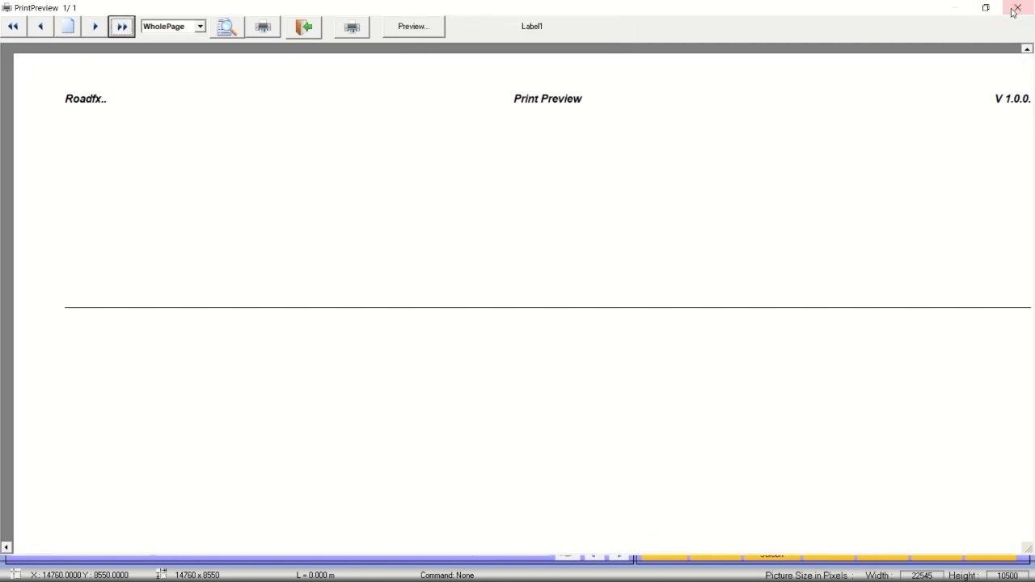
click(1015, 8)
Reopen Print Preview with the table data shown, scroll through it, and close it
click(874, 552)
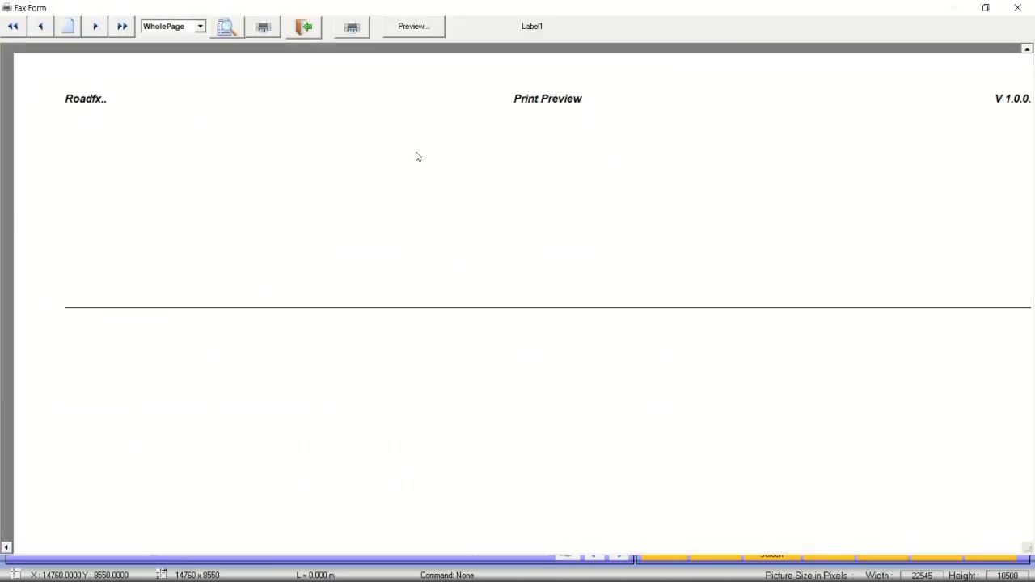
click(106, 27)
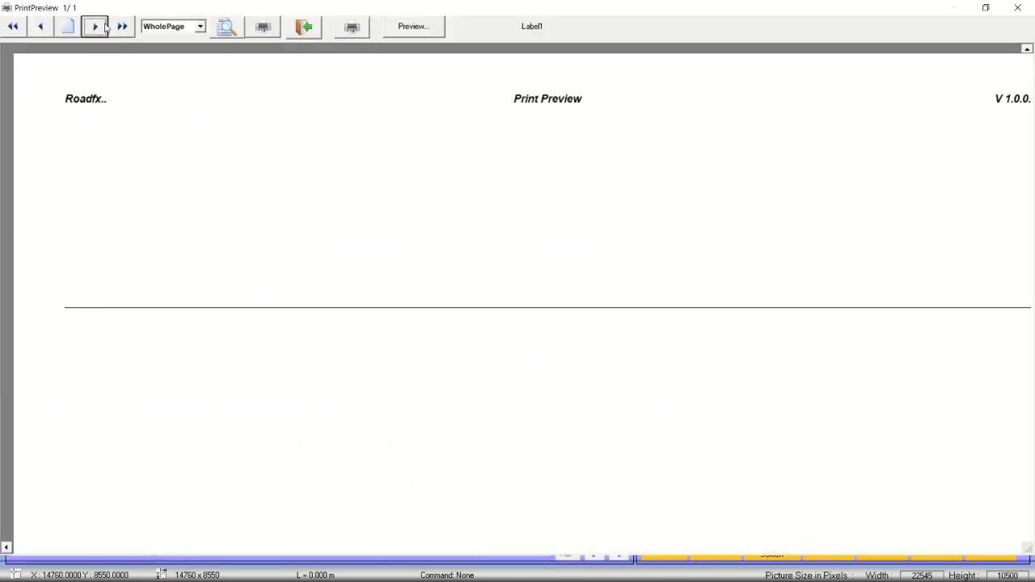
click(412, 27)
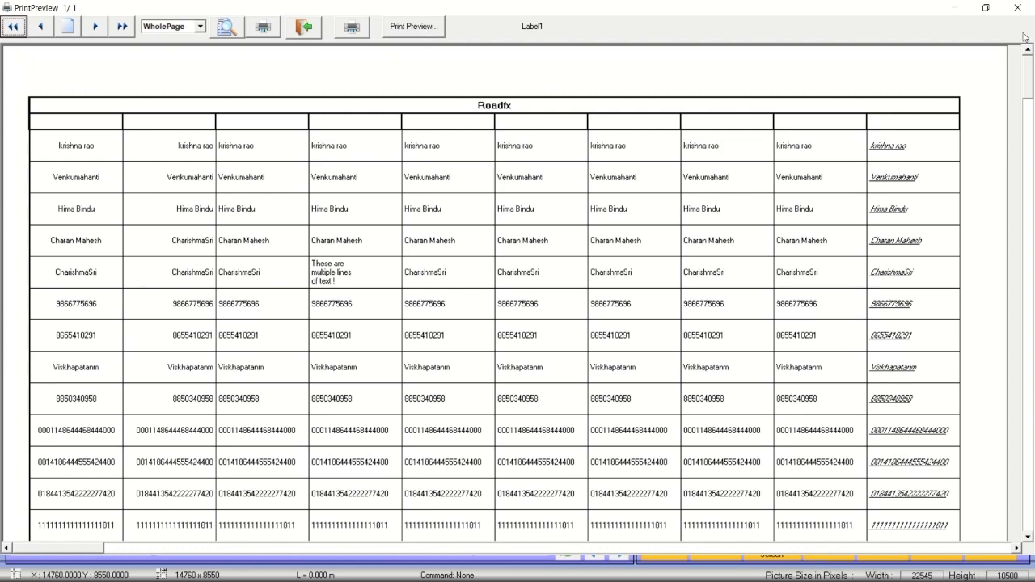
mouse_move(1030, 83)
mouse_down()
mouse_move(1027, 389)
mouse_move(1016, 90)
mouse_up()
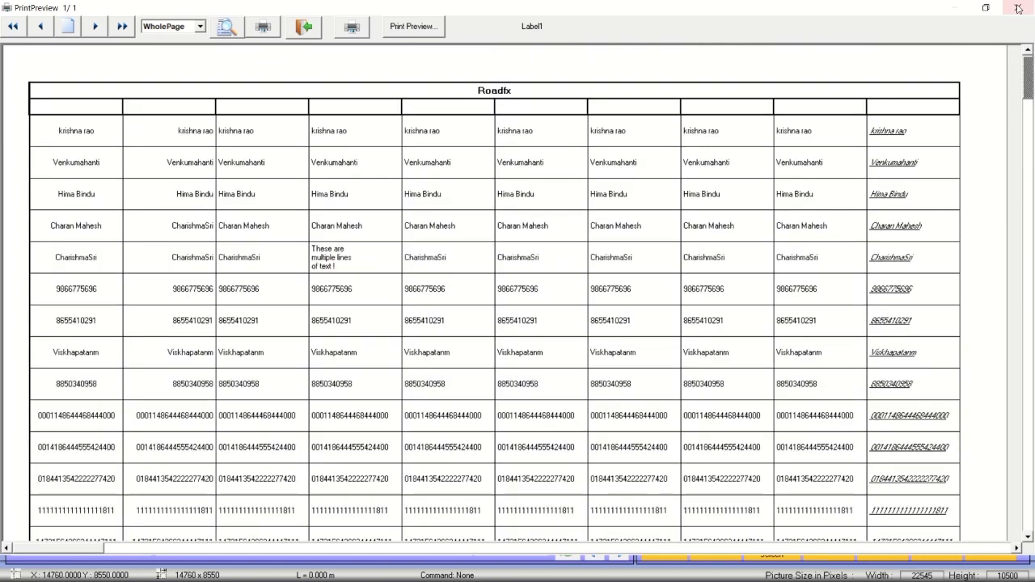
click(1017, 8)
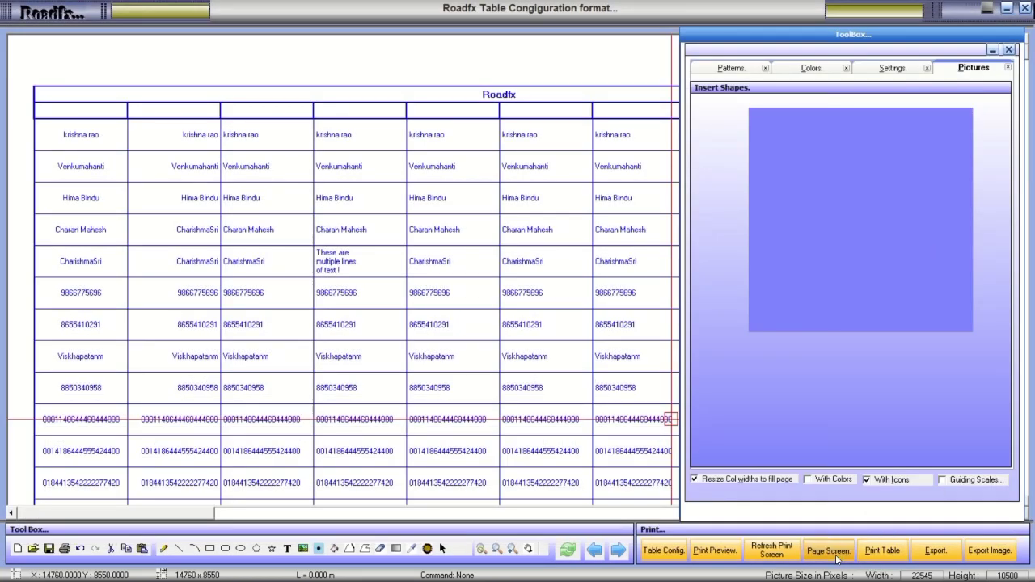
click(837, 557)
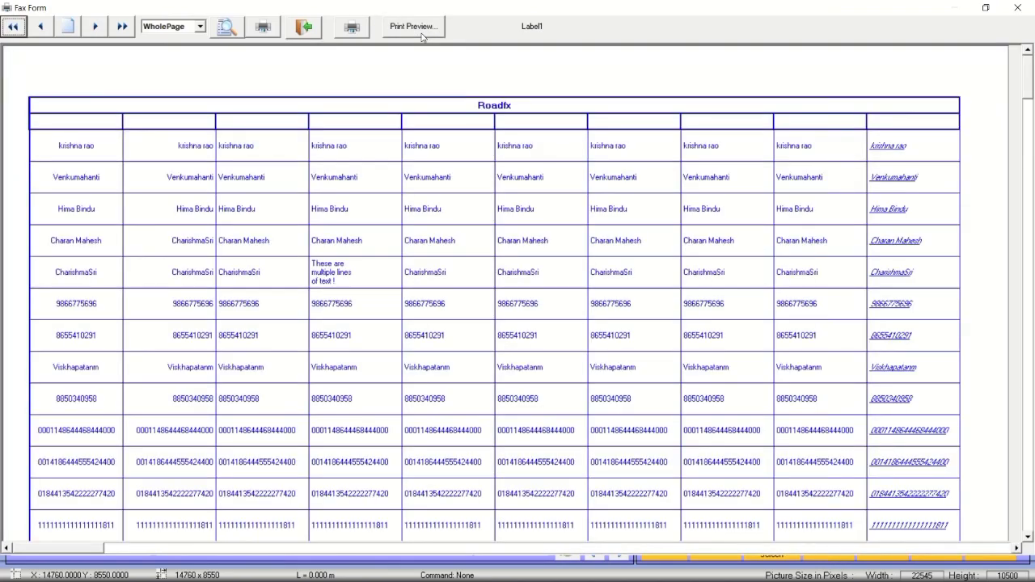
click(1024, 11)
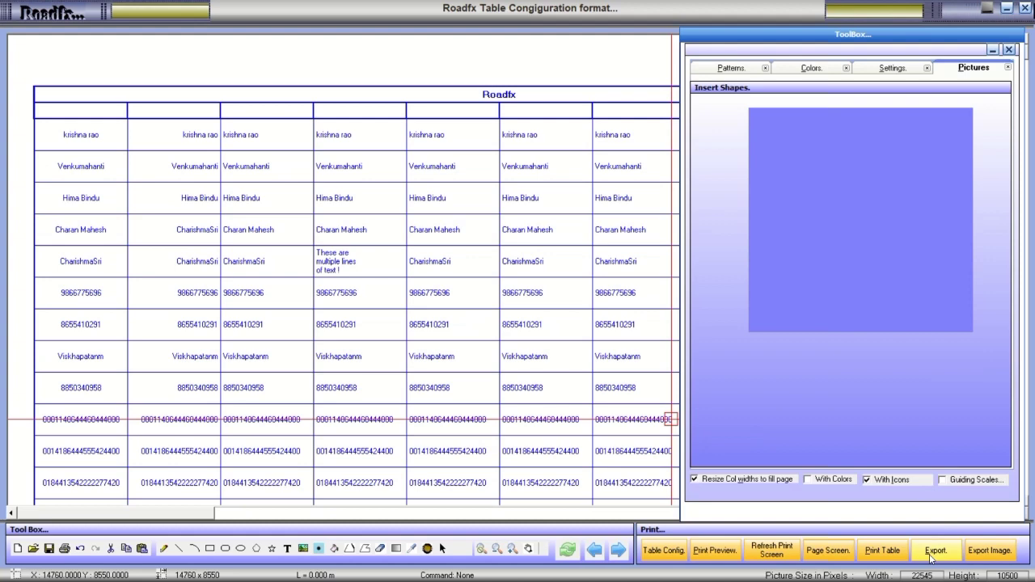
click(970, 551)
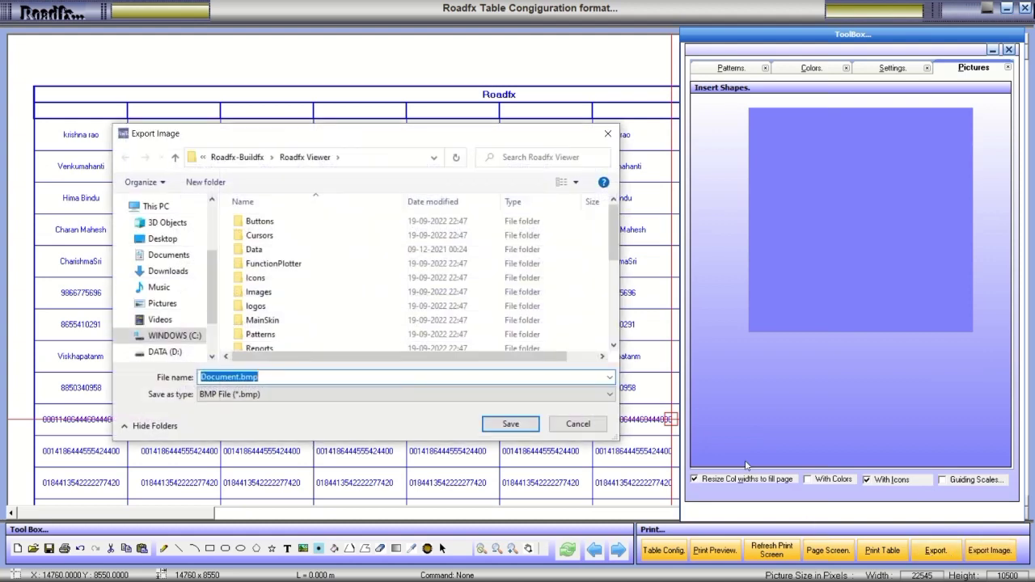
click(271, 395)
click(271, 395)
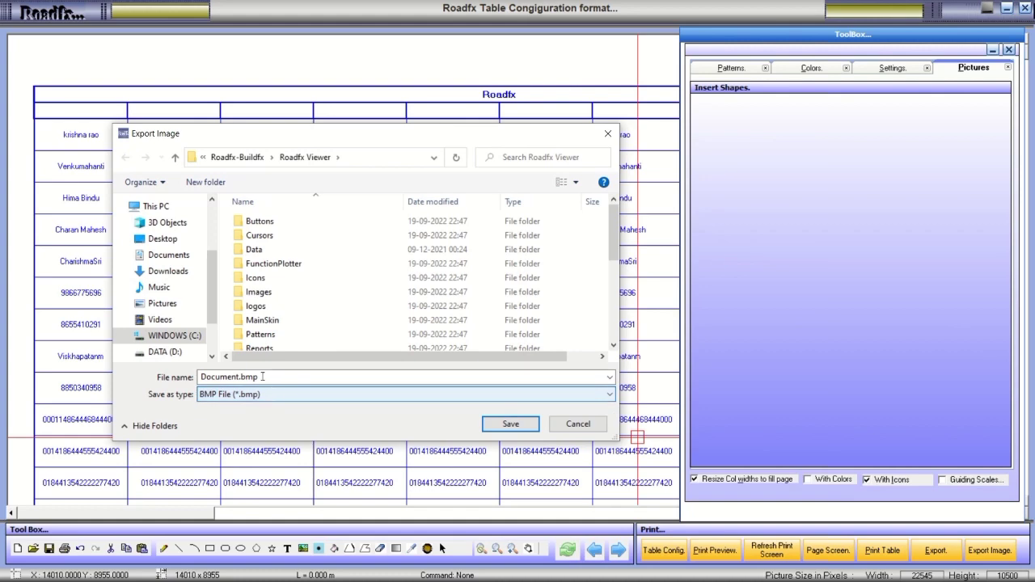
click(608, 134)
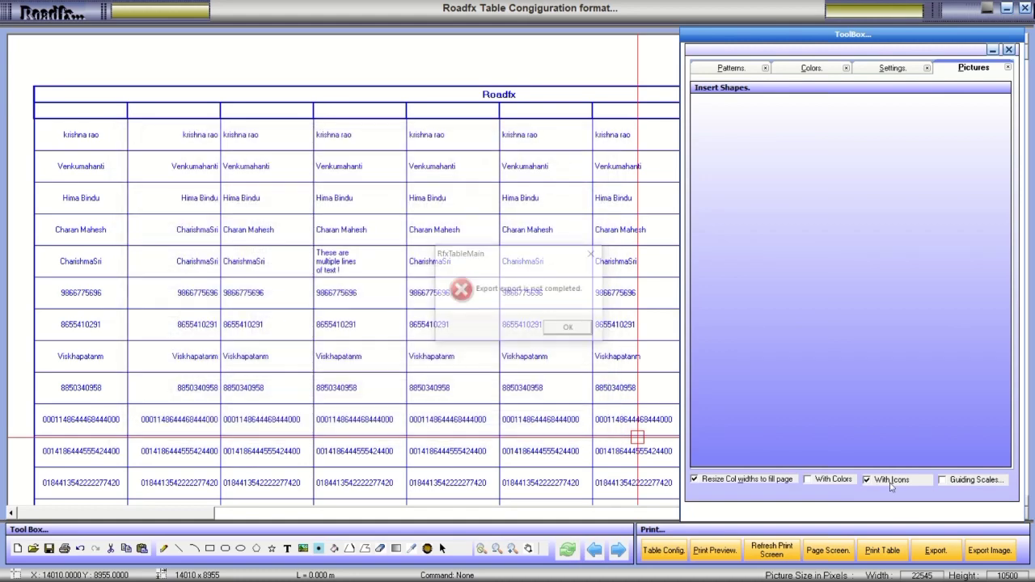
click(570, 330)
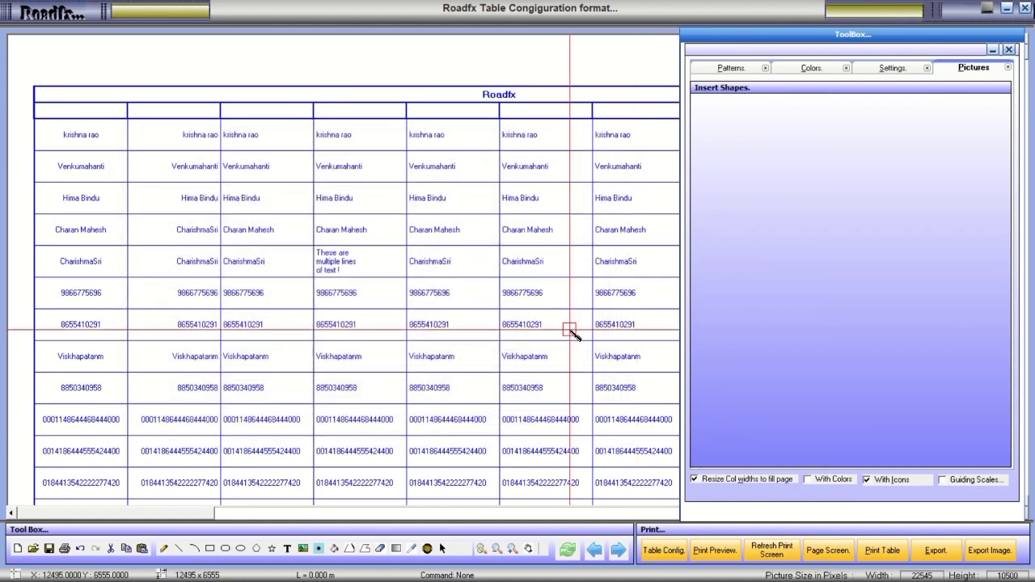
Maximize Book2, select cell H6, then close the workbook and exit Excel
click(934, 551)
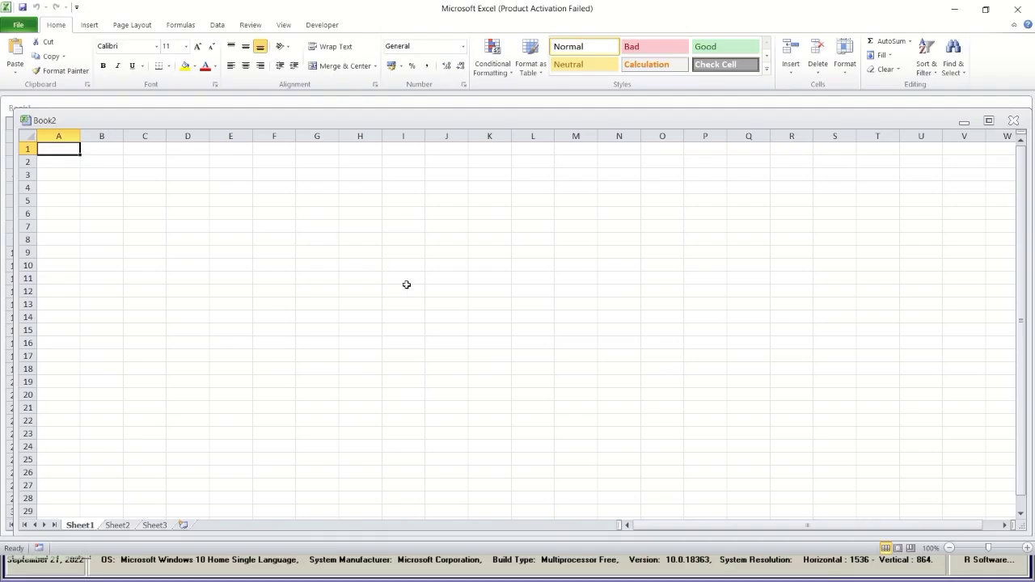
click(990, 122)
click(354, 178)
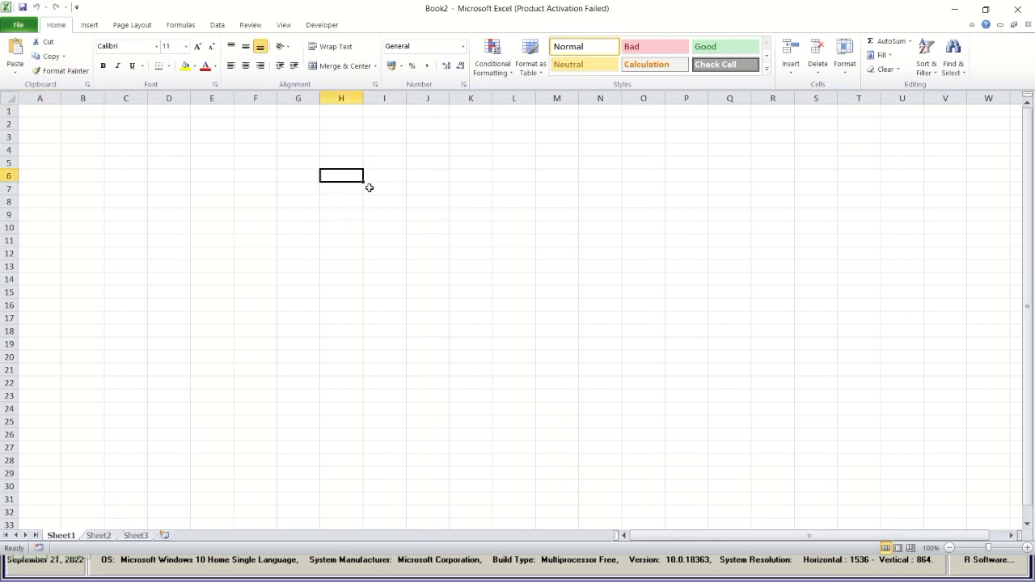
scroll(202, 234, down, 6)
scroll(213, 351, up, 6)
click(1017, 9)
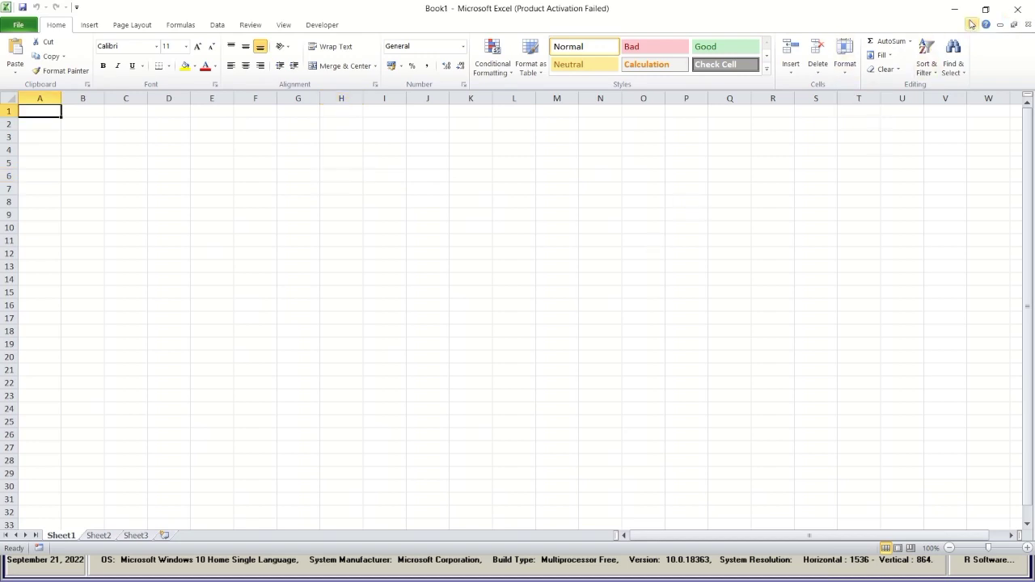
click(1017, 9)
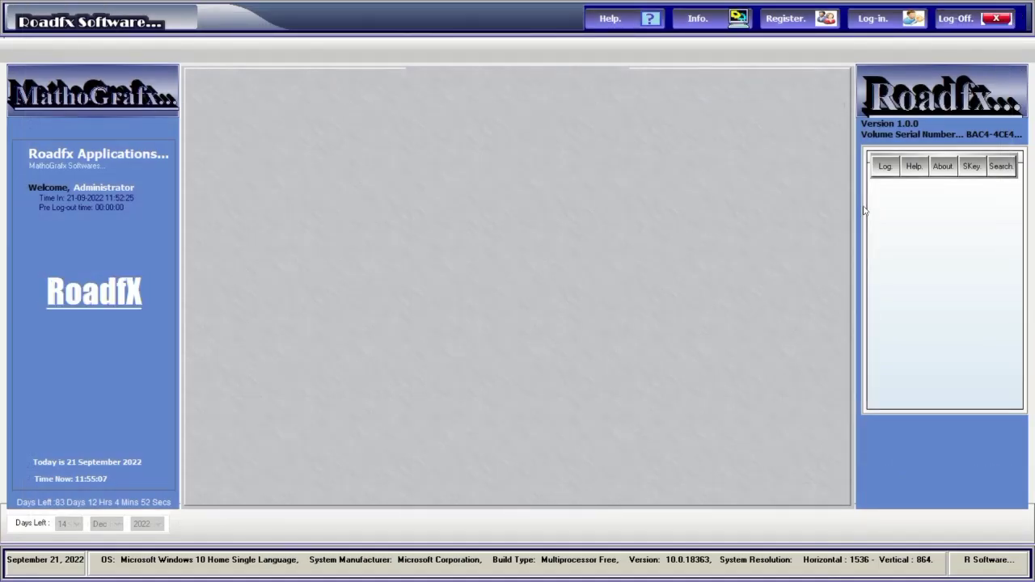
Log in to the Roadfx launcher with the administrator password
click(873, 18)
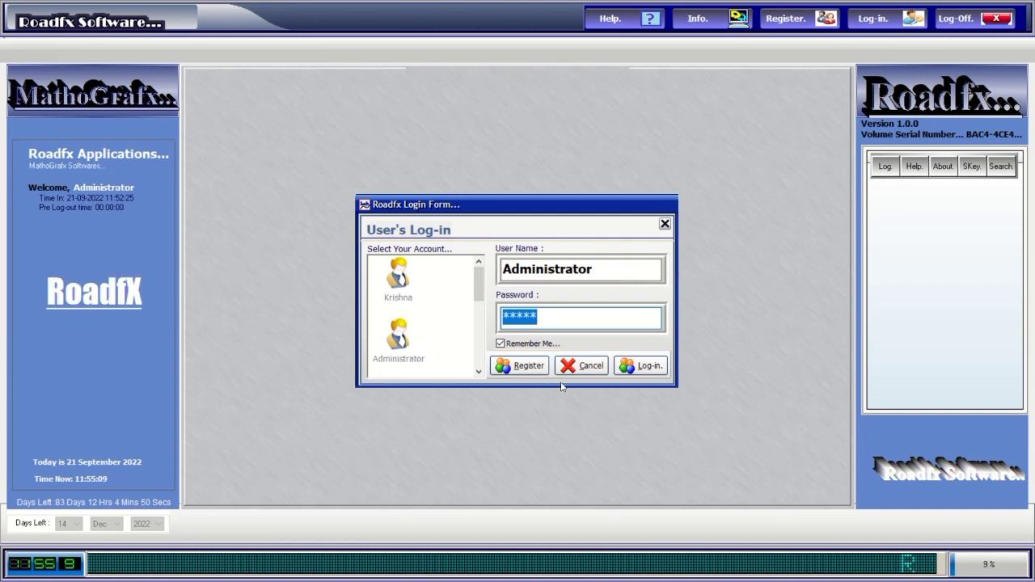
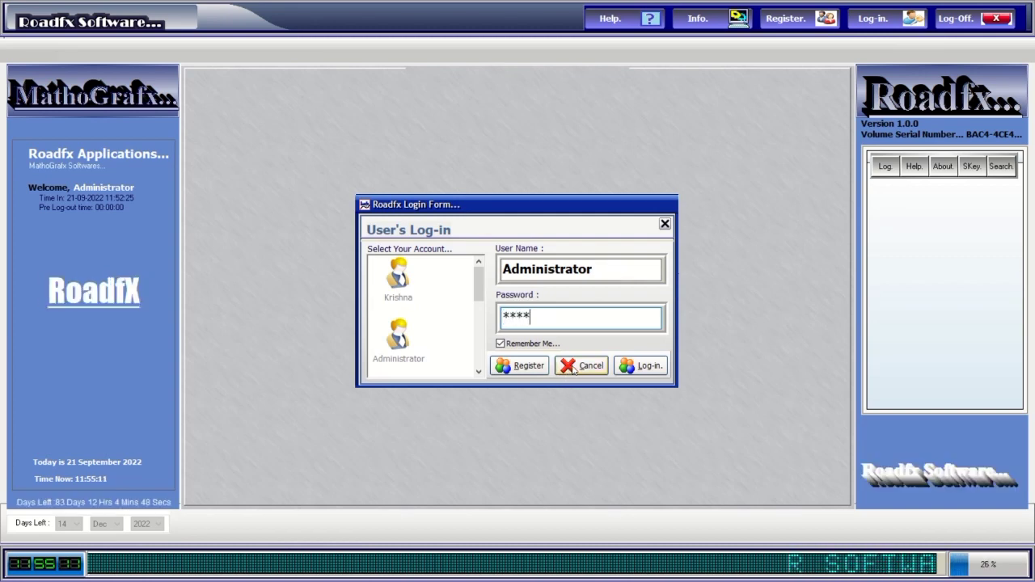
click(639, 365)
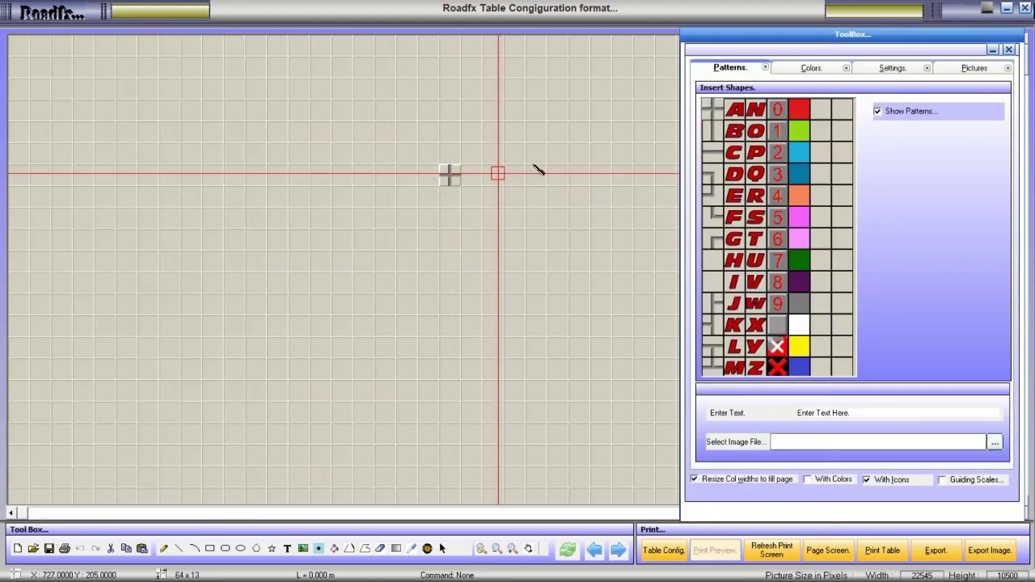
Browse the ToolBox Colors, Patterns, Settings and Pictures pages, then open the Roadfx Viewer menu
click(802, 69)
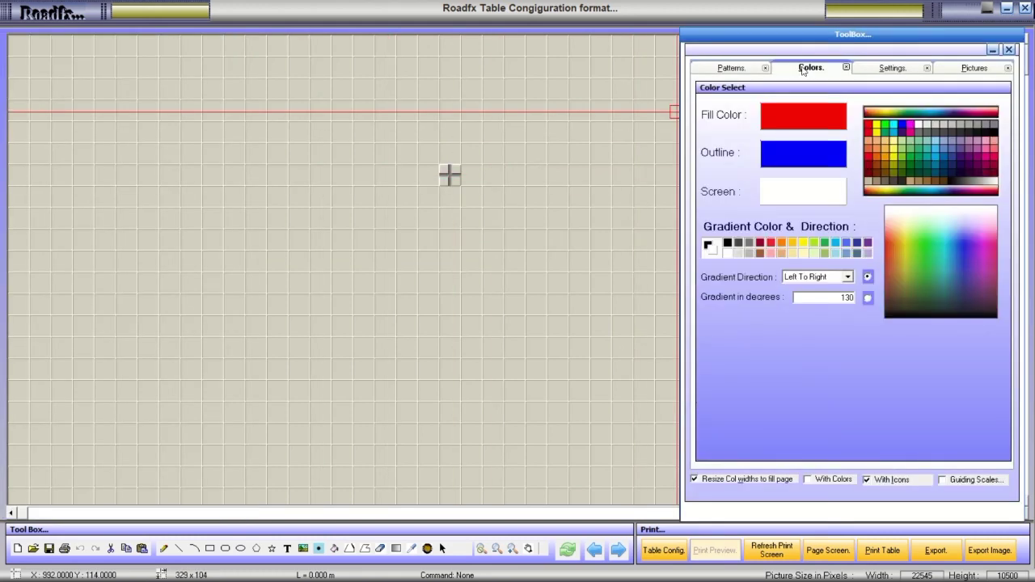
click(745, 69)
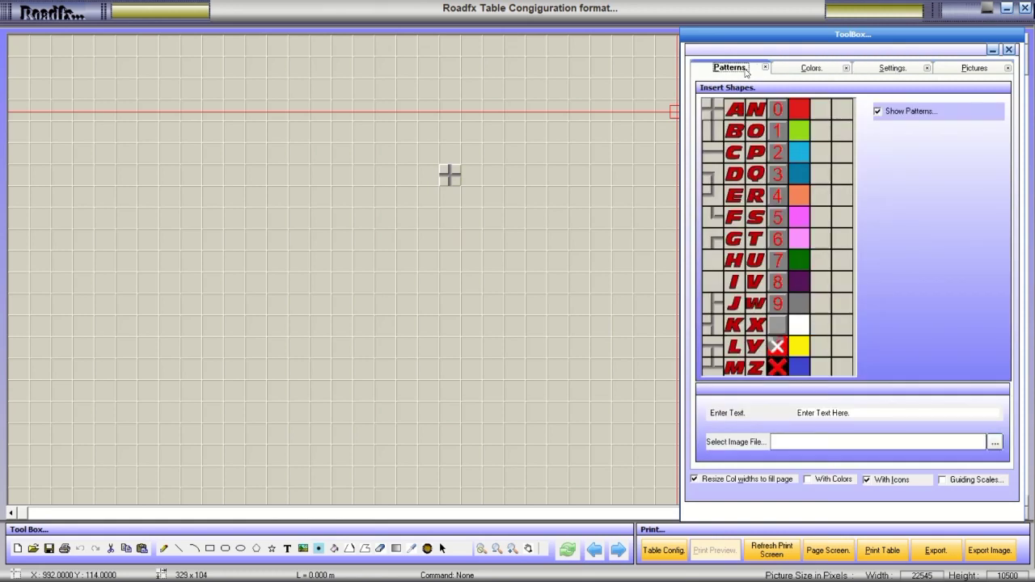
click(790, 72)
click(873, 72)
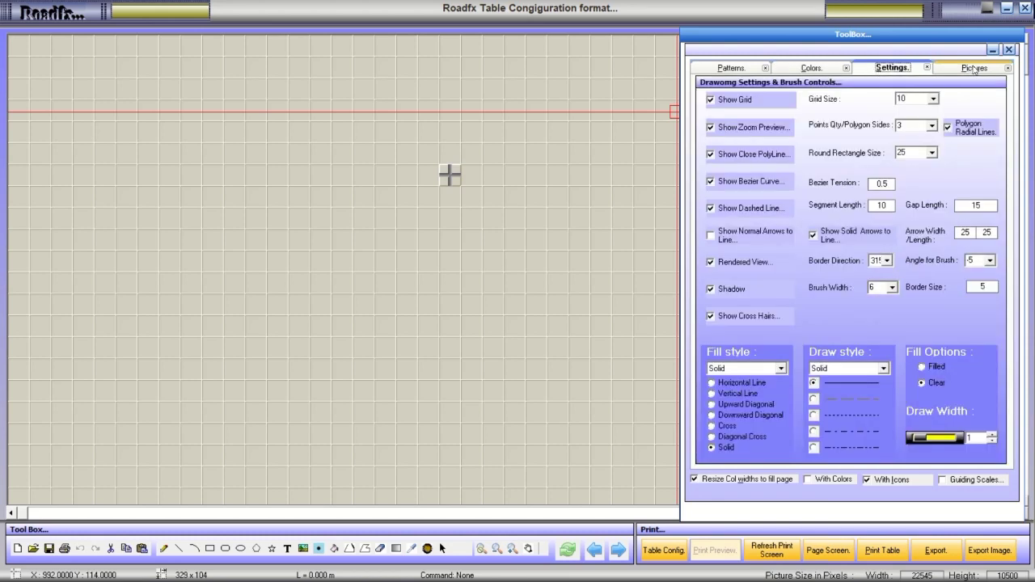
click(975, 69)
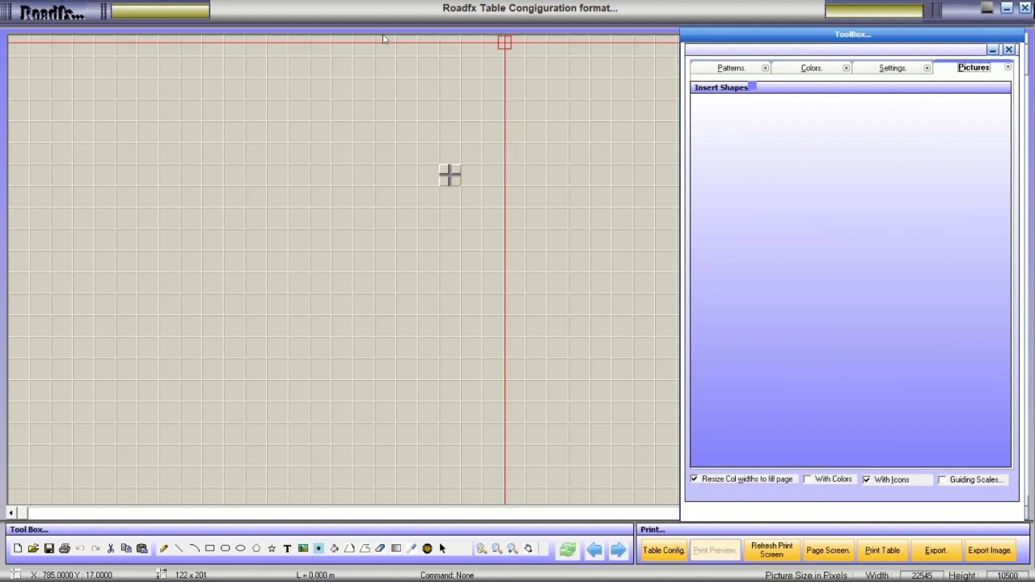
click(86, 7)
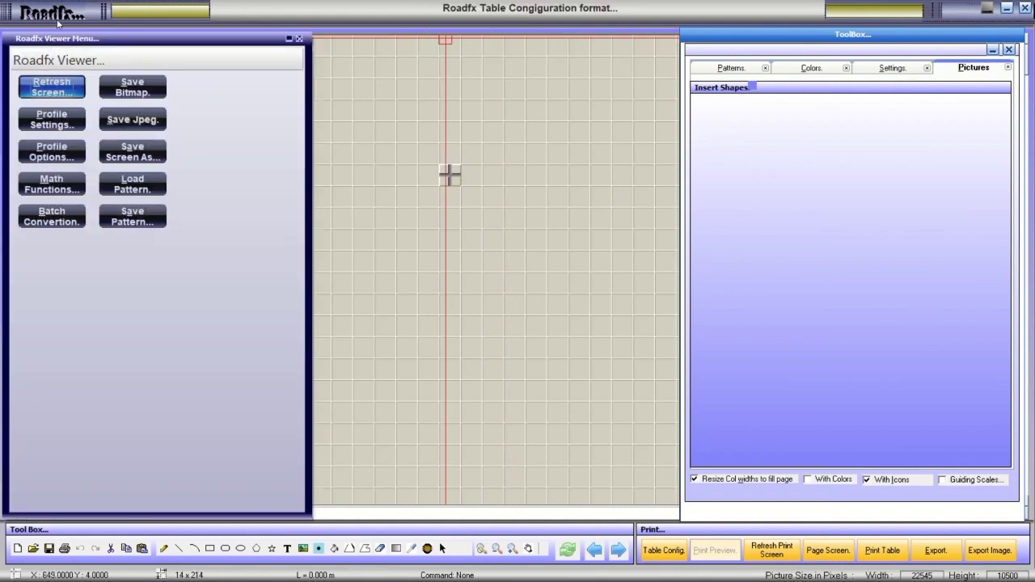
Open and dismiss Profile Settings and Profile Options without changes
click(55, 118)
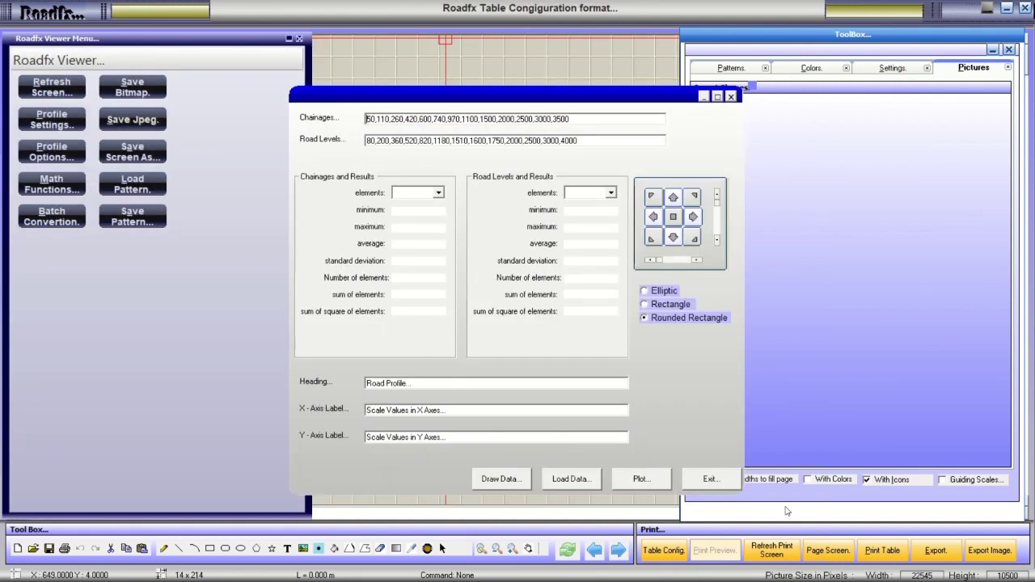
click(708, 480)
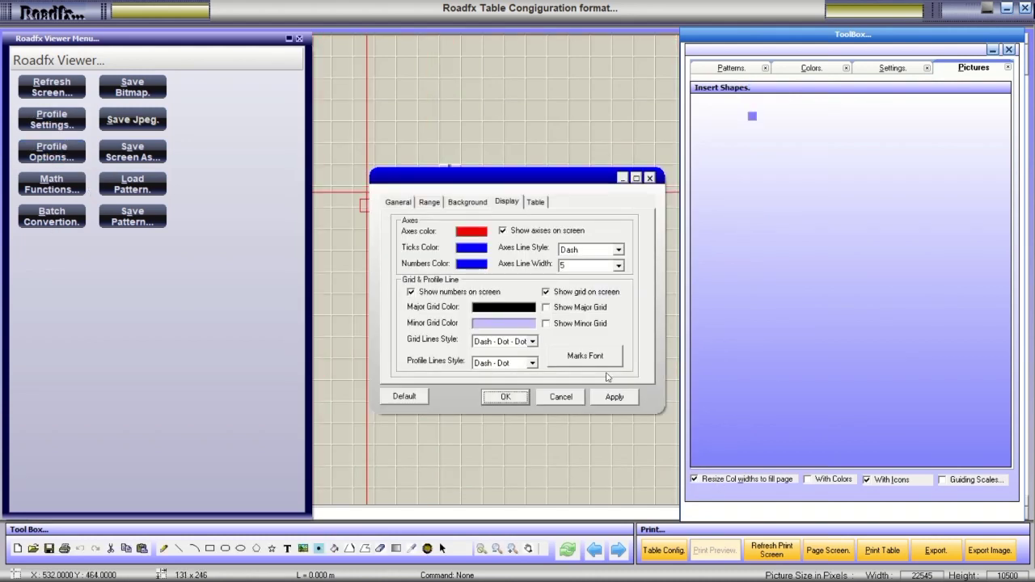
click(570, 401)
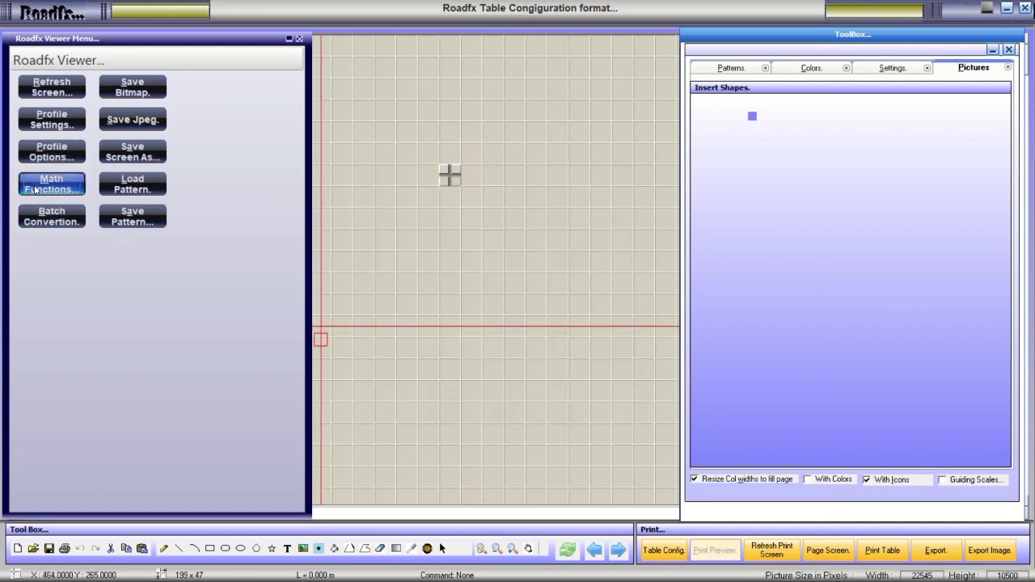
Graph the trigonometric, linear 2*Sin(3*x) and polar functions, then close the Math Functions plotter
click(52, 184)
click(512, 434)
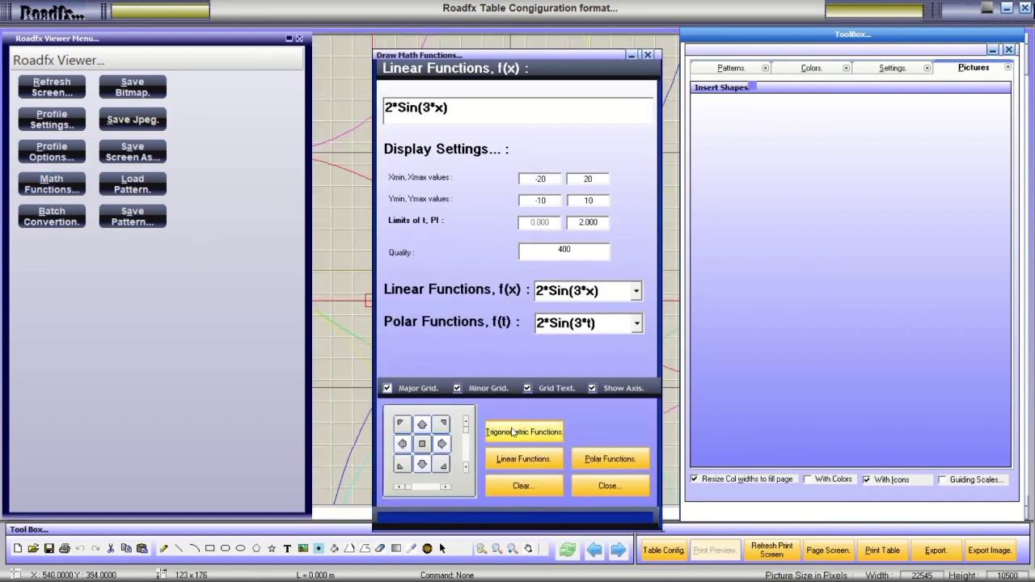
drag(524, 67, 865, 68)
click(860, 466)
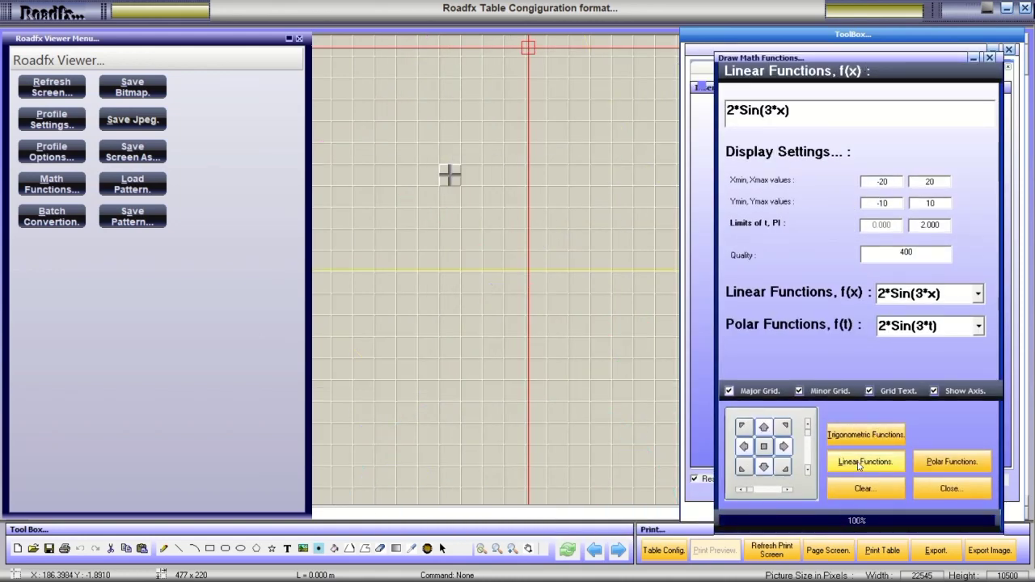
click(840, 439)
click(949, 465)
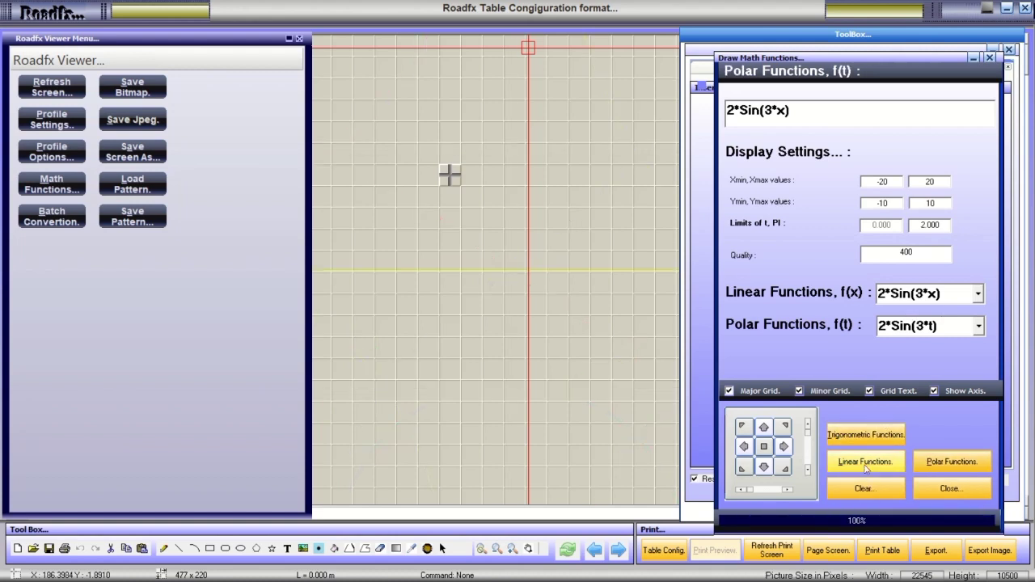
click(942, 489)
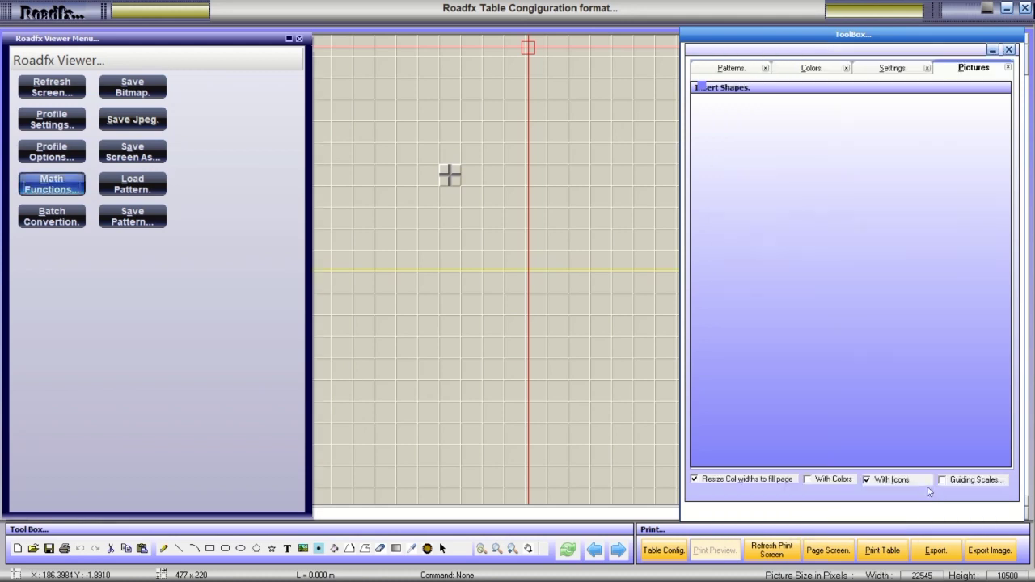
click(56, 223)
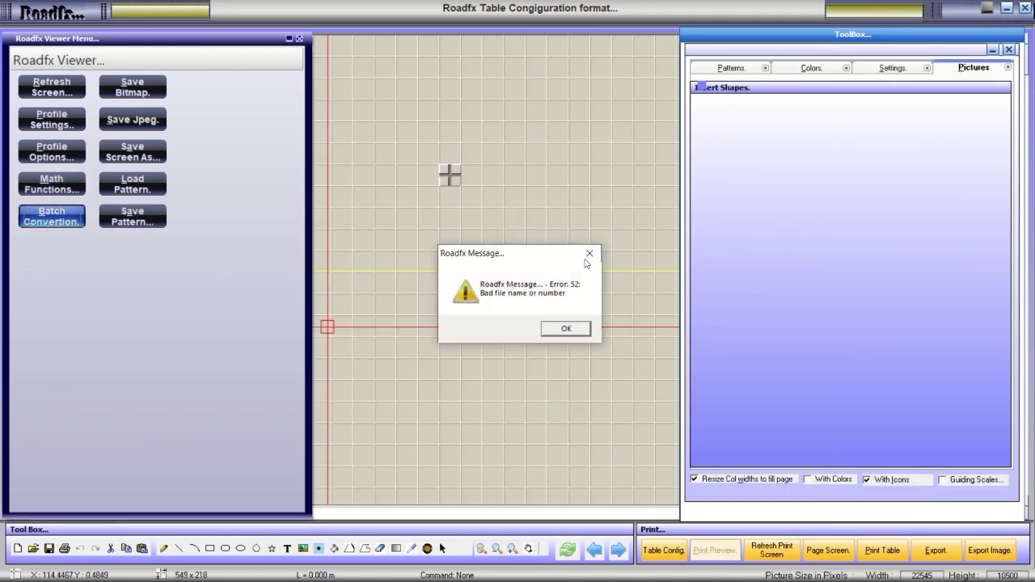
click(560, 331)
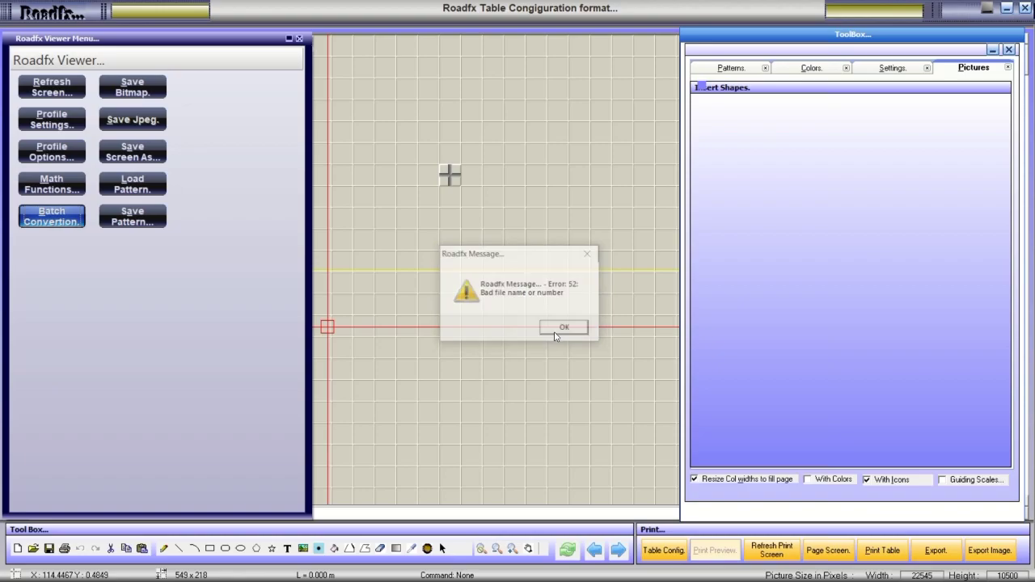
click(556, 334)
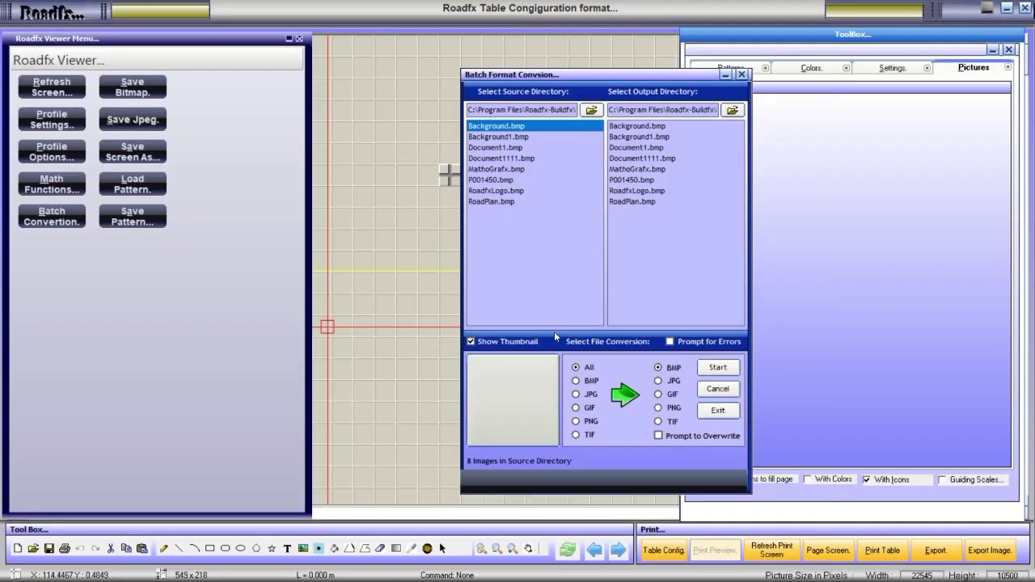
click(511, 137)
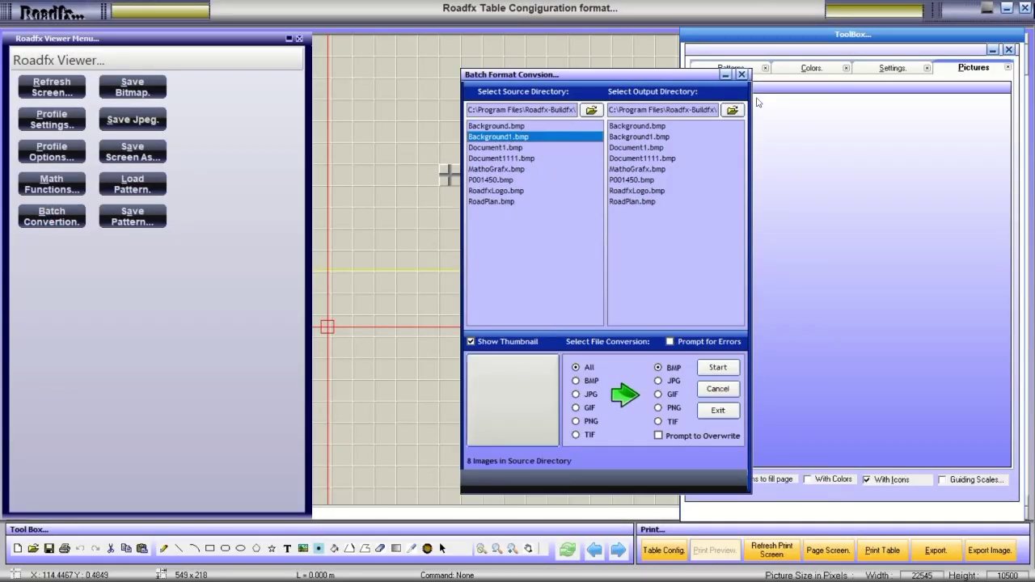
click(744, 74)
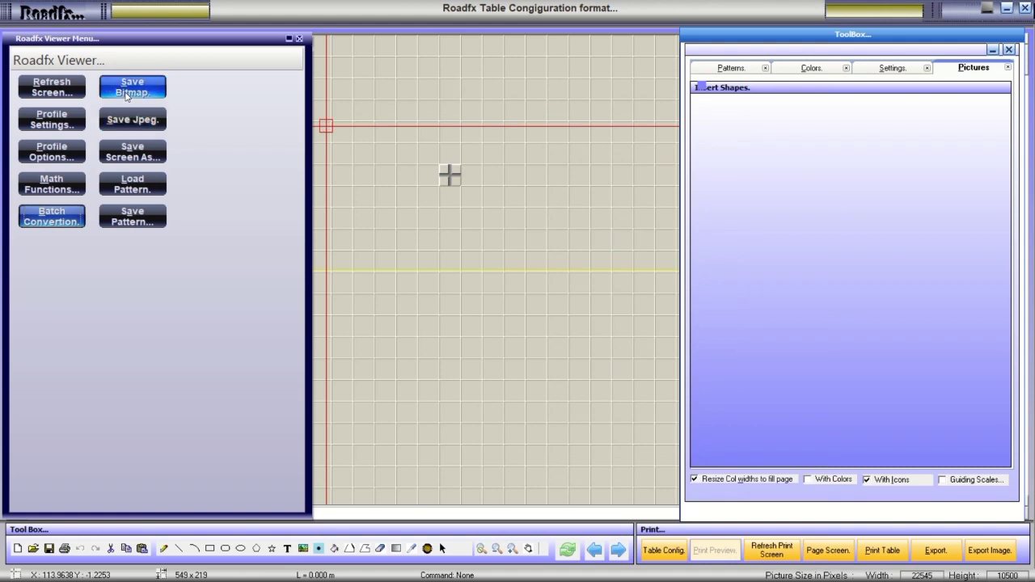
Start Load Pattern, open the Patterns folder and pick RoadfxInit3.tbl
click(131, 188)
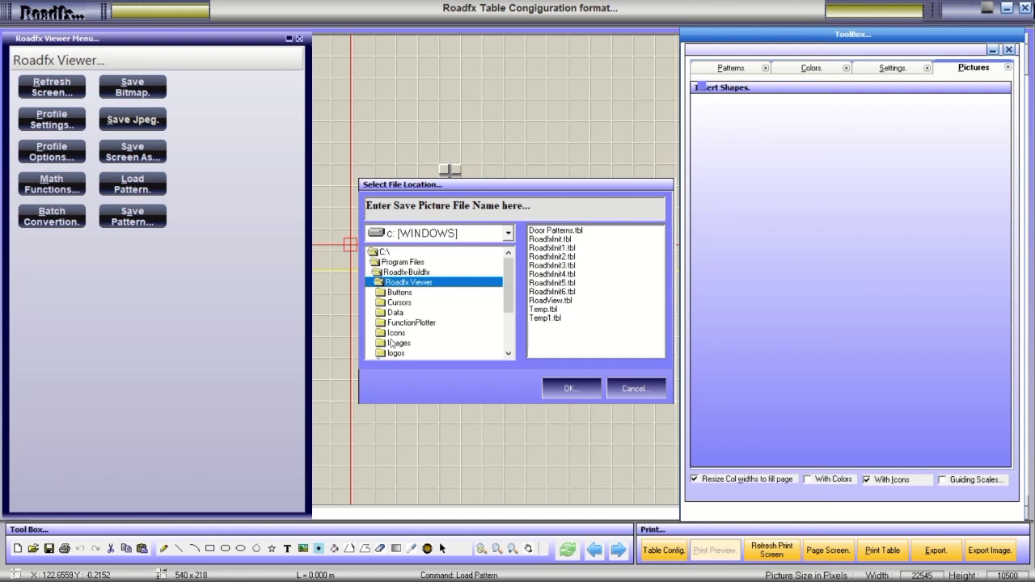
scroll(506, 305, down, 2)
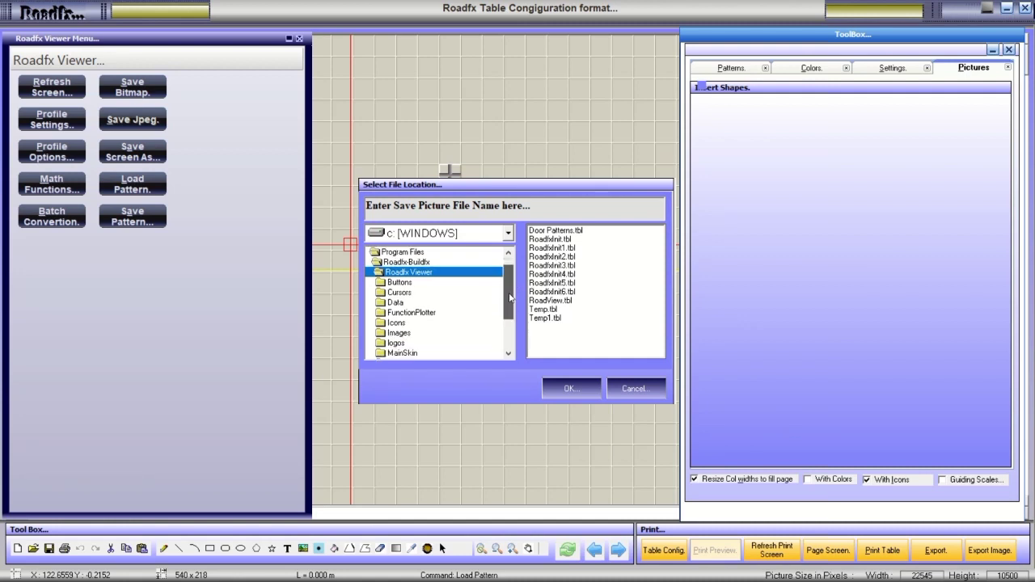
scroll(508, 307, down, 1)
double_click(412, 332)
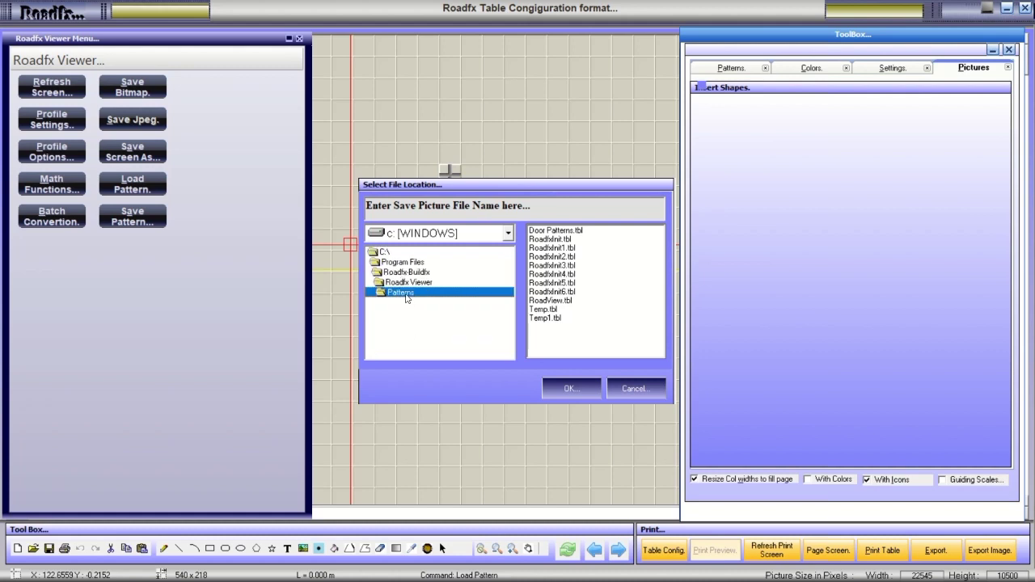
click(551, 265)
click(569, 389)
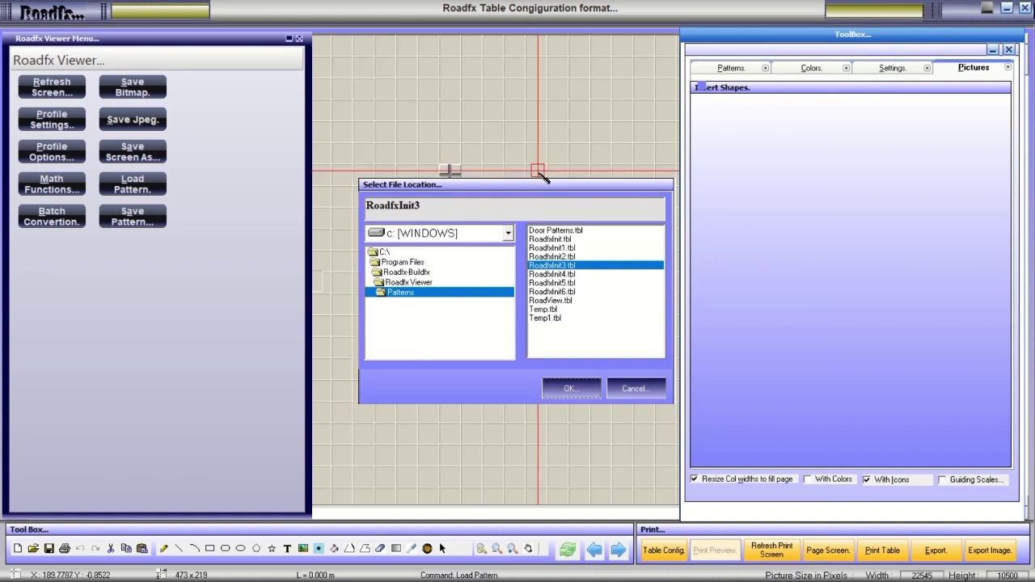
Navigate to Roadfx Viewer > Patterns and load Temp1.tbl onto the canvas
drag(539, 184, 474, 161)
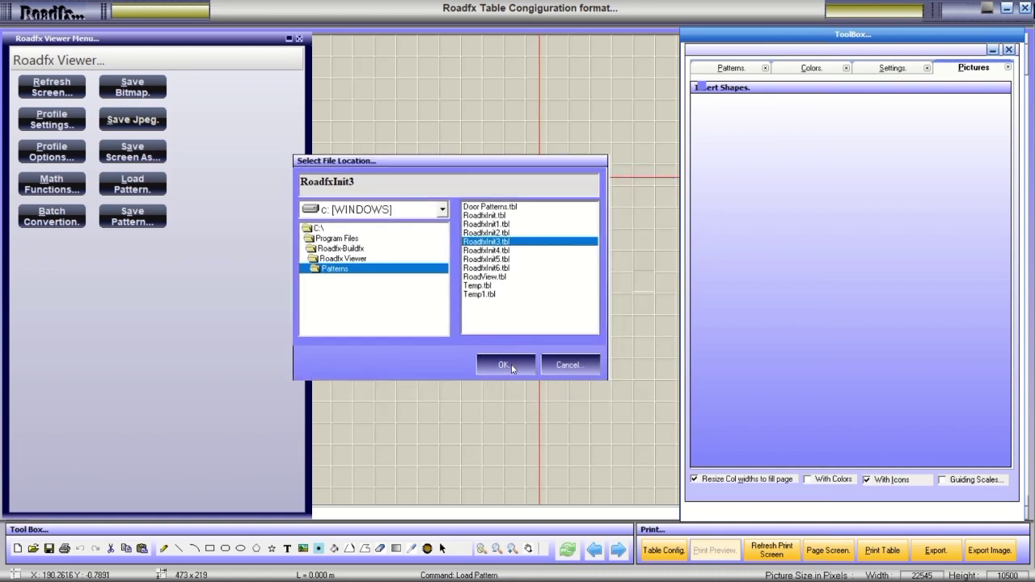
click(480, 295)
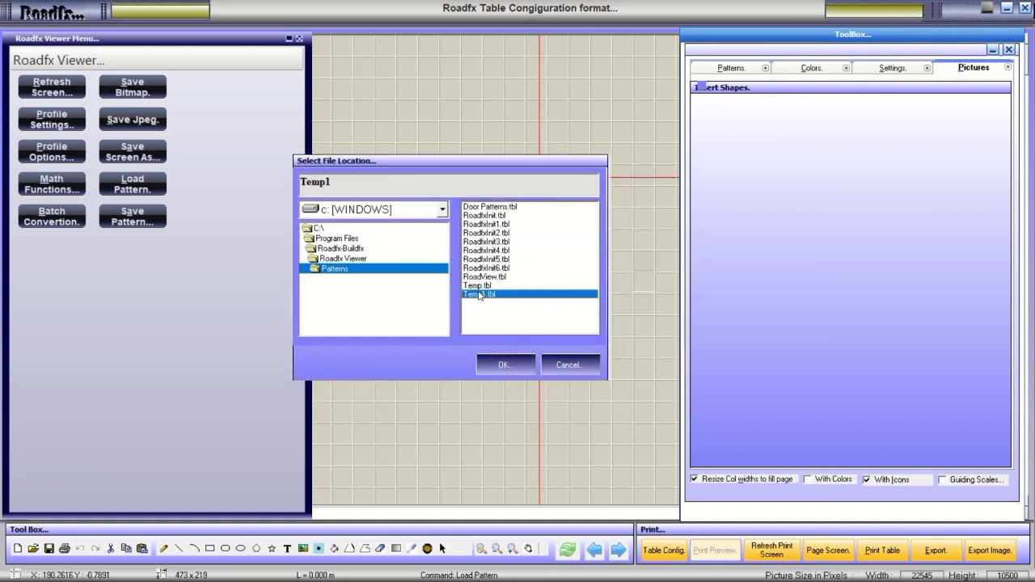
click(343, 258)
double_click(343, 259)
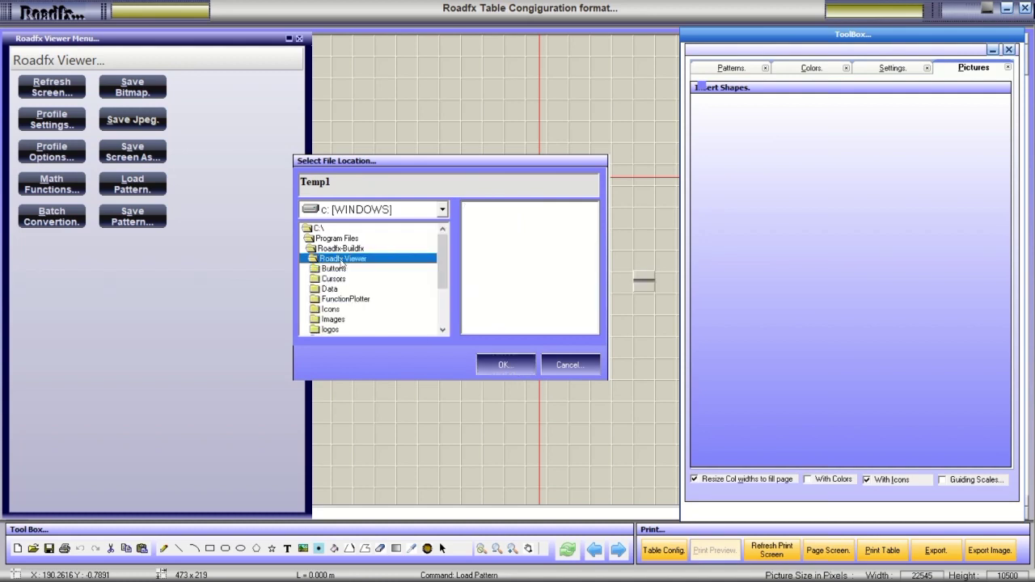
drag(443, 262, 443, 297)
double_click(337, 279)
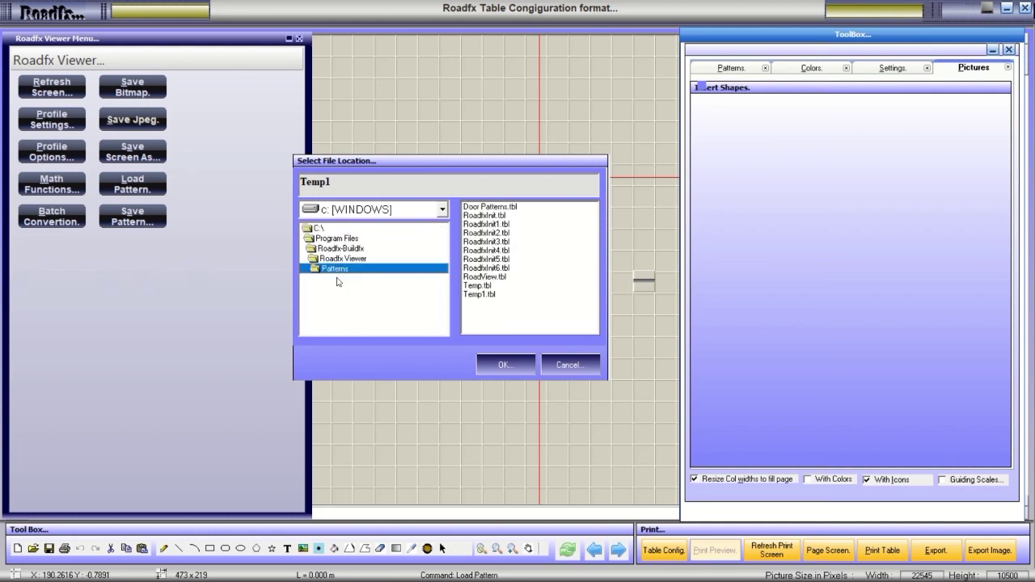
click(472, 296)
click(519, 361)
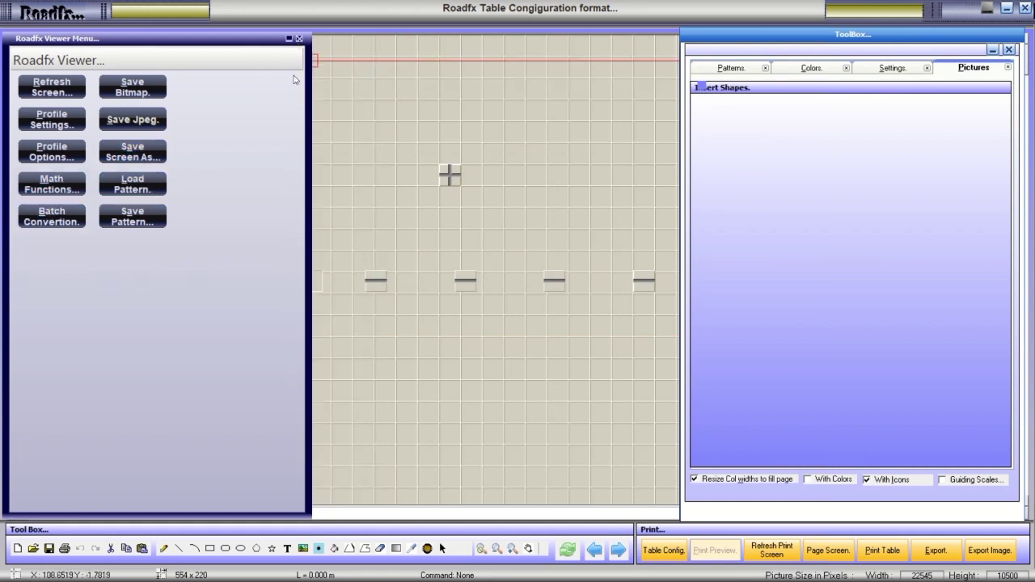
Close the Viewer menu panel and draw a rectangle on the canvas
click(299, 39)
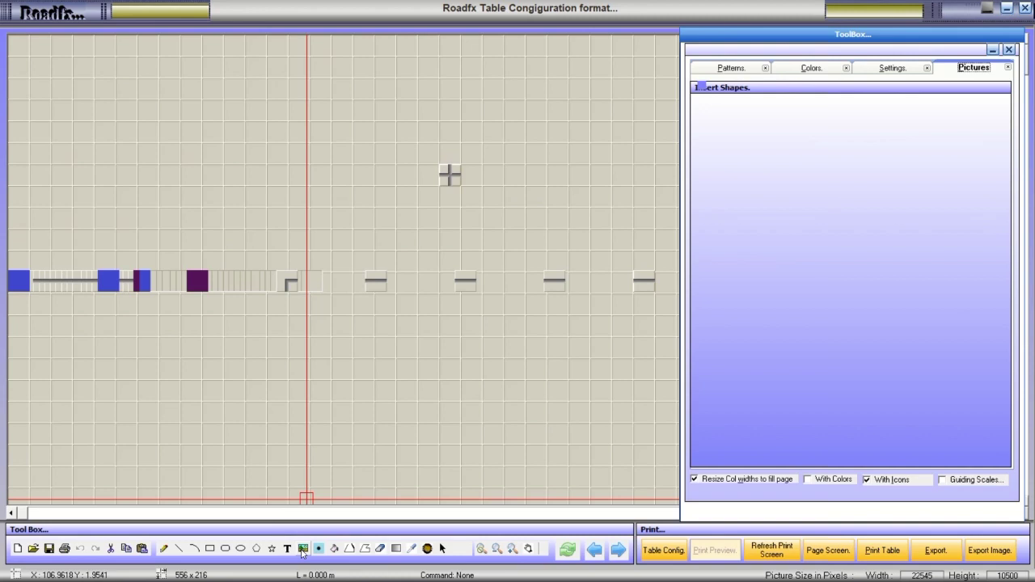
click(224, 550)
drag(194, 181, 485, 376)
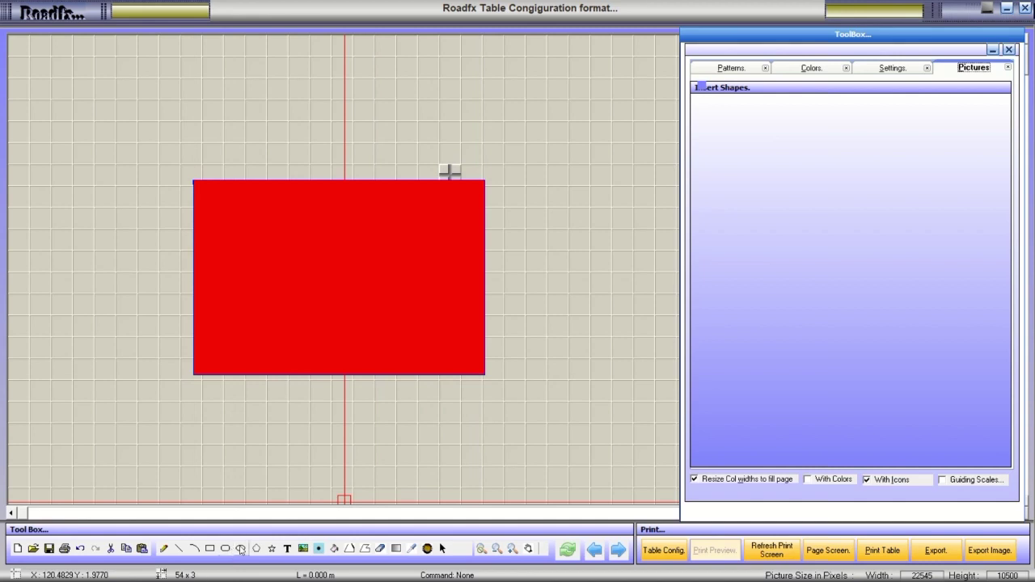
Set green fill, pale yellow outline and light grey screen colours, then draw an ellipse
click(731, 68)
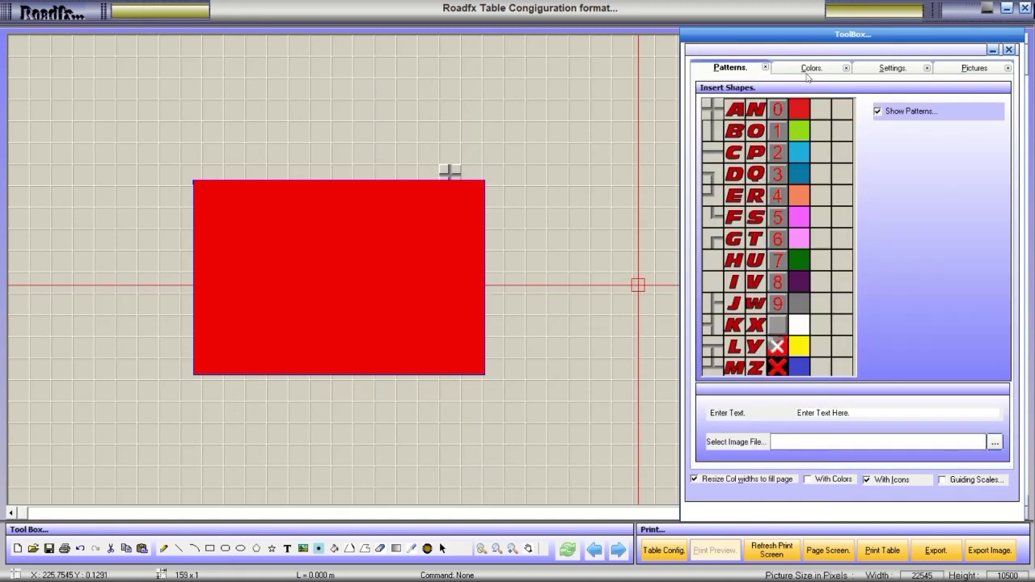
click(810, 69)
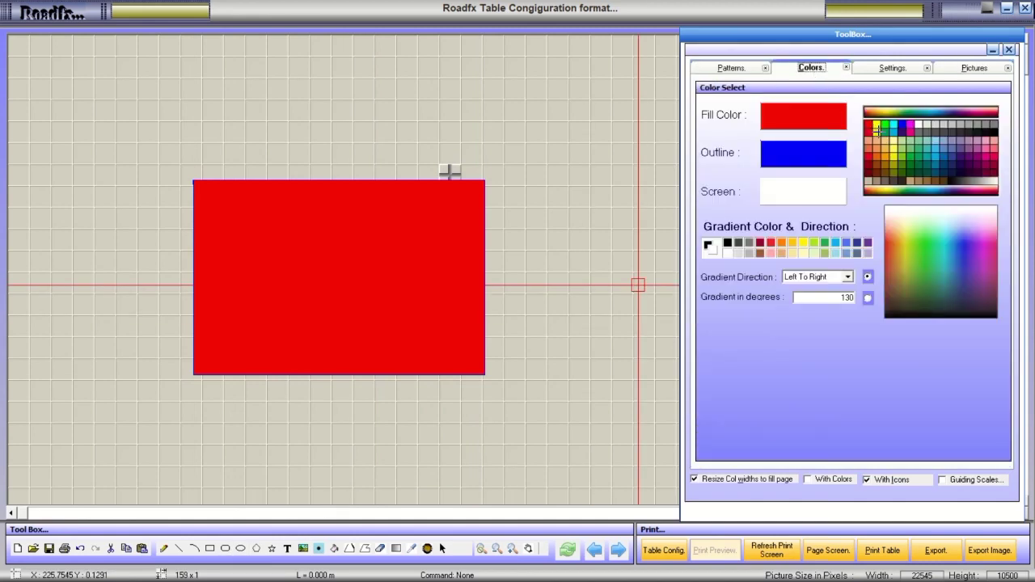
click(884, 126)
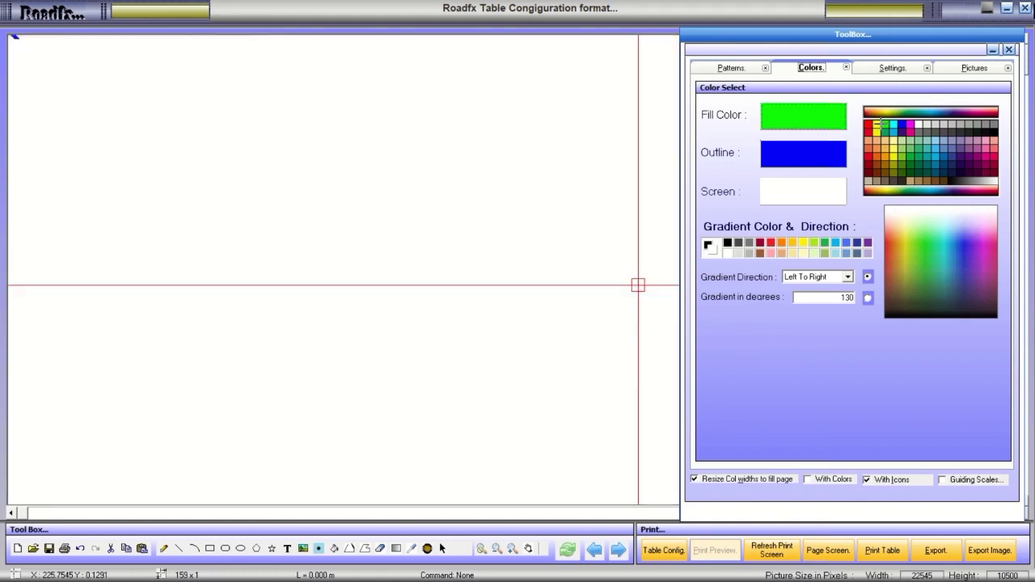
click(790, 153)
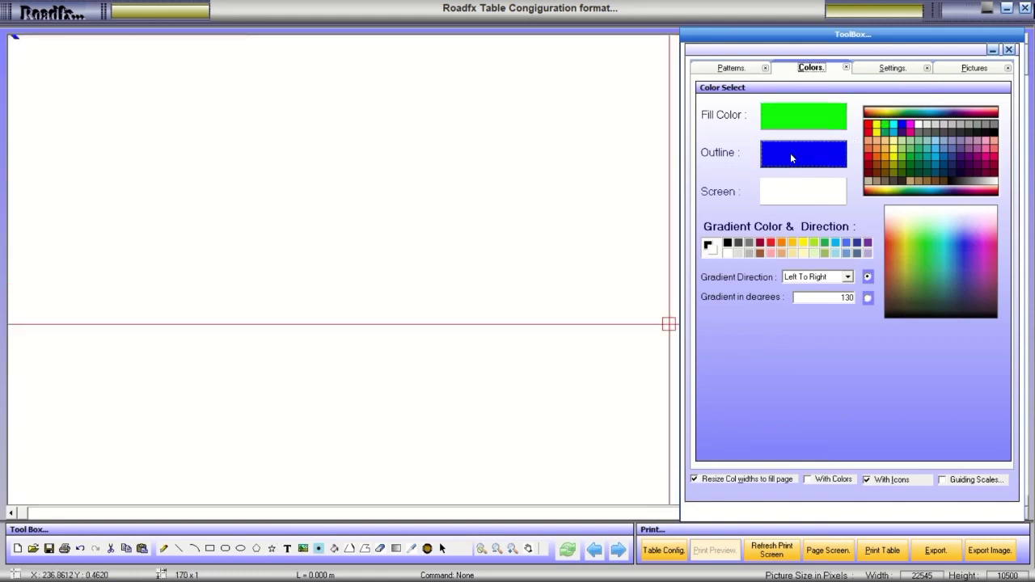
click(892, 142)
click(783, 195)
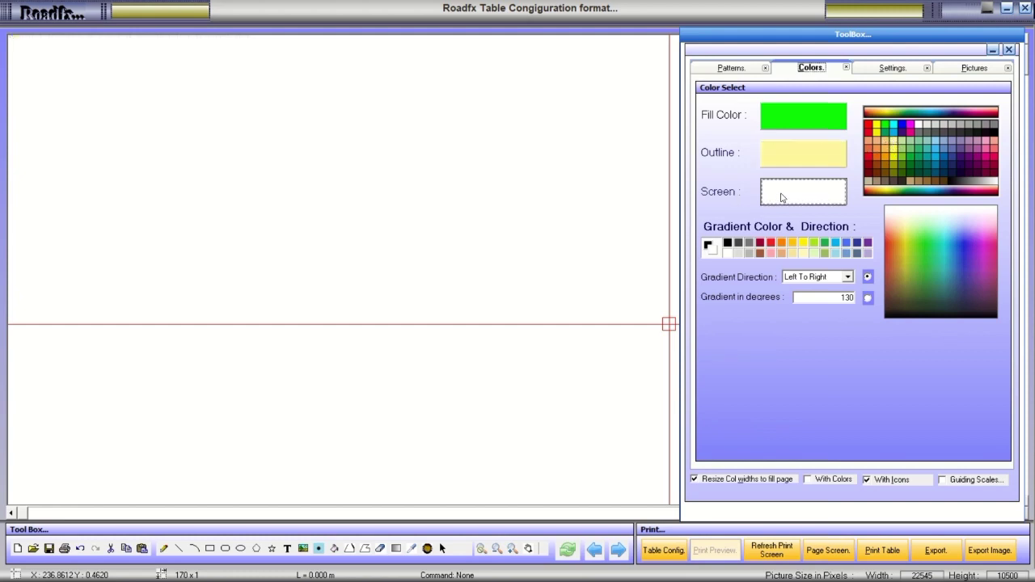
click(924, 123)
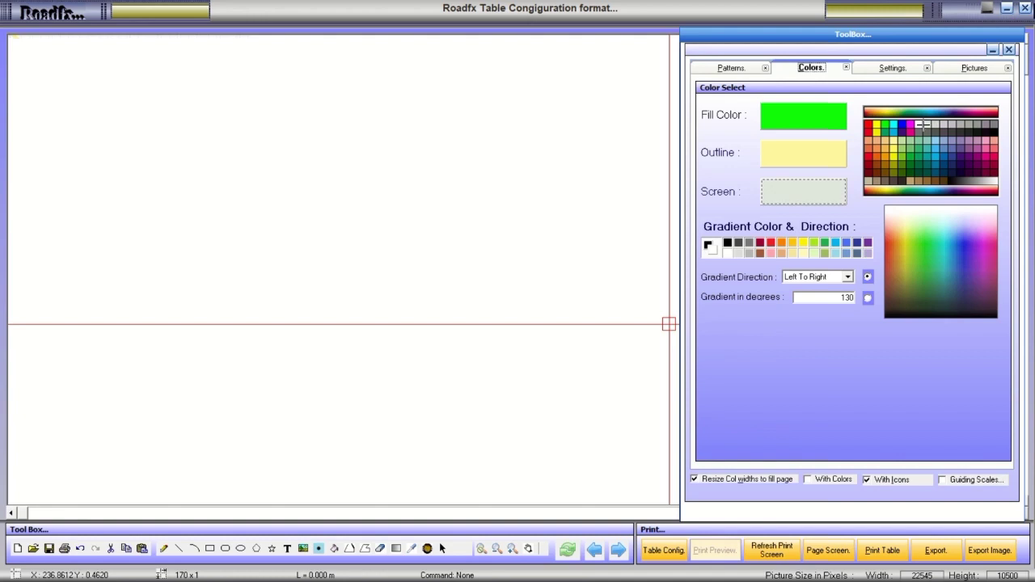
click(802, 187)
click(818, 153)
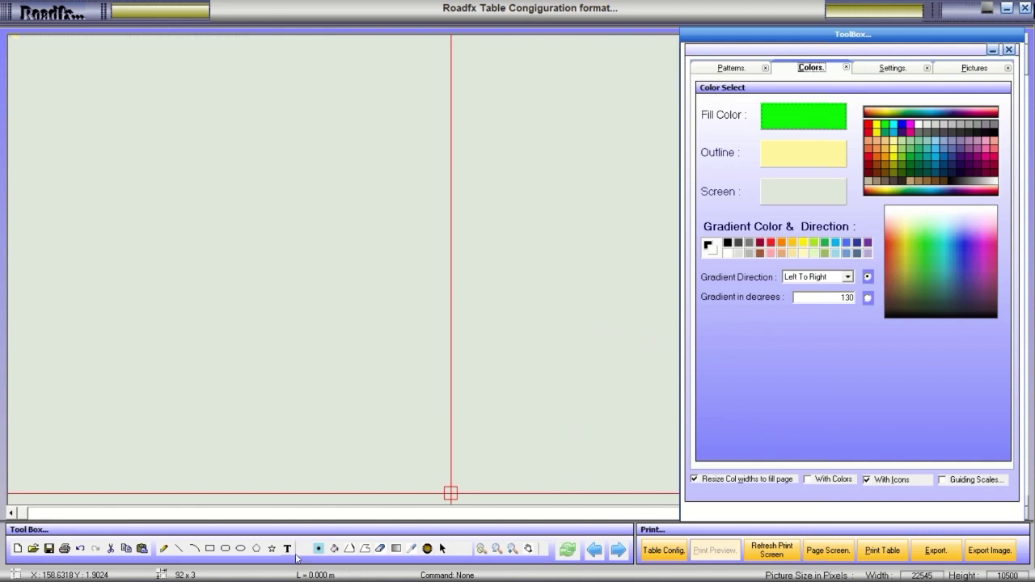
click(240, 549)
drag(243, 244, 476, 393)
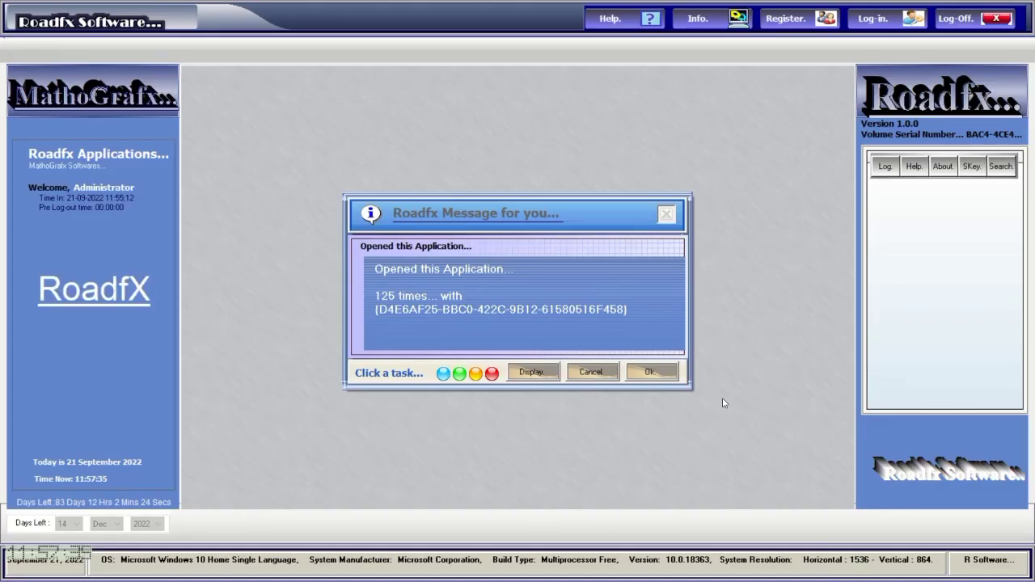
Dismiss the usage message and reopen Roadfx to a blank grid with red fill and blue outline
click(641, 374)
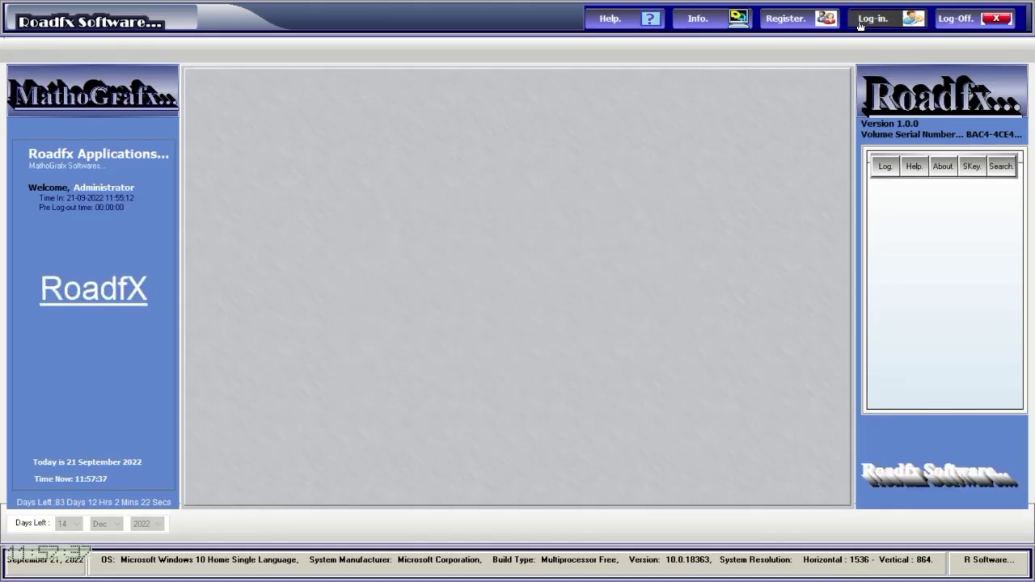
mouse_move(461, 2)
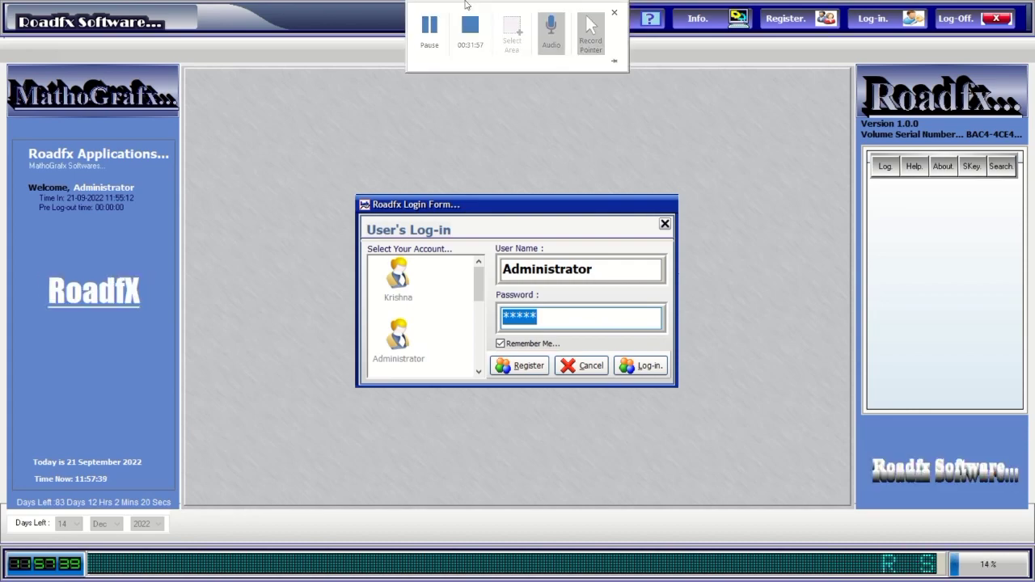
click(429, 30)
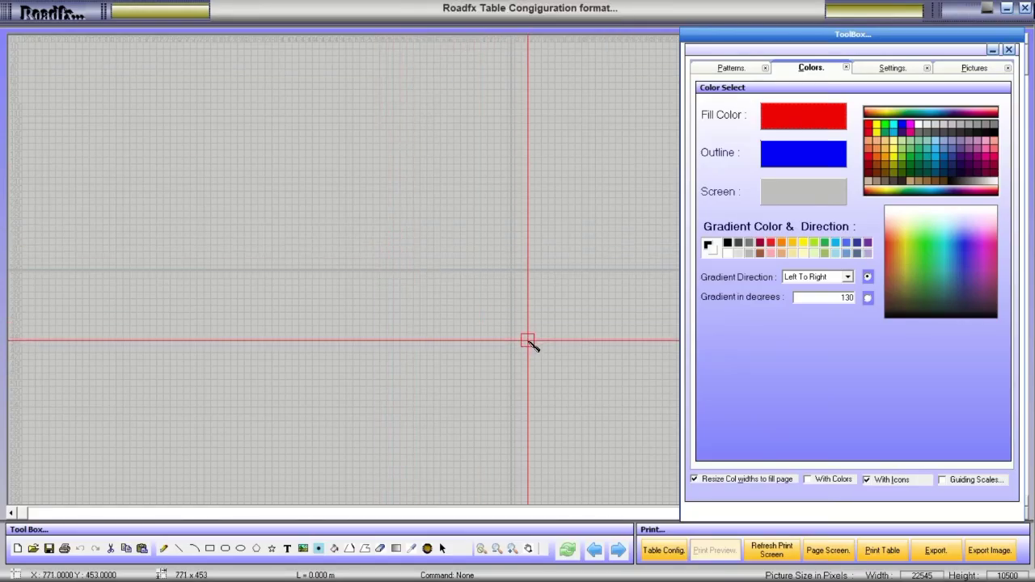
Review the table format configuration, keeping Import Format as Text Matrix, and close it
click(657, 556)
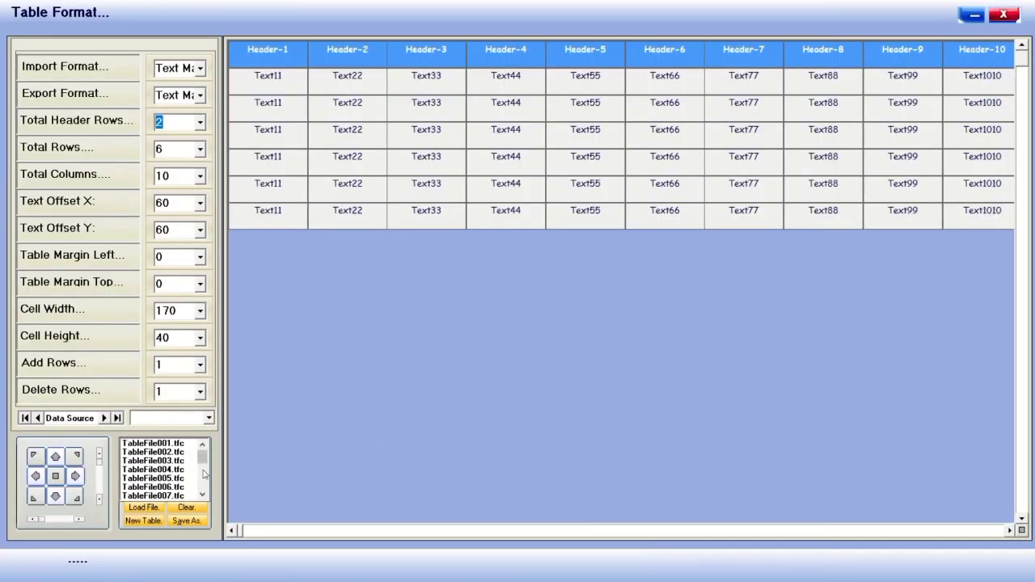
drag(202, 457, 203, 485)
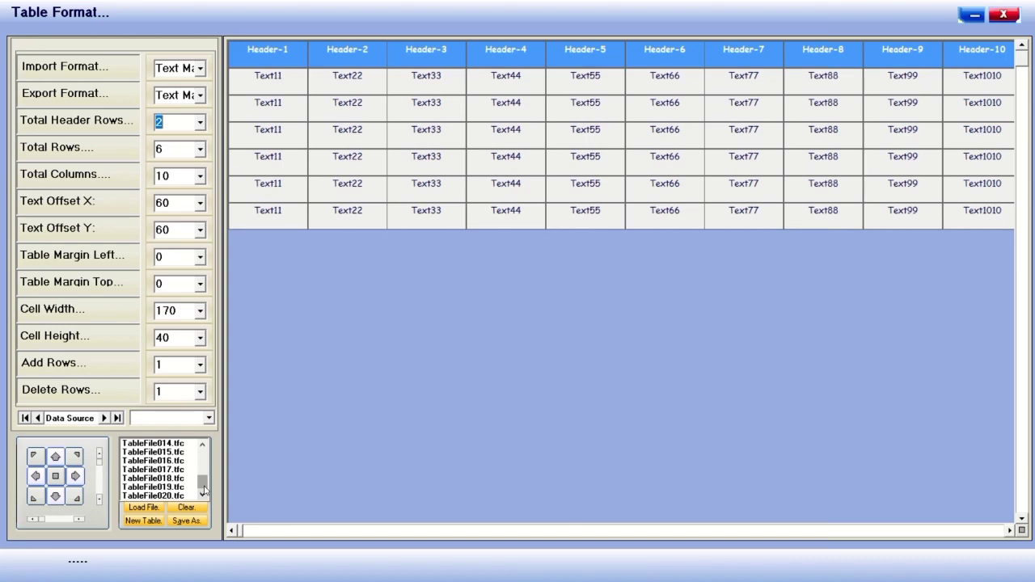
click(201, 68)
click(200, 69)
click(1002, 15)
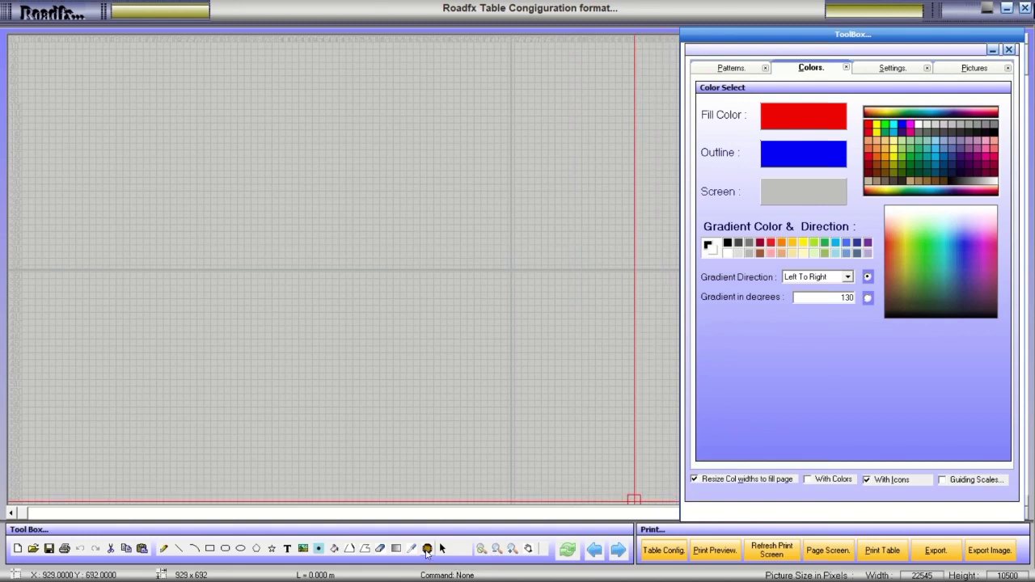
Draw a large red, blue-outlined rectangle in the canvas centre and open the drawing settings
click(427, 549)
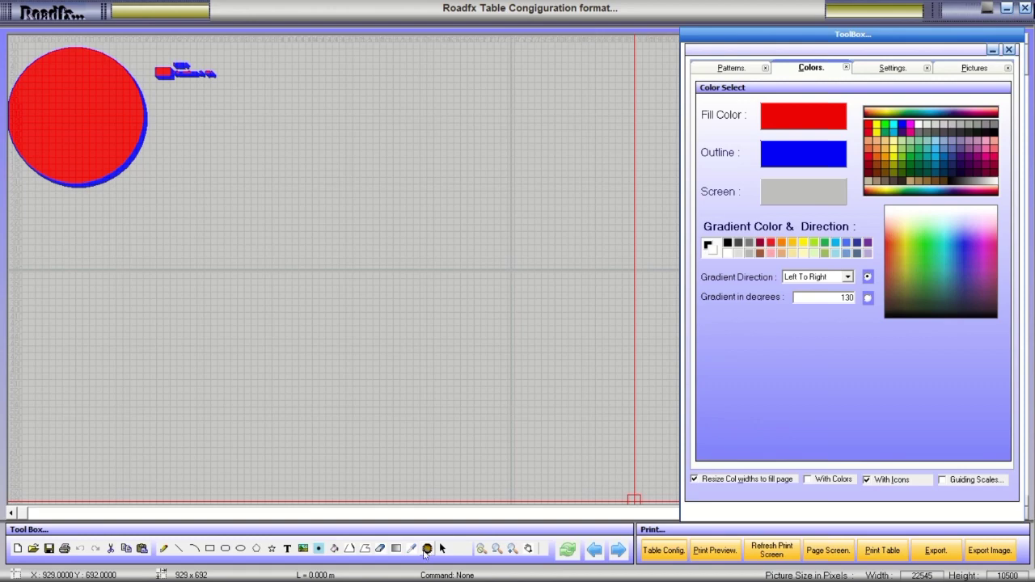
click(427, 549)
drag(324, 200, 608, 359)
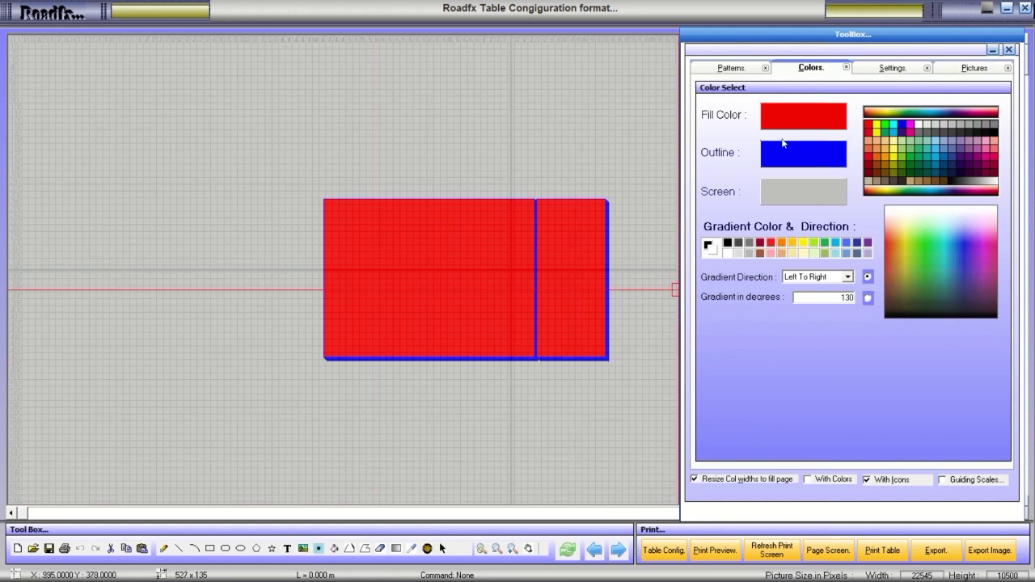
click(885, 68)
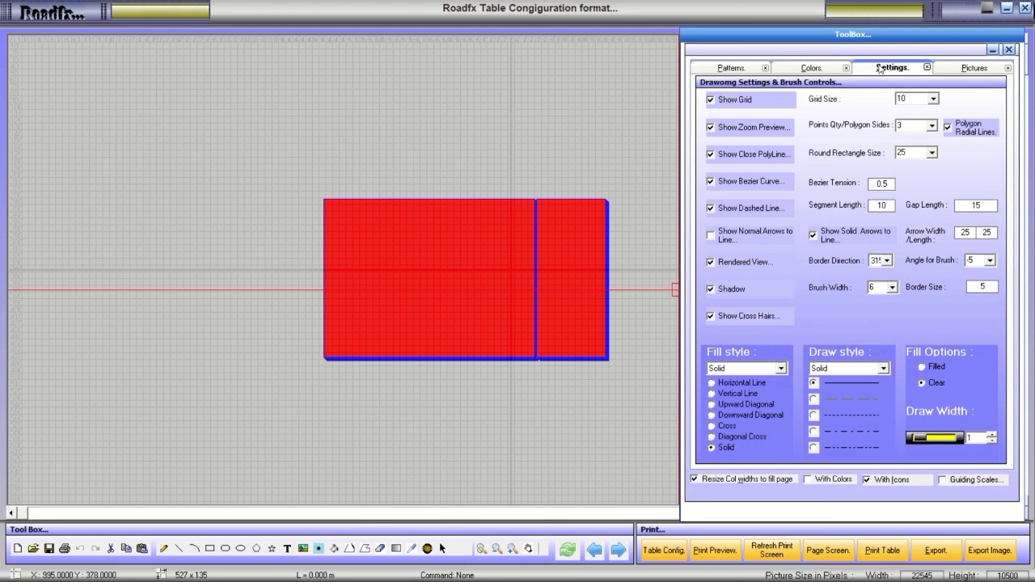
Turn off Rendered View, add a black-to-white gradient block and a large blue polygon
click(726, 263)
click(397, 548)
drag(232, 172, 447, 350)
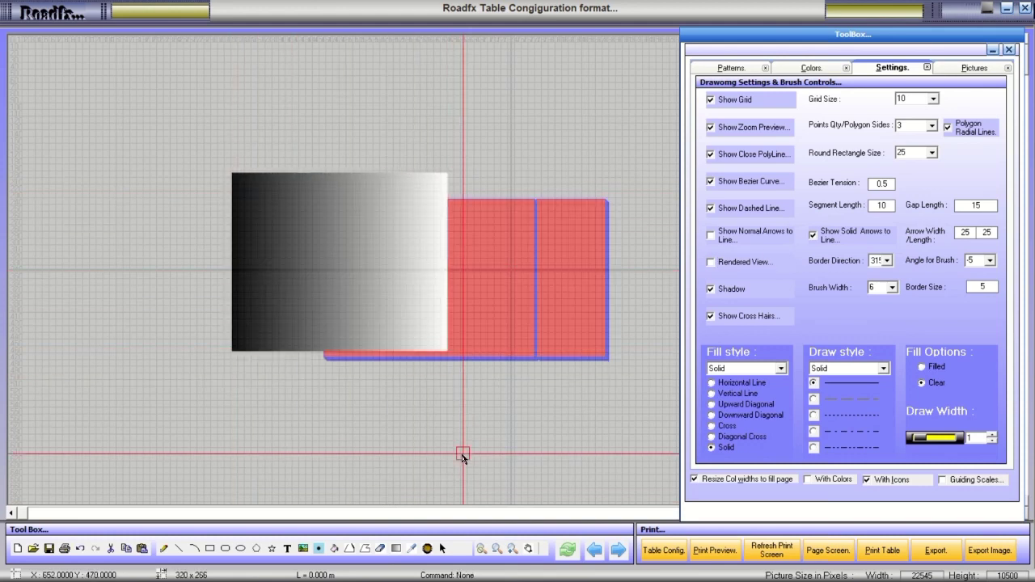
click(427, 548)
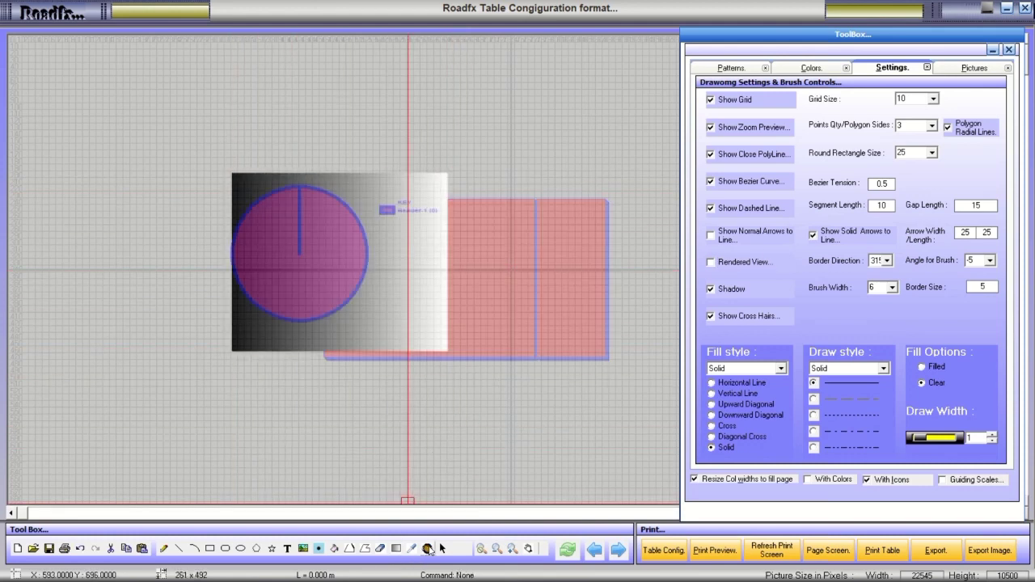
click(256, 549)
mouse_move(153, 267)
mouse_down()
mouse_move(170, 280)
mouse_move(222, 249)
mouse_move(270, 277)
mouse_move(311, 366)
mouse_move(257, 386)
mouse_move(283, 408)
mouse_move(355, 418)
mouse_up()
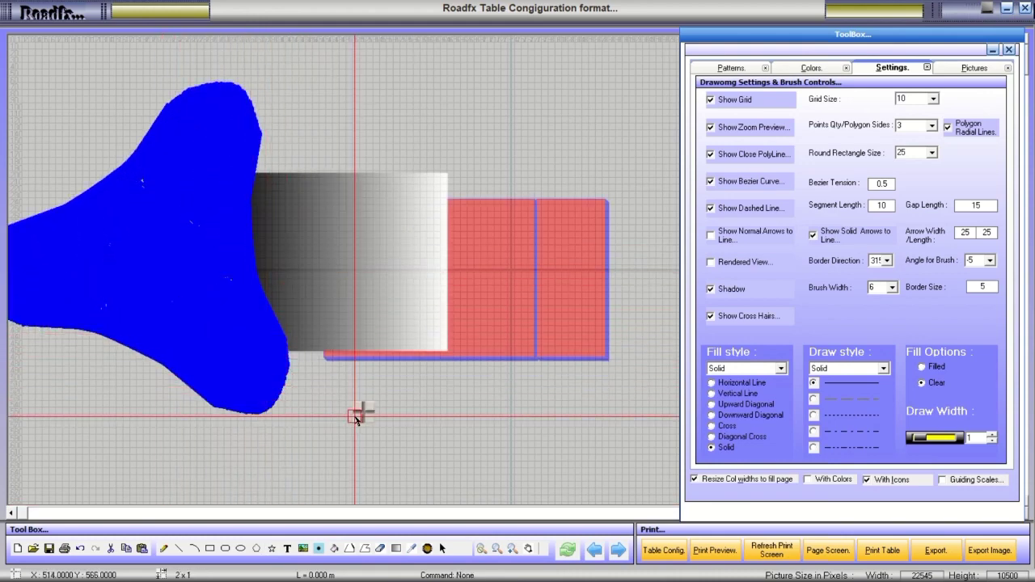
Draw two red ellipses, toggling the Shadow setting between them so it ends enabled
click(241, 549)
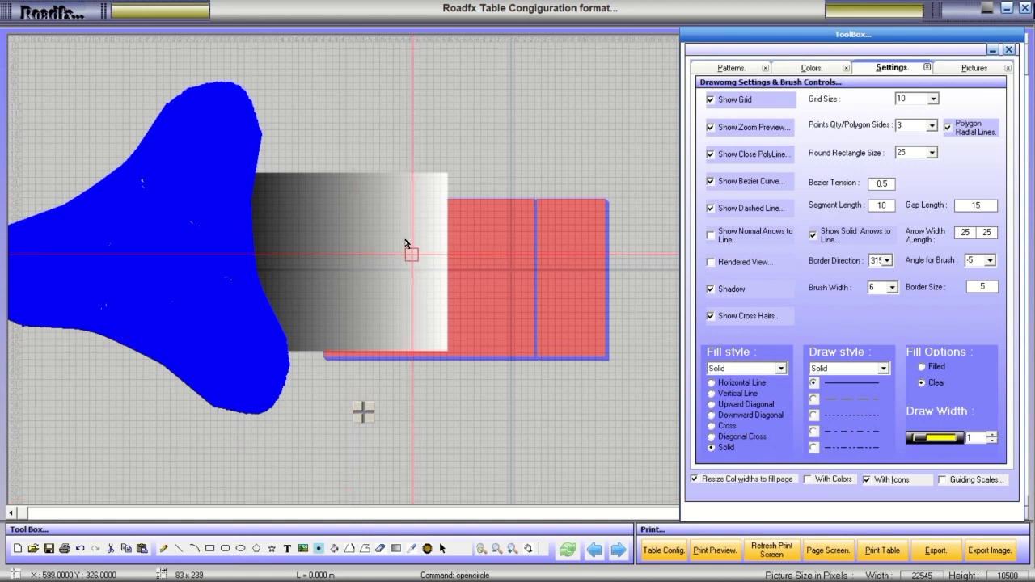
drag(359, 154, 586, 313)
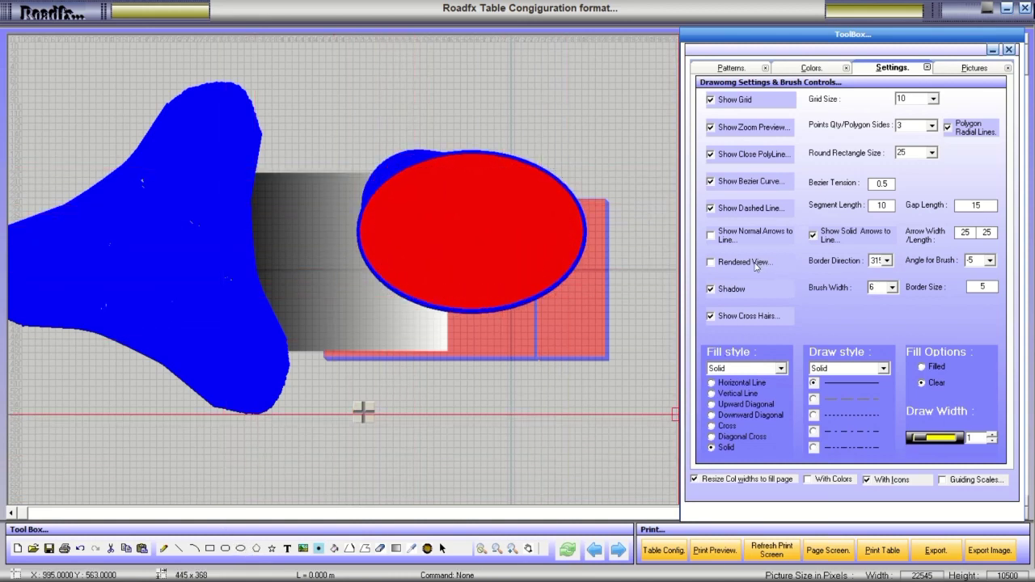
click(726, 290)
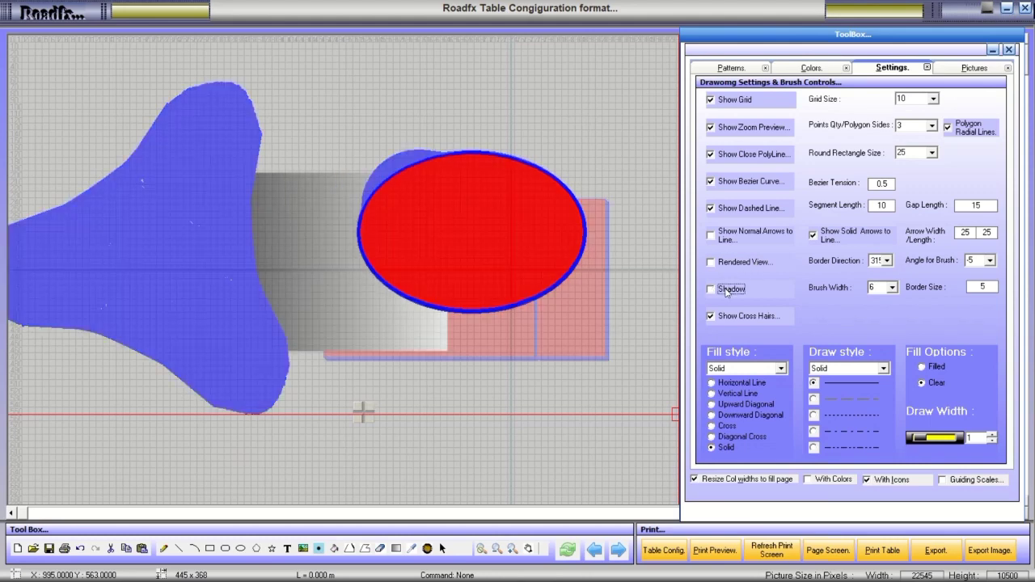
click(727, 290)
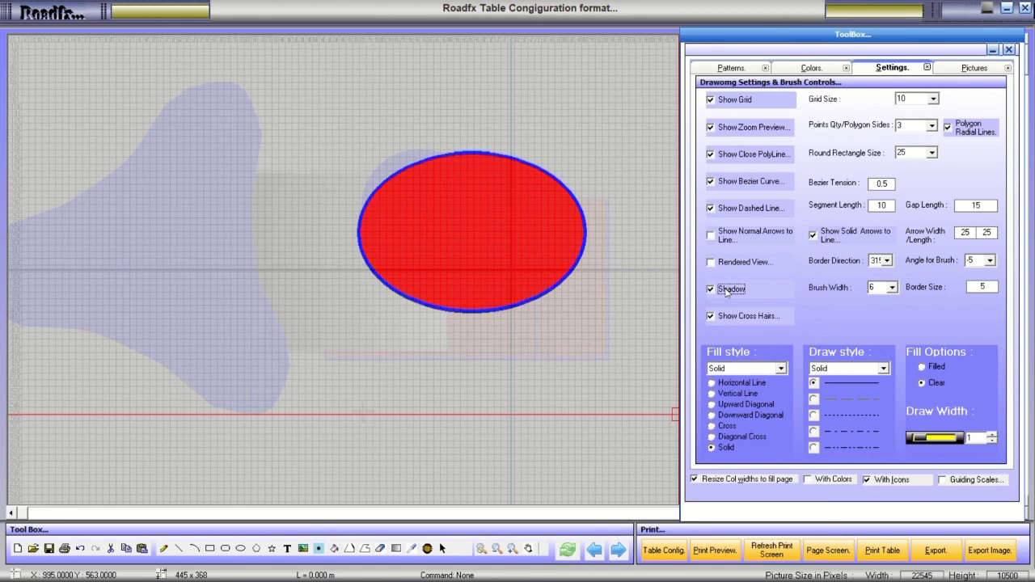
click(727, 290)
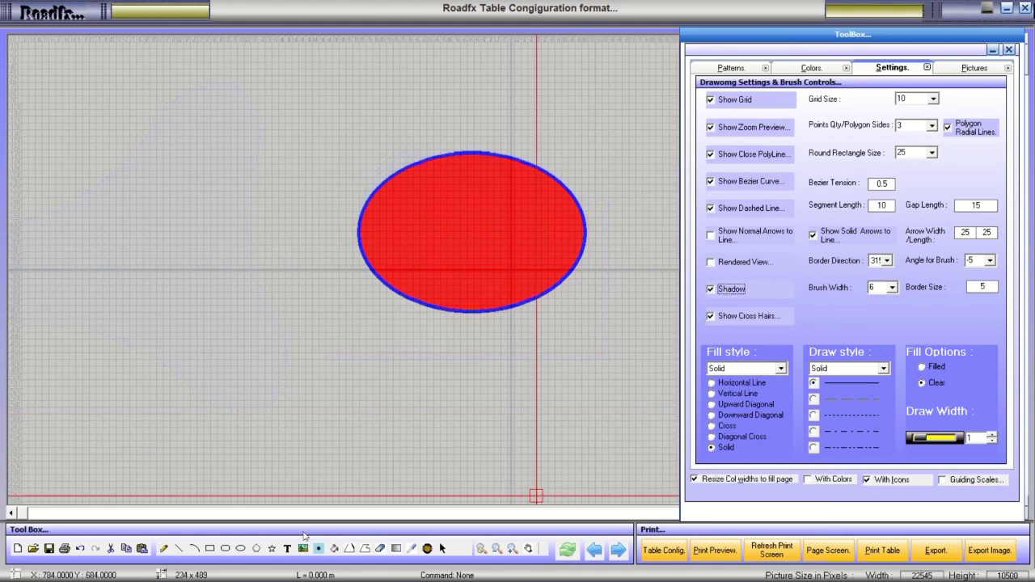
click(241, 548)
drag(211, 333, 395, 439)
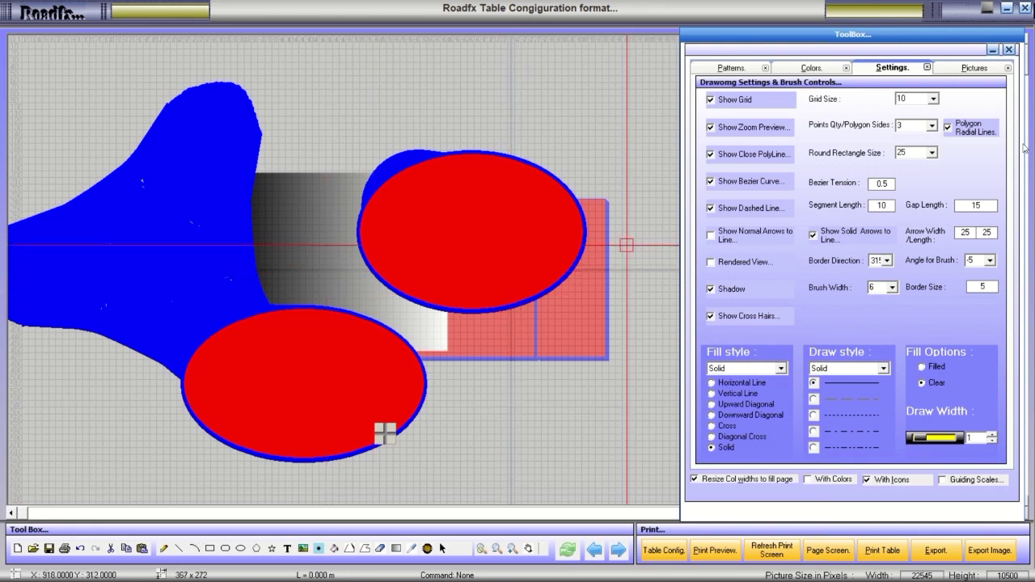
Show guiding rulers along the canvas edges and turn the rendered view back on
click(973, 69)
click(904, 69)
click(822, 69)
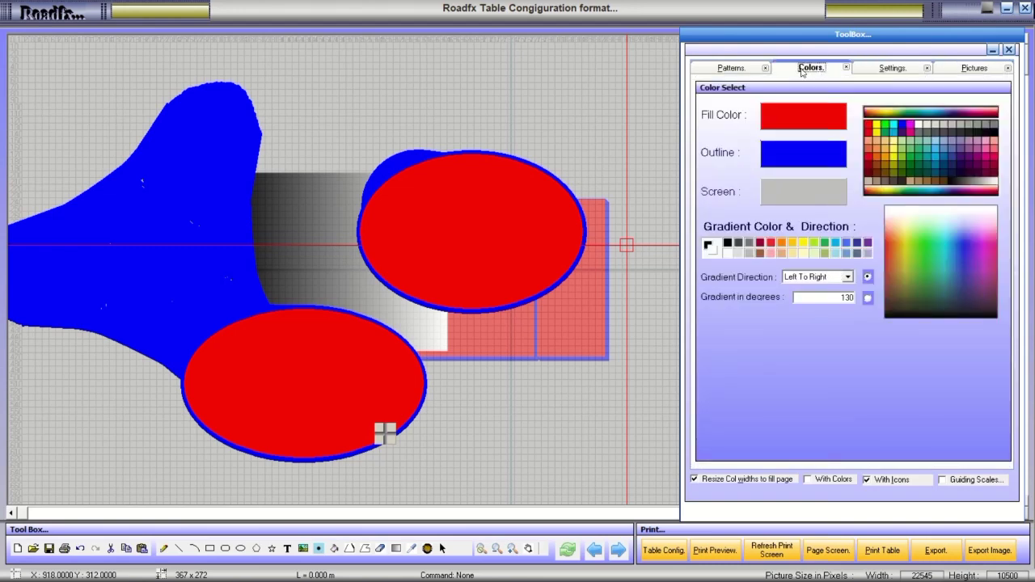
click(732, 69)
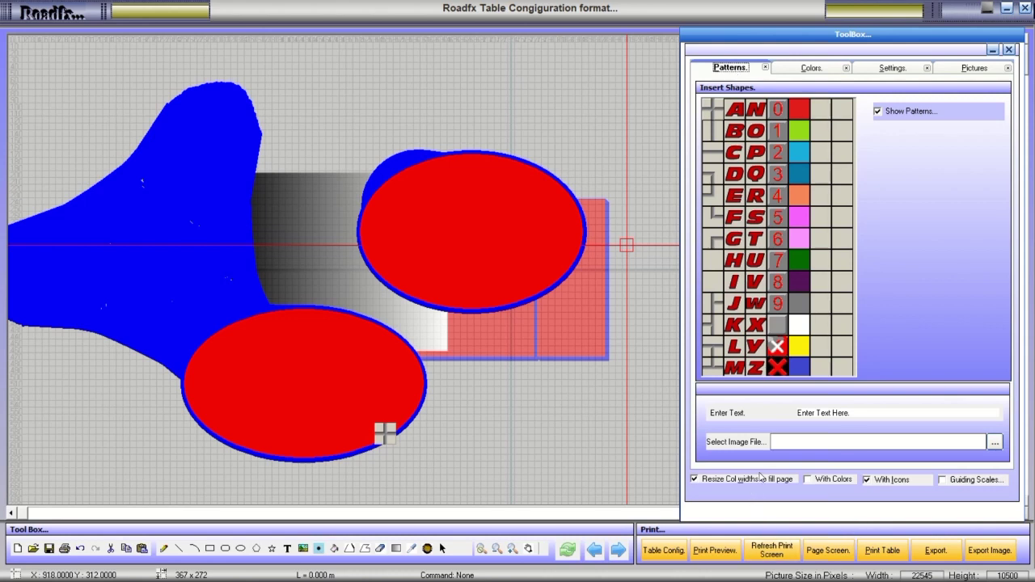
click(943, 480)
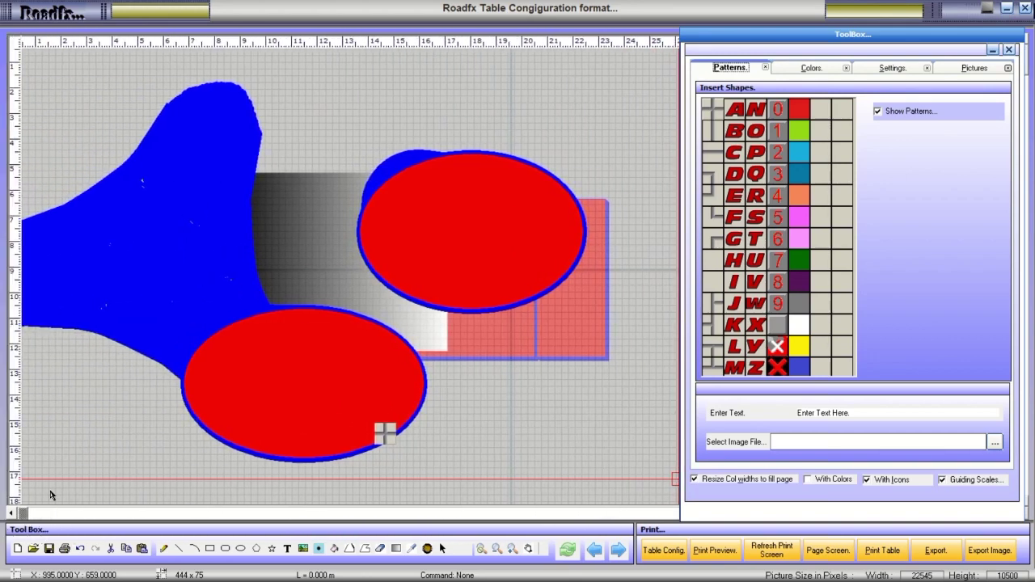
click(797, 71)
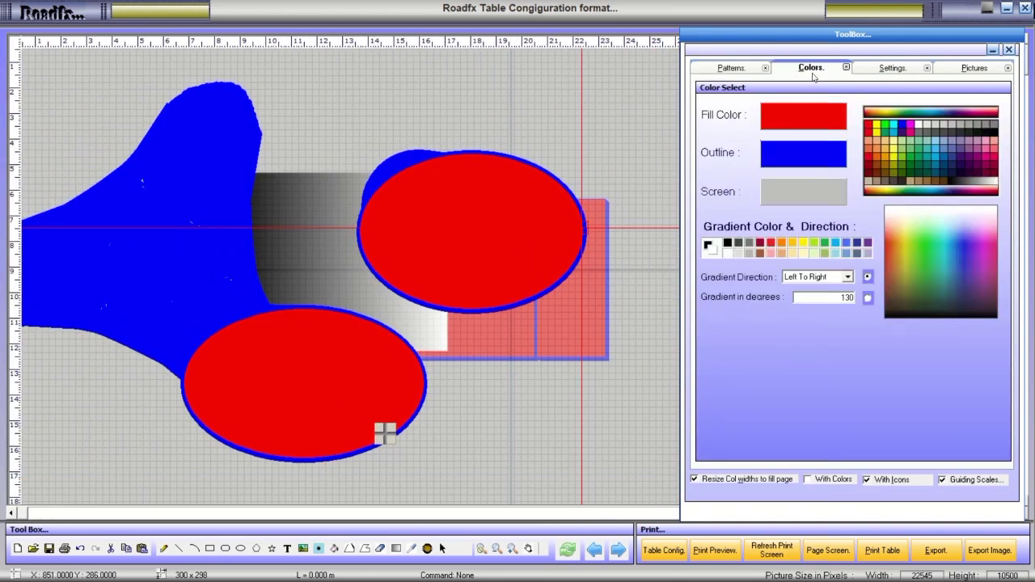
click(873, 71)
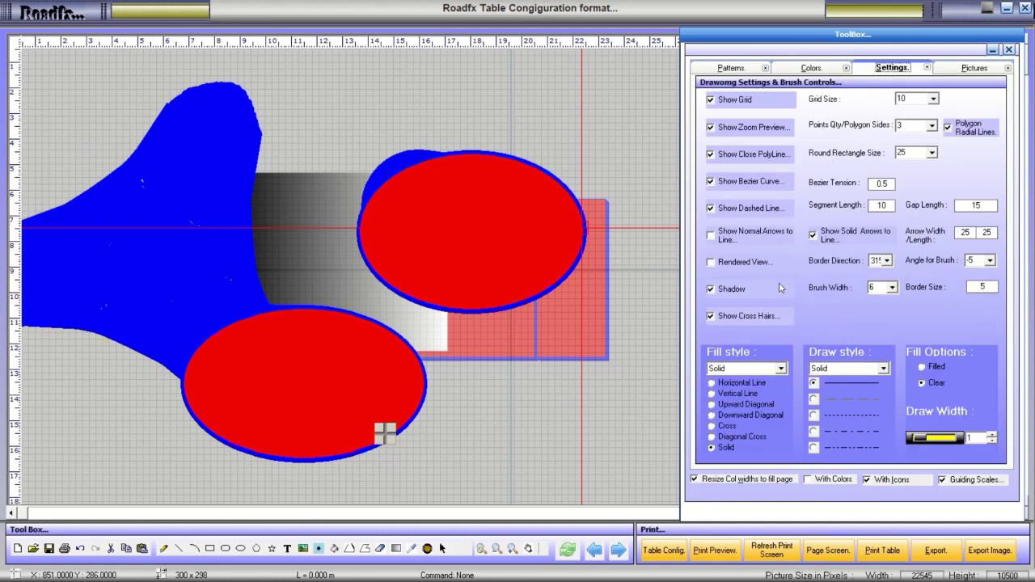
click(728, 264)
Draw a thick blue line diagonally across both red ellipses, ending in solid arrowheads
click(731, 236)
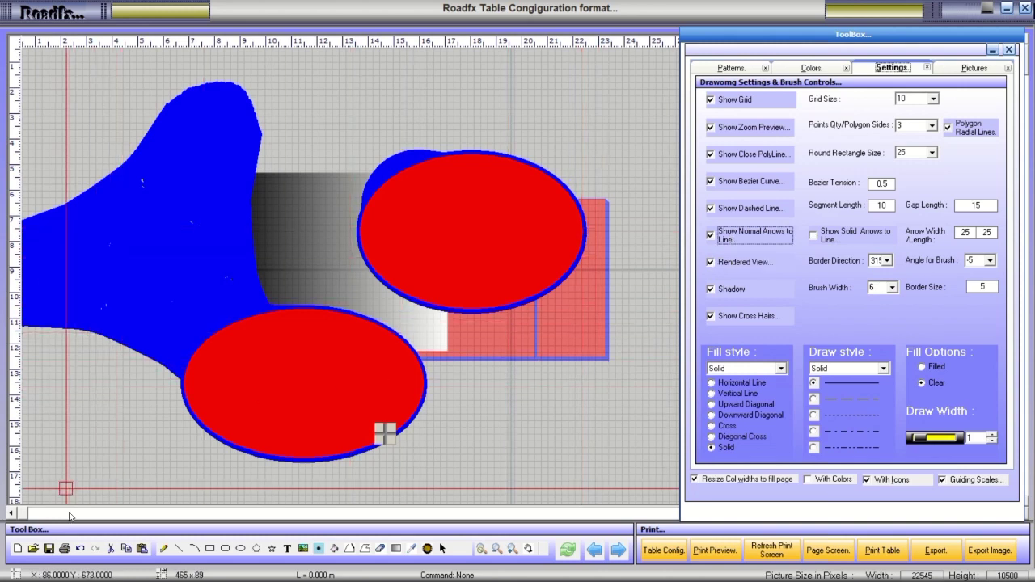
click(178, 548)
mouse_move(132, 452)
mouse_down()
mouse_move(231, 375)
mouse_move(639, 166)
mouse_up()
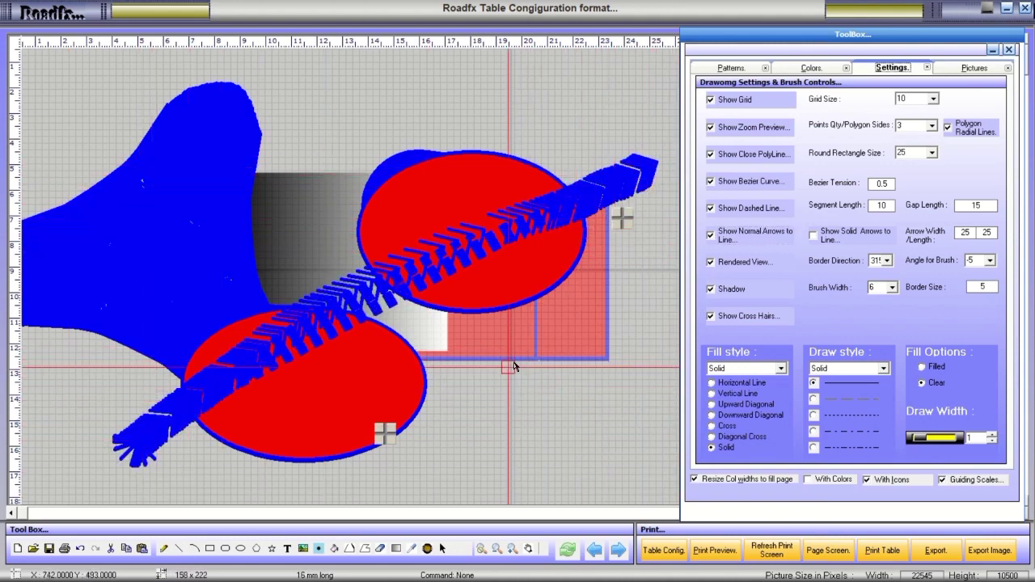
click(734, 236)
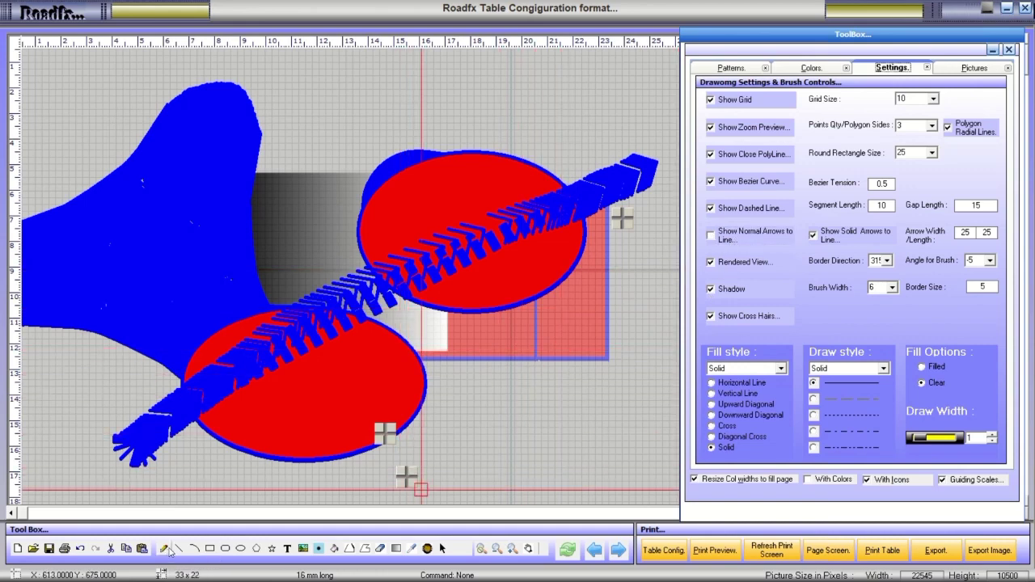
Clear the canvas with Refresh Screen and draw a blue arrow stroke across it
click(44, 22)
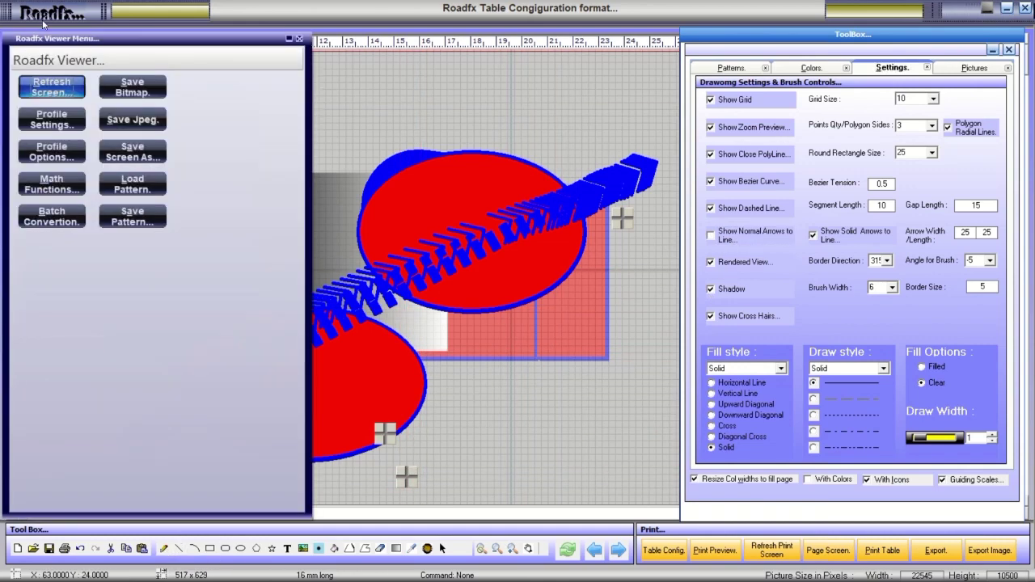
click(51, 91)
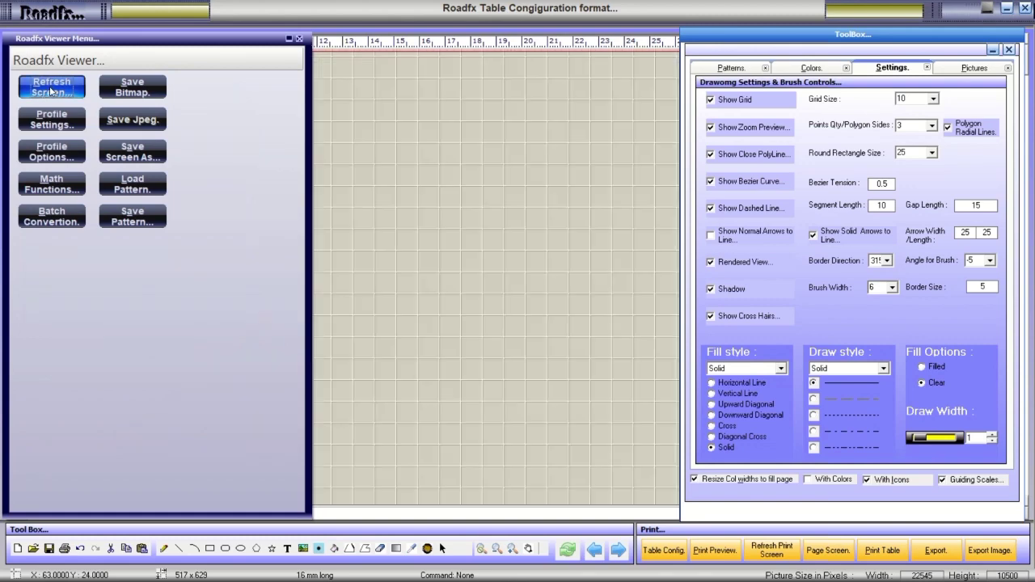
click(179, 549)
mouse_move(154, 323)
mouse_down()
mouse_move(219, 259)
mouse_move(480, 173)
mouse_up()
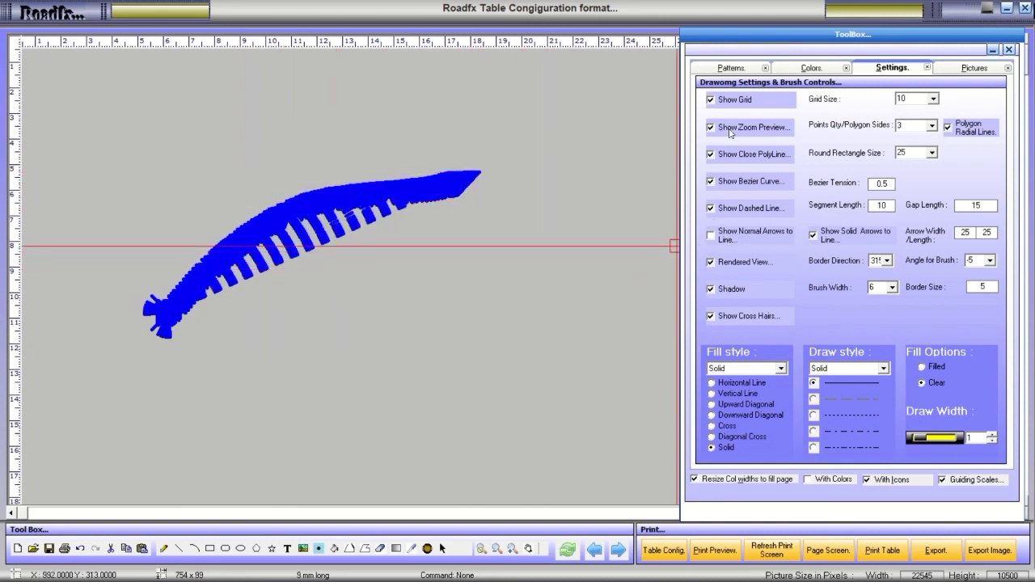
Draw a red rectangle, red ellipse, blue polygon and red rounded rectangle with rendered view off
click(210, 548)
drag(326, 313, 574, 454)
click(240, 548)
drag(195, 416, 310, 476)
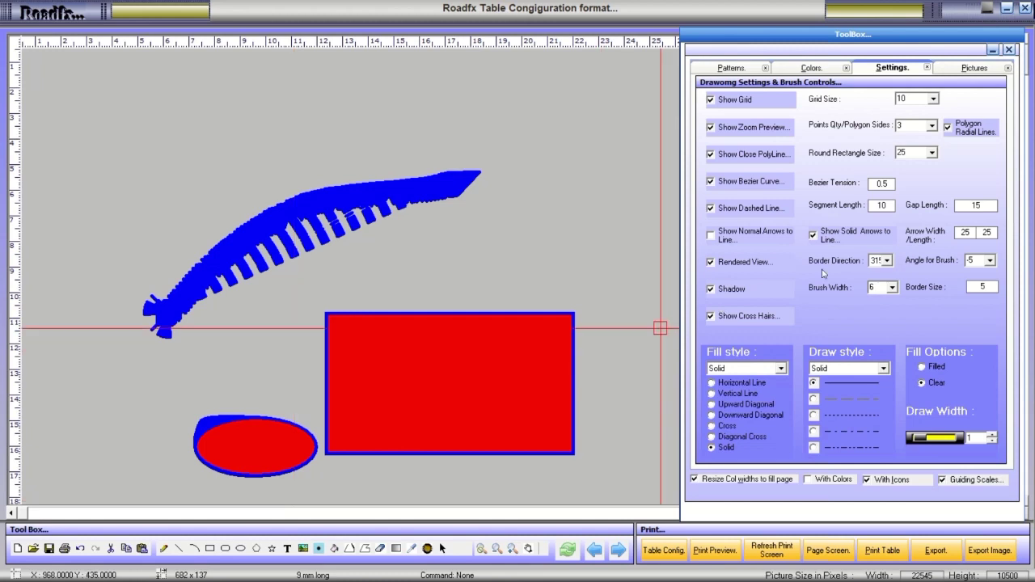
click(740, 265)
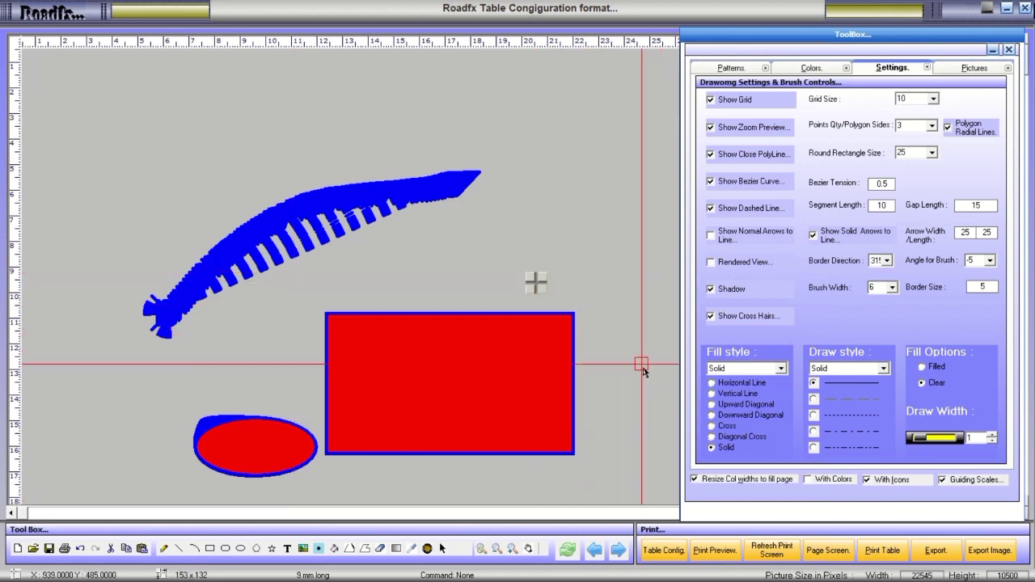
click(257, 549)
mouse_move(312, 282)
mouse_down()
mouse_move(356, 331)
mouse_move(382, 344)
mouse_move(509, 354)
mouse_move(530, 393)
mouse_move(451, 405)
mouse_move(329, 385)
mouse_move(267, 454)
mouse_up()
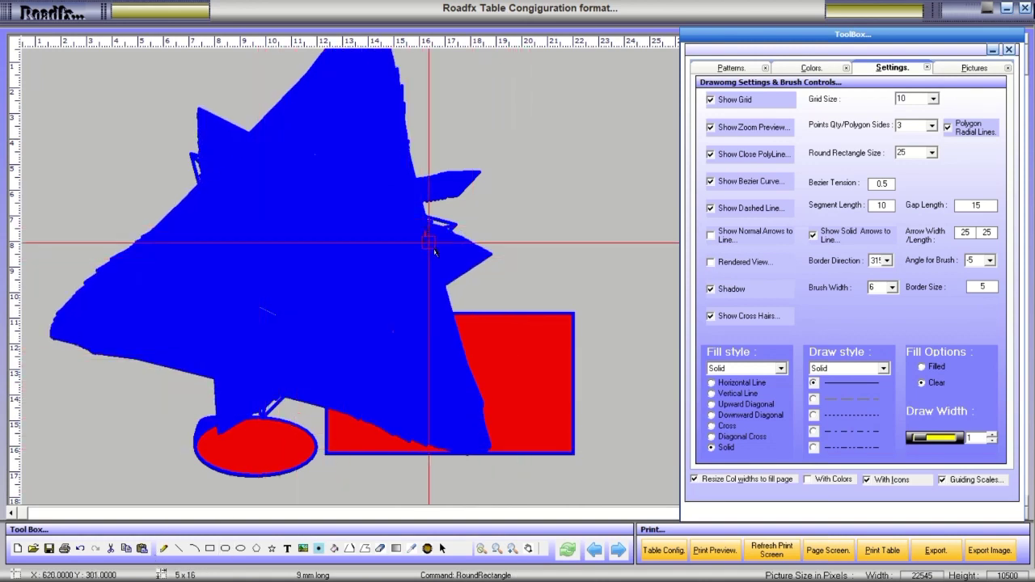
drag(424, 228, 651, 390)
Add a large red rectangle on the left, then close the Table configuration window
click(211, 548)
drag(70, 207, 310, 447)
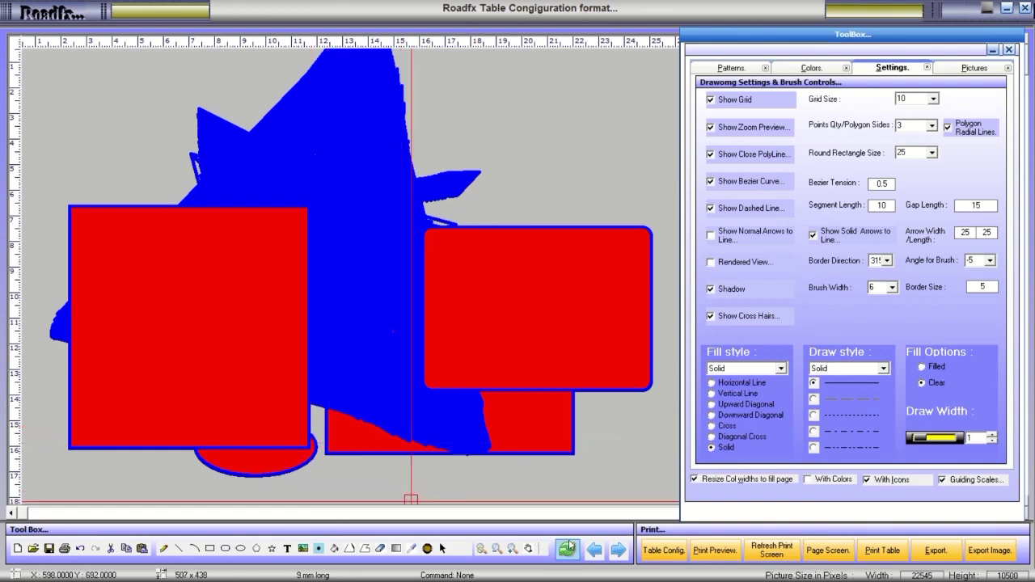
click(592, 551)
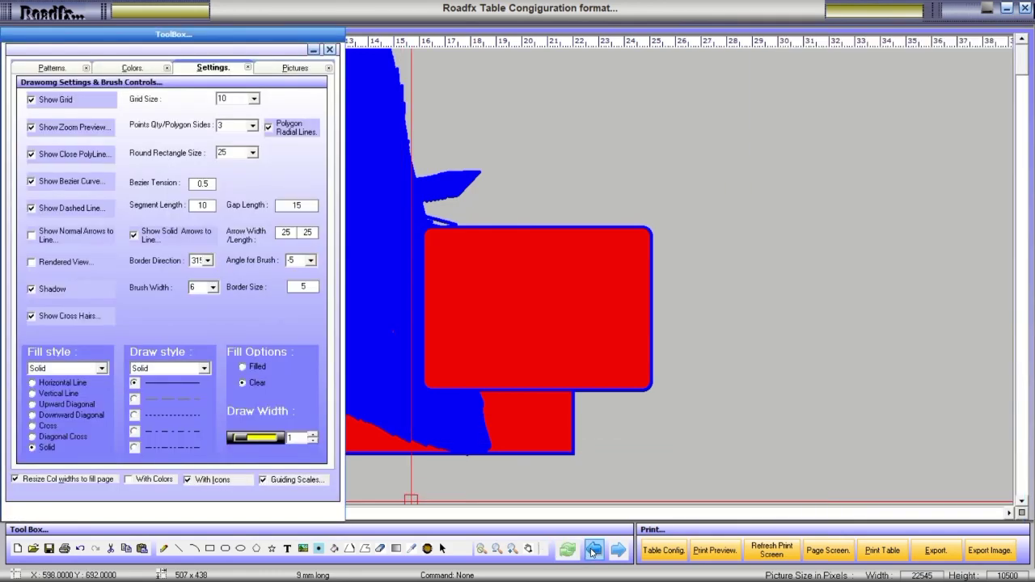
click(617, 550)
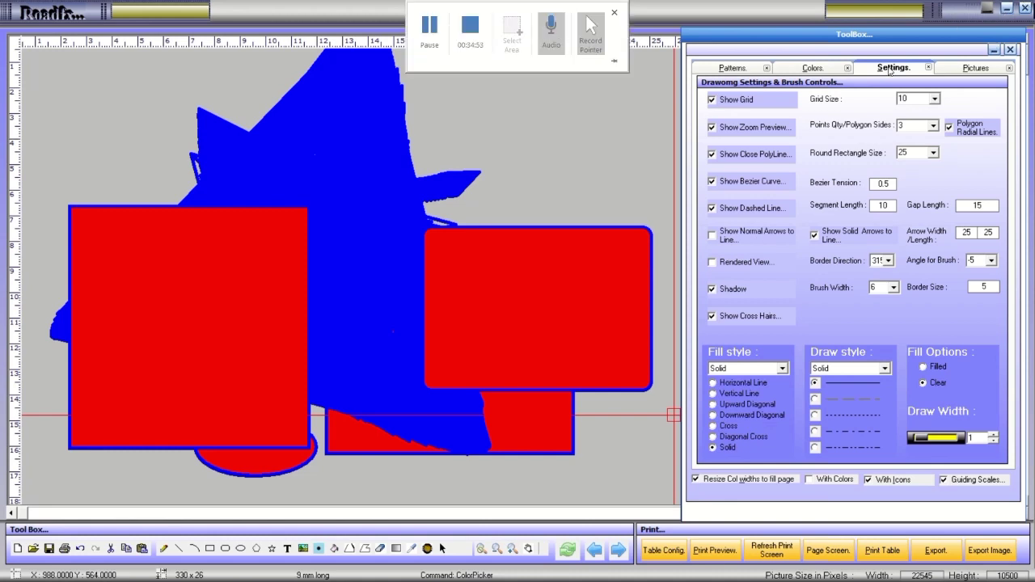
click(999, 68)
click(905, 69)
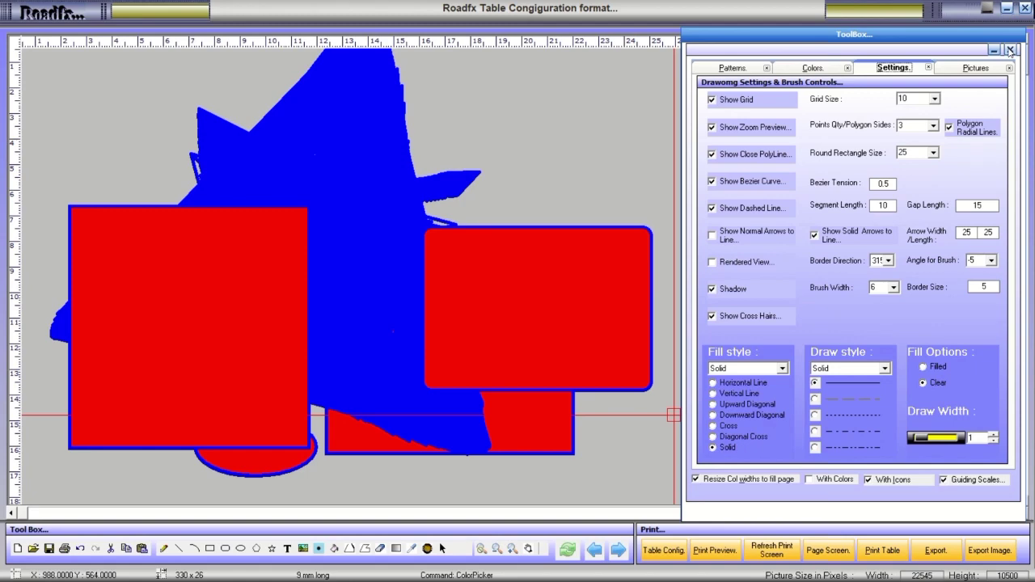
click(1024, 9)
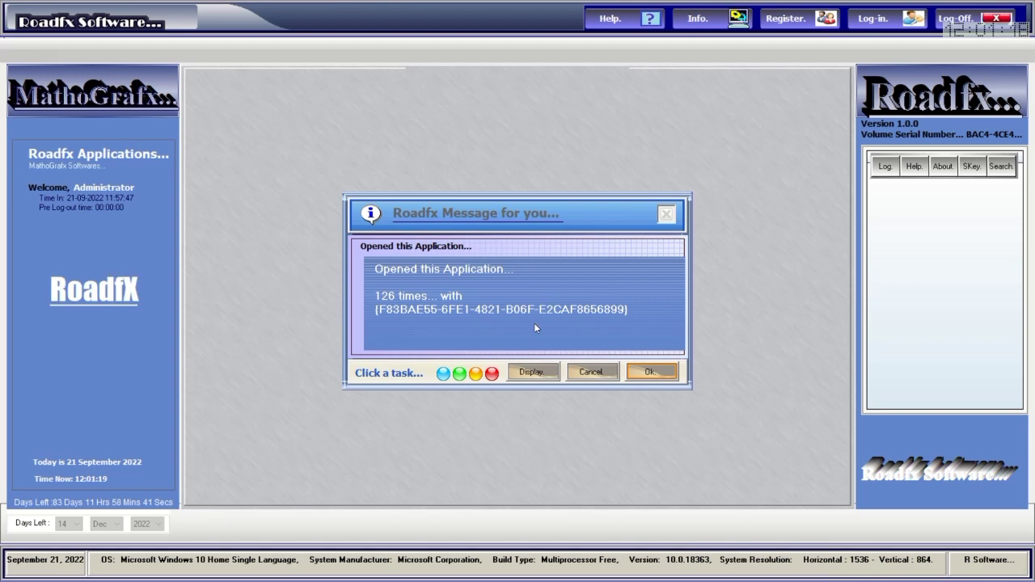
Dismiss the usage-count message, log in with the password, and open Roadfx Viewer, panning the road layout
click(647, 371)
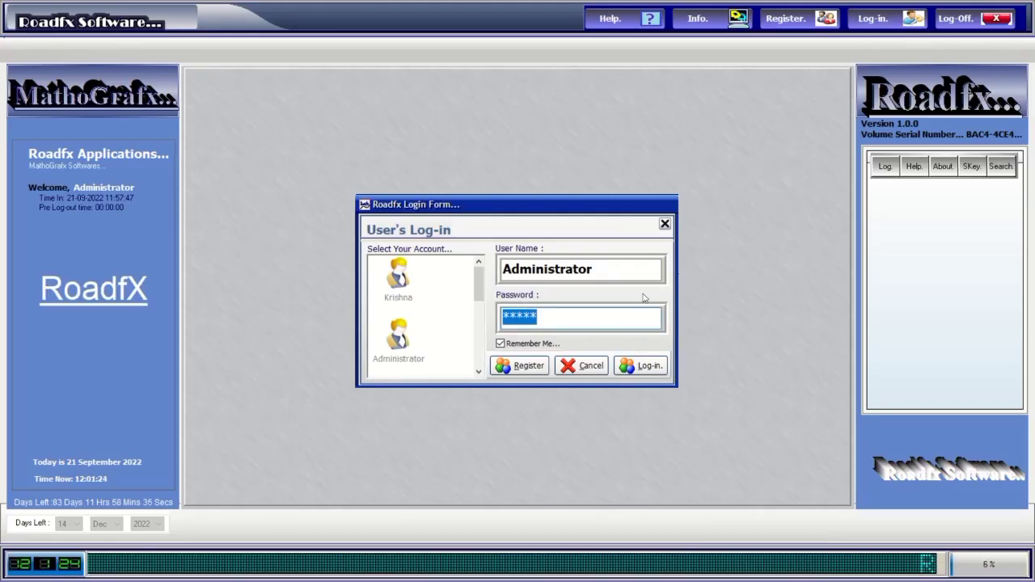
text(****)
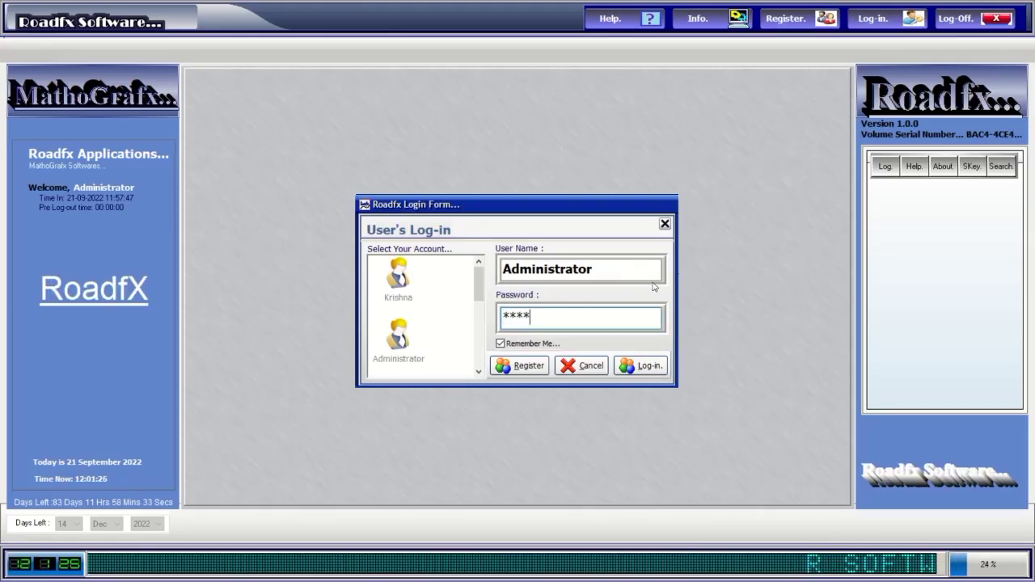
click(662, 366)
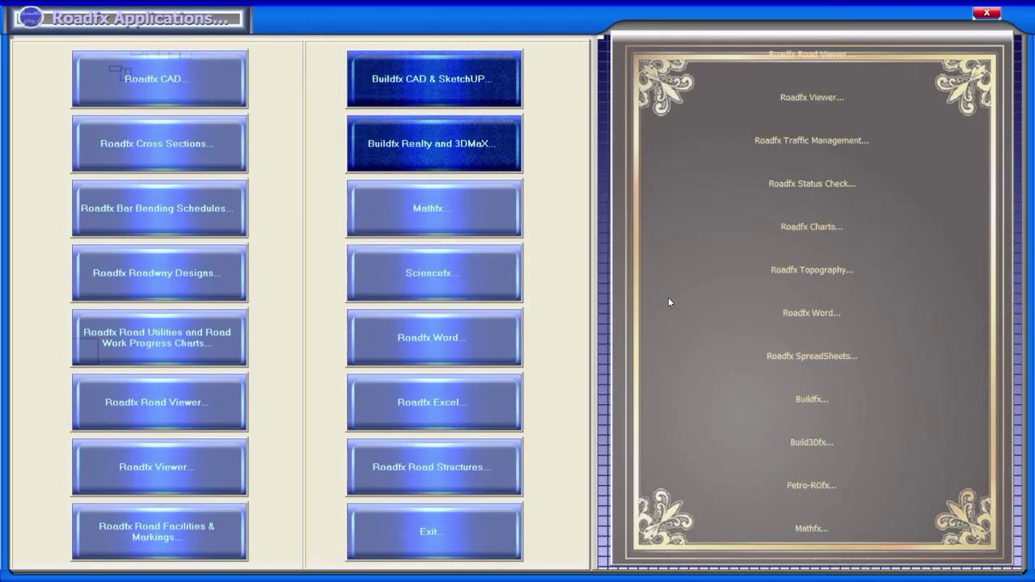
click(188, 482)
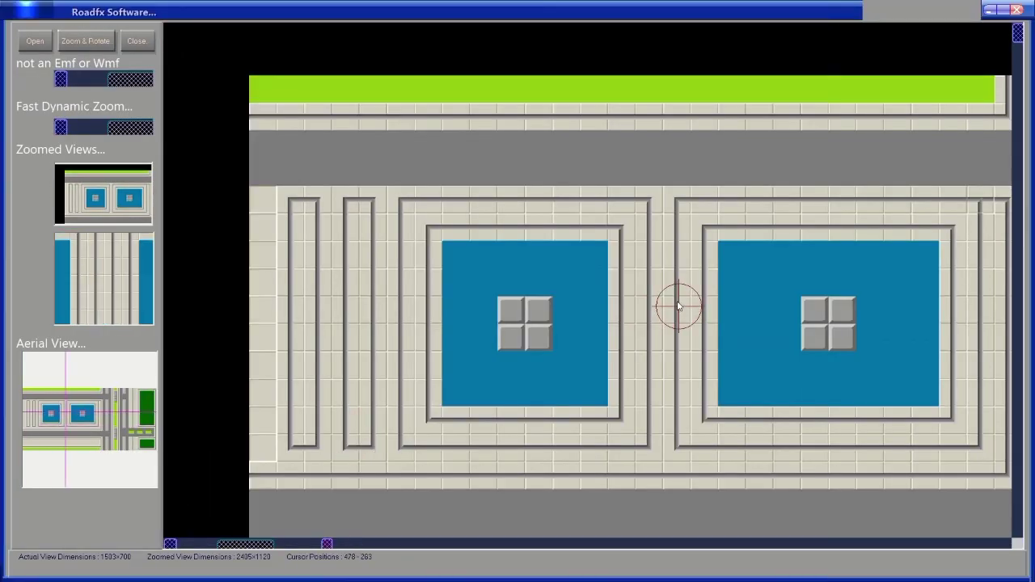
drag(674, 307, 240, 74)
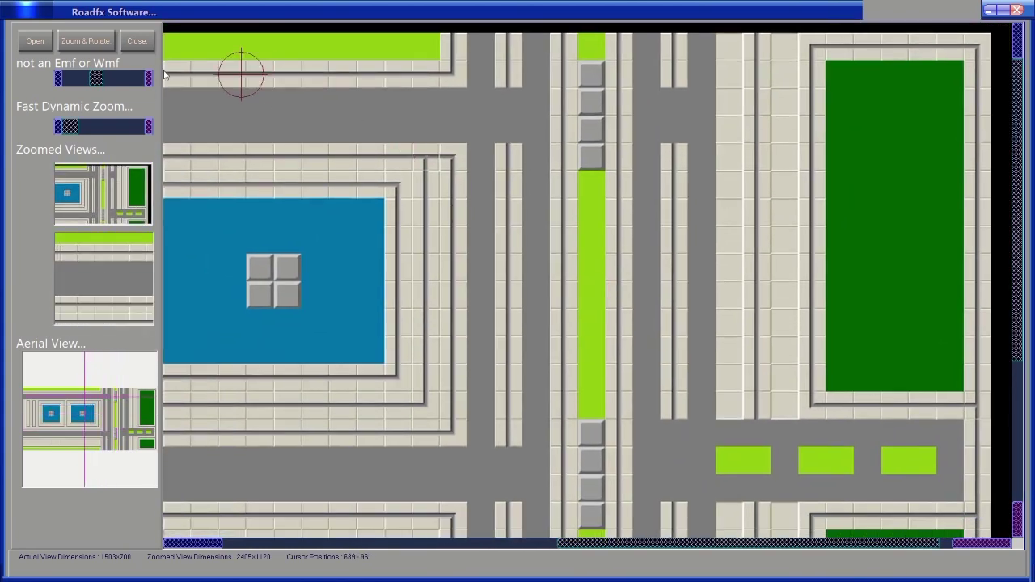
click(85, 41)
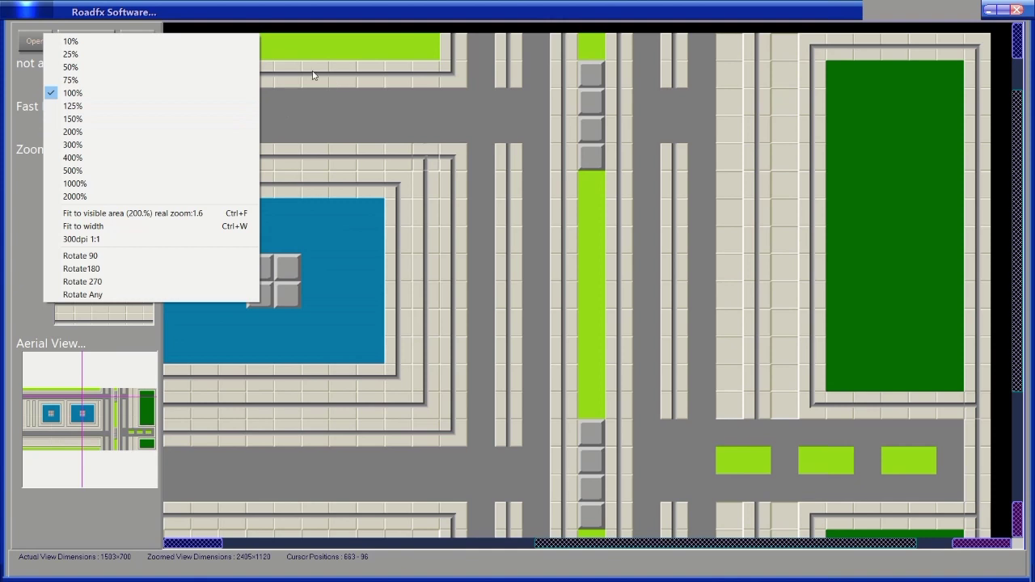
click(84, 295)
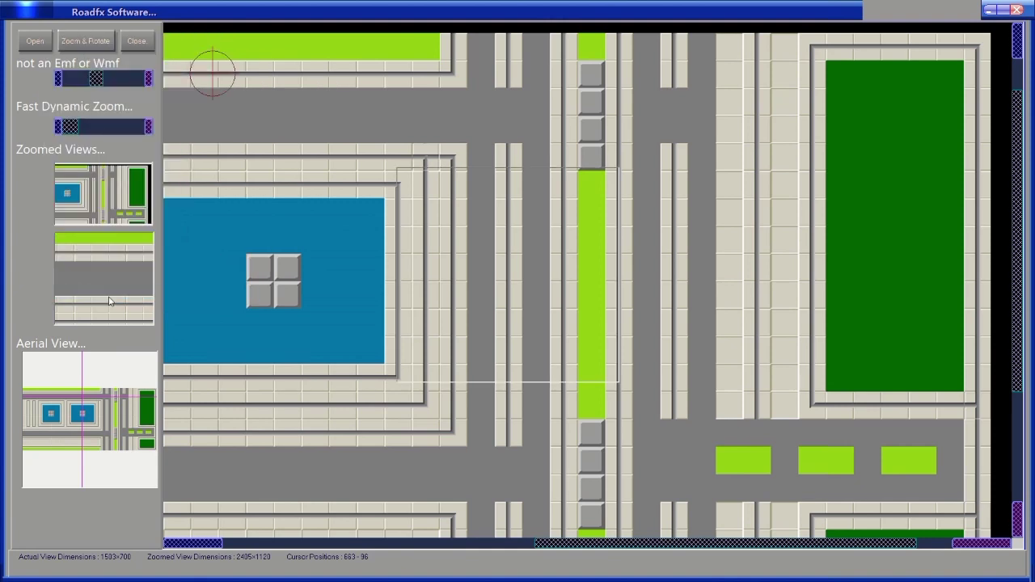
drag(518, 134, 668, 138)
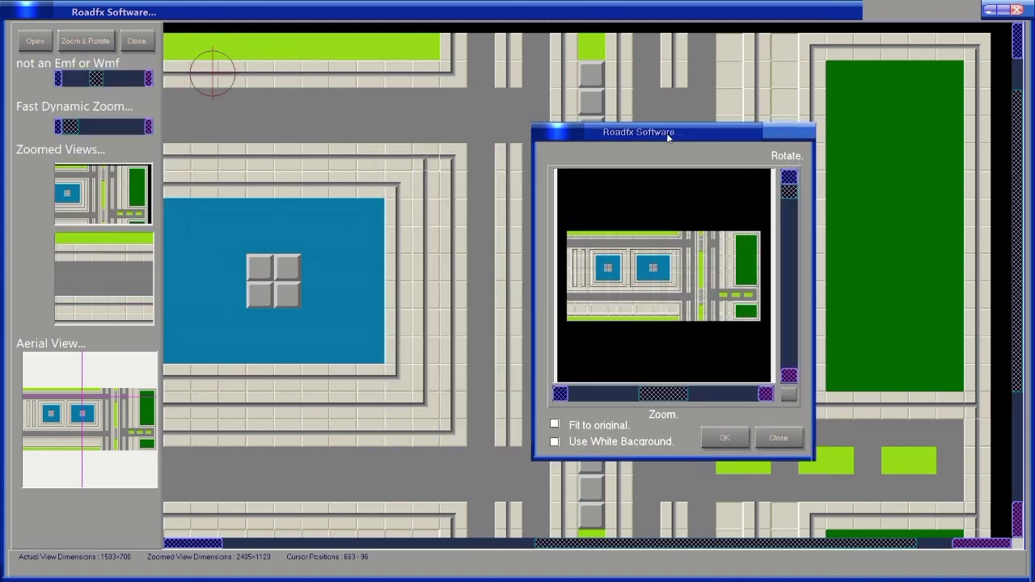
click(688, 402)
drag(687, 402, 688, 402)
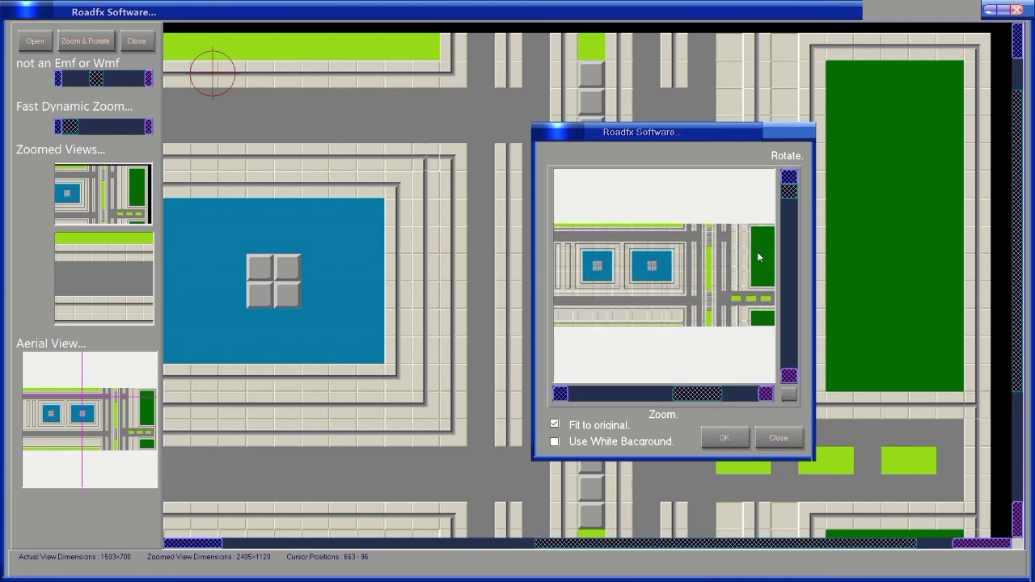
drag(789, 202, 790, 222)
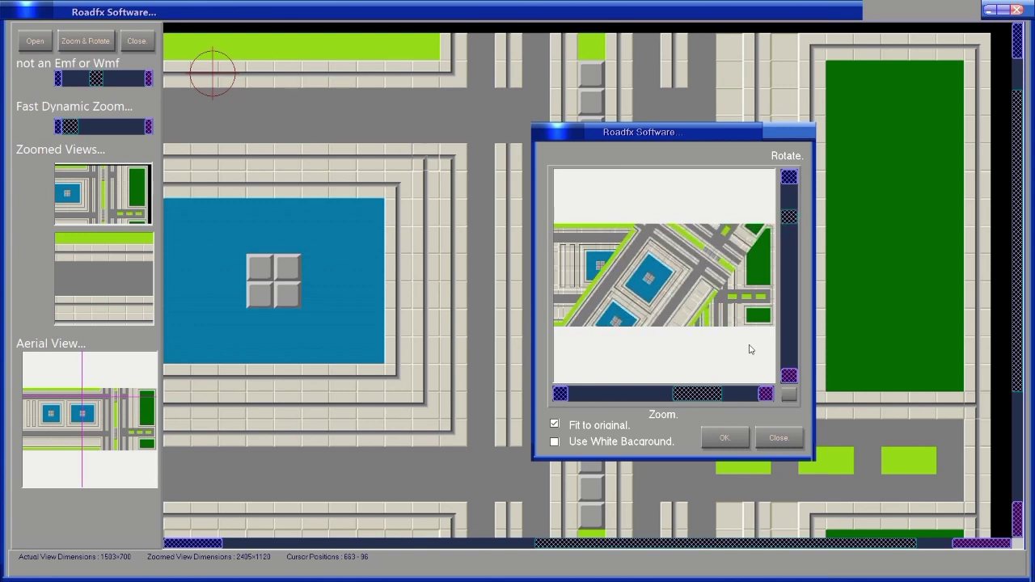
click(723, 436)
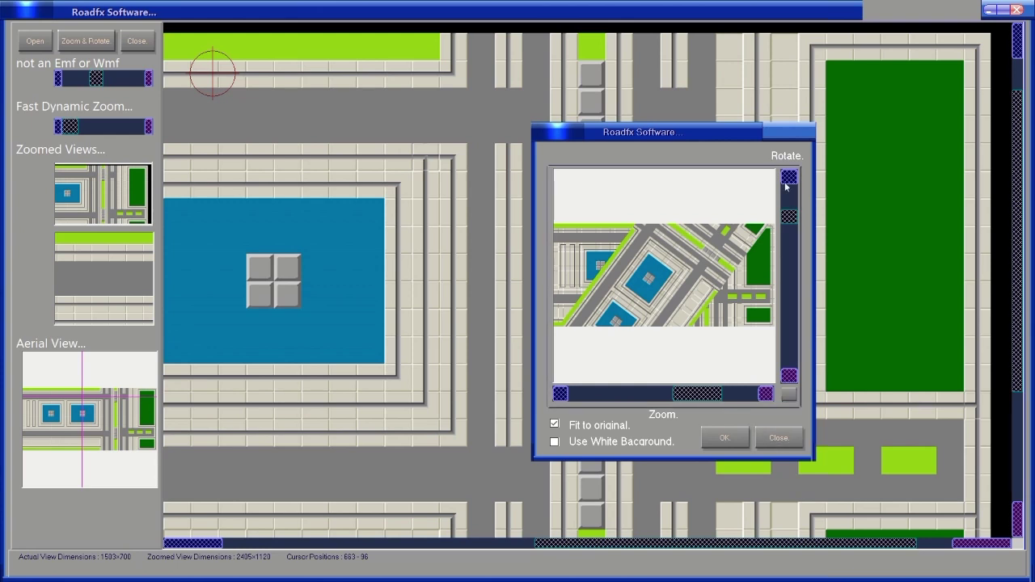
click(778, 439)
click(789, 394)
click(781, 441)
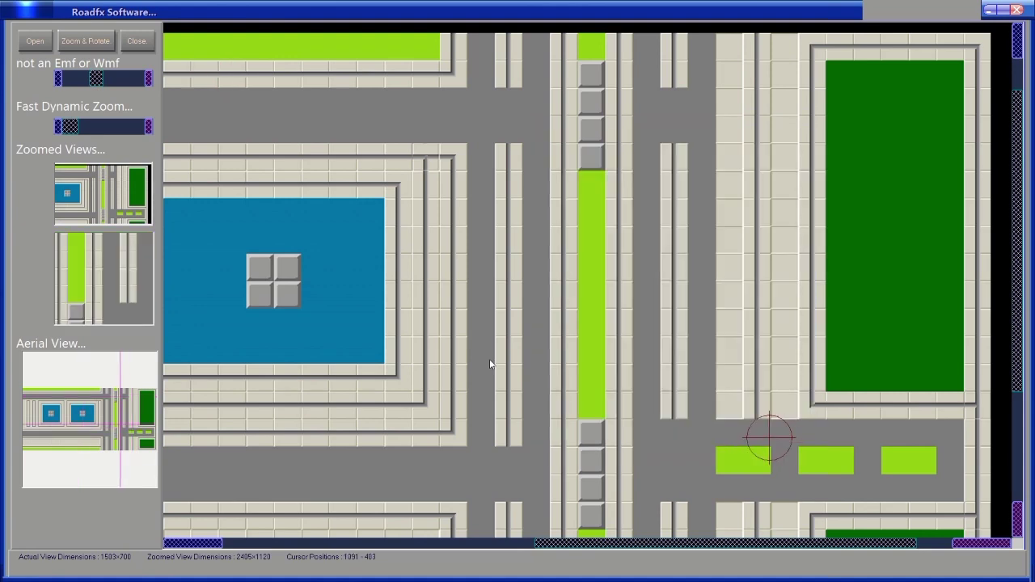
mouse_move(385, 277)
mouse_down()
mouse_move(497, 231)
mouse_move(861, 227)
mouse_up()
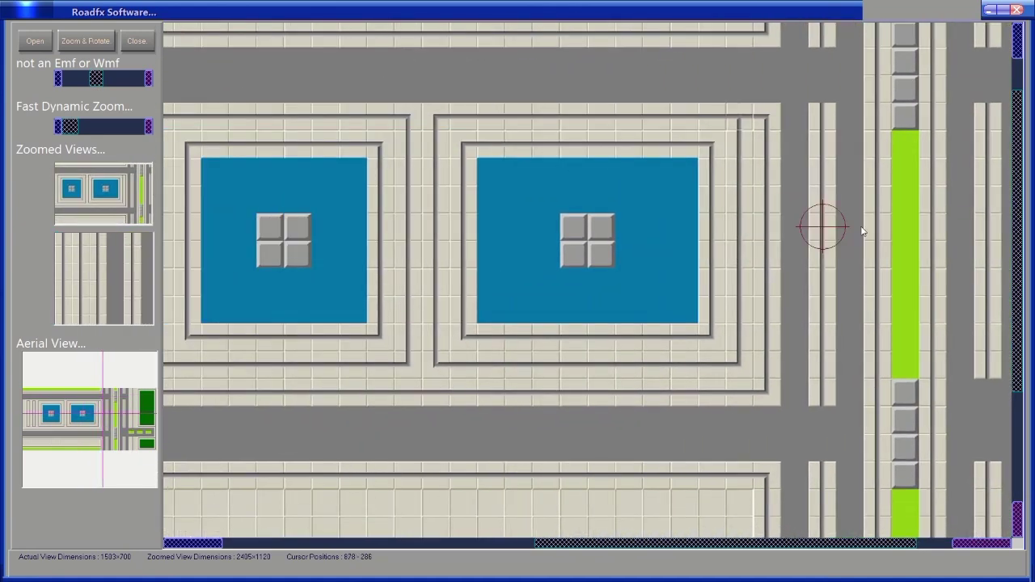
mouse_move(542, 287)
mouse_down()
mouse_move(589, 243)
mouse_move(545, 127)
mouse_move(335, 328)
mouse_move(434, 293)
mouse_move(674, 283)
mouse_move(681, 358)
mouse_move(709, 339)
mouse_up()
mouse_move(356, 303)
mouse_down()
mouse_move(513, 317)
mouse_move(490, 304)
mouse_move(538, 223)
mouse_move(527, 396)
mouse_move(513, 256)
mouse_move(461, 235)
mouse_move(452, 255)
mouse_move(498, 236)
mouse_up()
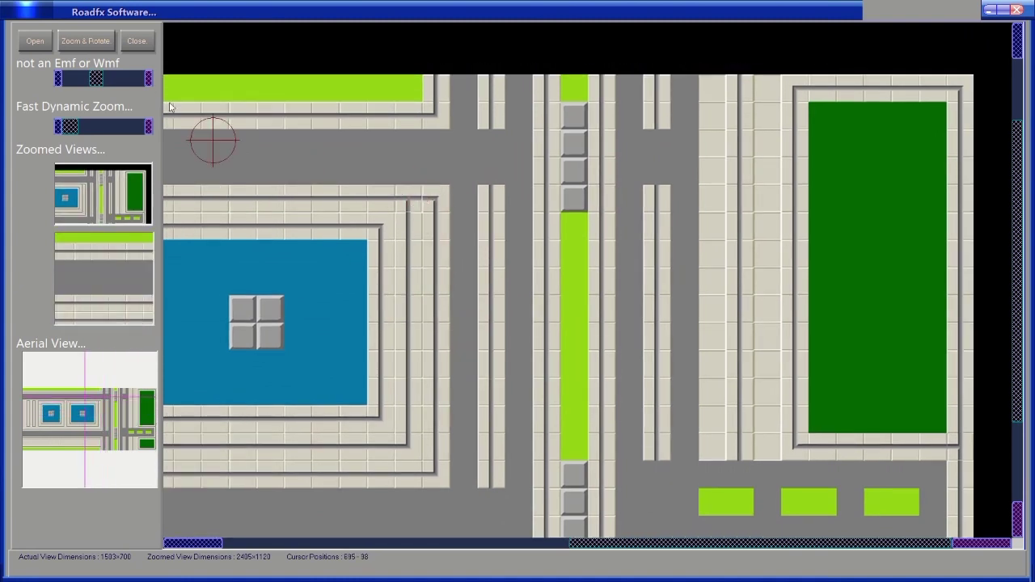